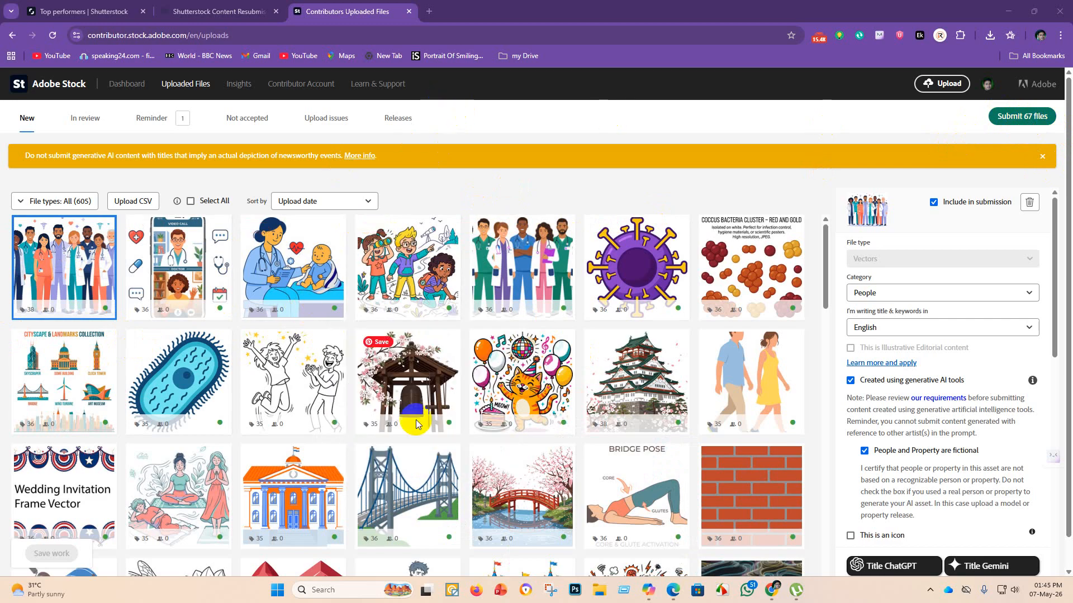
Switch to Copilot, review the earlier conversation about appealing rejected Shutterstock images and the attachment options, and minimize its window.
mouse_move(649, 593)
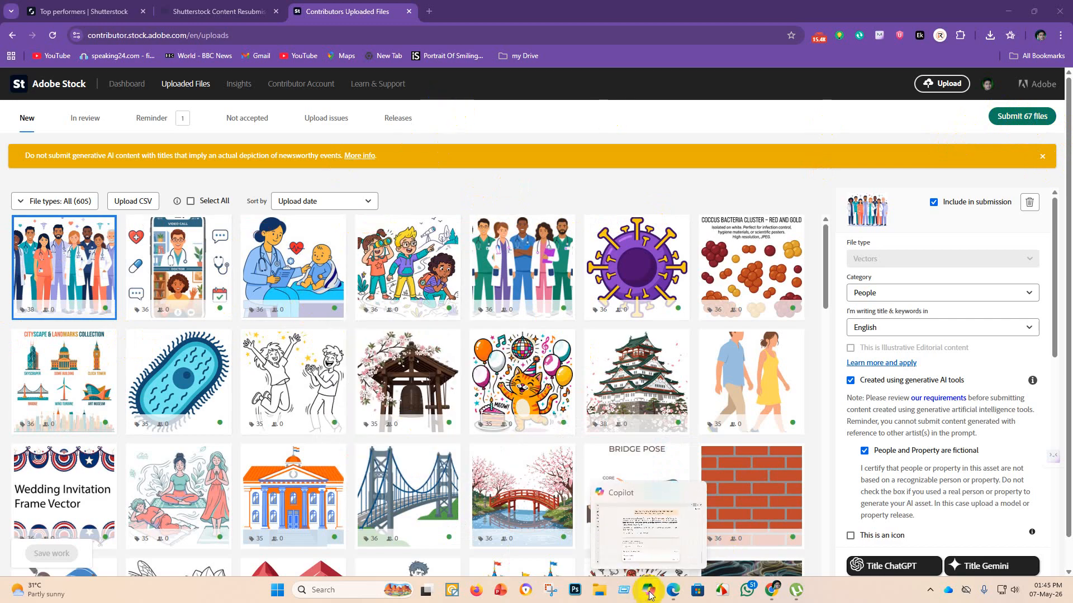
left_click(628, 531)
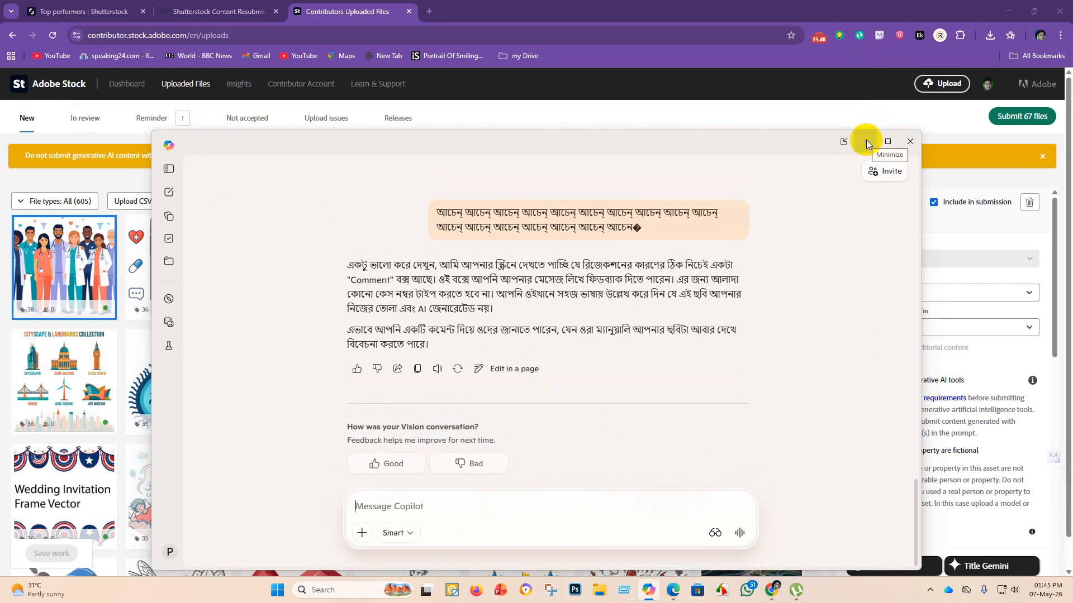
scroll(575, 308, "up", 7)
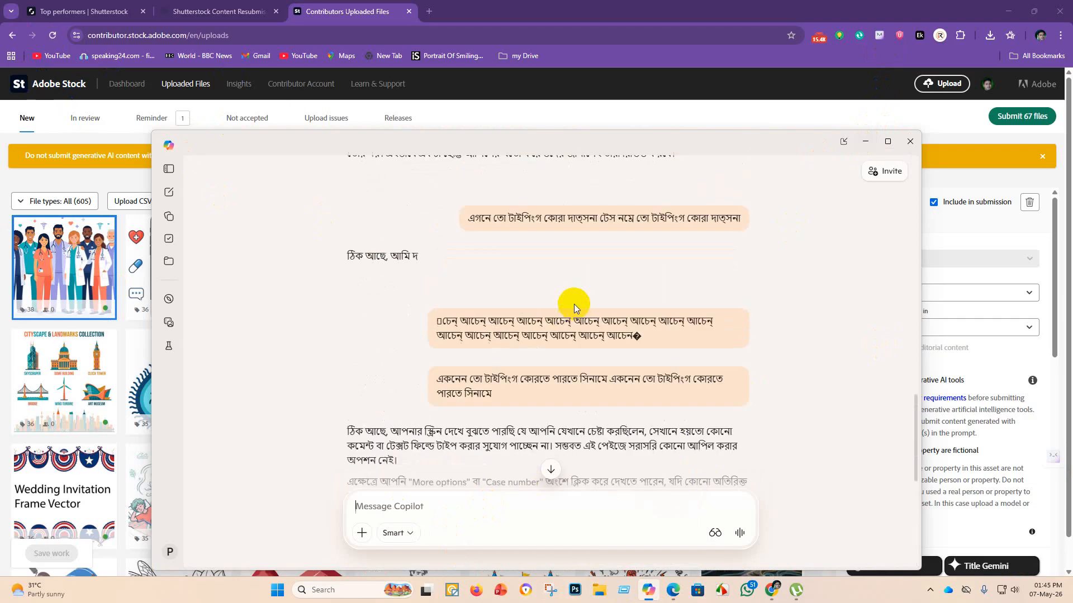
scroll(575, 307, "up", 10)
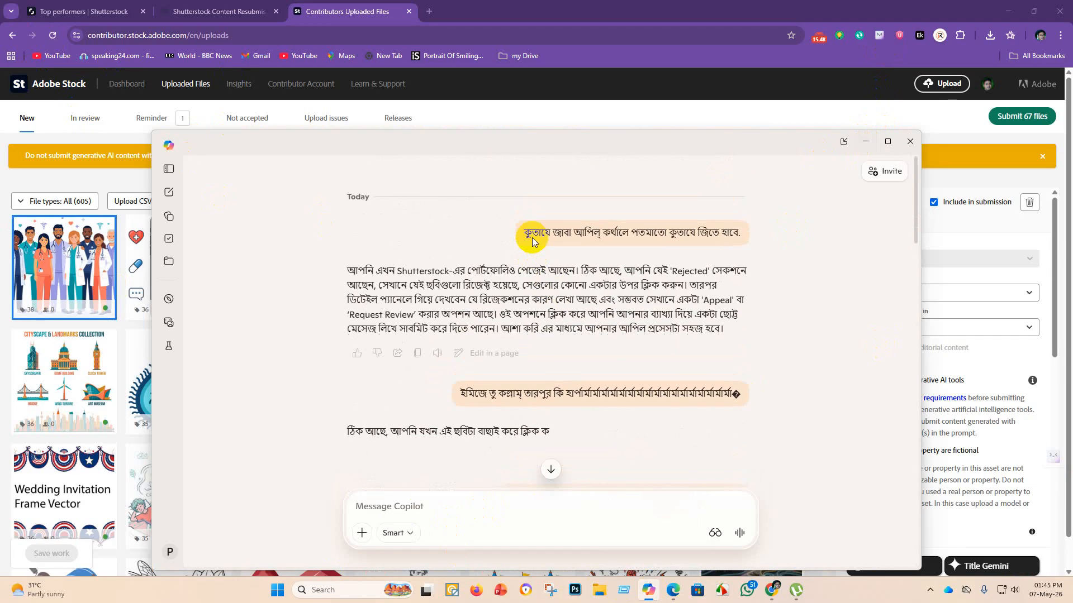
scroll(455, 330, "down", 8)
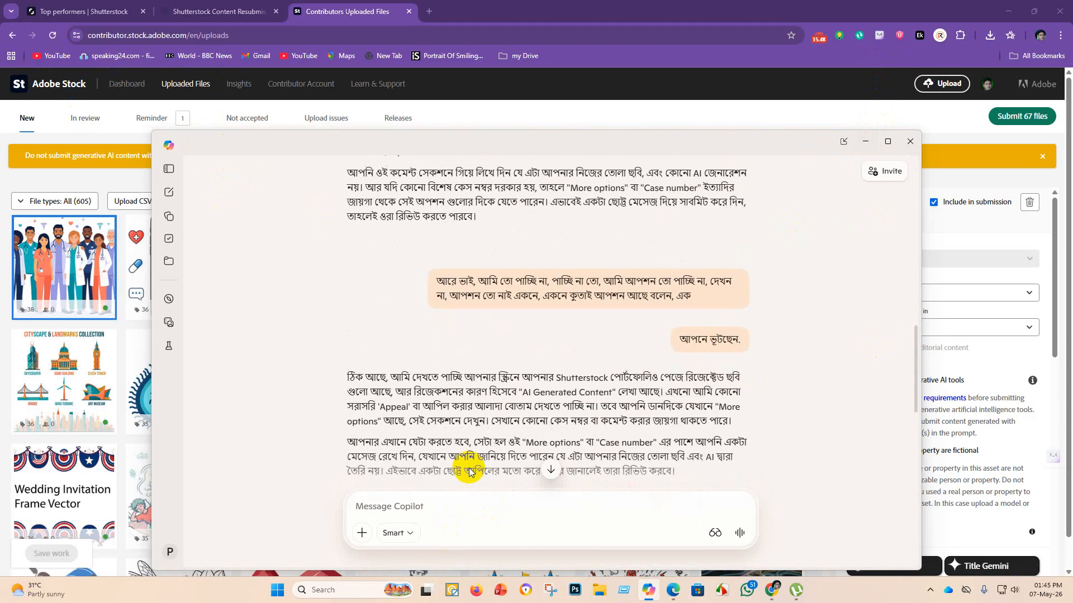
scroll(469, 472, "down", 5)
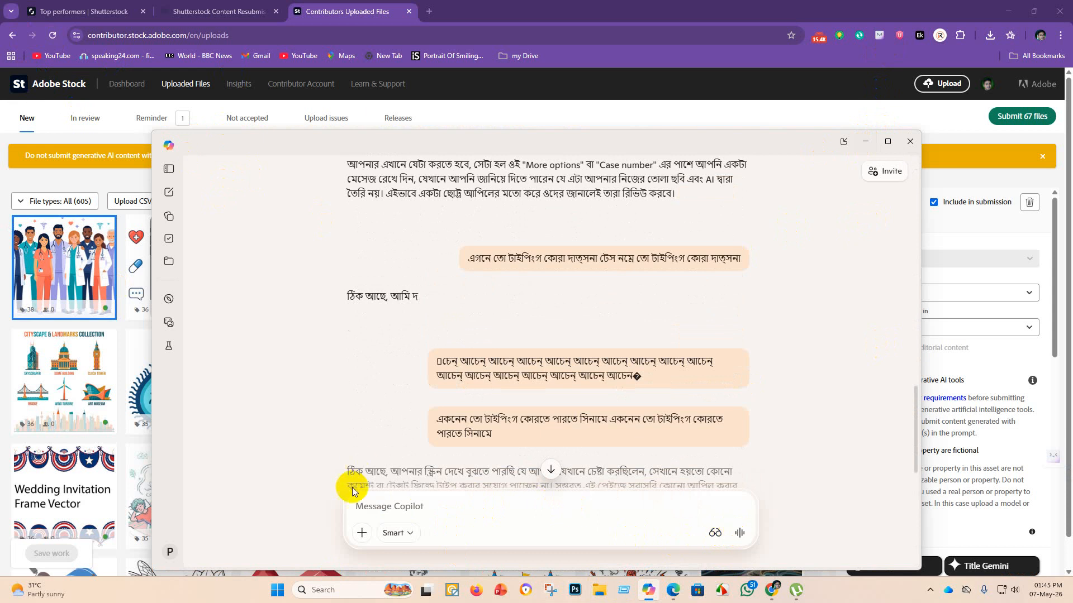
left_click(362, 532)
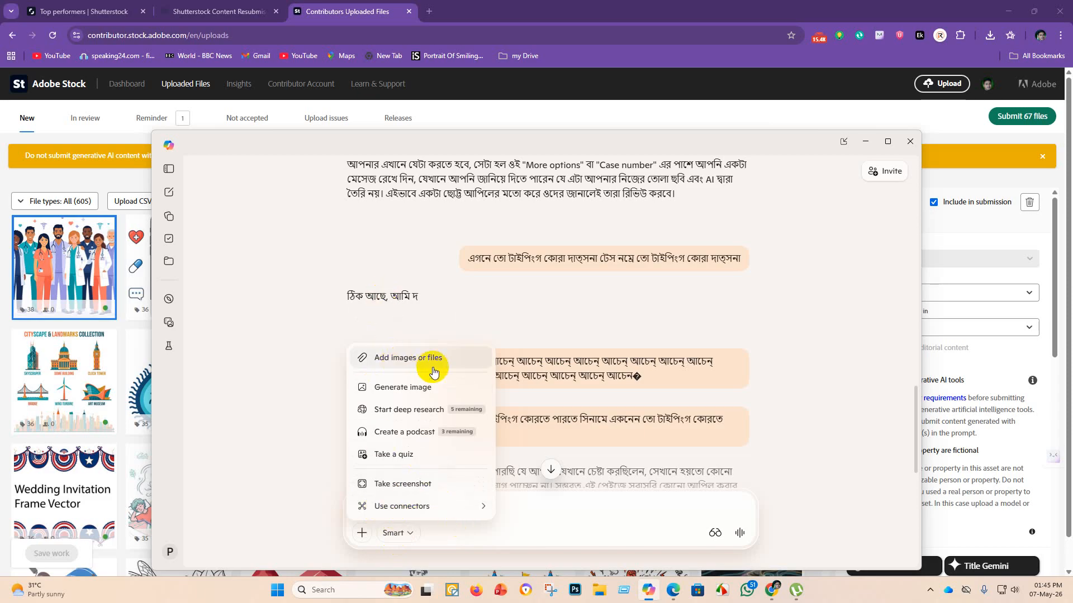
left_click(865, 141)
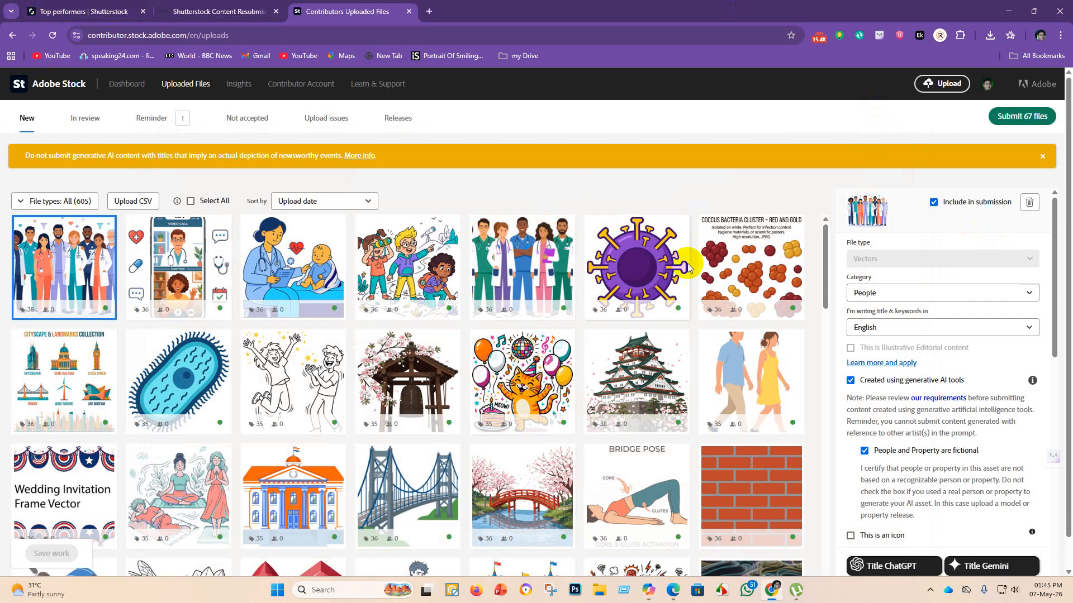
Switch to WhatsApp, maximize its window, and open the 10:20 pm conversation screenshot posted in the pinned graphic design group chat.
left_click(747, 591)
scroll(182, 213, "down", 1)
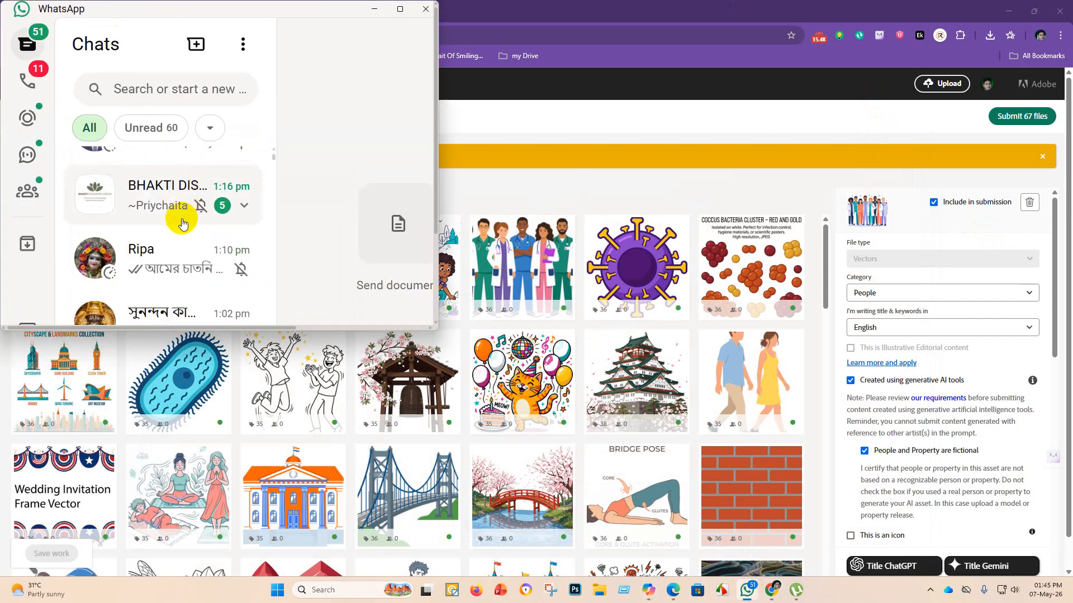
scroll(179, 235, "up", 2)
left_click(175, 251)
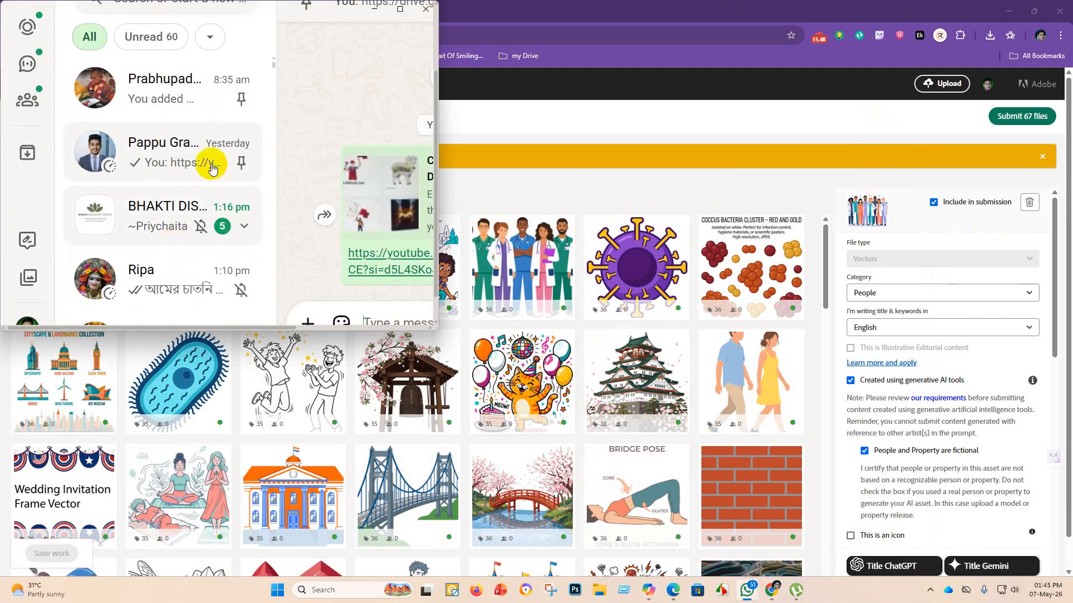
left_click(400, 9)
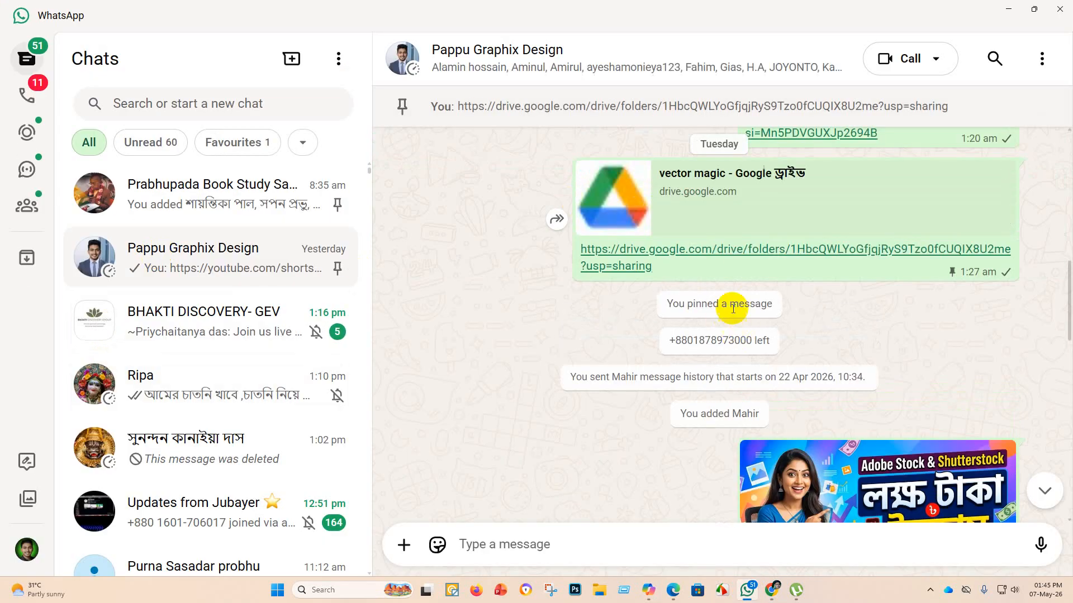
scroll(726, 304, "down", 5)
scroll(726, 304, "down", 5)
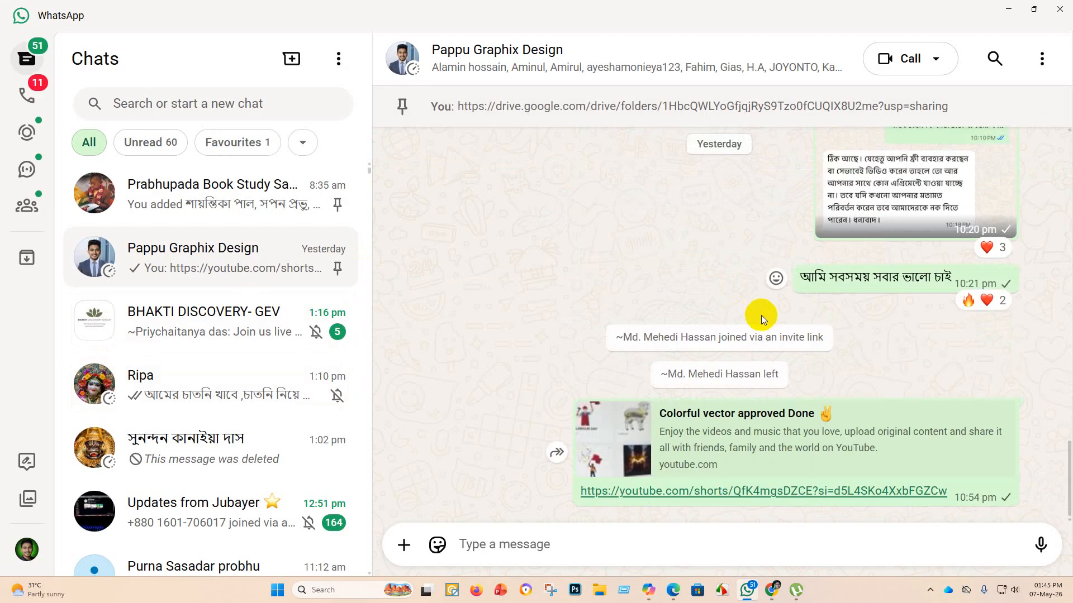
scroll(879, 297, "up", 2)
left_click(928, 282)
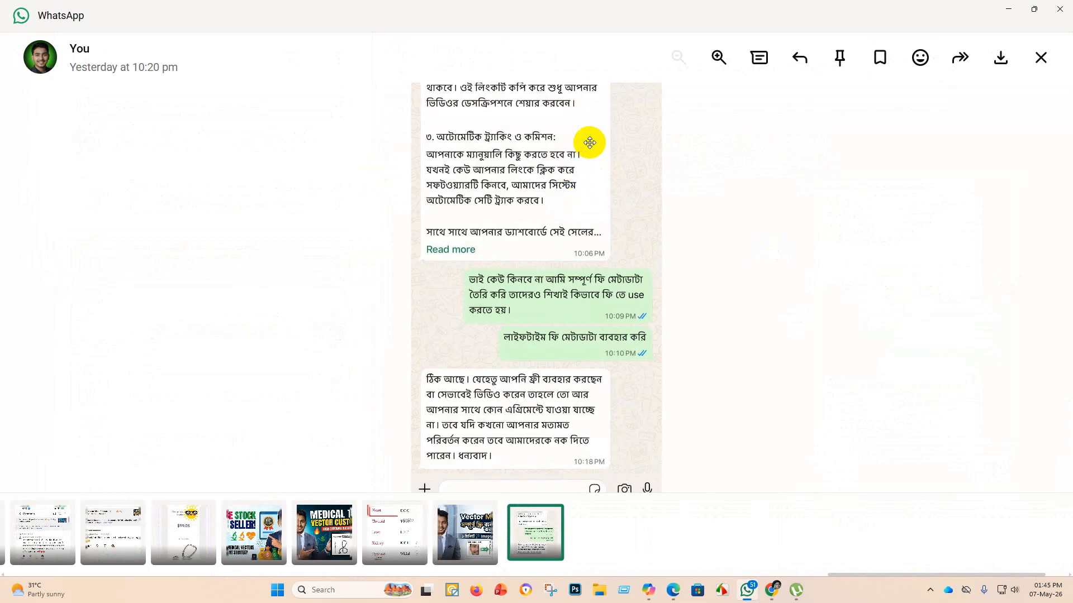
Read the messages about free metadata in the enlarged screenshot, close the image, and minimize WhatsApp.
left_click(589, 173)
scroll(510, 282, "down", 2)
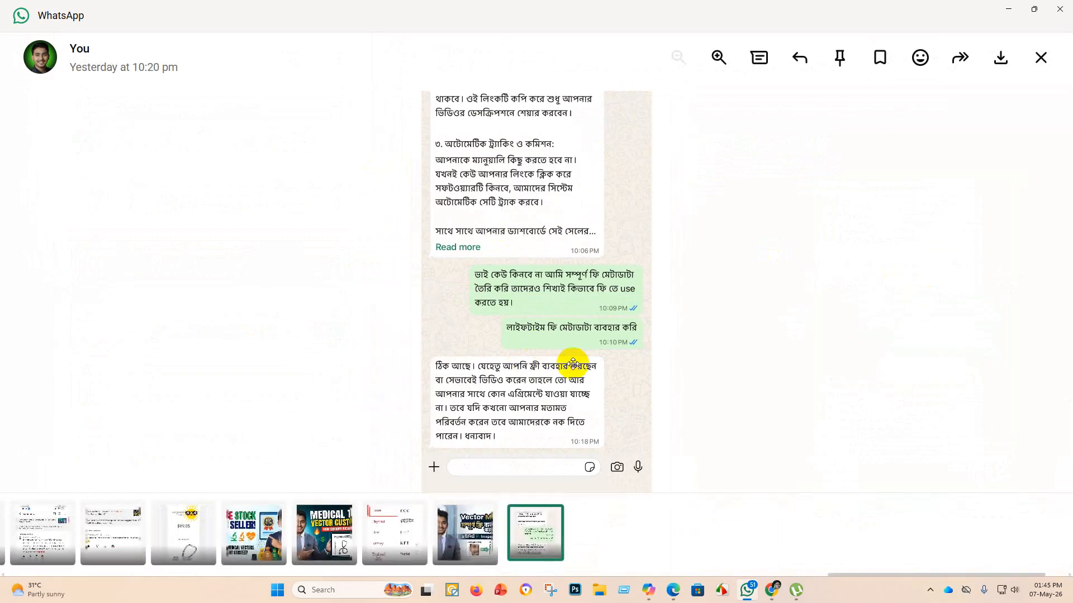
scroll(579, 409, "up", 3)
scroll(649, 324, "up", 1)
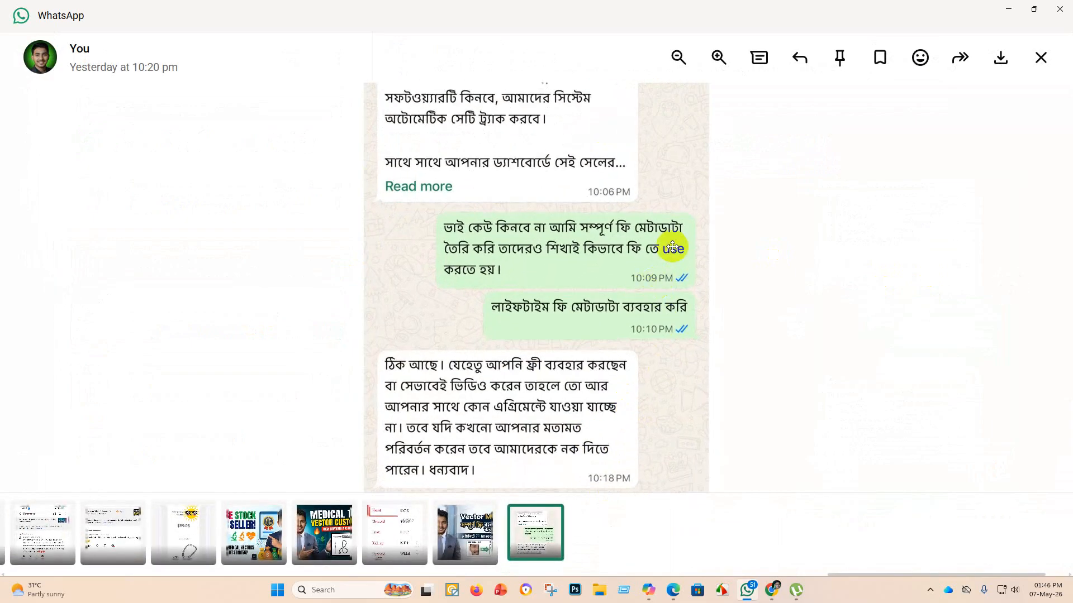
scroll(678, 247, "up", 1)
scroll(530, 324, "down", 2)
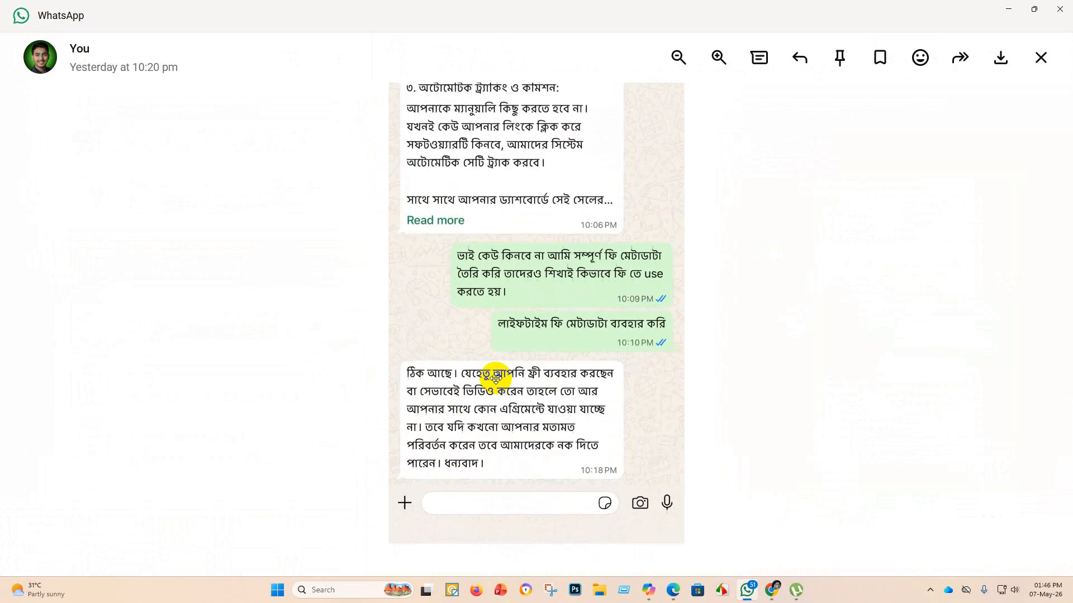
scroll(581, 352, "up", 1)
scroll(646, 320, "up", 1)
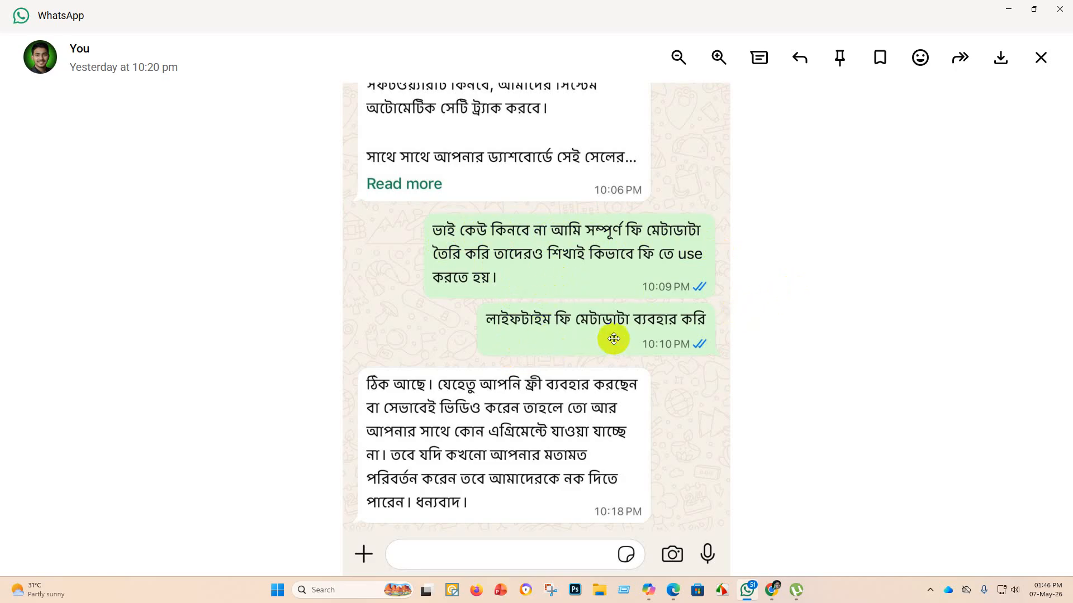
left_click(1041, 57)
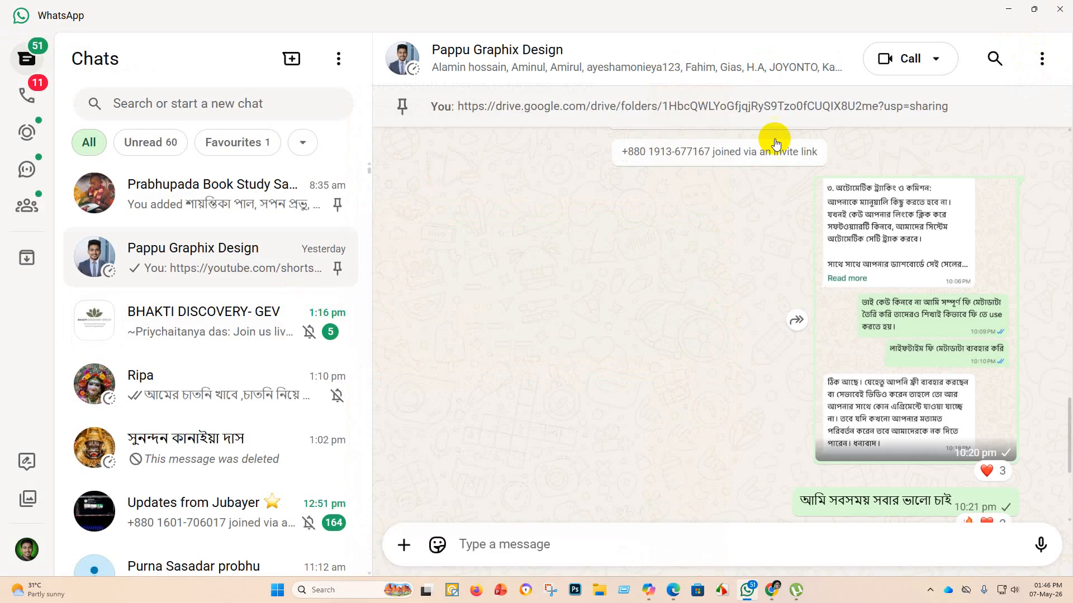
left_click(1008, 9)
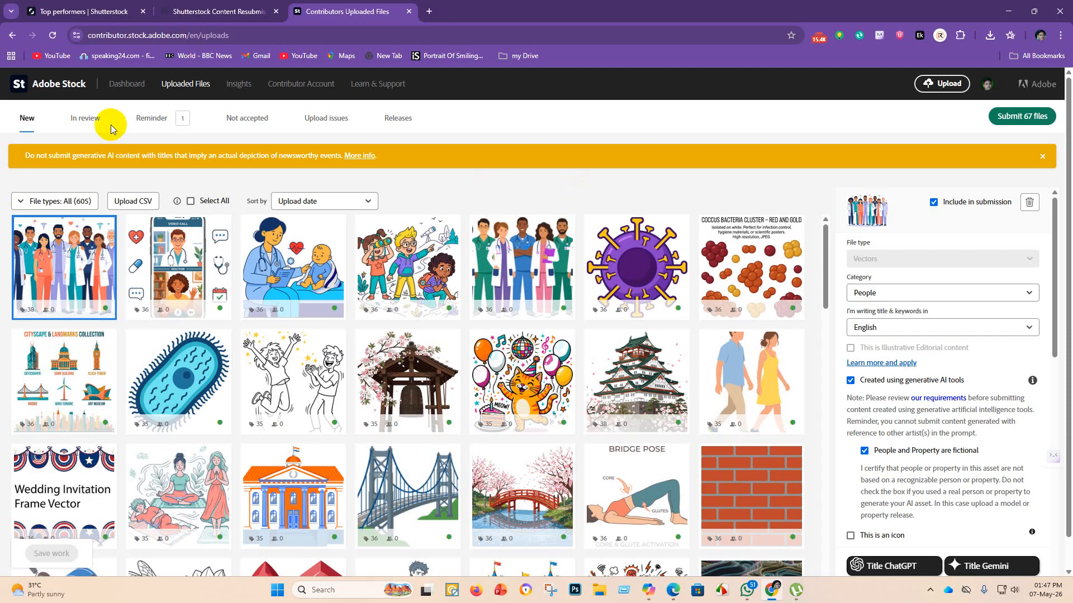
Check which Adobe Stock files are in review and return to the new uploads.
left_click(85, 118)
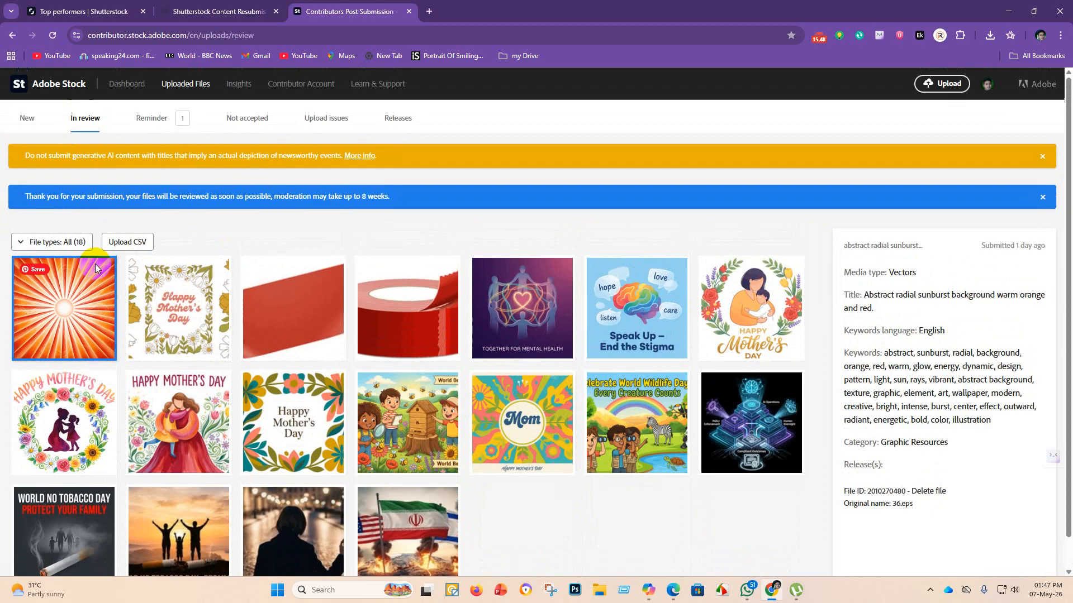
left_click(27, 118)
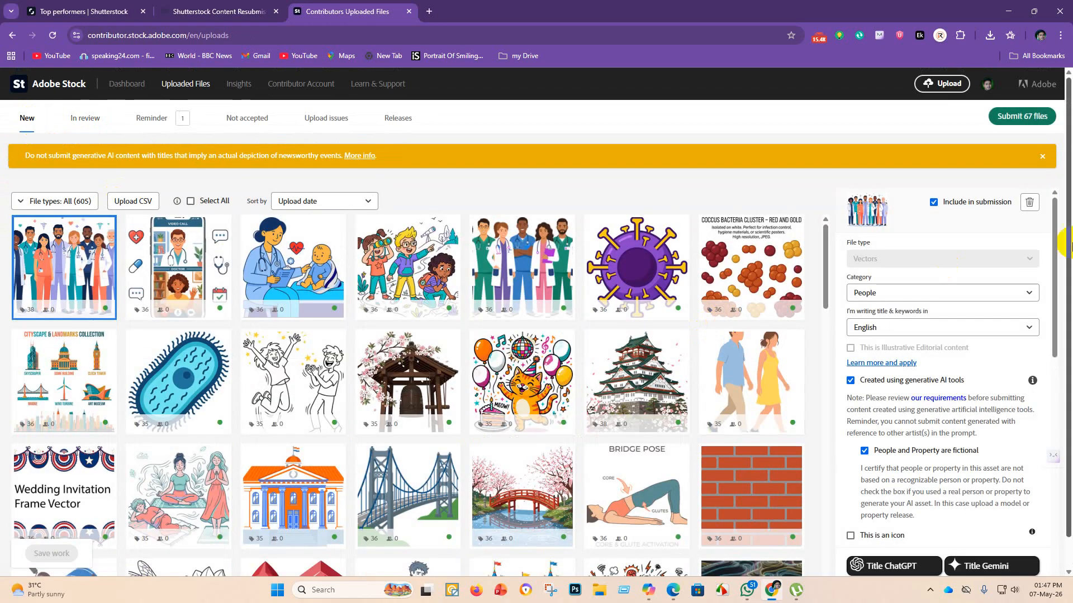
left_click(1034, 115)
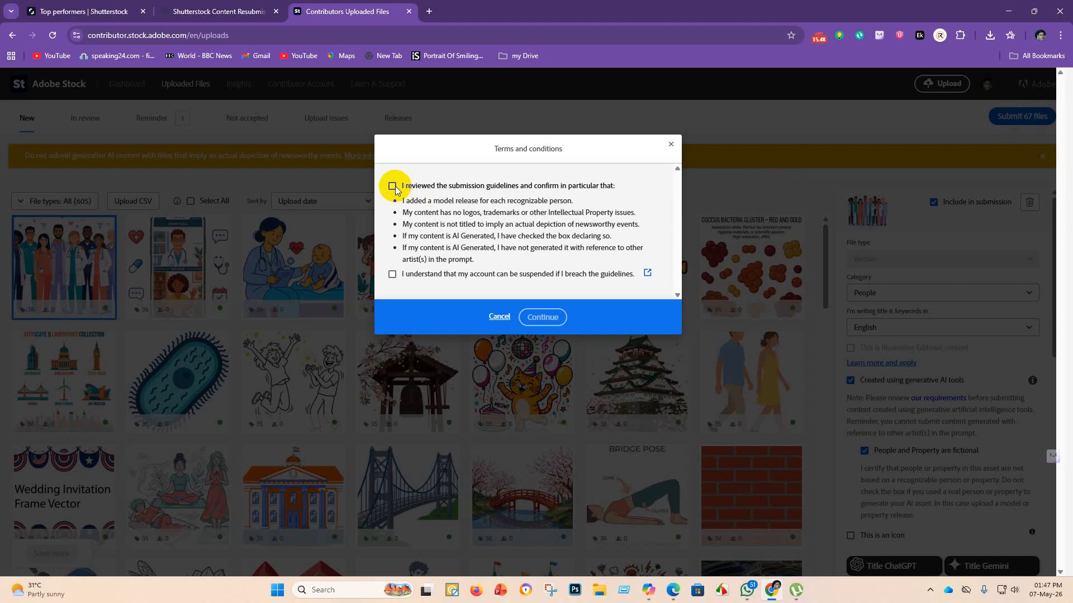
left_click(393, 275)
left_click(499, 317)
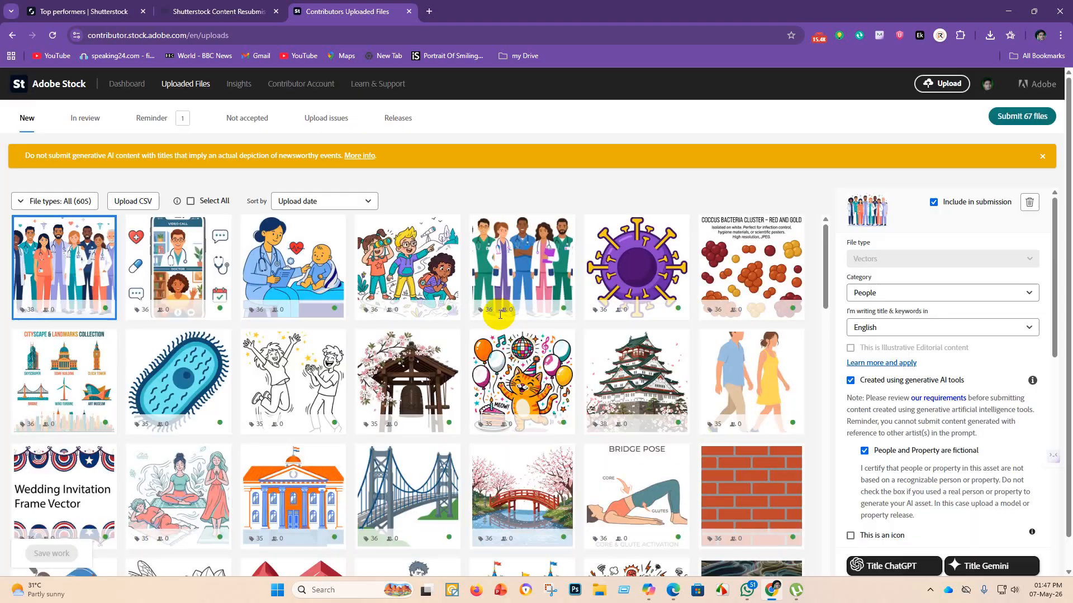
left_click(89, 119)
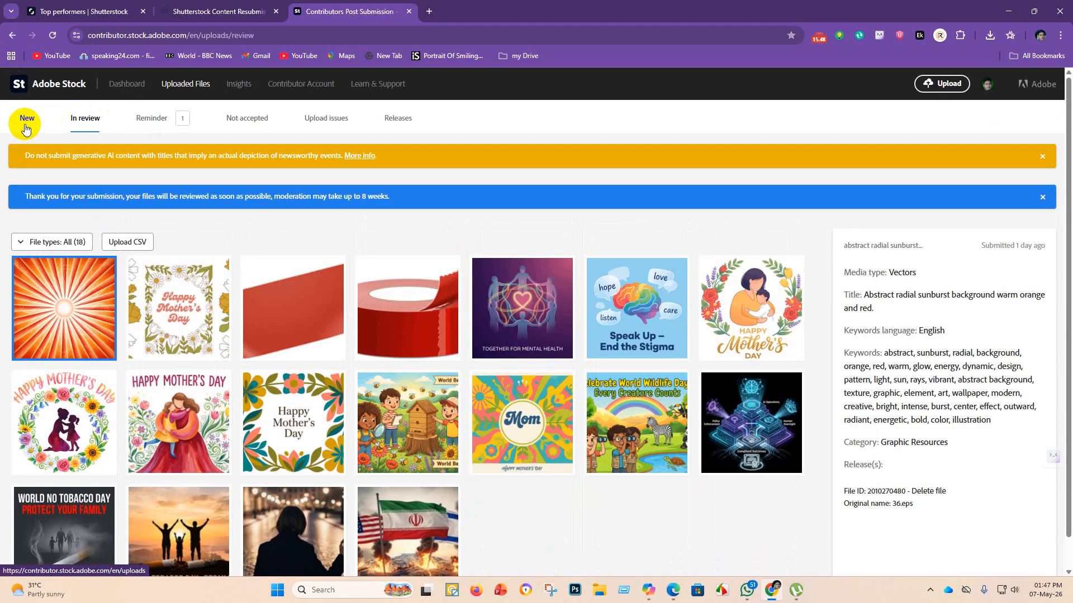
left_click(30, 121)
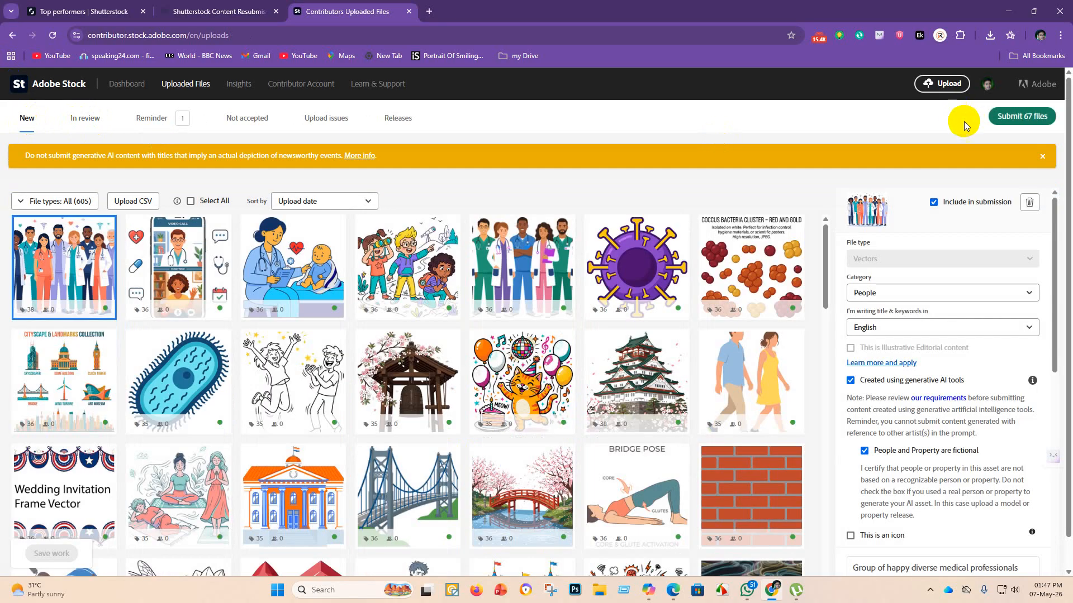
Start submitting the new files included in submission and accept both the guidelines confirmation and the account suspension terms.
left_click(1021, 116)
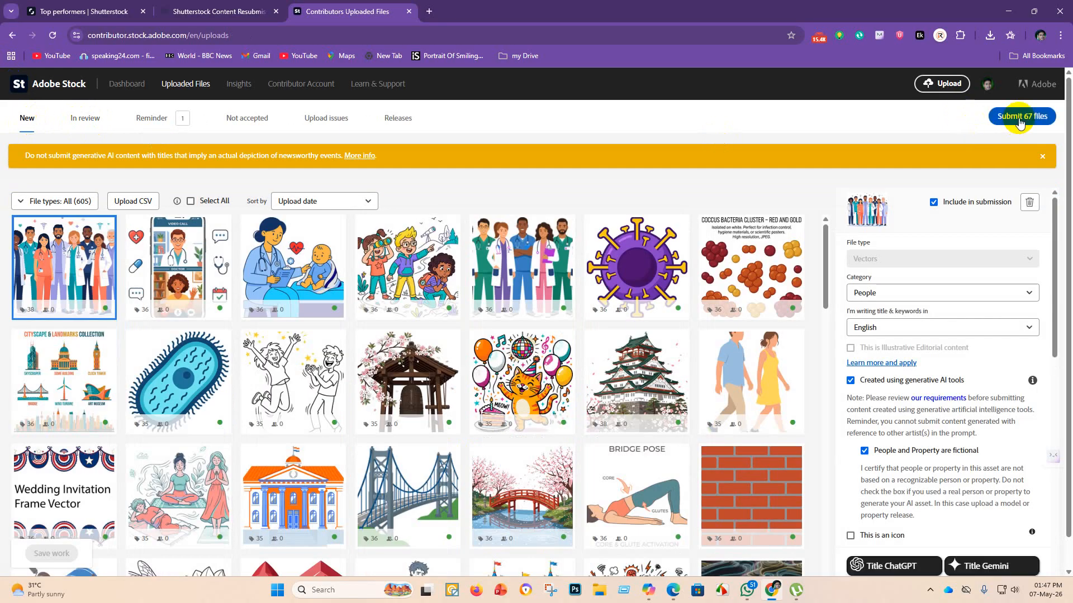
left_click(393, 186)
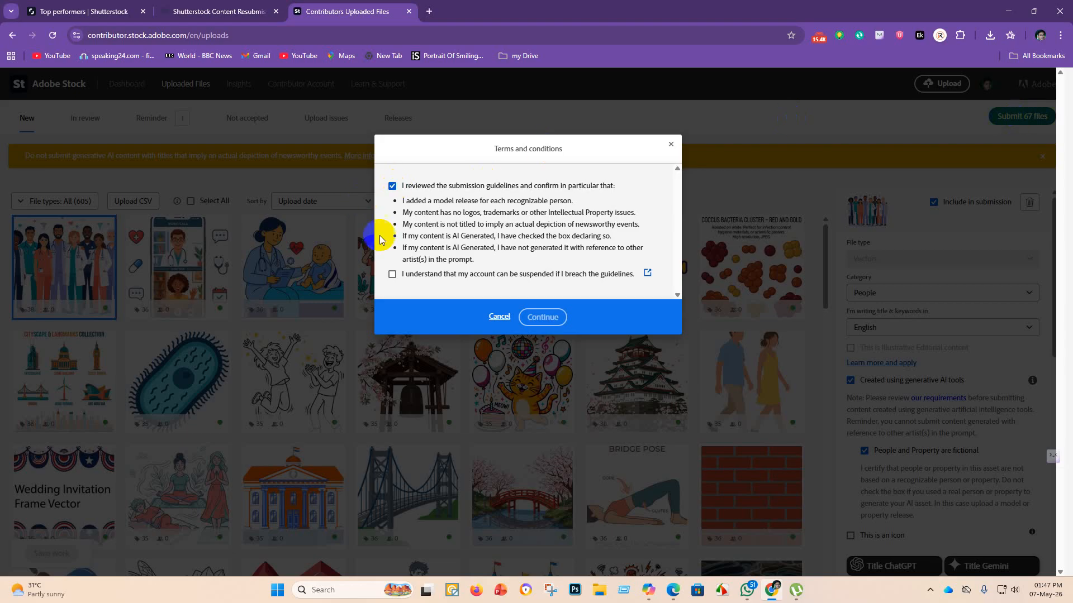
left_click(393, 274)
left_click(544, 318)
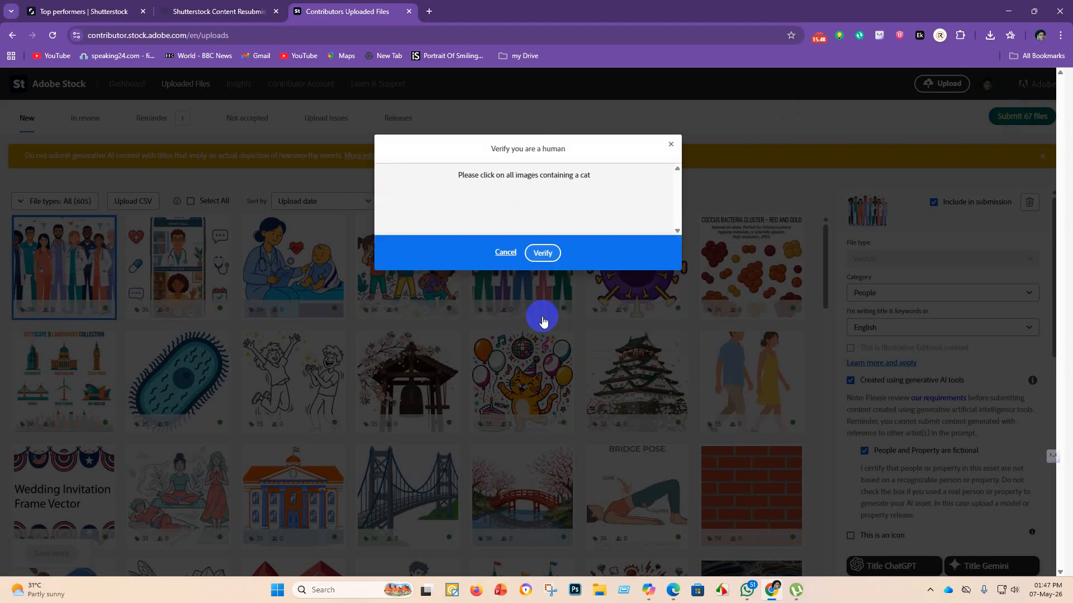
Pass the human verification by selecting all four cat images, and submit all the selected items for moderation.
left_click(439, 220)
left_click(455, 335)
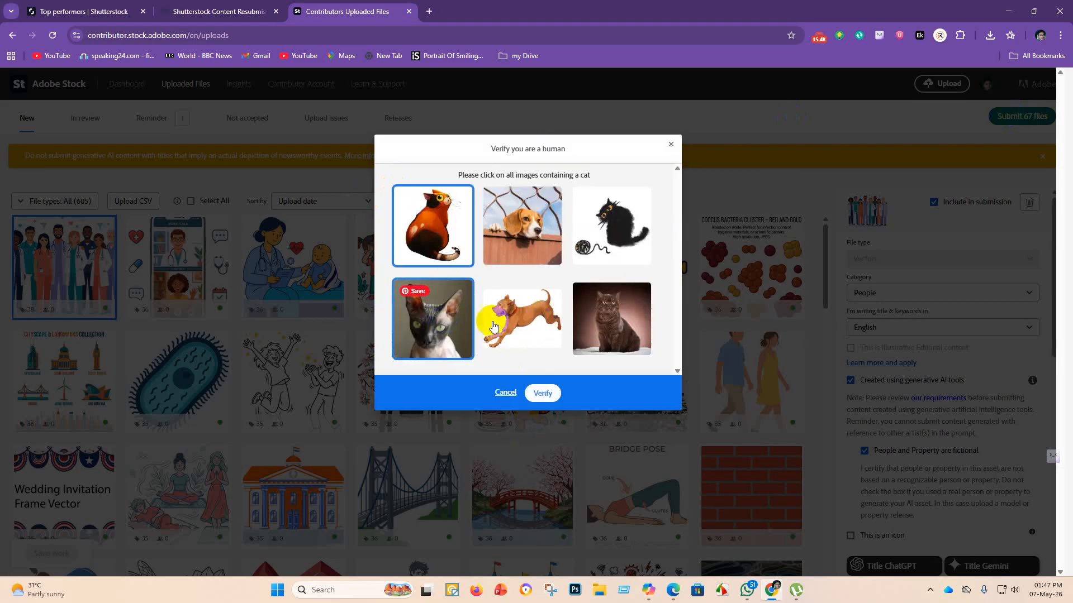
left_click(616, 324)
left_click(642, 241)
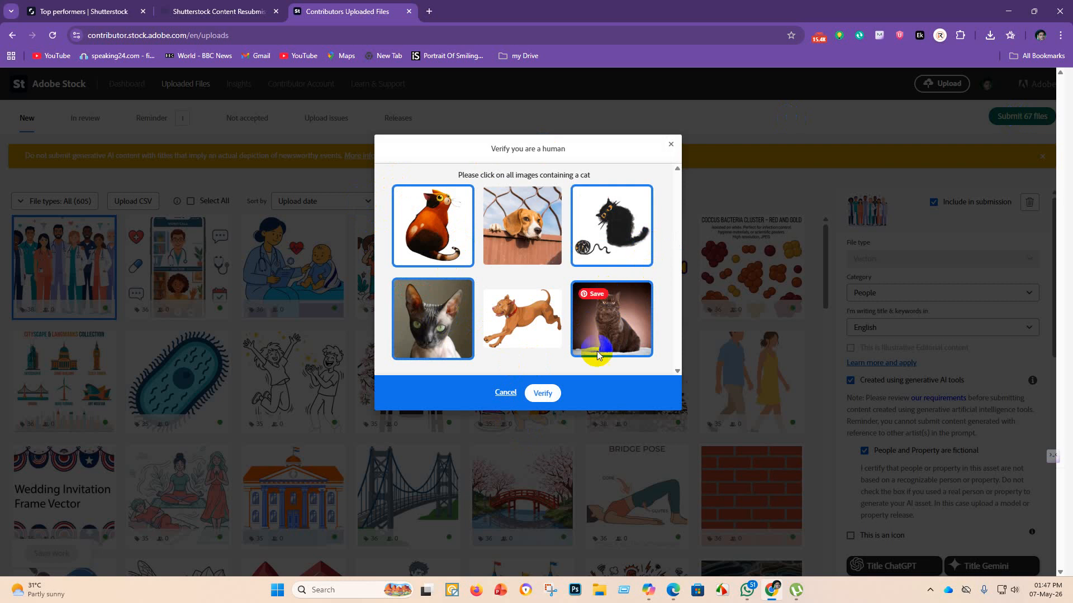
left_click(542, 393)
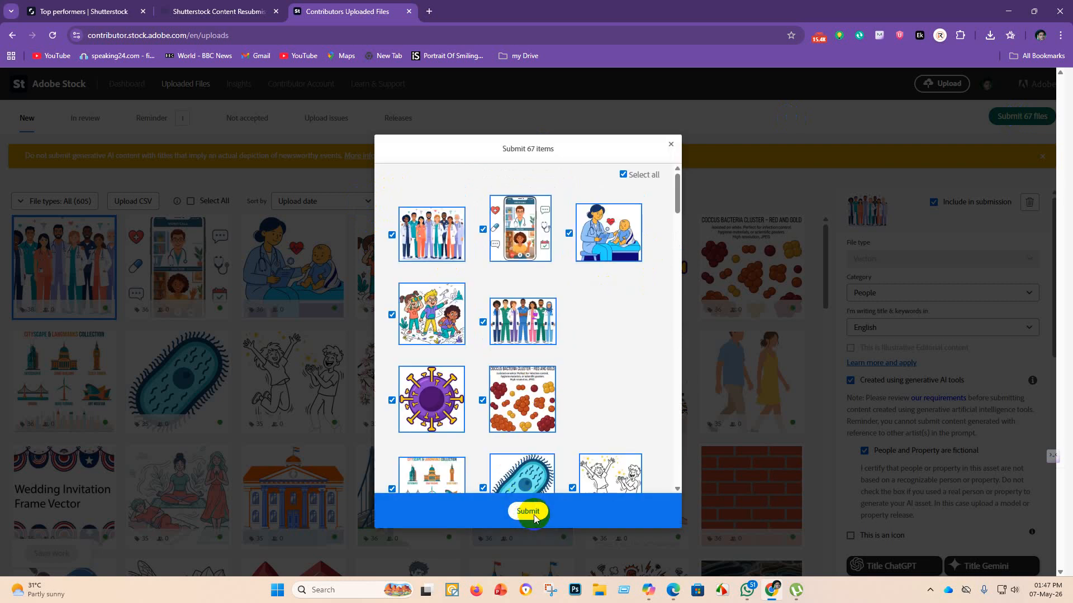
left_click(528, 511)
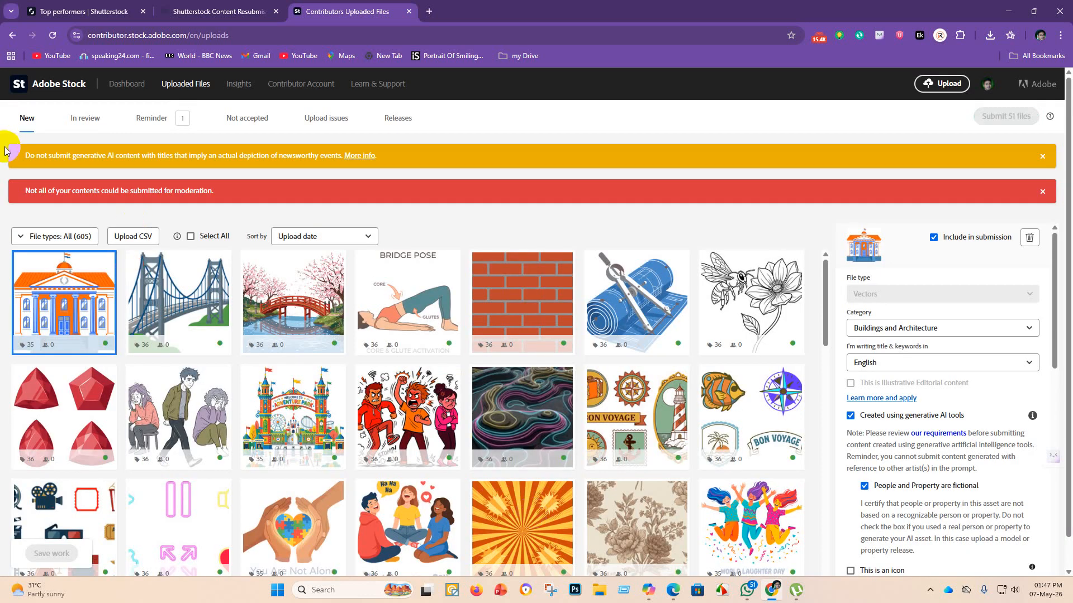
Examine the files in review to see which of the submitted vectors are listed there.
left_click(81, 122)
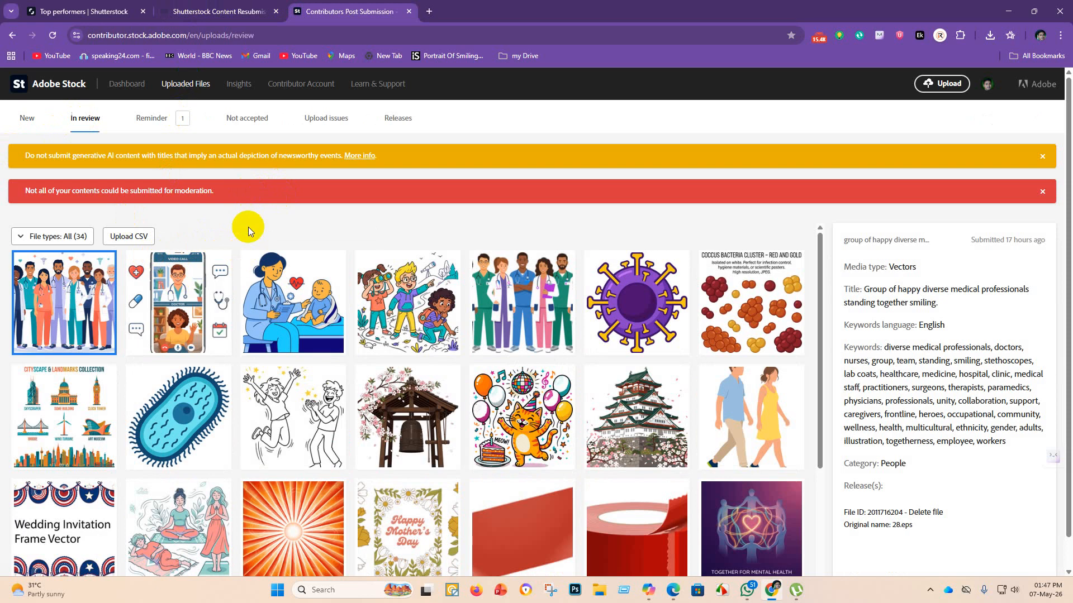
scroll(349, 386, "down", 5)
scroll(503, 346, "up", 5)
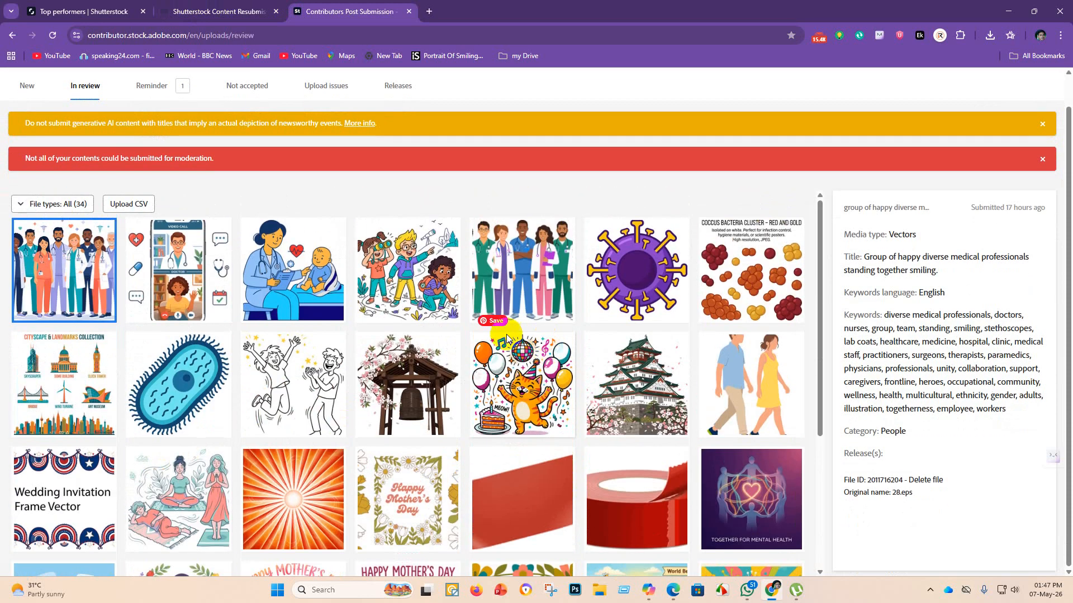
scroll(507, 338, "up", 1)
scroll(419, 335, "down", 5)
scroll(419, 335, "up", 5)
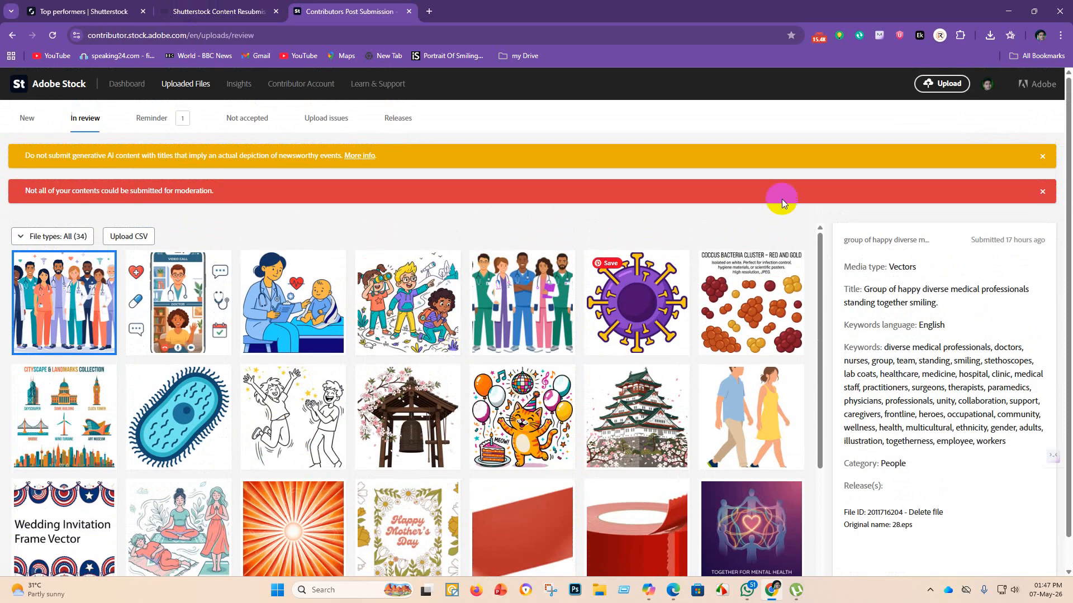
Dismiss all the notices above the files in review.
left_click(1044, 192)
left_click(1042, 156)
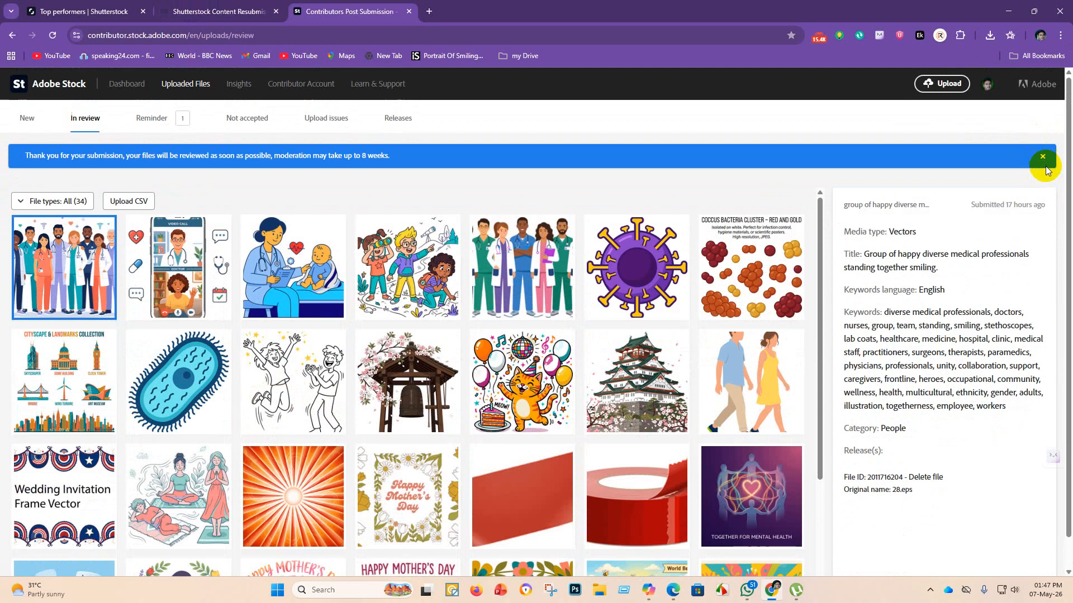
left_click(1042, 156)
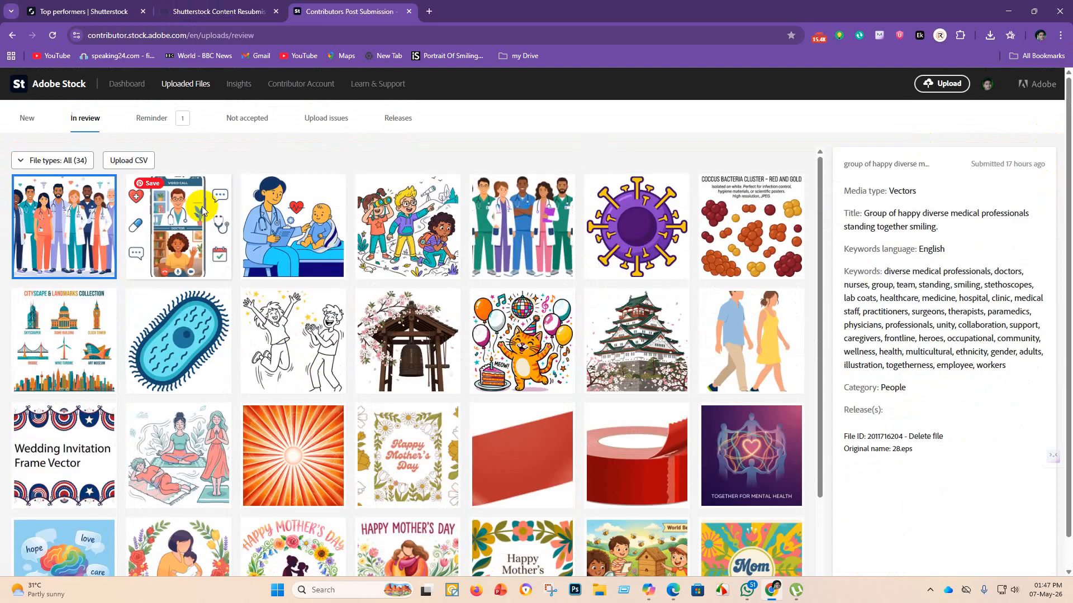
Open the contributor dashboard and examine the portfolio files together with their download counts.
left_click(124, 84)
scroll(485, 319, "down", 1)
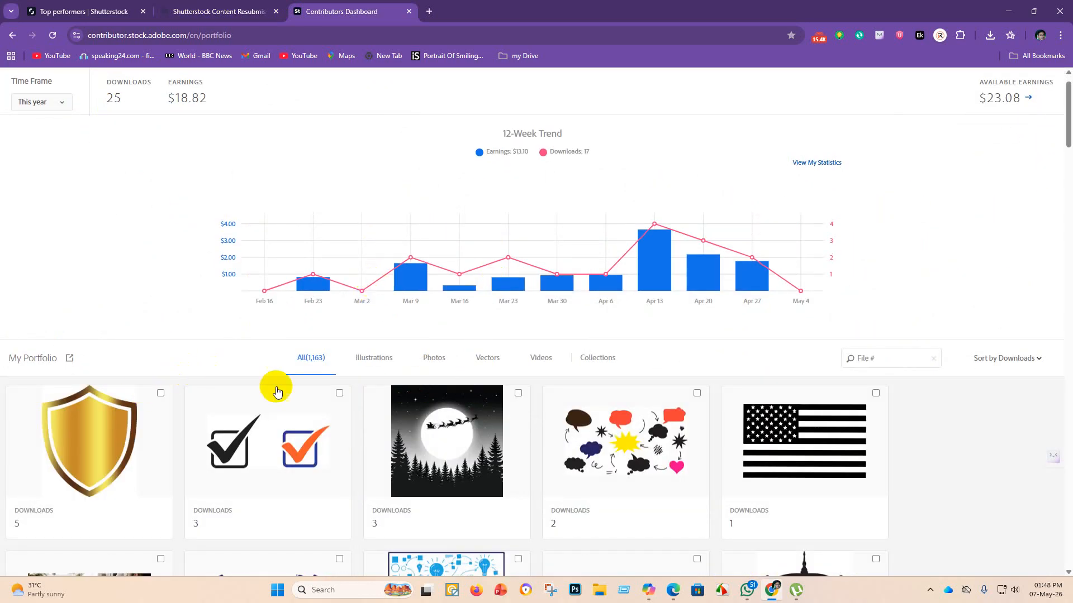
scroll(667, 364, "down", 2)
scroll(667, 364, "down", 5)
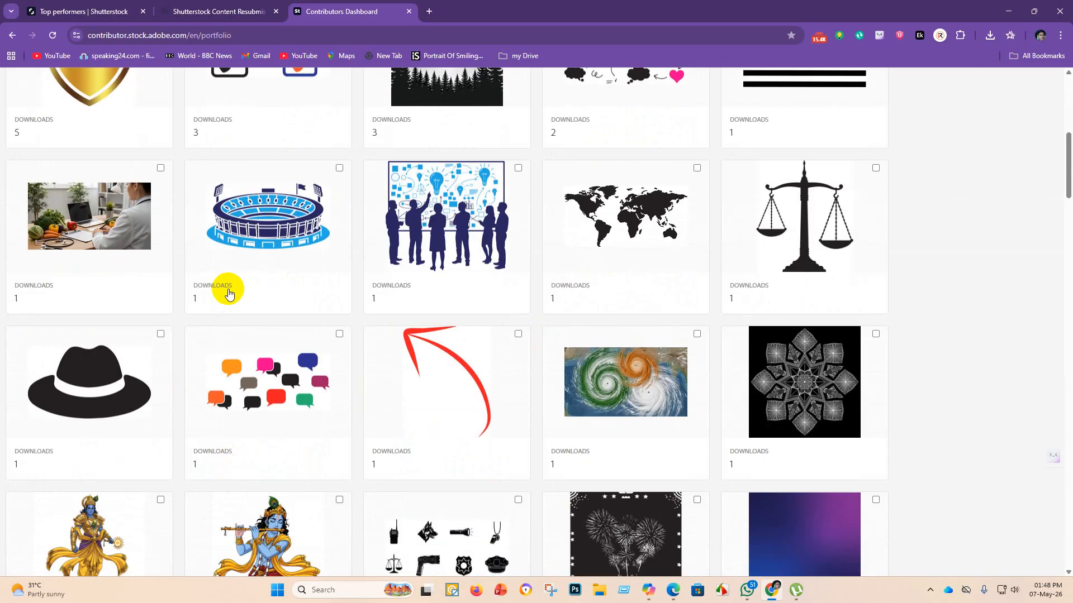
scroll(443, 218, "down", 10)
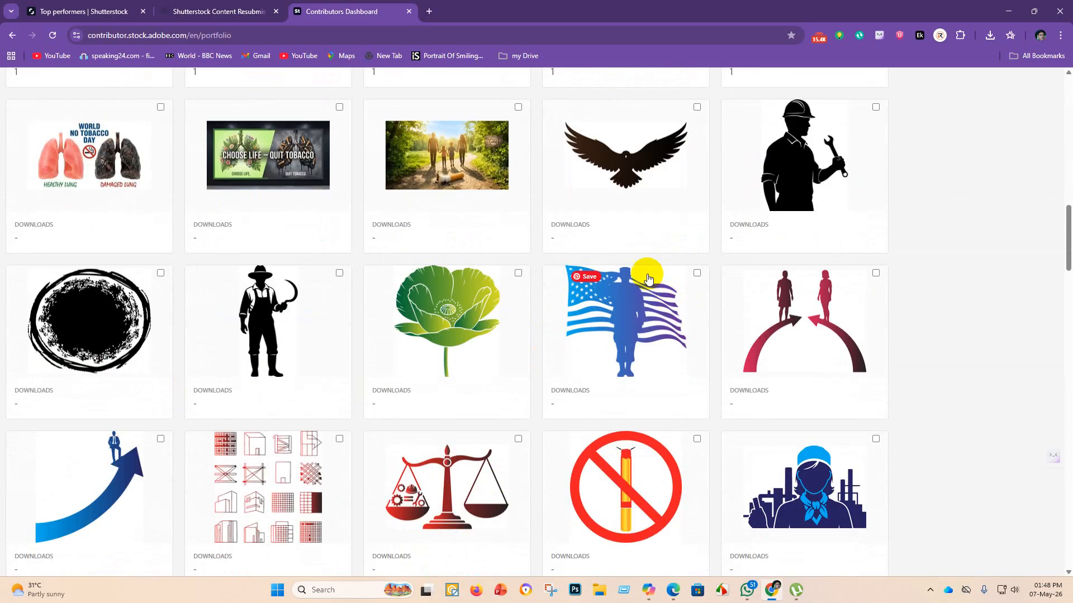
scroll(376, 299, "up", 3)
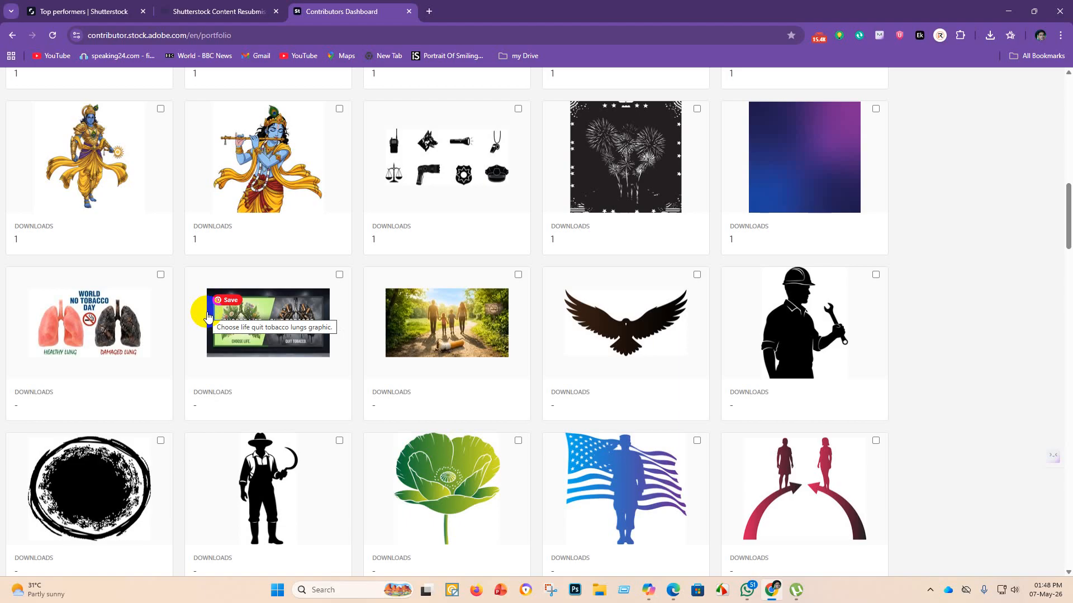
scroll(708, 359, "down", 15)
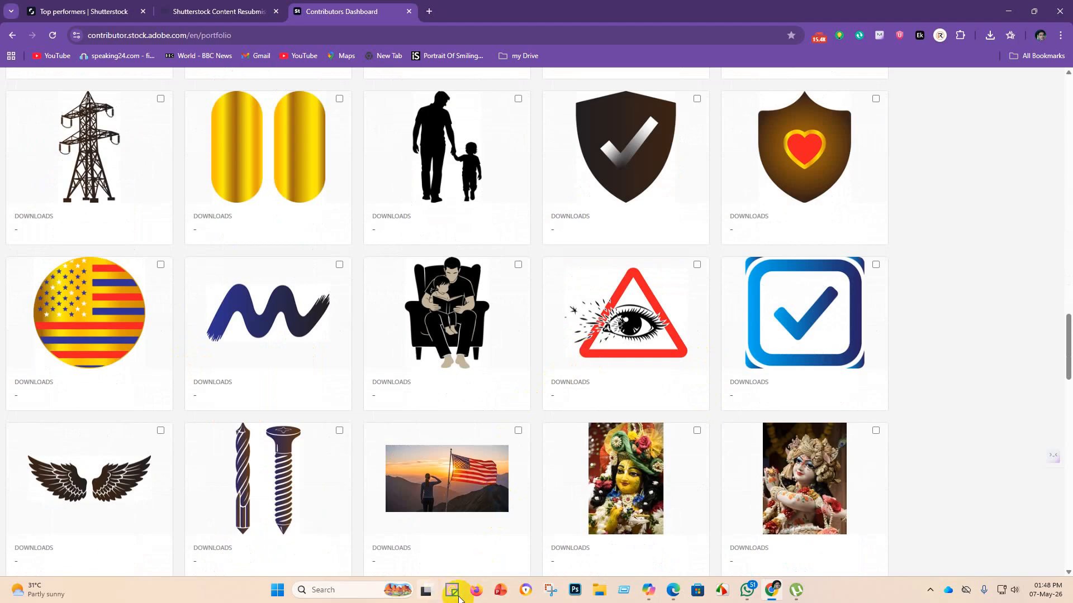
Switch to Firefox, open the Adobe Stock contributor site and view its dashboard.
left_click(477, 590)
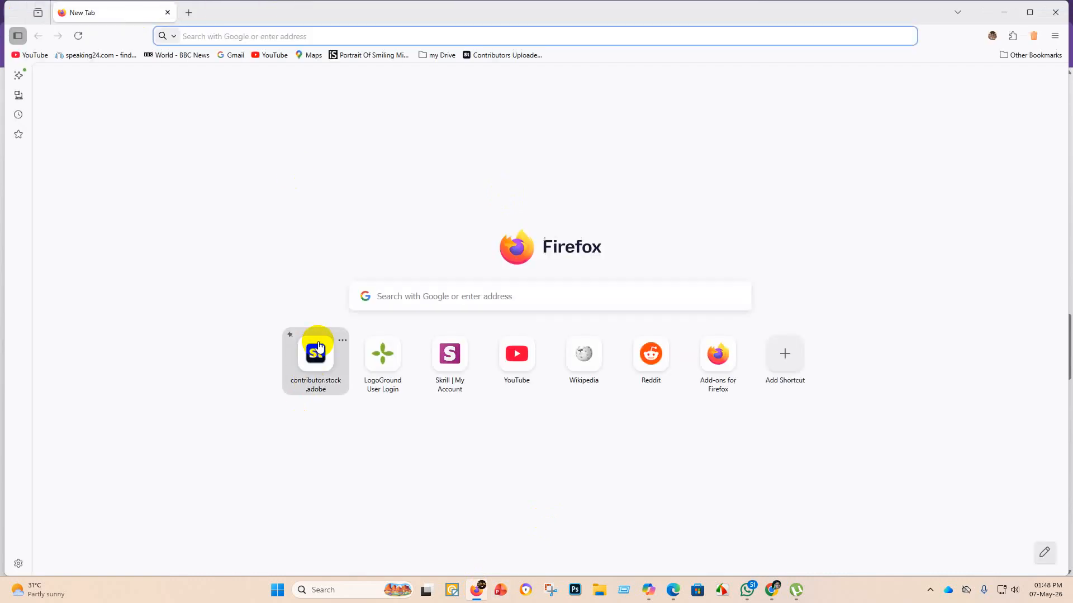
left_click(321, 349)
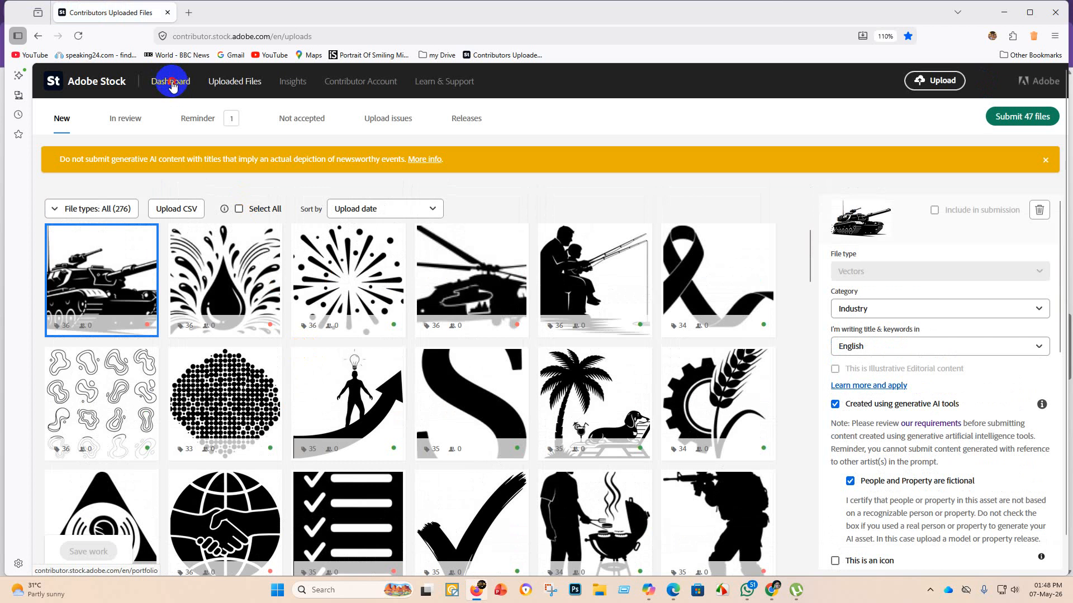
left_click(171, 83)
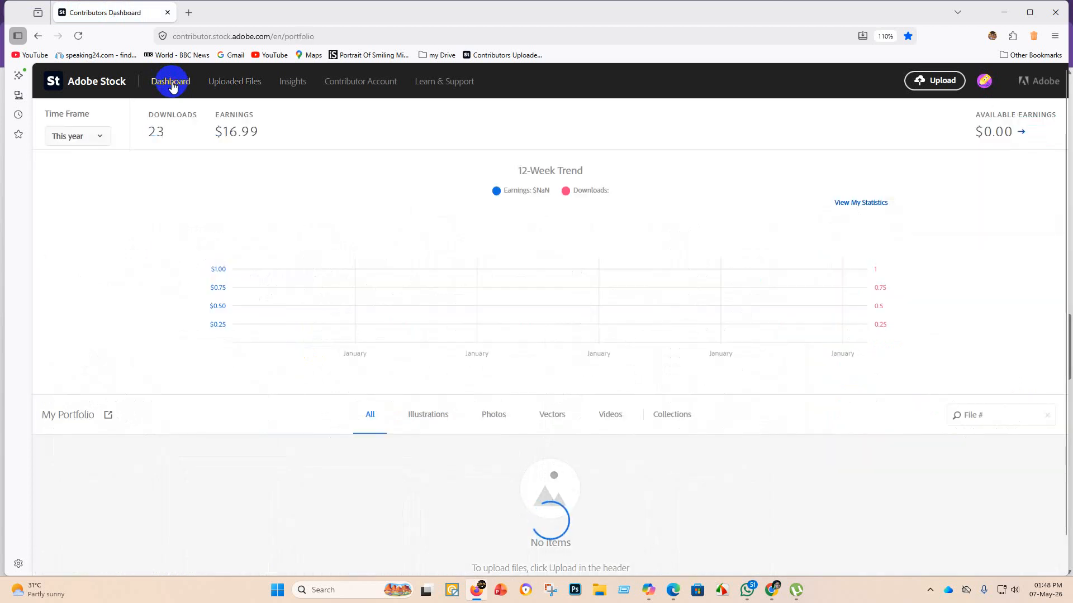
Look through the files in review among the uploaded files of this contributor account.
left_click(248, 85)
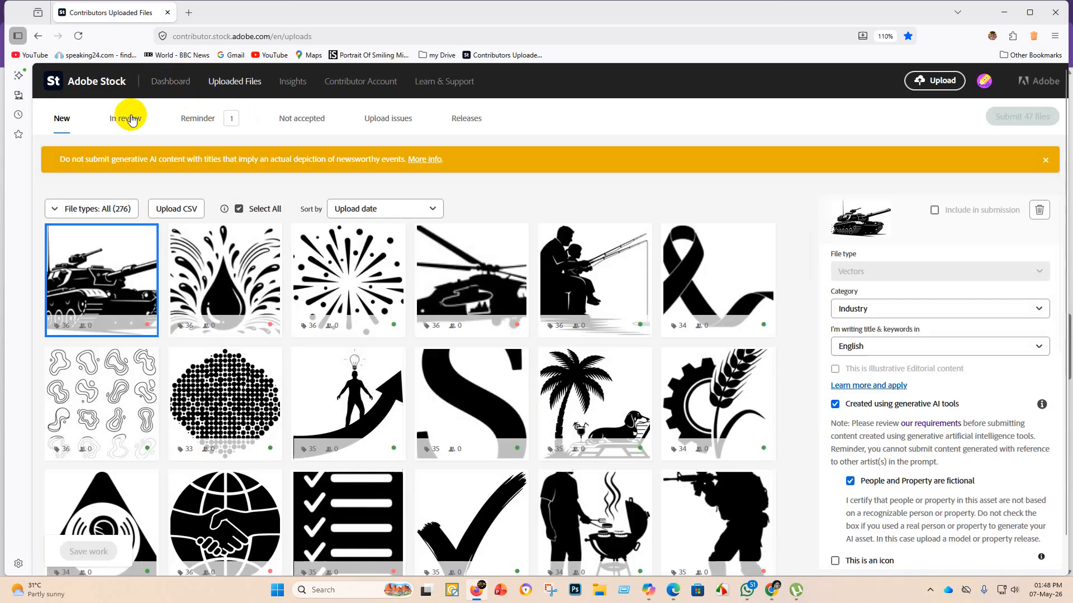
left_click(128, 120)
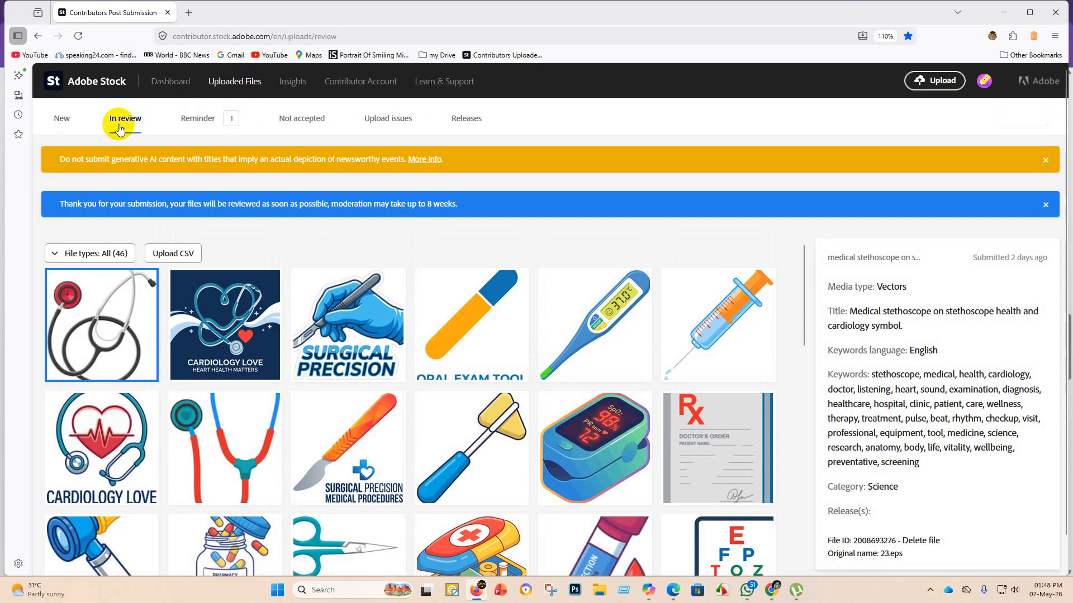
scroll(354, 499, "down", 10)
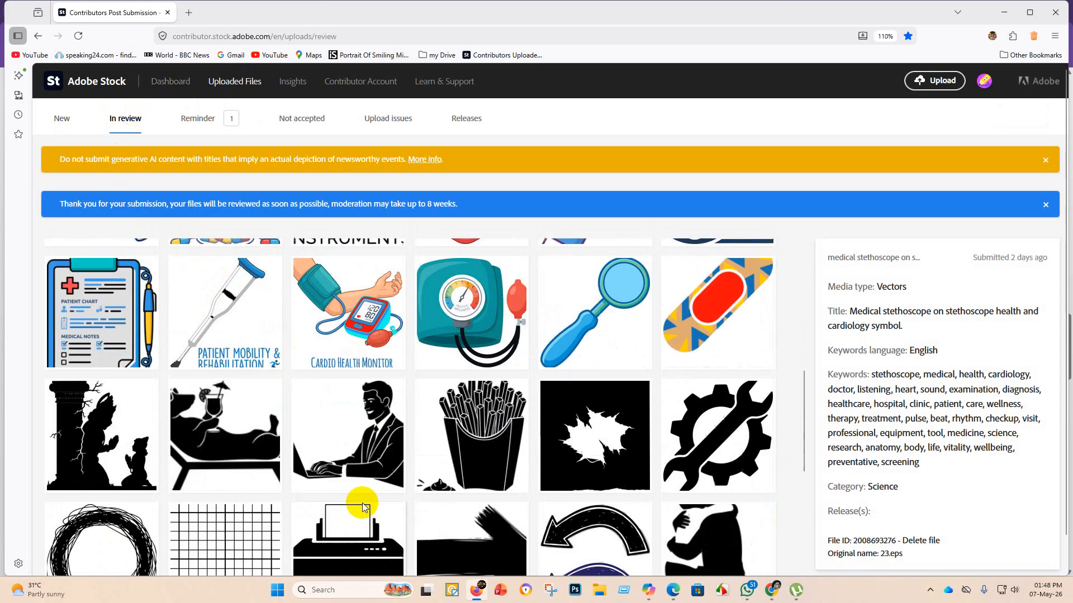
scroll(291, 419, "up", 10)
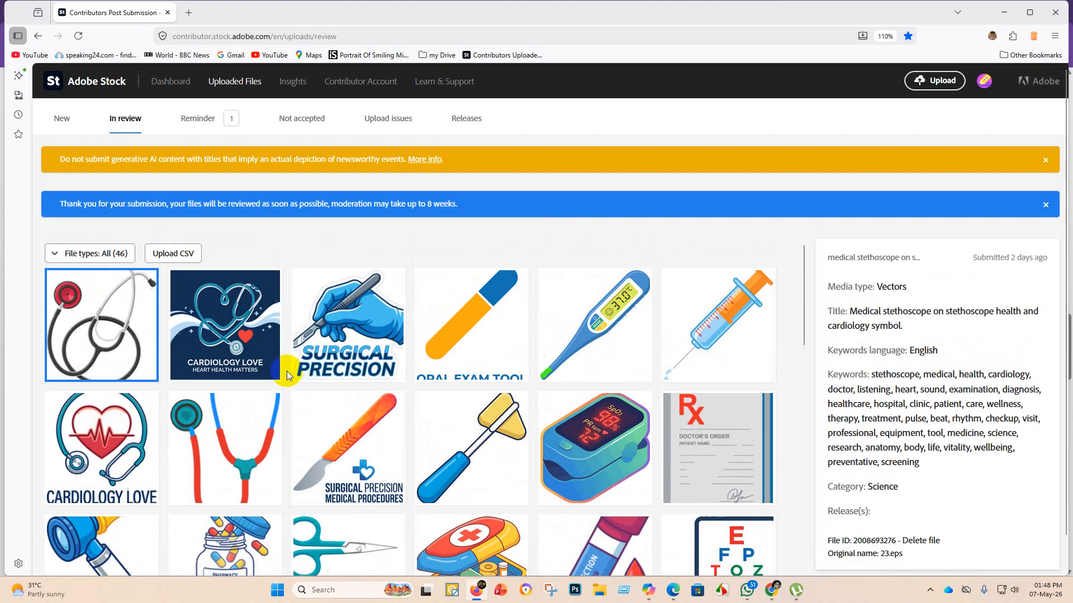
Check the refusal reasons for the black square frame, the torn black edge and the communication icon set among the files not accepted.
left_click(63, 122)
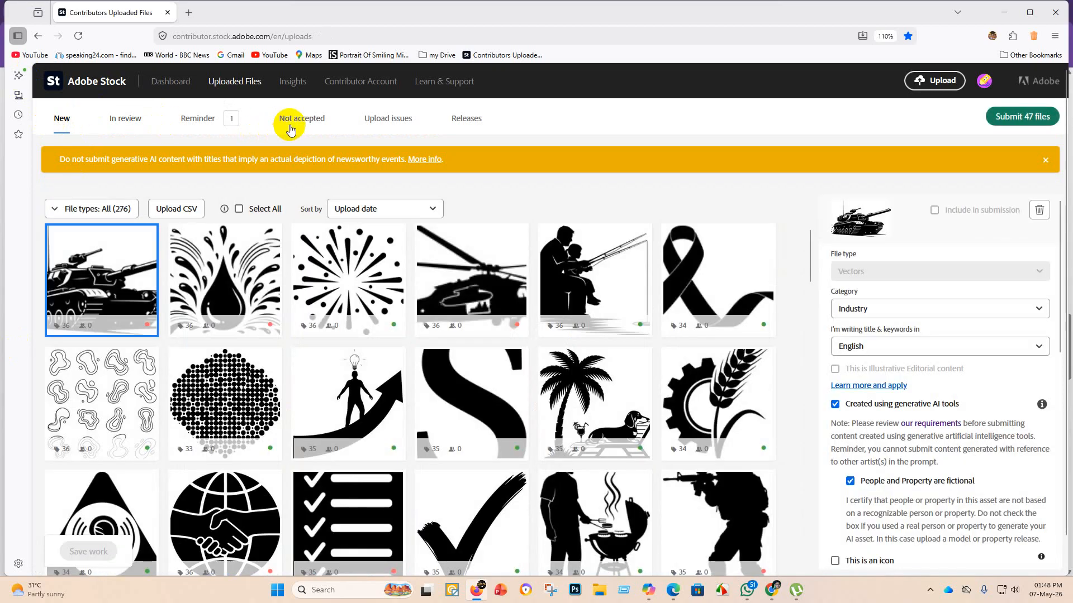
left_click(295, 121)
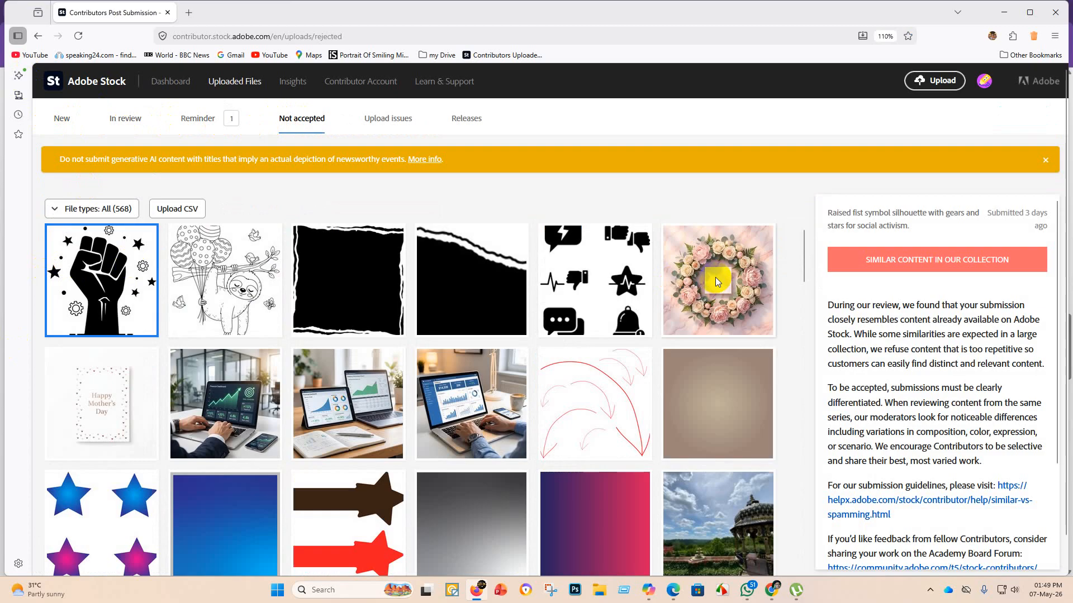
left_click(393, 296)
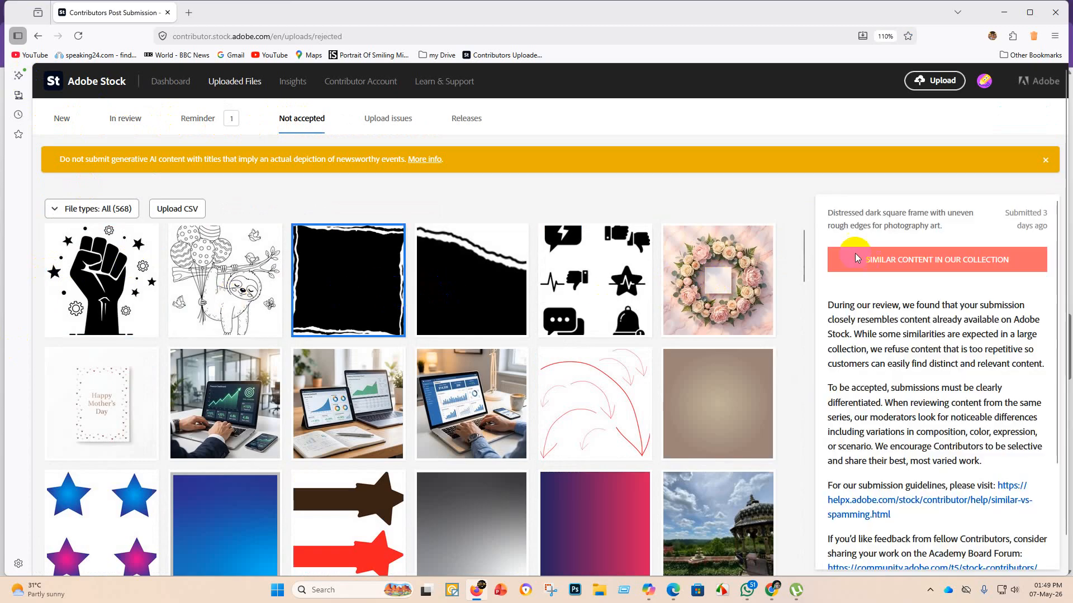
left_click(512, 297)
left_click(610, 296)
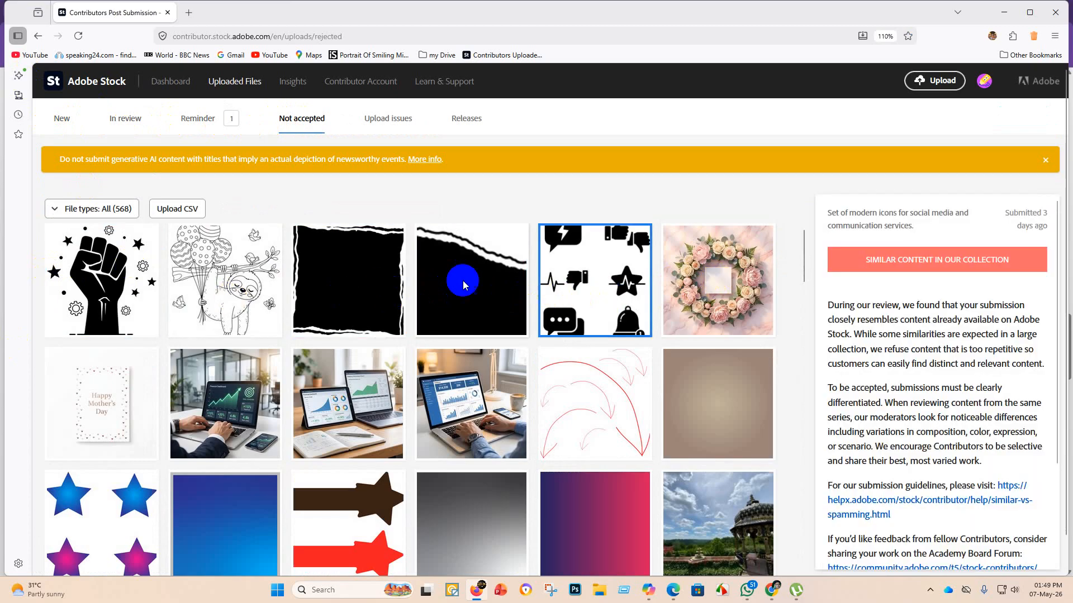
Examine the new uploads that are still waiting to be submitted.
left_click(71, 122)
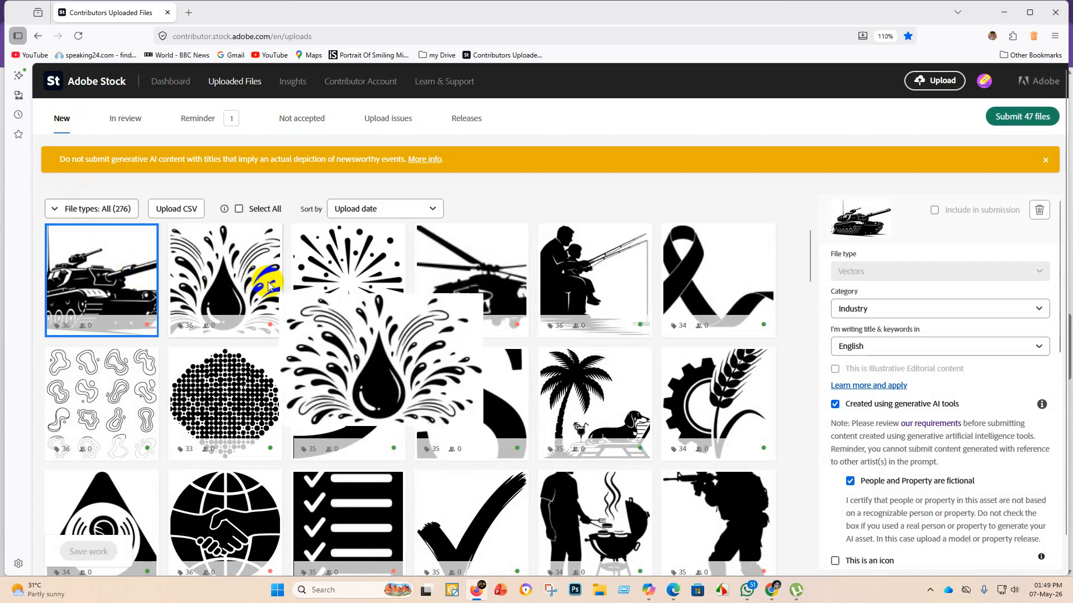
scroll(267, 282, "down", 10)
scroll(365, 344, "down", 11)
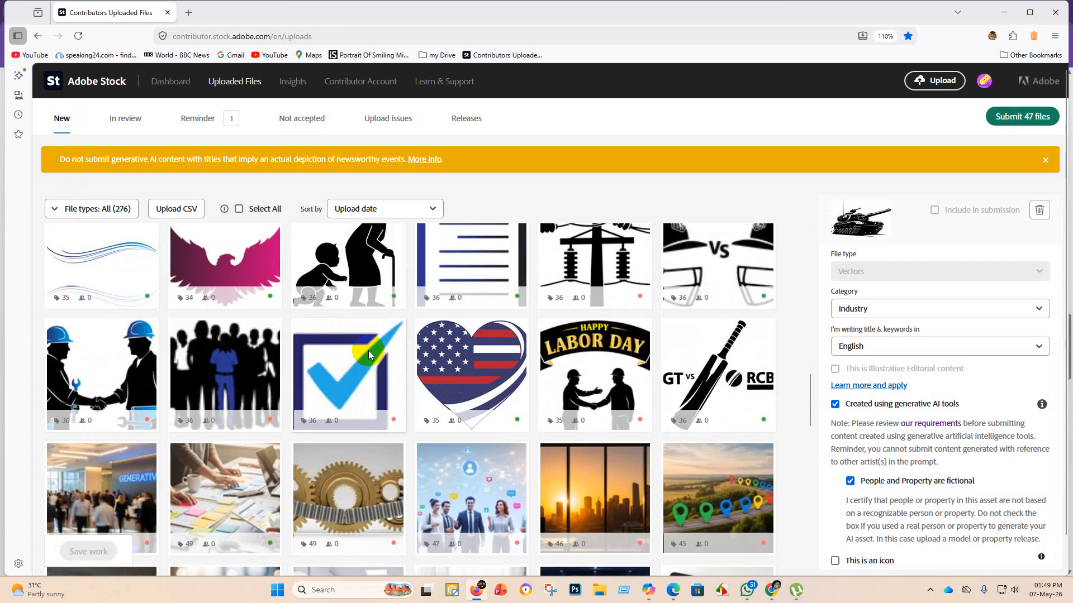
scroll(409, 399, "up", 8)
scroll(438, 412, "down", 8)
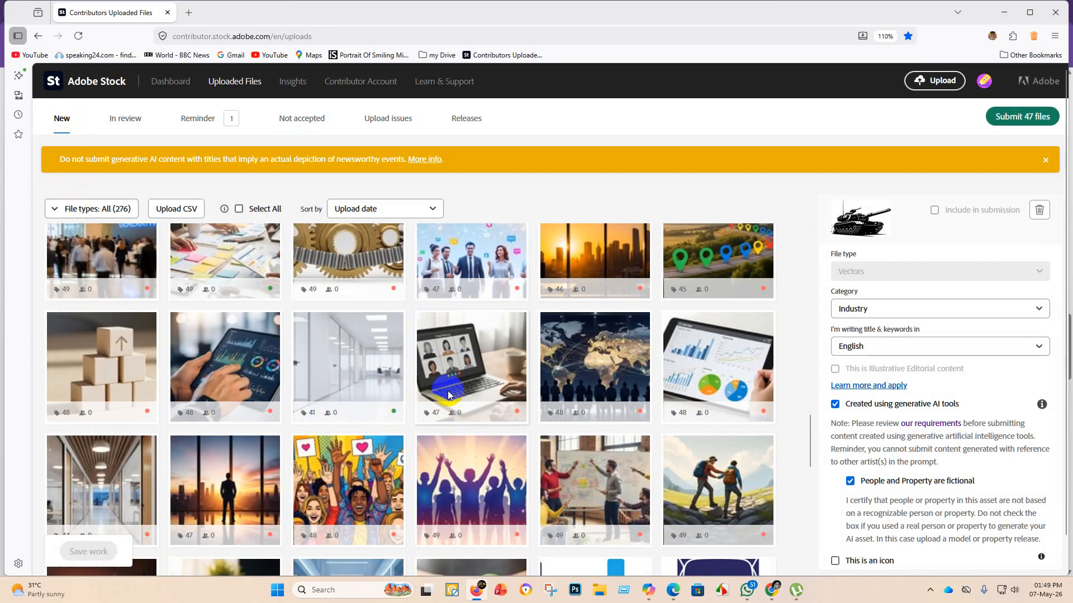
scroll(503, 368, "up", 4)
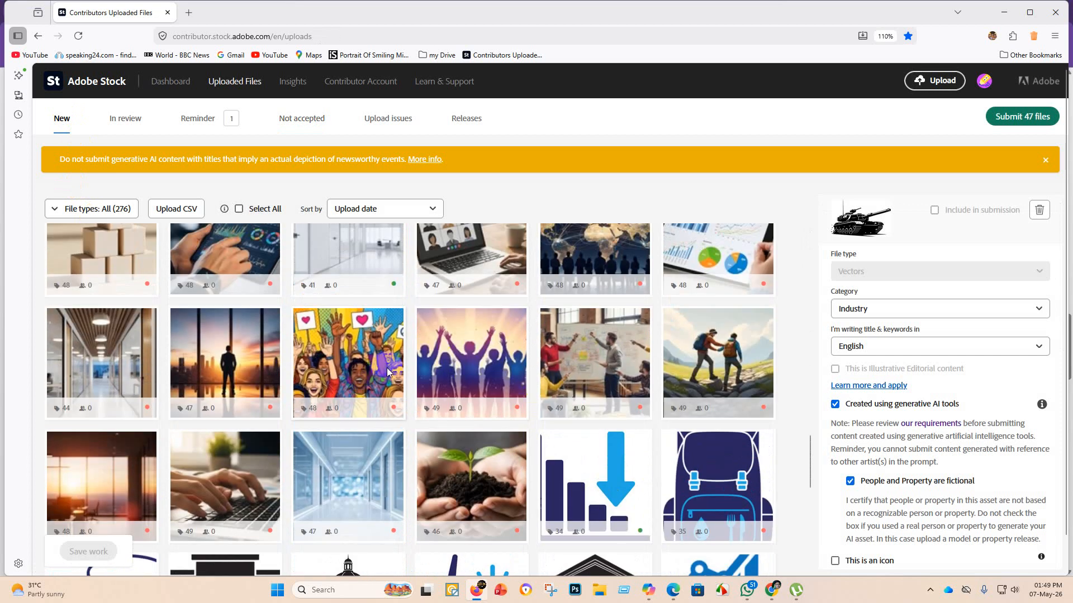
scroll(388, 372, "up", 15)
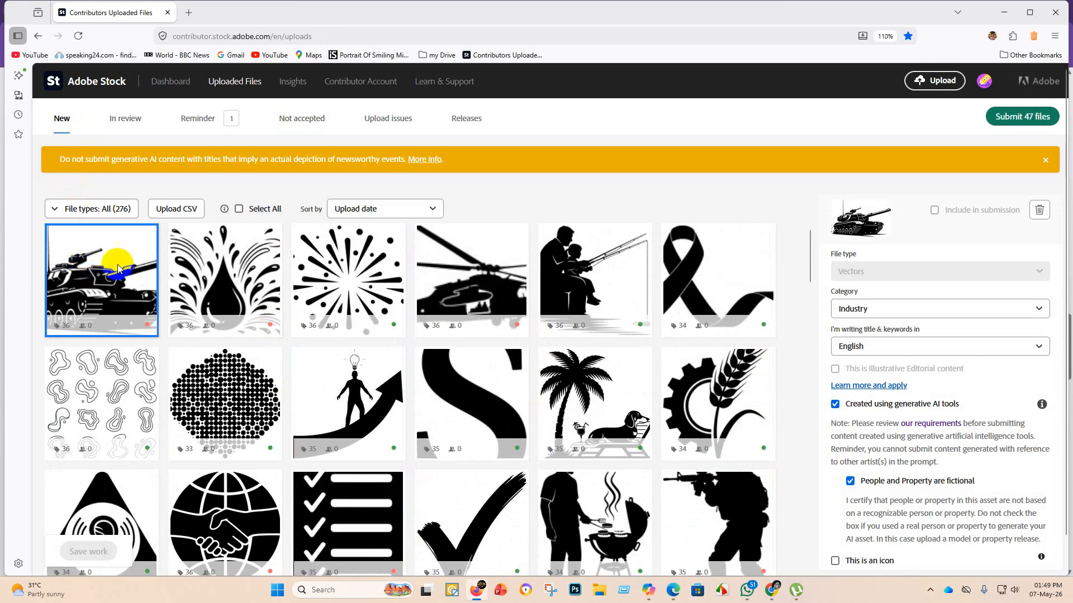
scroll(717, 360, "down", 5)
scroll(198, 234, "up", 5)
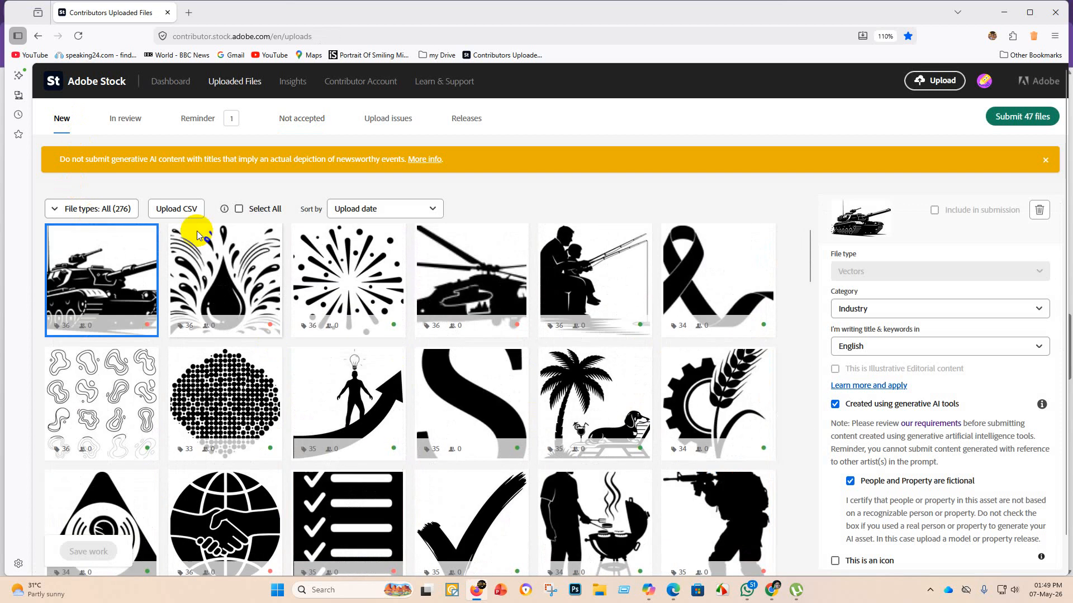
Recheck the files in review and view this account's earnings and downloads trend on the dashboard.
left_click(133, 122)
scroll(259, 390, "down", 6)
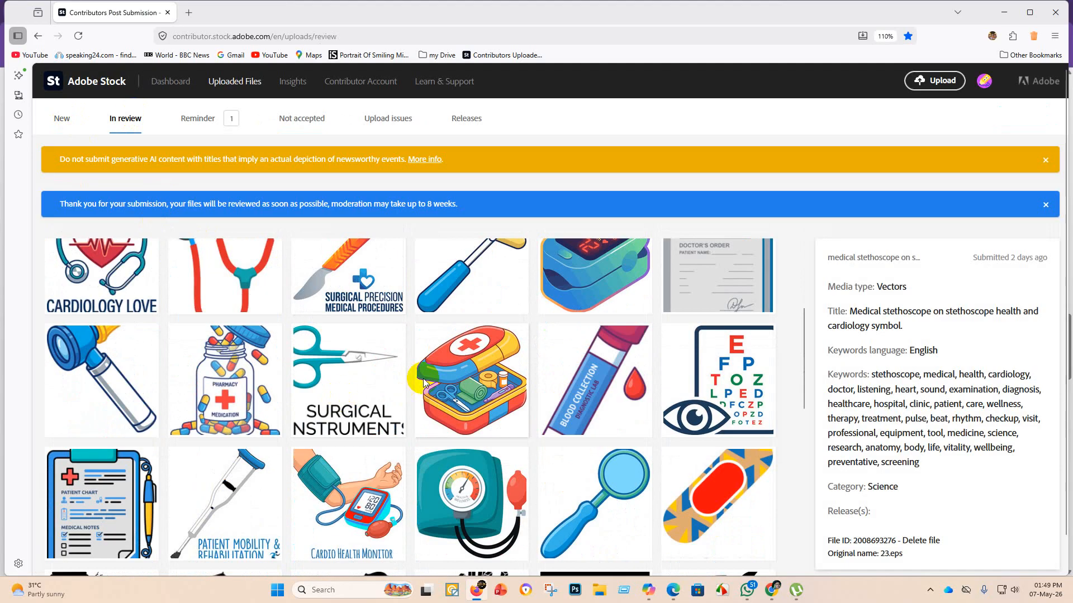
scroll(276, 351, "up", 6)
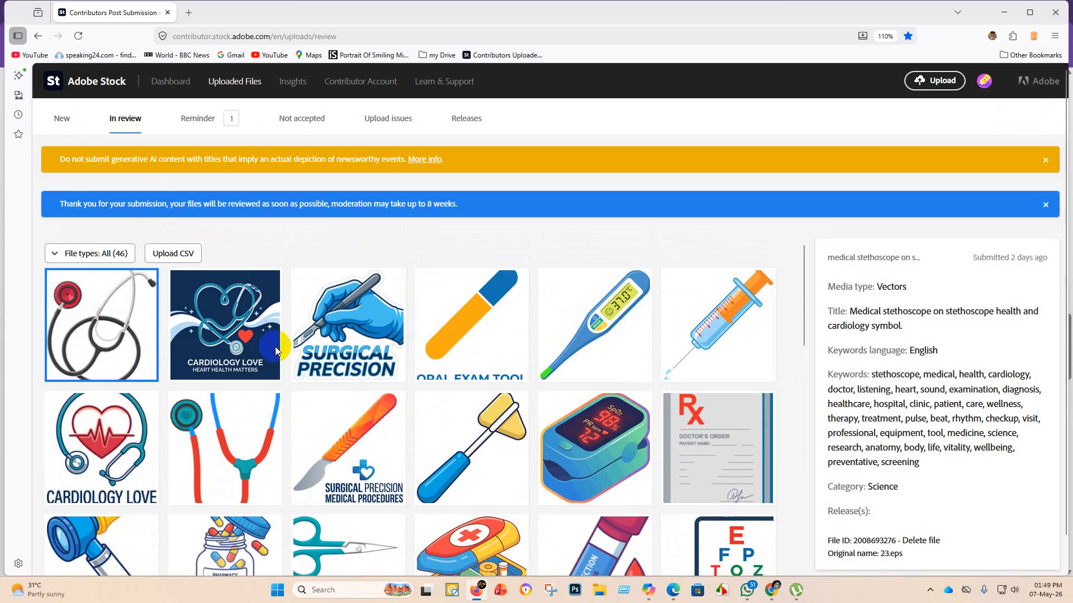
left_click(168, 84)
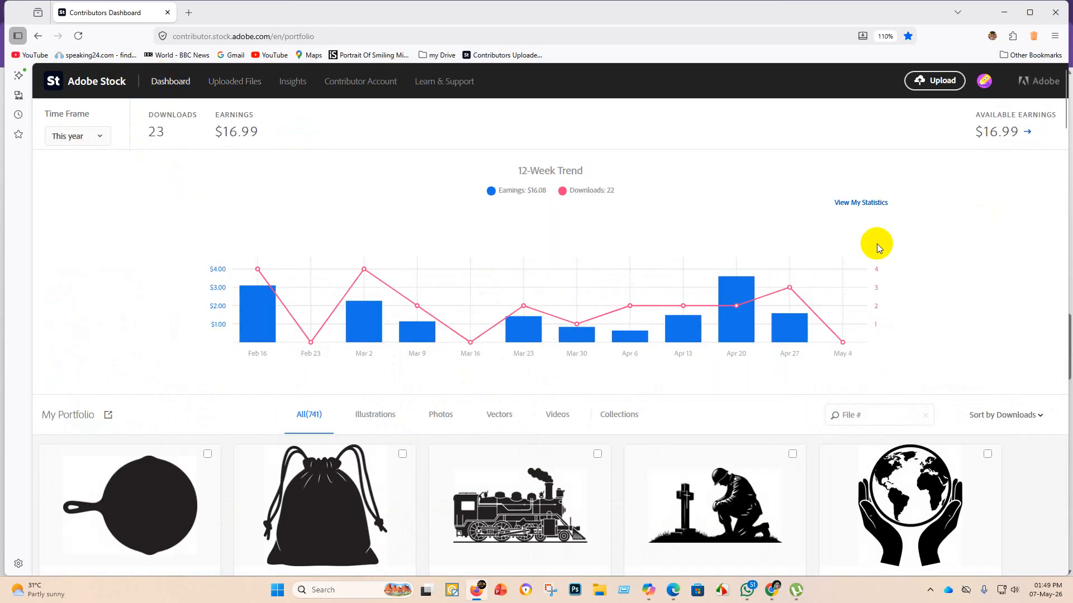
scroll(151, 74, "down", 1)
scroll(263, 167, "up", 1)
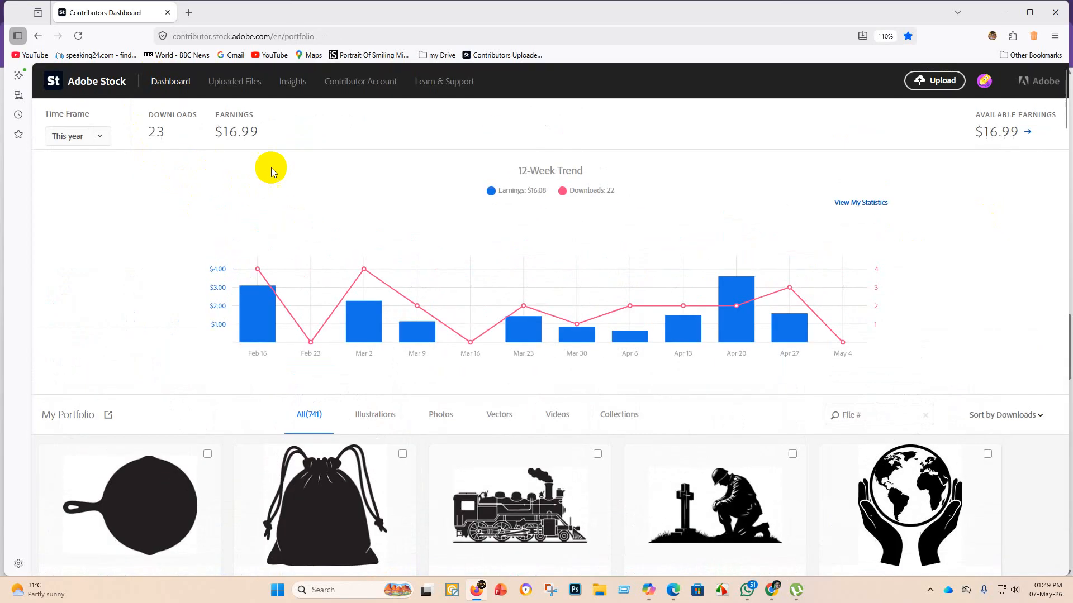
Return to the new uploads and inspect the keyword counts and status marks on their thumbnails.
left_click(238, 84)
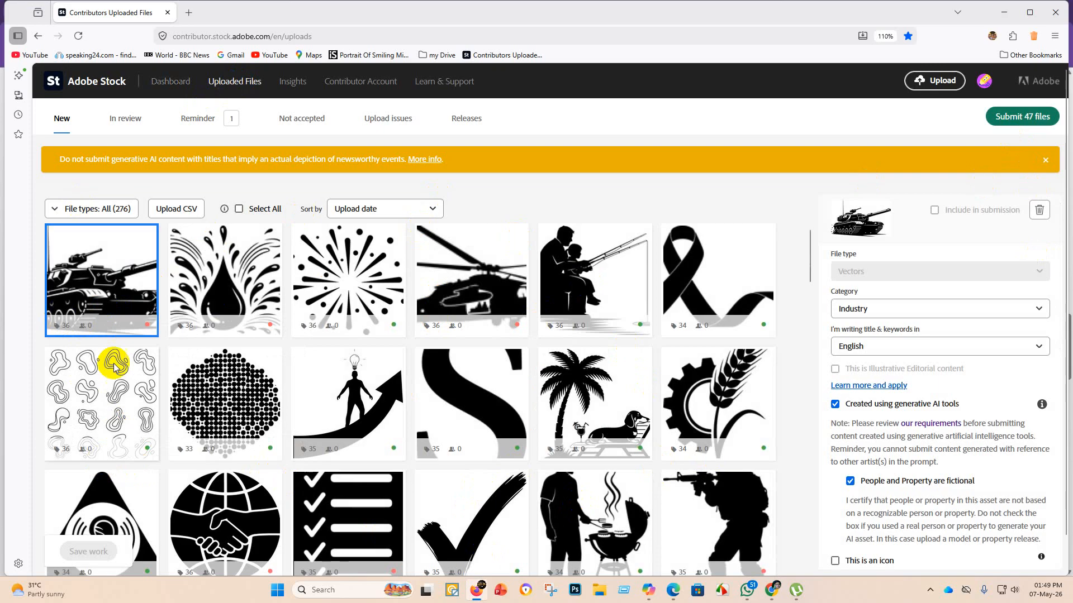
mouse_move(76, 299)
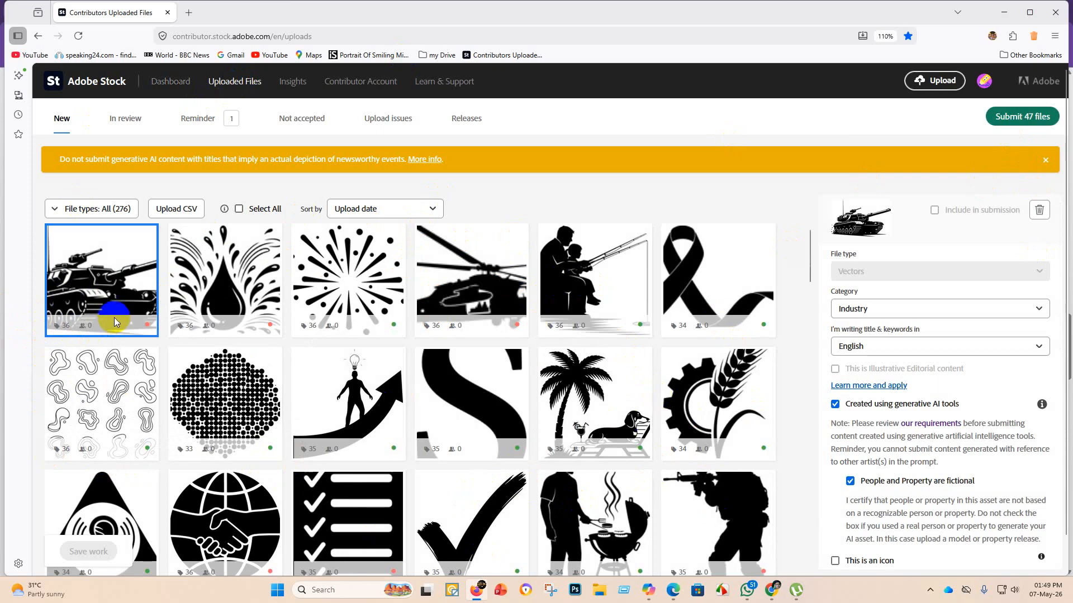
mouse_move(693, 322)
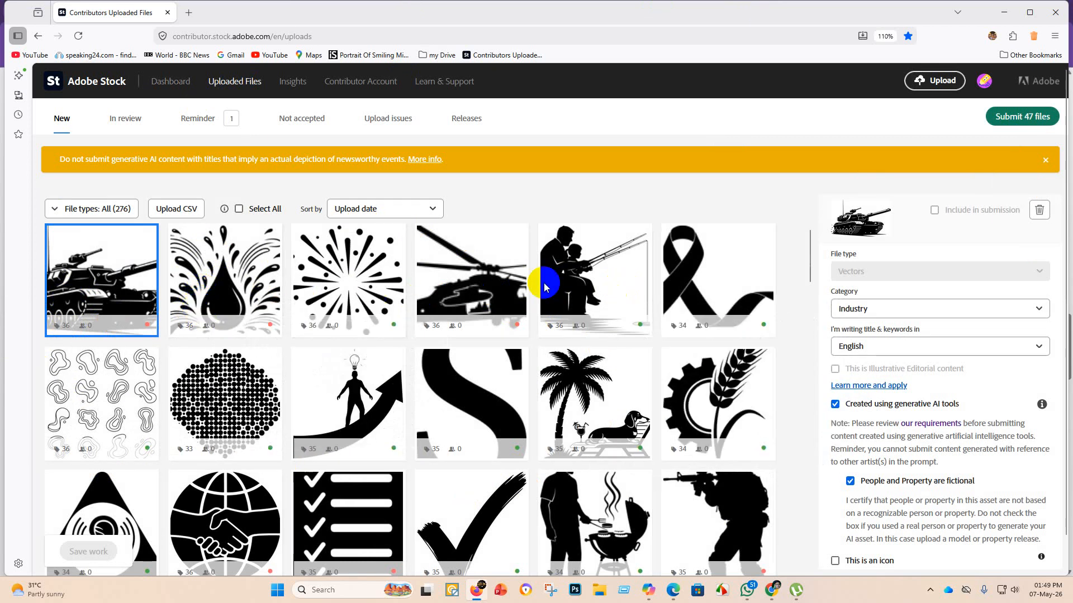
scroll(264, 437, "down", 10)
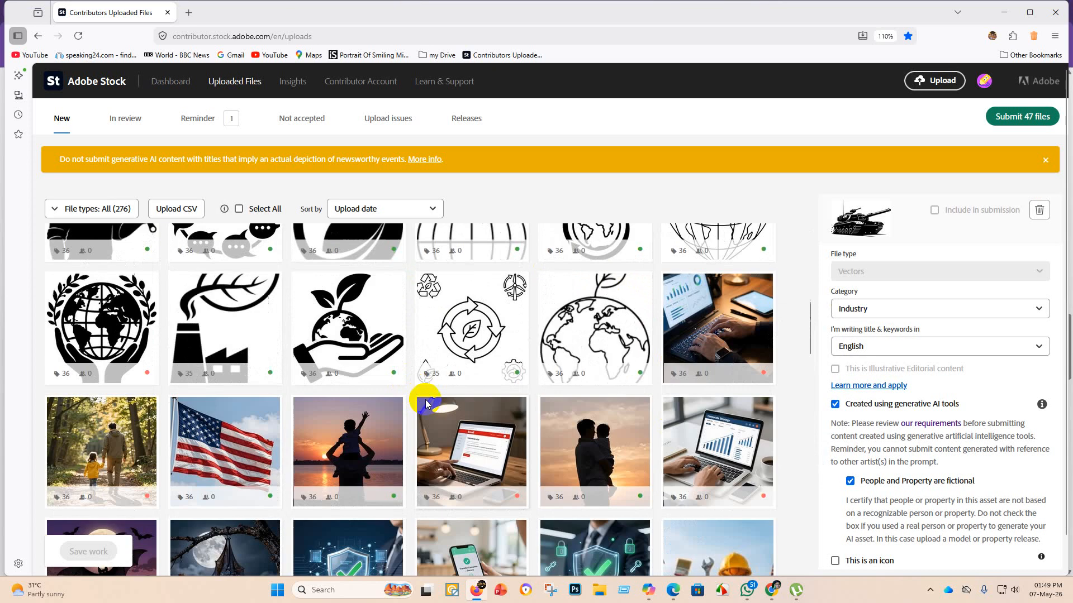
mouse_move(420, 381)
scroll(419, 368, "up", 10)
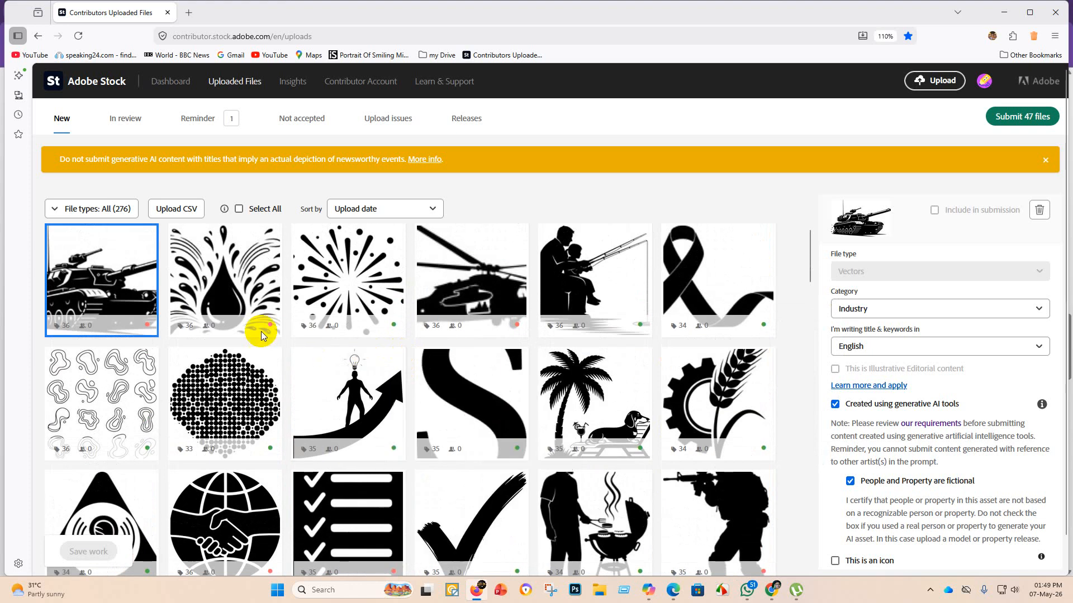
mouse_move(183, 327)
mouse_move(459, 309)
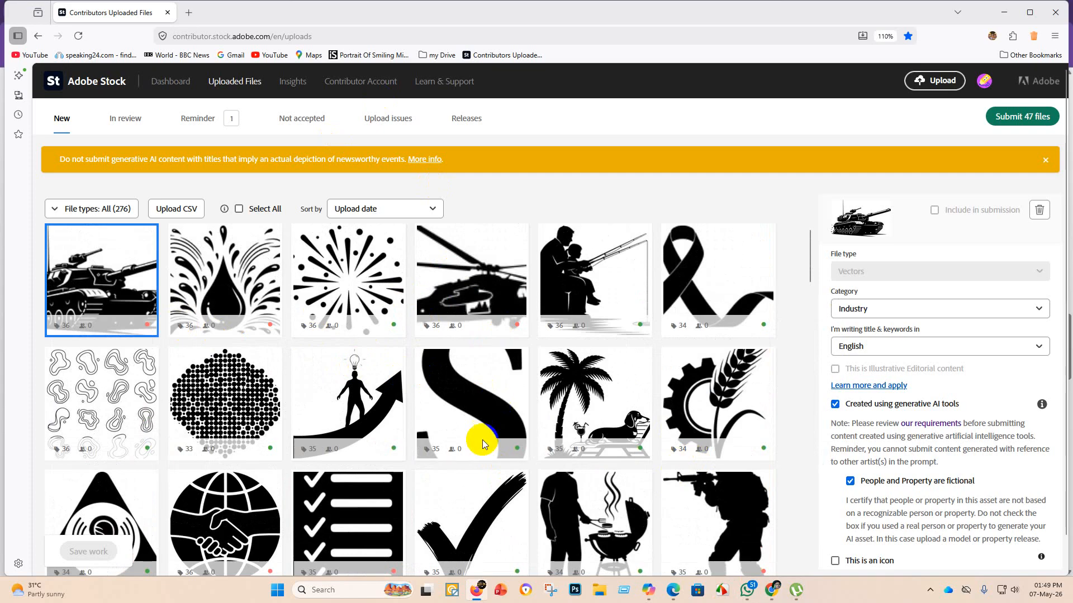
Close this account's browser window, switch to the contributor account in Microsoft Edge, and review its 12-week trend and most-downloaded portfolio files.
left_click(1066, 20)
mouse_move(673, 585)
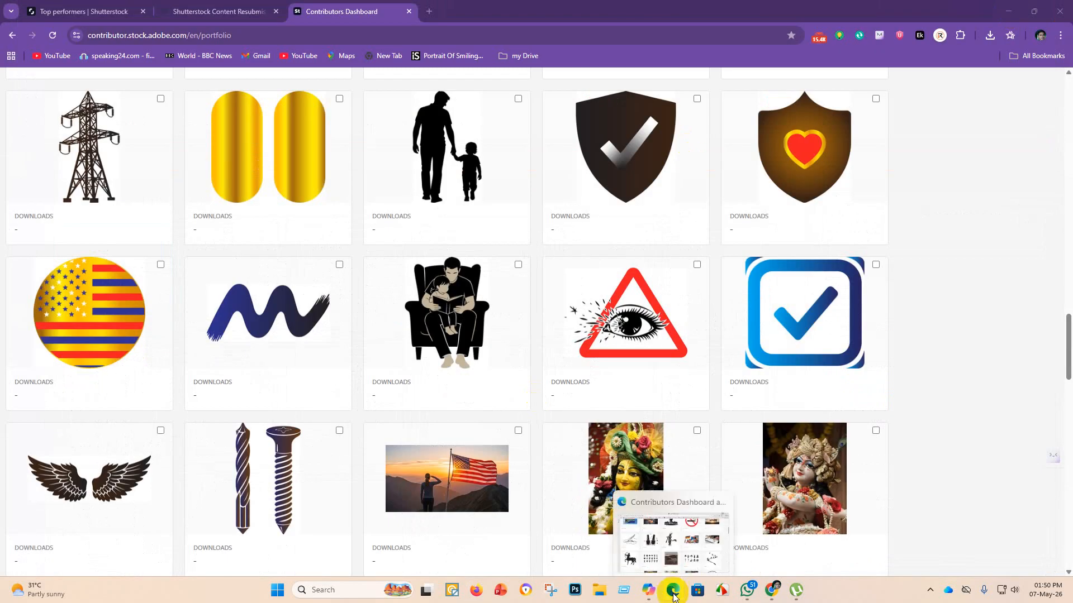
left_click(666, 530)
scroll(343, 239, "up", 10)
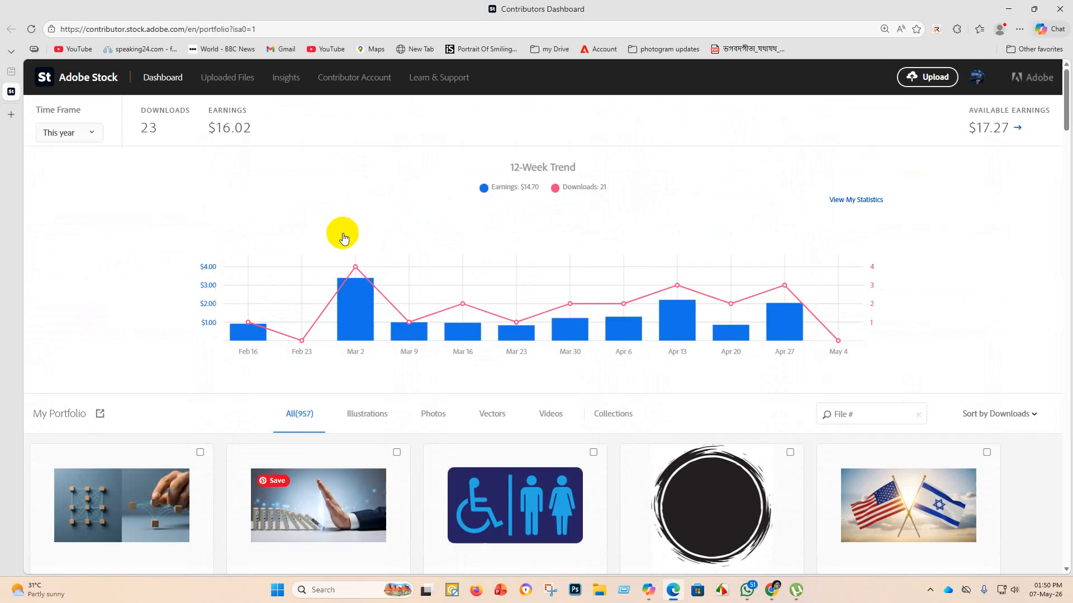
scroll(366, 271, "down", 10)
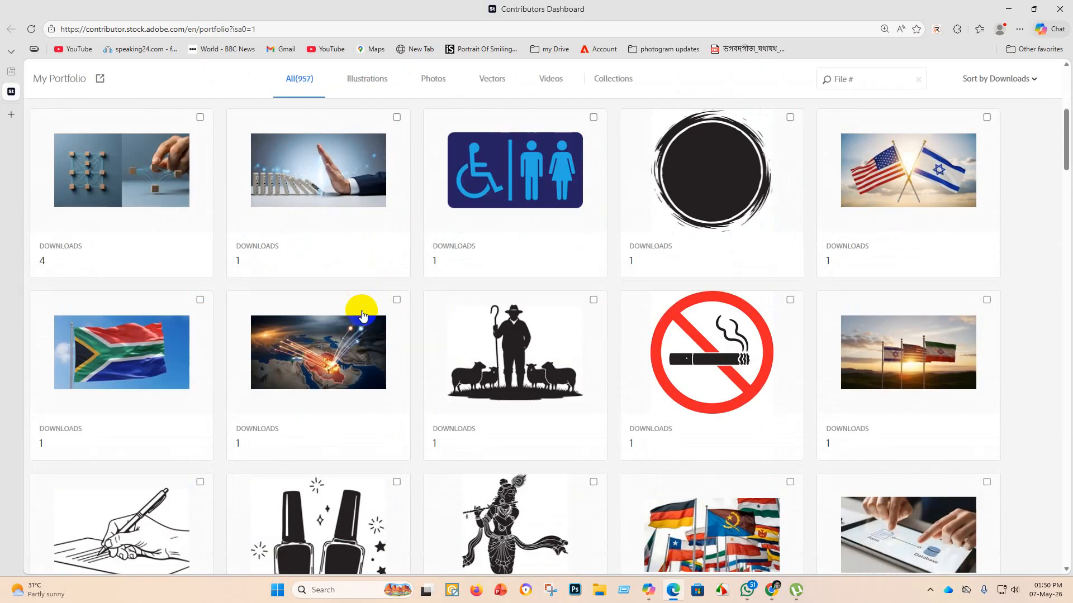
scroll(373, 290, "up", 10)
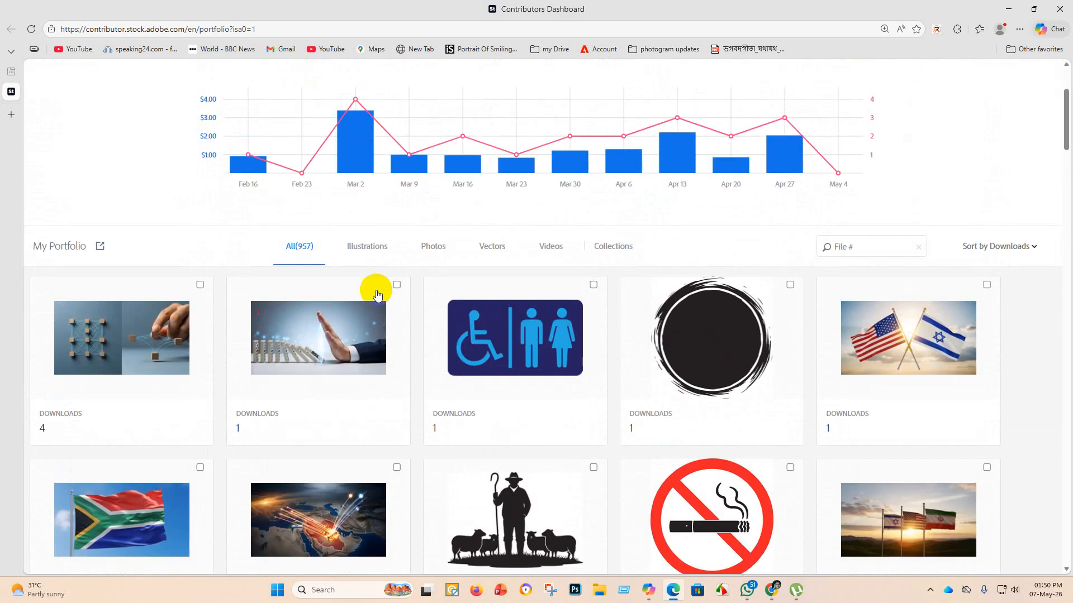
scroll(371, 308, "down", 5)
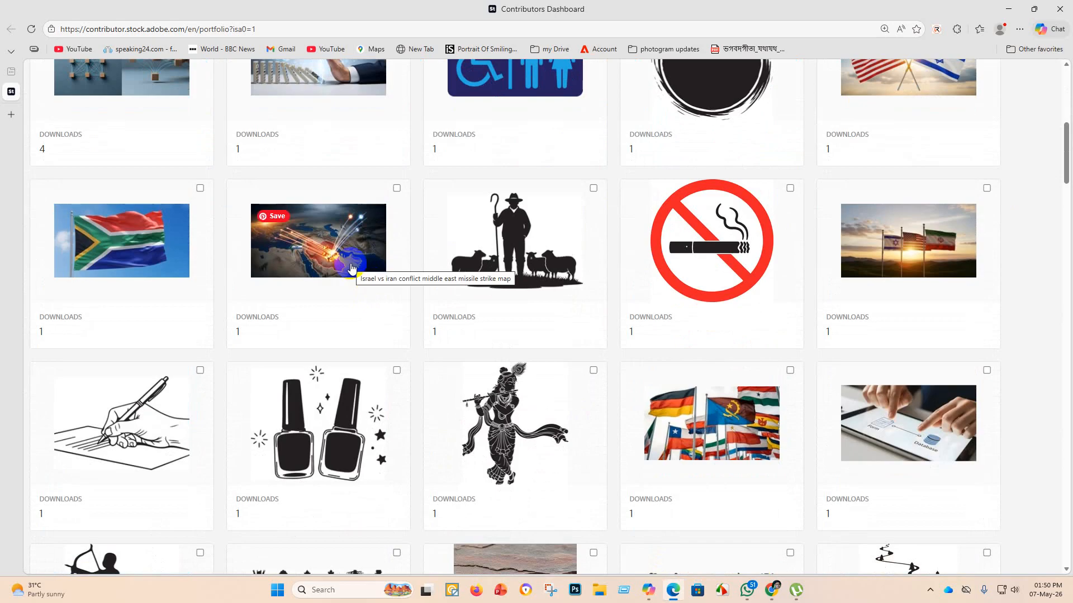
scroll(350, 266, "up", 7)
scroll(356, 257, "down", 6)
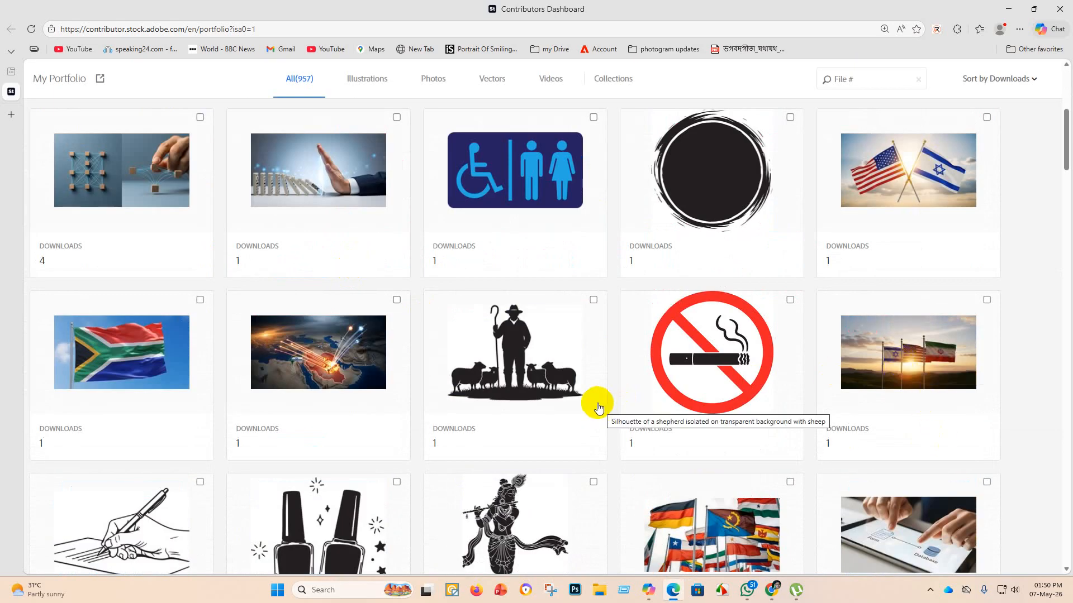
scroll(594, 403, "up", 6)
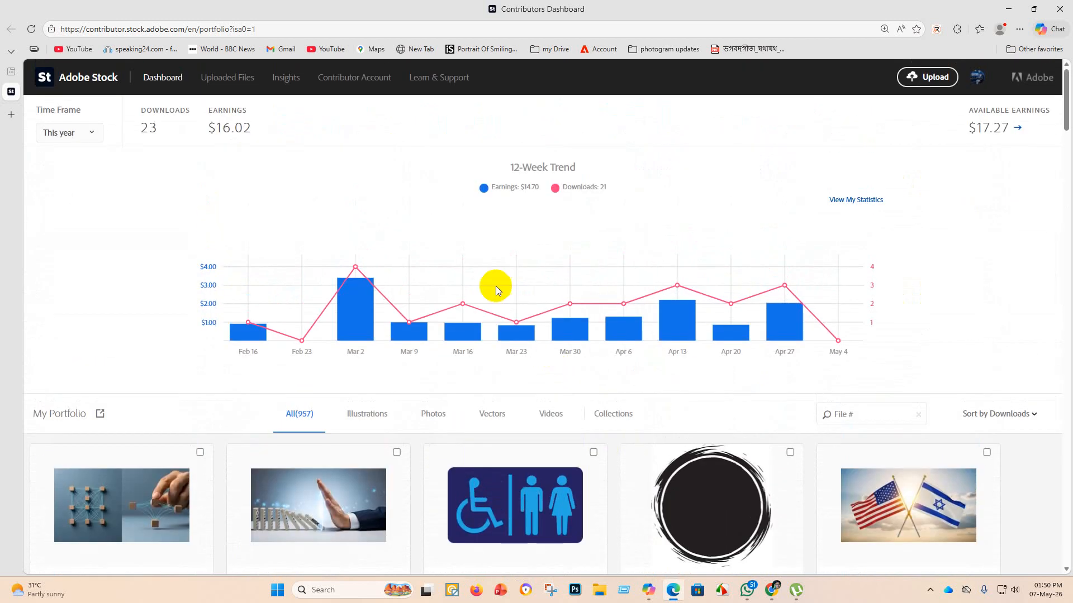
Open this account's uploaded files and browse the keyword counts and status marks of the new uploads.
left_click(229, 77)
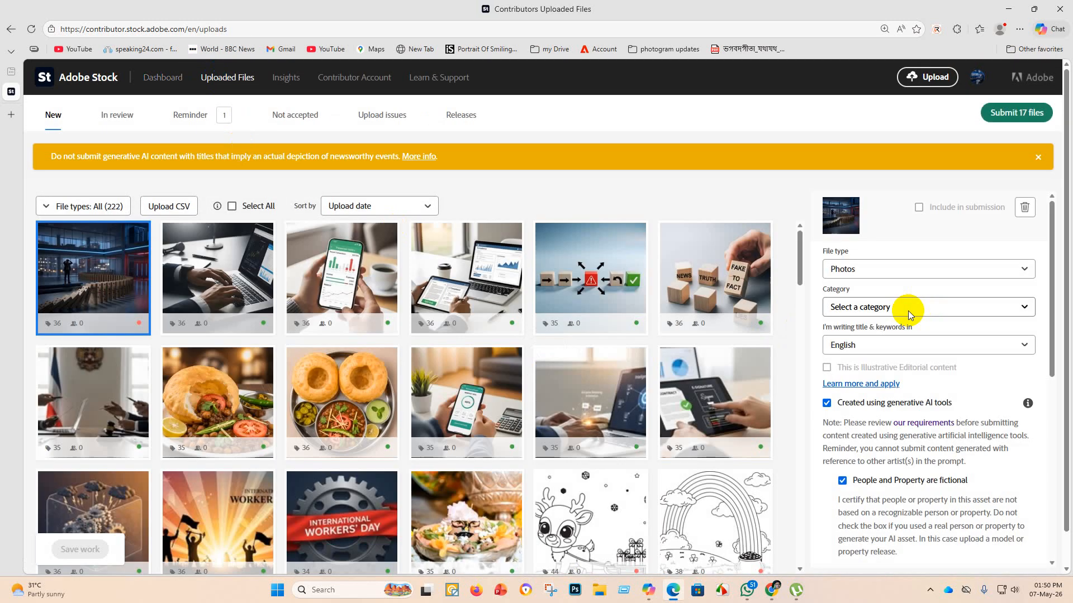
left_click(102, 286)
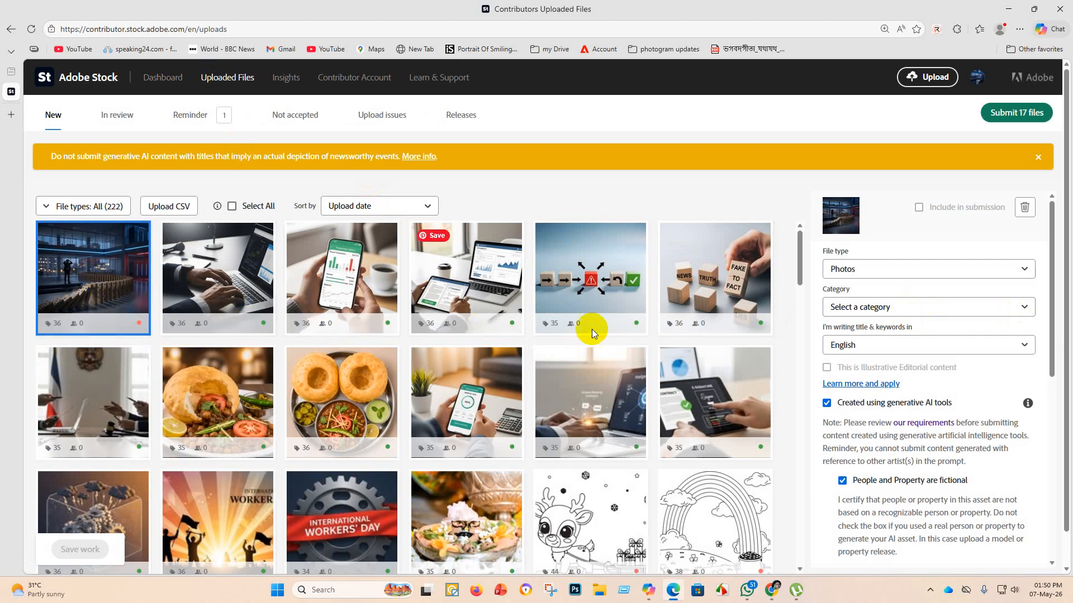
scroll(400, 442, "down", 3)
scroll(400, 442, "down", 6)
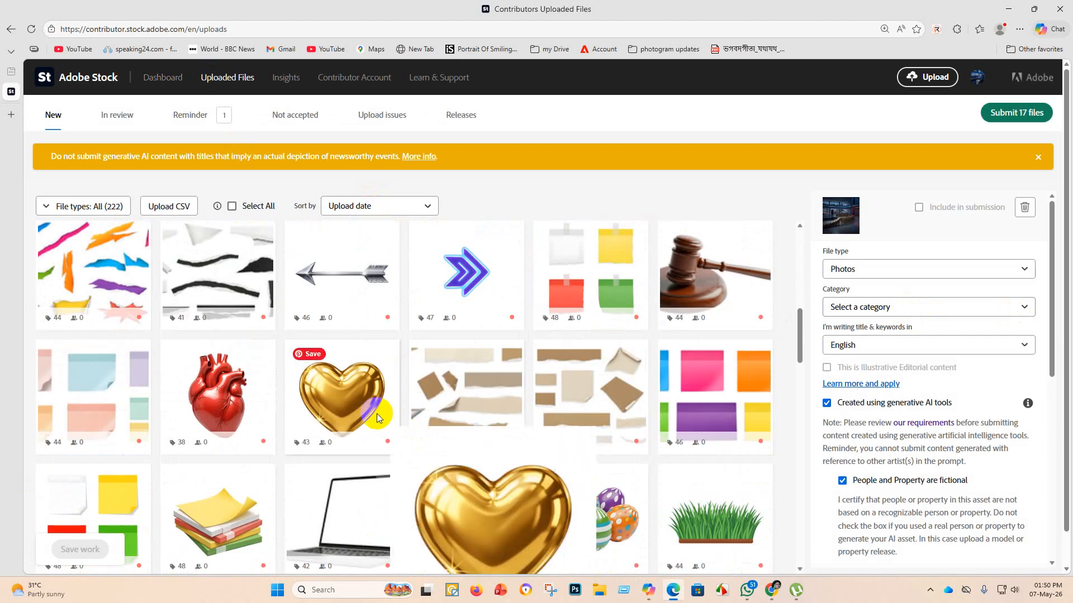
scroll(391, 418, "up", 9)
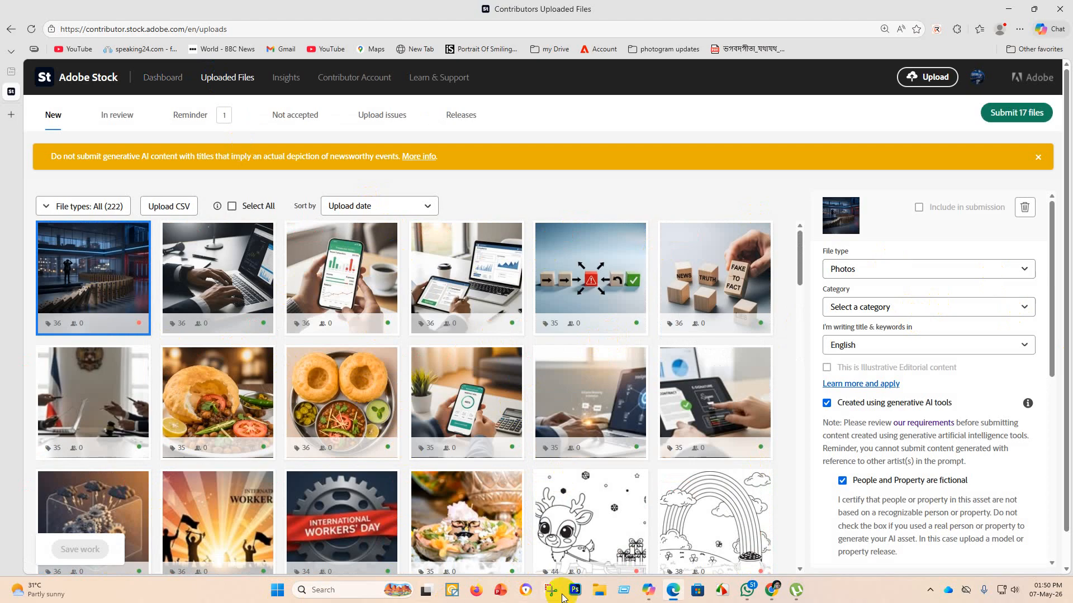
scroll(274, 352, "down", 8)
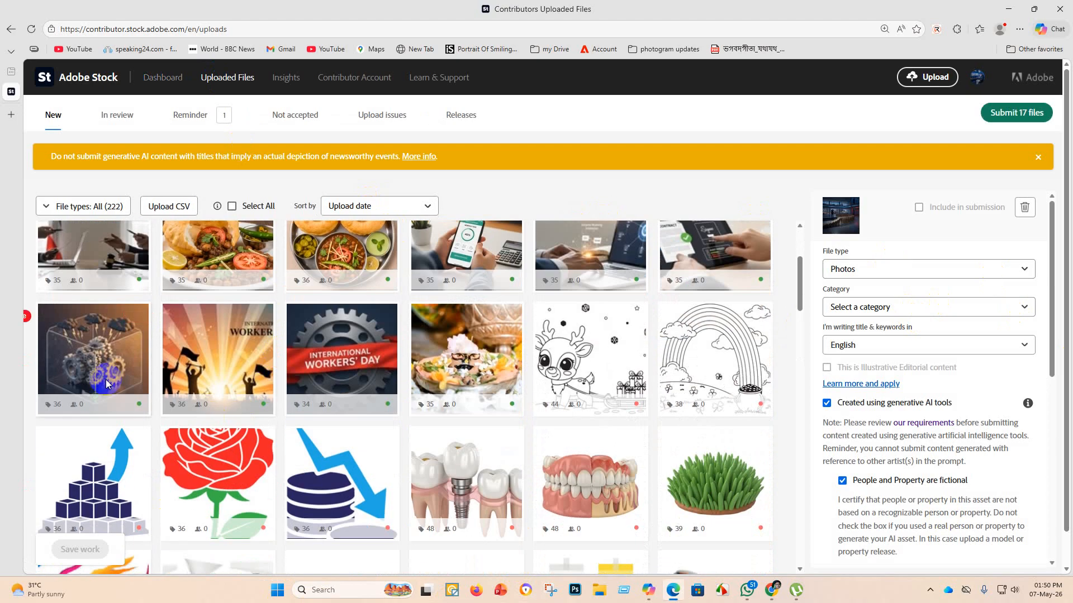
scroll(297, 327, "down", 12)
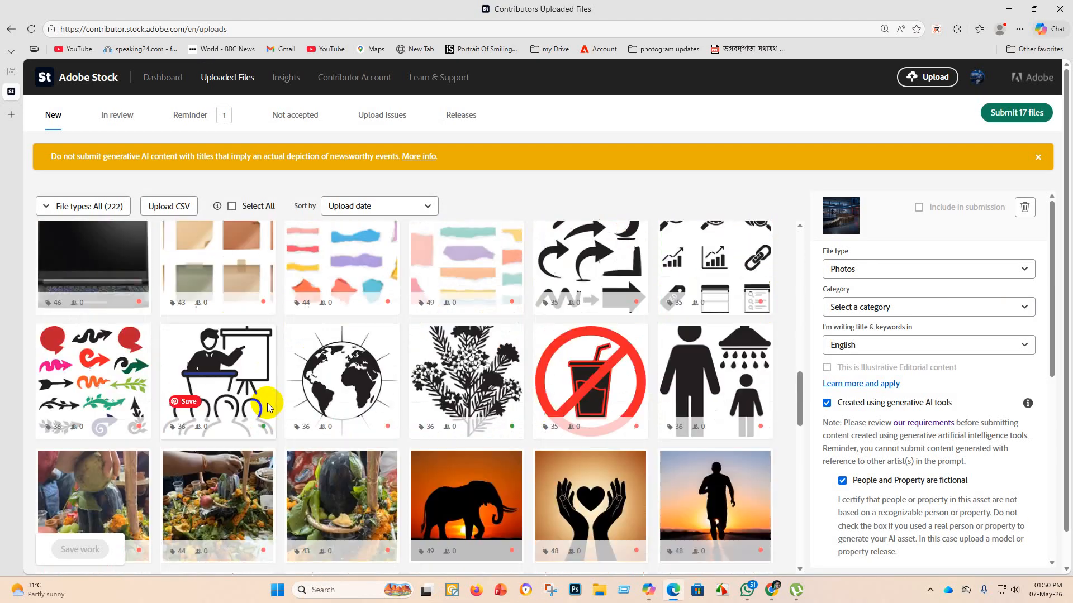
scroll(427, 353, "up", 20)
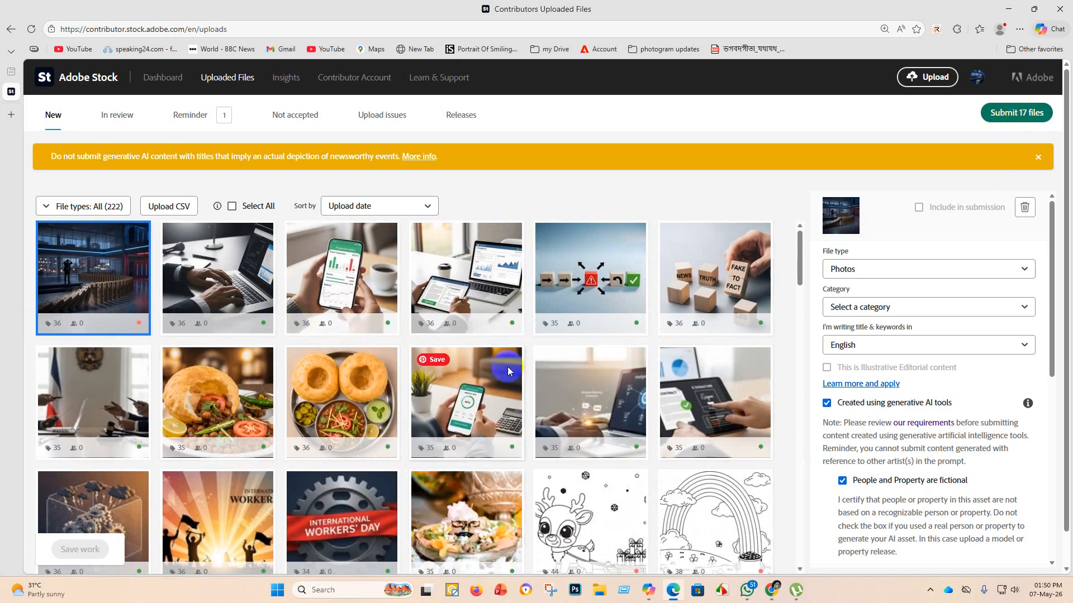
Select the red anatomical heart image to check its details and compare its status mark with the other new uploads.
mouse_move(608, 399)
scroll(501, 413, "down", 6)
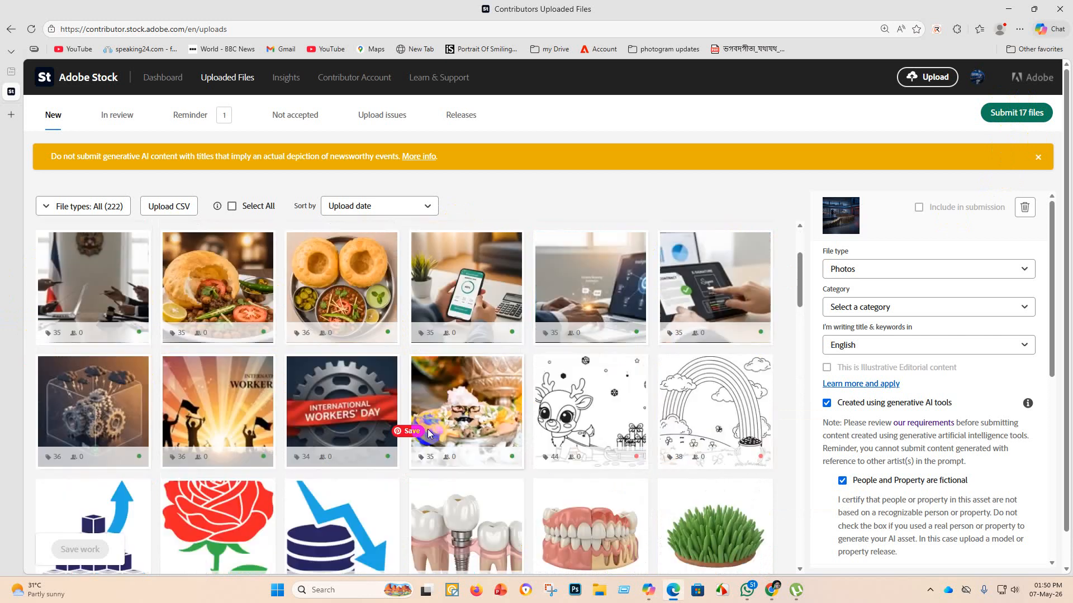
scroll(500, 412, "down", 5)
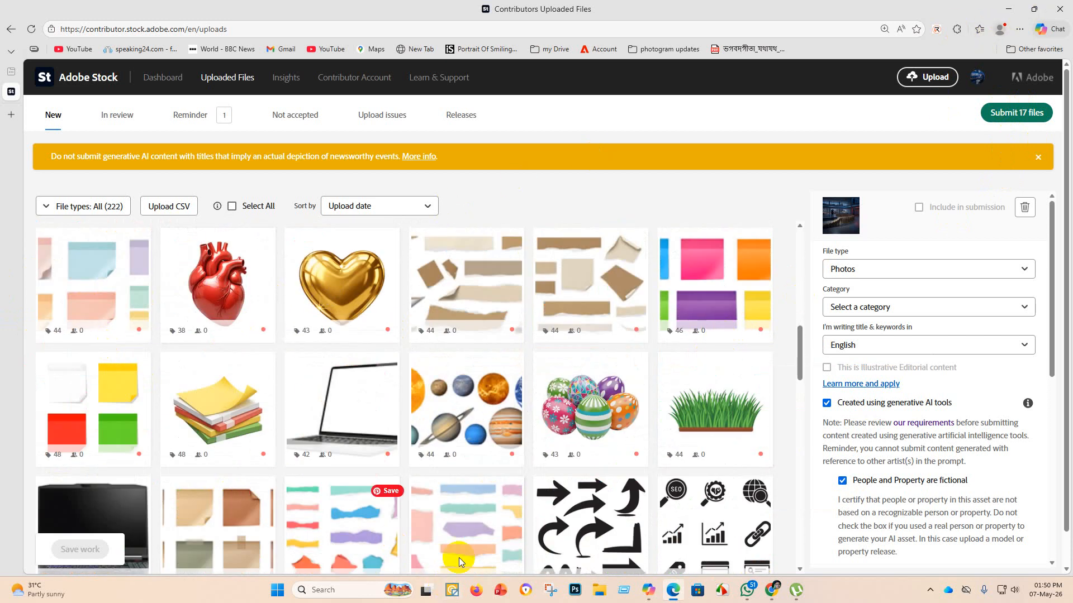
left_click(228, 297)
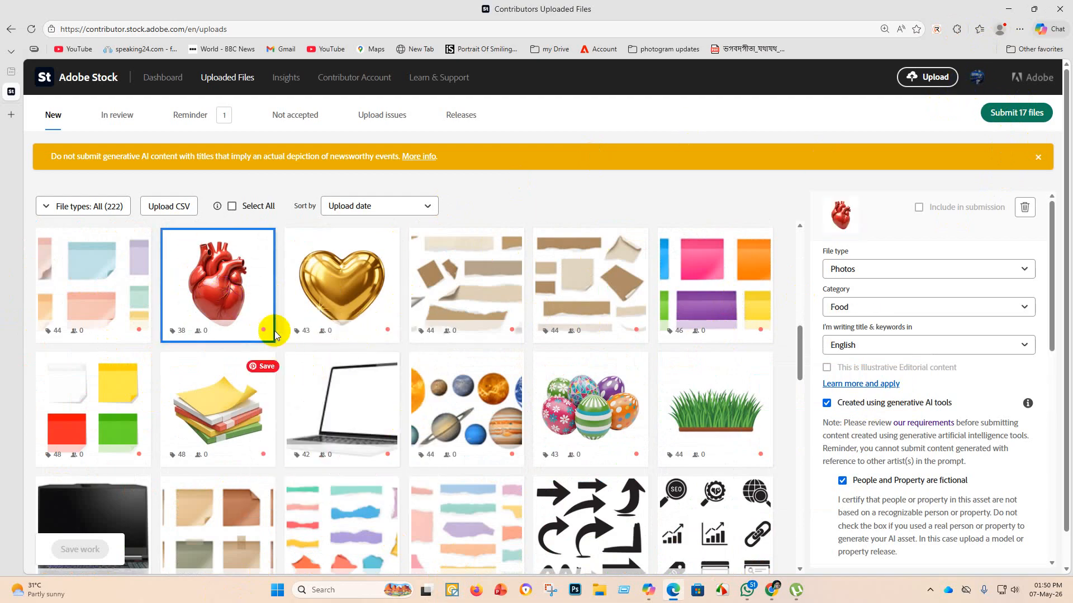
scroll(335, 342, "up", 10)
scroll(278, 306, "down", 10)
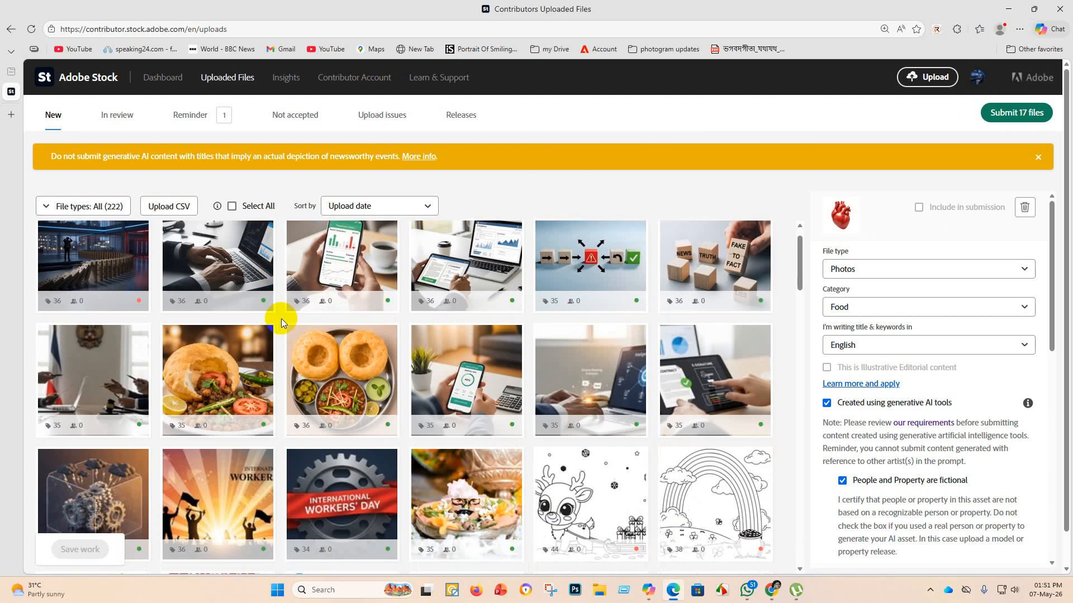
scroll(230, 441, "down", 4)
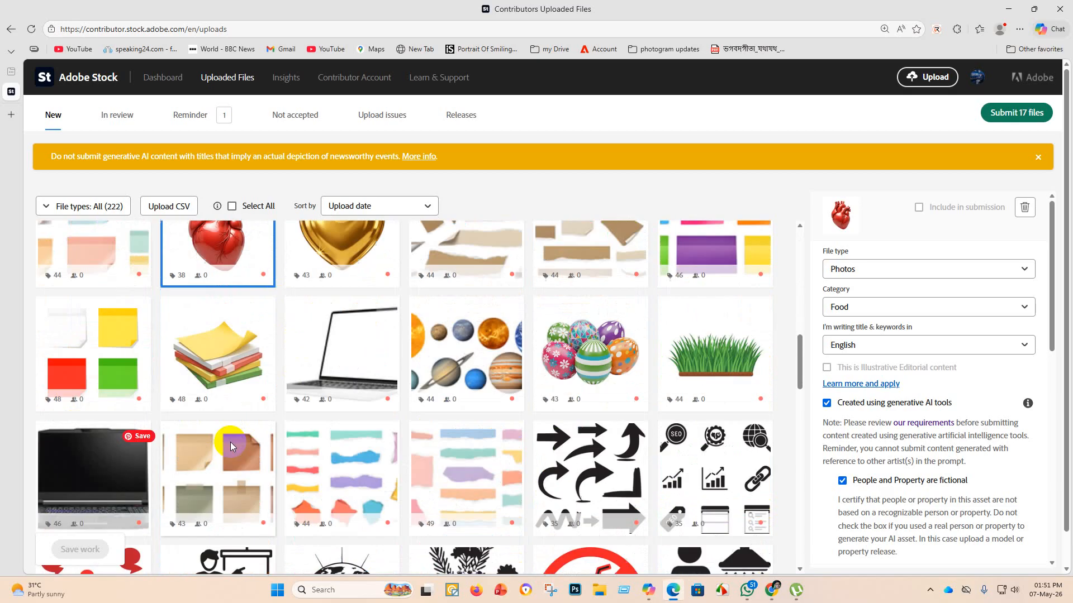
scroll(421, 316, "up", 10)
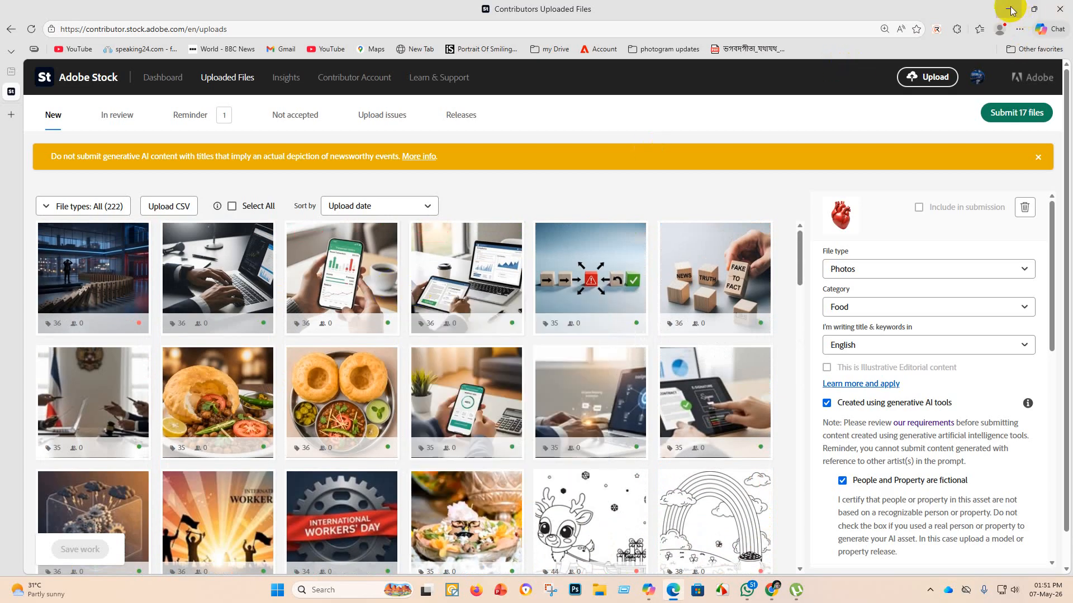
Close the Edge window and the Shutterstock top performers page, and bring up the Shutterstock content resubmission guidelines.
left_click(1068, 9)
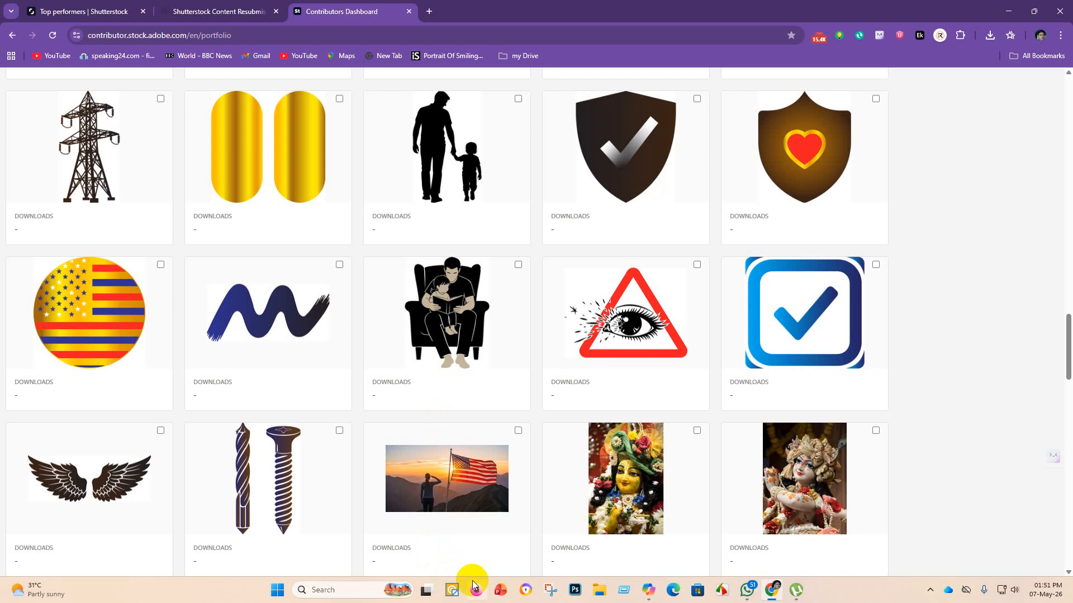
left_click(143, 11)
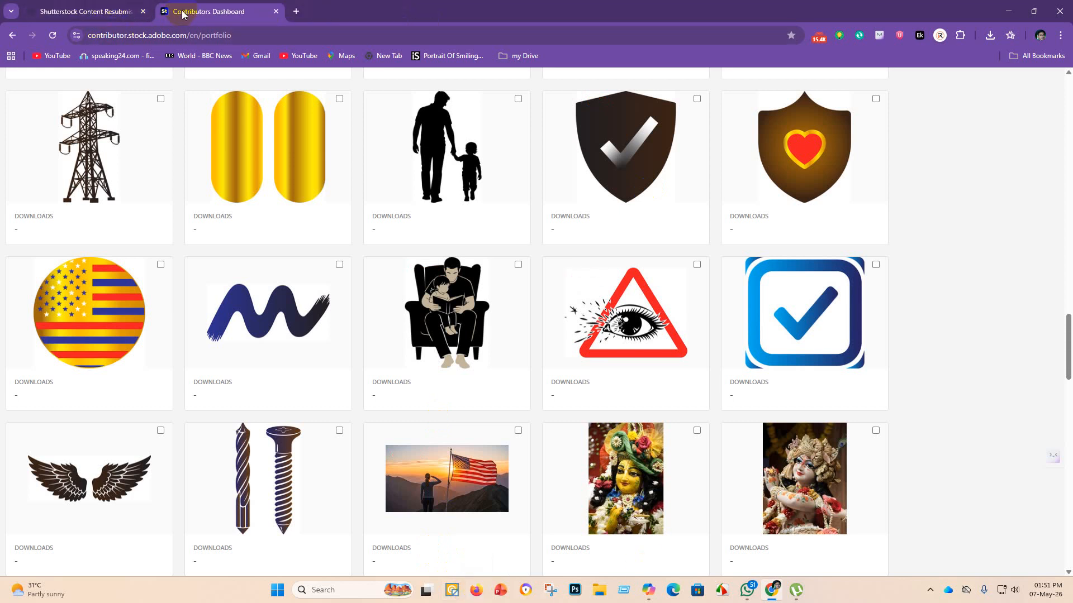
left_click(74, 7)
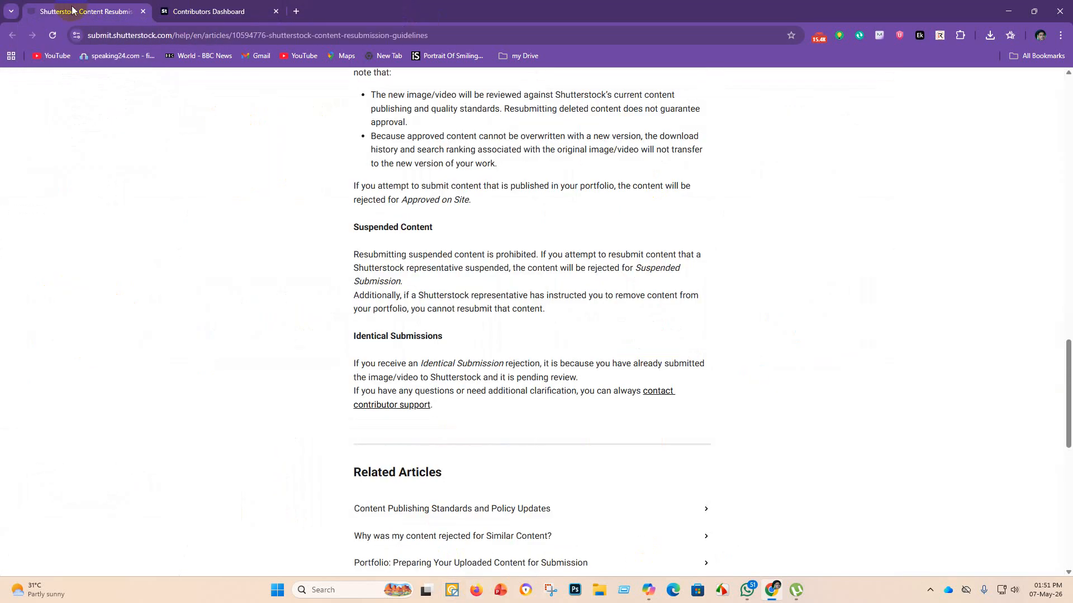
Switch to Copilot and read through the earlier conversation about the rejected Shutterstock images.
left_click(647, 591)
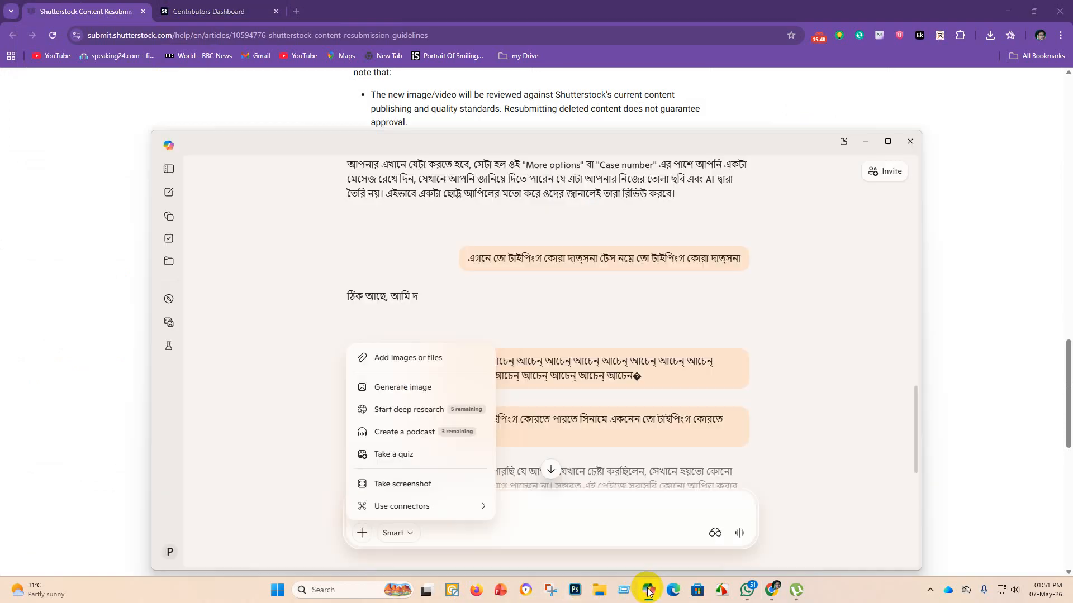
left_click(885, 178)
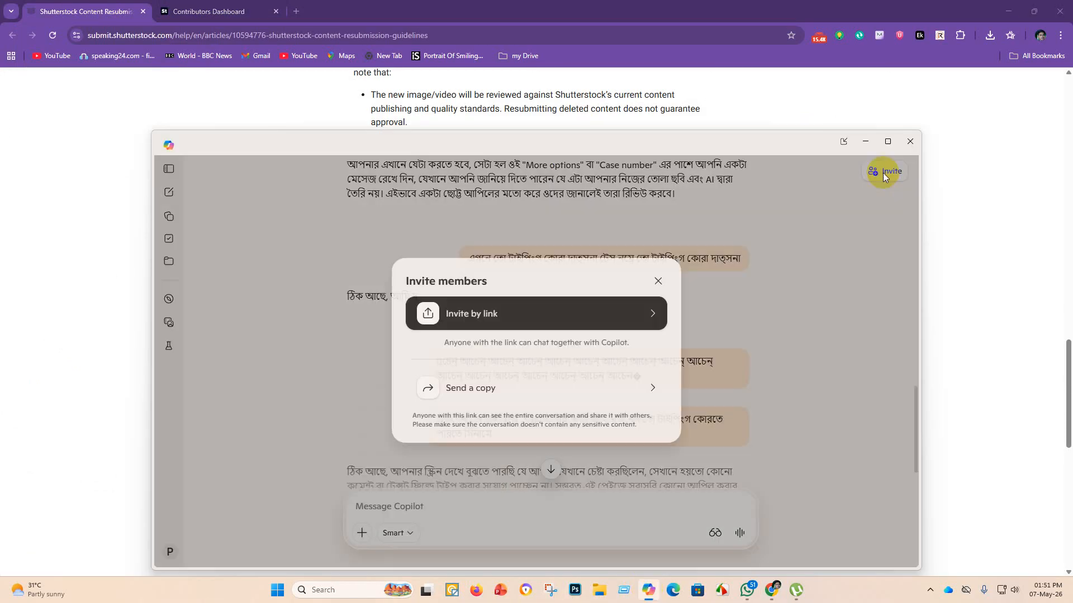
left_click(658, 283)
scroll(618, 256, "up", 10)
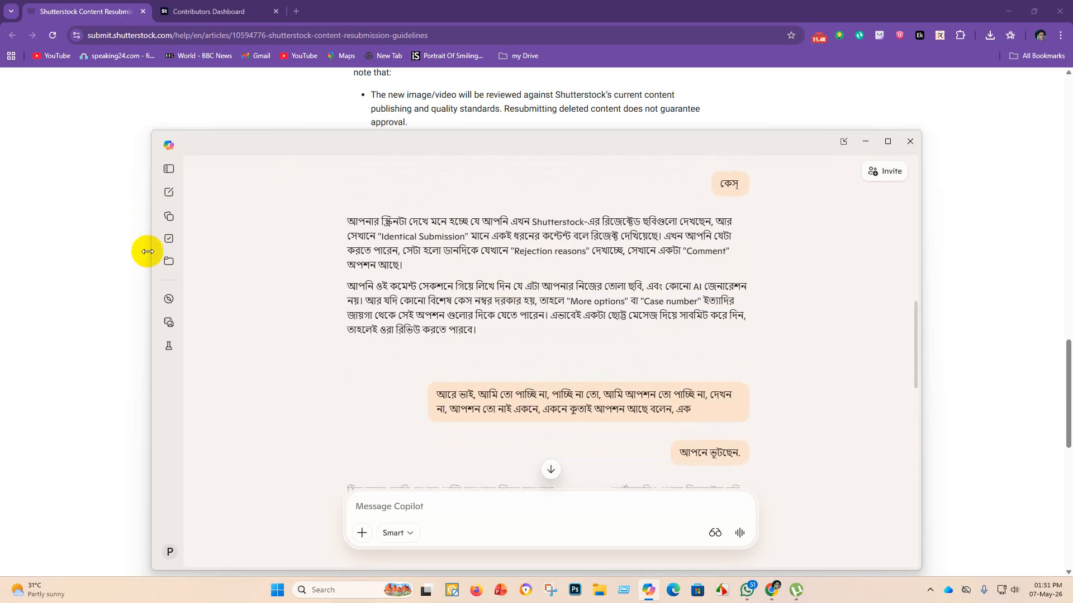
scroll(671, 206, "up", 3)
scroll(630, 256, "down", 15)
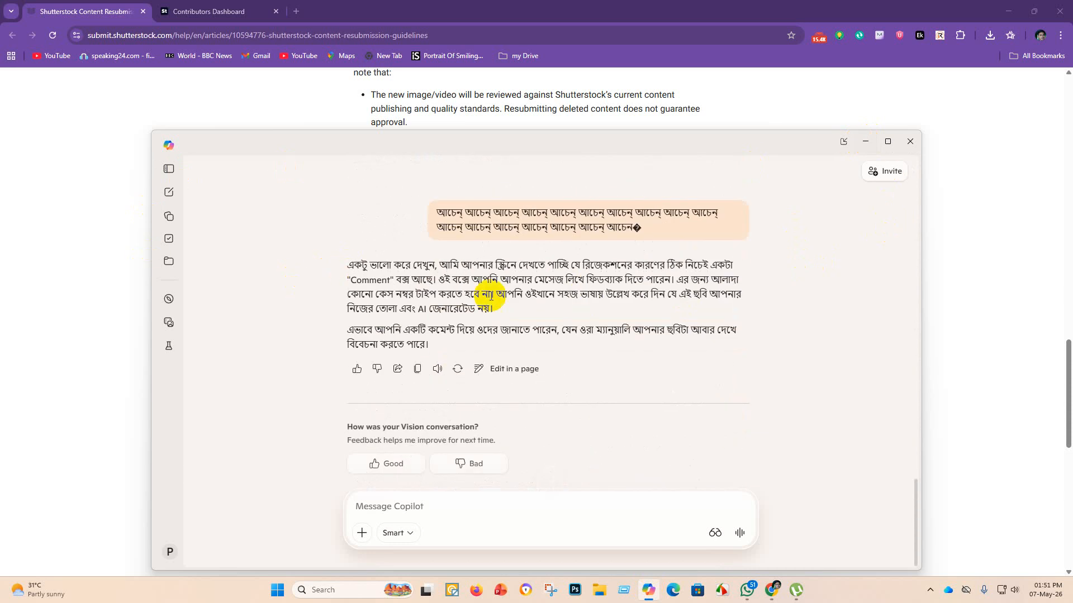
Rate the Copilot Vision conversation as Good and start a voice conversation.
left_click(393, 466)
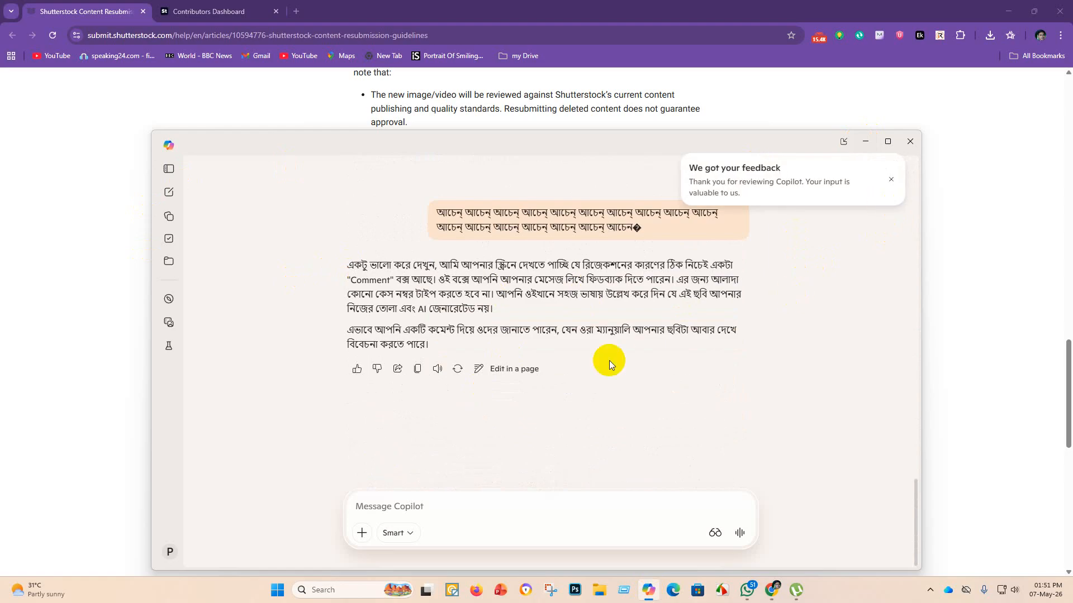
left_click(404, 536)
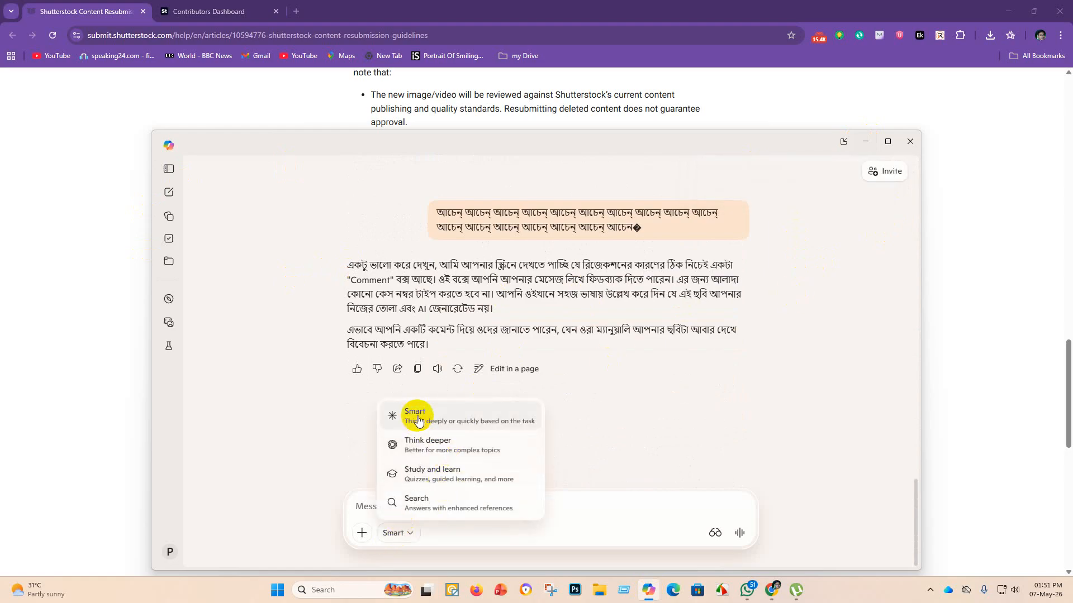
left_click(739, 532)
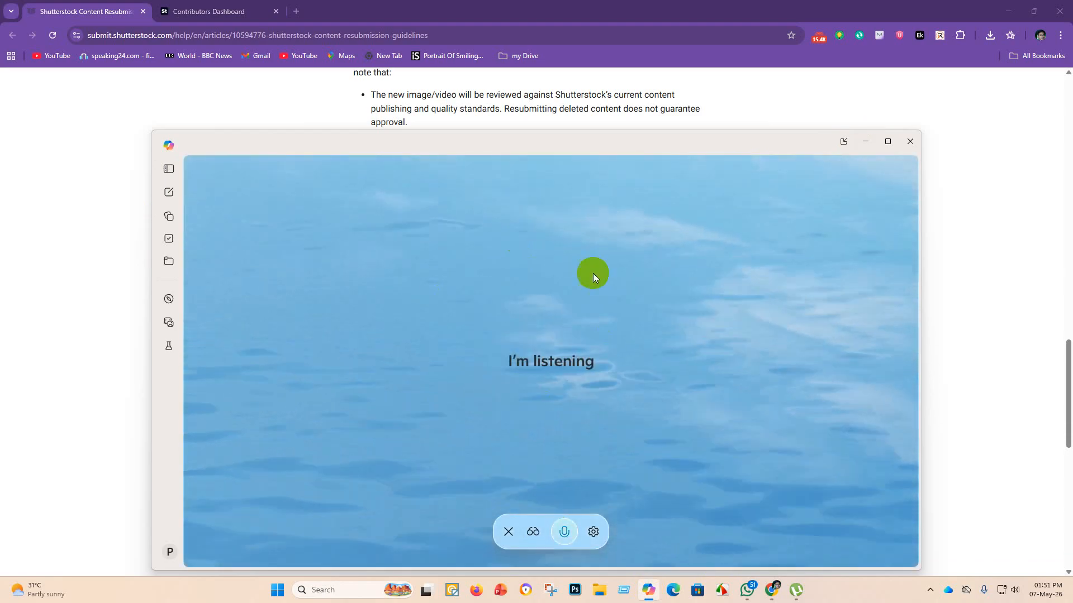
Bring up the Adobe Stock contributor dashboard behind Copilot and lower the system volume slightly.
left_click(212, 9)
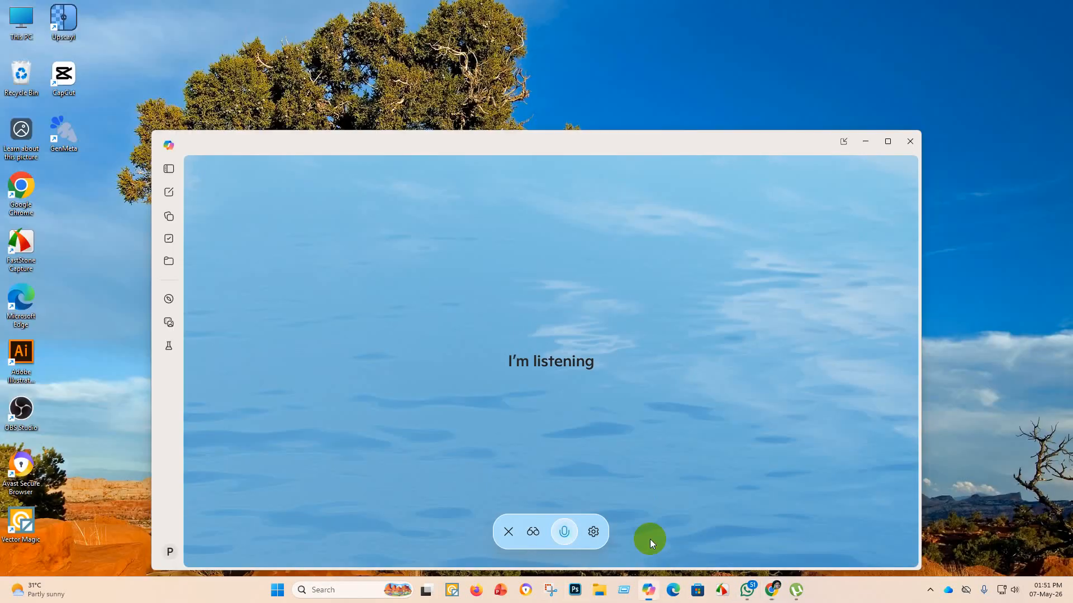
left_click(649, 539)
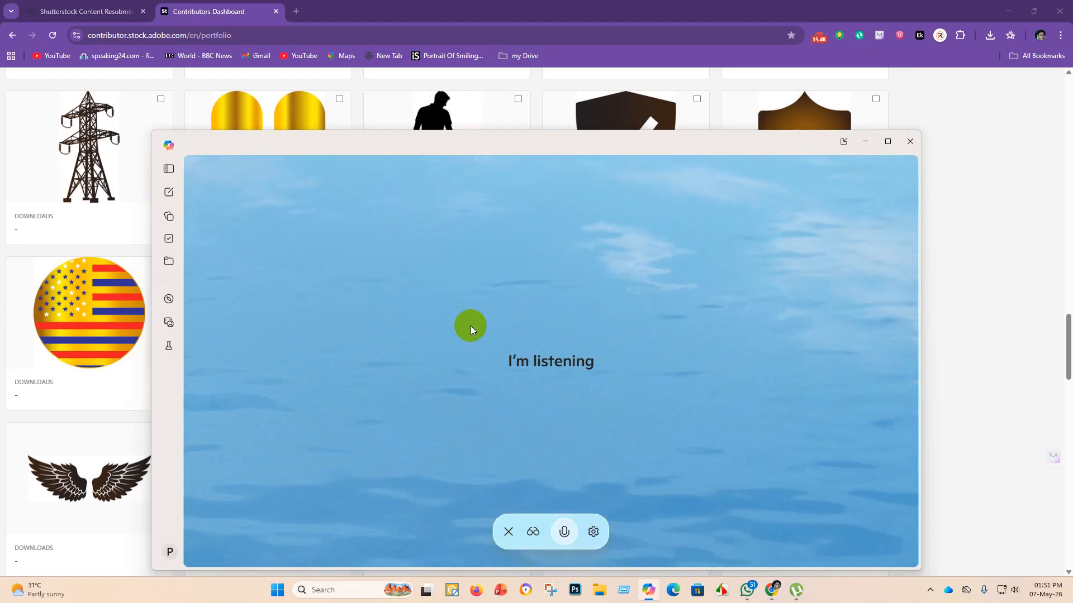
left_click(1018, 589)
left_click_drag(963, 524, 955, 525)
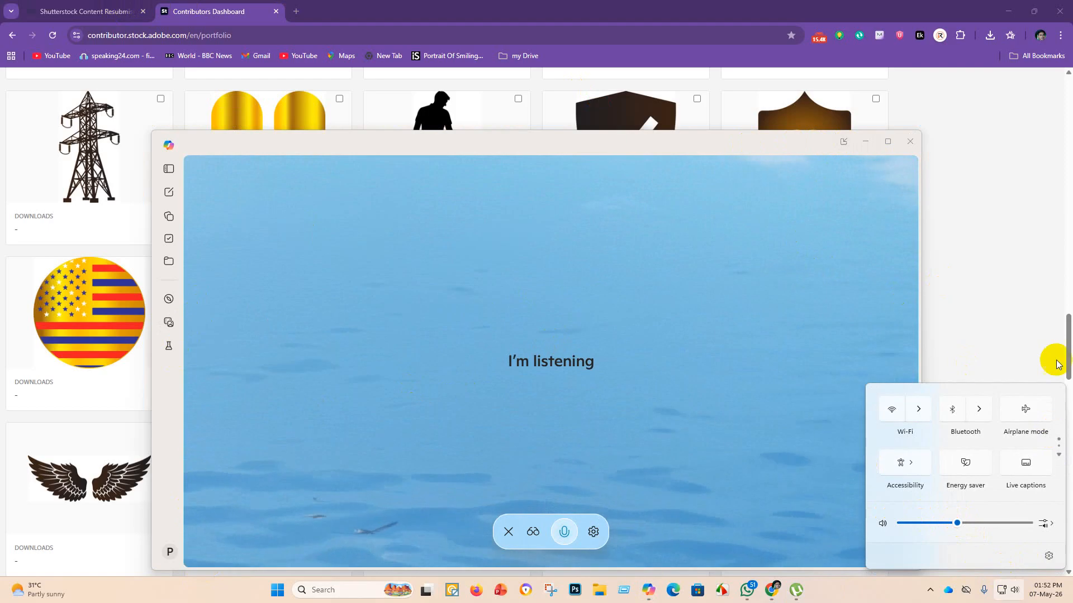
Return to the Adobe Stock dashboard in Chrome and view this account's earnings and downloads trend.
left_click(1035, 343)
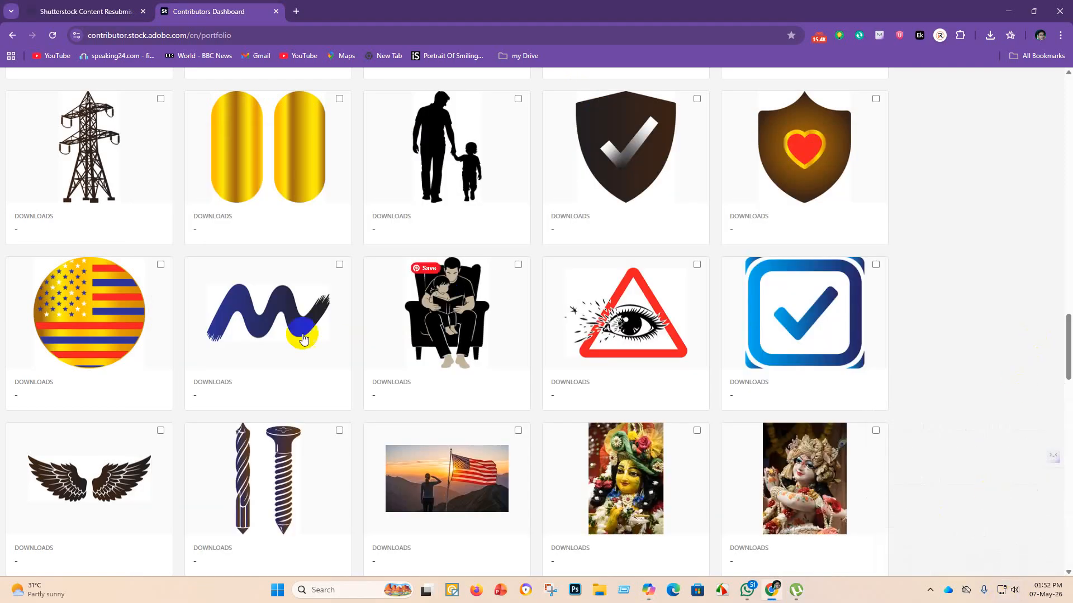
scroll(490, 189, "up", 7)
scroll(332, 167, "up", 20)
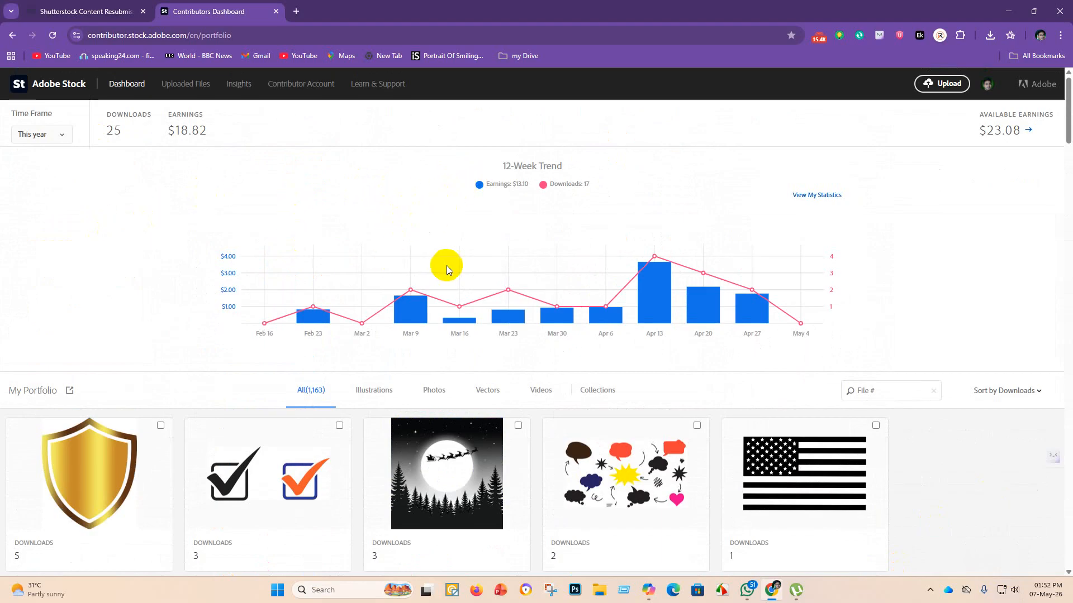
Review the dashboard's 12-week earnings and downloads trend, glancing at the Shutterstock content resubmission guidelines in between.
scroll(446, 268, "down", 4)
scroll(447, 269, "up", 4)
scroll(315, 215, "down", 3)
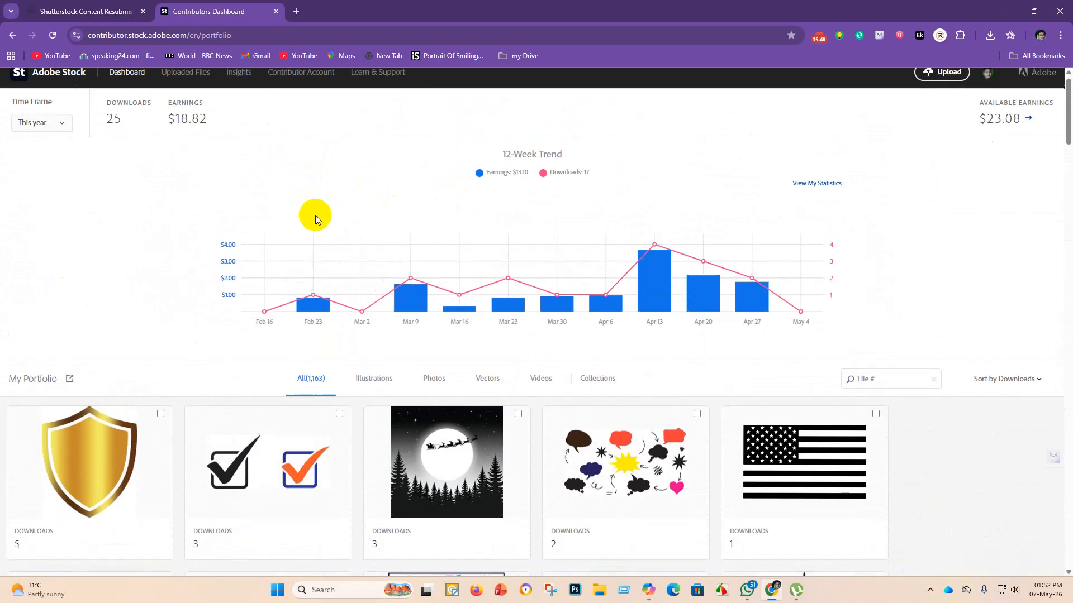
scroll(280, 162, "up", 3)
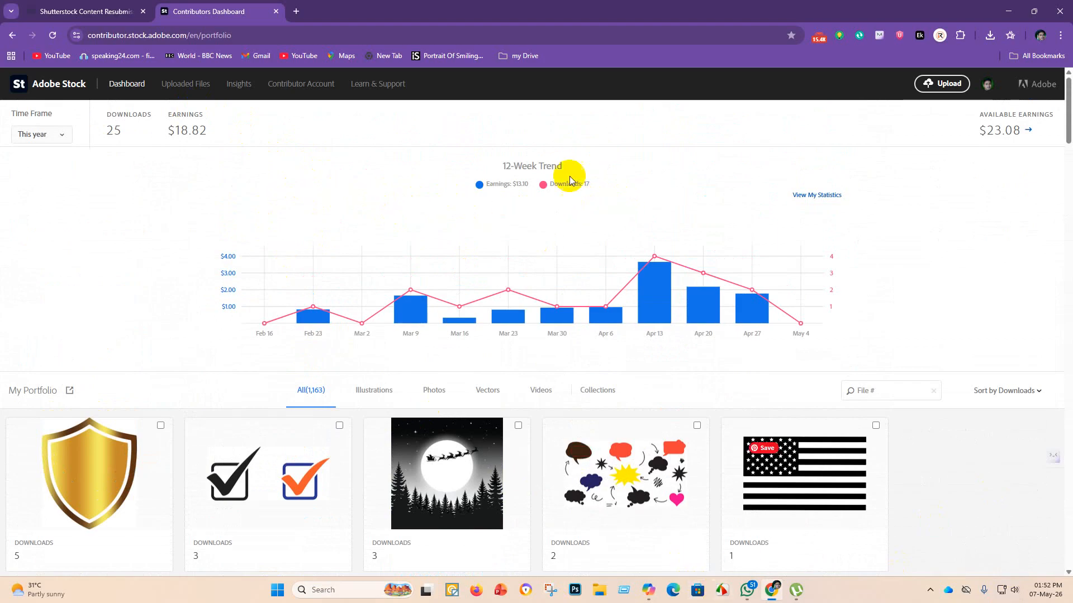
left_click(76, 9)
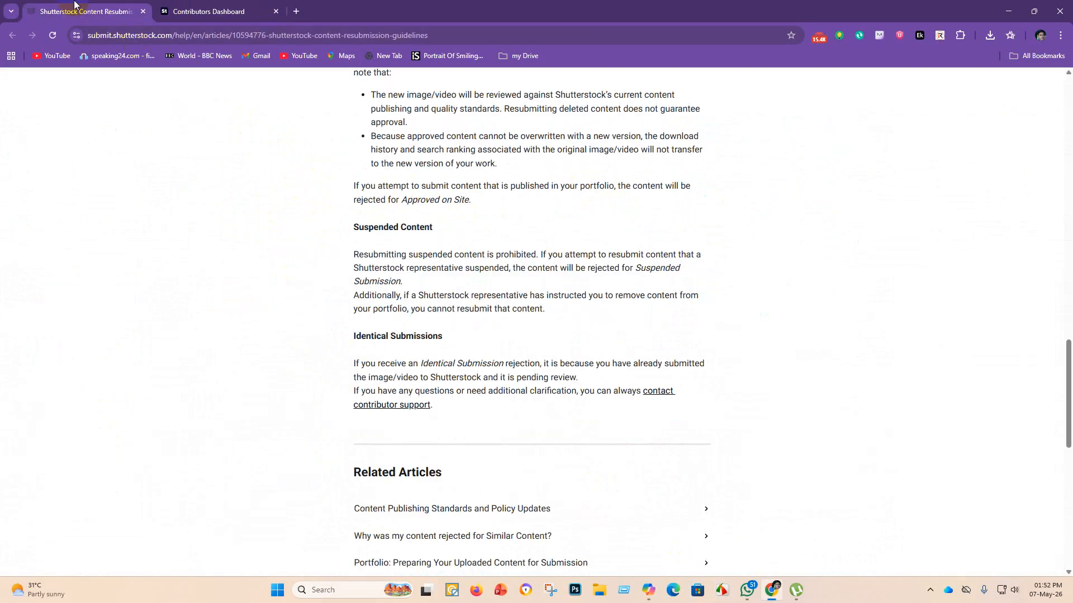
left_click(183, 9)
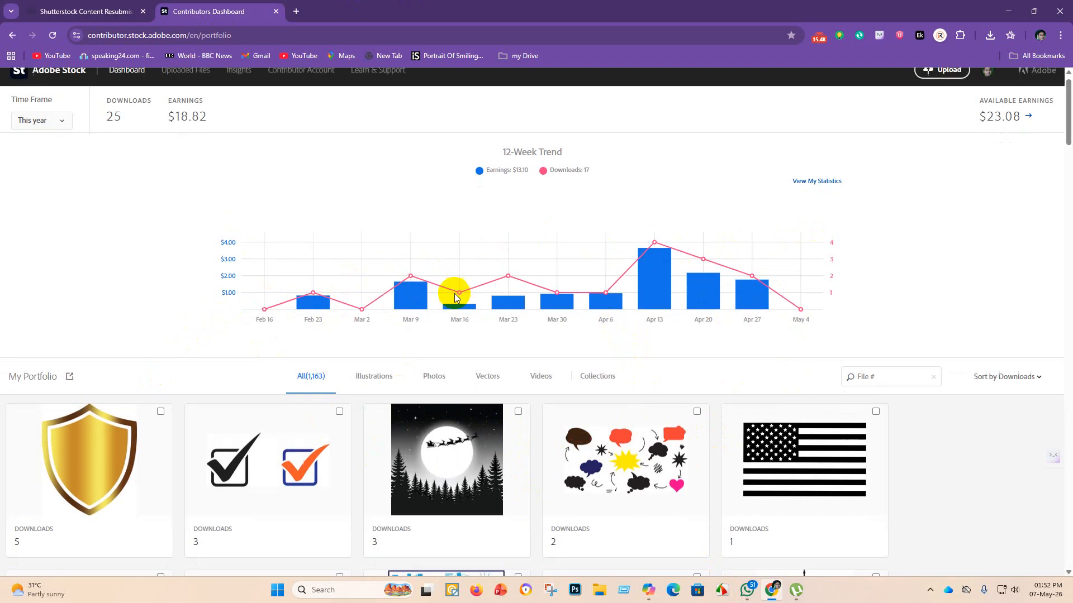
scroll(454, 298, "down", 3)
scroll(455, 299, "up", 3)
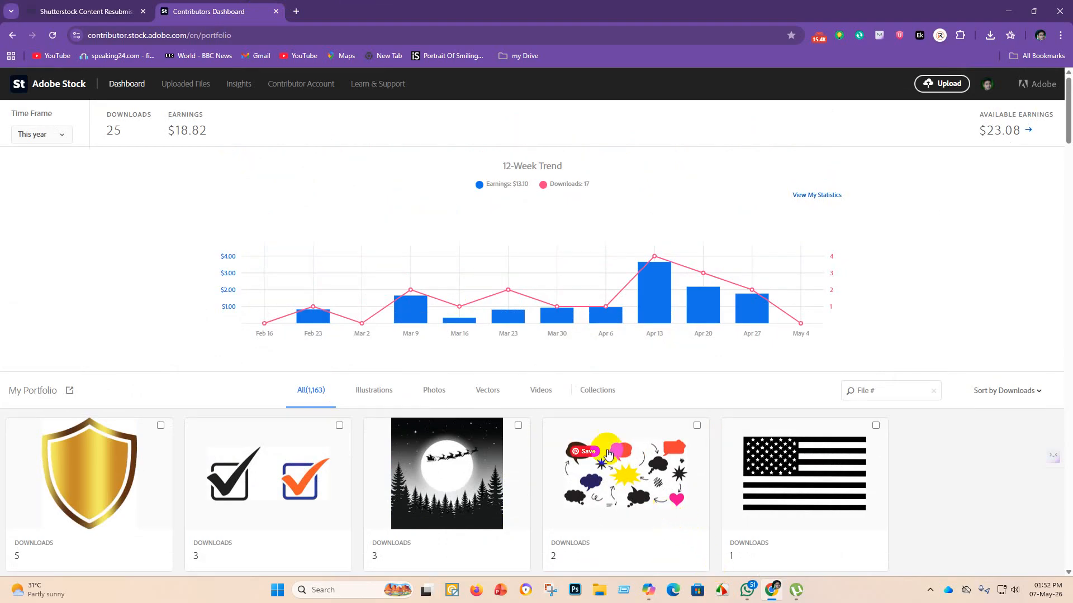
Look through the portfolio files sorted by downloads, down to those without any downloads.
scroll(569, 394, "down", 12)
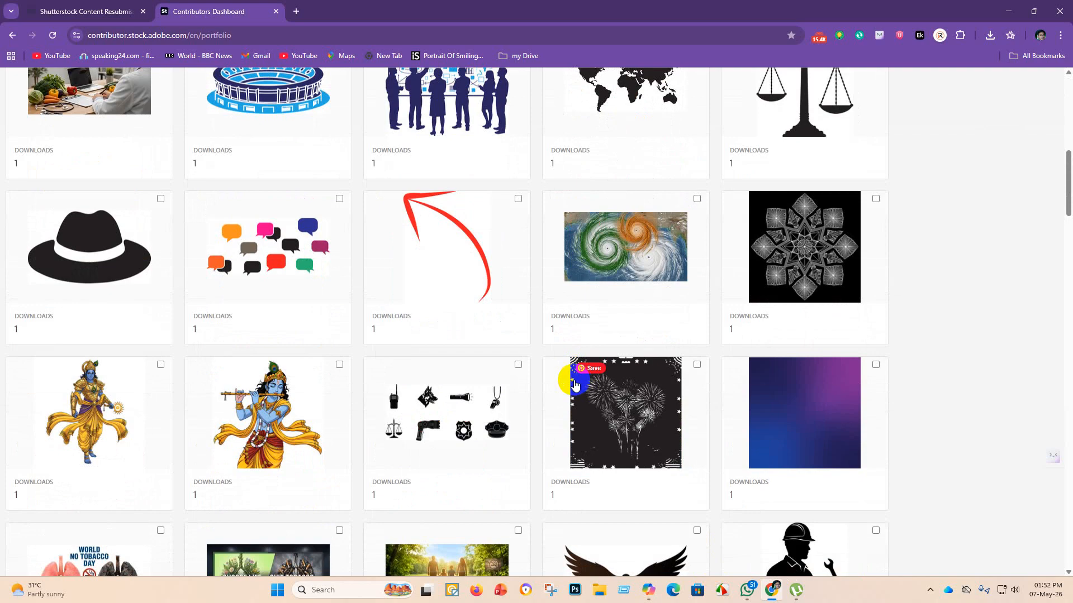
scroll(558, 397, "down", 4)
scroll(318, 283, "up", 15)
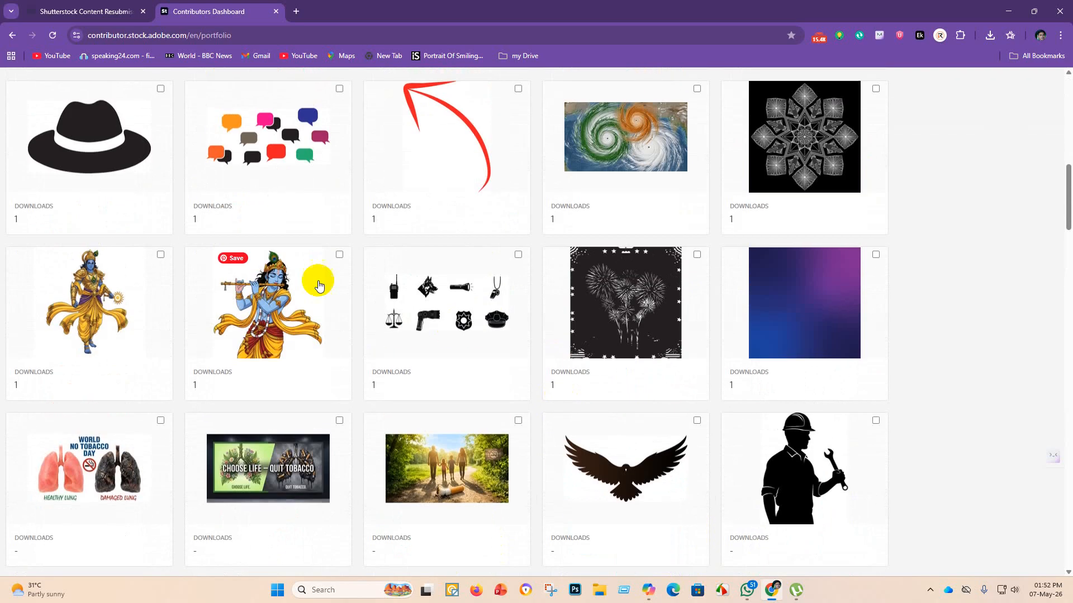
scroll(268, 237, "up", 4)
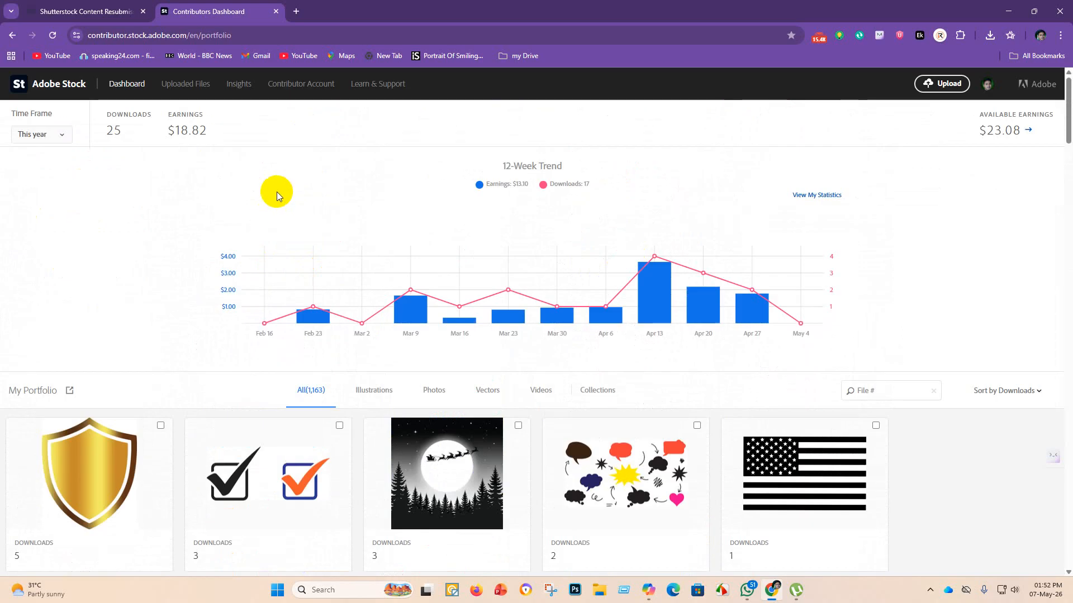
Open the recent top sellers in Insights and browse the best-selling photo contributors for Apr 27 - May 3.
left_click(232, 87)
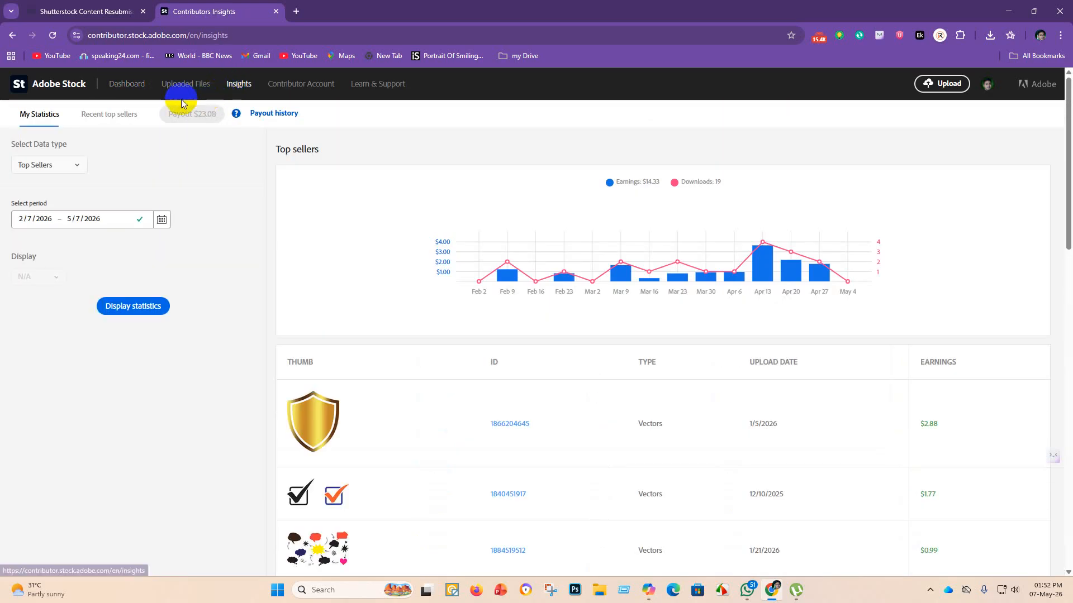
left_click(106, 116)
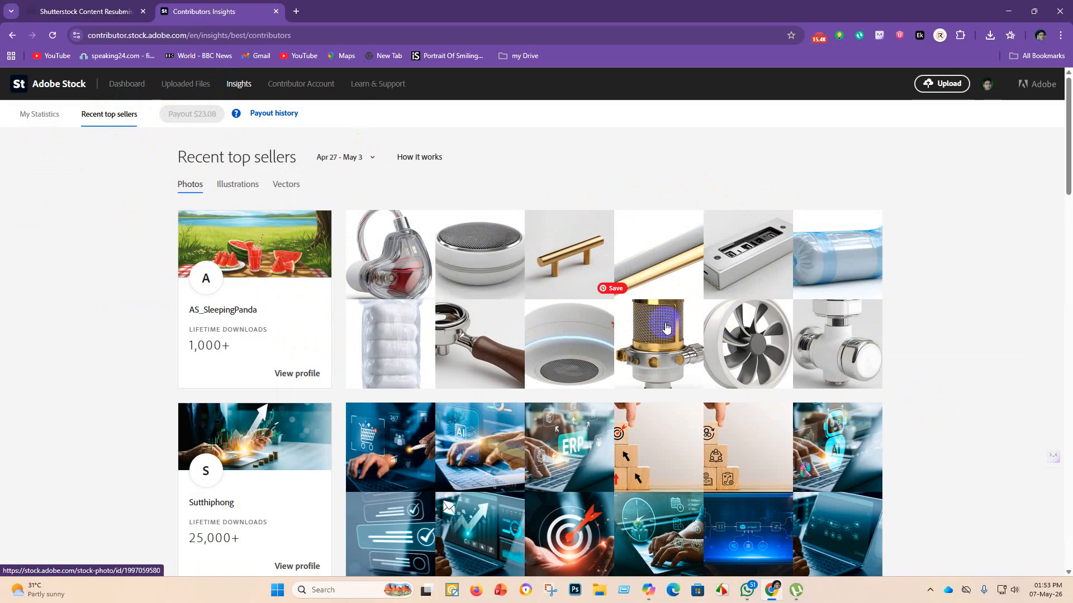
scroll(447, 307, "down", 2)
scroll(438, 303, "up", 2)
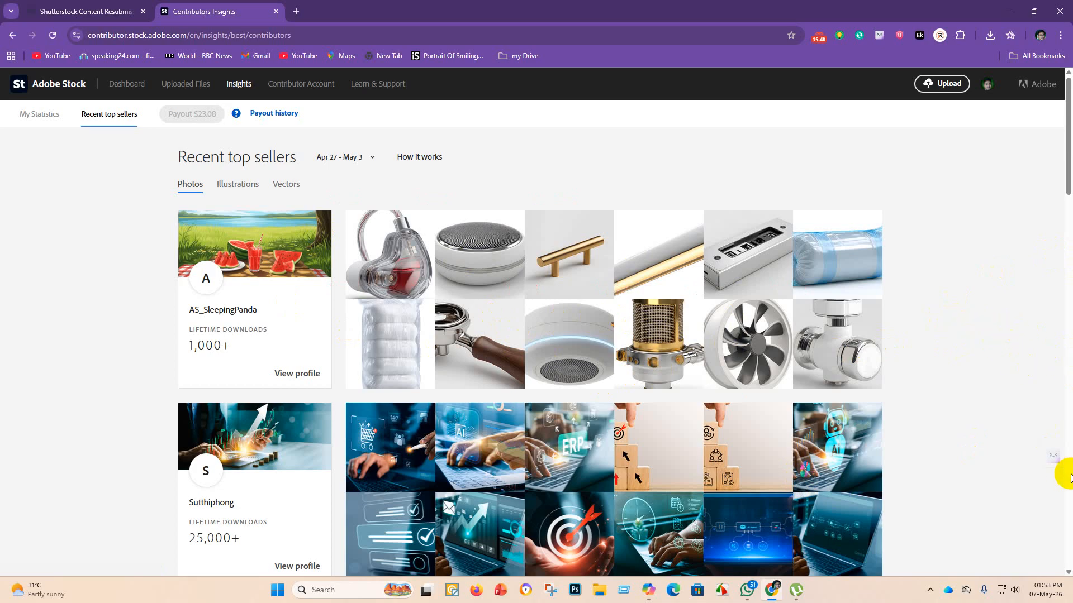
scroll(988, 395, "down", 2)
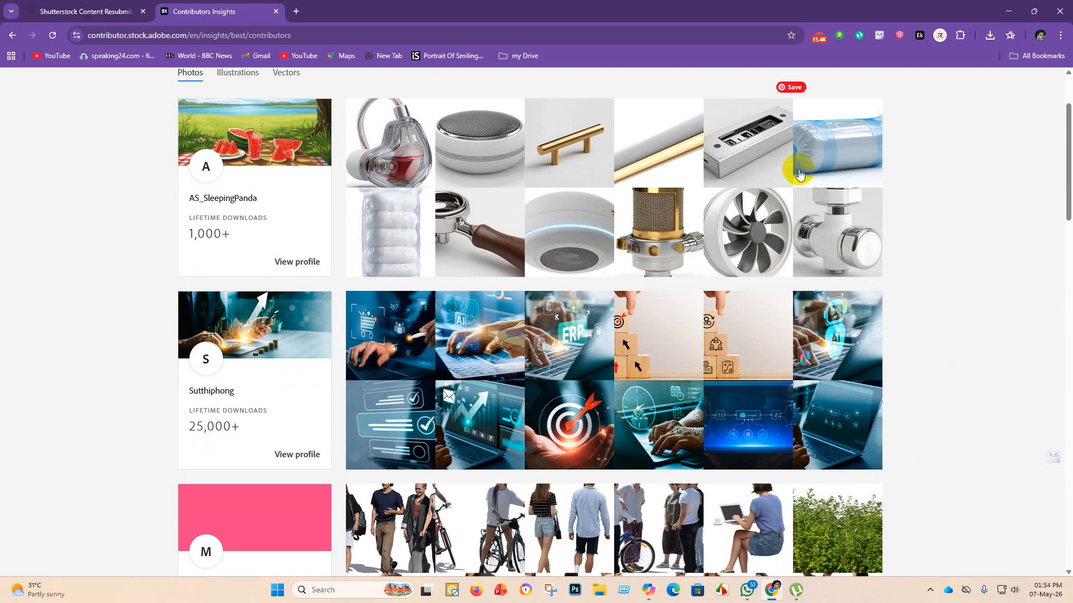
scroll(957, 430, "up", 2)
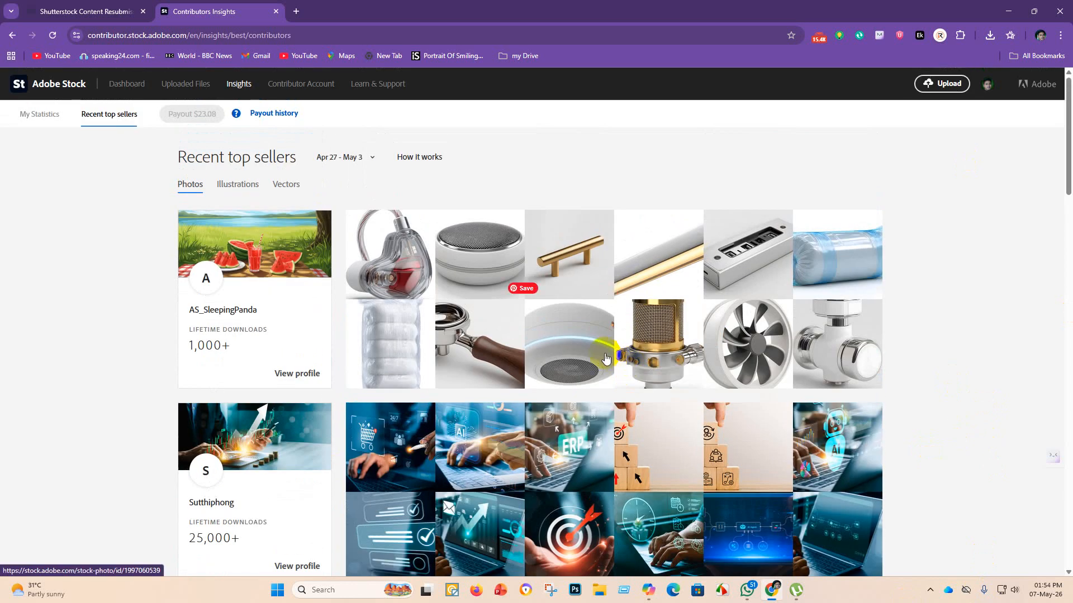
scroll(605, 357, "down", 5)
scroll(486, 371, "down", 5)
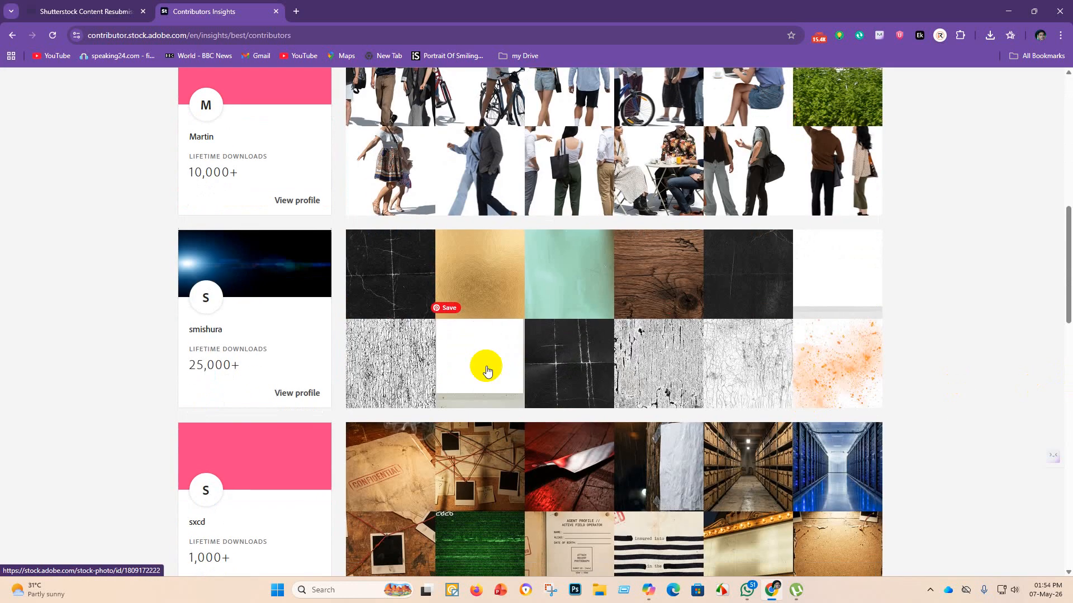
scroll(426, 348, "up", 1)
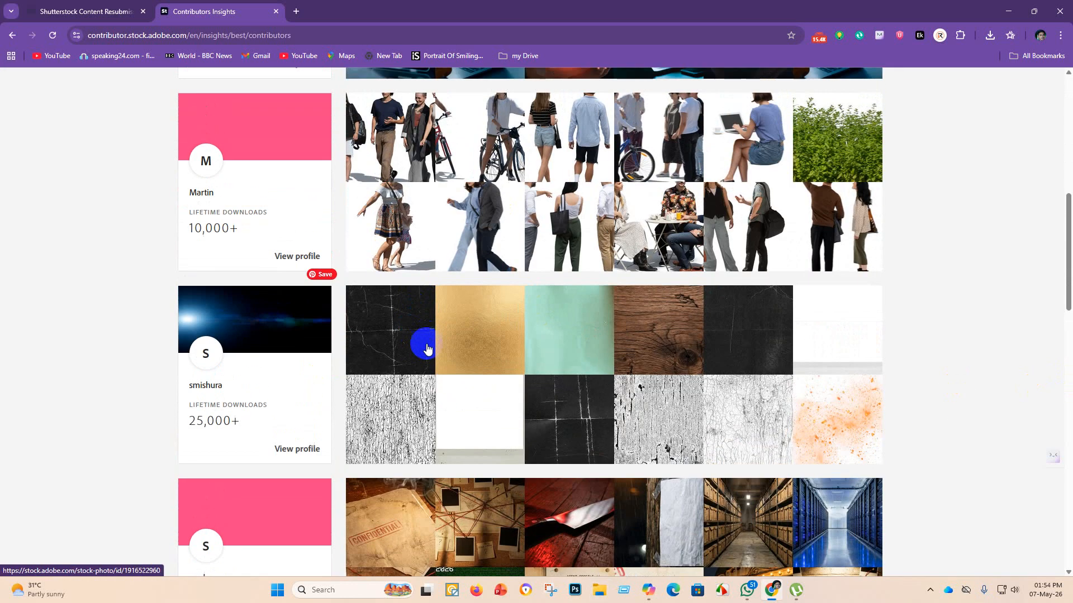
scroll(479, 371, "down", 4)
scroll(882, 364, "down", 6)
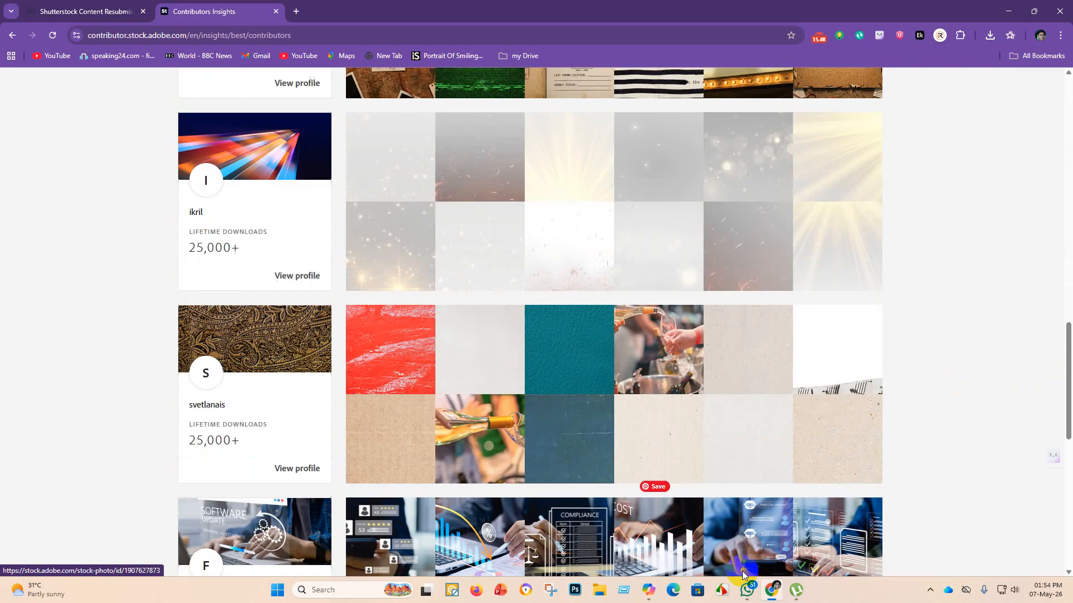
Switch to Copilot, mute the microphone, end the voice conversation and minimise the Copilot window.
left_click(646, 593)
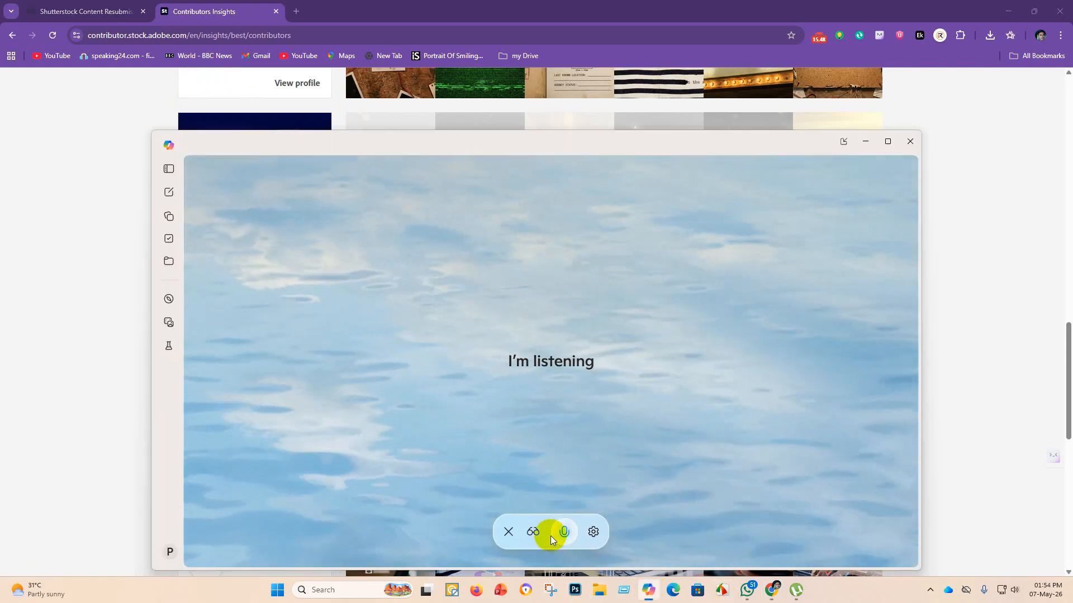
left_click(564, 532)
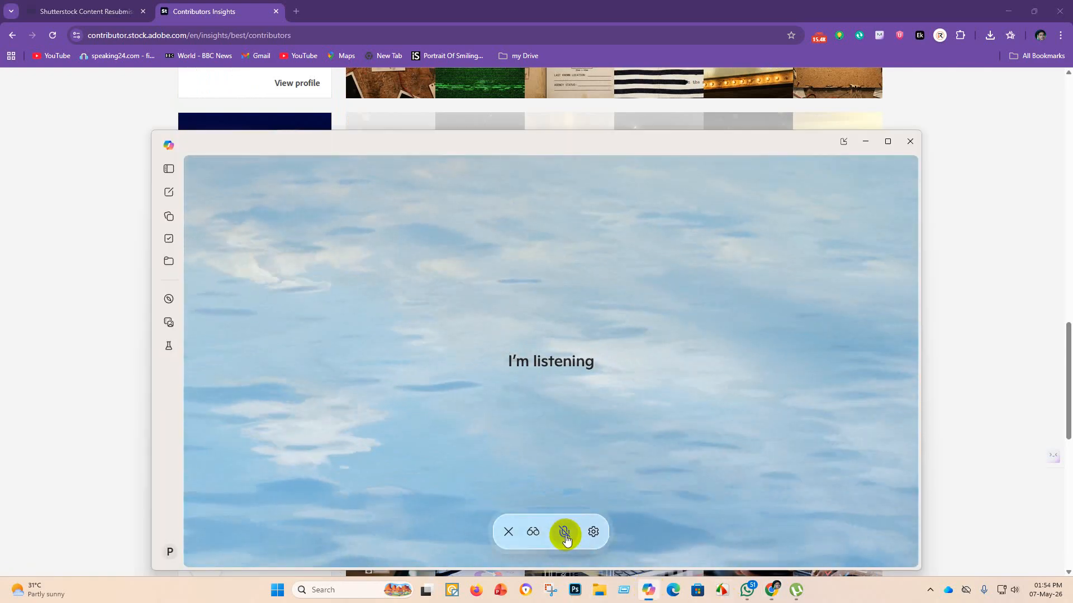
left_click(508, 534)
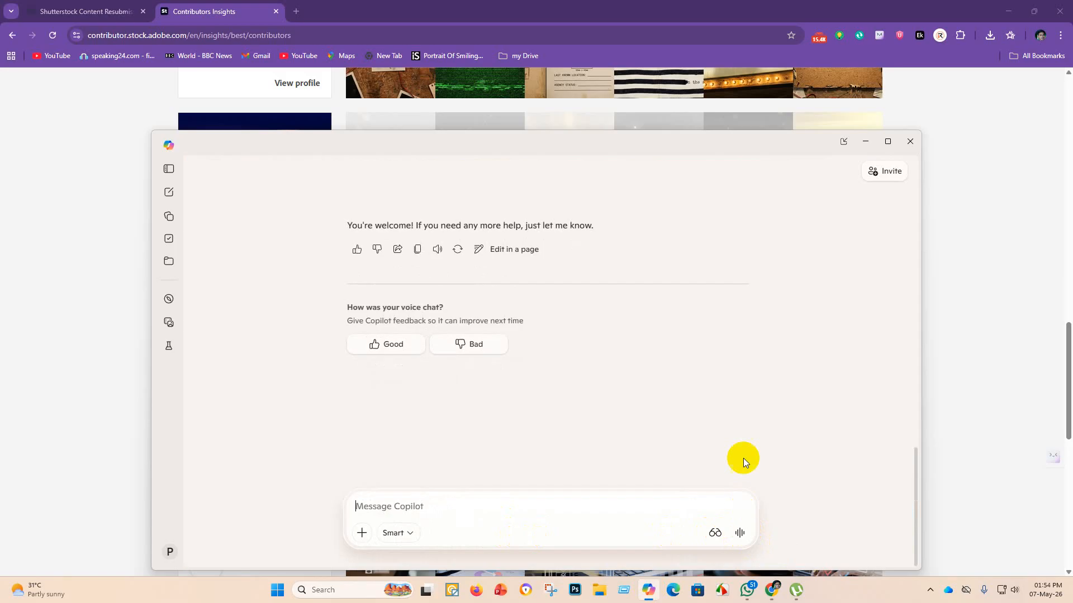
left_click(865, 141)
Open the brass pull handle photo from the first top seller and examine its title, AI label and file details.
scroll(479, 280, "up", 15)
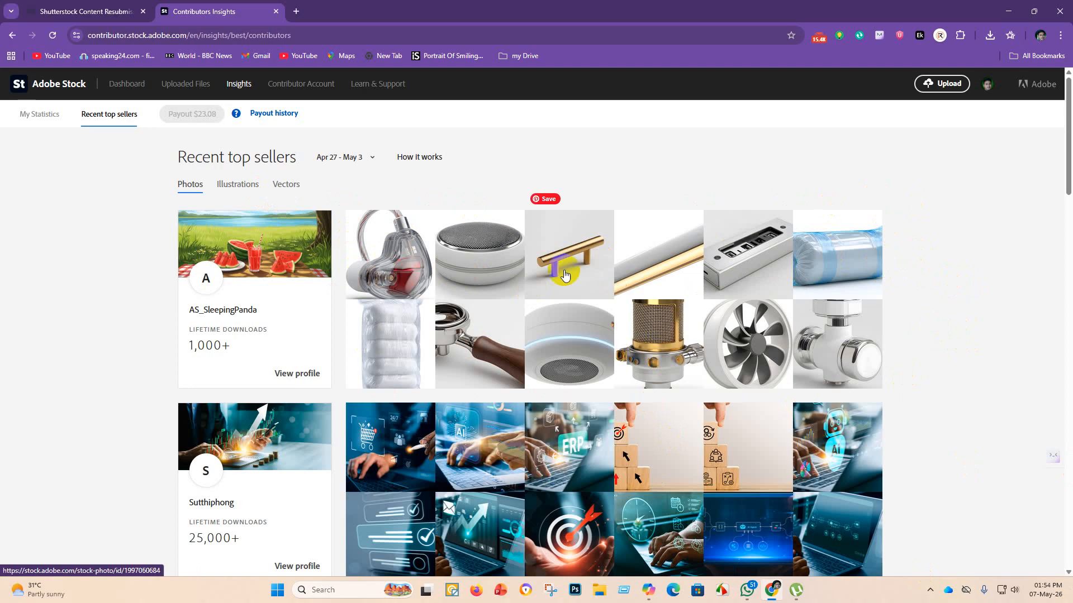
left_click(594, 270)
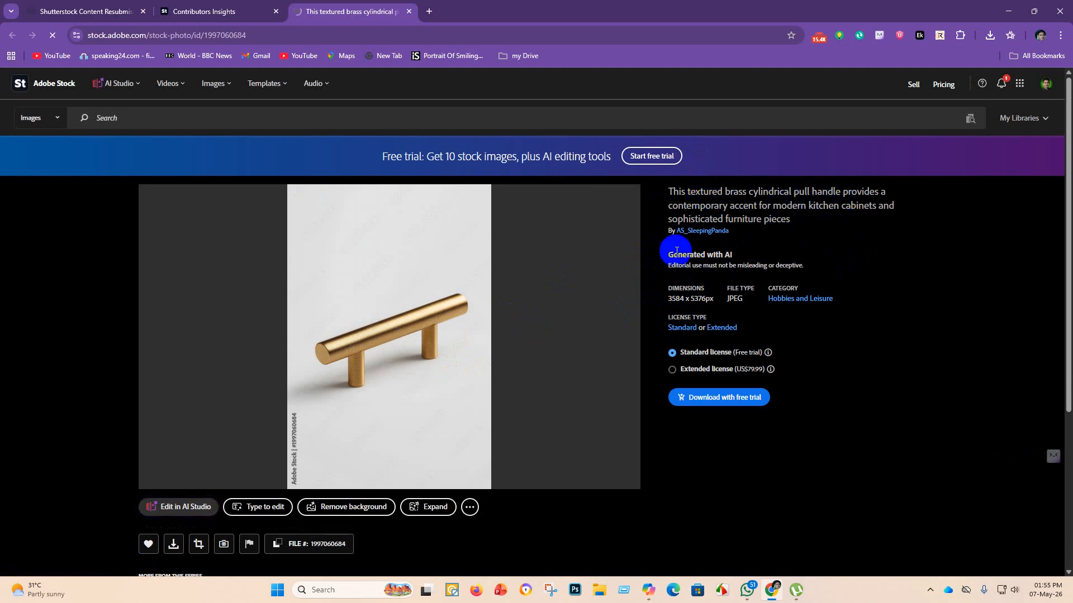
scroll(287, 434, "down", 5)
scroll(511, 254, "up", 5)
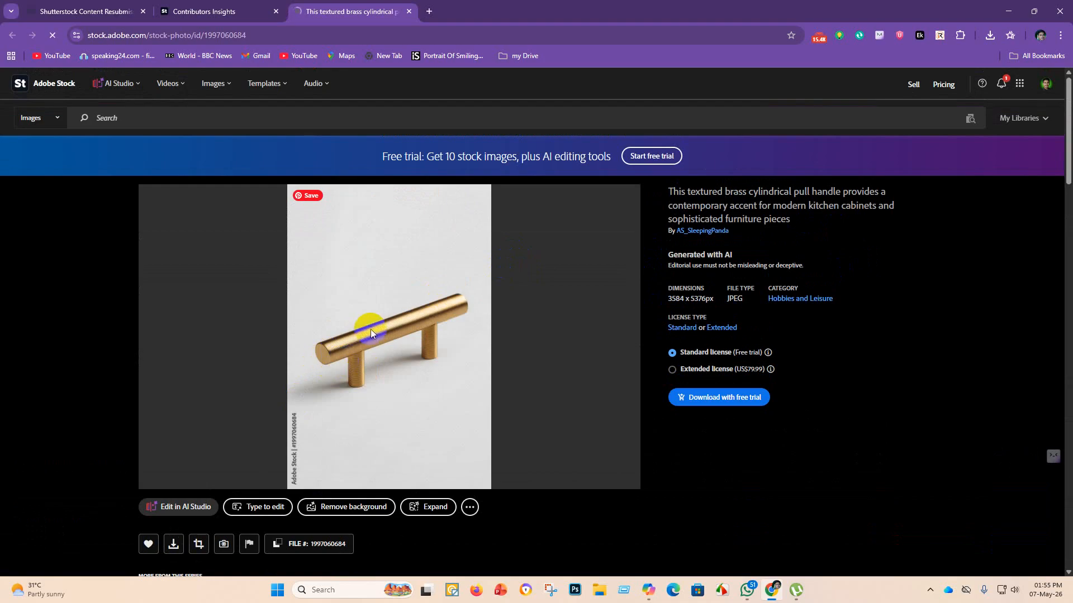
Browse the brass handle photo's similar keywords and the related Hobbies and Leisure images.
scroll(386, 330, "down", 11)
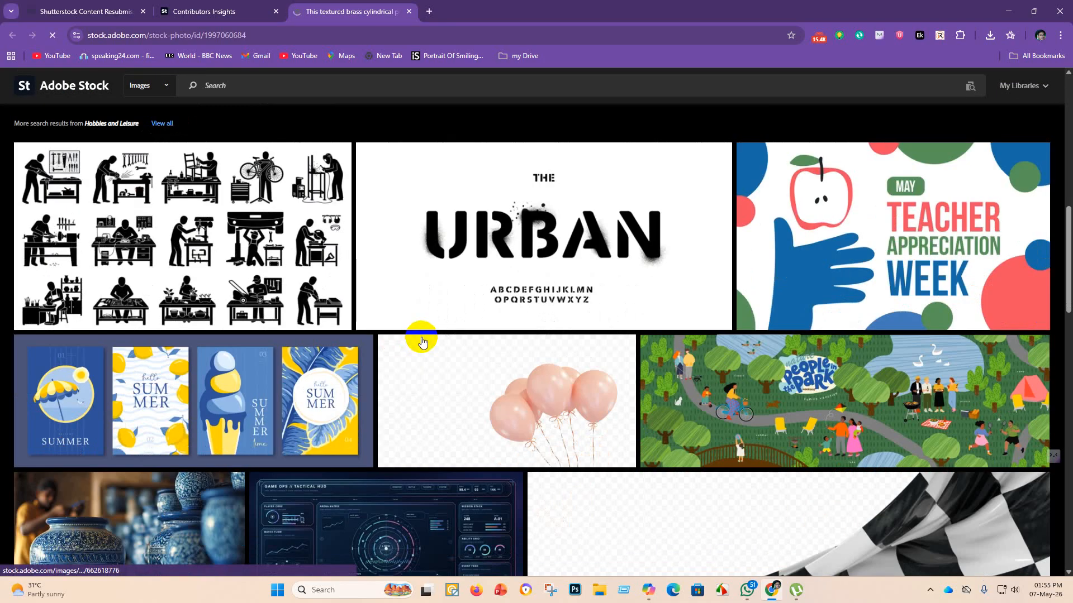
scroll(420, 340, "up", 7)
scroll(420, 344, "down", 8)
scroll(427, 307, "up", 3)
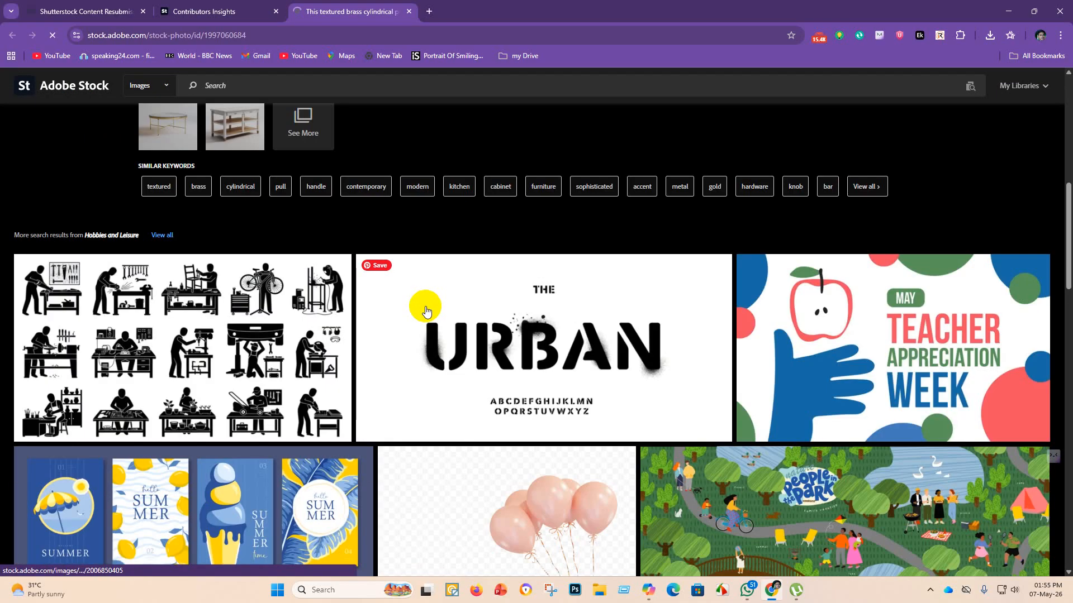
scroll(424, 216, "down", 8)
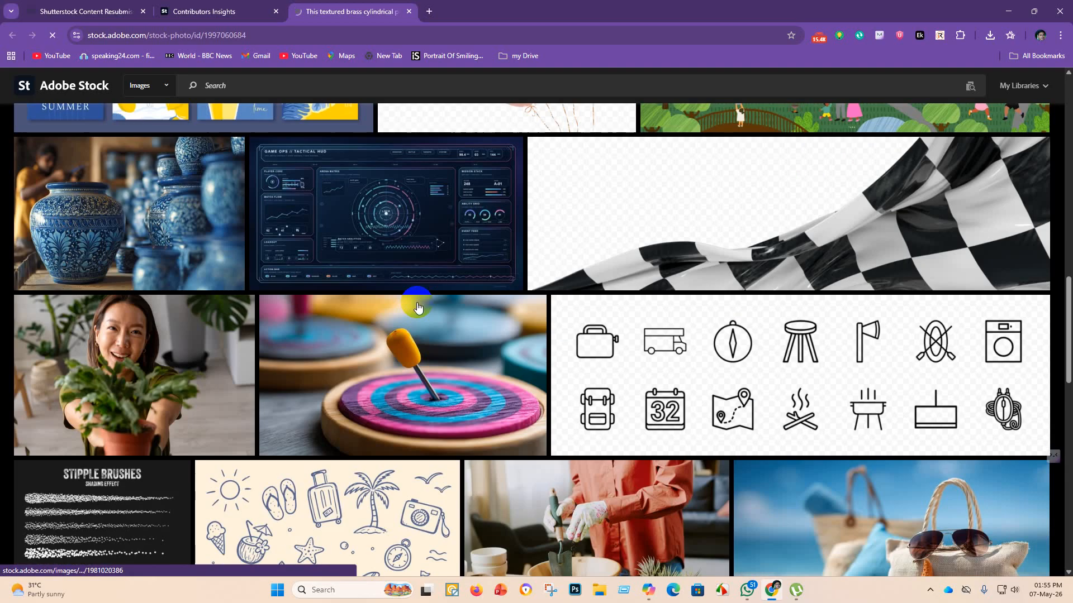
scroll(419, 308, "down", 4)
scroll(444, 319, "up", 2)
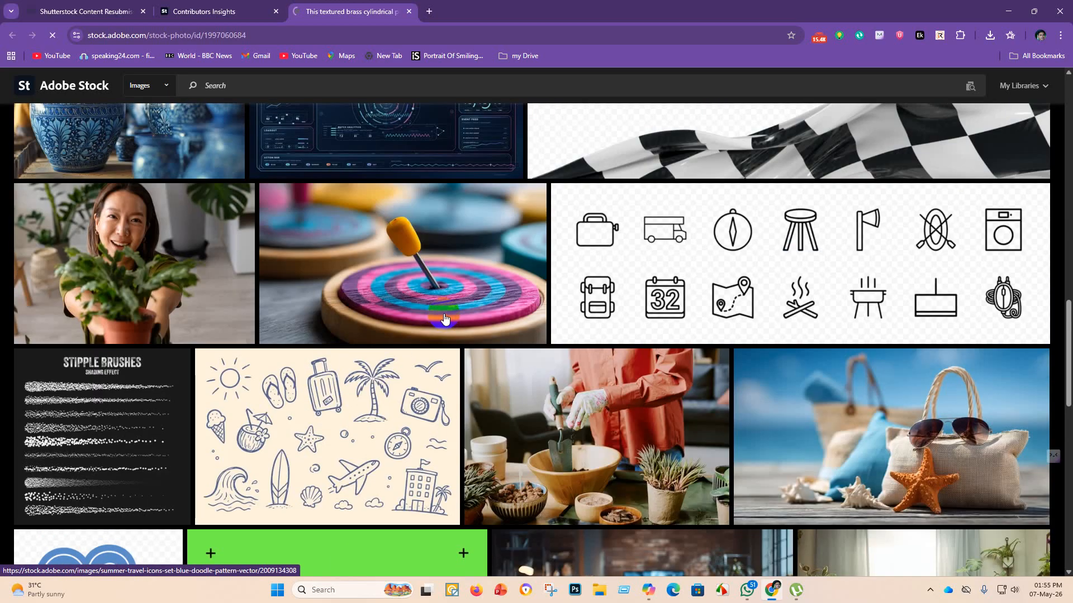
scroll(441, 324, "down", 5)
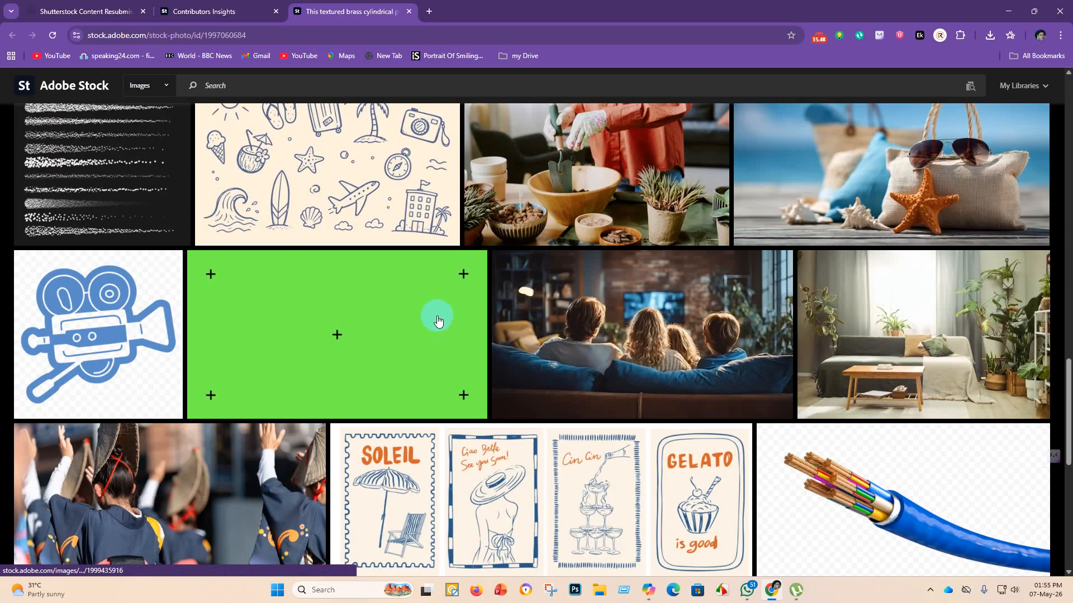
scroll(503, 296, "down", 5)
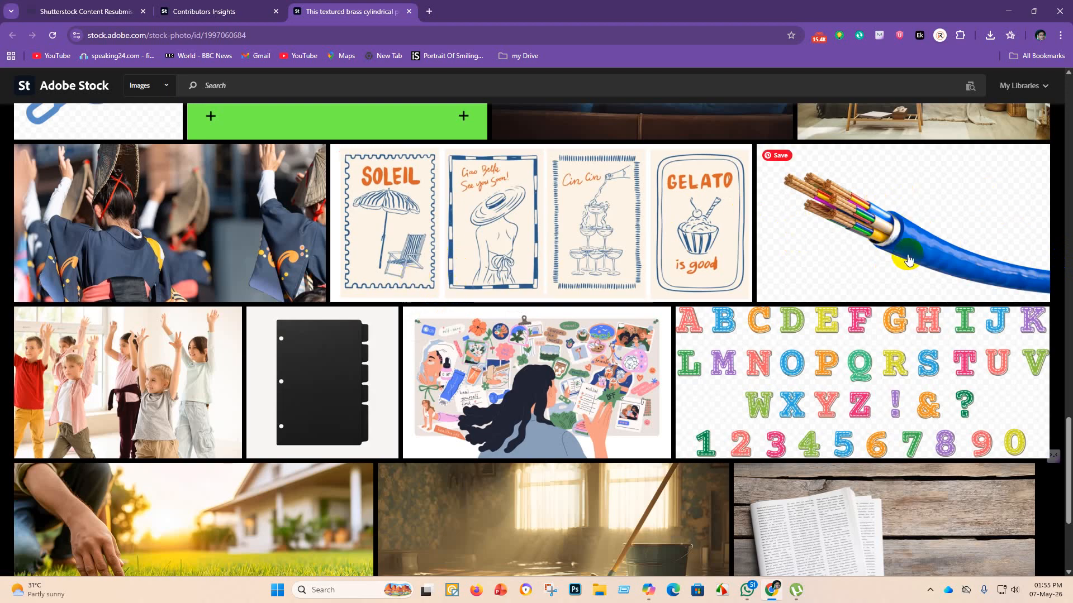
scroll(811, 254, "down", 5)
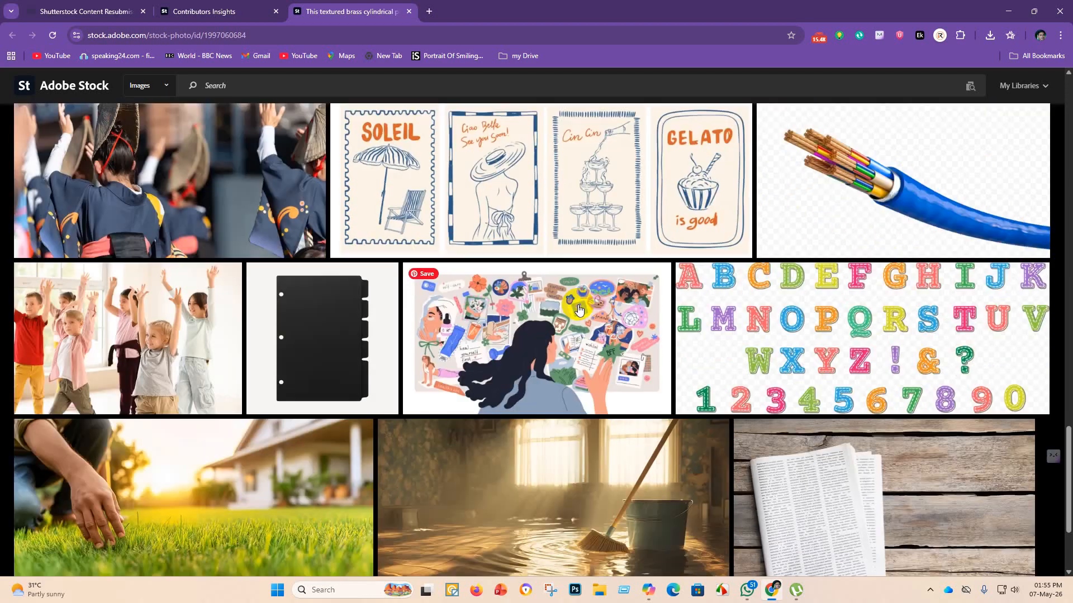
scroll(264, 232, "up", 15)
scroll(316, 251, "up", 15)
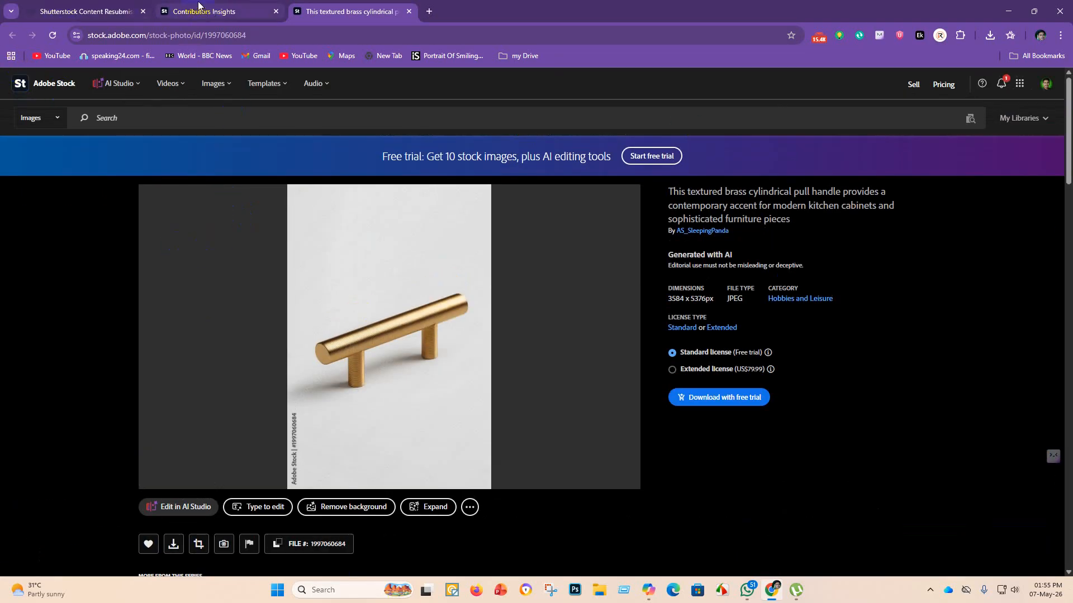
Return to the recent top sellers and open the gold and silver studio microphone photo to examine its details.
left_click(198, 9)
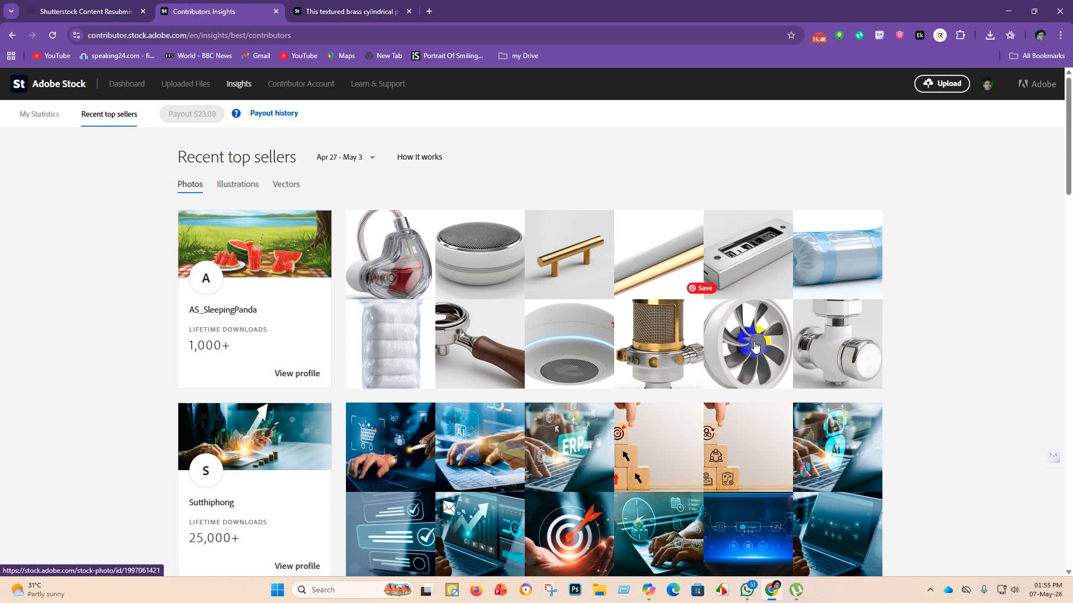
left_click(672, 342)
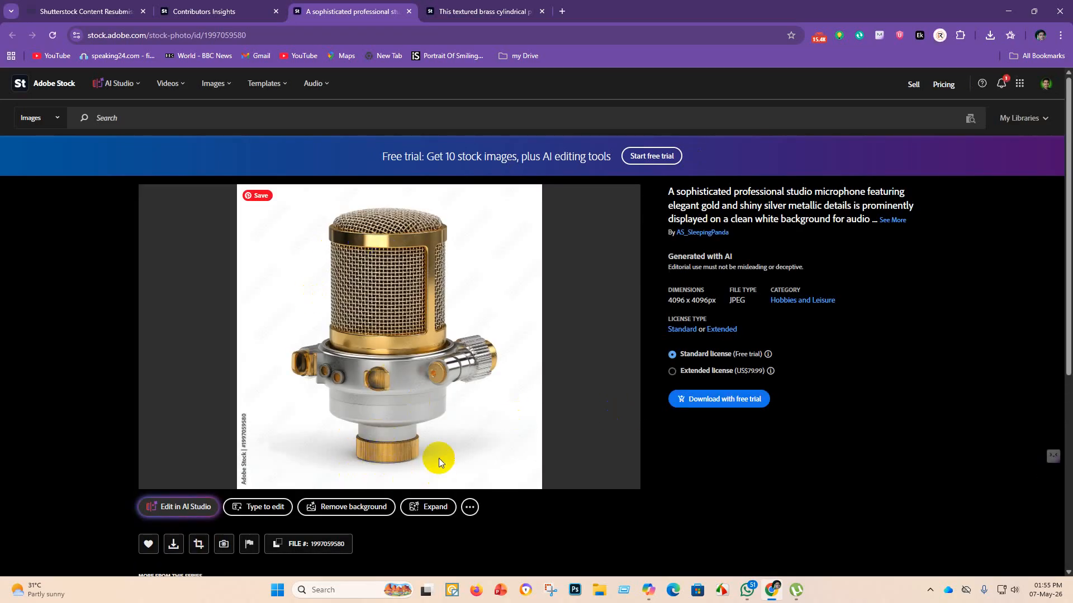
scroll(414, 402, "down", 5)
scroll(441, 373, "up", 5)
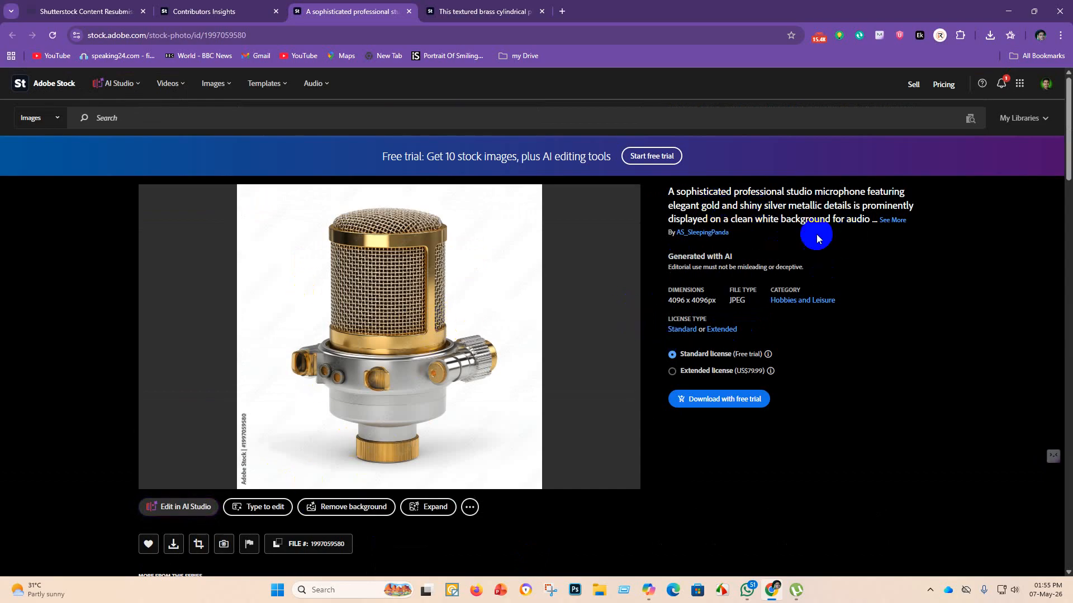
Expand the full title of the studio microphone photo and copy it to the clipboard.
left_click(893, 222)
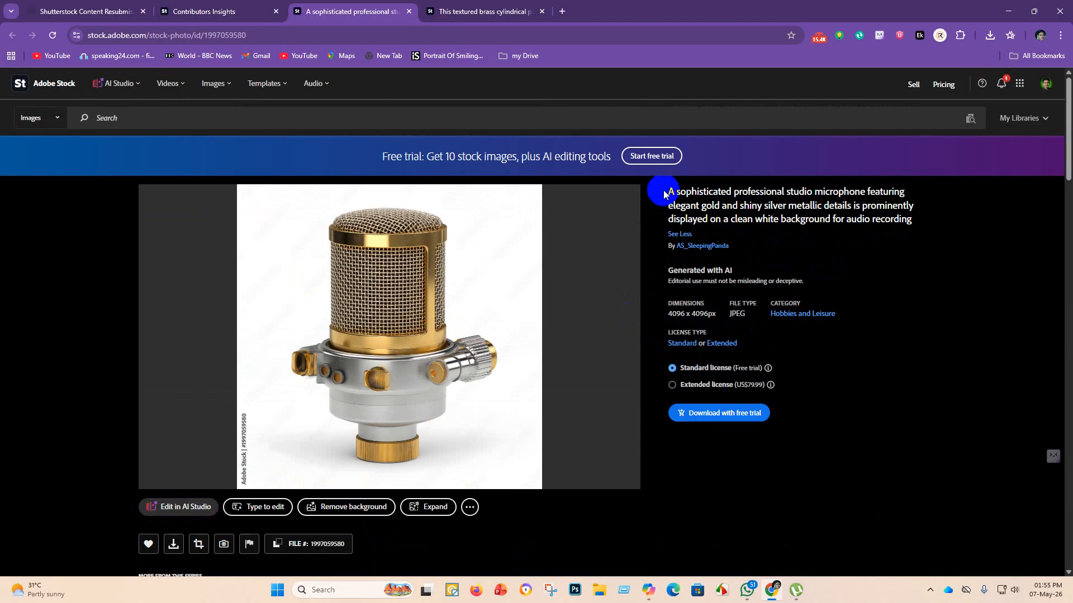
left_click_drag(670, 191, 922, 222)
key("ctrl+c")
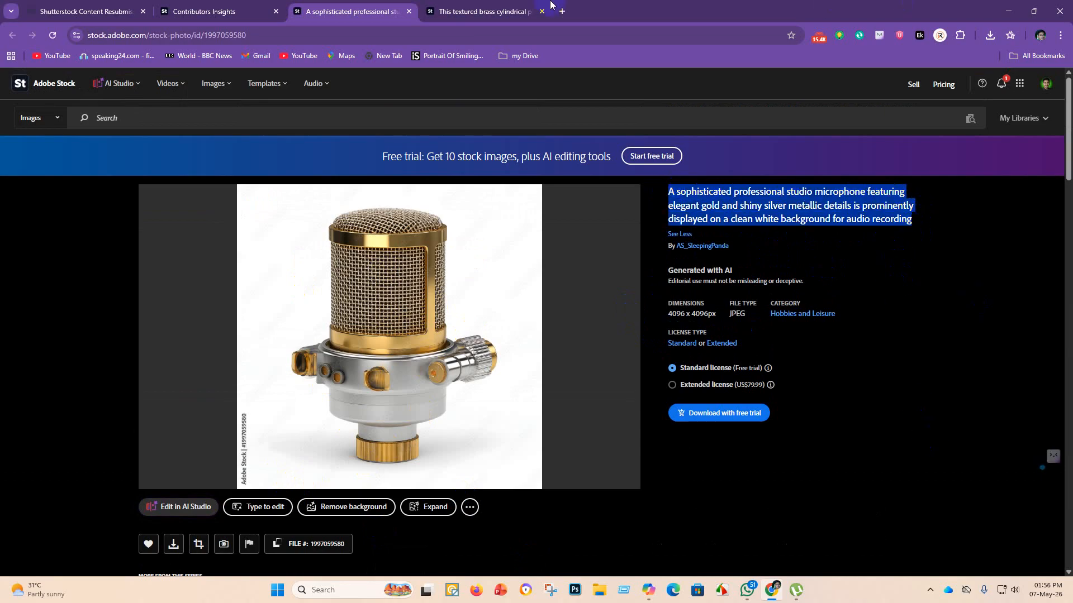
Open DeepSeek and the Whisk shortcut in separate new browser tabs.
left_click(564, 12)
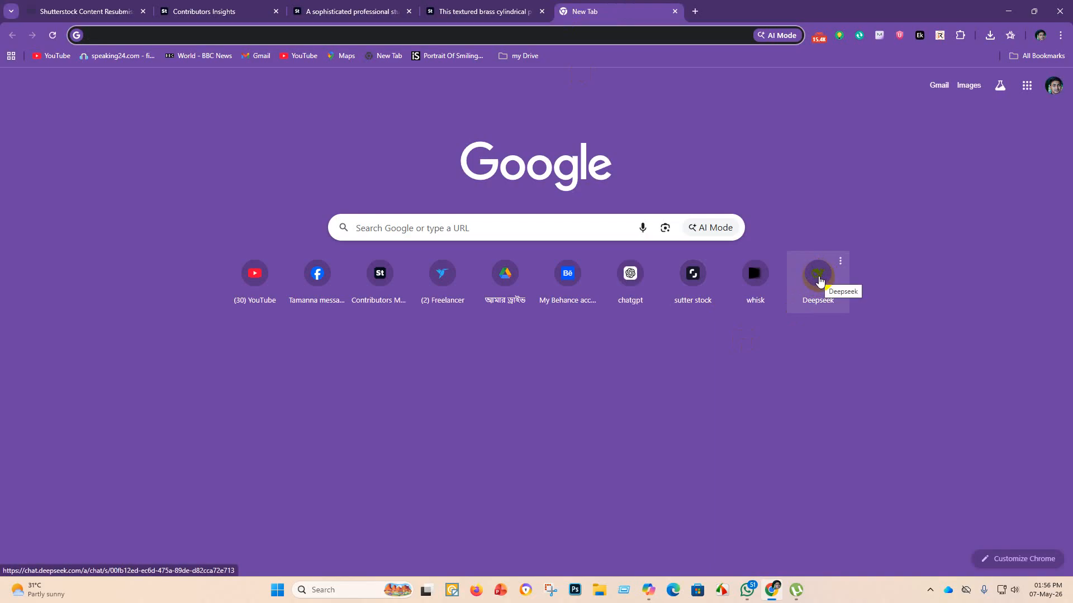
left_click(823, 278)
left_click(695, 12)
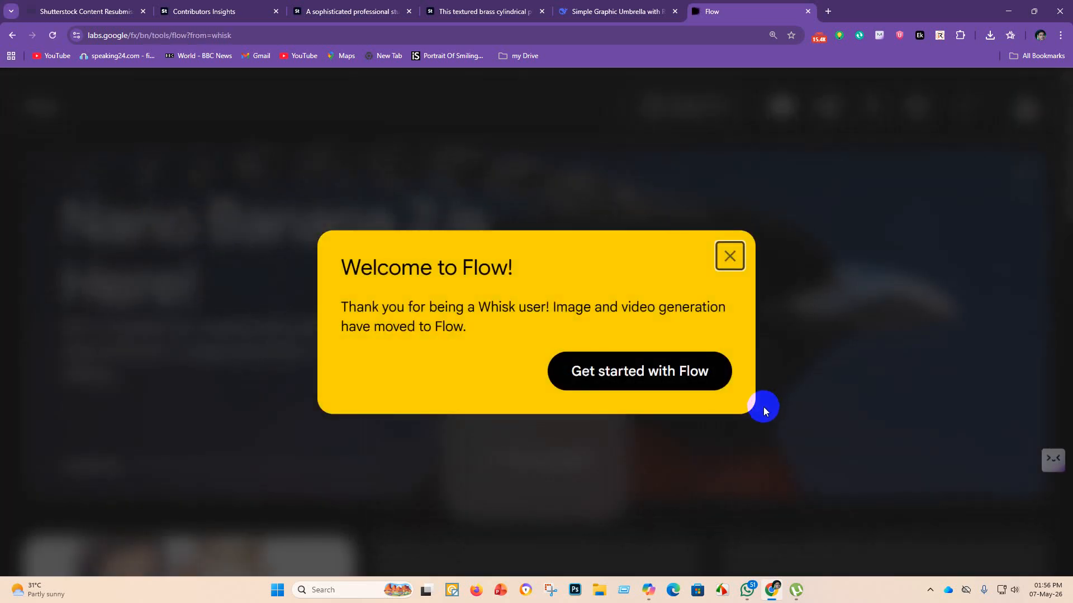
Dismiss the Flow welcome message, create a new project and check its image generation settings.
left_click(681, 379)
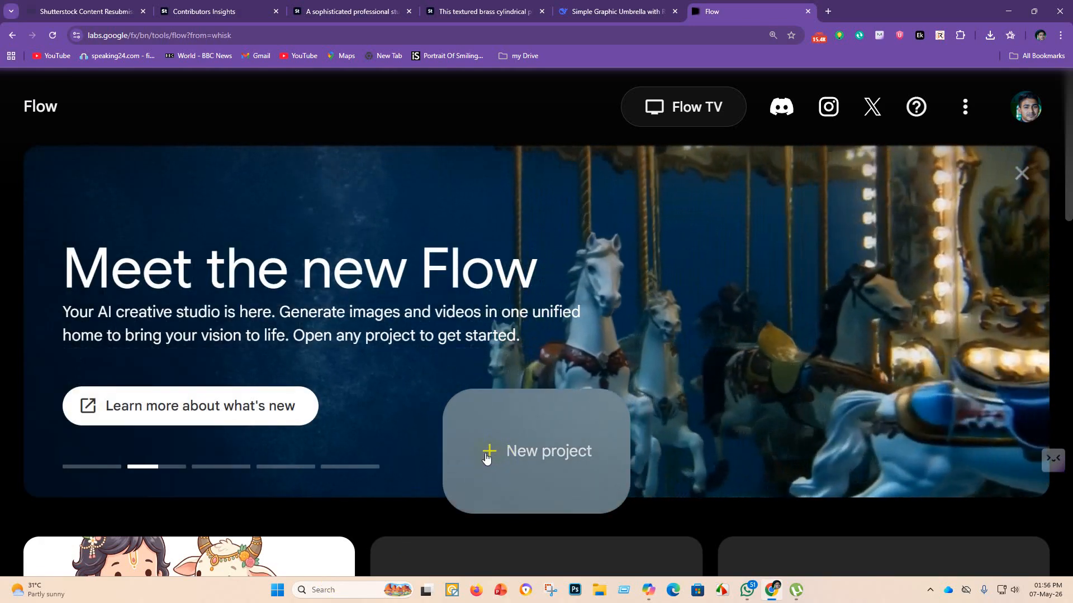
left_click(486, 456)
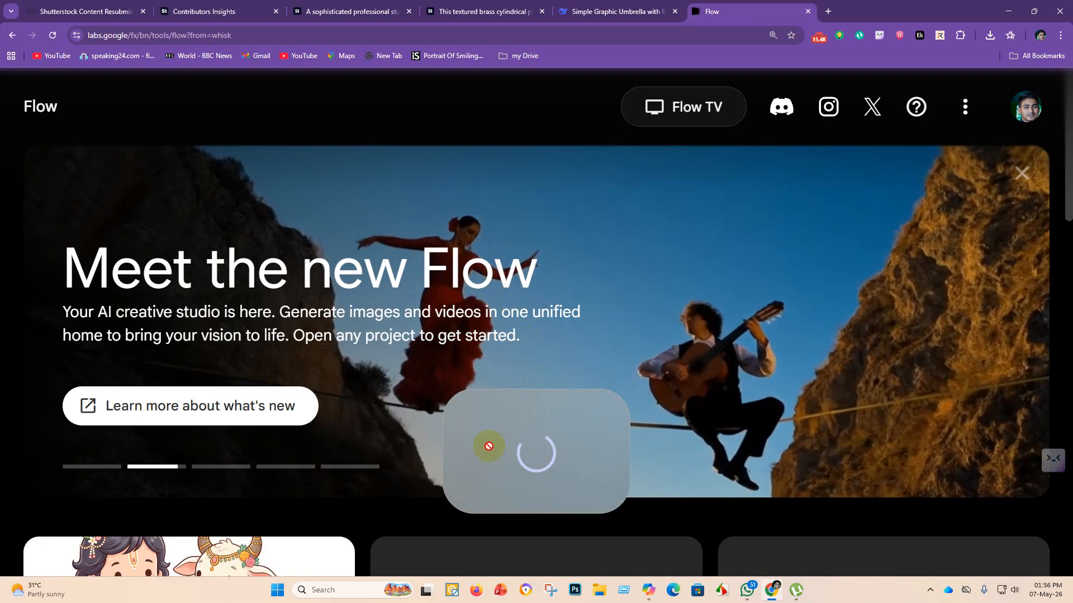
left_click(490, 449)
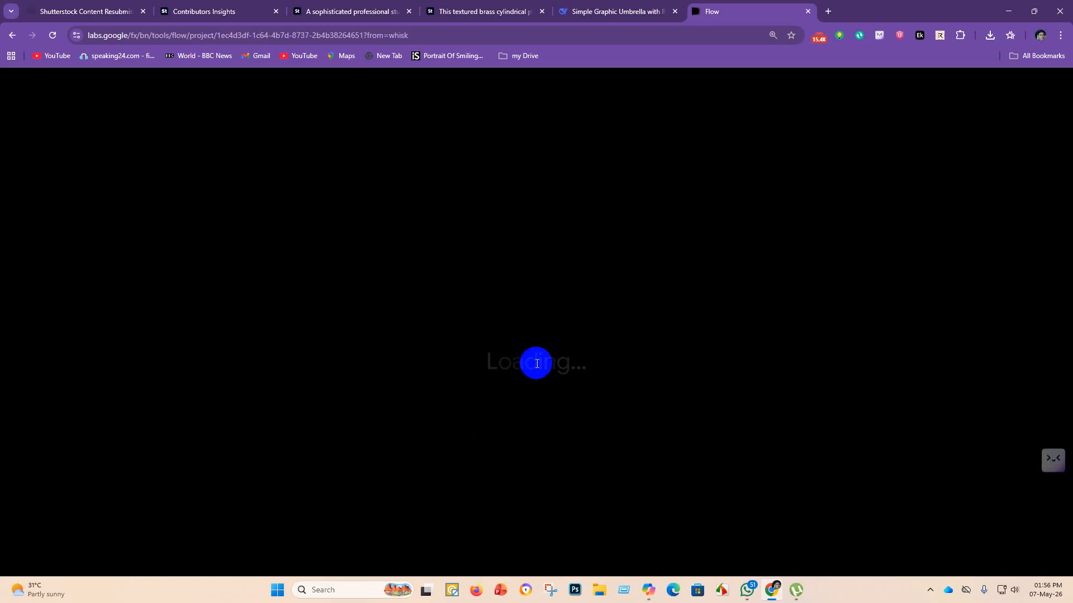
left_click(753, 525)
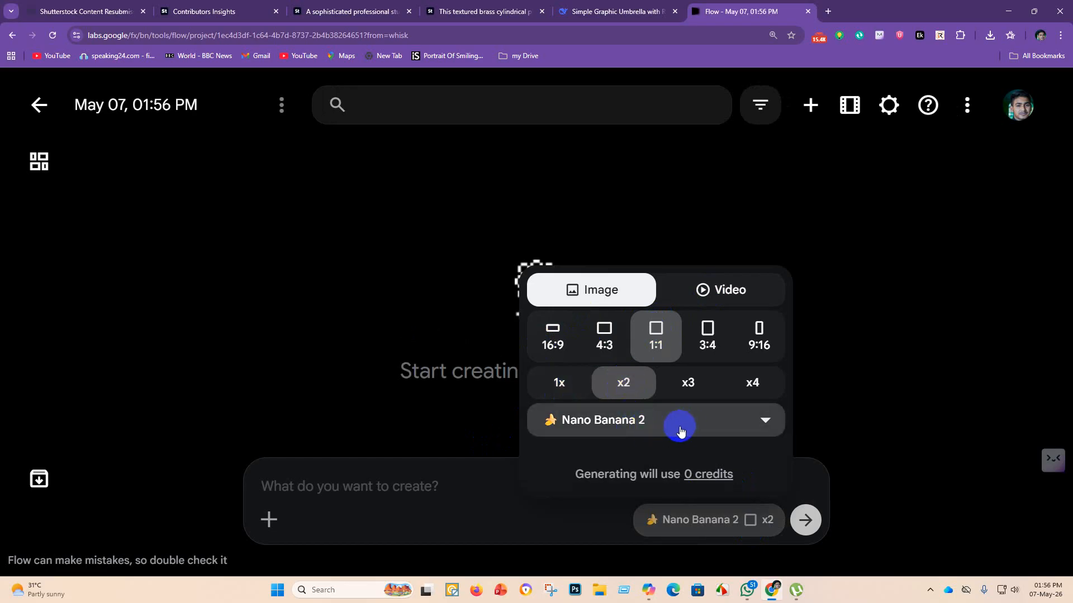
left_click(327, 482)
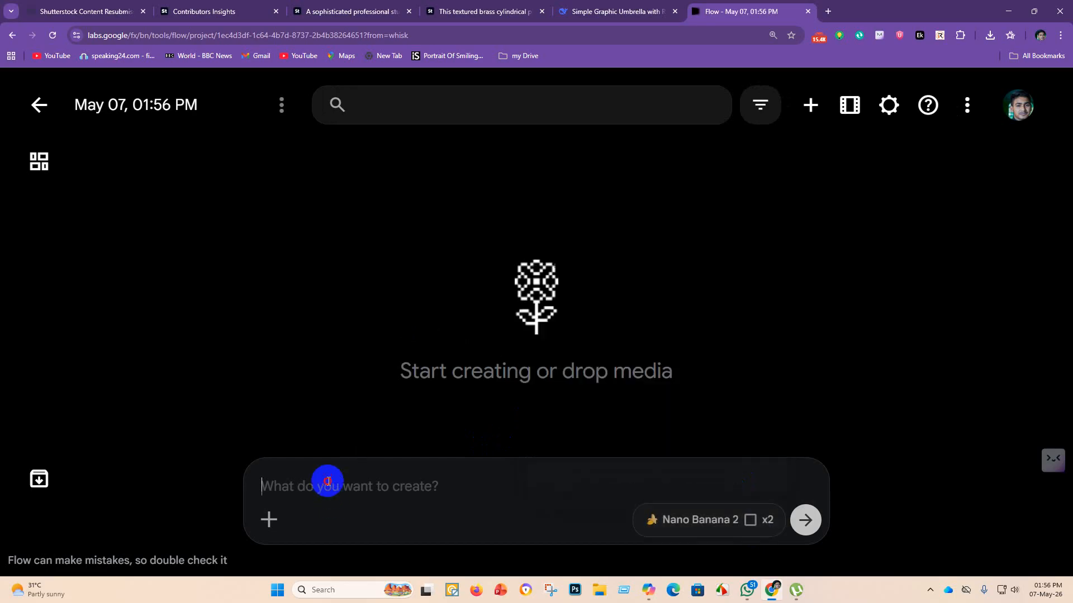
In DeepSeek's pinned jpeg chat, submit the copied studio microphone title followed by 5 to request five image prompts.
left_click(615, 11)
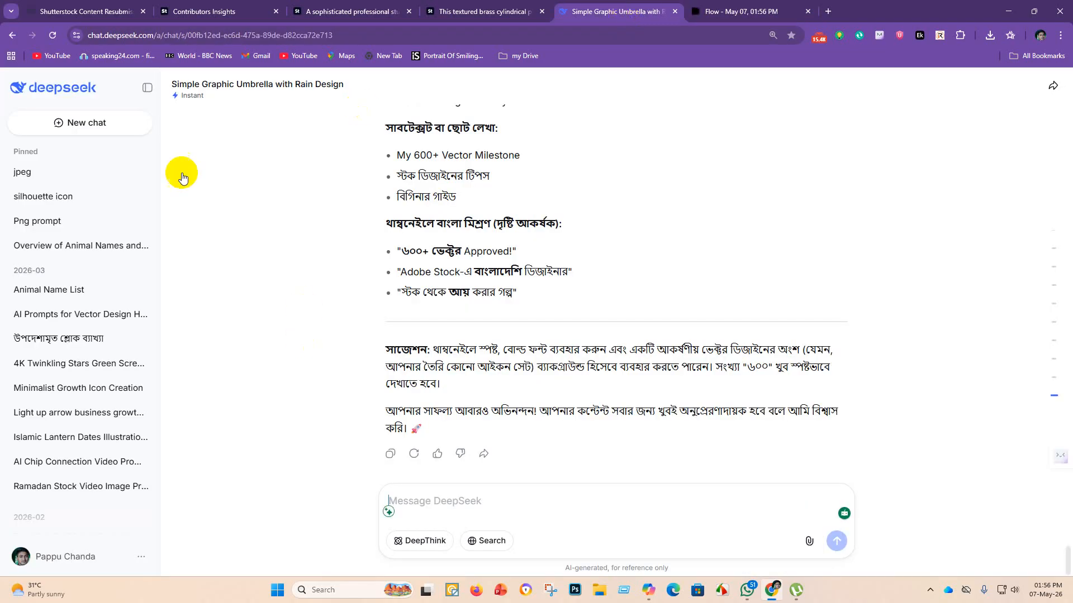
left_click(43, 170)
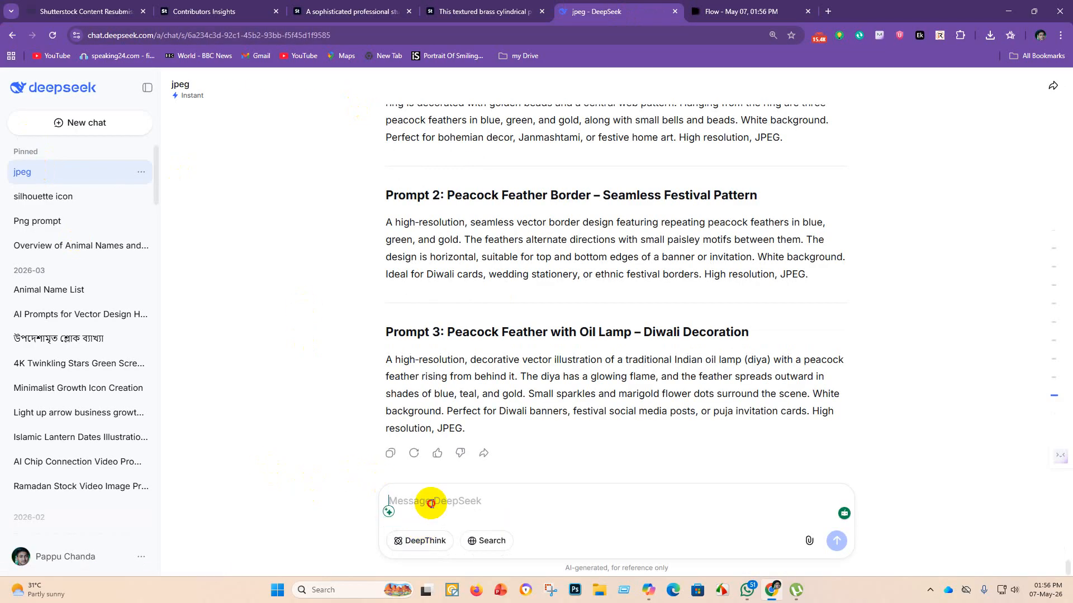
key("ctrl+v")
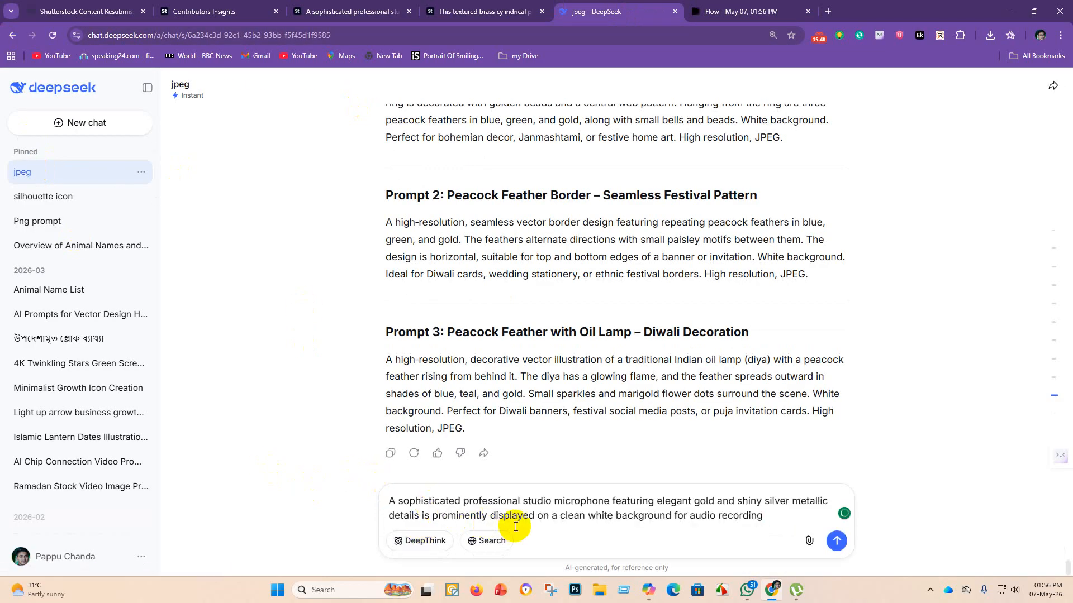
key("Return")
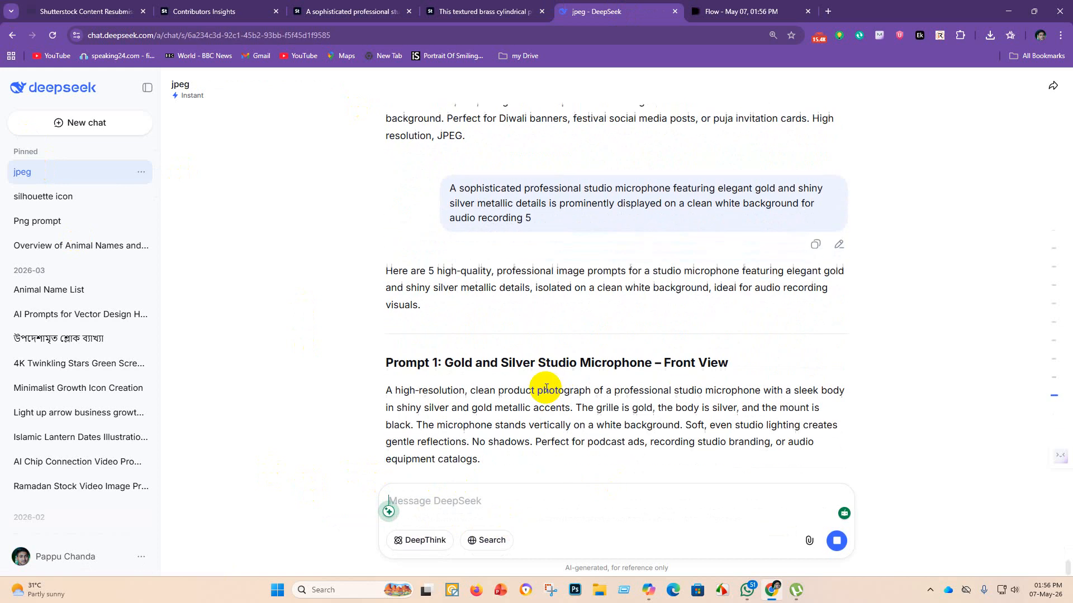
Copy Prompt 1, "Gold and Silver Studio Microphone – Front View", with its description and generate its images in the Flow project.
scroll(484, 329, "up", 1)
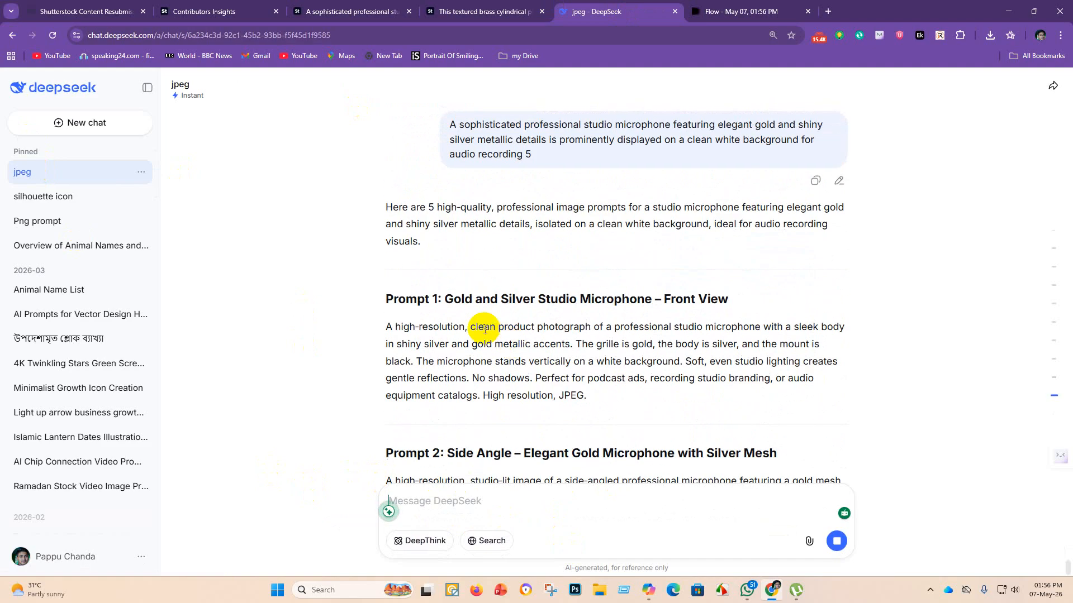
left_click_drag(446, 298, 601, 398)
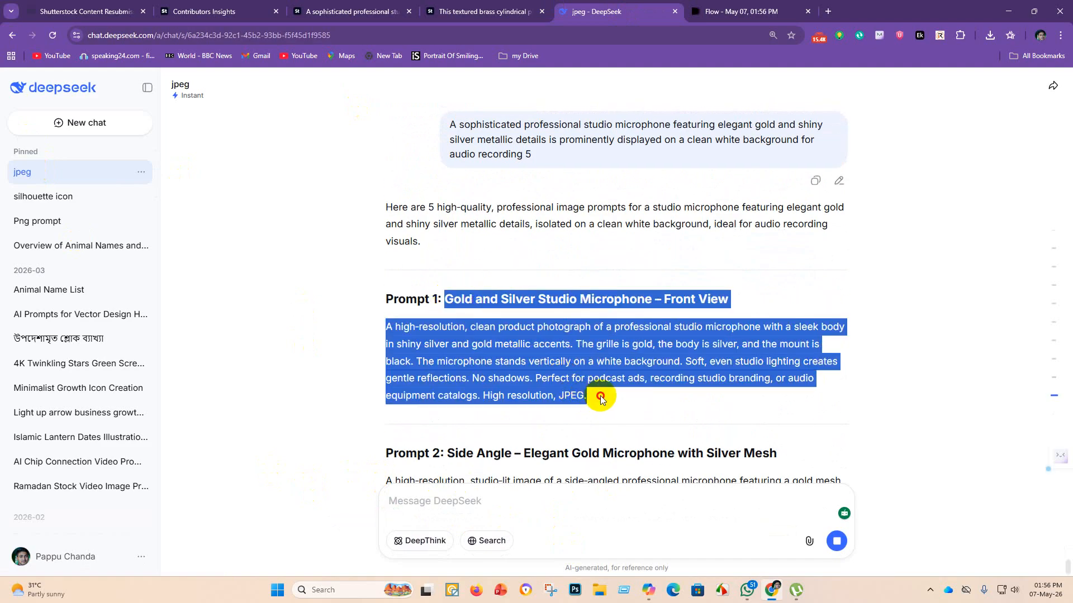
left_click(692, 12)
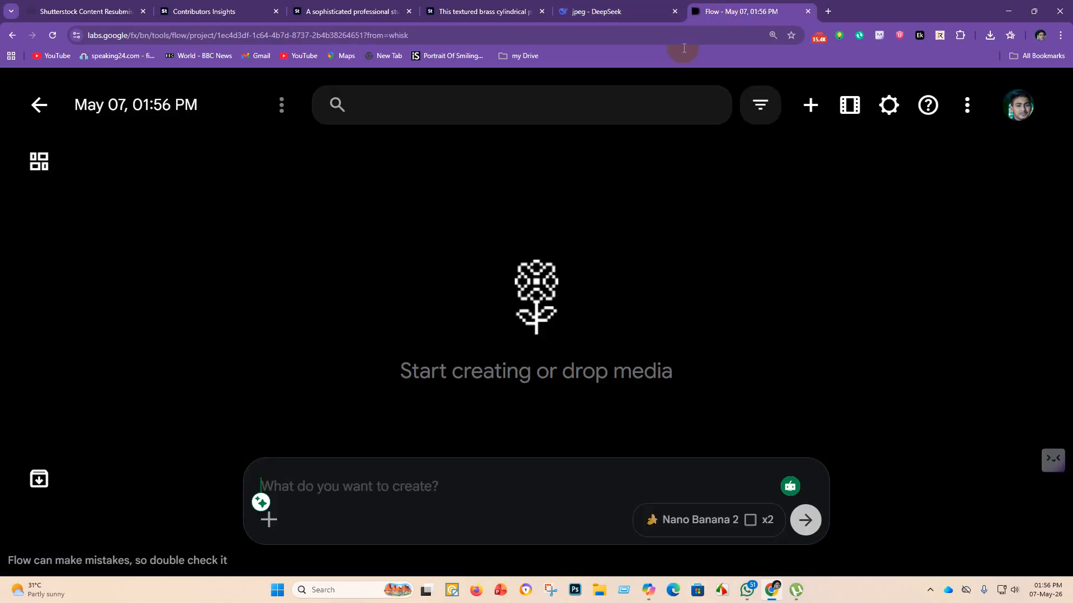
type("Gold and Silver Studio Microphone – Front View A high-resolution, clean product photograph of a professional studio microphone with a sleek body in shiny silver and gold metallic accents. The grille is gold, the body is silver, and the mount is black. The microphone stands vertically on a white background. Soft, even studio lighting creates gentle reflections. No shadows. Perfect for podcast ads, recording studio branding, or audio equipment catalog. High resolution, JPEG.")
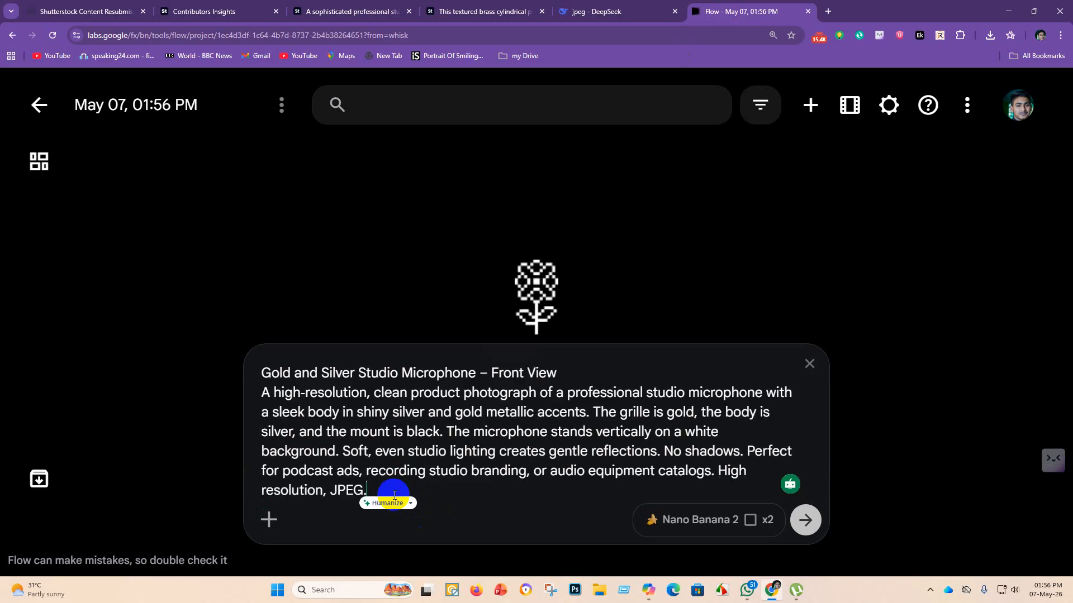
key("Return")
Copy DeepSeek's Prompt 2, "Side Angle – Elegant Gold Microphone with Silver Mesh", with its description and generate its images in Flow.
key("ctrl+shift+Tab")
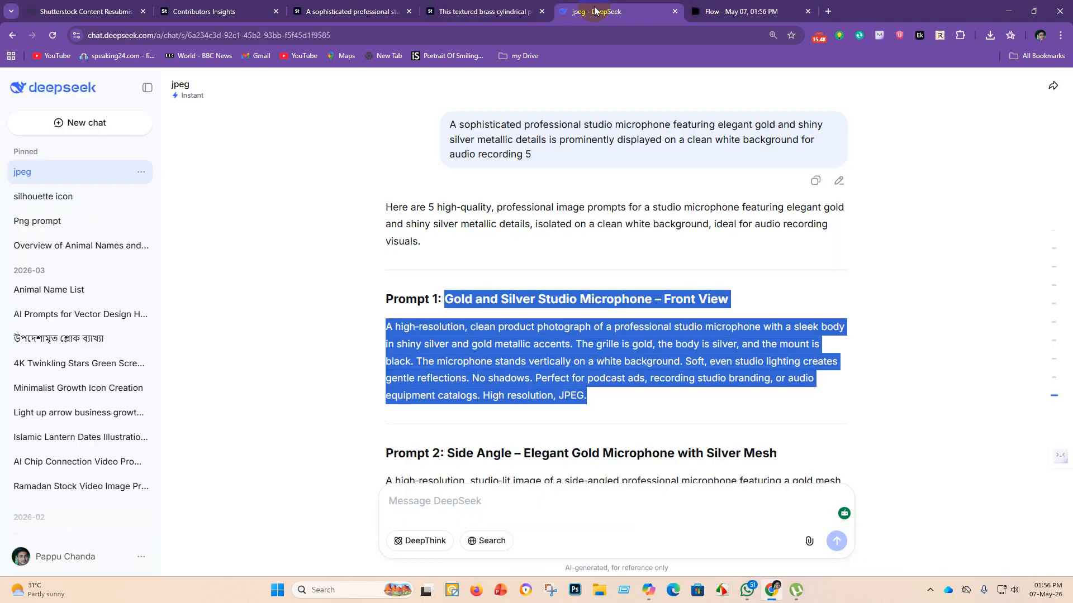
scroll(441, 385, "down", 3)
left_click_drag(448, 287, 841, 365)
key("ctrl+c")
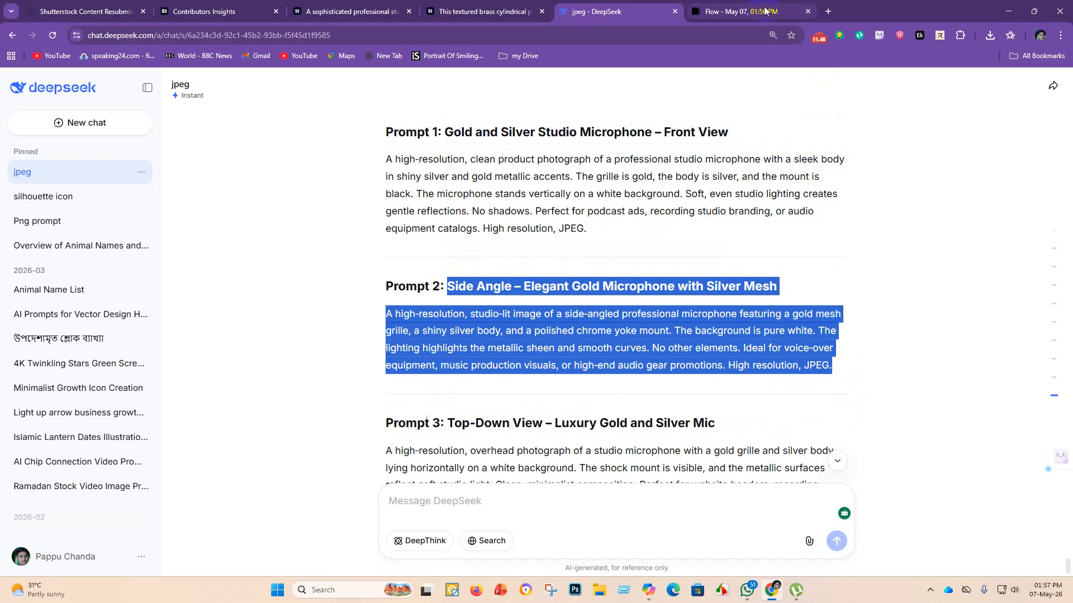
left_click(764, 10)
left_click(393, 485)
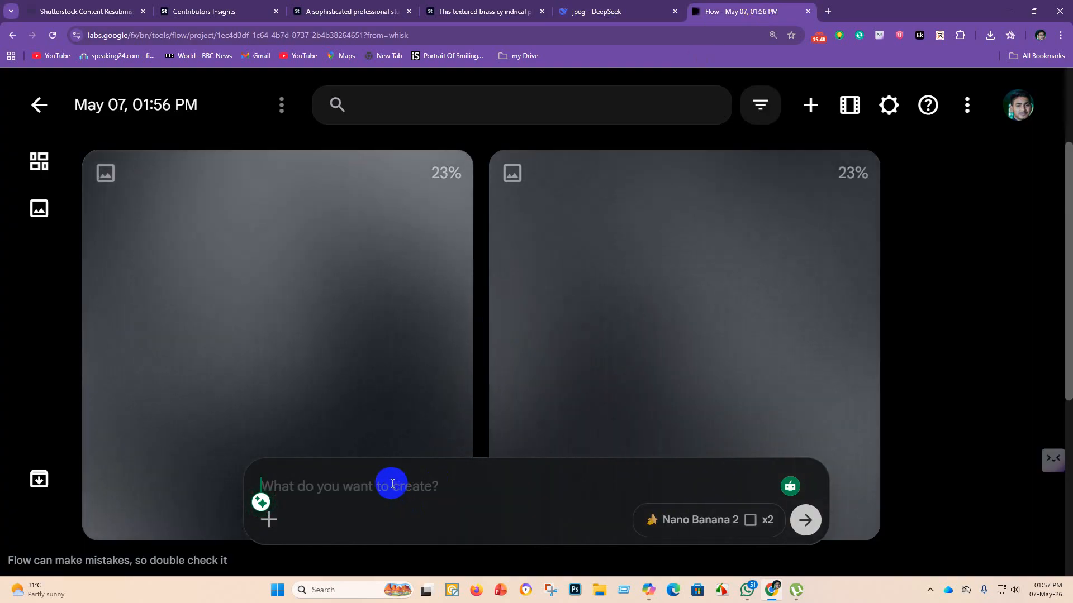
key("ctrl+v")
key("Return")
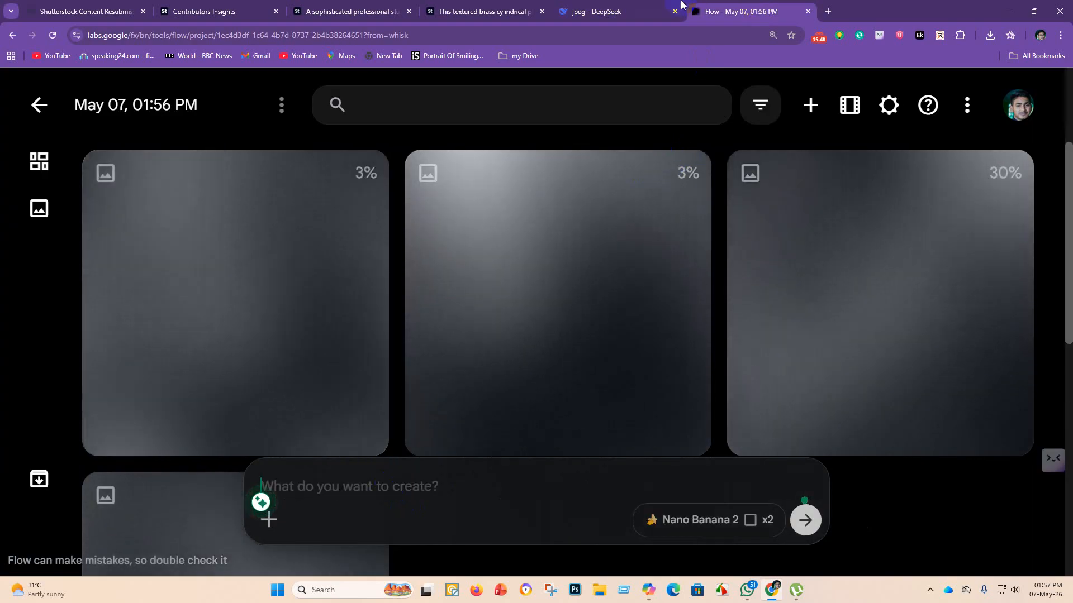
Copy DeepSeek's Prompt 3, "Top-Down View – Luxury Gold and Silver Mic", with its description and generate its images in Flow.
left_click(615, 10)
scroll(450, 391, "down", 4)
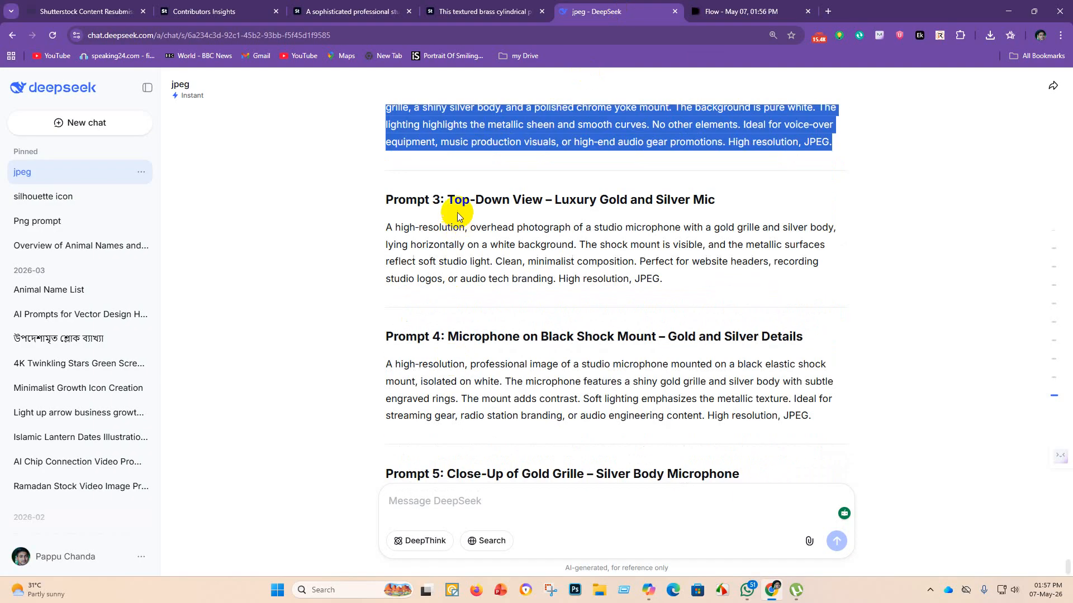
left_click_drag(447, 199, 703, 289)
key("ctrl+c")
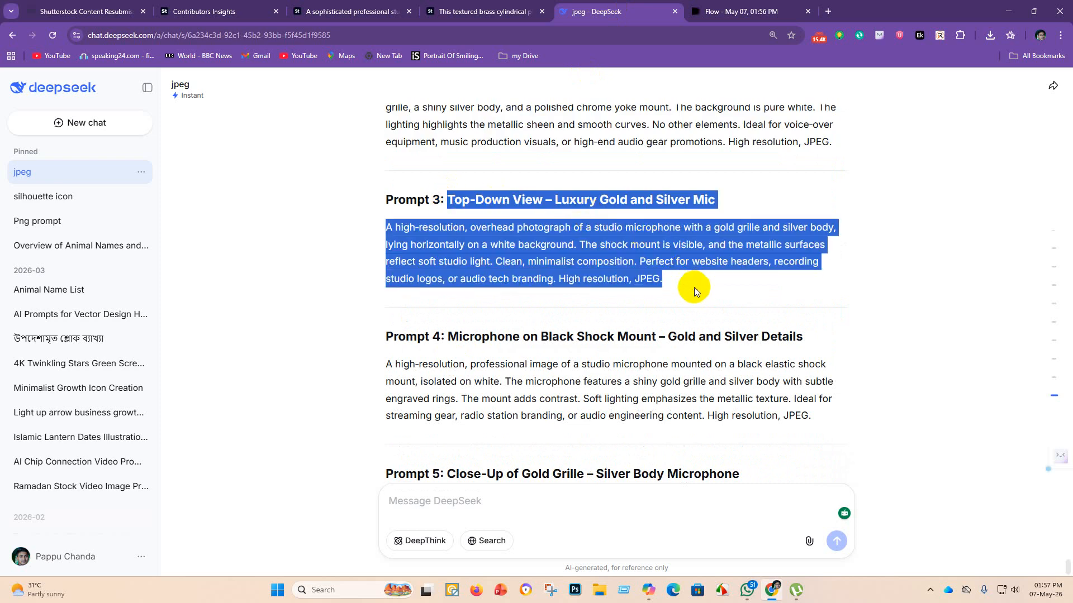
left_click(696, 11)
left_click(359, 500)
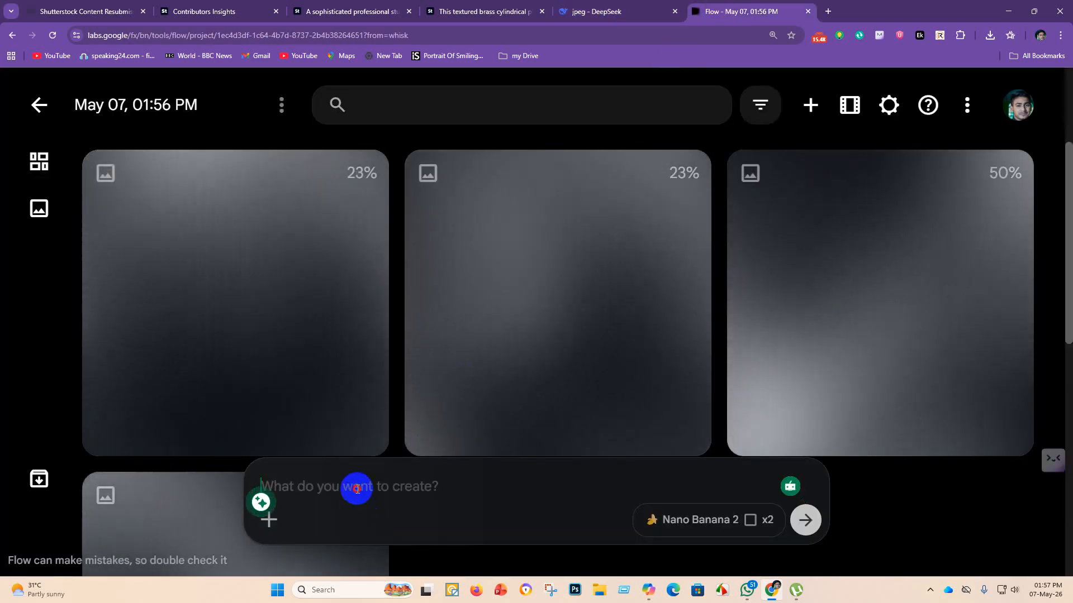
key("ctrl+v")
key("Return")
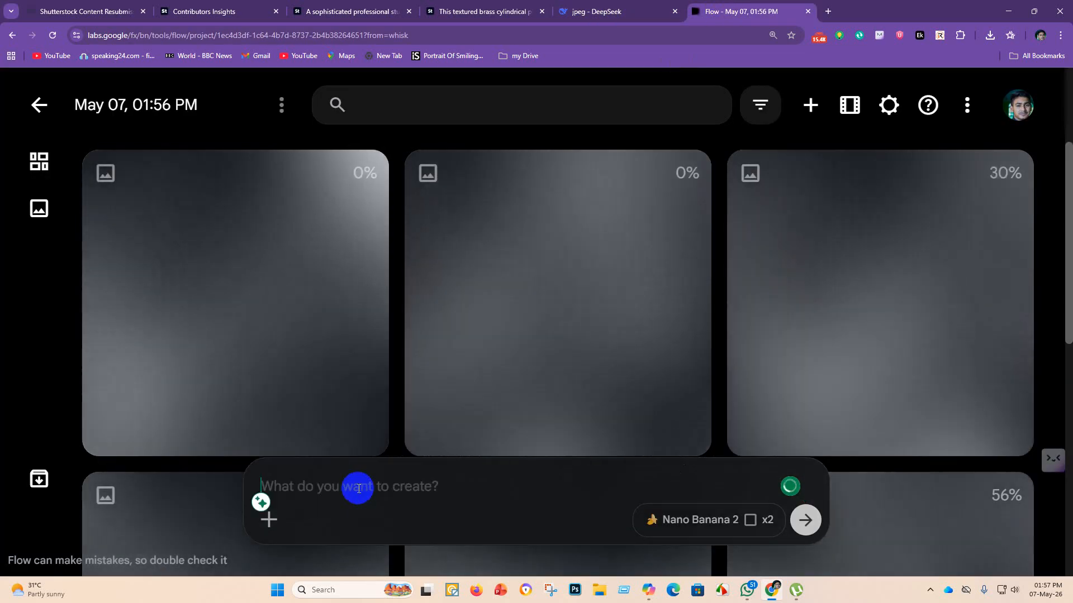
Copy DeepSeek's Prompt 4, "Microphone on Black Shock Mount – Gold and Silver Details", with its description and generate its images in Flow.
left_click(674, 19)
scroll(443, 271, "down", 1)
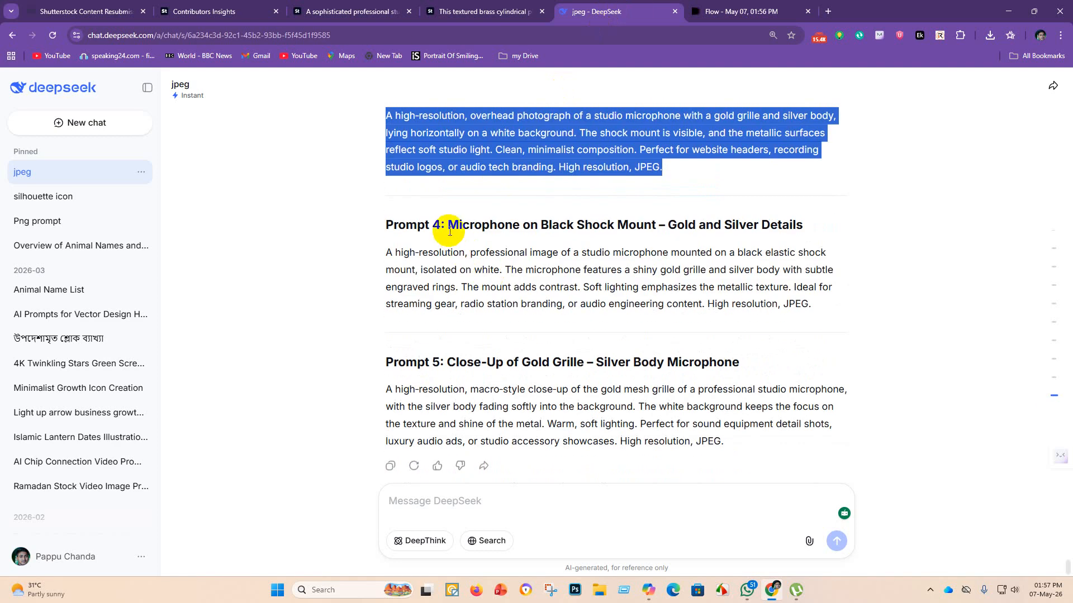
left_click_drag(447, 224, 836, 319)
key("ctrl+c")
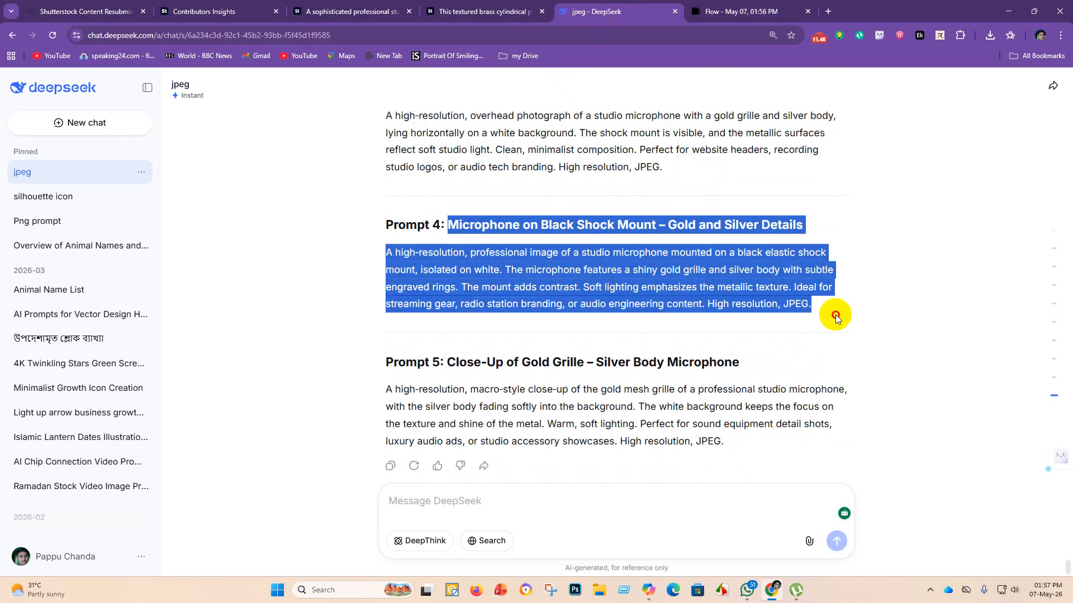
left_click(777, 12)
left_click(369, 490)
key("ctrl+v")
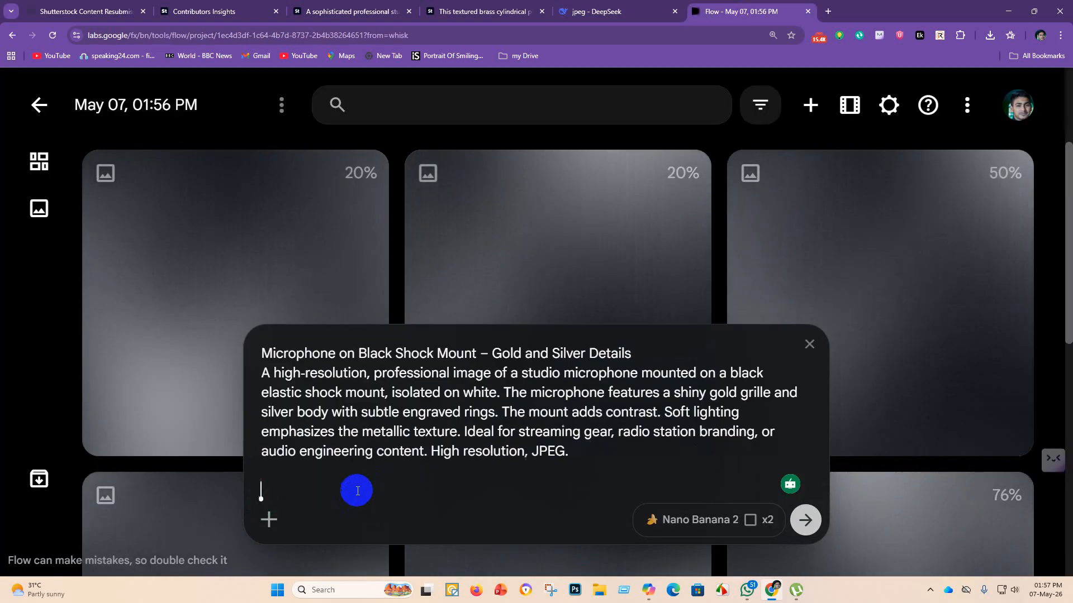
key("Return")
Copy DeepSeek's Prompt 5, "Close-Up of Gold Grille – Silver Body Microphone", with its description and generate its images in Flow.
left_click(598, 12)
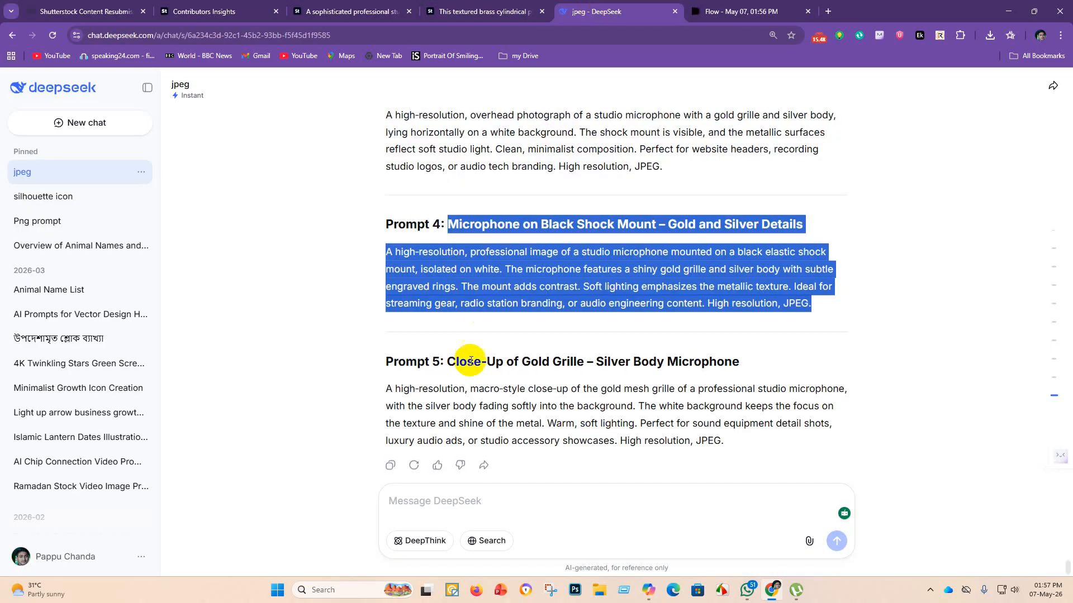
scroll(453, 353, "down", 1)
left_click_drag(447, 350, 767, 427)
key("ctrl+c")
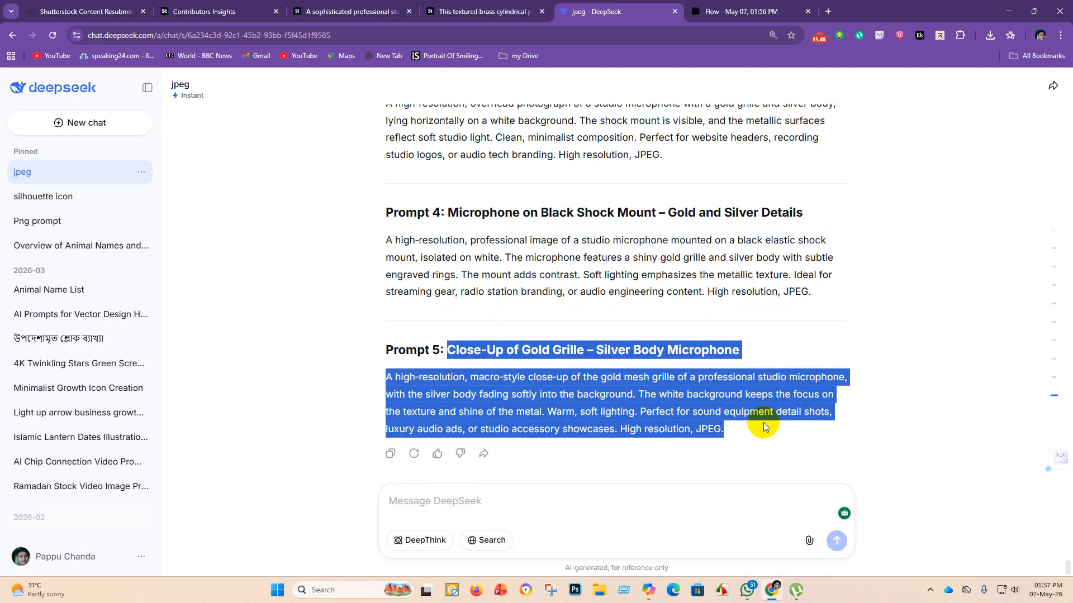
left_click(762, 7)
left_click(333, 484)
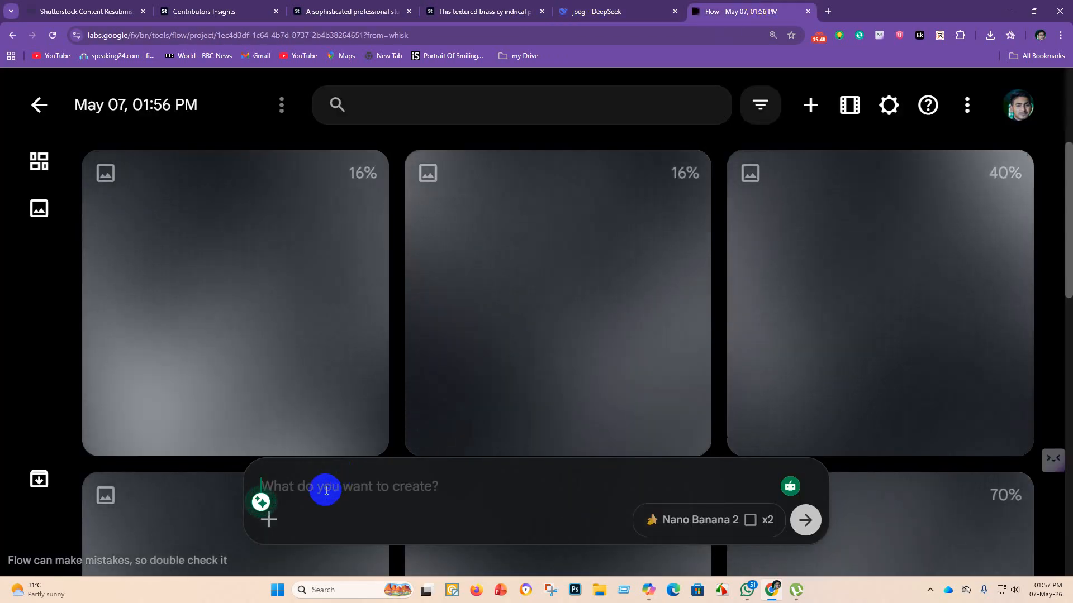
key("ctrl+v")
key("Return")
Examine the generated front-view and side-angle microphone images and the progress of the remaining ones in the Flow project.
scroll(606, 263, "down", 5)
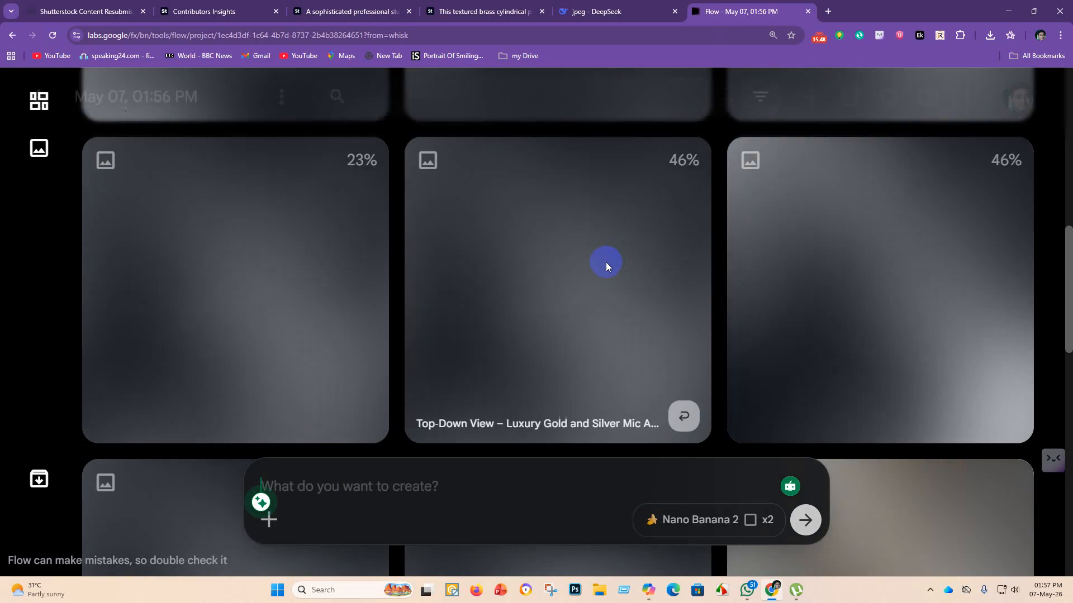
scroll(709, 171, "down", 7)
scroll(545, 280, "up", 7)
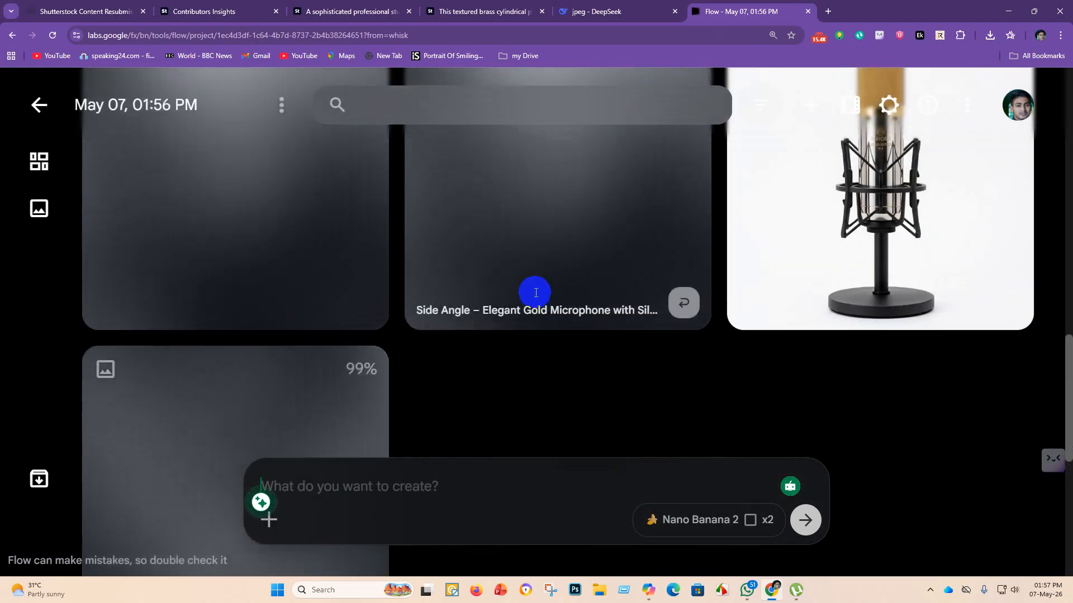
scroll(535, 288, "up", 3)
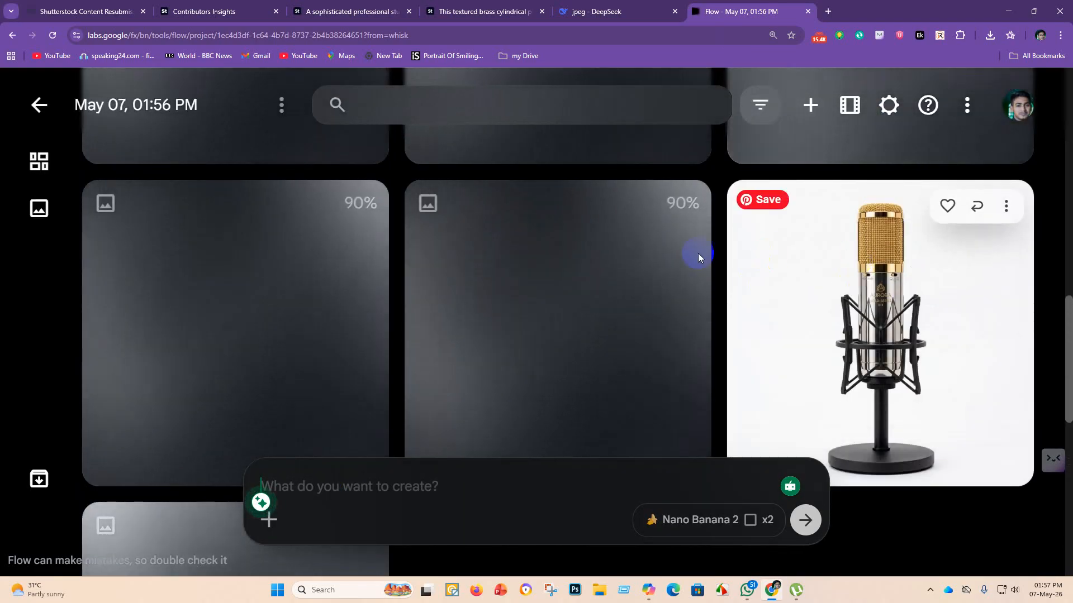
mouse_move(805, 335)
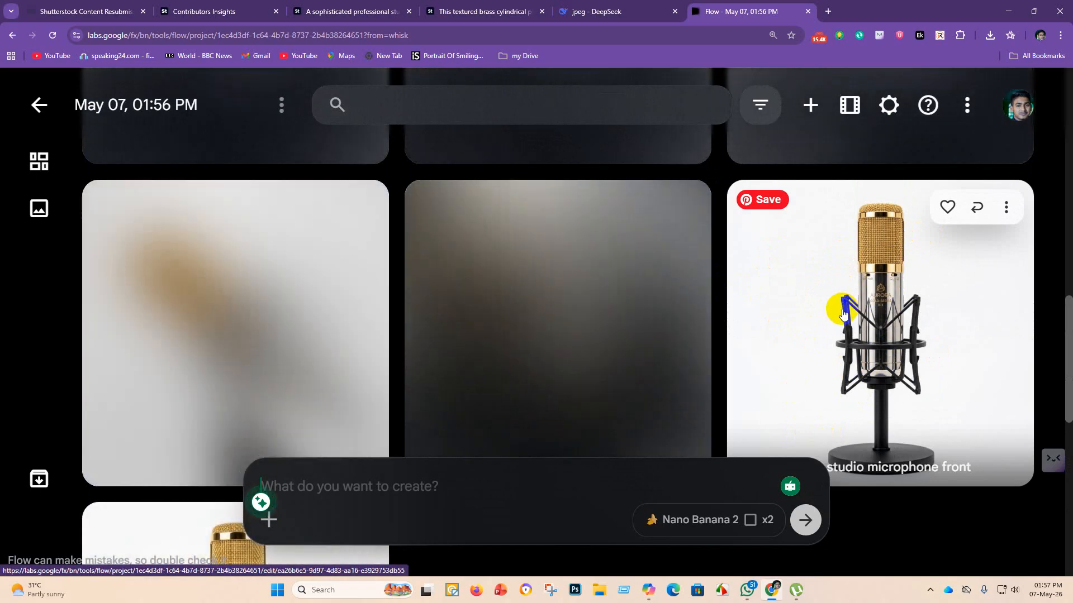
scroll(386, 336, "down", 1)
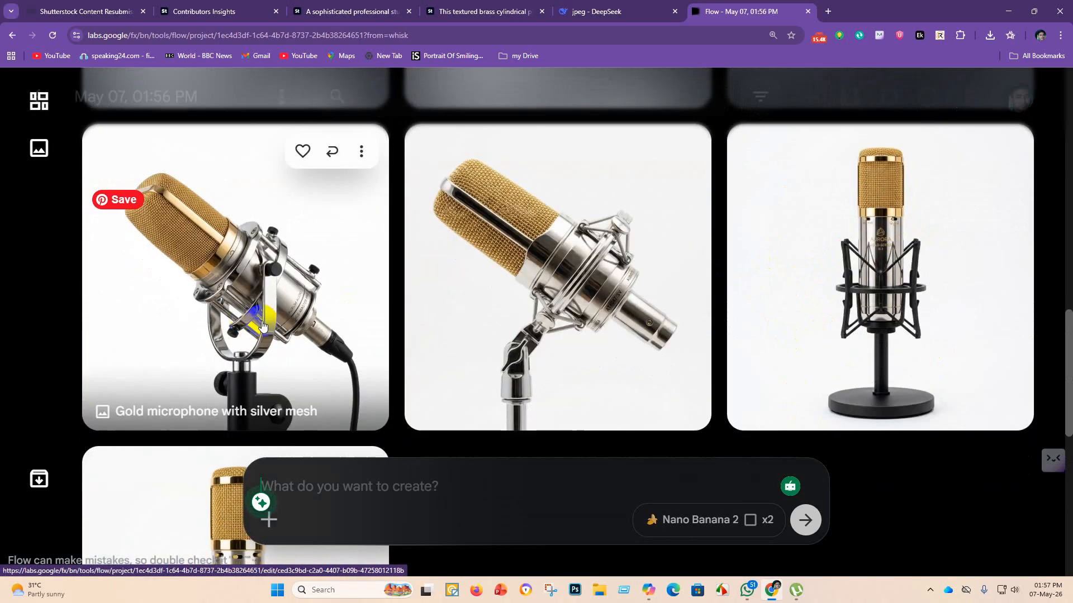
scroll(385, 342, "down", 4)
scroll(376, 341, "up", 5)
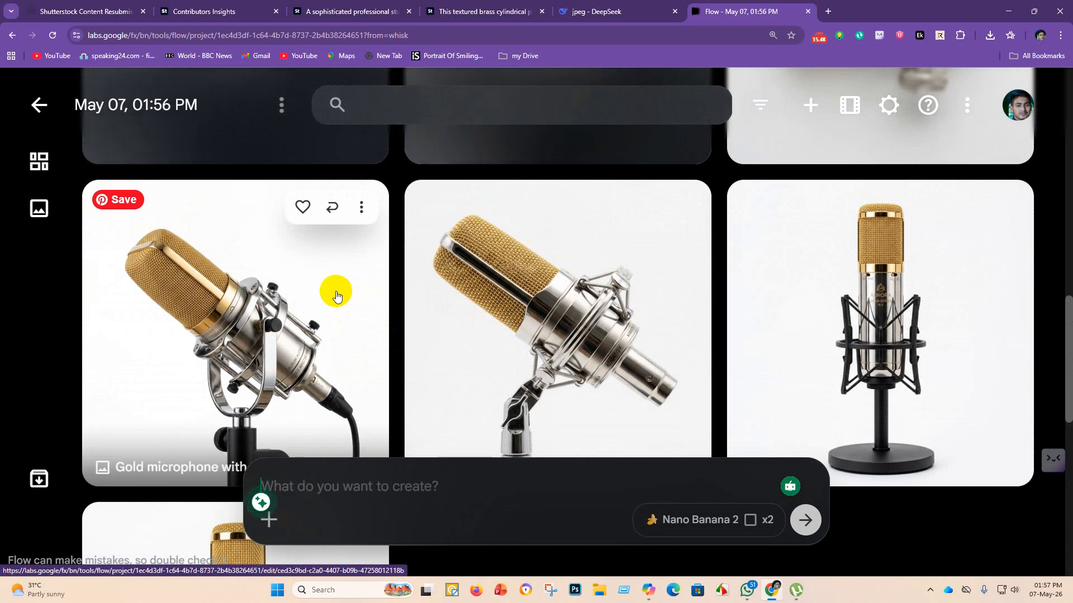
Examine all the generated microphone images in the Flow project, from the front and side-angle views to the top-down and shock-mount ones.
scroll(333, 299, "down", 2)
scroll(329, 304, "down", 5)
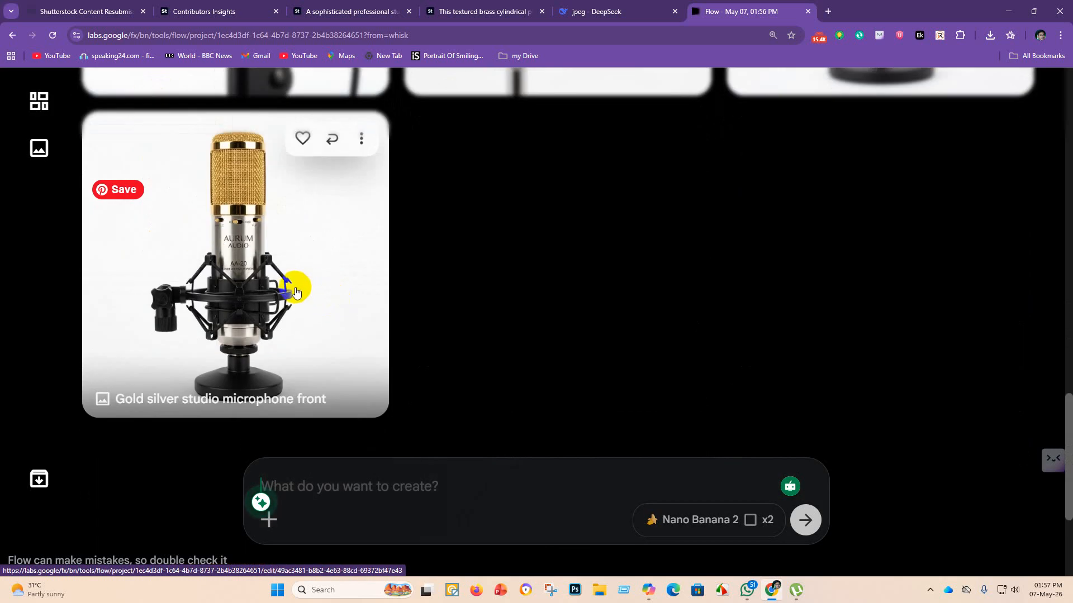
scroll(305, 277, "up", 6)
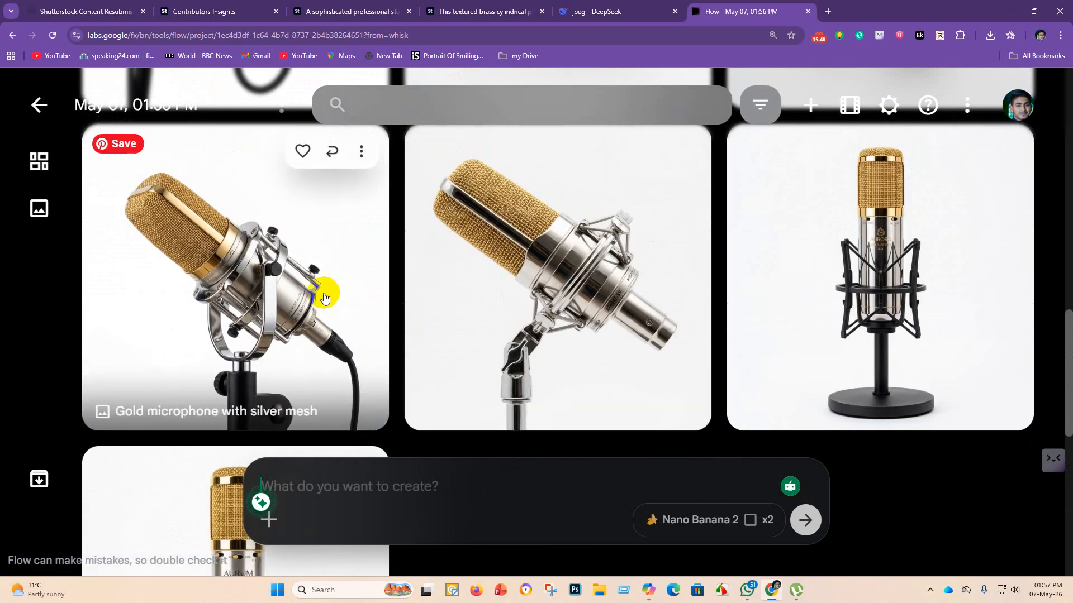
scroll(327, 285, "down", 5)
scroll(364, 311, "up", 8)
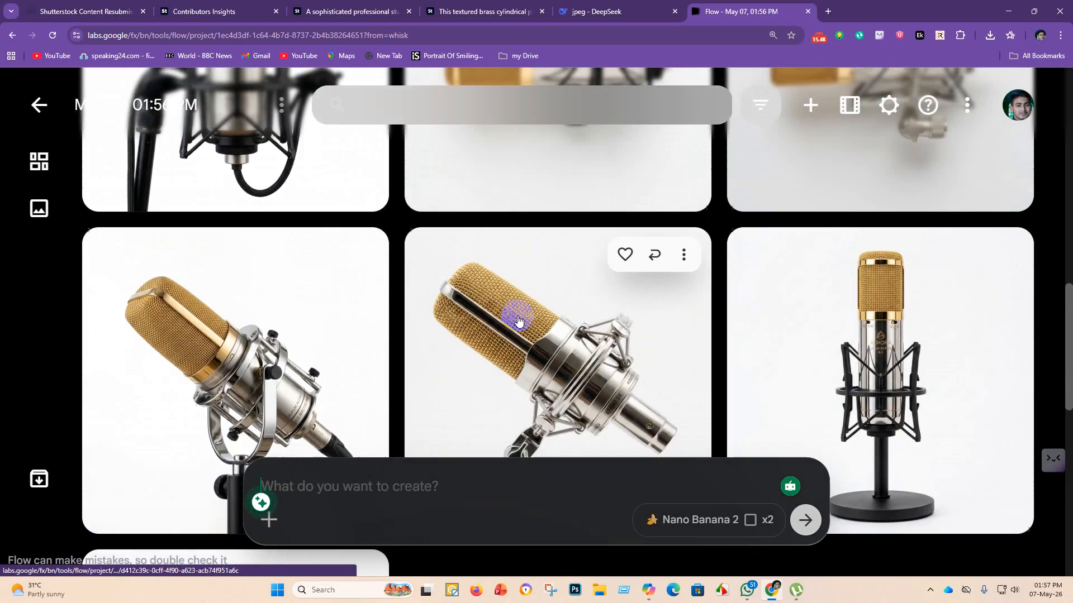
scroll(580, 320, "down", 2)
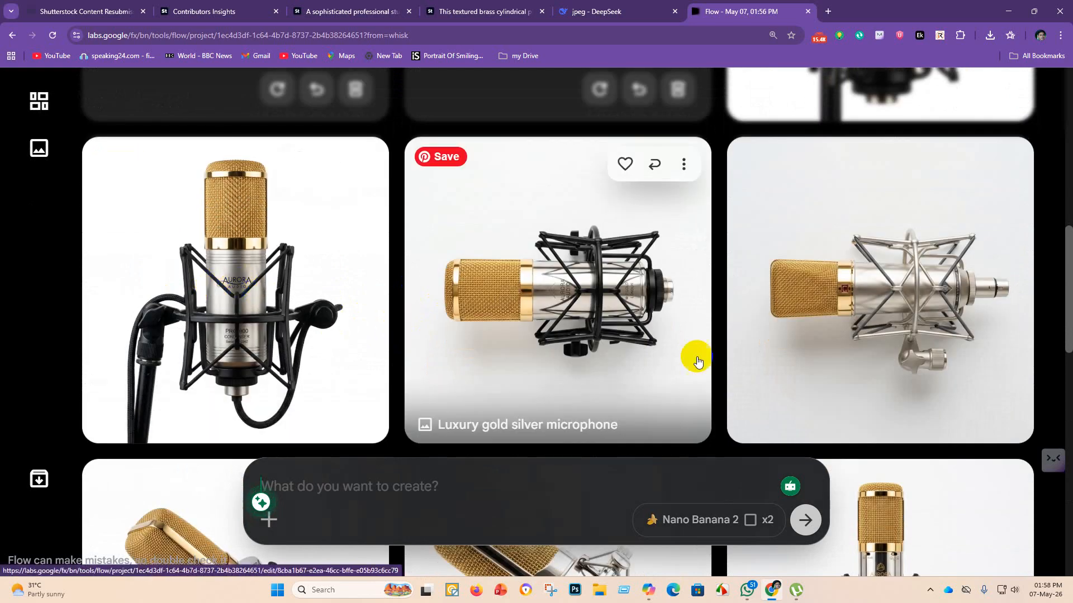
scroll(678, 337, "up", 5)
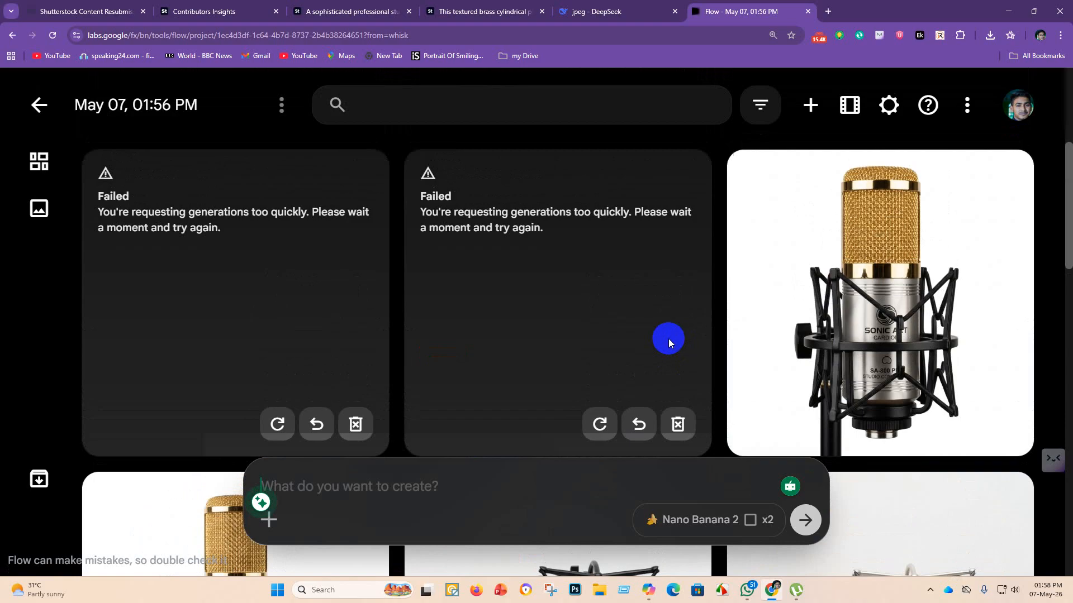
scroll(1008, 419, "down", 1)
scroll(1009, 419, "up", 2)
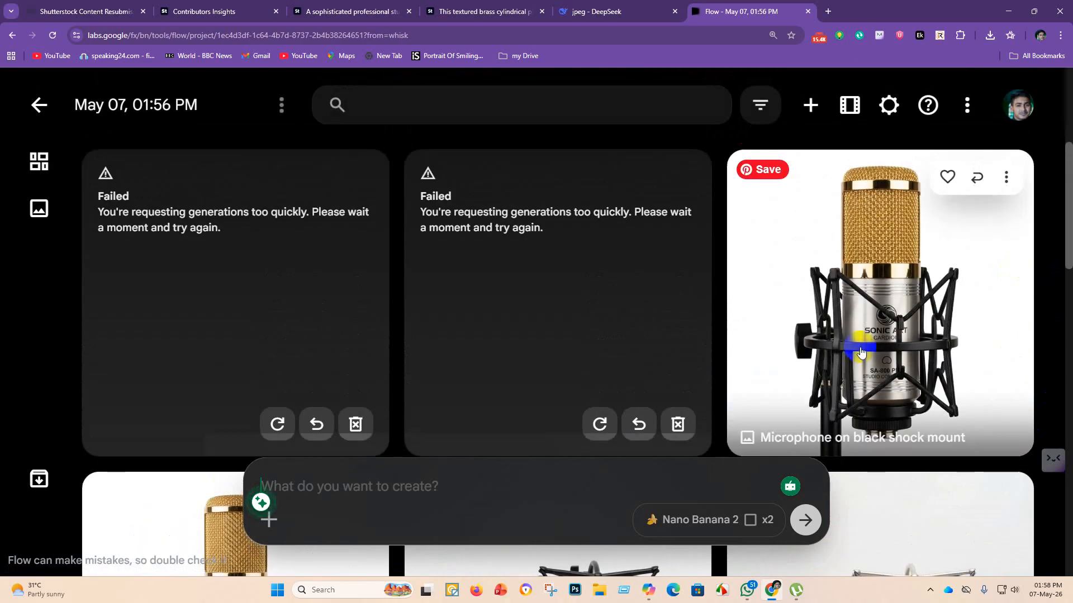
scroll(992, 383, "down", 2)
scroll(992, 380, "up", 2)
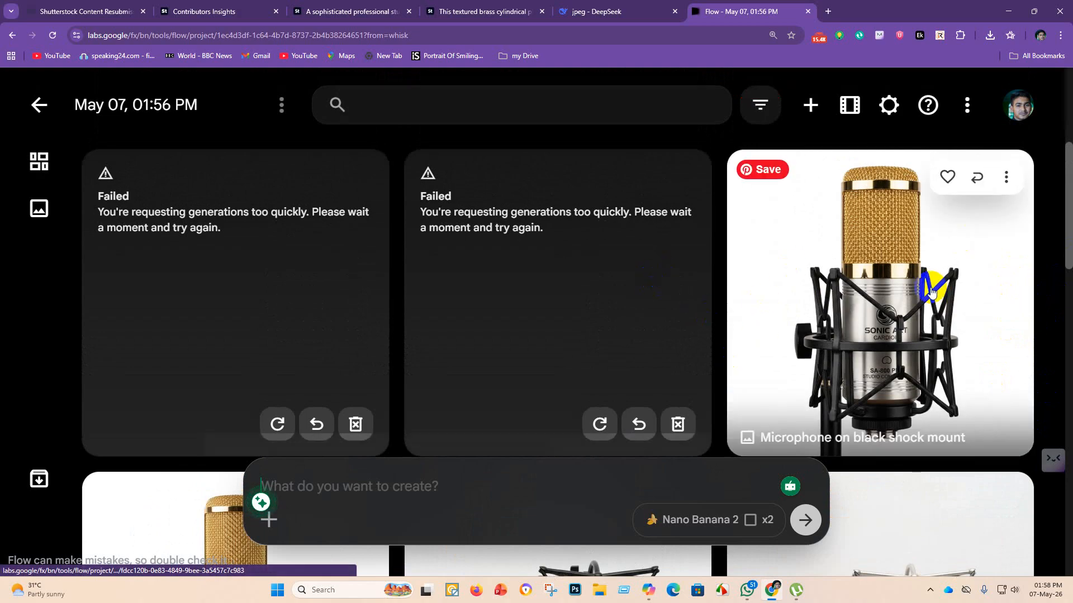
scroll(917, 330, "down", 3)
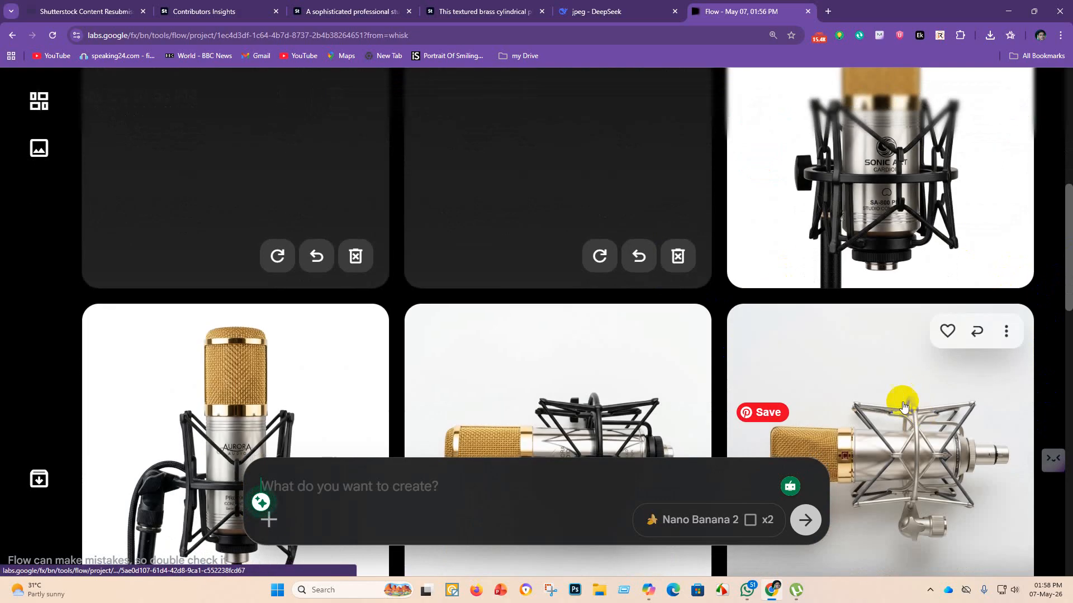
scroll(898, 408, "down", 5)
scroll(386, 266, "down", 5)
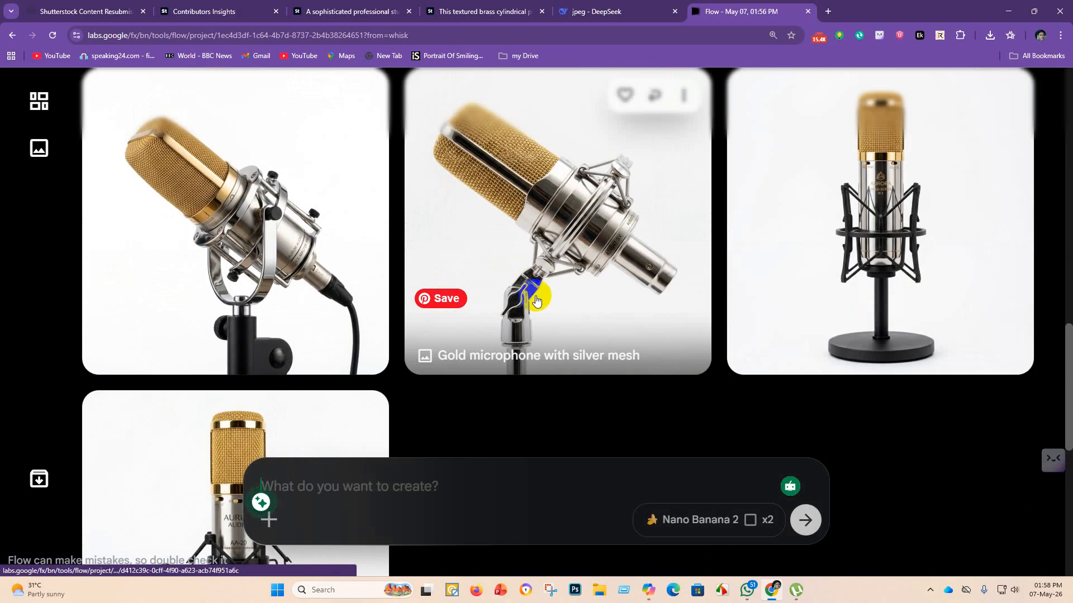
scroll(354, 227, "down", 5)
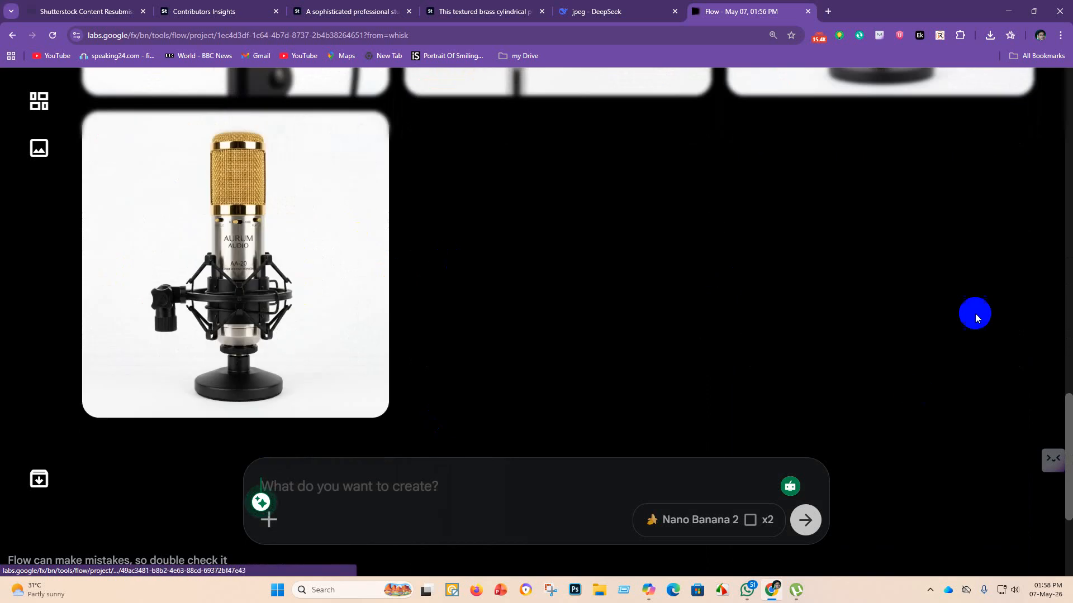
scroll(369, 286, "up", 4)
scroll(1024, 227, "up", 5)
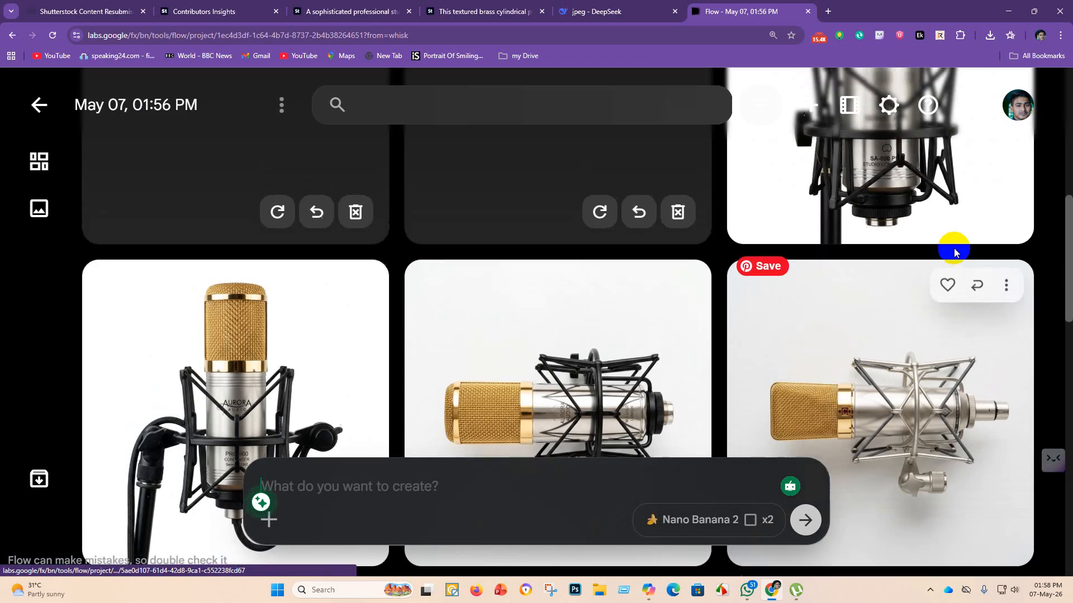
scroll(977, 302, "down", 1)
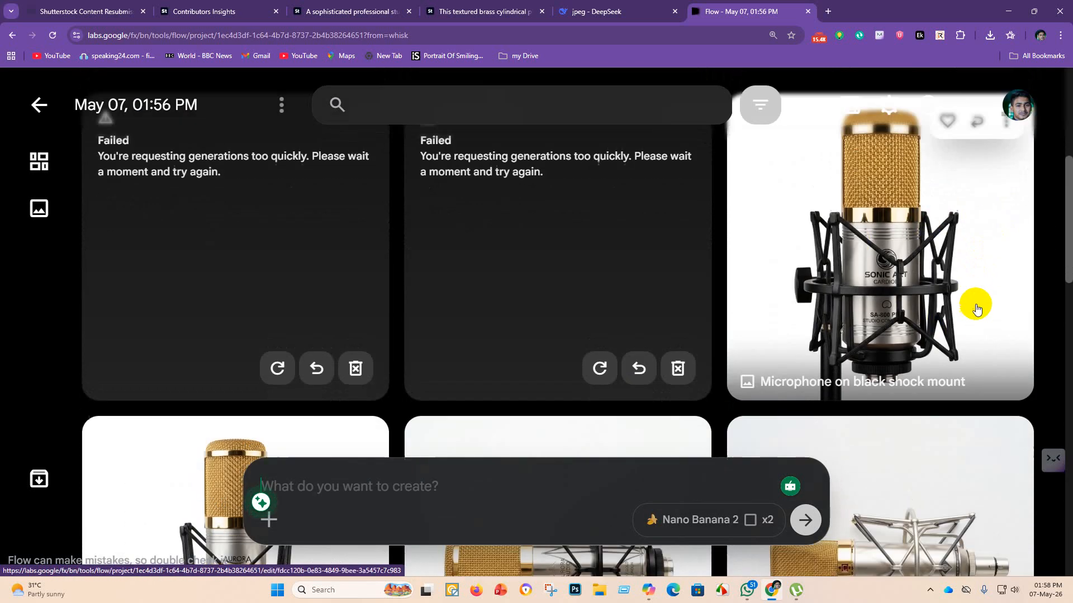
scroll(978, 304, "up", 1)
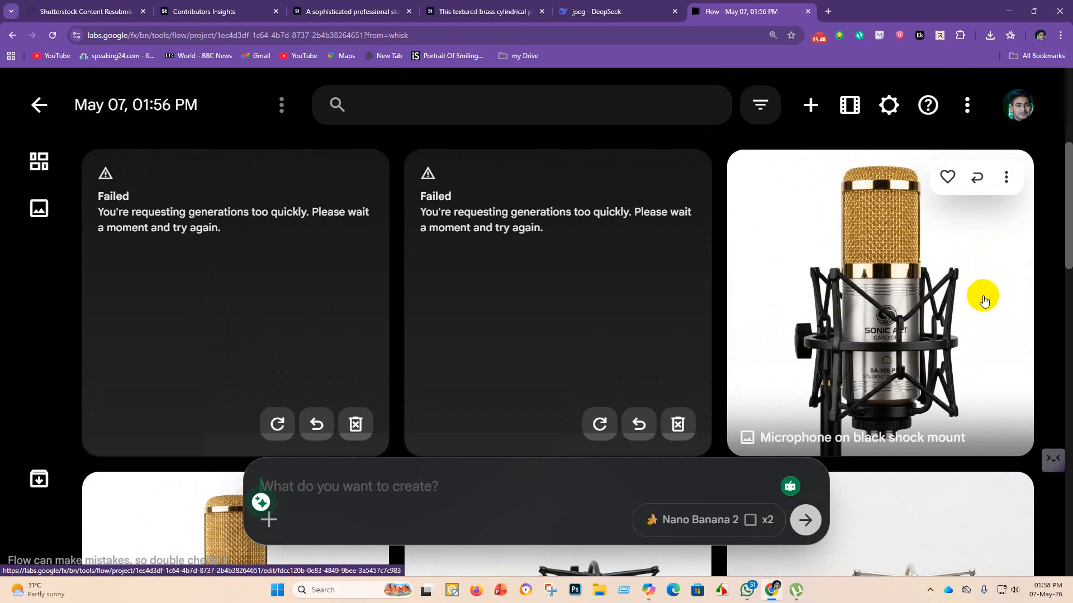
scroll(948, 277, "down", 4)
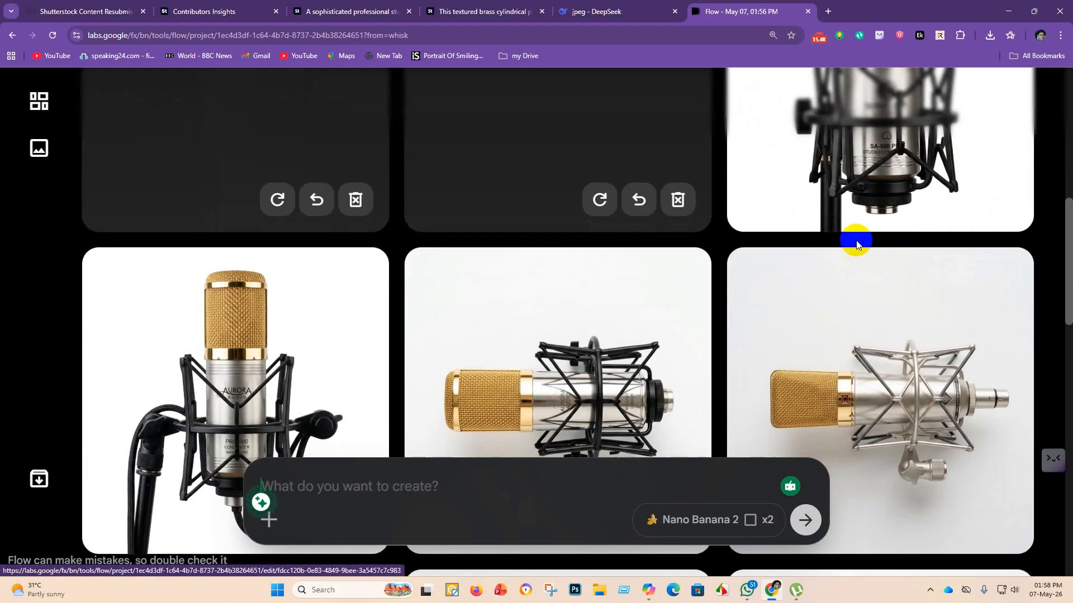
scroll(278, 311, "down", 2)
Download the "Microphone on black shock mount" image at 1K original size into folder 3 of colorful vector on drive D.
scroll(901, 283, "up", 5)
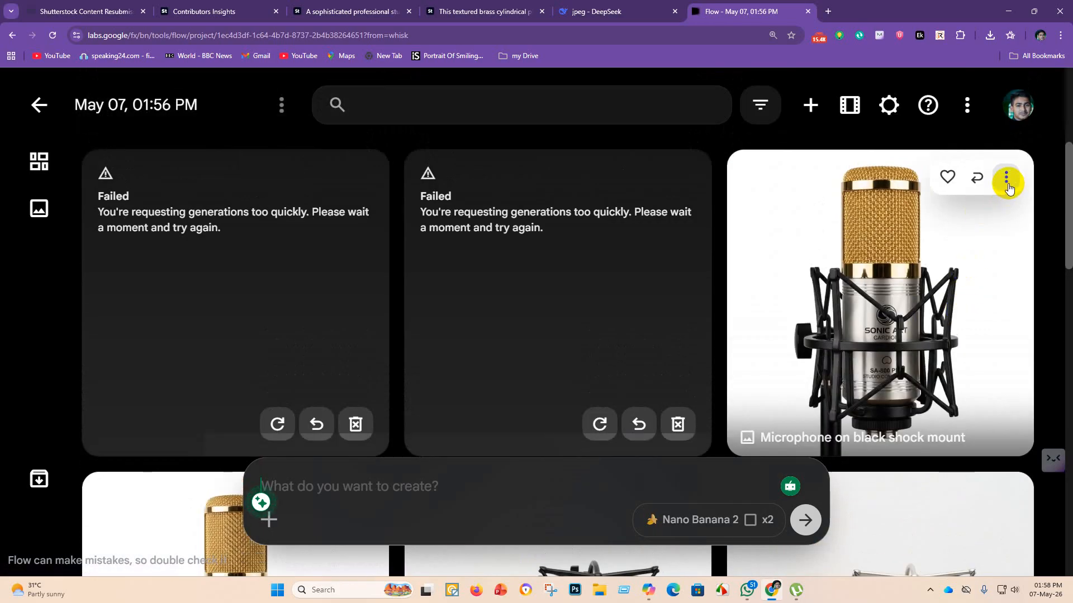
left_click(1006, 180)
mouse_move(969, 351)
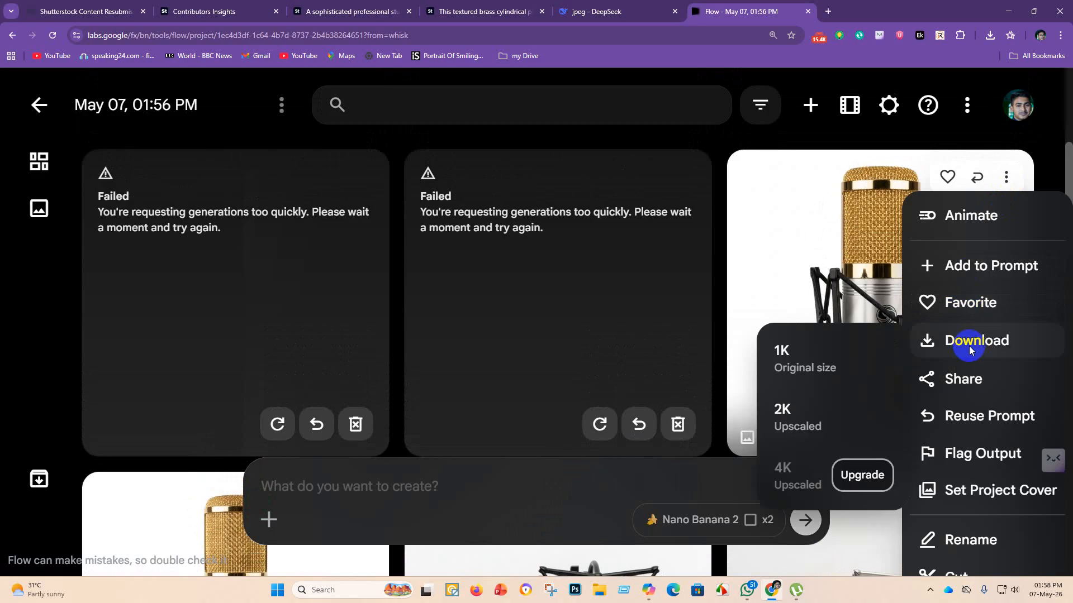
left_click(780, 355)
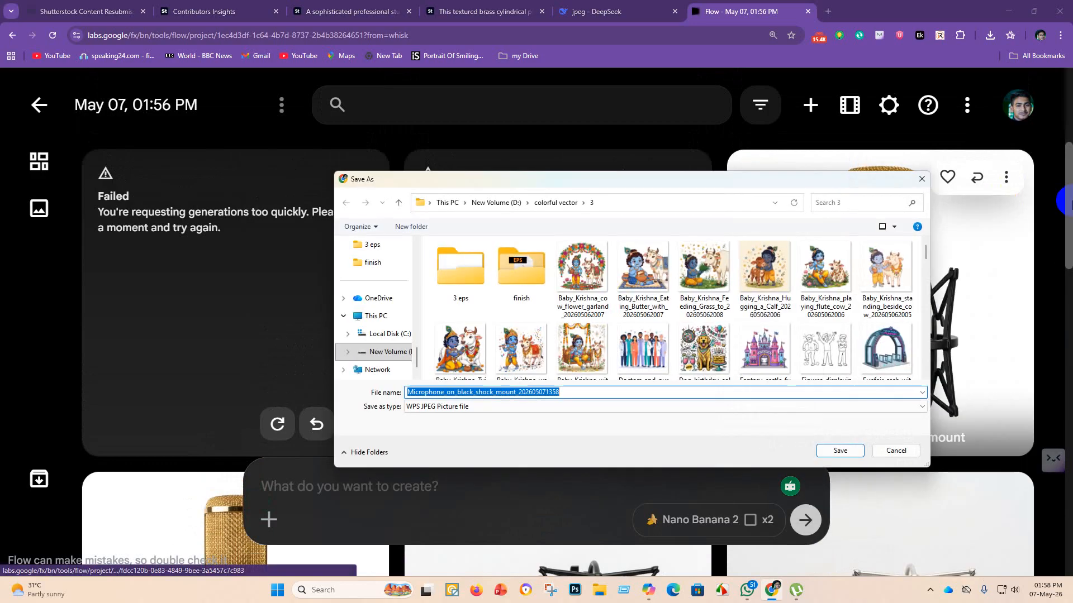
scroll(397, 271, "up", 1)
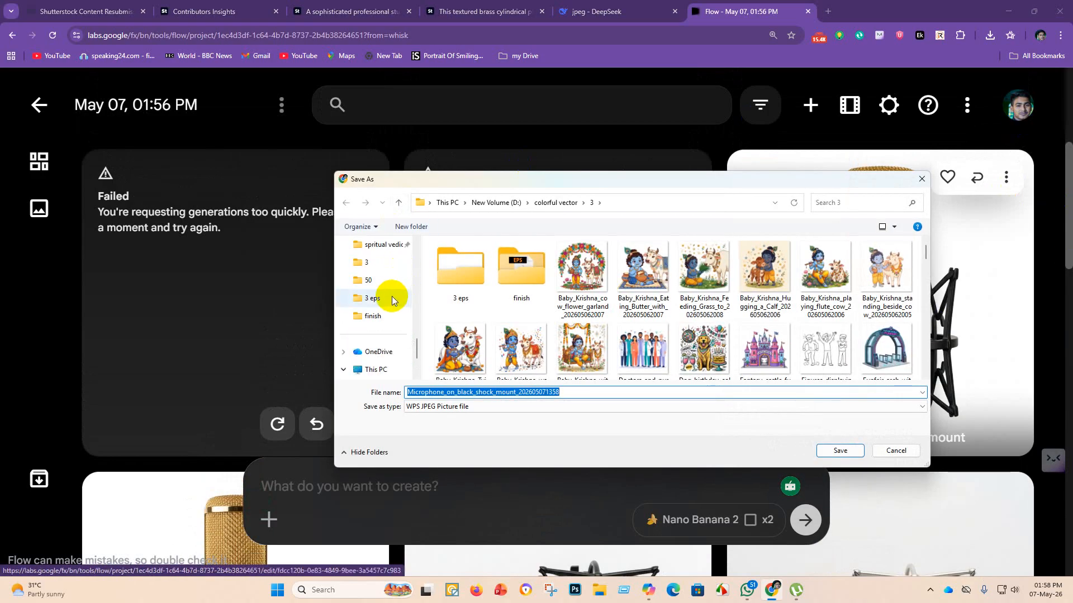
left_click(542, 205)
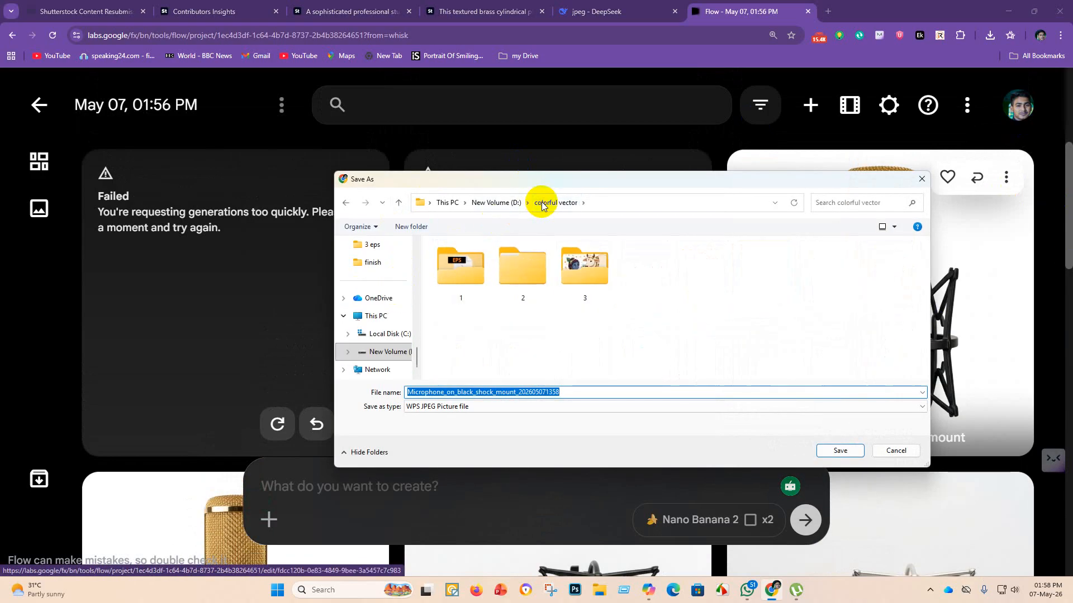
double_click(582, 268)
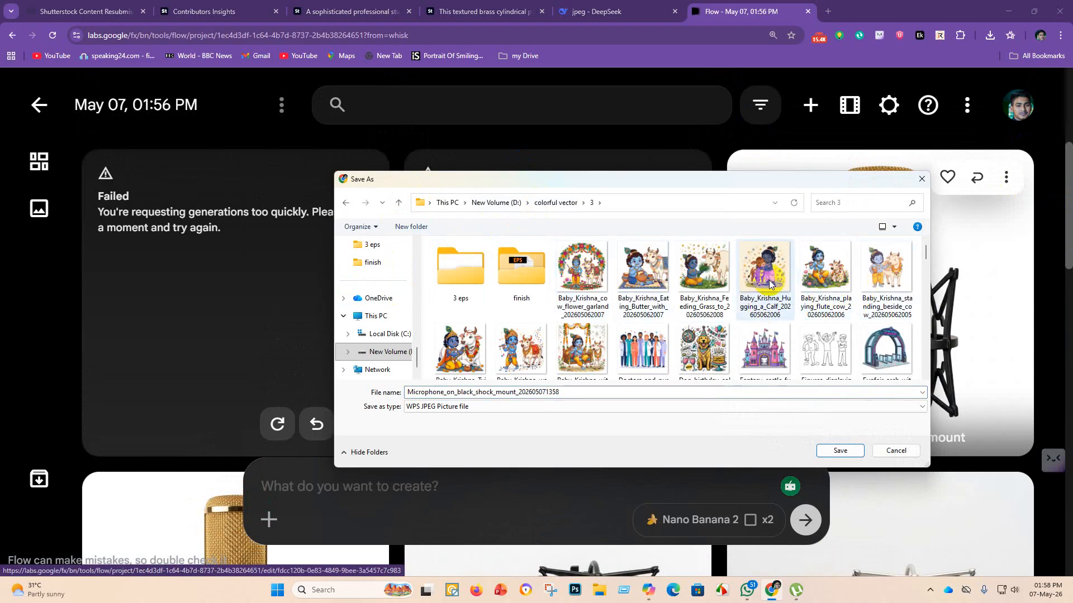
left_click(838, 451)
Download the "Gold microphone with silver mesh" image with the attached black cable at 1K size into the colorful vector folder 3.
scroll(508, 289, "down", 4)
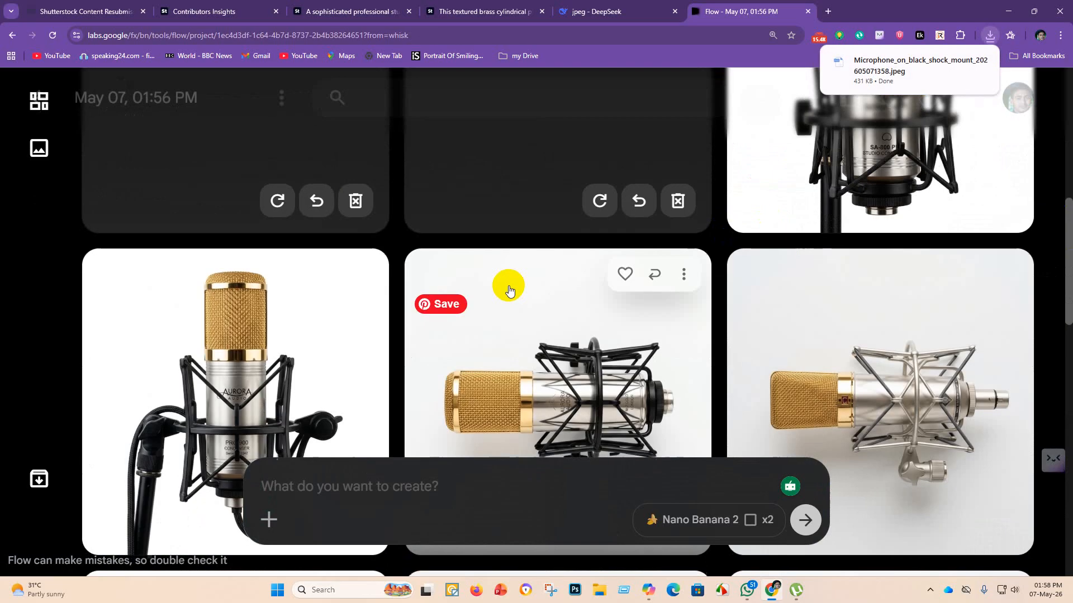
scroll(509, 289, "down", 2)
scroll(616, 297, "down", 5)
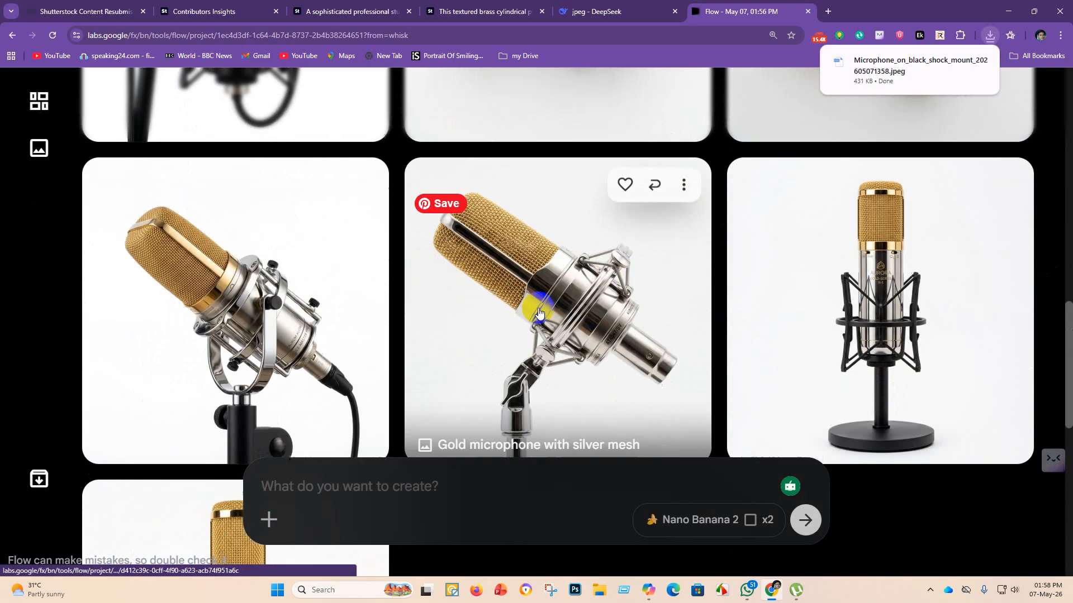
scroll(539, 313, "down", 2)
scroll(627, 311, "up", 2)
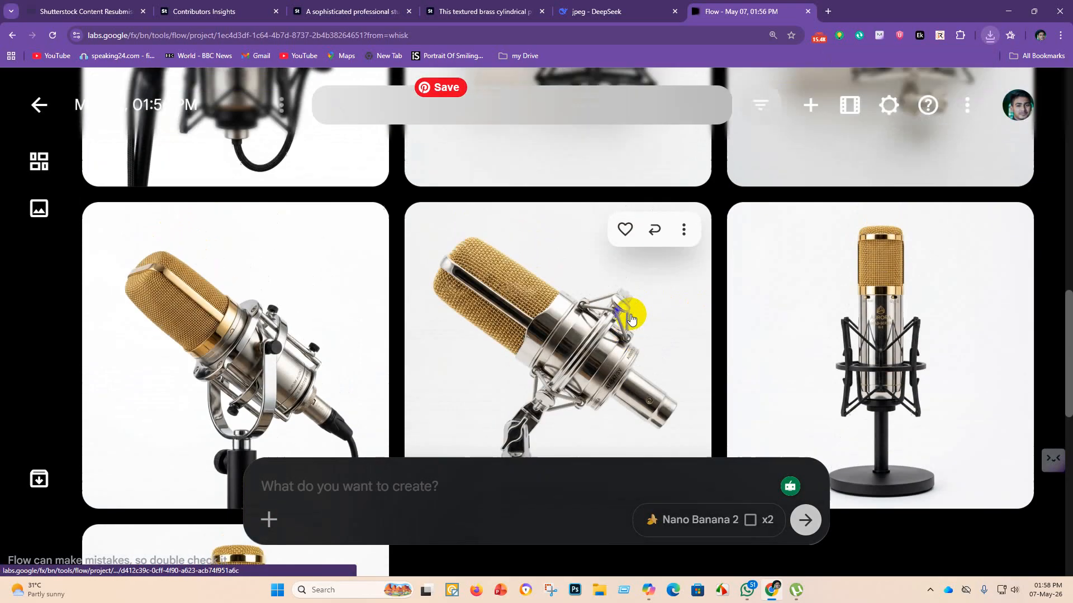
scroll(630, 319, "up", 5)
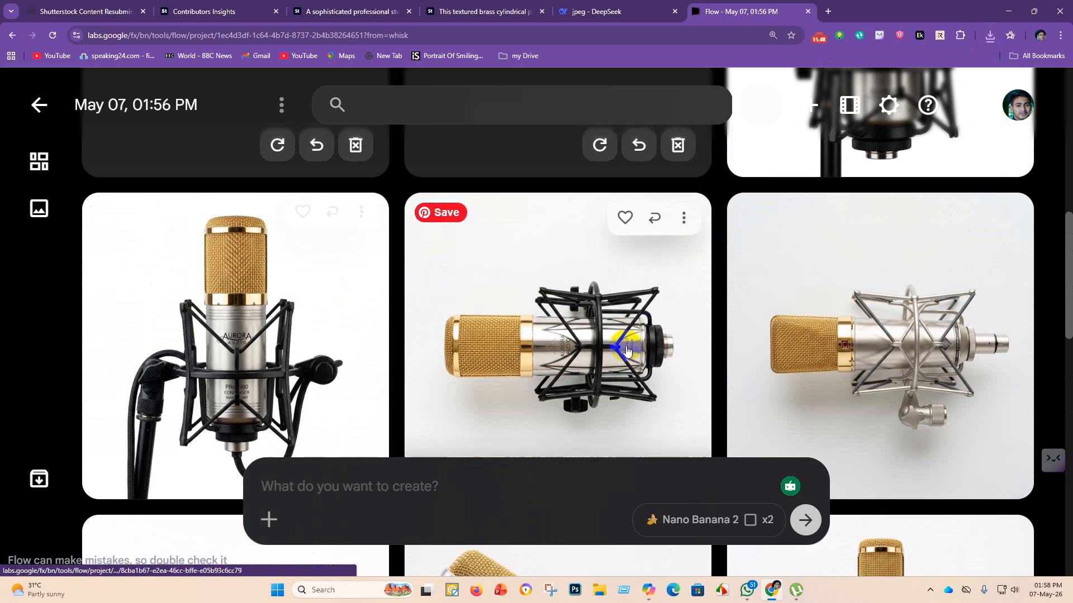
scroll(626, 351, "down", 2)
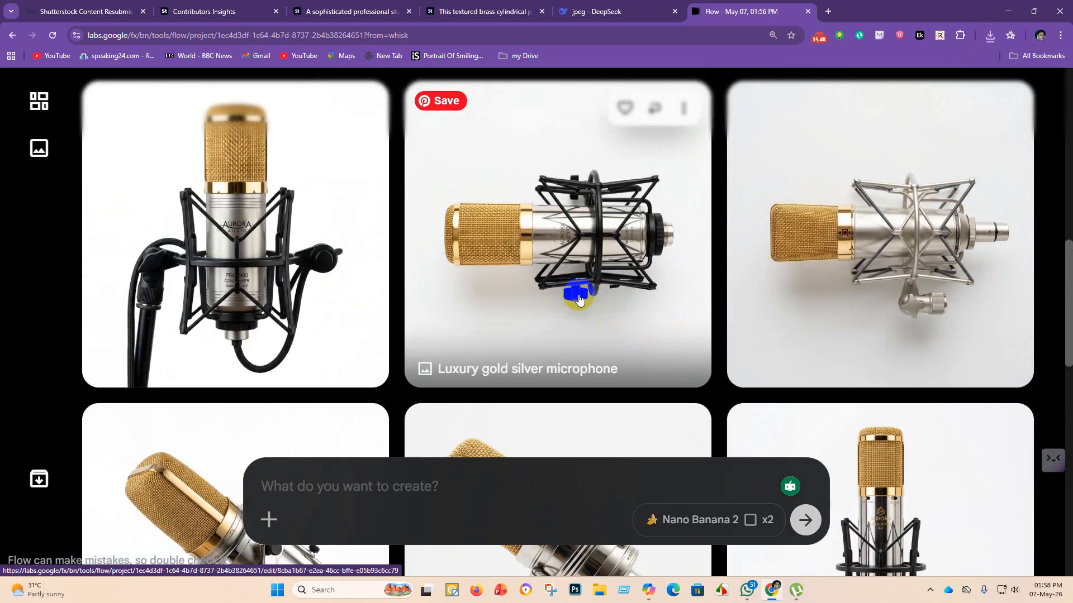
scroll(577, 302, "down", 5)
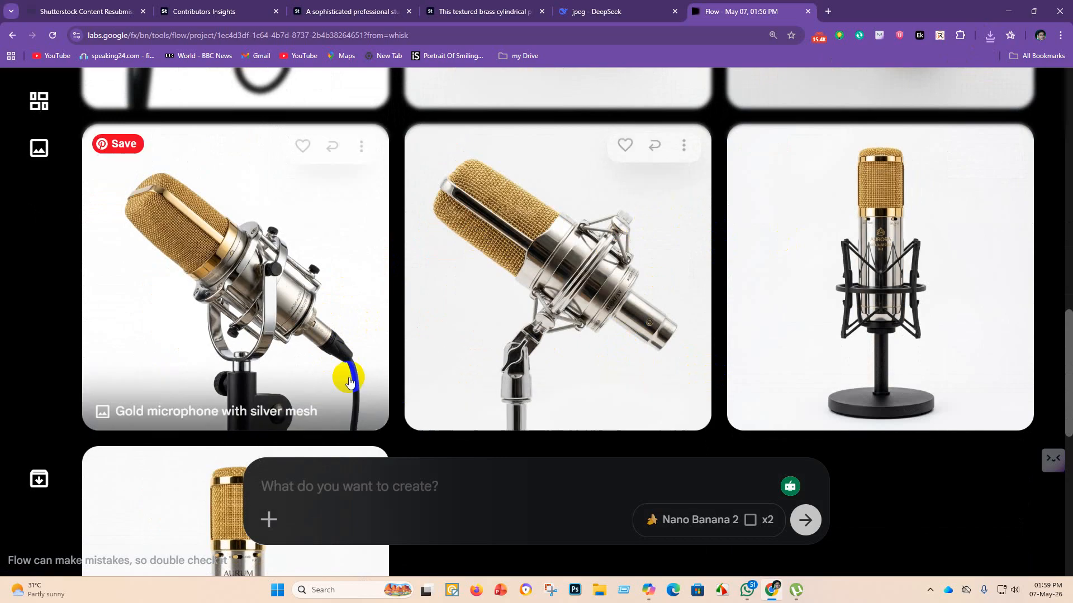
left_click(360, 154)
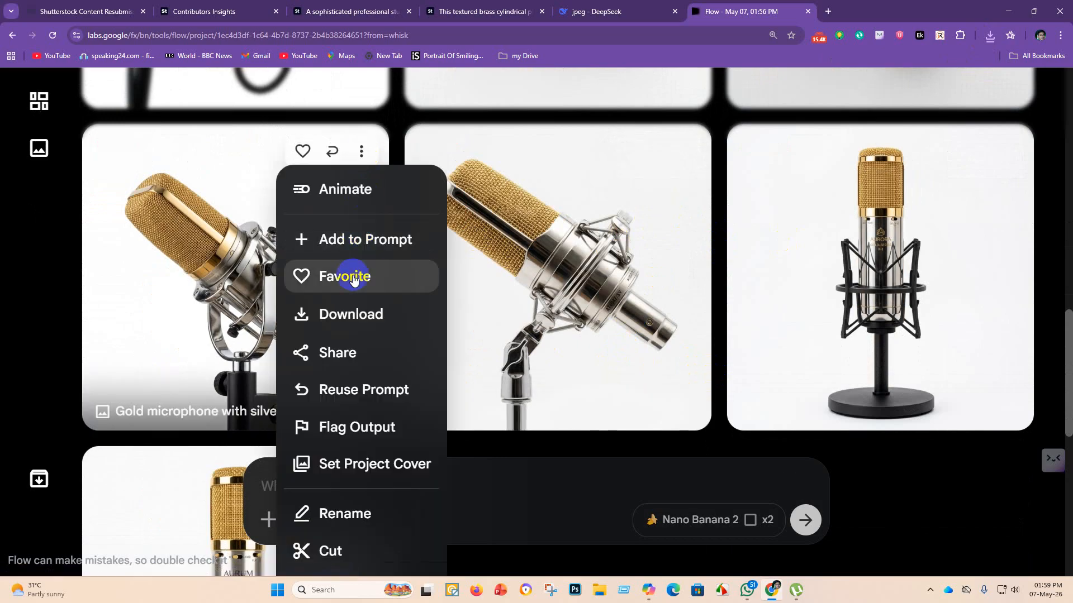
mouse_move(350, 317)
left_click(513, 320)
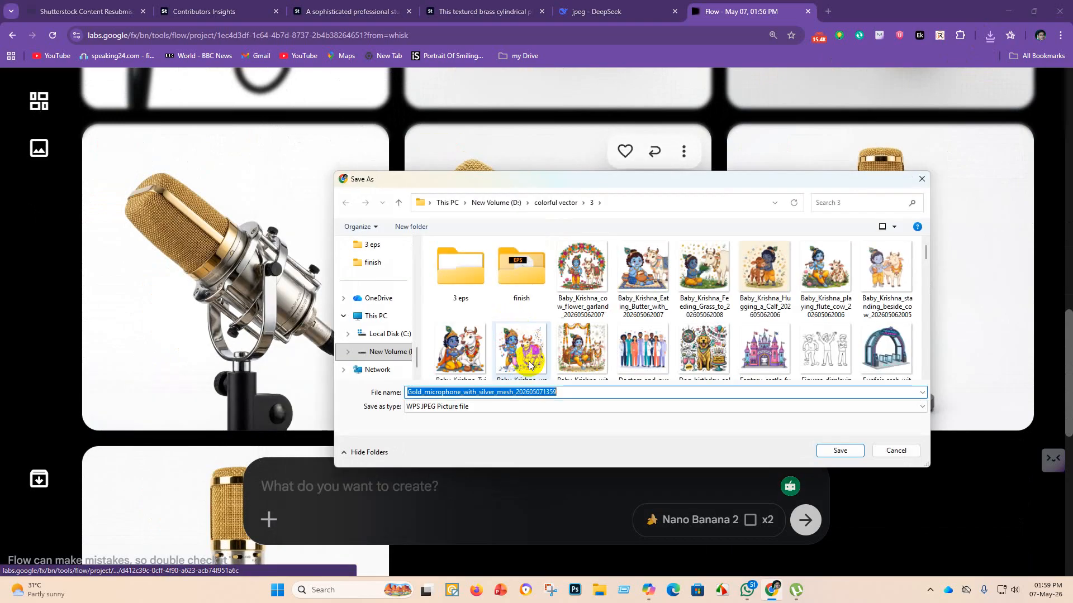
left_click(833, 447)
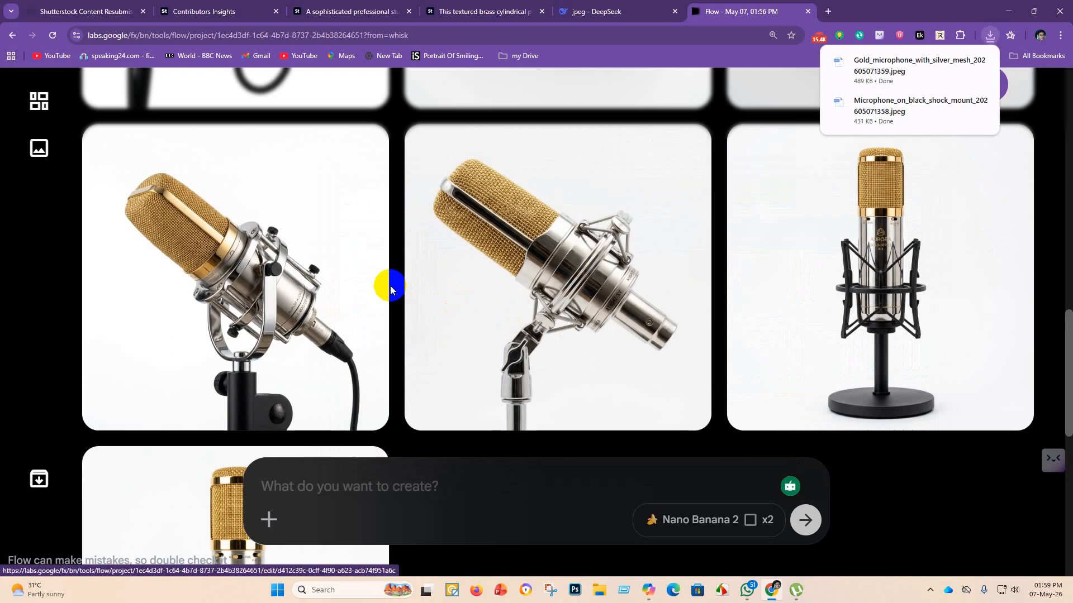
Compare the two "Gold silver studio microphone front" images with the angled microphone images in the project.
scroll(391, 291, "down", 6)
scroll(726, 341, "up", 8)
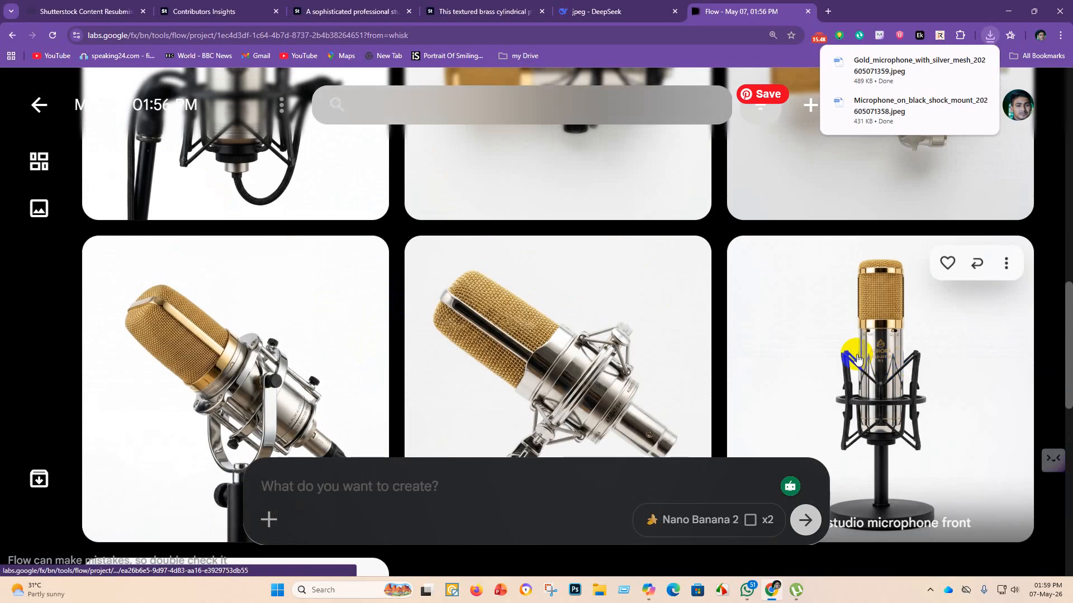
scroll(857, 359, "down", 8)
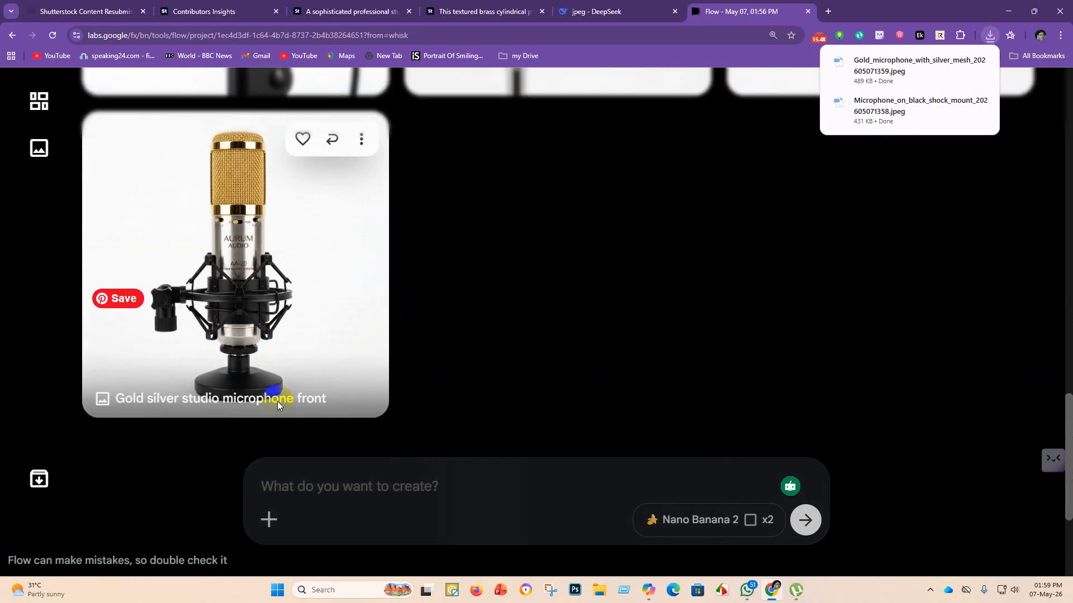
scroll(929, 368, "up", 6)
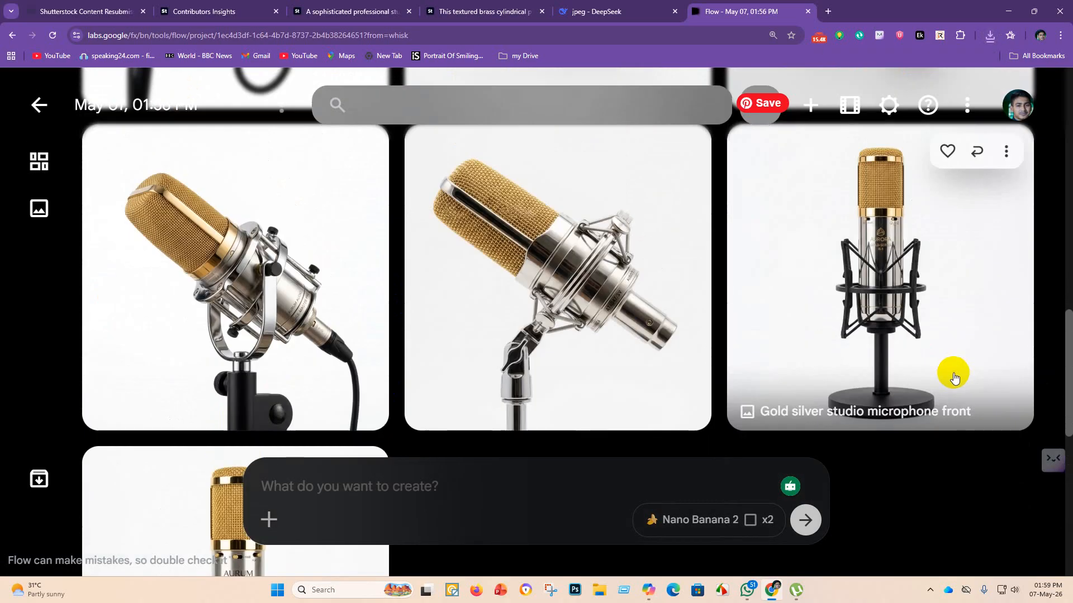
scroll(395, 389, "down", 6)
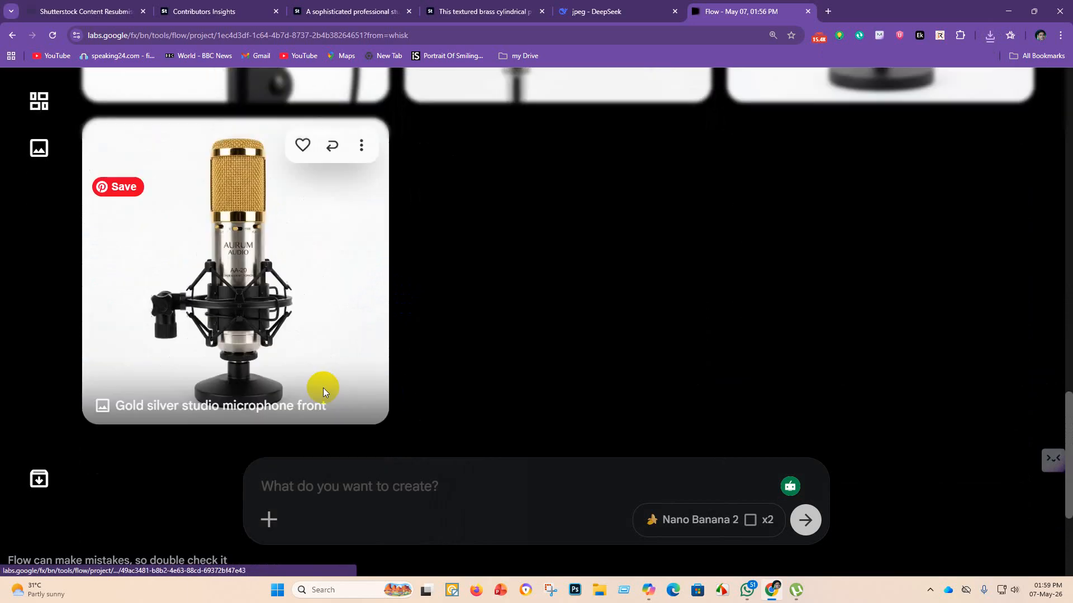
scroll(749, 367, "up", 5)
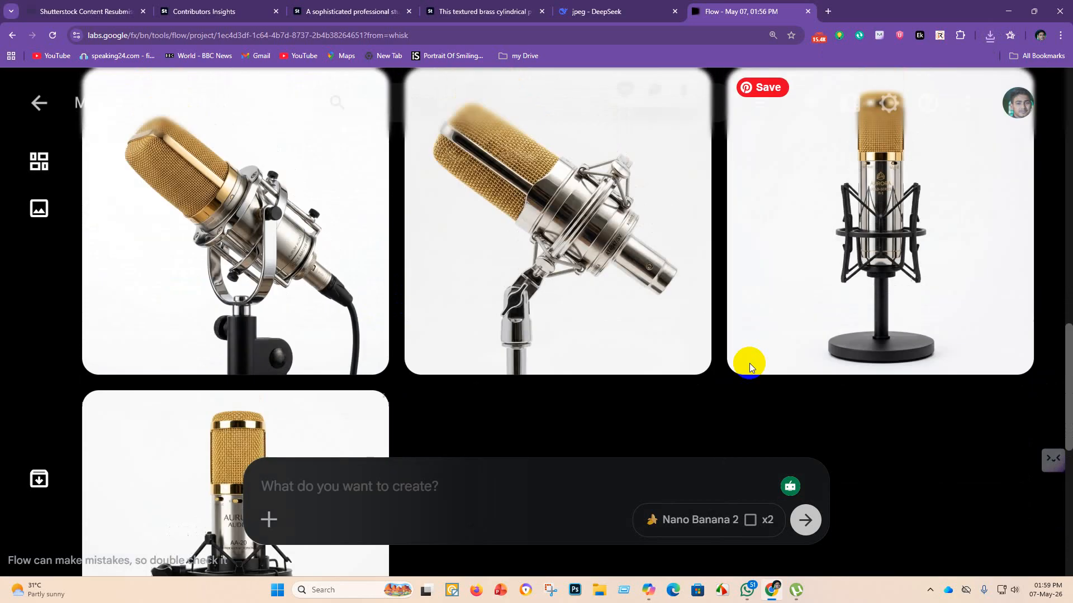
scroll(881, 371, "down", 5)
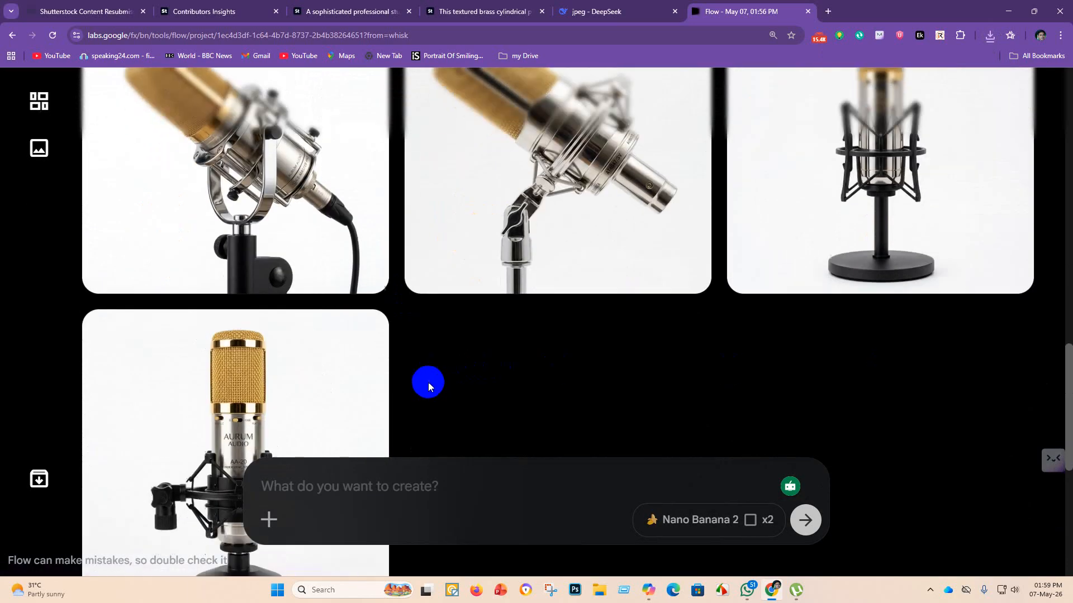
Download the "Gold silver studio microphone front" image with the black shock mount and round desk base.
scroll(428, 385, "down", 3)
left_click(362, 138)
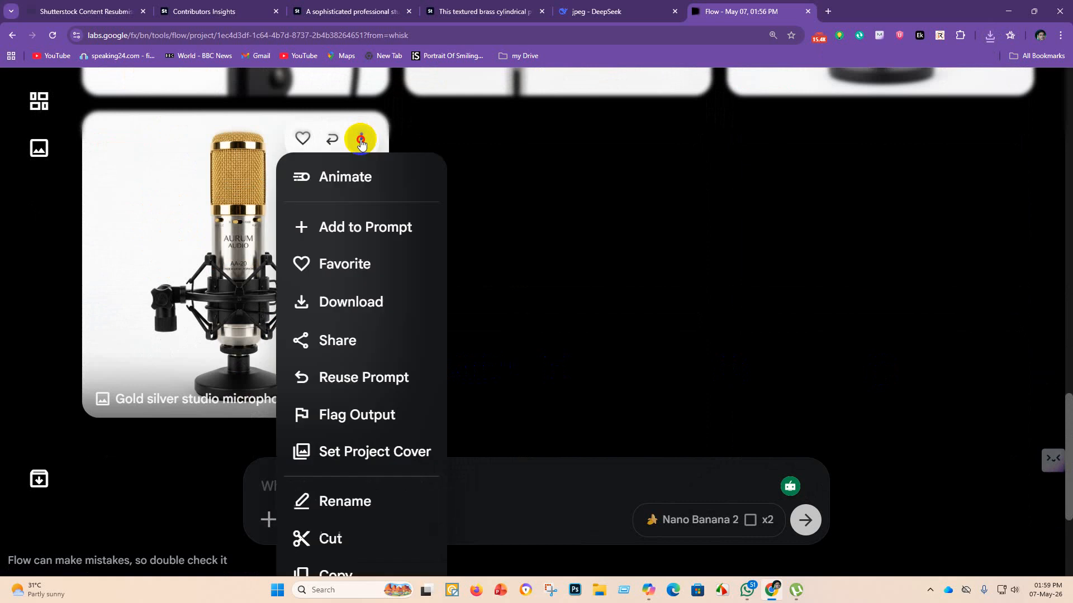
left_click(355, 313)
left_click(543, 319)
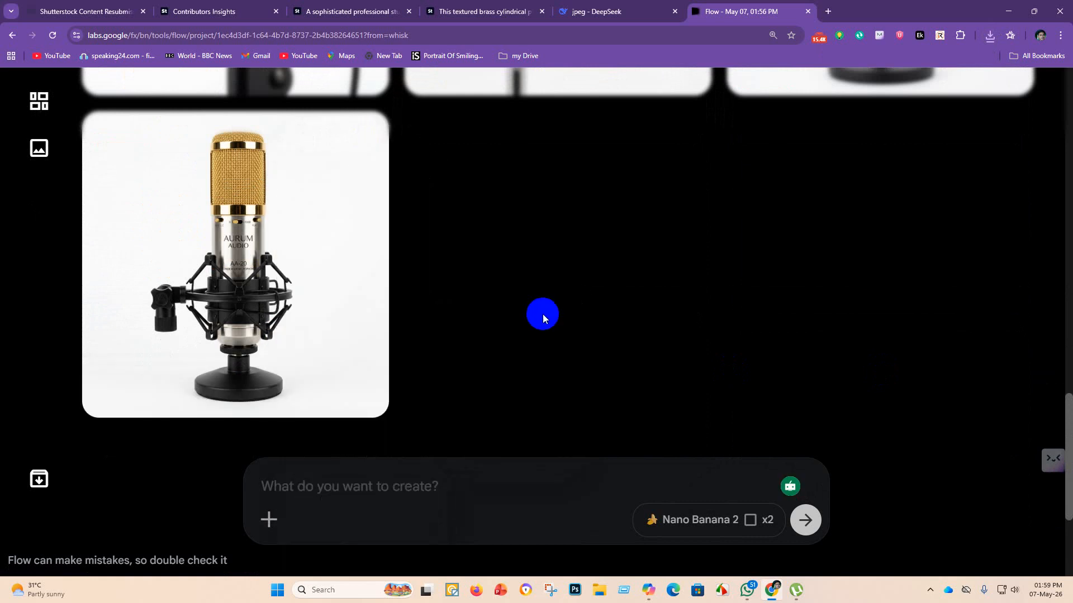
left_click(842, 452)
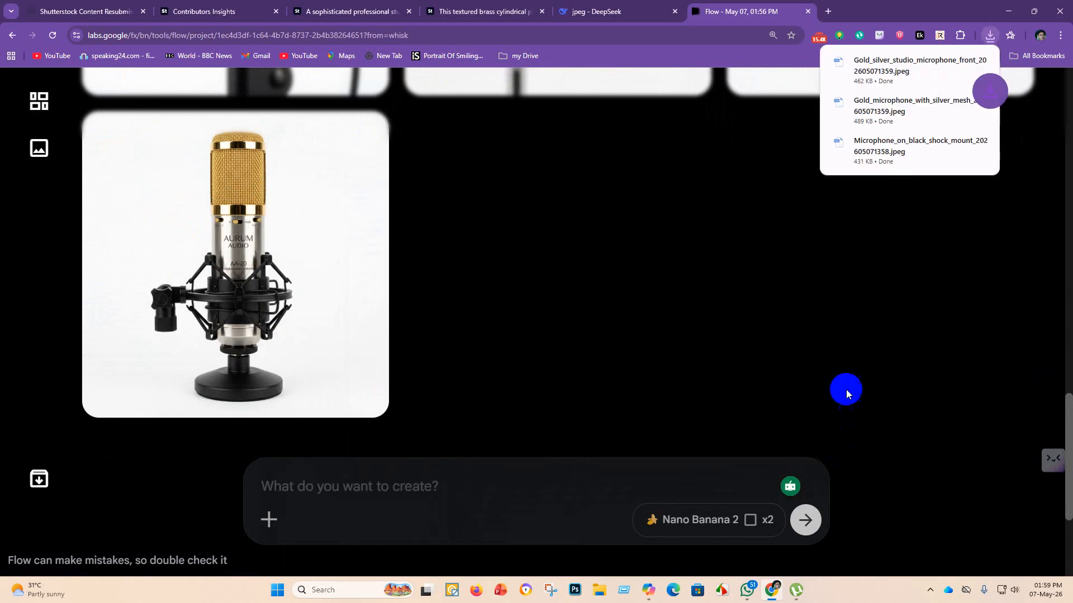
left_click(608, 10)
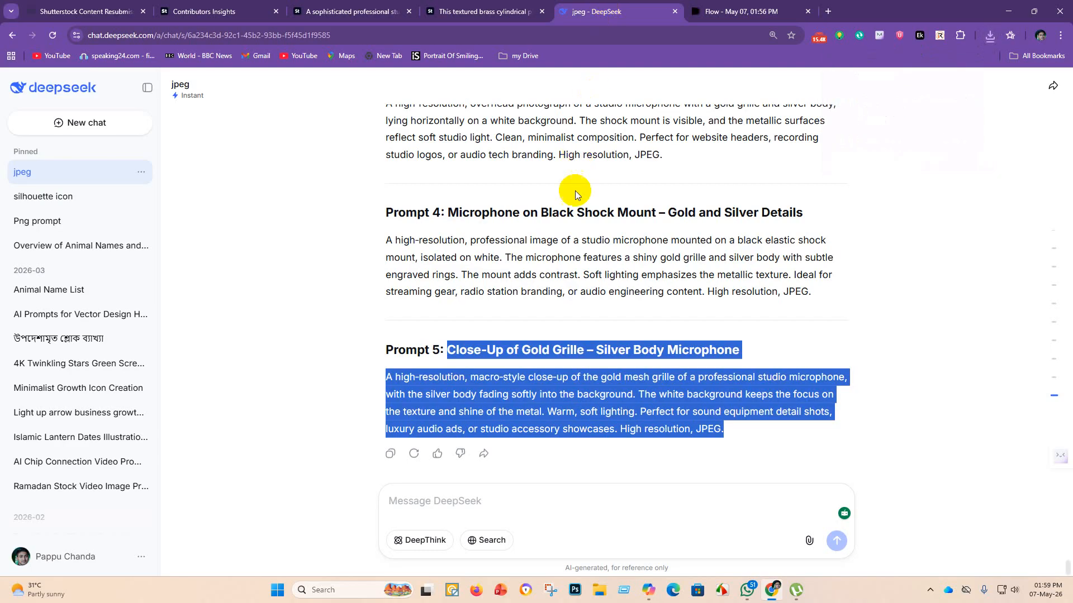
scroll(465, 311, "up", 6)
left_click(713, 17)
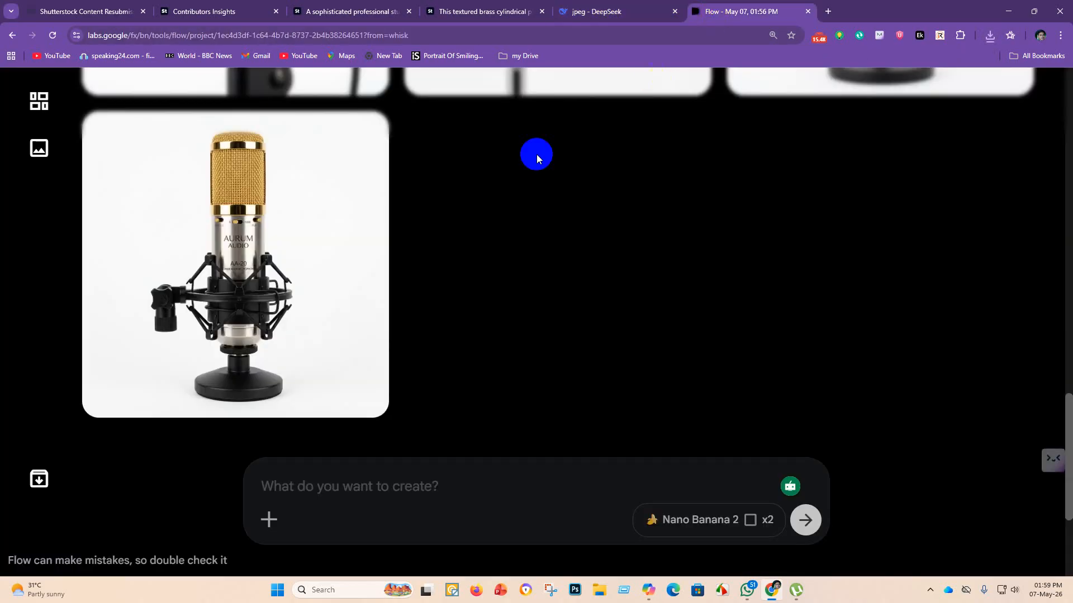
scroll(474, 168, "up", 10)
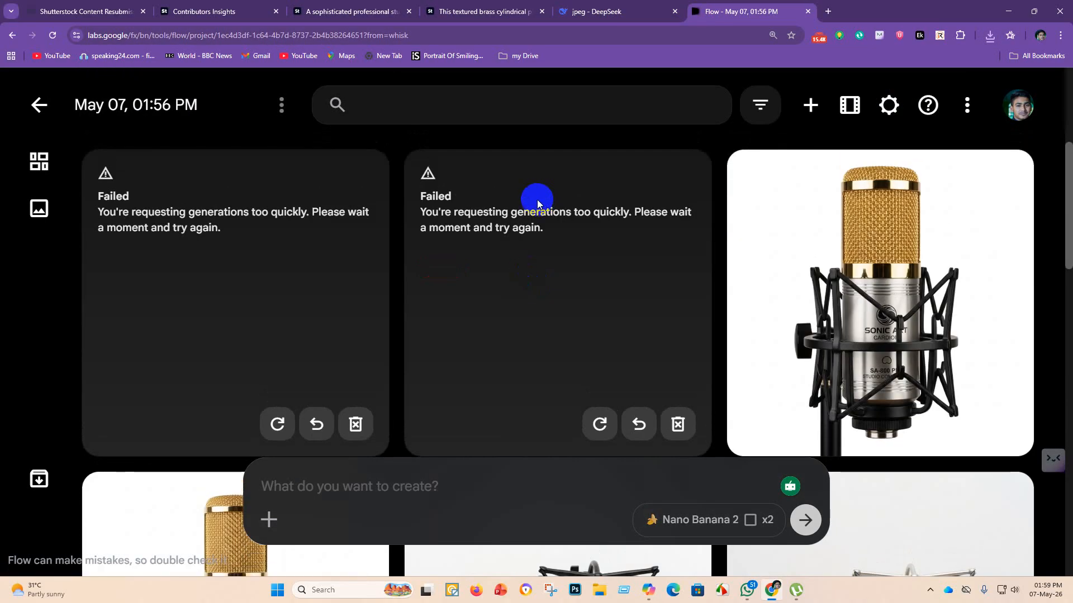
left_click(618, 8)
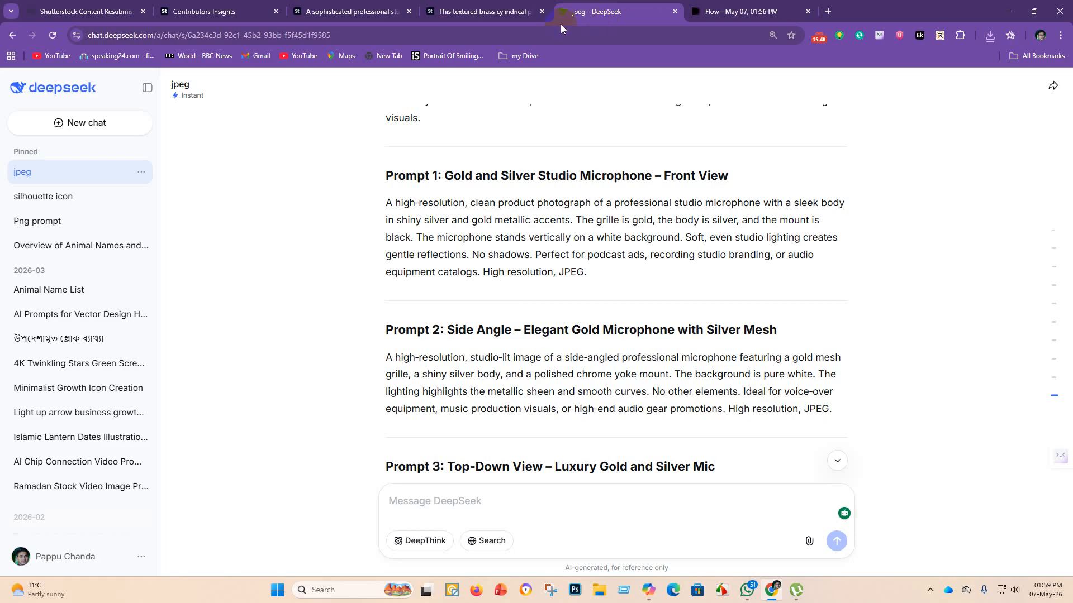
Copy the textured brass pull handle's title from Adobe Stock and send it to DeepSeek with "3" added to request three prompts.
left_click(480, 13)
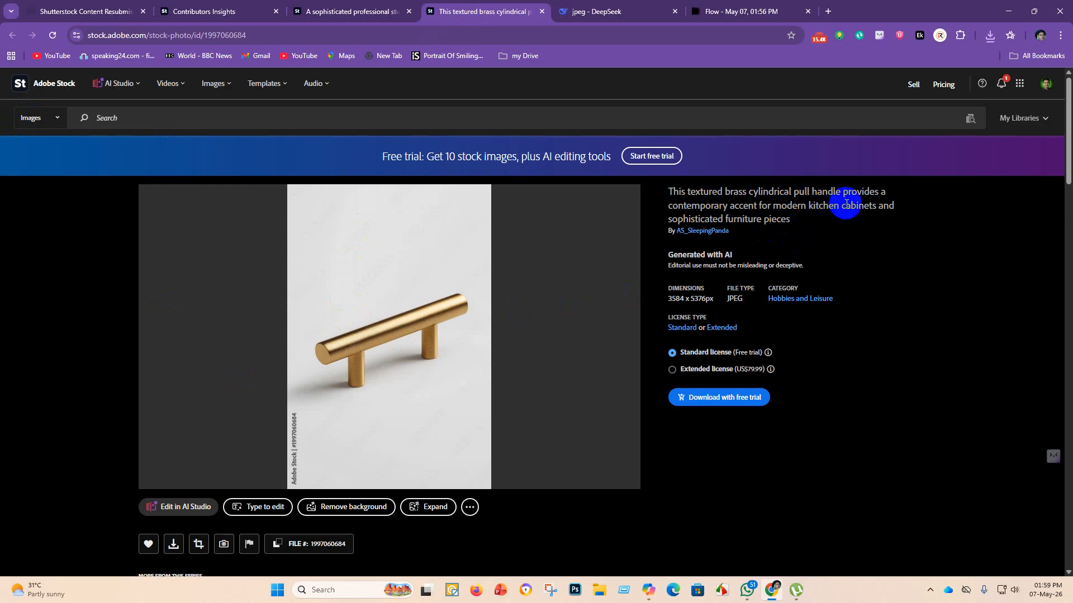
left_click_drag(668, 192, 829, 221)
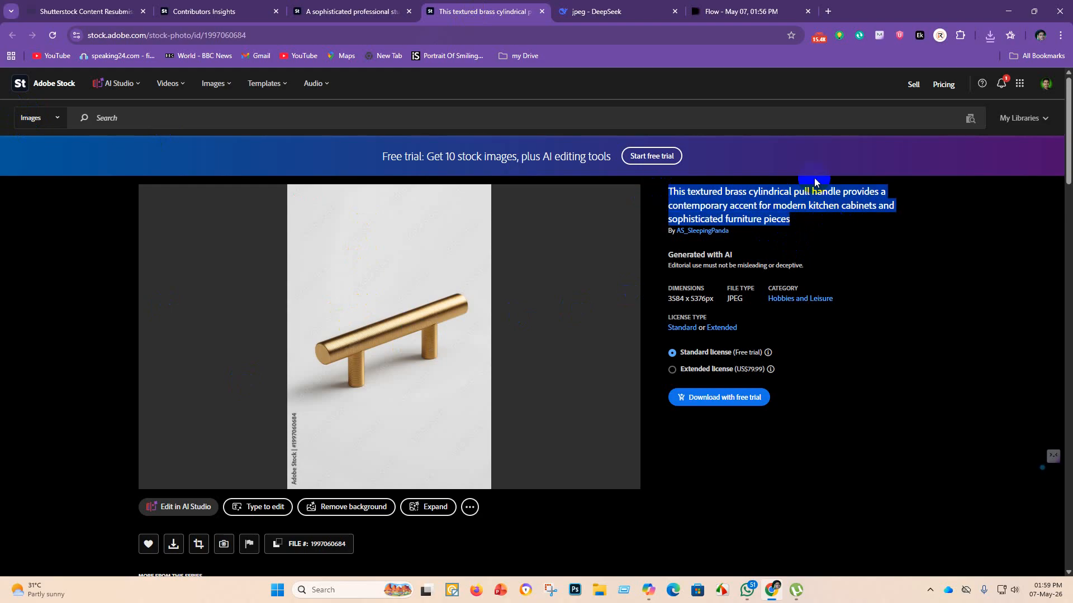
left_click(743, 9)
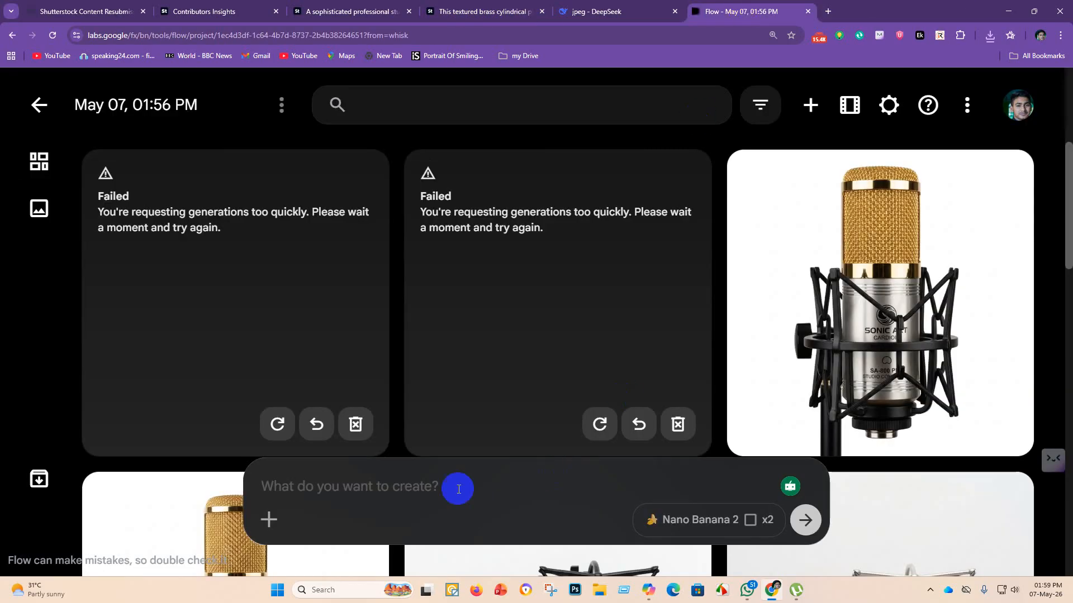
key("ctrl+shift+Tab")
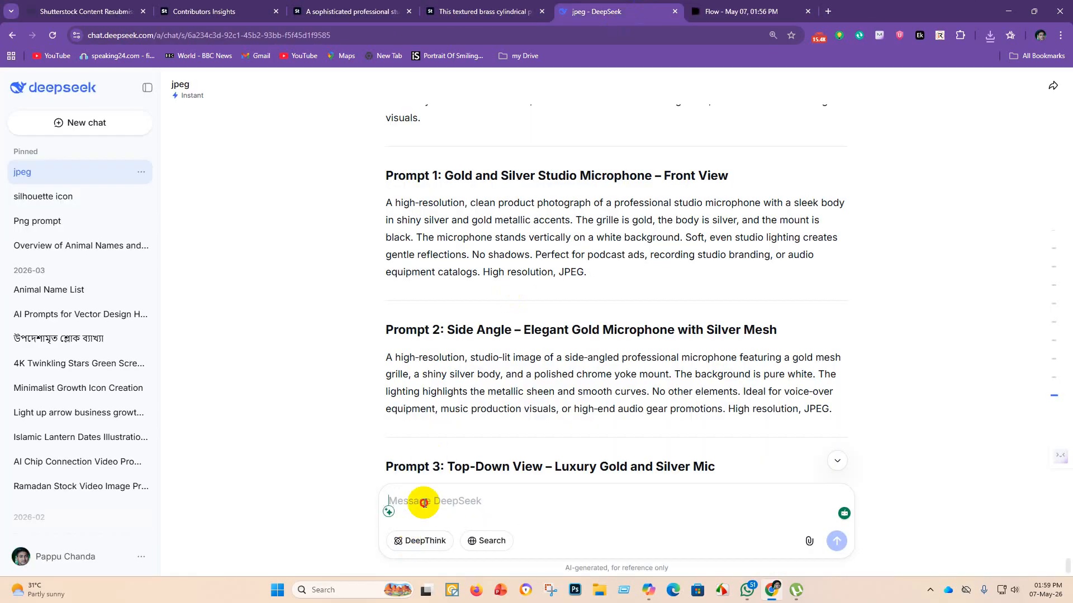
type("This textured brass cylindrical pull handle provides a contemporary accent for modern kitchen cabinets and sophisticated furniture pieces.")
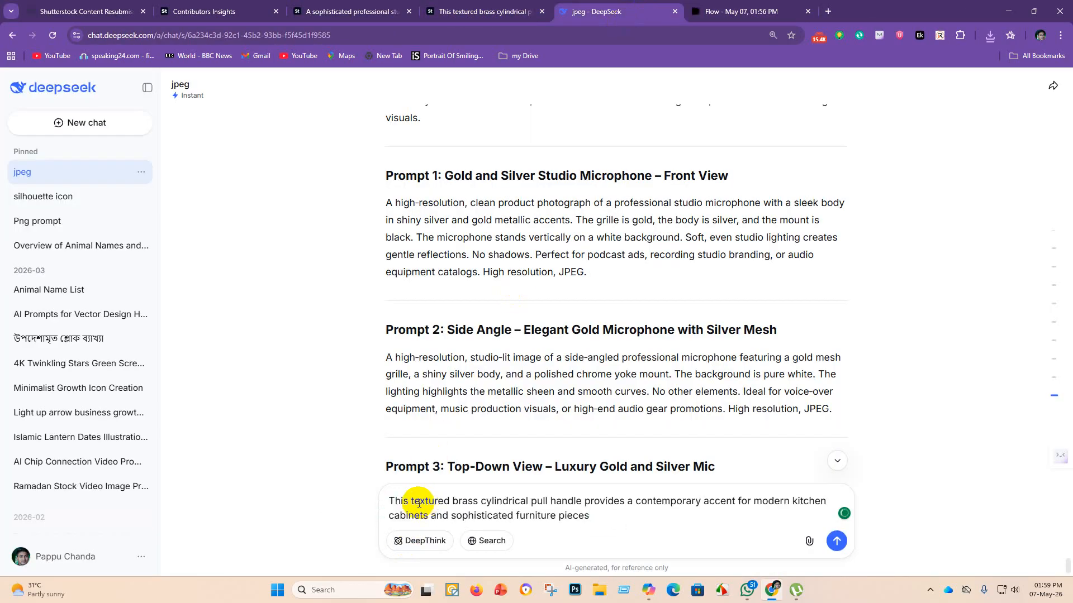
key("Return")
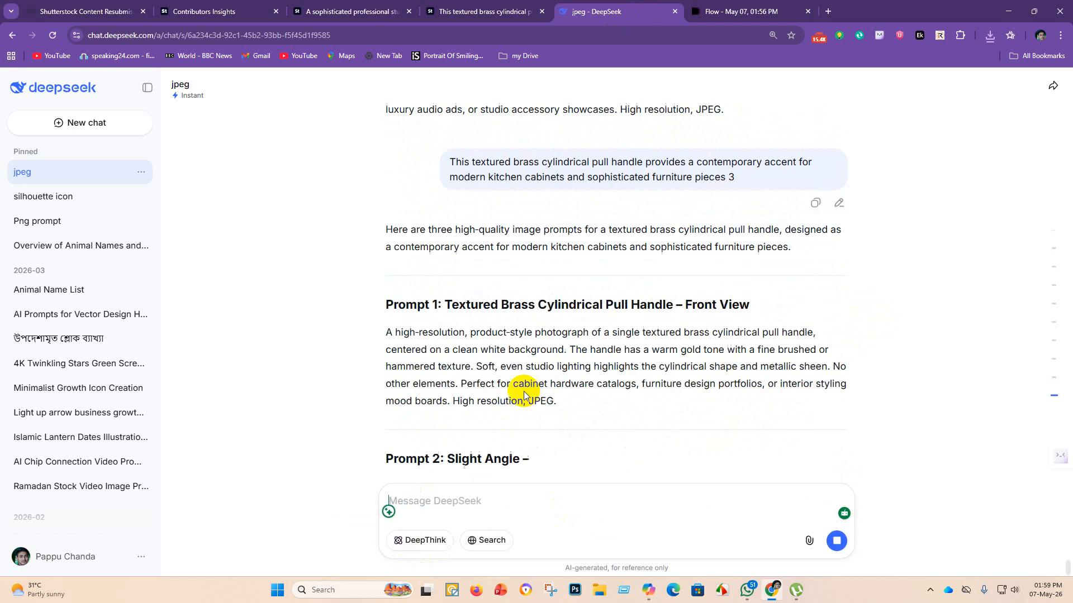
Copy DeepSeek's Prompt 1, "Textured Brass Cylindrical Pull Handle – Front View", and generate images from it in Flow.
scroll(454, 279, "up", 1)
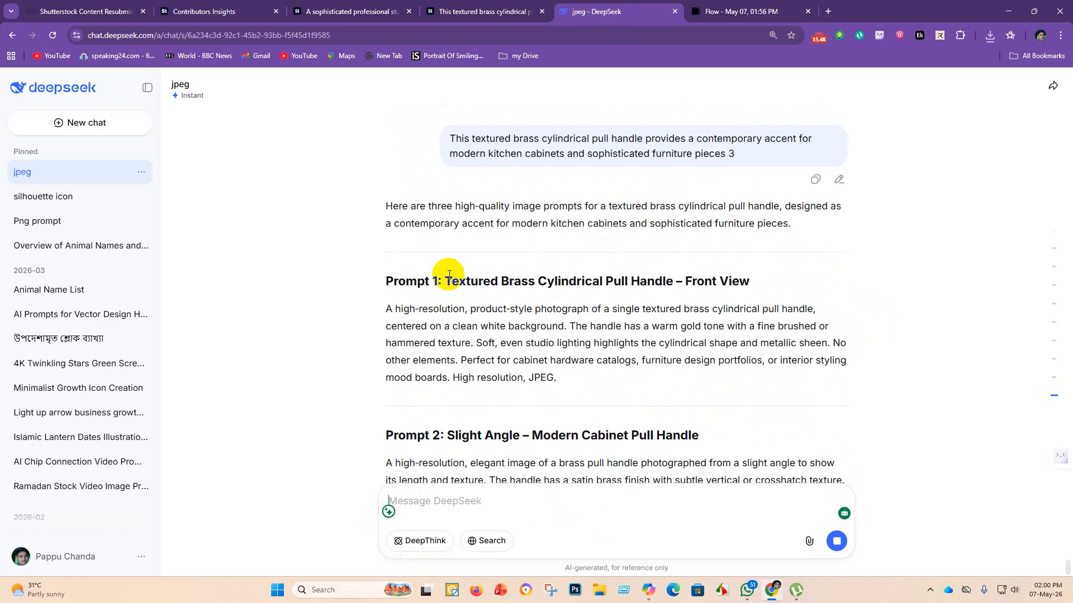
left_click_drag(444, 281, 573, 380)
key("ctrl+c")
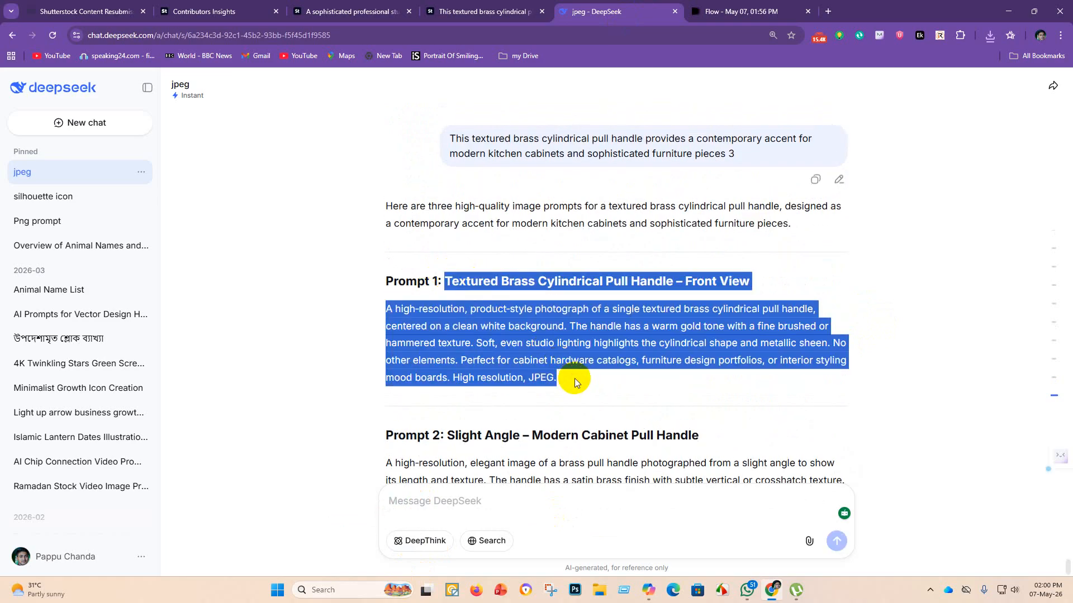
left_click(720, 10)
left_click(368, 478)
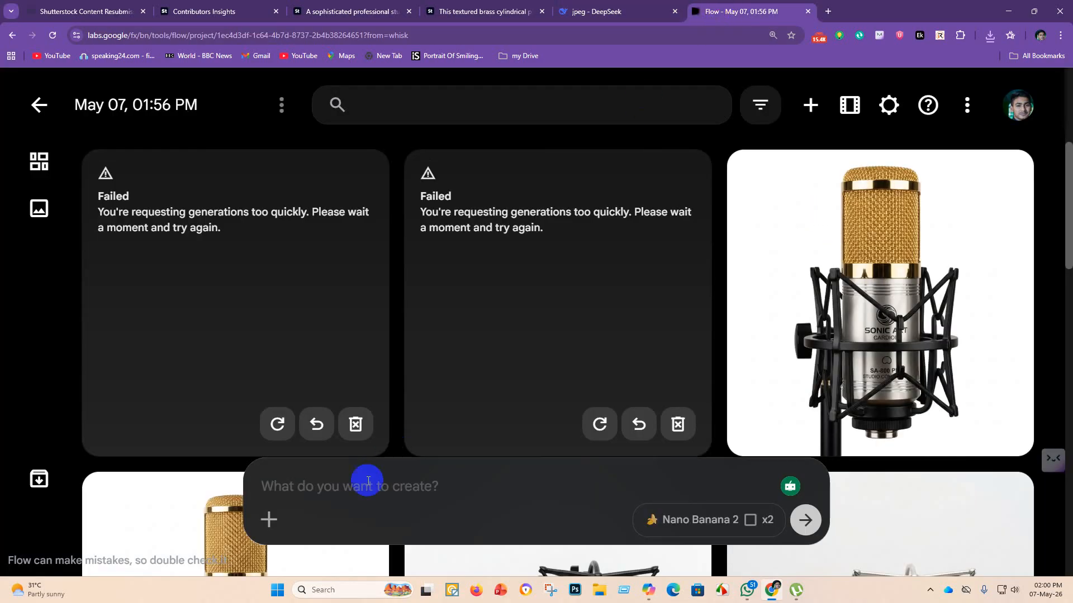
key("ctrl+v")
key("Return")
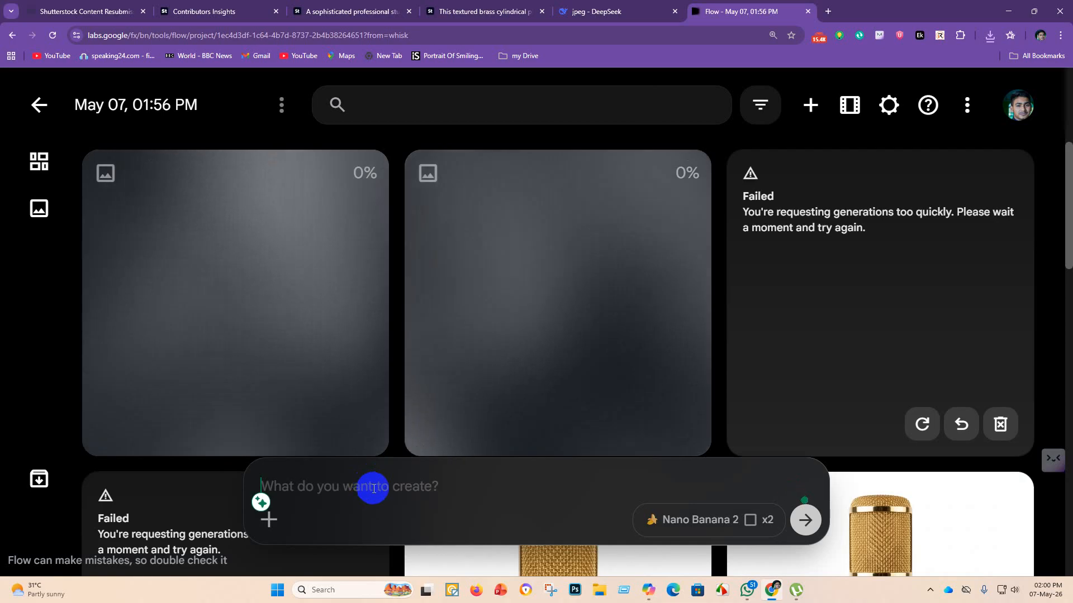
Generate Flow images from DeepSeek's Prompt 2, "Slight Angle – Modern Cabinet Pull Handle".
key("ctrl+shift+Tab")
scroll(542, 403, "down", 2)
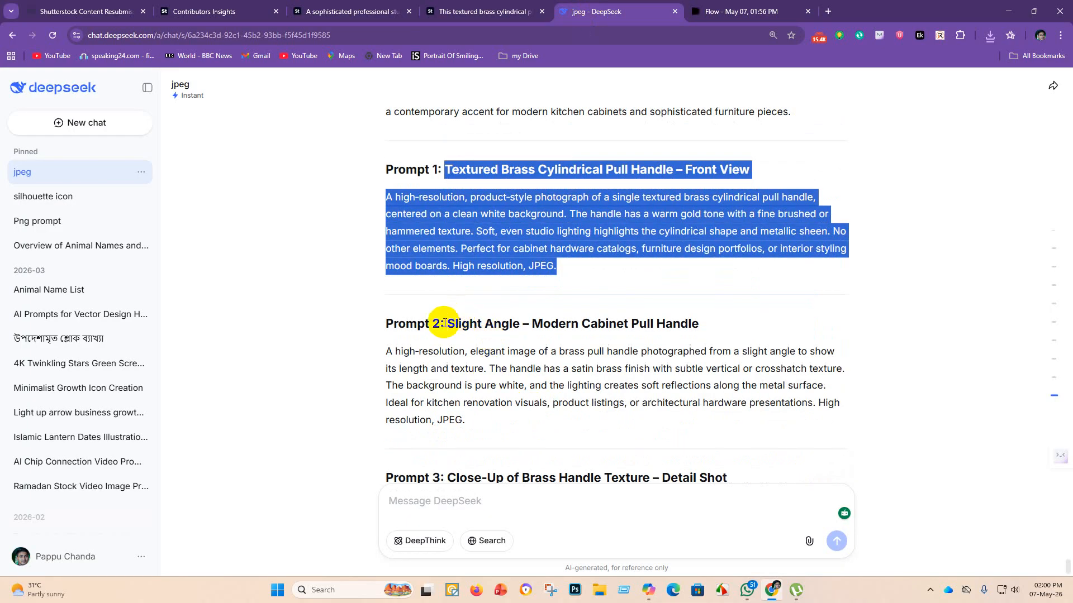
left_click_drag(446, 323, 574, 416)
key("ctrl+c")
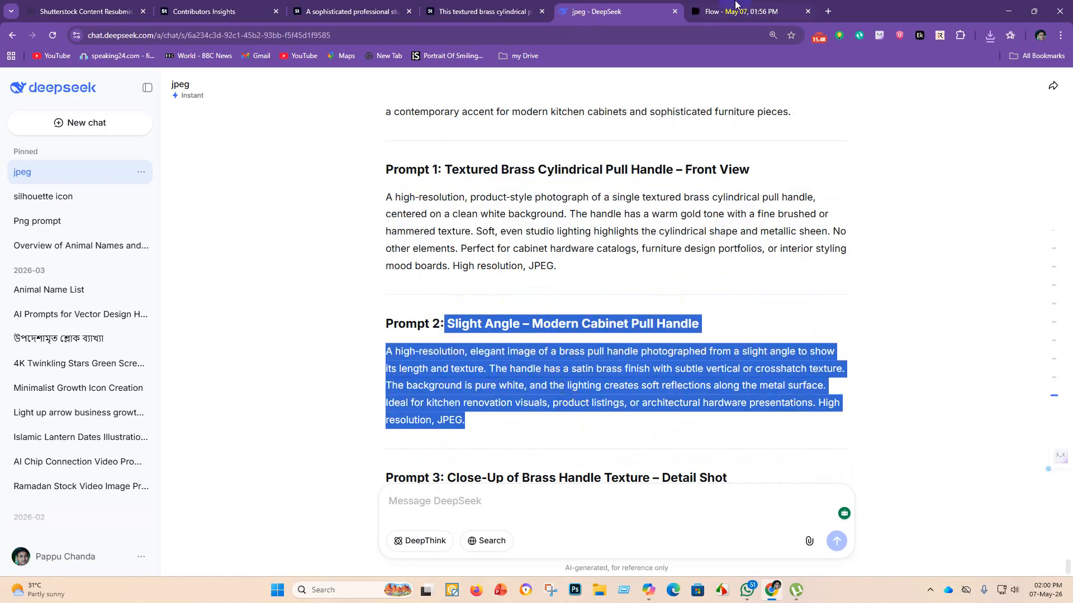
key("ctrl+Tab")
left_click(401, 486)
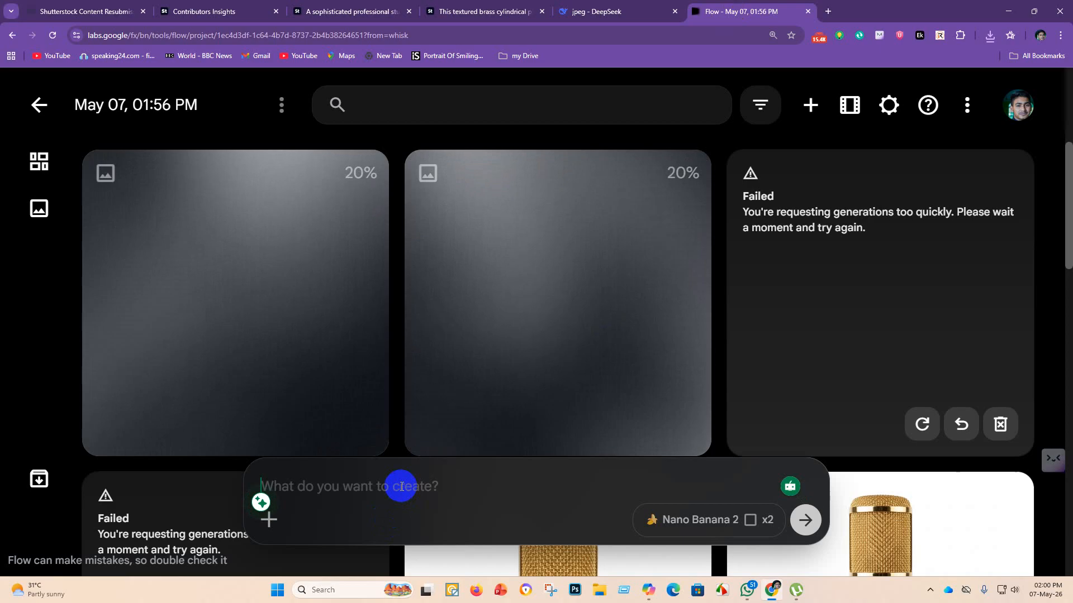
key("ctrl+v")
key("Return")
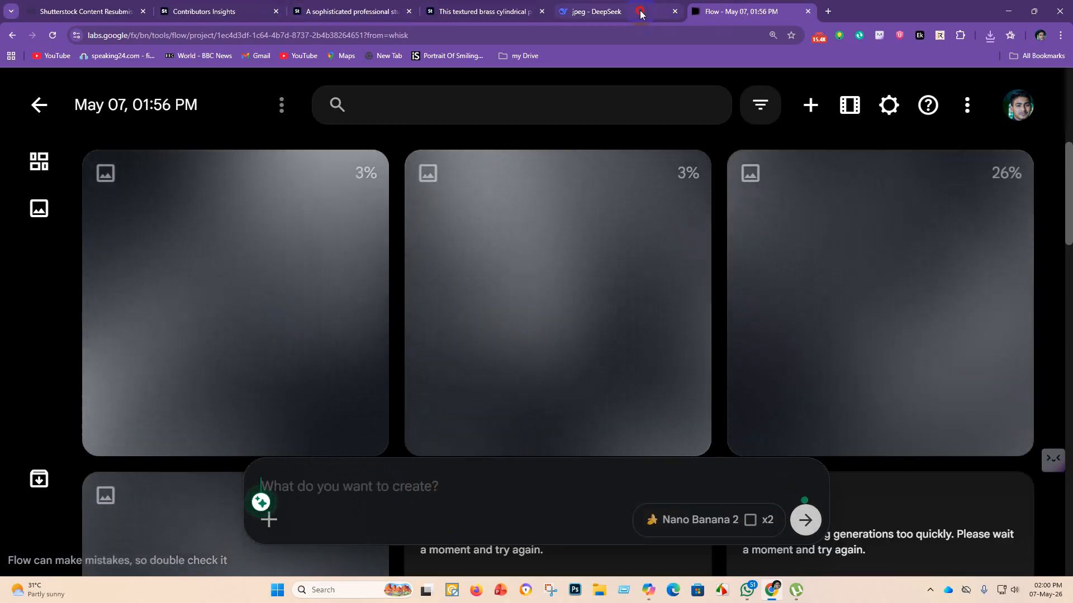
Generate Flow images from DeepSeek's Prompt 3, "Close-Up of Brass Handle Texture – Detail Shot".
key("ctrl+shift+Tab")
left_click_drag(448, 332, 557, 429)
left_click(688, 15)
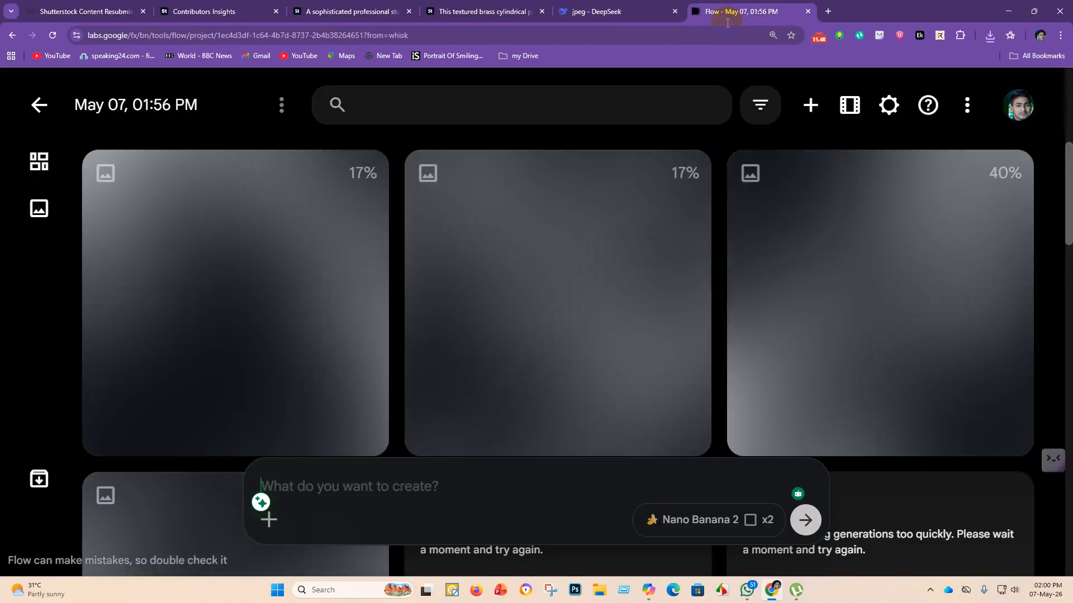
left_click(367, 502)
key("ctrl+v")
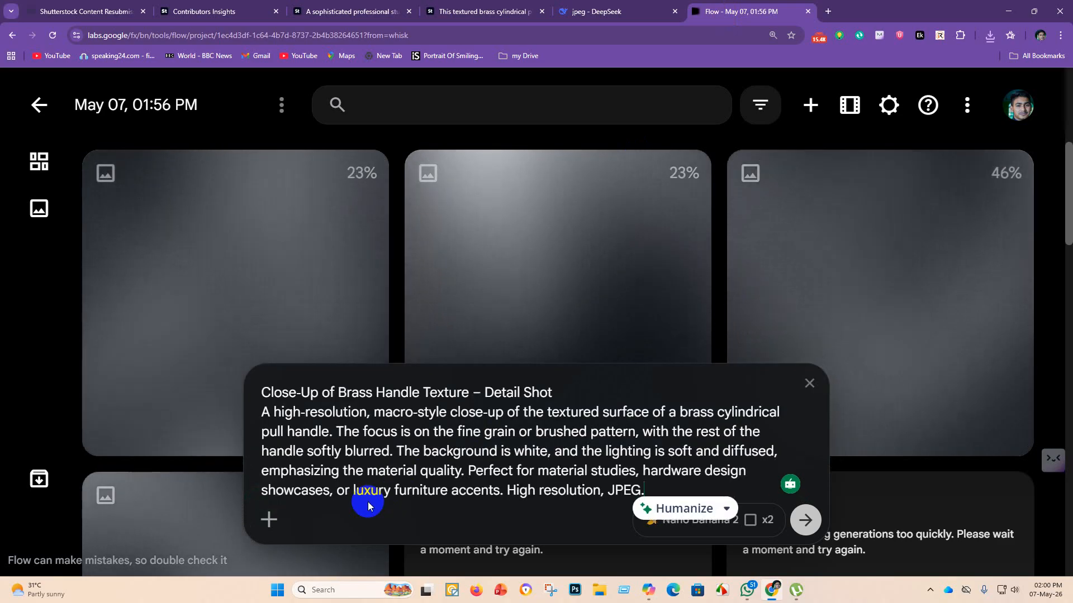
key("Return")
Check the generation progress of the brass pull handle images in the Flow project.
scroll(717, 284, "down", 11)
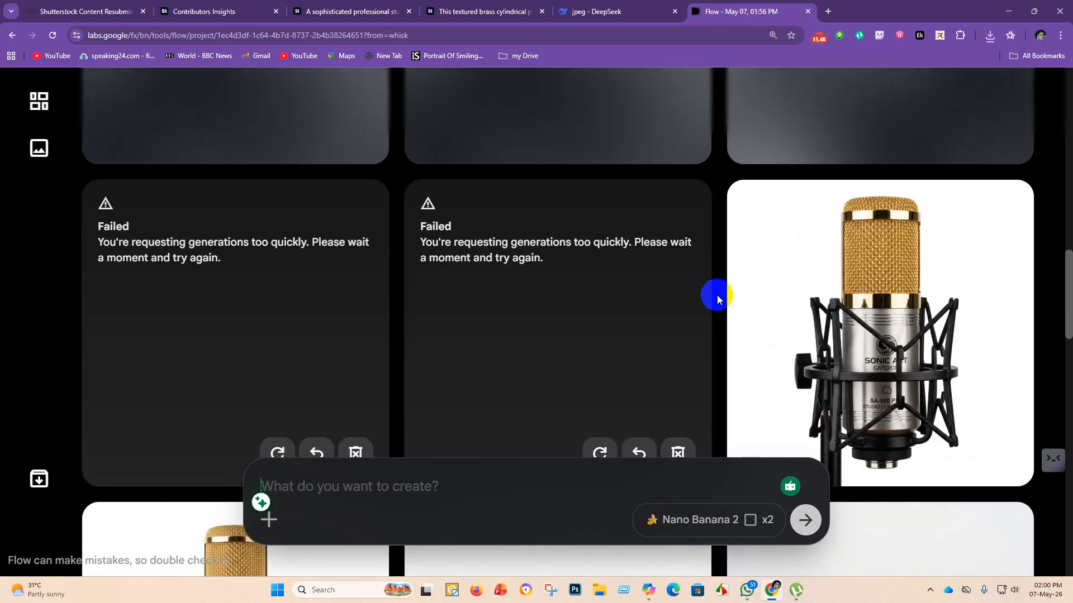
scroll(670, 289, "up", 4)
scroll(595, 313, "up", 7)
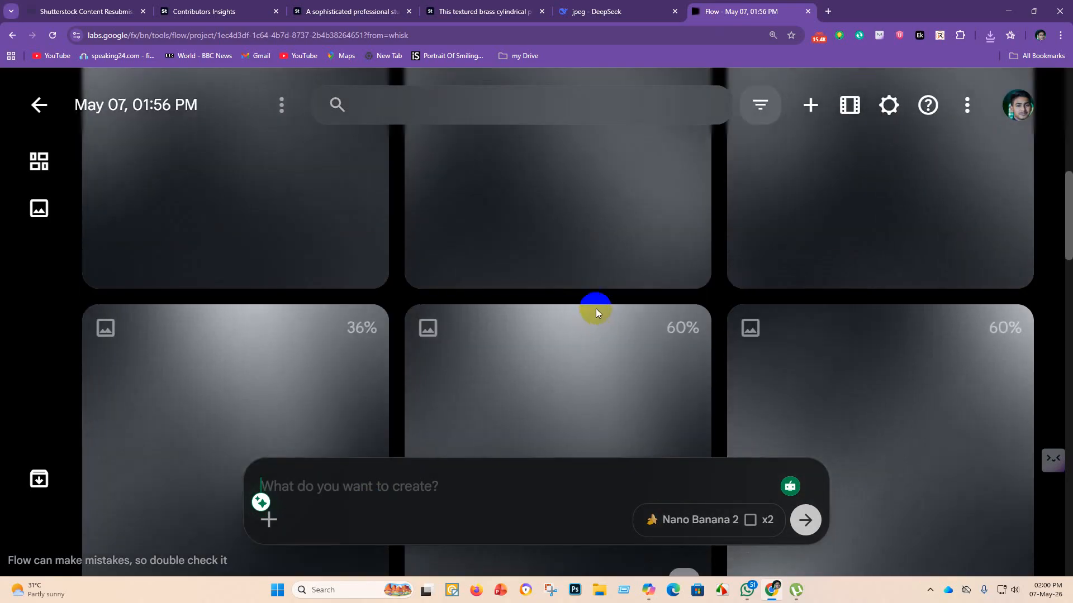
scroll(609, 301, "down", 6)
scroll(614, 299, "down", 5)
scroll(605, 313, "up", 9)
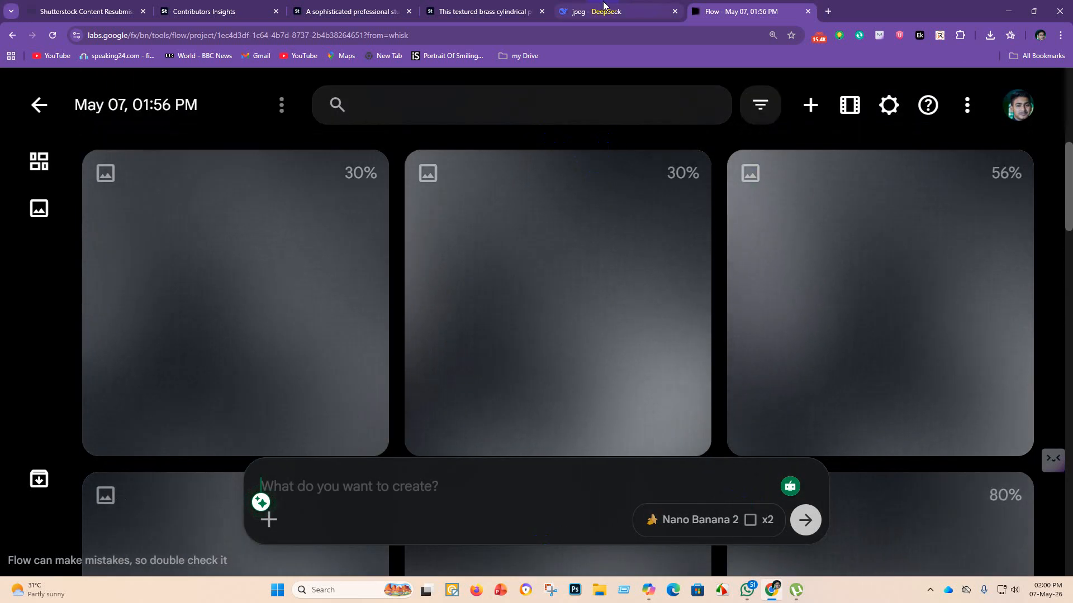
Open the photo of a hand stacking wooden blocks with arrows and a target from Adobe Stock's recent top sellers.
left_click(574, 11)
left_click(433, 10)
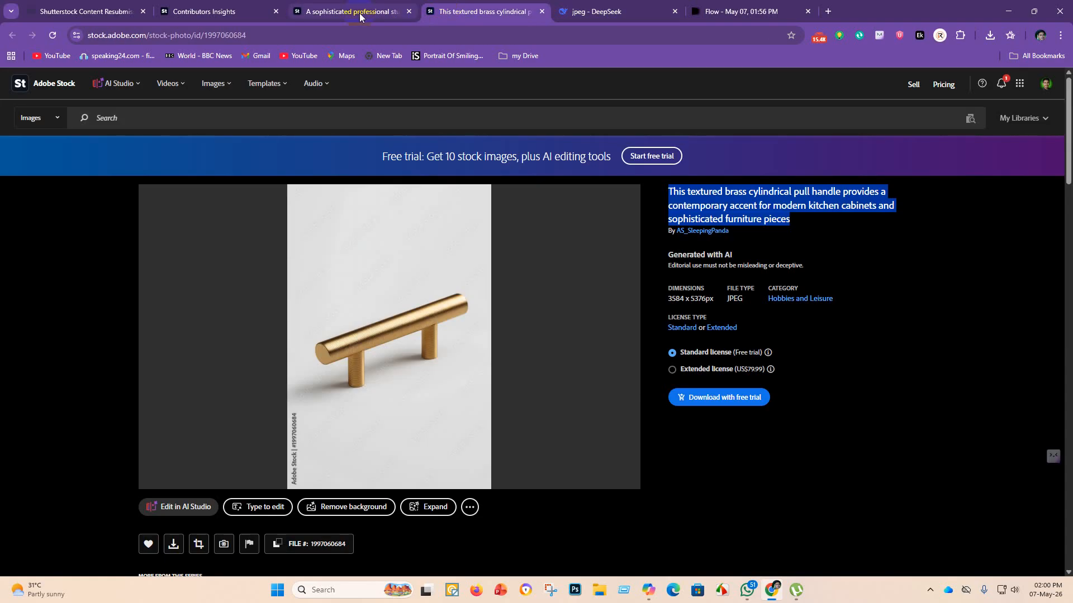
left_click(360, 15)
left_click(238, 8)
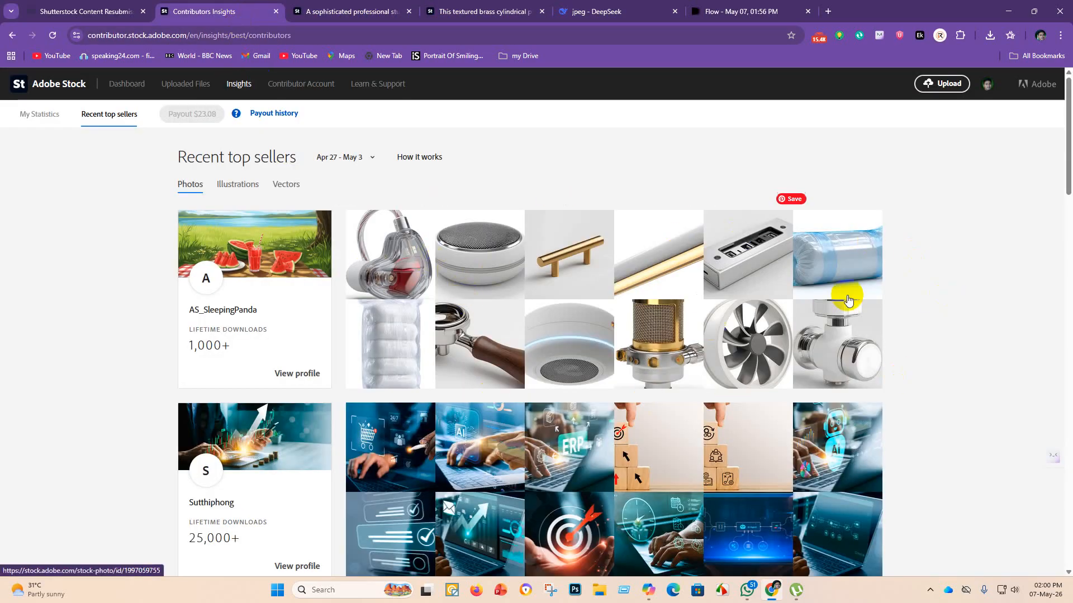
scroll(454, 347, "down", 3)
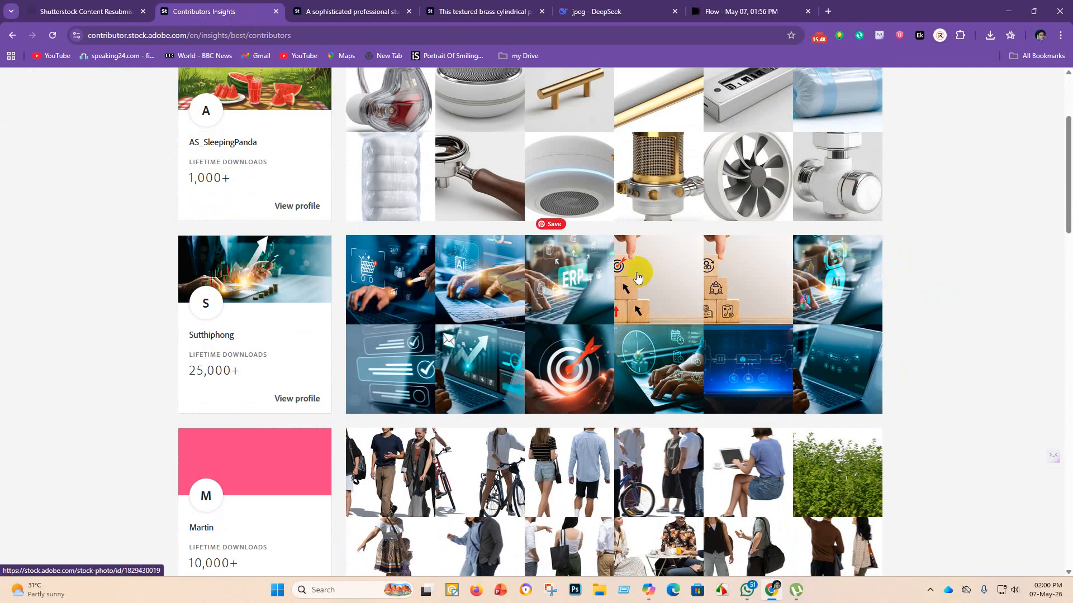
left_click(639, 275)
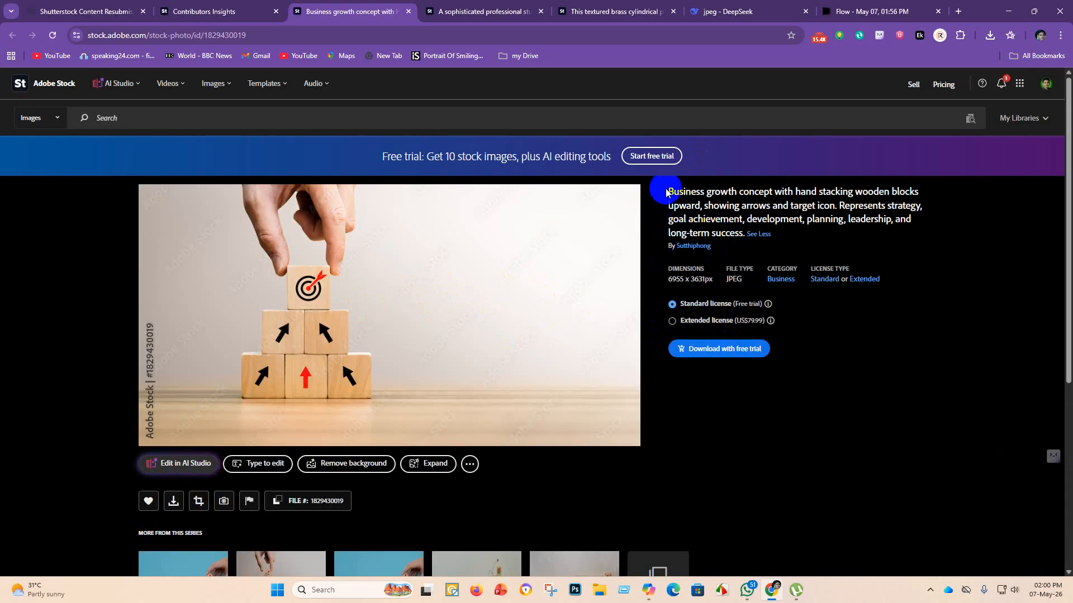
Send the business growth photo's title to DeepSeek with "with a white background 10" added to request ten prompts.
left_click_drag(673, 192, 730, 237)
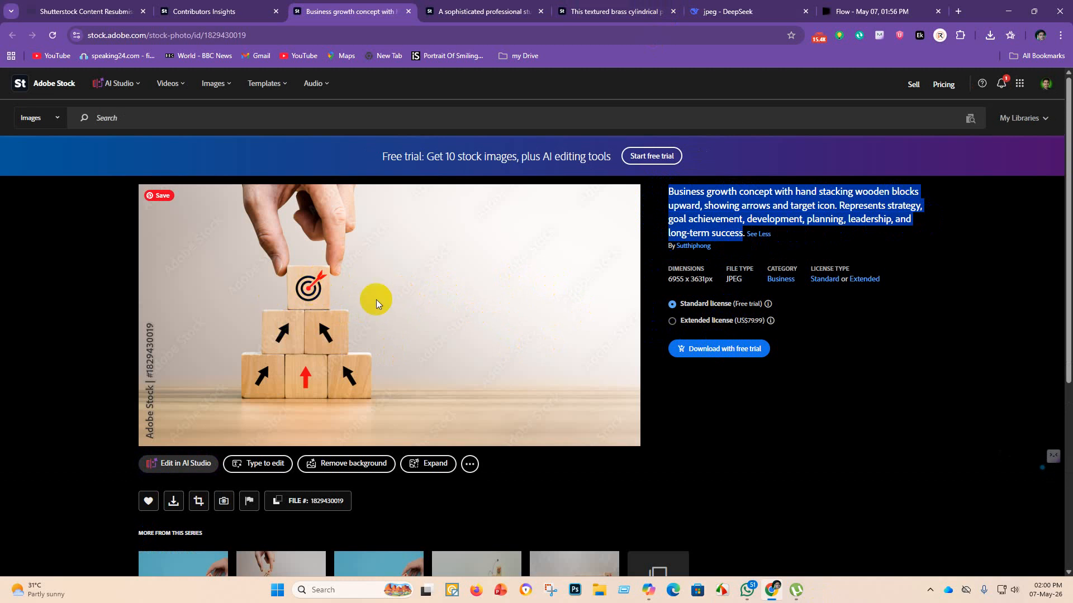
left_click(721, 10)
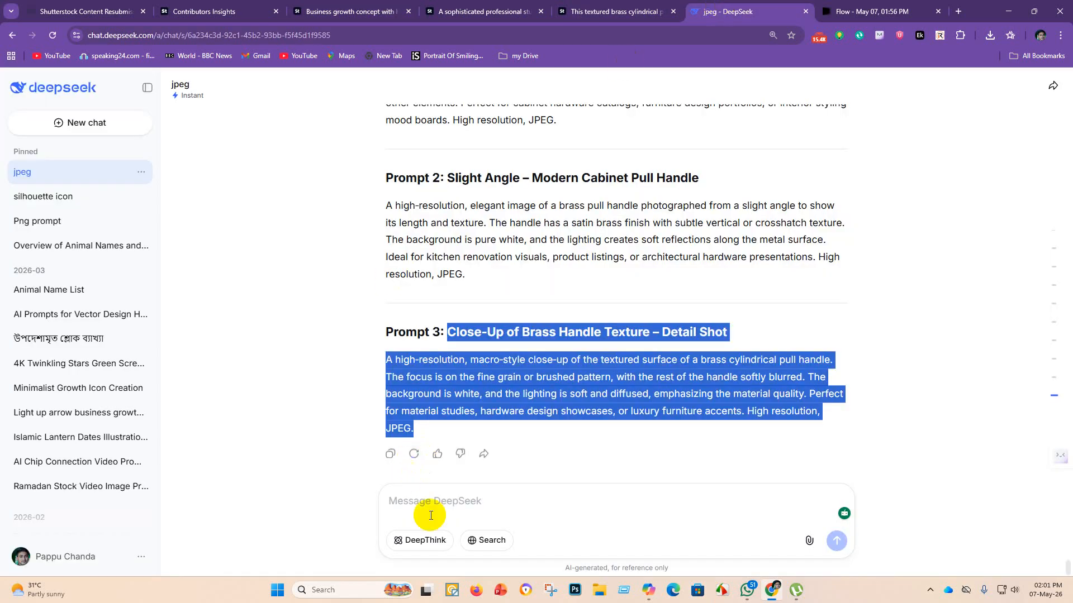
left_click(444, 505)
key("ctrl+v")
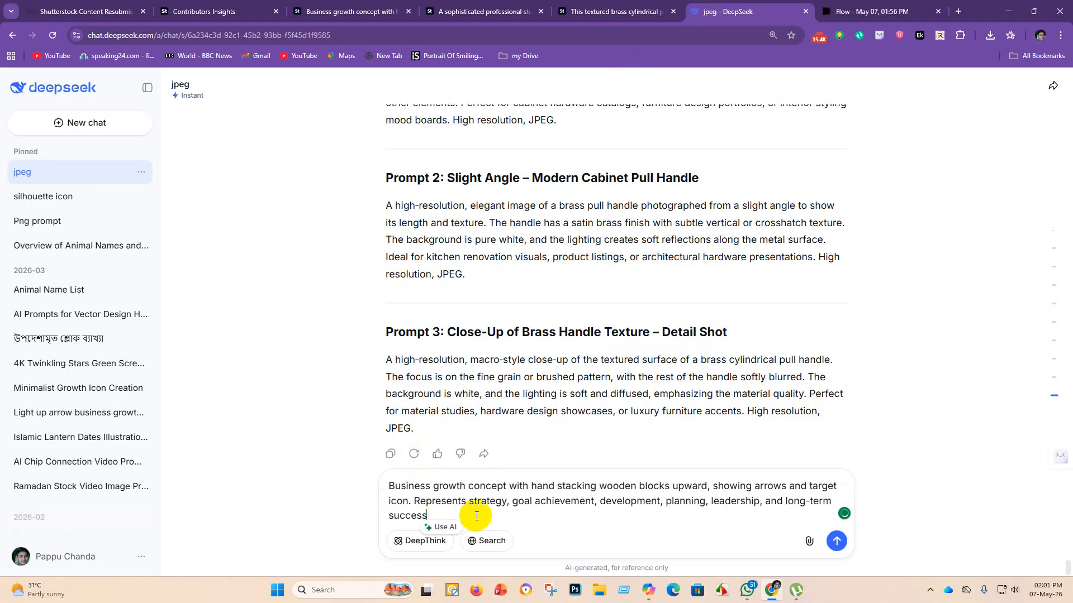
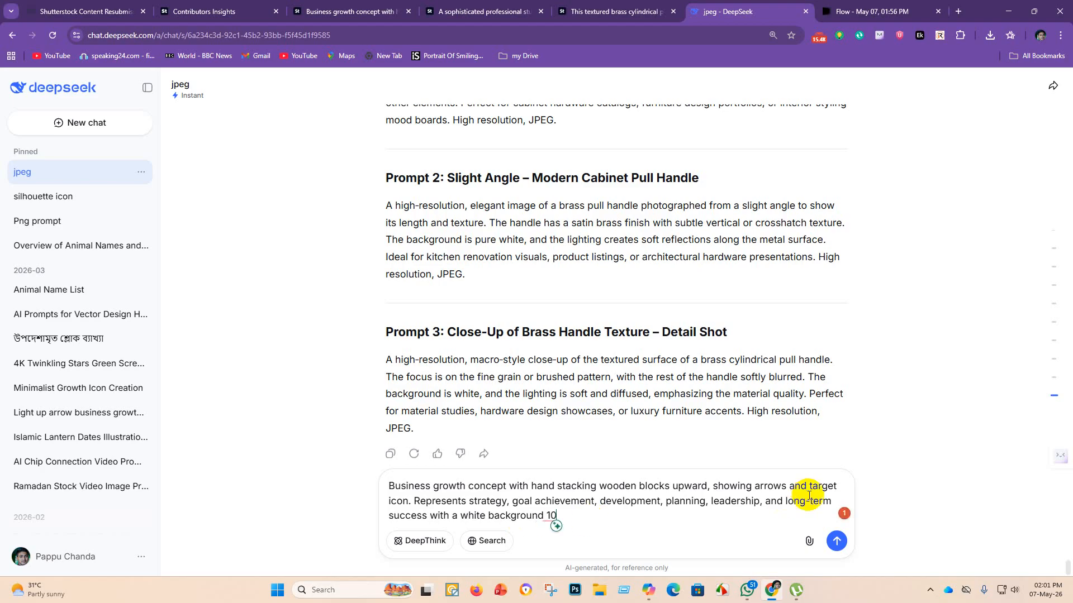
left_click(839, 543)
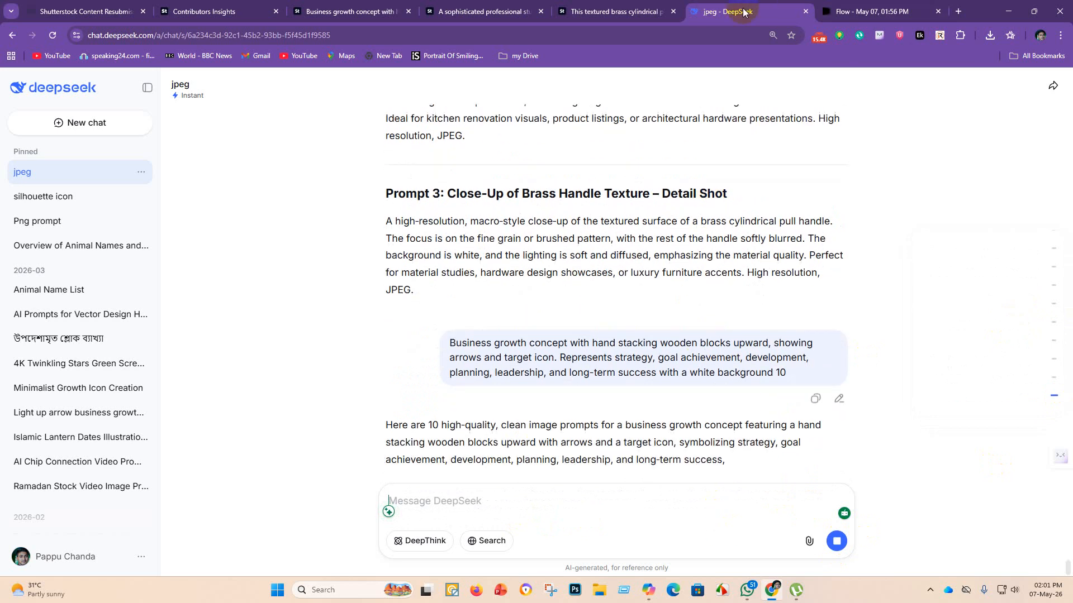
Download the angled brass cabinet pull handle image with two square legs from the Flow project at 1K original size.
key("ctrl+Tab")
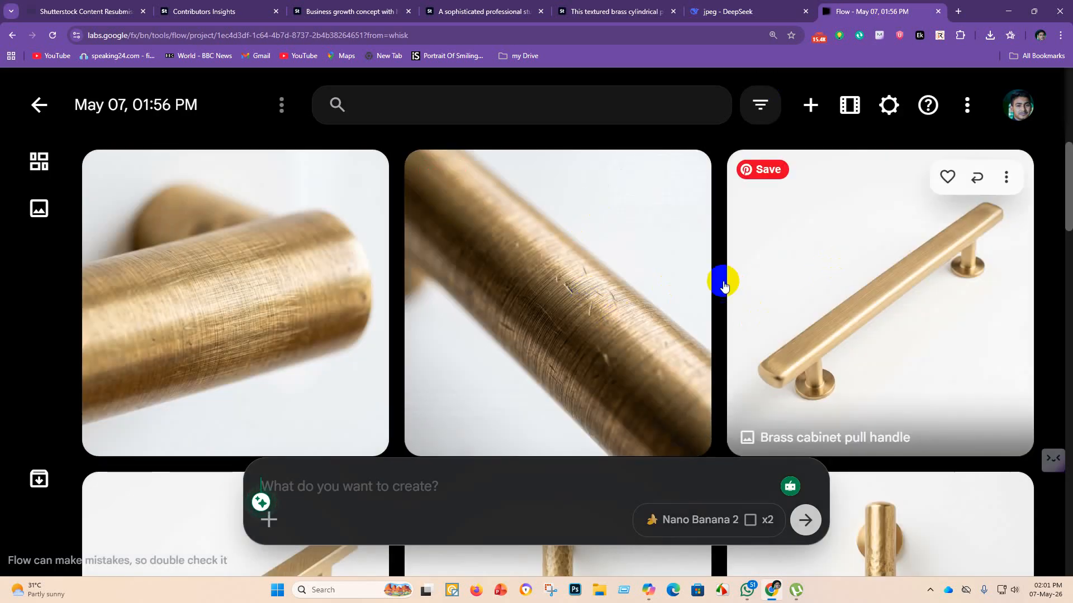
scroll(598, 264, "down", 2)
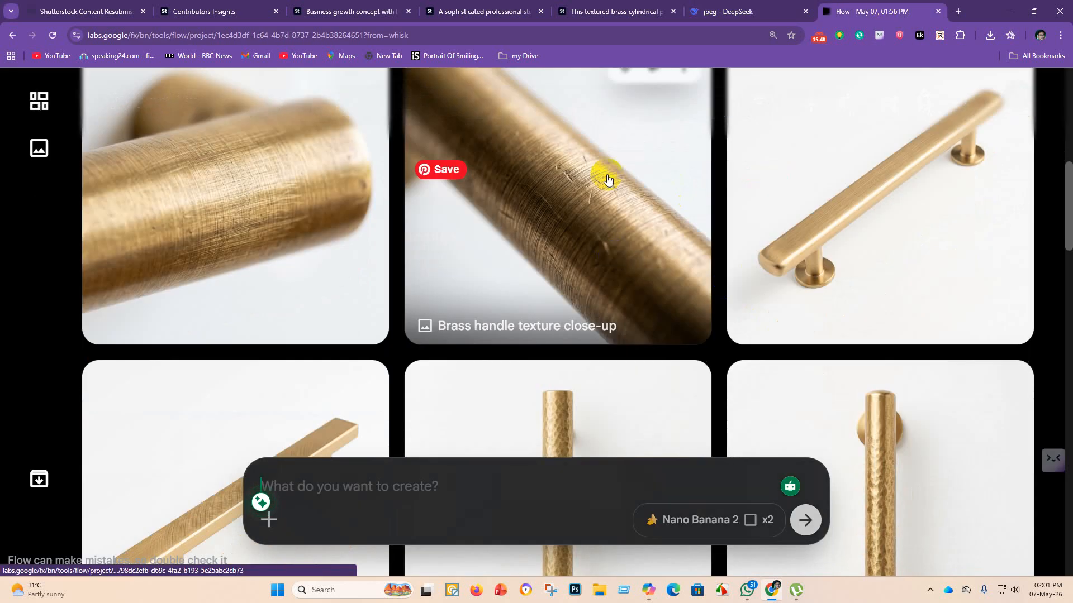
scroll(516, 274, "down", 5)
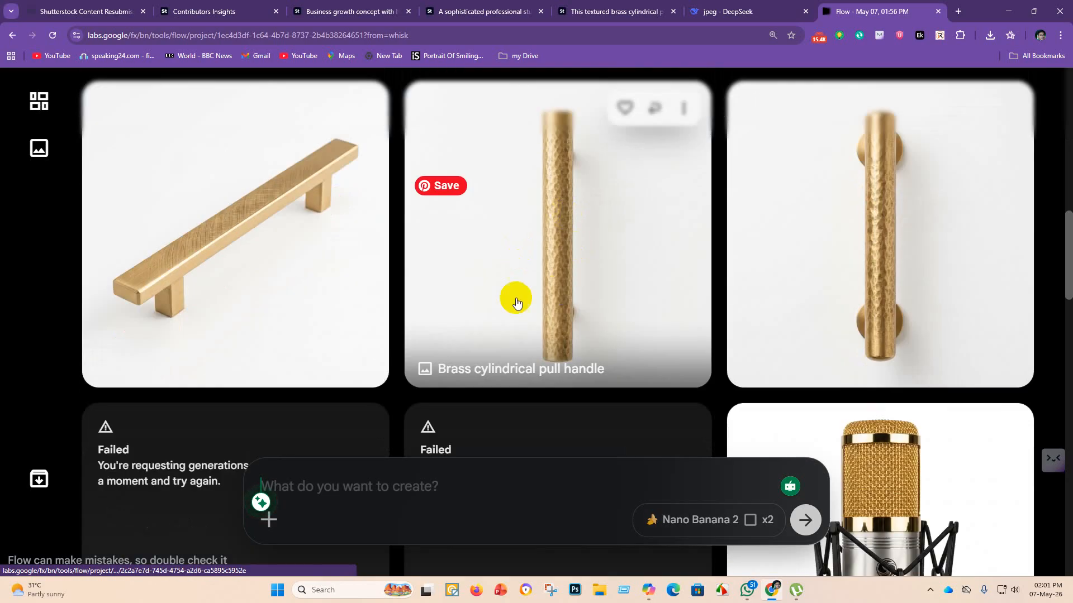
scroll(503, 306, "up", 2)
scroll(498, 304, "down", 2)
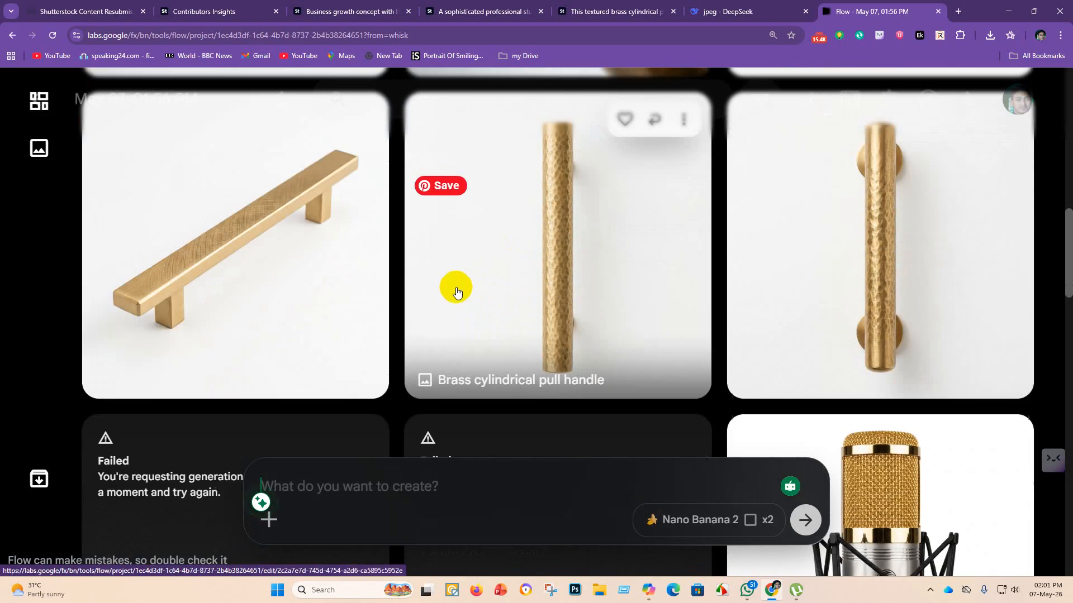
scroll(291, 319, "up", 1)
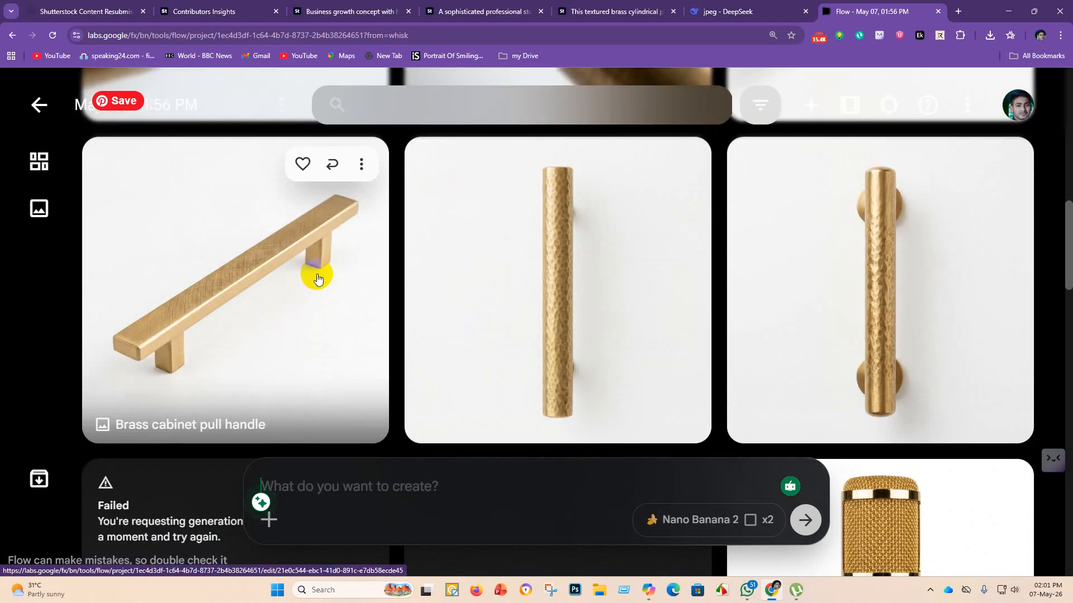
scroll(341, 259, "up", 1)
left_click(368, 239)
mouse_move(354, 382)
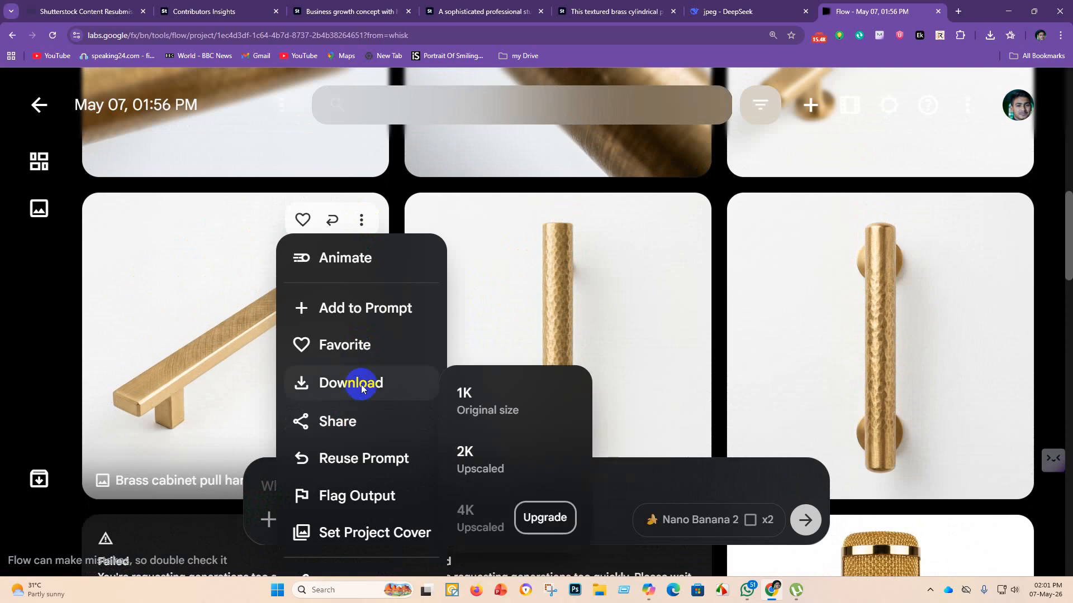
left_click(495, 401)
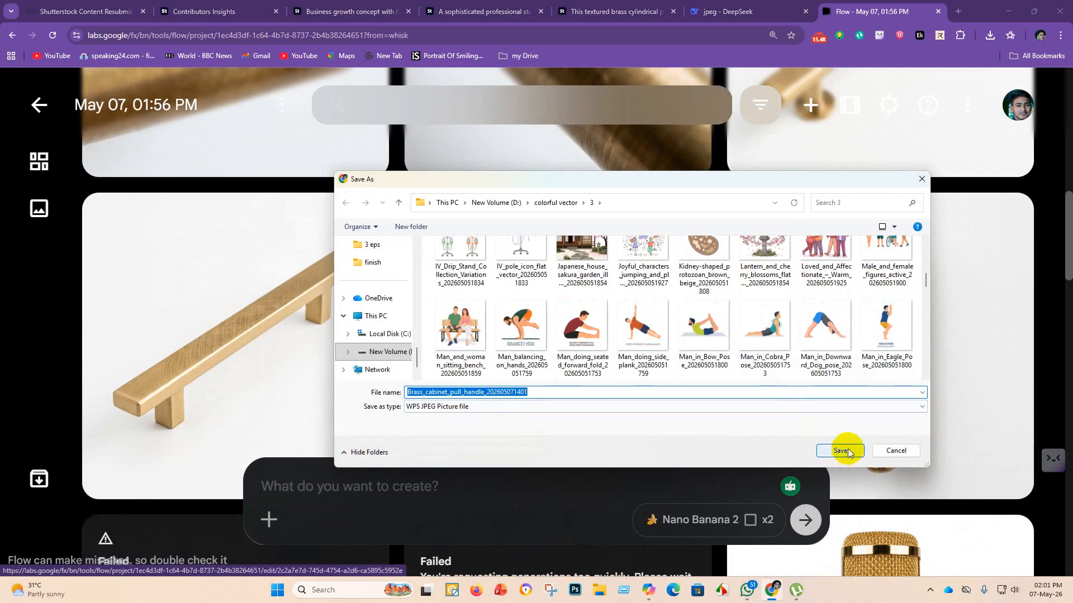
left_click(840, 450)
Download the image of the vertical brass cylindrical pull handle with two round mounting plates.
scroll(558, 296, "down", 3)
scroll(581, 304, "up", 4)
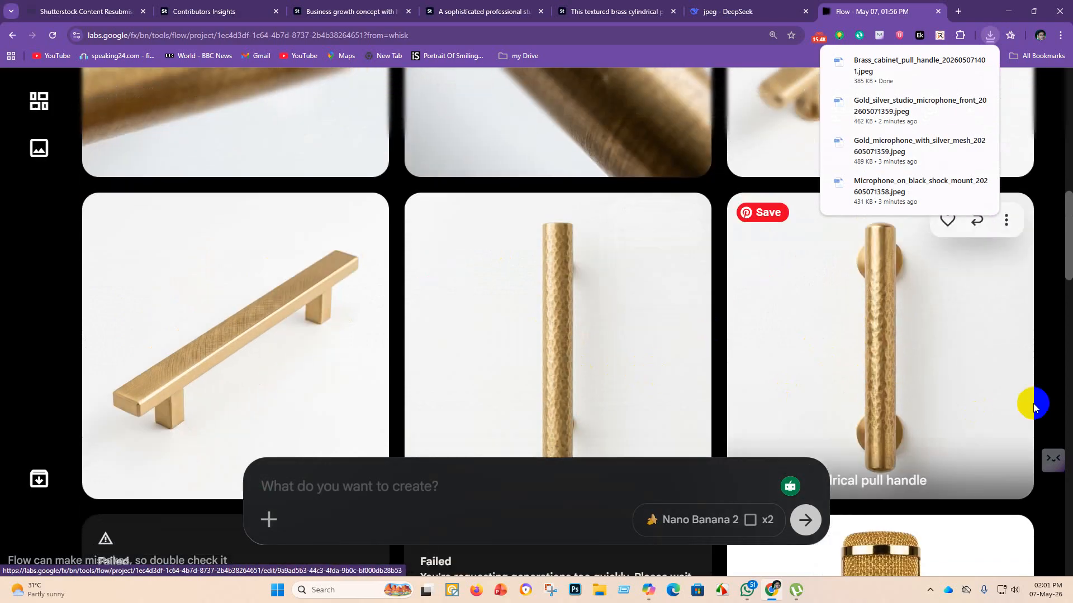
scroll(972, 394, "down", 2)
scroll(976, 393, "up", 4)
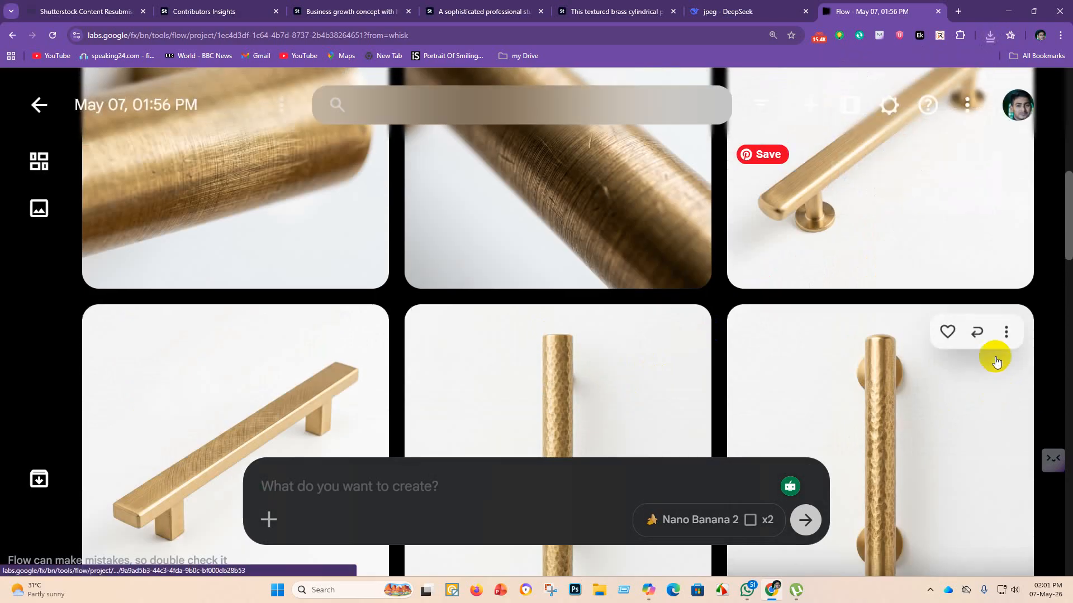
left_click(1005, 336)
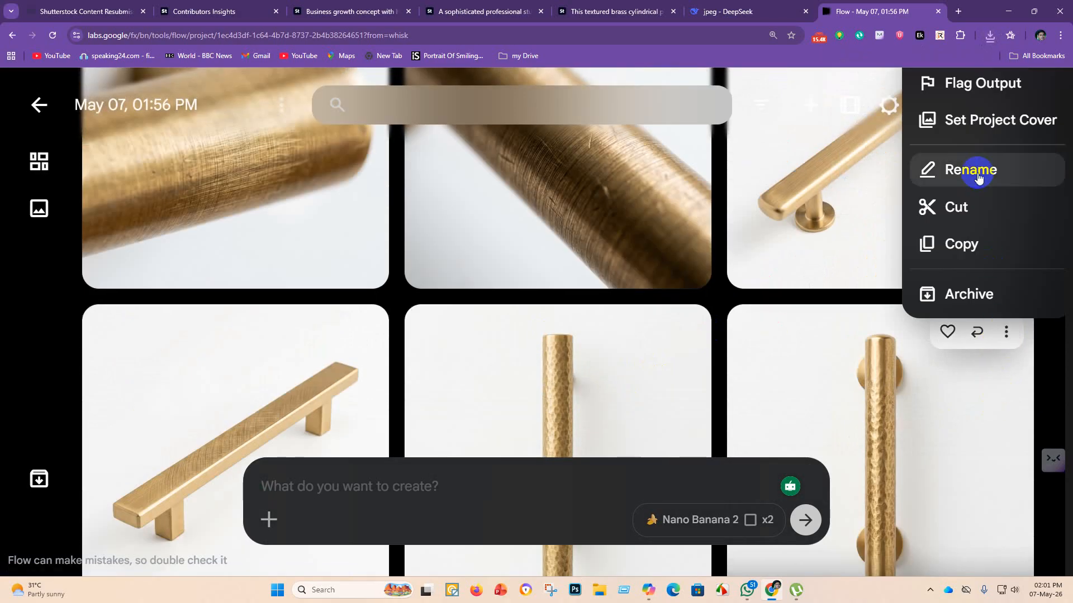
scroll(953, 397, "down", 4)
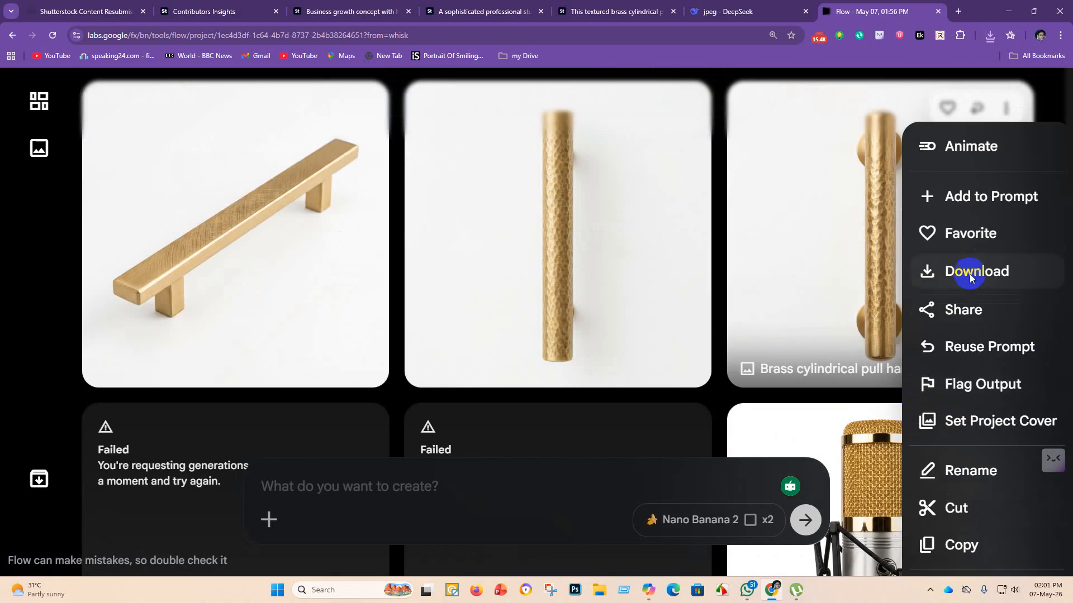
left_click(969, 273)
left_click(814, 291)
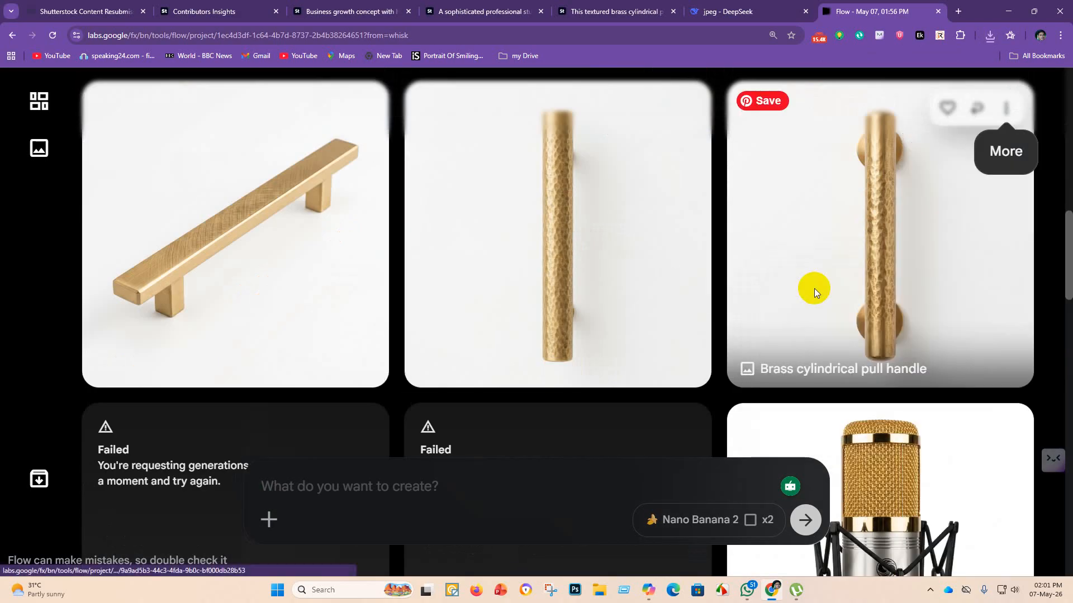
left_click(838, 450)
Review the remaining brass handle images in the Flow project, including the texture close-ups.
scroll(761, 292, "up", 5)
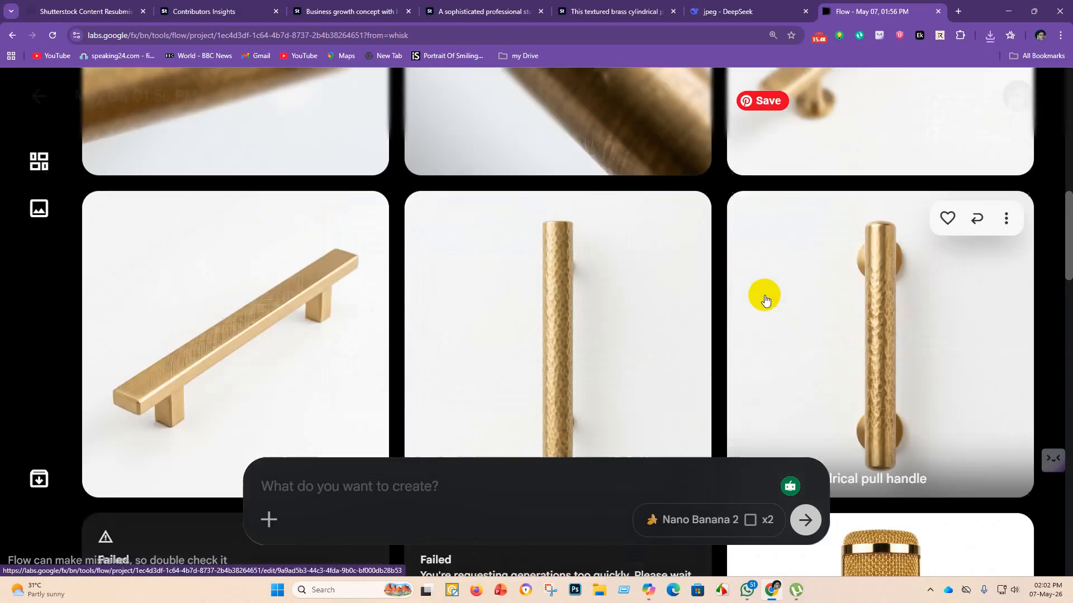
scroll(689, 225, "up", 3)
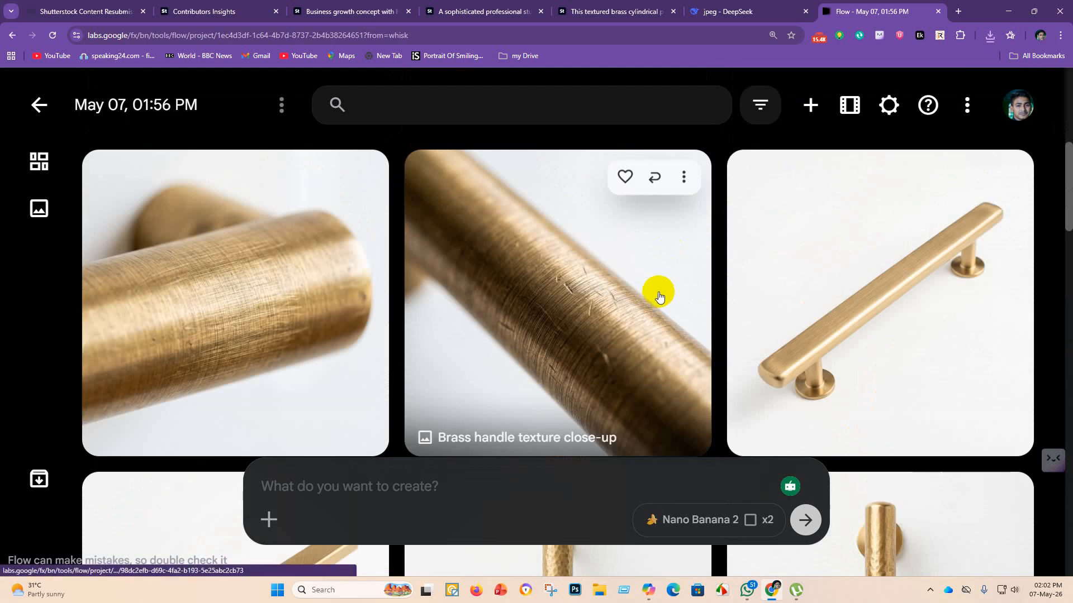
scroll(659, 296, "down", 5)
scroll(637, 302, "up", 5)
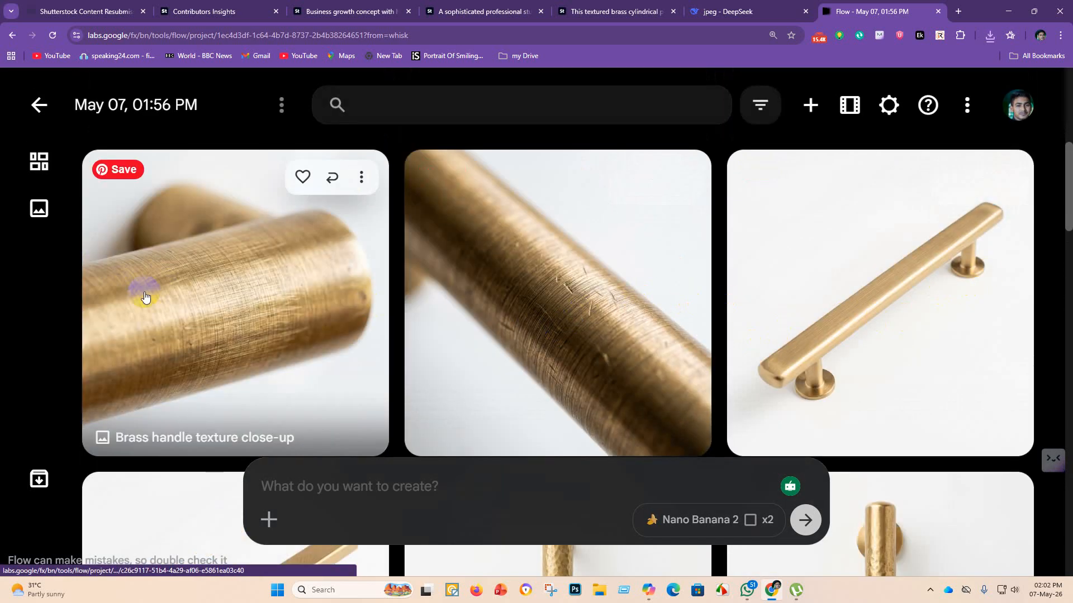
scroll(652, 356, "down", 15)
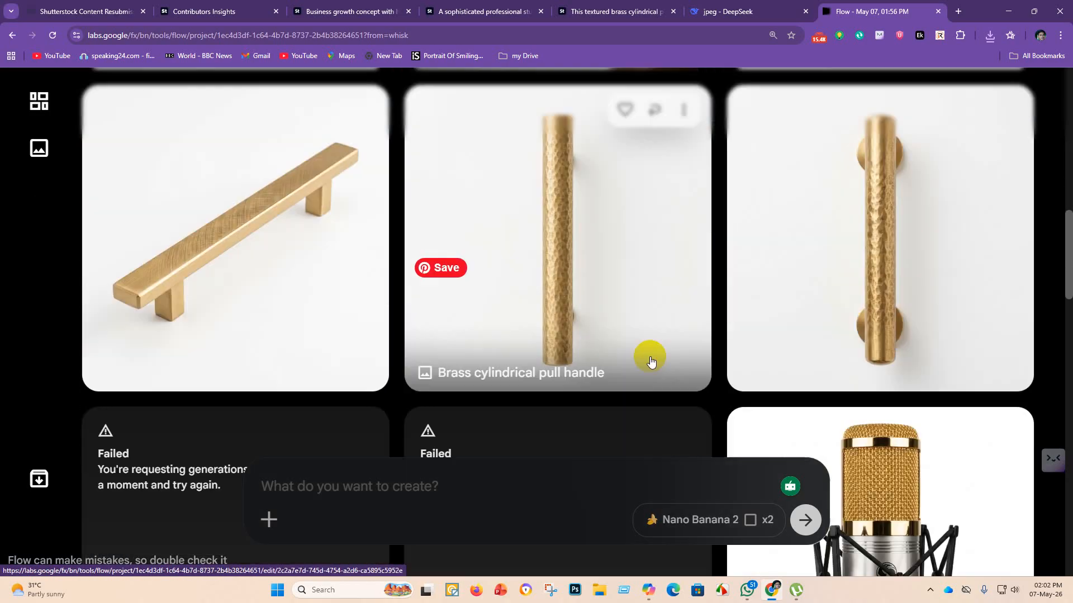
scroll(584, 293, "up", 3)
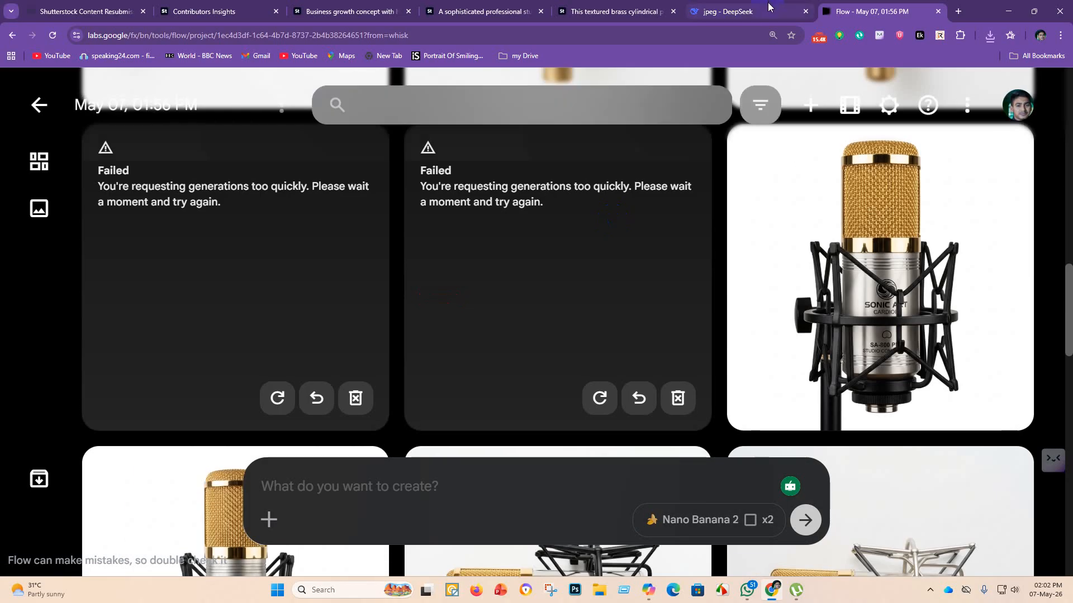
Generate Flow images from DeepSeek's business growth Prompt 1, "Hand Stacking Wooden Blocks – Upward Arrow and Target".
key("ctrl+shift+Tab")
scroll(558, 188, "up", 8)
scroll(542, 279, "up", 11)
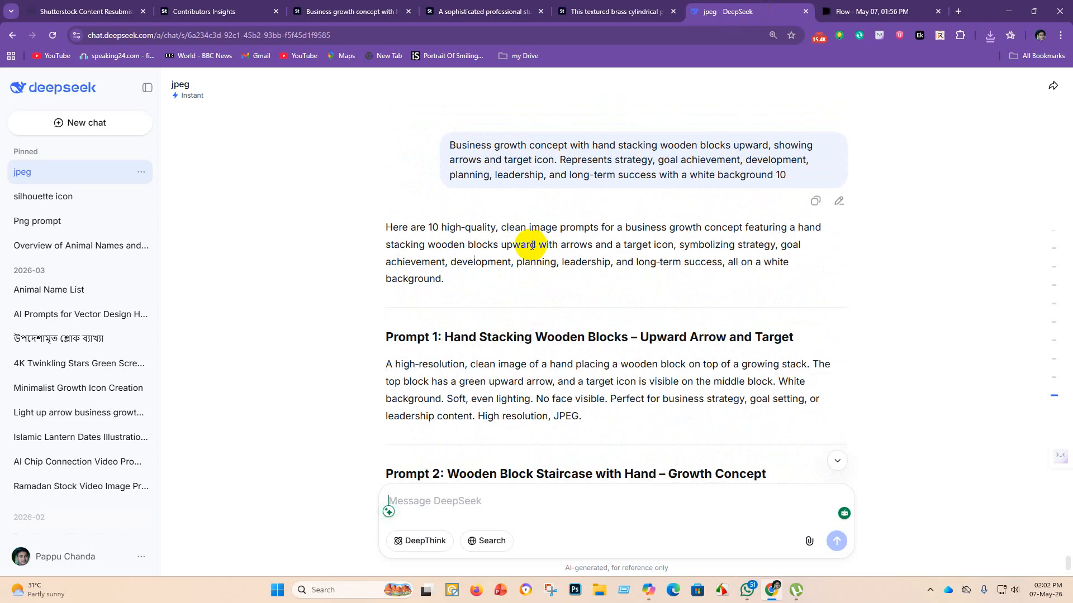
scroll(514, 240, "down", 2)
left_click_drag(445, 225, 609, 317)
key("ctrl+c")
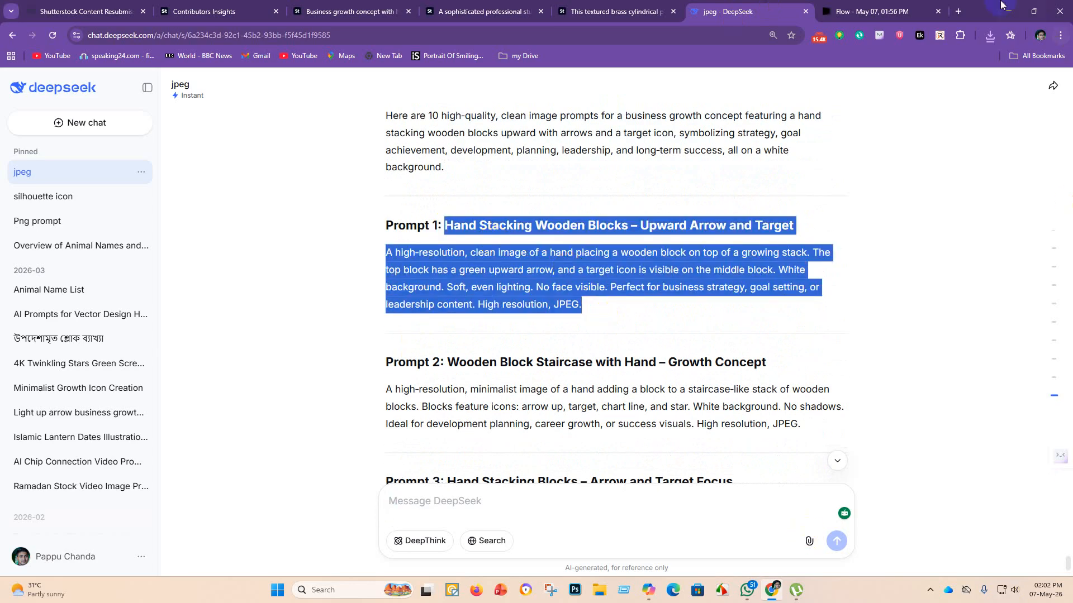
left_click(887, 15)
left_click(446, 479)
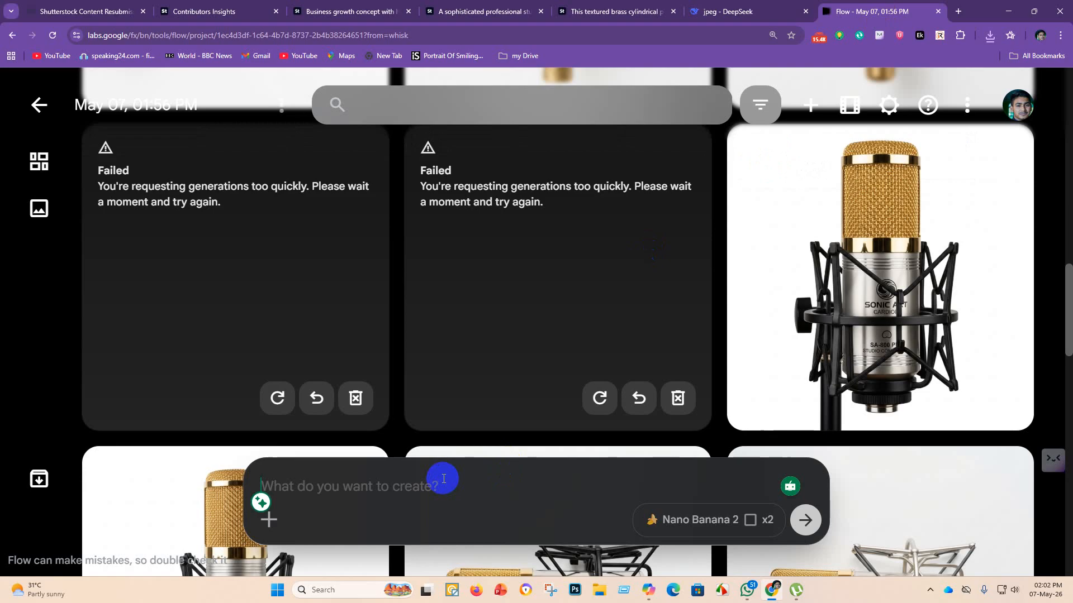
key("ctrl+v")
key("Return")
Generate Flow images from DeepSeek's Prompt 2, "Wooden Block Staircase with Hand – Growth Concept".
left_click(726, 11)
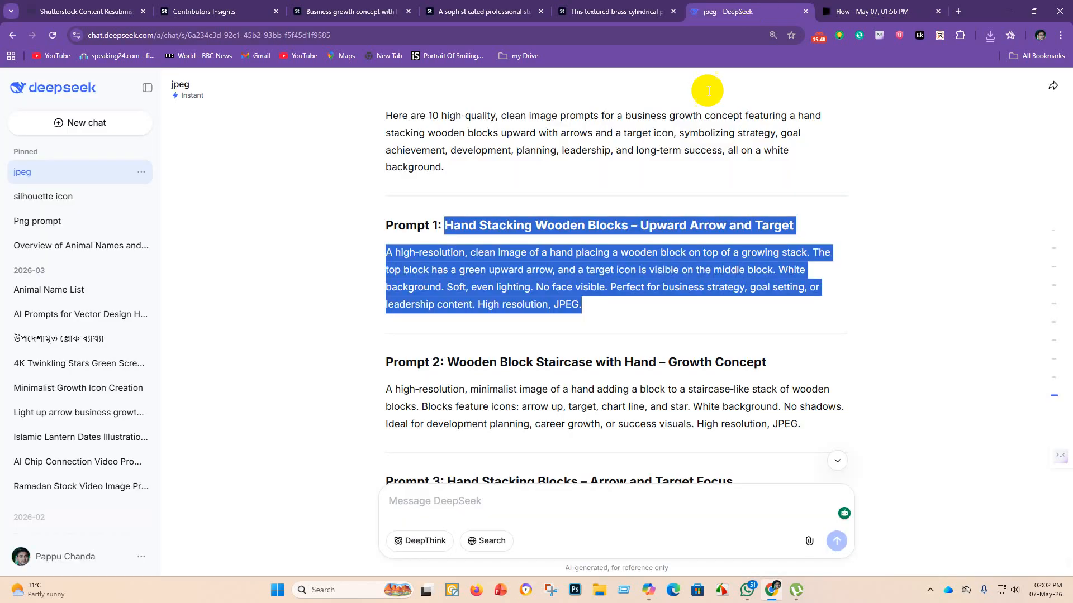
scroll(517, 227, "down", 3)
left_click_drag(450, 195, 814, 266)
key("ctrl+c")
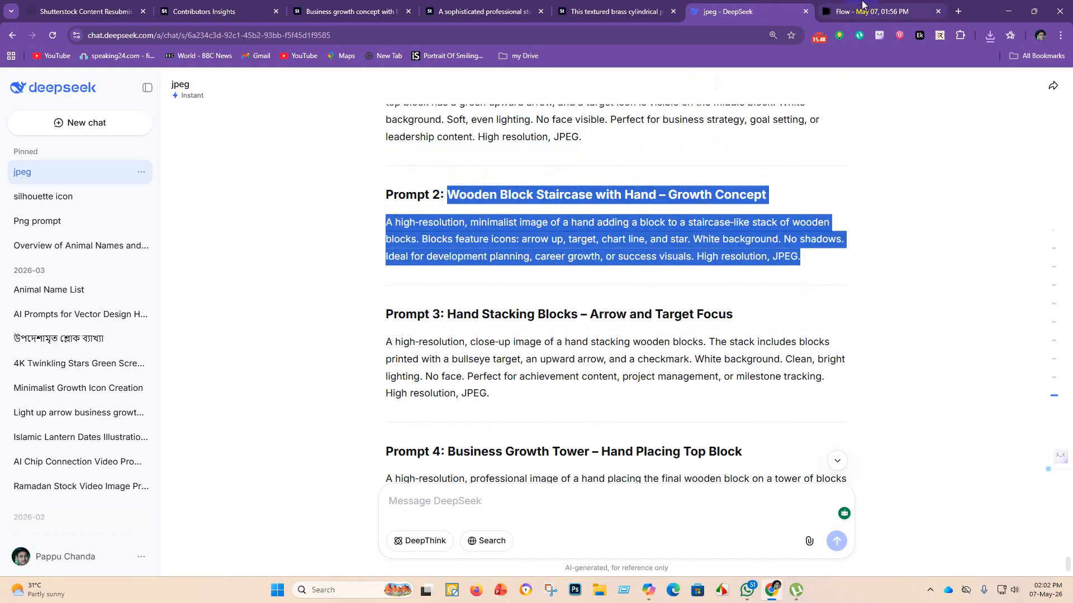
left_click(882, 11)
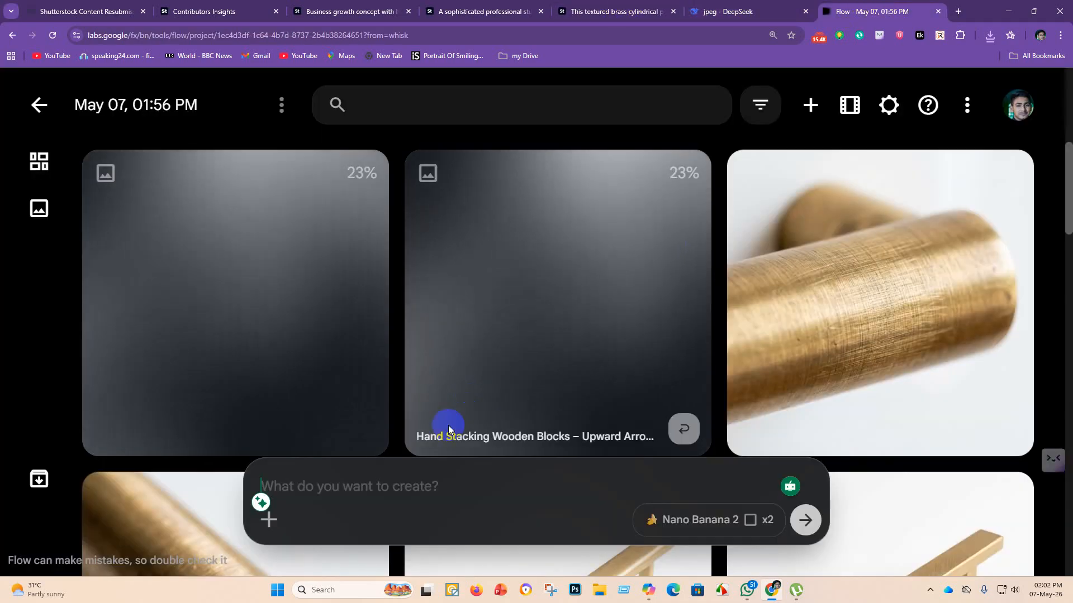
left_click(417, 490)
key("ctrl+v")
key("Return")
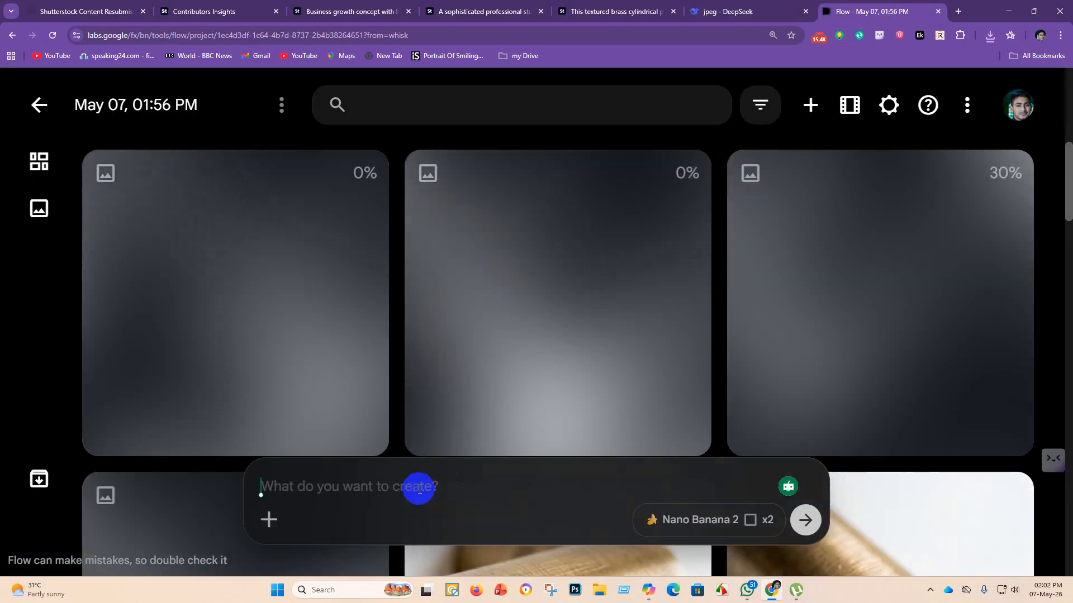
Generate Flow images from DeepSeek's Prompt 3, "Hand Stacking Blocks – Arrow and Target Focus".
left_click(751, 12)
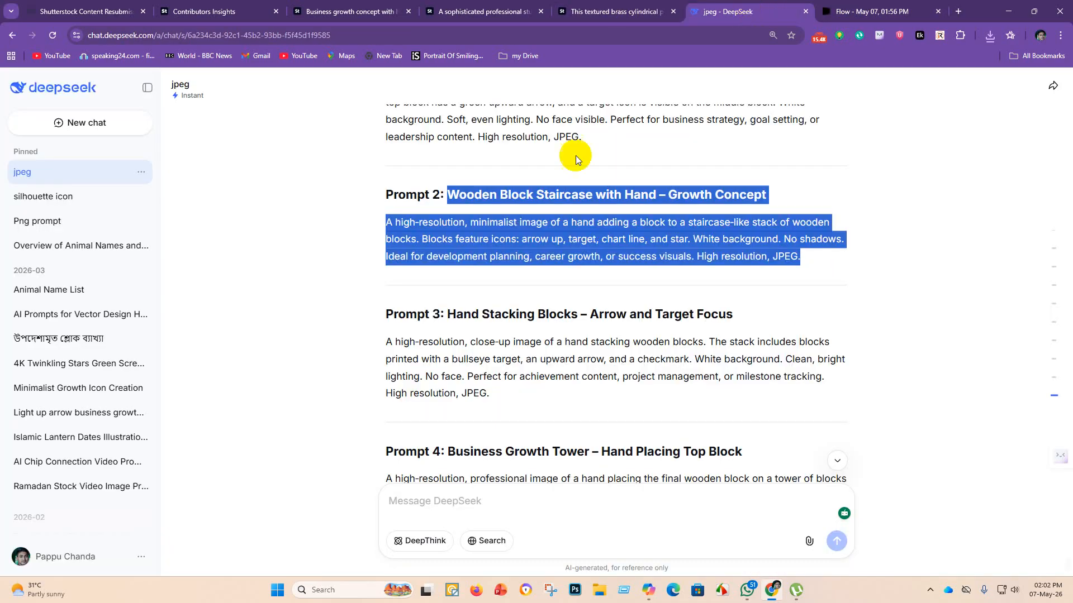
left_click_drag(452, 312, 540, 391)
key("ctrl+c")
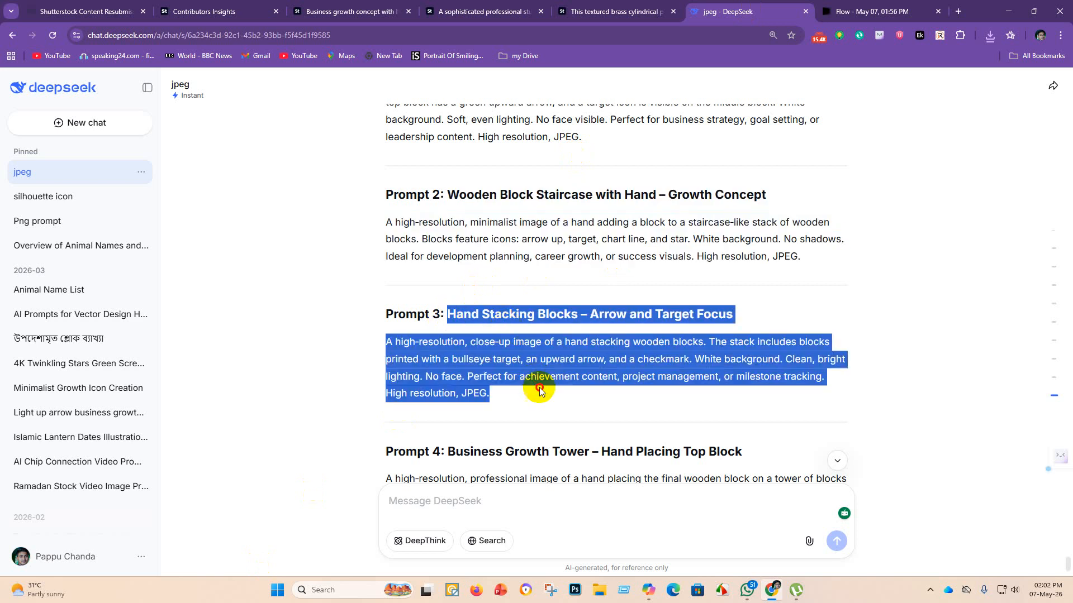
left_click(848, 10)
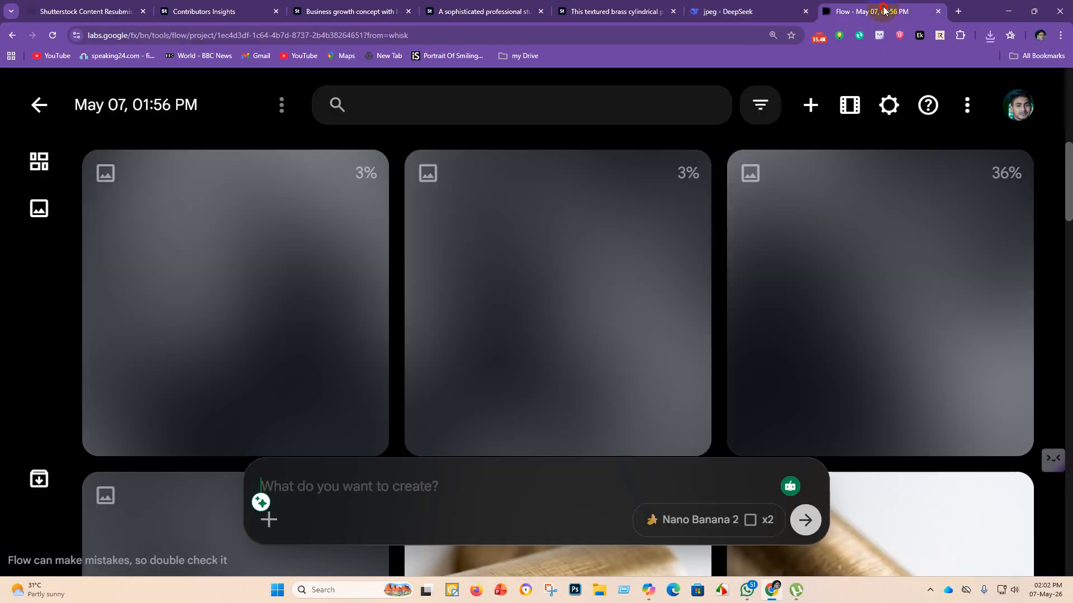
left_click(393, 472)
key("ctrl+v")
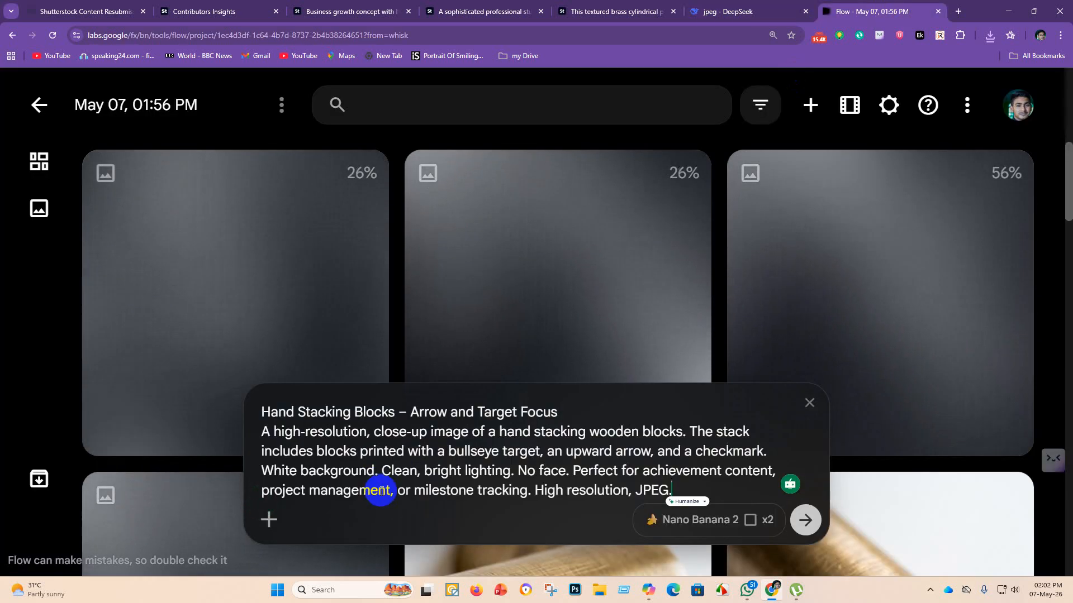
key("Return")
Generate Flow images from DeepSeek's Prompt 4, "Business Growth Tower – Hand Placing Top Block".
left_click(771, 6)
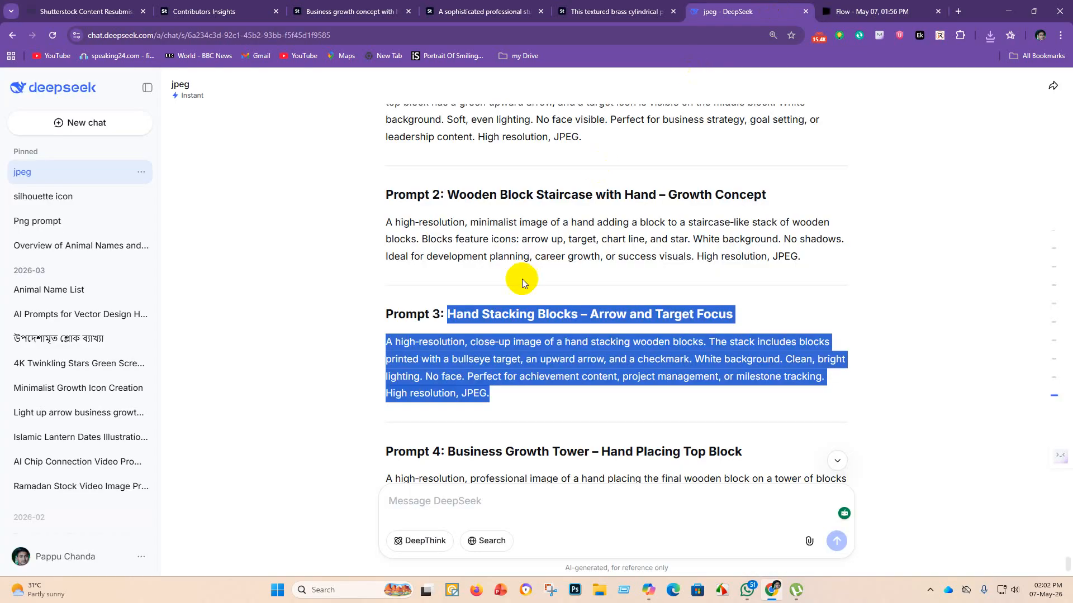
scroll(464, 310, "down", 3)
left_click_drag(447, 284, 610, 369)
key("ctrl+c")
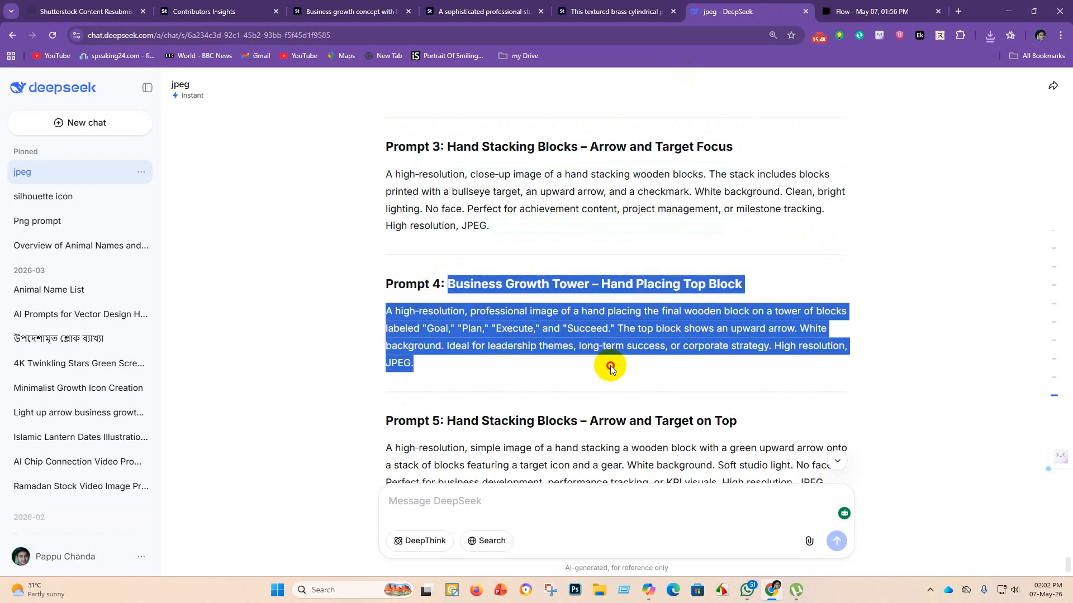
left_click(869, 15)
left_click(347, 491)
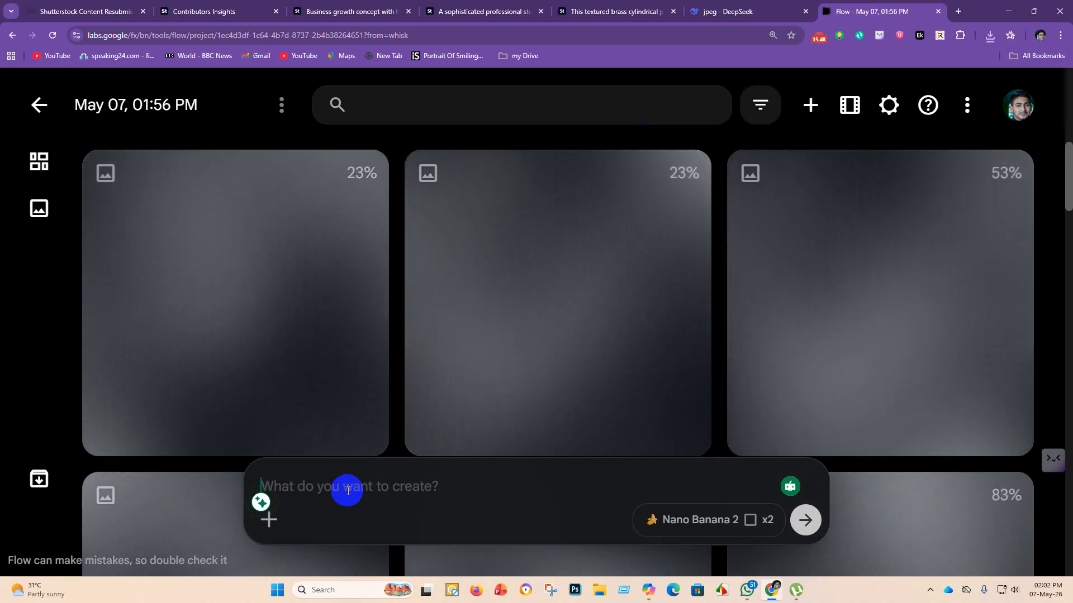
key("ctrl+v")
key("Return")
Generate Flow images from DeepSeek's Prompt 5, "Hand Stacking Blocks – Arrow and Target on Top".
left_click(721, 11)
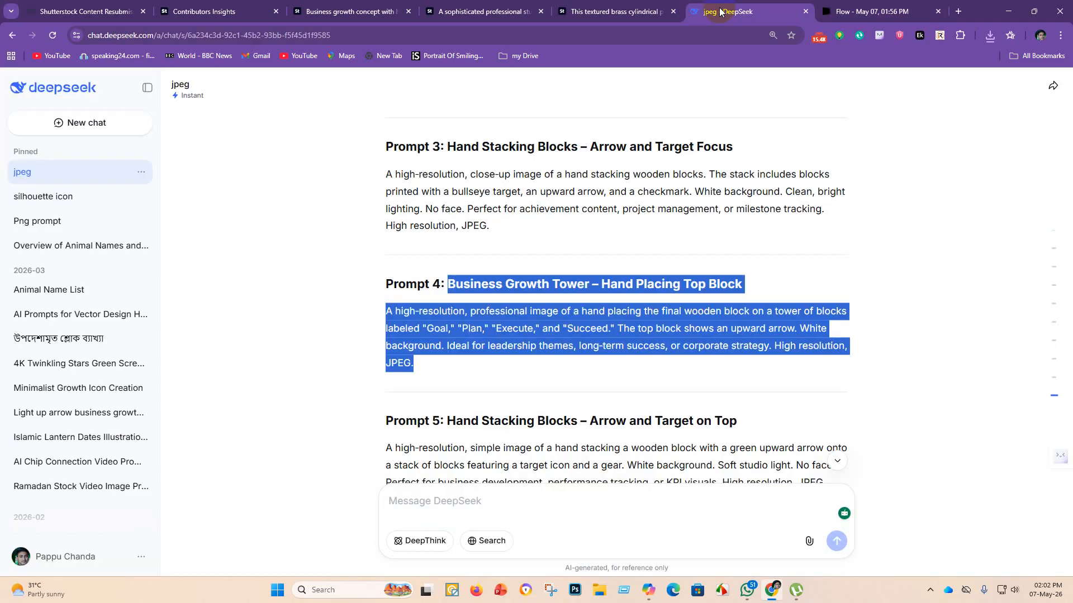
scroll(477, 249, "down", 2)
left_click_drag(447, 309, 842, 372)
key("ctrl+c")
left_click(872, 11)
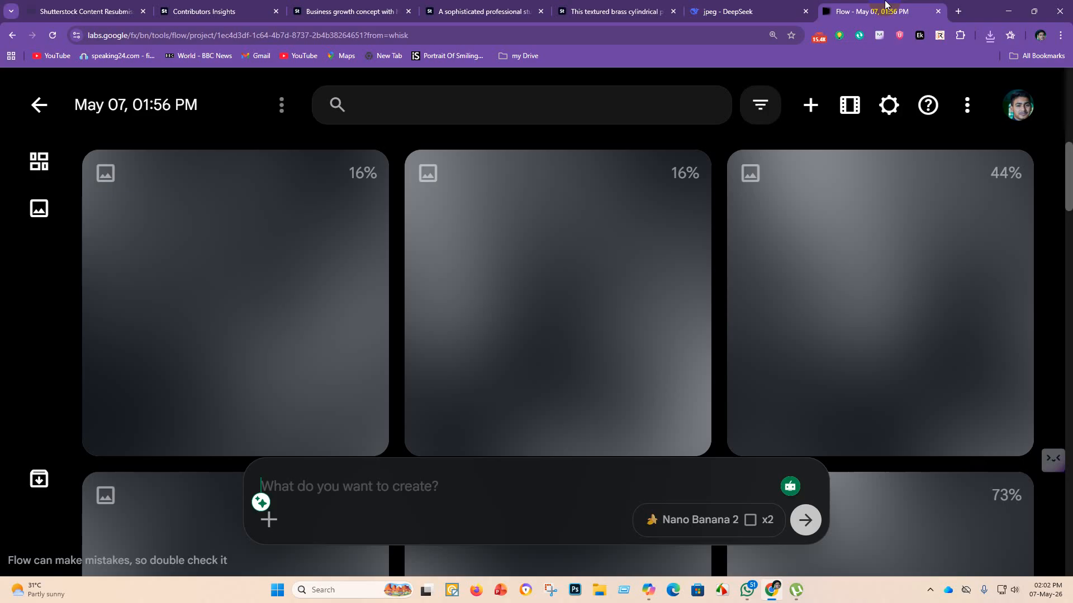
left_click(339, 485)
key("ctrl+v")
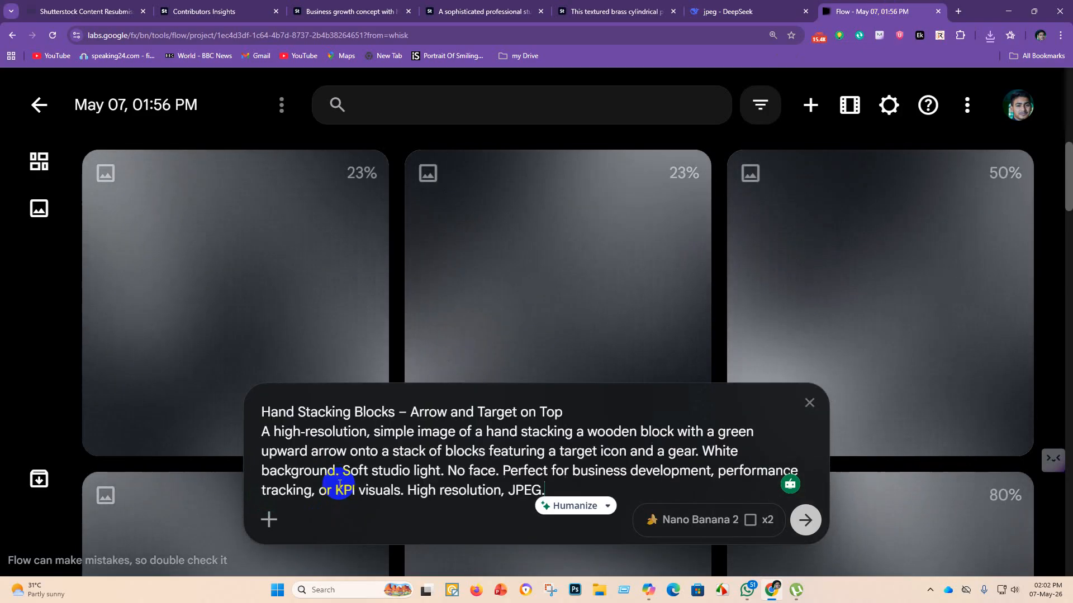
key("Return")
Generate Flow images from DeepSeek's Prompt 6, "Wooden Blocks with Arrows – Growth Staircase".
left_click(759, 6)
scroll(491, 342, "down", 3)
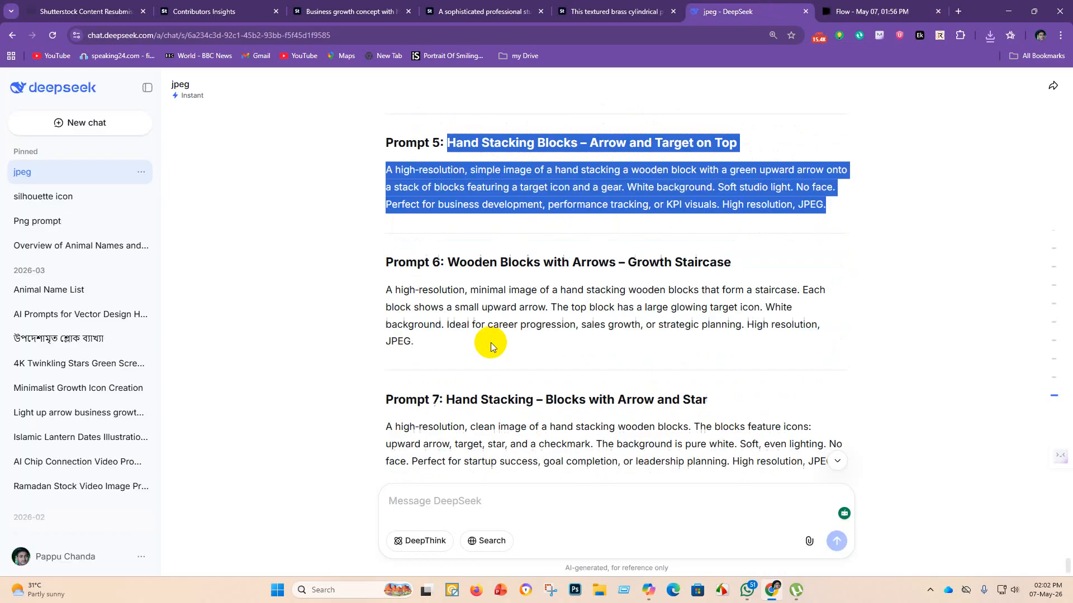
left_click_drag(446, 261, 737, 334)
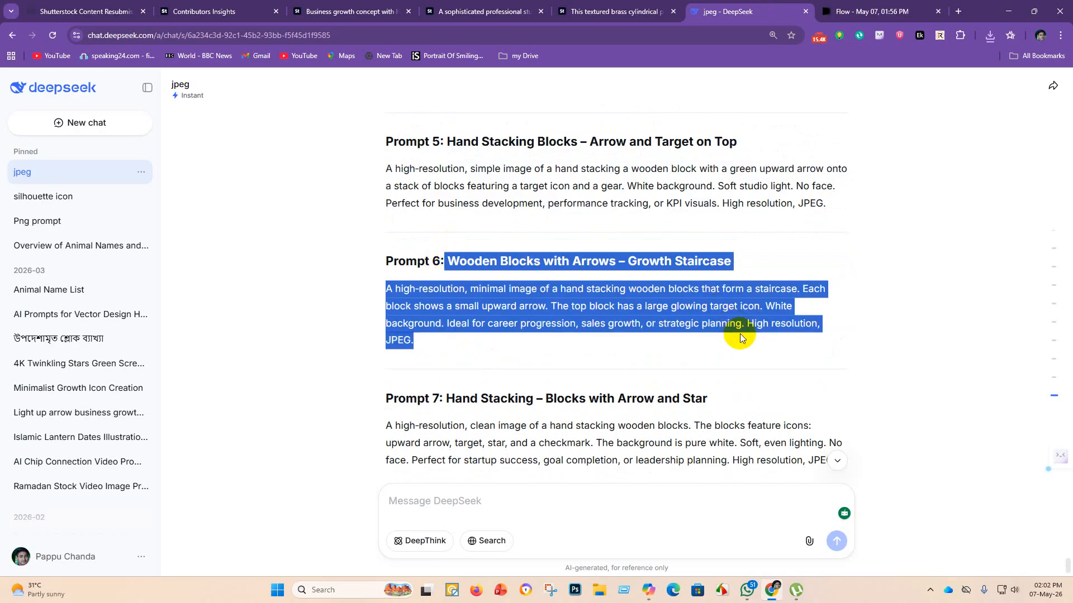
left_click(858, 7)
left_click(363, 491)
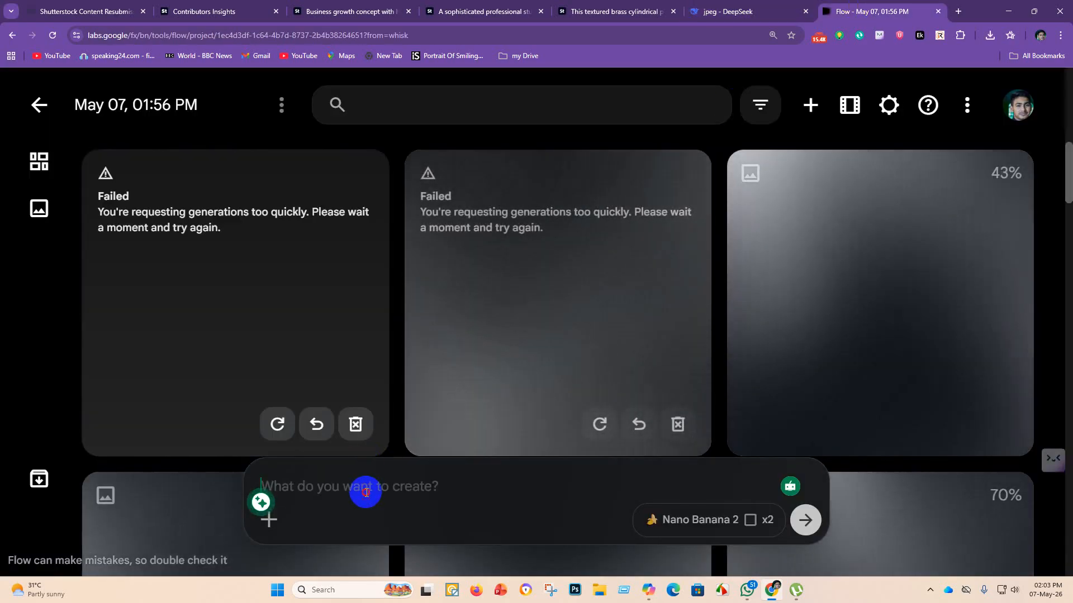
type("Wooden Blocks with Arrows – Growth Staircase A high-resolution, minimal image of a hand stacking wooden blocks that form a staircase. Each block shows a small upward arrow. The top block has a large glowing target icon. White background. Ideal for career progression, sales growth, or strategy planning. High resolution, JPEG.")
key("Return")
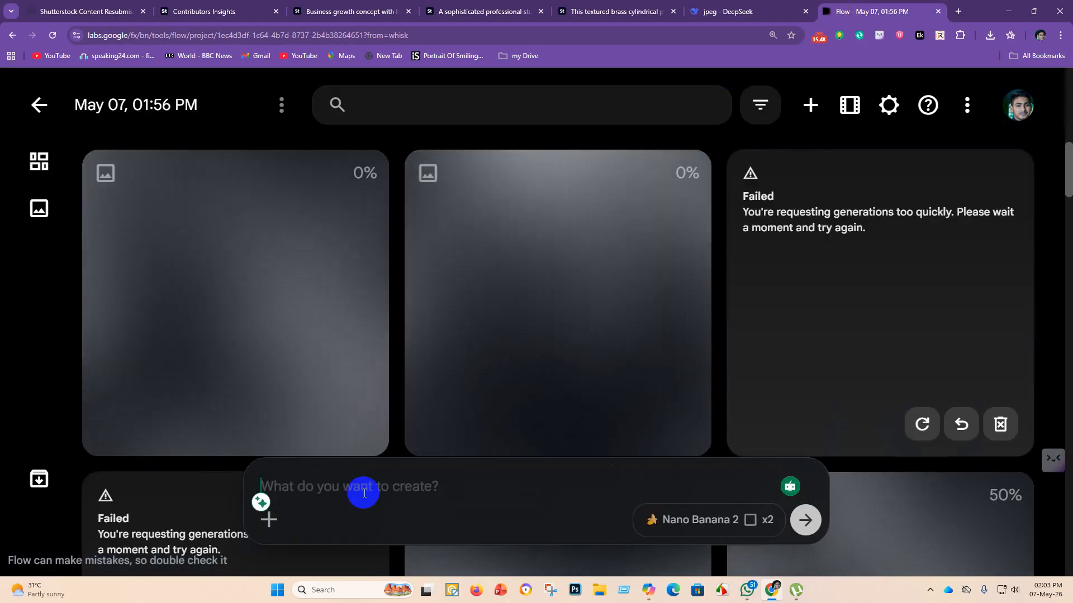
scroll(702, 331, "down", 5)
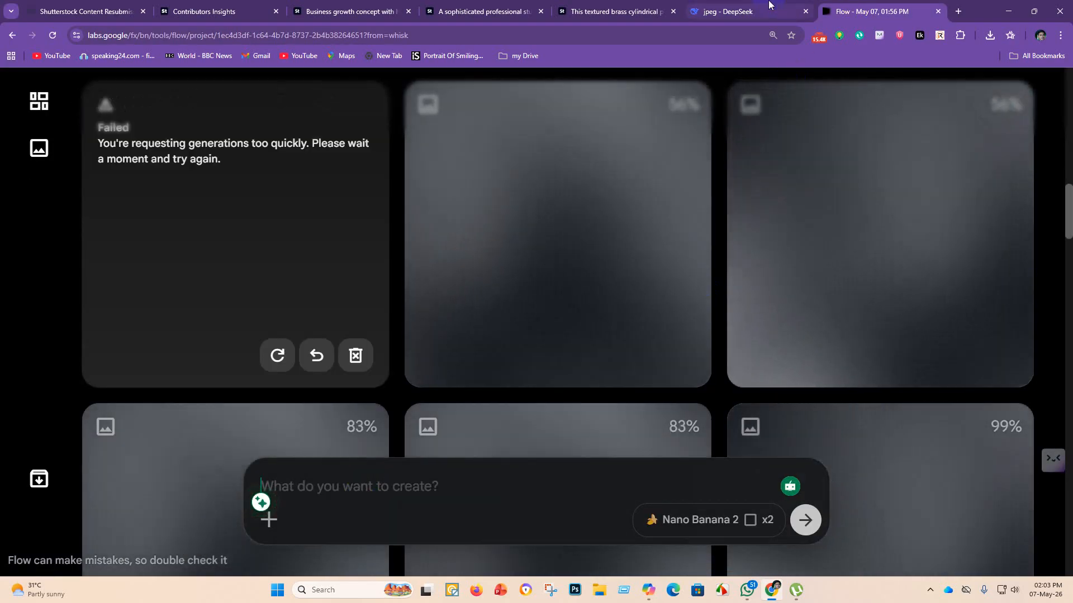
Copy the title and text of DeepSeek's Prompt 7, "Hand Stacking – Blocks with Arrow and Star", and return to Flow.
left_click(723, 11)
scroll(471, 391, "down", 1)
scroll(471, 391, "down", 2)
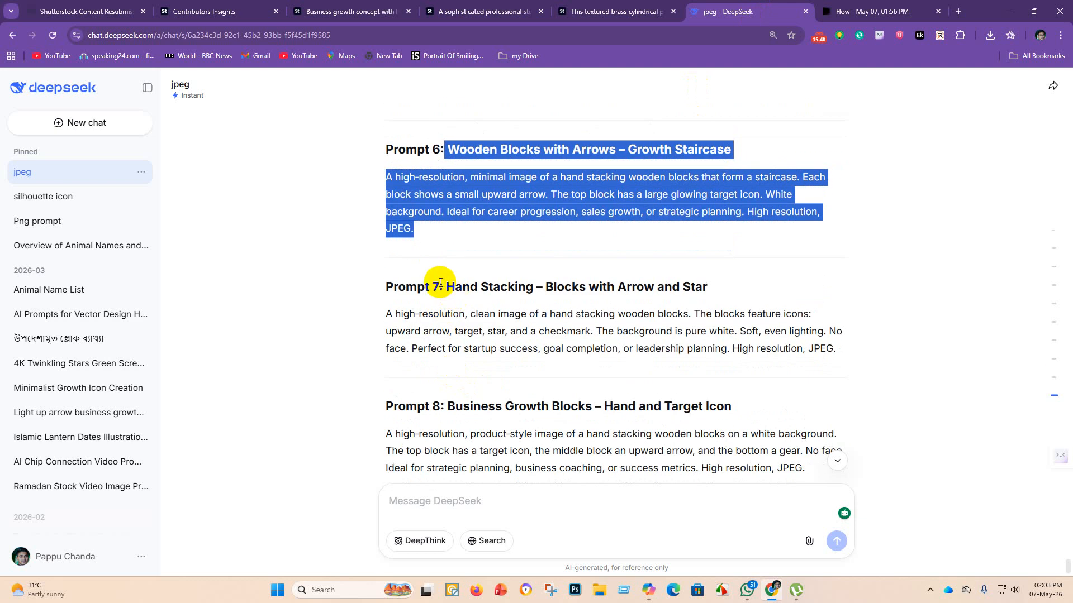
left_click_drag(444, 286, 823, 346)
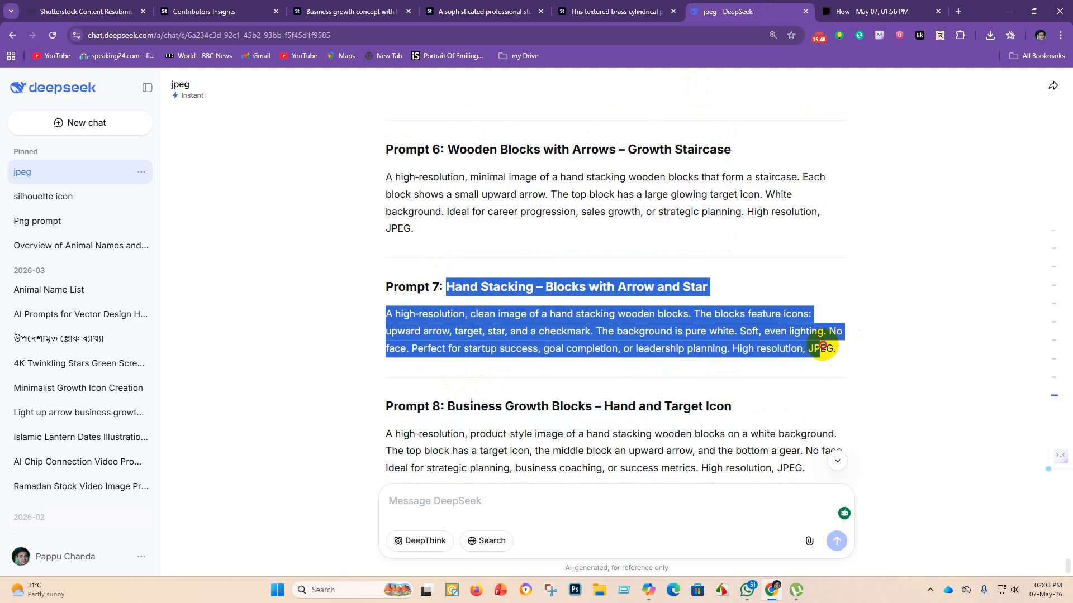
left_click(866, 7)
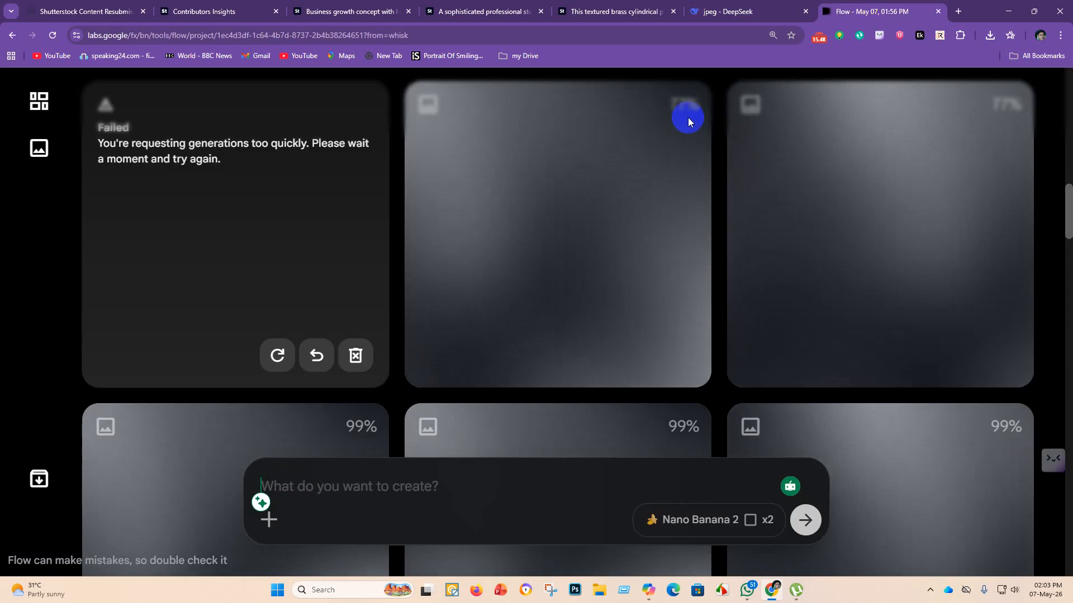
Examine the generated wooden-block images in Flow to choose the best ones for download.
scroll(550, 212, "down", 10)
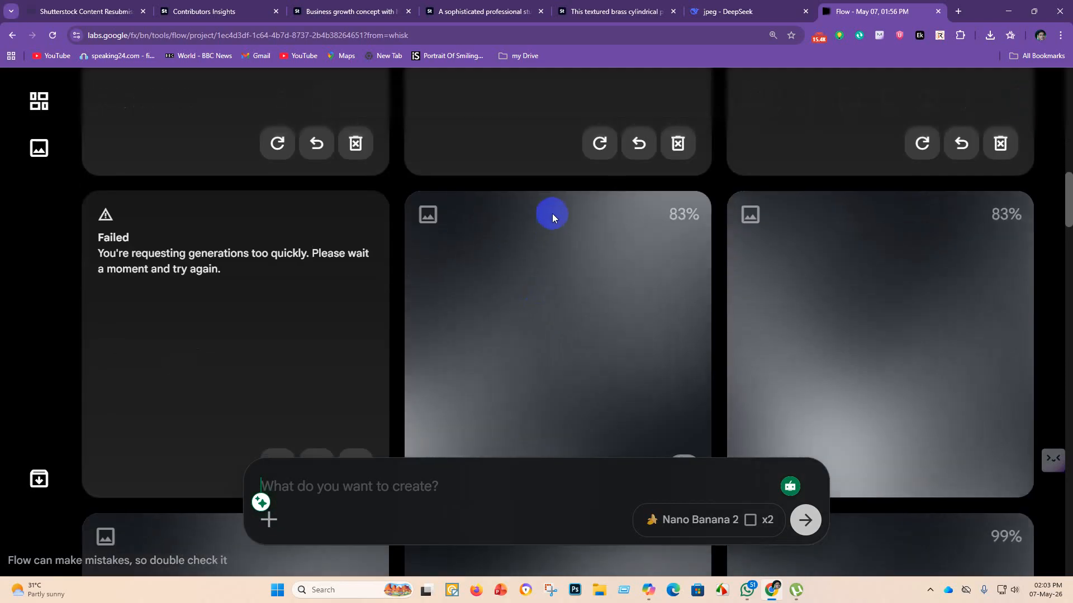
scroll(559, 266, "down", 4)
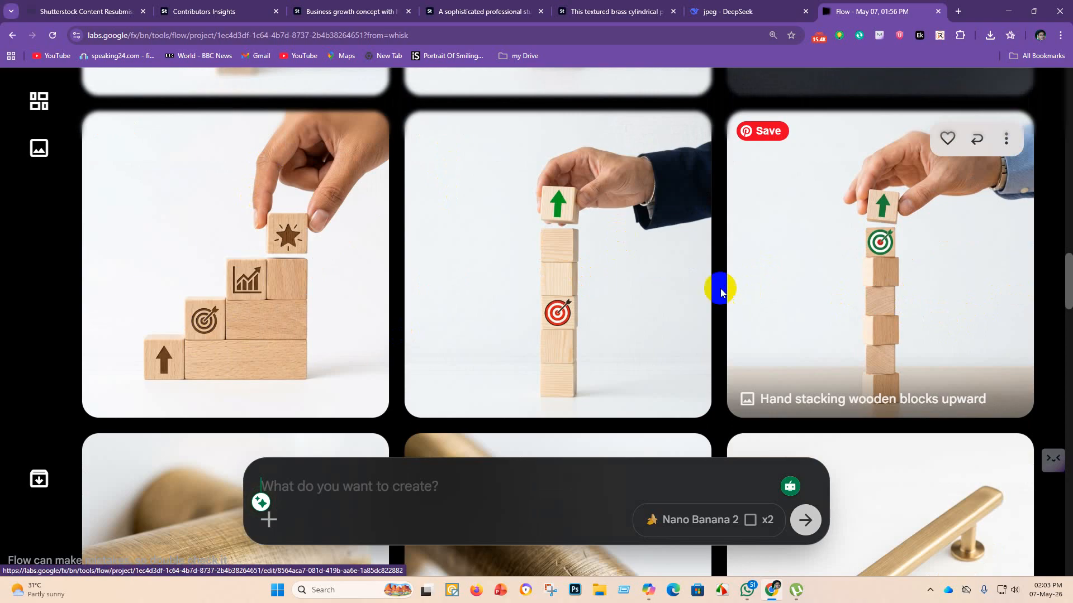
scroll(652, 319, "down", 5)
scroll(682, 311, "up", 5)
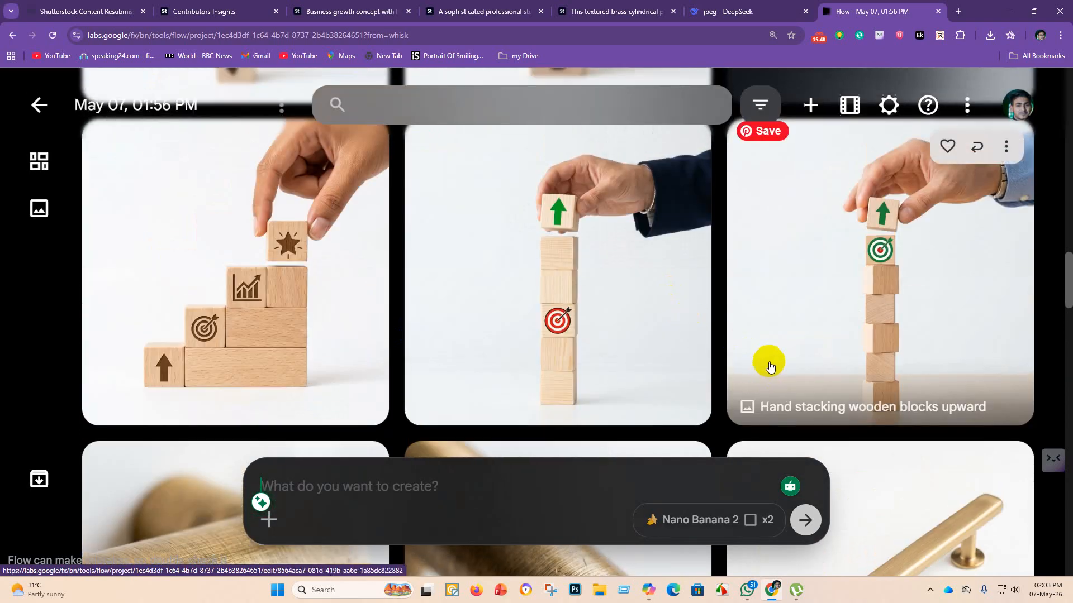
scroll(943, 340, "down", 2)
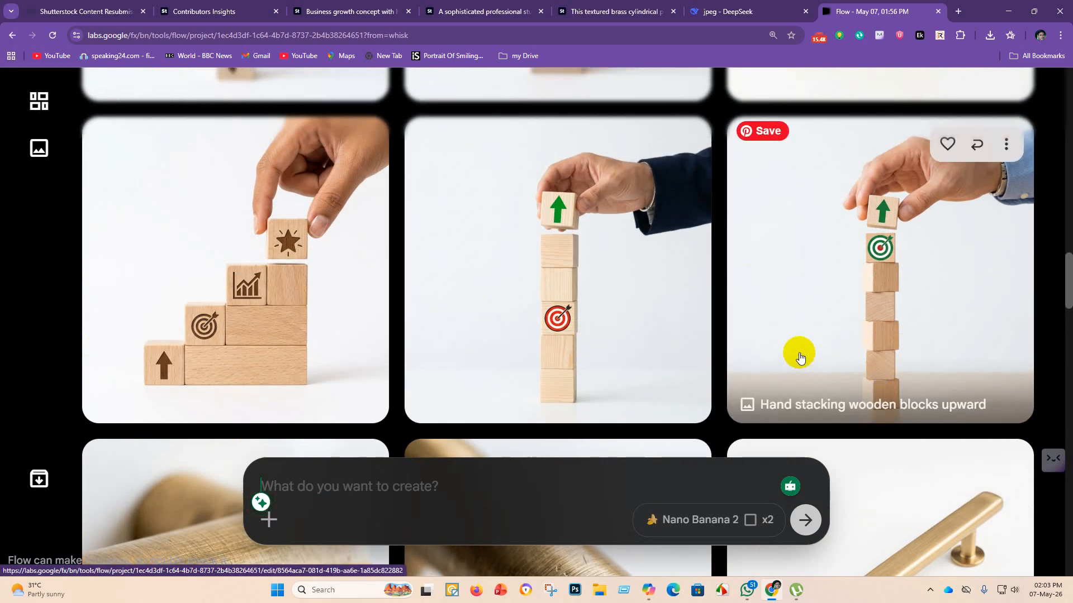
scroll(689, 264, "up", 1)
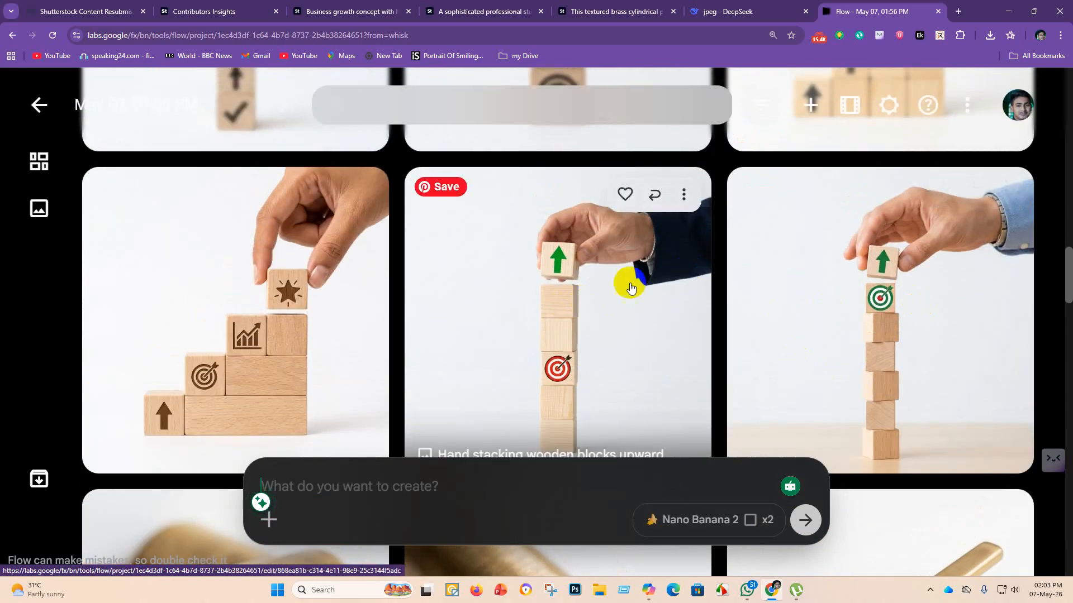
scroll(447, 347, "down", 4)
scroll(541, 350, "up", 5)
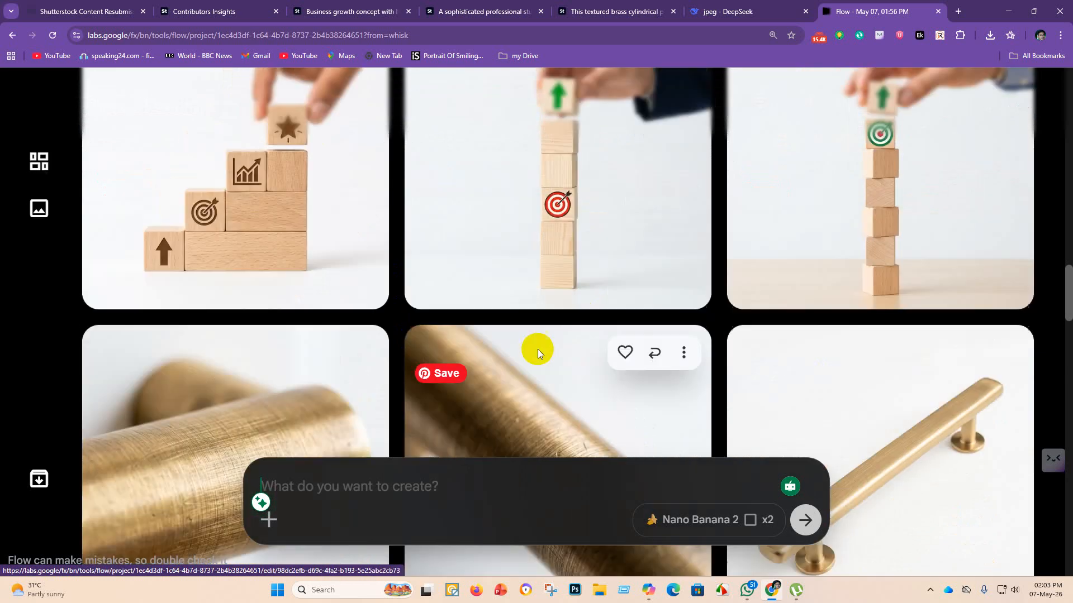
scroll(650, 364, "up", 6)
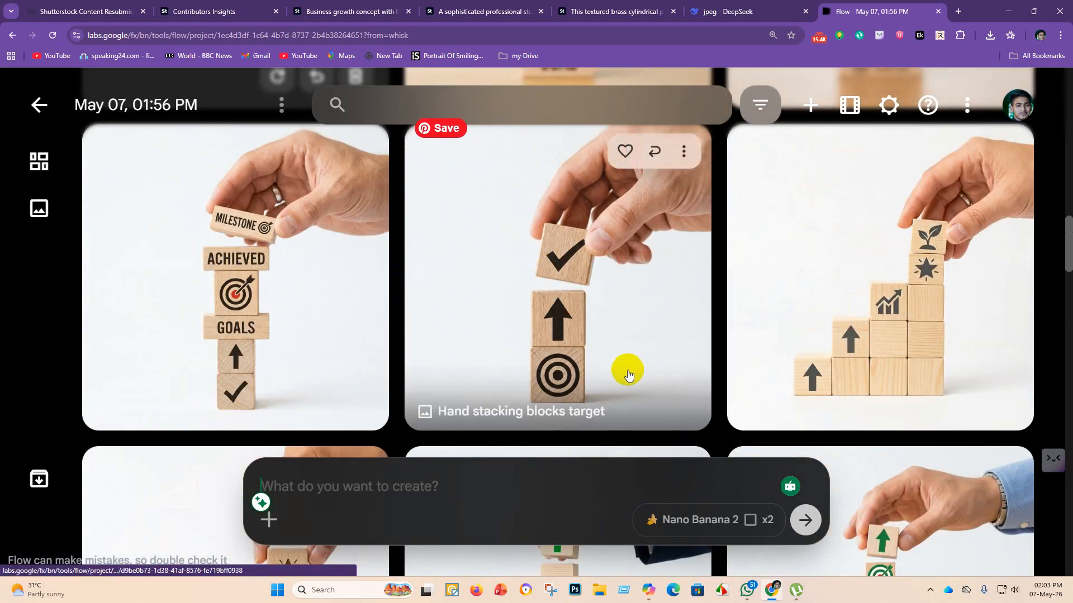
scroll(637, 363, "down", 1)
scroll(648, 352, "up", 3)
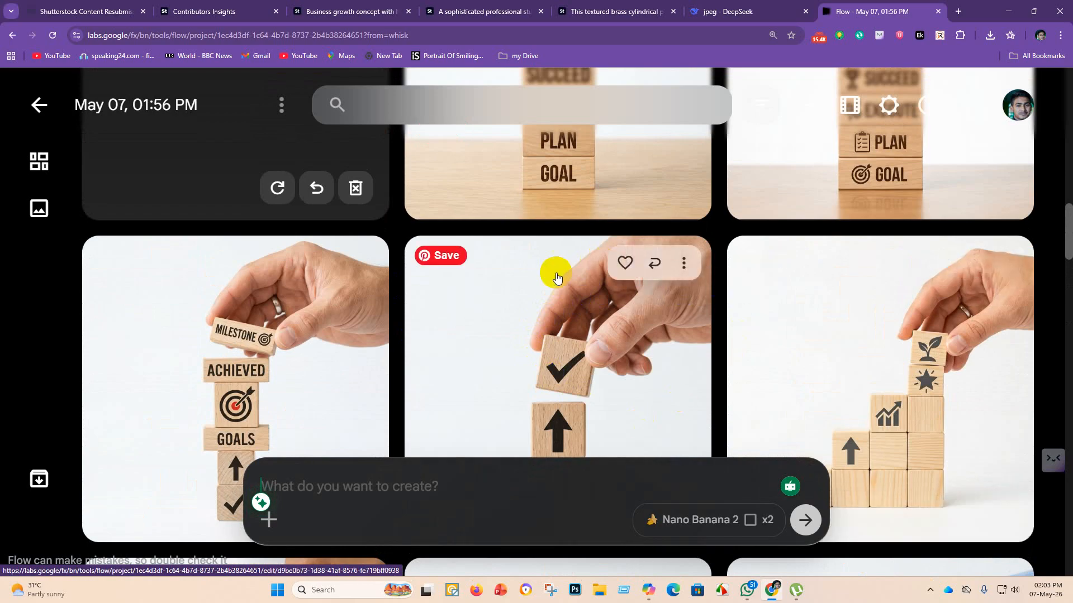
scroll(622, 366, "down", 3)
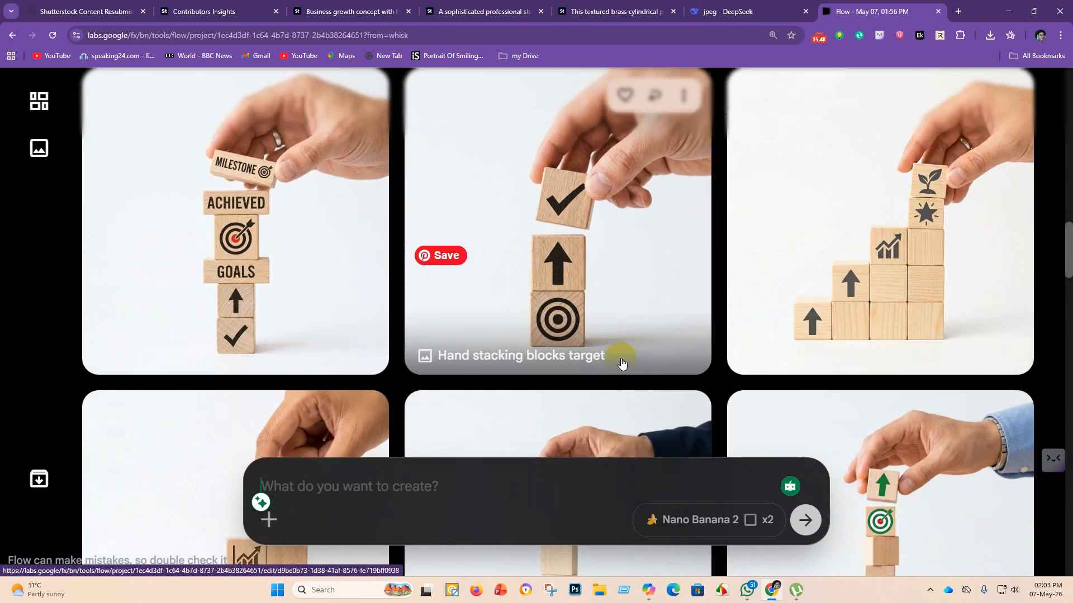
scroll(471, 333, "down", 5)
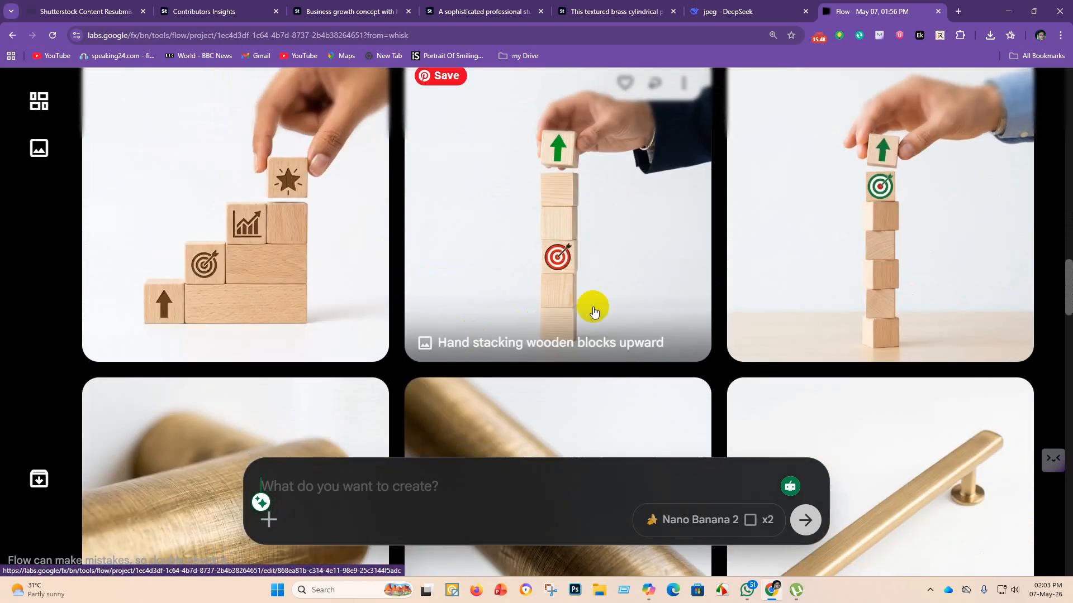
scroll(513, 339, "up", 3)
scroll(522, 328, "down", 9)
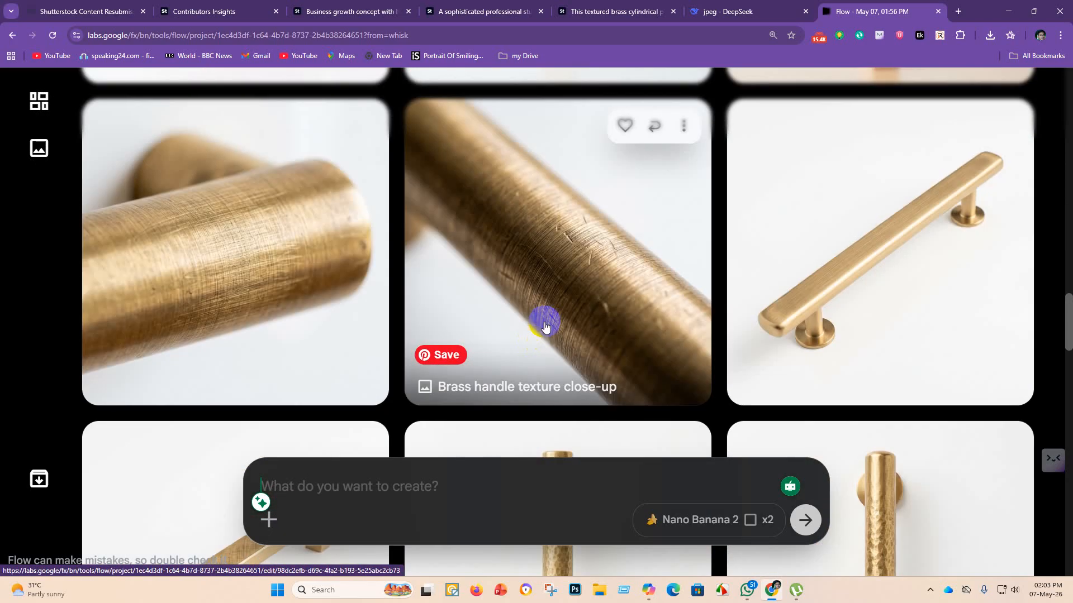
scroll(546, 318, "up", 6)
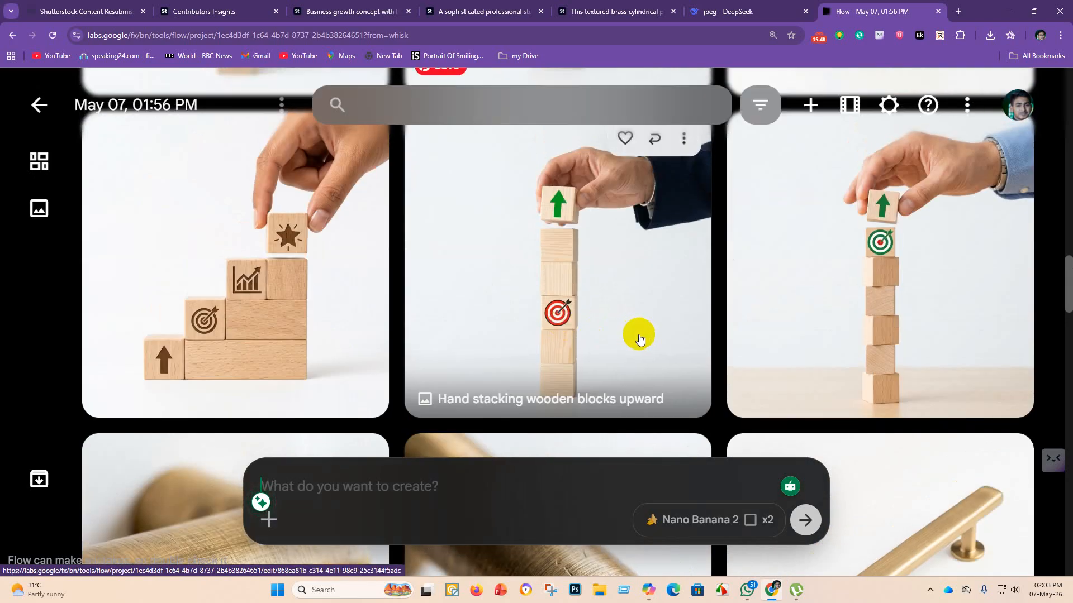
scroll(635, 334, "up", 1)
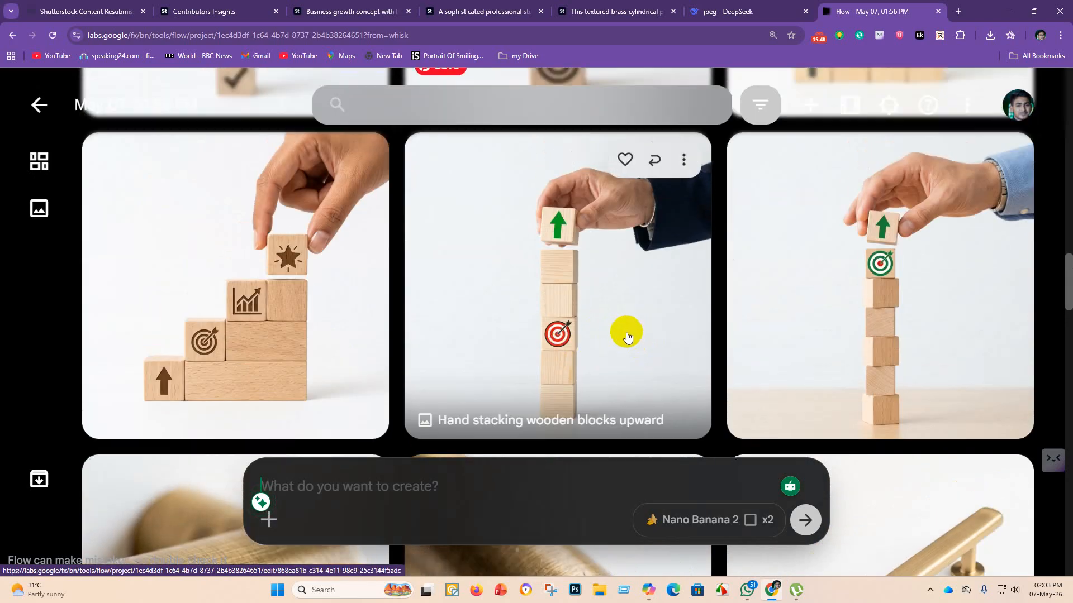
scroll(656, 327, "down", 1)
scroll(658, 329, "up", 1)
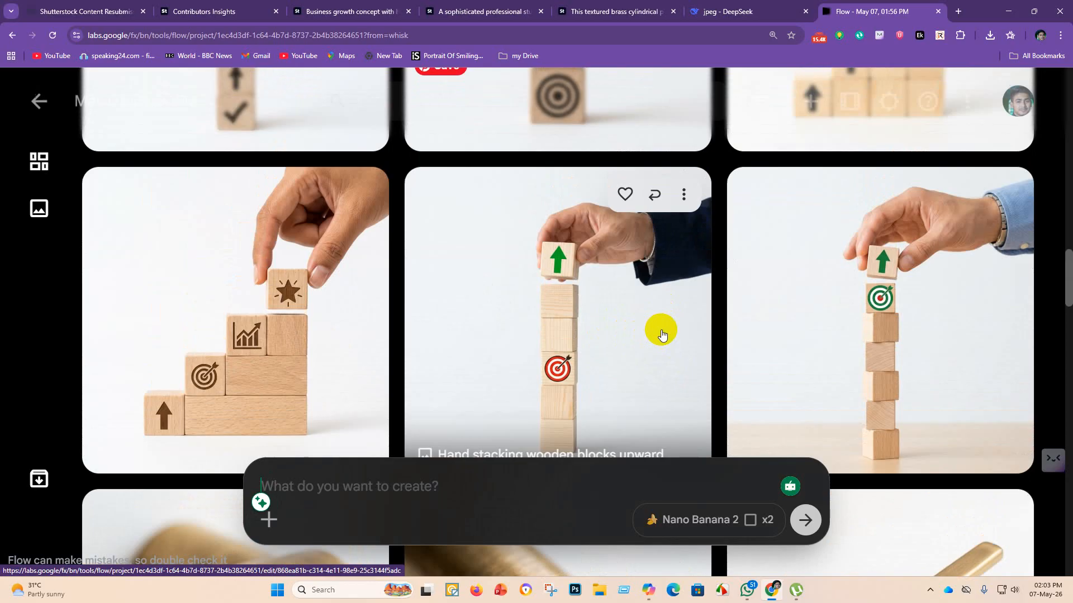
Start downloading the image of the dark-suited hand placing a green-arrow block on the wooden tower with a red target.
left_click(685, 196)
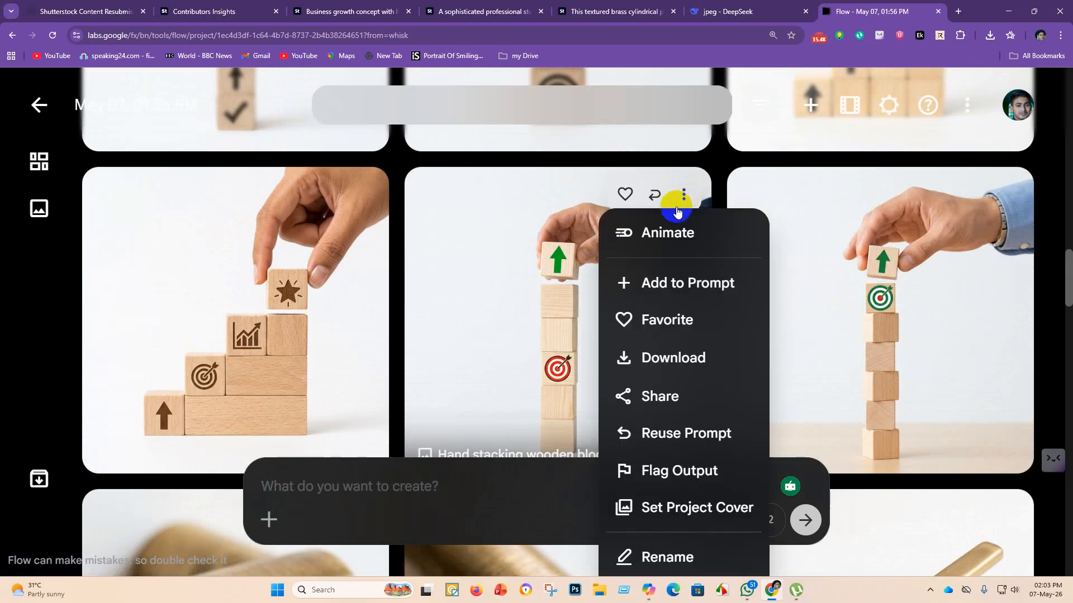
mouse_move(654, 355)
left_click(805, 367)
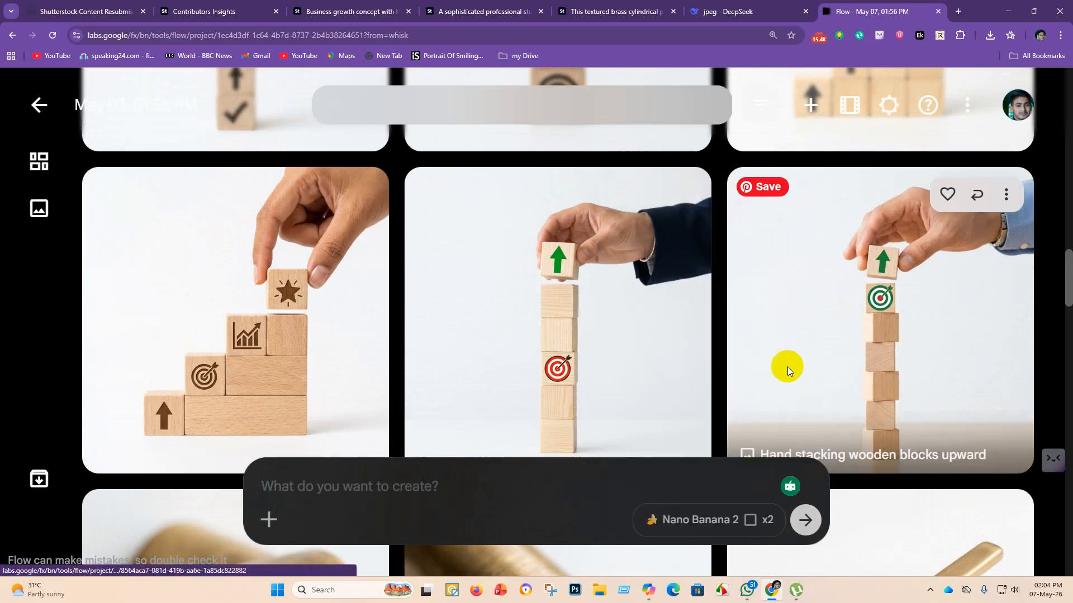
scroll(390, 270, "up", 1)
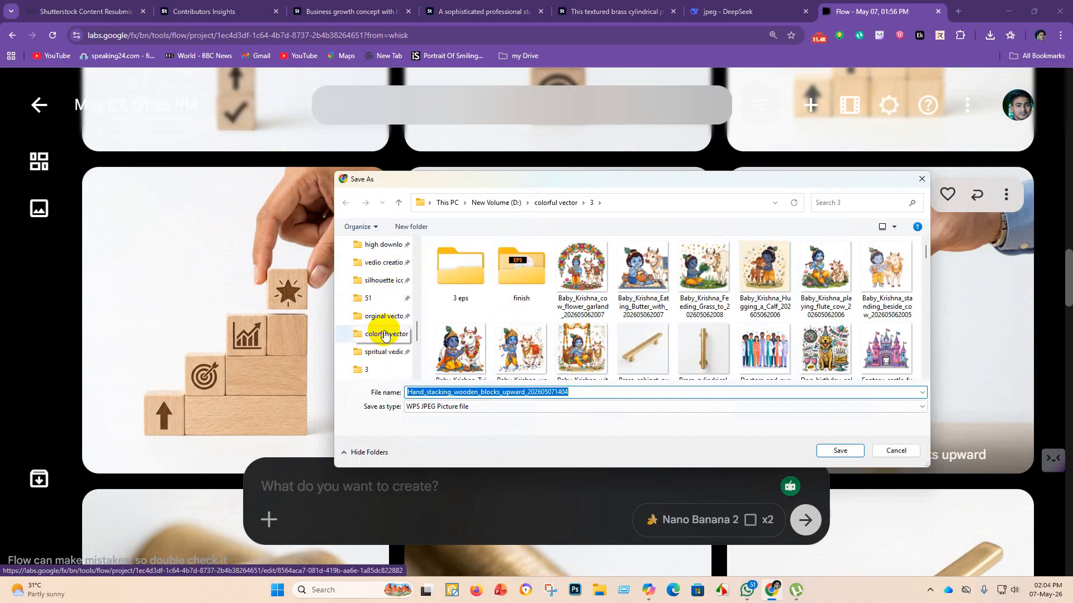
Create a folder named 31 inside "high download jpeg" on drive D and save the wooden-tower image in it.
left_click(380, 251)
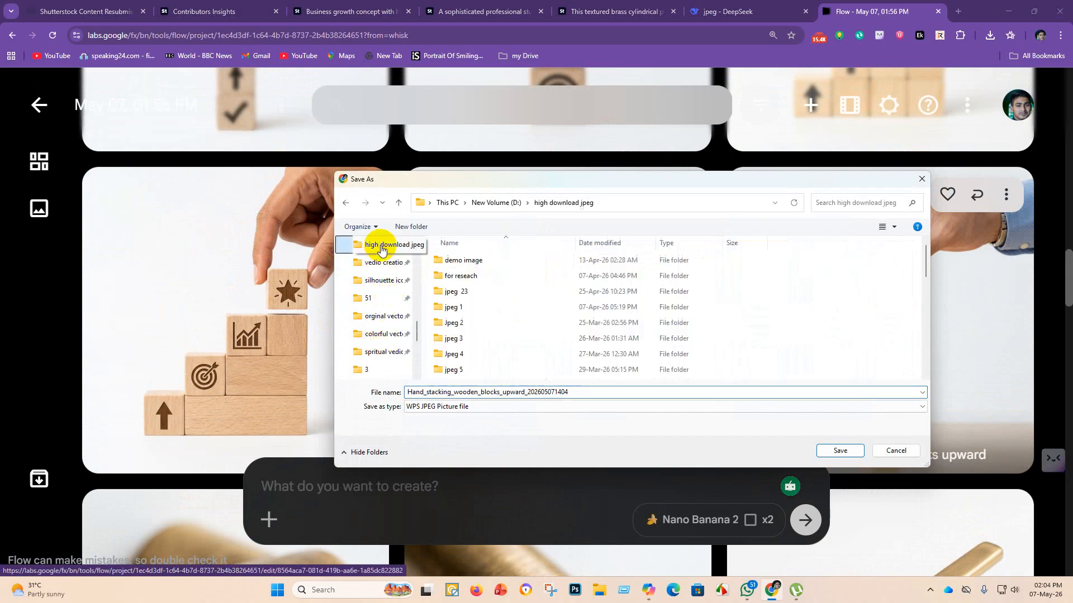
scroll(551, 323, "down", 7)
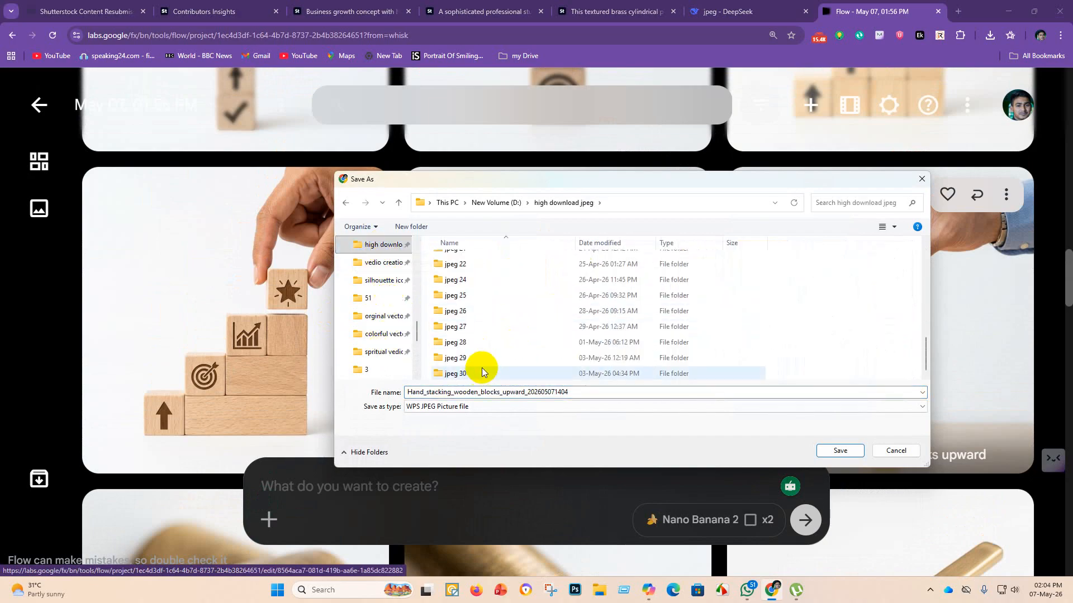
right_click(483, 371)
mouse_move(528, 475)
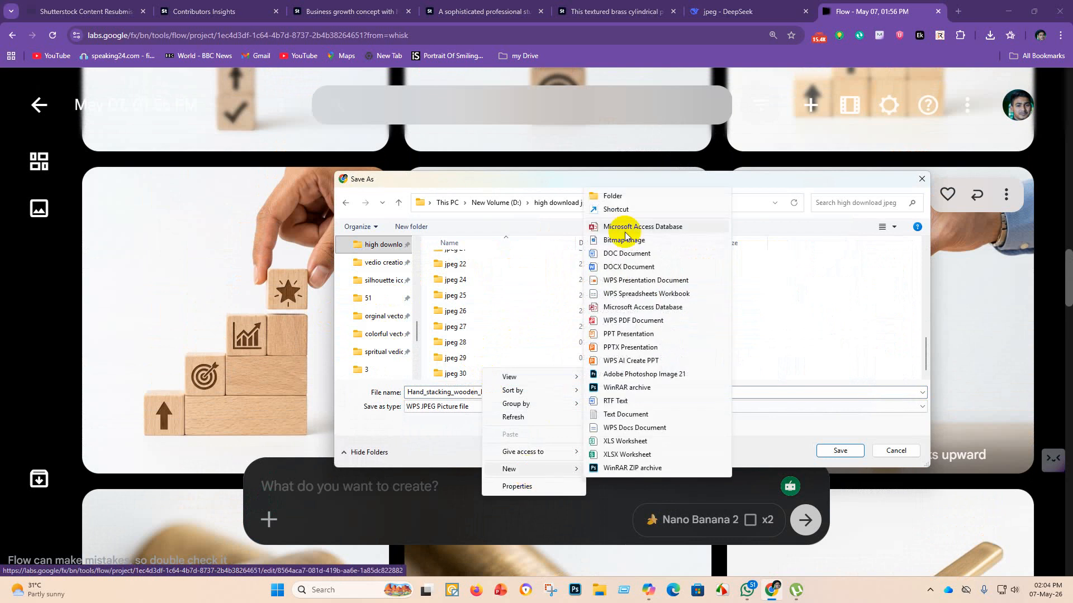
left_click(630, 199)
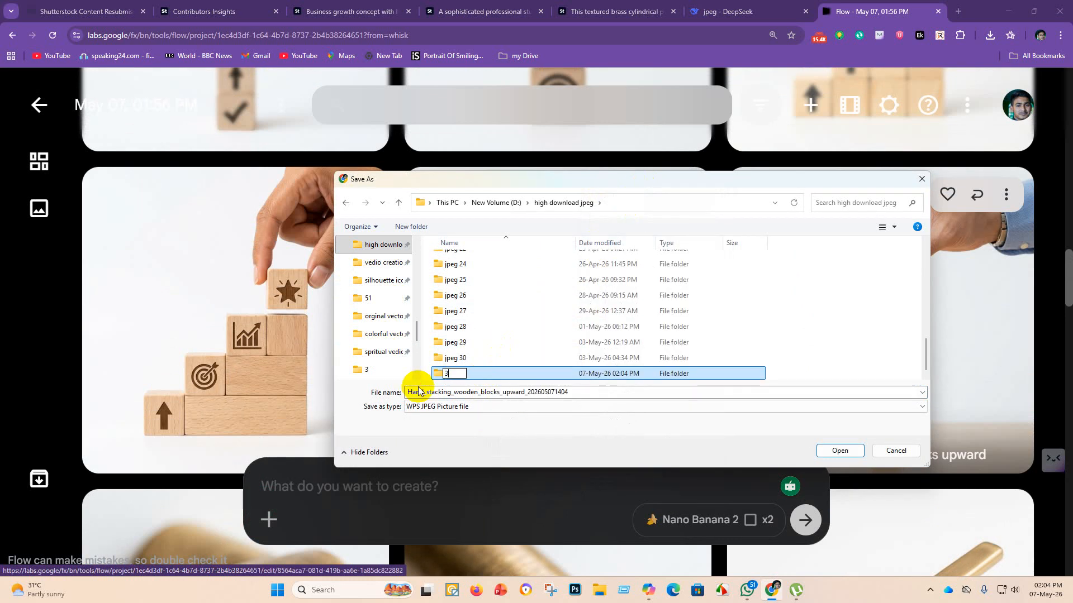
type("31")
key("Return")
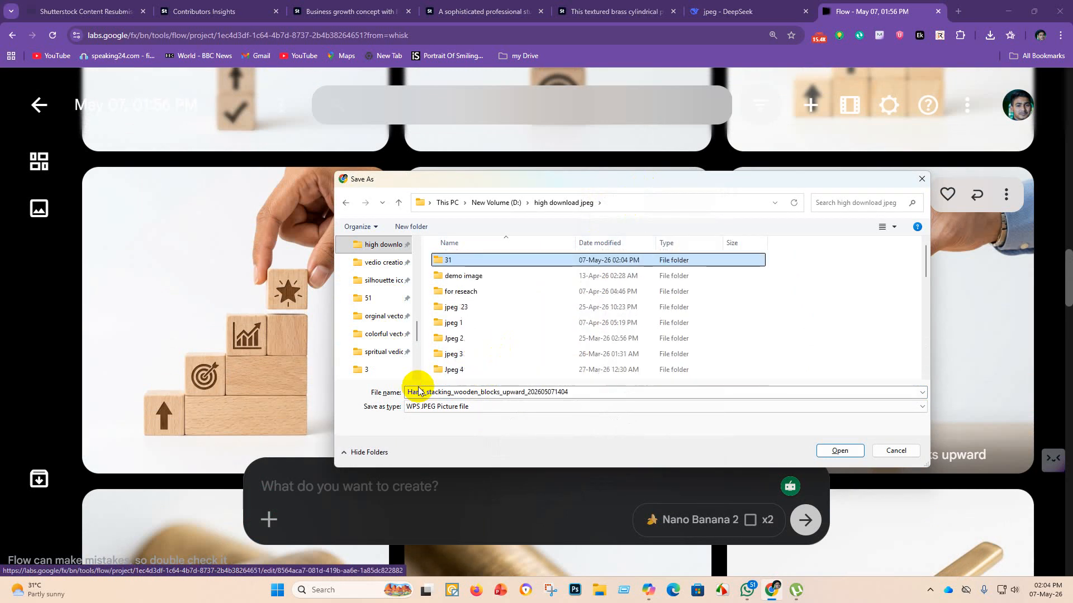
double_click(508, 261)
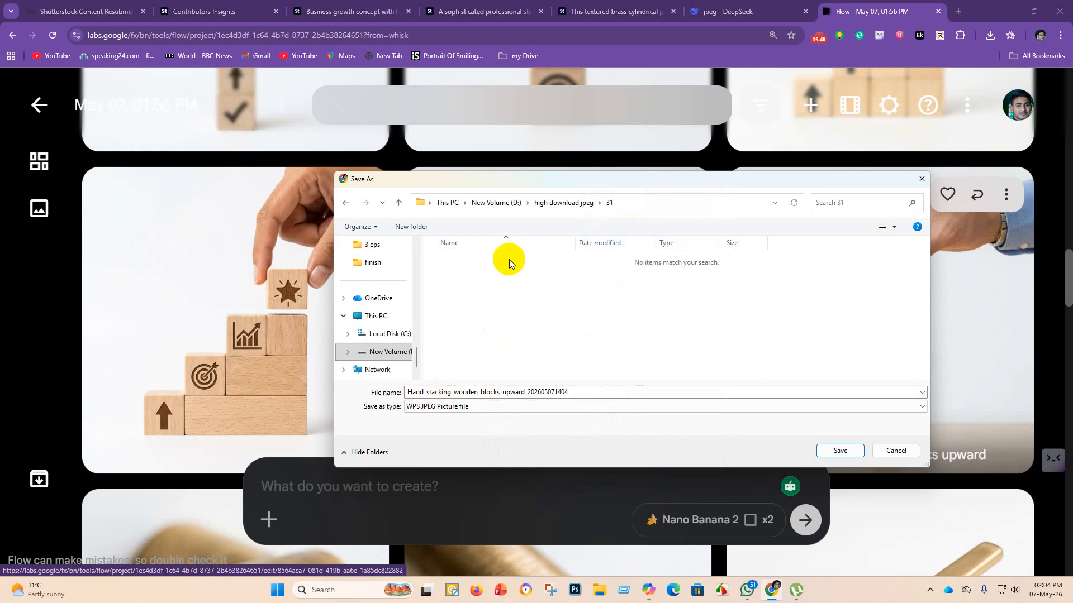
left_click(855, 451)
Download the wooden-block staircase image with the plant block at 1K original size into folder 31.
scroll(586, 283, "down", 2)
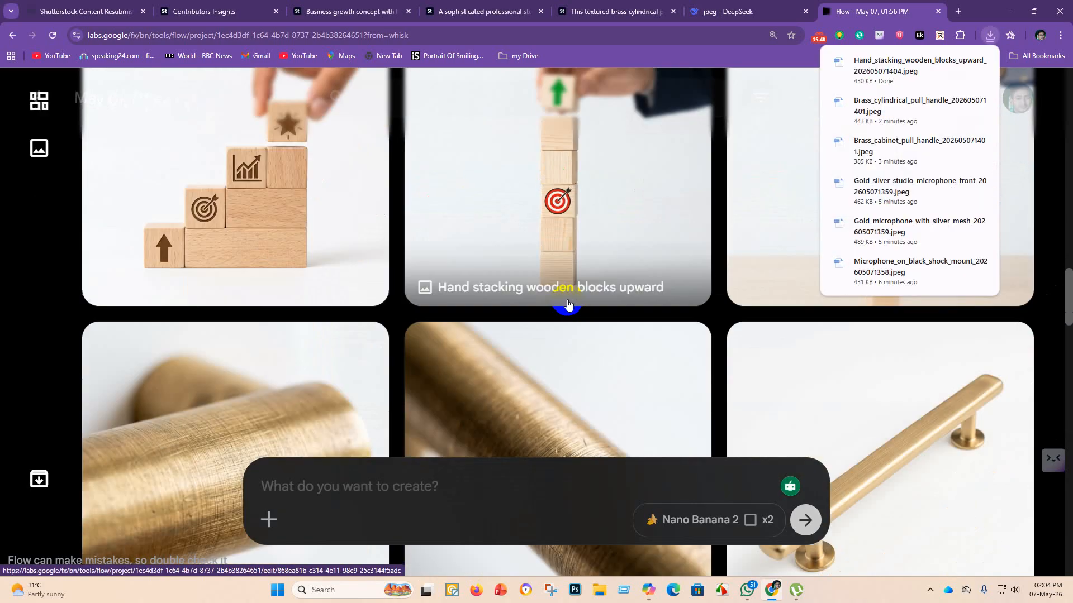
scroll(563, 312, "up", 4)
scroll(587, 316, "up", 3)
left_click(1054, 343)
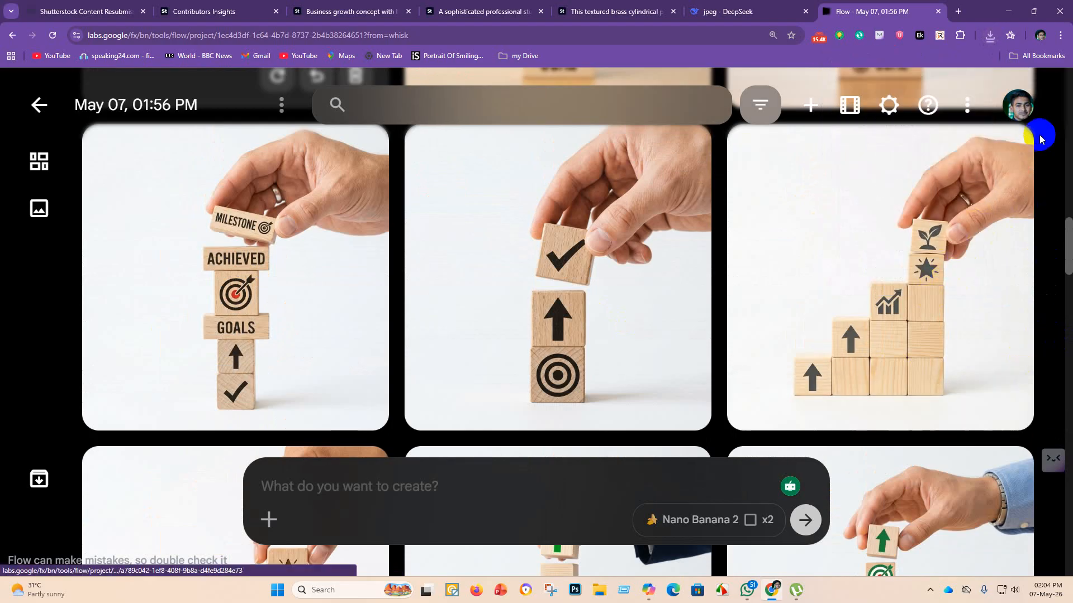
left_click(1006, 151)
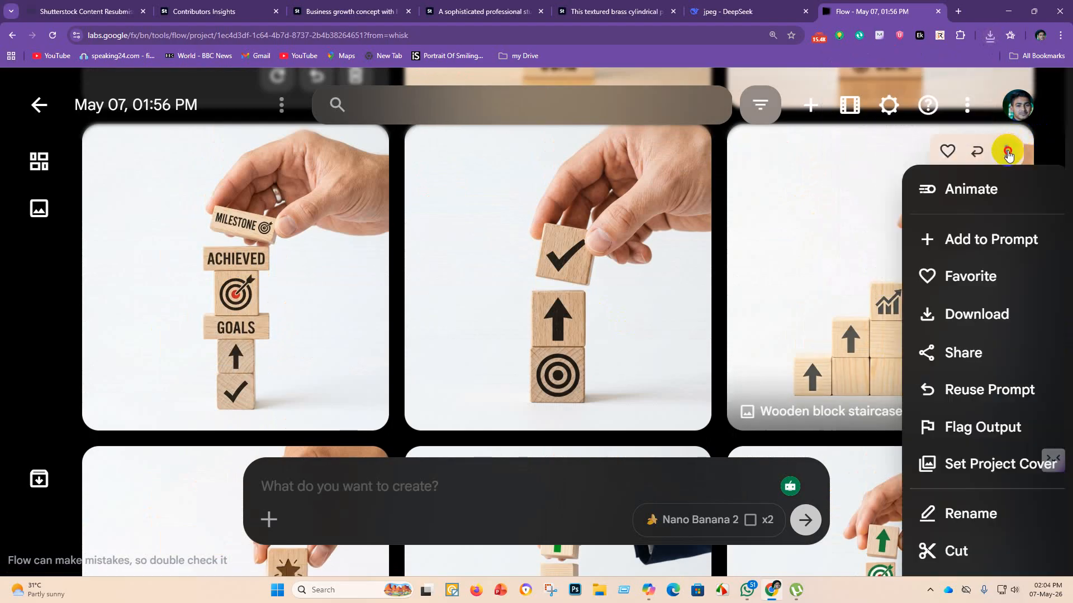
left_click(1008, 316)
left_click(804, 343)
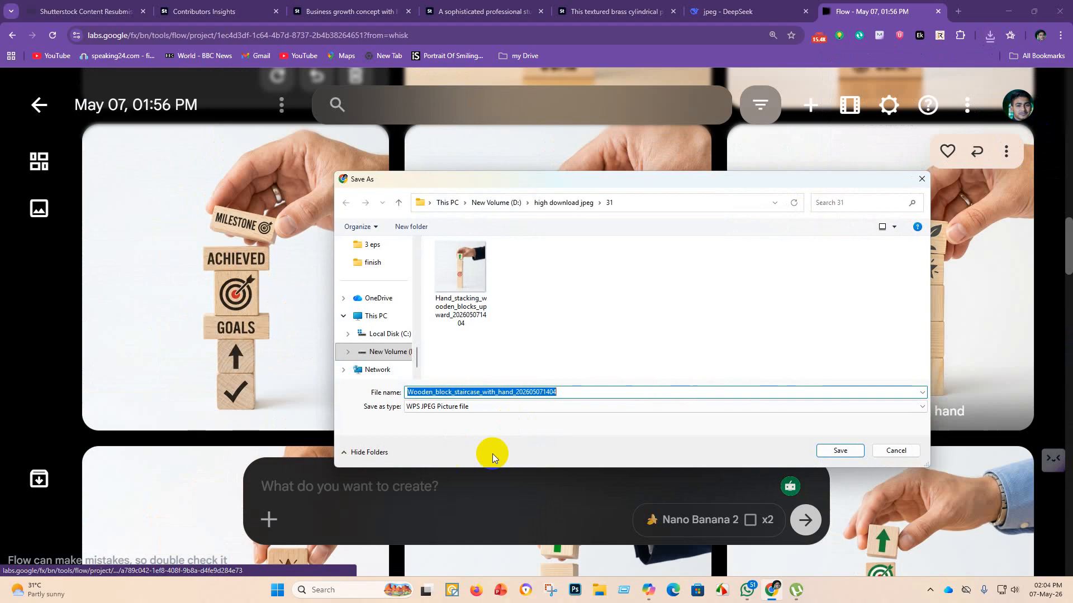
left_click(842, 450)
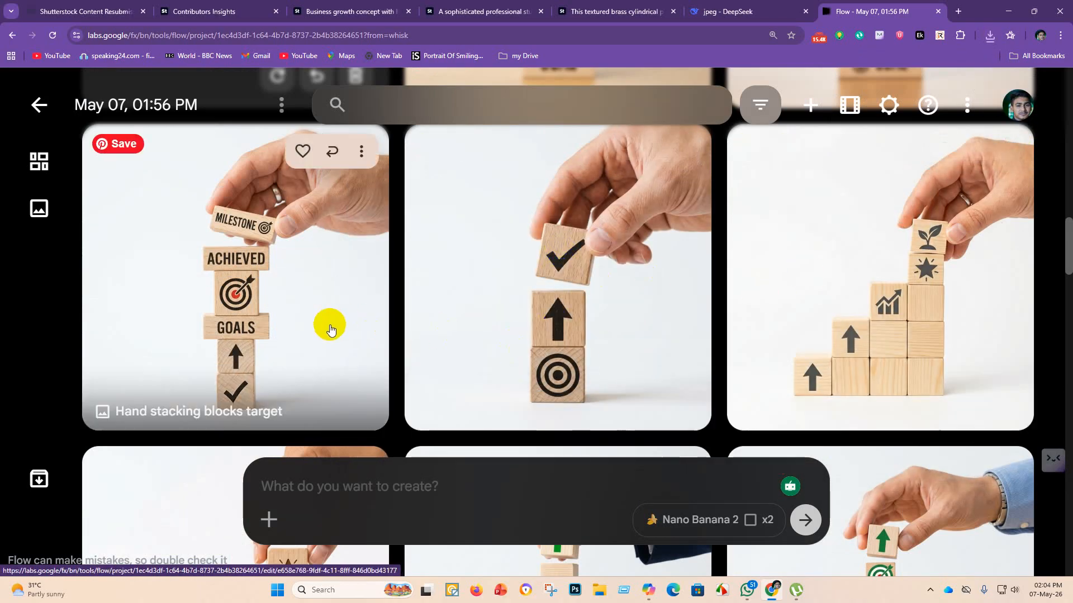
Download the image of a hand stacking checkmark, arrow and target blocks at 1K original size into folder 31.
scroll(441, 338, "up", 2)
scroll(560, 342, "down", 2)
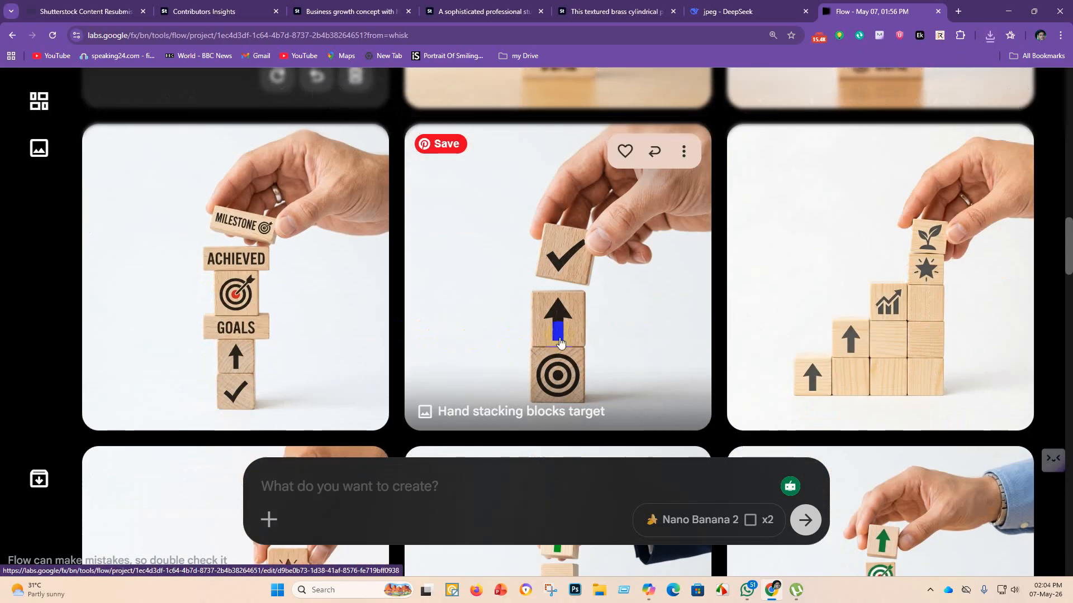
left_click(685, 152)
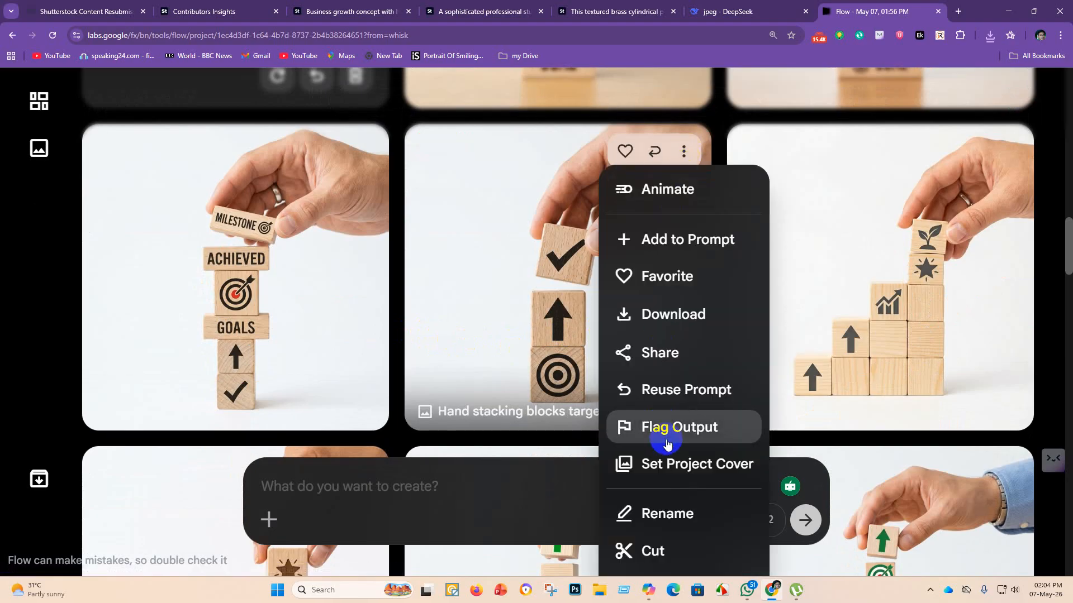
mouse_move(692, 318)
left_click(870, 336)
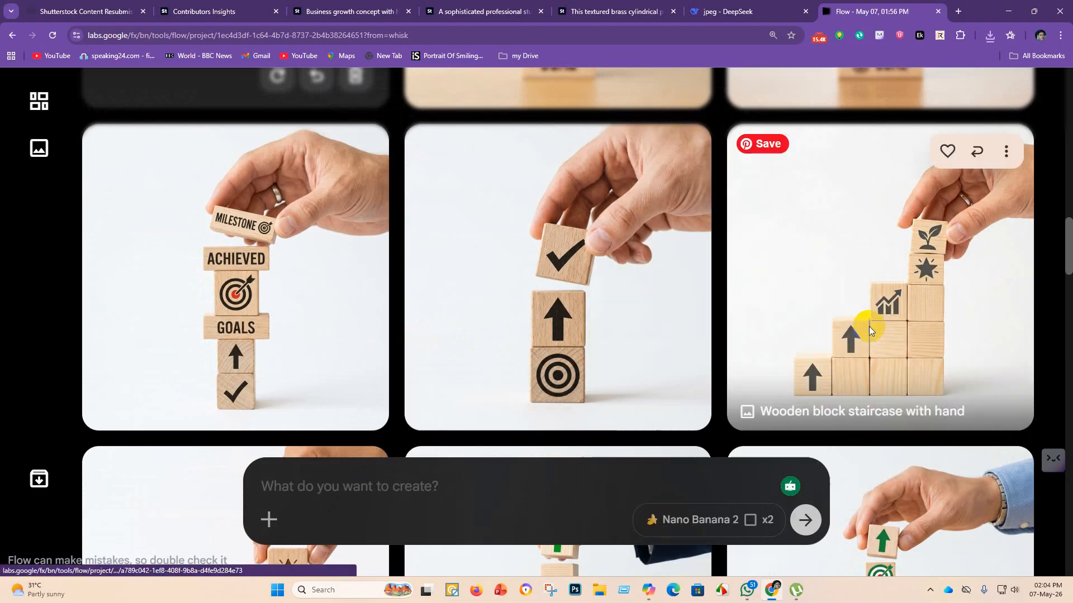
left_click(839, 451)
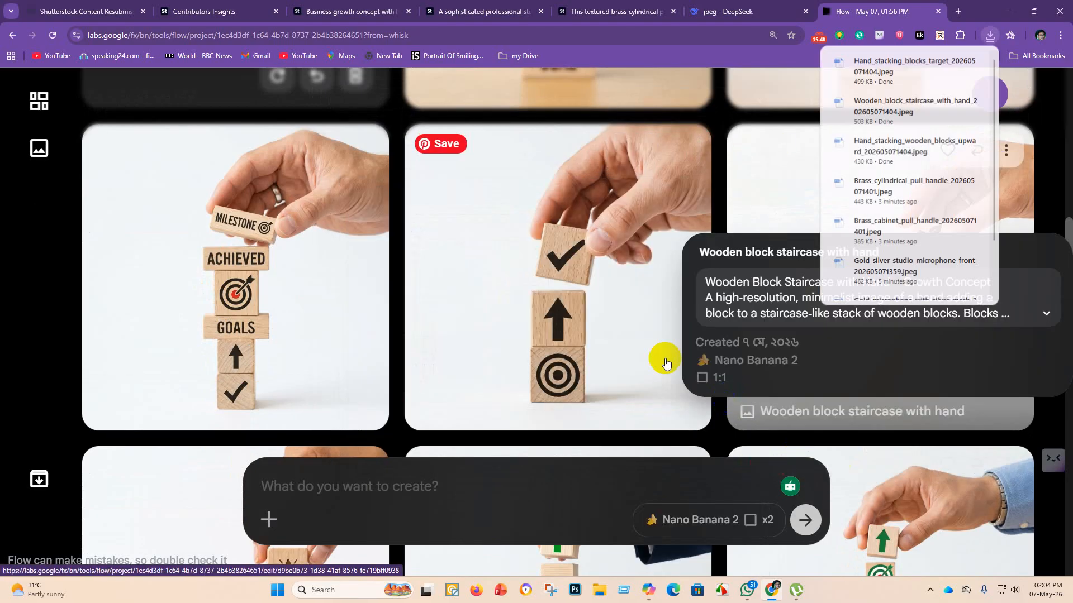
Download the image of the GROWTH block above the SUCCEED, EXECUTE, PLAN, GOAL tower at 1K original size into folder 31.
scroll(642, 368, "up", 4)
scroll(1049, 336, "up", 2)
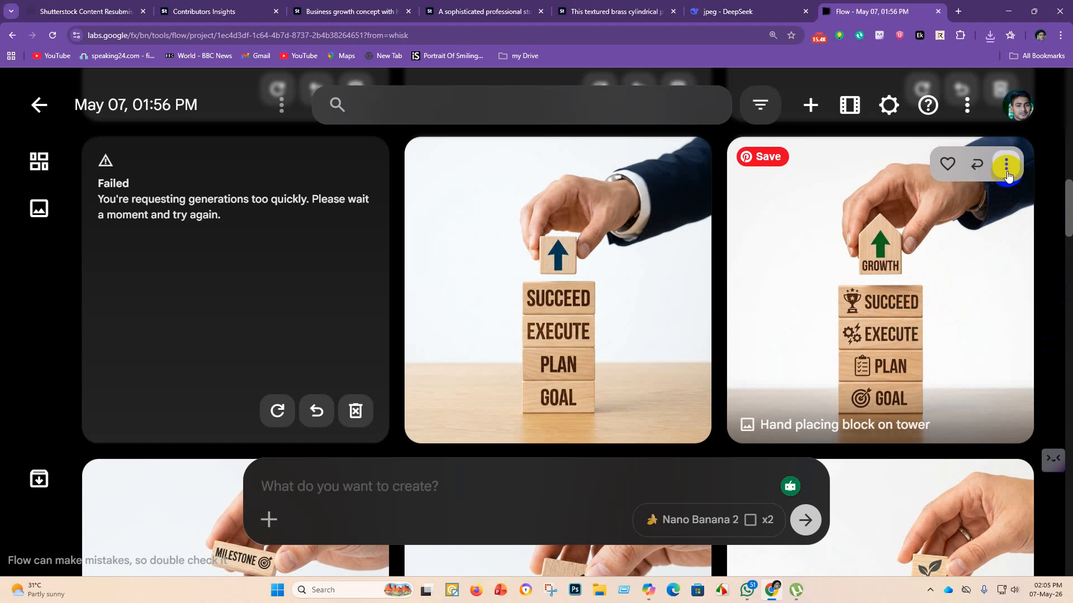
left_click(1006, 165)
left_click(1002, 327)
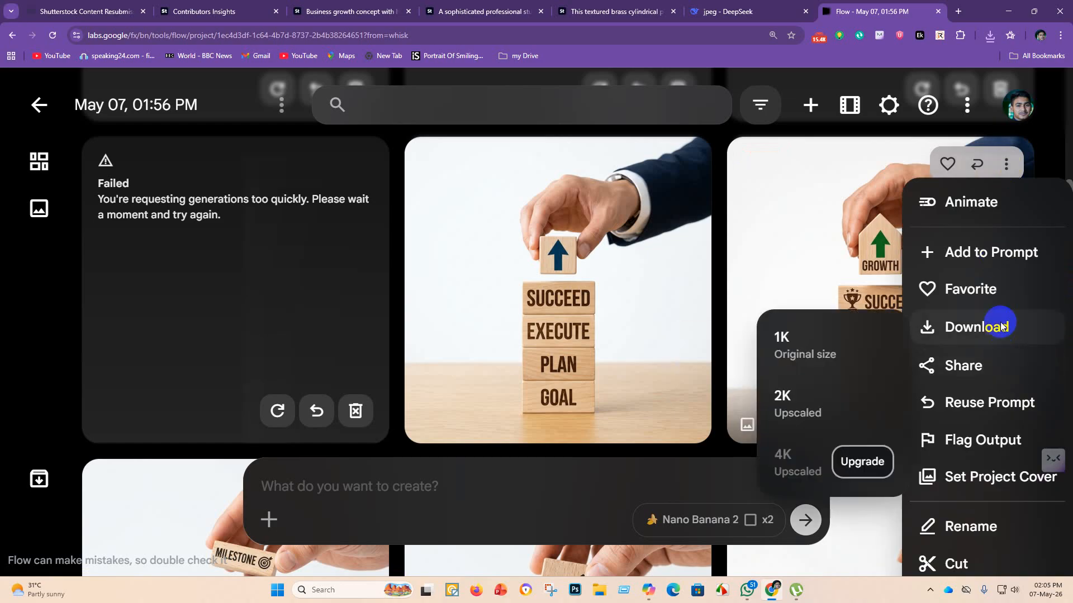
left_click(779, 346)
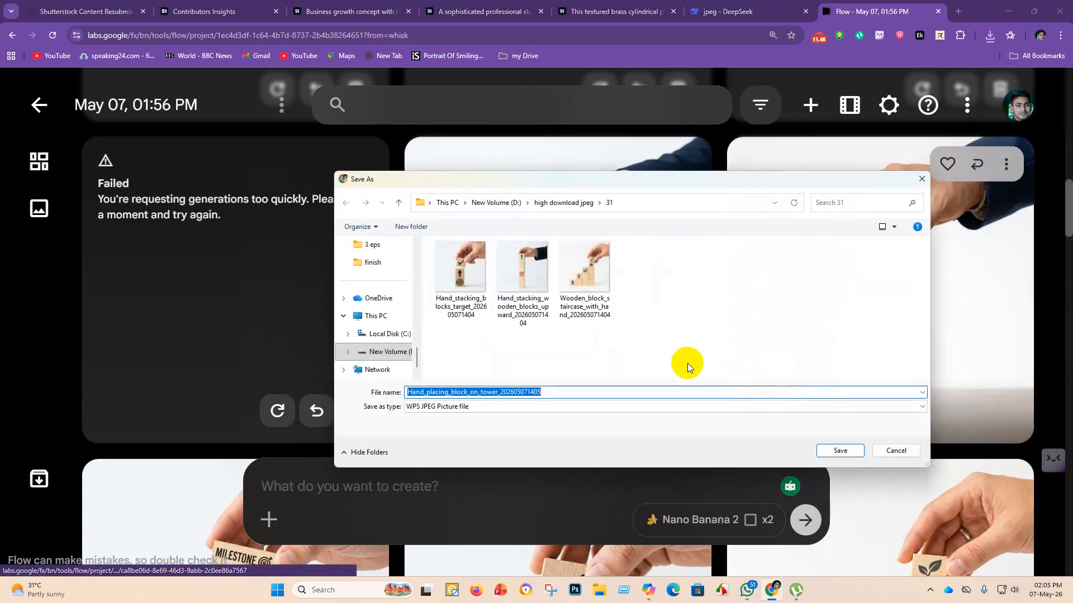
left_click(844, 450)
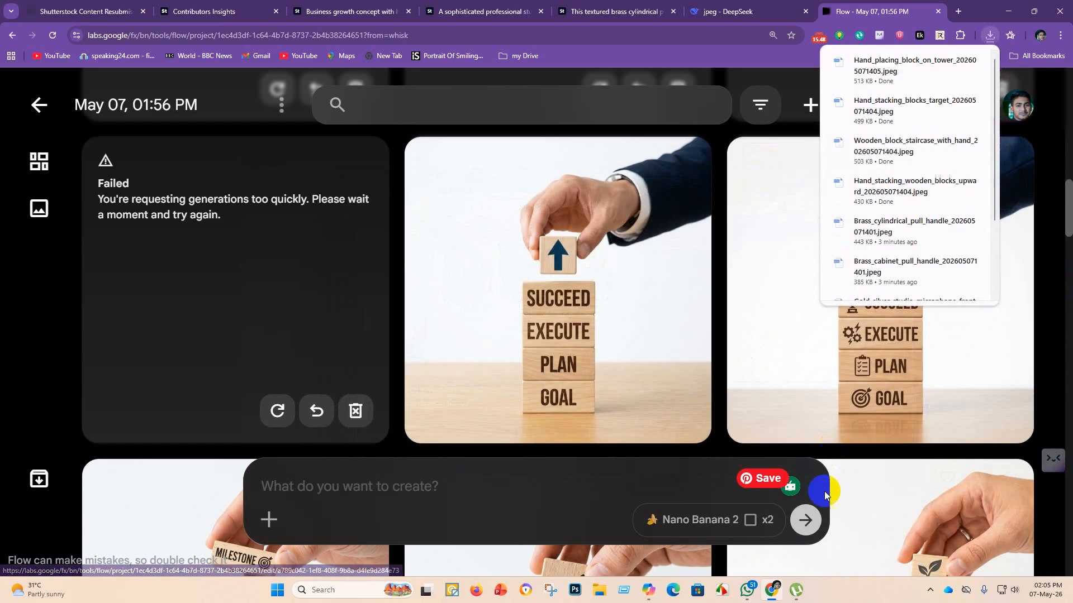
Check the remaining images in the gallery, close the Flow project and minimize the browser.
scroll(491, 414, "down", 15)
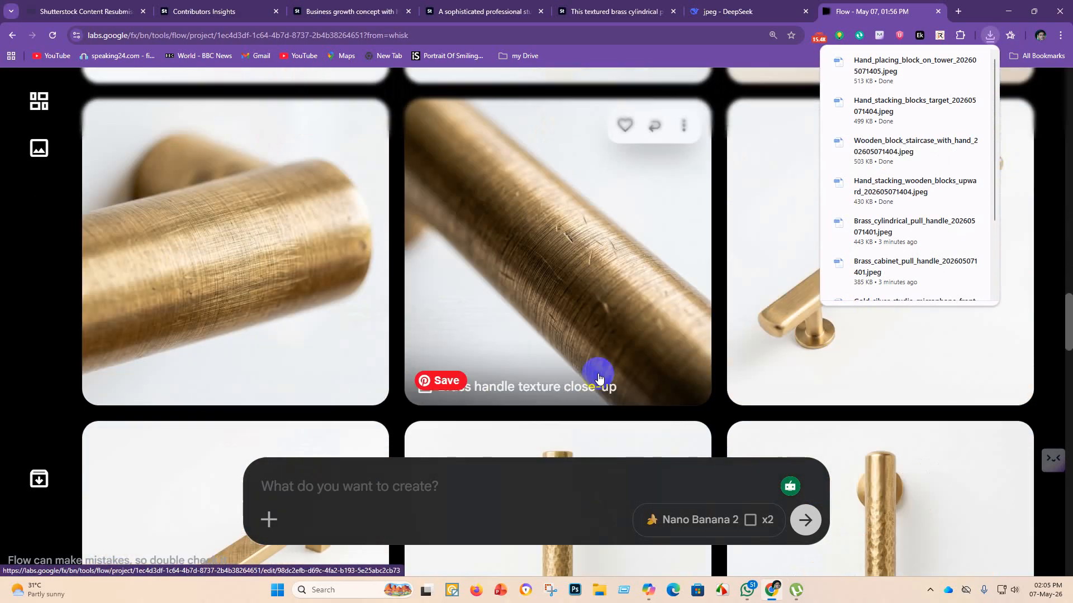
scroll(620, 375, "up", 5)
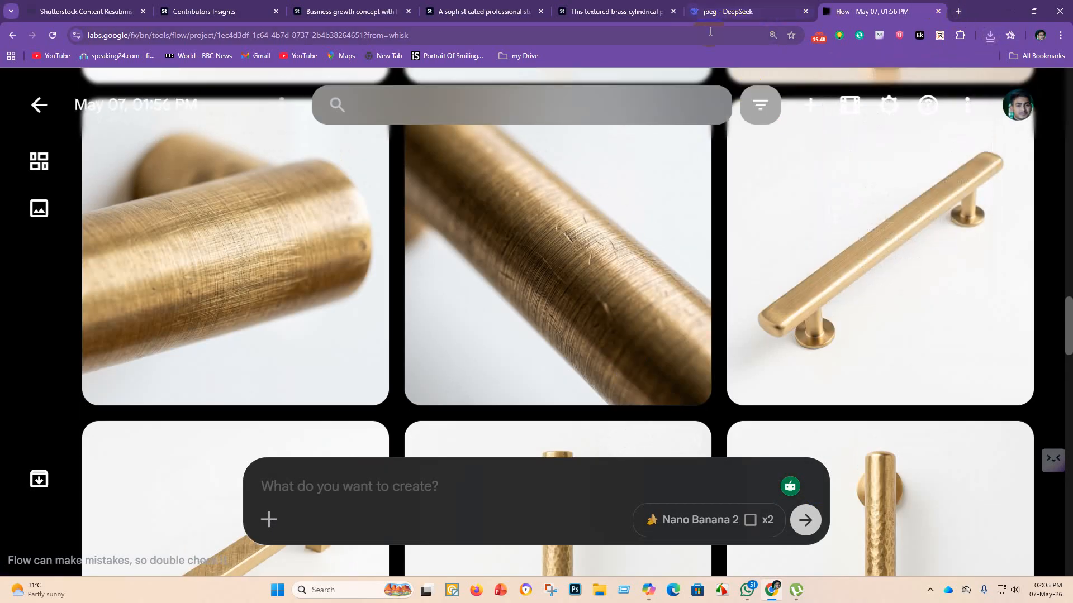
left_click(938, 11)
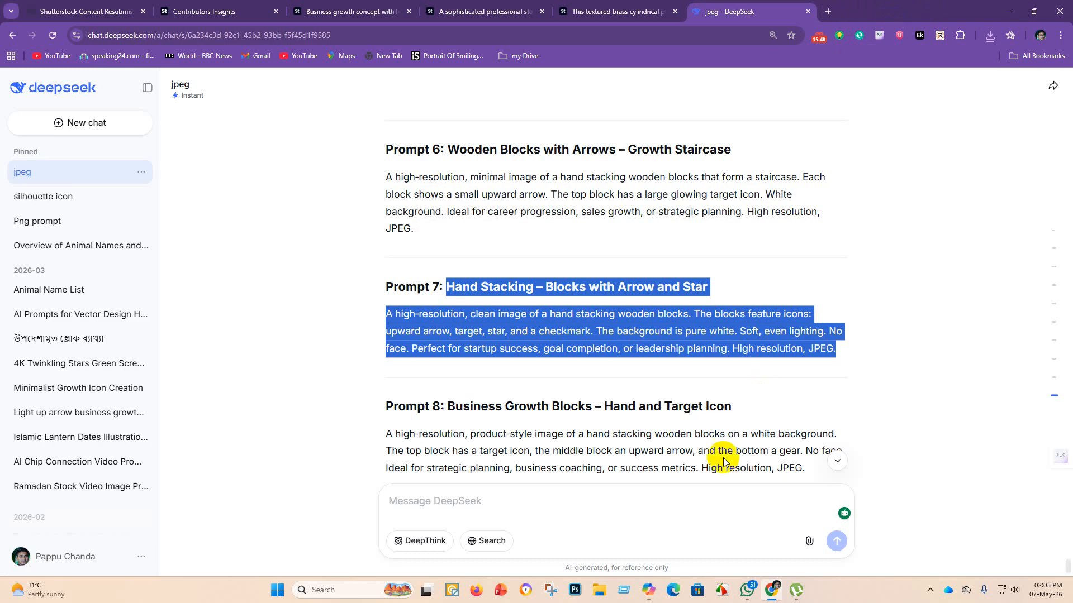
left_click(1010, 11)
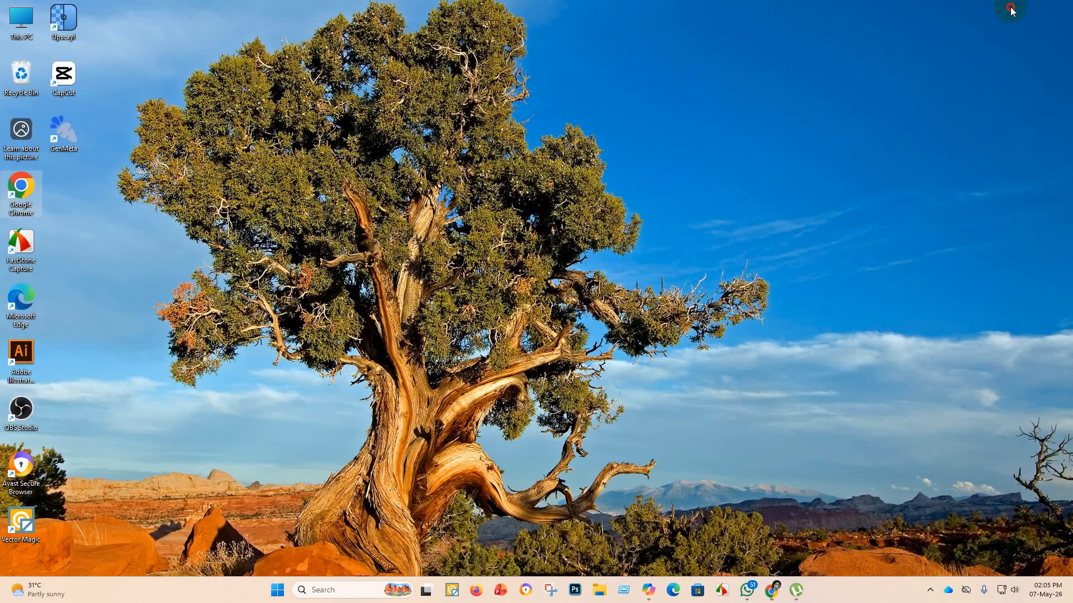
right_click(66, 75)
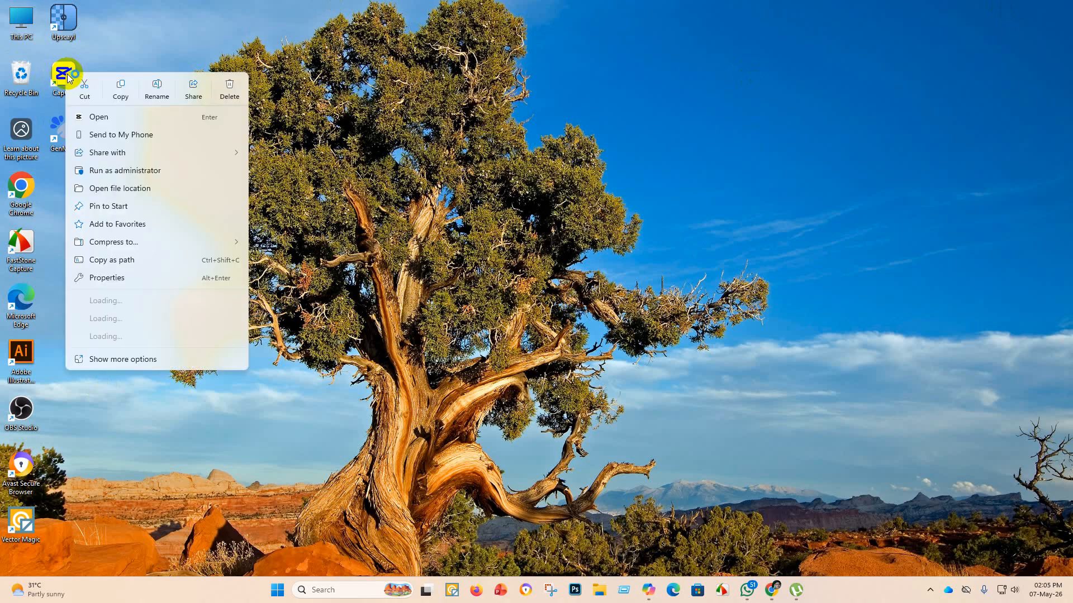
left_click(275, 362)
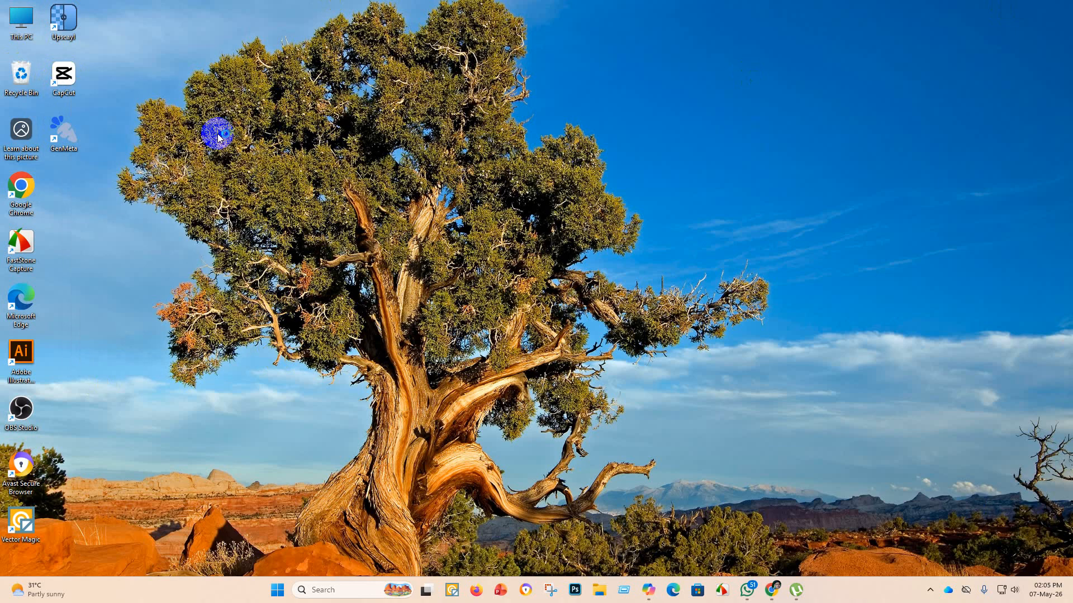
right_click(68, 14)
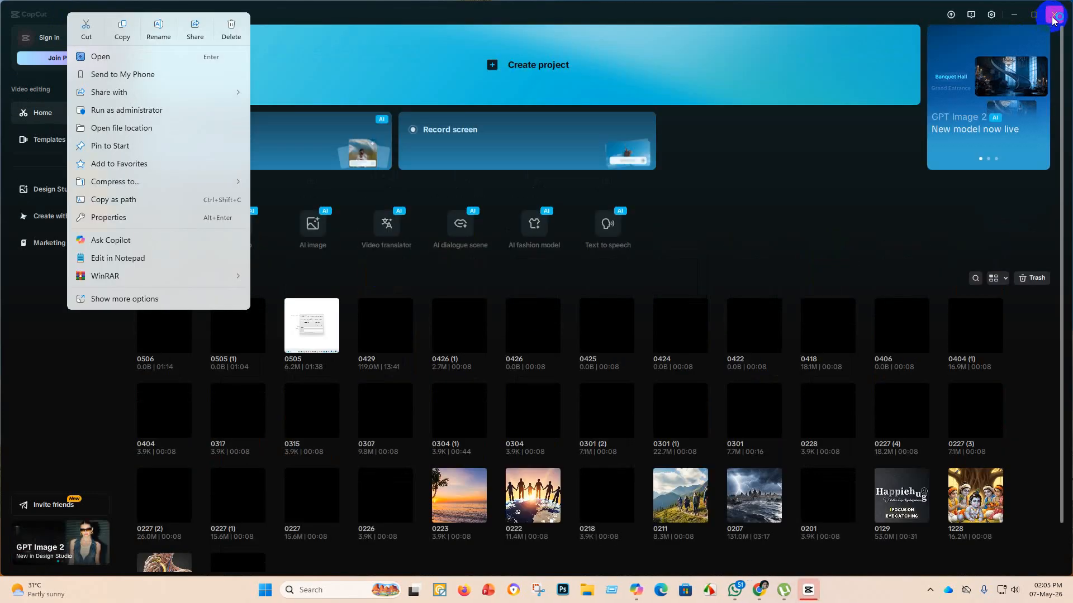
left_click(1053, 17)
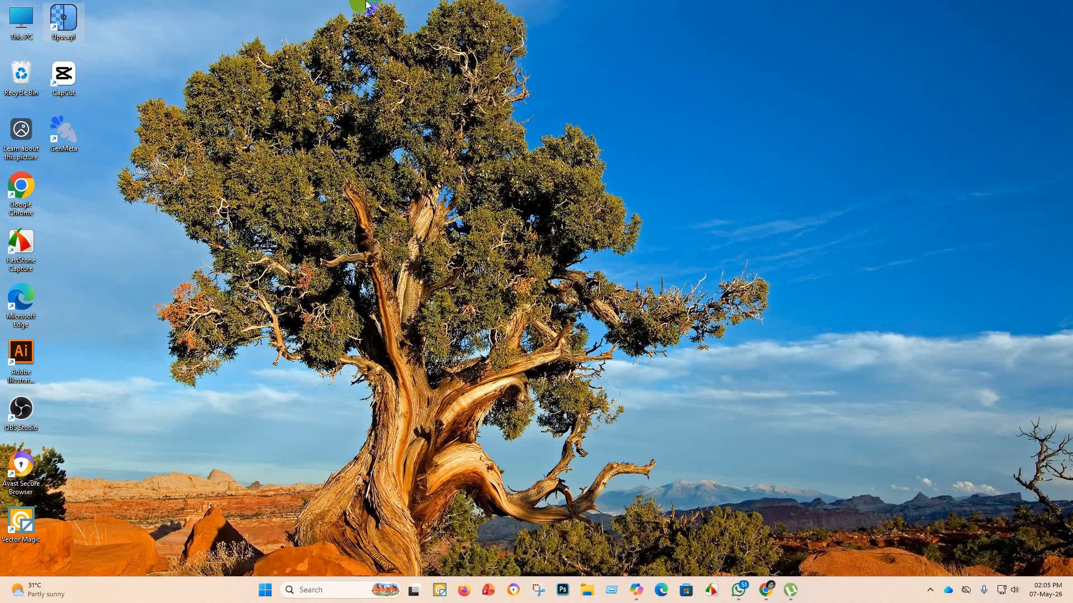
Open Upscayl from the desktop and turn on Batch Upscayl.
right_click(69, 24)
left_click(112, 61)
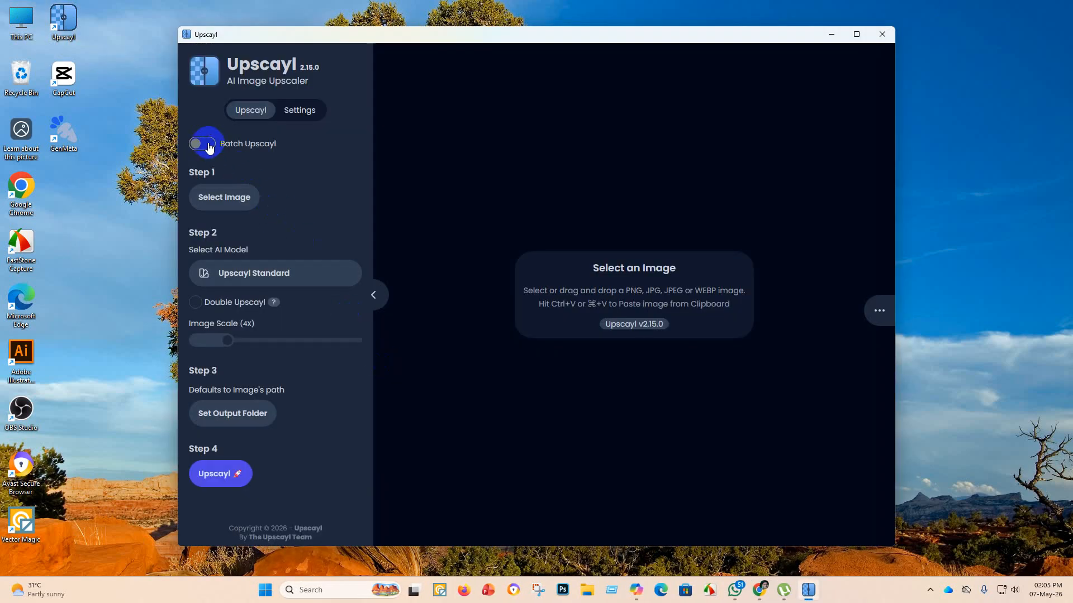
left_click(209, 146)
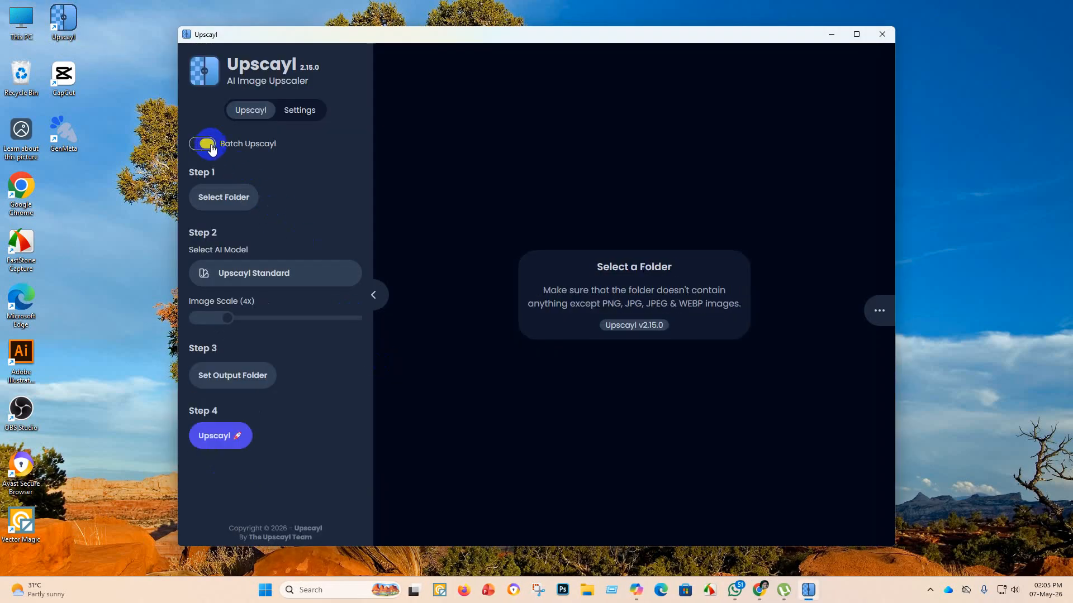
Set Upscayl to save images as JPG and return to the upscaling options.
left_click(311, 112)
scroll(263, 286, "down", 4)
left_click(247, 319)
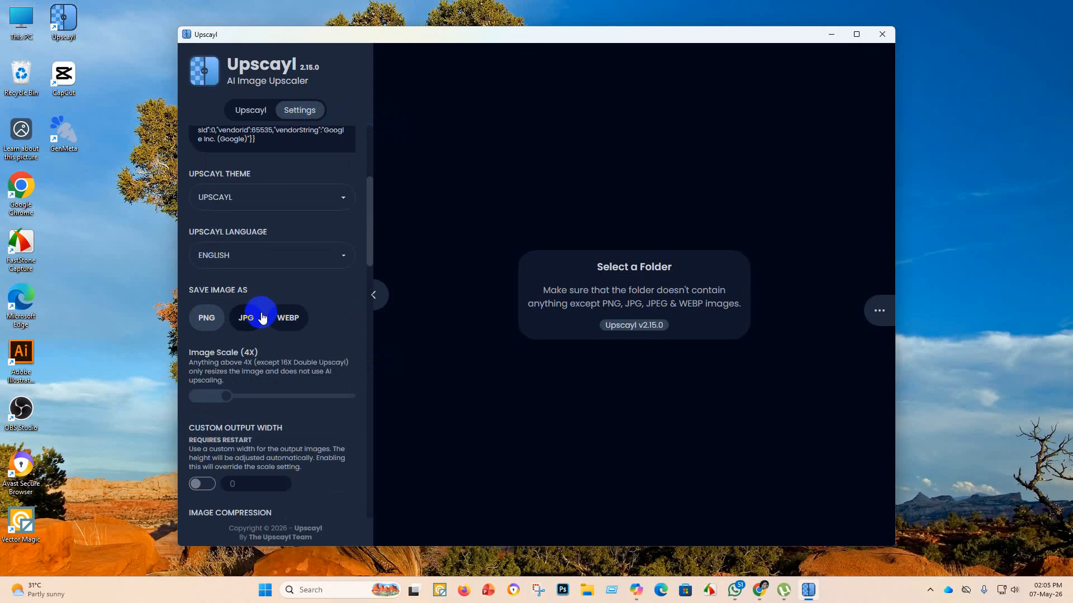
left_click(249, 108)
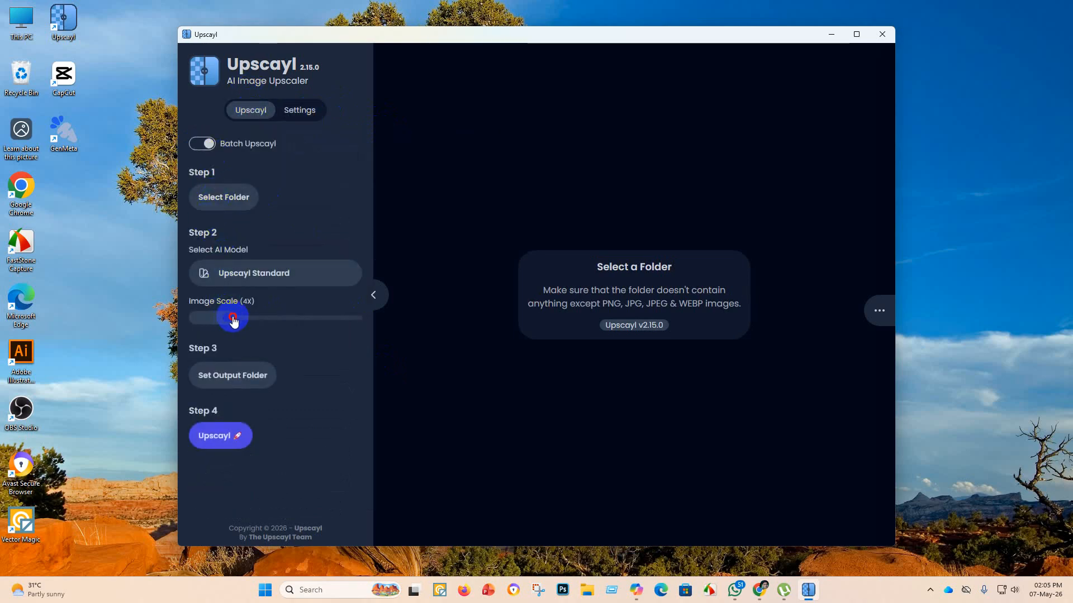
Set the image scale to 4X for the batch.
left_click(239, 199)
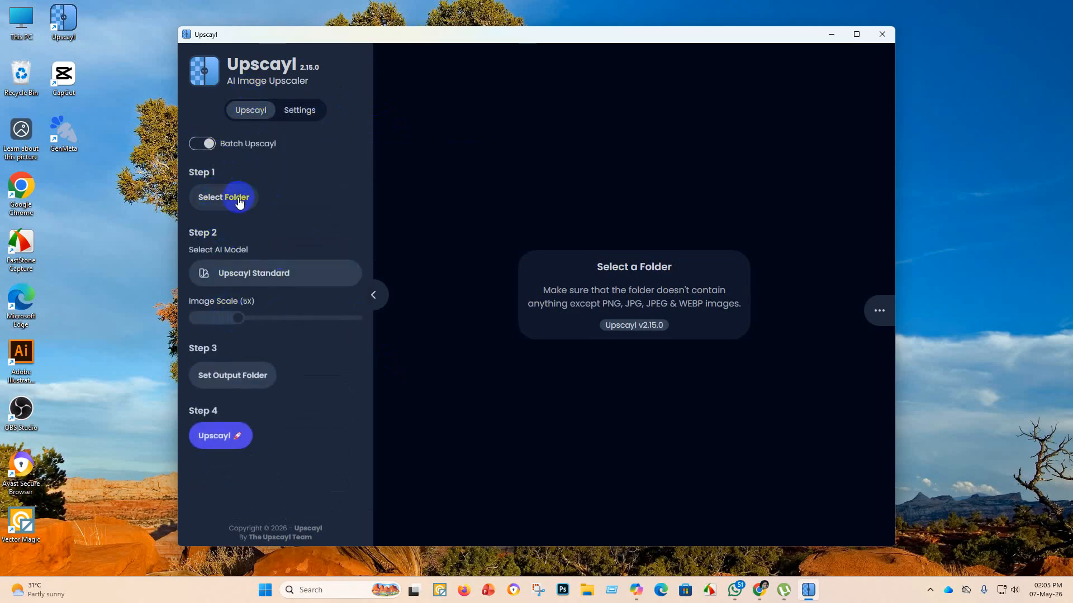
left_click(231, 174)
left_click(239, 320)
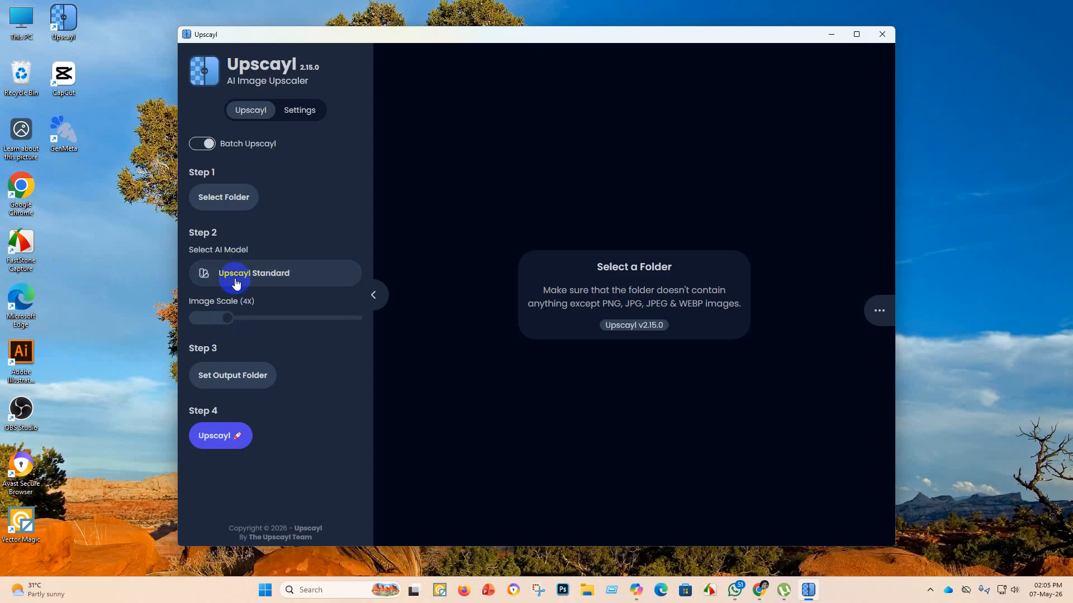
Choose folder 31 inside "high download jpeg" on drive D as the source folder for the batch.
left_click(229, 208)
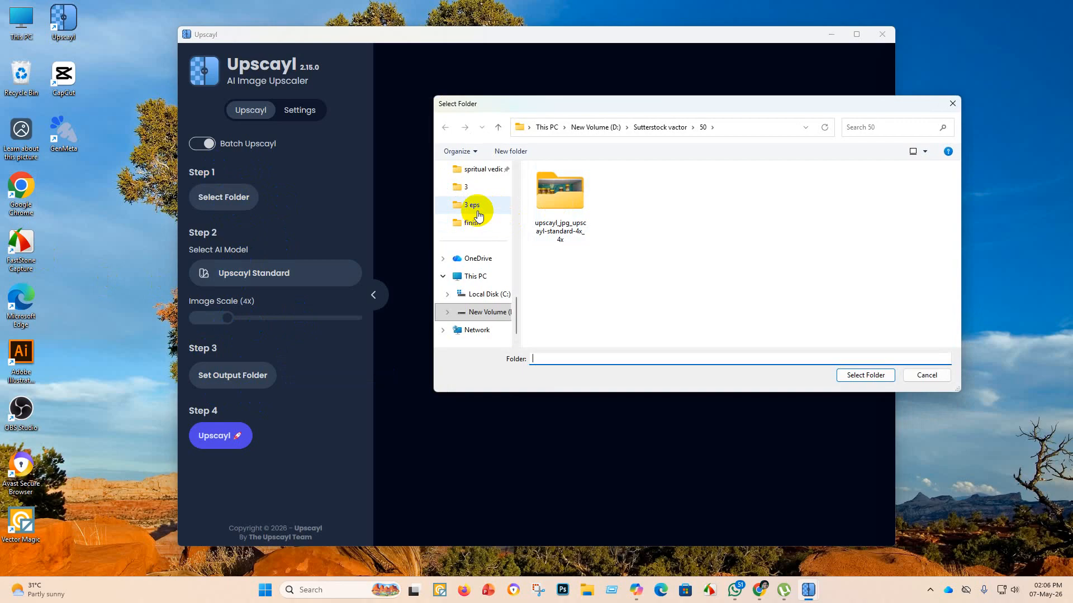
scroll(479, 215, "up", 2)
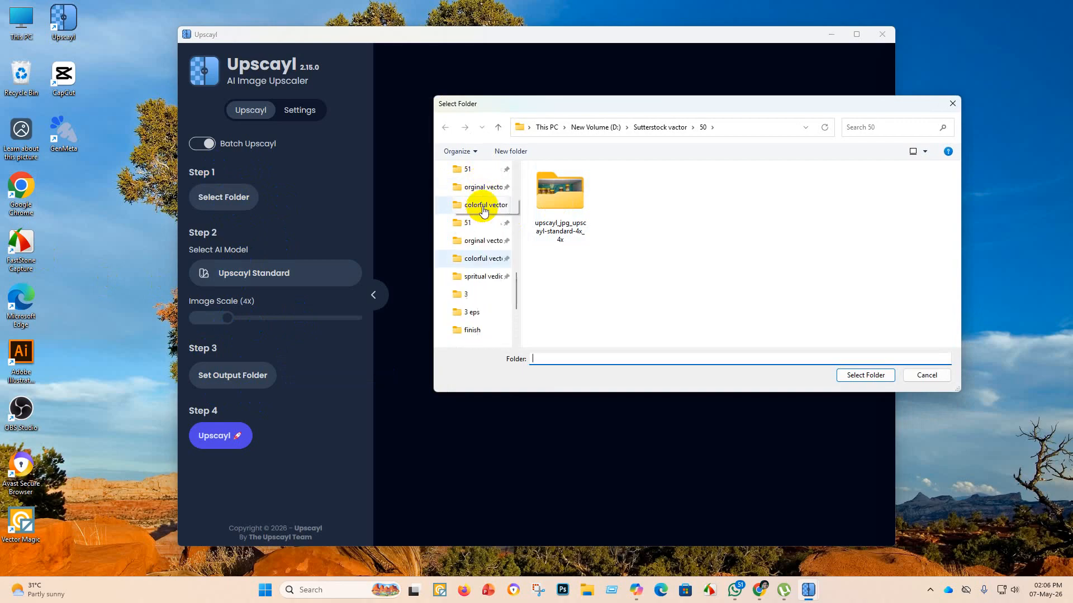
scroll(482, 234, "up", 3)
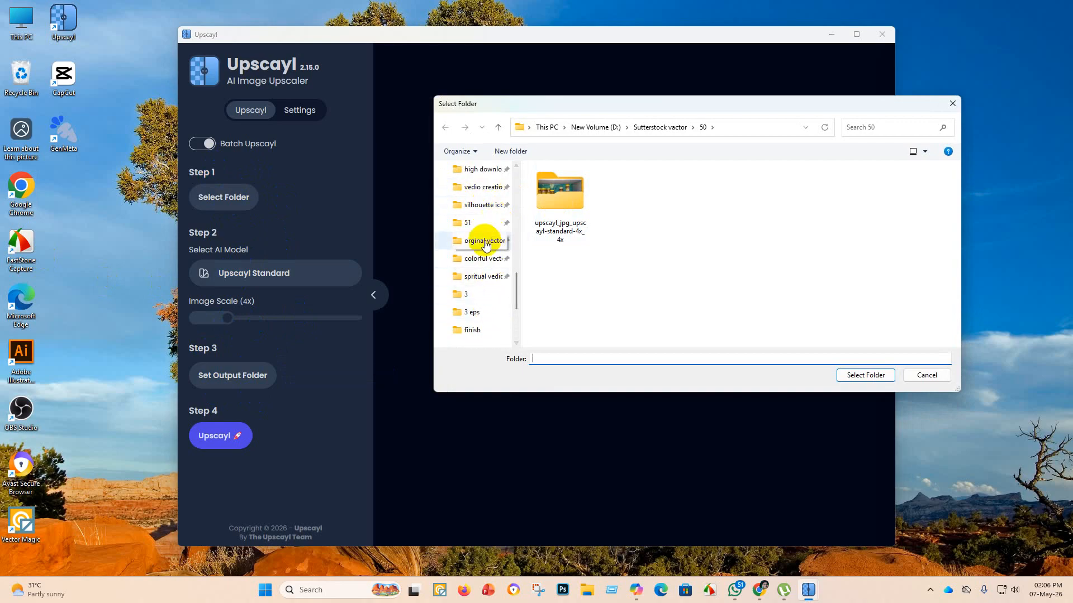
scroll(481, 241, "up", 3)
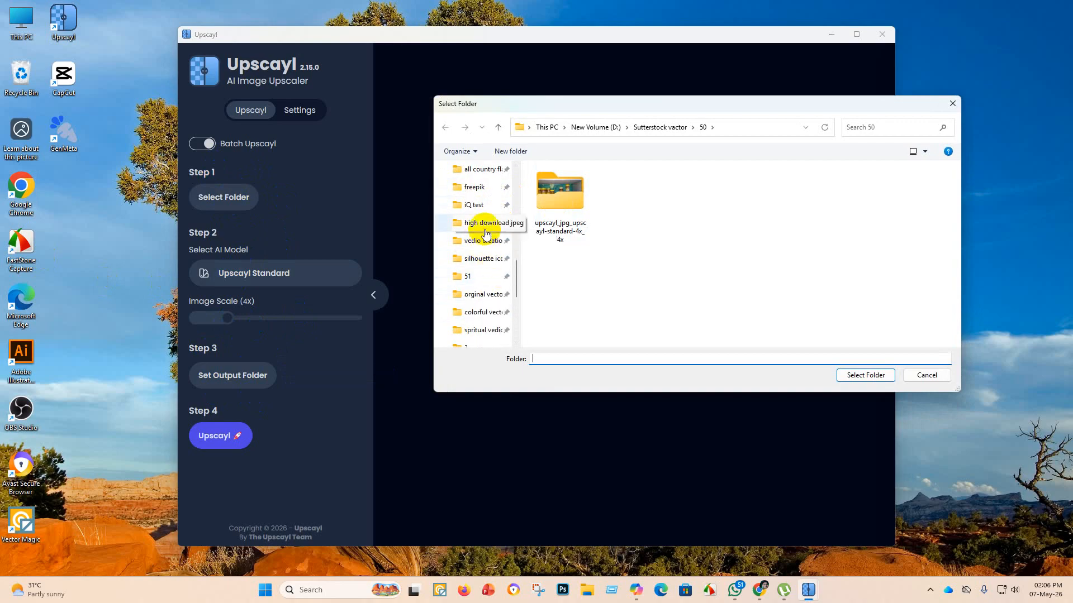
left_click(485, 224)
scroll(626, 282, "down", 7)
scroll(627, 283, "up", 7)
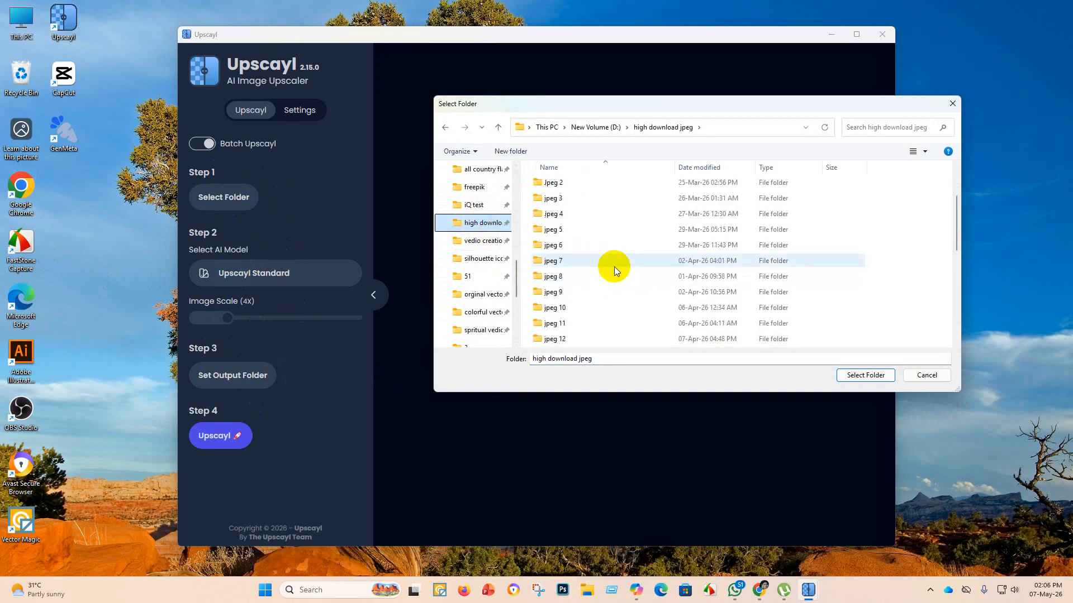
double_click(573, 185)
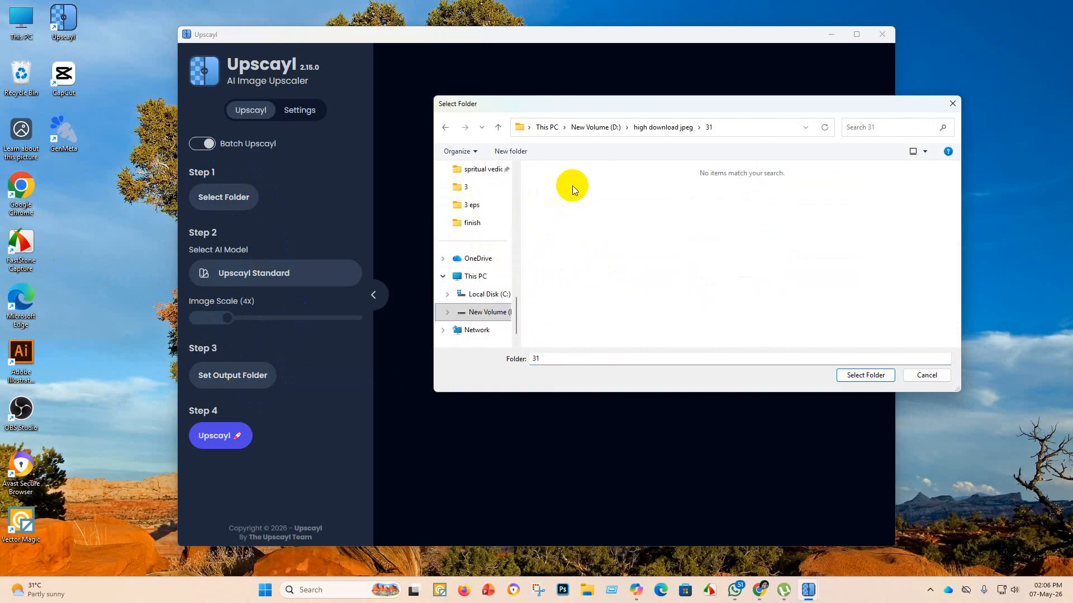
left_click(858, 375)
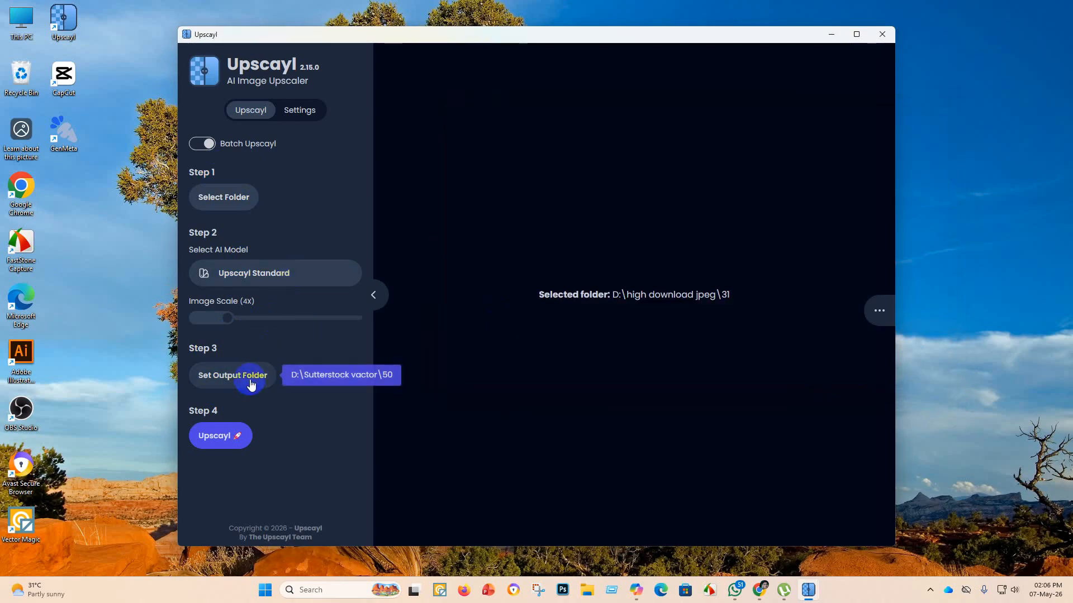
Set the output folder to folder 31 inside "high download jpeg" on drive D and start the batch upscale.
left_click(267, 368)
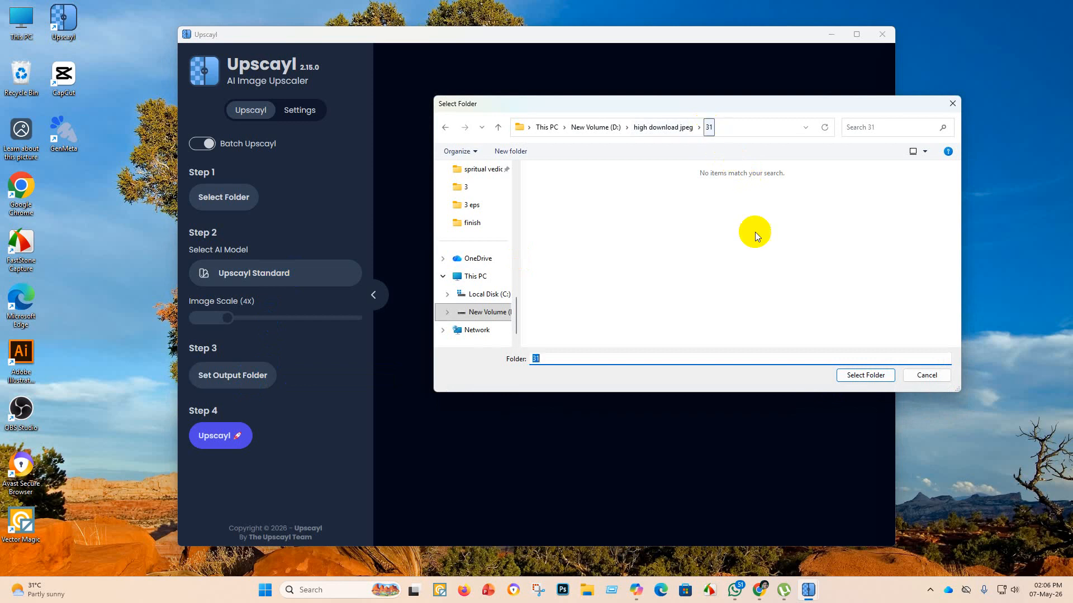
left_click(856, 377)
left_click(220, 438)
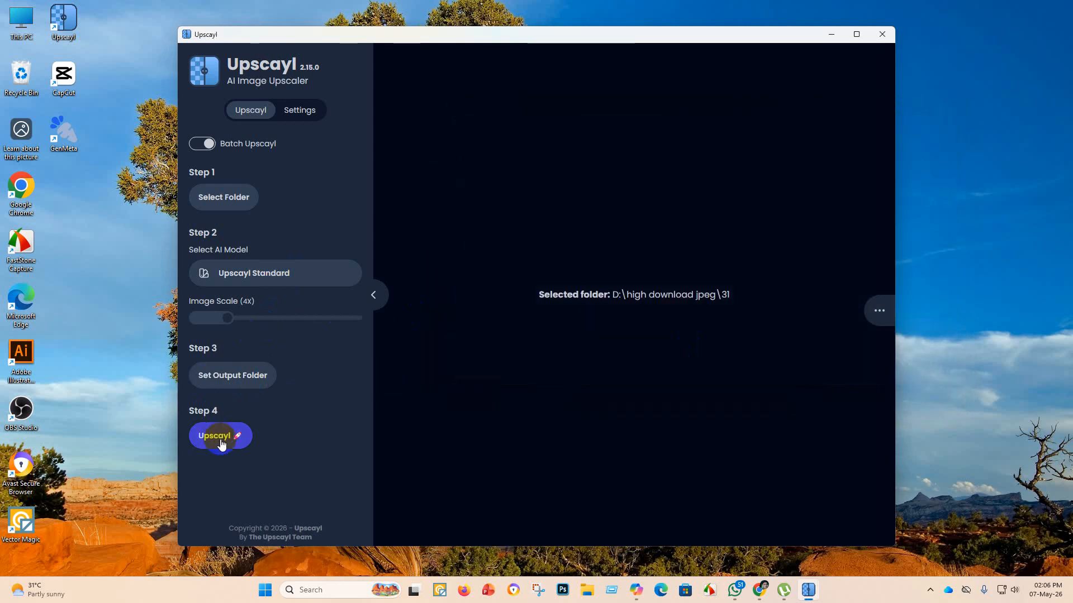
Look over the Upscayl settings while the batch runs, return to the upscaling options and minimize the window.
left_click(302, 110)
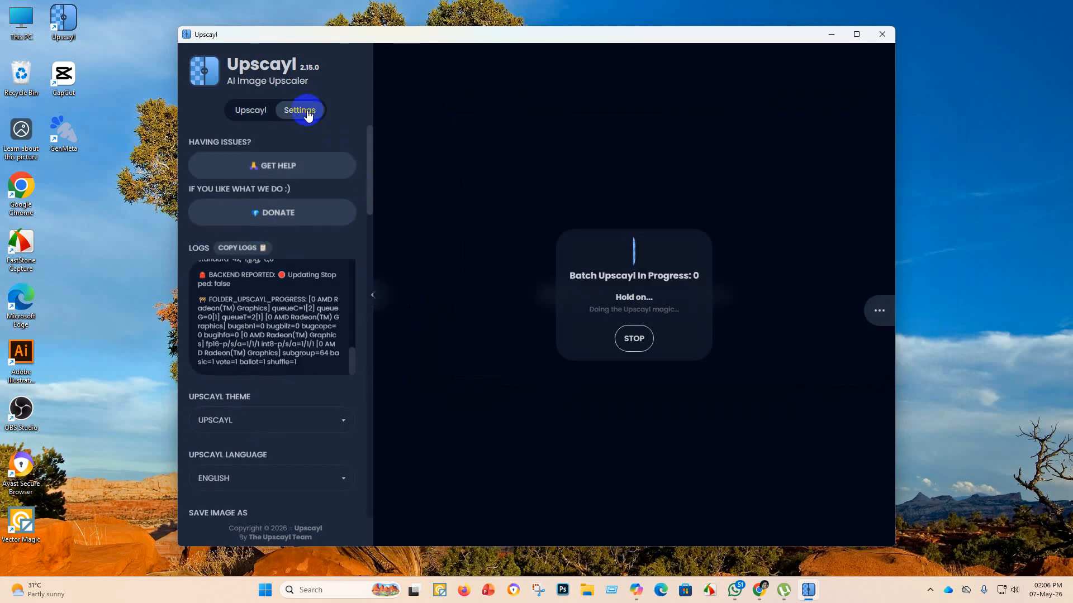
scroll(240, 346, "down", 5)
left_click(251, 112)
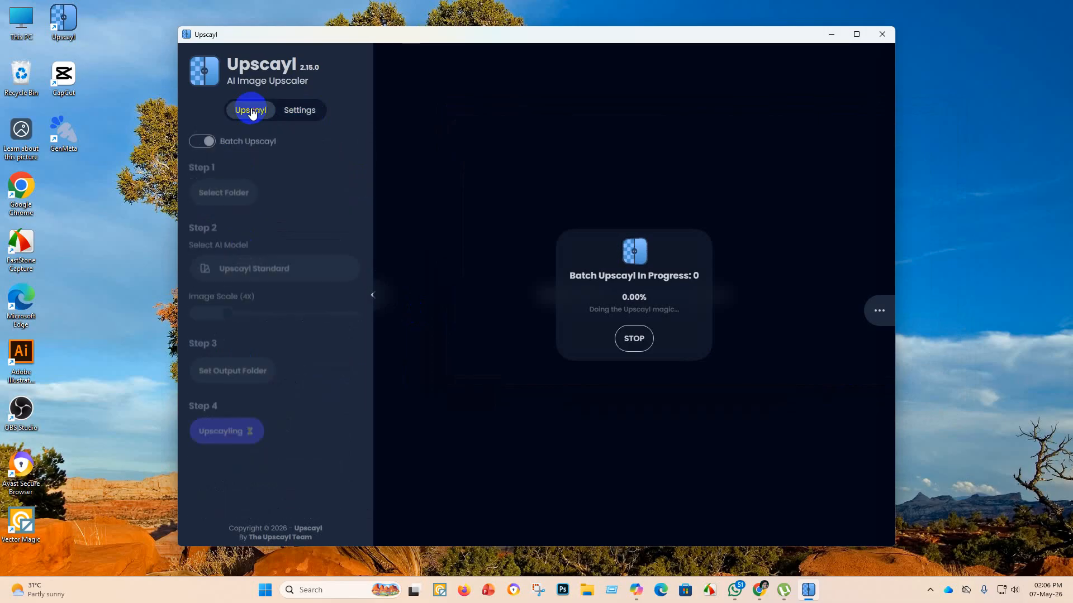
left_click(830, 35)
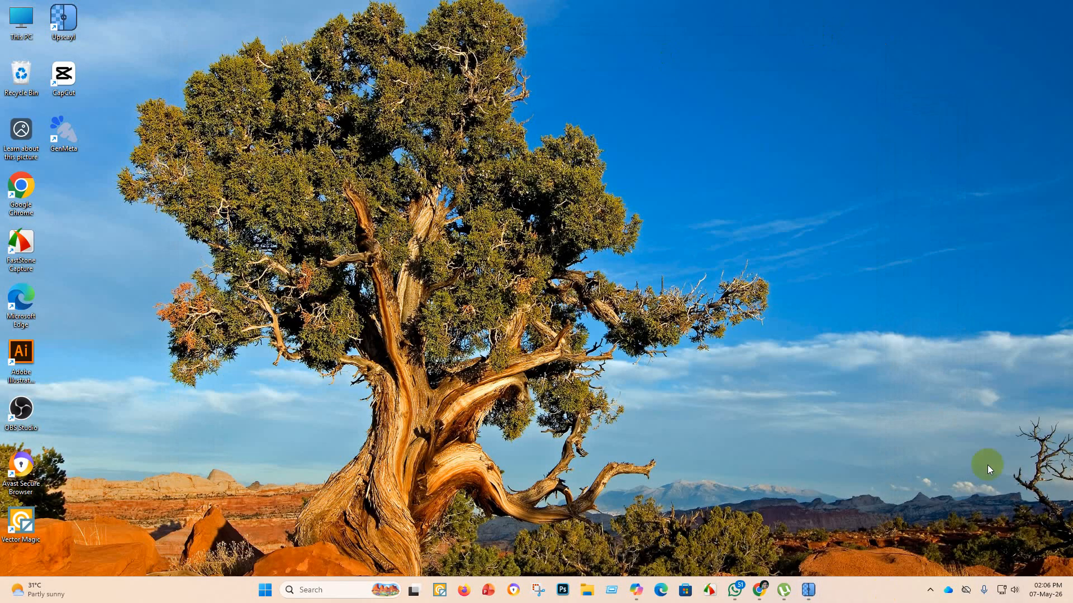
Switch to Chrome, review the DeepSeek prompts and the Adobe Stock reference image pages, and minimize the browser.
mouse_move(766, 596)
left_click(749, 546)
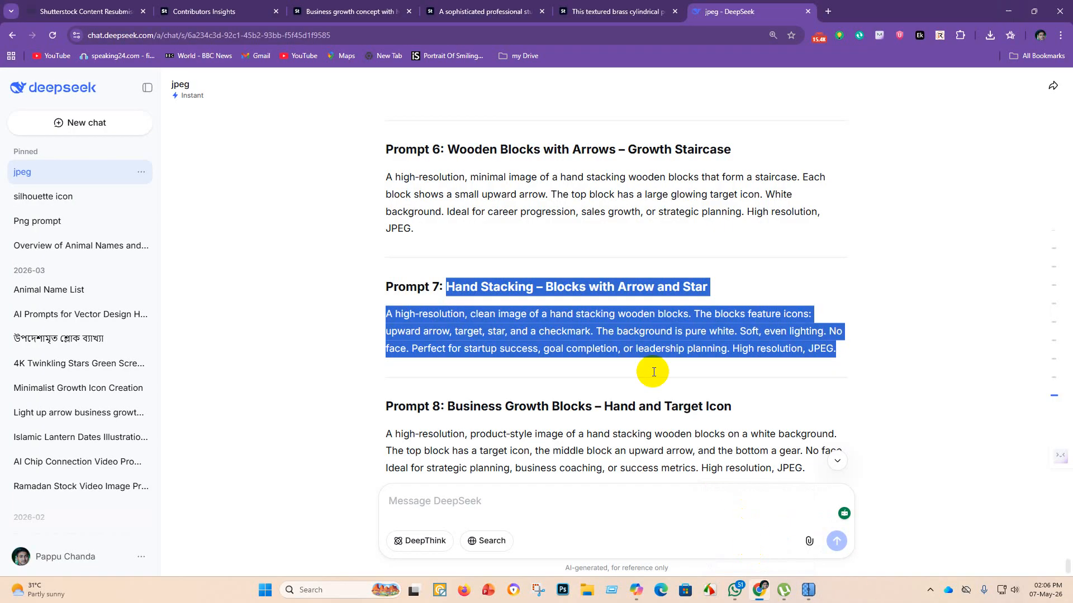
scroll(290, 176, "down", 5)
left_click(596, 11)
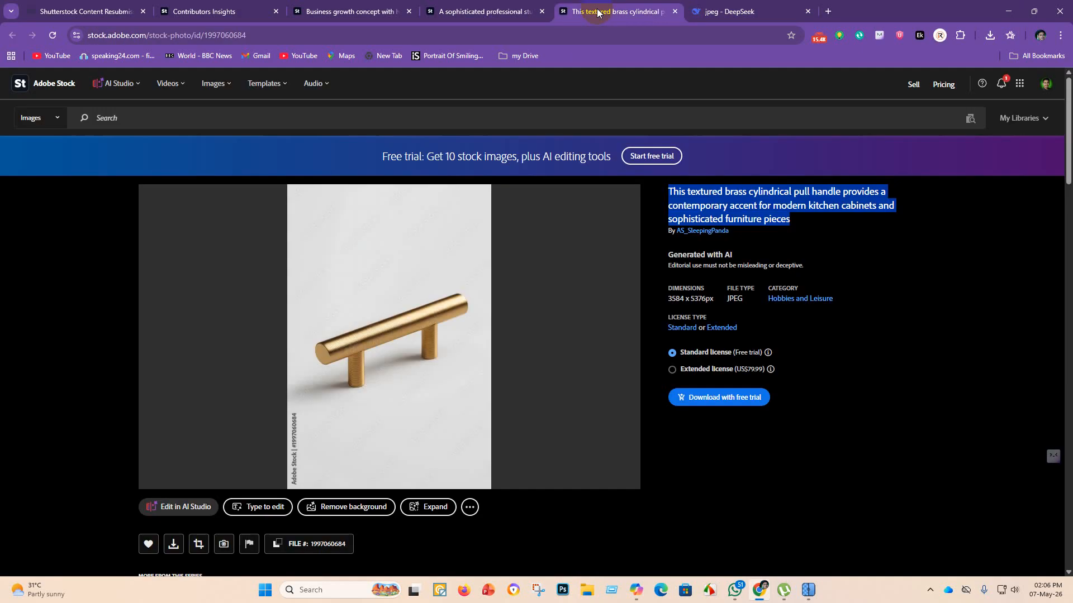
left_click(545, 15)
left_click(364, 5)
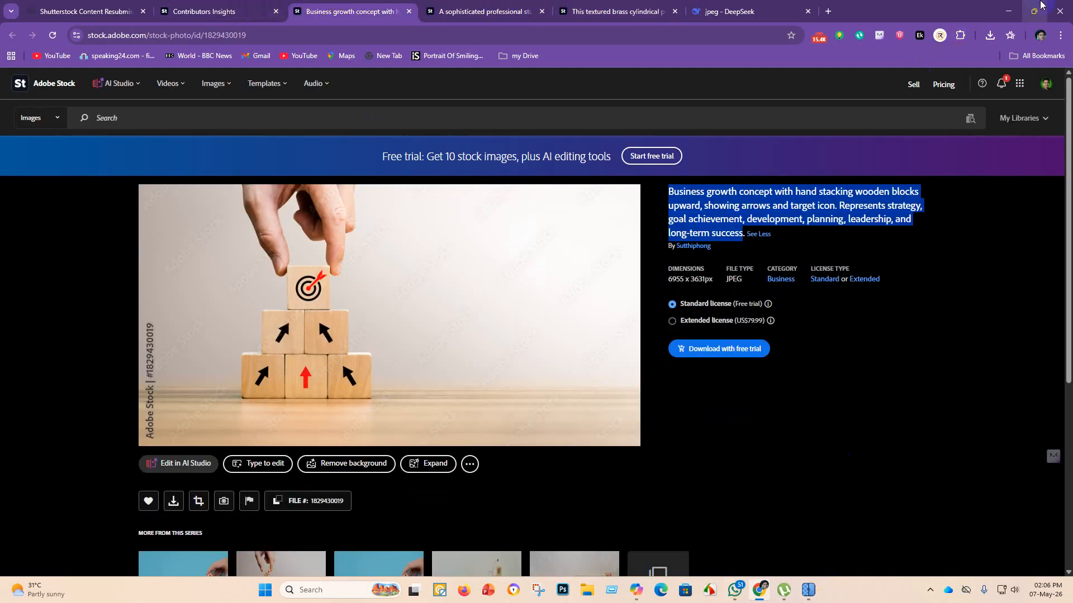
left_click(1017, 10)
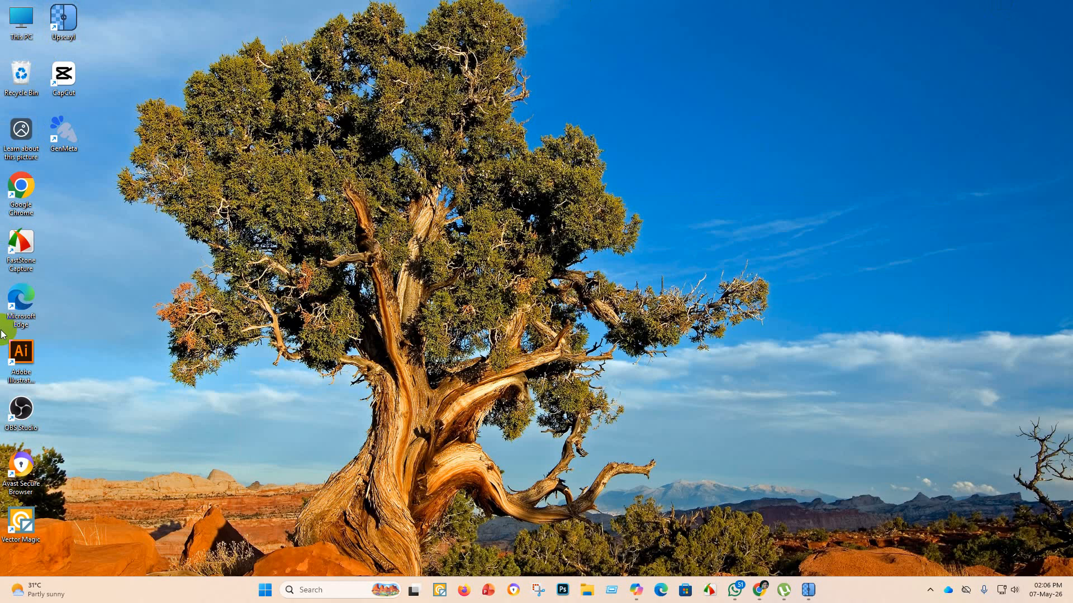
Launch Adobe Illustrator from the desktop.
left_click(20, 351)
right_click(21, 351)
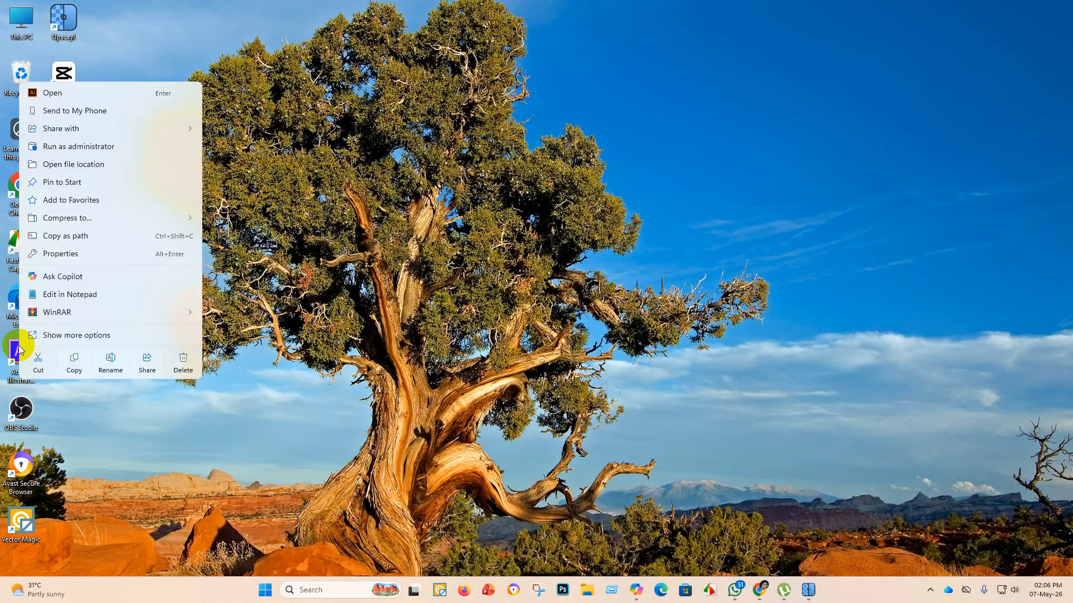
left_click(50, 93)
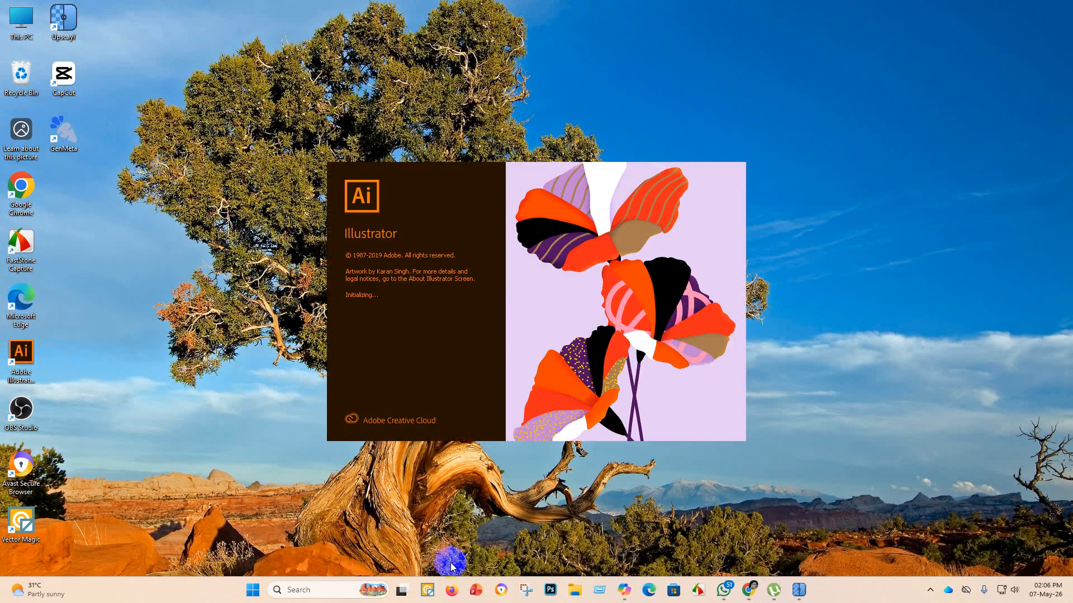
Switch to File Explorer and open folder 3 inside "colorful vector" on drive D.
left_click(577, 590)
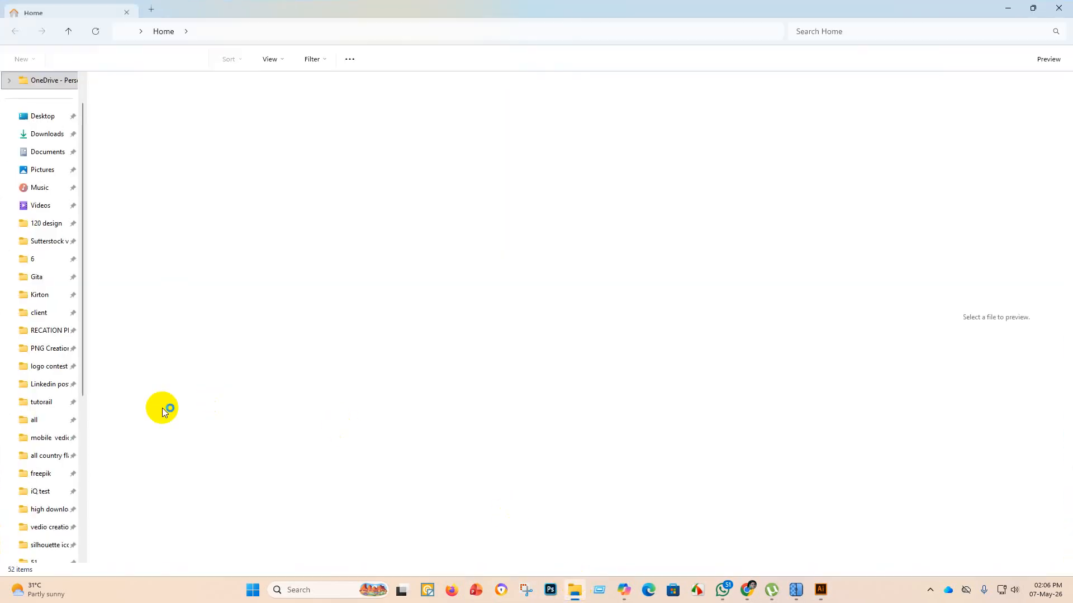
scroll(34, 346, "down", 2)
scroll(21, 350, "down", 3)
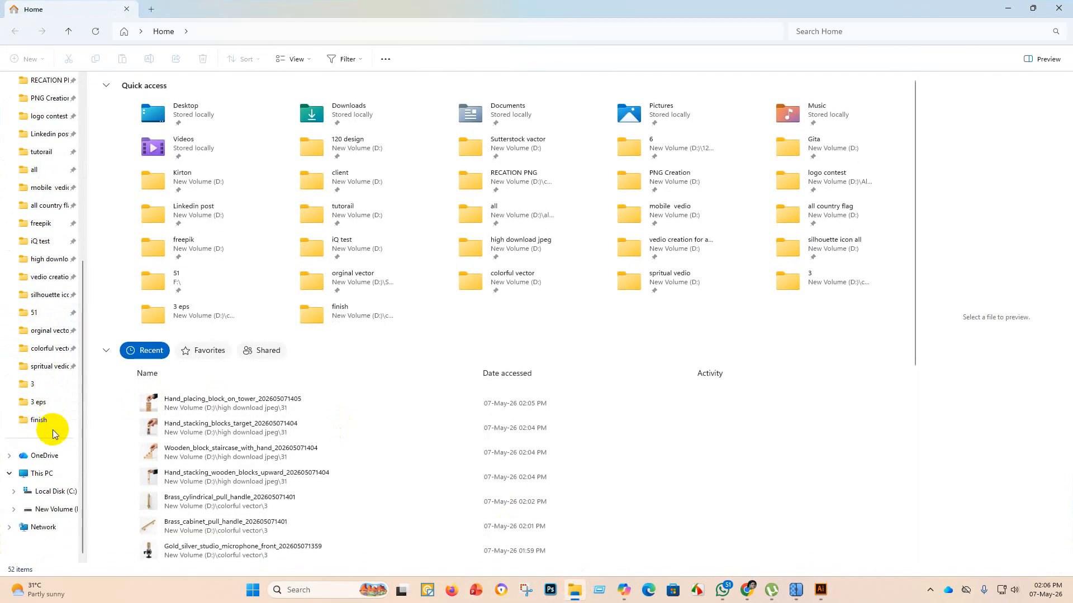
left_click(51, 351)
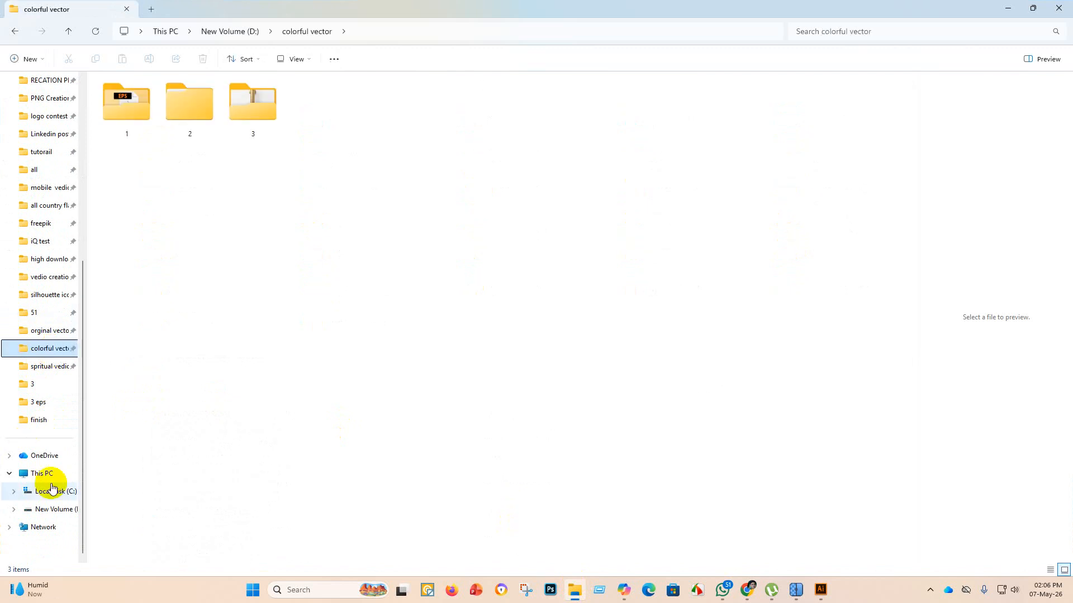
left_click(246, 105)
double_click(246, 105)
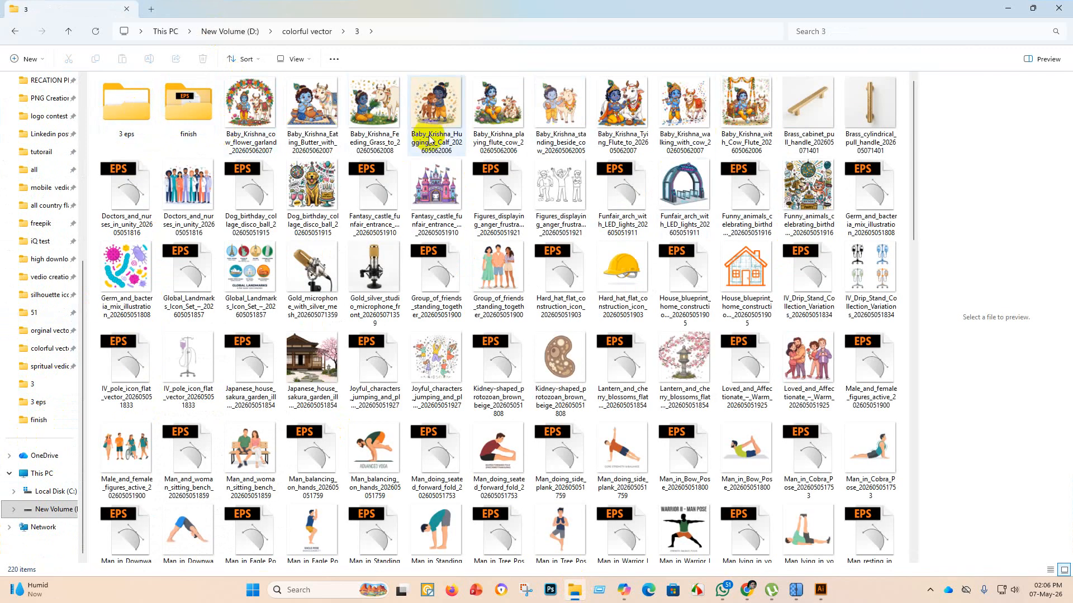
Create a new folder named "part 2" inside folder 3.
right_click(185, 144)
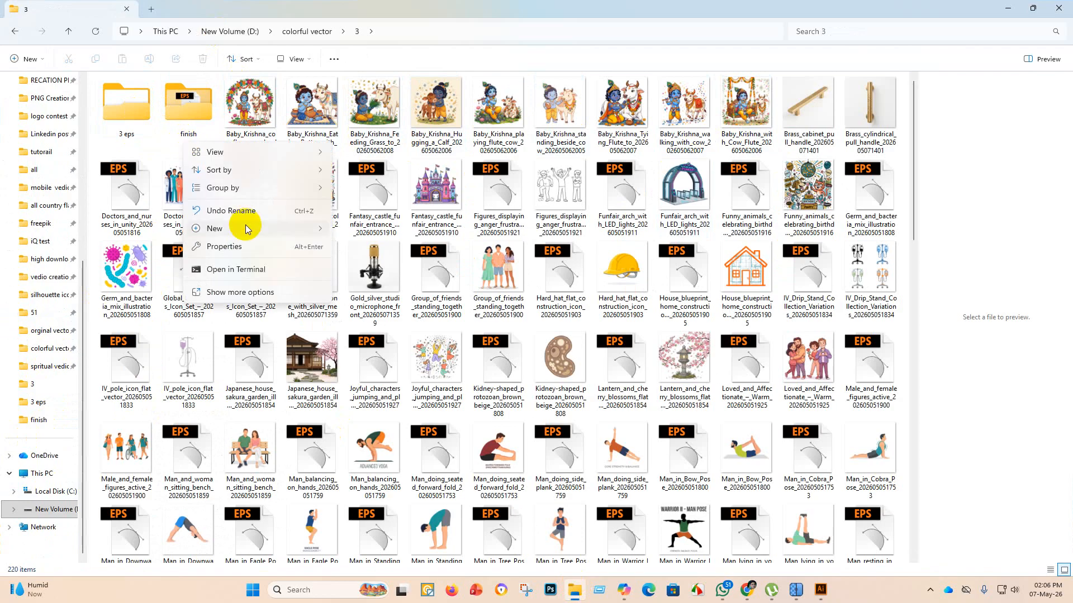
mouse_move(240, 226)
left_click(385, 10)
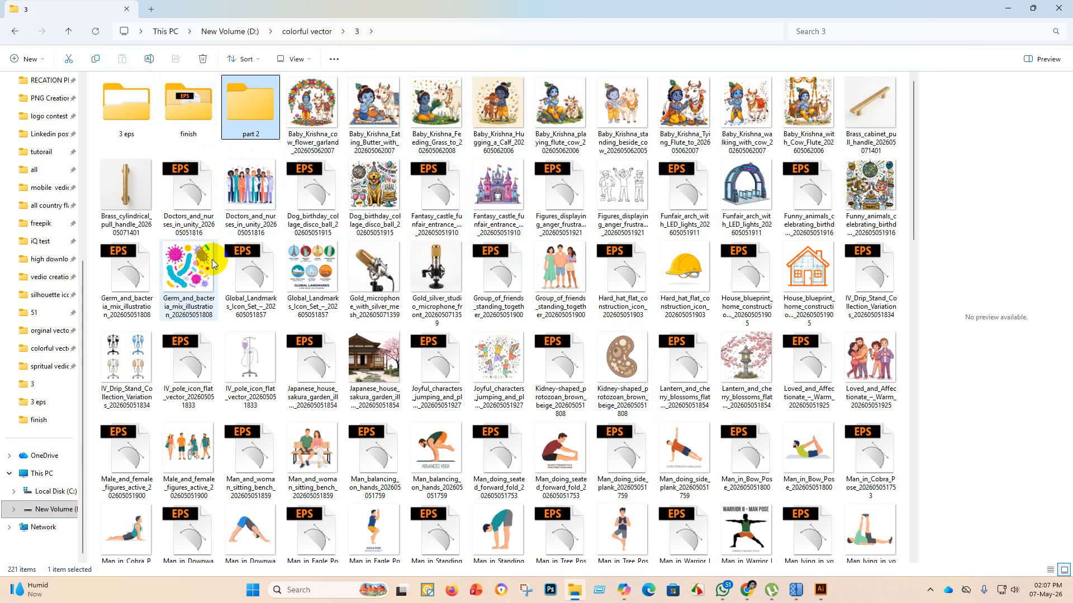
left_click(379, 273)
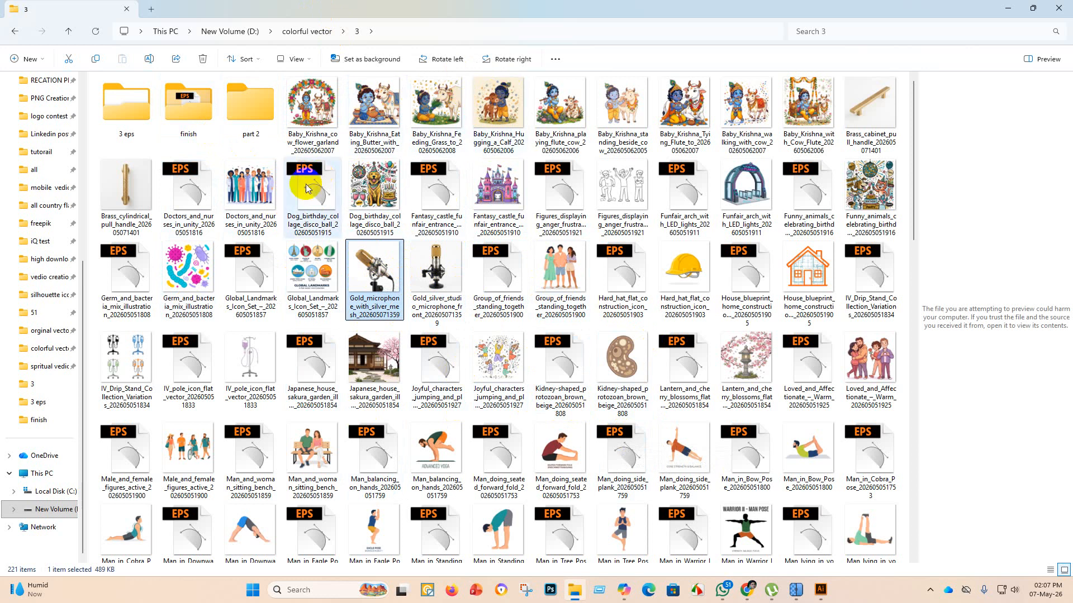
left_click(309, 59)
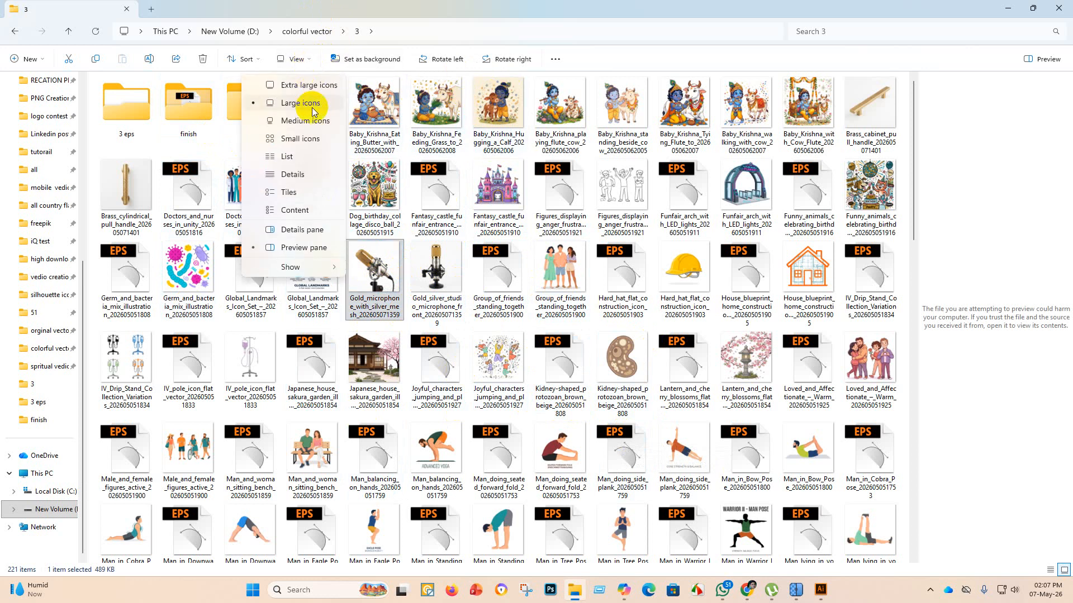
left_click(304, 139)
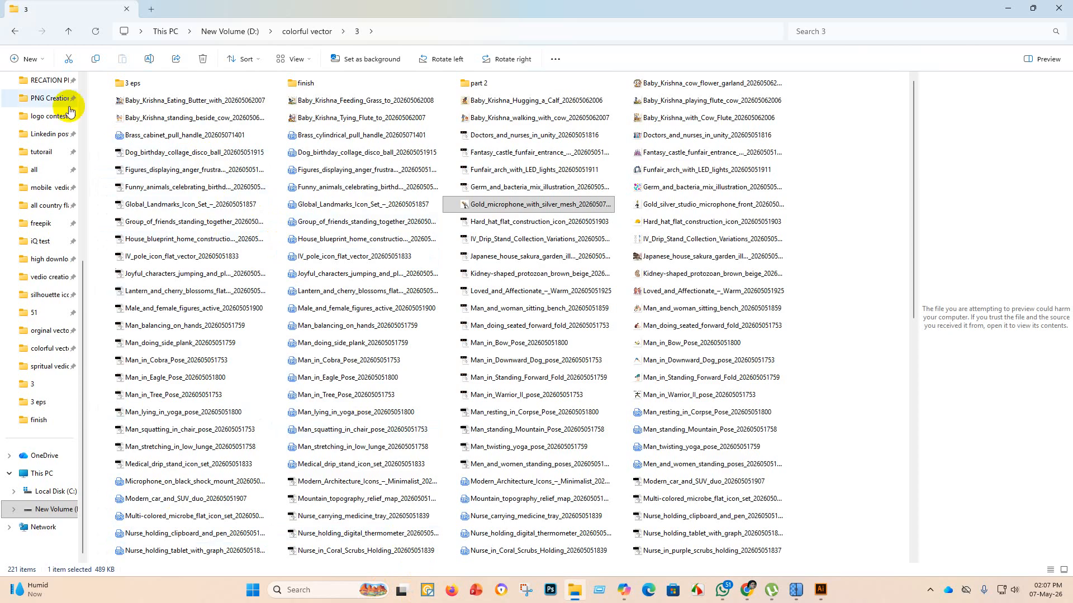
left_click(13, 32)
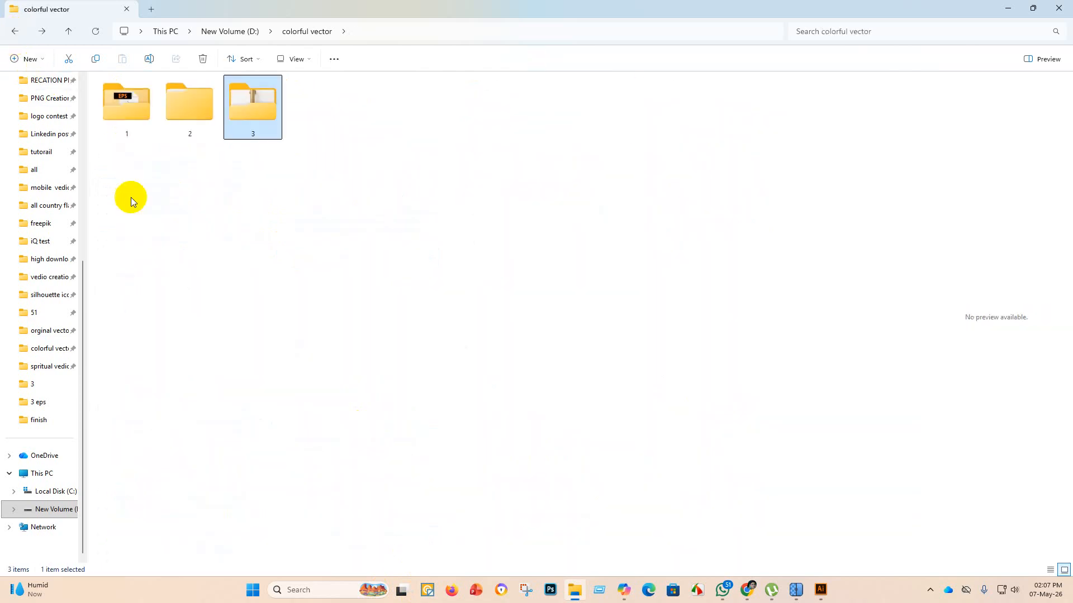
double_click(250, 108)
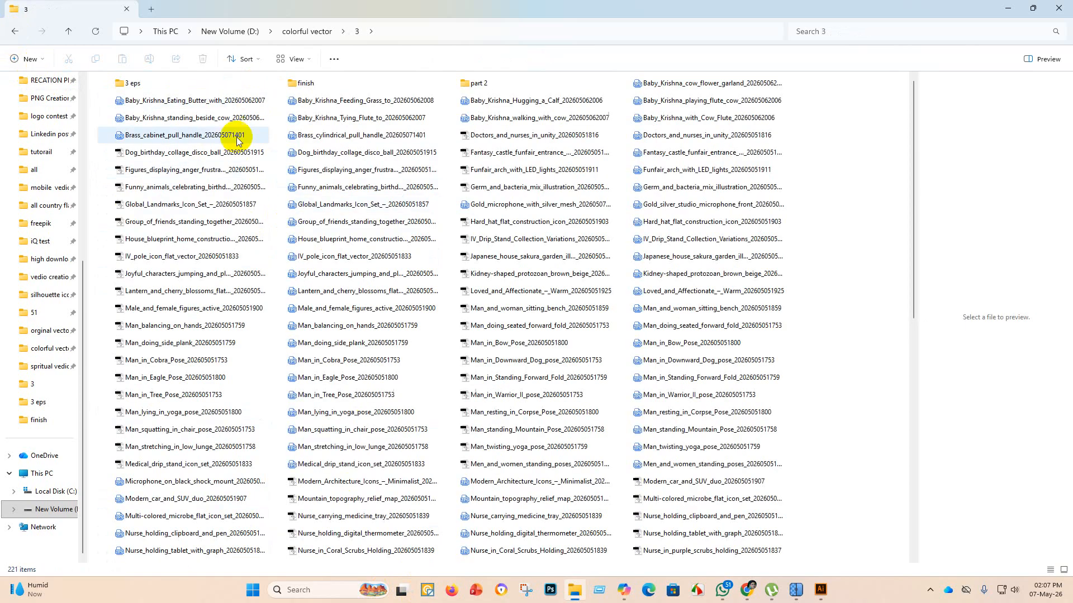
left_click(307, 61)
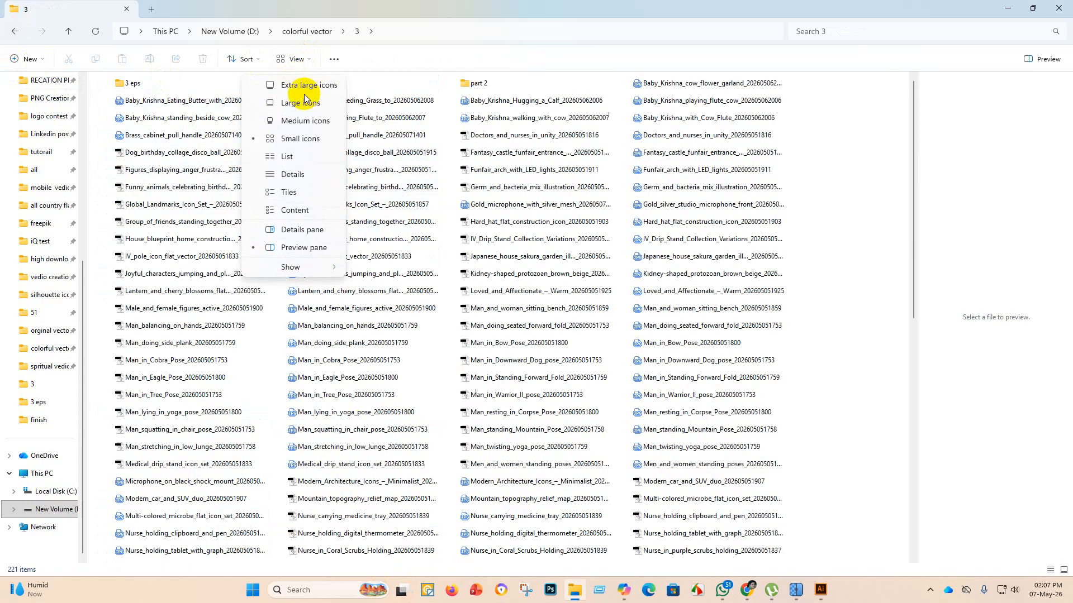
left_click(310, 102)
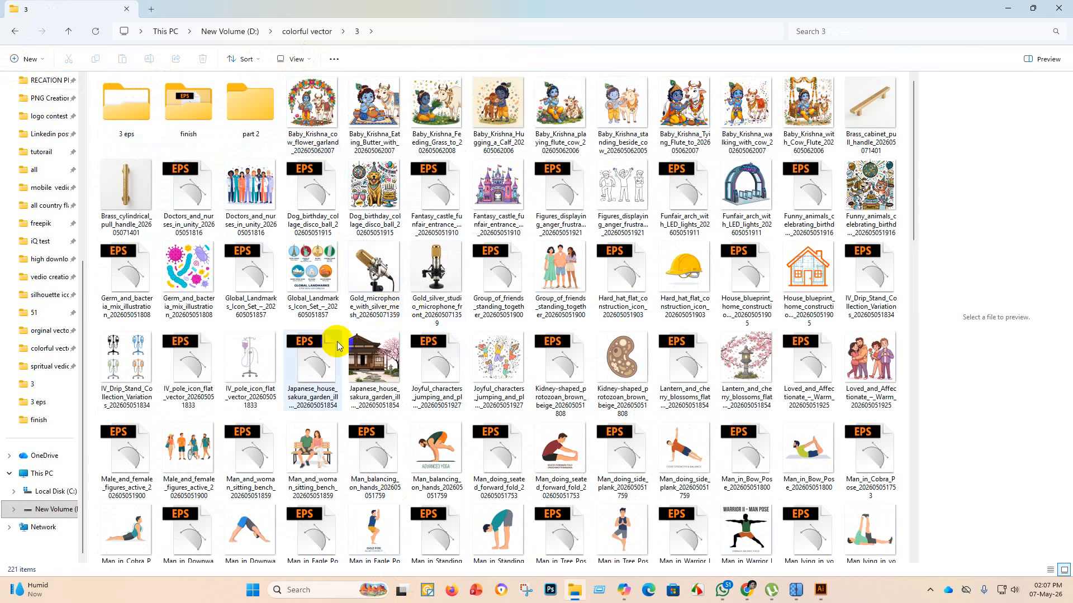
Check the contents of the "part 2" folder and return to folder 3.
right_click(273, 149)
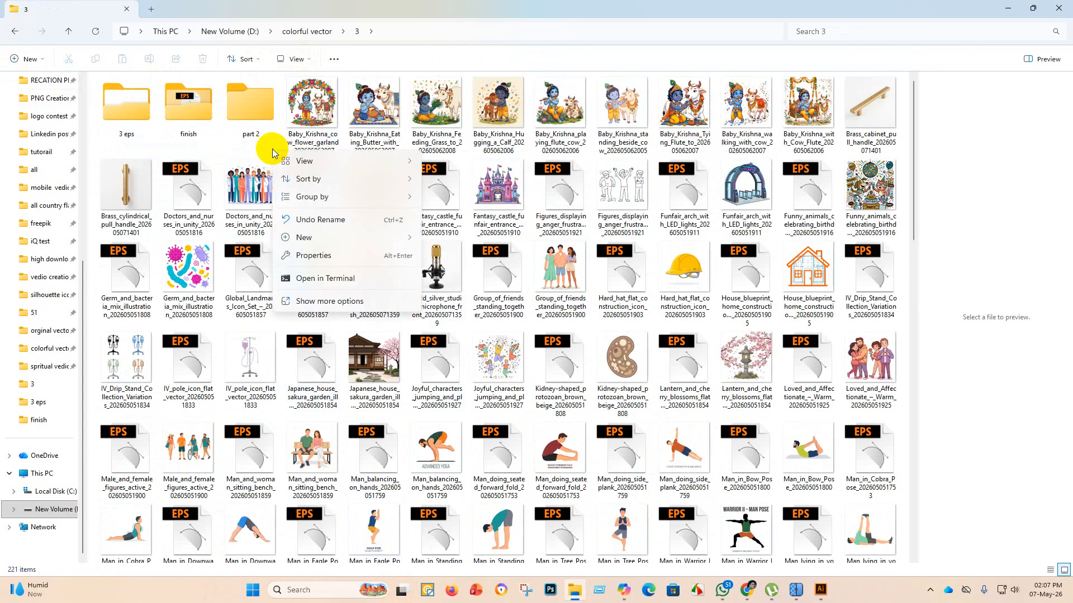
left_click(253, 112)
double_click(251, 112)
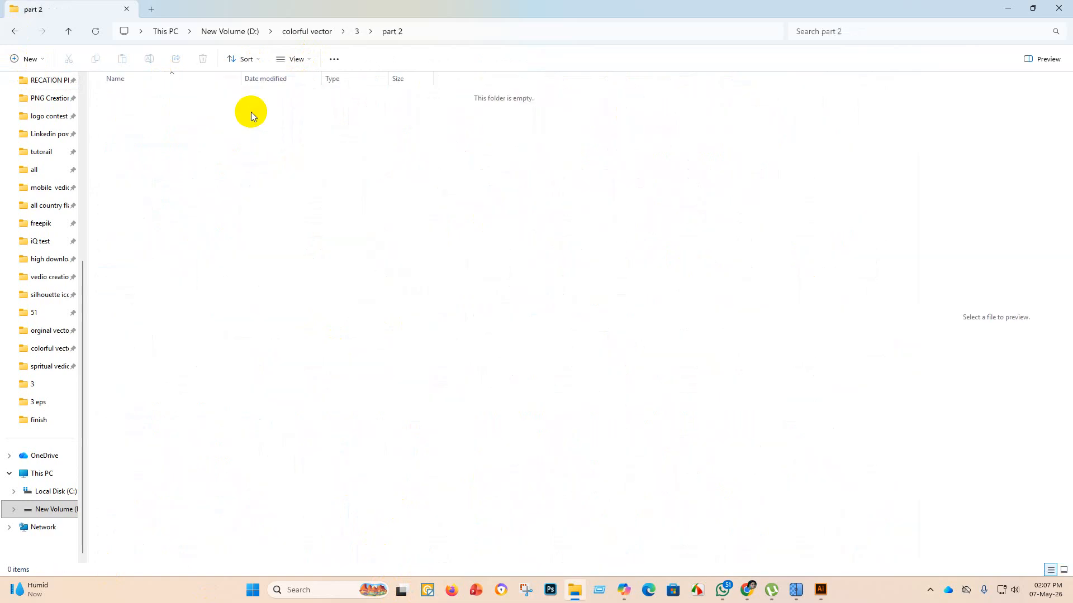
left_click(16, 31)
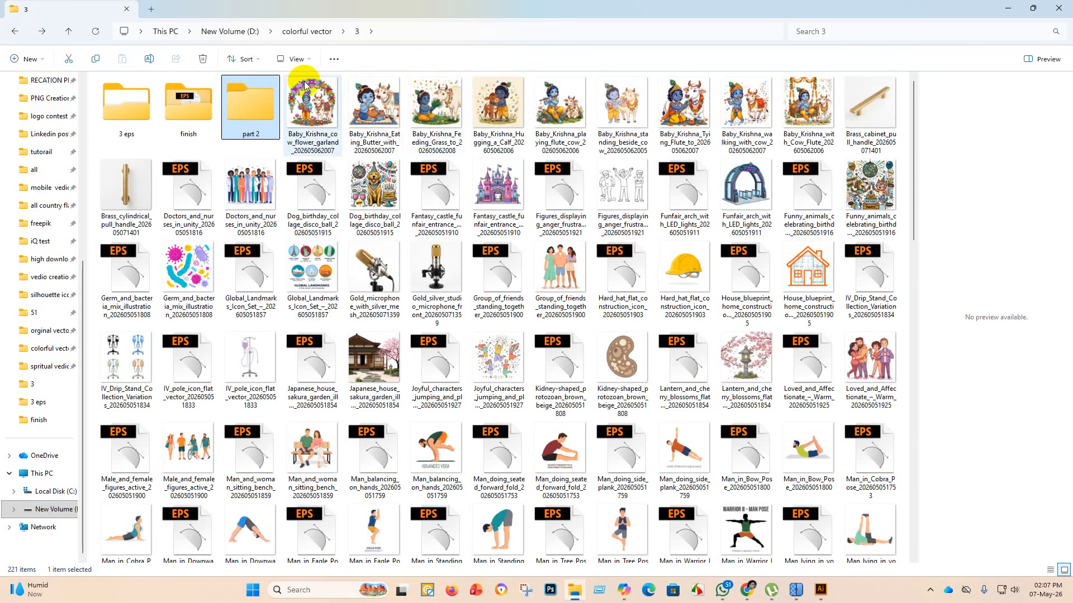
Move the nine Baby Krishna images and the two brass pull handle images into the "part 2" folder.
left_click_drag(303, 74, 887, 113)
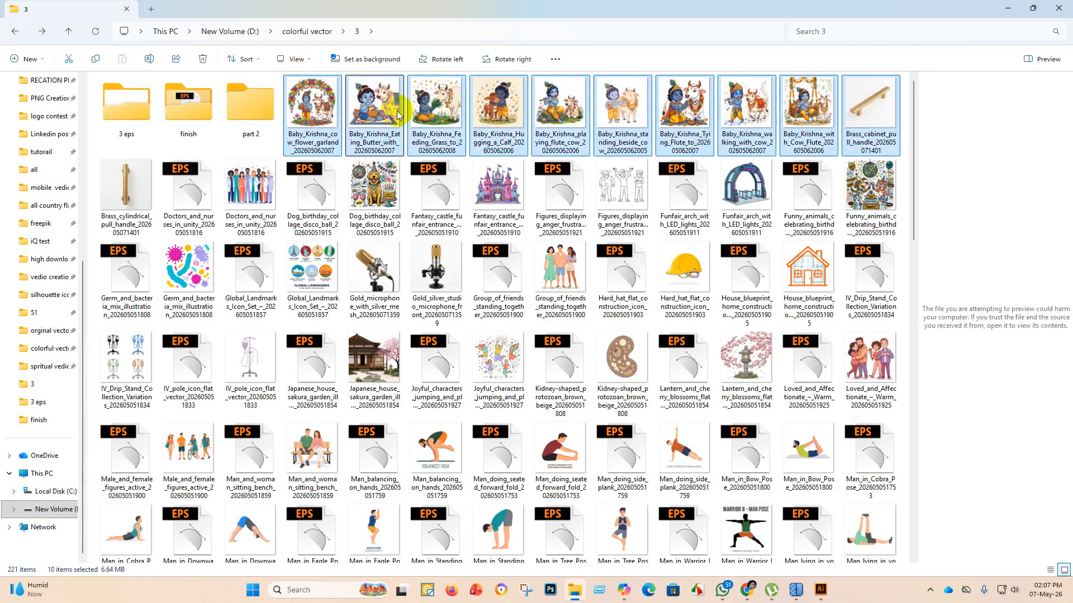
left_click_drag(454, 116, 266, 112)
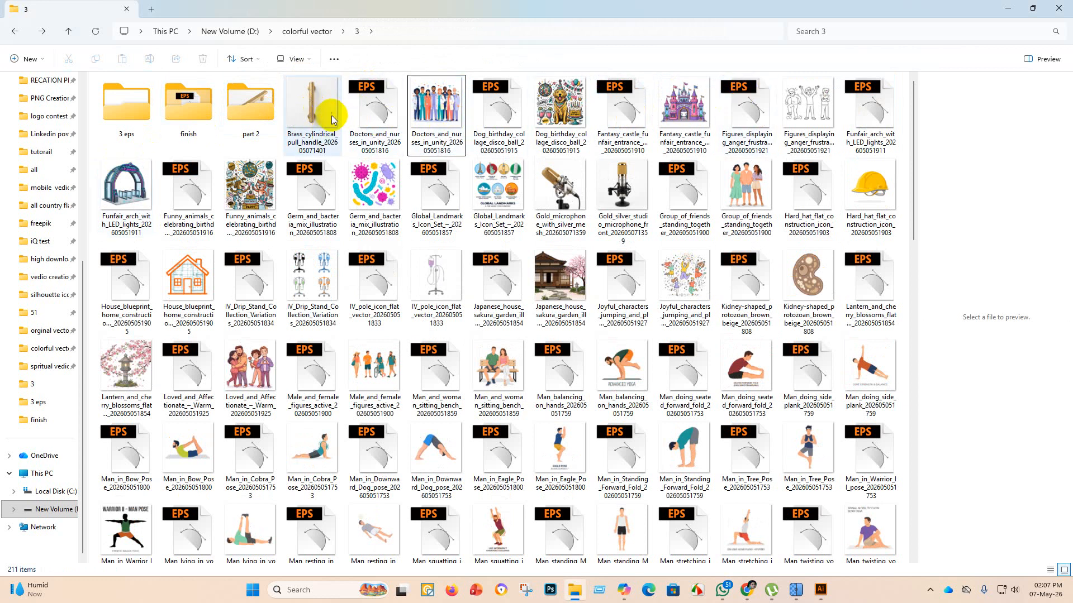
left_click_drag(322, 104, 259, 112)
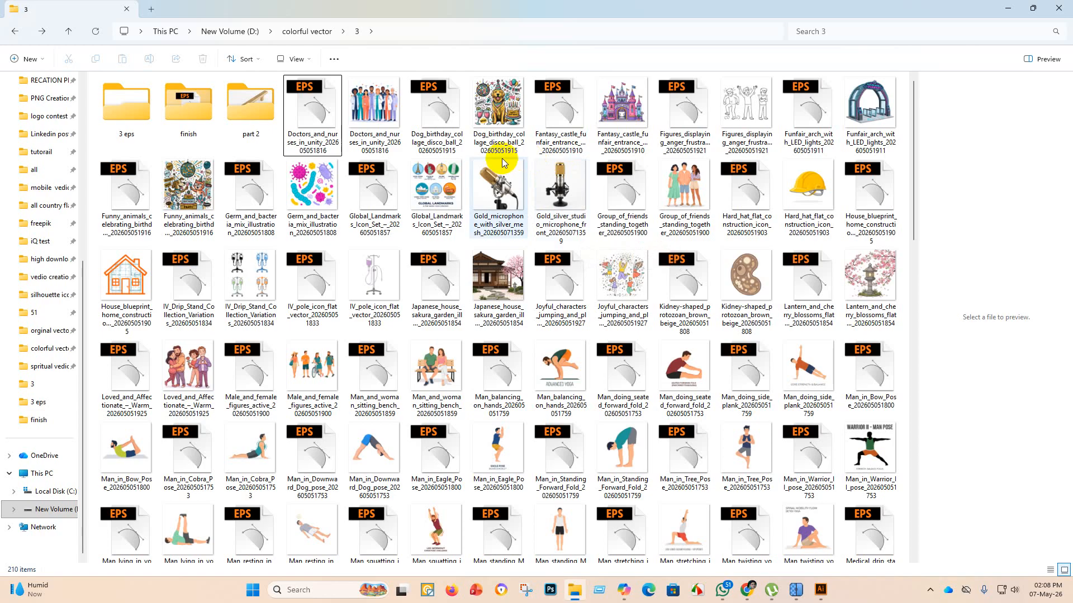
Move the two gold microphone images into the "part 2" folder and return to folder 3.
left_click(505, 177)
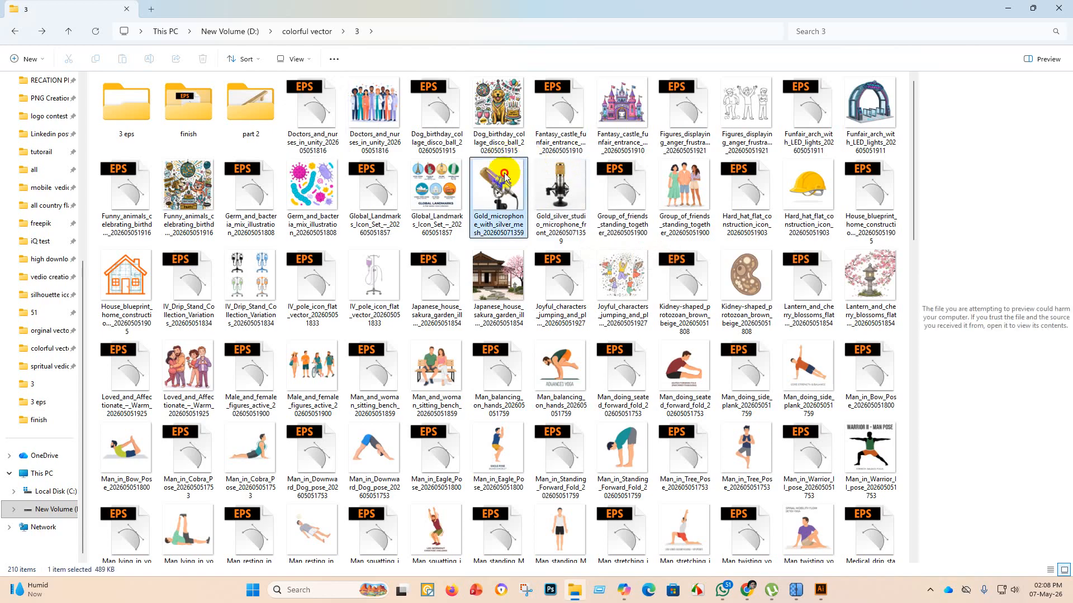
left_click(577, 196, "ctrl")
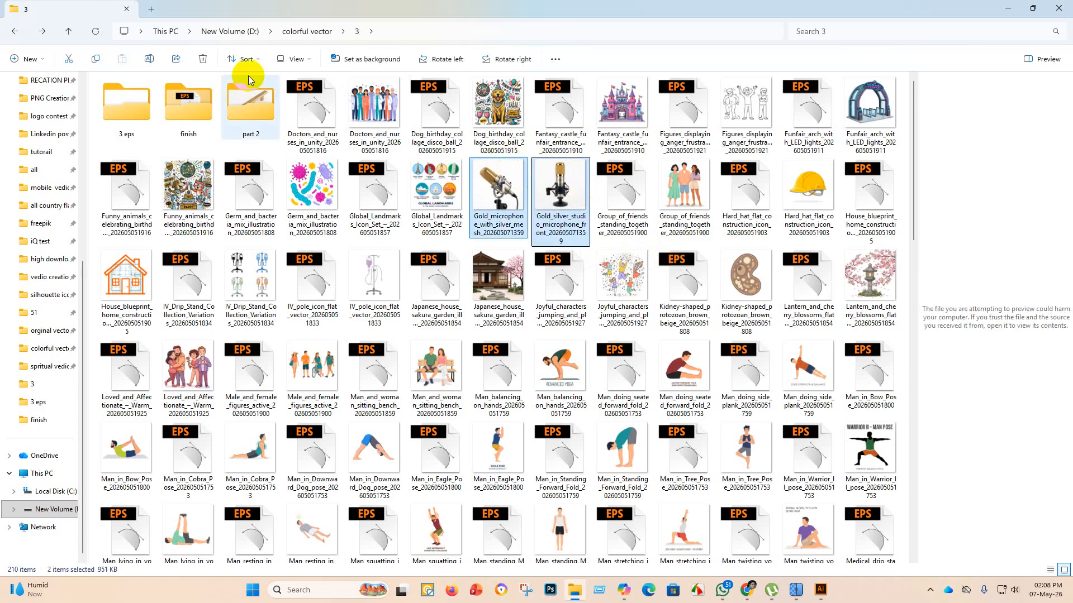
left_click(69, 59)
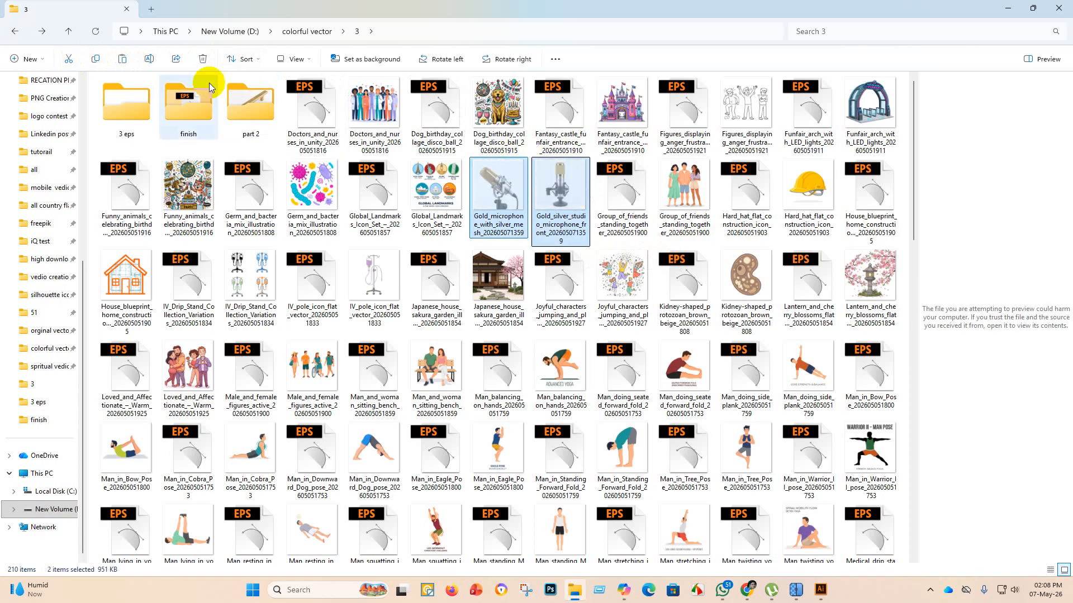
double_click(260, 103)
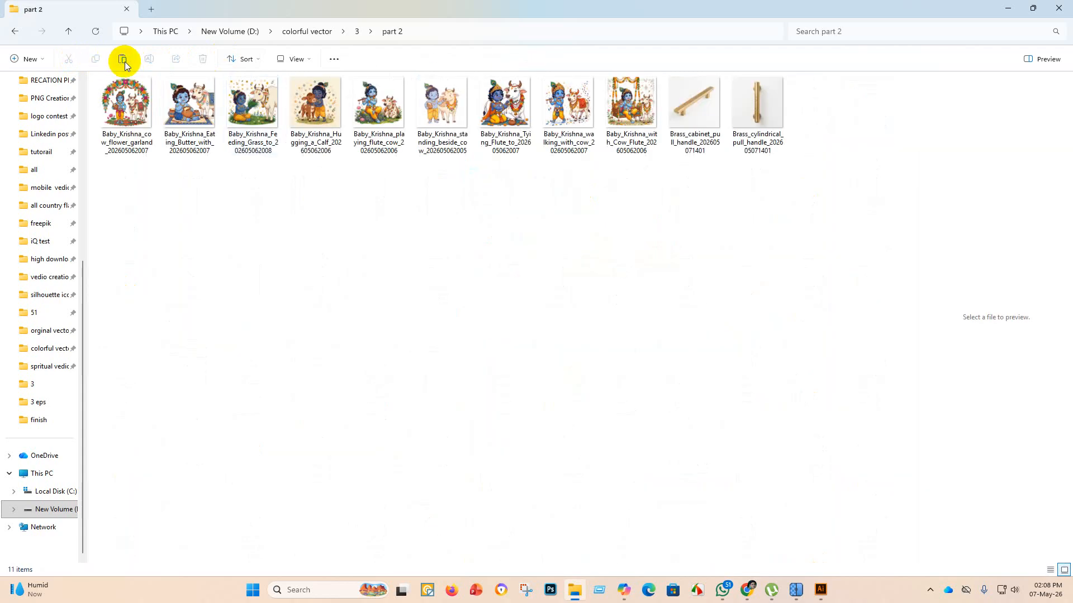
left_click(122, 59)
left_click(15, 31)
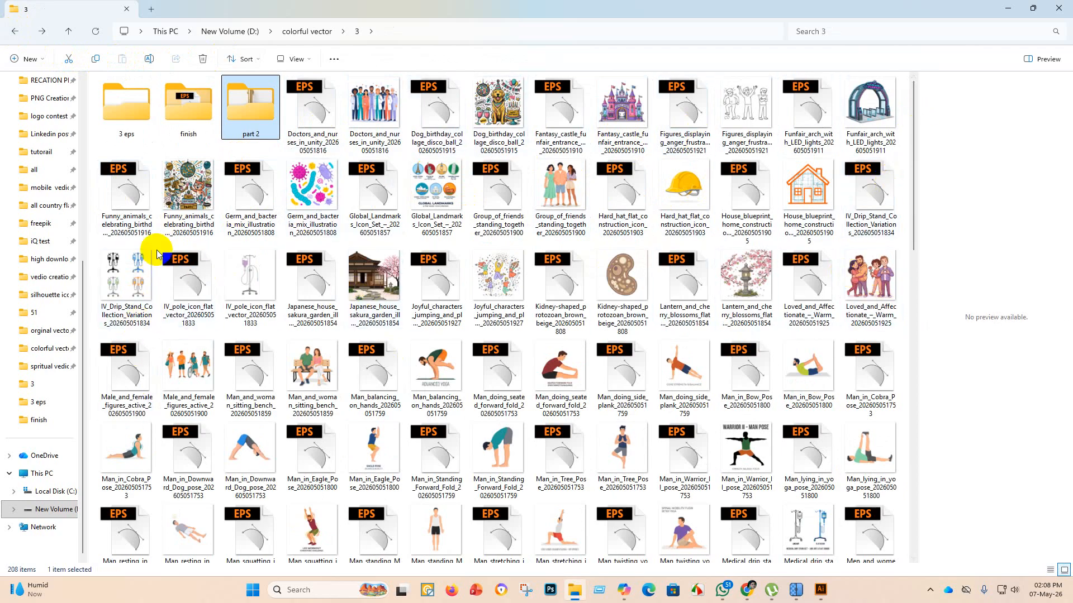
Look through the image and EPS files in folder 3 and open the "part 2" folder.
scroll(363, 332, "down", 10)
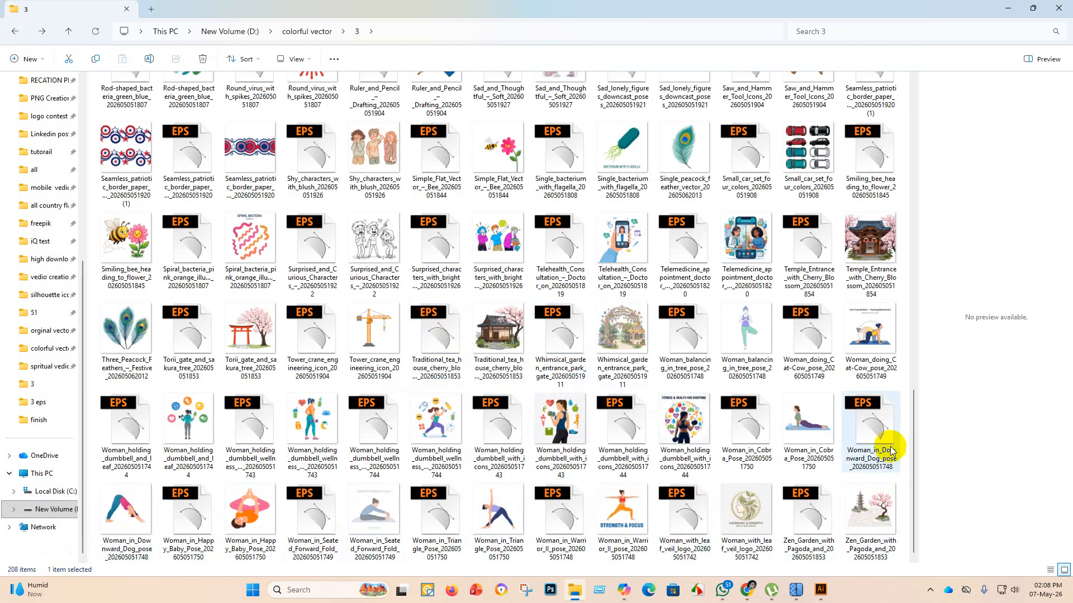
left_click(524, 263)
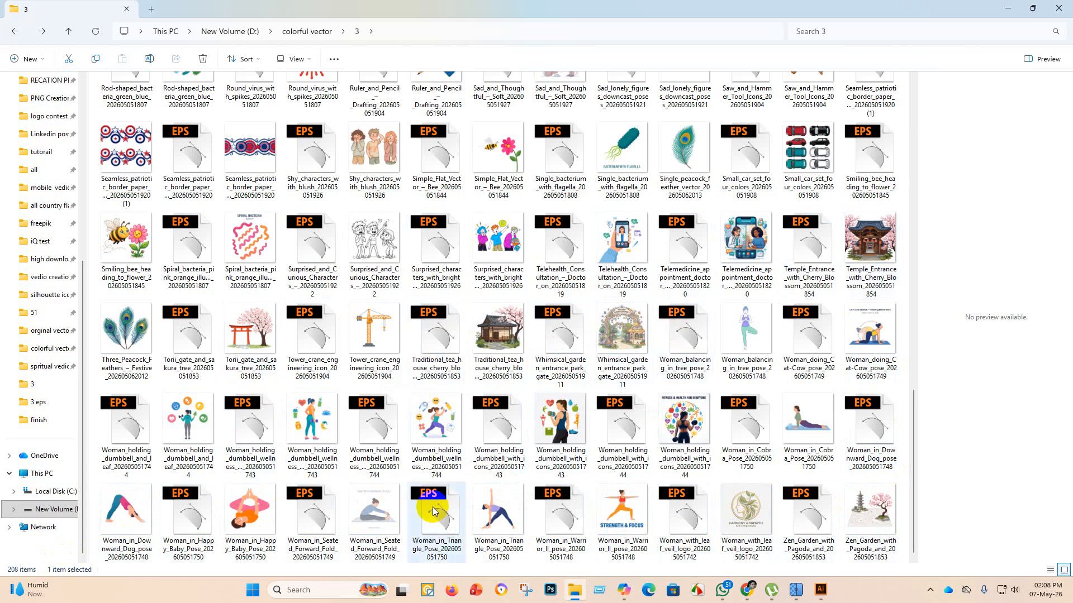
scroll(720, 329, "up", 7)
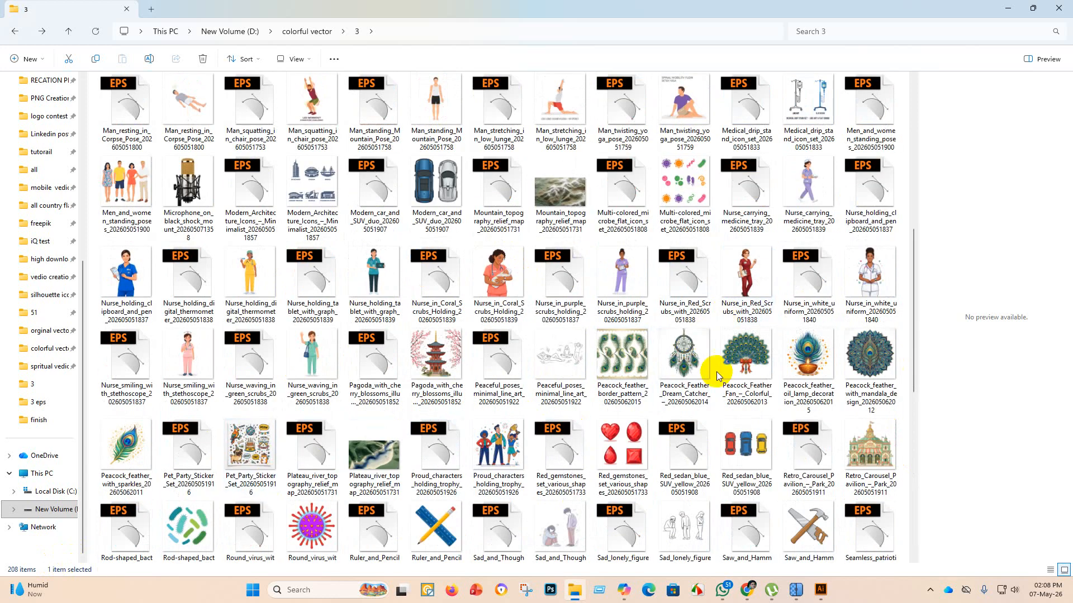
scroll(887, 280, "up", 7)
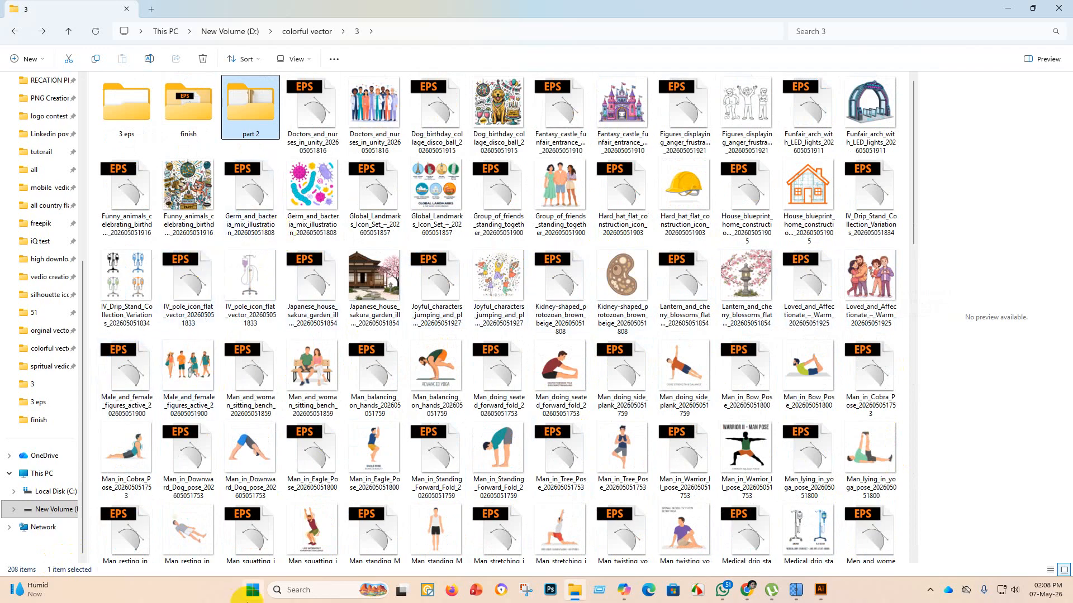
double_click(246, 110)
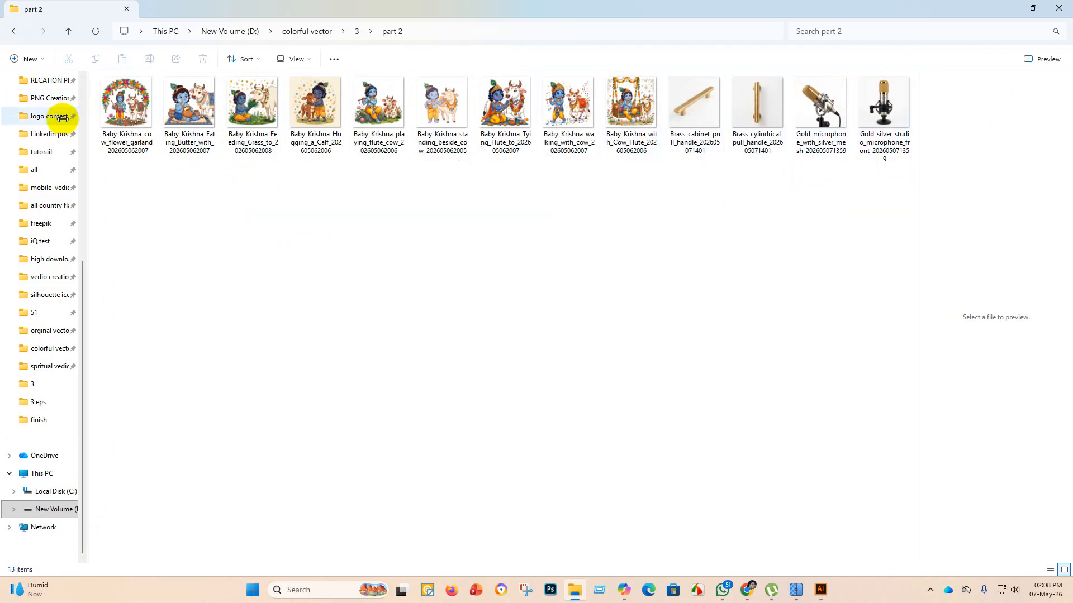
Switch to Vector Magic and add all thirteen images from the "part 2" folder to a new batch.
left_click(426, 590)
right_click(426, 590)
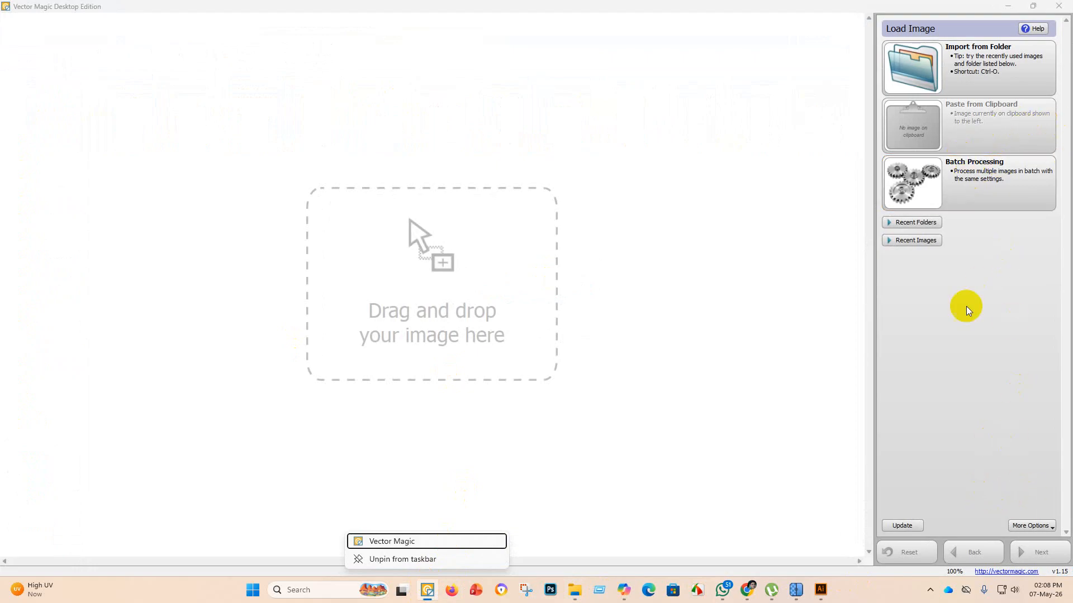
left_click(973, 196)
left_click(922, 71)
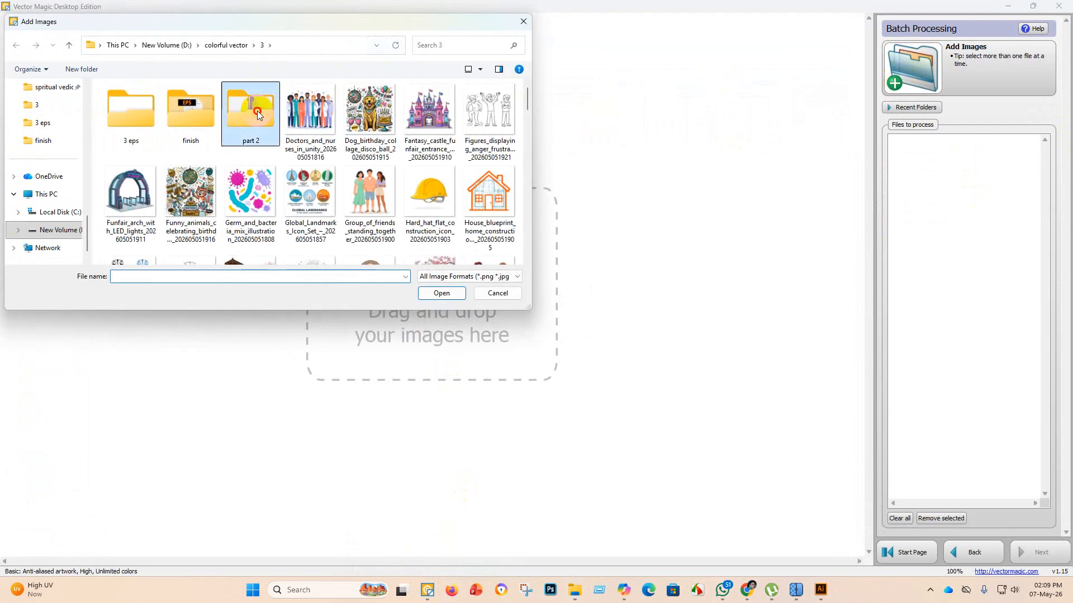
left_click(448, 296)
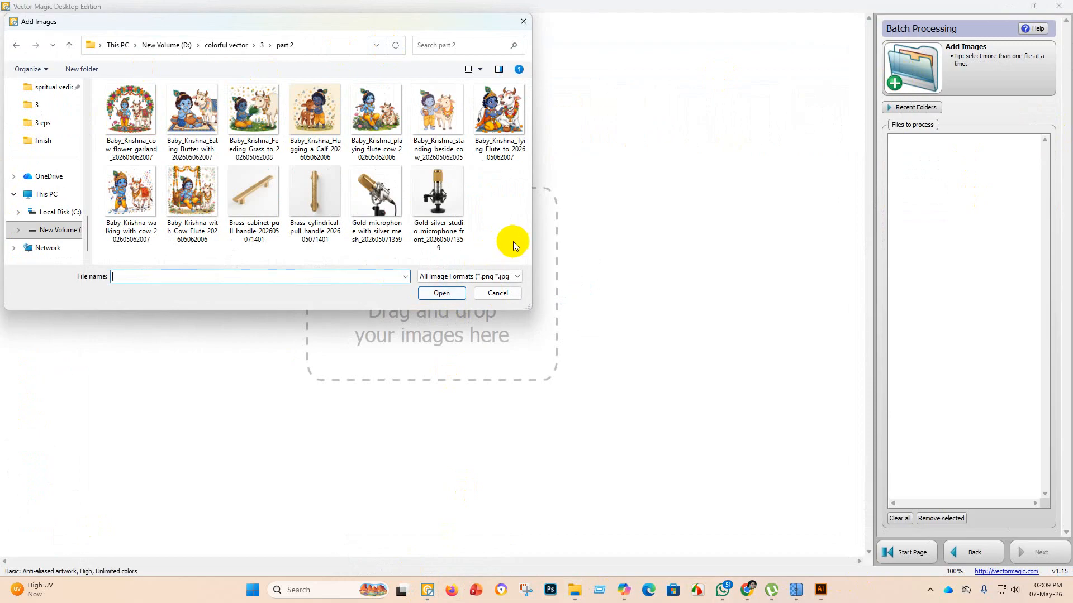
left_click_drag(513, 241, 123, 105)
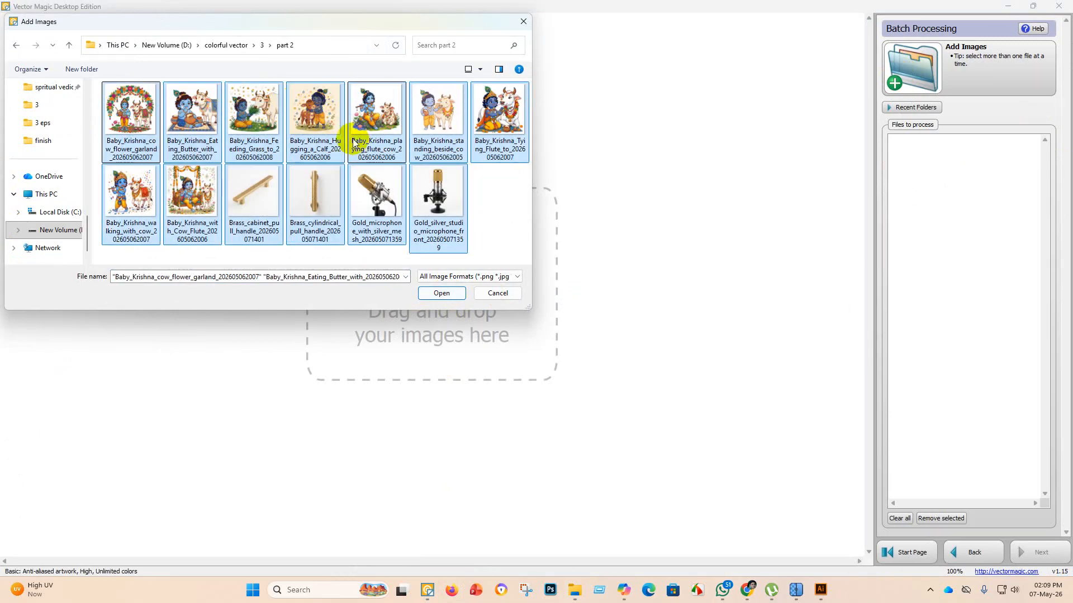
left_click(451, 295)
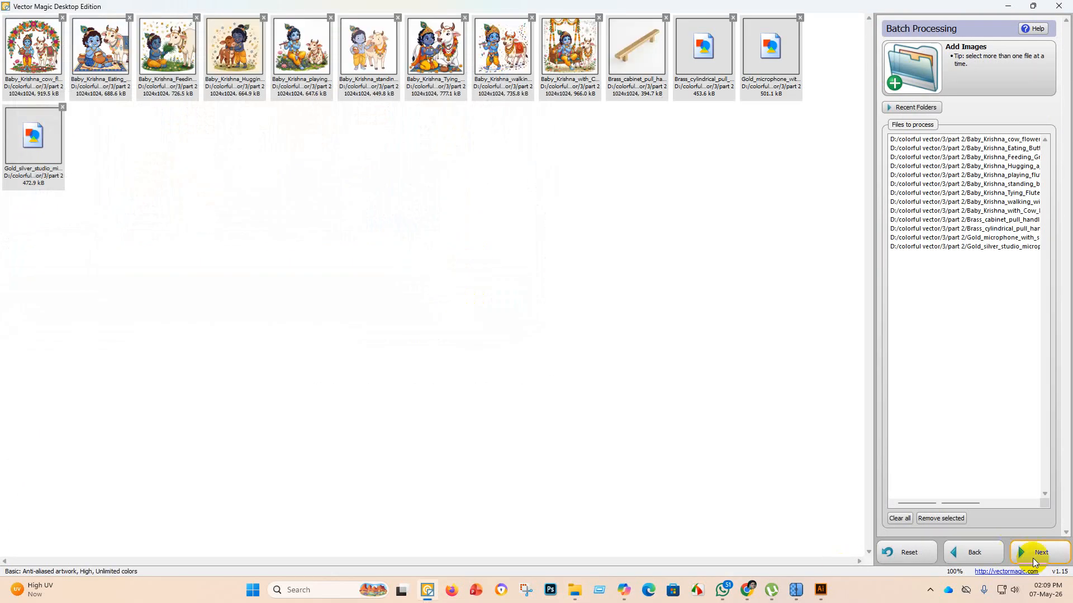
Start vectorizing the batch with the current auto-detect settings and EPS export to the "part 2" folder, then minimize Vector Magic.
left_click(1043, 554)
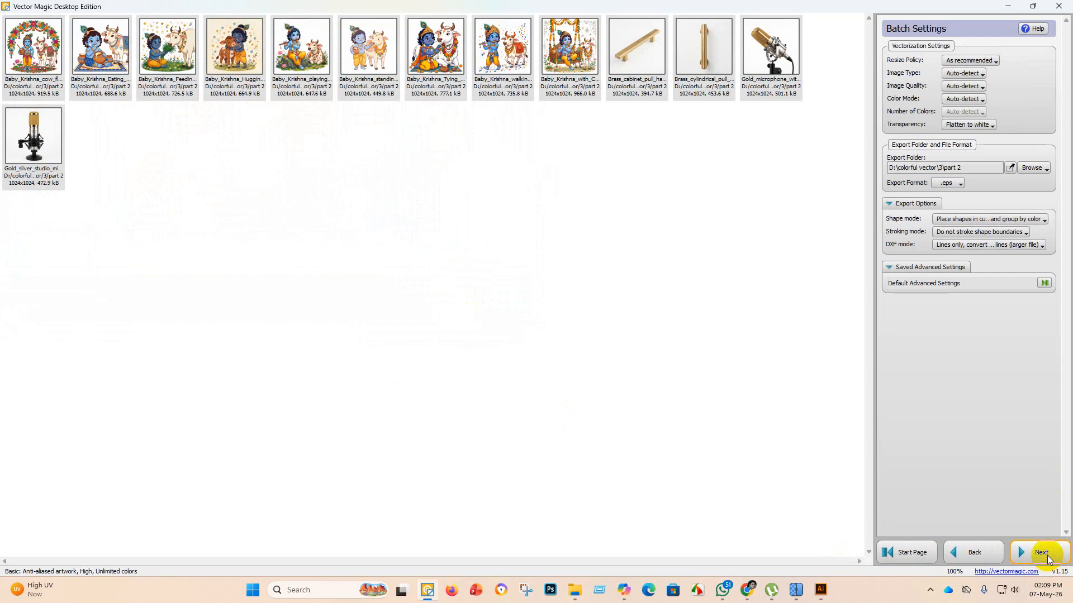
left_click(1047, 558)
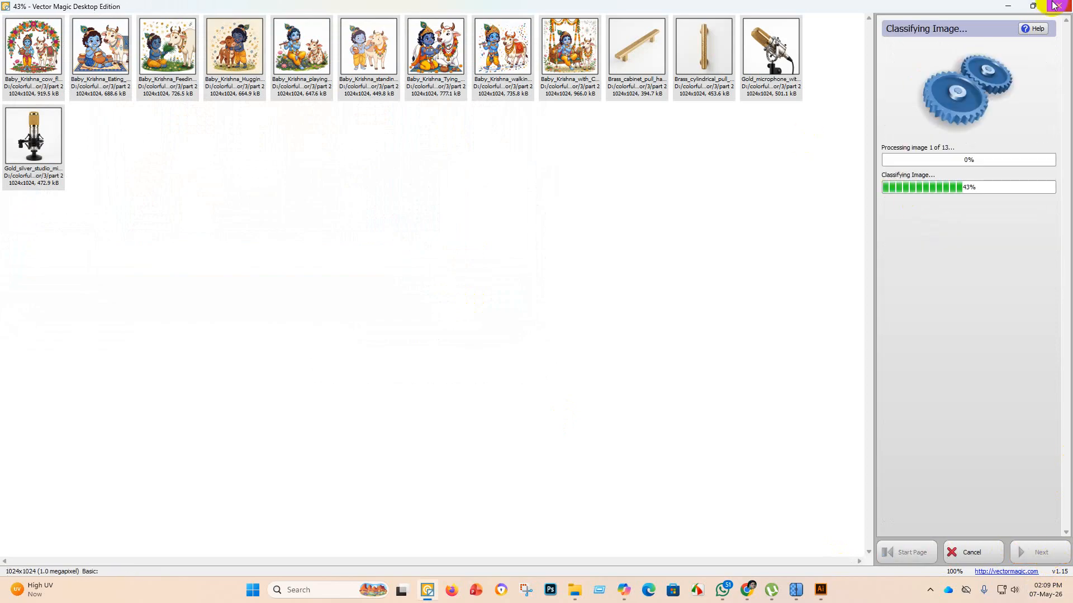
left_click(1008, 7)
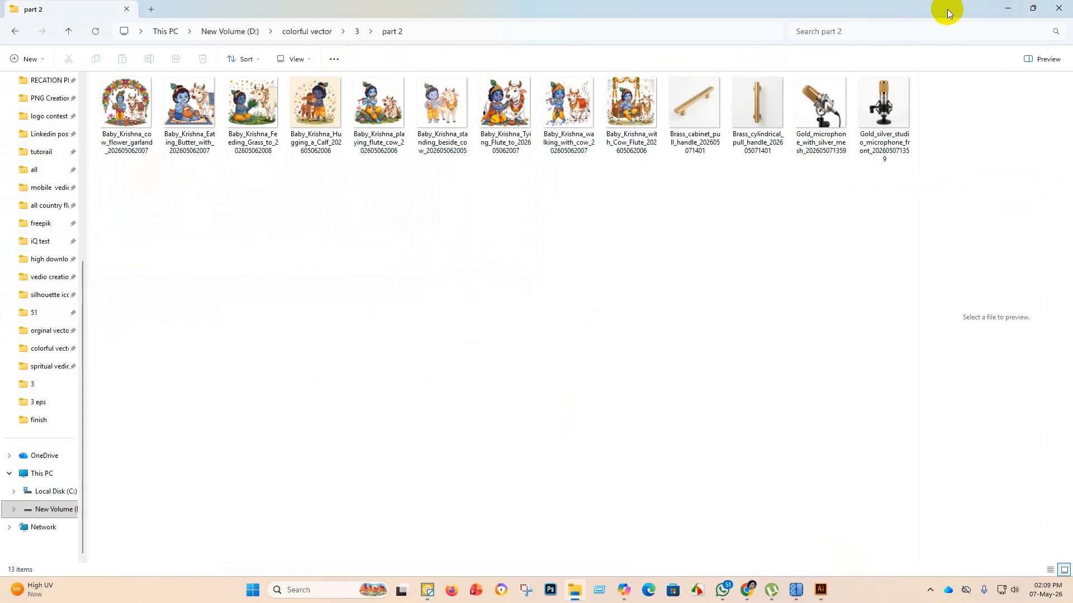
Switch back to File Explorer and return from "part 2" to folder 3.
left_click(1009, 8)
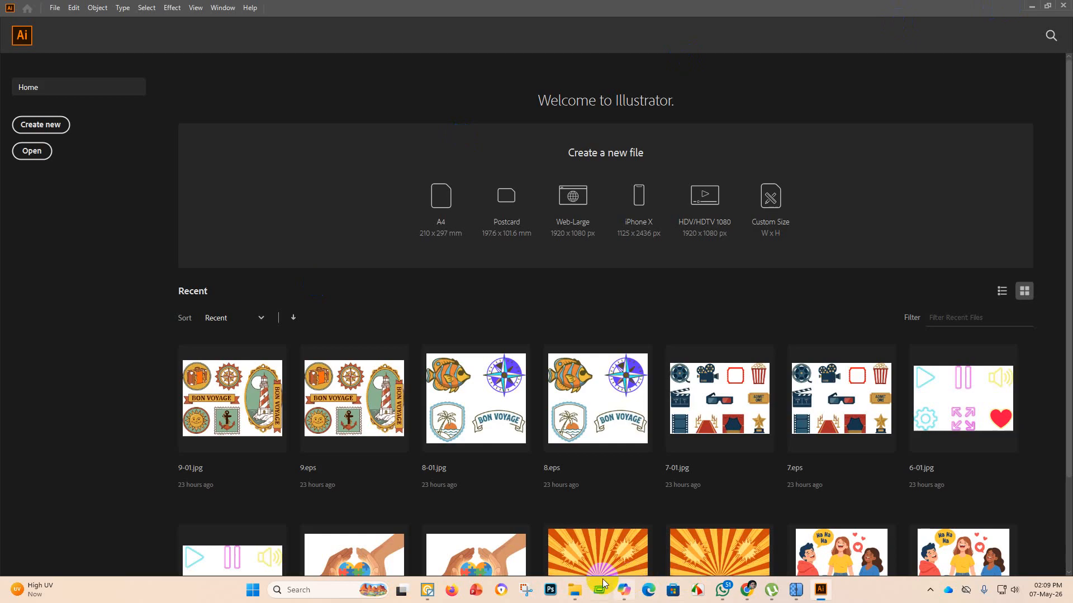
mouse_move(575, 590)
left_click(573, 531)
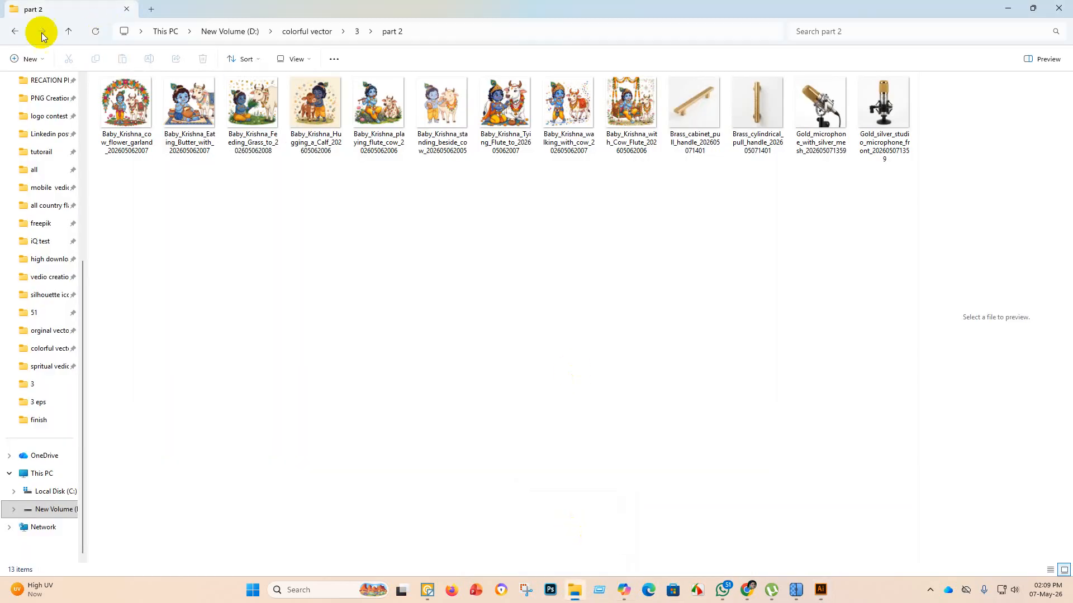
left_click(16, 31)
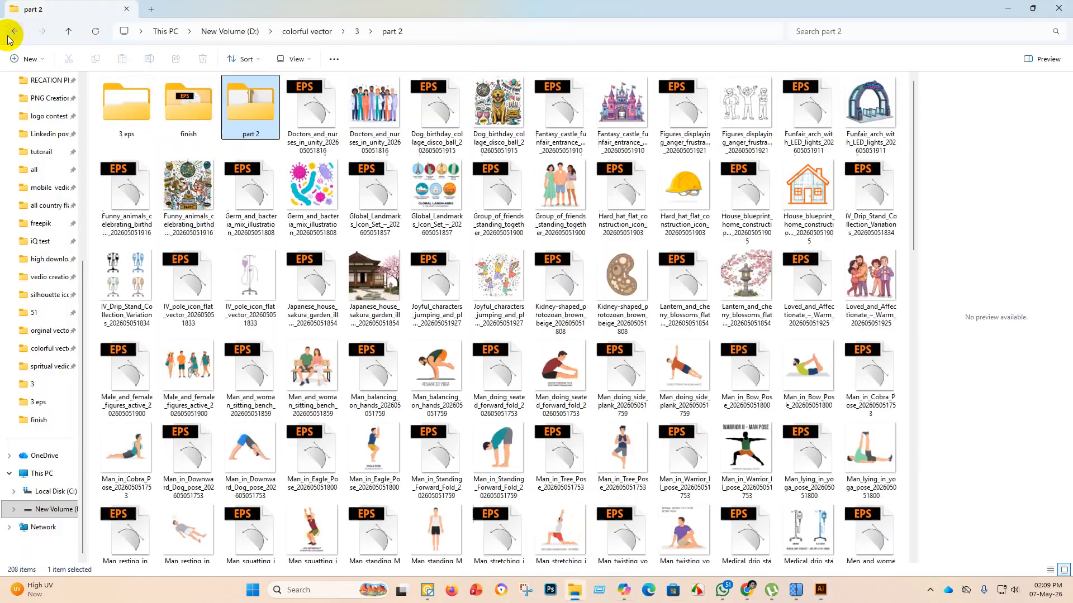
Create a new folder named eps 3.1 inside folder 3.
right_click(155, 143)
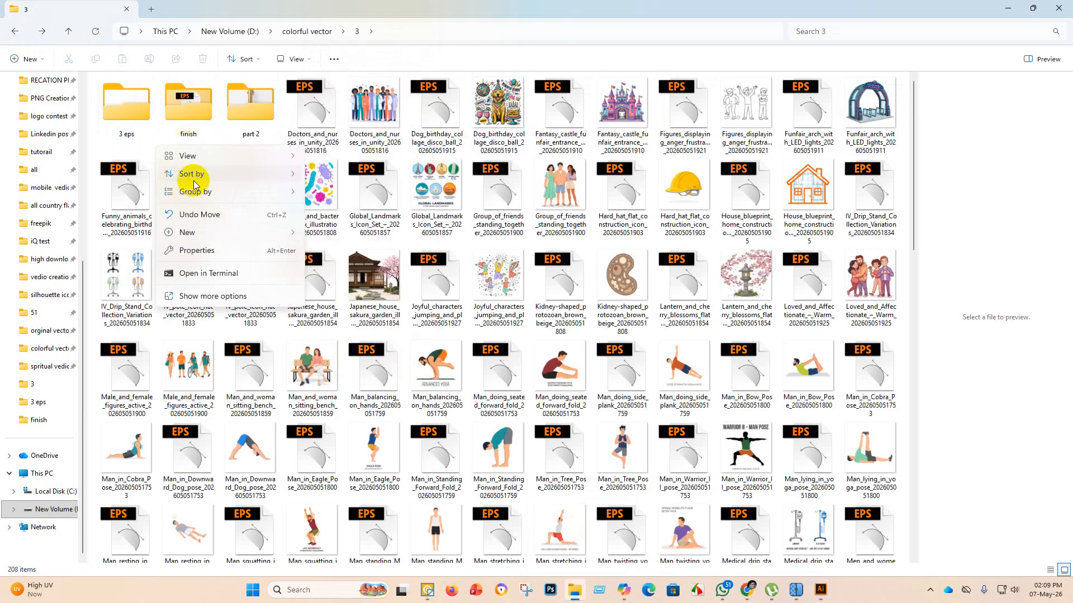
mouse_move(197, 233)
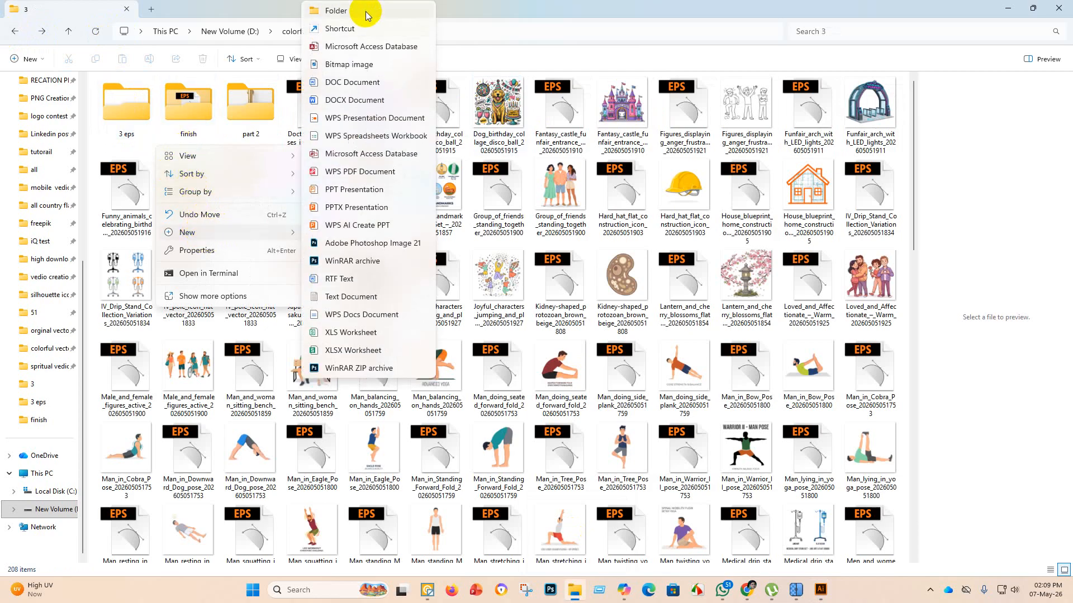
left_click(367, 14)
left_click_drag(271, 134, 224, 133)
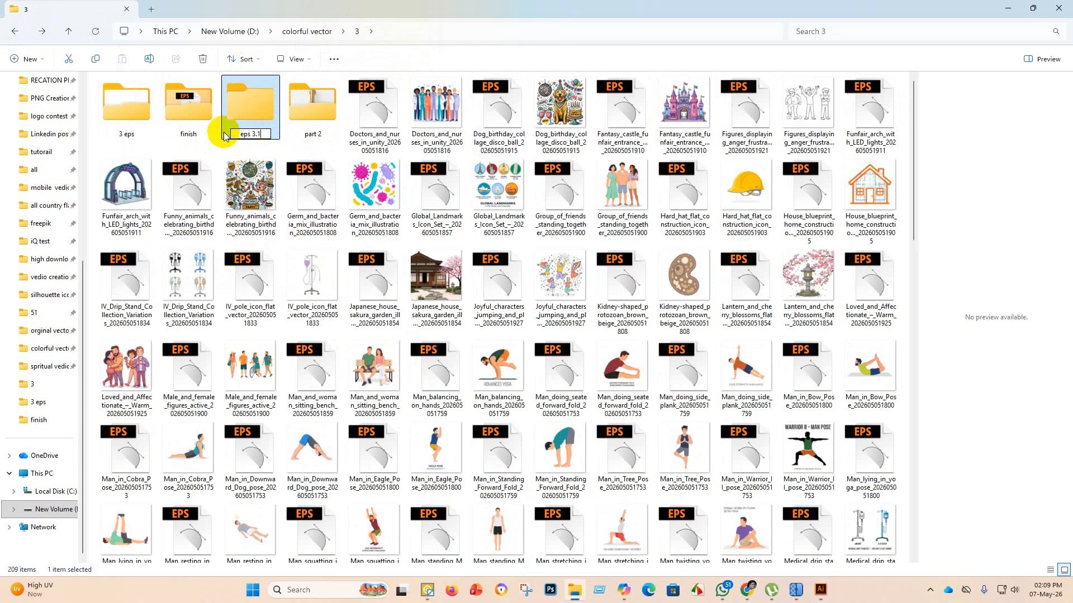
key("Return")
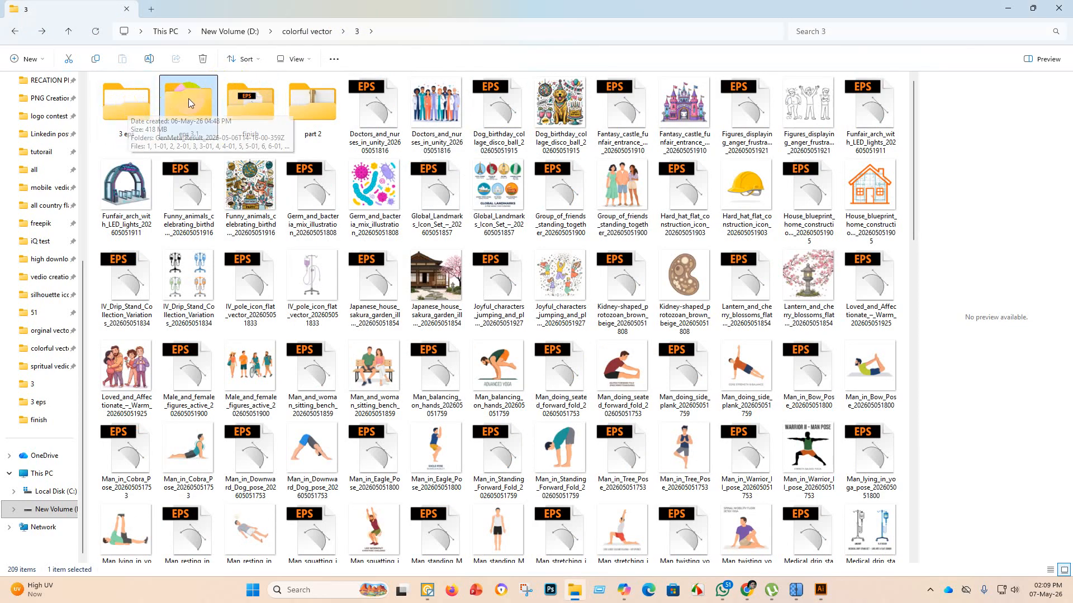
Look into the 3 eps and finish folders and return to folder 3.
double_click(120, 103)
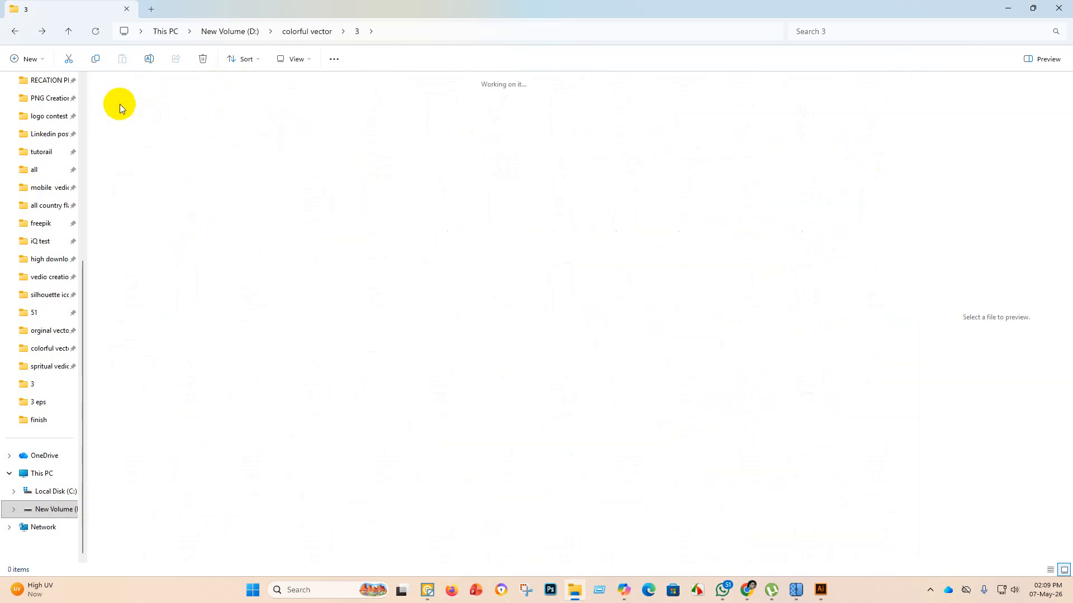
left_click(14, 32)
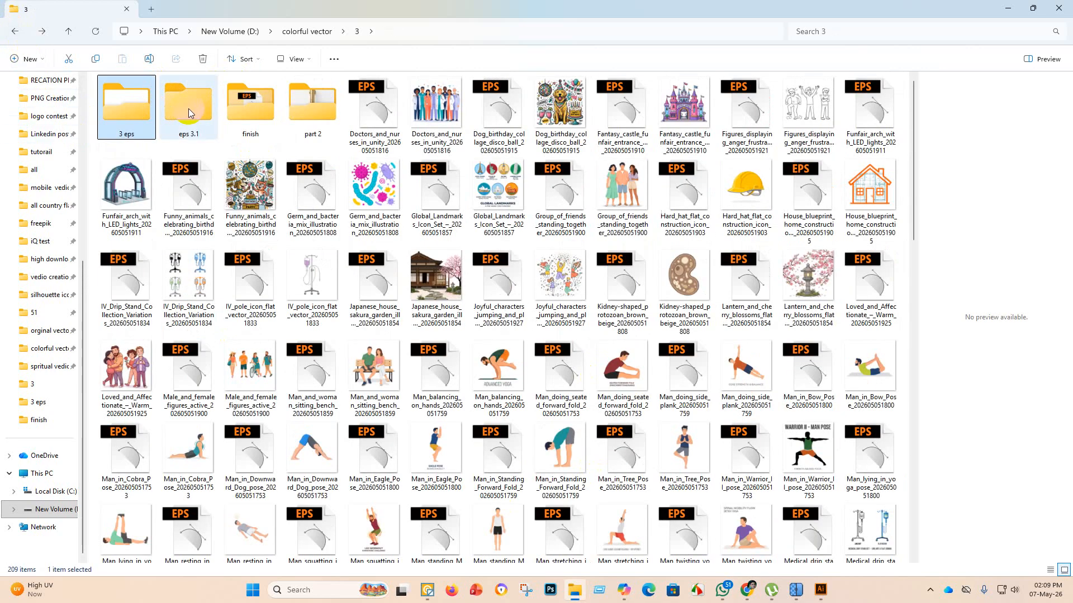
double_click(259, 103)
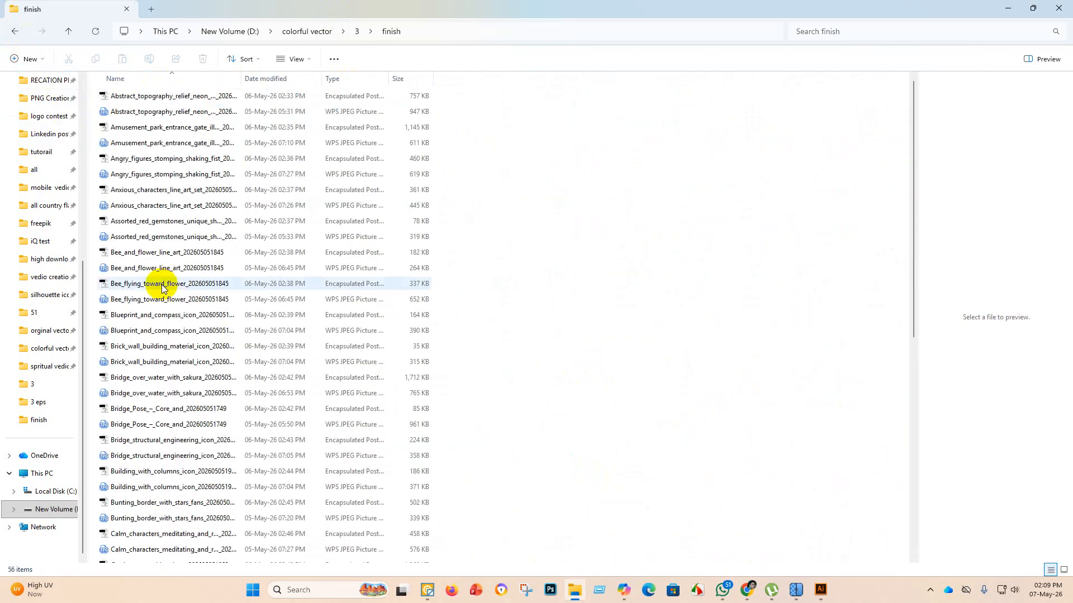
left_click(13, 31)
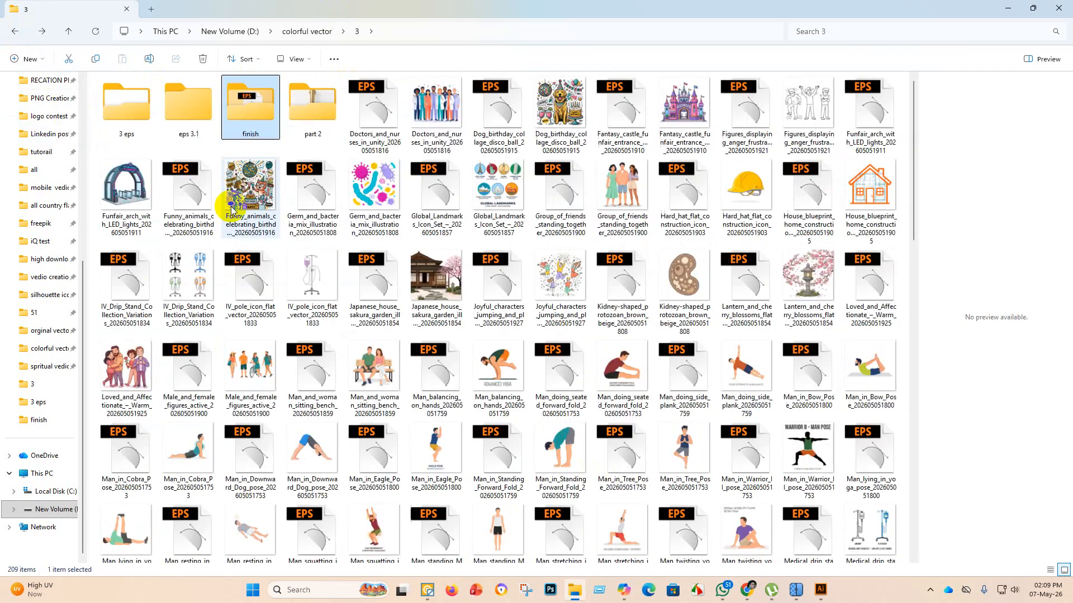
Try to delete all the files in the finish folder and return to folder 3.
double_click(248, 108)
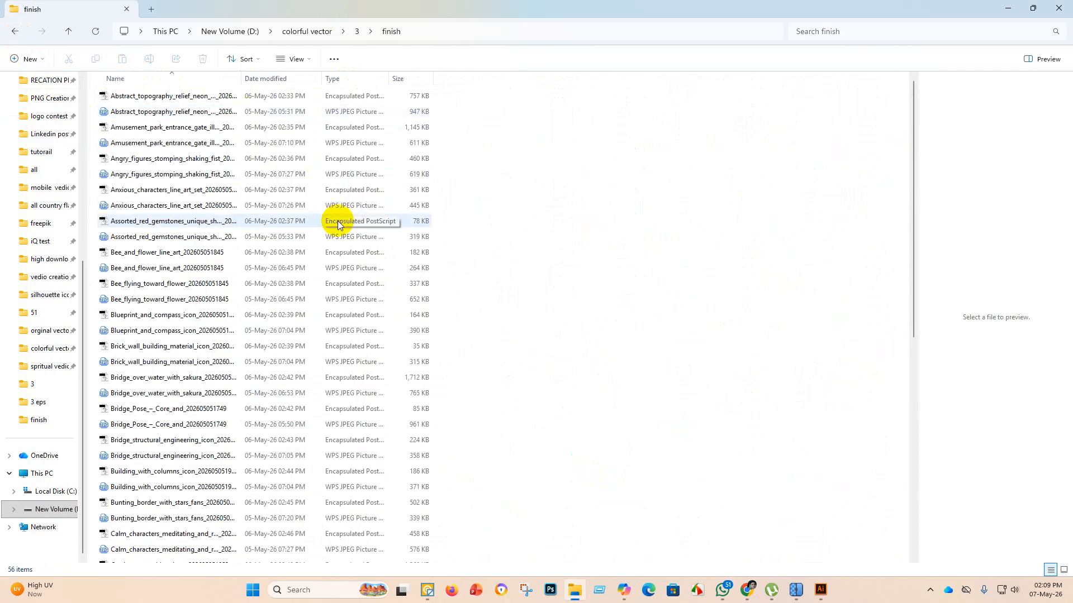
key("ctrl+a")
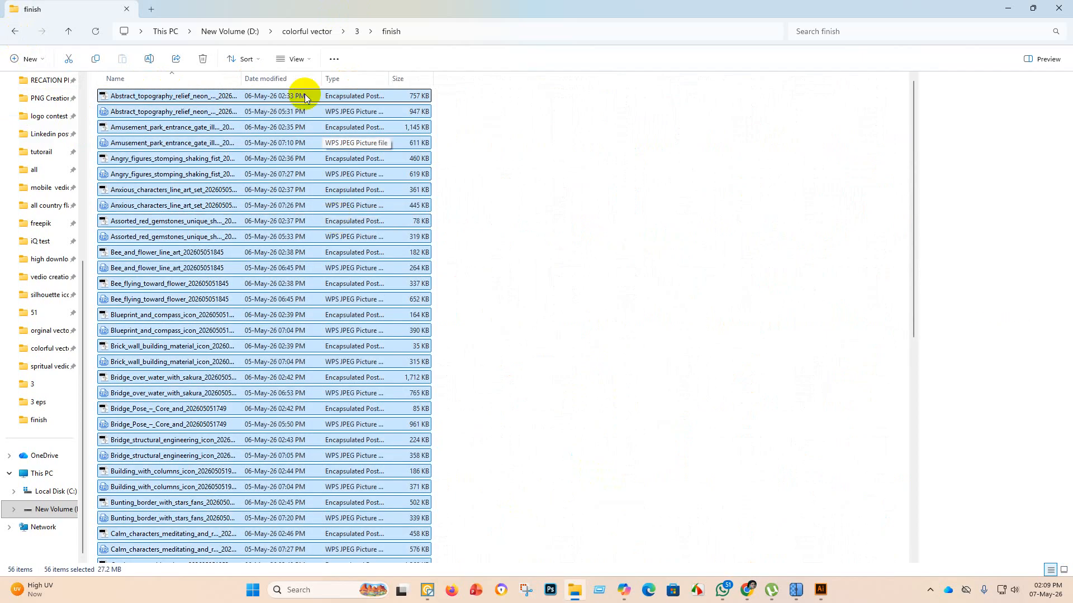
left_click(202, 60)
left_click(14, 31)
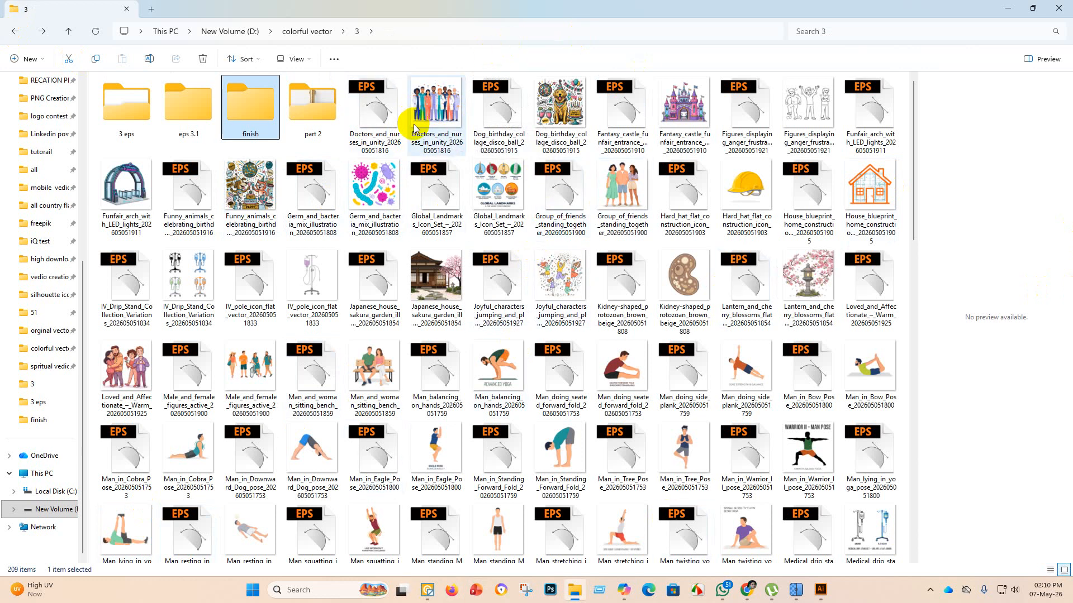
Open the finish folder and show its files as large icons.
double_click(254, 106)
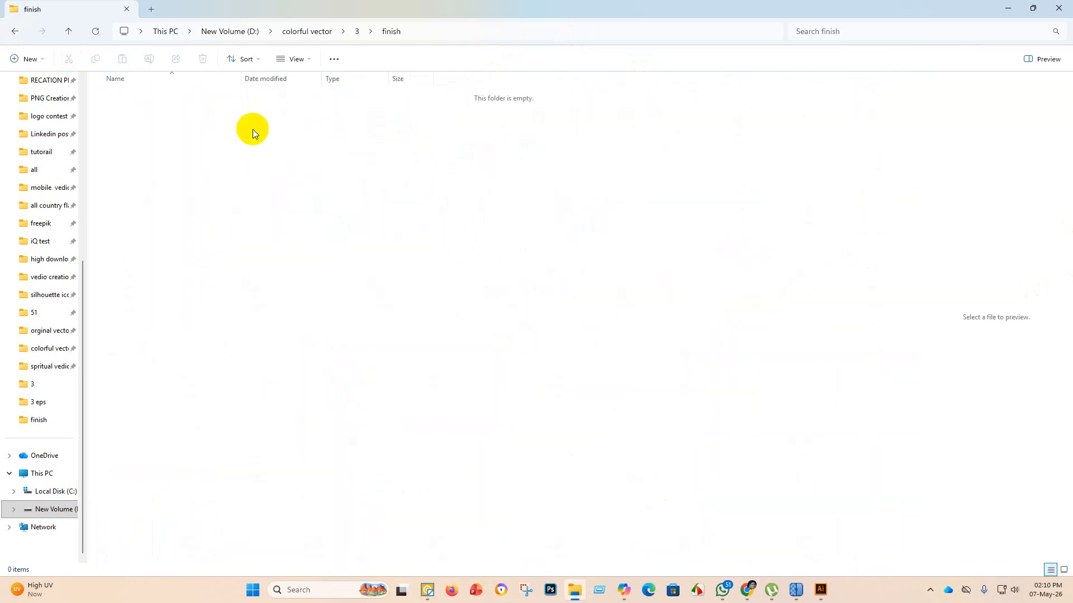
left_click(260, 62)
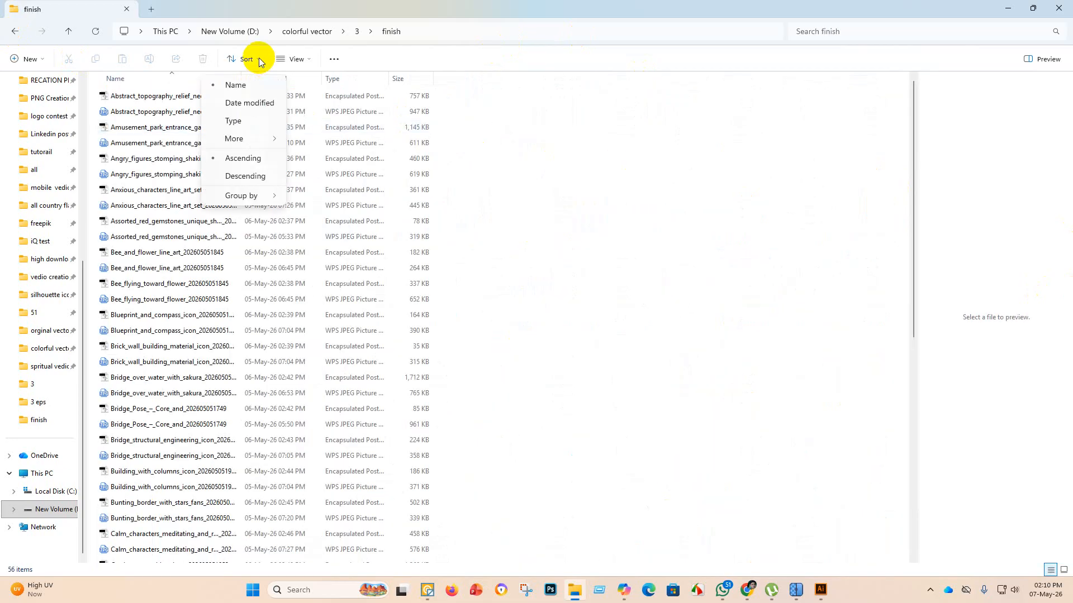
left_click(311, 63)
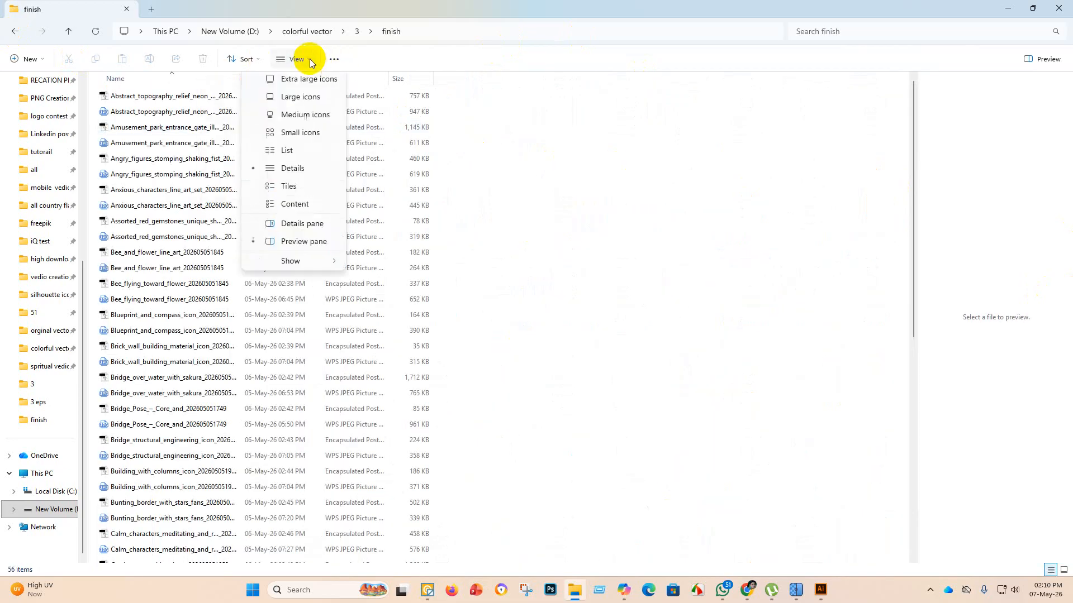
left_click(311, 103)
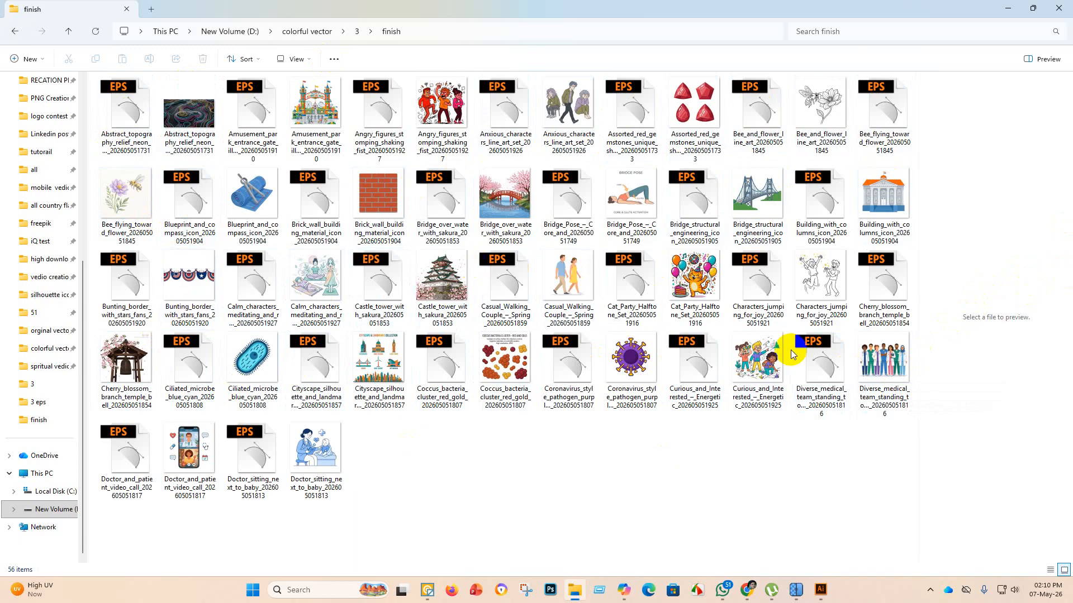
View the Doctors_and_nurses_in_unity JPEG from folder 3 in the image viewer, then put the viewer away.
left_click(15, 31)
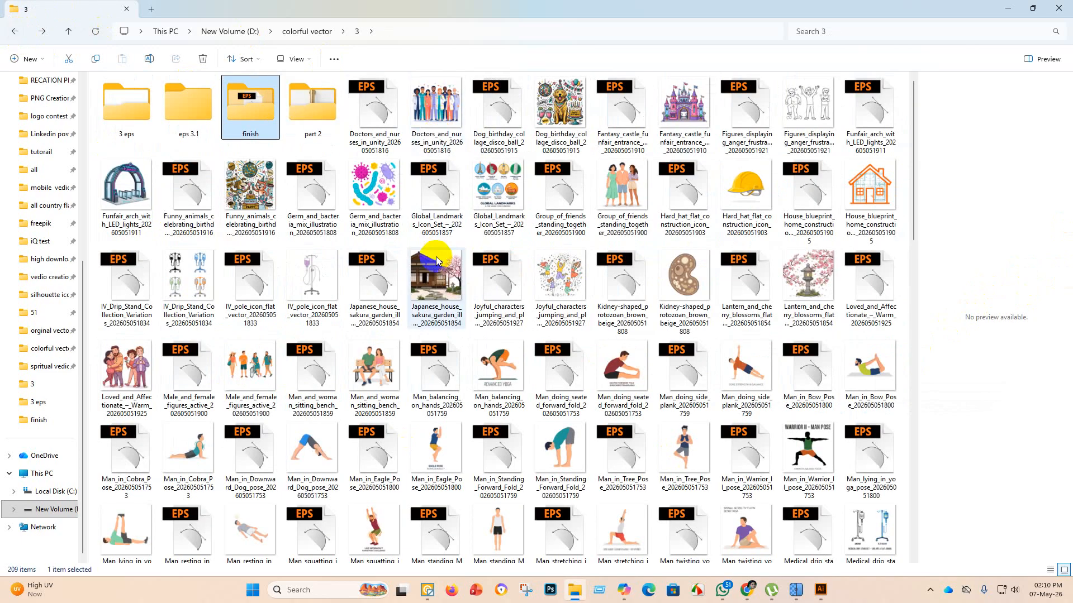
left_click(444, 105)
double_click(444, 105)
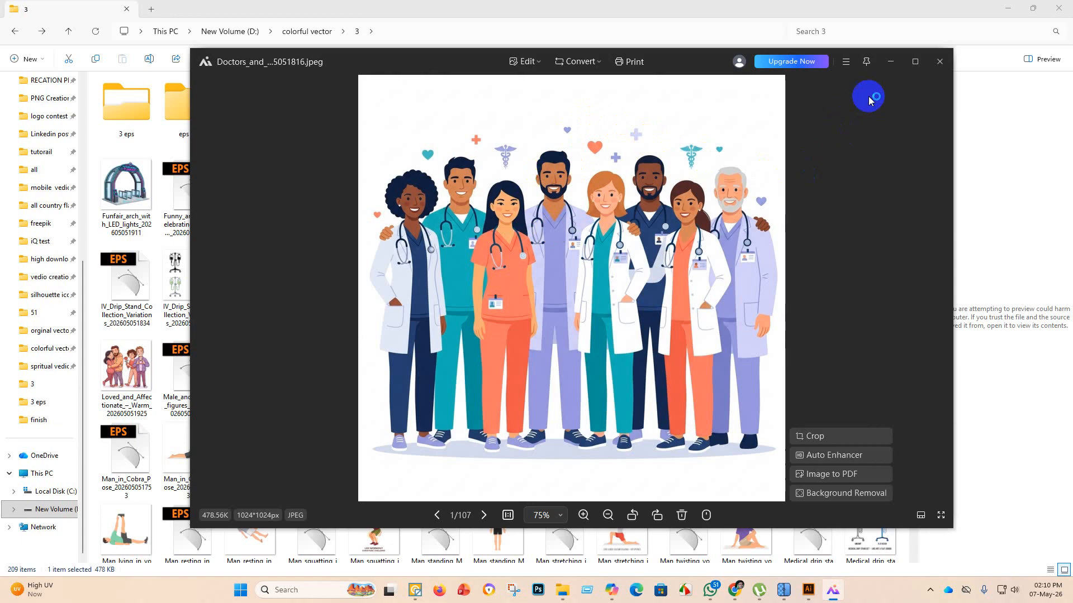
left_click(888, 63)
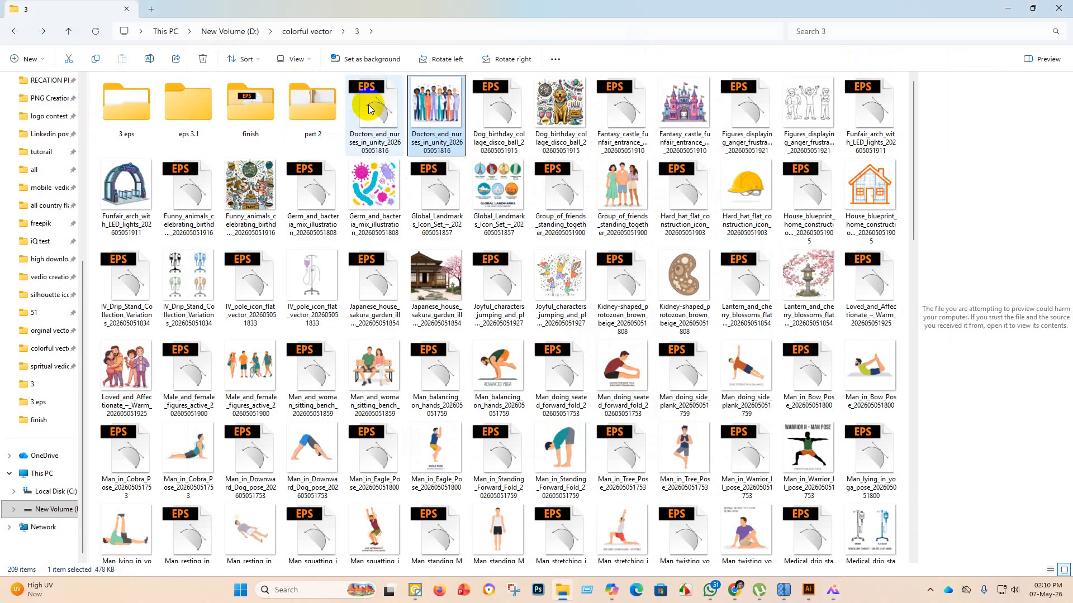
Compare the Diverse_medical_team JPEG in the finish folder with the Doctors_and_nurses_in_unity JPEG in folder 3.
double_click(255, 103)
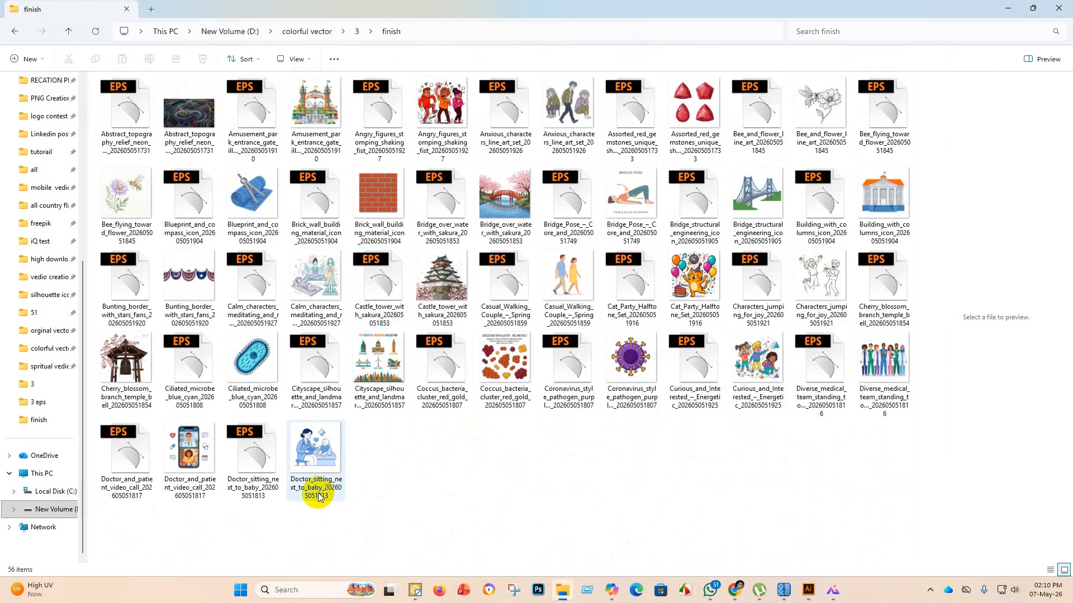
left_click(890, 367)
double_click(890, 367)
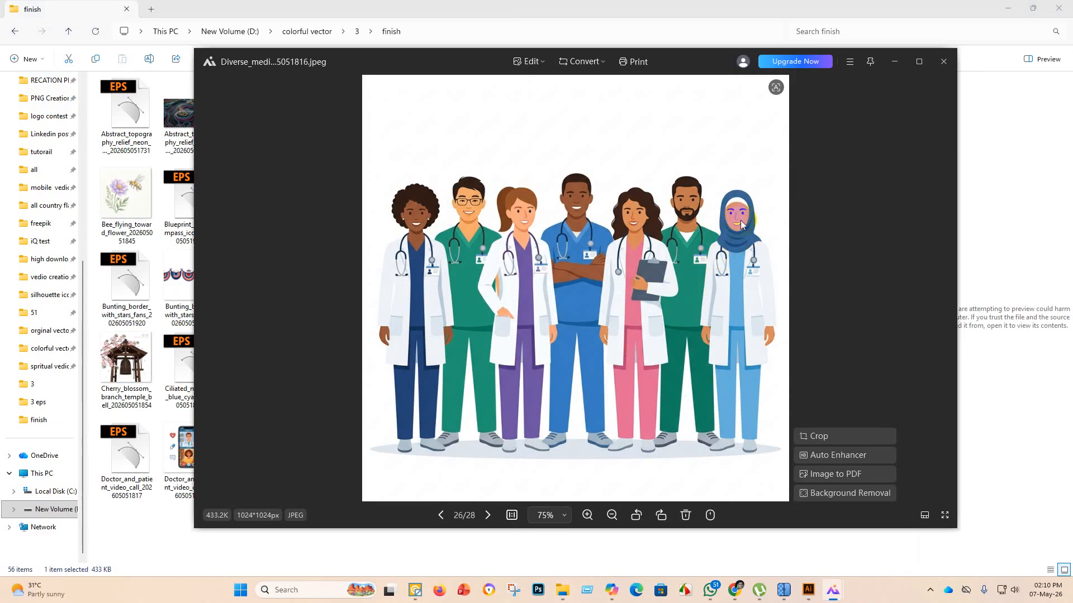
left_click(894, 62)
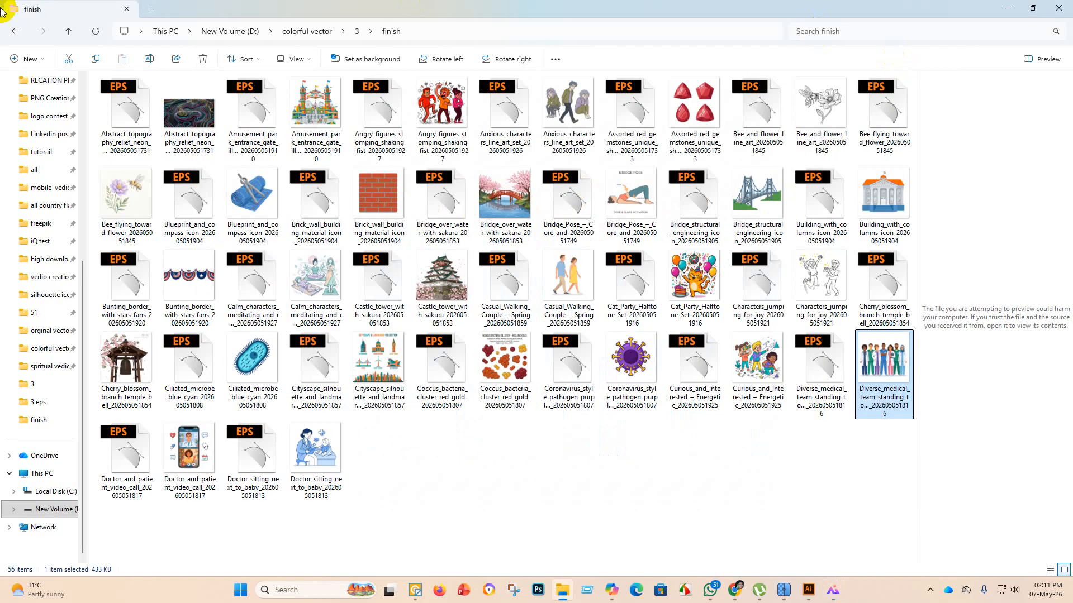
left_click(16, 33)
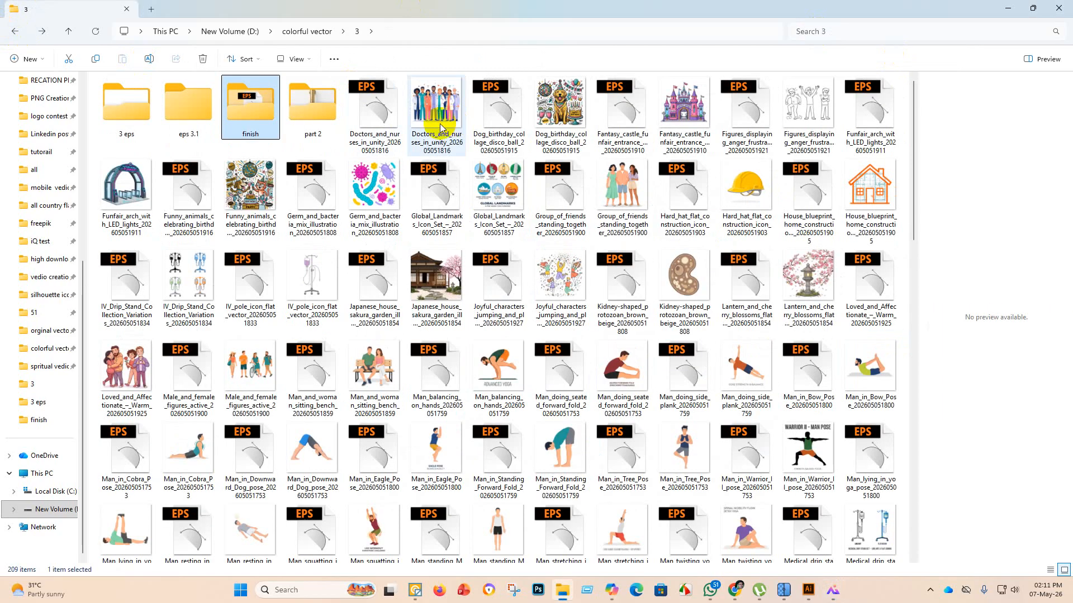
double_click(448, 109)
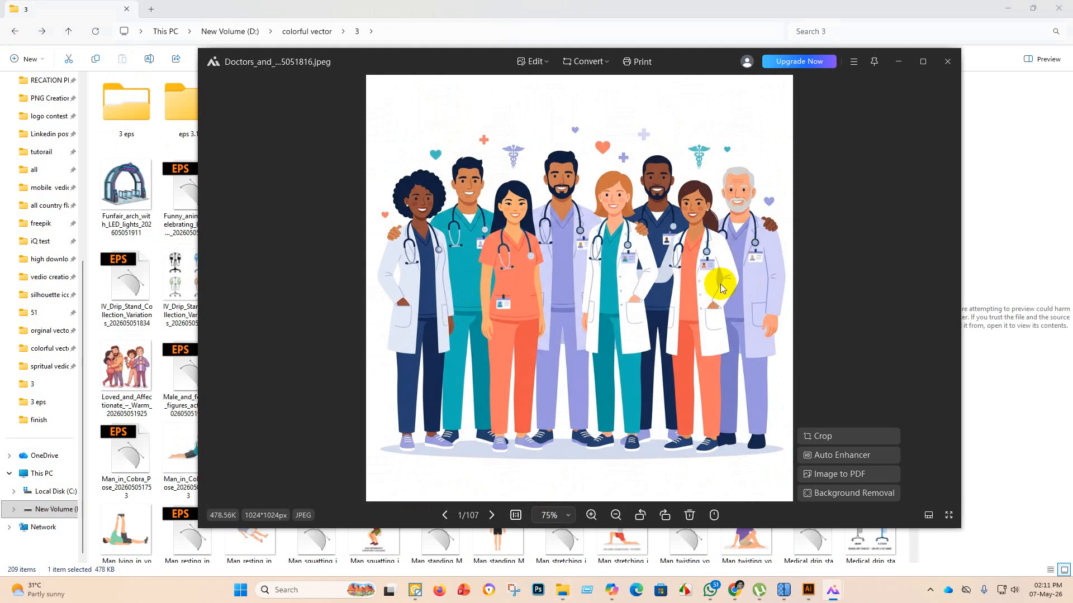
left_click(898, 60)
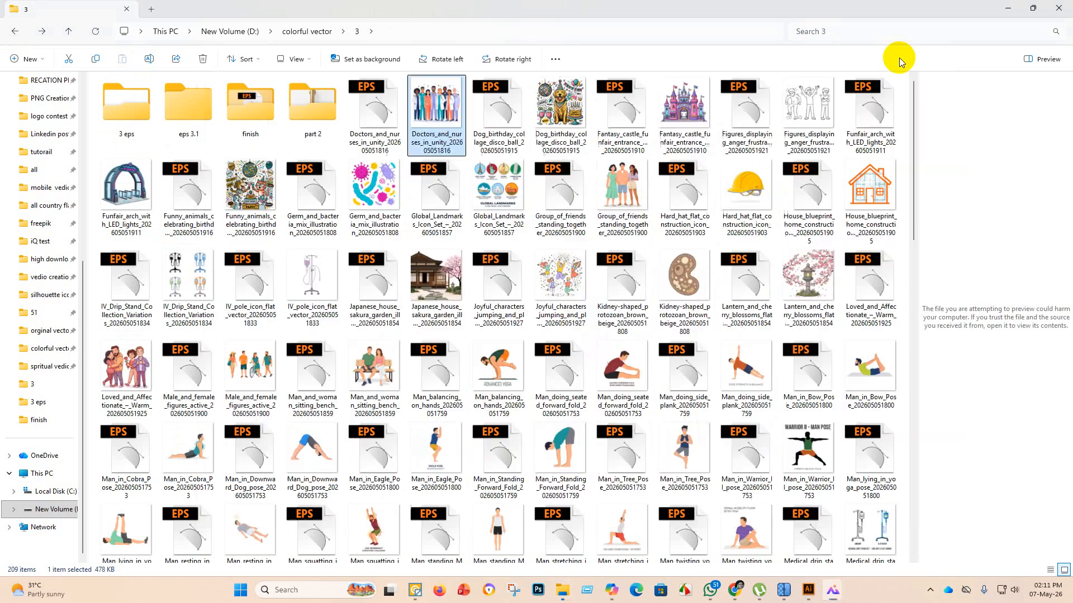
Open the Doctors_and_nurses_in_unity EPS file in Adobe Illustrator 2020.
left_click(382, 110)
right_click(382, 110)
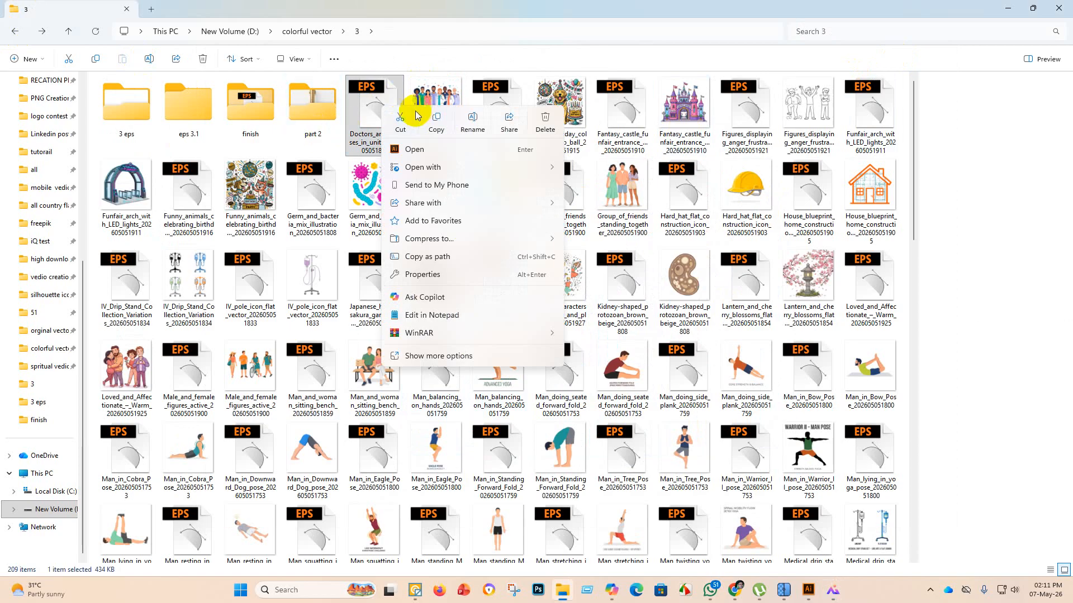
mouse_move(490, 169)
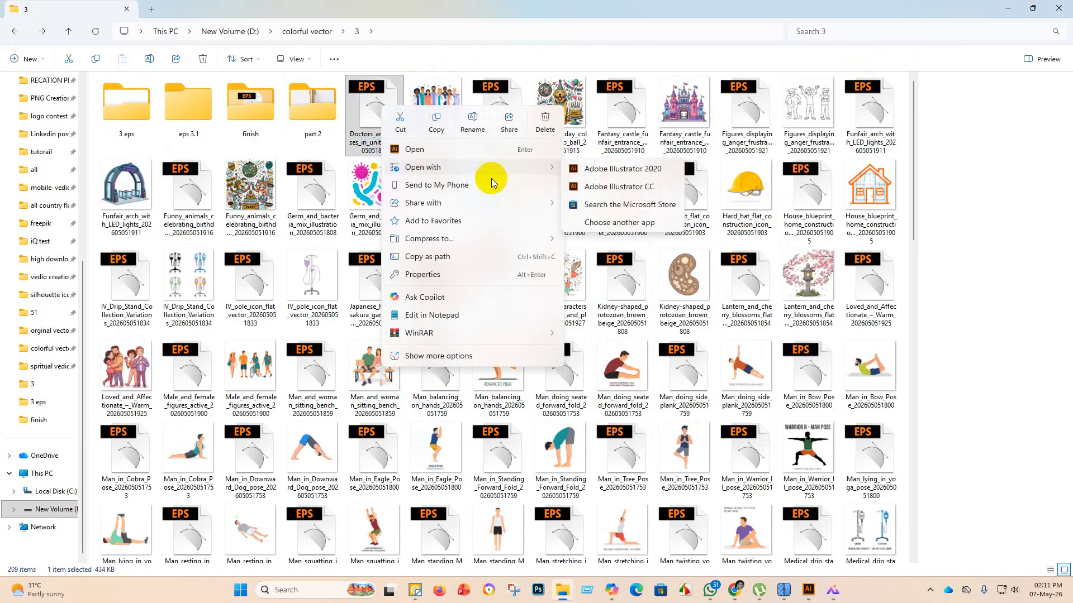
left_click(639, 173)
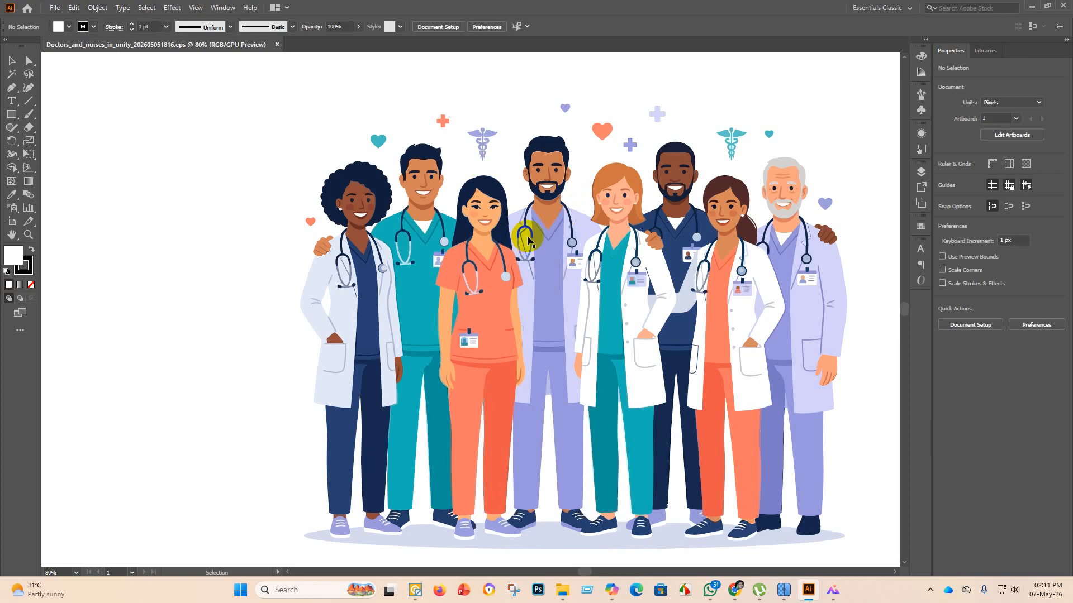
Move the illustration group off the artboard to just above it and scale it down to about 3947 px square.
scroll(270, 318, "down", 4)
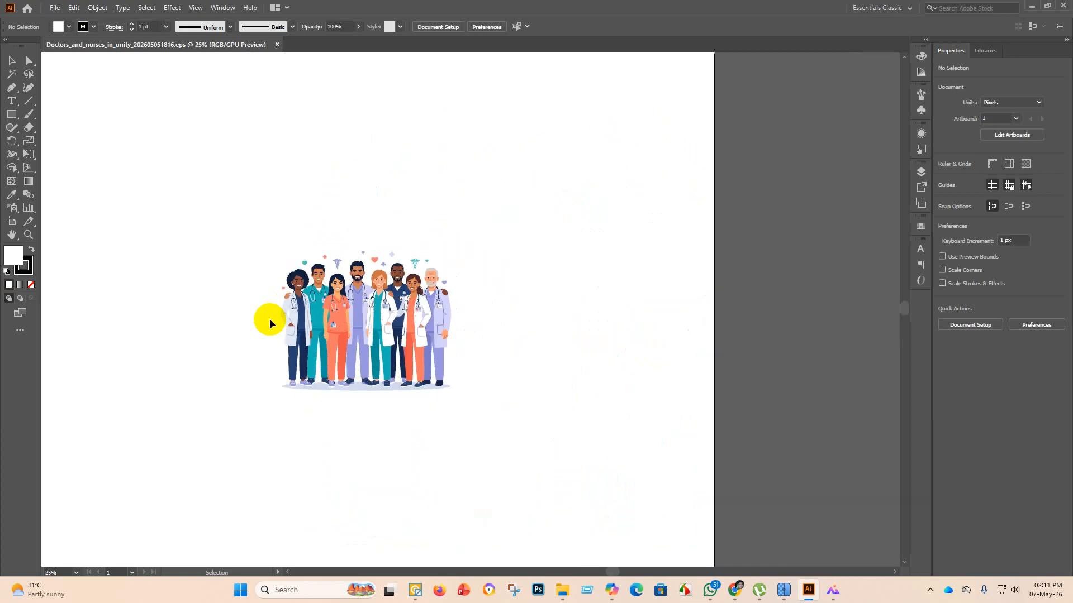
left_click(332, 338)
scroll(445, 376, "down", 4)
left_click_drag(472, 313, 464, 134)
scroll(516, 324, "up", 2)
left_click_drag(488, 413, 470, 276)
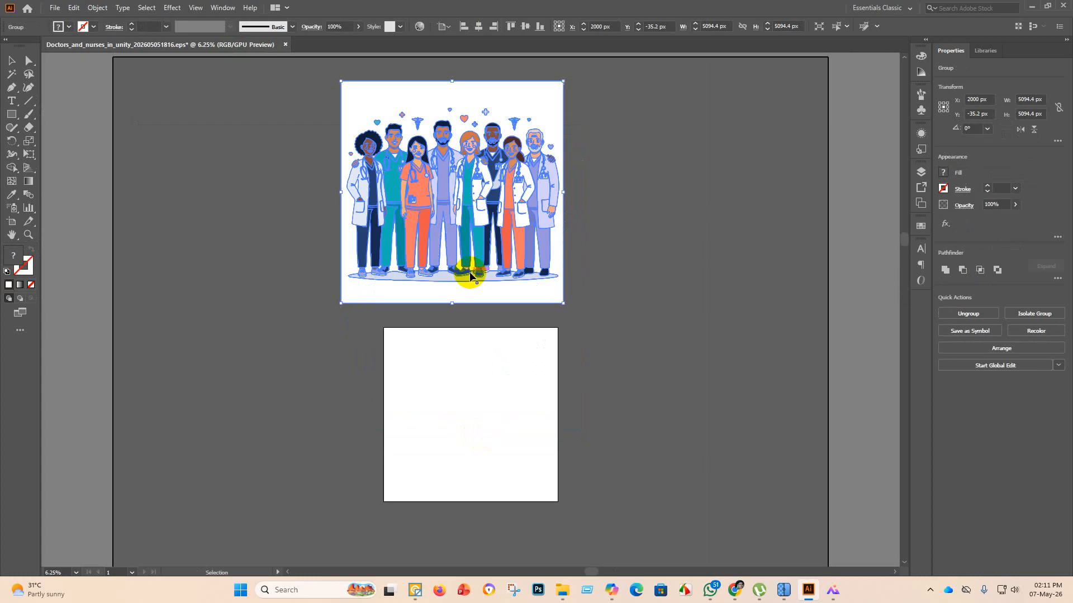
scroll(469, 275, "up", 2)
left_click_drag(451, 399, 454, 354)
left_click_drag(462, 289, 470, 406)
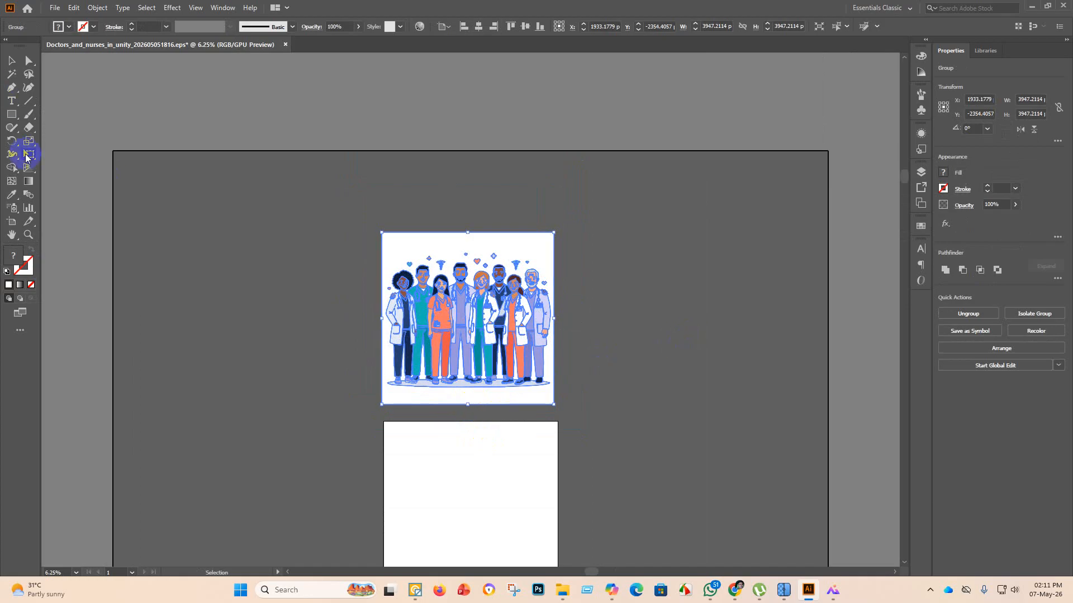
Try to delete the illustration's white background by selecting it with the Magic Wand tool, then undo the deletion and deselect.
left_click(12, 74)
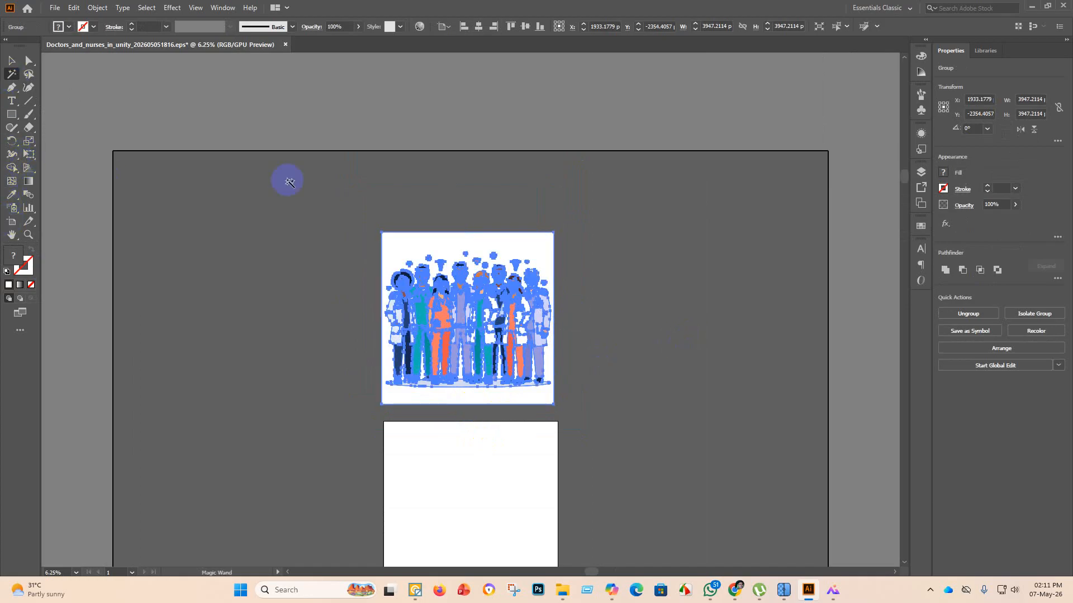
left_click(454, 249)
key("Delete")
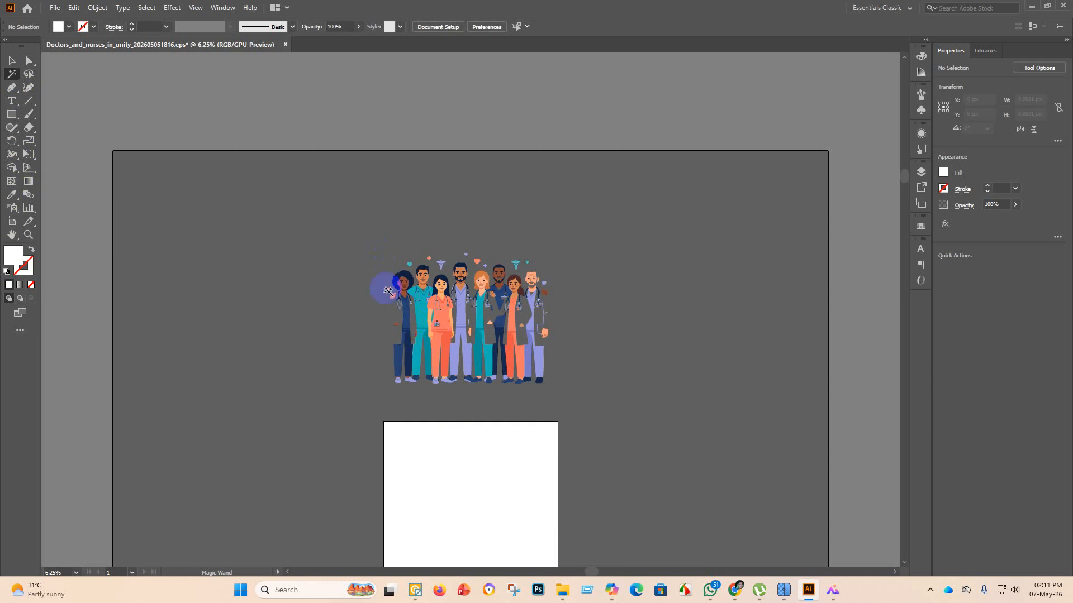
key("ctrl+z")
left_click(12, 60)
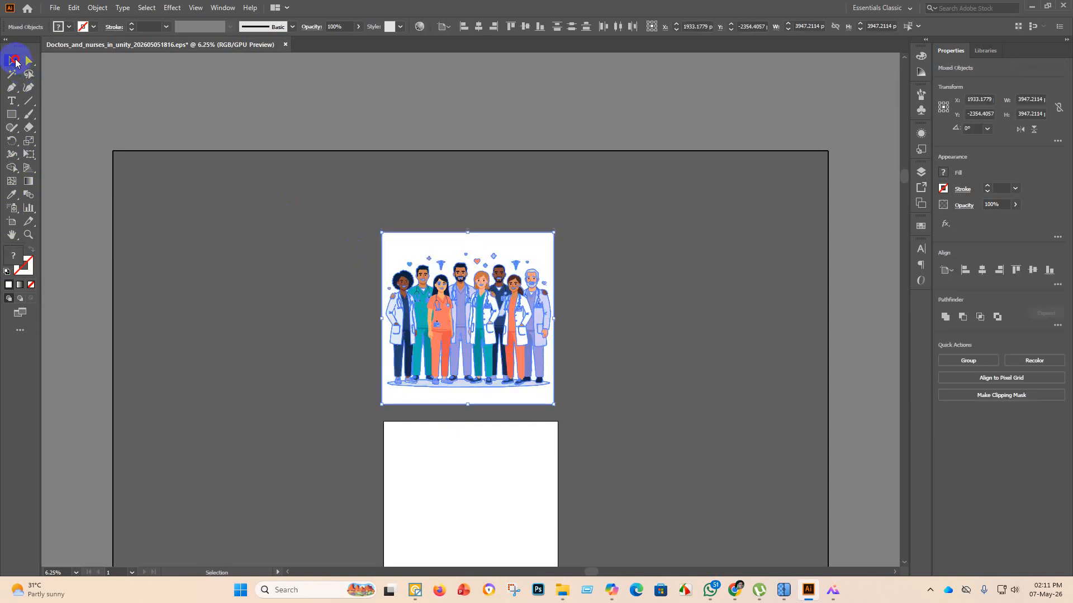
left_click(711, 301)
Ungroup the doctors-and-nurses illustration and deselect its parts.
scroll(503, 313, "up", 5)
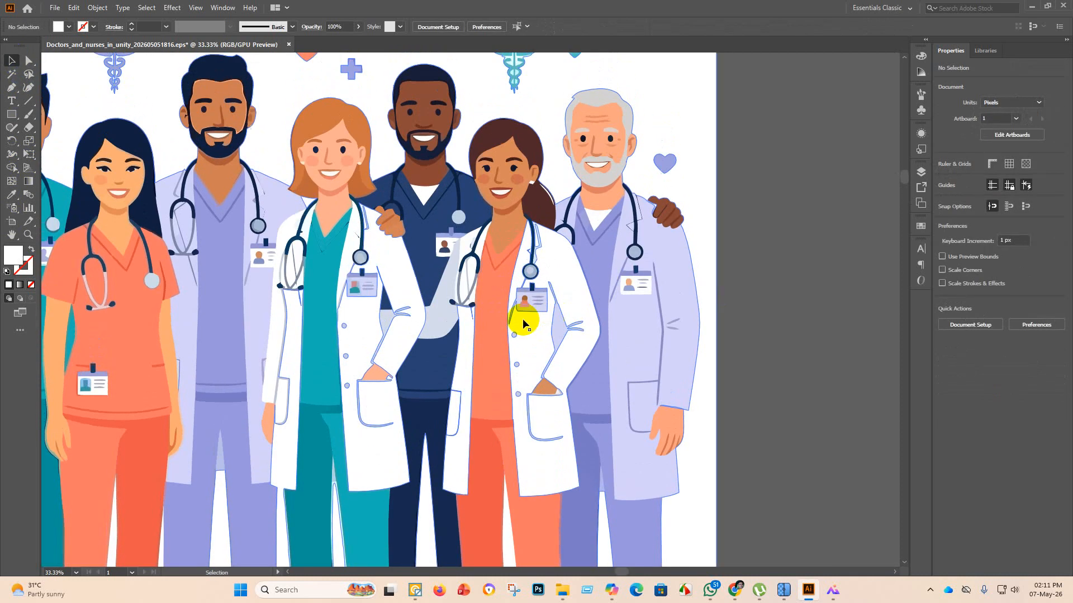
scroll(411, 287, "down", 3)
scroll(479, 241, "up", 2)
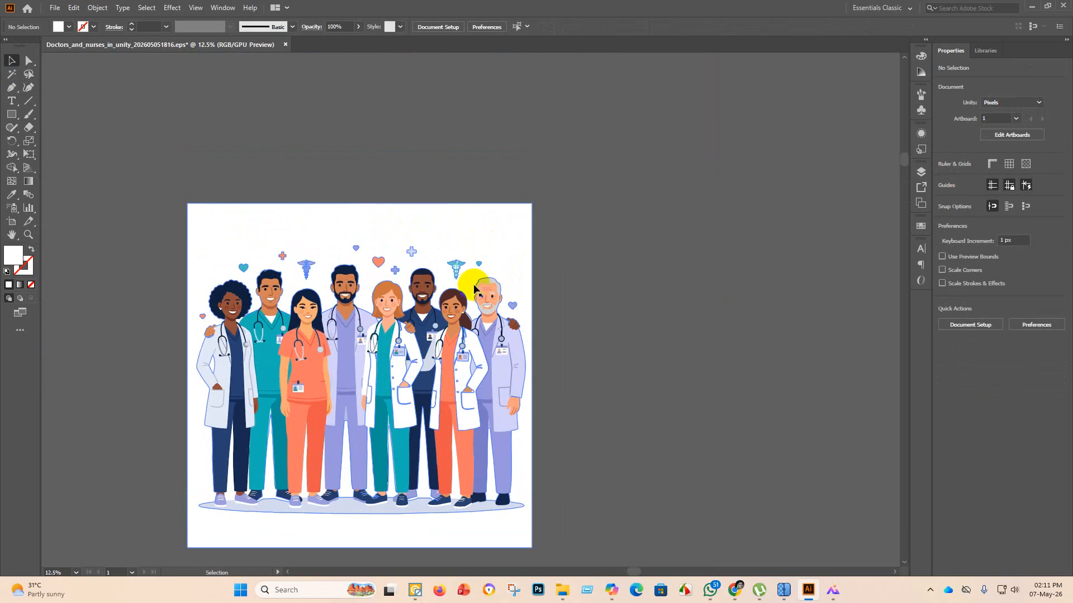
scroll(474, 288, "down", 2)
right_click(401, 286)
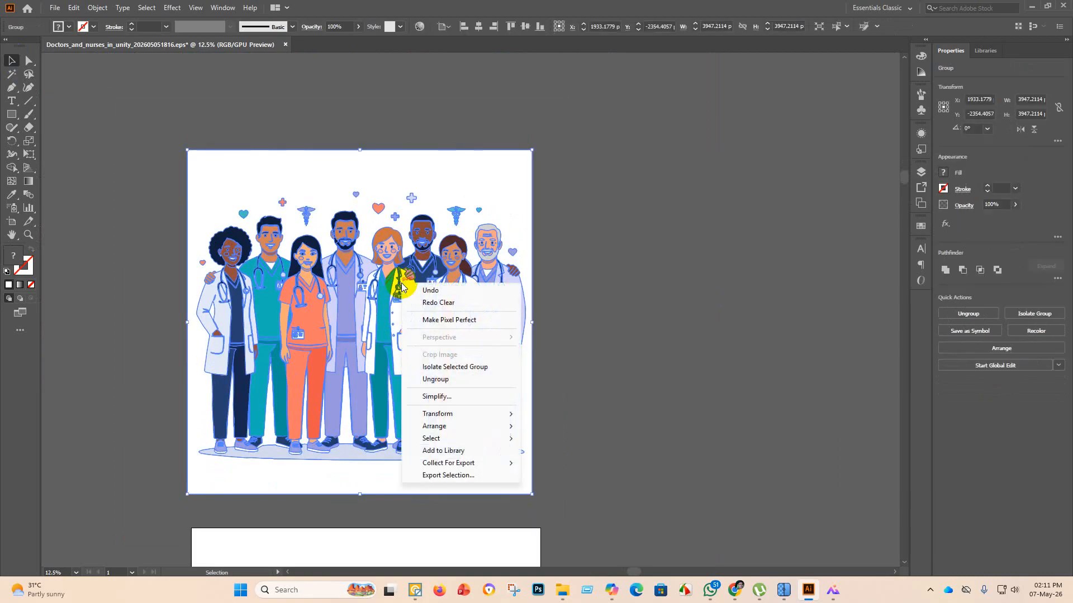
left_click(440, 378)
left_click(577, 361)
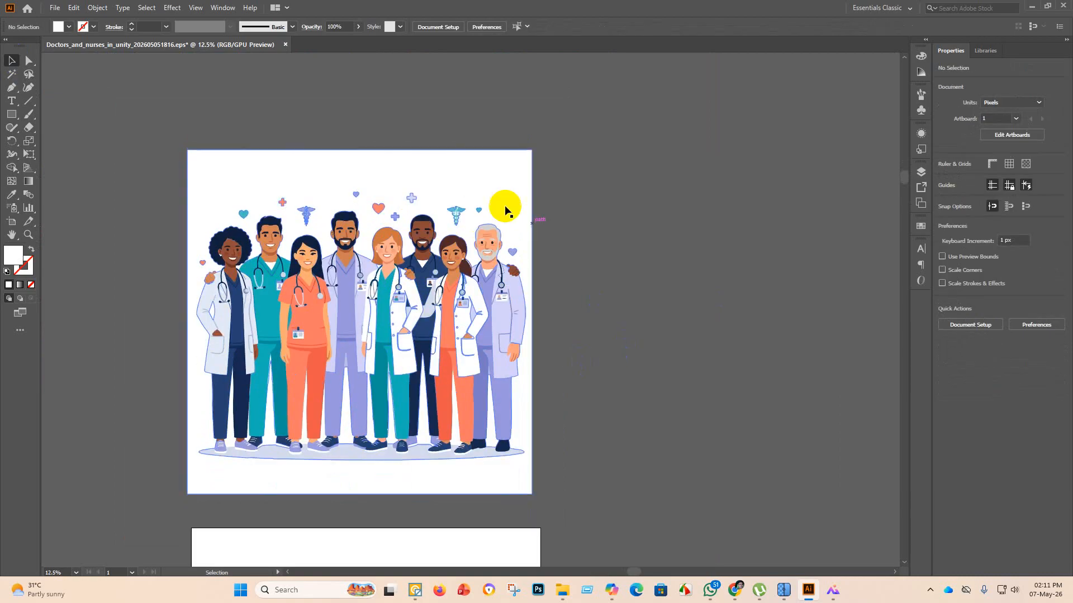
Move the white background compound path out to the right of the figures, check its cut-outs, and delete it.
left_click(429, 174)
left_click_drag(431, 174, 870, 197)
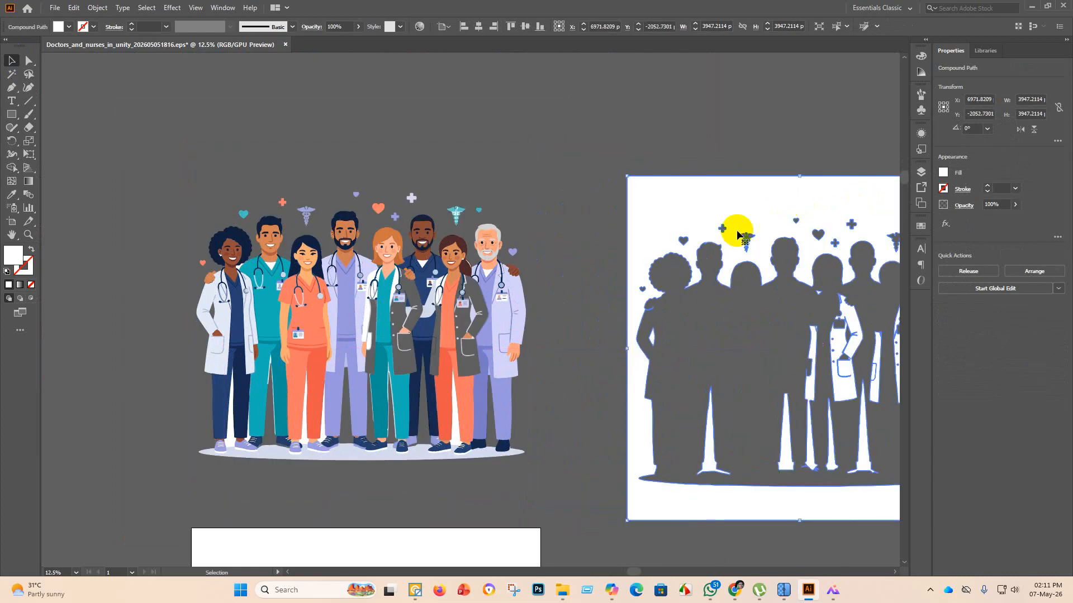
scroll(530, 421, "down", 2)
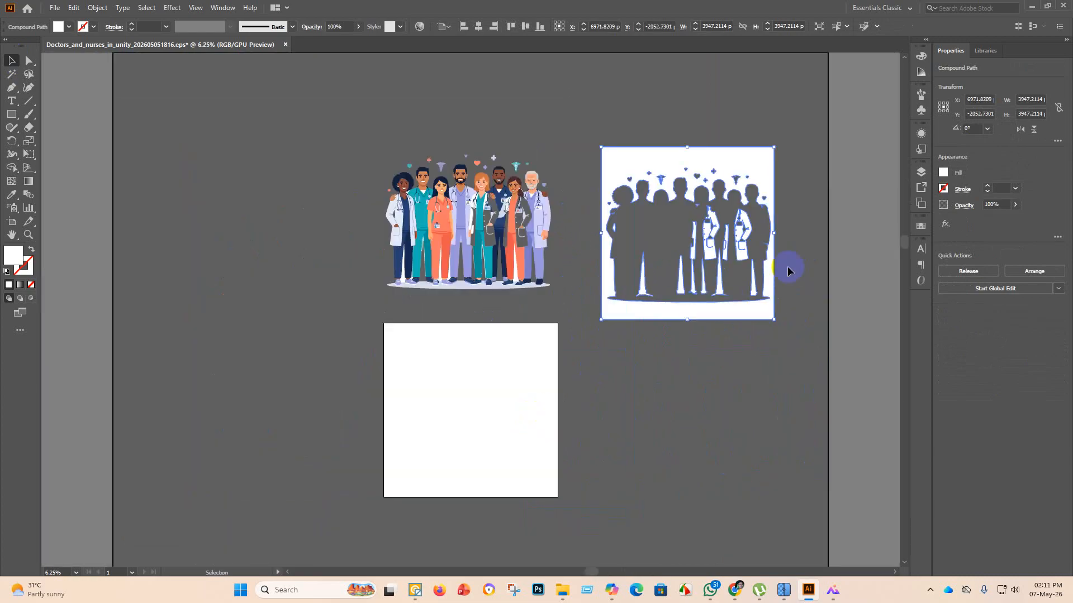
scroll(785, 251, "up", 1)
scroll(758, 261, "up", 2)
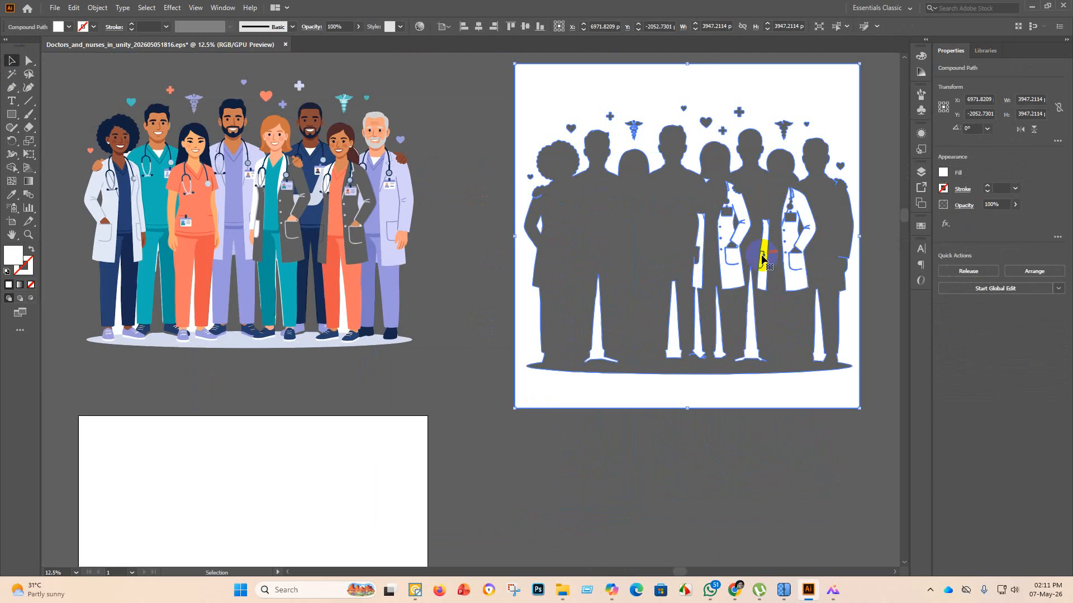
scroll(640, 148, "up", 2)
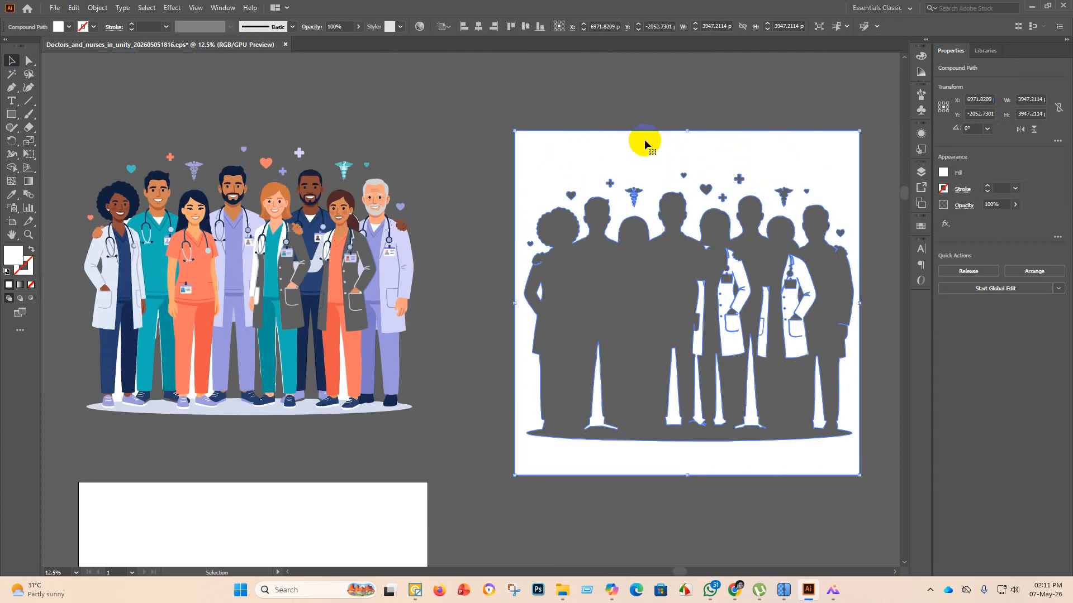
key("Delete")
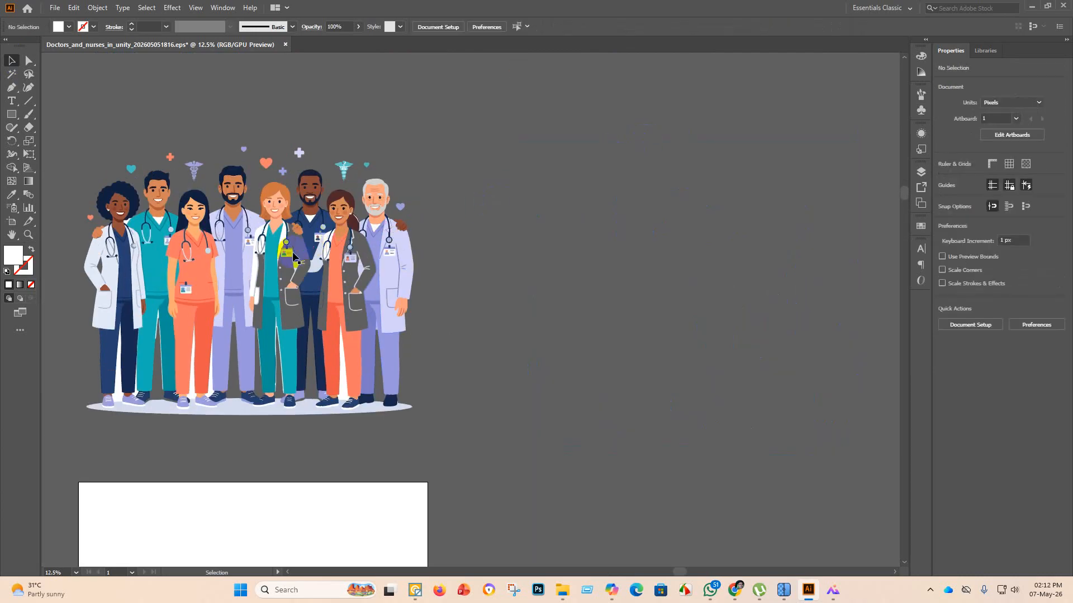
Select all the artwork and fill both front panels of the orange-scrubs woman's coat with white using the Shape Builder tool.
key("ctrl+a")
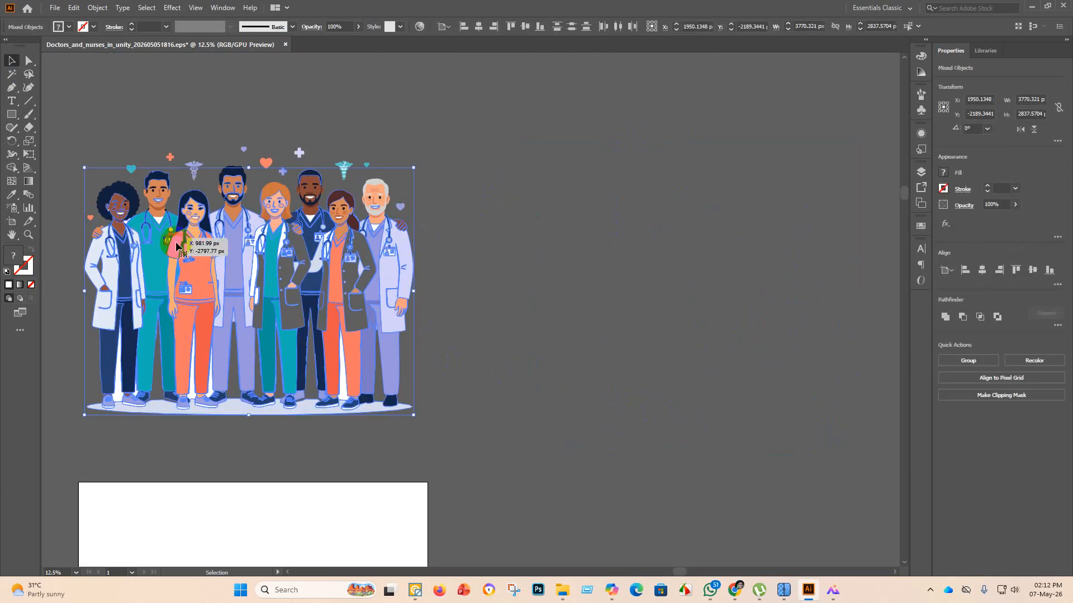
left_click(10, 168)
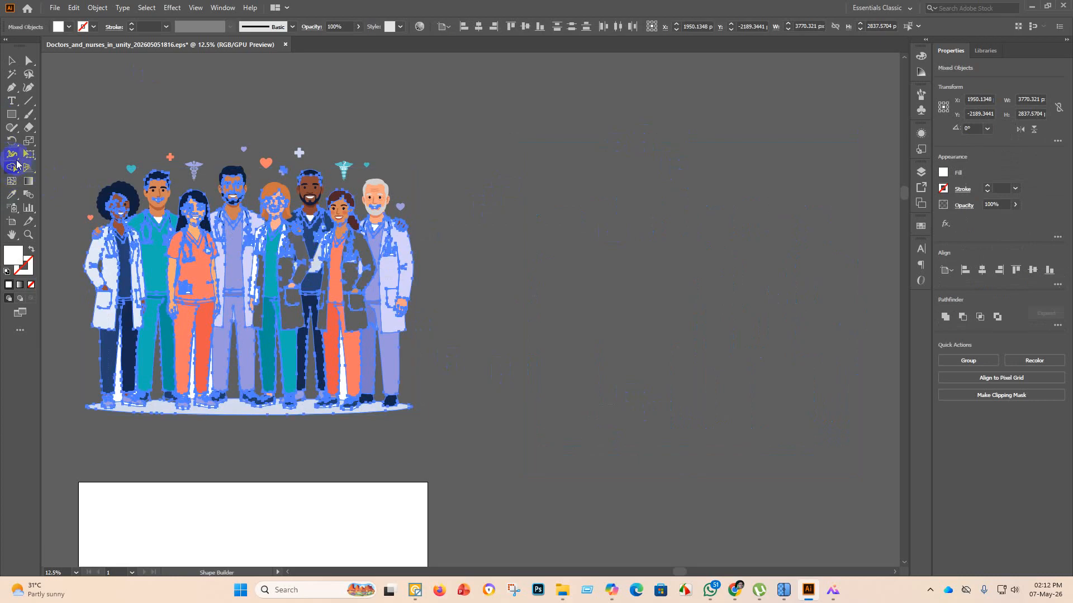
scroll(298, 246, "up", 3)
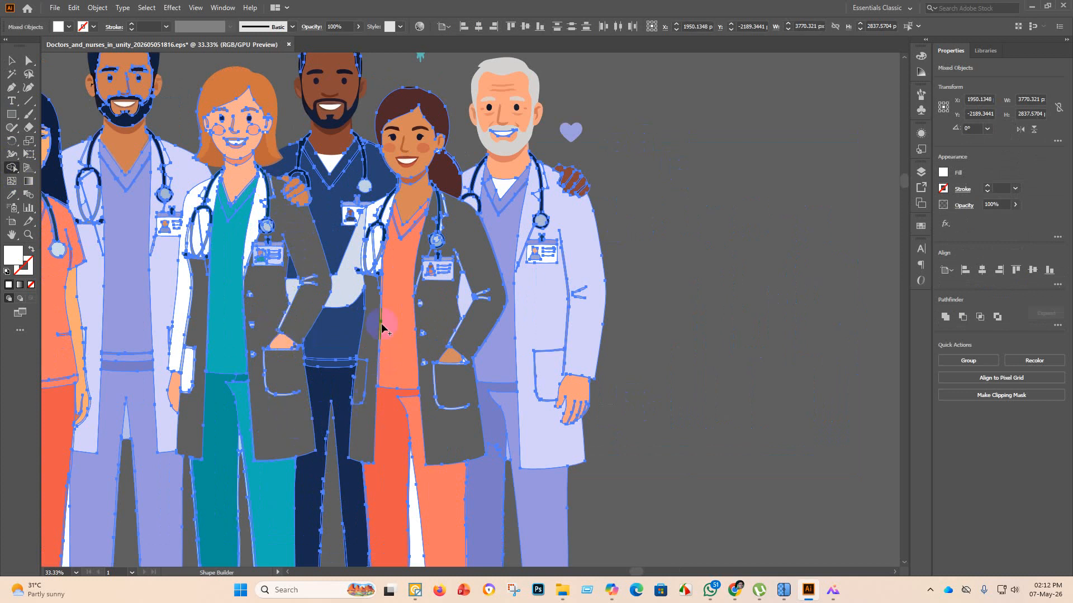
left_click(369, 335)
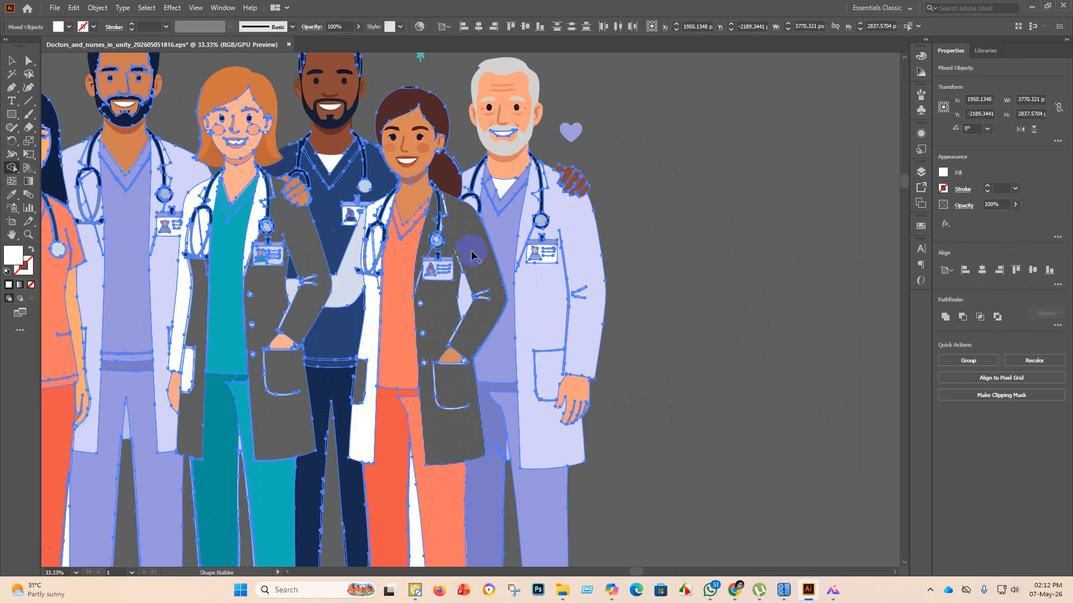
left_click(491, 308)
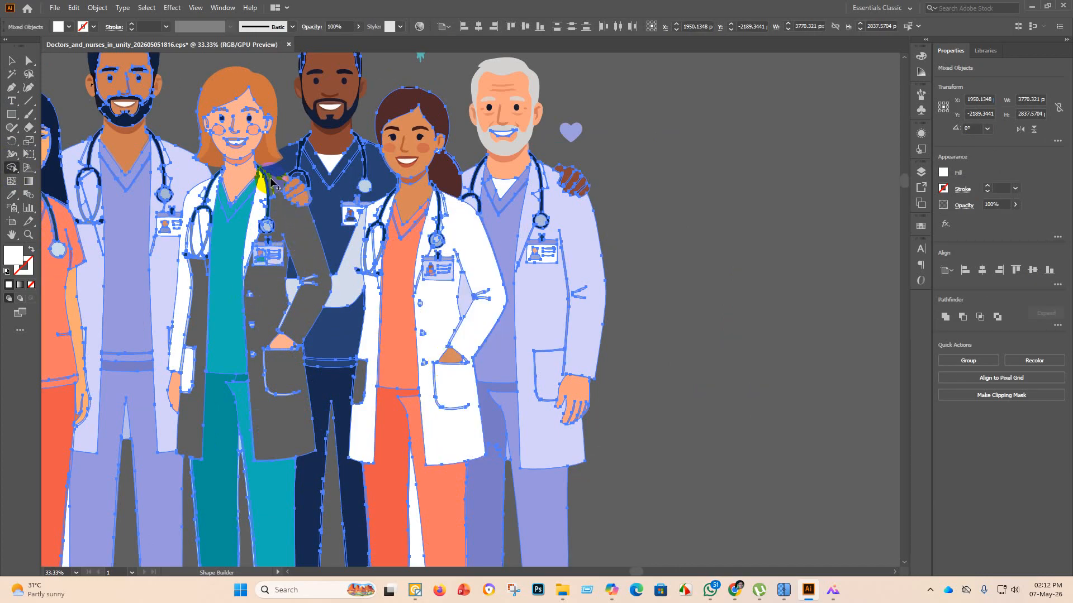
Examine the outline of the teal-scrubs woman's unfilled coat, from collar to hem, for gaps between neighbouring shapes.
scroll(265, 162, "up", 5)
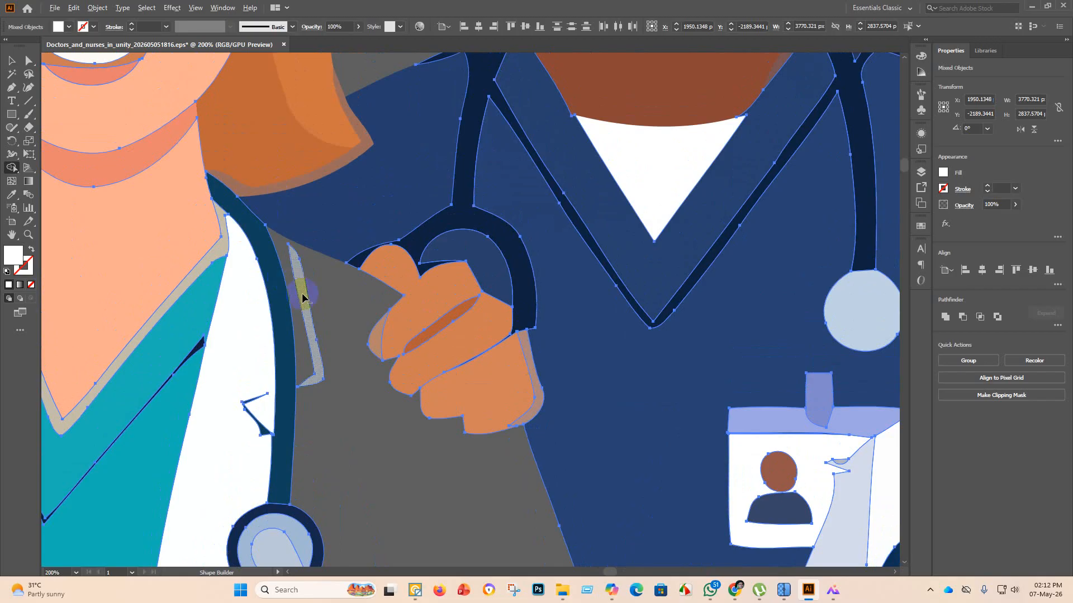
scroll(296, 285, "down", 6)
scroll(316, 405, "down", 2)
scroll(315, 405, "up", 5)
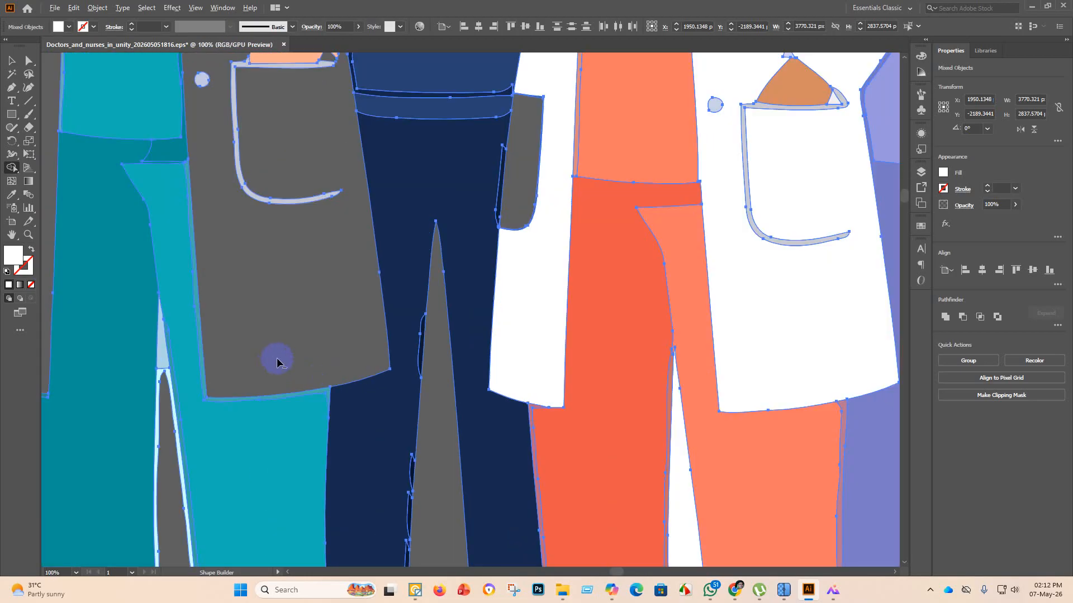
scroll(275, 359, "down", 7)
scroll(250, 331, "up", 4)
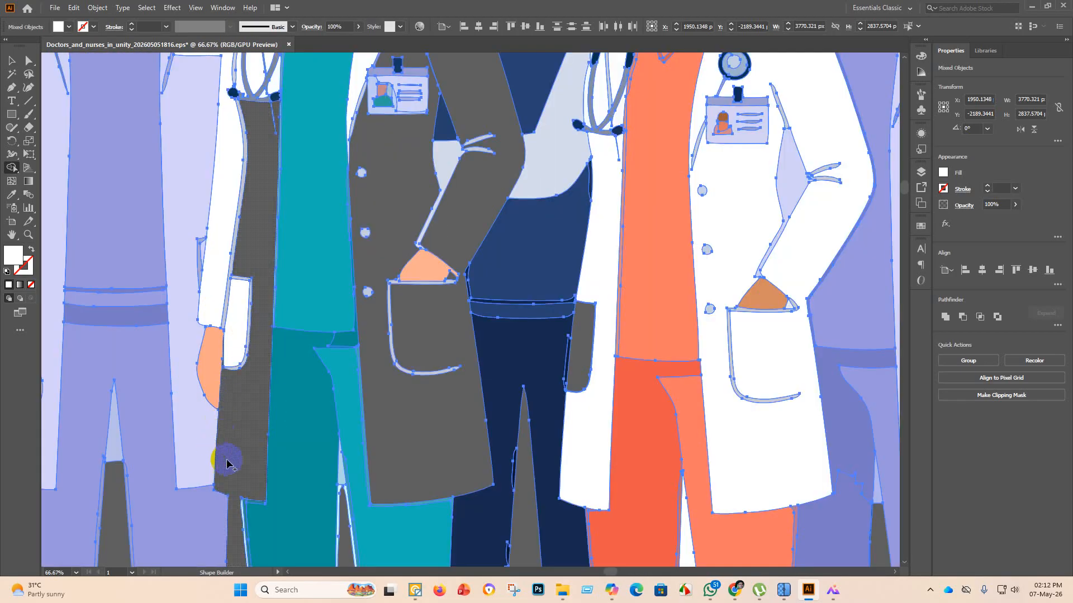
scroll(226, 391, "down", 5)
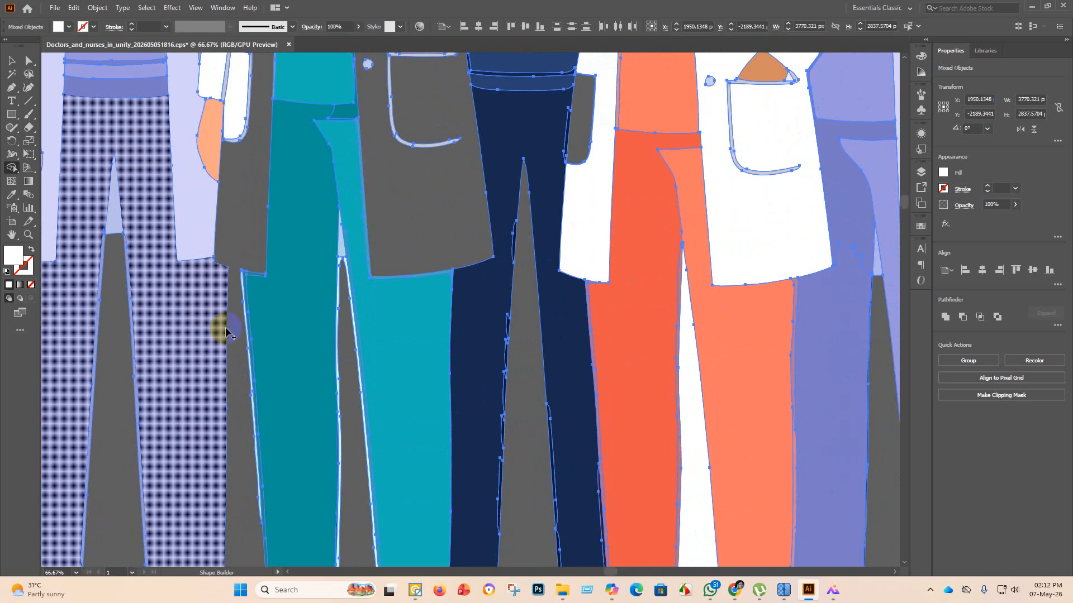
left_click(226, 332)
Draw a white ellipse about 68 by 45 px over the gap at the hem of the teal-scrubs woman's coat and nudge it slightly down.
left_click(11, 63)
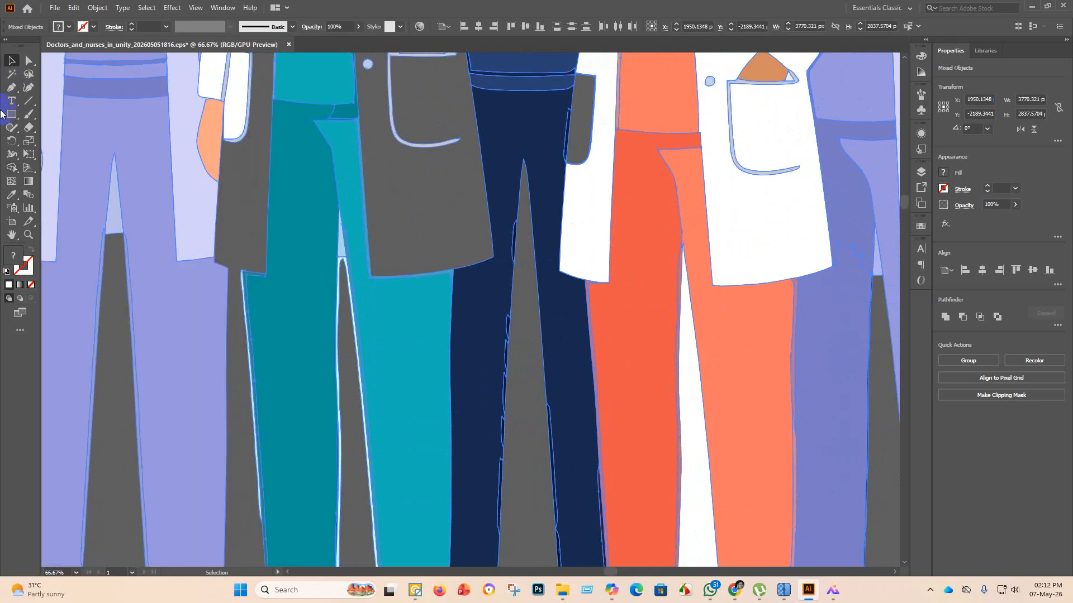
left_click_drag(10, 116, 56, 146)
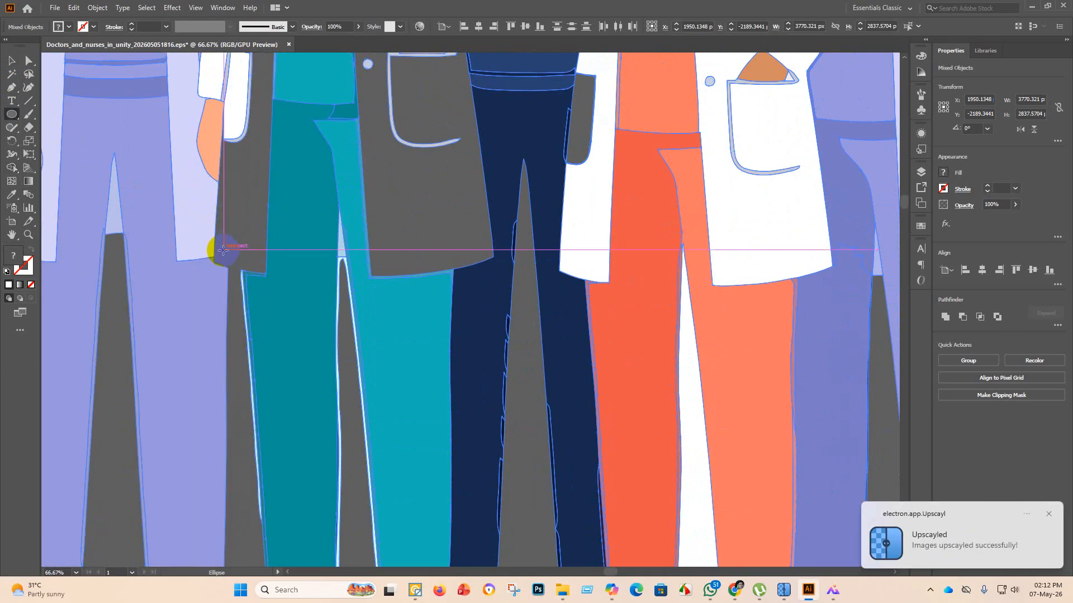
left_click_drag(224, 254, 238, 270)
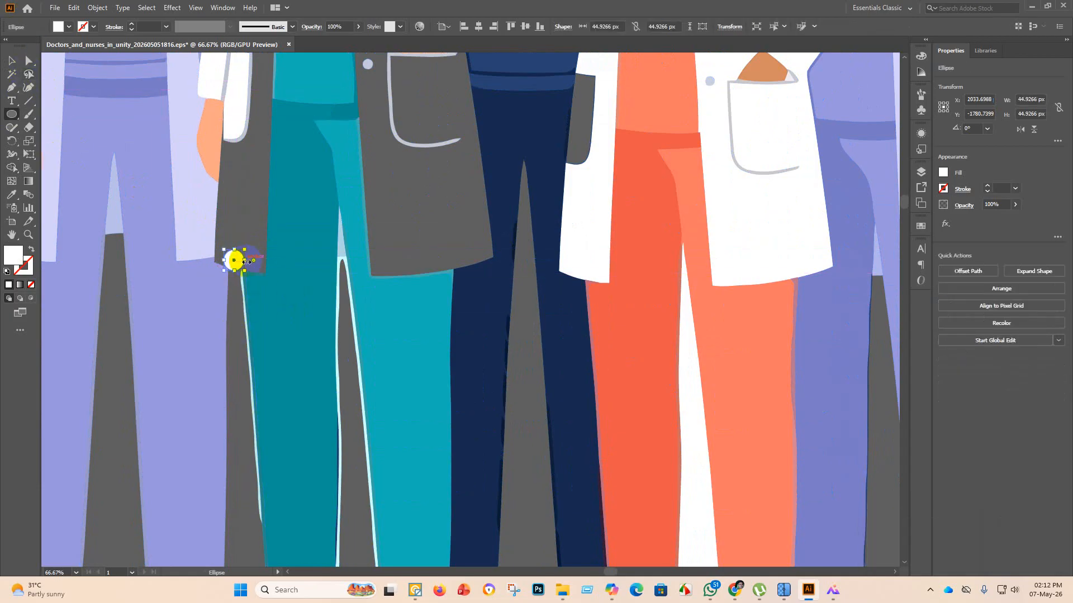
mouse_move(246, 261)
left_mouse_down()
mouse_move(257, 264)
mouse_move(235, 263)
left_mouse_up()
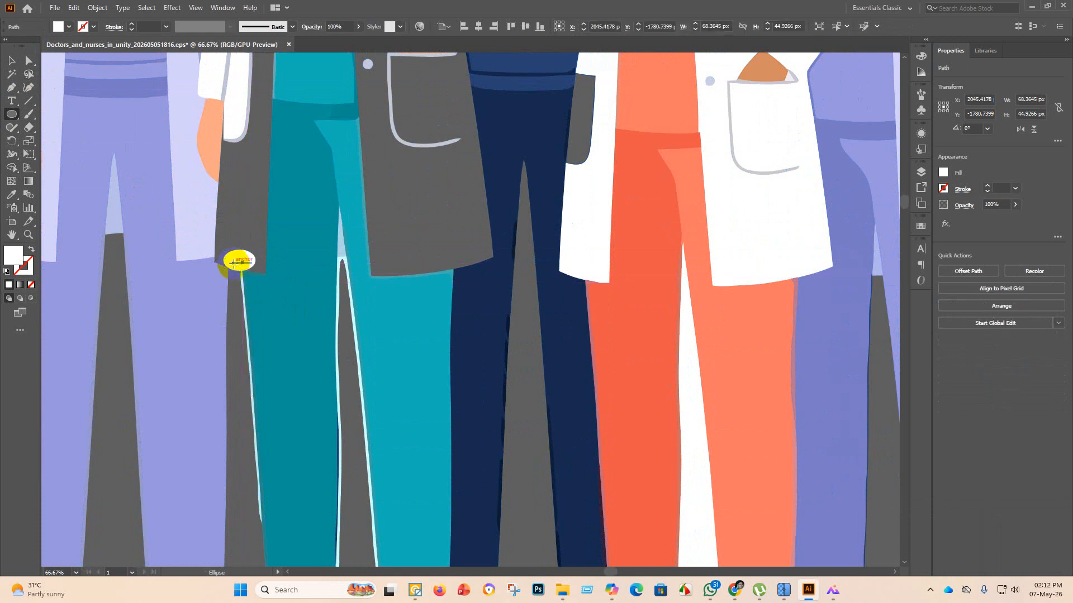
left_click(13, 60)
left_click(234, 261)
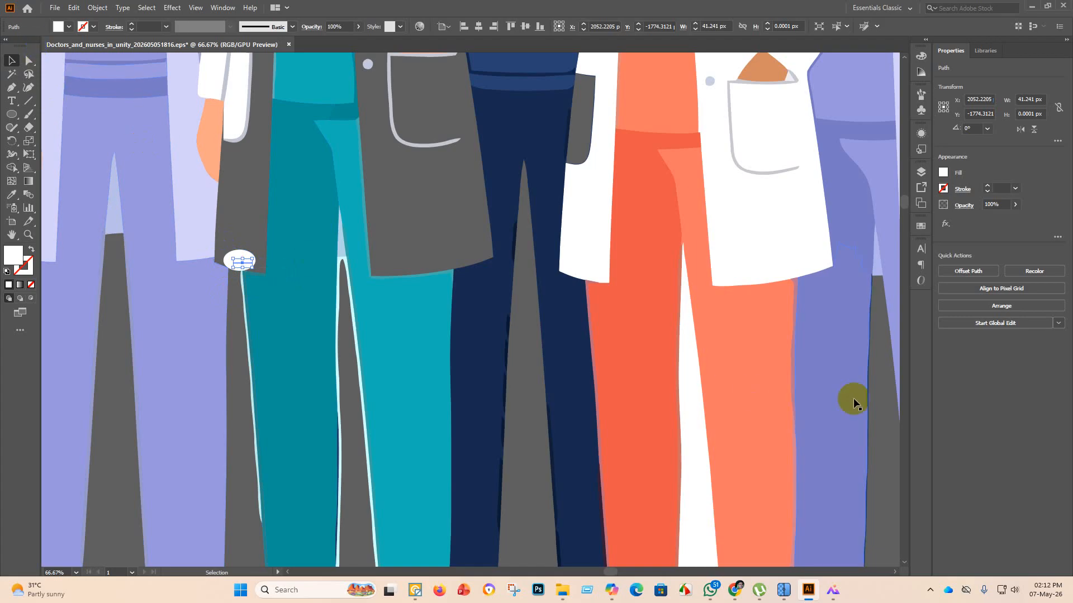
left_click(893, 418)
left_click_drag(242, 264, 239, 267)
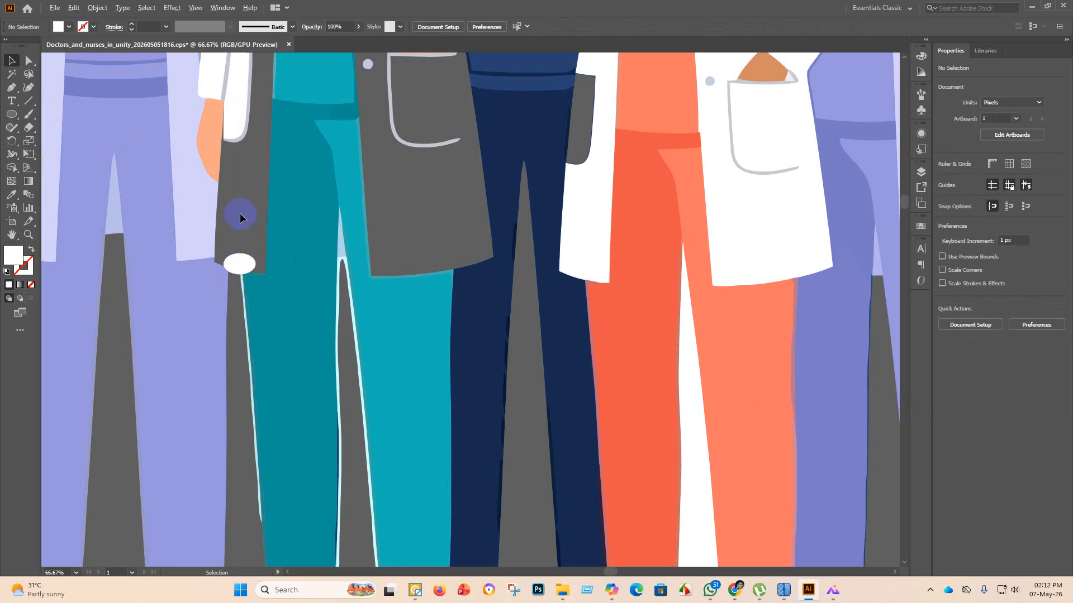
Select all the artwork for the Shape Builder tool and examine the teal-scrubs woman's narrow coat panel for remaining openings.
scroll(241, 218, "down", 3)
key("ctrl+a")
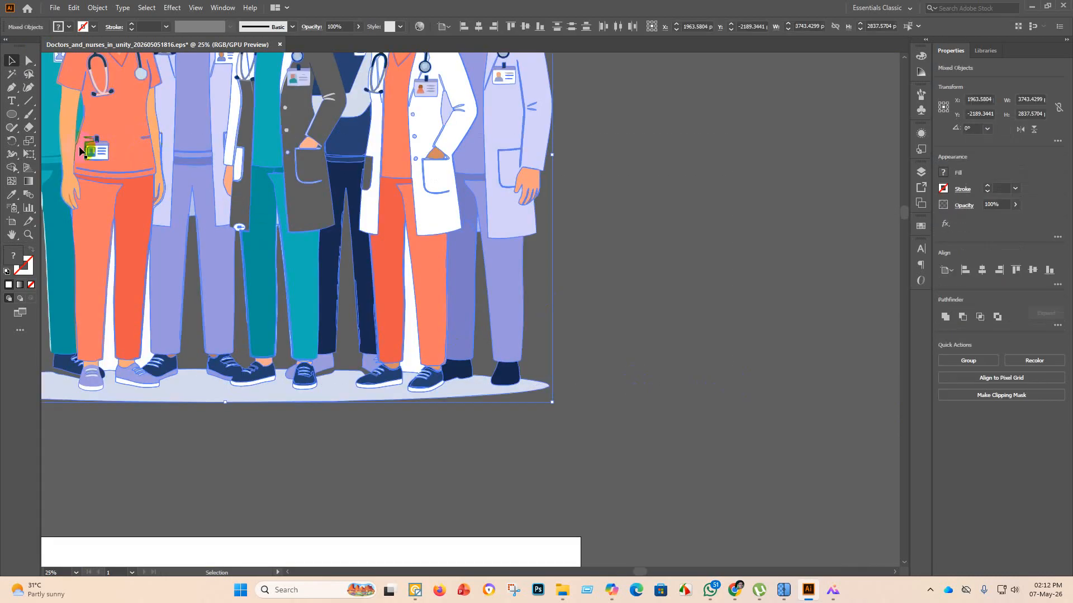
left_click(11, 167)
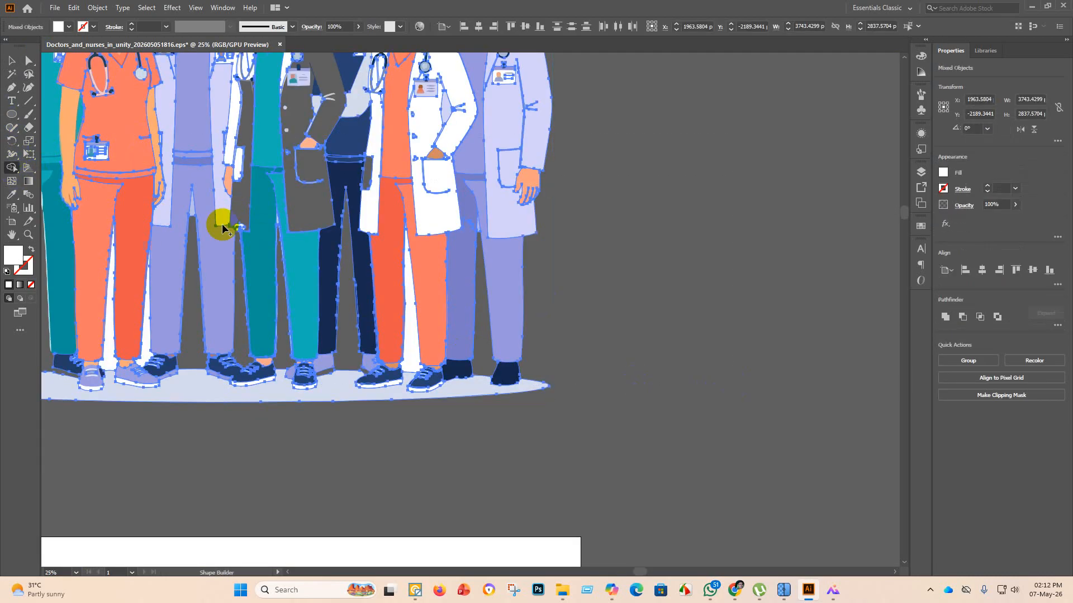
scroll(235, 219, "up", 3)
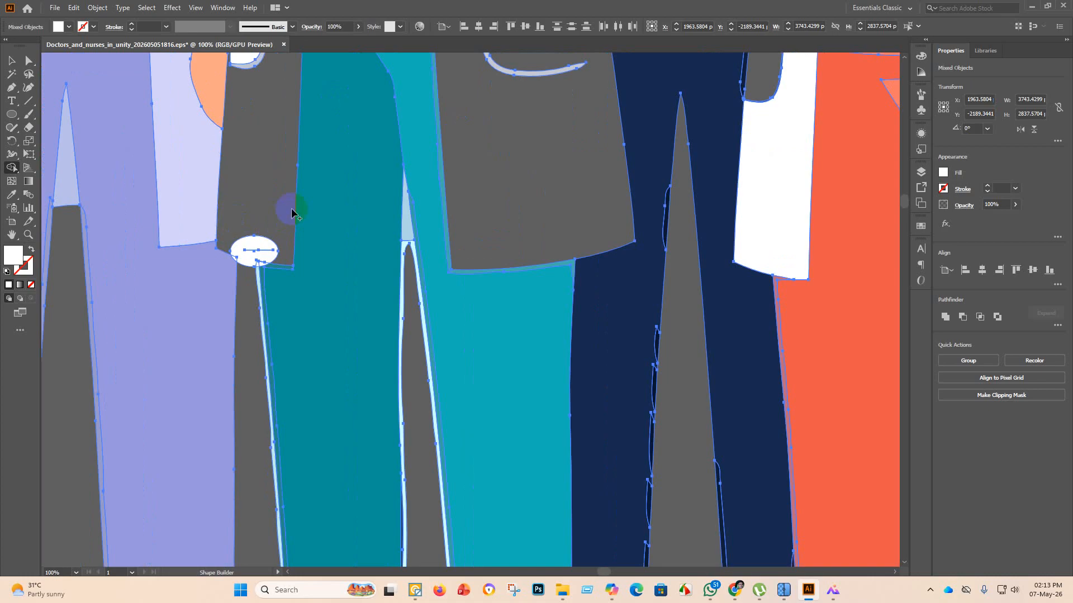
scroll(210, 211, "down", 3)
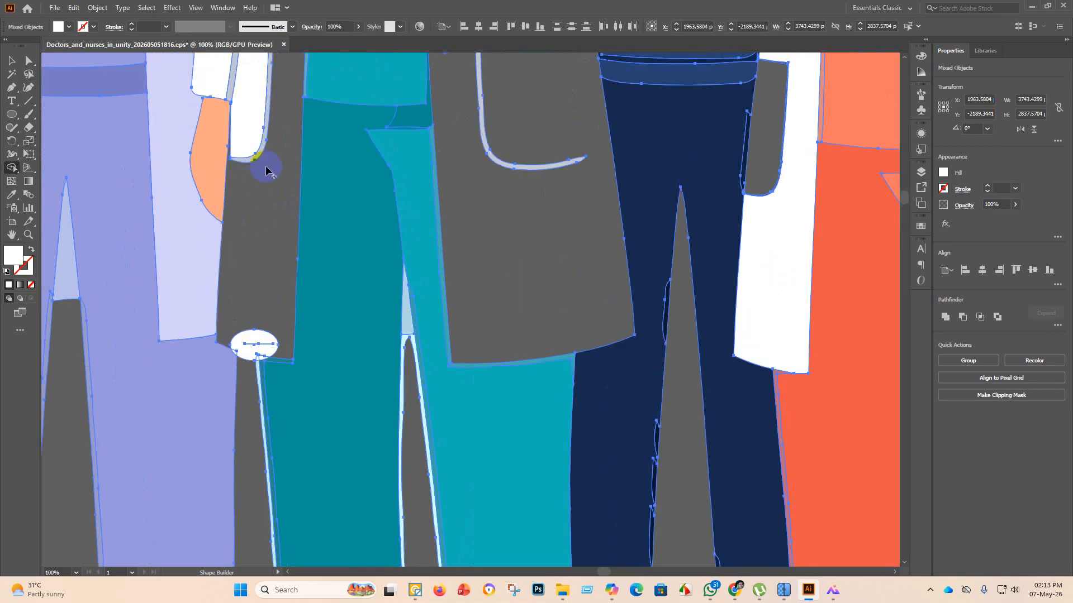
scroll(241, 231, "up", 4)
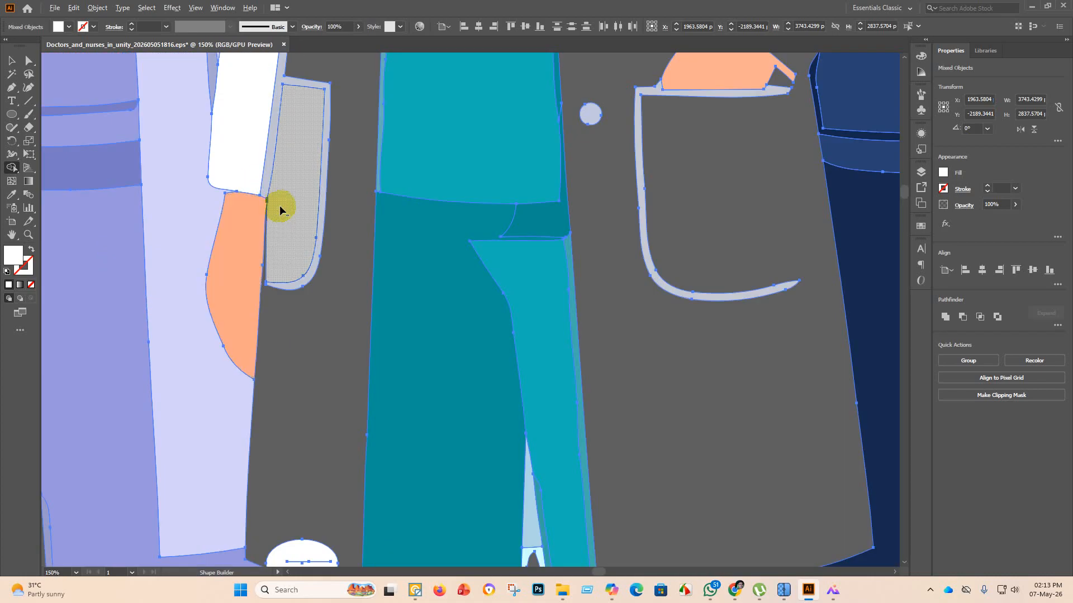
scroll(280, 208, "down", 4)
scroll(307, 152, "up", 4)
scroll(283, 173, "up", 2)
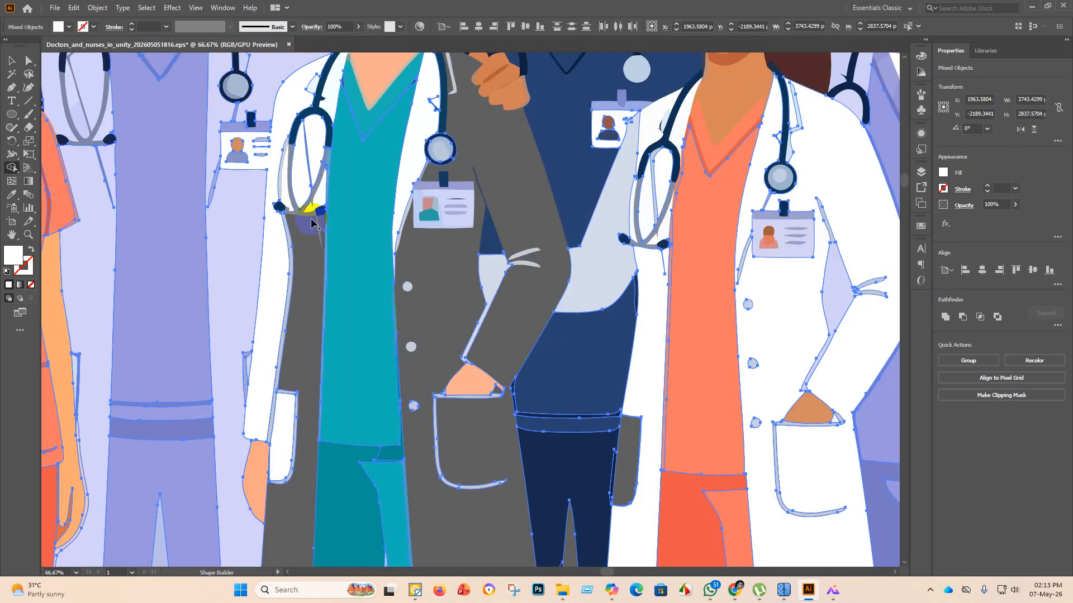
scroll(328, 184, "up", 3)
scroll(274, 258, "down", 7)
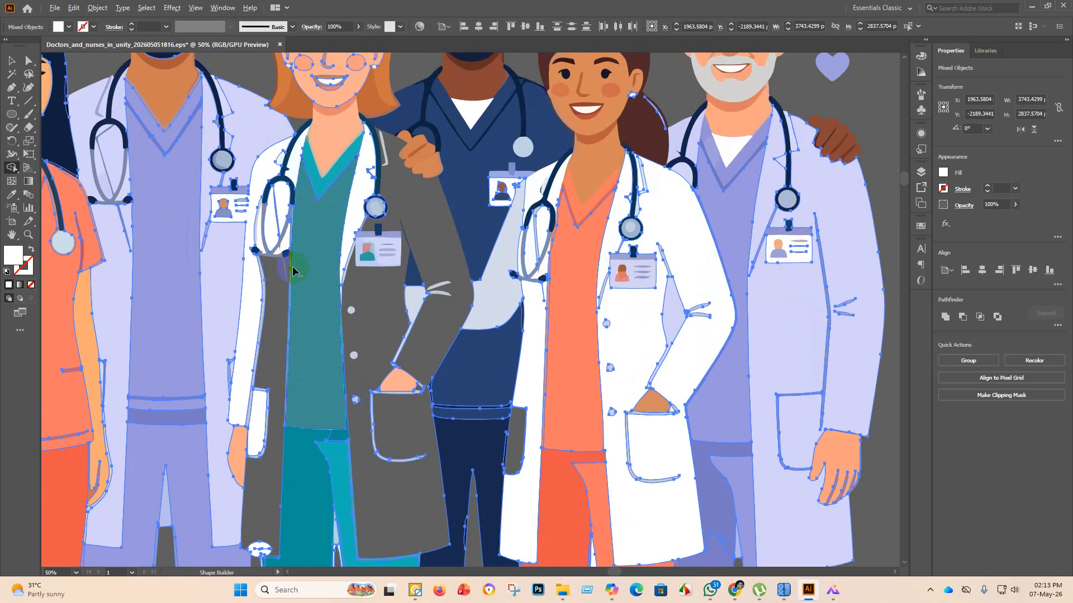
Try to merge the white hem ellipse with the empty coat panel above it using the Shape Builder tool.
scroll(273, 358, "up", 8)
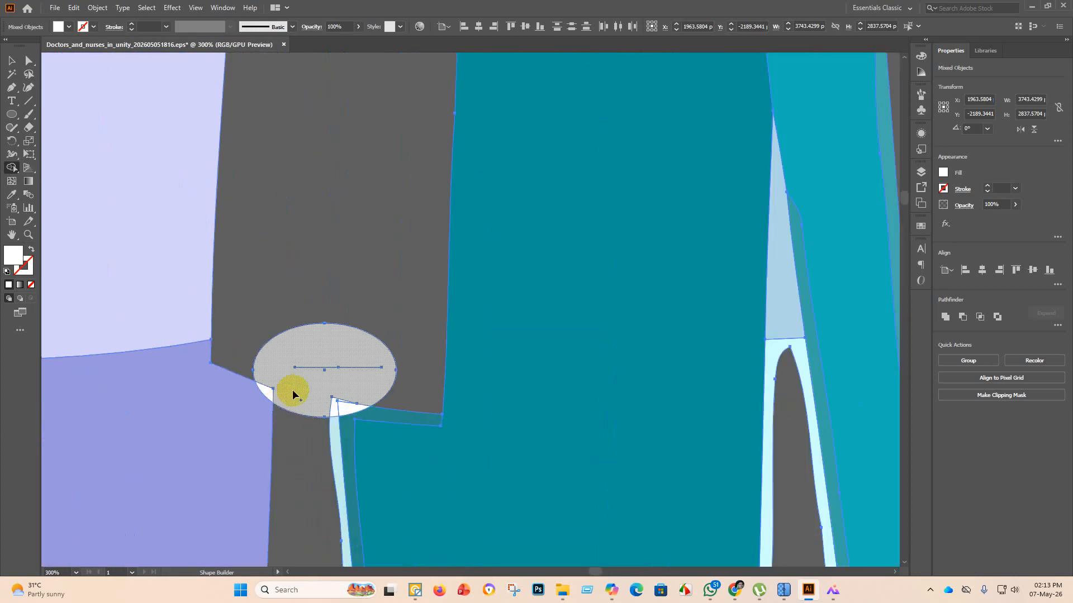
mouse_move(296, 366)
left_mouse_down()
mouse_move(250, 338)
mouse_move(246, 317)
left_mouse_up()
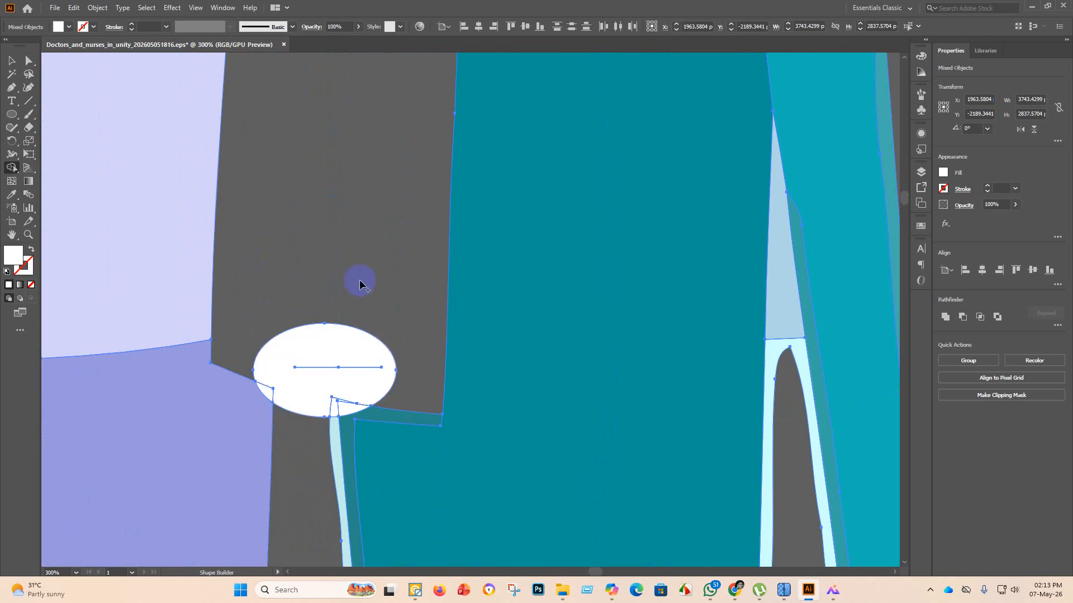
scroll(378, 288, "down", 3)
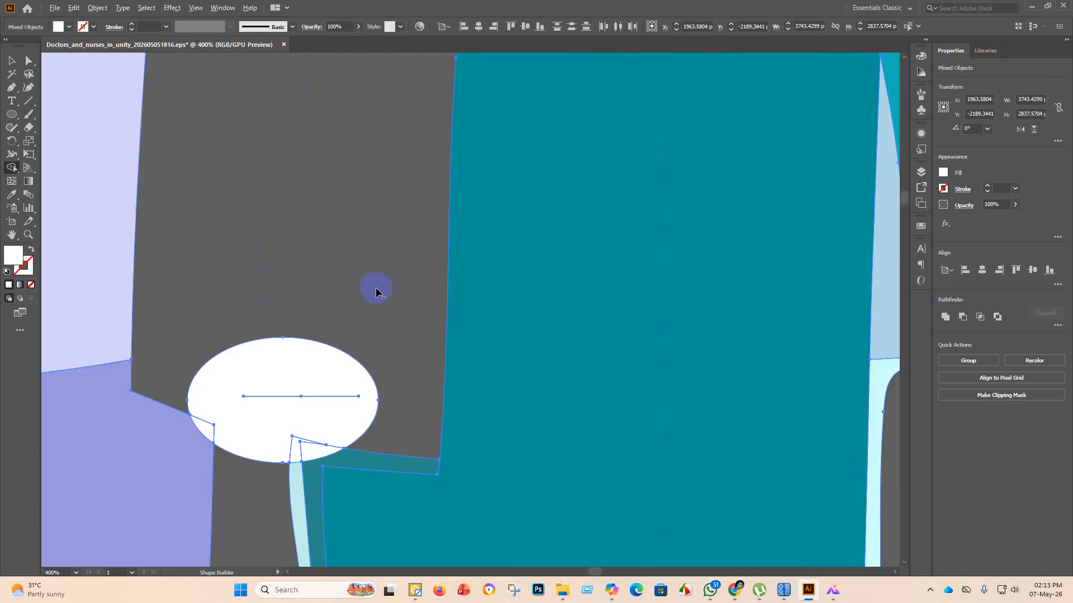
scroll(378, 287, "down", 4)
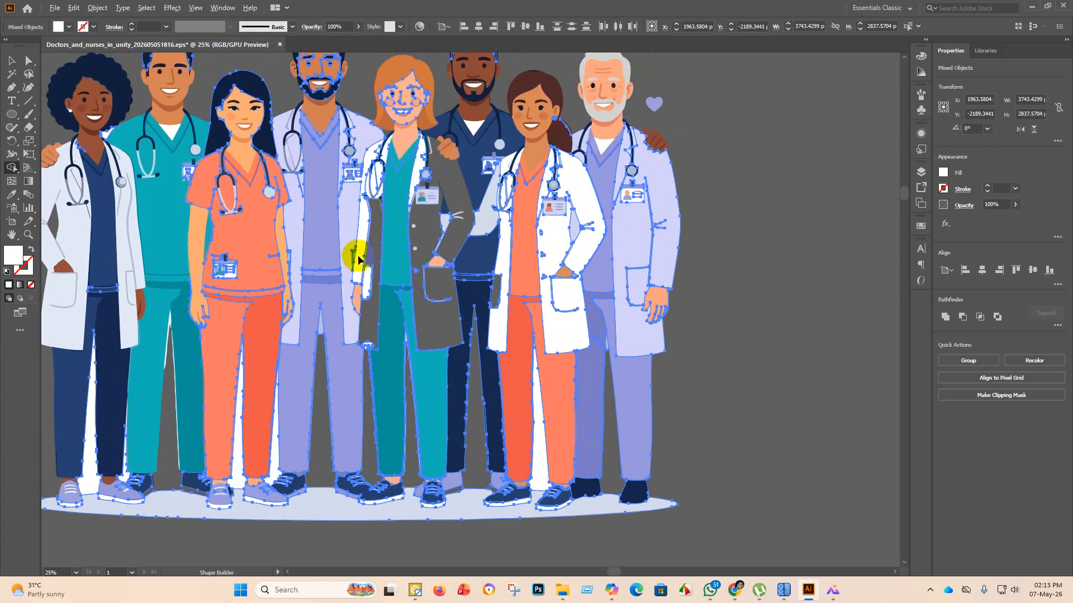
Examine the teal-scrubs woman's unfilled coat around the pocket, stethoscope, badge and sleeve for remaining openings.
scroll(387, 366, "up", 3)
scroll(389, 366, "up", 3)
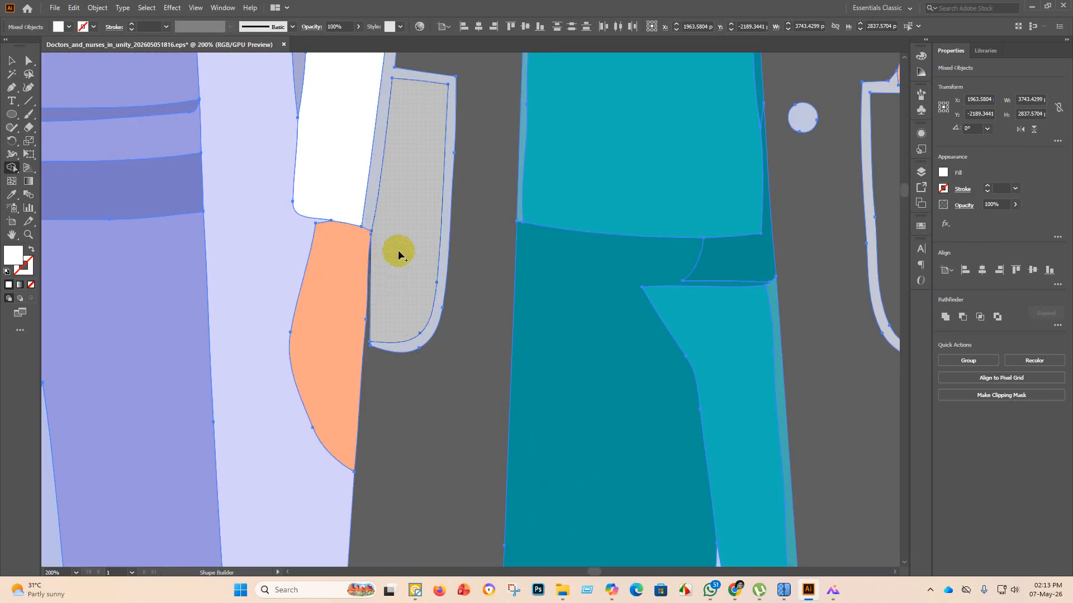
scroll(402, 251, "down", 5)
scroll(422, 223, "up", 2)
scroll(419, 204, "up", 4)
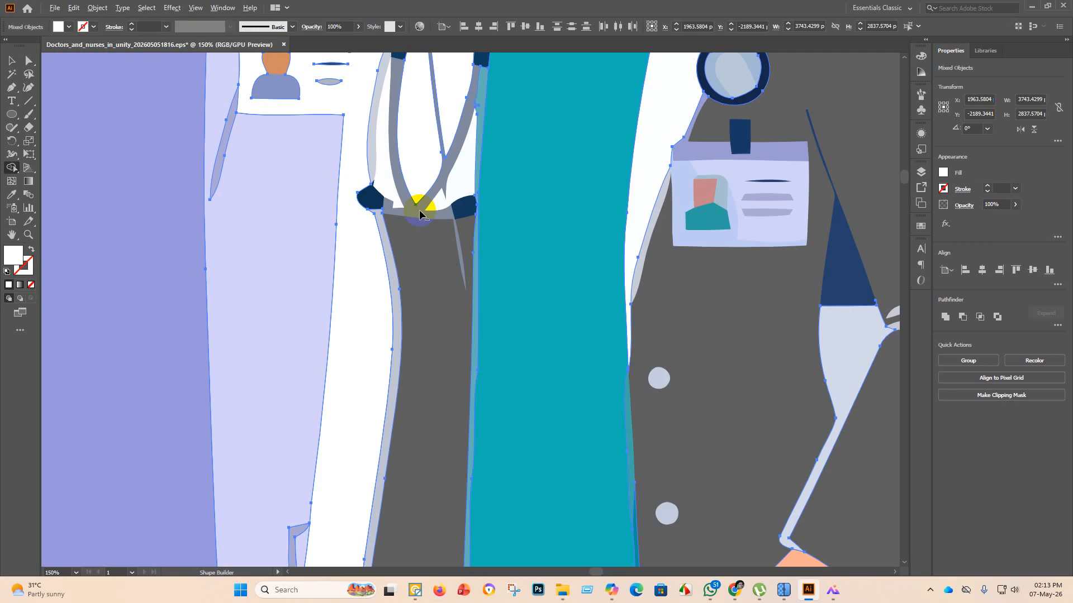
scroll(463, 223, "up", 1)
scroll(429, 299, "down", 2)
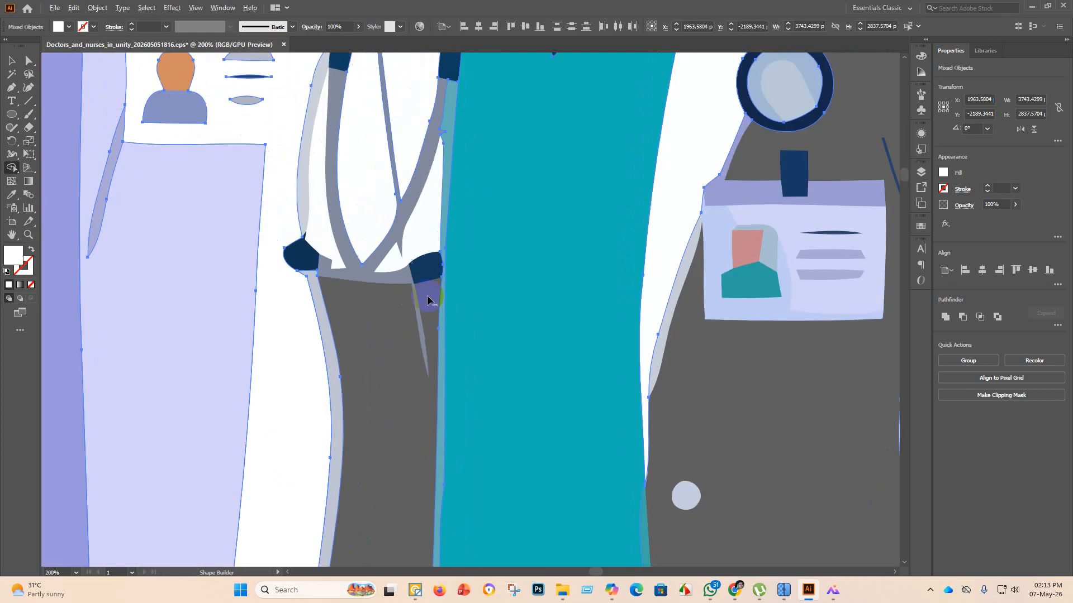
scroll(429, 304, "down", 3)
scroll(506, 320, "down", 1)
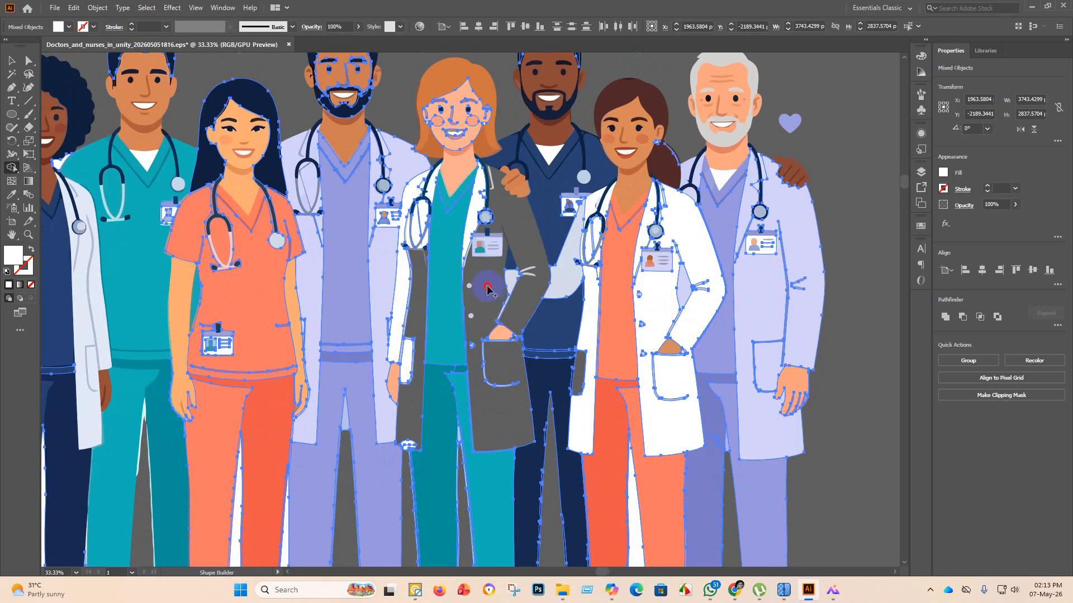
scroll(494, 210, "up", 3)
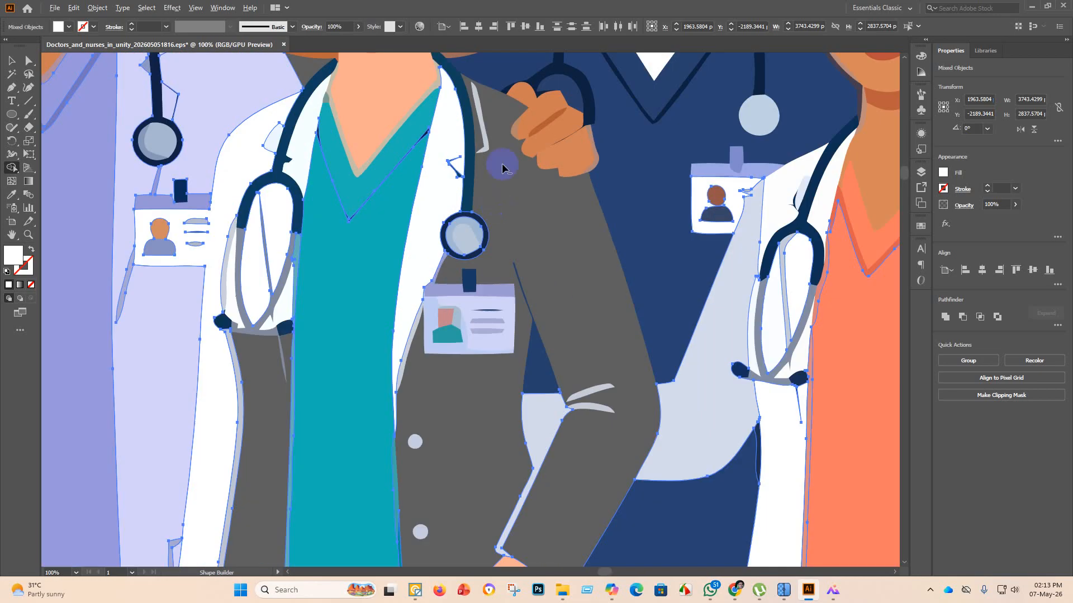
Deselect and reselect all the artwork, then fill both empty panels of the teal-scrubs woman's coat white with the Shape Builder tool.
key("ctrl+minus")
key("ctrl+minus")
key("ctrl+minus")
key("ctrl+minus")
key("ctrl+minus")
key("ctrl+minus")
key("ctrl+minus")
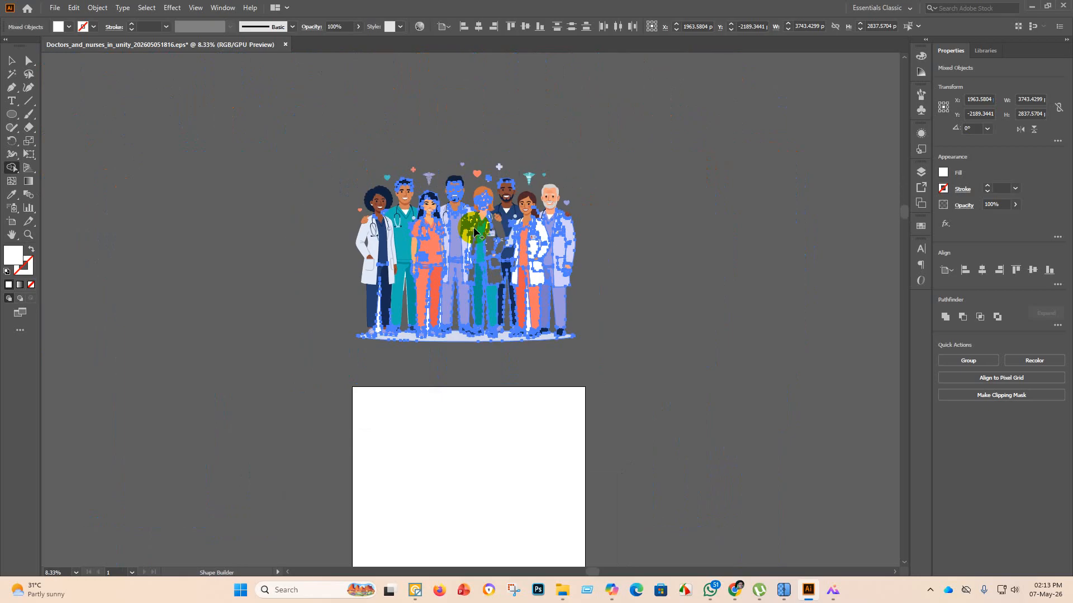
left_click(10, 60)
left_click(247, 232)
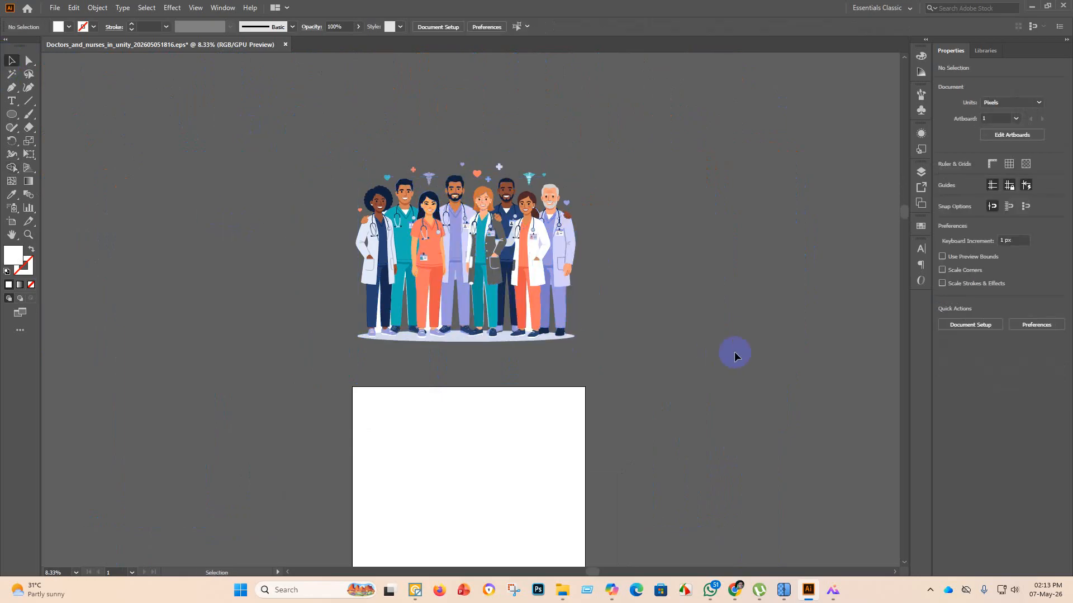
key("ctrl+a")
left_click(12, 168)
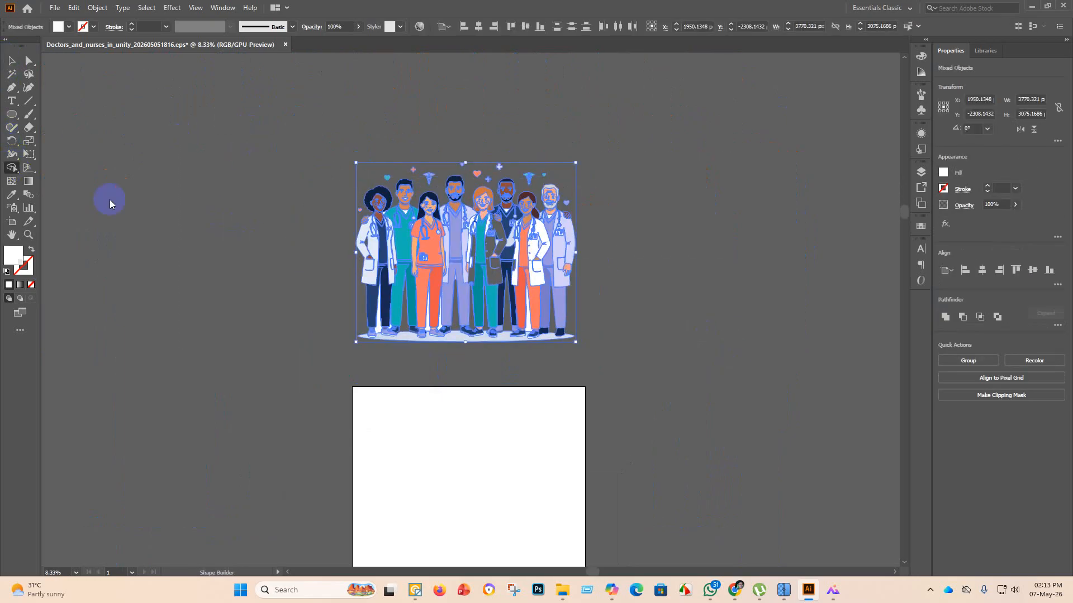
scroll(524, 233, "up", 5)
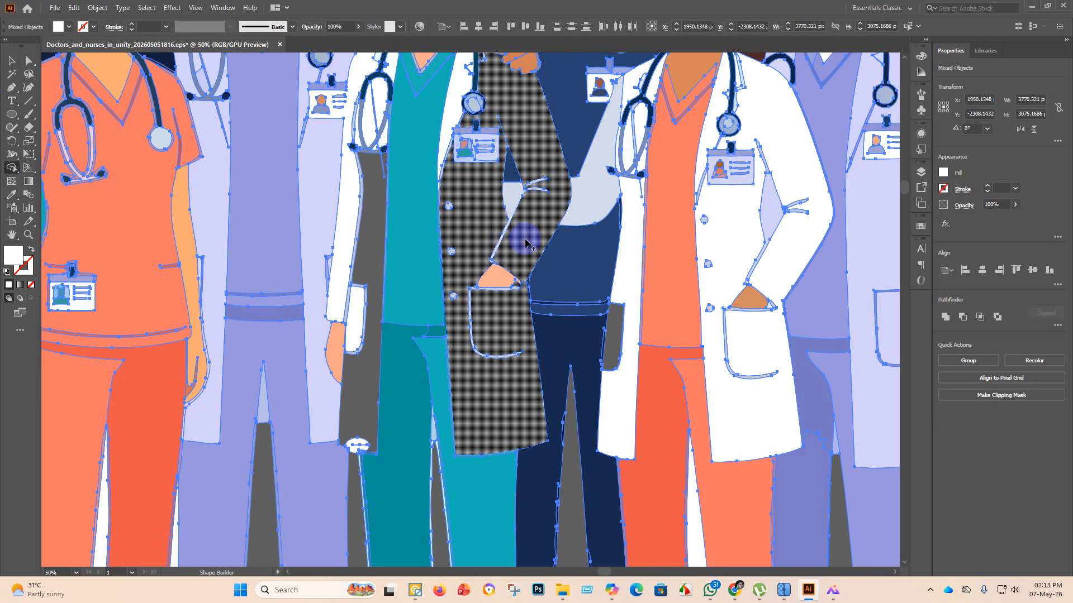
left_click(496, 343)
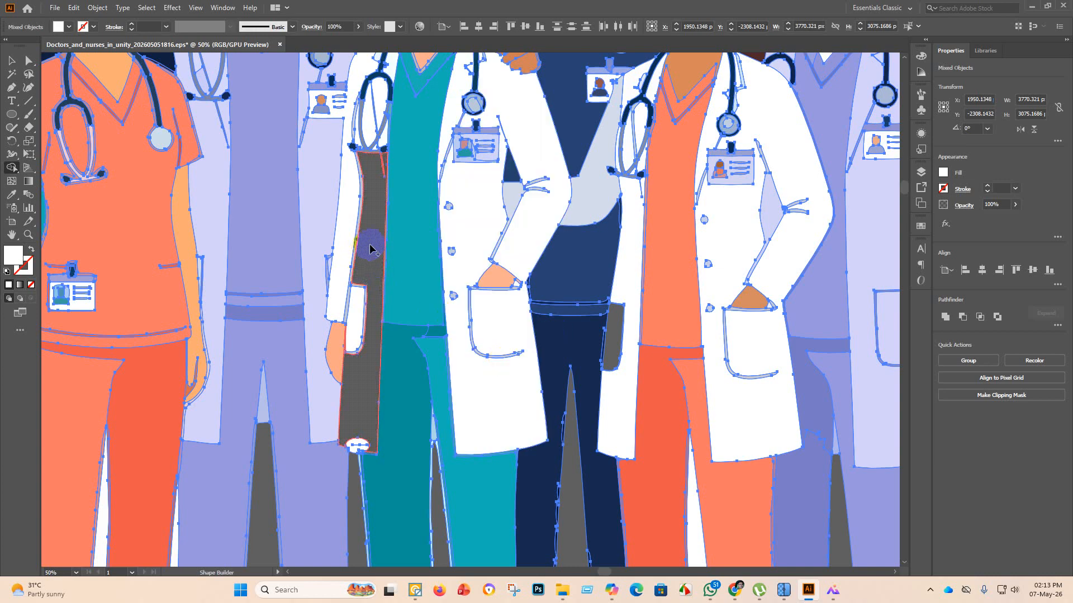
left_click(372, 248)
Merge the hem ellipse with the teal-scrubs woman's narrow white coat panel using the Shape Builder tool.
left_click(360, 443)
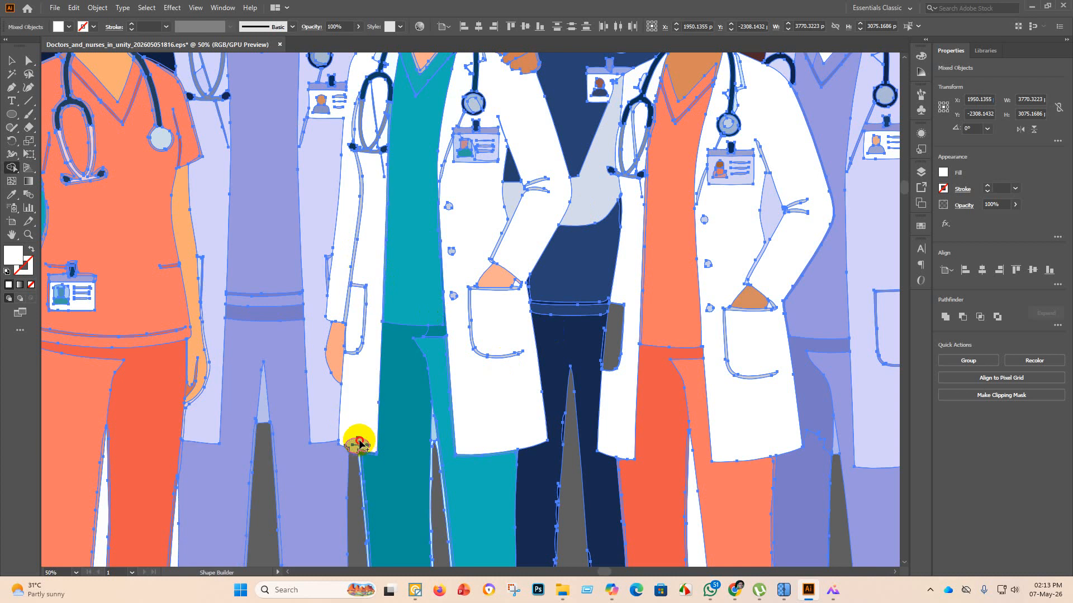
left_click_drag(361, 443, 359, 407)
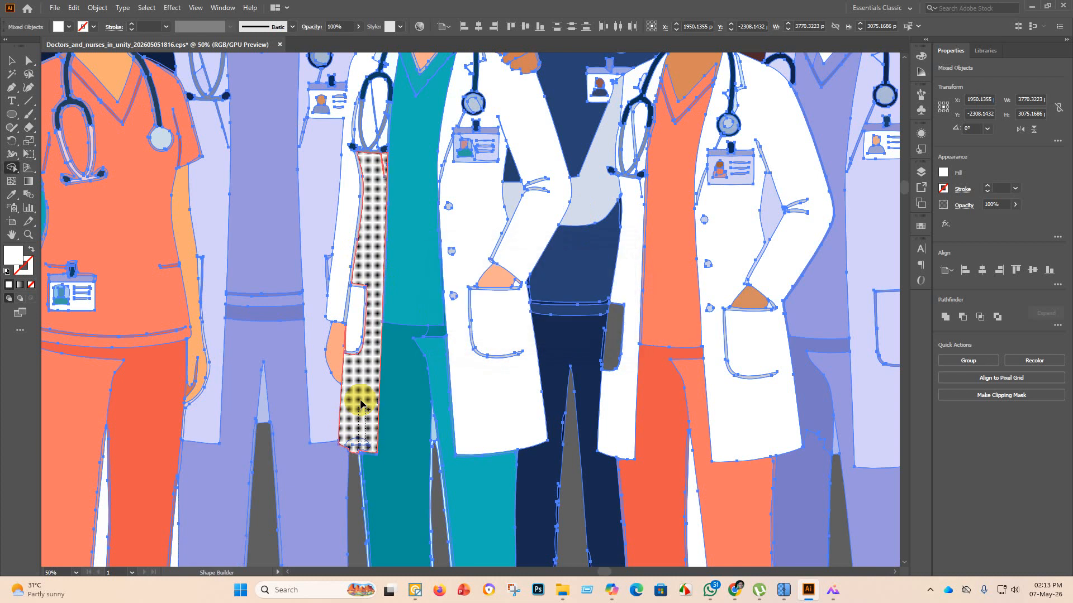
scroll(358, 446, "up", 4)
mouse_move(359, 447)
left_mouse_down()
mouse_move(371, 453)
mouse_move(366, 428)
left_mouse_up()
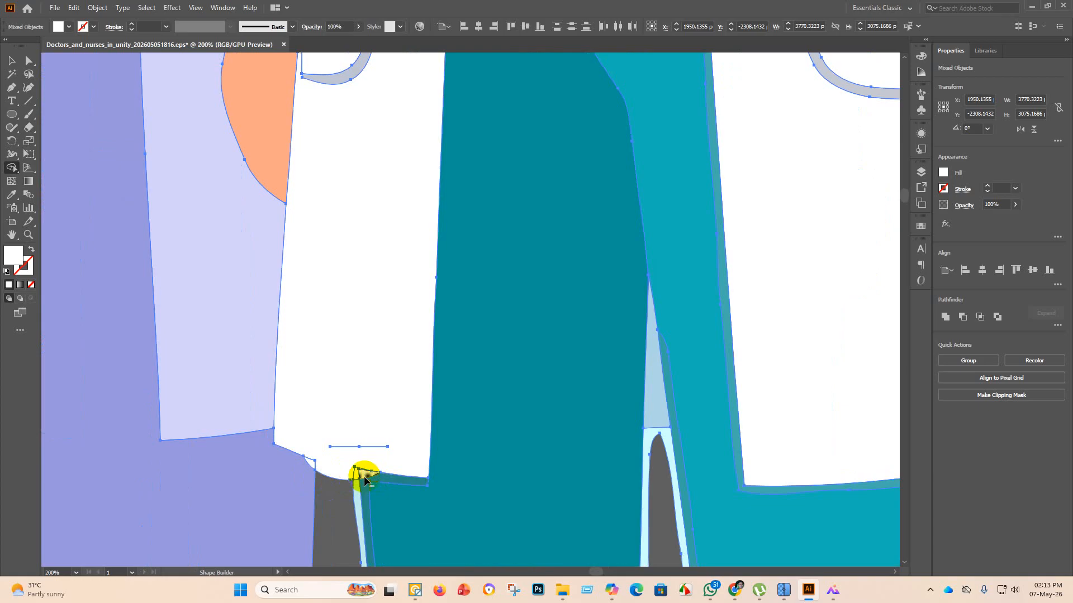
left_click_drag(363, 481, 361, 509)
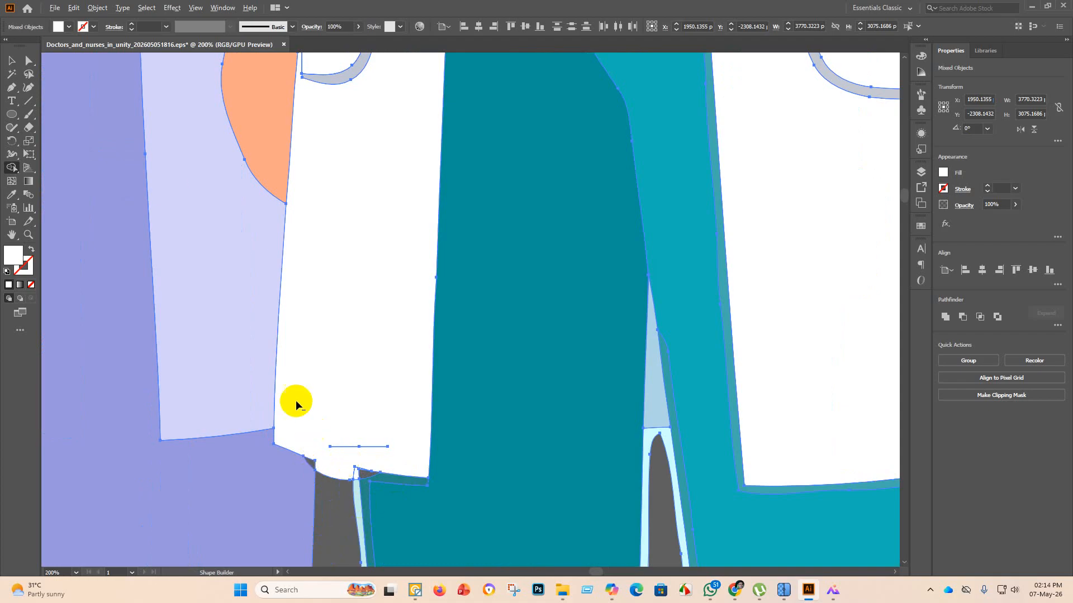
left_click(199, 161)
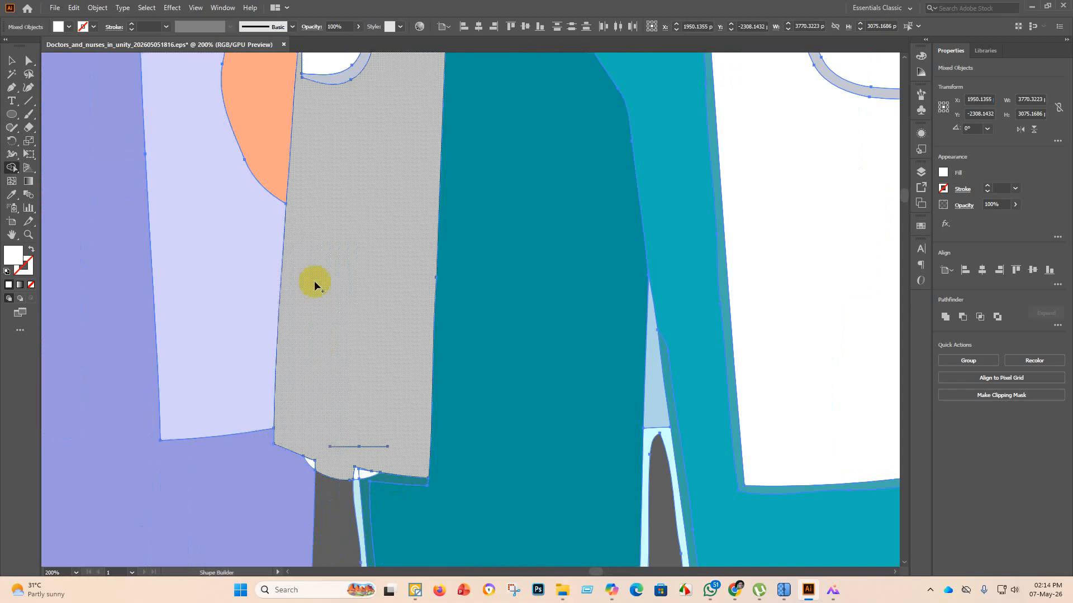
Fill the empty side pocket of the orange-scrubs woman's white coat with white using the Shape Builder tool.
scroll(265, 366, "down", 4)
left_click(510, 508)
scroll(307, 354, "down", 3)
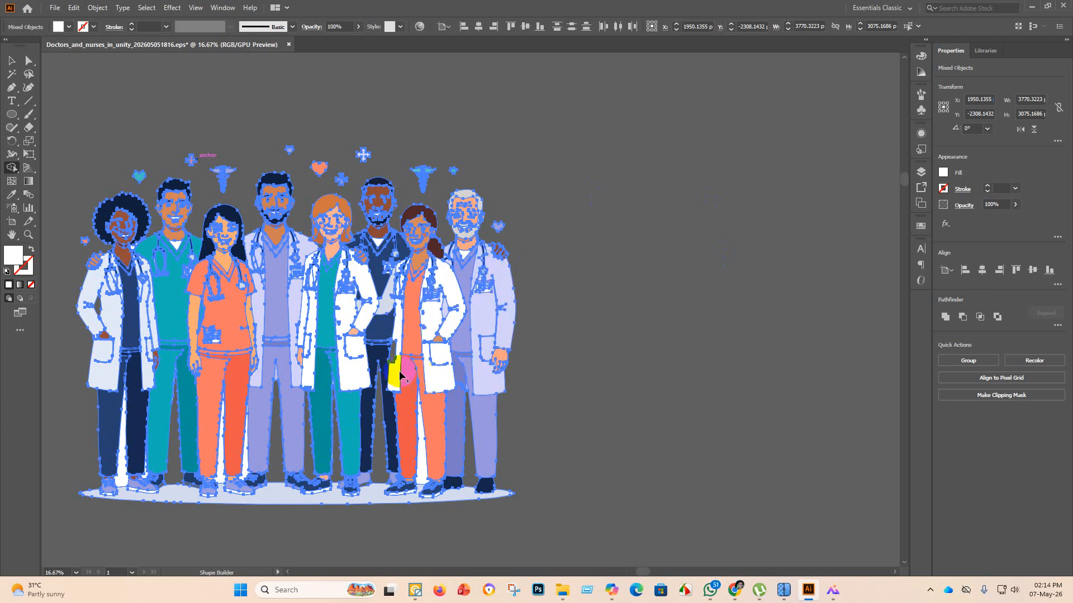
scroll(398, 371, "up", 2)
left_click(389, 352)
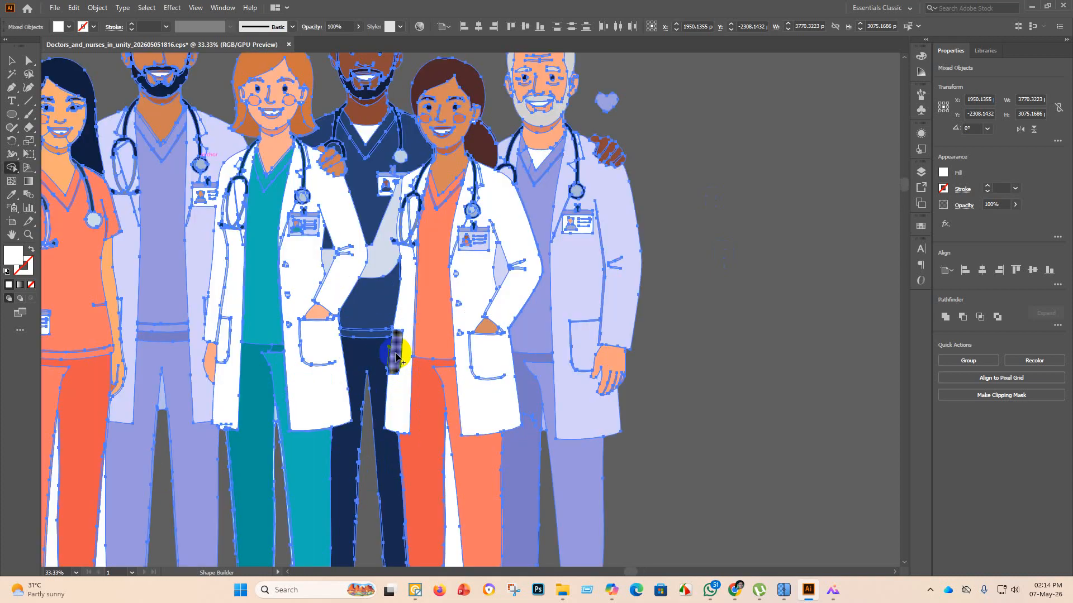
left_click(394, 368)
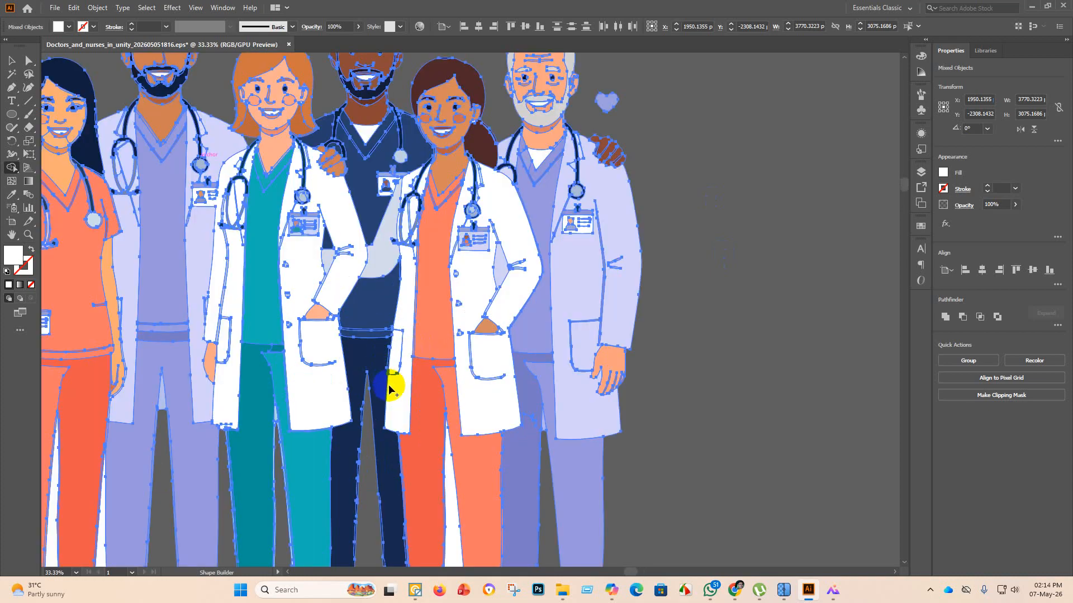
Deselect all the artwork and examine the refilled coats across the whole group for remaining empty or stray areas.
scroll(581, 215, "up", 4)
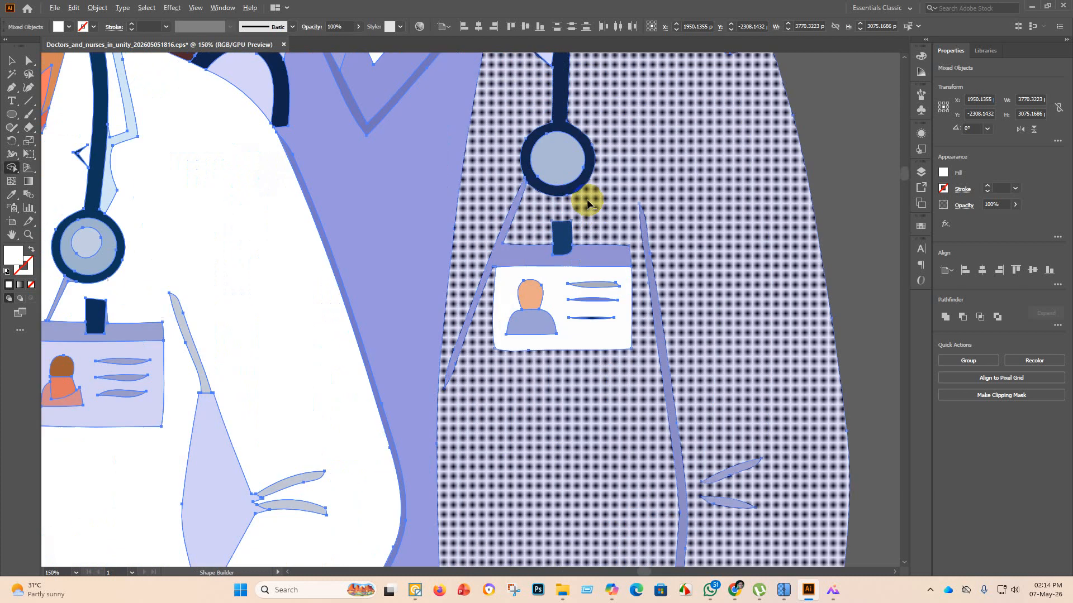
scroll(584, 201, "down", 5)
scroll(388, 412, "down", 3)
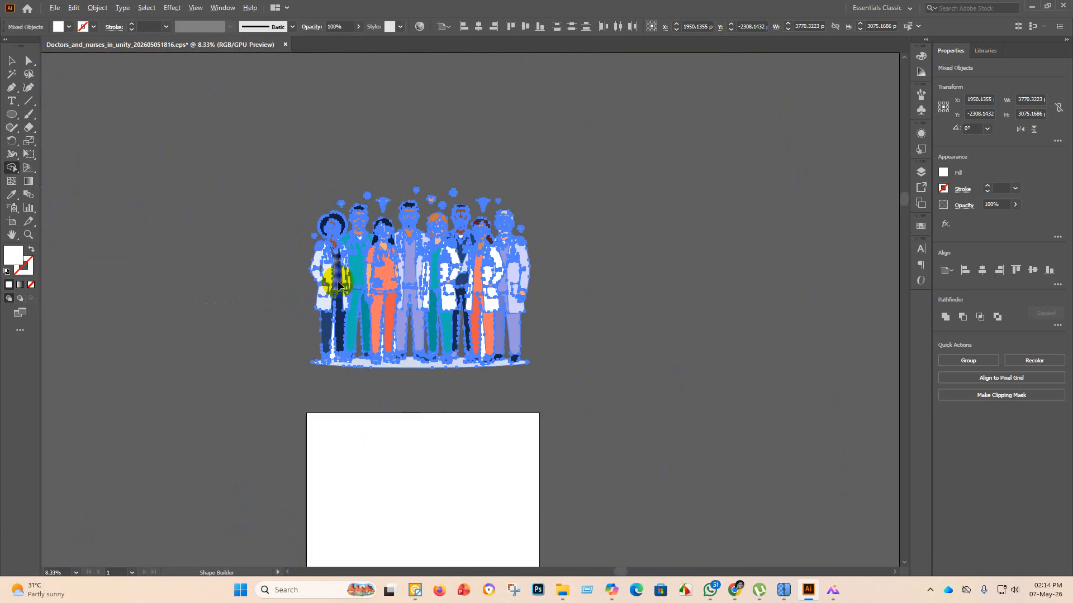
scroll(233, 240, "up", 3)
left_click(12, 60)
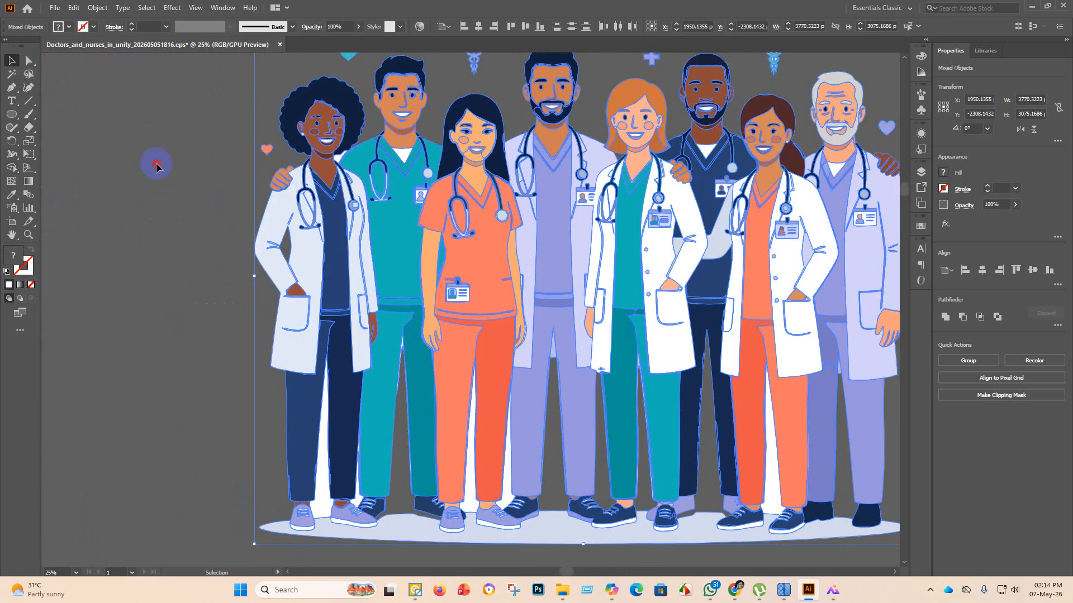
left_click(156, 166)
scroll(240, 333, "up", 1)
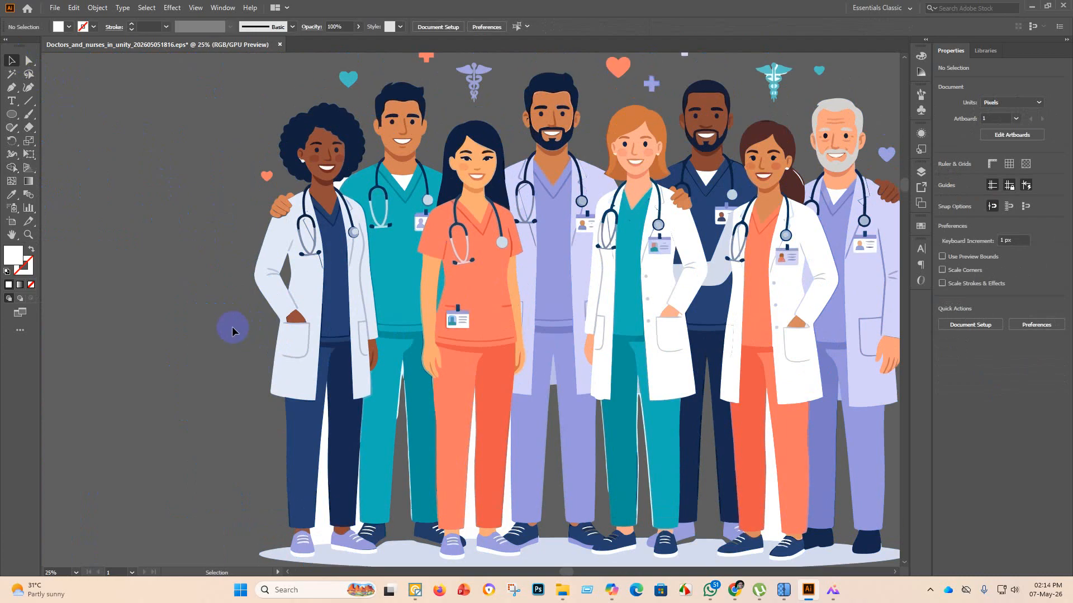
scroll(230, 328, "down", 1)
scroll(241, 443, "down", 1)
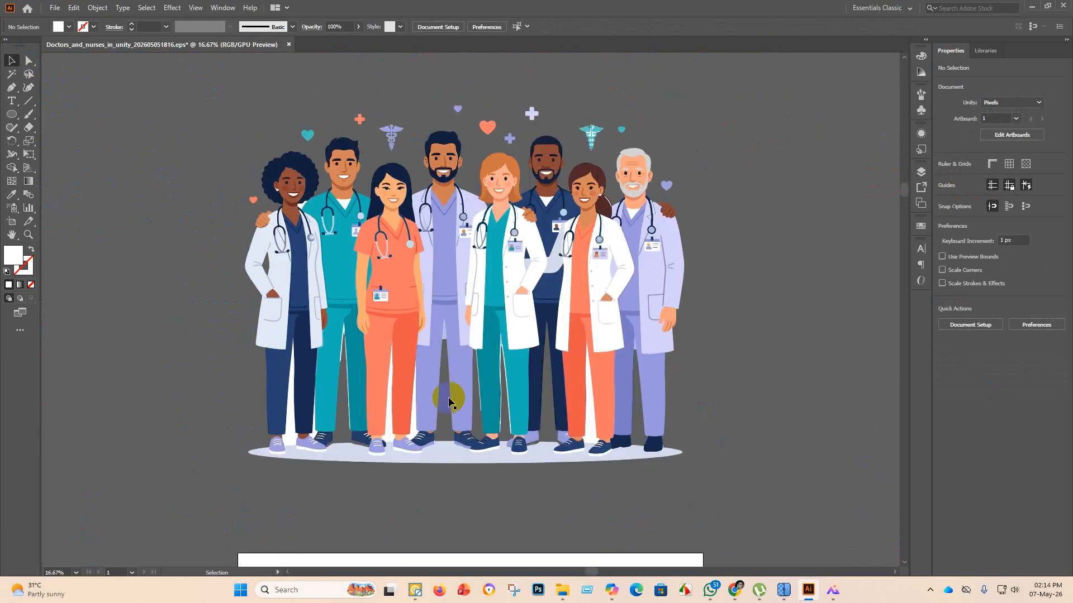
Delete the pale outline between the teal-scrubs woman's trouser legs and the thin teal and pale slivers along her outer leg.
scroll(519, 400, "up", 1)
scroll(489, 380, "up", 2)
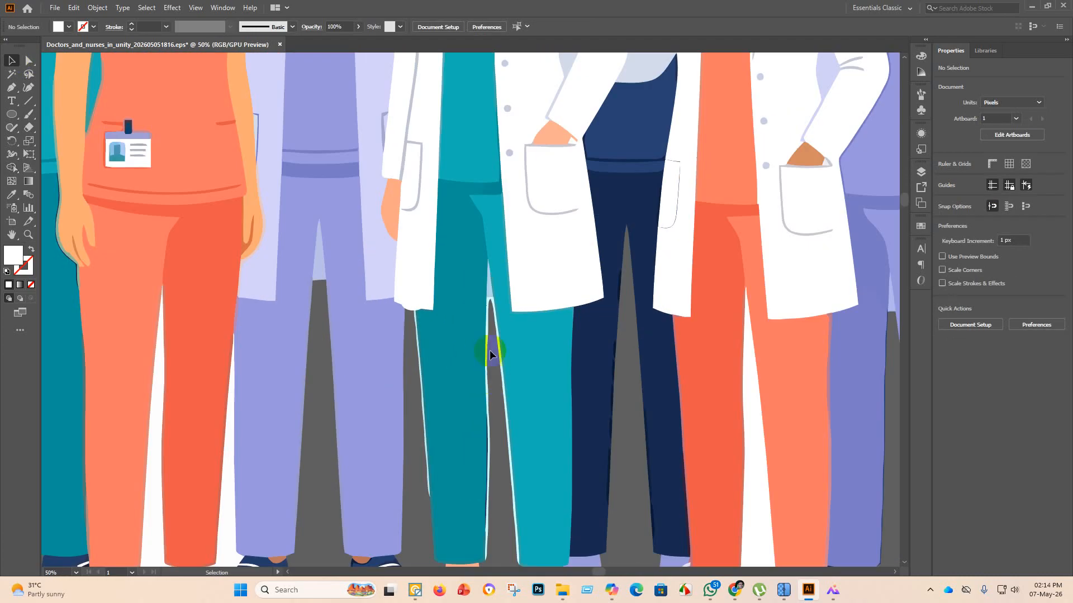
left_click(490, 302)
key("Delete")
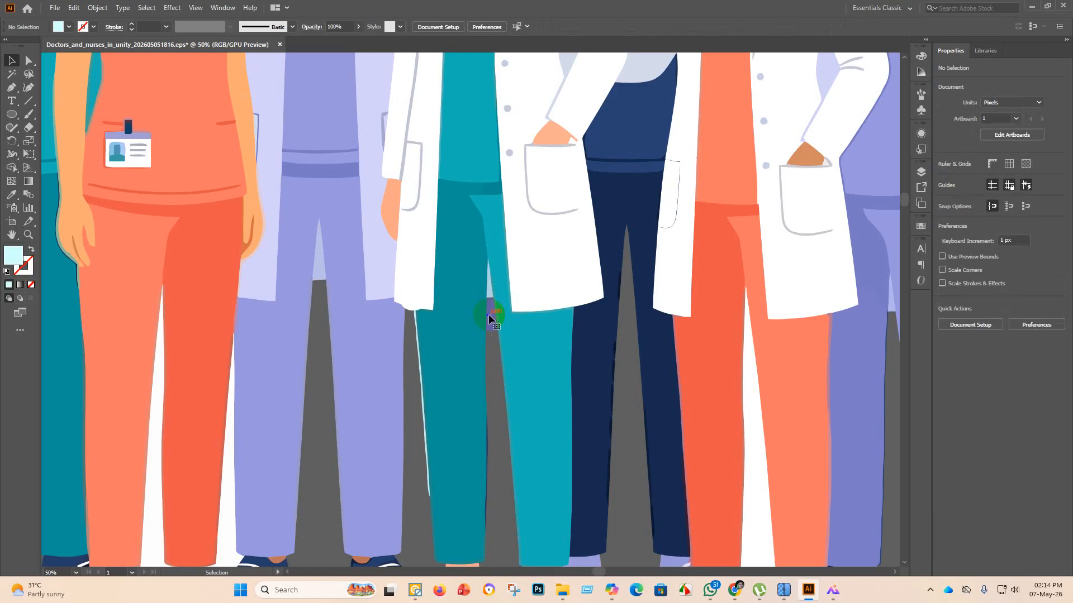
left_click(421, 375)
key("Delete")
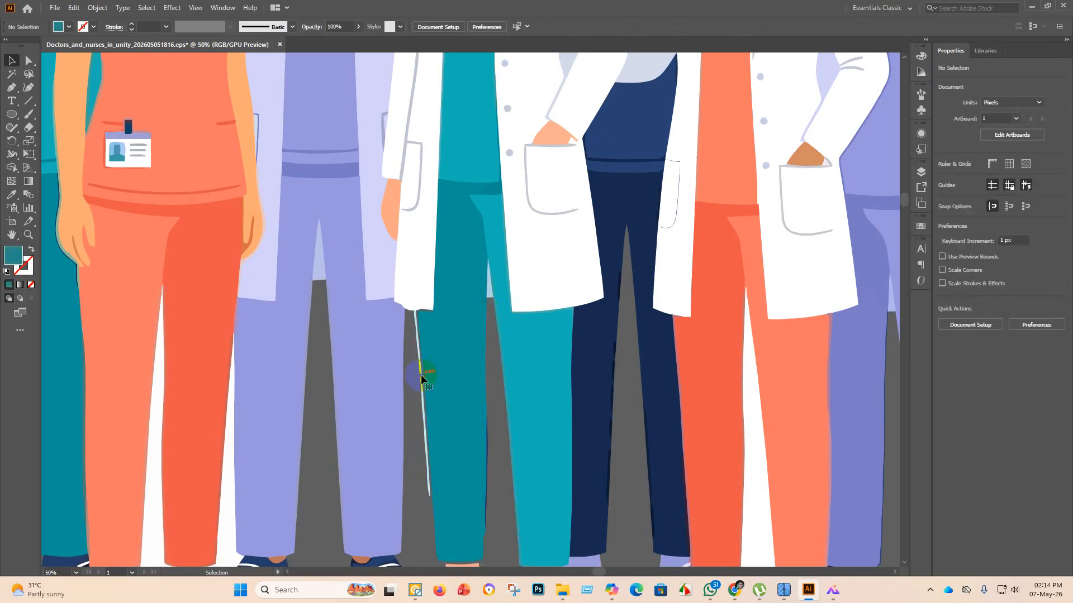
left_click(421, 390)
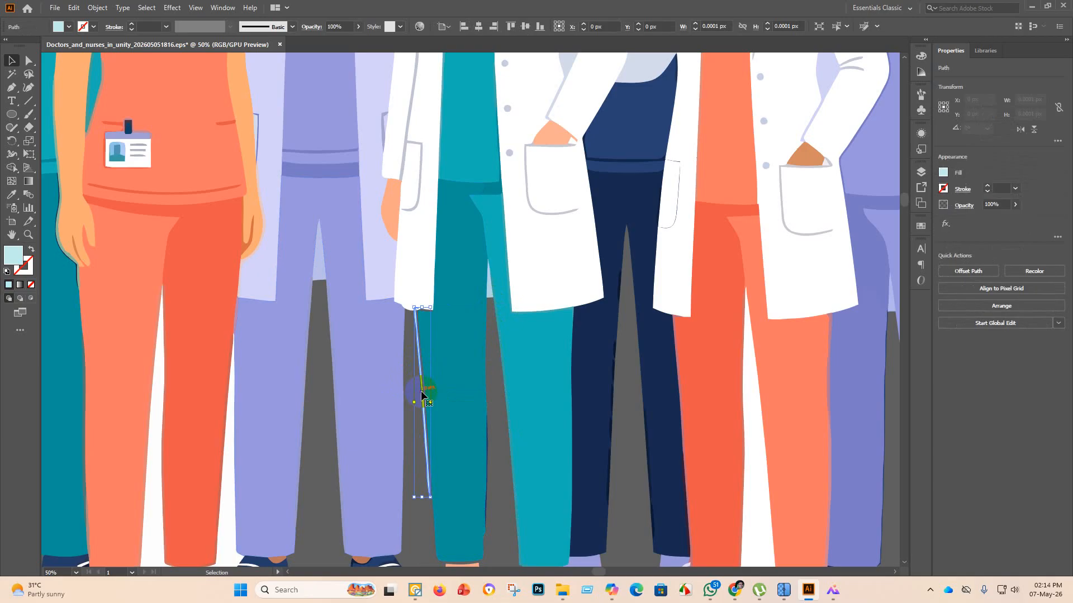
key("Delete")
scroll(424, 397, "down", 3)
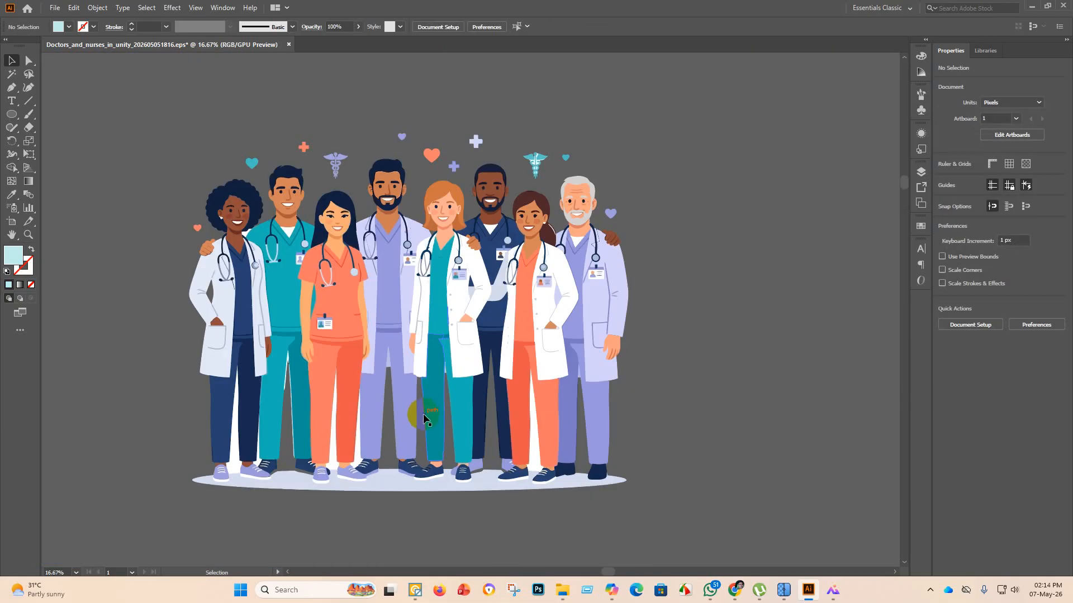
Delete the two pale slivers along the inner edges of the teal-scrubs man's trouser legs.
scroll(286, 400, "up", 3)
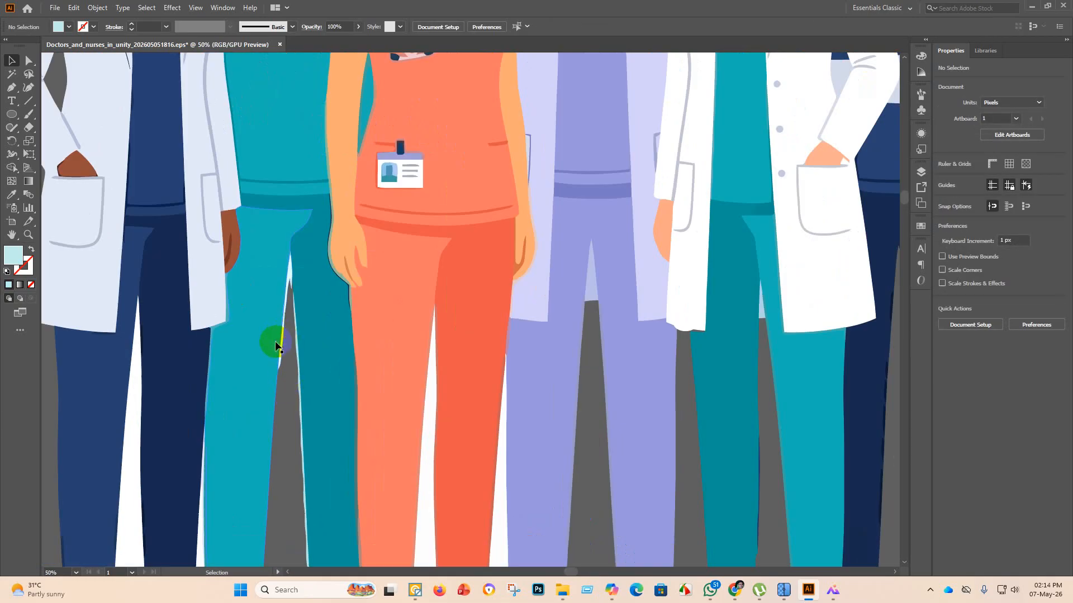
left_click(281, 343)
key("Delete")
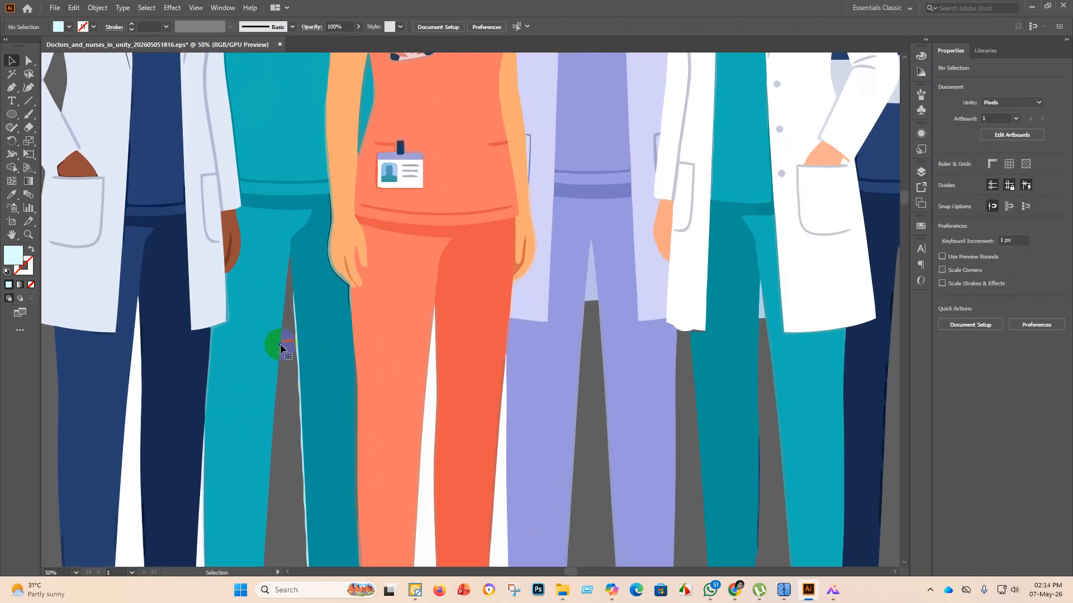
left_click(297, 363)
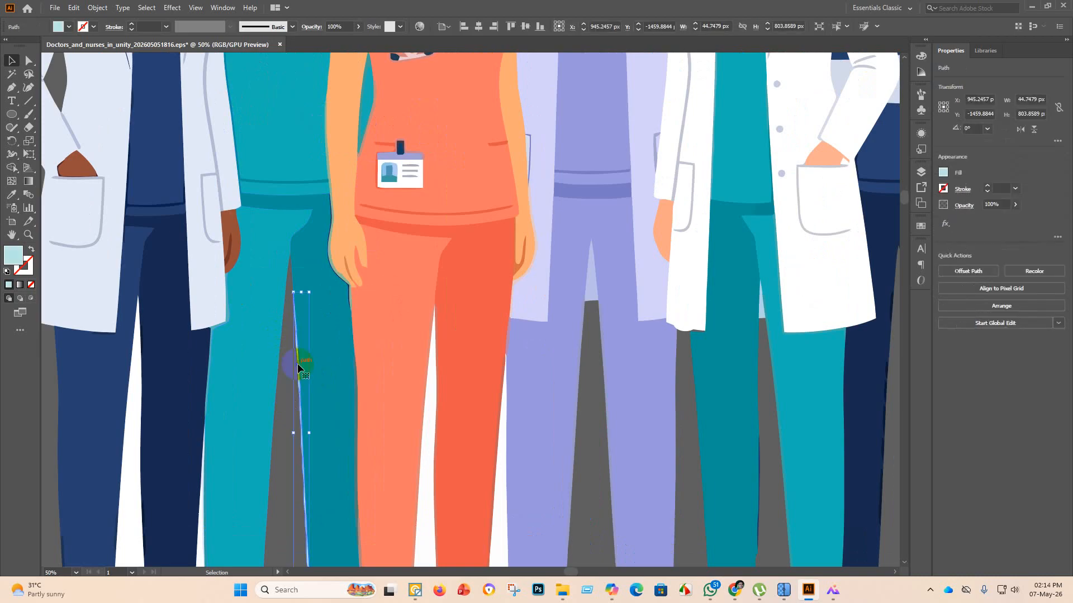
key("Delete")
scroll(366, 412, "down", 3)
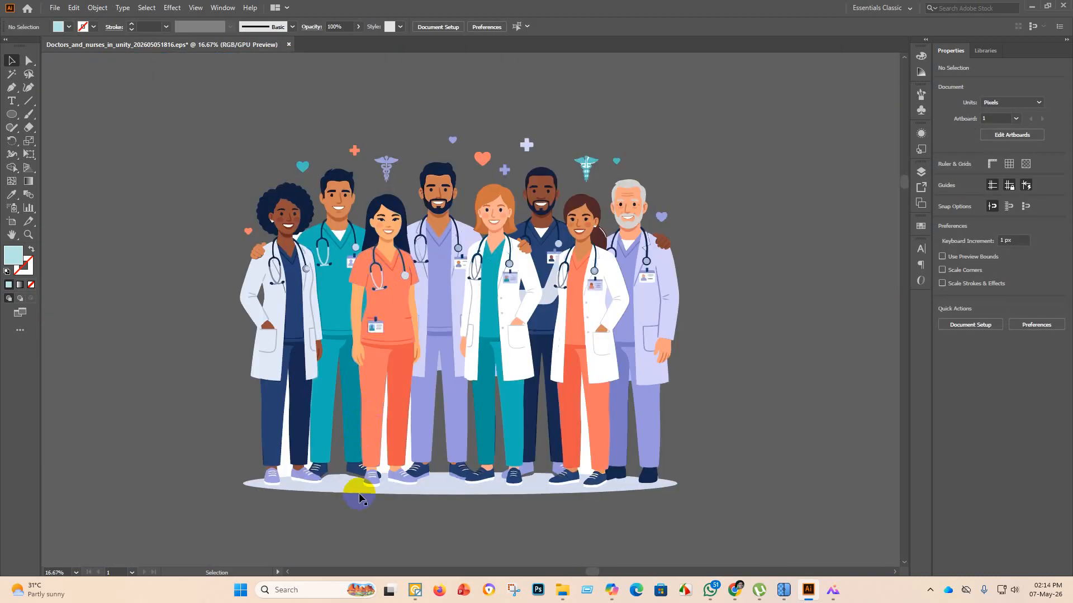
Release the white background compound path behind the long-haired orange-scrubs woman and delete the white piece between her trouser legs.
scroll(376, 455, "up", 2)
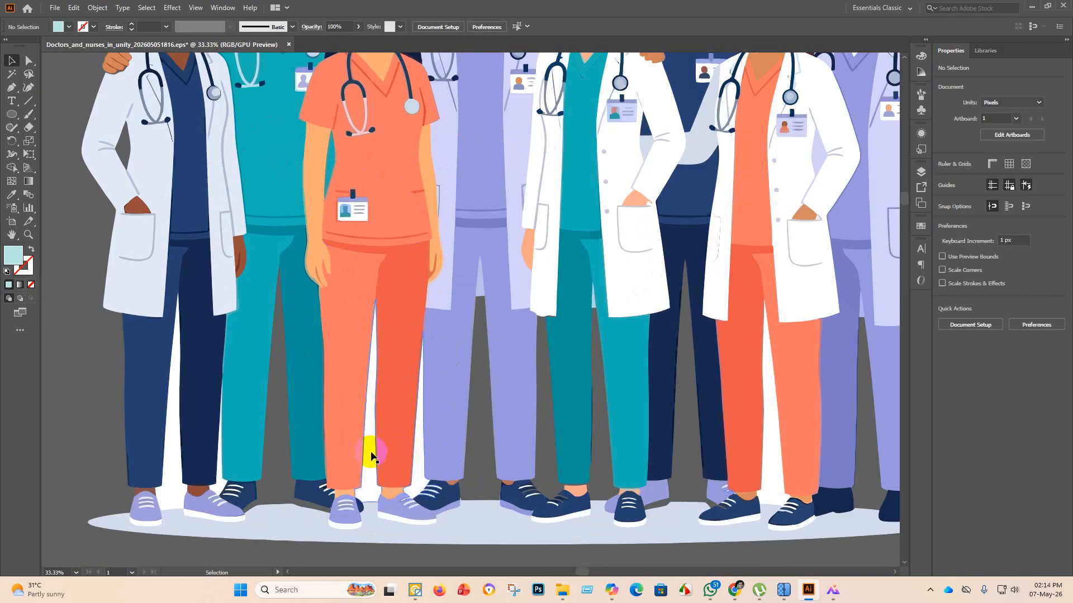
left_click(370, 452)
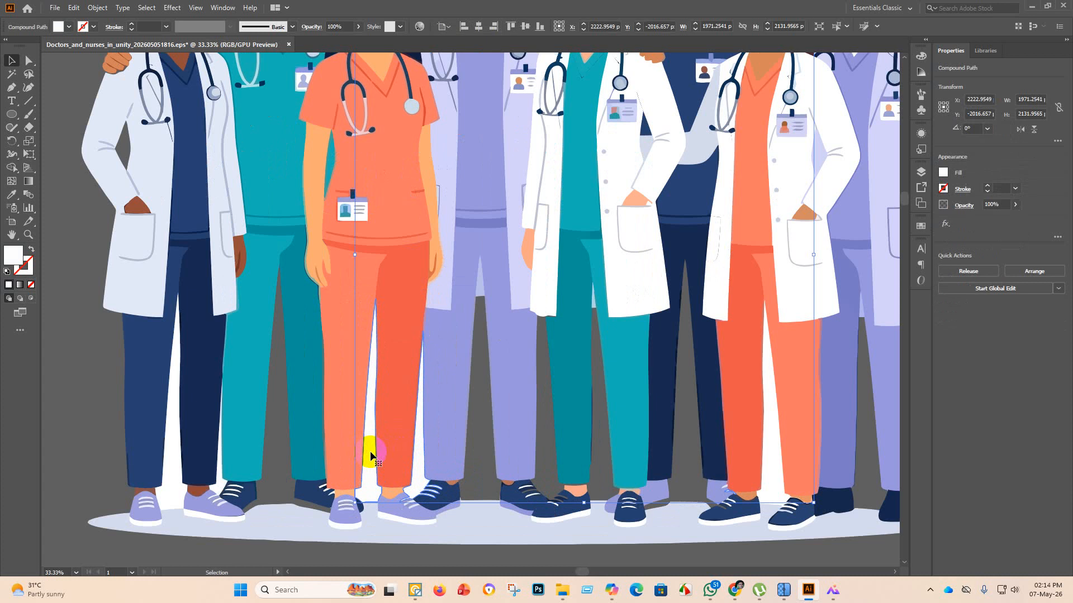
scroll(408, 454, "down", 2)
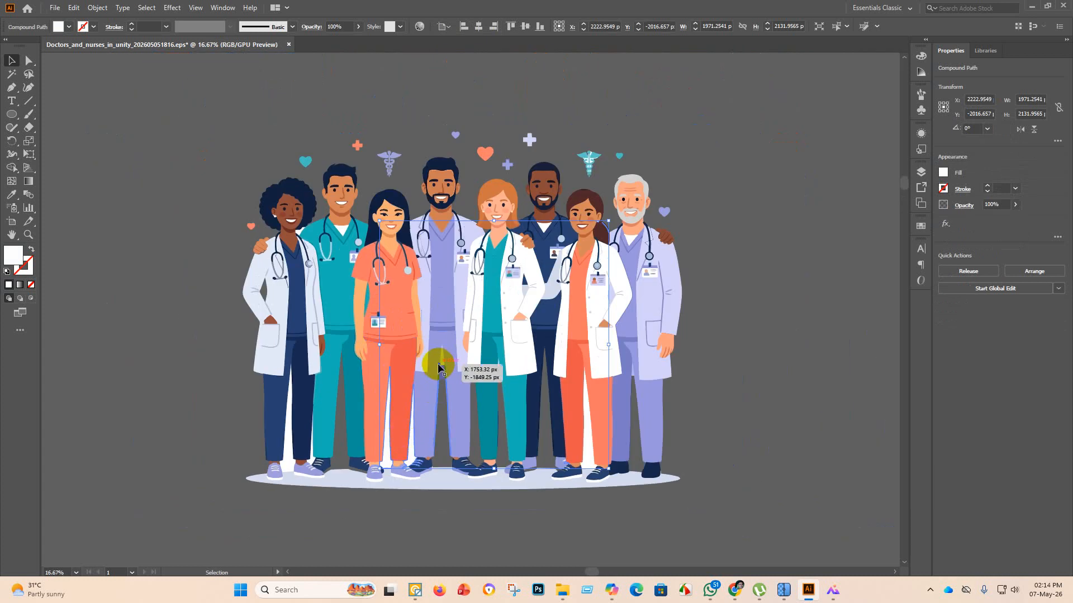
scroll(395, 385, "up", 2)
right_click(382, 420)
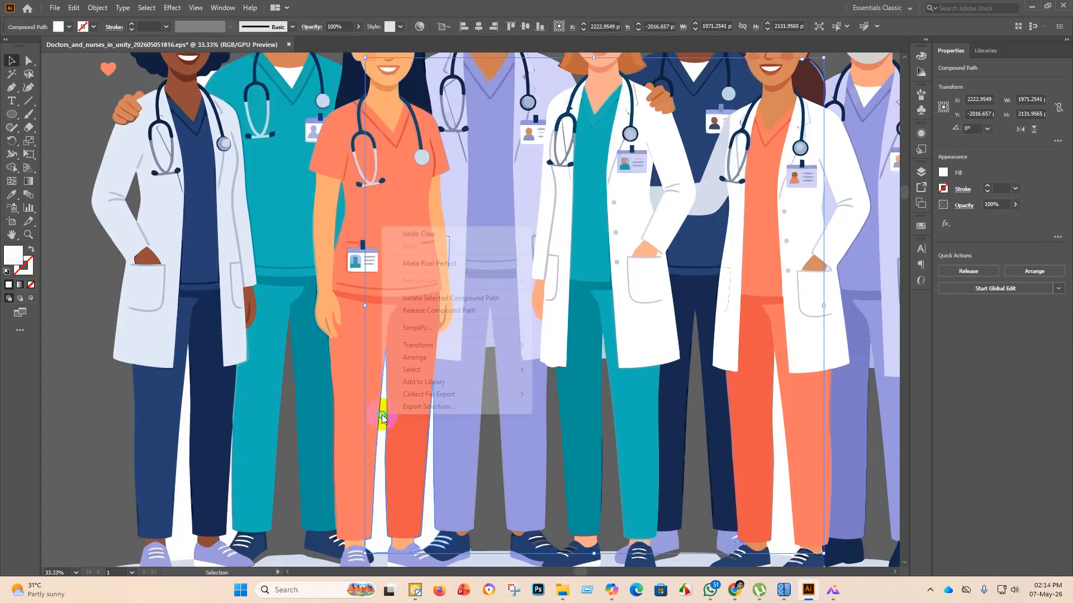
left_click(447, 317)
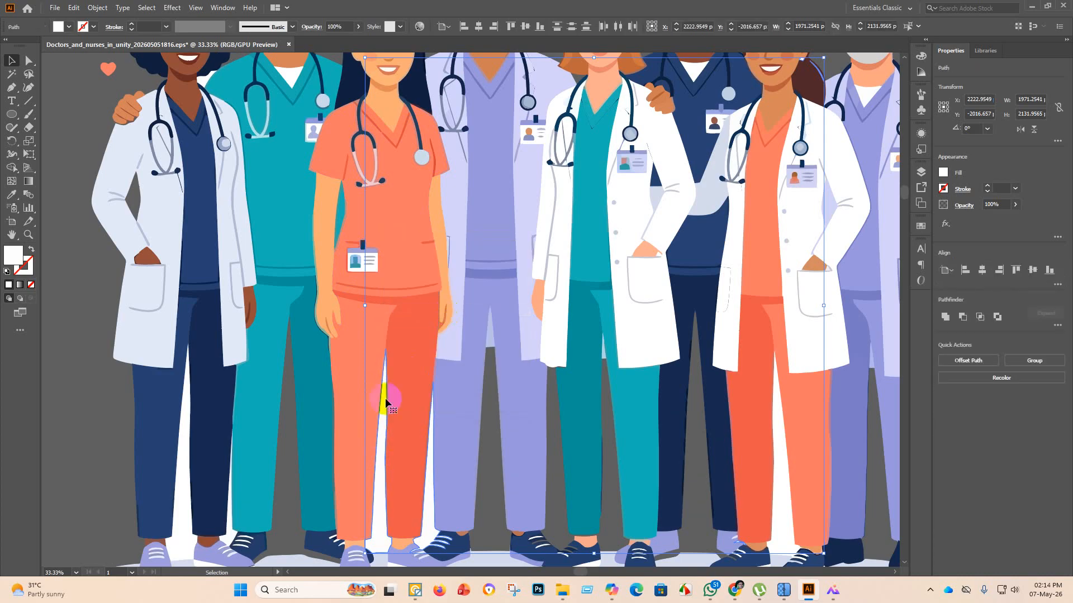
left_click(288, 442)
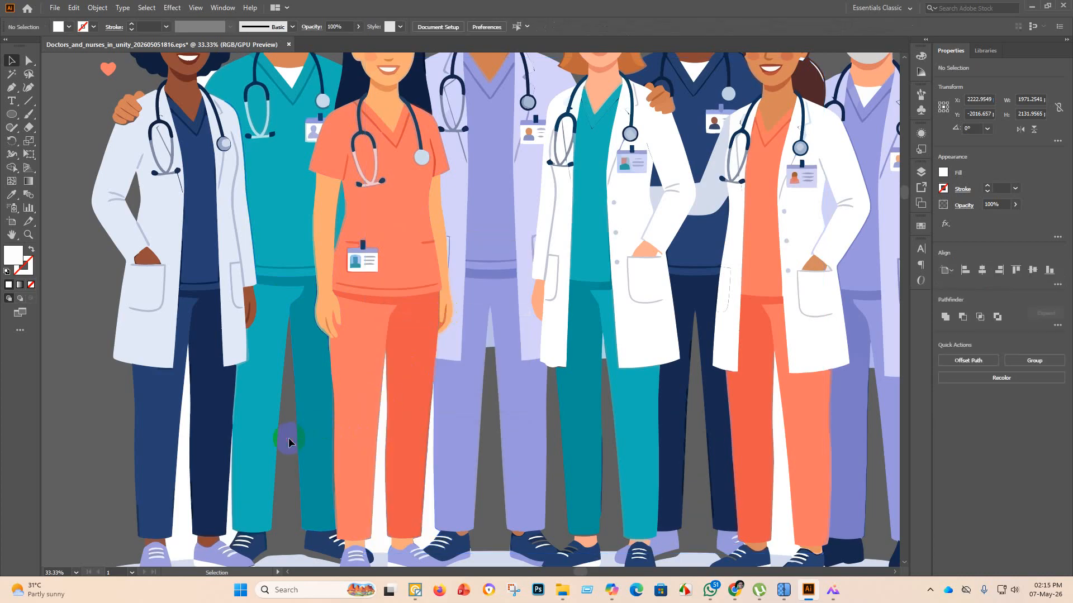
left_click(380, 445)
key("Delete")
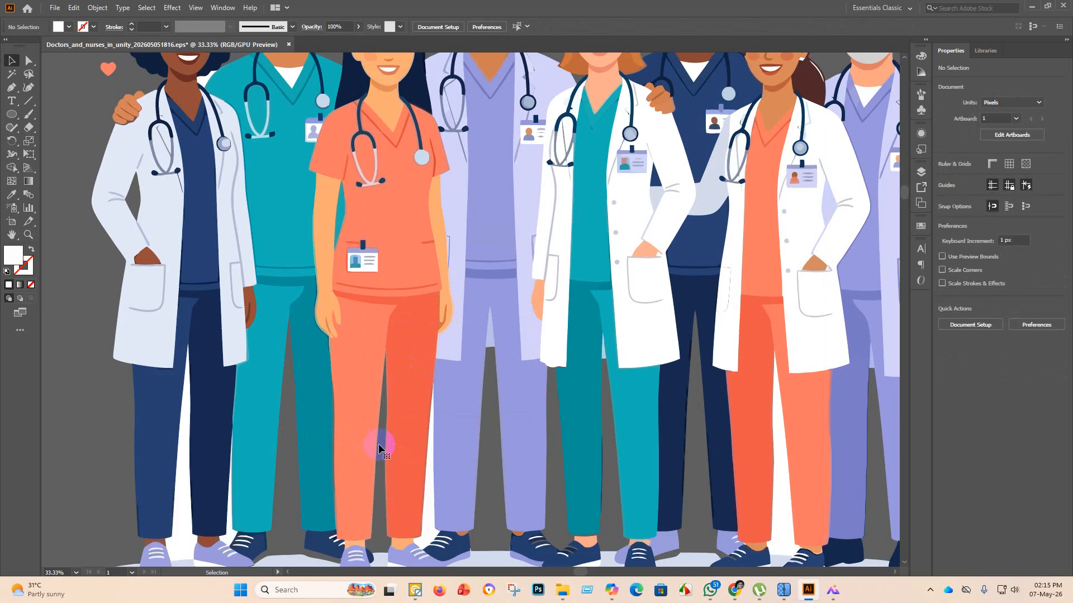
Delete the white areas between the long-haired woman and the lavender-scrubs man and between the coated orange-scrubs woman's trouser legs.
left_click(428, 506)
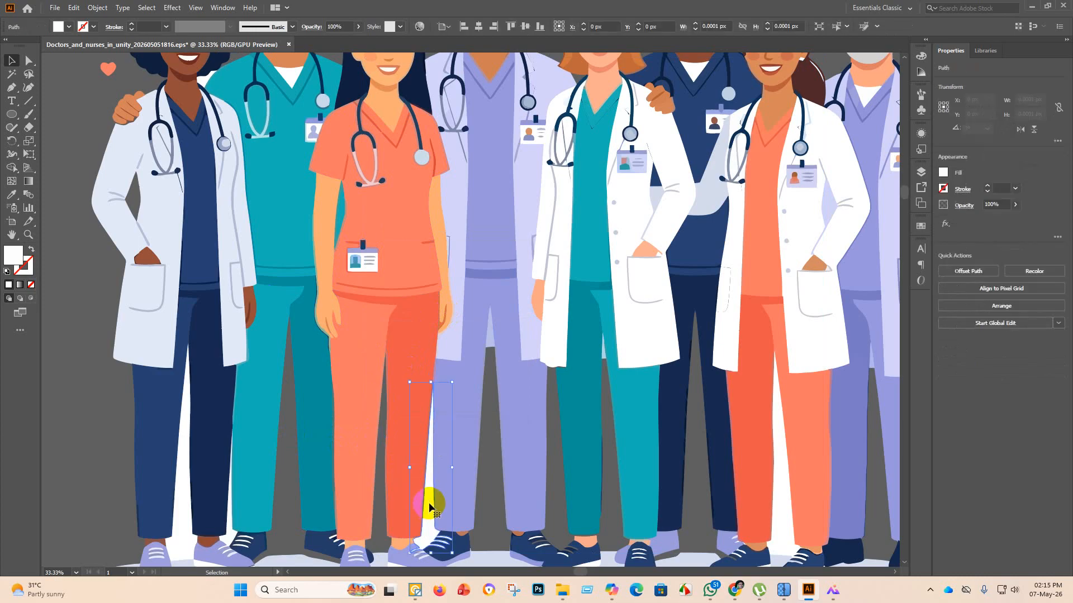
key("Delete")
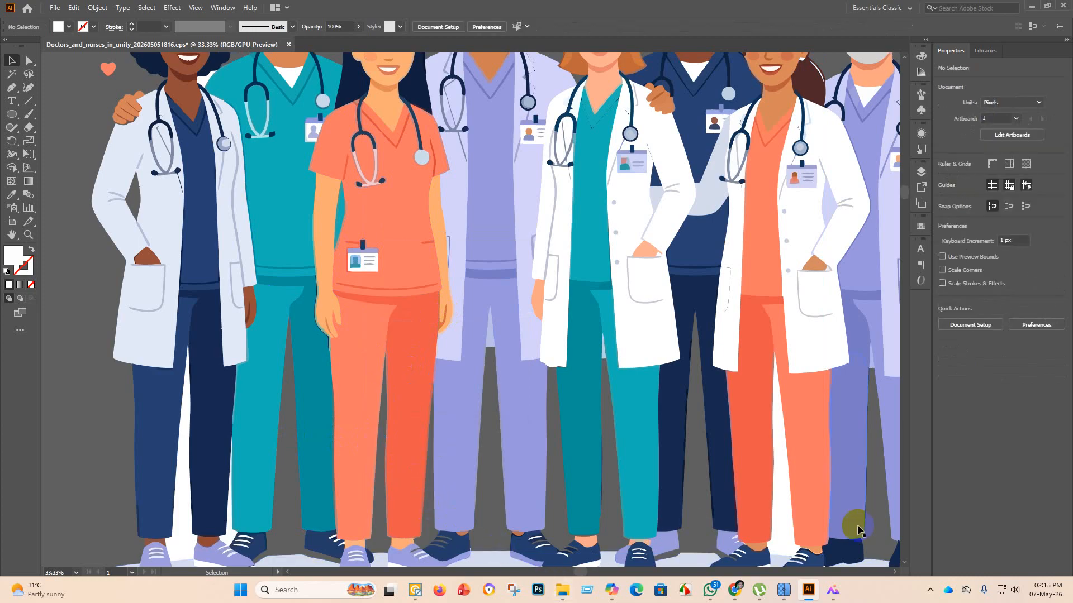
left_click(786, 518)
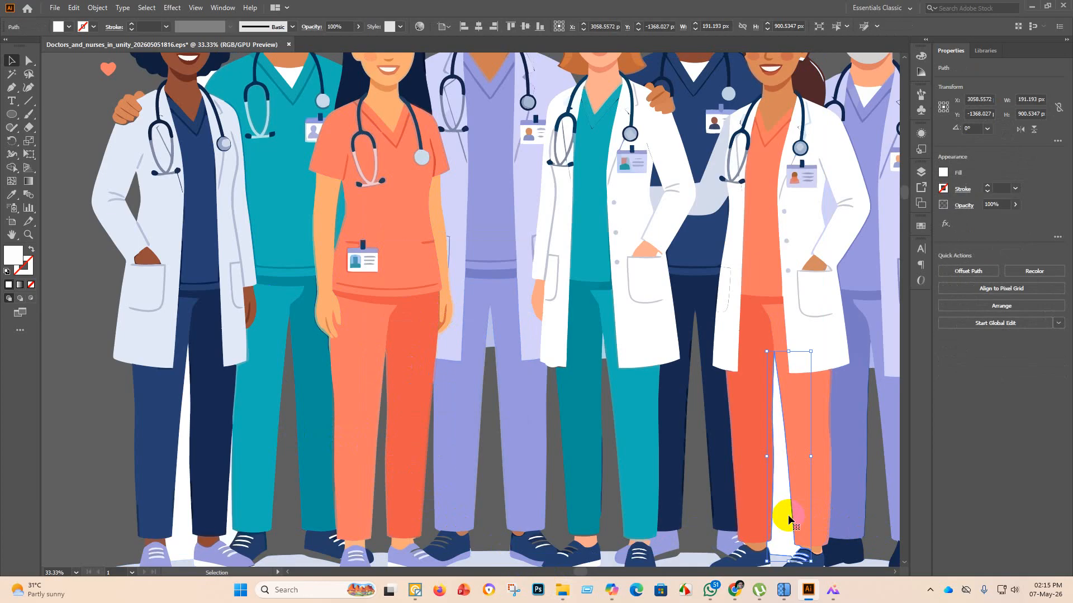
key("Delete")
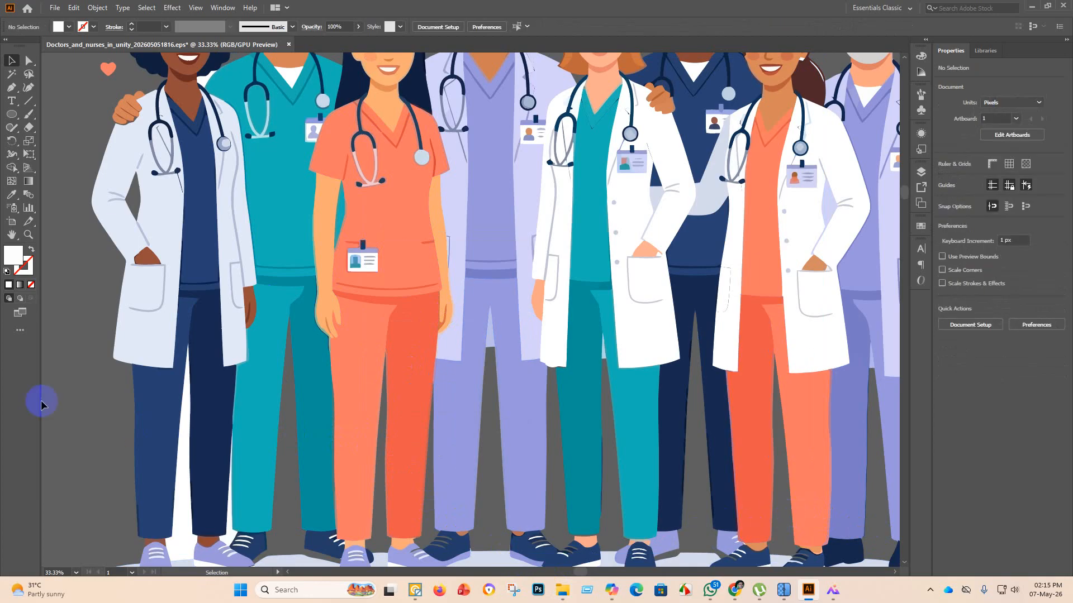
Release the white compound path between the curly-haired woman's navy trouser legs and delete all of its released pieces.
left_click(182, 465)
right_click(182, 465)
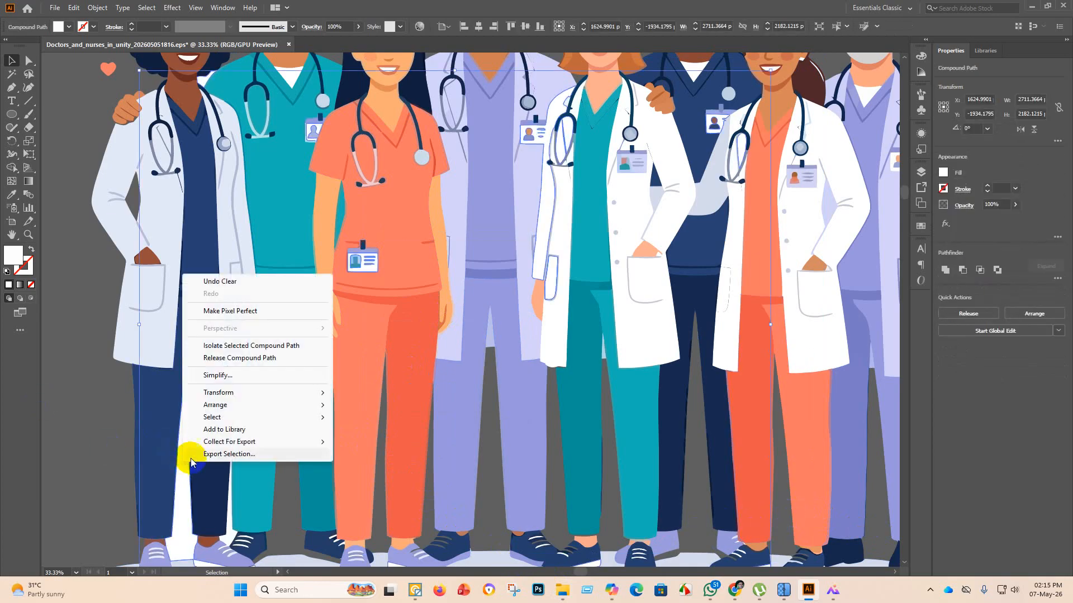
left_click(237, 356)
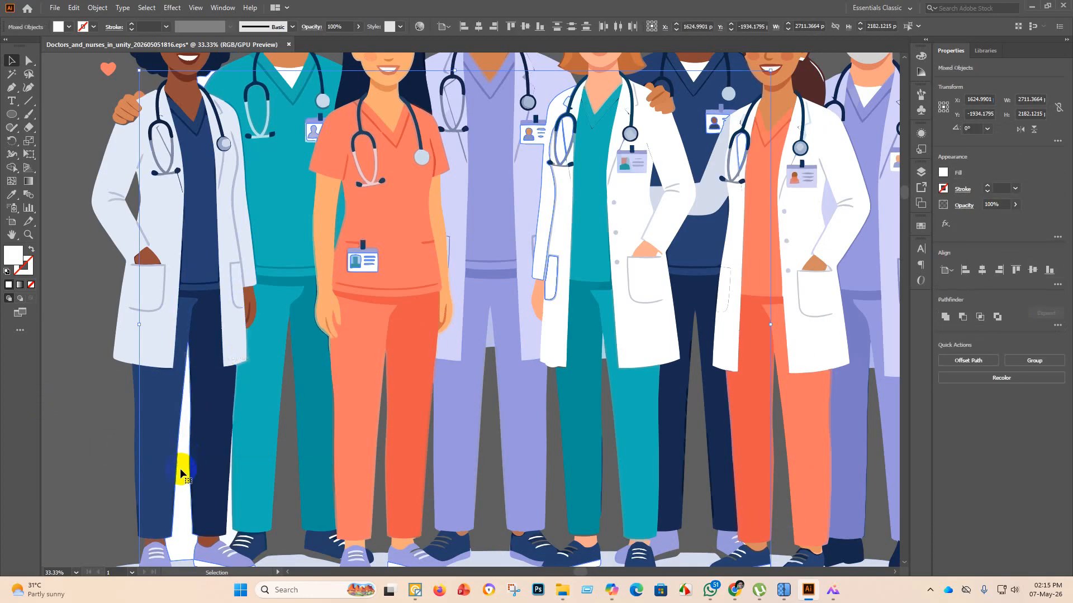
key("Delete")
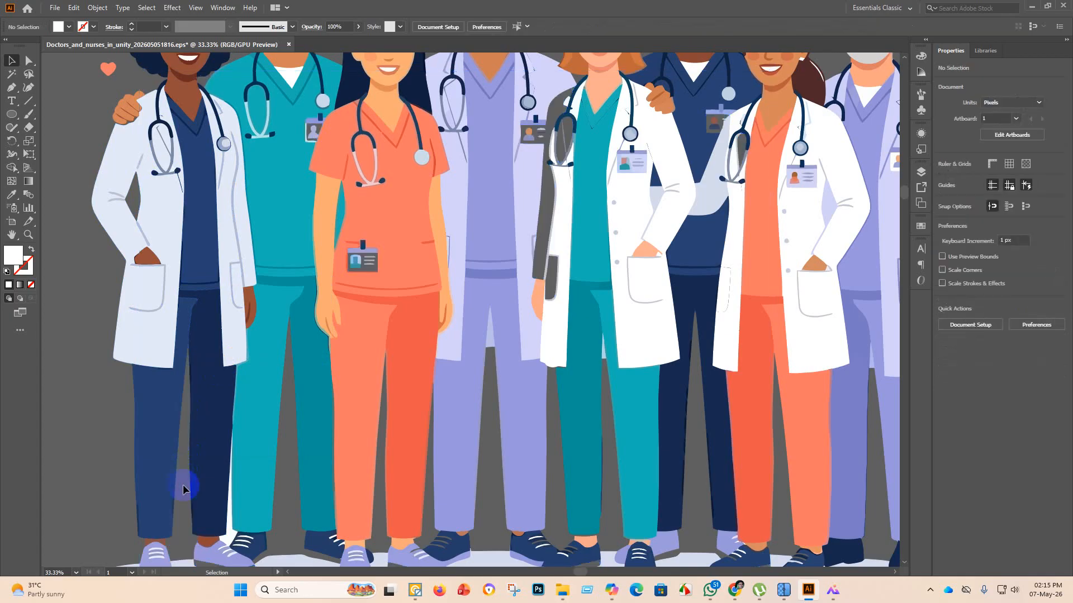
Release the white compound path between the curly-haired woman and the teal-scrubs man and delete the white gap beside her outer leg.
left_click(230, 530)
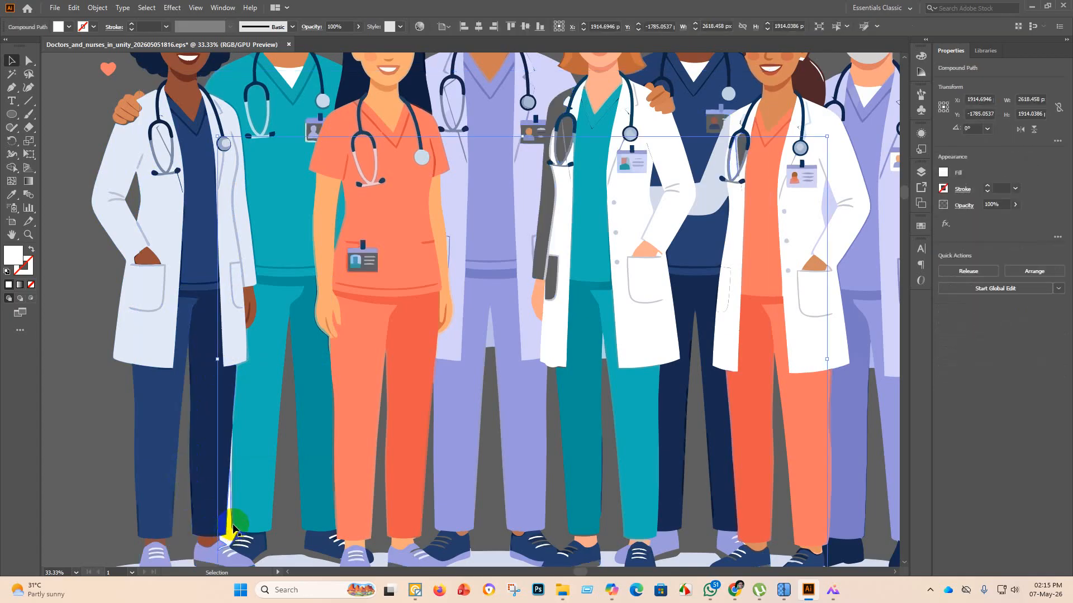
right_click(233, 527)
left_click(296, 421)
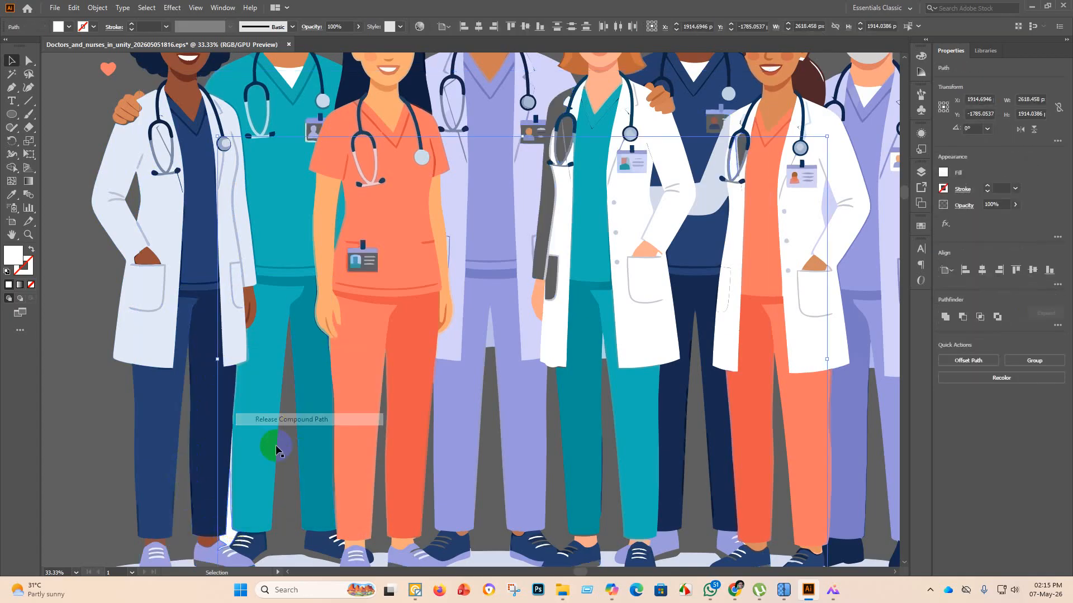
left_click(186, 505)
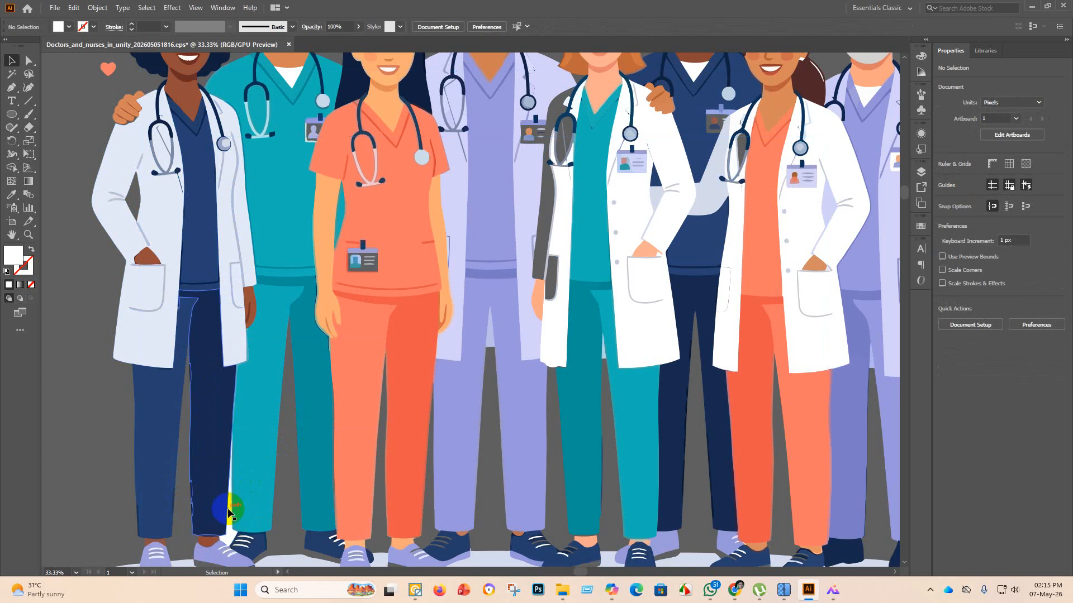
left_click(229, 509)
left_click(287, 507)
Release the pale compound path along the curly-haired woman's outer leg and delete the thin pale sliver beside the teal trousers.
scroll(231, 490, "up", 2)
scroll(232, 491, "up", 2)
left_click(230, 408)
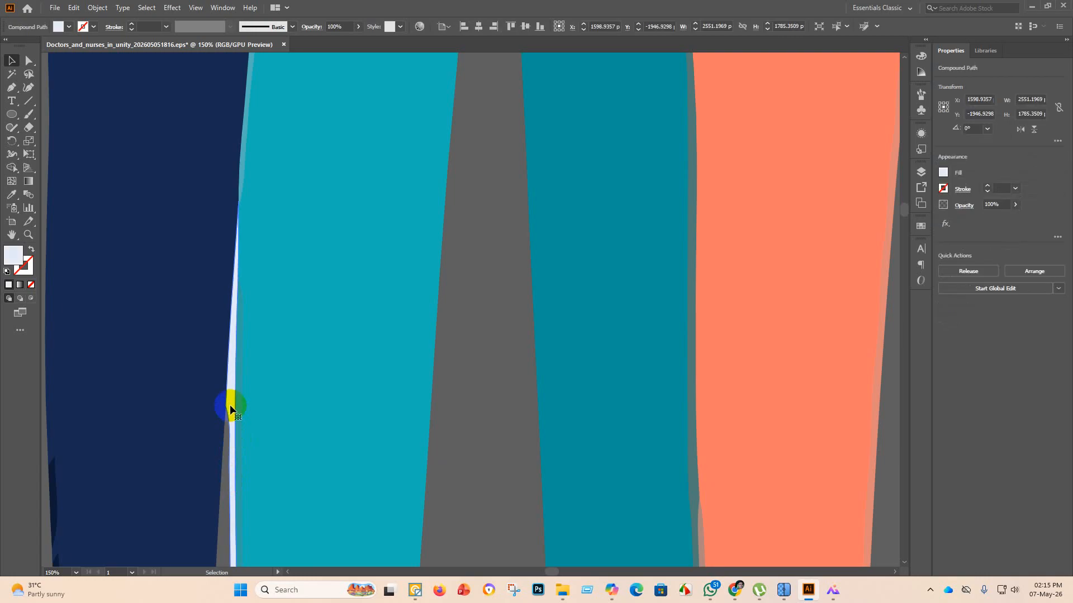
scroll(259, 450, "down", 4)
right_click(255, 453)
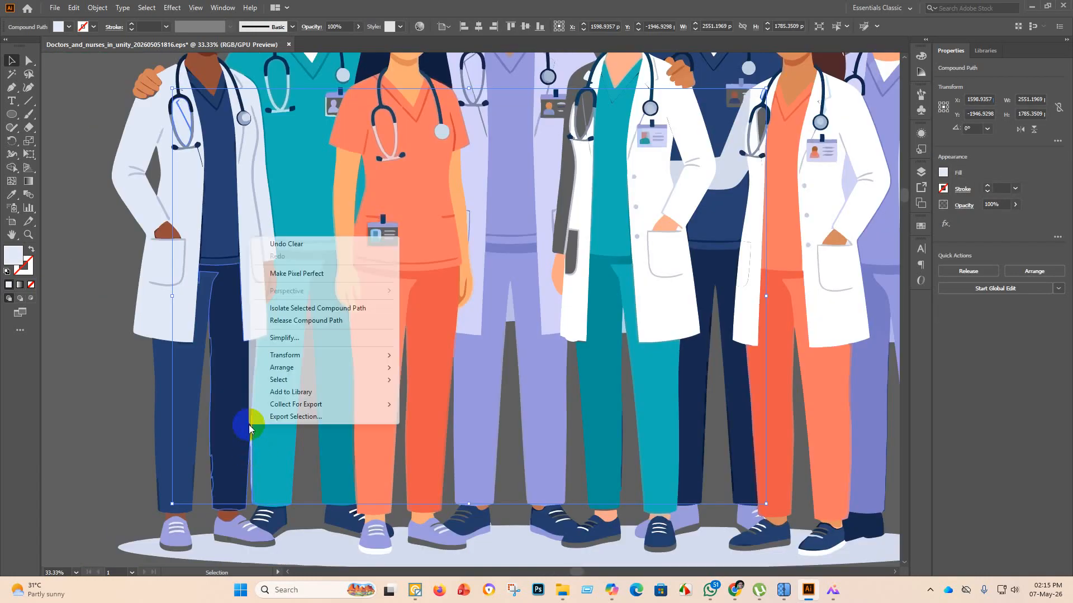
left_click(306, 320)
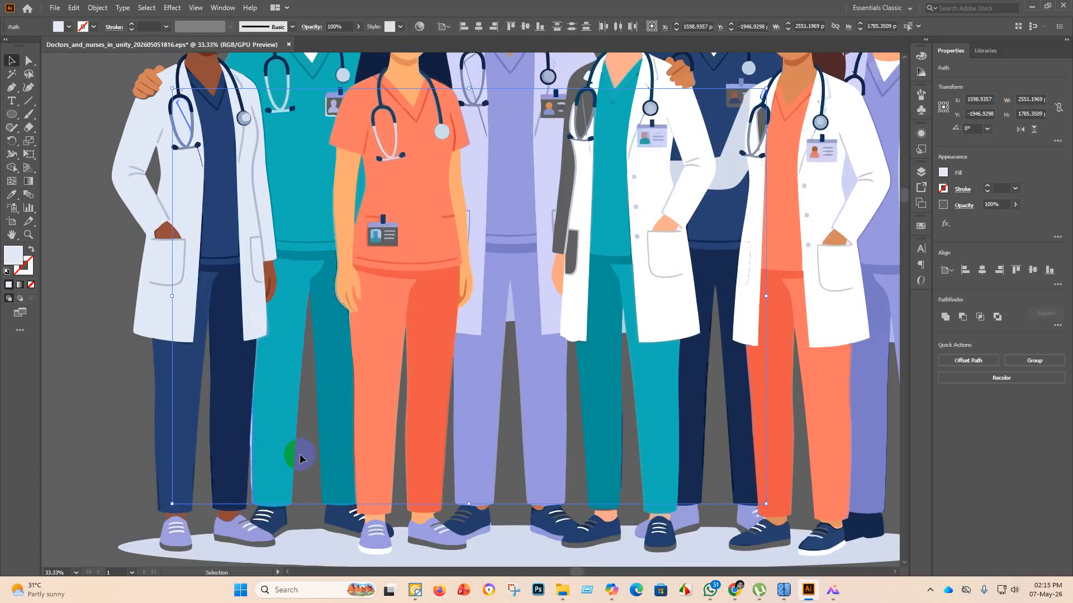
left_click(250, 441)
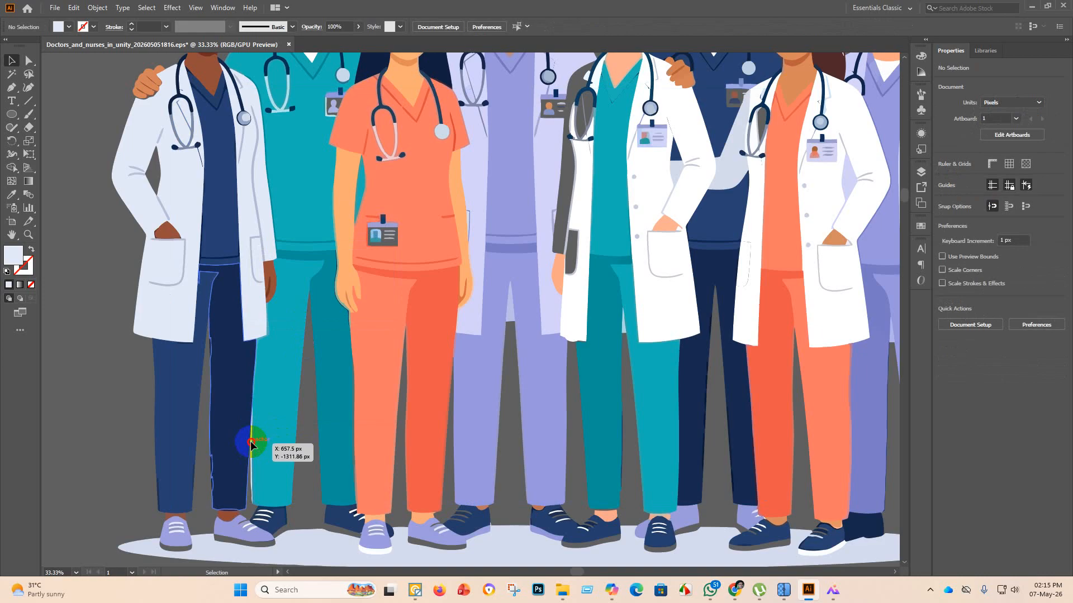
key("ctrl+shift+a")
scroll(243, 422, "up", 3)
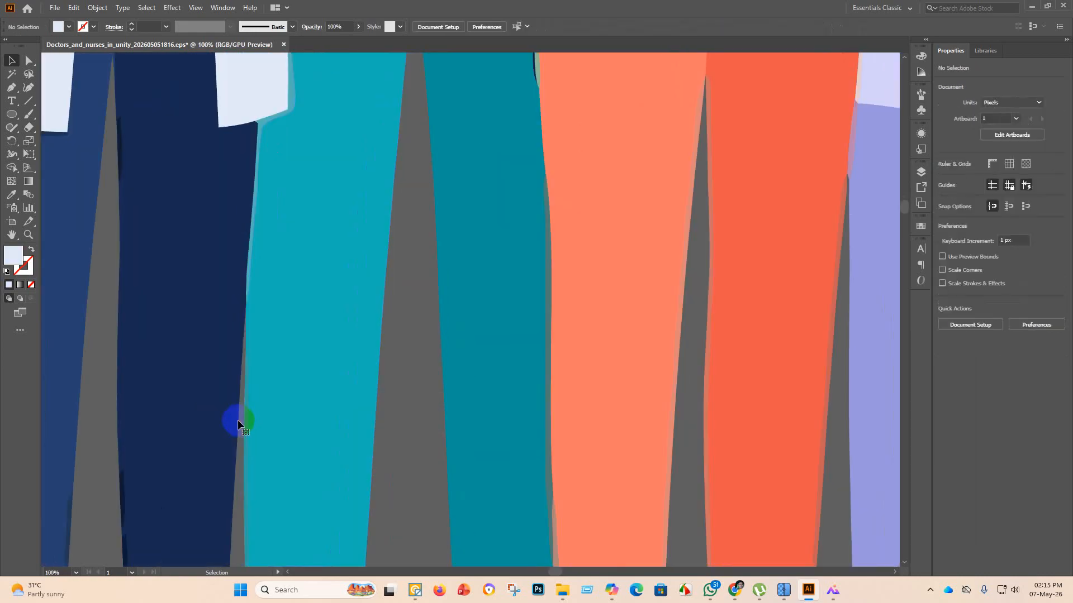
Delete the pale lavender patch at the top of the gap between the white-haired man's trouser legs.
scroll(241, 420, "down", 5)
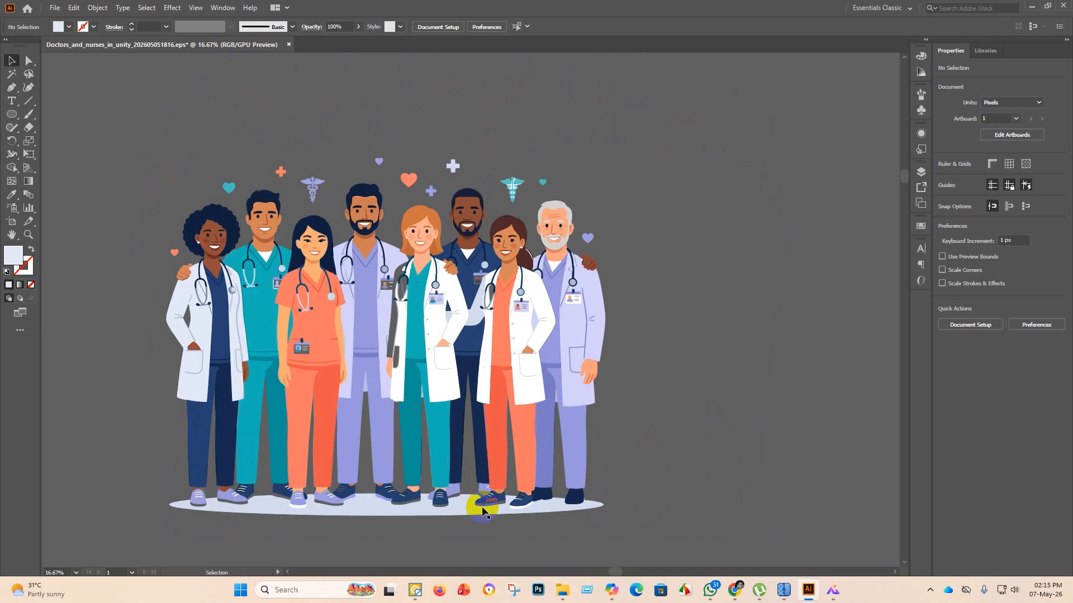
scroll(555, 436, "up", 4)
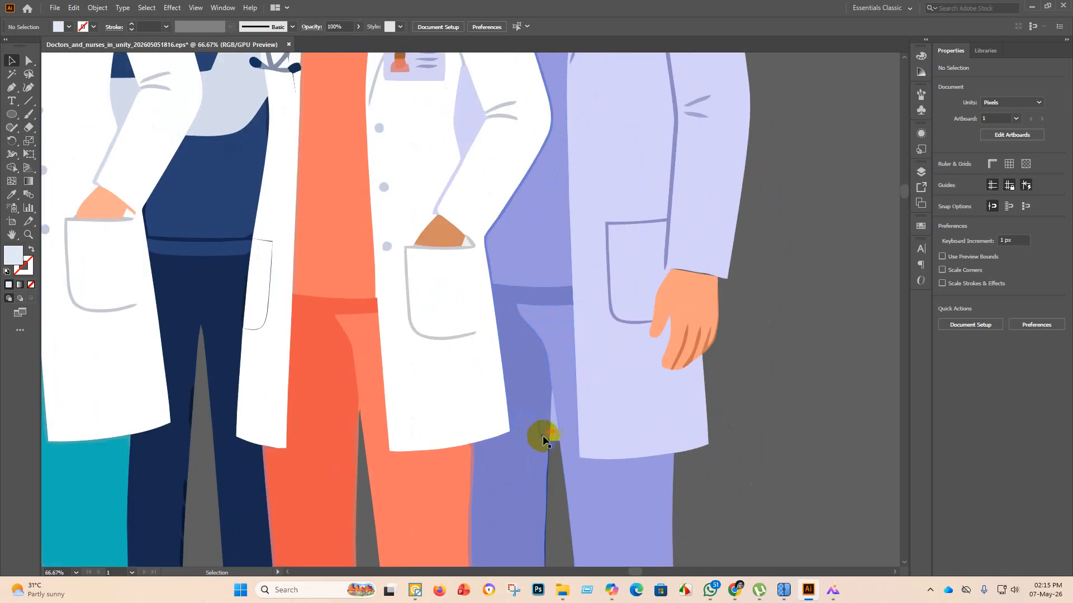
left_click(553, 432)
key("Delete")
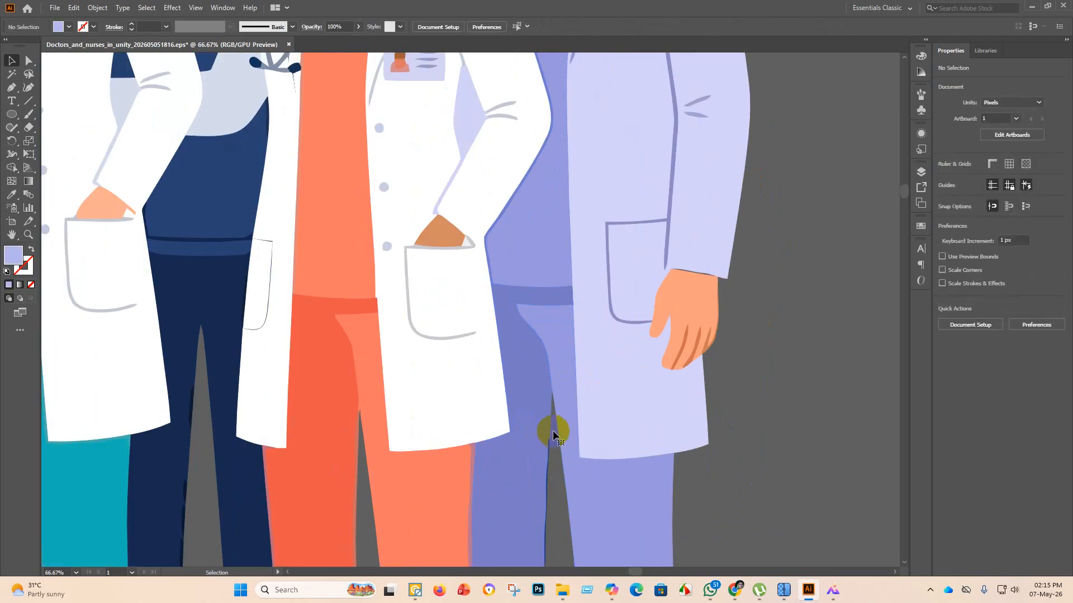
Delete the lavender and dark blue sliver shapes along the inner edge of the white-haired man's trouser leg.
scroll(602, 524, "down", 3)
scroll(592, 532, "up", 5)
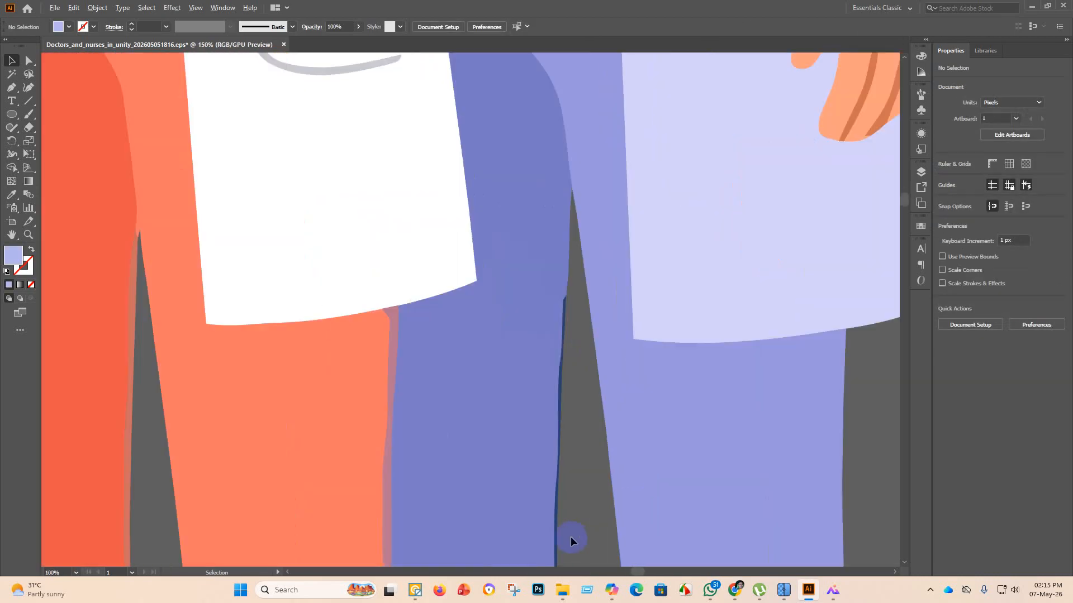
left_click(560, 440)
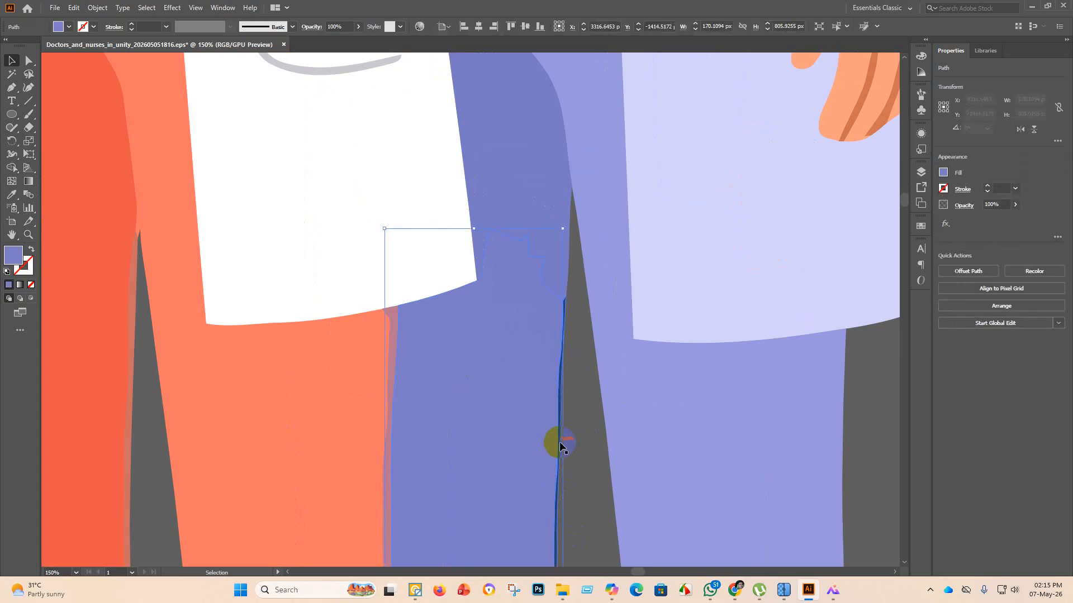
key("Delete")
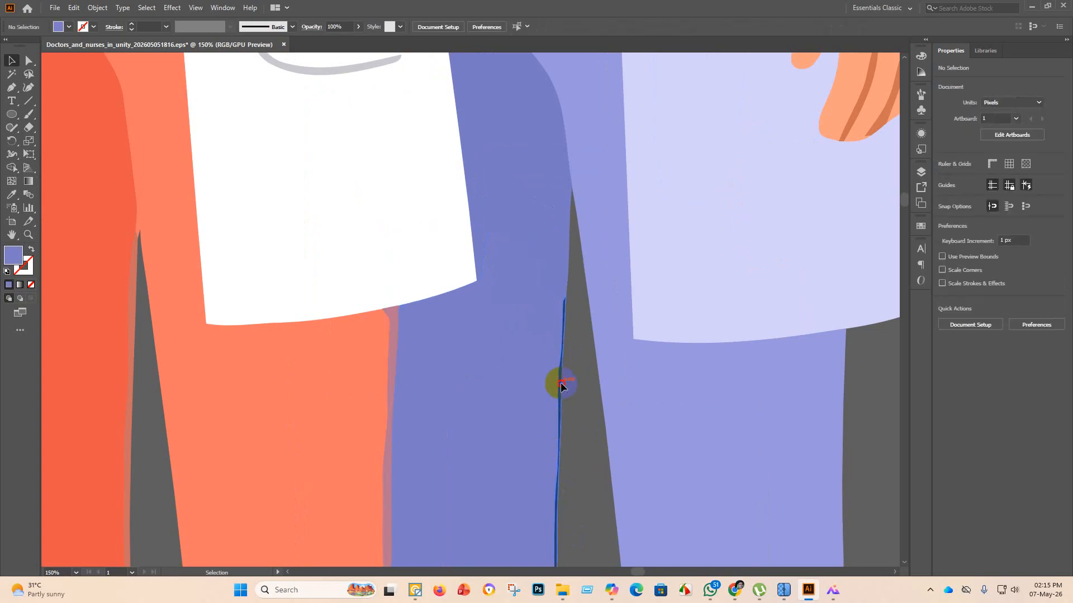
left_click(560, 384)
key("Delete")
scroll(552, 402, "down", 5)
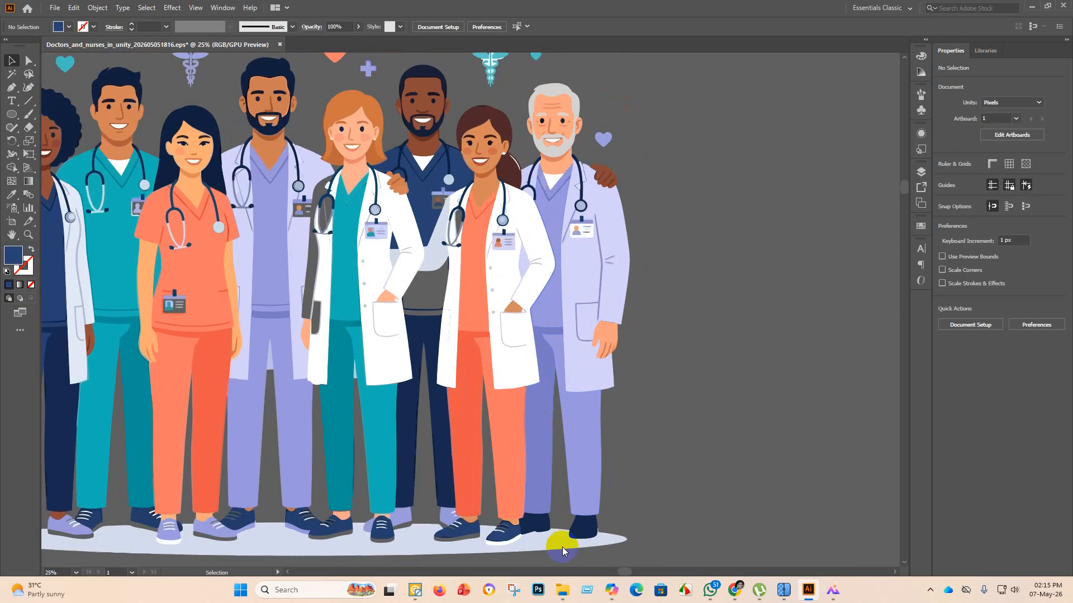
Delete the dark slivers along the inner edges of the teal-scrubs woman's leg and the navy-scrubs man's adjacent leg.
scroll(357, 465, "up", 3)
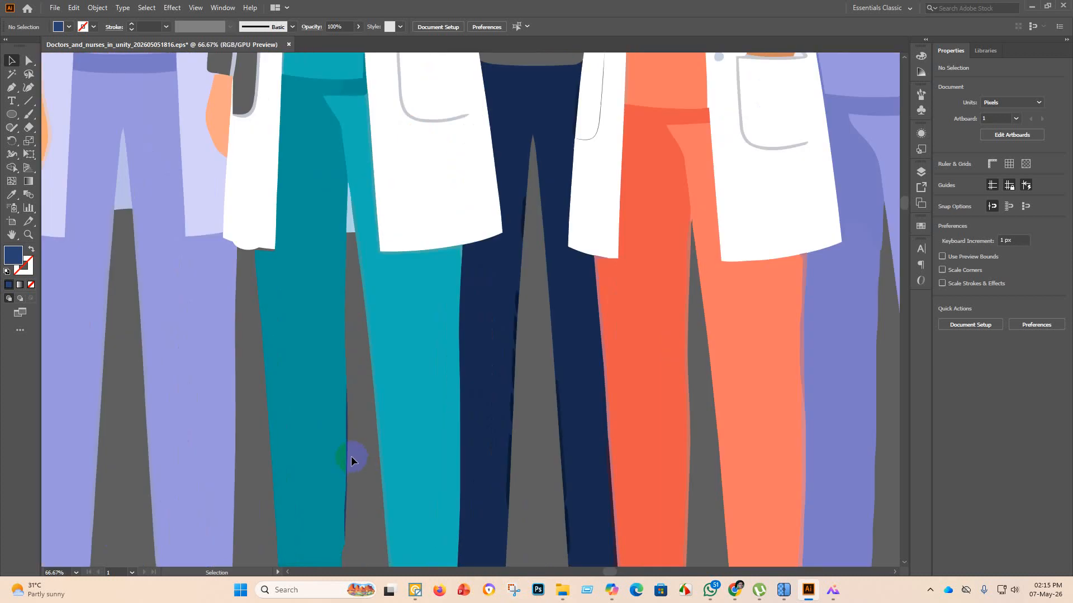
left_click(346, 453)
left_click(347, 451)
left_click(509, 467)
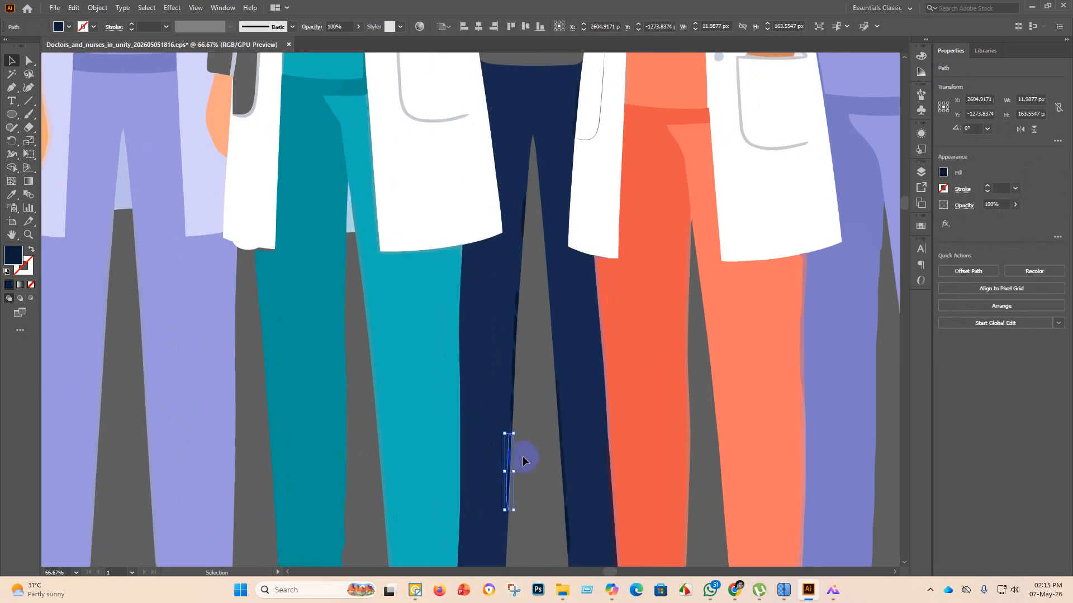
left_click(521, 456)
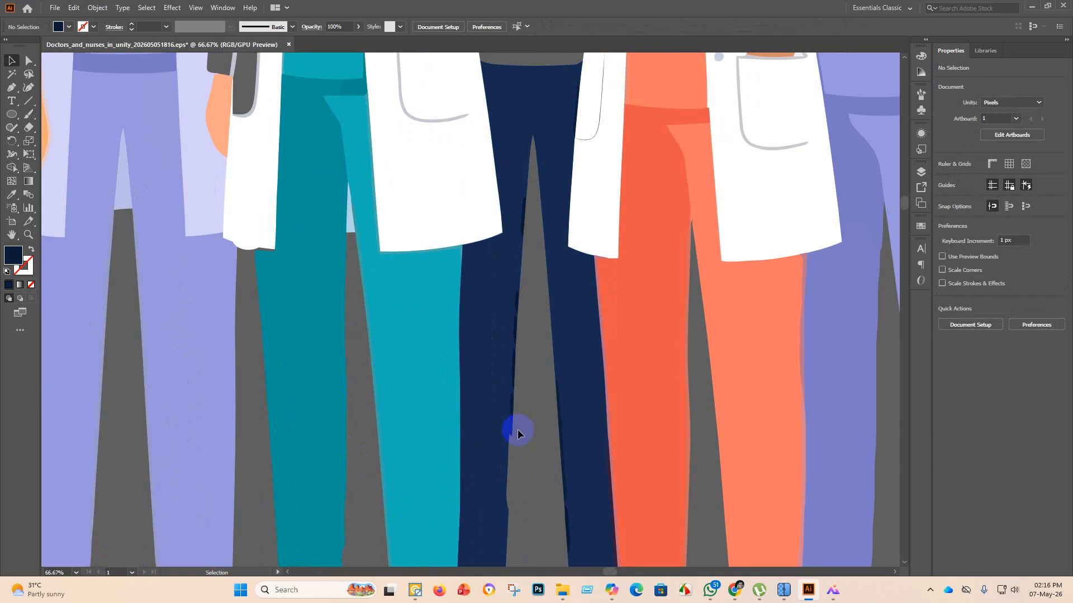
Delete the dark slivers along the inner edge of the navy-scrubs man's trouser leg beside the coral trousers.
scroll(513, 431, "down", 3)
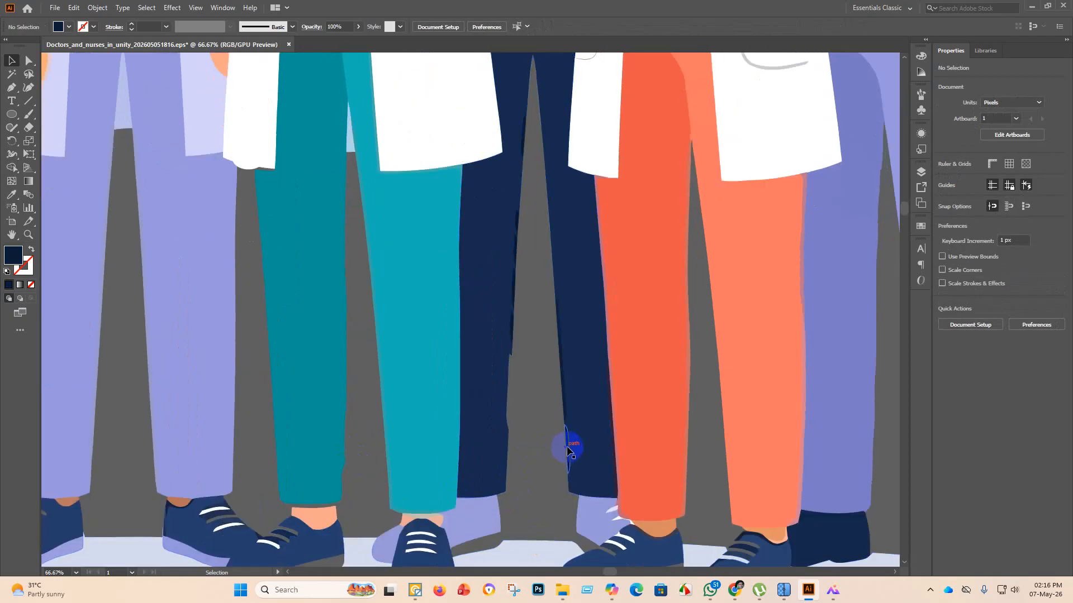
left_click(556, 411)
key("Delete")
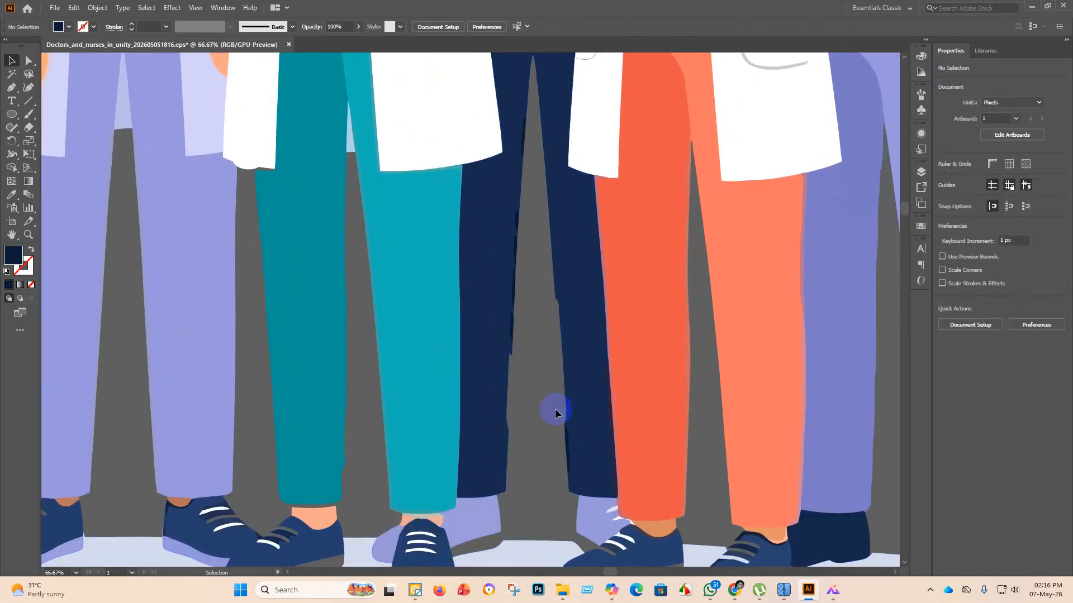
left_click(567, 450)
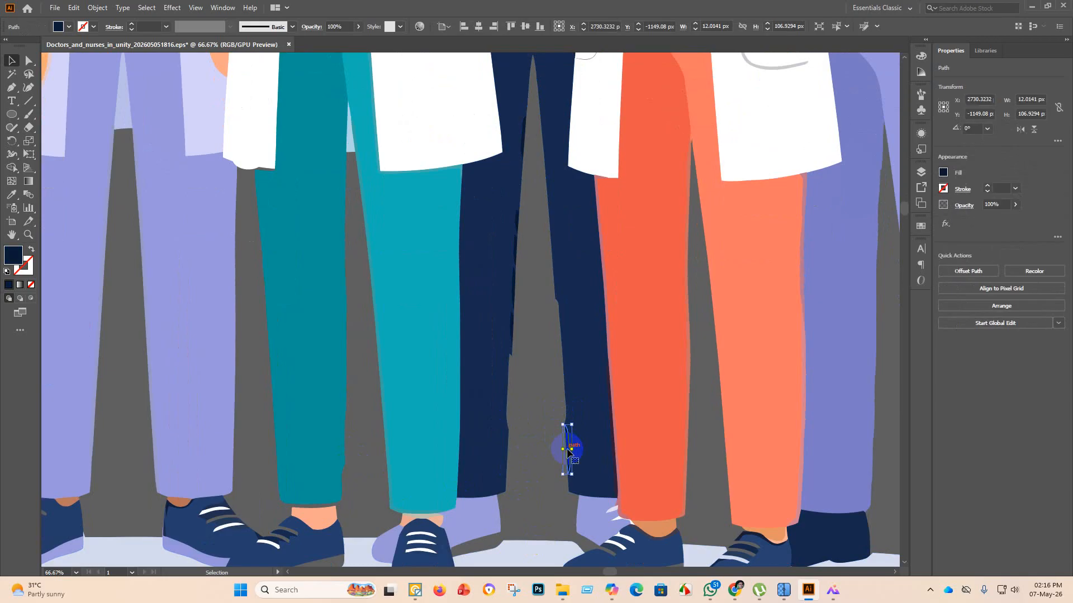
key("Delete")
scroll(546, 393, "down", 5)
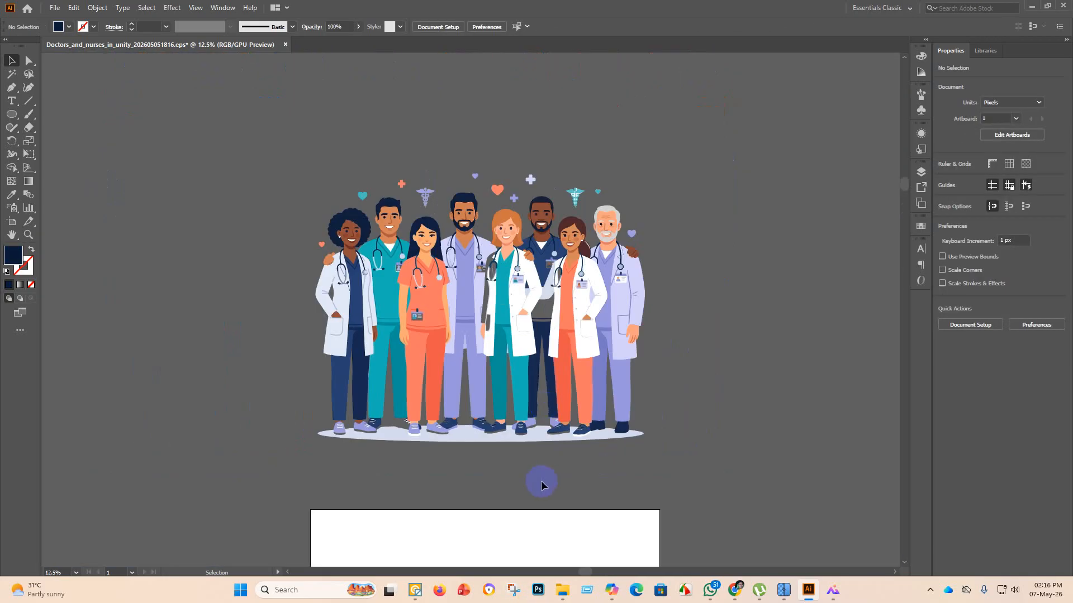
Select the lower part of the group and merge regions of the navy-scrubs man's trousers with Shape Builder in the lighter navy fill.
left_click(537, 419)
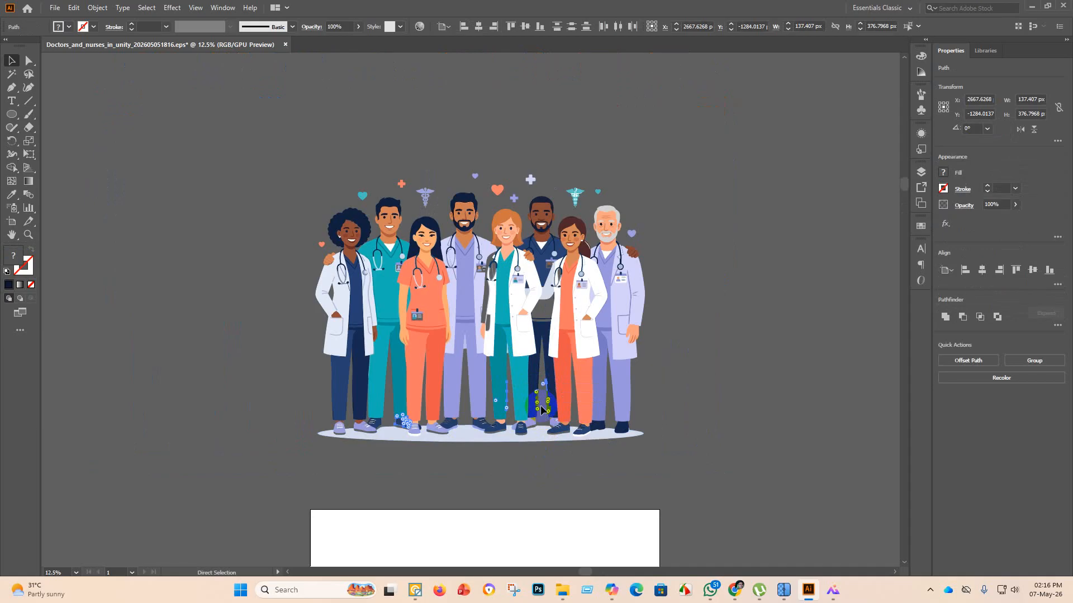
left_click(705, 400)
scroll(525, 396, "up", 4)
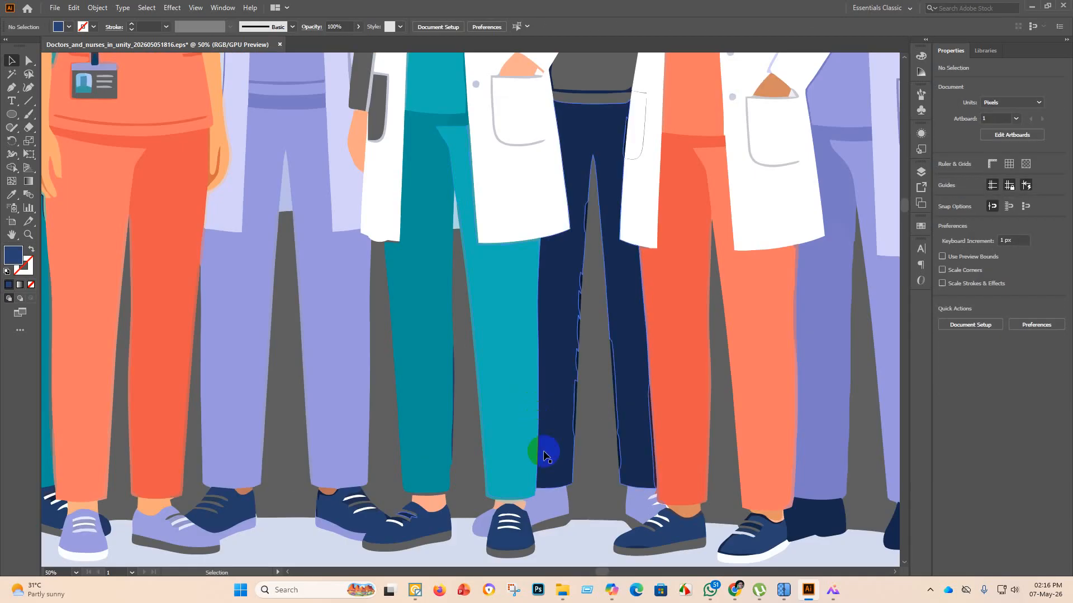
scroll(564, 443, "down", 3)
left_click_drag(821, 483, 68, 331)
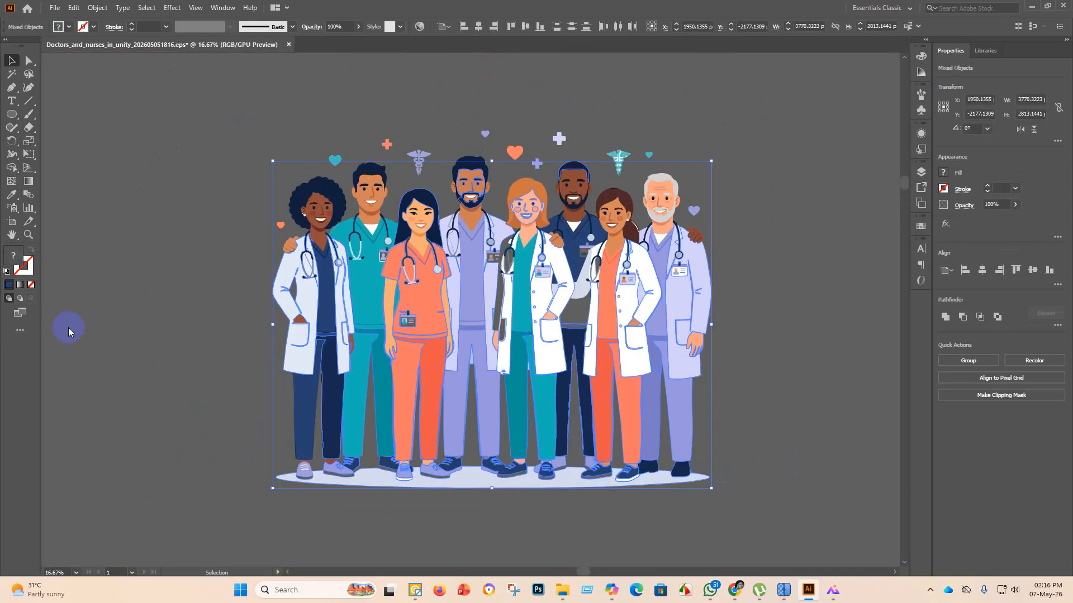
left_click(10, 170)
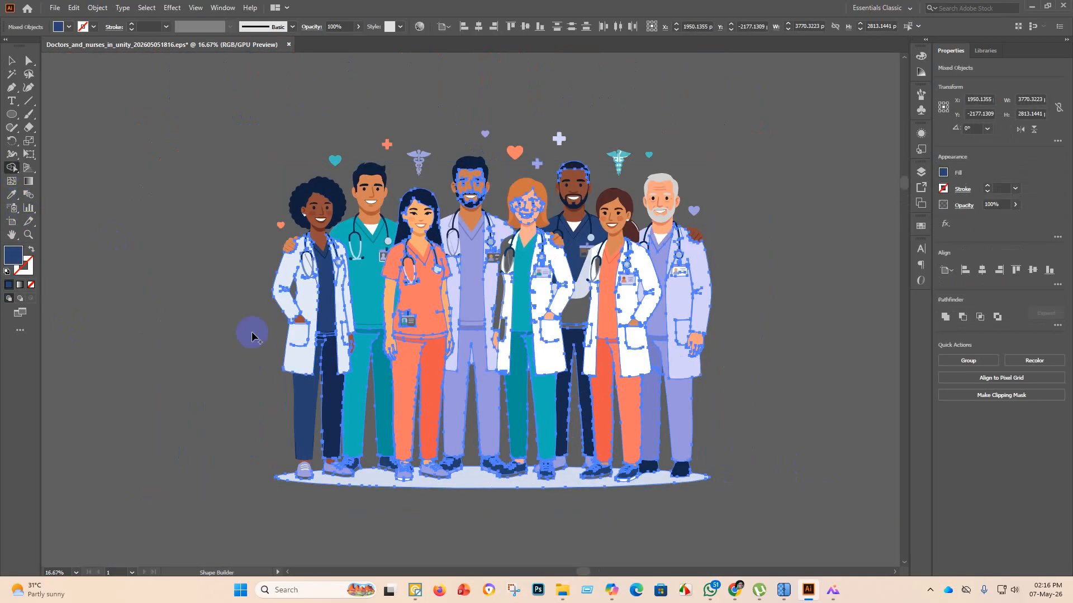
scroll(569, 414, "up", 4)
mouse_move(565, 396)
left_mouse_down()
mouse_move(593, 428)
mouse_move(573, 412)
mouse_move(562, 431)
left_mouse_up()
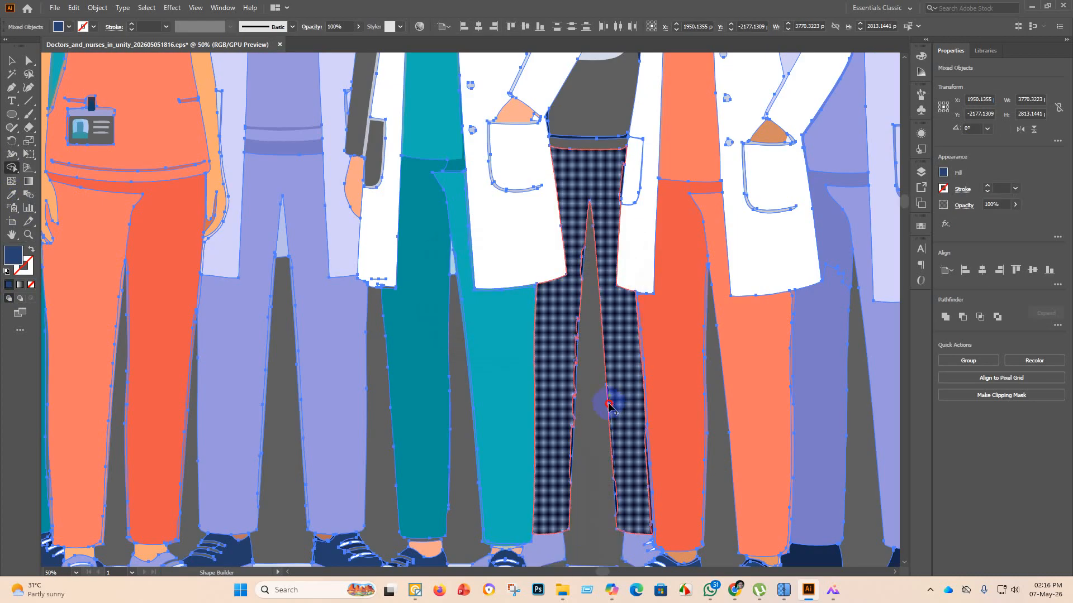
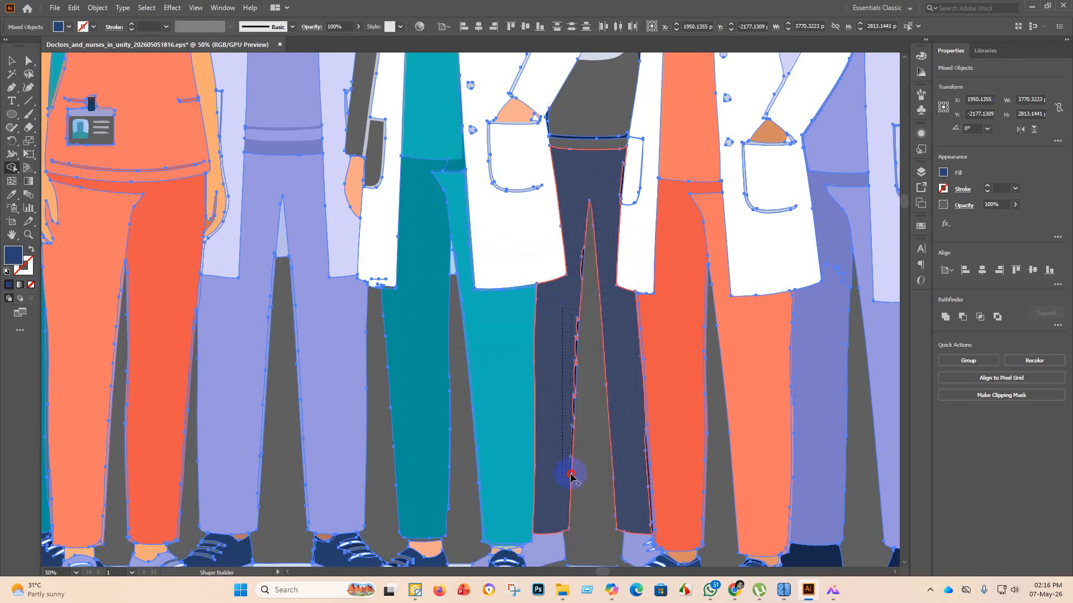
Merge the remaining dark slivers along the inner edge of the navy-scrubs man's leg beside the teal trousers into his trousers.
left_click(574, 408)
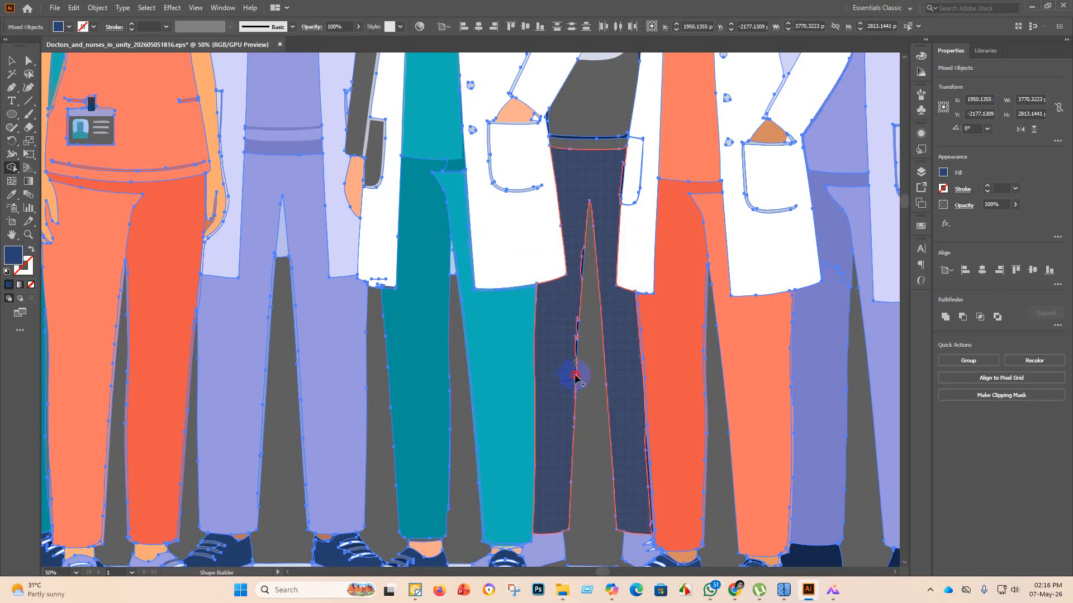
left_click(575, 376)
left_click(576, 350)
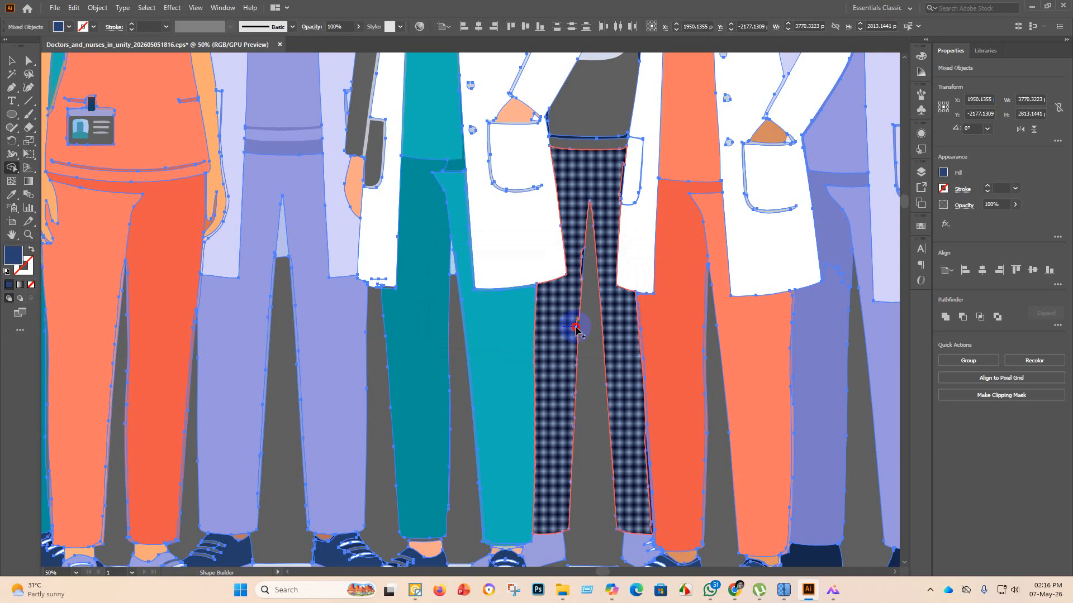
left_click(578, 329)
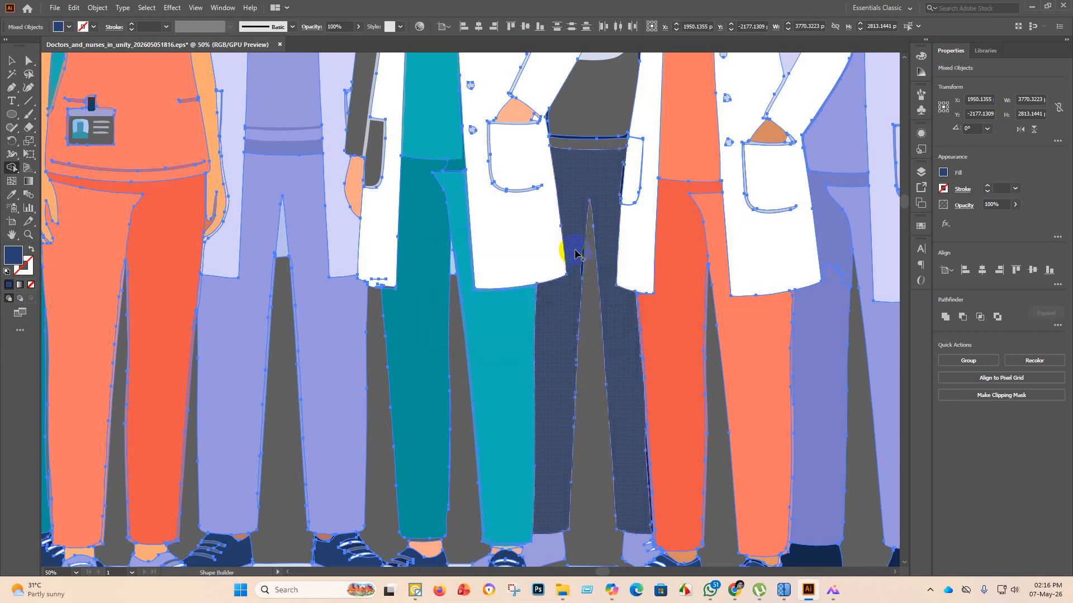
left_click(583, 263)
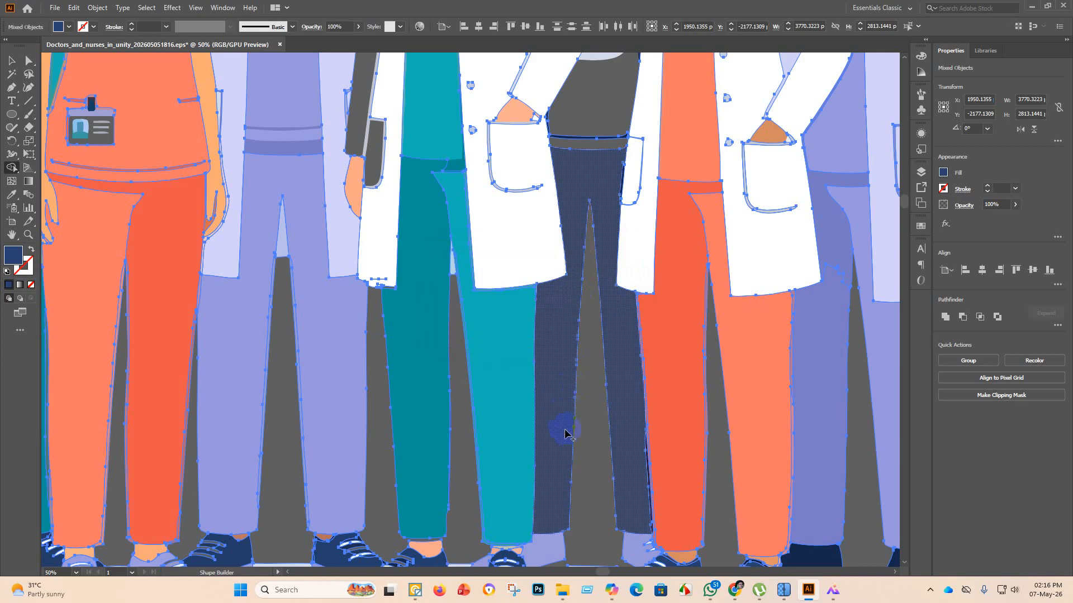
Merge the dark sliver beside the coral trousers into the navy-scrubs man's leg and deselect the artwork.
scroll(665, 400, "up", 3)
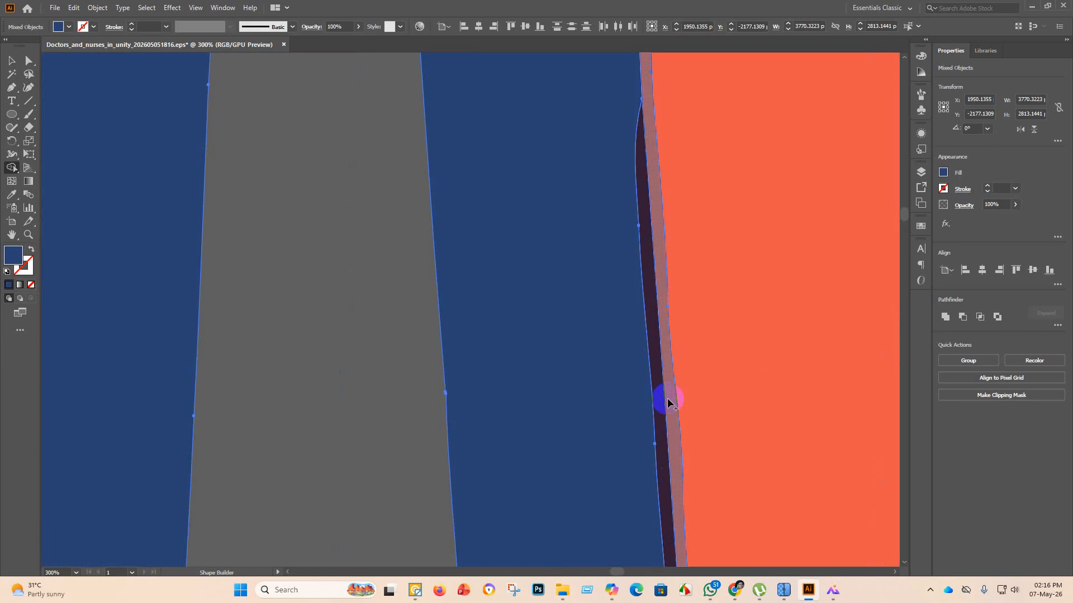
scroll(642, 391, "down", 2)
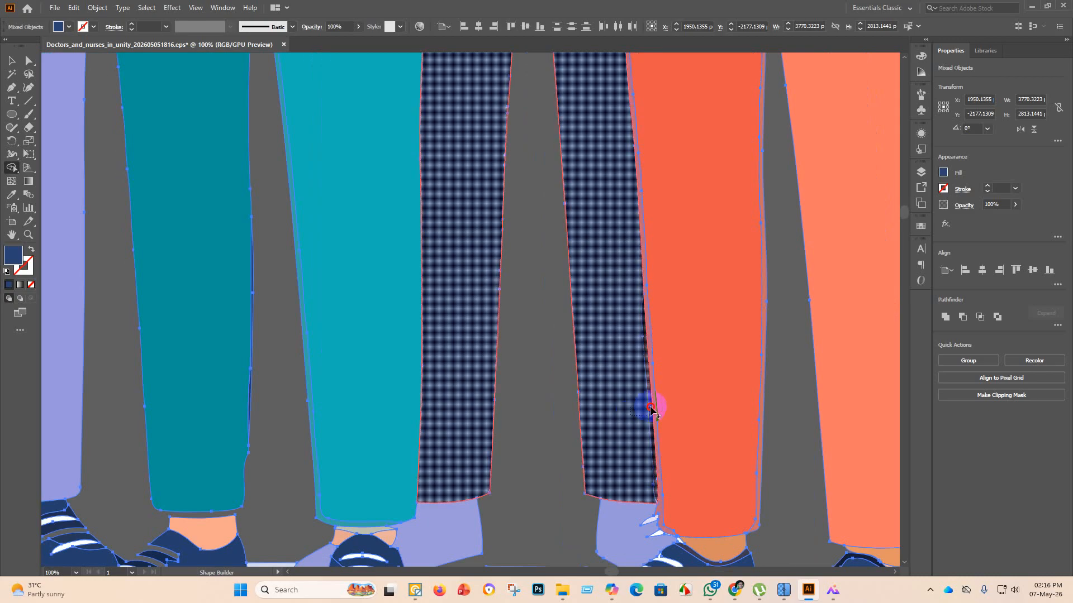
left_click(648, 408)
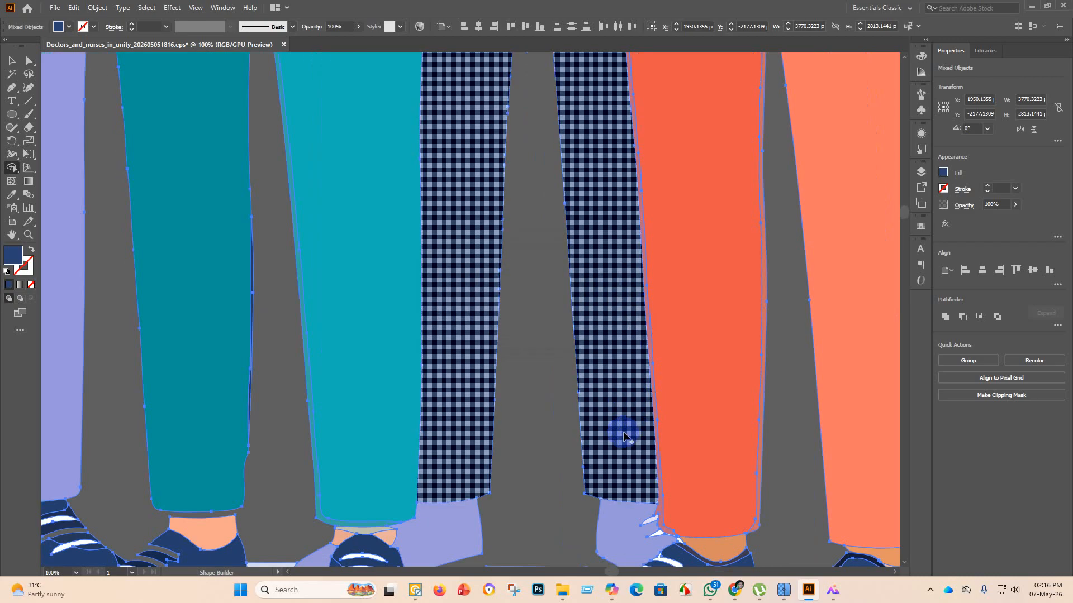
scroll(618, 431, "down", 2)
left_click(479, 407)
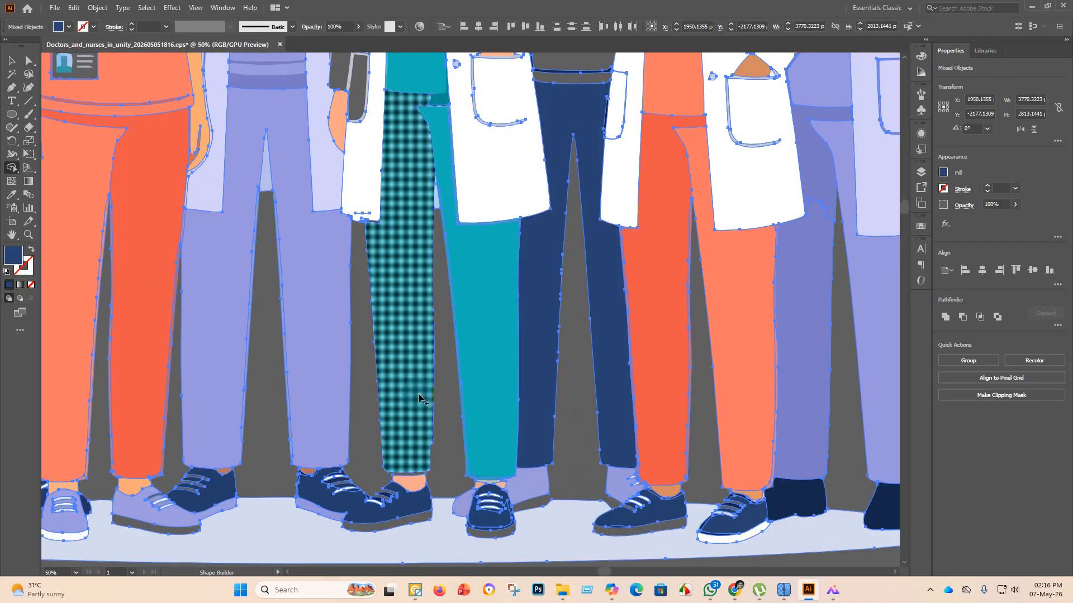
left_click(11, 60)
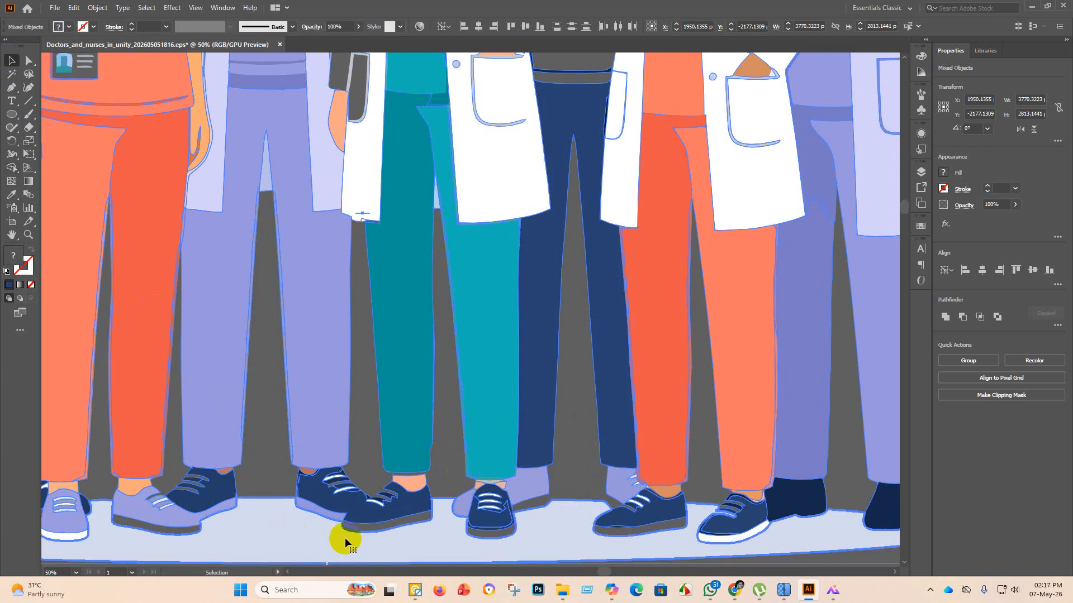
scroll(402, 519, "down", 3)
left_click(153, 96)
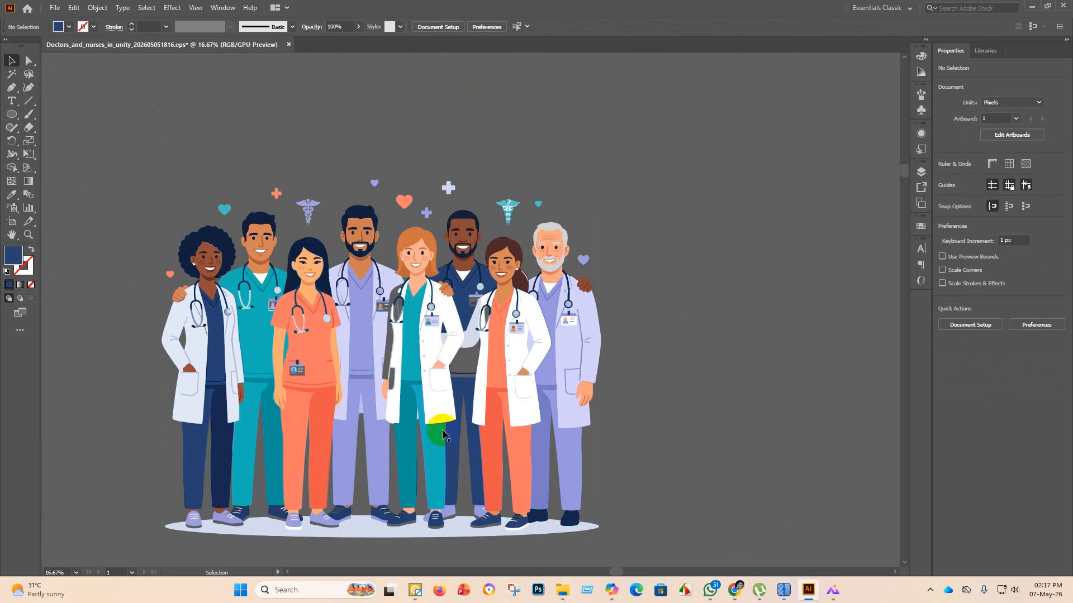
Fill the empty lower torso and waistband areas of the navy-scrubs man with navy using Shape Builder.
left_click_drag(721, 406, 345, 262)
left_click(11, 167)
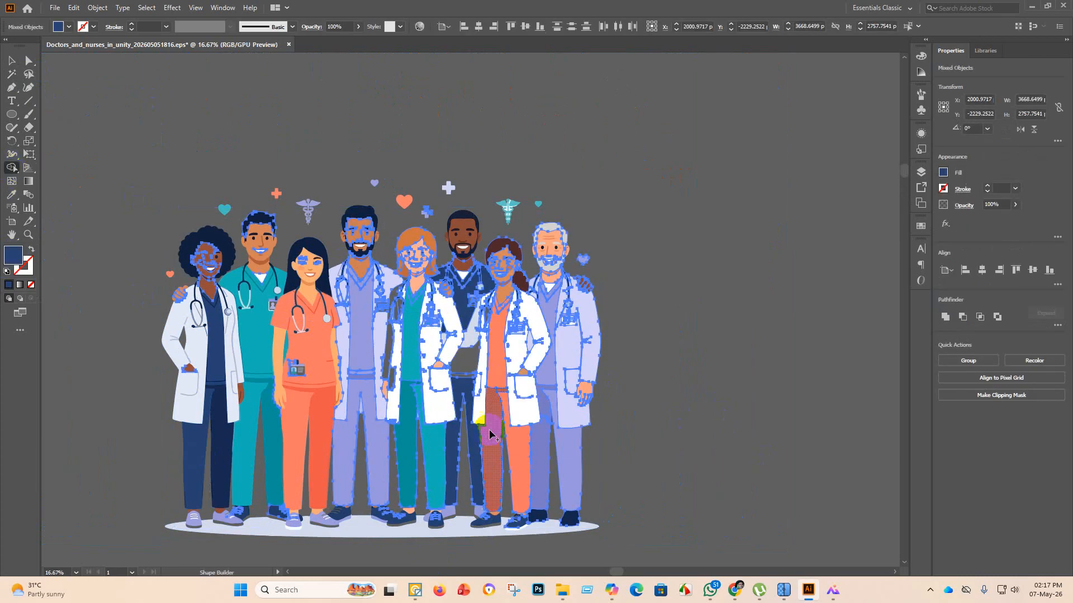
scroll(468, 371, "up", 1)
left_click(471, 369)
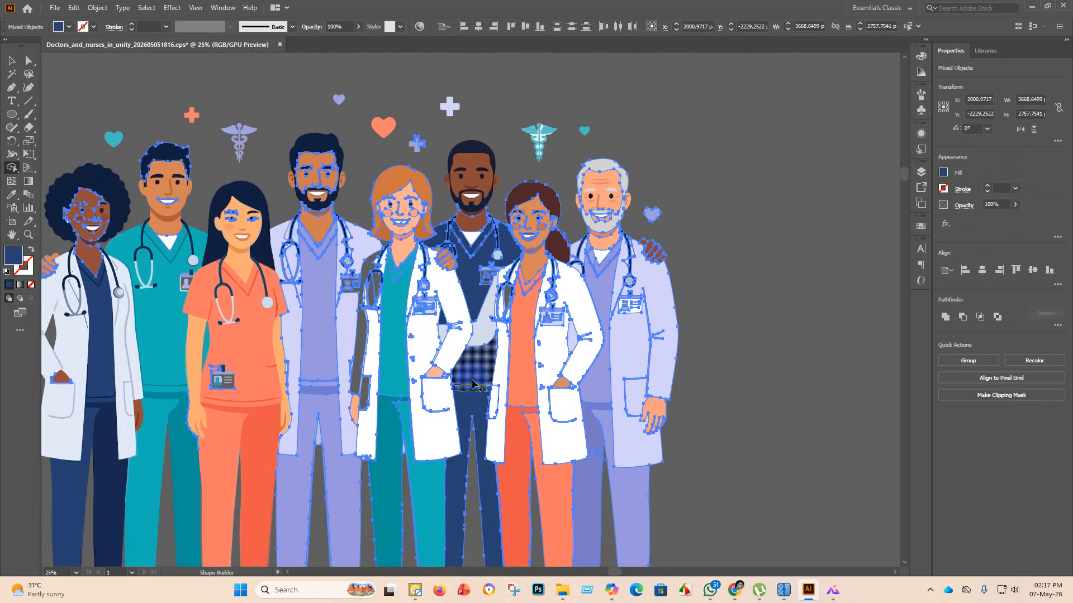
left_click(473, 388)
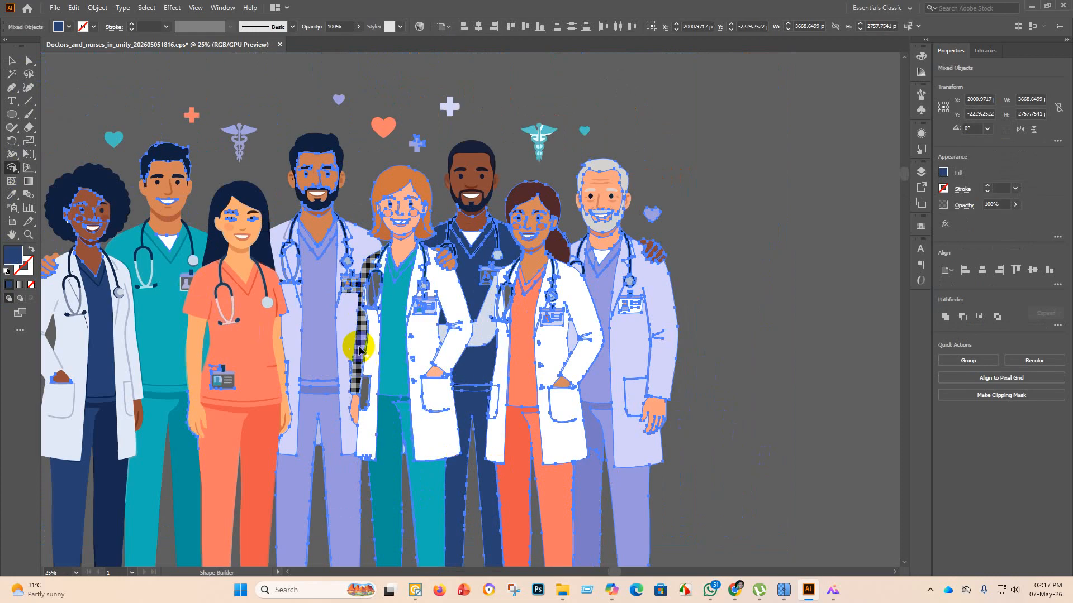
left_click(12, 65)
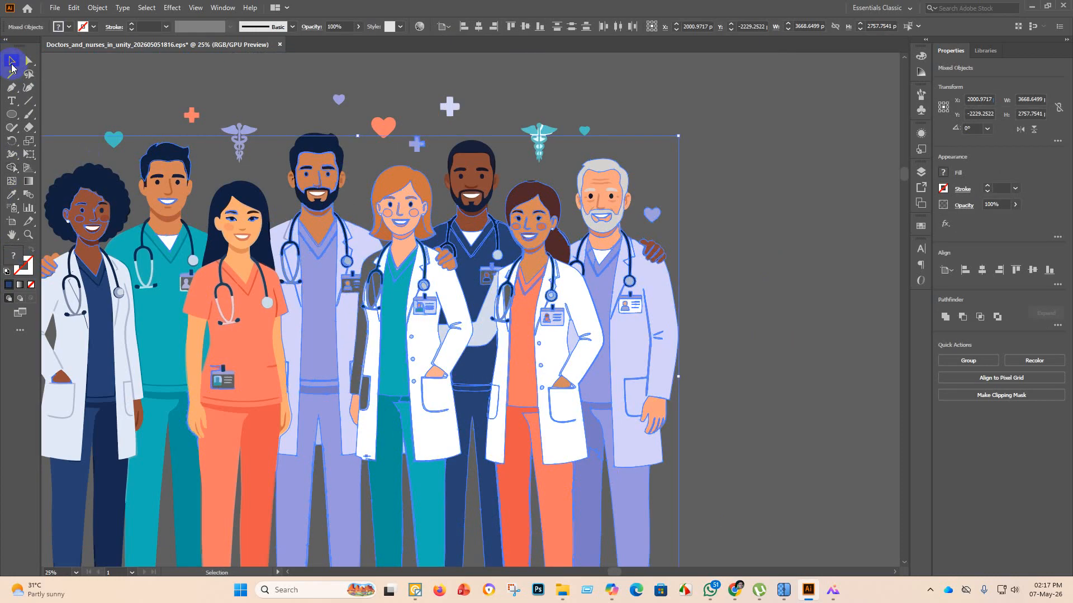
left_click(804, 390)
scroll(806, 391, "down", 2)
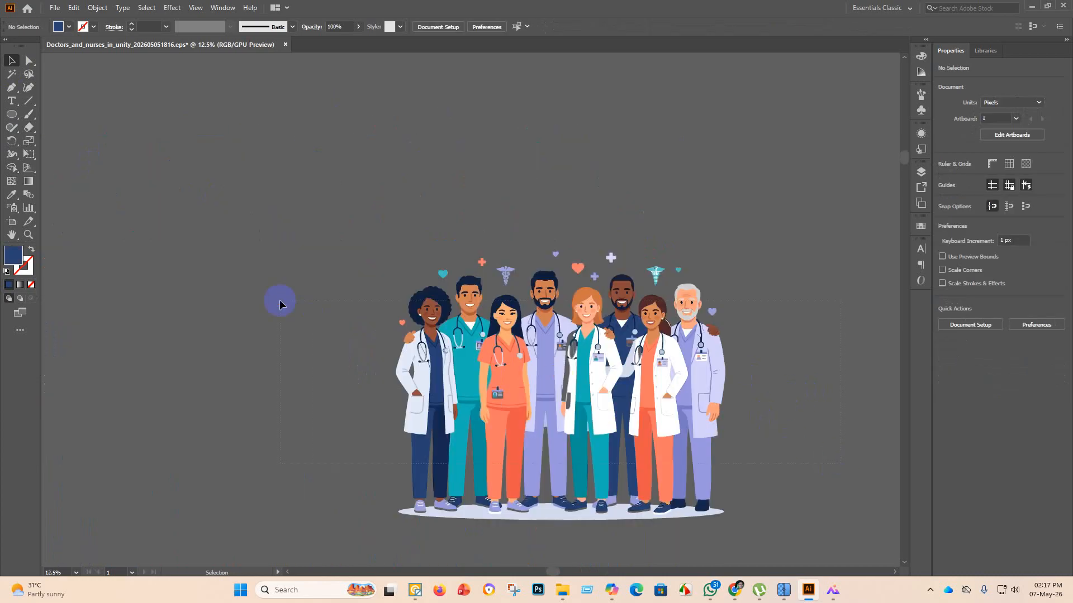
Select the whole artwork for Shape Builder, undo the navy fill inside the stethoscope loop, and set the fill colour to white (FFFFFF).
key("ctrl+a")
left_click(16, 168)
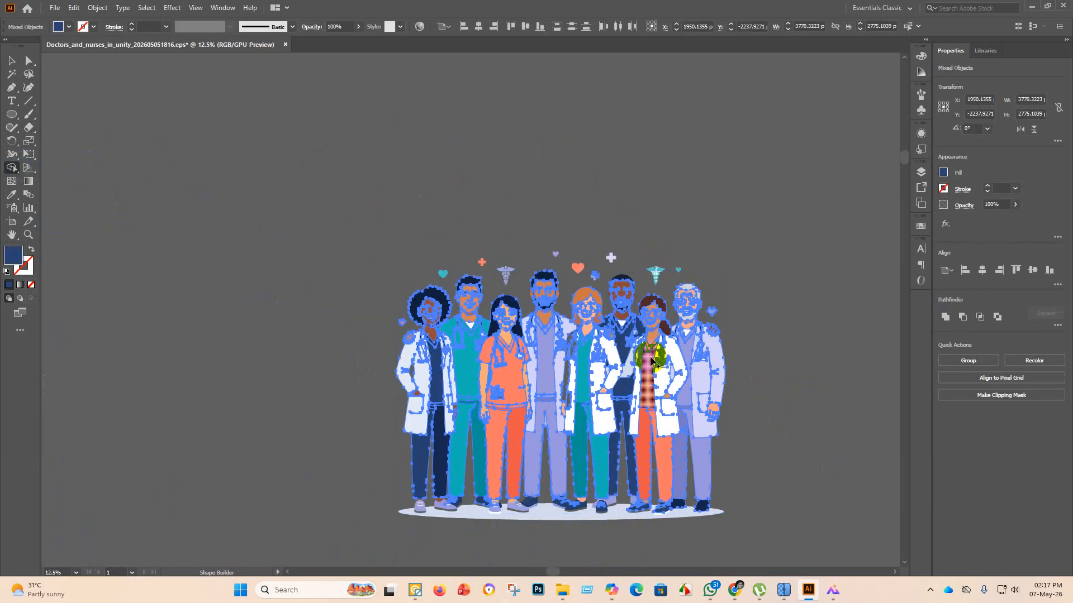
scroll(581, 324, "up", 4)
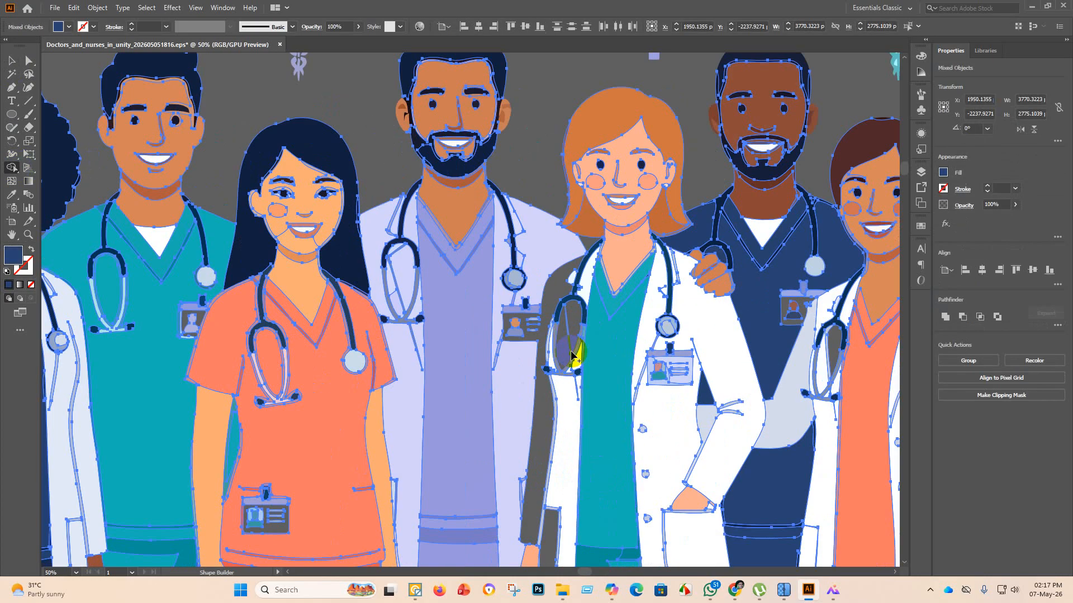
left_click(576, 319)
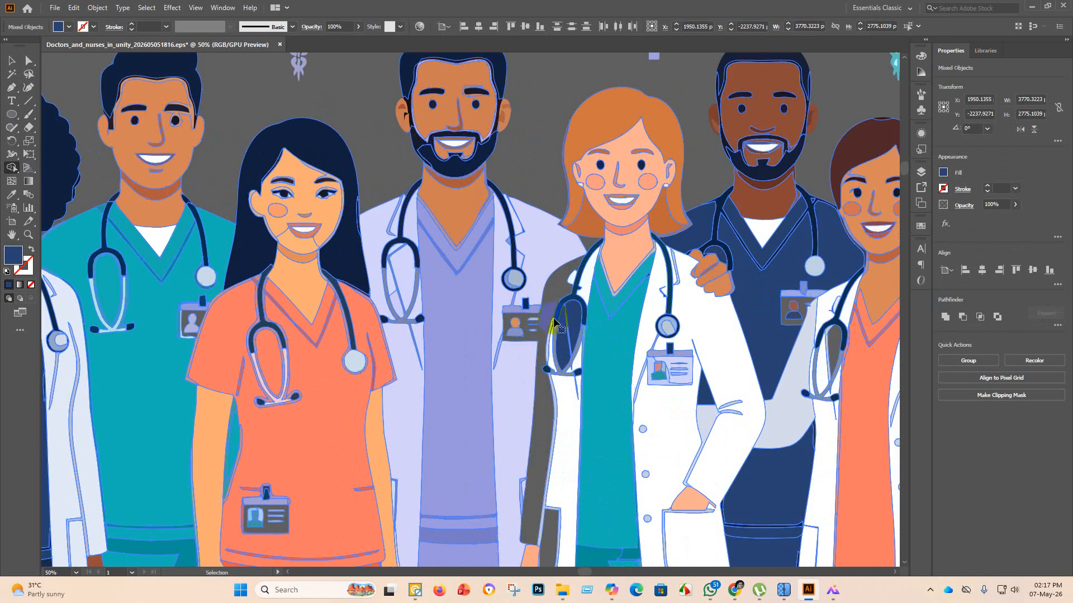
key("ctrl+z")
double_click(14, 255)
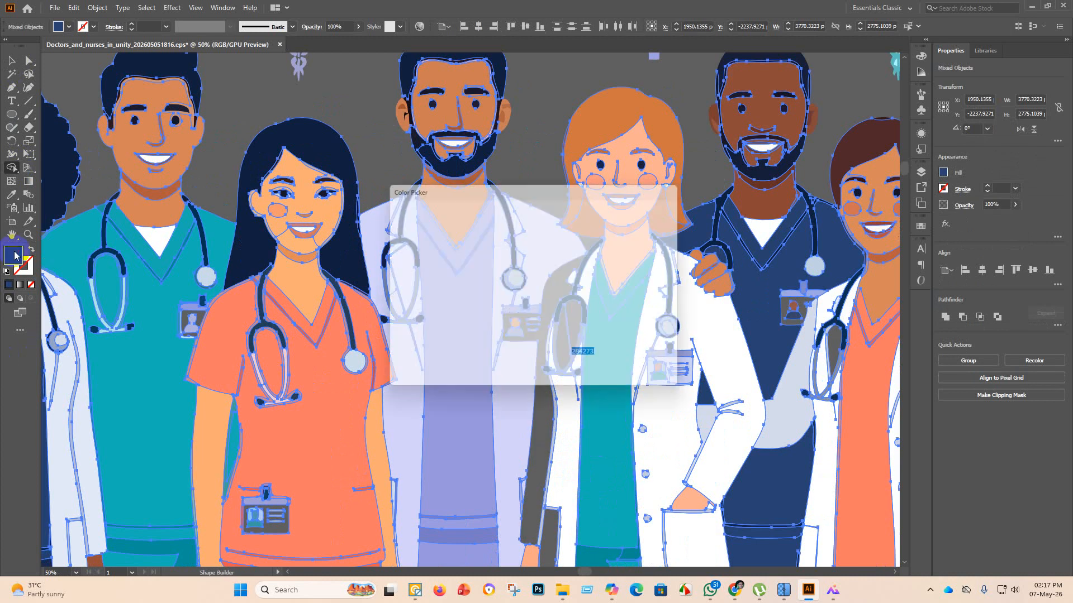
left_click_drag(419, 259, 390, 219)
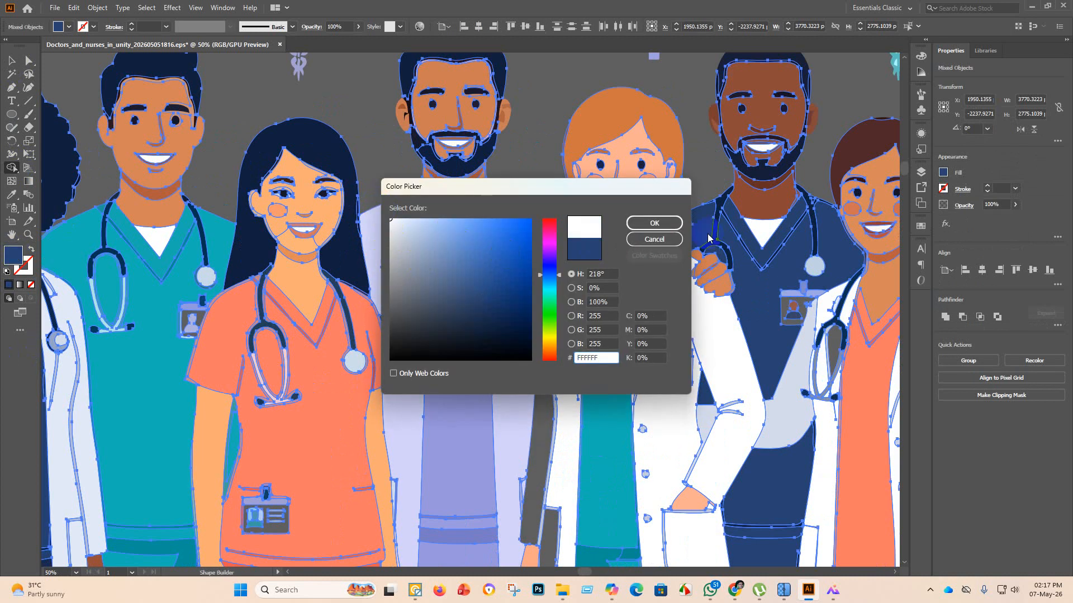
left_click(653, 223)
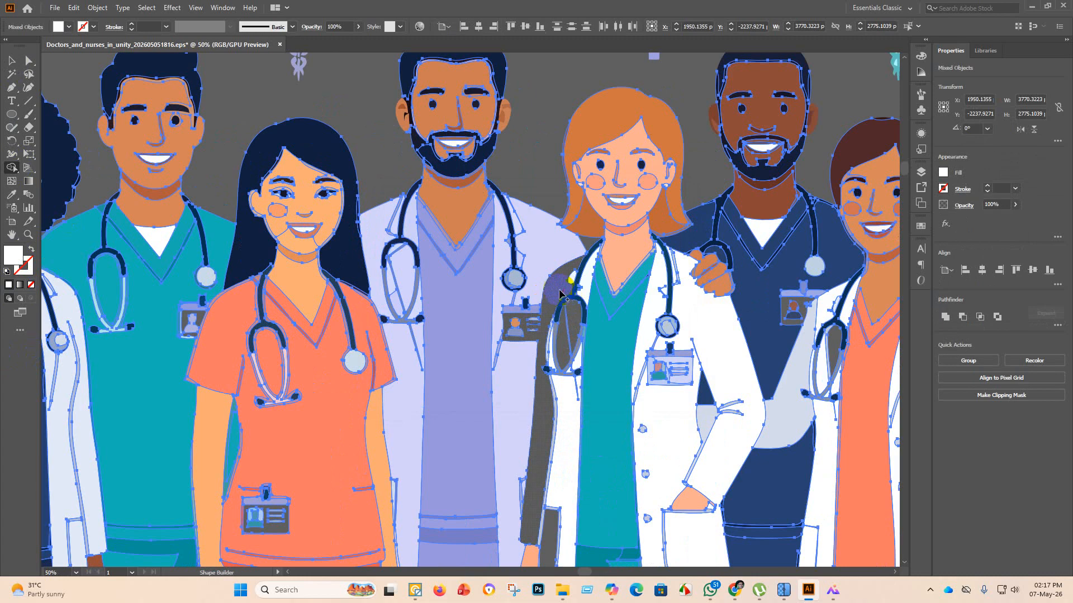
Fill the red-haired woman's empty coat sleeve, the adjoining badge and her stethoscope loop with white using Shape Builder.
left_click(552, 296)
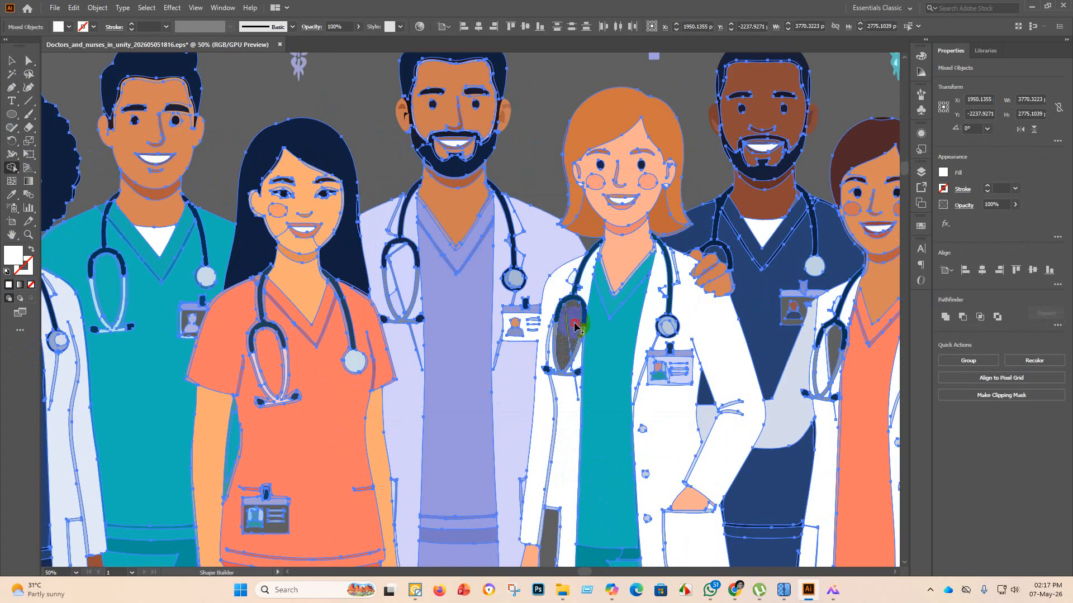
left_click(572, 323)
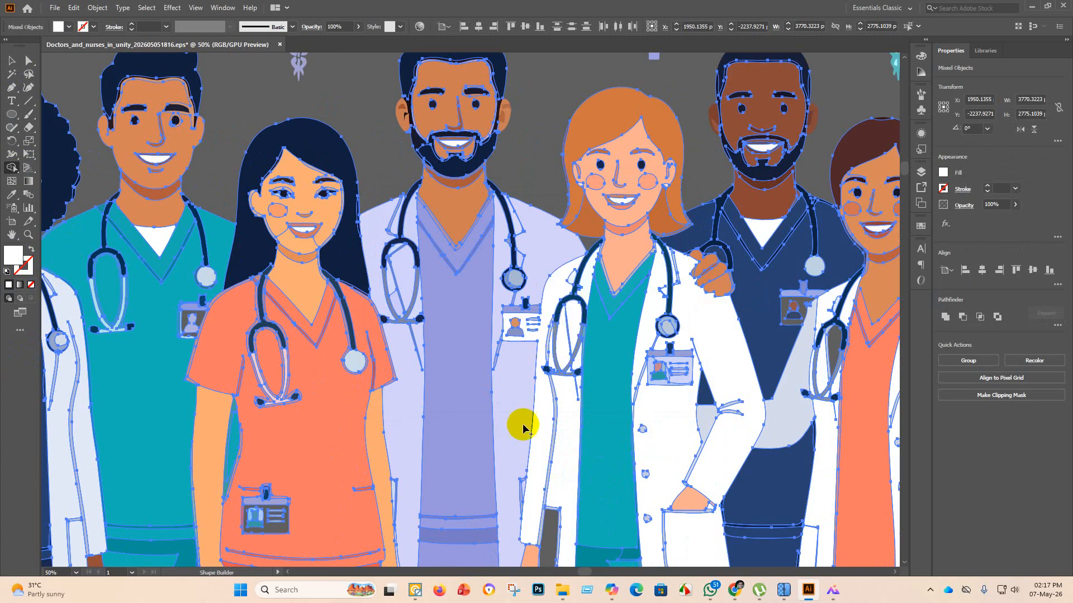
scroll(519, 424, "down", 2)
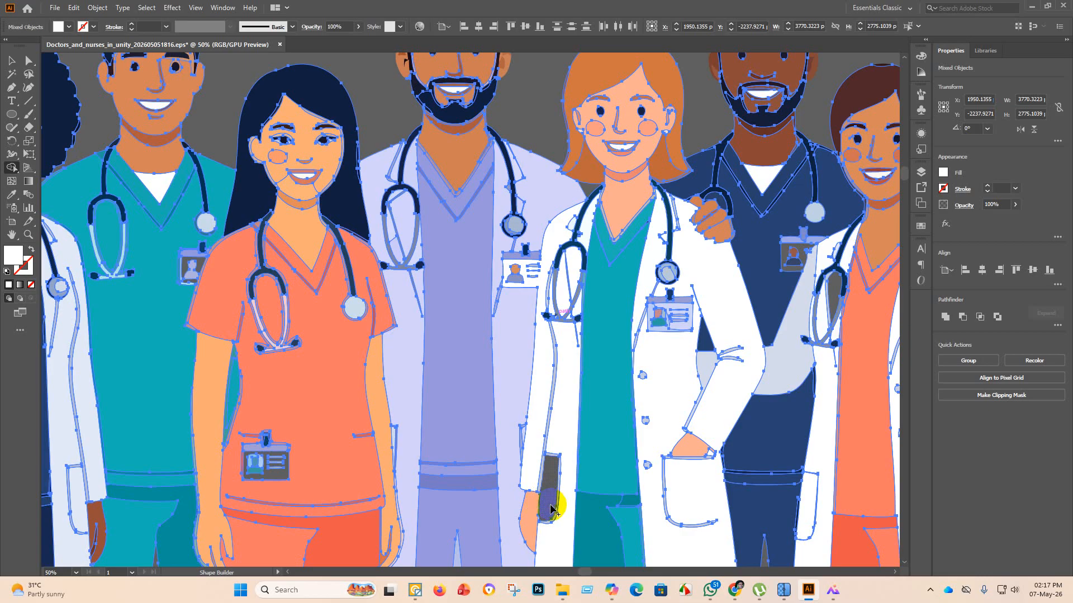
scroll(451, 505, "down", 6)
left_click(1, 58)
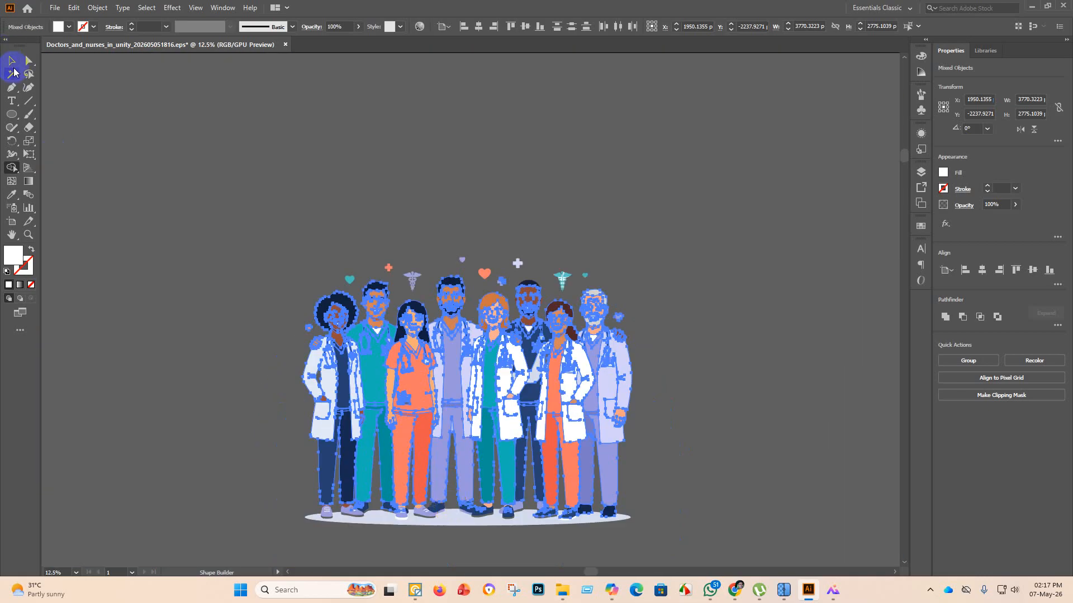
Deselect the artwork and examine the whole illustration, especially the feet, for remaining empty areas.
left_click(132, 135)
scroll(799, 389, "down", 2)
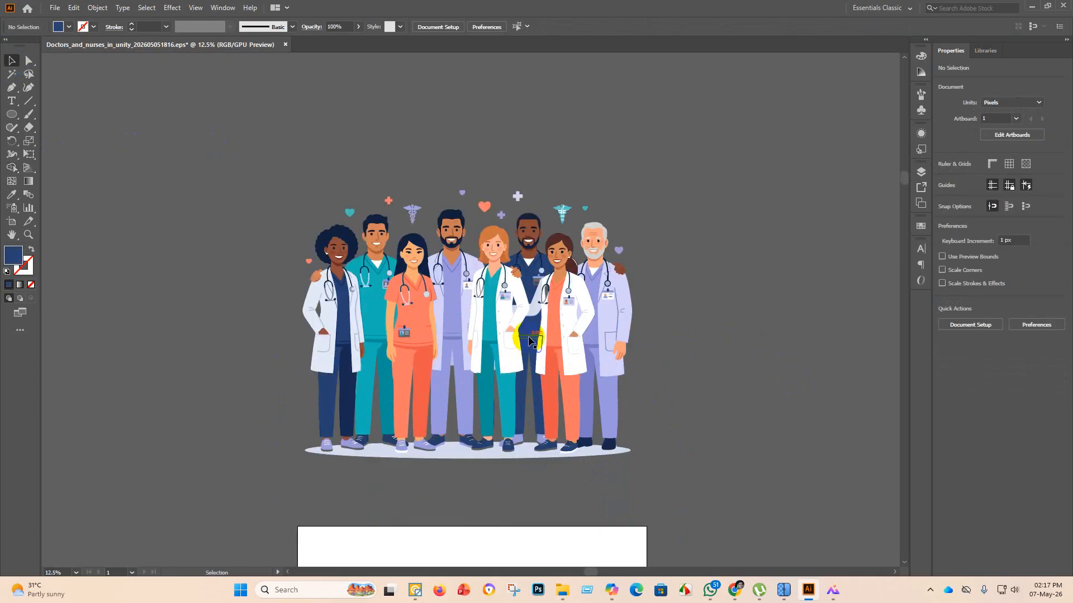
scroll(530, 338, "down", 5)
scroll(690, 444, "up", 3)
left_click_drag(705, 451, 72, 86)
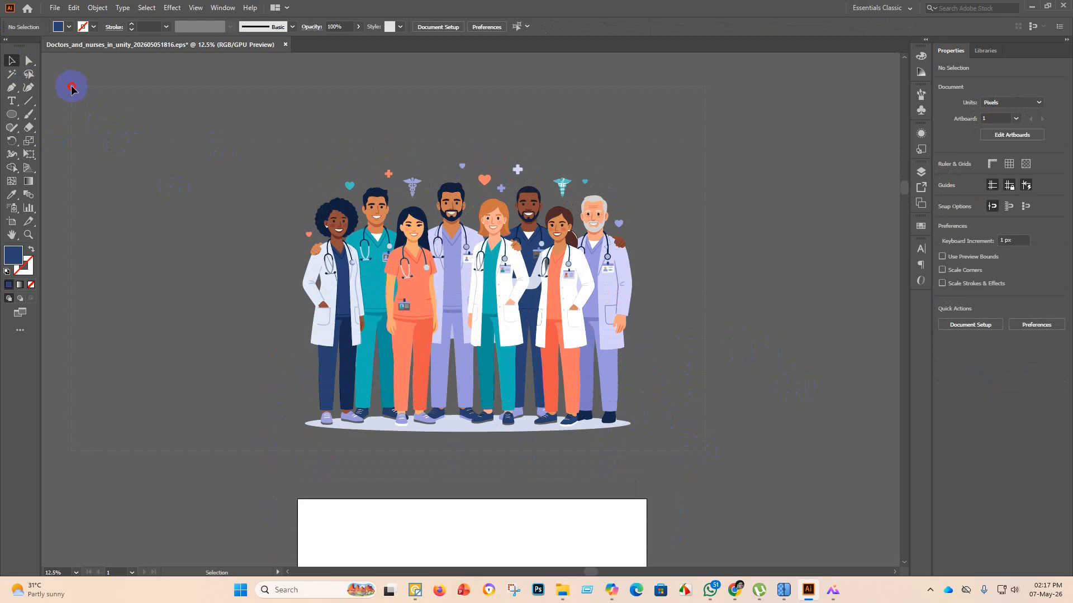
left_click_drag(143, 84, 136, 126)
left_click(702, 354)
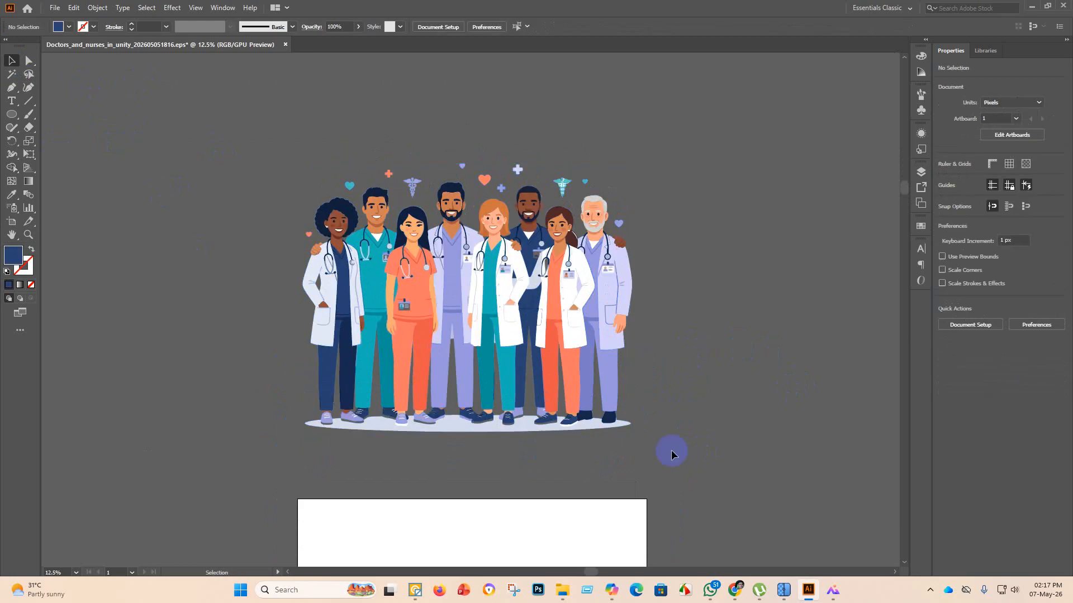
scroll(525, 425, "up", 1)
scroll(497, 416, "down", 2)
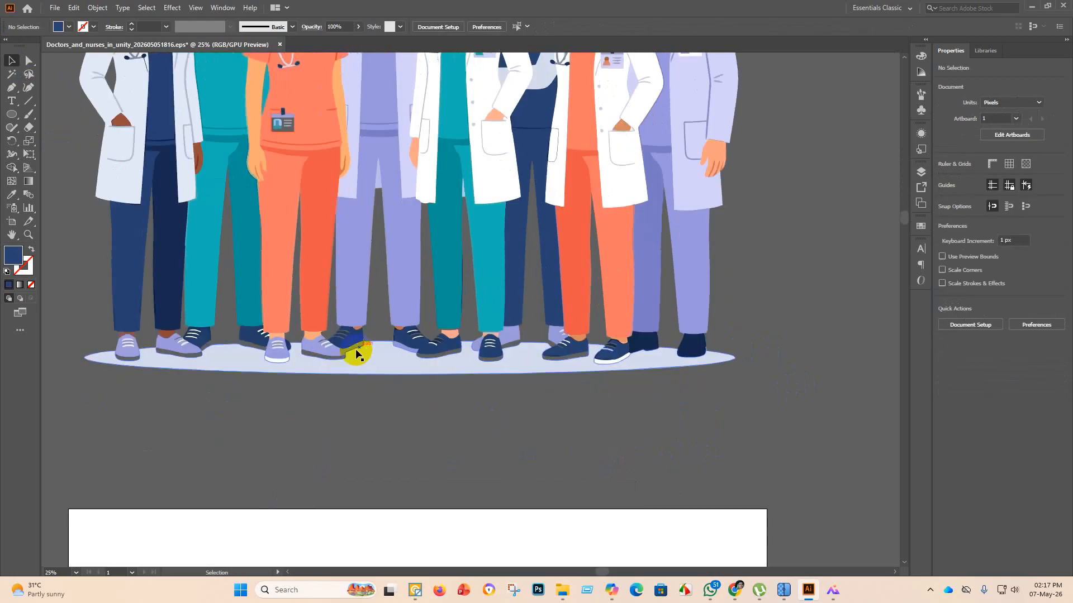
scroll(209, 268, "down", 8)
scroll(306, 229, "up", 3)
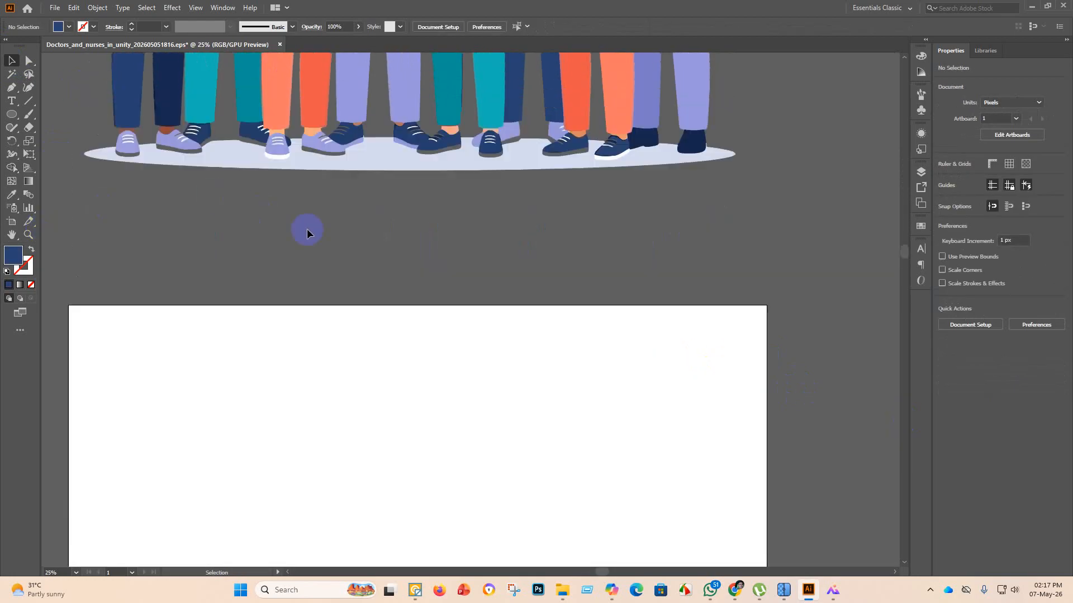
Select the figures and ground shape for Shape Builder, and undo a trial navy fill on the side-facing lavender shoe's sole.
left_click_drag(653, 260, 2, 54)
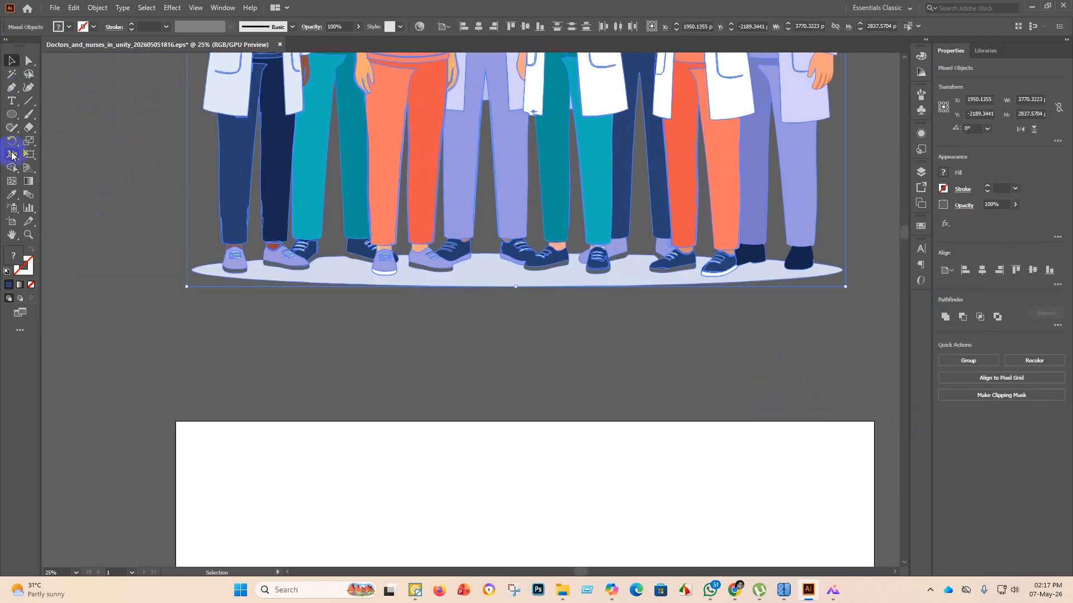
left_click(13, 168)
scroll(288, 258, "up", 1)
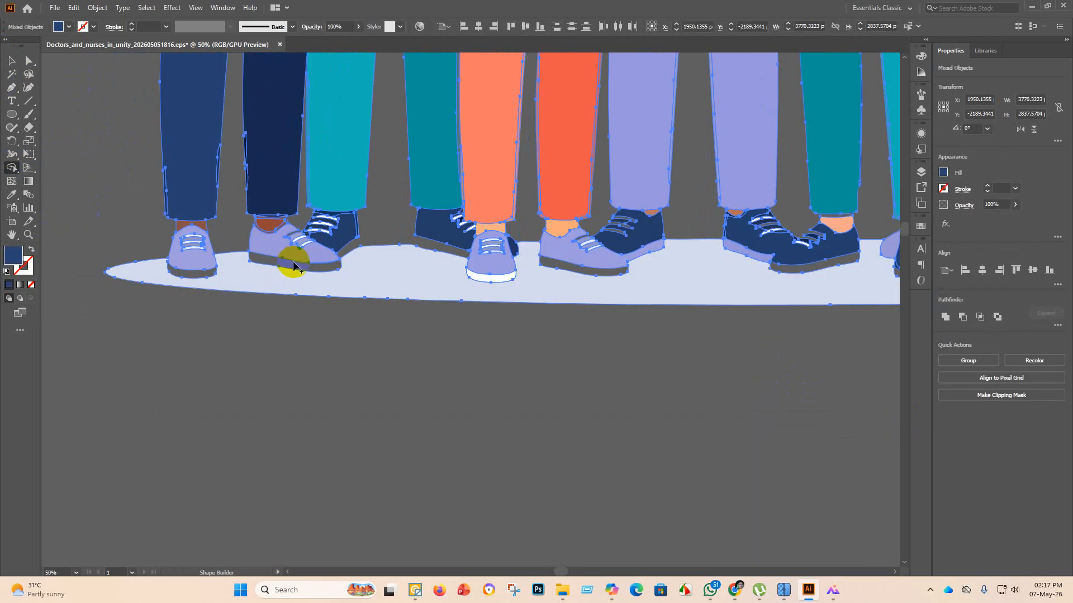
left_click(292, 267)
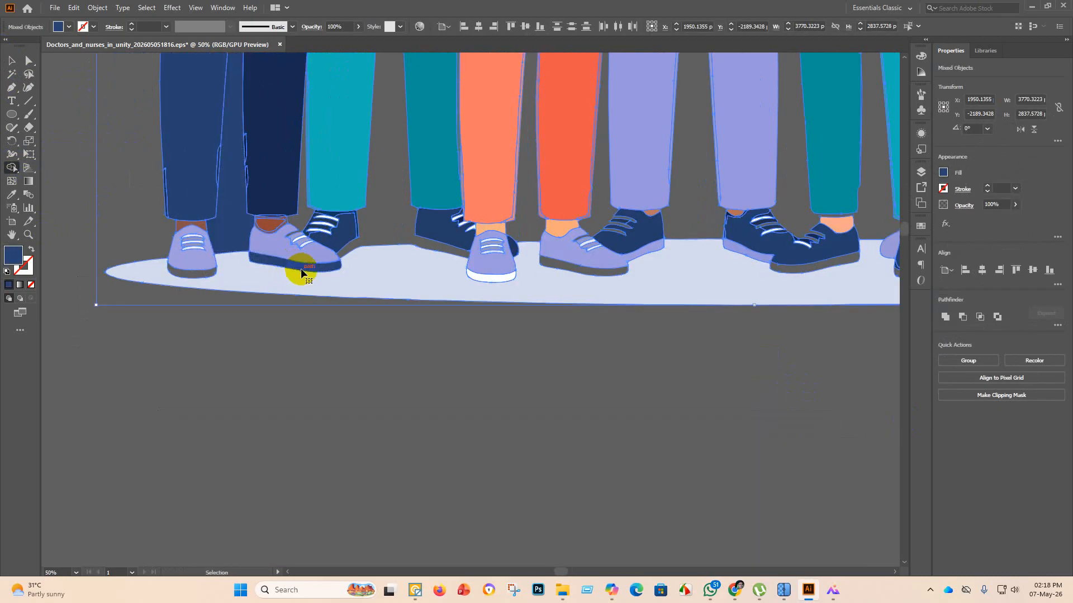
key("ctrl+z")
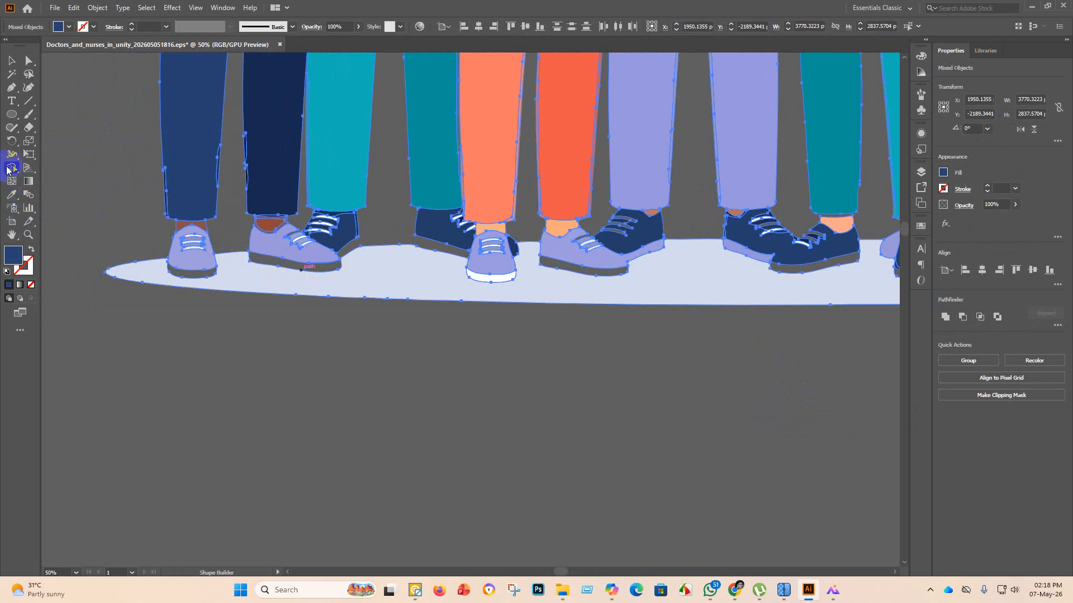
Set the fill colour to white and fill the empty soles of the front lavender shoes using Shape Builder.
double_click(17, 253)
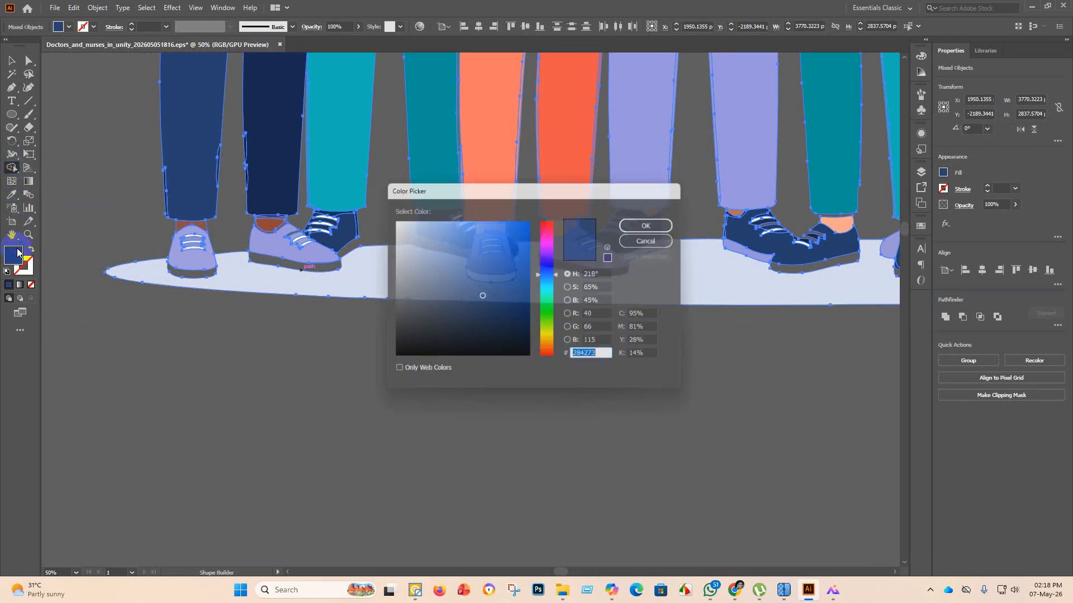
mouse_move(481, 299)
left_mouse_down()
mouse_move(302, 177)
mouse_move(396, 241)
mouse_move(390, 222)
left_mouse_up()
left_click(654, 223)
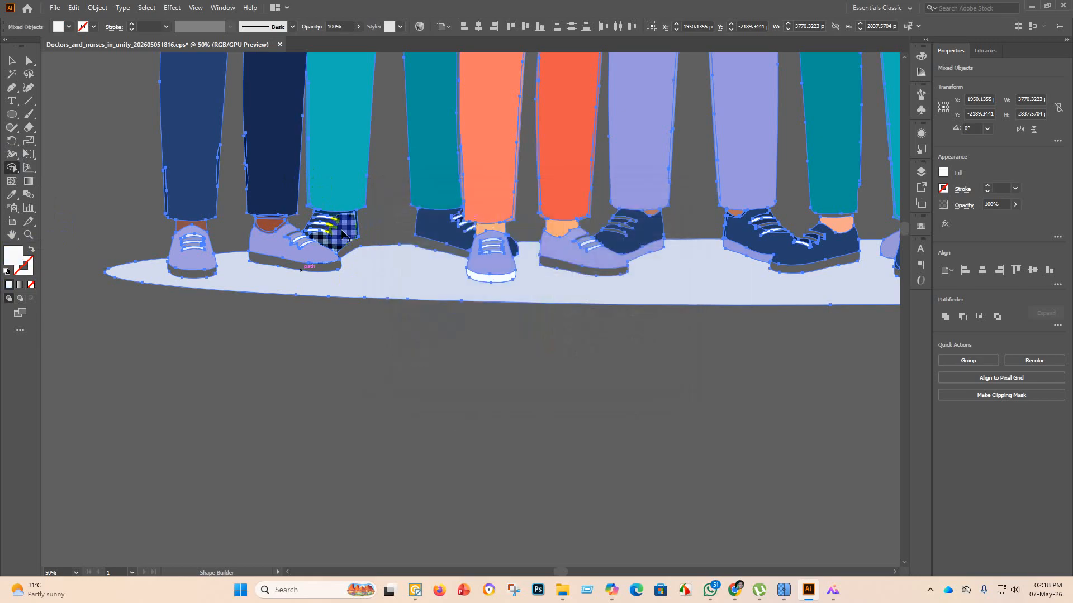
left_click(236, 264)
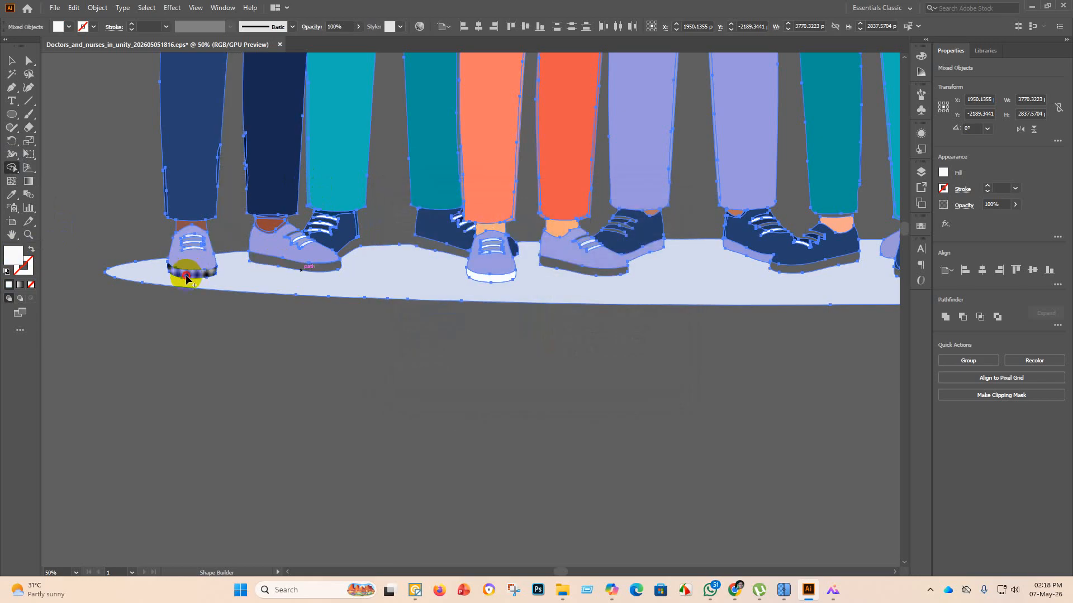
left_click(186, 278)
left_click(484, 279)
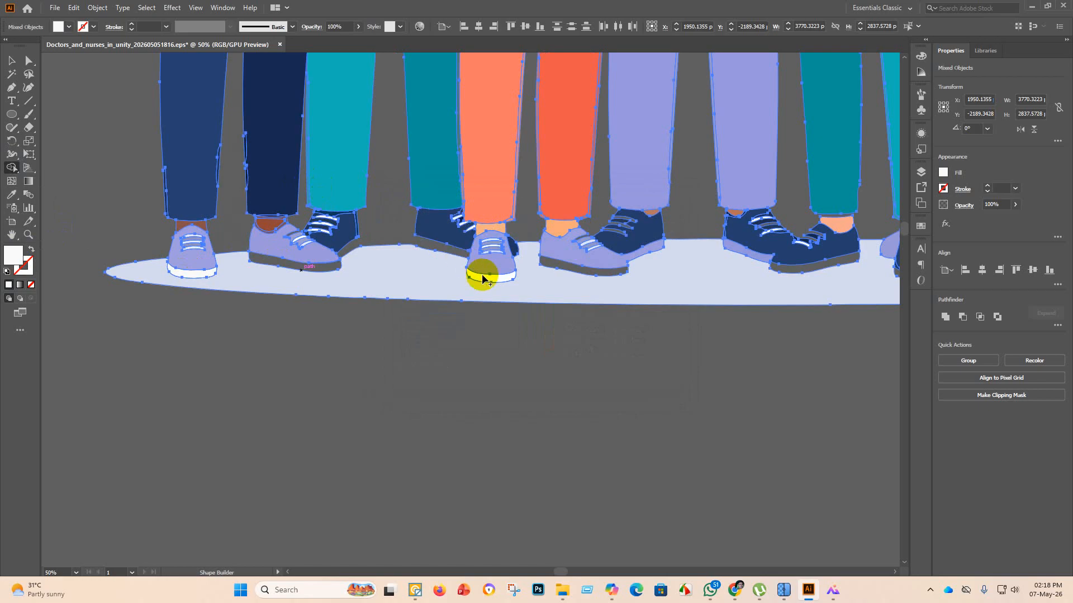
left_click(581, 274)
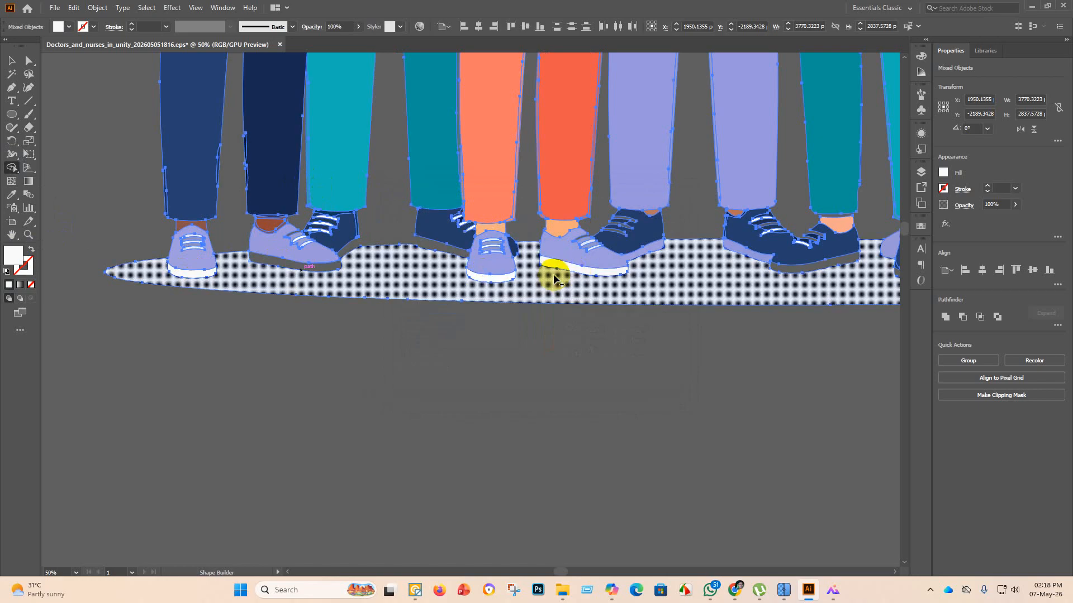
Fill the empty soles of the teal-trousered woman's navy shoes and the coral-trousered woman's navy shoe with white.
scroll(544, 278, "down", 2)
scroll(747, 280, "up", 4)
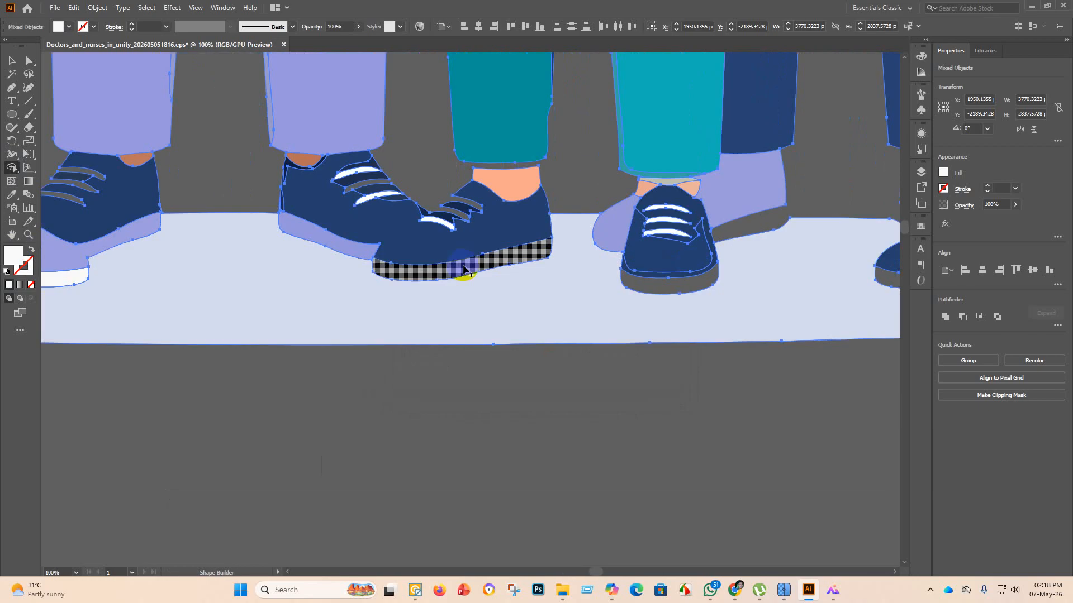
left_click(462, 269)
left_click(657, 290)
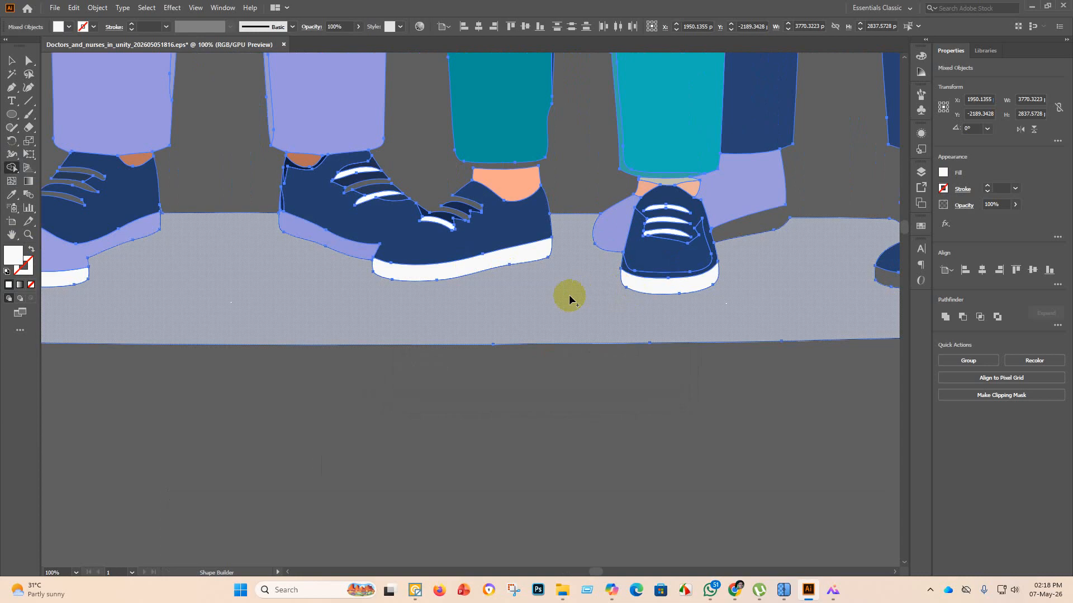
scroll(567, 299, "down", 4)
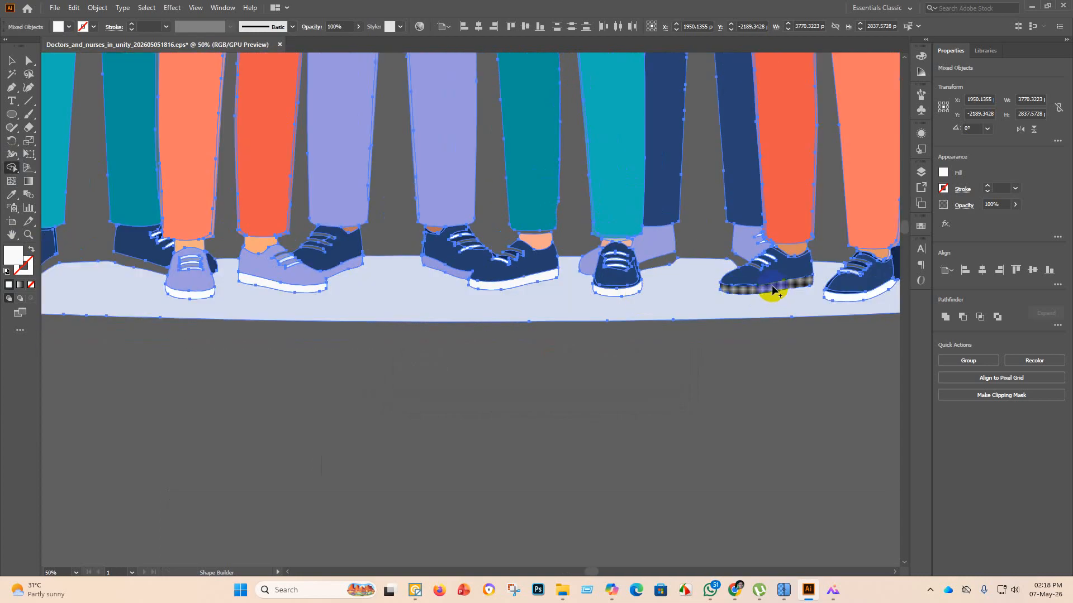
left_click(754, 291)
Draw a white circle about 15 px wide at the open heel gap of the side-facing lavender shoe's sole.
scroll(626, 292, "down", 2)
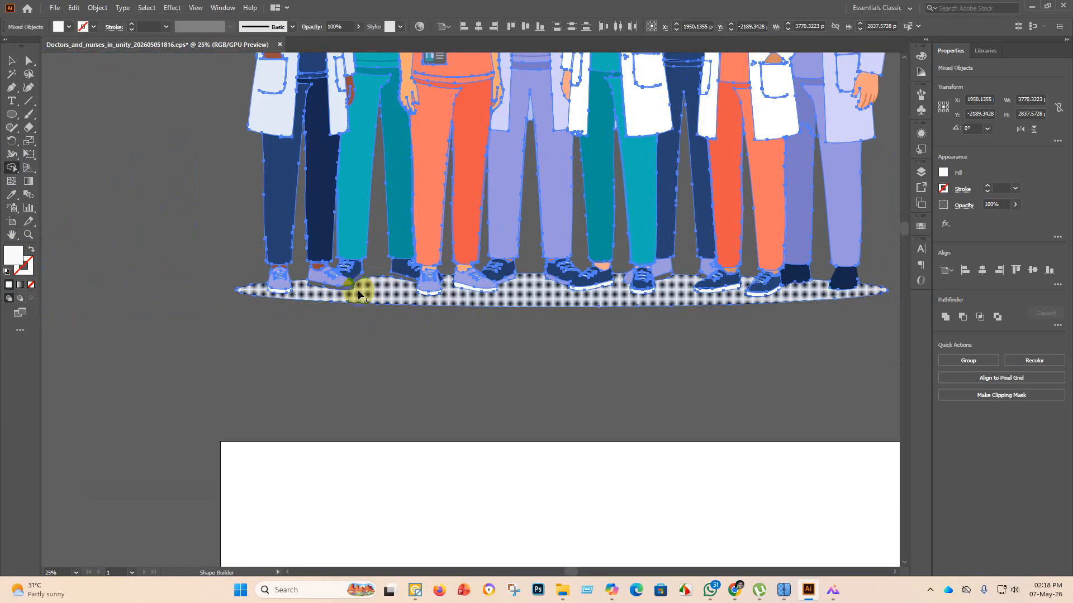
scroll(338, 292, "up", 2)
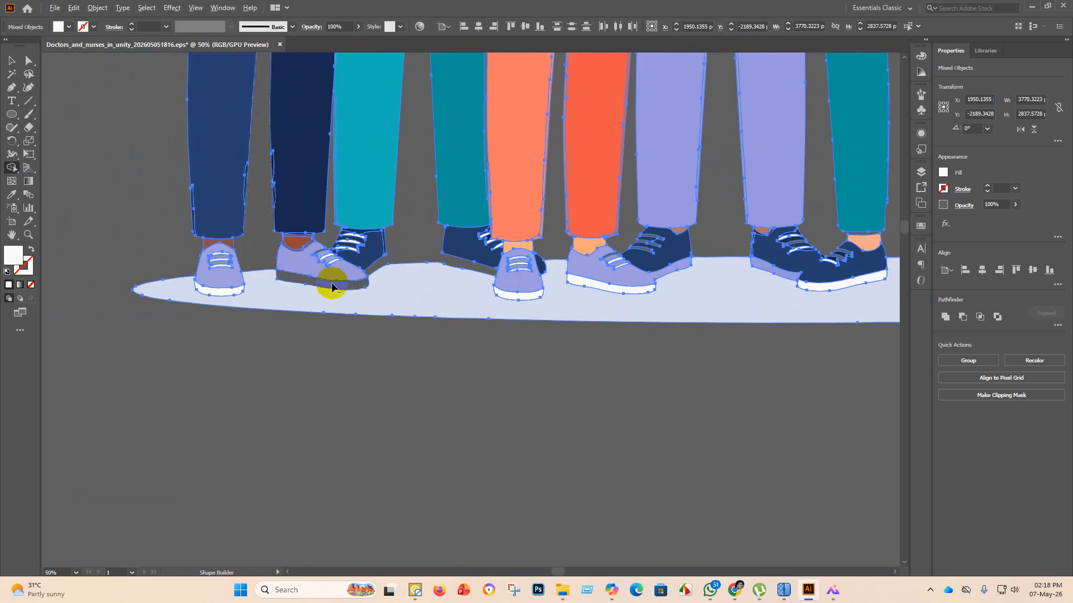
scroll(330, 283, "up", 3)
left_click(222, 246)
scroll(223, 242, "up", 2)
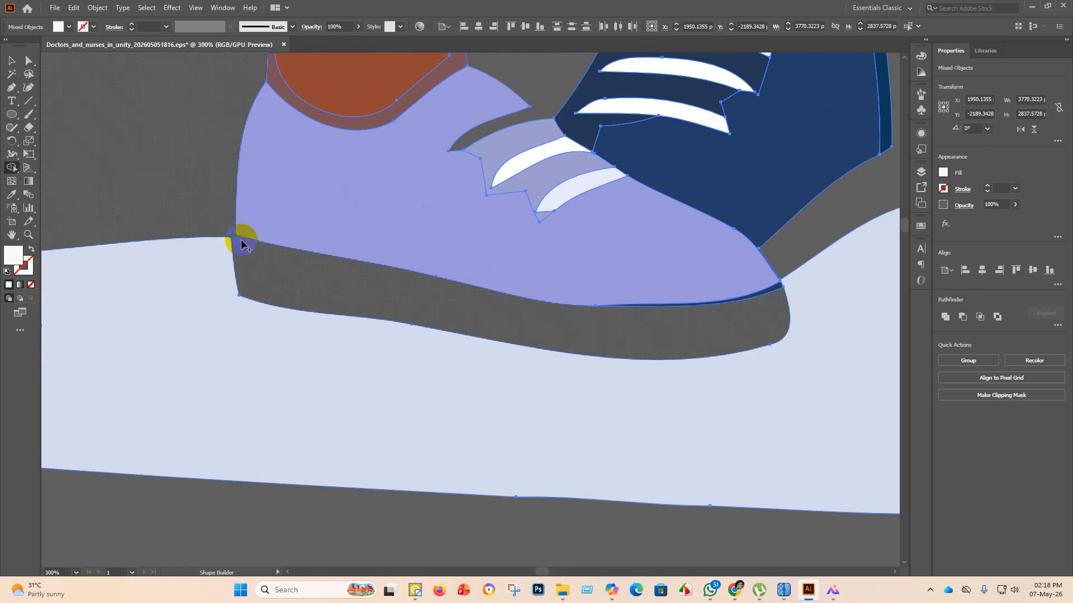
scroll(308, 276, "down", 3)
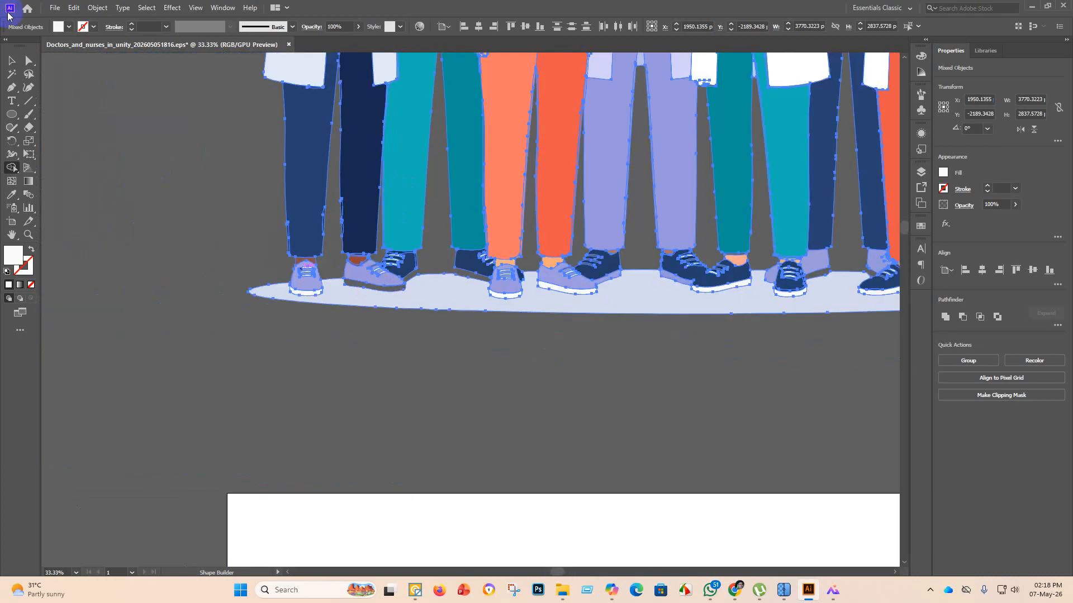
left_click(12, 115)
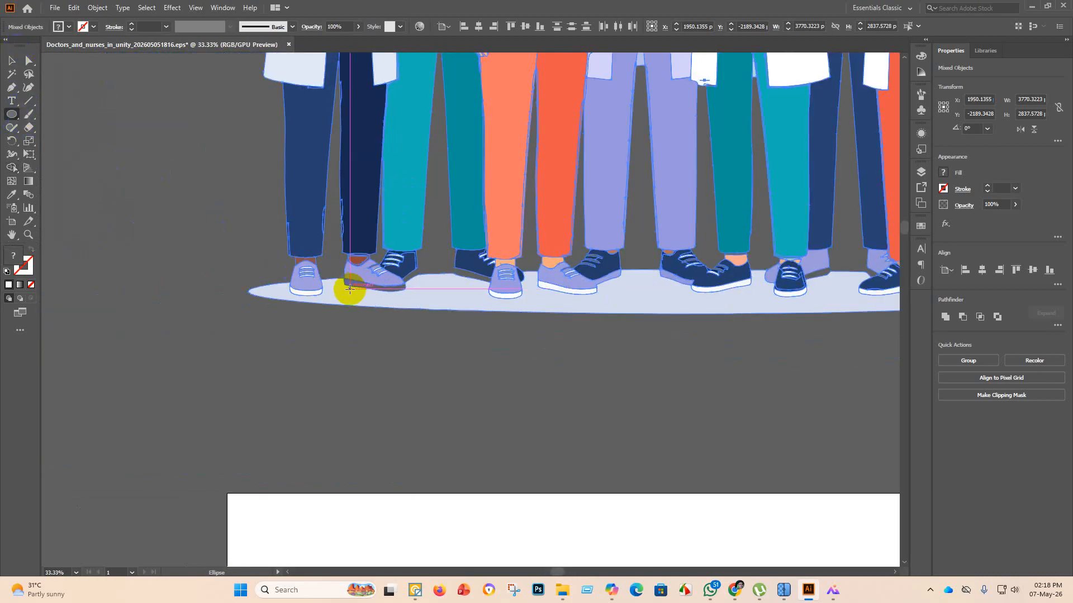
scroll(347, 287, "up", 8)
scroll(311, 252, "up", 3)
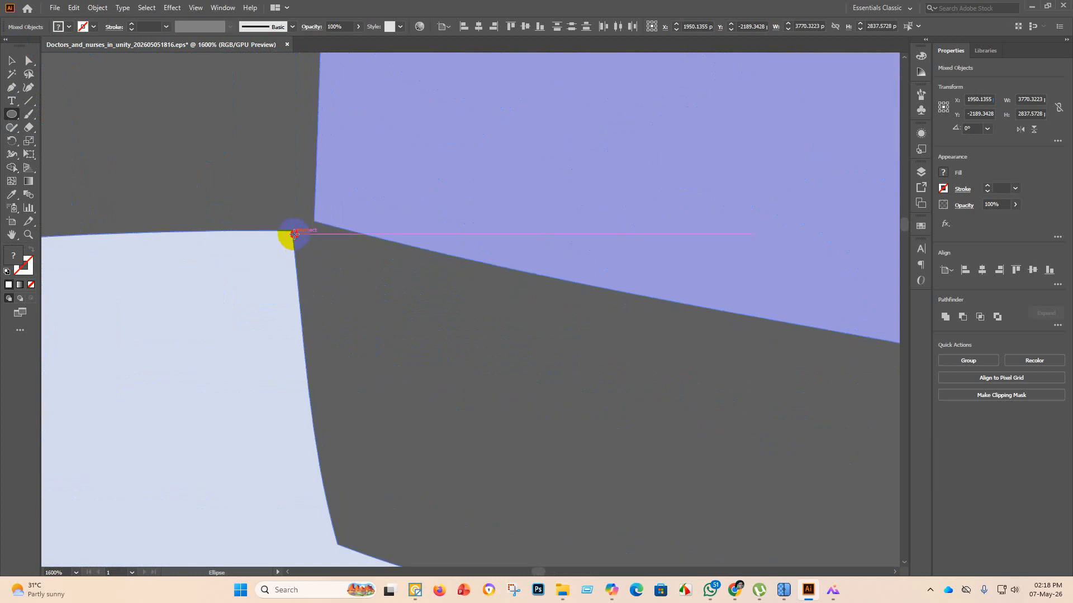
left_click_drag(295, 233, 457, 398)
Move the white circle over the gap between the shoe's heel and the ground shape, and deselect it.
left_click(12, 62)
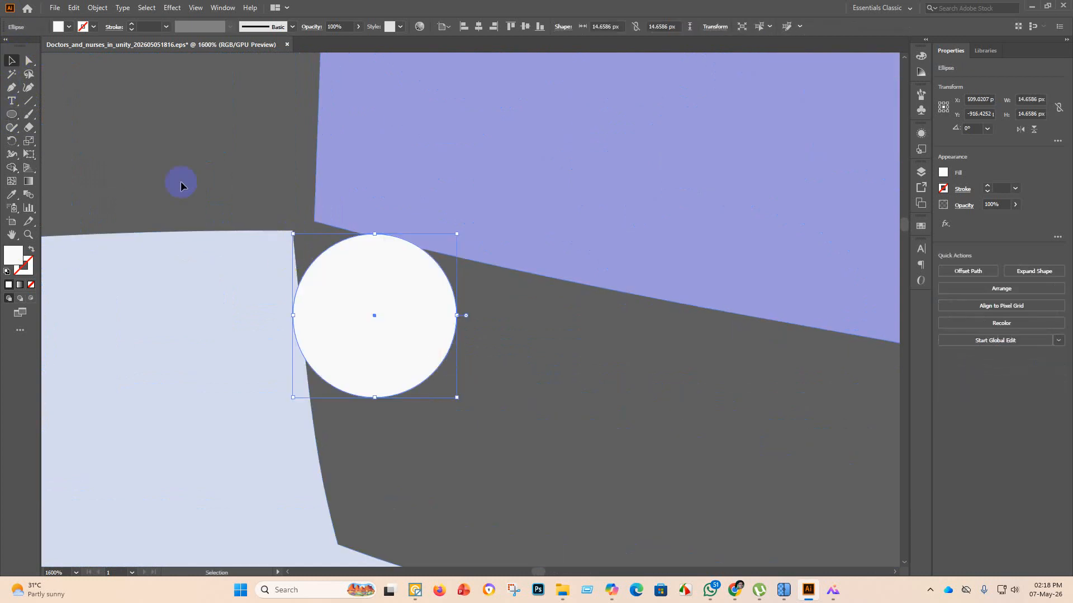
left_click_drag(326, 299, 311, 268)
left_click(169, 163)
left_click(205, 175)
scroll(210, 186, "down", 5)
scroll(210, 186, "down", 3)
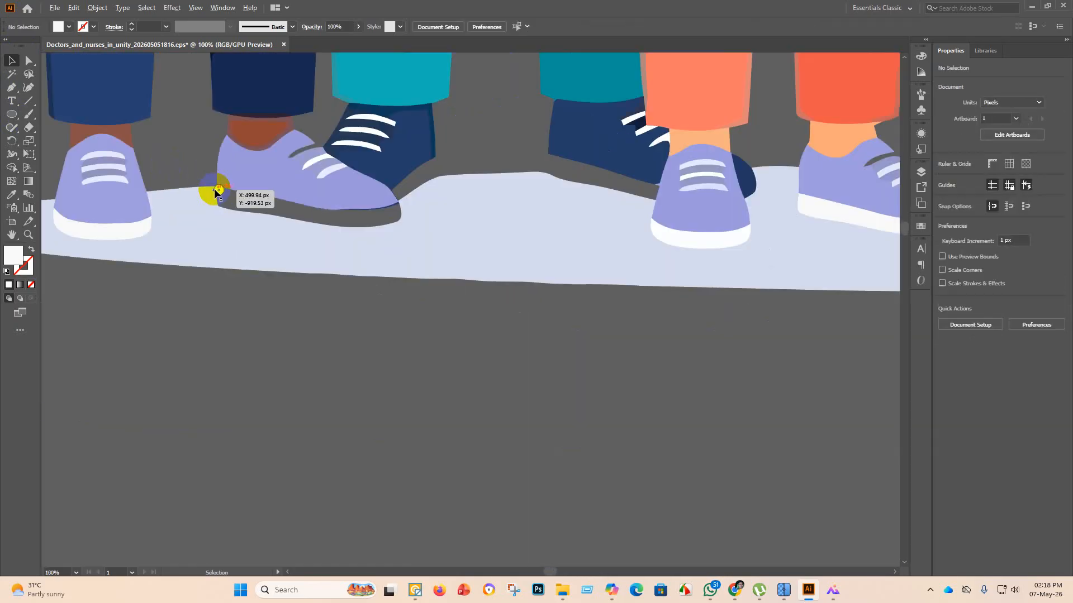
Select the lavender shoe, ground and circle, and fill the circle's overlap with the sole using Shape Builder.
left_click(277, 264)
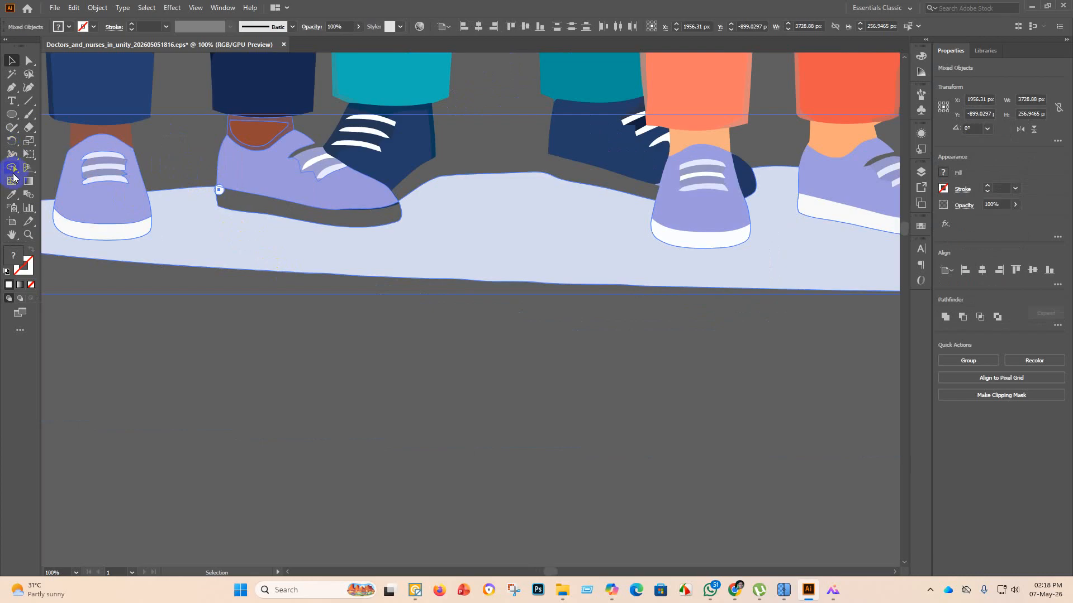
left_click(12, 167)
scroll(220, 188, "up", 4)
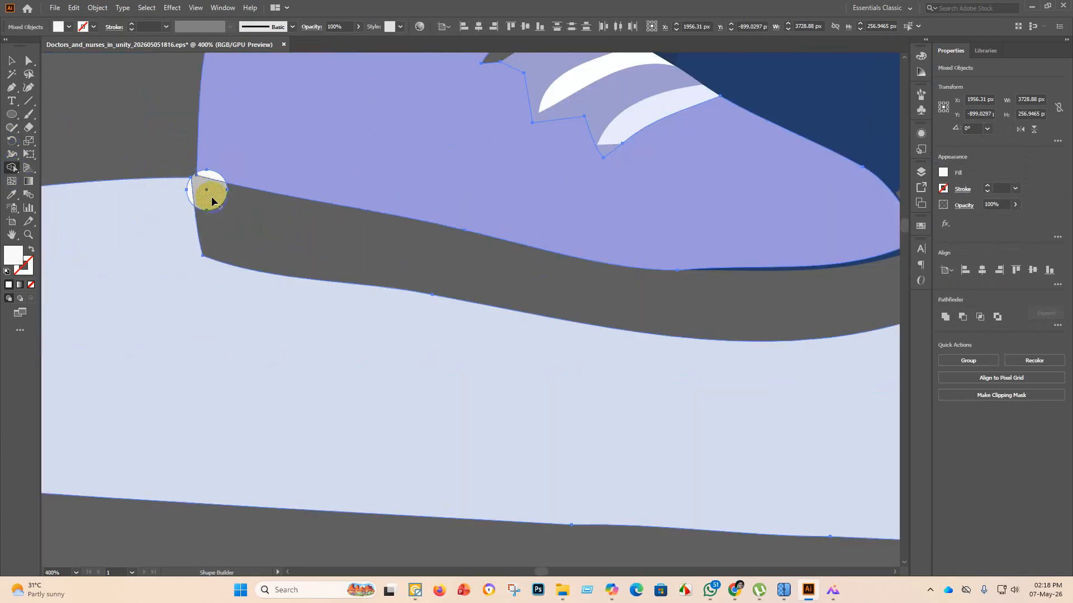
left_click(213, 195)
left_click(209, 198)
scroll(236, 220, "down", 3)
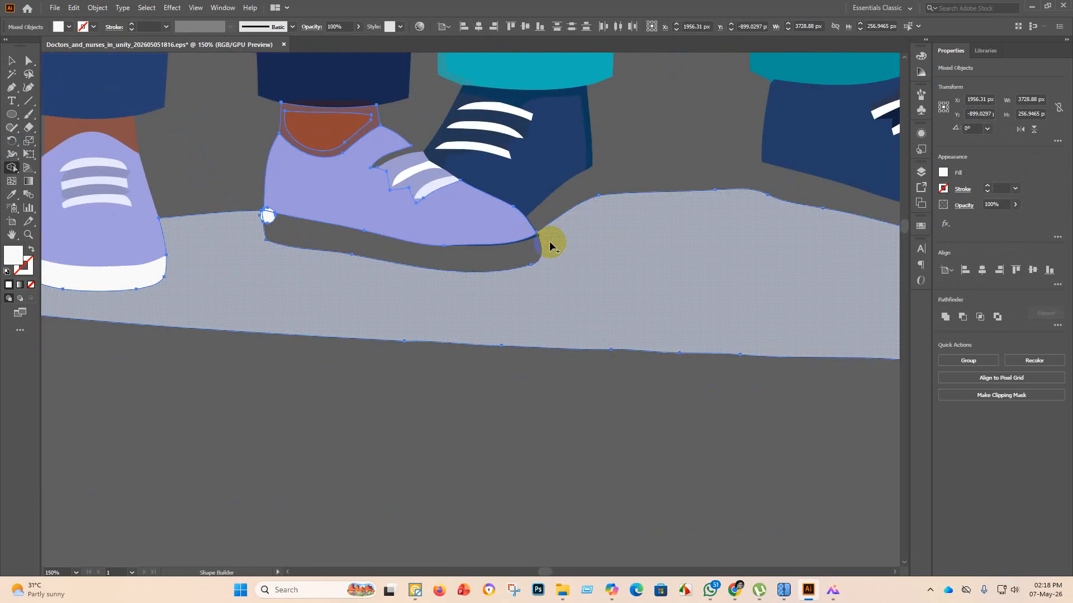
scroll(535, 232, "up", 4)
scroll(535, 233, "up", 1)
scroll(528, 279, "down", 5)
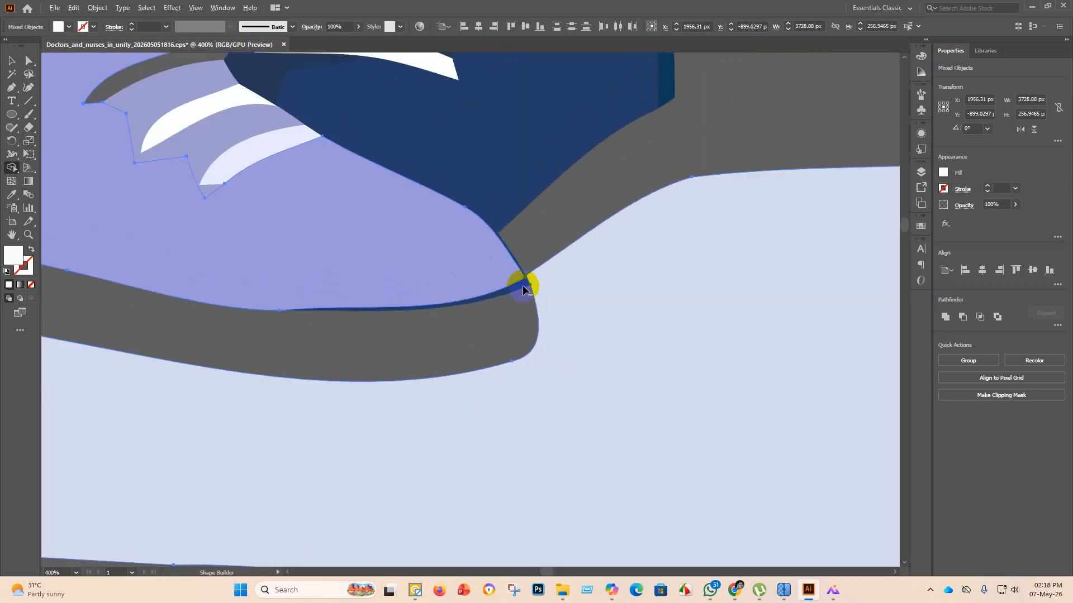
Reselect the lavender shoe with the adjoining navy shoe, fill its sole white using Shape Builder, and remove a leftover circle piece.
left_click(12, 60)
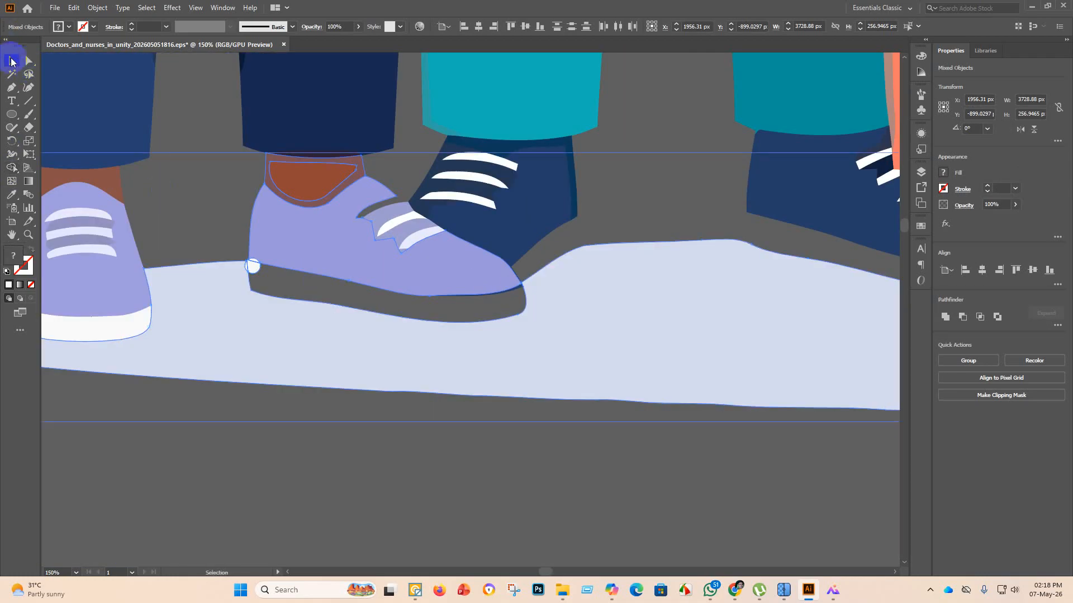
left_click(447, 460)
left_click_drag(626, 442, 192, 138)
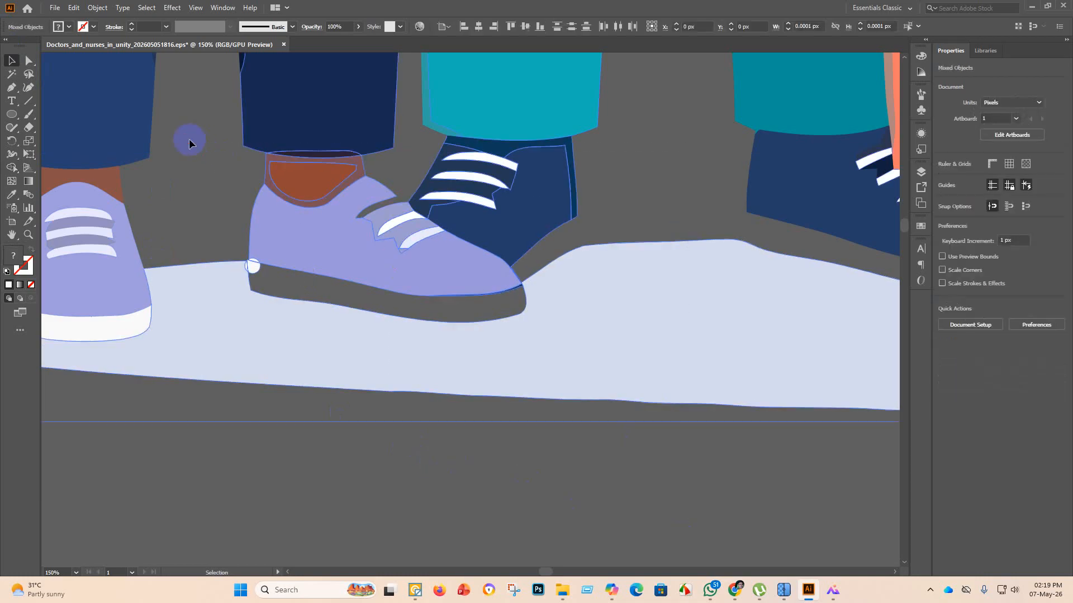
left_click(13, 168)
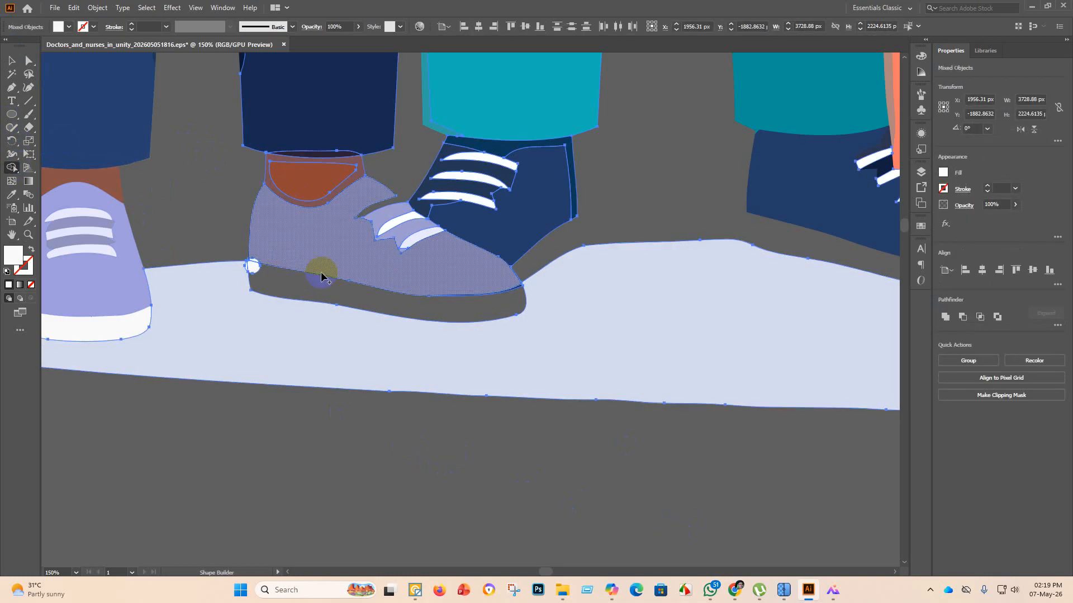
left_click(333, 291)
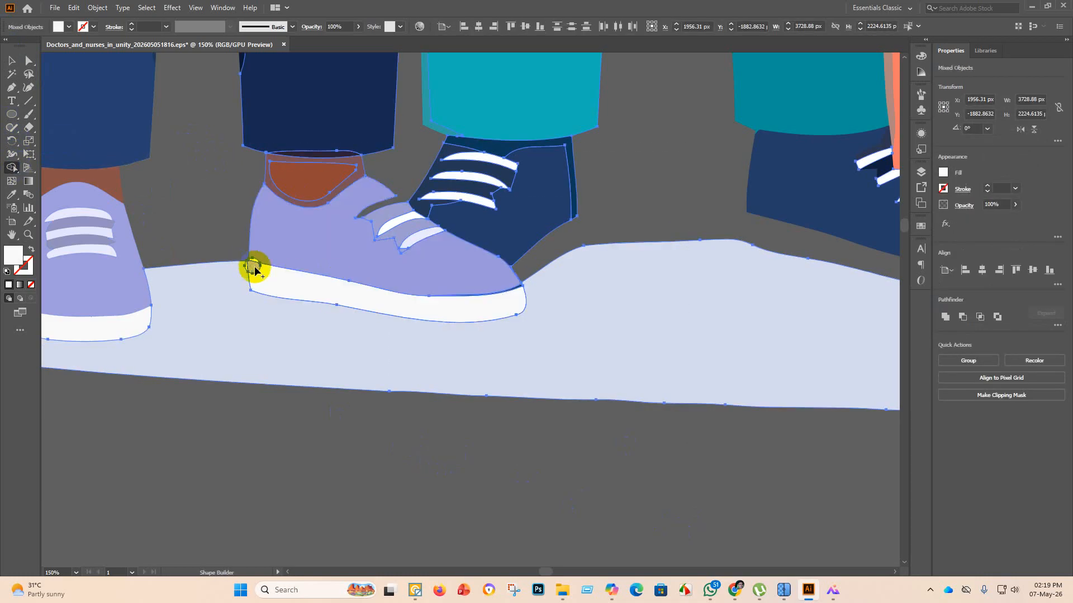
scroll(267, 277, "up", 3)
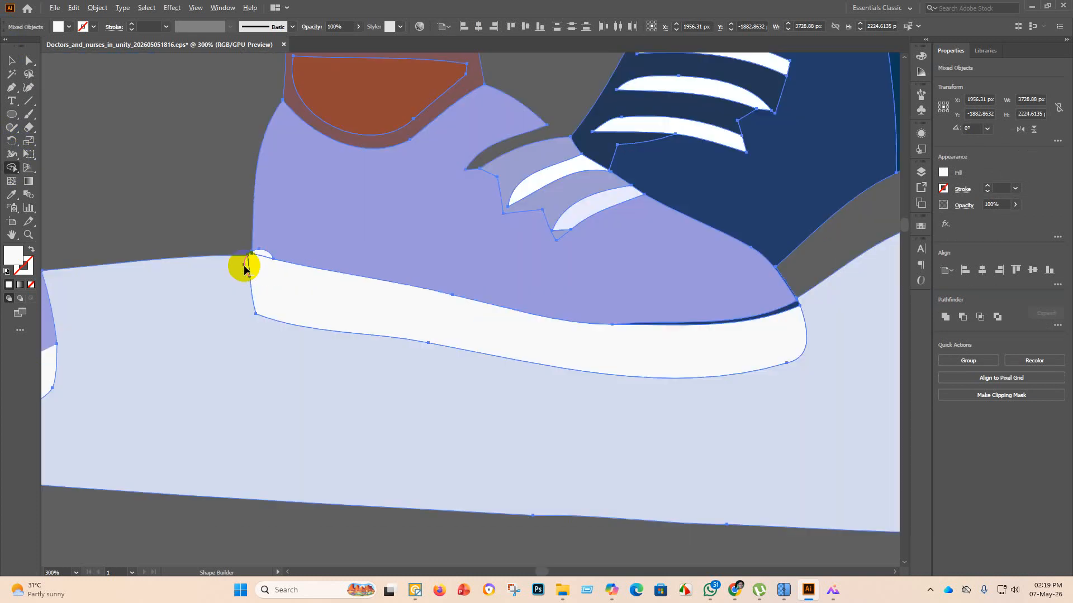
left_click(272, 253)
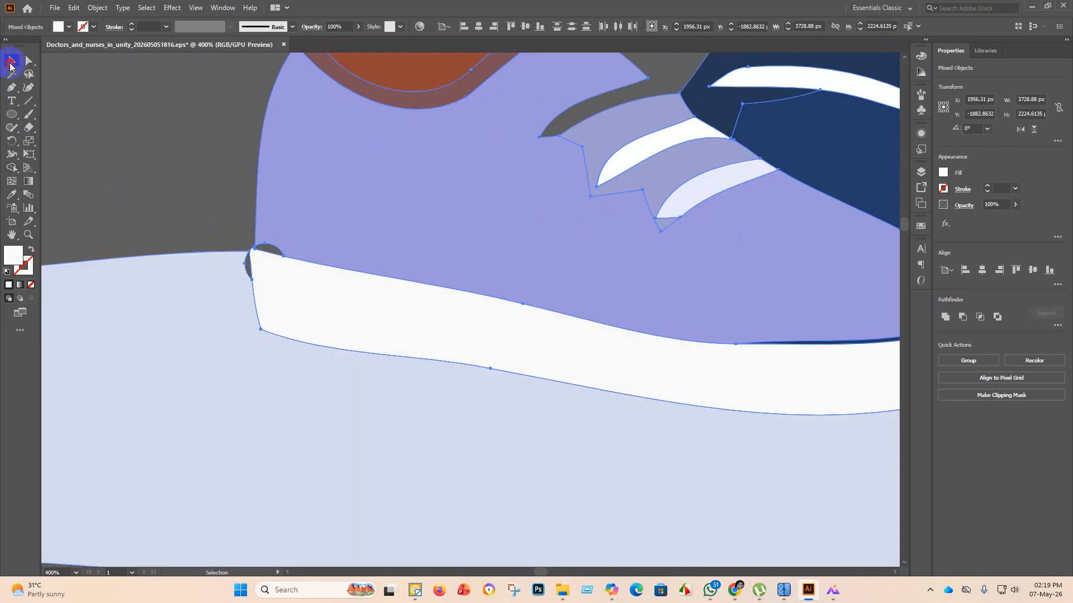
Try to apply the side-facing shoe's lavender to the selected shoe and ground with the Eyedropper, and undo the recolouring.
left_click(105, 123)
scroll(183, 296, "down", 3)
left_click_drag(140, 213, 268, 362)
left_click(11, 195)
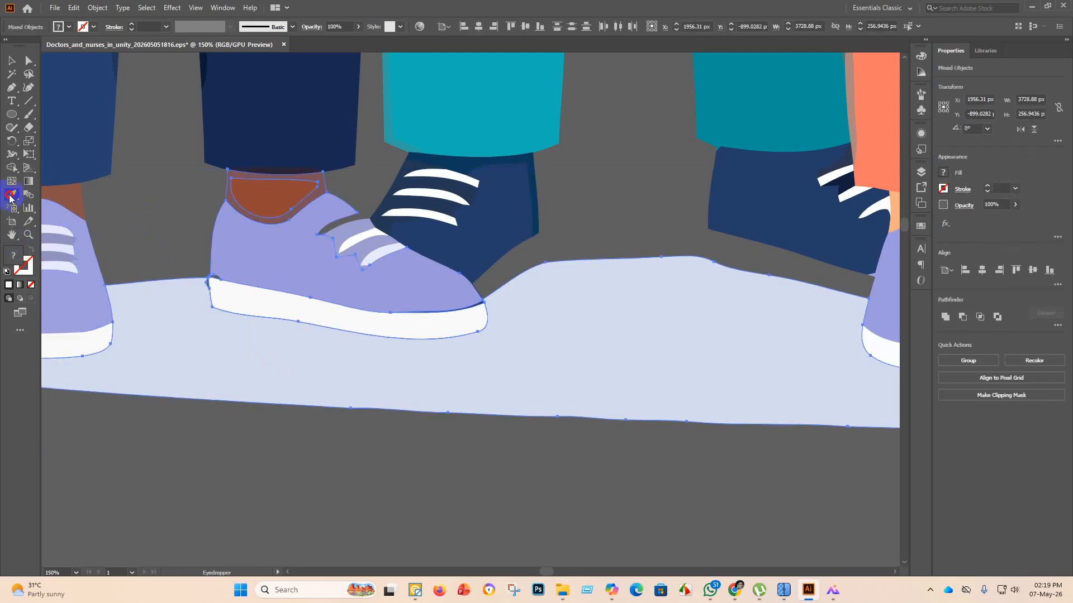
left_click(246, 276)
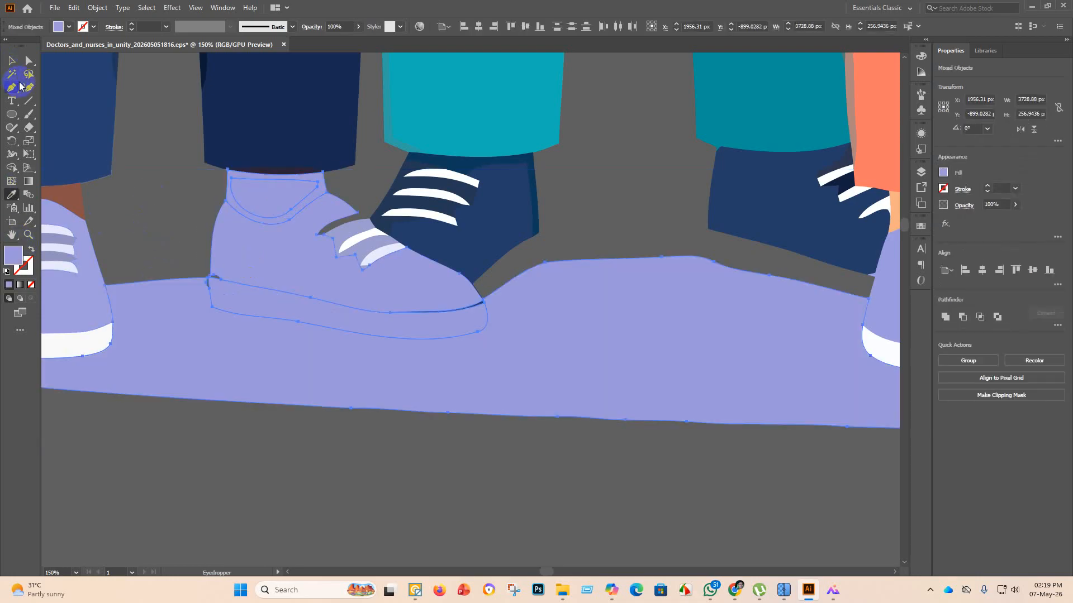
key("ctrl+z")
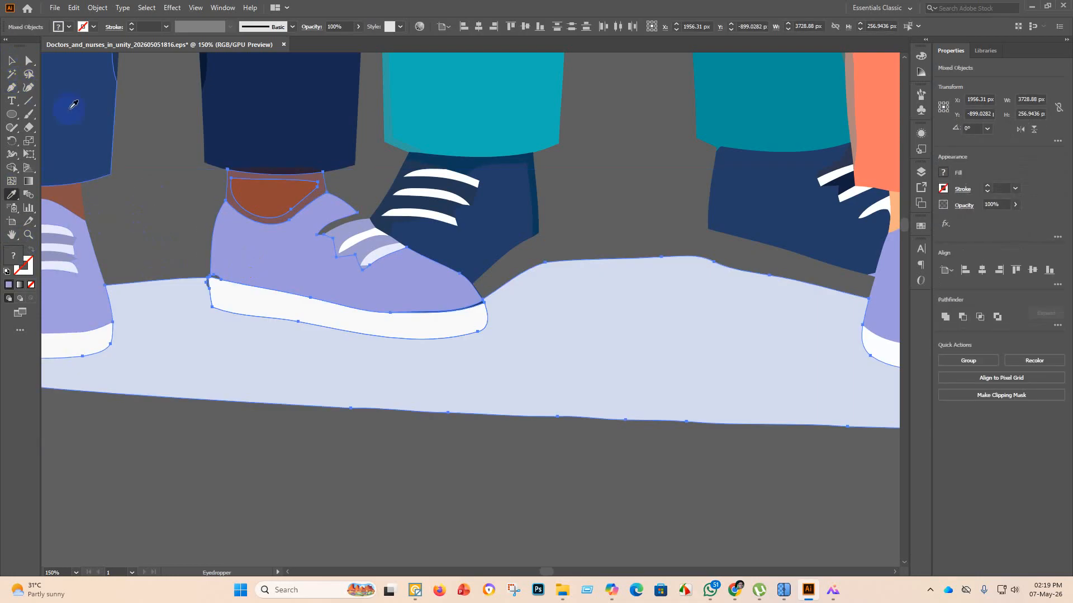
left_click(9, 61)
left_click(259, 462)
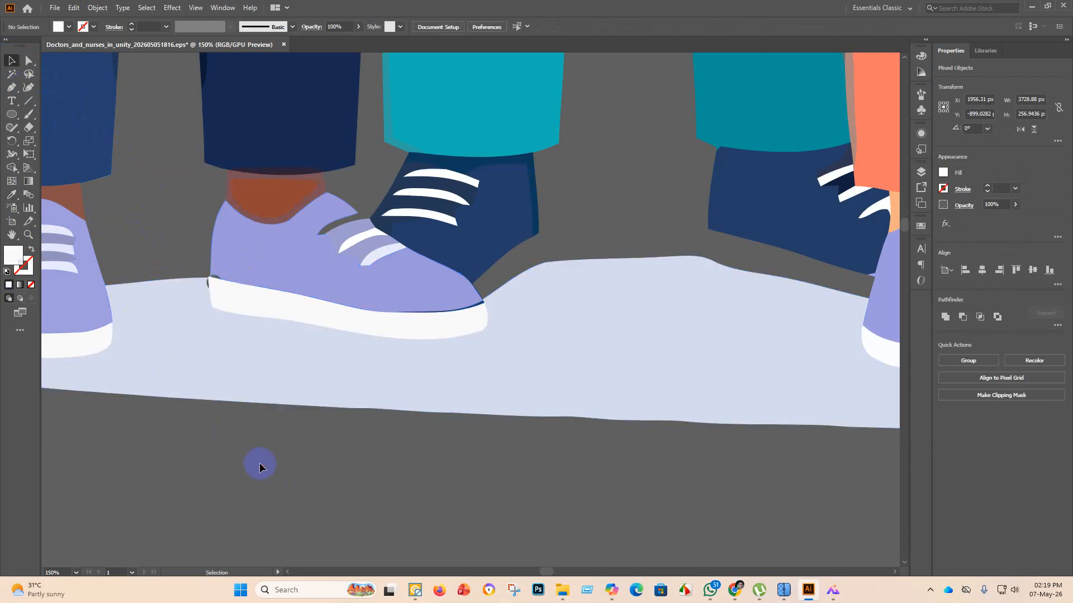
Try Shape Builder at the side-facing shoe's heel and Eyedropper lavender on a wider selection, then undo the recolouring and deselect.
left_click(12, 168)
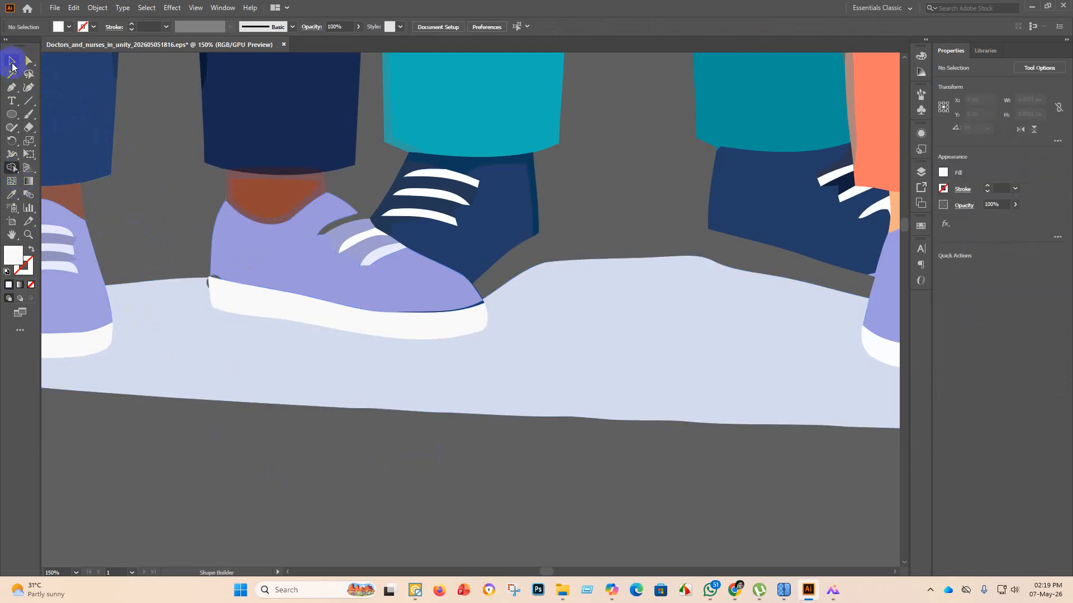
left_click(12, 63)
left_click(407, 483)
key("ctrl+a")
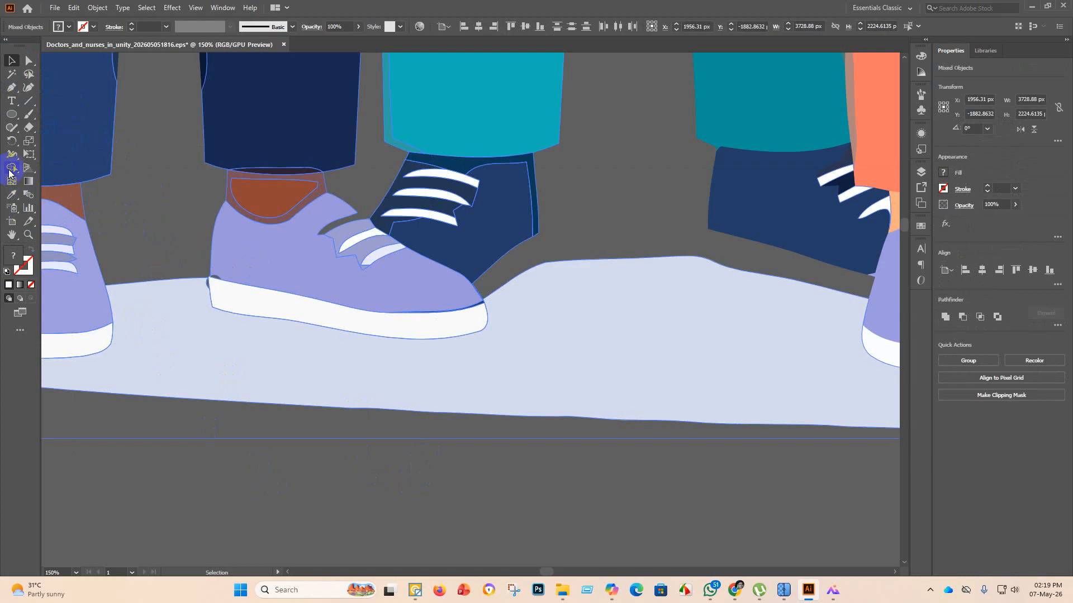
left_click(12, 168)
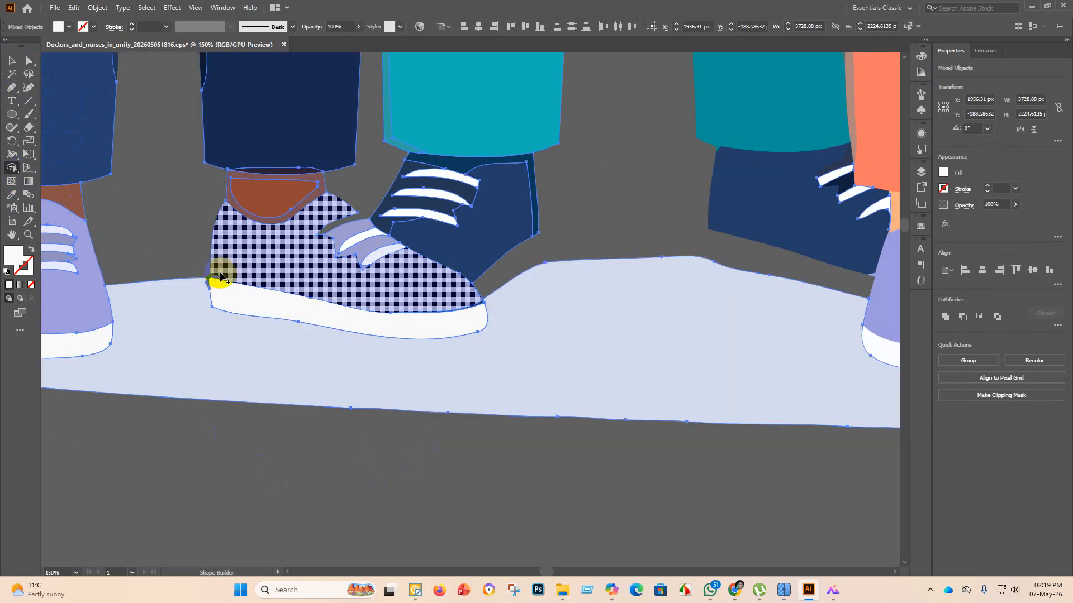
left_click(220, 276)
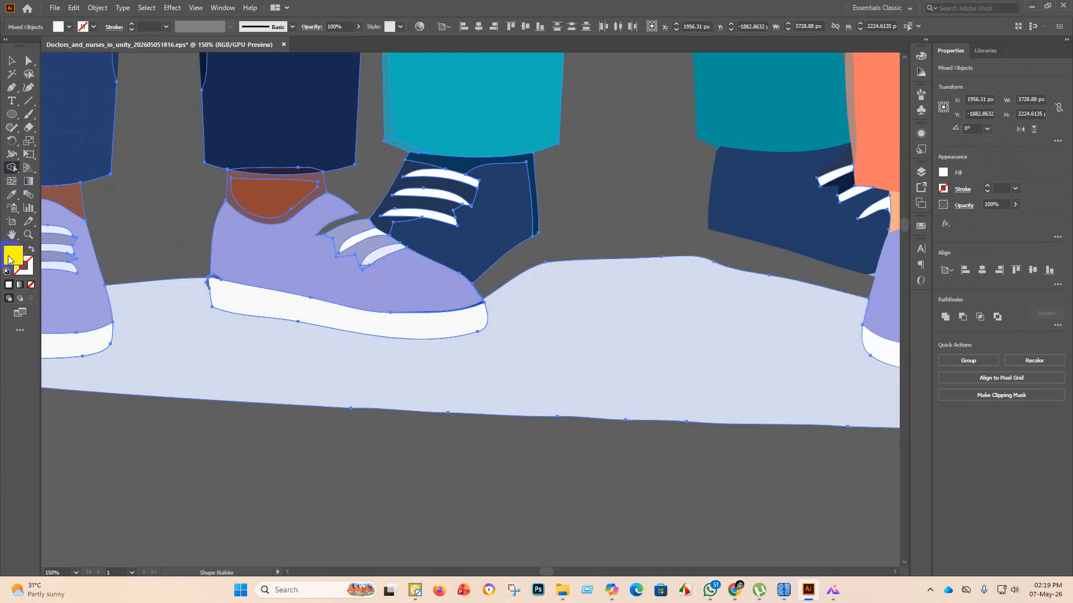
left_click(11, 196)
left_click(274, 275)
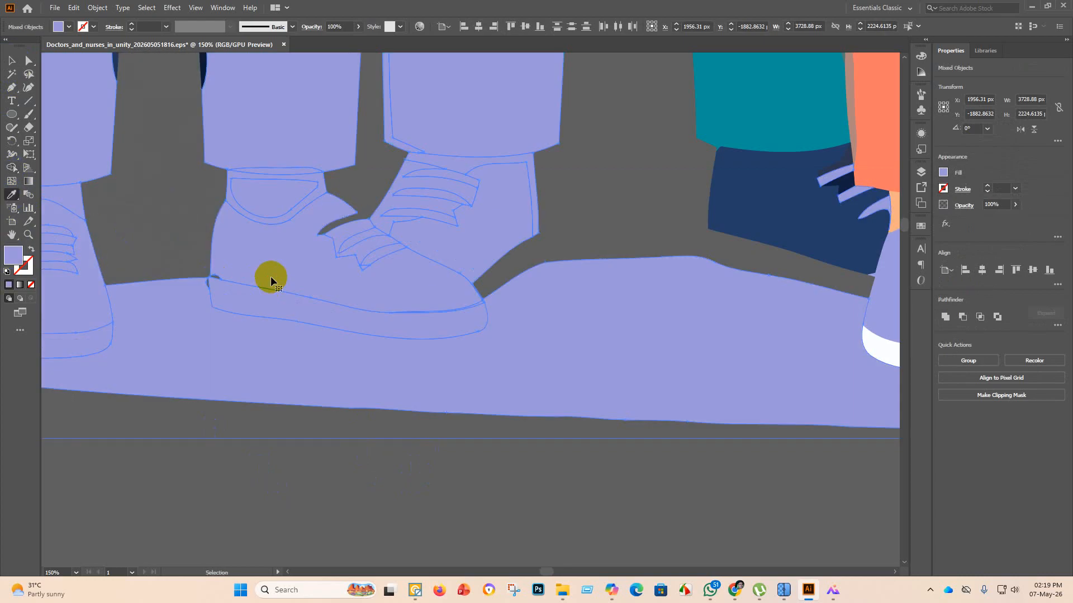
key("ctrl+z")
left_click(12, 60)
left_click(294, 481)
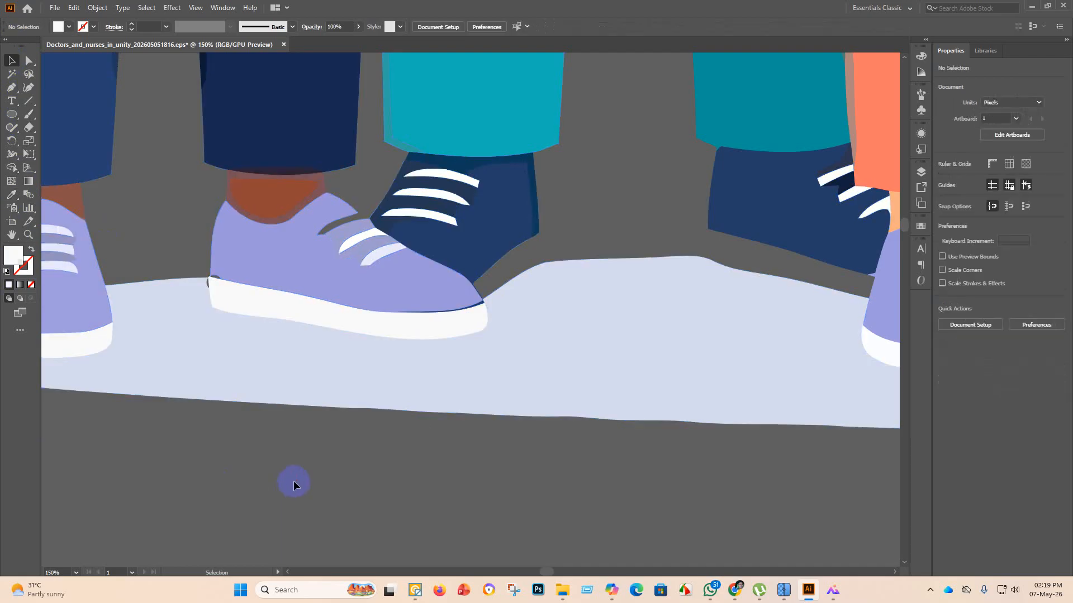
Sample the shoe's lavender with nothing selected, reselect the leg and shoe artwork, and fill the gap above the heel using Shape Builder.
left_click(11, 196)
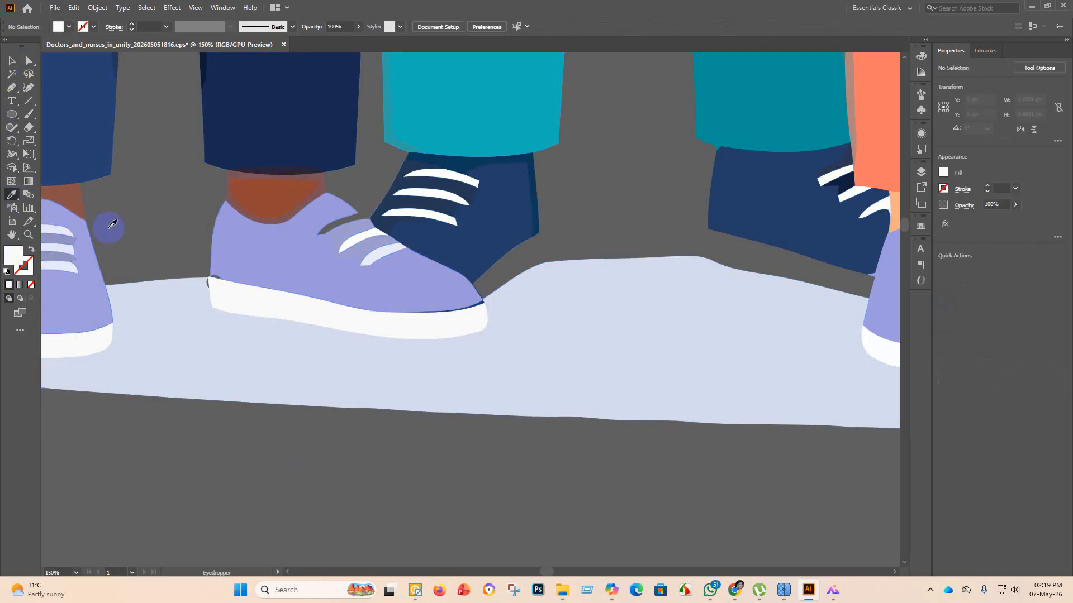
left_click(323, 276)
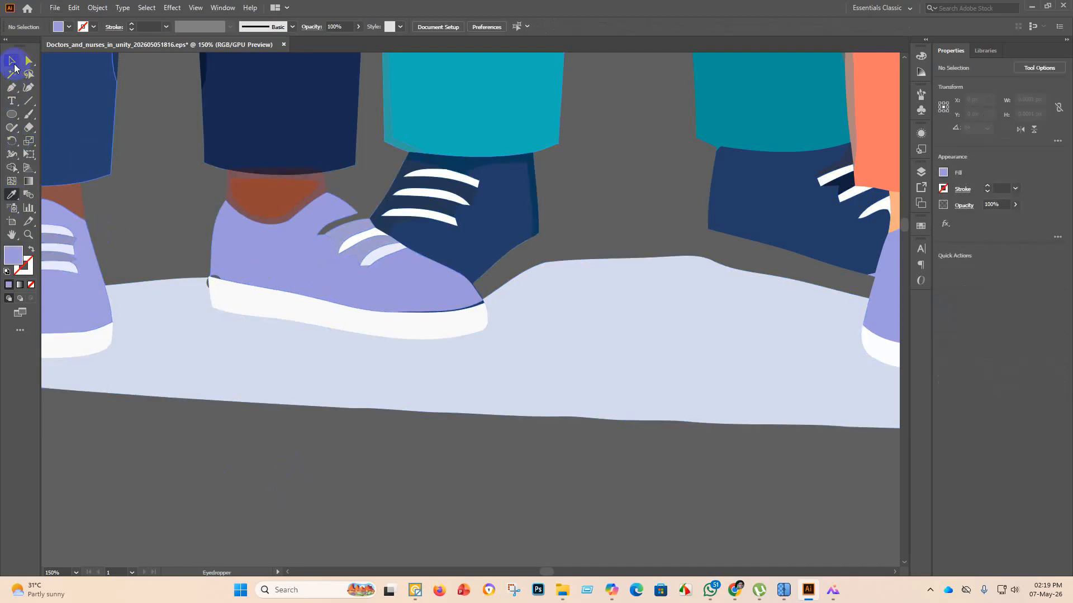
left_click(13, 64)
scroll(212, 447, "down", 2)
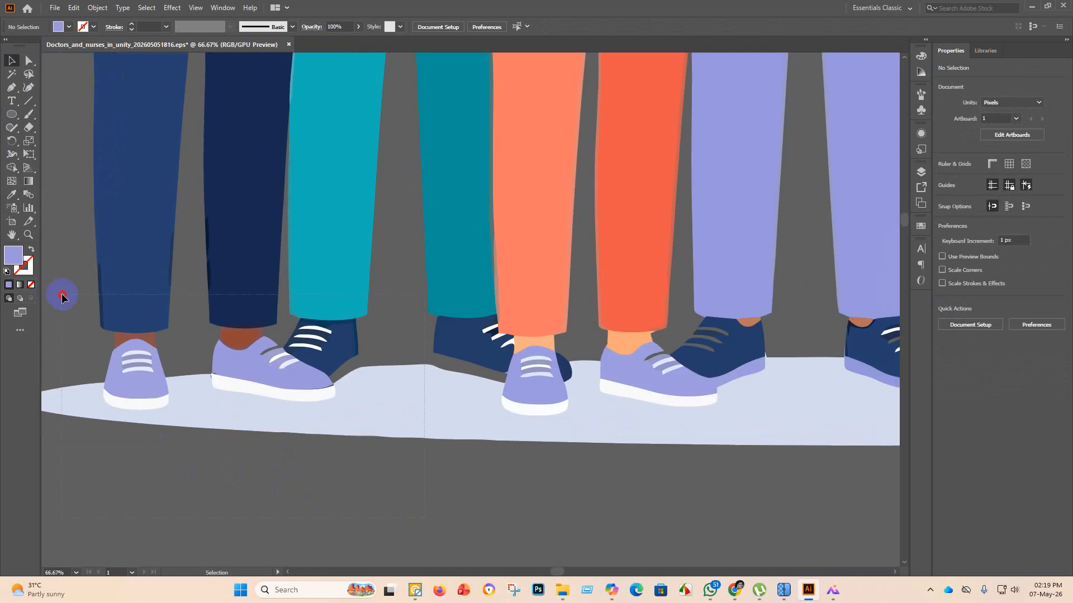
key("ctrl+a")
left_click(11, 172)
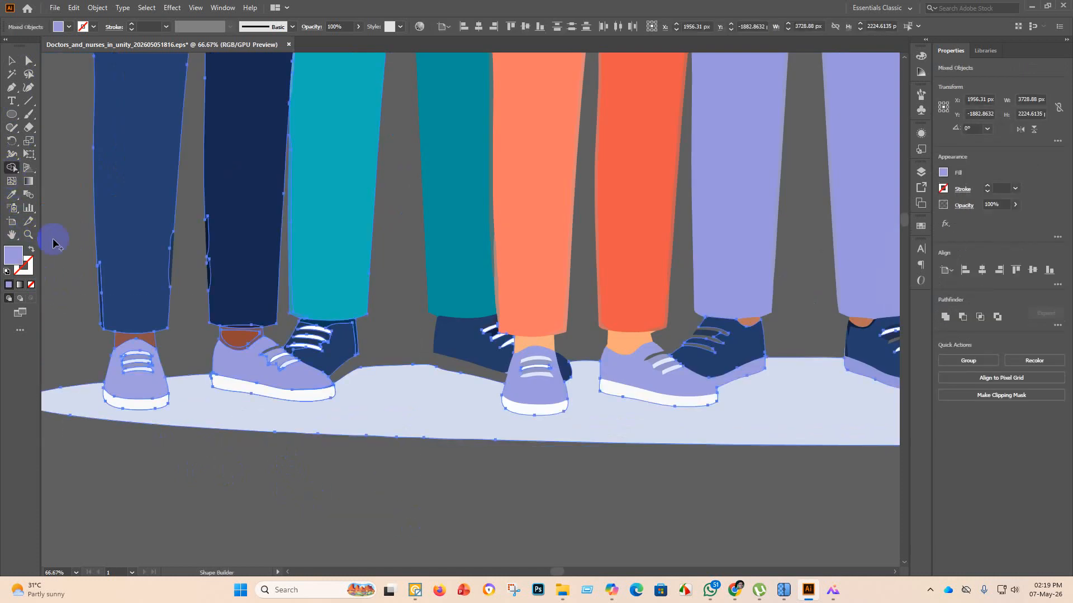
scroll(213, 377, "up", 6)
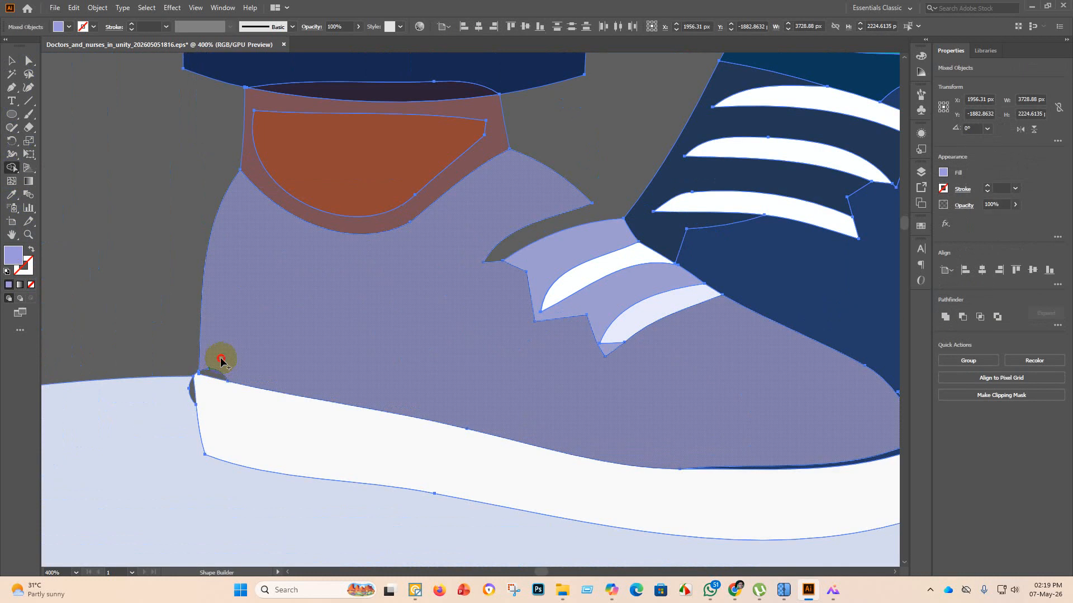
left_click_drag(221, 360, 193, 392)
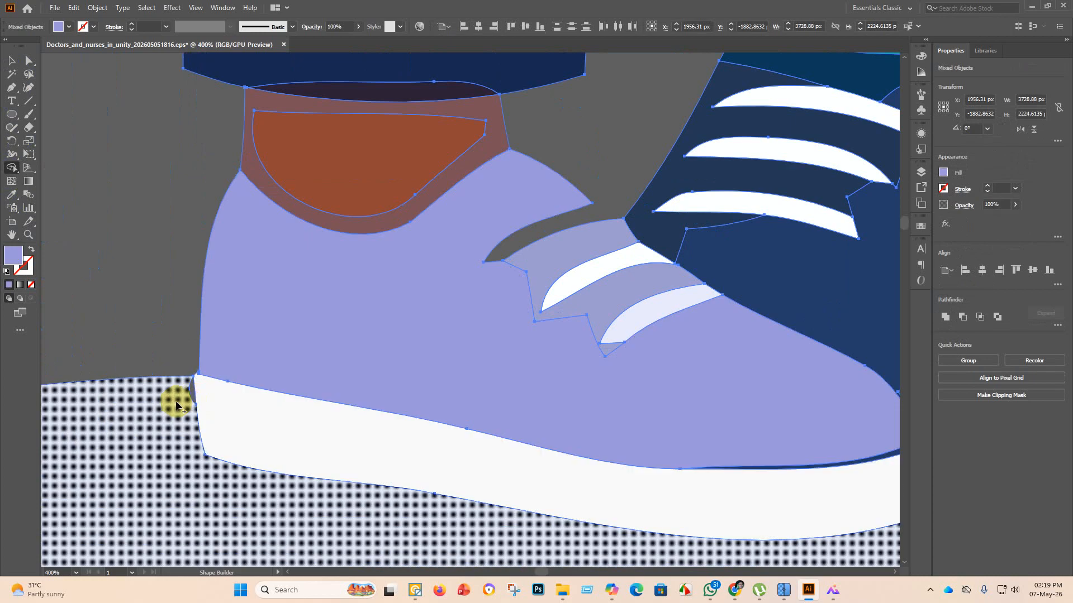
scroll(175, 405, "down", 4)
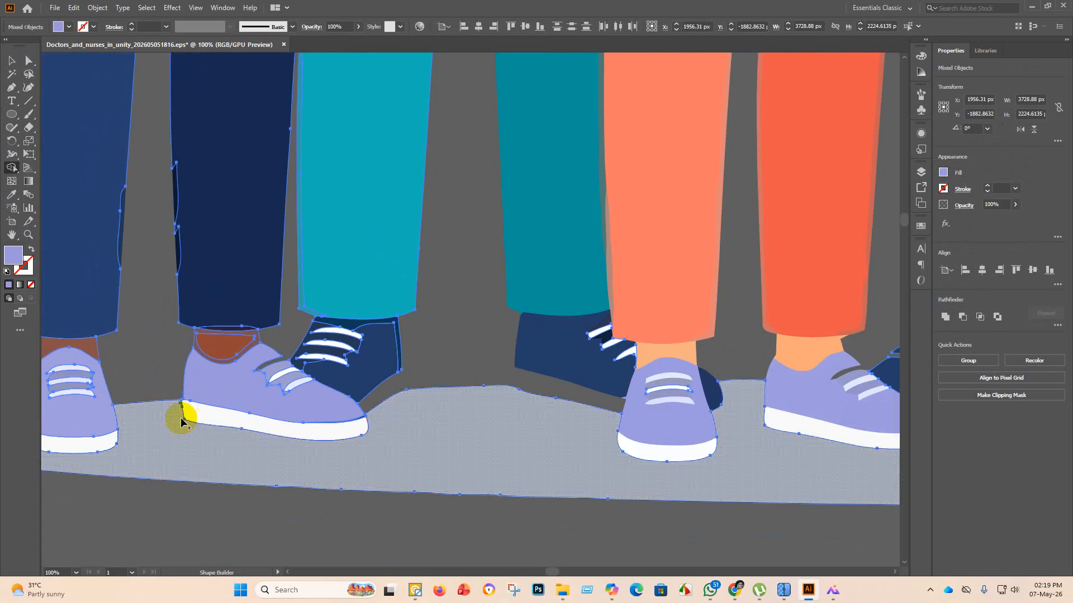
left_click(178, 413)
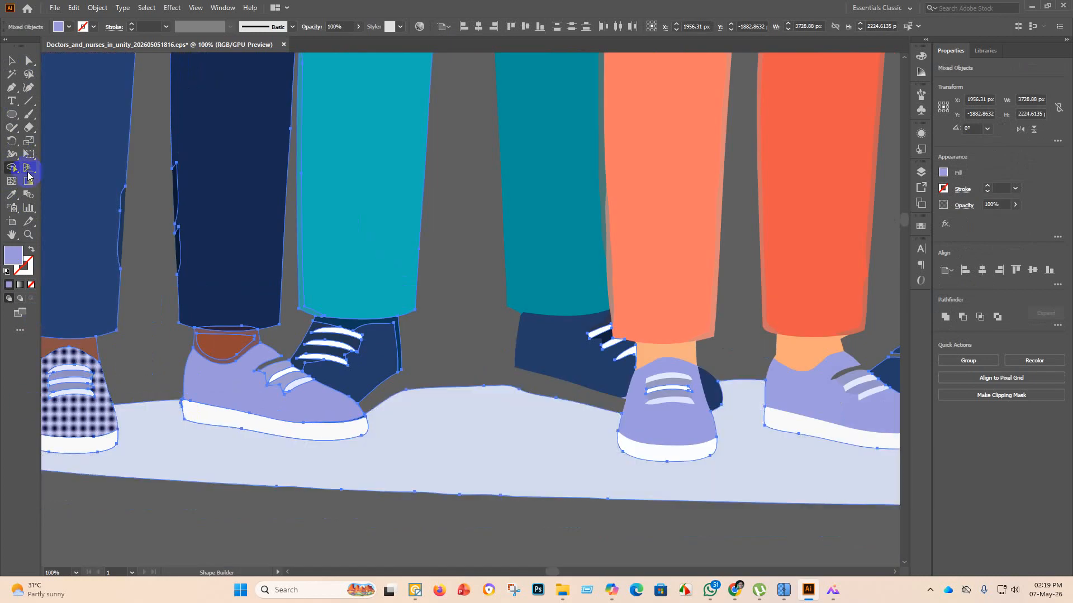
Deselect the artwork and sample the ground shape's light blue as the current fill.
left_click(11, 60)
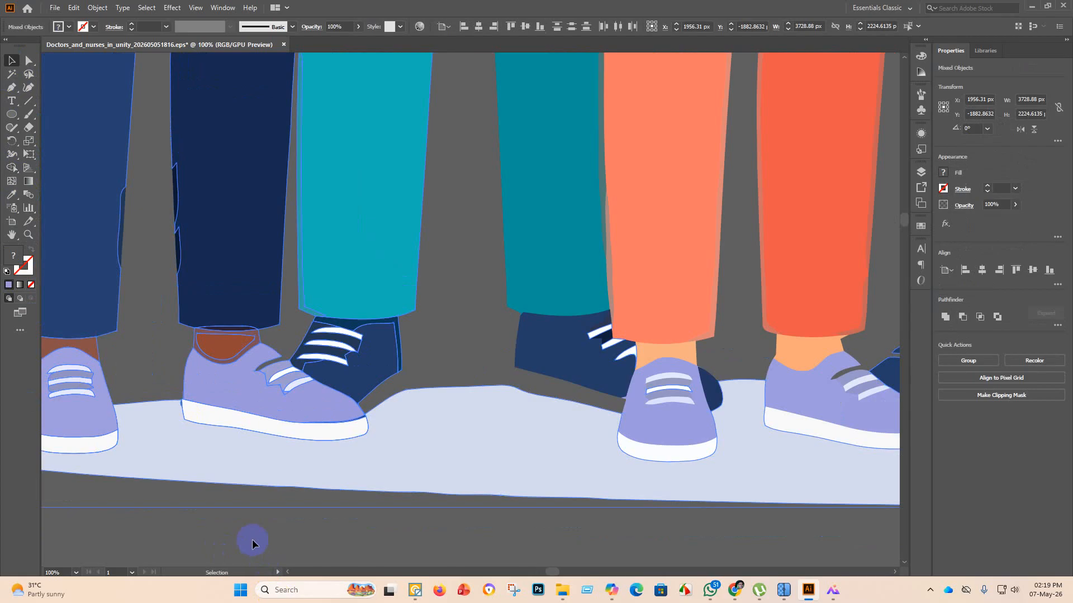
left_click(109, 403)
left_click(12, 196)
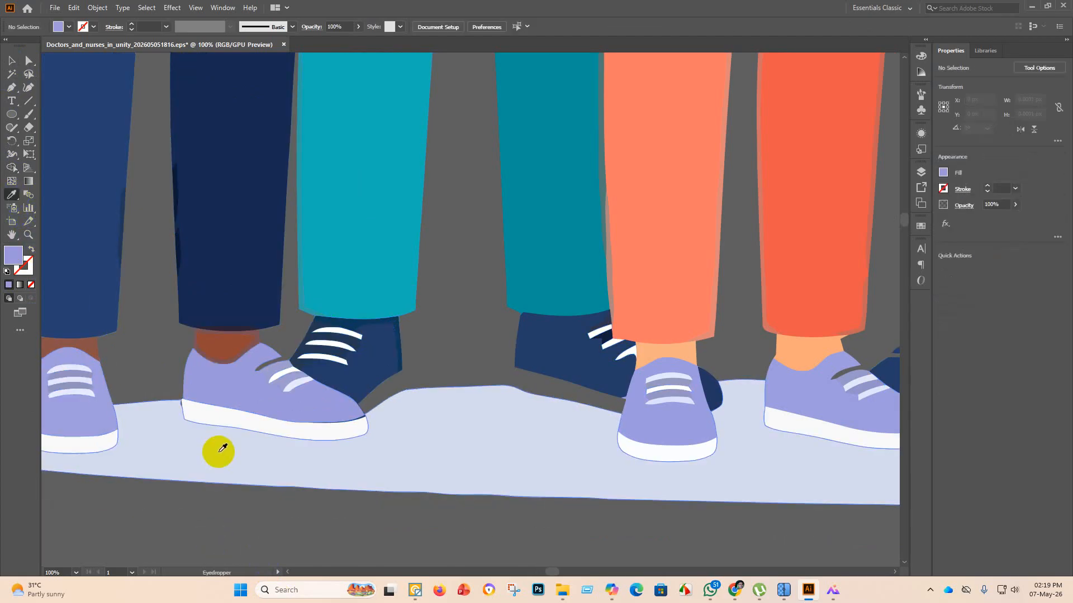
left_click(189, 445)
left_click(17, 66)
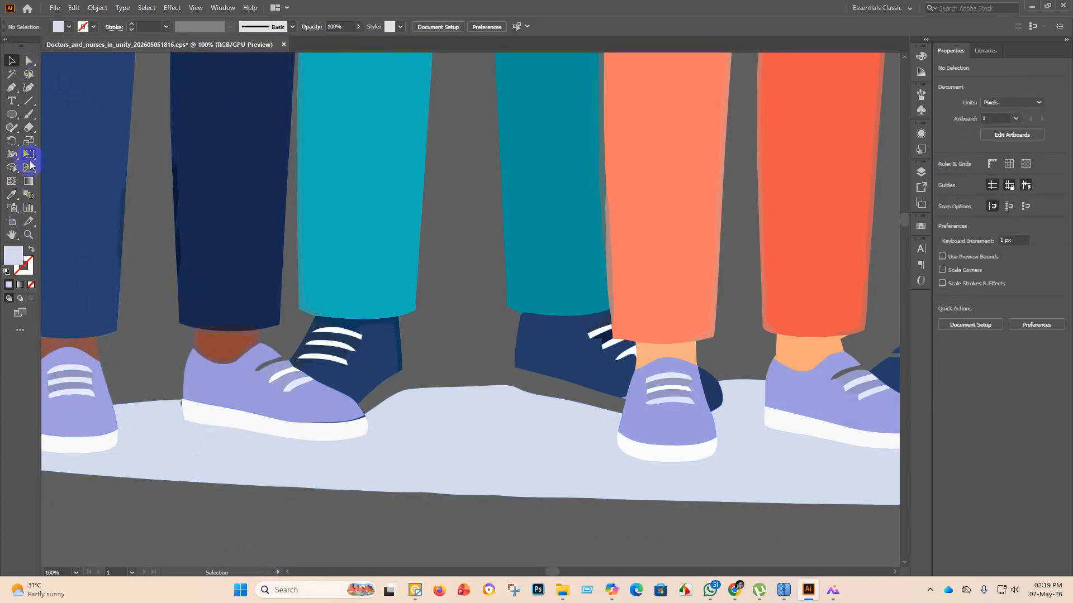
left_click(11, 168)
scroll(240, 461, "down", 3)
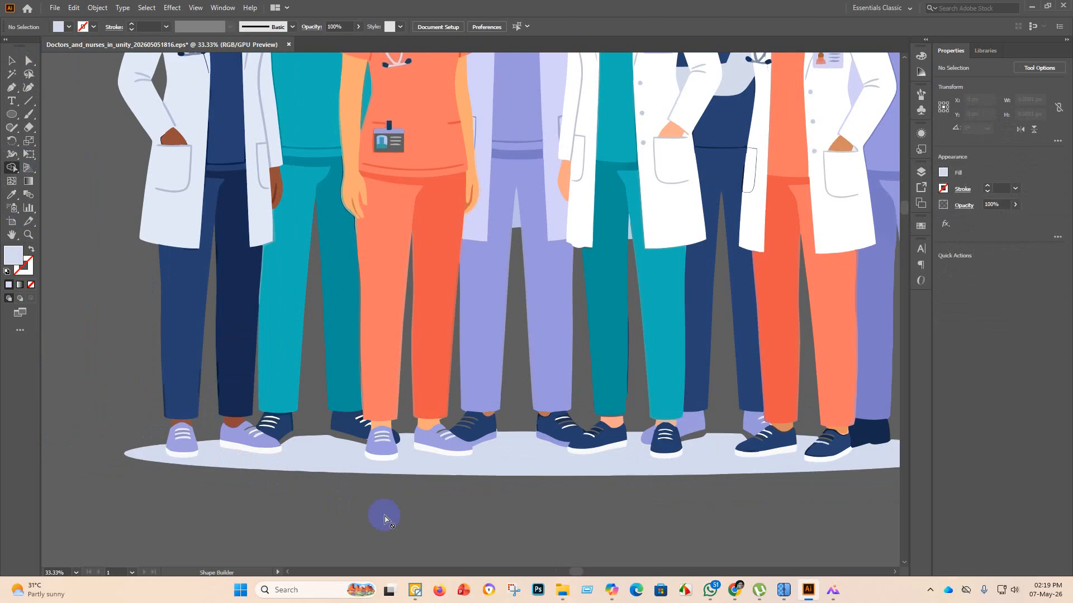
Select the left figures with the ground shape and fill the remaining gap behind the lavender shoe's heel light blue using Shape Builder.
left_click(11, 60)
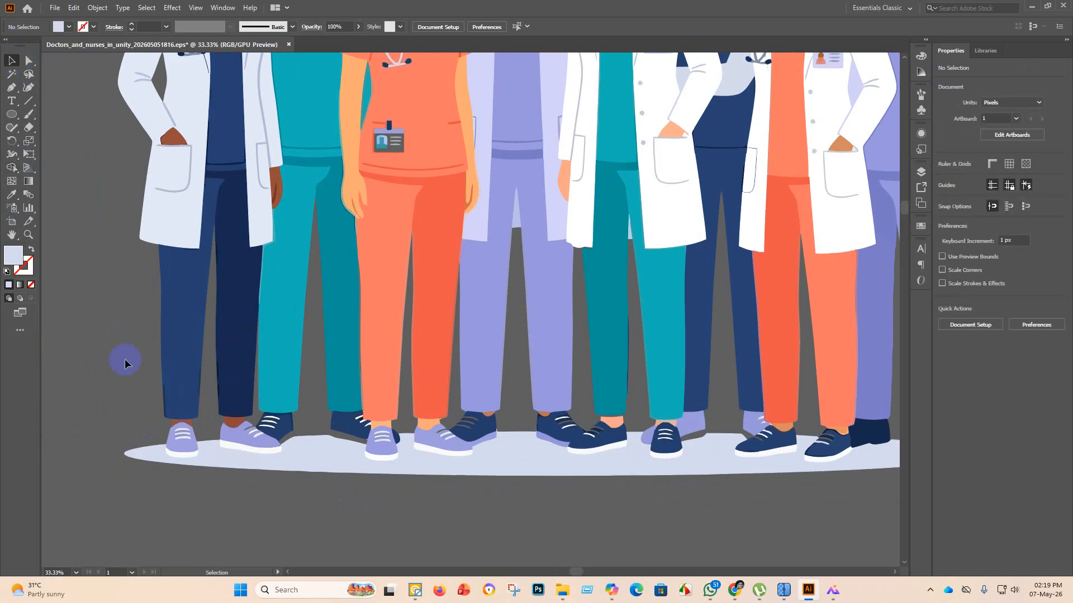
left_click_drag(359, 516, 11, 262)
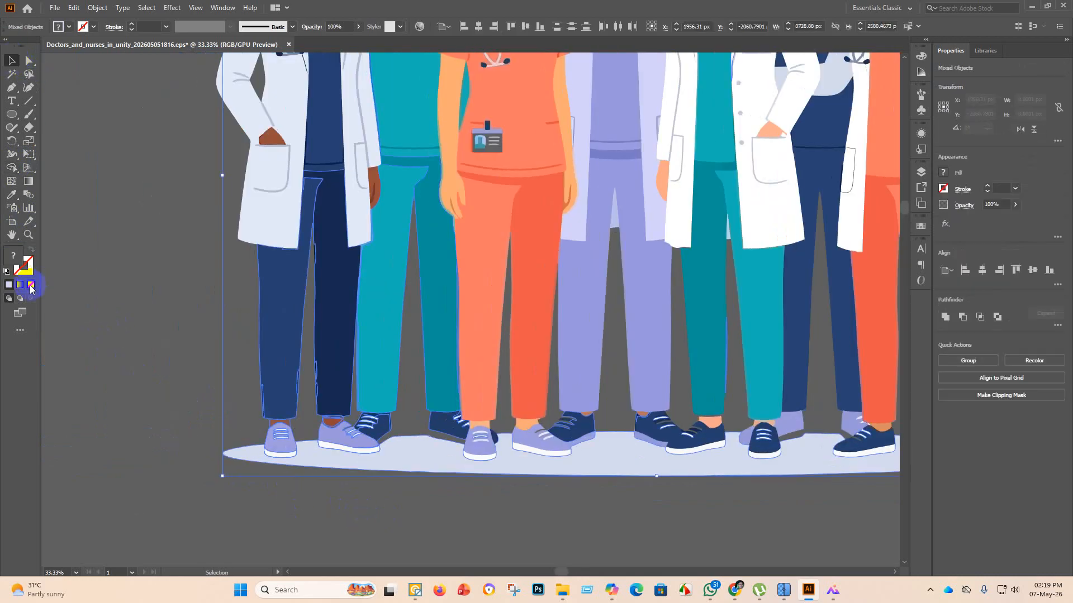
left_click(11, 168)
scroll(341, 447, "up", 2)
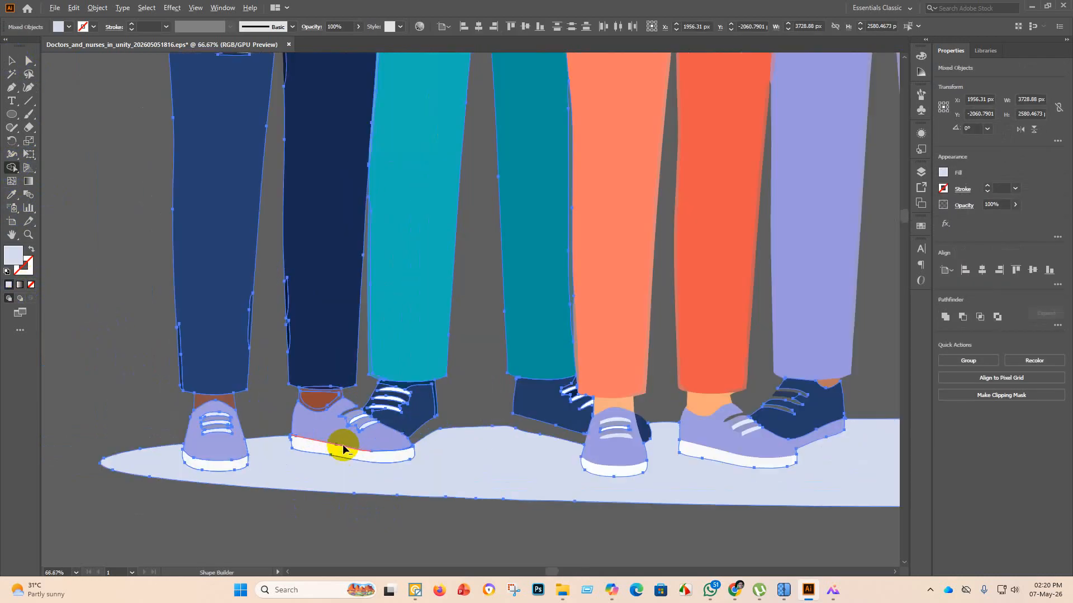
scroll(342, 449, "up", 2)
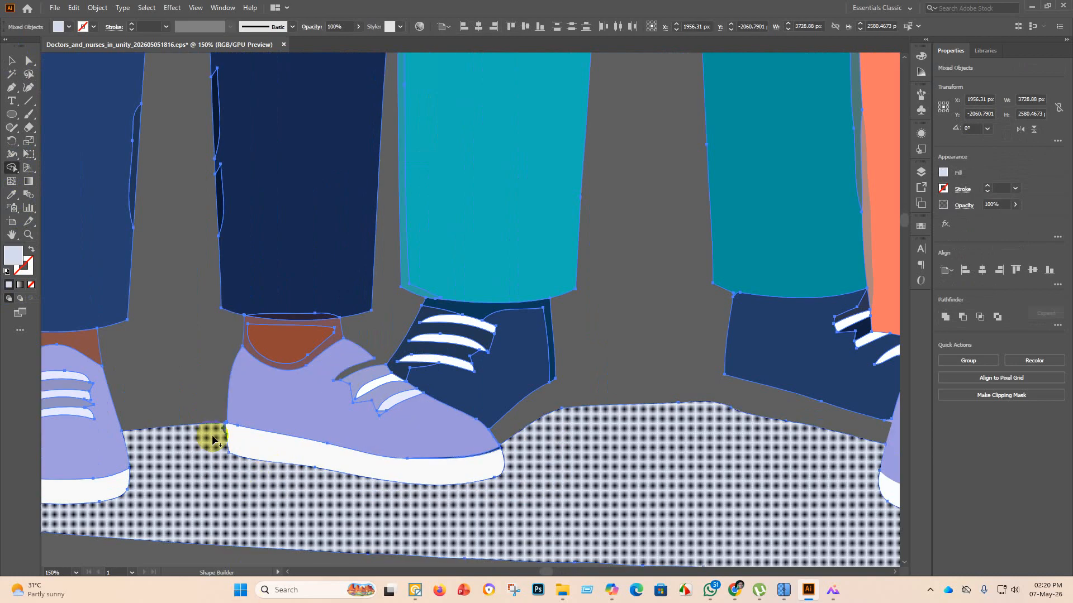
scroll(212, 436, "up", 4)
scroll(262, 427, "down", 6)
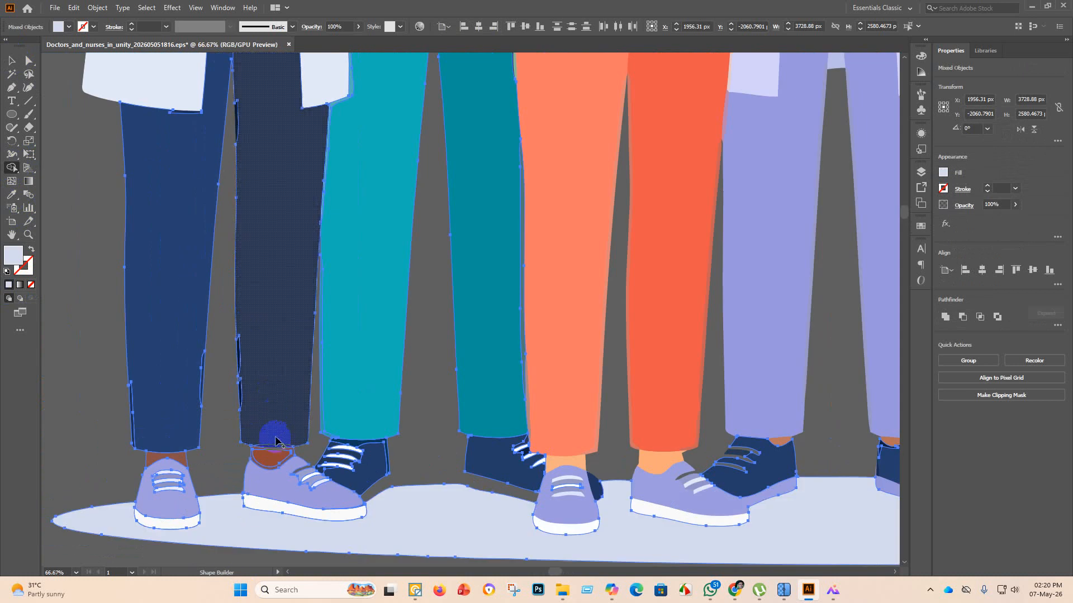
Try to fill the space between the navy trouser legs with light blue using Shape Builder, undo it, and deselect.
scroll(277, 451, "up", 5)
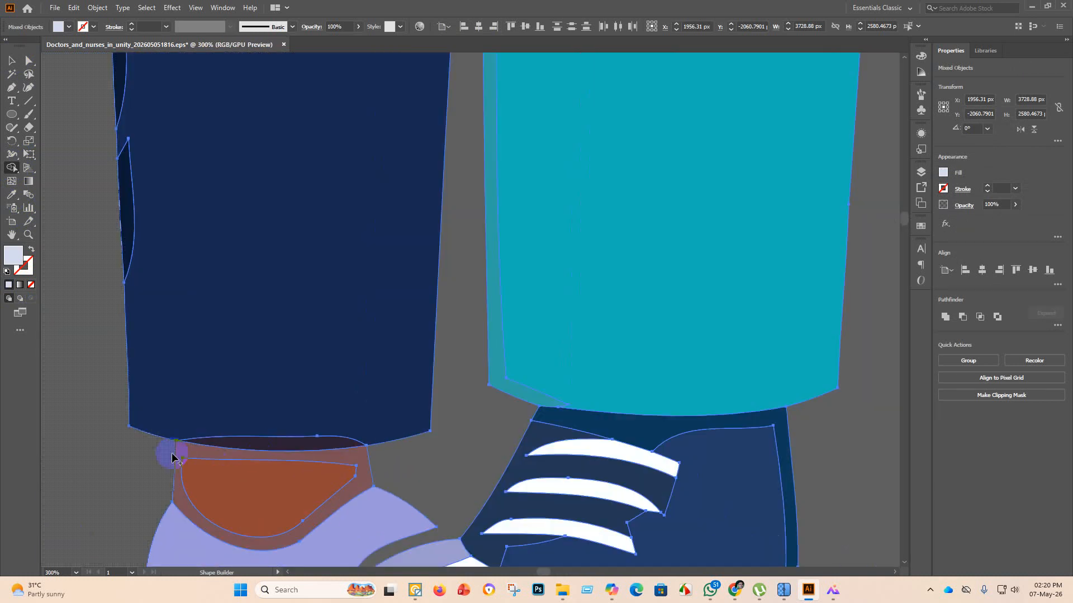
scroll(273, 401, "down", 3)
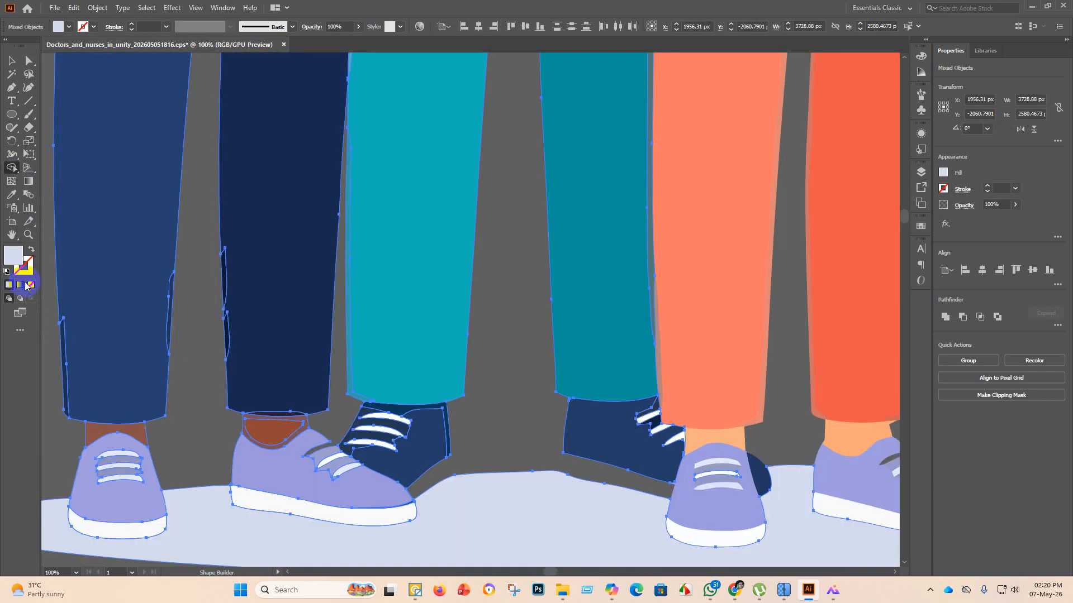
double_click(14, 257)
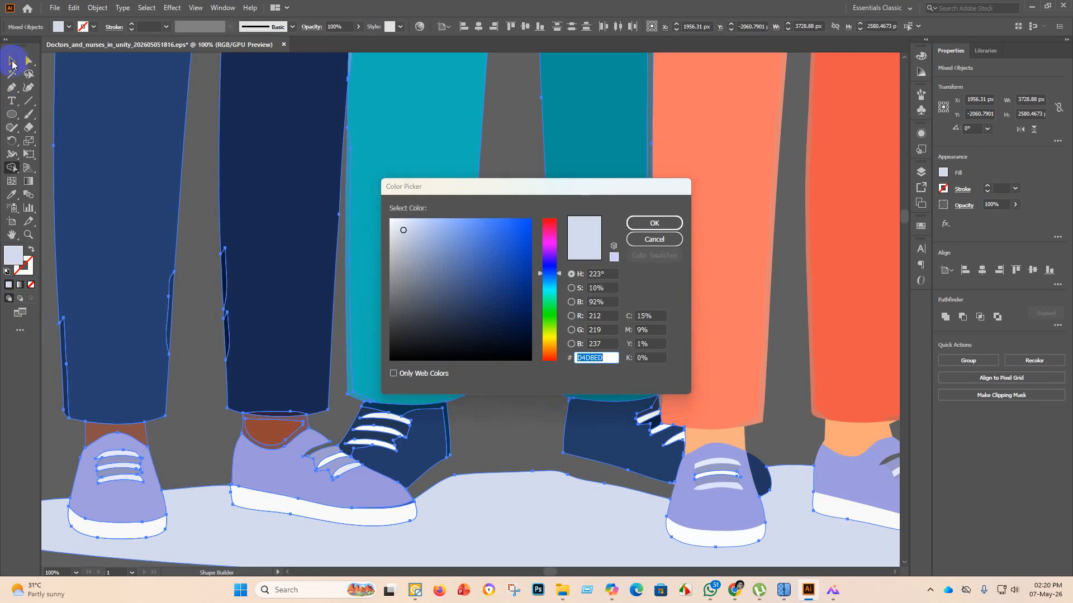
left_click(649, 241)
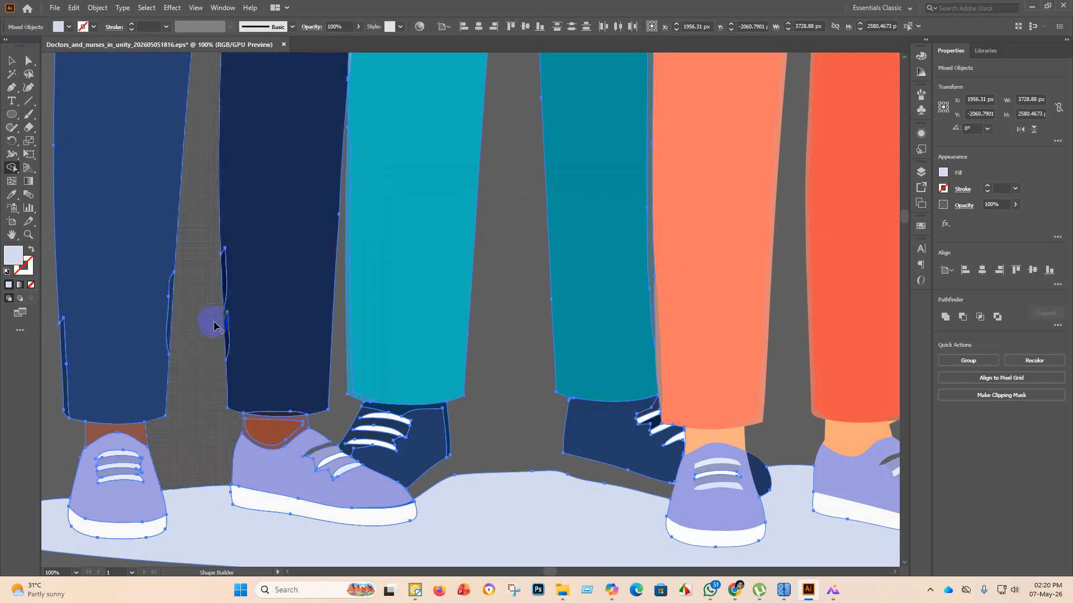
left_click(192, 328)
key("ctrl+z")
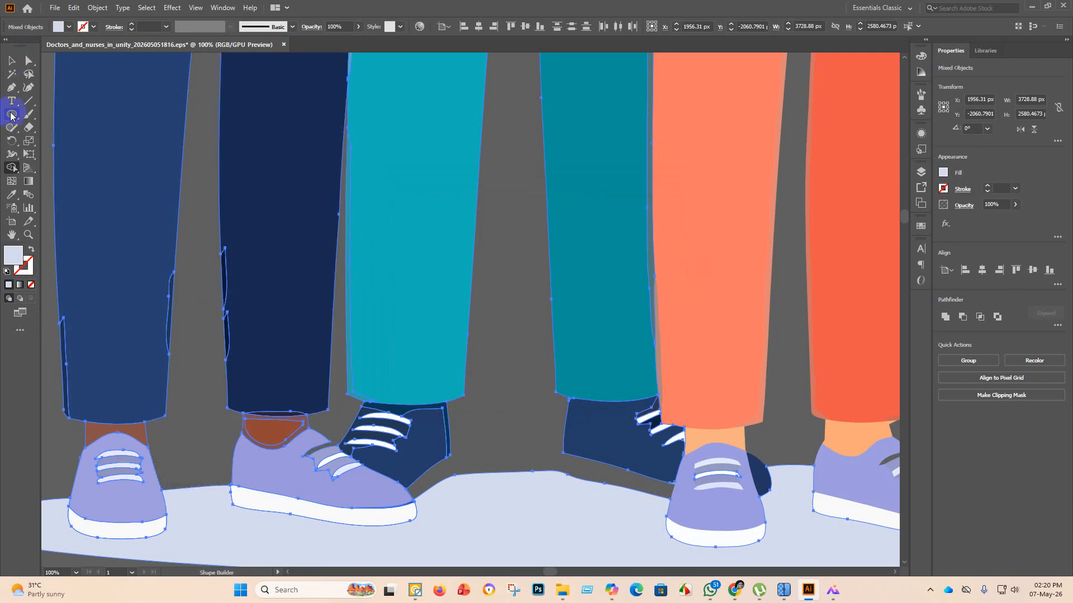
left_click(13, 61)
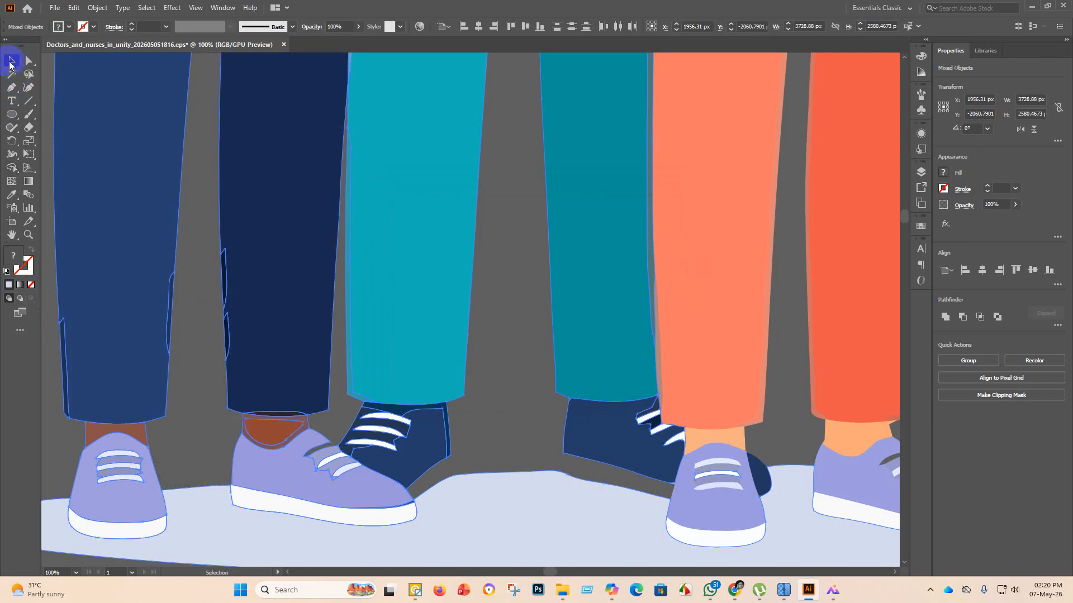
left_click(198, 213)
scroll(233, 460, "down", 5)
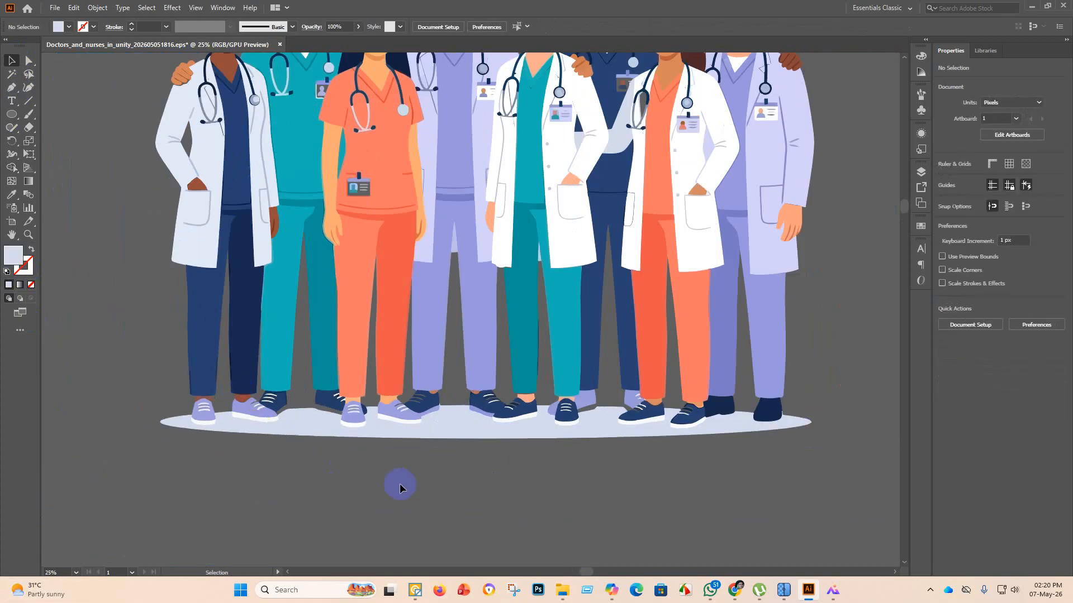
key("ctrl+a")
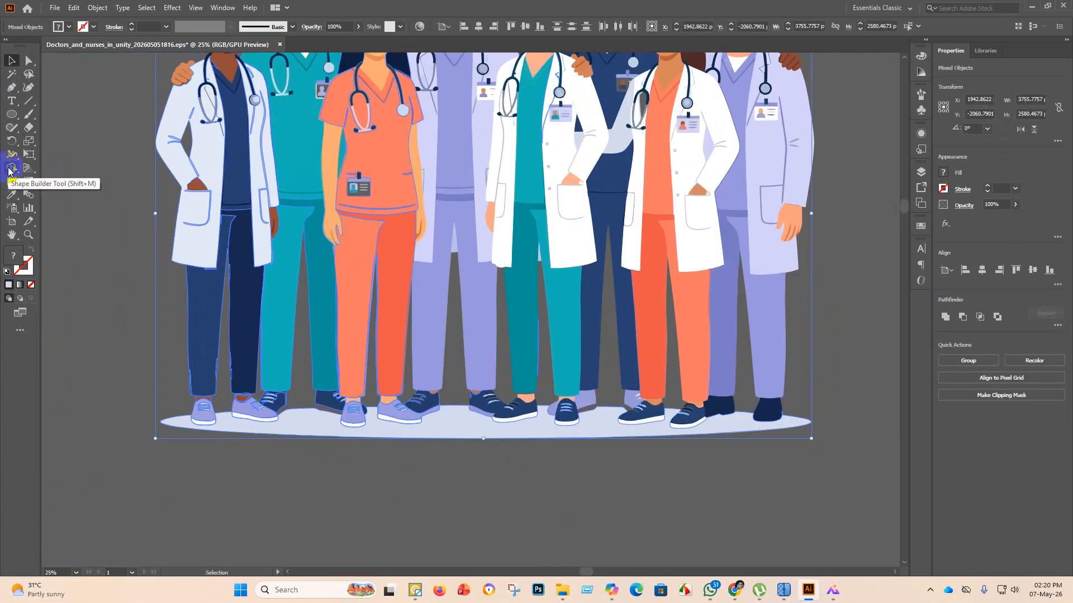
left_click(11, 194)
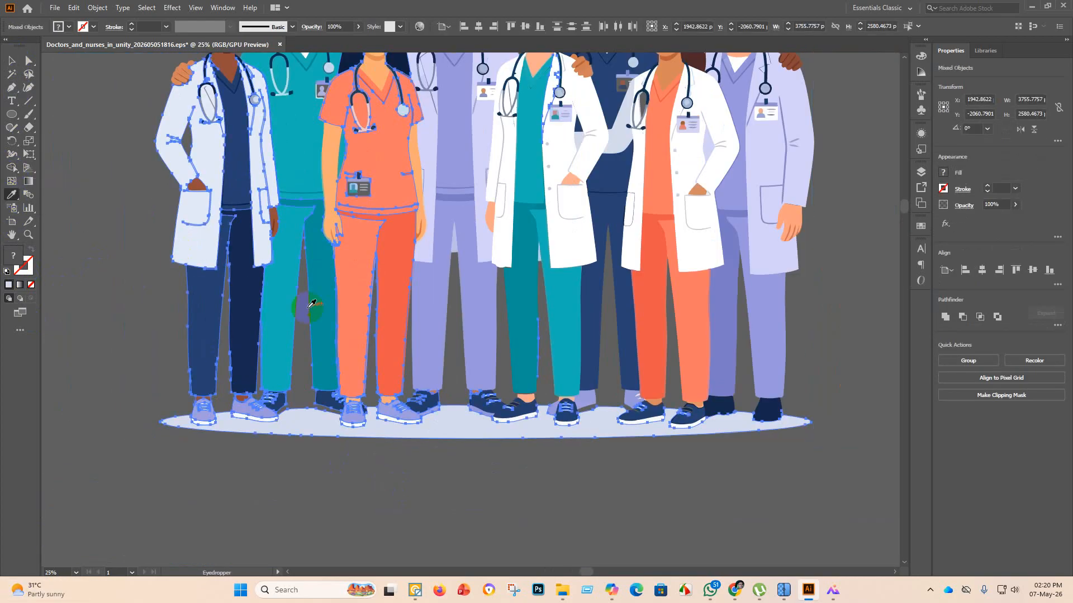
left_click(209, 311)
key("ctrl+z")
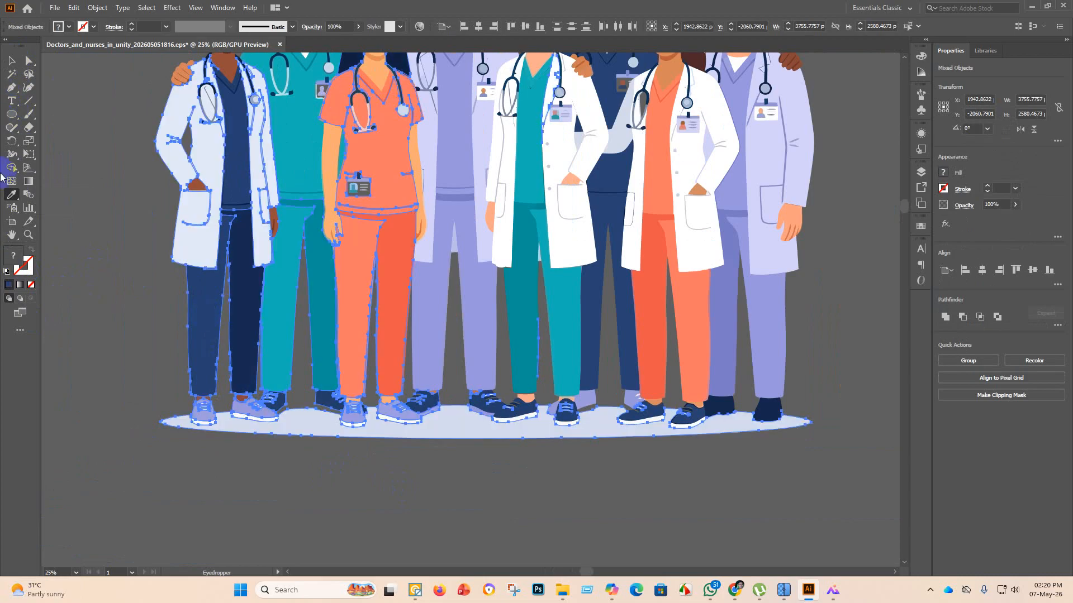
left_click(12, 62)
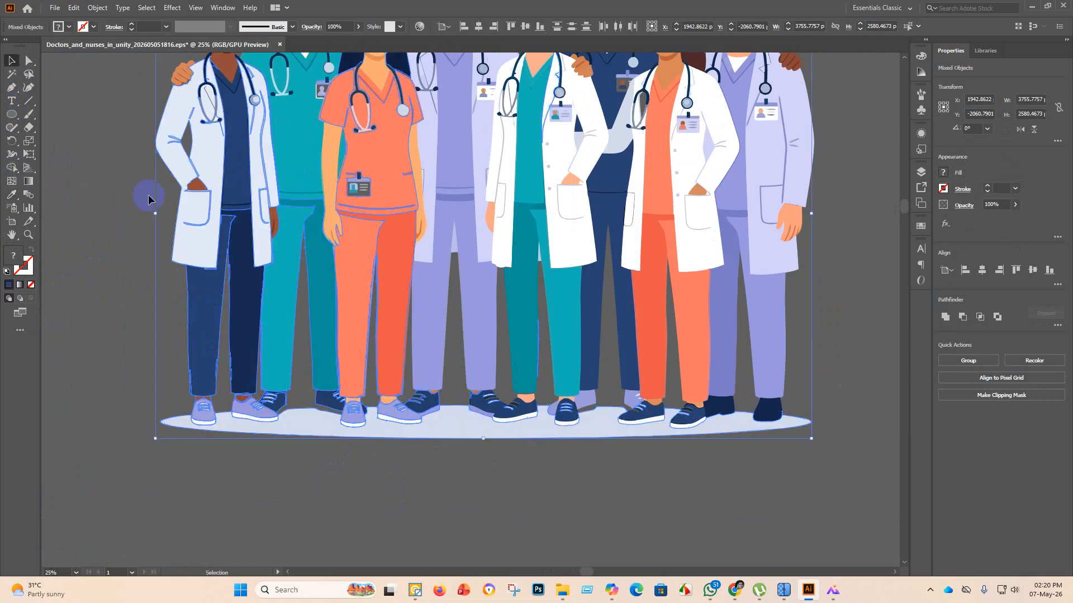
left_click(11, 195)
left_click(211, 305)
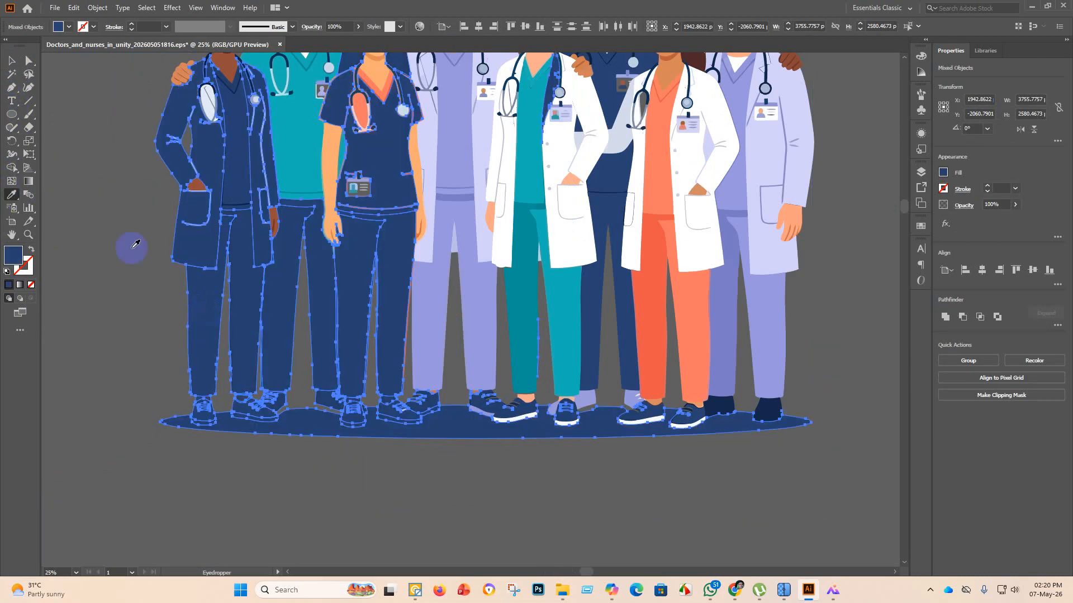
left_click(10, 61)
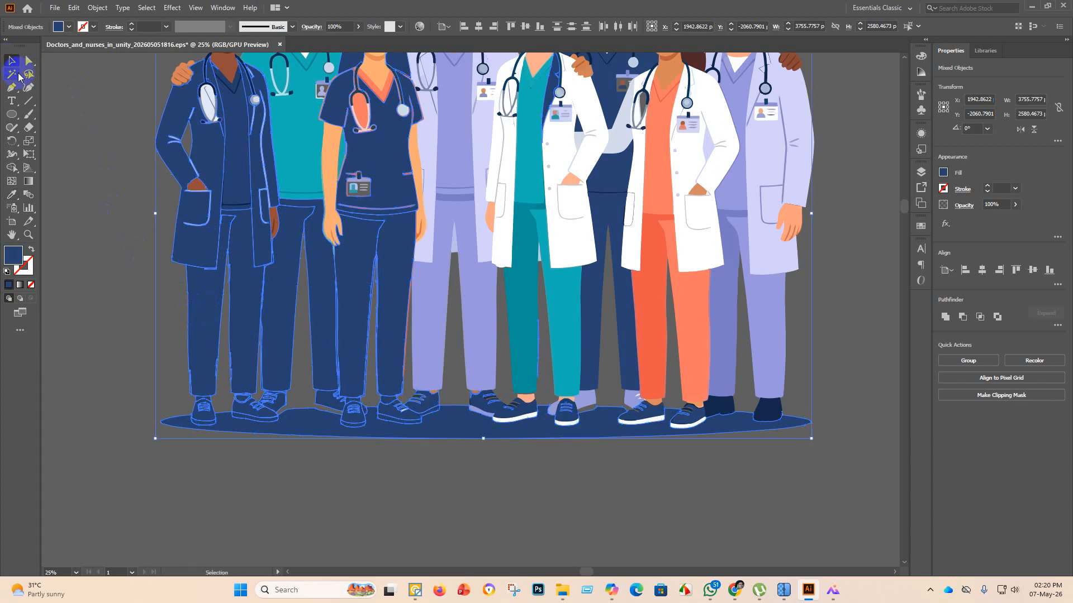
left_click(156, 424)
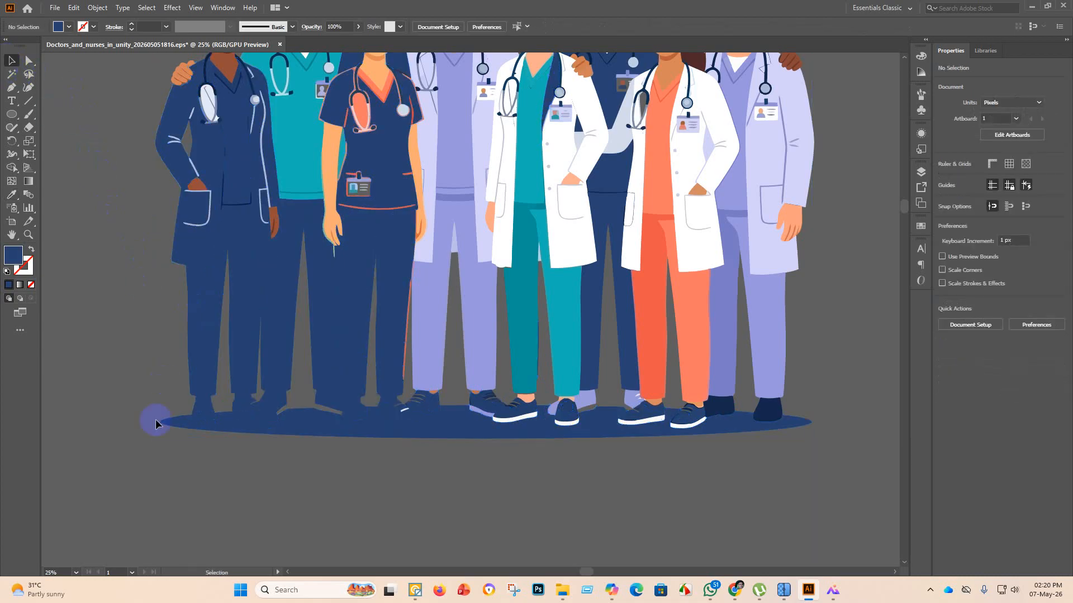
key("ctrl+z")
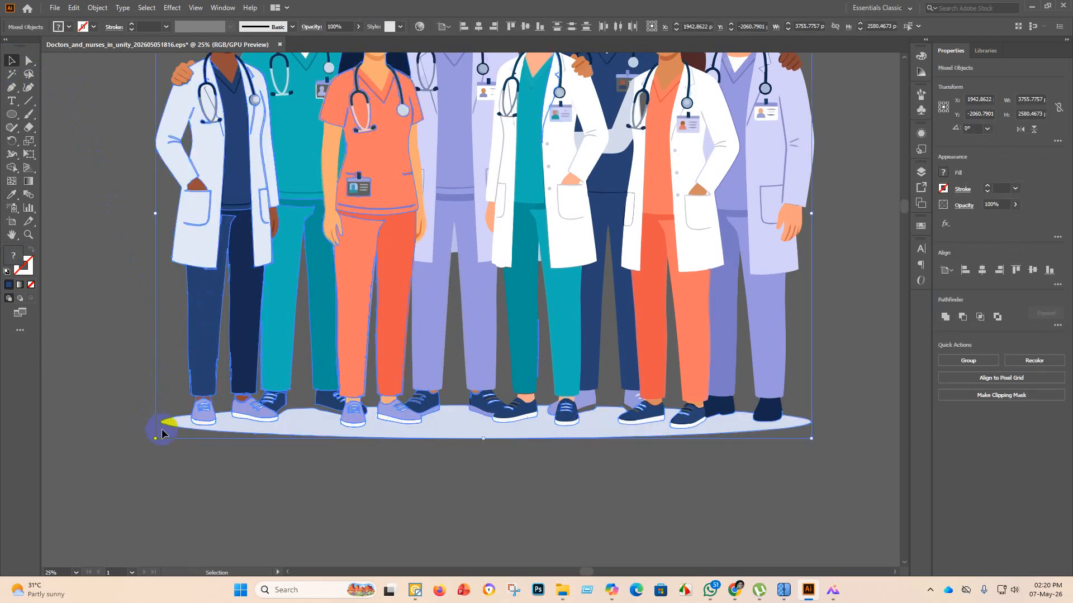
Deselect the artwork and sample the navy of the leftmost doctor's scrubs as the current fill.
left_click(133, 419)
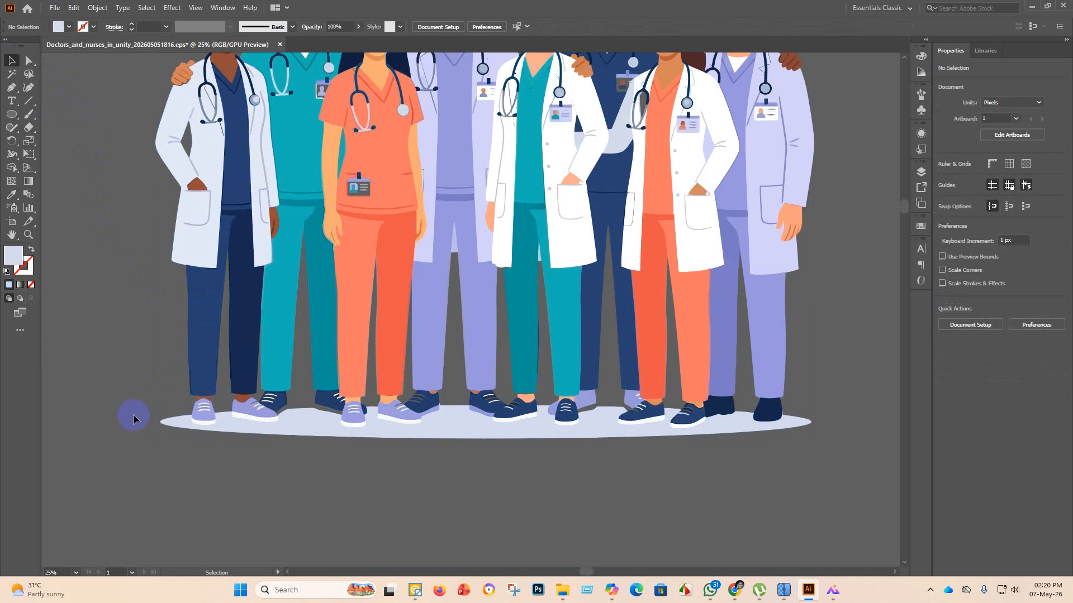
left_click(12, 196)
left_click(243, 171)
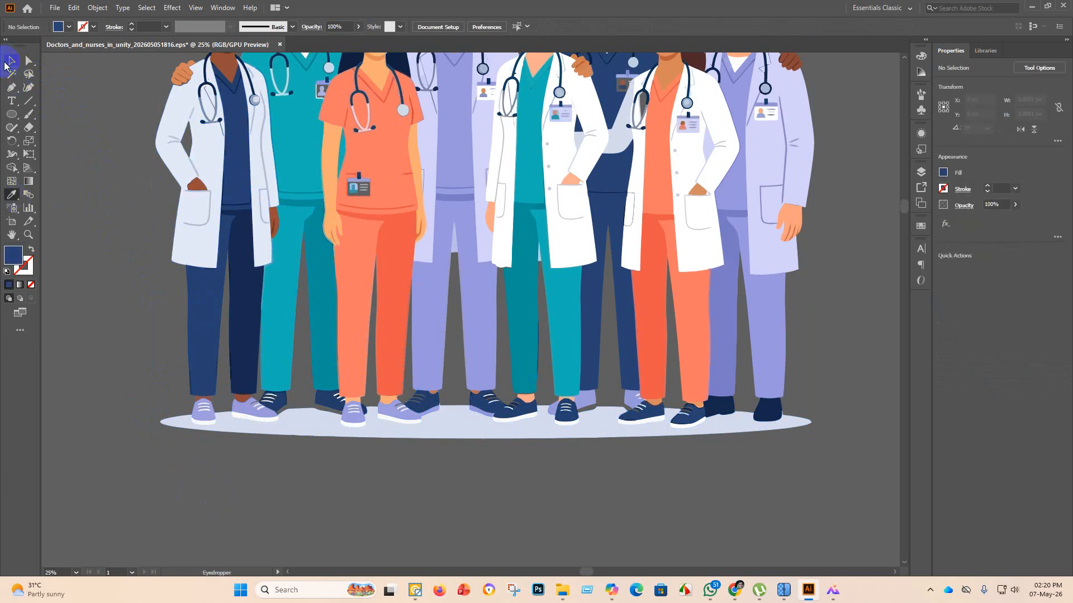
Select the leftmost doctor and merge the dark slivers along the second trouser leg's inner edge into the navy leg using Shape Builder.
left_click(12, 61)
left_click_drag(143, 234, 268, 376)
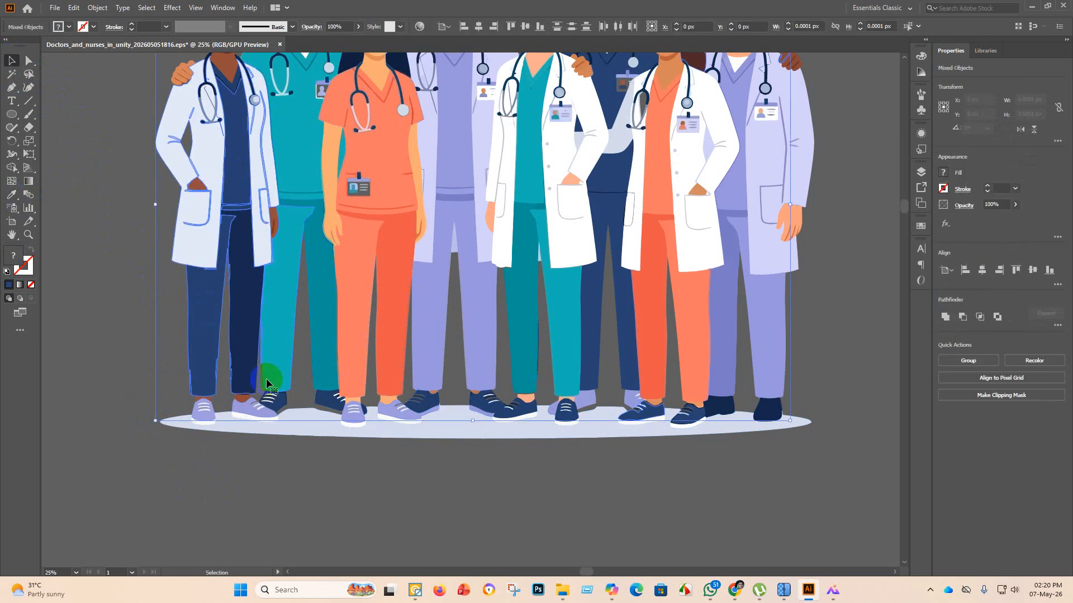
left_click(10, 196)
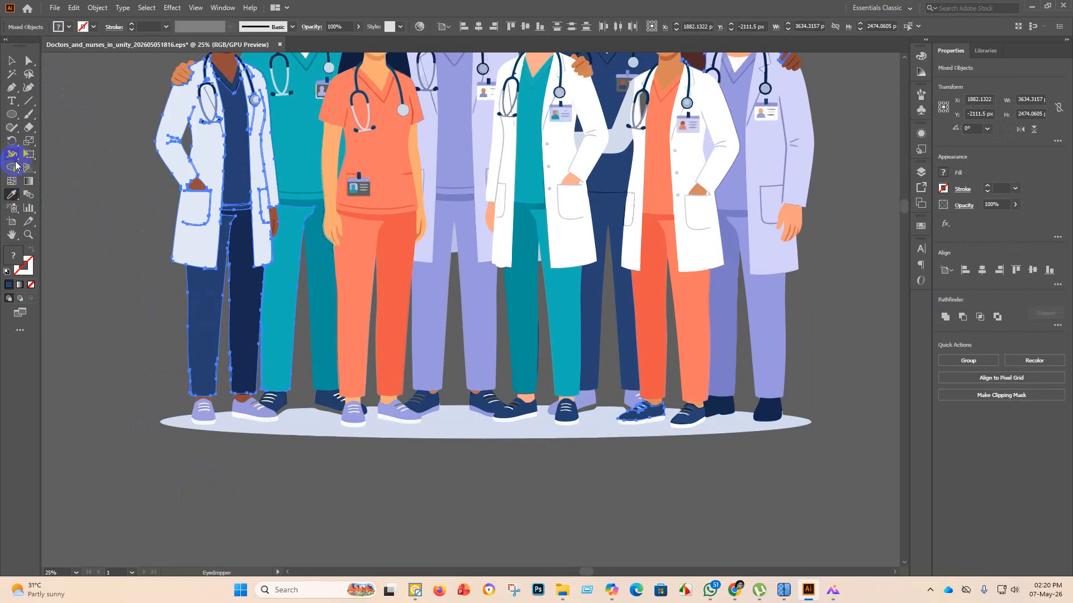
left_click(14, 167)
scroll(239, 328, "up", 3)
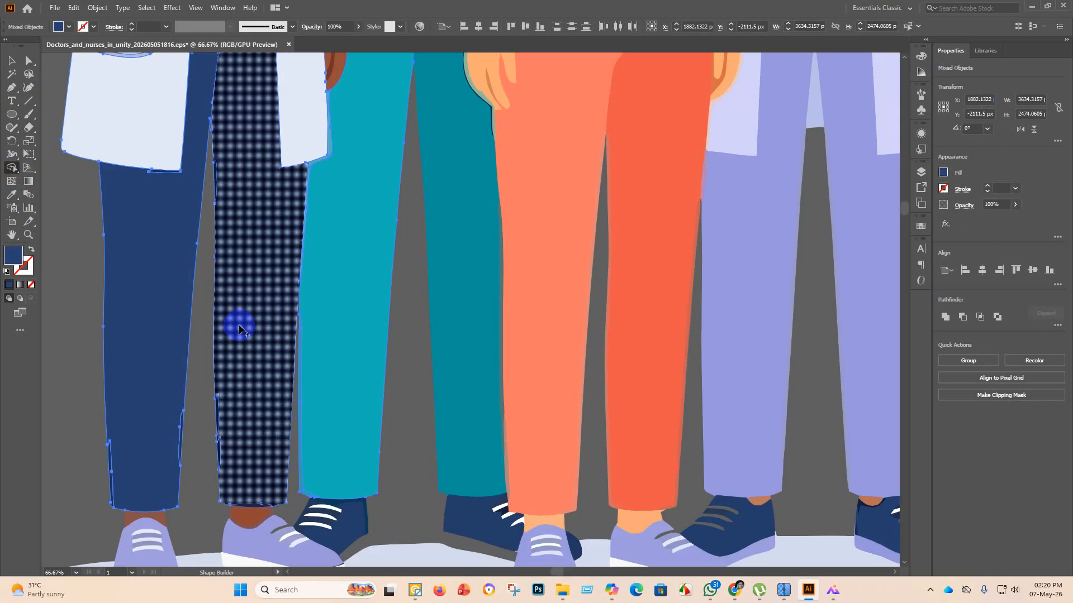
scroll(239, 328, "down", 1)
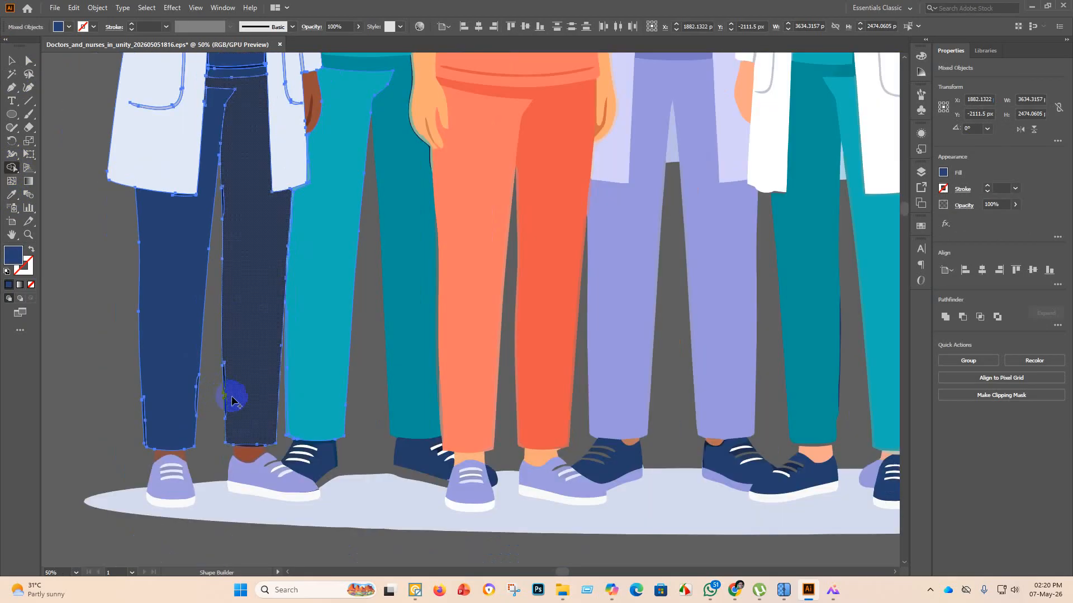
scroll(237, 423, "up", 3)
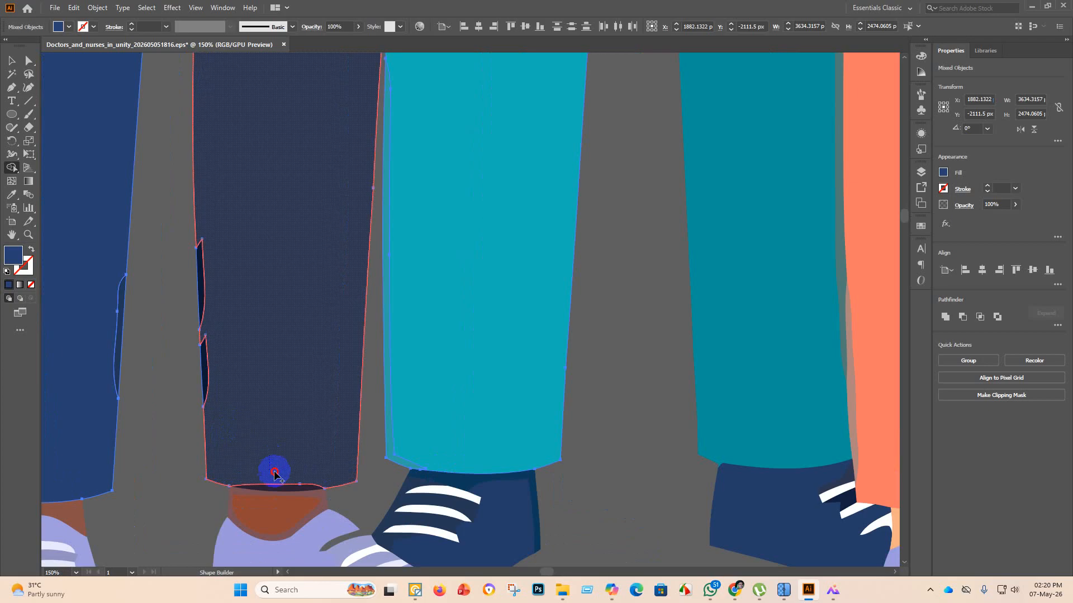
left_click_drag(278, 489, 278, 491)
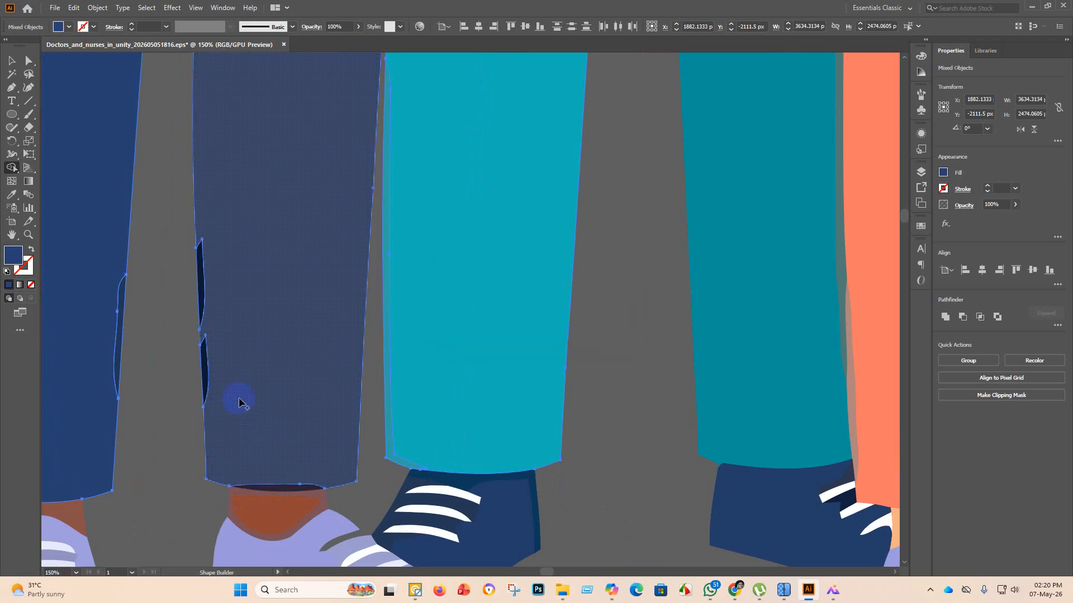
left_click_drag(238, 398, 204, 373)
mouse_move(195, 328)
left_mouse_down()
mouse_move(213, 297)
mouse_move(206, 282)
left_mouse_up()
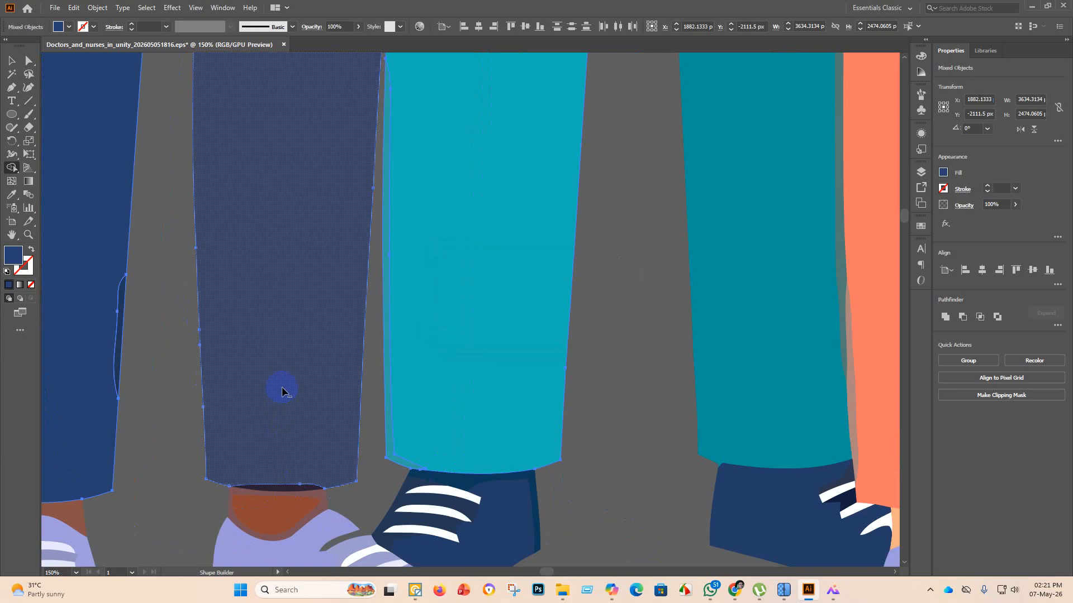
Reselect the leg, shoe and ground artwork and merge the ankle hem gap and the first leg's edge slivers into the navy trousers using Shape Builder.
scroll(283, 387, "down", 4)
left_click(13, 61)
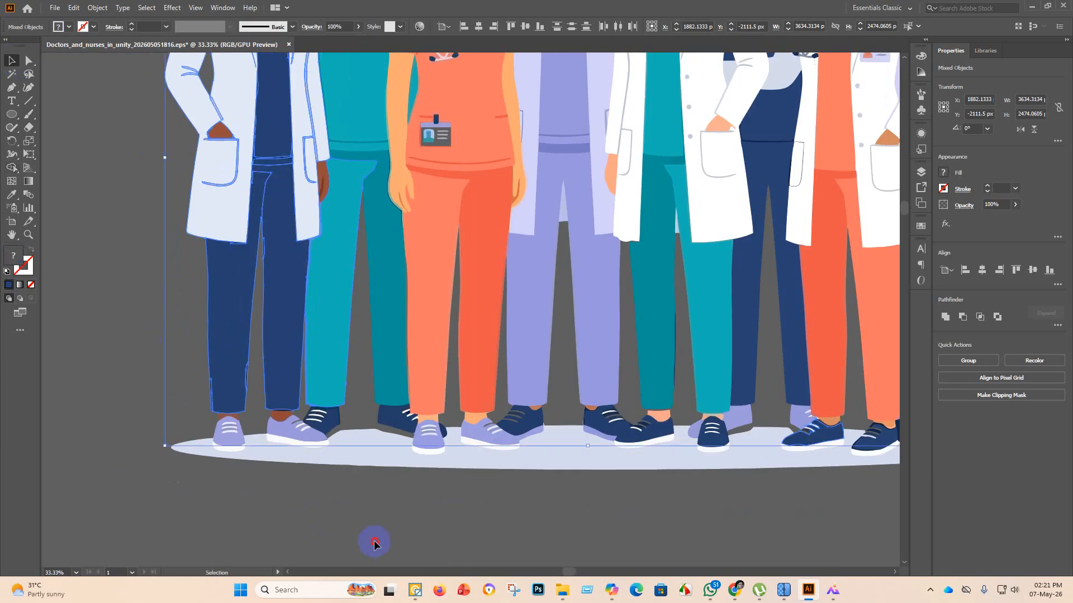
left_click_drag(374, 545, 160, 353)
left_click(12, 167)
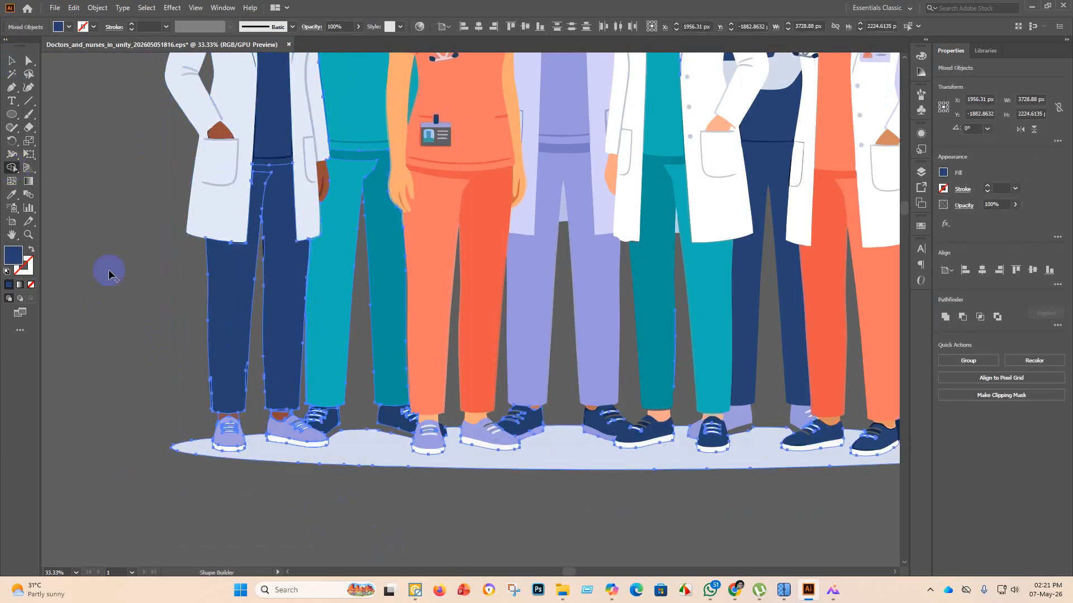
scroll(287, 430, "up", 5)
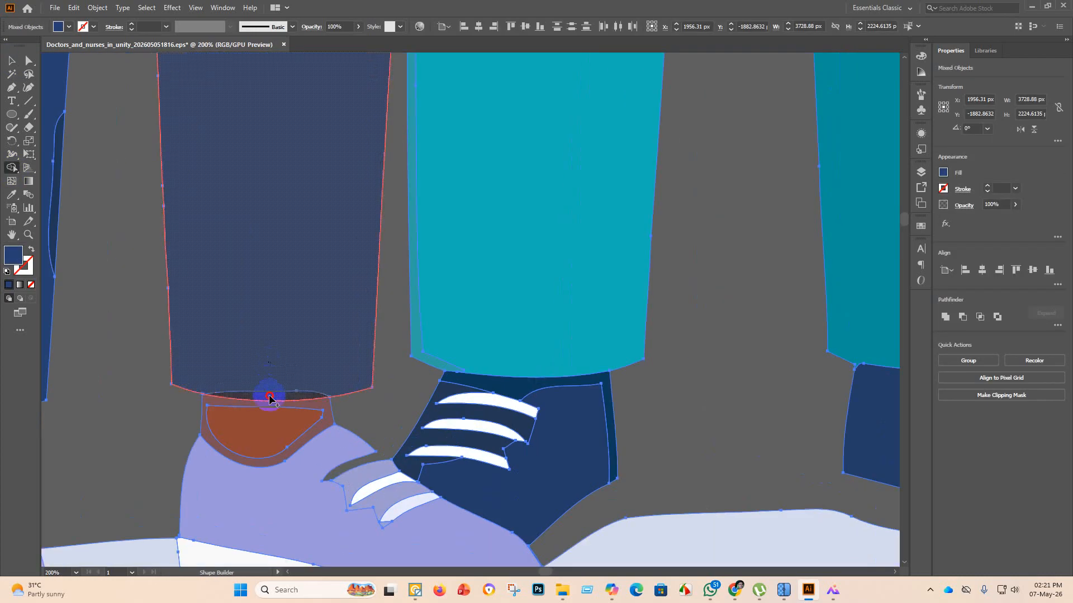
scroll(263, 356, "down", 4)
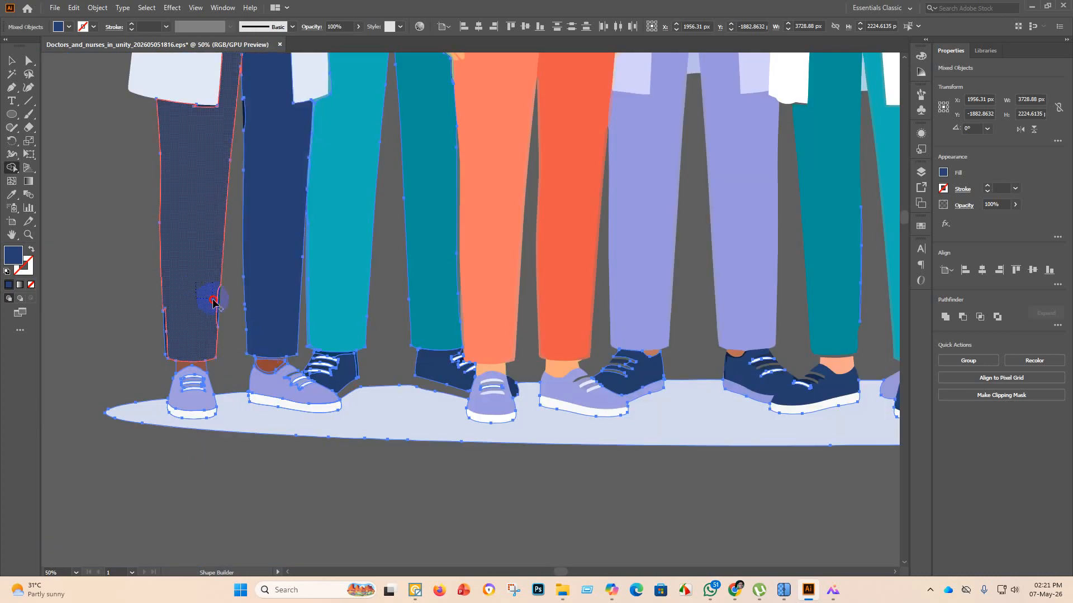
left_click_drag(213, 301, 218, 313)
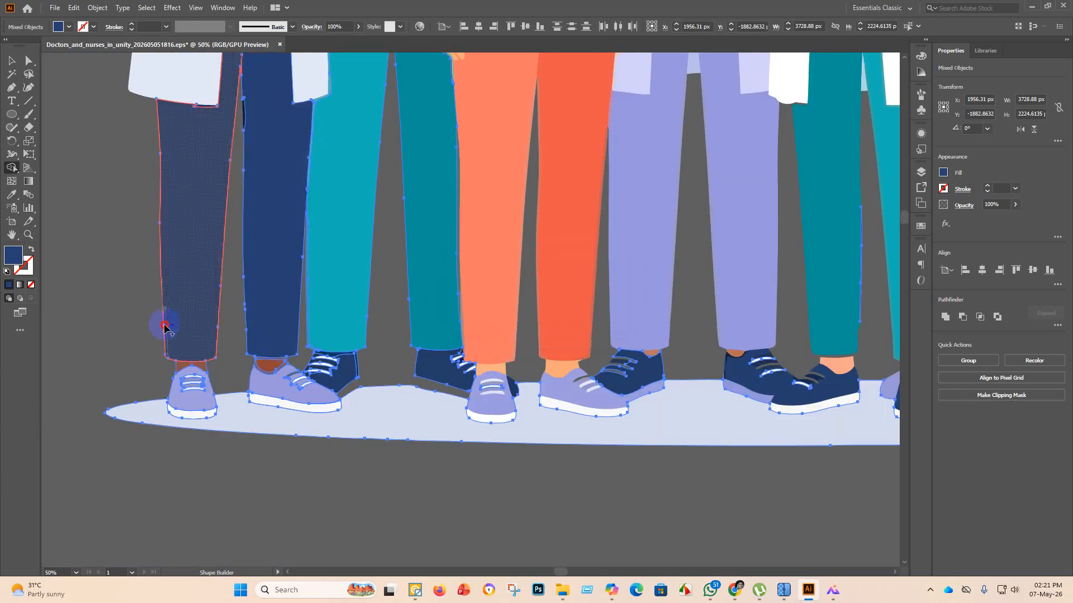
Try to merge the dark slivers under the coat hem and along the upper inner leg into the navy trousers using Shape Builder.
scroll(179, 348, "up", 3)
scroll(210, 288, "up", 1)
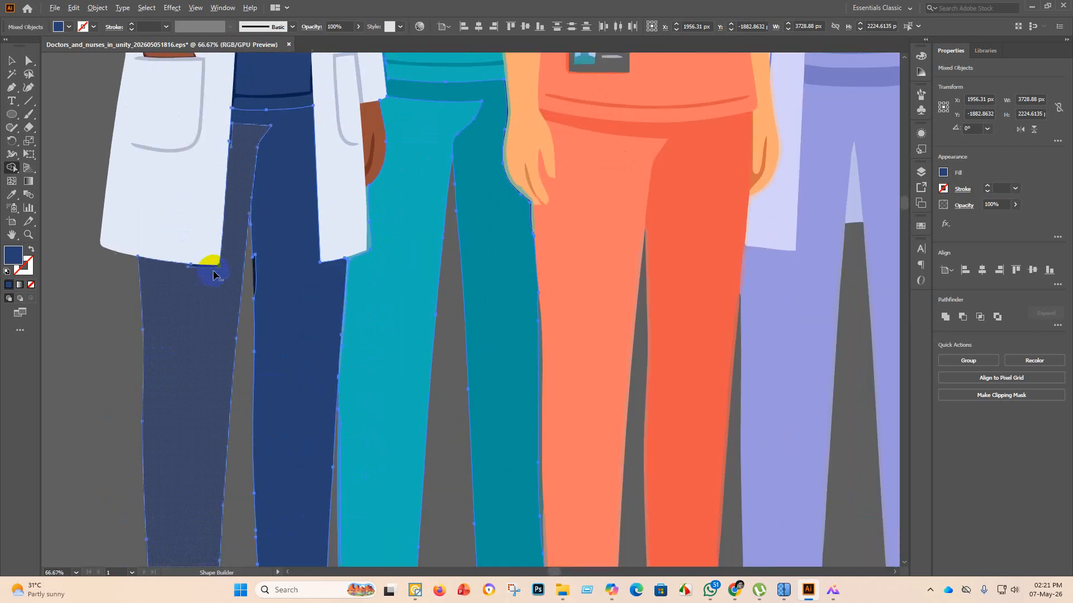
scroll(214, 275, "up", 4)
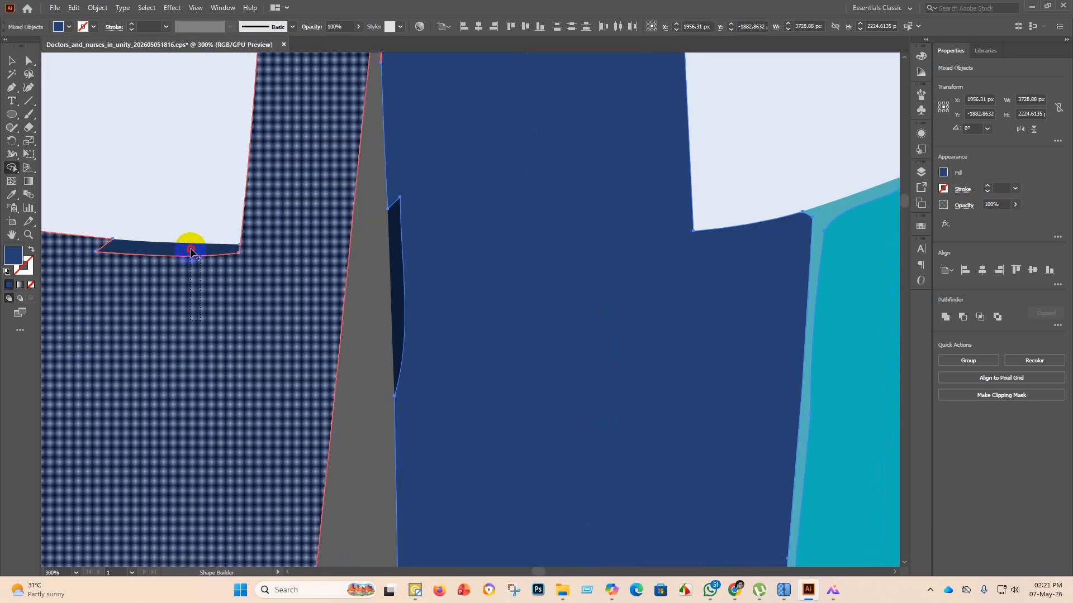
scroll(174, 299, "down", 4)
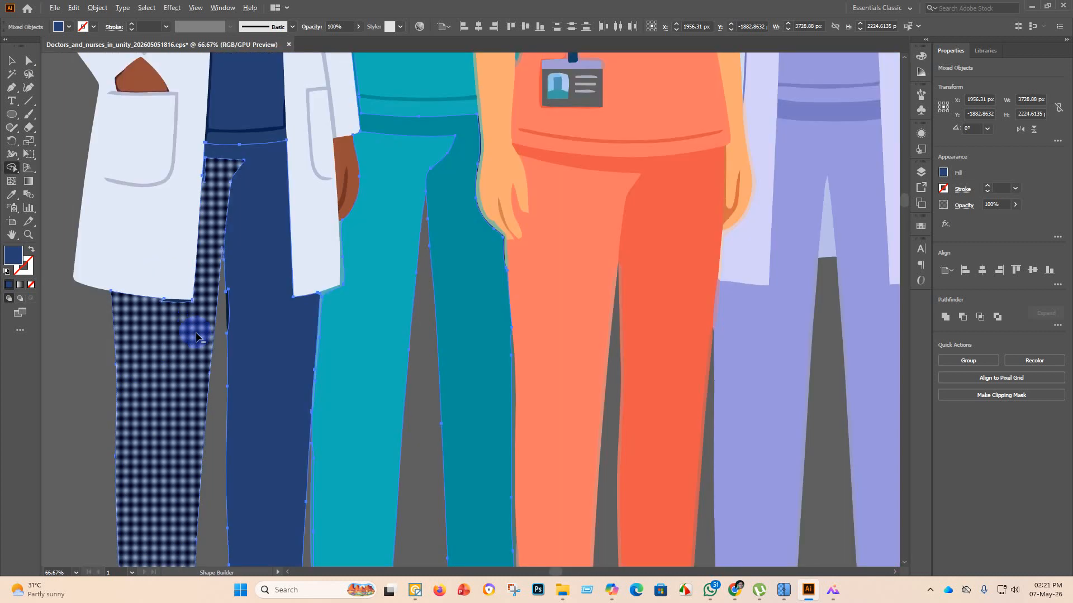
mouse_move(227, 305)
left_mouse_down()
mouse_move(280, 306)
mouse_move(250, 317)
left_mouse_up()
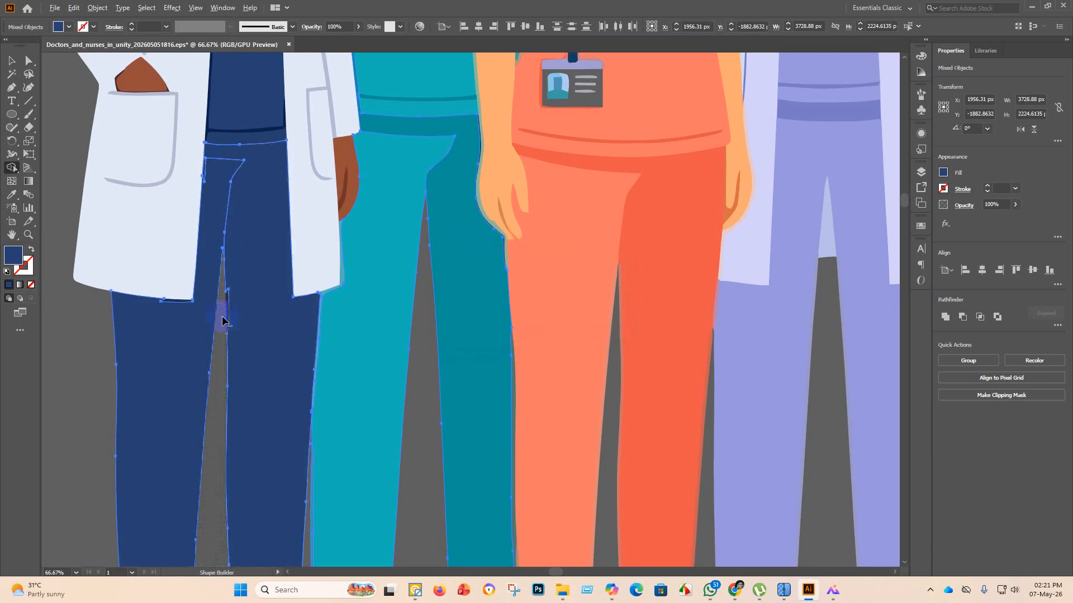
scroll(223, 310, "up", 3)
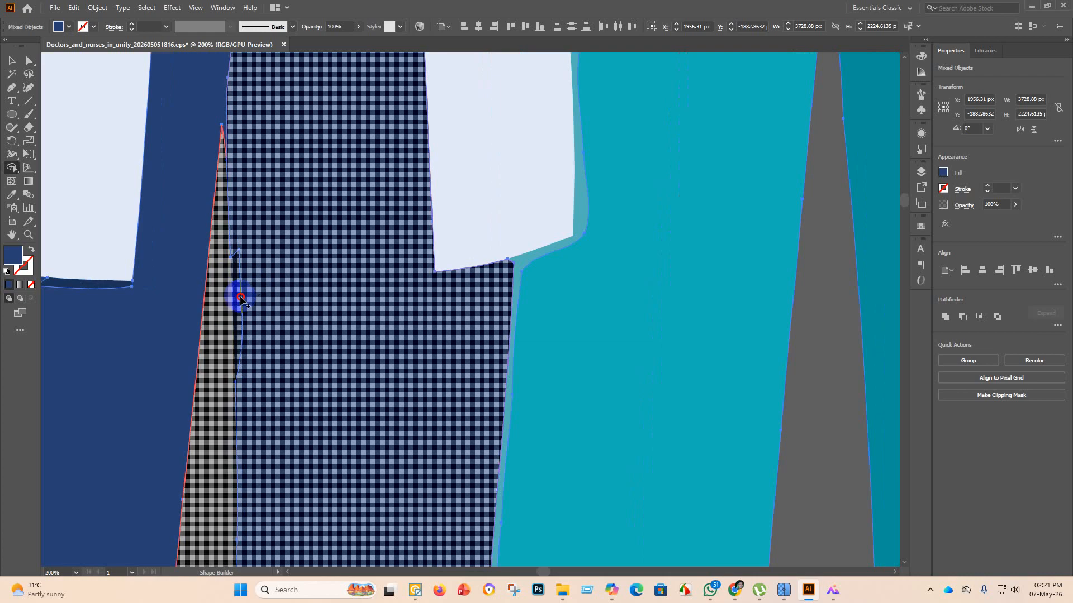
mouse_move(296, 344)
left_mouse_down()
mouse_move(281, 382)
mouse_move(240, 350)
mouse_move(248, 356)
left_mouse_up()
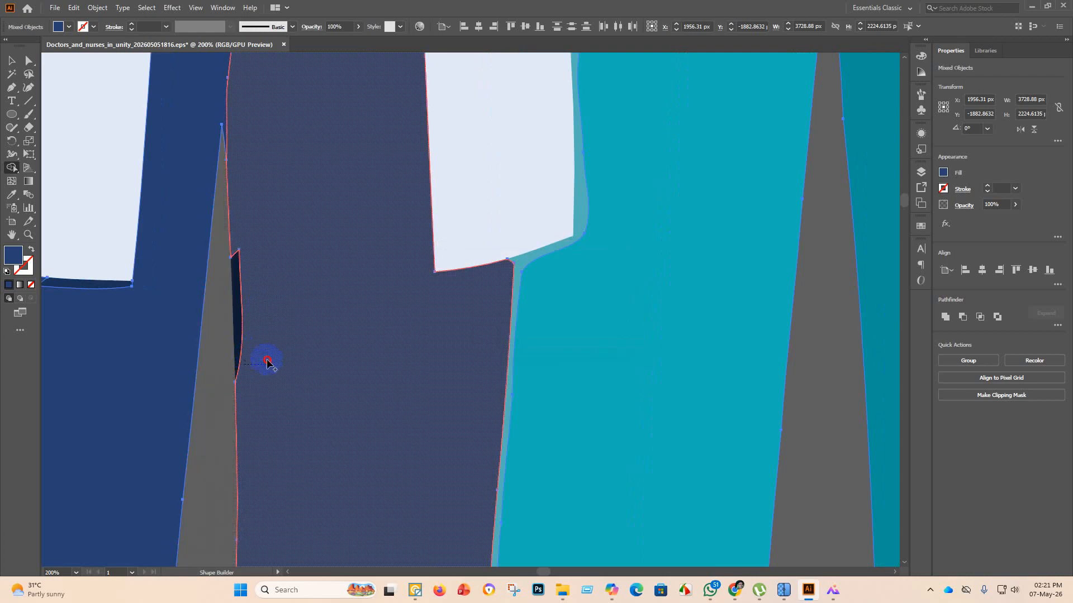
left_click_drag(333, 382, 333, 381)
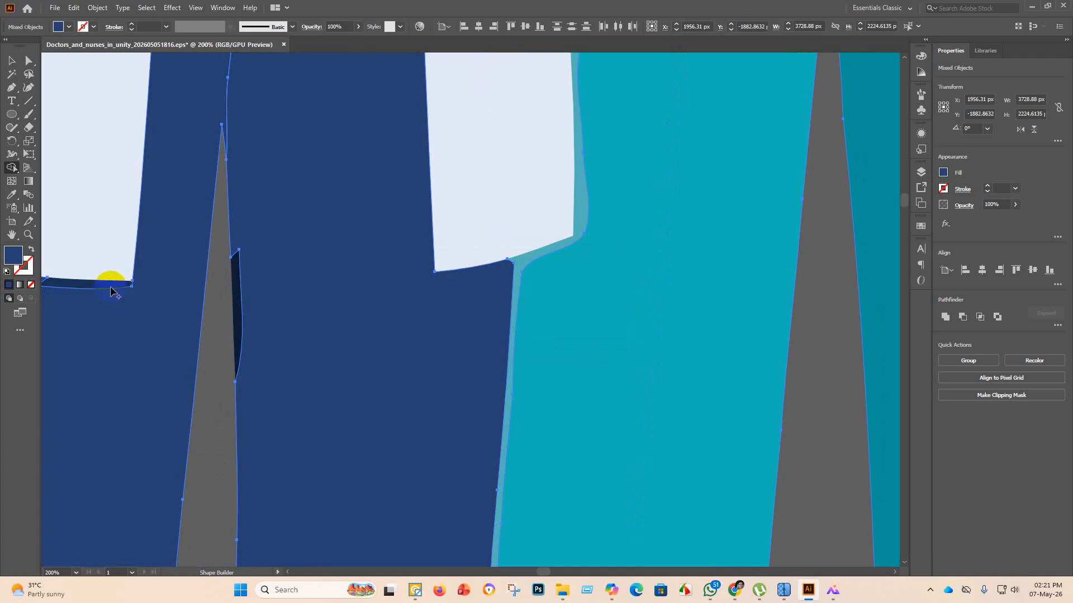
left_click_drag(108, 286, 121, 322)
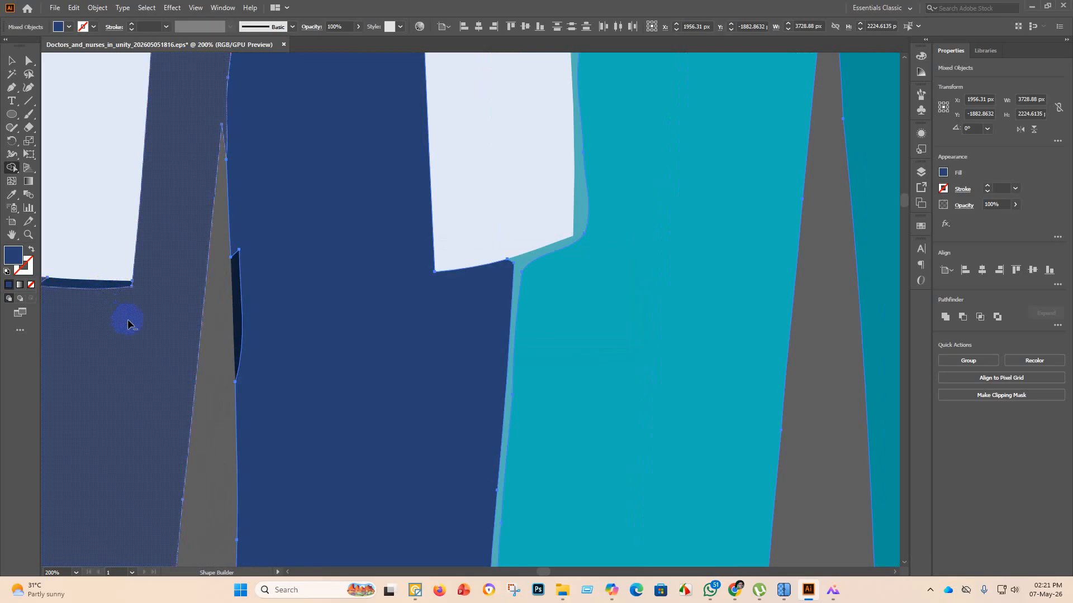
Reselect the leftmost doctor's trousers and coat and merge the dark sliver on the second leg's inner edge into the navy using Shape Builder.
scroll(153, 337, "down", 4)
left_click(14, 63)
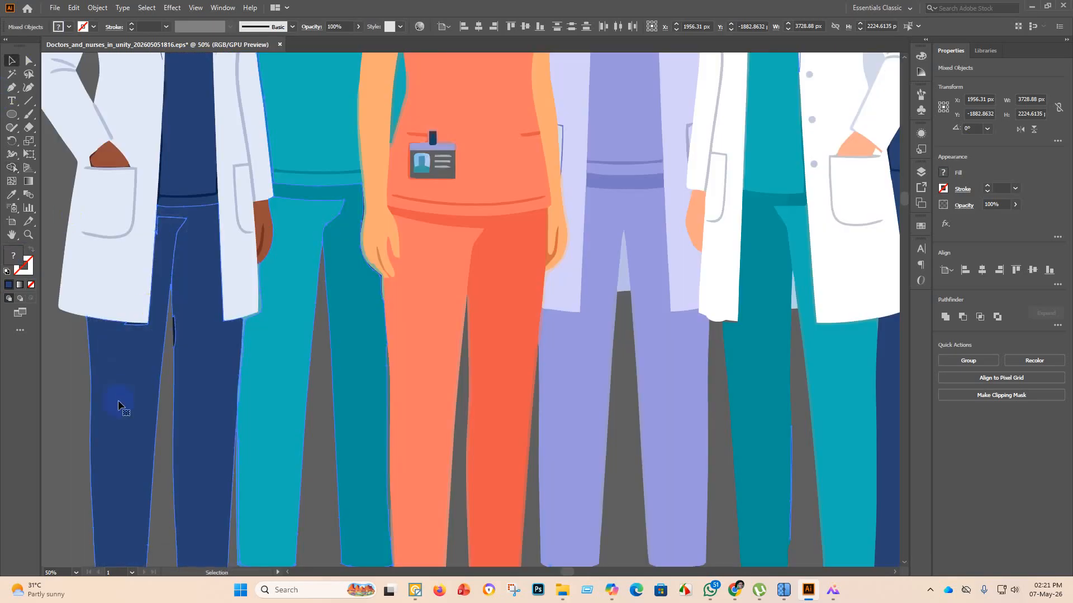
left_click(82, 364)
left_click_drag(64, 334, 230, 384)
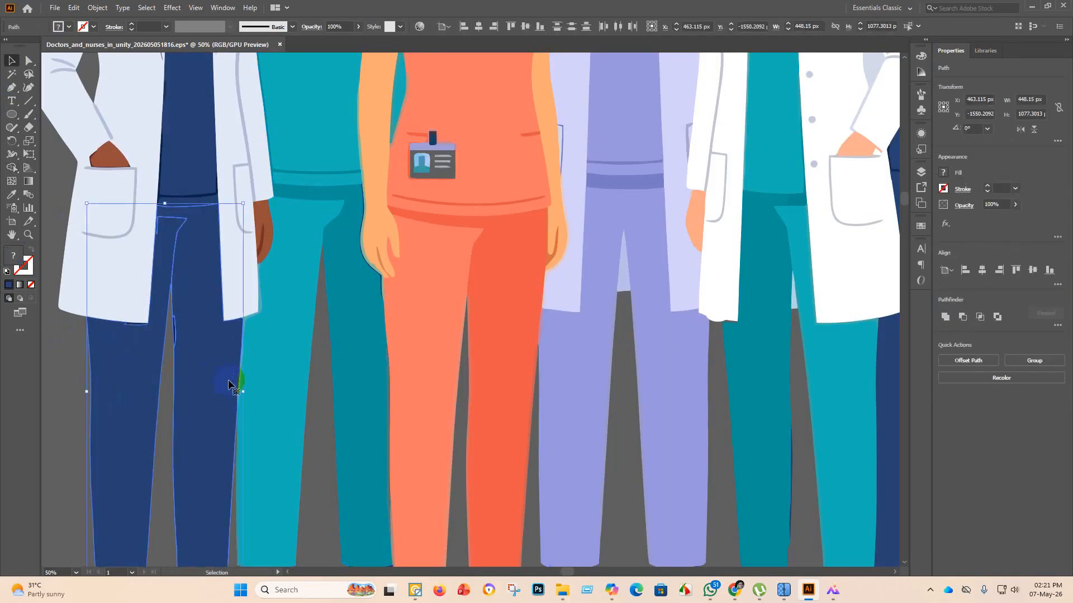
left_click_drag(61, 294, 175, 390)
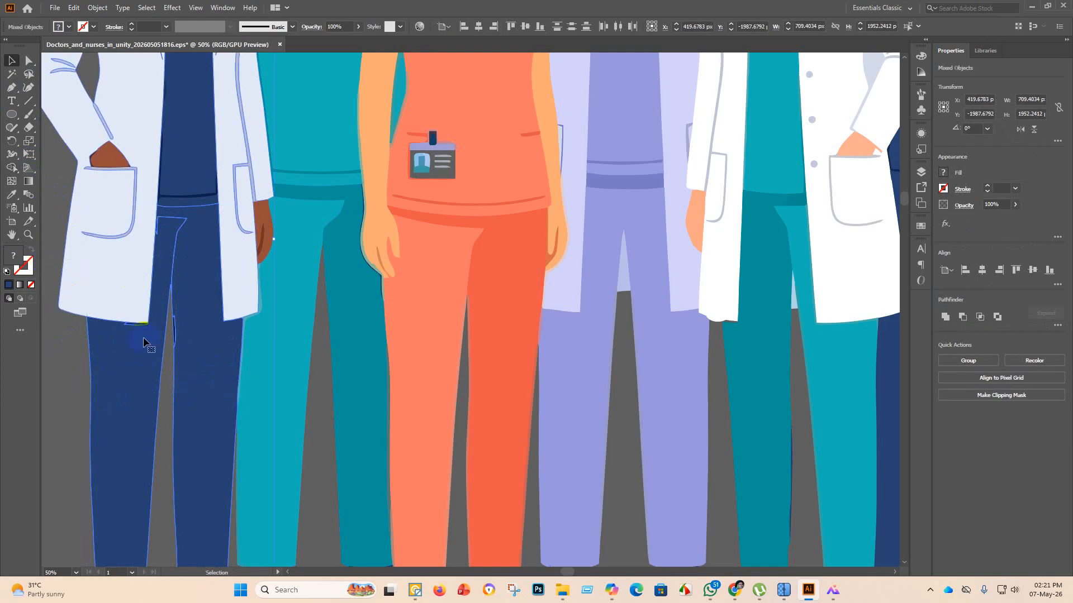
left_click(8, 170)
scroll(136, 333, "up", 3)
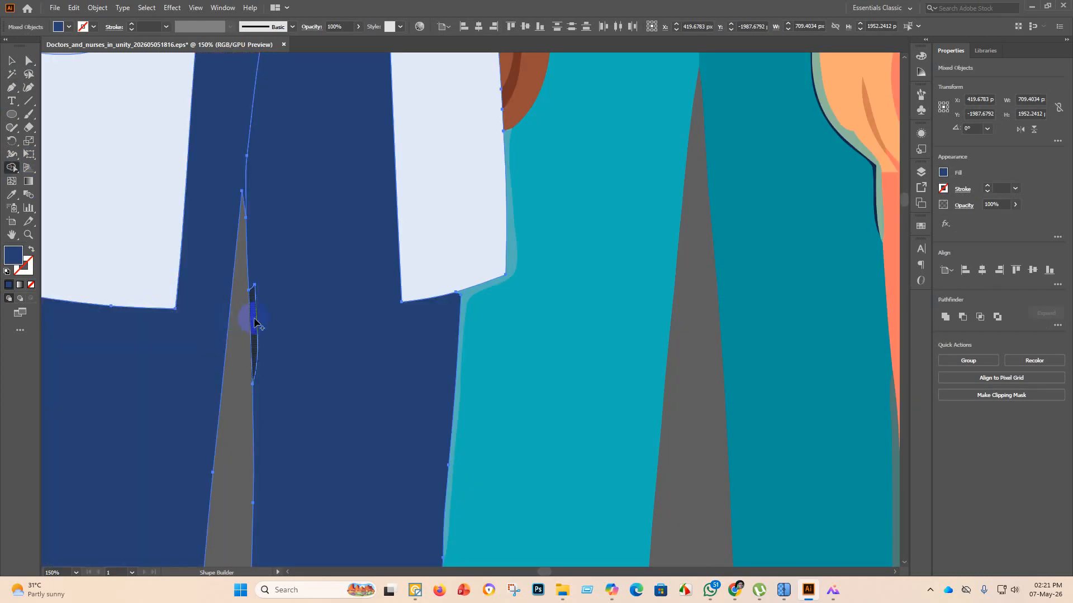
left_click_drag(255, 322, 275, 334)
scroll(305, 284, "down", 4)
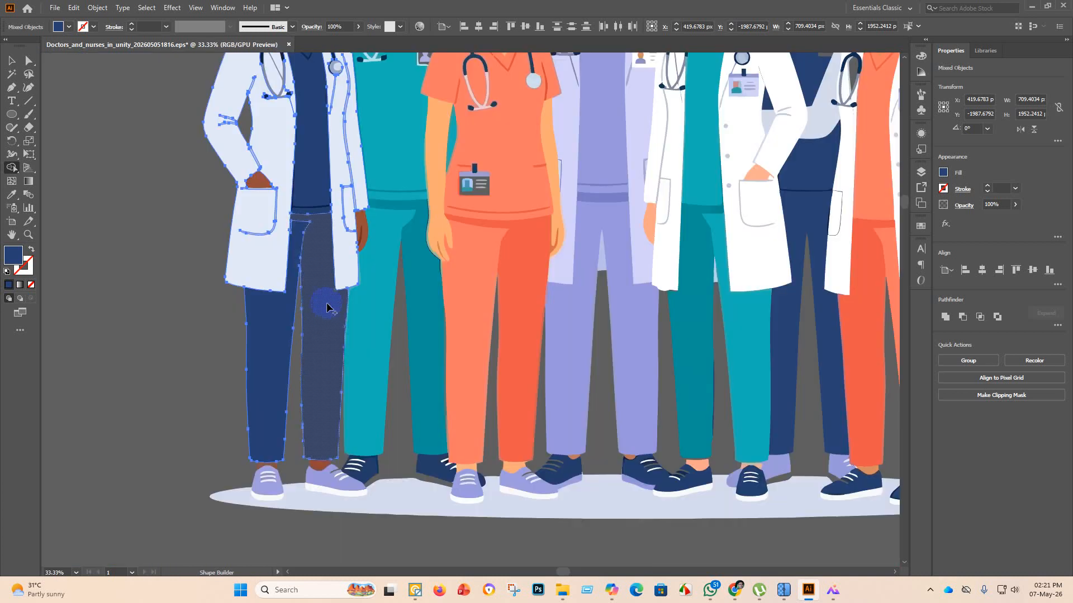
left_click(11, 60)
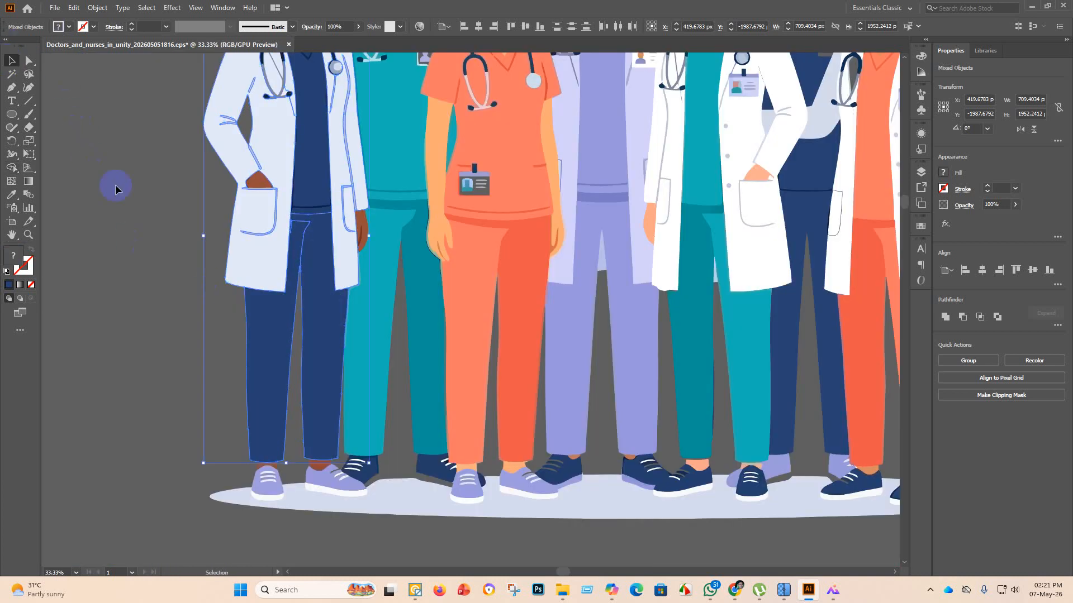
left_click(153, 348)
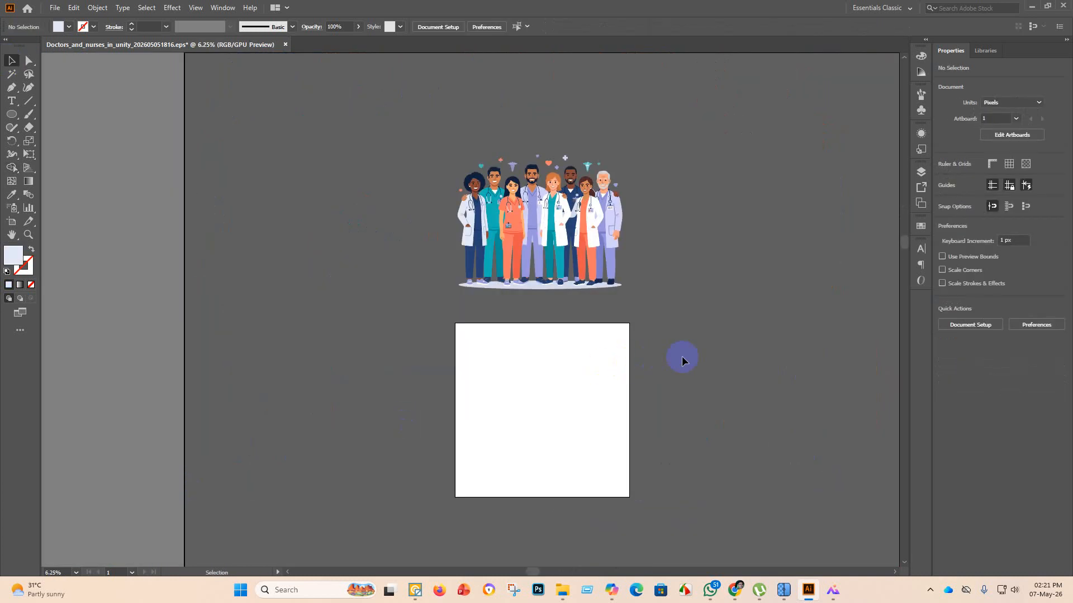
Group the whole doctors-and-nurses illustration and center it horizontally and vertically on the artboard.
left_click_drag(700, 343, 305, 56)
key("ctrl+g")
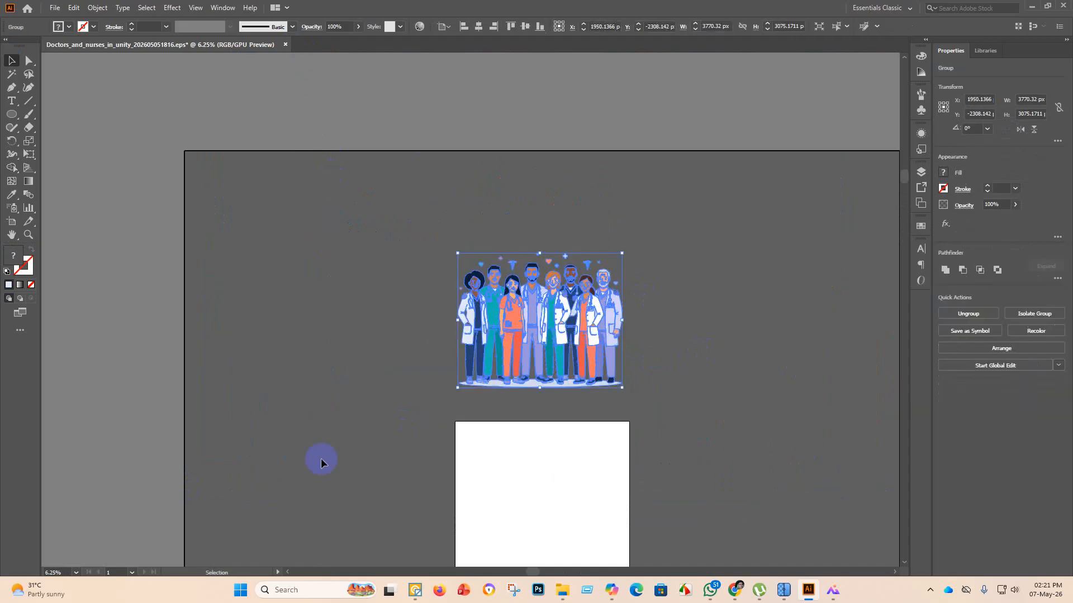
left_click(483, 28)
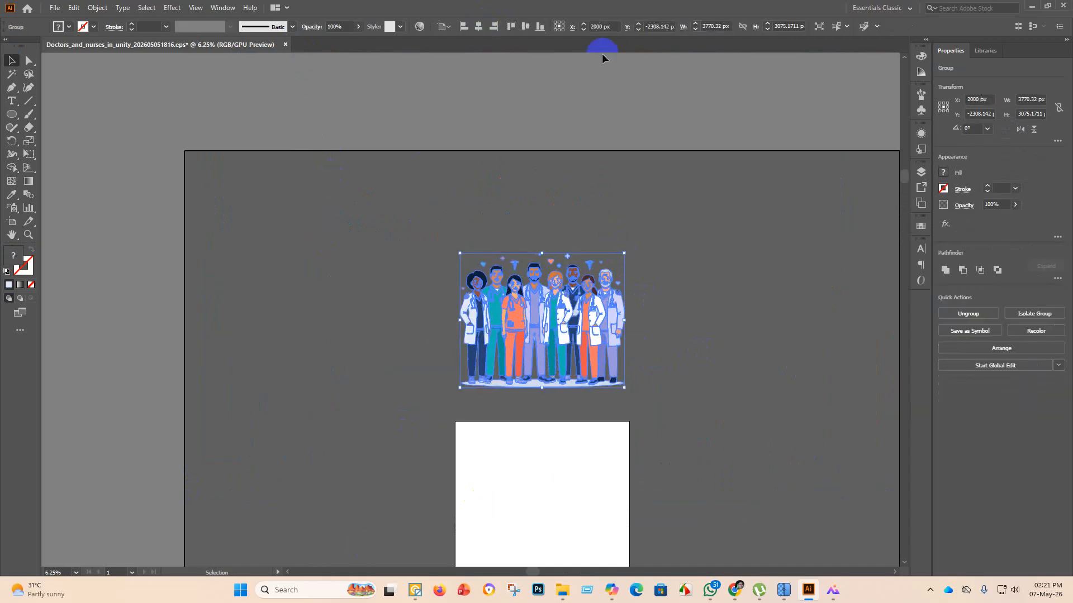
left_click(522, 30)
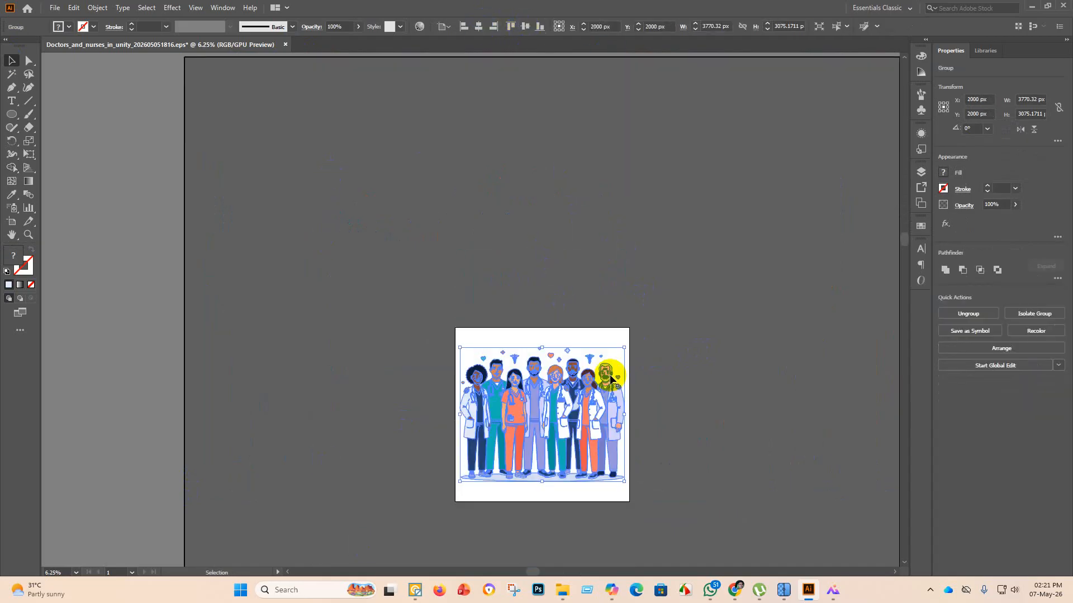
left_click(652, 441)
scroll(618, 403, "up", 3)
scroll(610, 430, "down", 3)
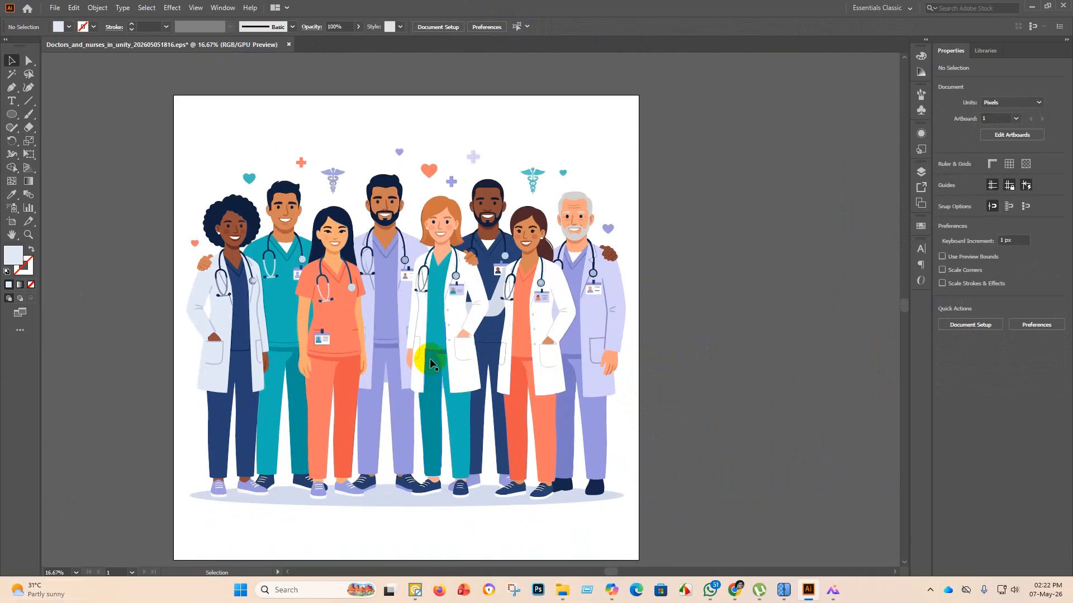
scroll(458, 335, "up", 1)
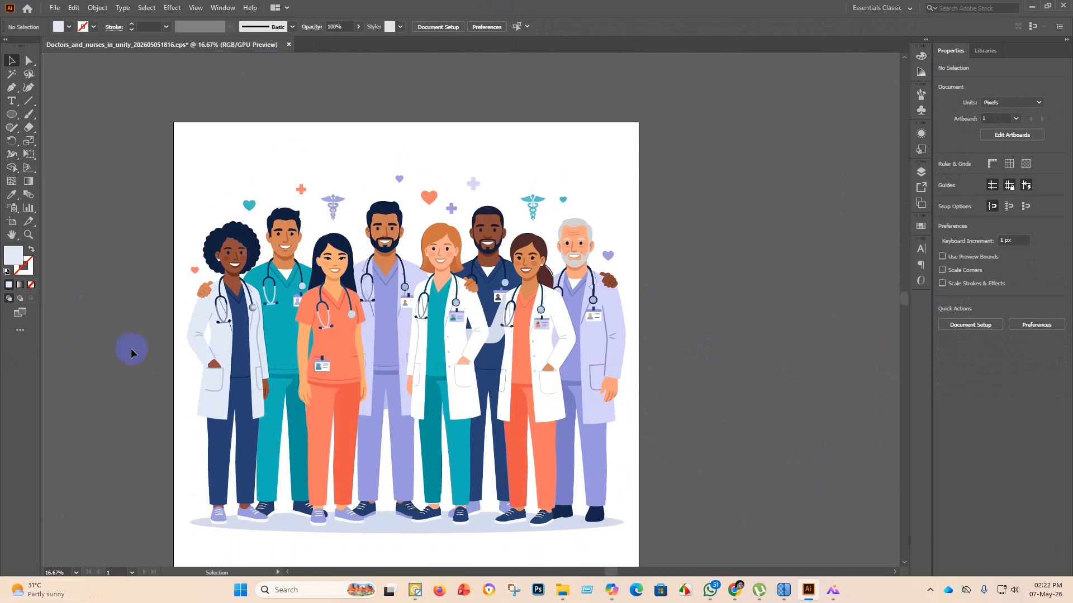
scroll(123, 167, "down", 1)
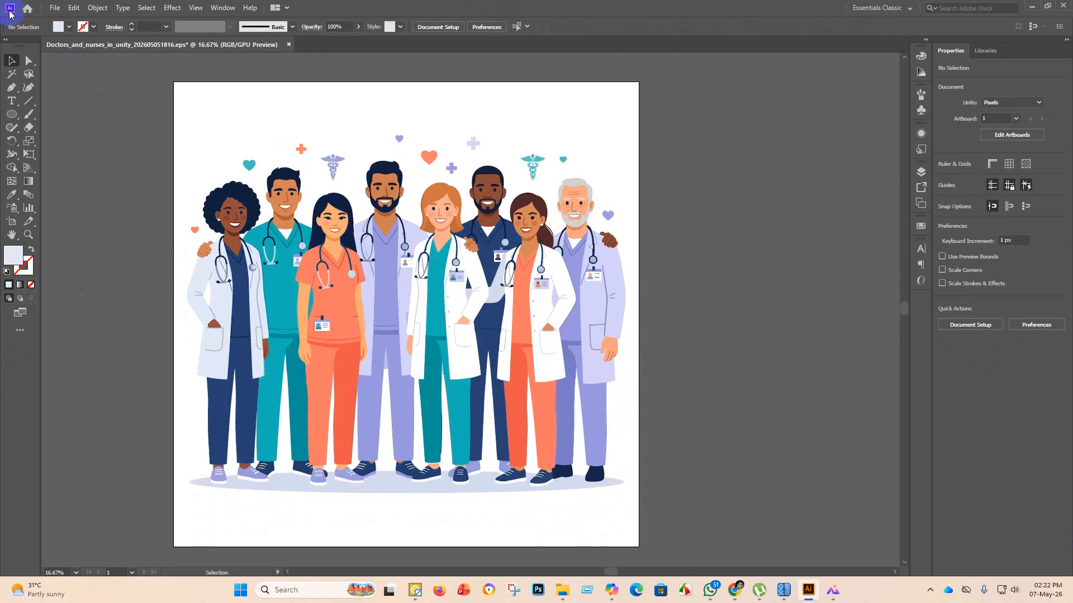
Save the document in Illustrator EPS format with the file name 1 in the eps 3.1 folder.
left_click(54, 8)
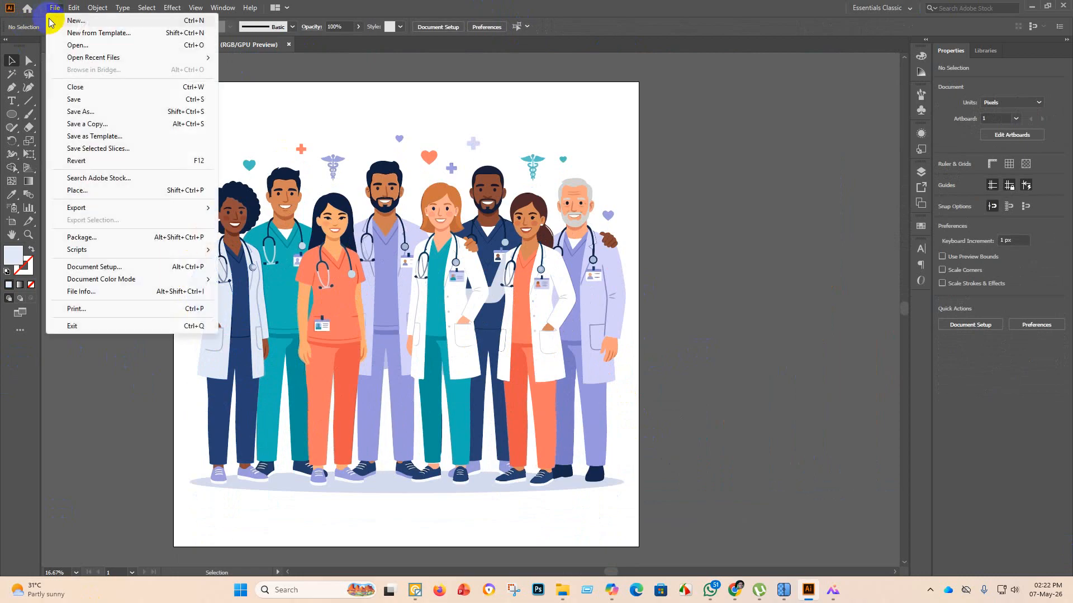
left_click(79, 101)
left_click(155, 235)
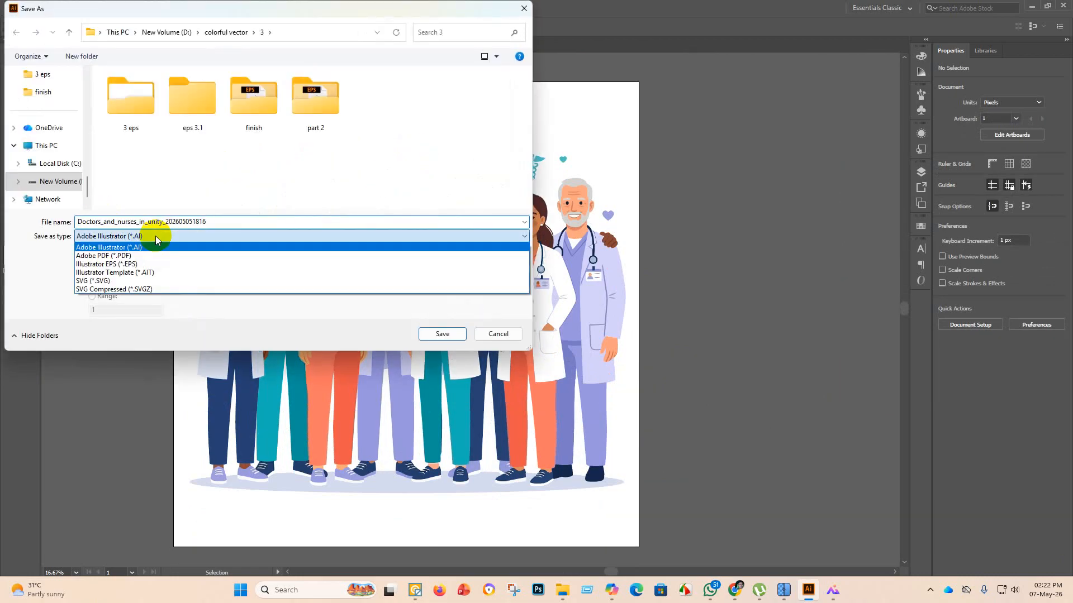
left_click(140, 261)
scroll(220, 143, "down", 8)
scroll(190, 152, "up", 8)
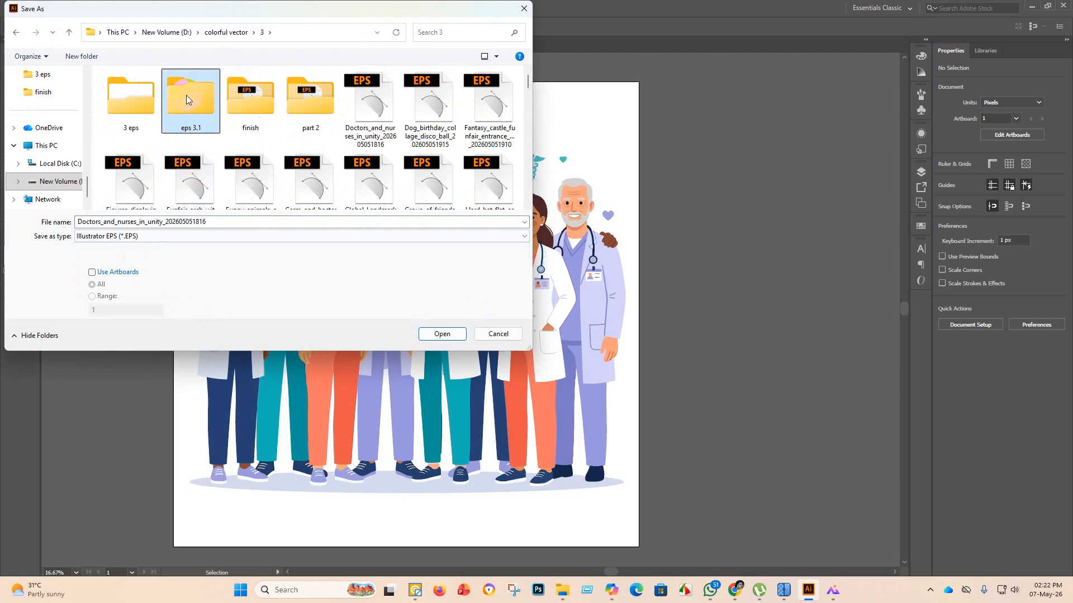
double_click(182, 95)
double_click(230, 220)
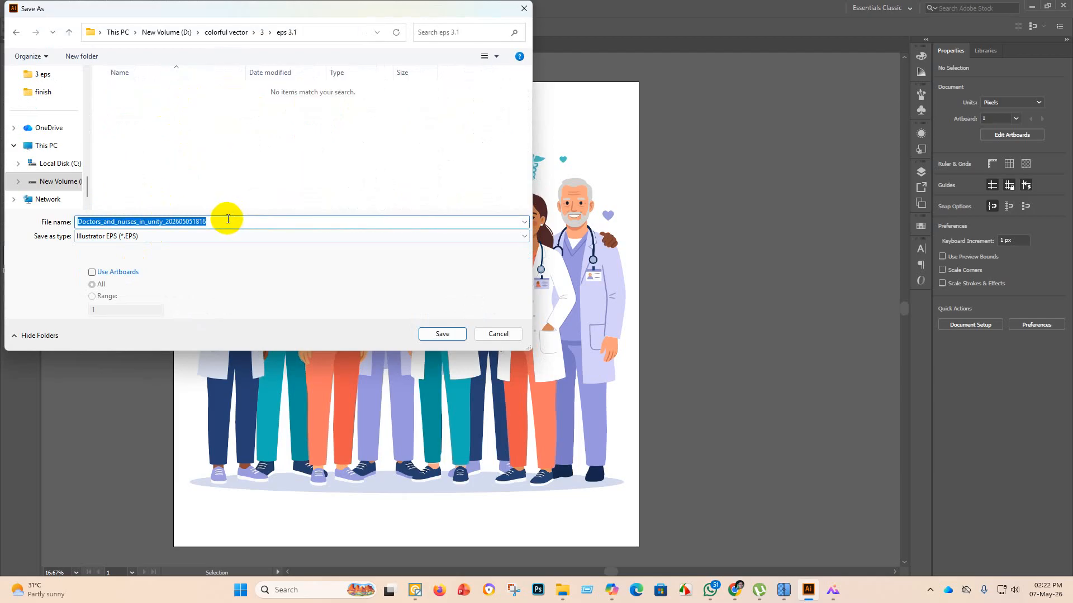
key("BackSpace")
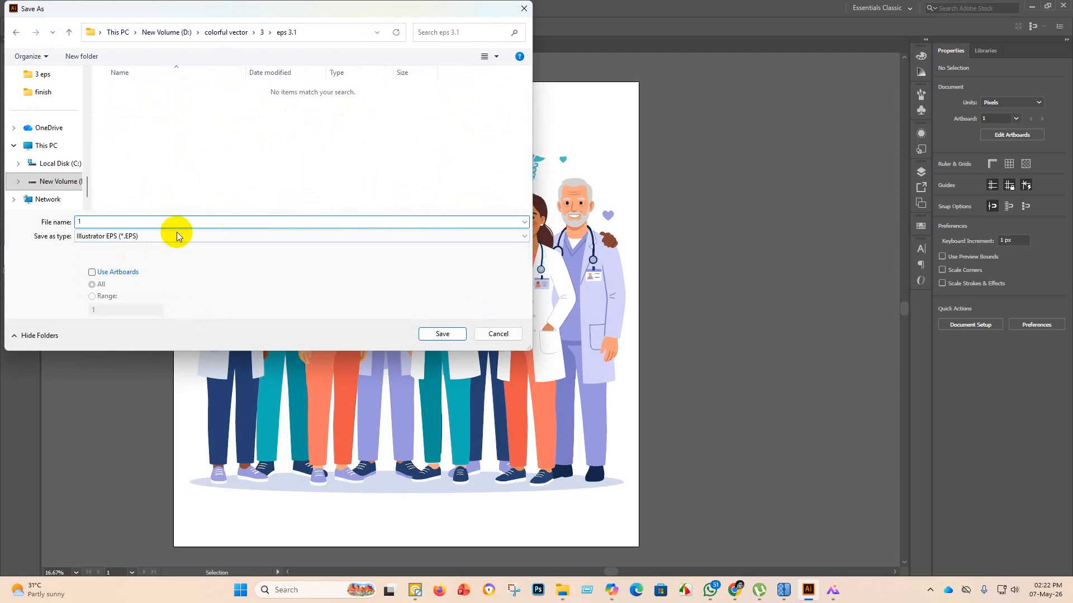
left_click(441, 334)
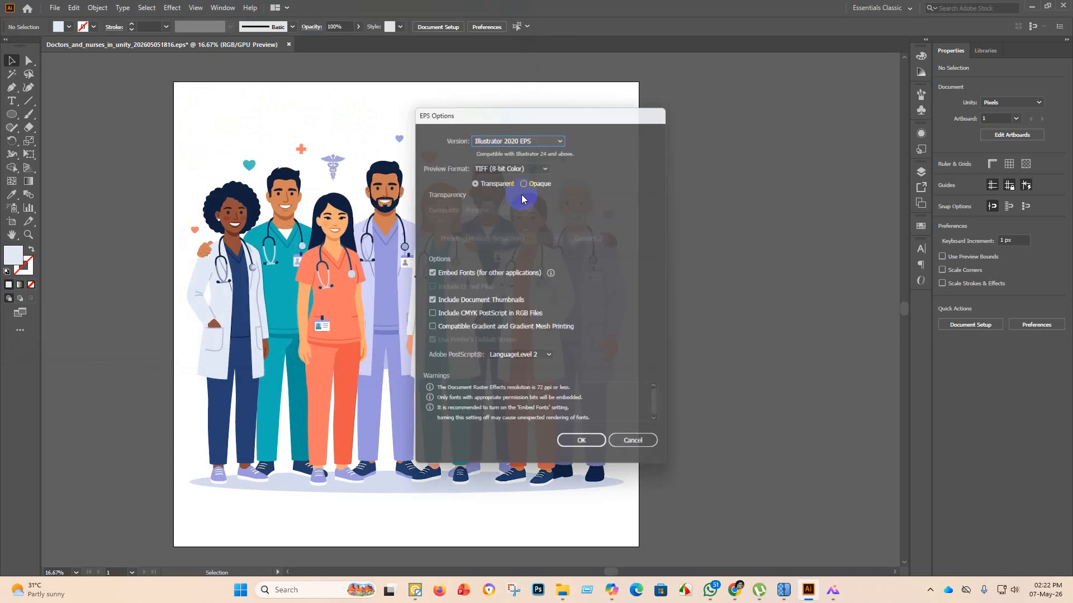
Set the EPS version to Illustrator 10 EPS and accept saving in the older format.
left_click(559, 135)
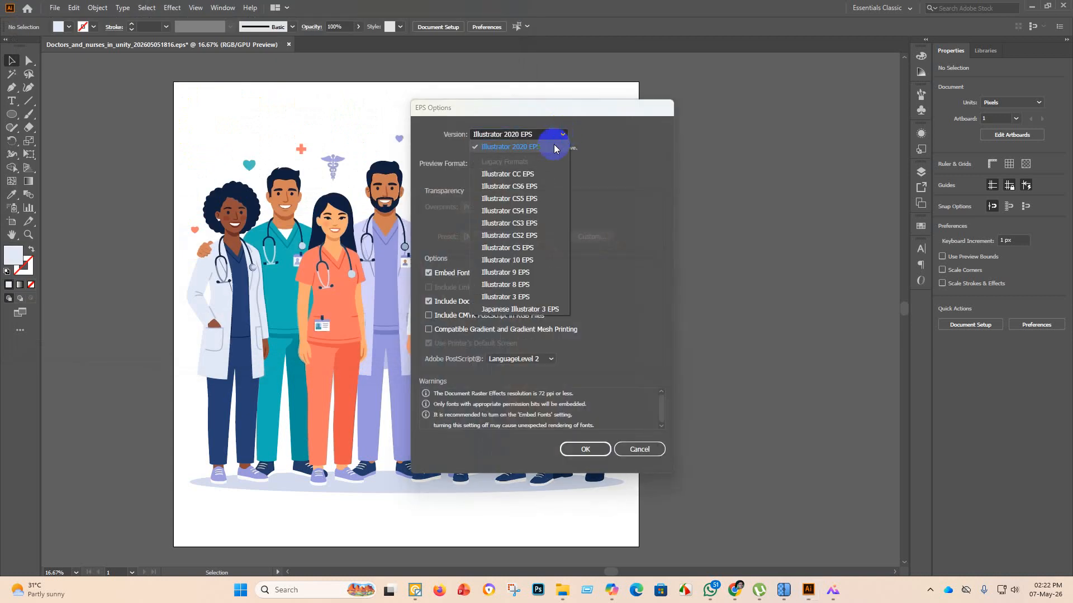
left_click(535, 261)
left_click(581, 449)
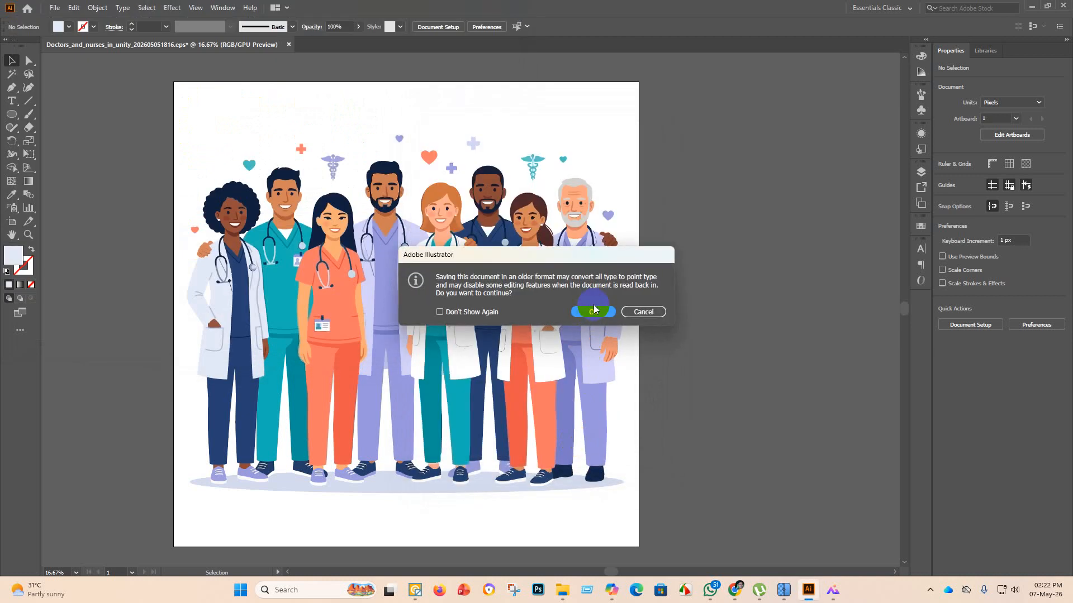
left_click(593, 311)
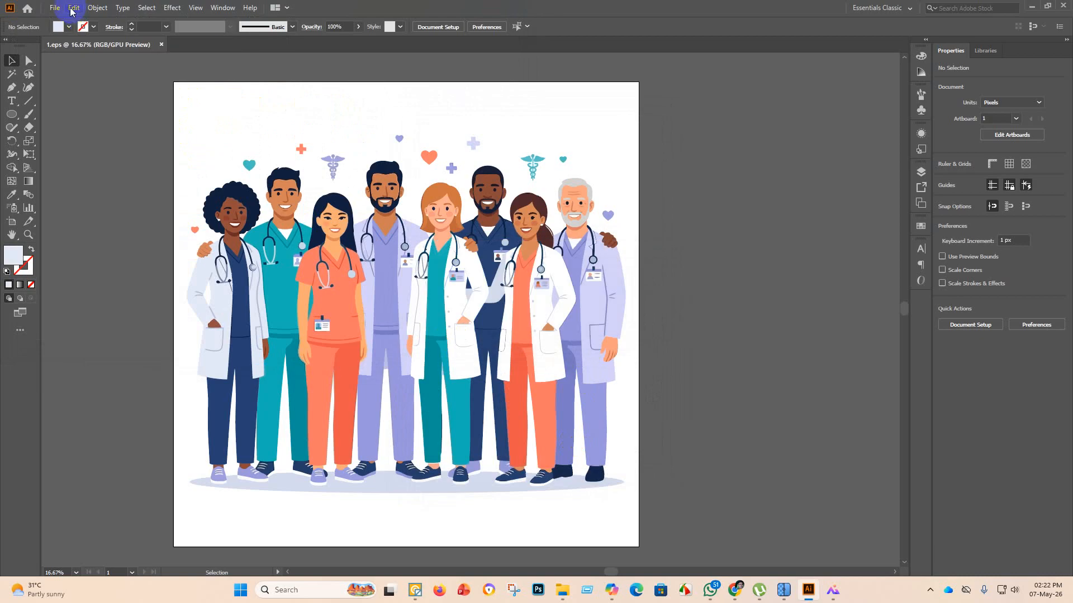
Export the illustration to the eps 3.1 folder as a JPEG named 1 with Use Artboards enabled, accepting the default JPEG options.
left_click(54, 8)
mouse_move(62, 207)
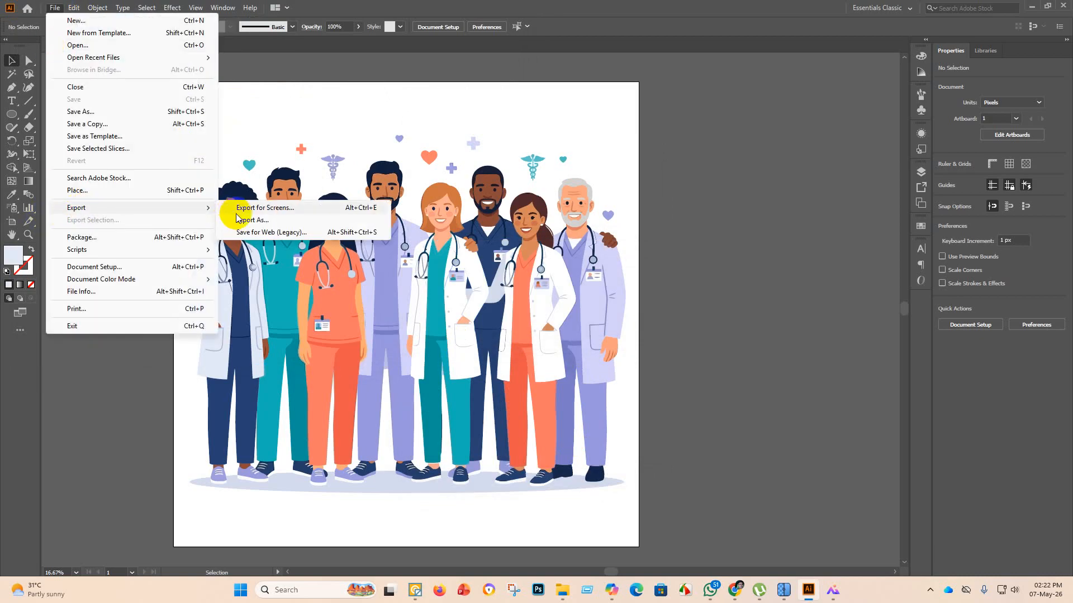
left_click(239, 219)
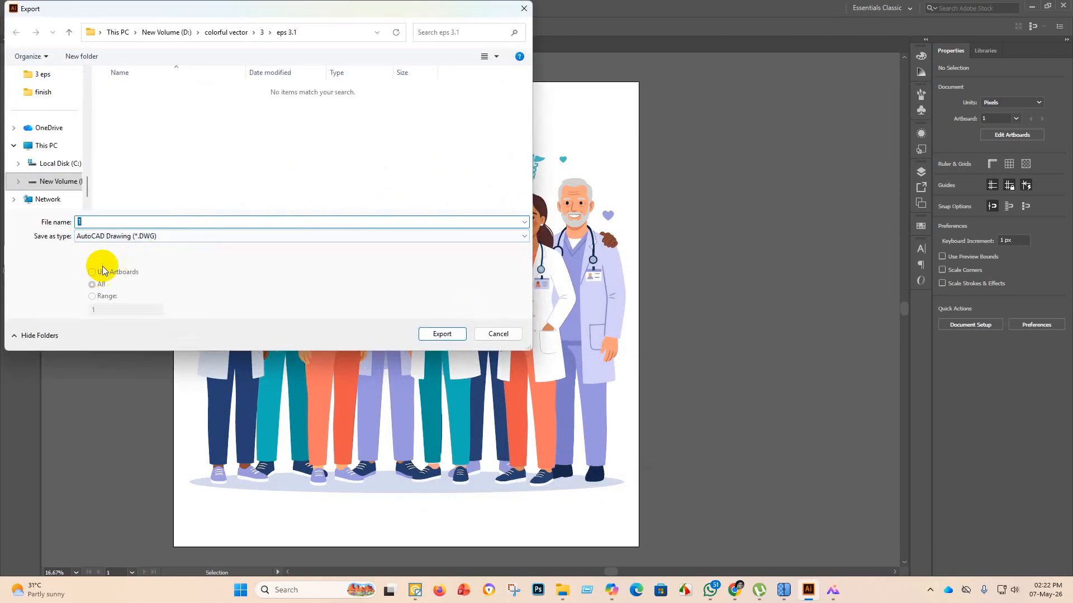
left_click(179, 236)
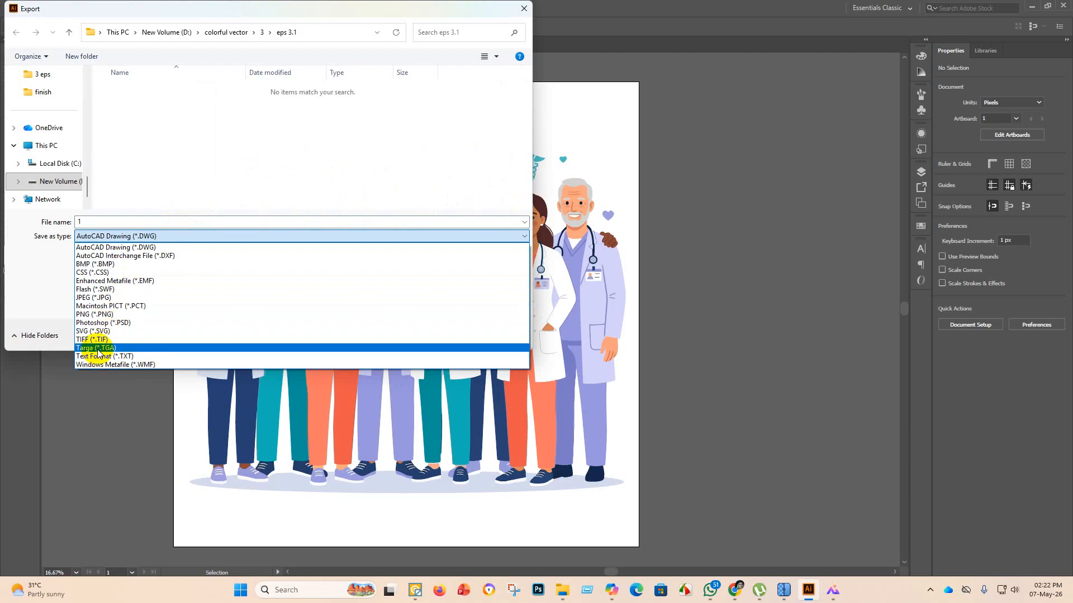
left_click(95, 297)
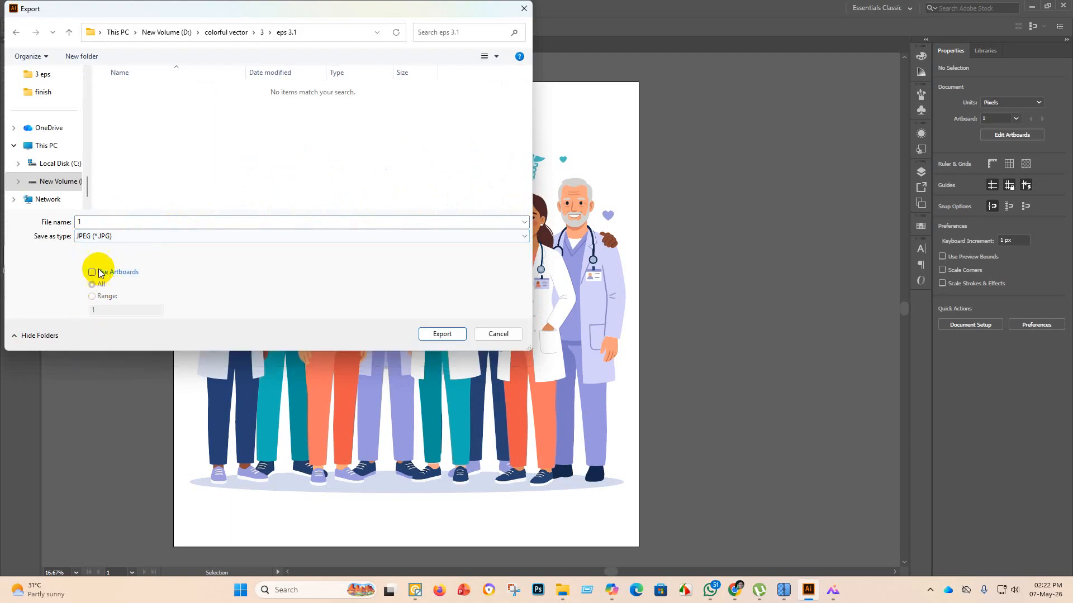
left_click(92, 272)
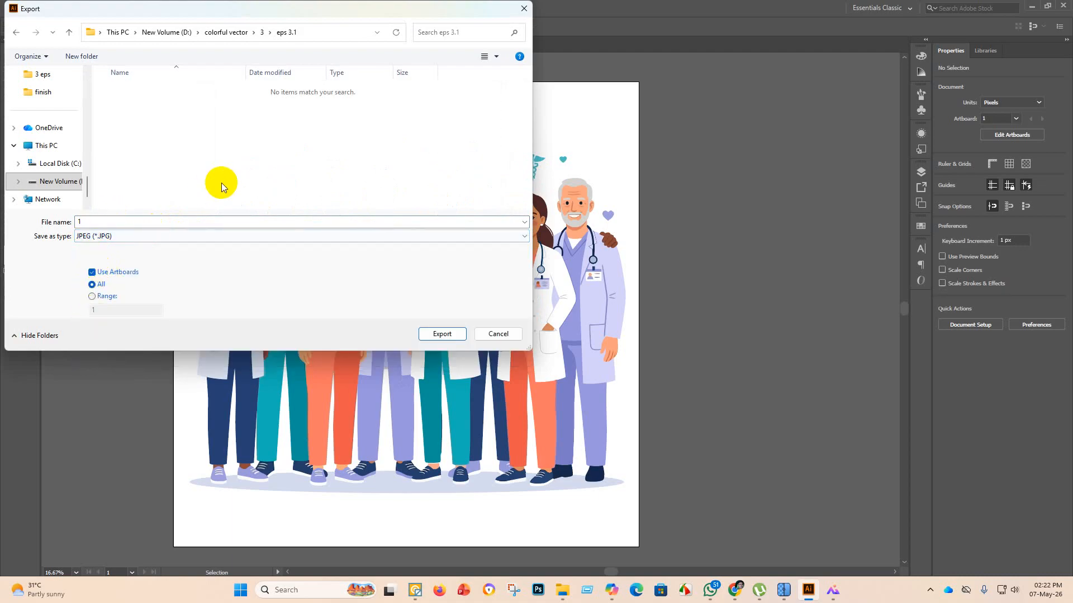
left_click(443, 335)
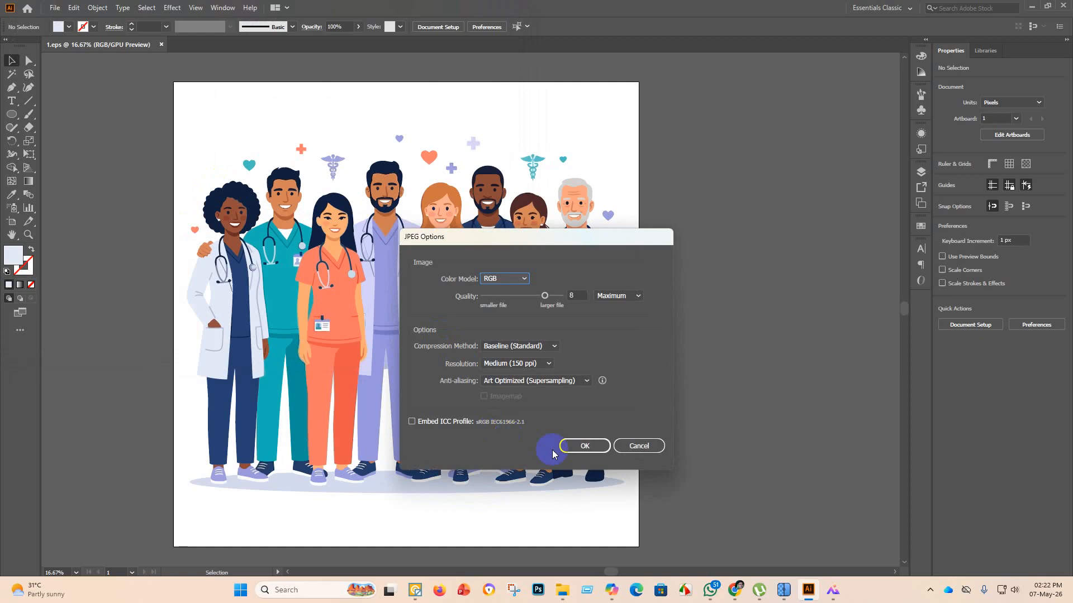
left_click(585, 445)
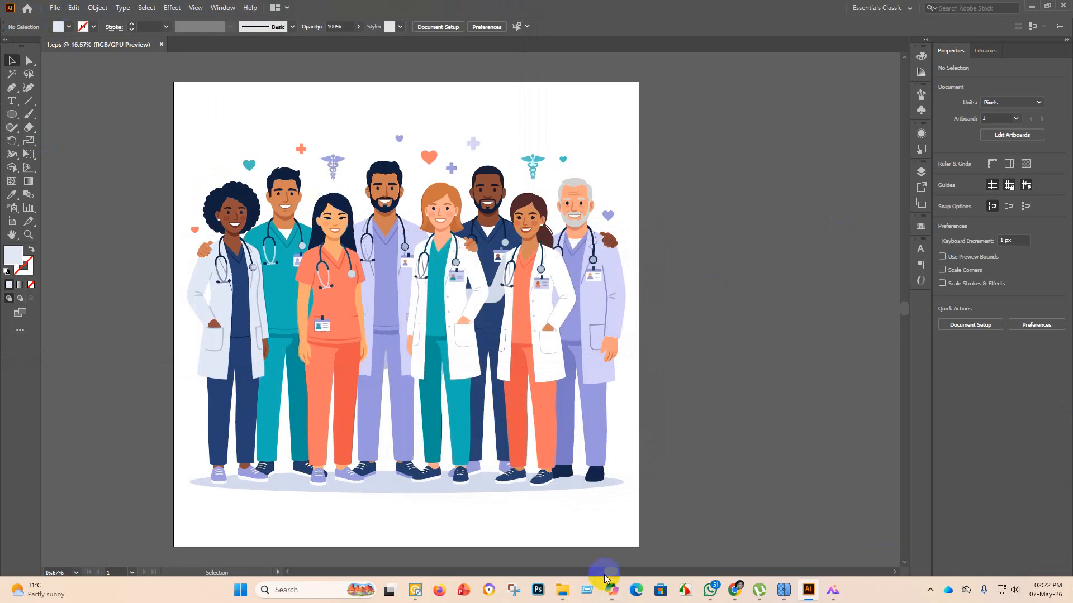
mouse_move(562, 587)
left_click(555, 546)
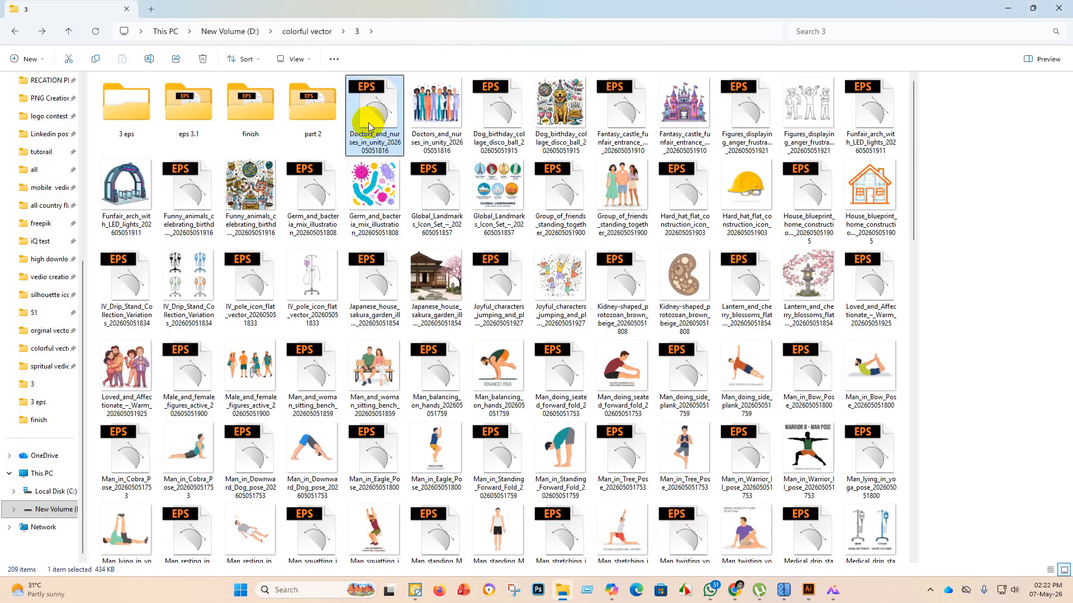
left_click_drag(369, 125, 259, 107)
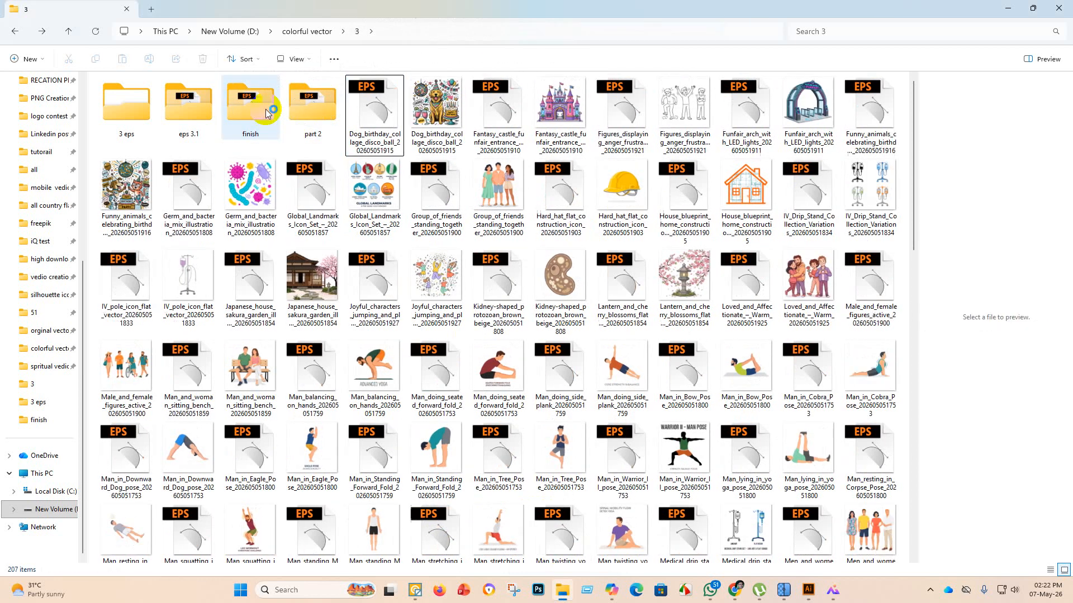
right_click(373, 120)
mouse_move(416, 180)
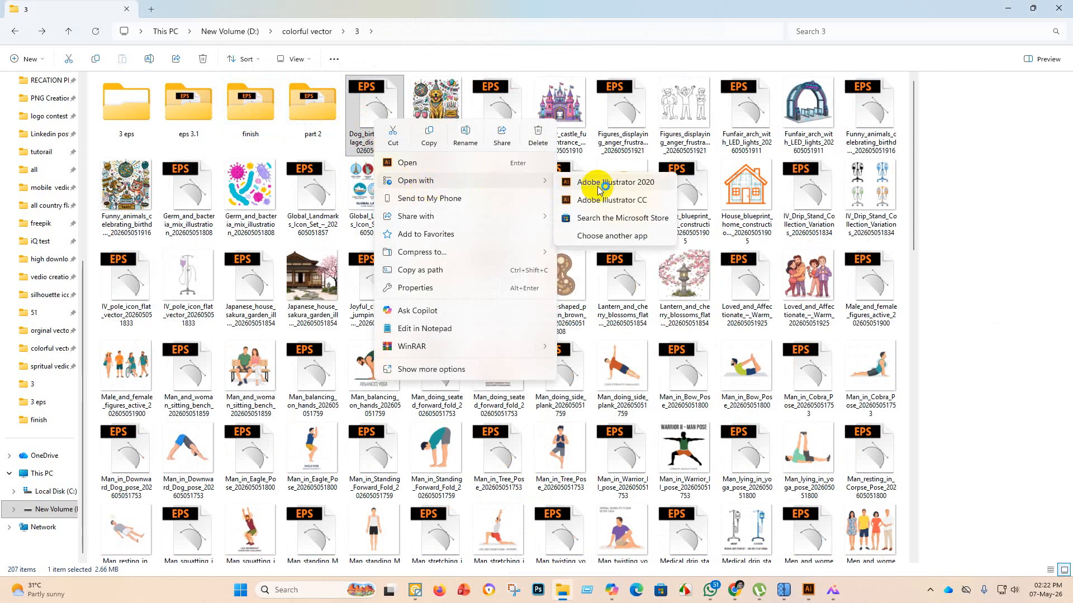
left_click(597, 178)
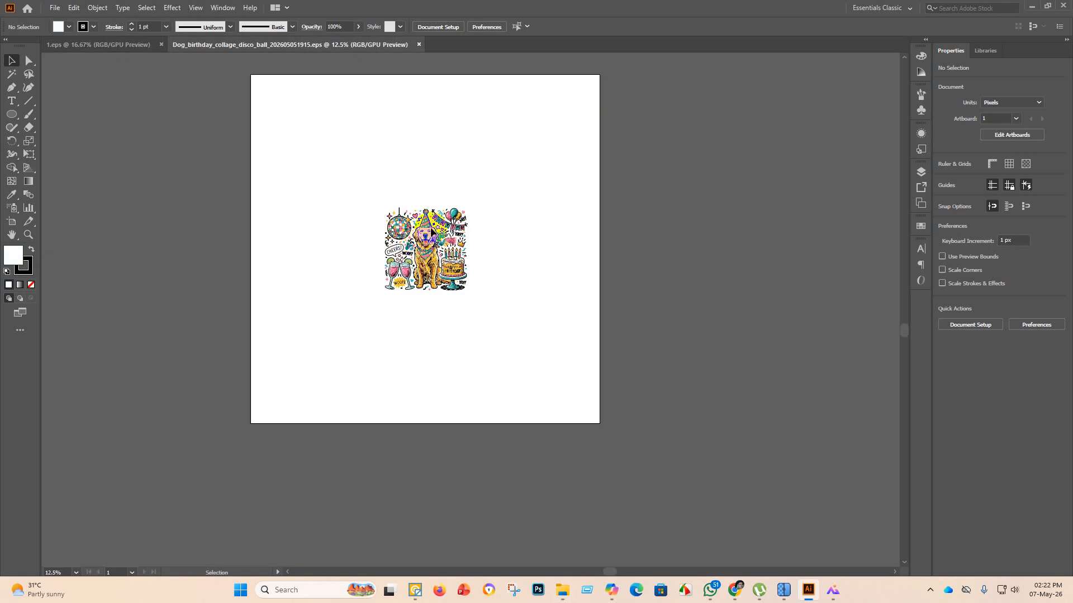
Enlarge the dog birthday collage proportionally to about 3814 px square and centre it vertically on the artboard.
left_click(435, 223)
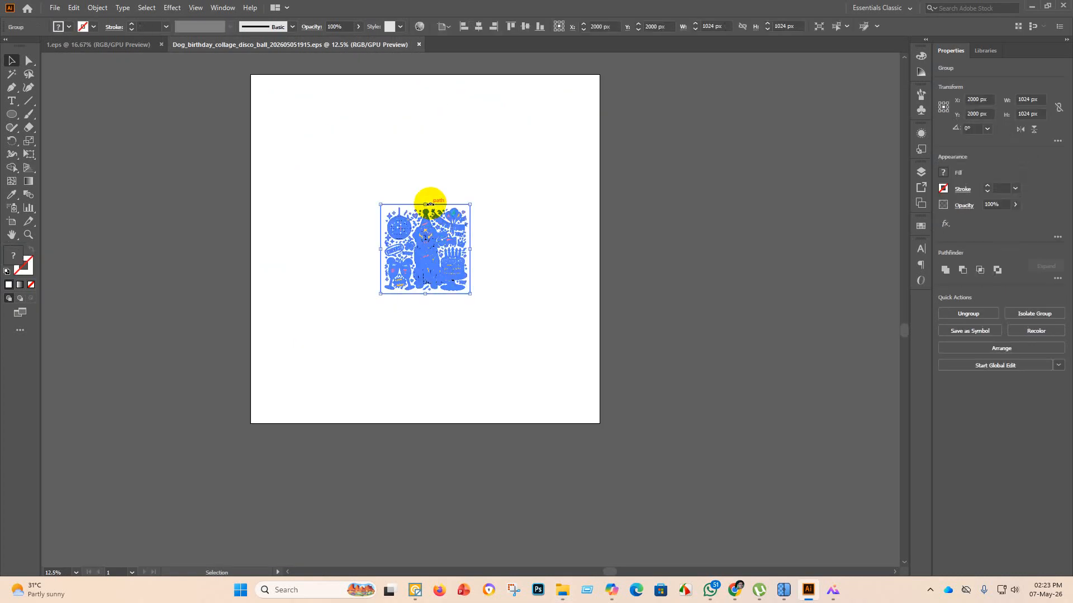
left_click_drag(427, 205, 426, 53)
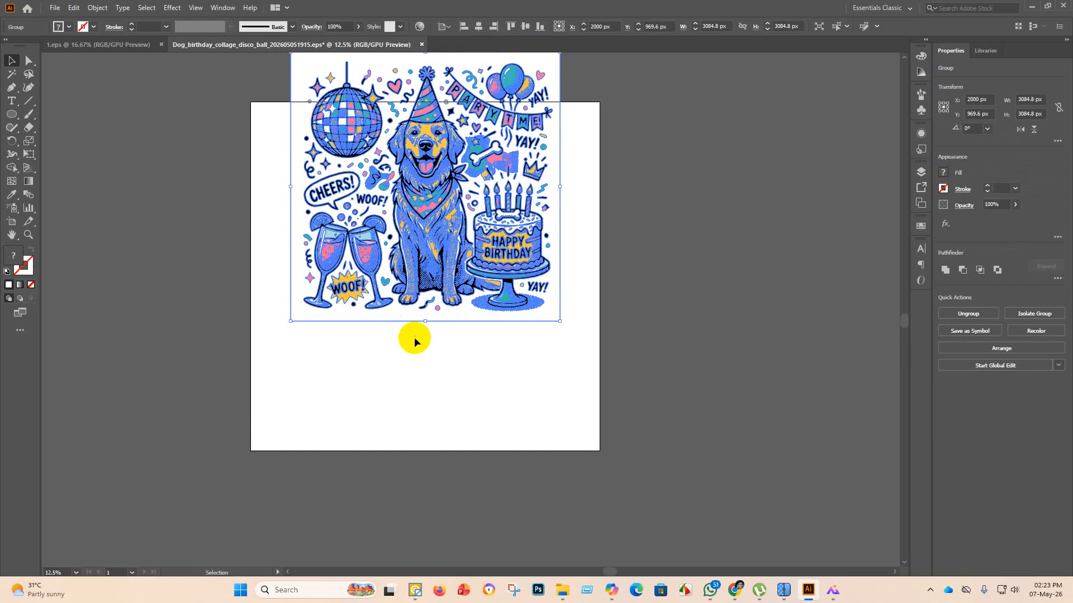
left_click_drag(424, 321, 424, 384)
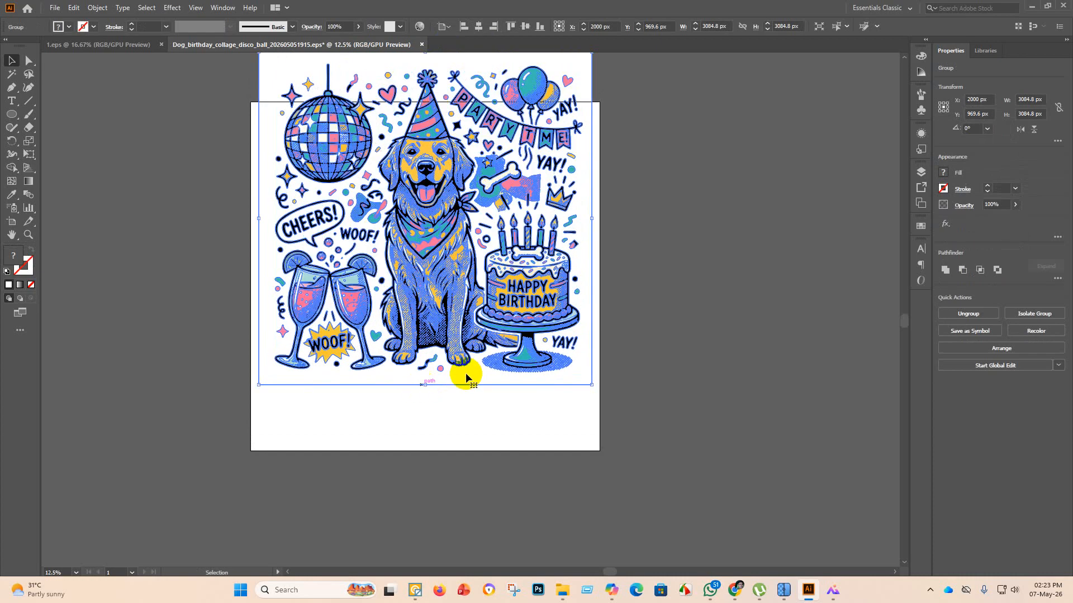
left_click(526, 26)
left_click(663, 202)
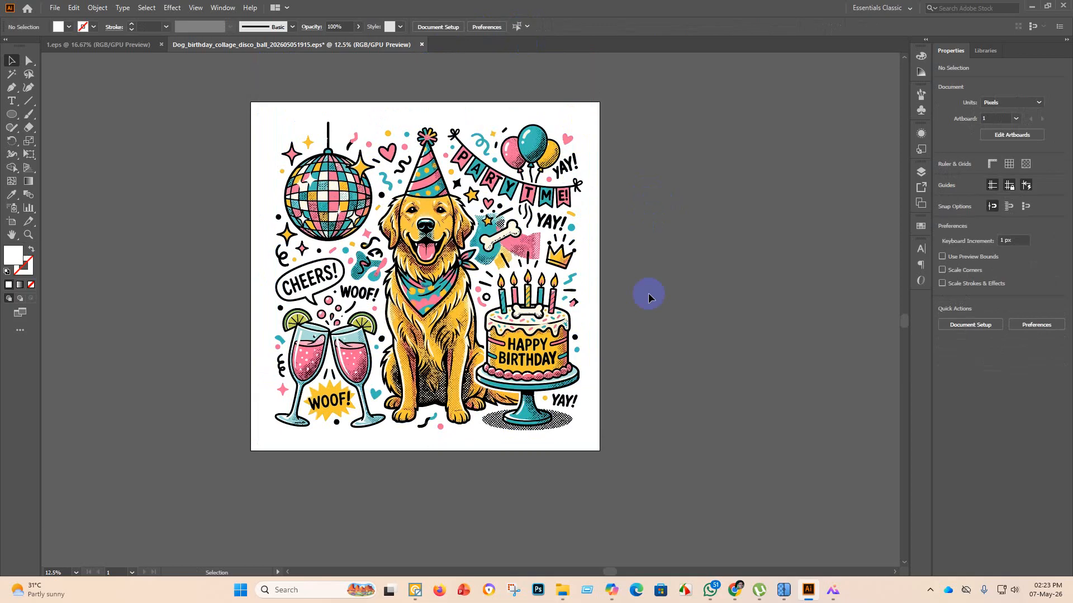
Select the collage's white background and matching white shapes with the Magic Wand and delete them.
left_click_drag(710, 420, 216, 208)
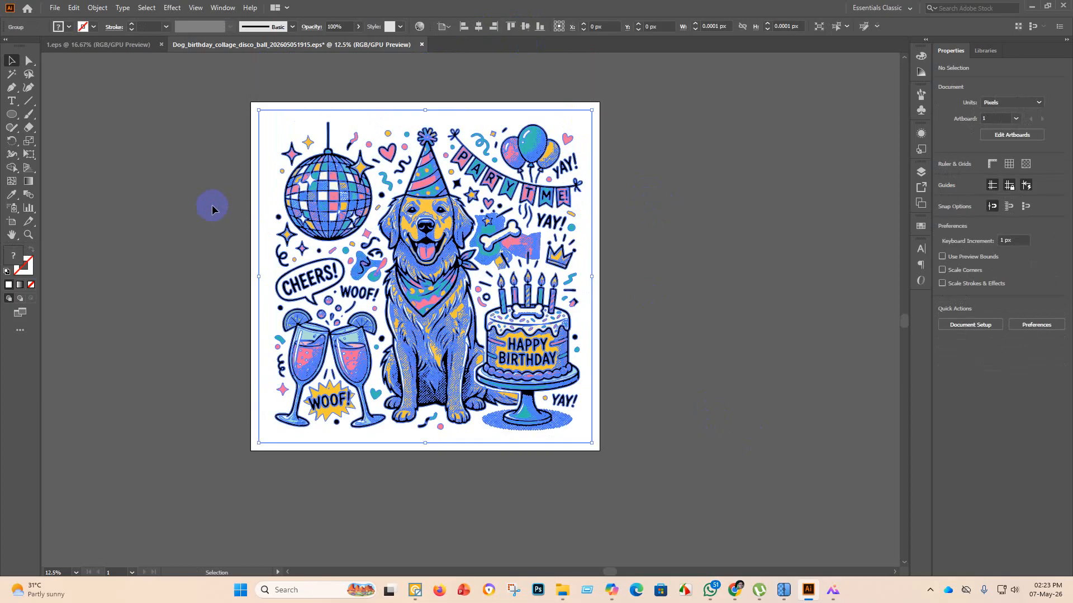
left_click(164, 256)
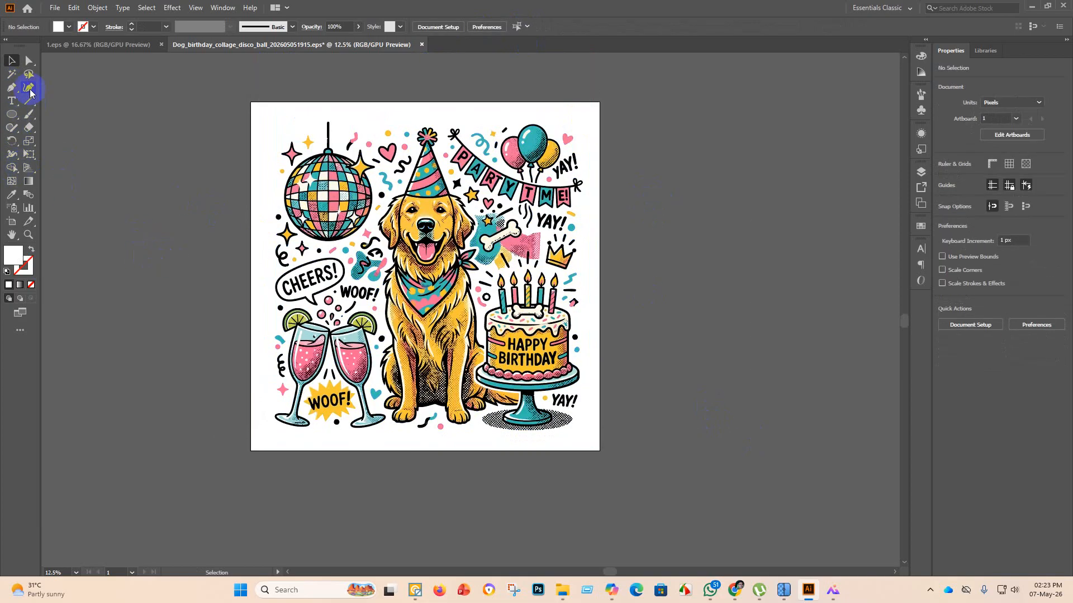
left_click(12, 73)
left_click(266, 116)
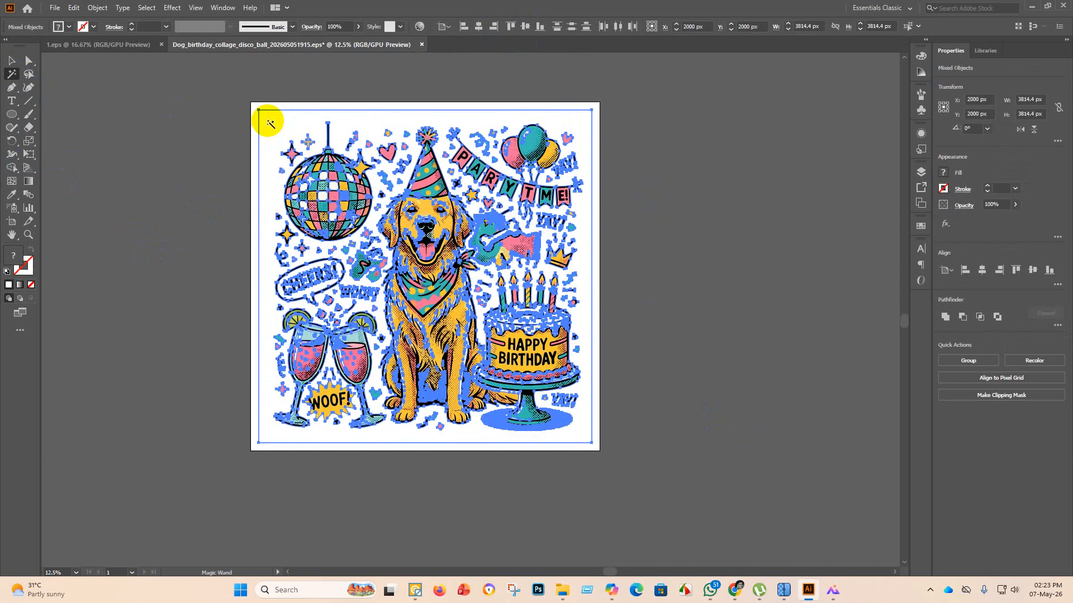
left_click(155, 109)
left_click(16, 62)
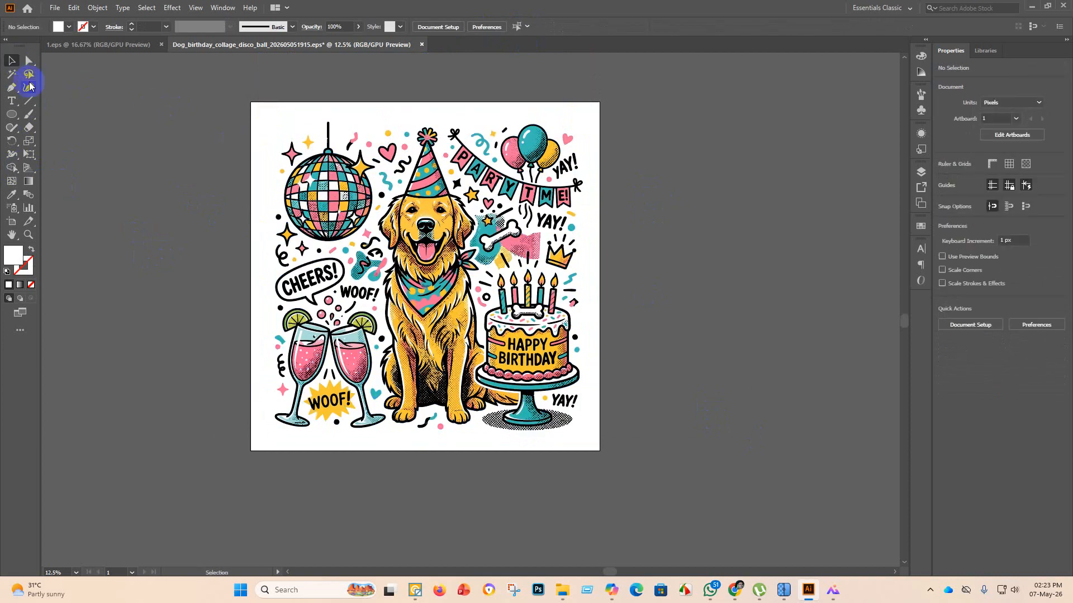
Move the collage off the artboard to check for leftover background, undo the move, and deselect the artwork.
left_click(444, 187)
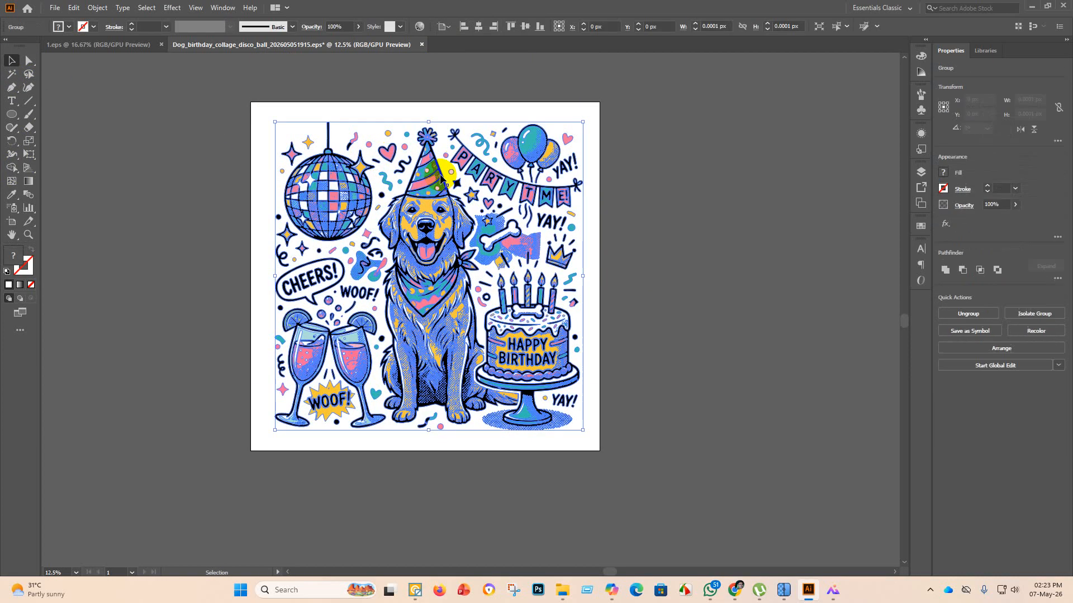
left_click_drag(439, 200, 768, 276)
key("ctrl+z")
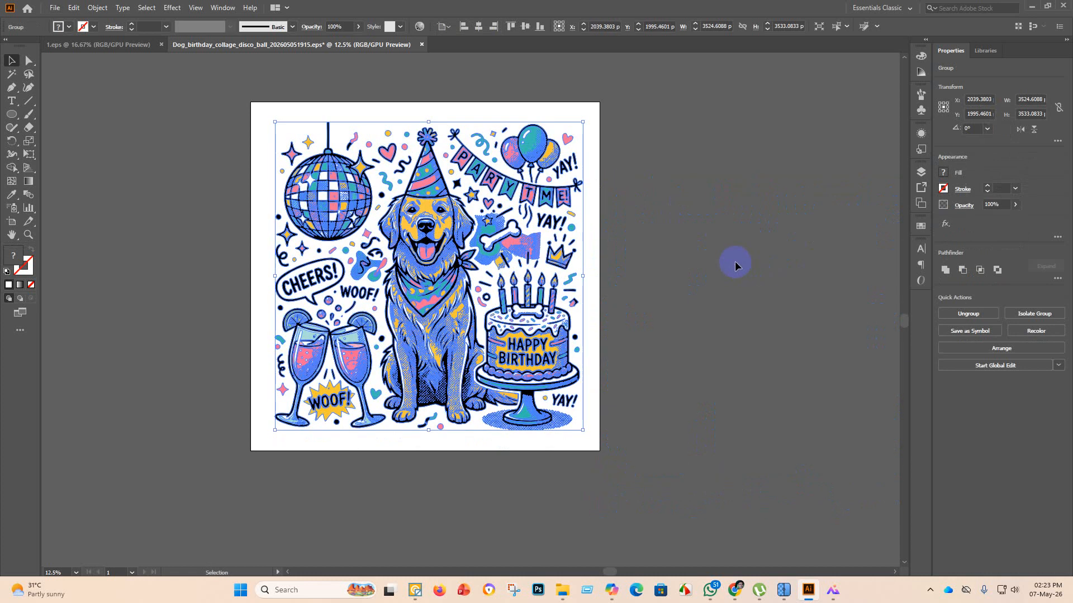
left_click(600, 166)
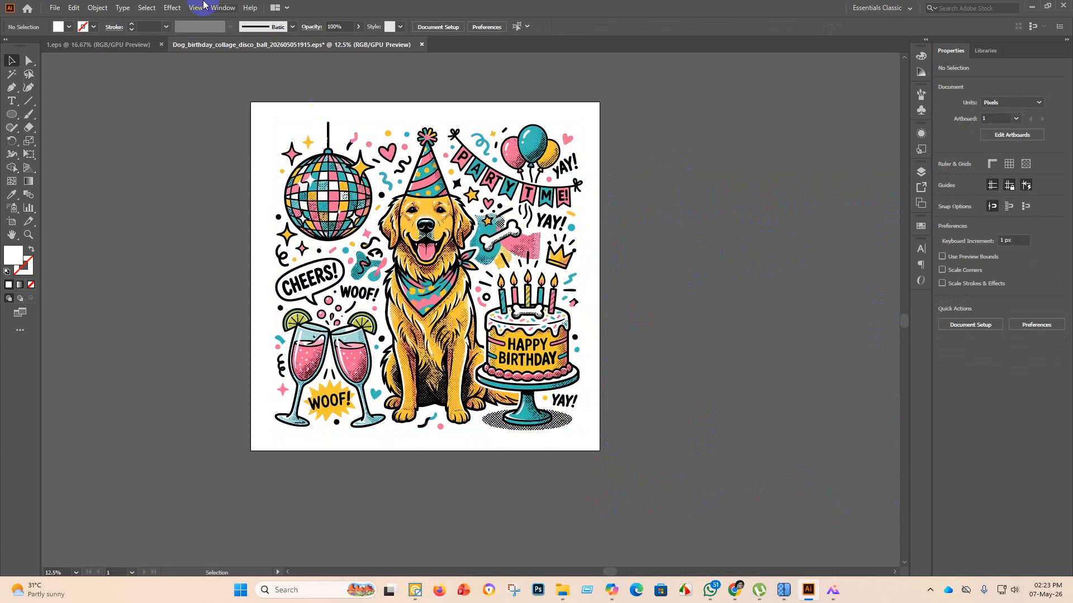
Save the collage in the eps 3.1 folder under the name 2 as an Illustrator EPS file.
left_click(52, 9)
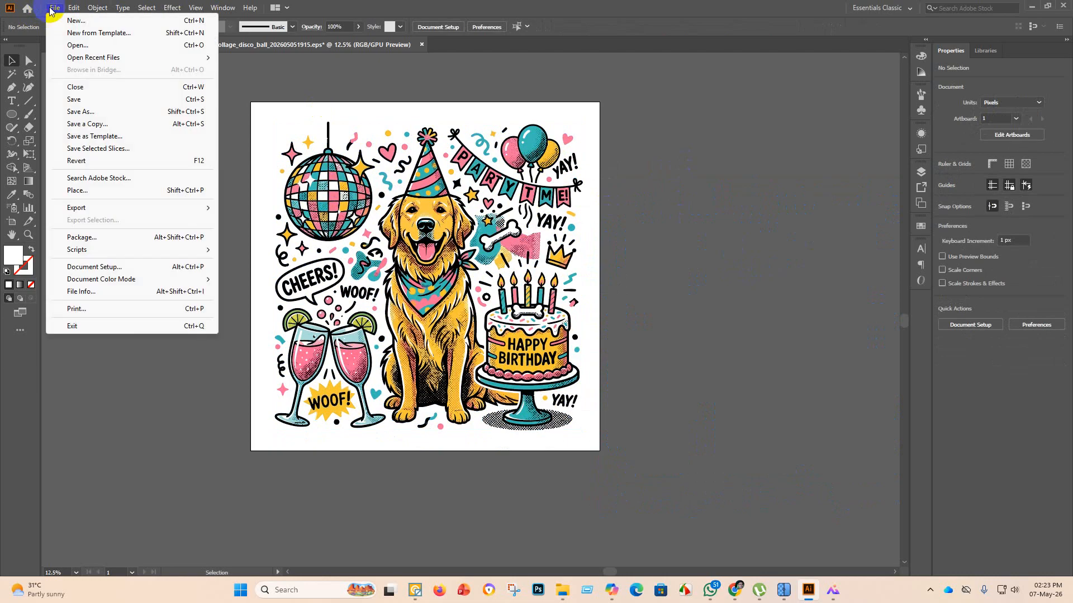
left_click(78, 111)
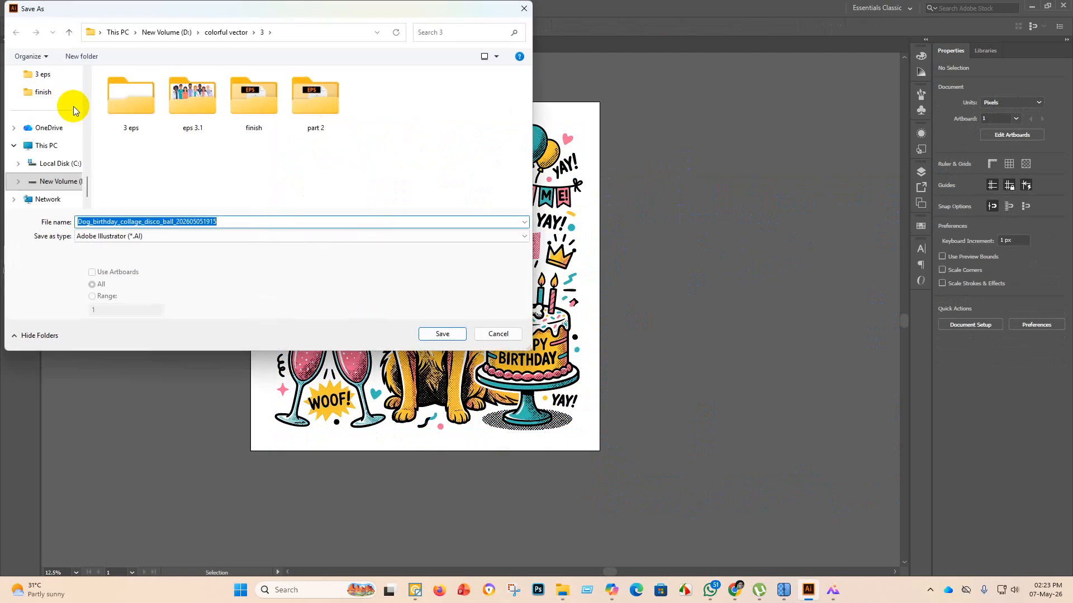
double_click(206, 106)
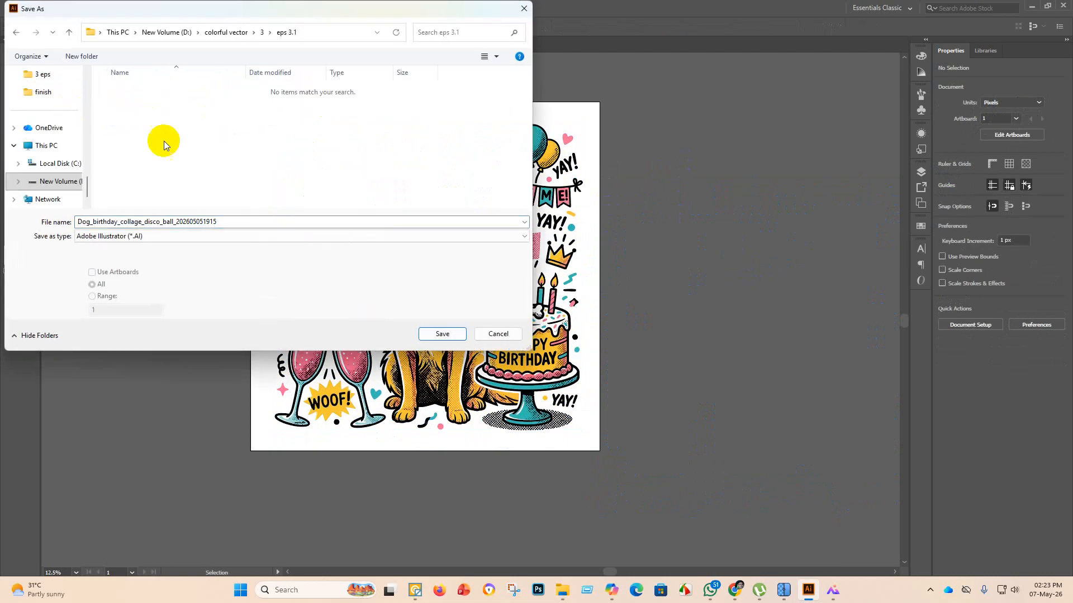
double_click(234, 220)
key("BackSpace")
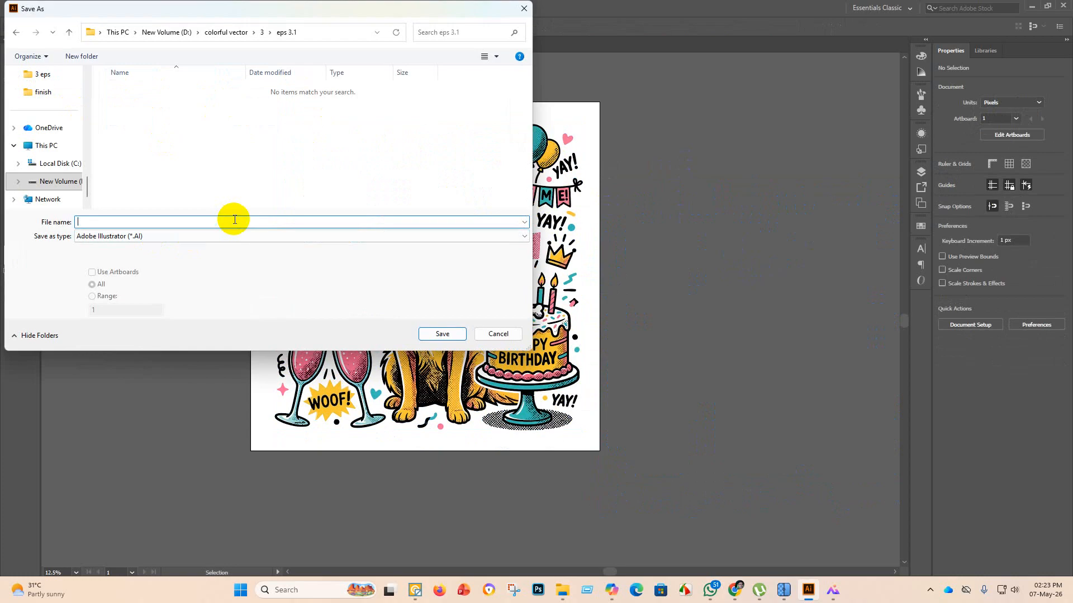
left_click(209, 237)
left_click(209, 264)
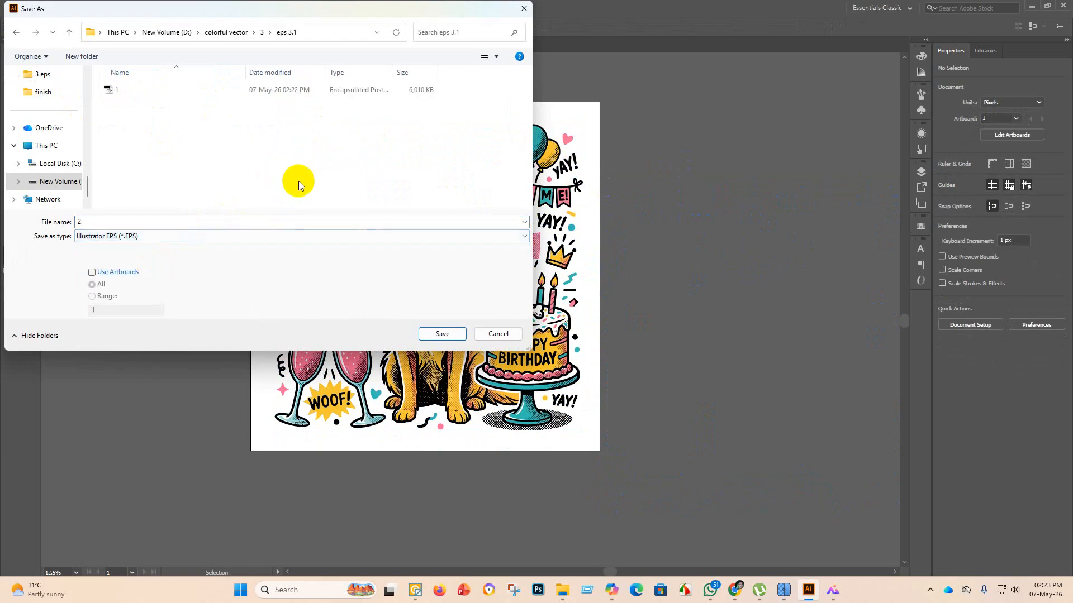
left_click(442, 333)
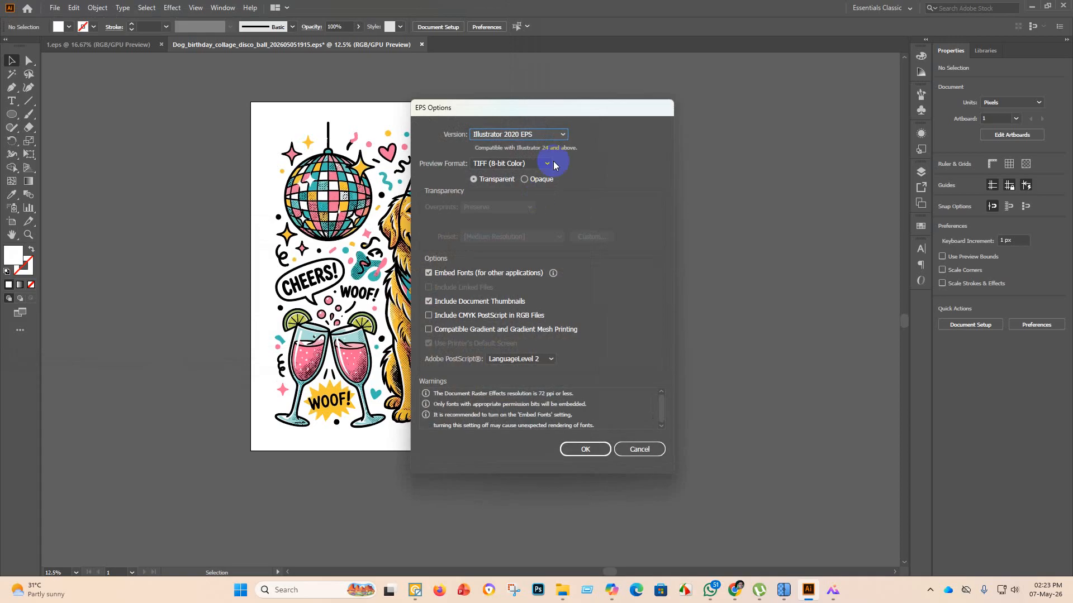
Set the EPS version to Illustrator 10 EPS for the collage and accept saving in the older format.
left_click(563, 135)
left_click(539, 263)
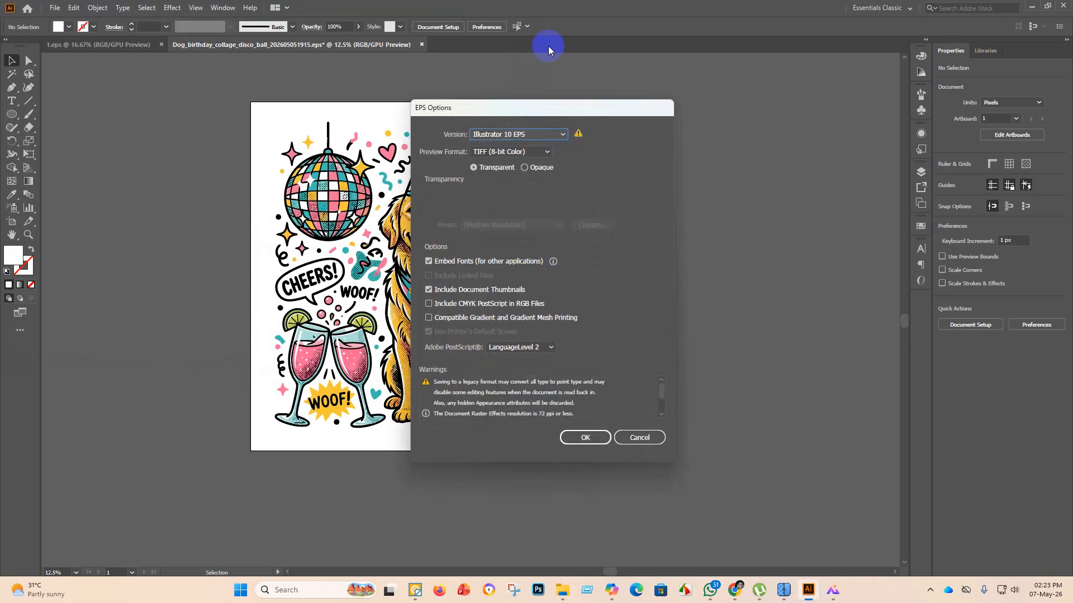
left_click(579, 437)
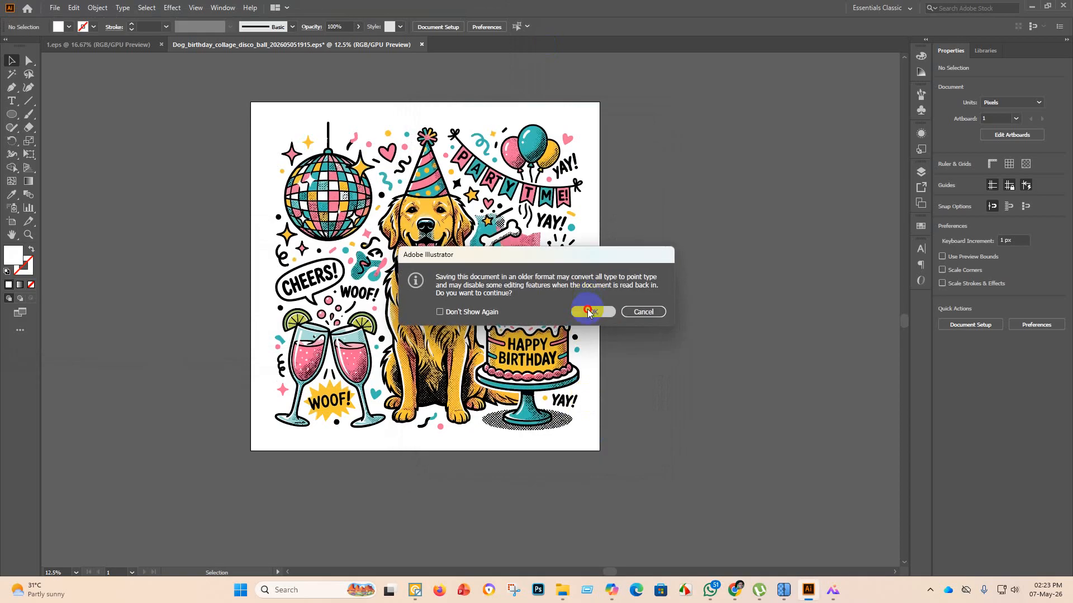
left_click(588, 311)
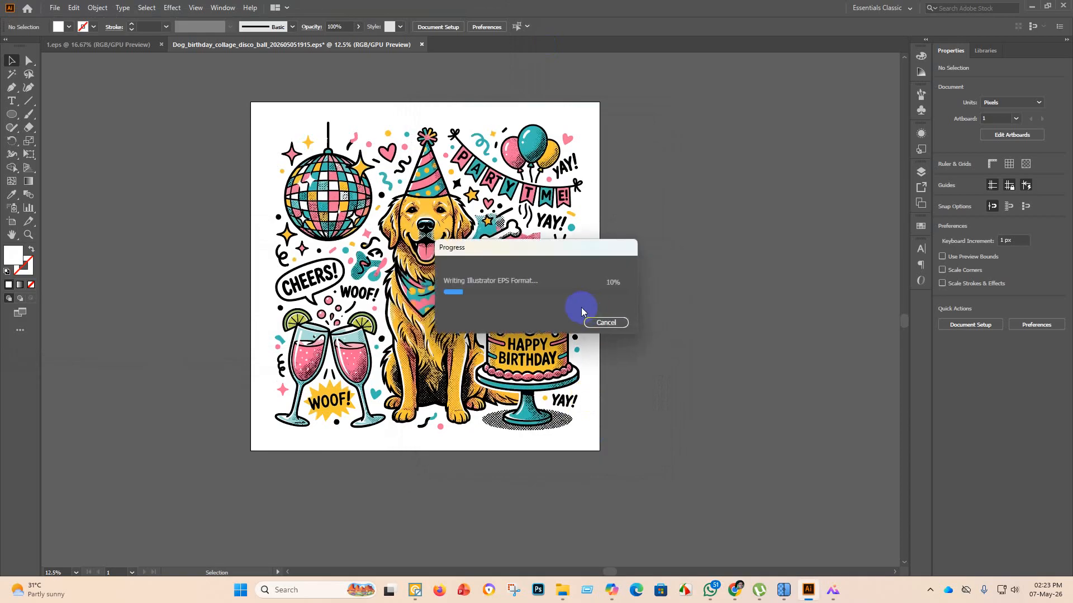
Export the collage to the eps 3.1 folder as a JPEG named 2 with Use Artboards enabled, accepting the default JPEG options.
left_click(46, 7)
mouse_move(76, 208)
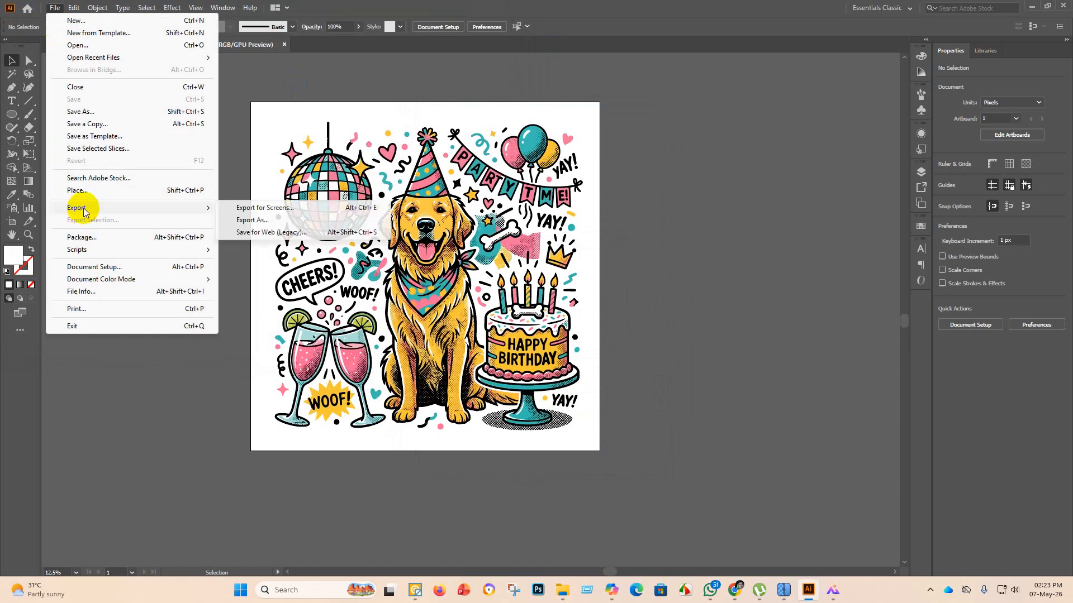
left_click(246, 220)
left_click(91, 273)
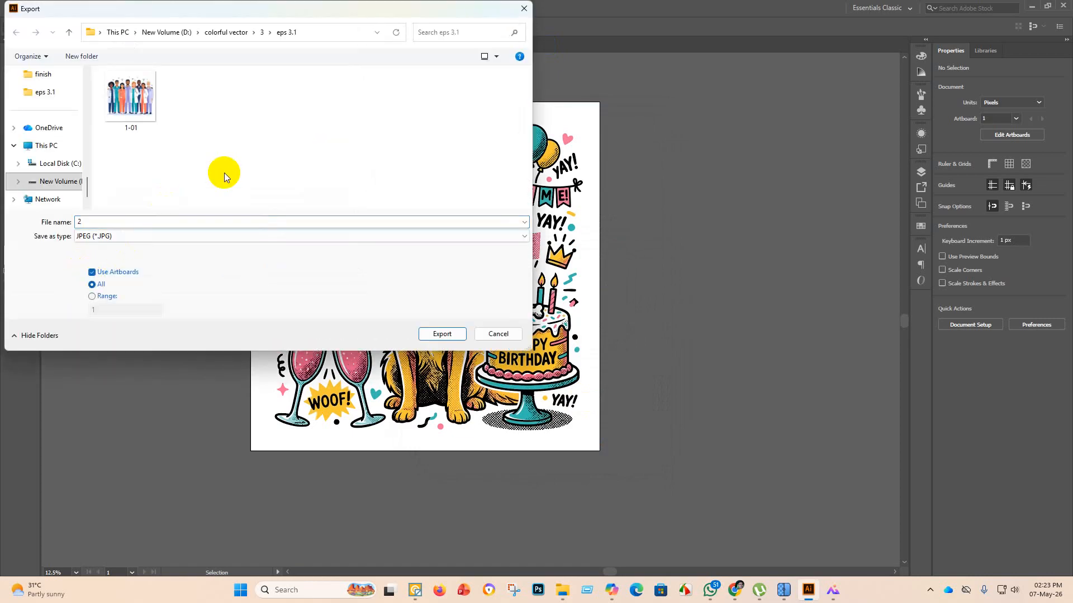
left_click(438, 334)
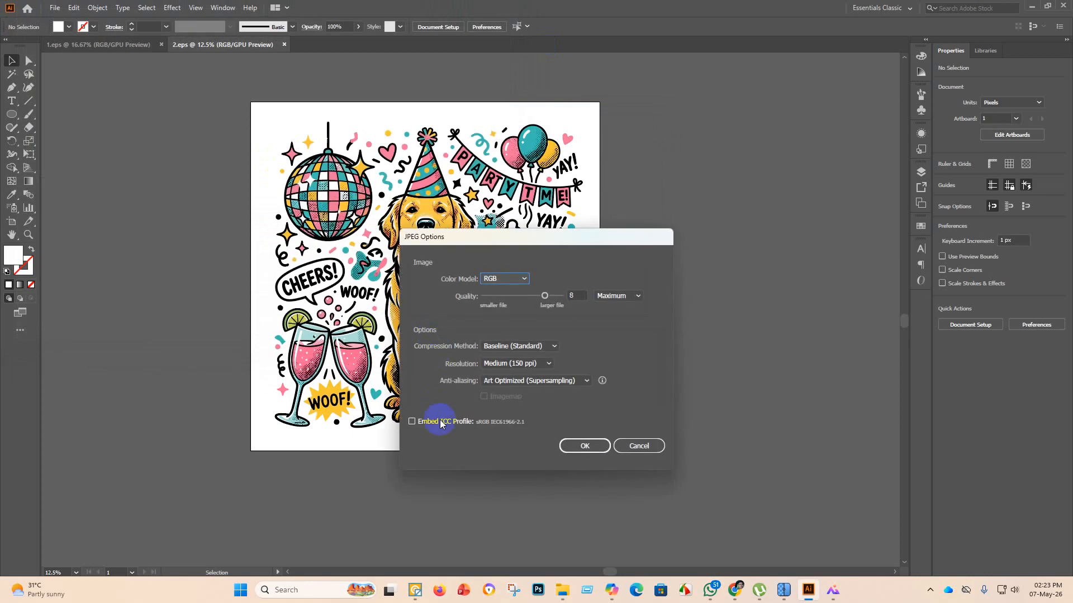
left_click(583, 444)
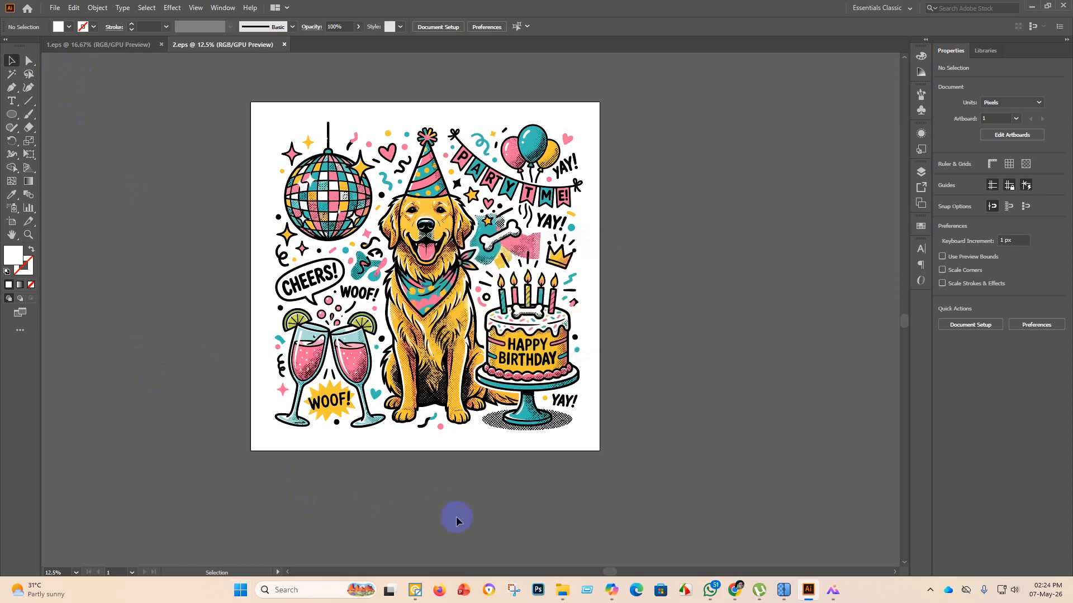
mouse_move(569, 591)
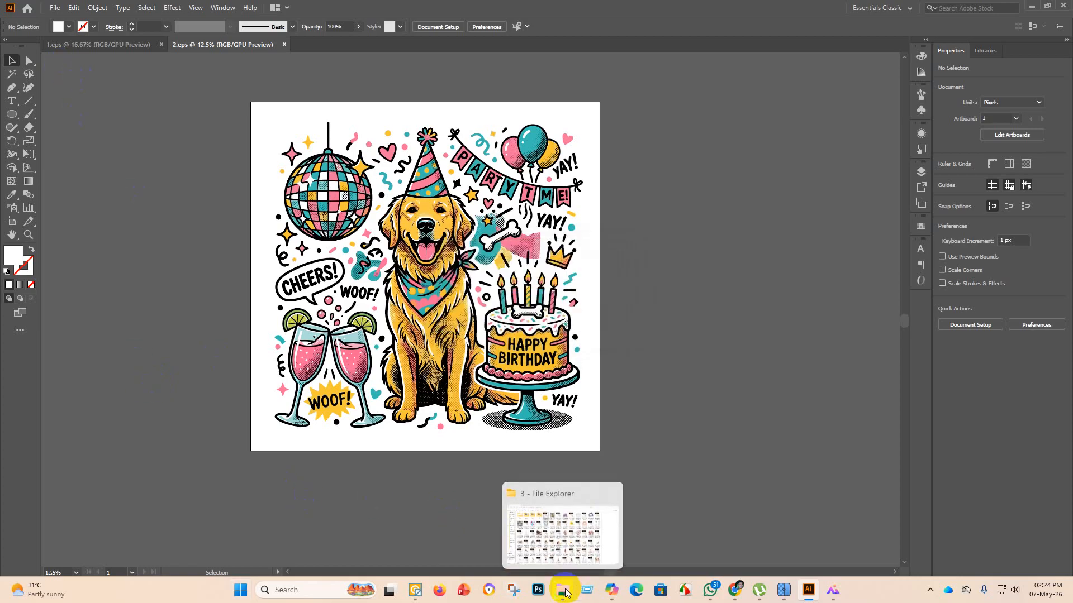
left_click(556, 517)
left_click_drag(374, 106, 251, 109)
left_click_drag(386, 117, 259, 113)
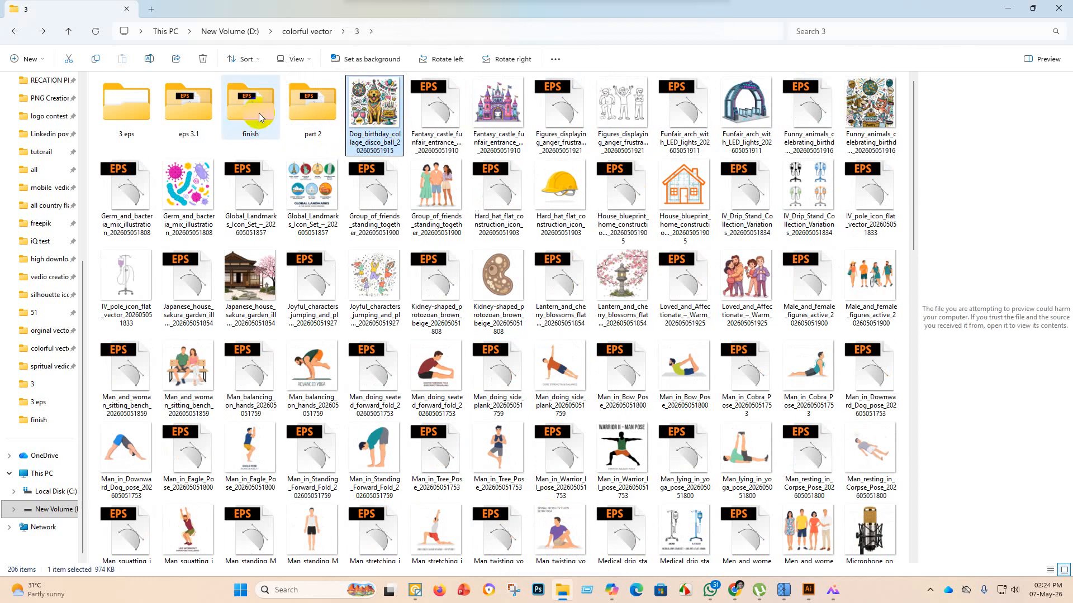
Open the Fantasy_castle_funfair_entrance EPS file with Adobe Illustrator 2020.
right_click(363, 114)
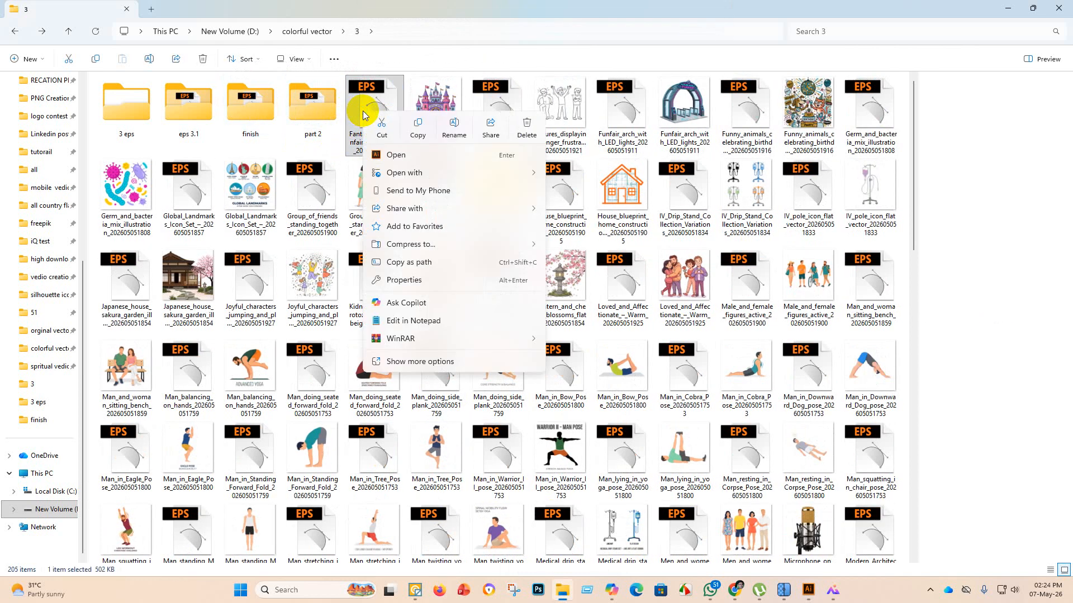
mouse_move(414, 173)
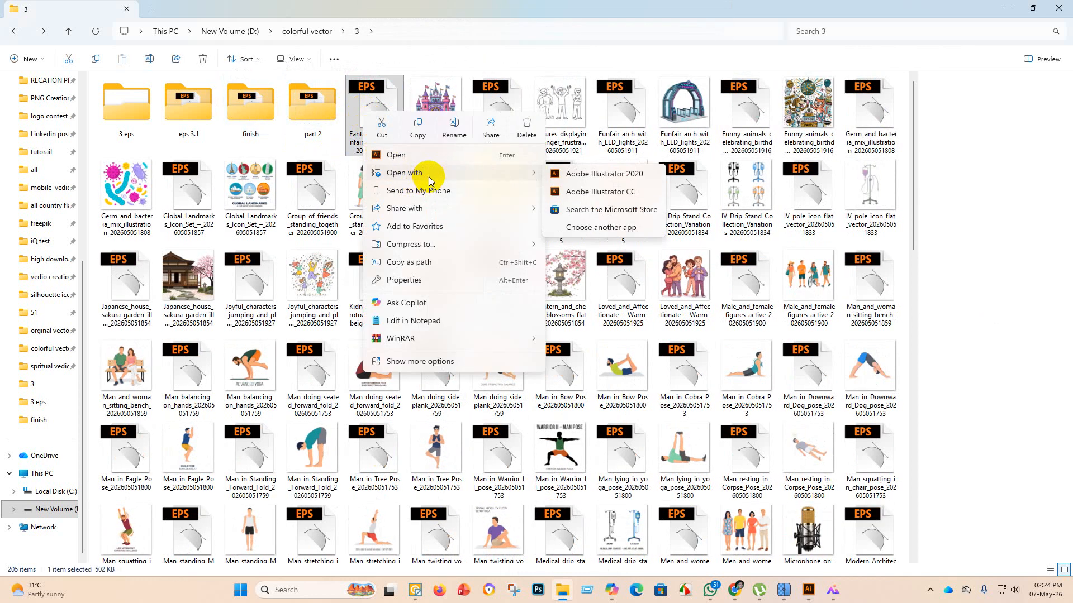
left_click(586, 172)
Enlarge the castle illustration proportionally to about 3376 px square and centre it vertically on the artboard.
scroll(458, 229, "down", 4)
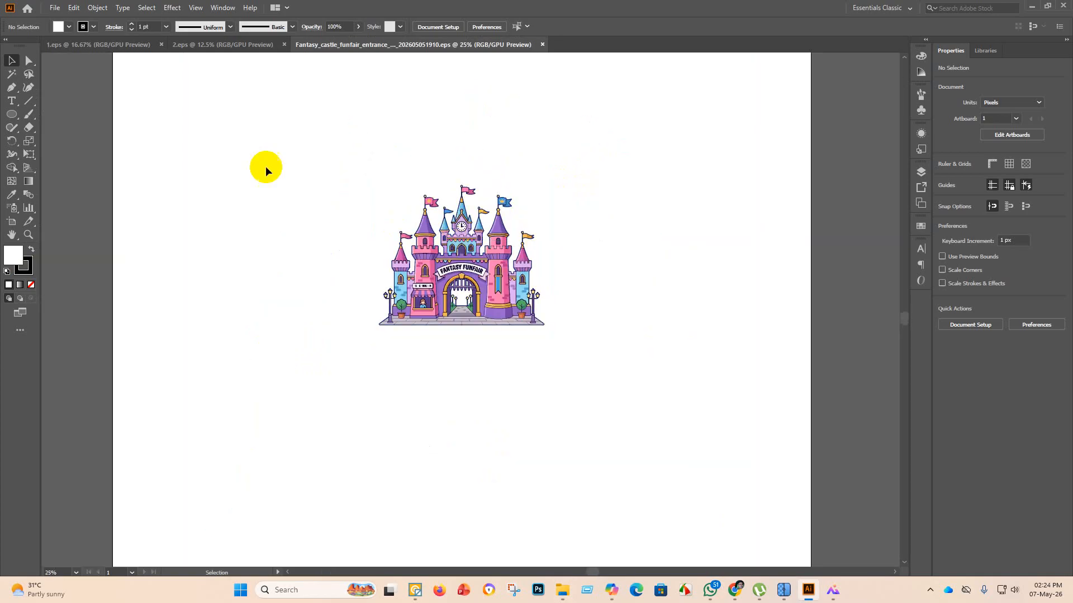
left_click(447, 249)
left_click(447, 249)
scroll(455, 292, "up", 5)
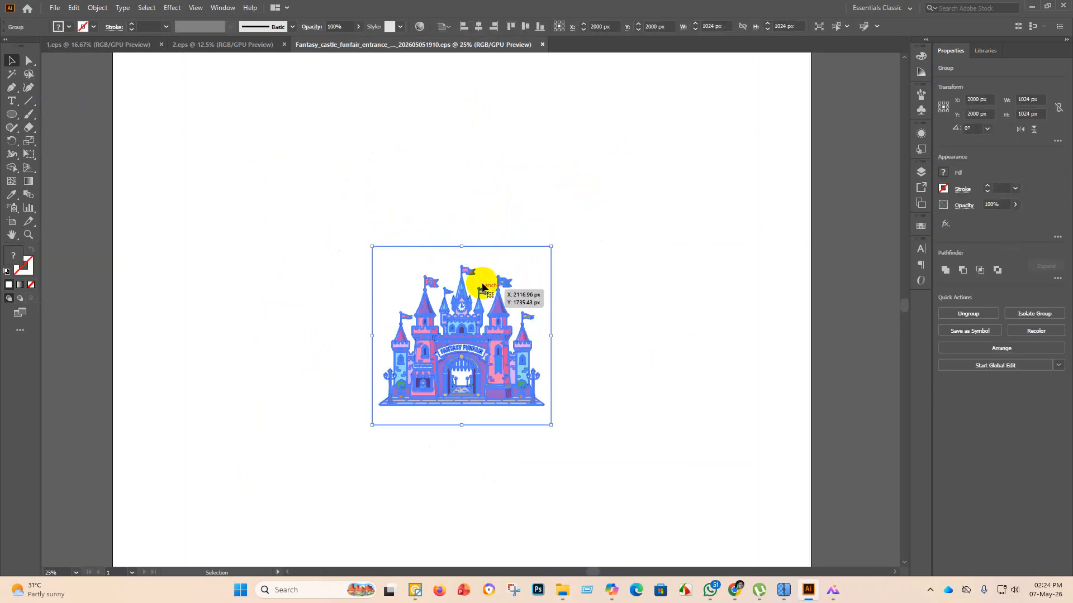
left_click_drag(460, 340, 597, 67)
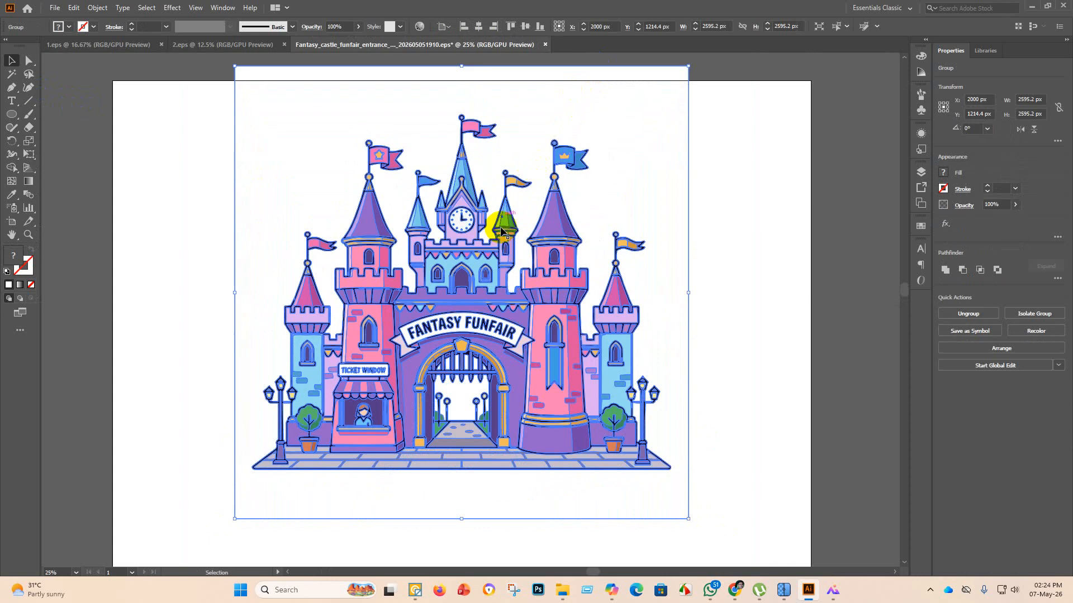
scroll(459, 283, "up", 6)
left_click_drag(463, 267, 503, 133)
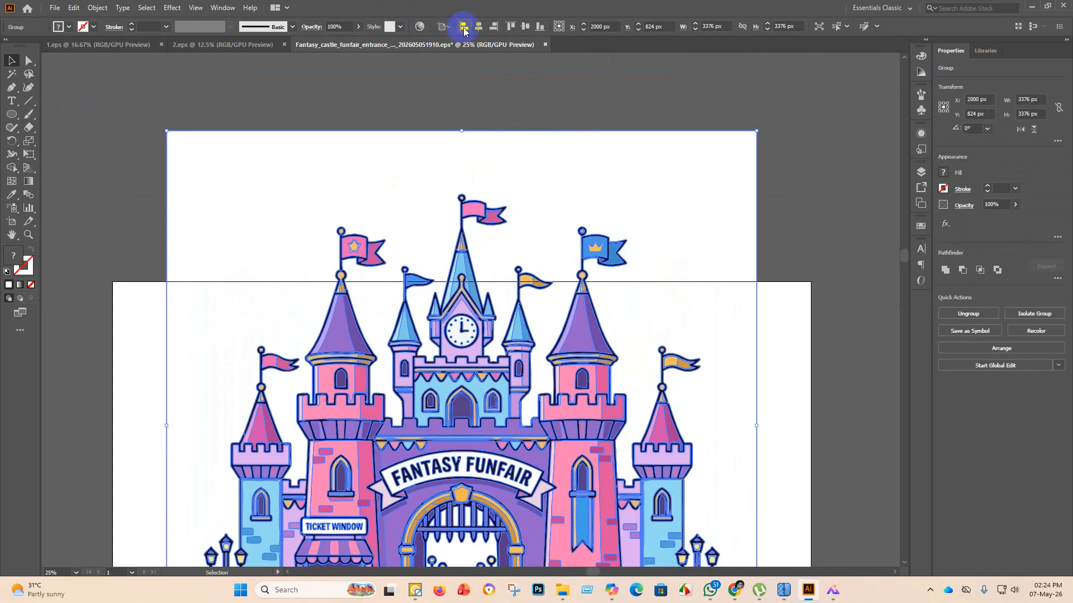
left_click(525, 27)
scroll(425, 250, "up", 5)
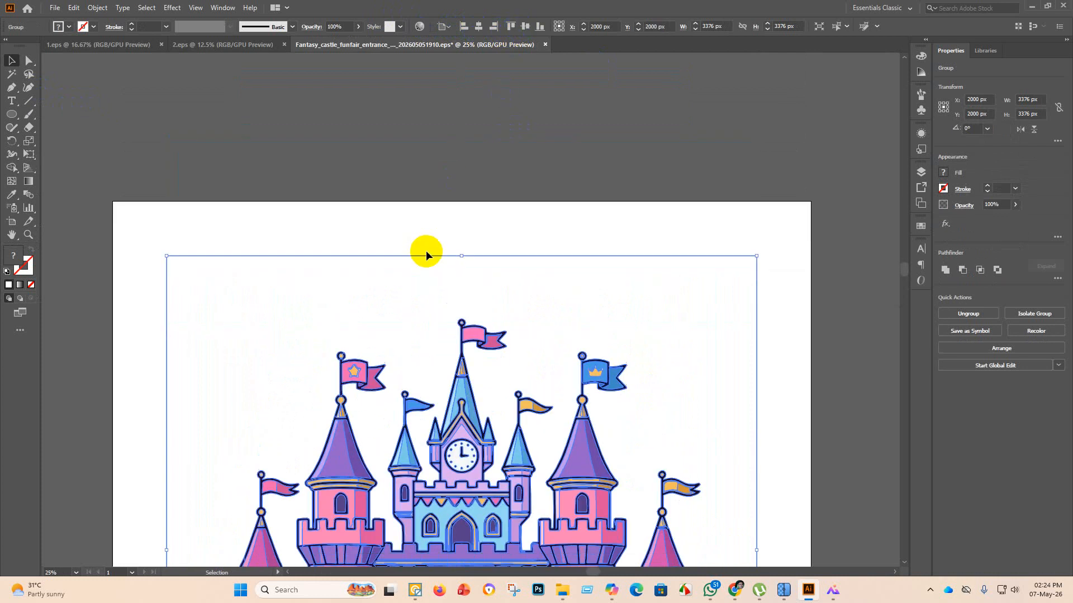
Select the castle illustration's white background and matching white shapes with the Magic Wand and delete them.
left_click(19, 78)
left_click(237, 211)
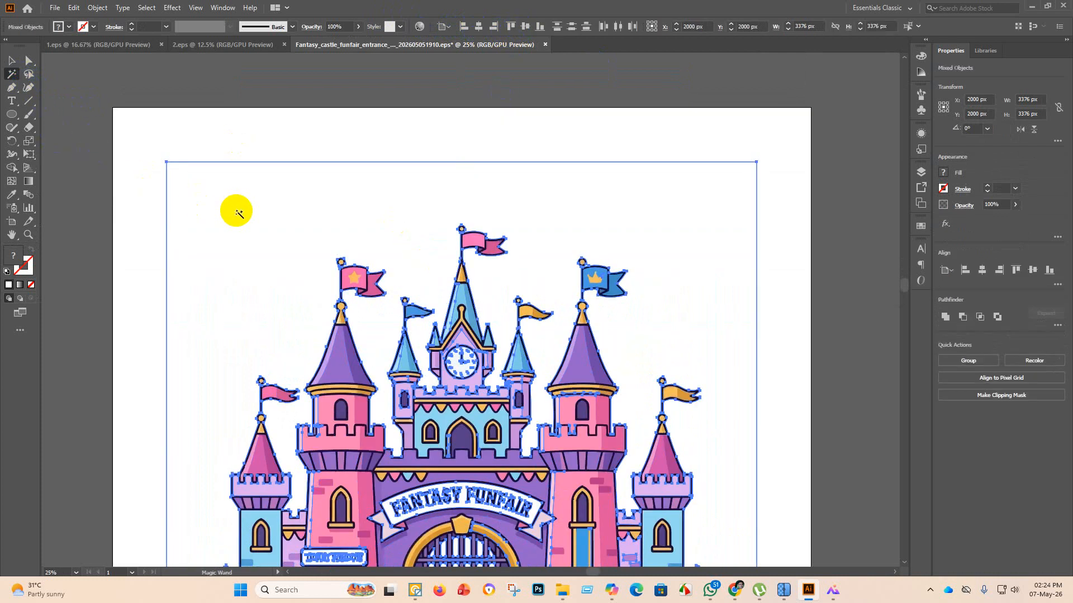
key("Delete")
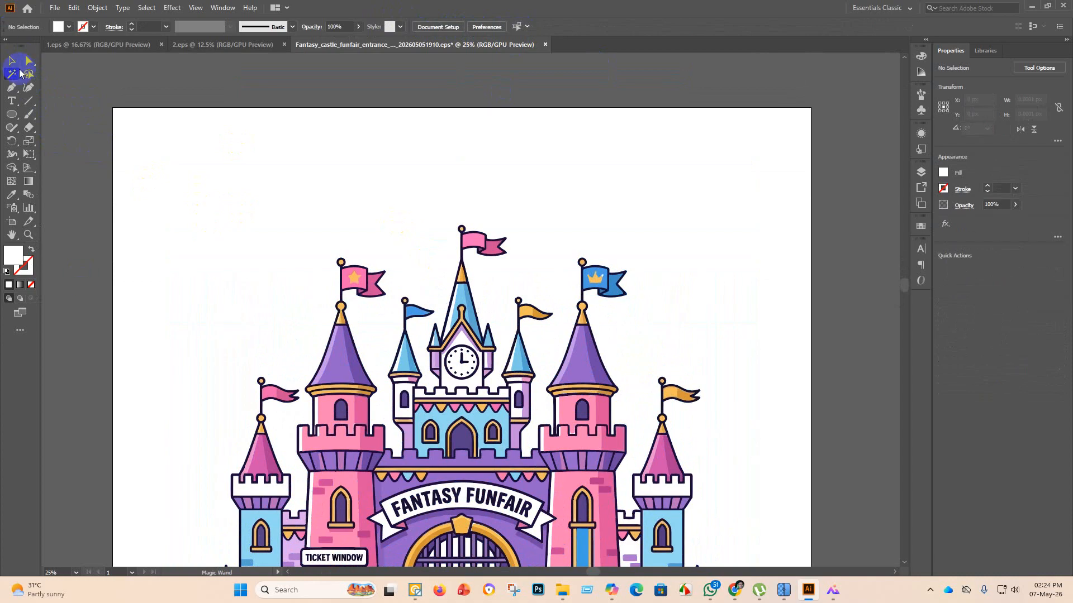
Start exporting the cleaned castle illustration as a JPEG and choose the eps 3.1 folder as its destination.
left_click(12, 61)
scroll(335, 306, "down", 5)
scroll(375, 315, "up", 5)
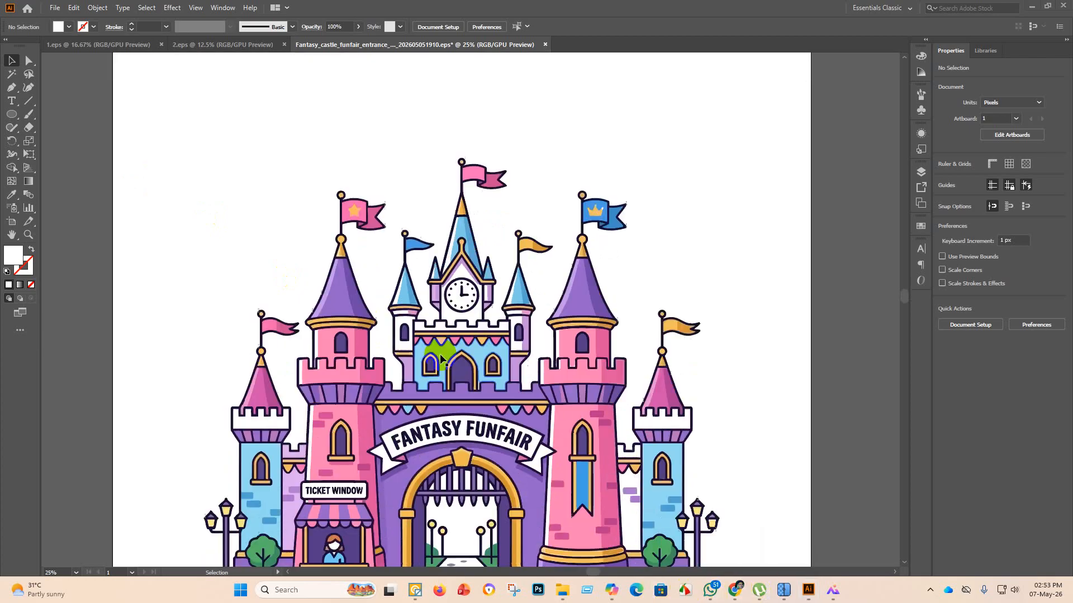
scroll(457, 292, "down", 5)
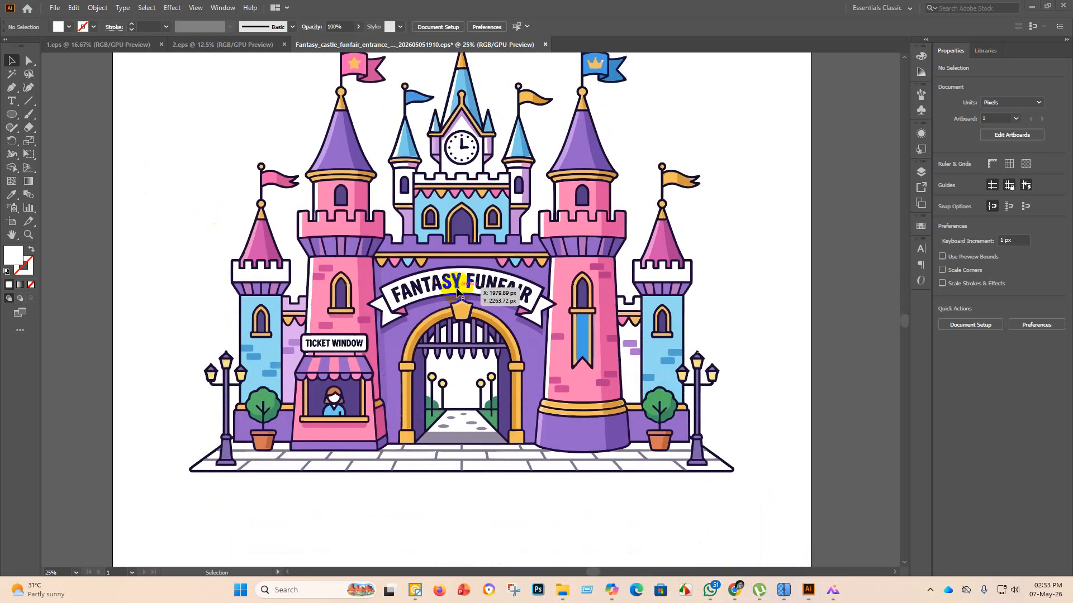
scroll(457, 292, "up", 3)
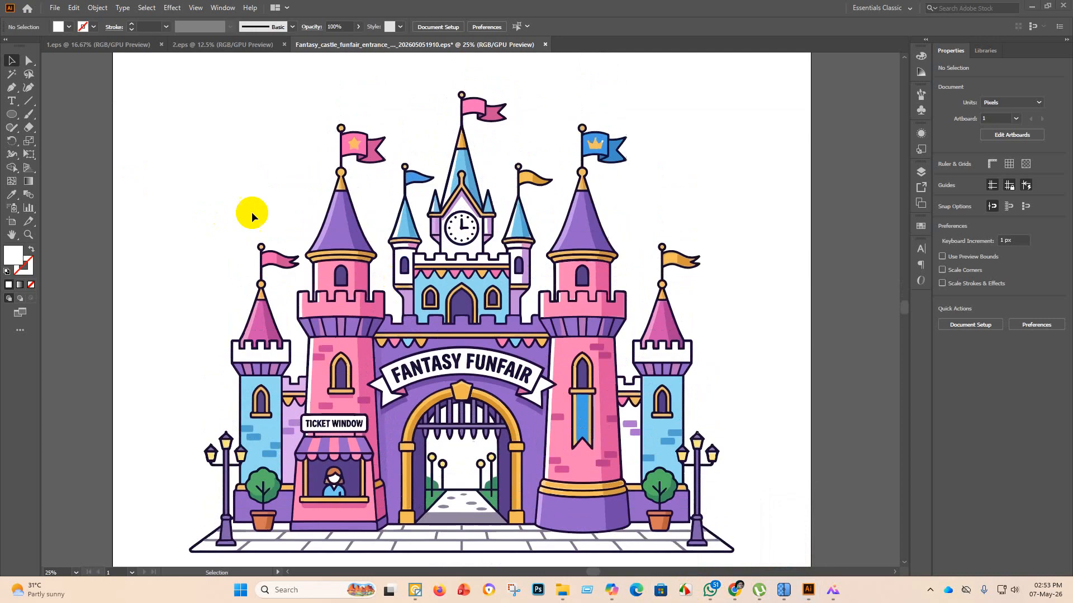
left_click(54, 7)
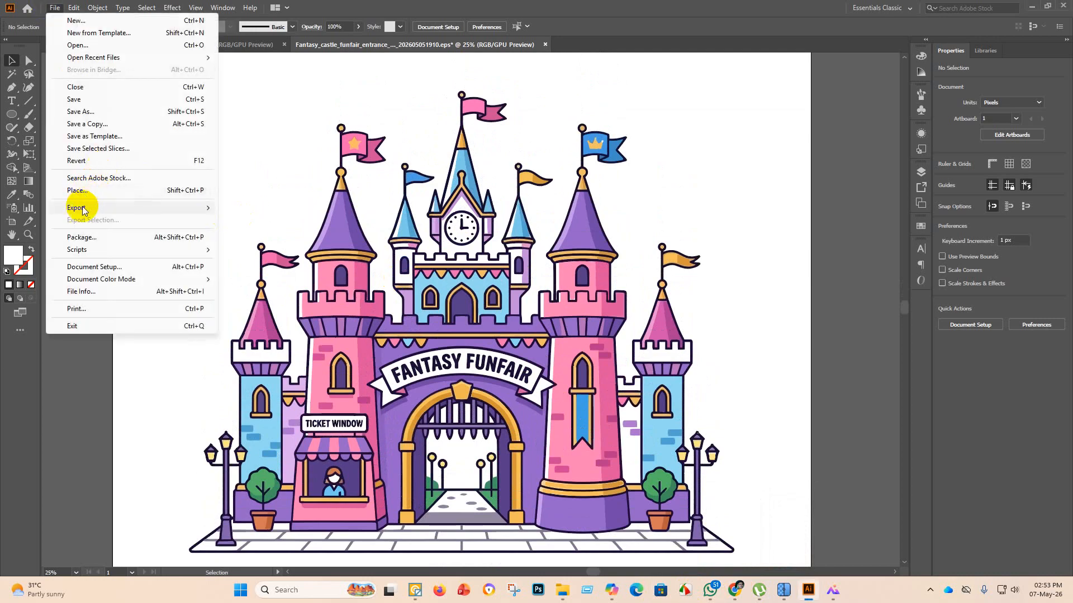
mouse_move(79, 207)
left_click(240, 219)
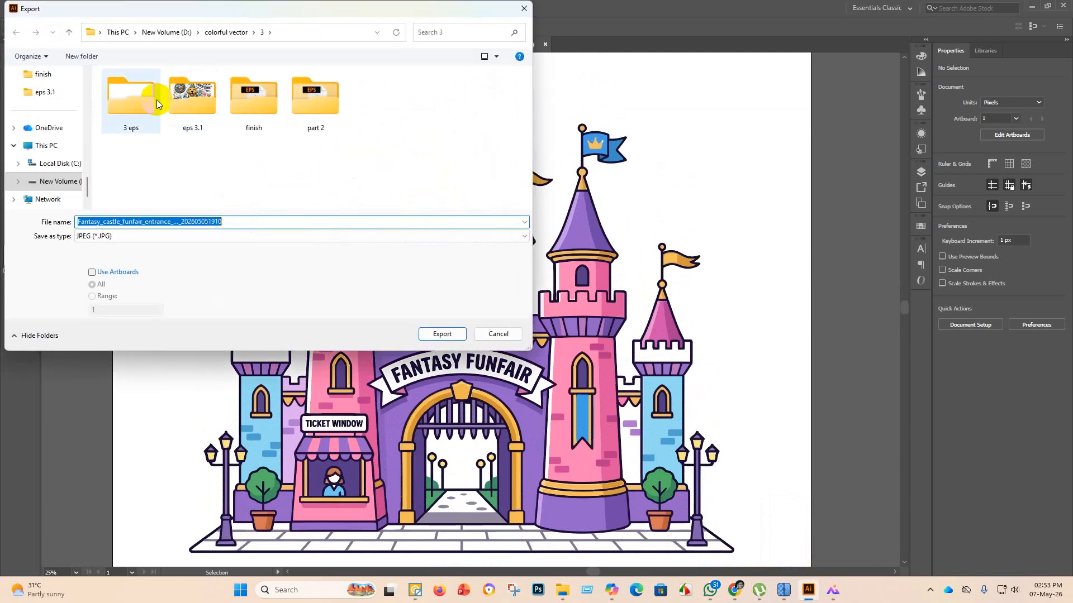
left_click(186, 103)
double_click(186, 102)
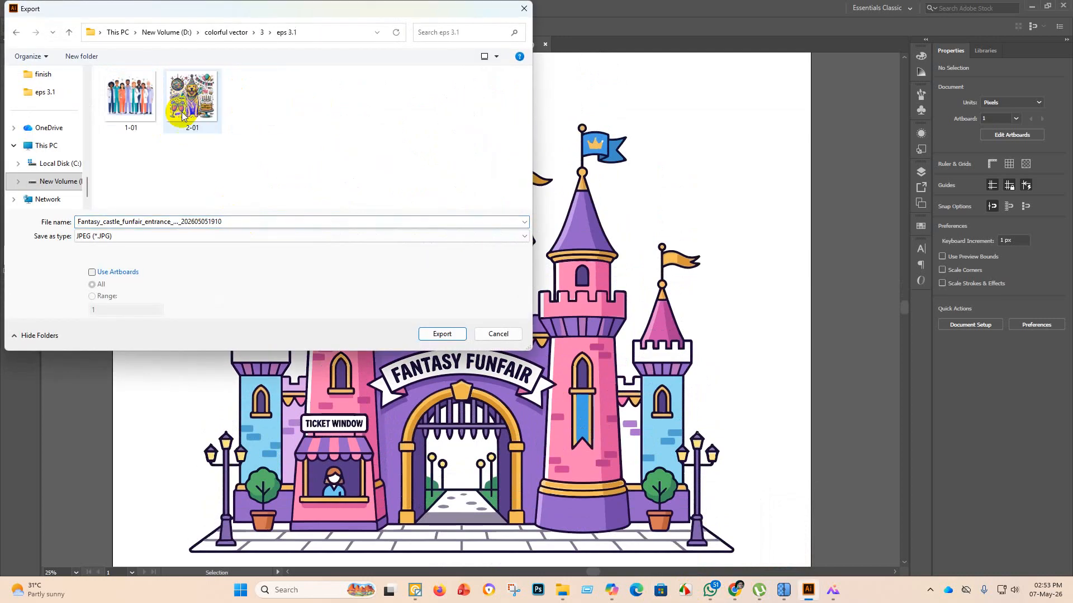
Enable Use Artboards for all artboards, name the JPEG 3, and complete the export.
left_click(90, 272)
double_click(244, 220)
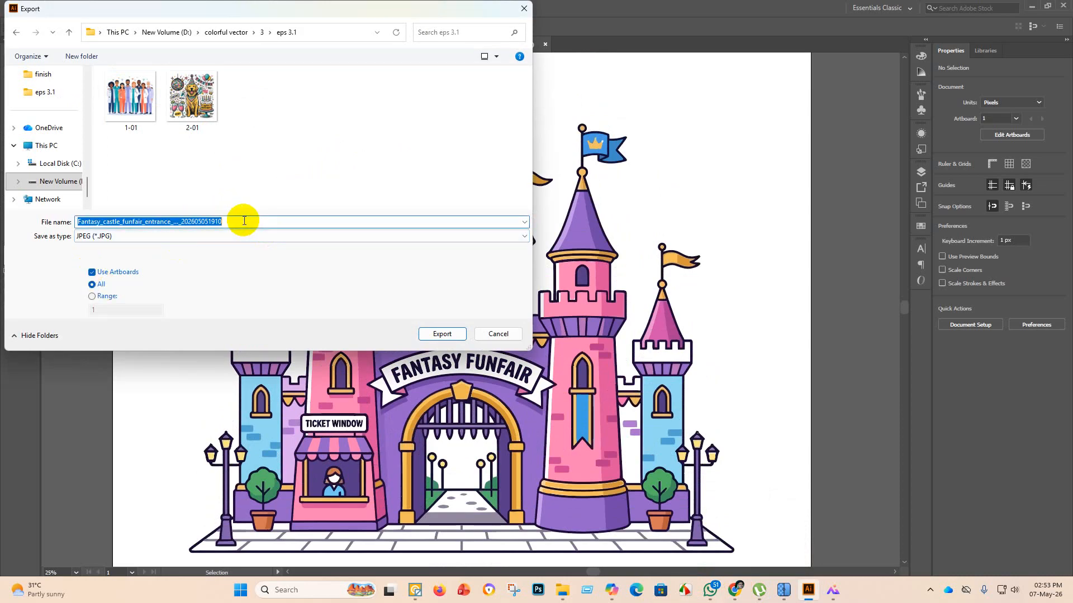
key("BackSpace")
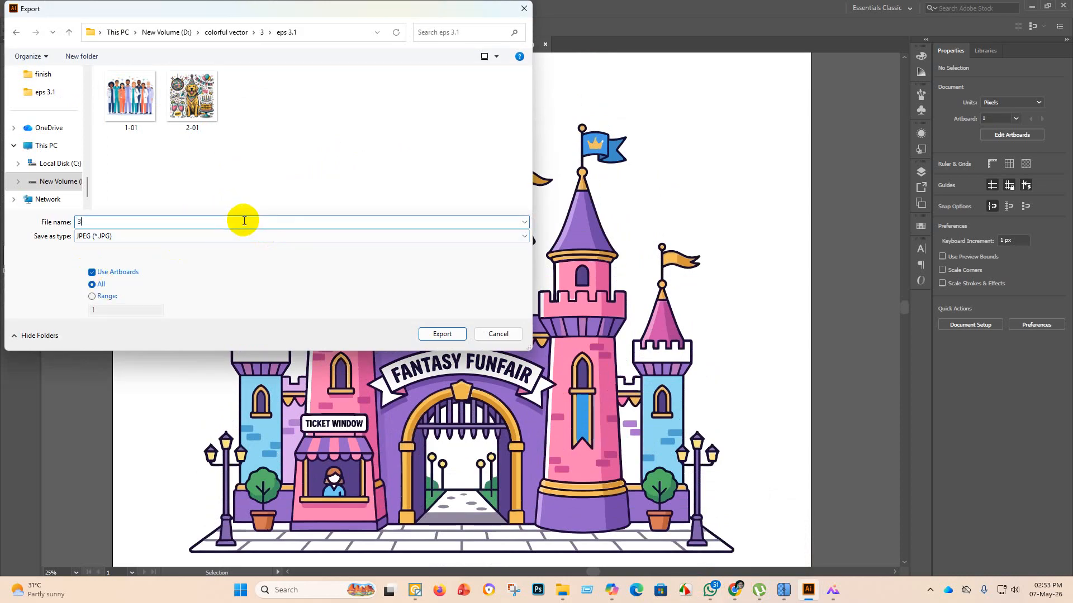
left_click(442, 334)
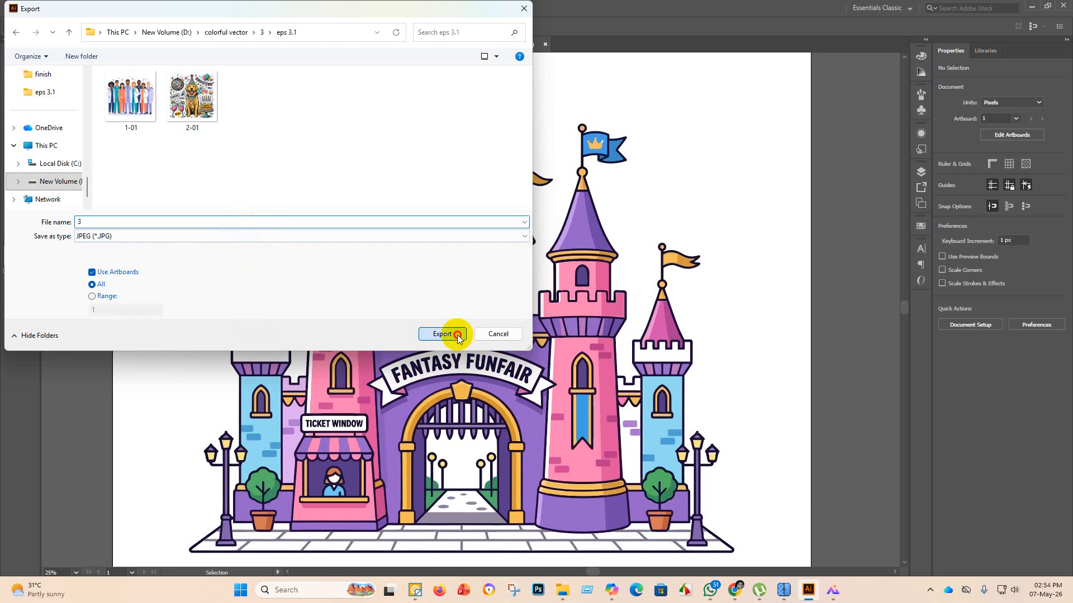
left_click(596, 450)
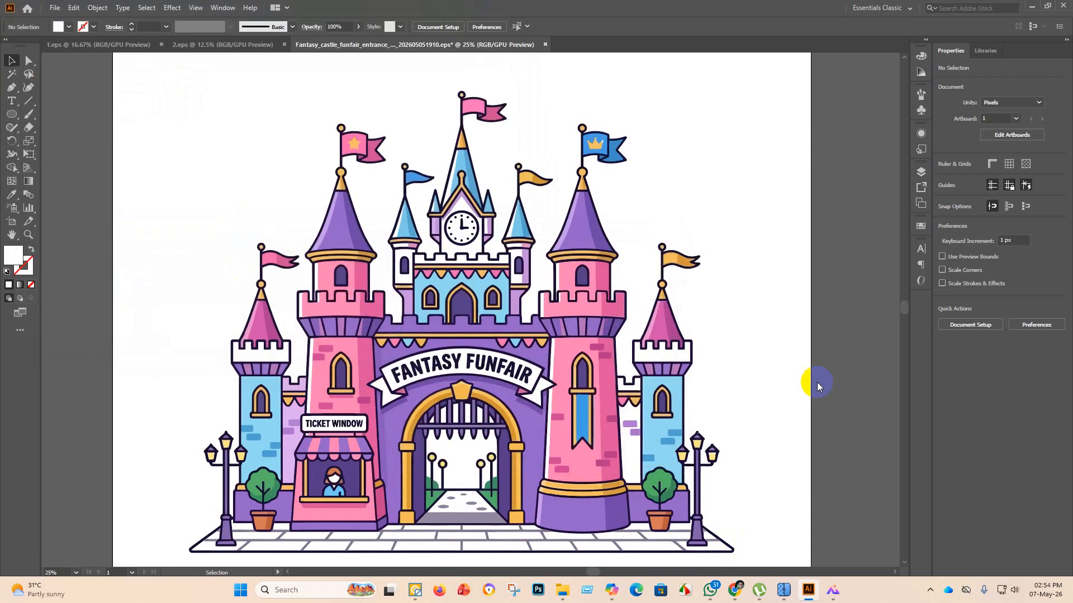
Start saving the castle document into the eps 3.1 folder and clear the proposed file name.
left_click(54, 9)
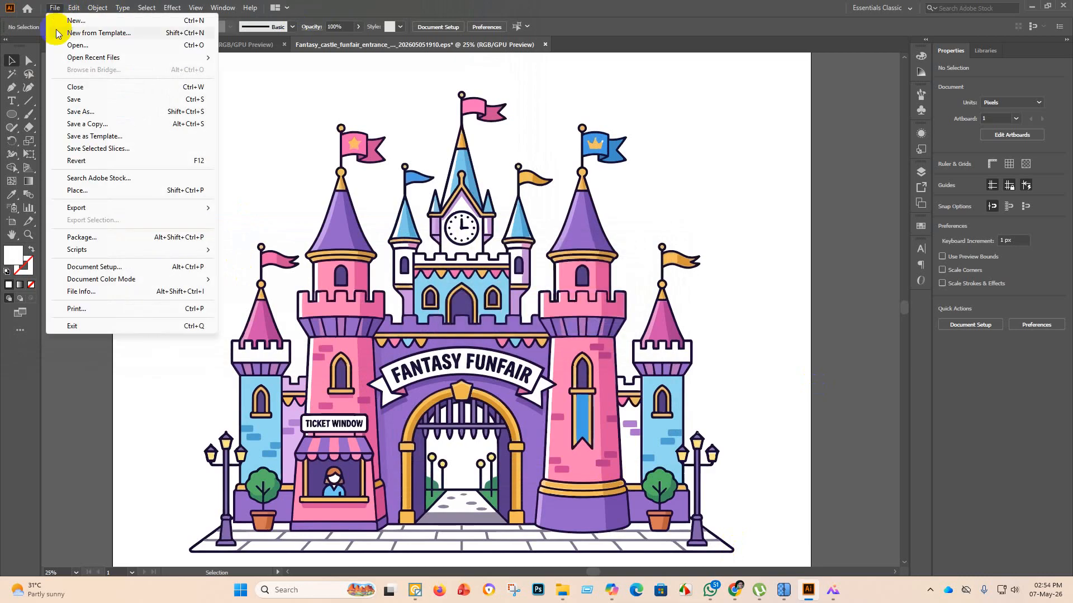
left_click(92, 99)
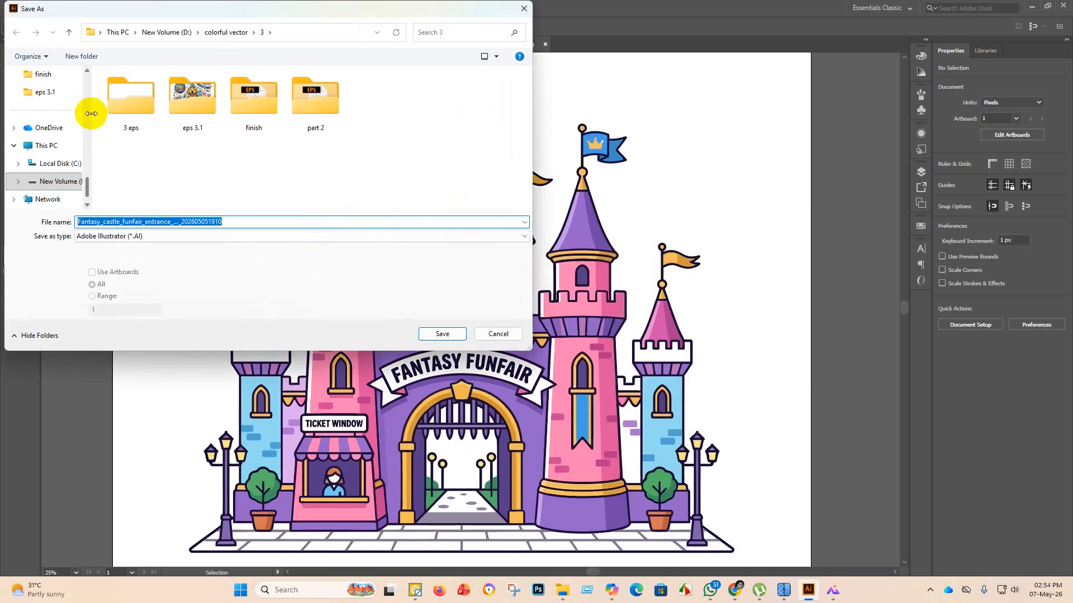
double_click(191, 95)
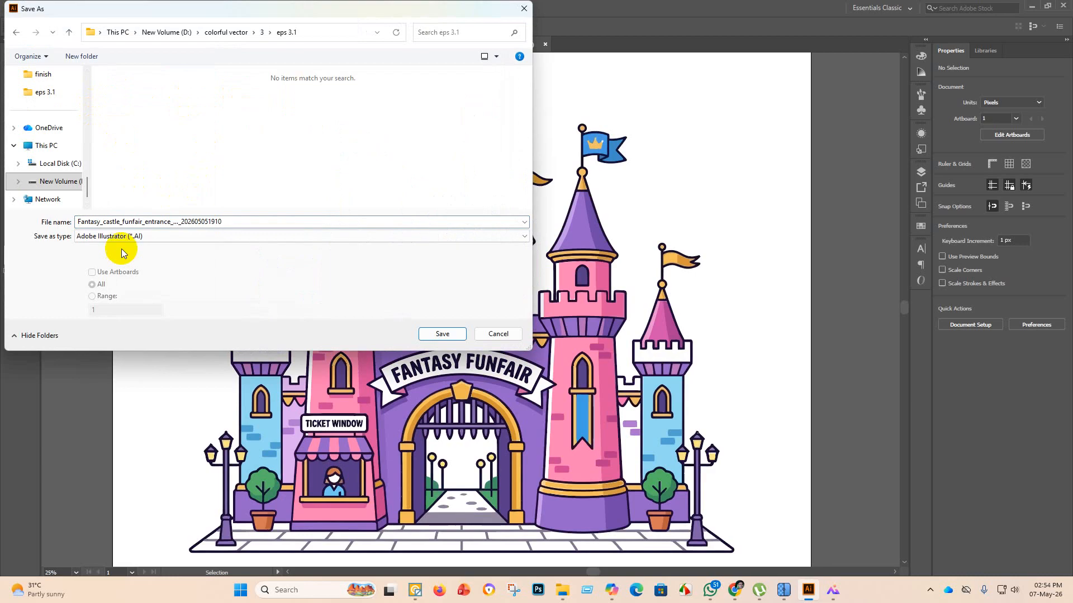
left_click(239, 222)
key("ctrl+a")
key("BackSpace")
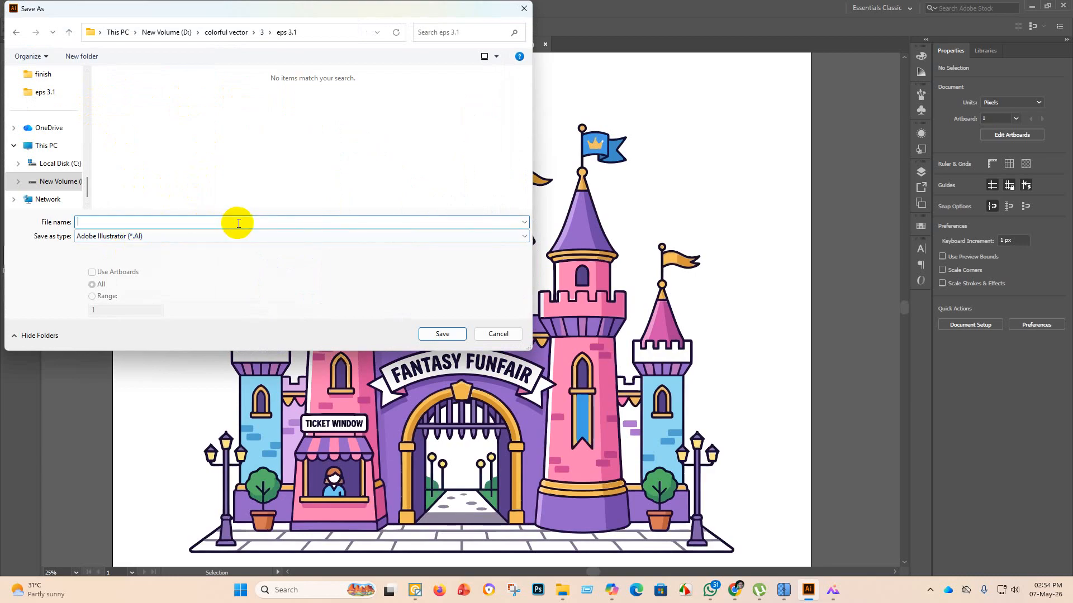
type("3")
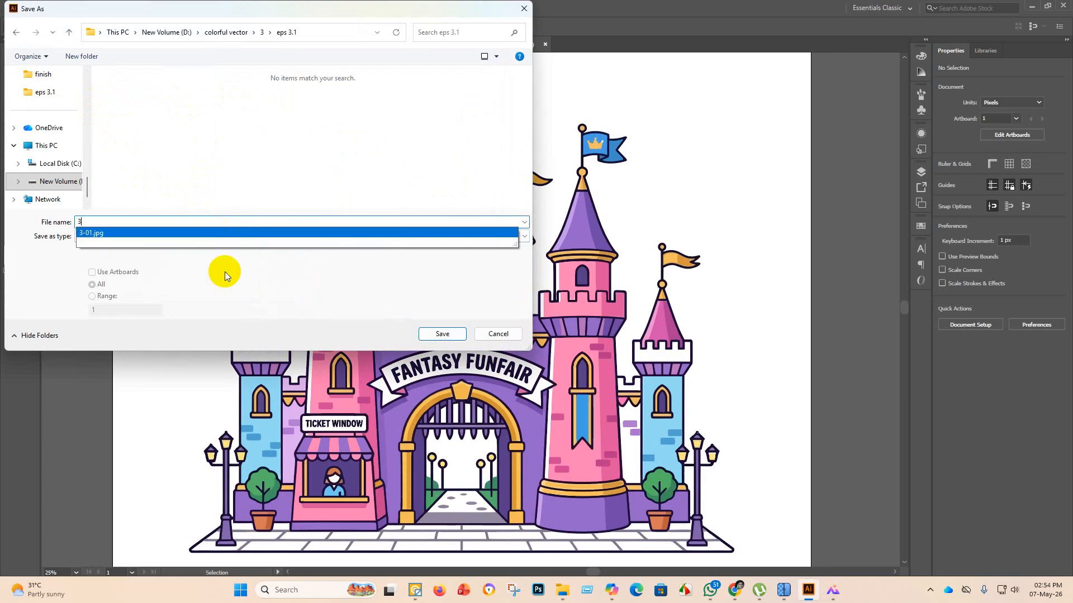
left_click(228, 234)
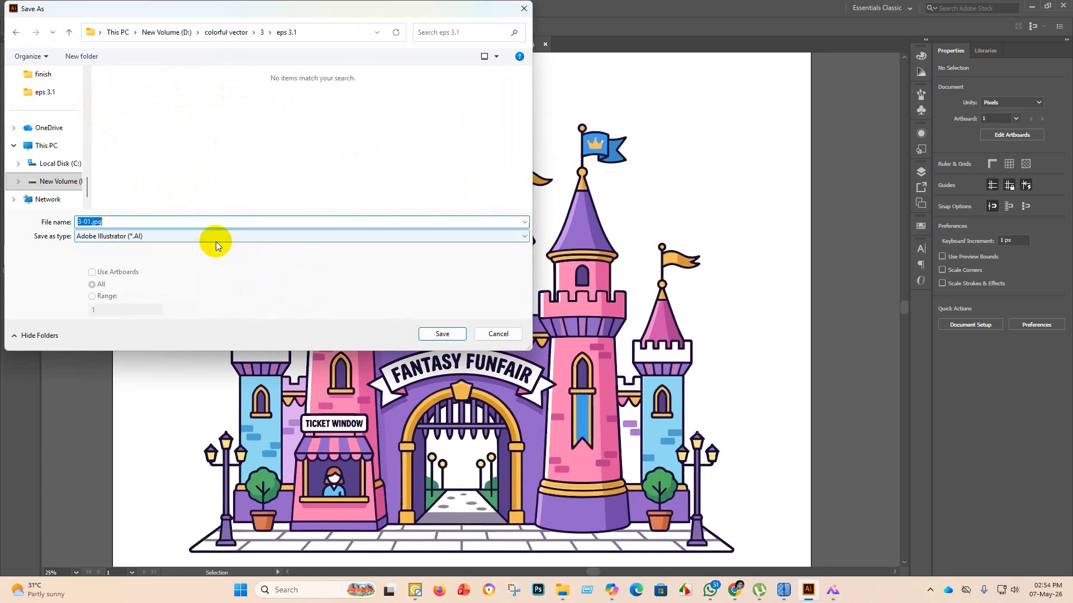
left_click(167, 222)
key("BackSpace")
key("BackSpace")
key("BackSpace")
key("BackSpace")
key("BackSpace")
key("BackSpace")
key("BackSpace")
key("BackSpace")
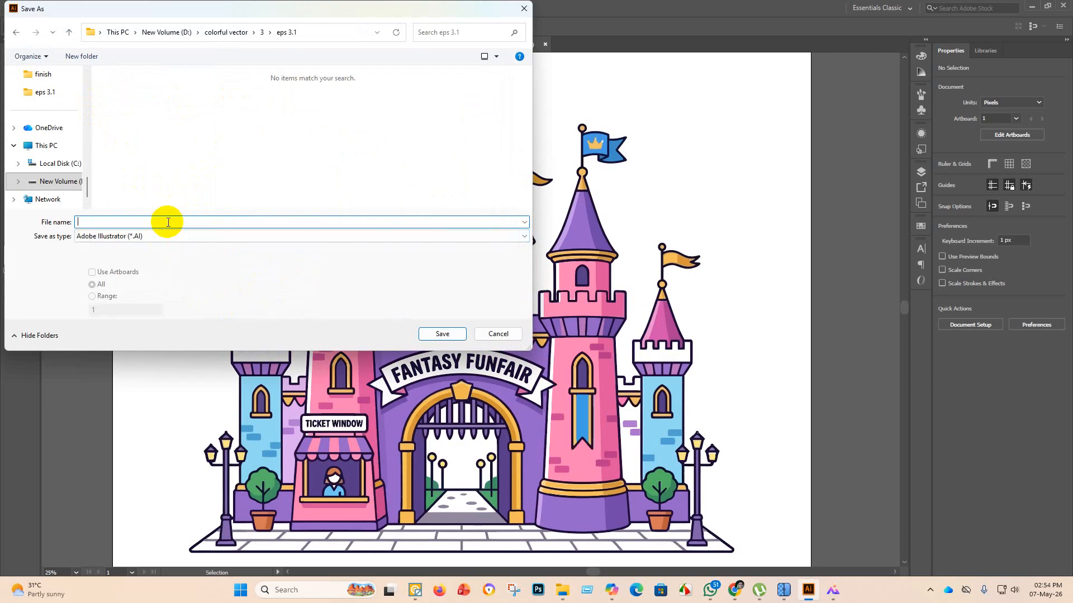
Name the castle file 3 and save it in the Illustrator EPS format.
type("3")
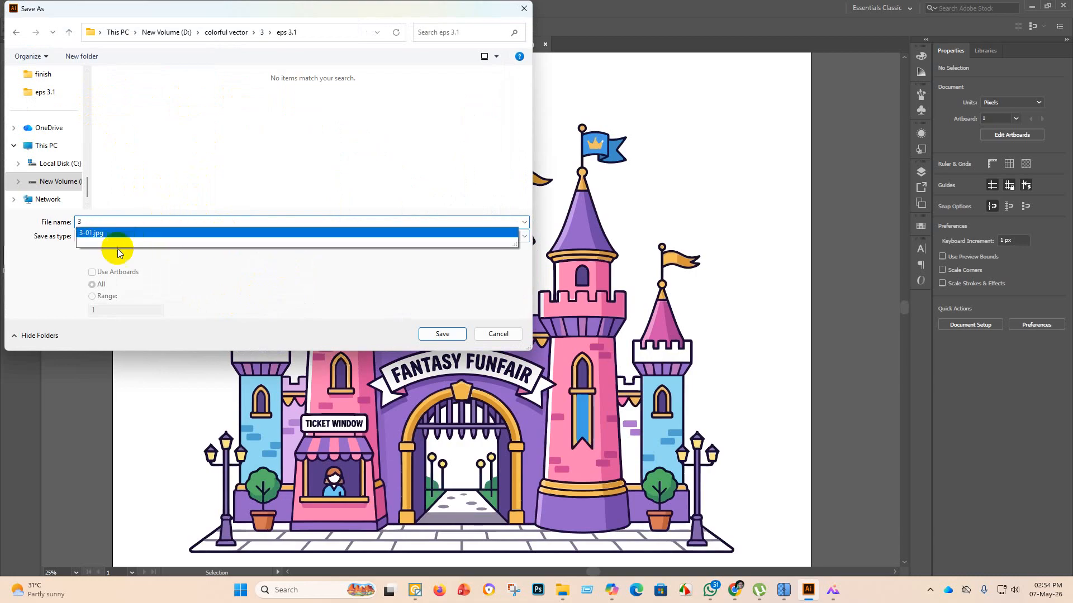
left_click(262, 279)
left_click(246, 235)
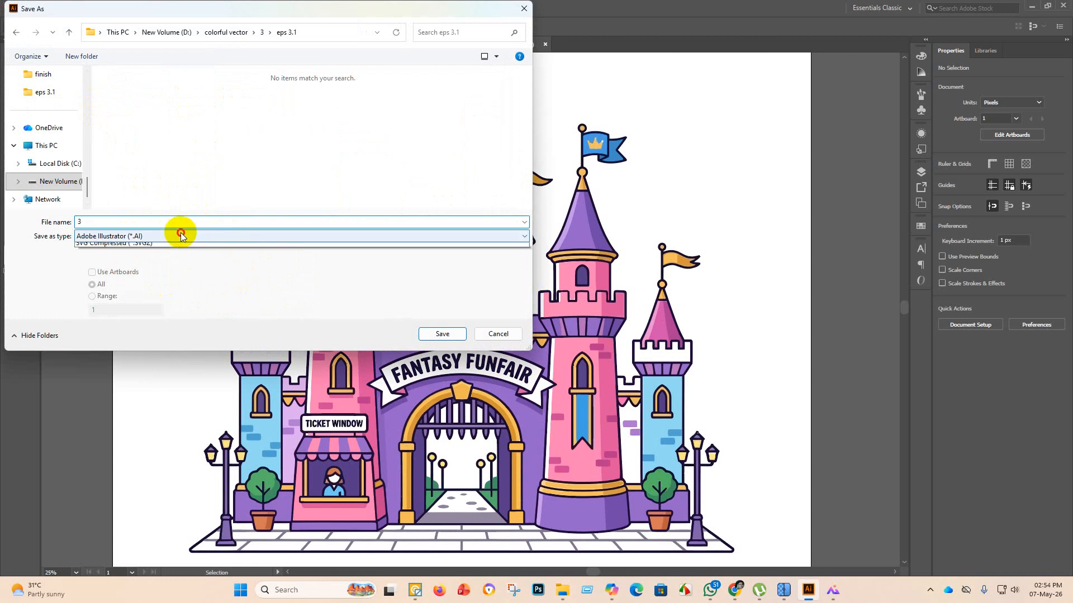
left_click(135, 266)
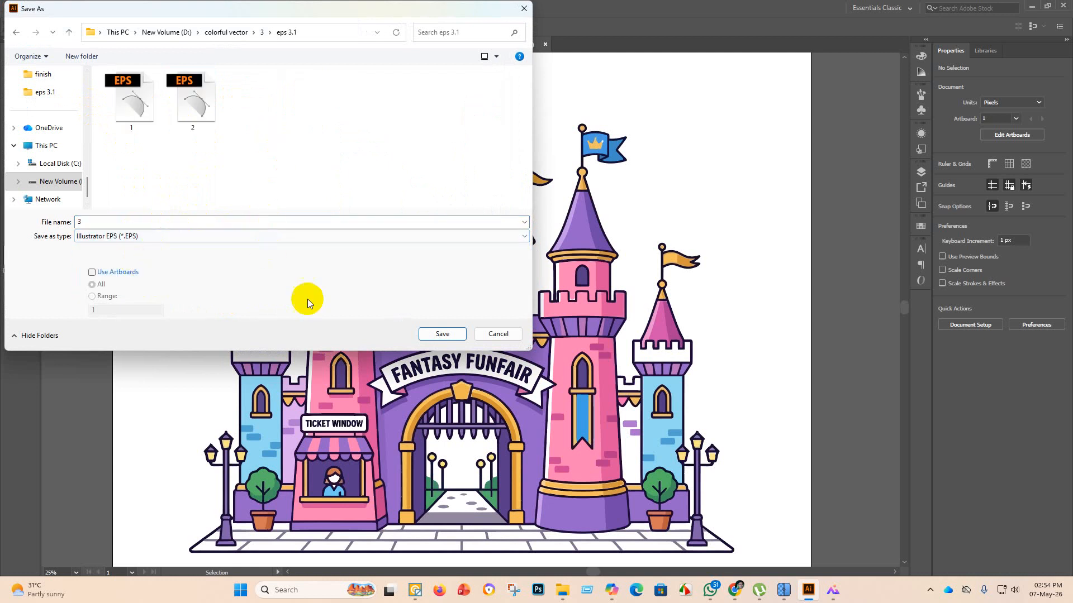
left_click(441, 334)
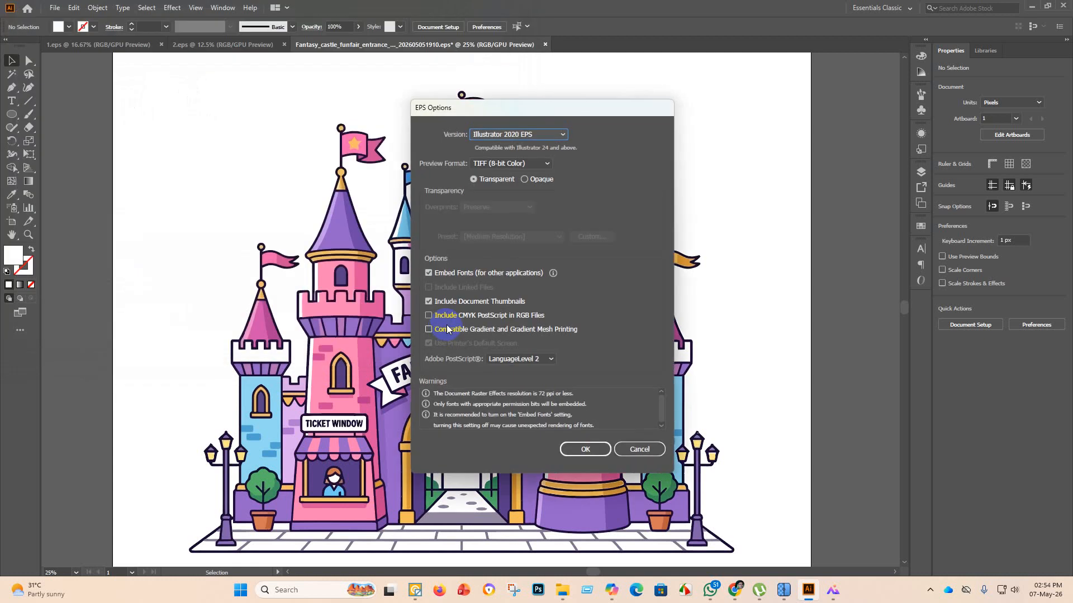
Set the EPS version to Illustrator 10 EPS and finish saving in the older format.
left_click(562, 134)
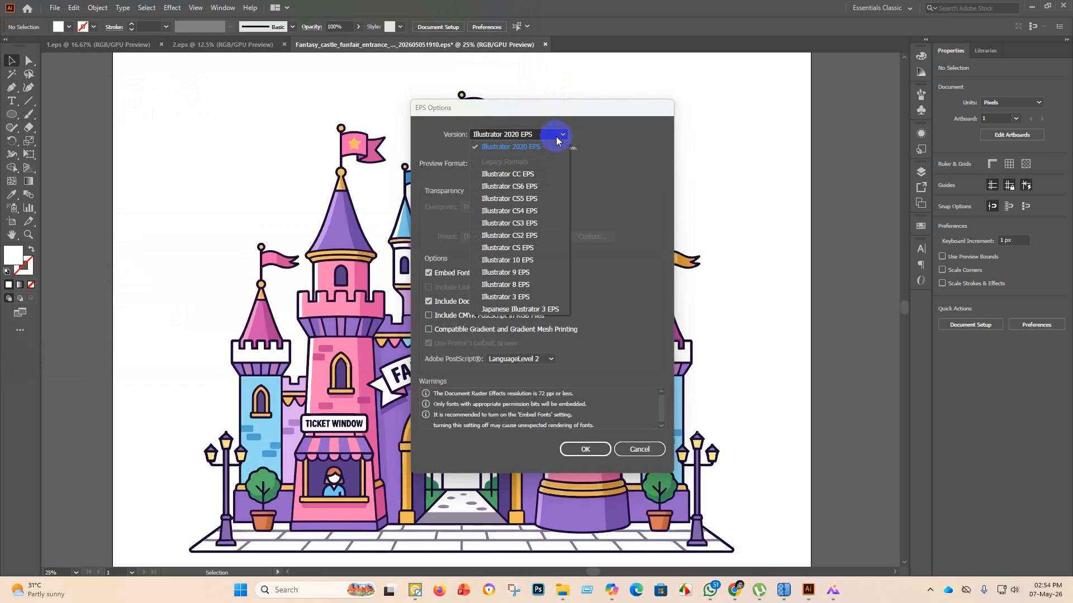
left_click(537, 260)
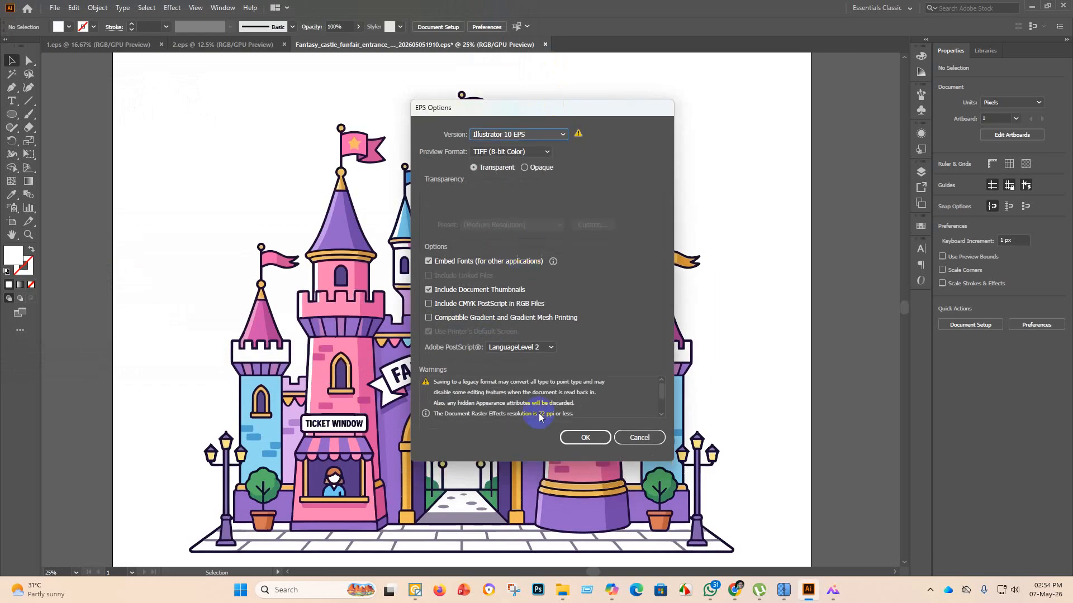
left_click(587, 437)
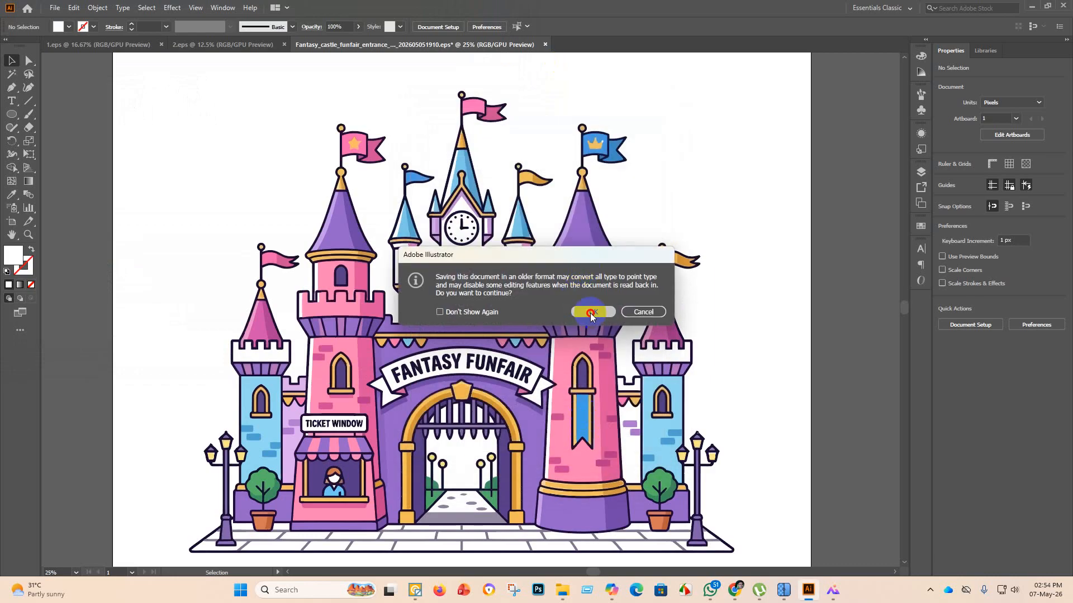
left_click(591, 312)
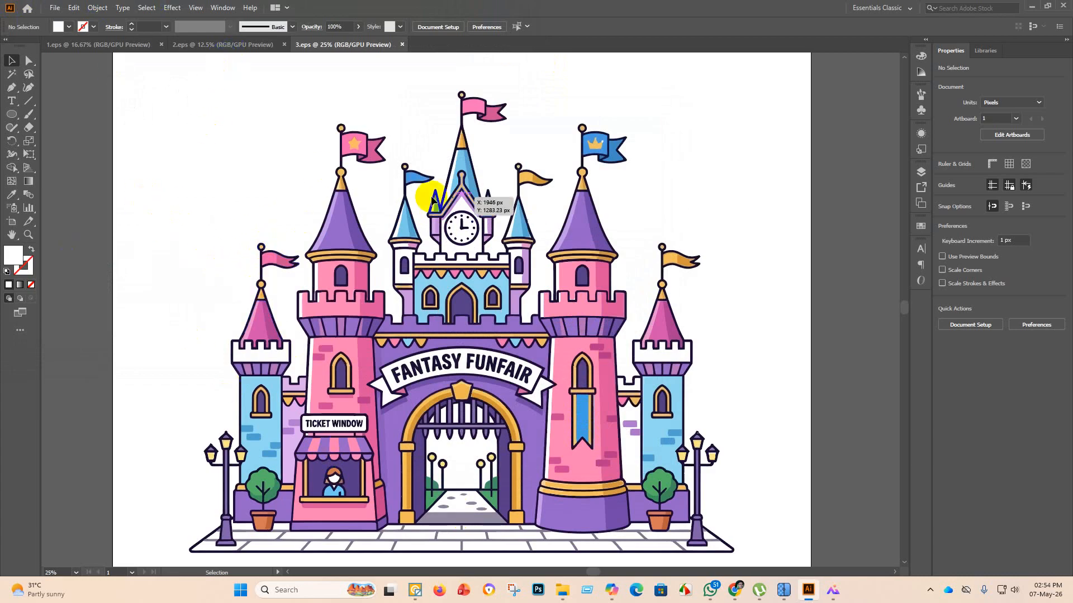
Switch to File Explorer and move the original Fantasy_castle_funfair_entrance EPS and image files into the finish folder.
left_click(562, 590)
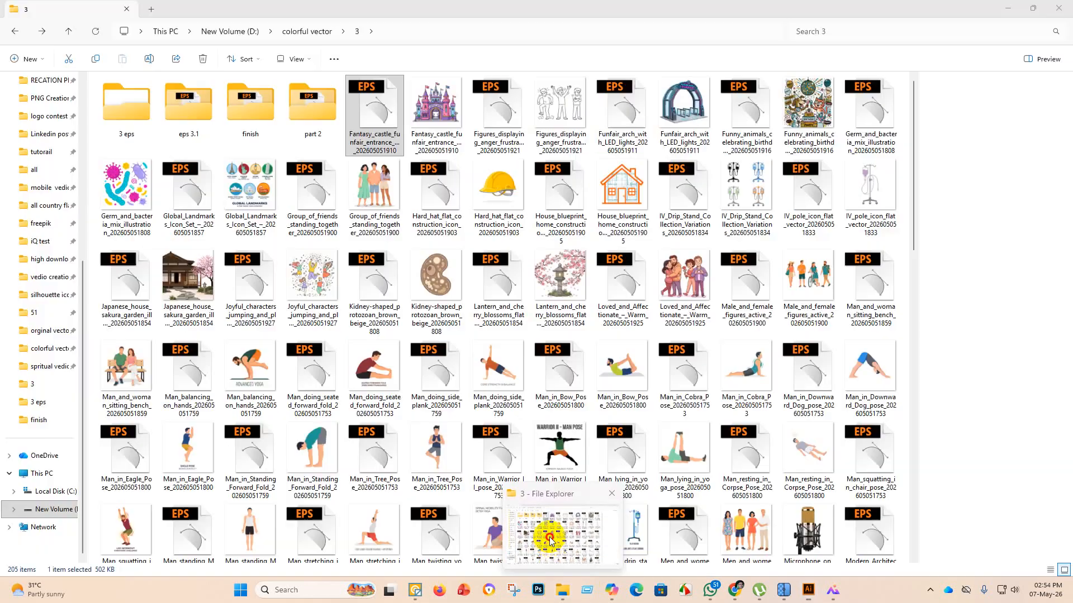
left_click_drag(373, 112, 256, 114)
right_click(377, 122)
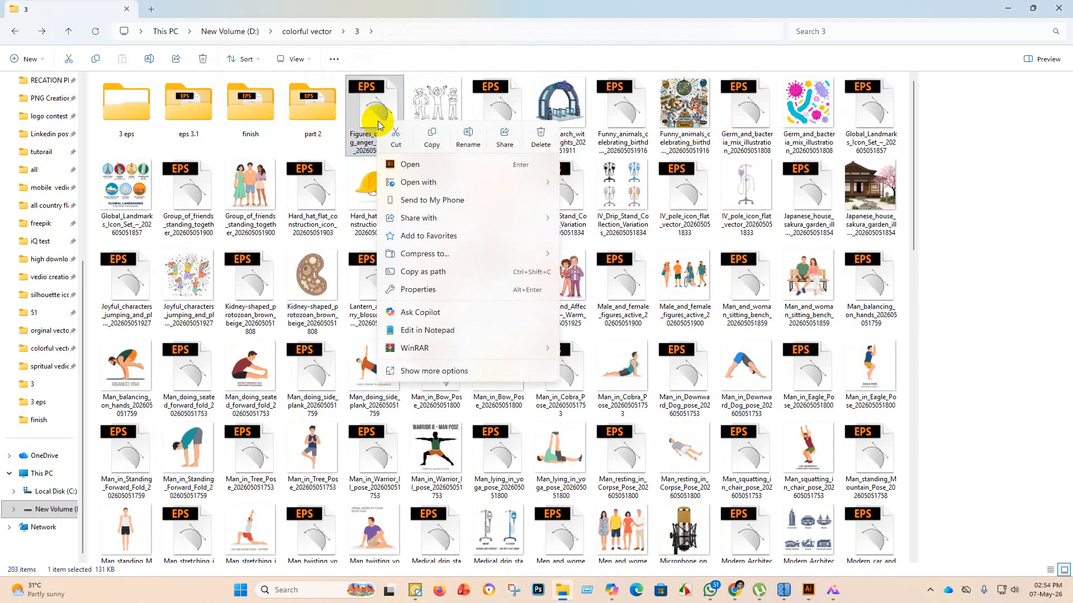
mouse_move(441, 182)
left_click(609, 182)
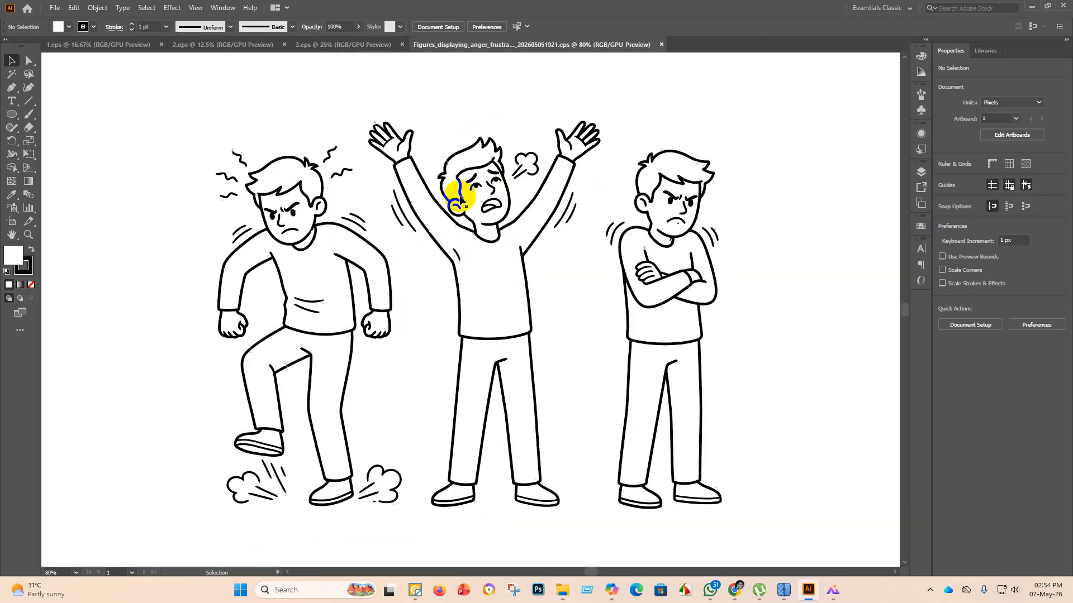
Enlarge the three angry figures proportionally to about 3808 px square and centre the group vertically on the artboard.
scroll(370, 249, "down", 4)
left_click(11, 60)
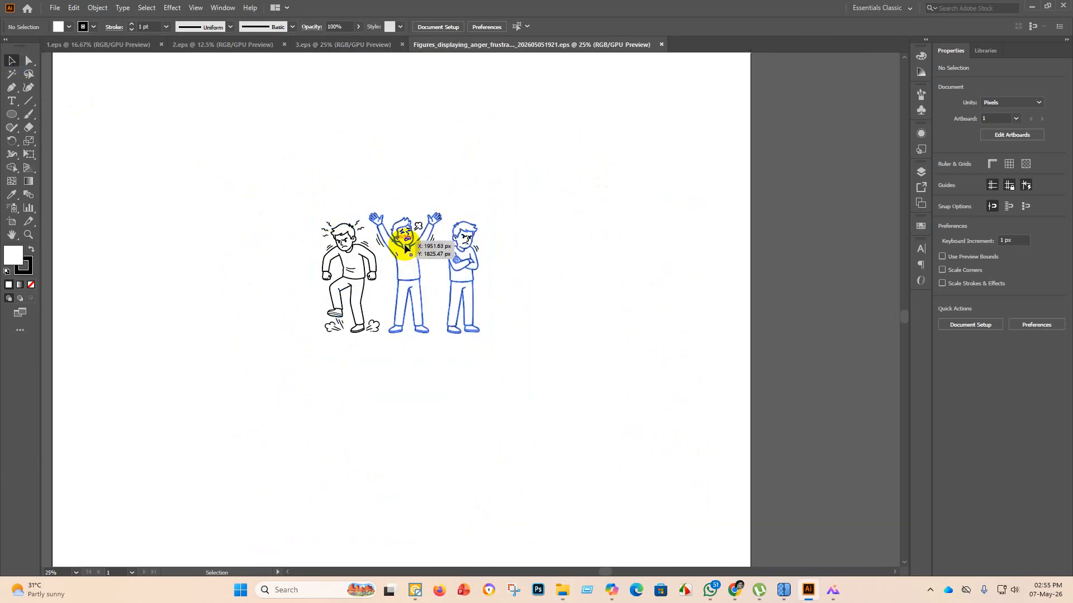
scroll(431, 264, "down", 3)
left_click(425, 276)
left_click_drag(422, 234, 510, 75)
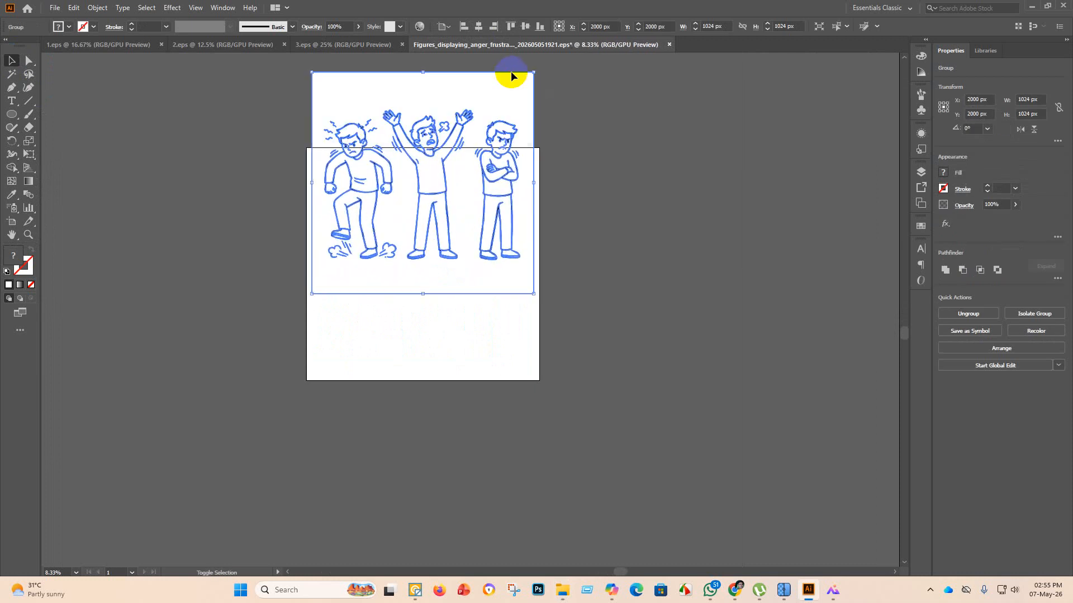
left_click(525, 27)
left_click(637, 325)
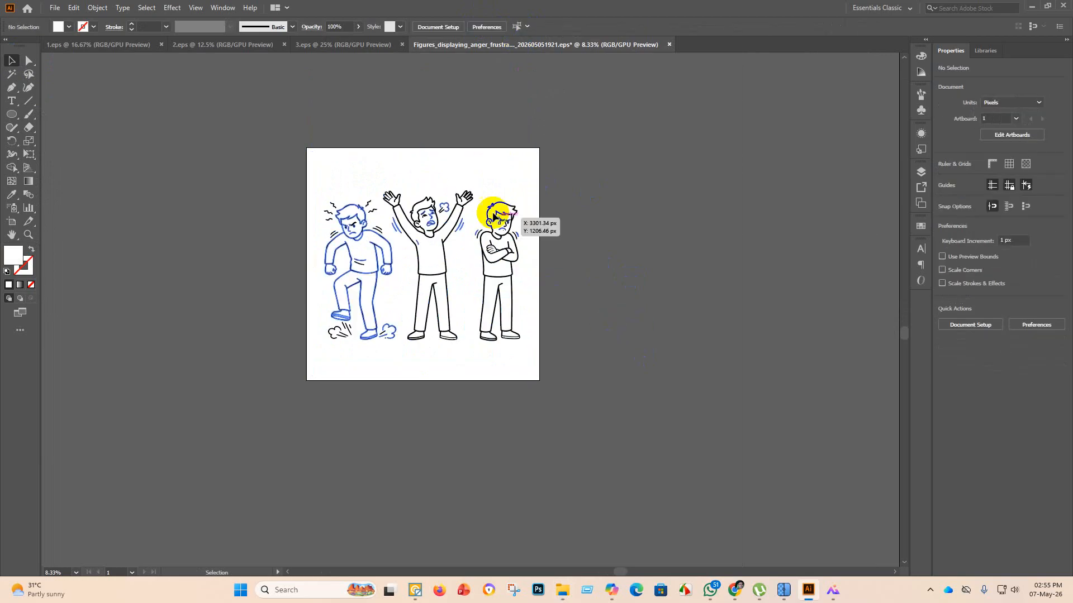
Select the figures' white background and matching white shapes with the Magic Wand and delete them.
left_click(461, 190)
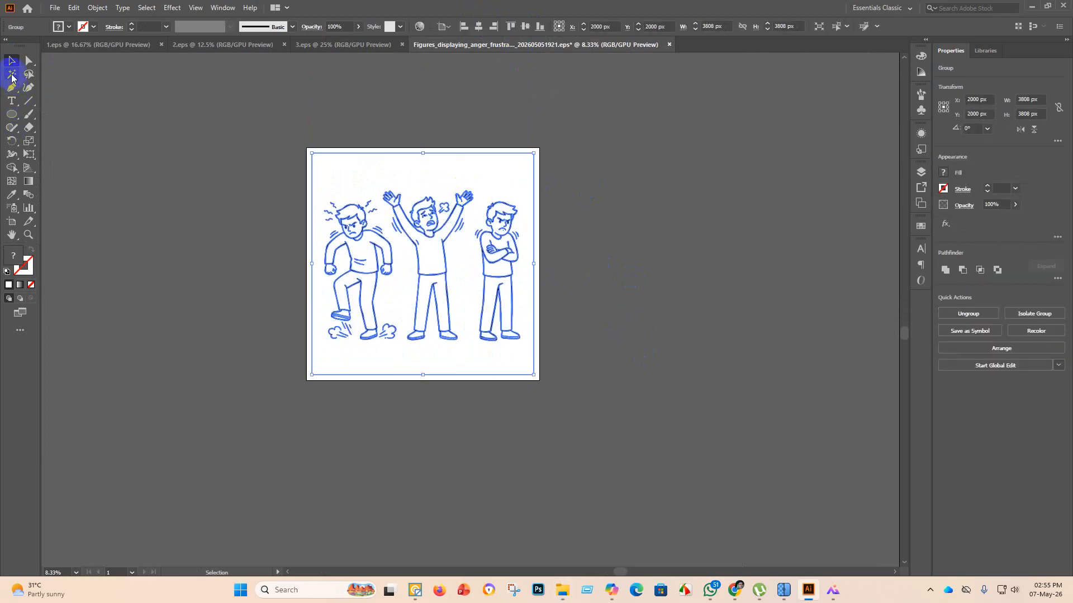
left_click(12, 76)
left_click(416, 173)
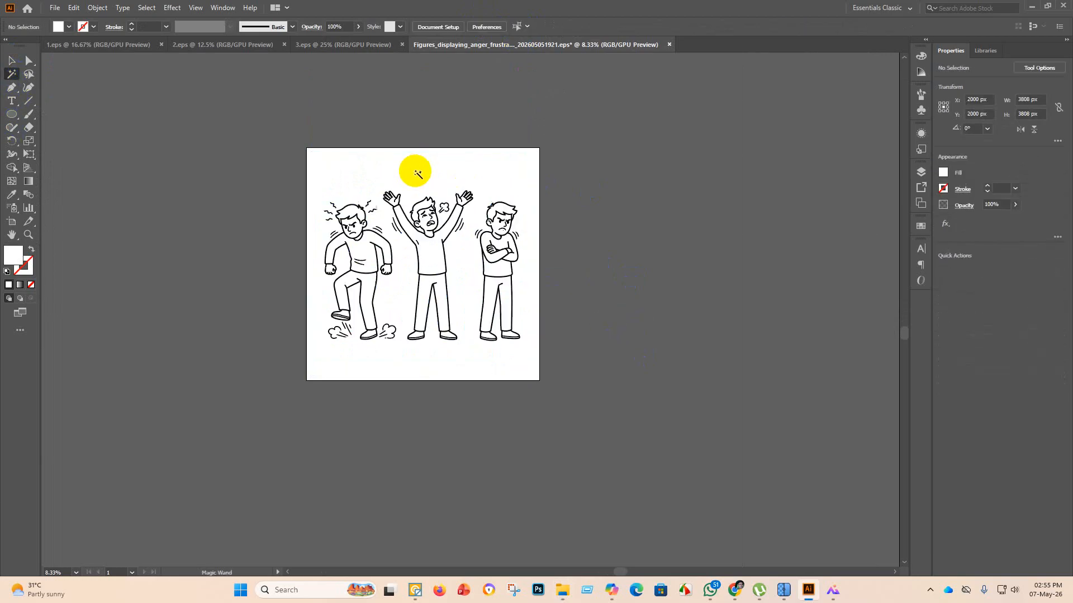
left_click(12, 60)
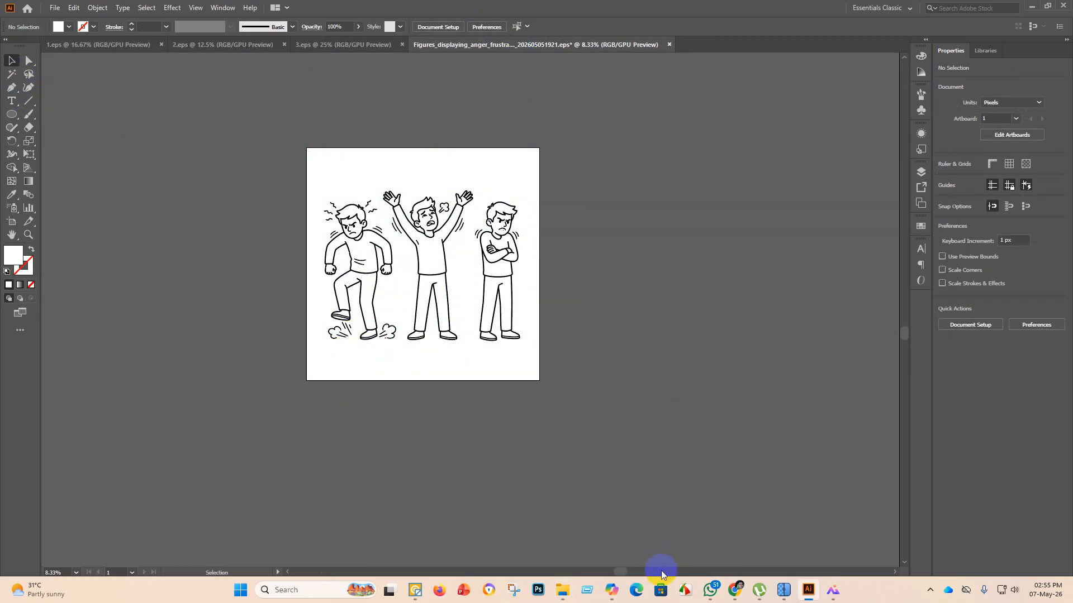
scroll(449, 225, "up", 4)
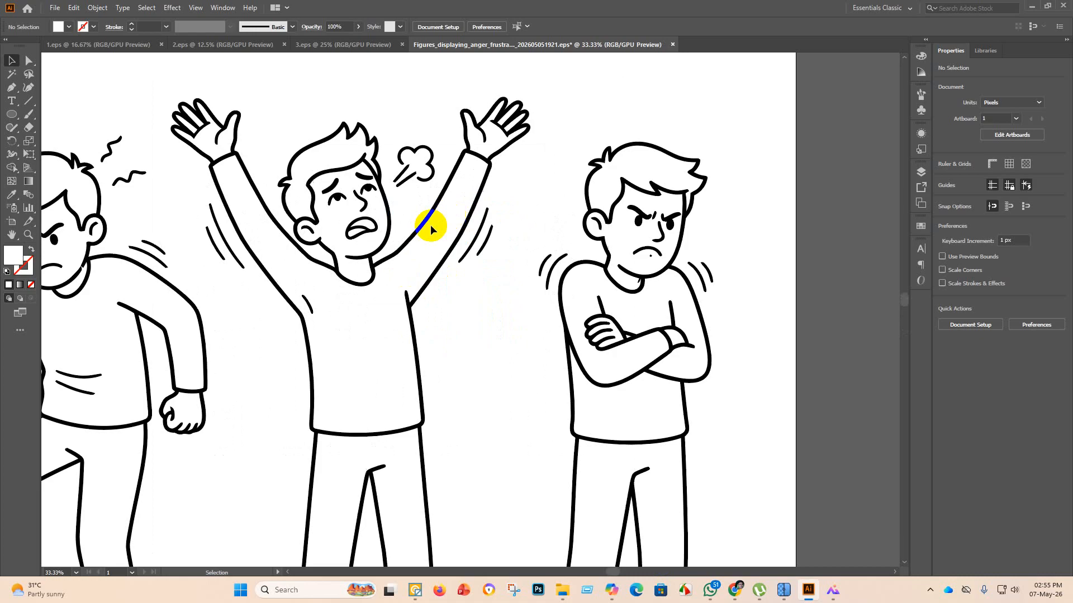
Save the angry figures illustration as an Illustrator EPS file named 4 in the eps 3.1 folder.
scroll(432, 227, "down", 5)
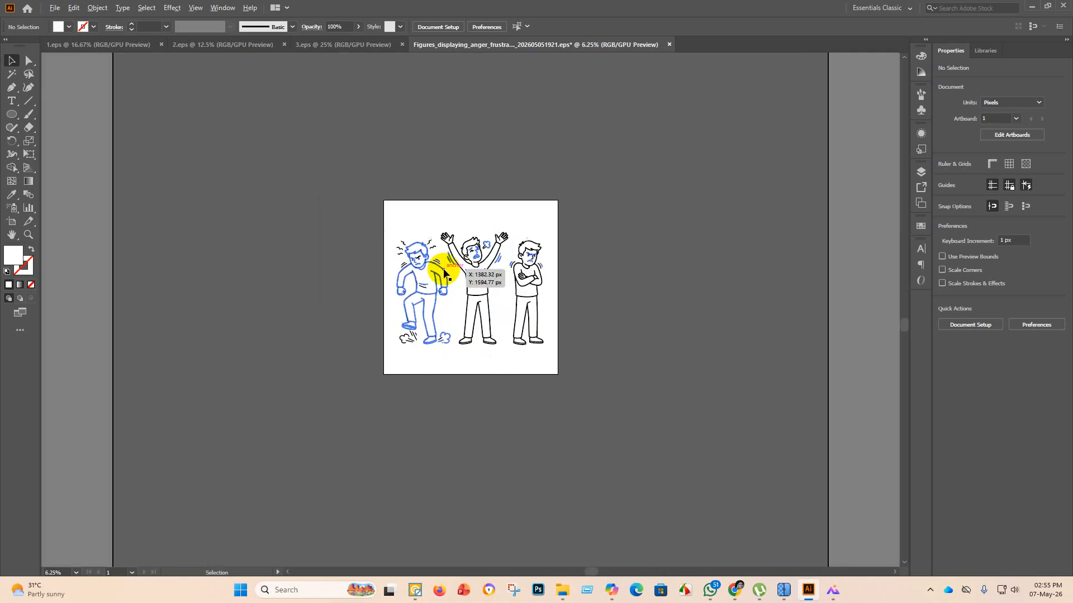
left_click(53, 8)
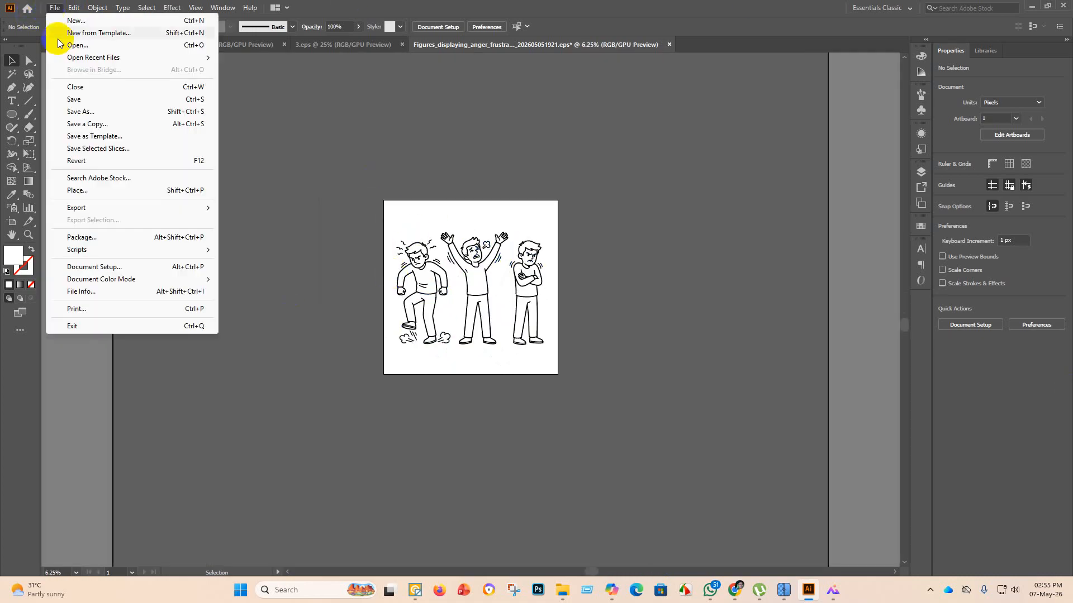
left_click(78, 105)
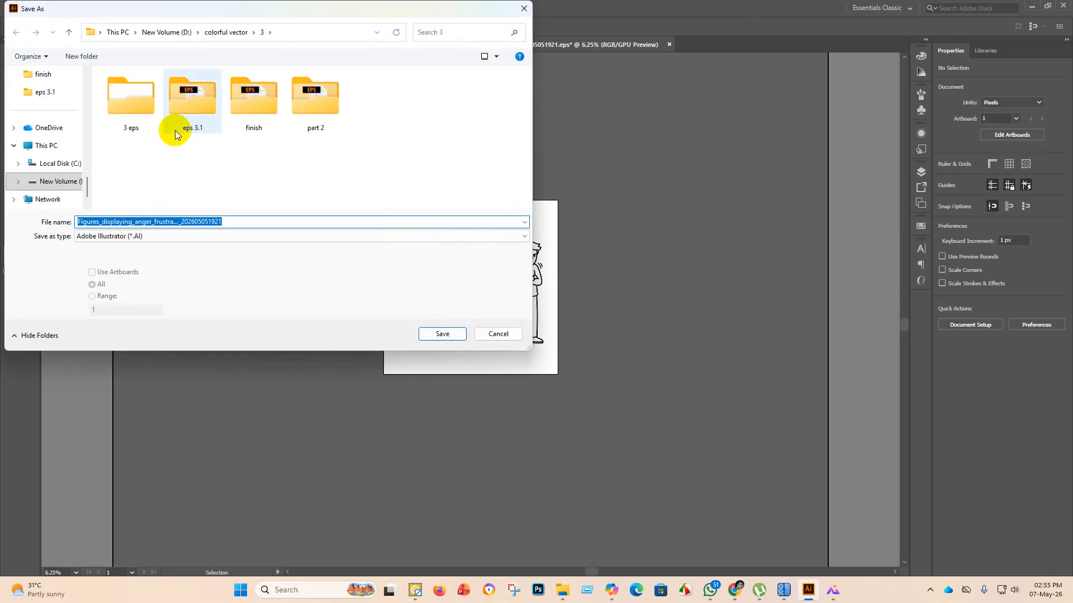
left_click(204, 105)
double_click(204, 105)
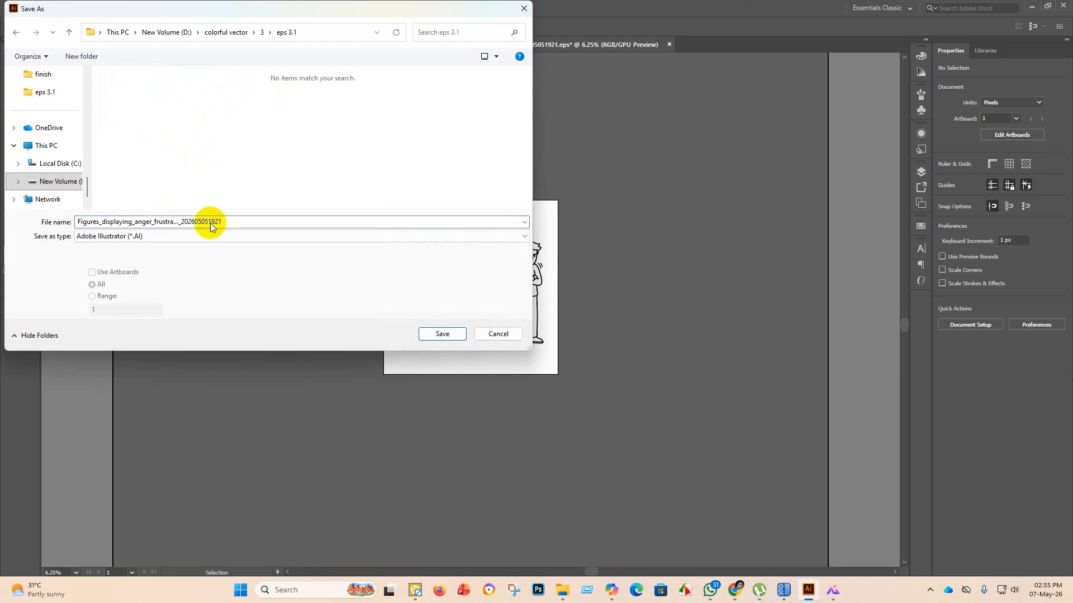
left_click(191, 236)
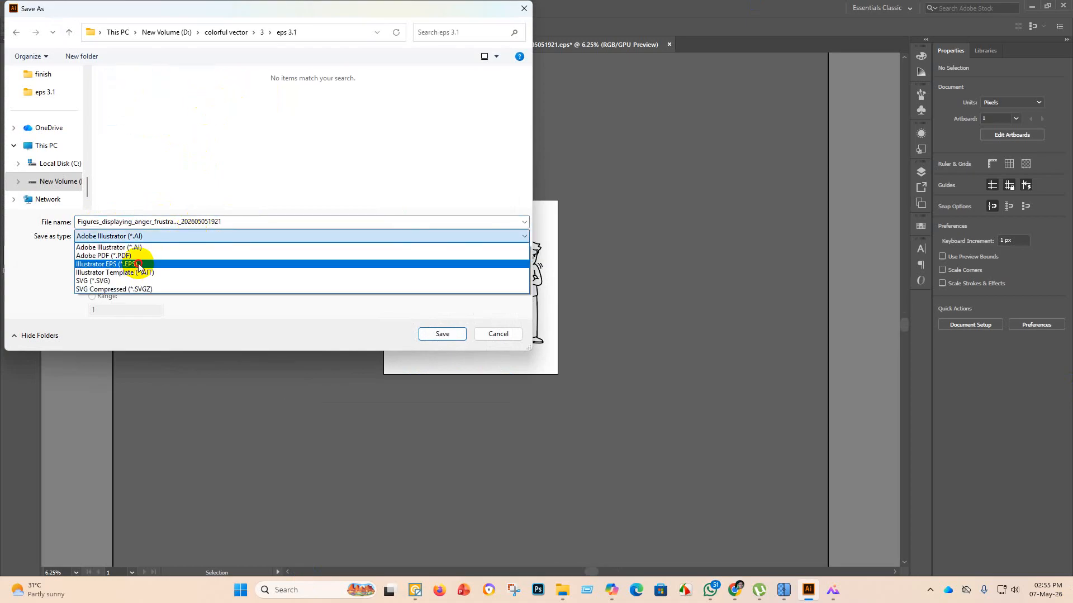
left_click(134, 264)
double_click(232, 218)
key("BackSpace")
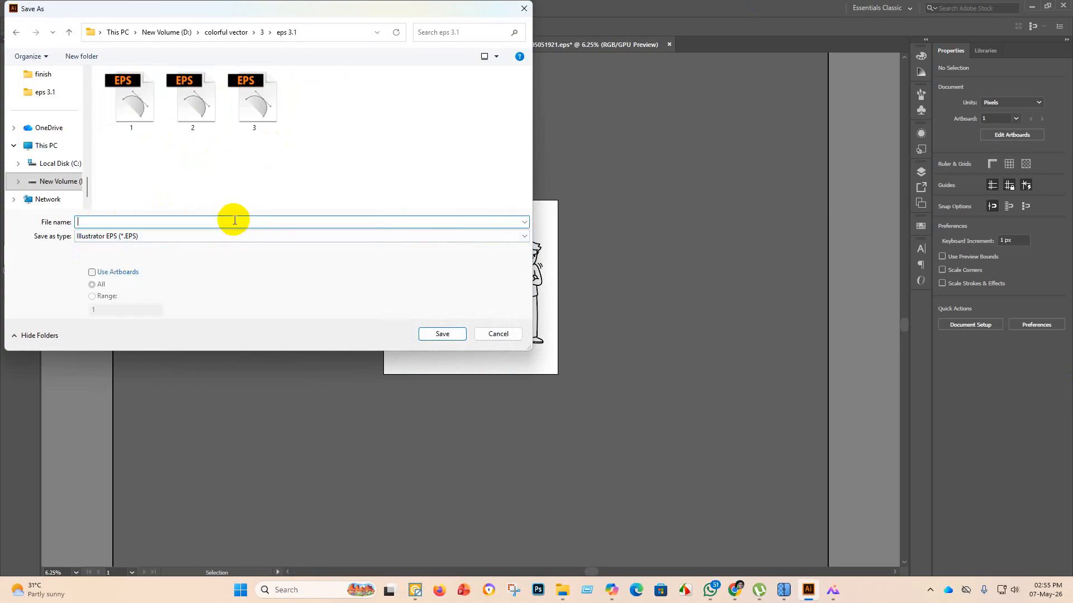
type("4")
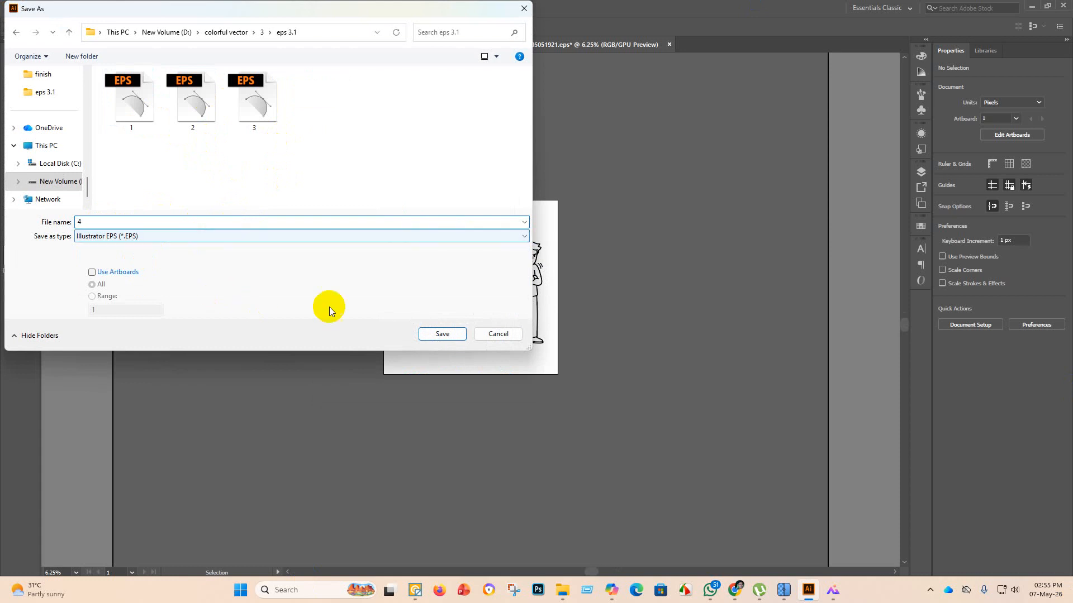
left_click(434, 334)
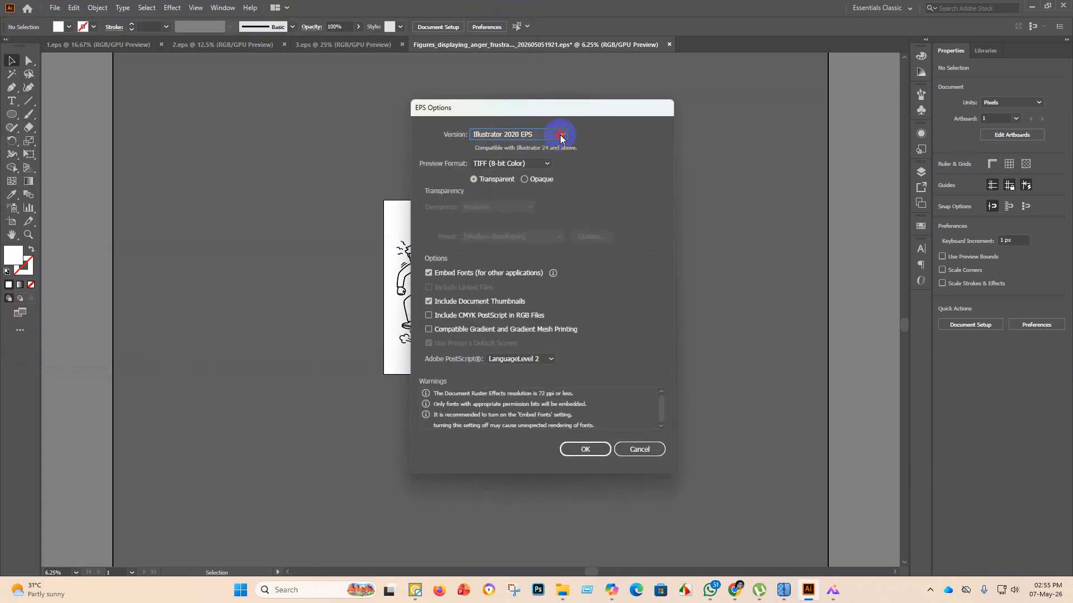
Set the EPS version to Illustrator 10 EPS and finish the save, accepting the legacy format.
left_click(561, 135)
left_click(525, 261)
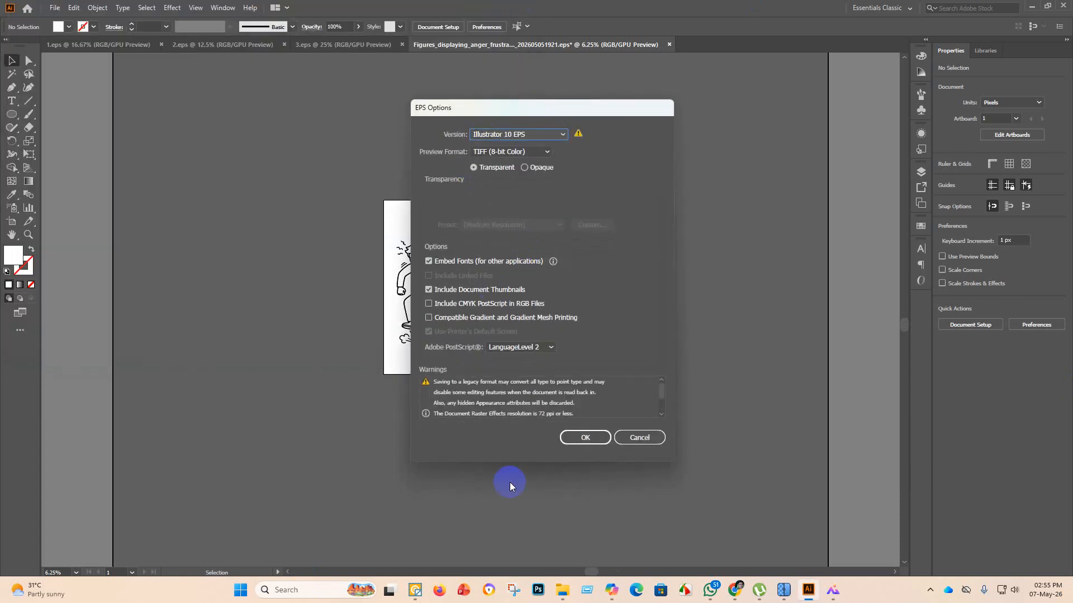
left_click(587, 438)
left_click(591, 309)
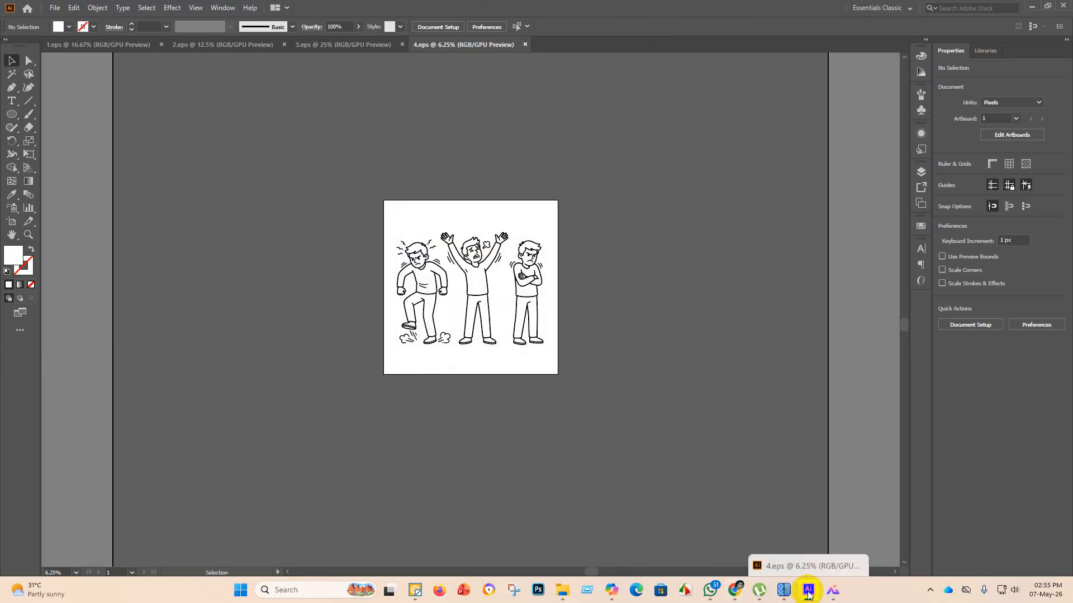
Switch to File Explorer and move the original Figures_displaying_anger EPS and image files into the finish folder.
left_click(56, 7)
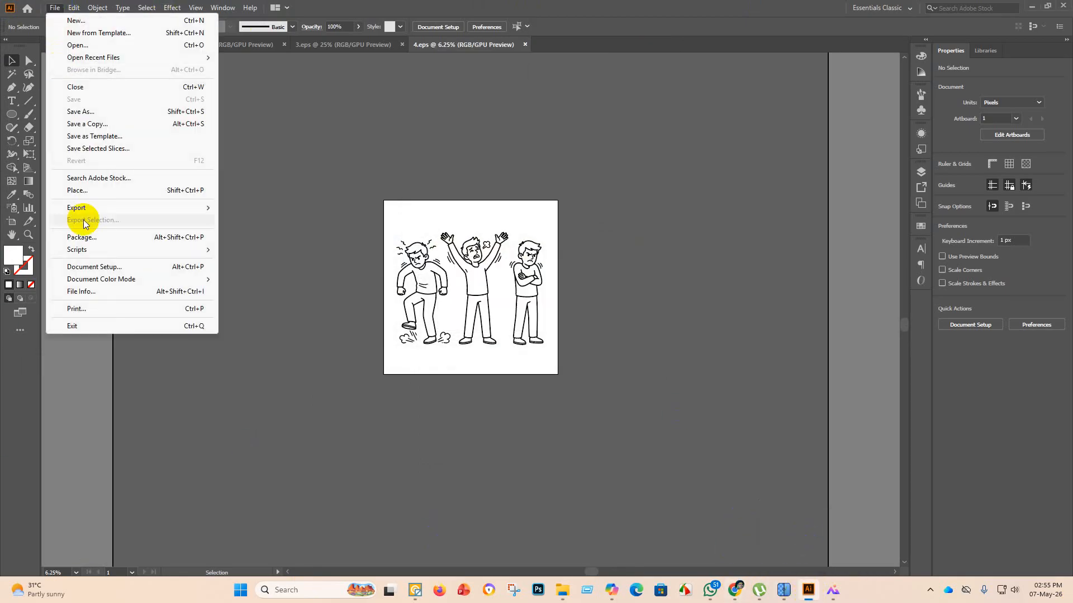
mouse_move(562, 597)
left_click(558, 568)
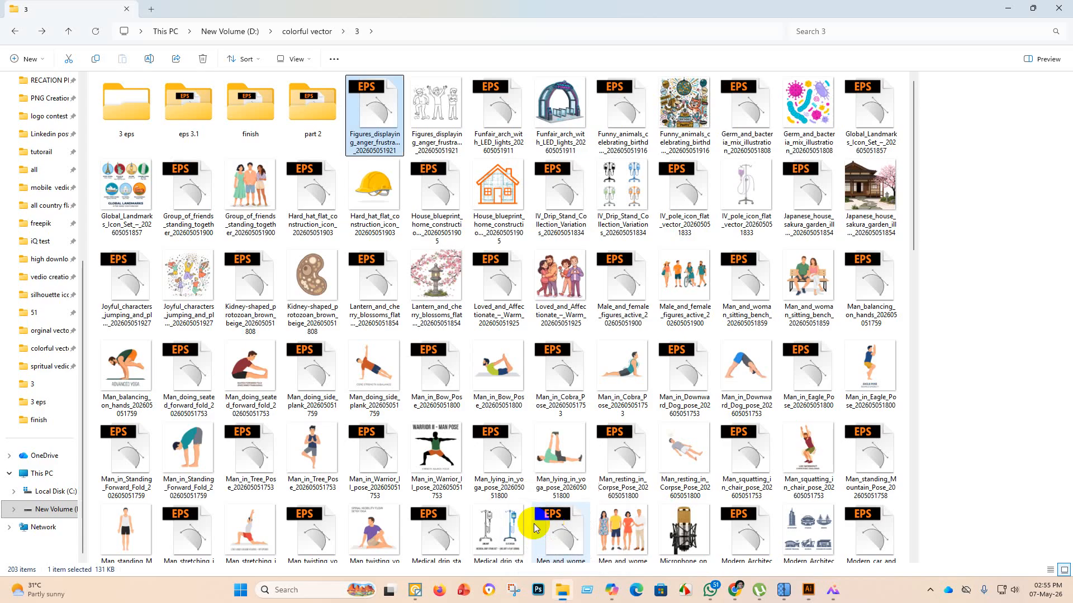
left_click(382, 116)
left_click_drag(383, 116, 275, 109)
left_click(390, 114)
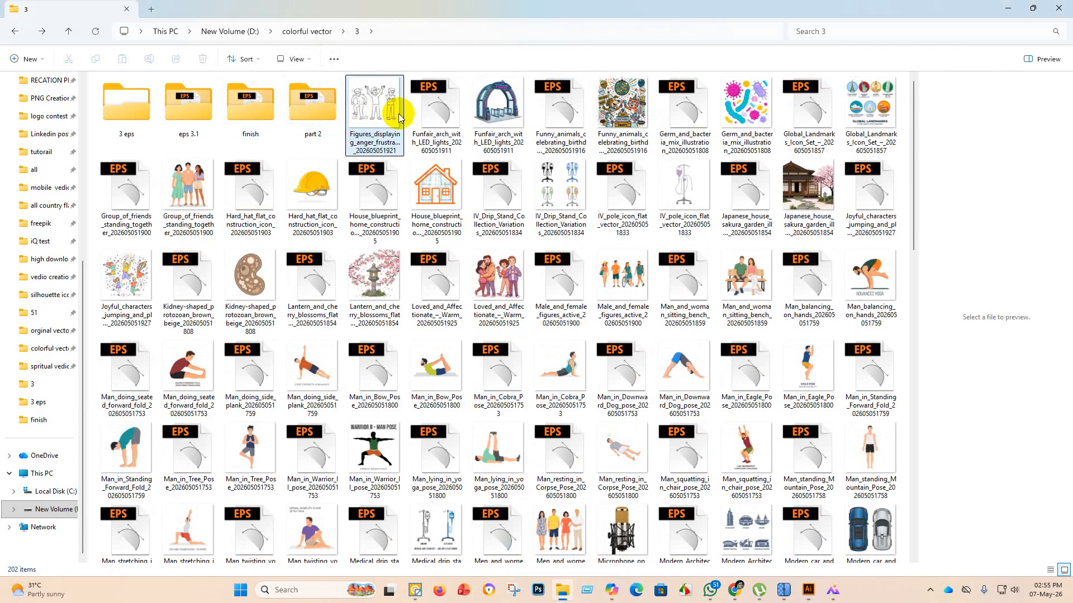
left_click_drag(376, 112, 275, 109)
left_click(372, 101)
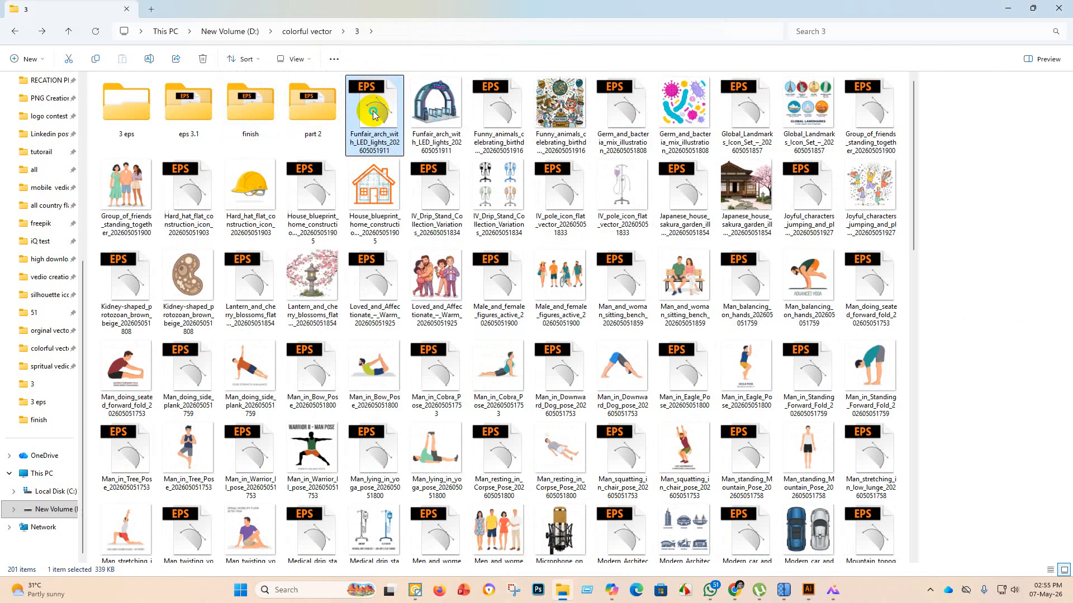
right_click(373, 116)
mouse_move(414, 172)
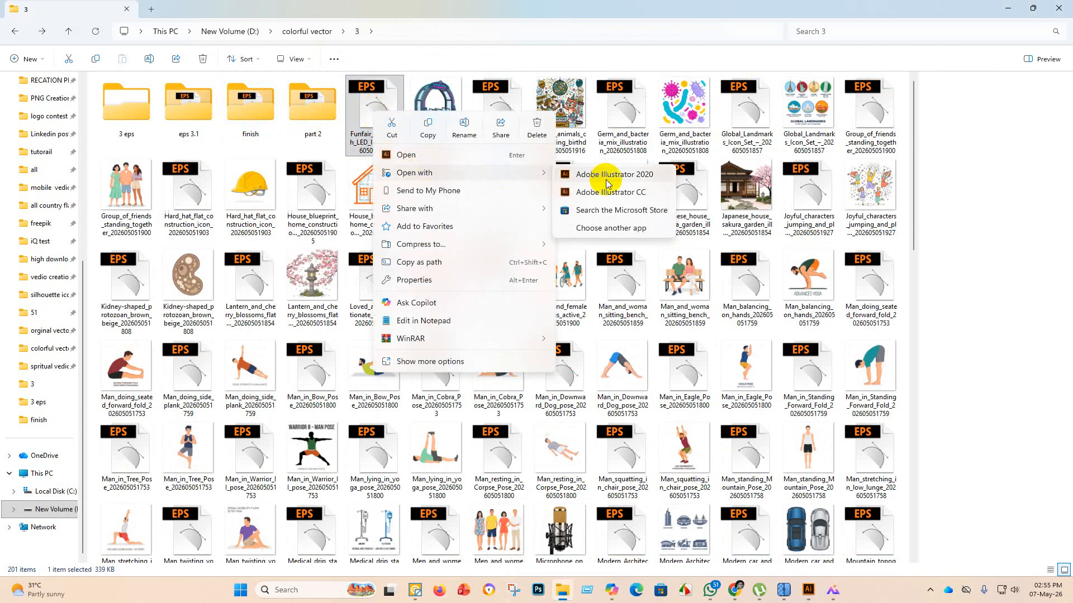
left_click(611, 175)
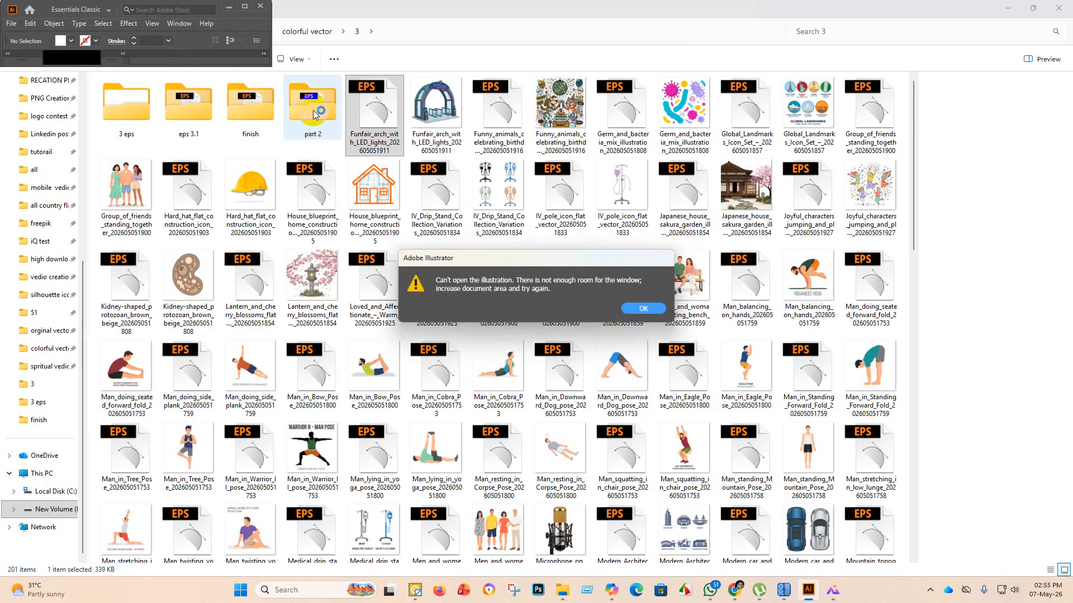
left_click(648, 309)
Maximize the Illustrator window and open the Funfair_arch_with_LED_lights EPS file from File Explorer with Adobe Illustrator 2020.
left_click(251, 8)
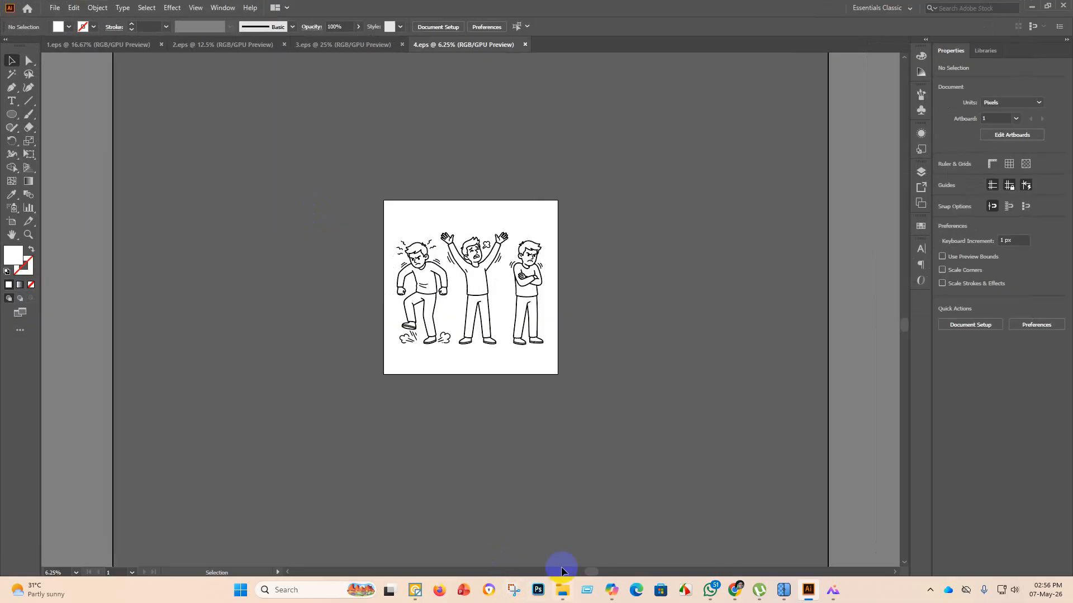
mouse_move(562, 590)
left_click(564, 520)
left_click(363, 120)
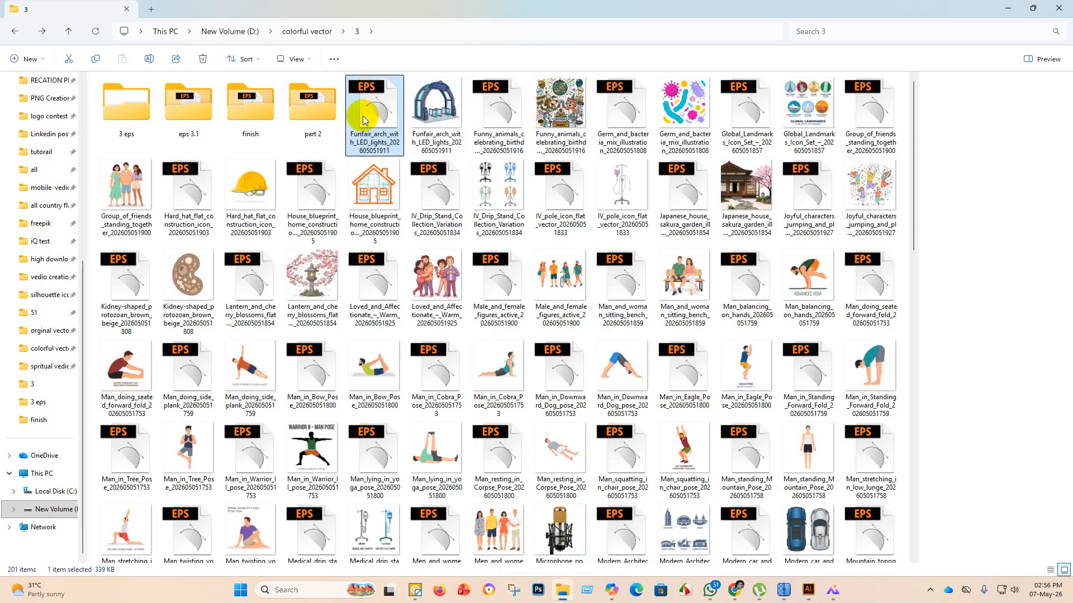
right_click(366, 119)
mouse_move(410, 175)
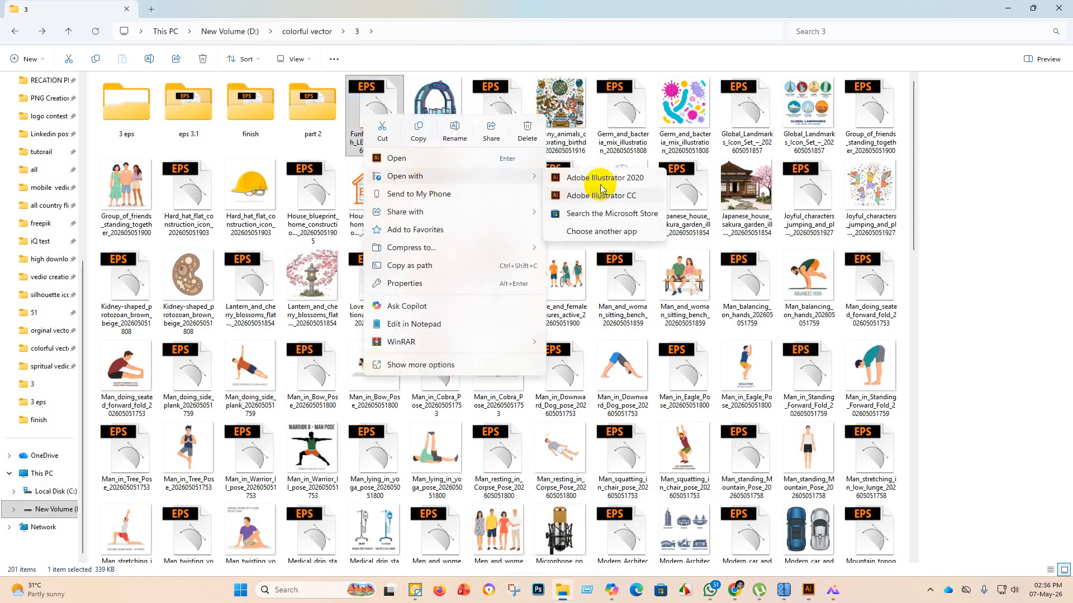
left_click(602, 179)
Enlarge the funfair arch group proportionally to about 4051 px square and shift it upward on the artboard.
scroll(402, 319, "down", 6)
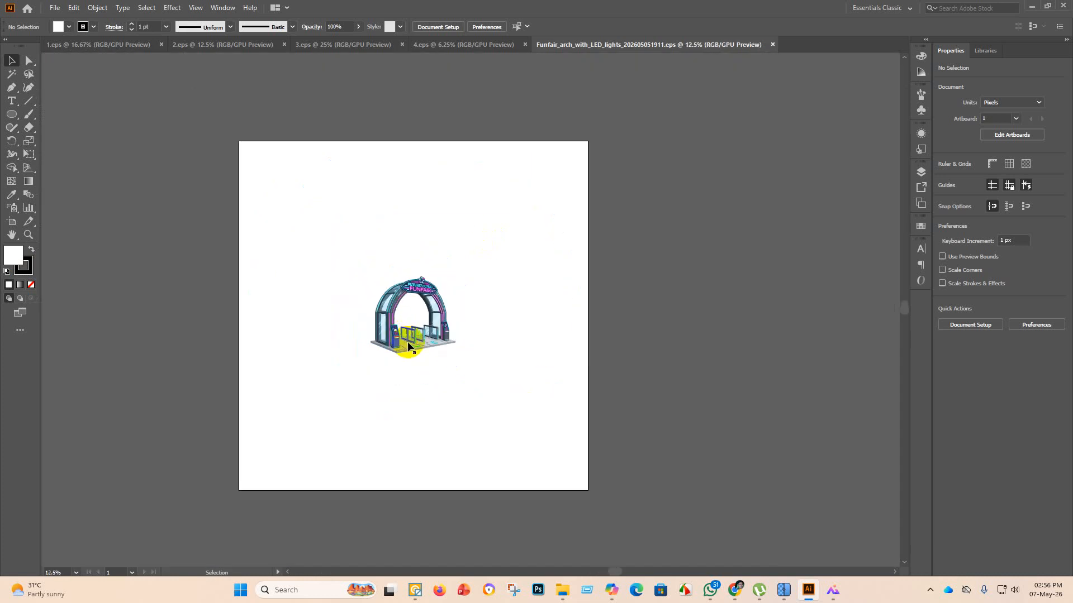
left_click(417, 283)
left_click_drag(414, 272, 479, 216)
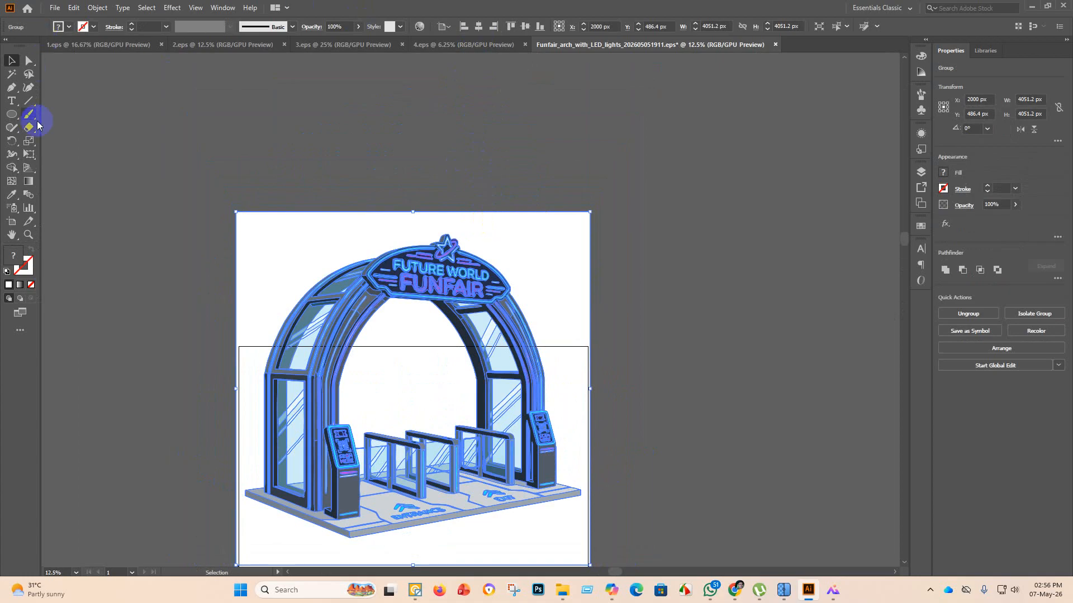
Select the arch's white background and matching white shapes with the Magic Wand and delete them.
left_click(12, 75)
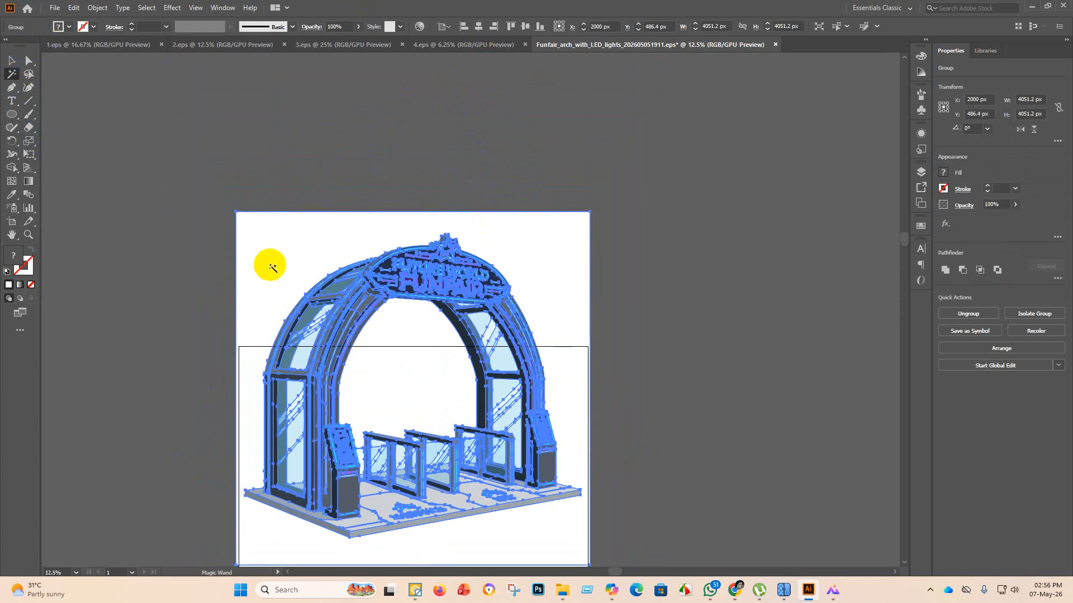
left_click(272, 267)
key("Delete")
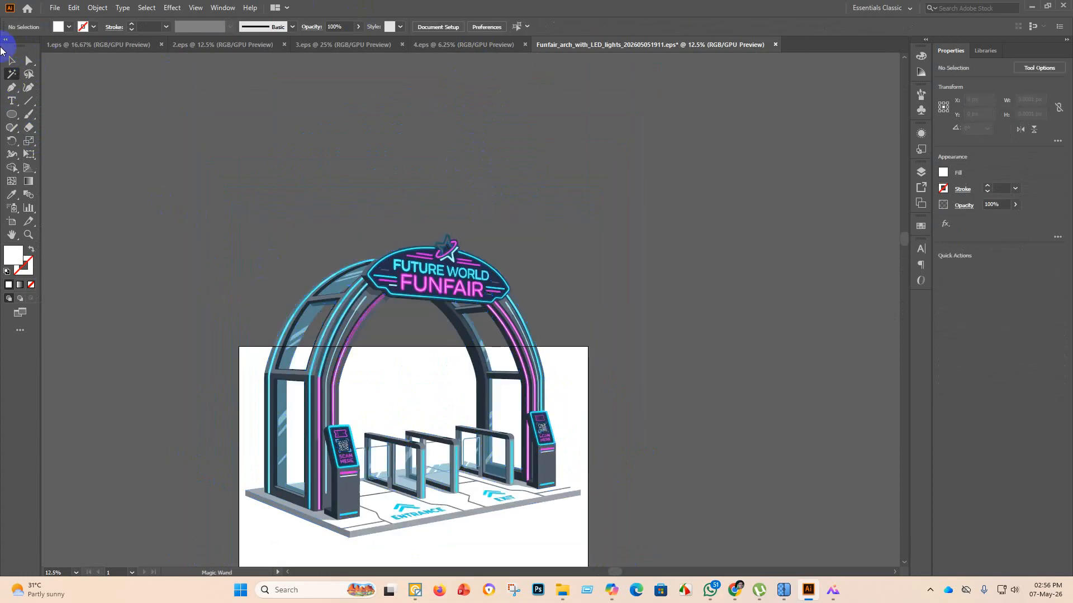
Move the funfair arch group completely above the artboard onto the dark canvas and deselect it.
key("v")
left_click(480, 271)
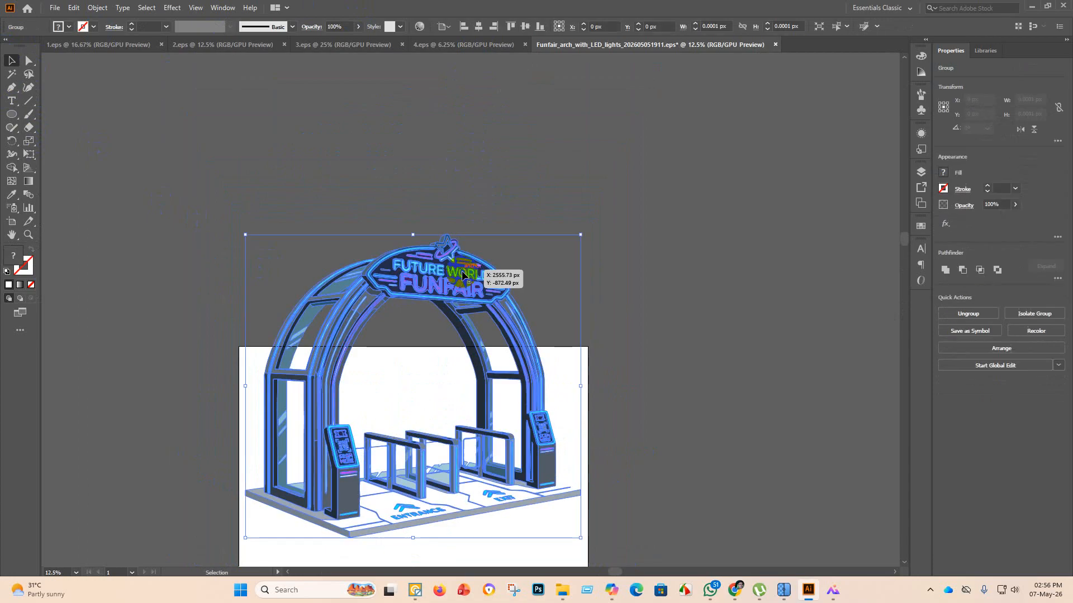
left_click_drag(440, 242, 450, 147)
left_click_drag(460, 194, 460, 139)
left_click(718, 280)
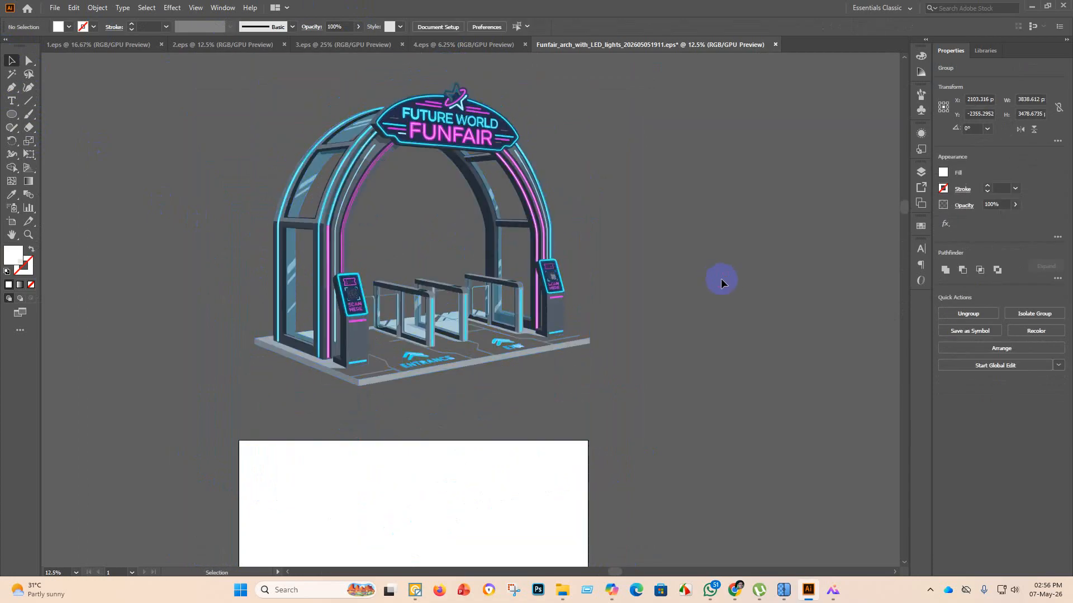
Select the funfair arch group and fill the floor areas around the ENTRANCE and EXIT markings white with Shape Builder.
scroll(675, 399, "up", 1)
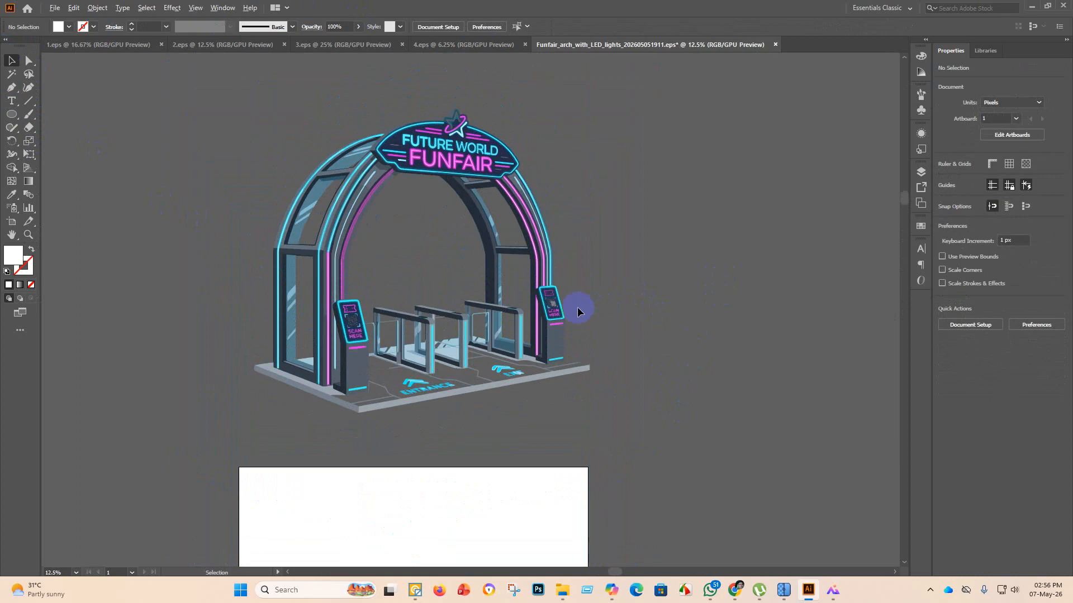
scroll(579, 312, "down", 3)
scroll(598, 259, "up", 2)
left_click(397, 190)
scroll(398, 190, "up", 3)
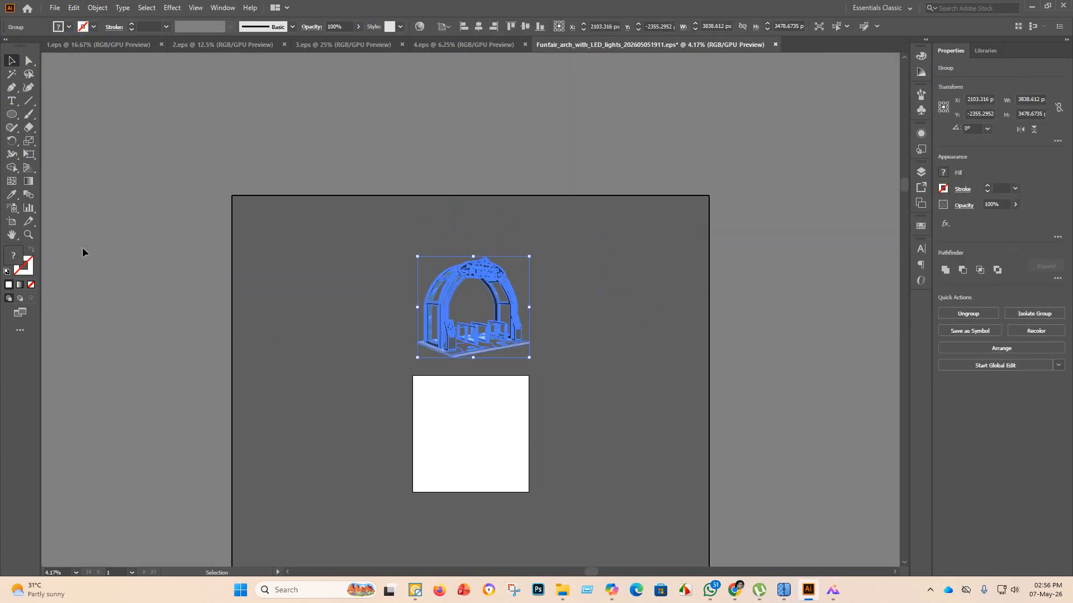
left_click(12, 168)
scroll(480, 374, "up", 4)
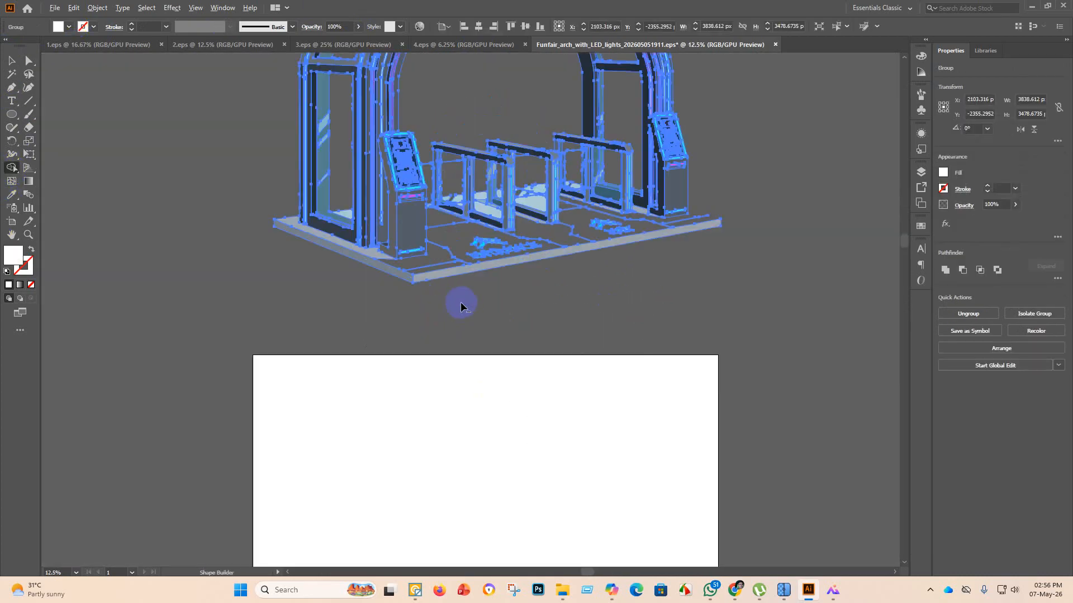
scroll(424, 251, "up", 2)
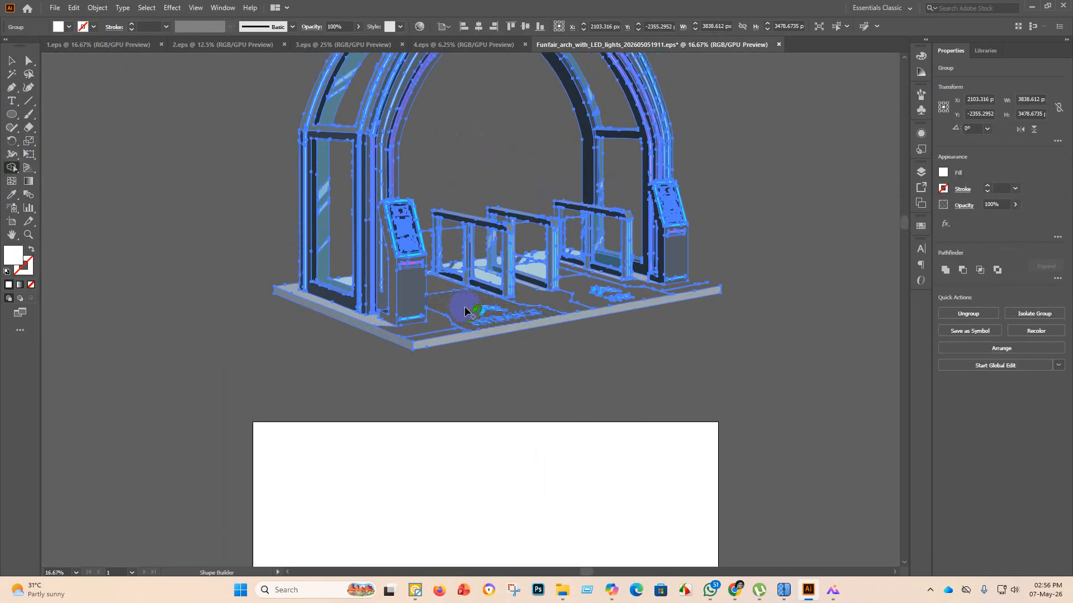
left_click(460, 311)
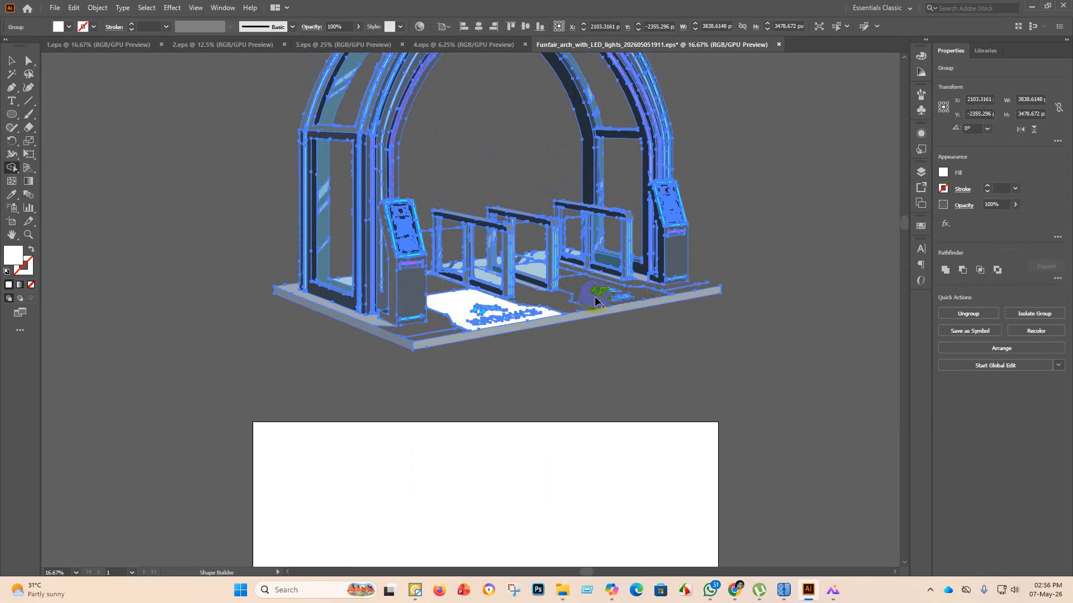
left_click(581, 288)
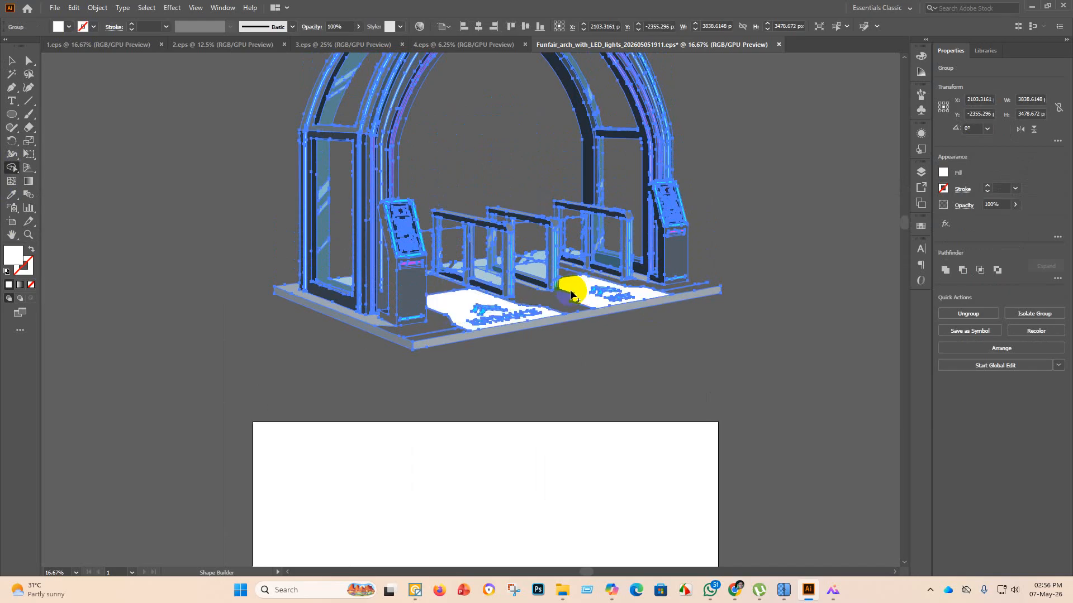
Fill the empty lower and upper window panels on both sides of the arch white with Shape Builder.
left_click(344, 214)
scroll(352, 246, "up", 4)
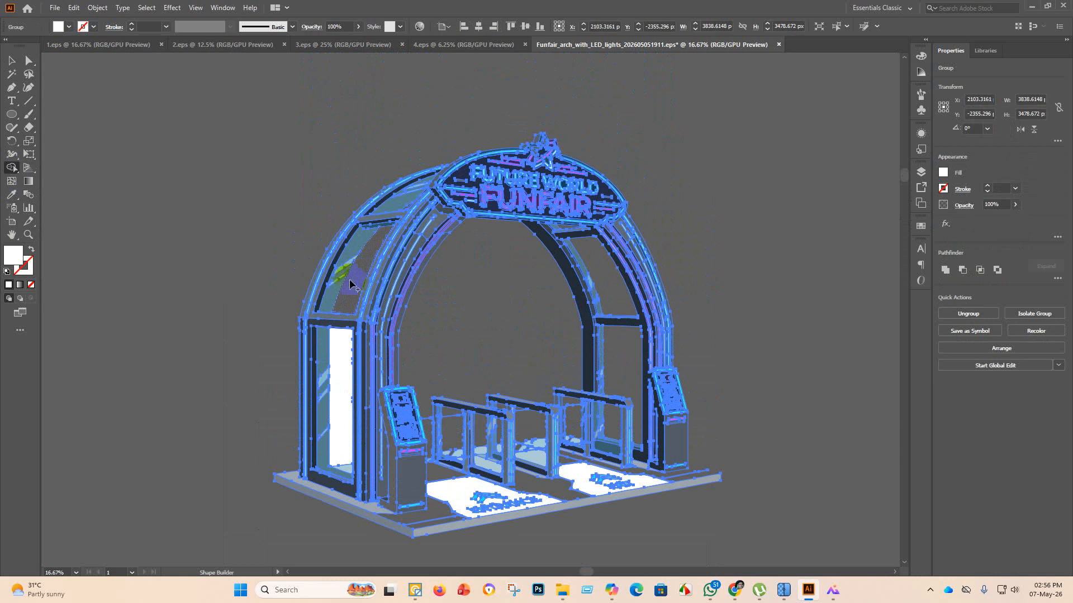
left_click(351, 285)
scroll(391, 193, "up", 2)
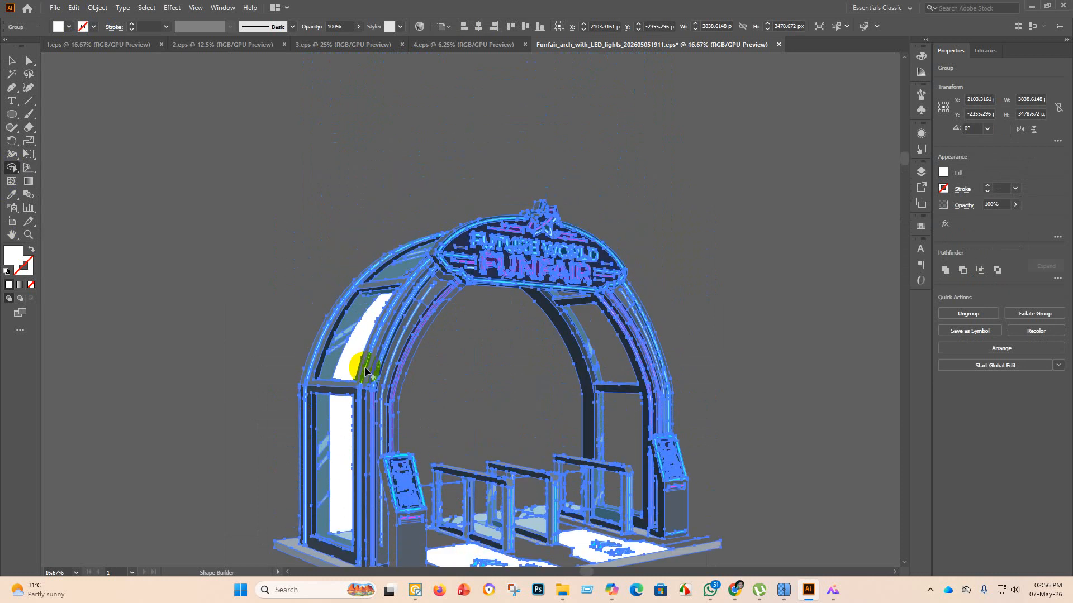
left_click(364, 371)
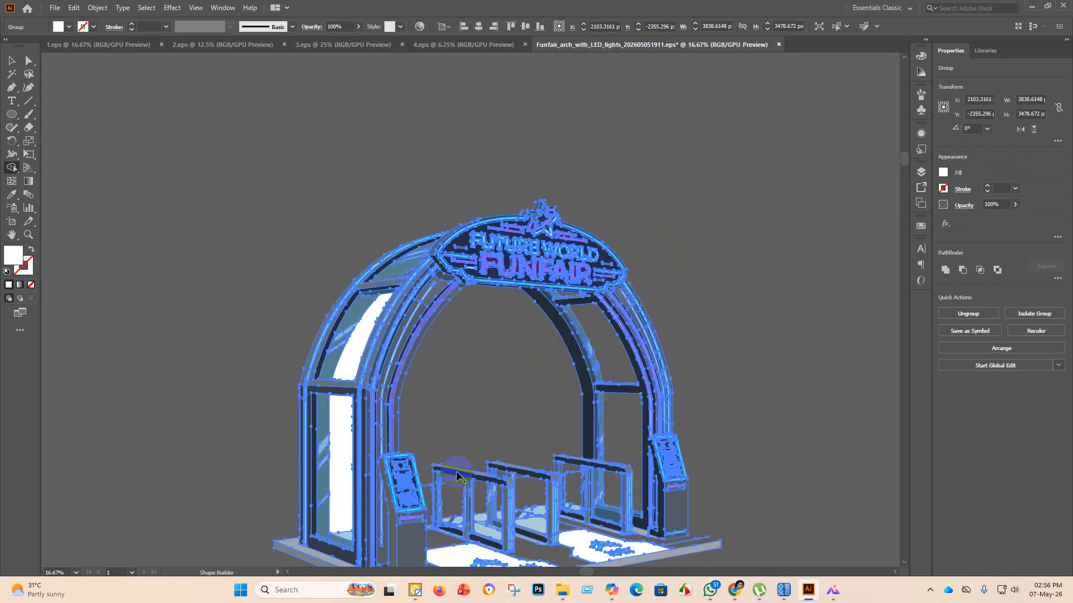
left_click(621, 437)
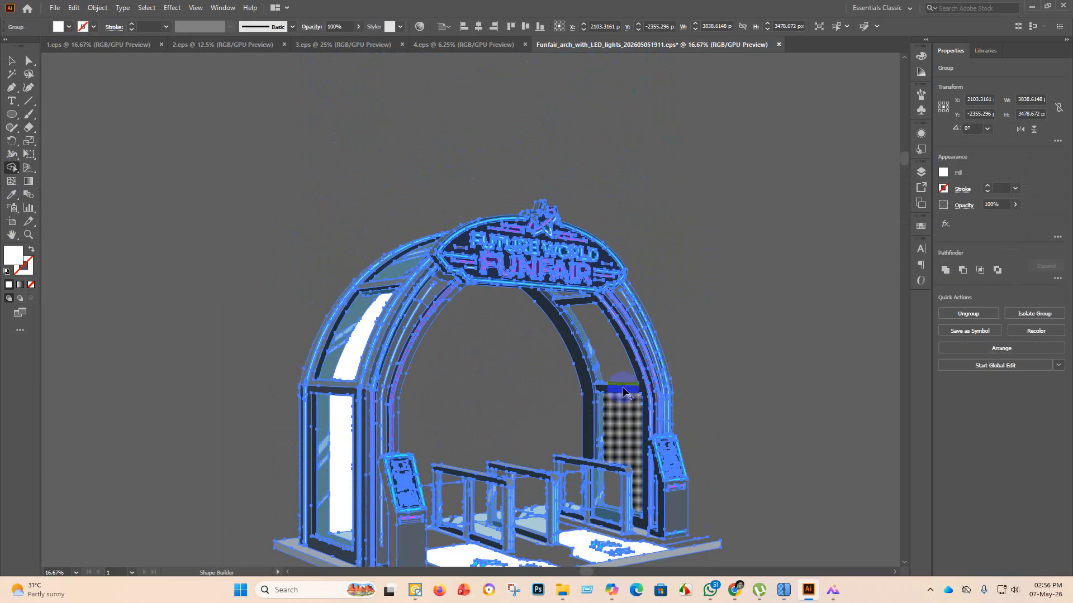
left_click(603, 355)
Fill the upper window frame on the arch's left side and the small gap beneath the FUNFAIR sign white.
left_click(378, 260)
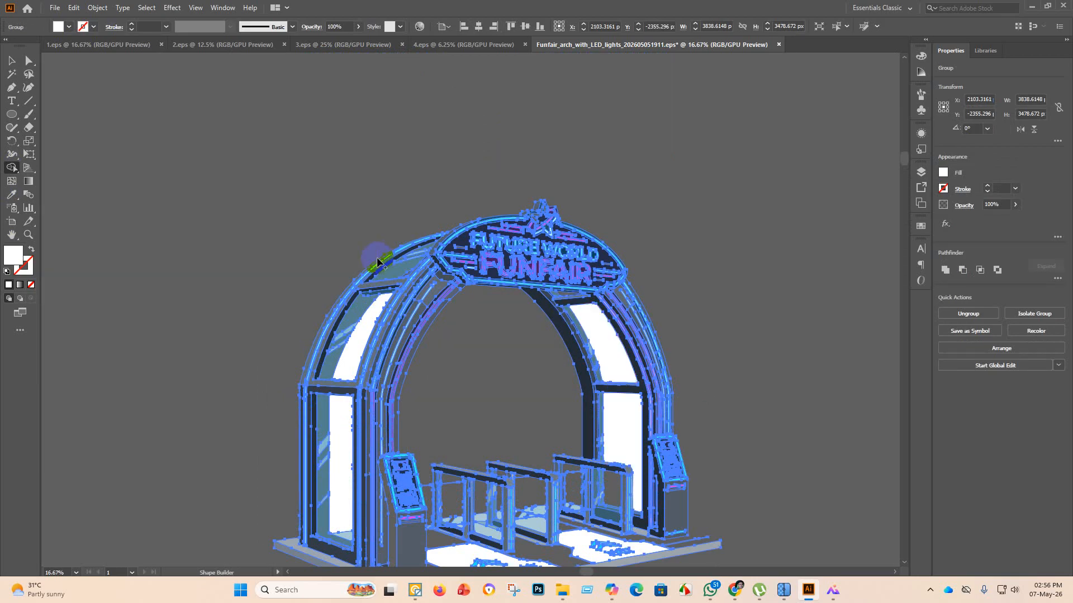
left_click(386, 287)
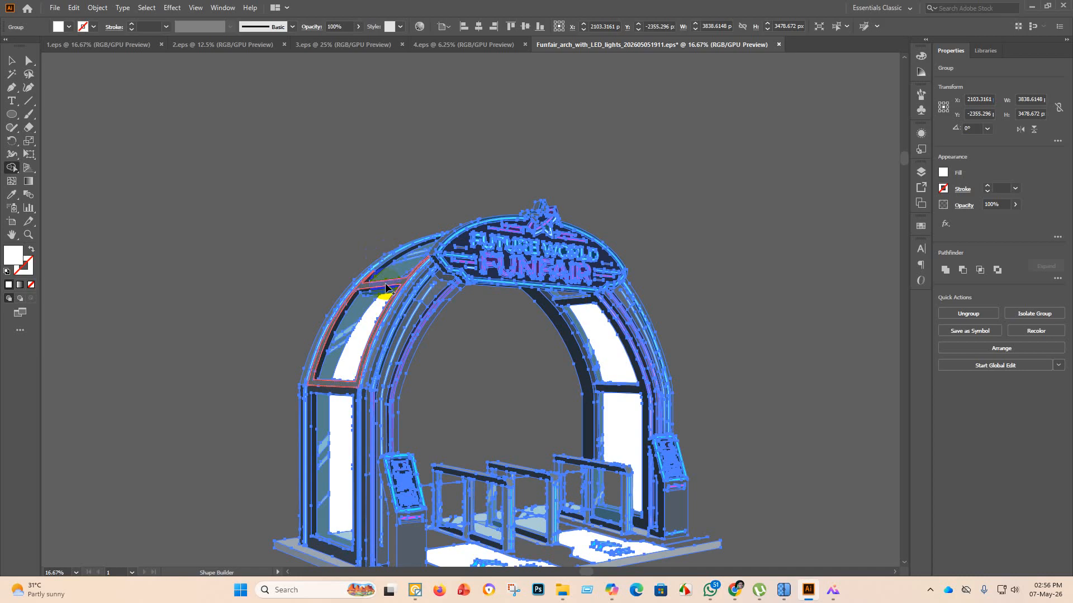
left_click(568, 309)
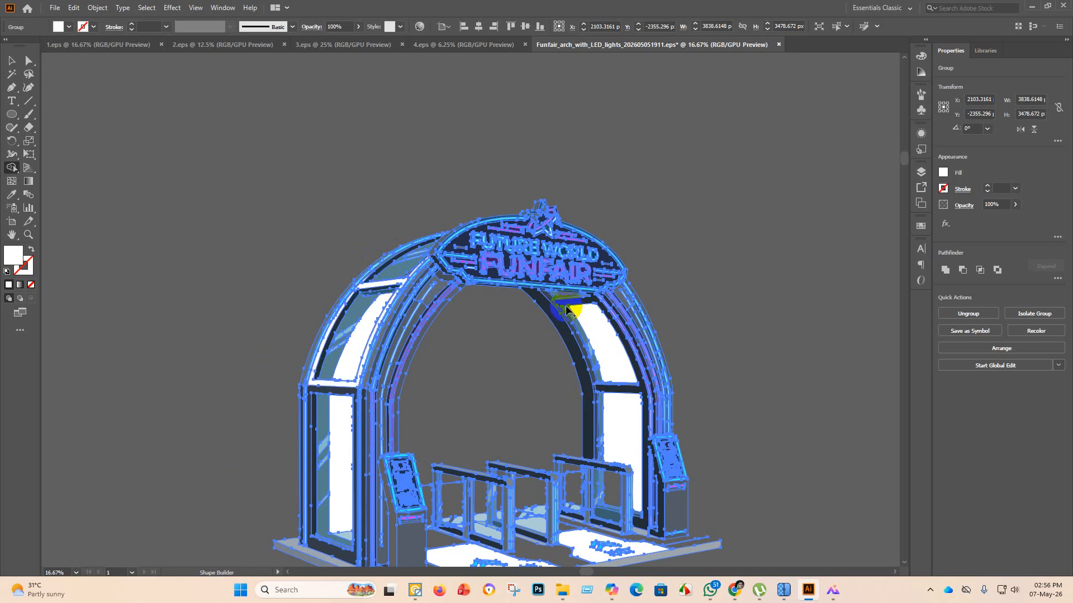
scroll(559, 296, "up", 5)
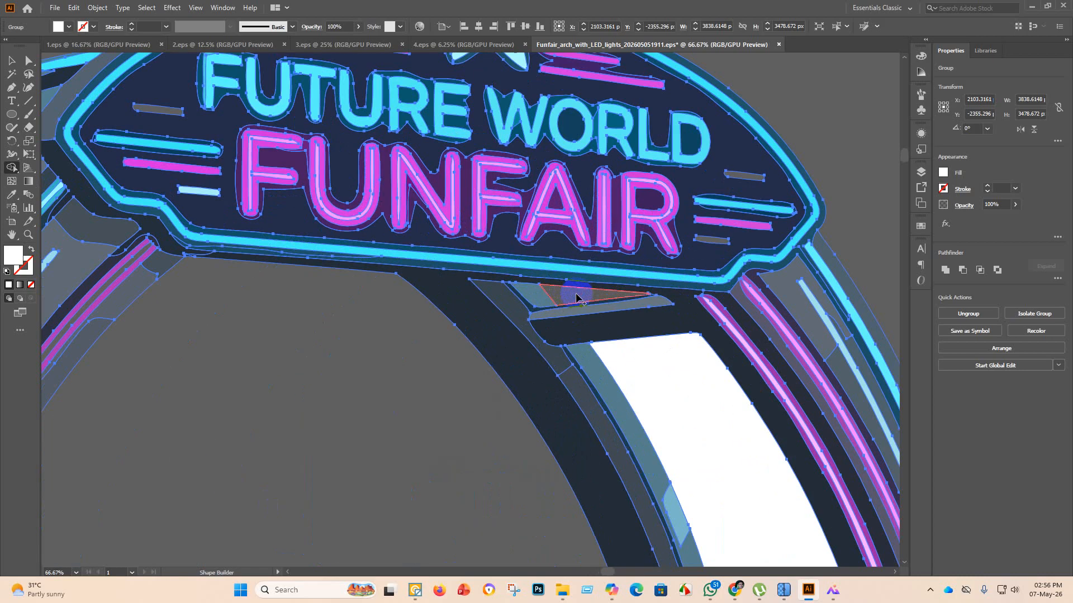
scroll(480, 321, "down", 2)
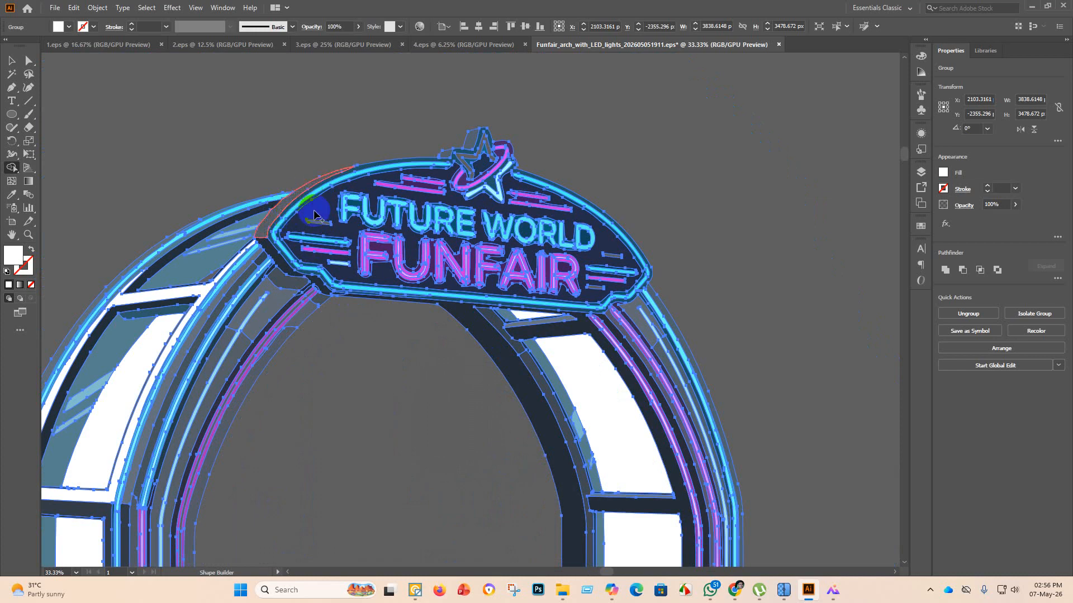
Fill the left side edge of the sign and the empty strips along the right arch curve white.
left_click(280, 212)
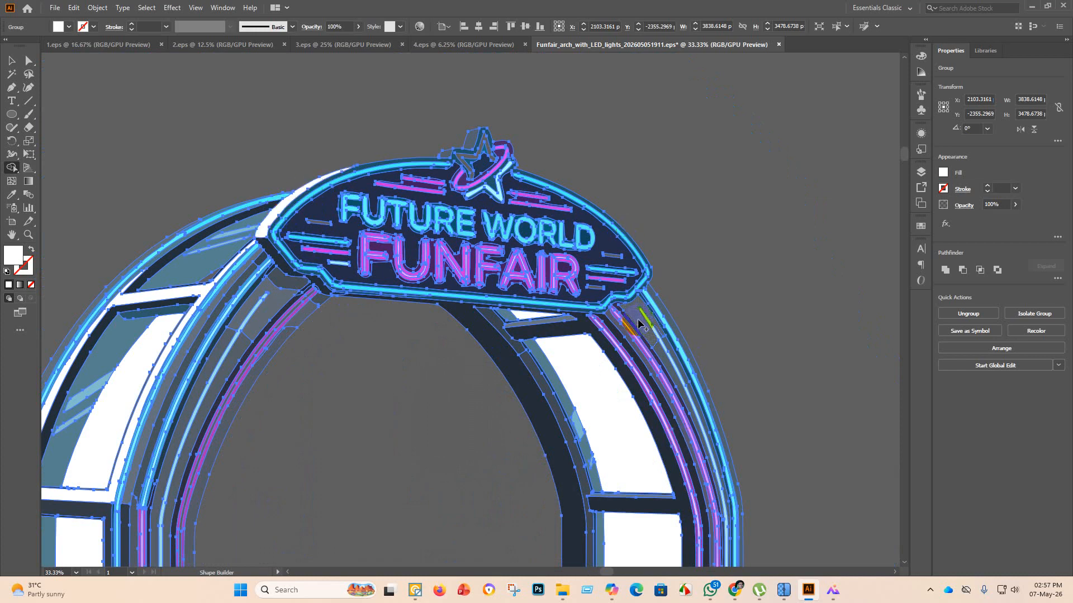
left_click(667, 366)
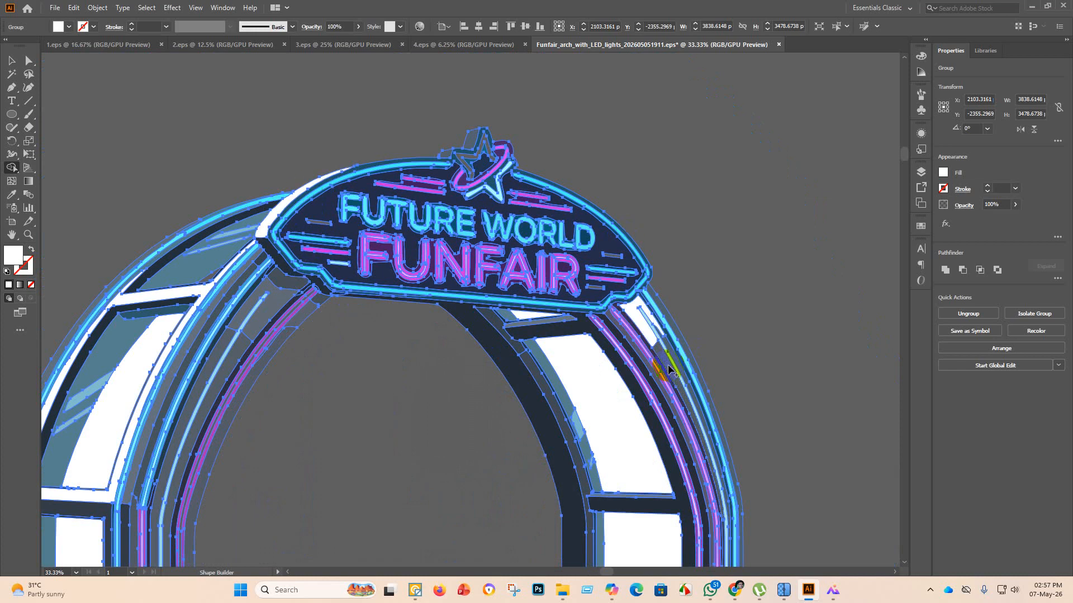
left_click(673, 354)
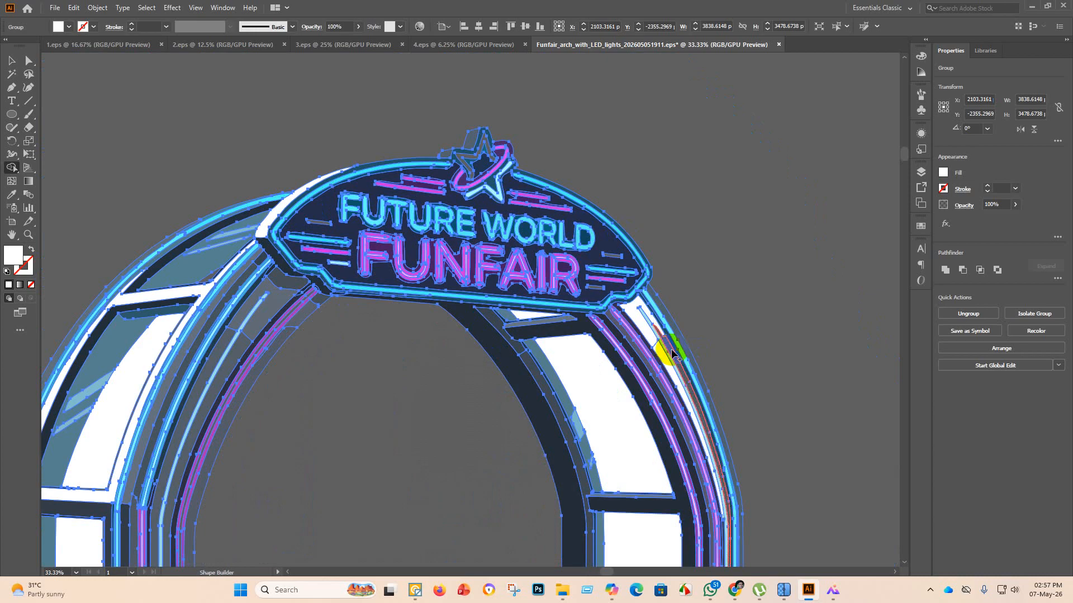
Fill the front body of the scan kiosk at the arch's right side white with Shape Builder.
scroll(451, 434, "down", 5)
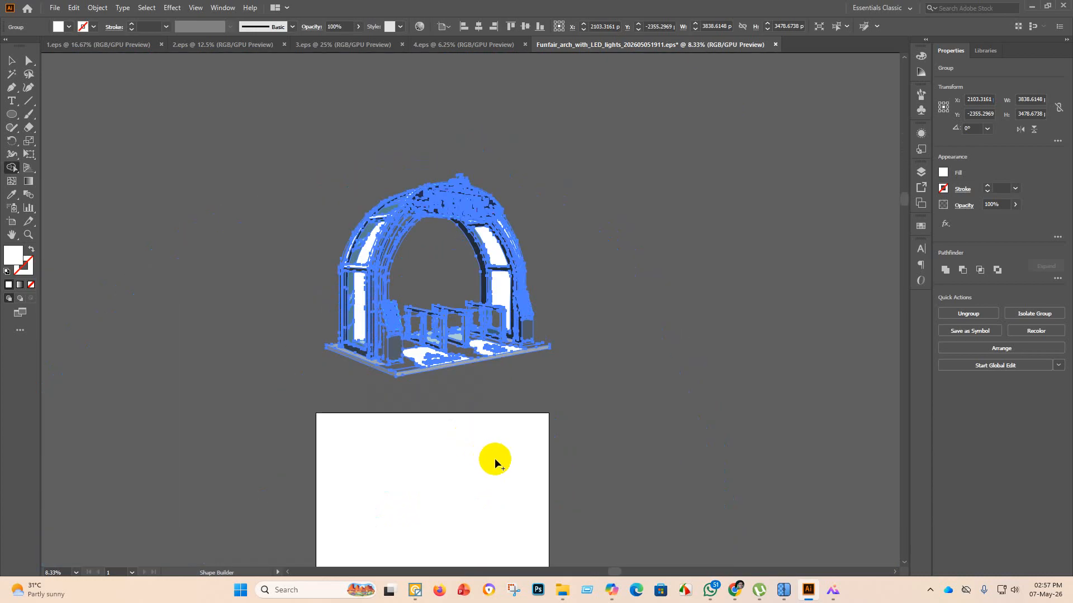
scroll(525, 343, "up", 5)
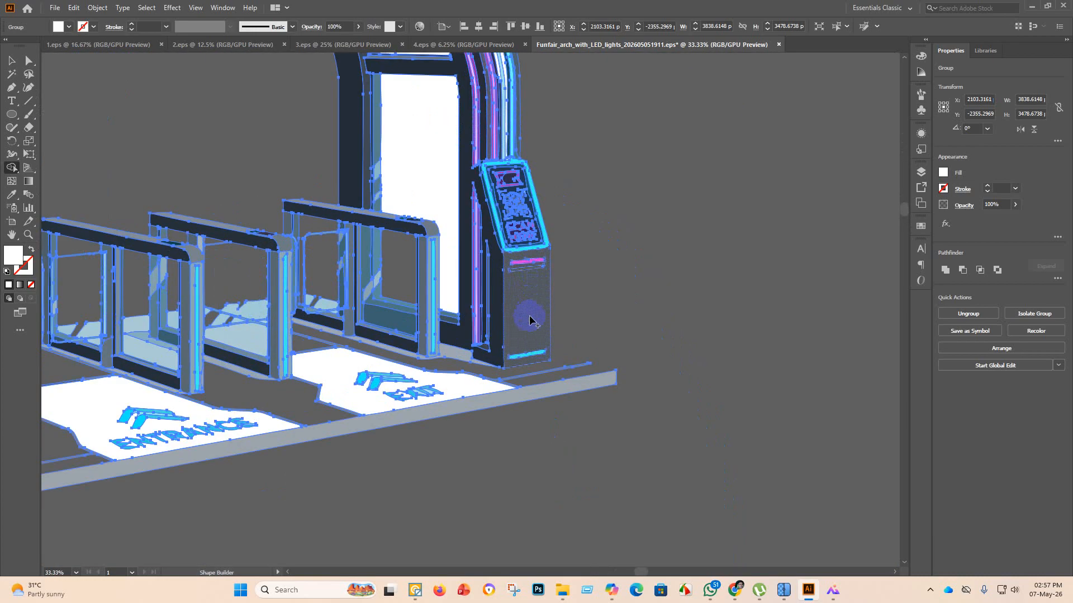
left_click(531, 337)
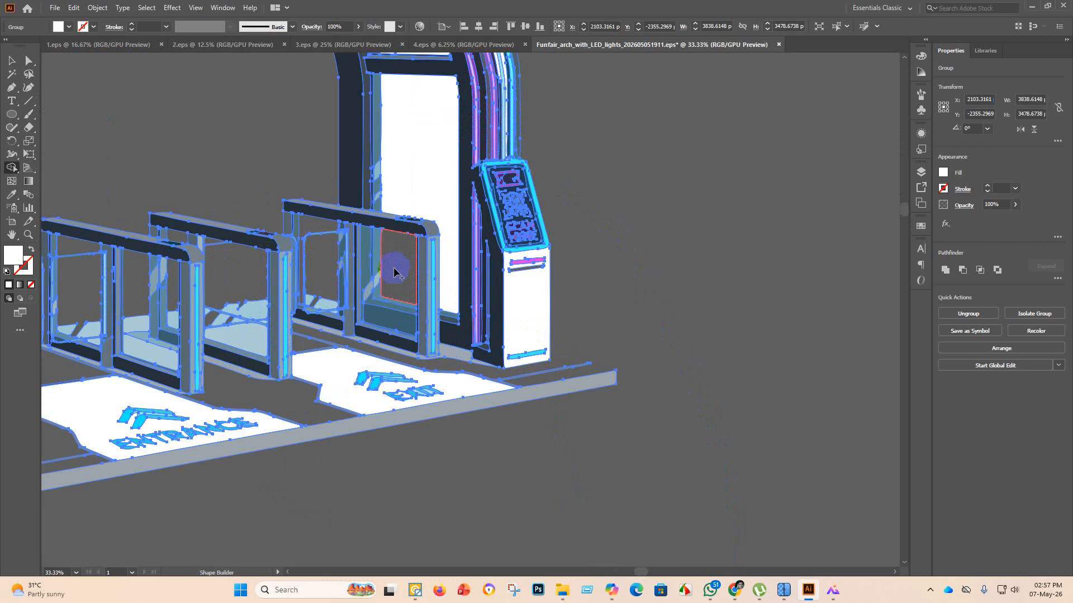
left_click(345, 276)
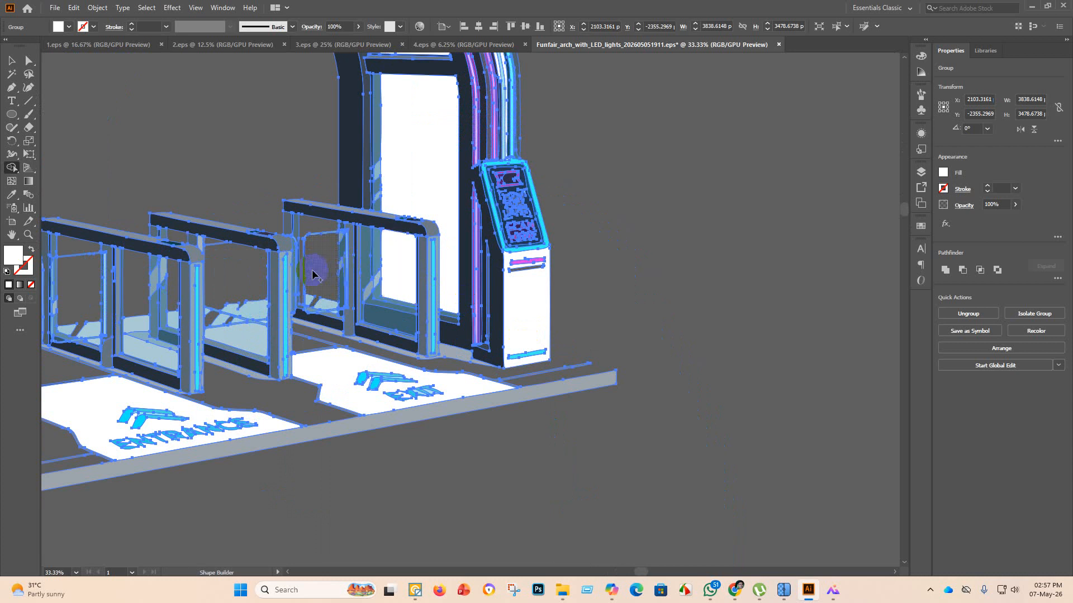
left_click(486, 376)
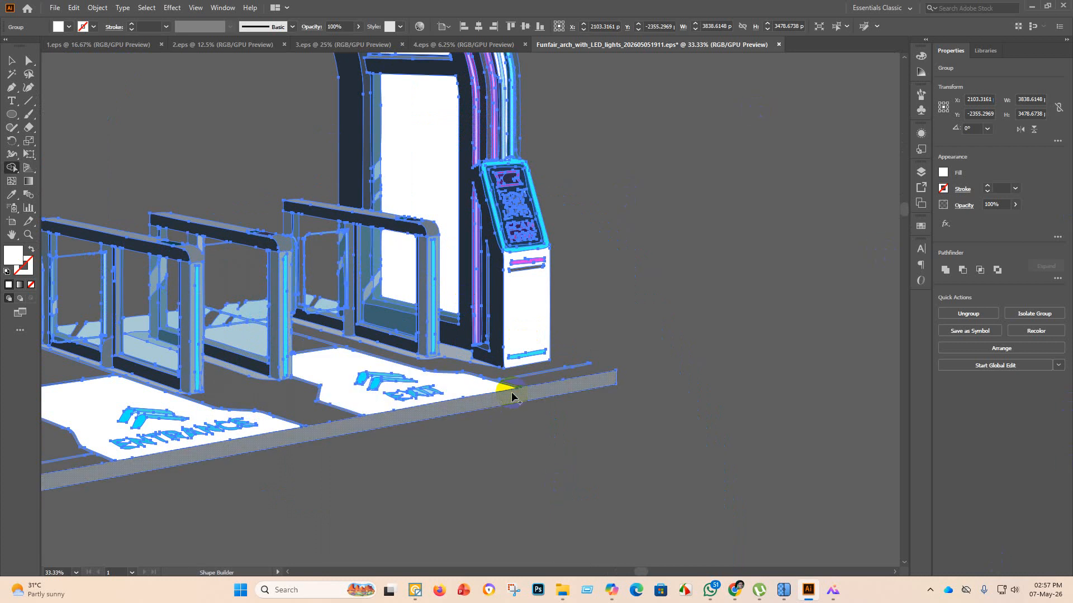
Fill the remaining floor sections around the ENTRANCE marking and the left kiosk's side and front faces white.
scroll(435, 414, "down", 2)
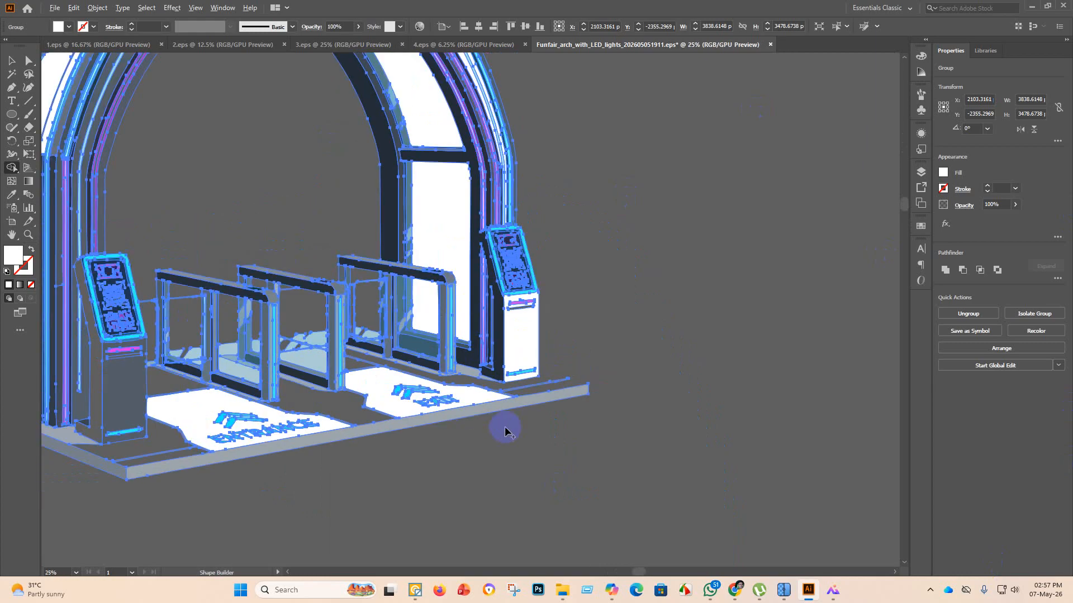
left_click(320, 406)
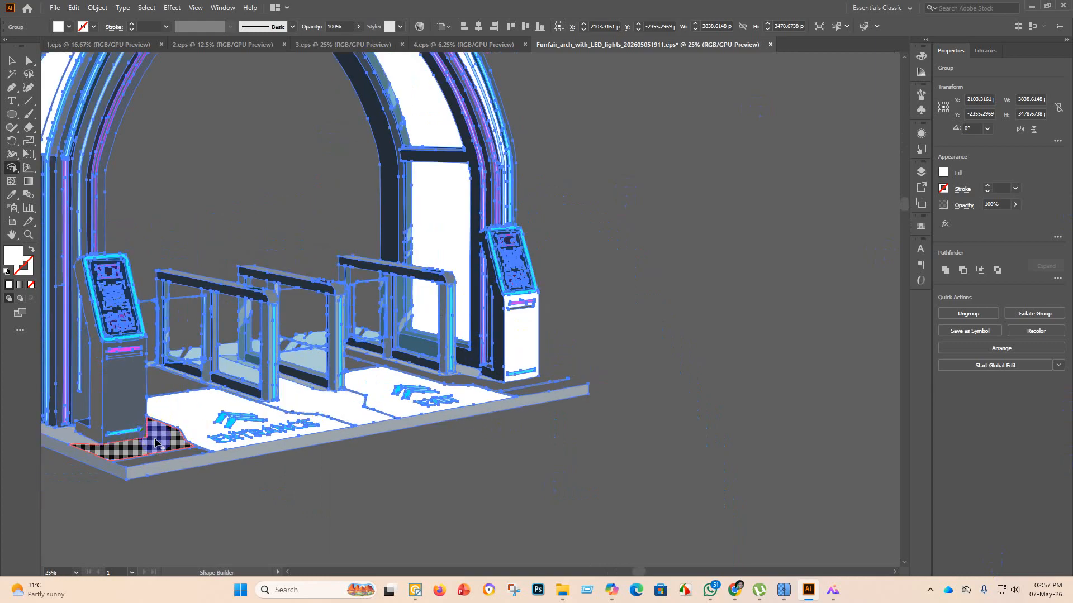
left_click(169, 455)
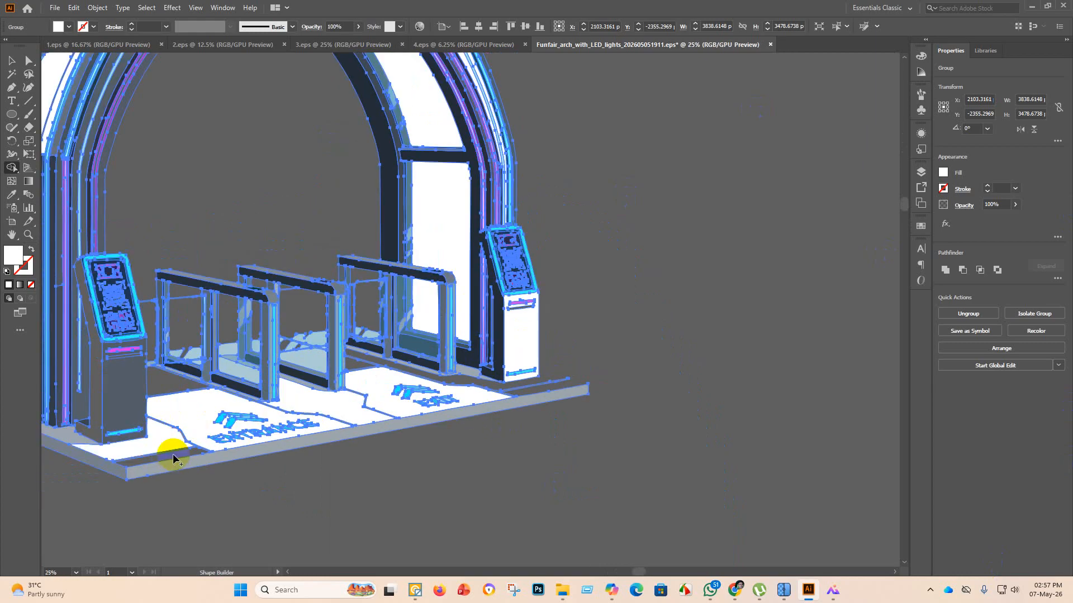
left_click(157, 393)
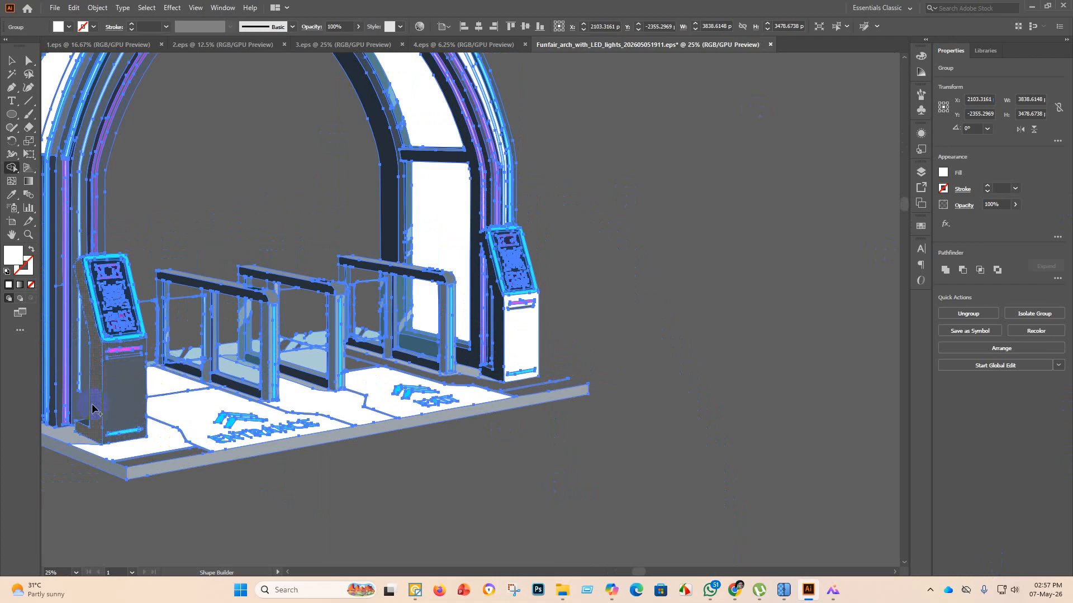
left_click(106, 404)
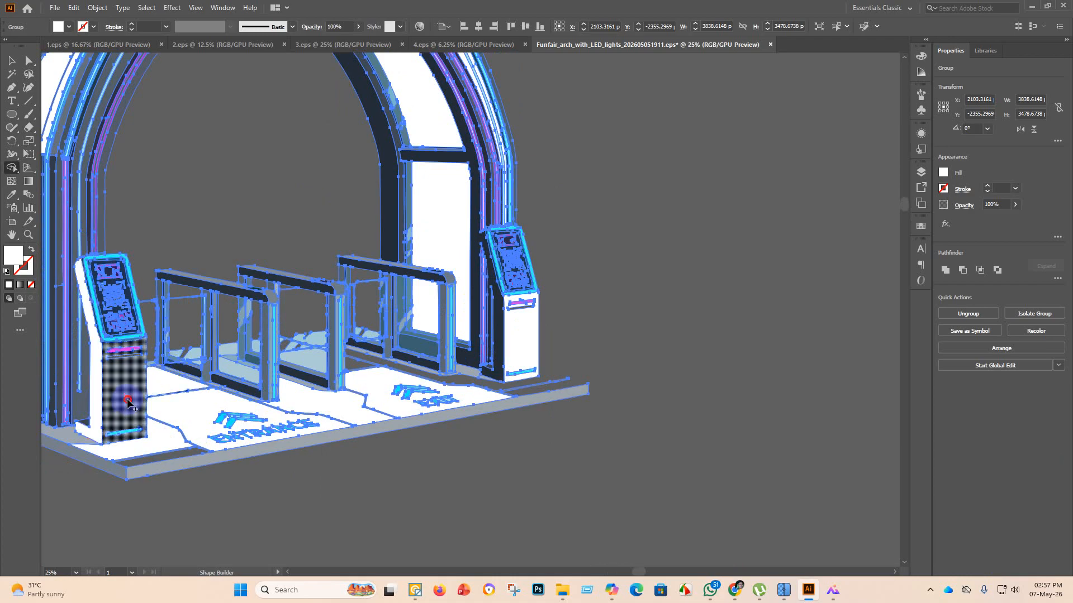
left_click(128, 389)
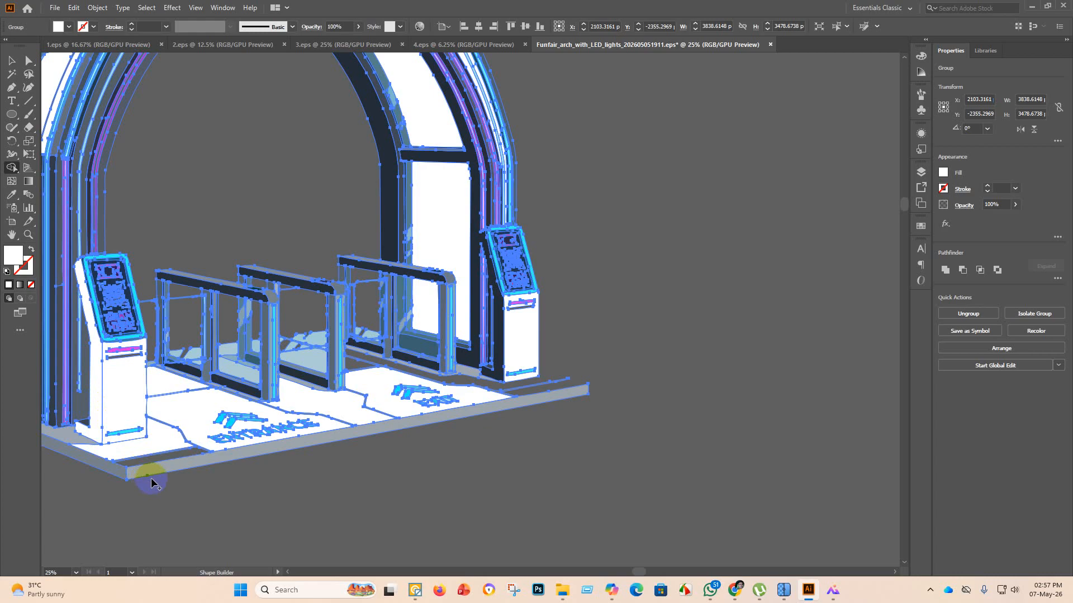
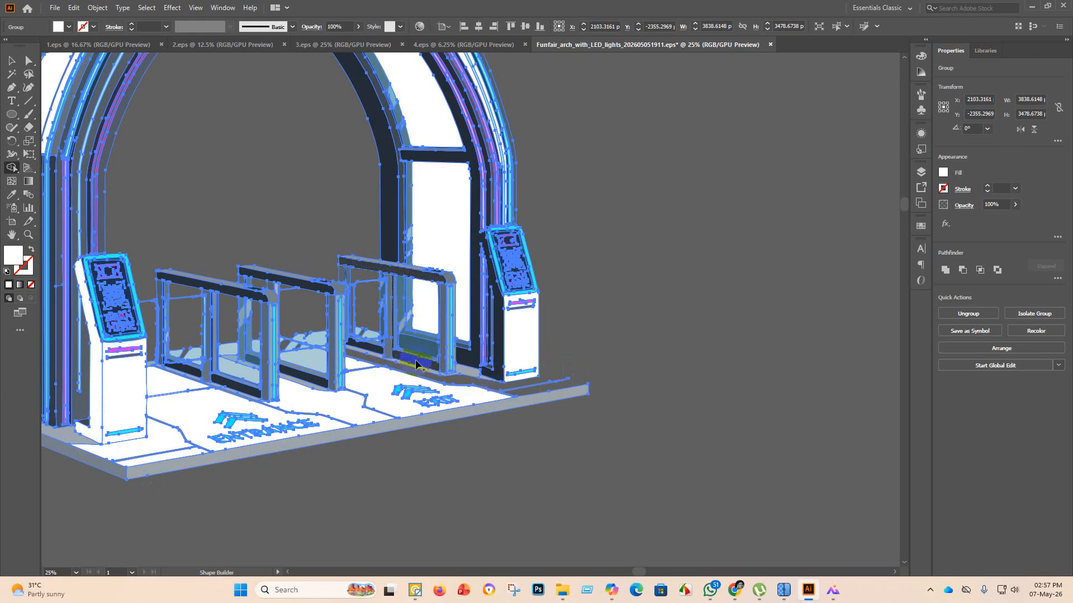
Deselect the arch to check its white fills, and reselect the whole group with the Selection tool.
scroll(376, 434, "down", 3)
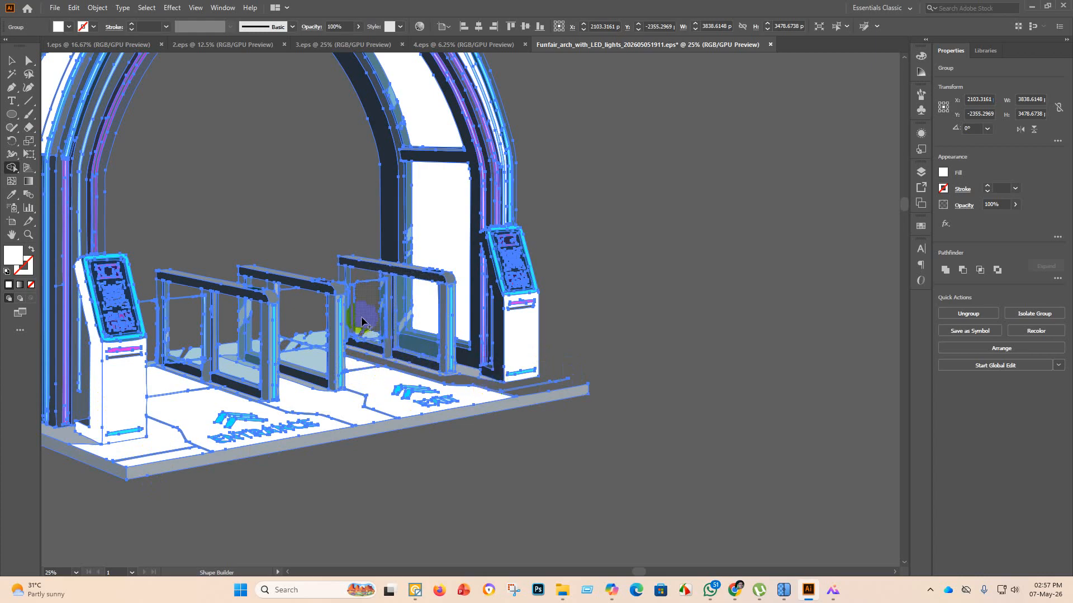
left_click(12, 61)
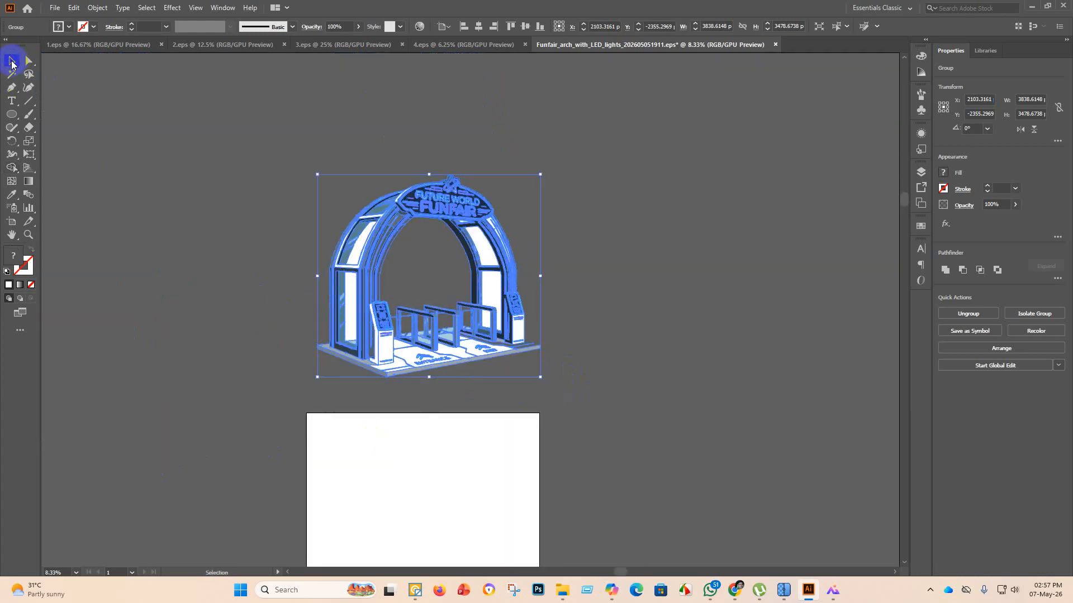
left_click(447, 454)
scroll(562, 310, "up", 1)
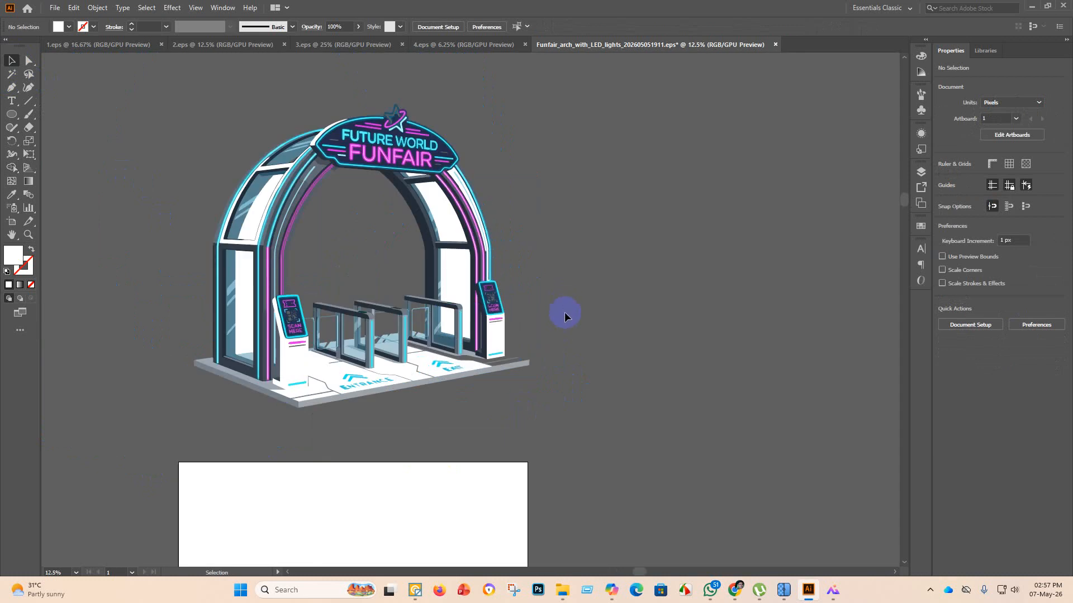
scroll(637, 329, "up", 1)
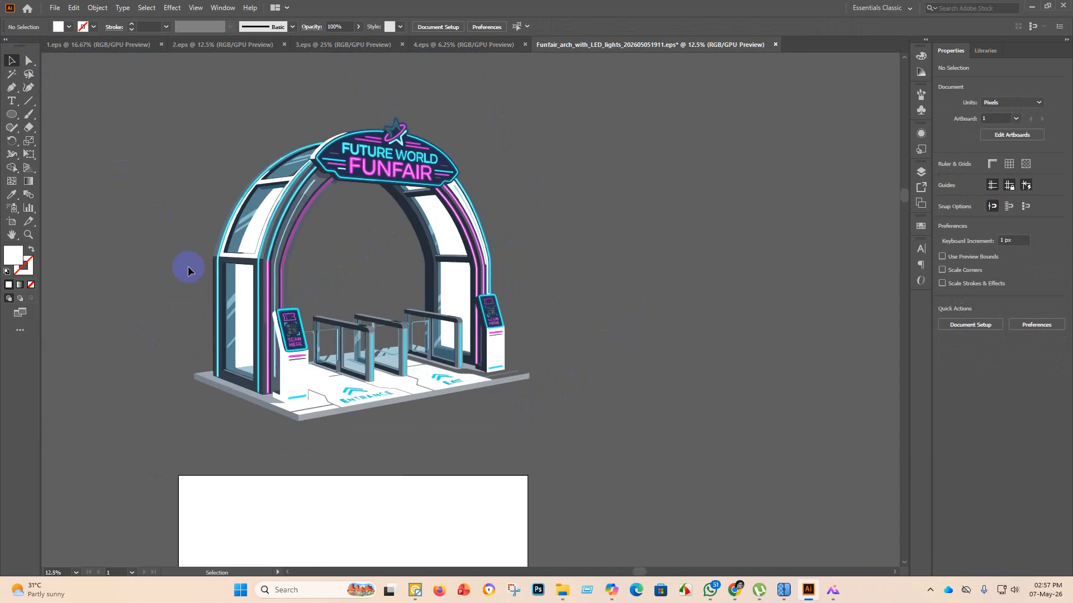
left_click(245, 327)
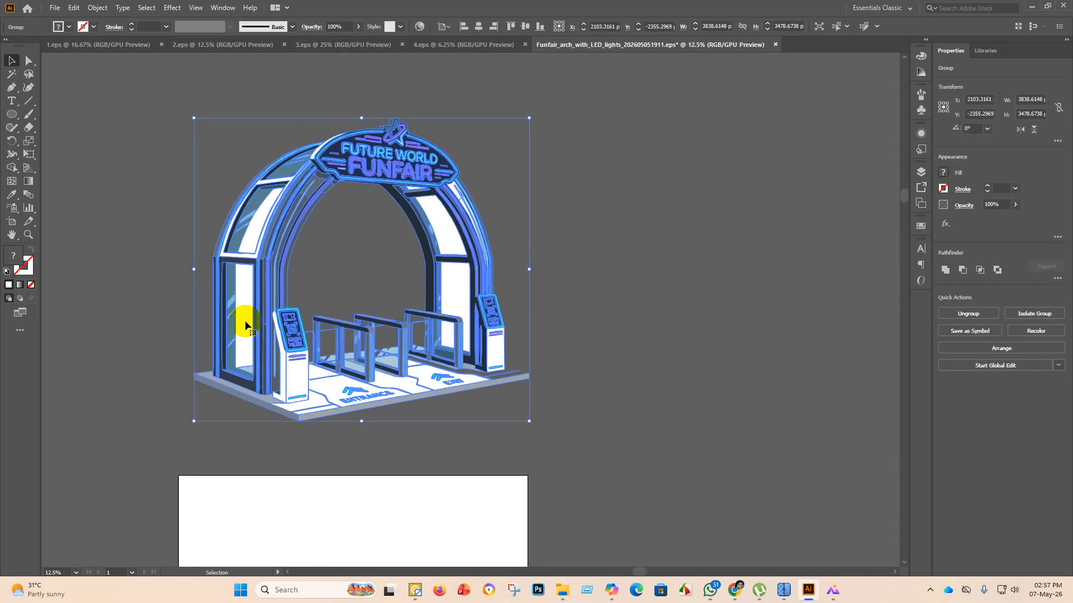
Reselect the arch group and set the Shape Builder fill color to orange, #F9962B.
left_click(618, 342)
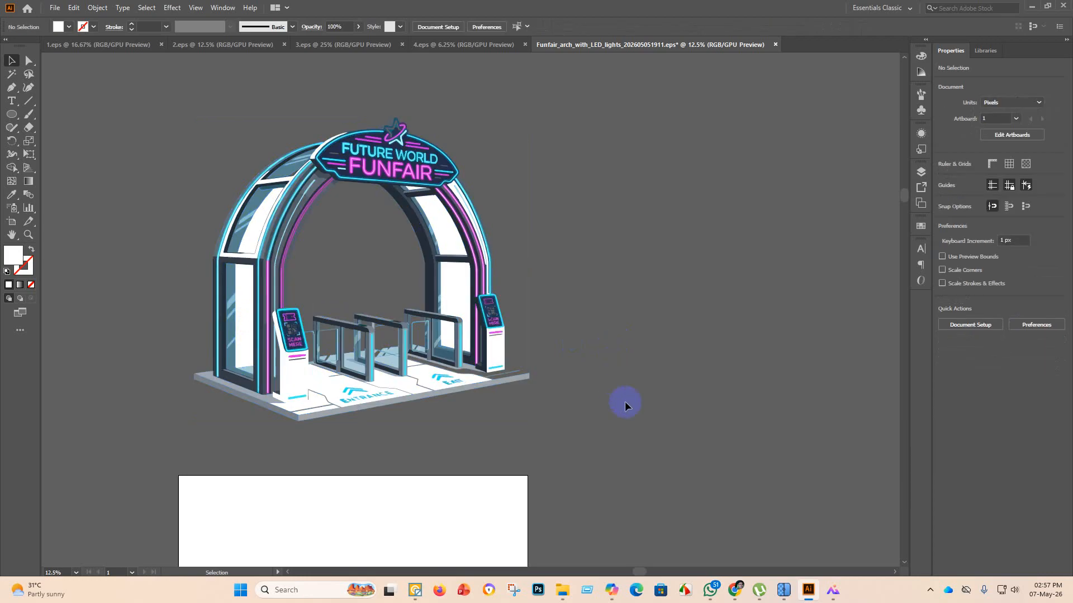
left_click(282, 226)
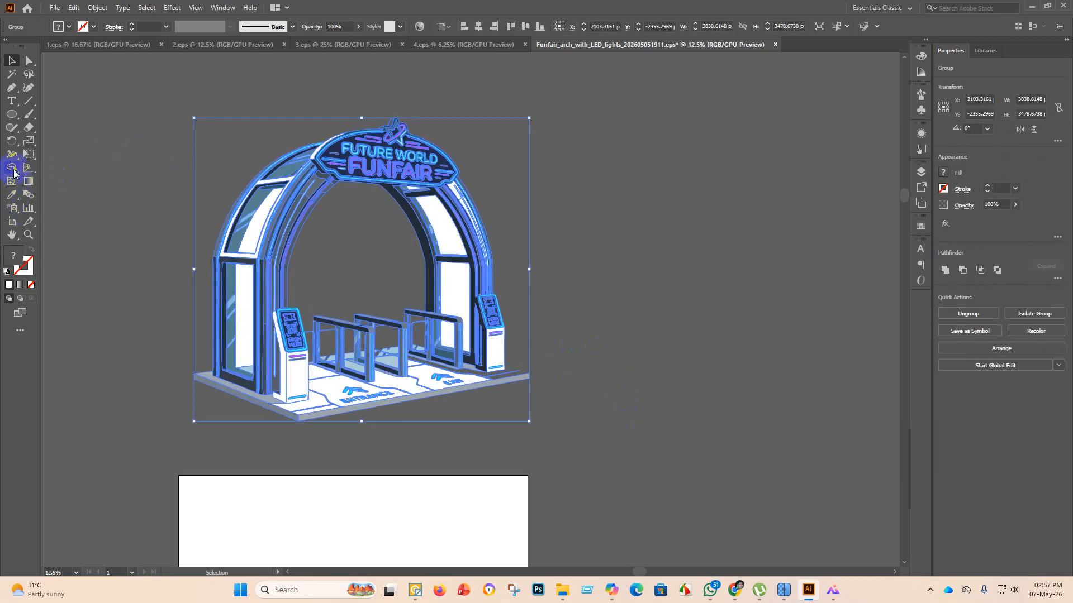
left_click(12, 168)
double_click(15, 257)
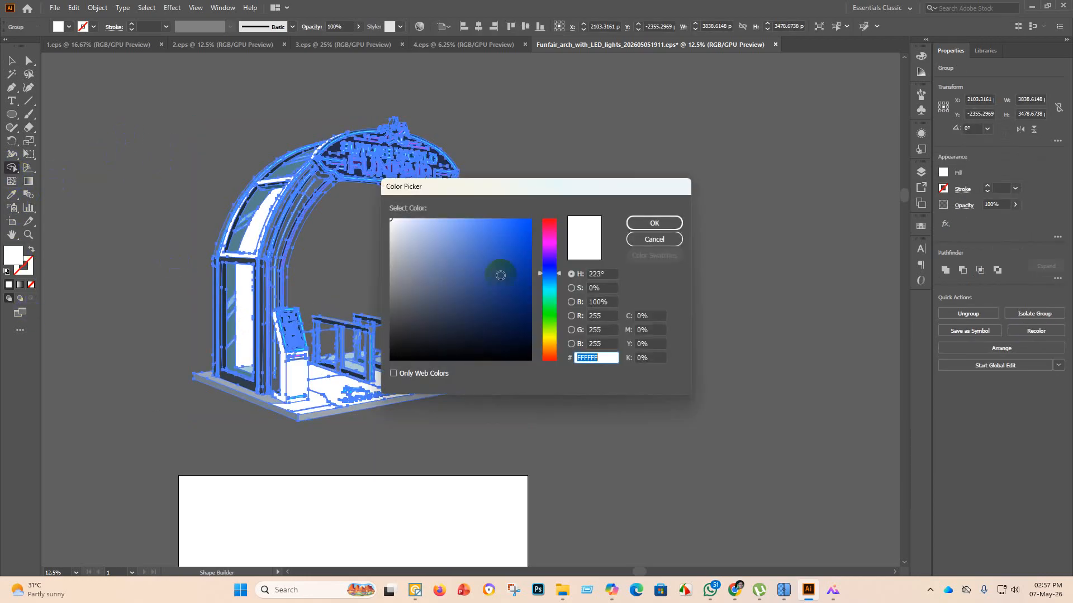
left_click_drag(559, 279, 546, 350)
left_click_drag(513, 257, 506, 221)
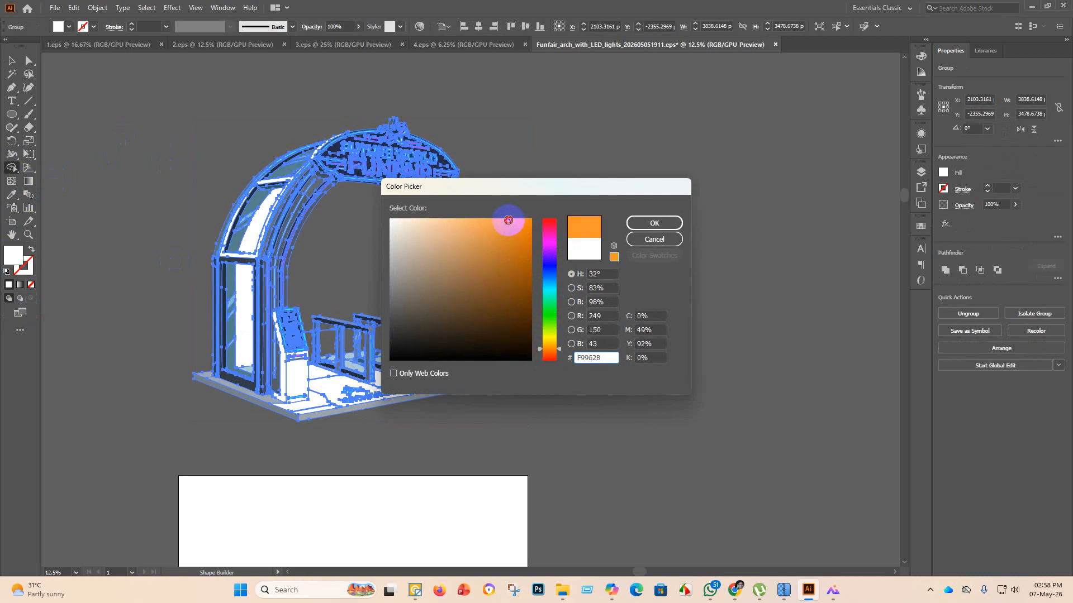
left_click(652, 223)
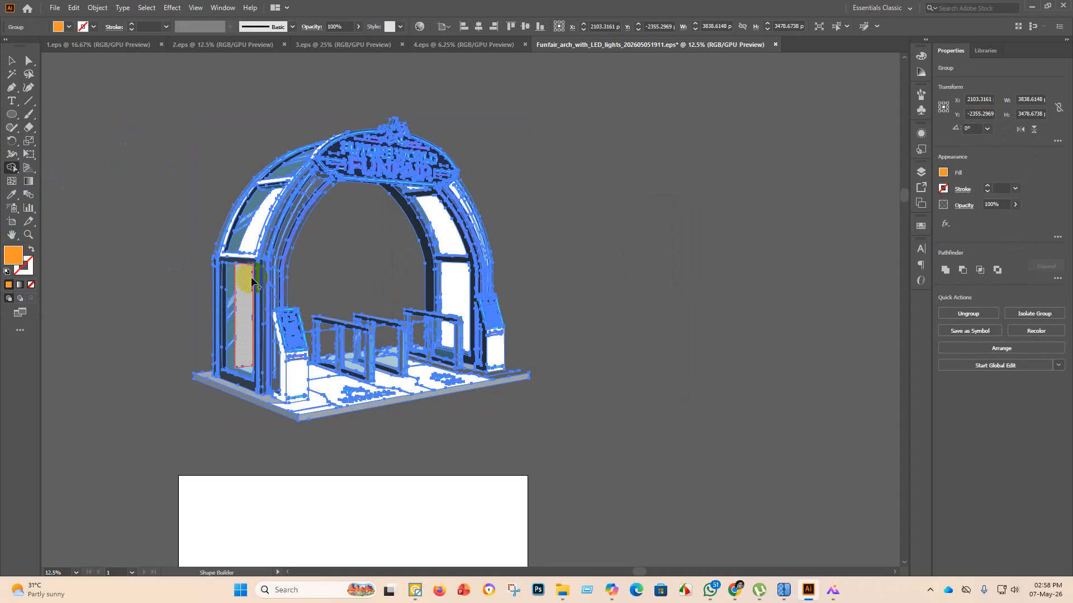
Fill the arch's two left window panels and the floor sections around the ENTRANCE and EXIT markings orange.
left_click(252, 280)
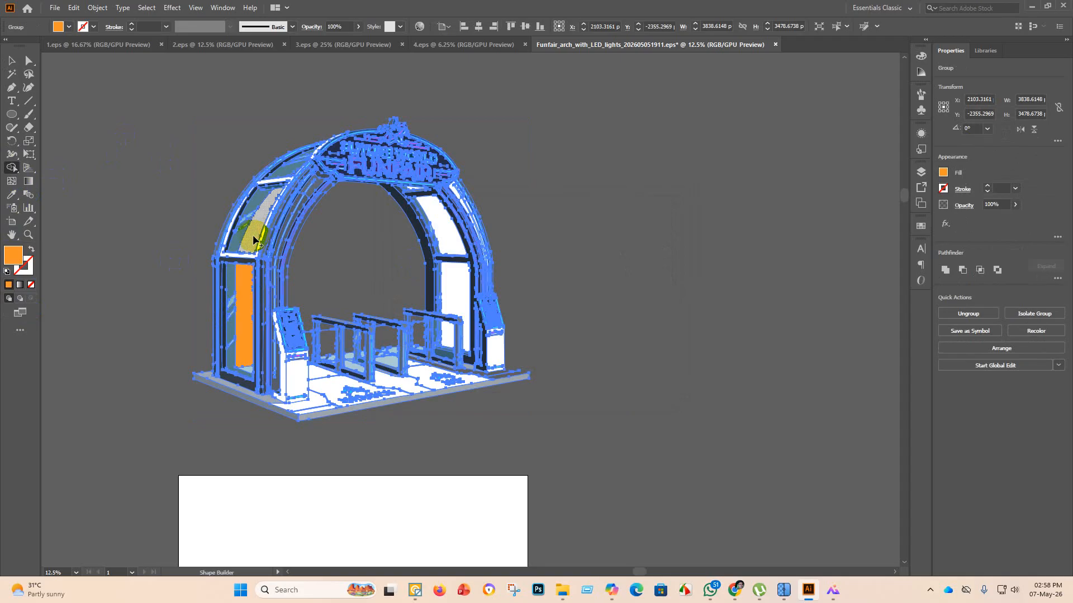
left_click(255, 241)
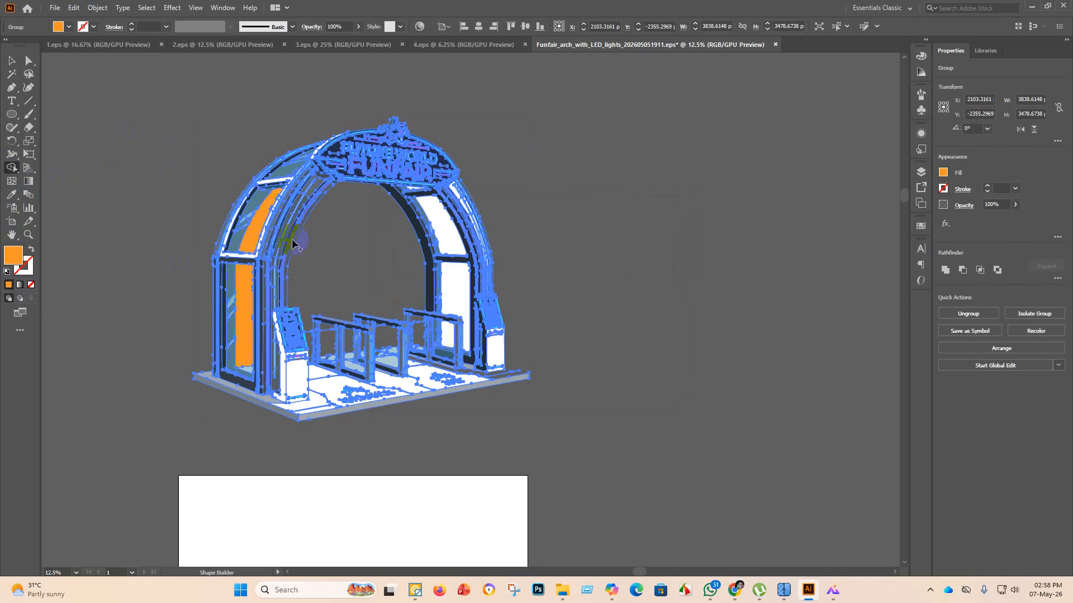
left_click(340, 389)
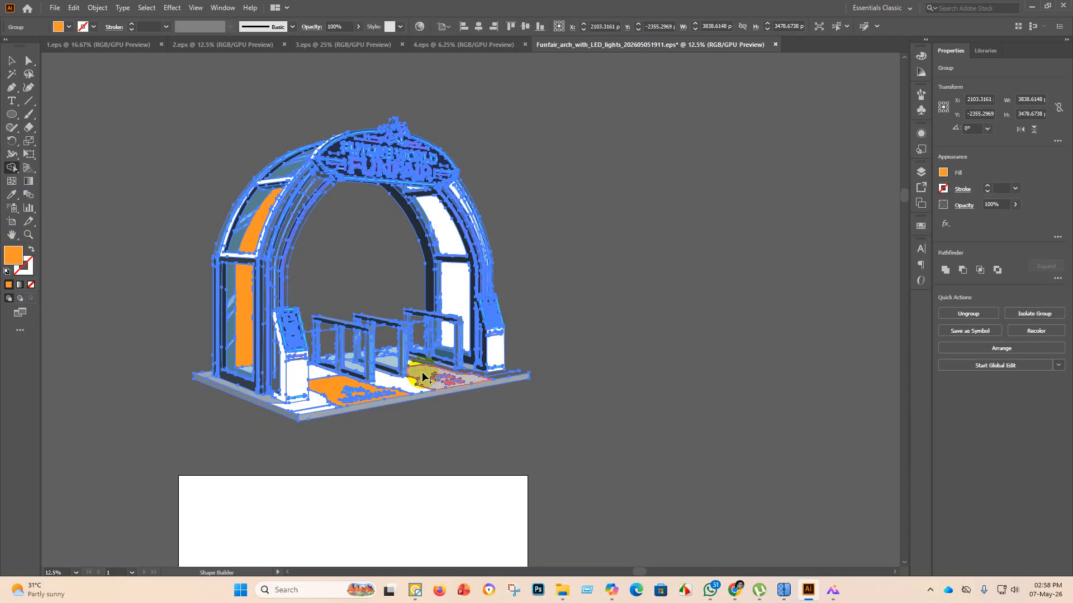
left_click(422, 379)
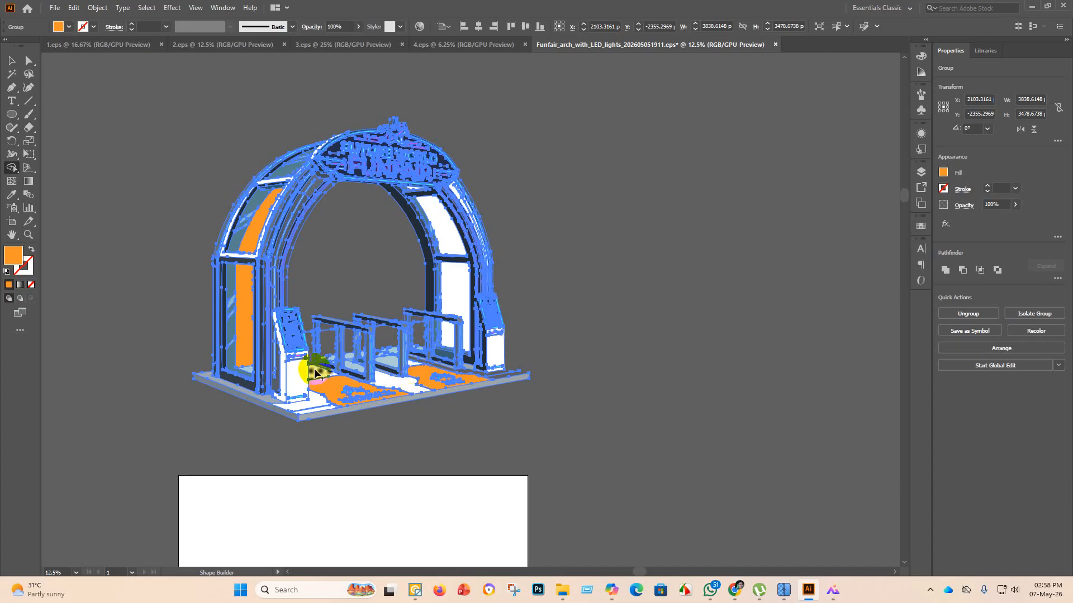
left_click(316, 373)
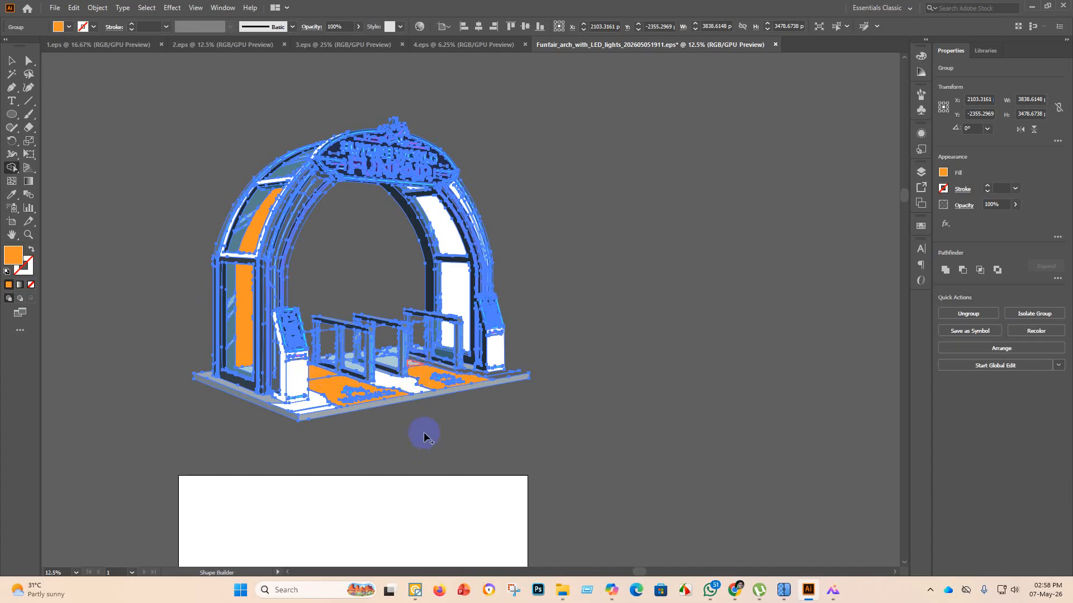
Fill the left kiosk's side face and the inner frame of the right arch half orange, and deselect the arch.
left_click(284, 381)
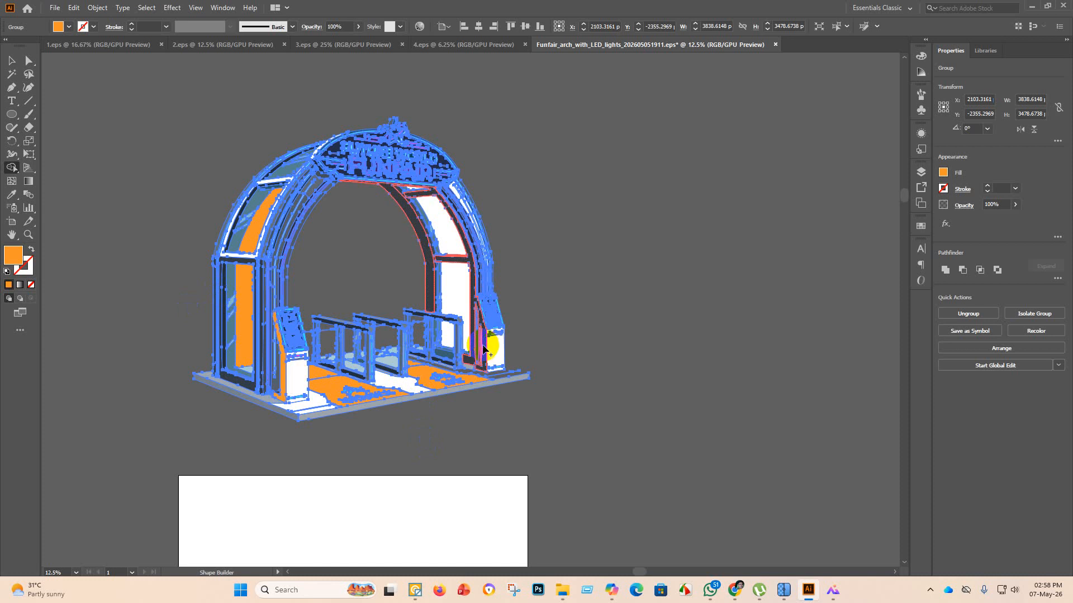
left_click(484, 349)
left_click(10, 61)
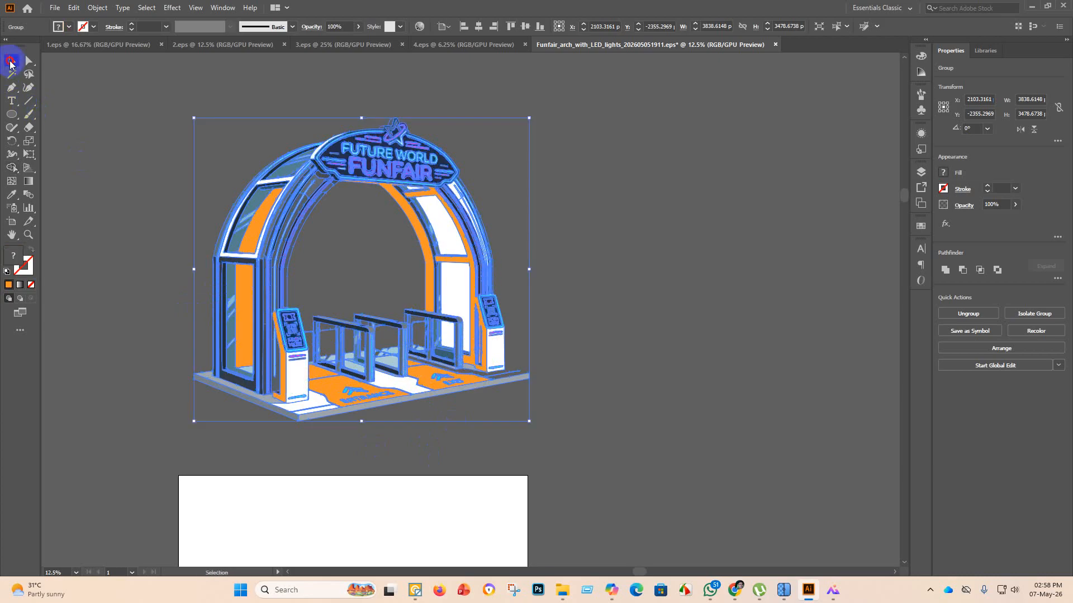
left_click(186, 226)
Examine the arch's orange fills at different magnifications for areas that still need color.
scroll(565, 405, "down", 2)
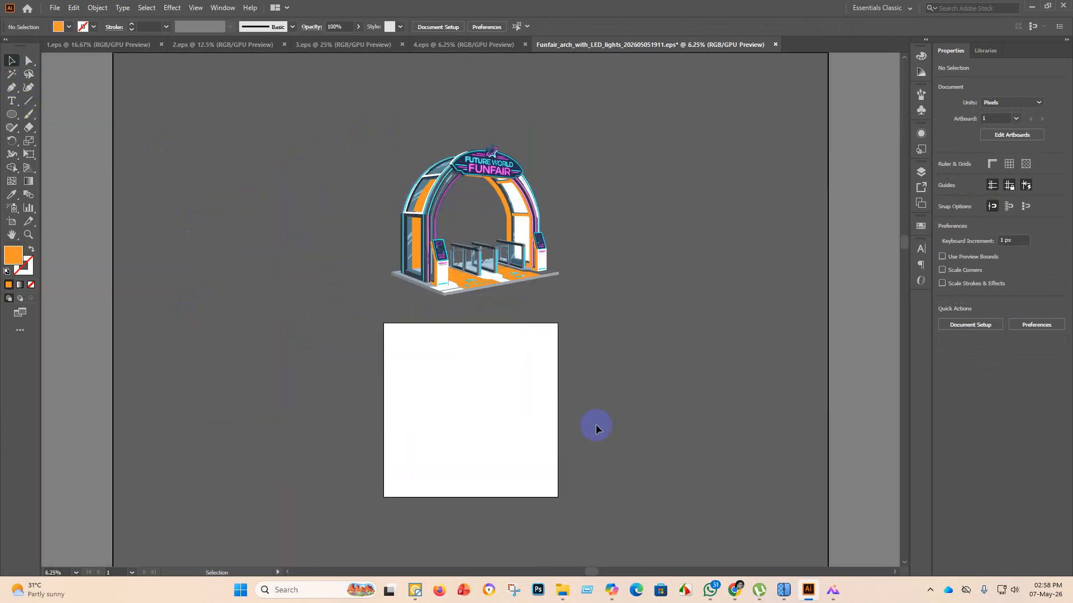
scroll(548, 187, "up", 1)
scroll(567, 163, "up", 2)
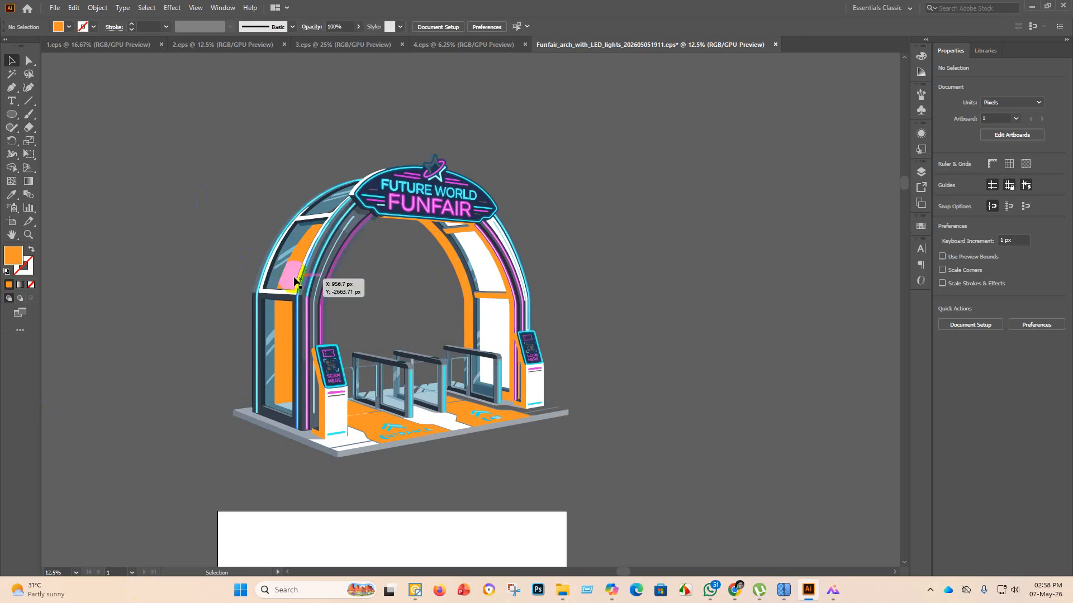
left_click(369, 509)
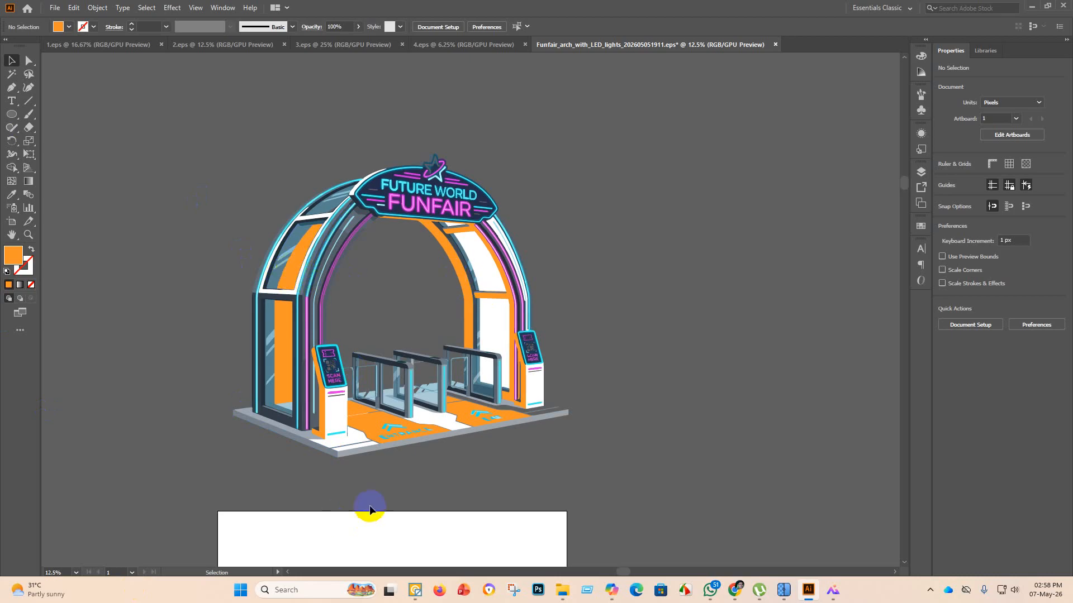
scroll(605, 402, "down", 2)
scroll(564, 252, "up", 4)
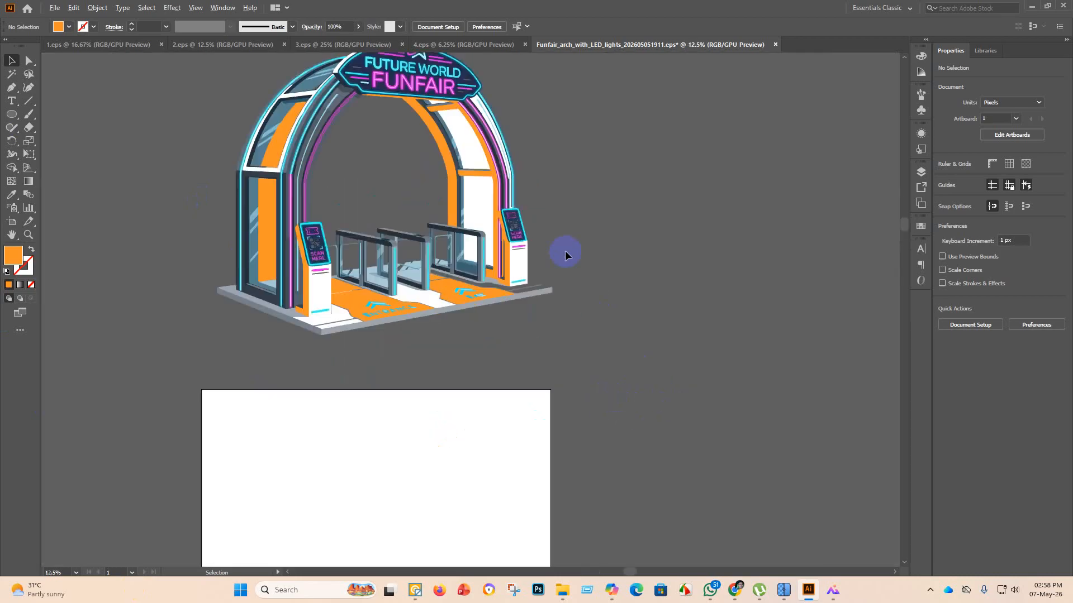
scroll(467, 386, "down", 1)
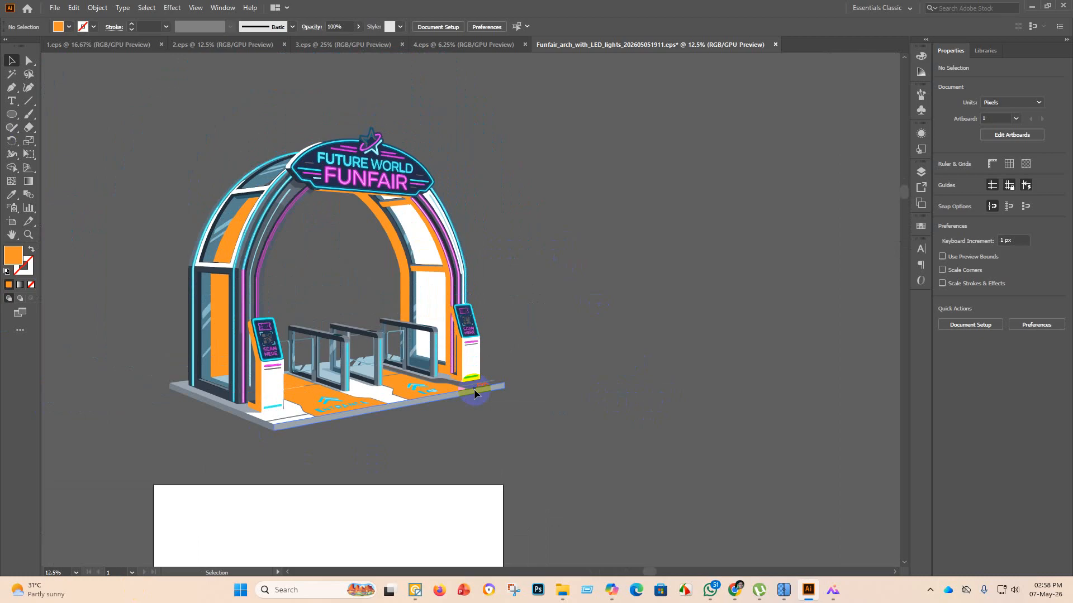
scroll(474, 389, "up", 2)
scroll(547, 430, "up", 1)
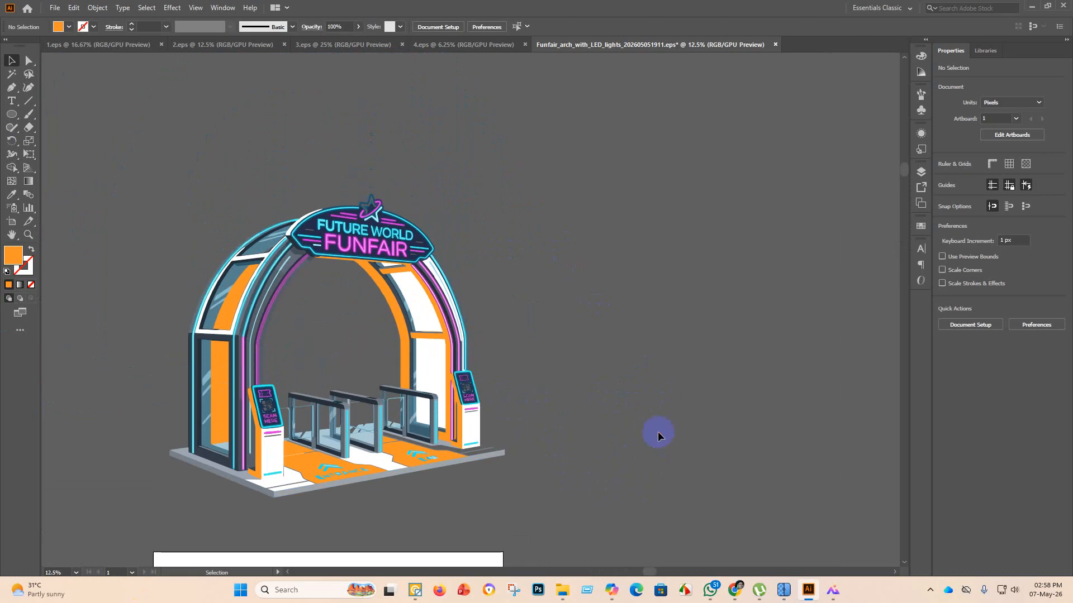
scroll(522, 414, "down", 2)
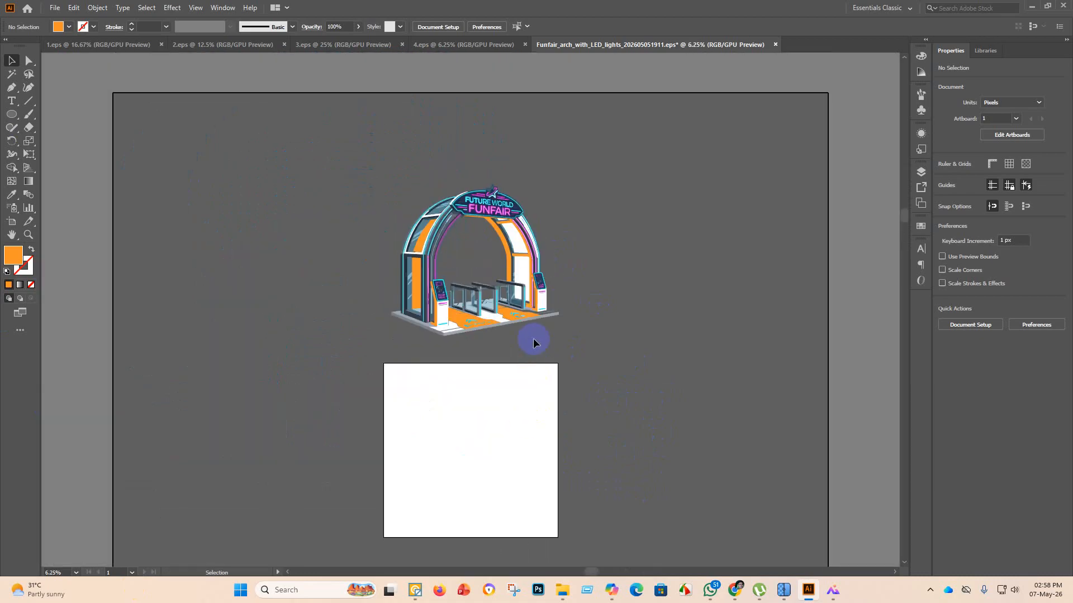
scroll(533, 342, "up", 2)
scroll(546, 311, "up", 1)
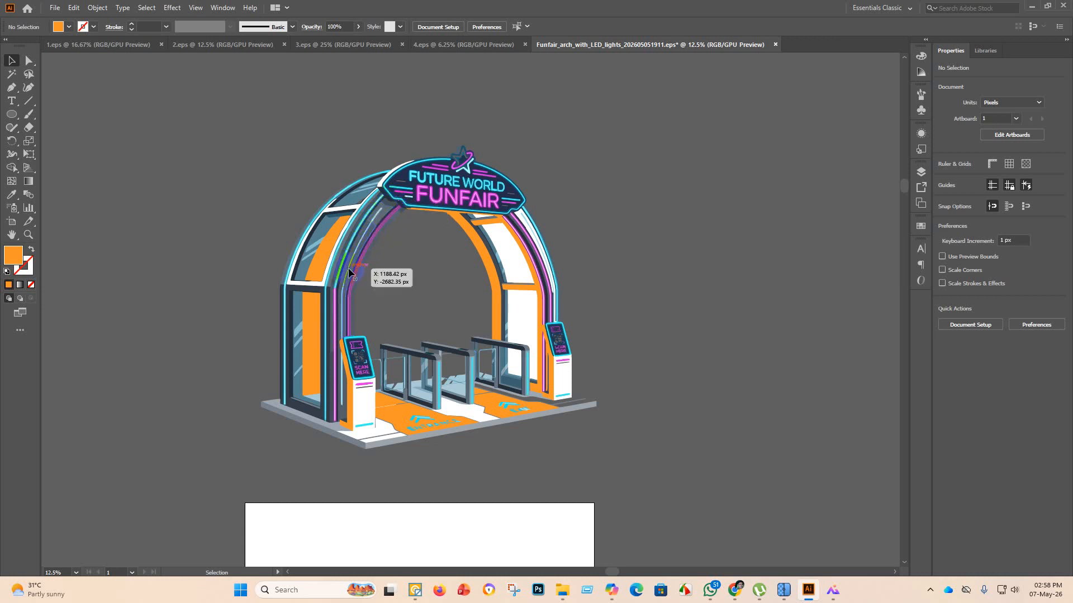
left_click(622, 426)
Reselect the arch and fill the empty strips along the left inner arch curve orange with Shape Builder.
left_click(408, 309)
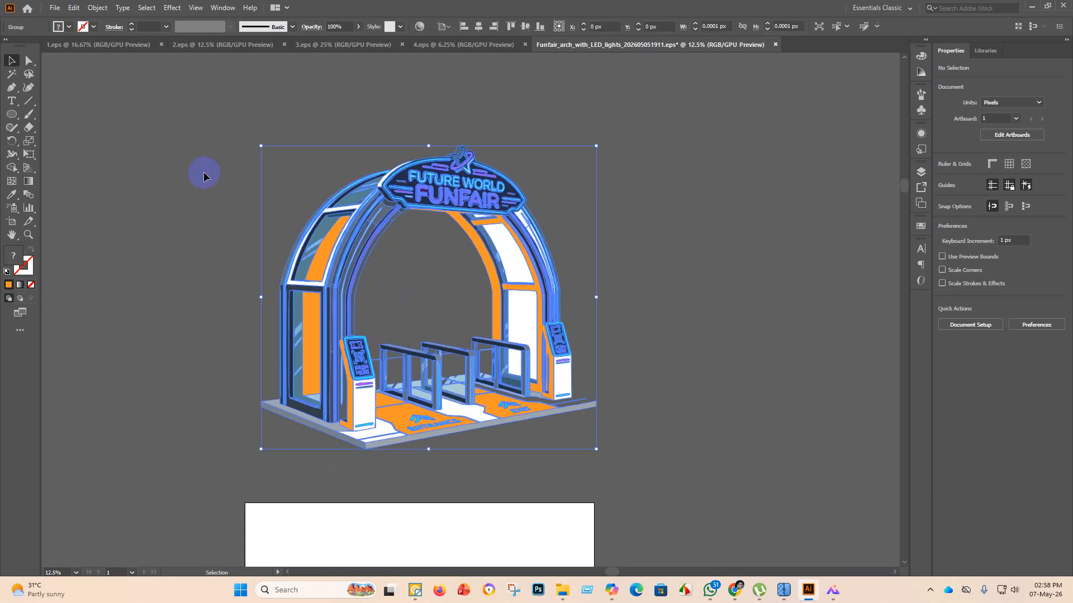
left_click(11, 168)
scroll(347, 273, "up", 3)
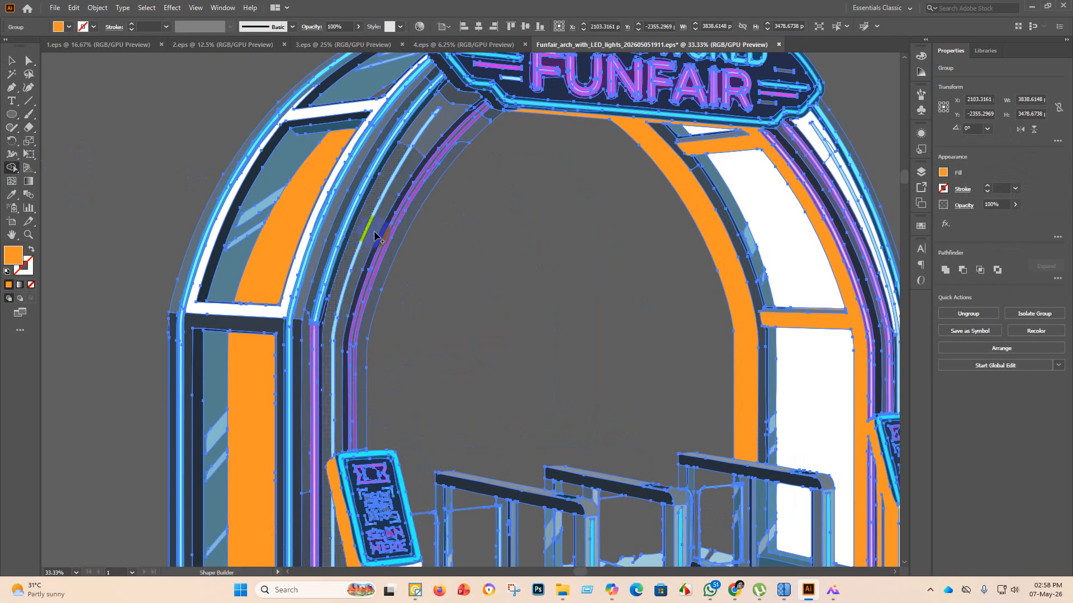
left_click(381, 237)
left_click(428, 127)
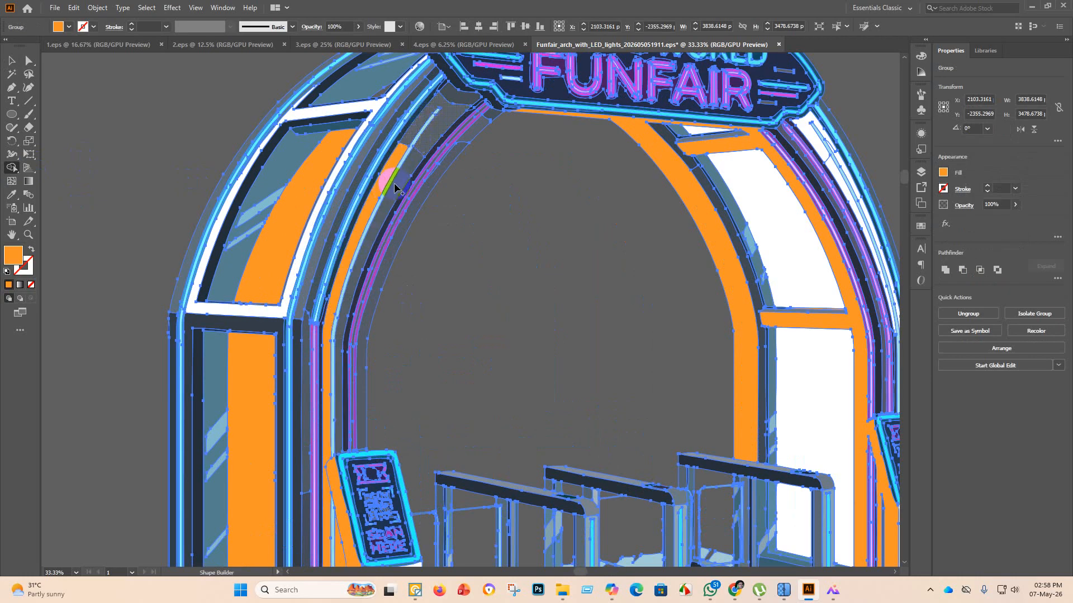
left_click(400, 185)
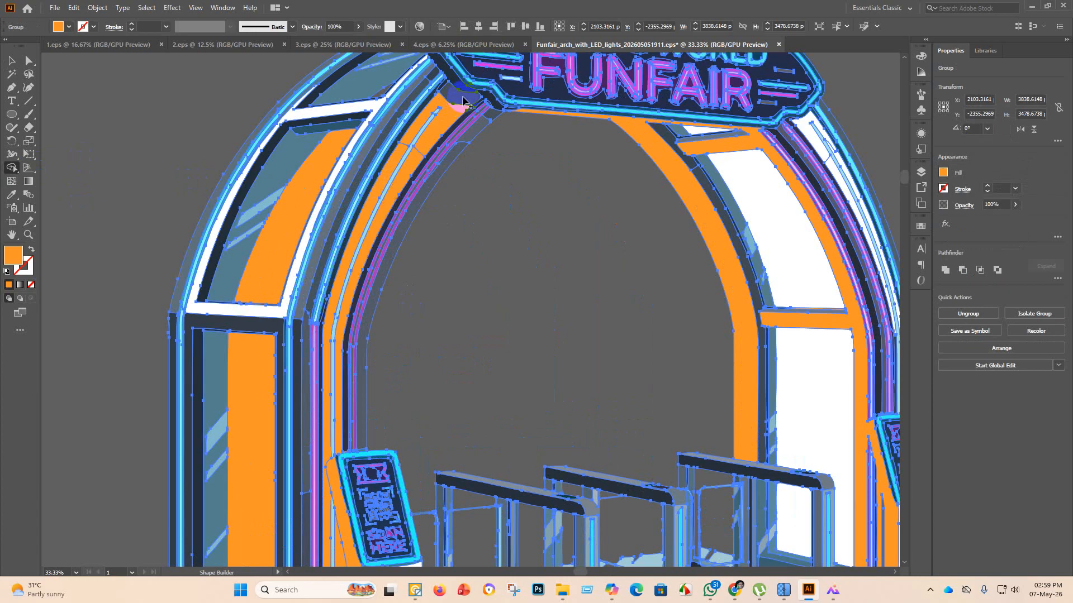
left_click(461, 101)
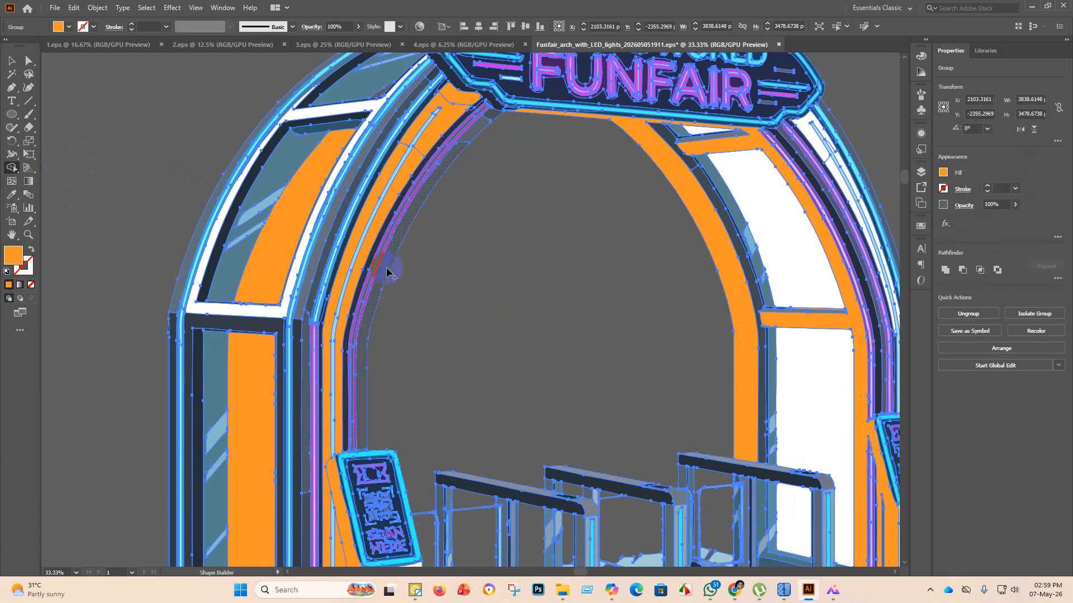
scroll(337, 420, "down", 5)
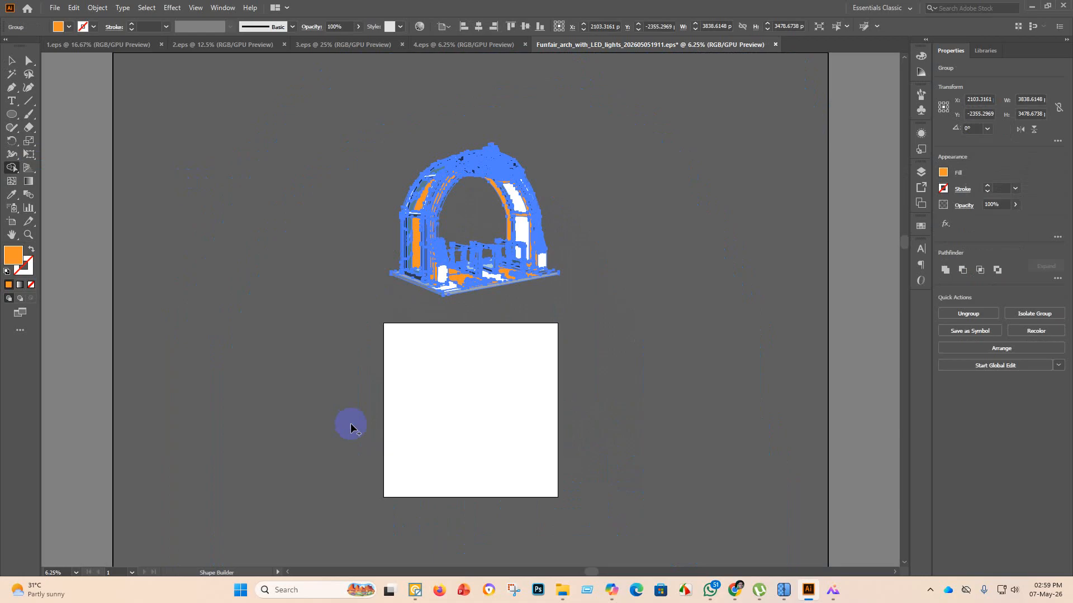
left_click(11, 60)
left_click(223, 229)
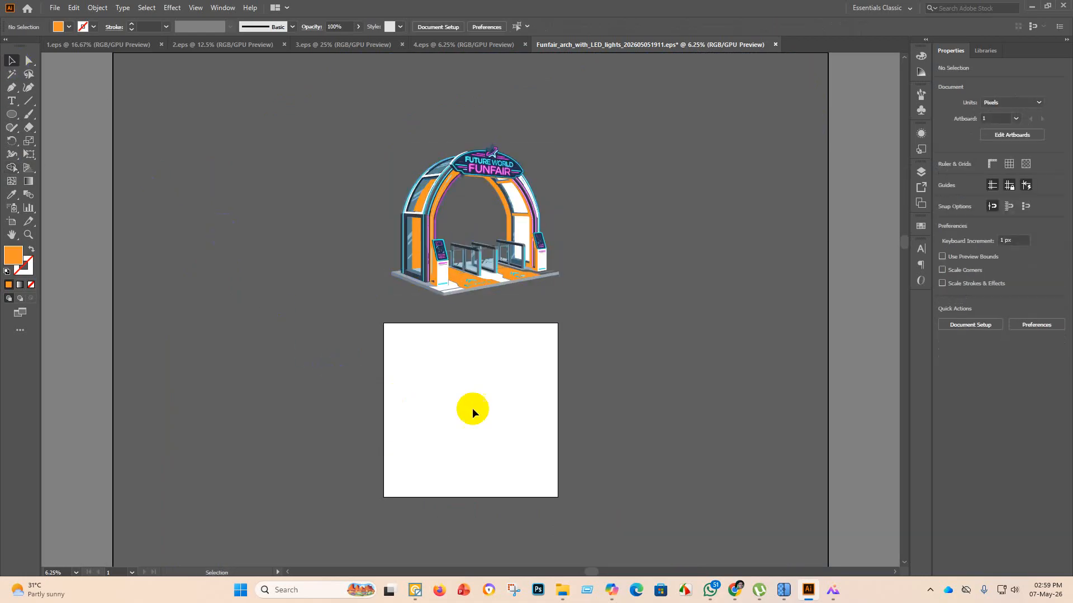
Select the whole arch and set the Shape Builder fill color to cyan 2BEDF7.
scroll(611, 329, "up", 2)
scroll(551, 293, "up", 2)
scroll(555, 404, "up", 1)
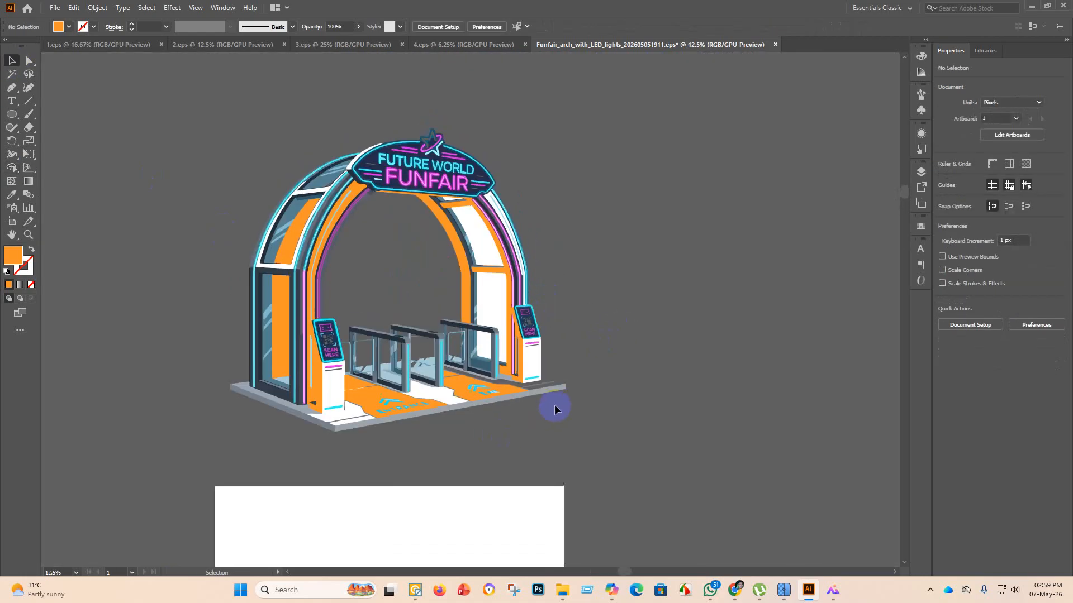
left_click_drag(554, 404, 200, 176)
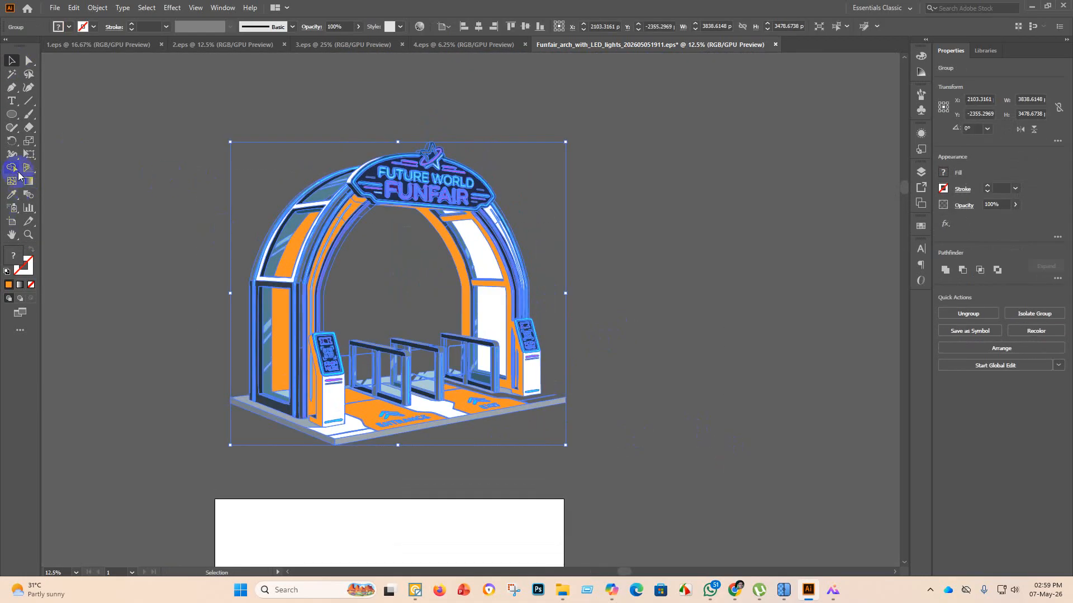
left_click(12, 168)
left_click(58, 26)
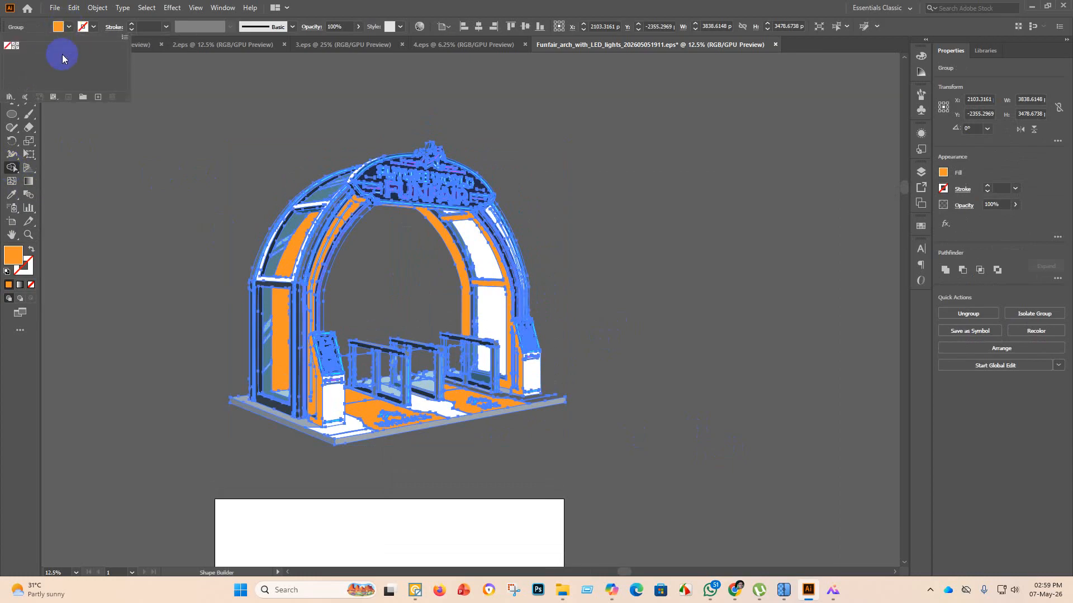
double_click(13, 256)
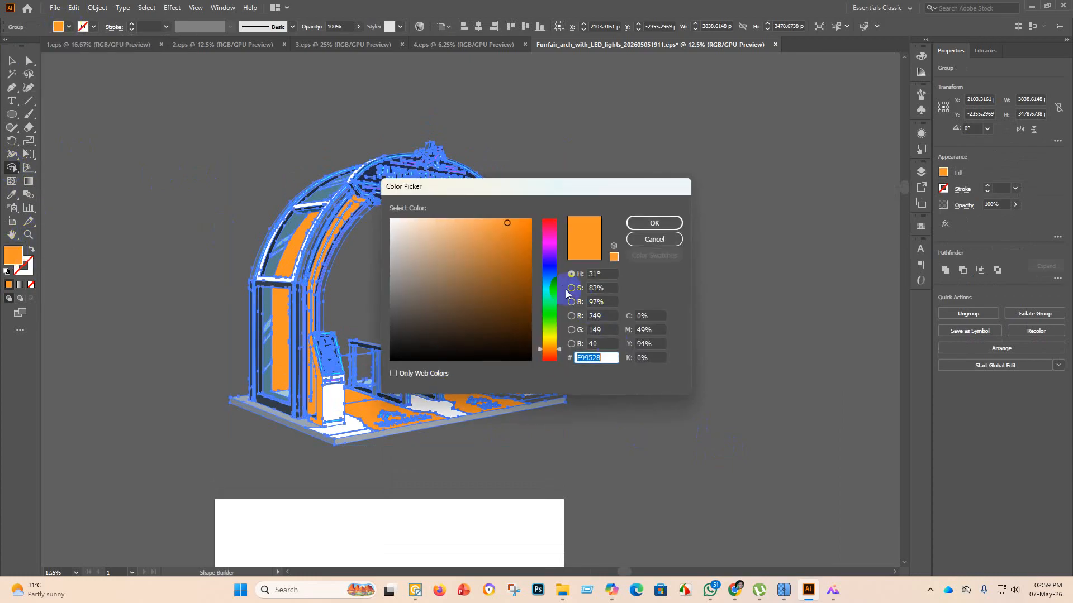
left_click(553, 289)
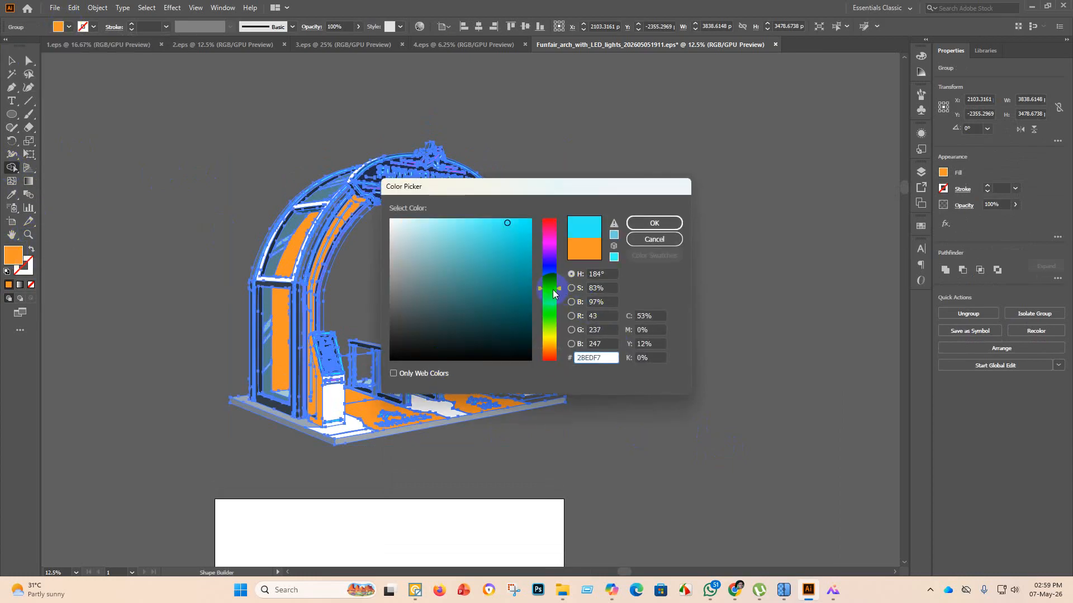
left_click(493, 224)
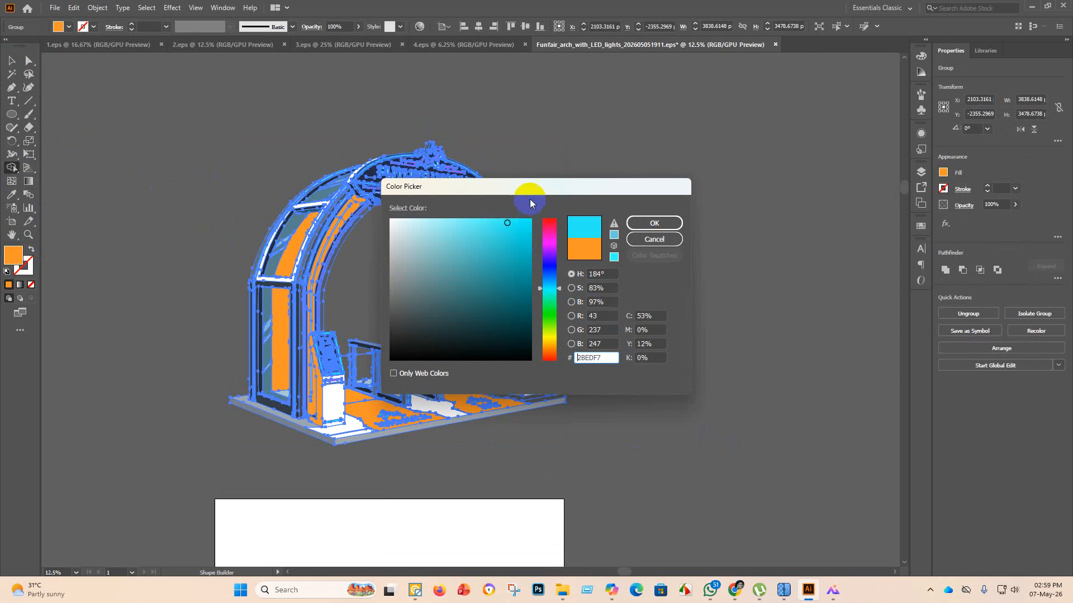
left_click_drag(535, 189, 496, 196)
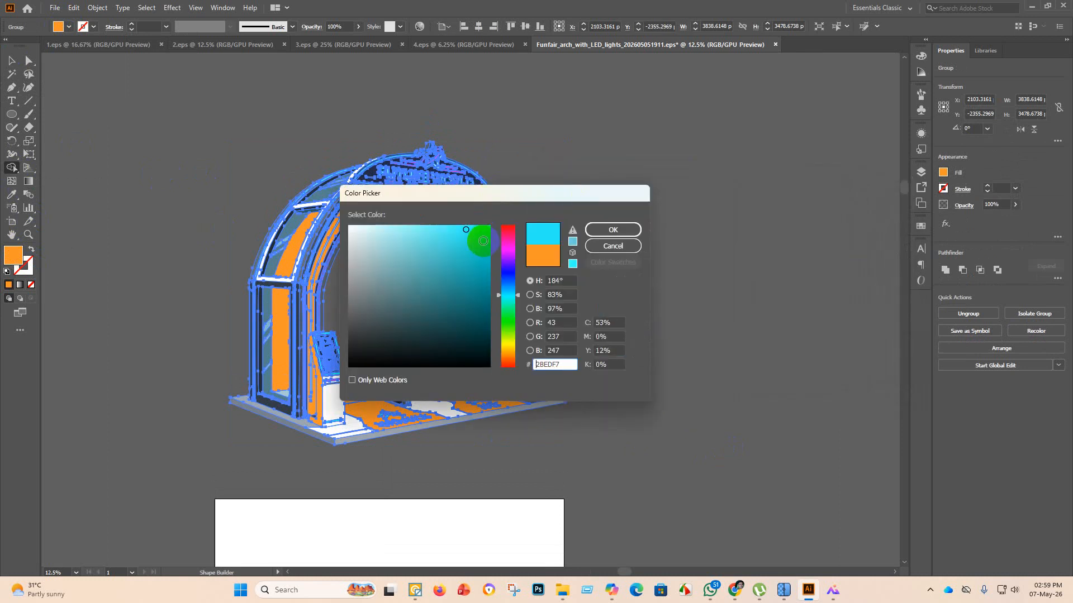
left_click(615, 230)
Recolor the arch's two left window panels and the inner frame of its right half cyan.
left_click(278, 301)
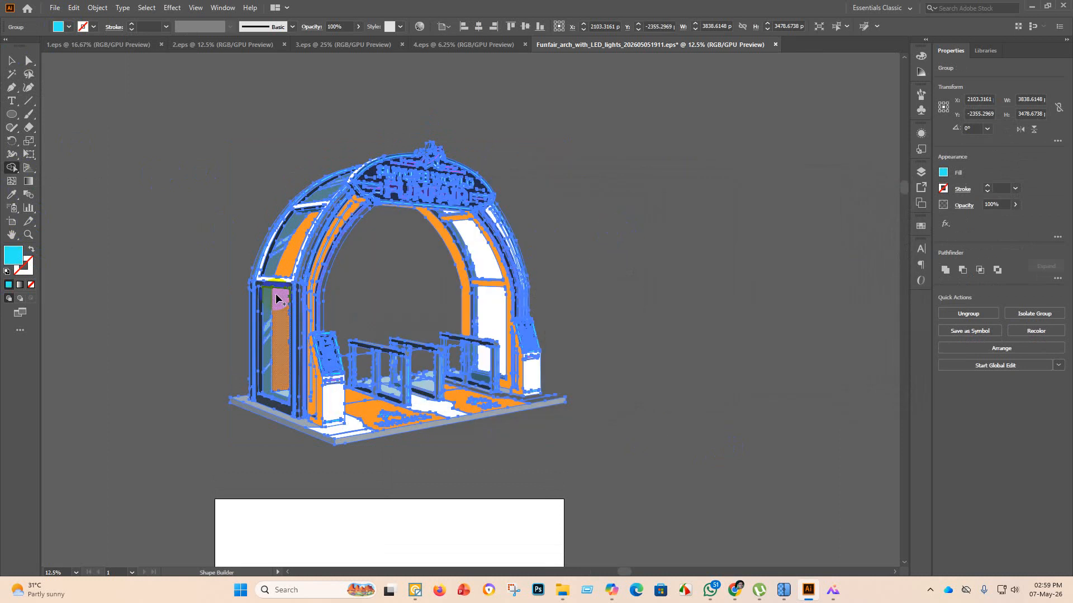
left_click(294, 253)
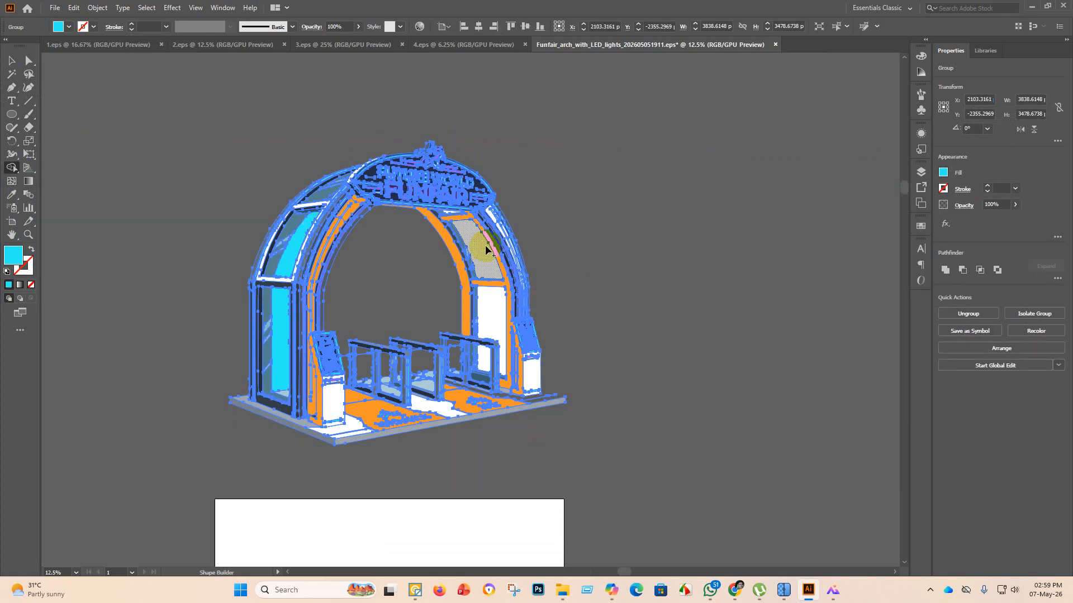
left_click(500, 266)
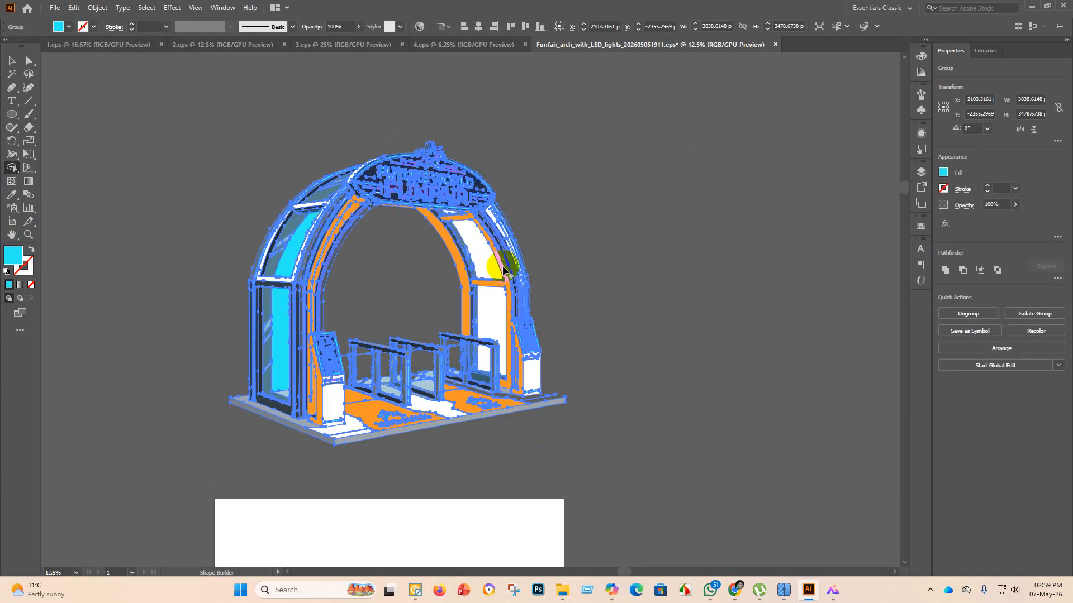
left_click_drag(503, 267, 514, 342)
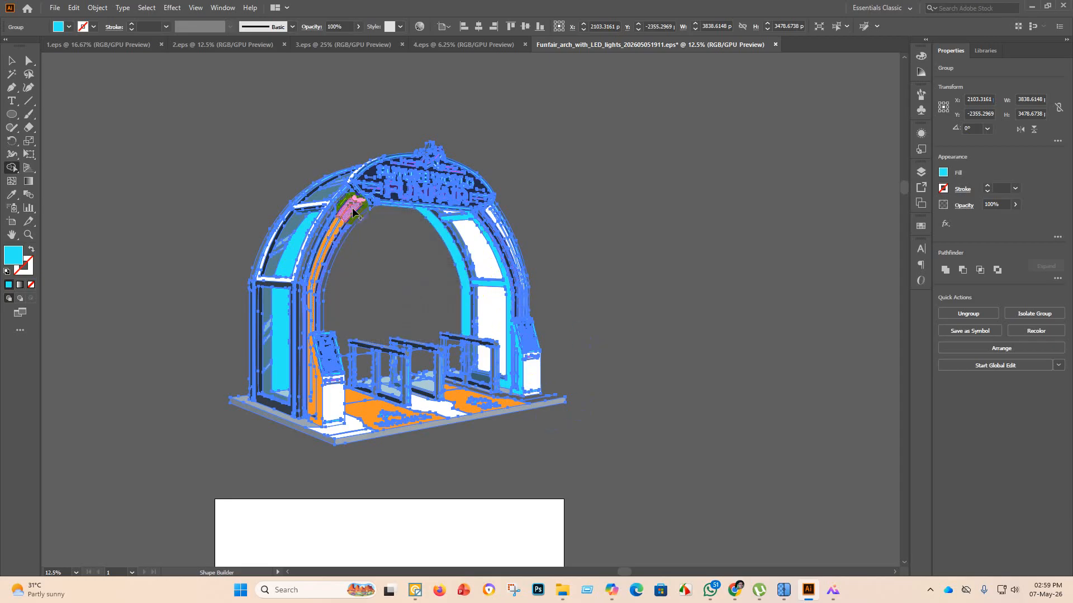
Recolor the orange strips along the left inner arch curve and the left kiosk's side face cyan, and deselect the arch.
mouse_move(353, 210)
left_mouse_down()
mouse_move(359, 201)
mouse_move(319, 261)
left_mouse_up()
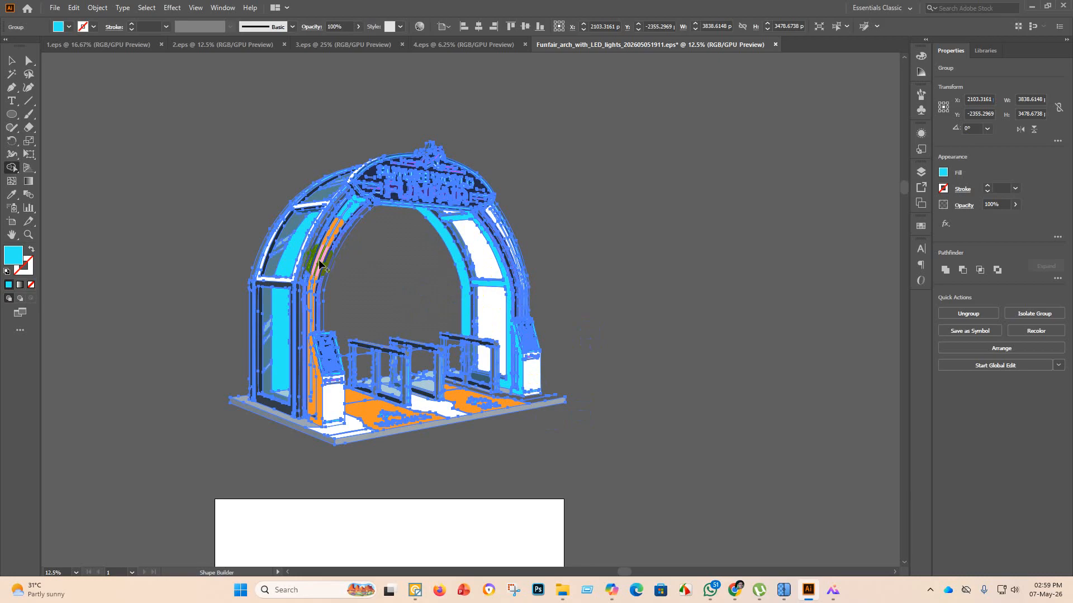
scroll(323, 257, "up", 4)
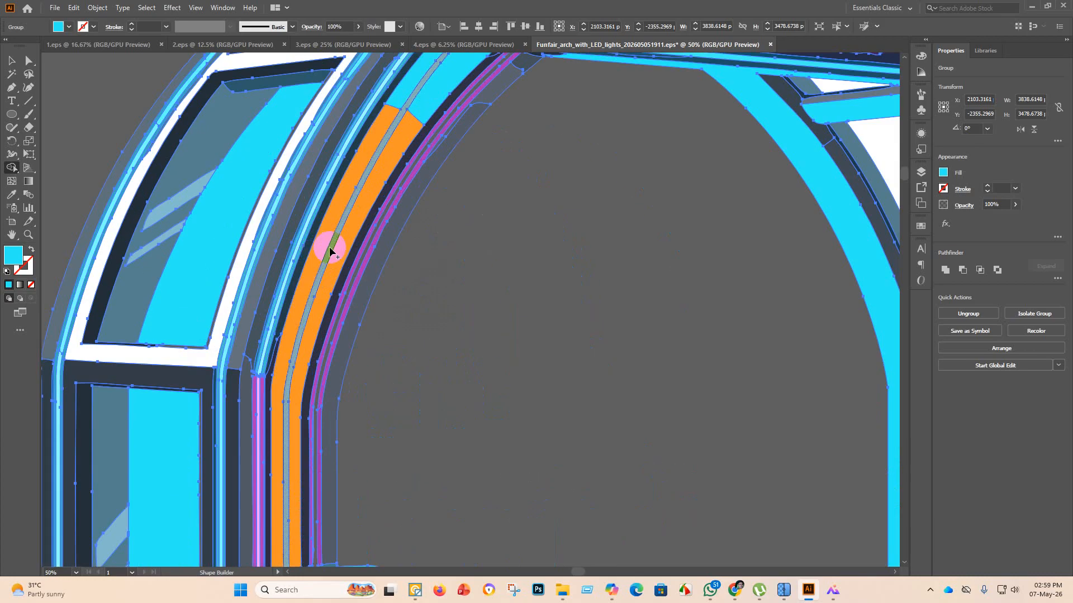
left_click_drag(322, 255, 334, 264)
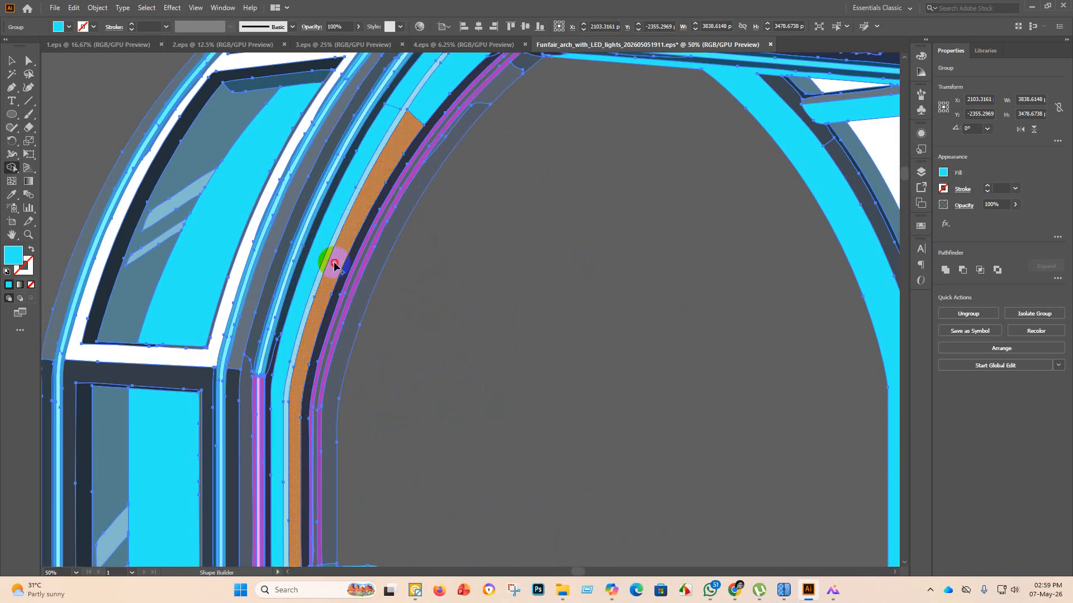
left_click(332, 271)
scroll(377, 358, "down", 4)
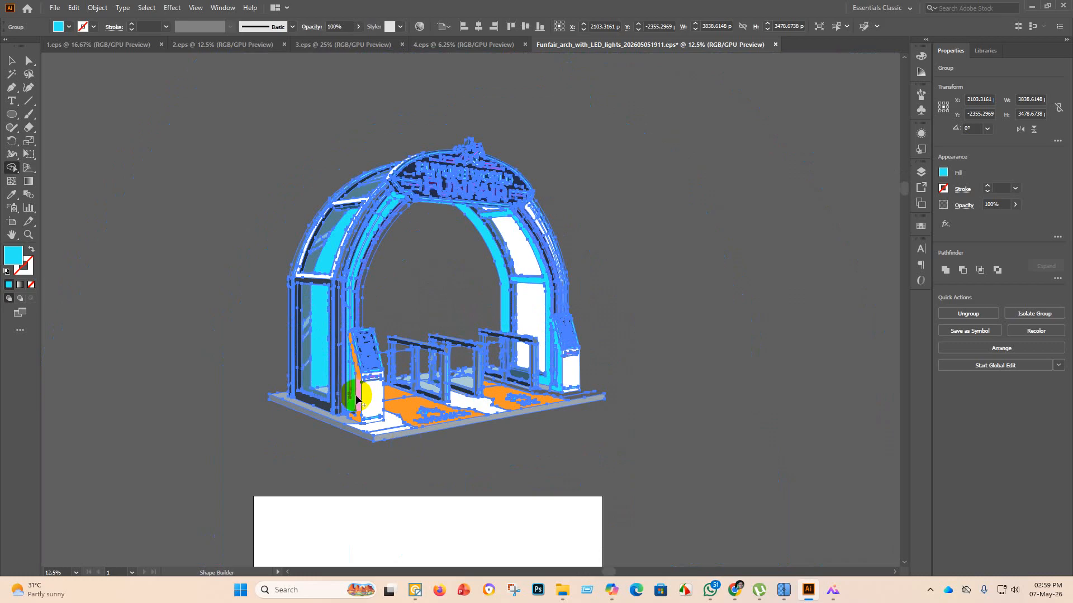
left_click(359, 394)
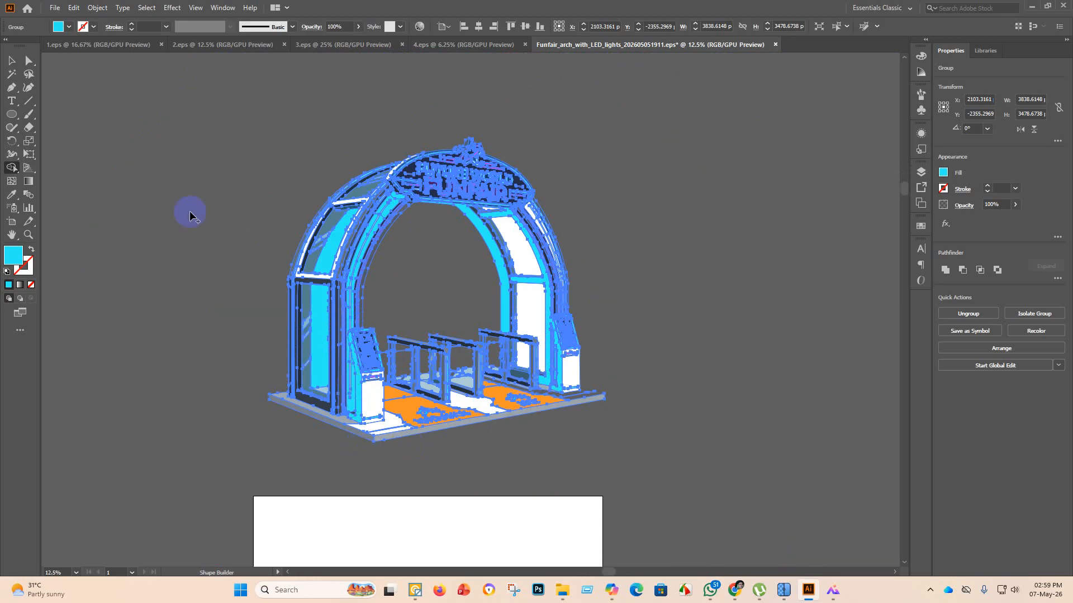
left_click(12, 60)
left_click(168, 218)
Reselect the whole arch and change the Shape Builder fill color to magenta.
scroll(299, 391, "down", 2)
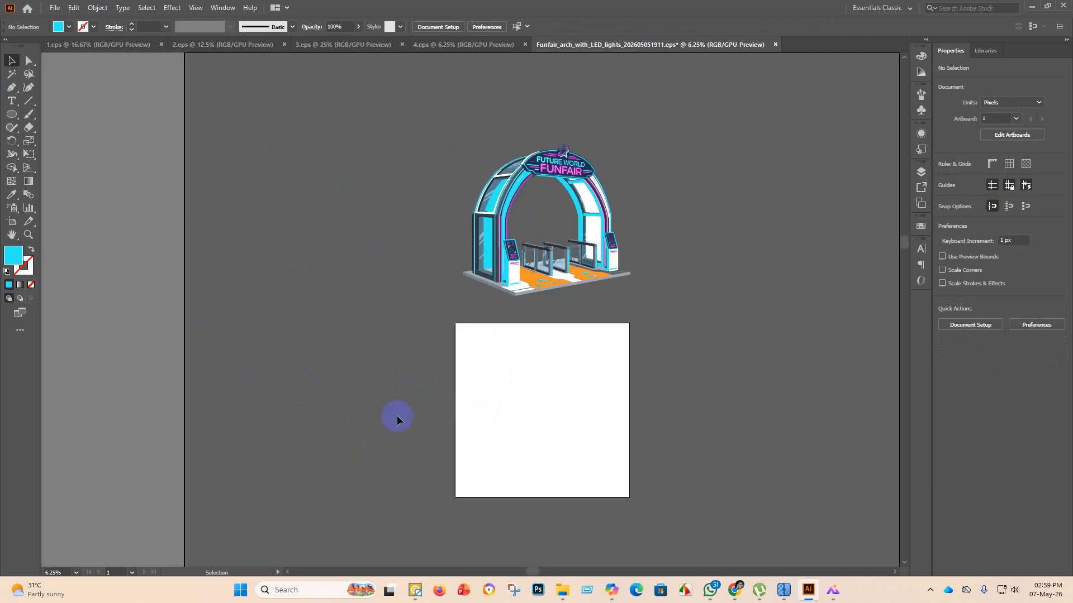
scroll(668, 273, "up", 4)
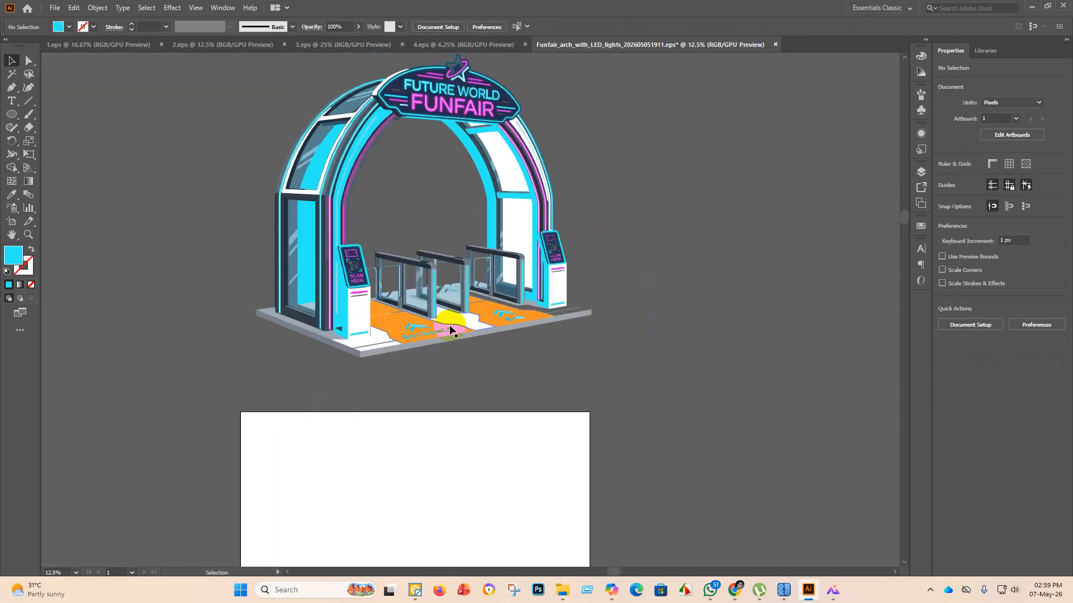
scroll(483, 419, "down", 1)
scroll(484, 423, "up", 2)
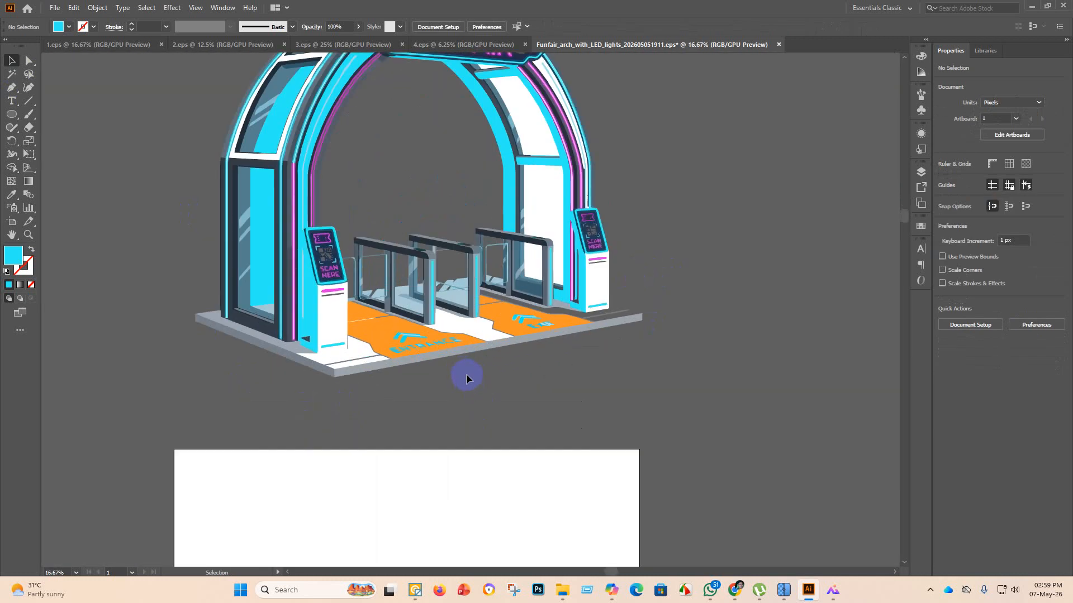
scroll(470, 395, "down", 2)
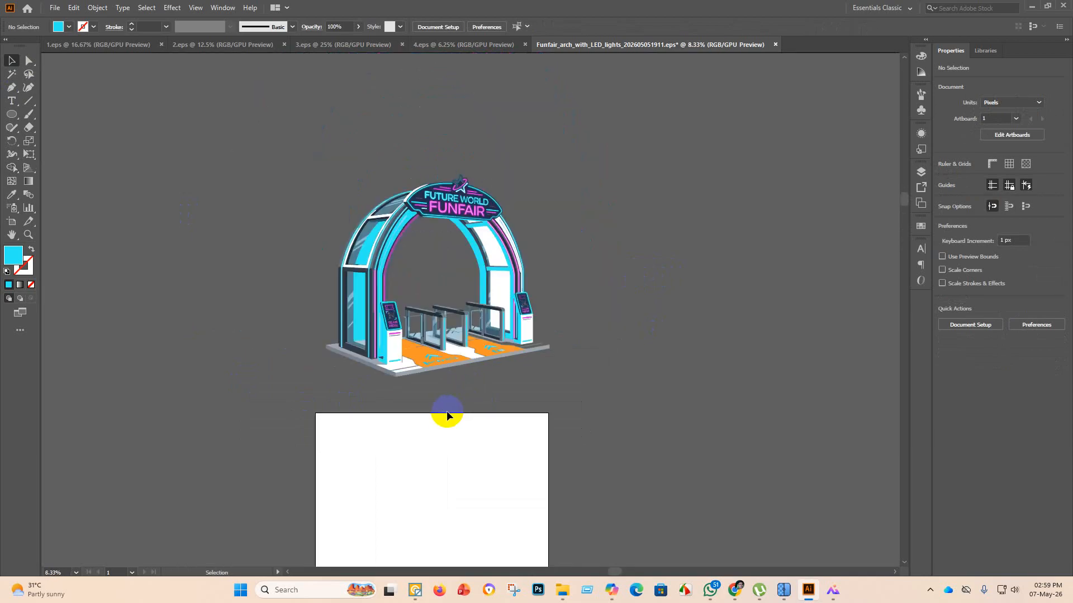
scroll(447, 413, "up", 2)
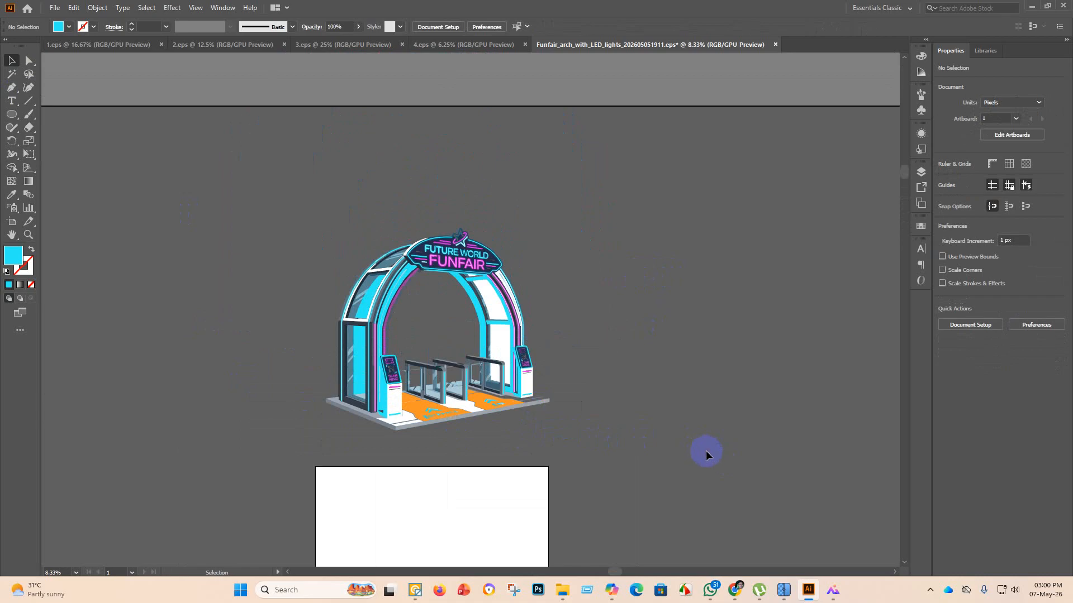
key("ctrl+a")
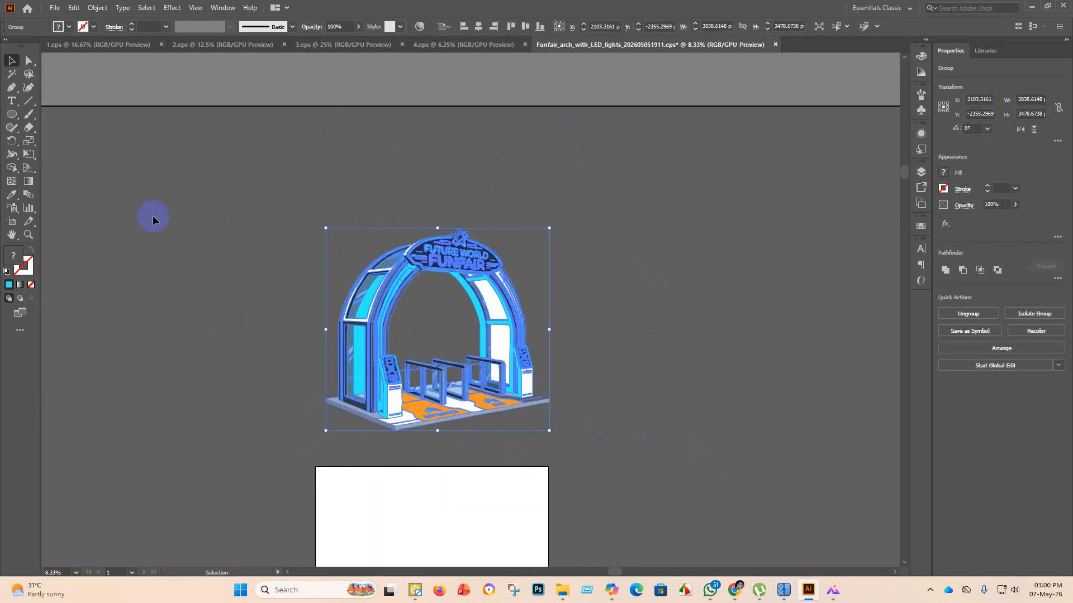
left_click(11, 167)
double_click(13, 256)
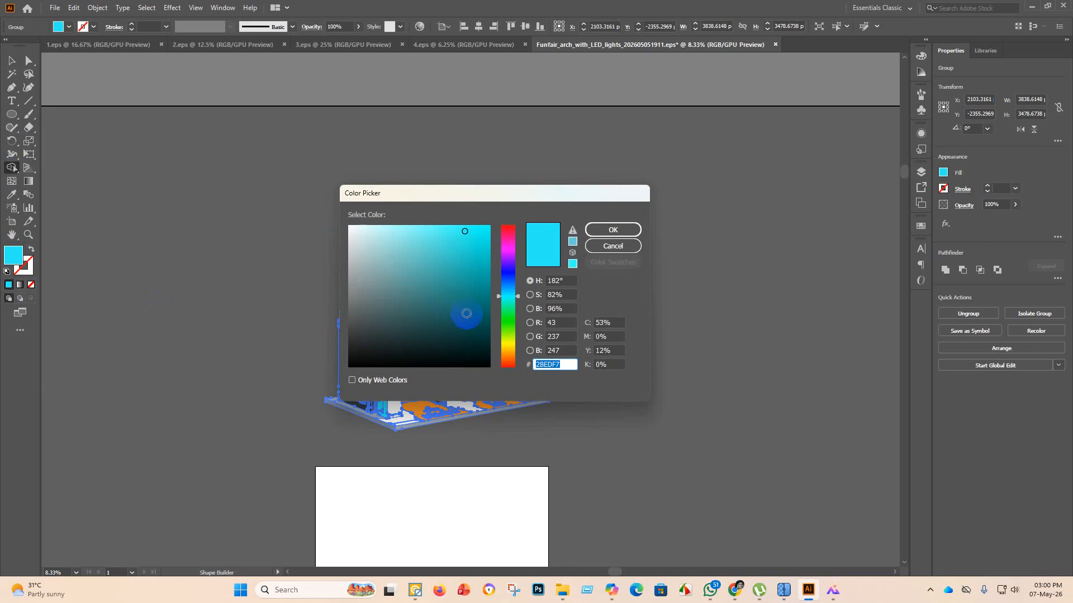
left_click_drag(508, 296, 478, 238)
left_click(613, 229)
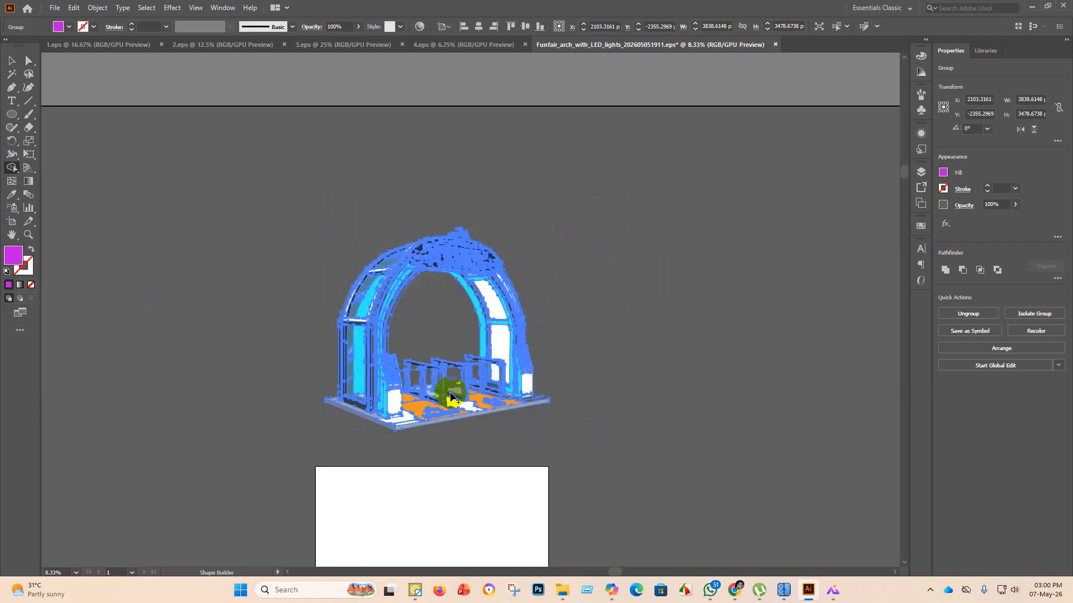
Recolor the orange floor sections around the ENTRANCE and EXIT markings and behind the left kiosk magenta, and deselect the arch.
scroll(413, 407, "up", 2)
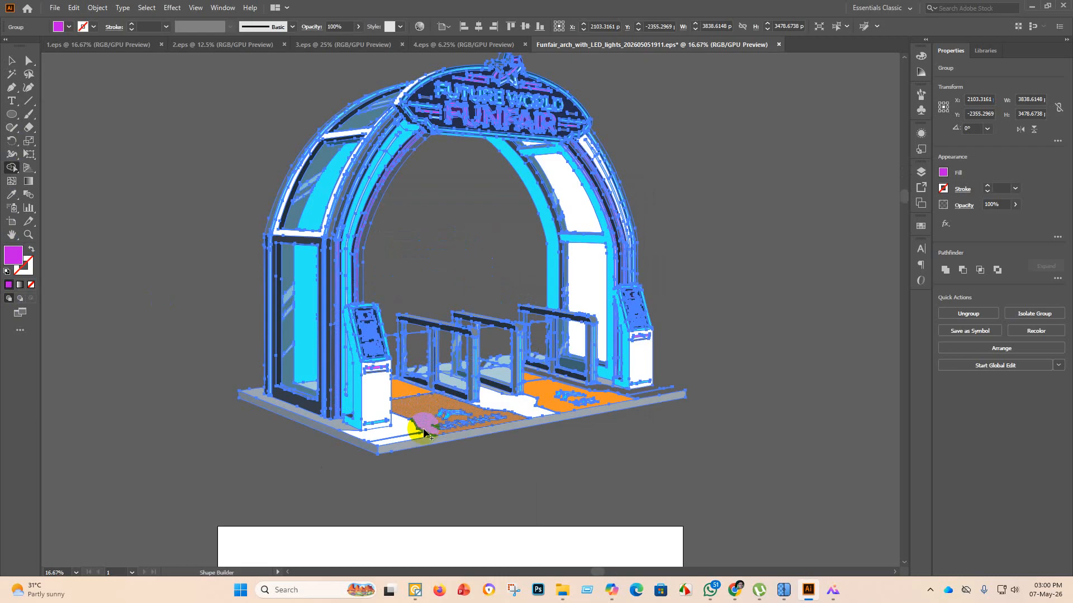
left_click(420, 409)
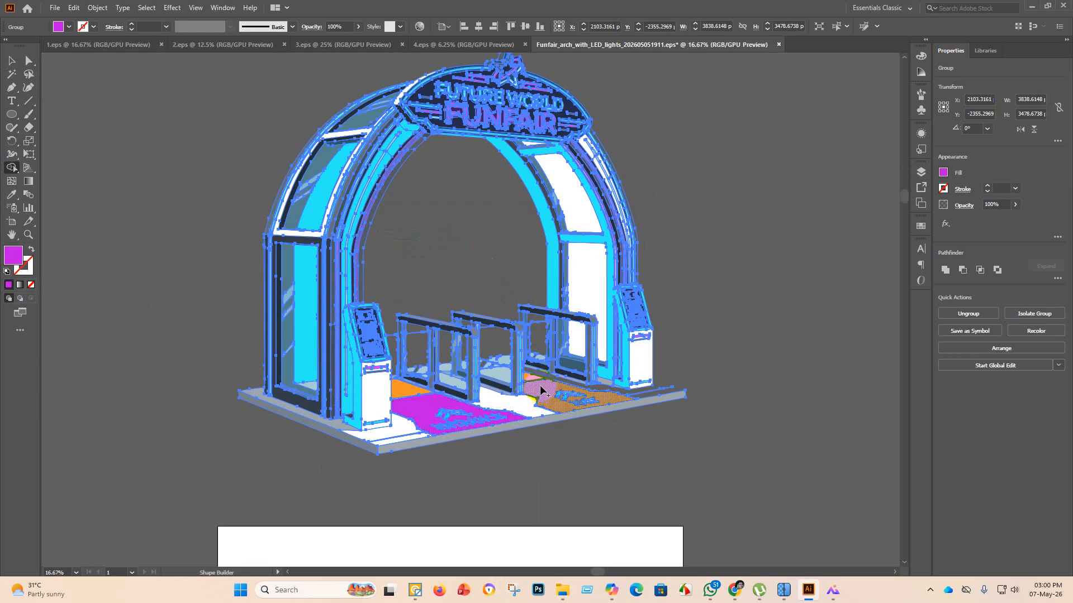
left_click(532, 381)
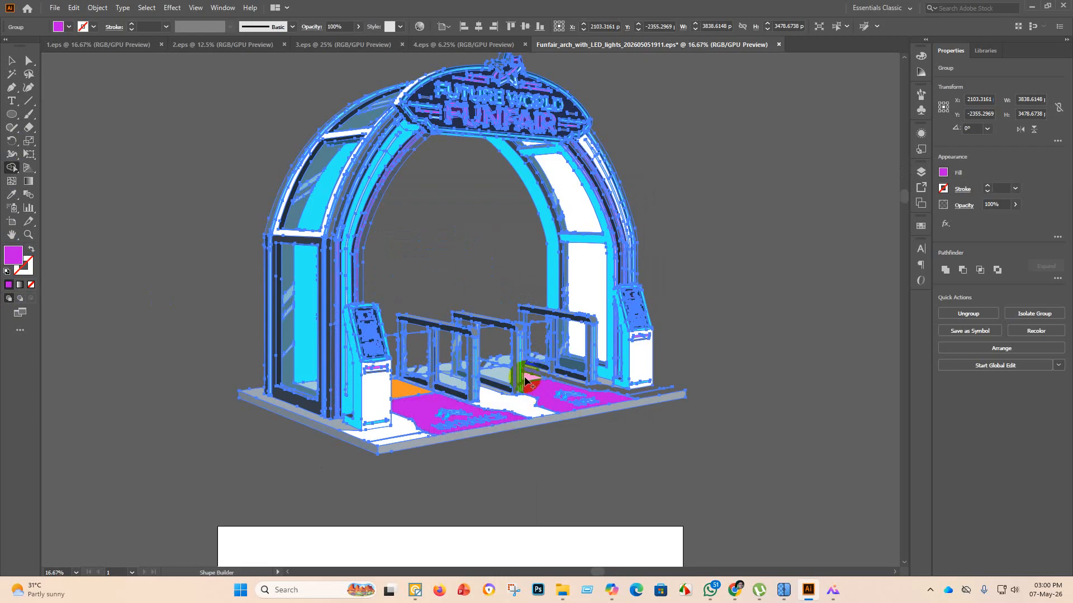
left_click(399, 393)
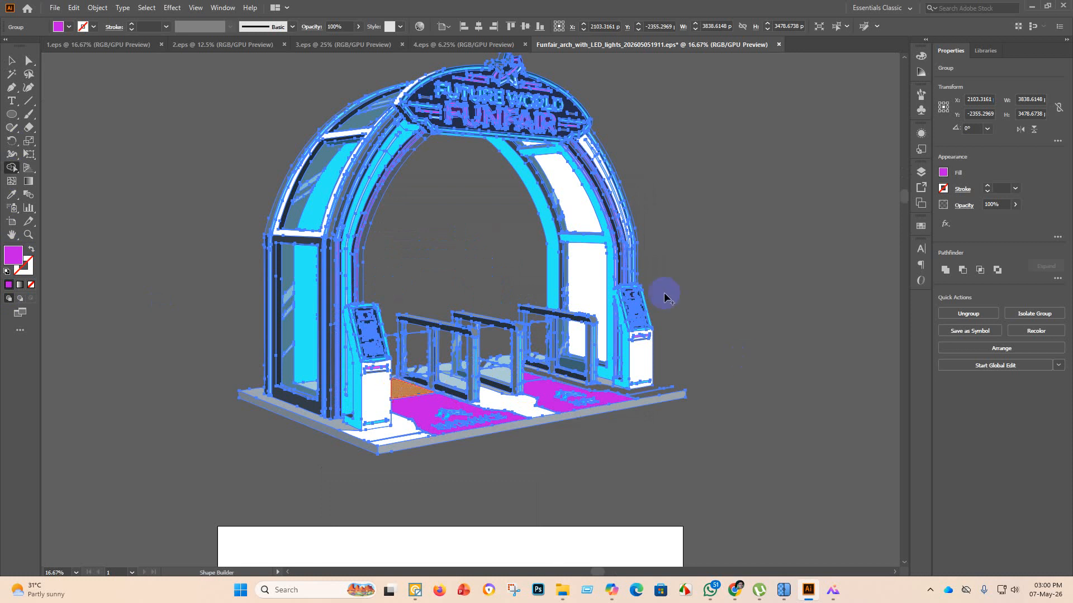
left_click(12, 60)
left_click(173, 219)
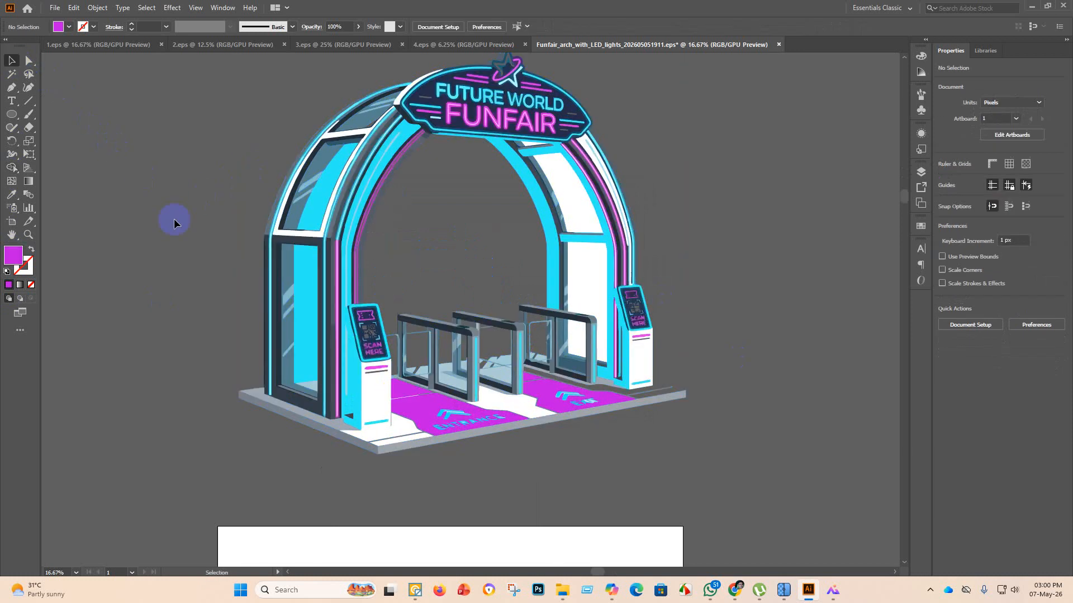
Center the arch illustration horizontally and vertically on the artboard and deselect it.
scroll(241, 297, "down", 1, "alt")
scroll(619, 406, "up", 2)
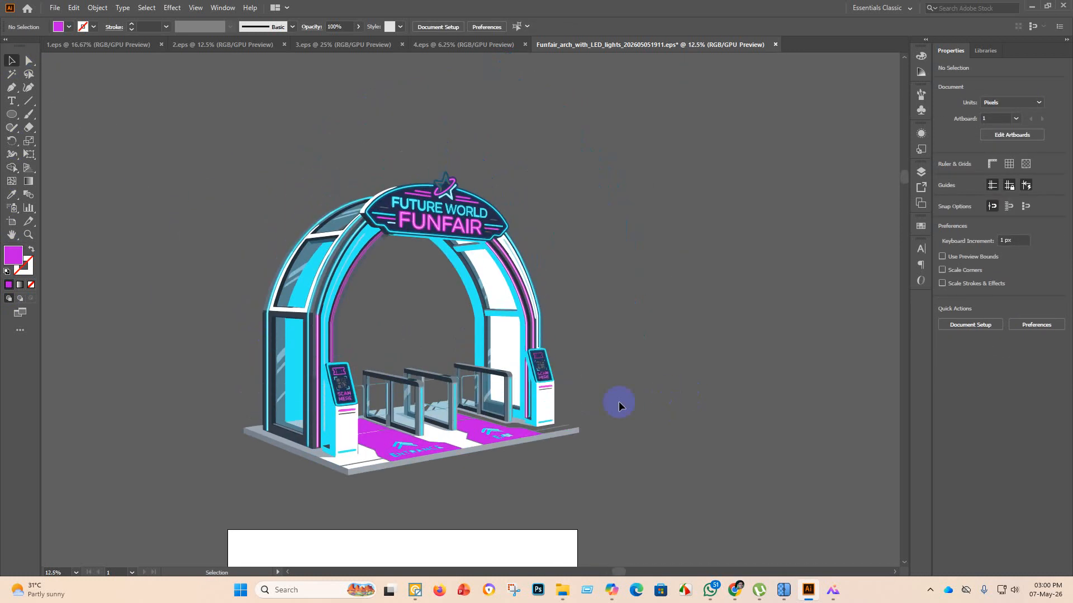
scroll(622, 417, "down", 1, "alt")
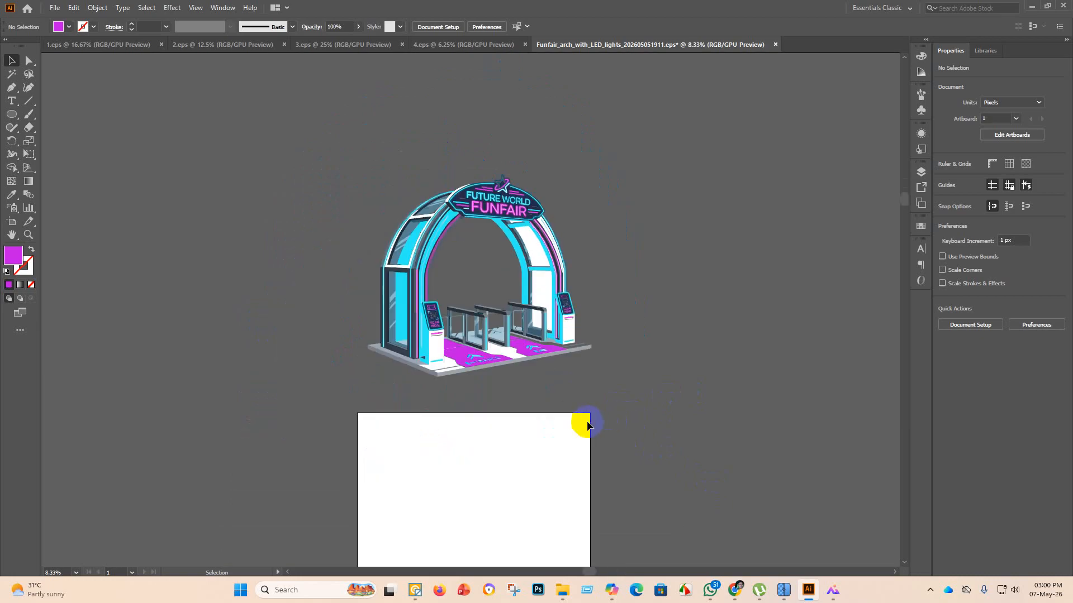
key("ctrl+a")
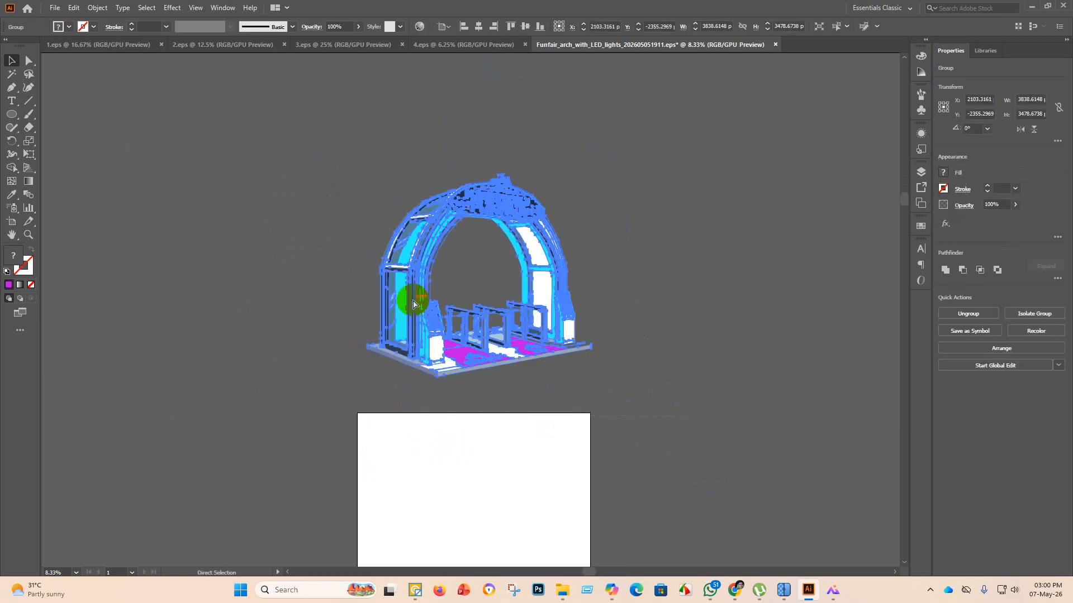
left_click(479, 26)
left_click(525, 26)
scroll(401, 247, "down", 3)
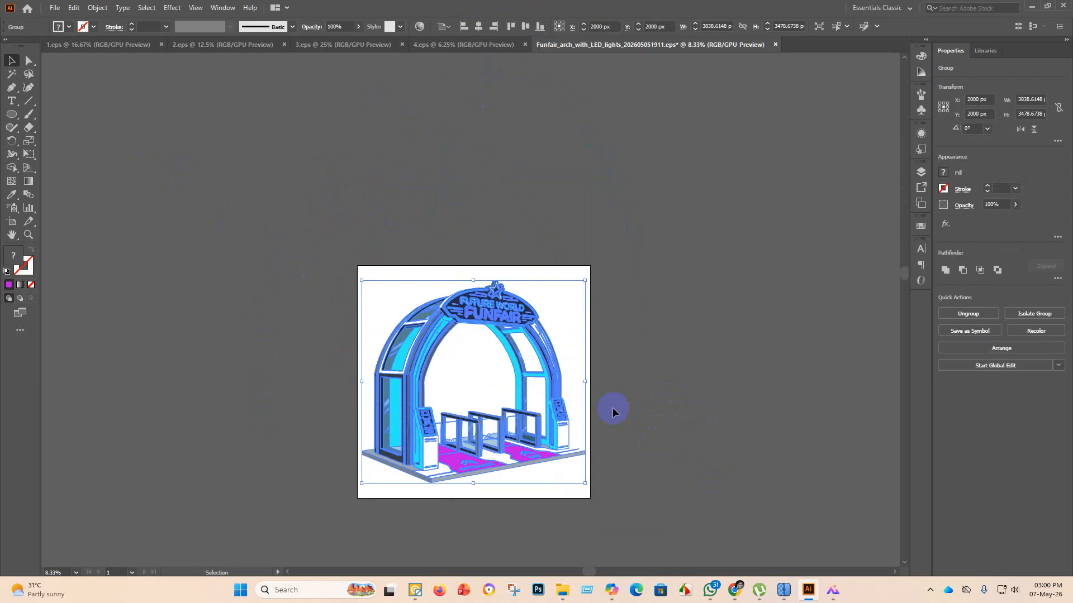
left_click(680, 421)
scroll(676, 419, "down", 1)
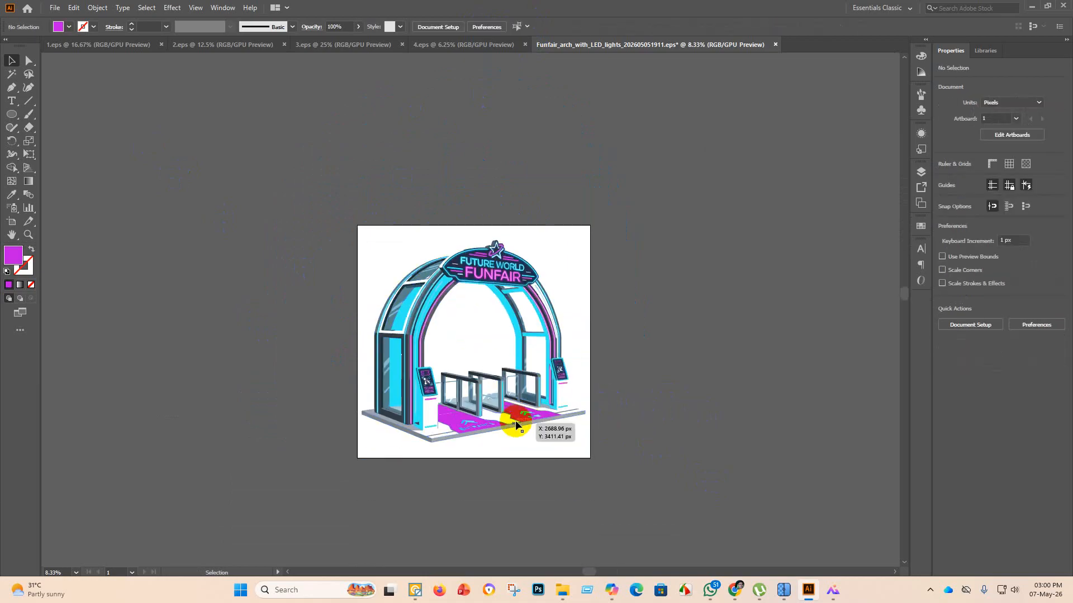
scroll(515, 426, "up", 2)
scroll(510, 438, "down", 1)
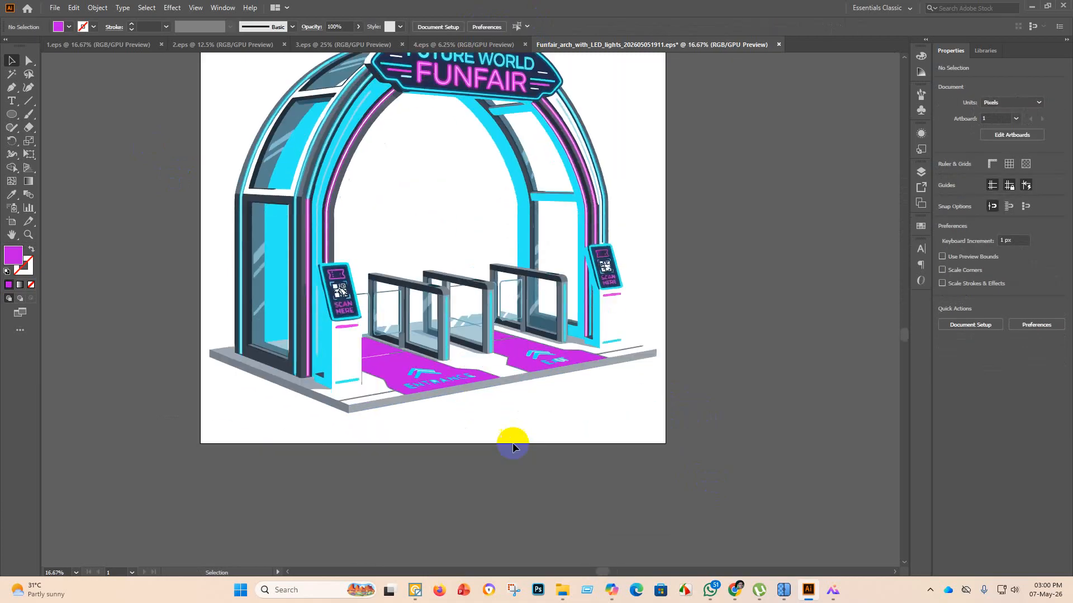
Save the arch illustration as an Illustrator EPS file named 5 in the eps 3.1 folder.
scroll(514, 402, "down", 1)
scroll(509, 369, "down", 1)
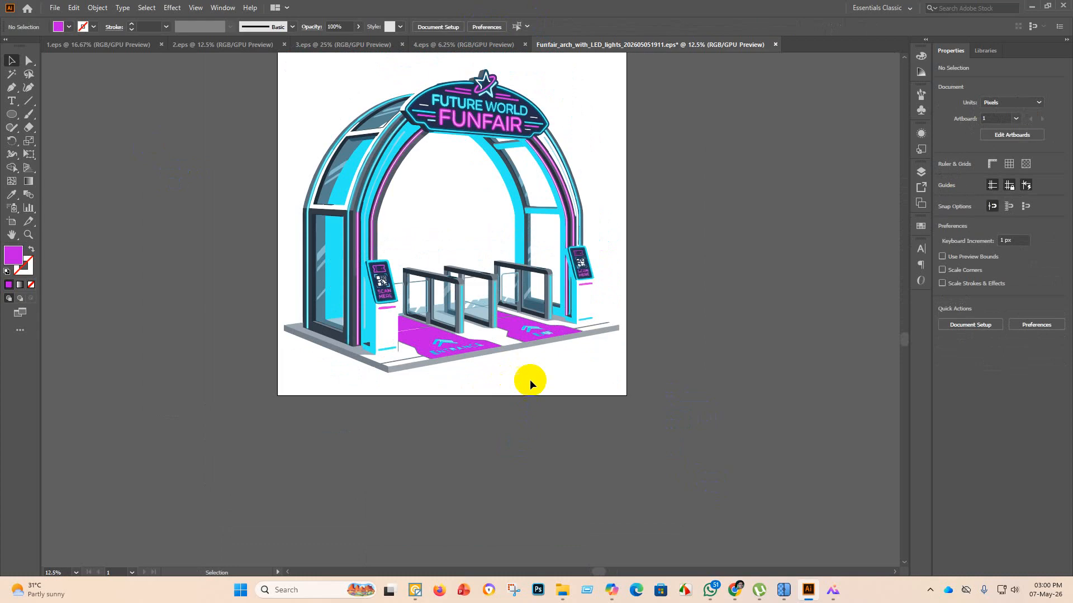
scroll(529, 380, "up", 1)
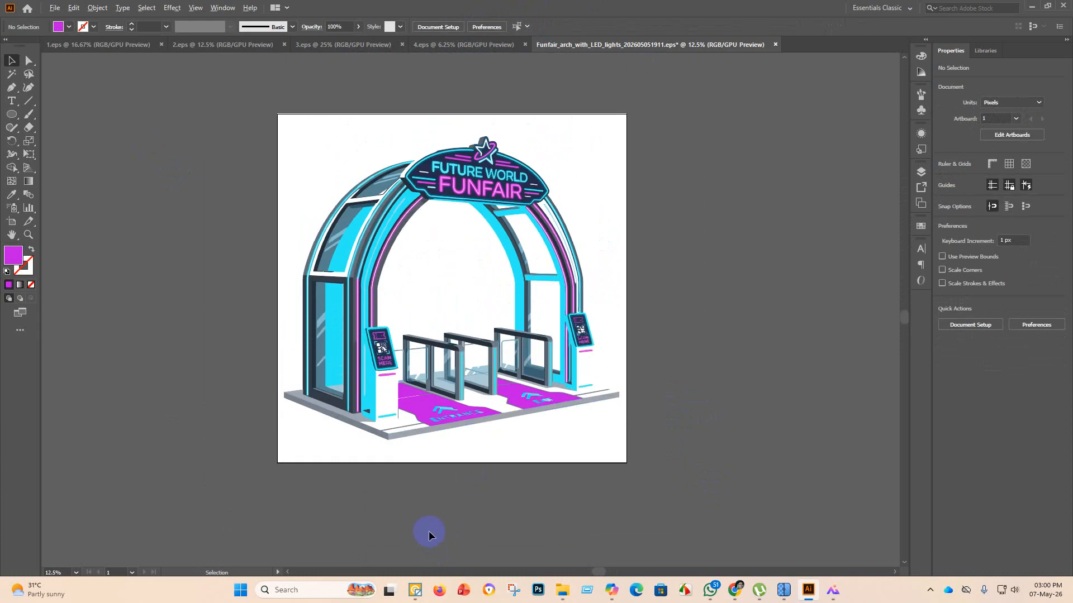
scroll(428, 531, "down", 1)
scroll(413, 539, "down", 1)
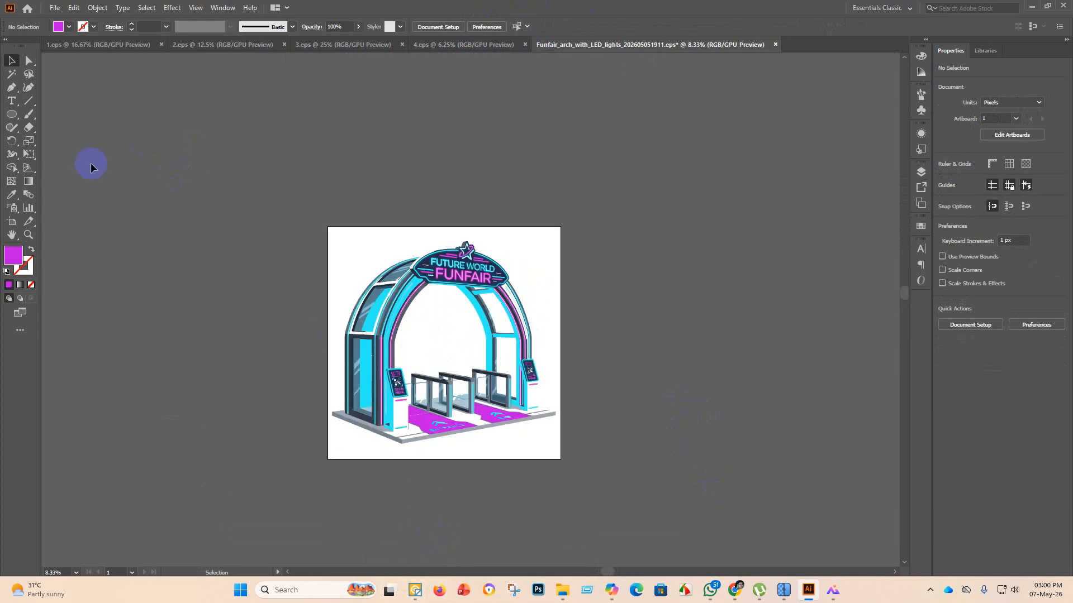
left_click(53, 8)
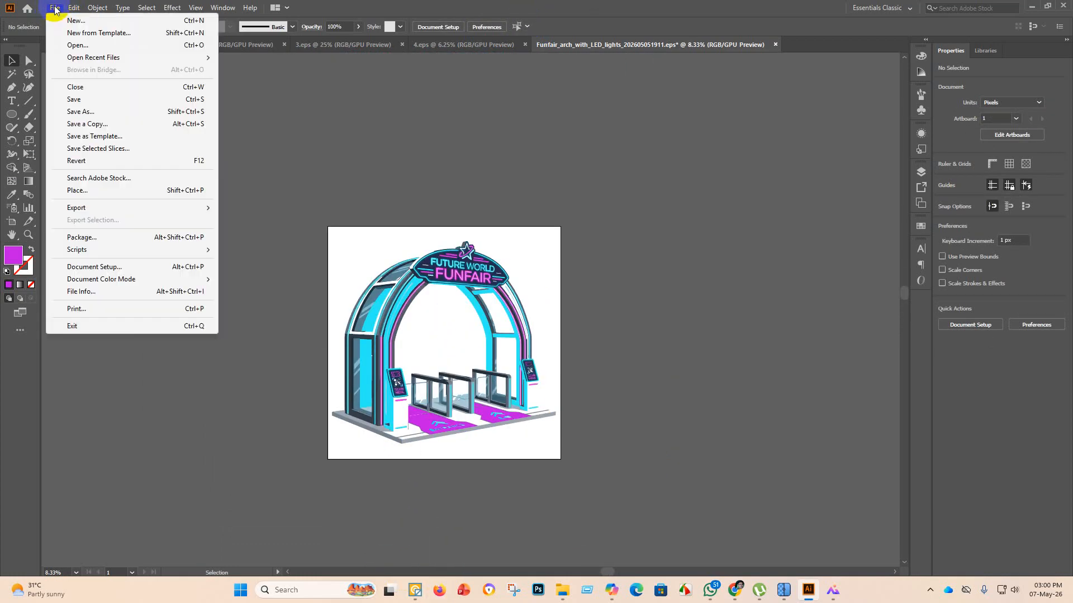
left_click(87, 100)
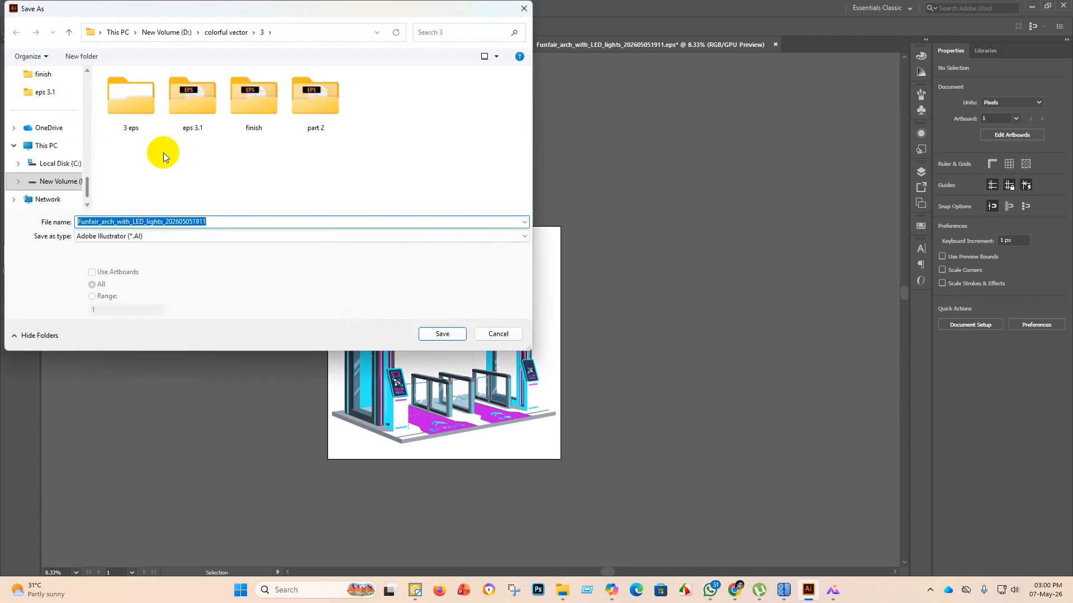
left_click(189, 108)
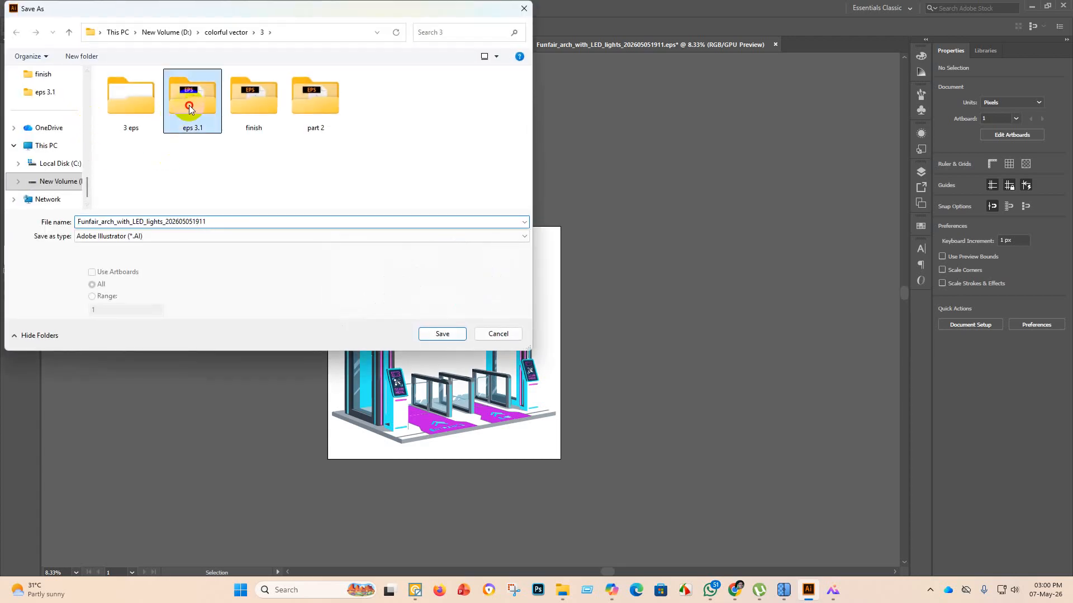
left_click(226, 236)
left_click(129, 265)
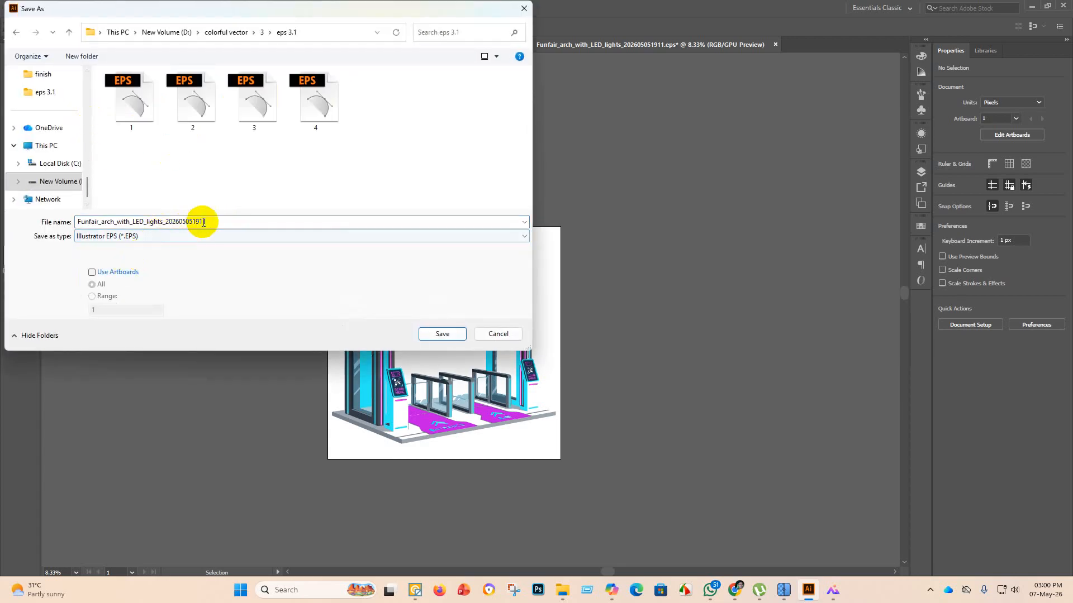
double_click(207, 222)
key("BackSpace")
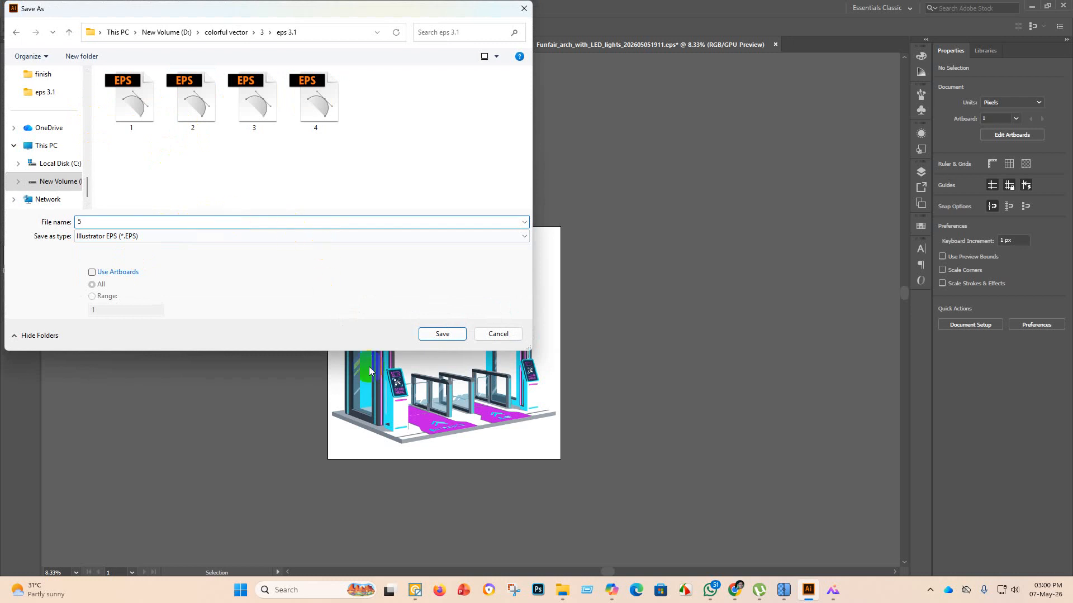
left_click(443, 334)
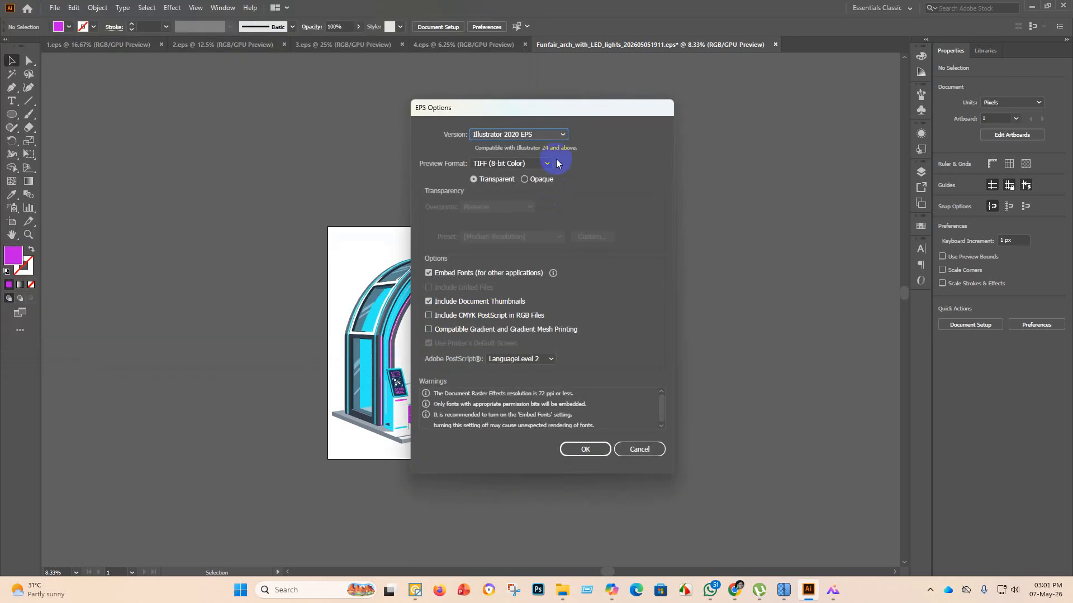
Set the EPS version to Illustrator 10 EPS and accept saving in the older format.
left_click(559, 135)
left_click(520, 261)
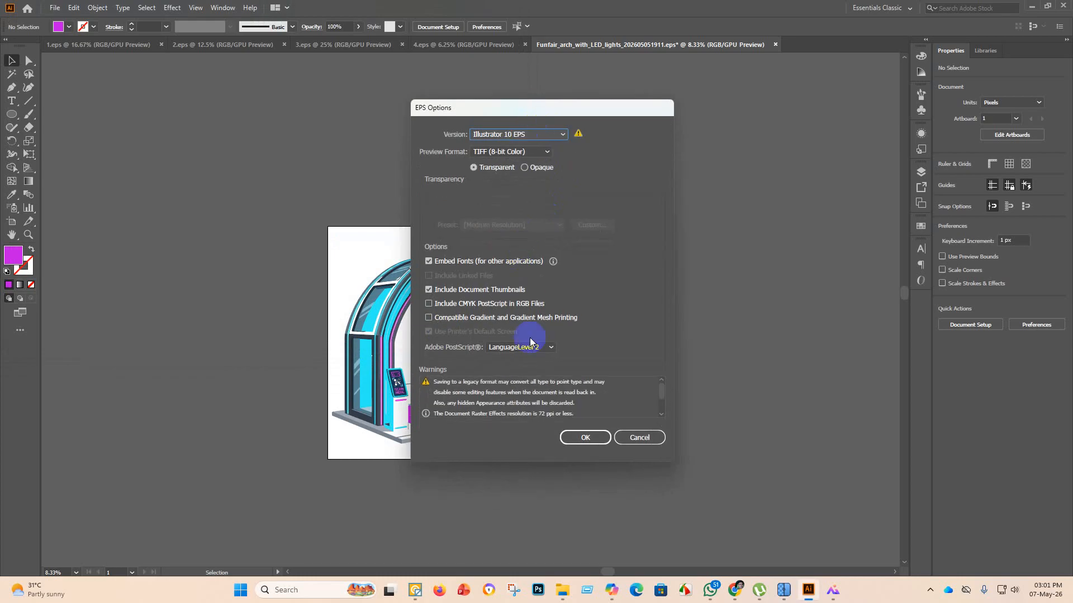
left_click(585, 437)
left_click(584, 311)
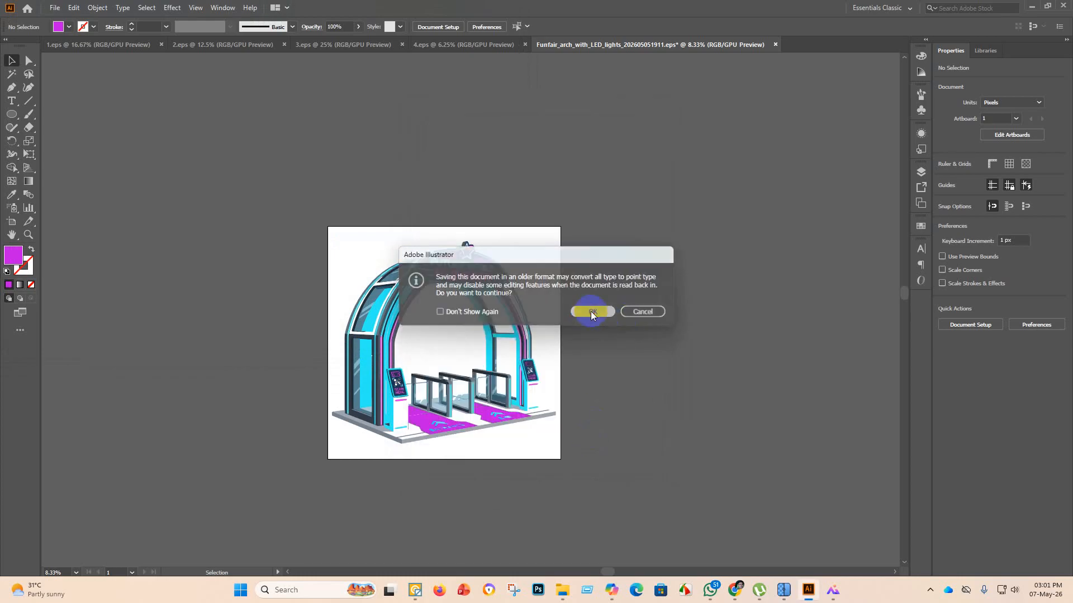
left_click(55, 7)
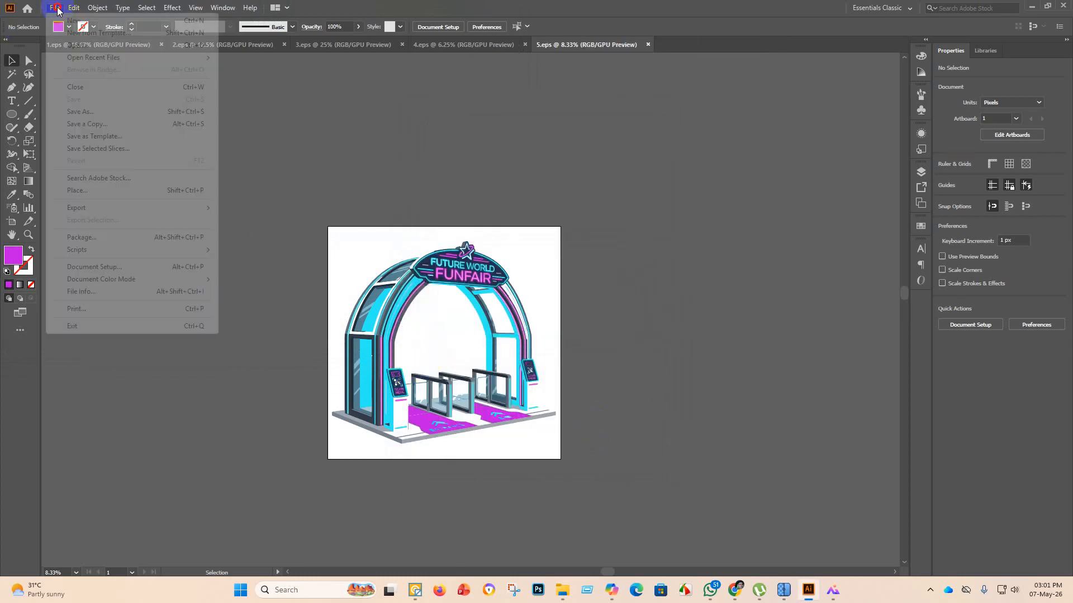
mouse_move(79, 207)
left_click(268, 216)
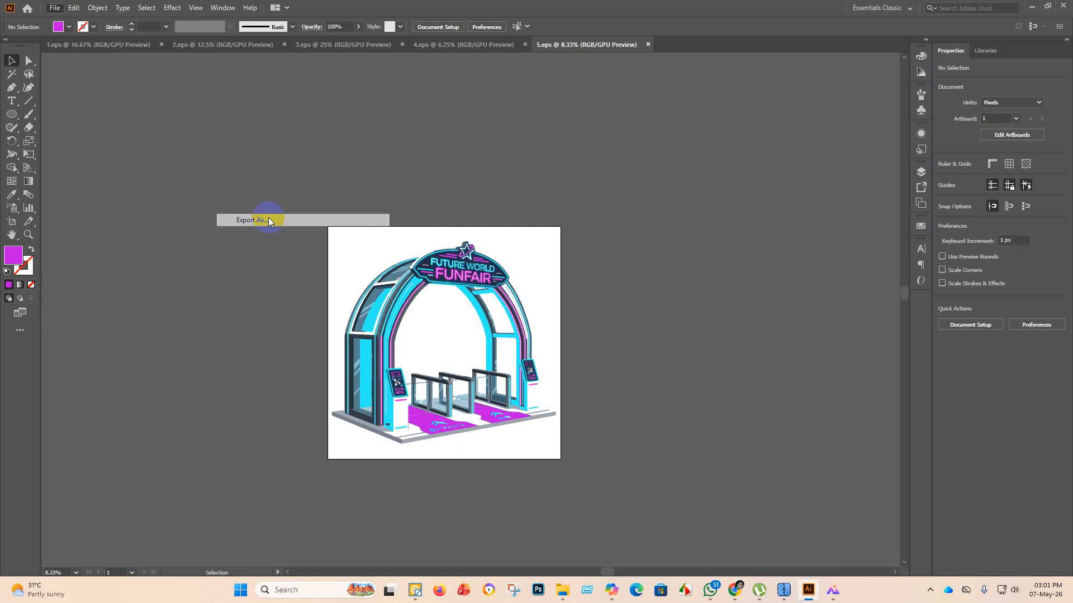
left_click(92, 272)
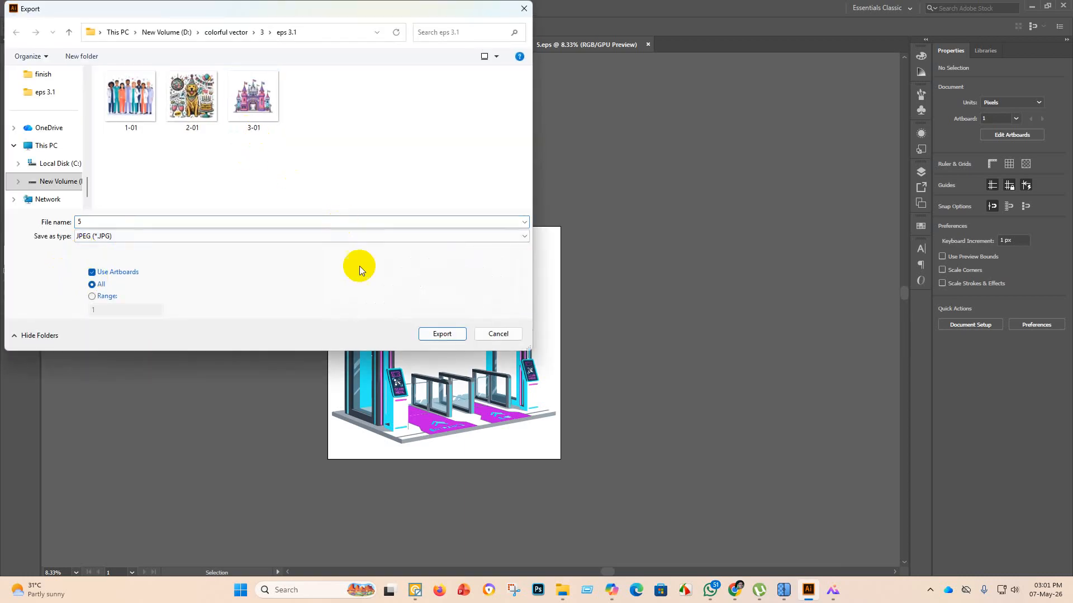
left_click(510, 334)
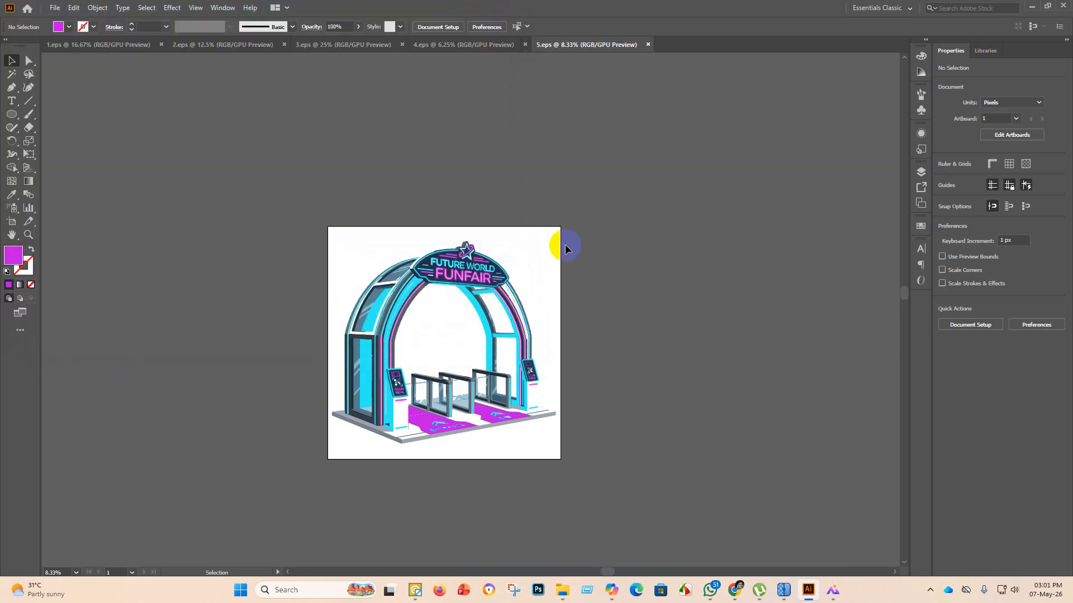
Switch to File Explorer and move the Funfair arch EPS file and its preview image into the finish folder.
mouse_move(561, 593)
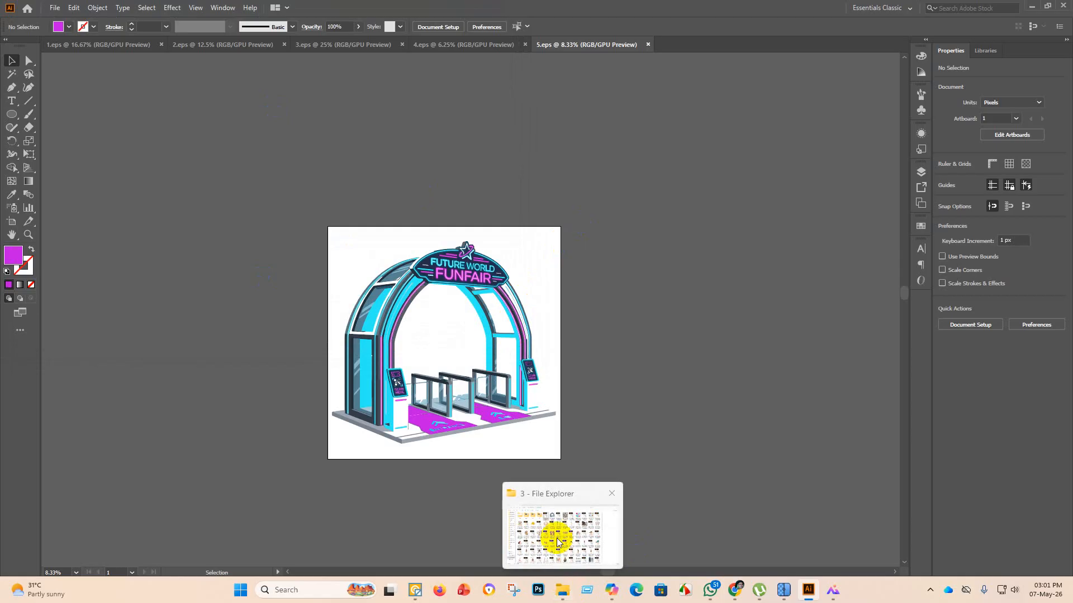
left_click(553, 531)
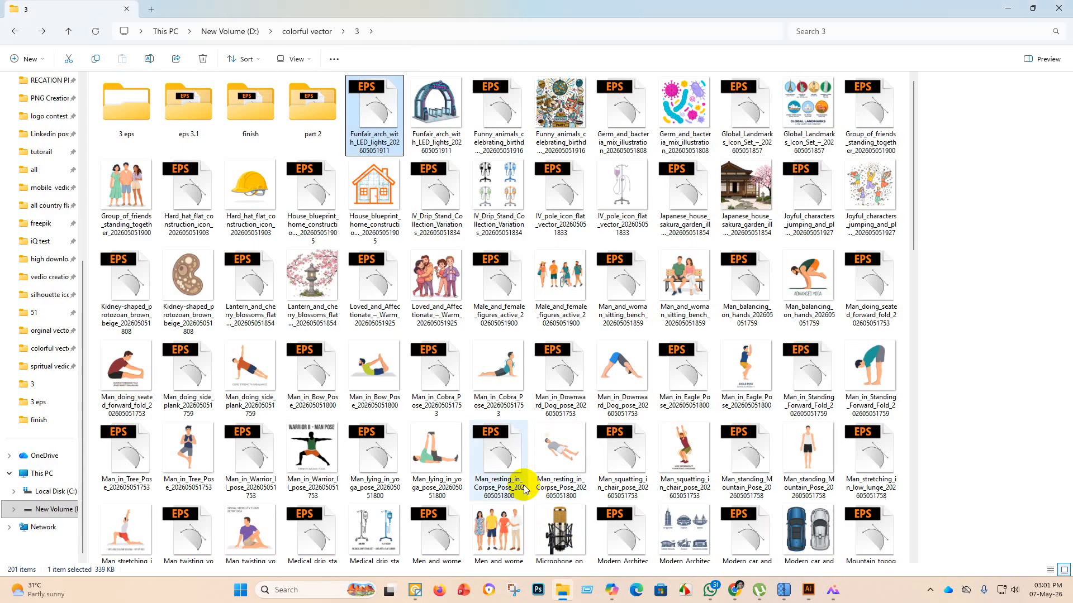
left_click_drag(377, 100, 251, 100)
left_click_drag(384, 123, 250, 101)
Open the Funny animals celebrating birthday EPS file with Adobe Illustrator 2020.
right_click(384, 114)
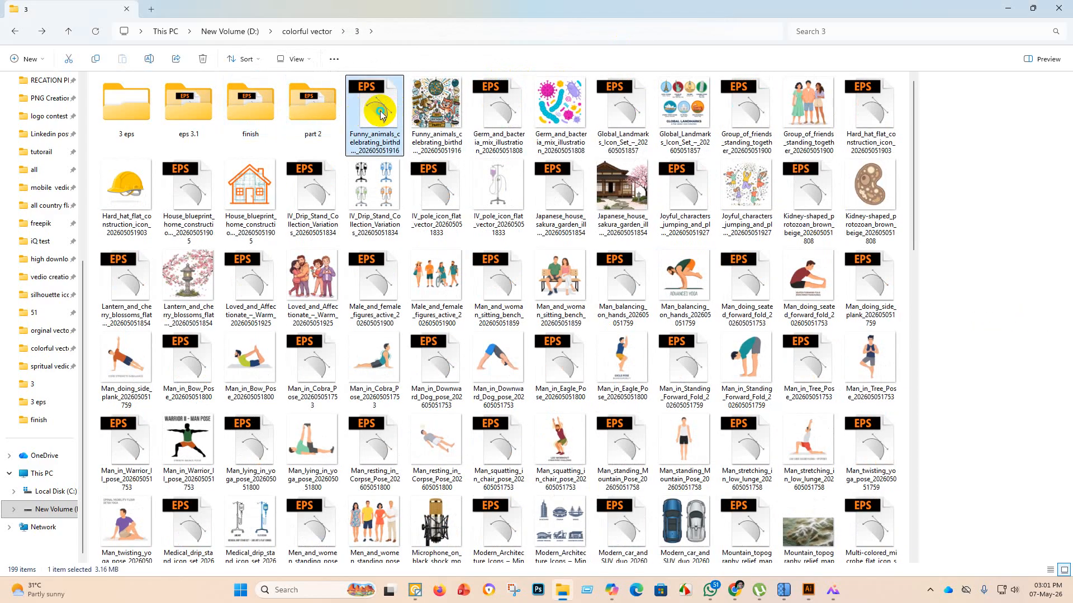
mouse_move(451, 179)
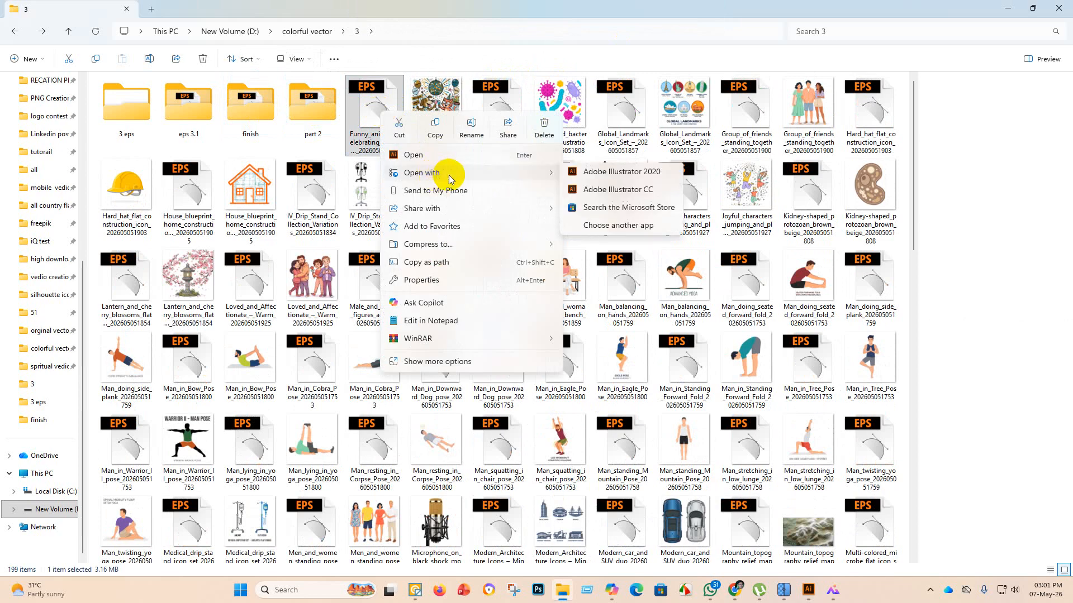
left_click(614, 172)
Enlarge the birthday animals artwork proportionally to about 3840 px wide and high.
scroll(418, 260, "down", 3)
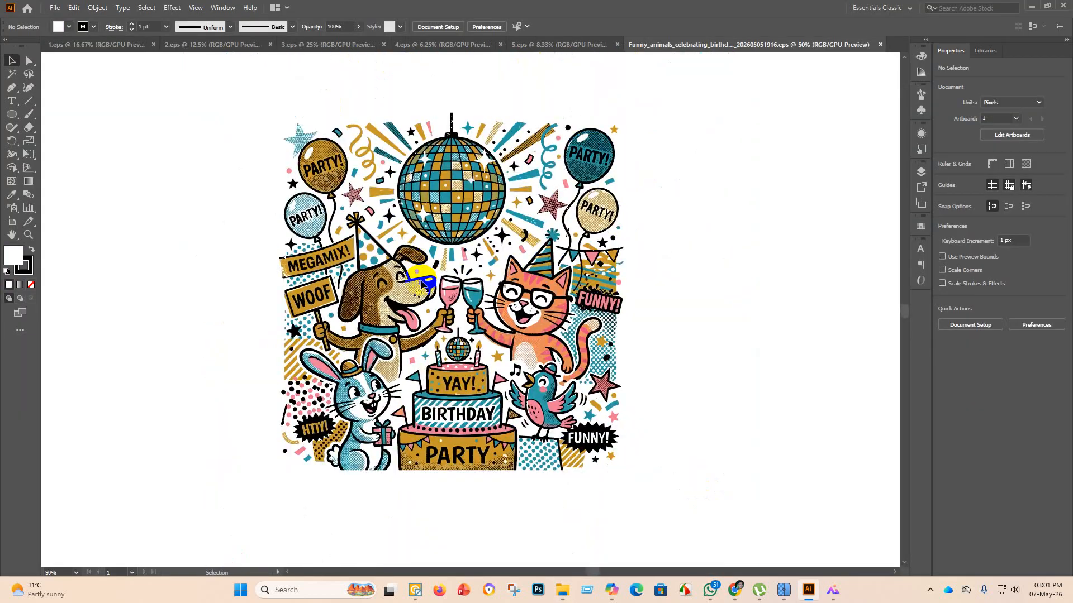
left_click(519, 334)
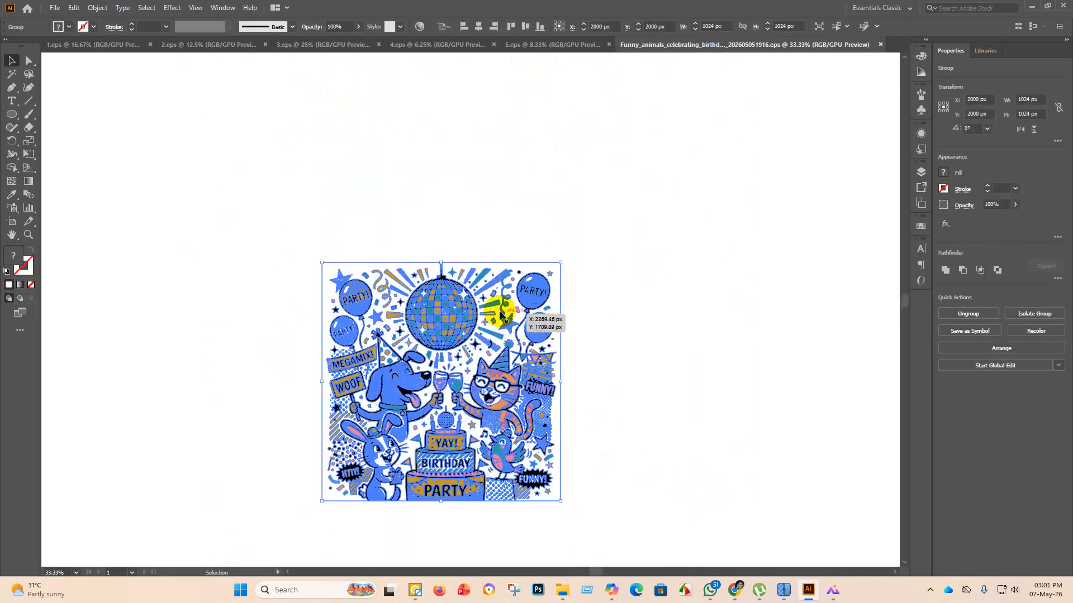
scroll(480, 305, "down", 3)
left_click_drag(470, 294, 553, 104)
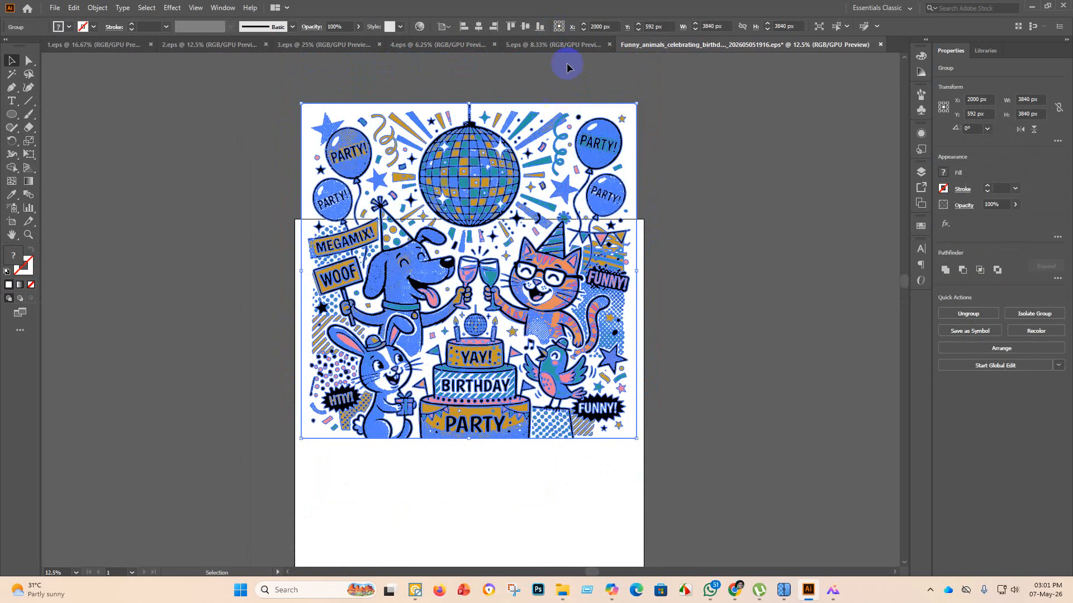
Center the birthday artwork horizontally and vertically on the artboard and deselect it.
left_click(479, 28)
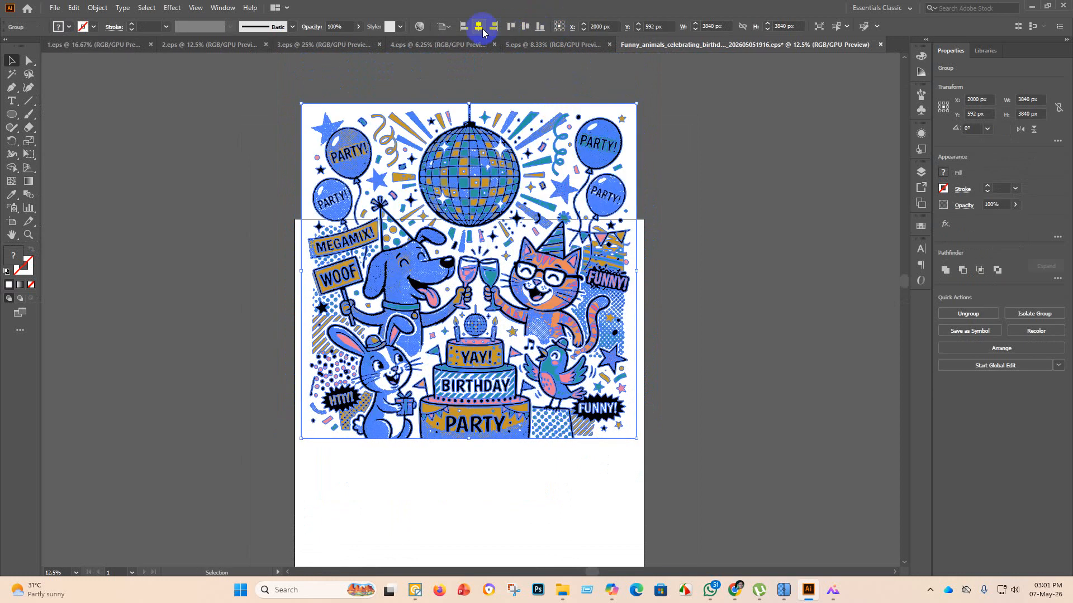
left_click(525, 27)
scroll(712, 376, "down", 3)
left_click(713, 375)
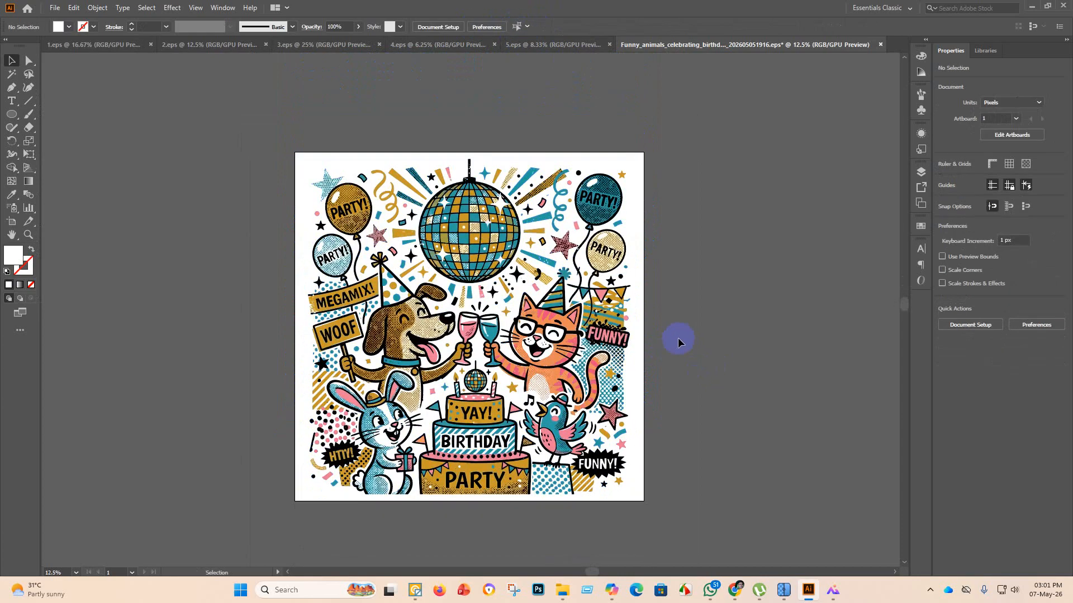
Select the artwork's white and light background shapes with the Magic Wand, clear the selection and return to the Selection tool.
scroll(618, 216, "up", 3)
scroll(608, 239, "down", 2)
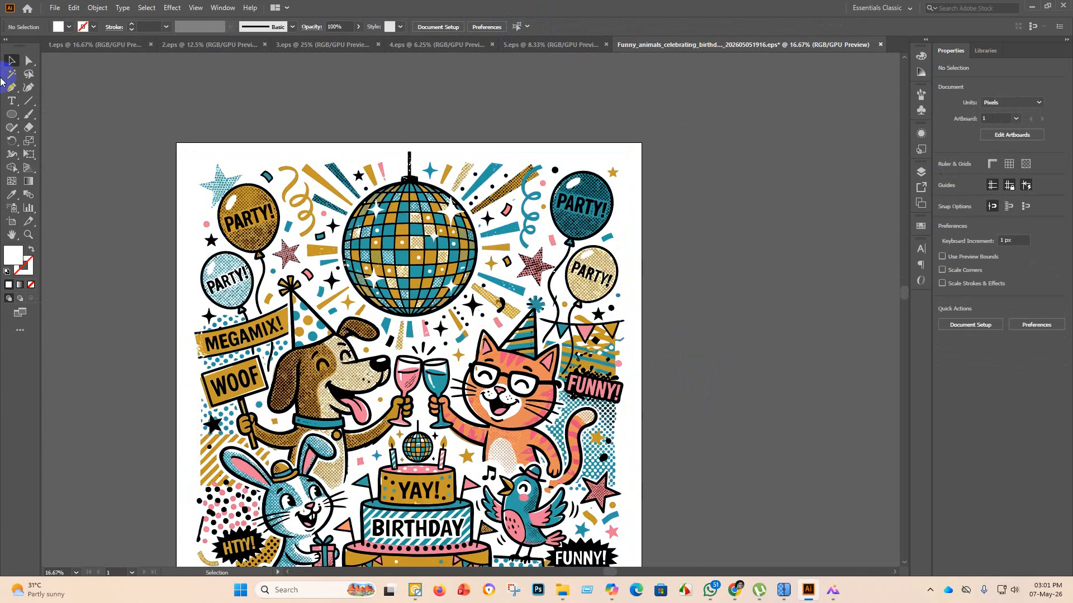
left_click_drag(119, 119, 284, 237)
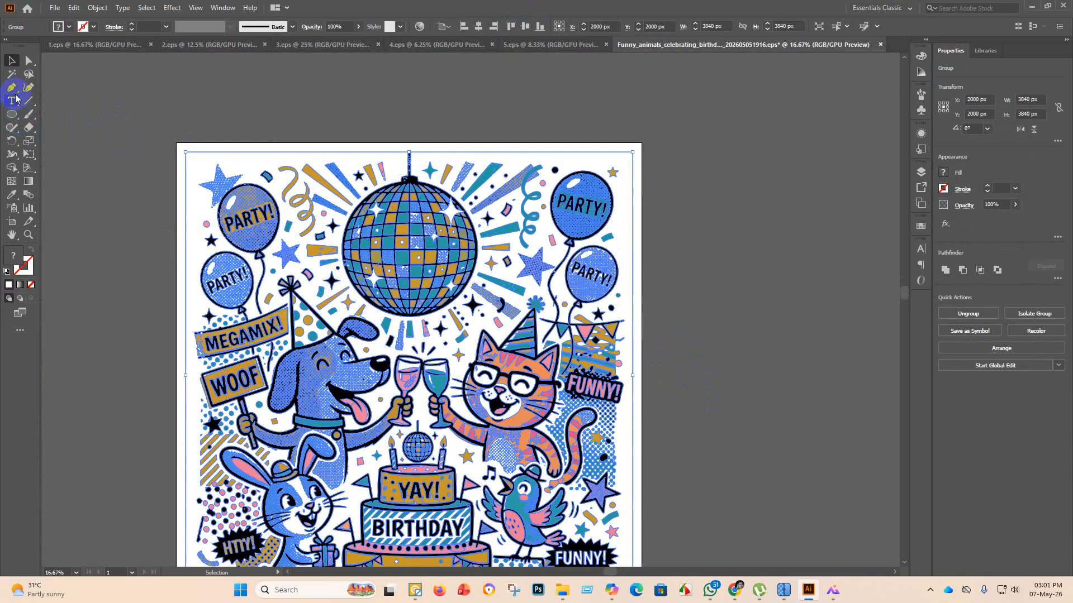
left_click(13, 74)
left_click(251, 160)
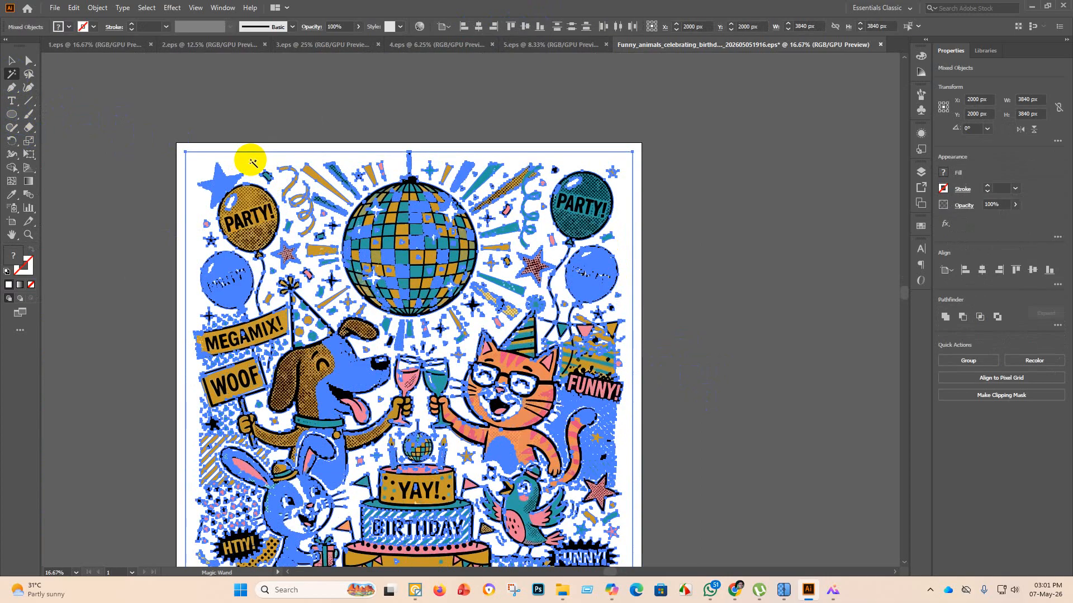
key("ctrl+shift+a")
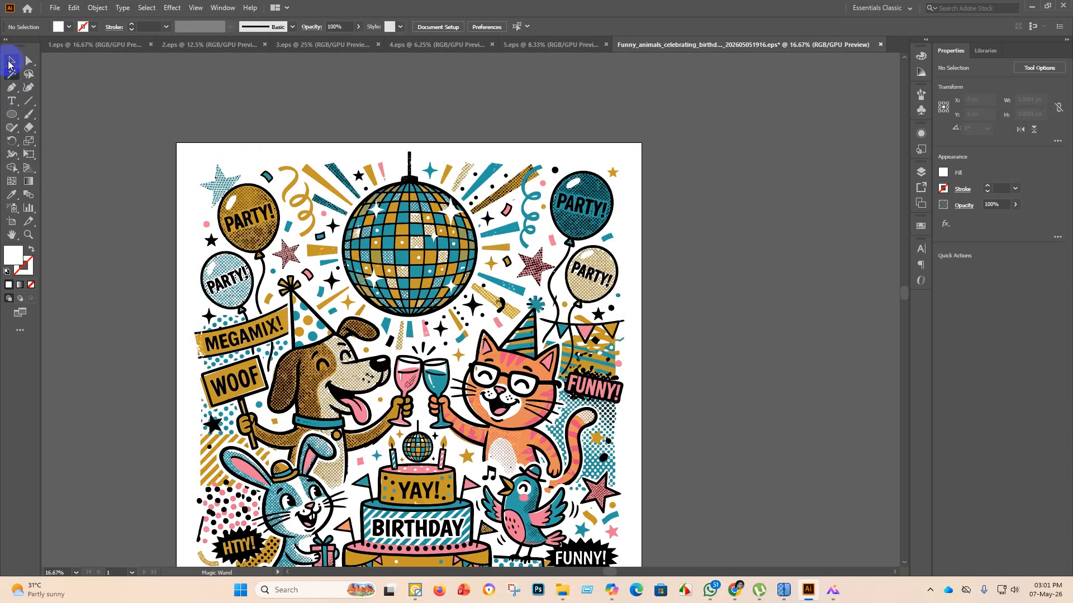
left_click(12, 61)
Save the birthday animals artwork in the eps 3.1 folder as an Illustrator EPS file named 6.
scroll(187, 342, "down", 3)
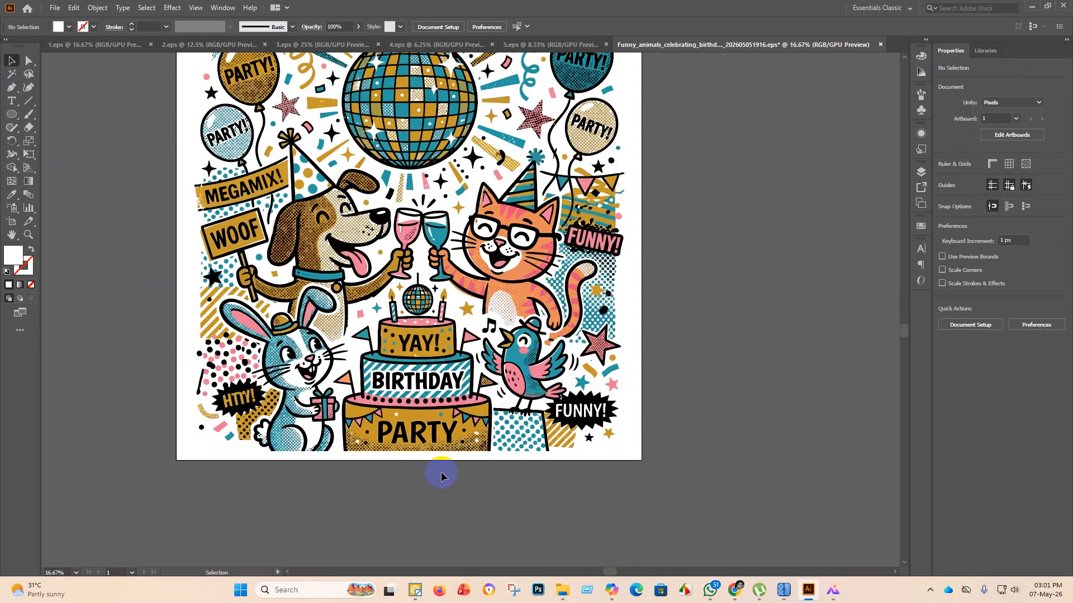
scroll(116, 204, "up", 2)
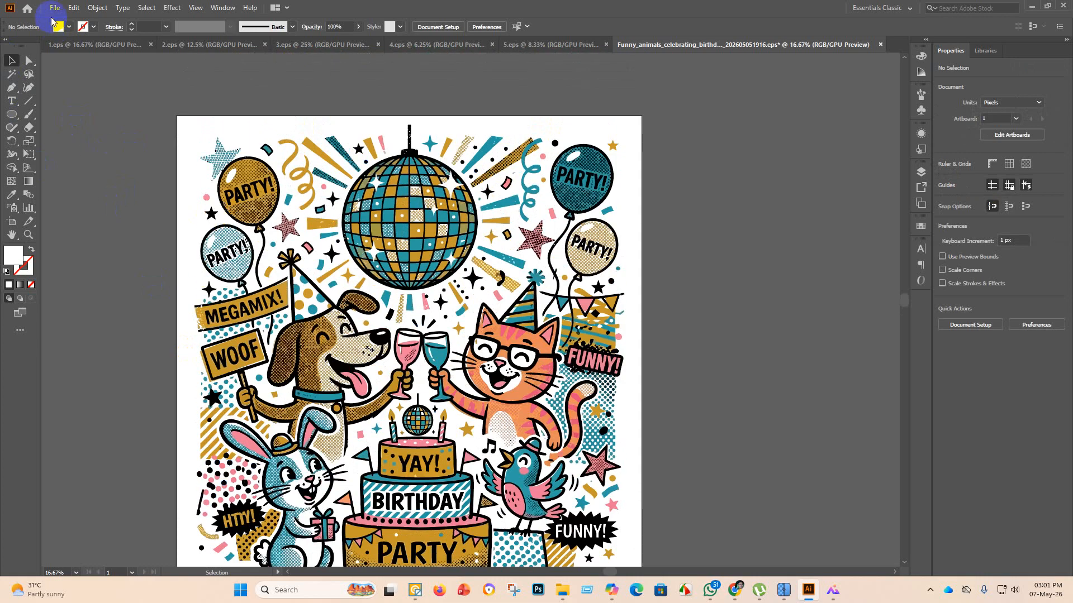
left_click(55, 8)
left_click(81, 106)
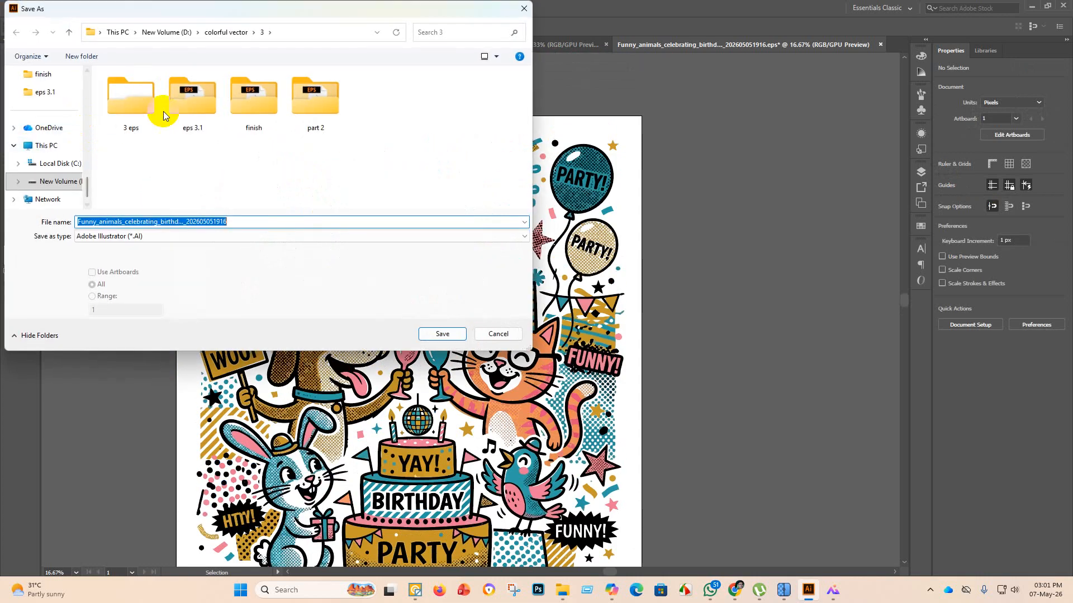
double_click(192, 99)
left_click(247, 223)
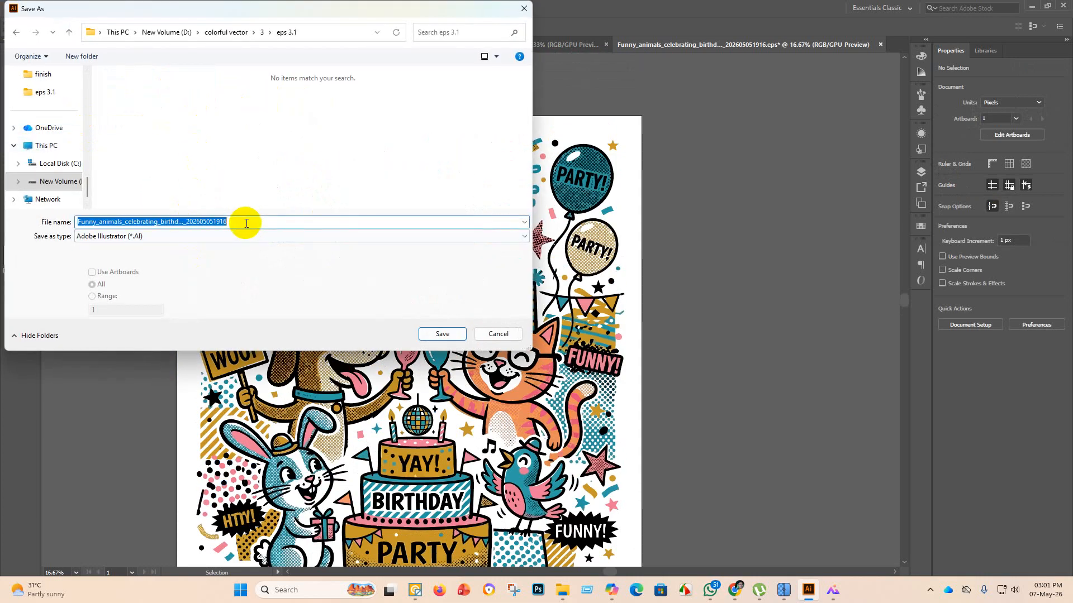
left_click(155, 235)
left_click(137, 256)
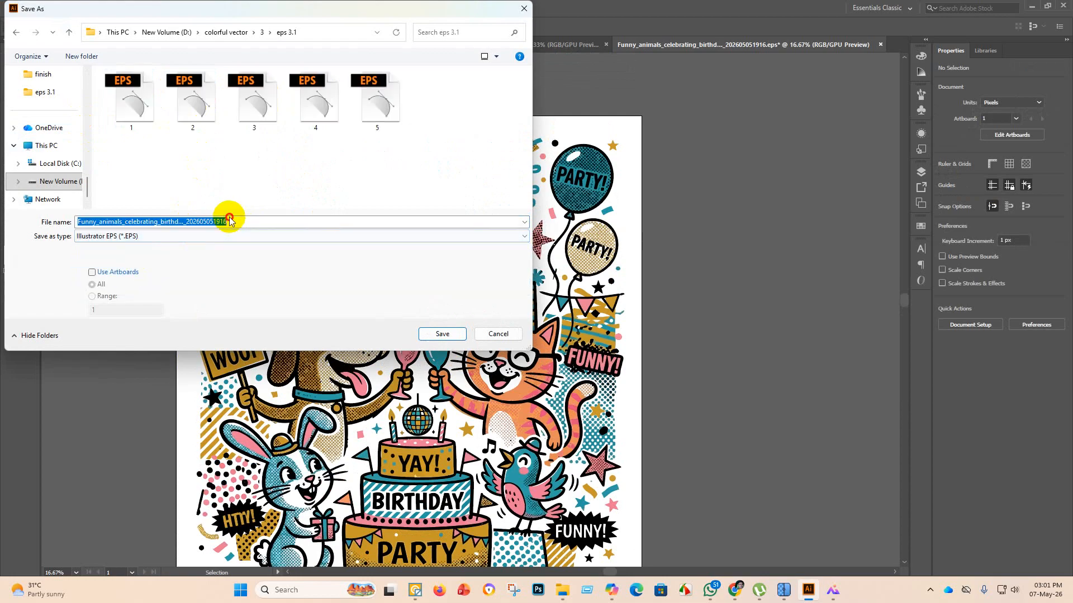
key("BackSpace")
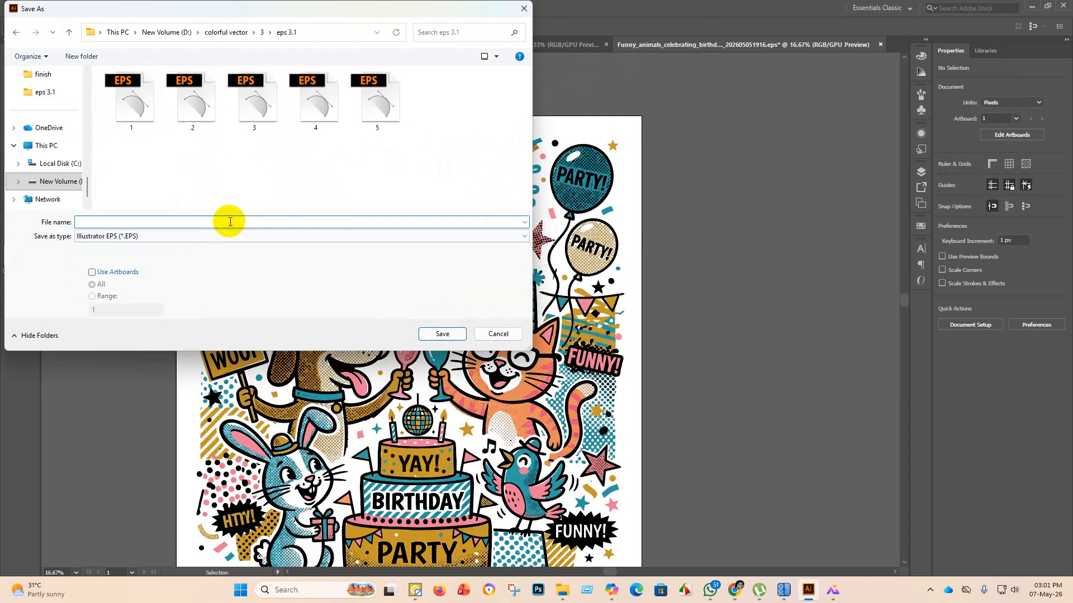
type("6")
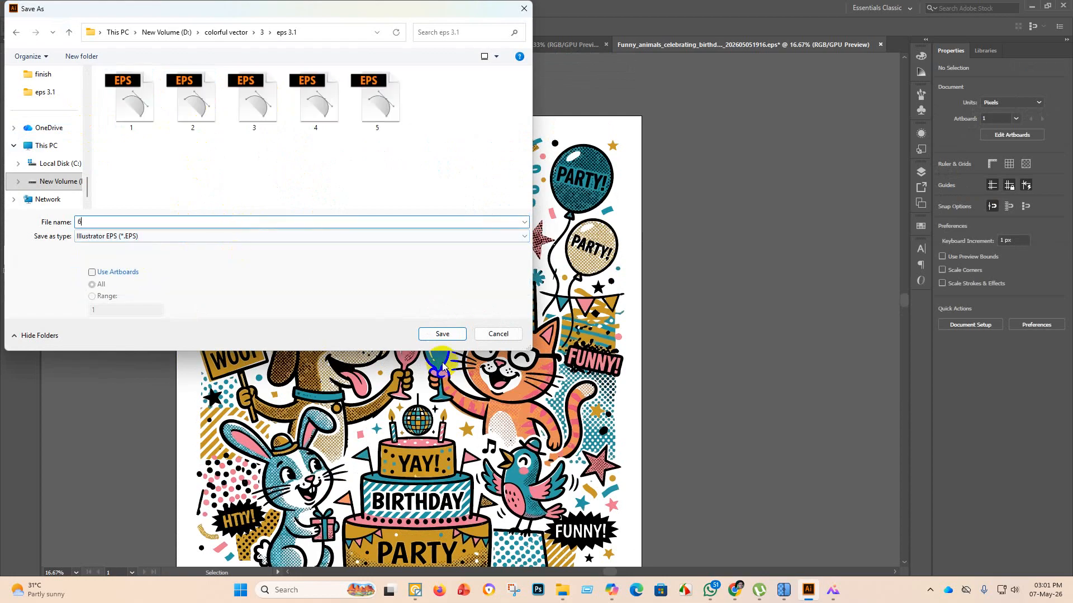
left_click(442, 334)
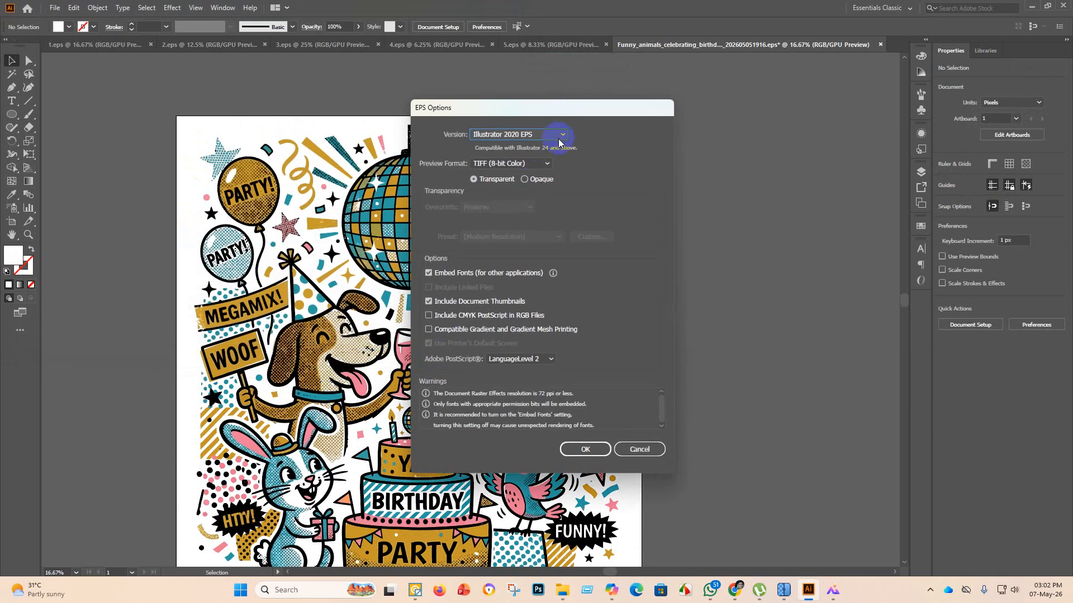
Set the EPS version to Illustrator 10 EPS and complete the save, accepting the TIFF preview notice.
left_click(556, 136)
left_click(546, 259)
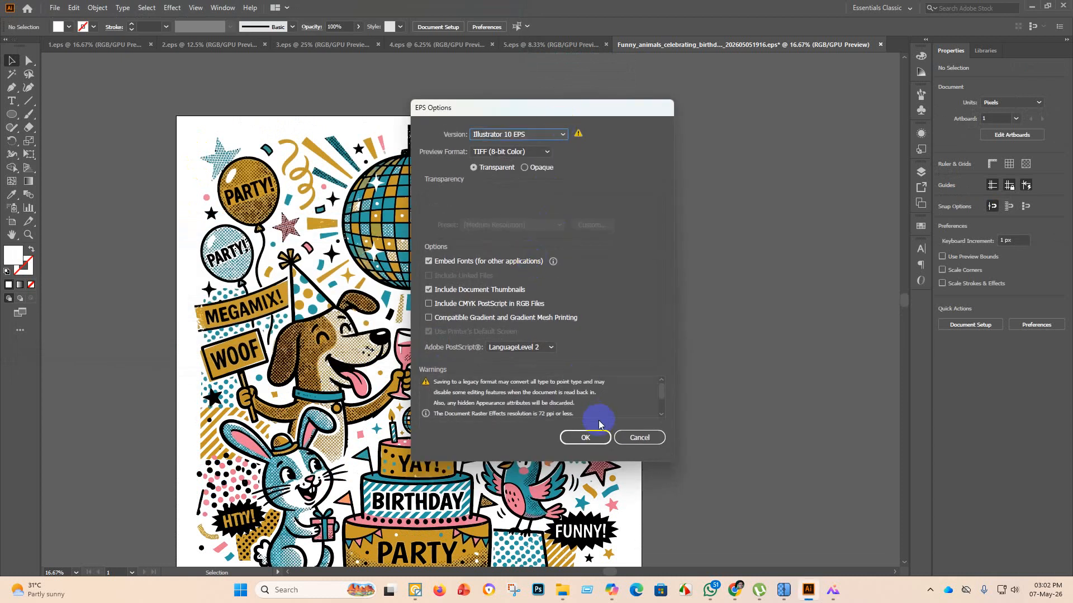
left_click(586, 437)
left_click(601, 314)
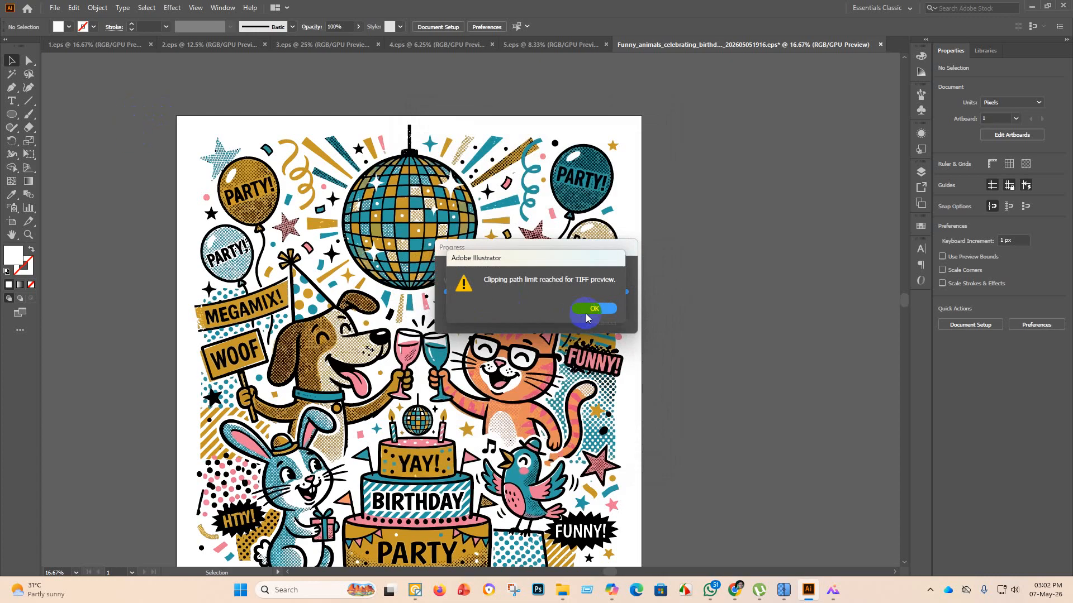
left_click(601, 314)
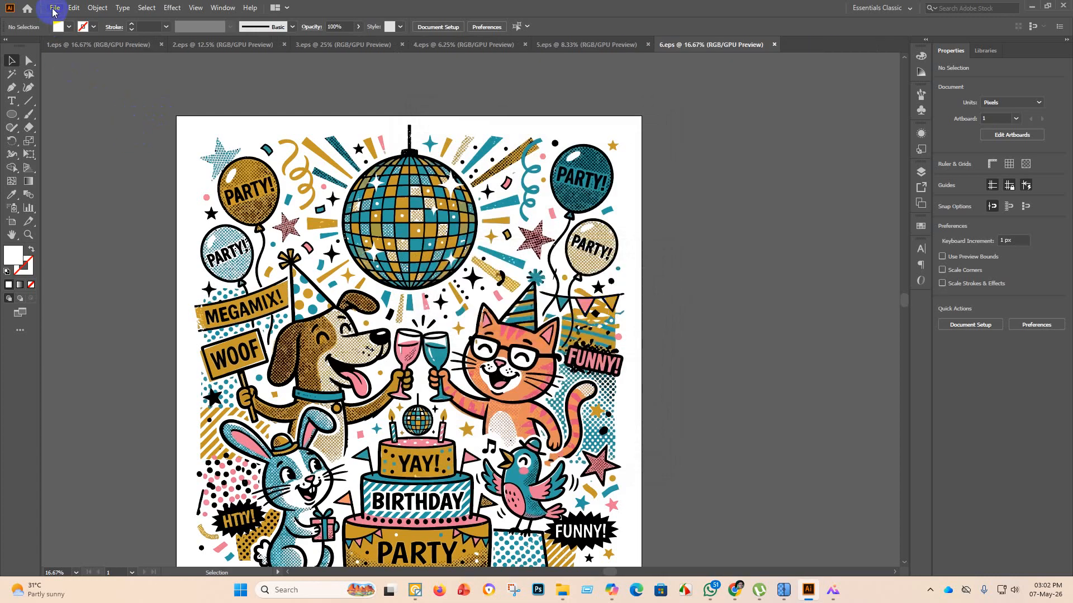
In File Explorer, move the birthday animals files into the finish folder and open the Germ and bacteria mix EPS file with Adobe Illustrator.
left_click(557, 589)
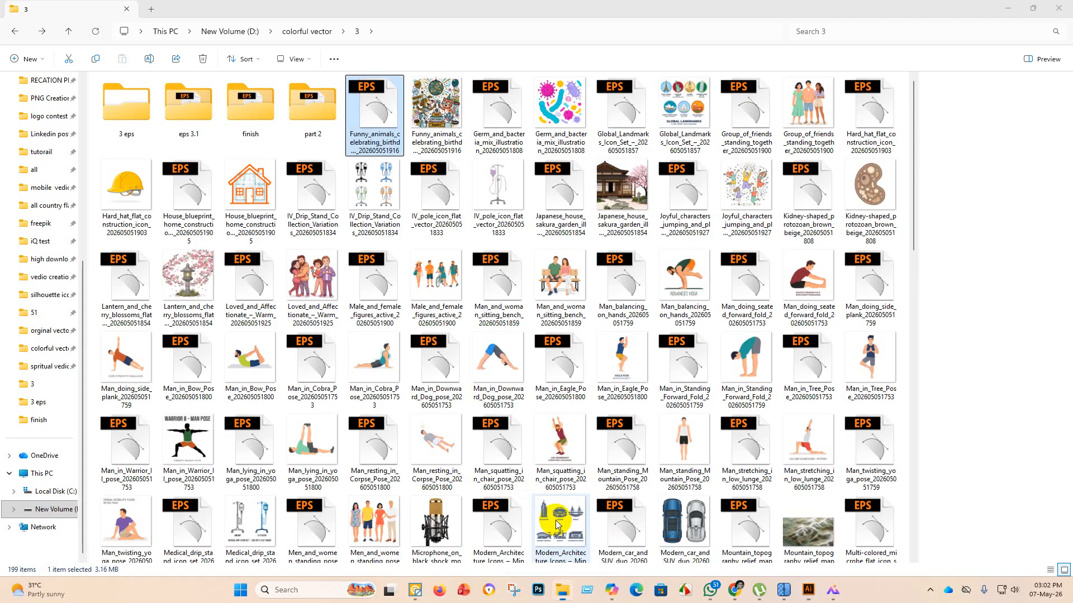
left_click_drag(381, 115, 251, 120)
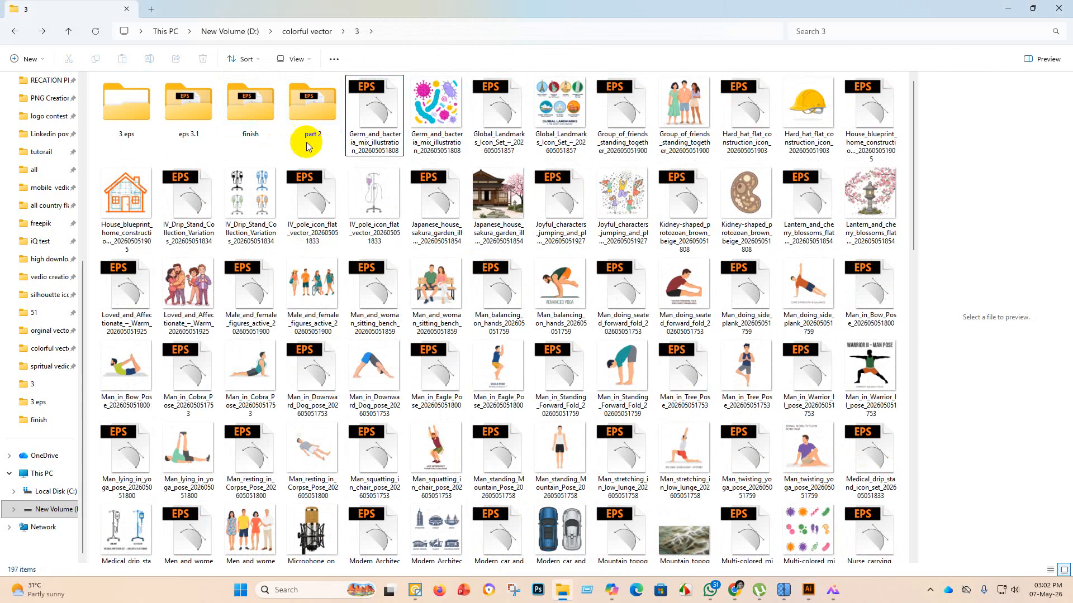
left_click(377, 123)
right_click(385, 152)
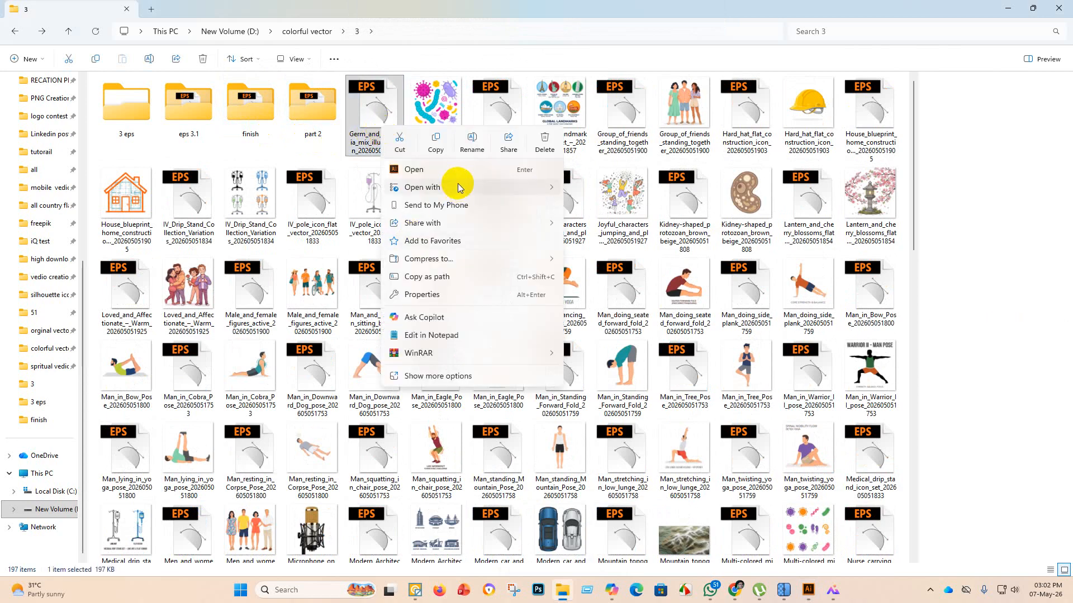
mouse_move(455, 180)
left_click(605, 193)
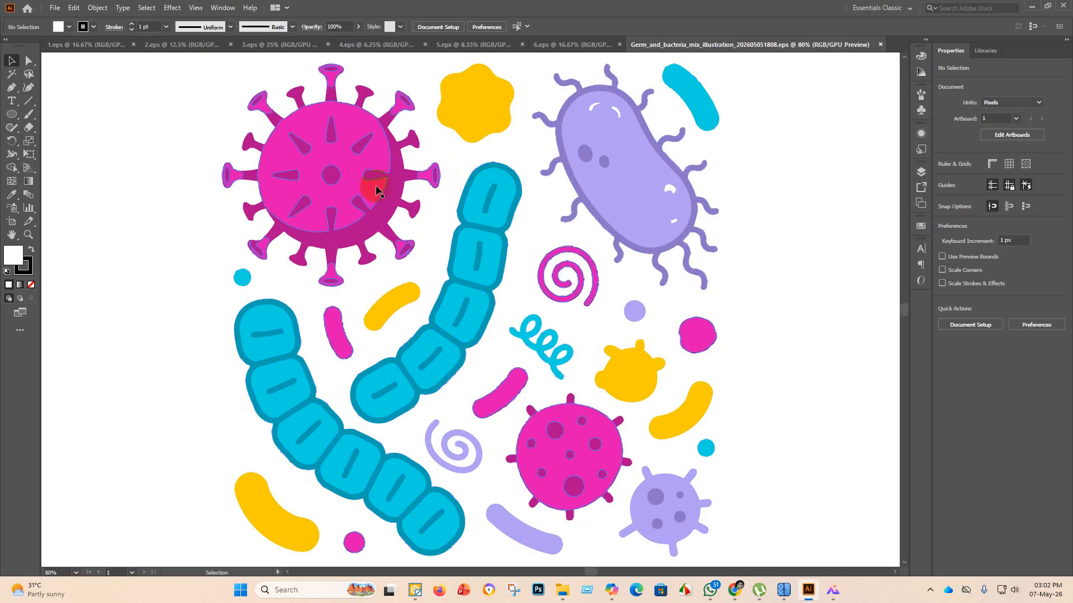
Select the germs and bacteria artwork and enlarge it proportionally to about 3936 px wide and high.
scroll(328, 279, "down", 4)
left_click(381, 276)
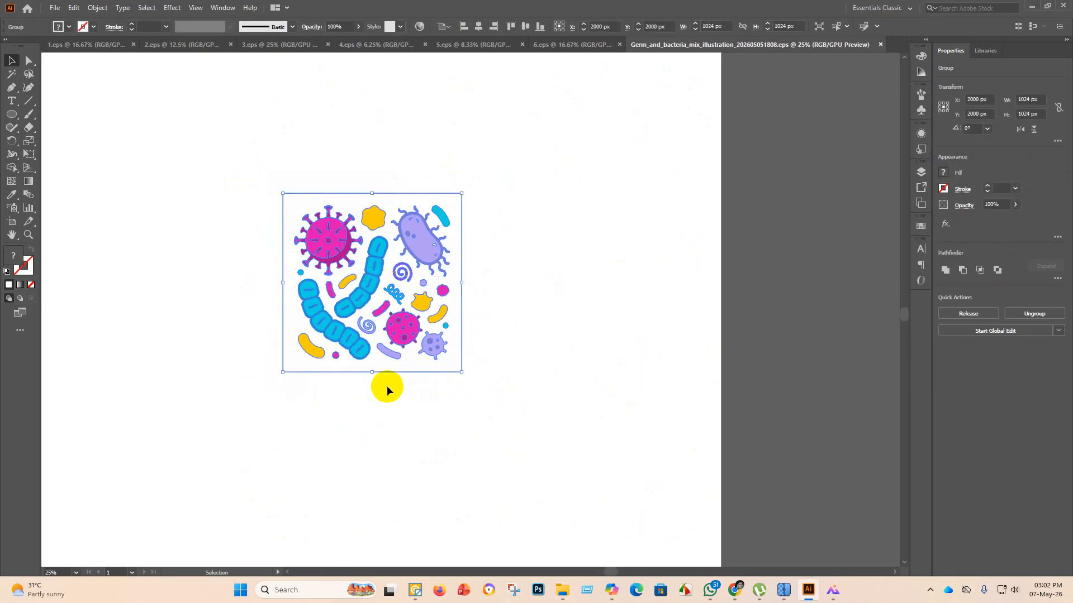
scroll(386, 390, "down", 2)
left_click_drag(380, 383, 426, 467)
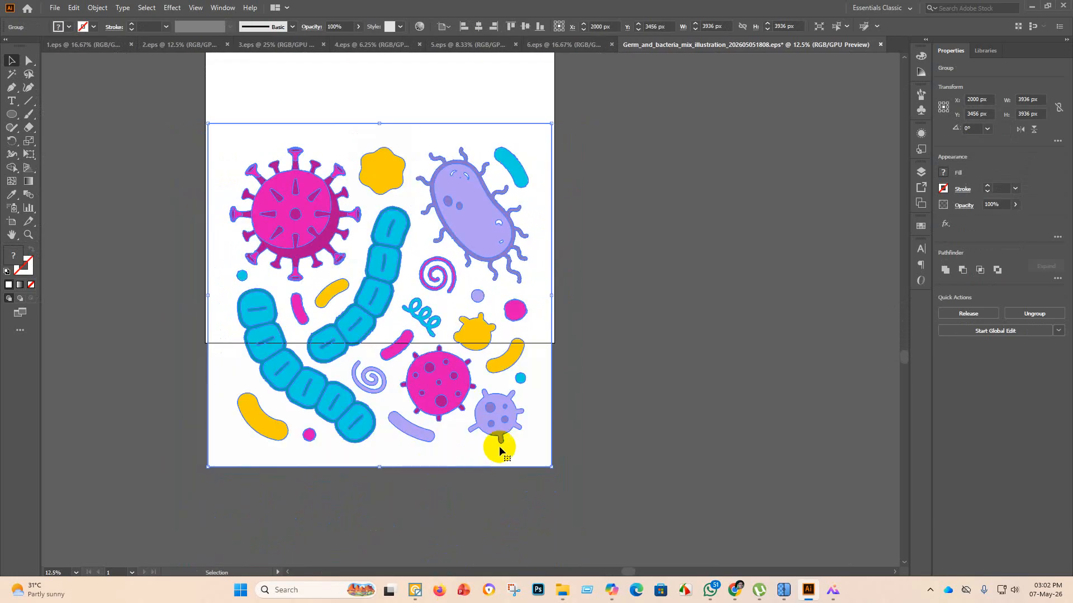
Delete the white background from the germs artwork with the Magic Wand and return to the Selection tool with nothing selected.
scroll(499, 450, "up", 3)
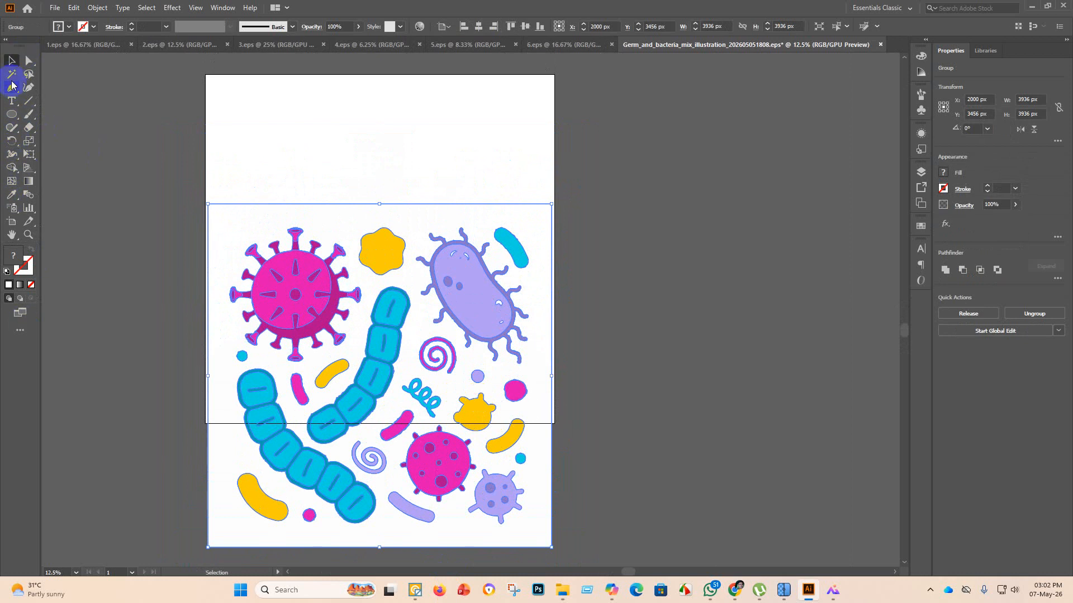
left_click(12, 75)
left_click(339, 219)
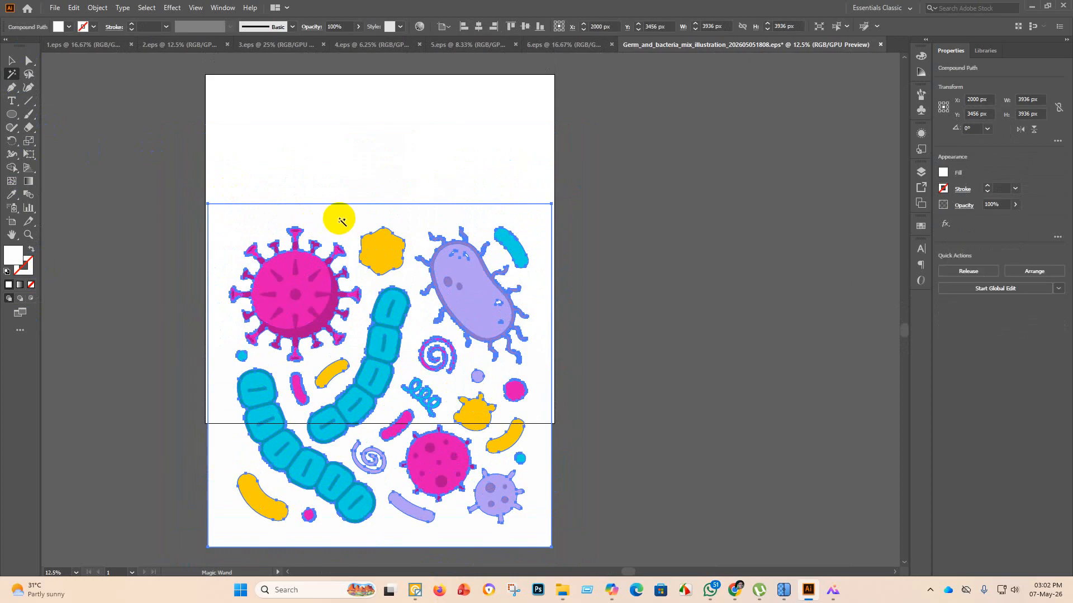
key("Delete")
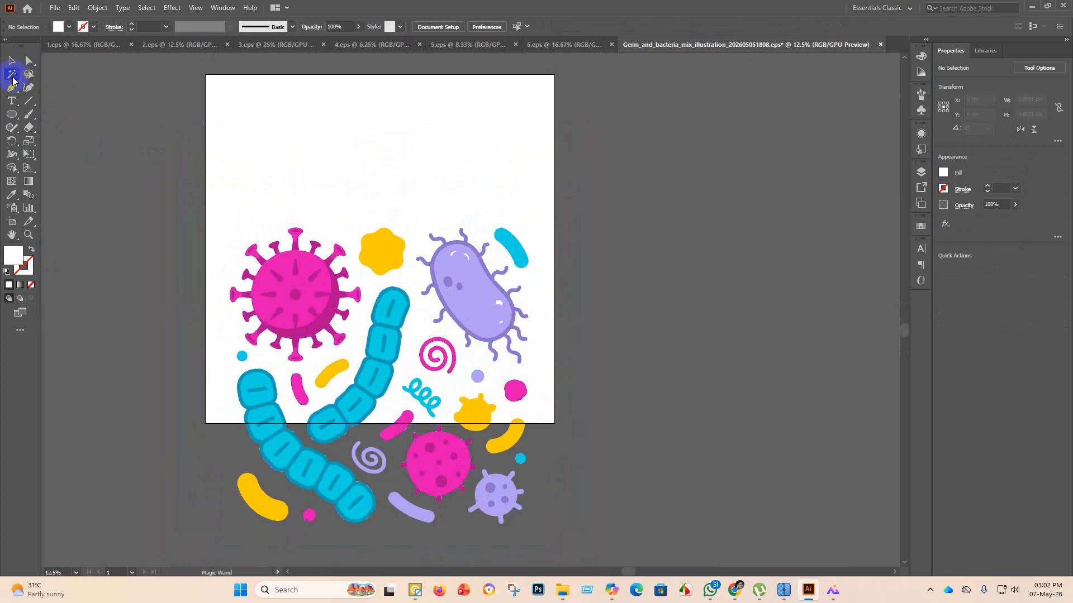
left_click(13, 61)
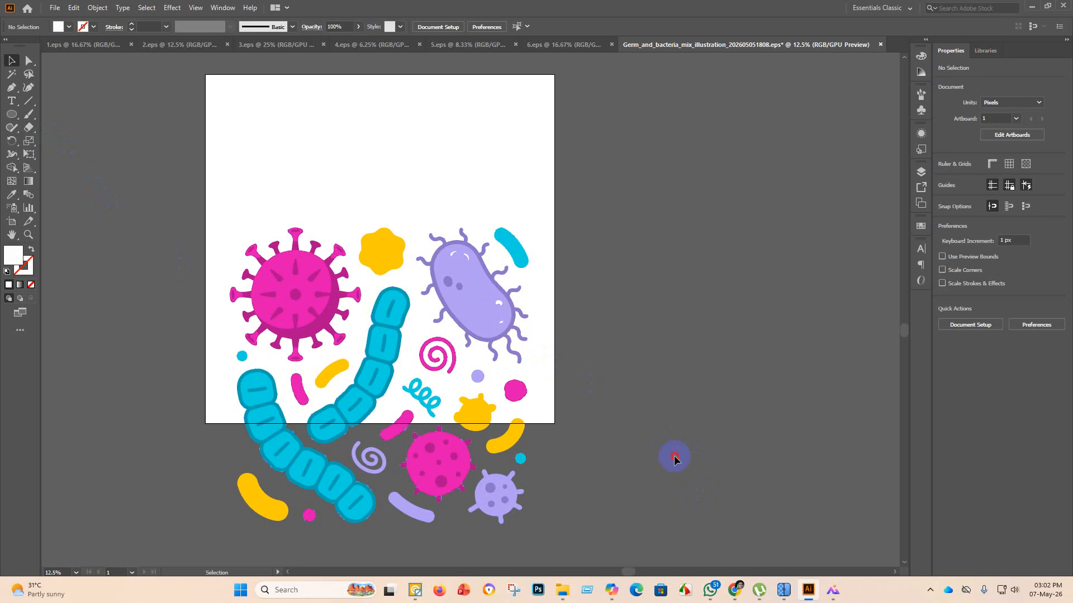
left_click_drag(674, 459, 246, 156)
left_click(125, 210)
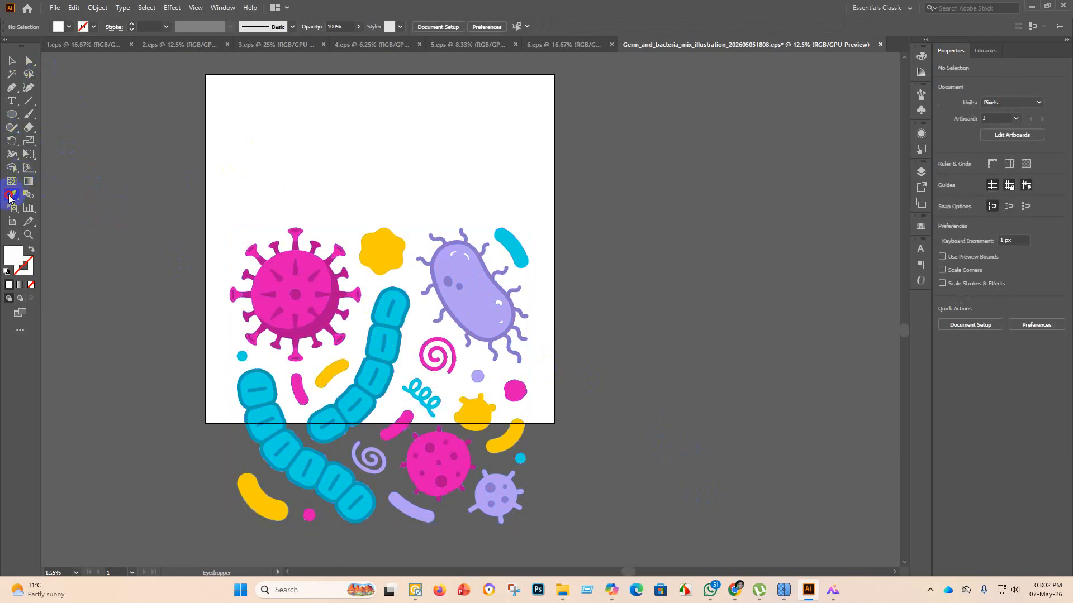
Sample the large bacterium's light purple fill with the Eyedropper and select all the artwork.
left_click(470, 275)
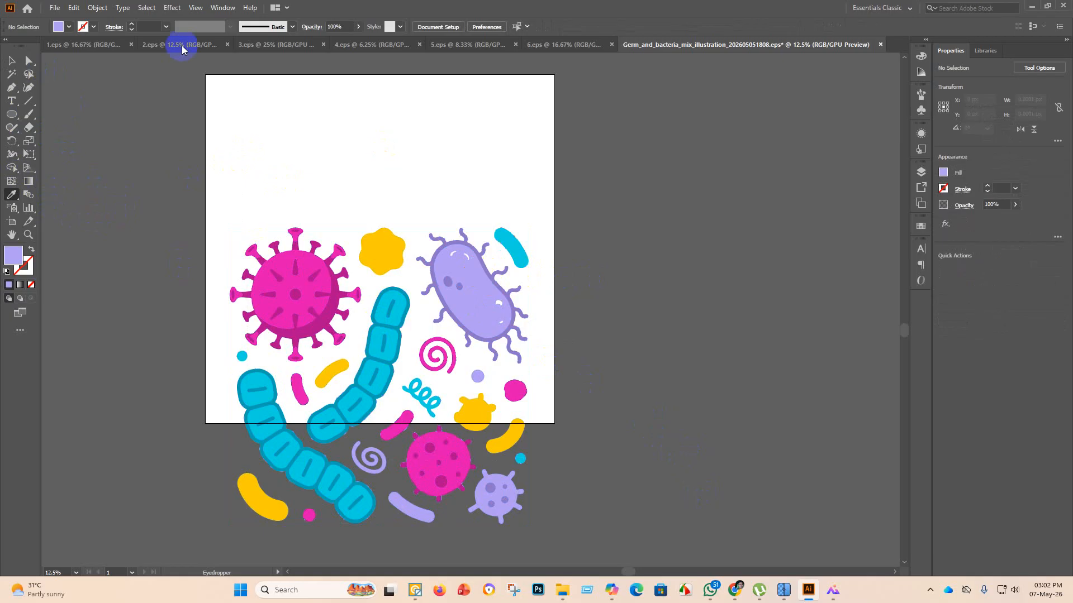
key("v")
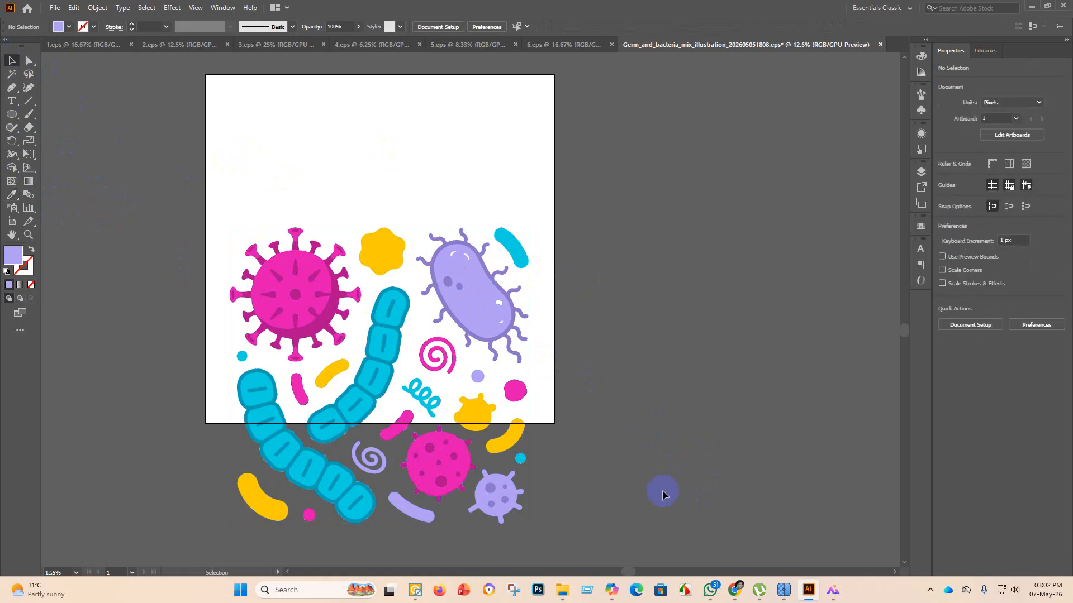
key("ctrl+a")
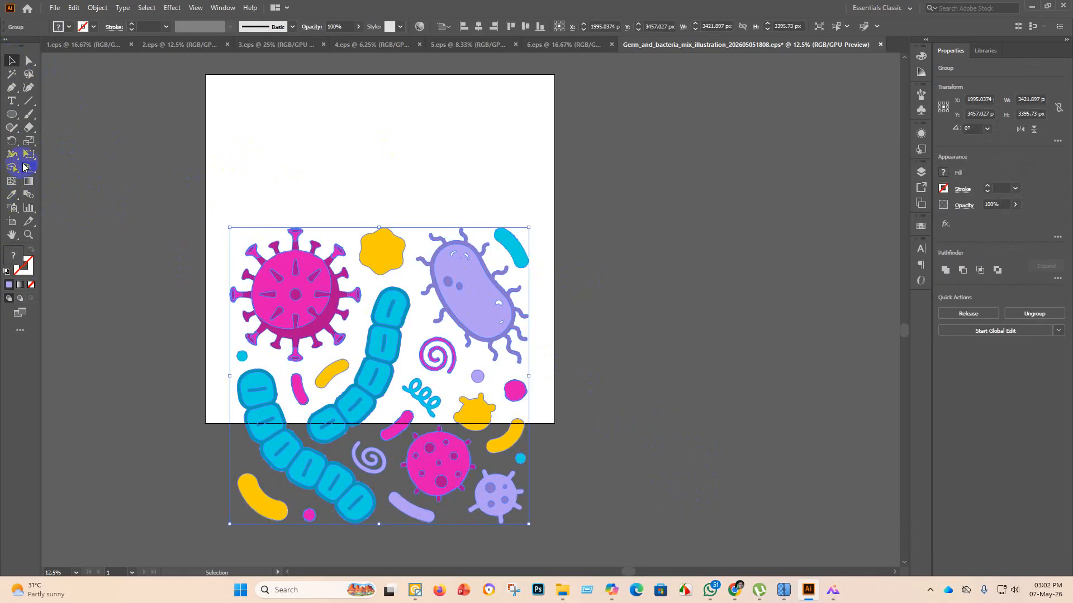
Fill the large bacterium's body and its lower crescent highlight with the sampled light purple using Shape Builder.
scroll(481, 280, "up", 4)
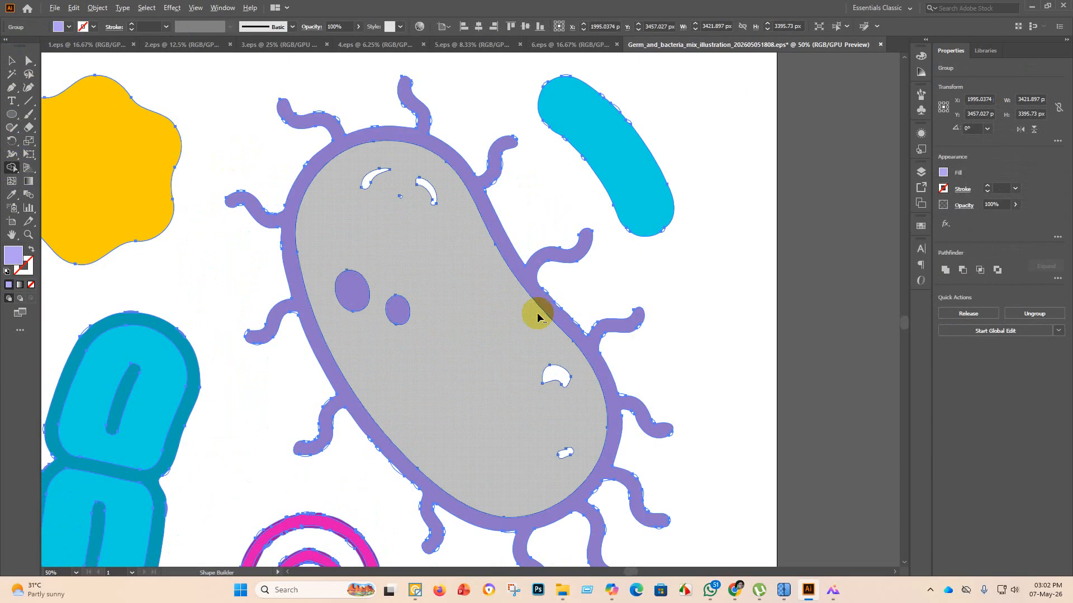
scroll(538, 314, "down", 3)
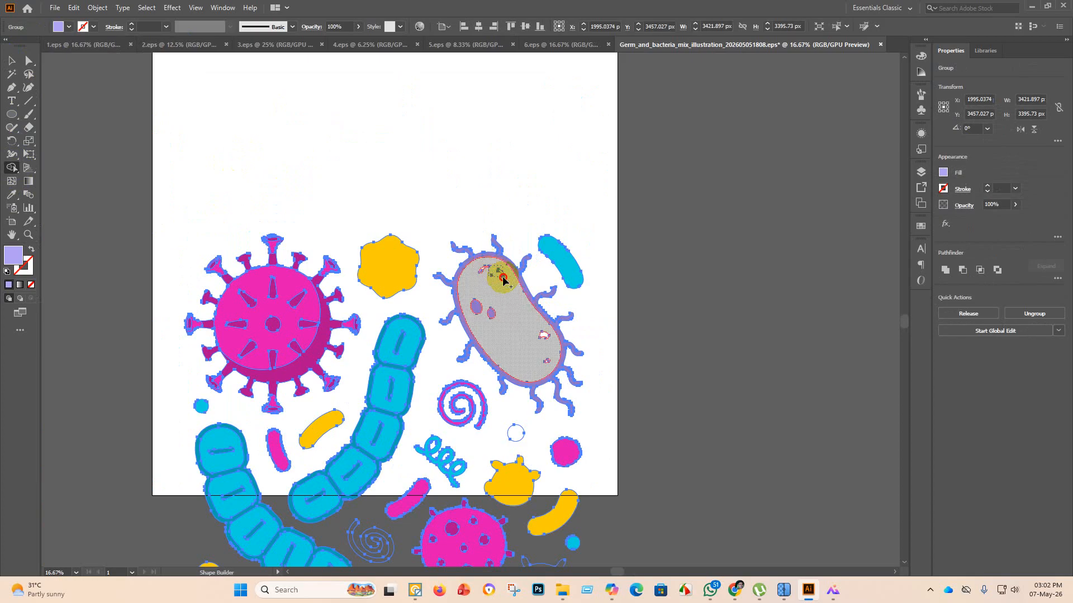
left_click(494, 276)
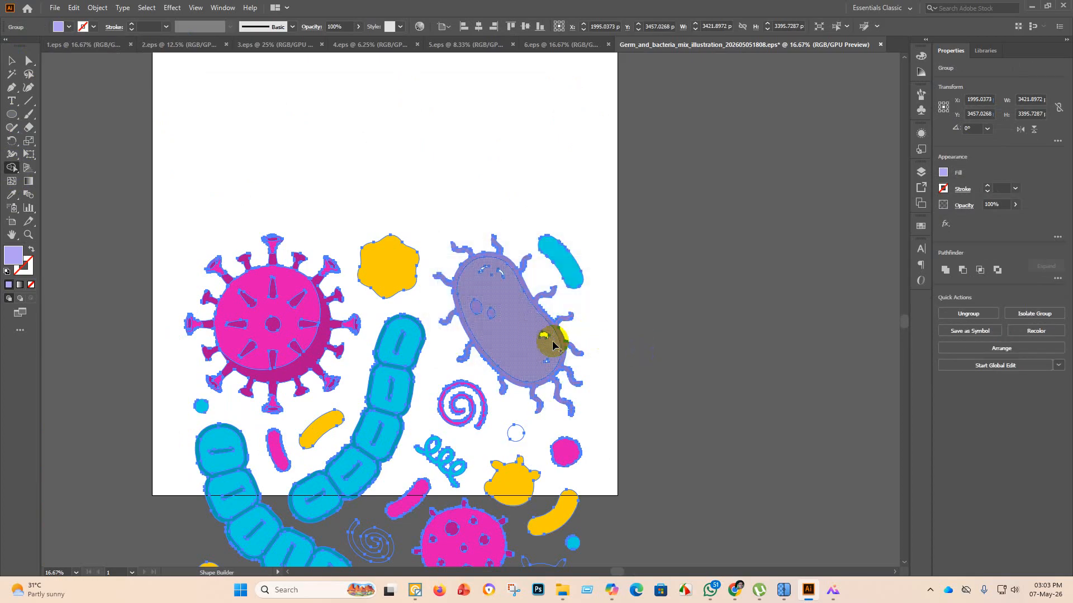
scroll(553, 335, "up", 2)
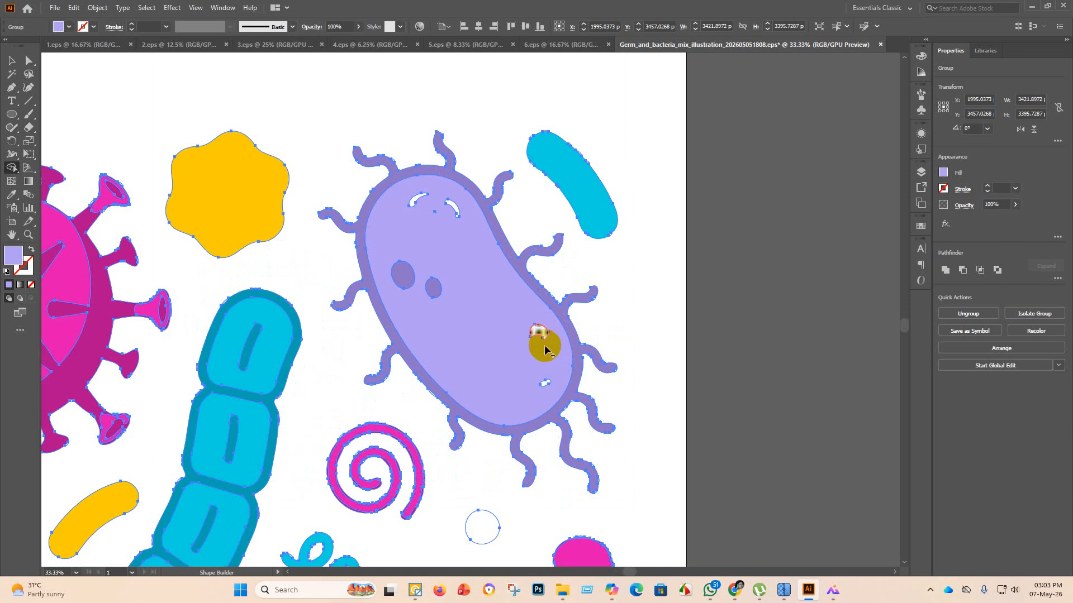
left_click(543, 345)
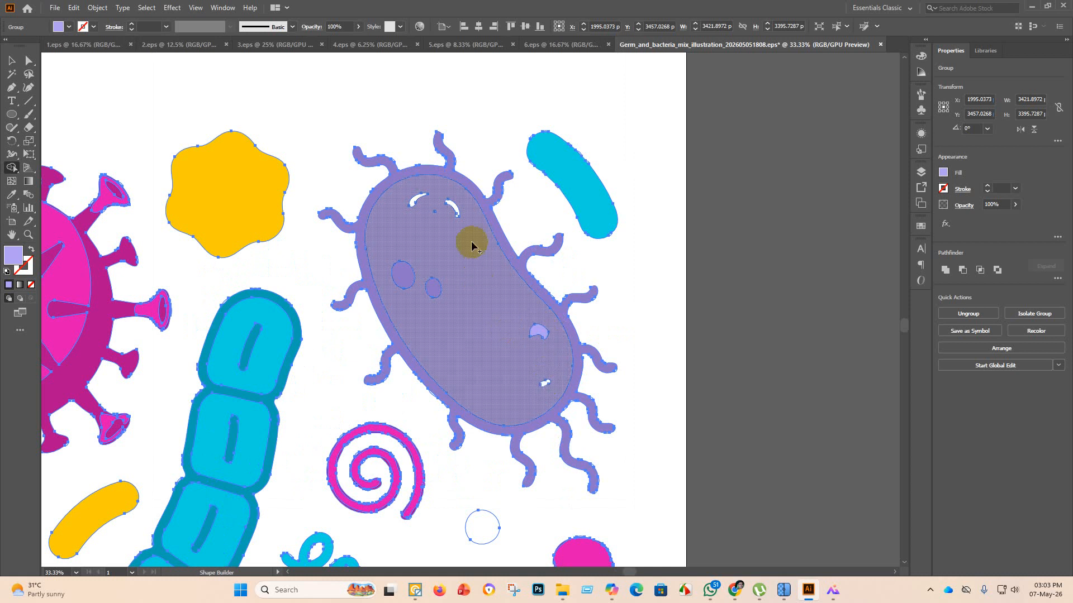
Try to merge the large bacterium's remaining highlights into its body with Shape Builder, and undo the merge.
left_click_drag(412, 199, 407, 196)
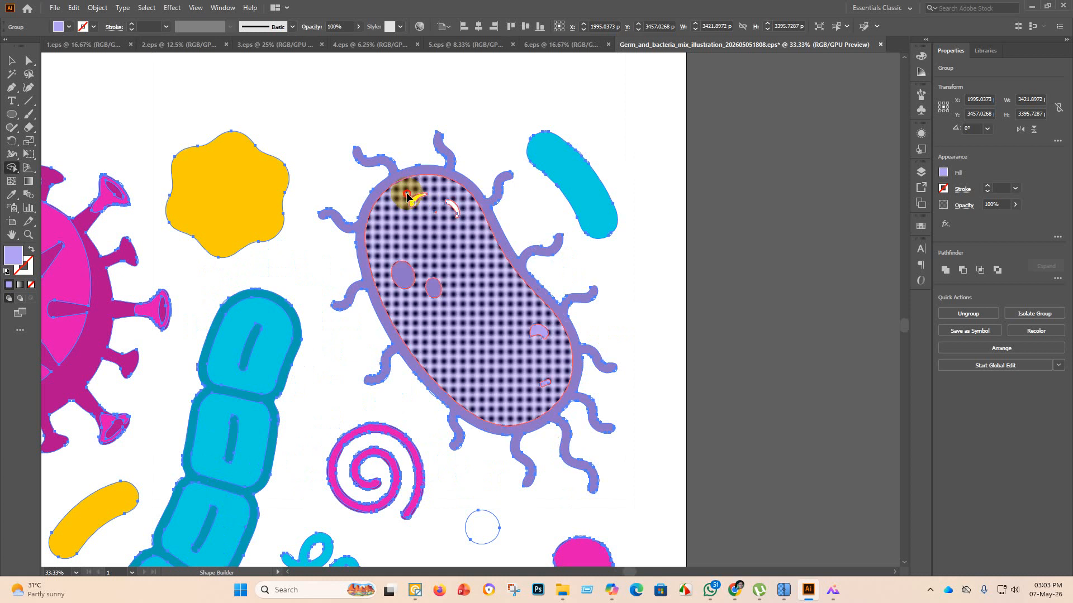
left_click_drag(457, 239, 458, 241)
mouse_move(518, 309)
left_mouse_down()
mouse_move(542, 347)
mouse_move(544, 380)
left_mouse_up()
key("ctrl+z")
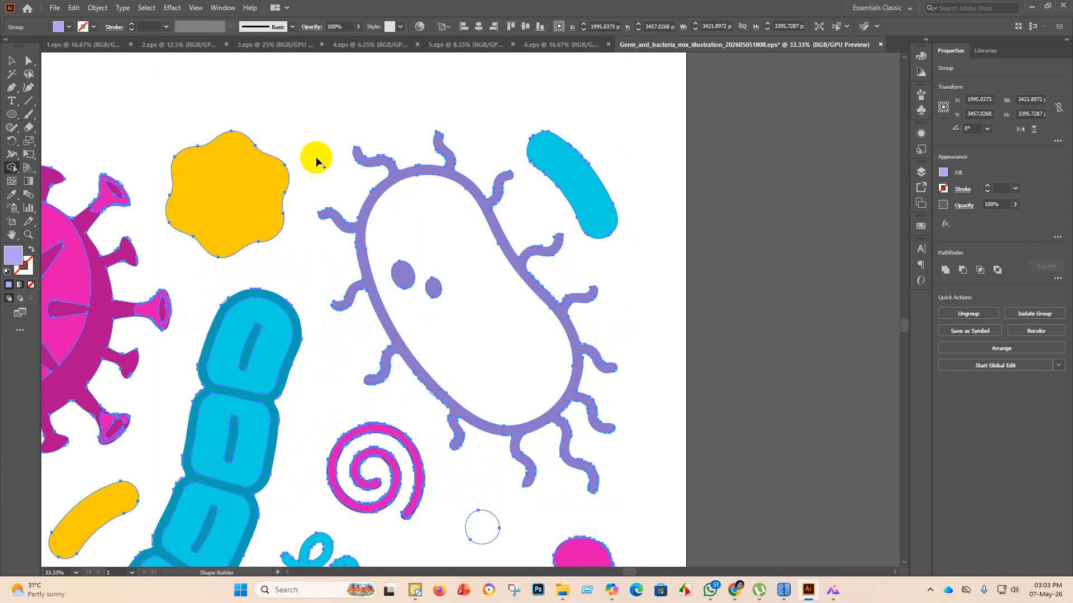
scroll(484, 349, "down", 4)
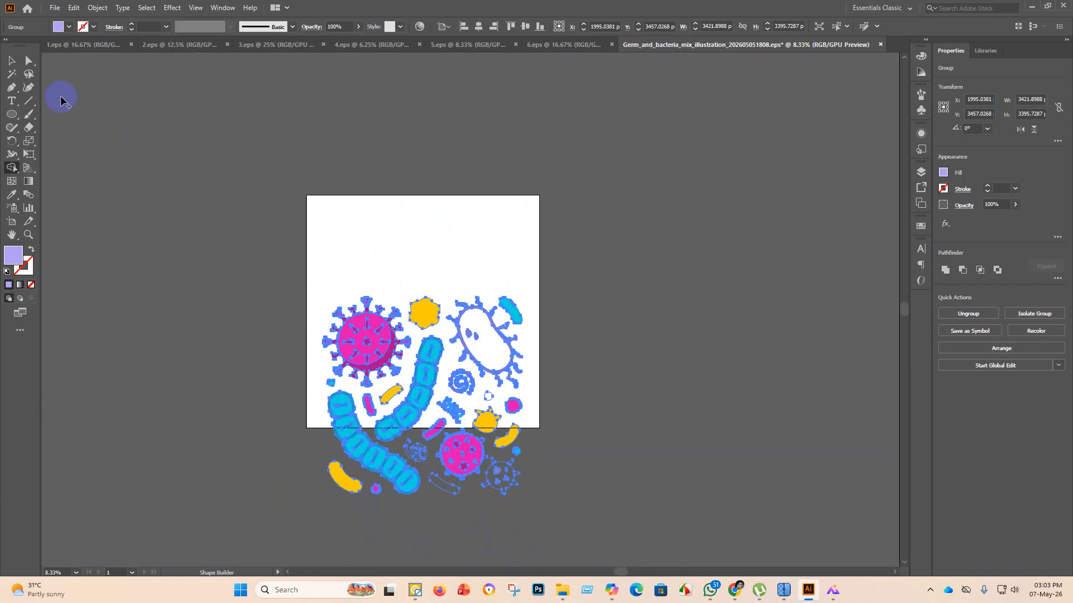
left_click(8, 61)
left_click(243, 240)
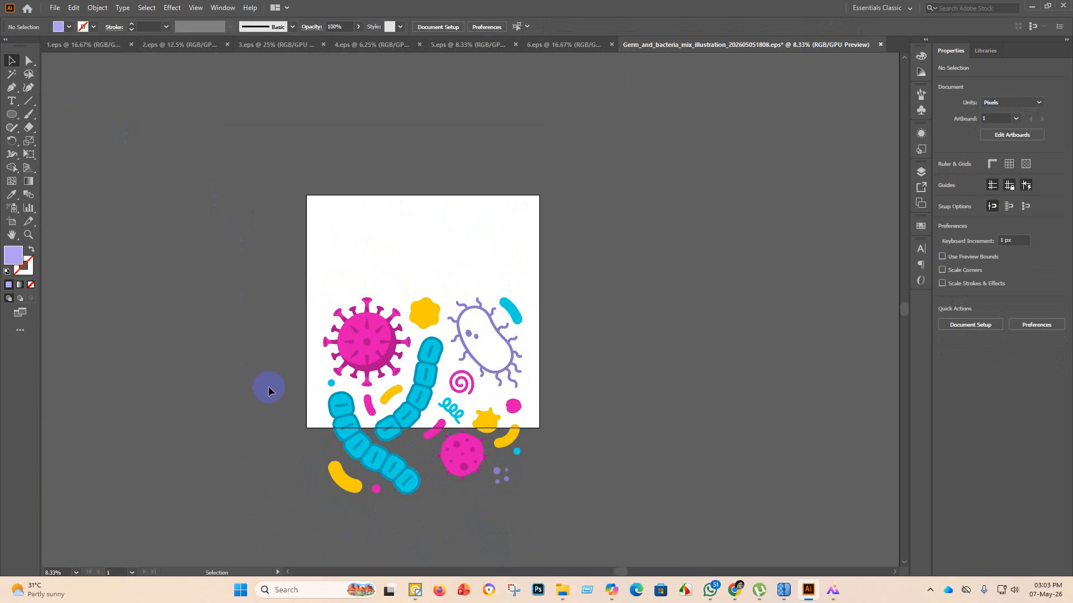
key("ctrl+shift+z")
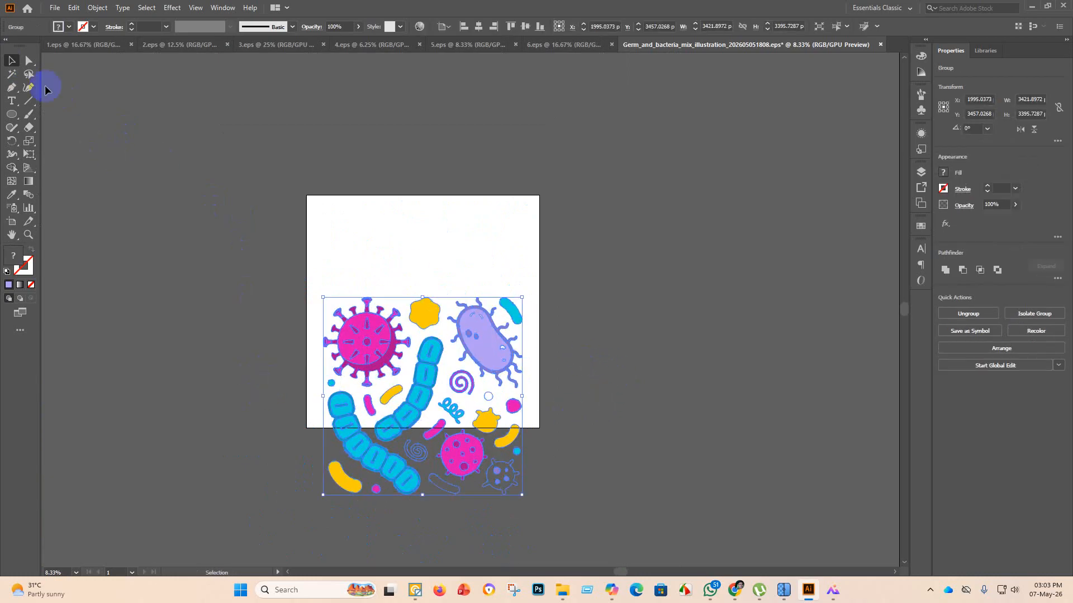
Center the germs and bacteria artwork vertically on the artboard and leave nothing selected.
left_click(152, 157)
scroll(451, 412, "up", 3)
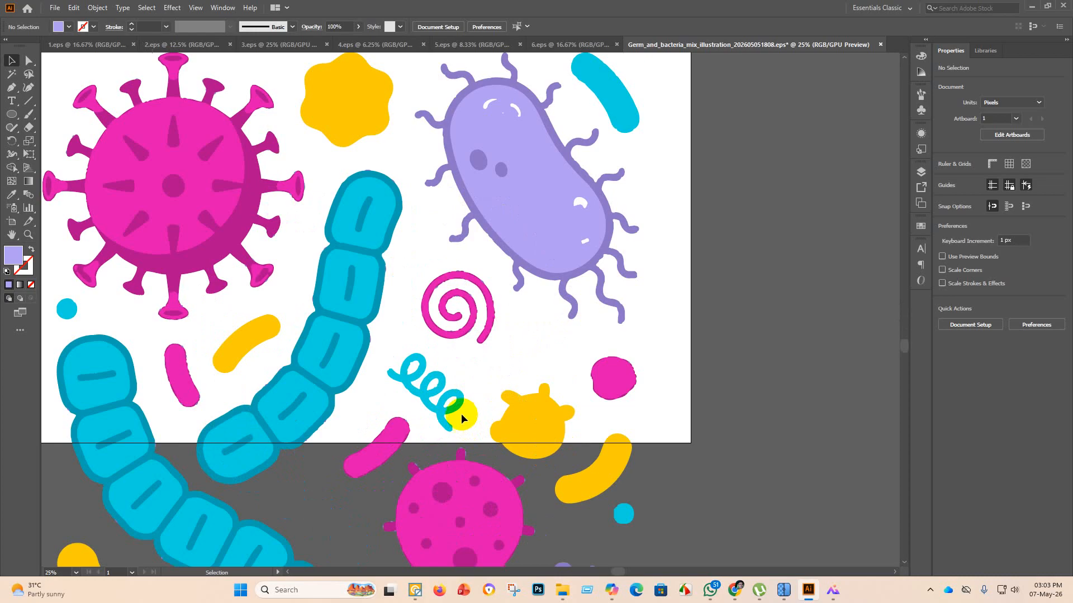
scroll(445, 396, "down", 2)
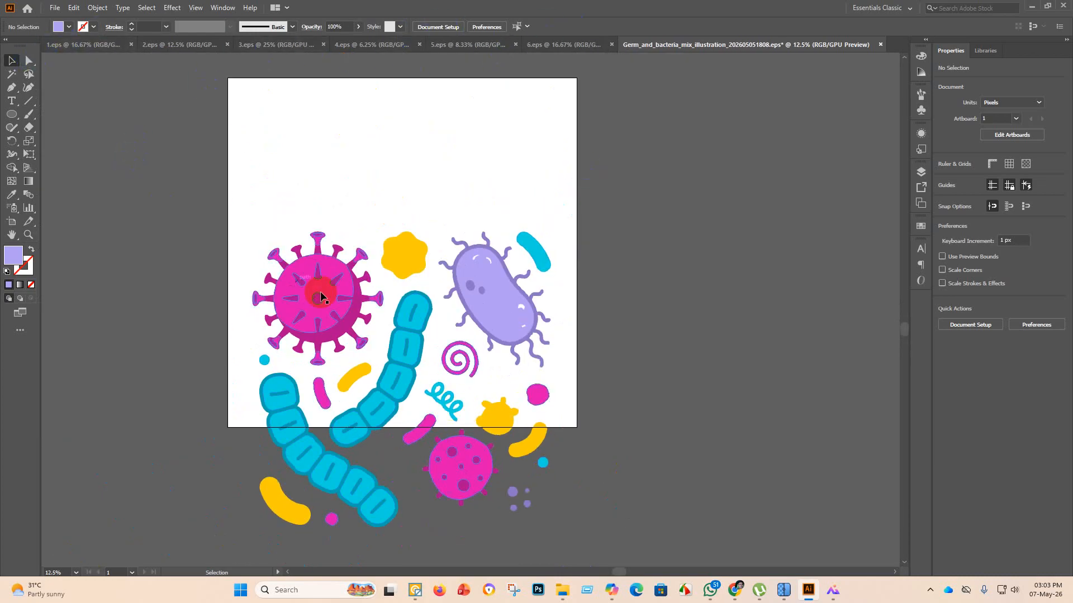
left_click(323, 275)
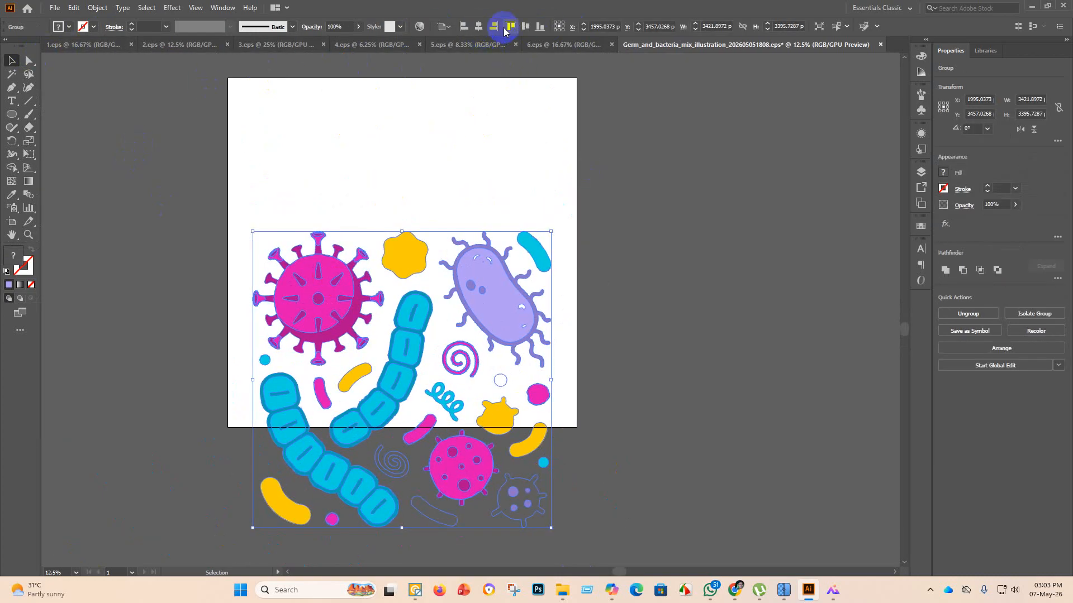
left_click(525, 26)
left_click(664, 278)
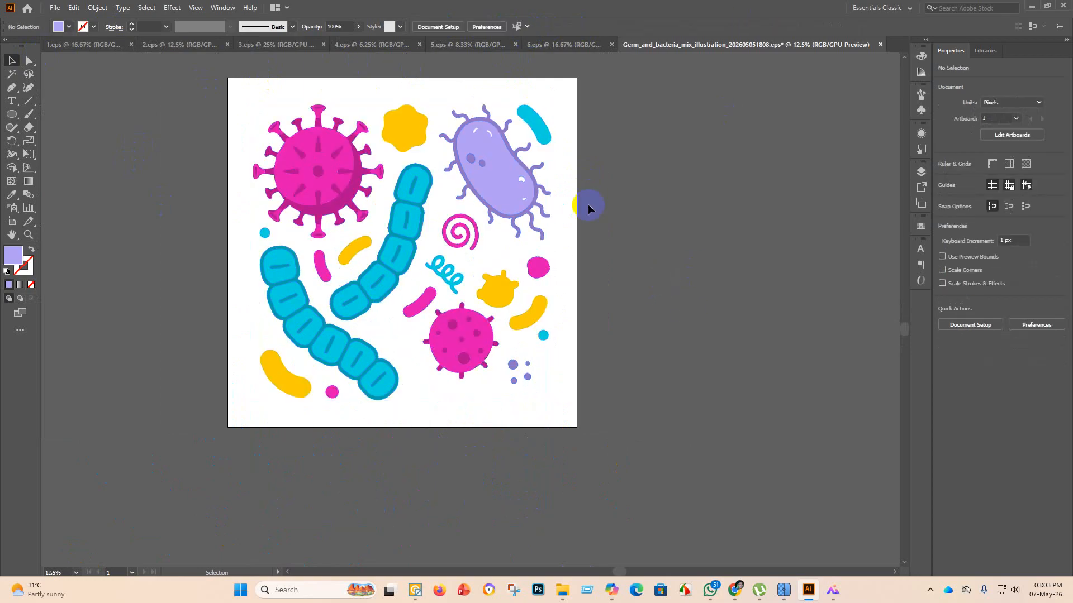
scroll(588, 208, "up", 3)
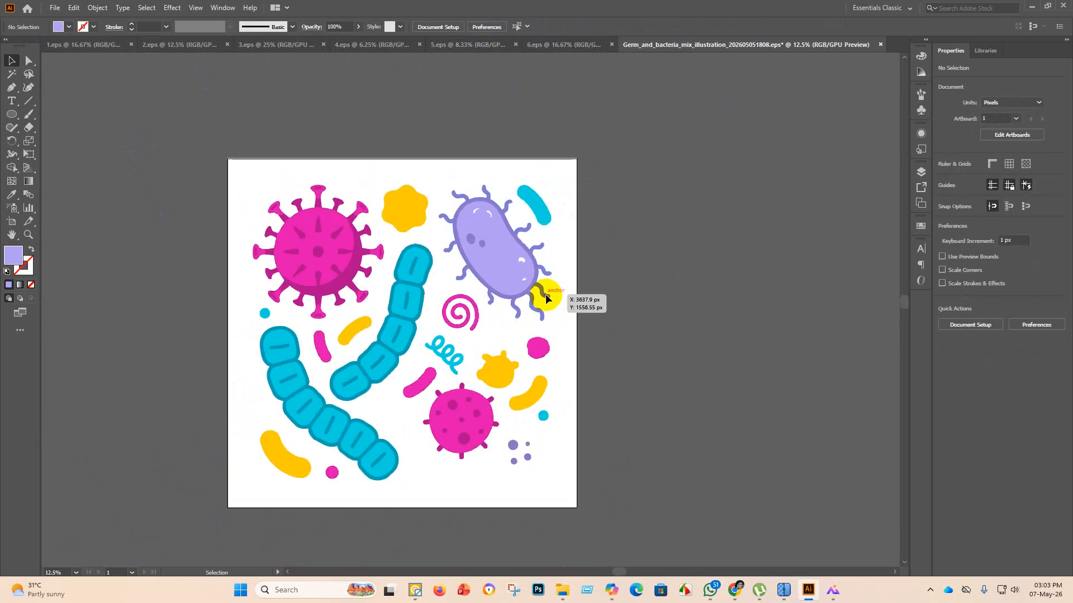
Set up a Save As of the germs document to the eps 3.1 folder as Illustrator EPS, named 7.
left_click(56, 10)
left_click(87, 98)
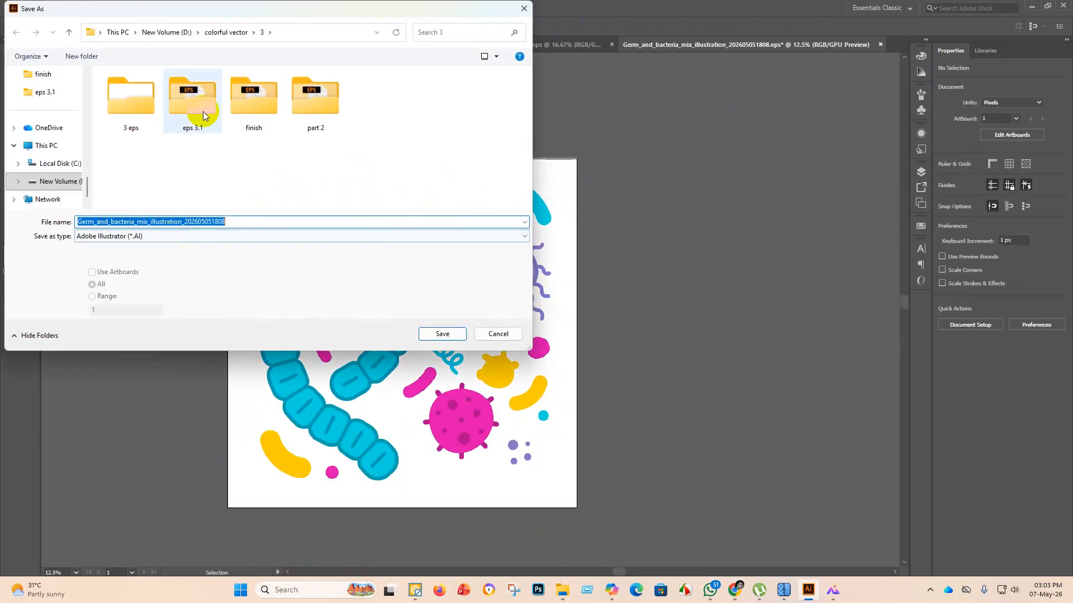
double_click(204, 116)
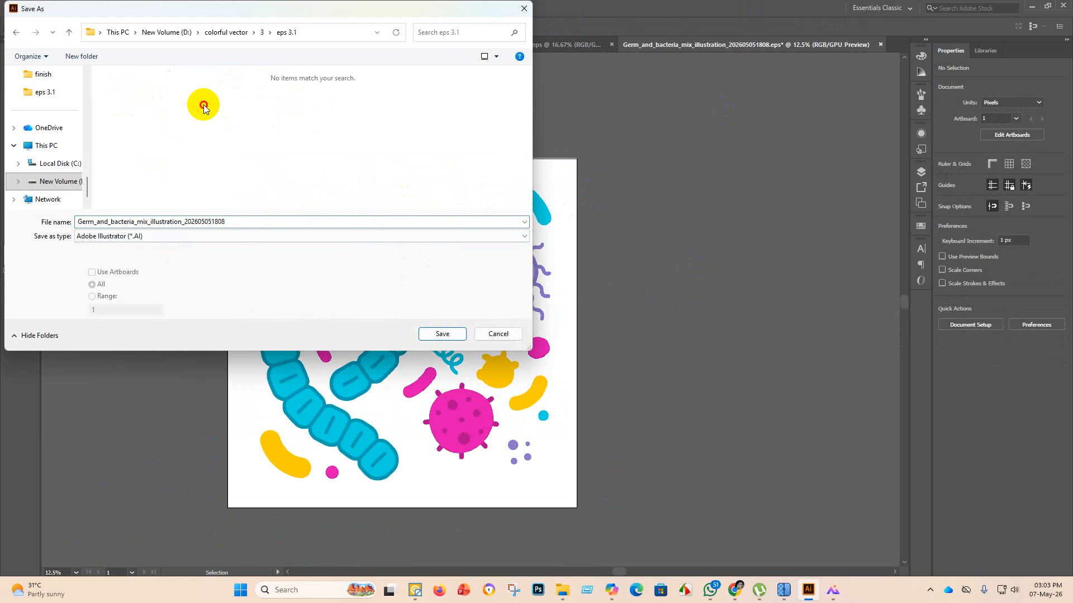
left_click(122, 234)
left_click(139, 265)
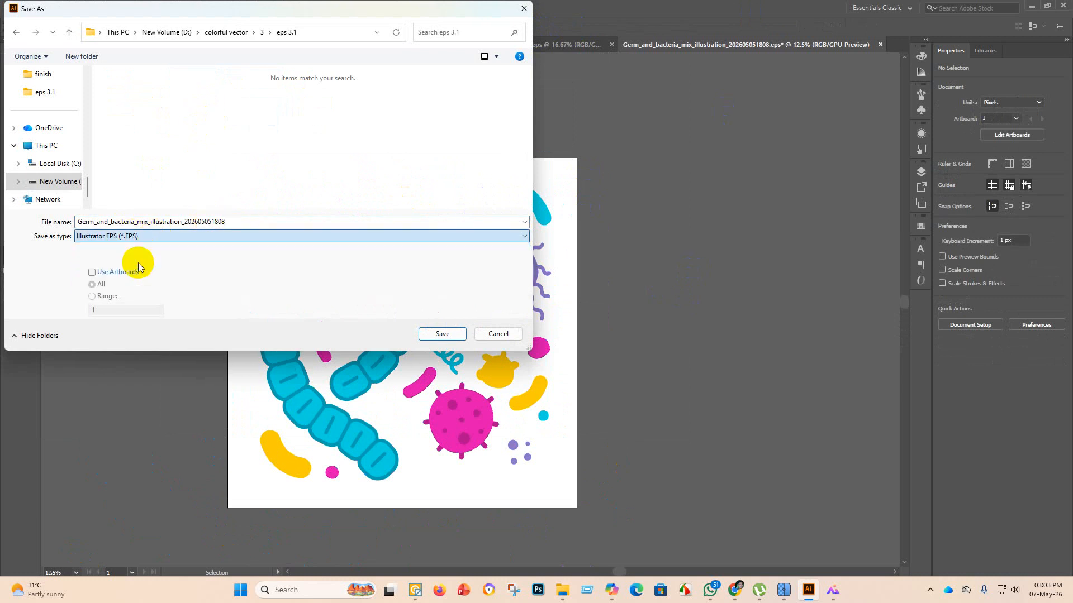
double_click(245, 221)
key("BackSpace")
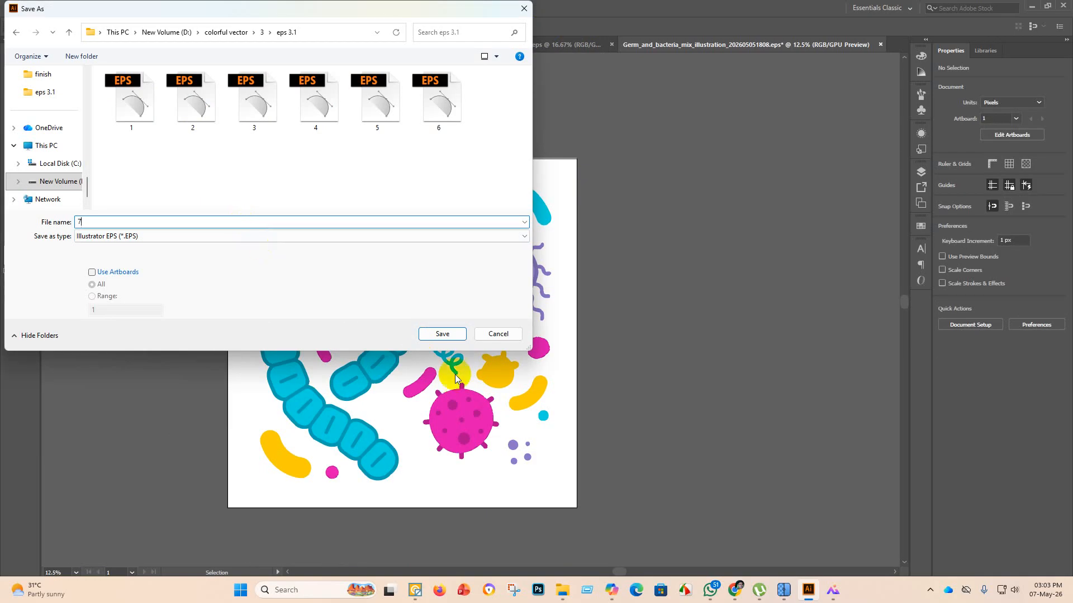
Save the file with the EPS version set to Illustrator 10 EPS and accept the legacy format options.
left_click(441, 334)
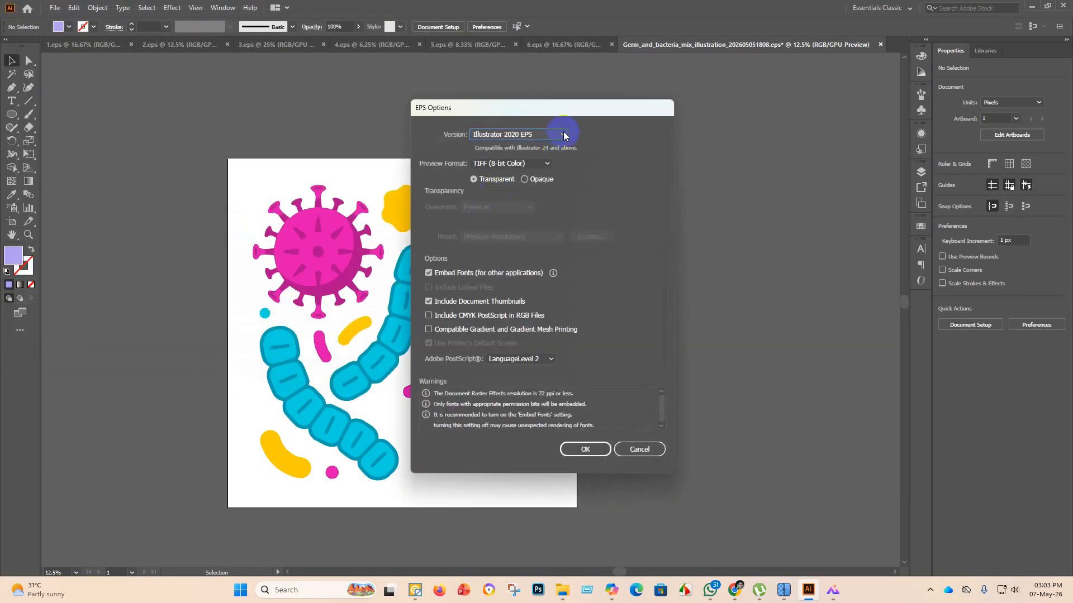
left_click(564, 135)
left_click(527, 276)
left_click(586, 438)
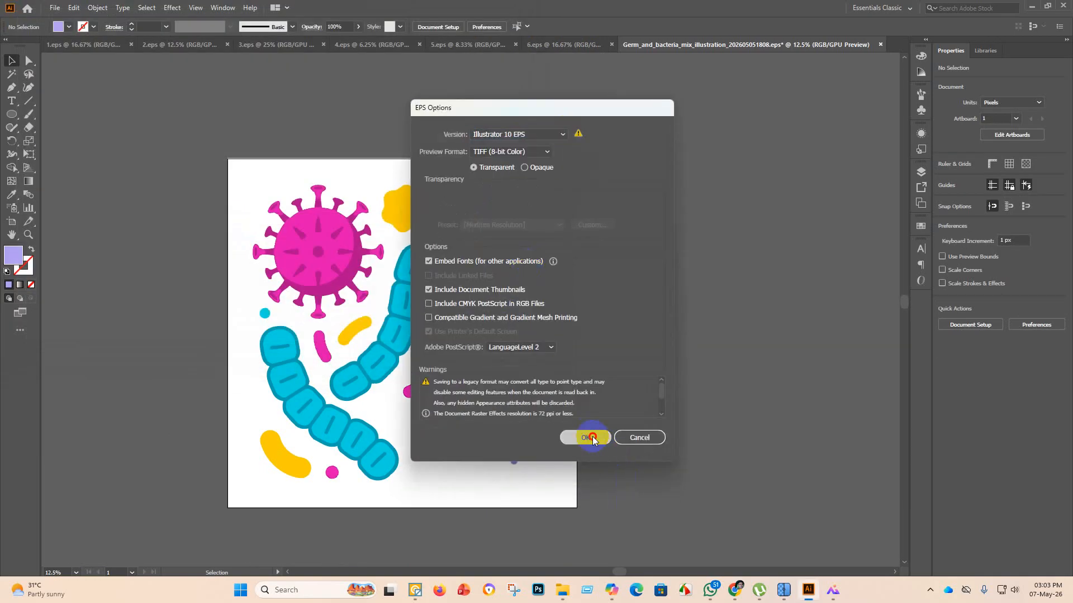
left_click(595, 315)
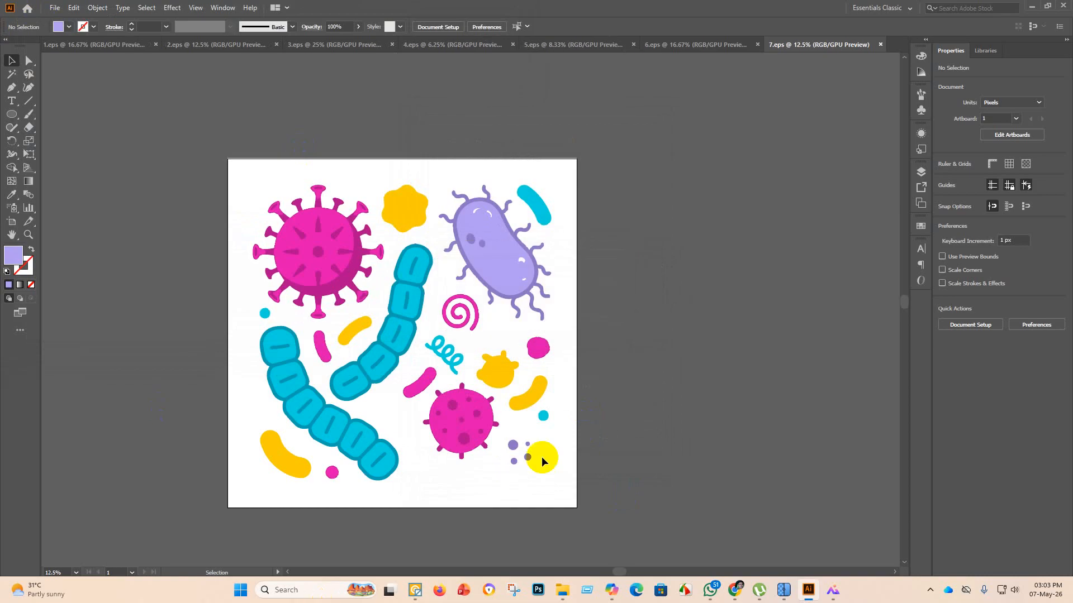
Switch to File Explorer and move the Germ_and_bacteria_mix_illustration EPS and its preview image into the finish folder.
mouse_move(564, 581)
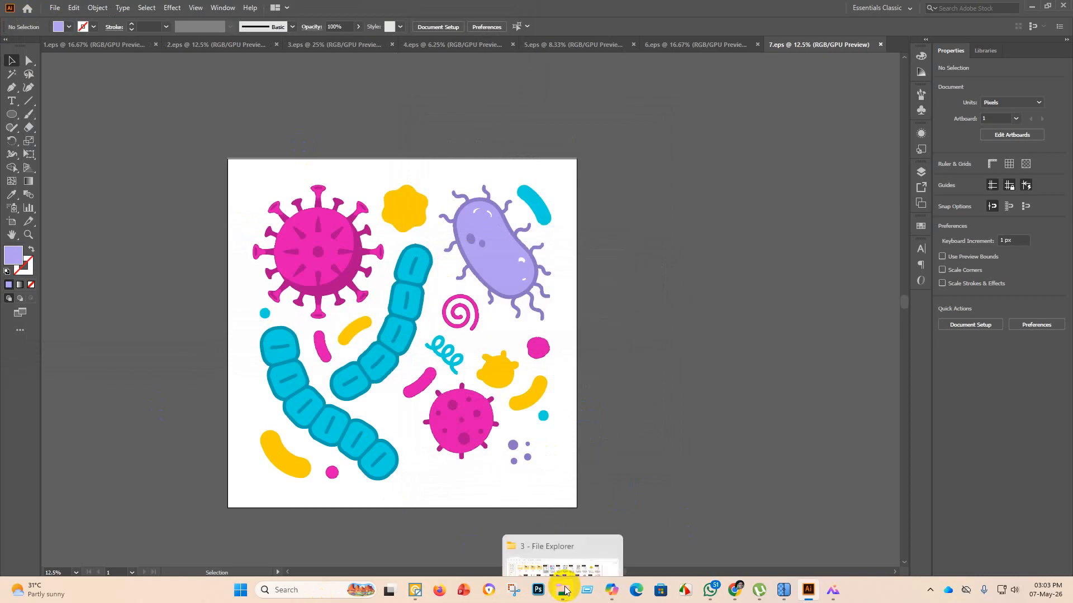
left_click(555, 528)
left_click_drag(389, 111, 262, 106)
left_click_drag(374, 109, 260, 114)
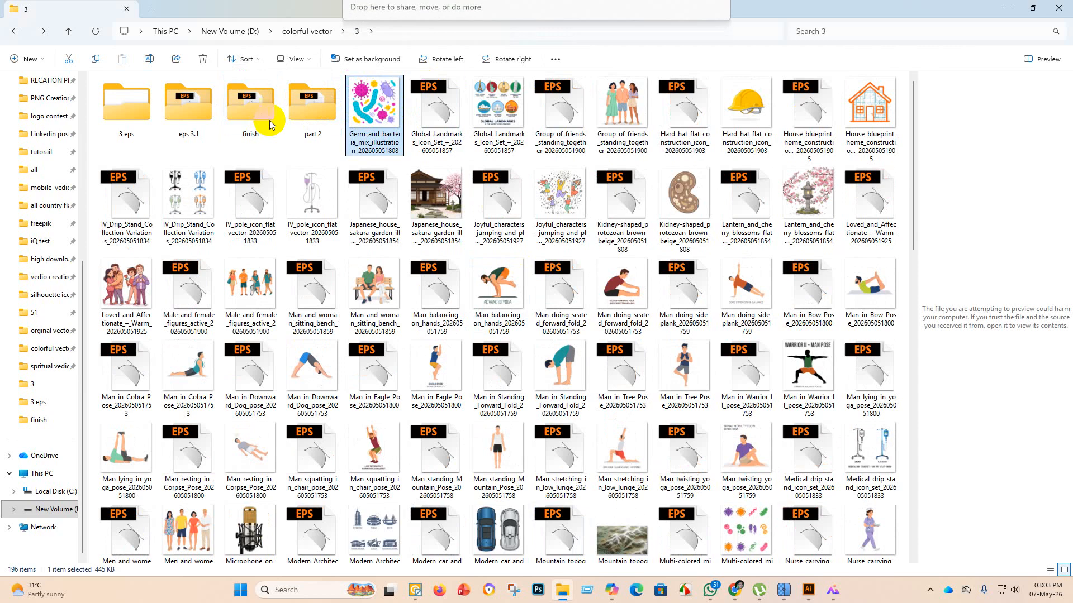
Open the Global_Landmarks_Icon_Set EPS file from folder 3 in Illustrator.
left_click(374, 122)
right_click(374, 123)
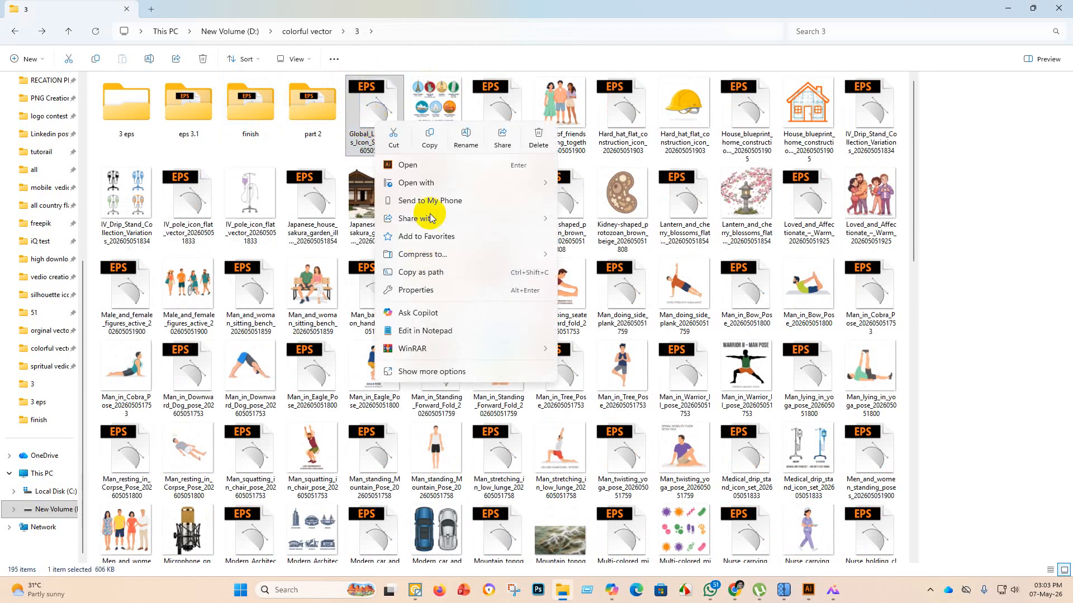
mouse_move(539, 183)
left_click(609, 185)
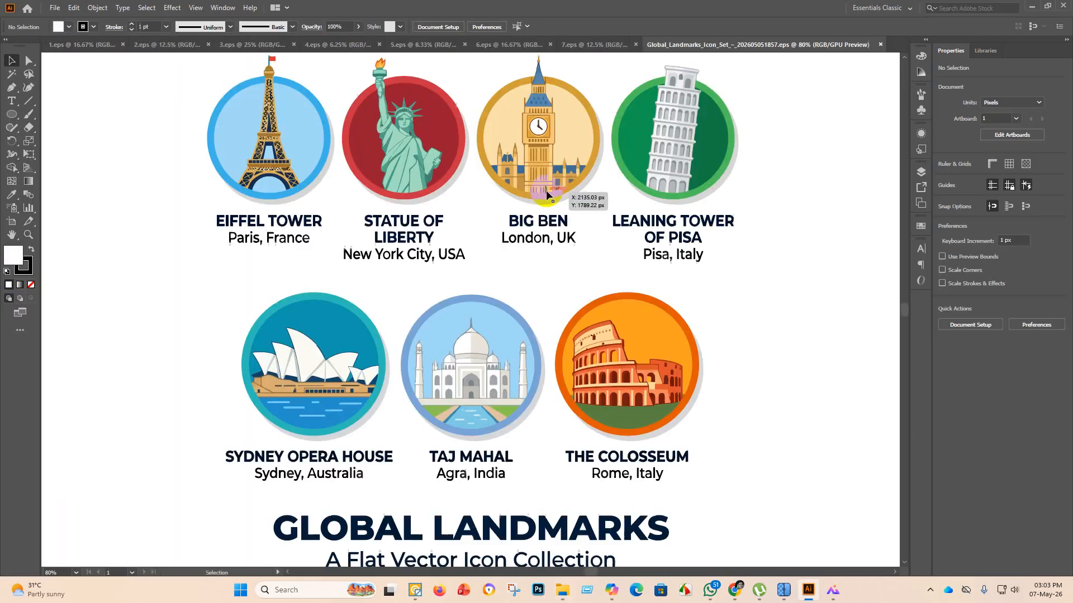
Enlarge the Global Landmarks artwork proportionally from its center to about 2690 px square.
scroll(505, 228, "down", 4)
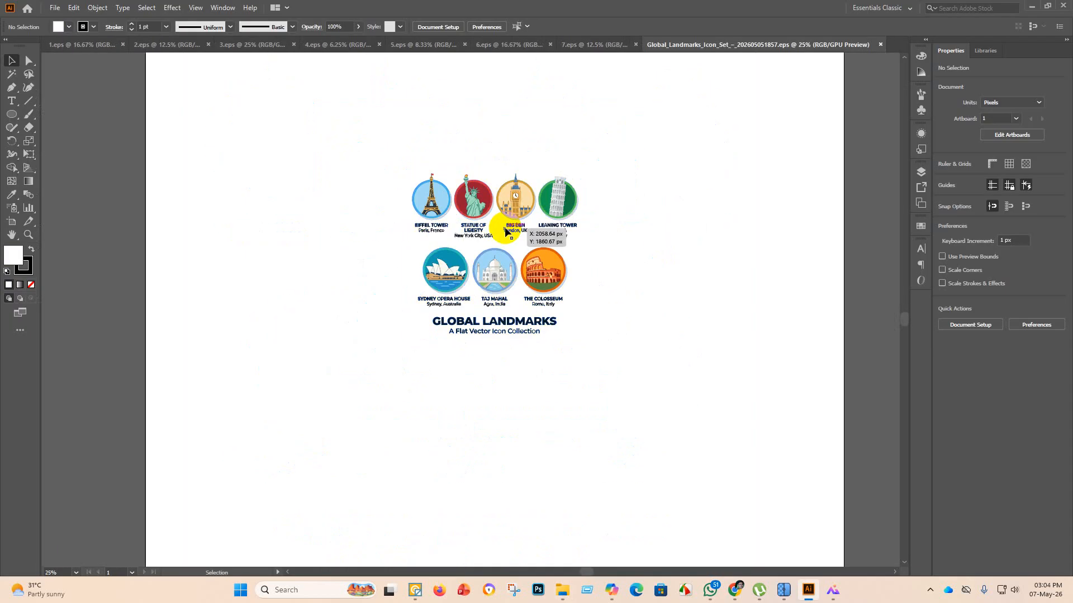
scroll(443, 286, "down", 1)
scroll(472, 366, "up", 2)
left_click(494, 300)
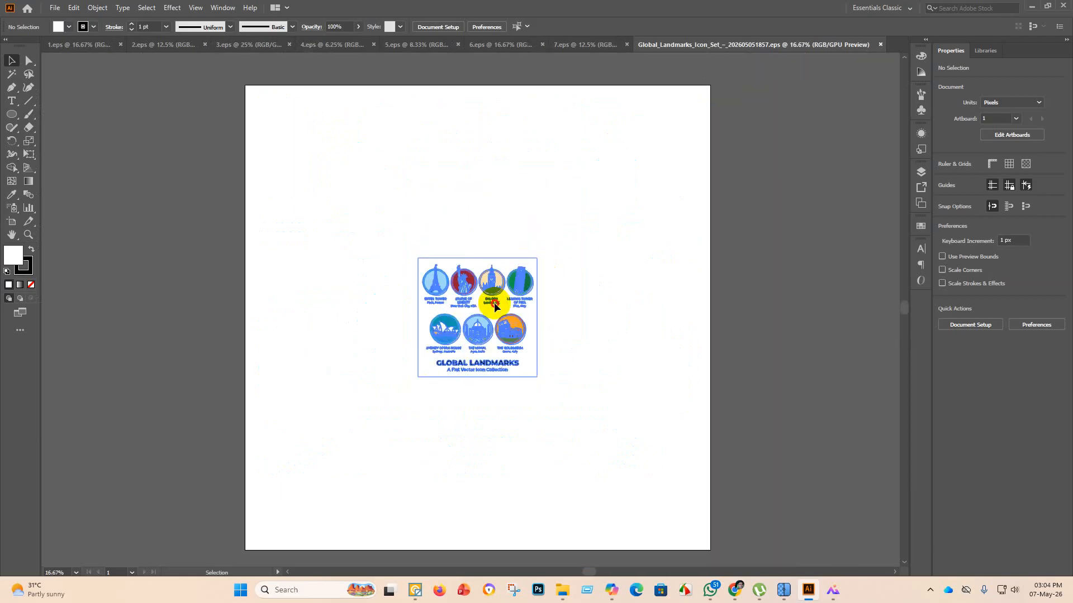
left_click_drag(477, 261, 503, 79)
Move the enlarged landmarks artwork off the artboard to the empty canvas above it.
scroll(531, 446, "up", 2)
scroll(525, 450, "up", 2)
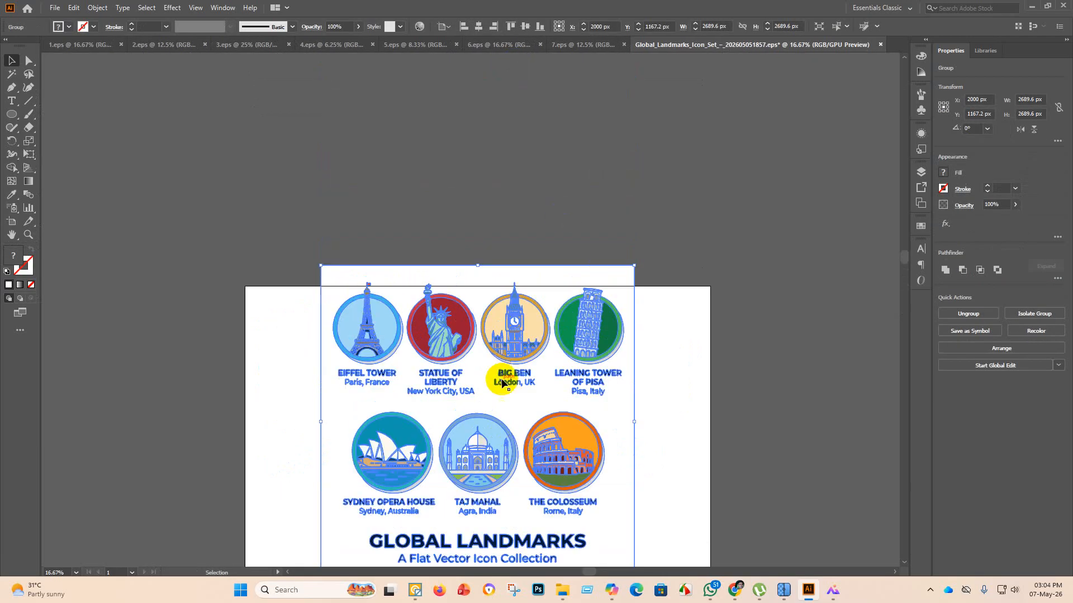
left_click_drag(502, 382, 462, 145)
scroll(520, 400, "up", 4)
left_click_drag(514, 394, 515, 260)
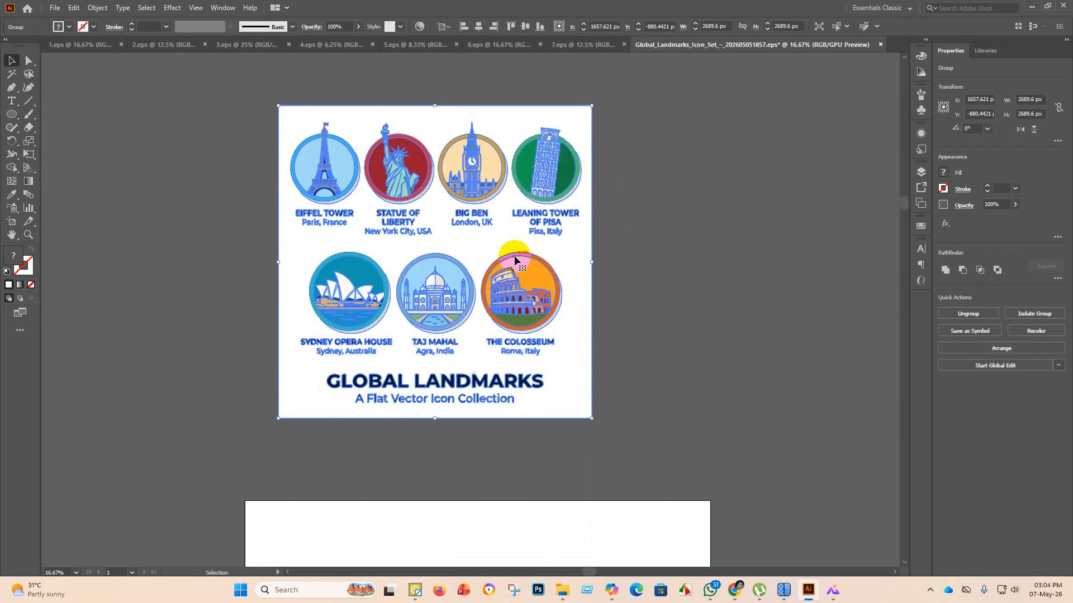
Delete the white areas of the landmarks artwork with the Magic Wand and return to the Selection tool.
left_click(12, 75)
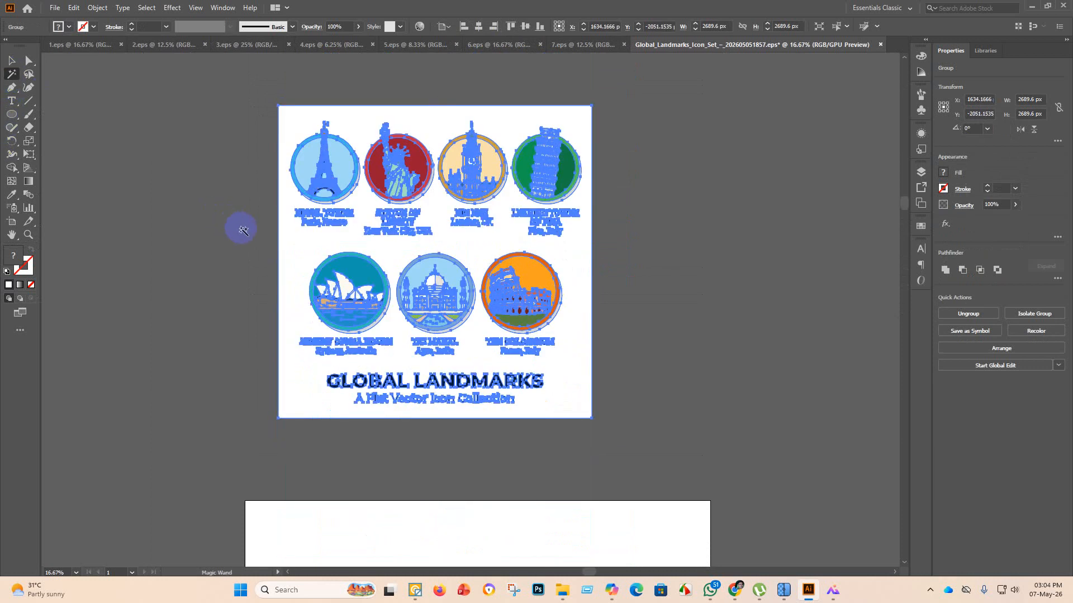
left_click(292, 247)
key("Delete")
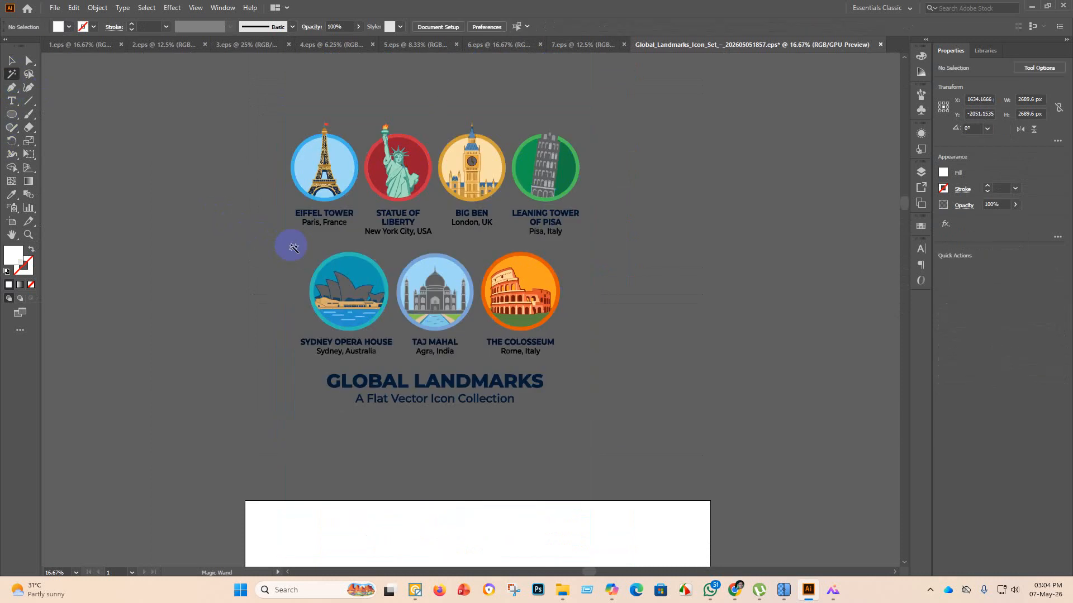
left_click(14, 60)
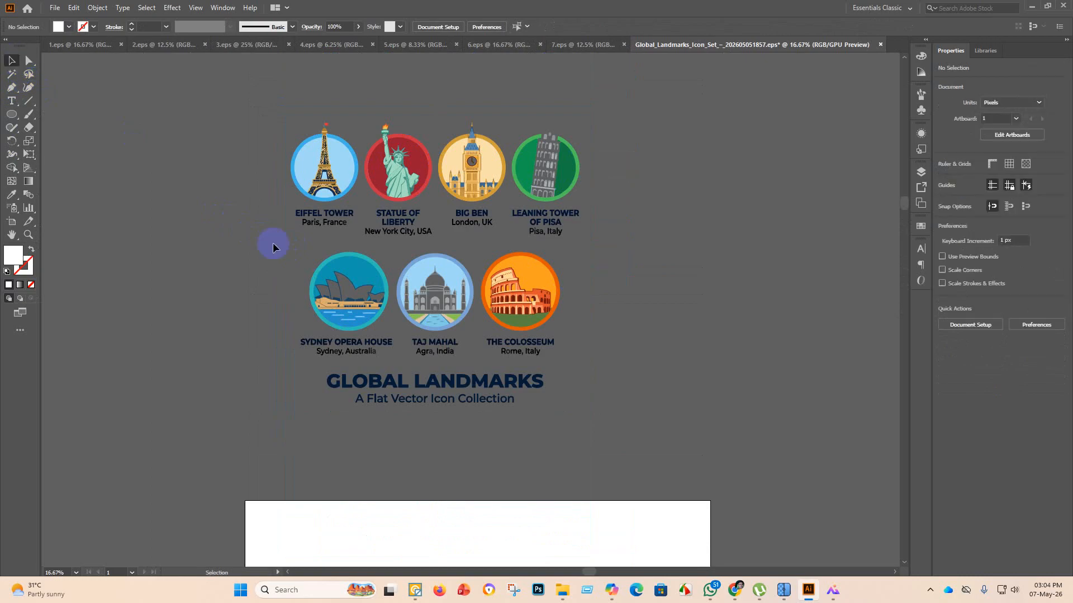
Examine the landmark icons up close for missing fills and stray shapes, especially the Statue of Liberty's raised arm.
scroll(311, 350, "up", 4)
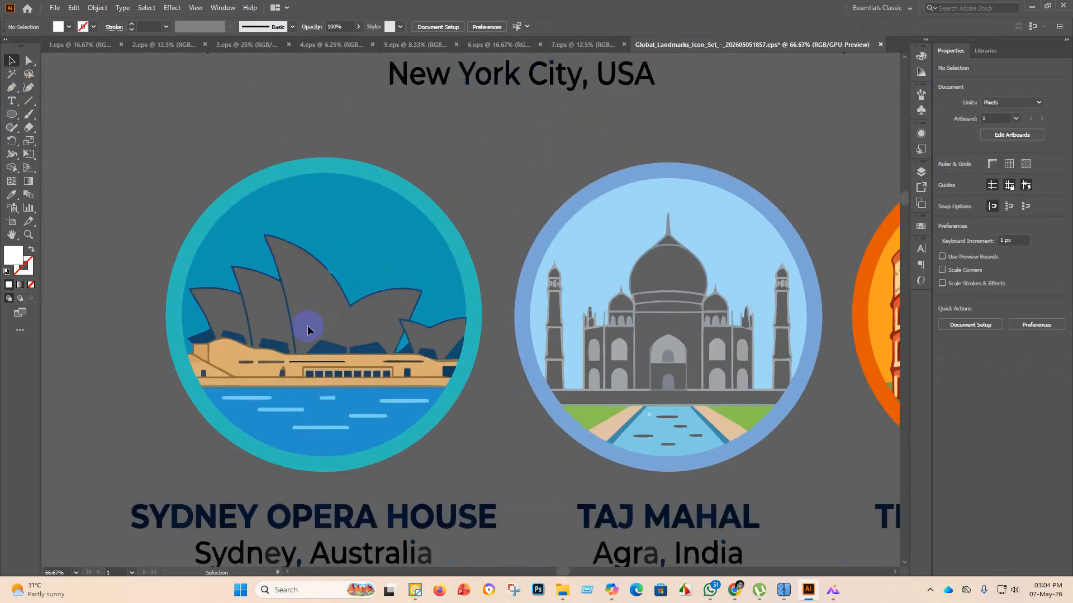
scroll(306, 352, "down", 4)
scroll(649, 193, "up", 4)
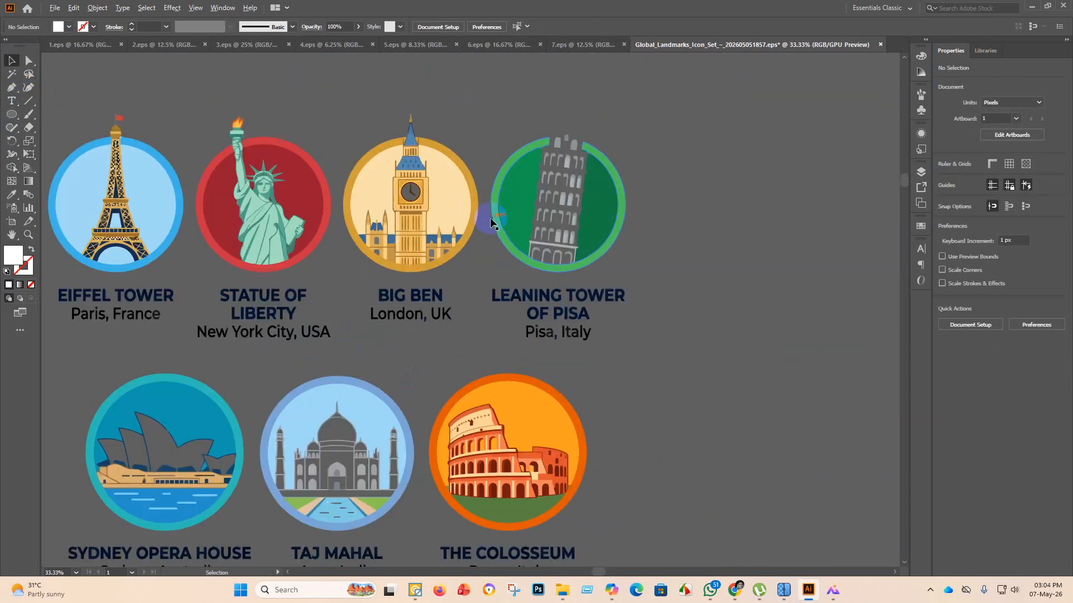
scroll(665, 108, "down", 2)
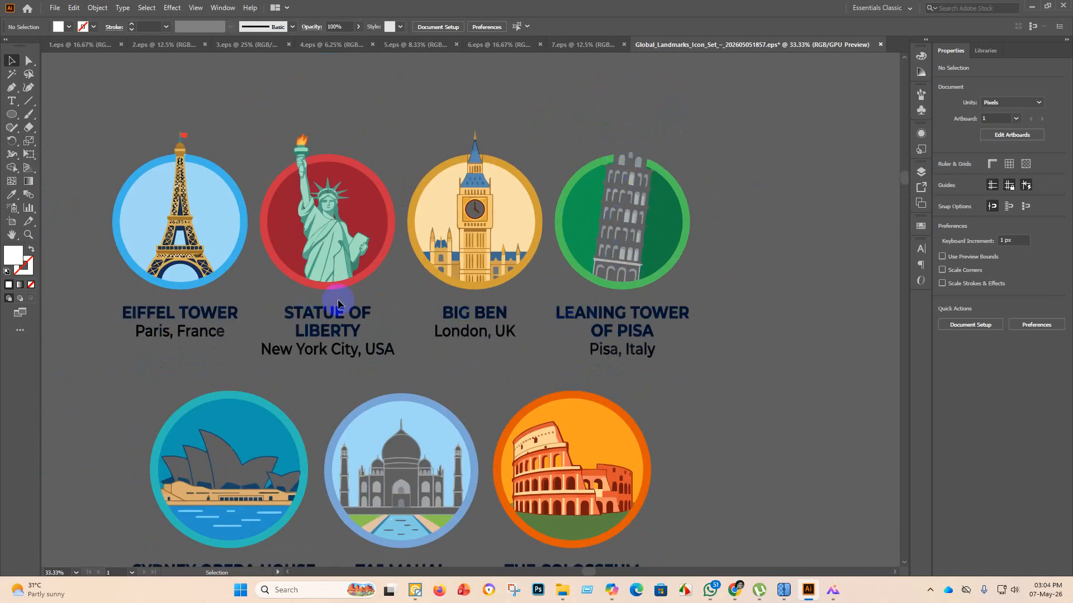
scroll(327, 314, "up", 2)
scroll(330, 140, "up", 2)
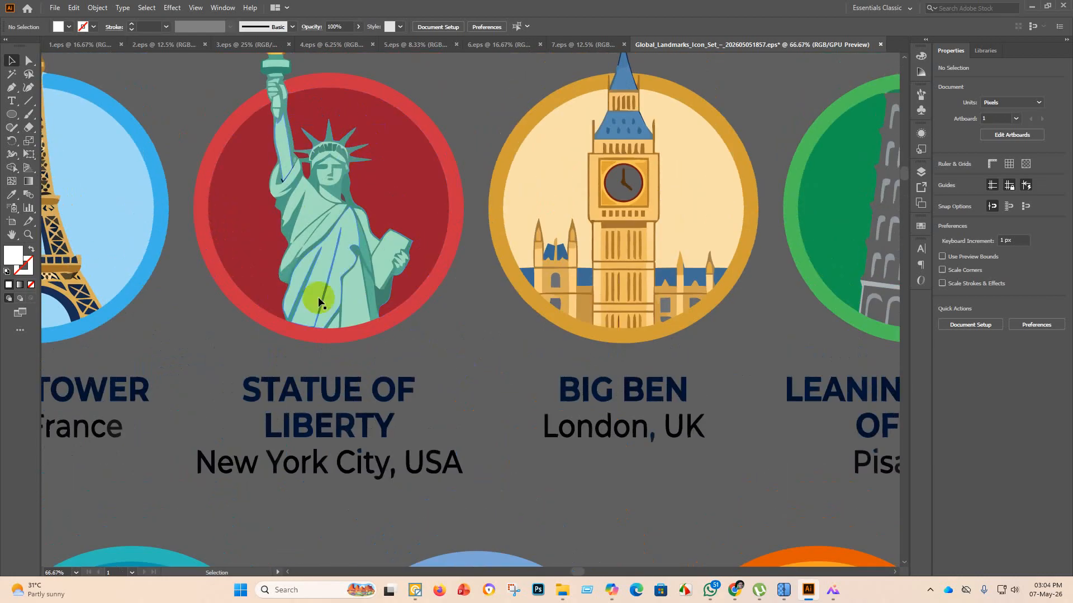
scroll(407, 299, "down", 2)
scroll(354, 240, "up", 4)
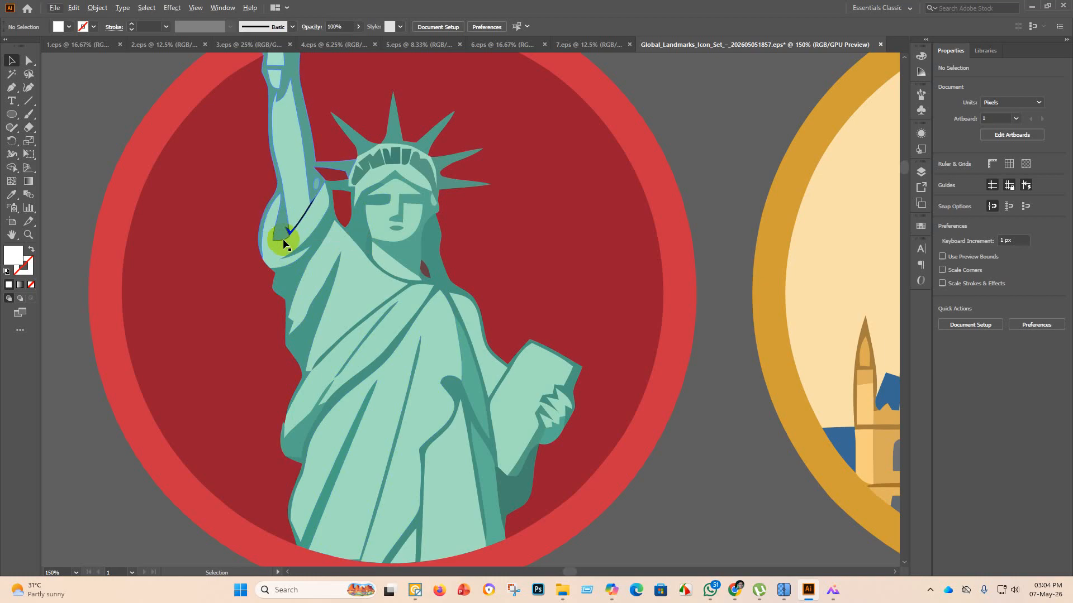
scroll(282, 238, "up", 4)
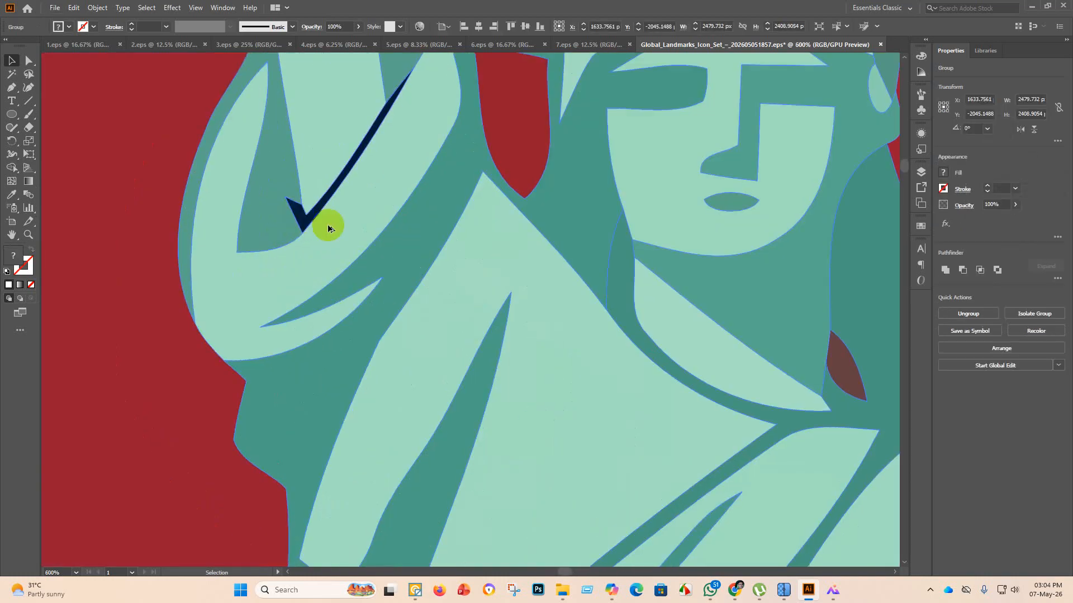
Ungroup the landmarks artwork and deselect it.
scroll(327, 224, "down", 8)
right_click(356, 250)
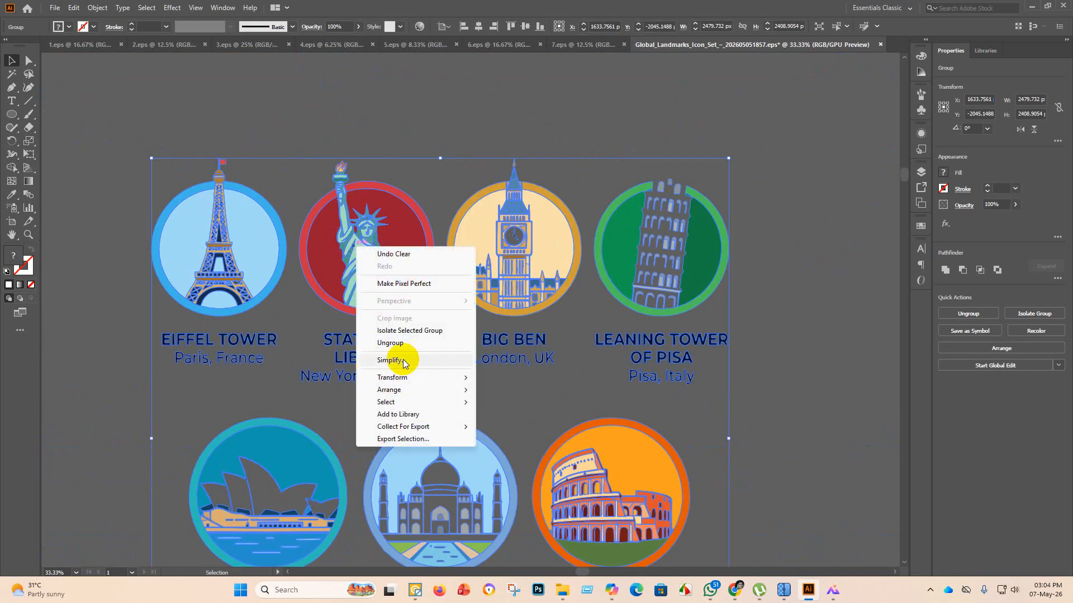
left_click(390, 343)
left_click(284, 96)
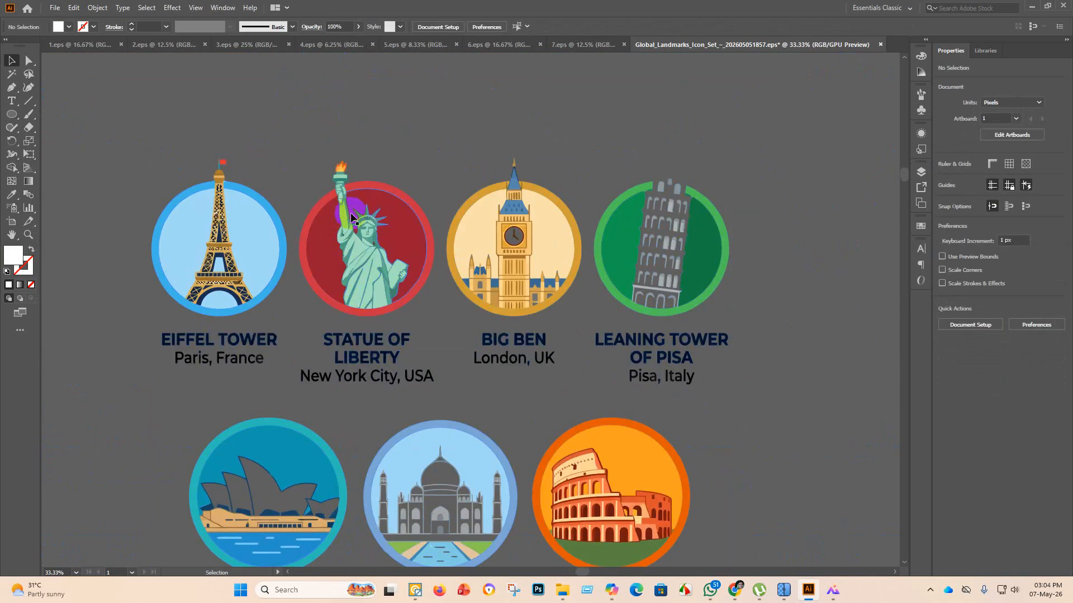
Try deleting the light green shape beside the dark mark on the Statue of Liberty's raised arm, and undo the deletion.
scroll(340, 251, "up", 6)
scroll(366, 109, "up", 2)
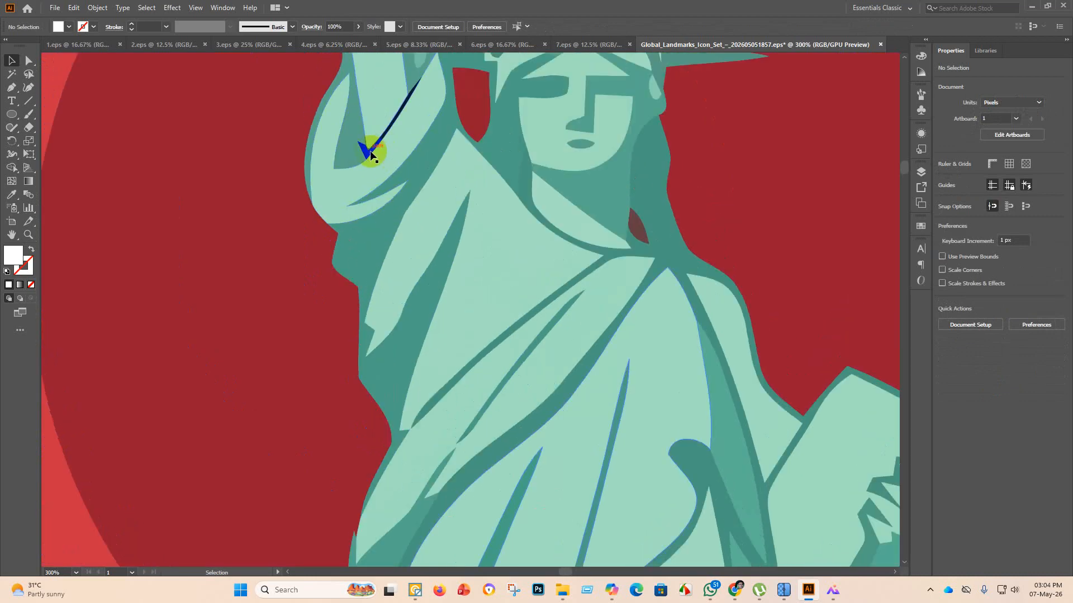
left_click(373, 156)
key("Delete")
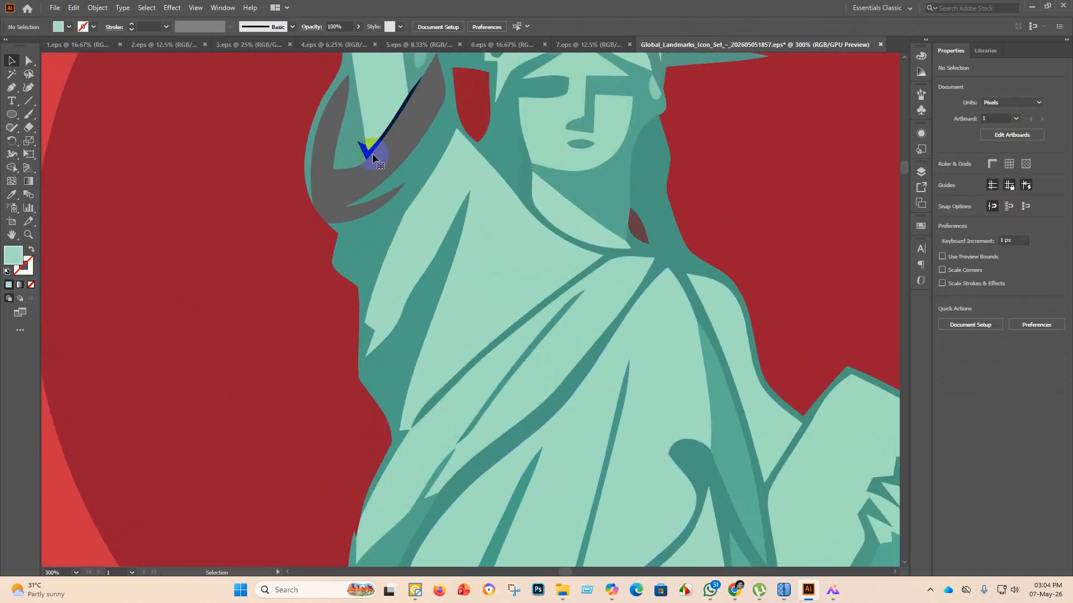
key("ctrl+z")
Examine the dark compound path on the Statue of Liberty's raised arm and the shapes around it.
scroll(282, 174, "up", 2)
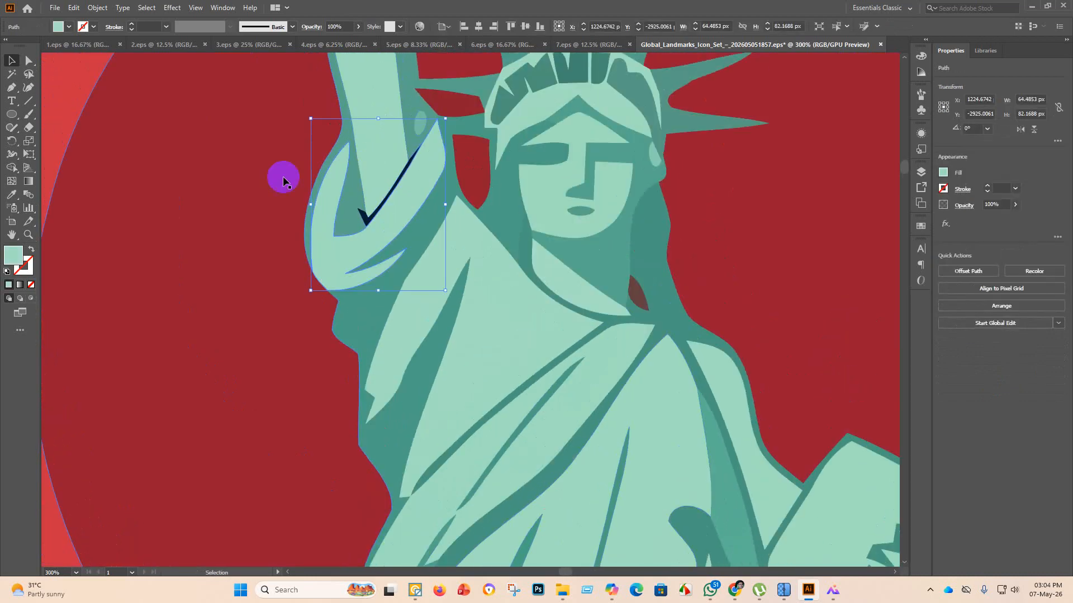
left_click(255, 175)
left_click(368, 221)
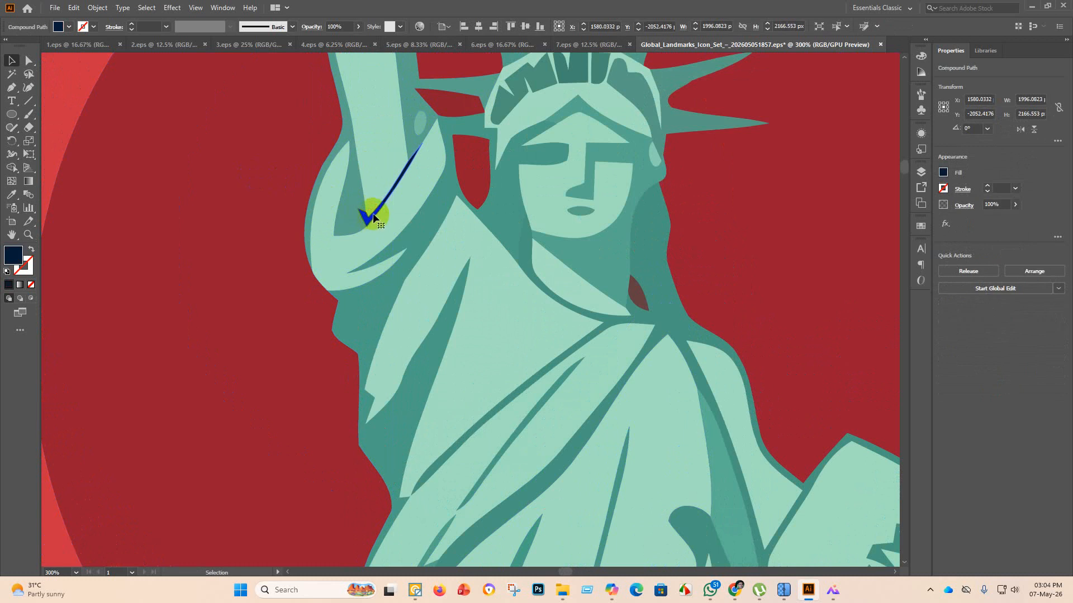
right_click(378, 213)
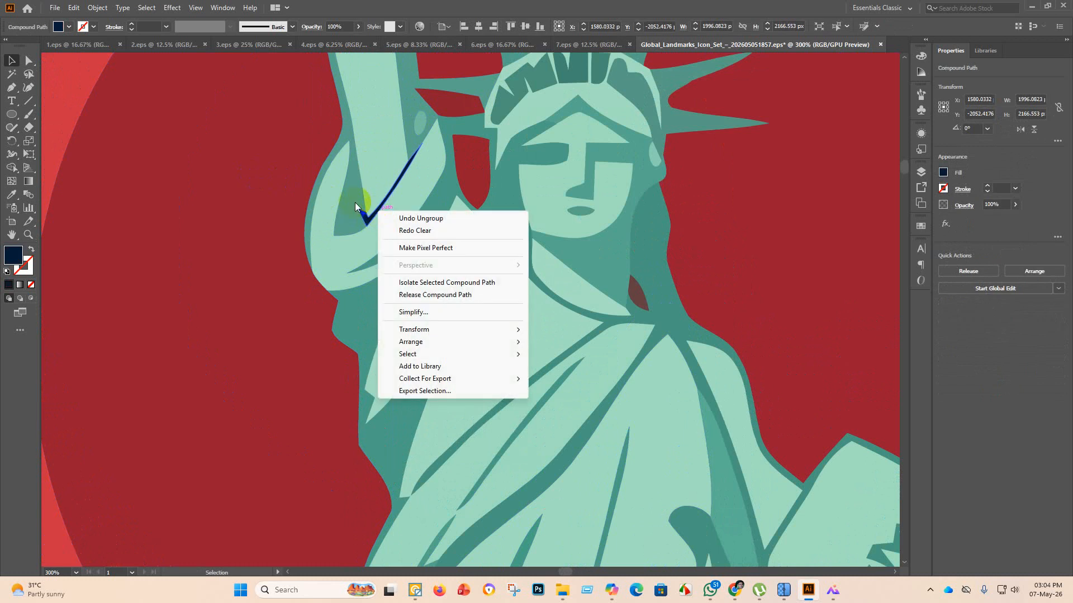
left_click(217, 296)
scroll(367, 237, "down", 3)
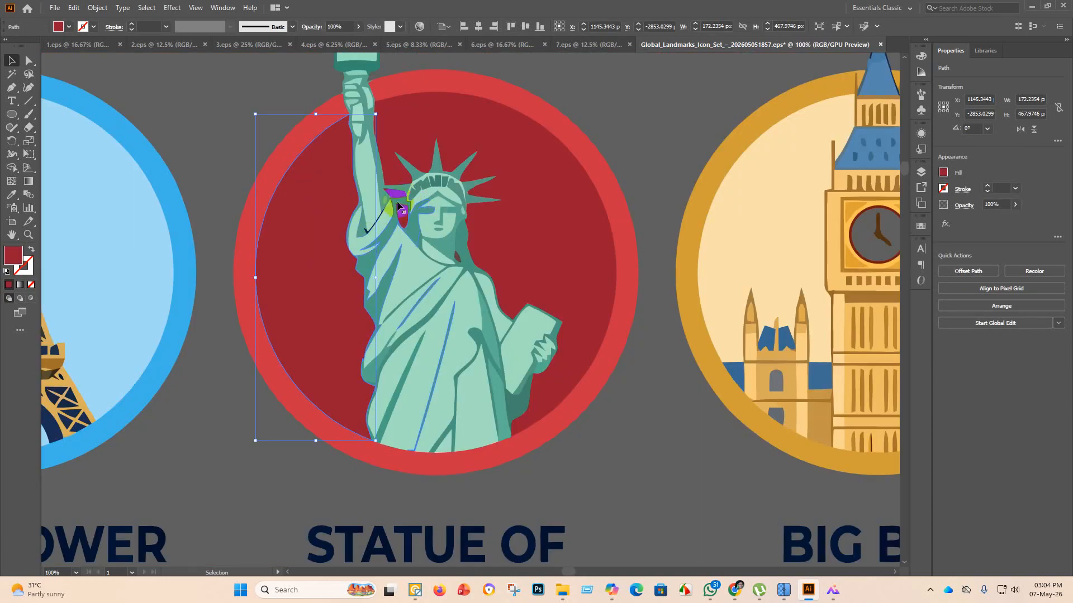
scroll(392, 211, "up", 2)
scroll(363, 212, "up", 4)
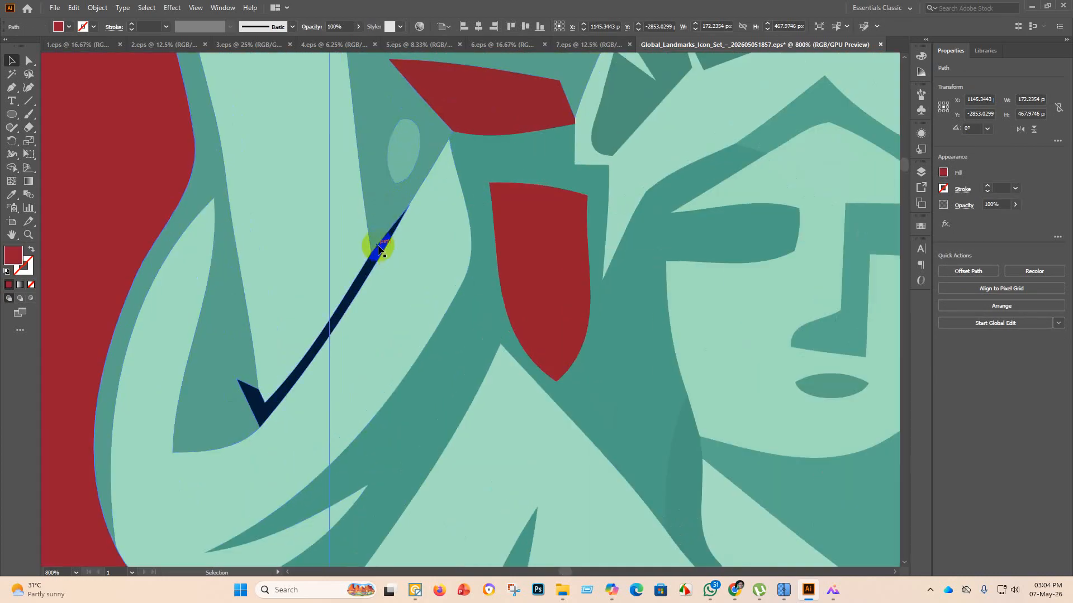
left_click(381, 250)
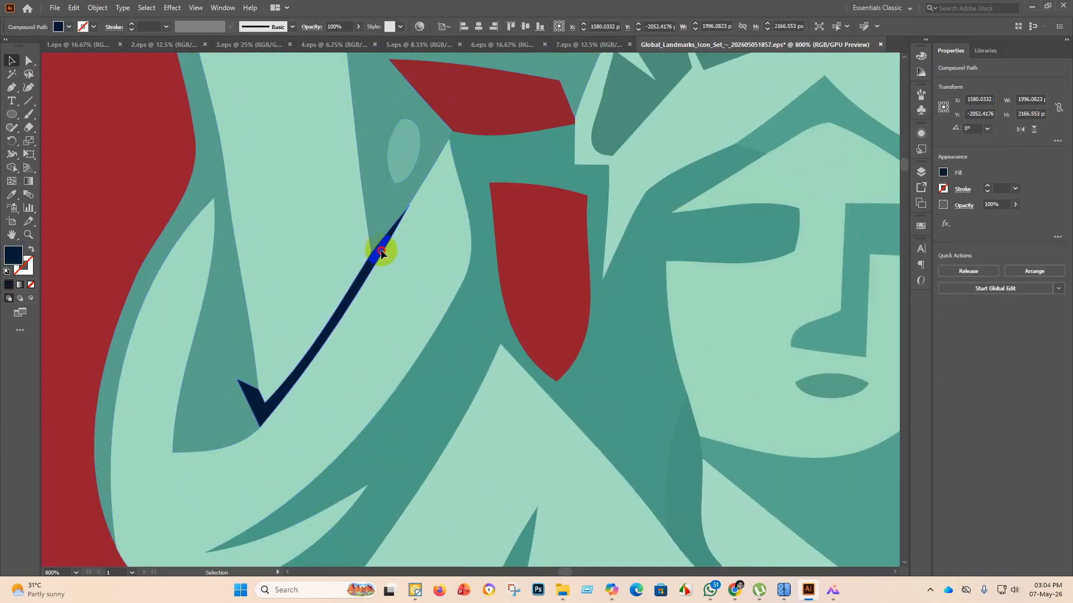
left_click_drag(380, 249, 356, 190)
key("ctrl+0")
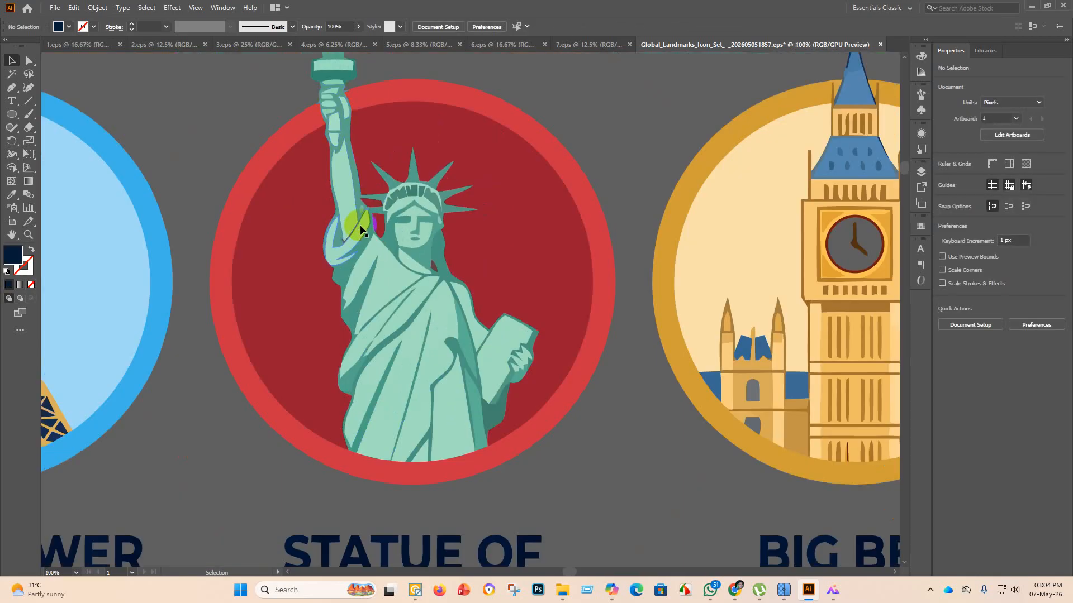
left_click(281, 182)
left_click_drag(434, 276, 434, 277)
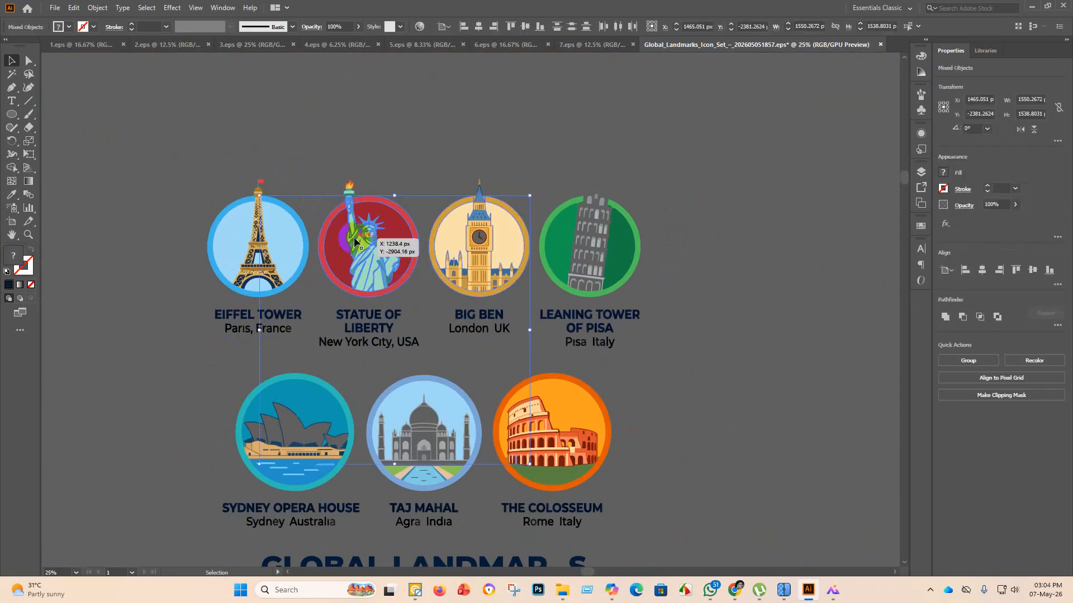
scroll(362, 239, "up", 8)
scroll(319, 261, "down", 5)
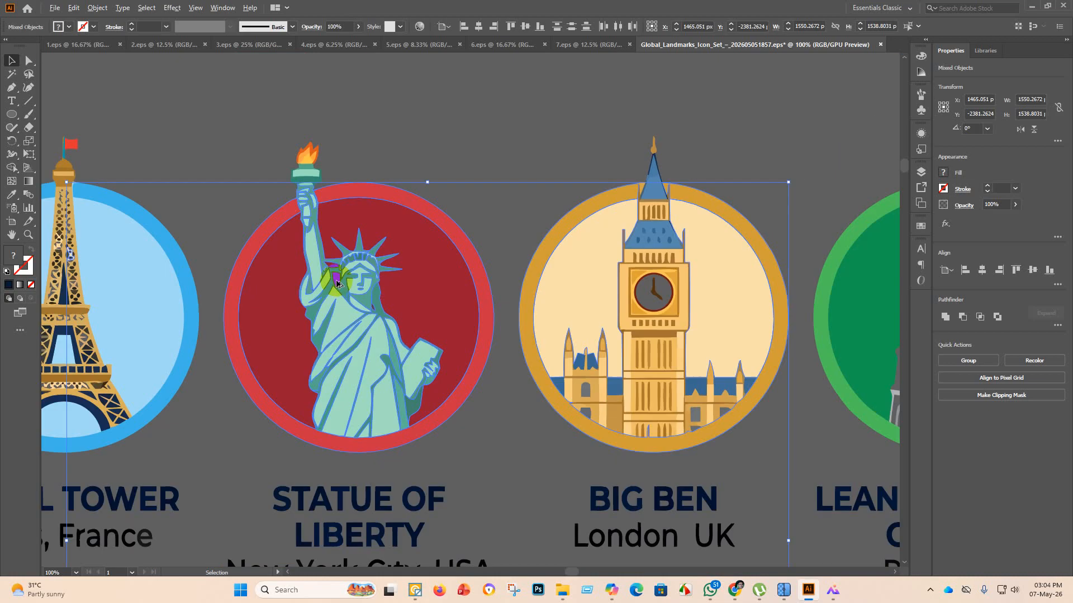
left_click(484, 116)
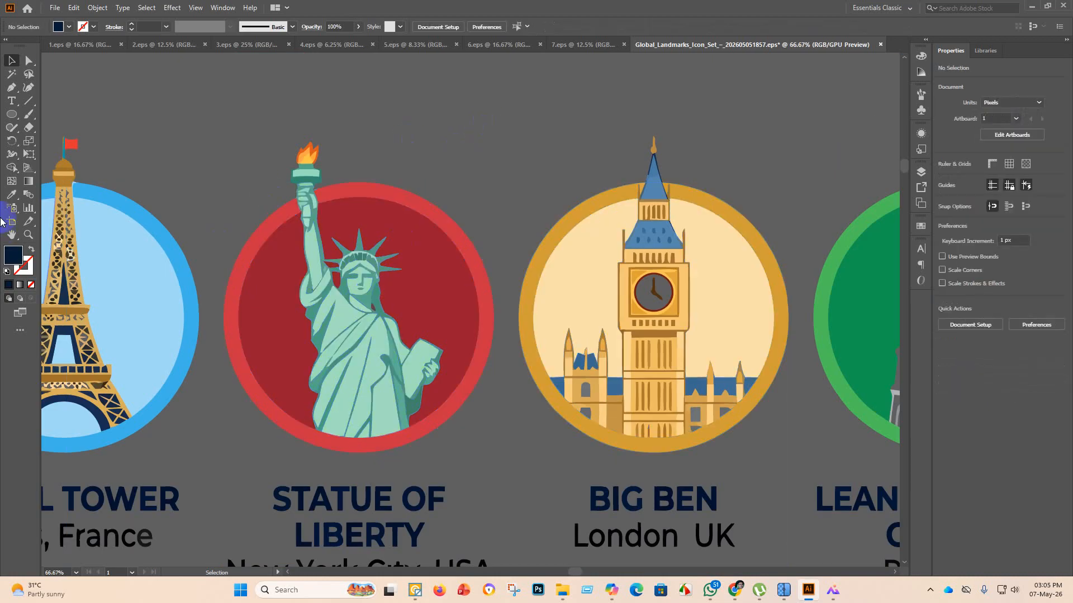
Sample the darker teal of the Statue of Liberty's raised arm with the Eyedropper as the fill for the Shape Builder.
left_click(12, 168)
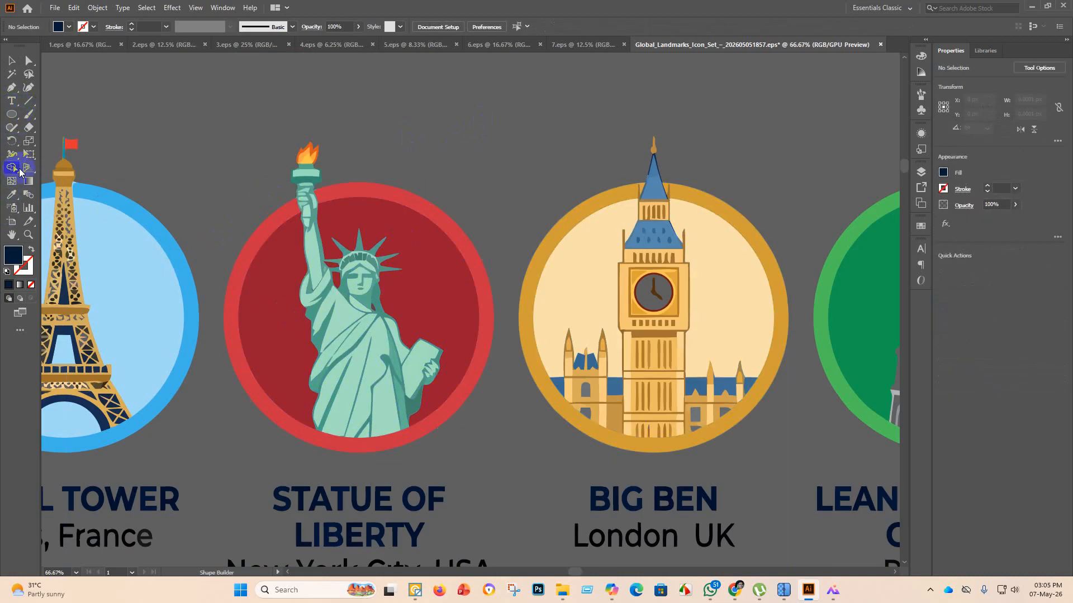
left_click(12, 195)
scroll(280, 282, "up", 5)
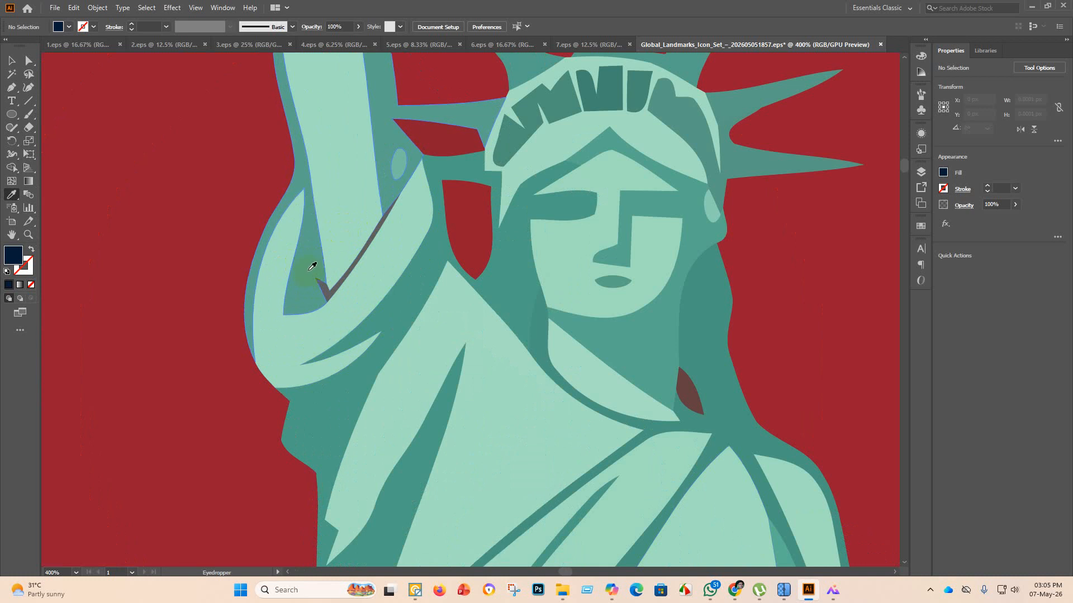
left_click(11, 167)
Select the Statue of Liberty icon and fill the dark mark on its raised arm with the sampled teal using the Shape Builder.
scroll(174, 200, "down", 5)
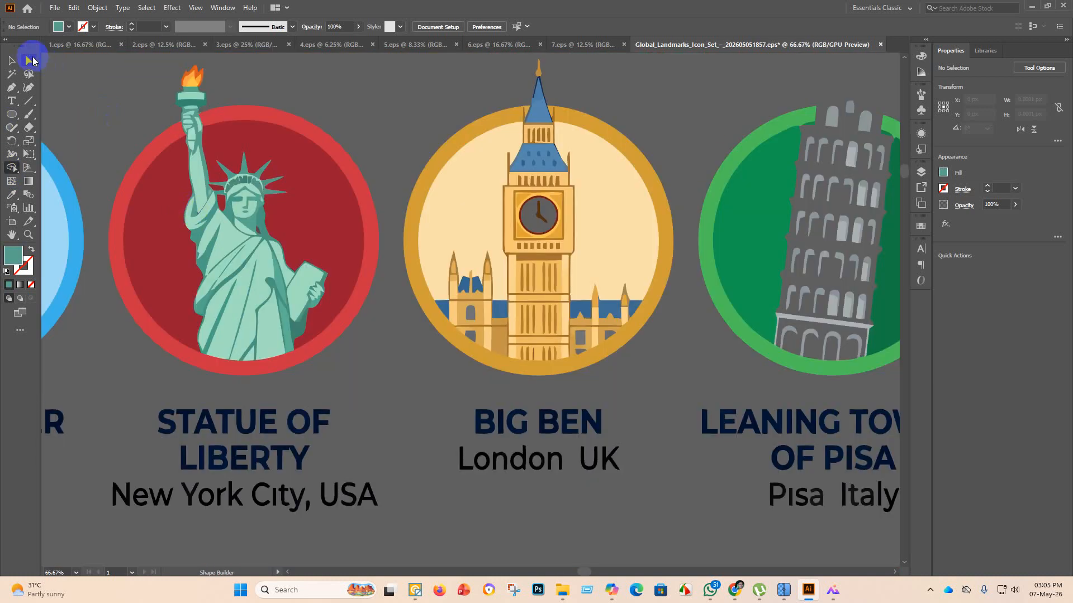
left_click(10, 61)
left_click(309, 277)
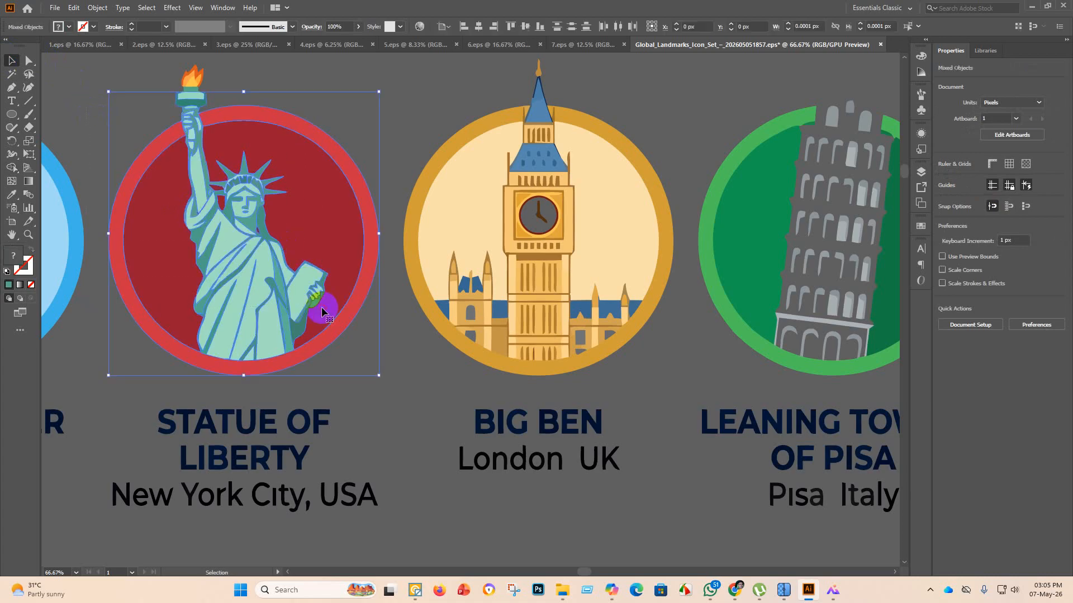
left_click(15, 170)
scroll(189, 209, "up", 5)
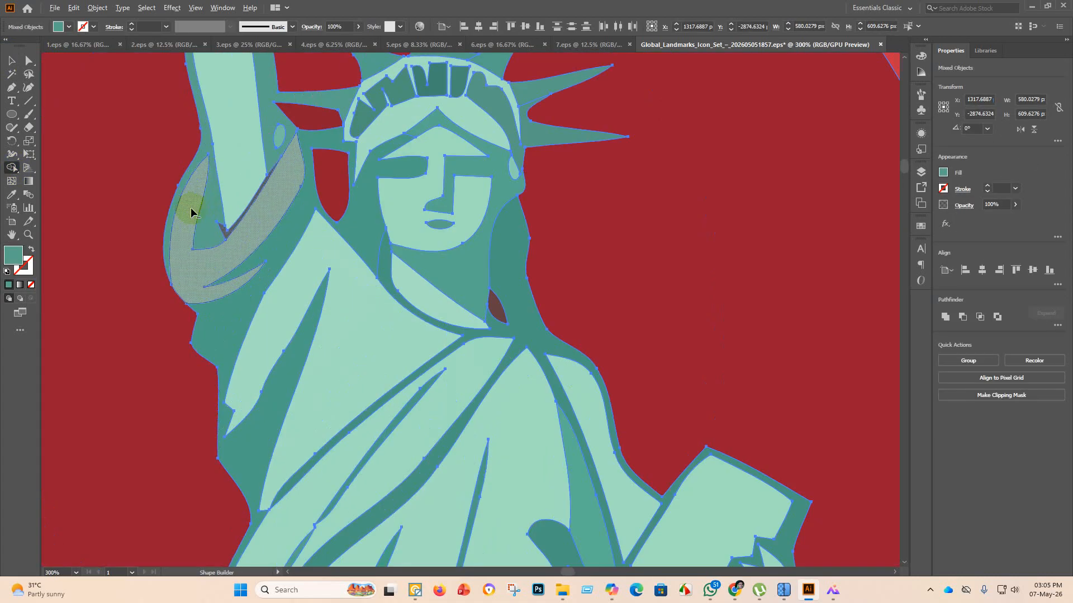
left_click_drag(226, 243, 232, 236)
Try filling the red gap beside the statue's neck with the Shape Builder, undo that merge and deselect the icon.
scroll(215, 249, "down", 2)
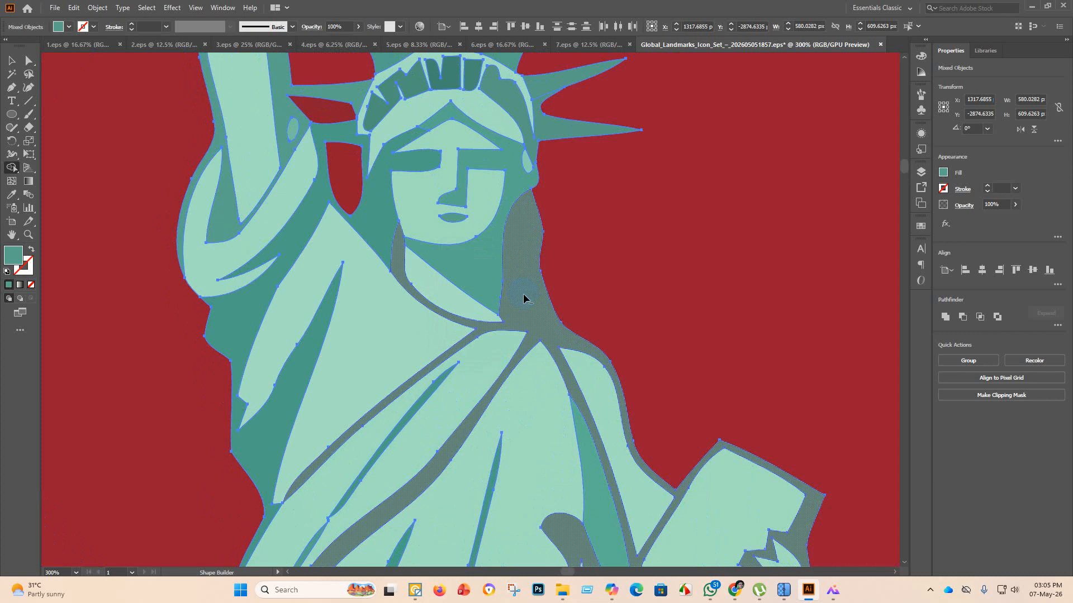
scroll(522, 297, "down", 2)
left_click(11, 61)
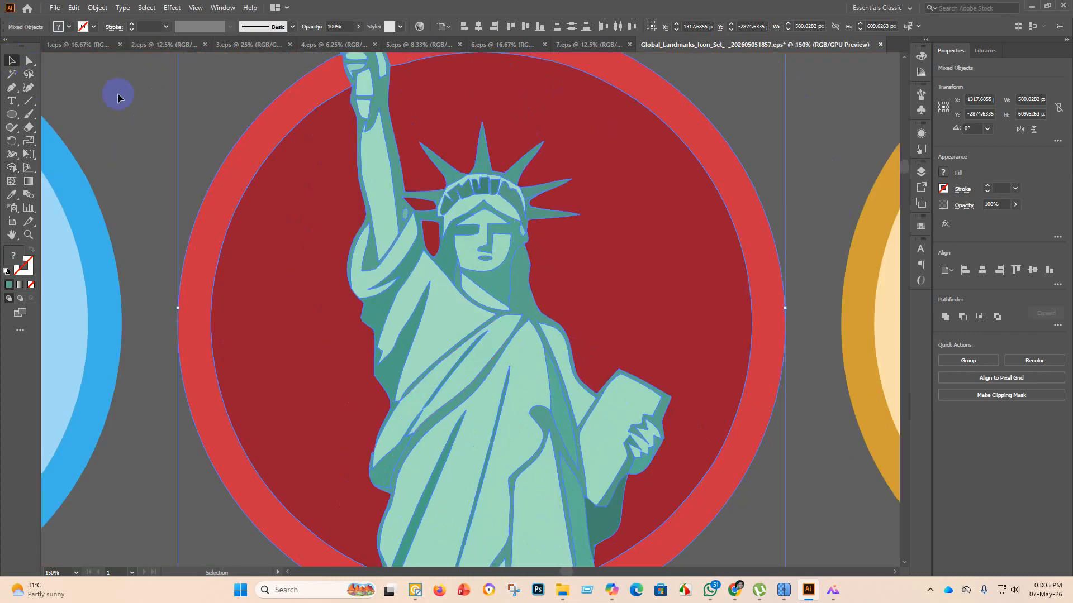
left_click(165, 263)
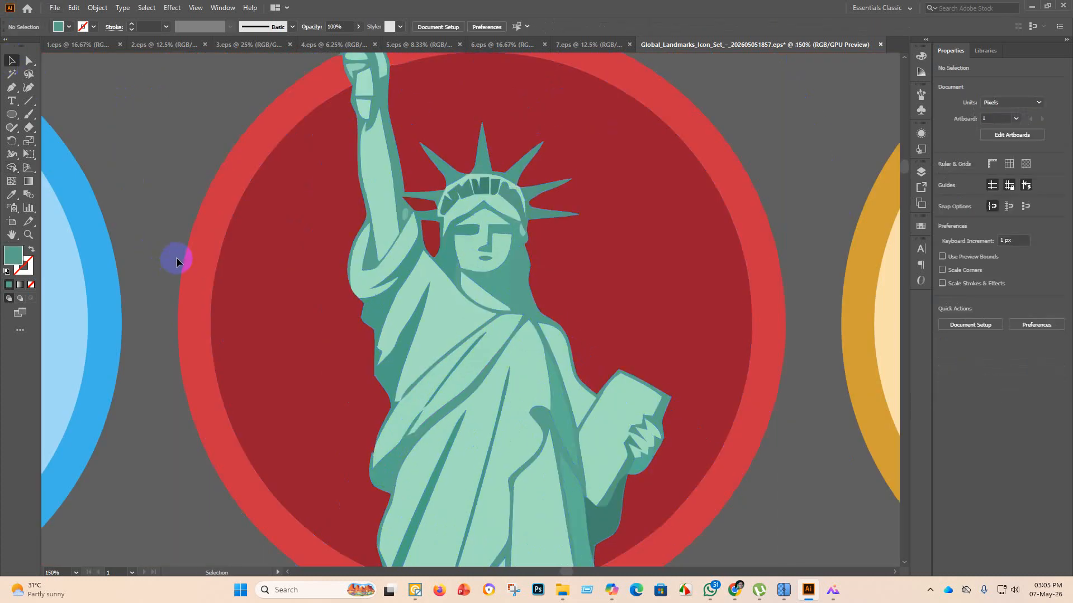
left_click(173, 249)
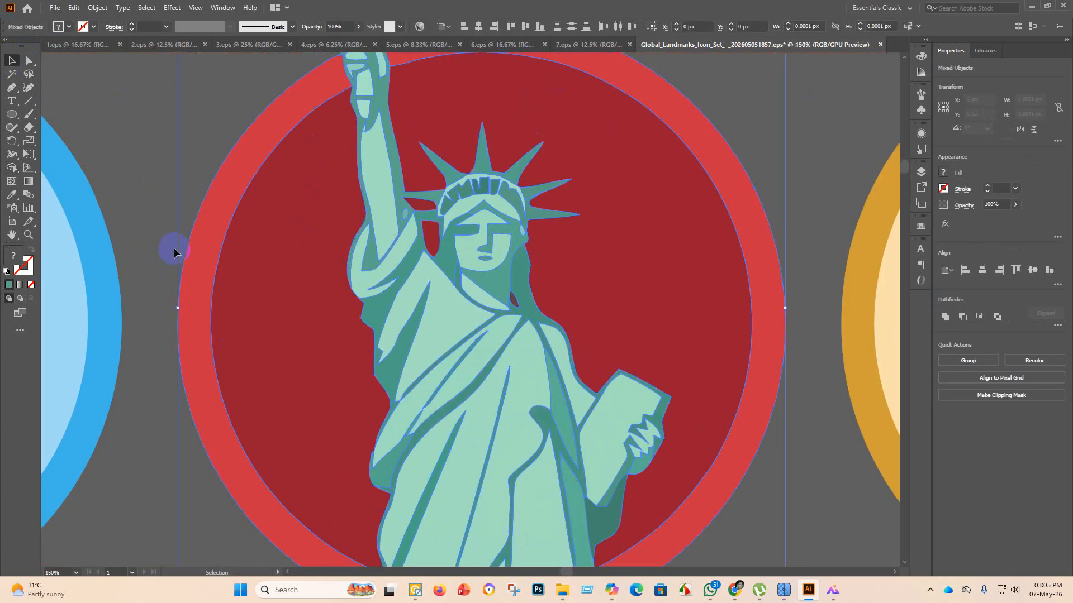
left_click(150, 128)
Release the compound path that contains the O, M and S of the GLOBAL LANDMARKS title.
scroll(357, 273, "down", 2)
scroll(409, 308, "down", 3)
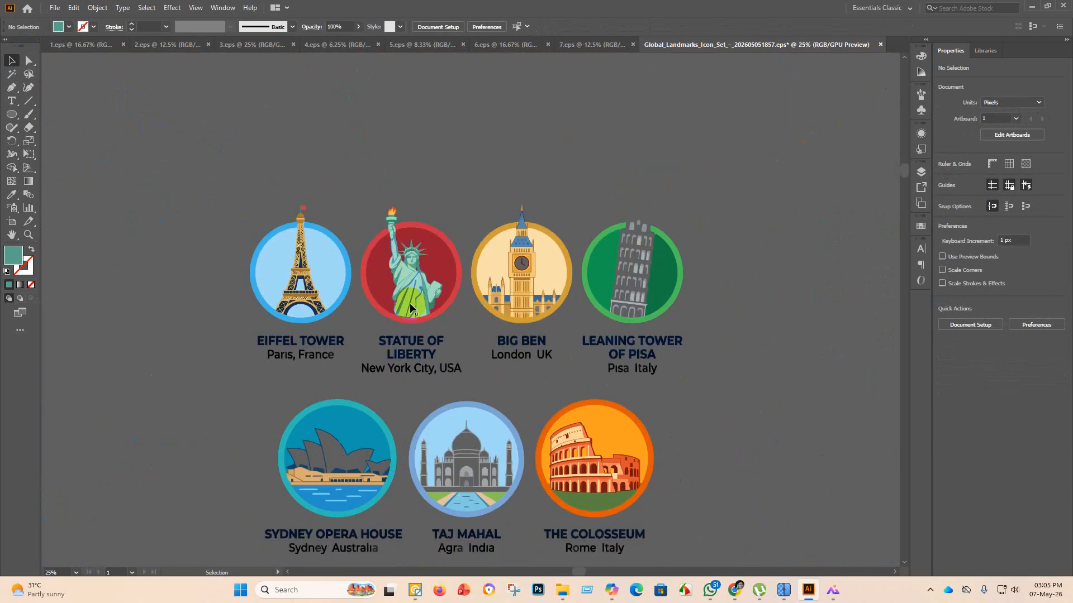
scroll(420, 313, "down", 2)
scroll(420, 304, "down", 3)
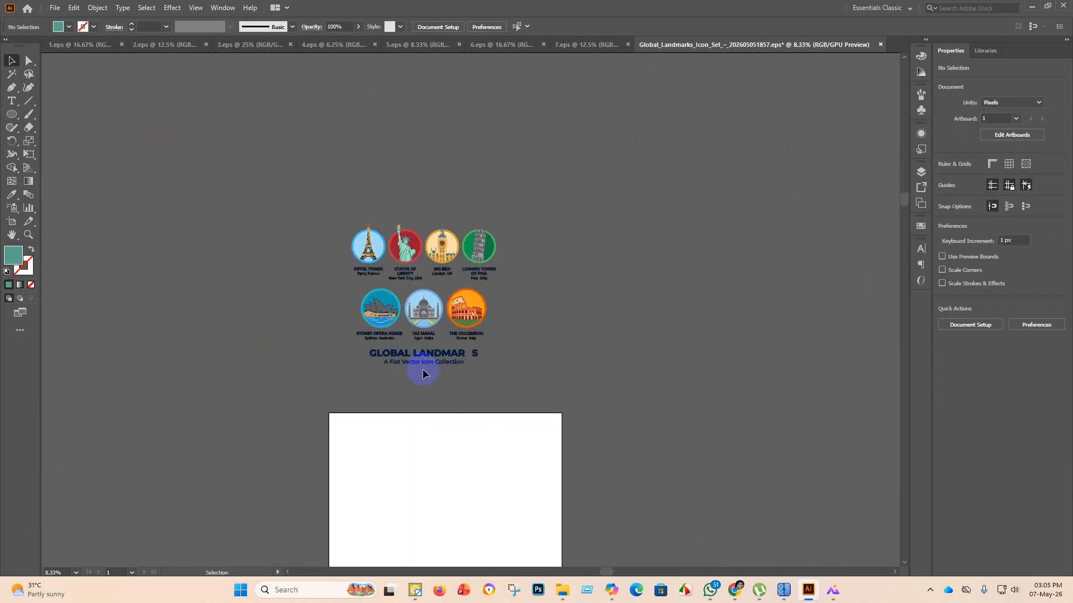
scroll(496, 375, "up", 3)
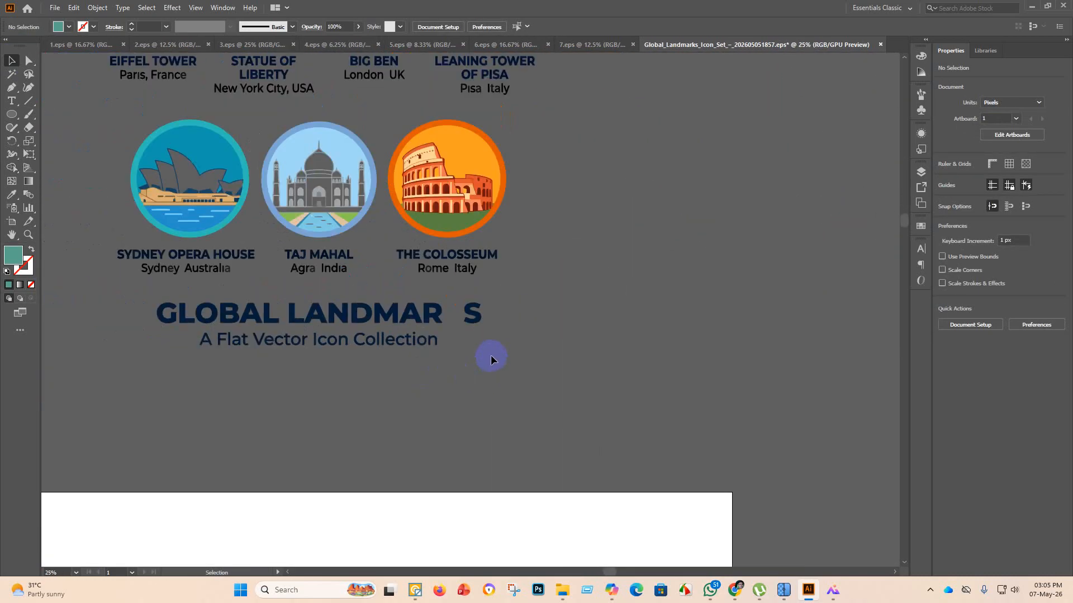
left_click(475, 317)
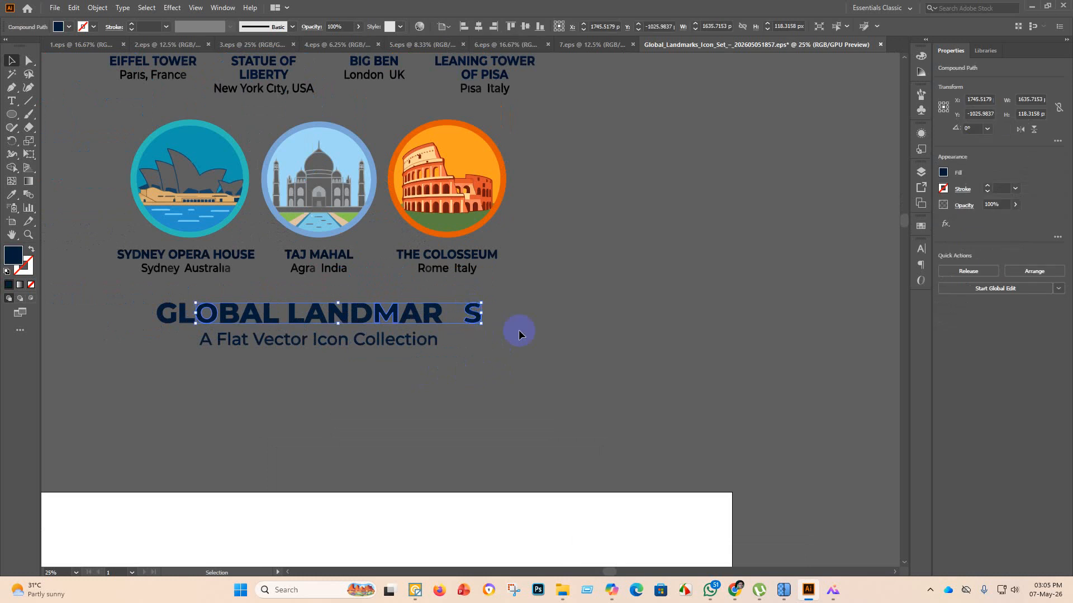
right_click(470, 316)
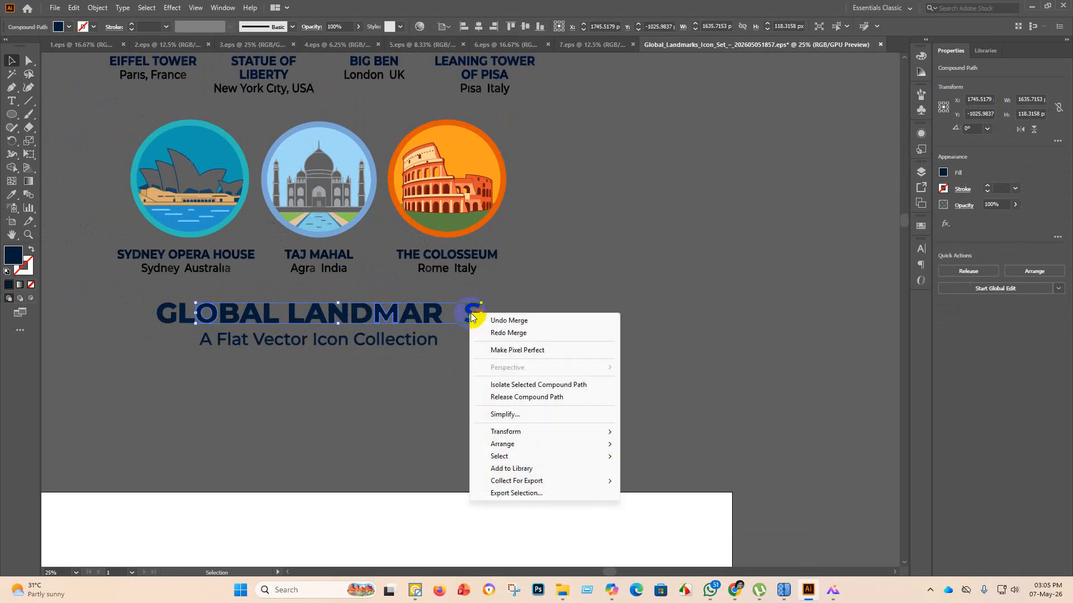
left_click(526, 398)
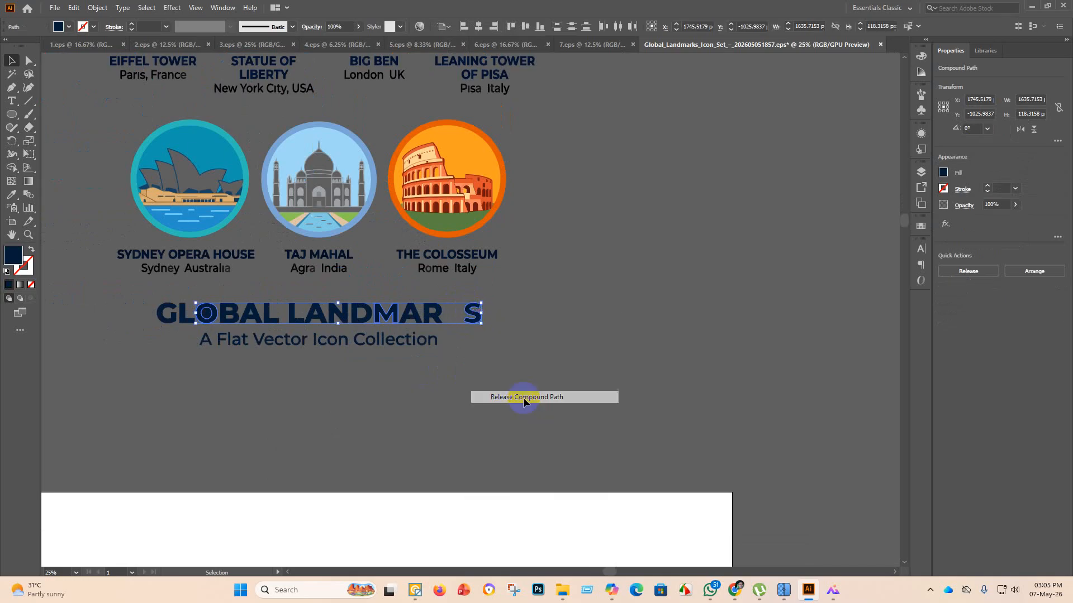
Delete the detached letter S at the end of the title.
left_click(494, 338)
left_click(479, 318)
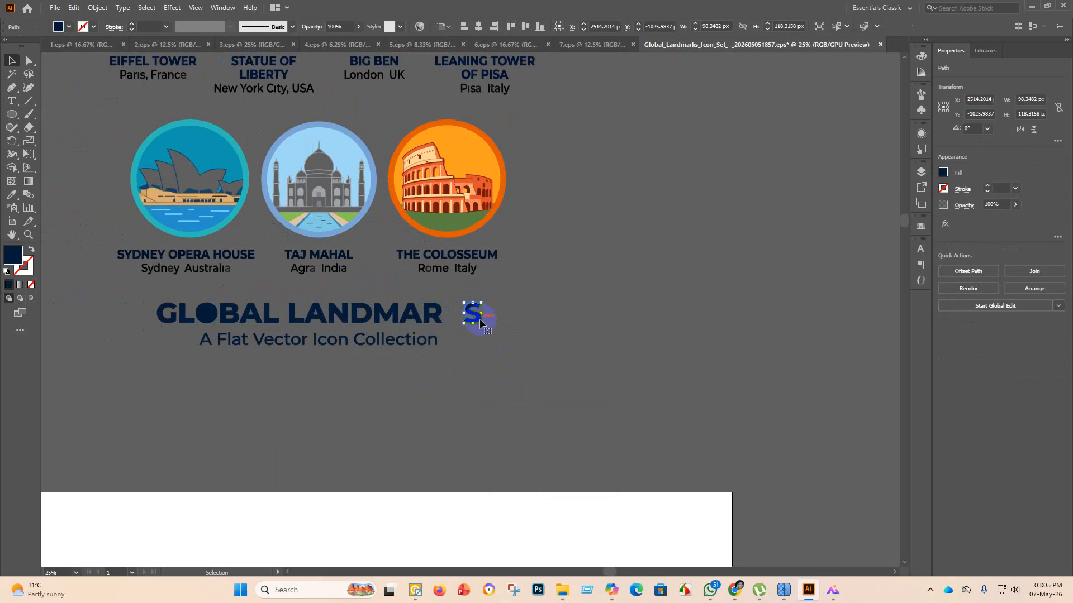
key("Delete")
Cut the inner circle out of the filled O in GLOBAL with the Shape Builder and deselect the title.
scroll(510, 350, "down", 2)
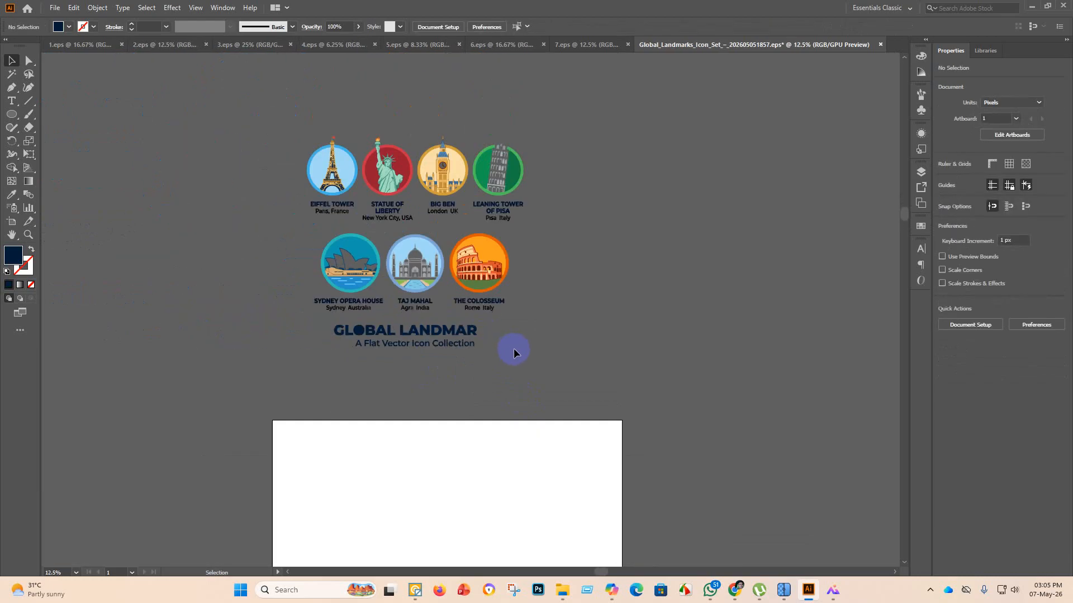
scroll(513, 349, "up", 3)
scroll(502, 398, "up", 1)
scroll(513, 424, "down", 2)
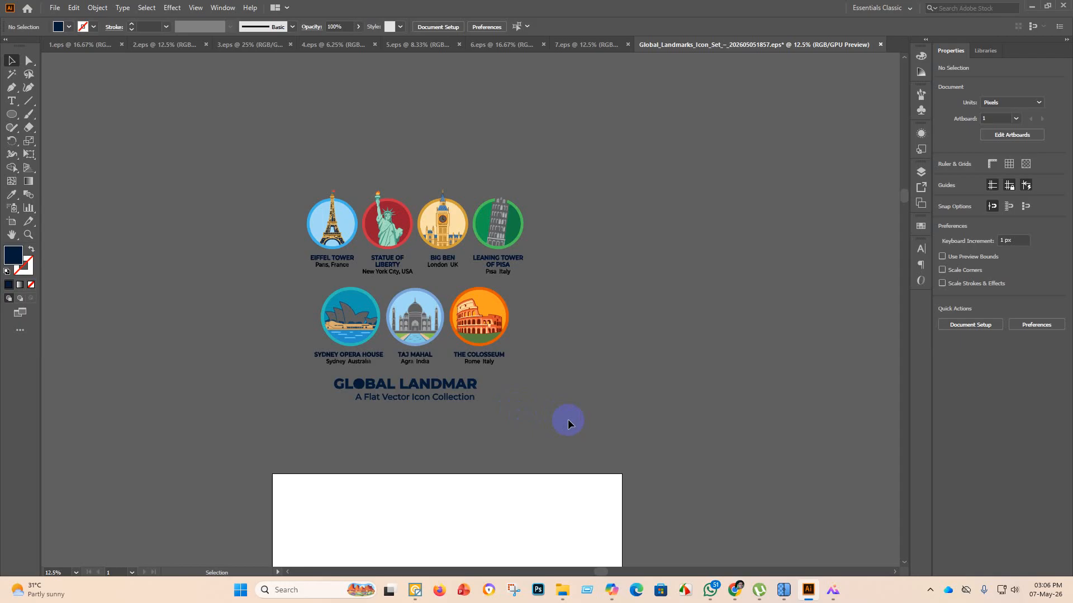
scroll(359, 389, "up", 4)
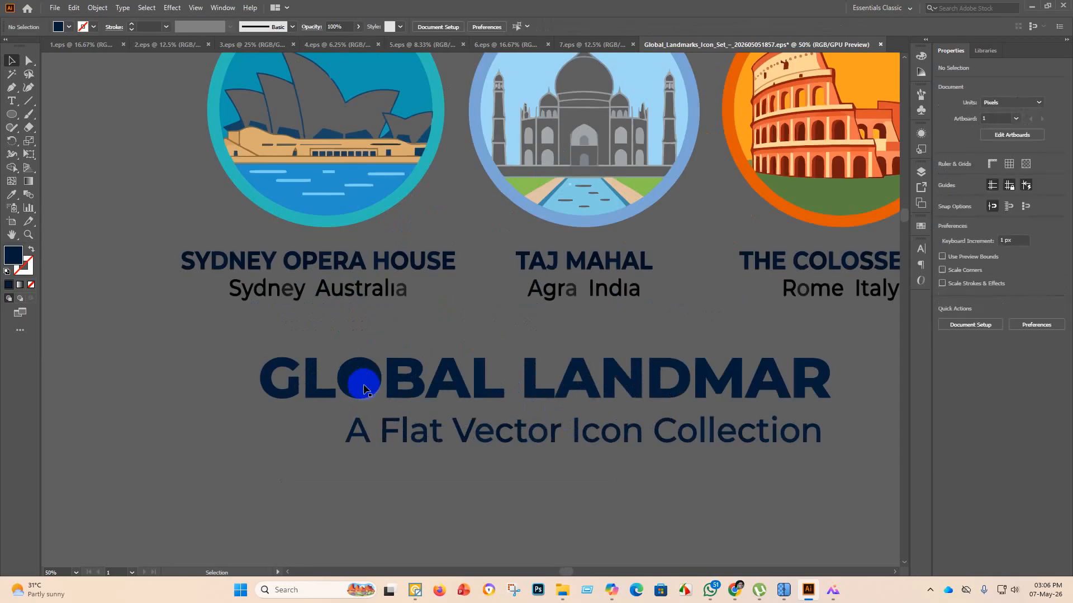
left_click(362, 387)
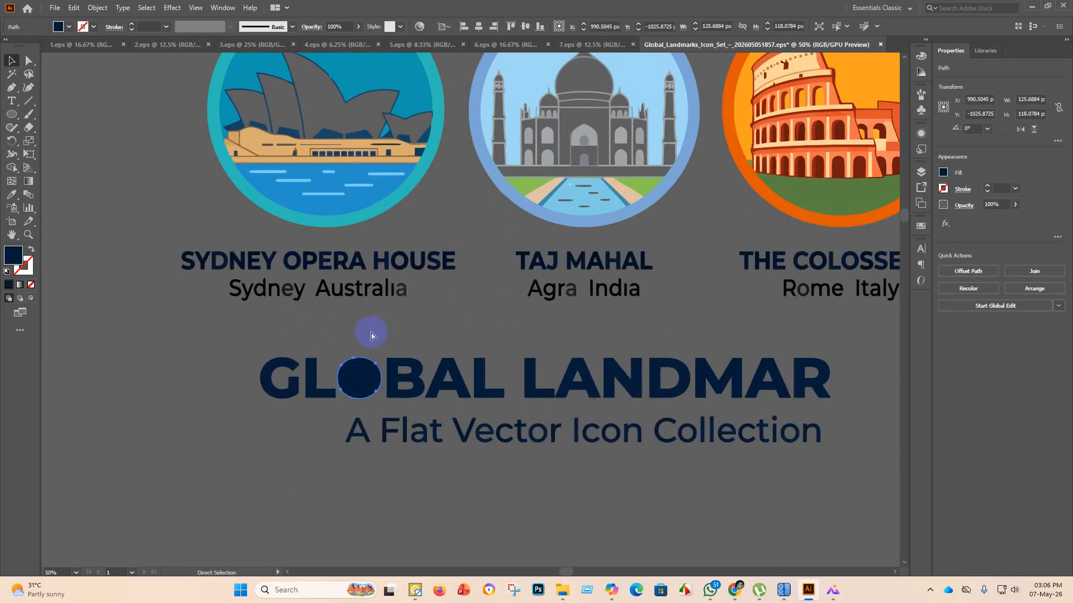
left_click(254, 353)
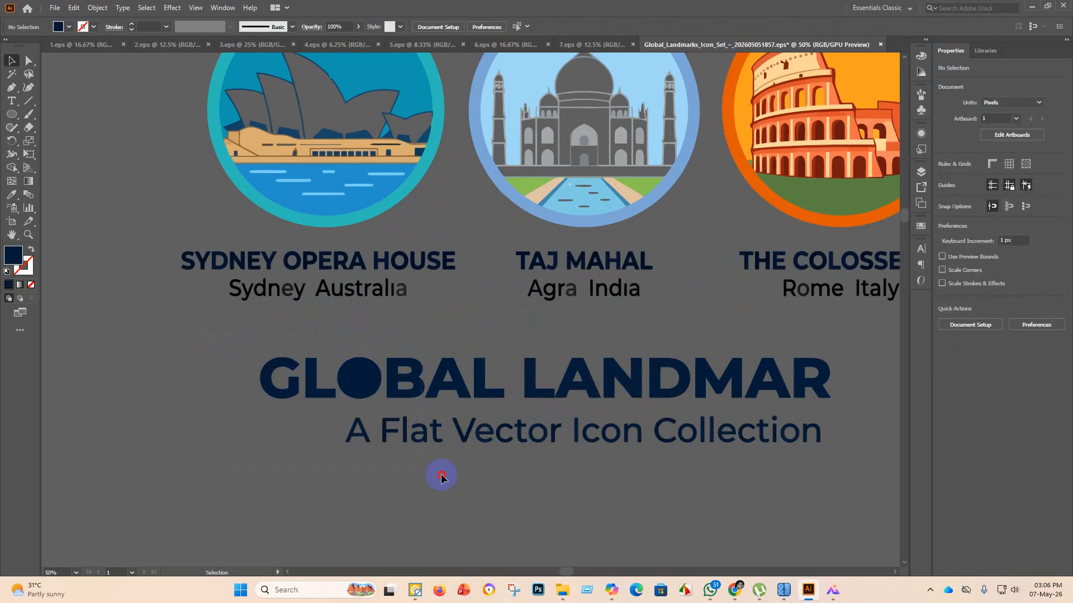
left_click_drag(440, 476, 408, 464)
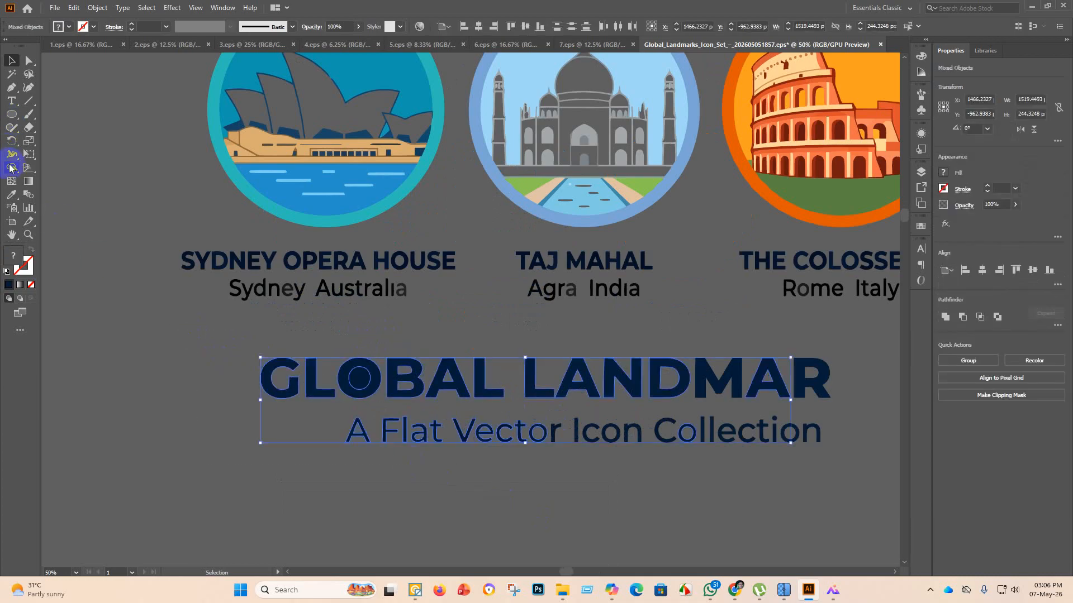
left_click(10, 167)
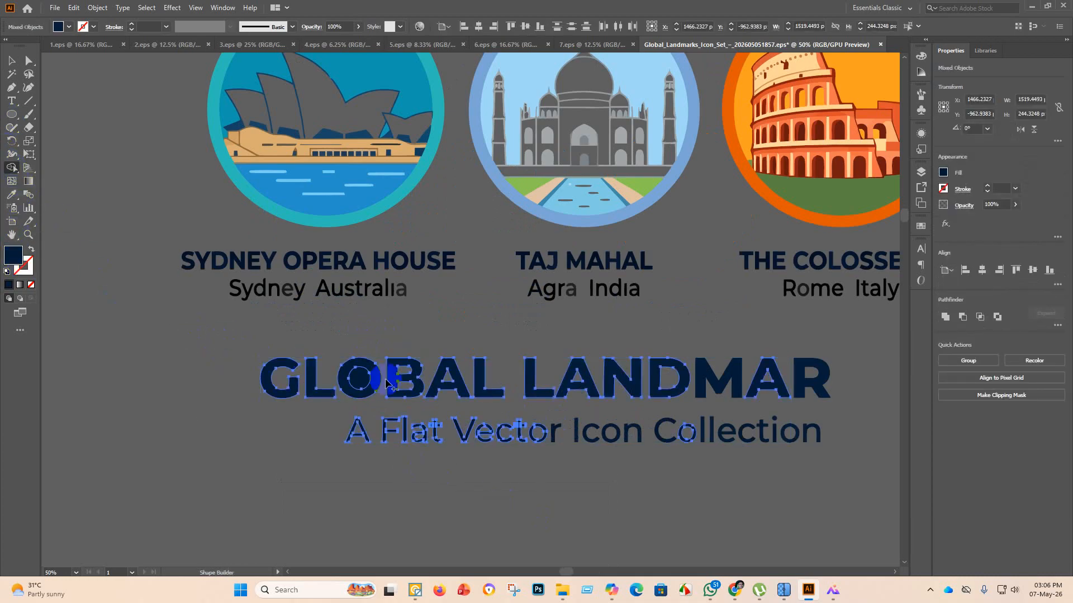
left_click(360, 379)
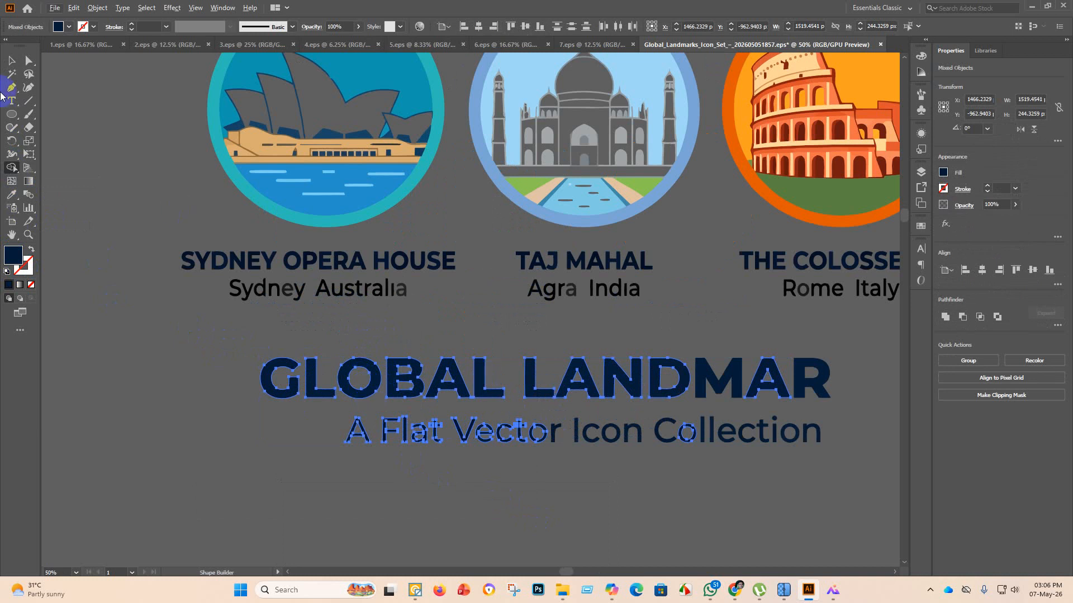
left_click(12, 61)
left_click(205, 390)
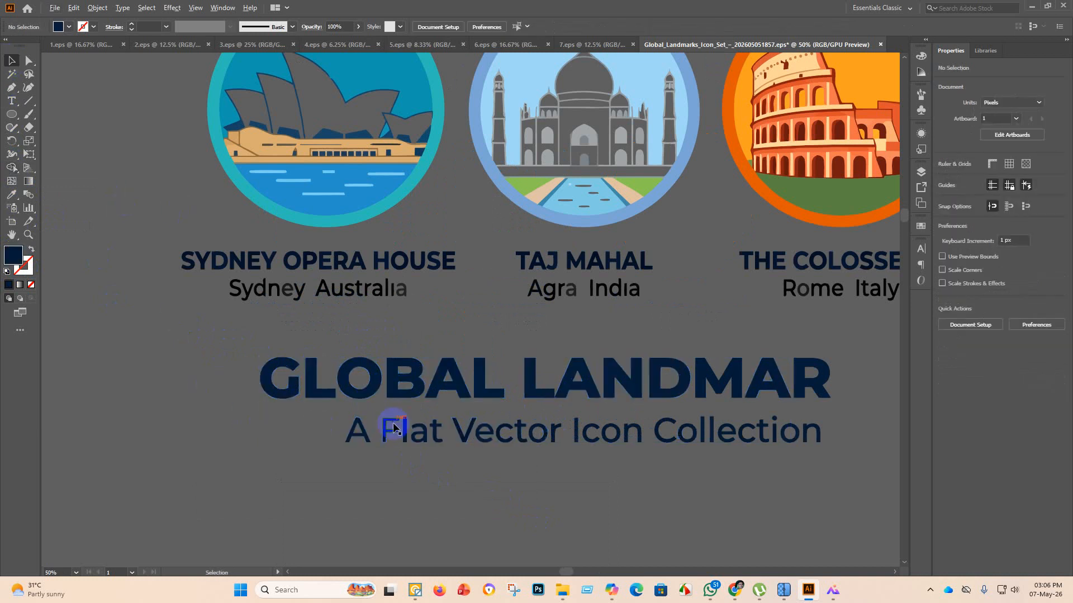
scroll(393, 428, "down", 1)
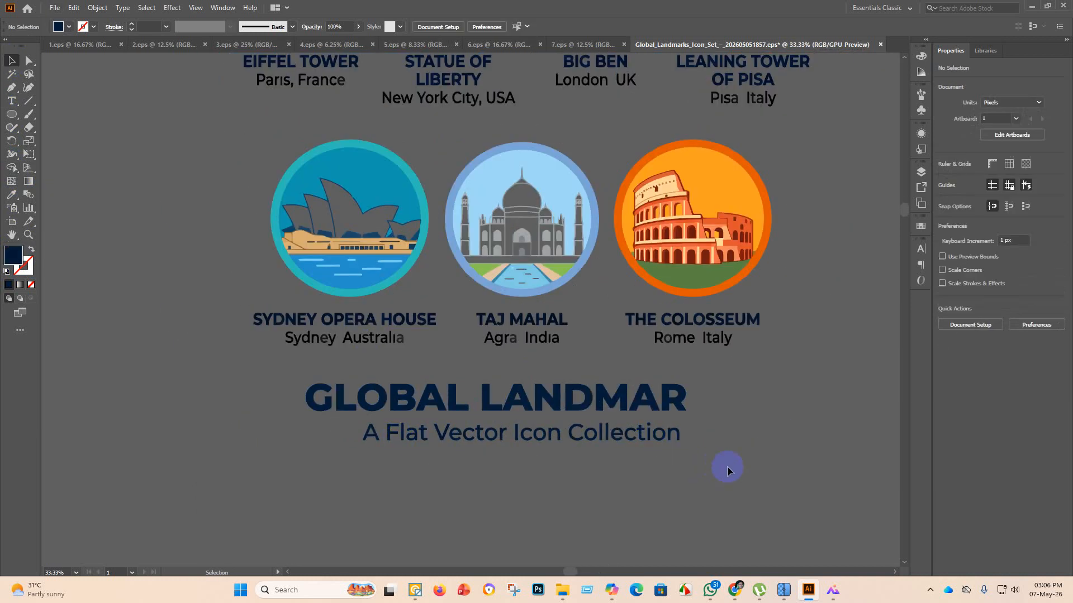
left_click_drag(465, 433, 299, 423)
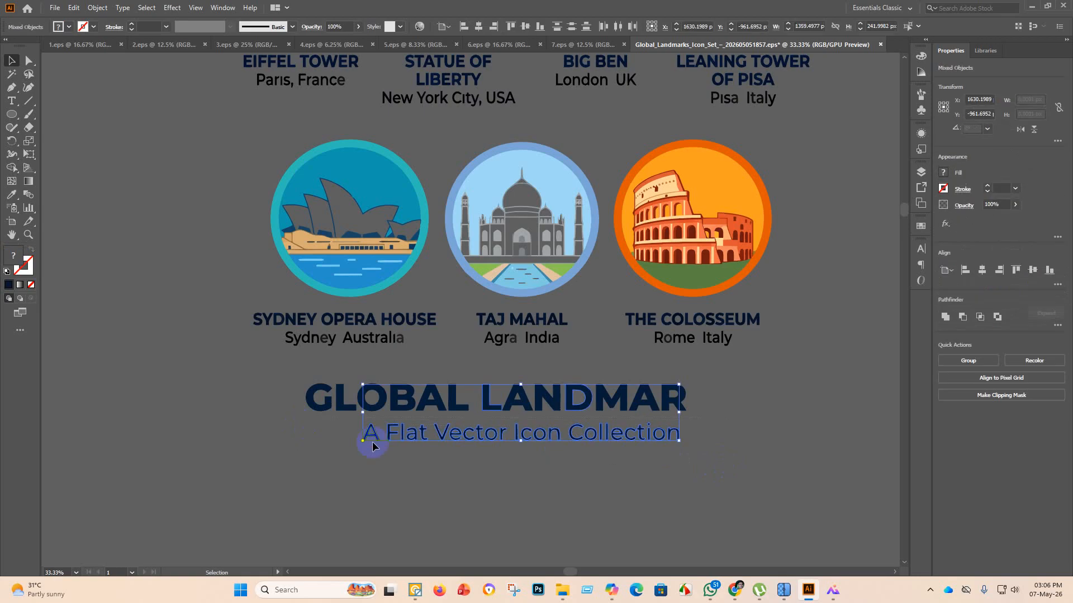
left_click(601, 500)
left_click_drag(698, 474, 351, 434)
right_click(437, 437)
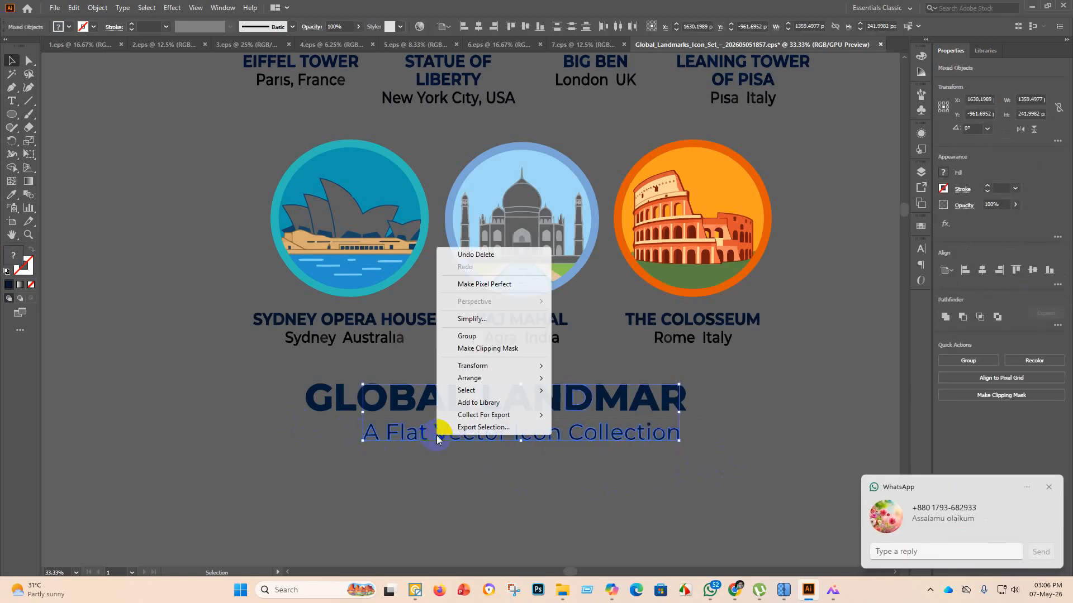
left_click(510, 499)
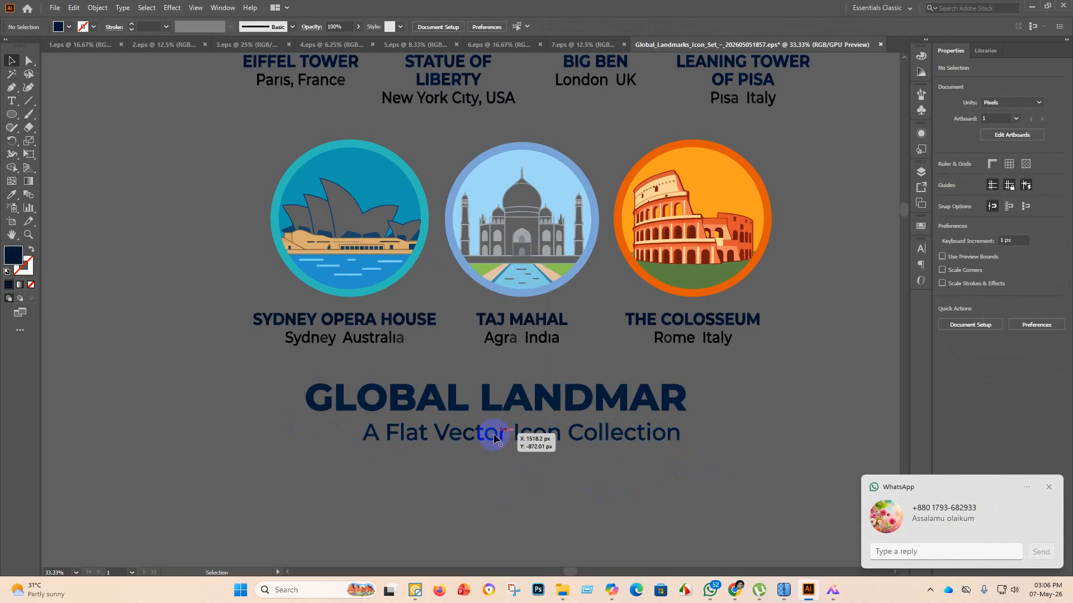
right_click(494, 434)
left_click(672, 463)
left_click_drag(707, 461, 334, 434)
right_click(447, 437)
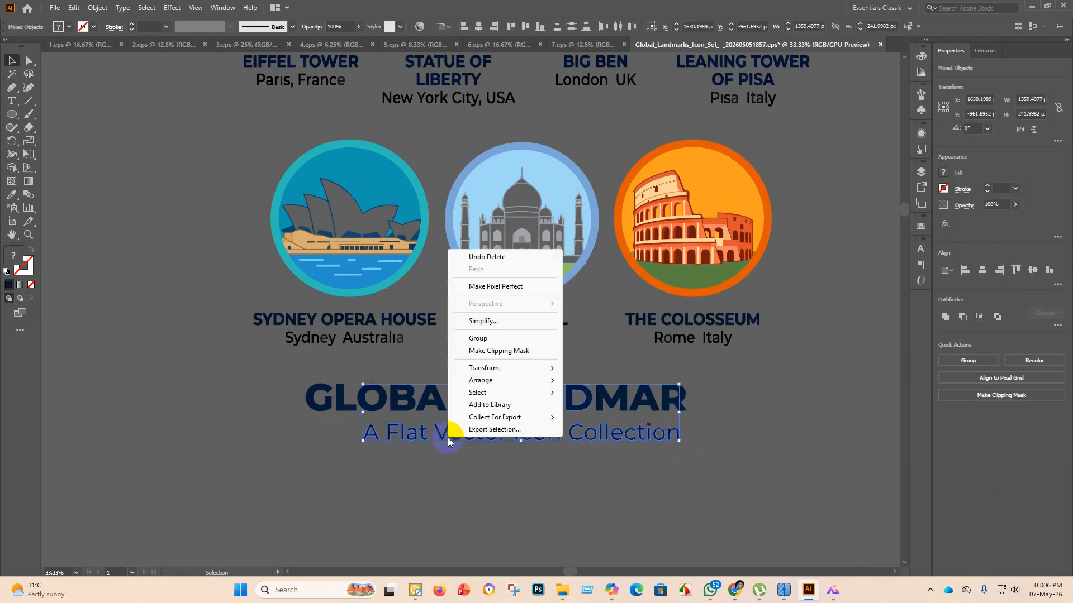
left_click(406, 433)
right_click(420, 431)
left_click(500, 460)
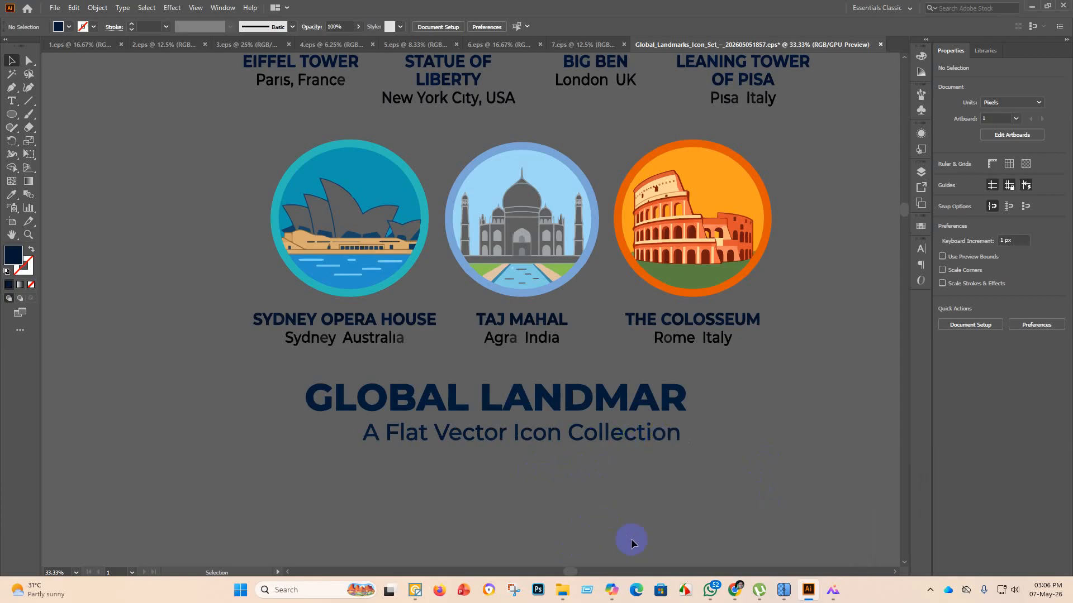
Switch to WhatsApp and read the new messages from the unsaved contact.
left_click(693, 591)
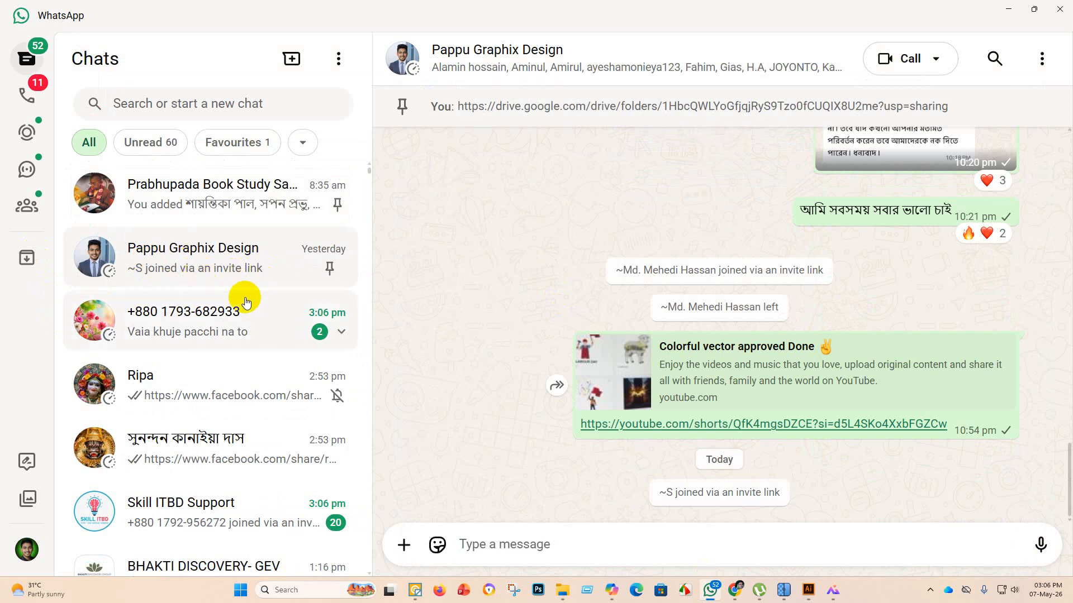
left_click(246, 323)
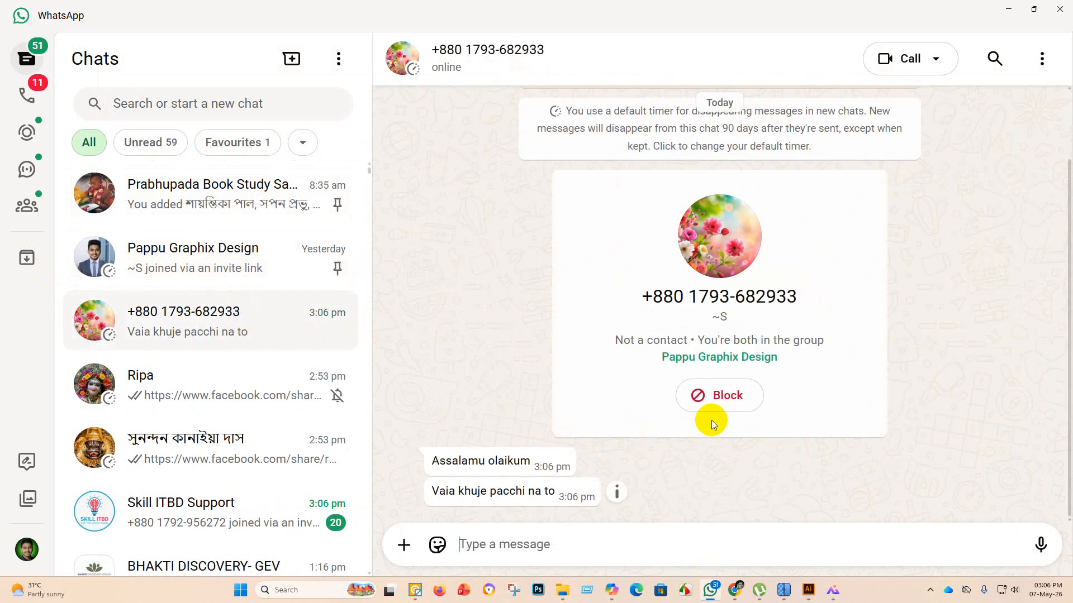
scroll(726, 257, "up", 1)
scroll(687, 268, "down", 1)
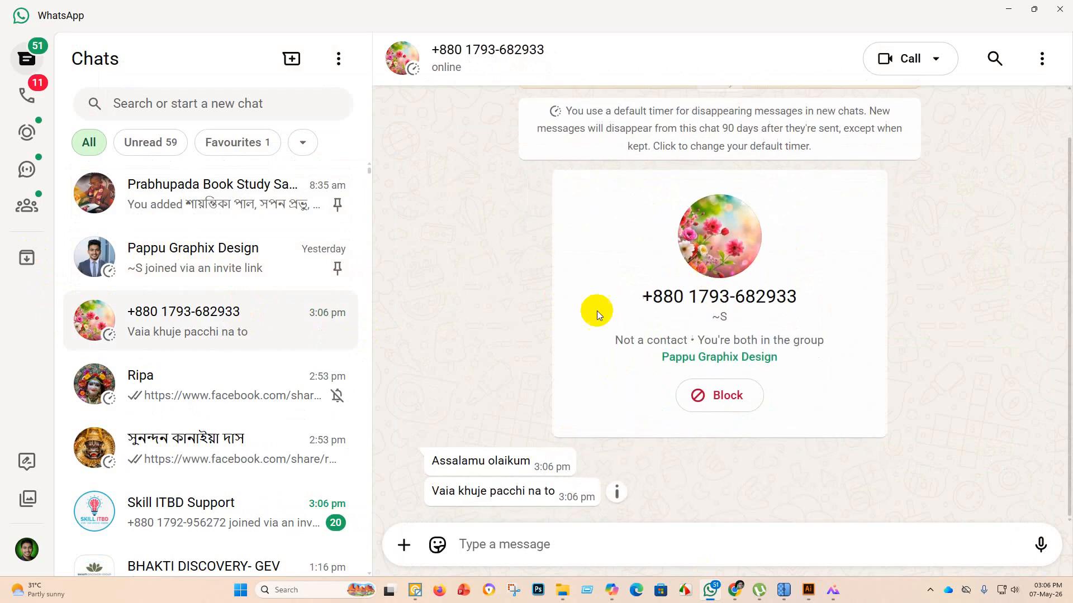
Forward the pinned vector magic Google Drive link from the design group to the unsaved contact and return to Illustrator.
left_click(221, 260)
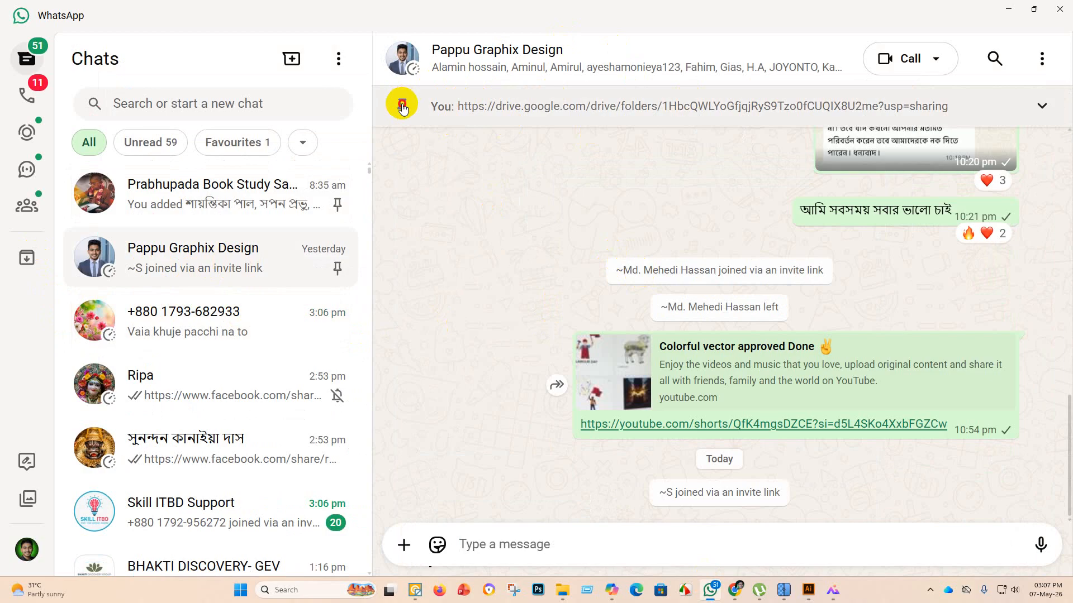
left_click(401, 113)
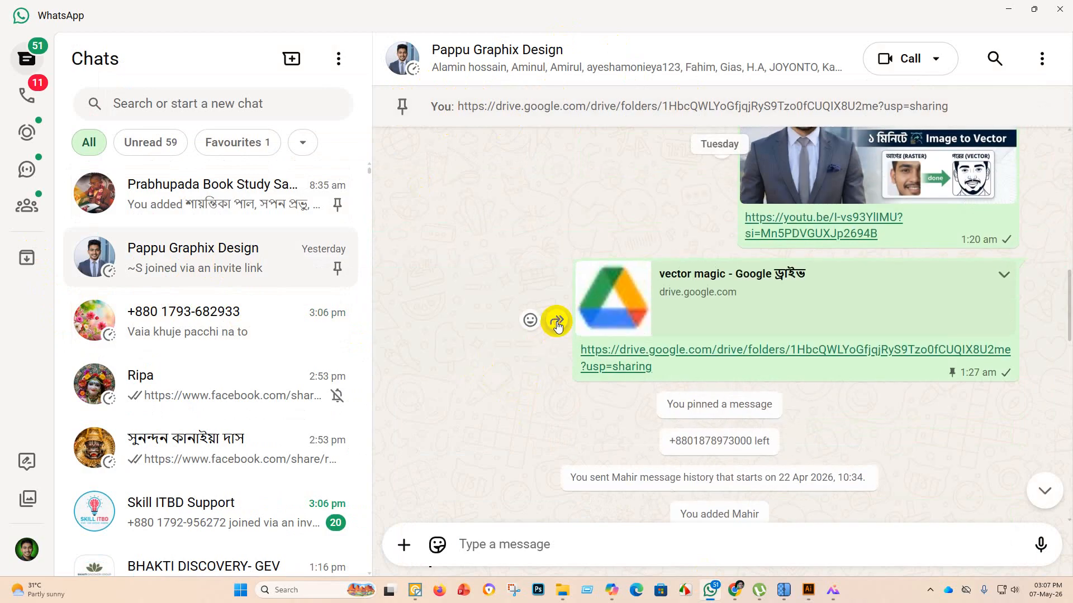
left_click(557, 322)
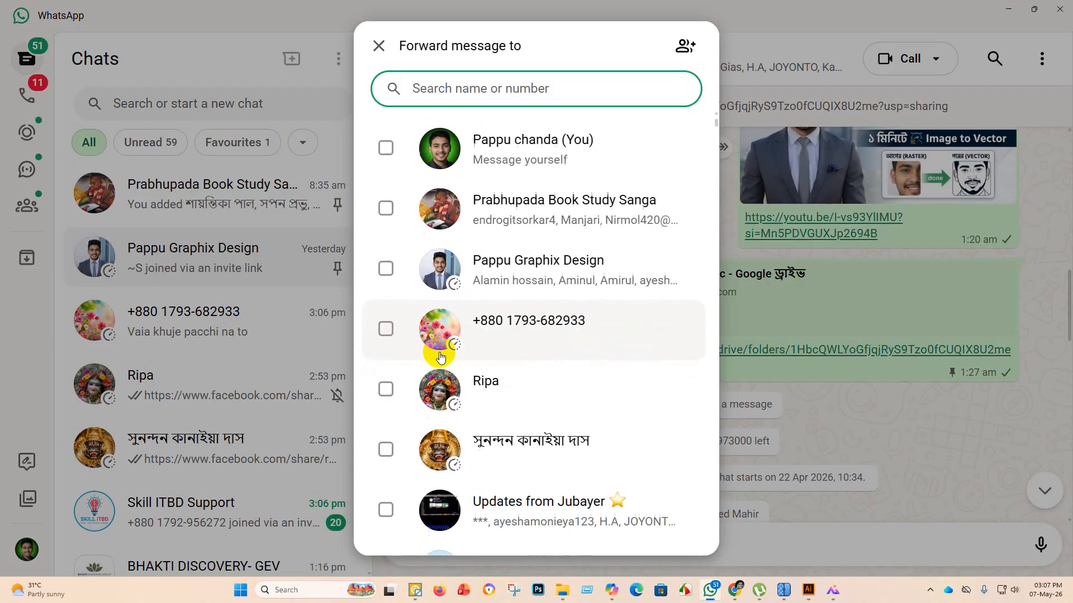
left_click(385, 328)
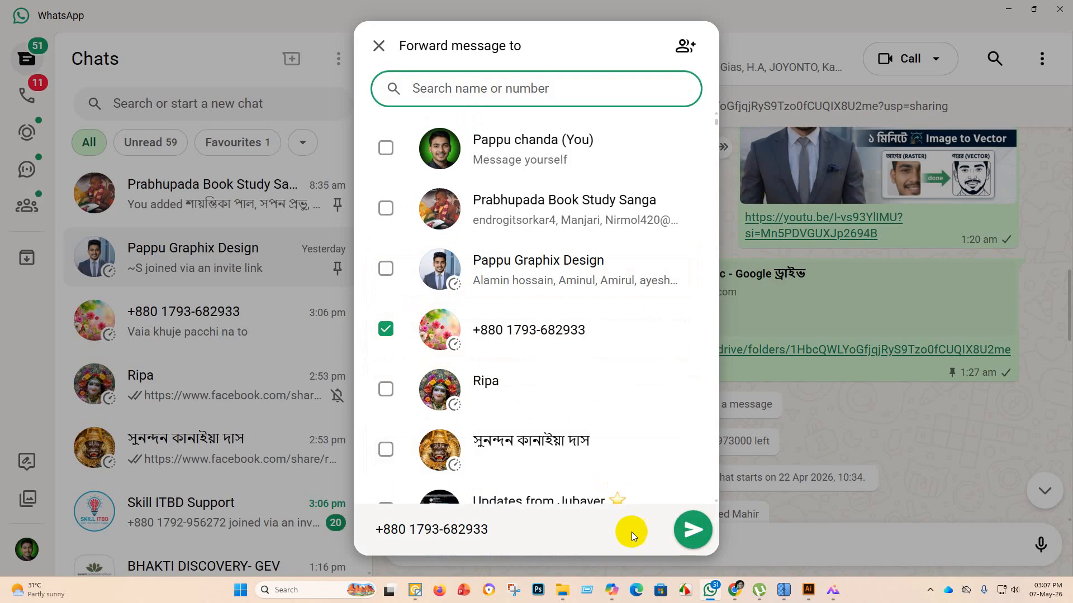
left_click(692, 529)
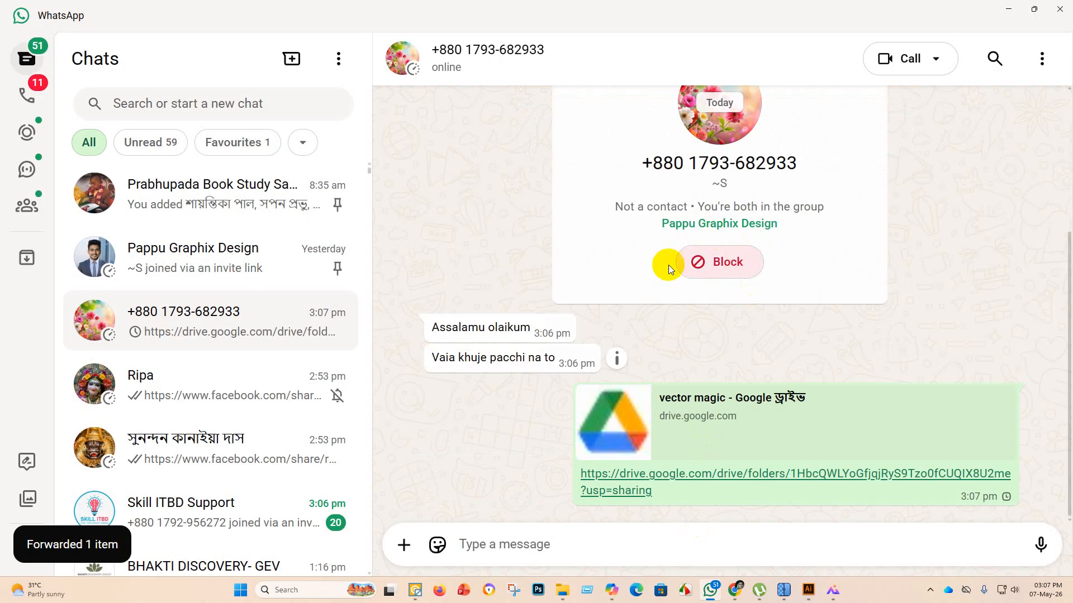
left_click(1016, 12)
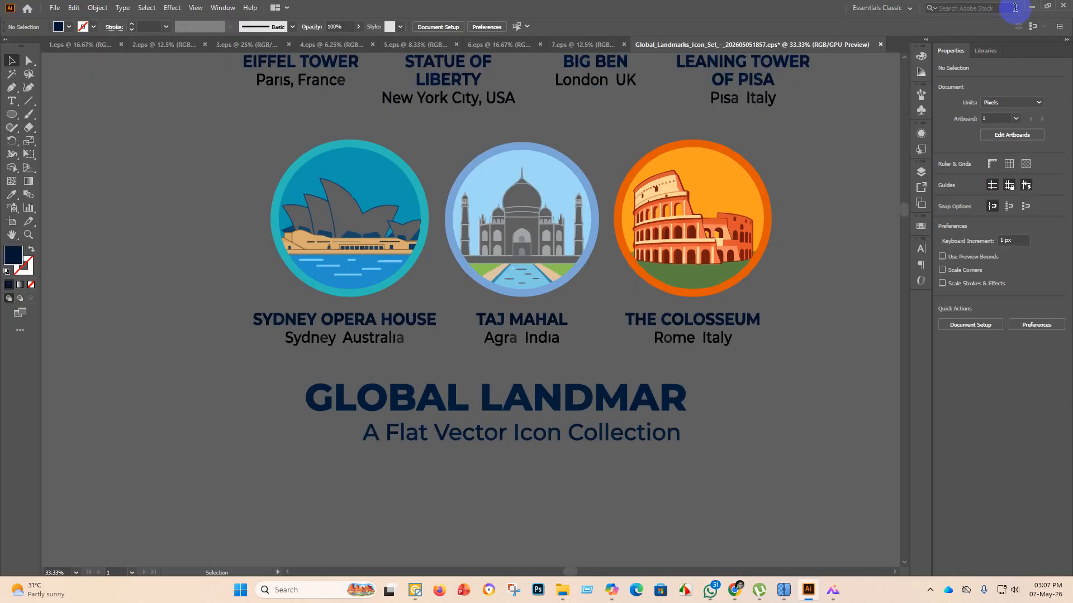
Fill the transparent sails of the Sydney Opera House icon with white using the Shape Builder on the whole artwork, finishing with nothing selected.
scroll(461, 258, "up", 2)
scroll(351, 337, "down", 4)
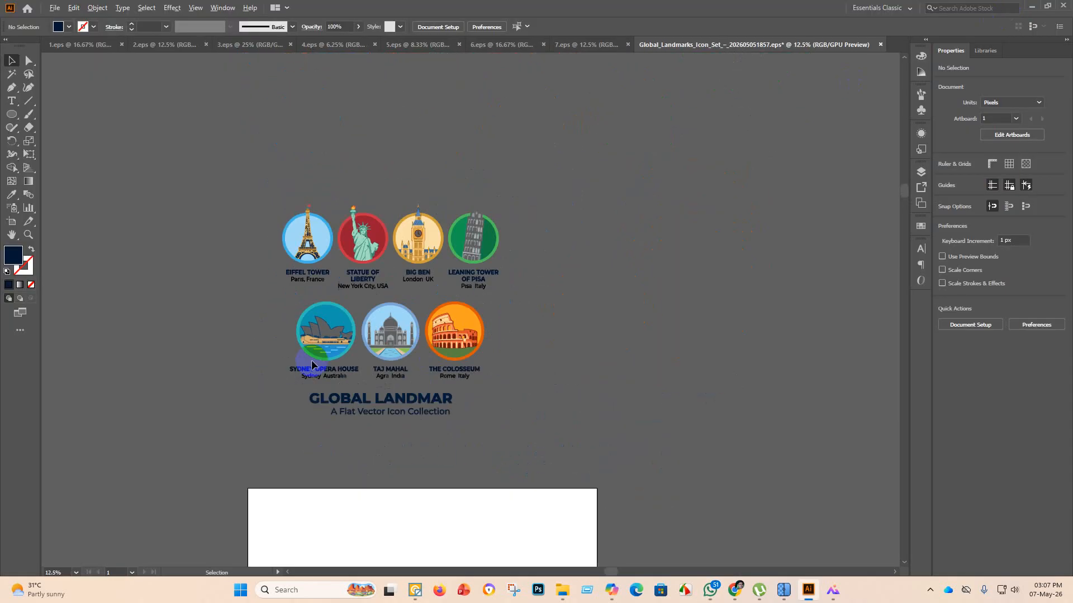
left_click_drag(575, 367, 132, 146)
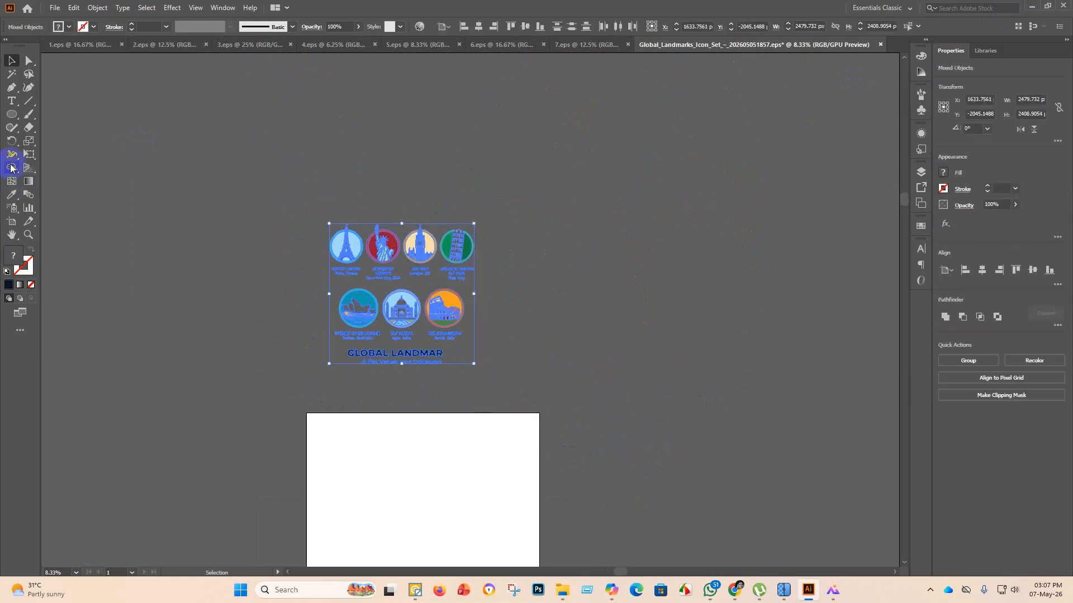
left_click(11, 167)
double_click(12, 255)
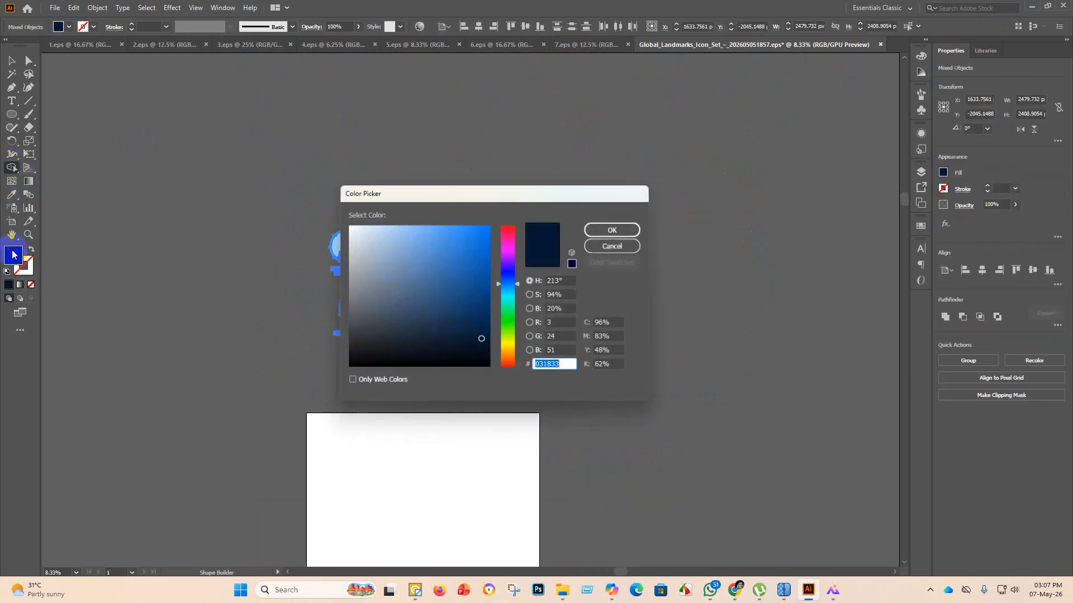
left_click_drag(364, 253, 350, 226)
left_click(612, 230)
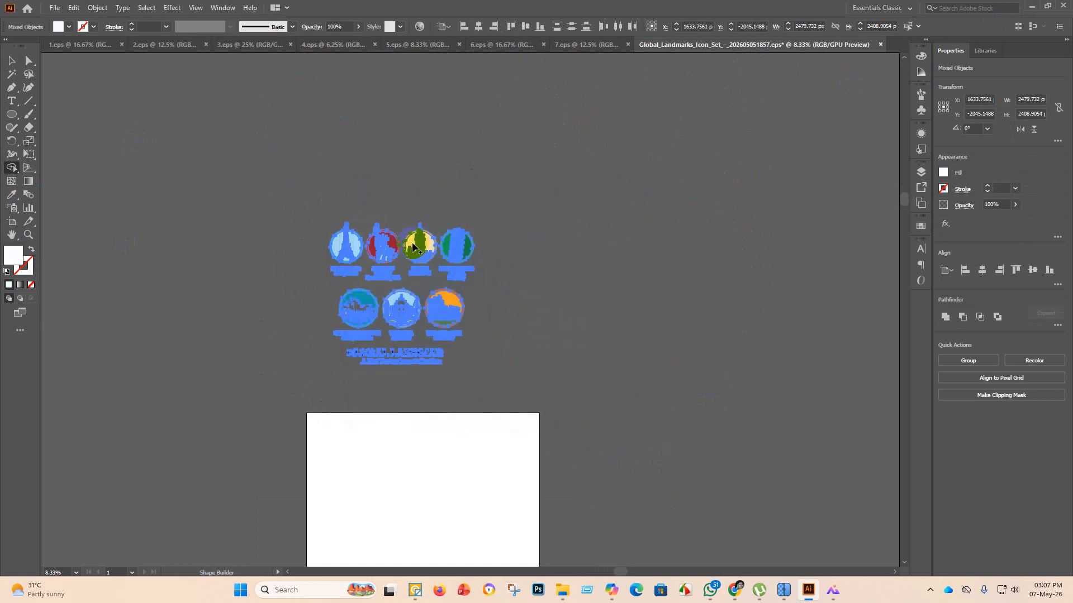
scroll(357, 286, "up", 5)
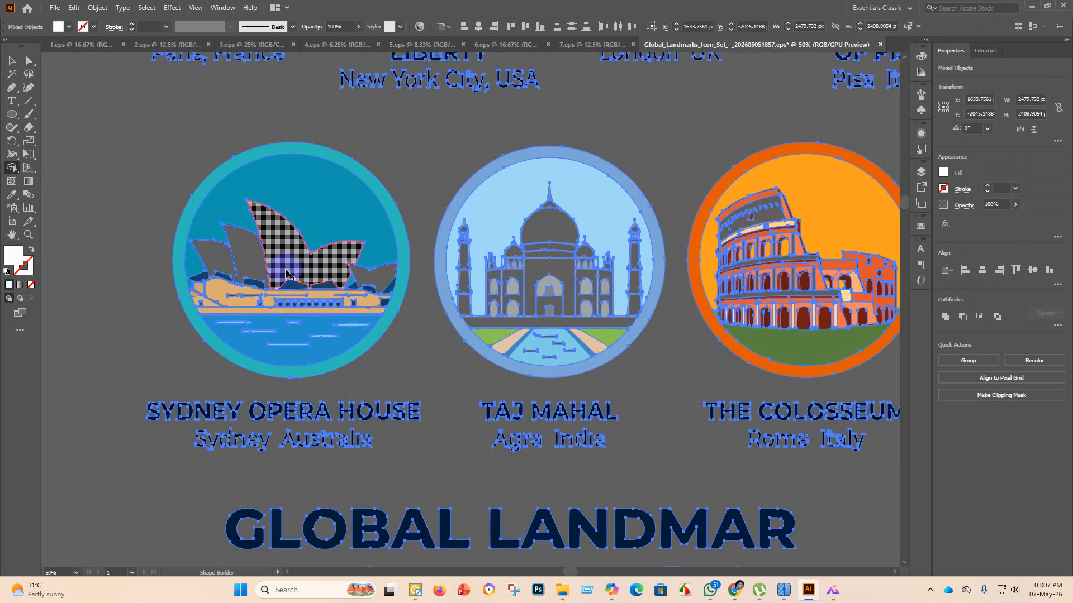
left_click(248, 264)
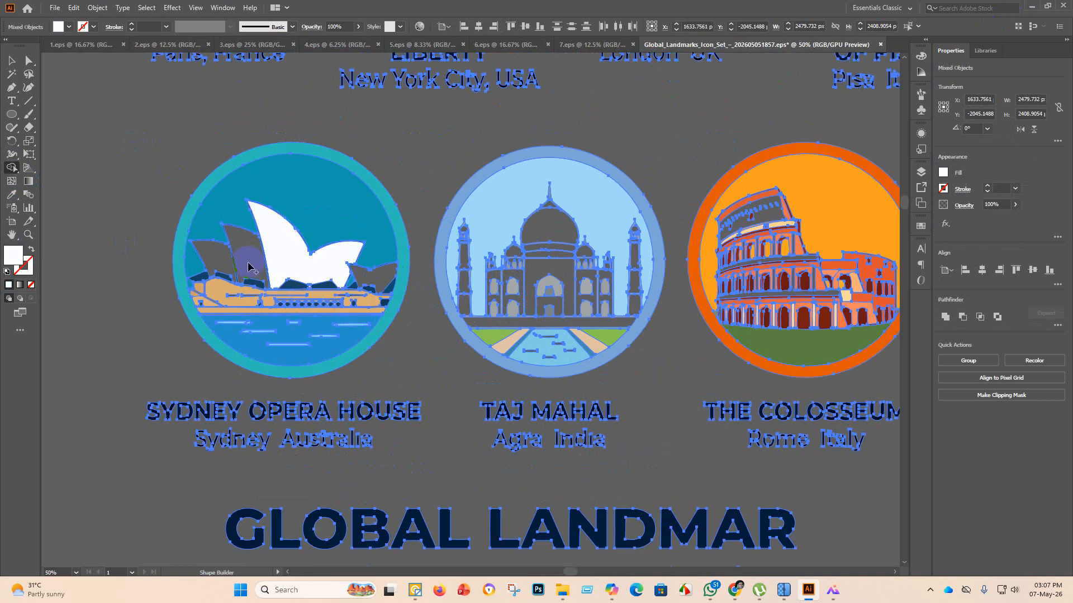
left_click(216, 264)
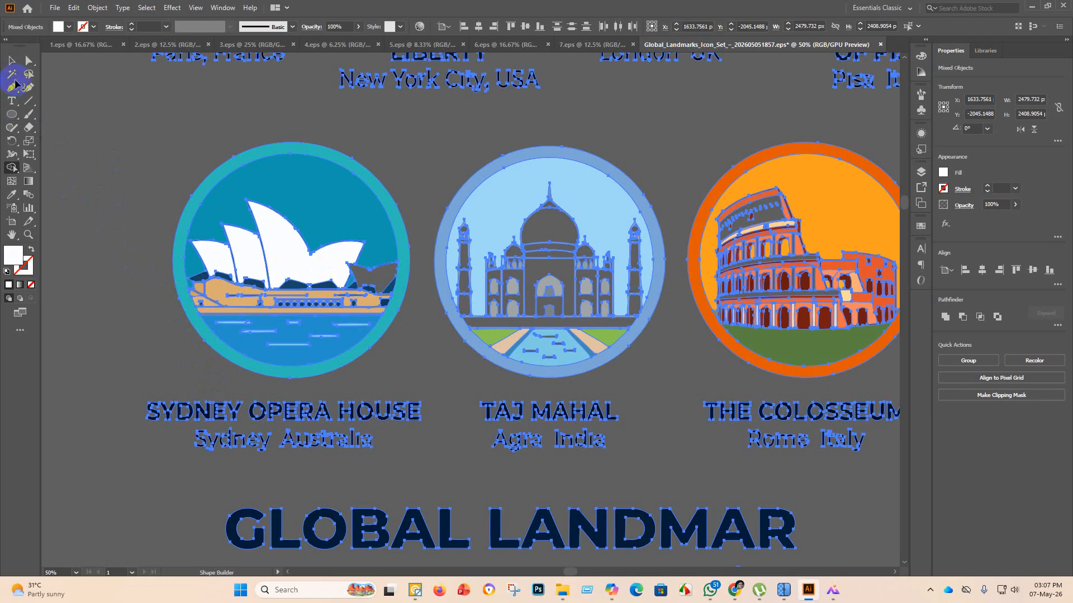
left_click(12, 61)
left_click(227, 310)
Fill the Taj Mahal's main dome and central facade with dark navy using the Shape Builder on the whole artwork.
scroll(288, 324, "up", 4)
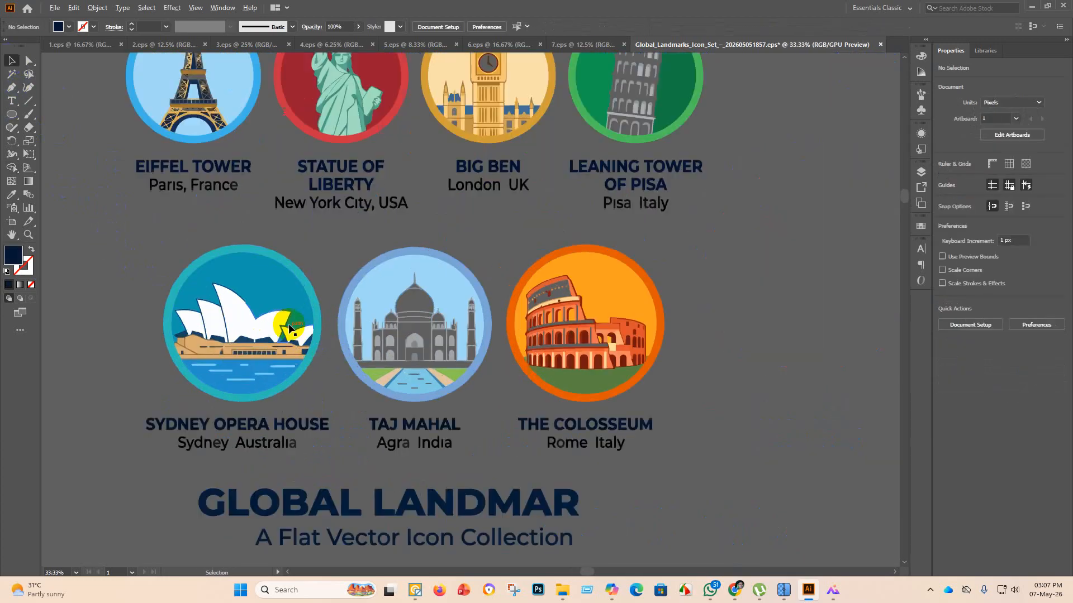
scroll(281, 321, "down", 2)
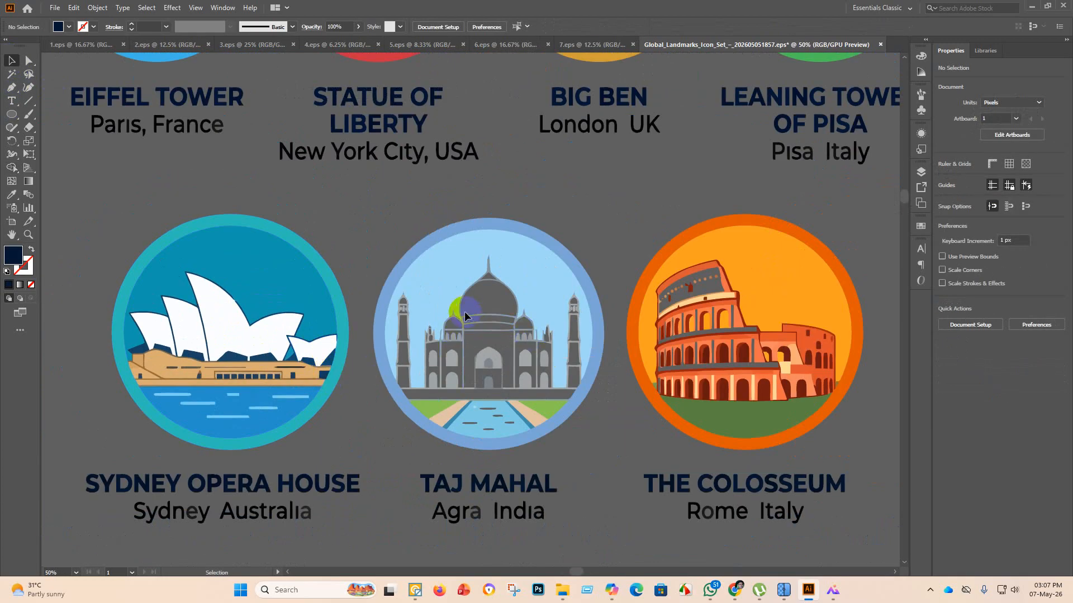
scroll(470, 343, "down", 3)
key("ctrl+a")
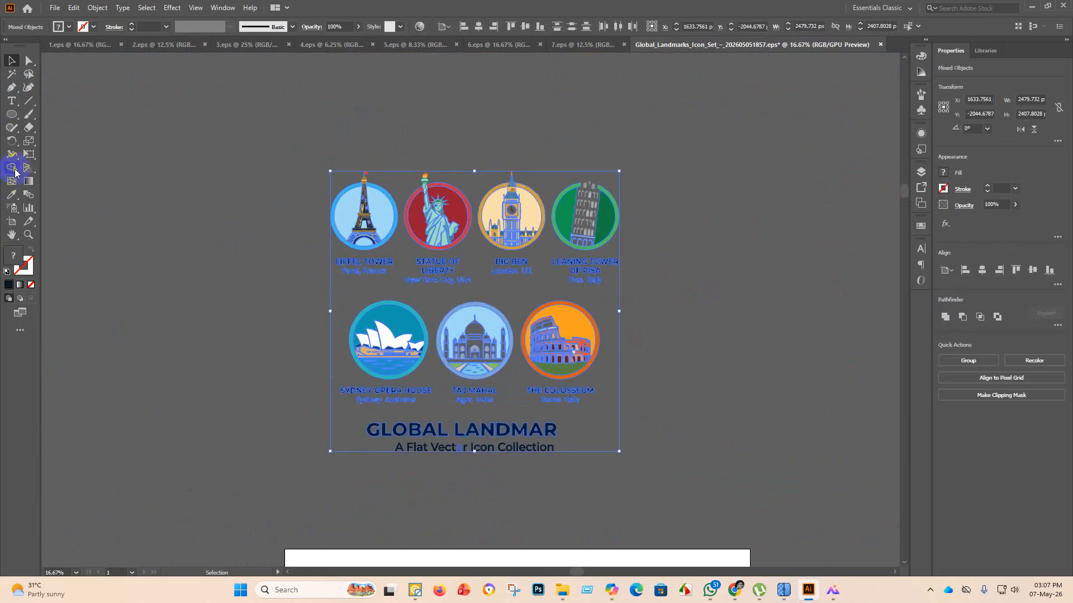
left_click(12, 168)
scroll(475, 333, "up", 3)
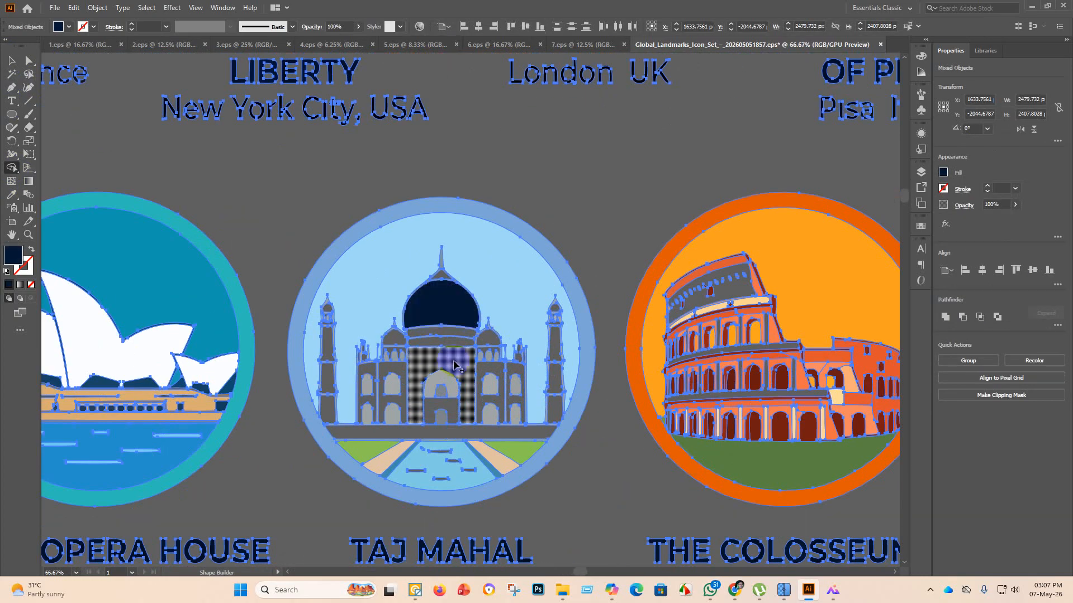
scroll(438, 334, "down", 4)
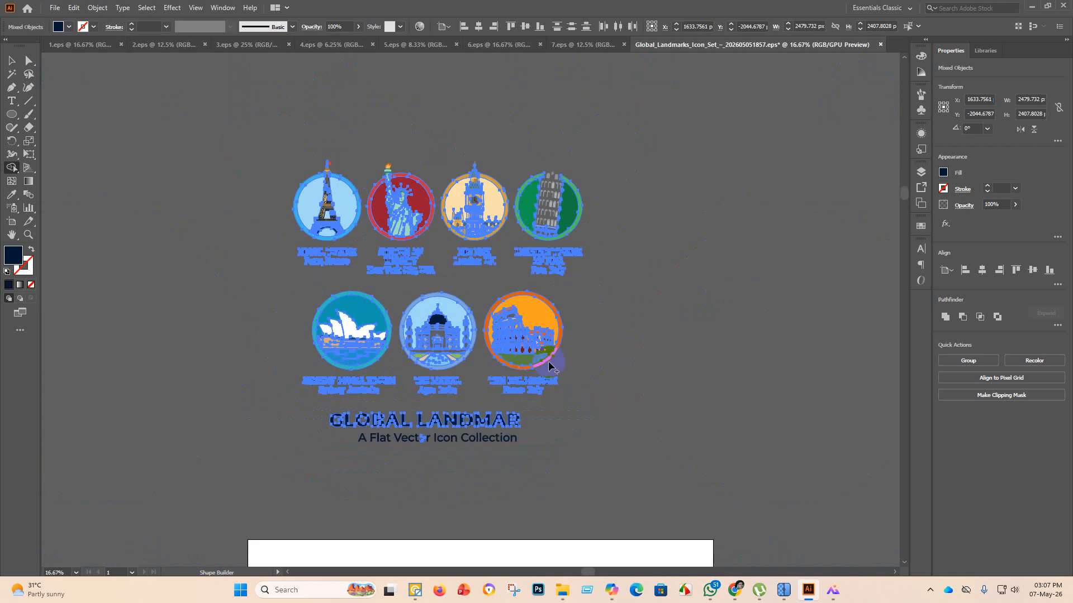
scroll(424, 335, "up", 3)
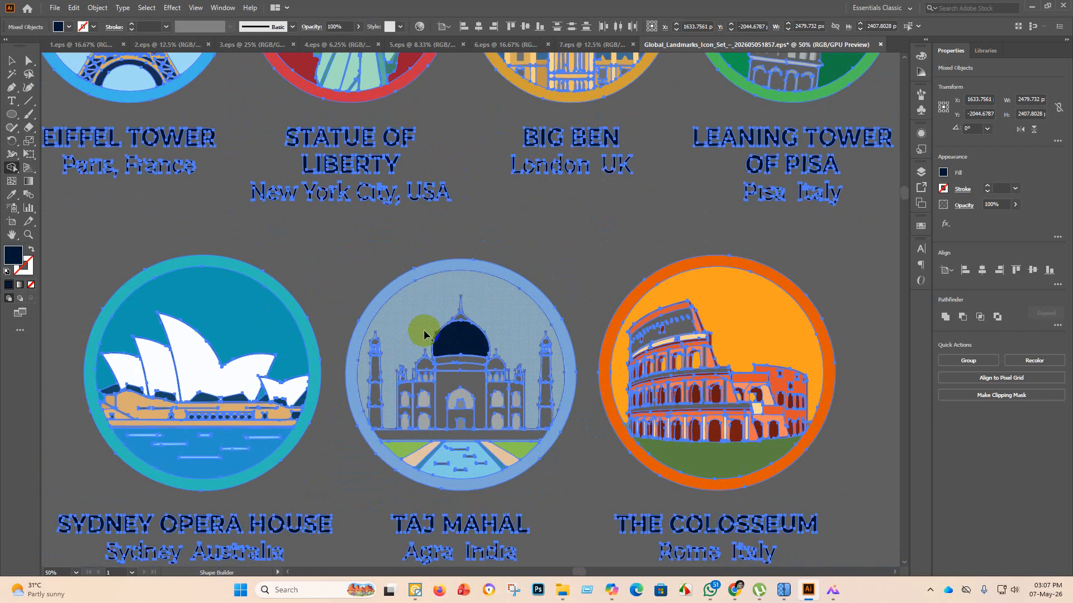
left_click(461, 391)
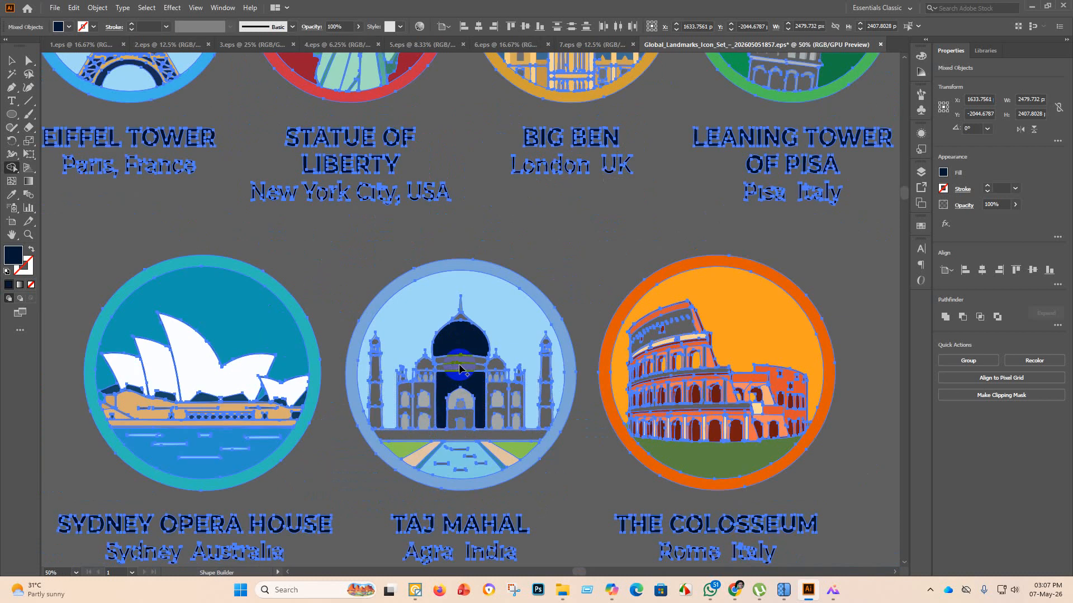
Fill the Taj Mahal's side wings, left minaret, two small domes and the band under the main dome with dark navy.
left_click(410, 393)
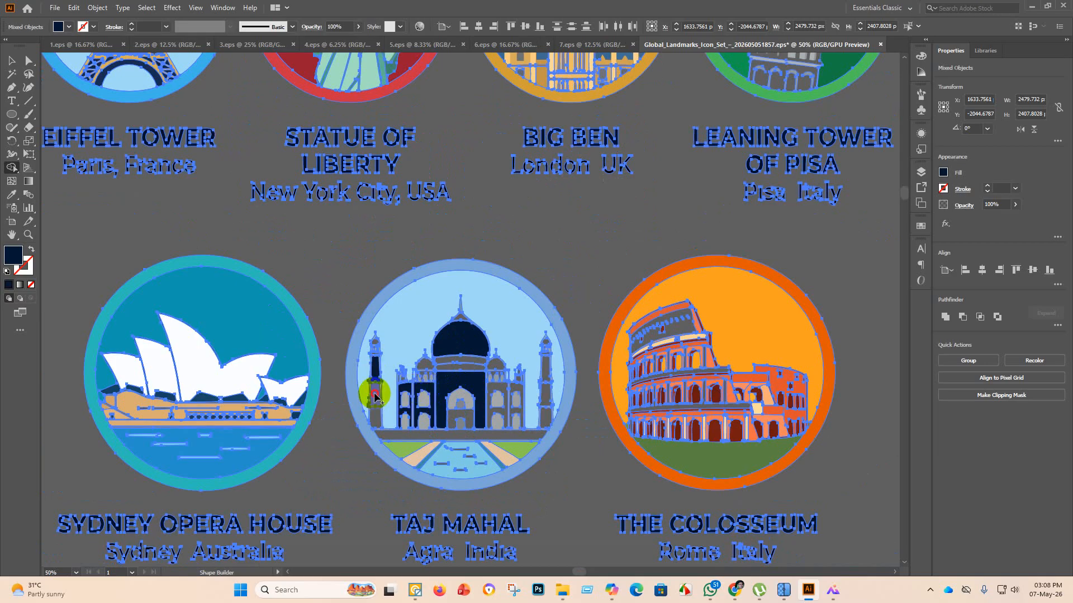
left_click(375, 417)
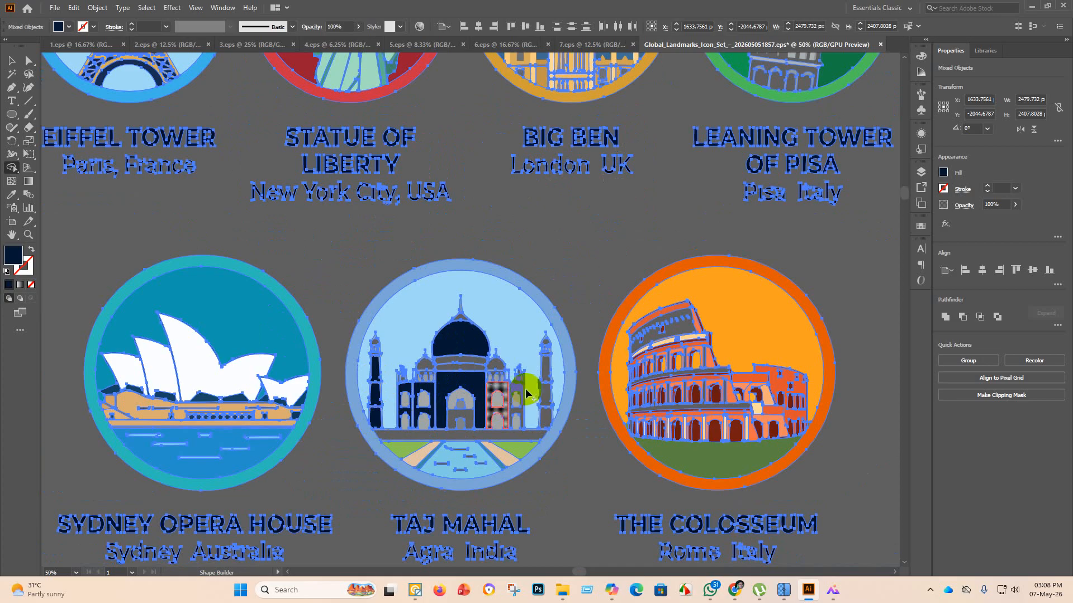
left_click(501, 367)
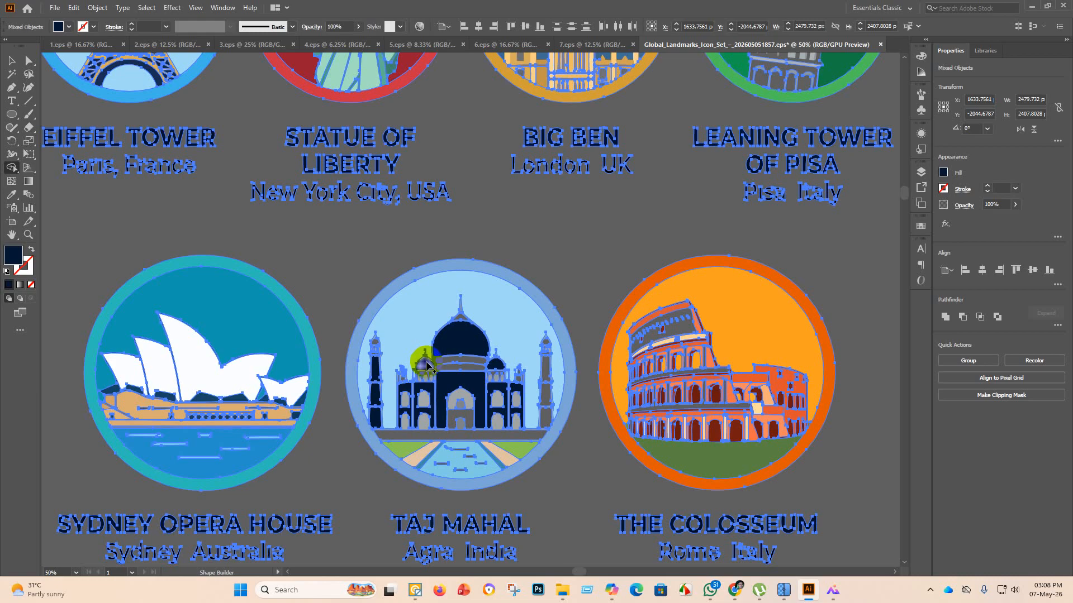
left_click(430, 366)
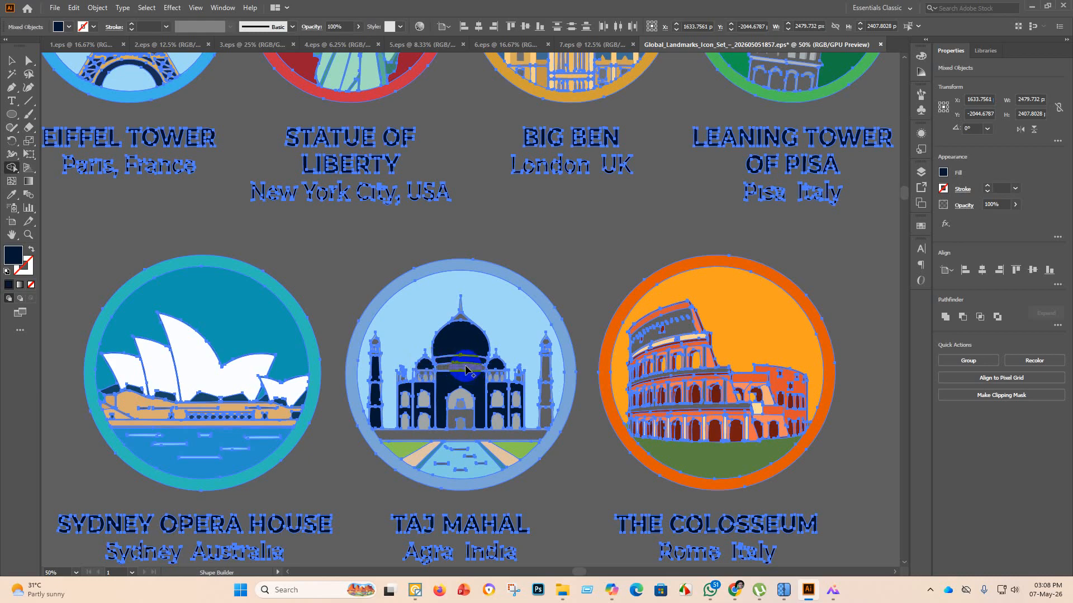
left_click(466, 368)
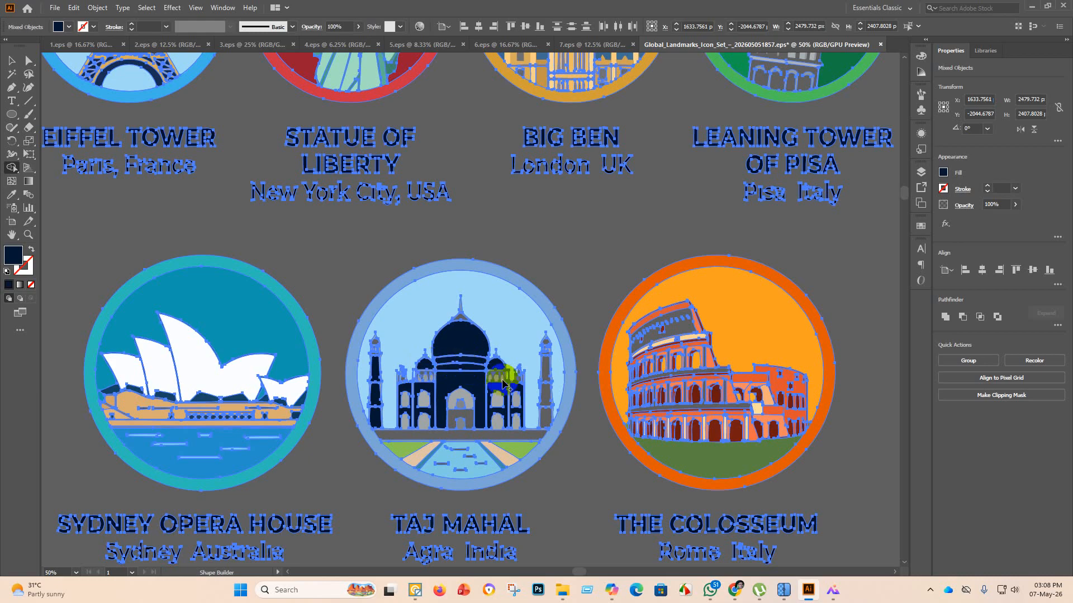
Fill the Taj Mahal's right minaret, central doorway and base platform with the same dark navy.
left_click(547, 376)
left_click(546, 398)
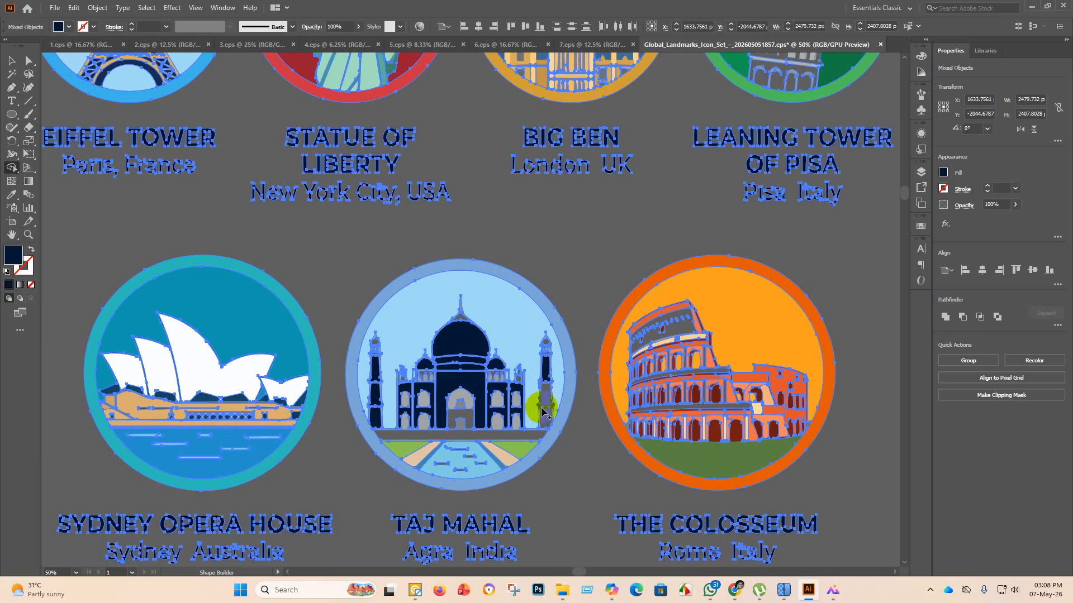
left_click(546, 419)
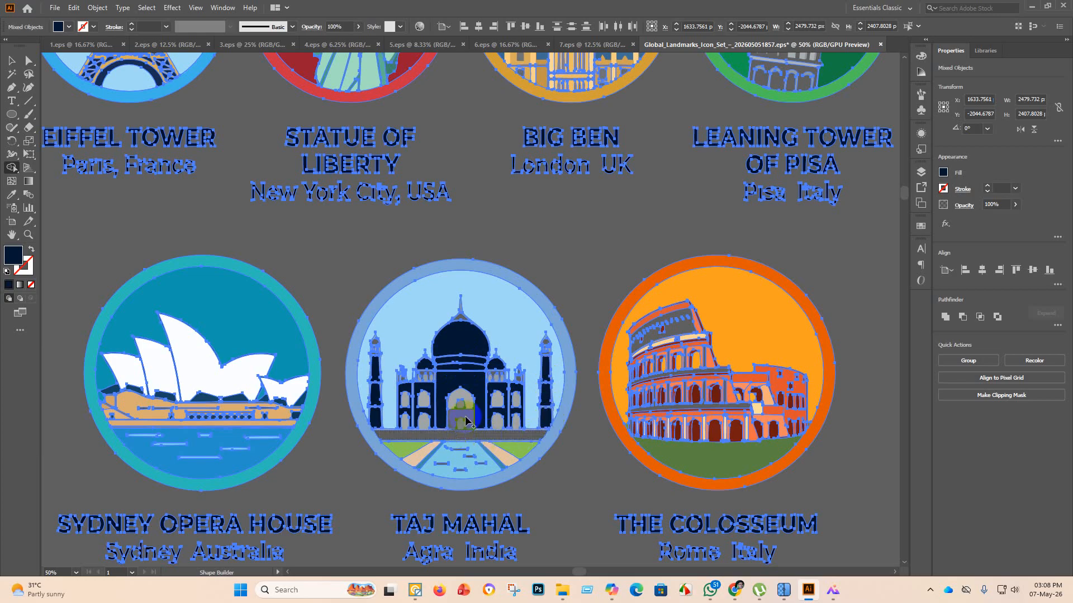
left_click(467, 420)
left_click(464, 416)
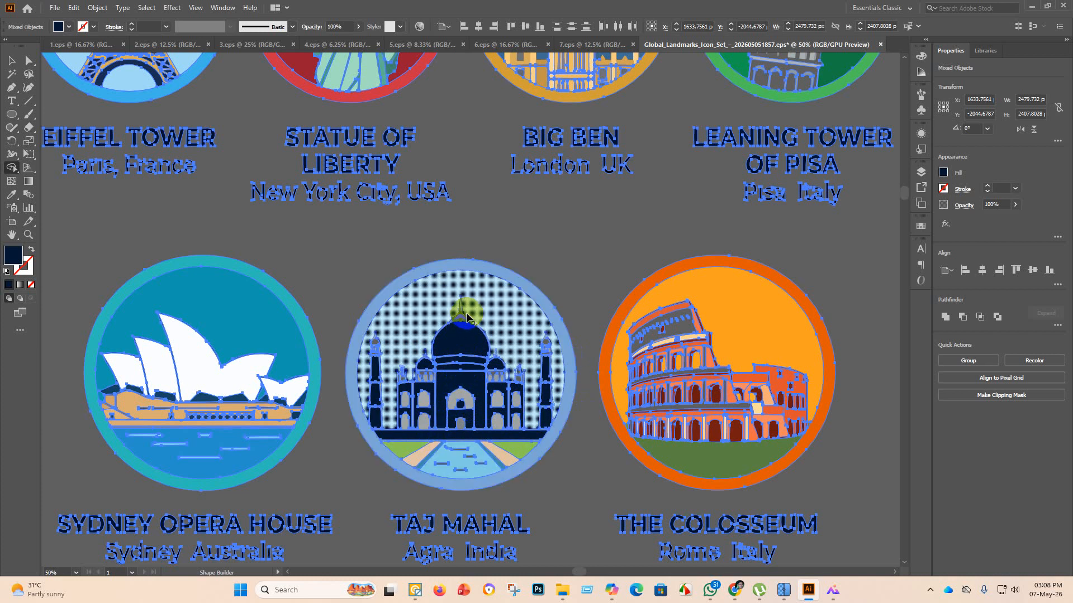
Fill the gaps in the Taj Mahal's dome tip, right minaret cap and the arcades below the small domes with dark navy.
scroll(463, 314, "up", 2)
scroll(458, 317, "up", 2)
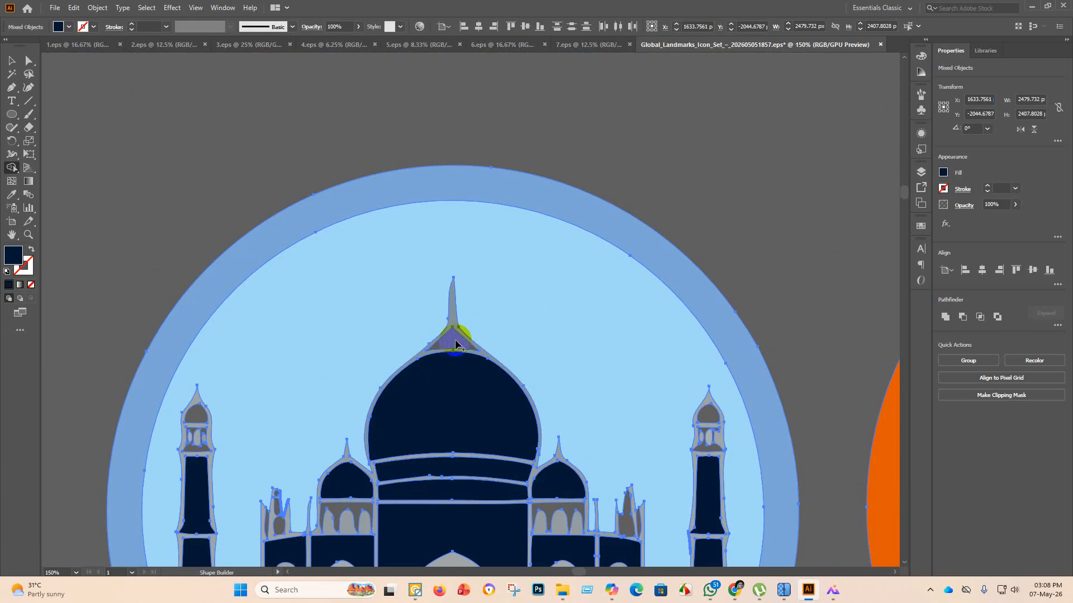
left_click_drag(457, 345, 454, 390)
scroll(450, 390, "down", 2)
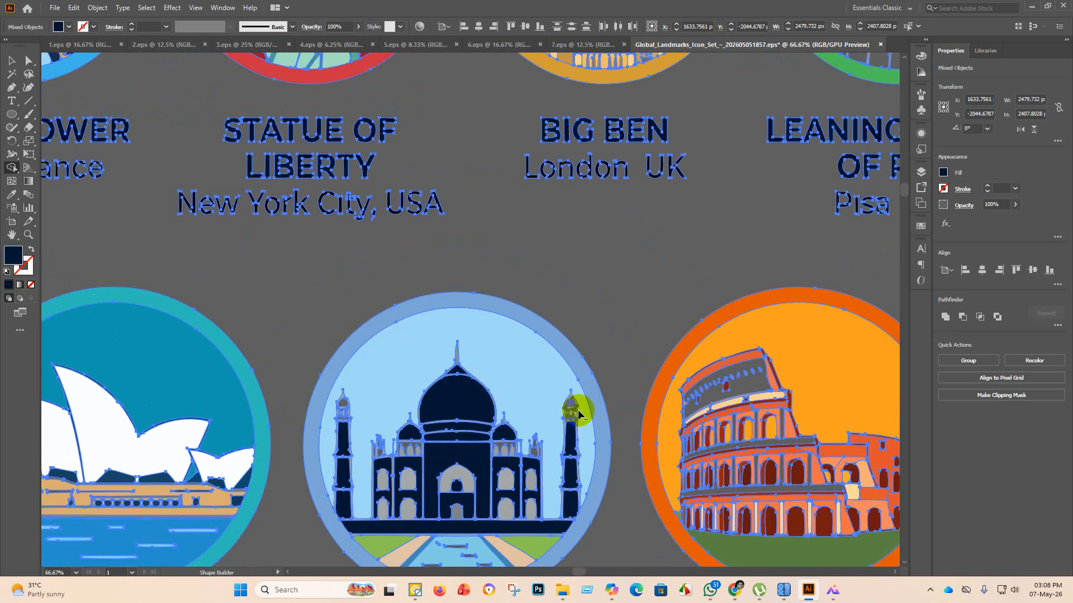
scroll(579, 413, "up", 2)
left_click_drag(570, 393, 563, 432)
left_click_drag(447, 495, 425, 491)
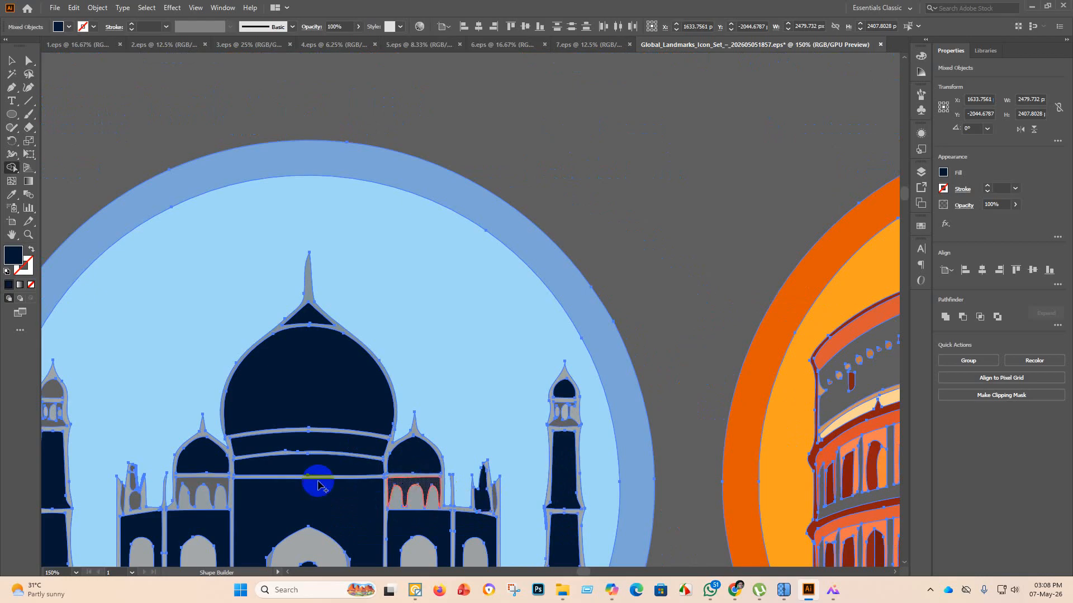
left_click(193, 485)
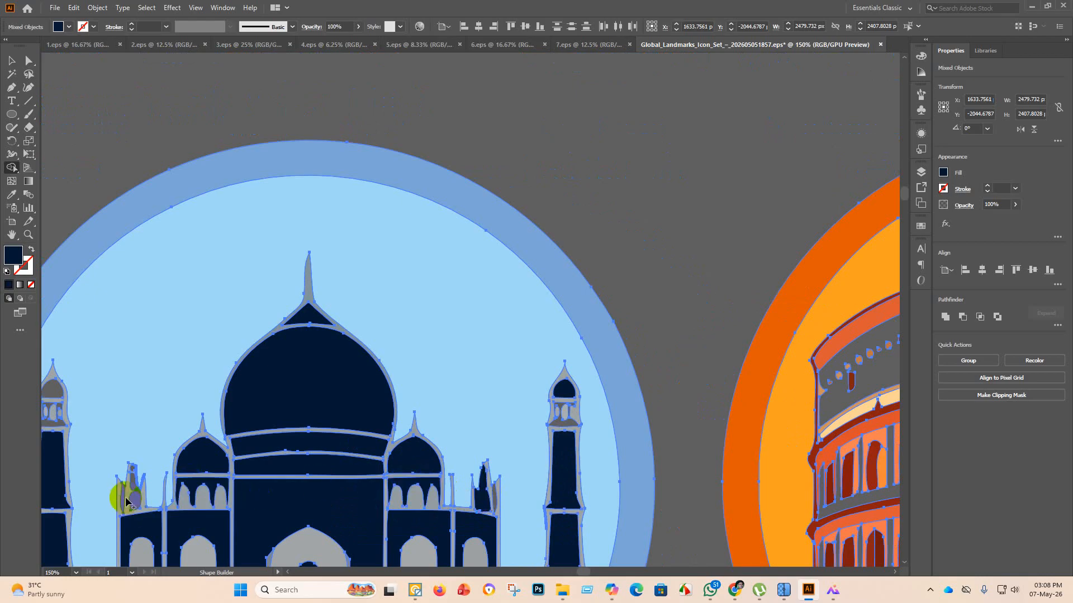
Fill the Colosseum's transparent top wall and the two horizontal bands with their connected columns in dark navy using the Shape Builder.
scroll(212, 513, "down", 5)
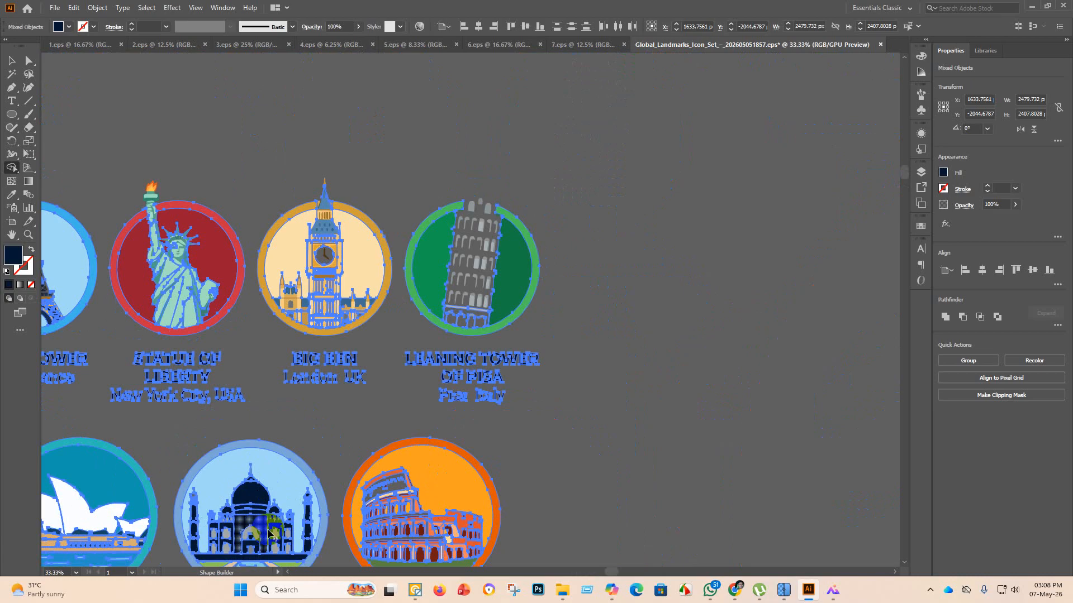
scroll(400, 444, "up", 3)
scroll(400, 444, "up", 2)
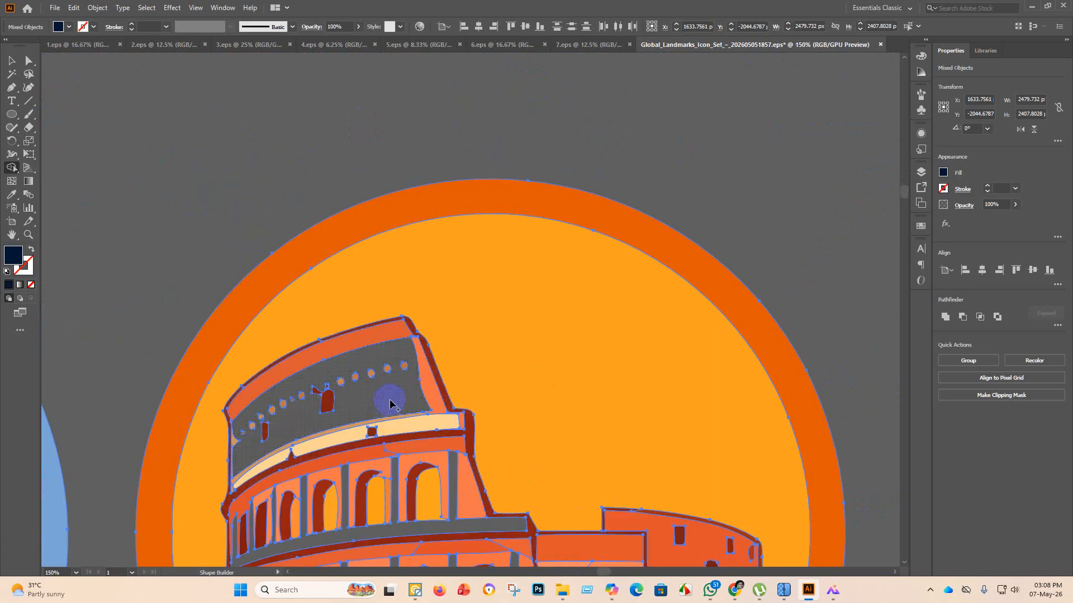
left_click(391, 404)
scroll(424, 447, "down", 2)
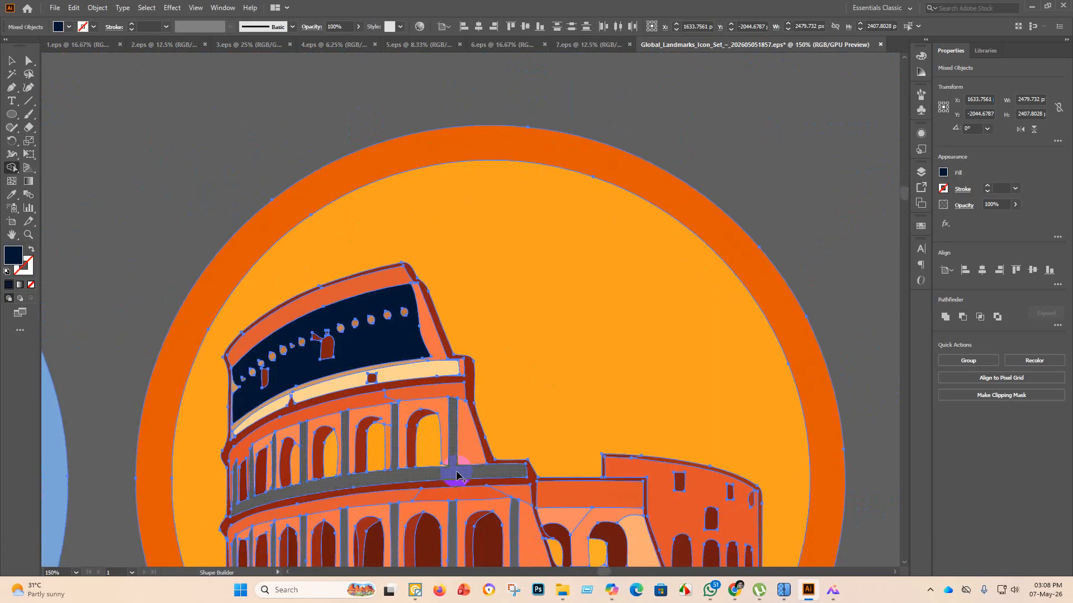
left_click(457, 475)
scroll(456, 475, "down", 3)
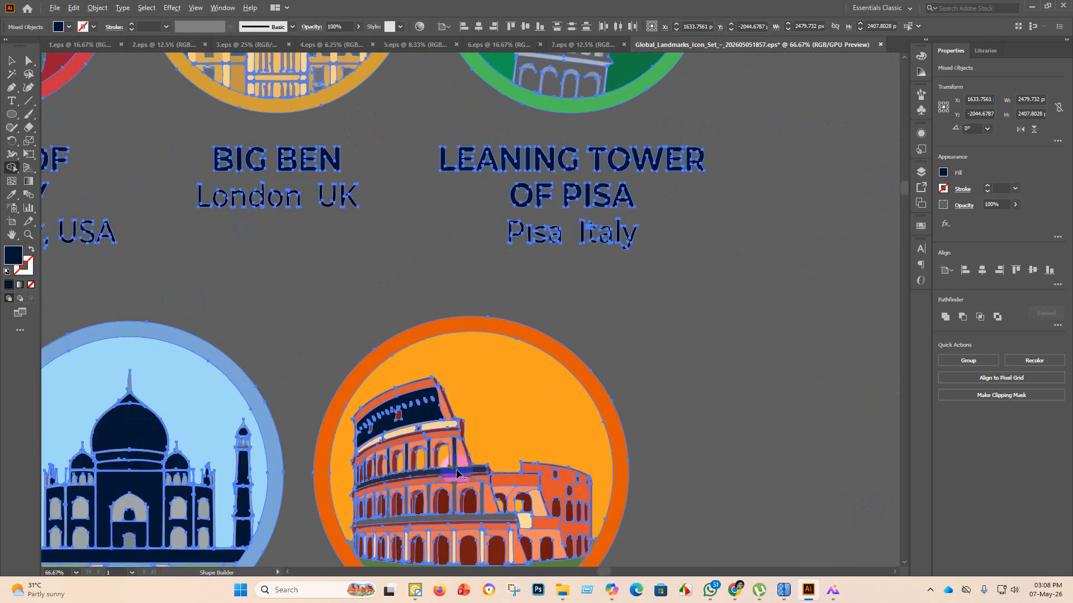
scroll(436, 458, "down", 2)
scroll(427, 446, "up", 1)
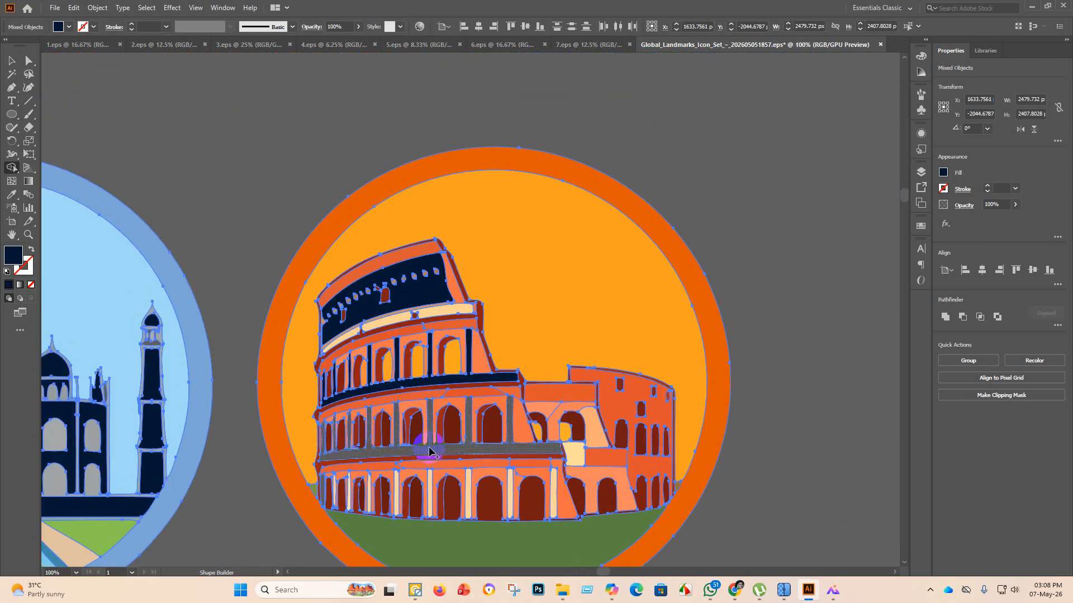
left_click(433, 458)
scroll(438, 491, "down", 2)
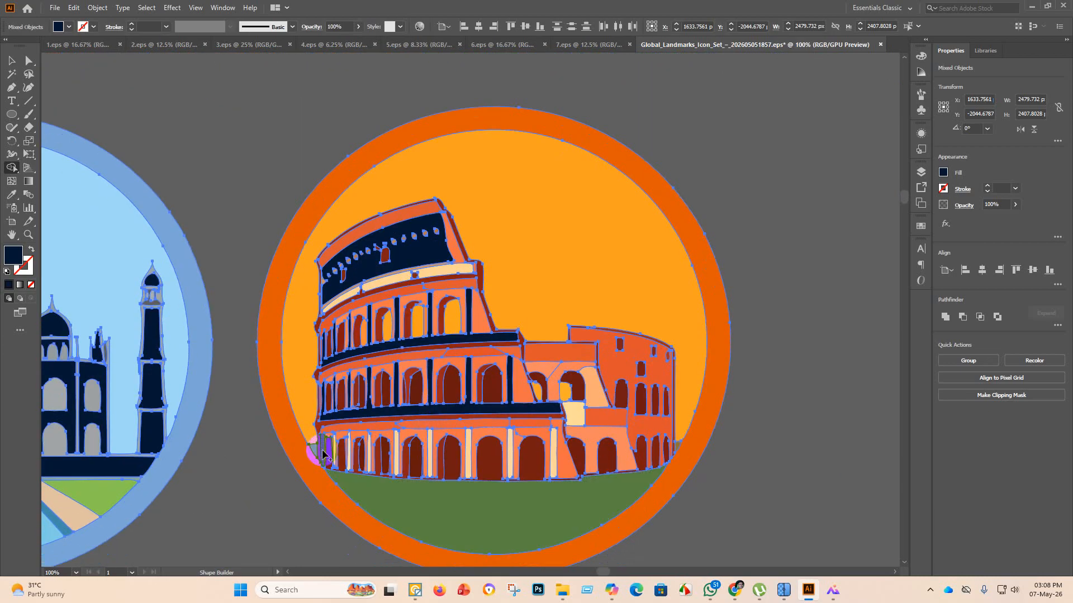
Fill the transparent clock face of the Big Ben icon with dark navy.
scroll(323, 455, "down", 4)
scroll(451, 347, "down", 2)
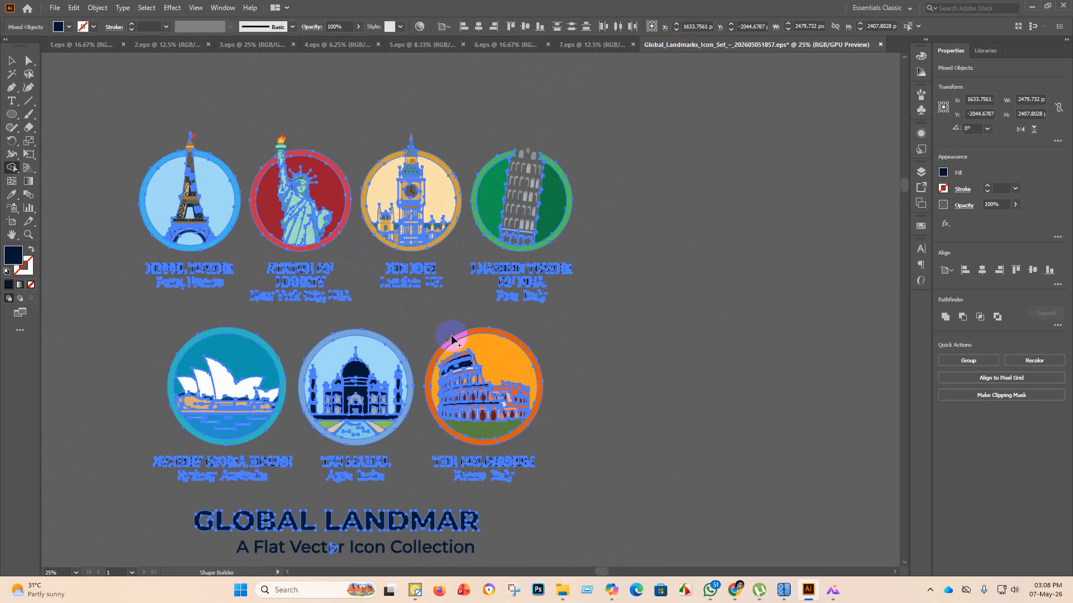
scroll(442, 187, "up", 3)
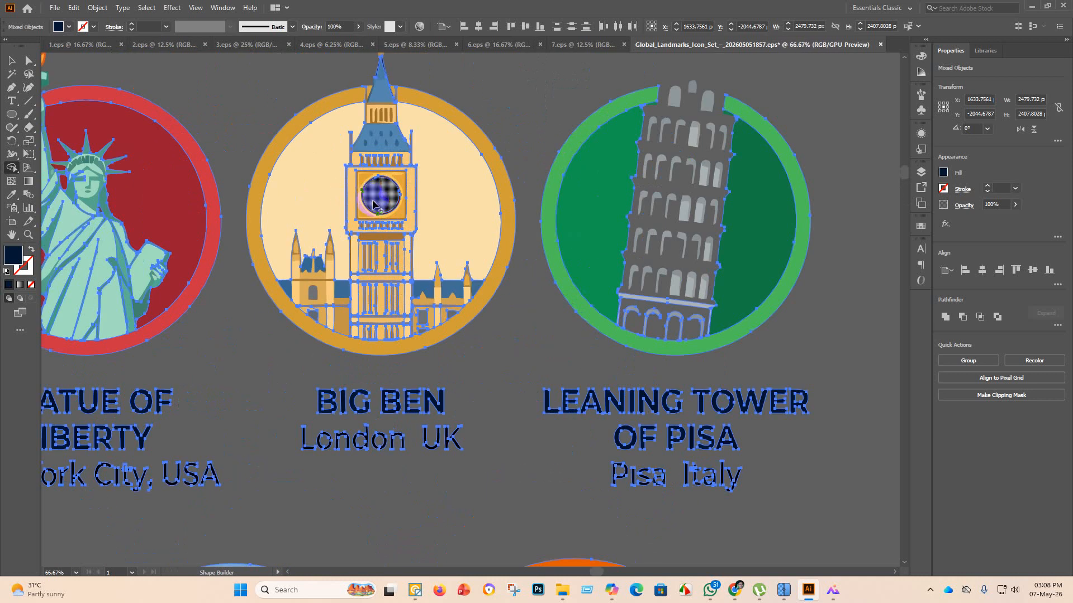
left_click(372, 206)
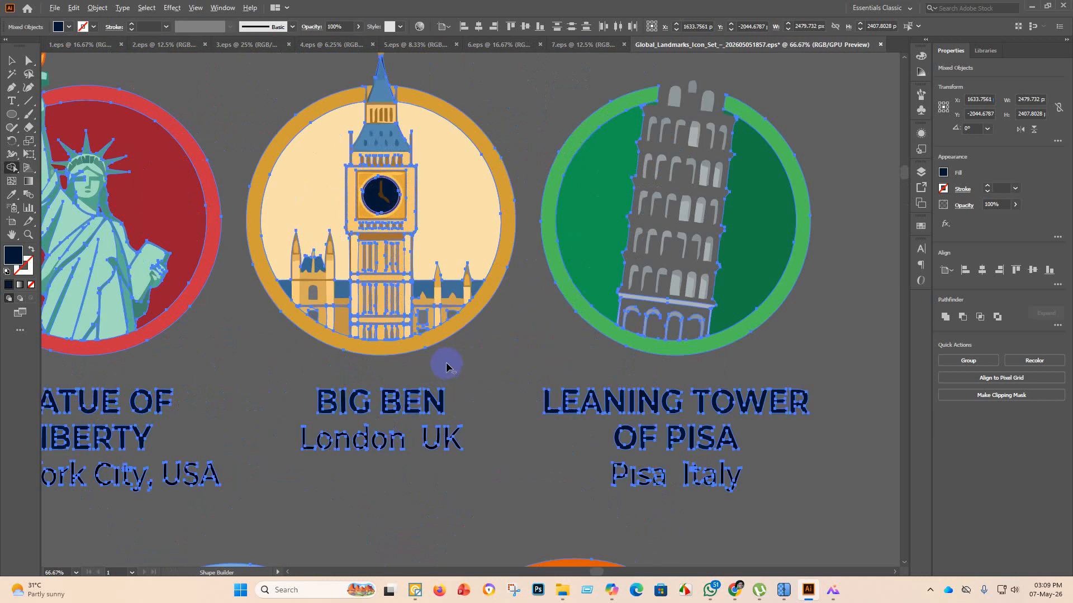
Examine the Eiffel Tower and Statue of Liberty icons up close for remaining transparent gaps.
scroll(447, 366, "down", 2)
scroll(112, 257, "up", 4)
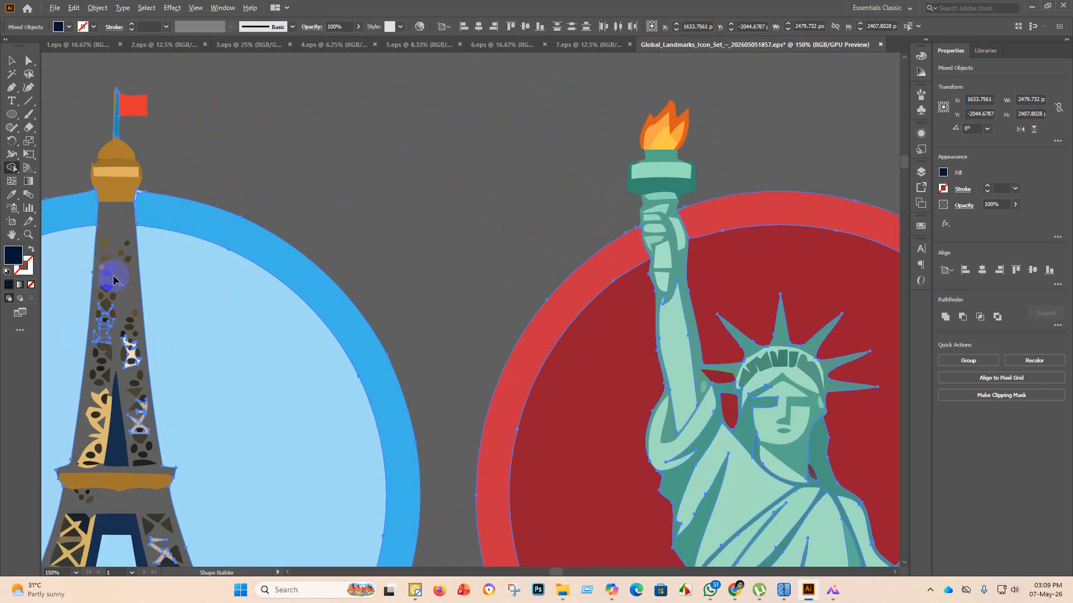
scroll(113, 280, "down", 1)
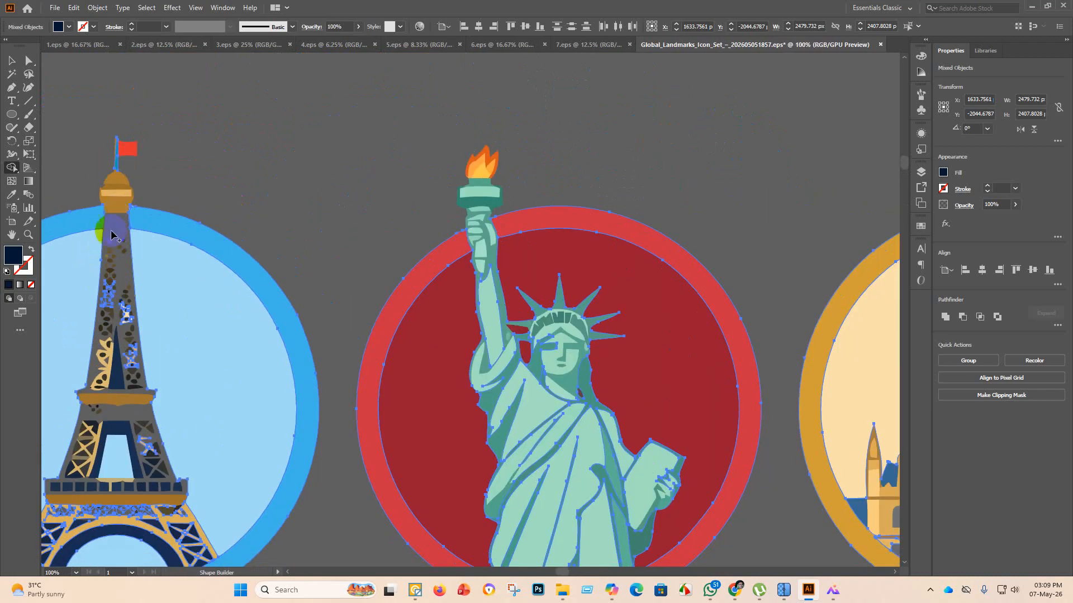
scroll(116, 257, "down", 2)
scroll(72, 371, "up", 3)
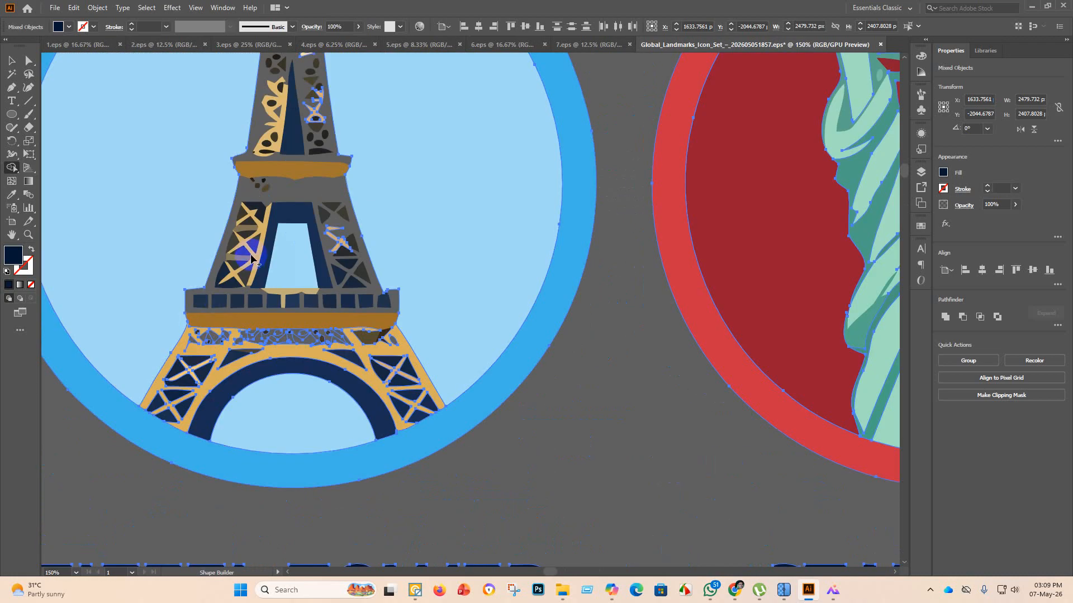
scroll(282, 275, "up", 4)
scroll(308, 186, "down", 1)
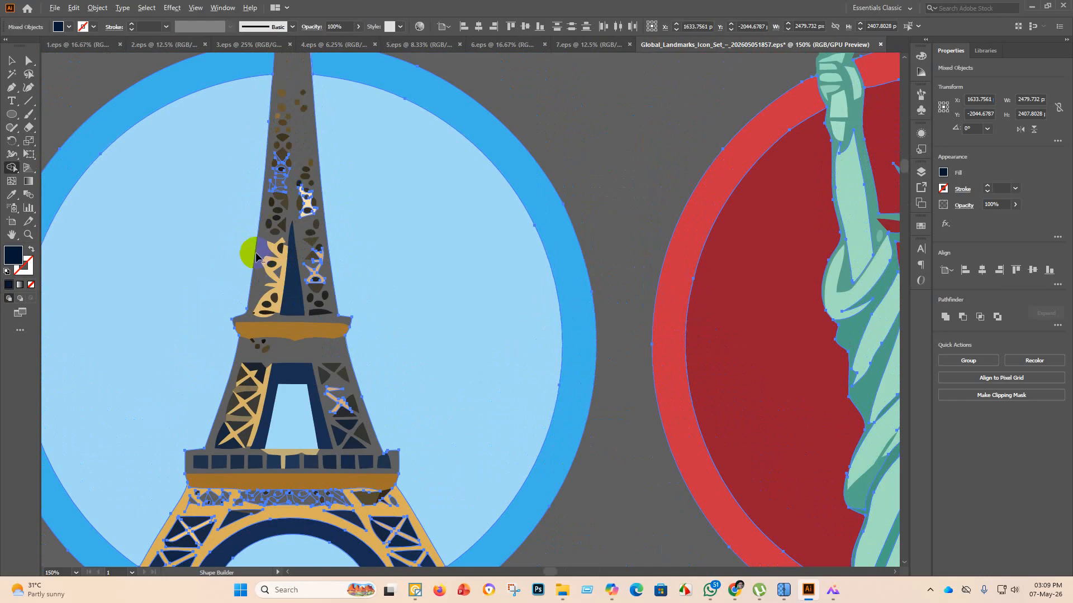
scroll(247, 249, "down", 2)
Fill the Leaning Tower of Pisa's arched base with dark navy, finishing with the Selection tool and nothing selected.
scroll(645, 194, "up", 3)
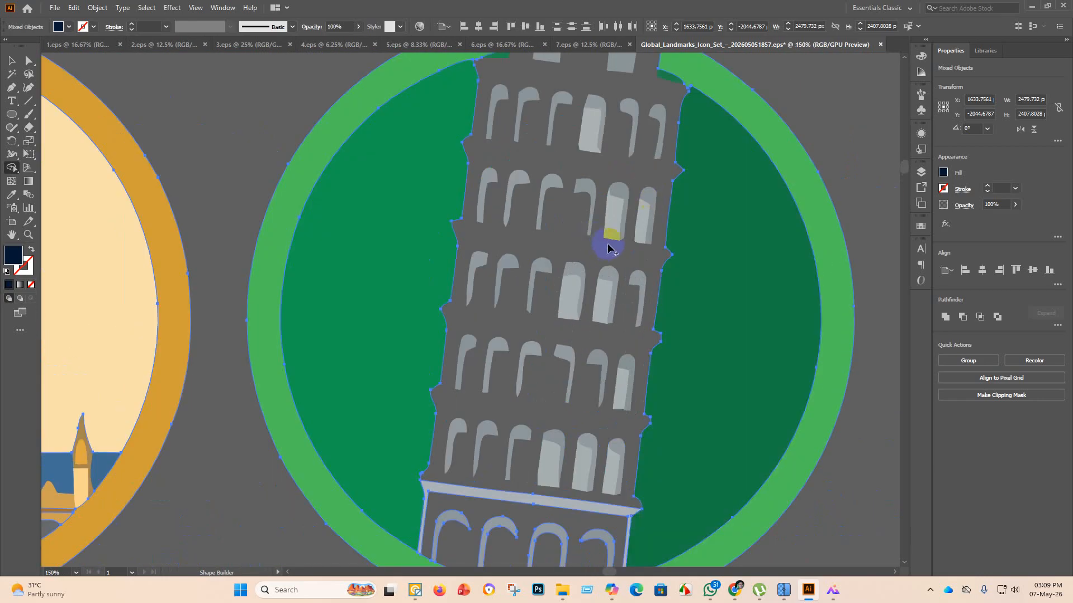
scroll(595, 255, "down", 2)
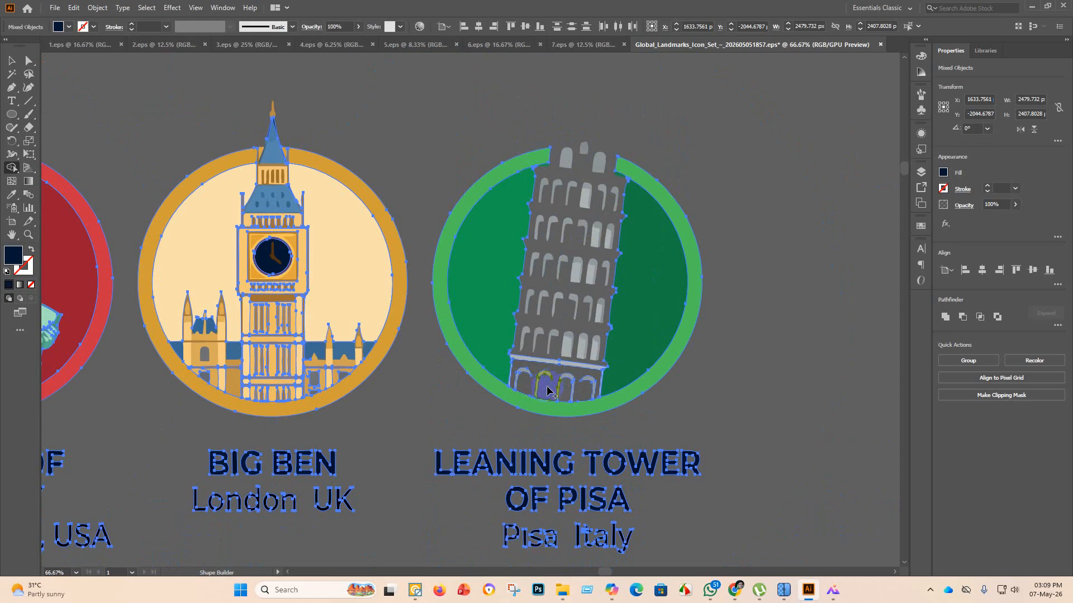
left_click(548, 389)
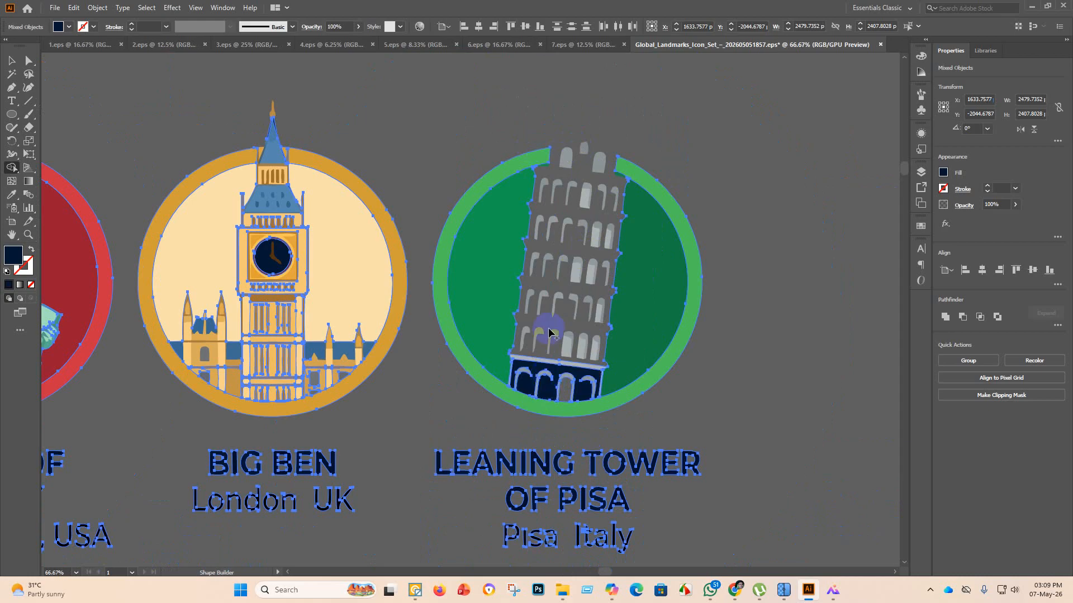
left_click(12, 59)
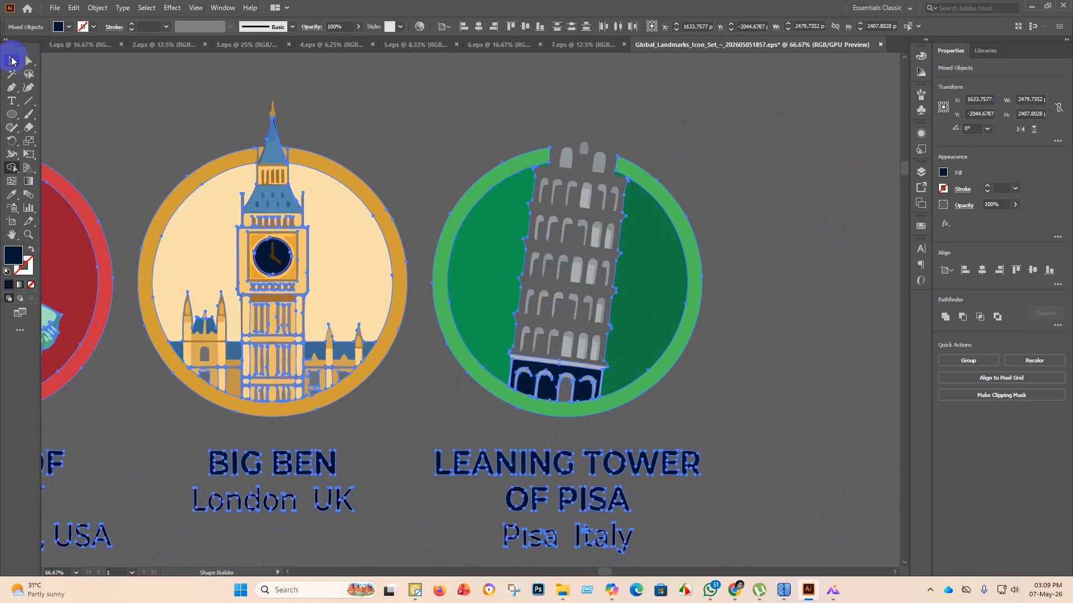
left_click(453, 125)
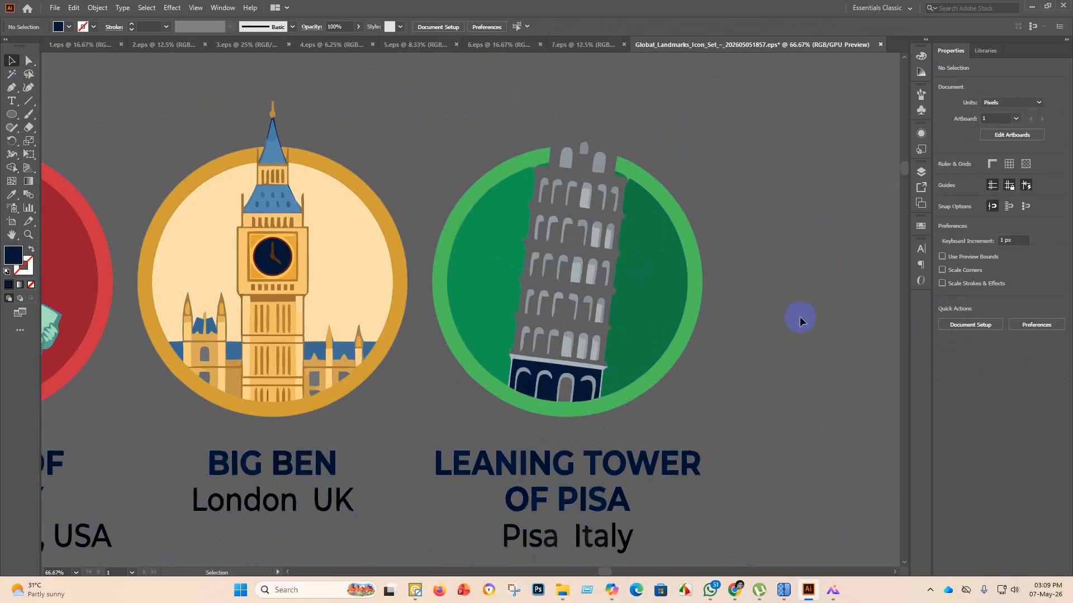
Review the whole landmarks icon set, from the seven round icons to the title, for areas still unfilled.
scroll(687, 270, "down", 3)
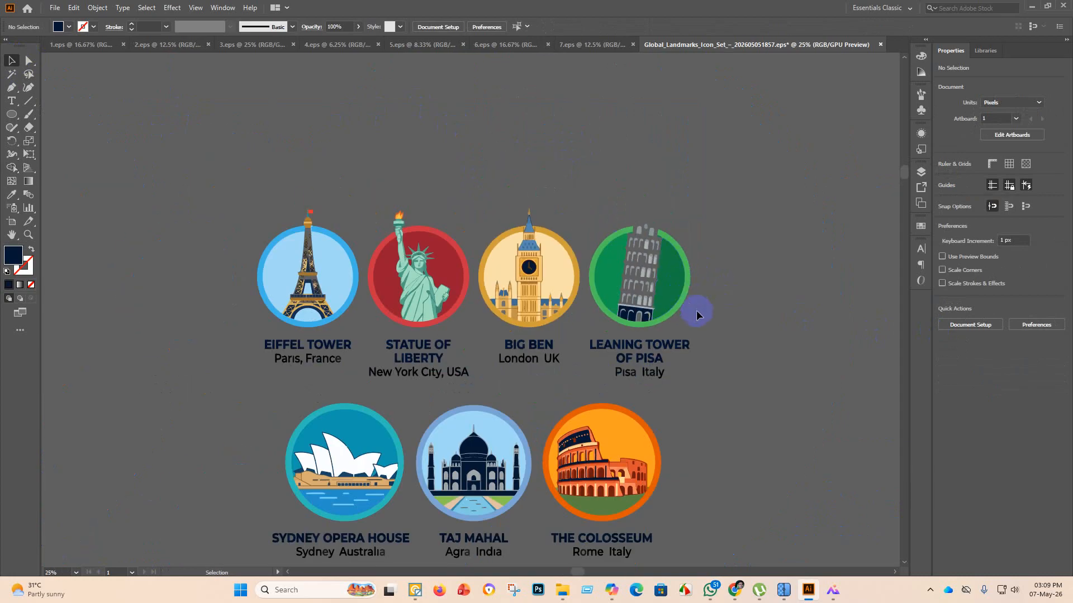
scroll(699, 312, "down", 1)
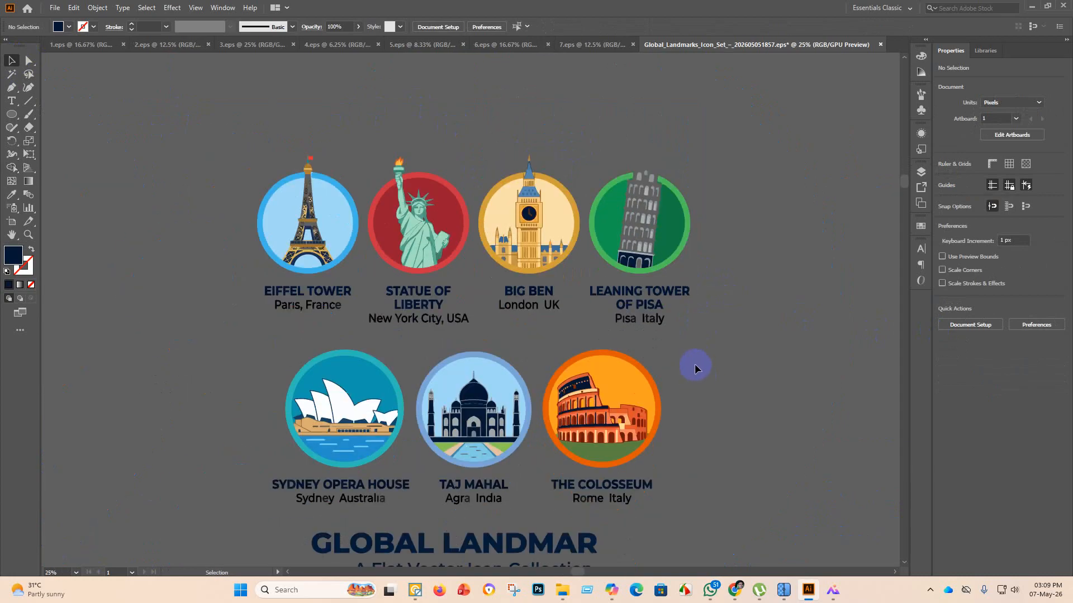
scroll(609, 330, "down", 1)
scroll(581, 375, "up", 2)
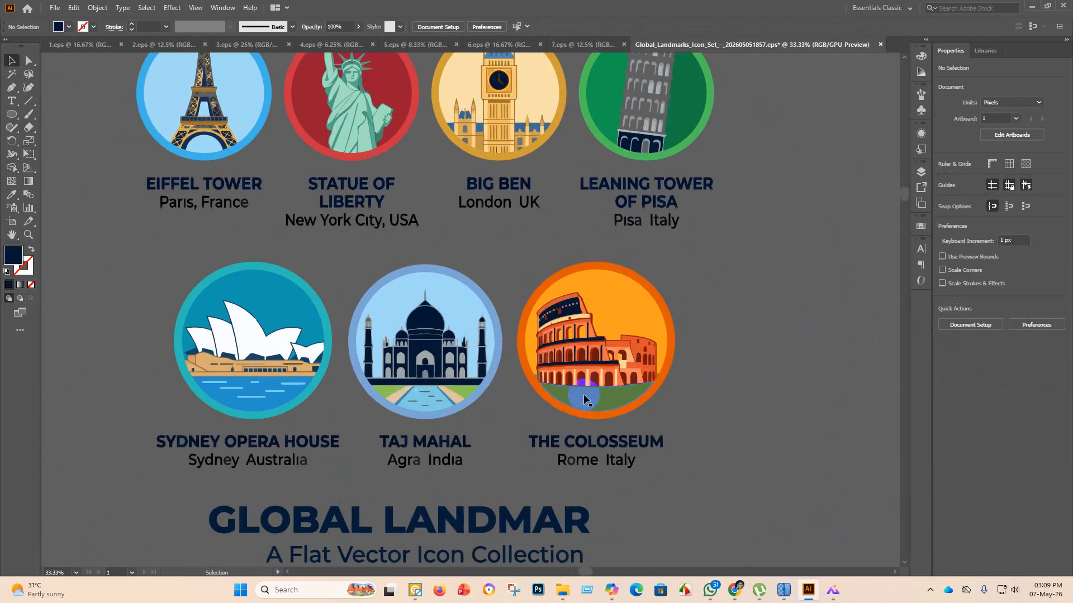
scroll(537, 252, "down", 2)
scroll(547, 196, "up", 1)
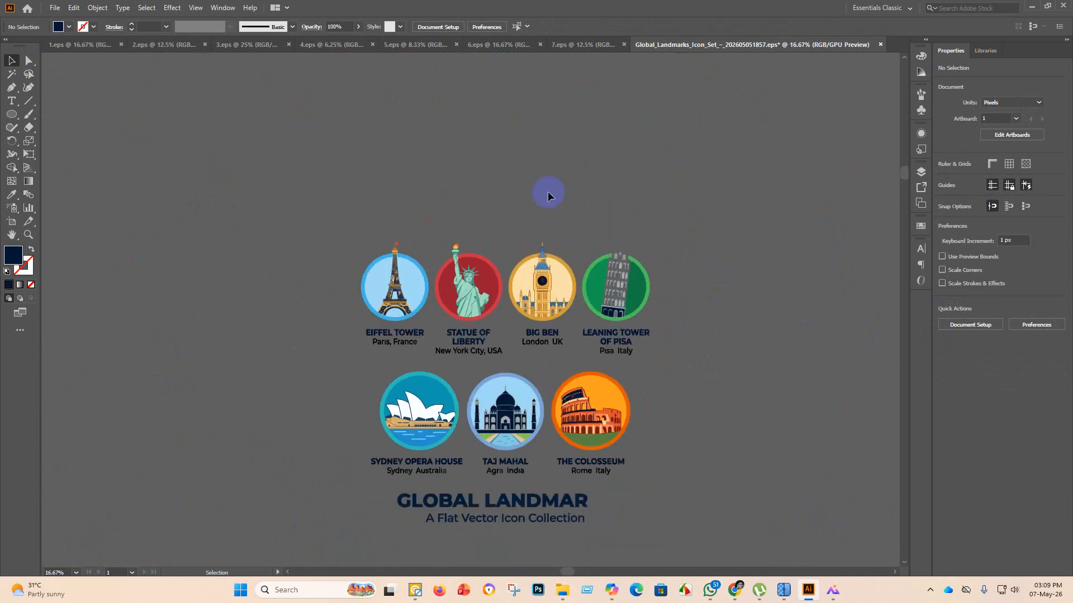
scroll(327, 206, "down", 1)
scroll(330, 225, "up", 3)
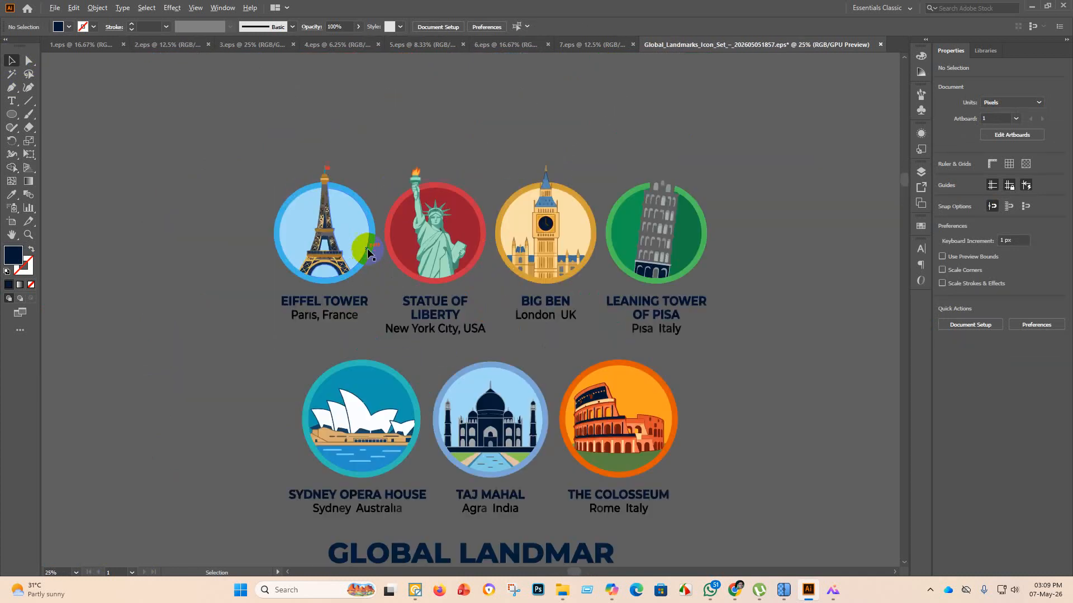
Group the entire landmarks icon set with its title and centre it horizontally and vertically on the artboard.
scroll(305, 227, "down", 3)
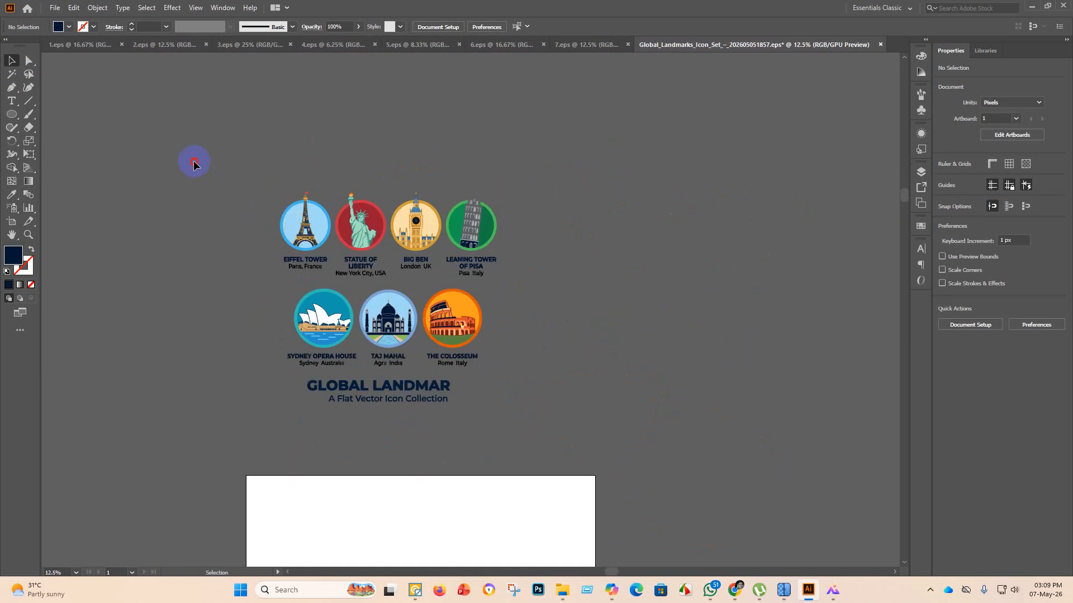
left_click_drag(192, 162, 531, 447)
key("ctrl+g")
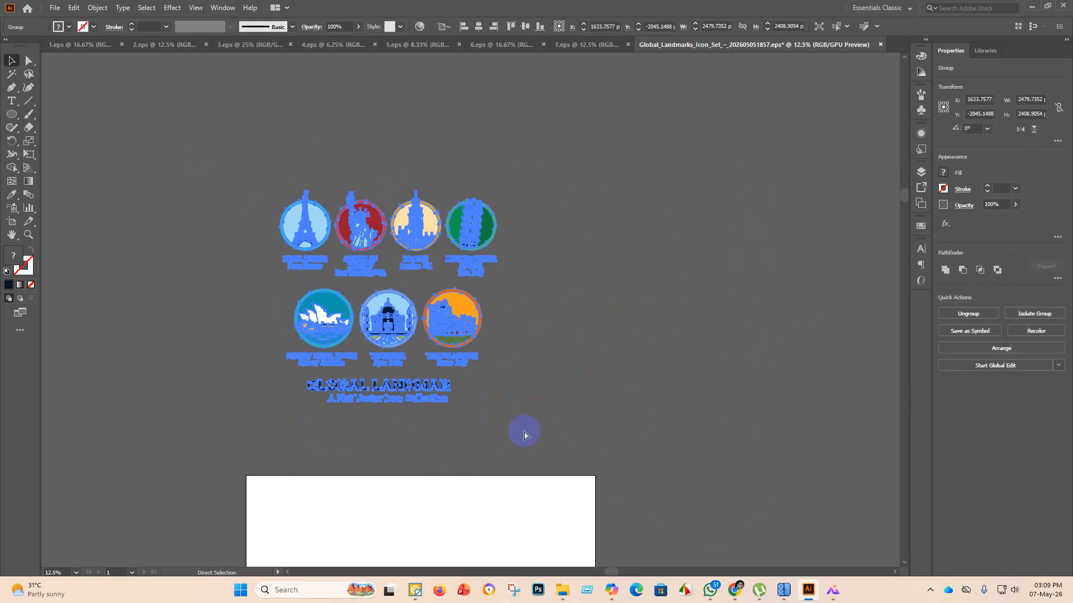
left_click(478, 26)
left_click(525, 28)
scroll(475, 352, "down", 6)
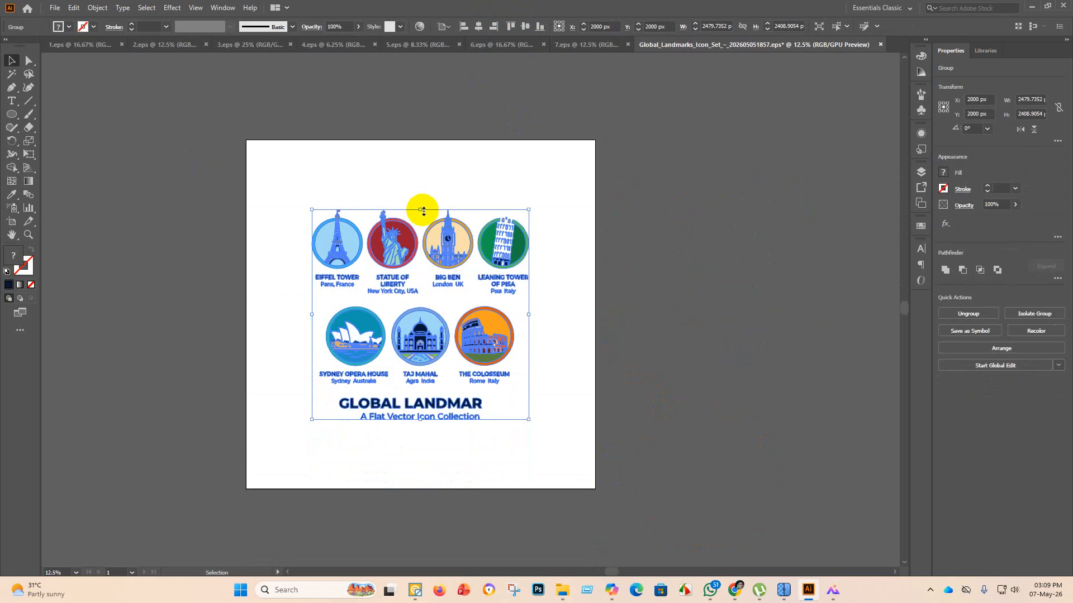
Enlarge the icon set group proportionally to about 3696 × 3590 px so it nearly fills the artboard, then deselect it.
left_click_drag(422, 210, 430, 166)
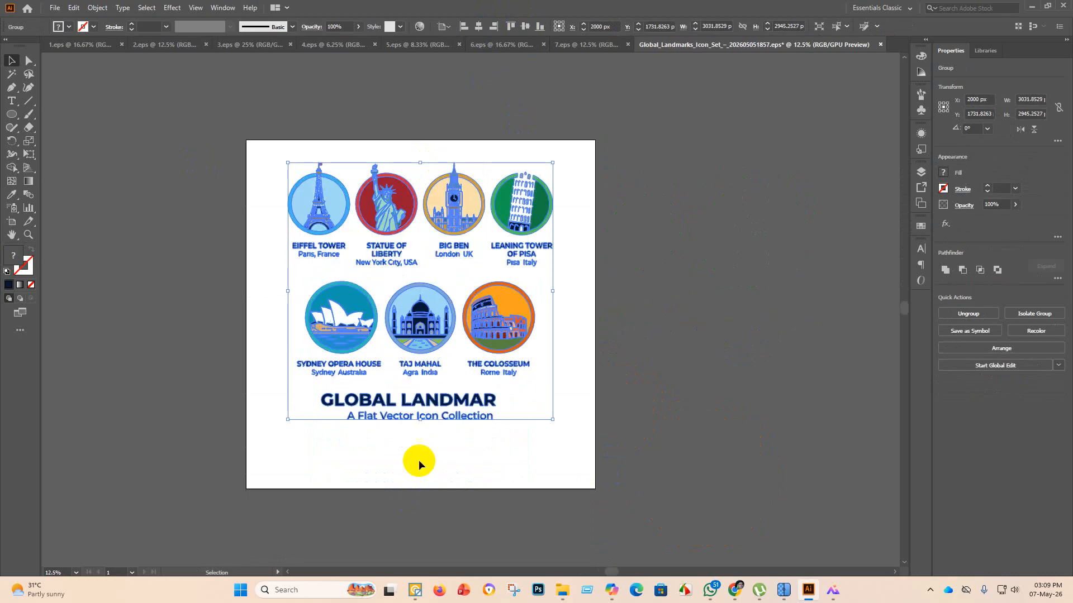
left_click_drag(419, 419, 420, 476)
left_click(624, 474)
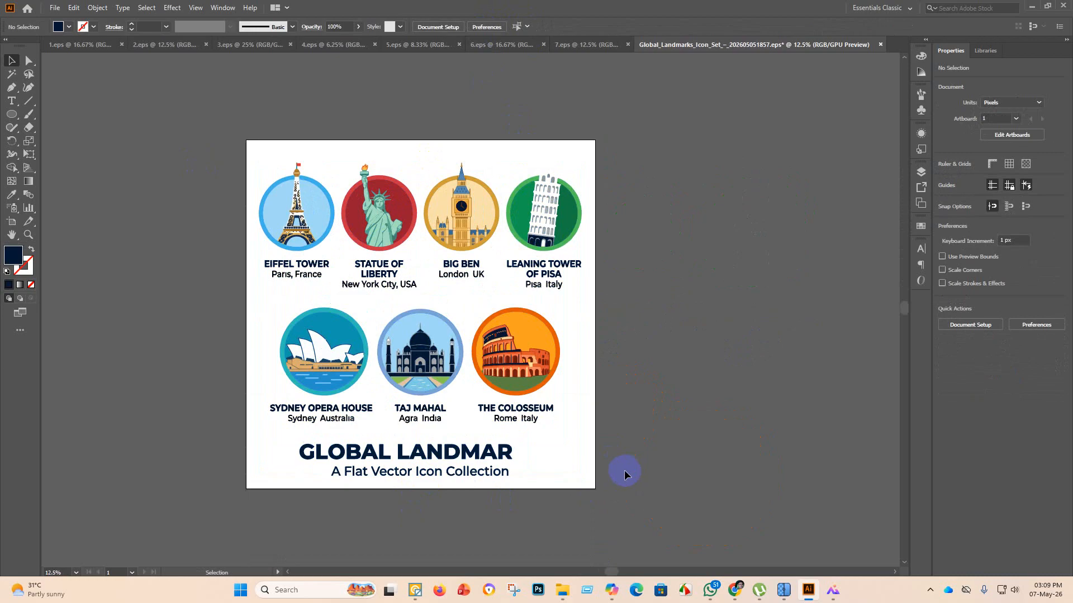
scroll(614, 457, "down", 2)
scroll(631, 444, "up", 1)
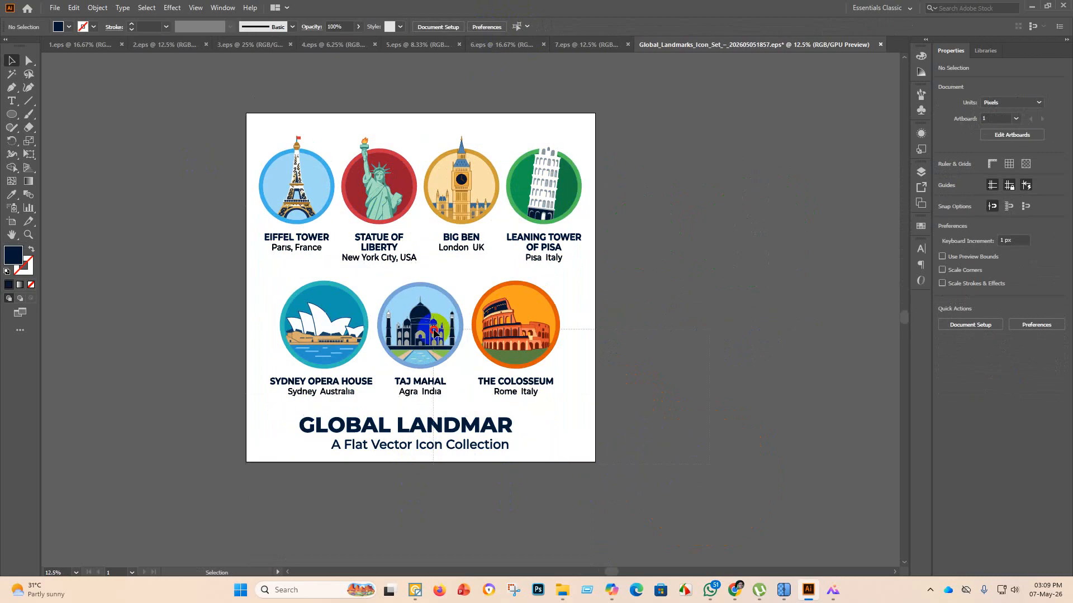
Check the enlarged group's extent on the artboard and examine the Eiffel Tower icon up close for transparent gaps.
key("ctrl+a")
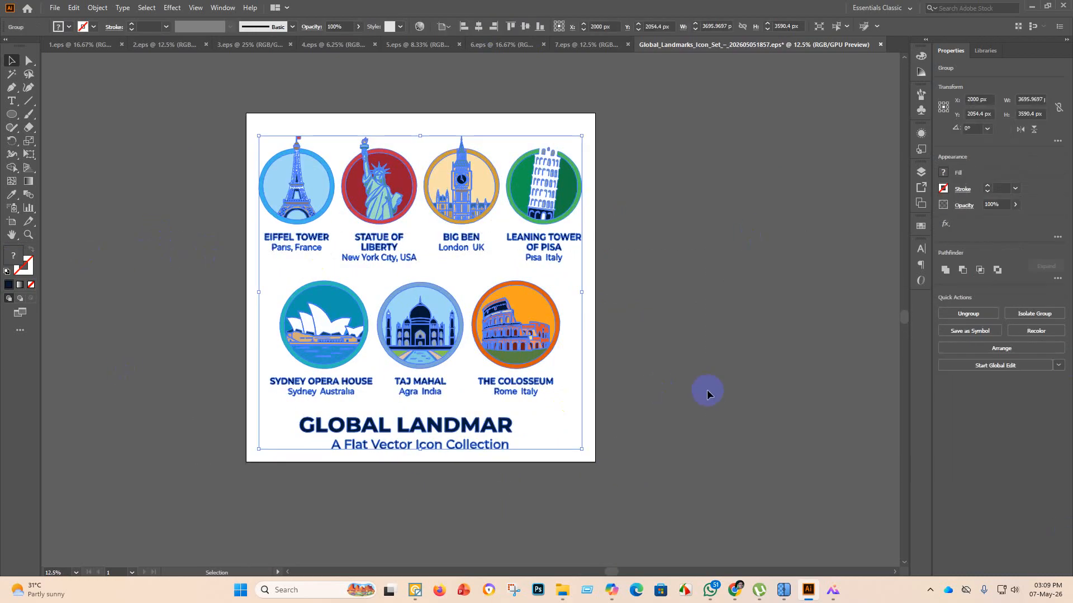
left_click(698, 396)
scroll(247, 186, "up", 1)
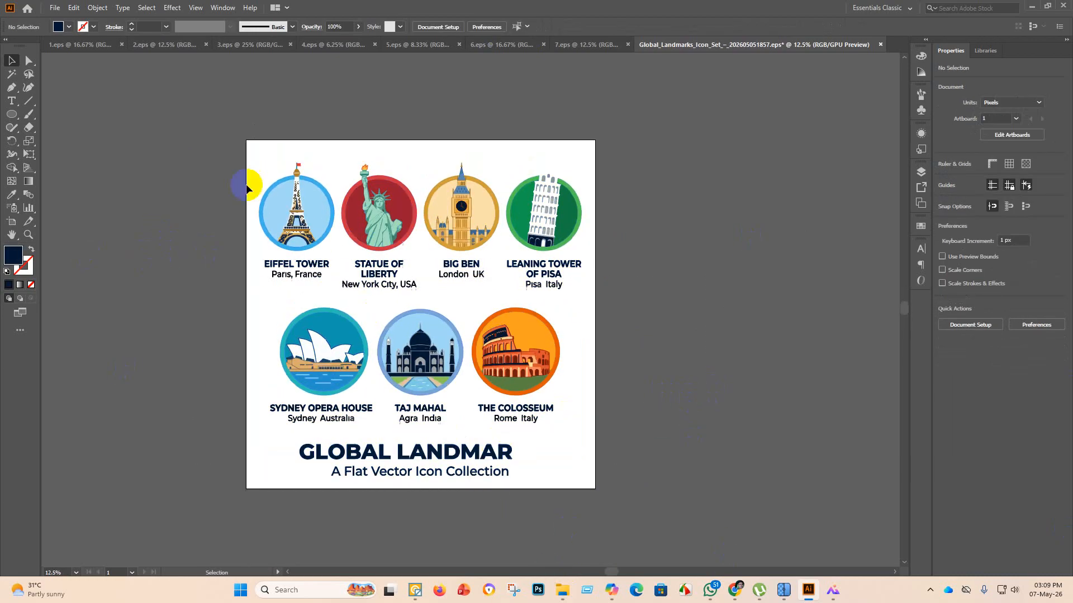
scroll(296, 175, "up", 2)
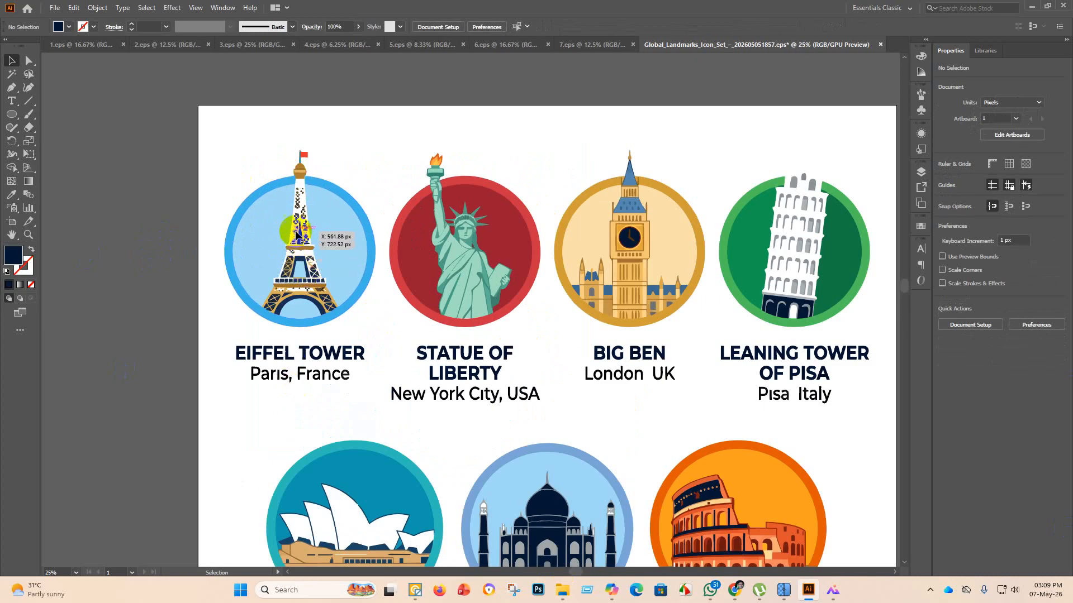
scroll(290, 229, "up", 3)
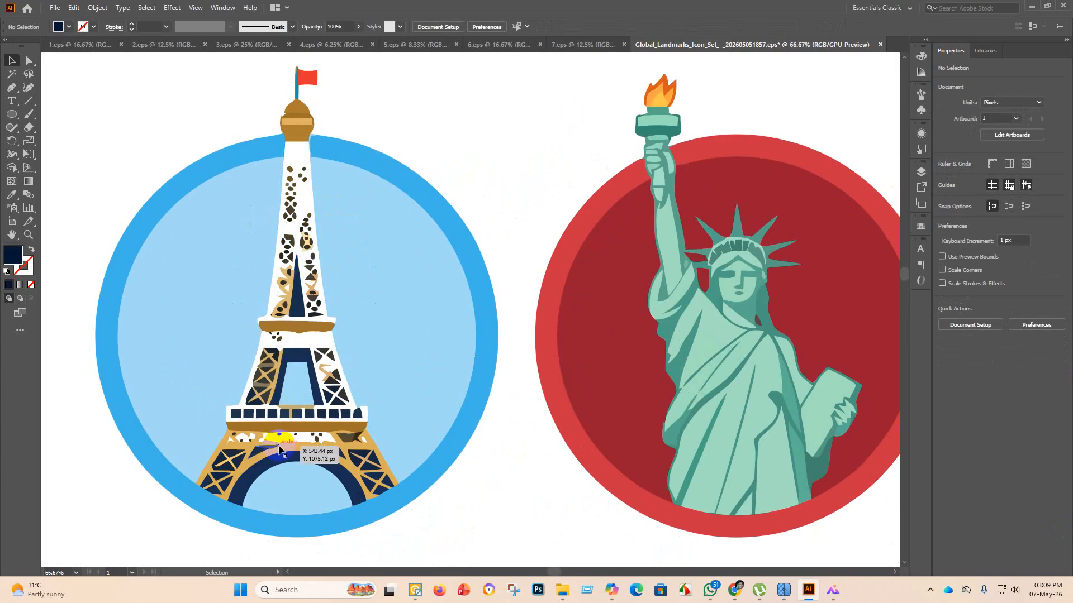
scroll(302, 352, "down", 3)
scroll(299, 349, "down", 2)
left_click(174, 296)
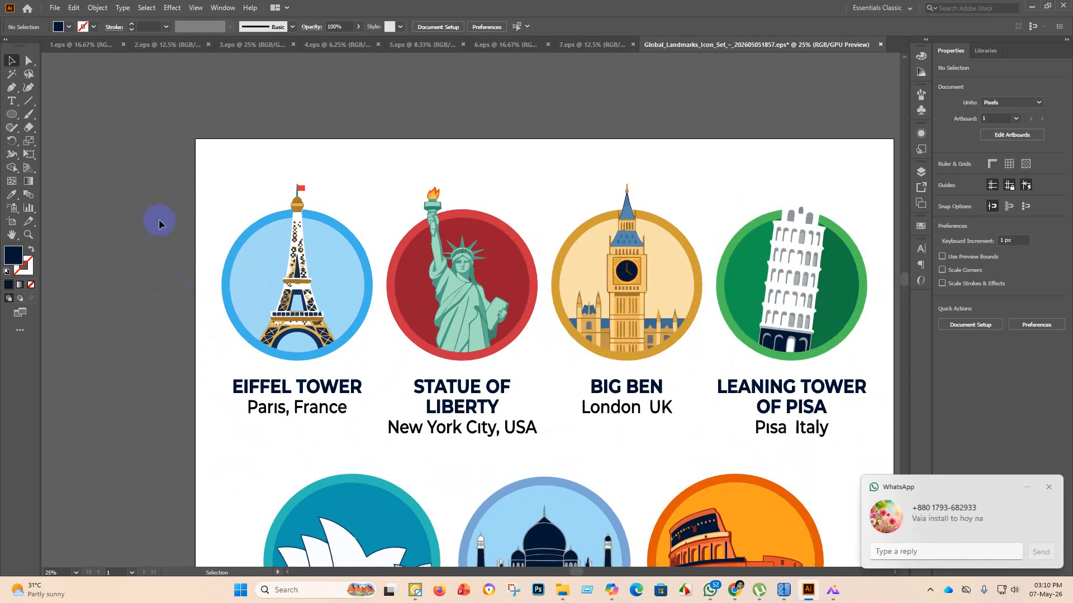
Fill the transparent upper section of the Eiffel Tower with dark navy, merging its small lattice pieces with the Shape Builder tool.
left_click_drag(208, 229, 366, 359)
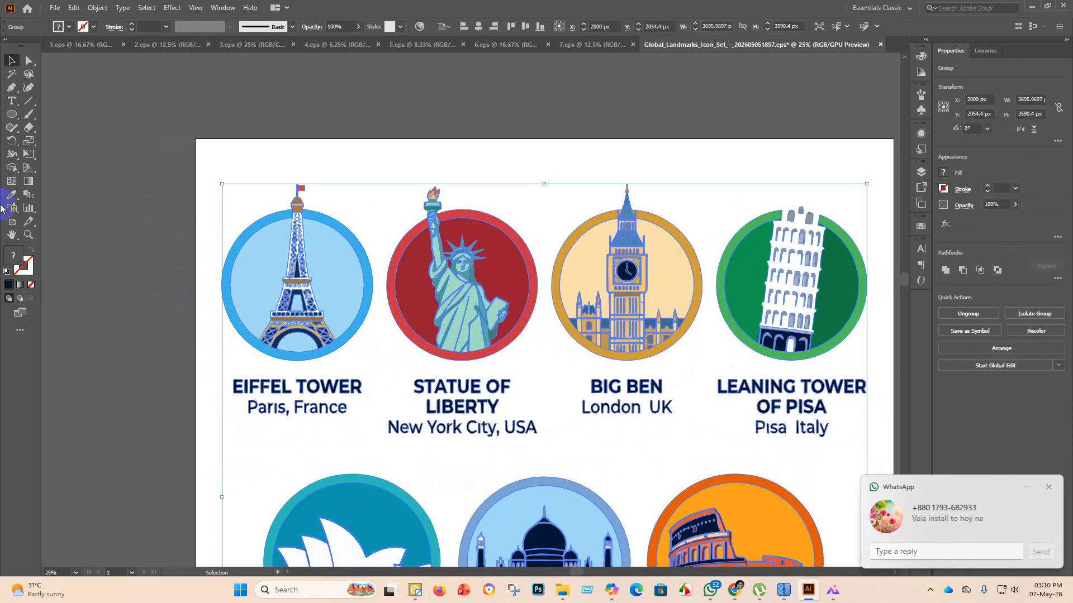
left_click(11, 168)
scroll(288, 234, "up", 4)
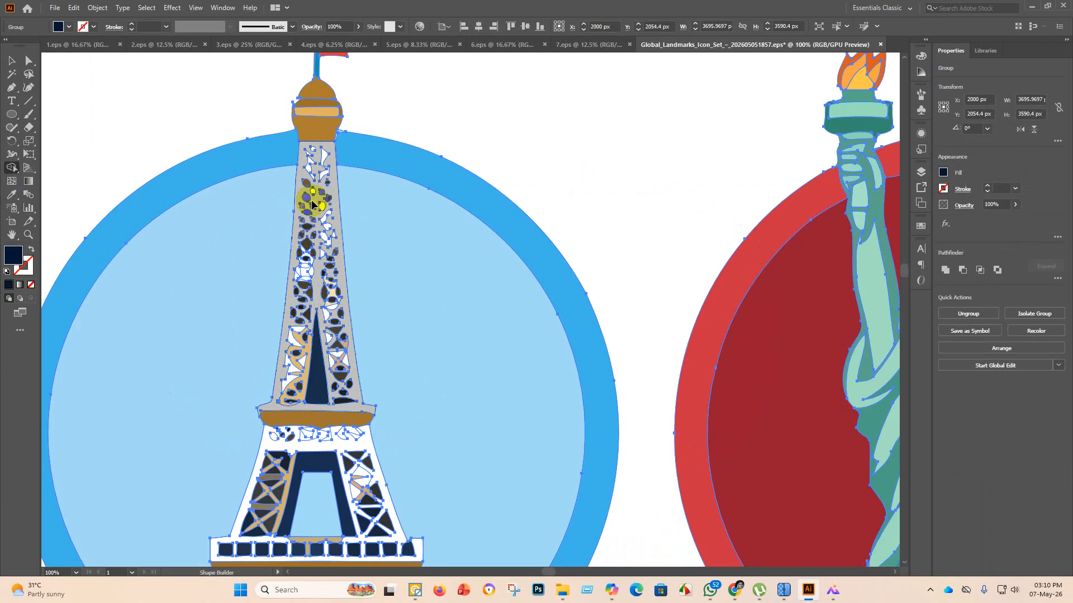
left_click_drag(323, 162, 328, 299)
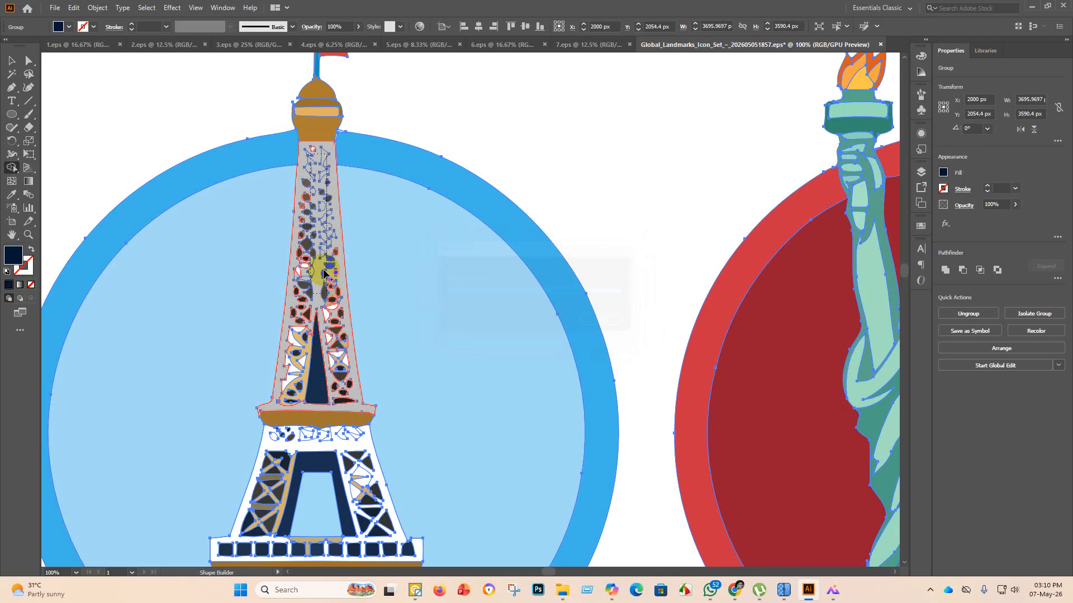
mouse_move(321, 406)
left_mouse_down()
mouse_move(294, 186)
mouse_move(304, 249)
mouse_move(294, 385)
mouse_move(296, 365)
left_mouse_up()
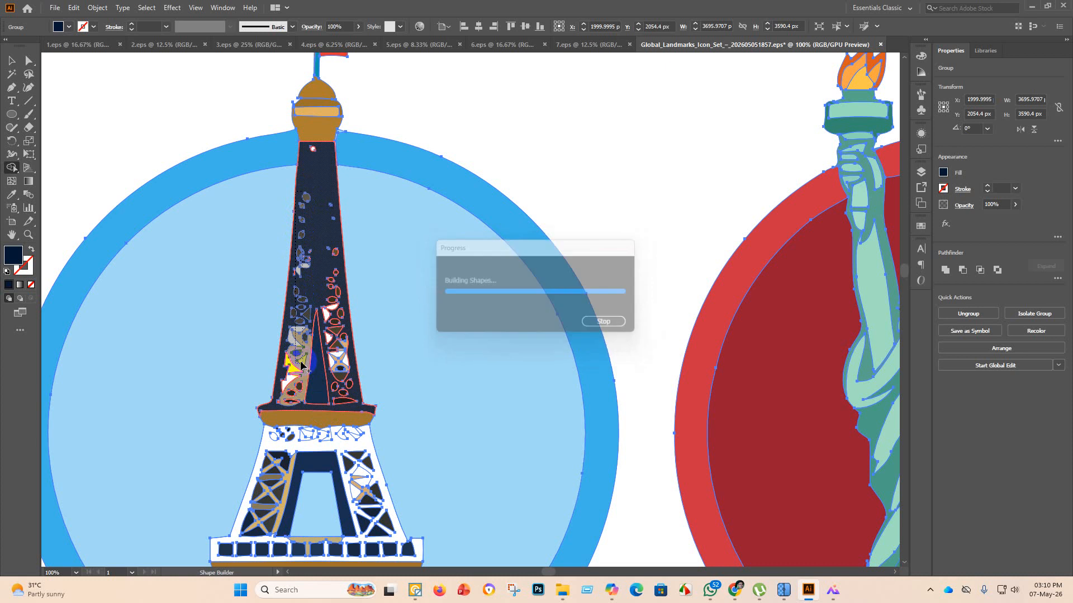
left_click_drag(326, 195, 345, 400)
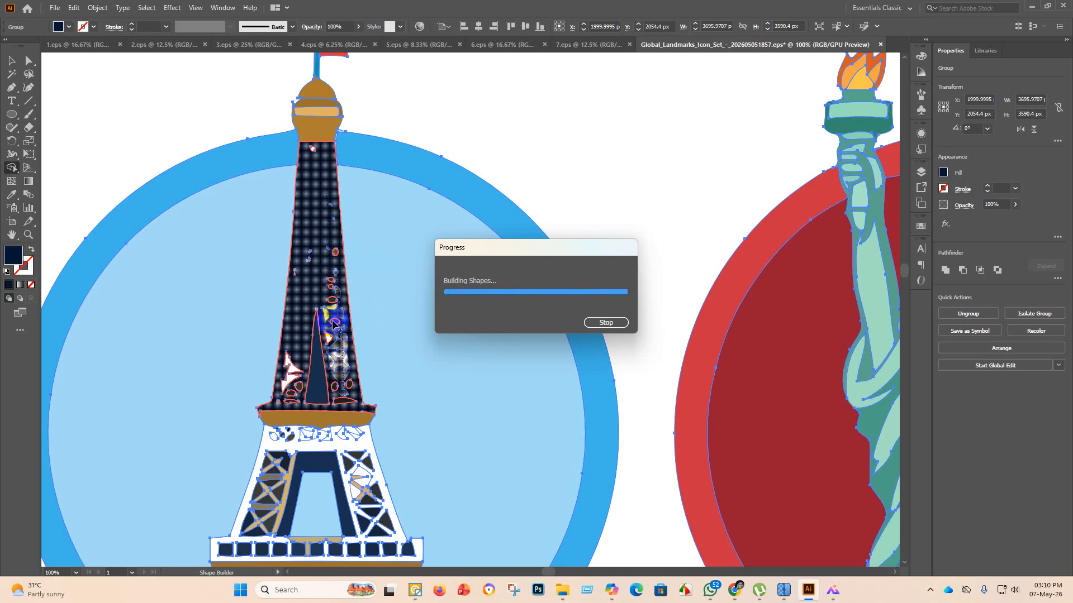
left_click(288, 375)
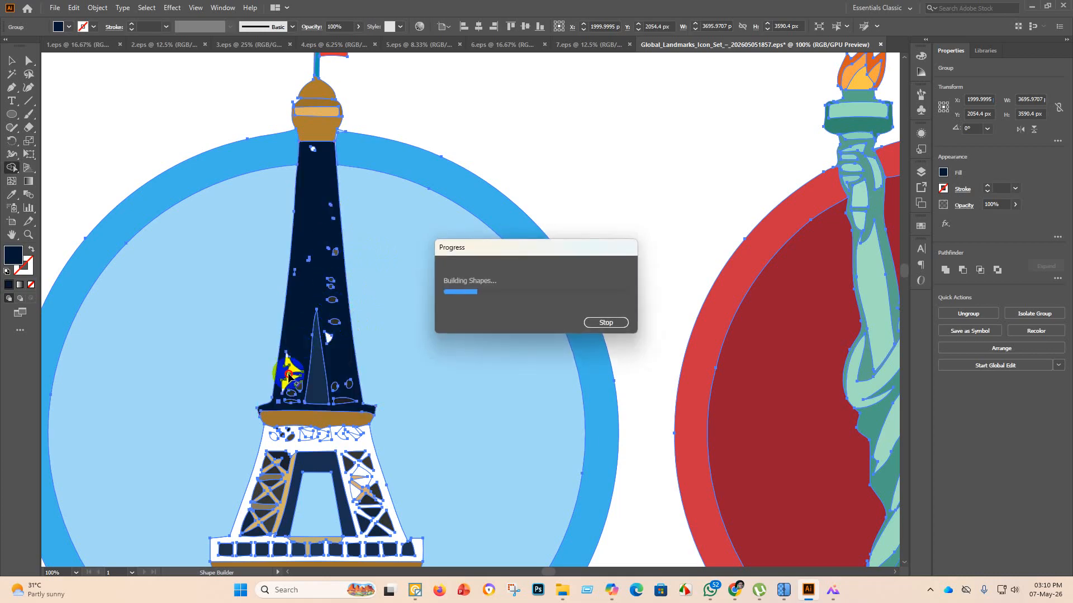
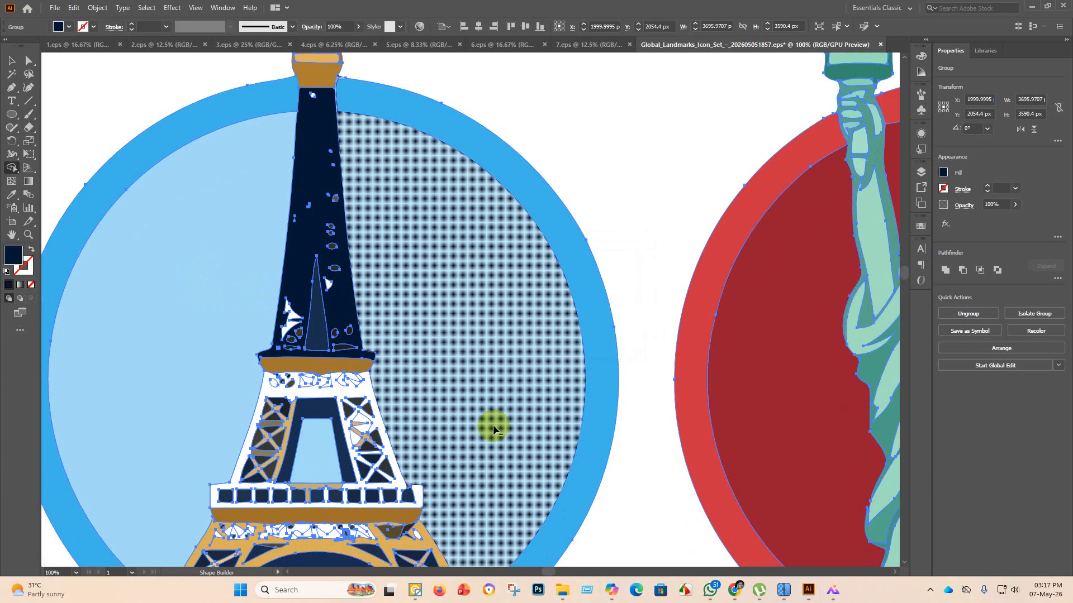
scroll(491, 426, "down", 3)
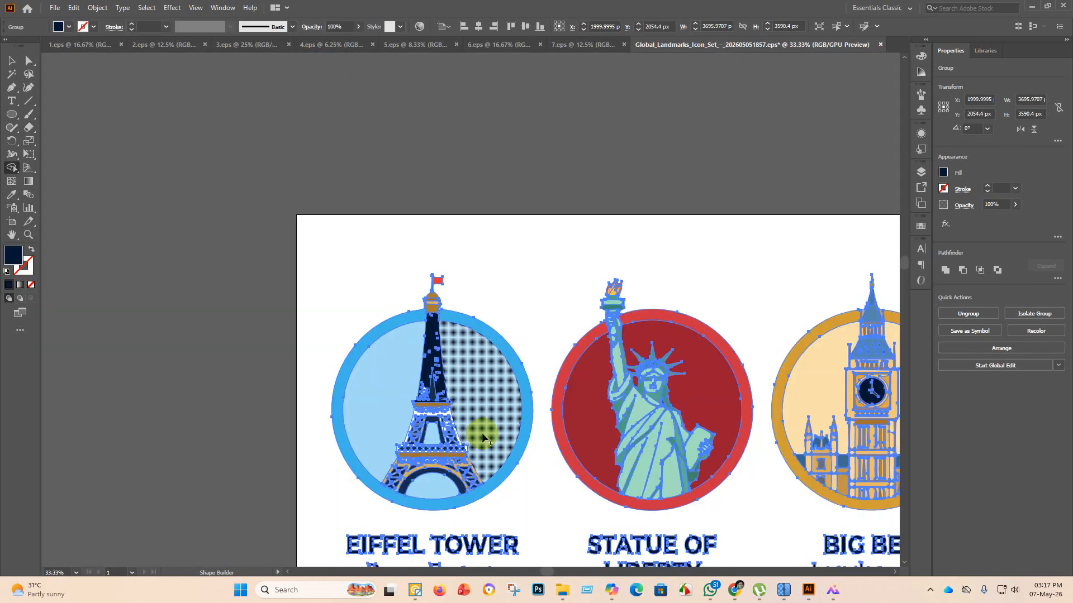
left_click(291, 346)
left_click(233, 357)
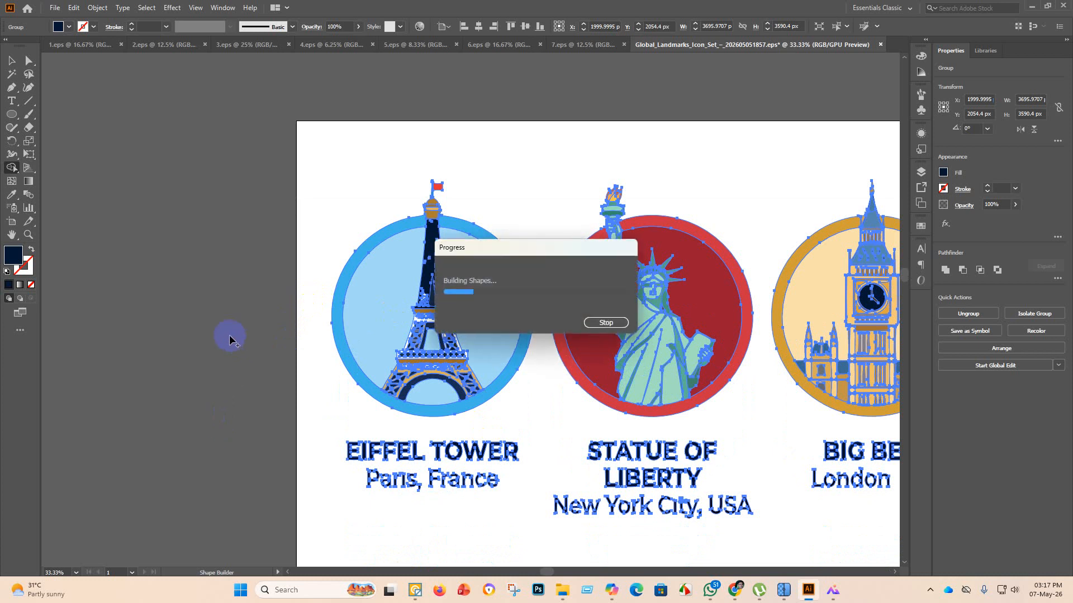
left_click(605, 323)
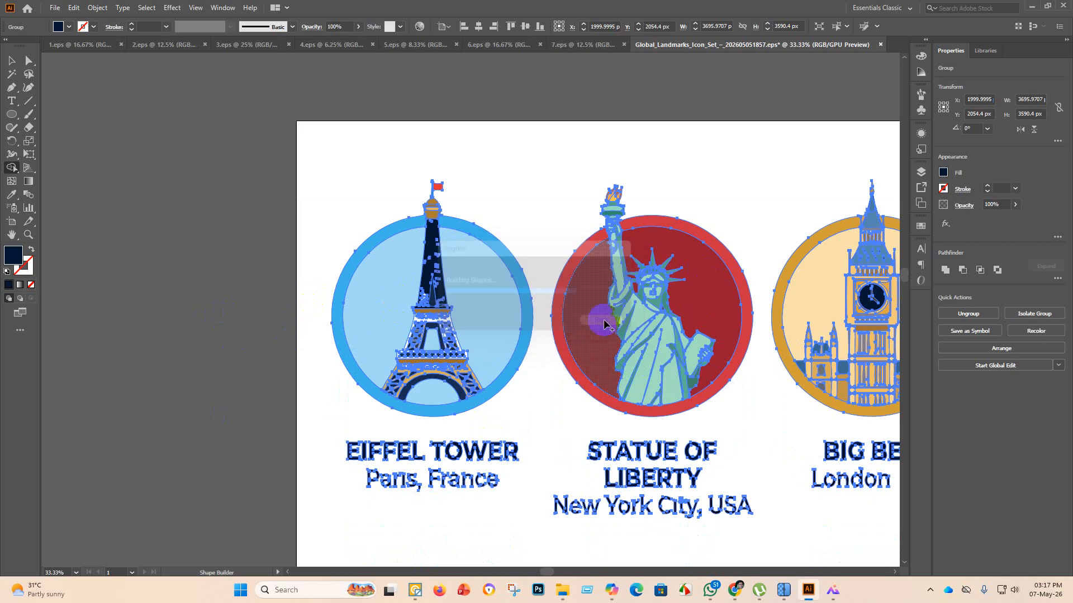
Deselect the icon set with the Selection tool and examine the Eiffel Tower's upper section for leftover gaps and specks.
left_click(12, 60)
scroll(214, 311, "down", 5)
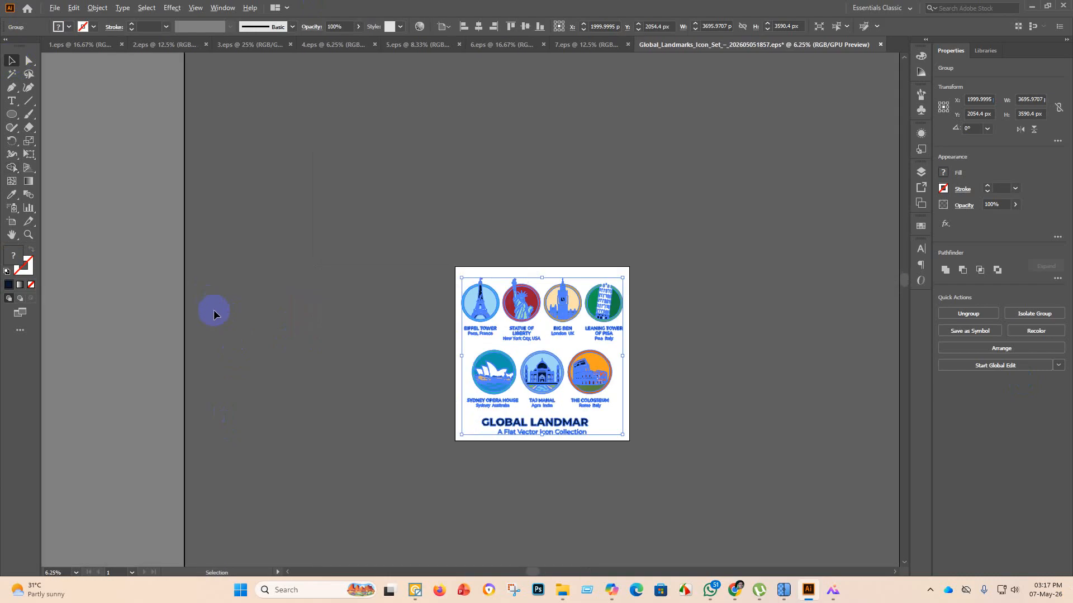
left_click(393, 412)
scroll(531, 300, "up", 4)
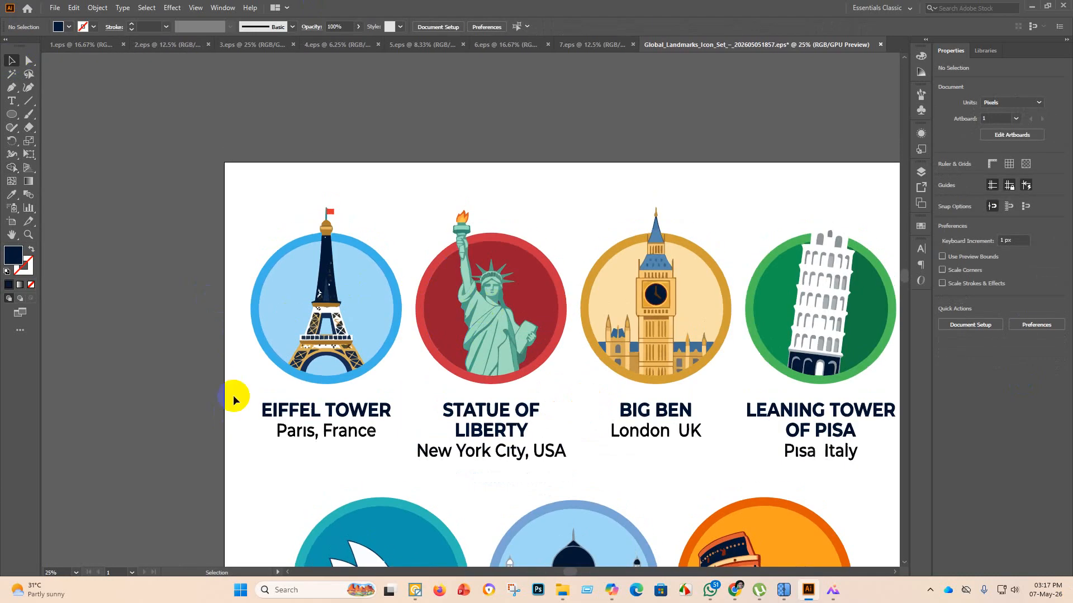
scroll(327, 310, "up", 3)
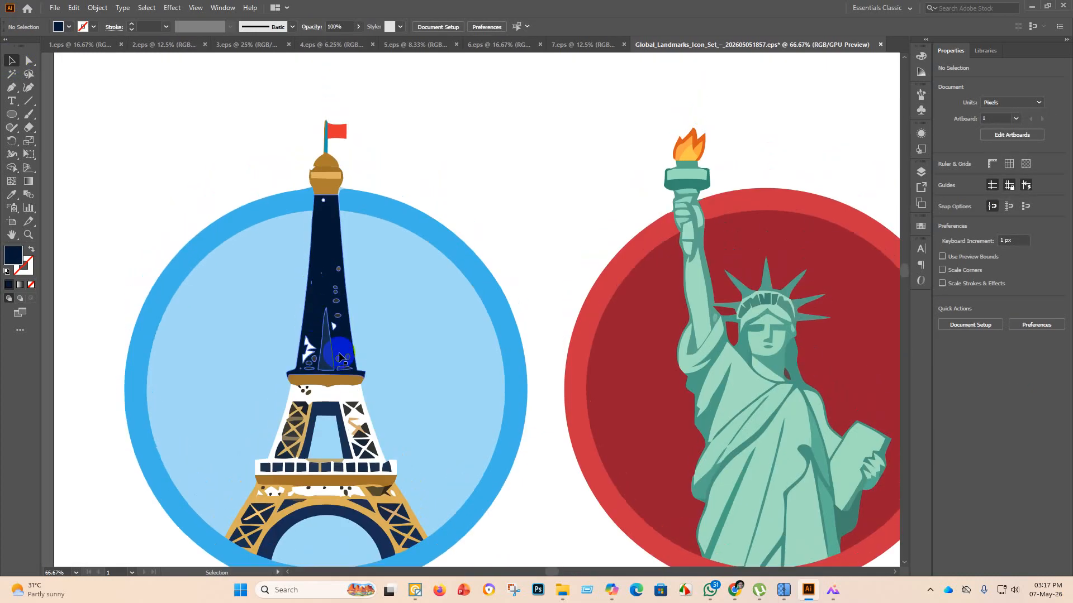
scroll(324, 352, "up", 3)
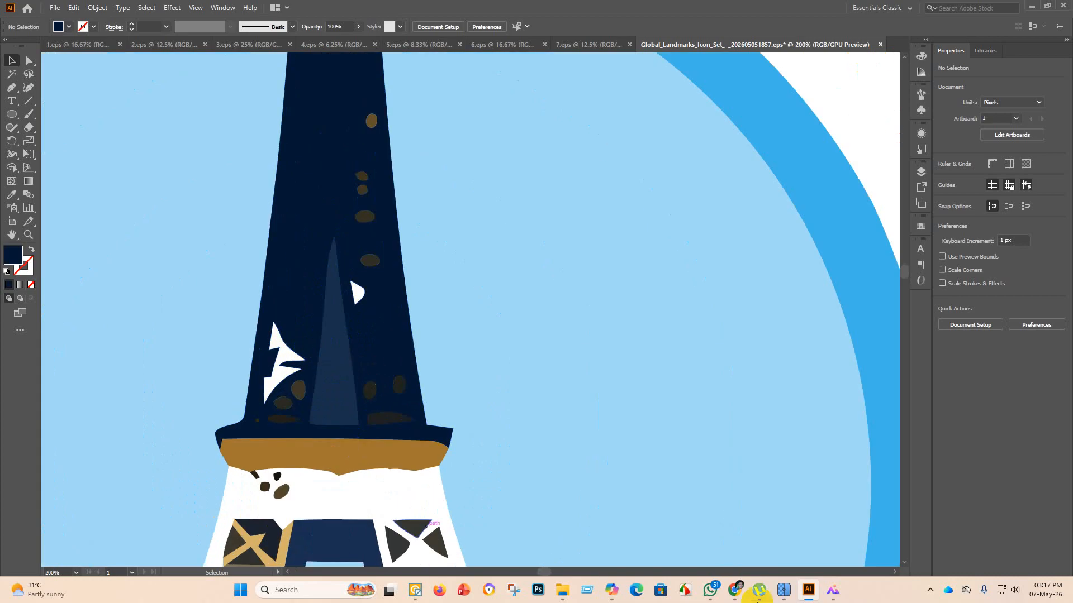
scroll(396, 318, "down", 5)
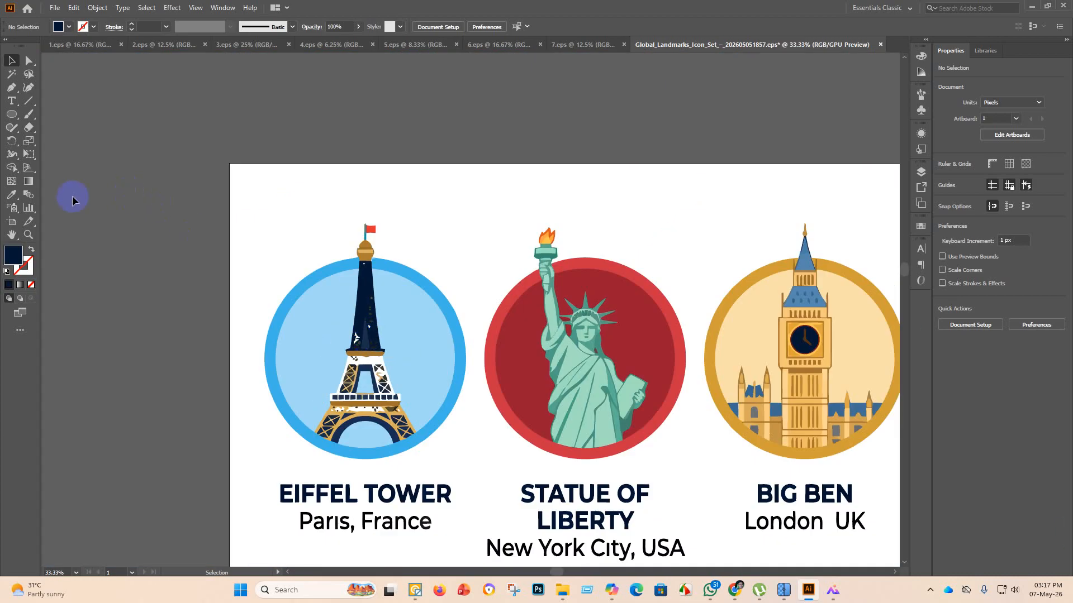
Draw a closed four-point dark navy shape with the Pen tool covering the Eiffel Tower's upper section, and leave it deselected.
left_click(11, 87)
scroll(335, 268, "up", 5)
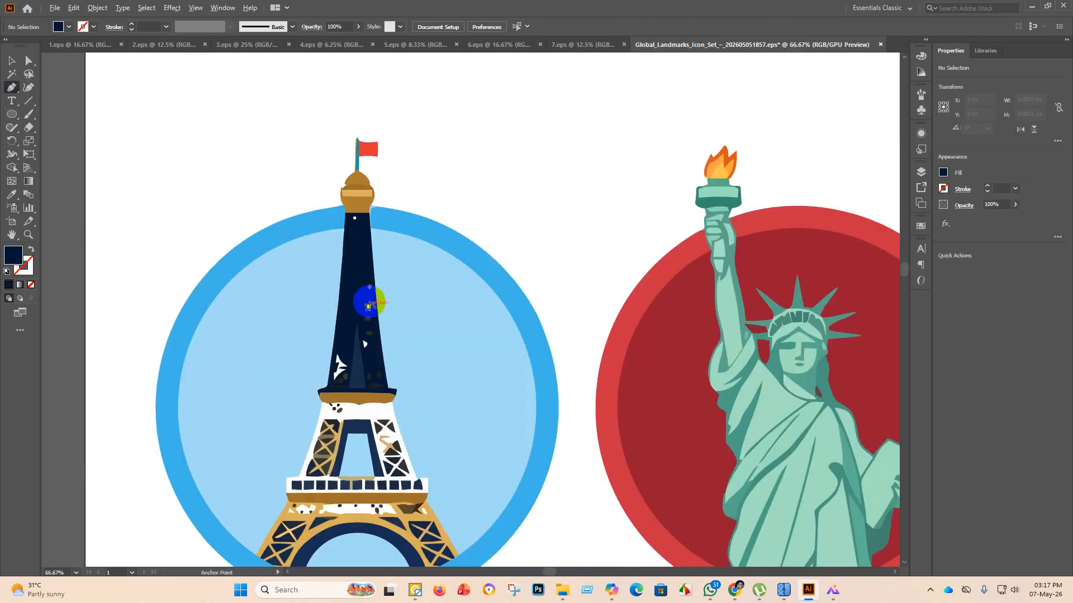
left_click(320, 105)
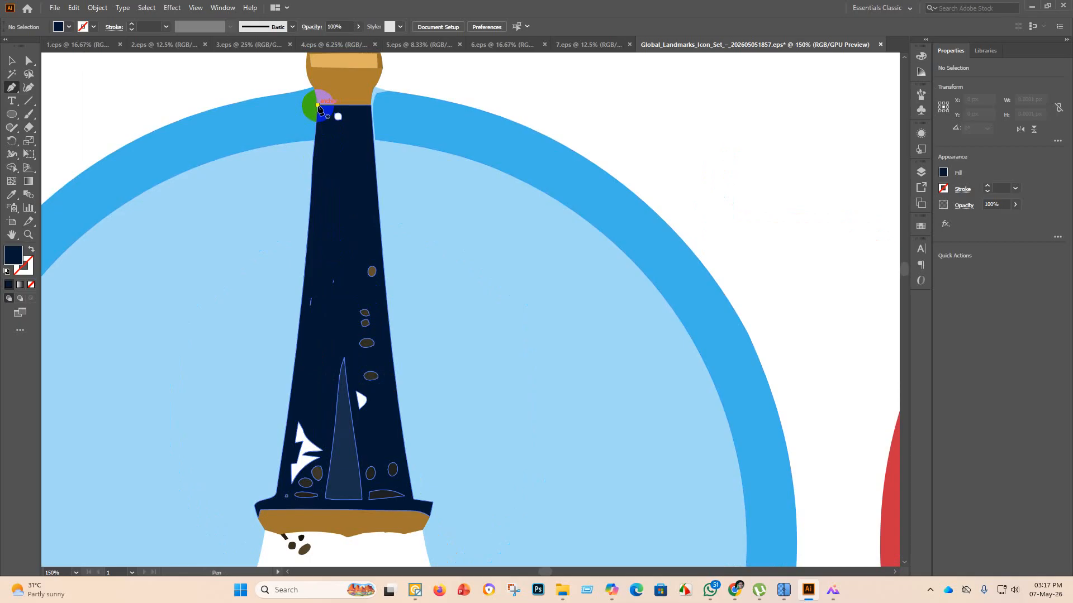
left_click(266, 510)
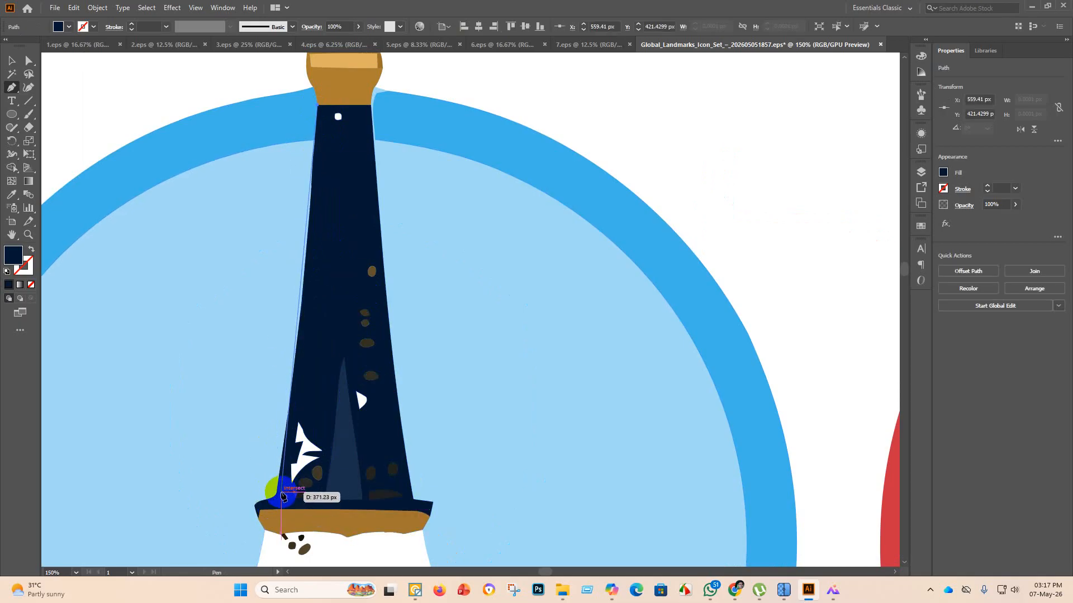
left_click(275, 496)
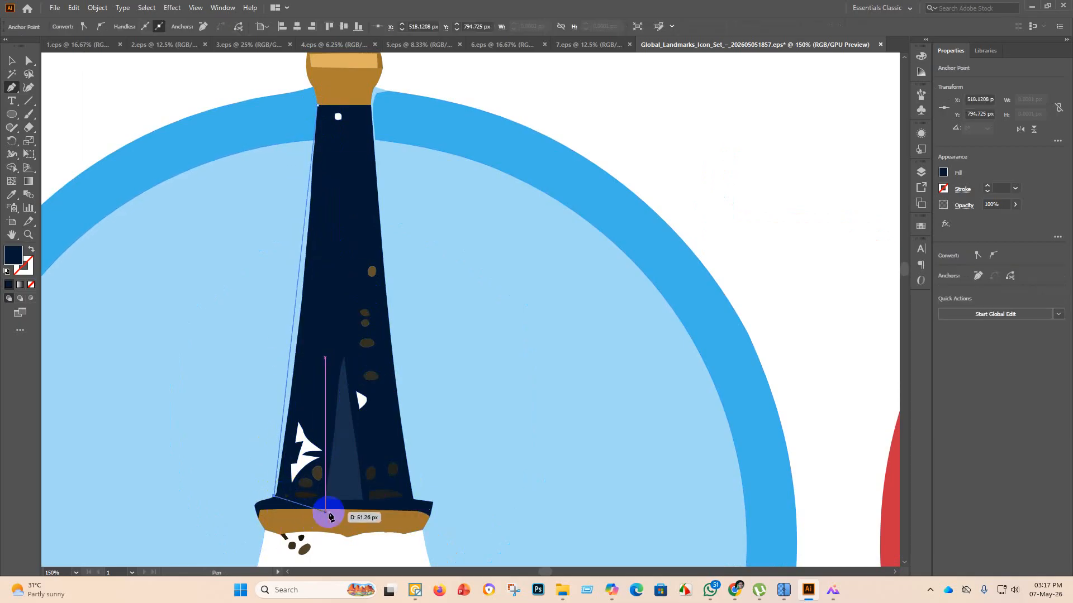
left_click(417, 501)
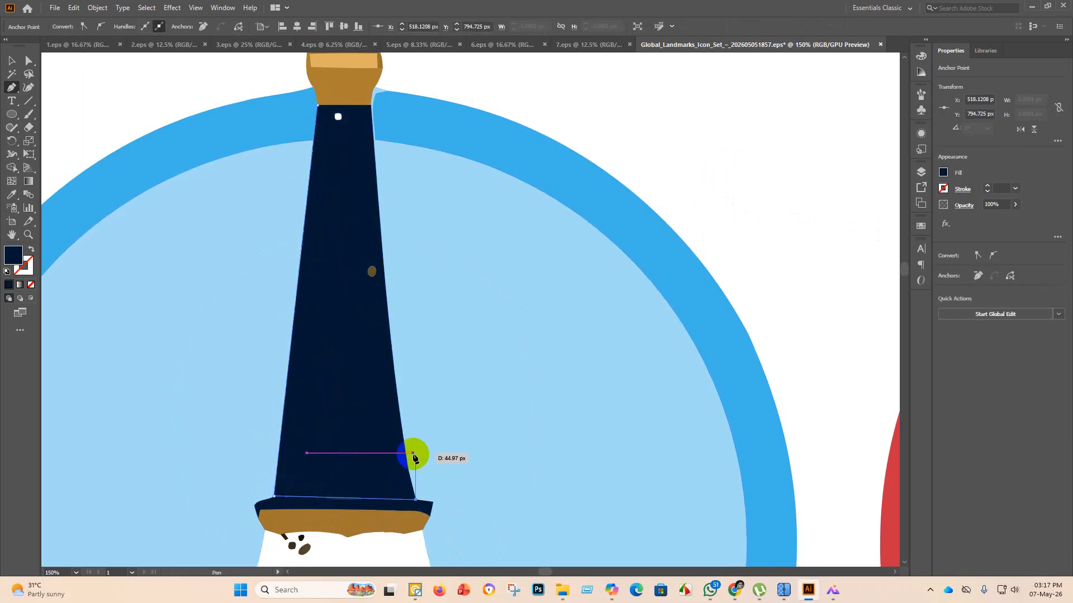
left_click(372, 106)
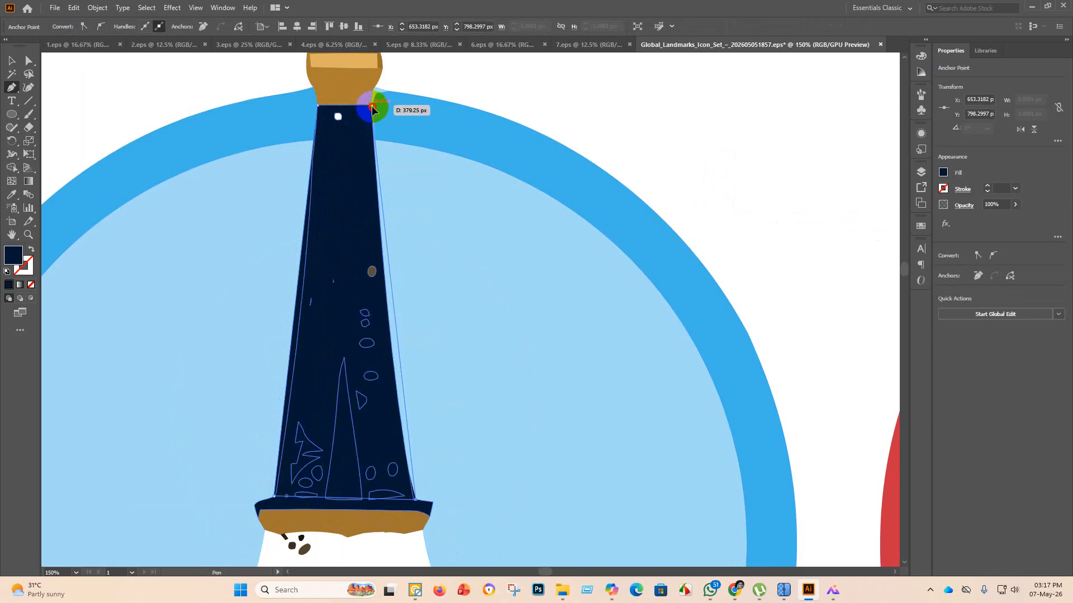
left_click(317, 106)
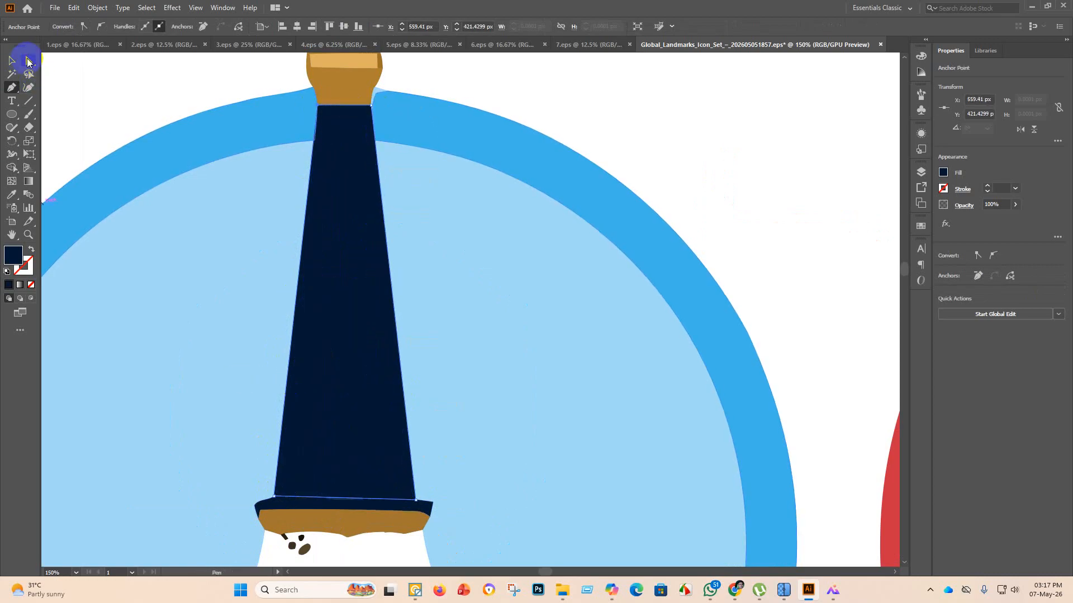
left_click(9, 63)
scroll(166, 335, "down", 4)
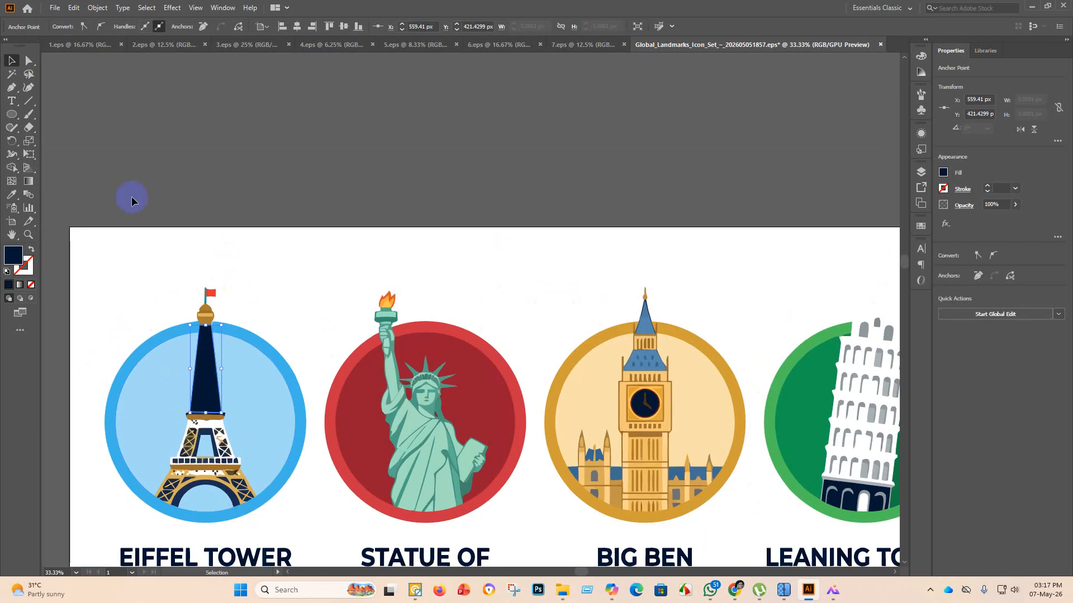
left_click(155, 148)
scroll(151, 243, "down", 3)
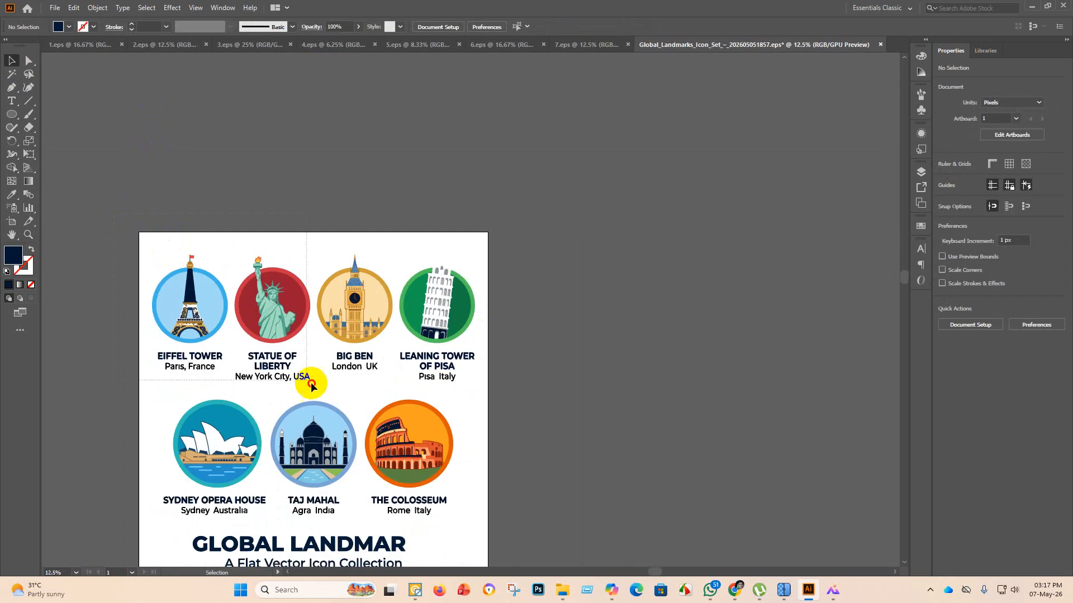
Select the whole icon set, merge the Eiffel Tower's dark navy upper pieces with the Shape Builder tool, and deselect everything.
key("ctrl+a")
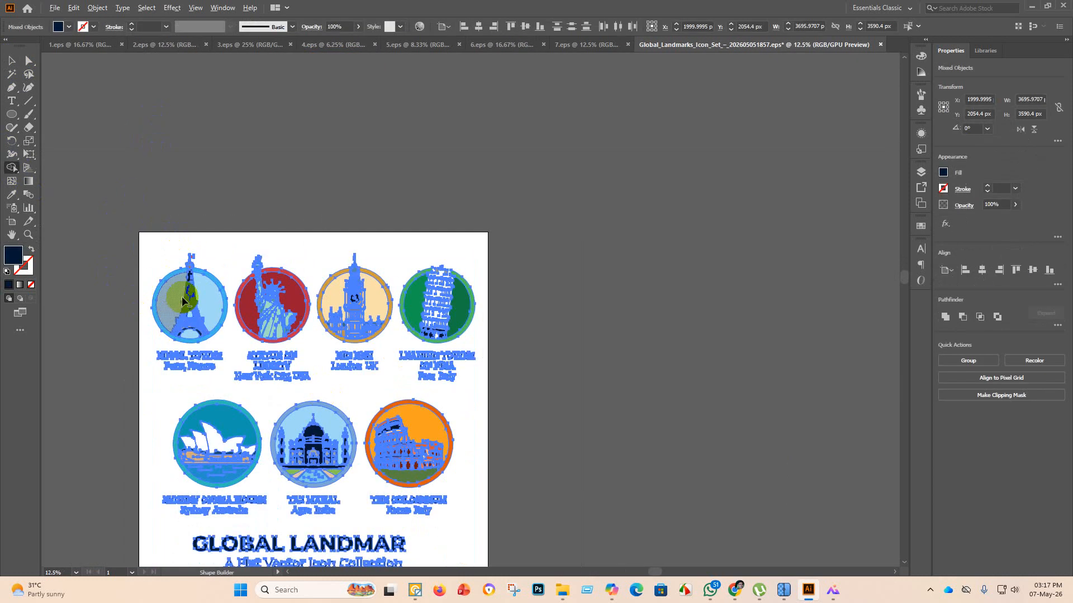
scroll(190, 290, "up", 4)
mouse_move(216, 261)
left_mouse_down()
mouse_move(216, 330)
mouse_move(215, 269)
mouse_move(216, 286)
left_mouse_up()
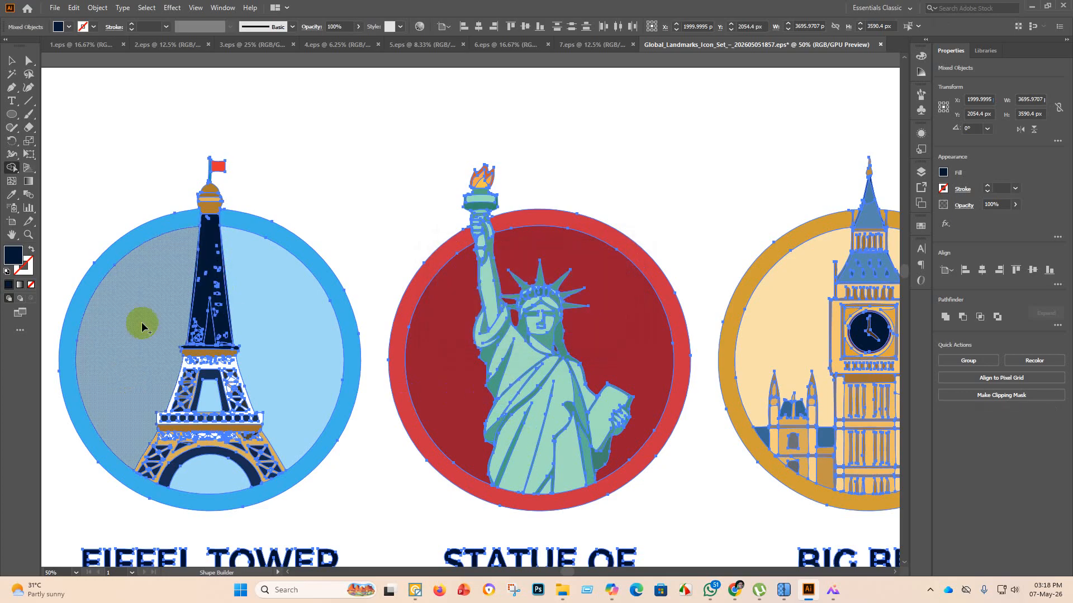
scroll(240, 302, "down", 2)
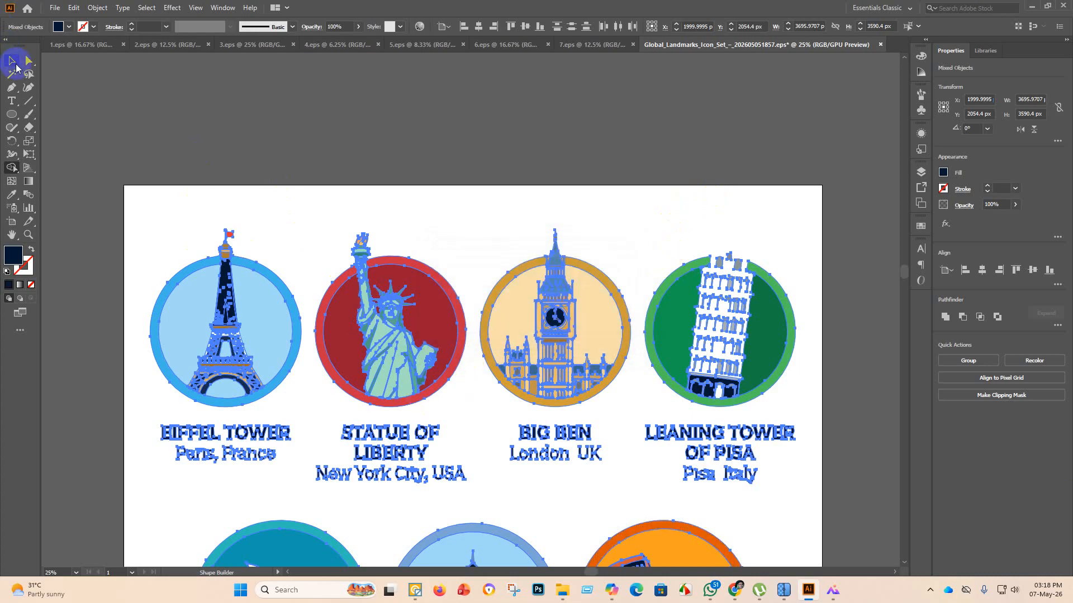
left_click(127, 91)
scroll(241, 387, "down", 3)
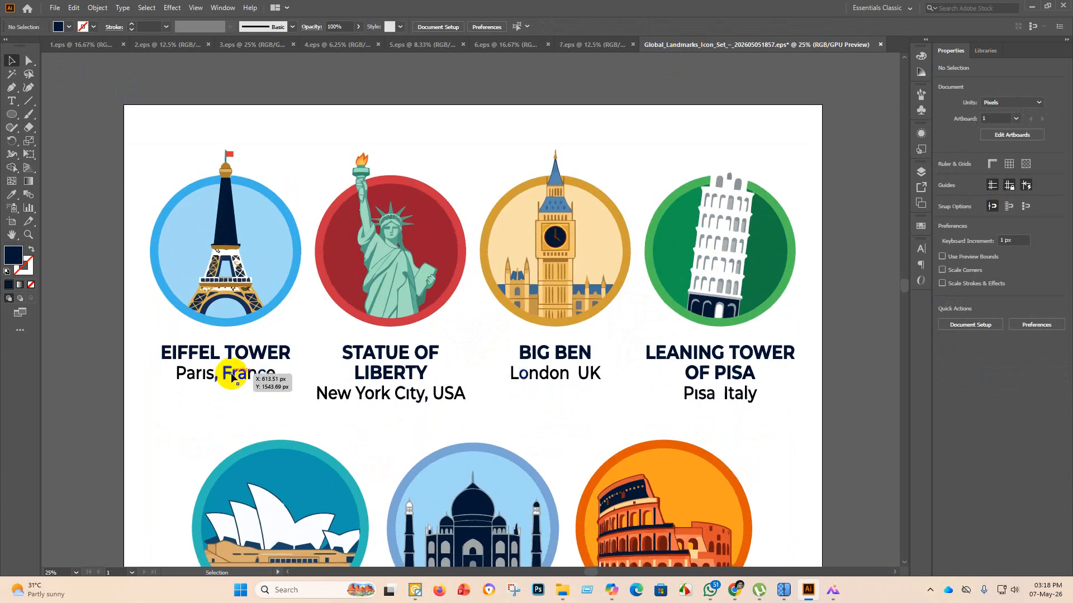
scroll(240, 381, "down", 3)
scroll(260, 384, "down", 1)
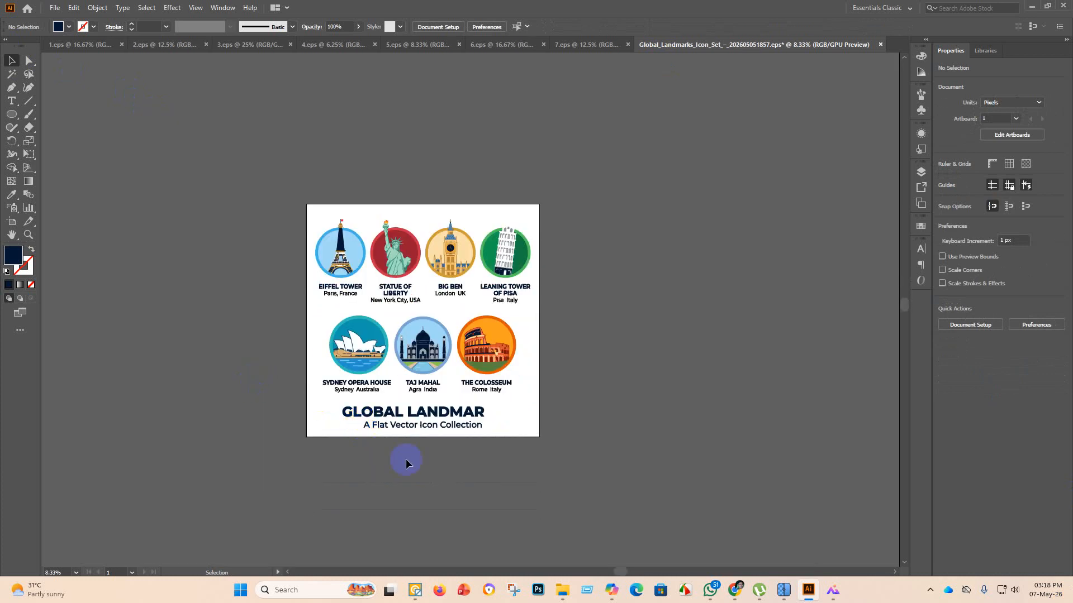
Save the landmarks icon set as an Illustrator EPS file named 8 in the eps 3.1 folder.
left_click(48, 9)
left_click(82, 102)
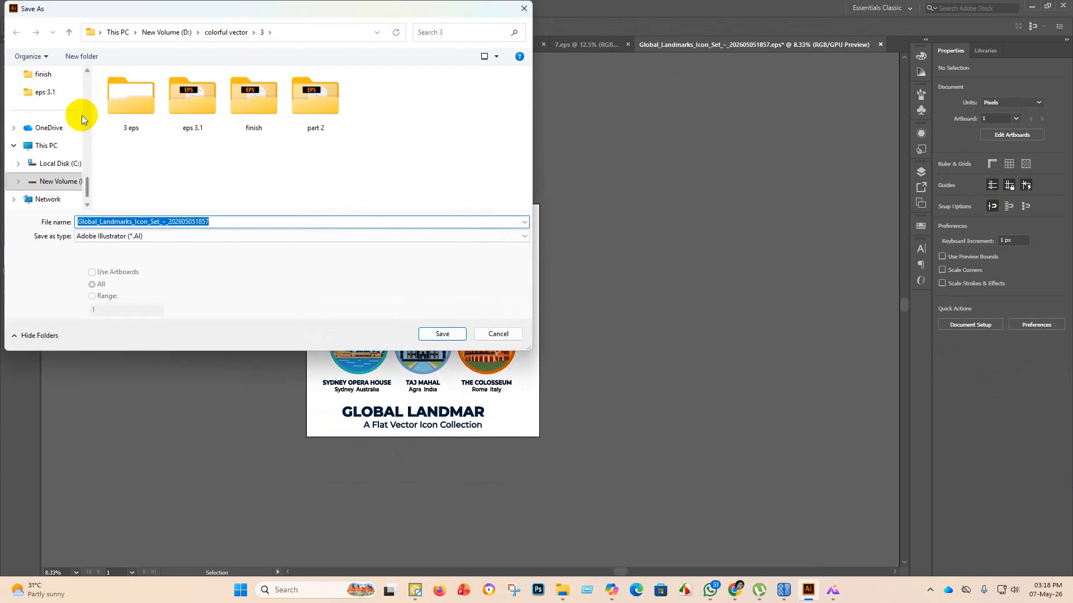
double_click(193, 100)
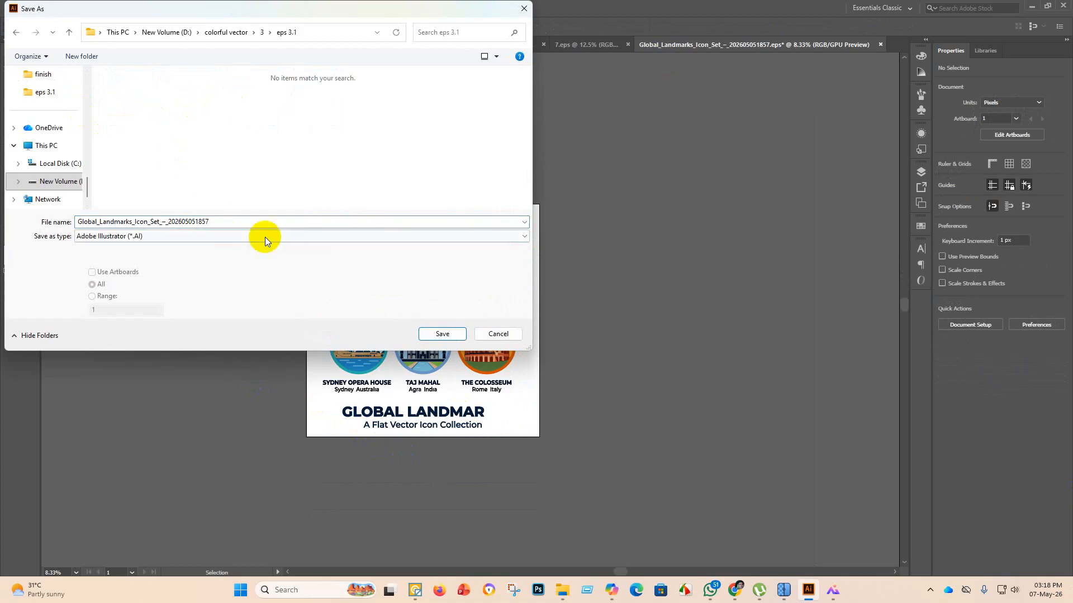
left_click(234, 222)
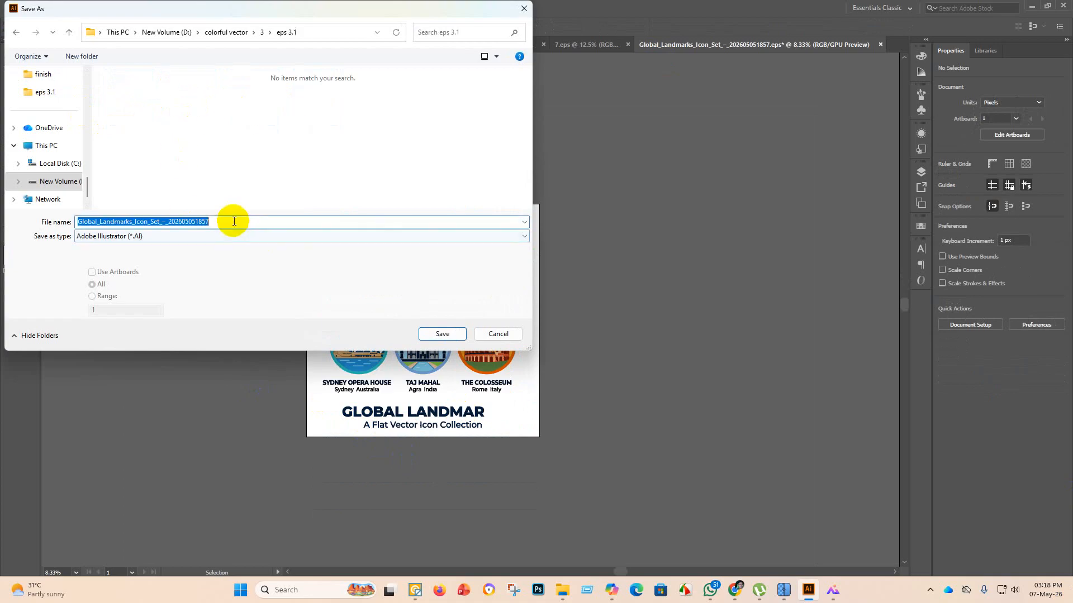
left_click(143, 237)
left_click(143, 261)
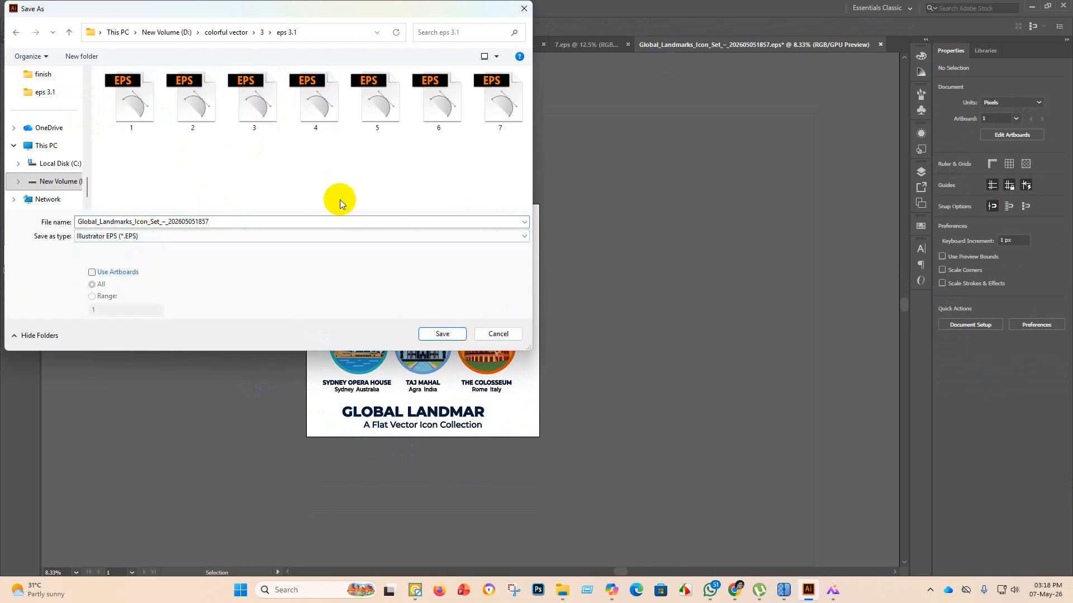
triple_click(215, 221)
key("BackSpace")
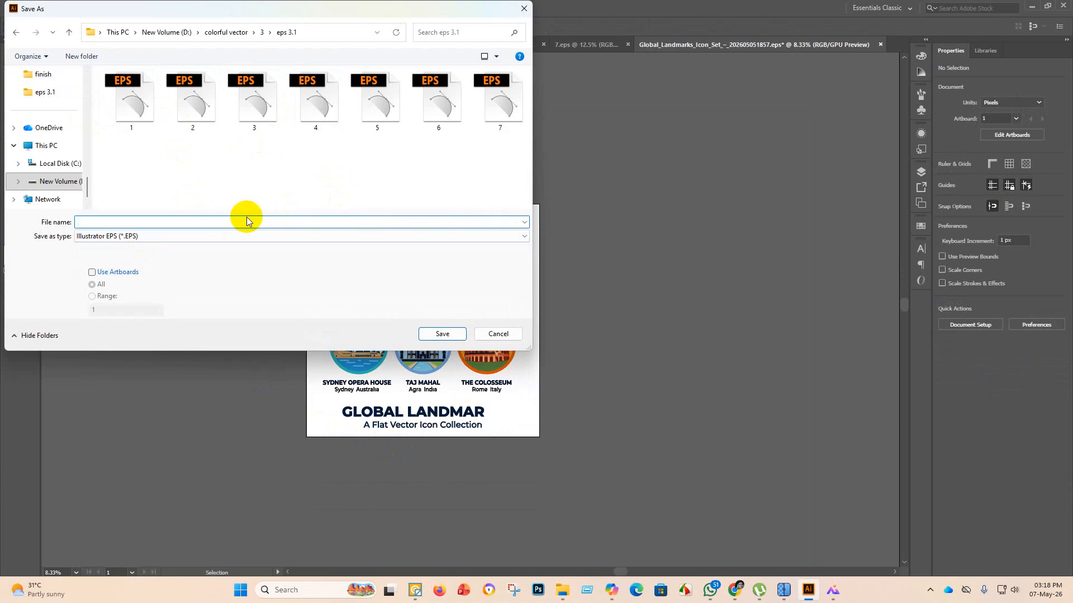
left_click(447, 334)
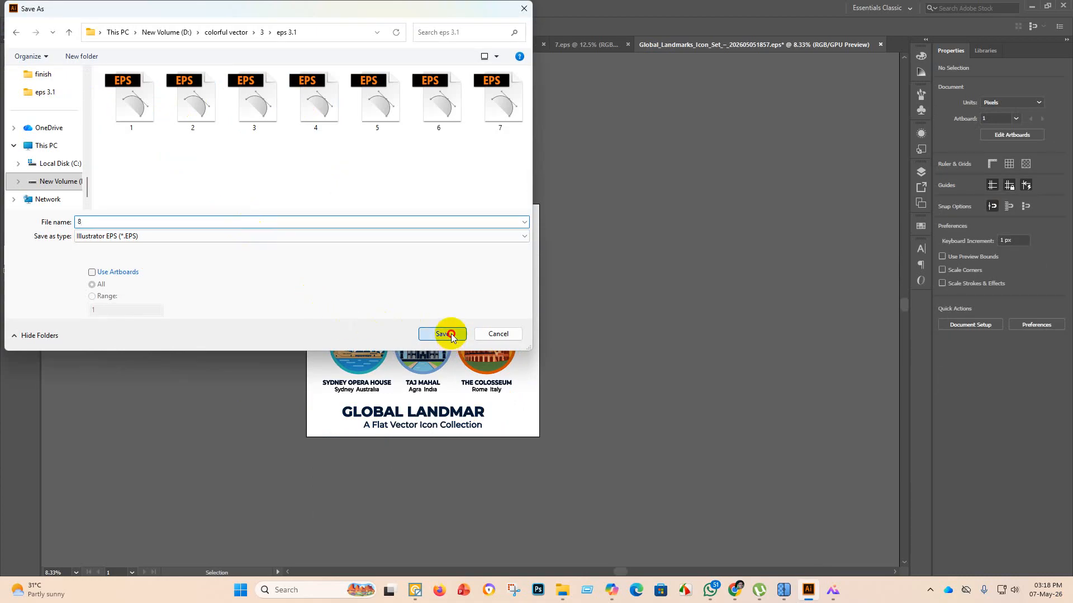
Set the EPS version to Illustrator 10 EPS and complete the save in the older format.
left_click(553, 134)
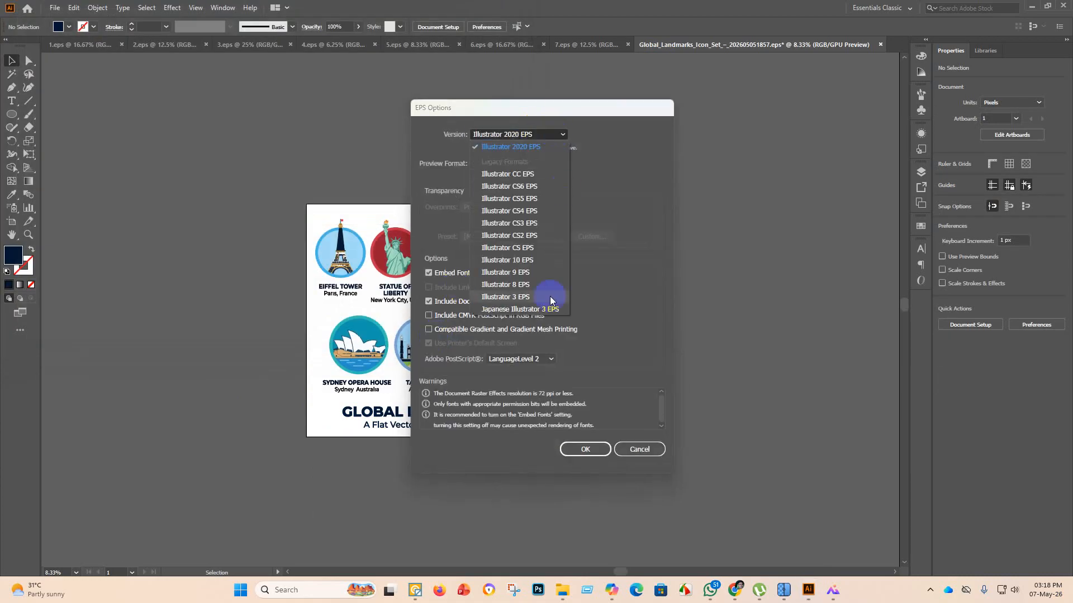
left_click(532, 260)
left_click(591, 441)
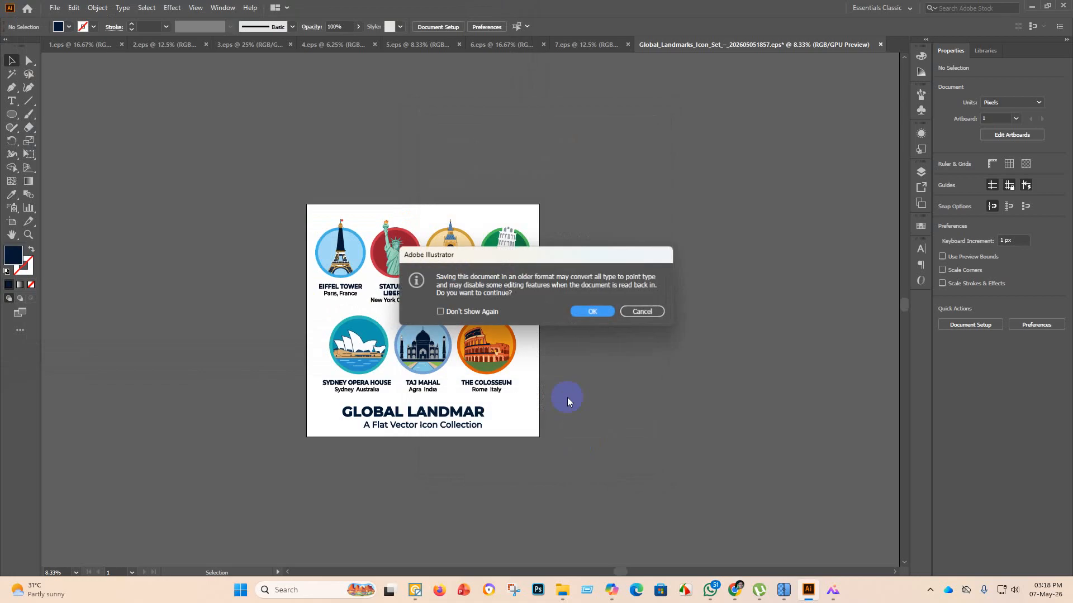
left_click(589, 311)
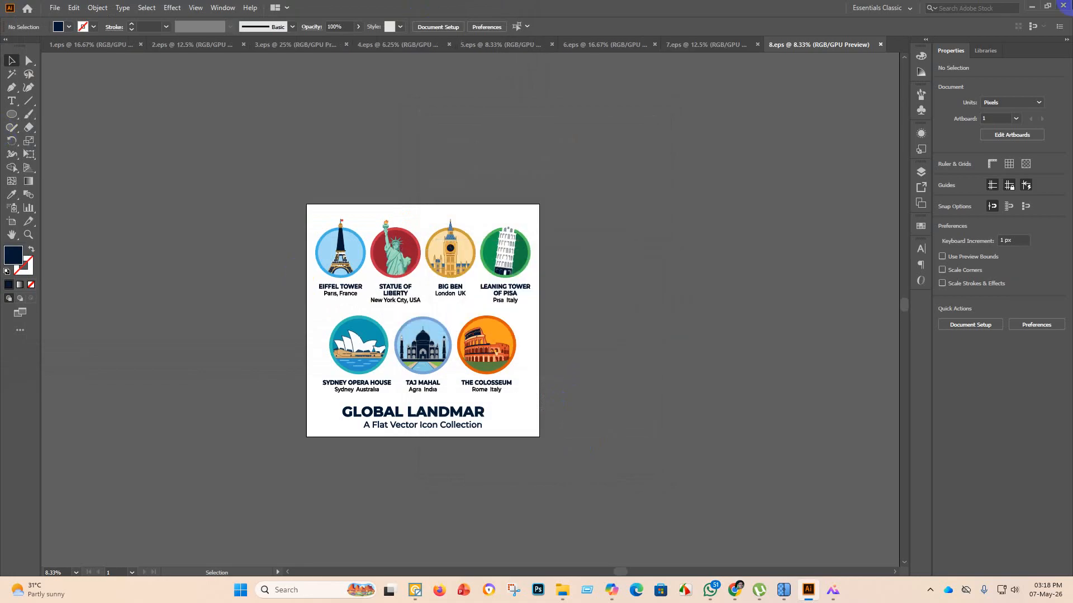
Switch to File Explorer and move the Global_Landmarks_Icon_Set EPS file and its preview image into the finish folder.
left_click(55, 8)
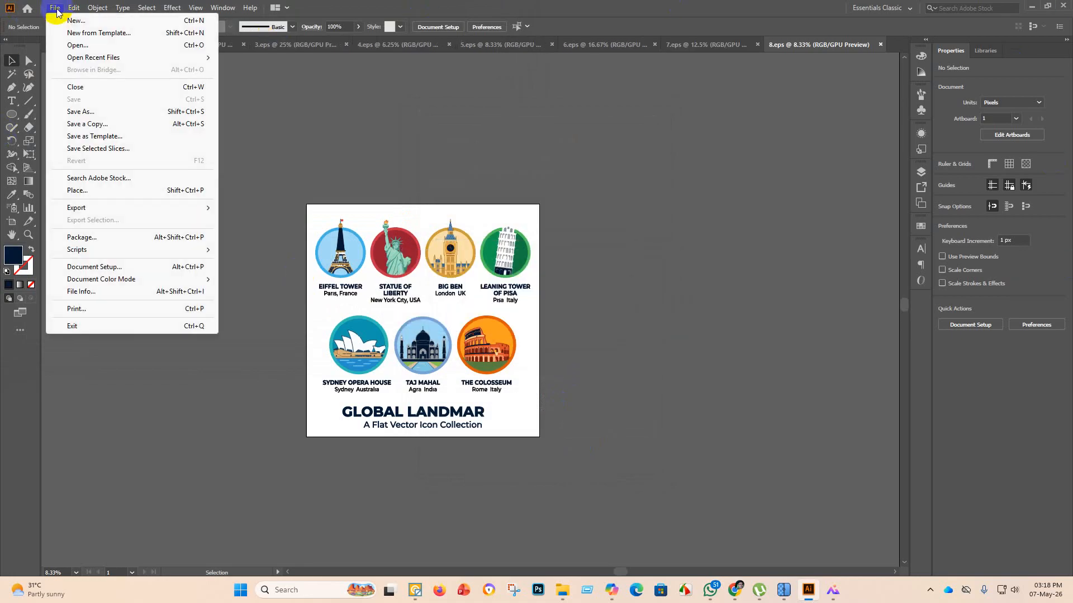
left_click(559, 593)
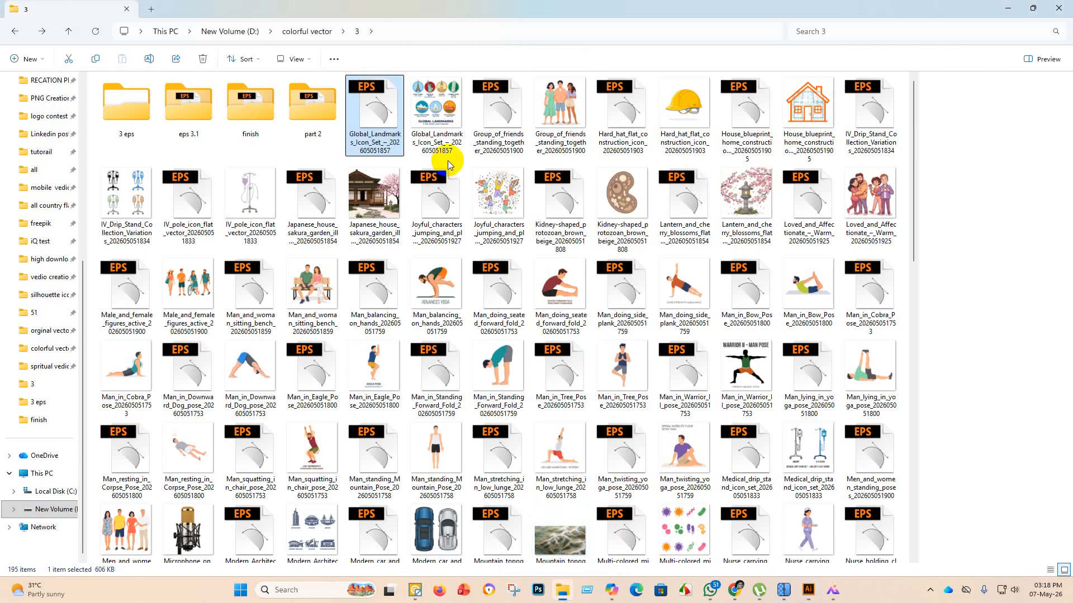
left_click_drag(373, 120, 268, 115)
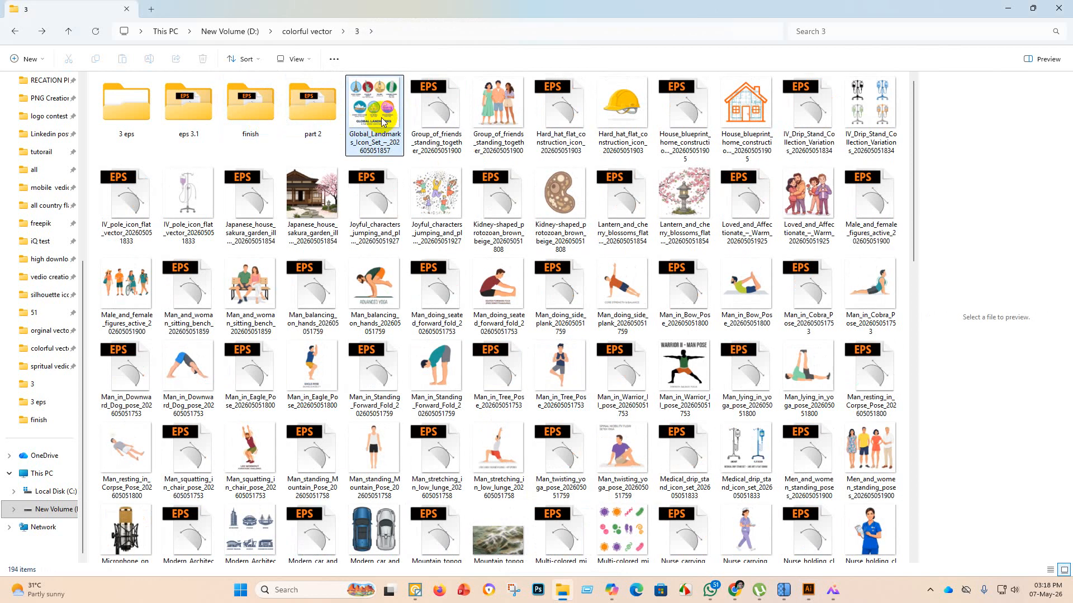
left_click_drag(374, 111, 257, 120)
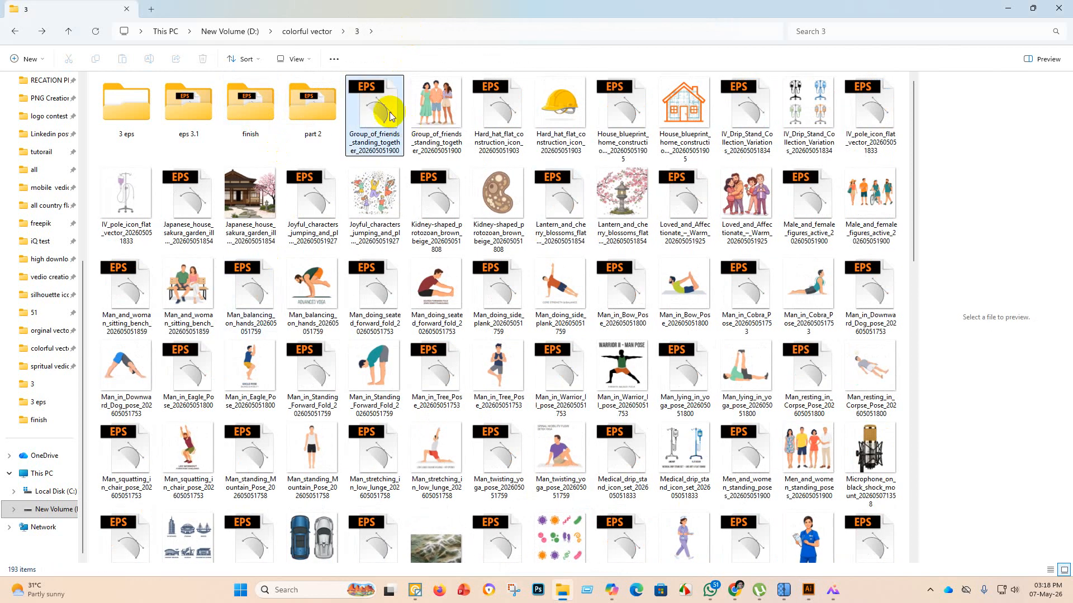
Open the Group_of_friends_standing_together EPS file in Illustrator.
left_click(383, 85)
right_click(391, 111)
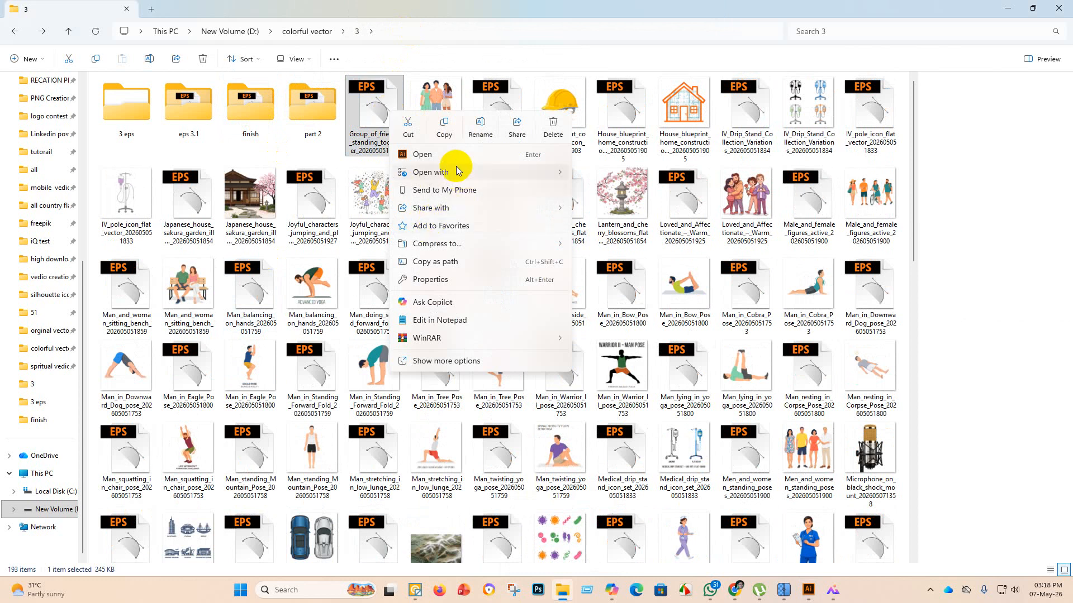
mouse_move(431, 172)
left_click(619, 174)
scroll(536, 274, "down", 5)
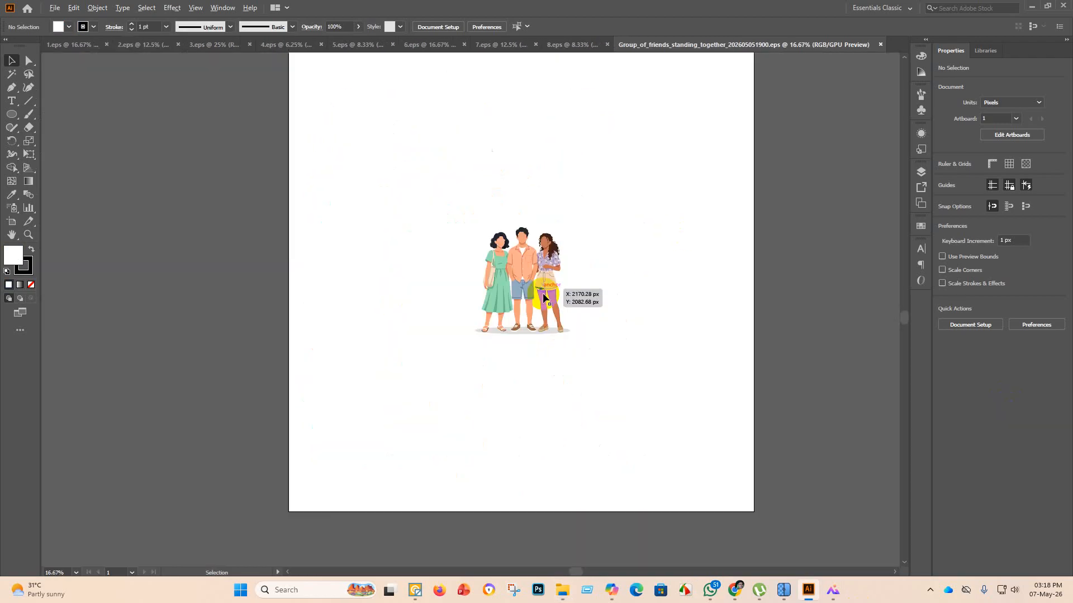
Enlarge the friends group proportionally to about 3035 px square and move it off to the left of the artboard.
left_click(523, 260)
scroll(534, 353, "up", 3)
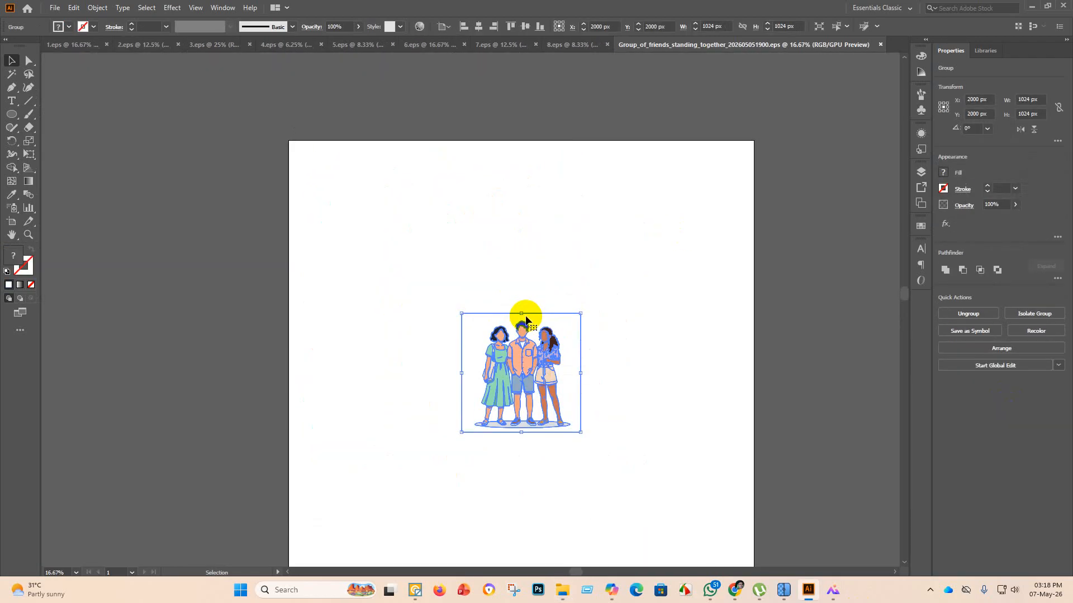
left_click_drag(522, 313, 545, 81)
scroll(546, 223, "up", 3)
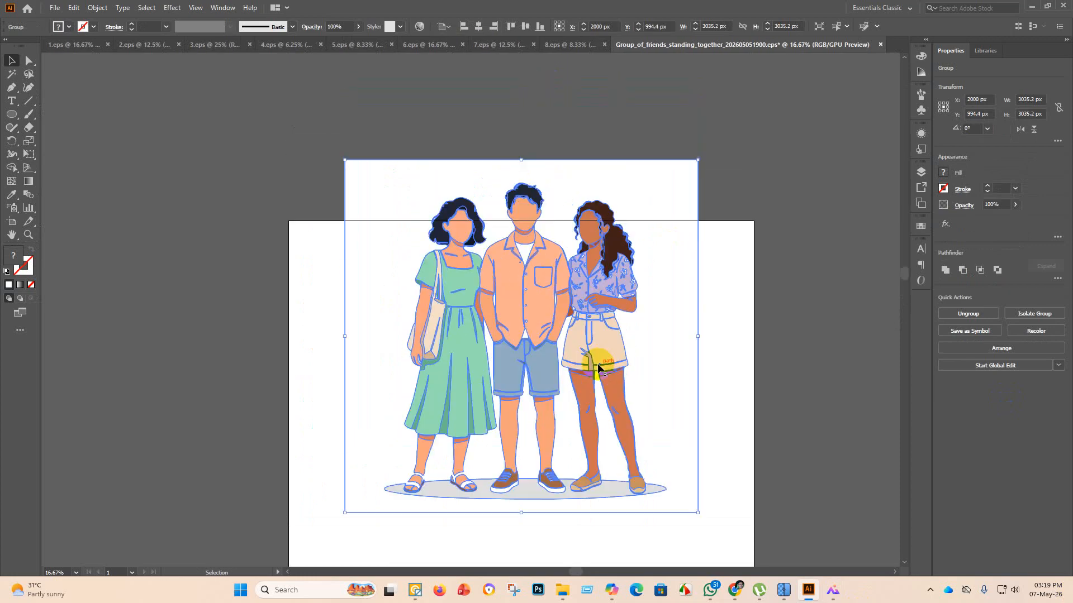
left_click_drag(562, 331, 164, 266)
scroll(291, 286, "down", 4)
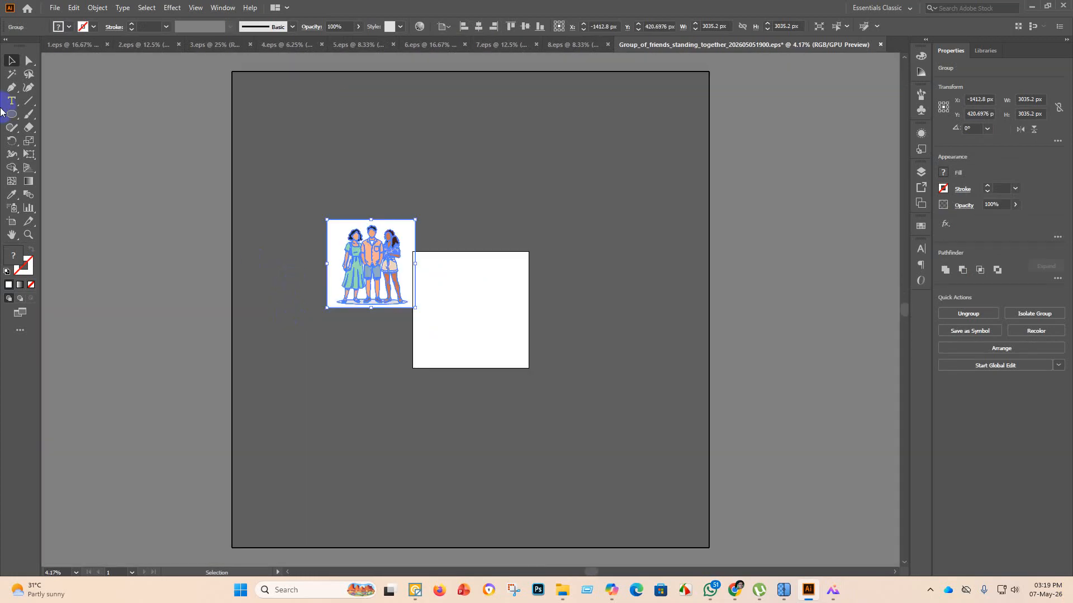
Try to delete the white background of the friends illustration by selecting its white fills with the Magic Wand tool.
left_click(336, 230)
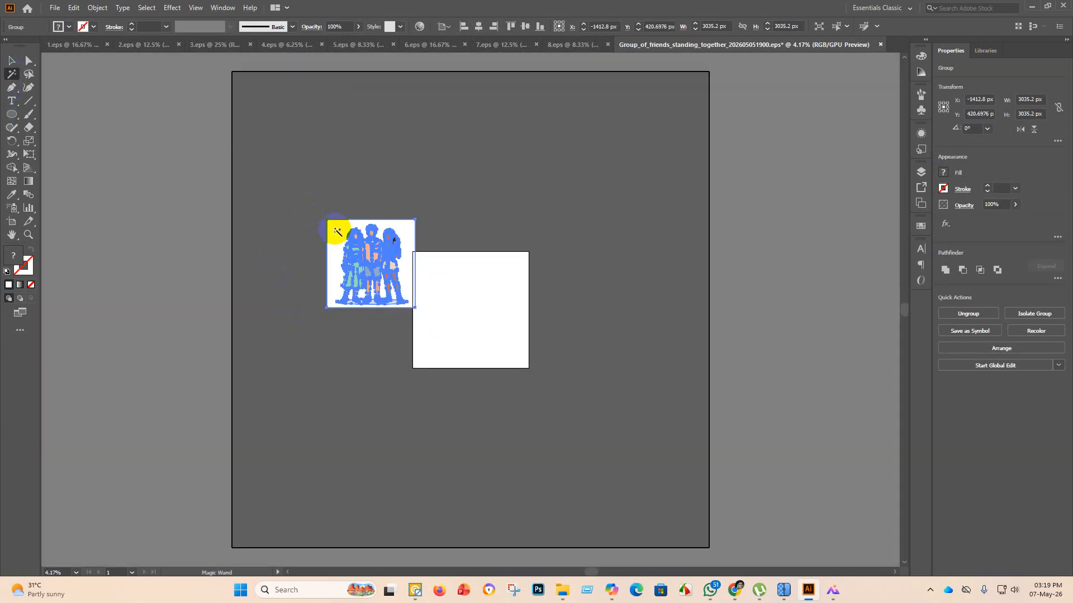
key("Delete")
scroll(367, 251, "up", 5)
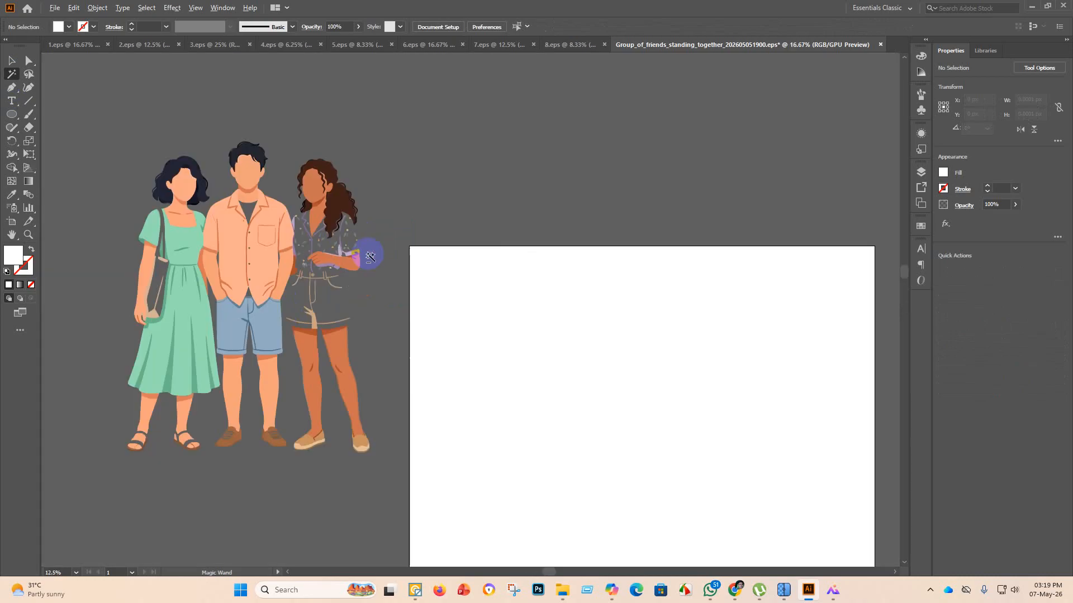
scroll(384, 297, "down", 2)
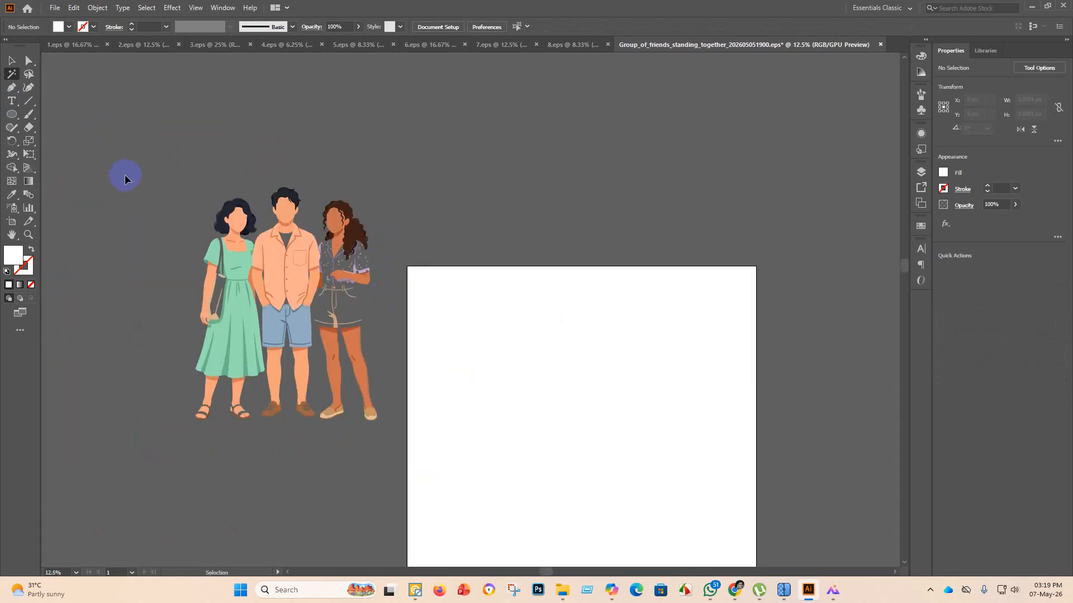
key("ctrl+z")
Move the friends group completely clear of the artboard, above and to the left of it, and deselect it.
left_click(12, 60)
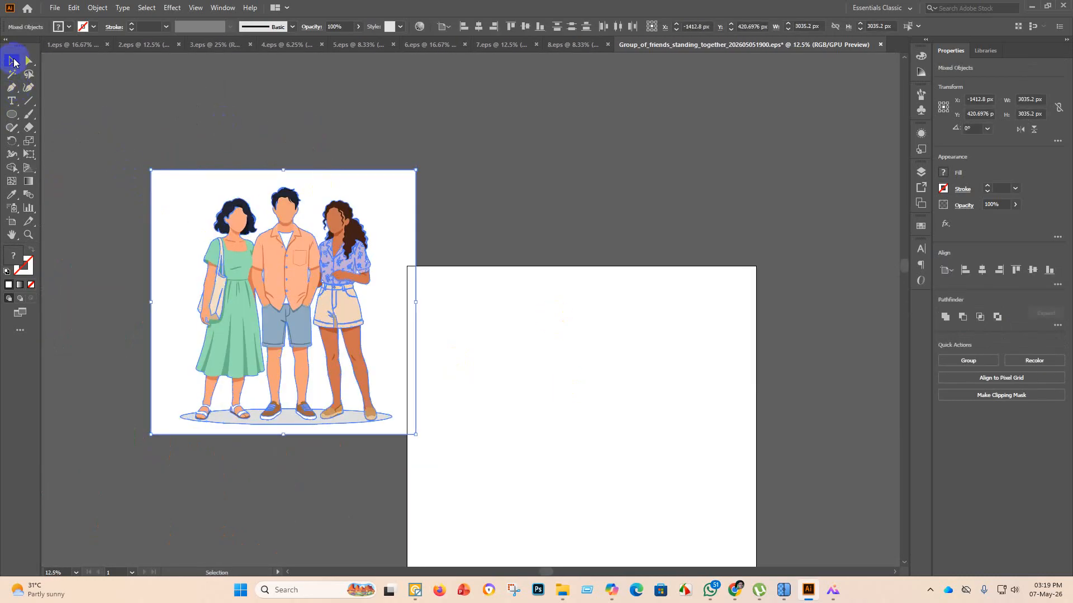
left_click(96, 124)
scroll(321, 285, "up", 5)
scroll(324, 293, "down", 6)
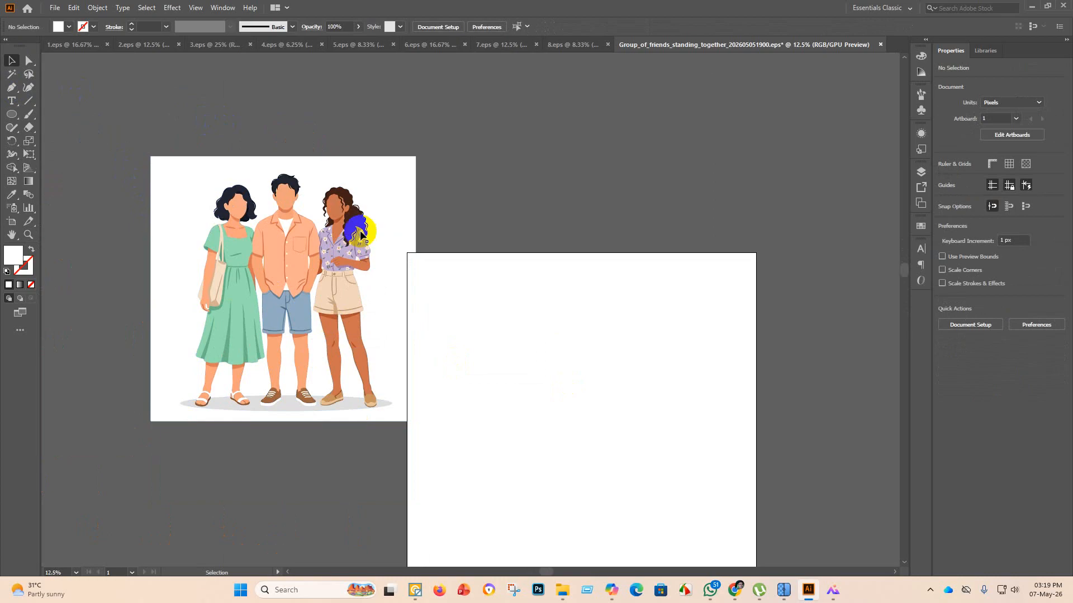
left_click(361, 235)
left_click_drag(354, 172, 581, 182)
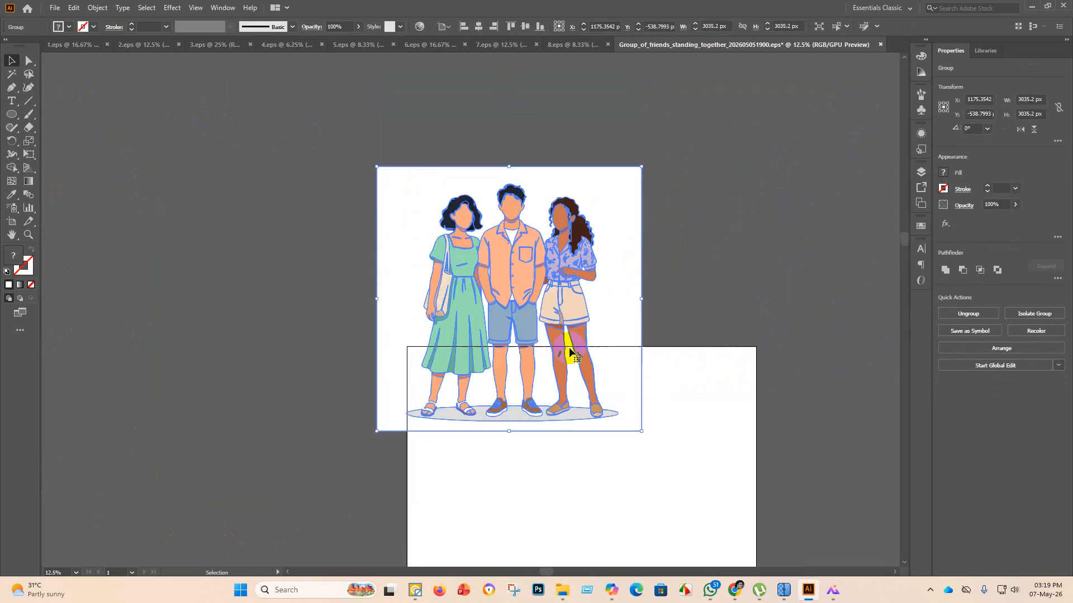
scroll(570, 352, "up", 8)
left_click_drag(586, 321, 337, 123)
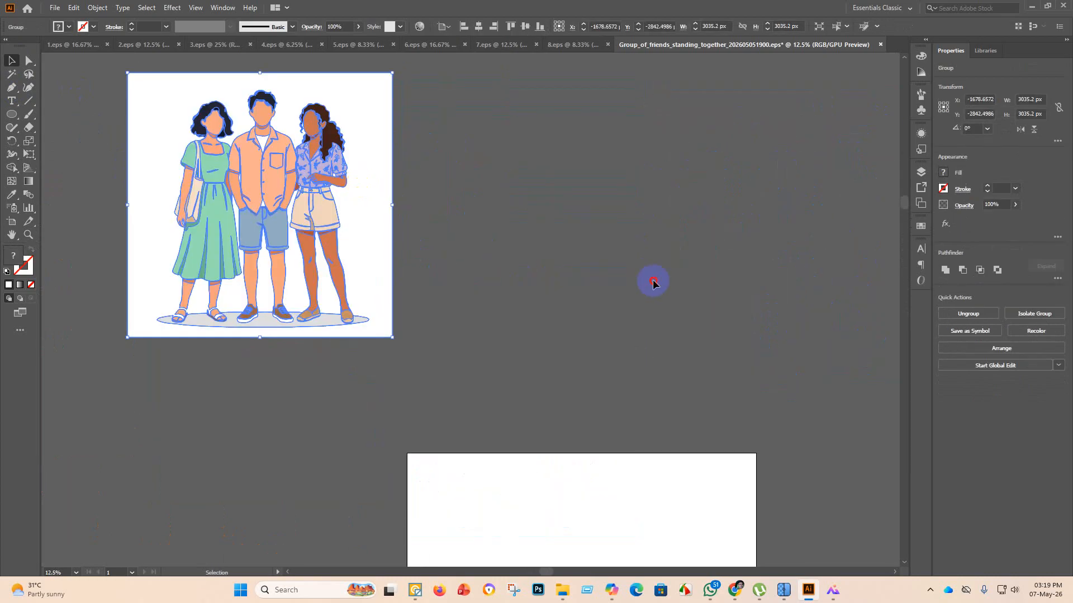
left_click(654, 283)
Select the friends group for the Shape Builder tool and set its fill to a bright pinkish red with hue 344°.
scroll(447, 263, "up", 6)
scroll(306, 249, "up", 5)
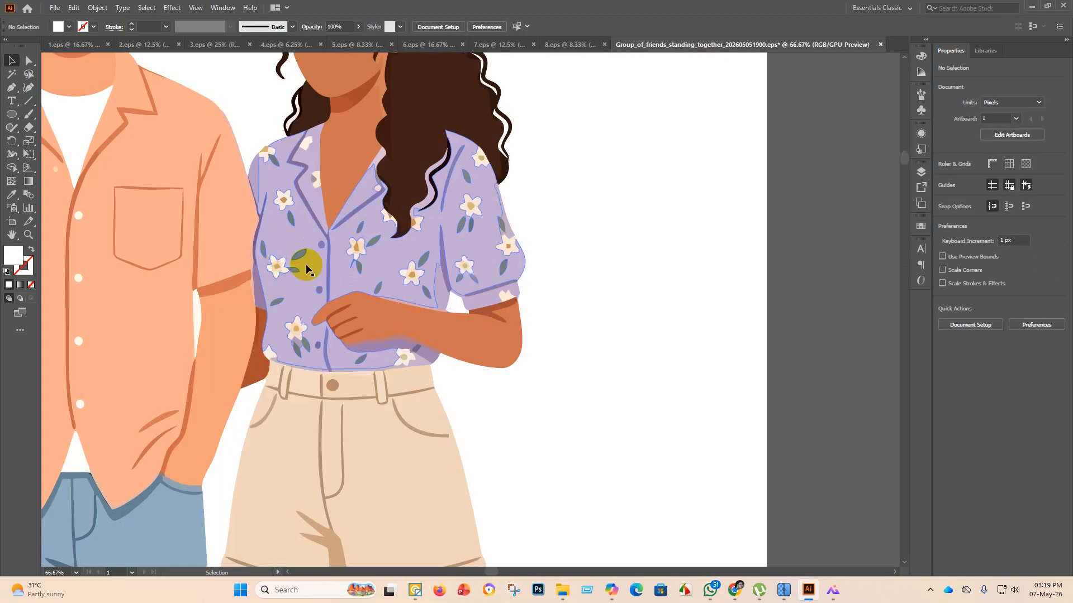
scroll(306, 268, "down", 3)
left_click(185, 156)
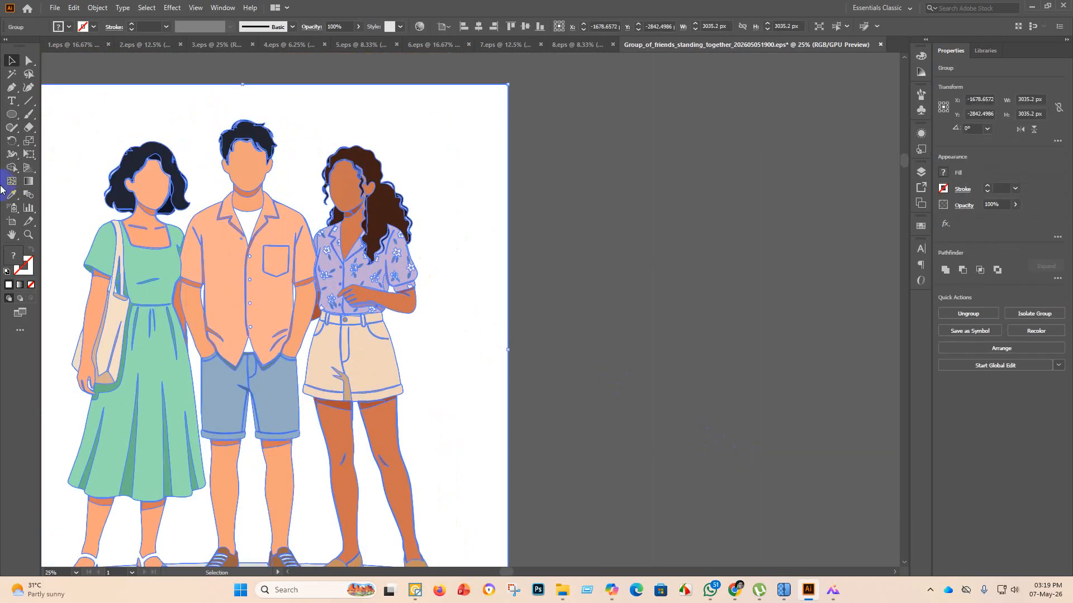
left_click(11, 168)
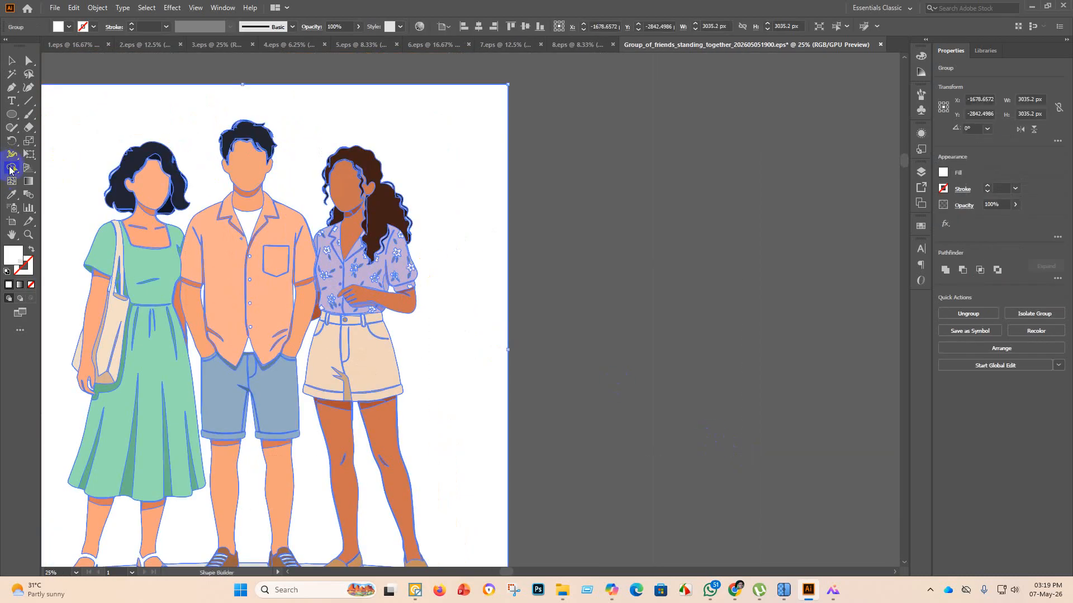
double_click(12, 258)
mouse_move(510, 249)
left_mouse_down()
mouse_move(508, 225)
mouse_move(512, 255)
mouse_move(514, 231)
mouse_move(436, 217)
left_mouse_up()
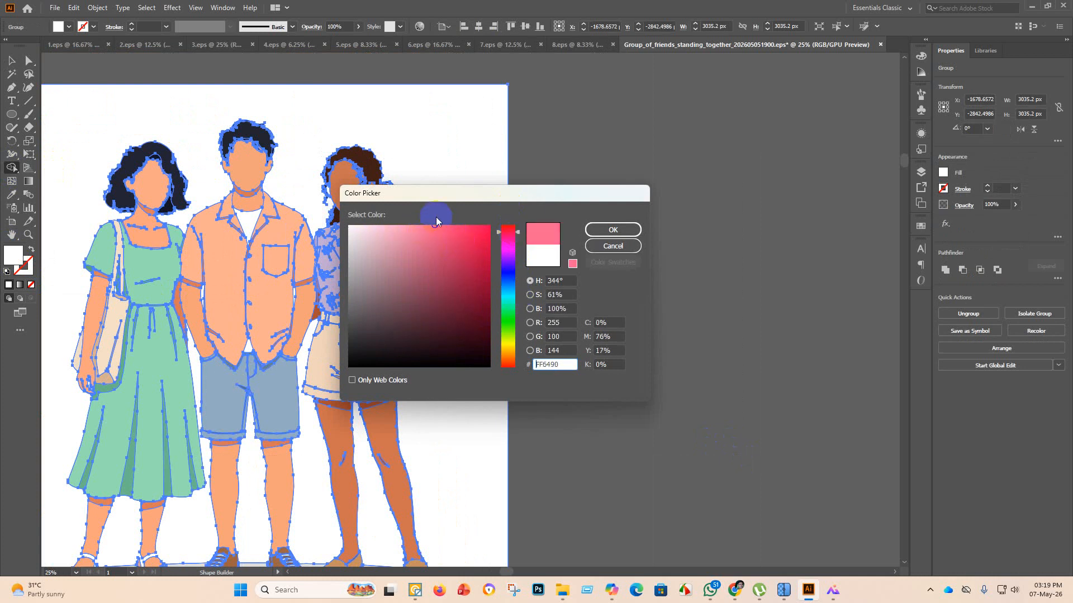
left_click(447, 223)
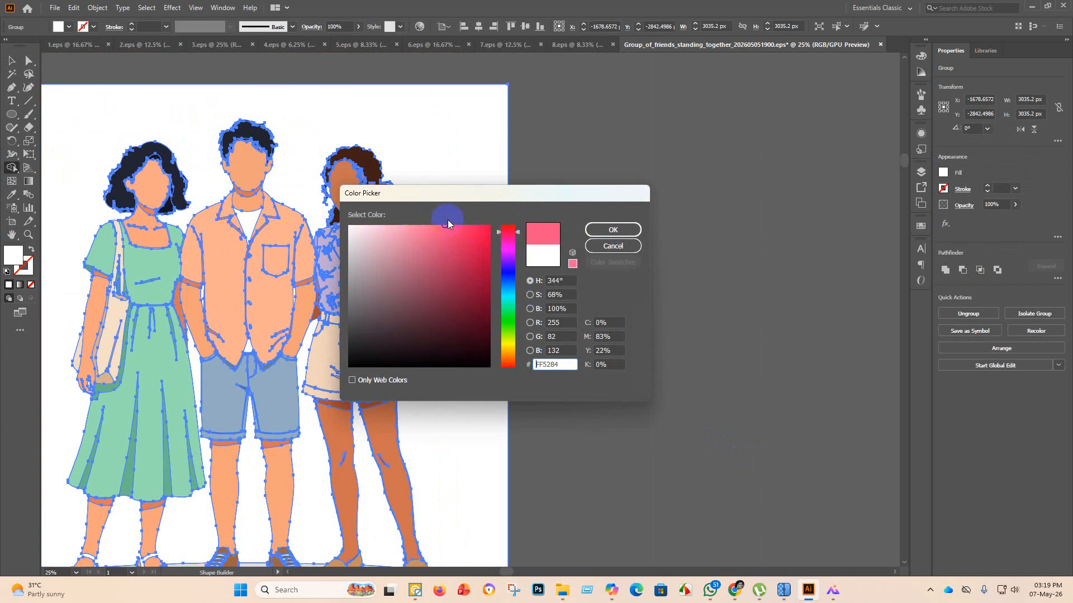
left_click_drag(470, 220, 479, 239)
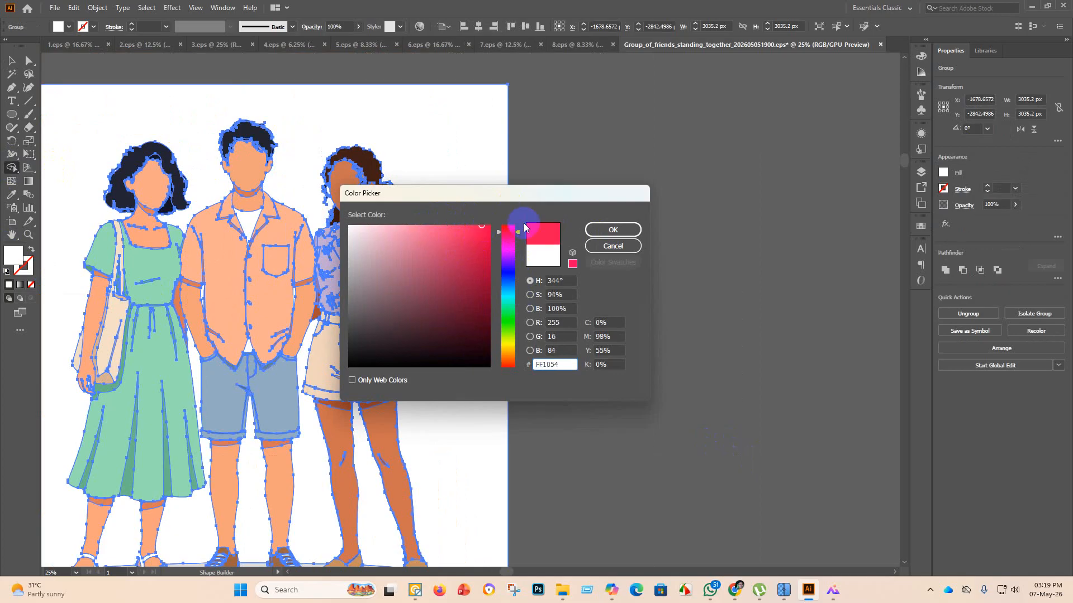
left_click(598, 231)
Recolor the white flowers on the collar, left half and centre of the floral blouse pinkish red with Shape Builder.
scroll(356, 231, "up", 4, "alt")
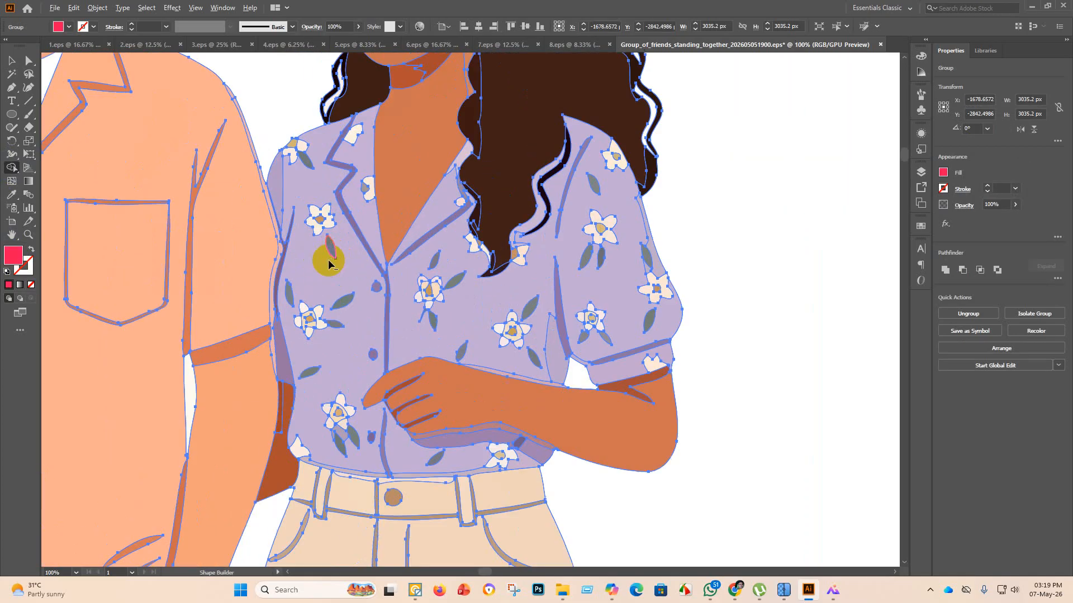
left_click(323, 217)
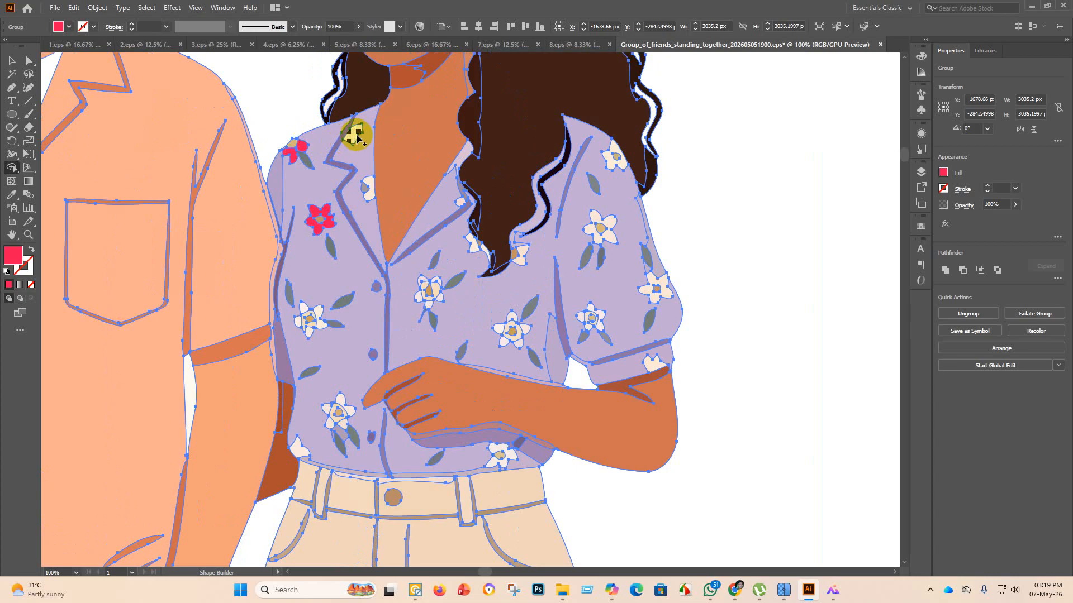
left_click(353, 134)
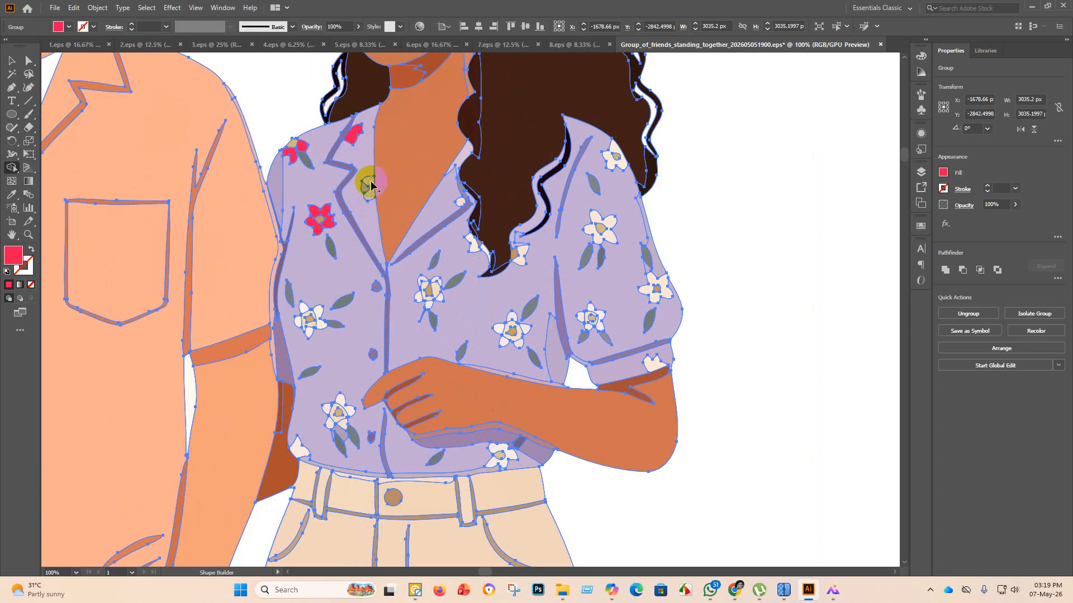
left_click(371, 186)
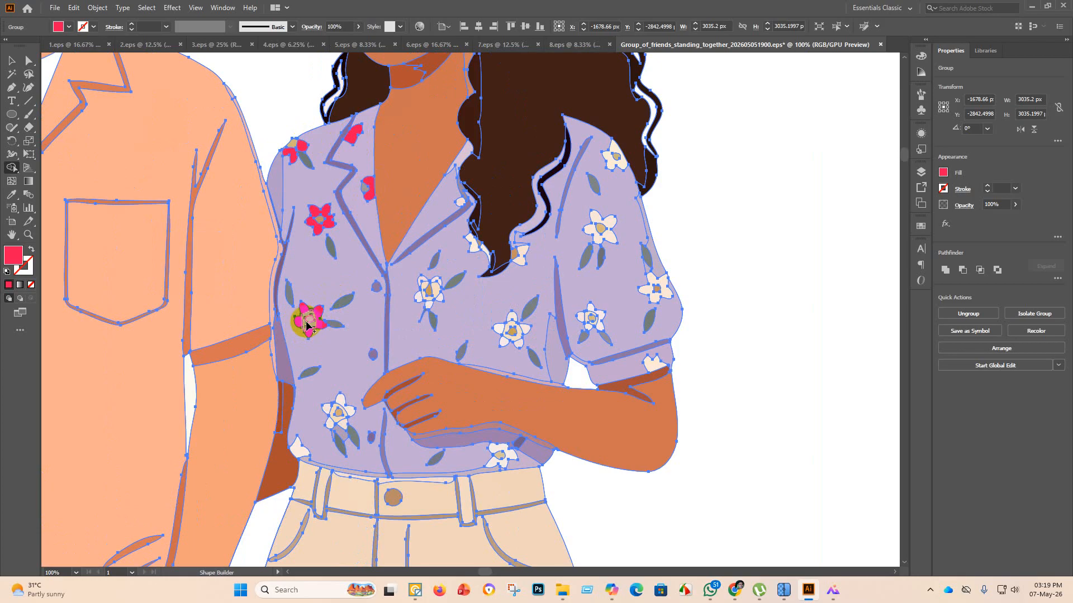
left_click(439, 285)
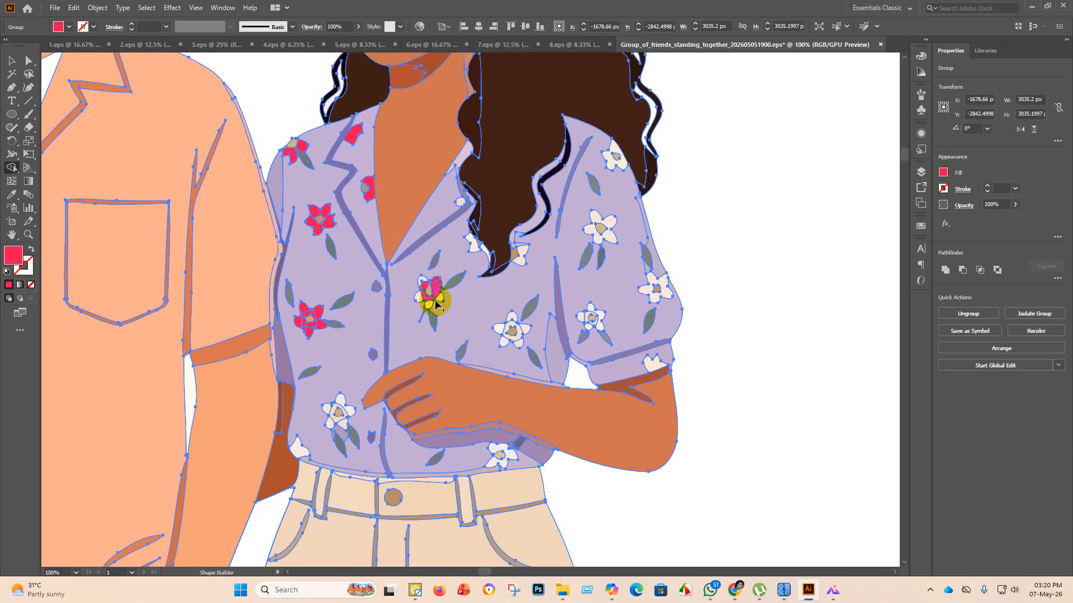
left_click(503, 340)
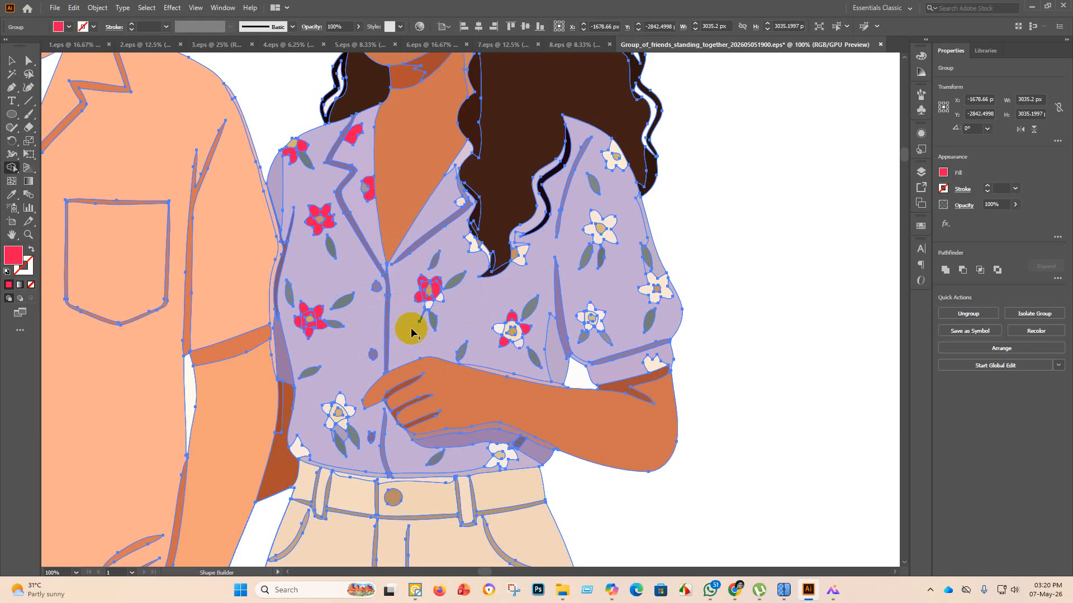
Fill the curly-haired woman's beige shorts with the pinkish red and merge their front crease into the same color.
scroll(411, 330, "down", 7)
scroll(323, 265, "up", 5)
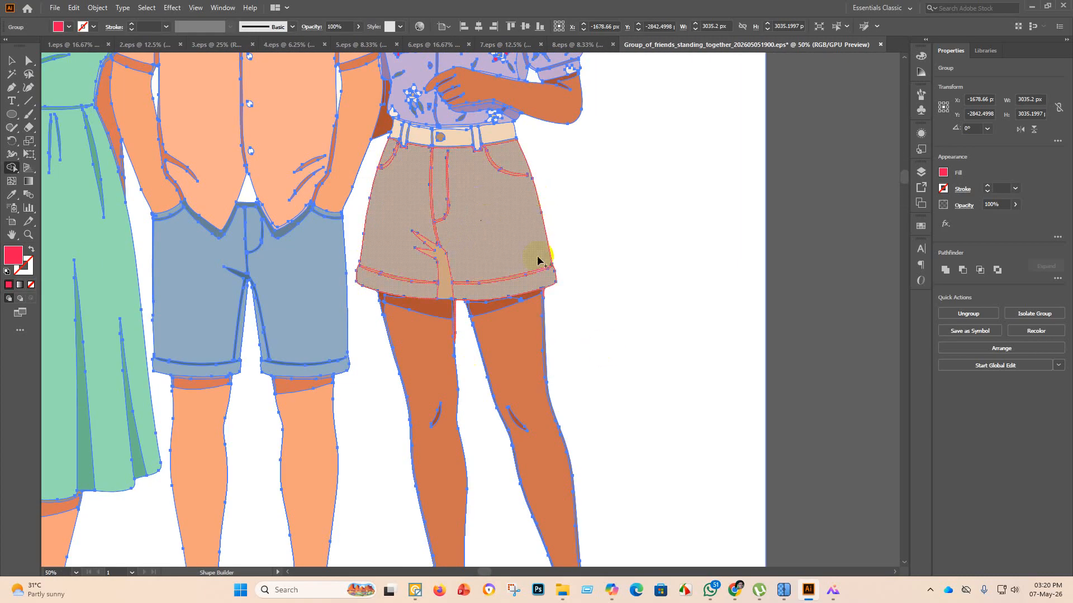
left_click(447, 227)
scroll(481, 256, "down", 2)
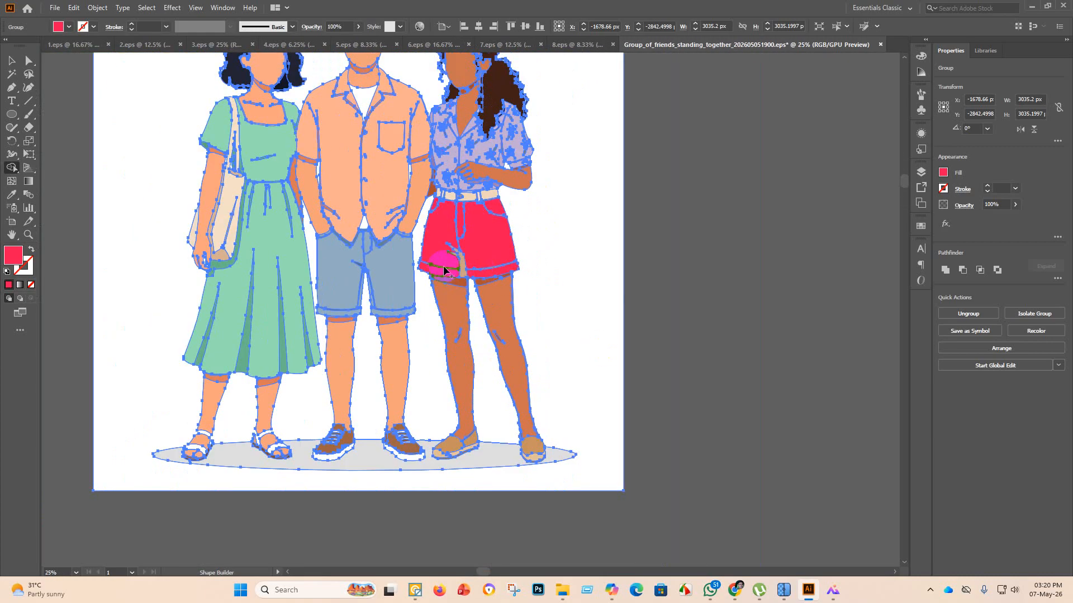
scroll(445, 270, "up", 3)
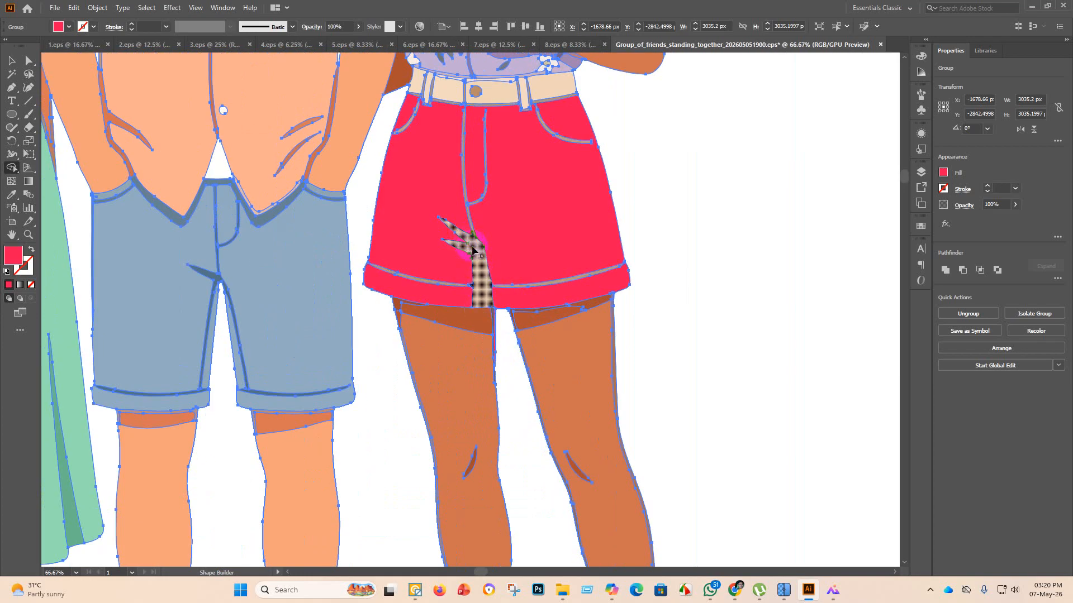
mouse_move(472, 250)
left_mouse_down()
mouse_move(520, 141)
mouse_move(440, 171)
mouse_move(488, 248)
mouse_move(508, 254)
mouse_move(484, 247)
mouse_move(503, 199)
left_mouse_up()
Set the Shape Builder fill to a bright magenta-pink with hue 292°.
scroll(32, 74, "down", 4)
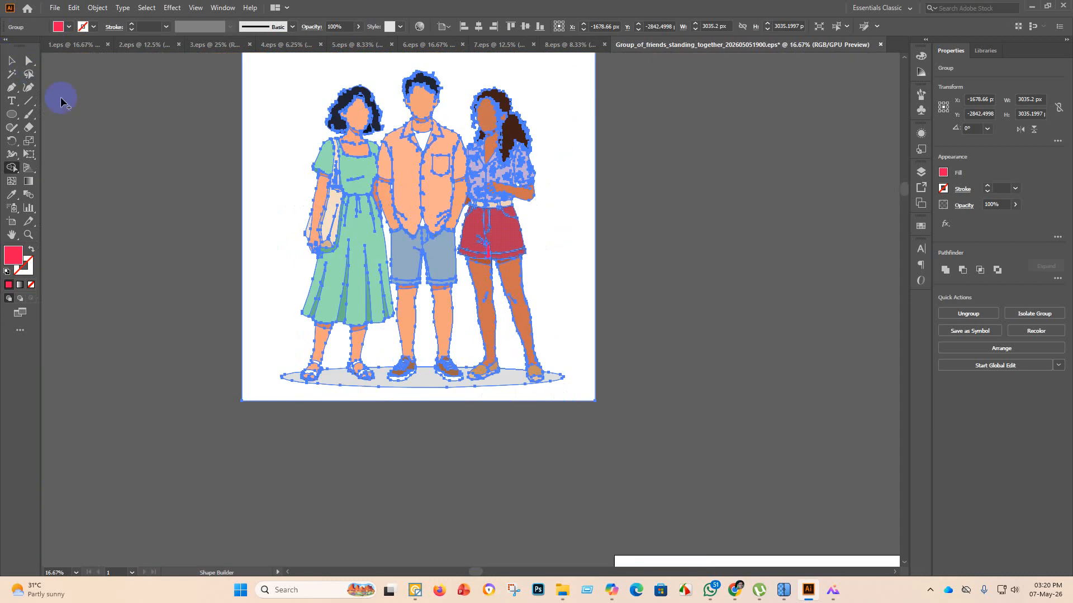
scroll(494, 203, "up", 4)
scroll(504, 186, "up", 3)
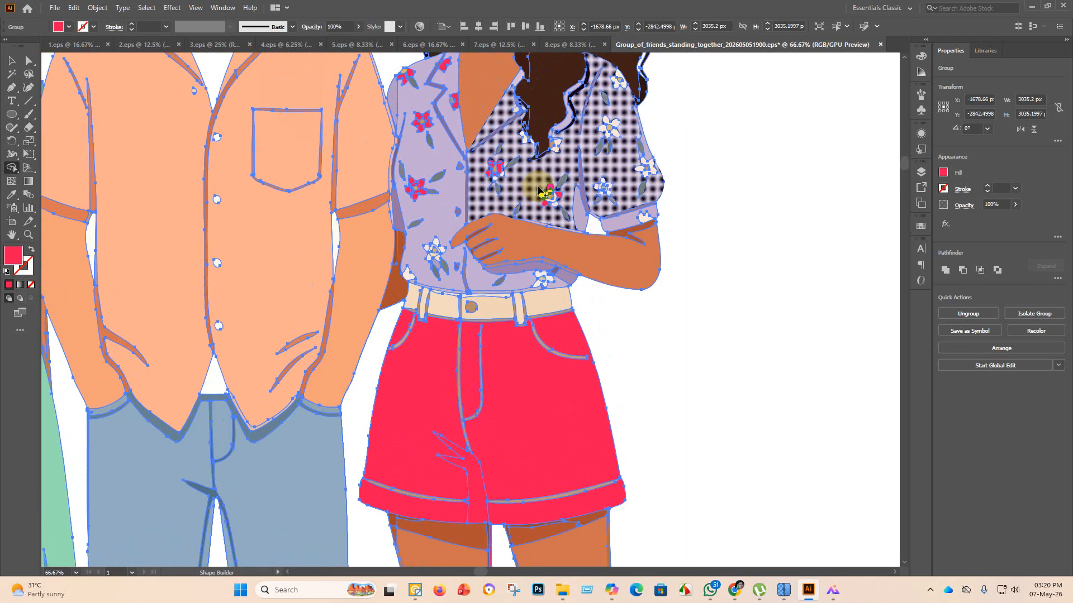
key("ctrl+0")
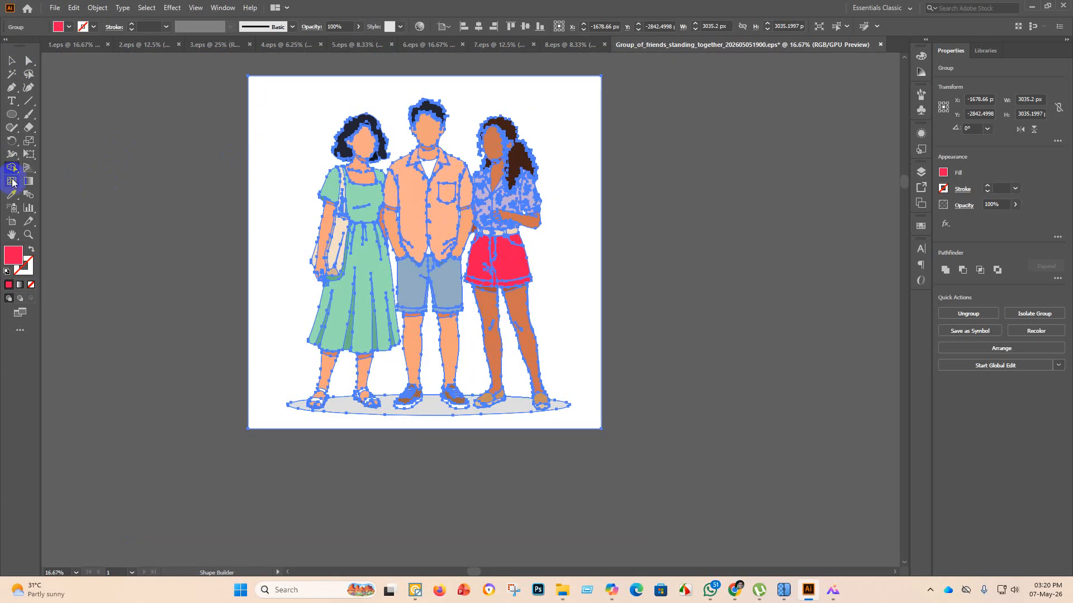
double_click(14, 255)
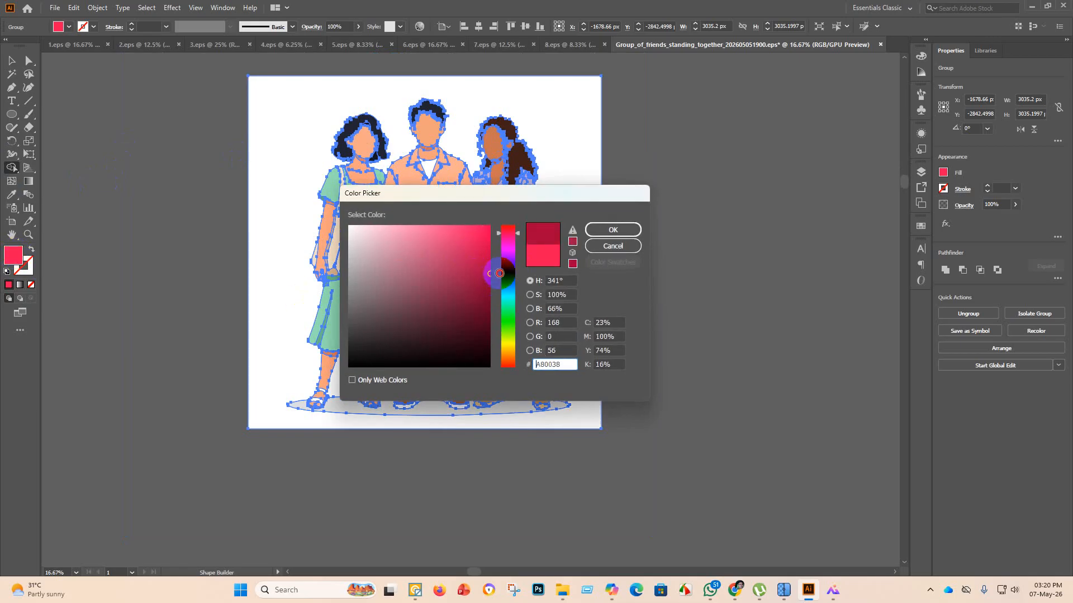
left_click(486, 233)
left_click(515, 252)
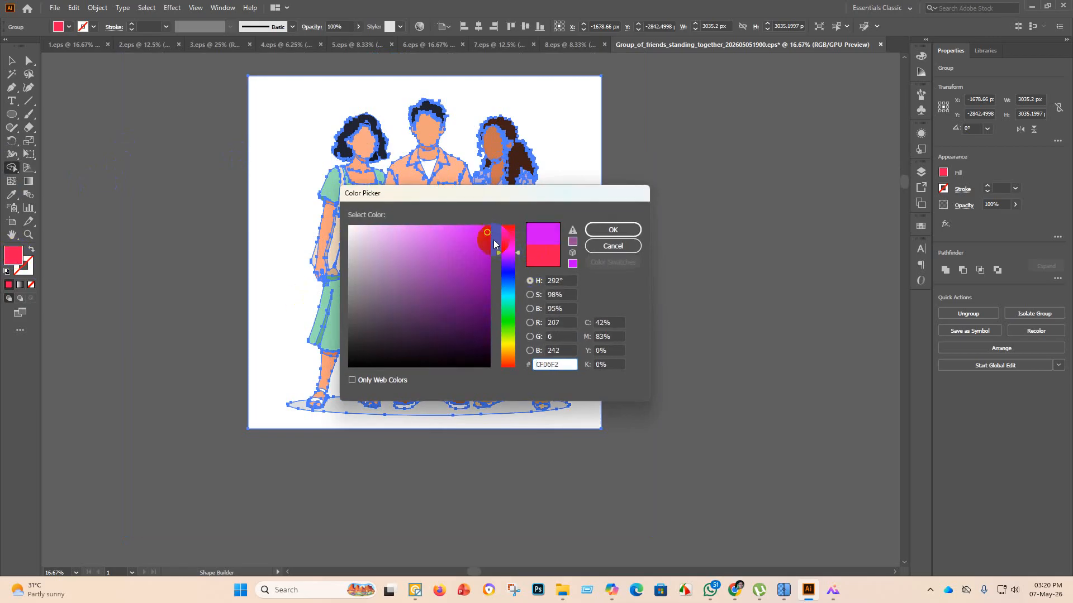
left_click_drag(487, 233, 450, 225)
left_click(614, 230)
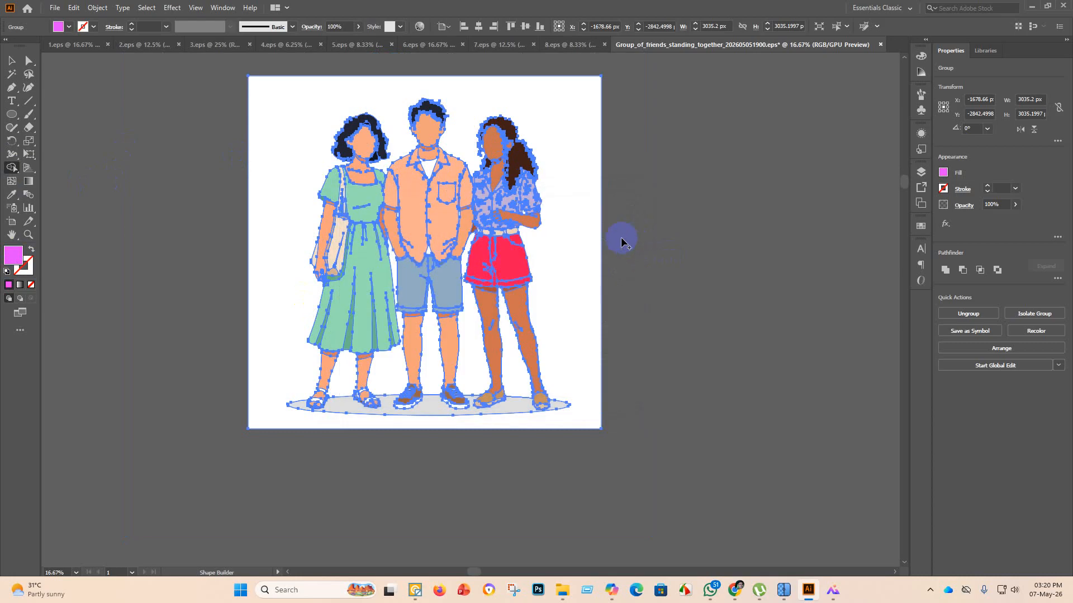
Fill the right half and sleeve of the floral blouse with magenta-pink and deselect the friends group to check the colors.
scroll(537, 209, "up", 4)
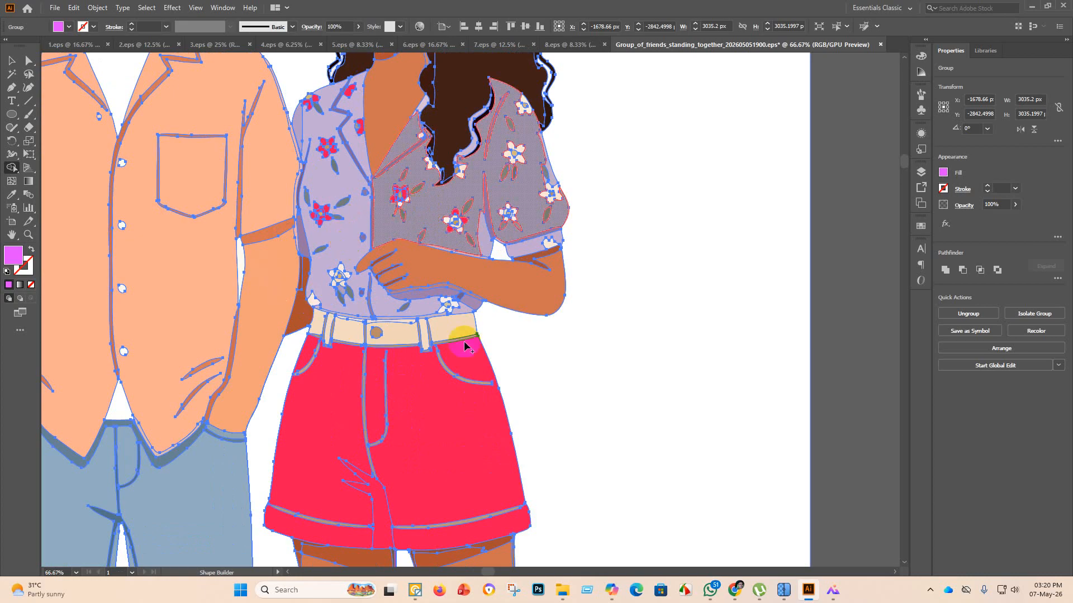
left_click(500, 252)
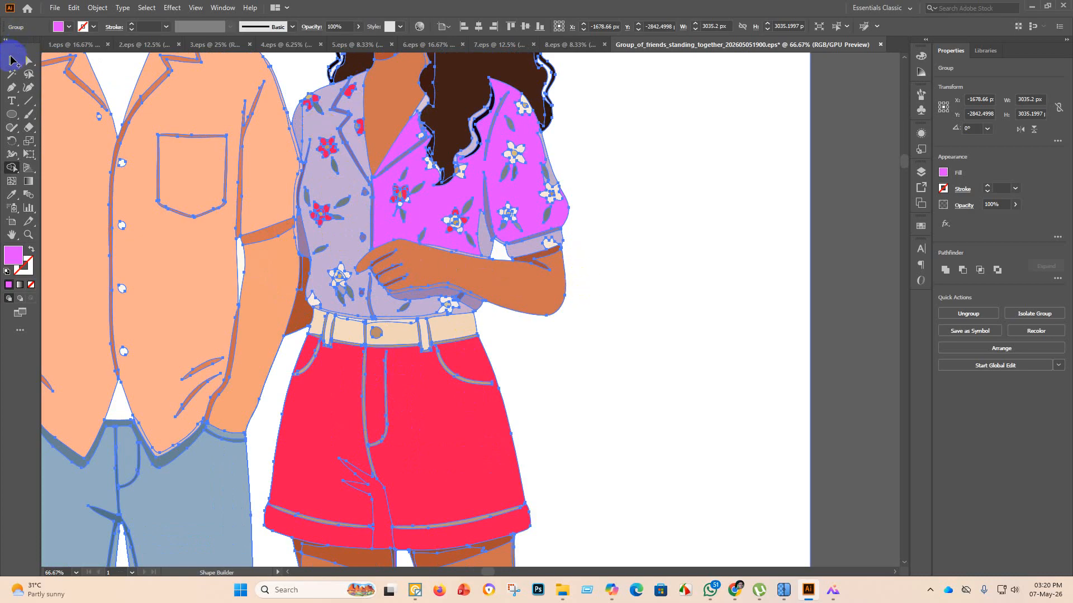
left_click(11, 60)
scroll(601, 268, "down", 2)
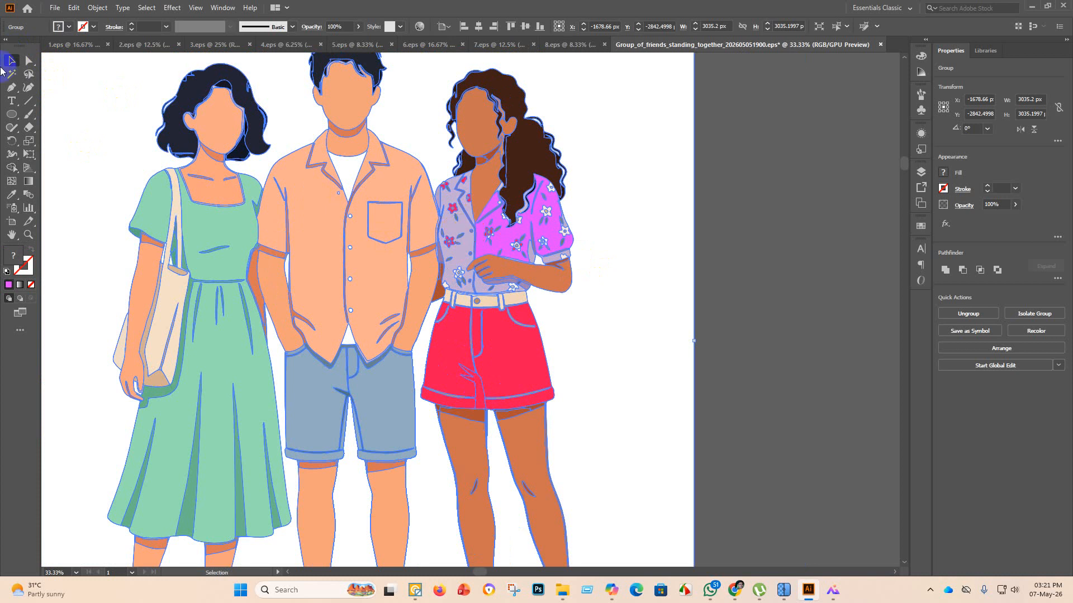
scroll(292, 246, "down", 4)
left_click(491, 272)
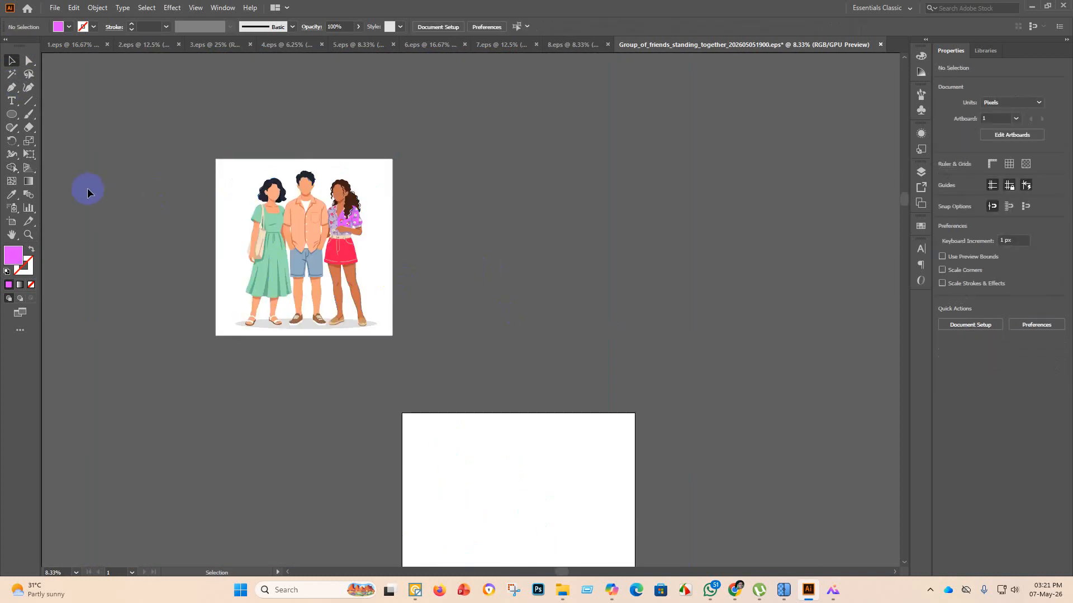
scroll(343, 213, "up", 5)
scroll(380, 305, "down", 2)
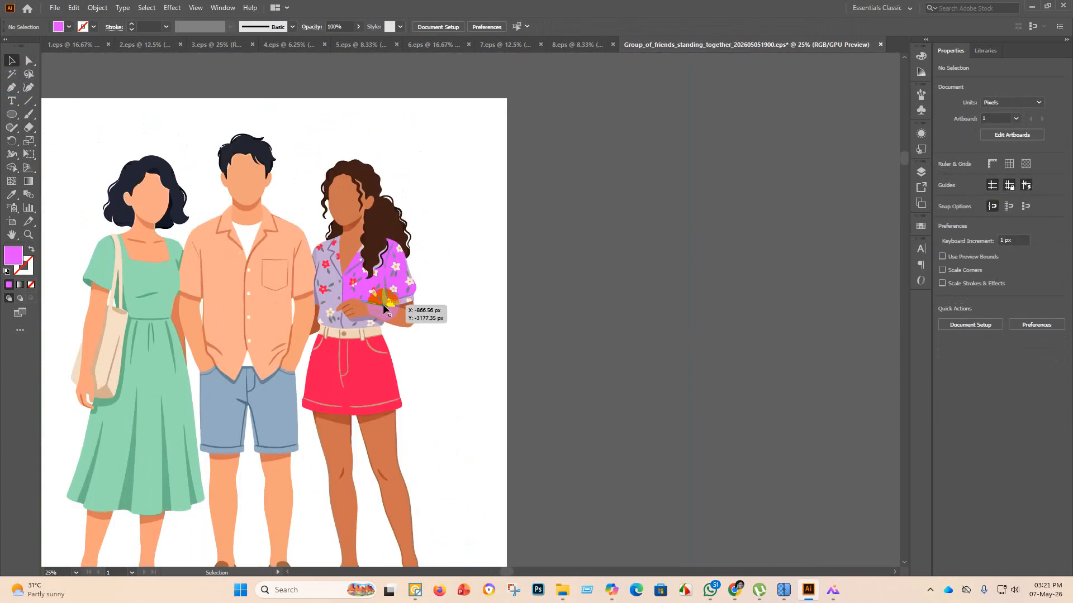
scroll(397, 310, "down", 1)
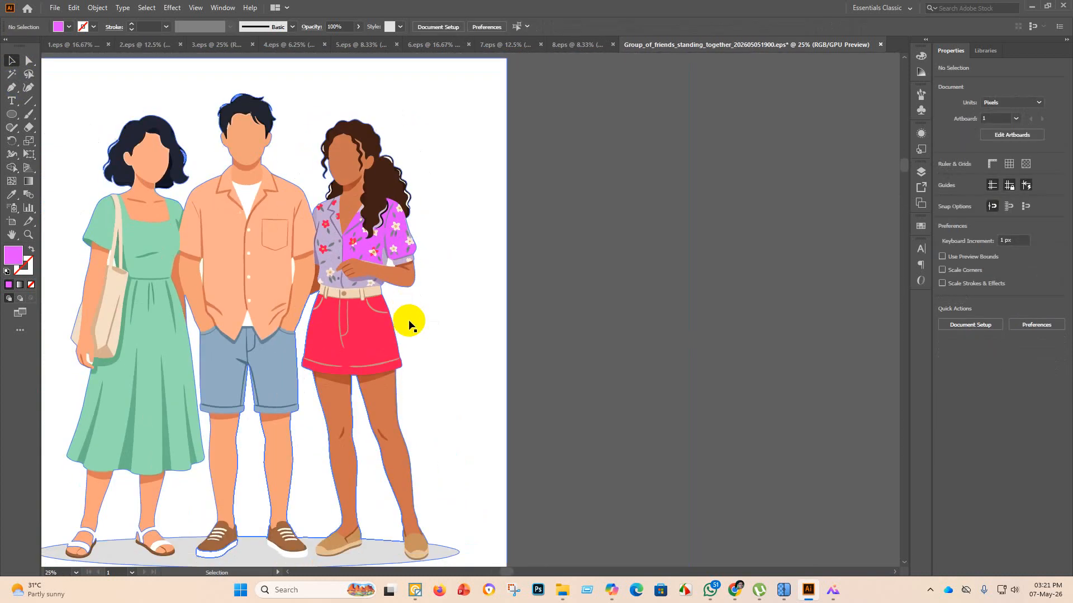
Reselect the friends group and fill the left half of the floral blouse with the same magenta-pink using Shape Builder.
left_click(282, 244)
left_click(12, 167)
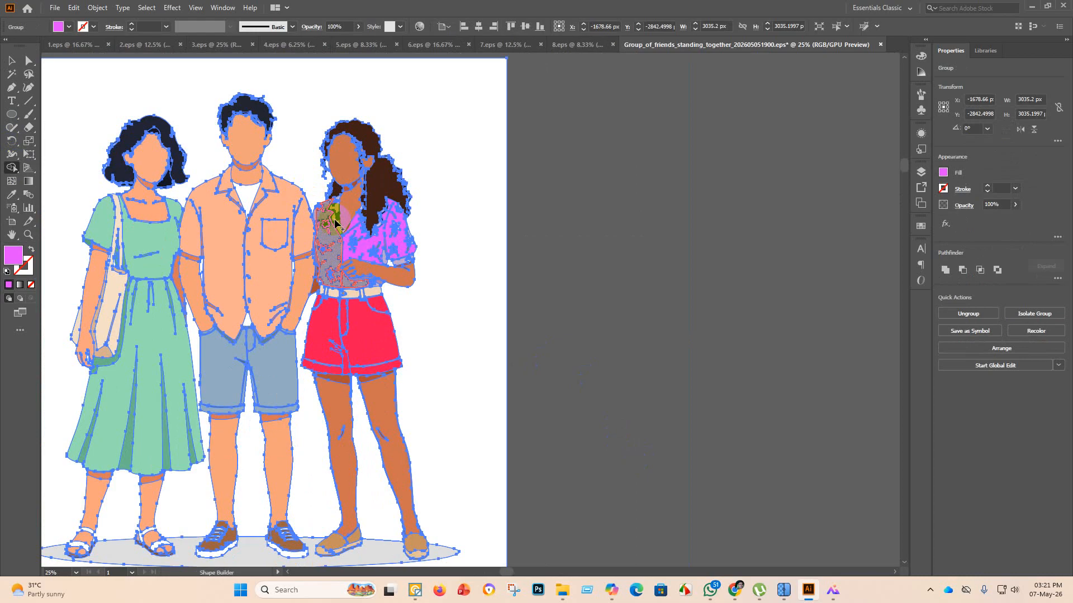
scroll(337, 228, "up", 2)
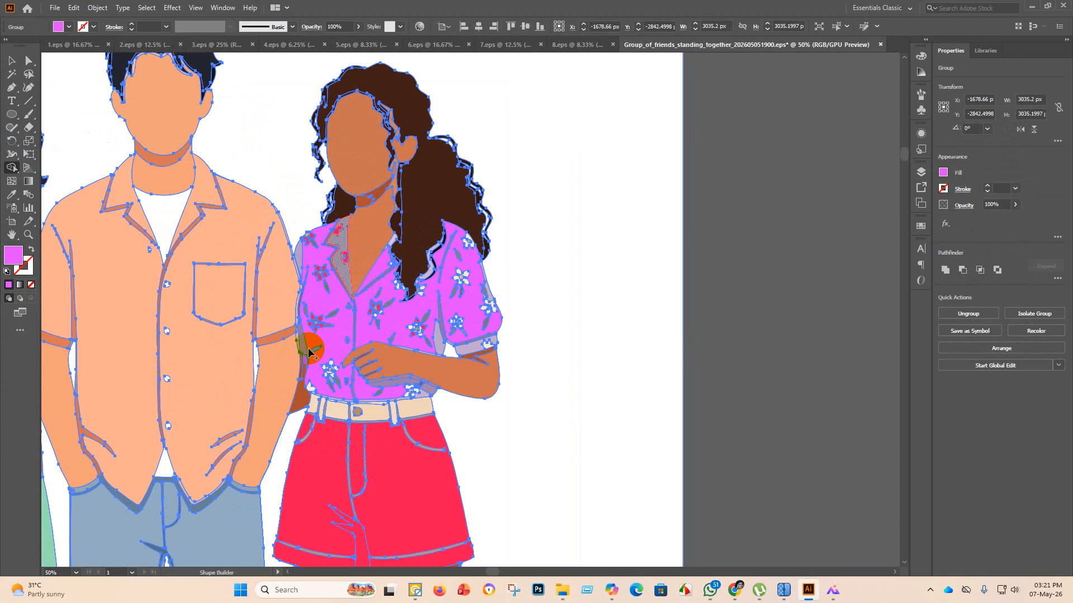
scroll(421, 326, "down", 6)
scroll(264, 199, "up", 5)
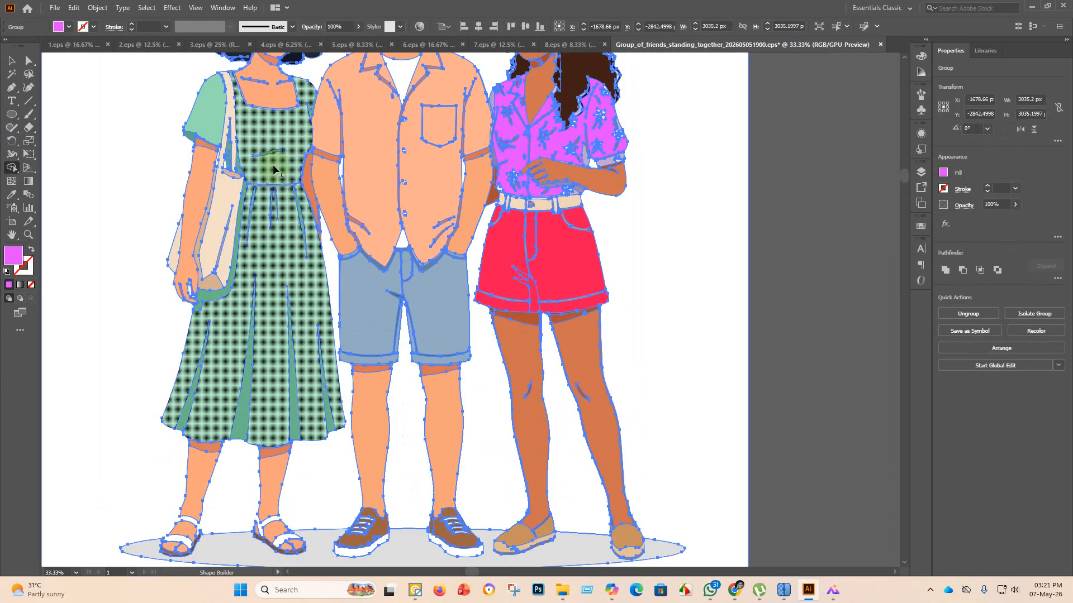
scroll(274, 169, "up", 3)
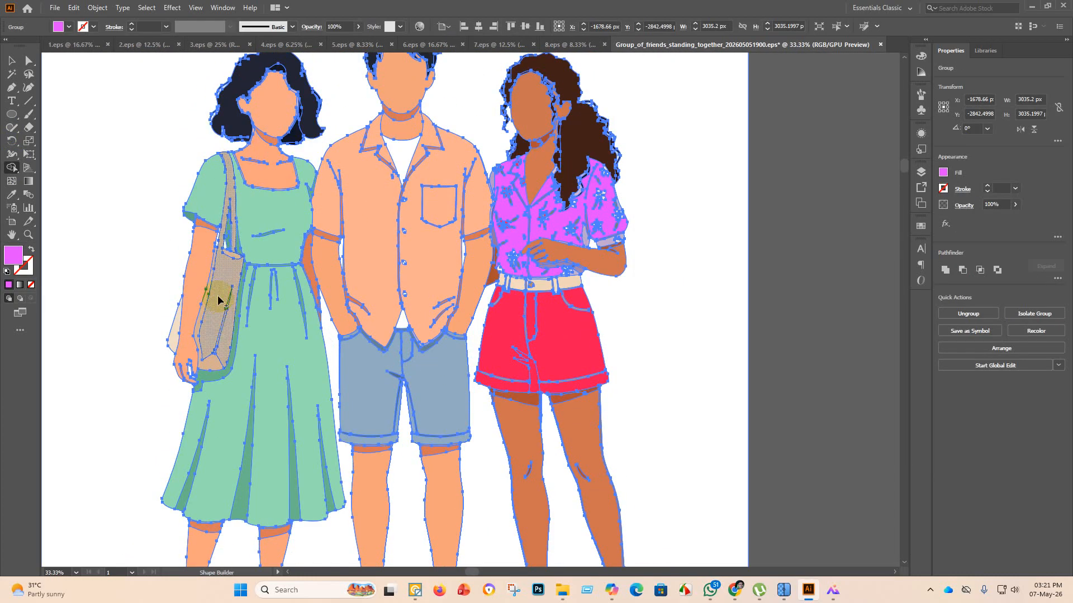
Reselect the whole friends group for Shape Builder and pick a vivid blue fill with hue 216° in the color picker.
left_click(10, 60)
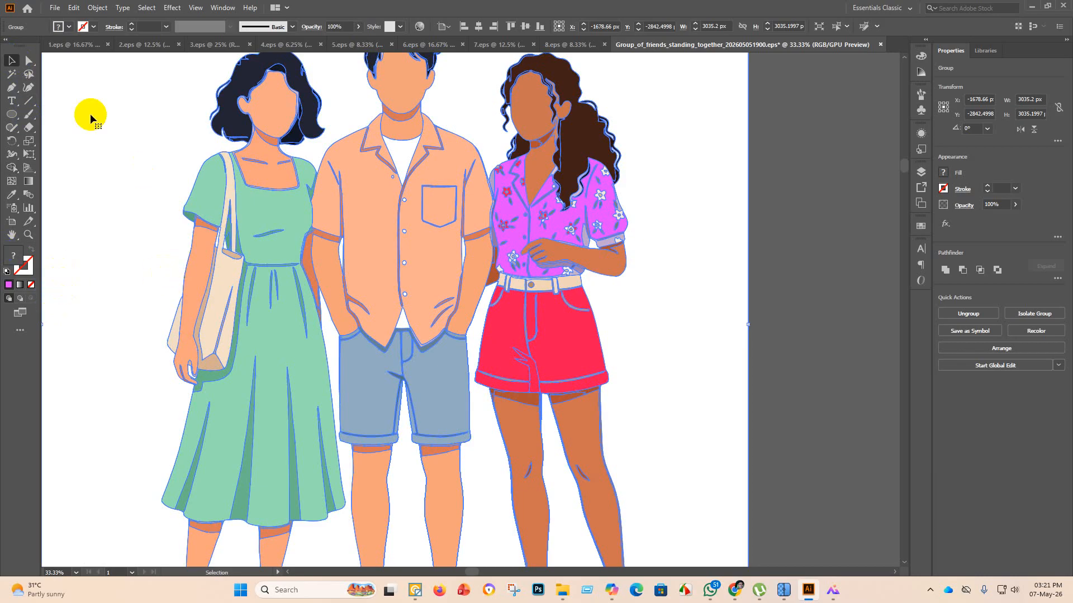
scroll(162, 192, "down", 4)
left_click(410, 301)
left_click_drag(410, 300, 139, 179)
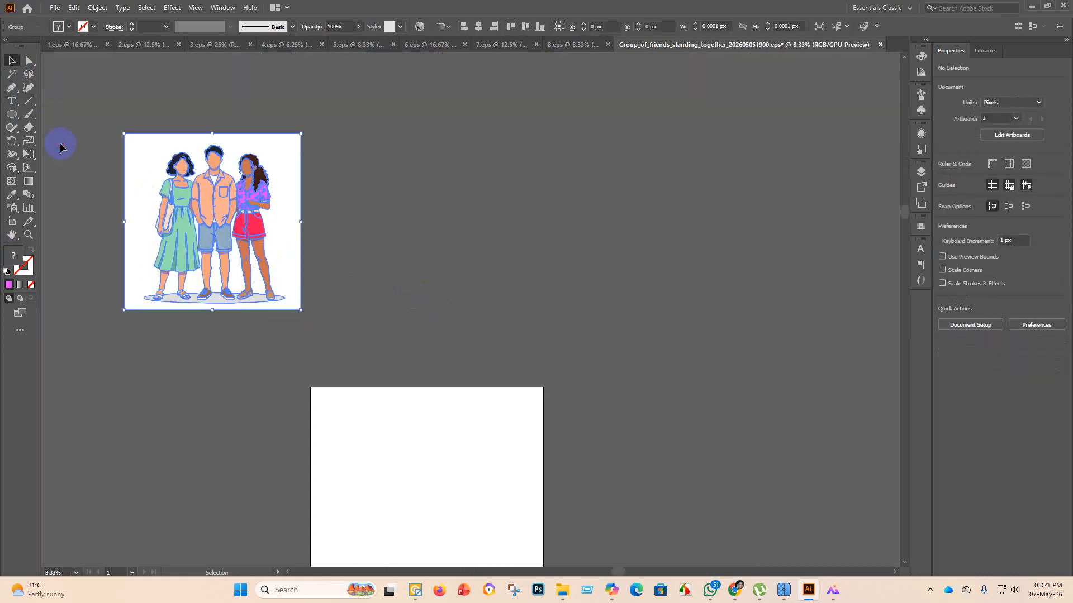
key("shift+m")
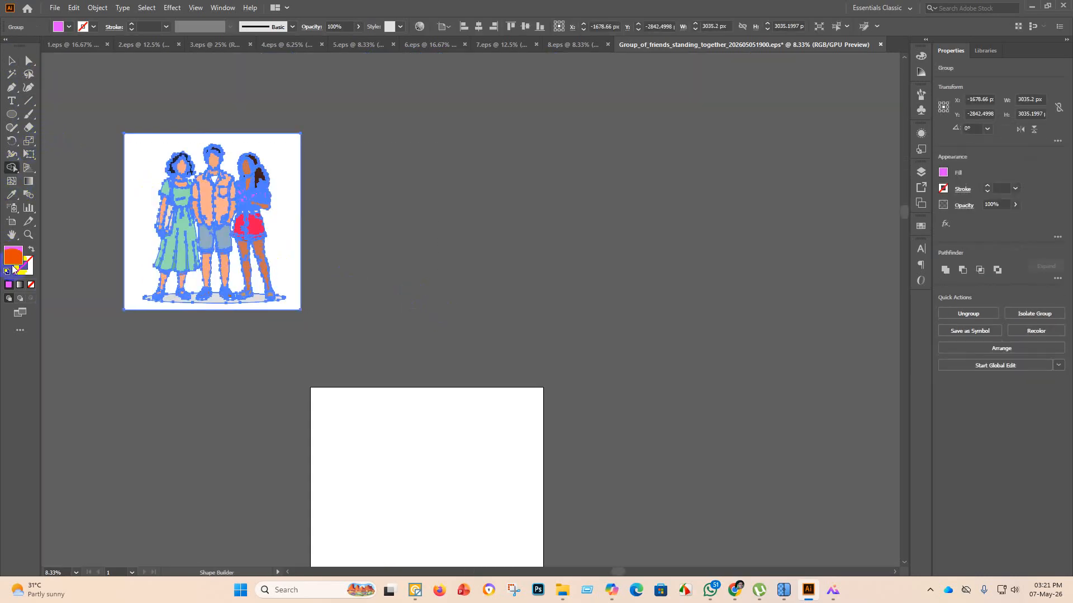
double_click(14, 258)
mouse_move(506, 251)
left_mouse_down()
mouse_move(508, 226)
mouse_move(448, 244)
mouse_move(489, 248)
mouse_move(489, 260)
mouse_move(442, 213)
mouse_move(491, 231)
mouse_move(498, 288)
mouse_move(429, 224)
left_mouse_up()
left_click(508, 295)
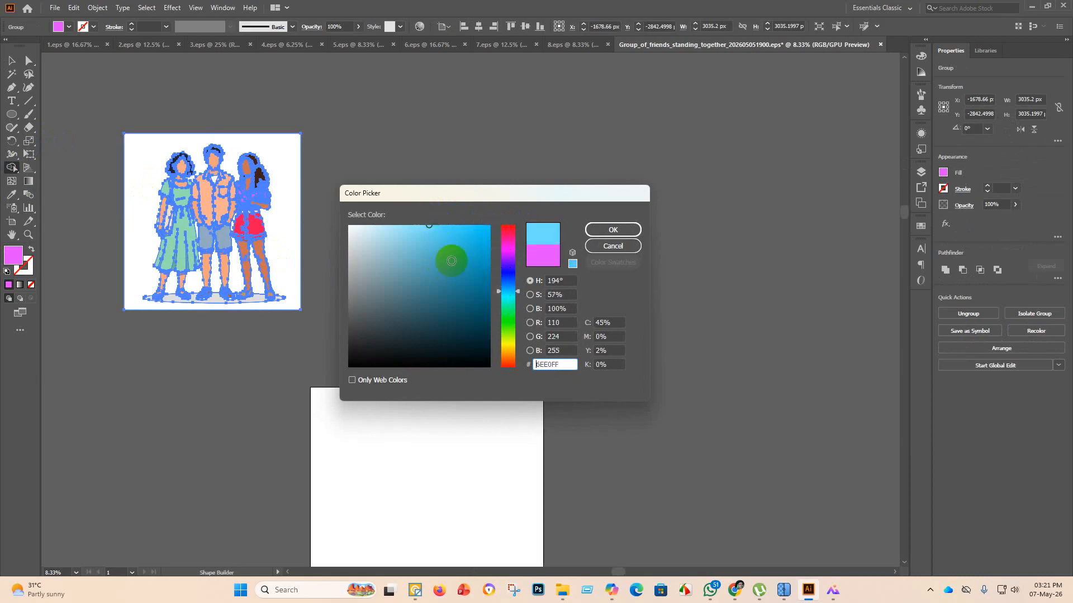
left_click_drag(517, 296, 515, 282)
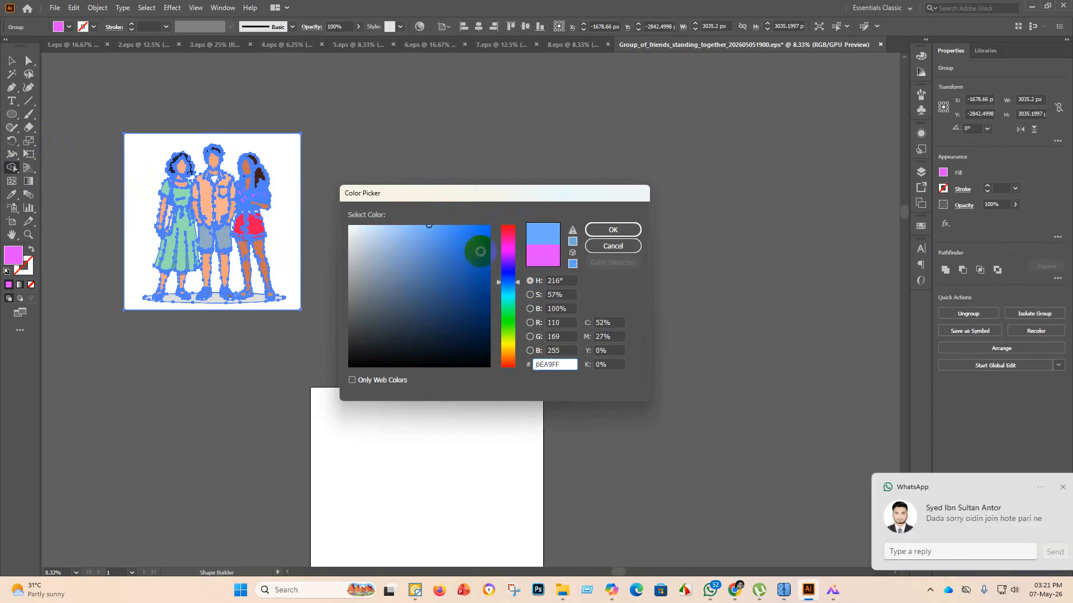
left_click_drag(426, 227, 479, 221)
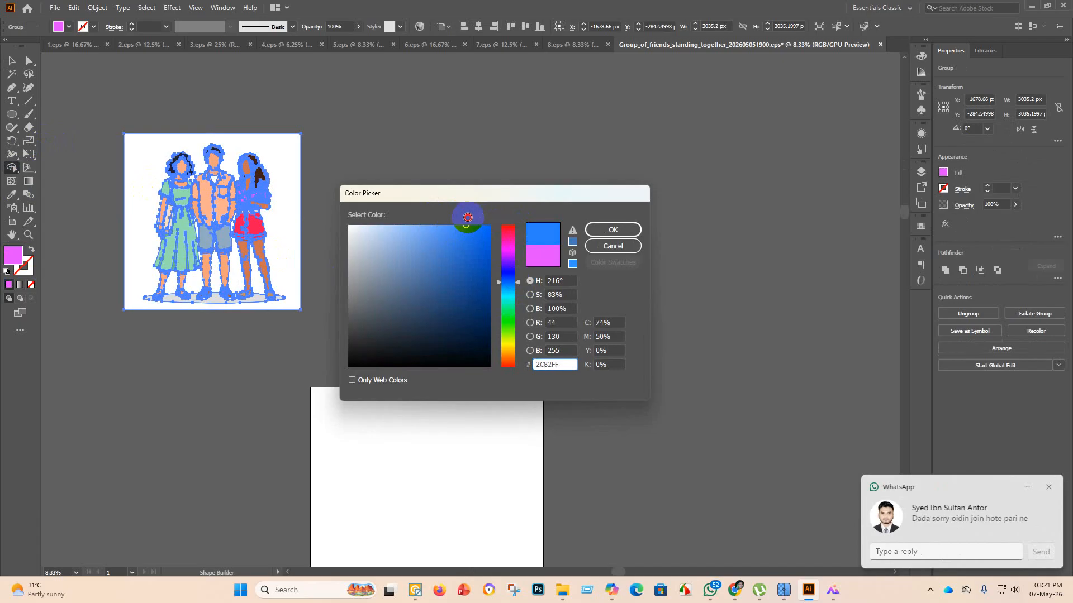
Fill the body, strap and back part of the tote bag beside the green dress blue with Shape Builder.
left_click(612, 230)
scroll(149, 225, "up", 3)
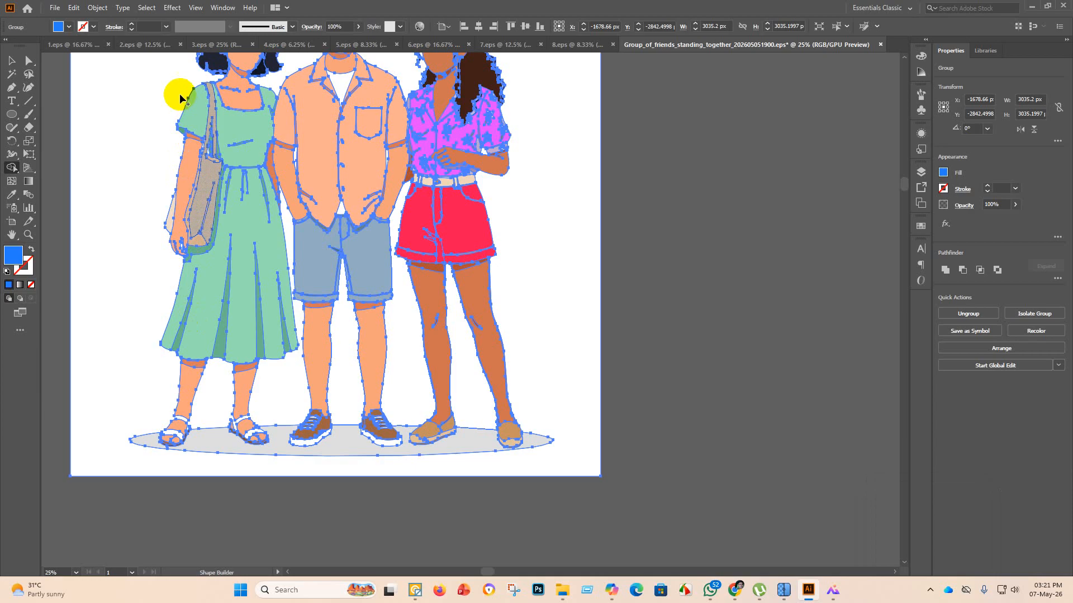
left_click(213, 183)
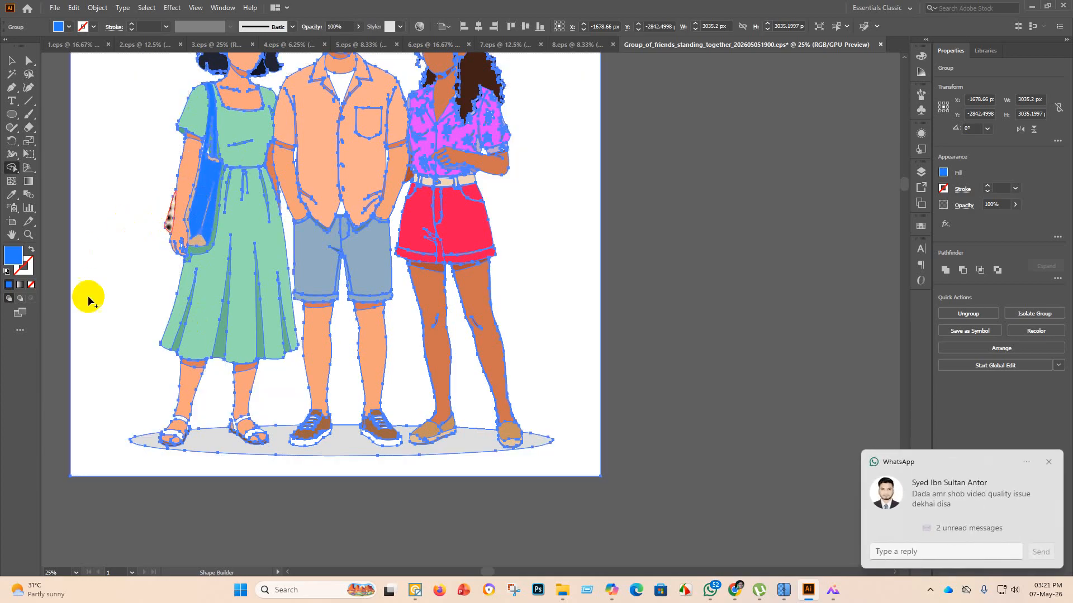
left_click(172, 215)
scroll(167, 204, "up", 2)
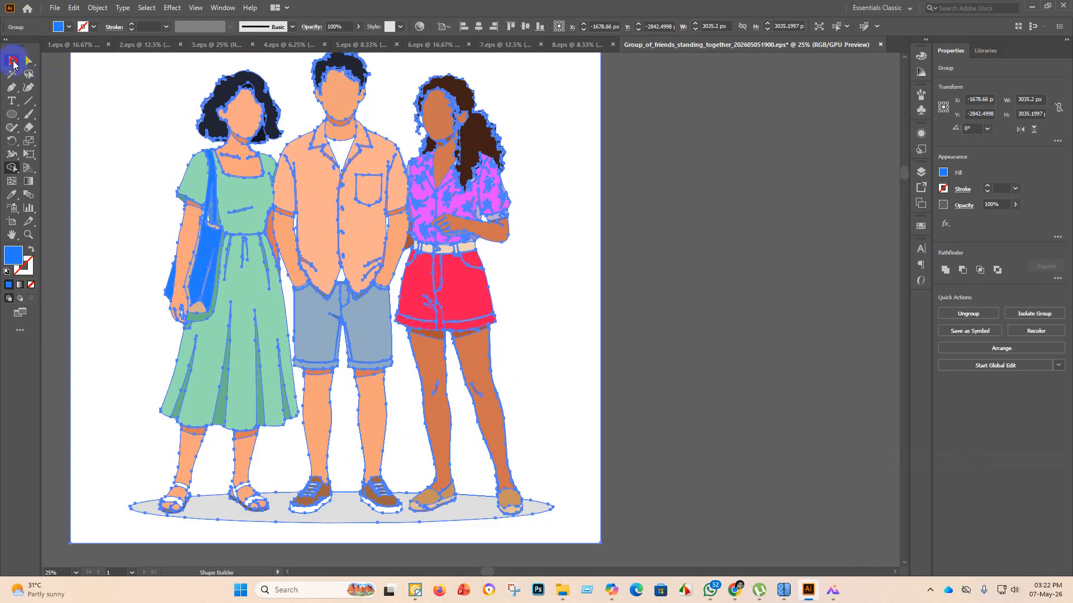
left_click(13, 61)
scroll(183, 274, "up", 4)
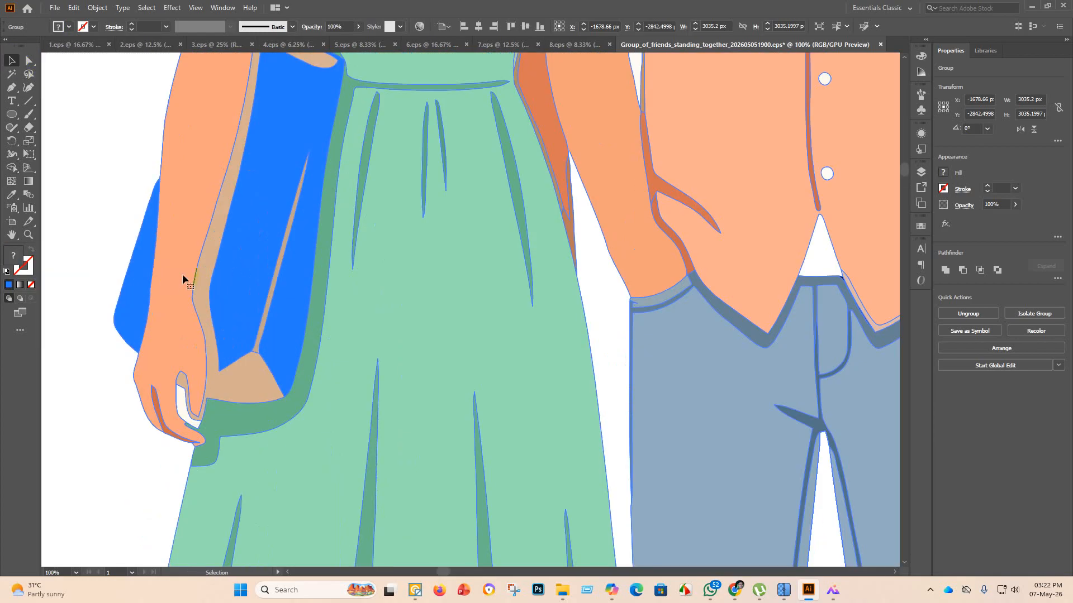
scroll(209, 276, "down", 5)
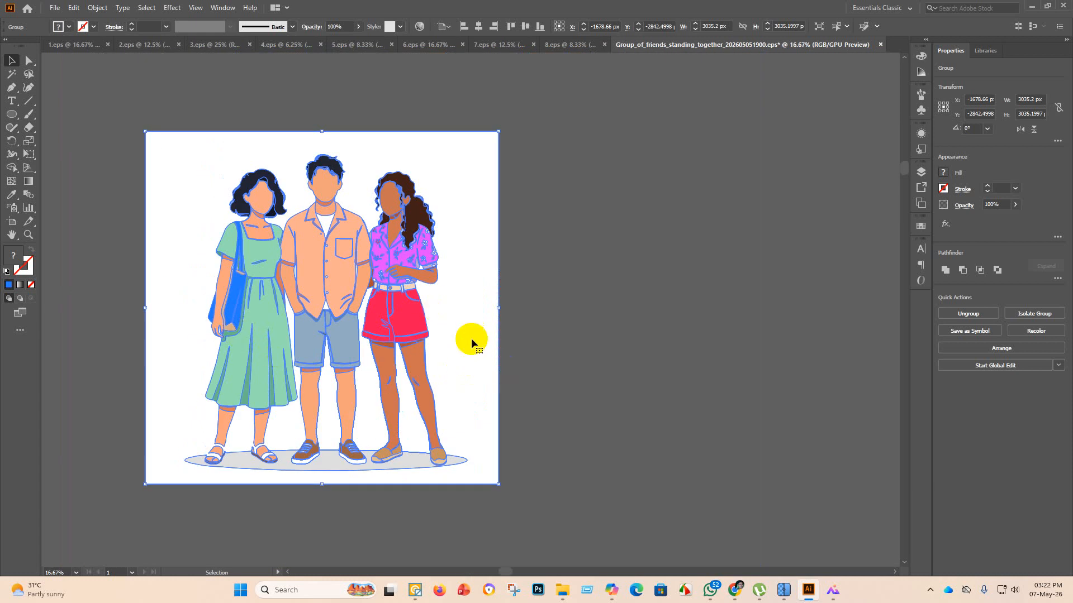
Reselect the whole artwork and use Shape Builder to try to fill the bag's narrow strip beside the arm blue.
left_click_drag(617, 388, 78, 223)
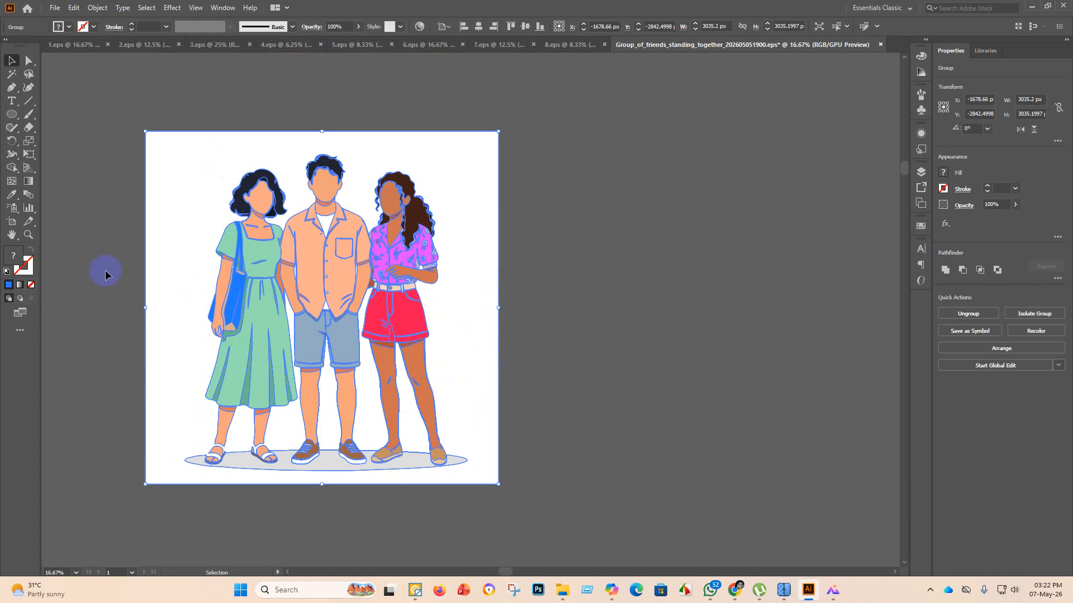
left_click(12, 167)
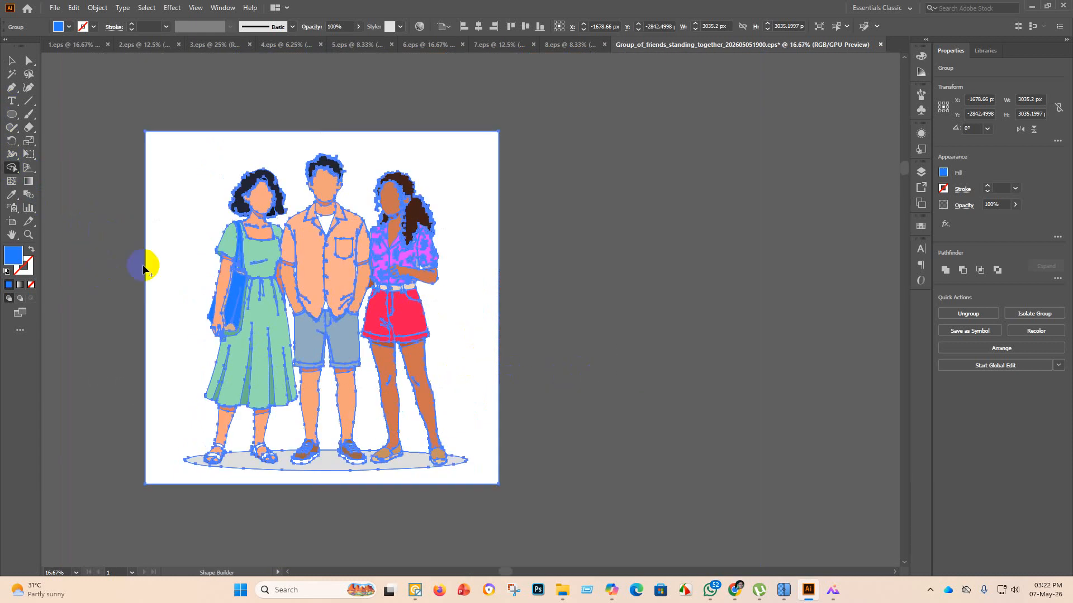
scroll(219, 304, "up", 4)
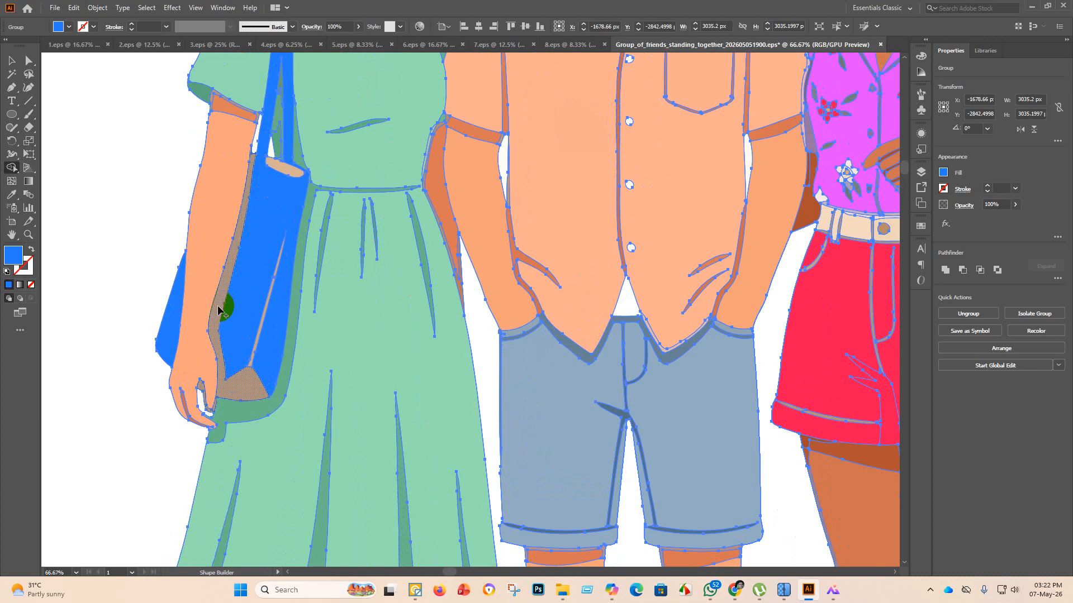
mouse_move(218, 319)
left_mouse_down()
mouse_move(251, 313)
mouse_move(215, 305)
left_mouse_up()
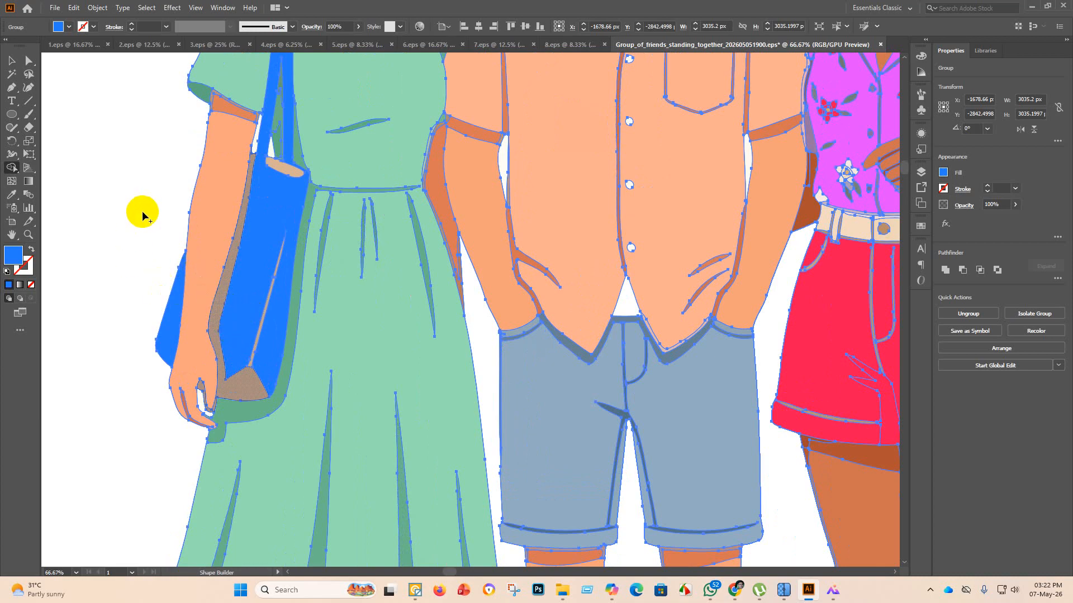
scroll(143, 215, "down", 5)
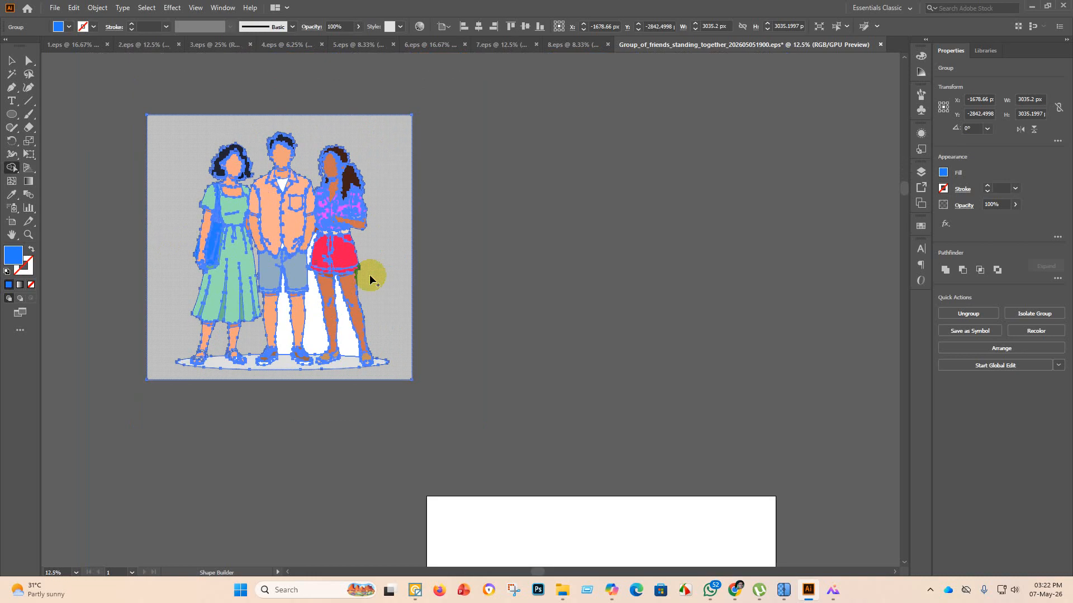
Change the fill colour to bright pink and recolour the tote bag's body and strap with Shape Builder.
double_click(15, 255)
mouse_move(512, 257)
left_mouse_down()
mouse_move(512, 234)
mouse_move(513, 249)
left_mouse_up()
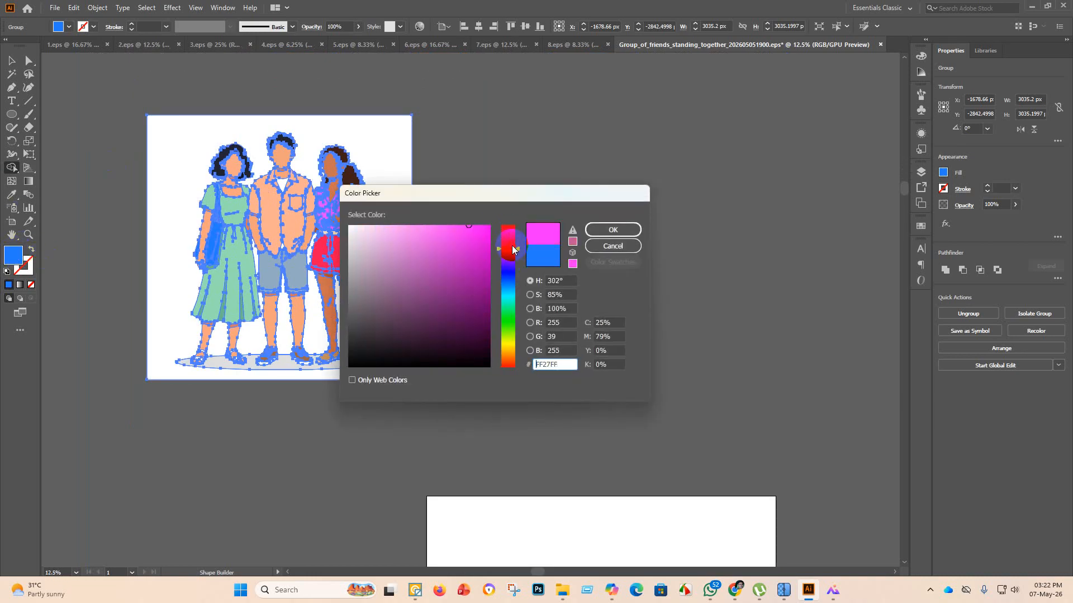
left_click(451, 225)
left_click(613, 230)
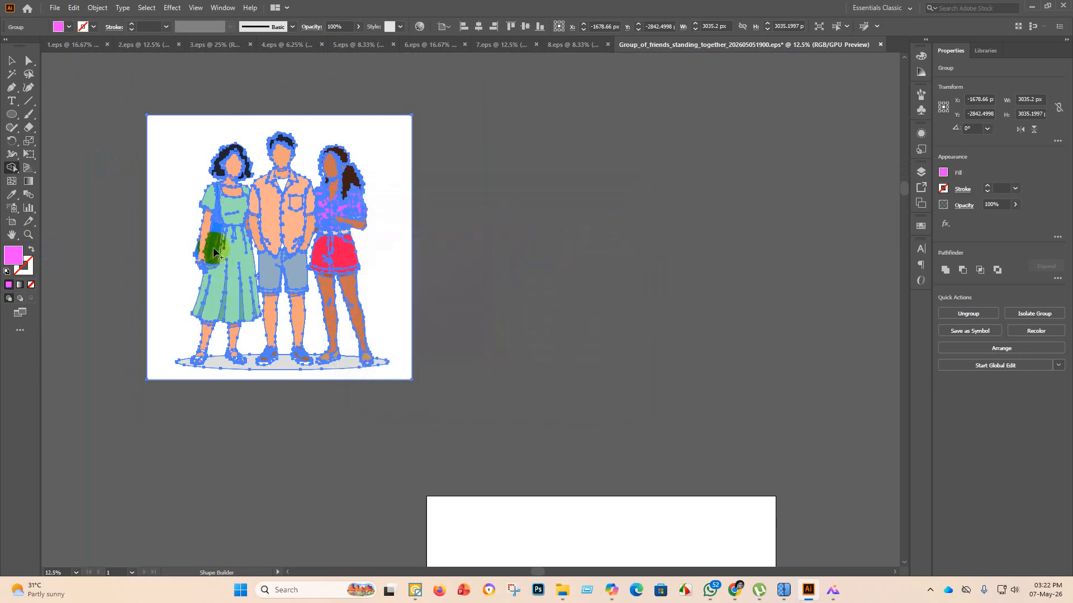
scroll(214, 252, "up", 3)
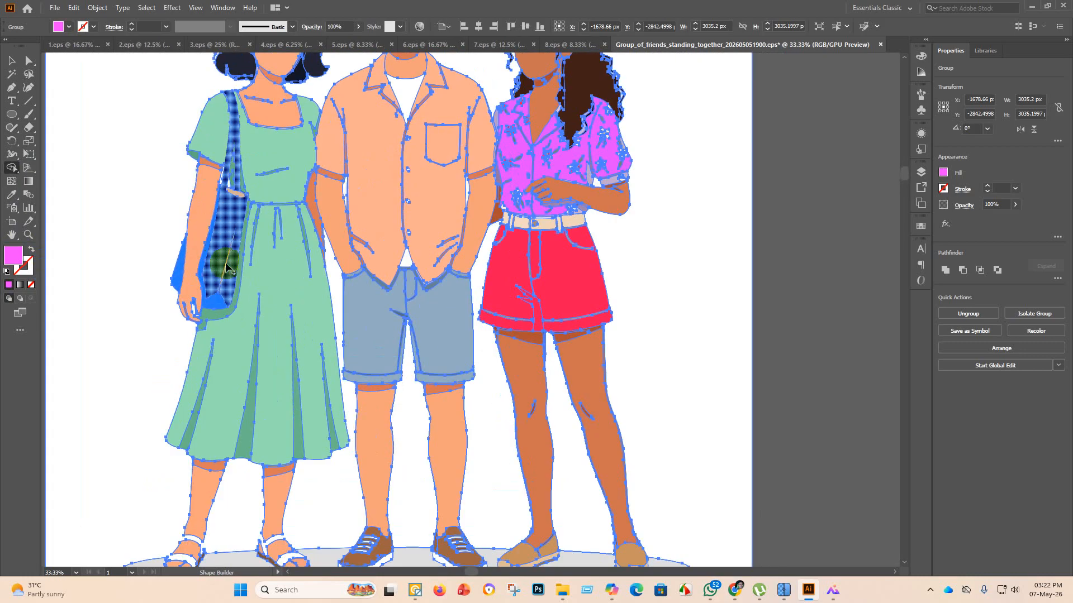
mouse_move(227, 268)
left_mouse_down()
mouse_move(213, 302)
mouse_move(213, 279)
left_mouse_up()
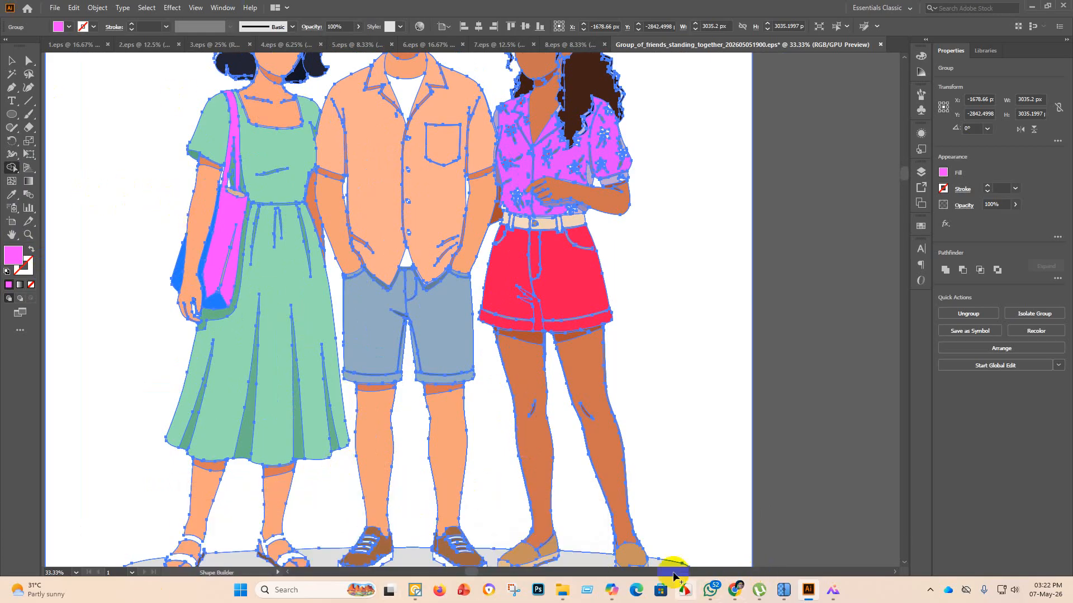
left_click(177, 281)
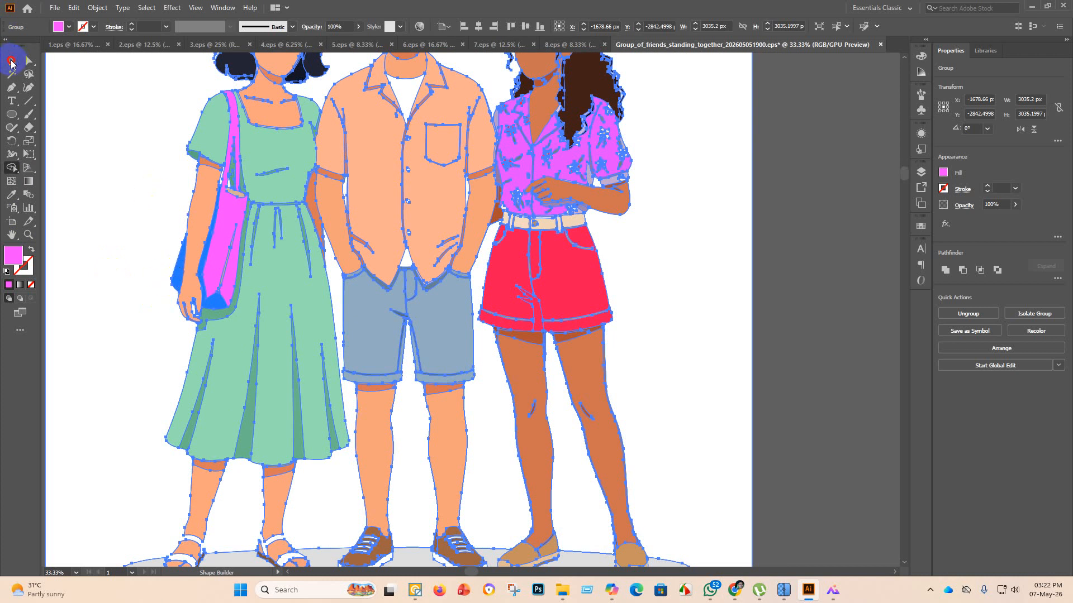
left_click(199, 279)
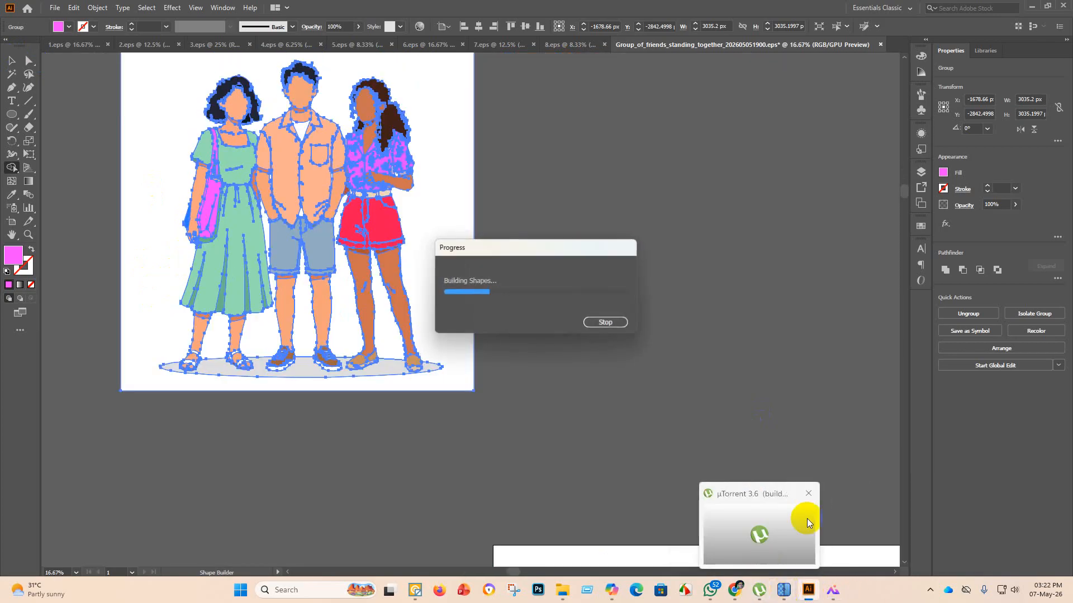
Close the µTorrent window, read the unread messages from a contact in WhatsApp, and return to Illustrator.
left_click(808, 493)
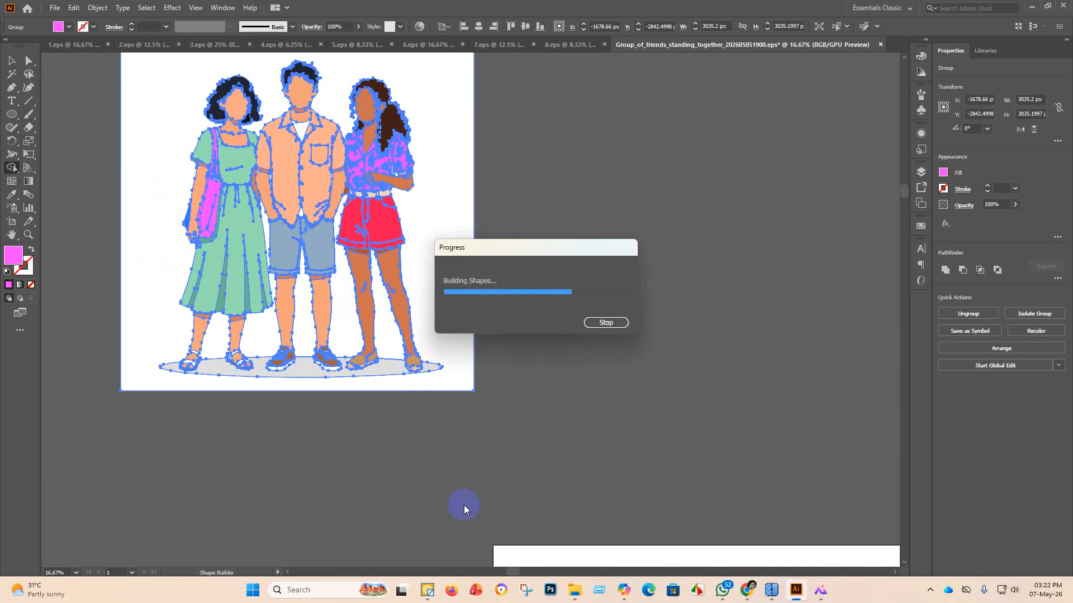
mouse_move(723, 586)
left_click(720, 541)
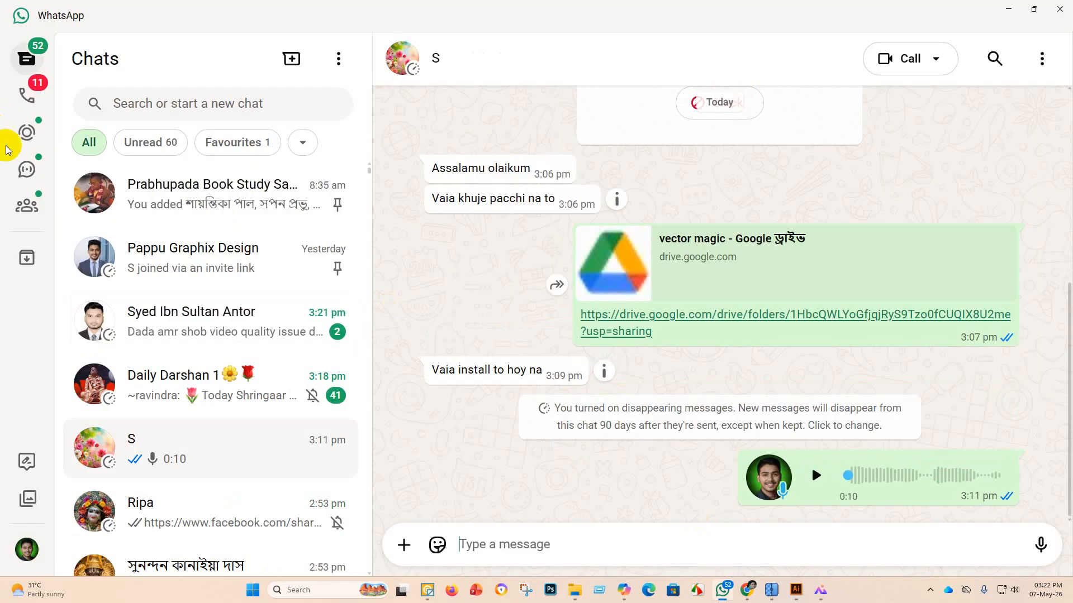
left_click(192, 324)
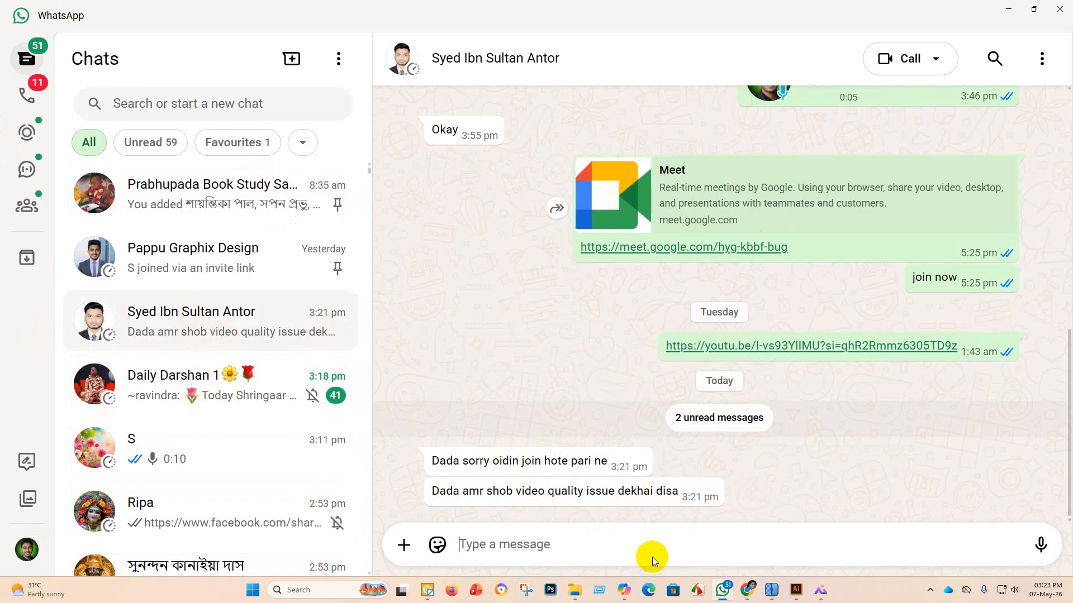
left_click(1008, 9)
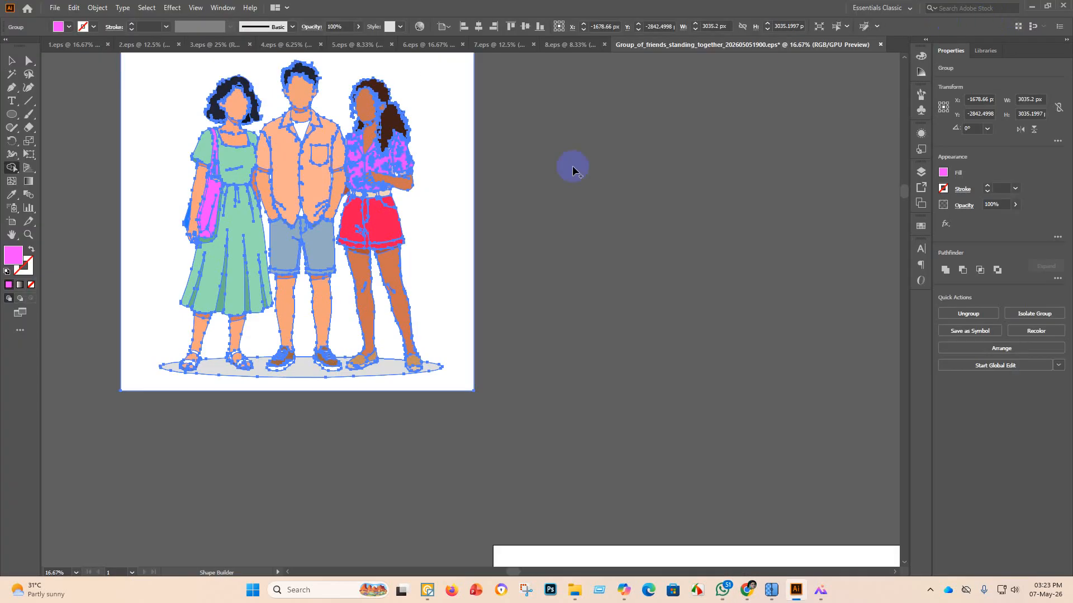
Fill the part of the tote bag behind the arm pink with Shape Builder and switch to the Selection tool.
left_click(188, 221)
scroll(188, 222, "up", 1)
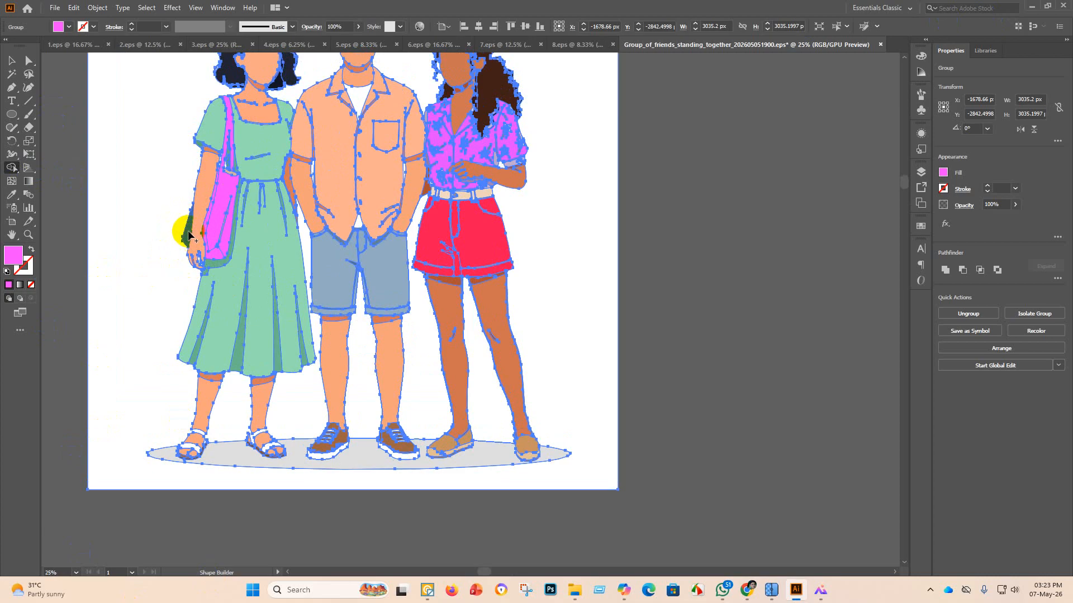
left_click(10, 59)
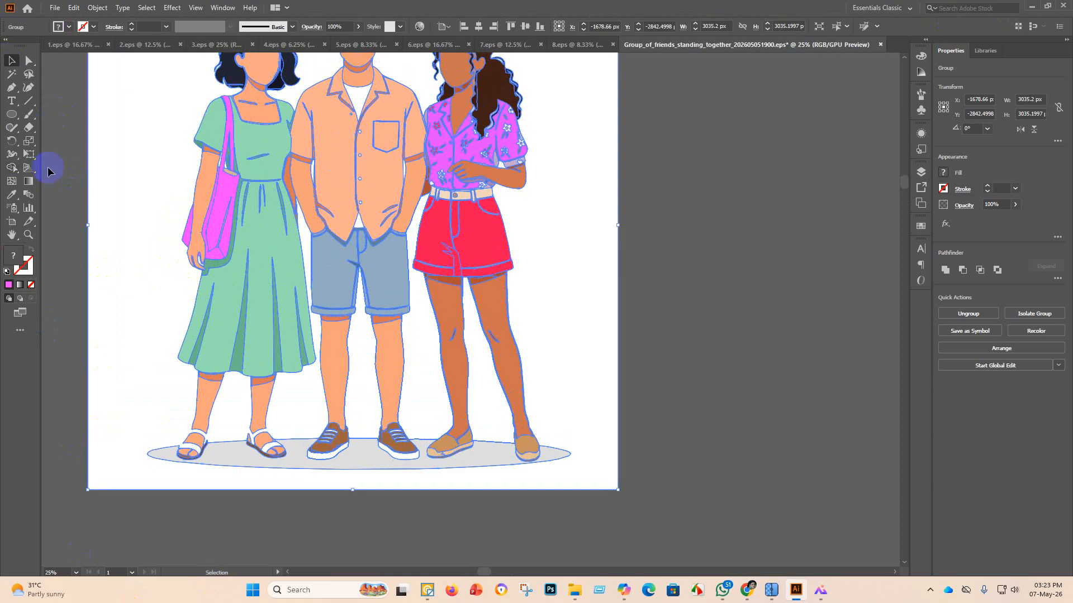
Examine the recoloured bag and figures at several zoom levels, and deselect the artwork.
scroll(426, 408, "down", 4)
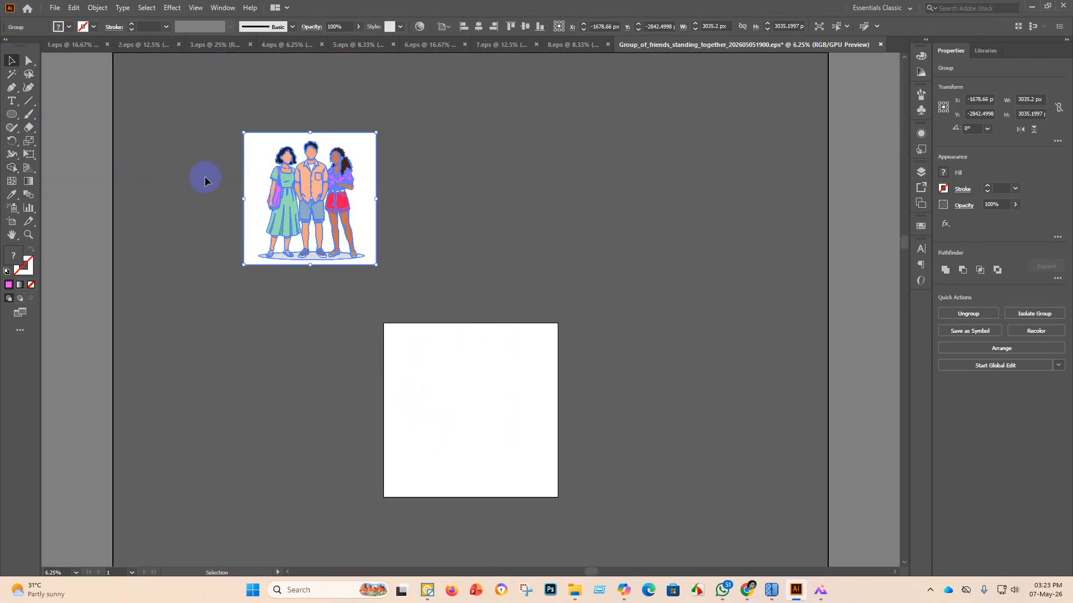
scroll(349, 190, "up", 4)
scroll(224, 244, "down", 3)
scroll(176, 206, "up", 2)
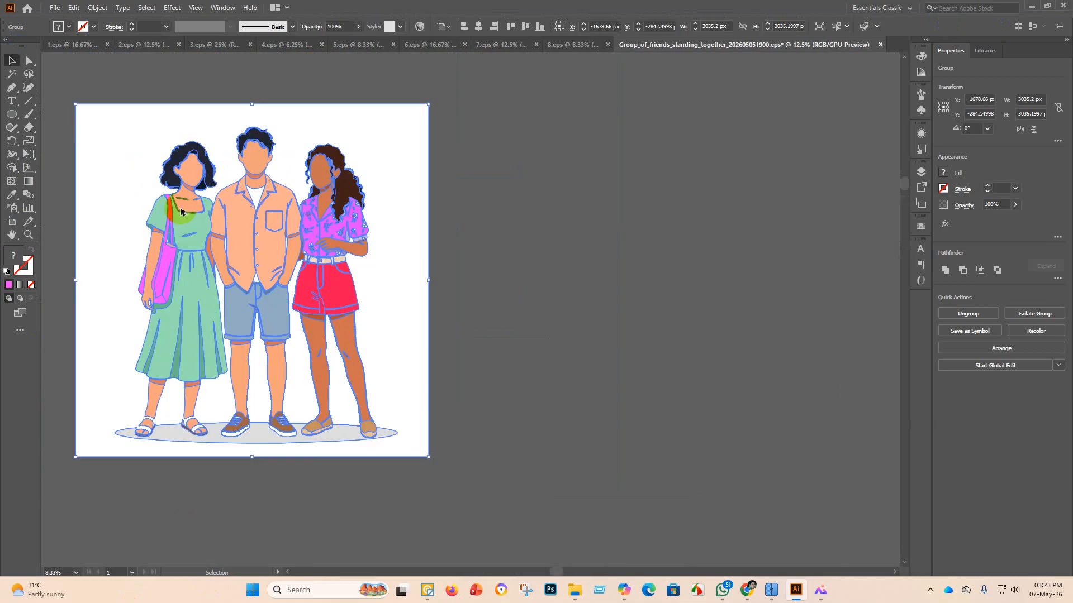
scroll(180, 211, "up", 3)
scroll(144, 249, "down", 3)
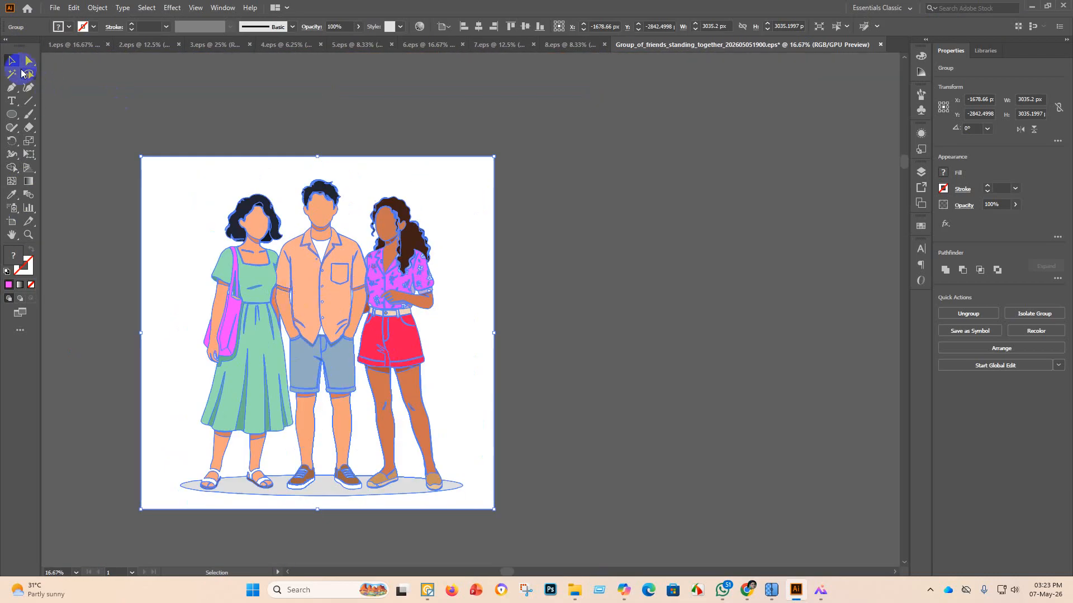
left_click(662, 352)
scroll(614, 368, "down", 4)
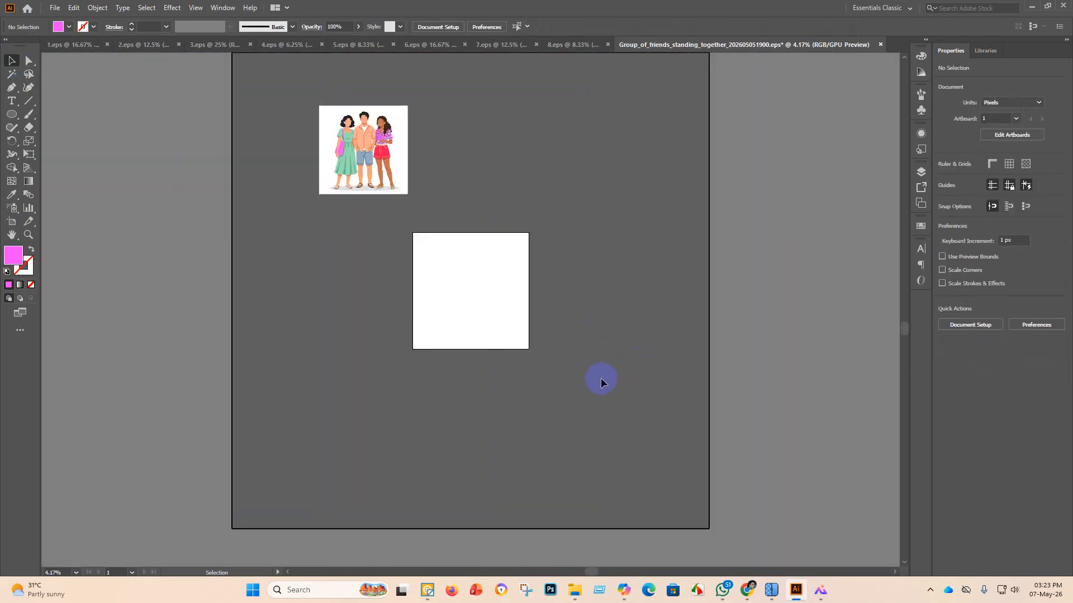
scroll(447, 274, "up", 2)
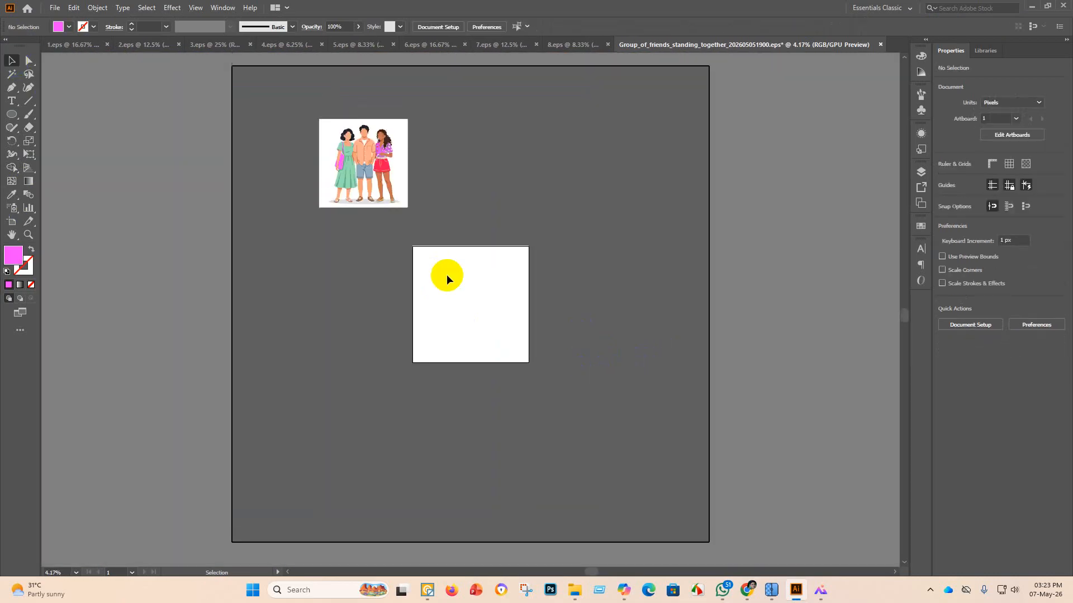
Select the white areas with the Magic Wand, delete them, inspect the belt and red shorts, and undo the deletion.
left_click(14, 75)
left_click(333, 167)
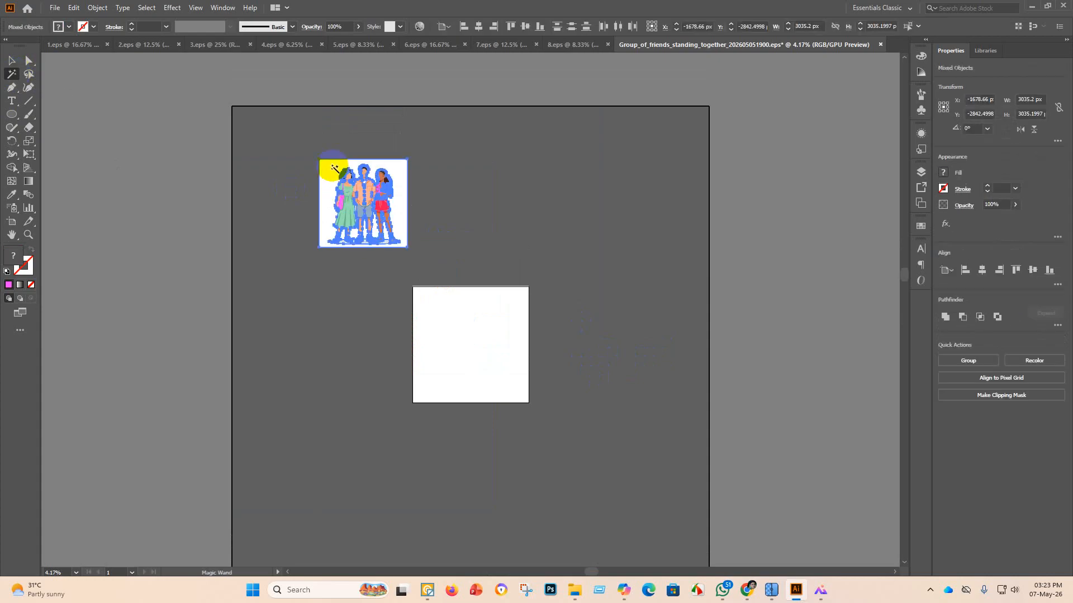
key("Delete")
scroll(327, 171, "up", 4)
scroll(274, 233, "up", 2)
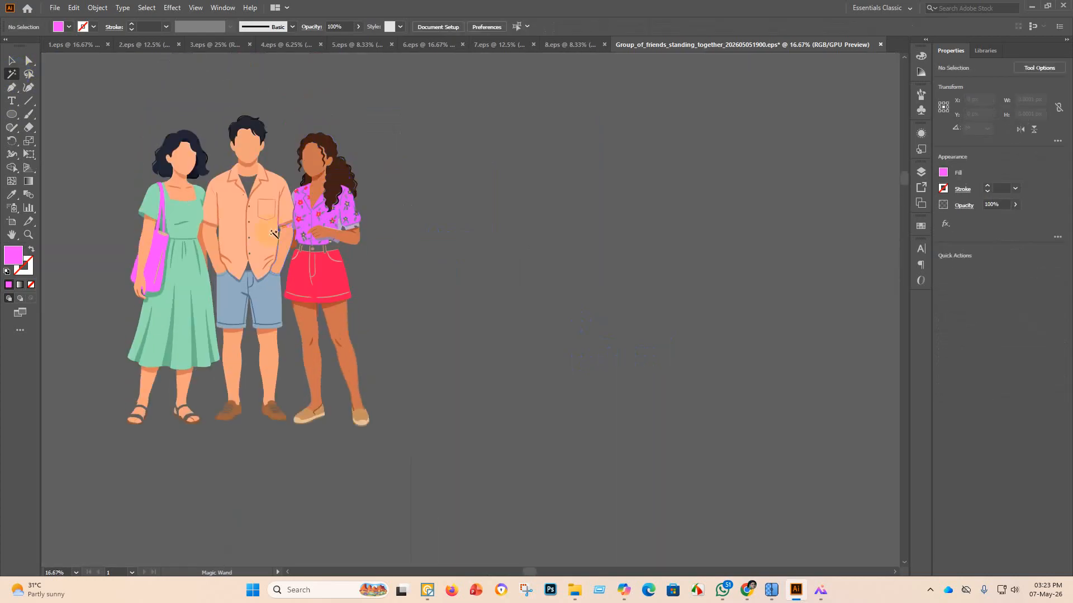
scroll(229, 183, "up", 1)
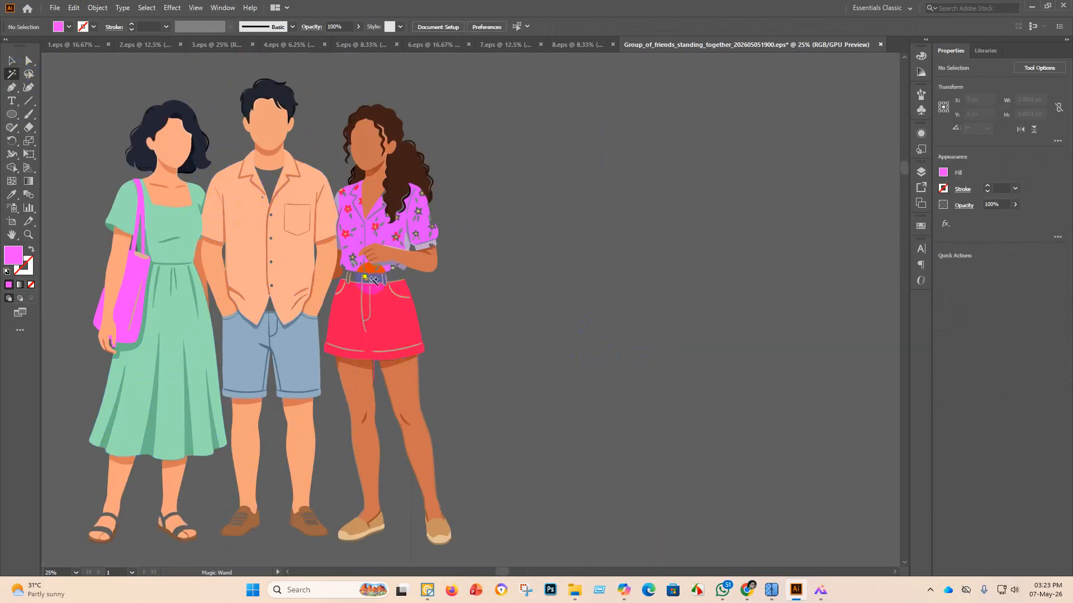
scroll(382, 287, "up", 3)
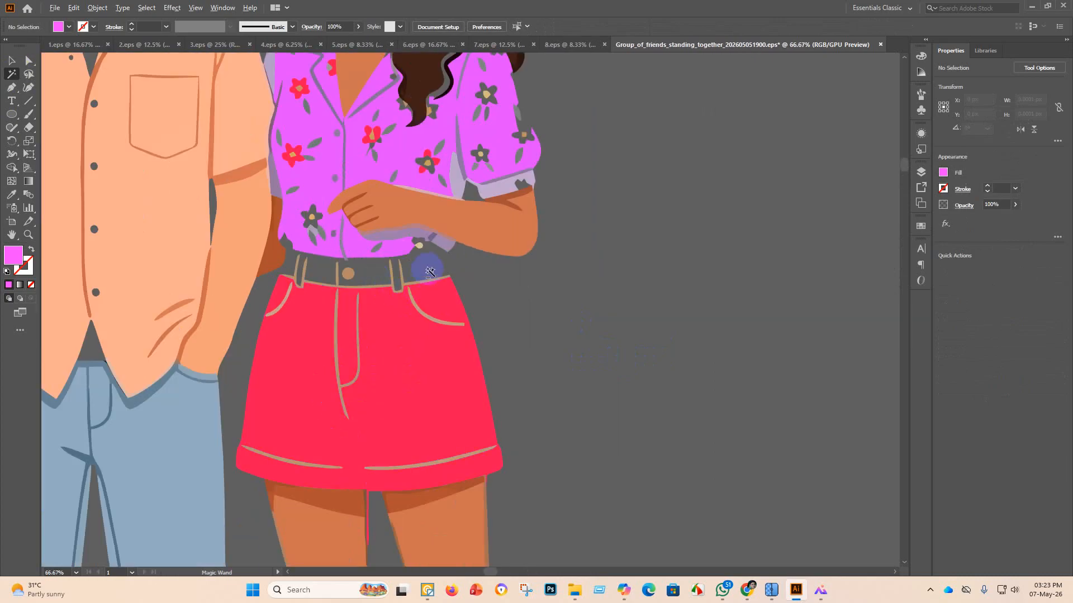
scroll(429, 272, "down", 4)
key("ctrl+z")
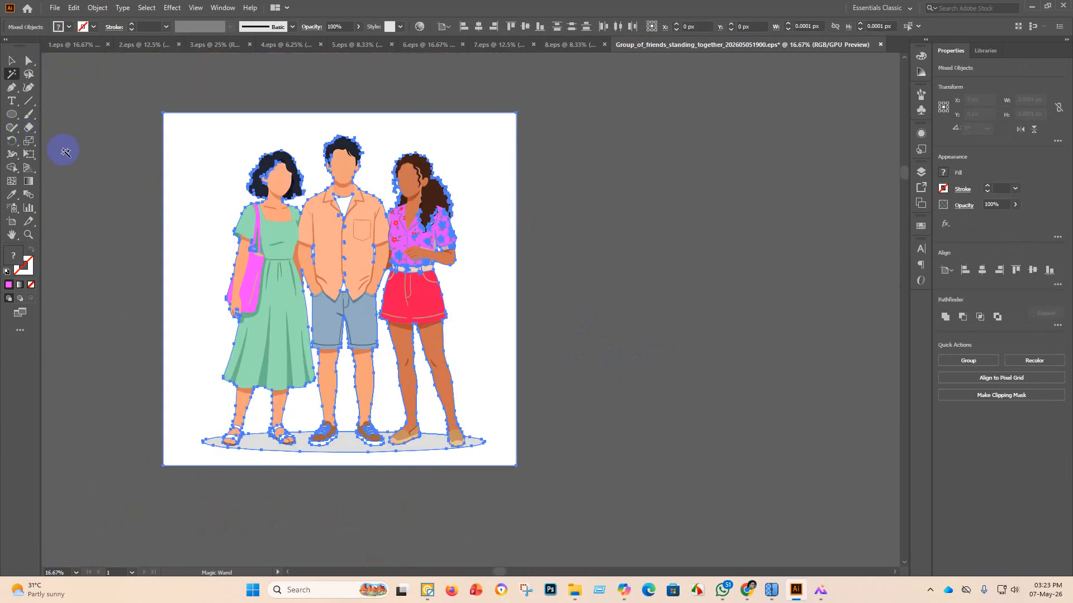
Select the whole artwork and fill the centre and right sections of the belt above the red shorts pink with Shape Builder.
left_click(12, 63)
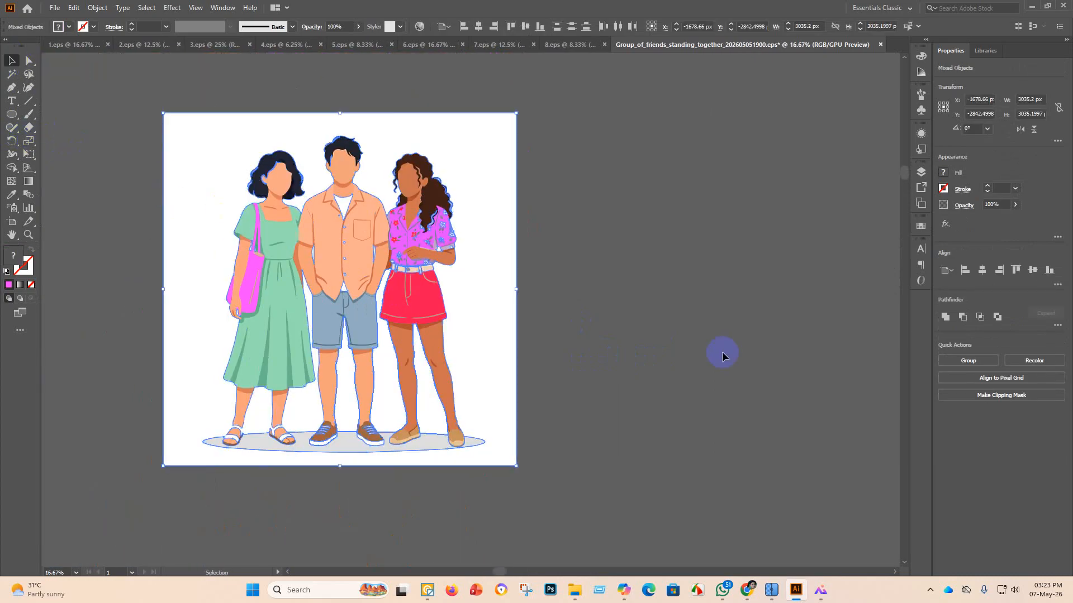
left_click(721, 355)
left_click_drag(726, 458, 2, 178)
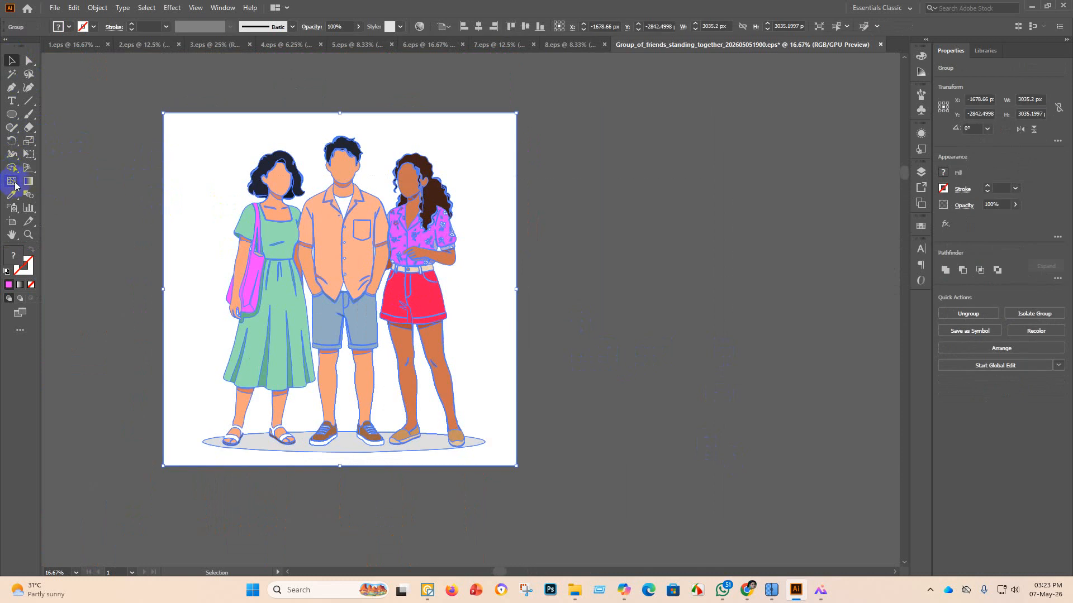
left_click(11, 169)
scroll(405, 270, "up", 2)
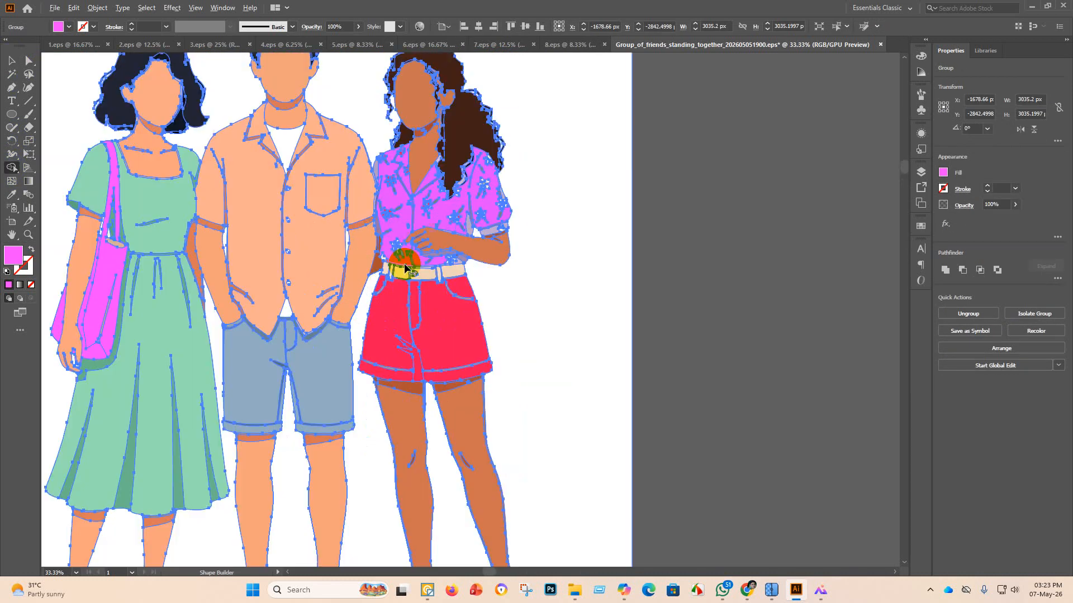
left_click_drag(416, 275, 430, 278)
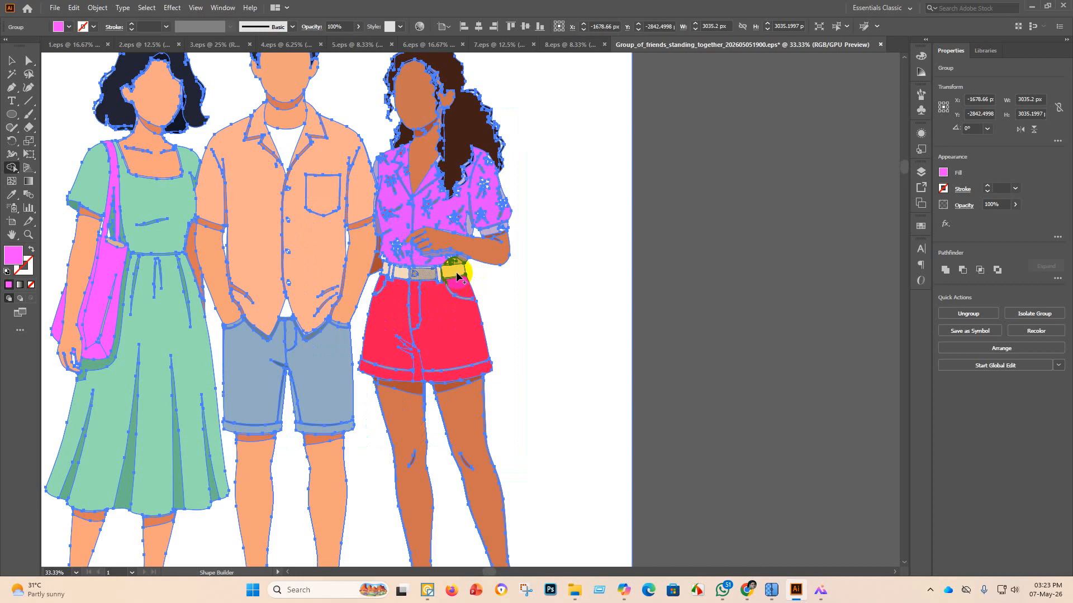
left_click_drag(463, 274, 373, 273)
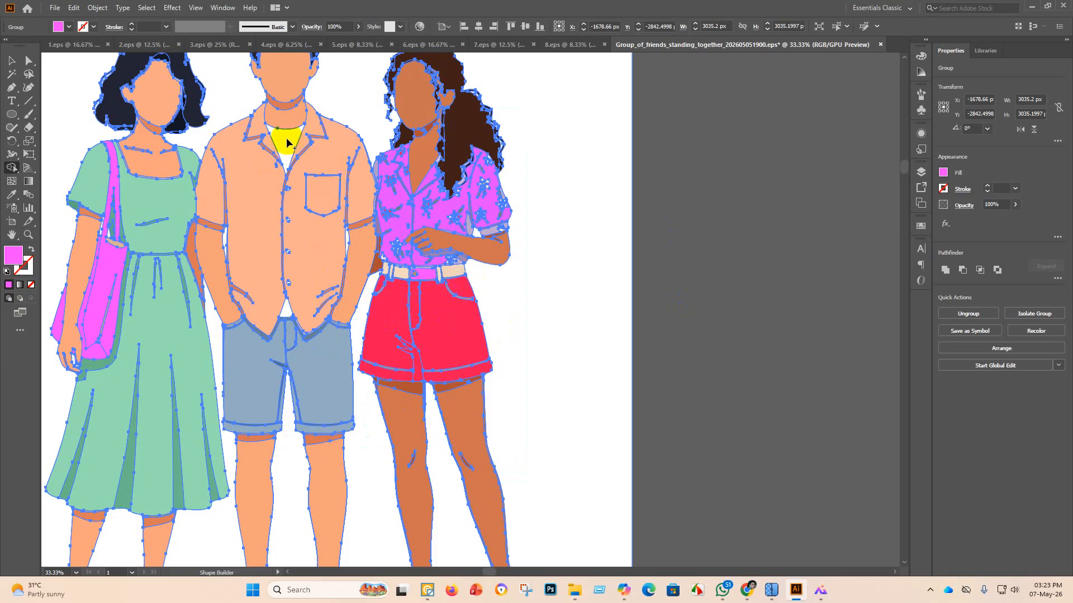
Try to fill the white triangle at the hem of the orange shirt pink, and stop the running shape-building process.
left_click(286, 315)
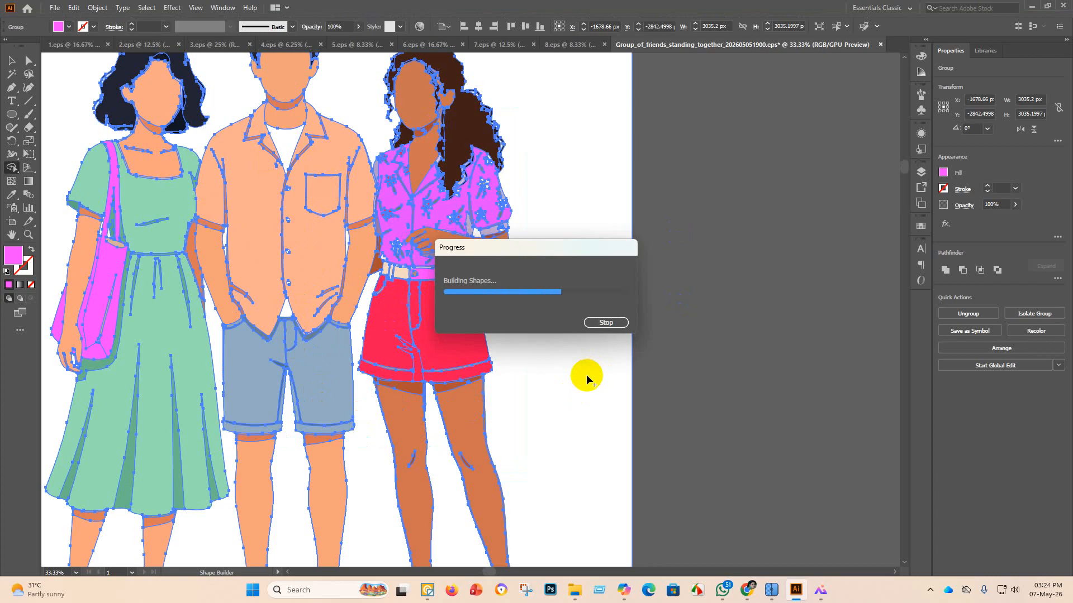
left_click(698, 591)
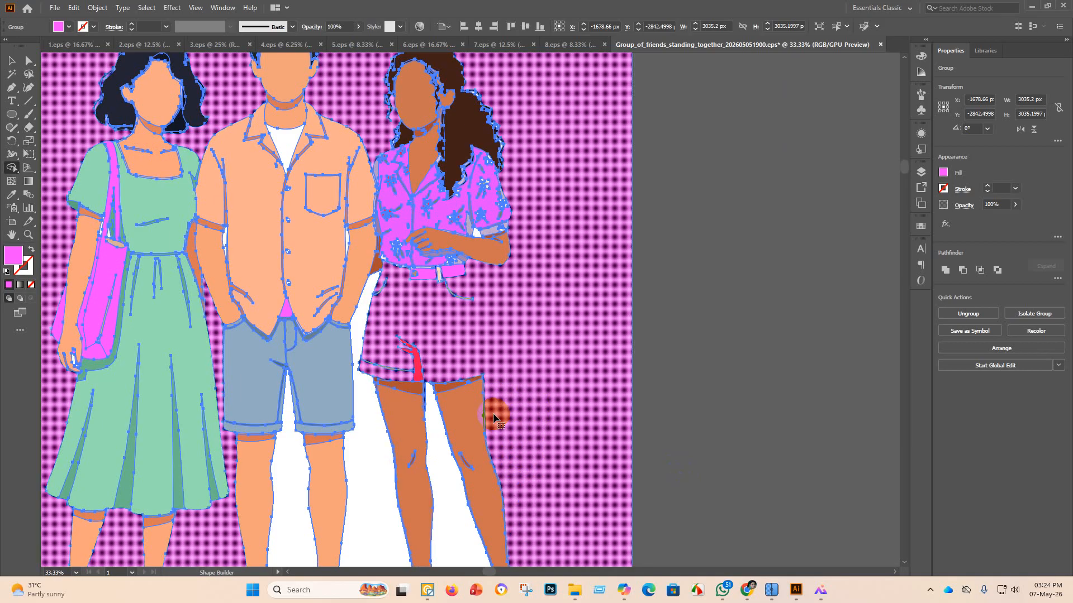
scroll(485, 411, "right", 1)
scroll(344, 332, "down", 19)
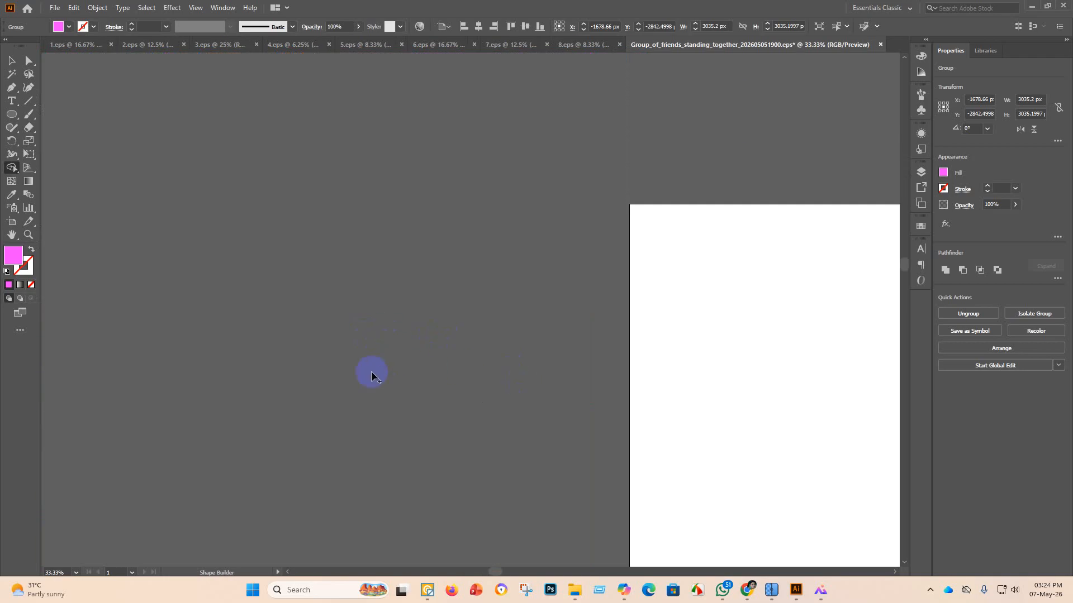
scroll(362, 380, "right", 1)
scroll(177, 379, "right", 3)
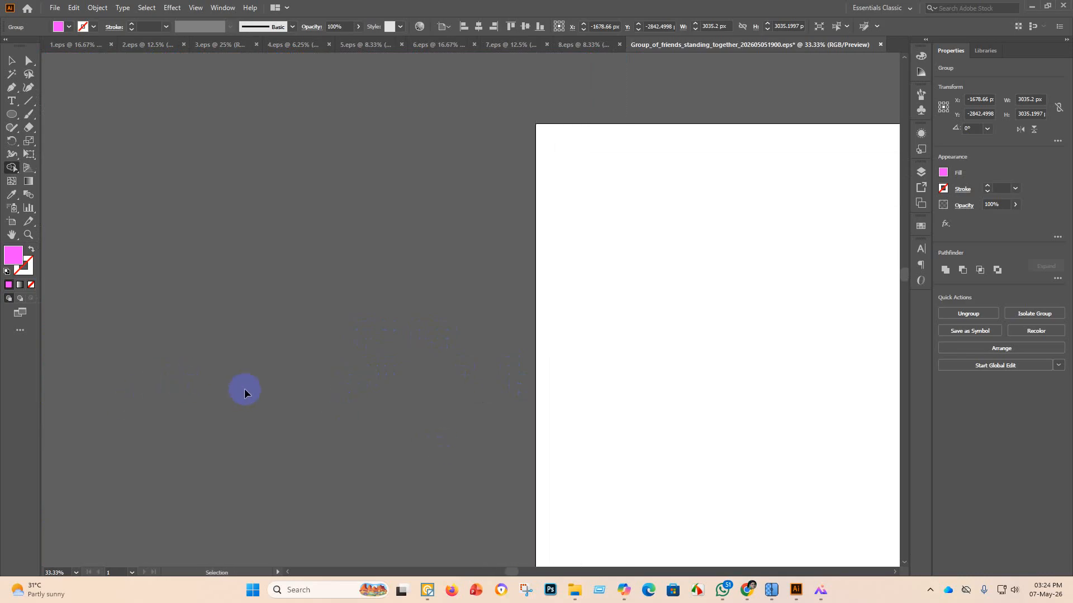
scroll(225, 397, "down", 5)
key("super")
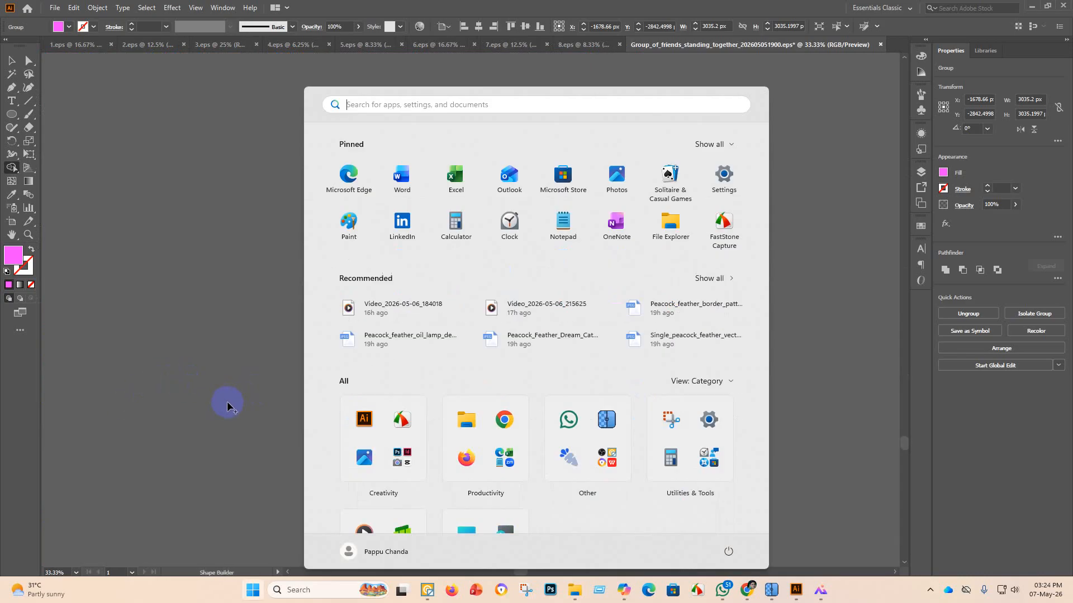
scroll(224, 400, "down", 3)
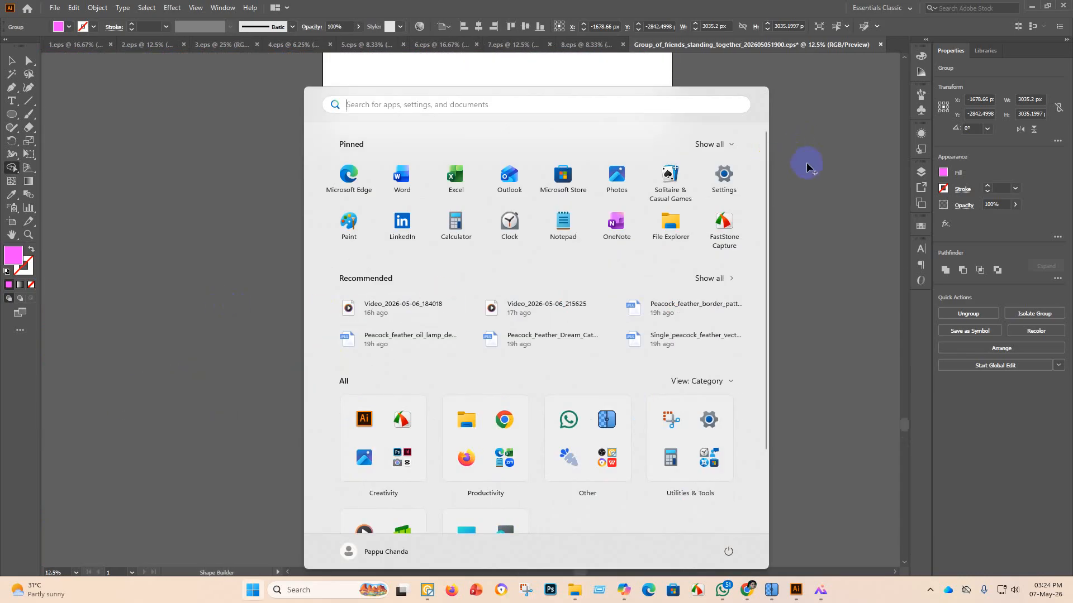
left_click(721, 234)
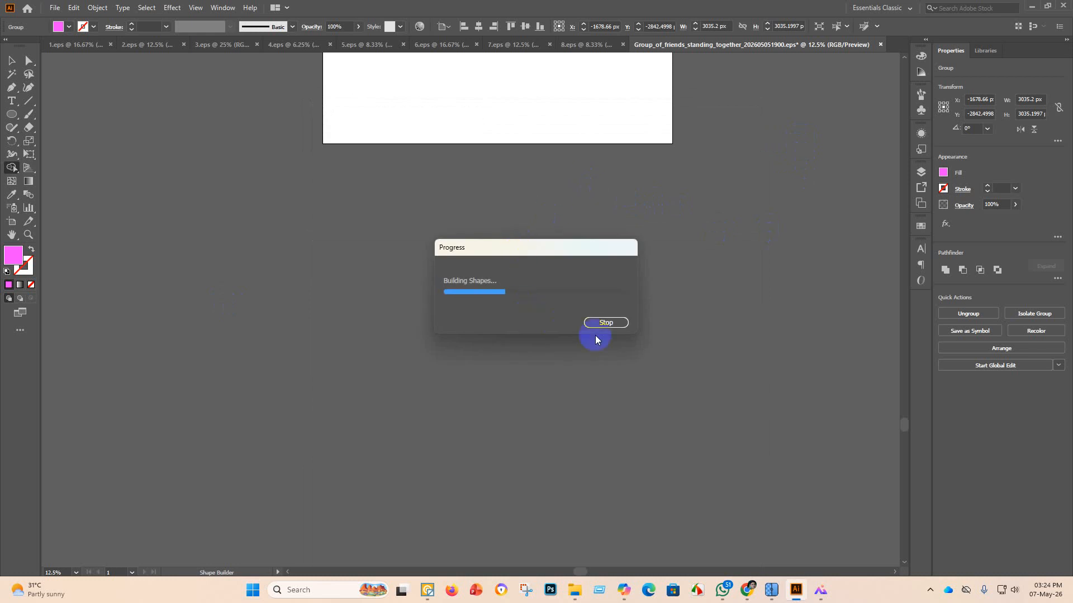
left_click(605, 321)
scroll(509, 287, "up", 5)
scroll(465, 255, "down", 4)
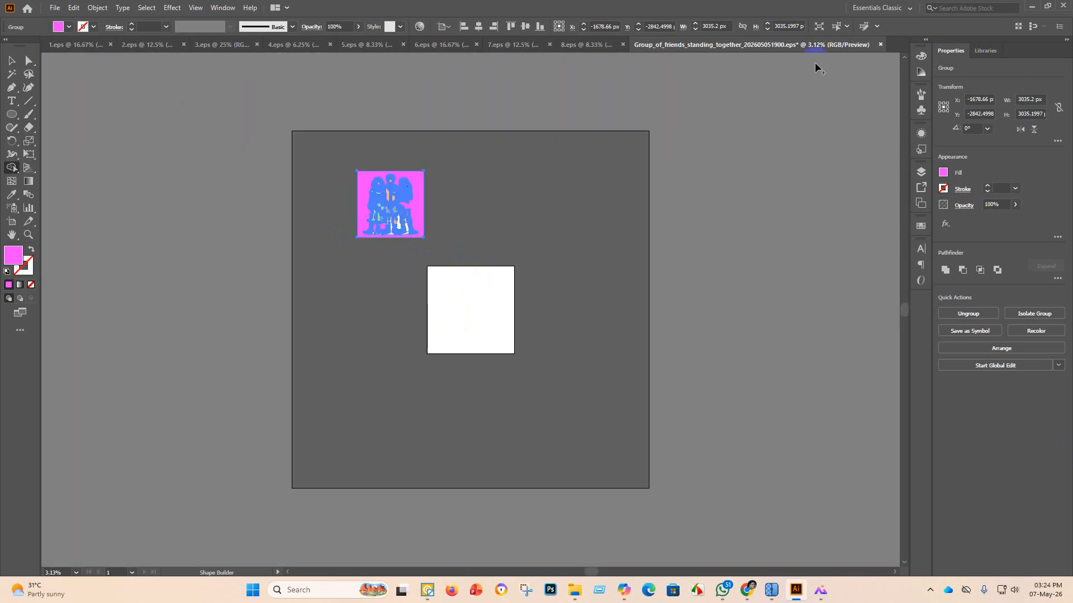
left_click(606, 323)
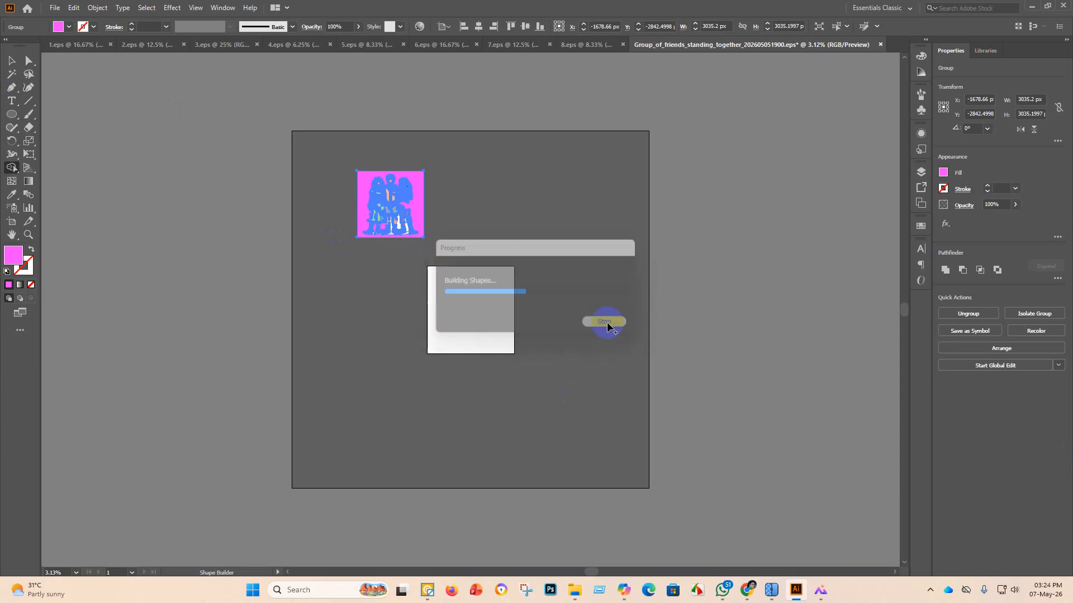
left_click(696, 595)
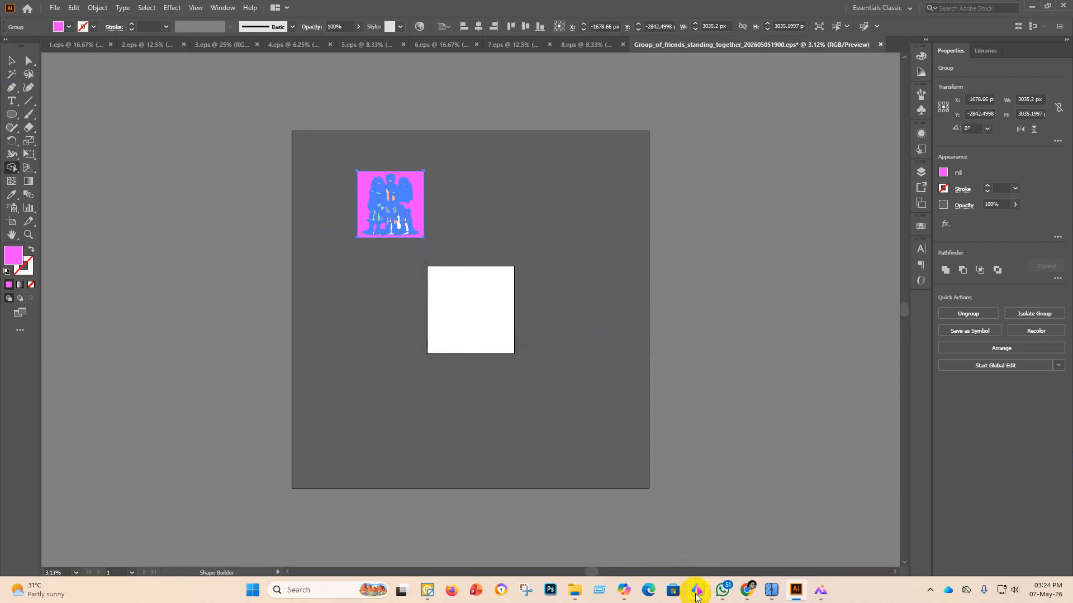
left_click(699, 594)
Examine the pink-filled background and the figures at several zoom levels with the Shape Builder and Selection tools.
scroll(384, 203, "up", 6)
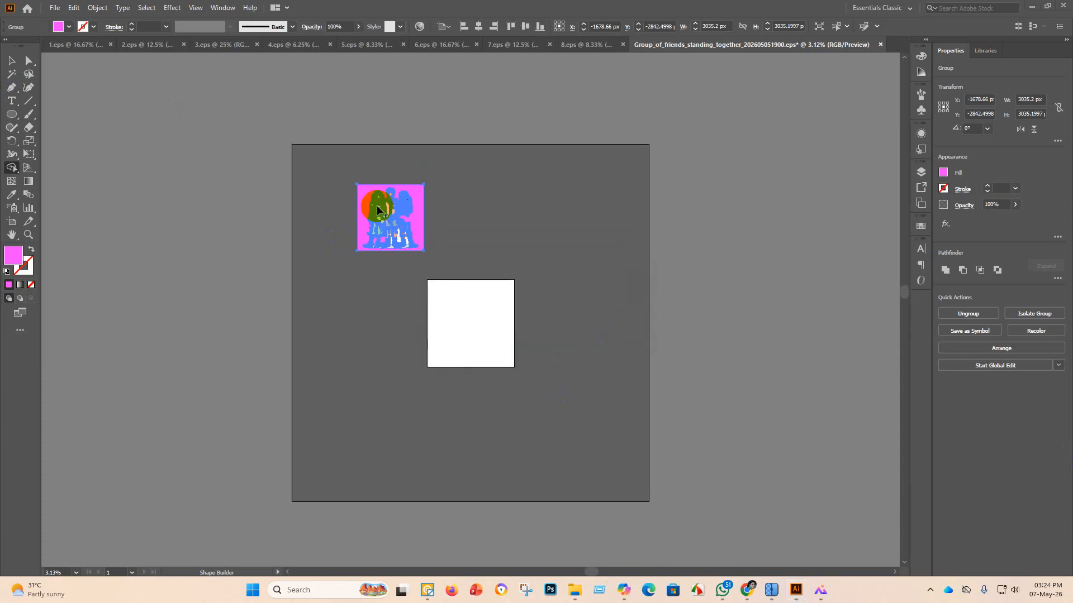
scroll(387, 199, "up", 5)
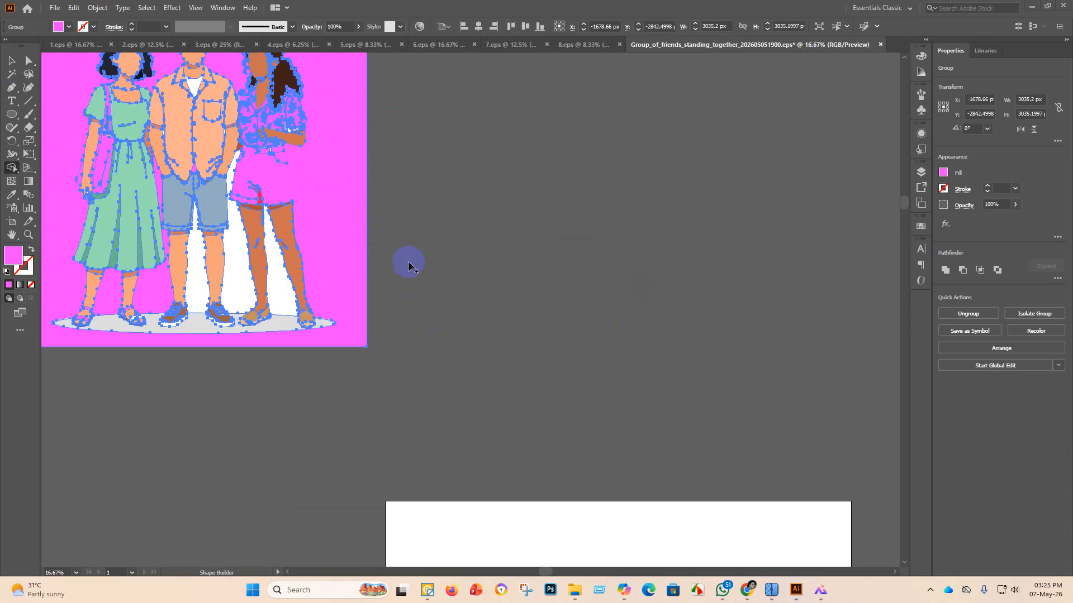
key("ctrl")
key("ctrl")
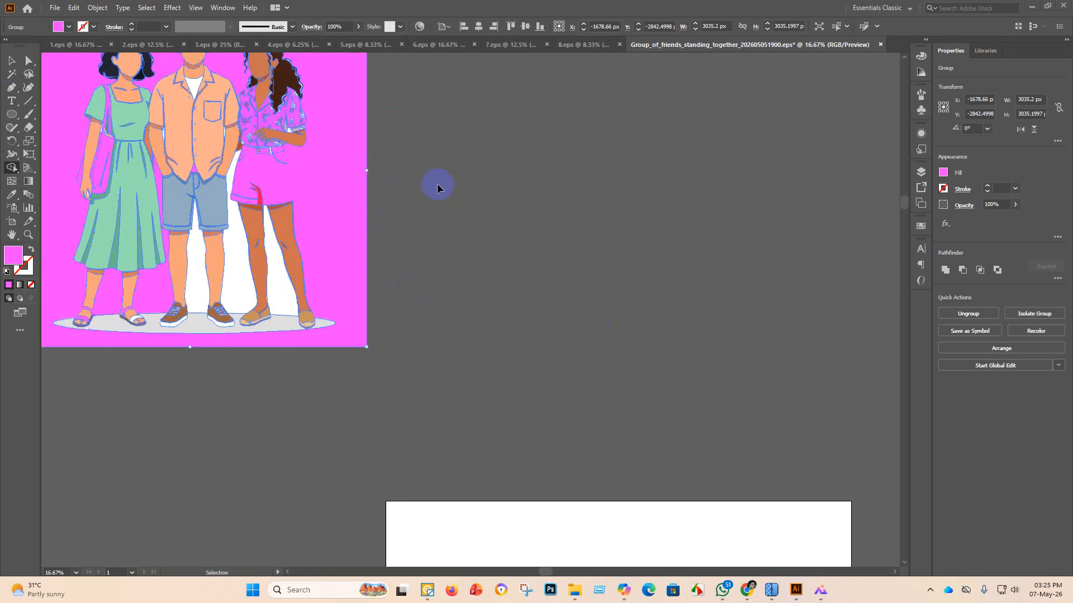
key("ctrl")
key("ctrl")
key("ctrl")
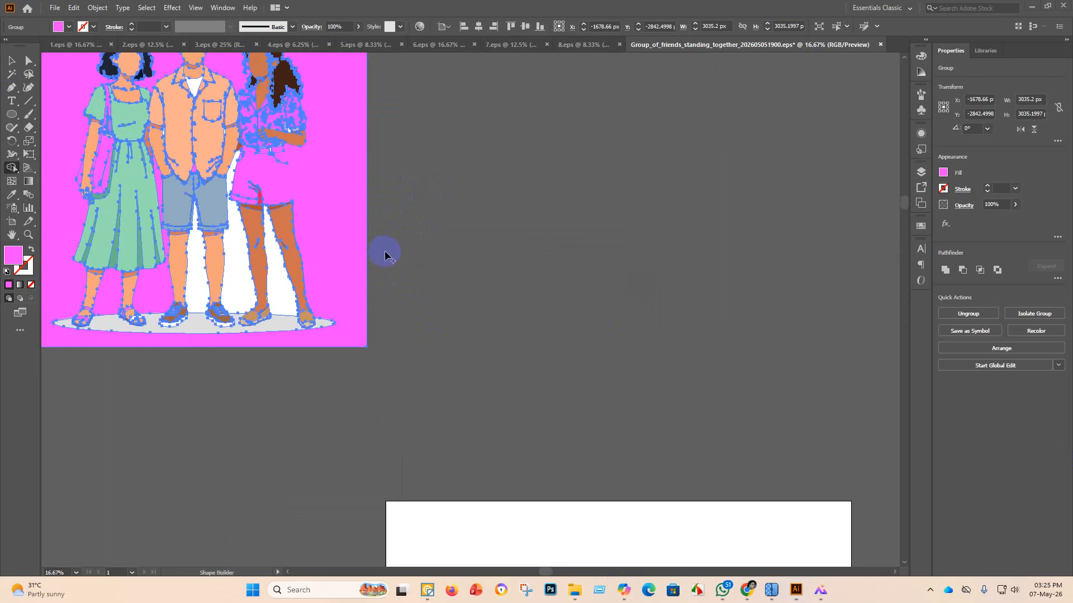
scroll(382, 258, "down", 1)
scroll(268, 196, "up", 1)
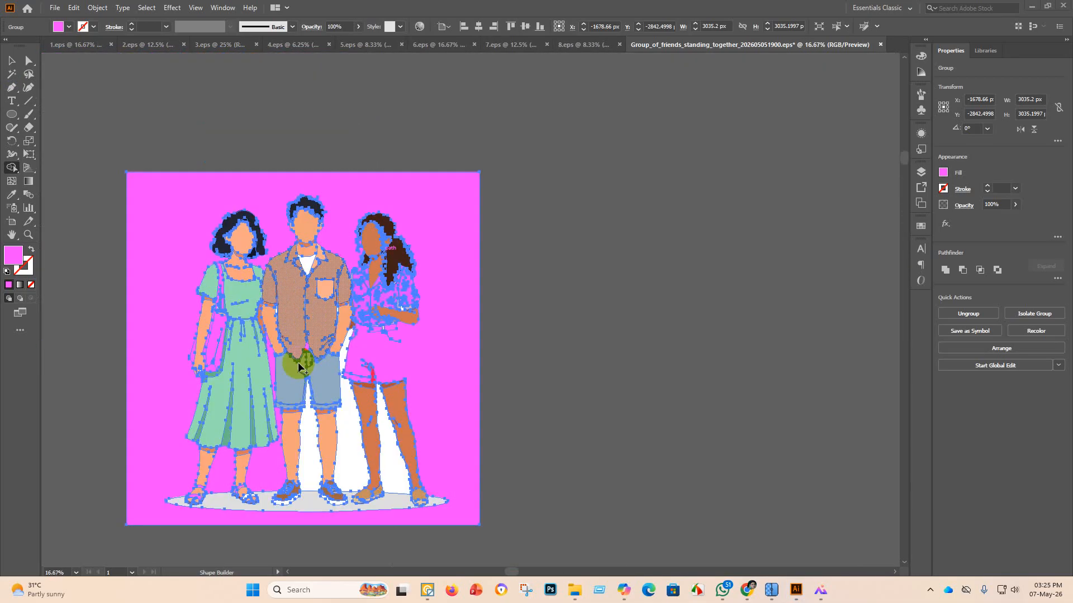
key("v")
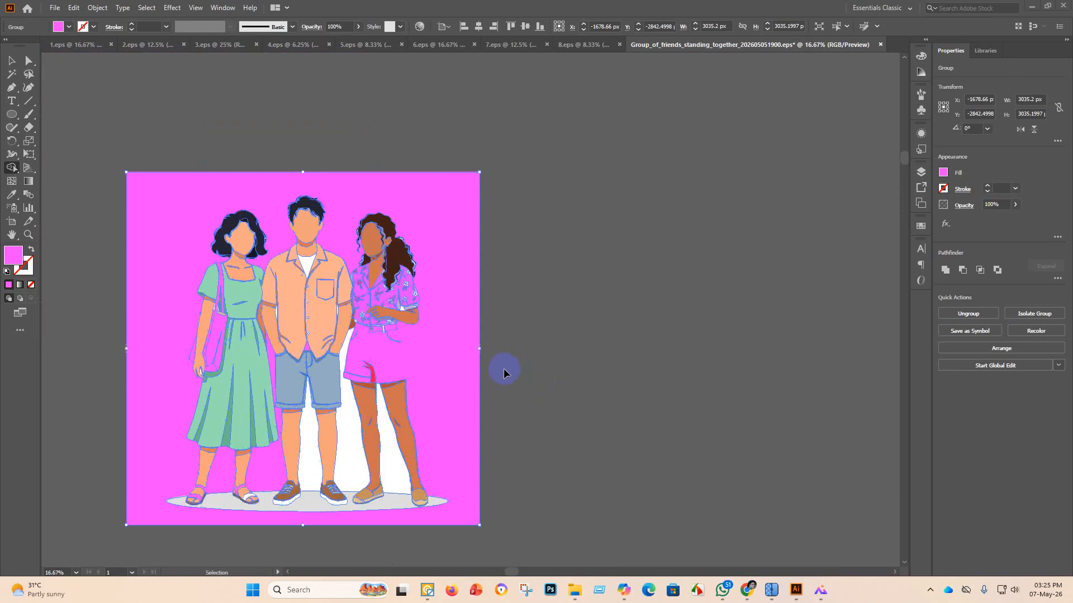
key("shift+m")
key("v")
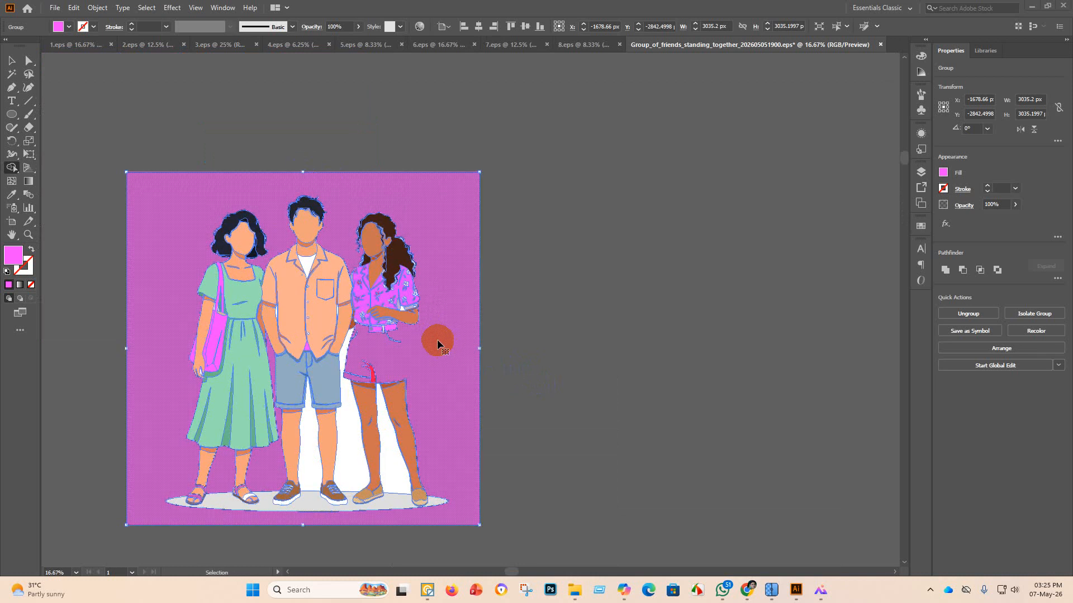
scroll(402, 355, "right", 2)
scroll(403, 354, "down", 2)
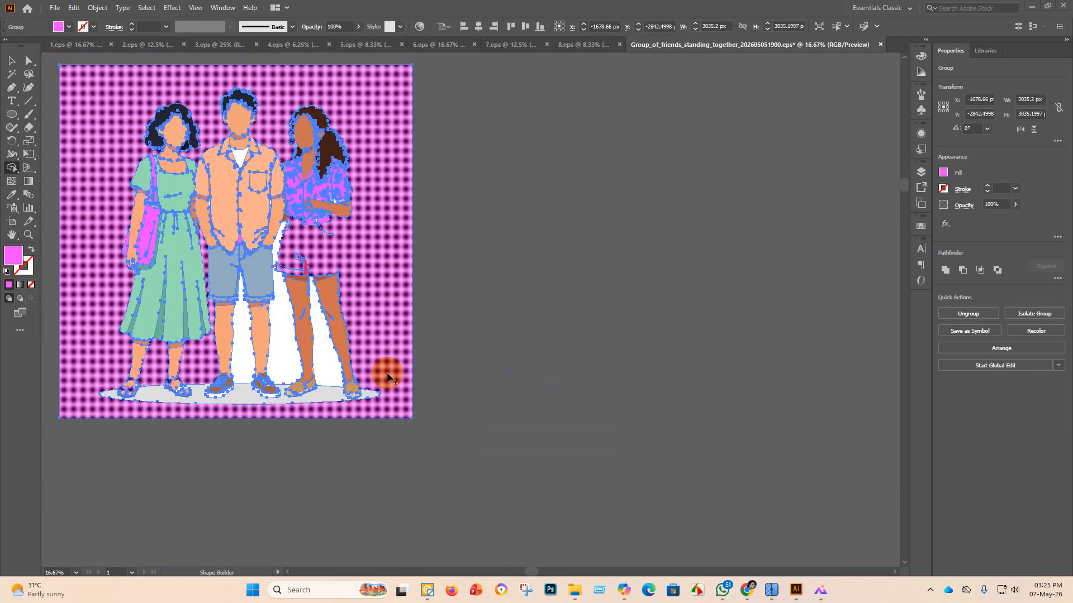
scroll(376, 343, "down", 3)
scroll(301, 146, "up", 3)
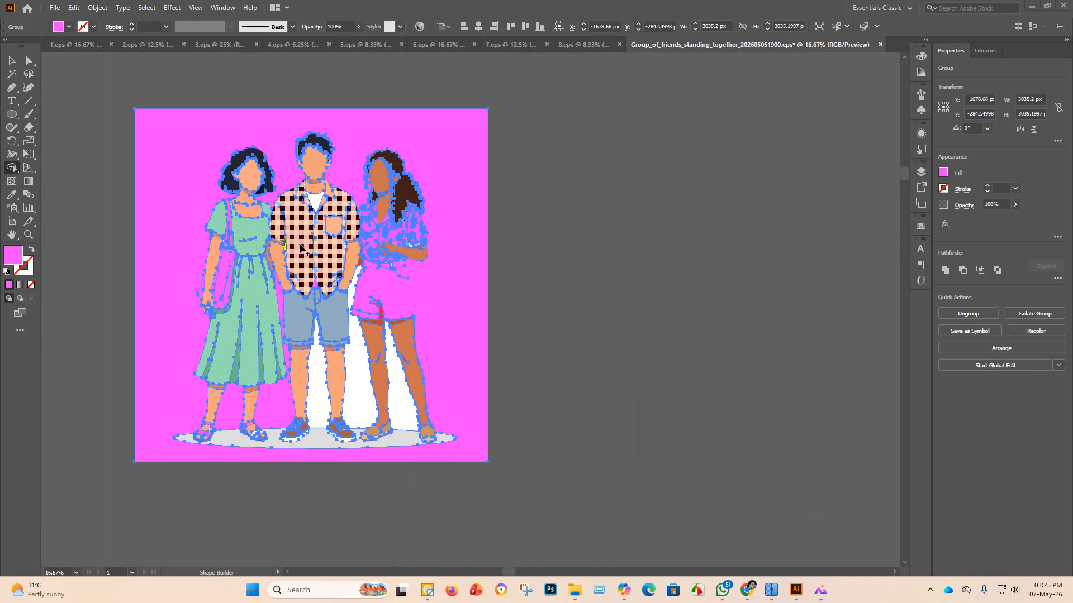
scroll(304, 253, "up", 1)
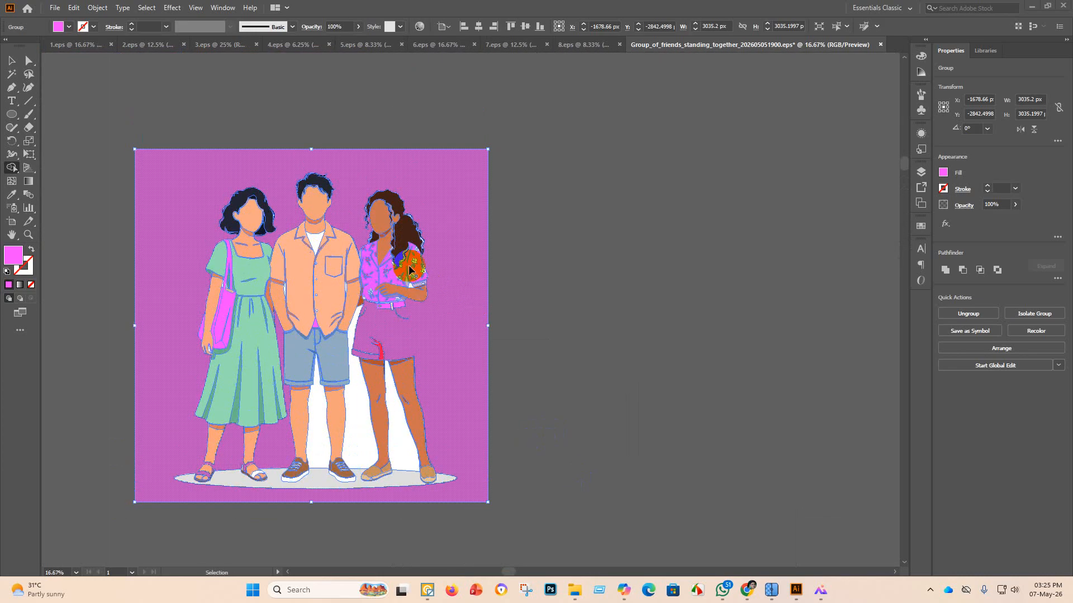
Switch to the Selection tool and undo the Shape Builder merge that turned the background and shorts pink.
left_click(313, 215)
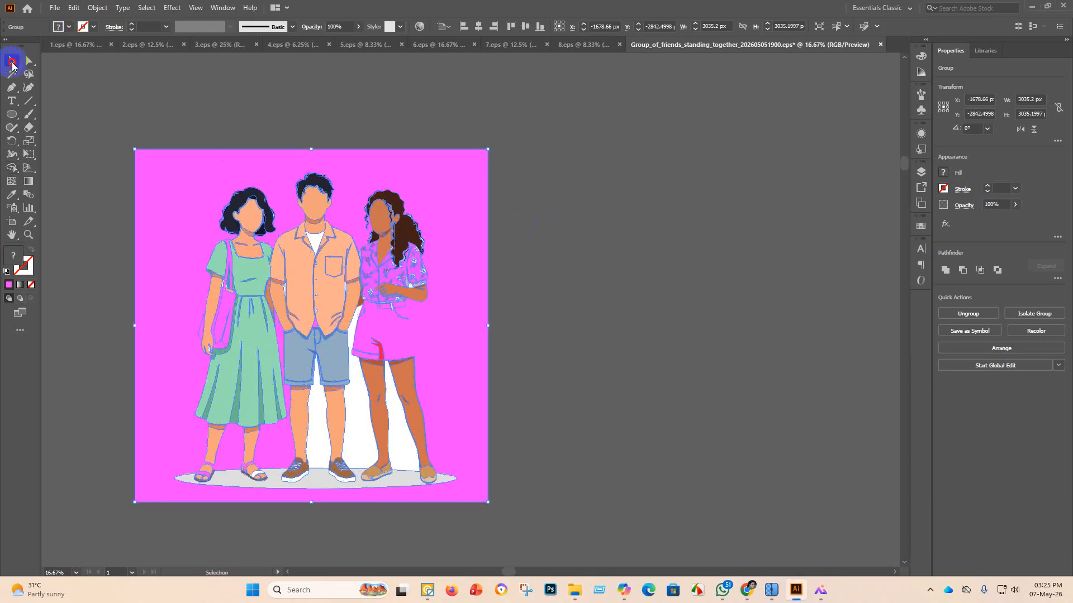
left_click(12, 60)
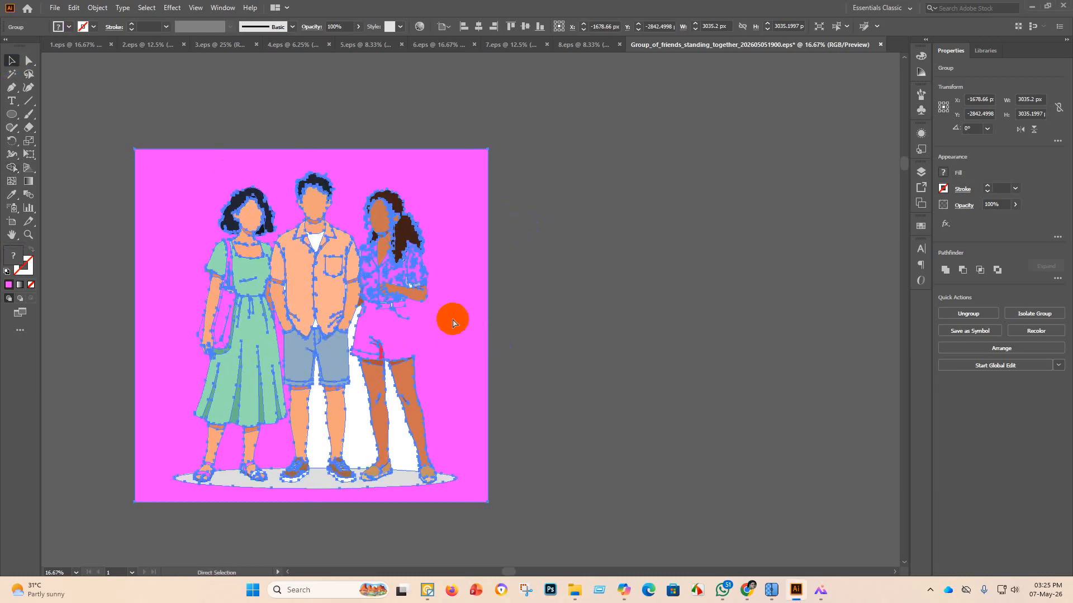
key("ctrl+z")
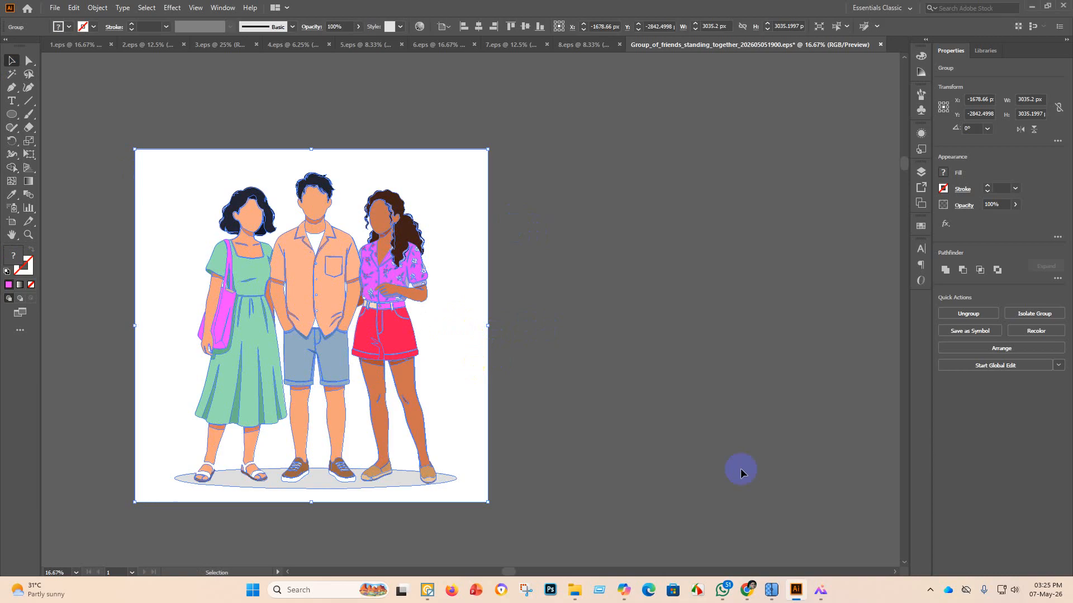
Fill the remaining left section and the loops of the belt above the red shorts pink with Shape Builder.
left_click(12, 167)
scroll(371, 310, "up", 3)
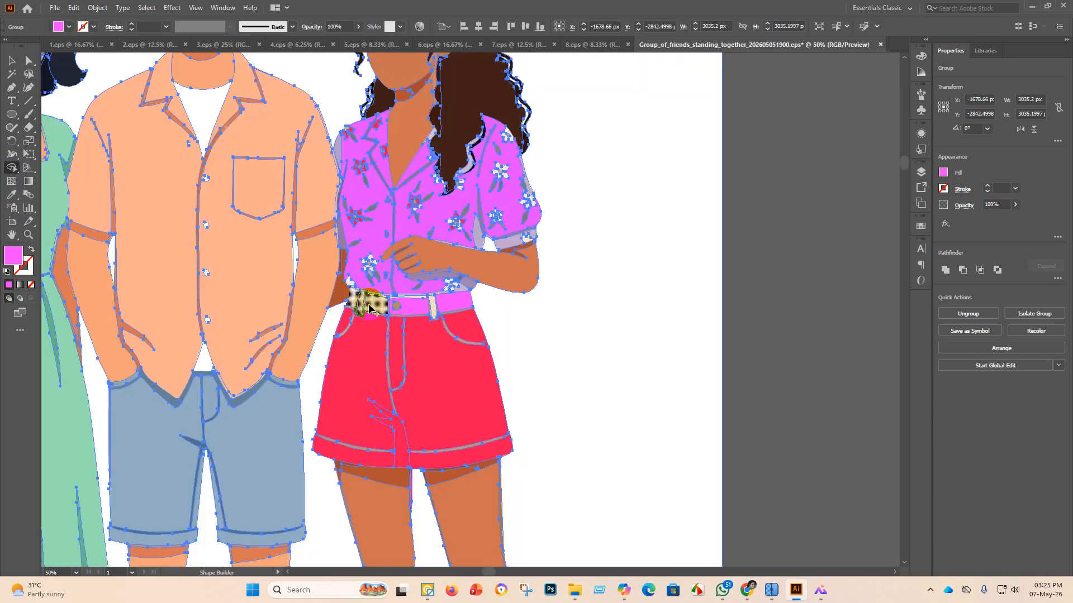
left_click(371, 305)
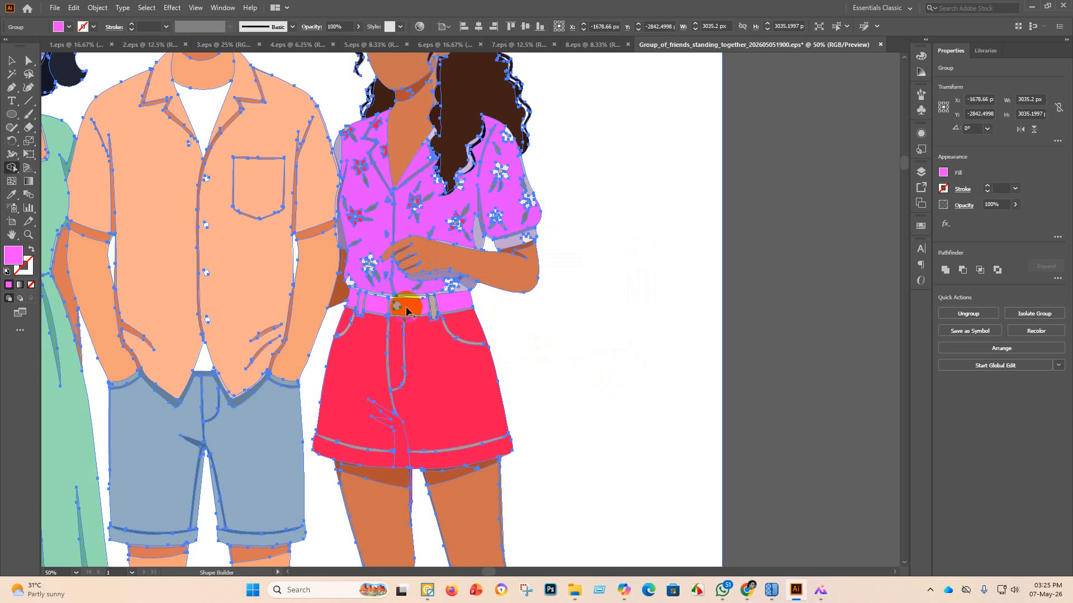
left_click(402, 307)
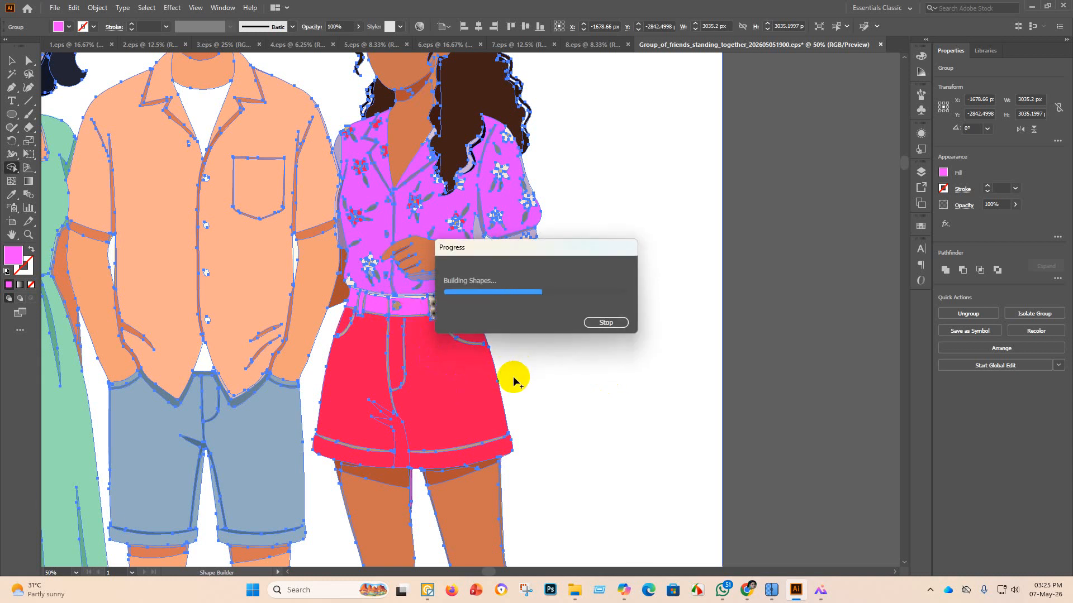
Fill the white triangle at the hem of the orange shirt pink and check the result on the figures.
left_click(197, 105)
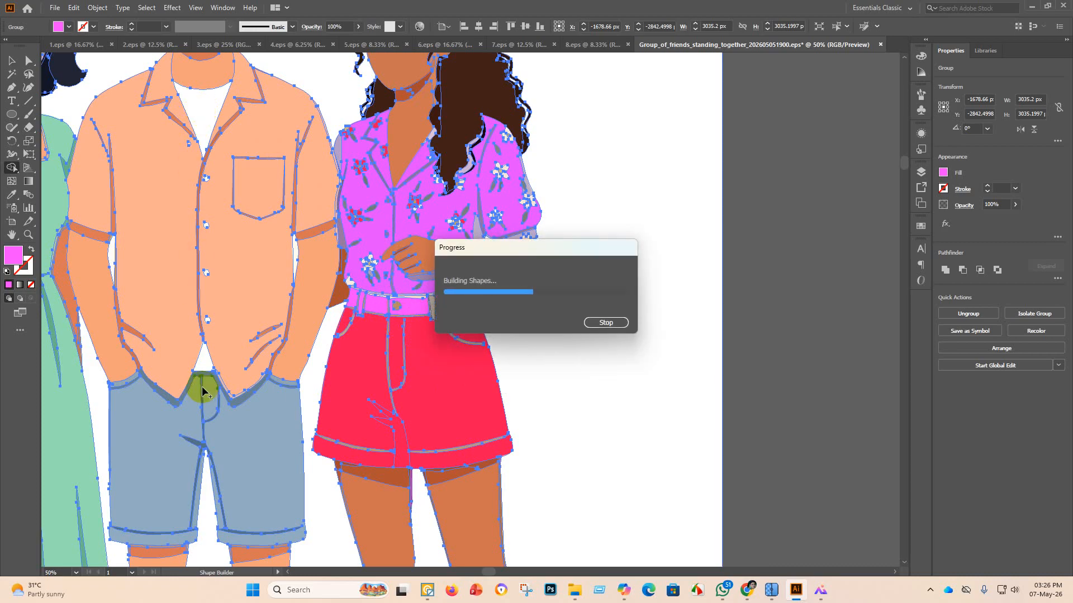
left_click(204, 360)
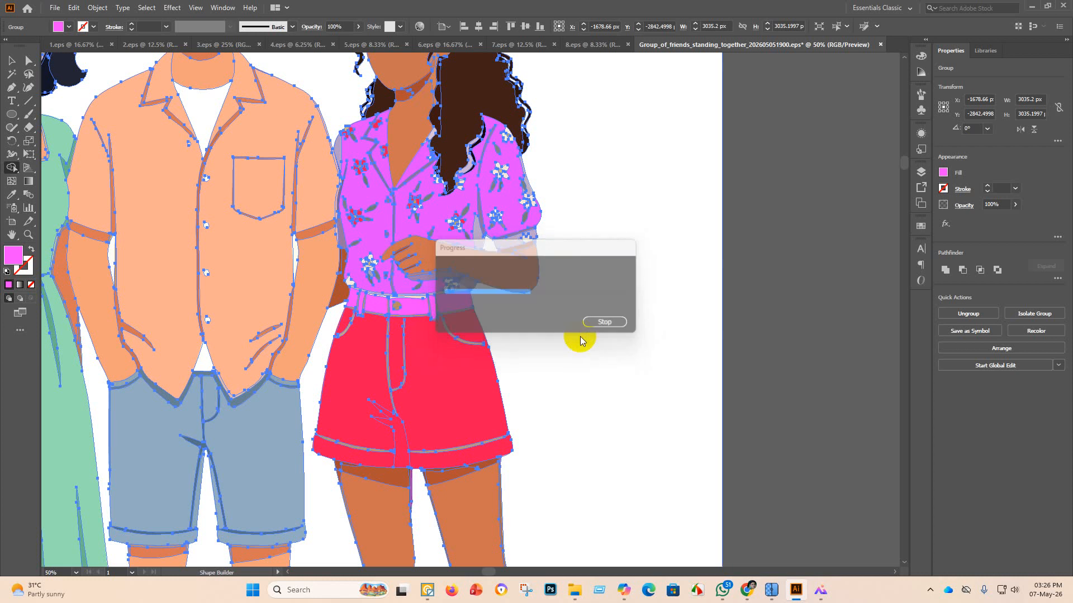
scroll(581, 340, "down", 2)
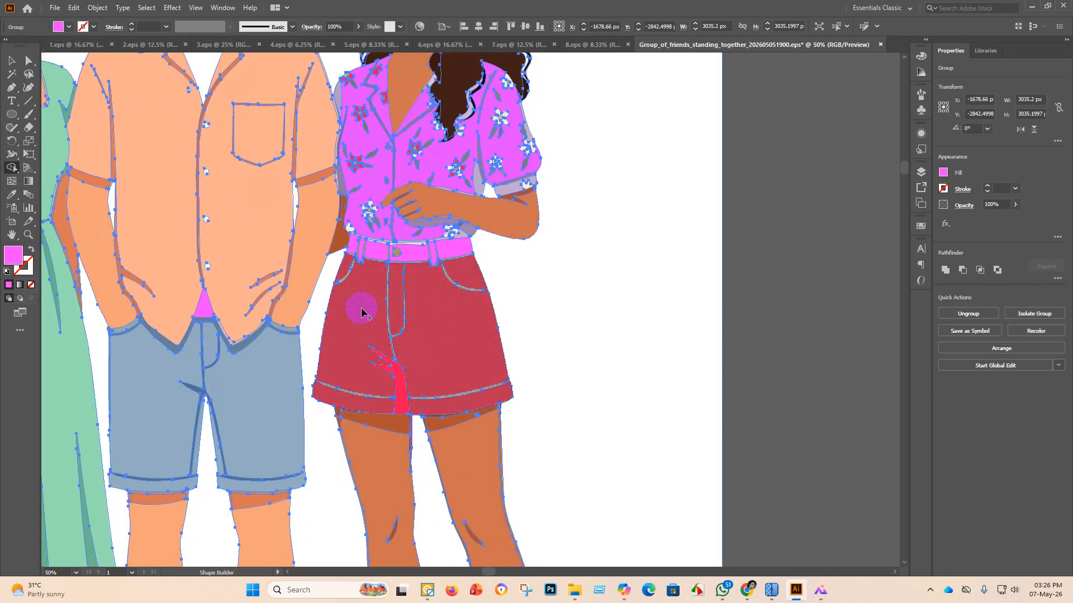
scroll(196, 234, "up", 1)
scroll(212, 247, "down", 2)
scroll(209, 162, "up", 1)
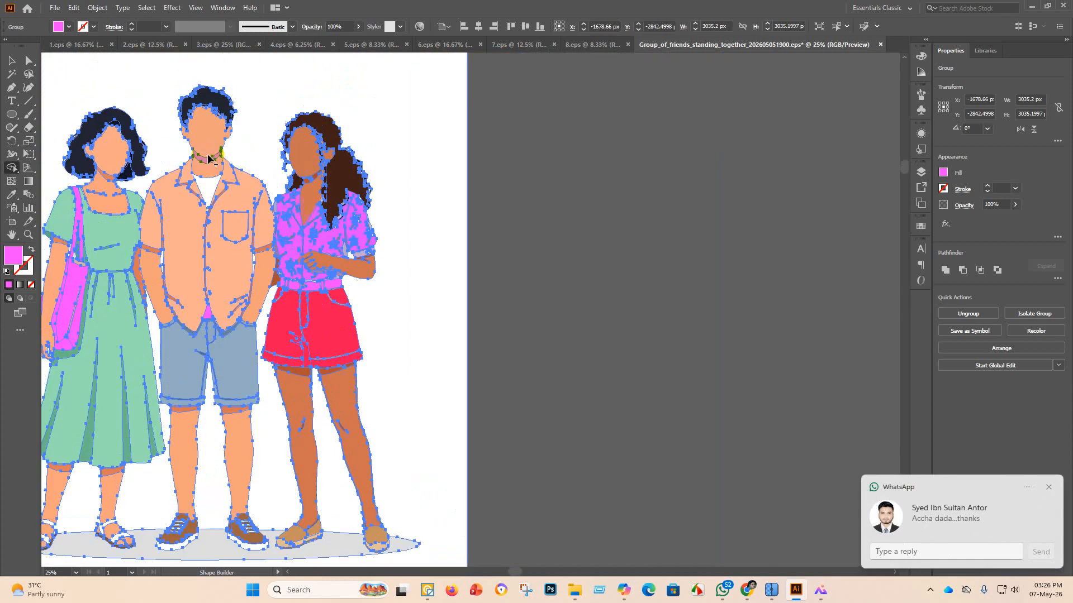
Fill the white undershirt in the orange shirt's neckline pink with Shape Builder, deselect the artwork and check the figures.
left_click(207, 193)
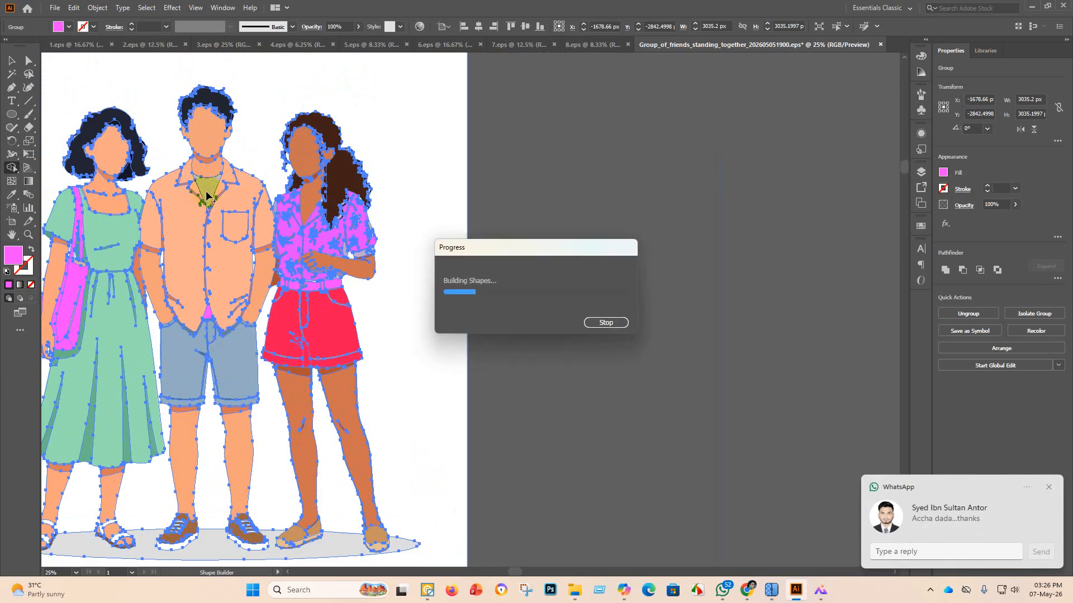
left_click(1048, 487)
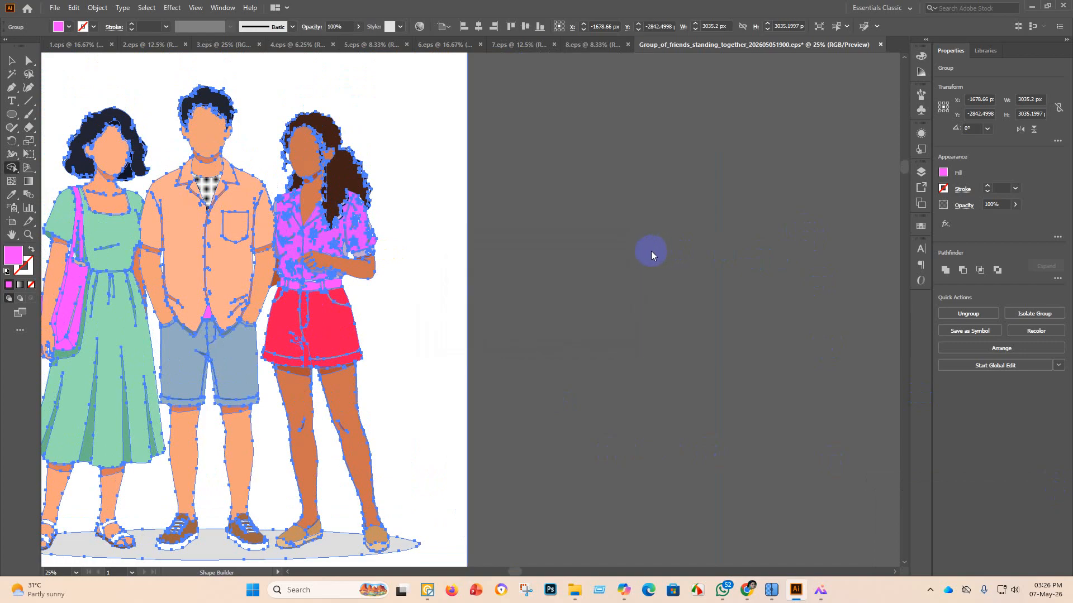
scroll(355, 214, "down", 3)
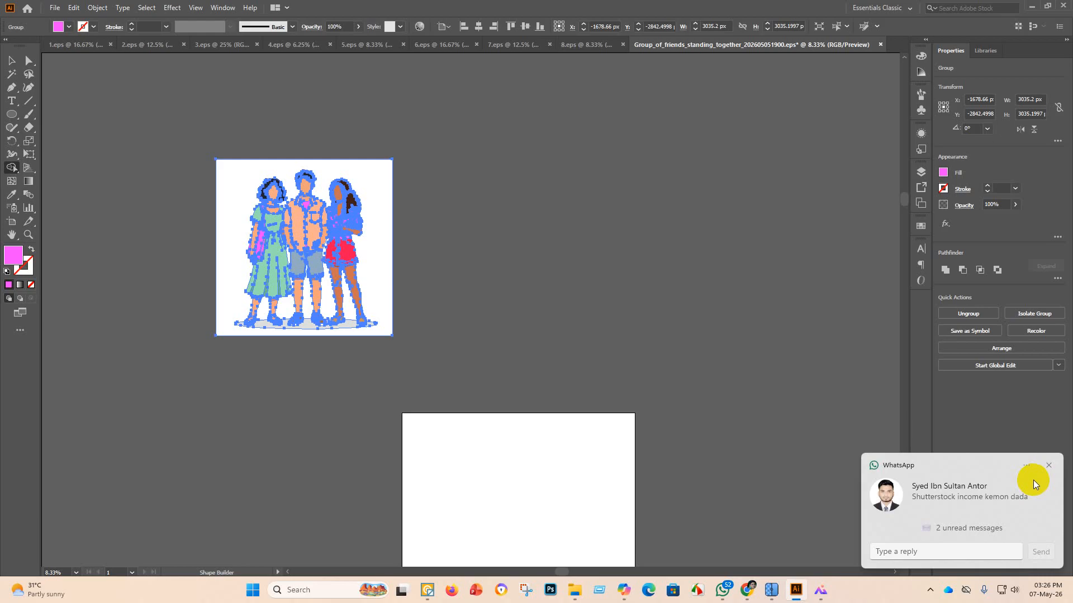
left_click(1047, 465)
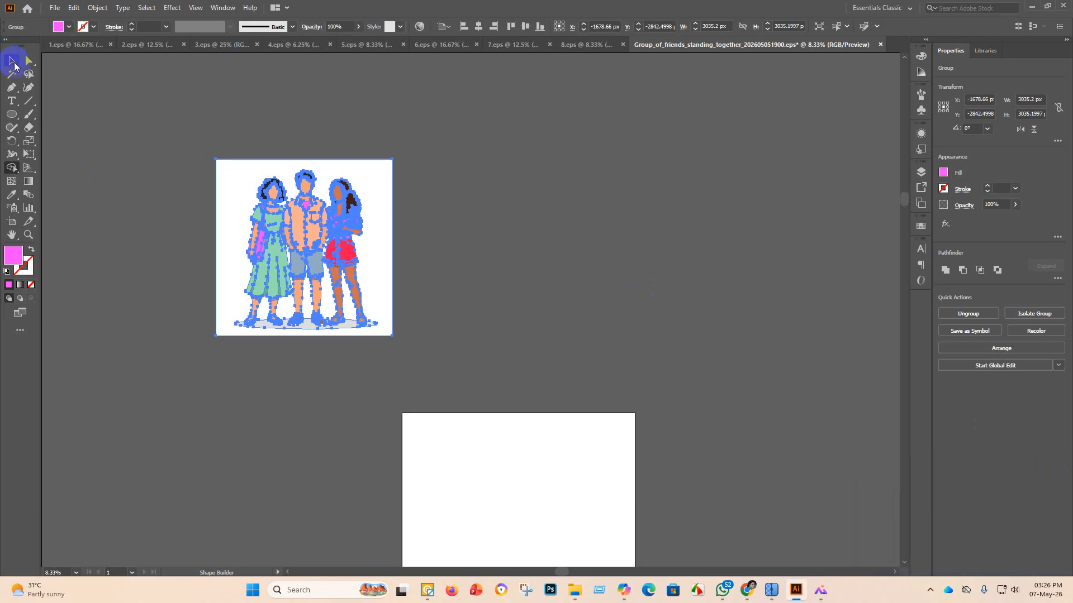
left_click(13, 60)
left_click(165, 230)
scroll(293, 217, "up", 2)
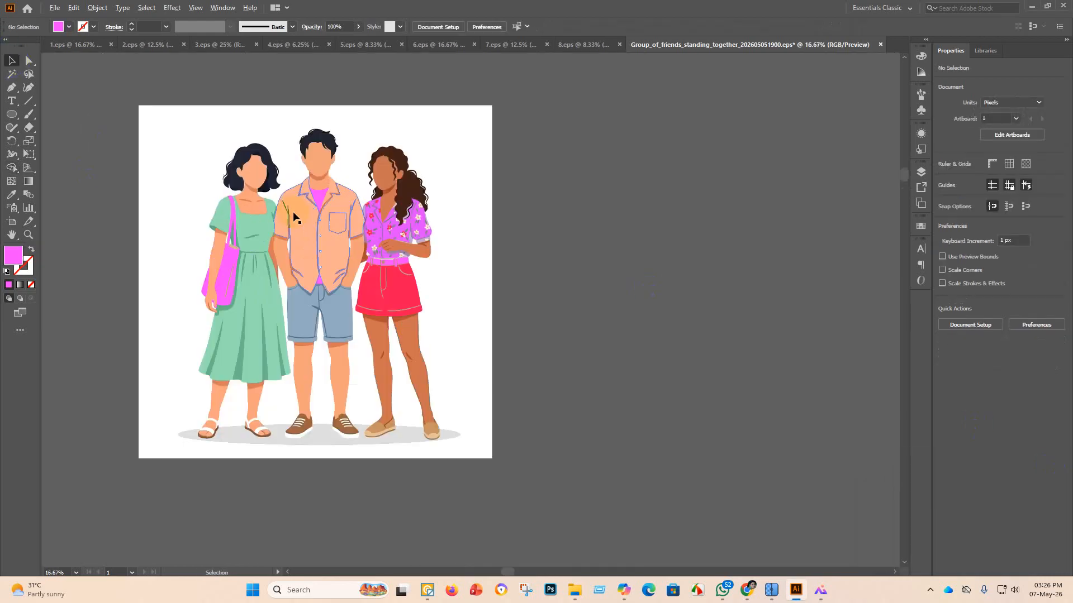
scroll(396, 331, "down", 2)
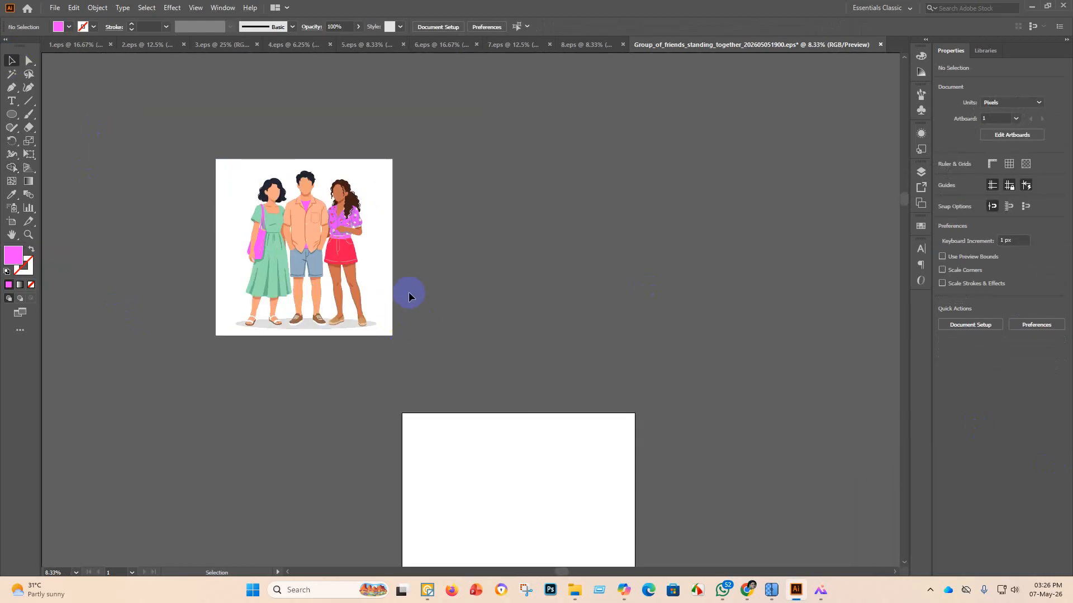
left_click(268, 189)
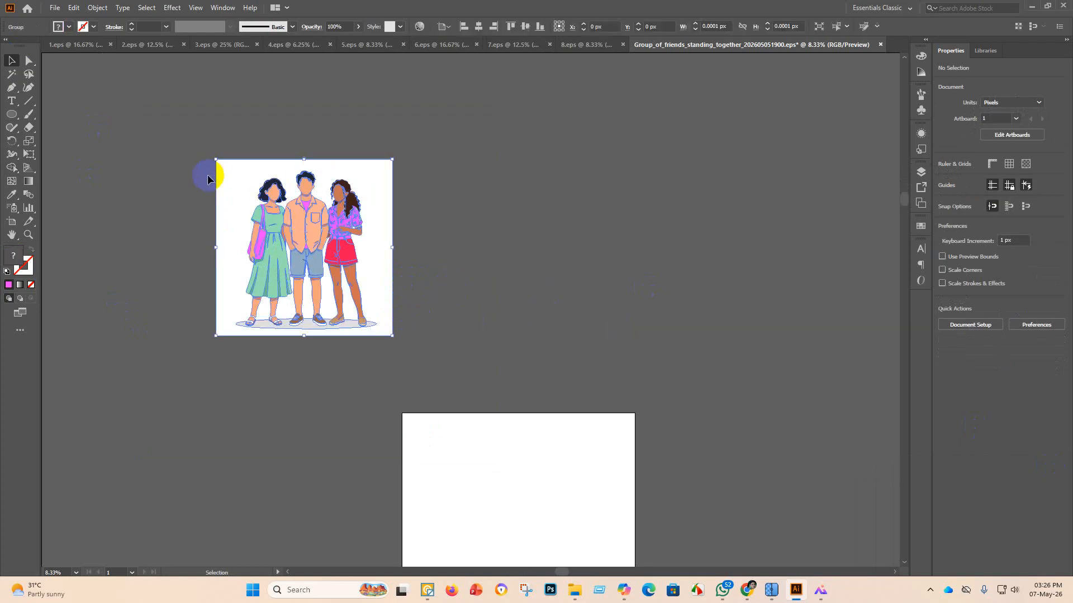
left_click(11, 167)
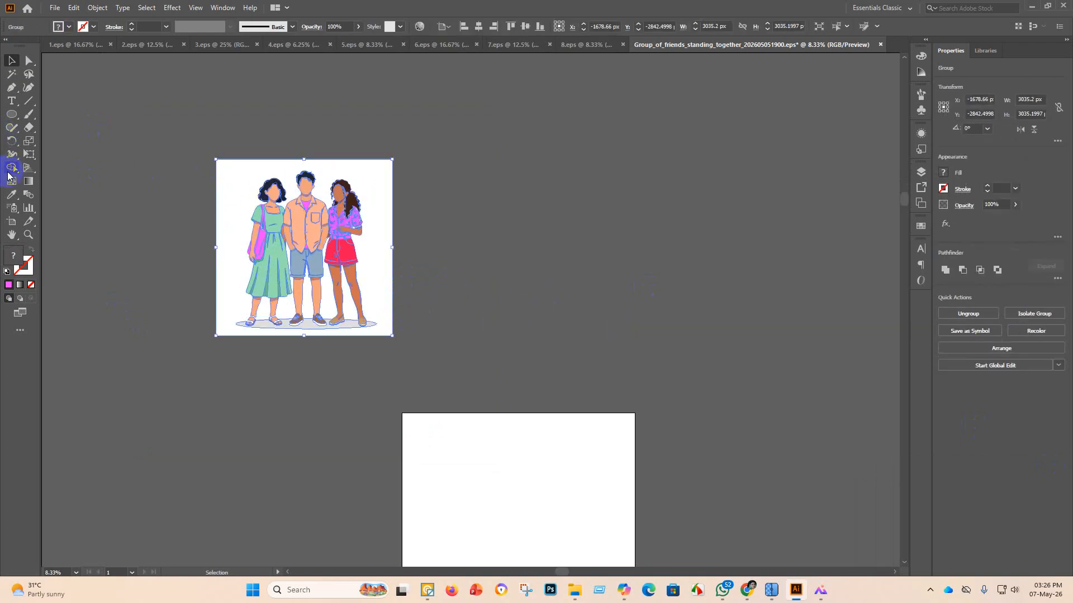
left_click(228, 200)
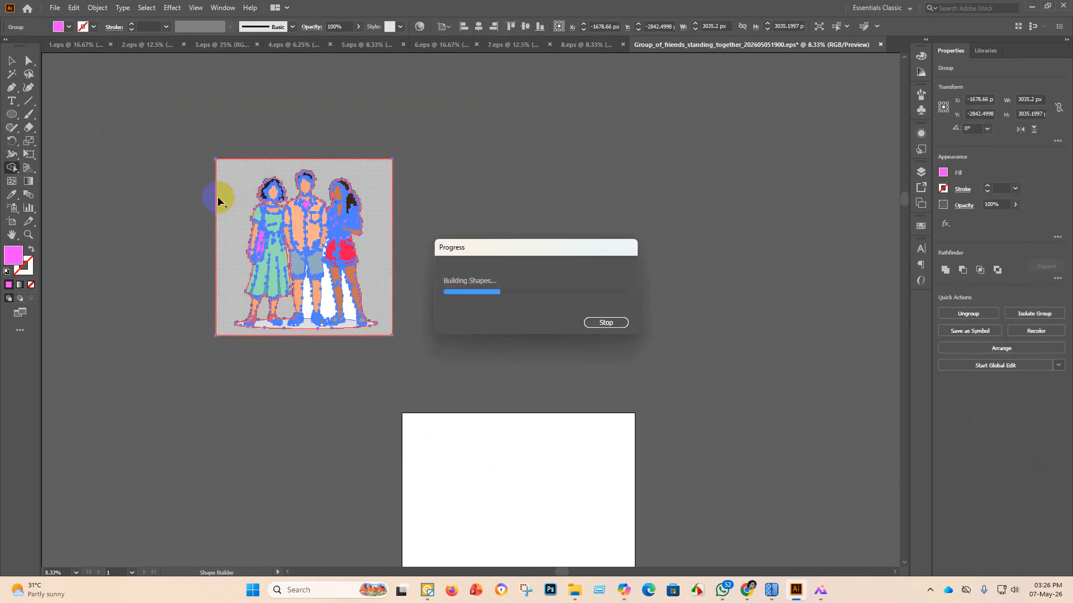
left_click(607, 322)
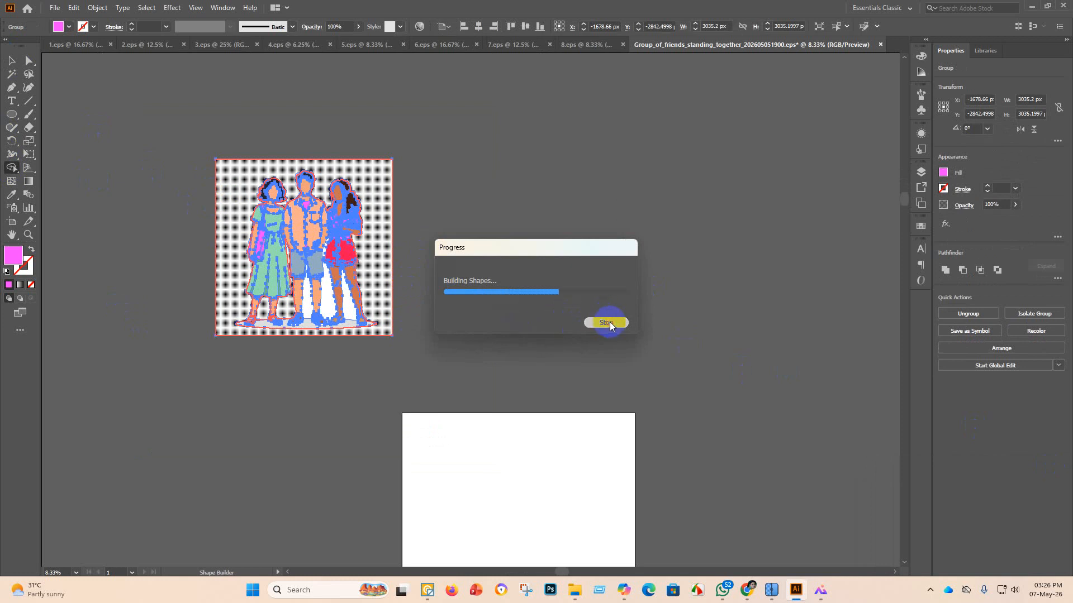
left_click(238, 195)
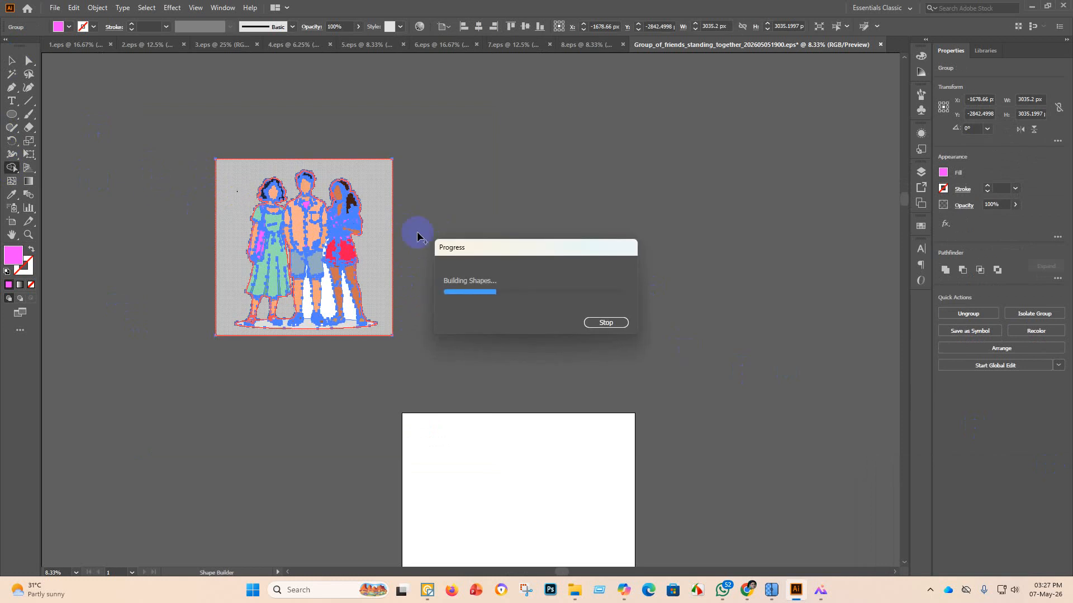
left_click(602, 323)
Select the white background and similarly coloured areas with the Magic Wand and delete them.
left_click(12, 60)
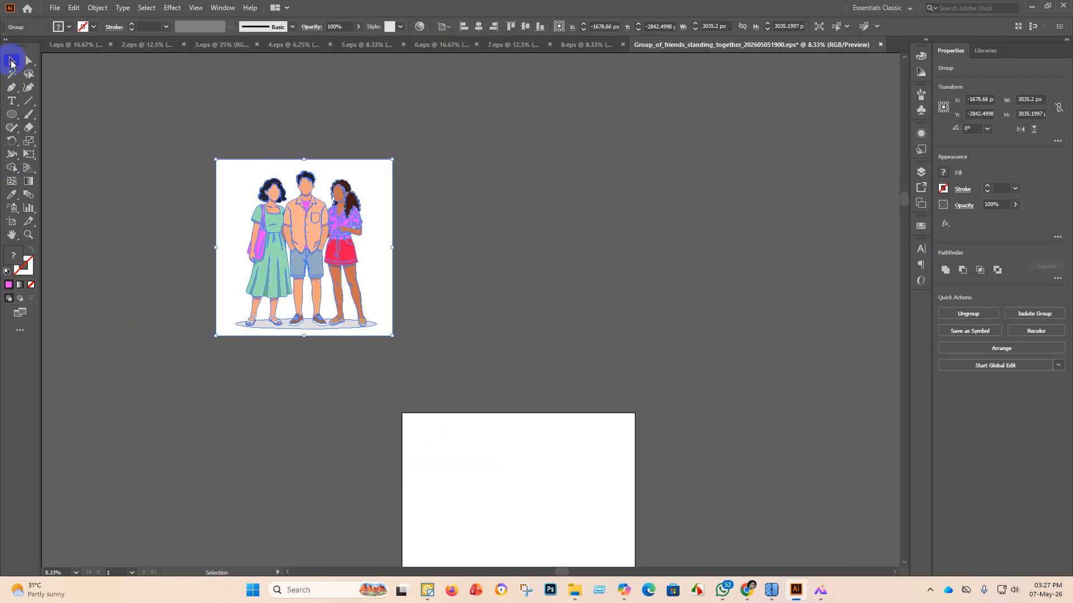
left_click(12, 73)
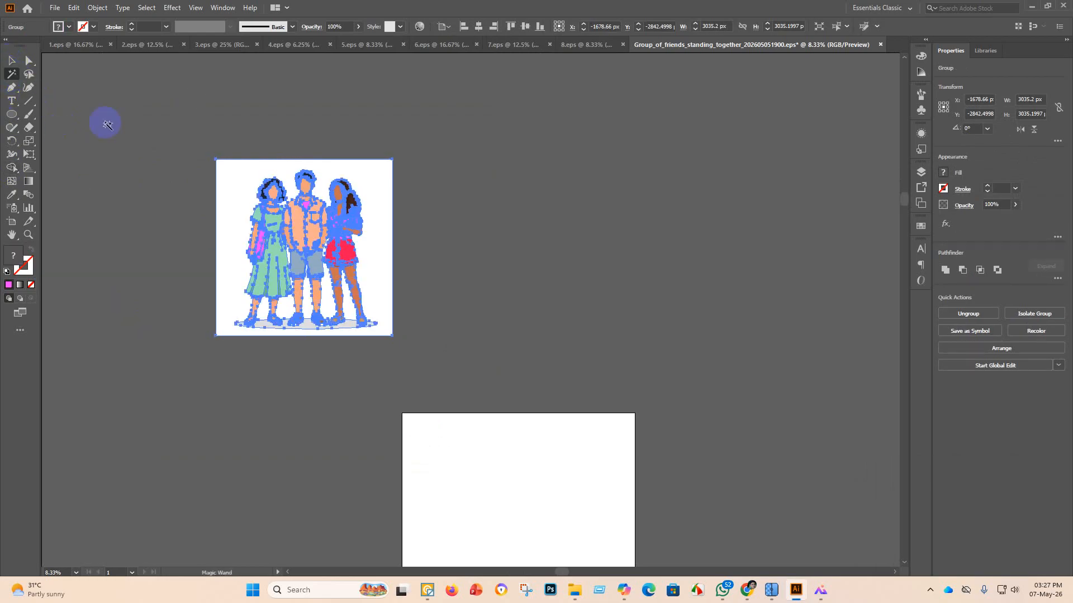
left_click(230, 198)
key("Delete")
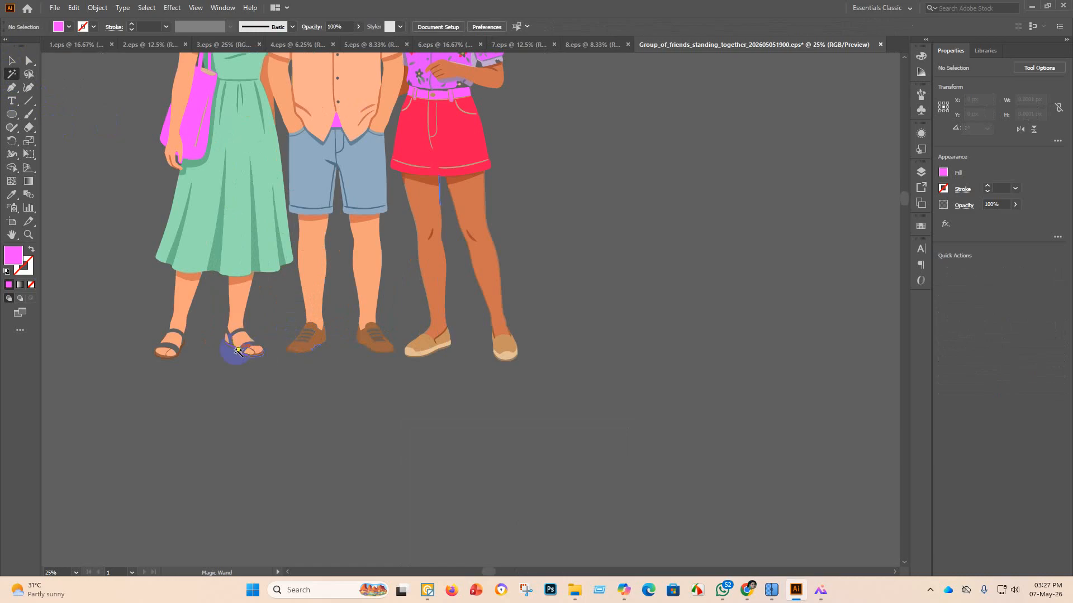
scroll(350, 337, "down", 2)
scroll(347, 334, "up", 5)
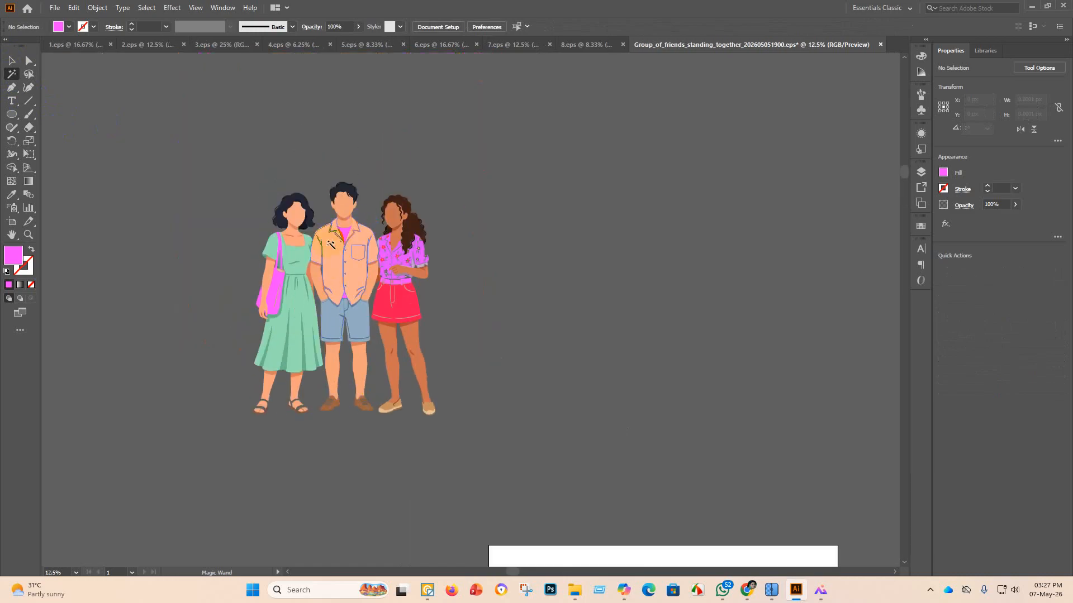
Select the figures group for Shape Builder and set the fill colour to near-white FCFCFC.
left_click(11, 60)
left_click(570, 434)
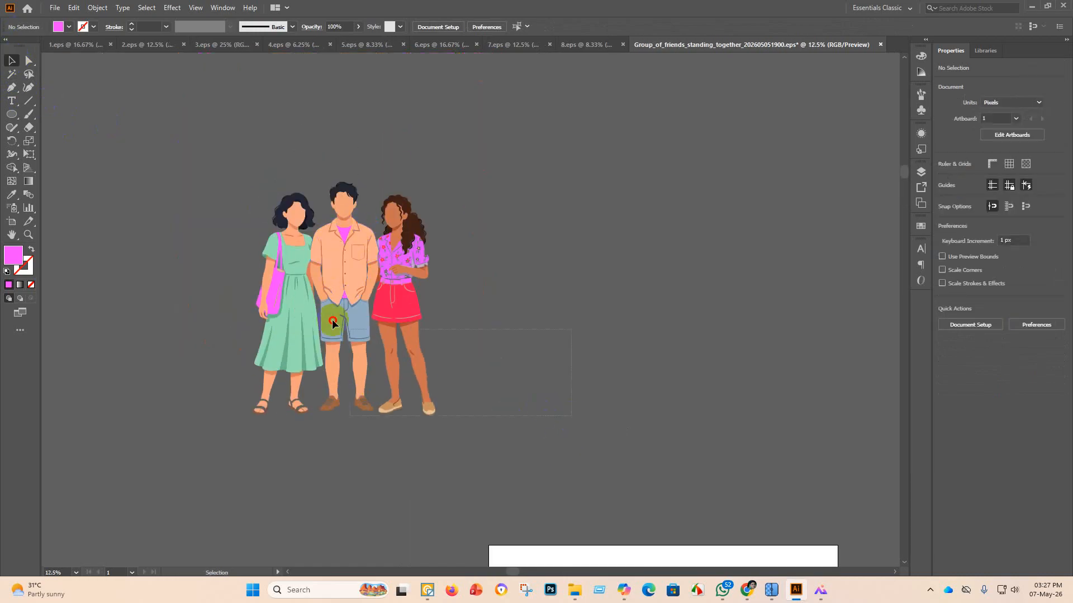
left_click(333, 323)
left_click(11, 168)
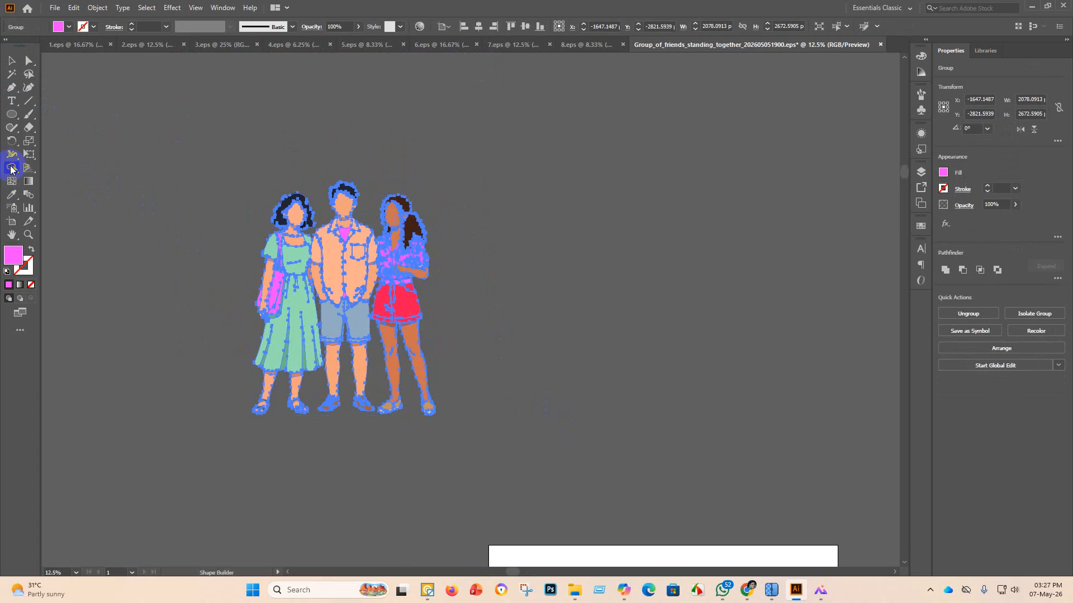
double_click(13, 255)
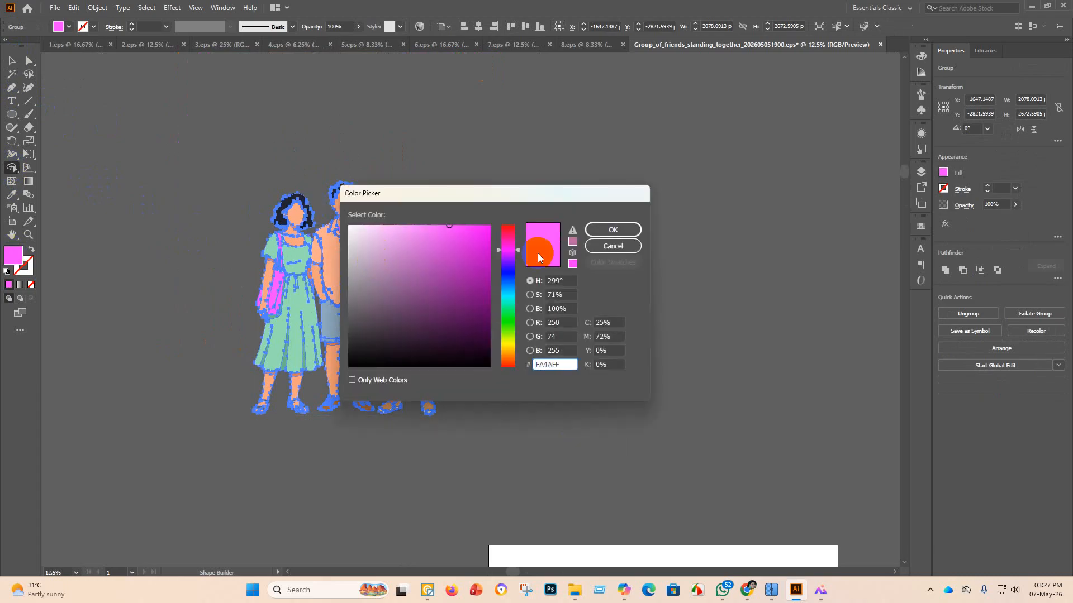
left_click(350, 232)
left_click_drag(350, 232, 348, 226)
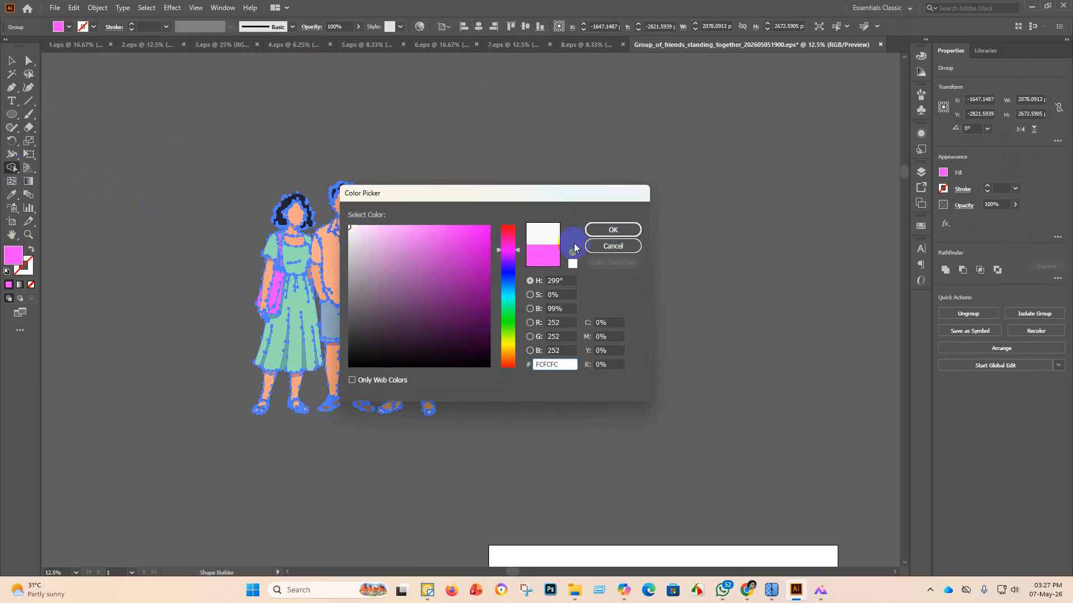
left_click(624, 234)
Fill the pink undershirt areas at the orange shirt's neckline and hem white with Shape Builder, and deselect the artwork.
scroll(345, 244, "up", 3)
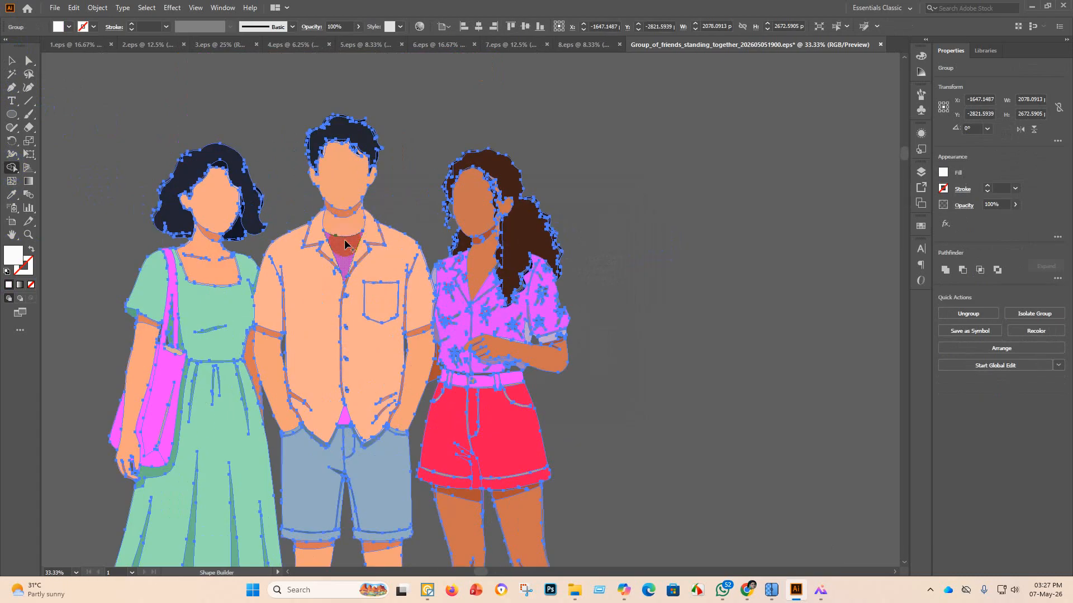
left_click(345, 253)
scroll(348, 362, "down", 3)
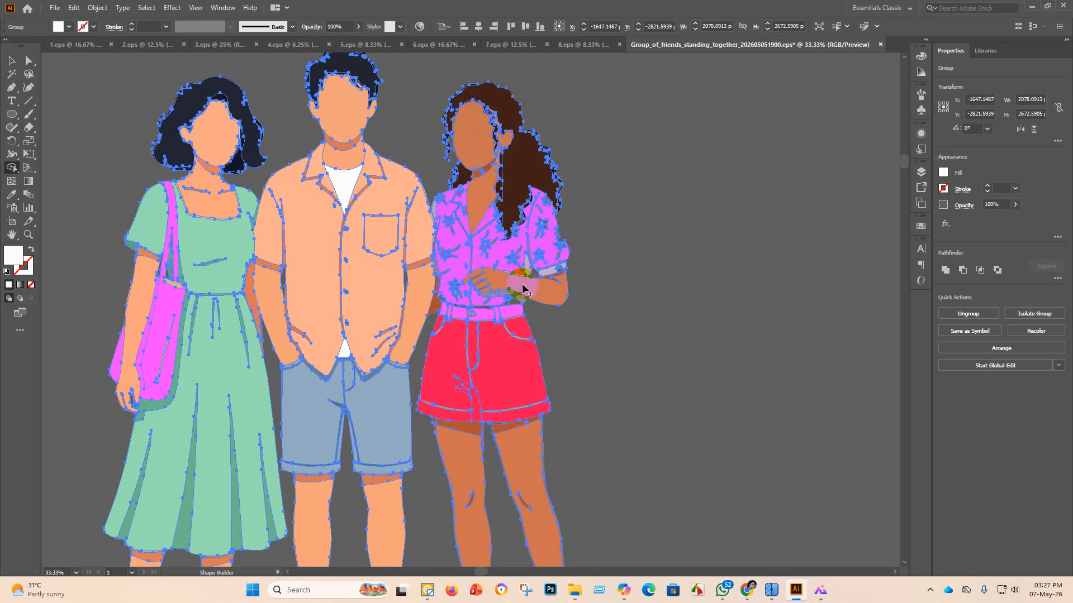
scroll(515, 378, "down", 2)
left_click(12, 62)
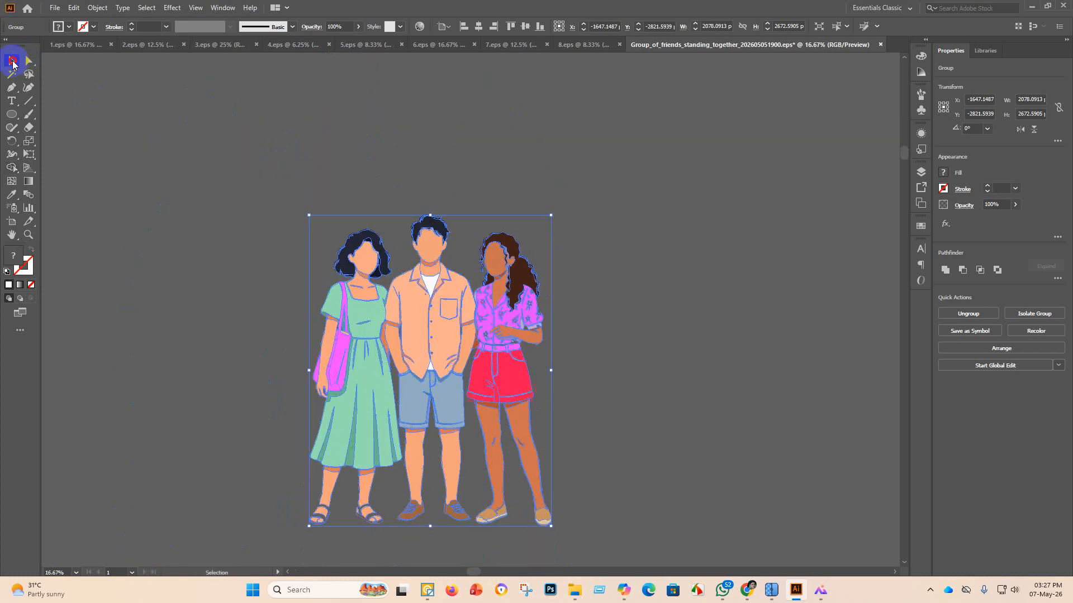
left_click(144, 156)
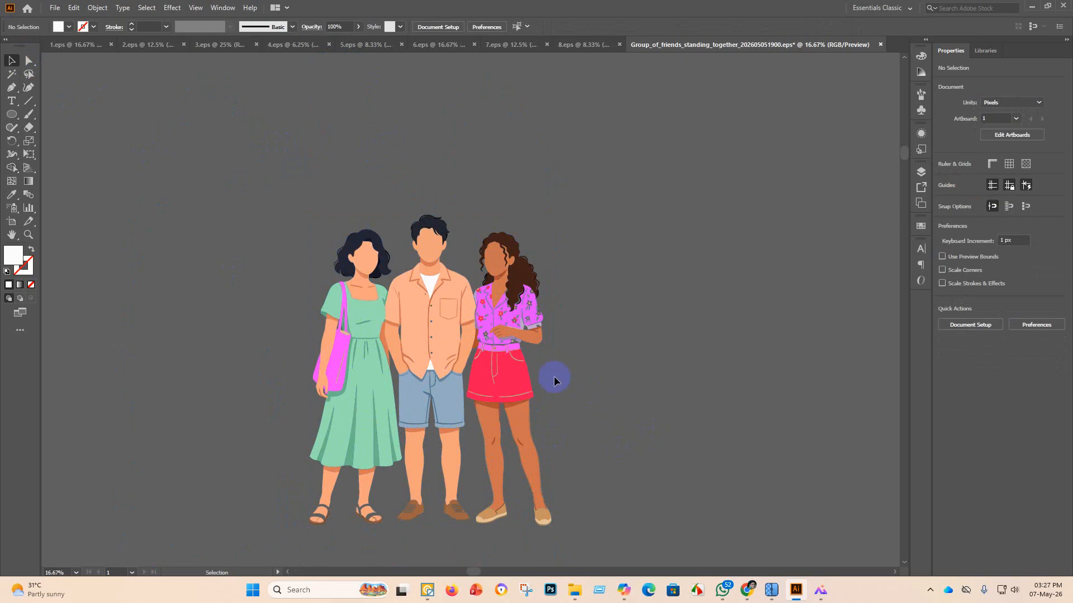
Examine the figures at several zoom levels, especially the floral blouse, sleeve cuff and belt, for areas removed with the background.
scroll(550, 391, "up", 4)
scroll(461, 349, "down", 2)
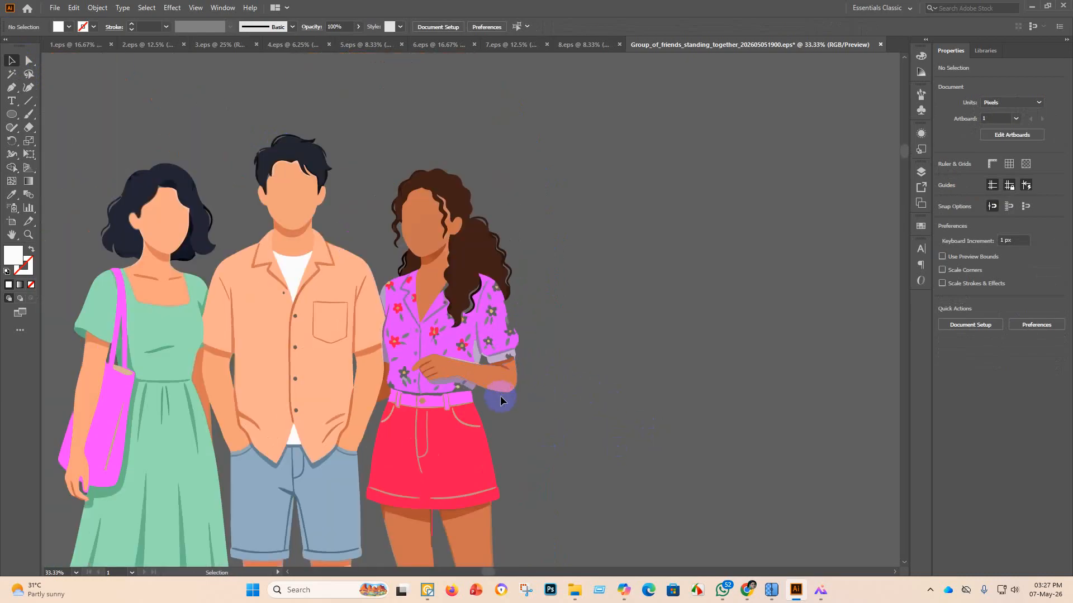
scroll(500, 396, "up", 3)
scroll(535, 390, "down", 3)
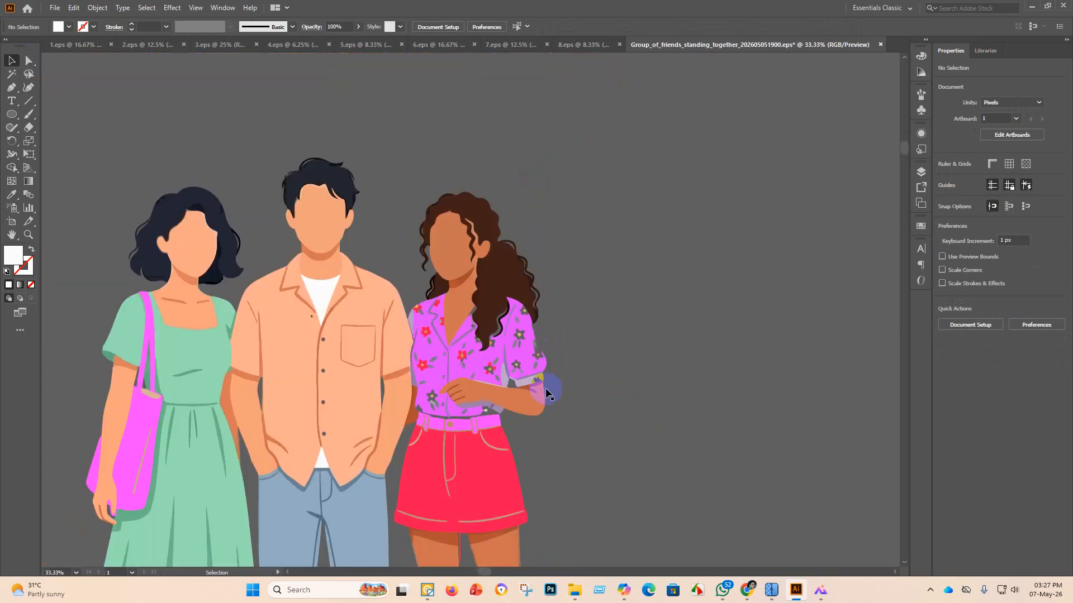
scroll(545, 388, "up", 1)
scroll(545, 418, "up", 3)
scroll(533, 409, "down", 3)
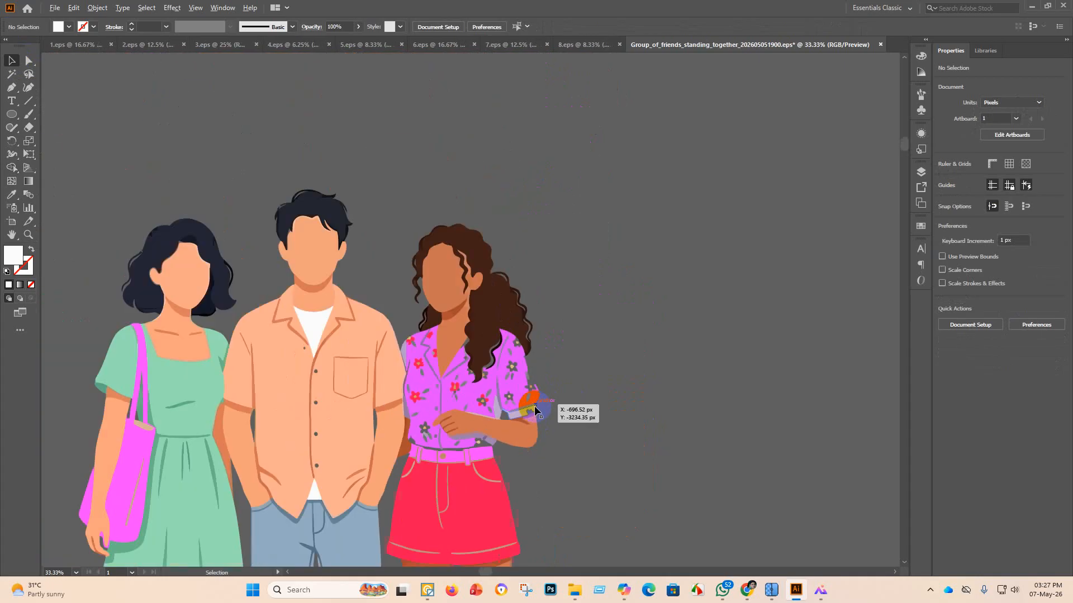
scroll(535, 410, "down", 2)
scroll(280, 260, "down", 2)
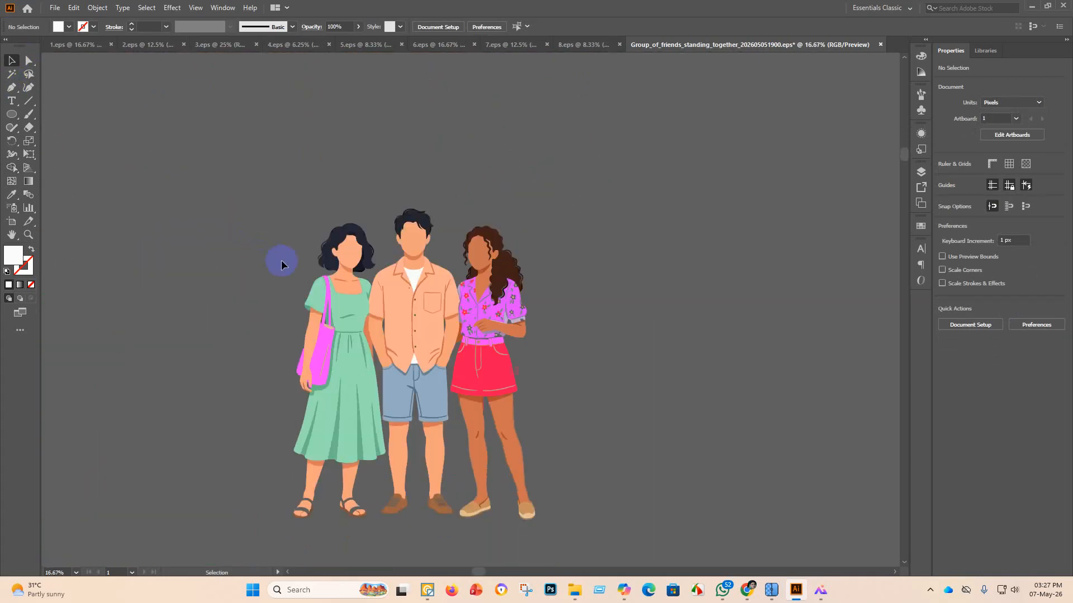
scroll(522, 307, "up", 5)
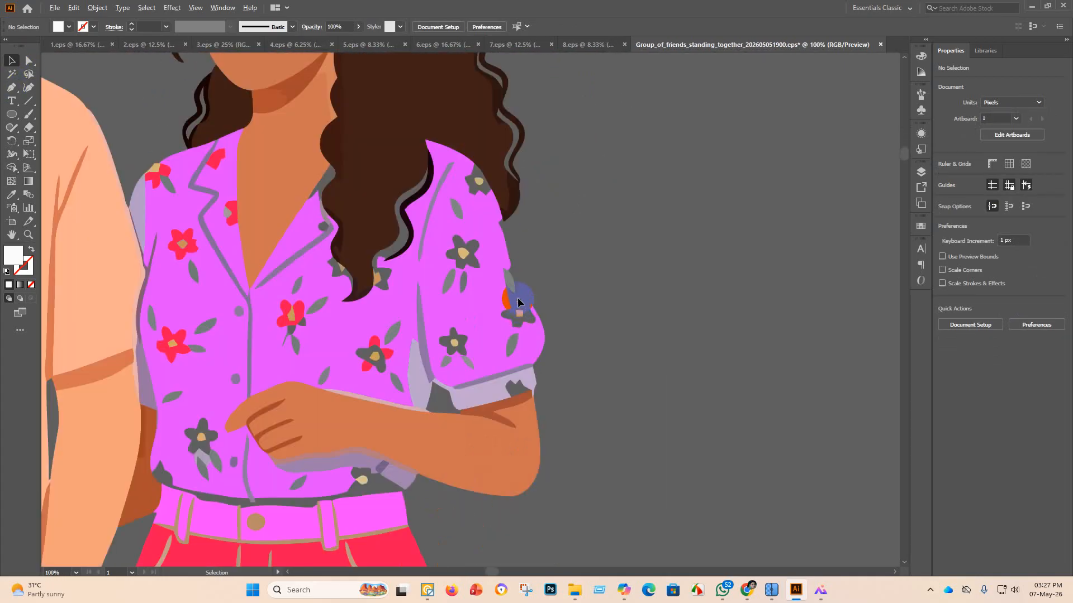
scroll(519, 307, "down", 6)
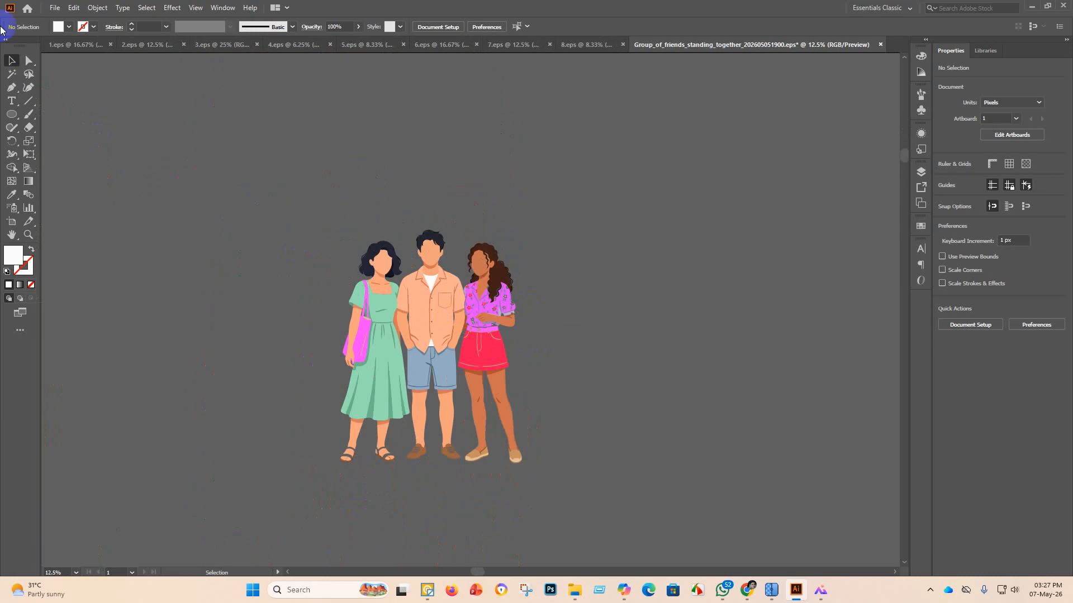
Select the whole figures group and centre it horizontally and vertically on the artboard.
left_click_drag(174, 196, 173, 195)
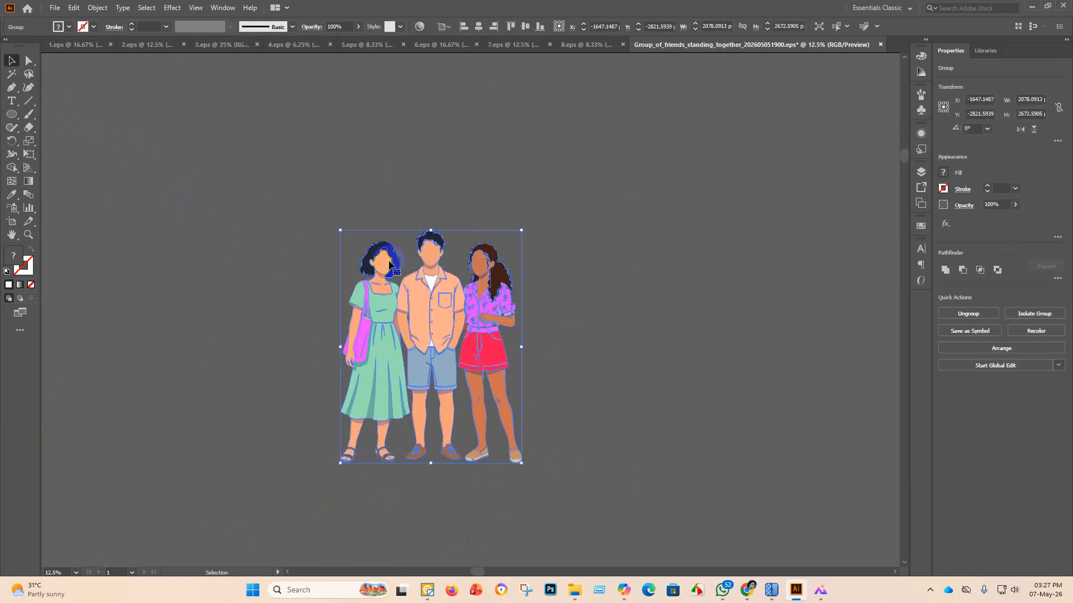
scroll(412, 282, "down", 2)
scroll(389, 268, "down", 4)
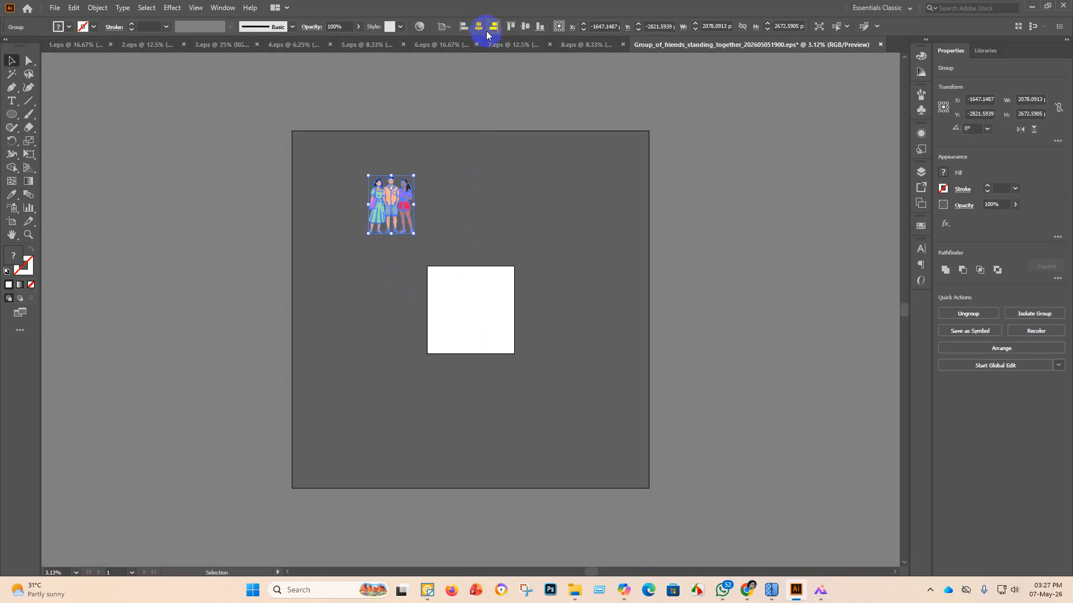
left_click(479, 28)
left_click(525, 27)
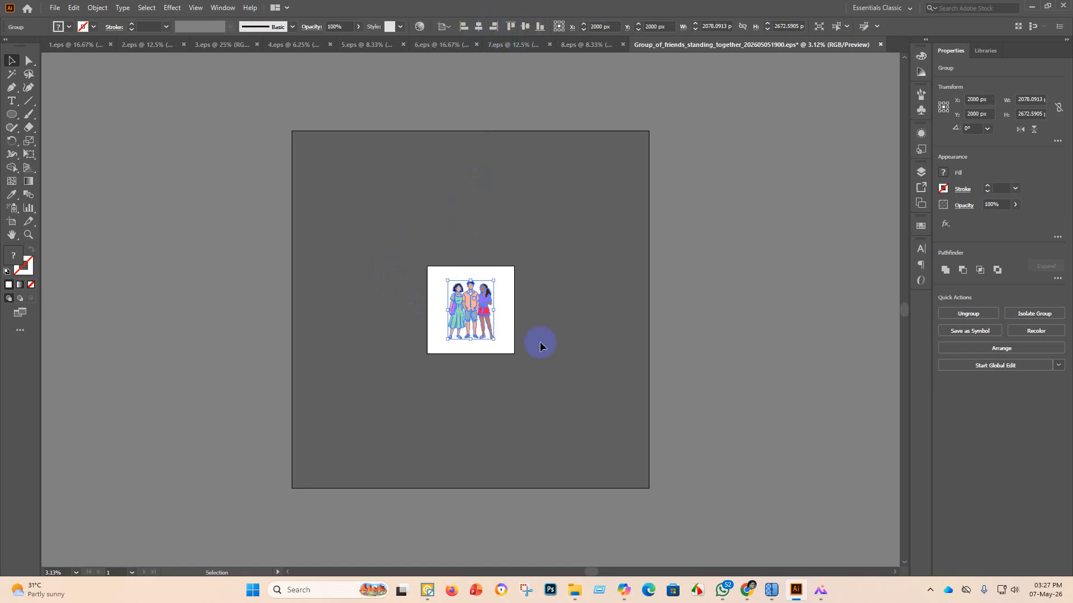
Enlarge the figures group proportionally to about 2594 by 3336 px, centre it vertically on the artboard and deselect it.
scroll(475, 314, "up", 3)
left_click_drag(465, 225, 466, 187)
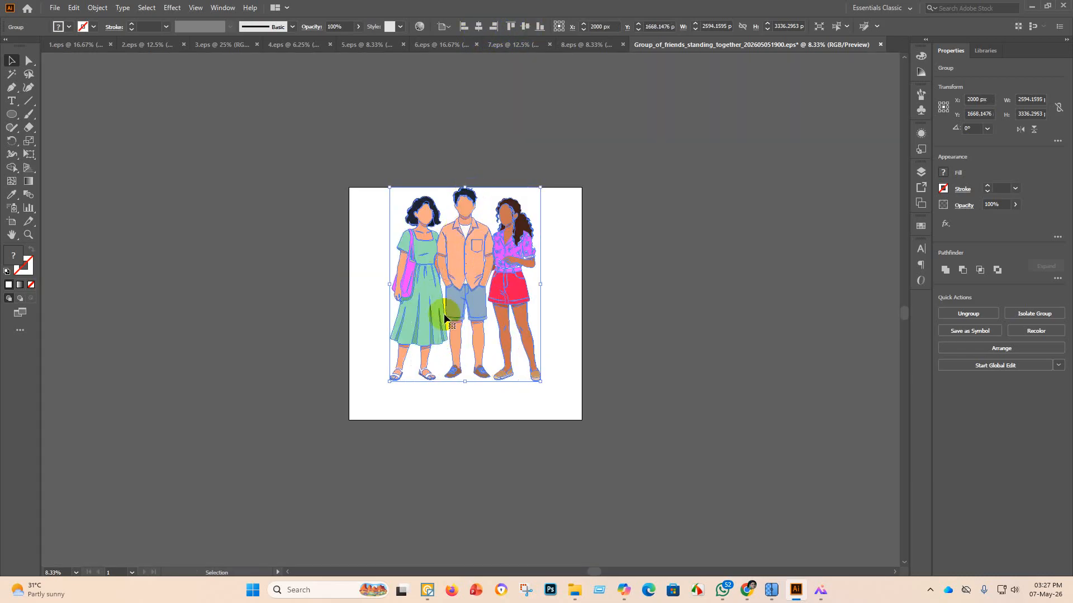
left_click(526, 27)
left_click(597, 274)
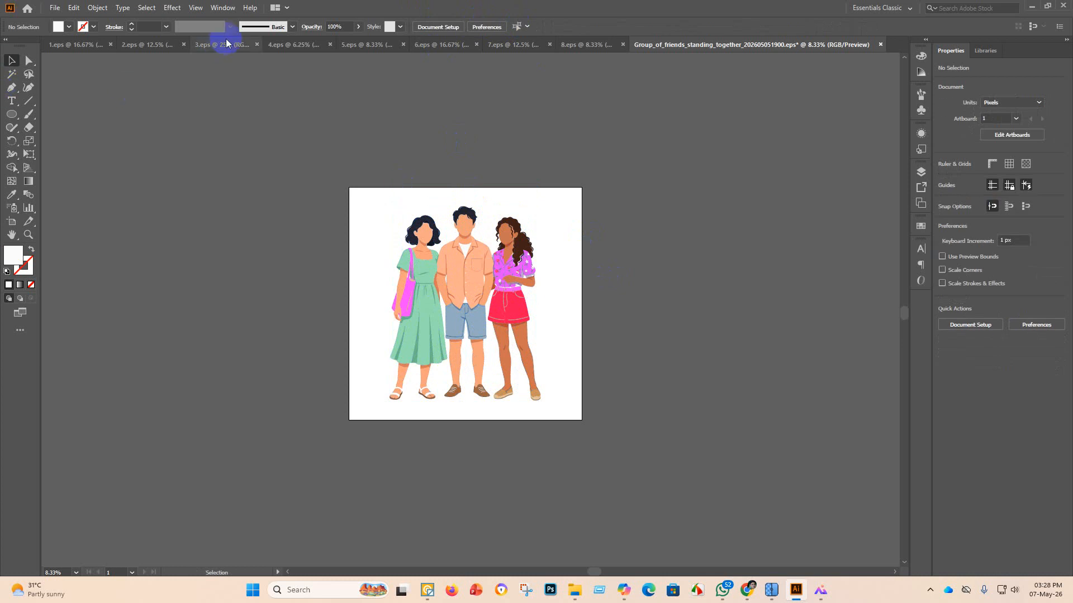
Save the three-friends document as an Illustrator EPS named 9 in the eps 3.1 folder.
left_click(54, 7)
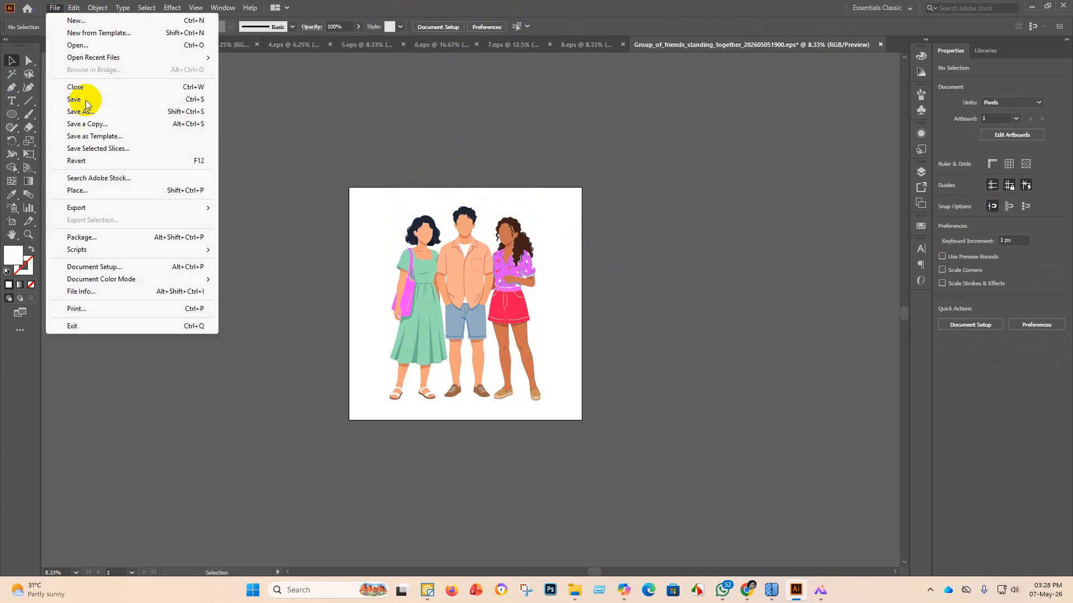
left_click(86, 100)
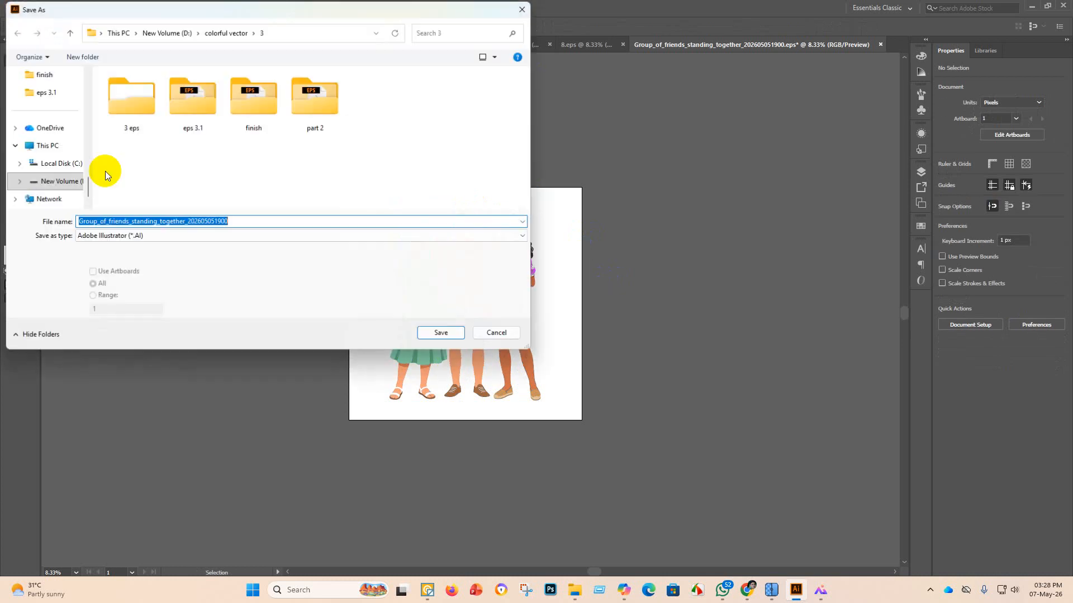
double_click(194, 96)
left_click(162, 236)
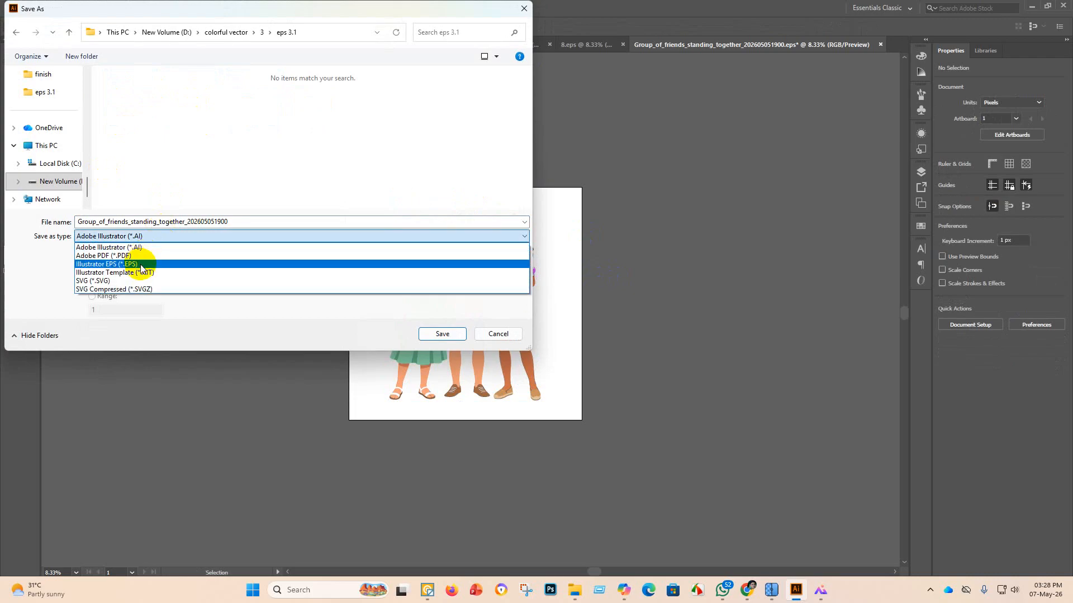
left_click(143, 264)
double_click(110, 221)
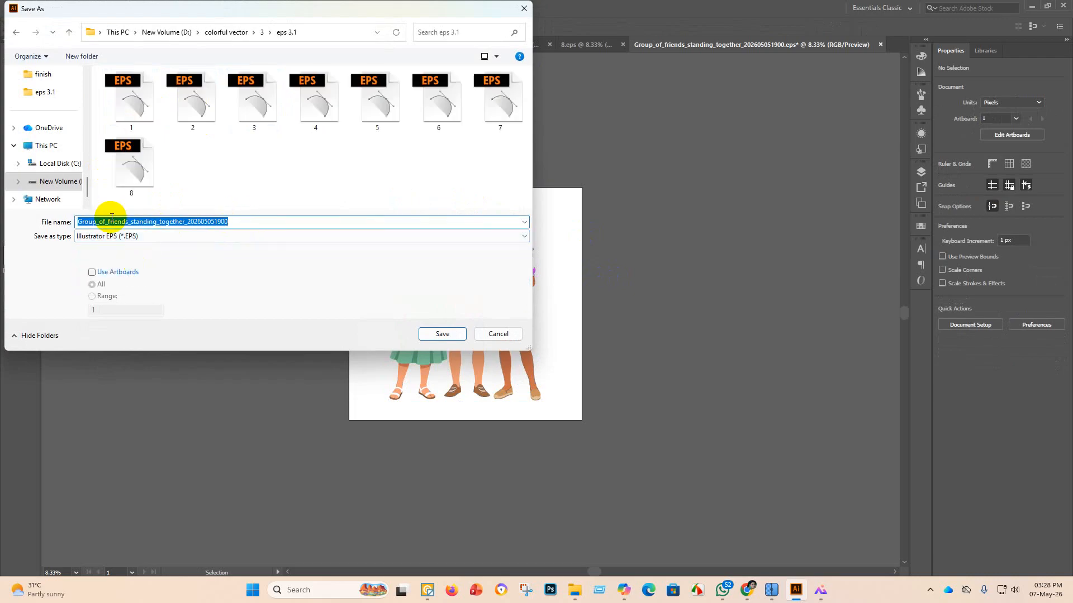
key("BackSpace")
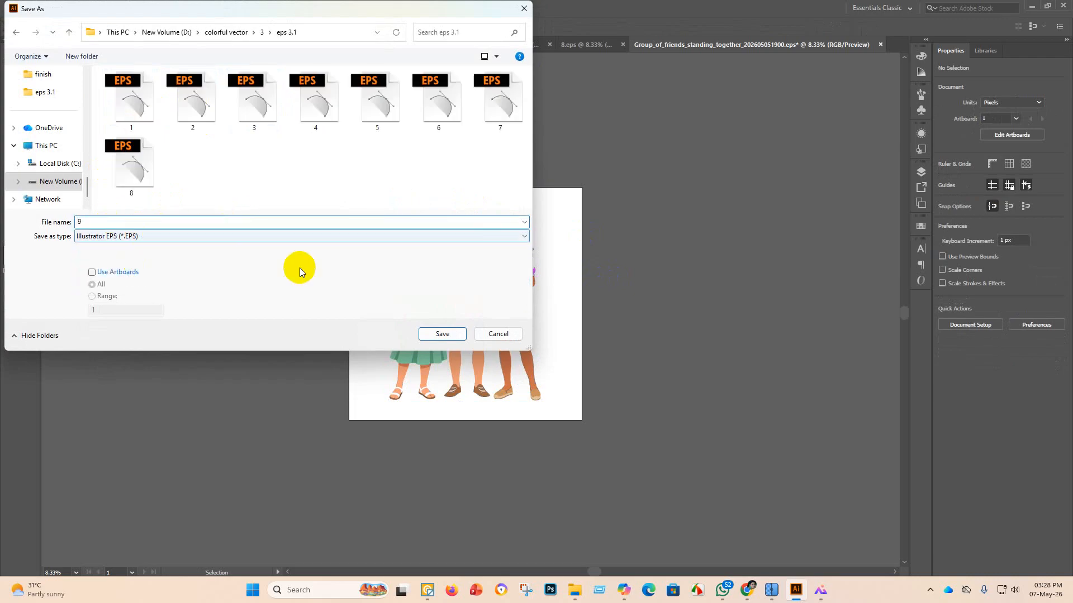
left_click(442, 333)
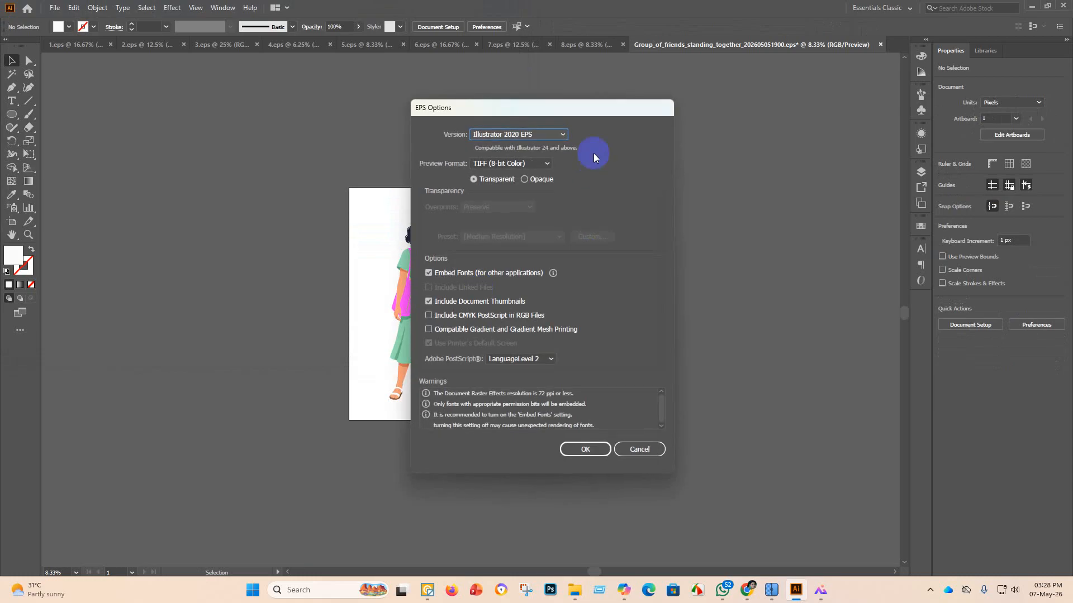
Set the EPS version to Illustrator 10 EPS and accept the older-format save.
left_click(562, 138)
left_click(545, 273)
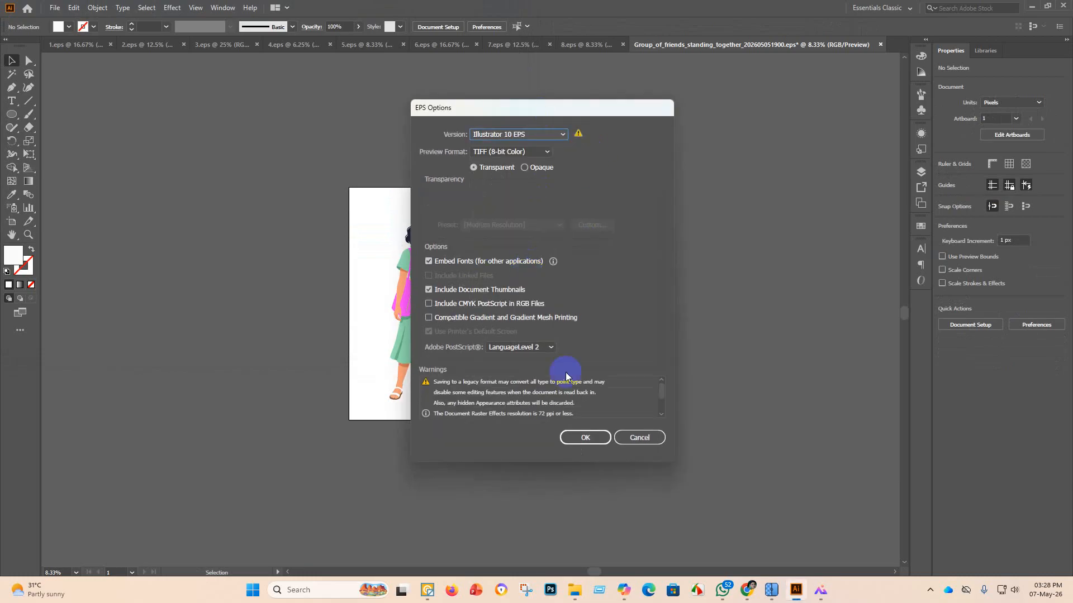
left_click(586, 440)
left_click(596, 312)
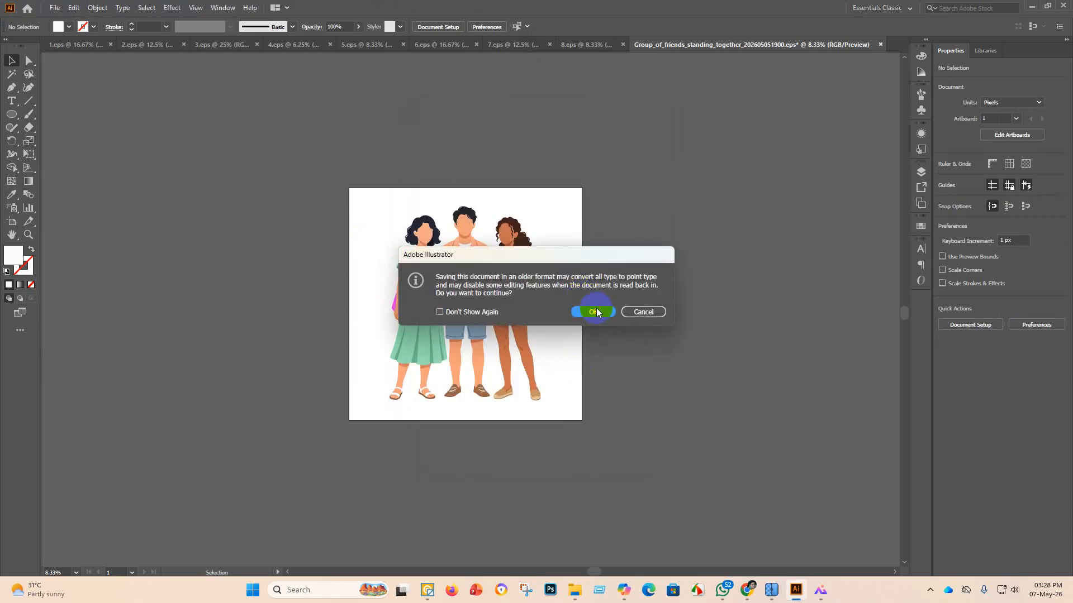
left_click(56, 7)
left_click(335, 402)
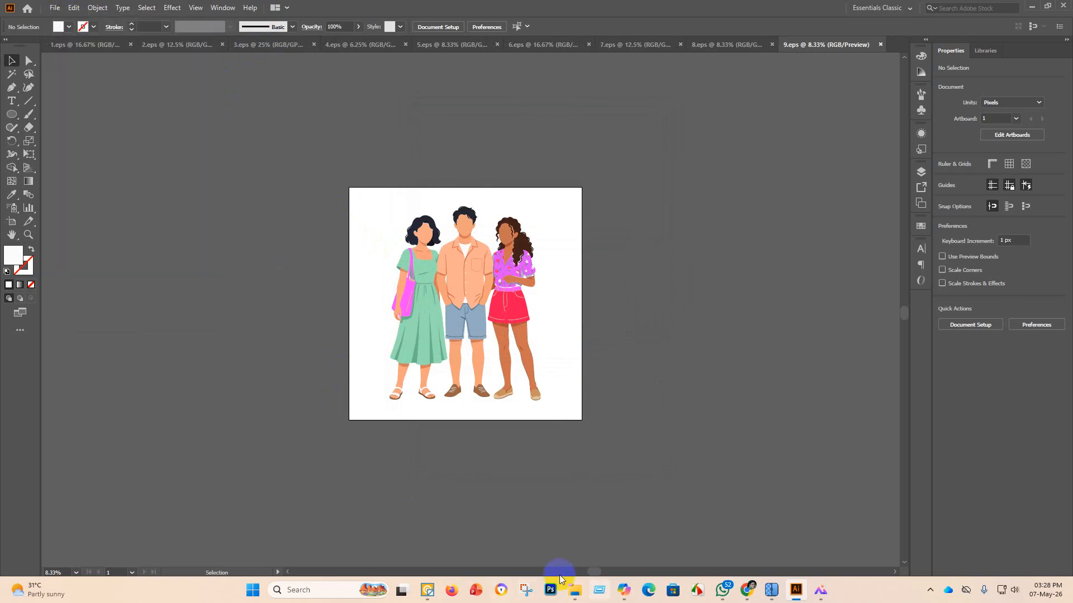
Switch to File Explorer and move the two Group_of_friends_standing_together source files into the finish folder.
mouse_move(575, 581)
left_click(581, 530)
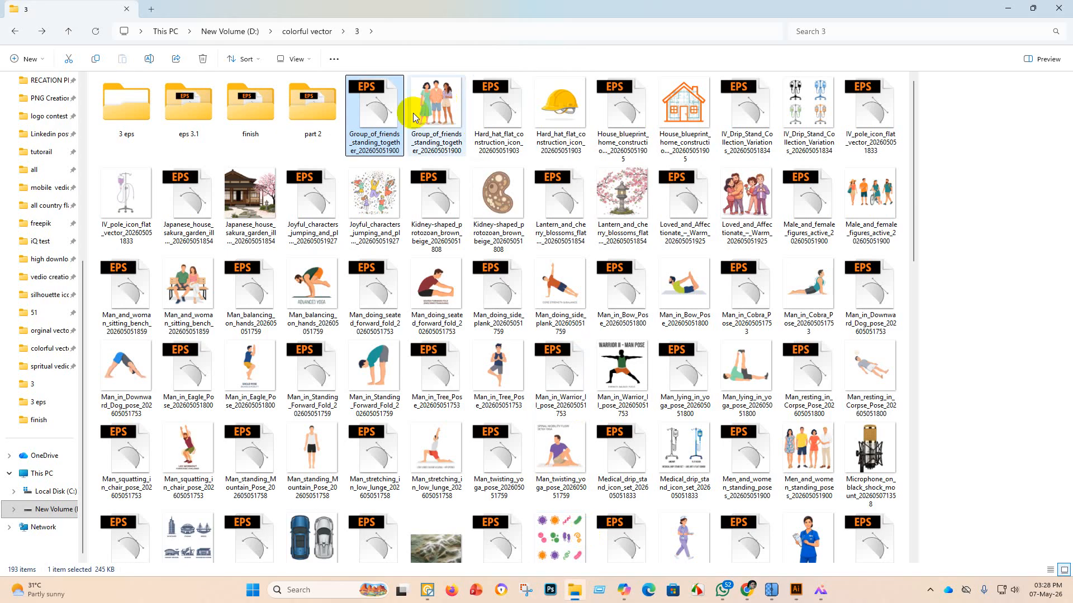
left_click_drag(377, 109, 256, 105)
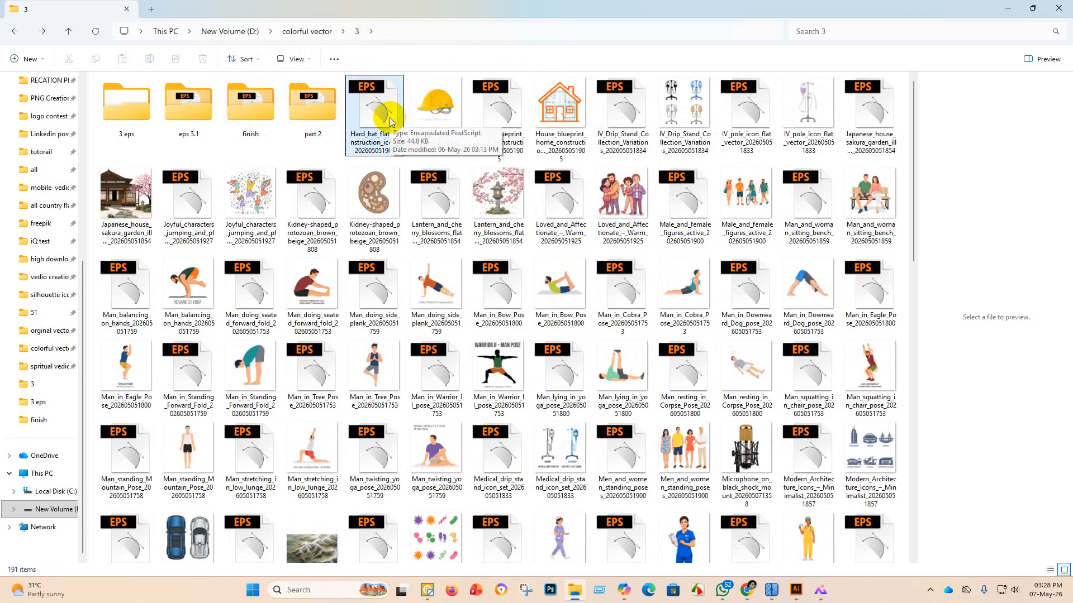
Open the Hard_hat_flat_construction_icon EPS file in Adobe Illustrator 2020.
right_click(389, 114)
mouse_move(448, 180)
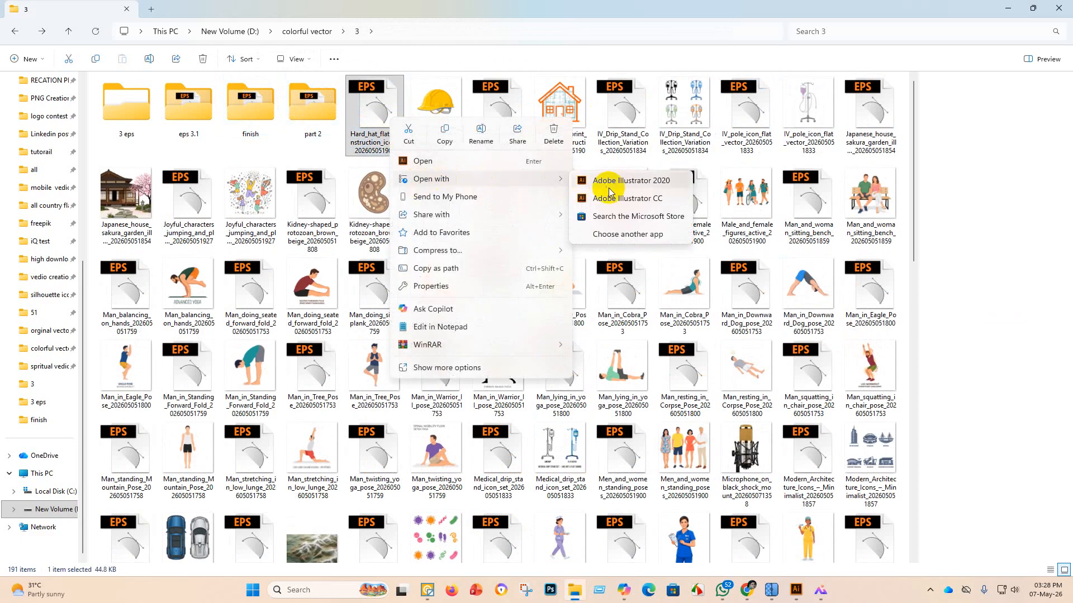
left_click(611, 185)
scroll(460, 290, "down", 4)
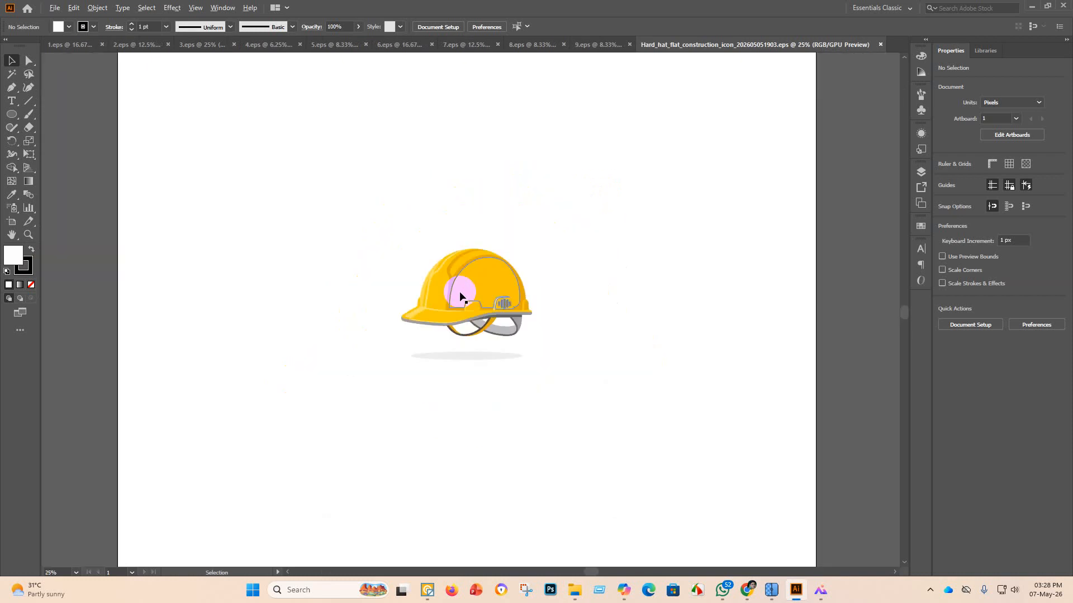
Enlarge the hard hat group proportionally to about 4302 by 4302 px and centre it horizontally and vertically on the artboard.
left_click(484, 289)
scroll(462, 288, "up", 3)
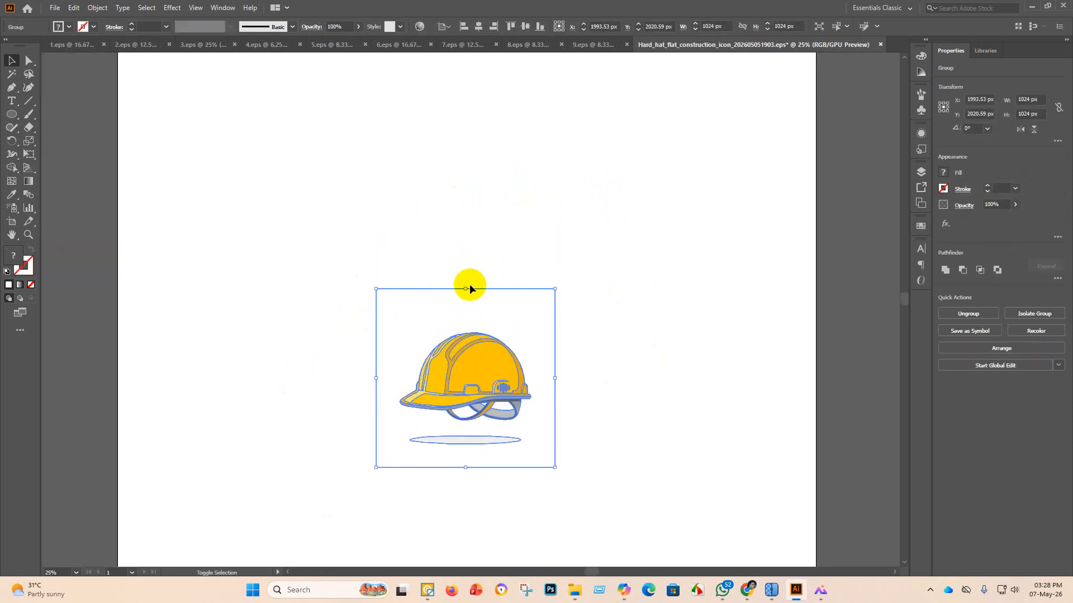
left_click_drag(468, 289, 481, 192)
left_click(479, 27)
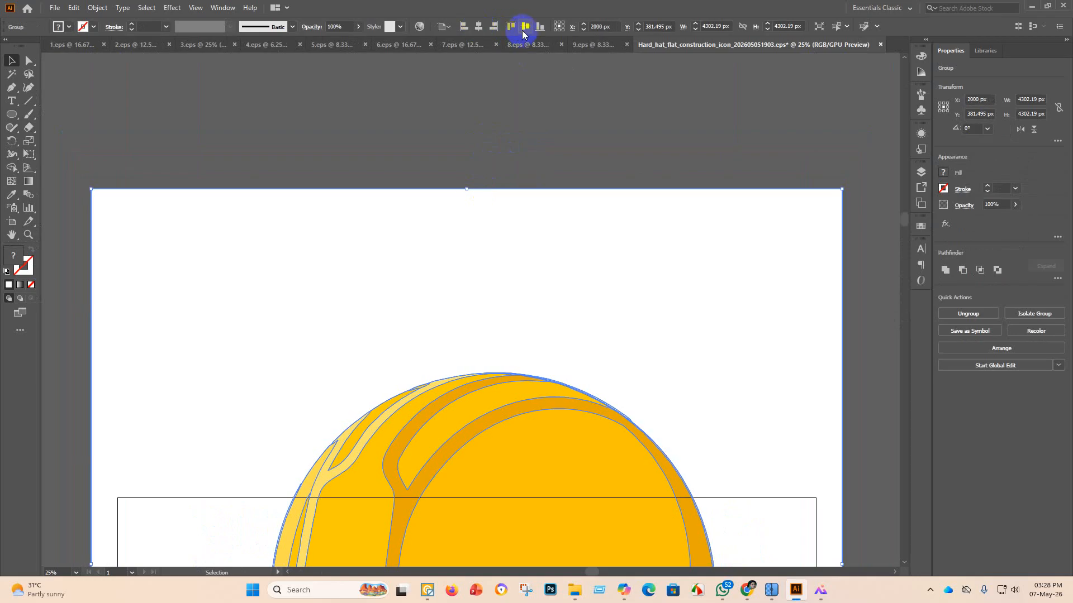
left_click(524, 26)
scroll(475, 196, "down", 6)
scroll(476, 234, "down", 6)
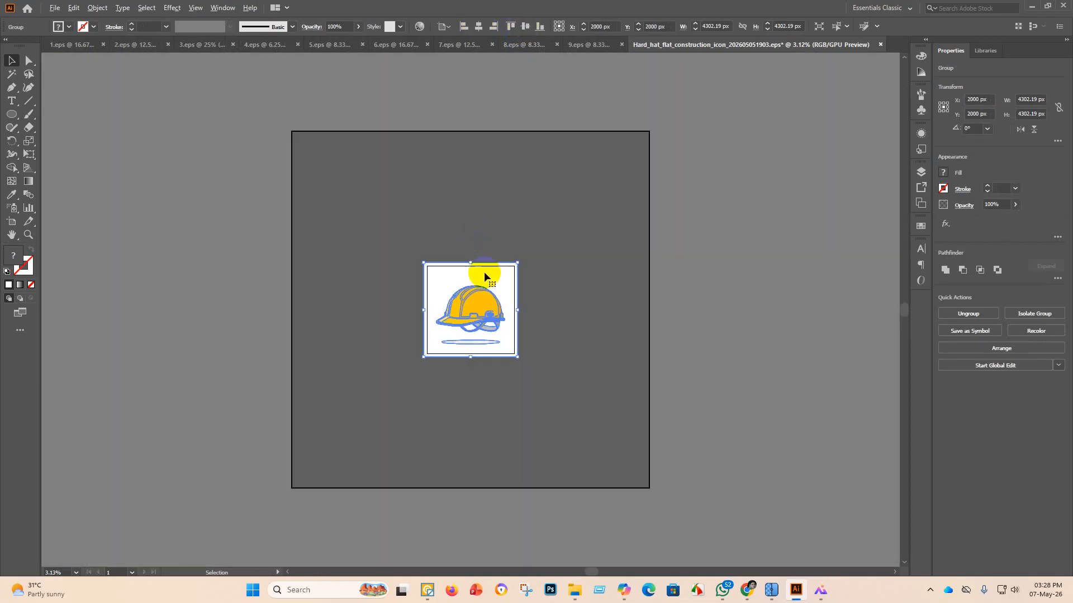
Select the white background and pale ground shadow around the helmet with the Magic Wand and delete them.
left_click_drag(648, 336, 398, 288)
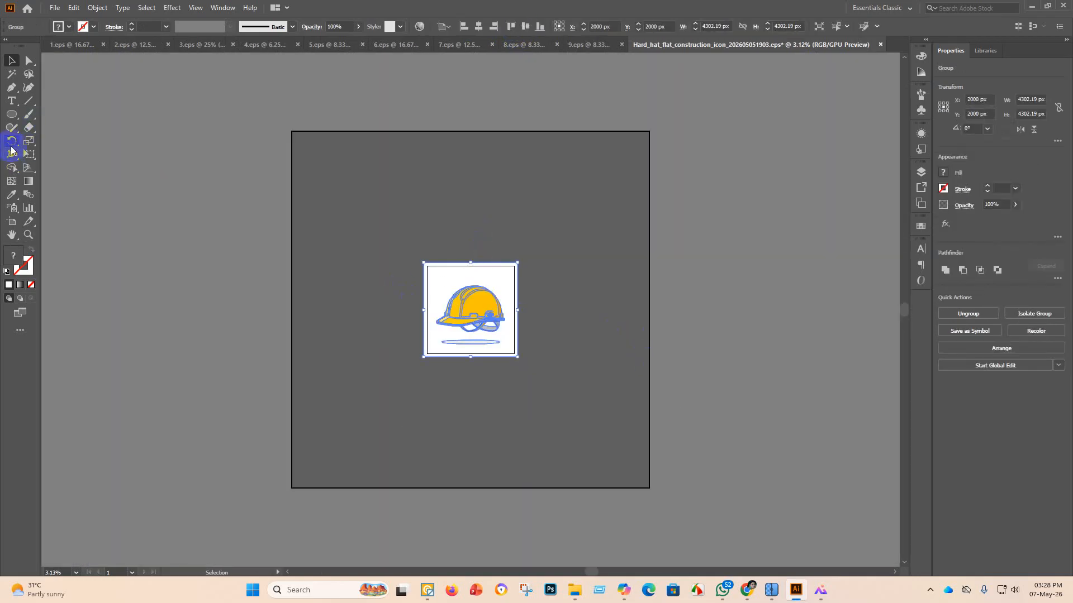
left_click(13, 75)
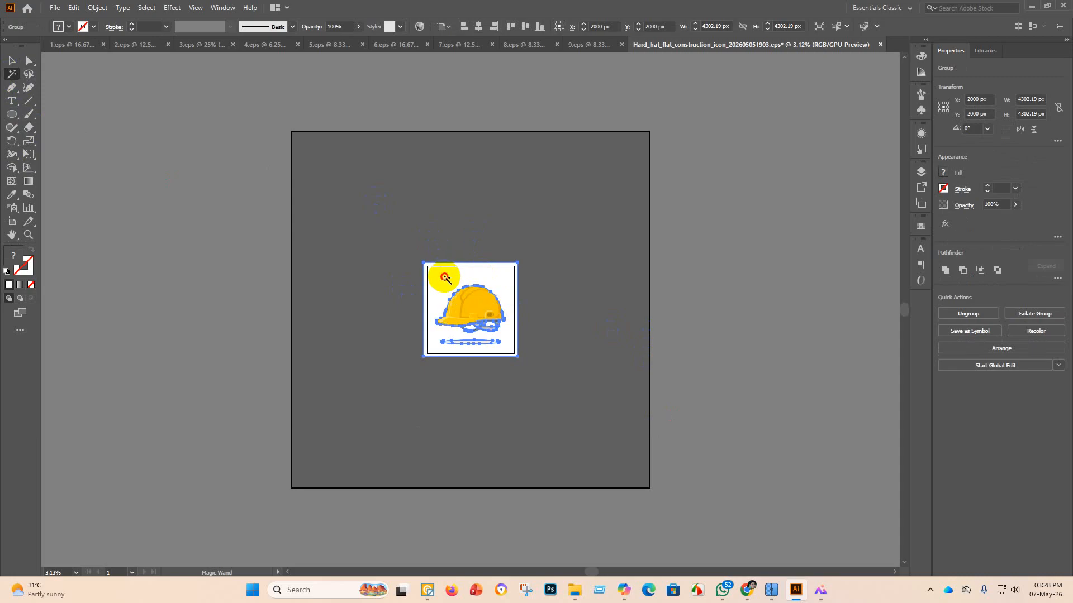
key("ctrl+shift+g")
left_click(448, 283)
key("Delete")
scroll(450, 286, "up", 7)
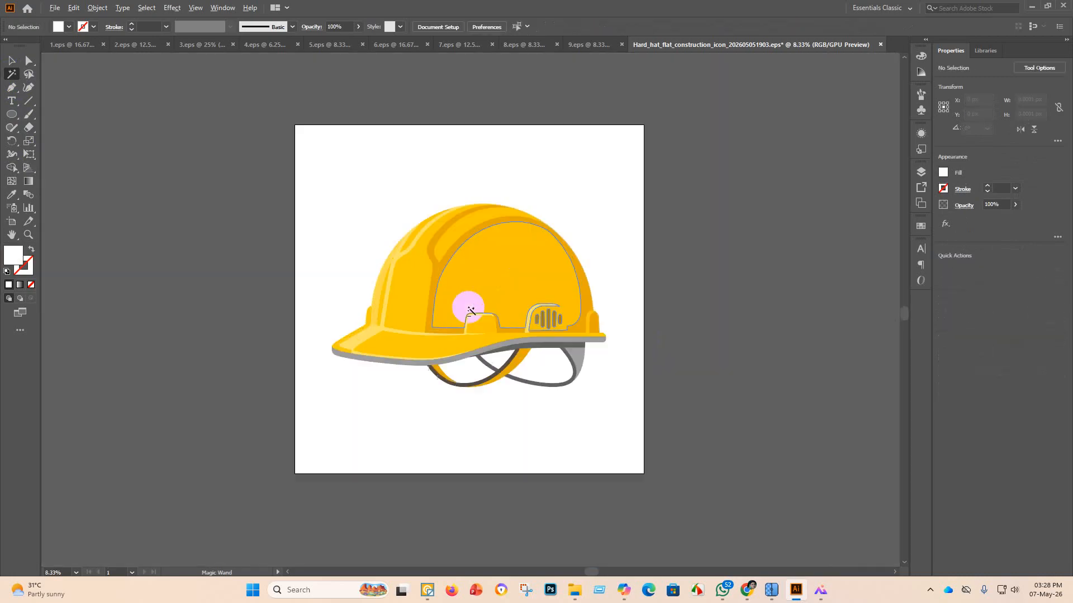
Examine the helmet at several zoom levels, especially its rear edge and brim, for leftover outline slivers.
scroll(471, 308, "down", 3)
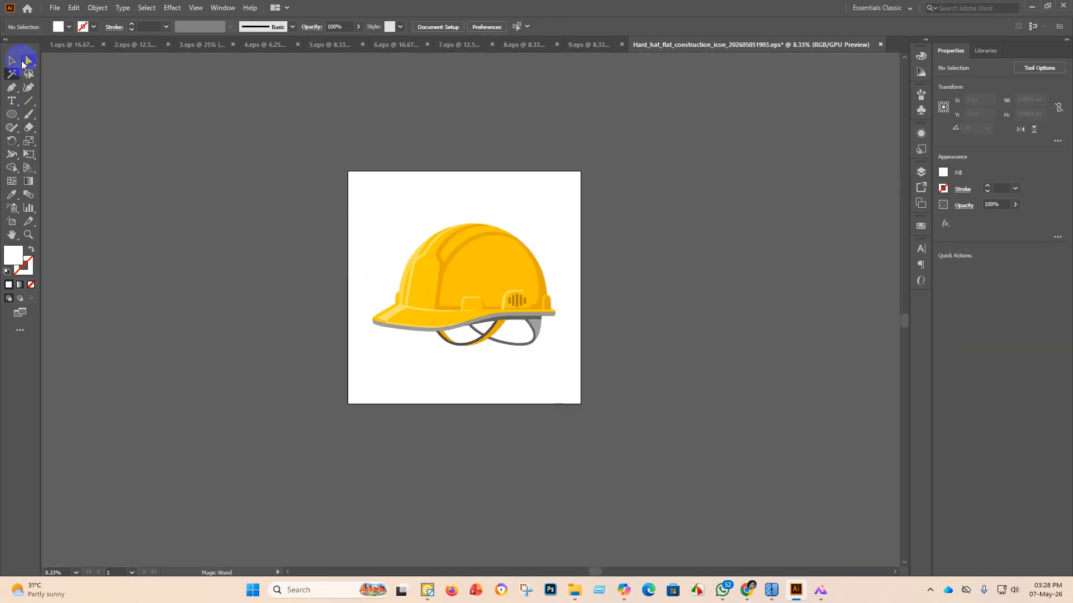
left_click(12, 60)
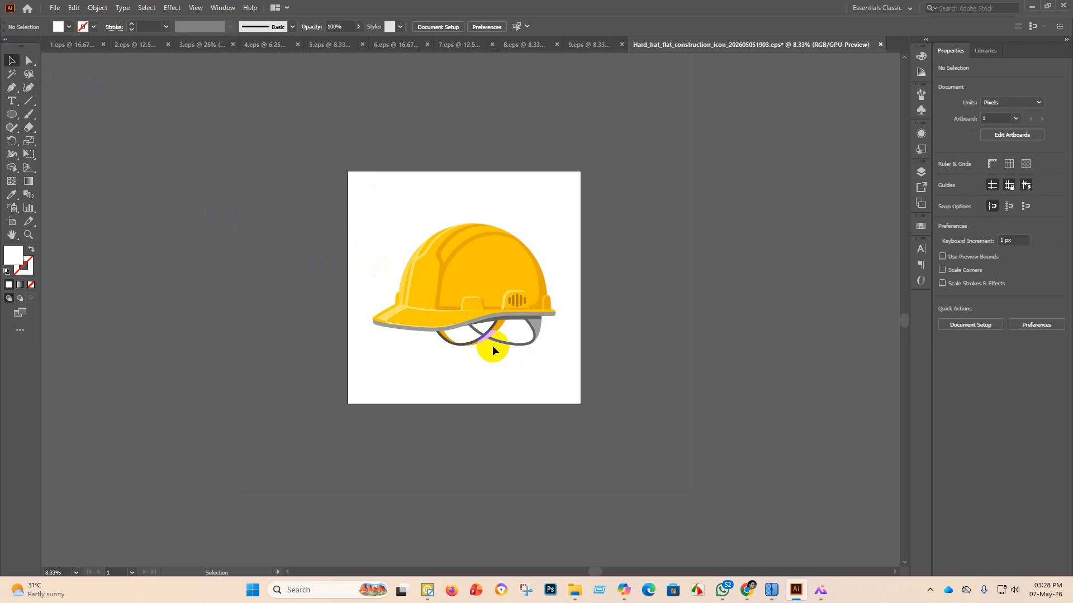
scroll(459, 247, "up", 5)
scroll(460, 247, "down", 5)
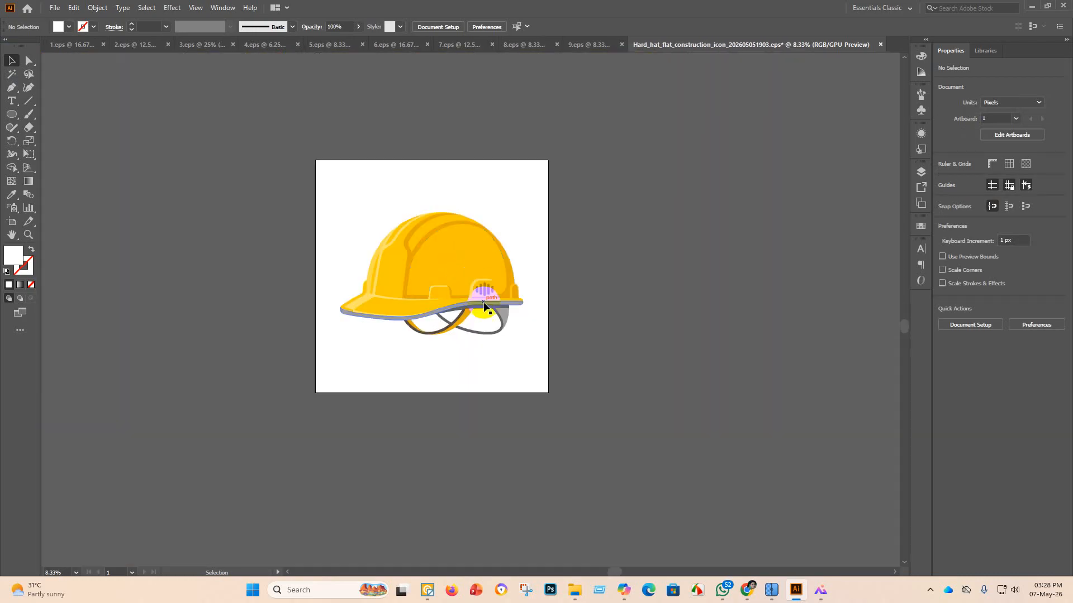
scroll(484, 306, "up", 9)
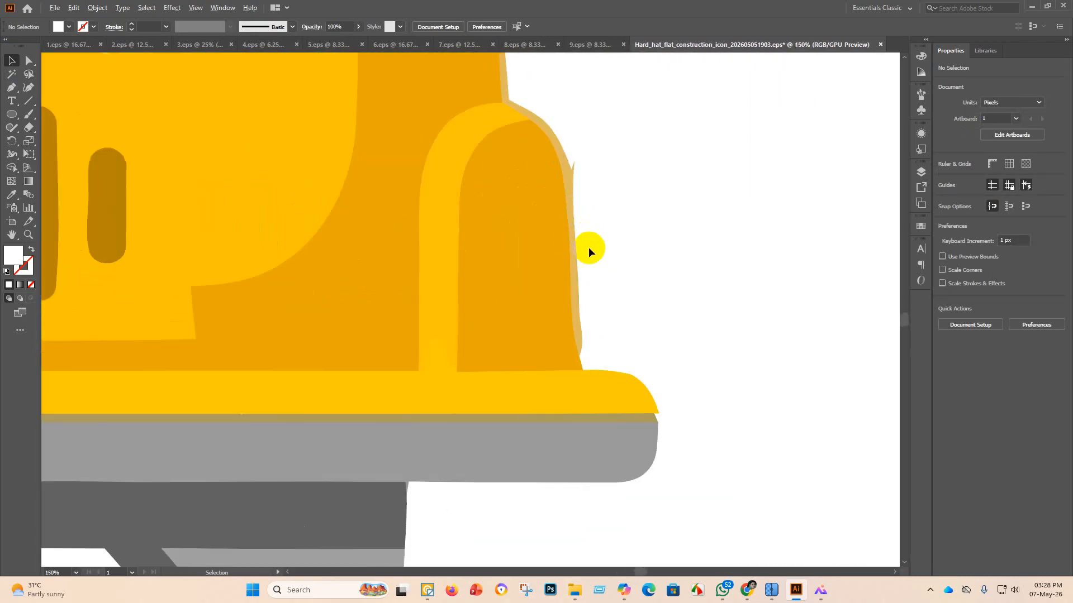
scroll(588, 247, "down", 4)
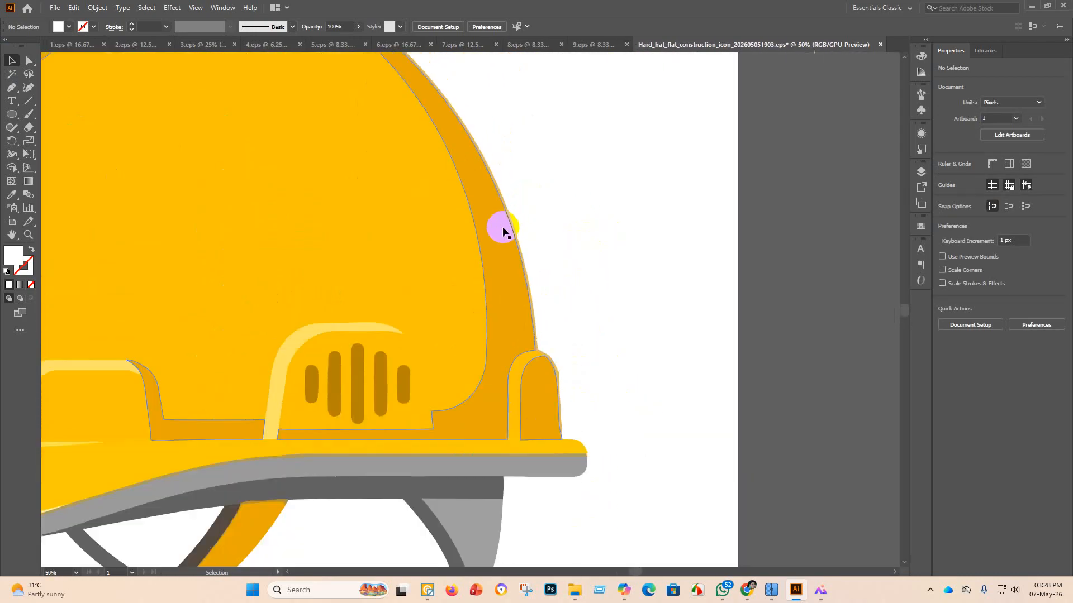
scroll(505, 229, "down", 2)
scroll(551, 363, "up", 5)
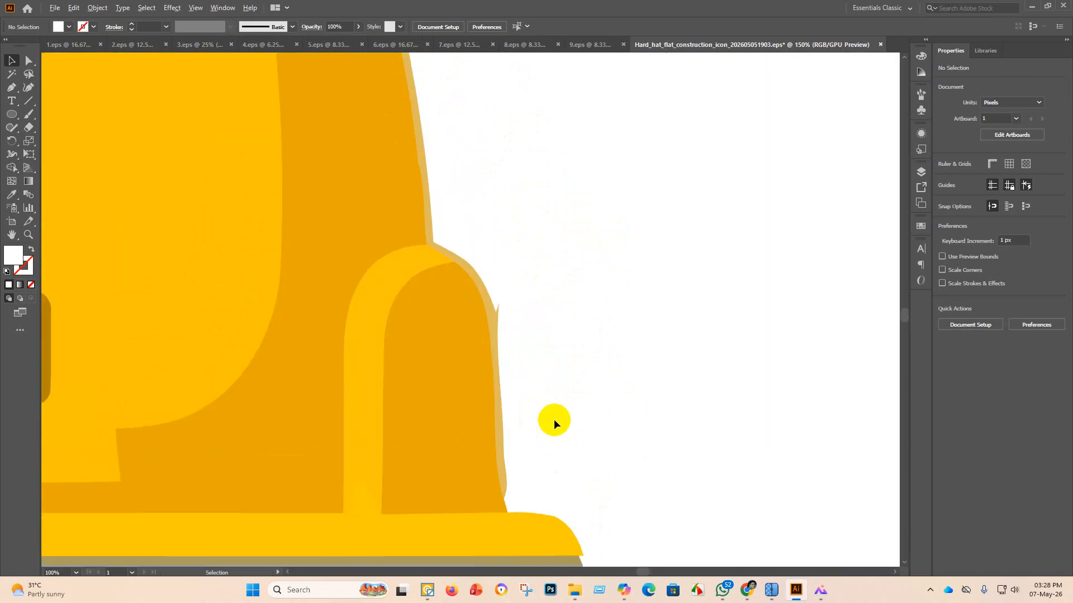
Ungroup the helmet artwork and deselect it.
left_click(501, 384)
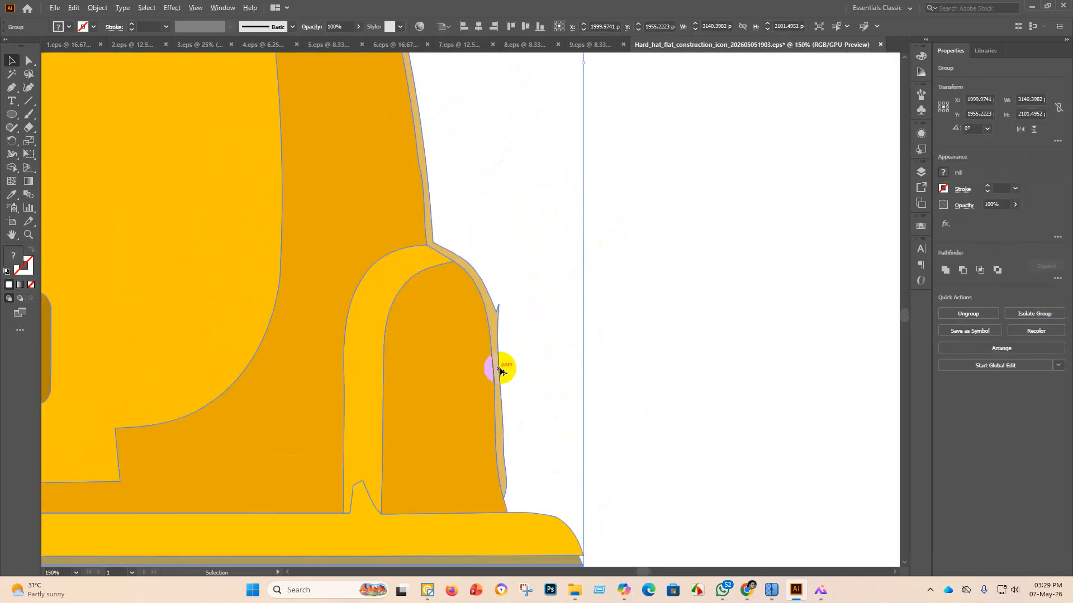
right_click(502, 385)
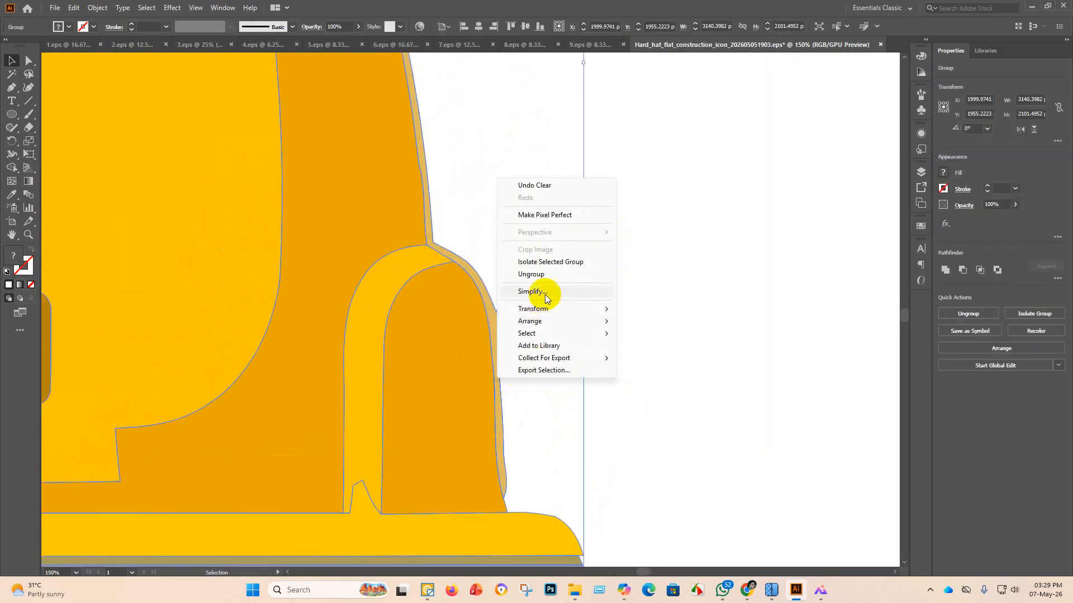
left_click(530, 273)
left_click(596, 331)
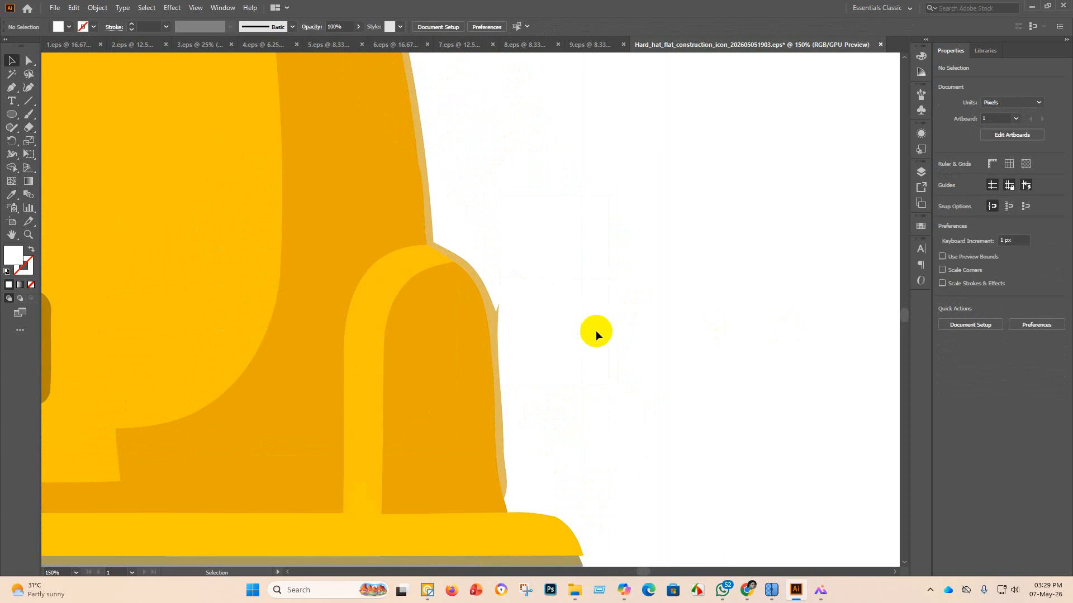
left_click(499, 360)
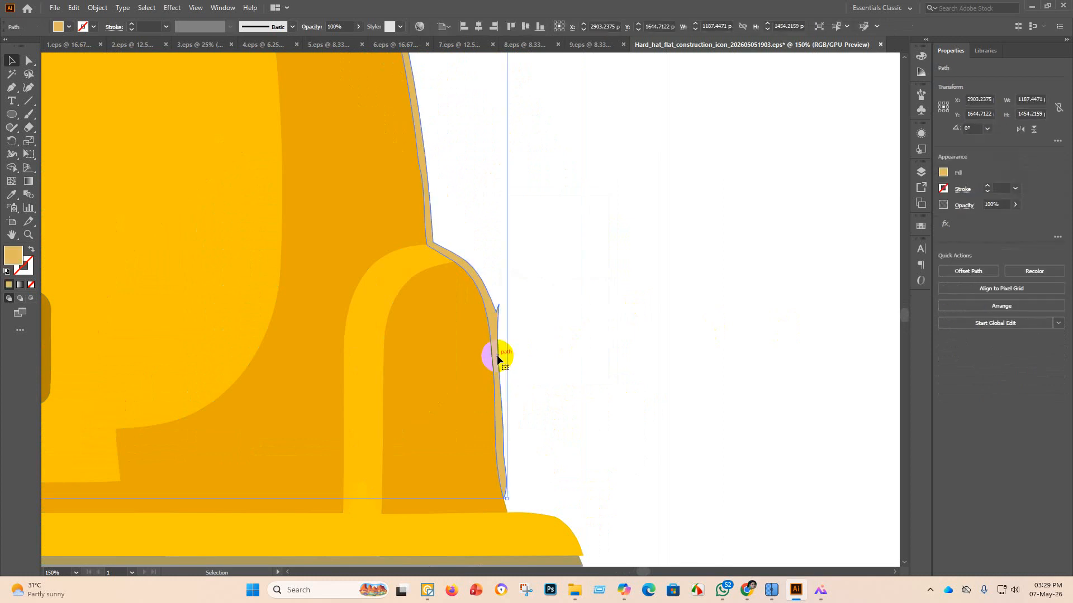
right_click(493, 356)
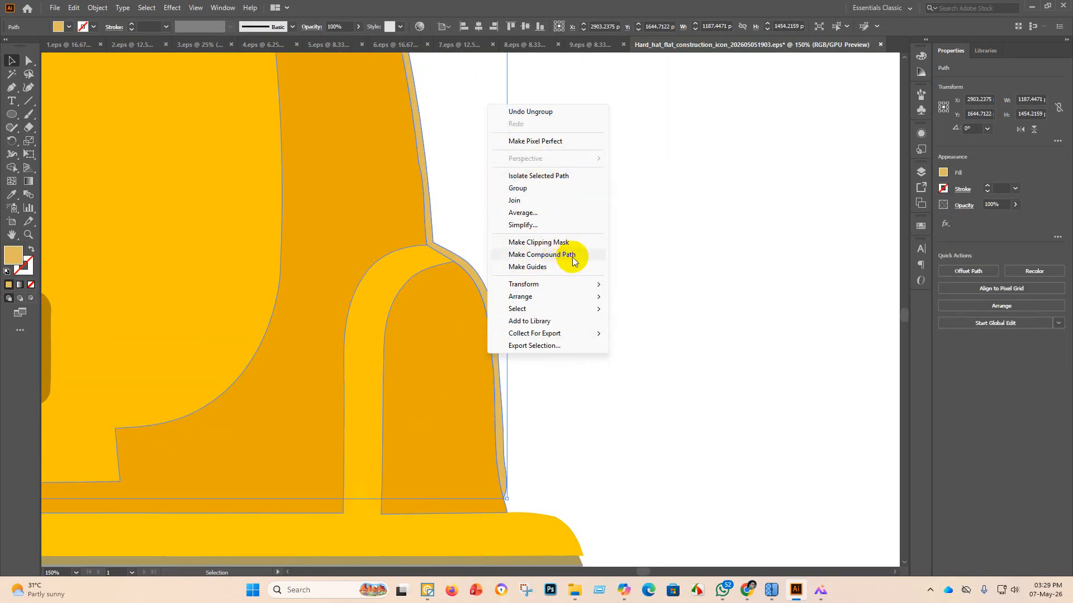
left_click(655, 291)
left_click(494, 334)
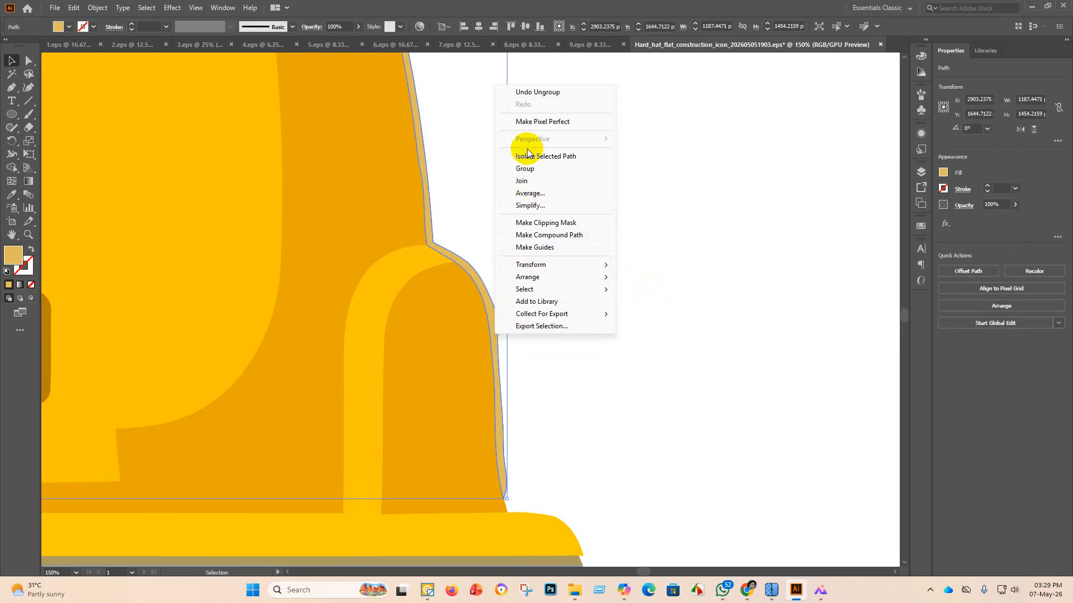
right_click(649, 369)
right_click(492, 323)
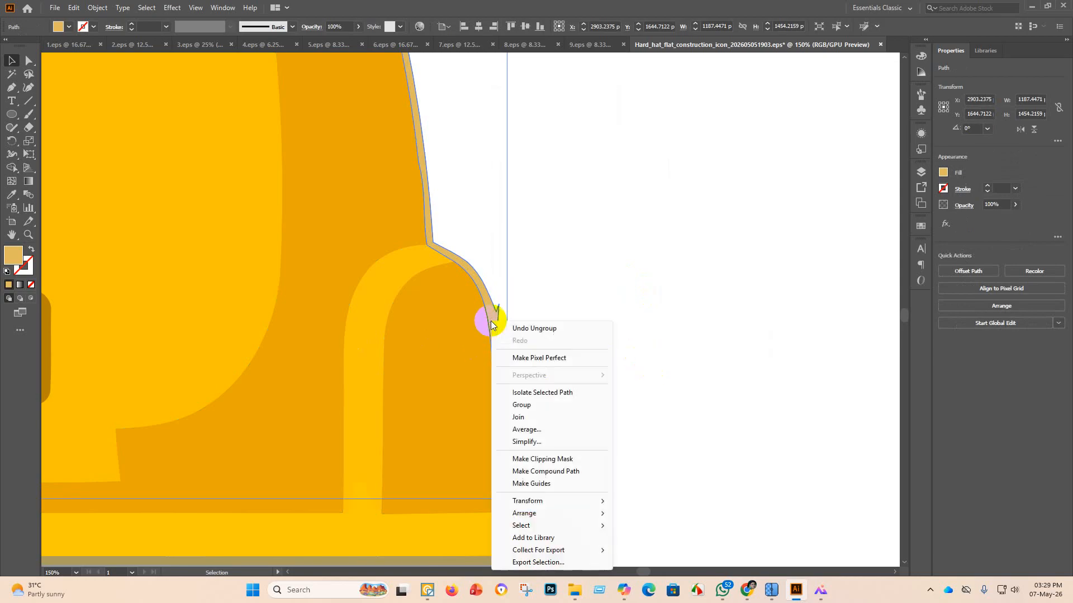
left_click(490, 319)
right_click(490, 317)
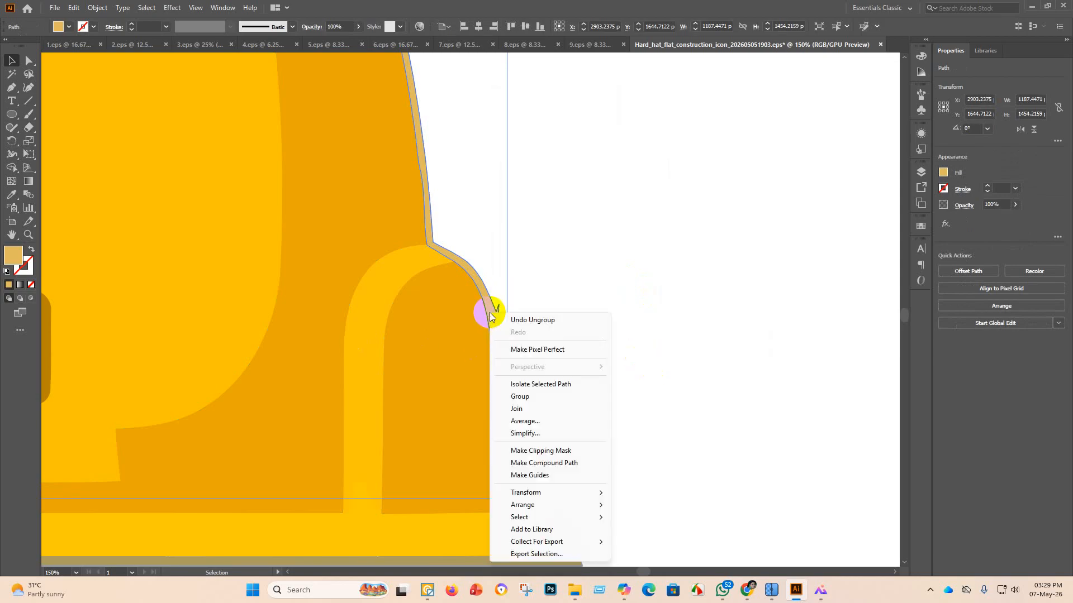
left_click(631, 426)
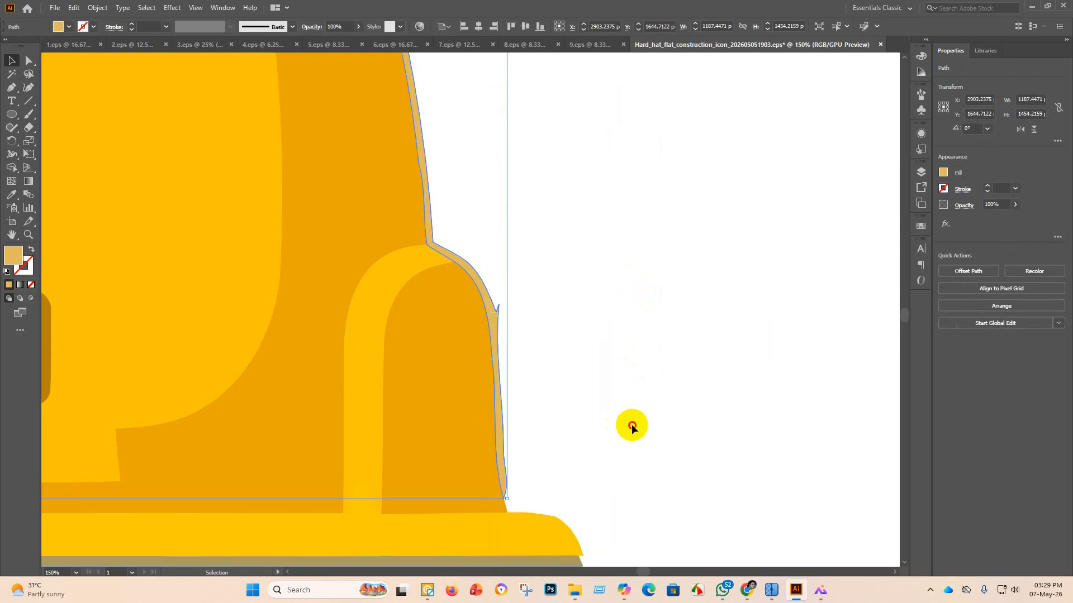
Turn the tan sliver along the helmet's rear edge into a compound path and release it, leaving nothing selected.
left_click(494, 326)
right_click(493, 324)
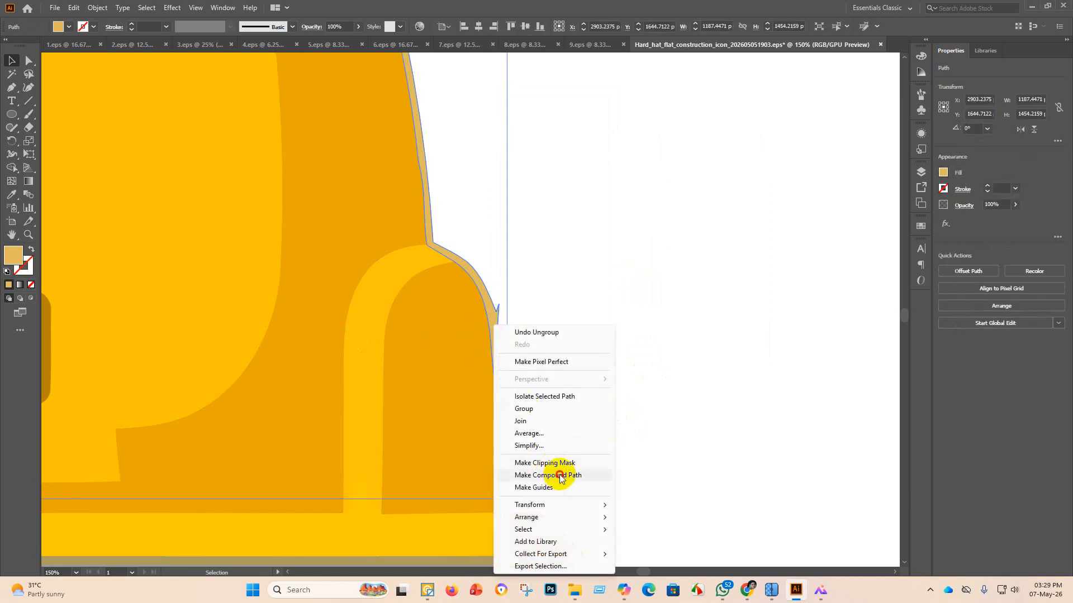
left_click(560, 475)
left_click(571, 407)
right_click(493, 344)
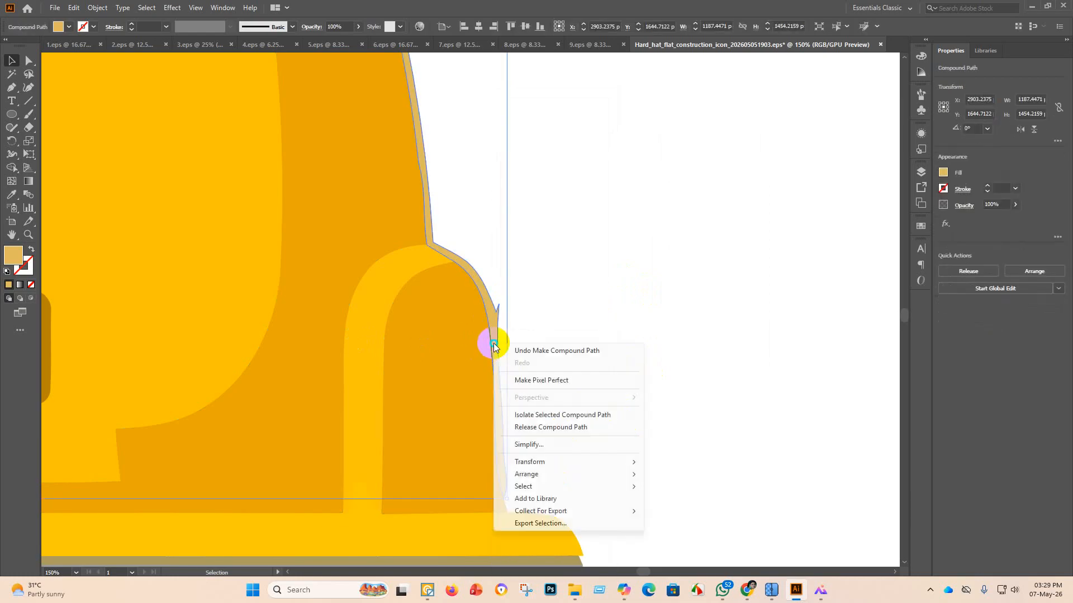
left_click(547, 428)
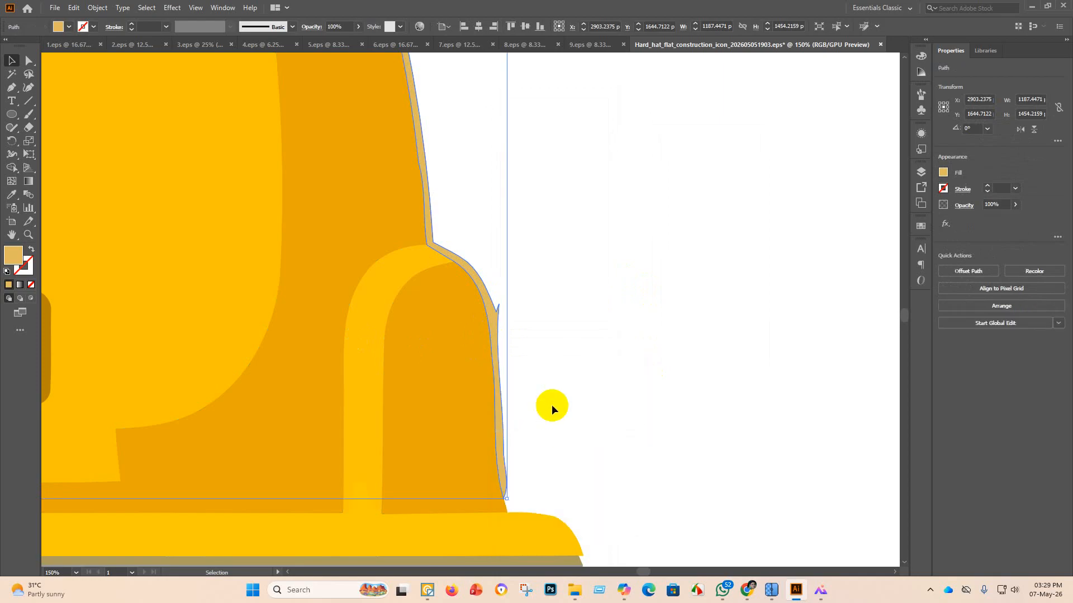
left_click(550, 409)
left_click(493, 376)
left_click(521, 380)
Delete the thin tan outline sliver running along the helmet's rear edge.
scroll(521, 380, "down", 5)
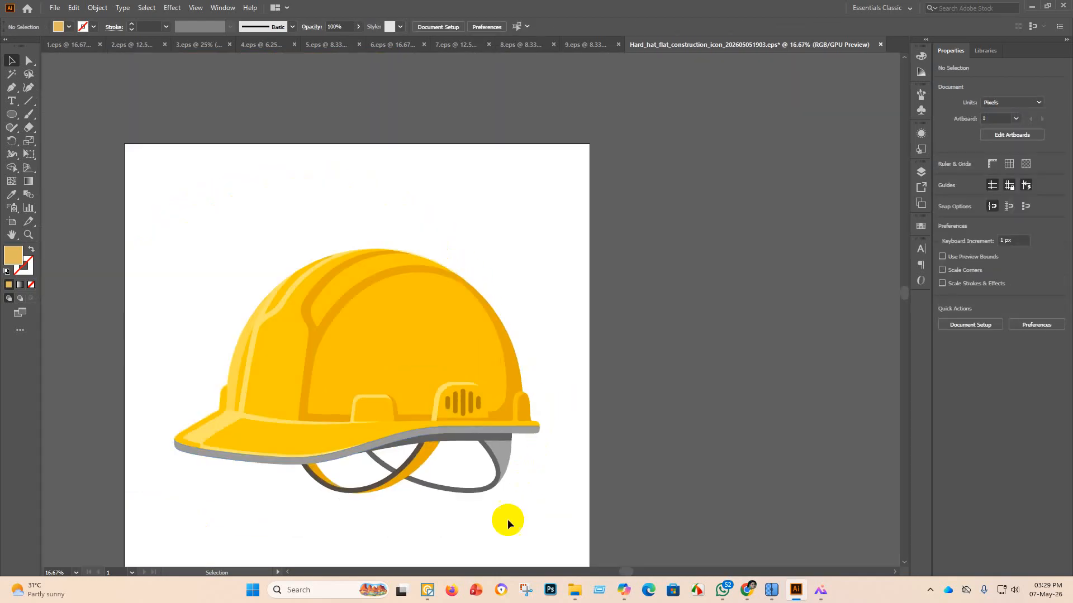
scroll(481, 484, "down", 2)
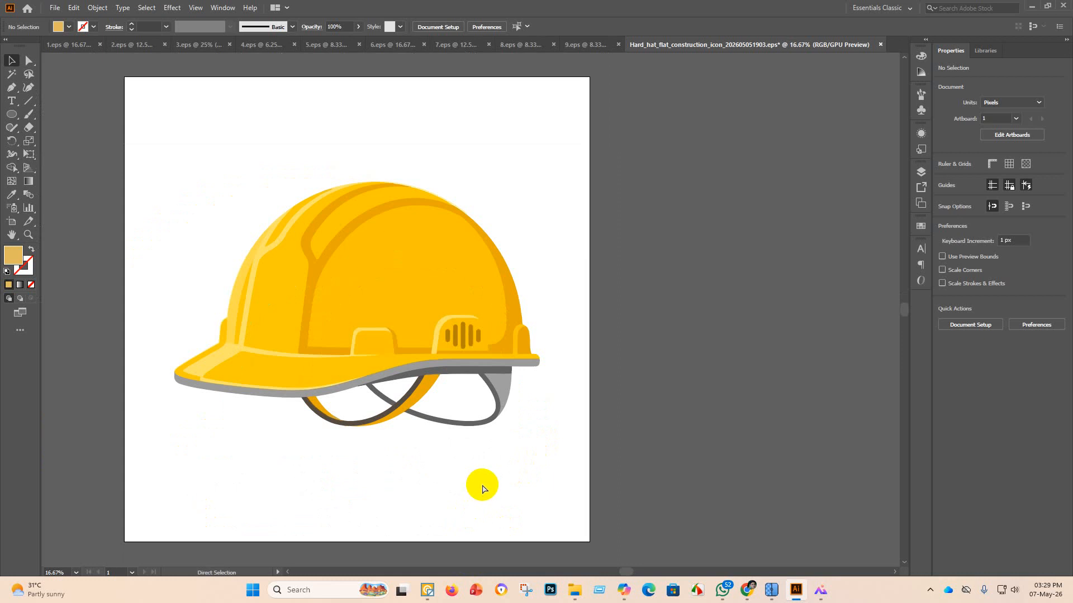
left_click(553, 335)
left_click(510, 455)
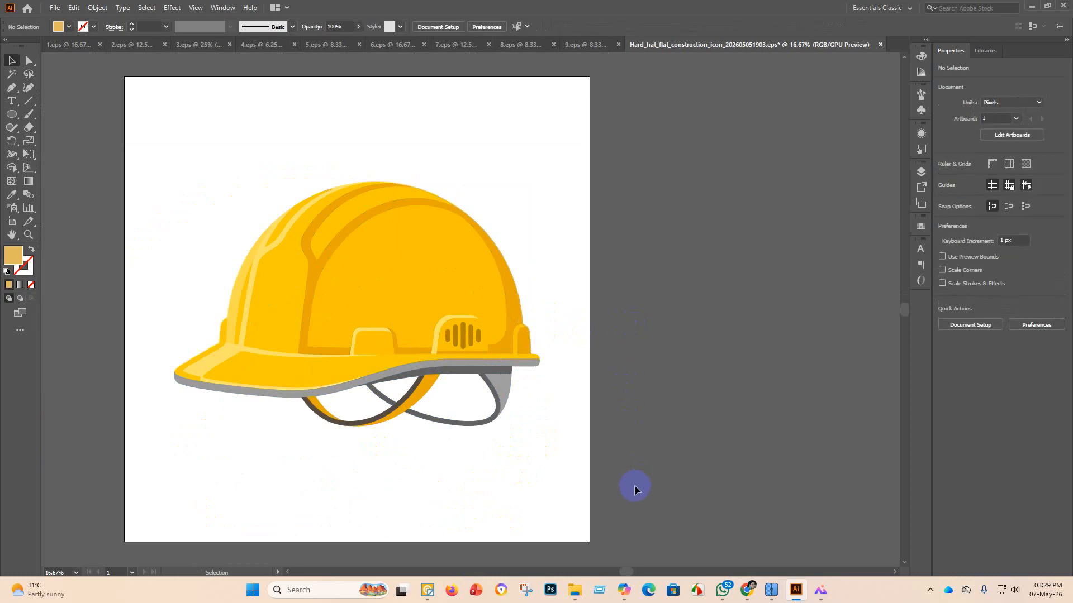
scroll(532, 317, "up", 3)
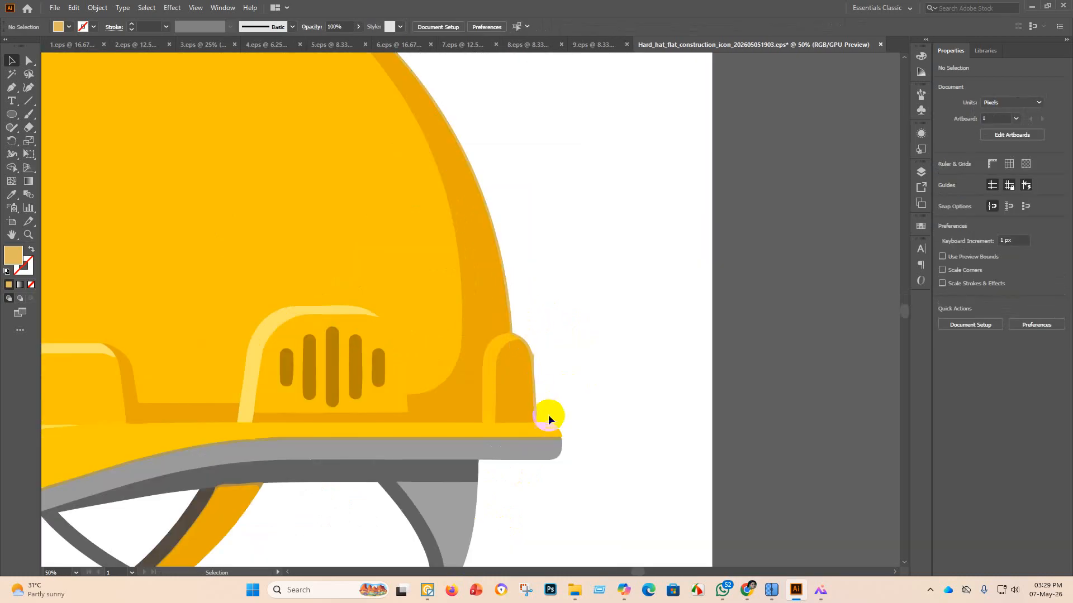
left_click(534, 361)
left_click(538, 363)
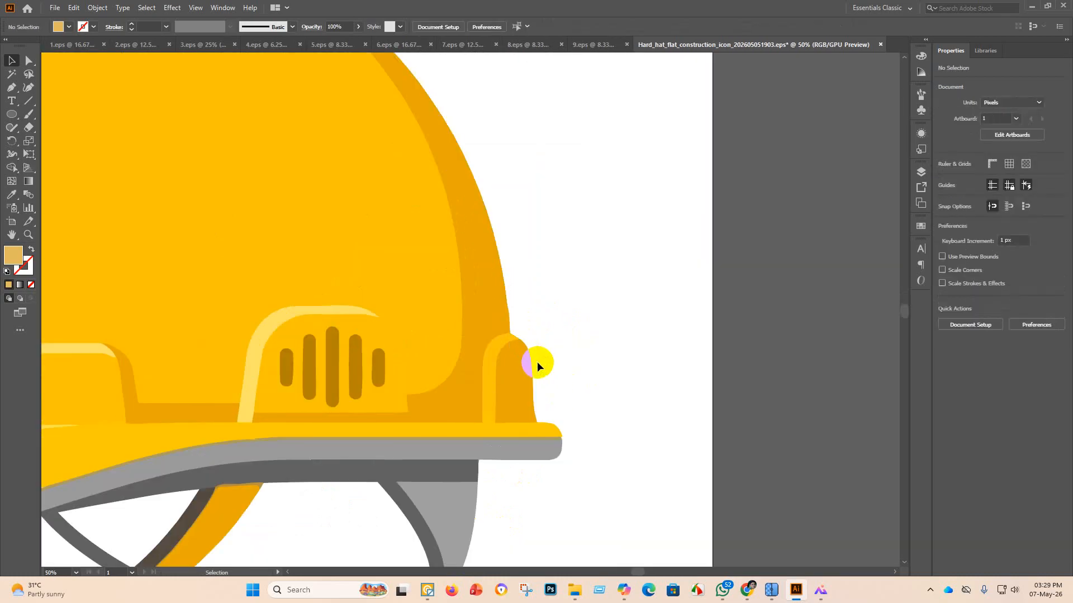
Save the hard hat artwork as an Illustrator EPS file named 10 in the eps 3.1 folder.
scroll(430, 420, "down", 4)
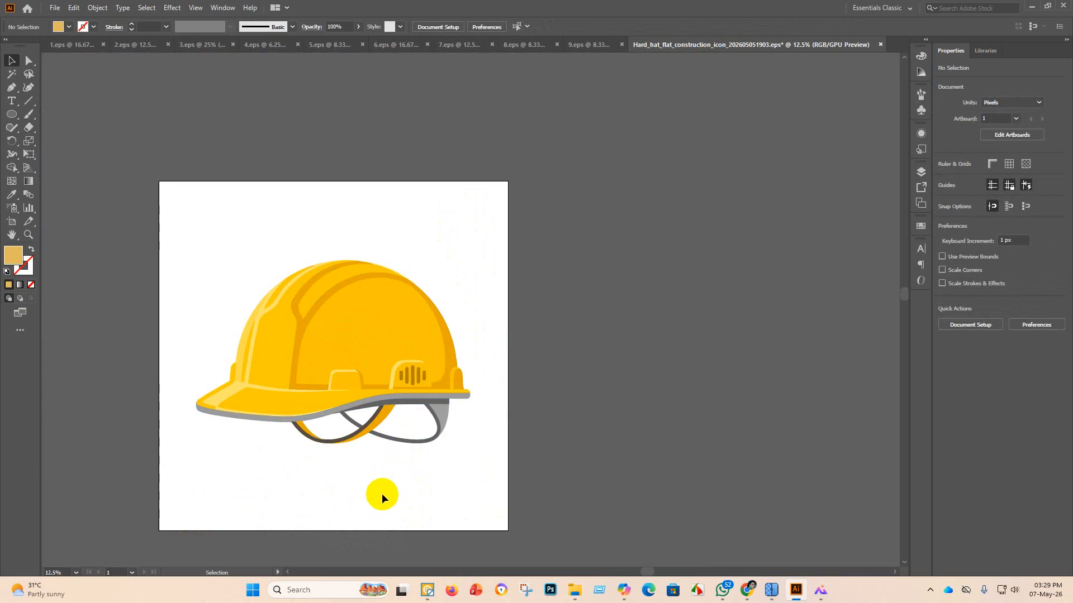
scroll(381, 493, "down", 2)
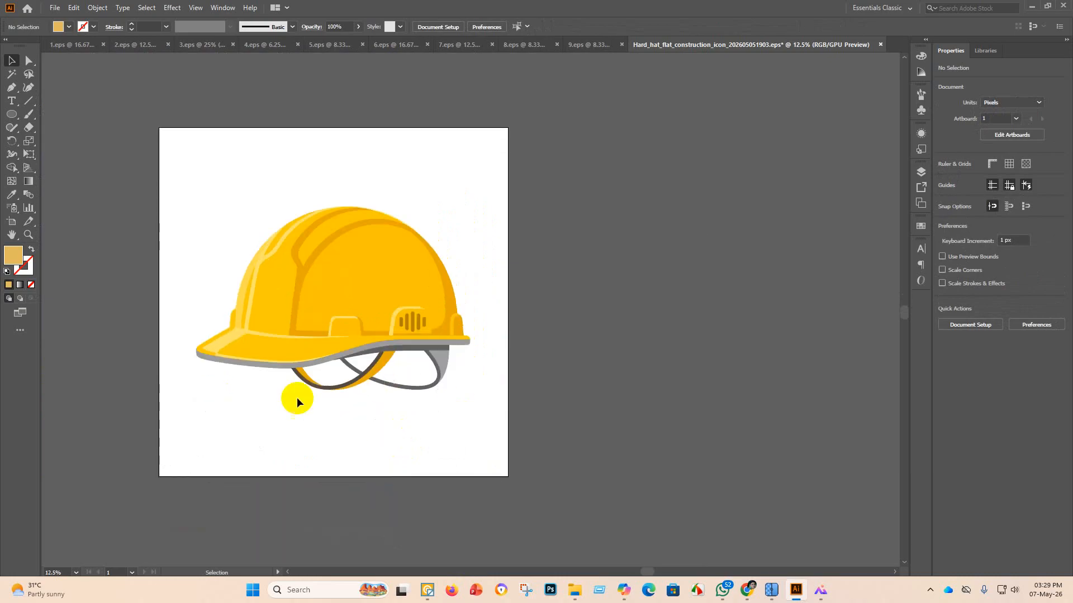
left_click(54, 7)
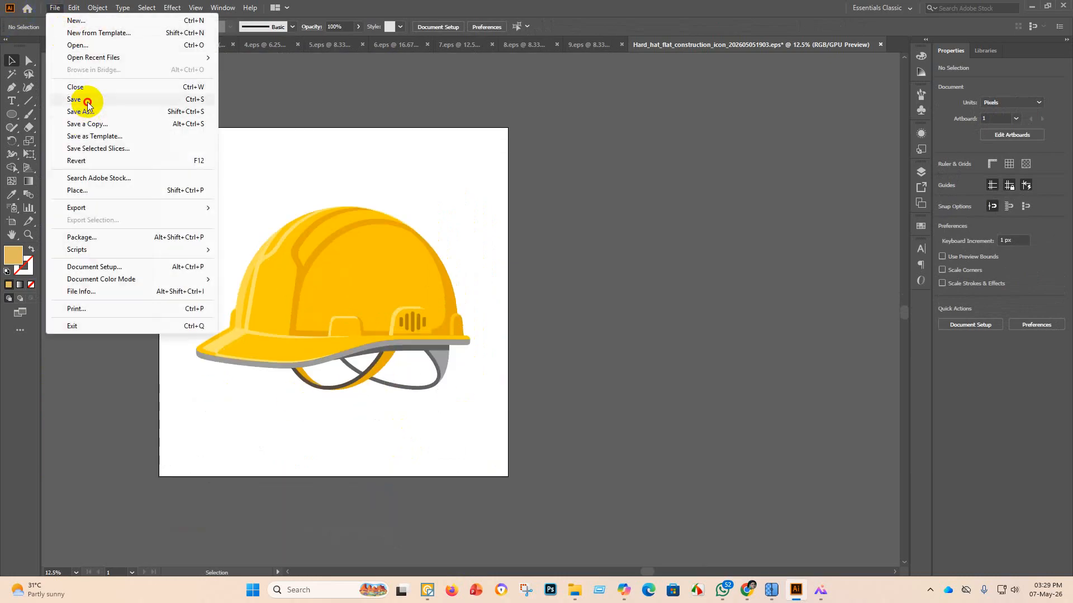
left_click(84, 101)
double_click(200, 106)
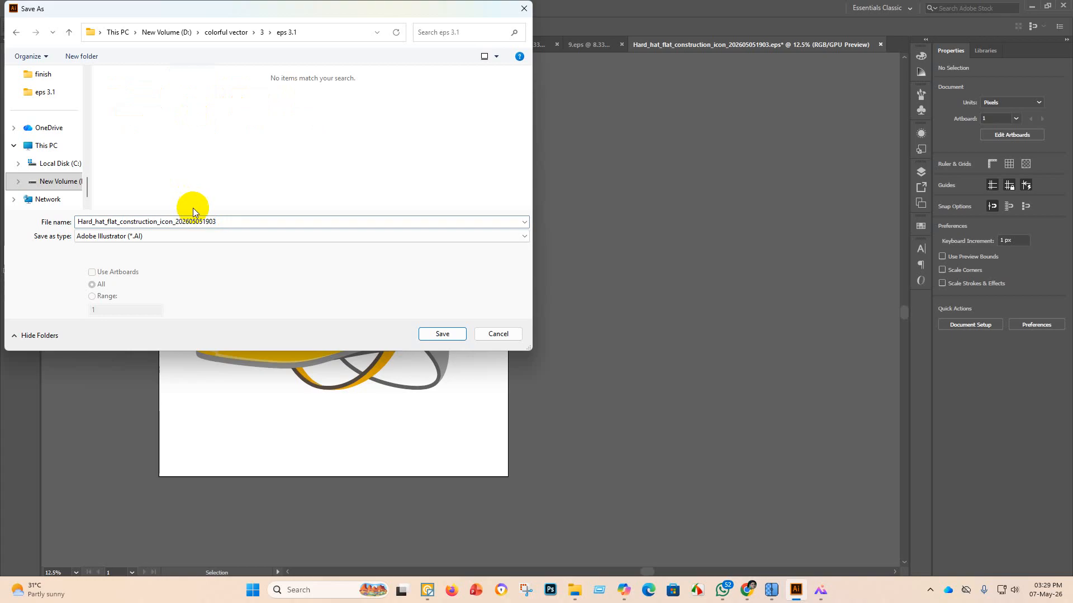
left_click(186, 236)
left_click(134, 260)
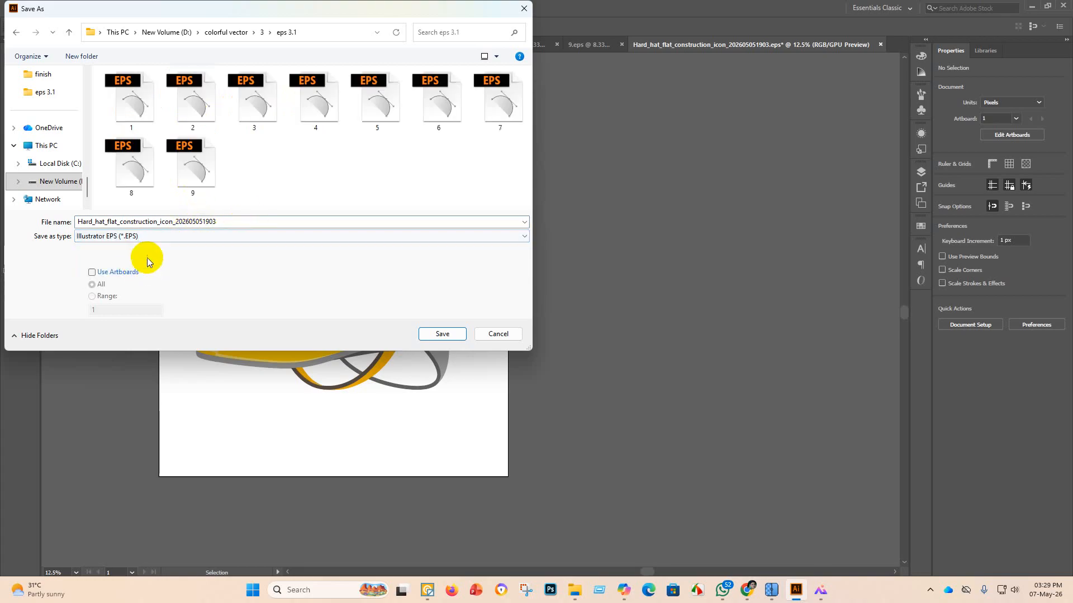
double_click(232, 221)
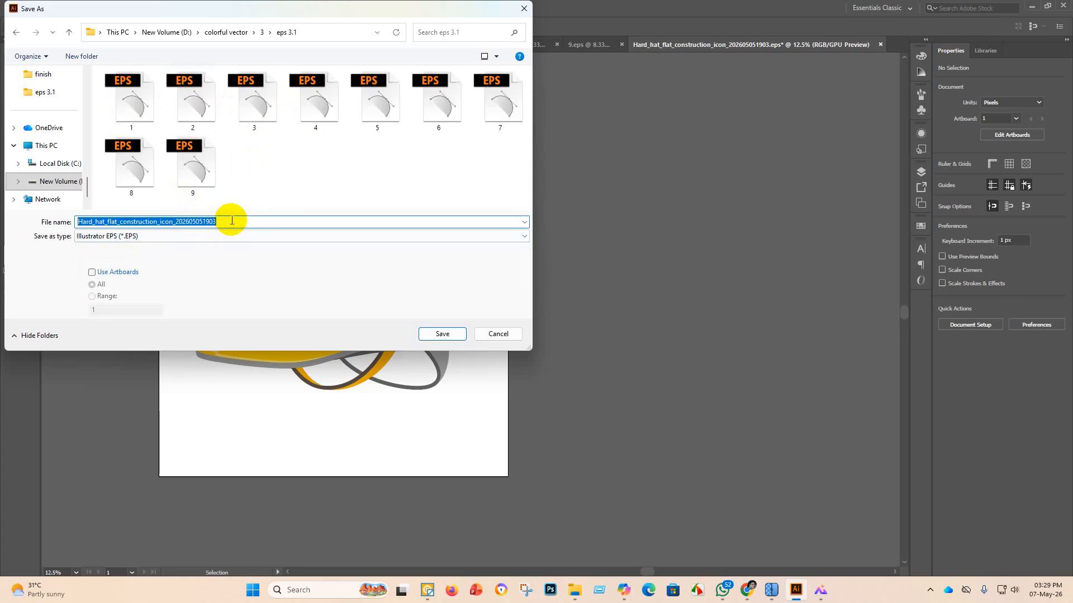
key("BackSpace")
type("10")
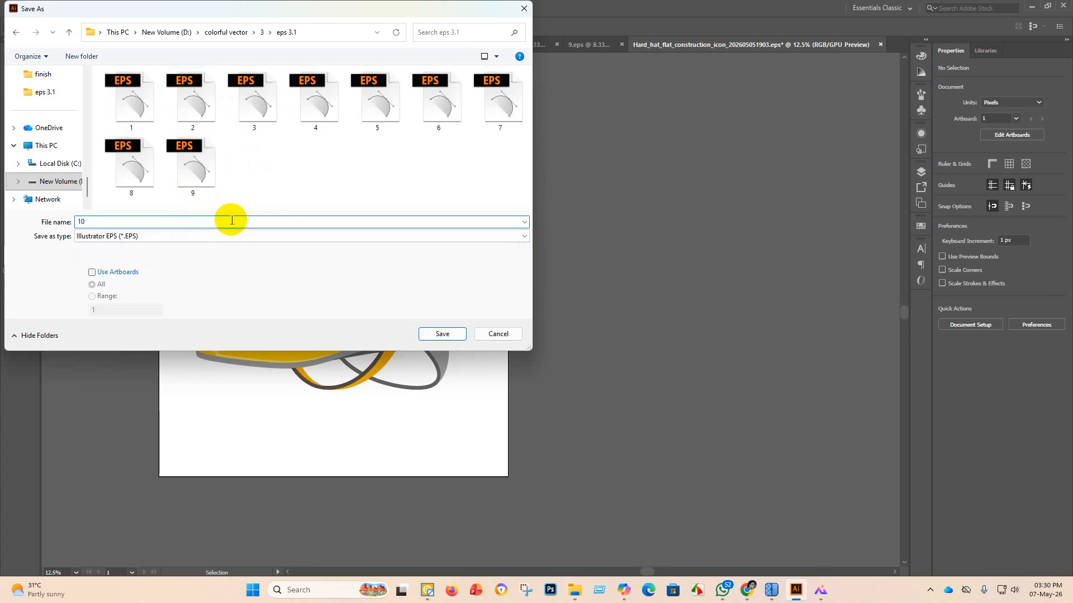
left_click(454, 334)
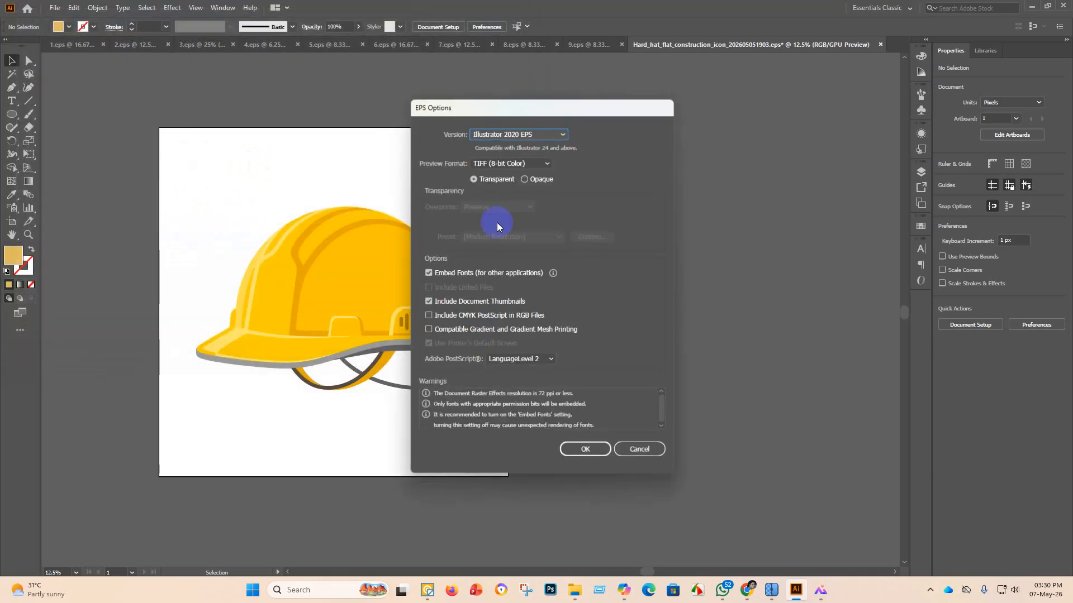
Set the EPS version to Illustrator 10 EPS and complete the save.
left_click(562, 134)
left_click(532, 260)
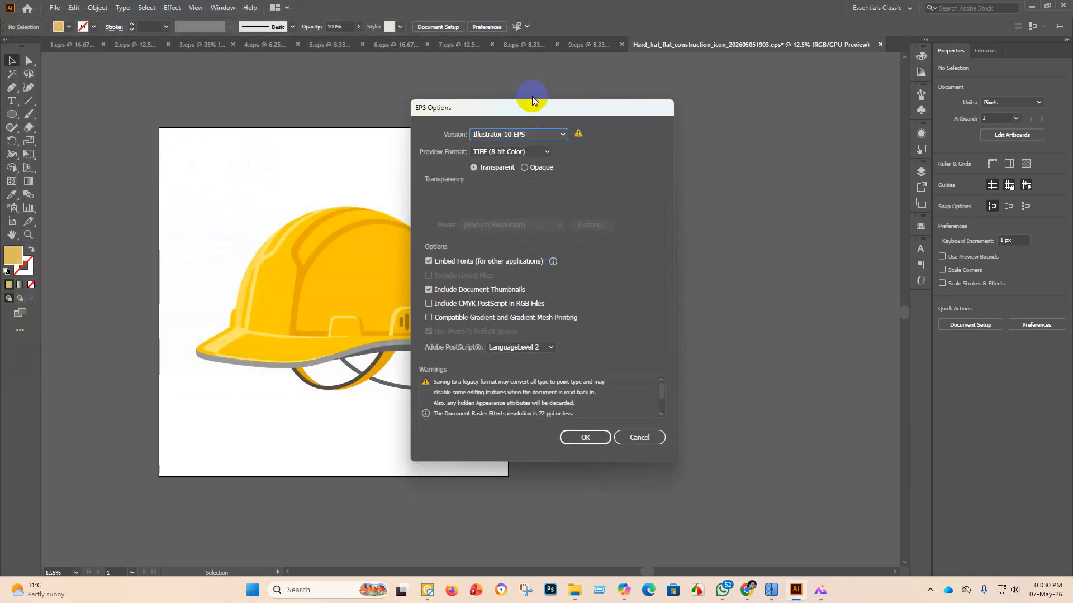
left_click(566, 438)
left_click(592, 311)
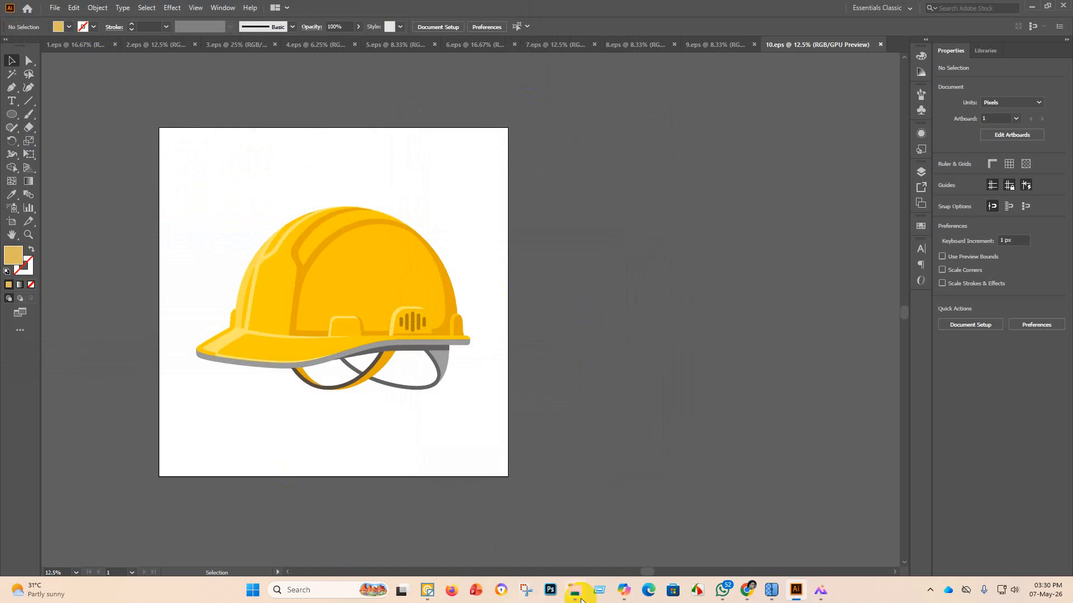
Switch to File Explorer and delete the finished Hard_hat_flat_construction_icon source files from folder 3.
mouse_move(580, 597)
left_click(570, 520)
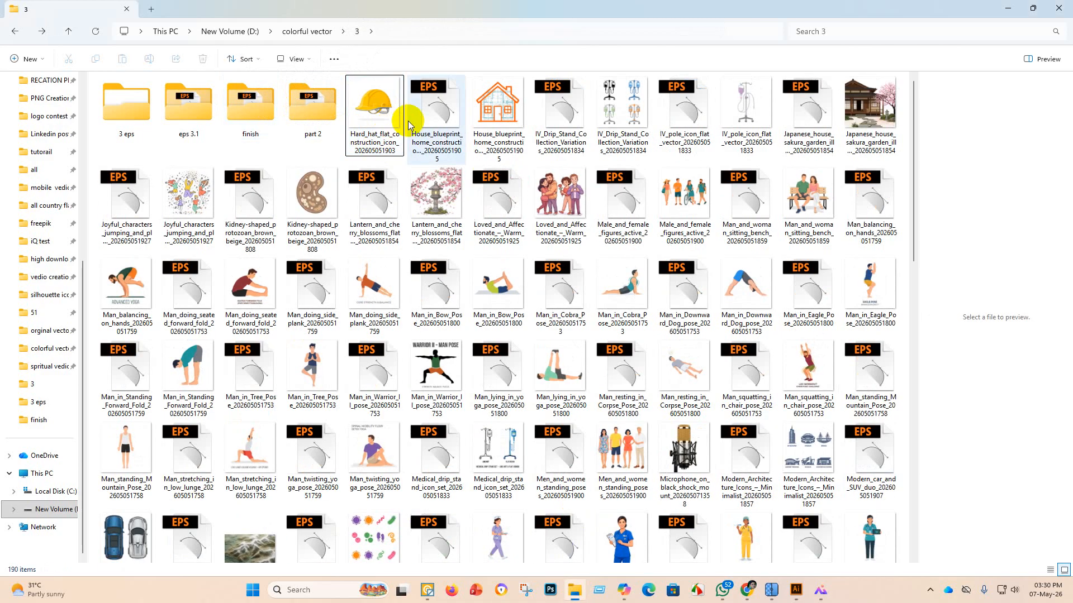
key("Delete")
key("Delete")
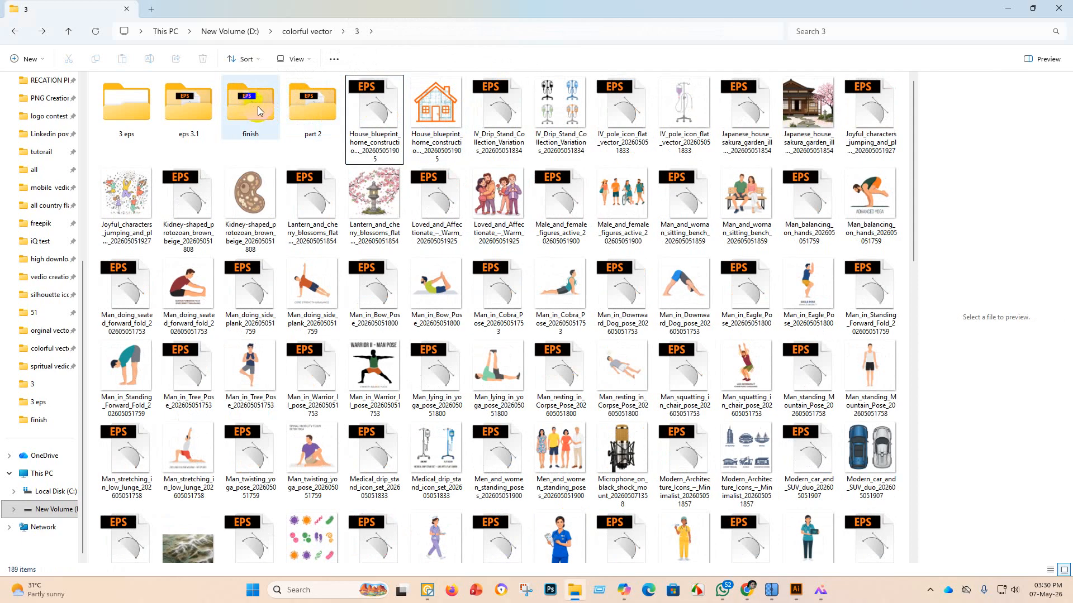
Open the House_blueprint_home_construction EPS file with Adobe Illustrator 2020.
left_click(377, 110)
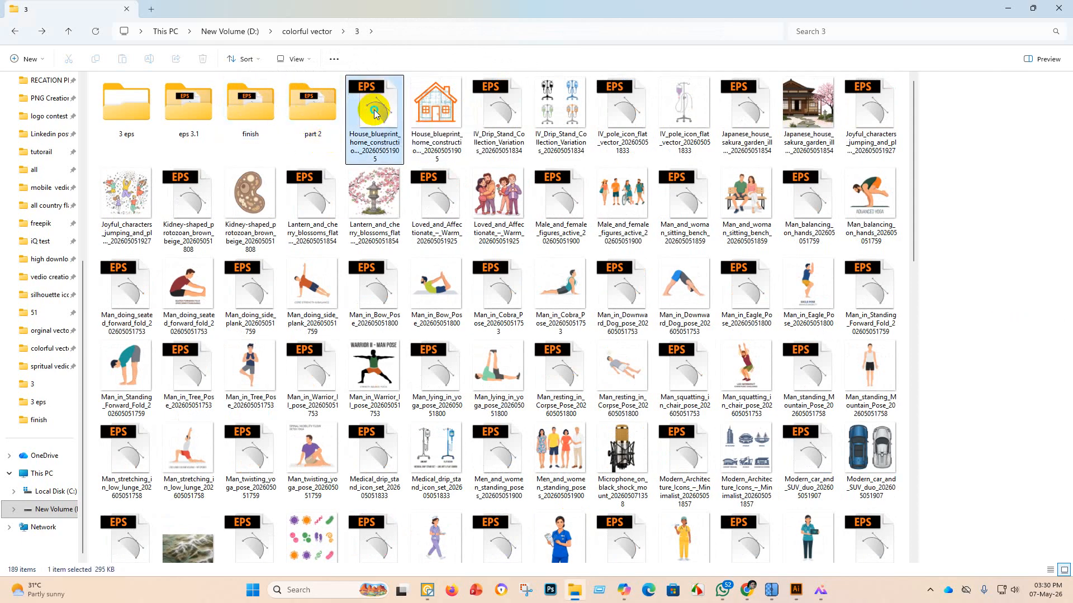
right_click(376, 111)
mouse_move(430, 175)
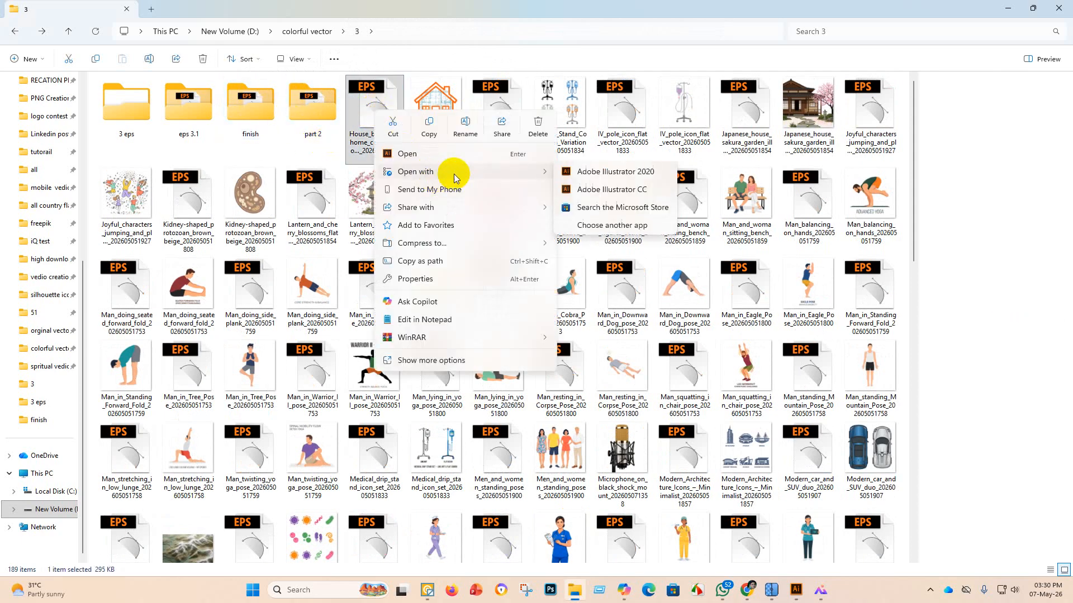
left_click(606, 177)
Enlarge the house blueprint group proportionally to about 4474 by 4474 px.
scroll(408, 271, "down", 4)
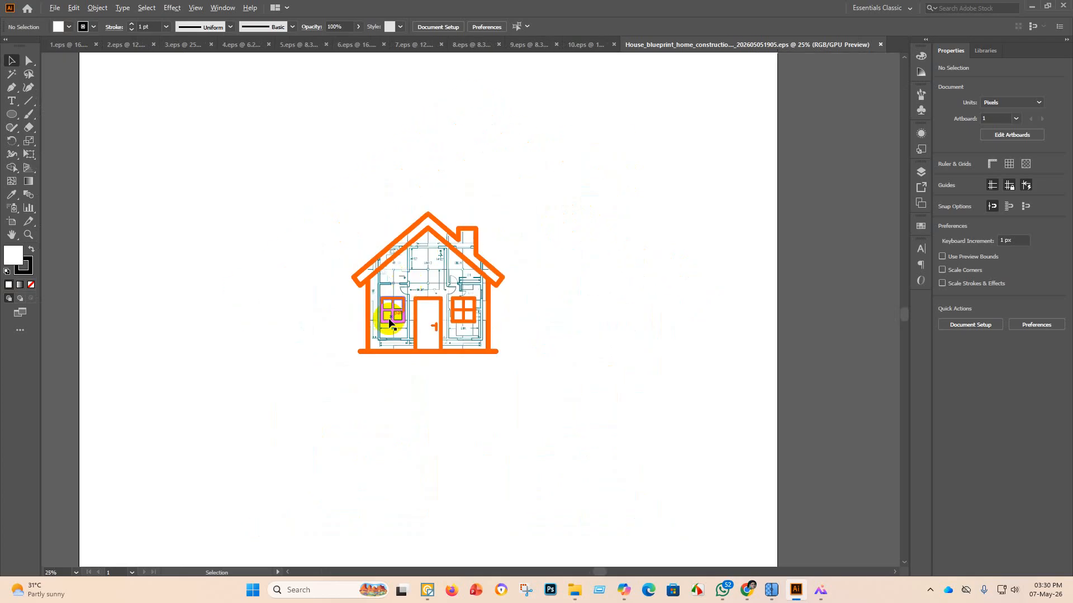
left_click(435, 284)
scroll(420, 275, "up", 4)
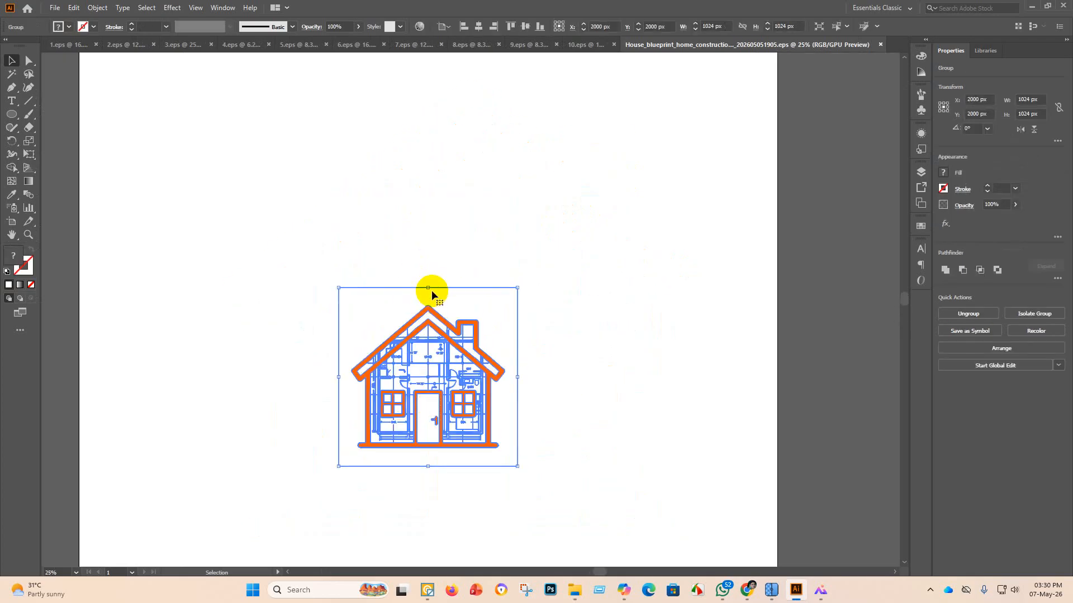
left_click_drag(429, 288, 447, 39)
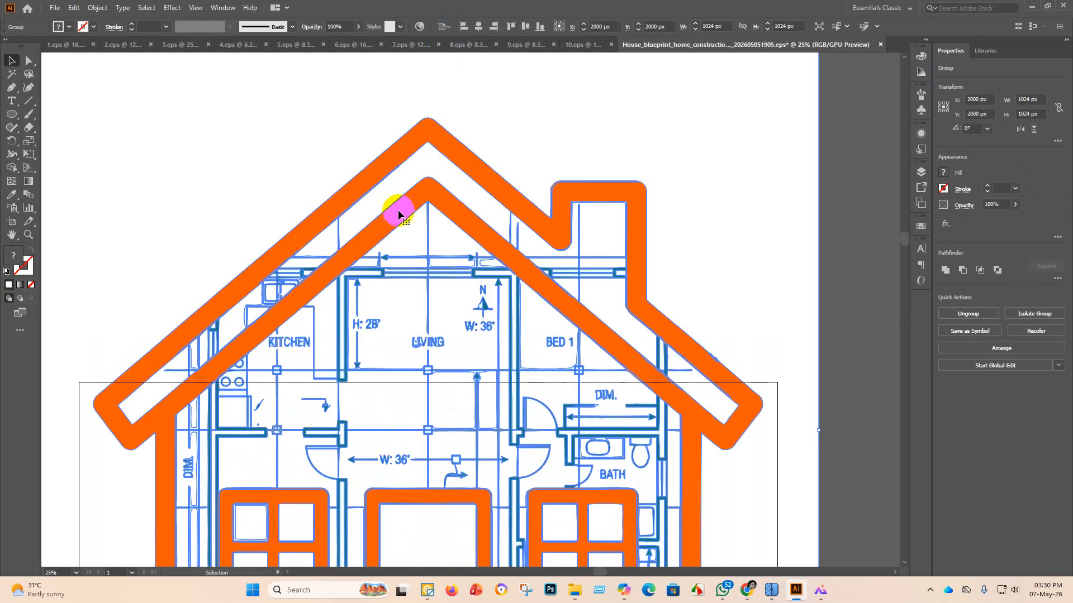
scroll(388, 377, "down", 5)
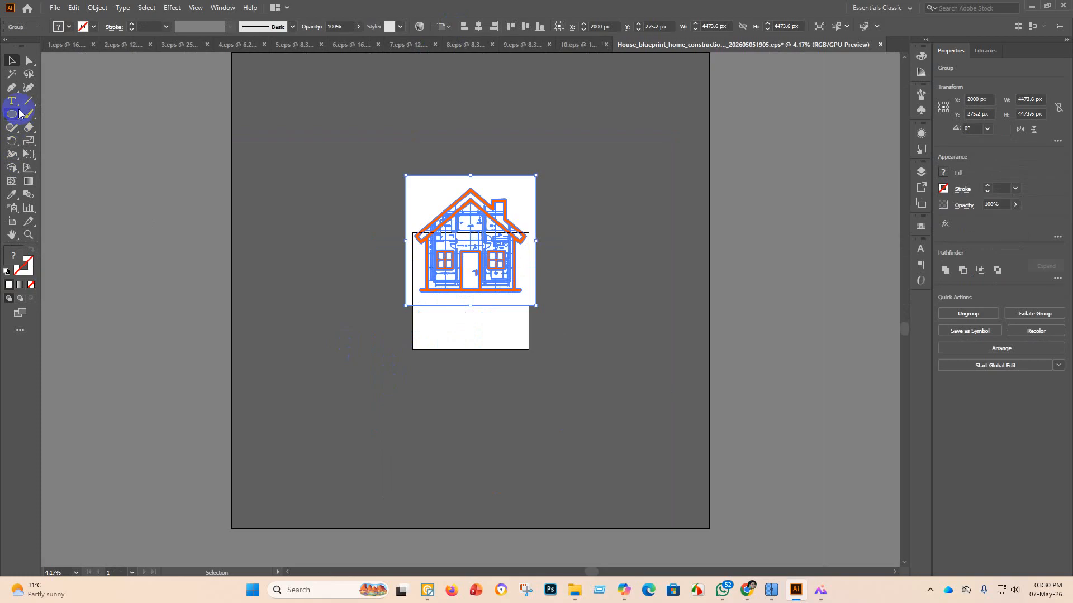
Select the white background around the house with the Magic Wand and delete it.
left_click(11, 74)
left_click(466, 304)
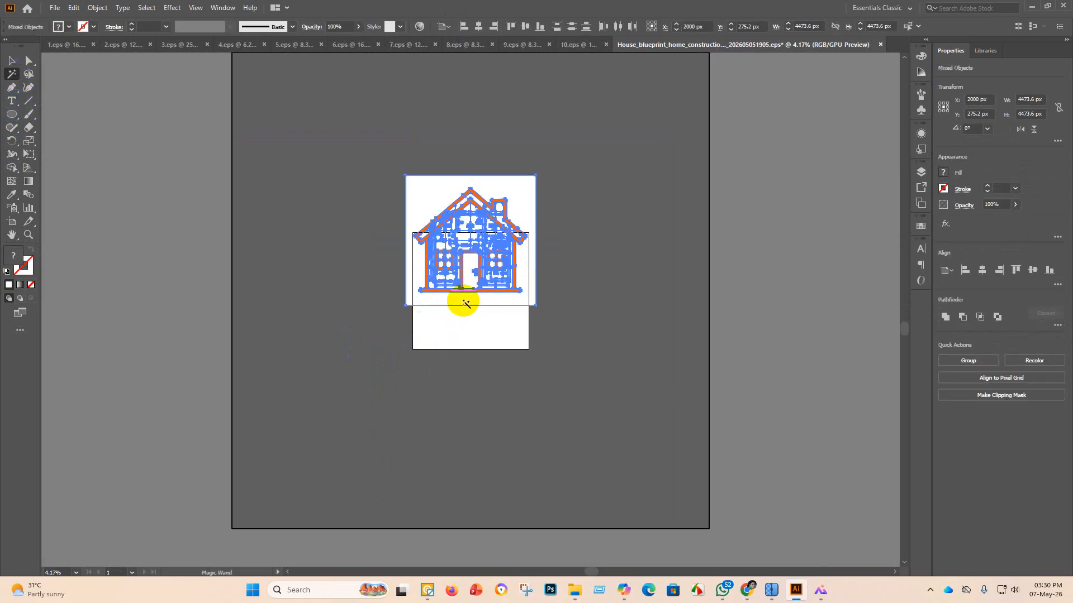
left_click(466, 303)
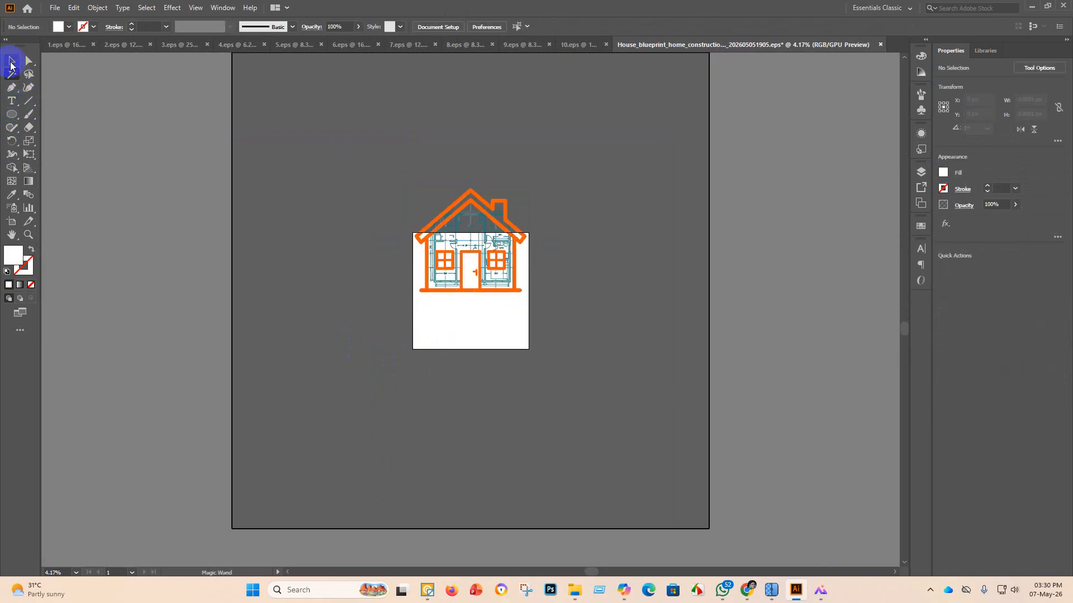
Move the house illustration above the white artboard and examine it up close for leftover white background pieces.
left_click(11, 60)
left_click(481, 201)
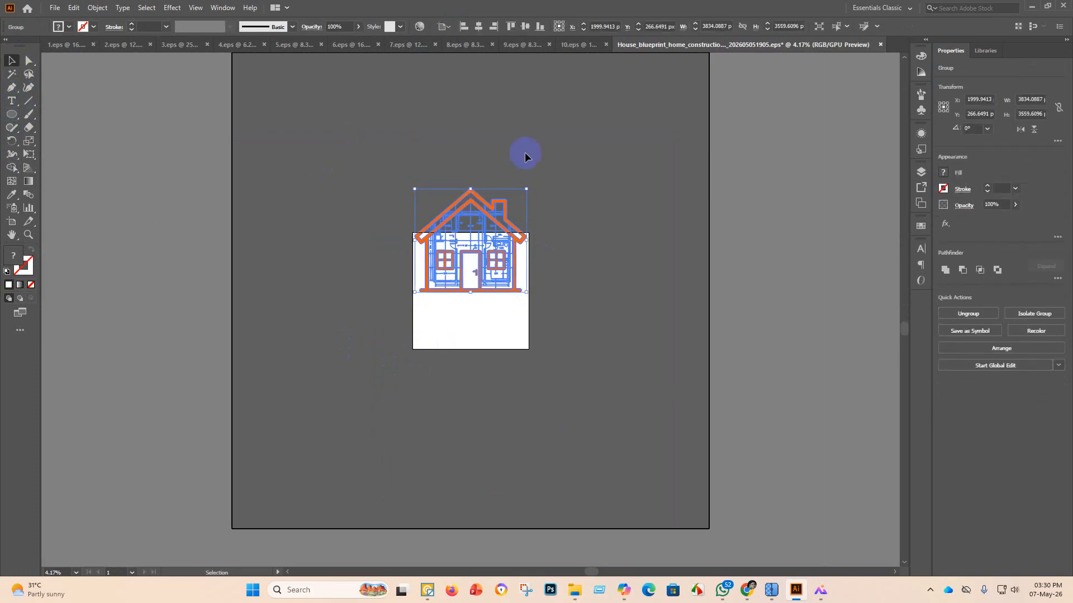
scroll(531, 390, "up", 5)
left_click_drag(509, 376, 504, 255)
left_click(600, 286)
scroll(476, 270, "up", 5)
scroll(496, 350, "up", 3)
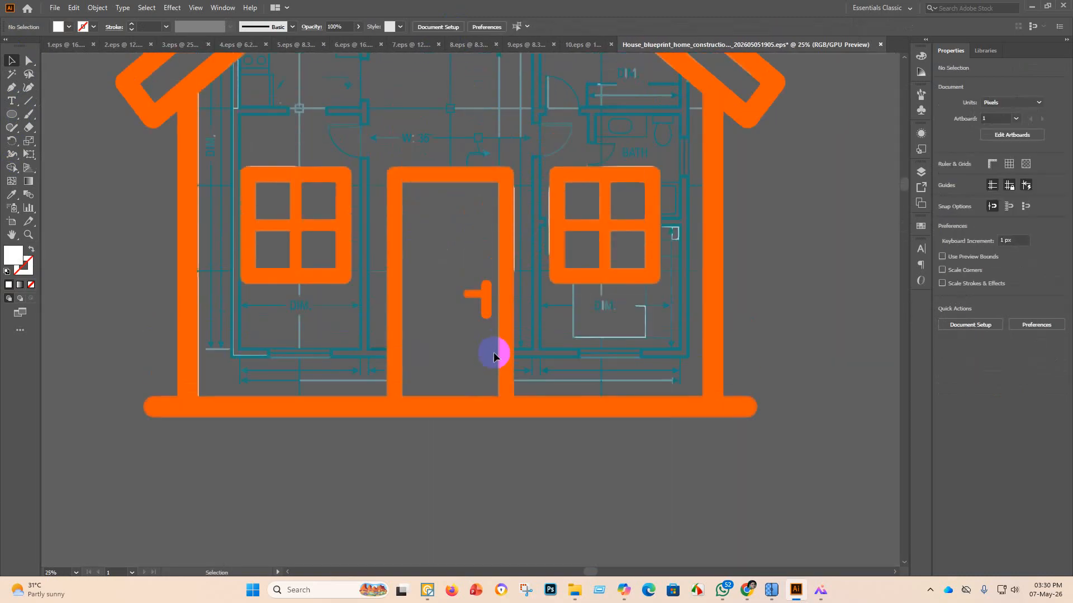
scroll(458, 360, "up", 5)
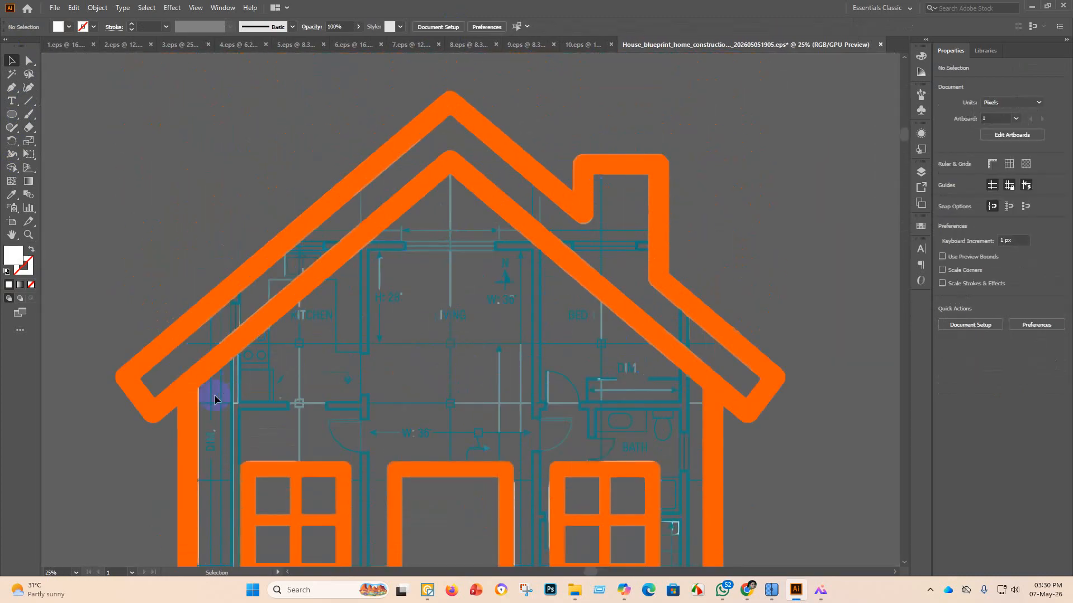
scroll(218, 395, "up", 5)
scroll(299, 444, "down", 10)
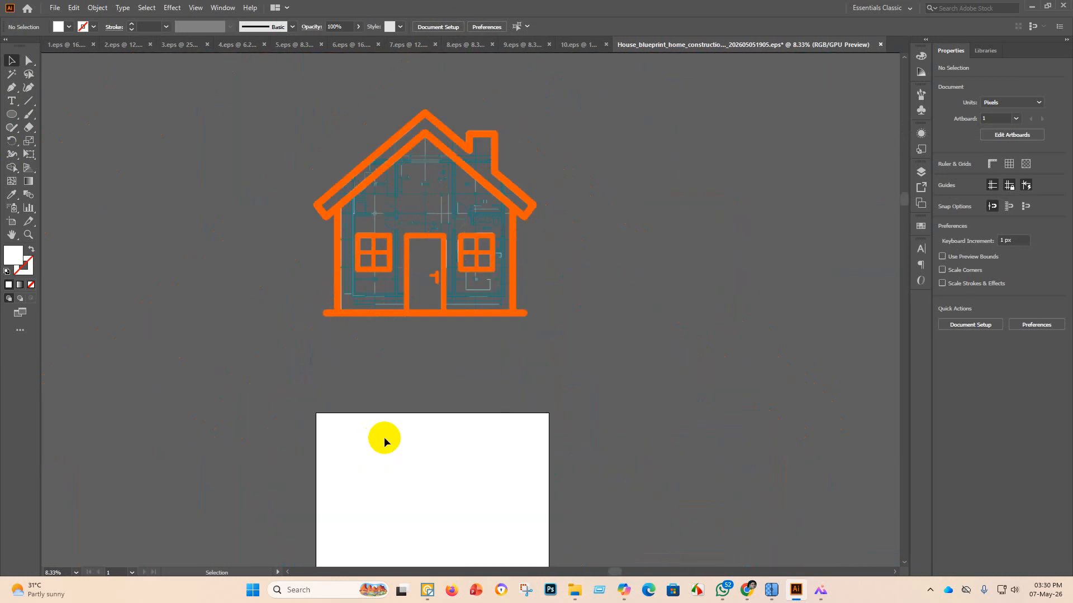
scroll(520, 365, "up", 3)
Center the whole house illustration horizontally and vertically on the artboard.
left_click_drag(633, 429, 172, 143)
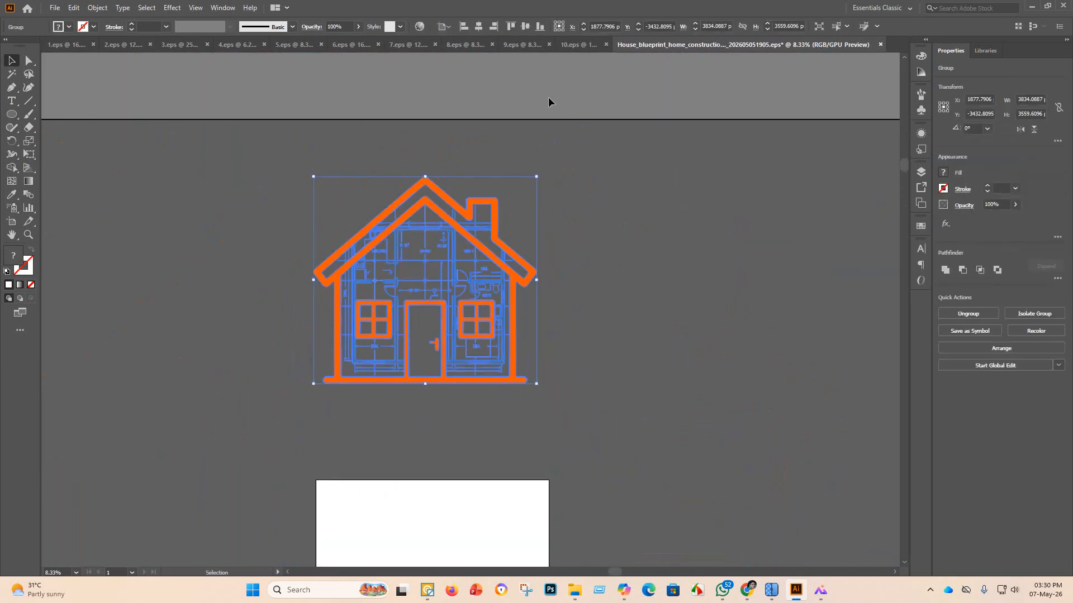
left_click(478, 29)
left_click(524, 28)
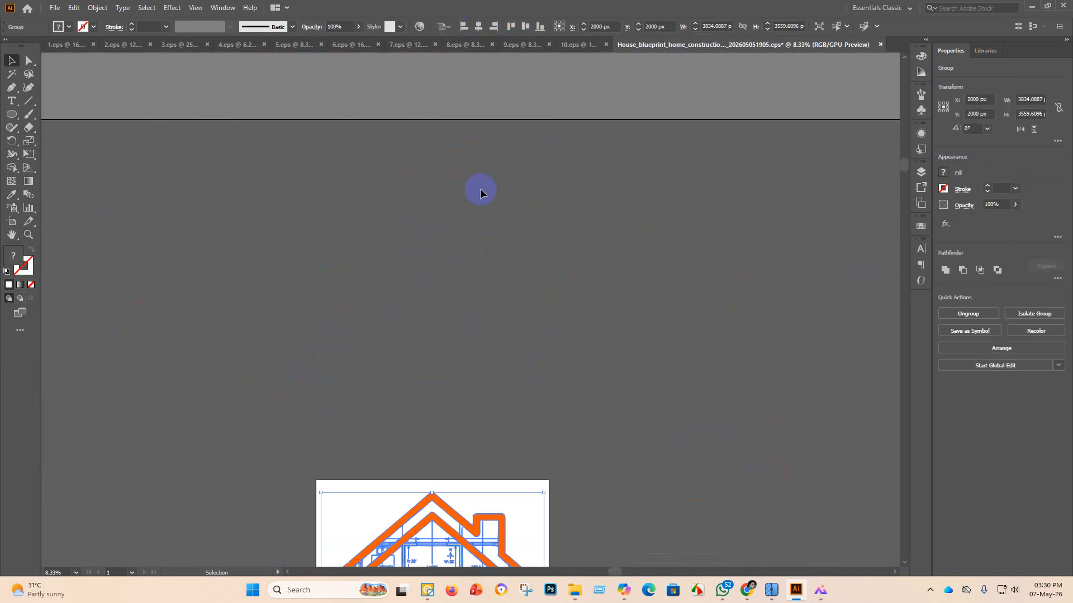
scroll(489, 234, "down", 3)
left_click(599, 375)
scroll(492, 316, "down", 2)
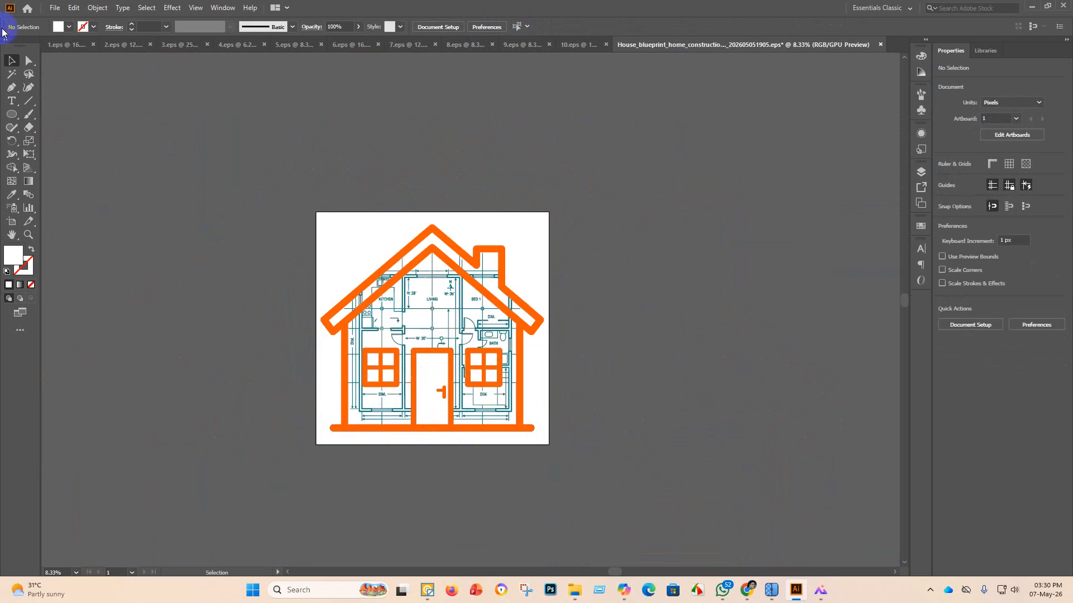
Save the house illustration as an Illustrator EPS file named 11 in the eps 3.1 folder.
left_click(55, 8)
left_click(67, 109)
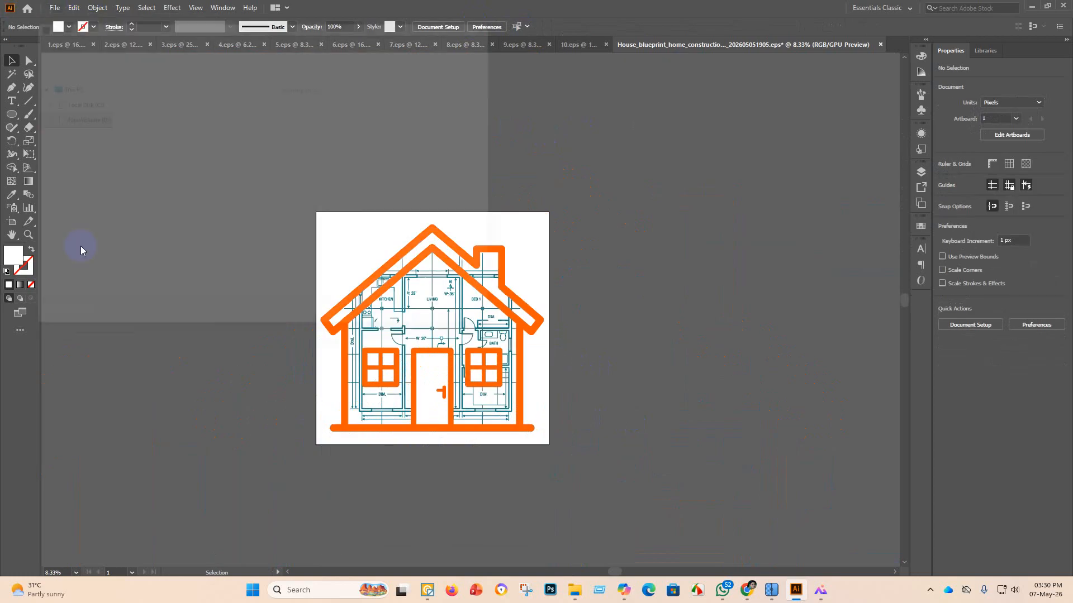
double_click(180, 129)
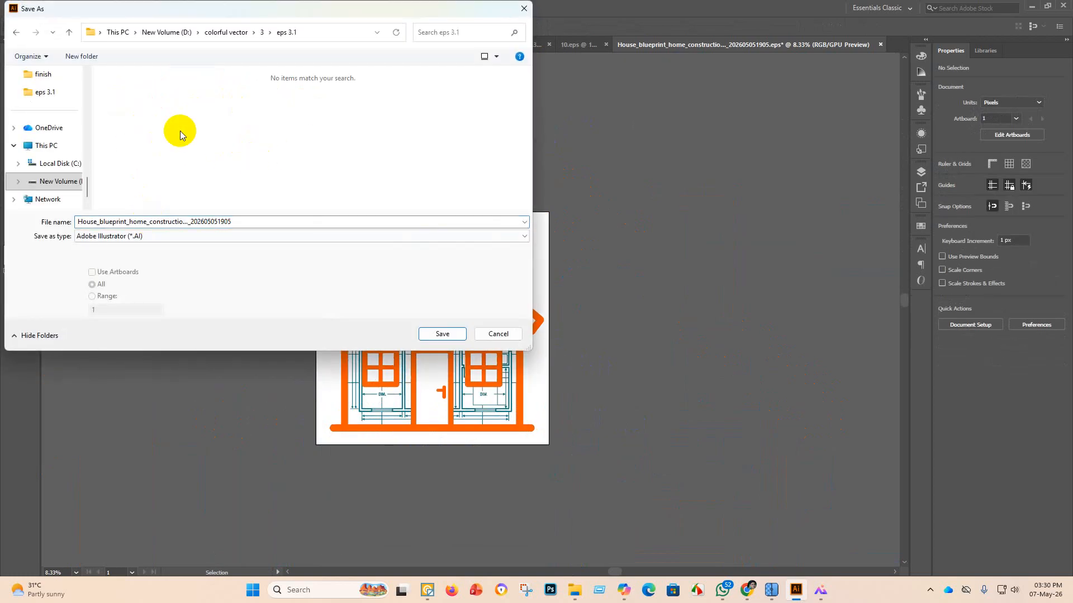
left_click(175, 235)
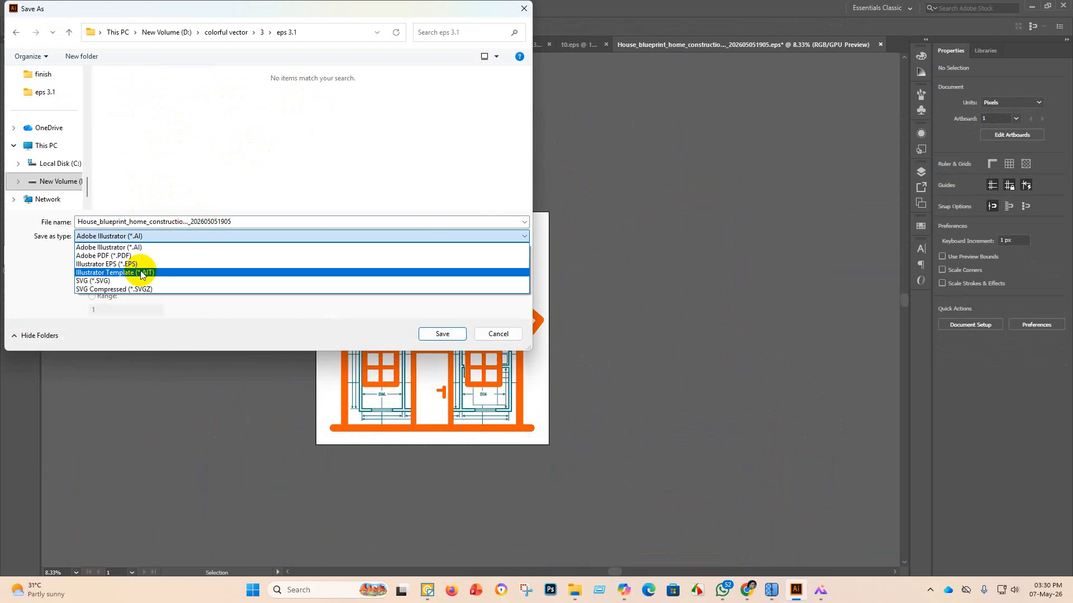
left_click(139, 270)
left_click(249, 221)
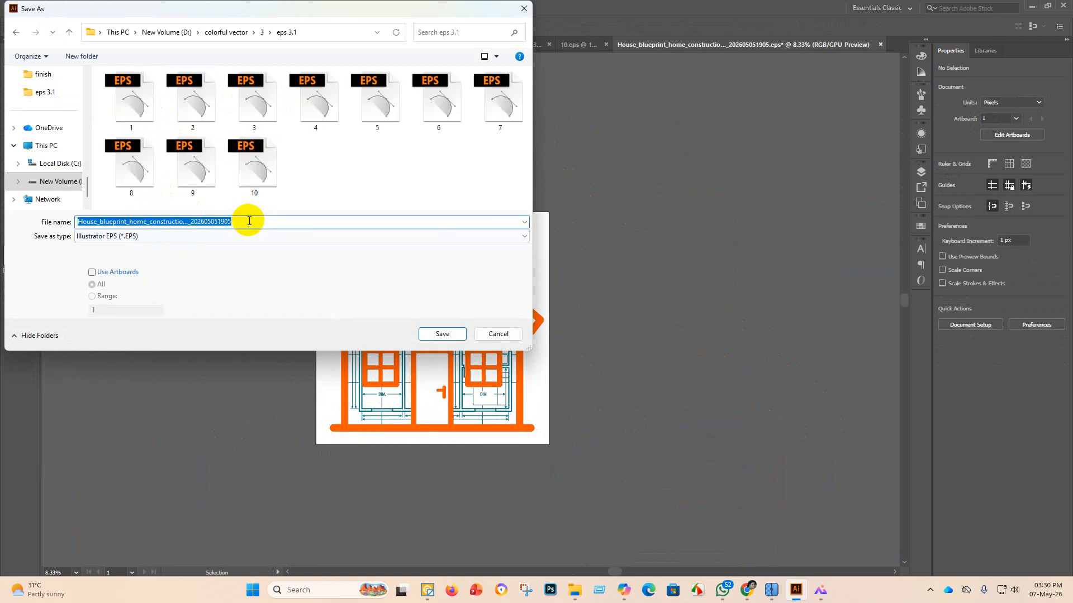
key("BackSpace")
type("11")
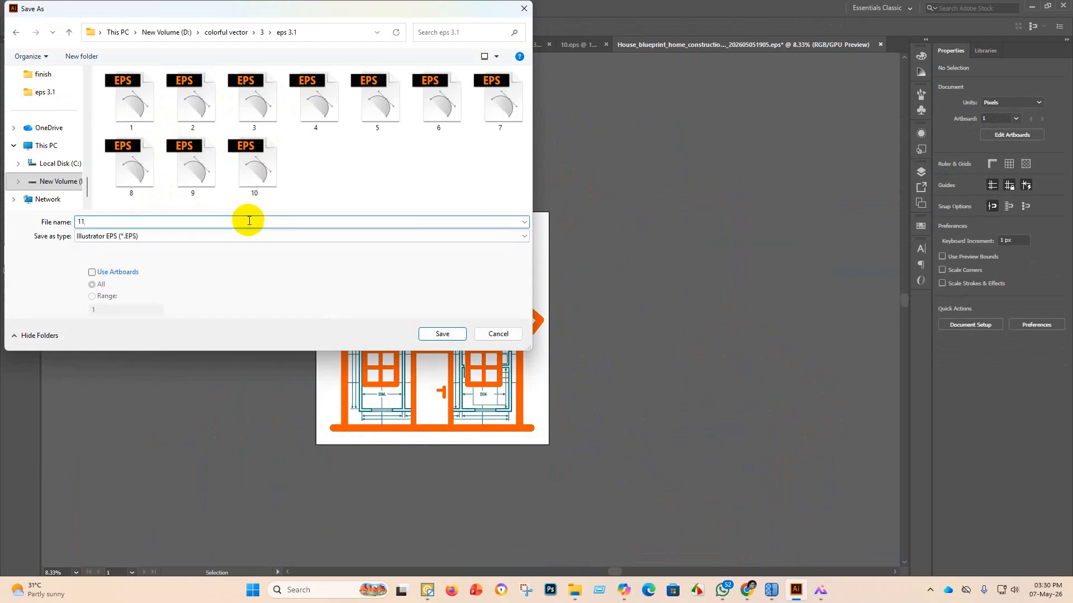
left_click(445, 334)
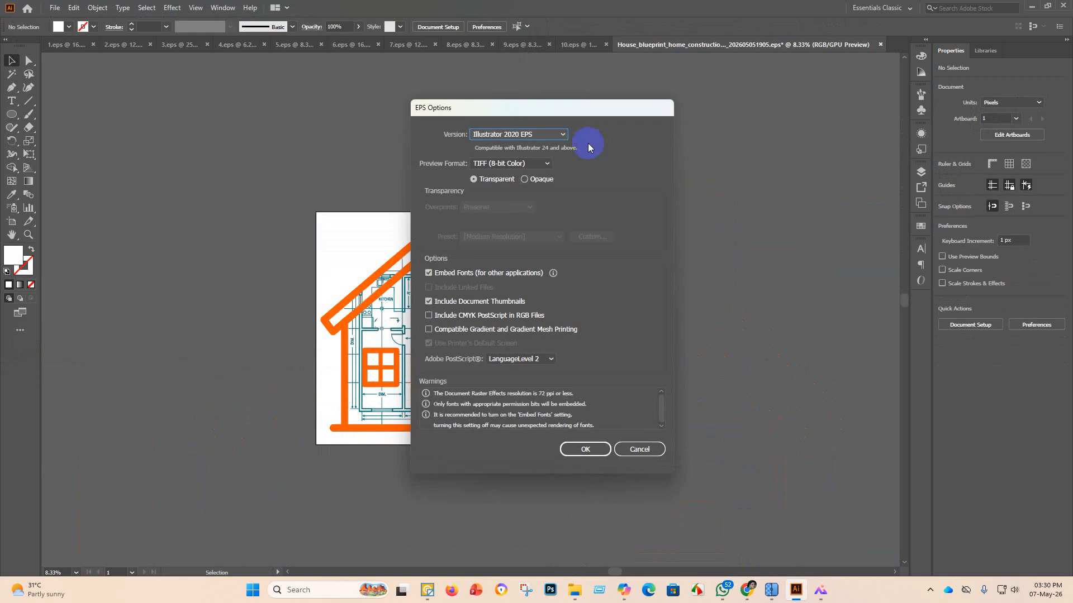
Set the EPS version to Illustrator 10 EPS and complete the save in the older format.
left_click(563, 136)
left_click(531, 261)
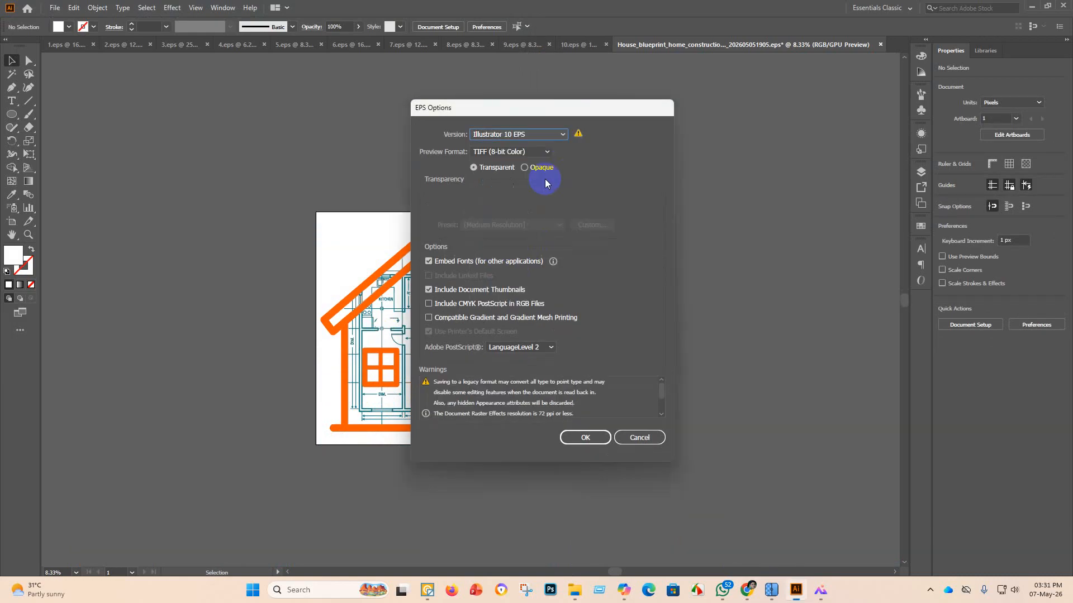
left_click(587, 438)
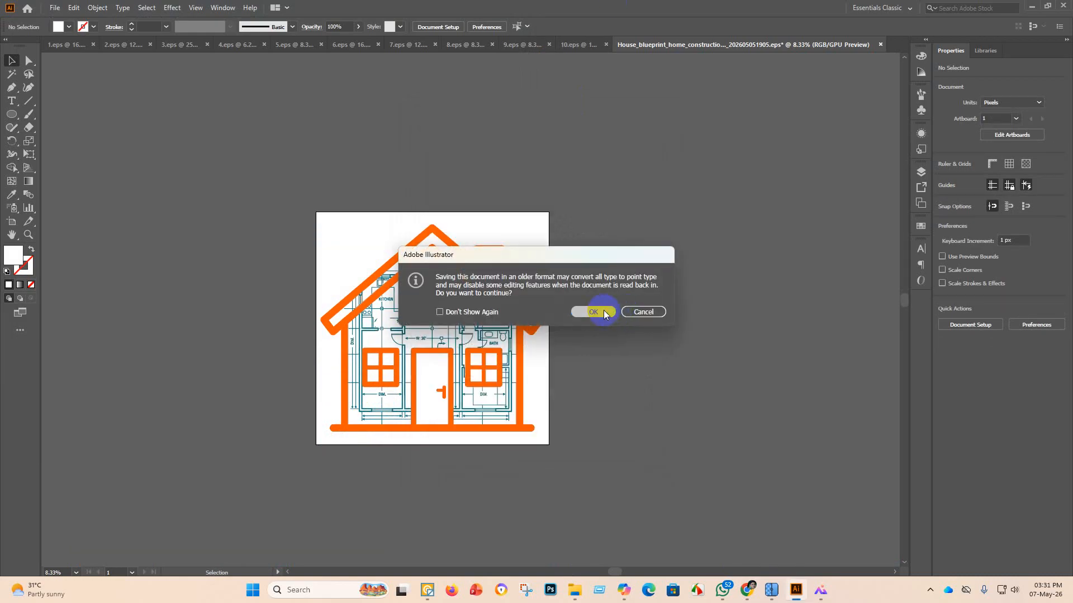
left_click(604, 314)
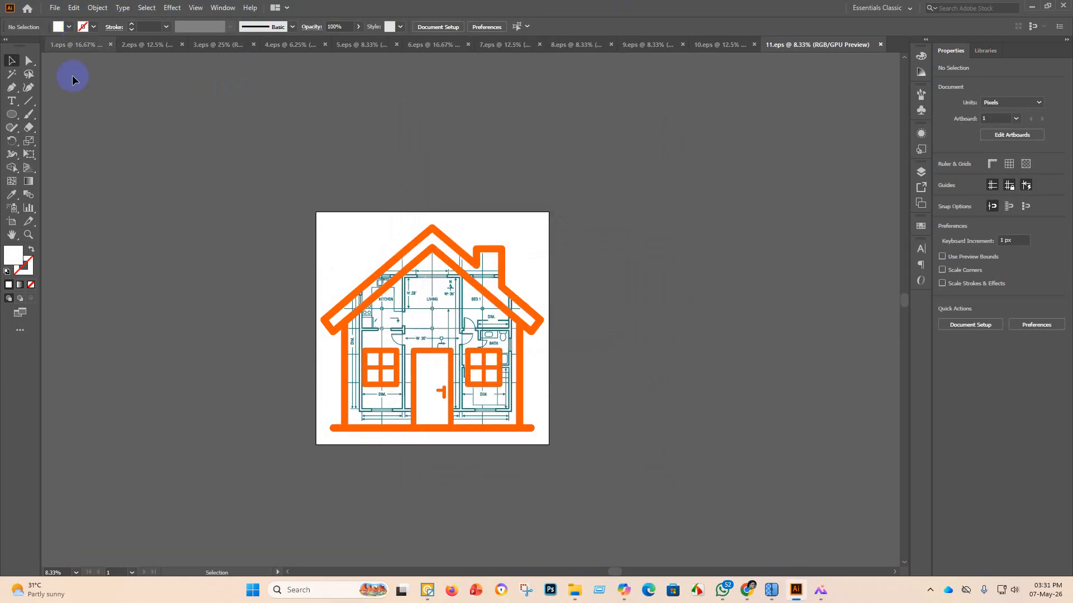
Switch to File Explorer and move both House_blueprint_home_construction source files into the finish folder.
left_click(577, 536)
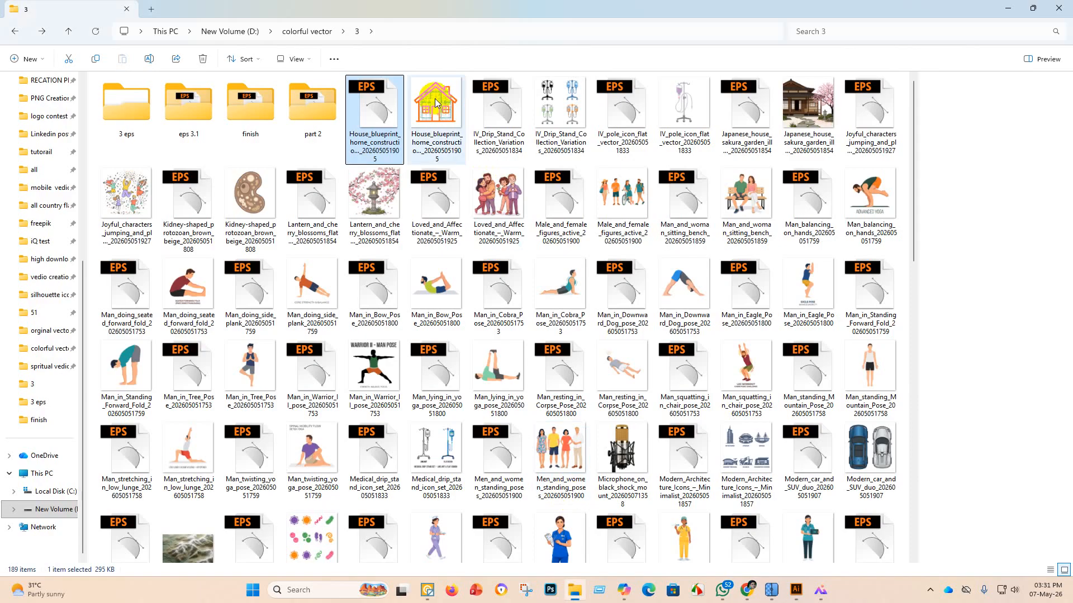
left_click_drag(371, 114, 250, 109)
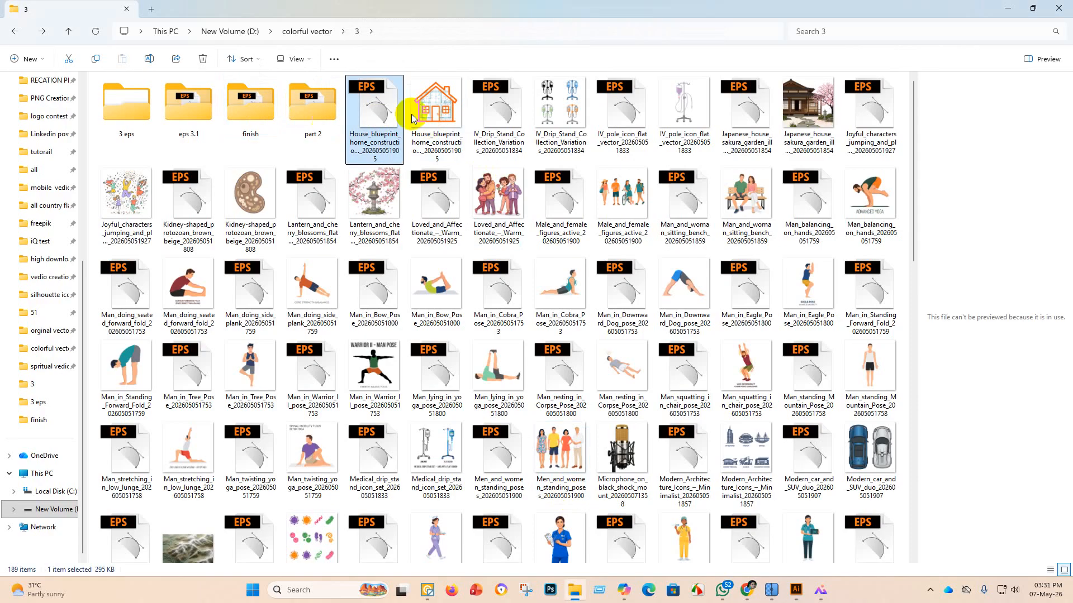
left_click_drag(378, 117, 249, 118)
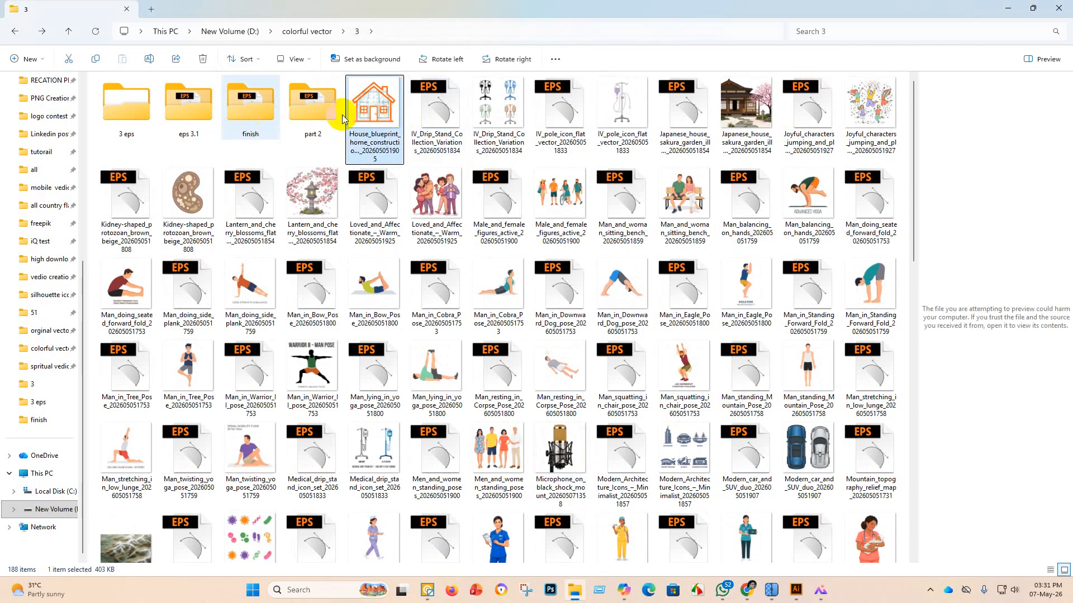
Open the IV_Drip_Stand_Collection_Variations EPS file with Adobe Illustrator.
right_click(368, 117)
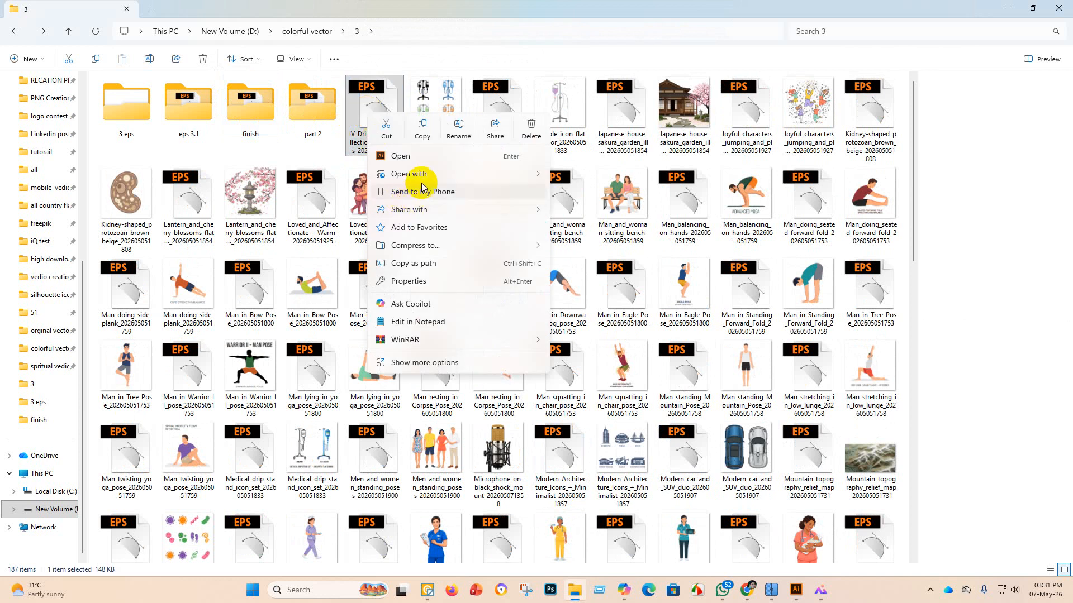
mouse_move(443, 173)
left_click(621, 178)
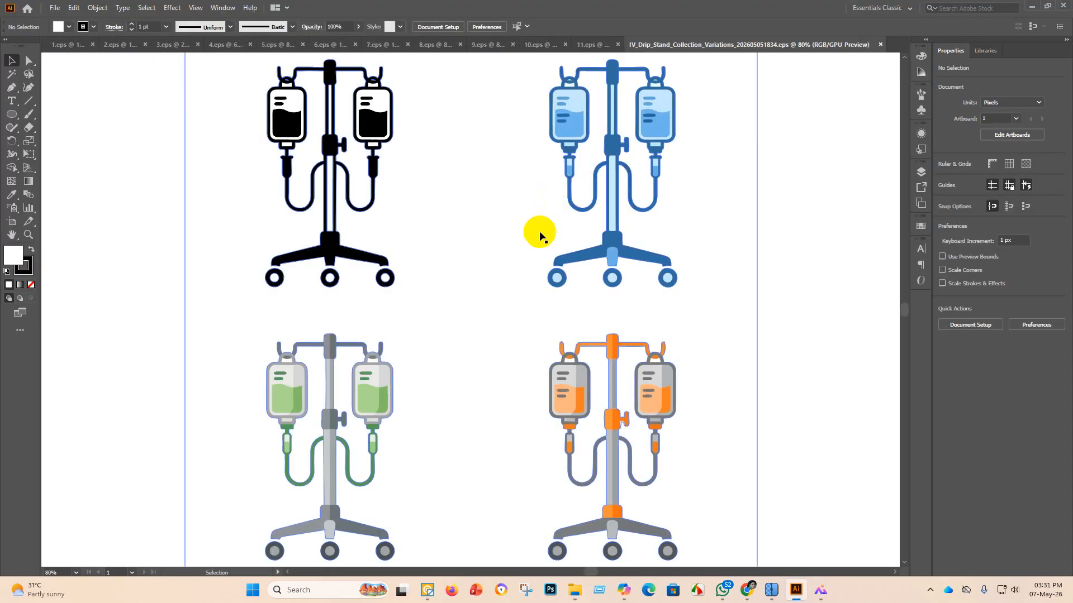
Enlarge the IV drip stand group proportionally to 3904 by 3904 px and center it on the artboard.
scroll(423, 280, "down", 7)
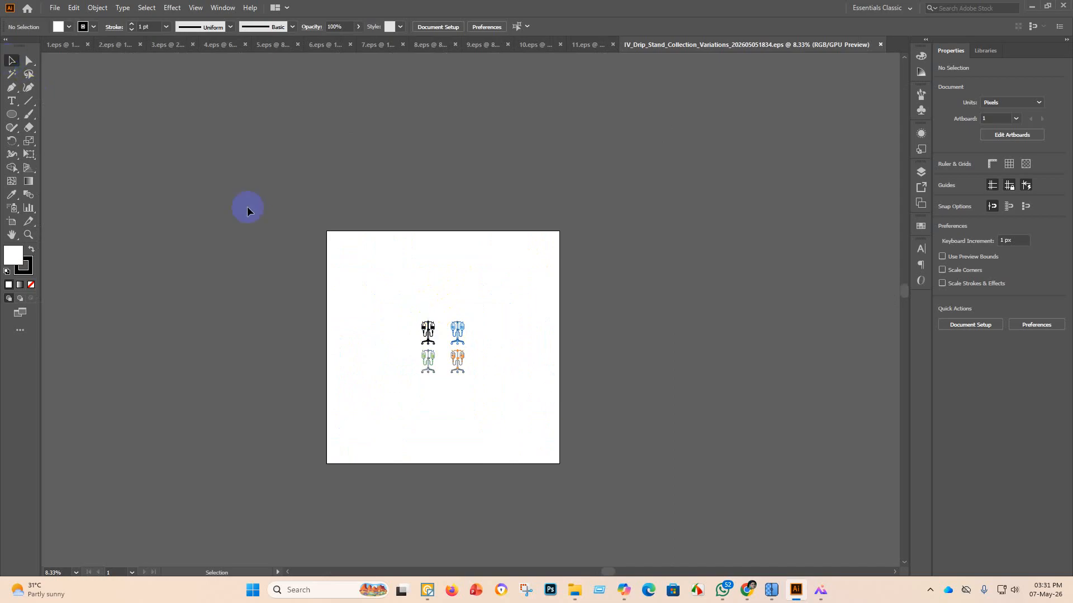
left_click(455, 335)
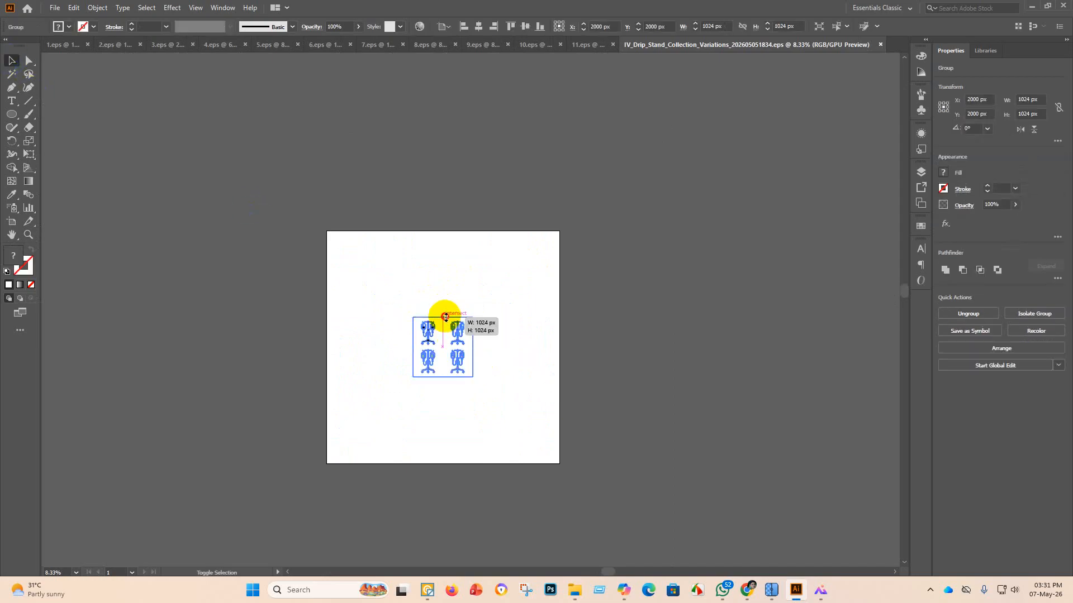
left_click_drag(445, 317, 499, 153)
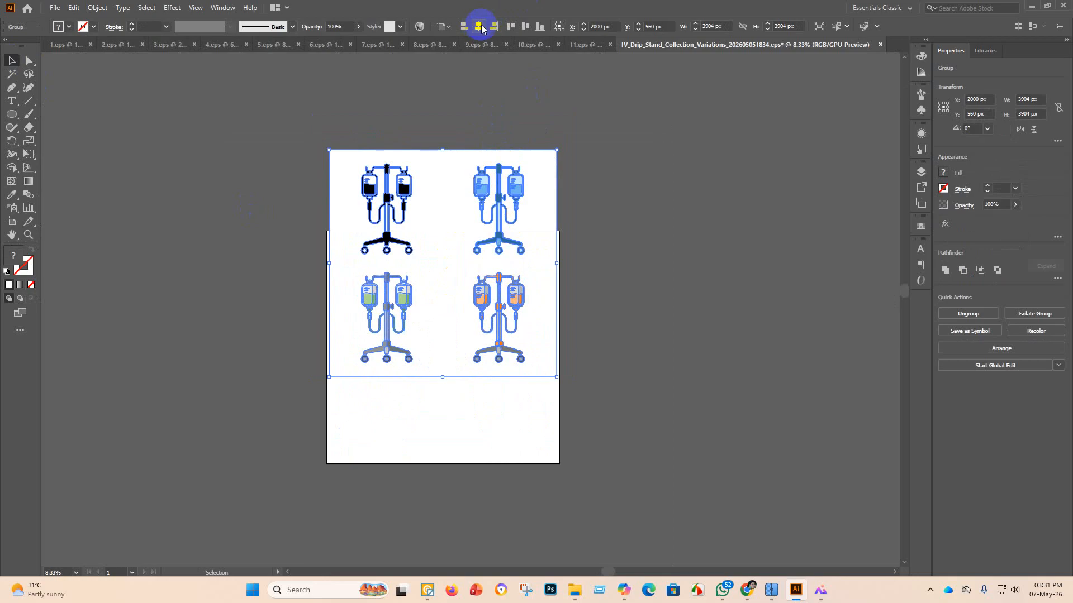
left_click(526, 27)
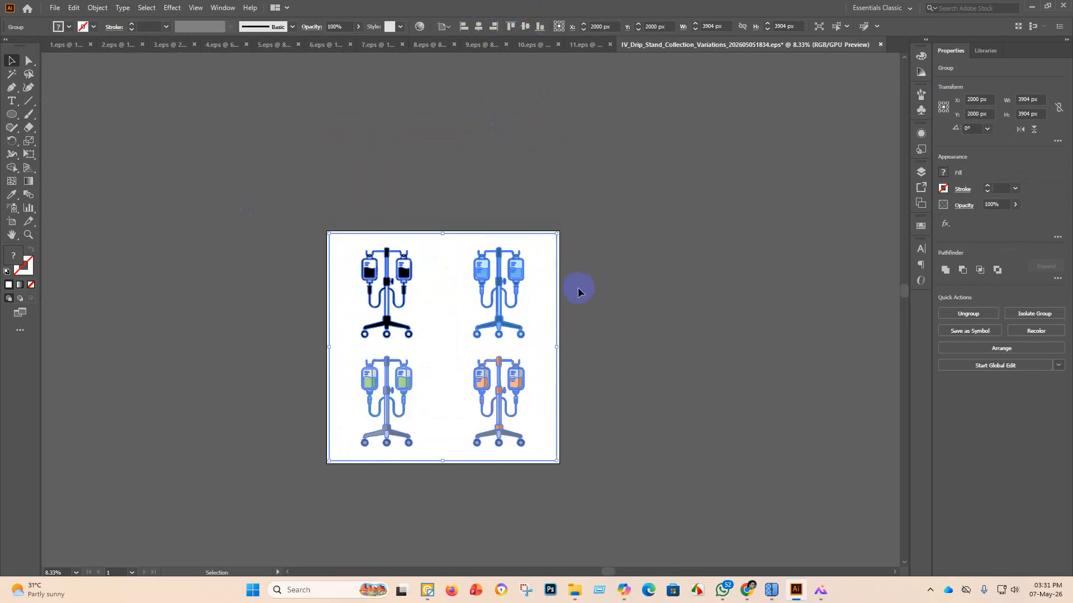
Move the drip stand group beside the artboard and delete its white background using the Magic Wand.
left_click_drag(483, 305, 212, 265)
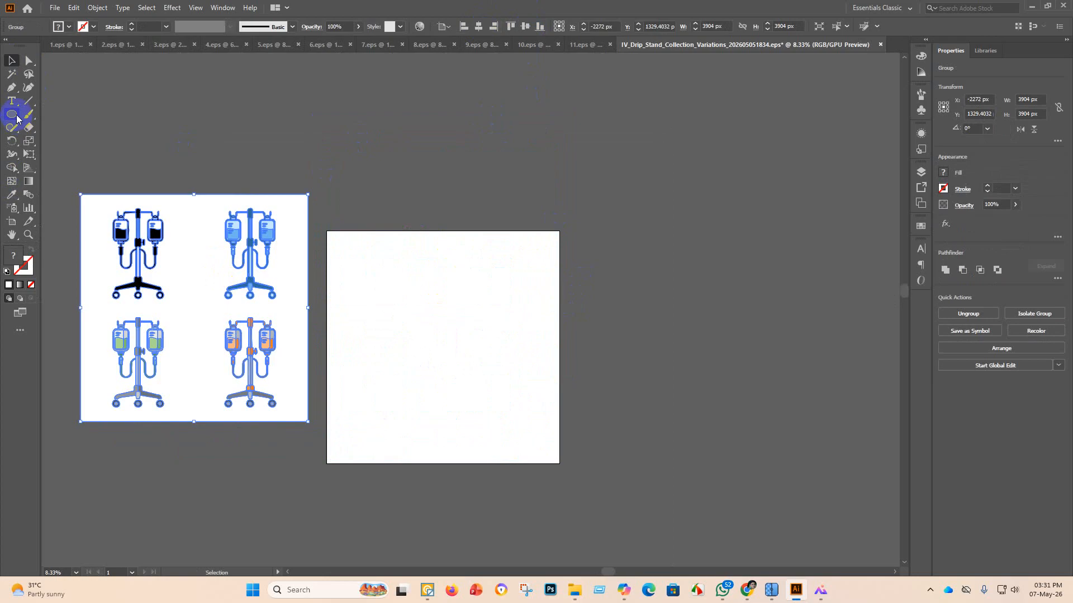
left_click(12, 74)
left_click(209, 218)
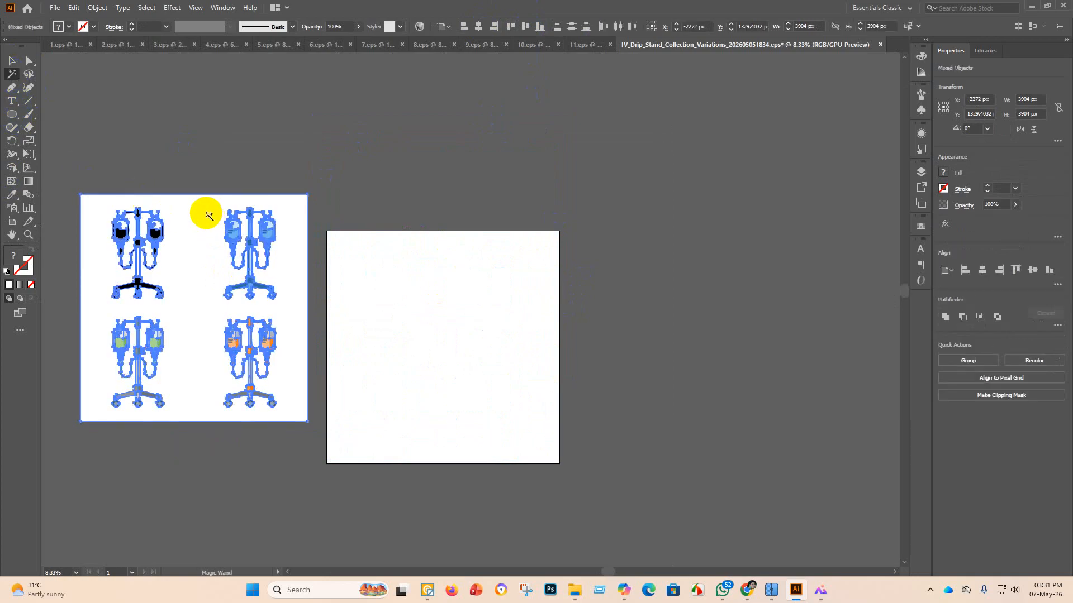
key("Delete")
Check the four drip stands for leftover white, and center the group horizontally and vertically on the artboard.
scroll(206, 211, "up", 5)
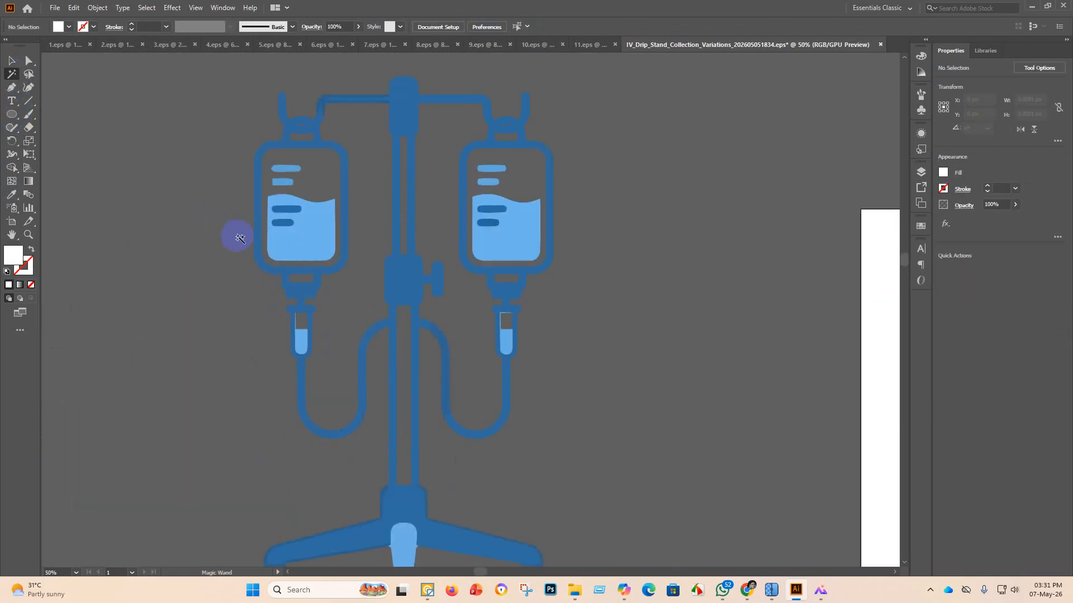
scroll(312, 278, "down", 2)
scroll(214, 405, "up", 4)
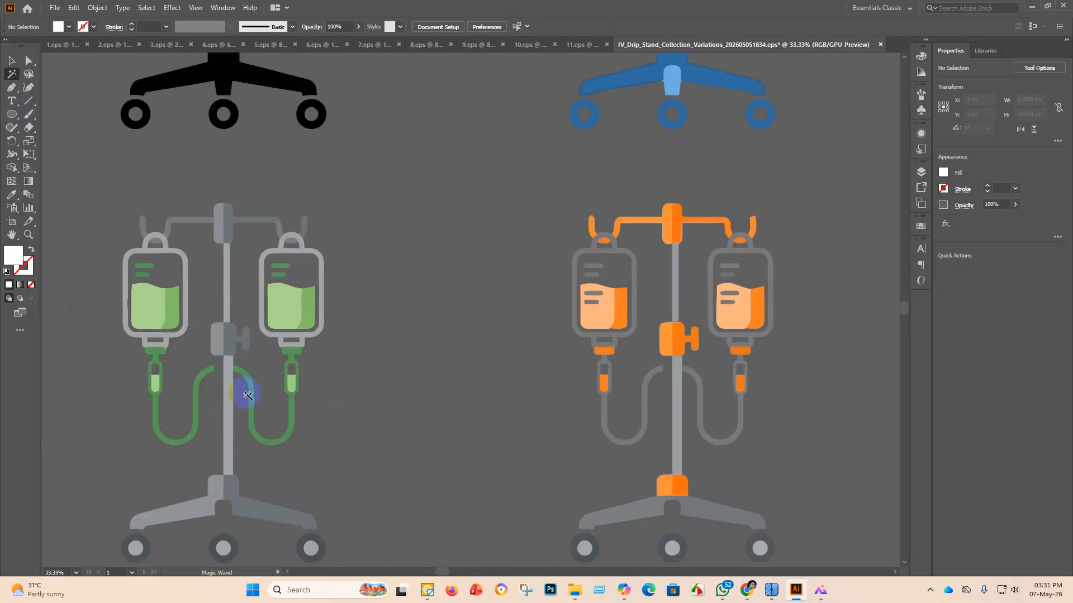
scroll(248, 395, "down", 3)
key("v")
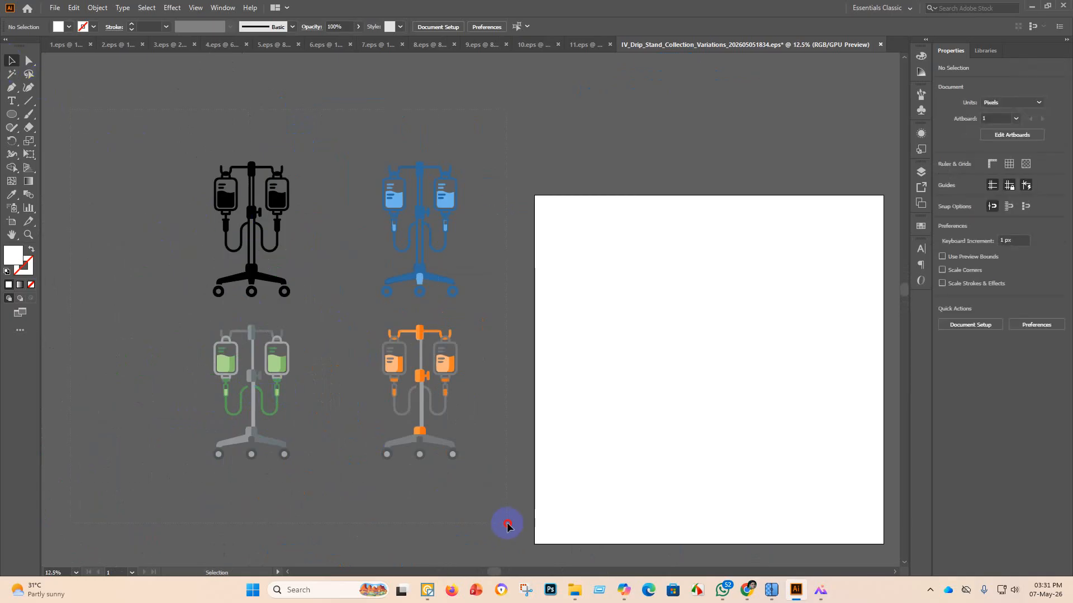
key("ctrl+a")
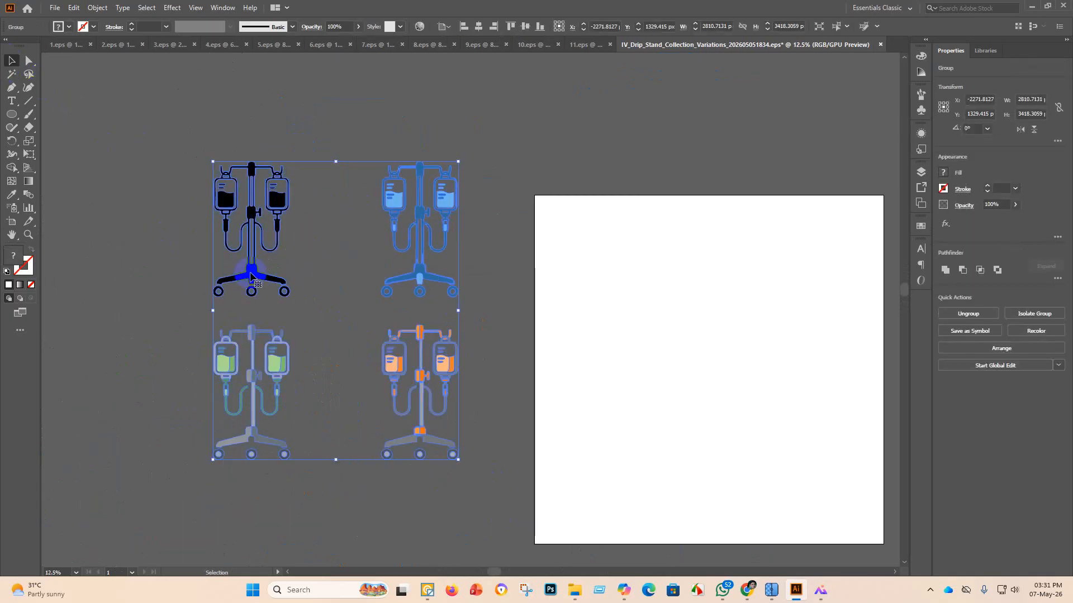
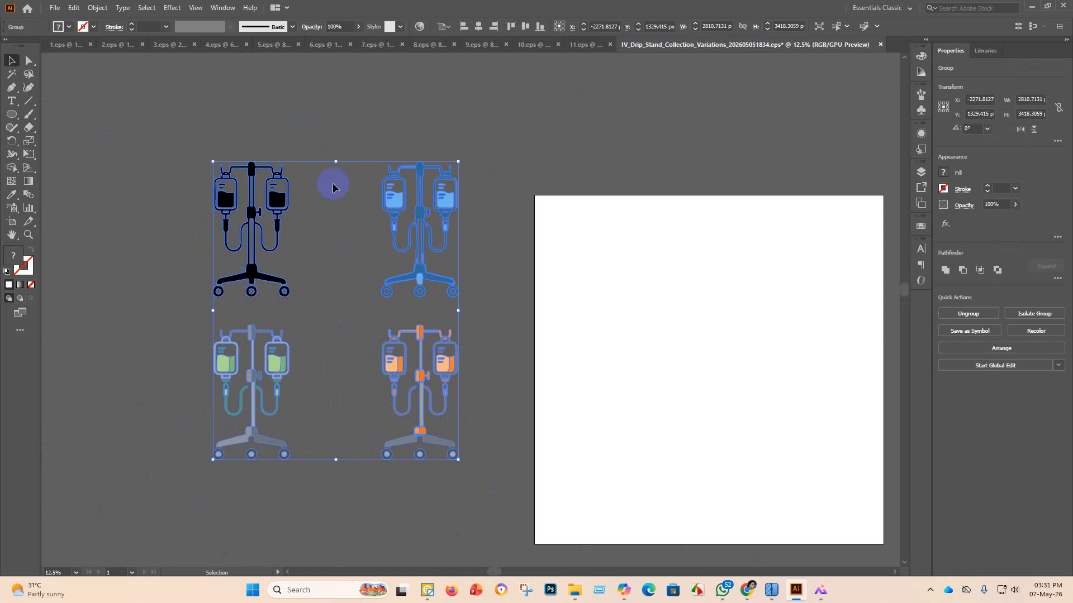
left_click(480, 26)
left_click(511, 27)
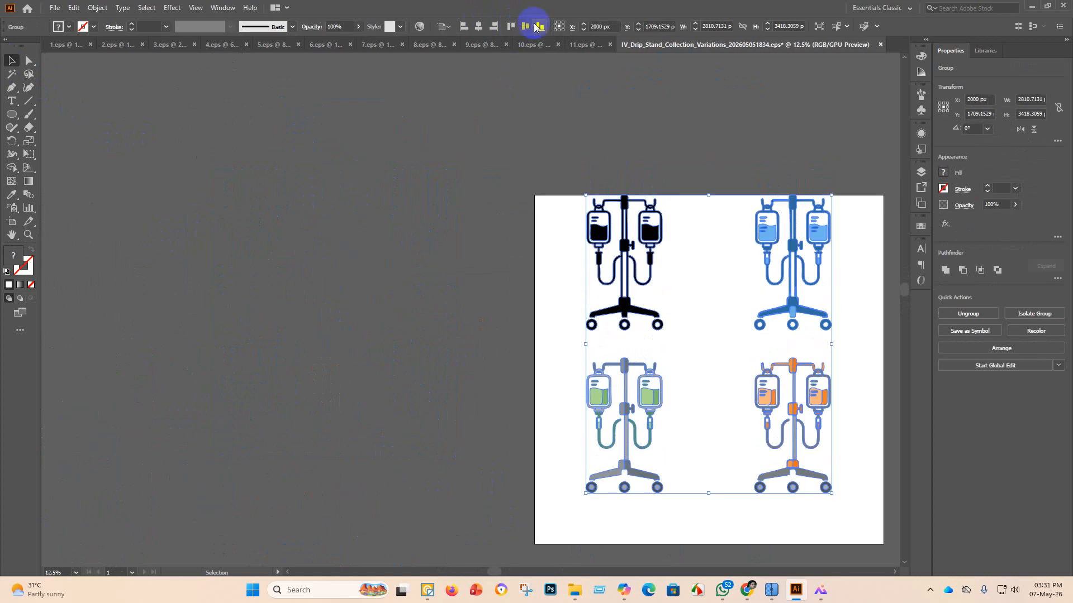
left_click(526, 26)
scroll(369, 162, "down", 2)
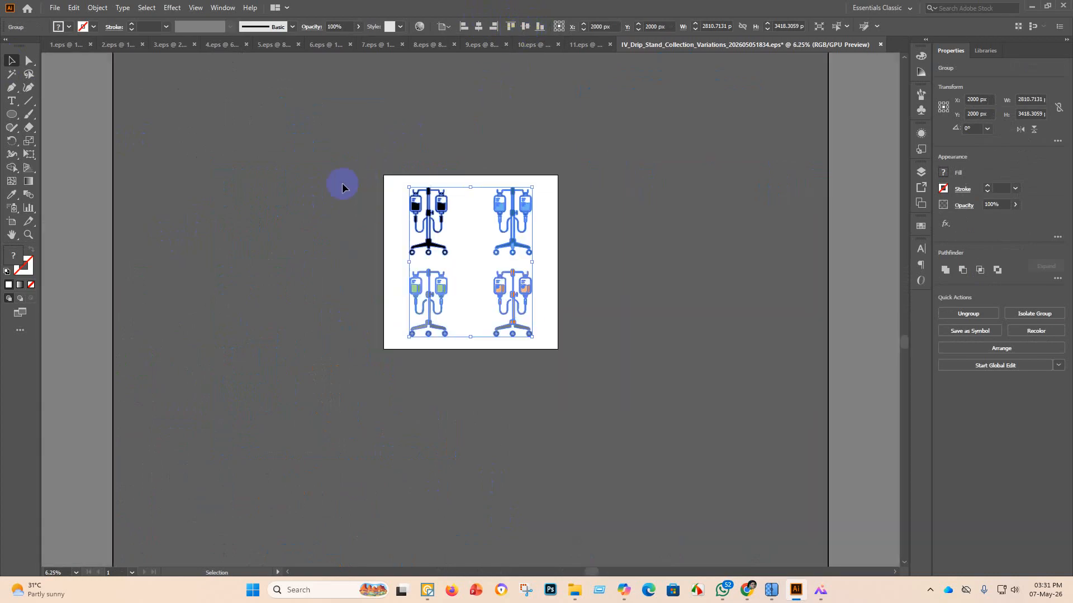
Save the centered drip stand collection as an Illustrator EPS named 12 in the eps 3.1 folder.
left_click(55, 7)
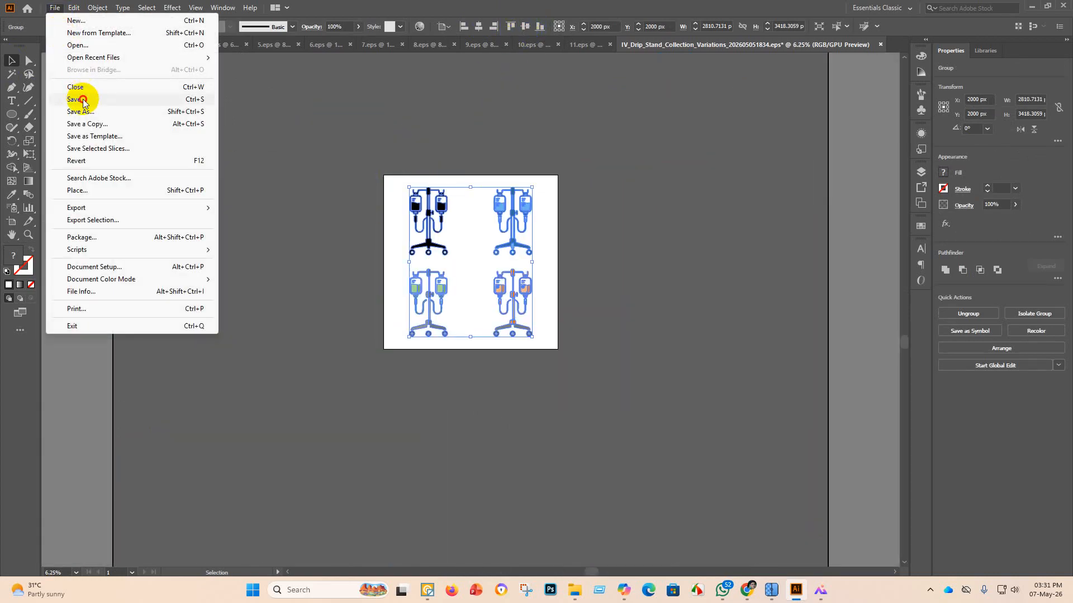
left_click(78, 109)
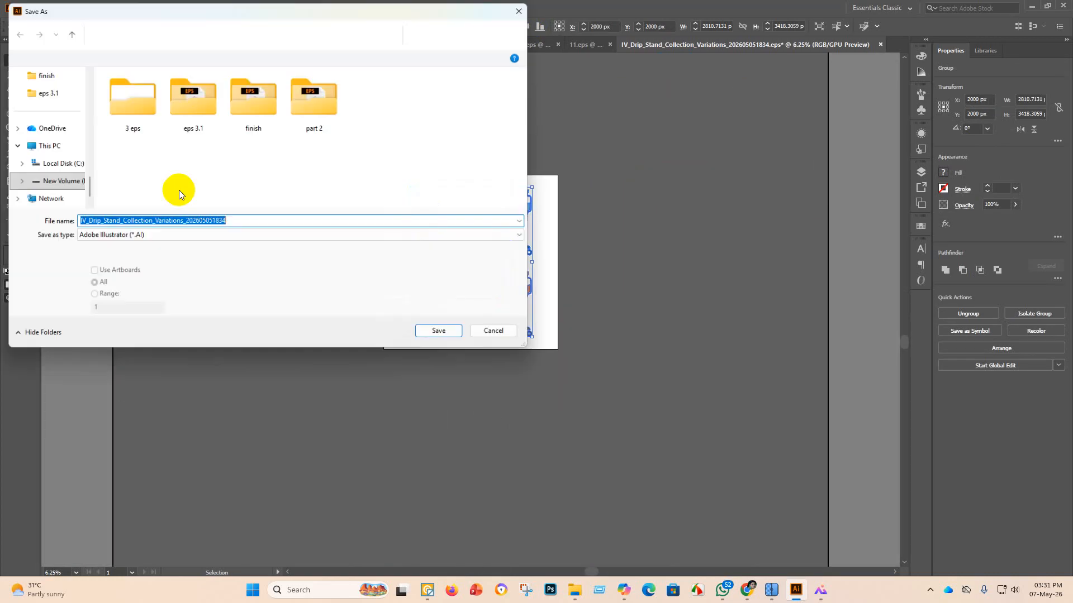
double_click(190, 101)
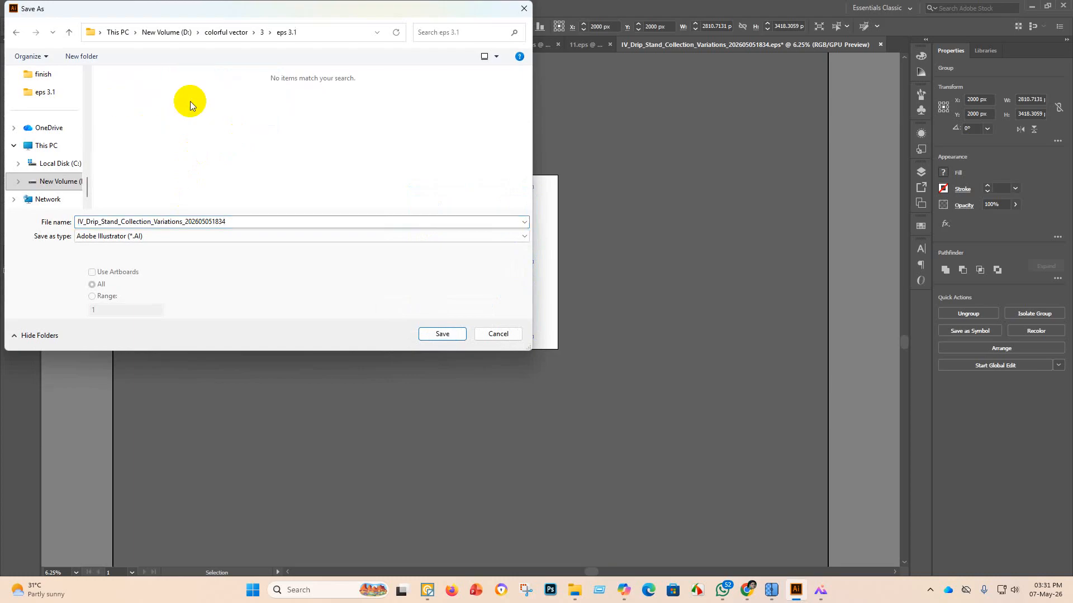
left_click(214, 239)
left_click(132, 258)
double_click(253, 219)
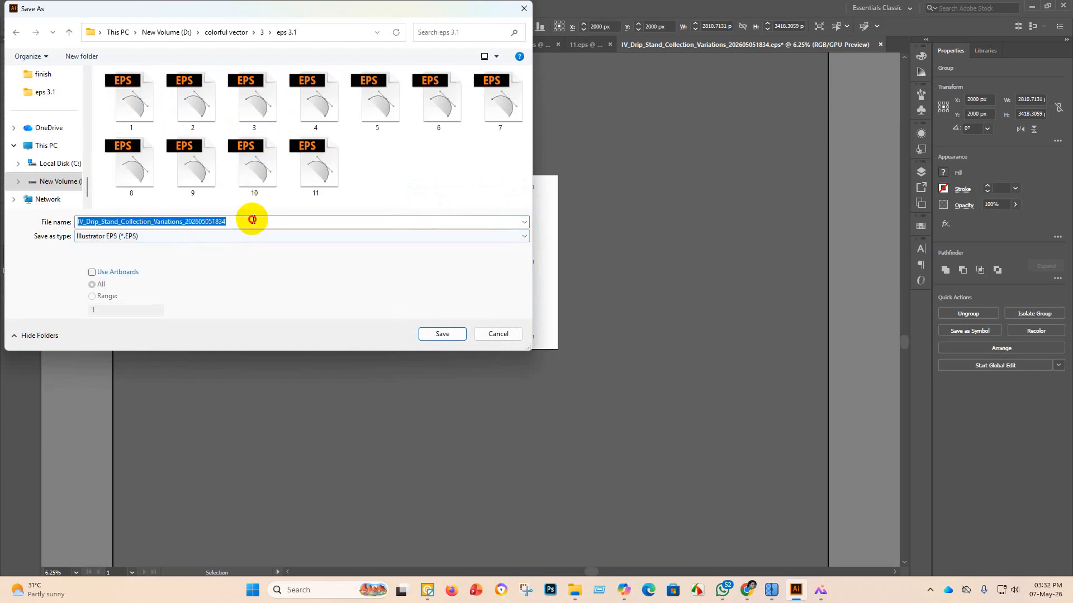
key("BackSpace")
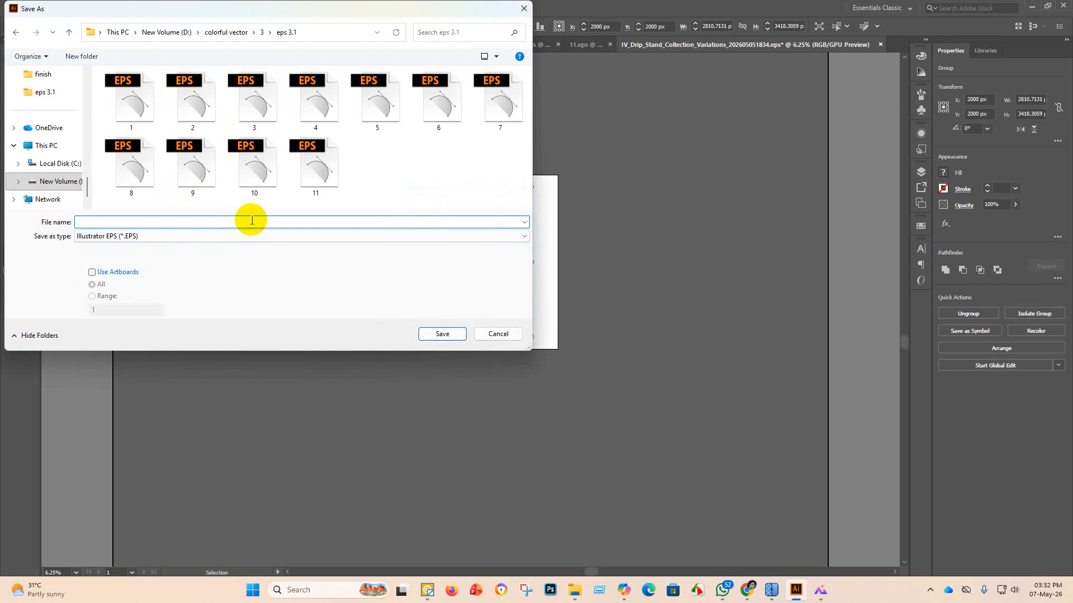
type("12")
left_click(440, 335)
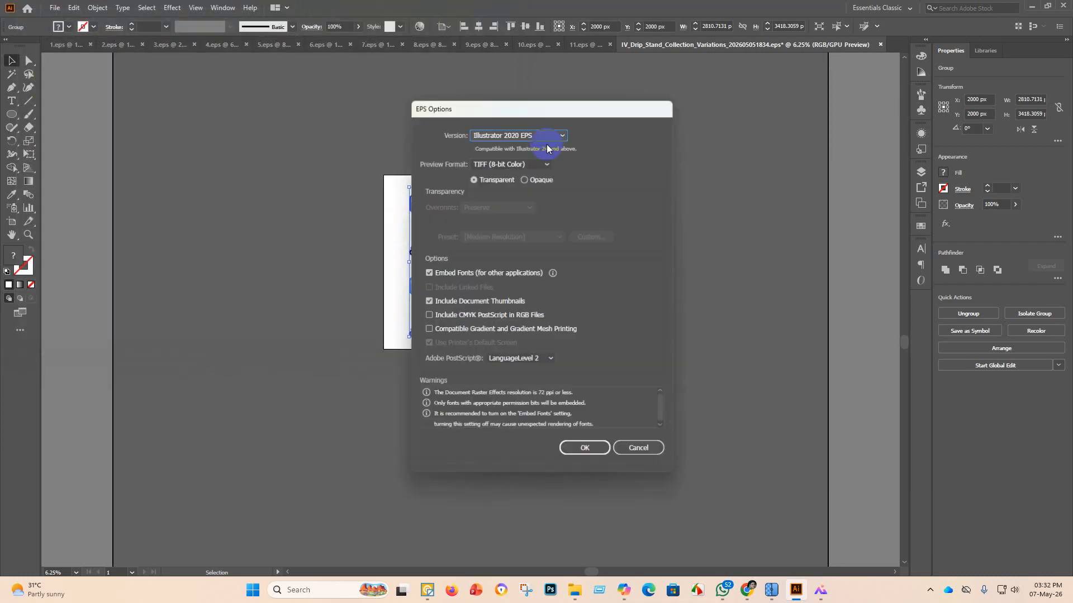
Set the EPS version to Illustrator 10 EPS and accept saving in the older format.
left_click(561, 135)
left_click(518, 261)
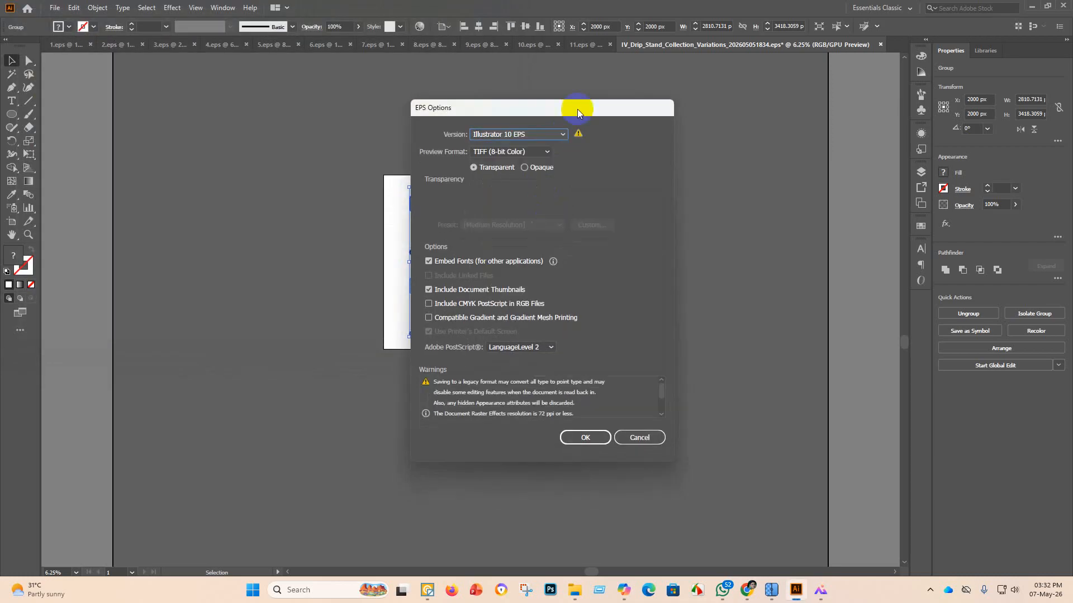
left_click(583, 437)
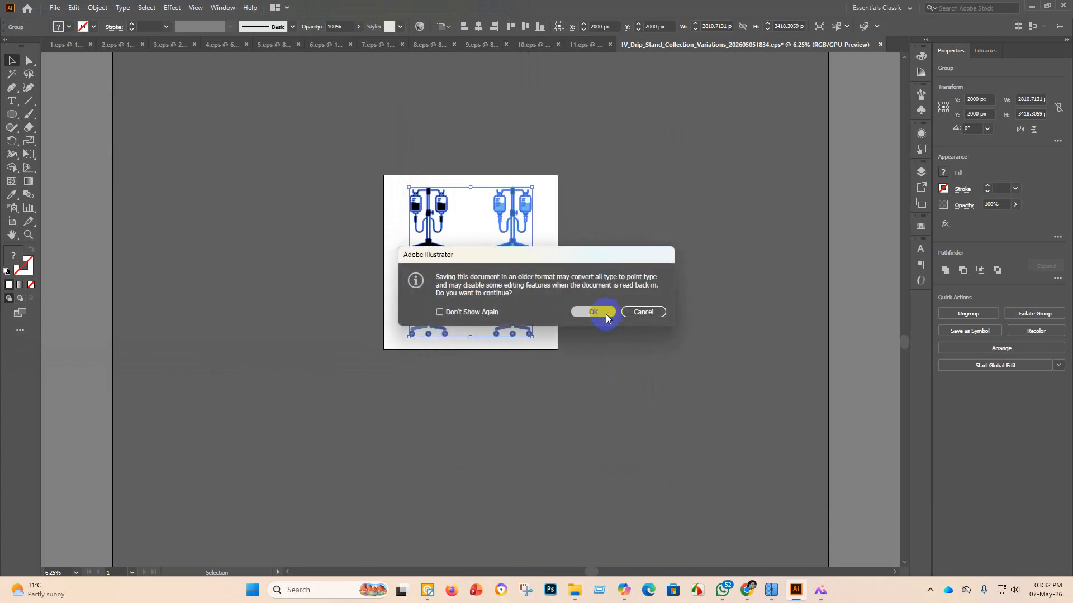
left_click(606, 316)
left_click(54, 8)
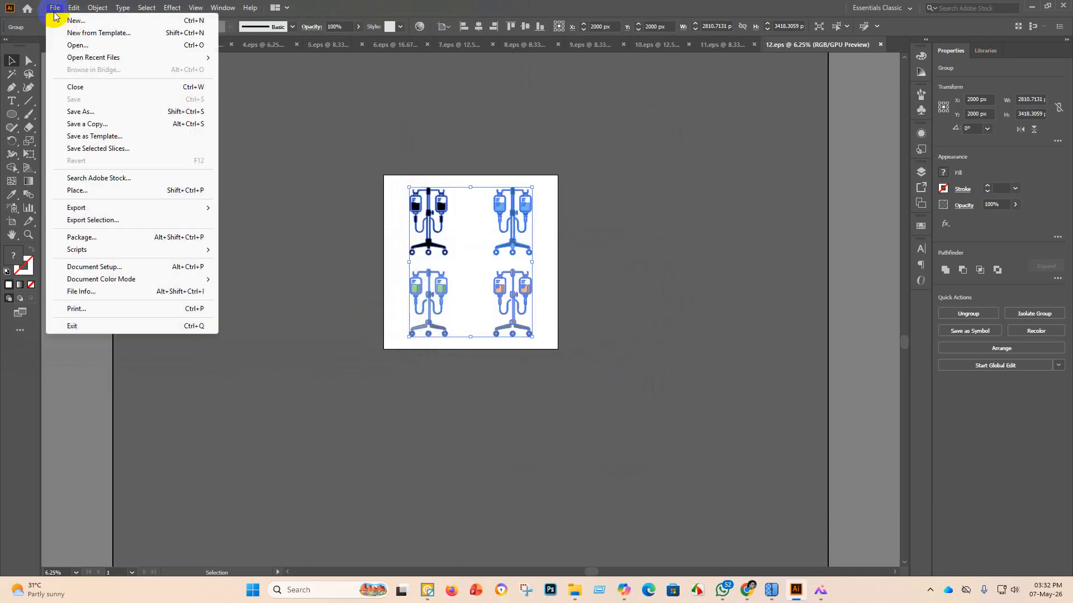
mouse_move(44, 205)
left_click(269, 216)
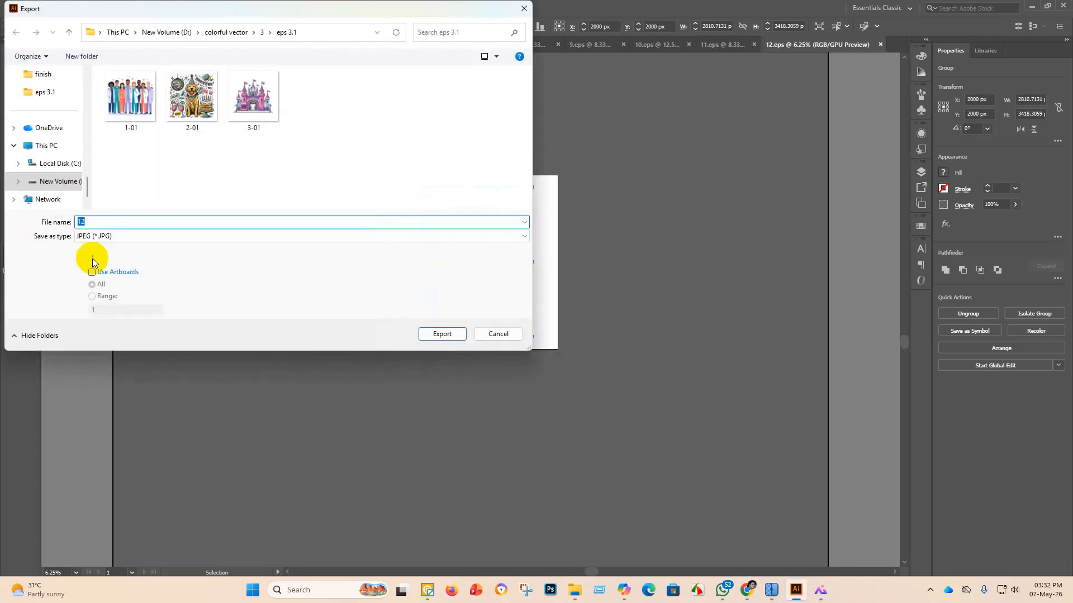
left_click(92, 273)
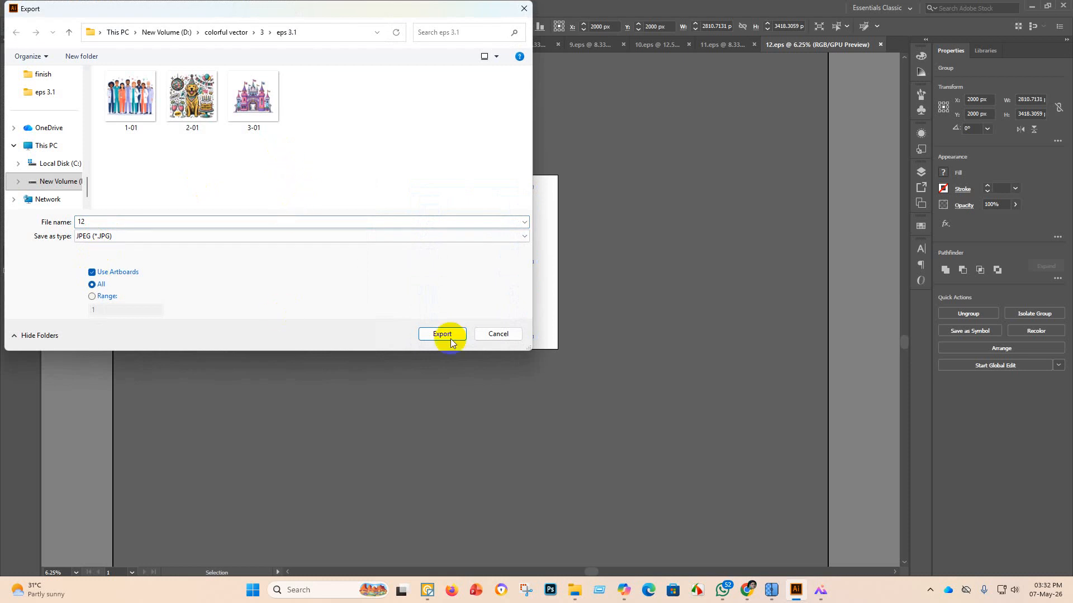
left_click(493, 334)
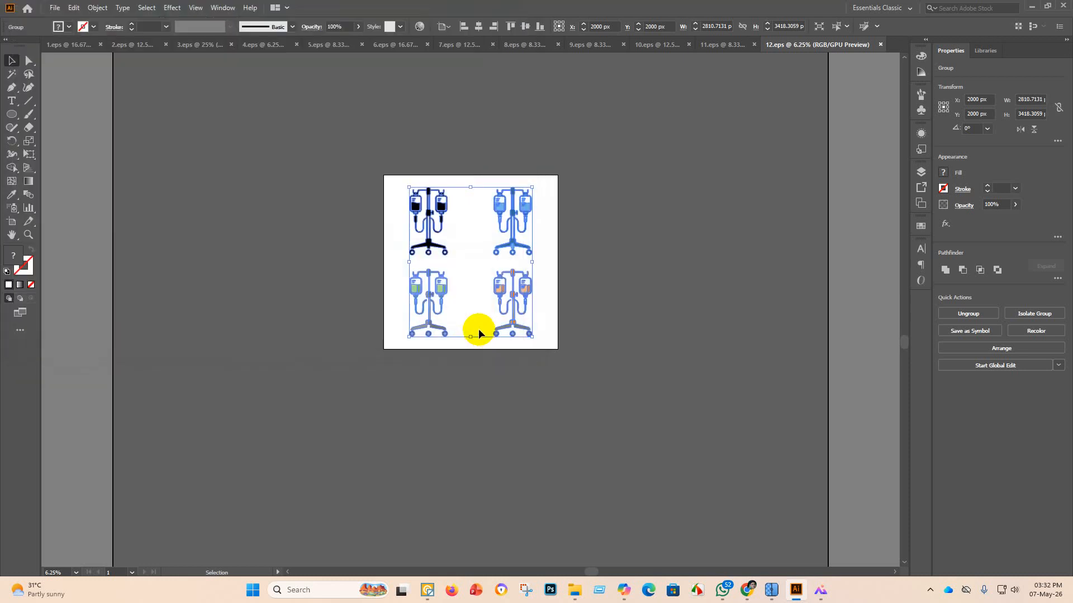
Switch to the folder of source files and open the IV_pole_icon_flat_vector EPS with Adobe Illustrator.
left_click(573, 591)
left_click_drag(382, 131, 251, 110)
left_click(395, 108)
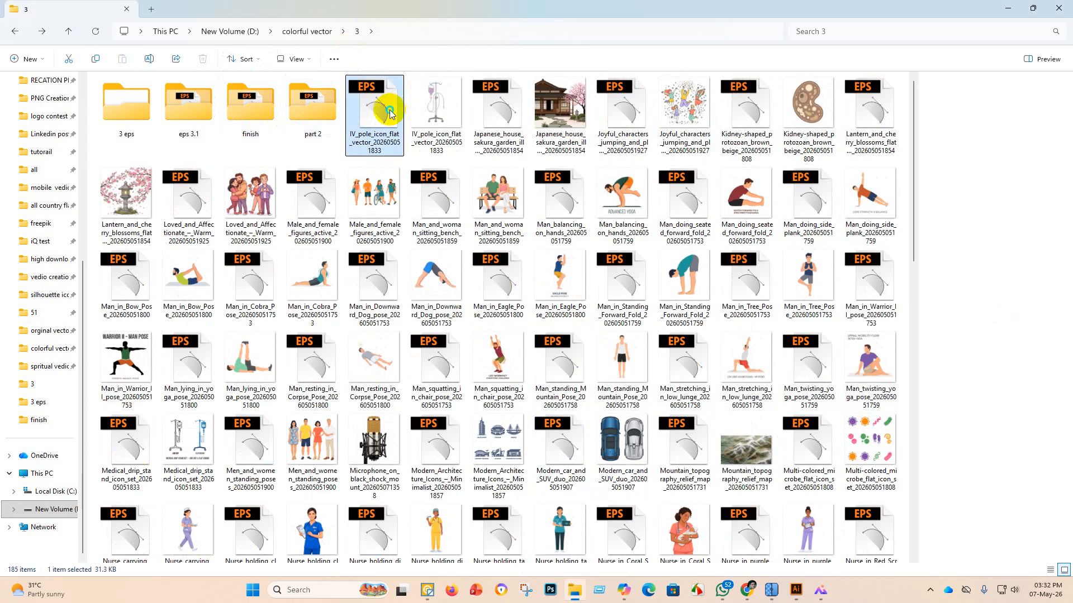
right_click(391, 112)
mouse_move(443, 172)
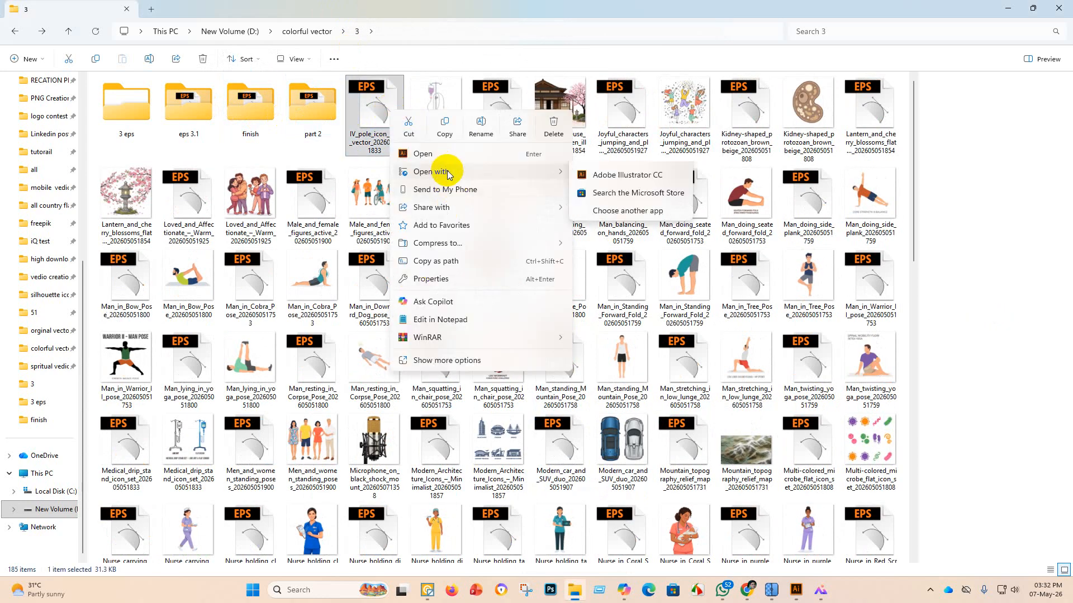
left_click(631, 172)
Enlarge the IV pole group proportionally to about 5036.8 by 5036.8 px.
scroll(406, 288, "down", 6)
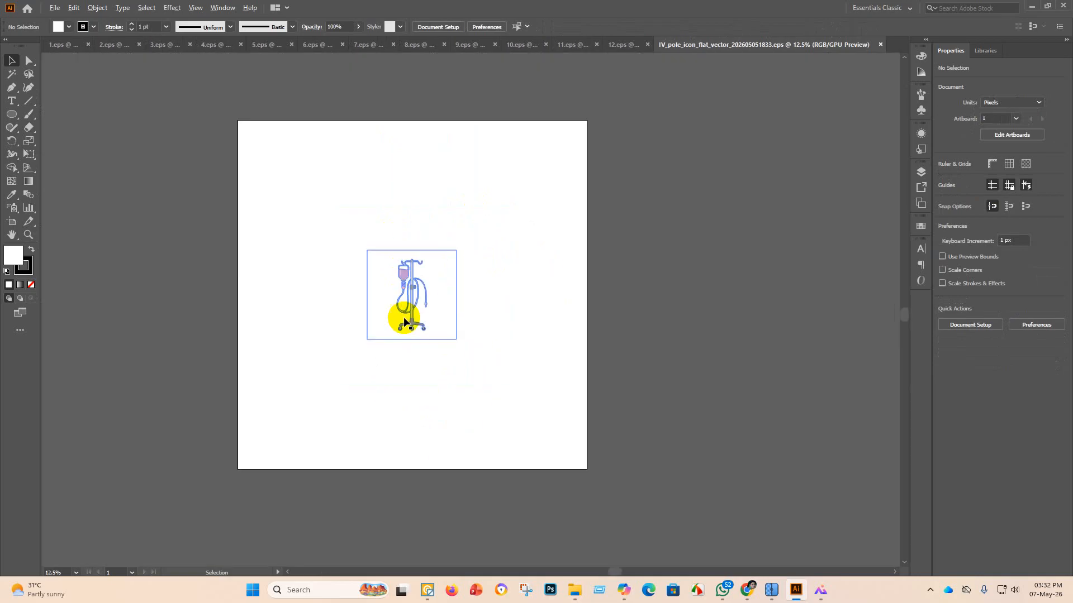
left_click(416, 369)
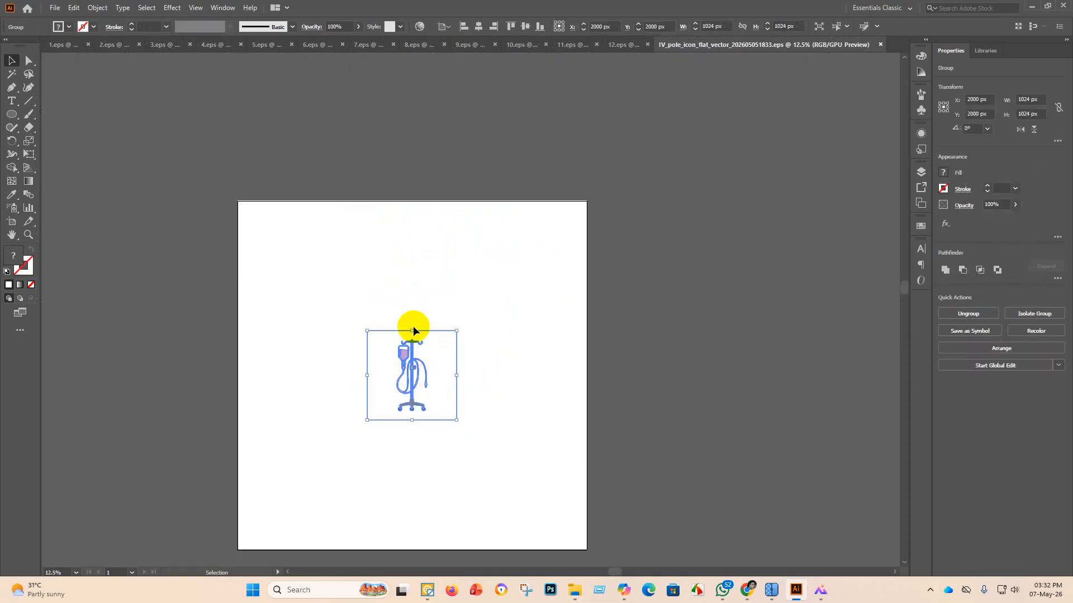
left_click_drag(416, 333, 470, 270)
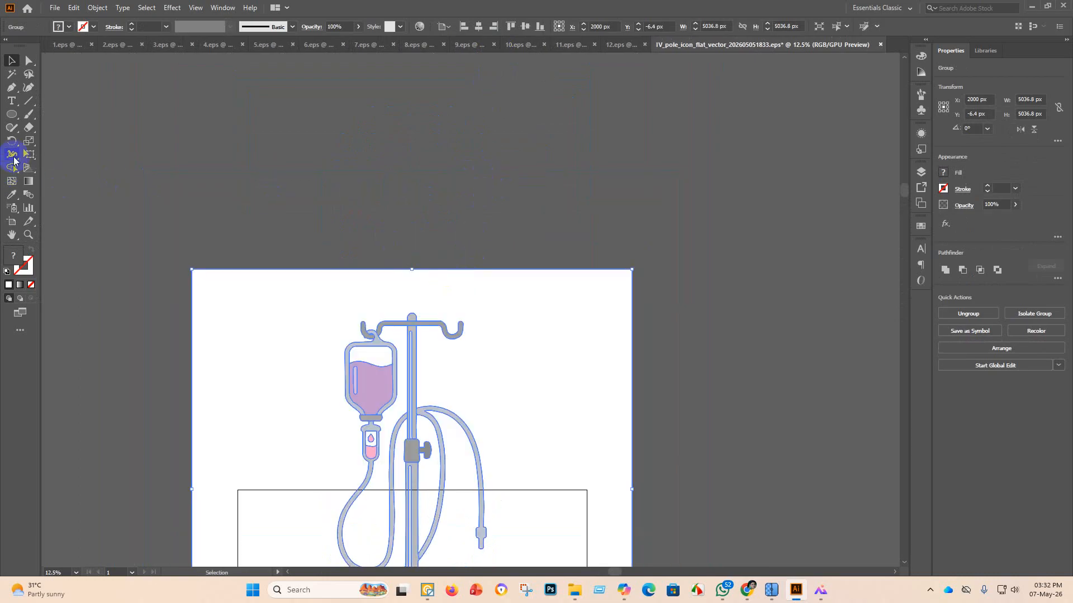
Try to delete the IV pole's white background using the Magic Wand.
left_click(12, 75)
left_click(302, 365)
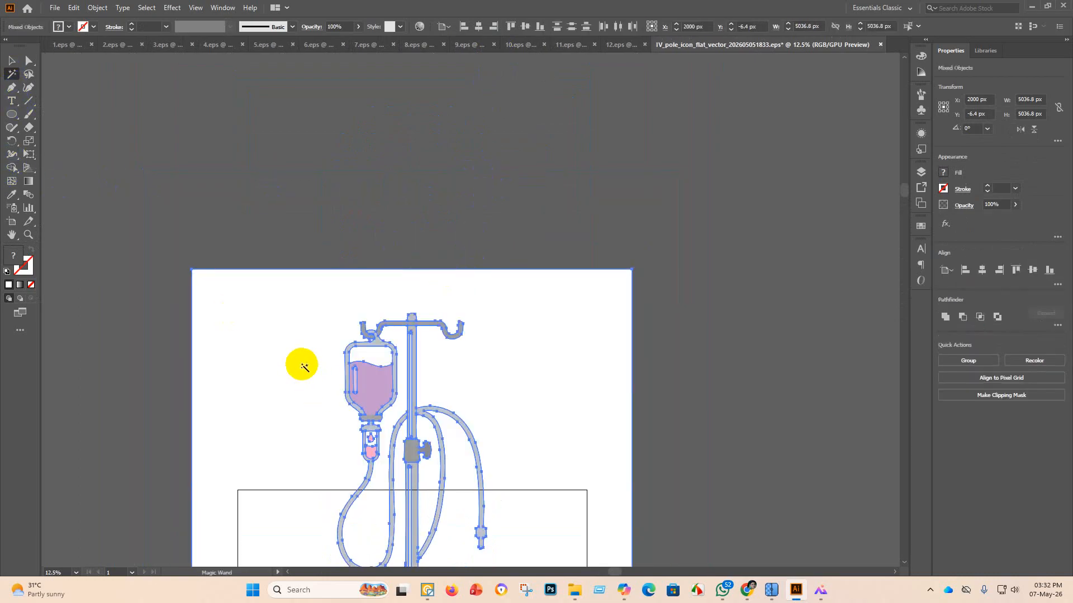
key("Delete")
scroll(335, 419, "down", 5)
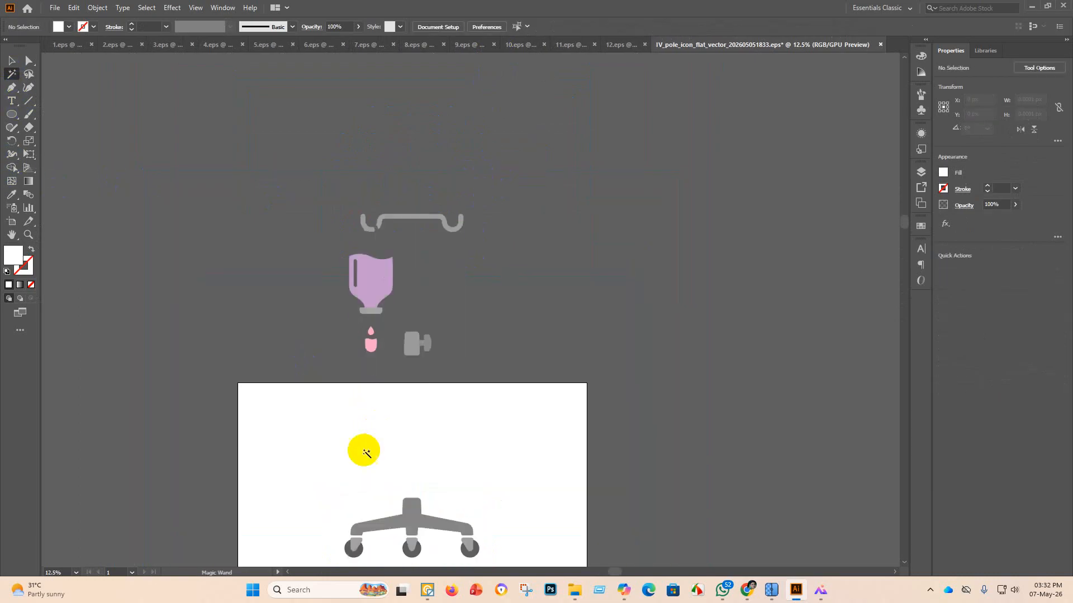
key("ctrl+z")
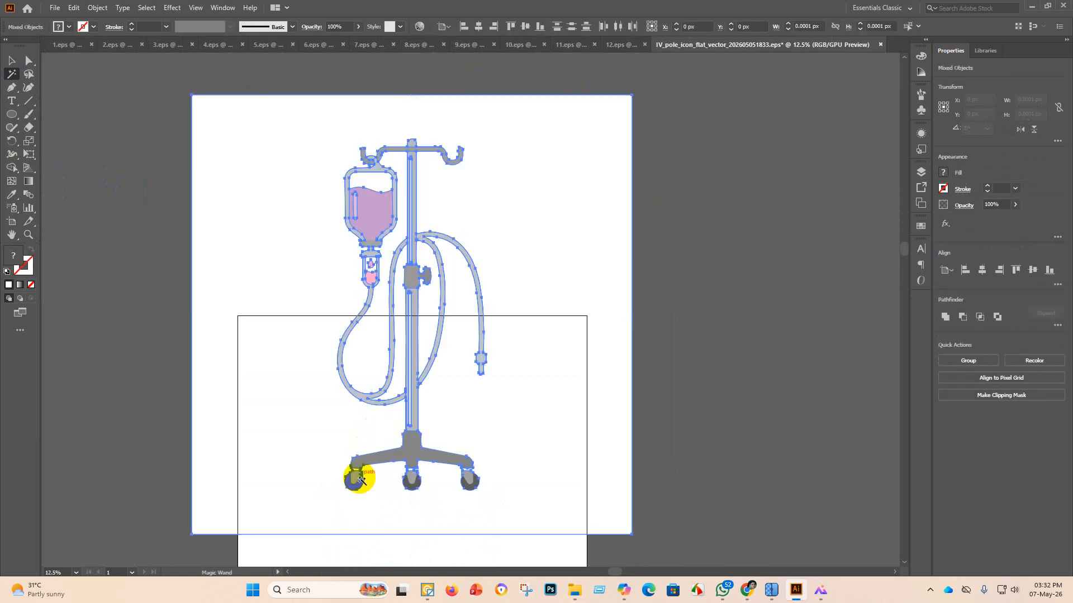
Try to move the Magic Wand selection of pole parts and white background beside the artboard.
scroll(244, 321, "down", 4)
key("v")
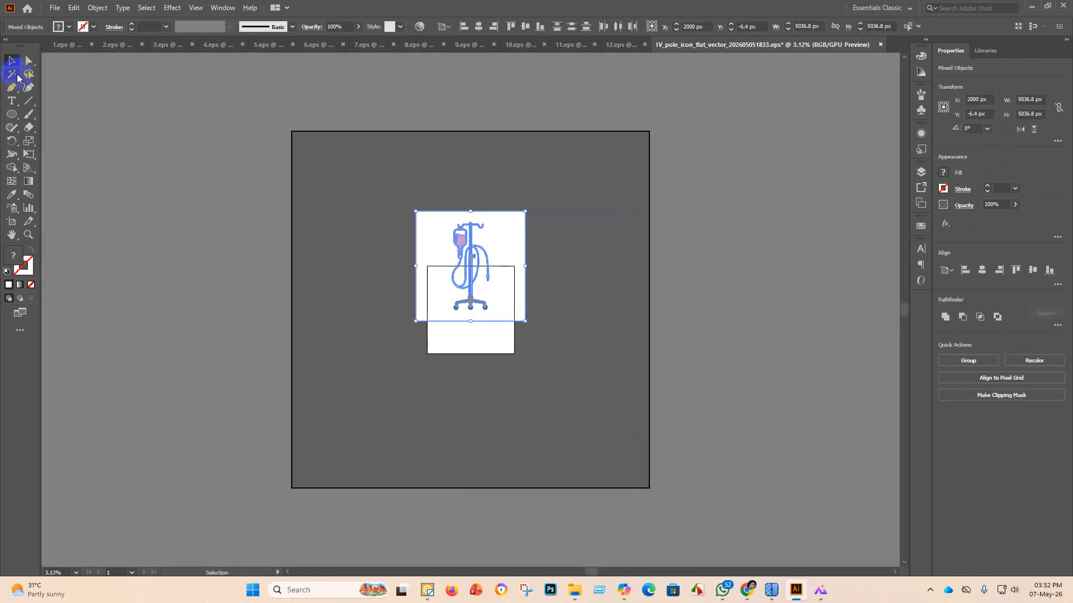
left_click_drag(462, 271, 573, 280)
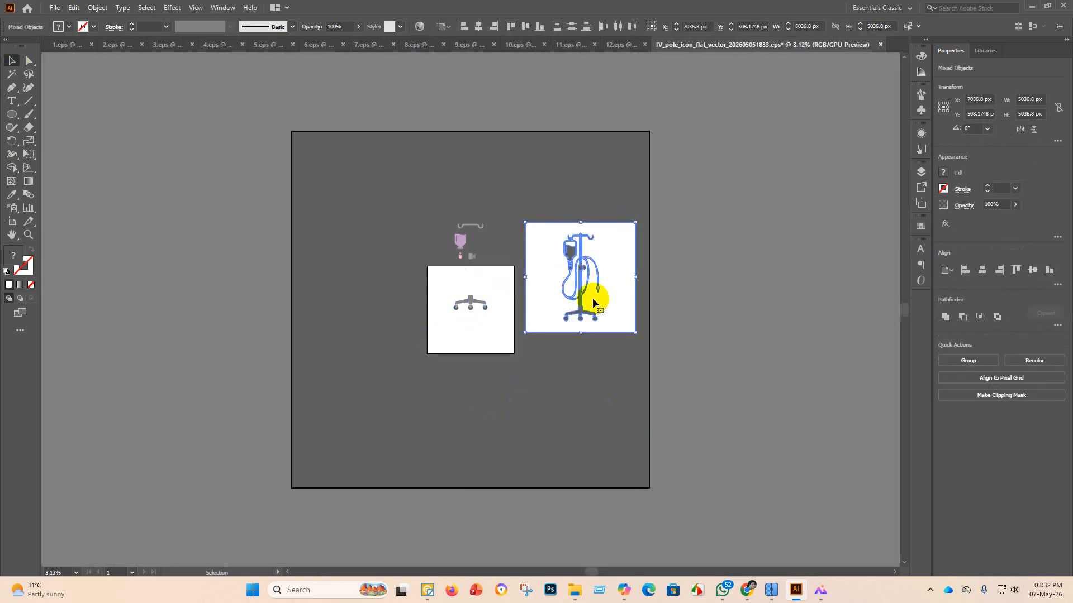
key("ctrl+z")
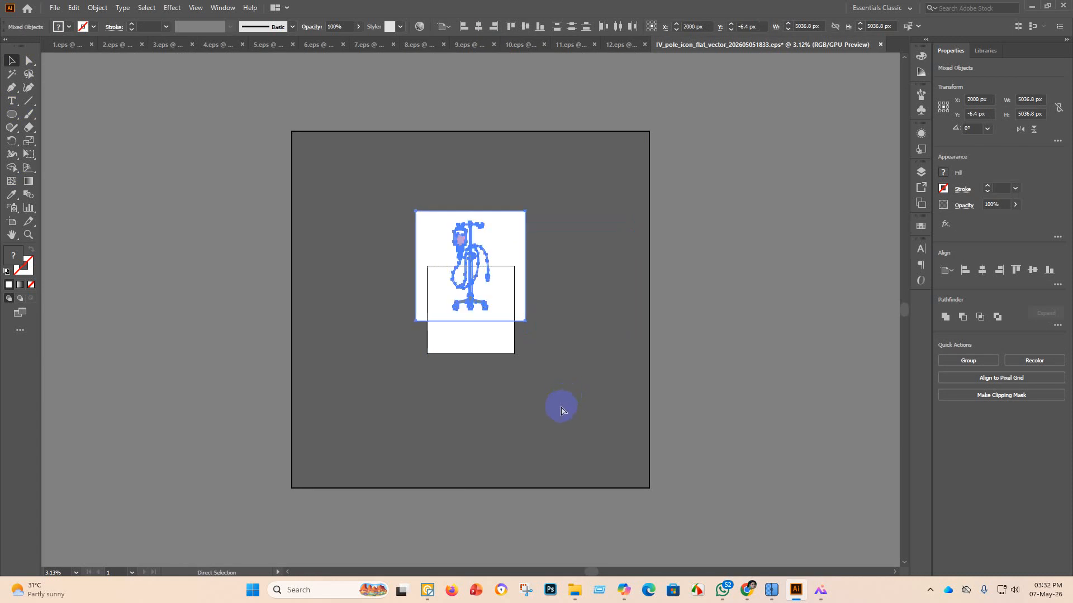
Move the whole IV pole group off the artboard to its upper left and ungroup it.
left_click(548, 311)
scroll(531, 329, "up", 3)
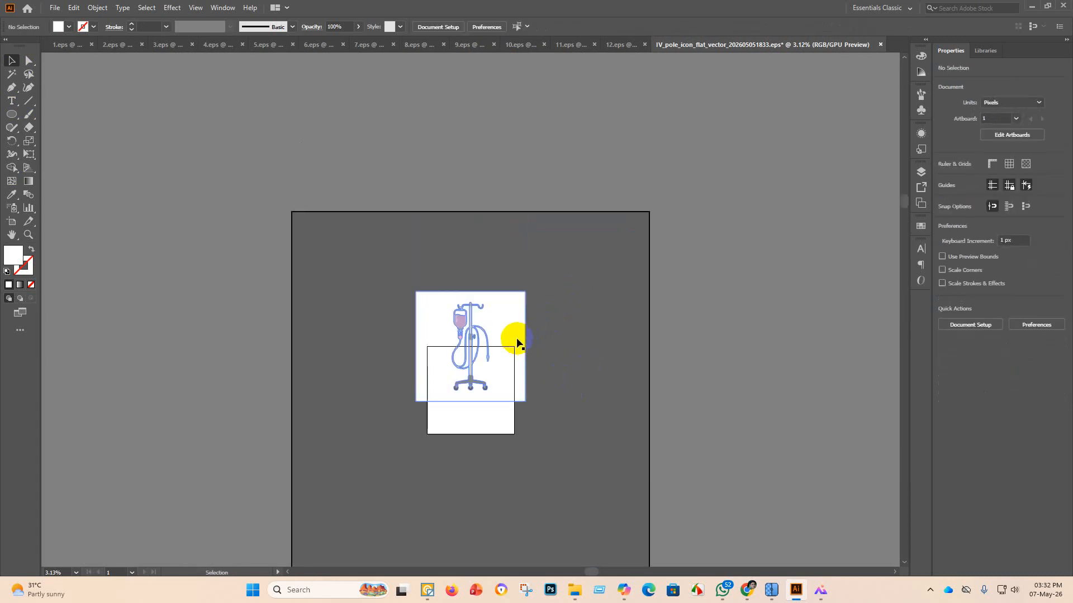
left_click_drag(500, 330, 378, 274)
right_click(378, 274)
left_click(455, 370)
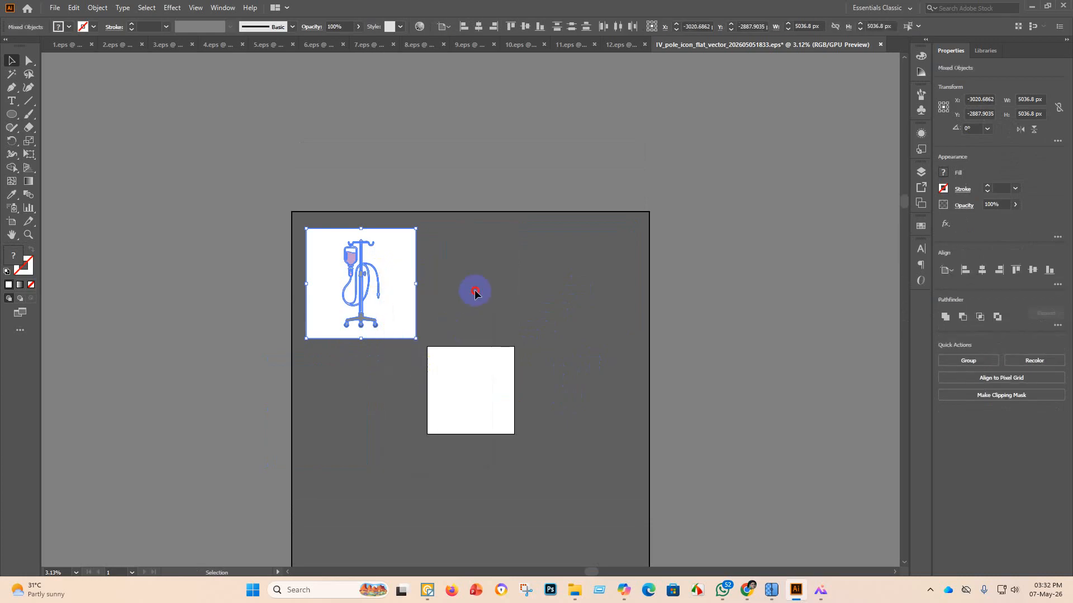
left_click(474, 290)
Recolor the highlight strip on the lower section of the pole with a bright cyan fill.
scroll(378, 275, "up", 2)
scroll(154, 239, "up", 8)
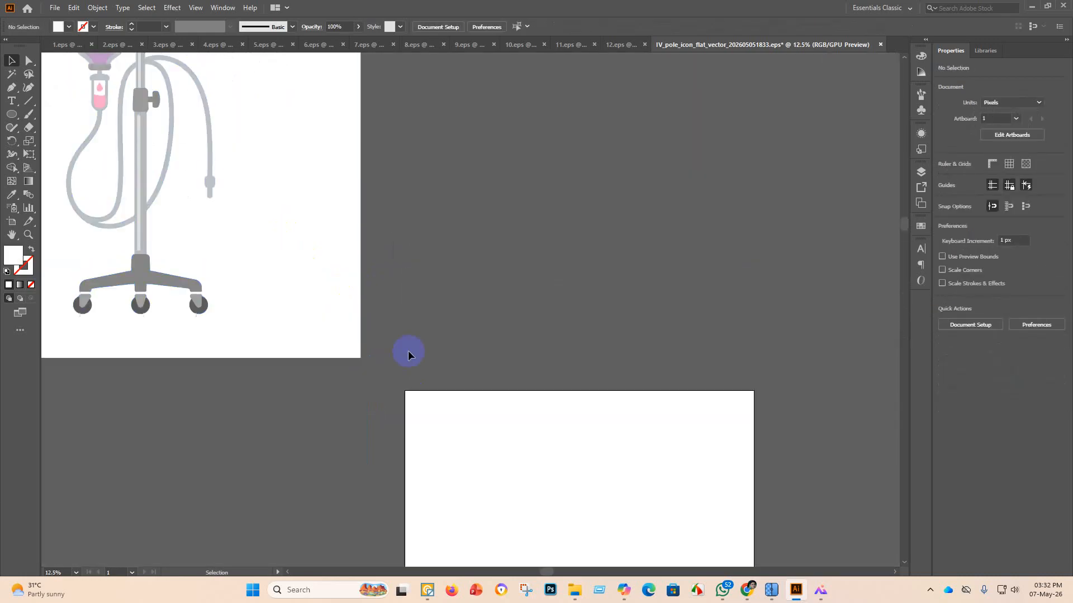
scroll(360, 243, "down", 1)
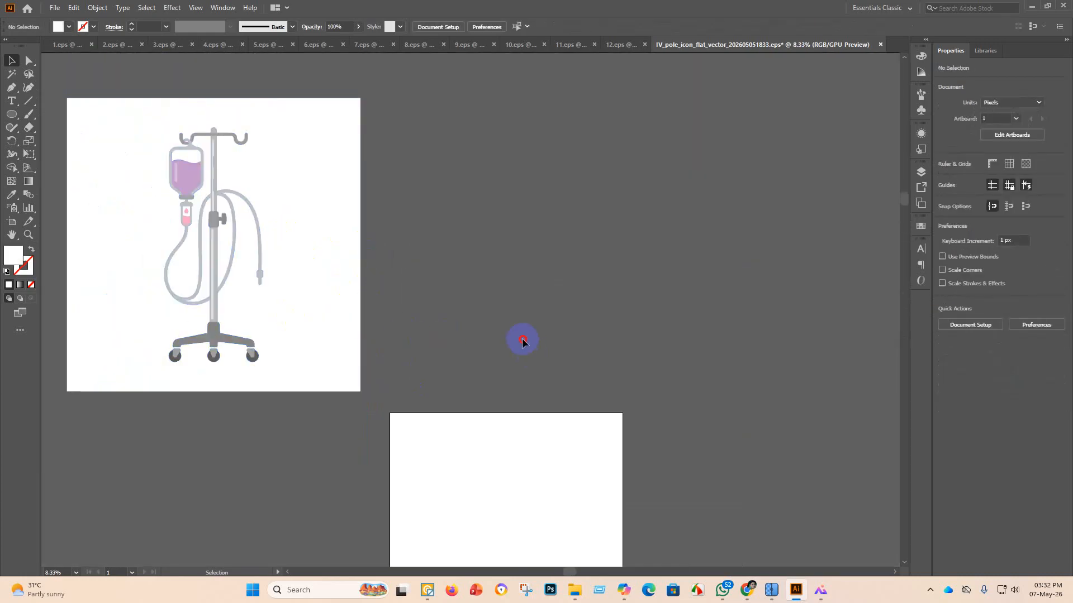
left_click(211, 200)
scroll(215, 207, "up", 4)
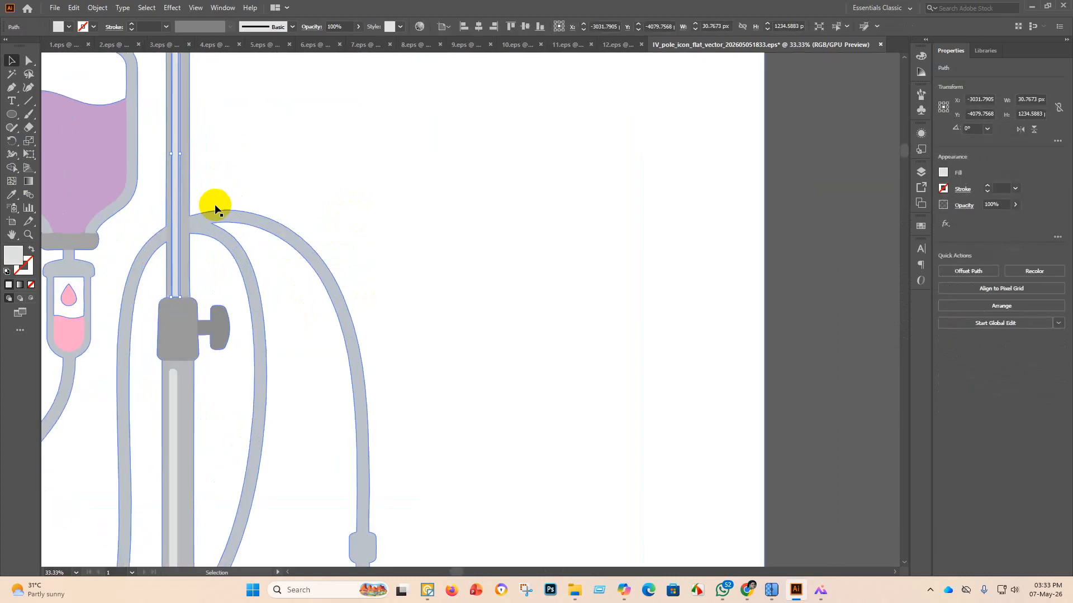
scroll(214, 208, "down", 2)
left_click(560, 312)
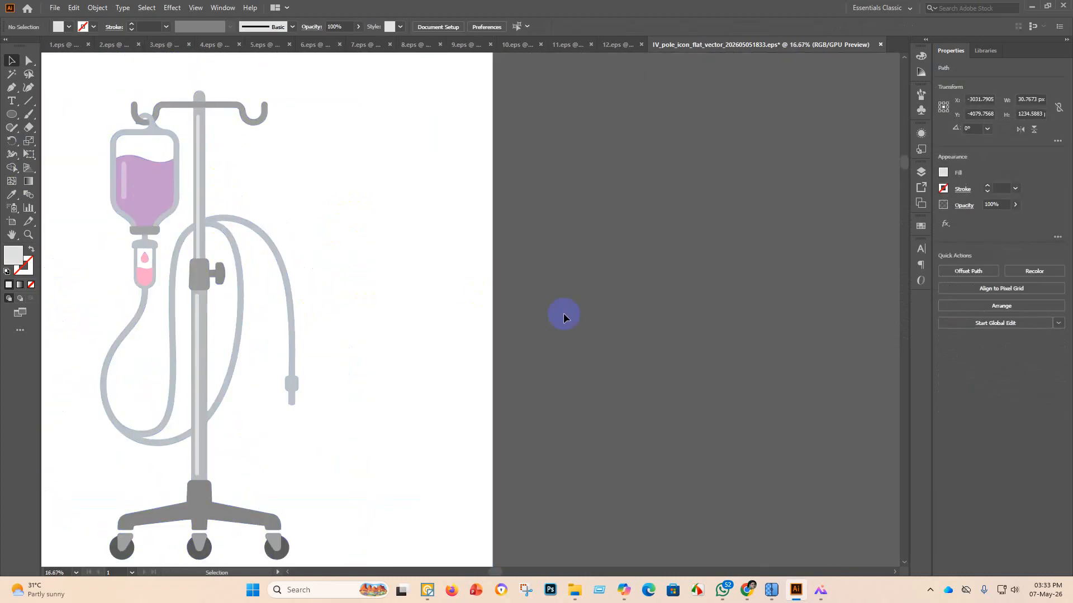
left_click(196, 345)
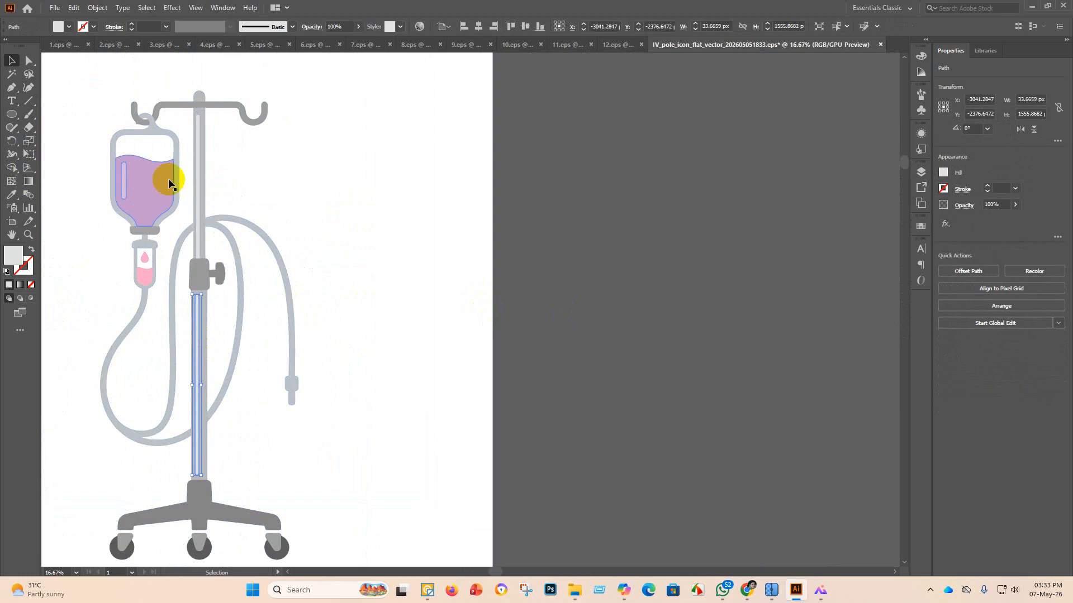
double_click(15, 260)
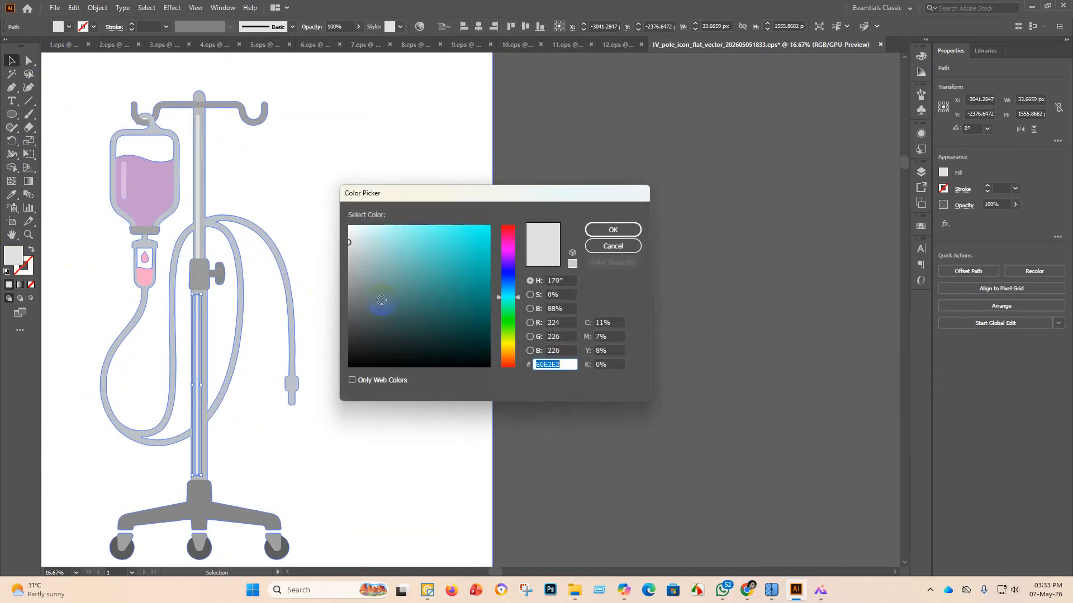
left_click_drag(380, 337, 420, 215)
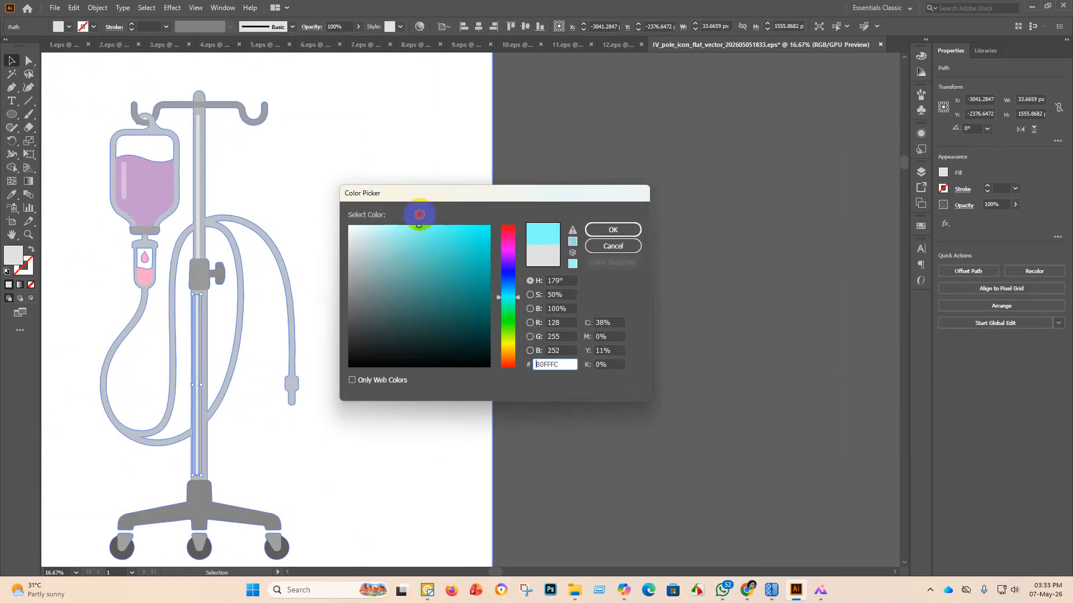
left_click(624, 231)
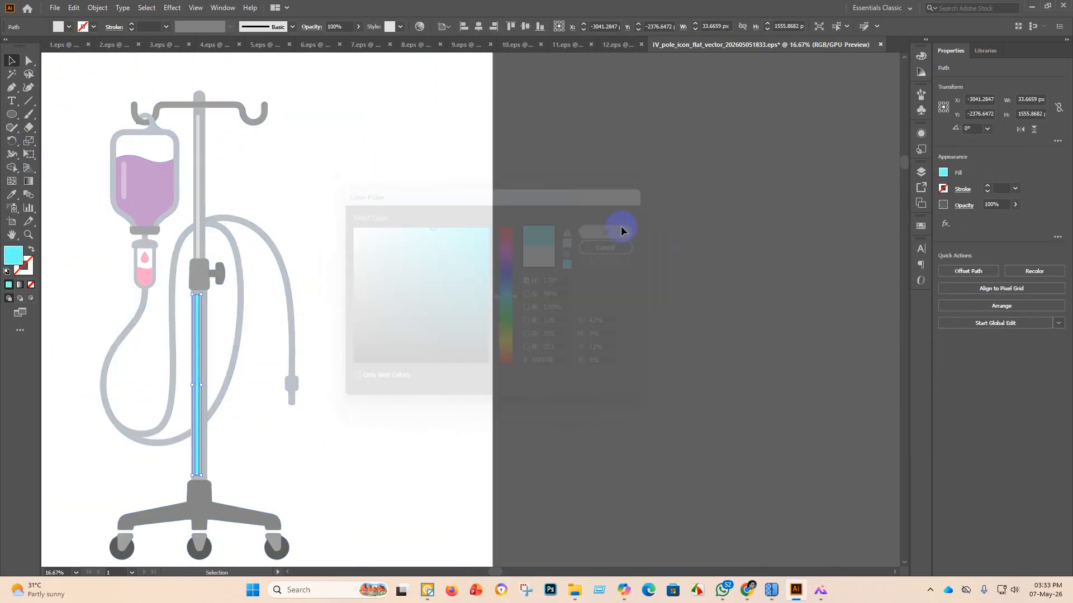
Copy the cyan fill from the lower highlight strip to the upper pole's highlight with the Eyedropper.
left_click(199, 226)
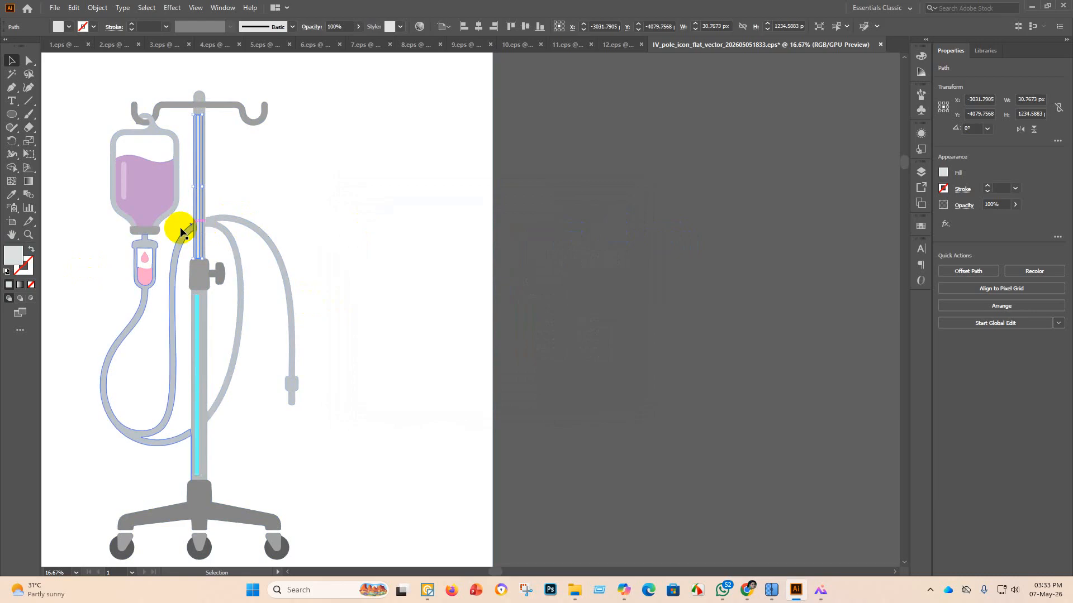
left_click(12, 195)
left_click(200, 379)
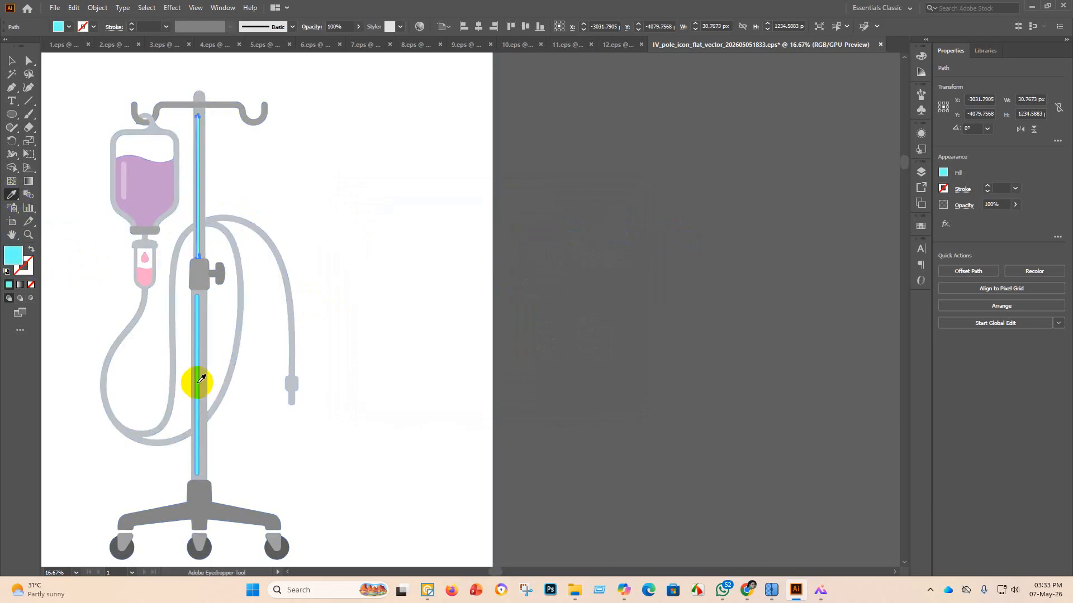
Copy the light purple fill of the bag's liquid to the pole body with the Eyedropper.
left_click(11, 60)
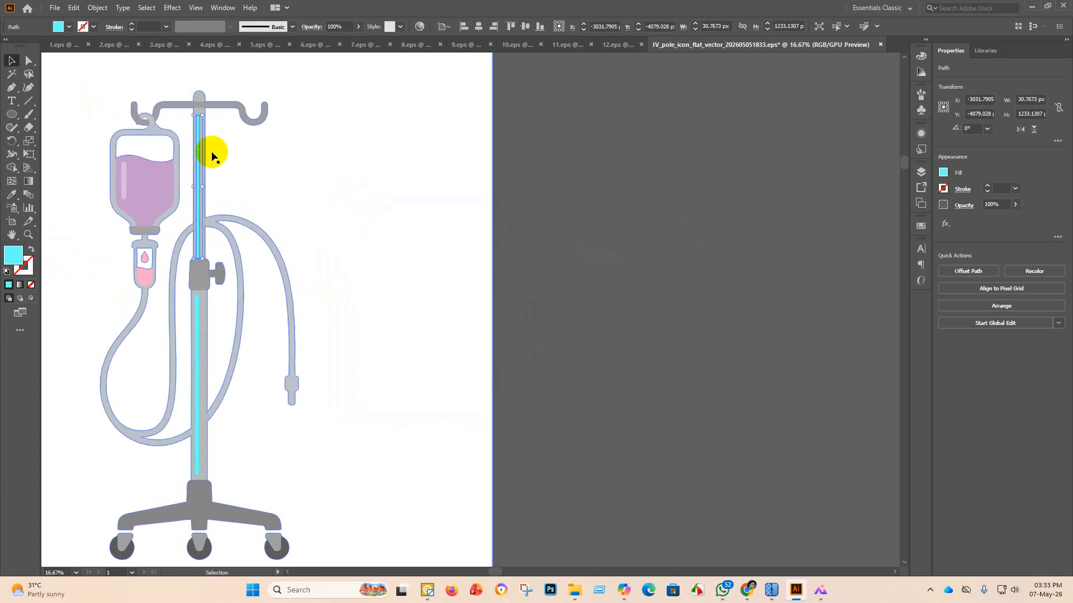
left_click(580, 345)
left_click(205, 402)
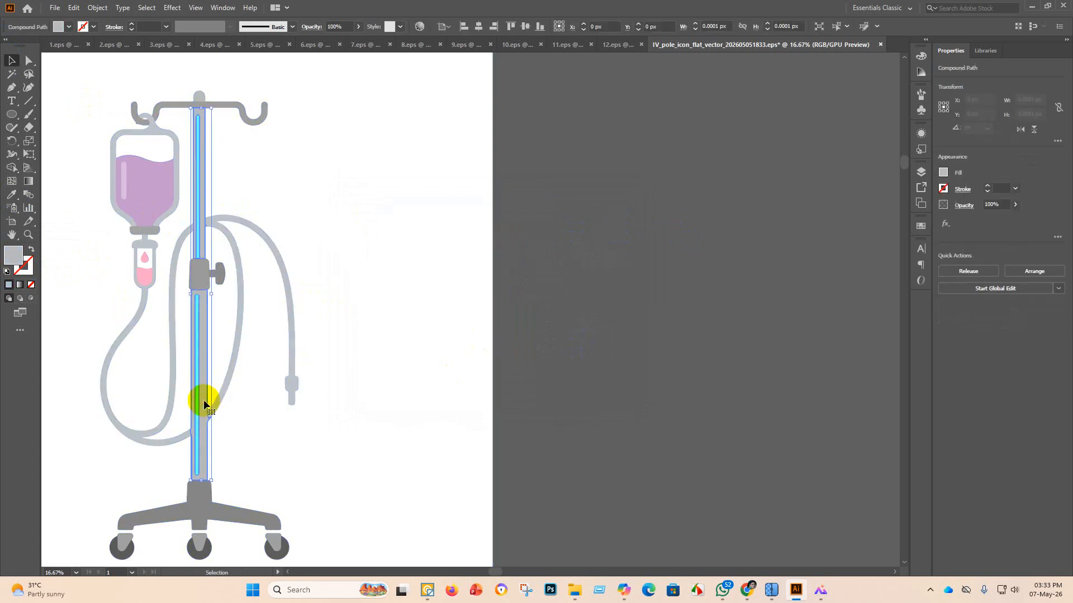
left_click(12, 195)
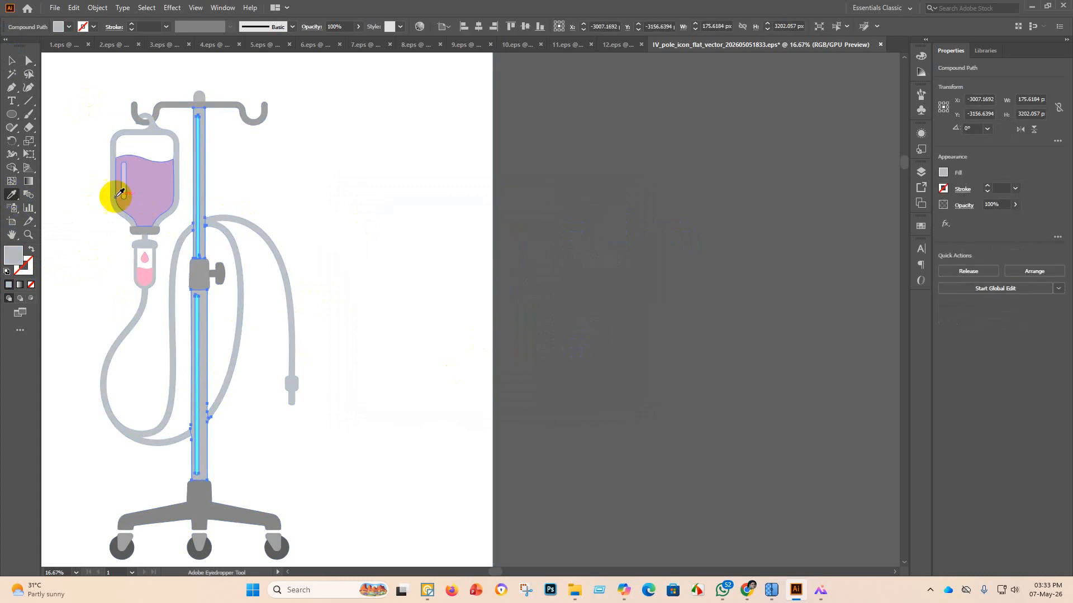
left_click(146, 179)
left_click(11, 60)
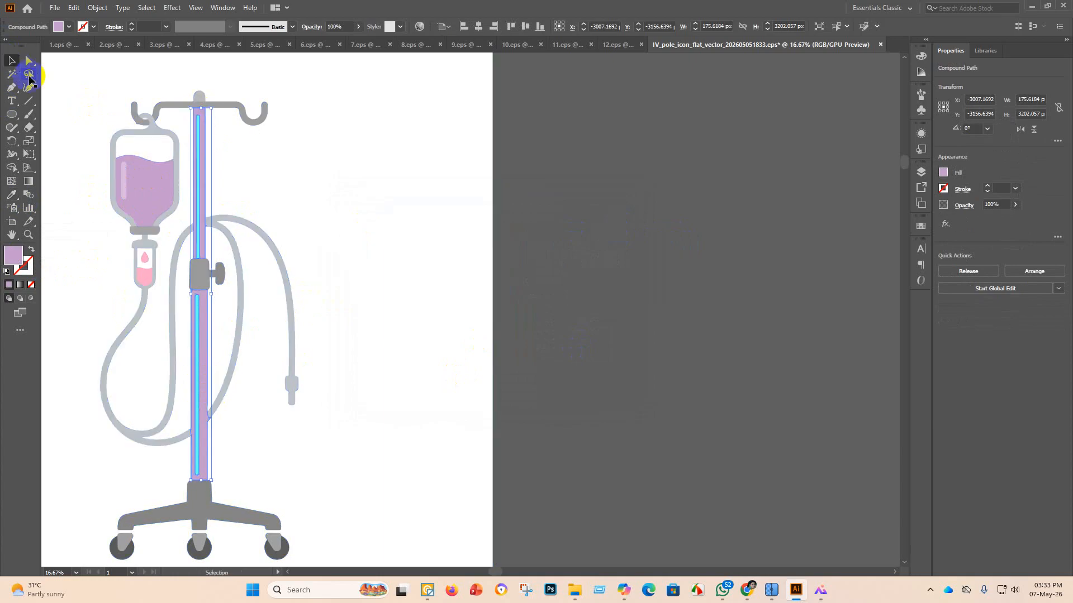
left_click(720, 311)
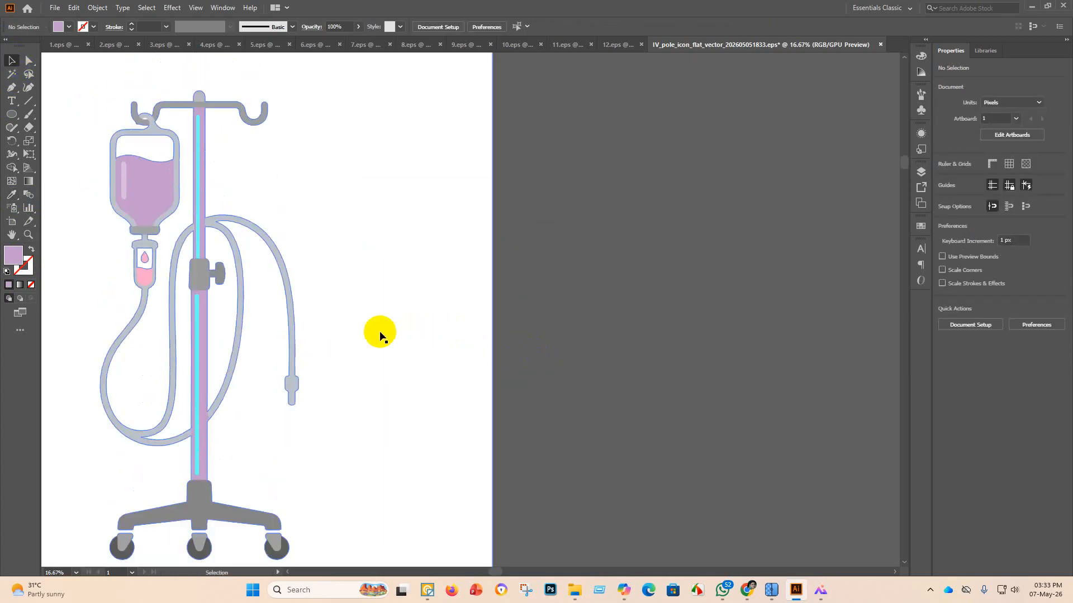
Recolor the pole body with the dark purple fill #520066.
left_click(202, 124)
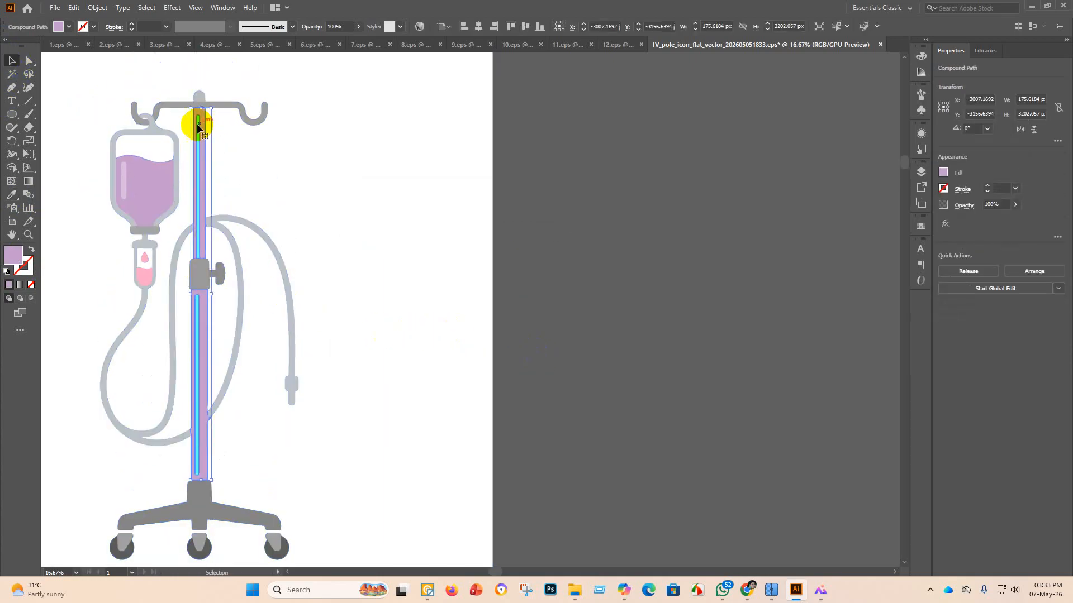
double_click(9, 255)
left_click(480, 314)
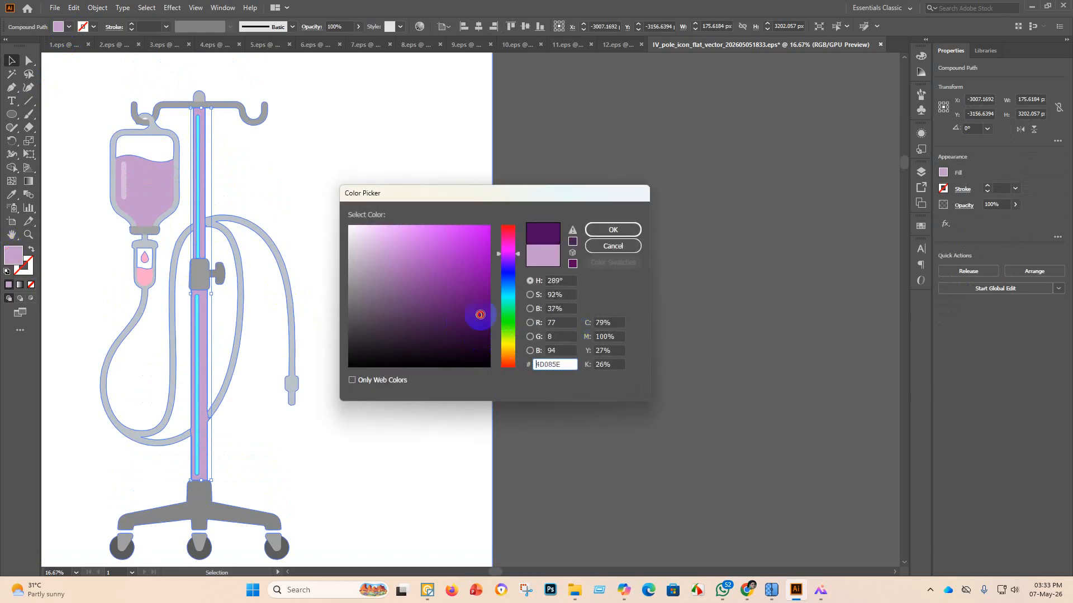
left_click(633, 233)
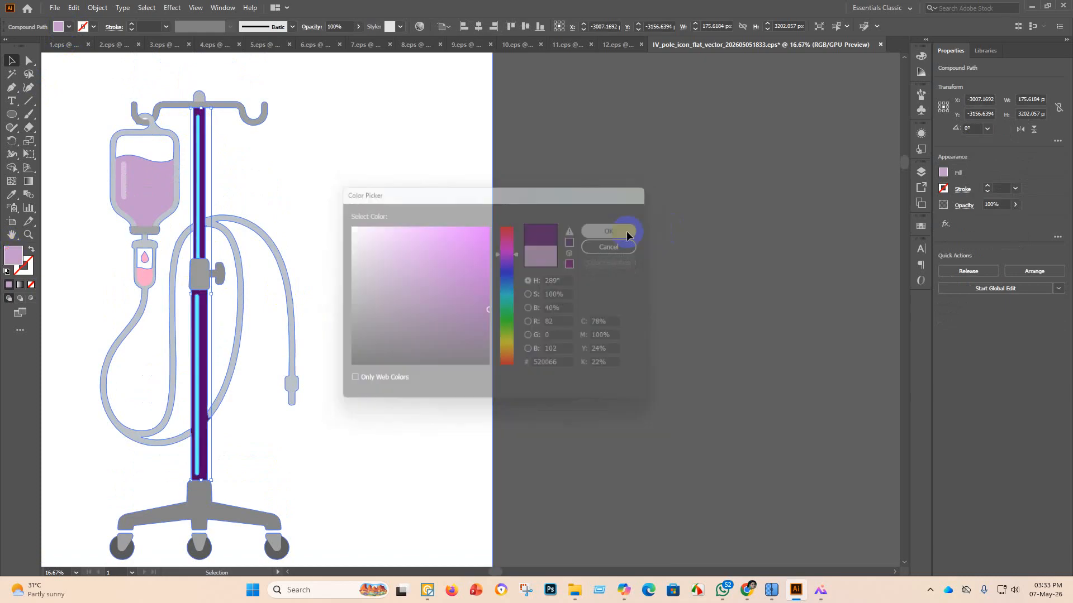
left_click(582, 237)
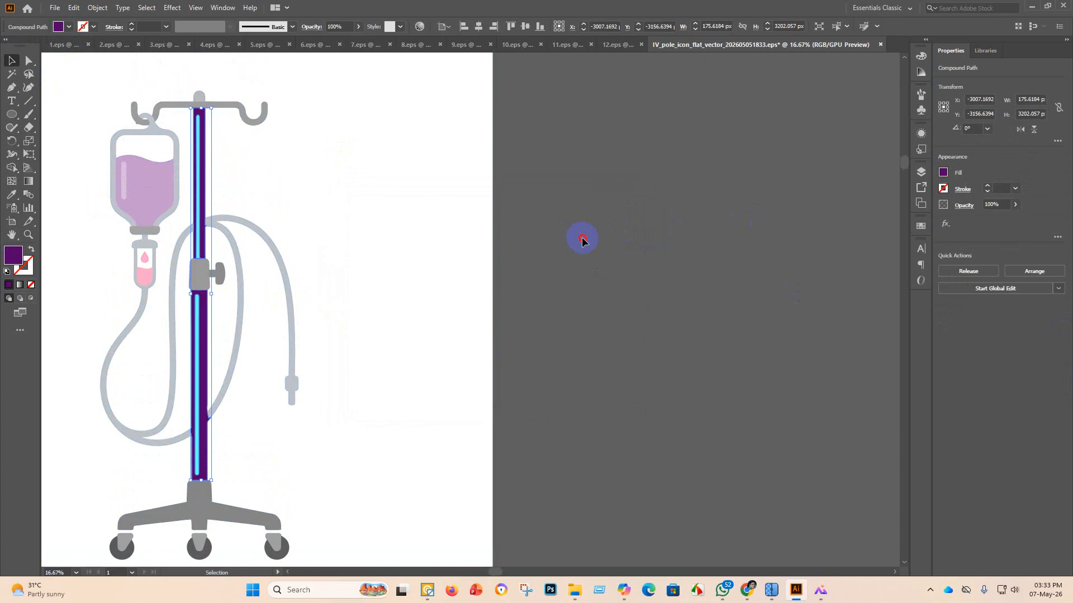
Apply the pole's dark purple fill to the drip chamber outline and its looped tubing with the Eyedropper.
left_click(171, 312)
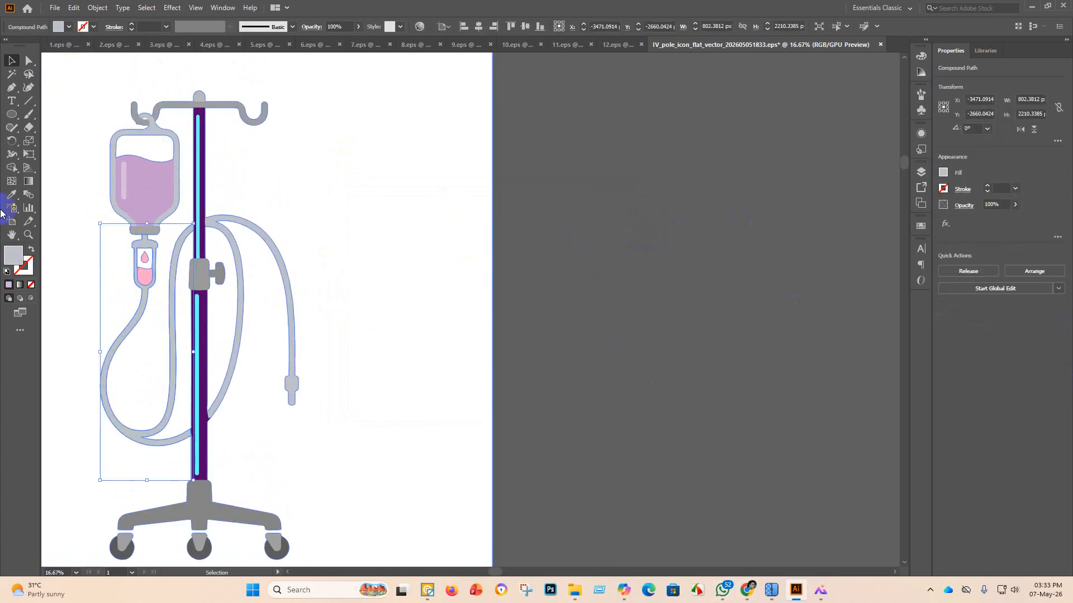
left_click(11, 195)
left_click(209, 155)
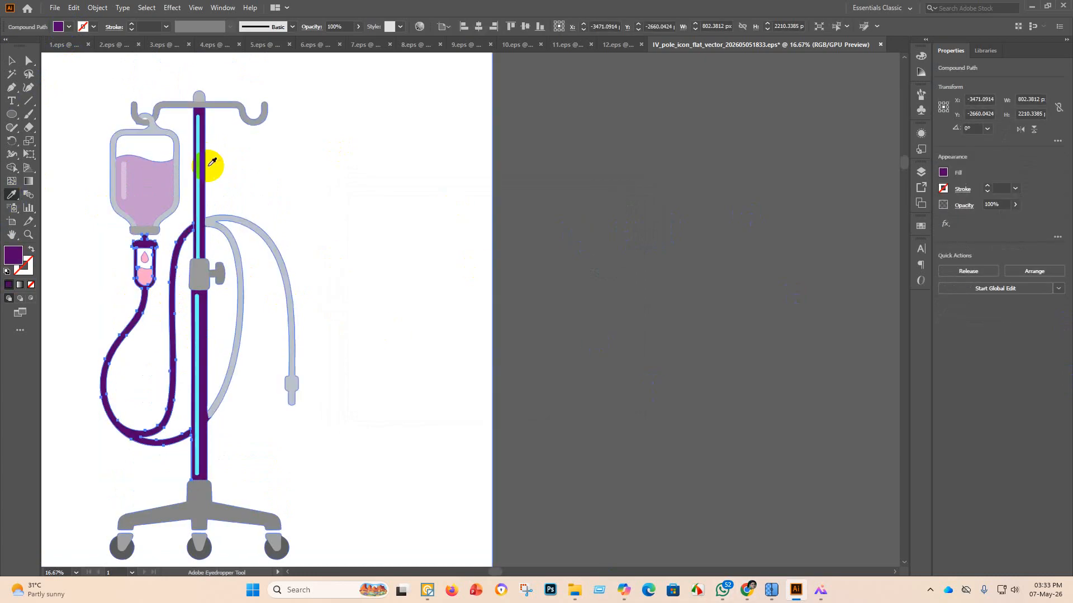
left_click(638, 321)
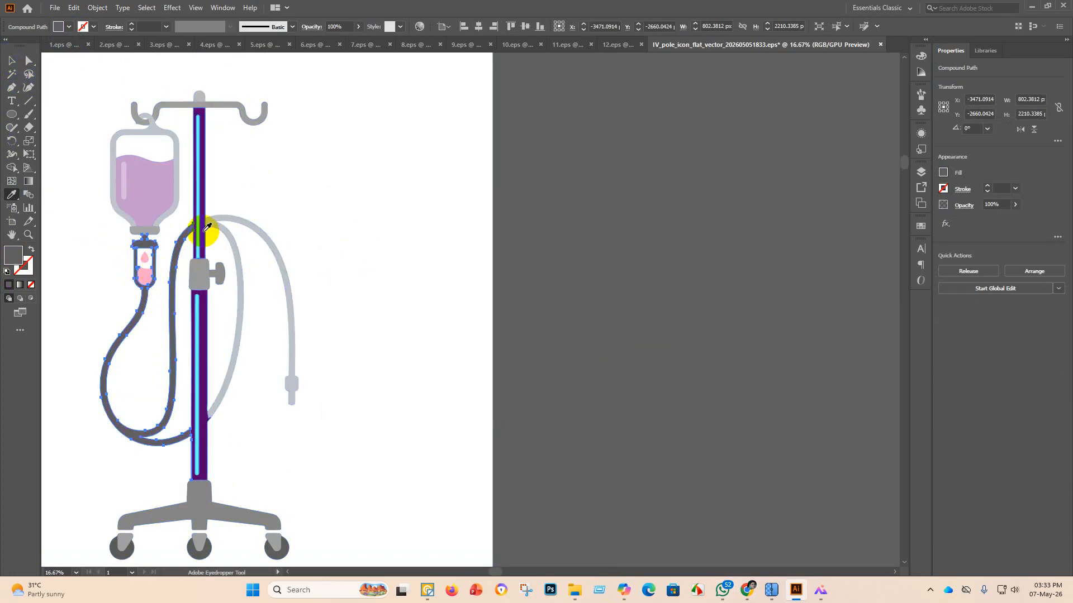
left_click(208, 229)
Apply the same dark purple fill to the tubing and end connector on the other side of the pole.
left_click(11, 63)
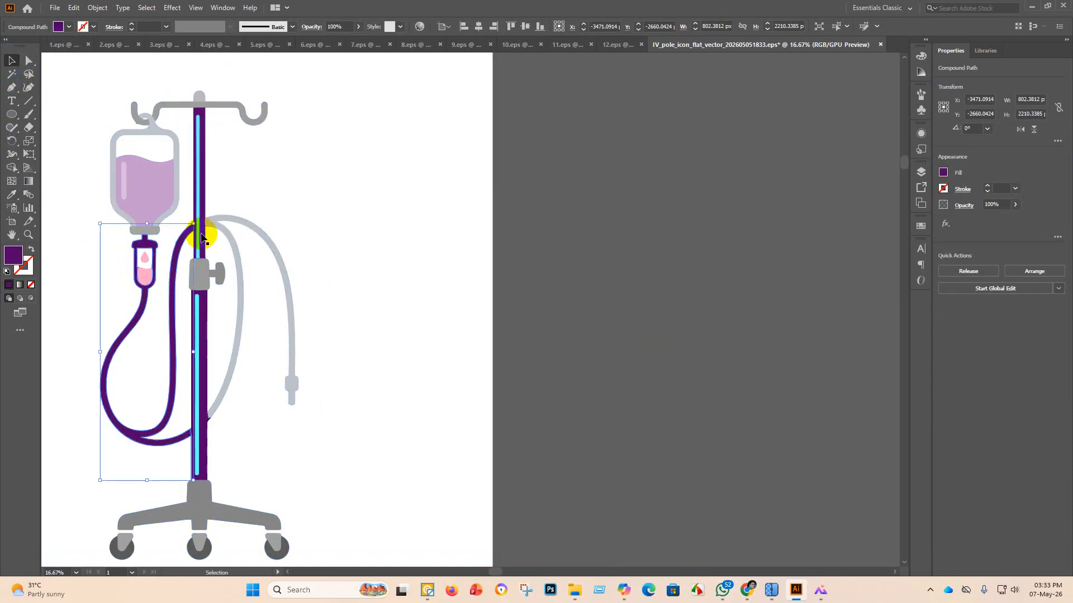
left_click(220, 227)
left_click(12, 196)
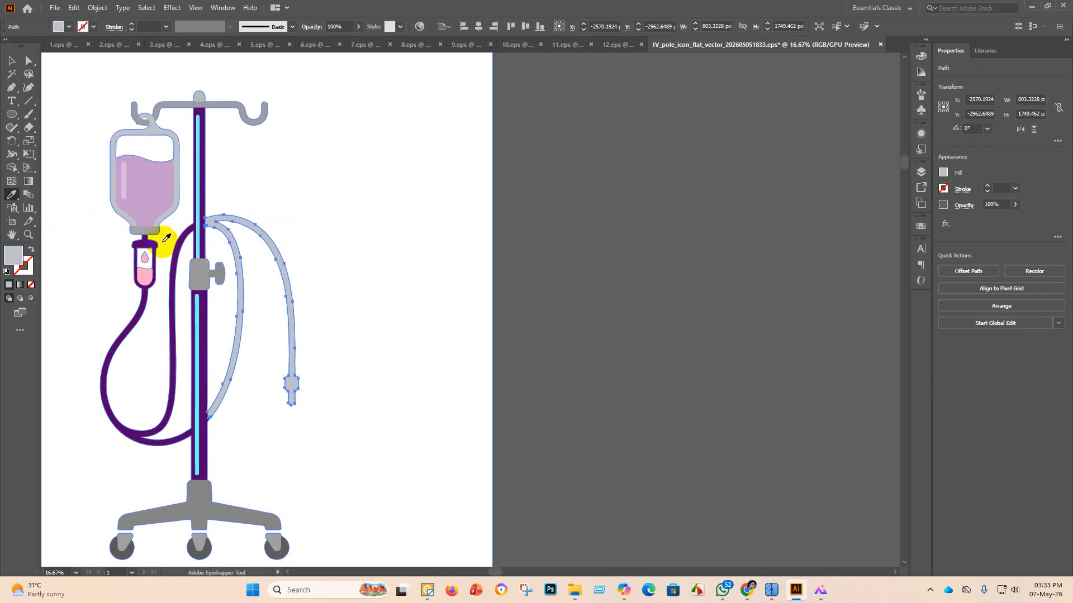
left_click(136, 322)
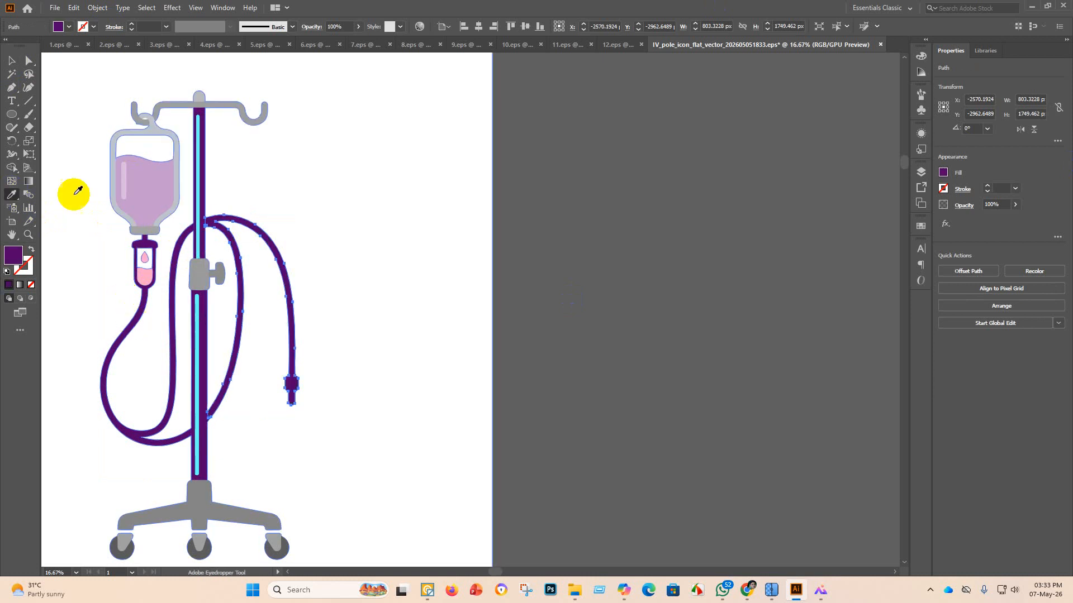
left_click(11, 61)
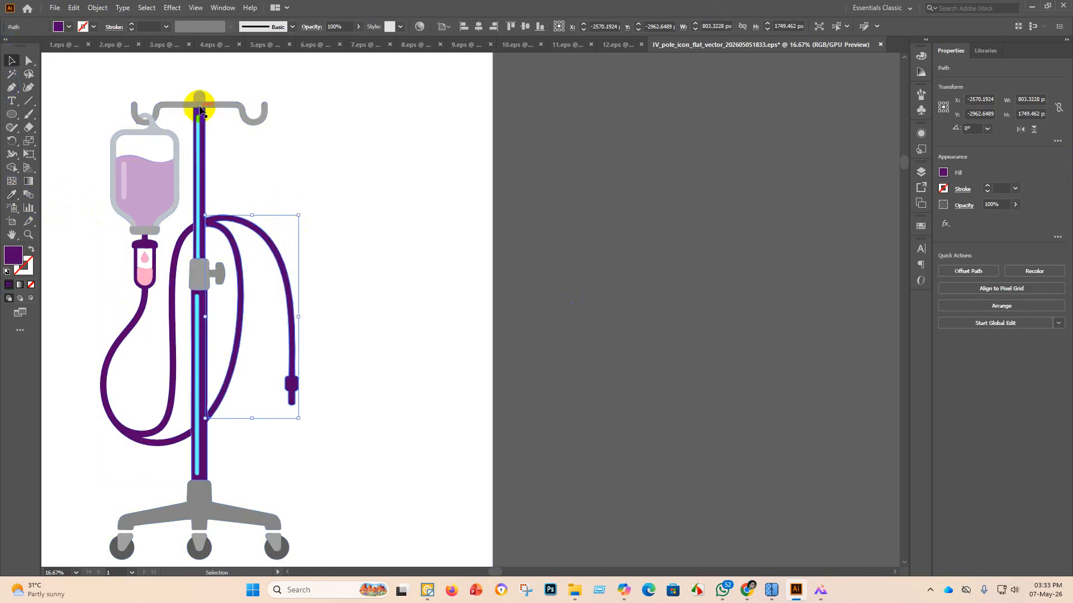
Try to delete the white background together with the similar shapes picked by the Magic Wand.
scroll(192, 455, "down", 2)
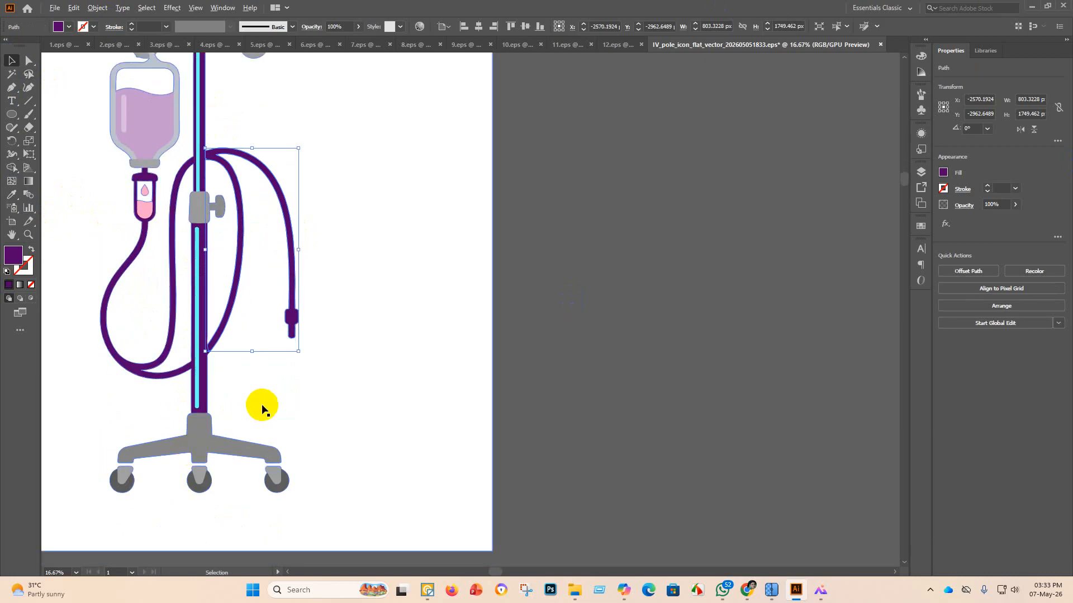
key("ctrl+minus")
key("ctrl+minus")
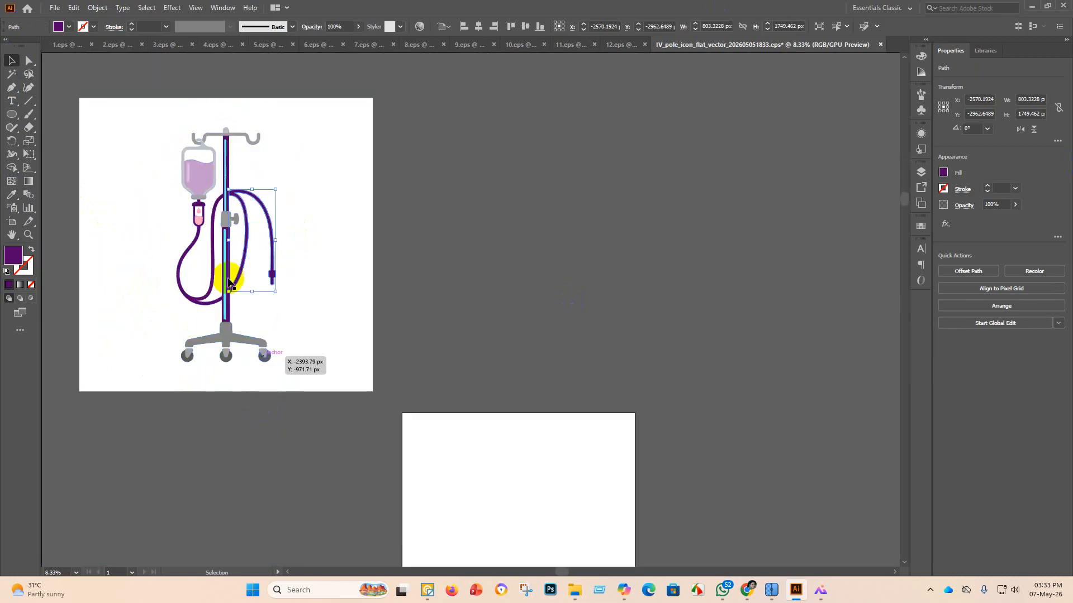
left_click(414, 180)
left_click(306, 261)
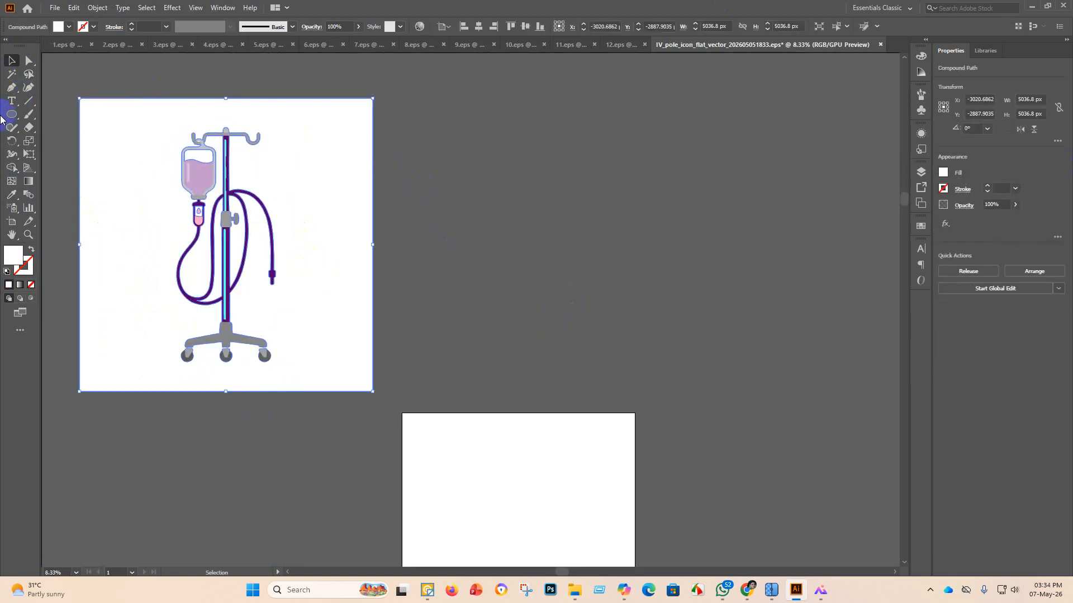
left_click(11, 74)
left_click(132, 112)
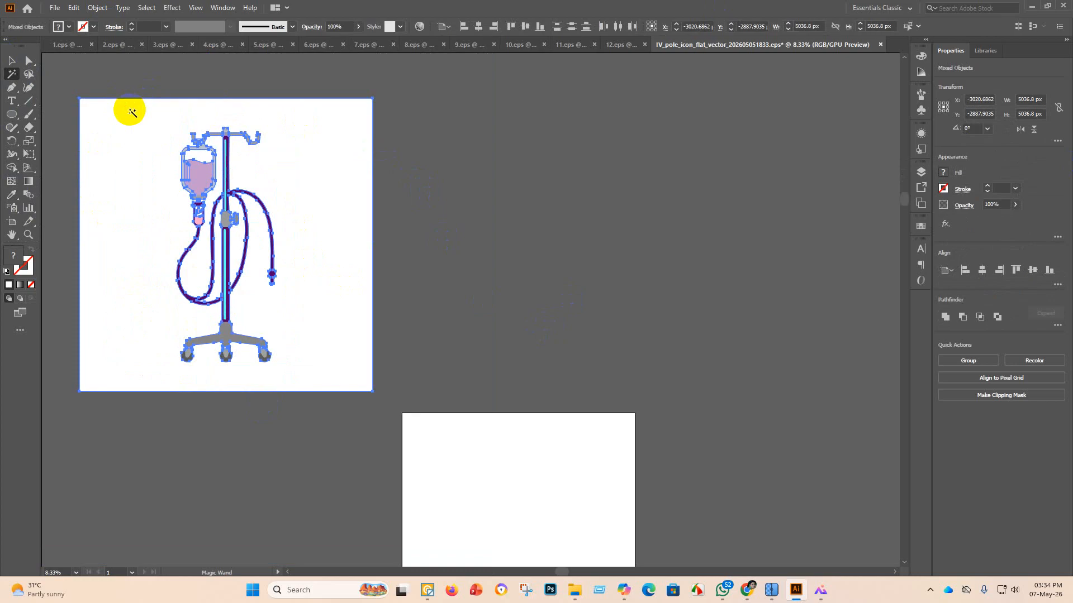
key("Delete")
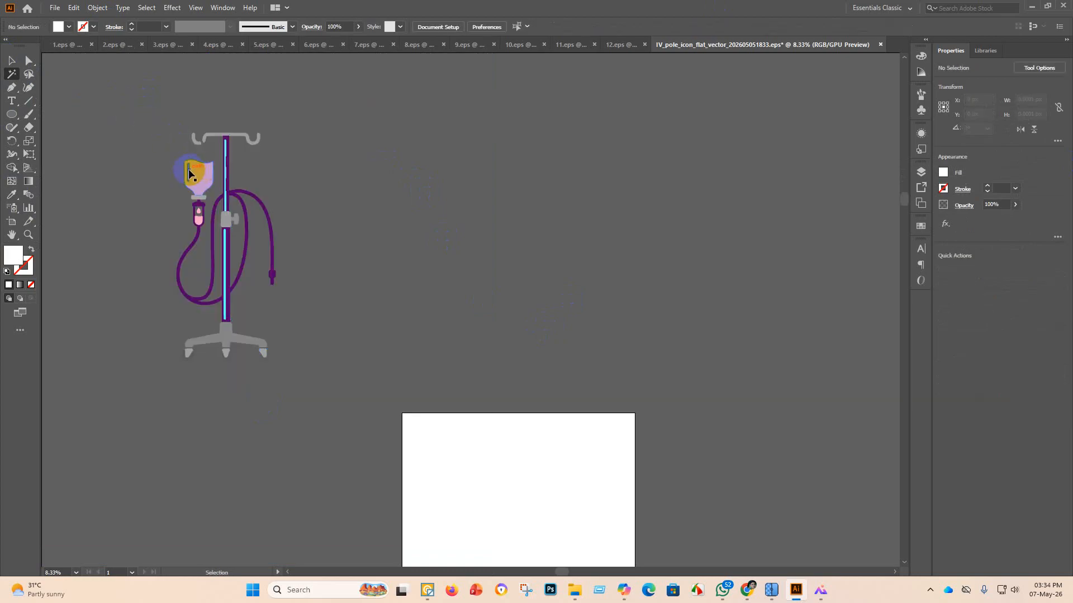
key("ctrl+z")
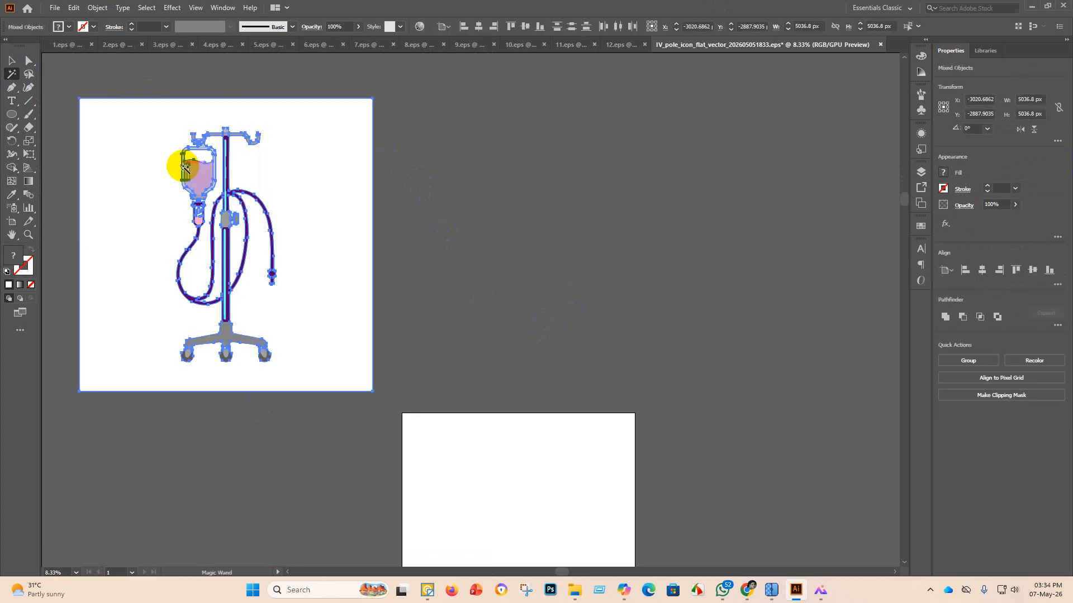
left_click(13, 62)
left_click(592, 300)
Recolor the IV bag's frame and hook with the pole's dark purple using the Eyedropper.
scroll(193, 146, "up", 4)
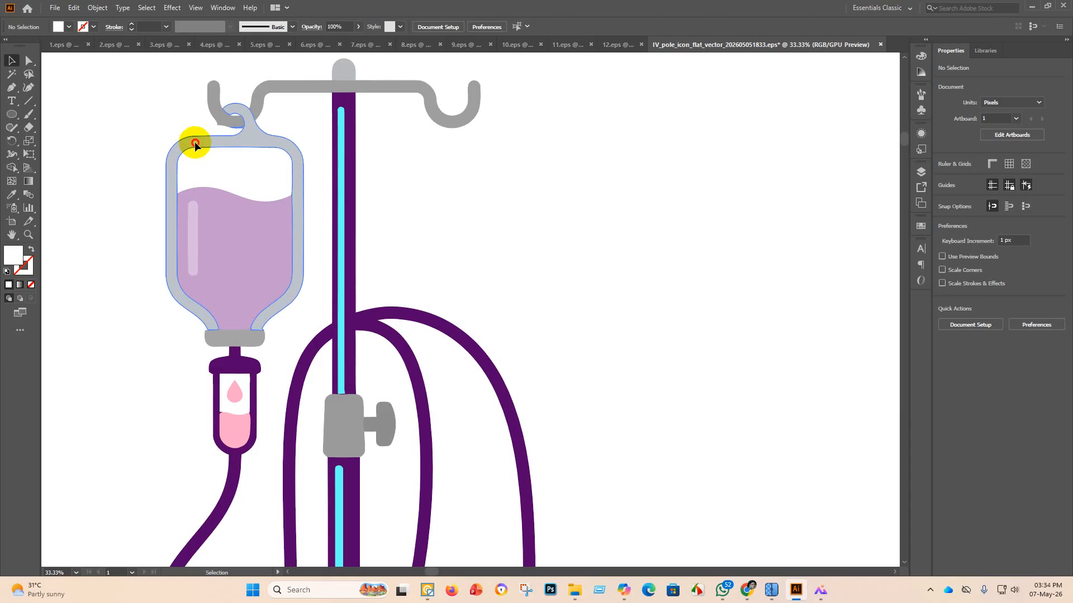
left_click(195, 144)
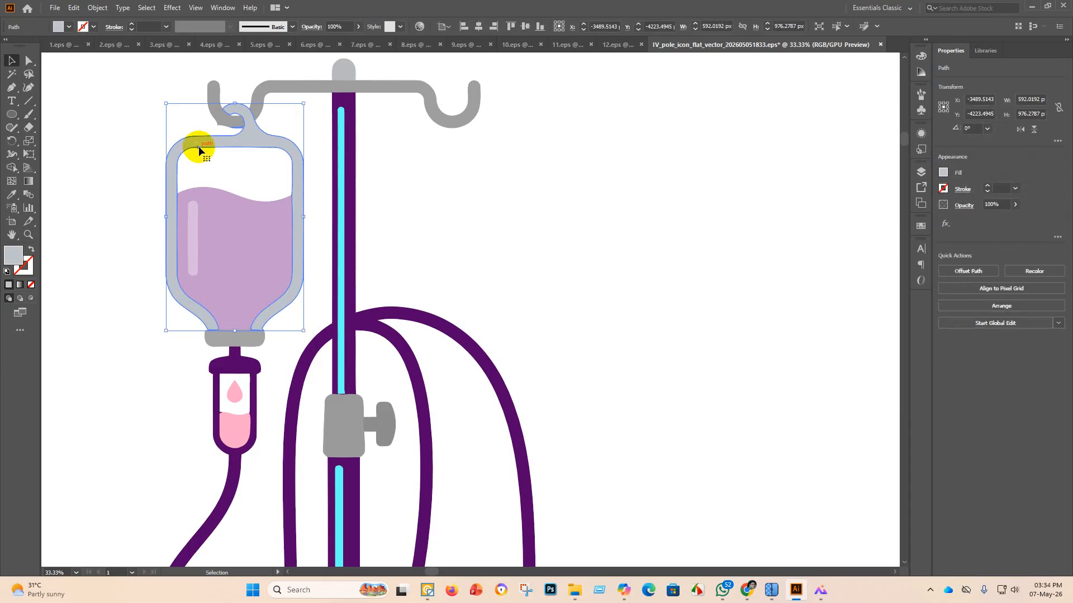
left_click(12, 199)
left_click(356, 221)
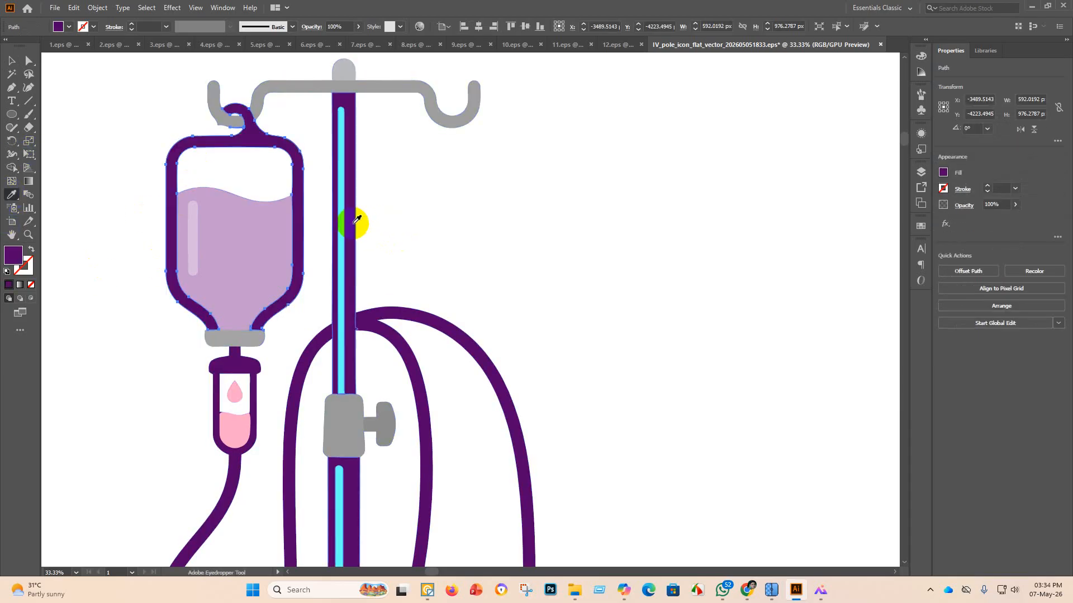
Recolor the gray cap under the IV bag with the pole's dark purple using the Eyedropper.
scroll(352, 227, "down", 2)
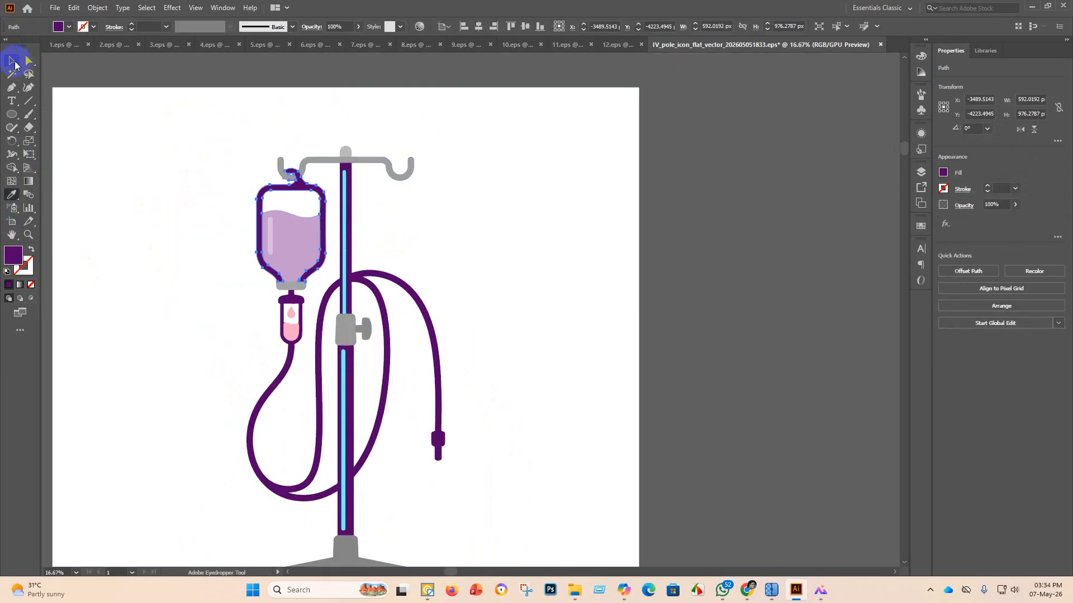
left_click(13, 61)
left_click(194, 237)
left_click(291, 285)
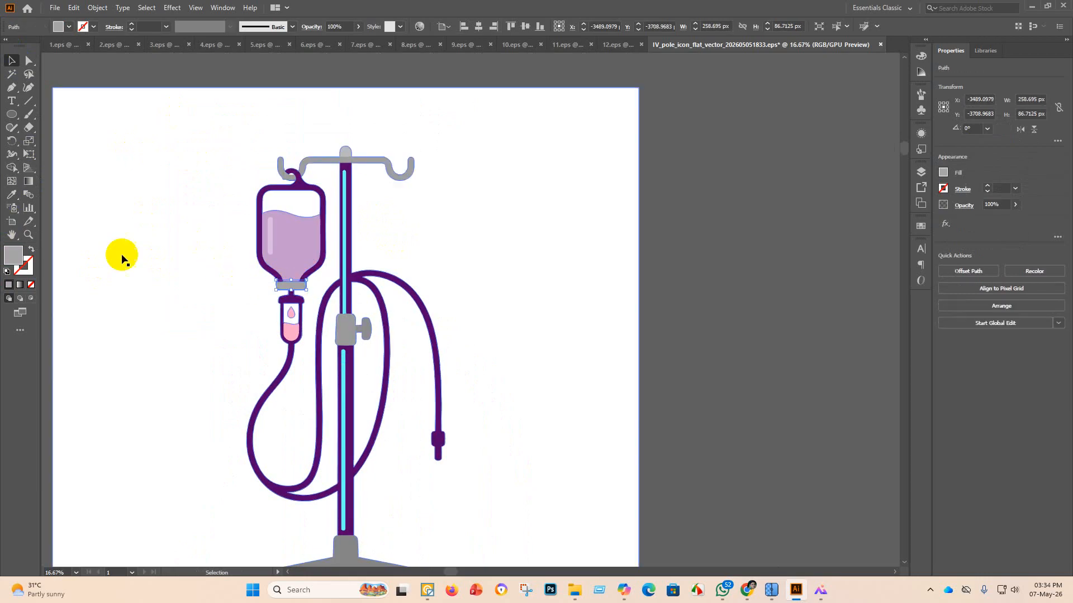
left_click(11, 194)
left_click(343, 299)
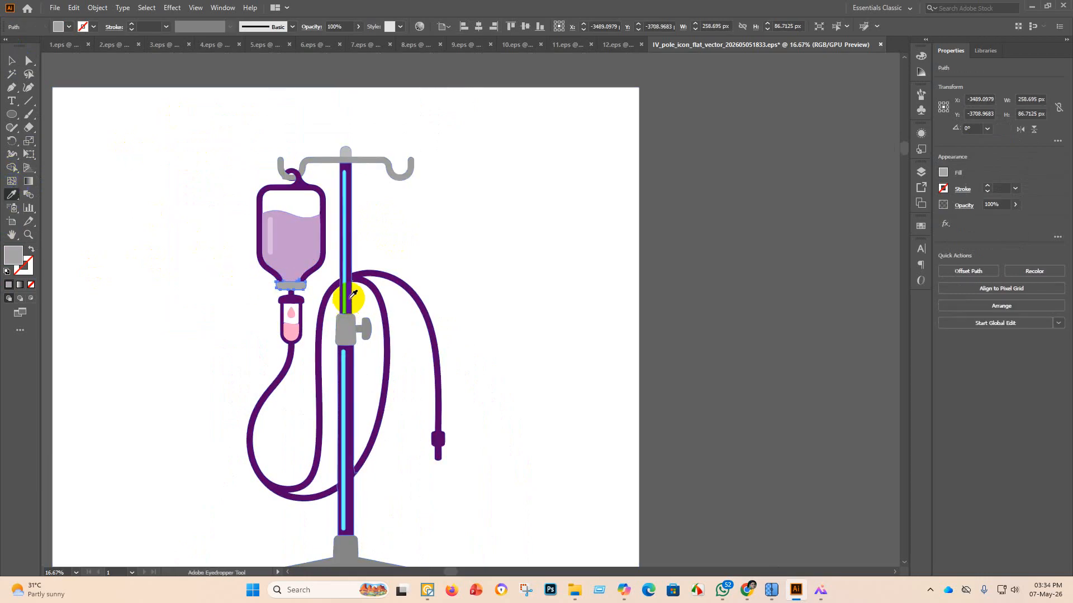
left_click(11, 61)
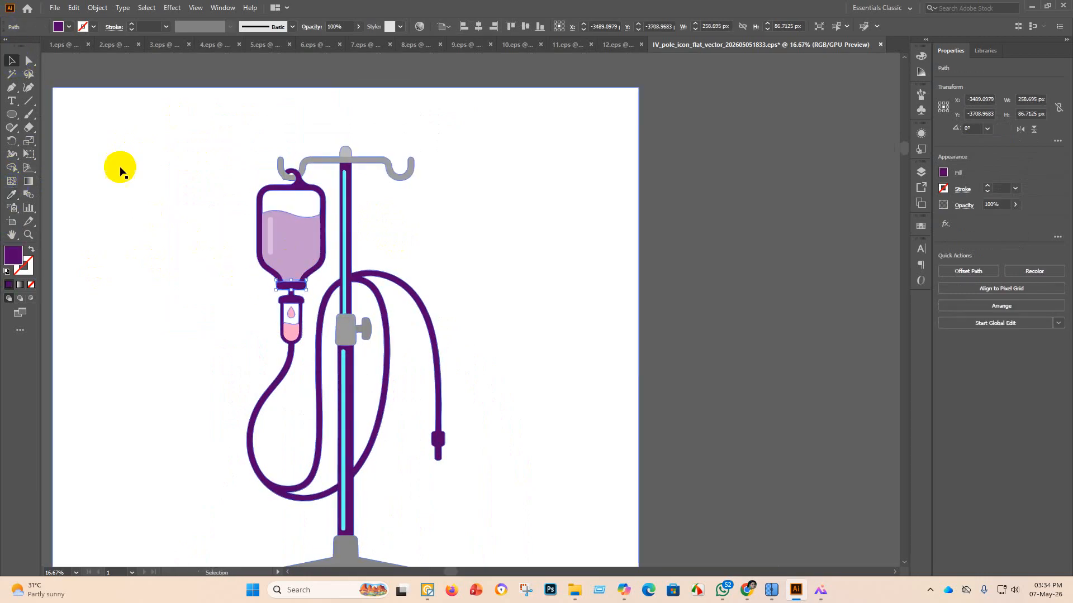
Delete the white background and all similarly filled shapes using a Magic Wand selection.
key("ctrl+minus")
left_click(129, 136)
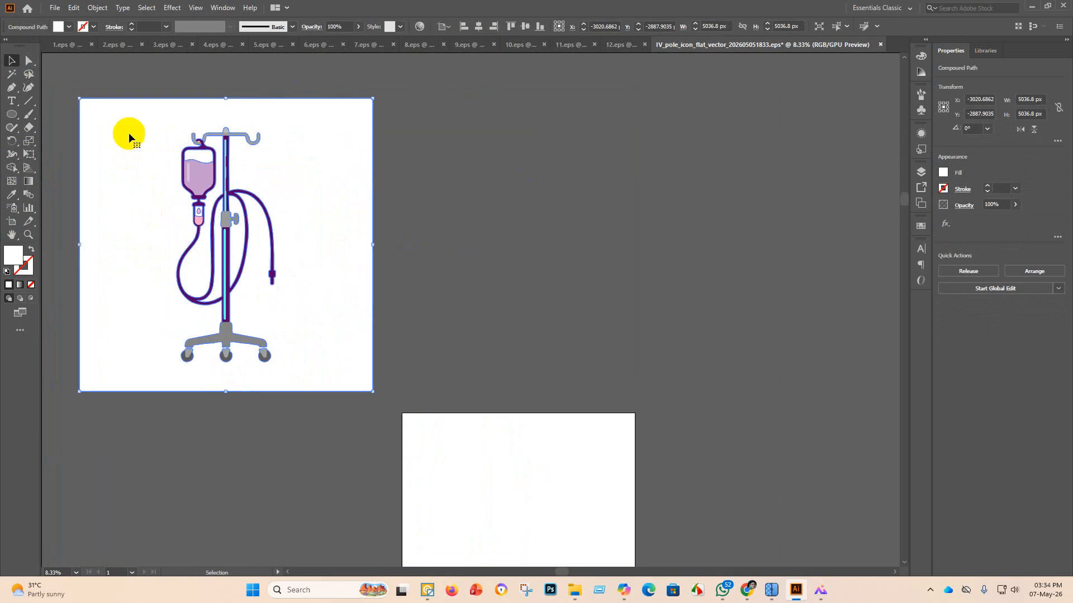
scroll(132, 139, "up", 2)
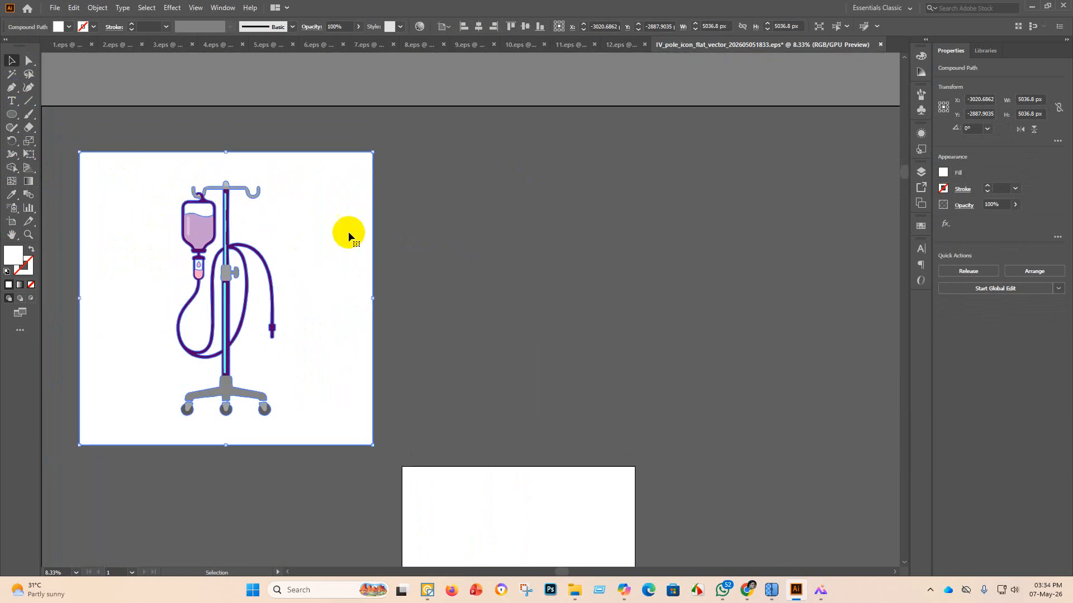
left_click(11, 115)
left_click(11, 73)
left_click(118, 175)
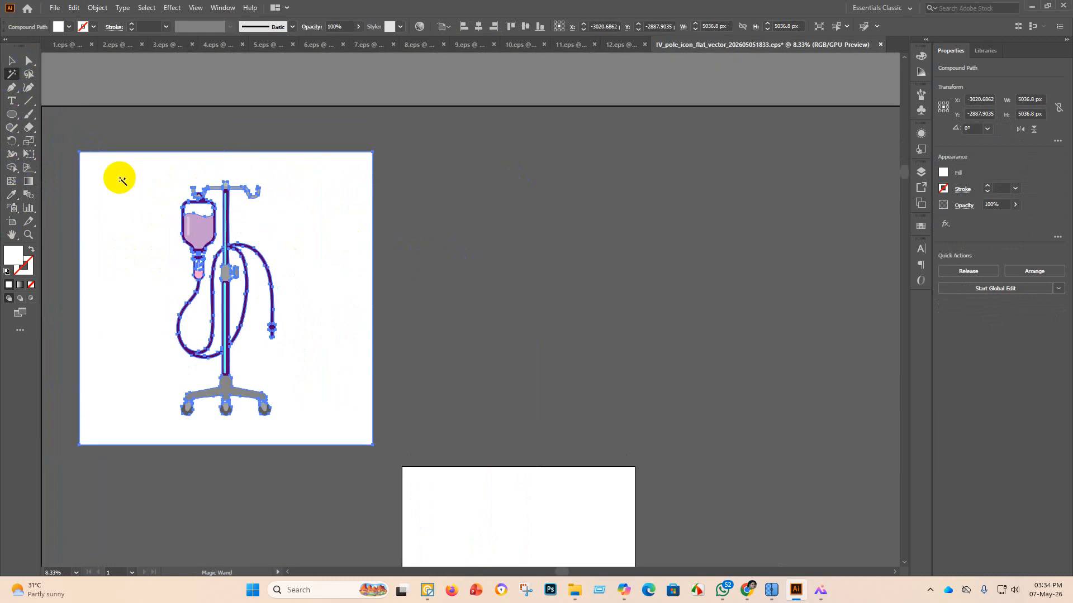
key("Delete")
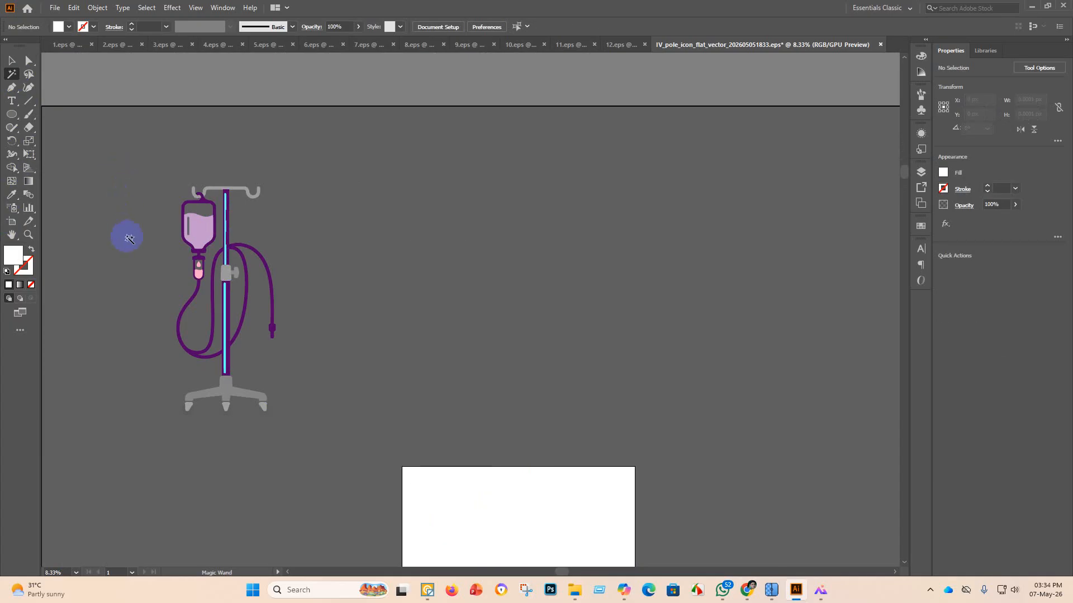
Smooth the jagged outer edge of the gray hook end holding the IV bag with the Smooth tool.
scroll(248, 227, "up", 4)
scroll(311, 232, "down", 3)
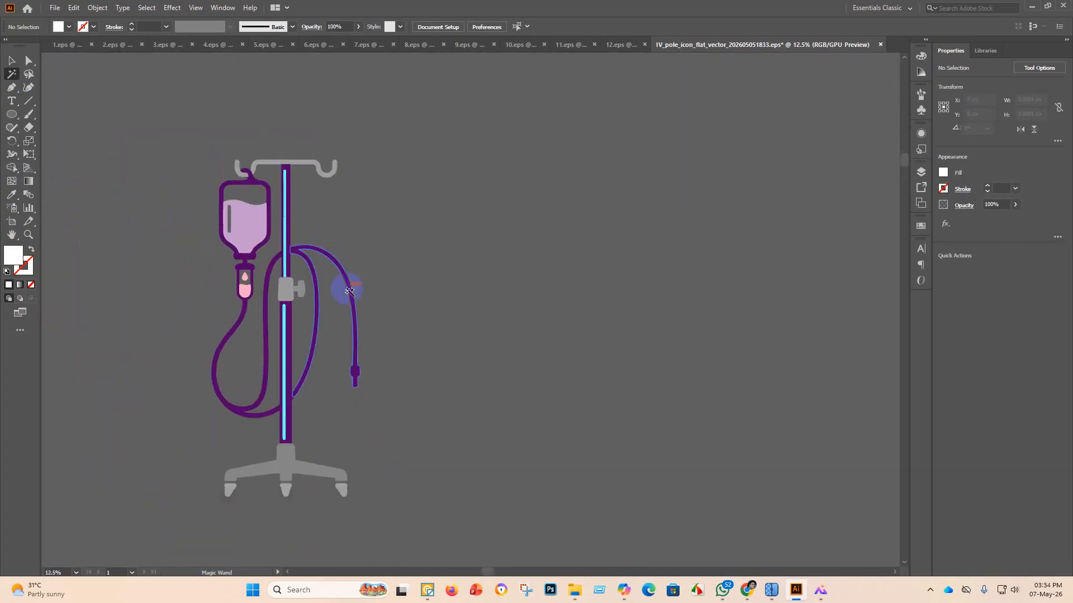
scroll(310, 237, "up", 8)
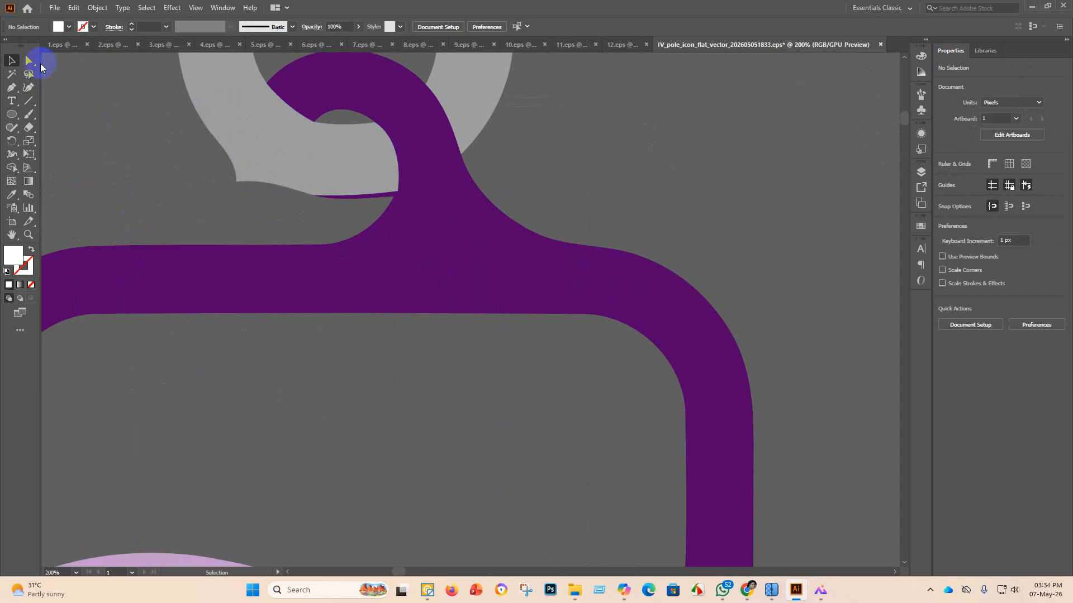
left_click(31, 62)
left_click(266, 162)
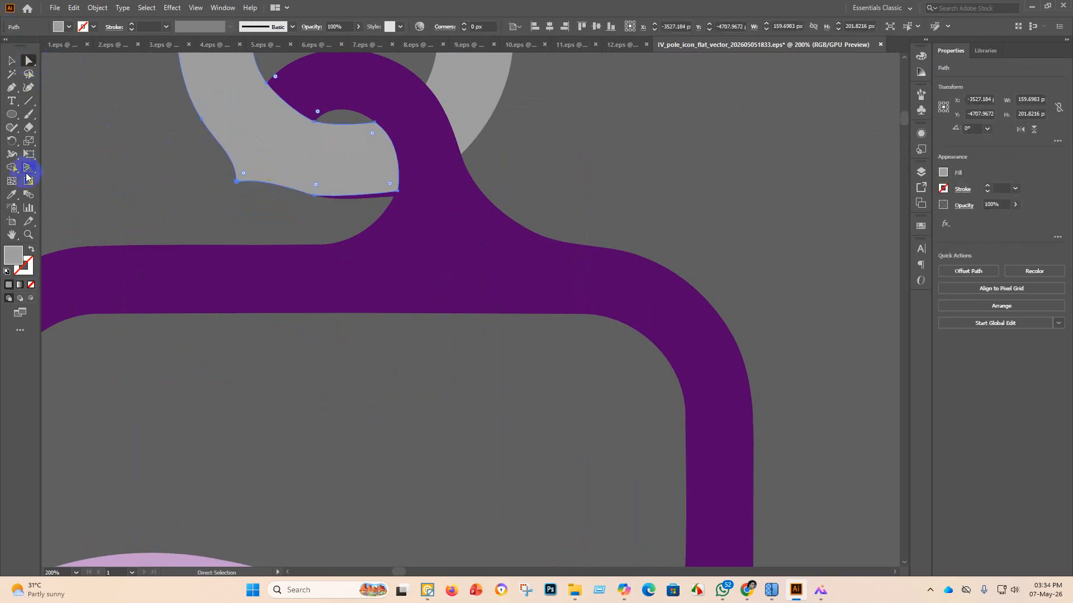
left_click(8, 198)
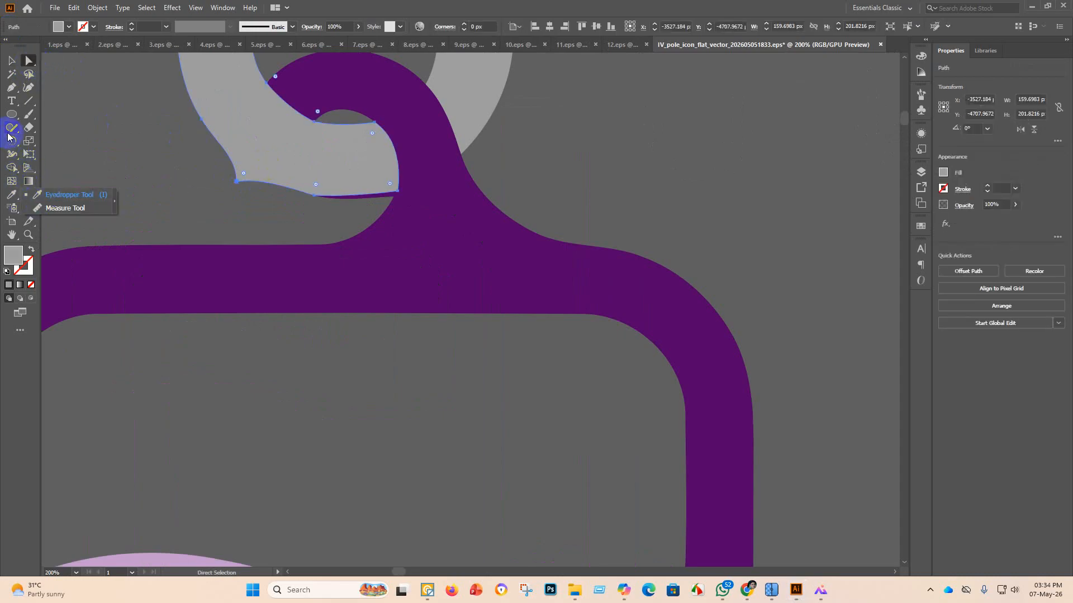
left_click(11, 128)
left_click(65, 155)
scroll(270, 206, "down", 2)
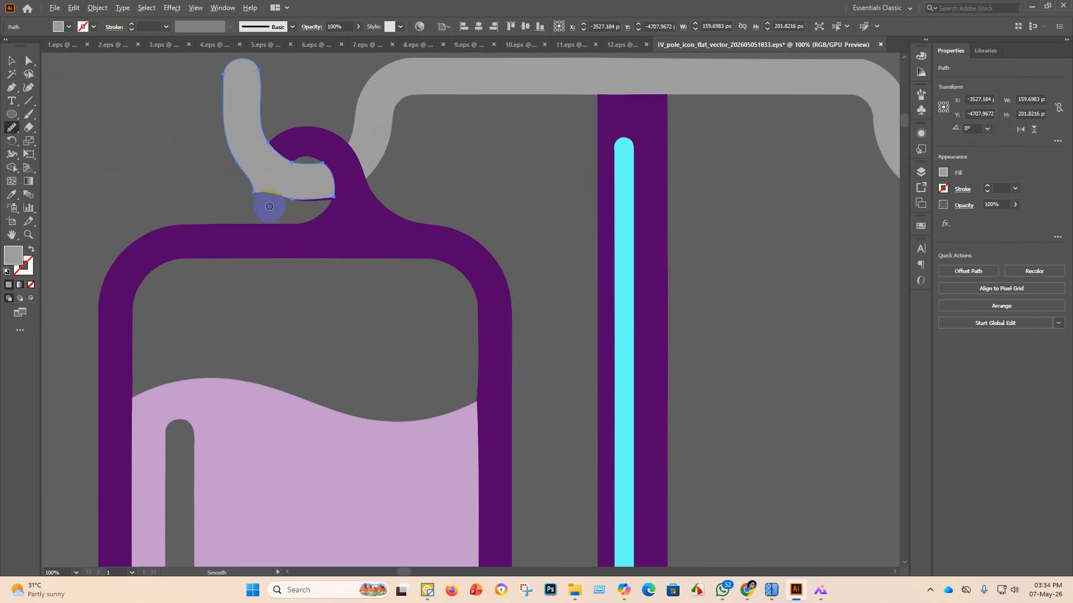
scroll(269, 207, "down", 1)
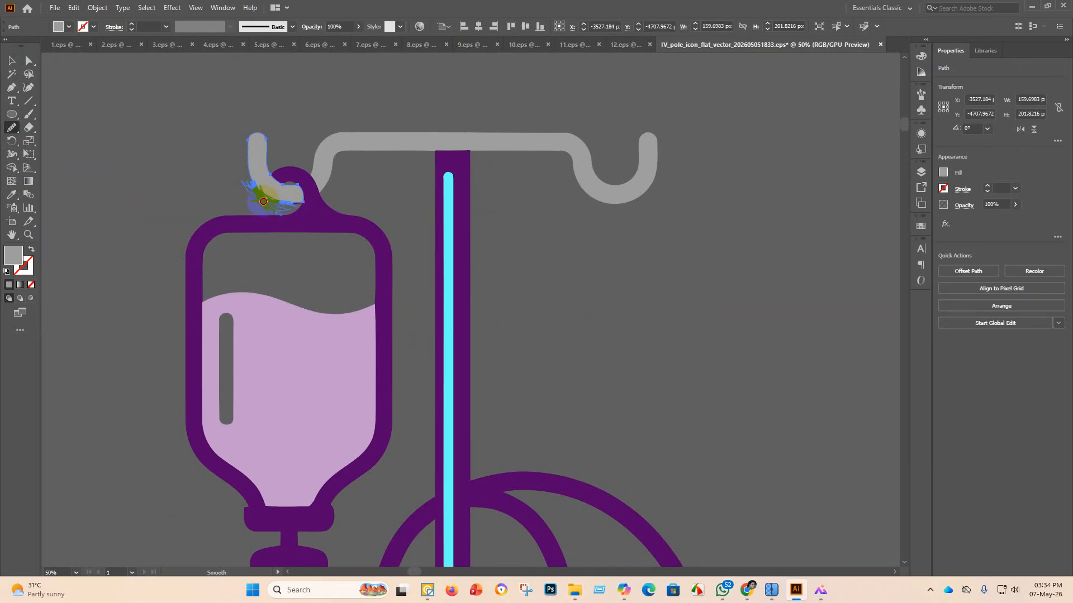
mouse_move(280, 207)
left_mouse_down()
mouse_move(252, 199)
mouse_move(298, 206)
mouse_move(241, 198)
mouse_move(273, 212)
left_mouse_up()
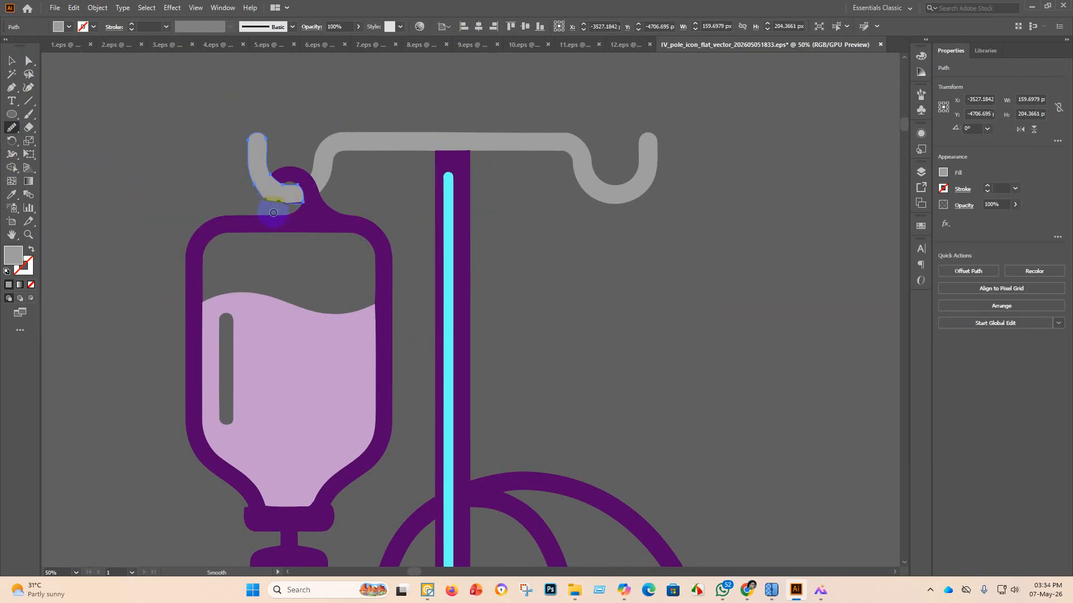
scroll(264, 203, "down", 2)
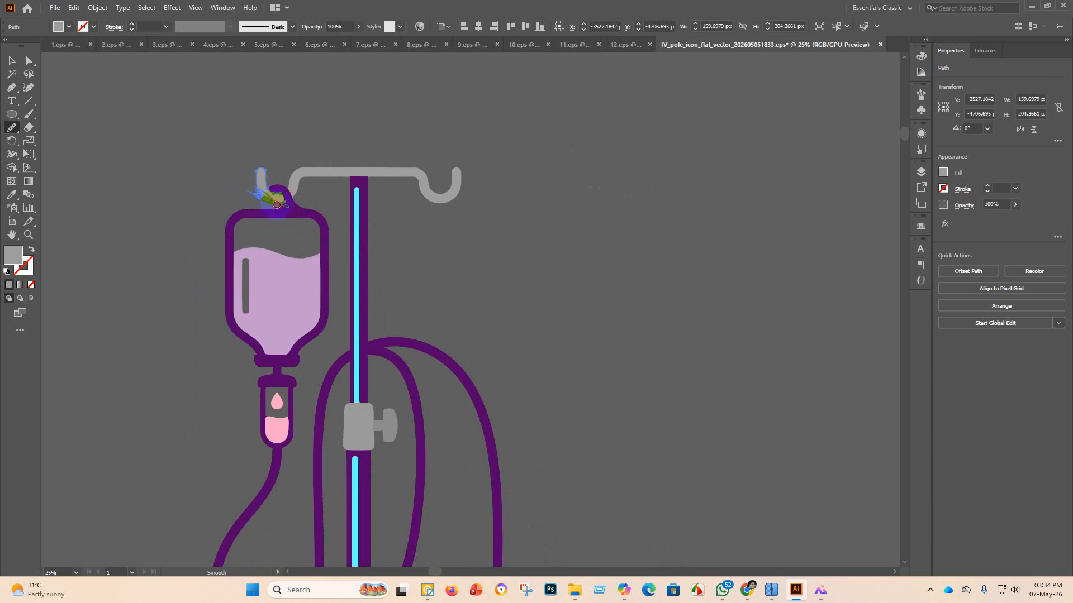
scroll(267, 209, "up", 4)
scroll(270, 205, "down", 3)
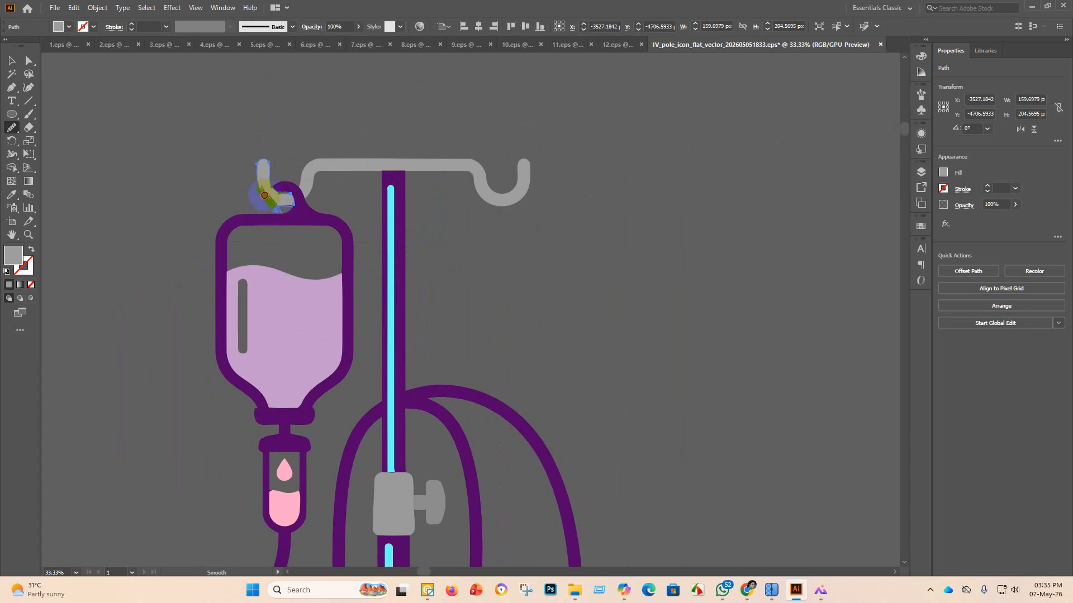
scroll(278, 209, "up", 3)
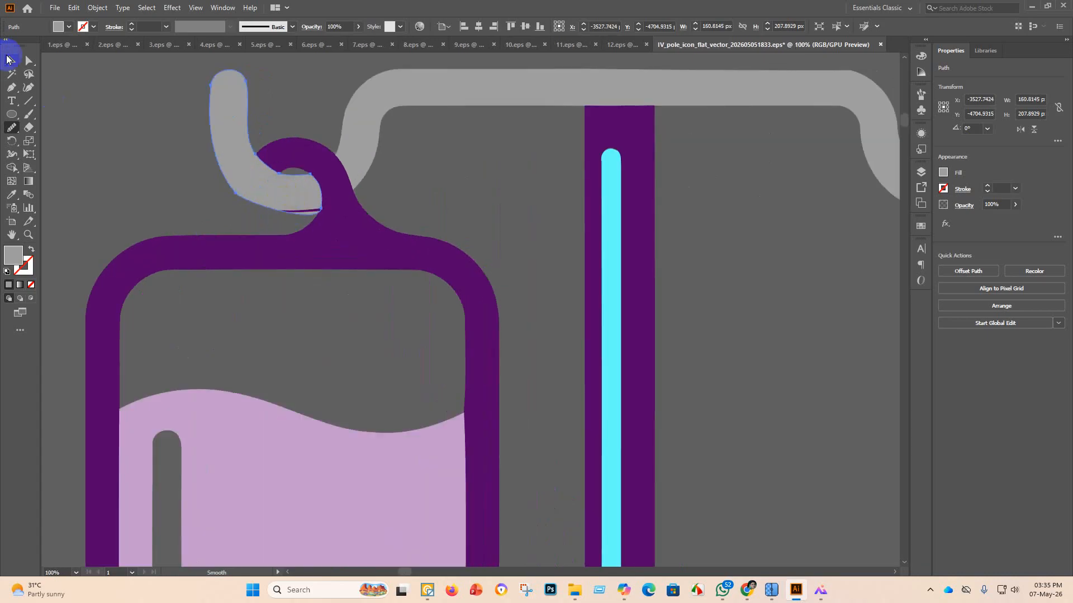
left_click(9, 59)
left_click(185, 178)
Examine the smoothed gray hook's lower edge where it meets the IV bag's loop, and check the overall icon.
scroll(308, 217, "up", 4)
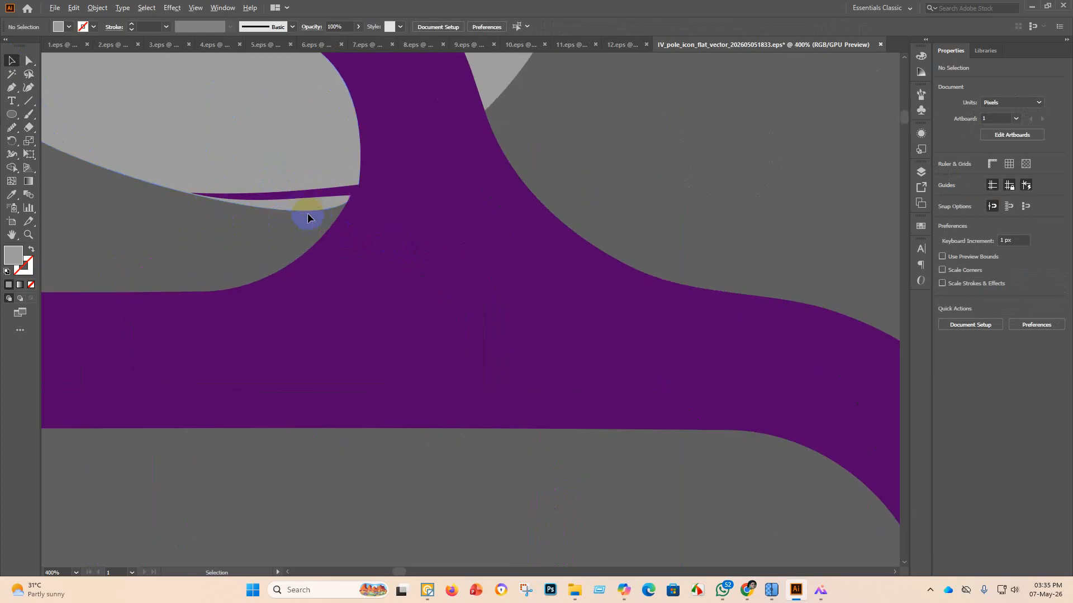
left_click(302, 206)
scroll(287, 213, "down", 3)
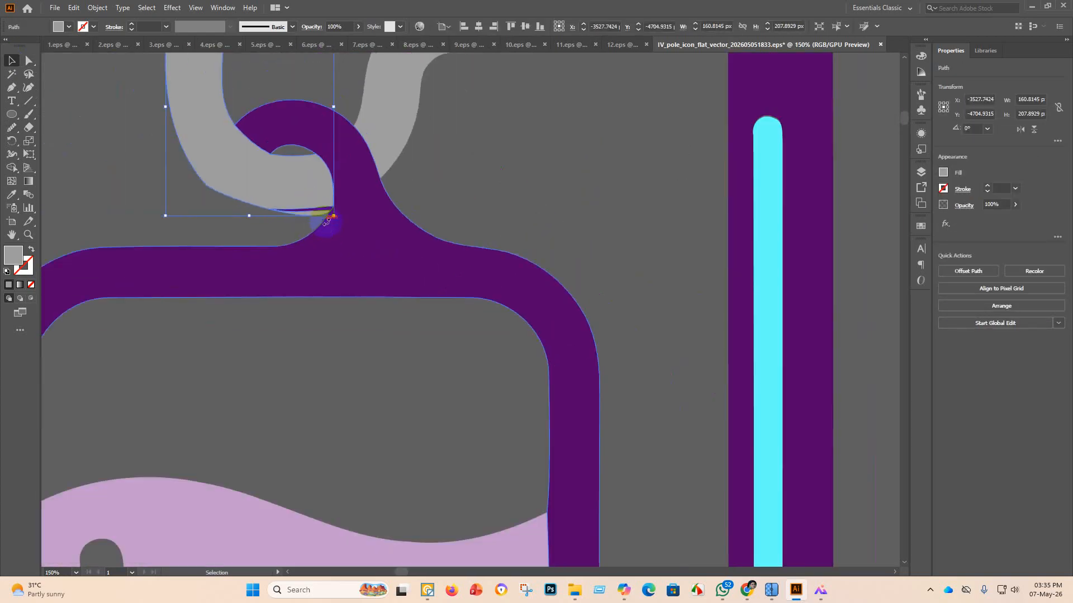
left_click(517, 176)
scroll(140, 174, "down", 2)
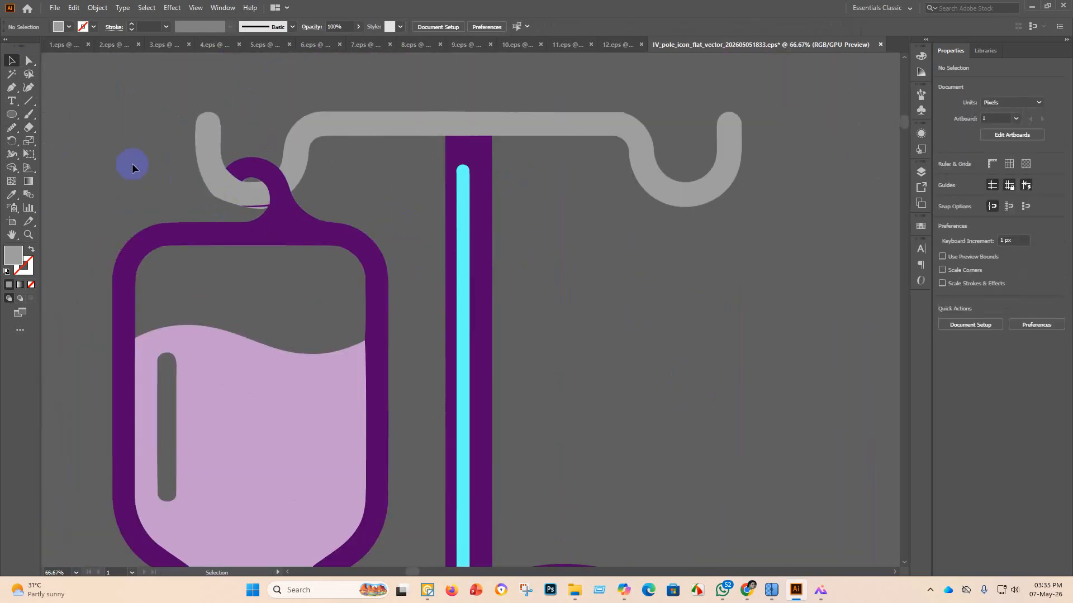
left_click(275, 212)
left_click(356, 214)
scroll(357, 214, "down", 4)
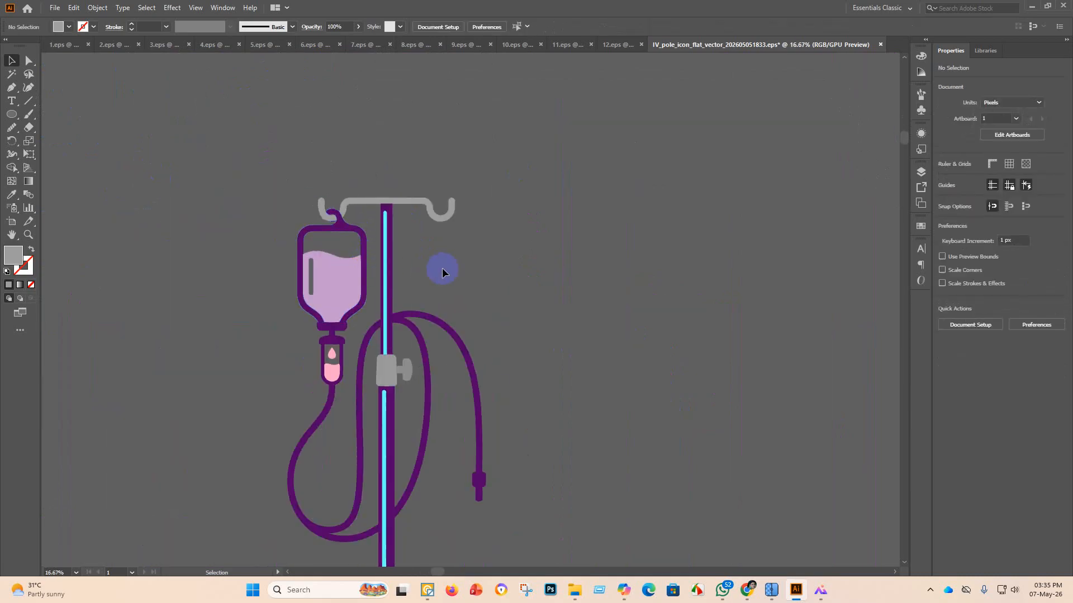
scroll(441, 271, "down", 3)
scroll(328, 263, "up", 3)
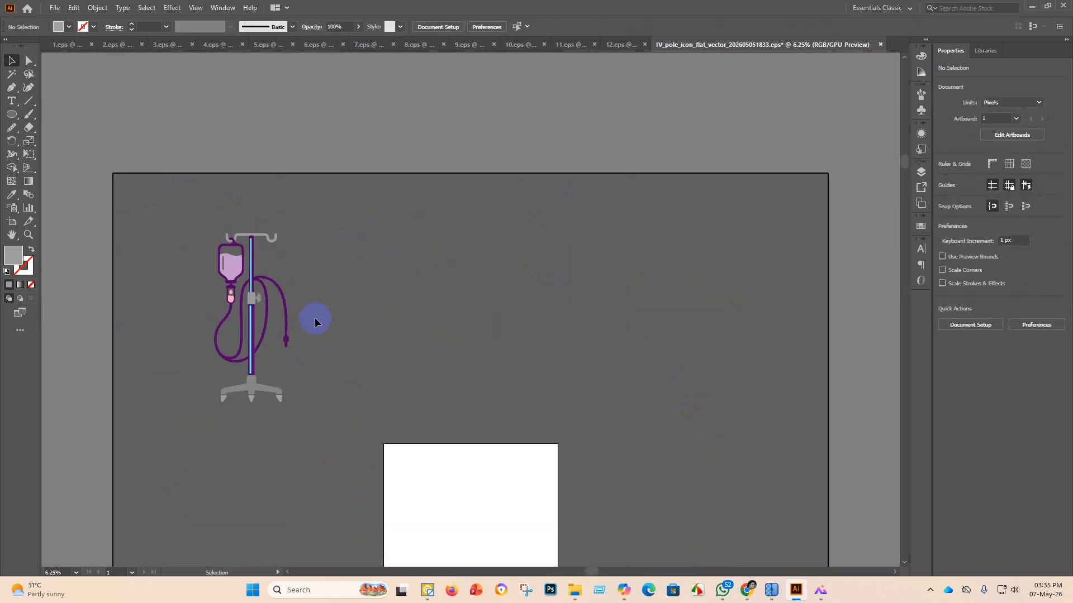
Recolor the liquid in the IV bag with bright red FF1010.
left_click(227, 274)
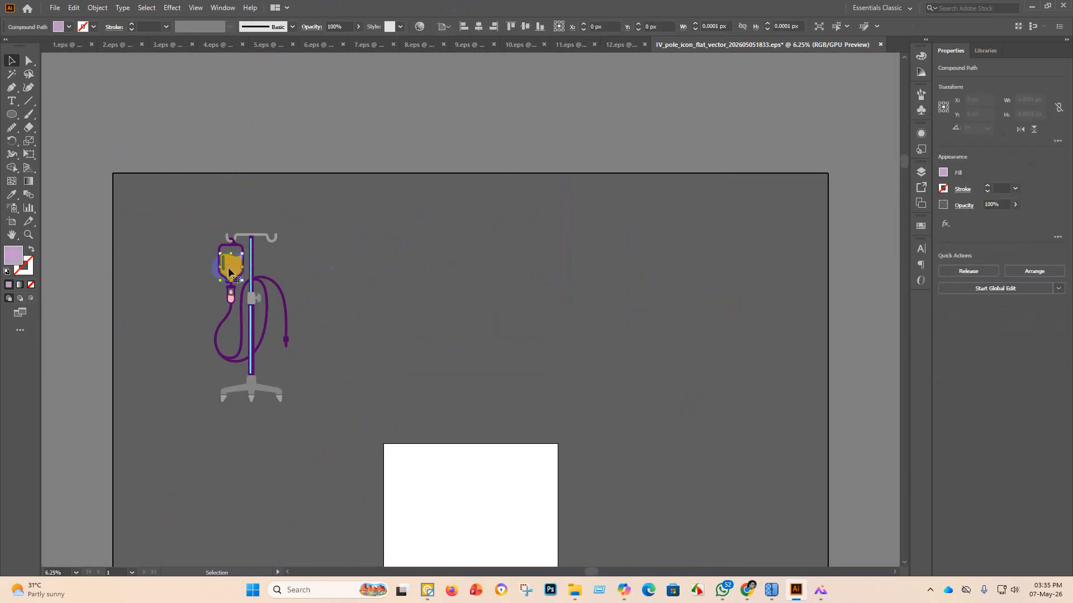
left_click_drag(66, 30, 10, 260)
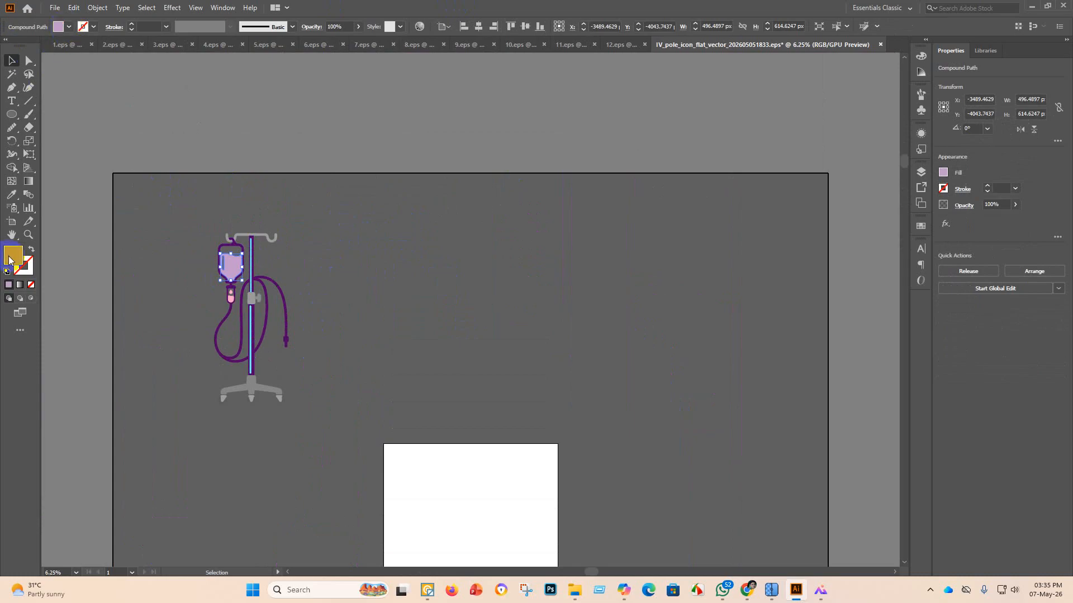
double_click(10, 259)
mouse_move(378, 324)
left_mouse_down()
mouse_move(408, 268)
mouse_move(447, 256)
left_mouse_up()
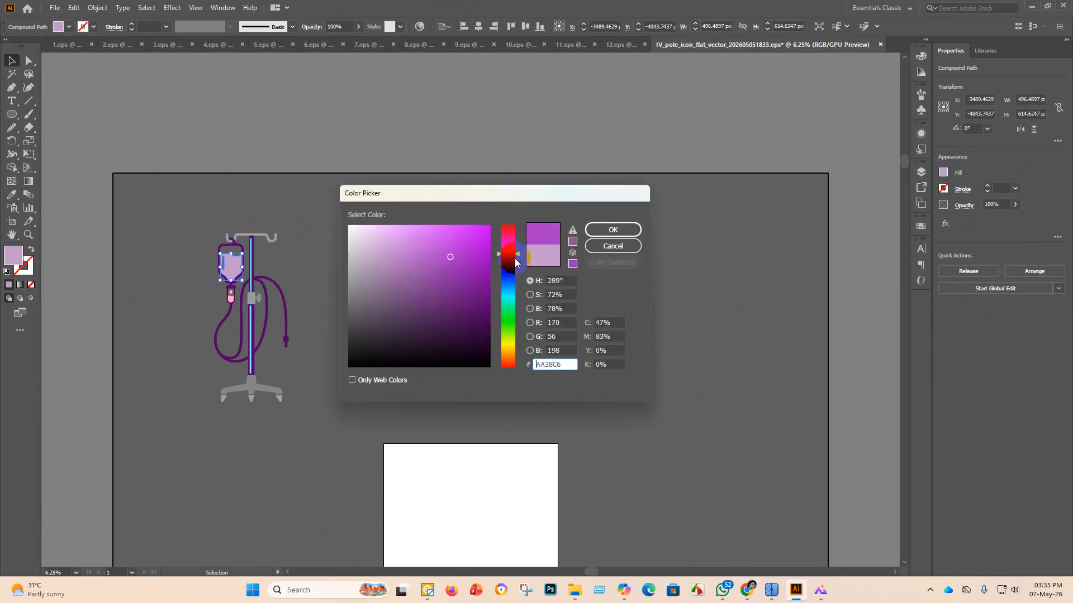
left_click(520, 253)
mouse_move(520, 252)
left_mouse_down()
mouse_move(515, 220)
mouse_move(482, 221)
left_mouse_up()
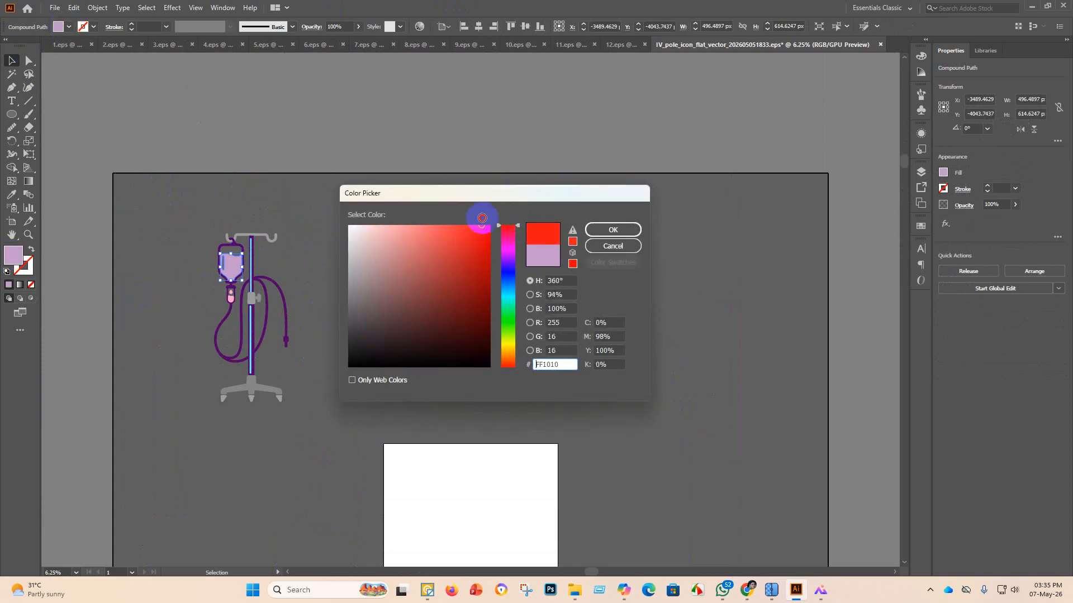
left_click(613, 229)
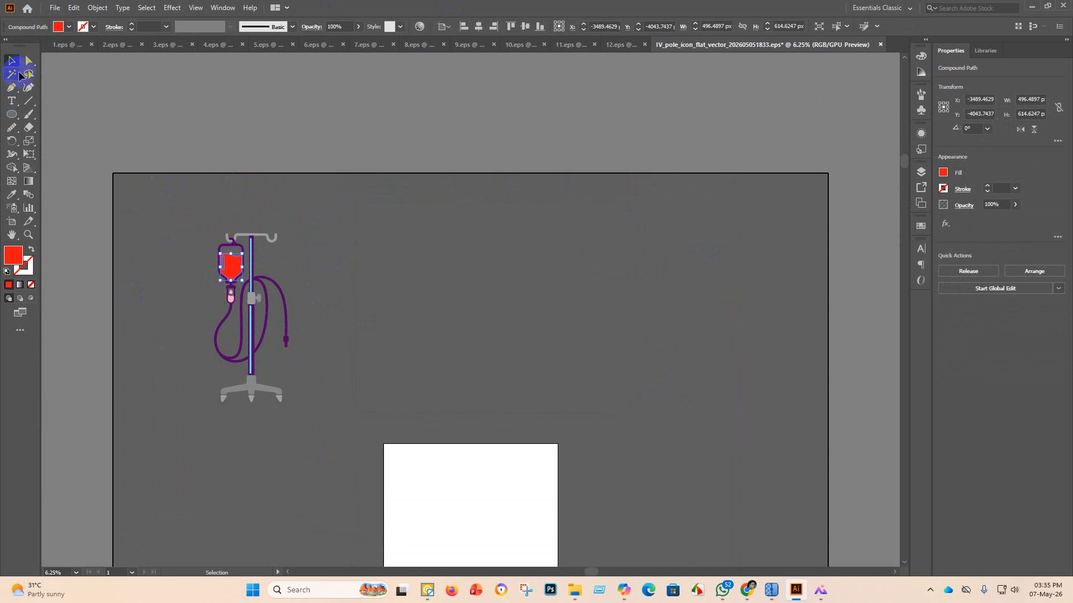
left_click(212, 204)
Recolor the pink liquid in the drip chamber with the IV bag's red using the Eyedropper.
scroll(212, 362, "up", 2)
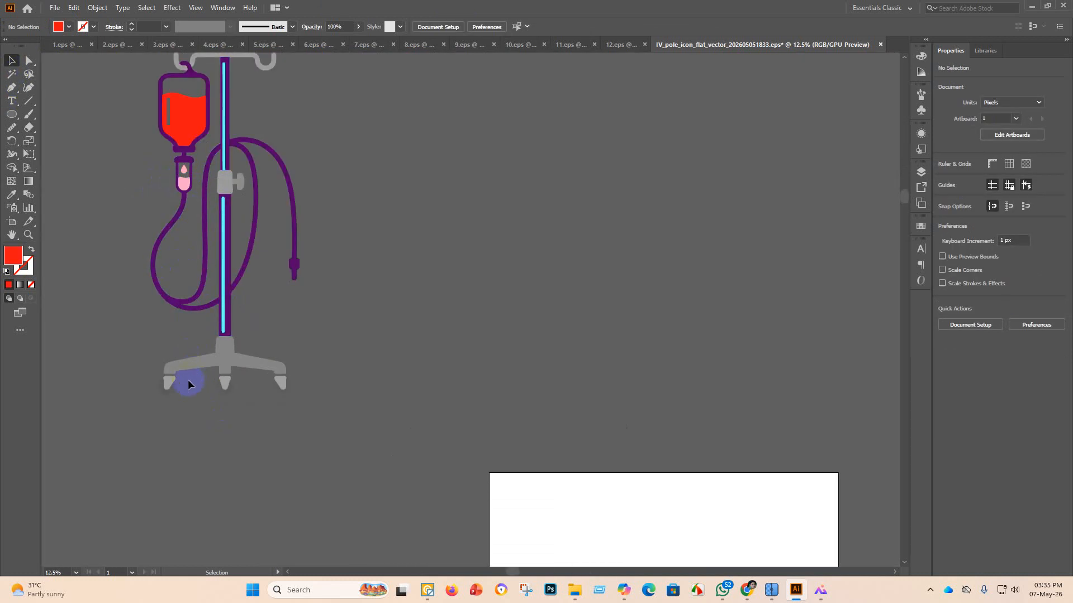
scroll(187, 385, "up", 1)
left_click(183, 225)
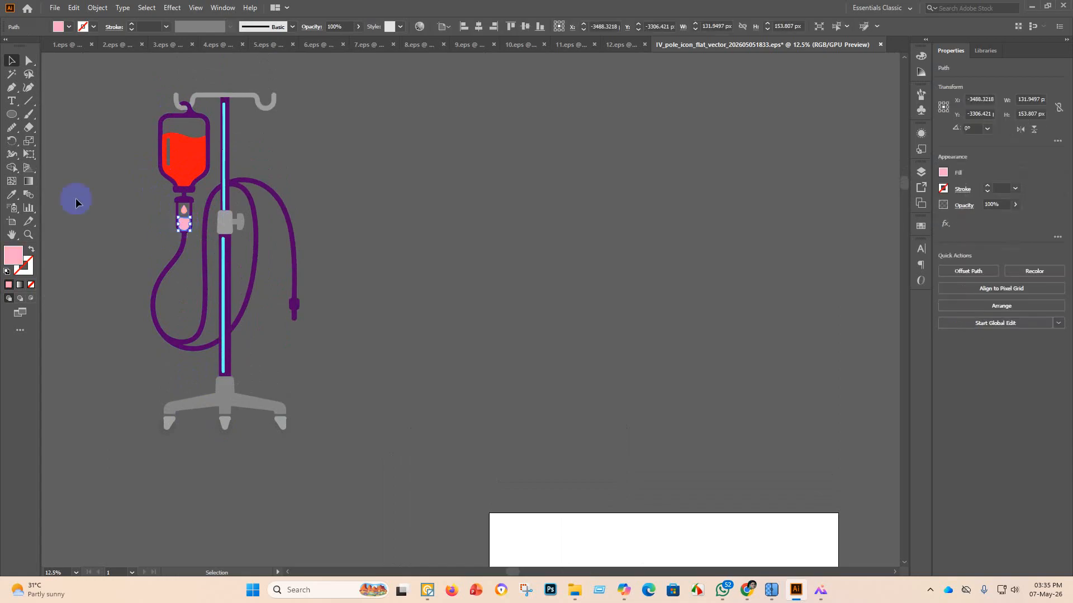
left_click(11, 196)
left_click(173, 162)
left_click(12, 61)
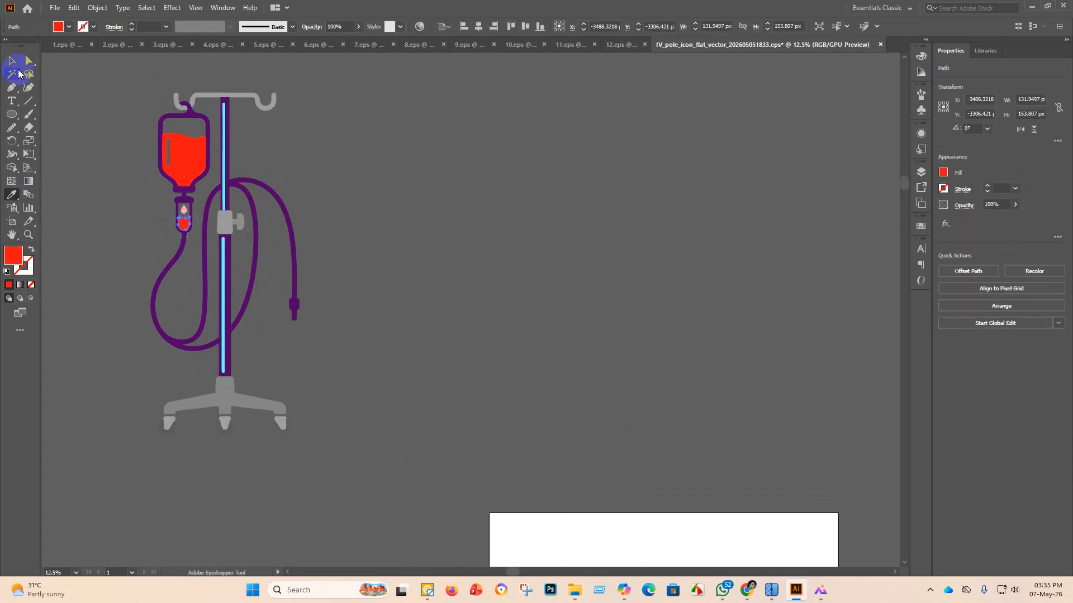
left_click(316, 190)
Recolor the pink drop in the drip chamber with the IV bag's red using the Eyedropper.
left_click(183, 210)
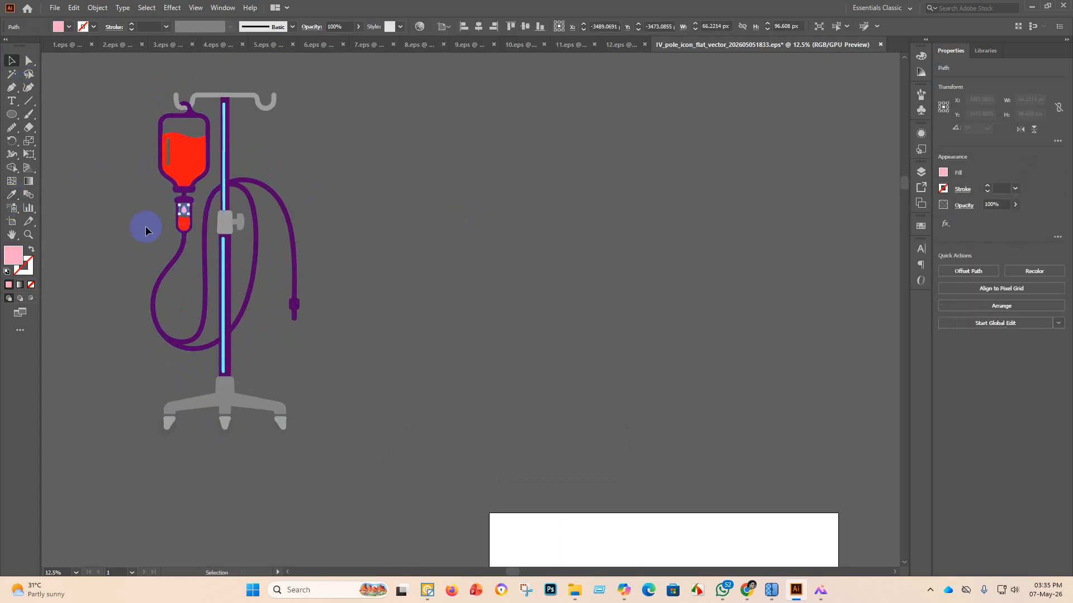
left_click(17, 194)
left_click(197, 149)
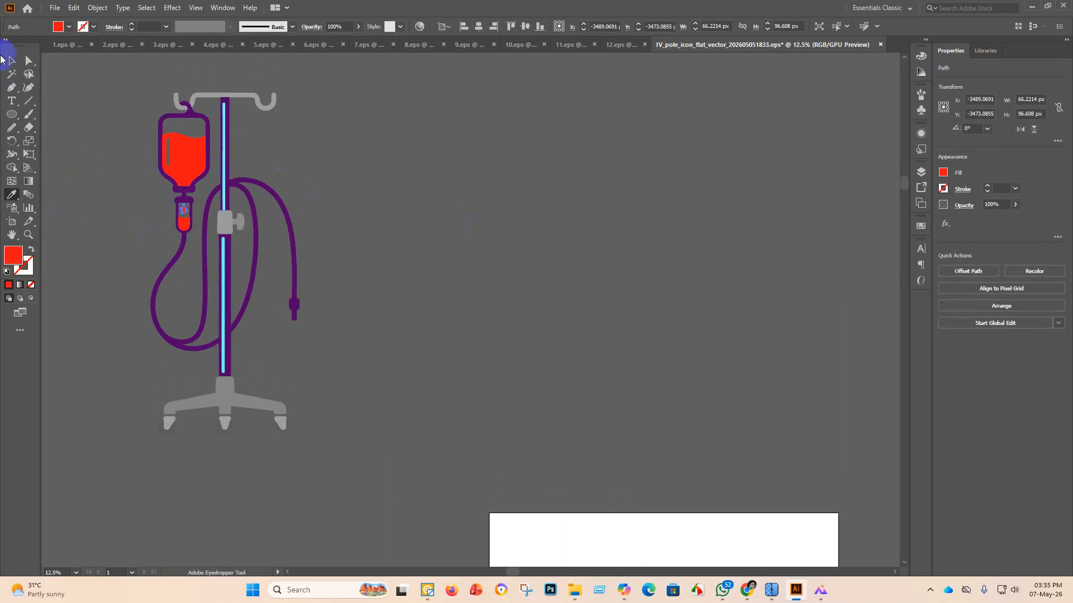
left_click(11, 60)
left_click(407, 259)
scroll(399, 265, "up", 2)
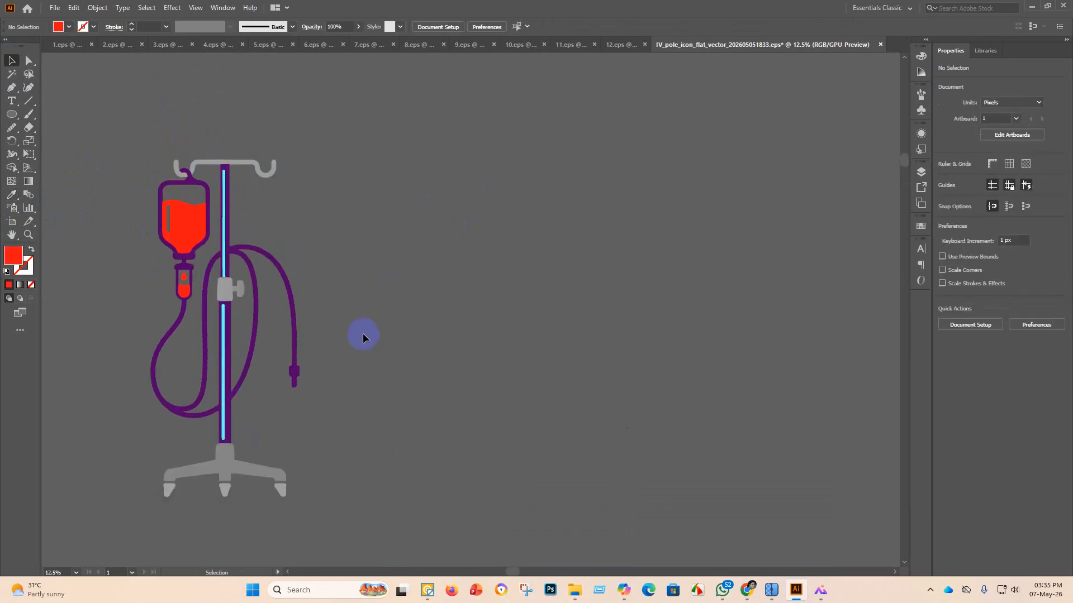
Recolor the dark purple pole with the top hook bar's gray using the Eyedropper.
left_click(225, 341)
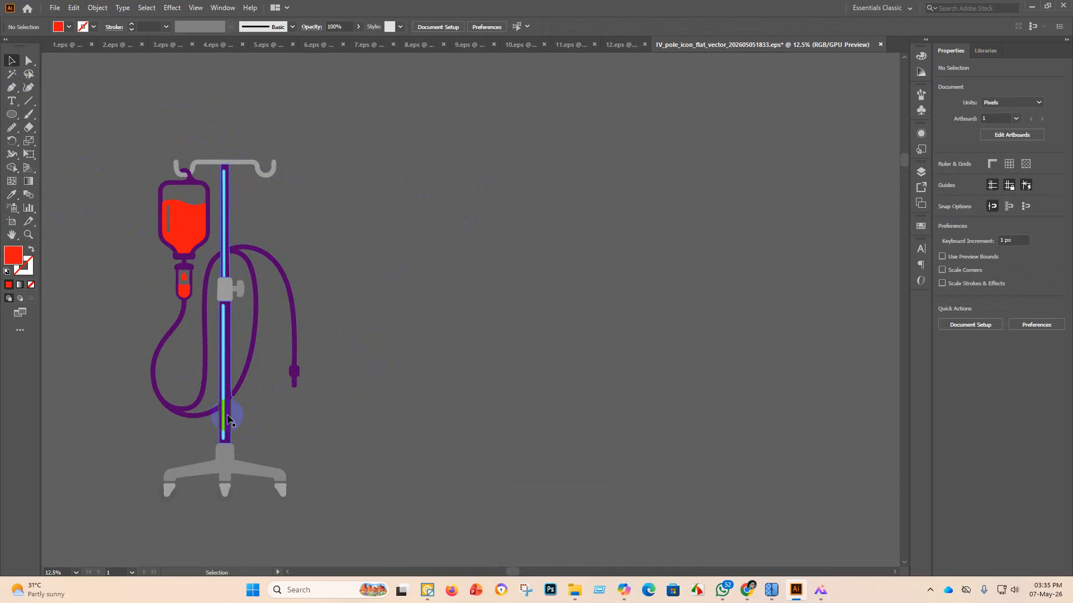
left_click(11, 197)
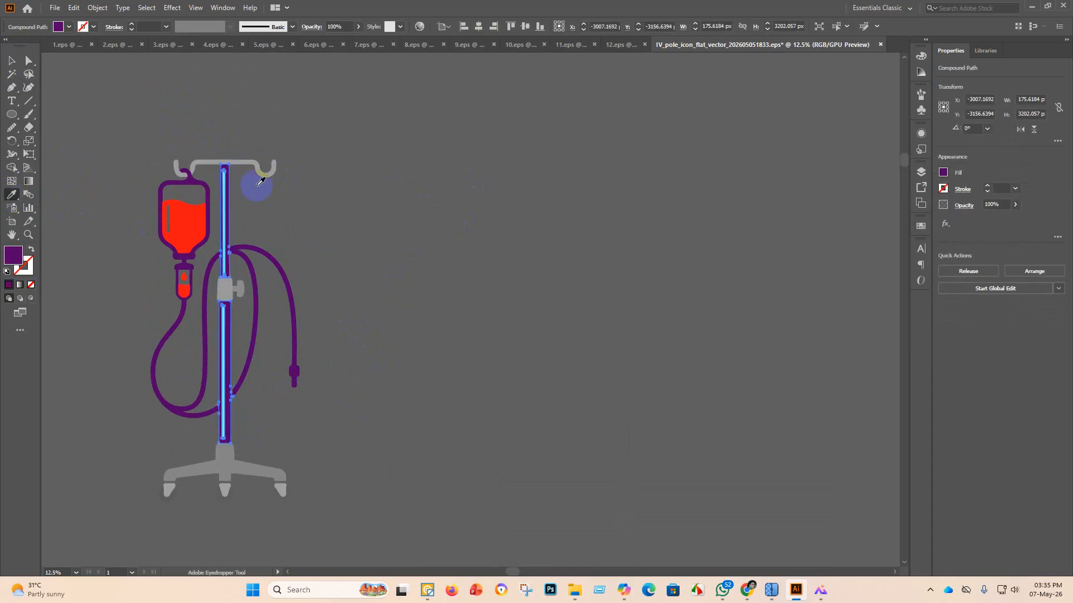
left_click(247, 158)
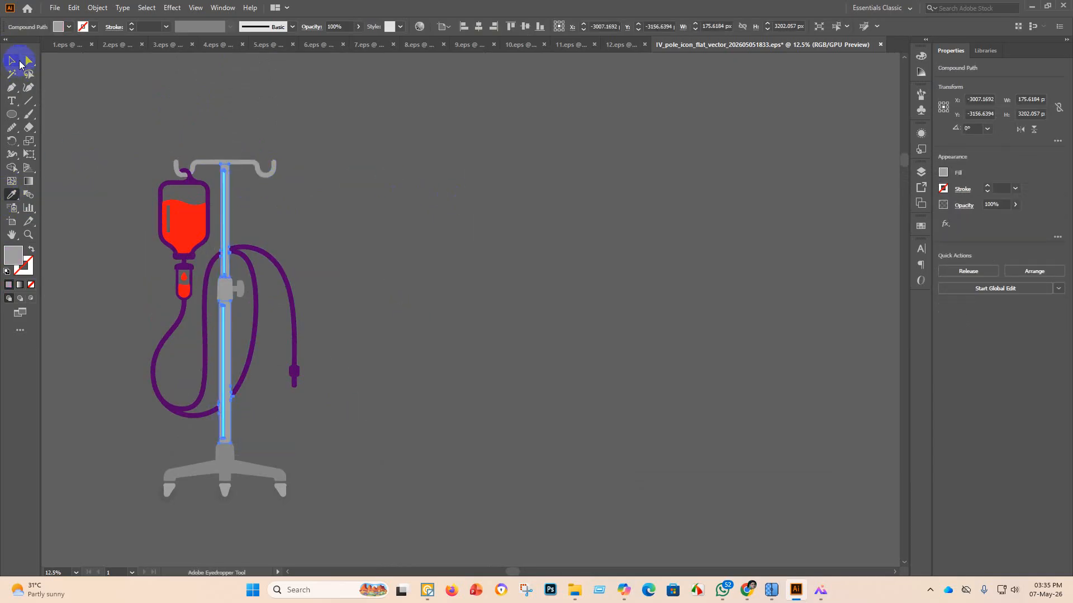
left_click(12, 61)
left_click(429, 212)
Group the whole IV pole illustration and center it horizontally and vertically on the artboard.
scroll(344, 450, "down", 3)
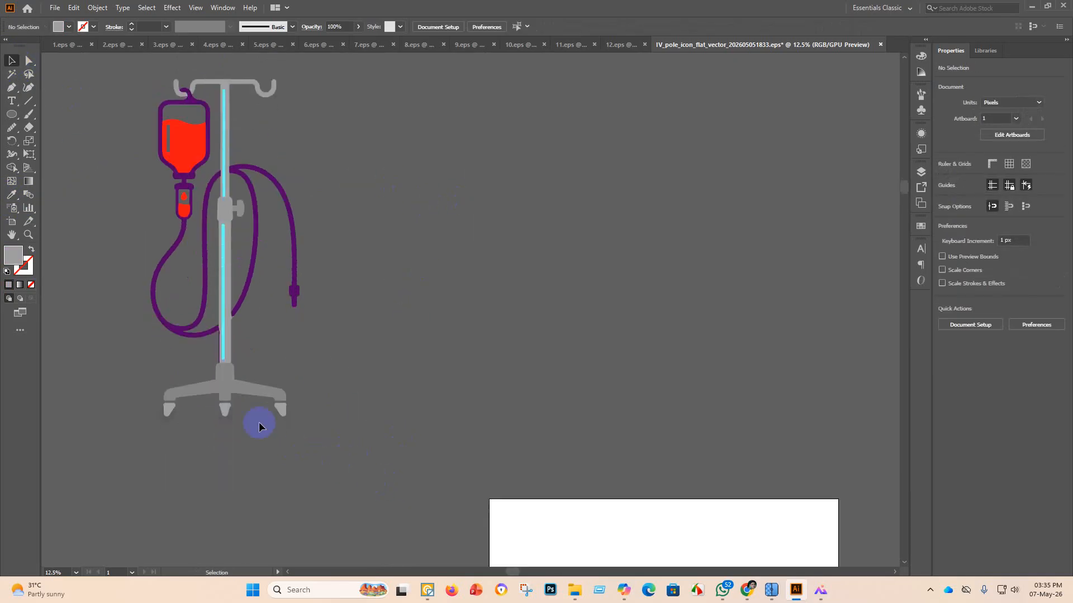
scroll(234, 440, "up", 2)
scroll(402, 366, "down", 3)
scroll(366, 296, "up", 3)
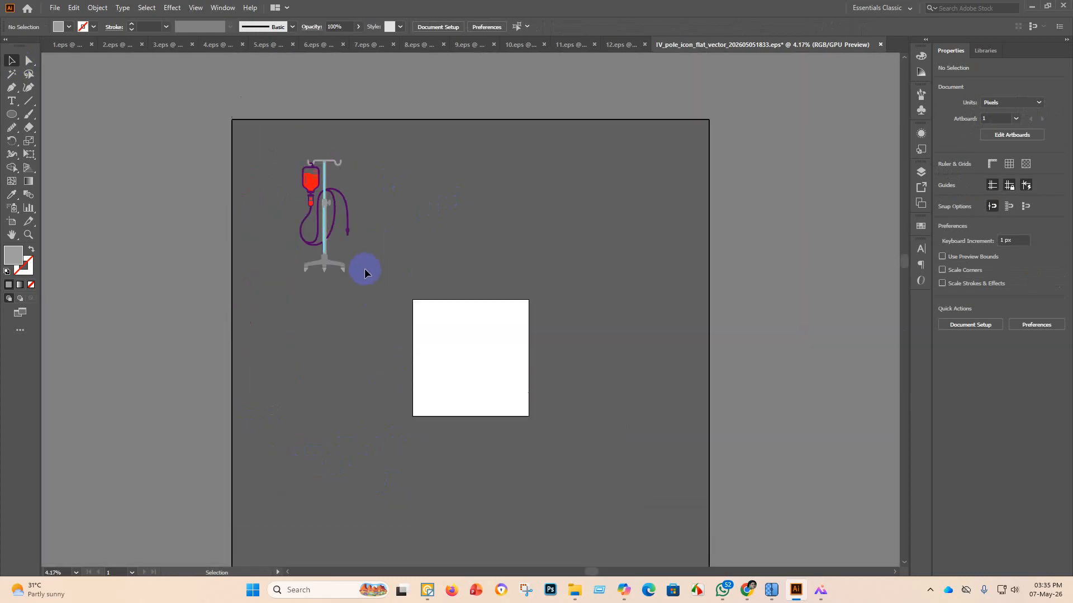
key("ctrl+a")
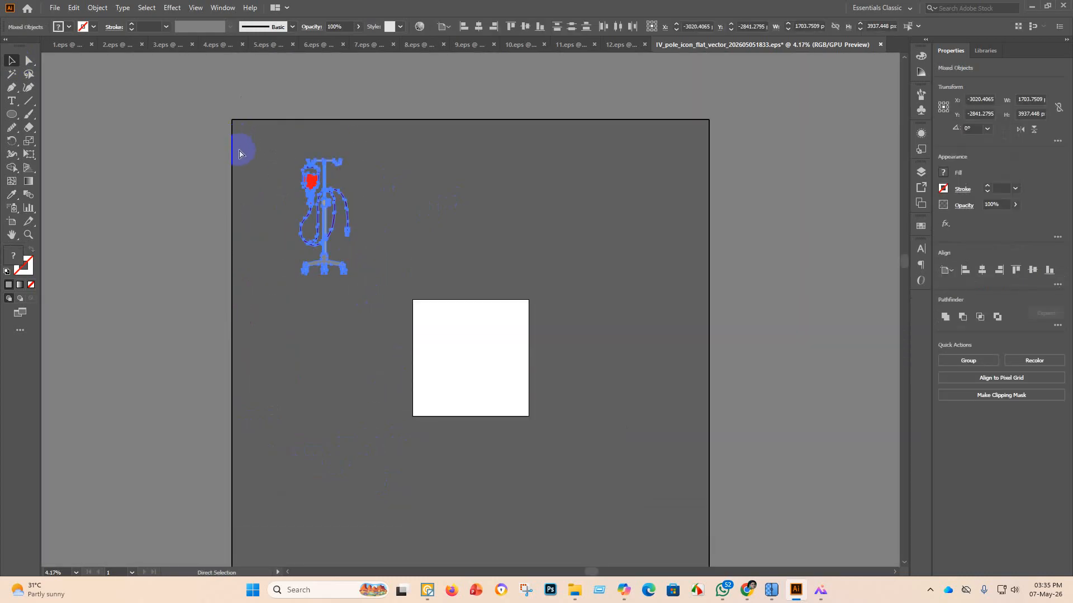
key("ctrl+g")
left_click(477, 26)
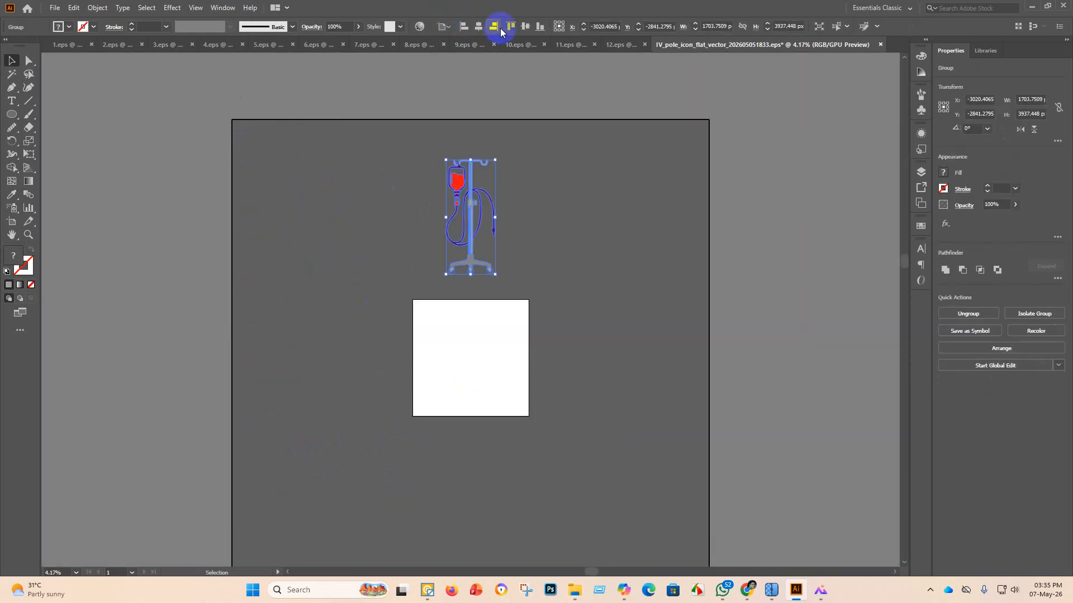
left_click(524, 26)
Scale the illustration group down to about 1555 × 3594 px and center it again on the artboard.
scroll(516, 249, "down", 2)
left_click_drag(483, 222, 484, 240)
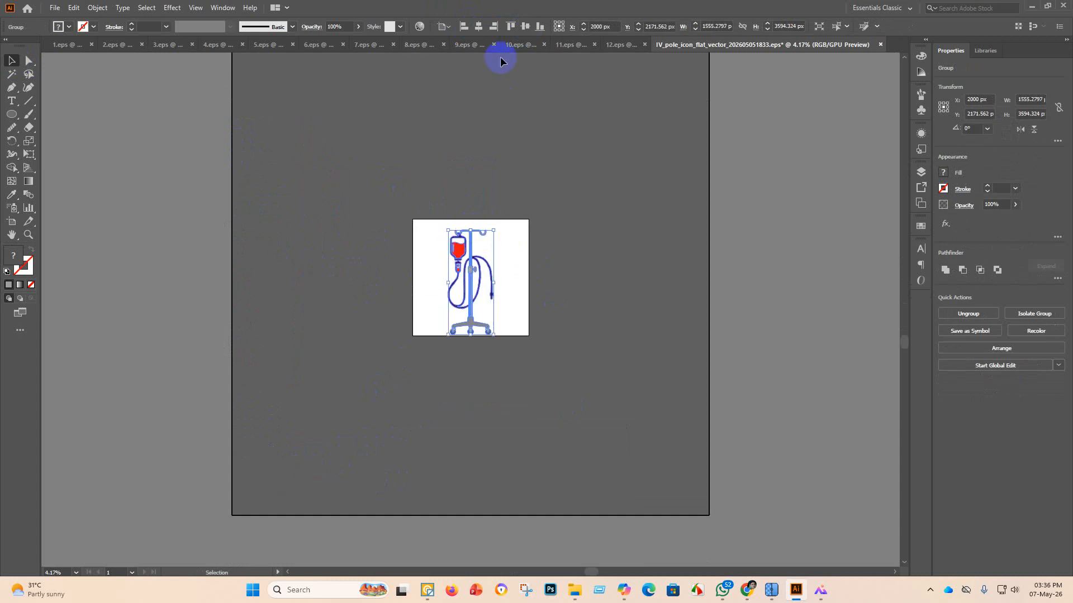
left_click(478, 26)
left_click(524, 26)
left_click(522, 81)
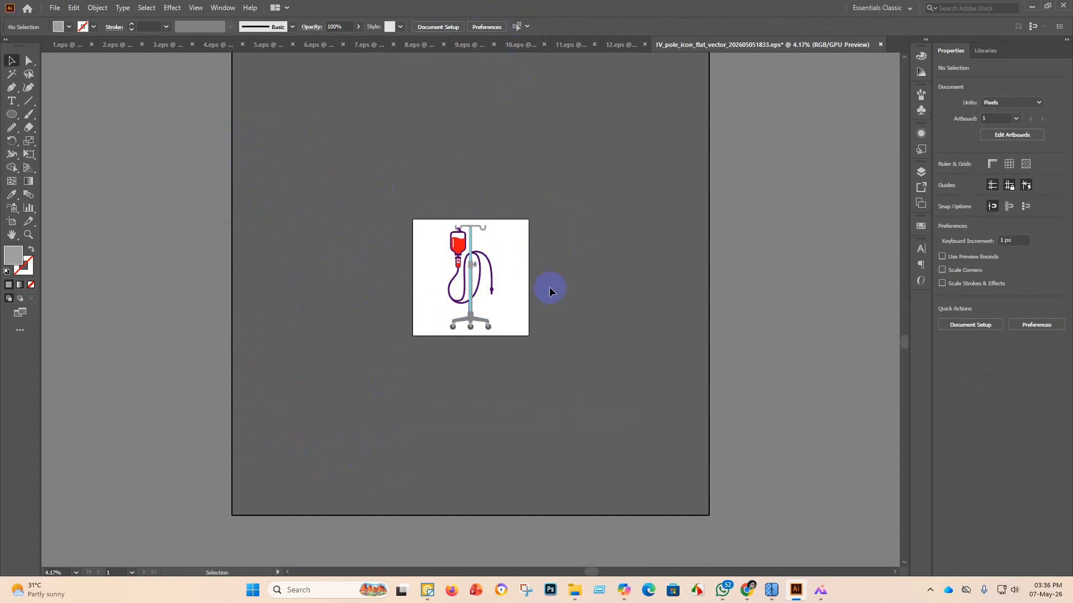
scroll(487, 238, "up", 3)
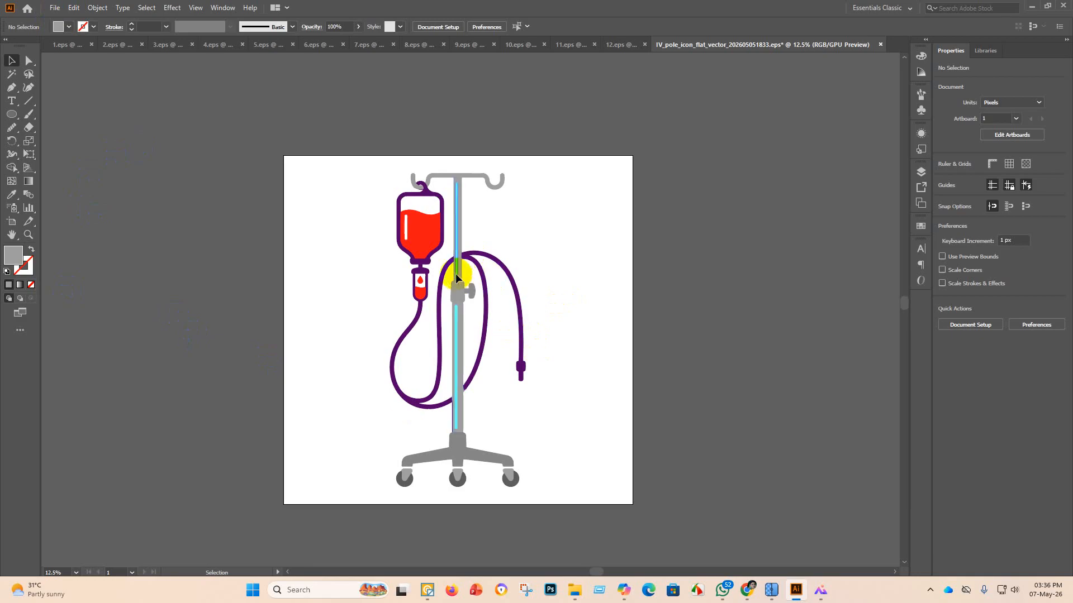
left_click(444, 284)
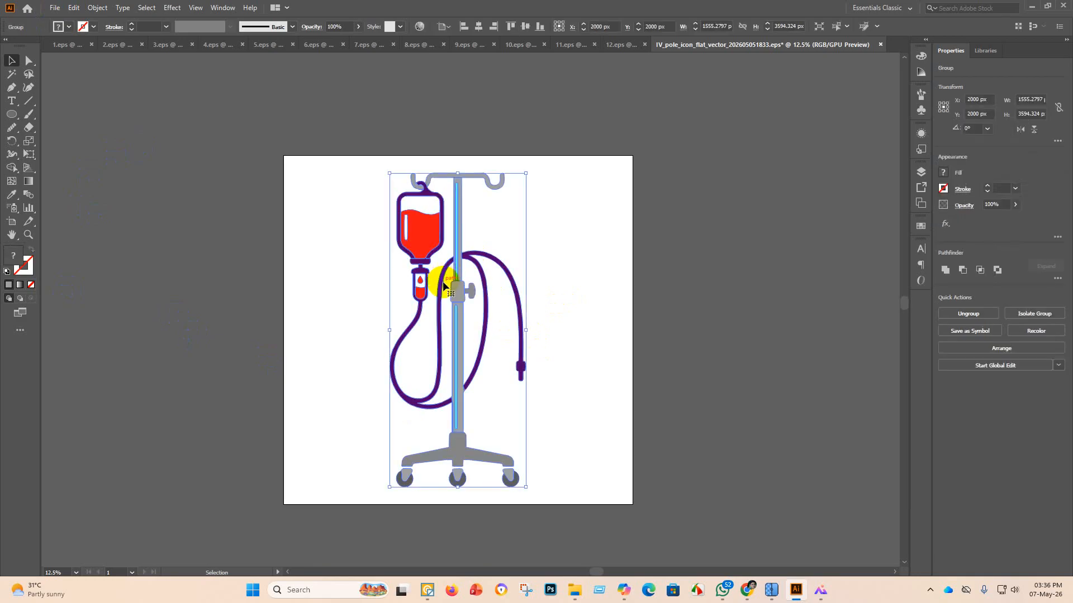
left_click(169, 248)
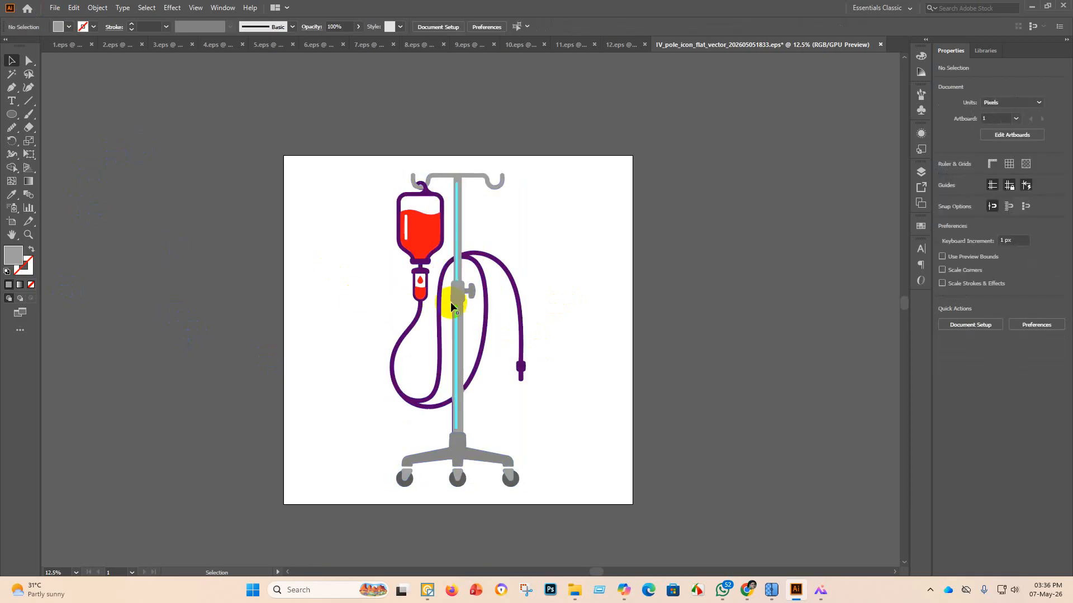
Save the IV pole illustration as an Illustrator EPS file named 13 in the eps 3.1 folder.
left_click(55, 7)
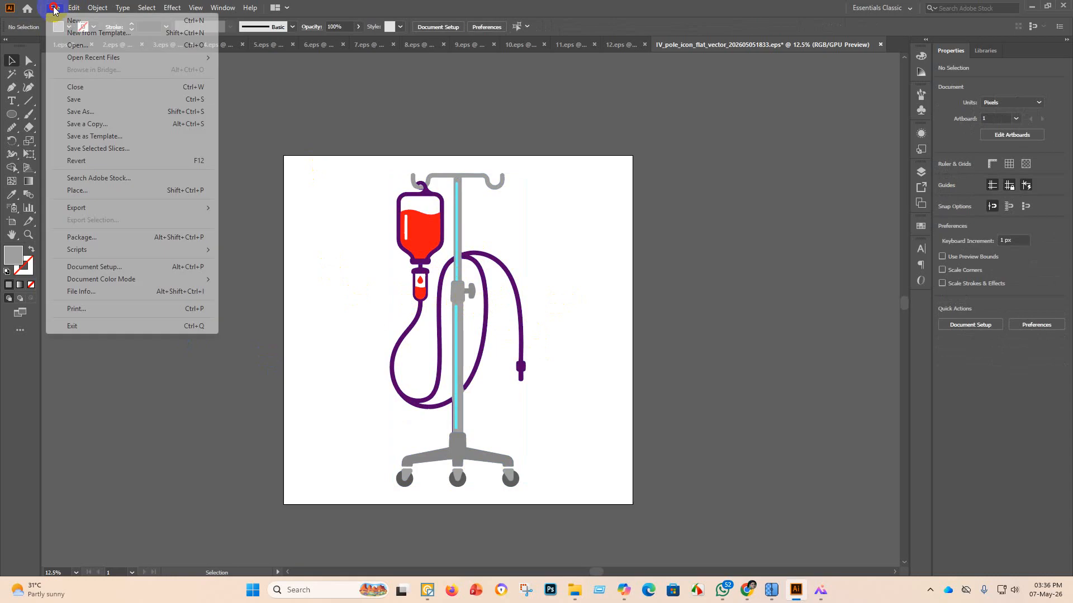
left_click(85, 110)
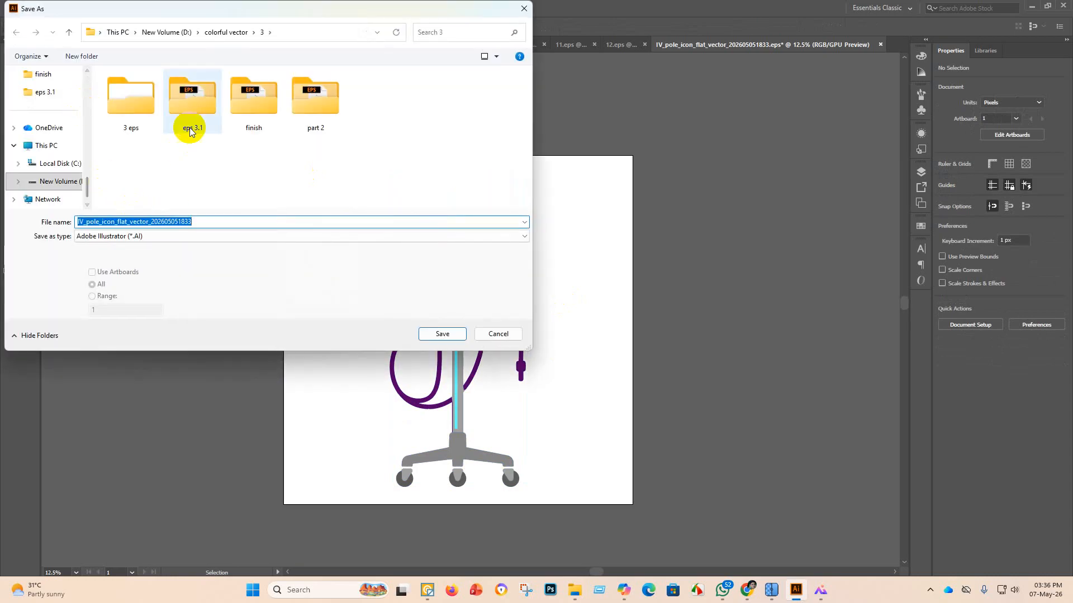
double_click(185, 106)
left_click(162, 235)
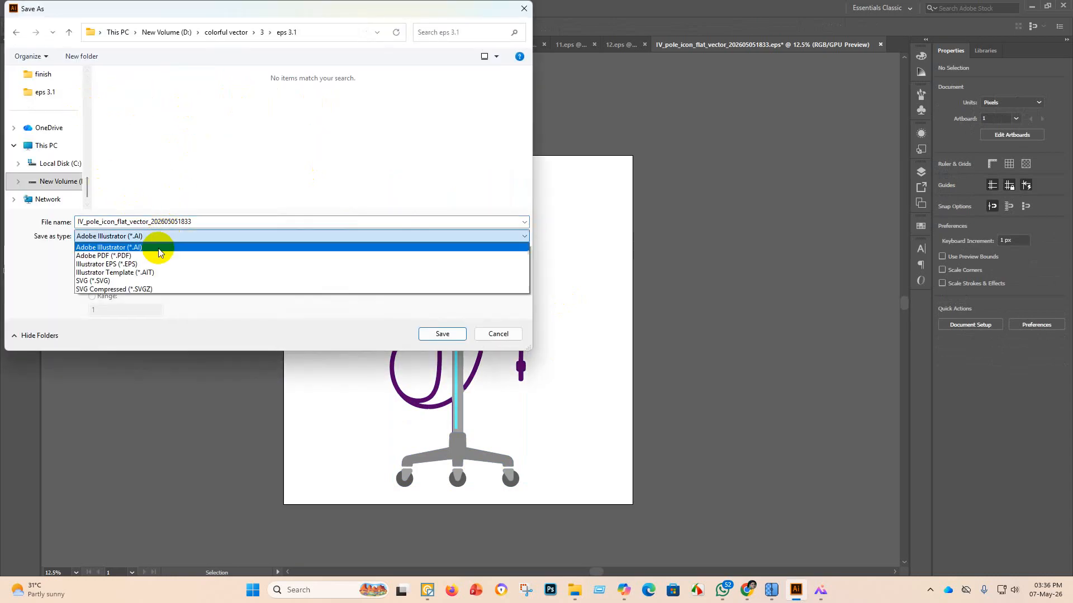
left_click(150, 265)
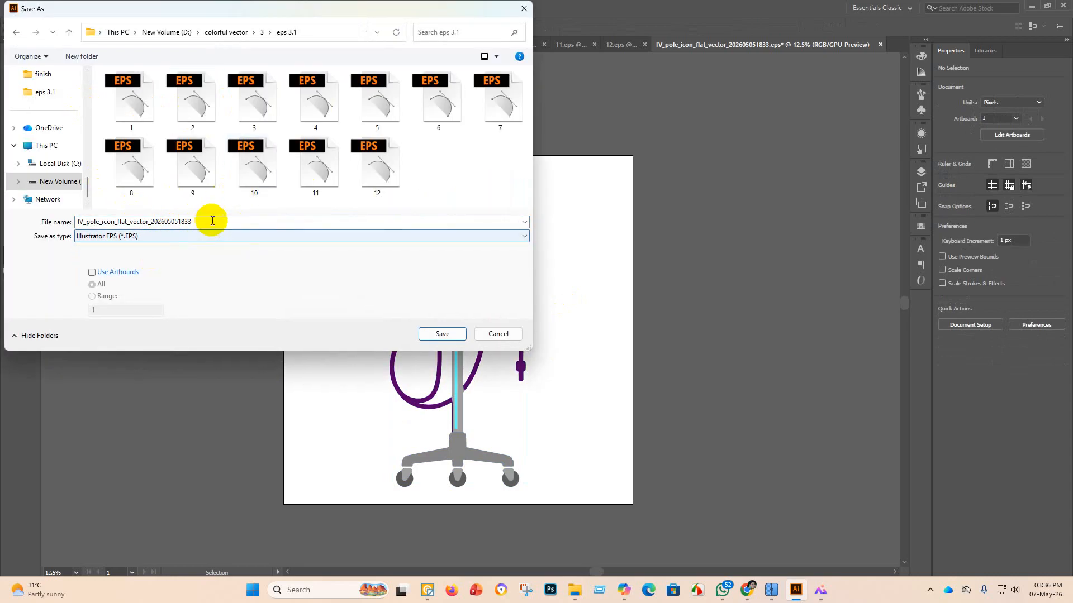
double_click(211, 222)
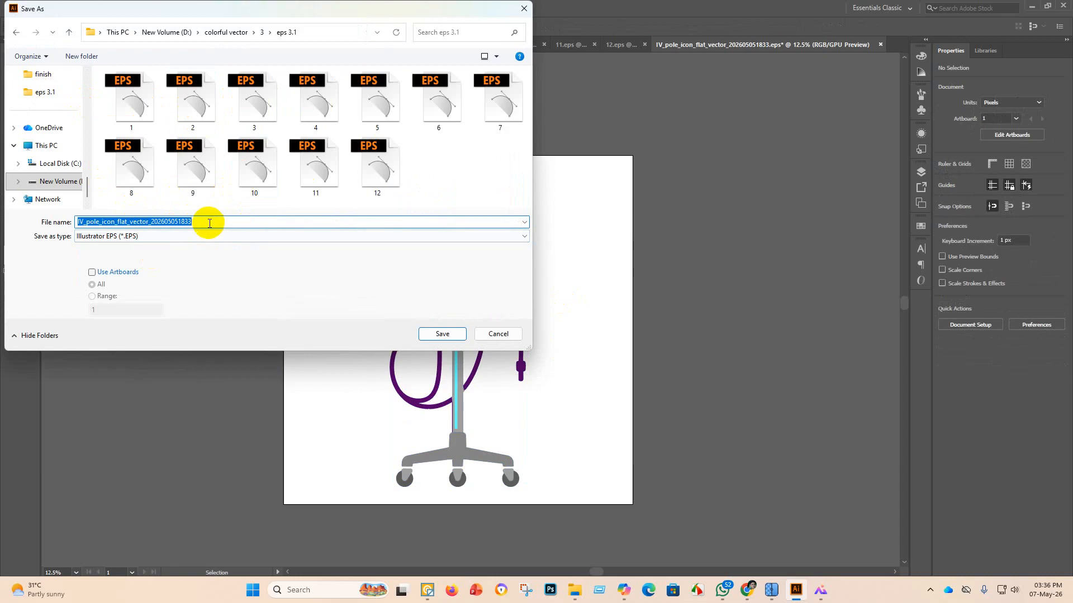
left_click(523, 224)
left_click(490, 220)
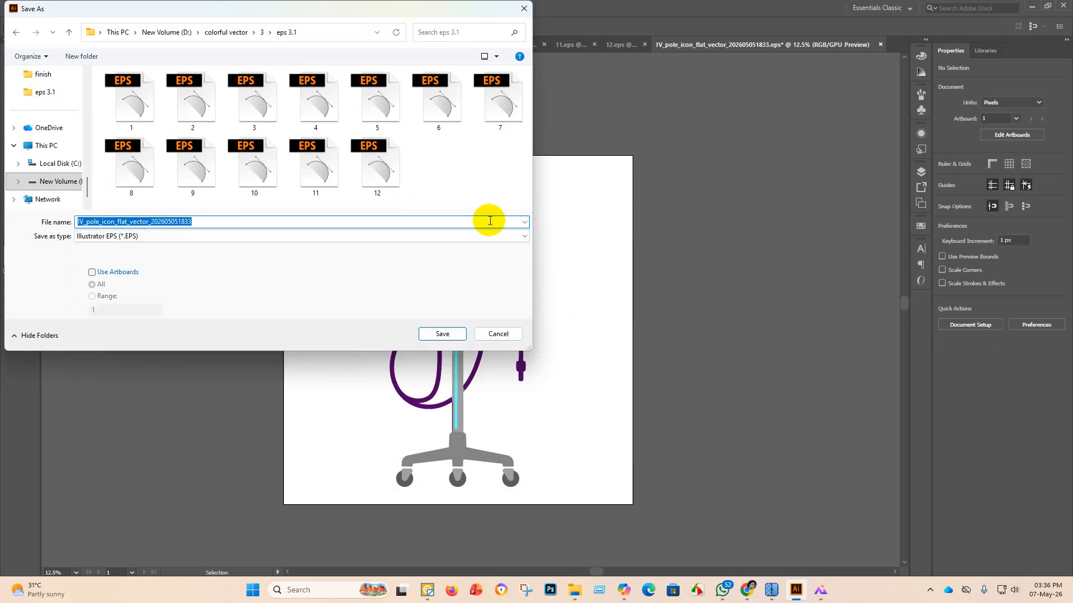
key("BackSpace")
type("13")
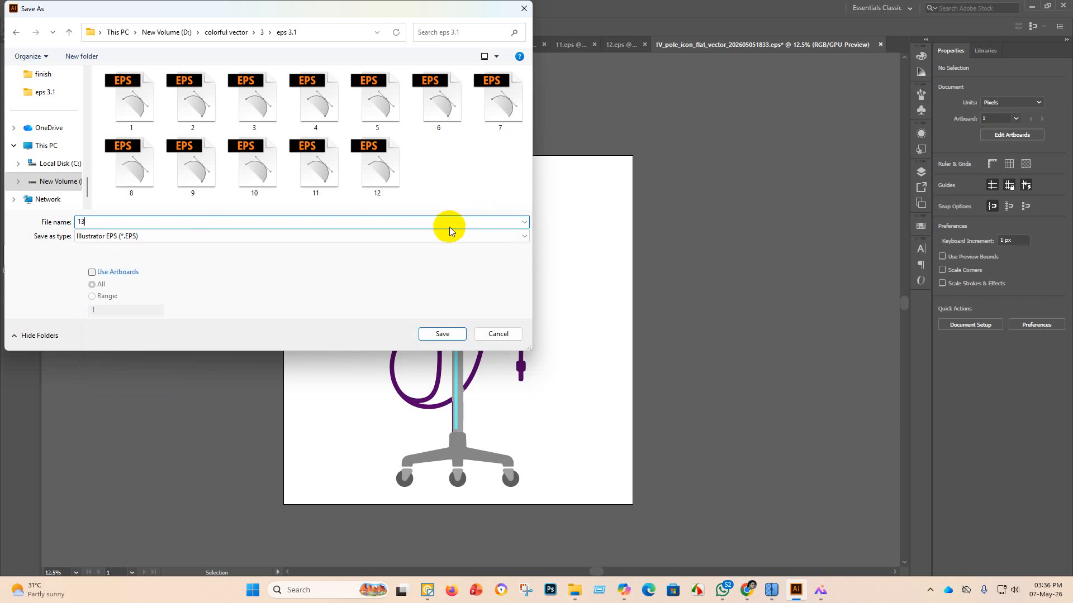
left_click(444, 333)
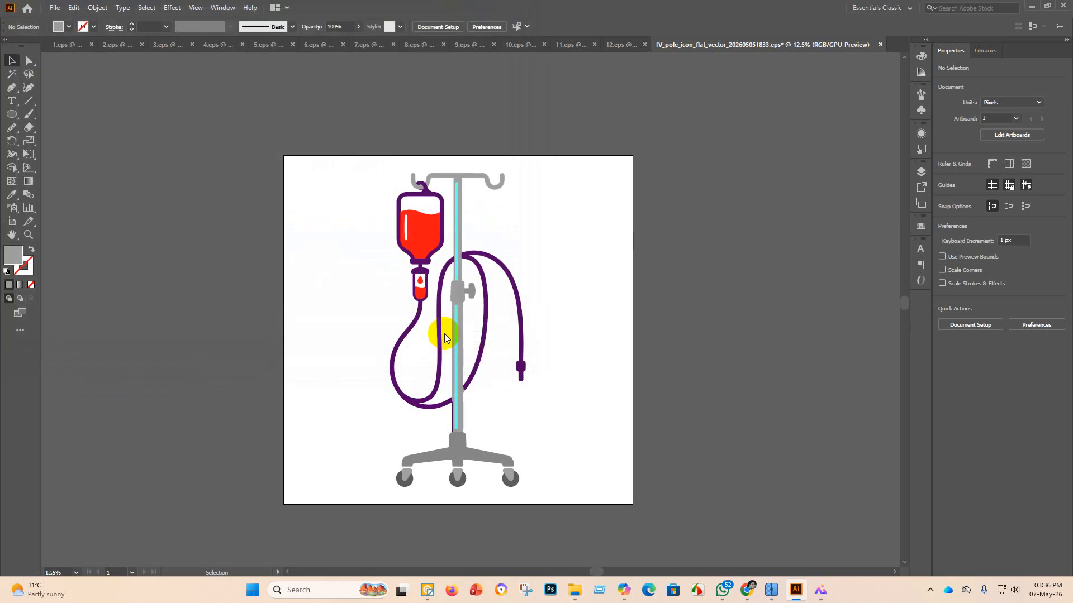
Set the EPS version to Illustrator 10 EPS and accept saving in the older format.
left_click(560, 135)
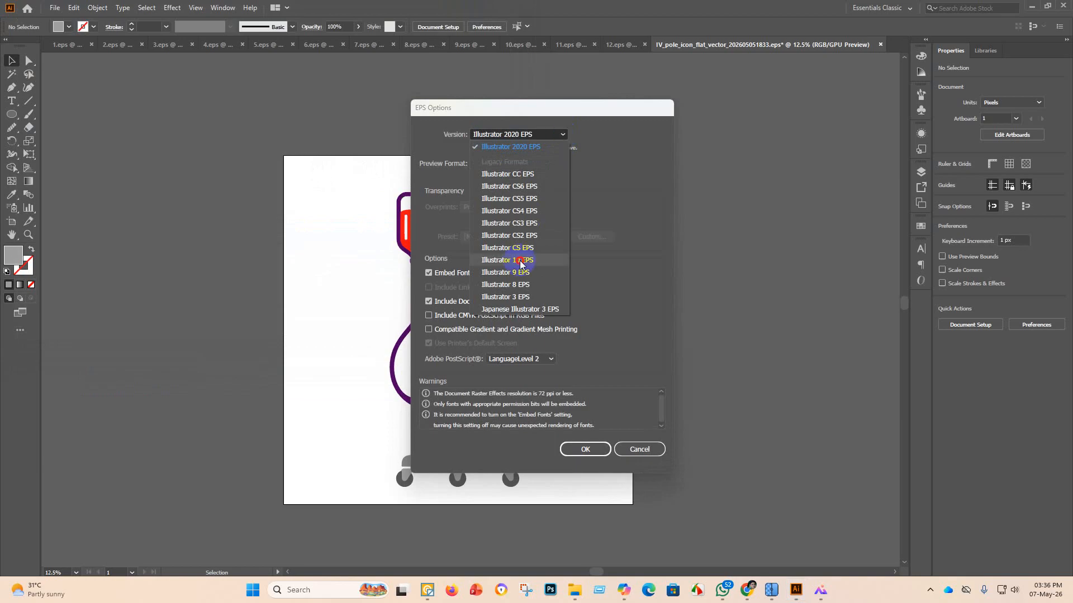
left_click(520, 260)
left_click(584, 437)
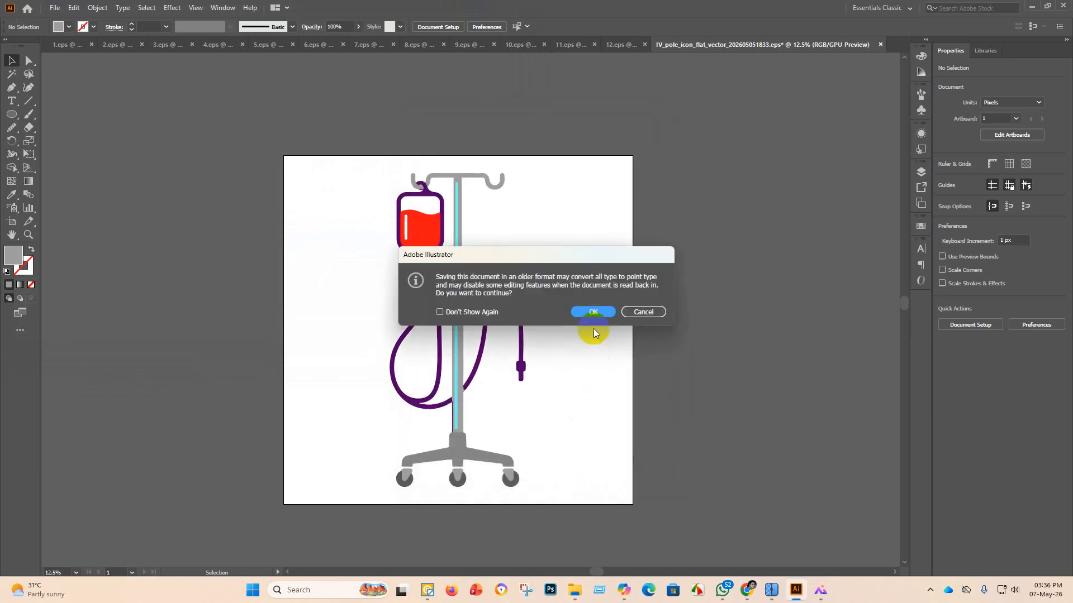
left_click(597, 310)
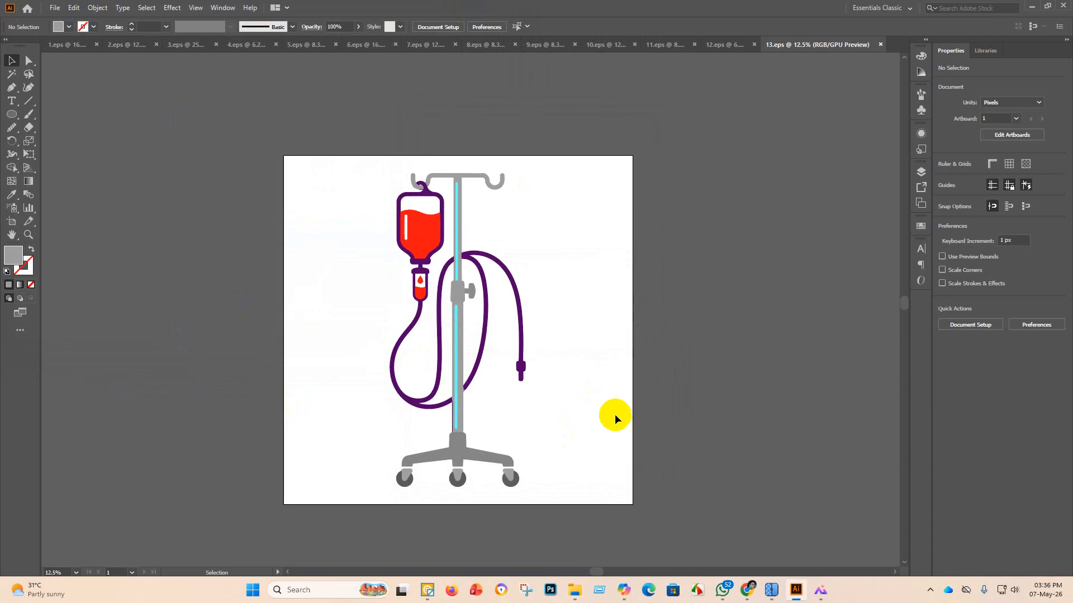
Switch to File Explorer and move the two IV_pole_icon_flat_vector source files into the finish folder.
mouse_move(574, 590)
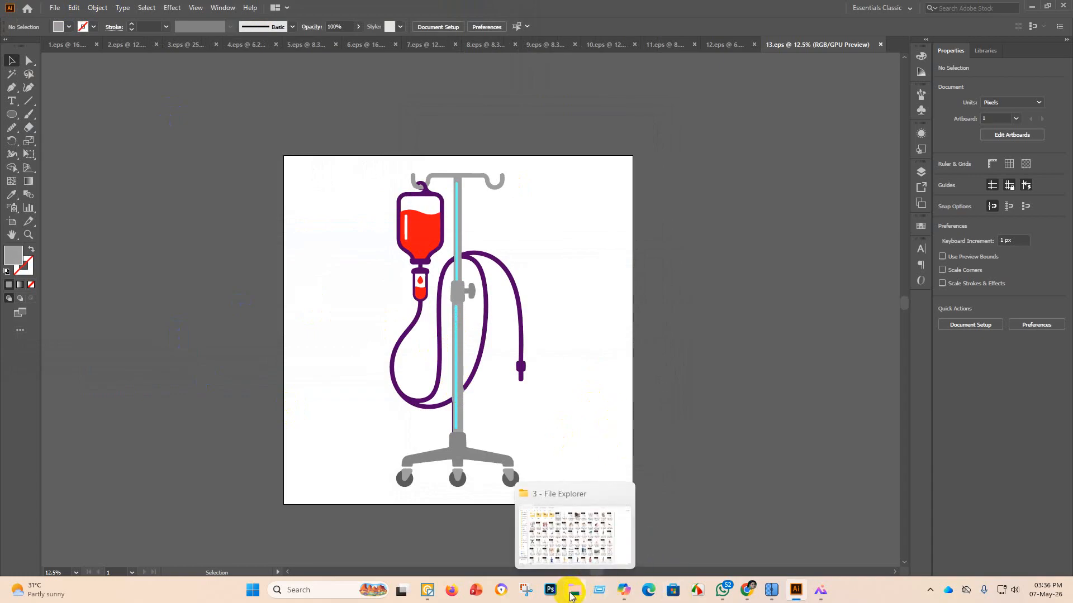
left_click(562, 522)
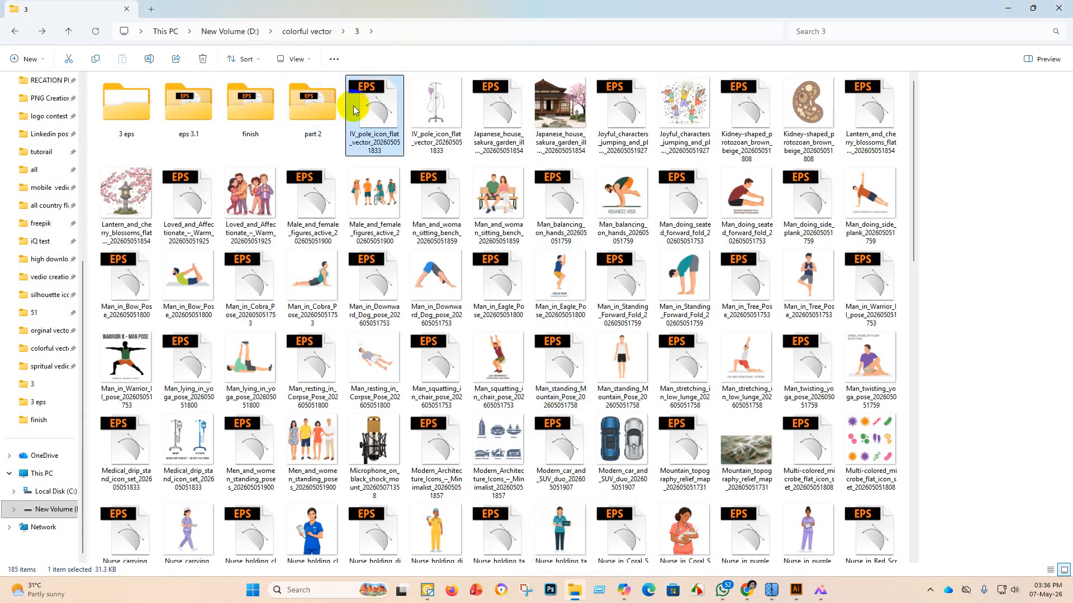
left_click(376, 115)
left_click_drag(376, 115, 259, 118)
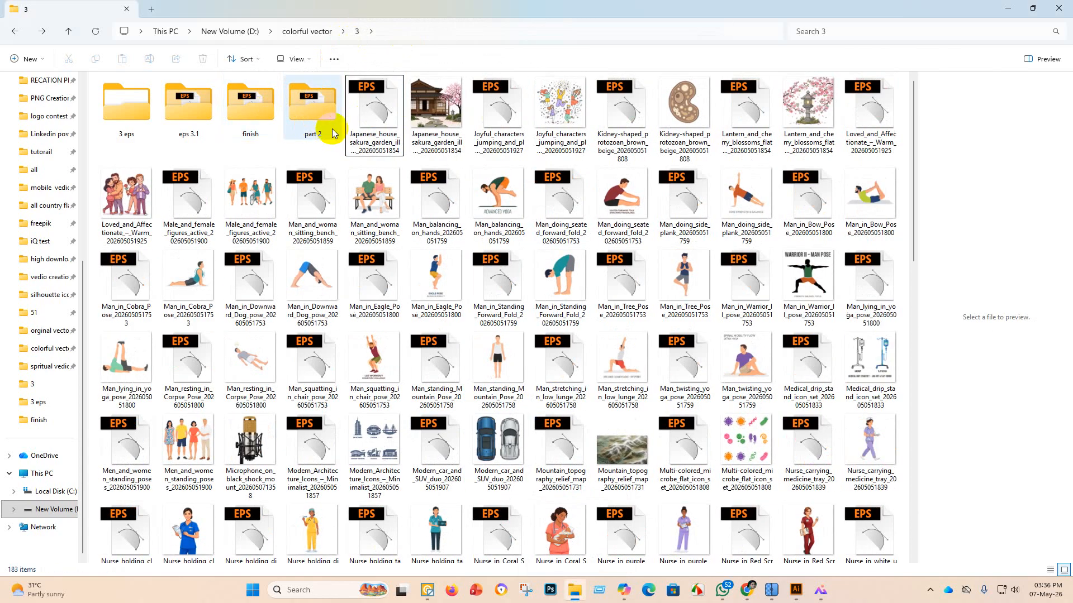
Open the Japanese_house_sakura_garden EPS file from folder 3 in Illustrator.
left_click(359, 129)
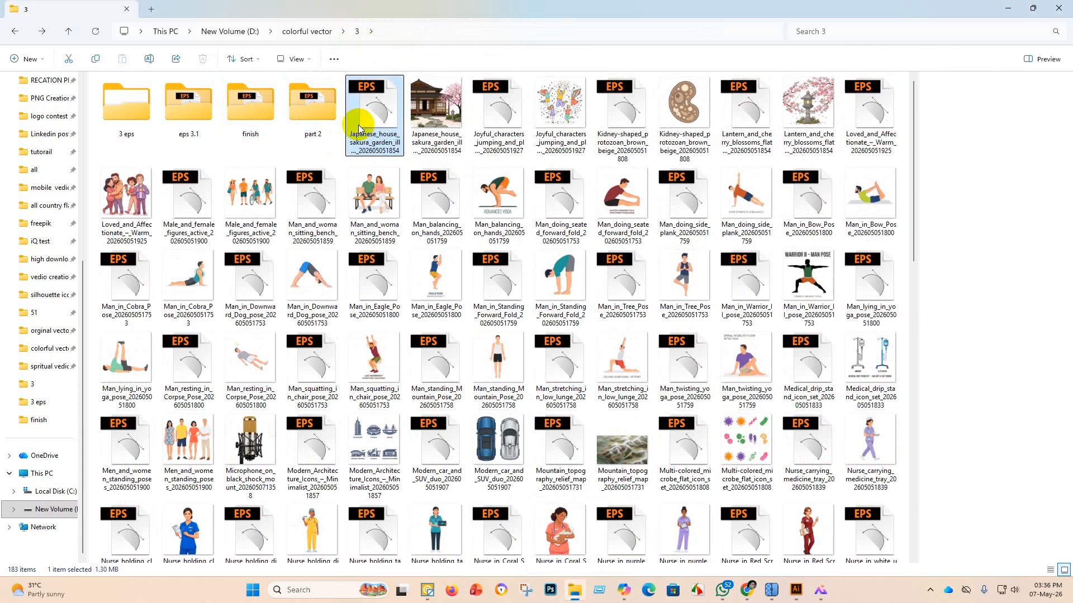
right_click(359, 129)
mouse_move(407, 184)
left_click(570, 189)
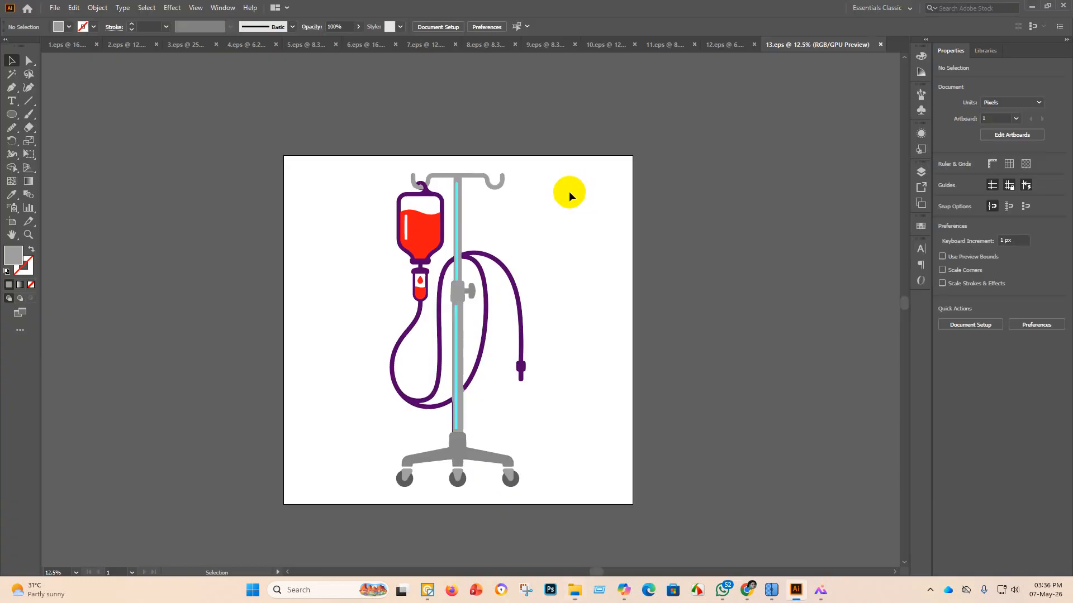
Scale the Japanese house illustration group up proportionally from its center to about 3933 × 3933 px.
scroll(473, 223, "down", 5)
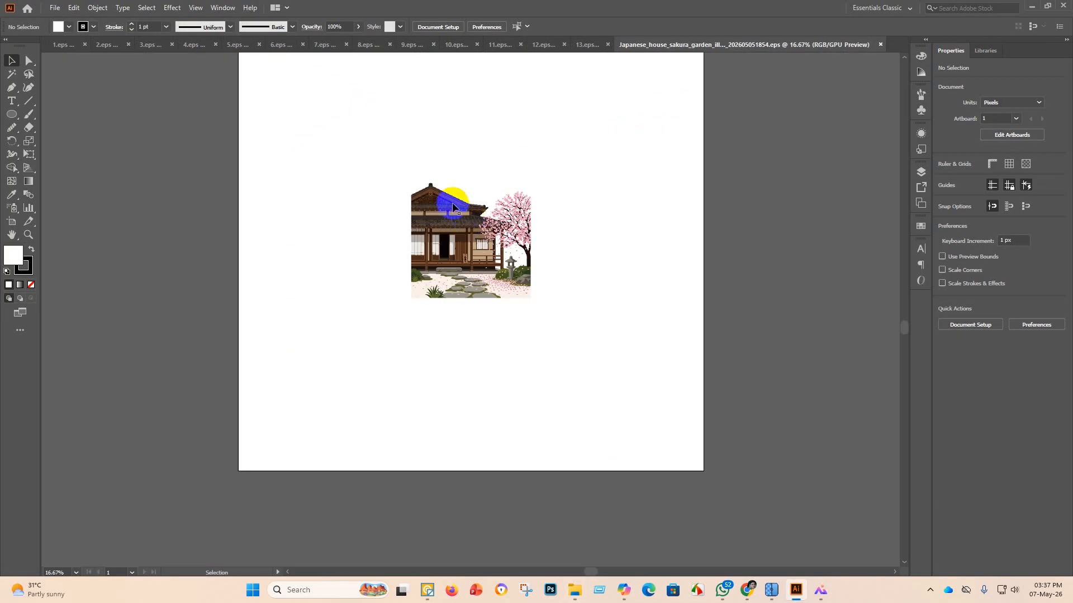
scroll(481, 196, "up", 3)
left_click(473, 264)
scroll(476, 260, "up", 3)
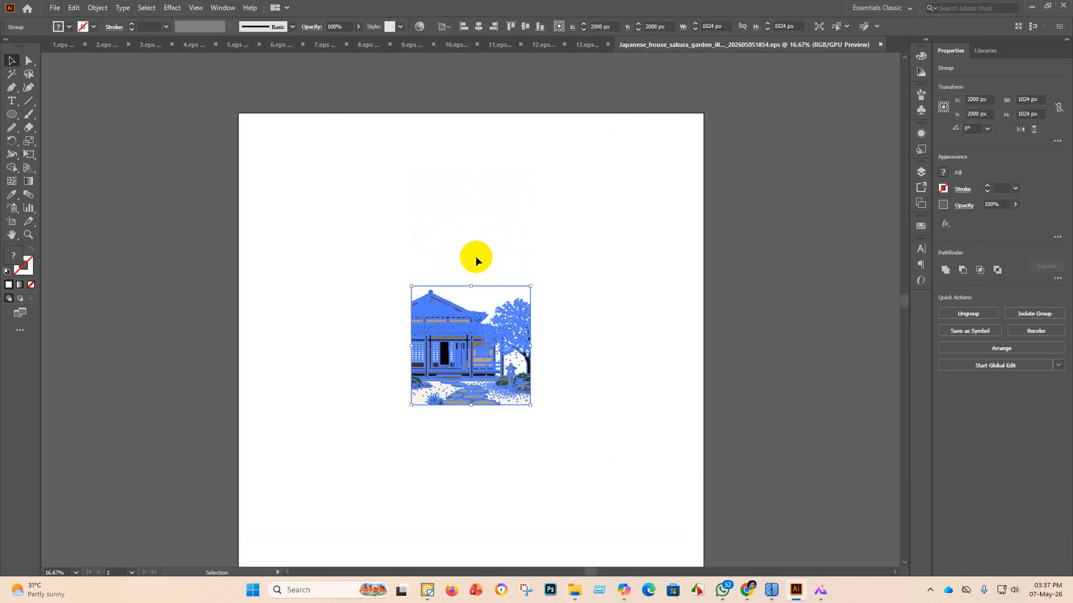
left_click_drag(472, 286, 514, 68)
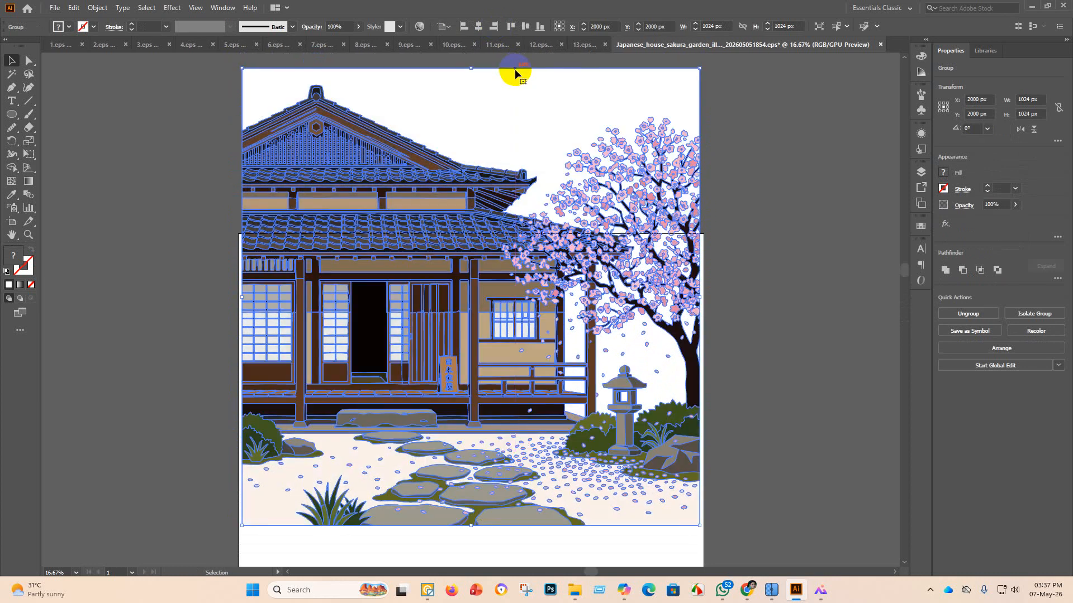
Select the white background of the Japanese house illustration with the Magic Wand and delete it.
left_click(12, 74)
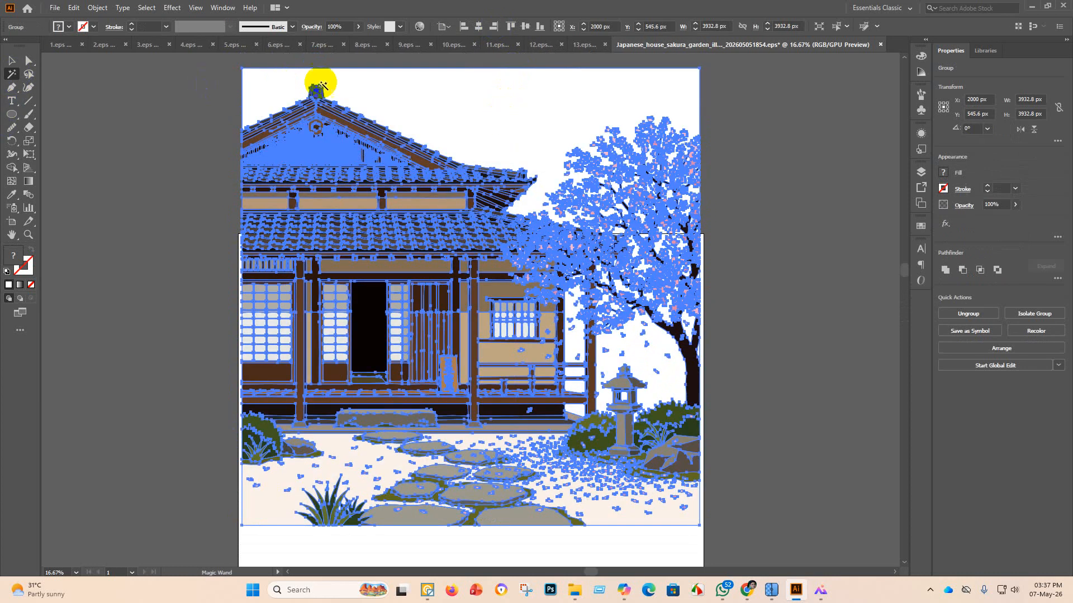
left_click(438, 86)
key("Delete")
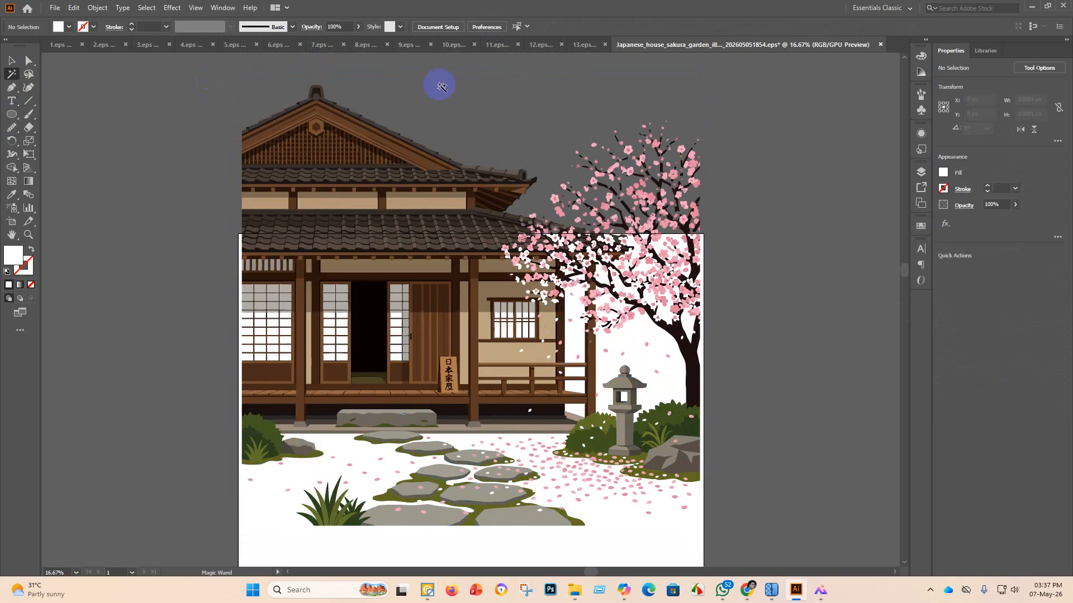
Center the Japanese house illustration group on the artboard and deselect it.
scroll(402, 131, "down", 3)
left_click(11, 60)
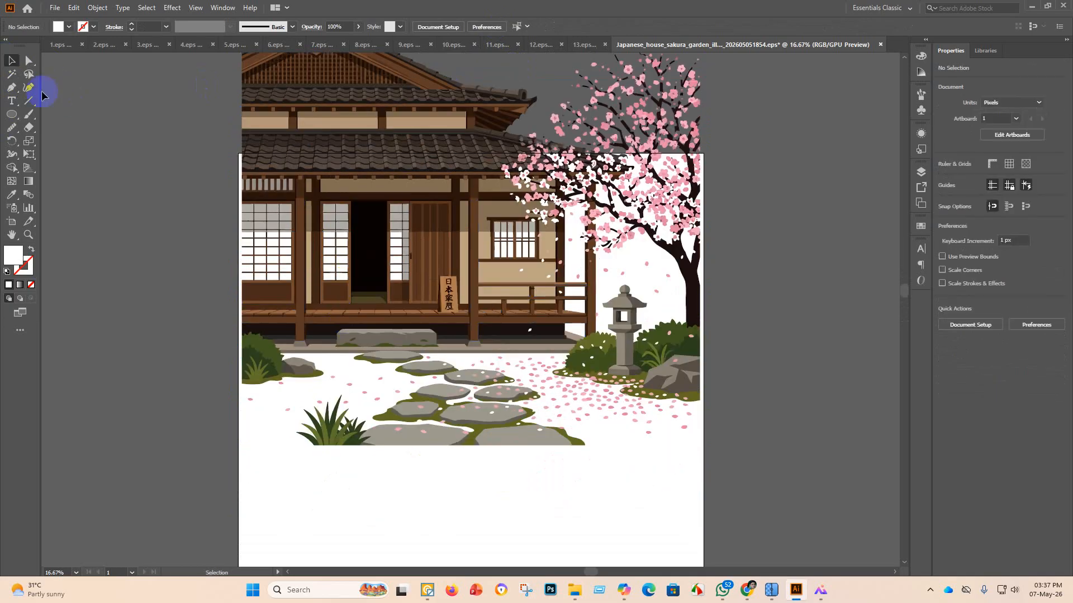
scroll(380, 195, "up", 3)
left_click(395, 144)
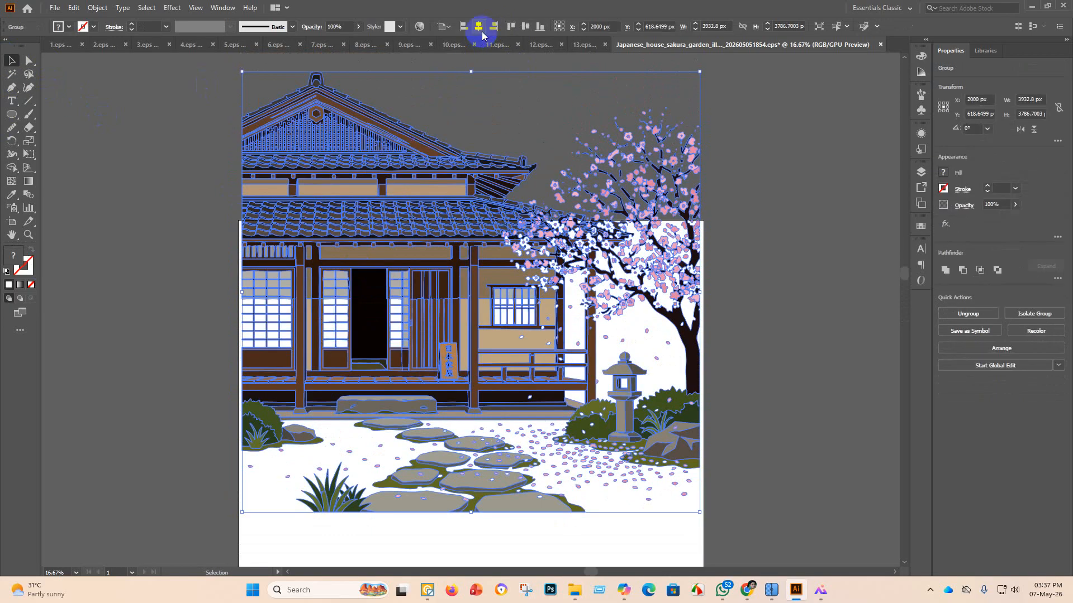
left_click(514, 27)
scroll(500, 174, "down", 2)
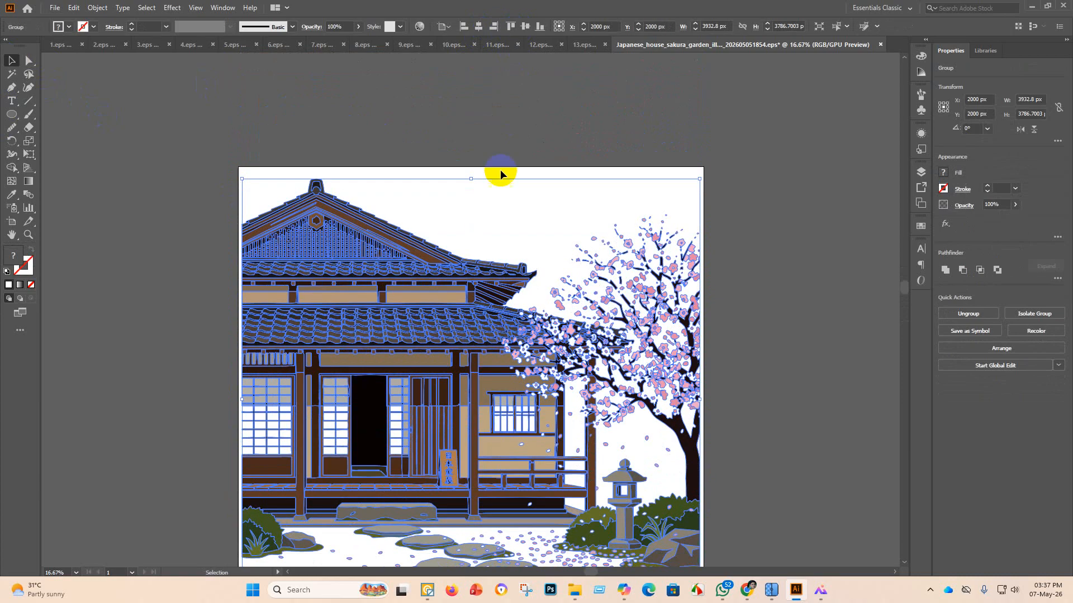
left_click(859, 359)
scroll(760, 303, "down", 8)
scroll(747, 305, "up", 5)
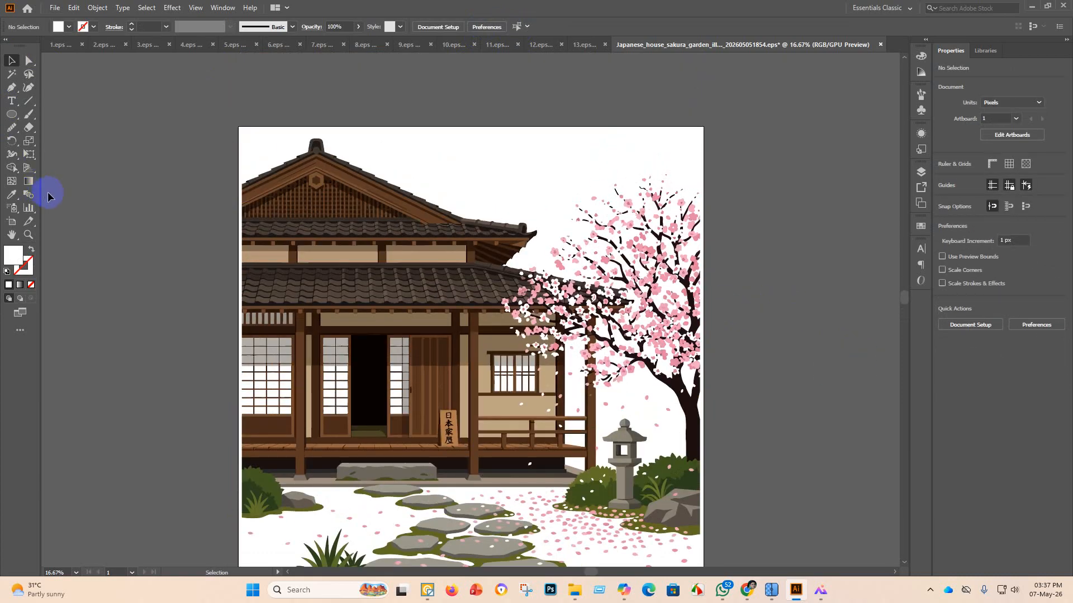
Set the Japanese house illustration to save in the eps 3.1 folder as an Illustrator EPS file named 14.
left_click(53, 8)
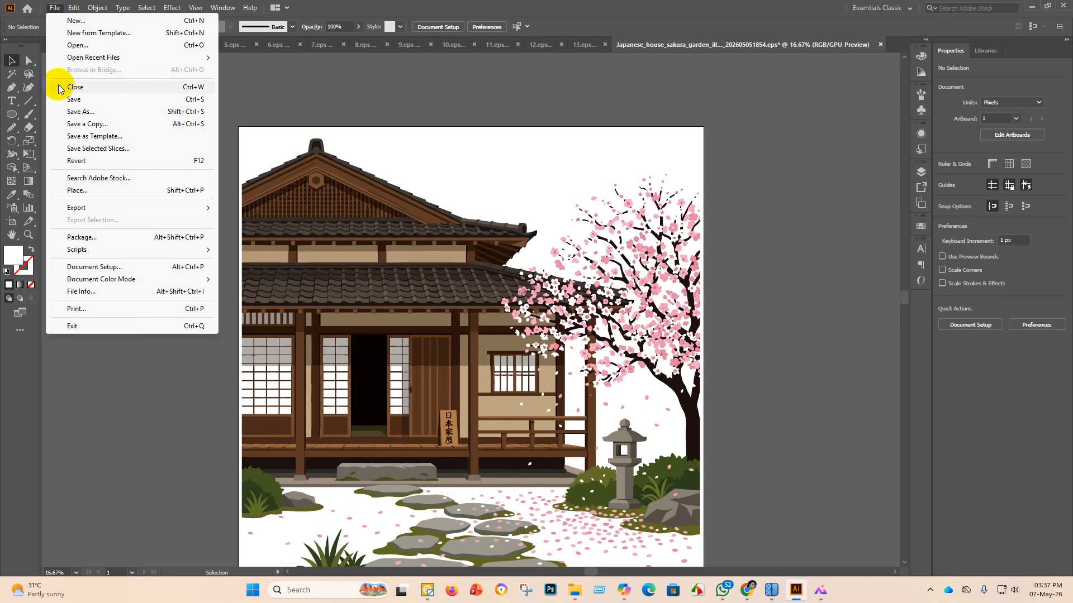
left_click(74, 99)
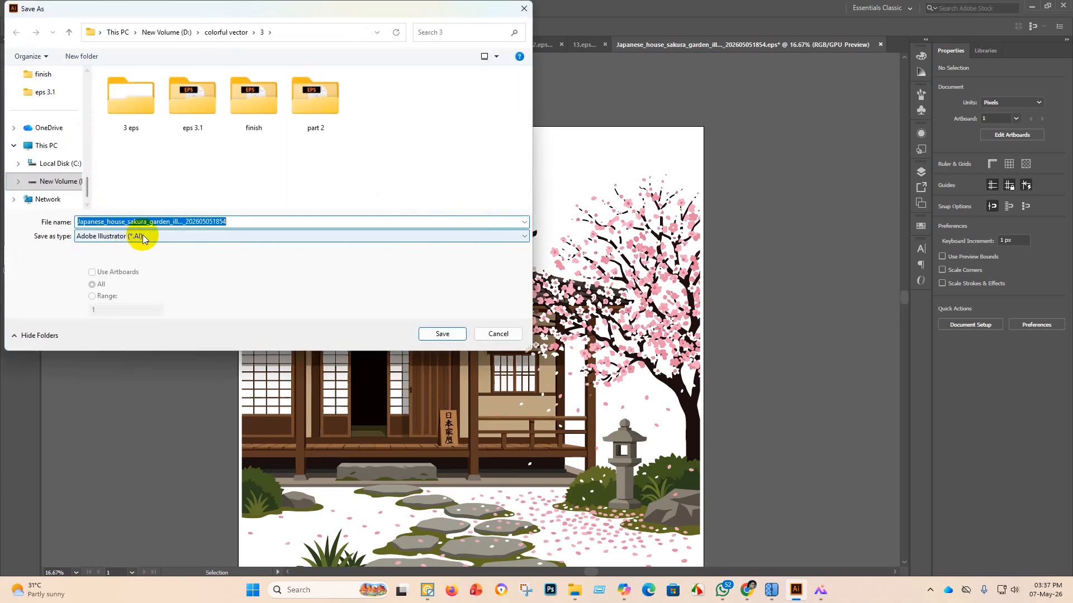
double_click(185, 103)
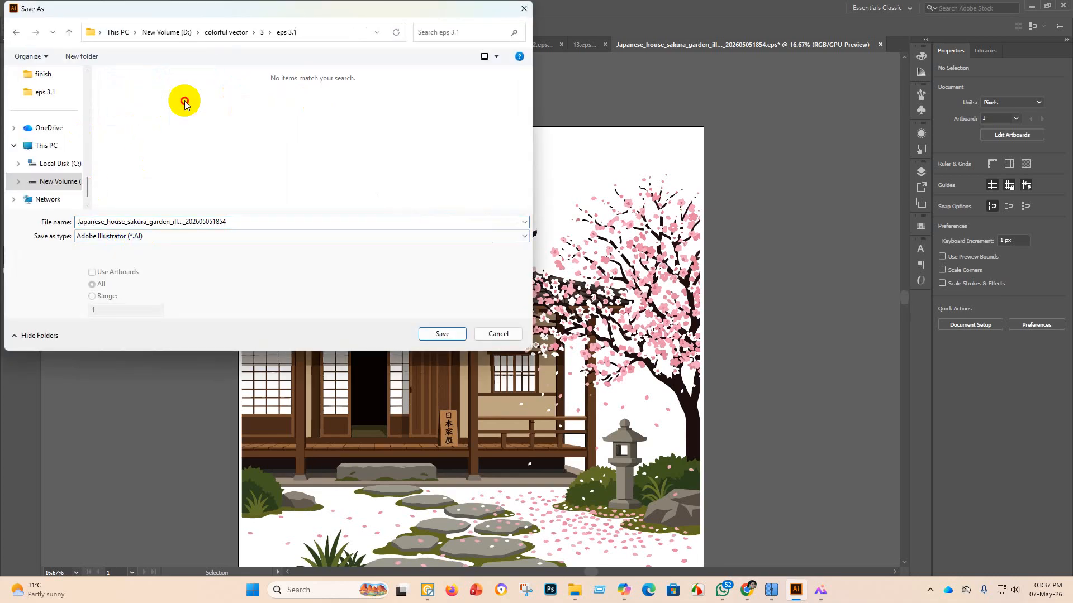
left_click(151, 236)
left_click(145, 265)
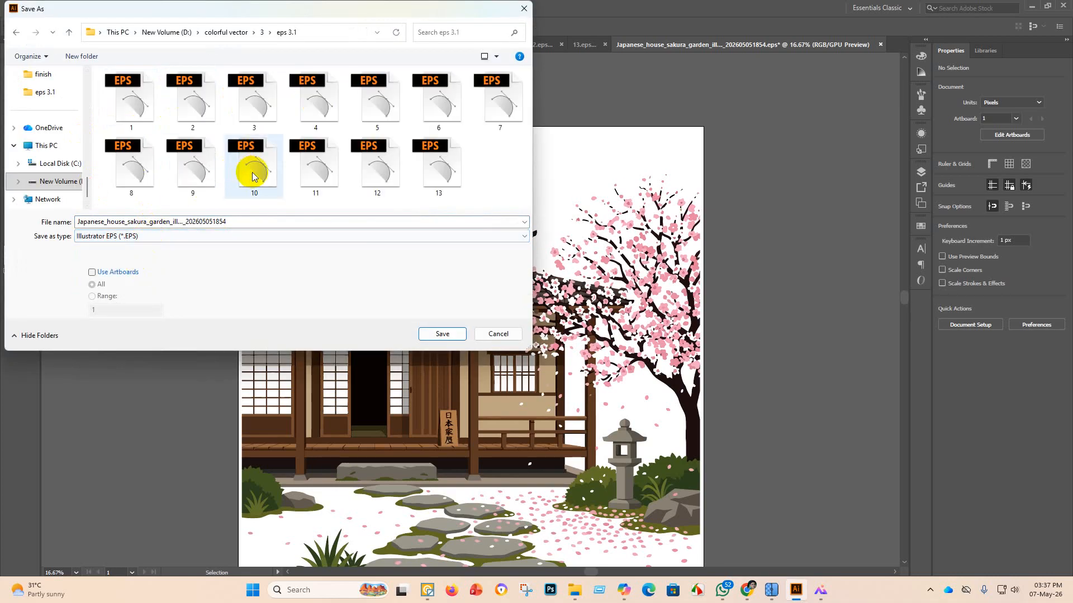
double_click(235, 221)
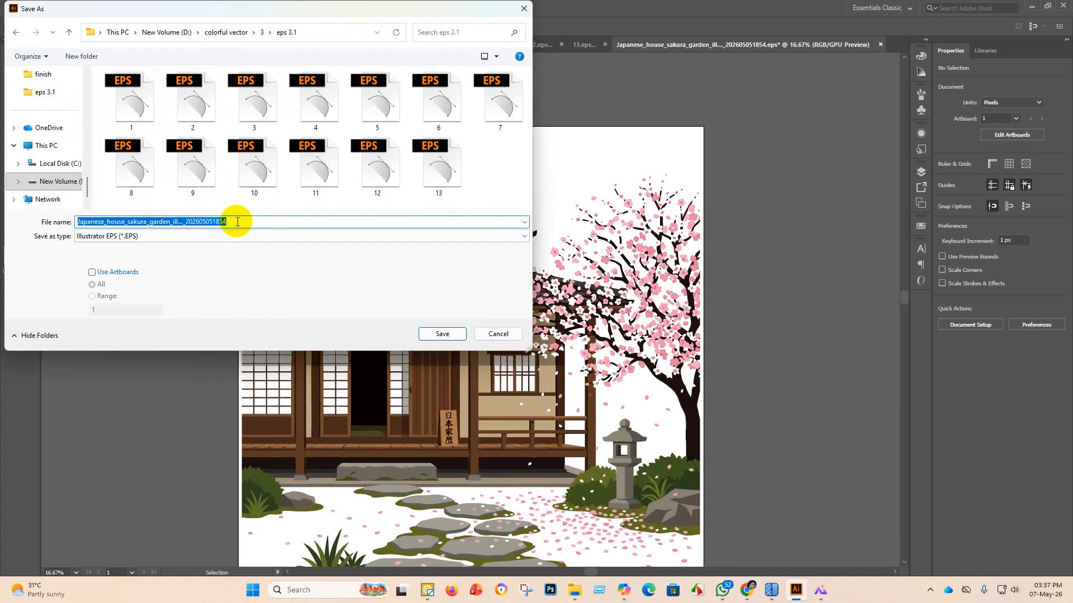
key("BackSpace")
type("14")
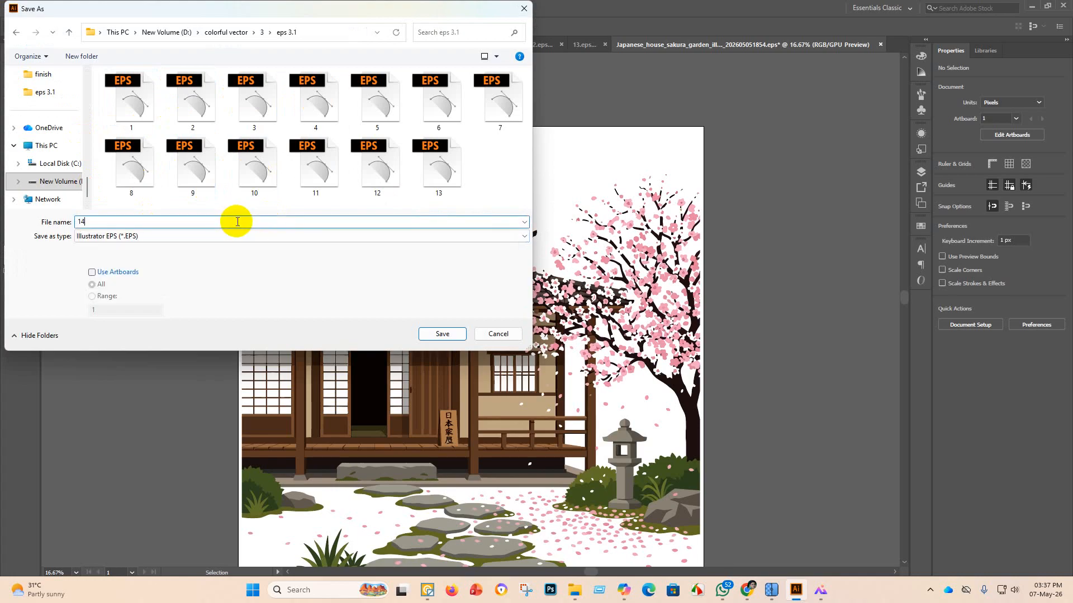
Save file 14 in the Illustrator 10 EPS version and accept the older-format conversion.
left_click(424, 334)
left_click(565, 135)
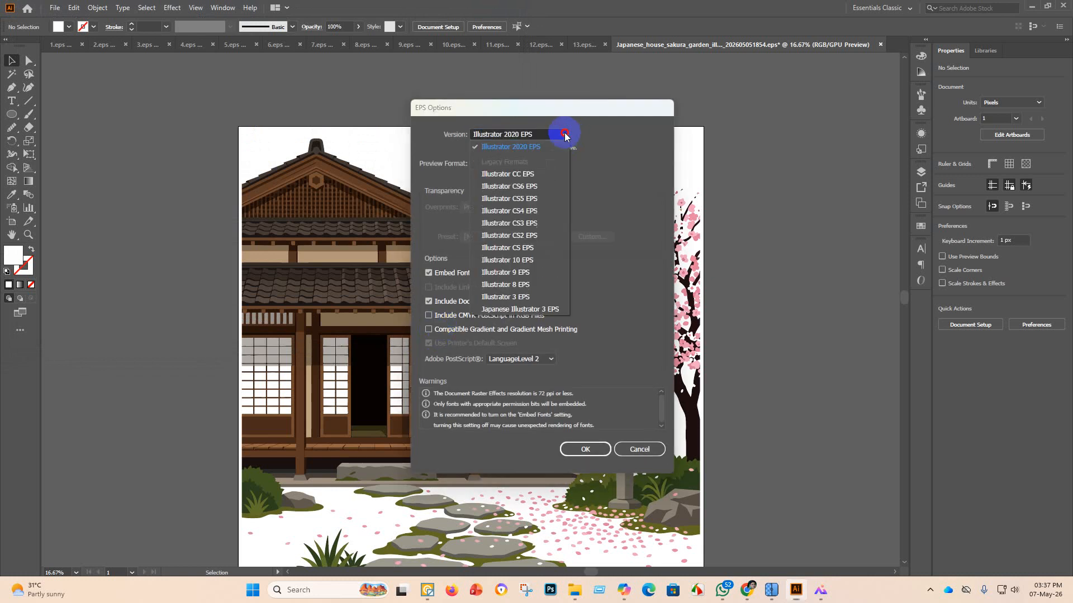
left_click(517, 261)
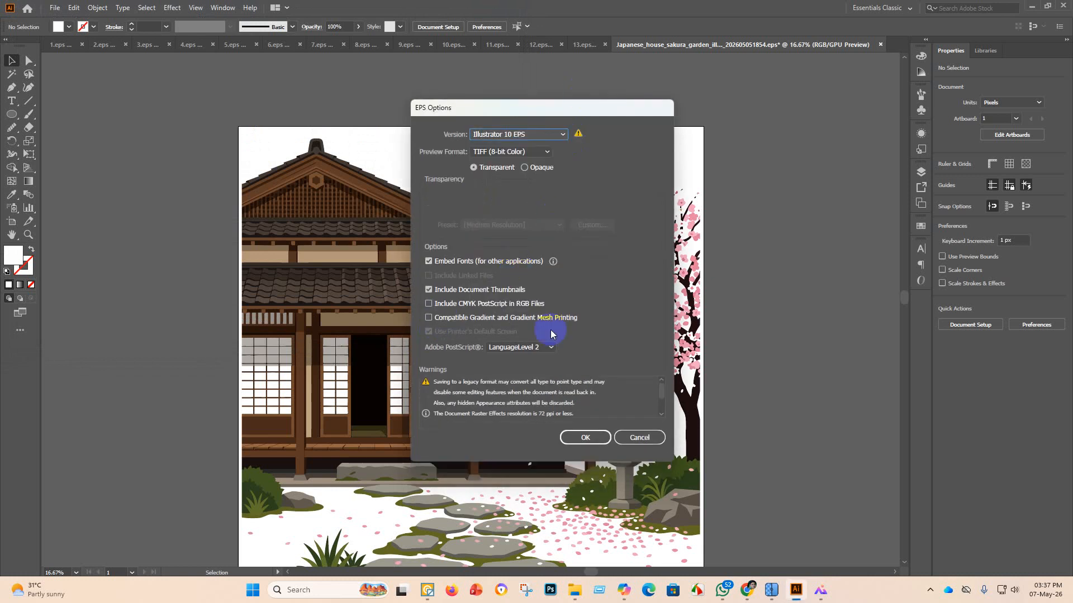
left_click(586, 438)
left_click(588, 312)
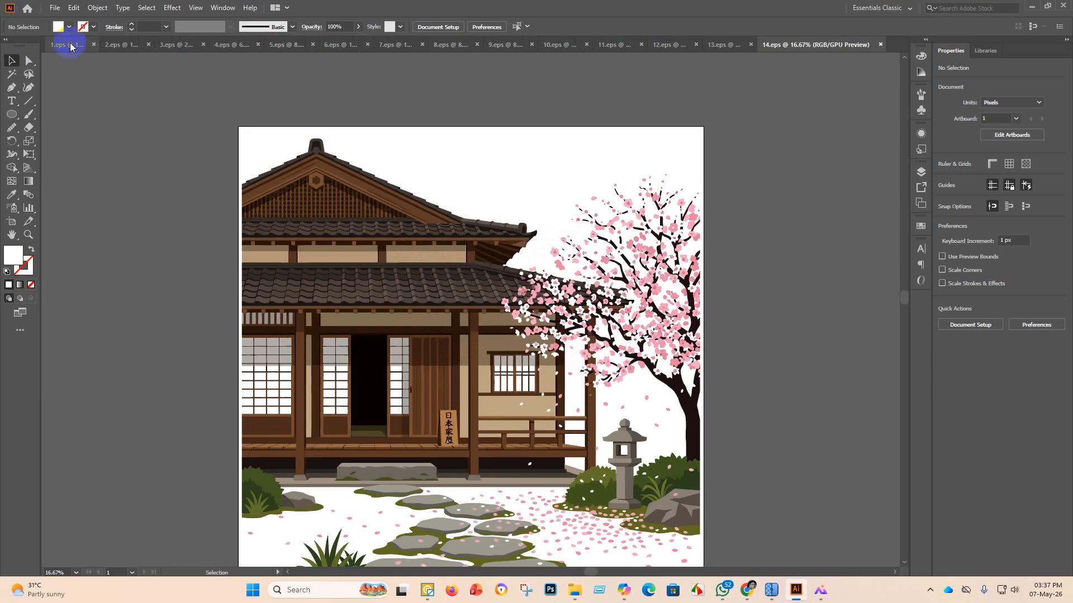
Move the Japanese_house_sakura_garden EPS file and its matching image from folder 3 into the finish folder in File Explorer.
left_click(54, 8)
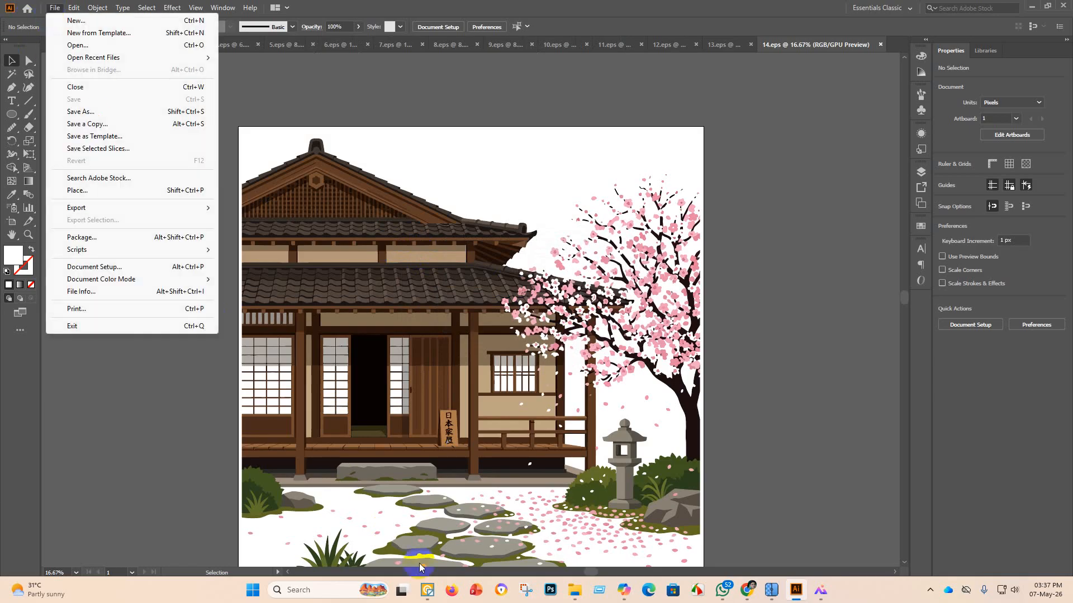
mouse_move(574, 590)
left_click(574, 531)
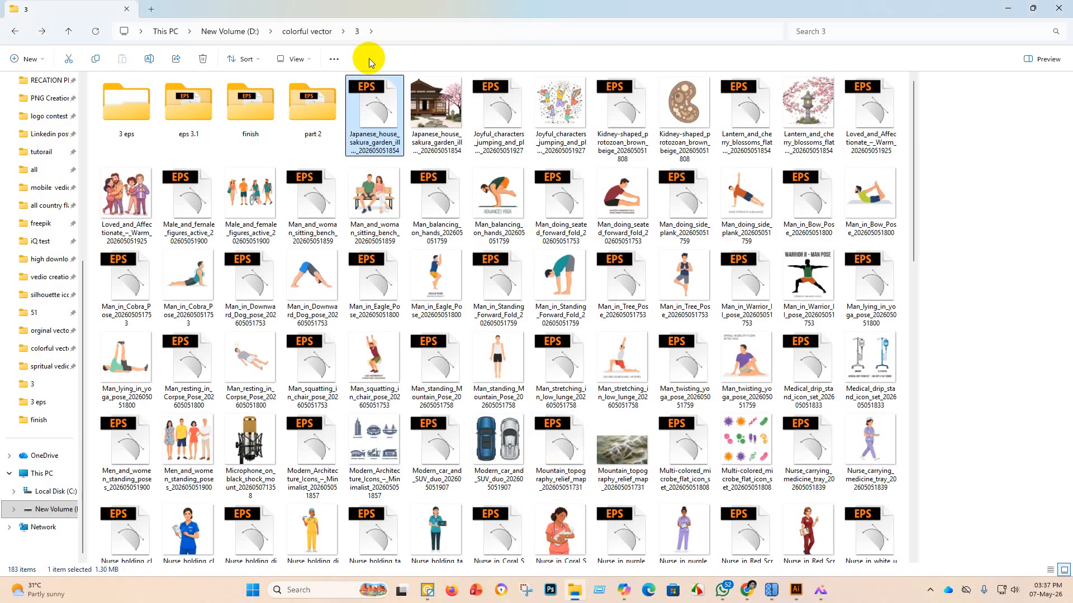
left_click_drag(380, 126, 271, 114)
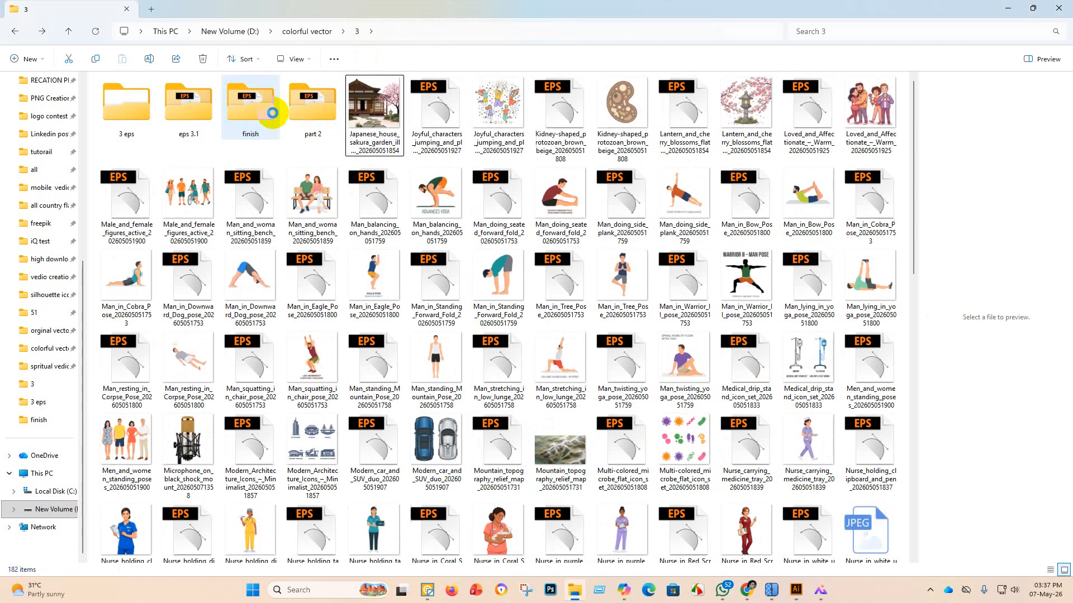
left_click_drag(374, 109, 256, 110)
Open the Joyful_characters_jumping EPS file from folder 3 in Illustrator.
right_click(368, 119)
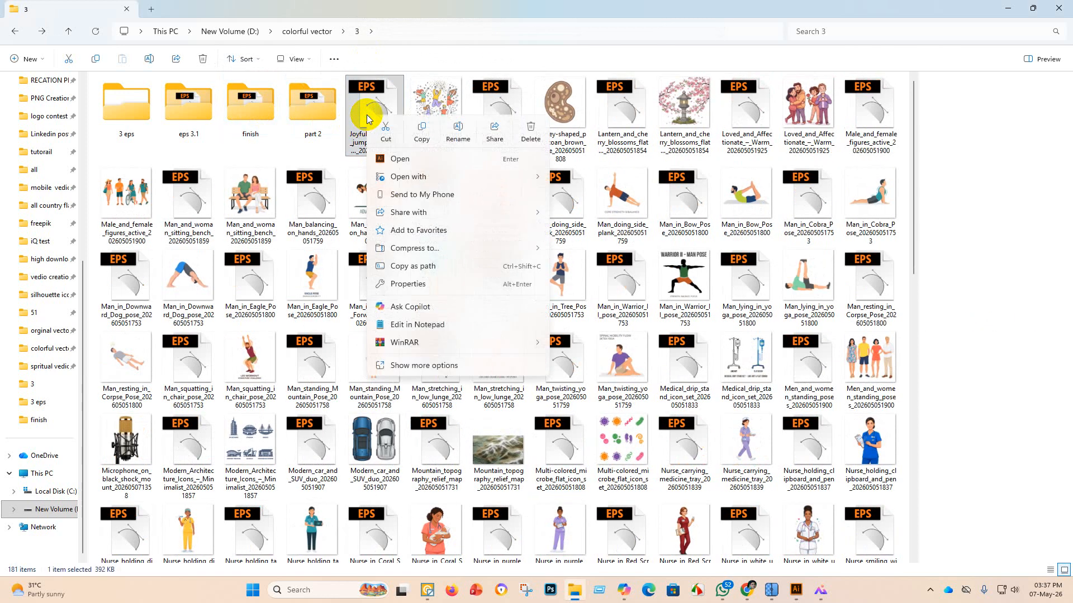
mouse_move(479, 177)
left_click(607, 179)
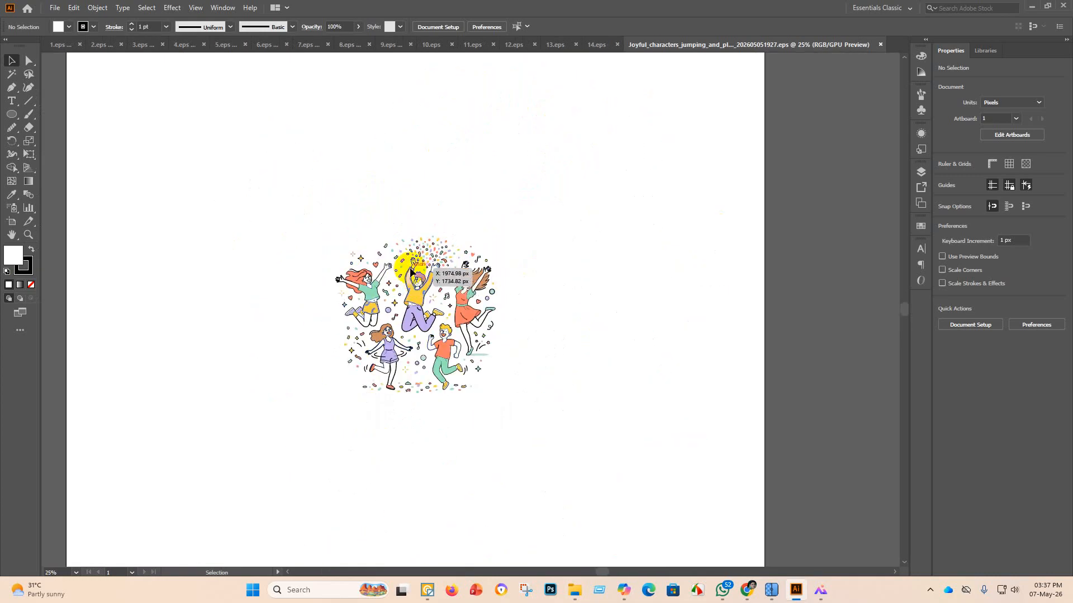
Scale the joyful characters group up proportionally to about 3875 × 3875 px and center it vertically on the artboard.
left_click(414, 259)
left_click_drag(414, 220, 467, 110)
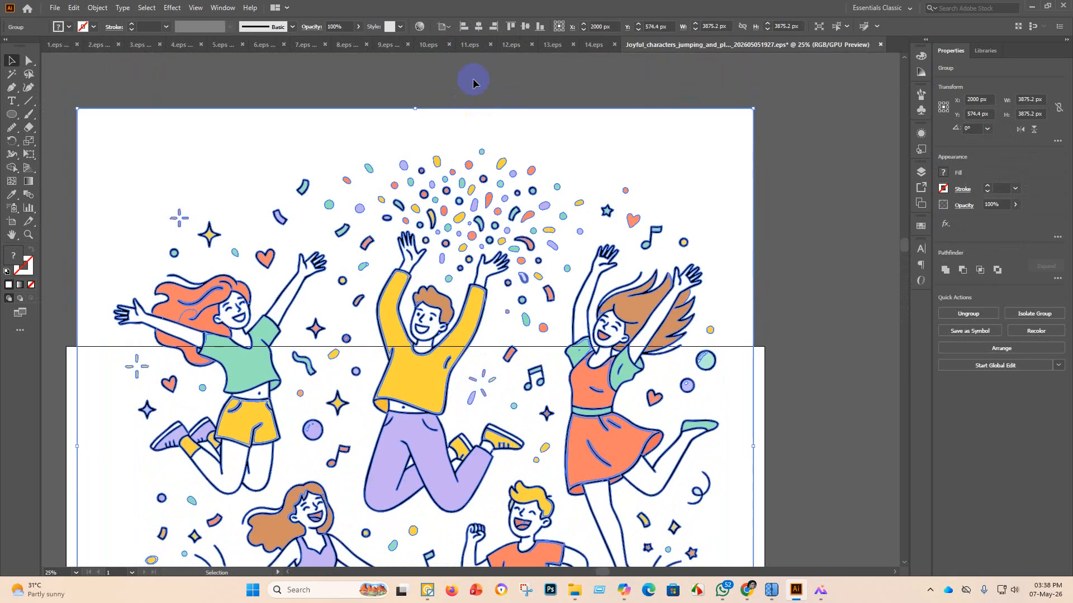
left_click(524, 26)
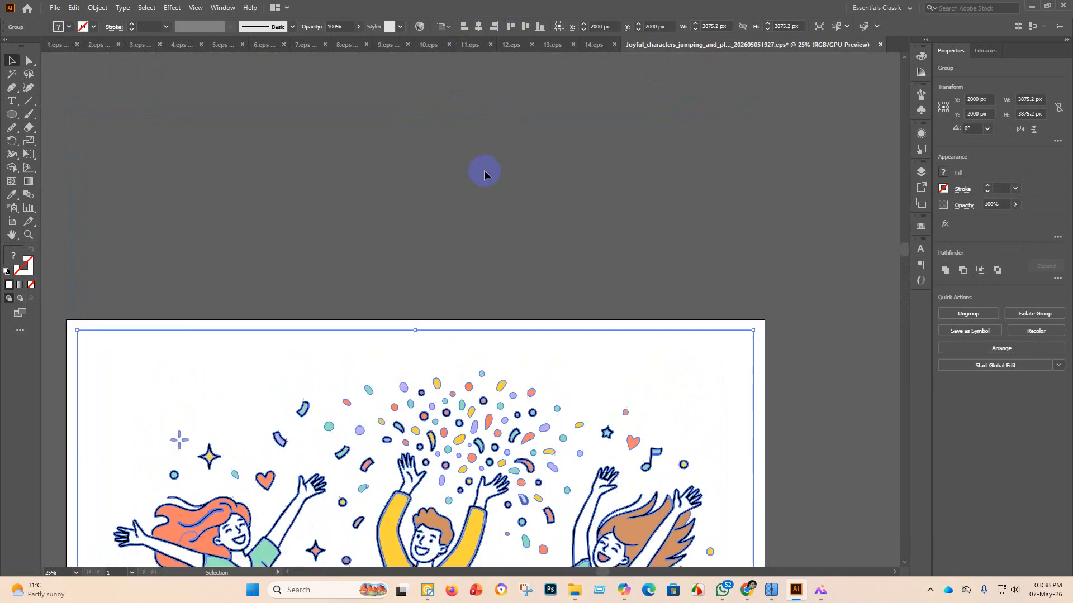
Select the white background of the joyful characters illustration with the Magic Wand and delete it.
left_click(17, 78)
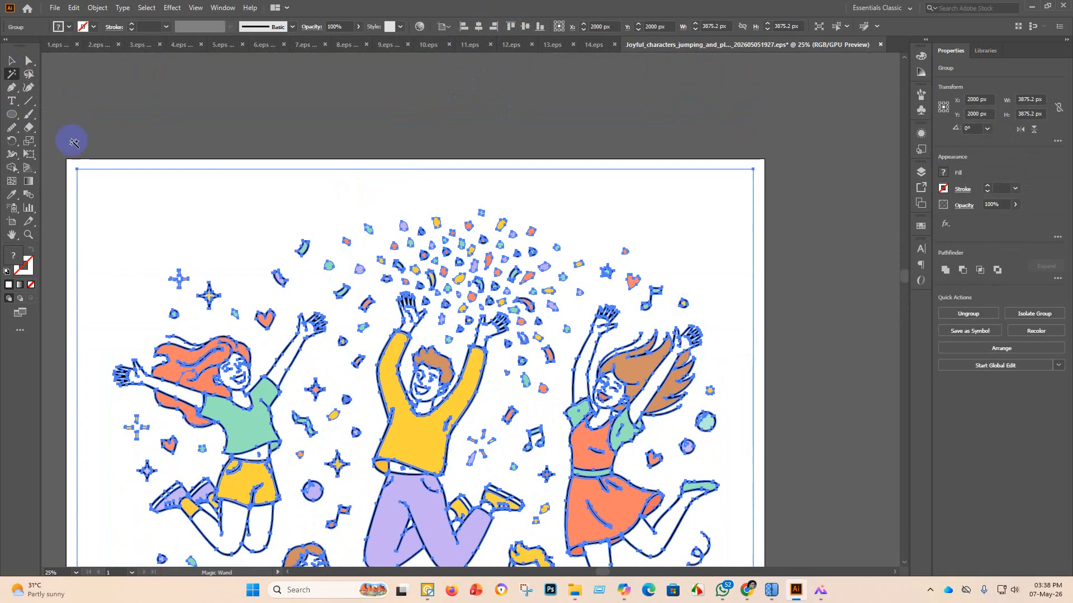
left_click(151, 192)
key("Delete")
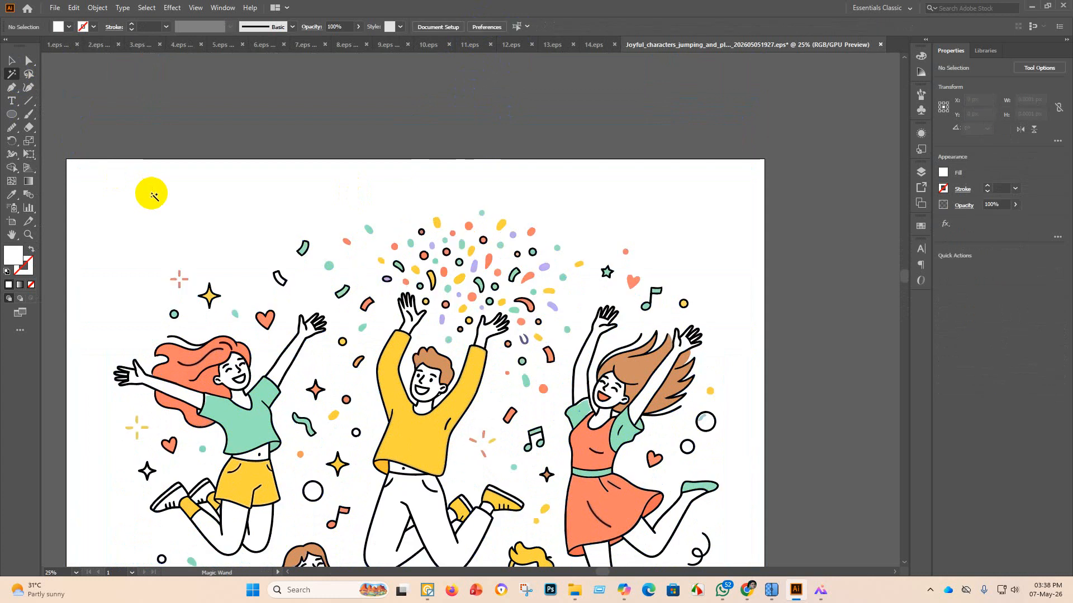
scroll(172, 210, "down", 4)
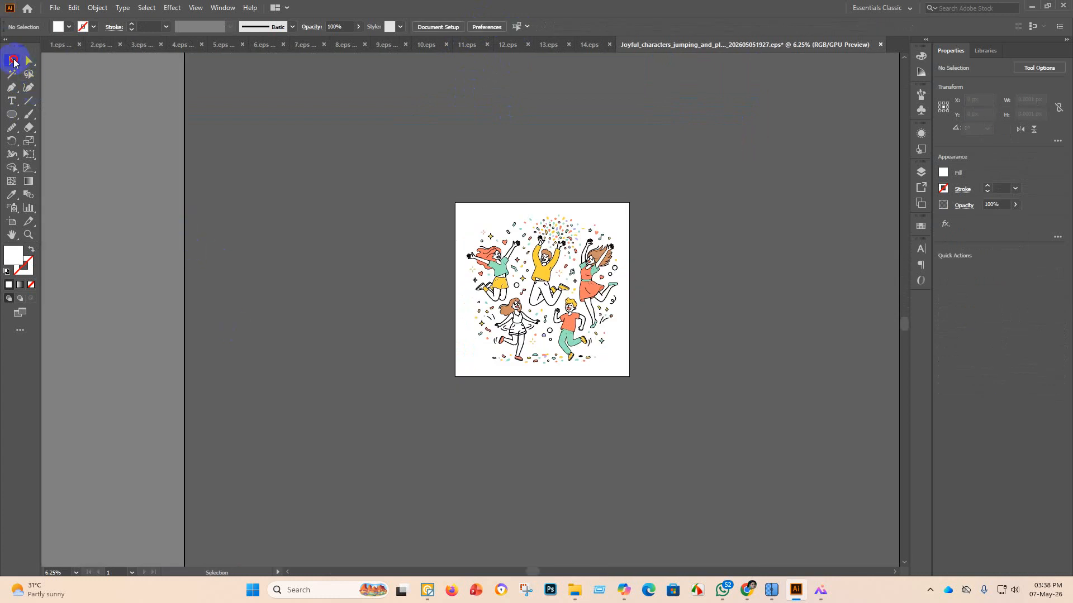
scroll(561, 299, "up", 4)
scroll(450, 331, "down", 3)
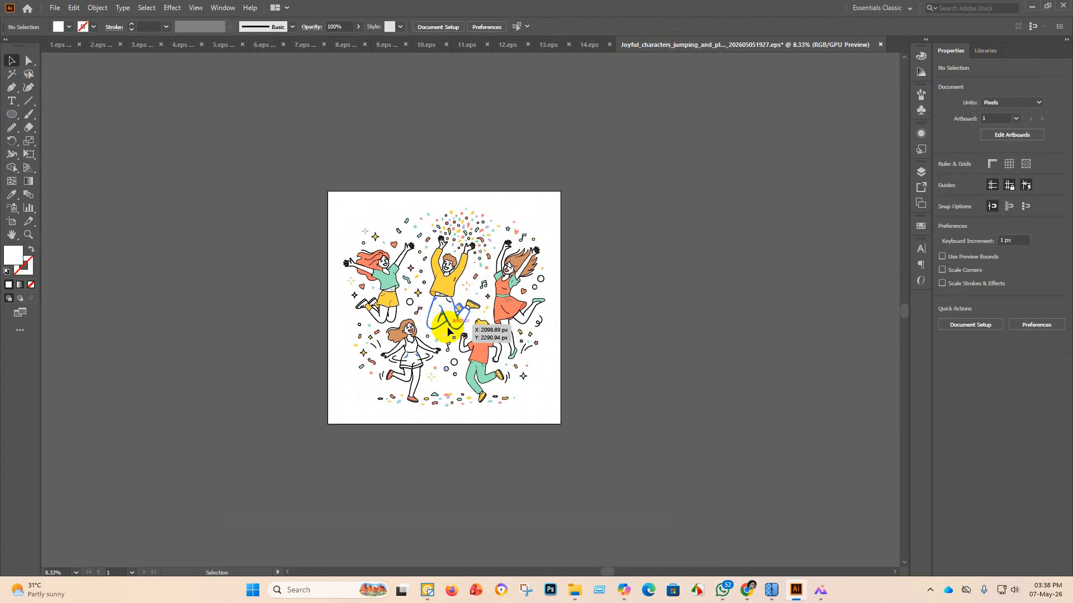
Set the joyful characters illustration to save in the eps 3.1 folder as an Illustrator EPS file named 15.
left_click(52, 12)
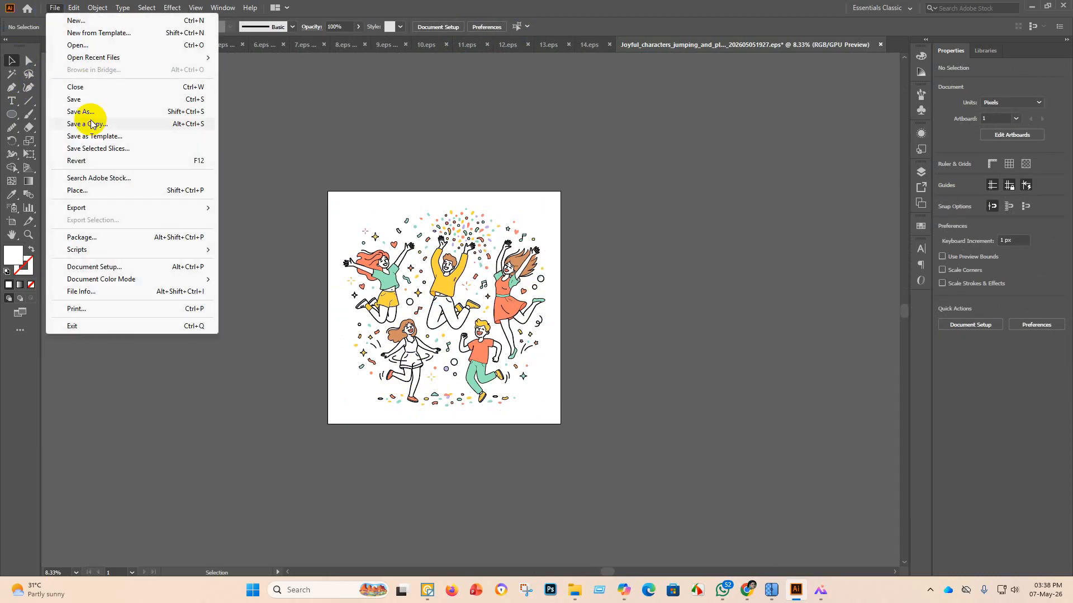
left_click(92, 102)
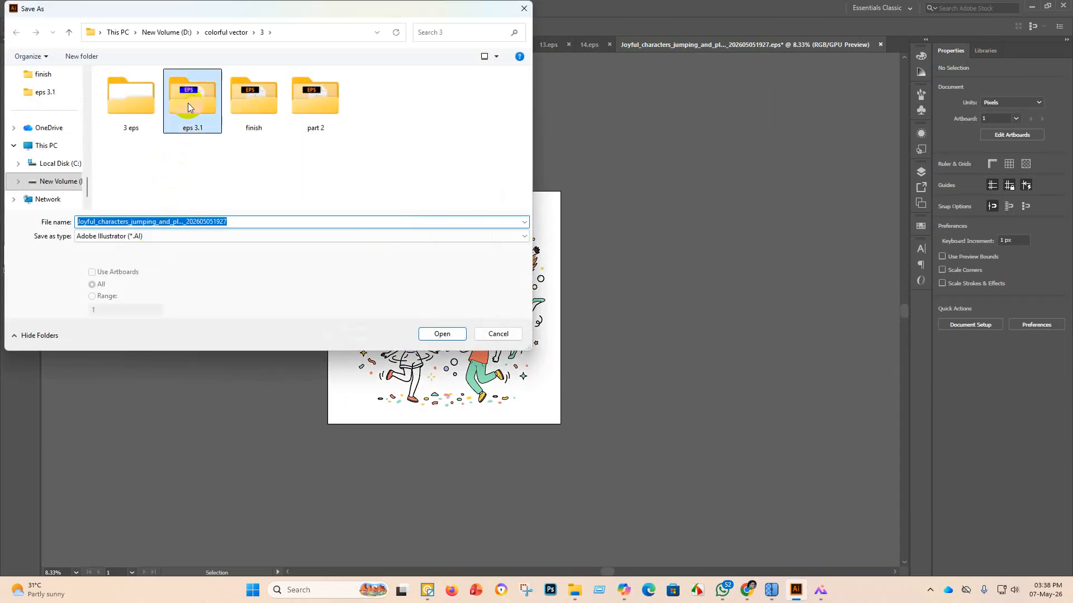
double_click(187, 103)
left_click(164, 236)
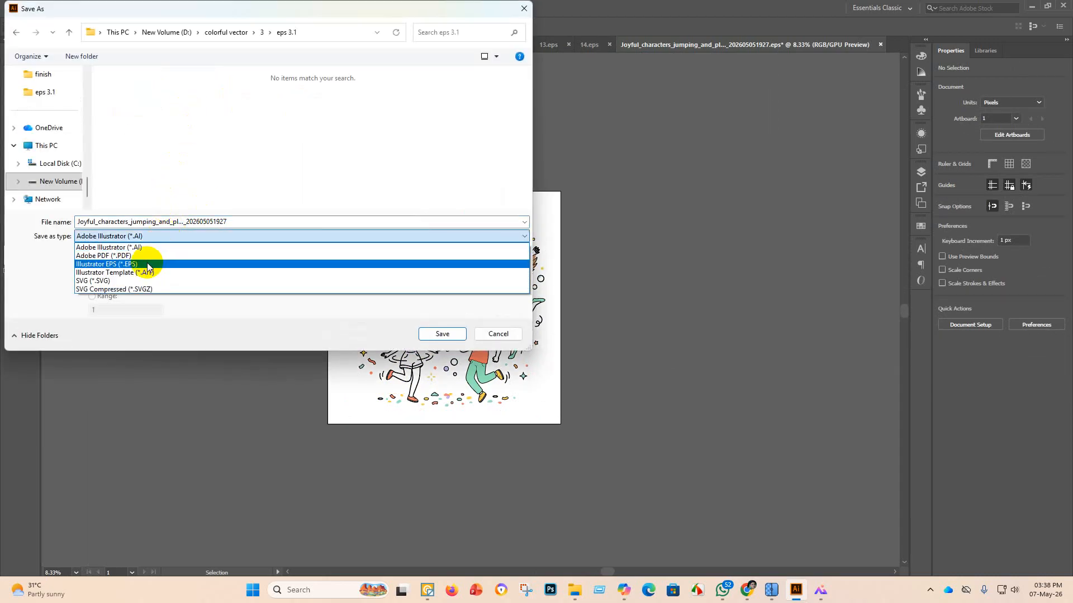
left_click(148, 266)
left_click(260, 224)
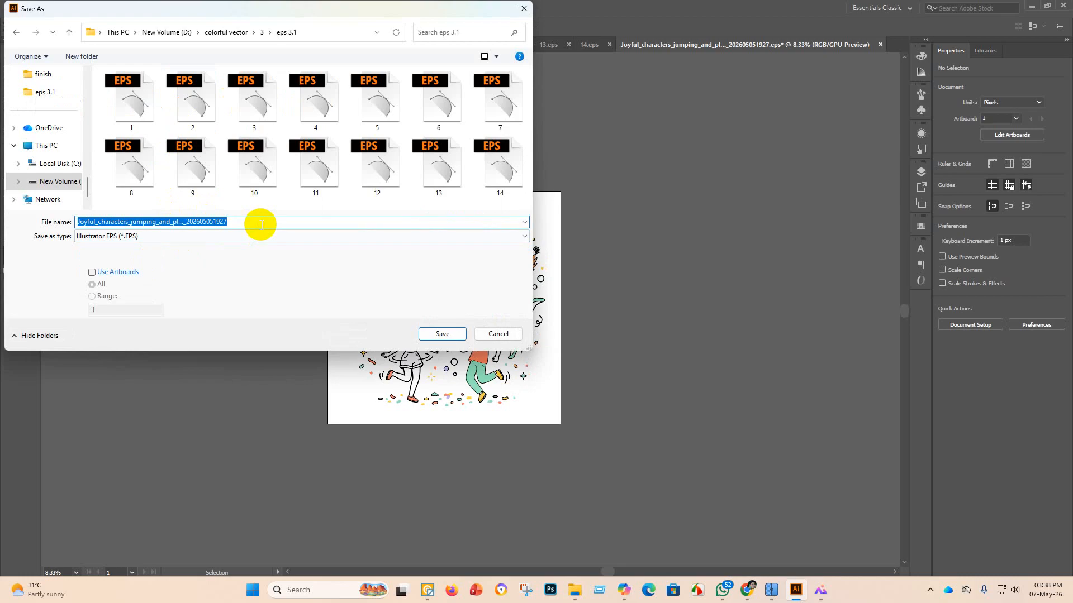
key("BackSpace")
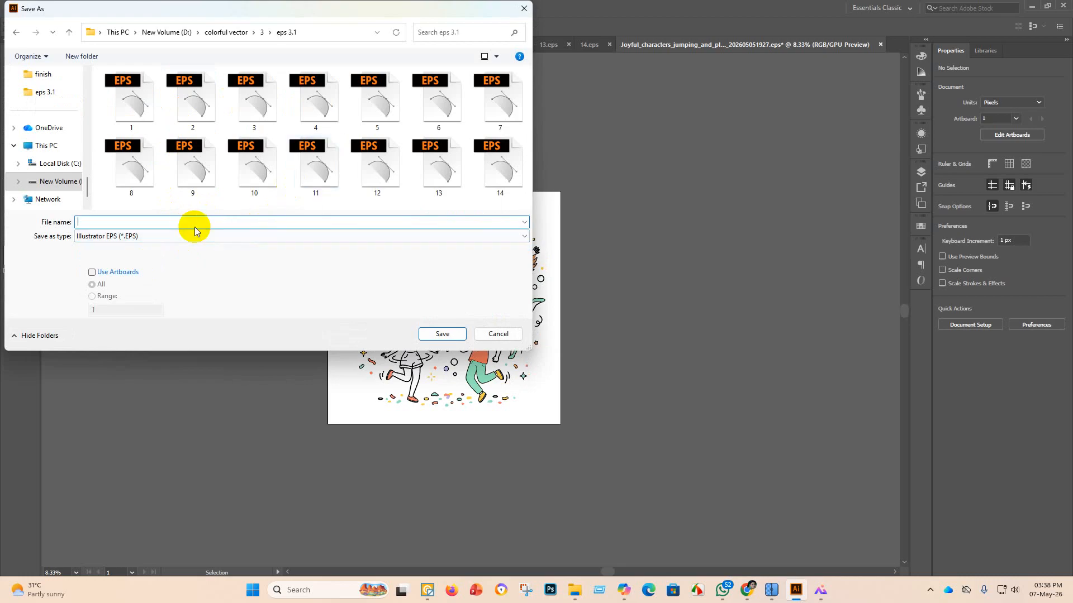
type("15")
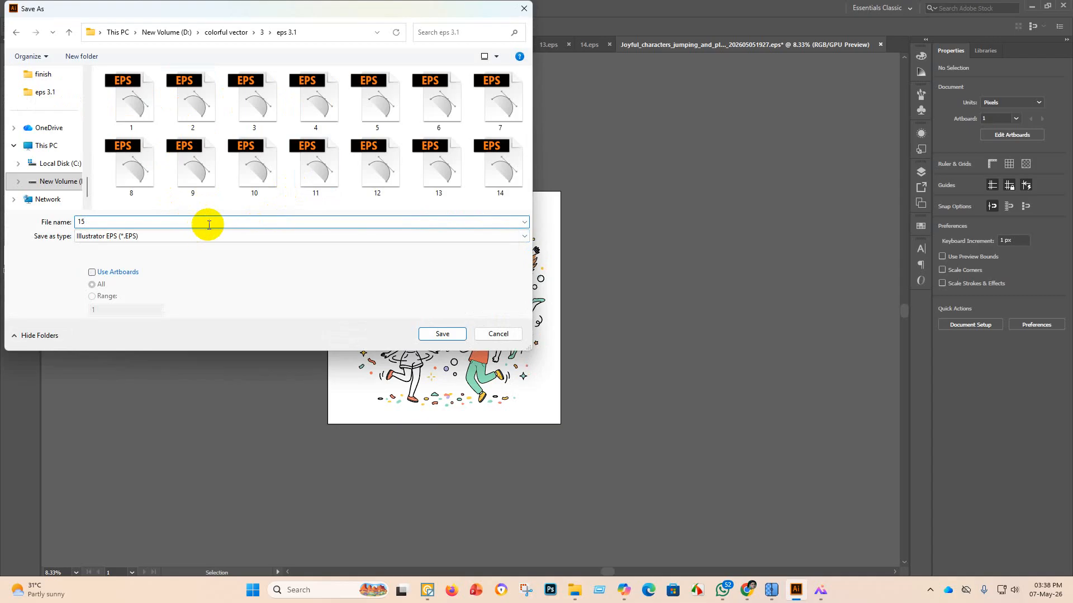
Save file 15 in the Illustrator 10 EPS version and accept the older-format conversion.
left_click(440, 336)
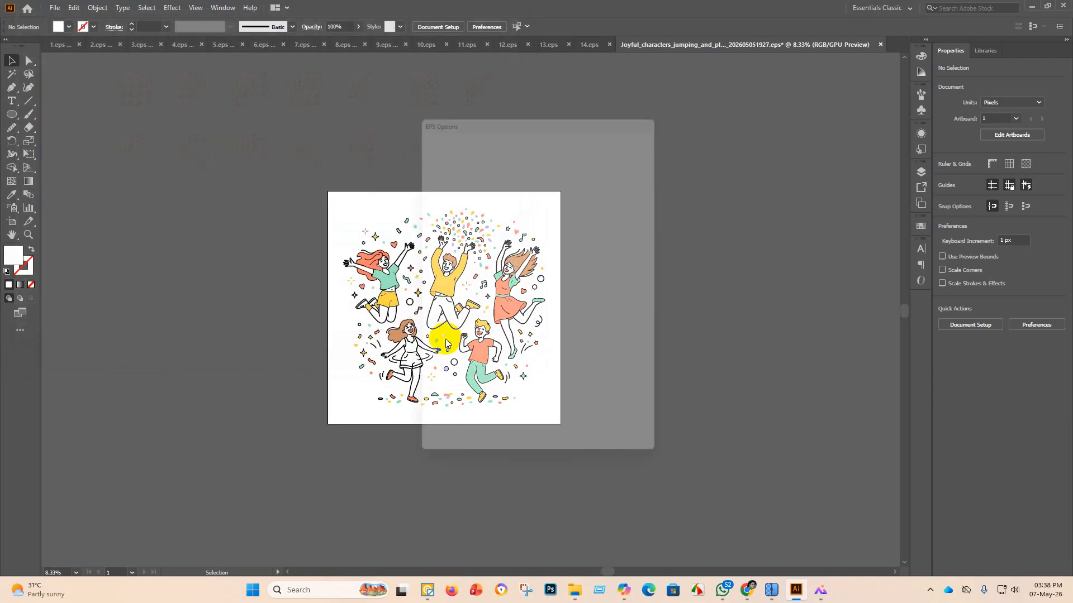
left_click(556, 137)
left_click(527, 265)
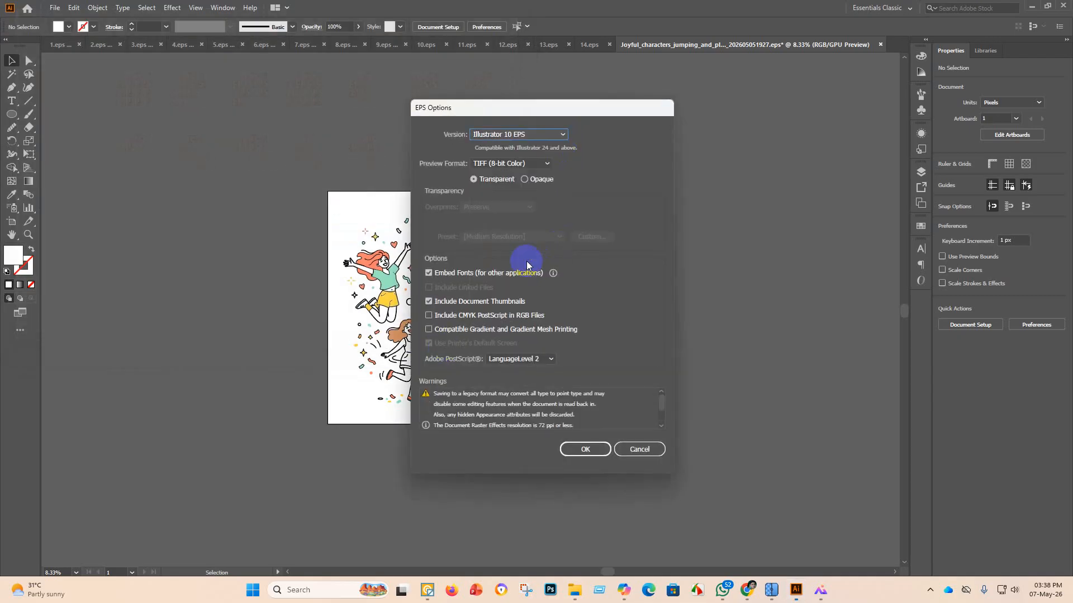
left_click(589, 438)
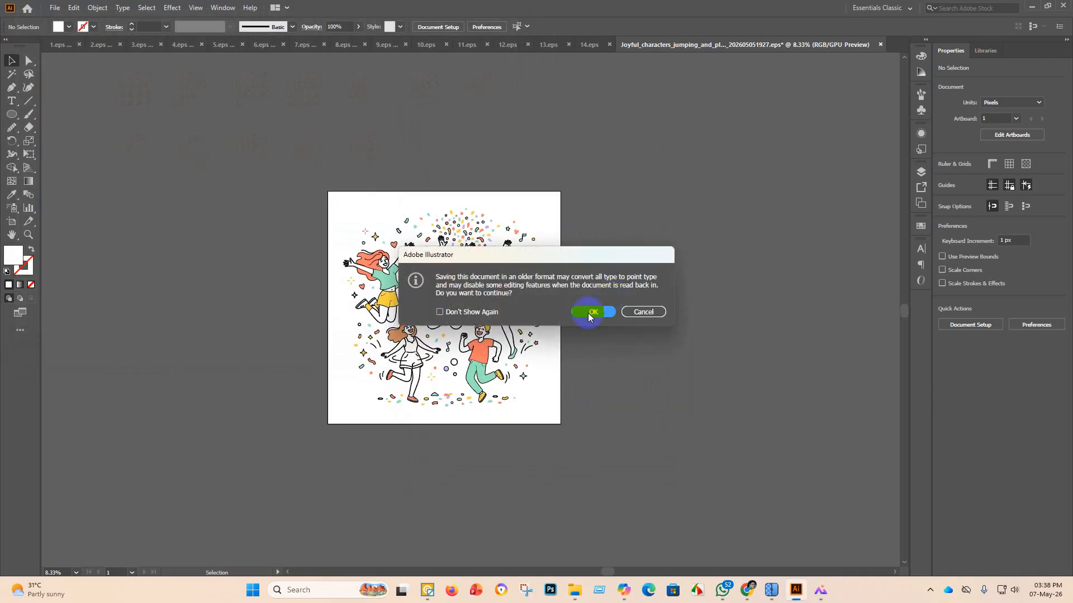
left_click(587, 313)
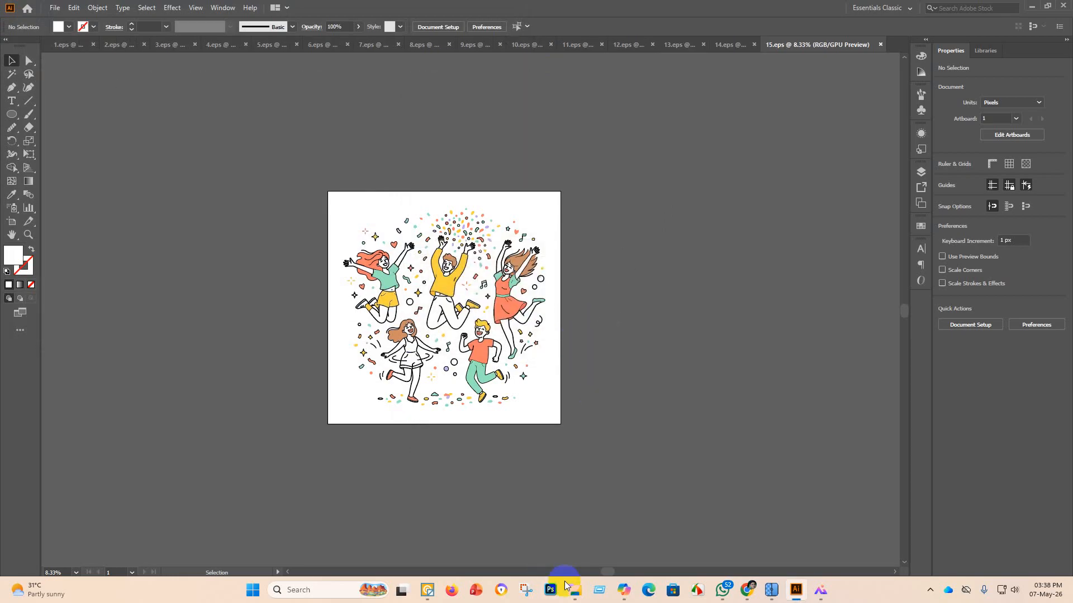
Move the Joyful_characters_jumping EPS file and its matching image from folder 3 into the finish folder in File Explorer.
left_click(574, 537)
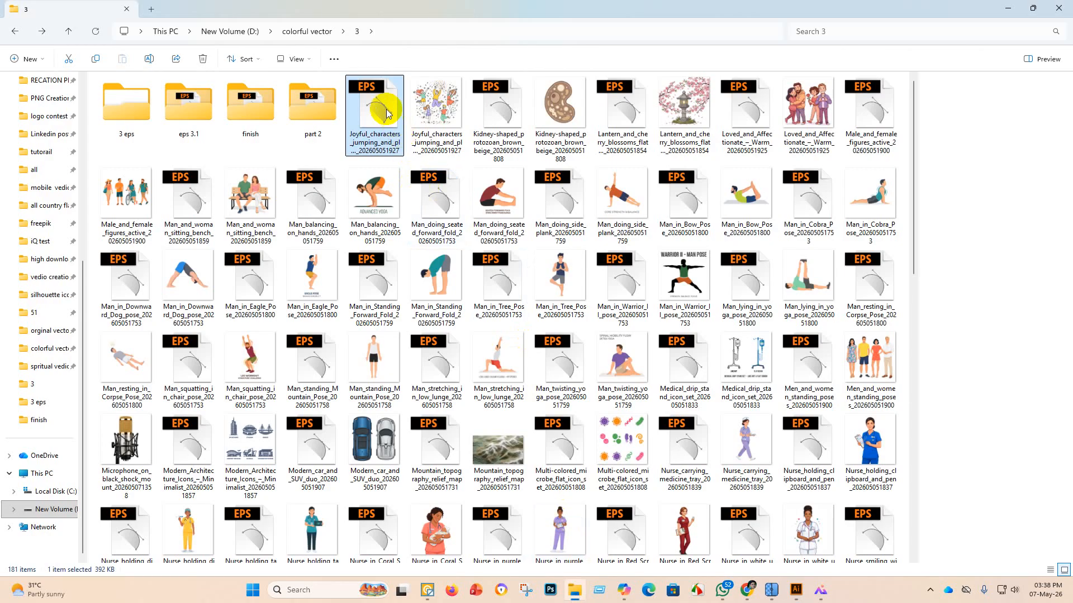
left_click_drag(386, 114, 252, 109)
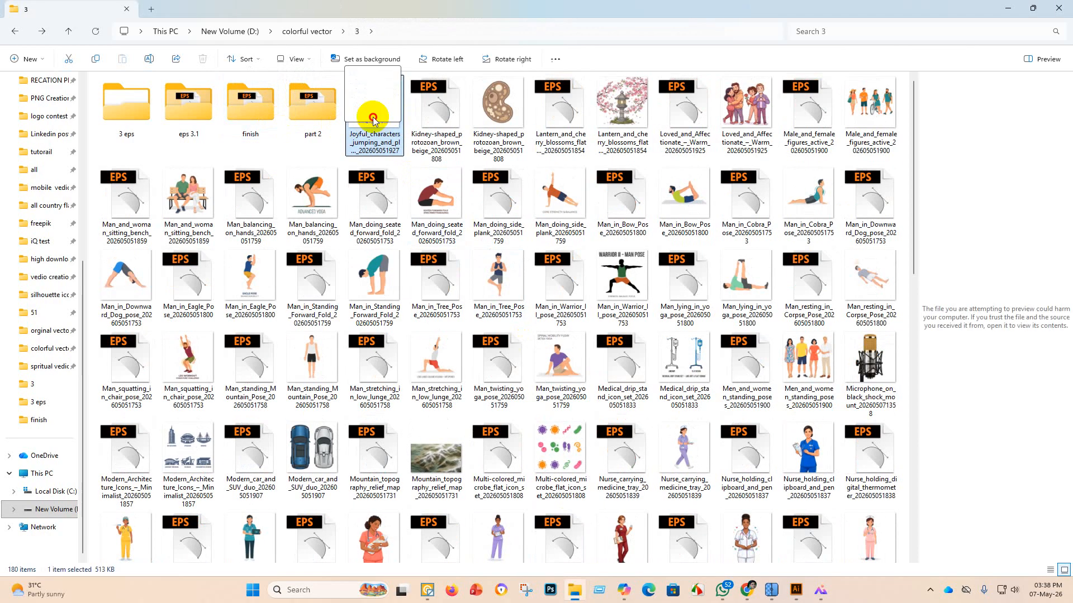
left_click_drag(374, 120, 254, 116)
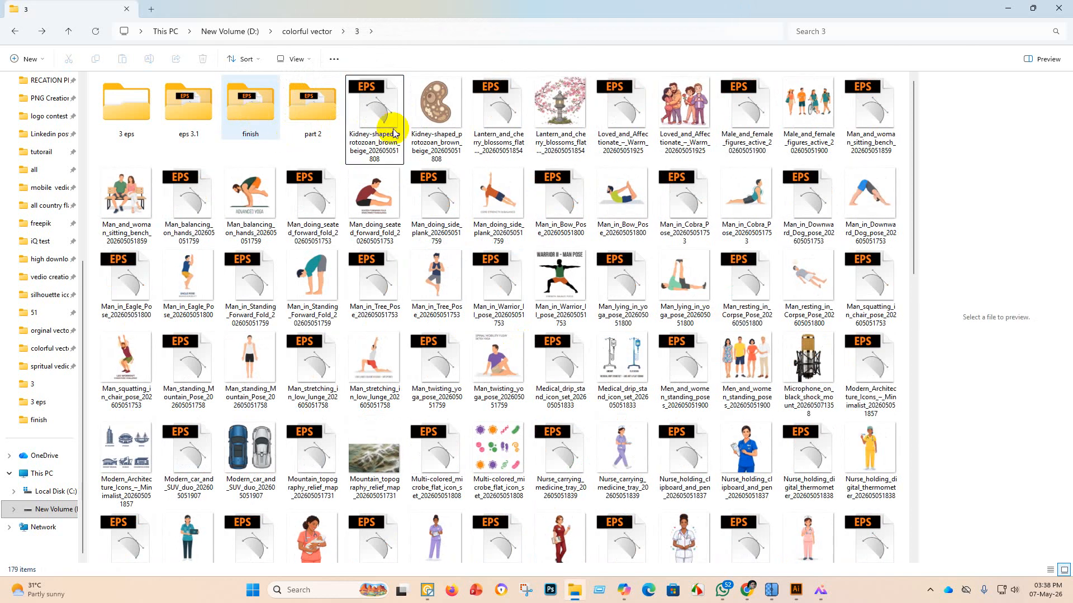
Open the Kidney-shaped_protozoan_brown_beige EPS file from folder 3 in Illustrator.
right_click(384, 117)
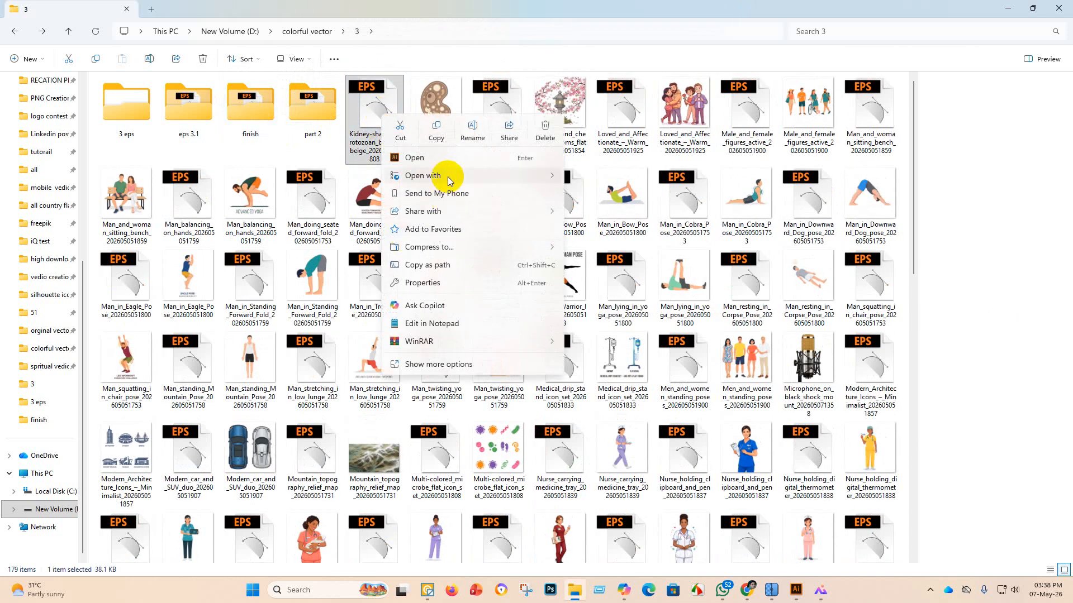
mouse_move(450, 178)
left_click(608, 175)
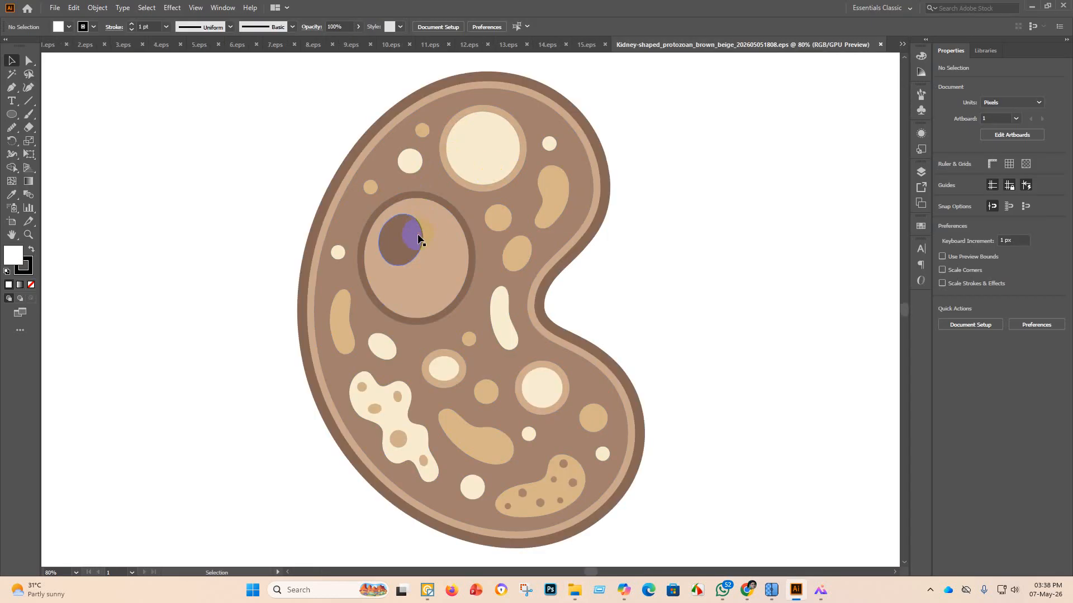
Enlarge the kidney-shaped protozoan group proportionally to about 3803 px square and center it vertically on the artboard.
scroll(369, 246, "down", 10)
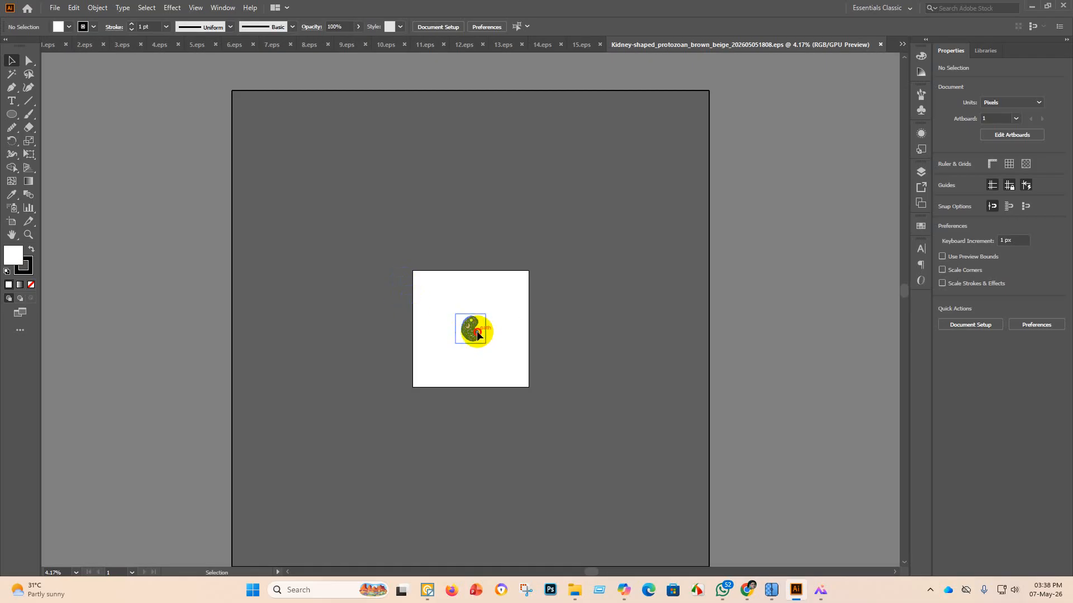
left_click(470, 320)
left_click_drag(469, 314, 499, 233)
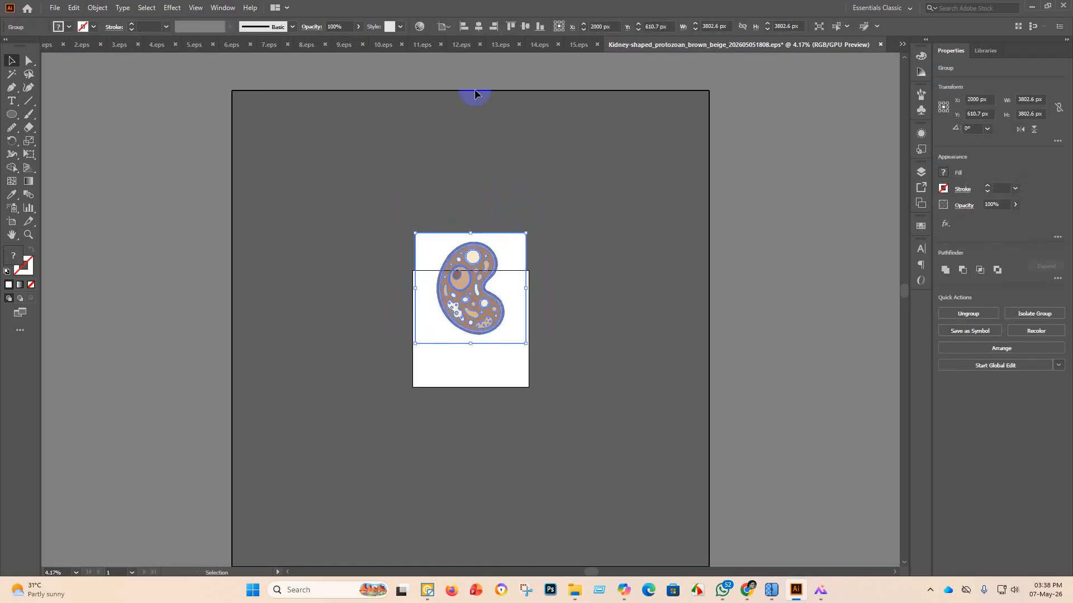
left_click(525, 26)
left_click(572, 311)
left_click_drag(602, 435, 338, 287)
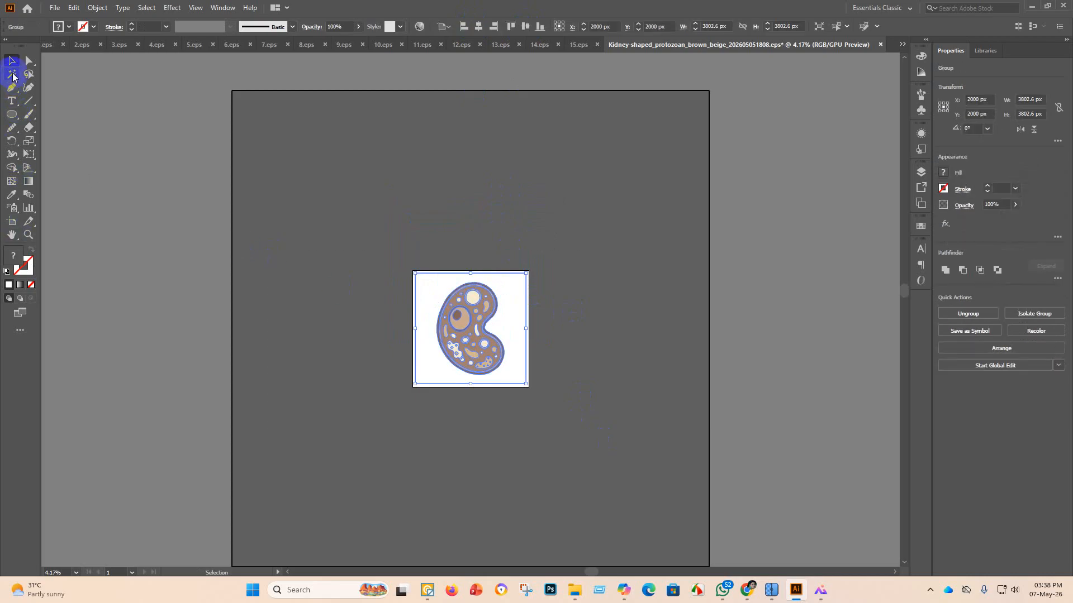
Select the white background and similar light shapes of the protozoan artwork with the Magic Wand and delete them.
left_click(13, 75)
left_click(514, 295)
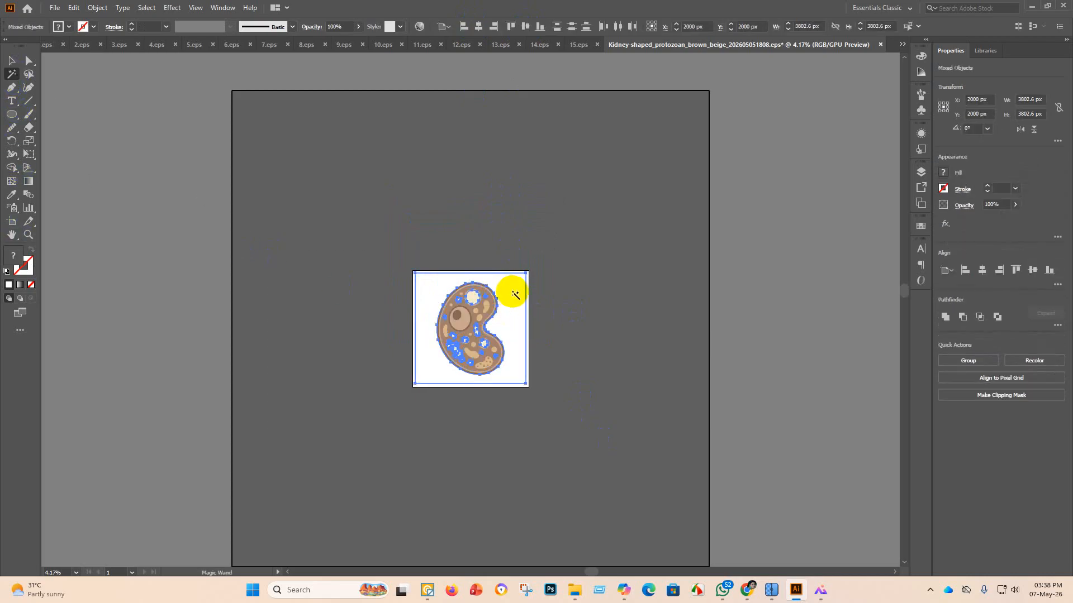
key("Delete")
scroll(474, 357, "up", 3)
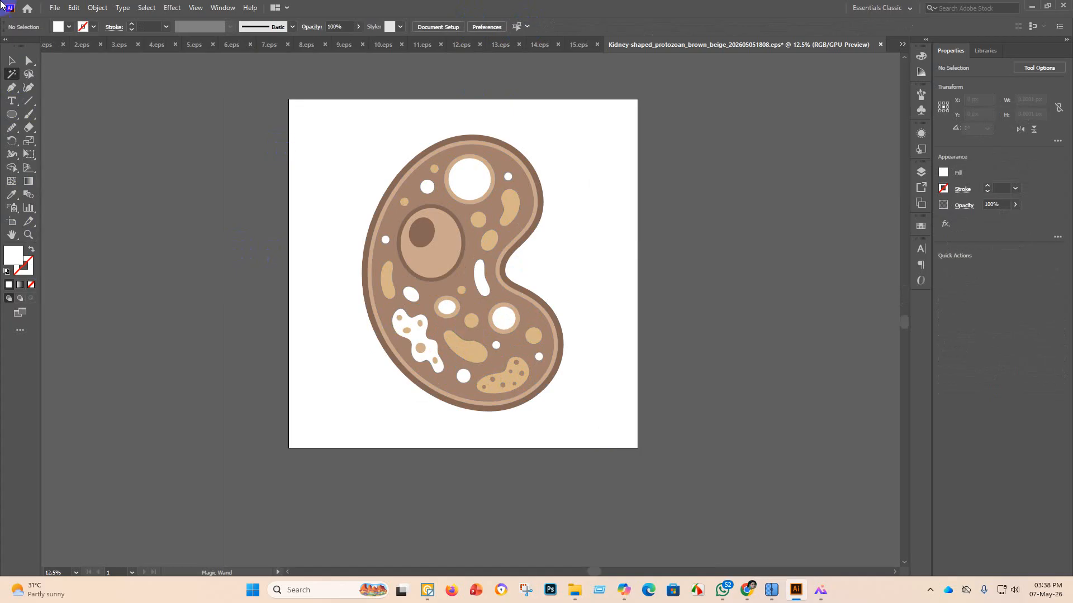
left_click(12, 60)
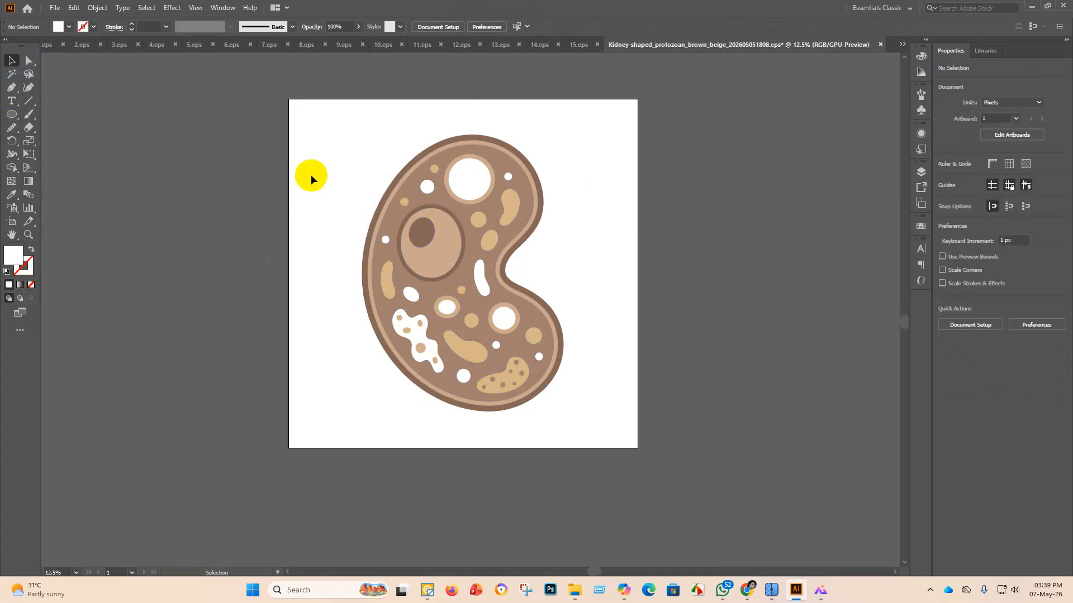
Set the protozoan illustration to save in the eps 3.1 folder as an Illustrator EPS file named 16.
left_click(54, 8)
left_click(84, 104)
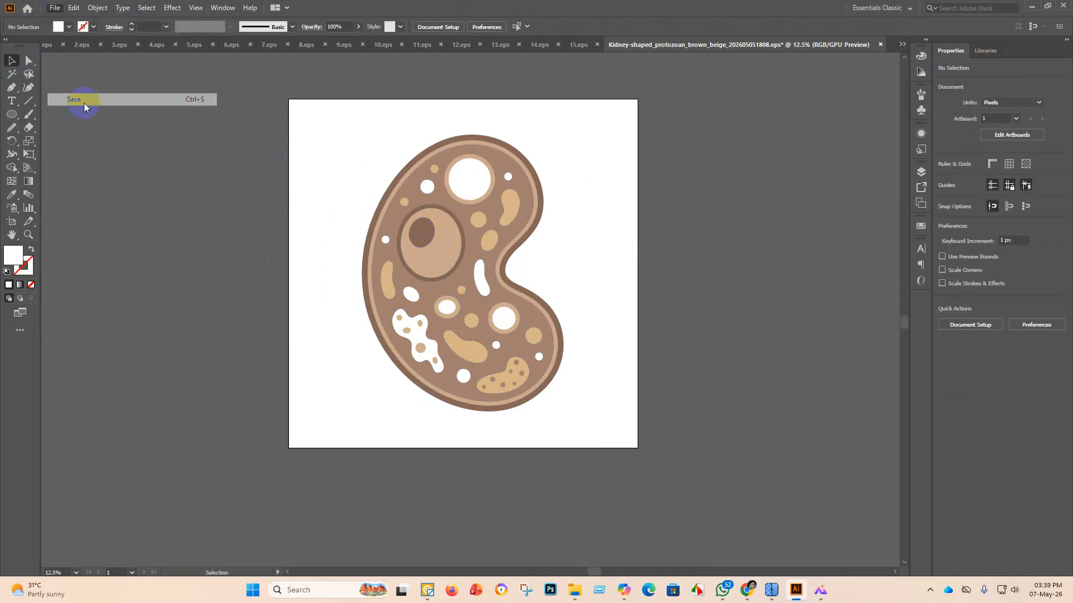
double_click(184, 97)
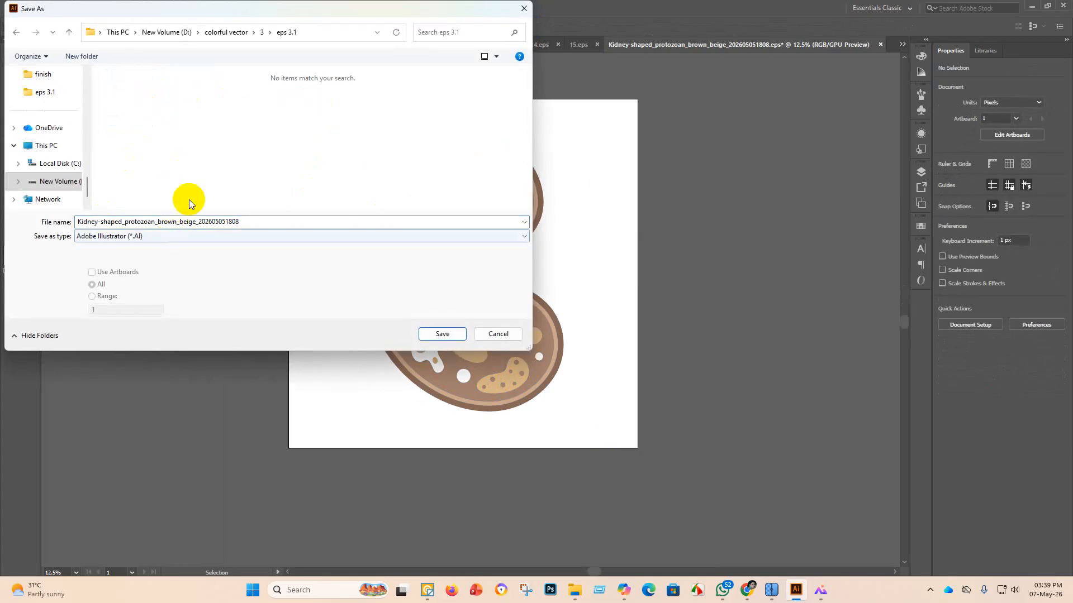
key("ctrl+a")
key("BackSpace")
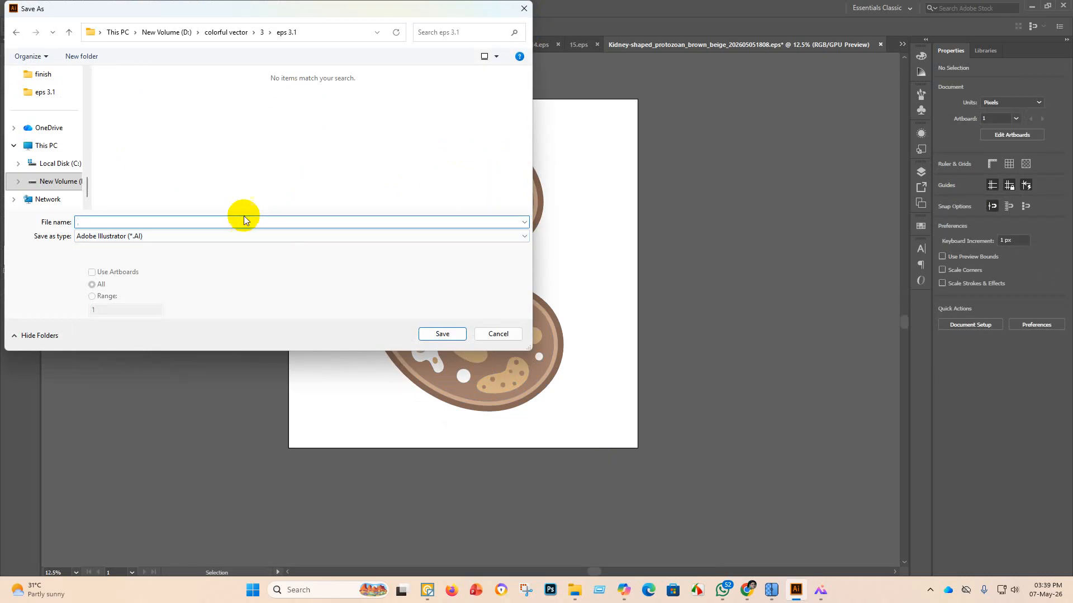
left_click(232, 241)
left_click(157, 264)
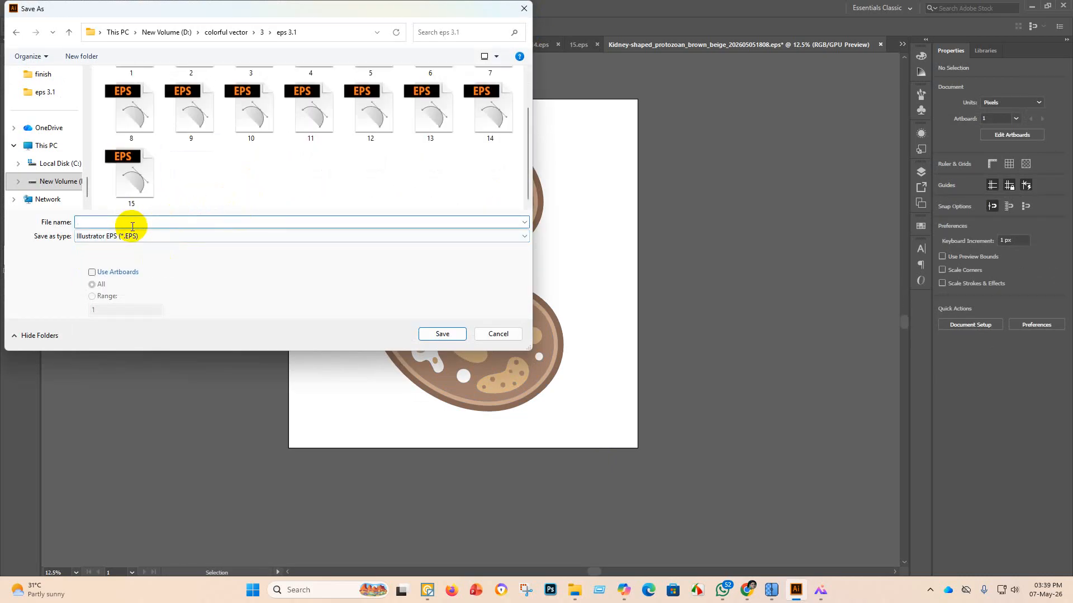
type("16")
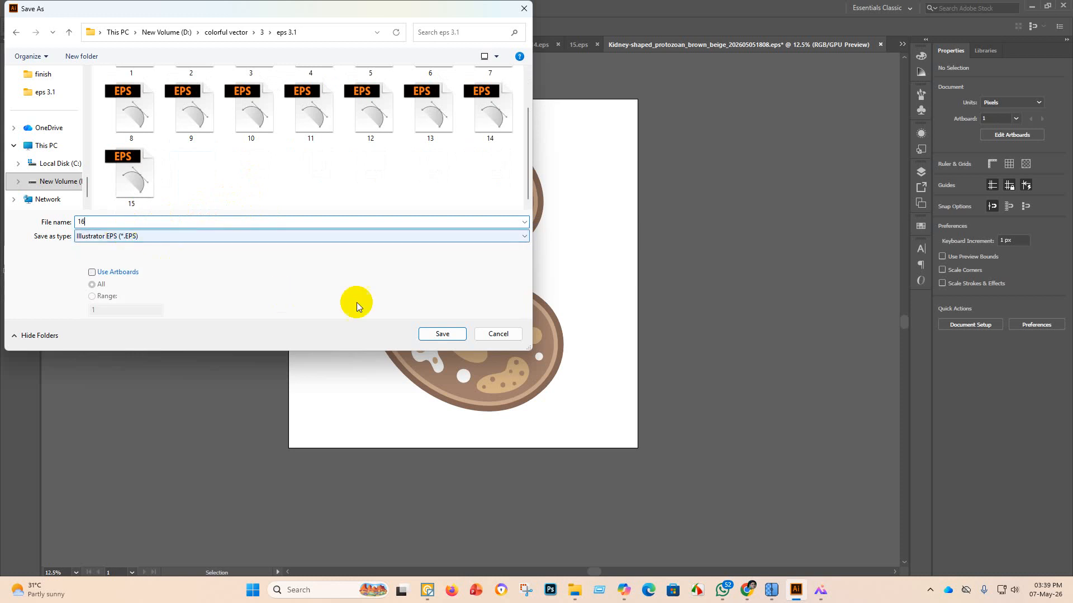
Save file 16 in the Illustrator 10 EPS version and accept the older-format conversion.
left_click(442, 333)
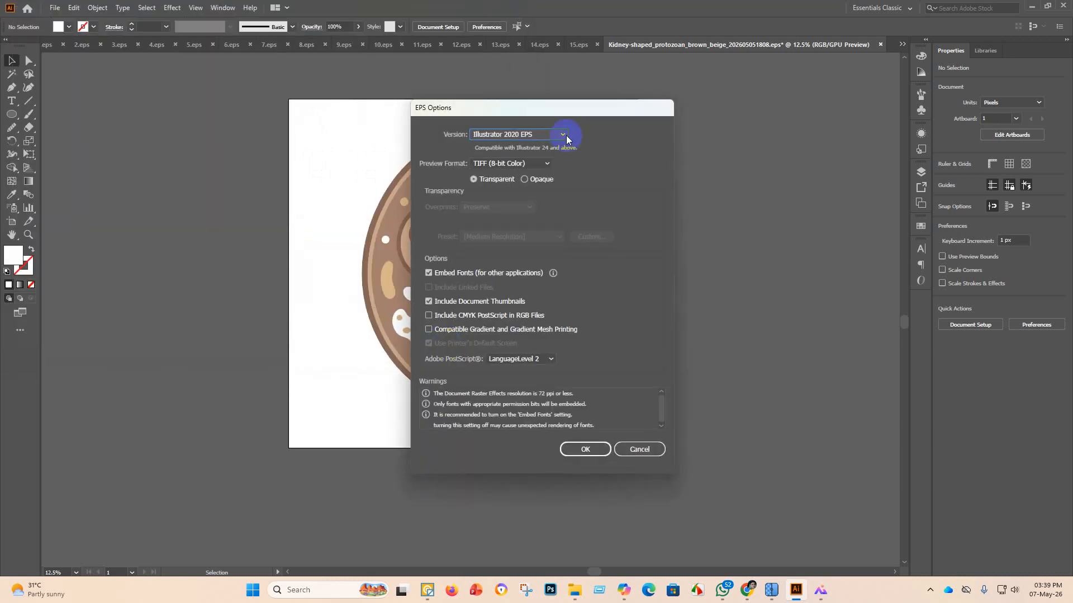
left_click(564, 135)
left_click(527, 262)
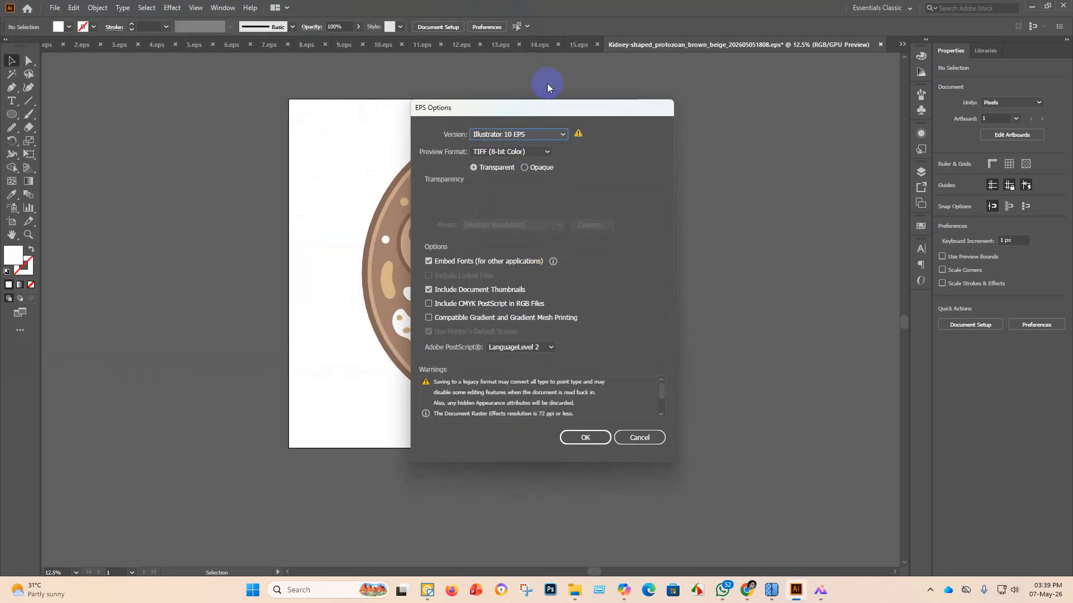
left_click(577, 445)
left_click(587, 310)
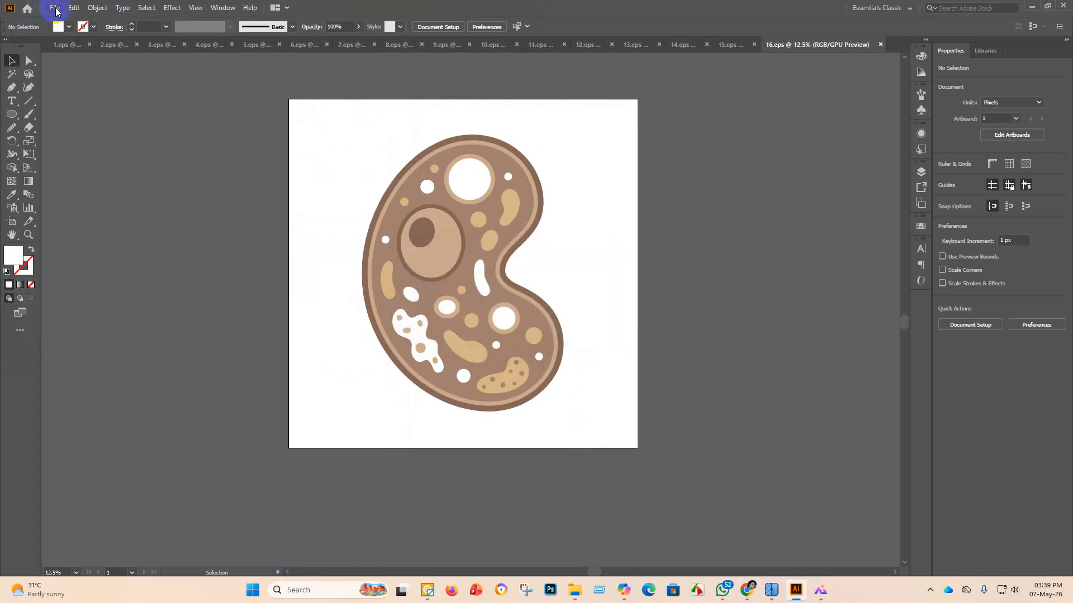
Move the Kidney-shaped_protozoan EPS file and its matching image from folder 3 into the finish folder in File Explorer.
mouse_move(578, 599)
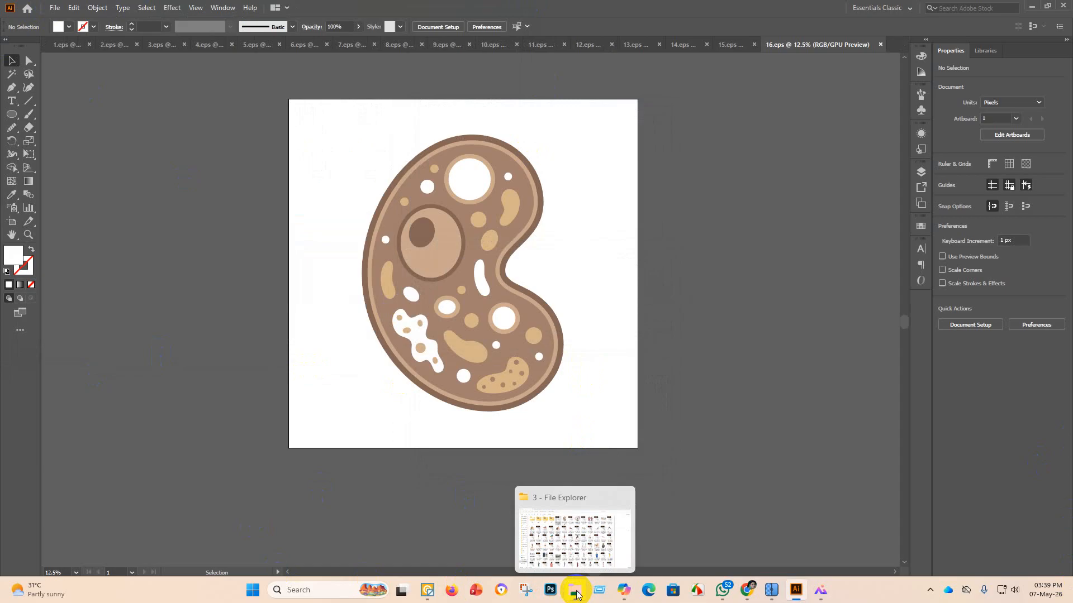
left_click(581, 526)
left_click(380, 117)
left_click_drag(380, 116, 263, 112)
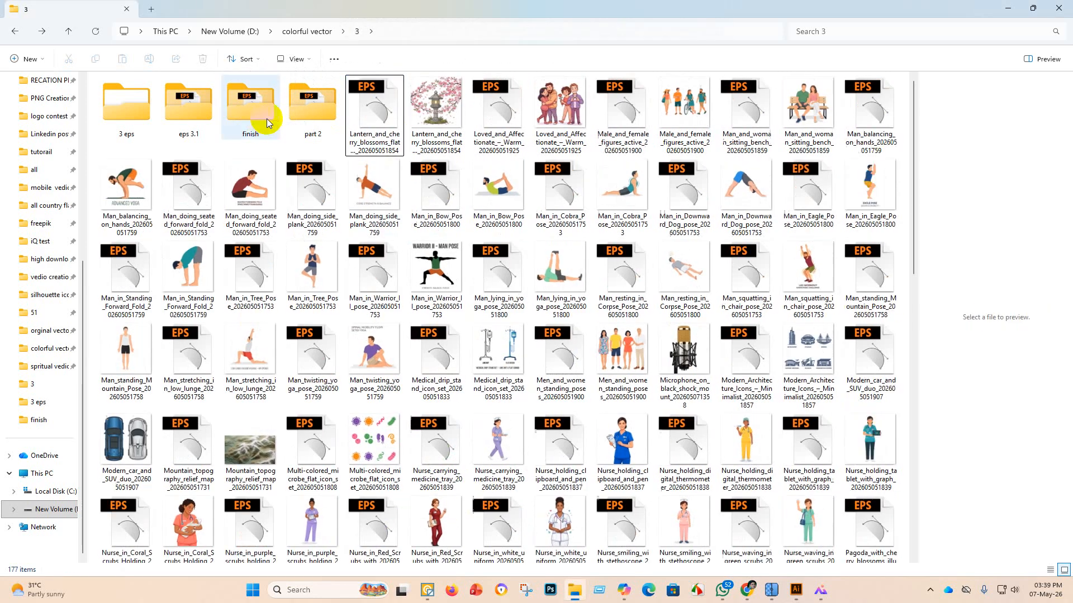
Open the Lantern_and_cherry_blossoms EPS file from folder 3 in Illustrator.
right_click(375, 111)
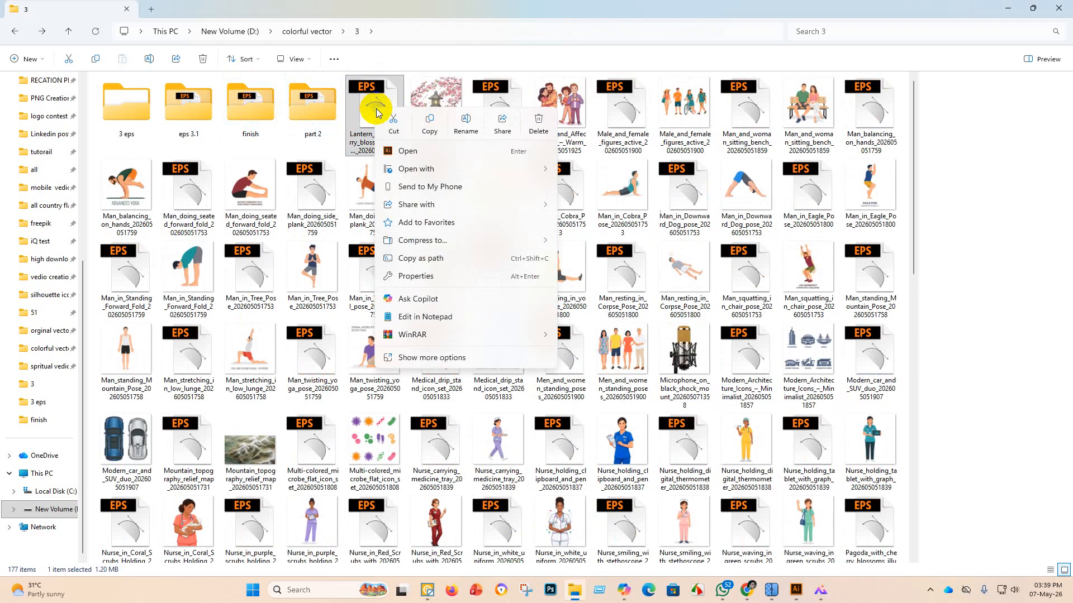
mouse_move(426, 169)
left_click(590, 174)
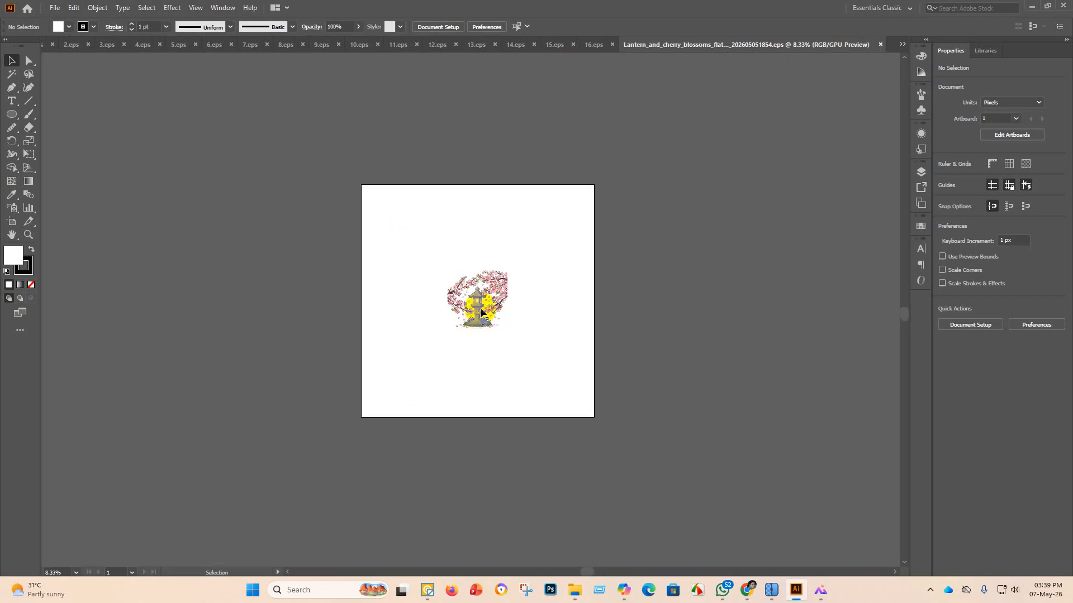
Enlarge the lantern and cherry blossoms group proportionally to about 3904 px square and center it vertically on the artboard.
left_click(477, 316)
left_click_drag(478, 268, 527, 105)
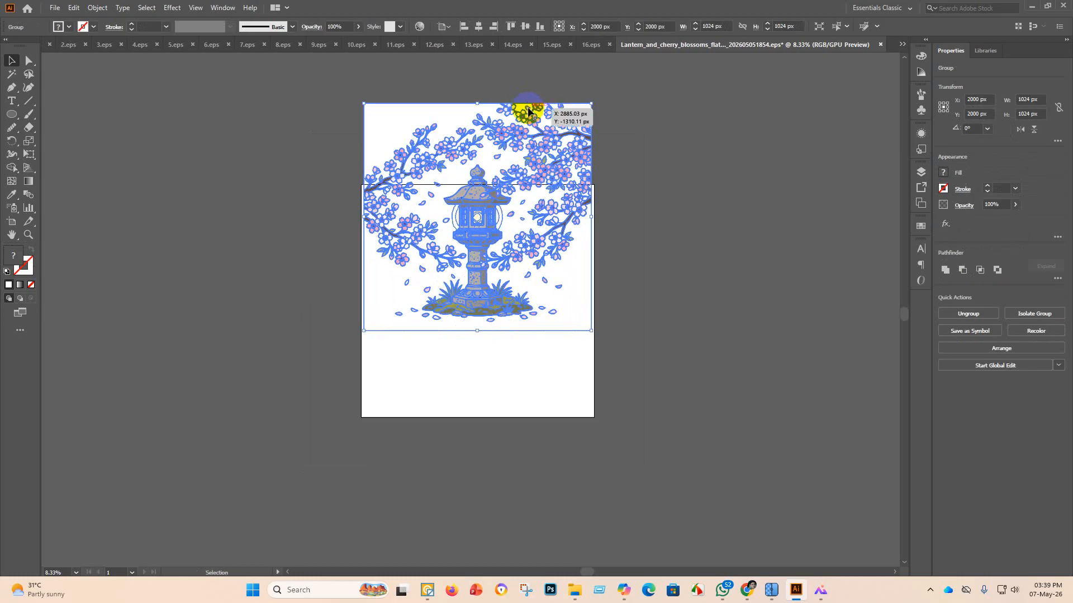
left_click(527, 29)
left_click(642, 297)
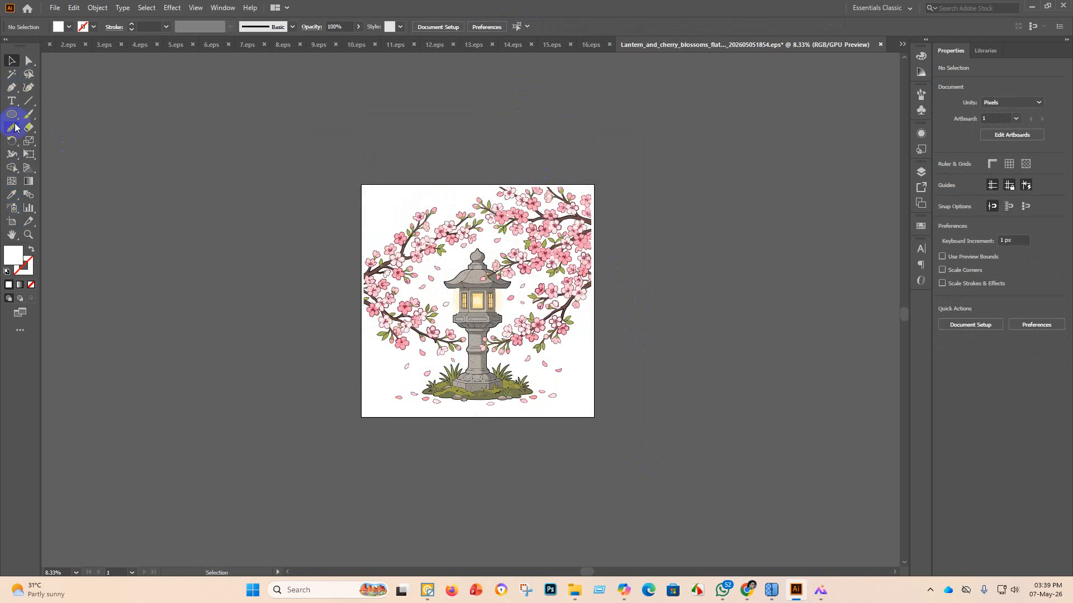
Select the white background and similar light shapes of the lantern artwork with the Magic Wand and delete them.
left_click(13, 75)
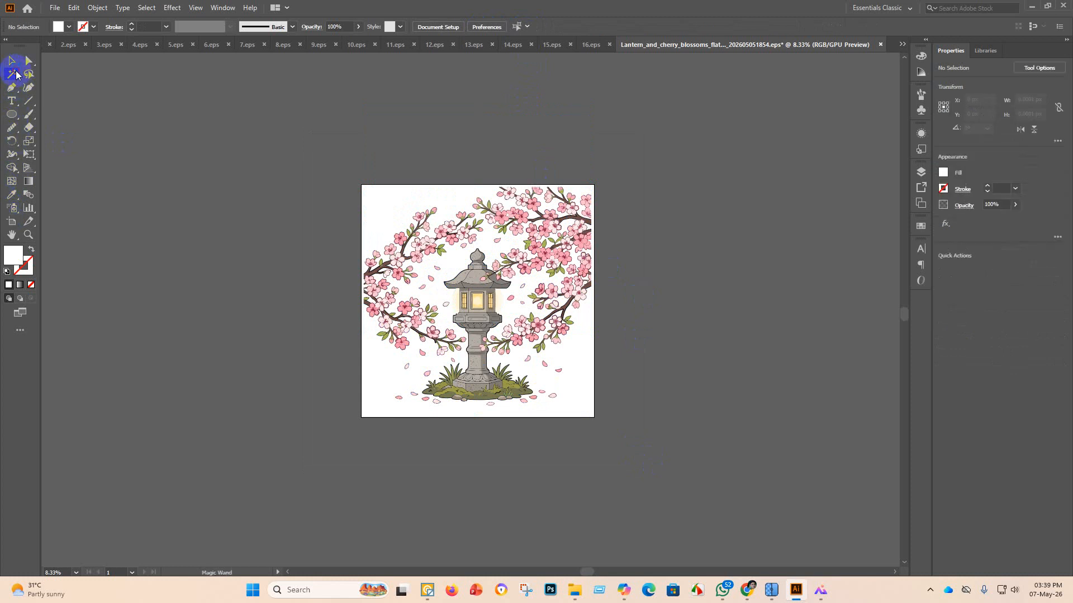
left_click(385, 202)
key("Delete")
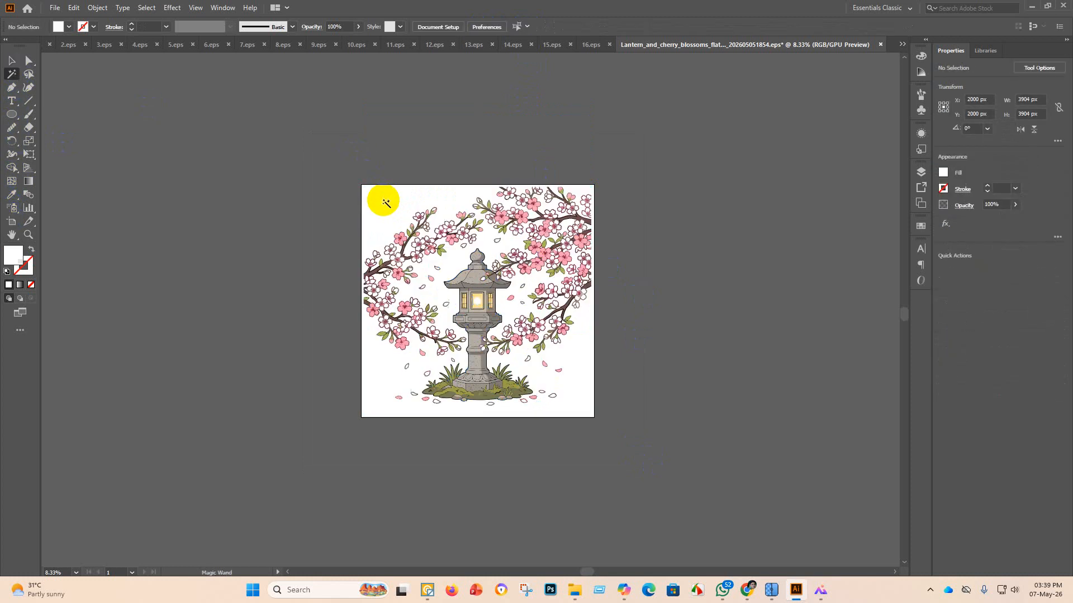
Set the lantern illustration to save in the eps 3.1 folder as an Illustrator EPS file named 17.
left_click(54, 7)
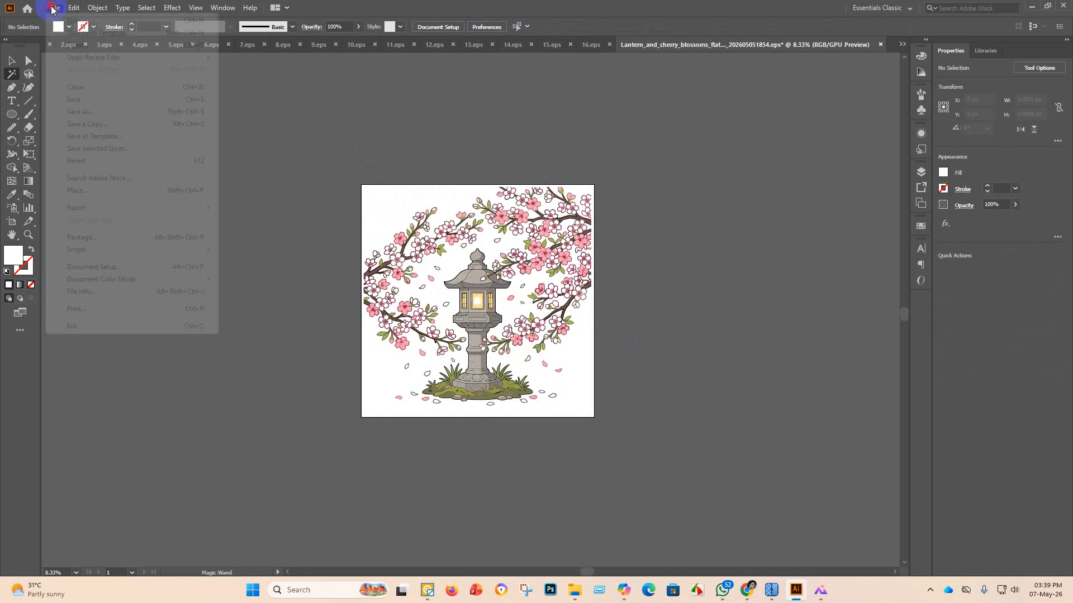
left_click(54, 96)
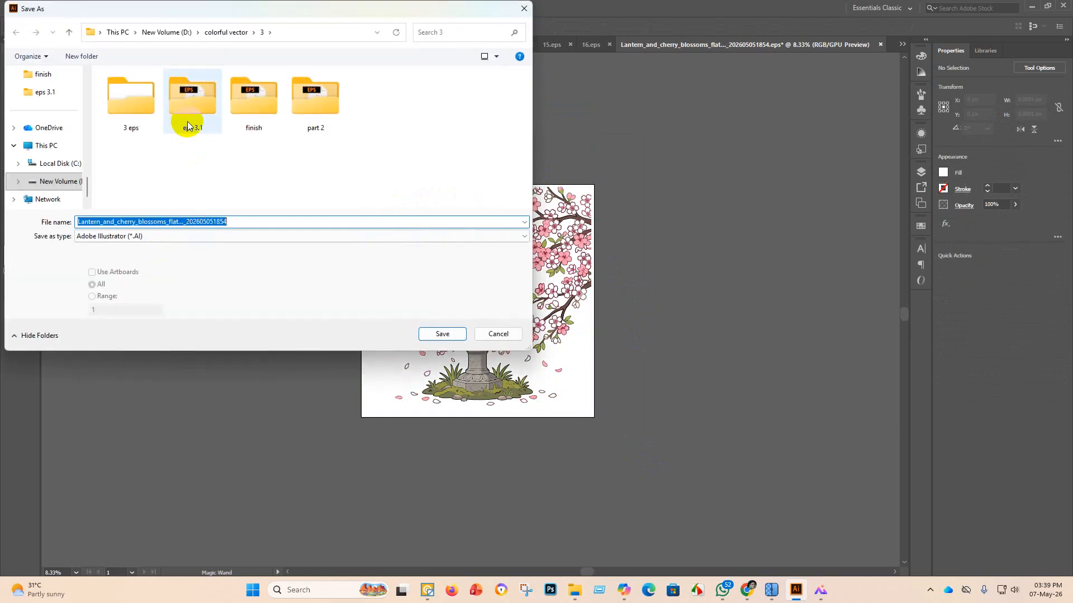
double_click(192, 98)
left_click(162, 237)
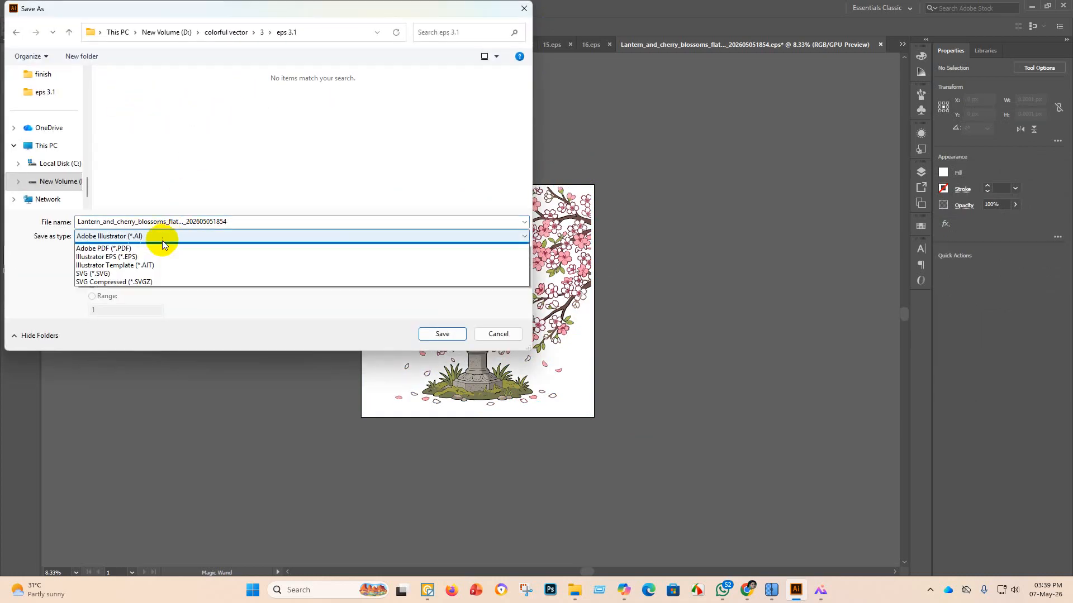
left_click(123, 257)
left_click(232, 222)
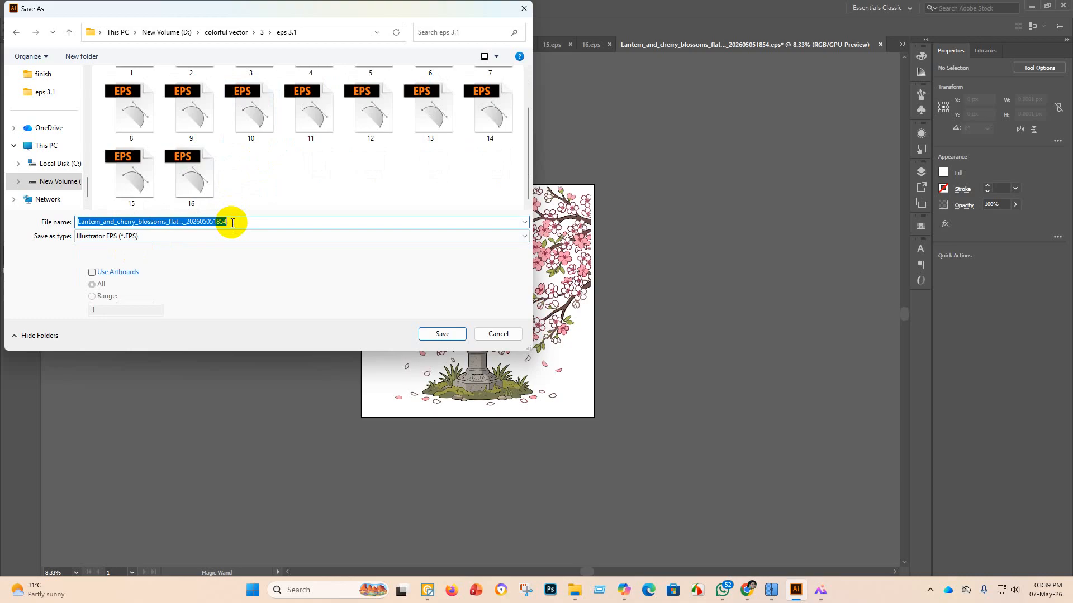
key("BackSpace")
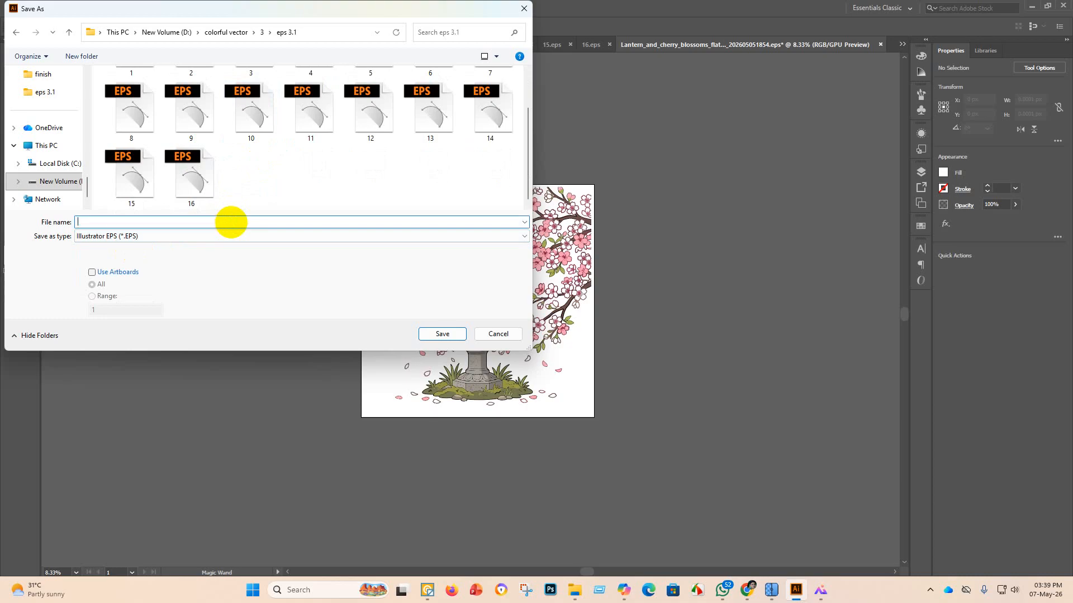
type("17")
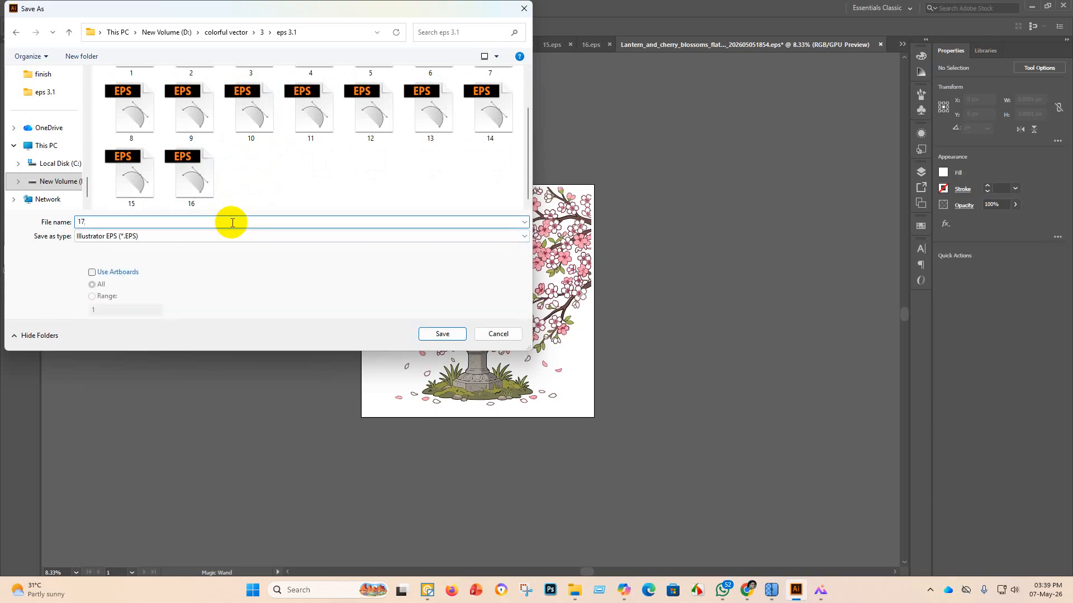
Save file 17 in the Illustrator 10 EPS version and accept the older-format conversion.
left_click(442, 334)
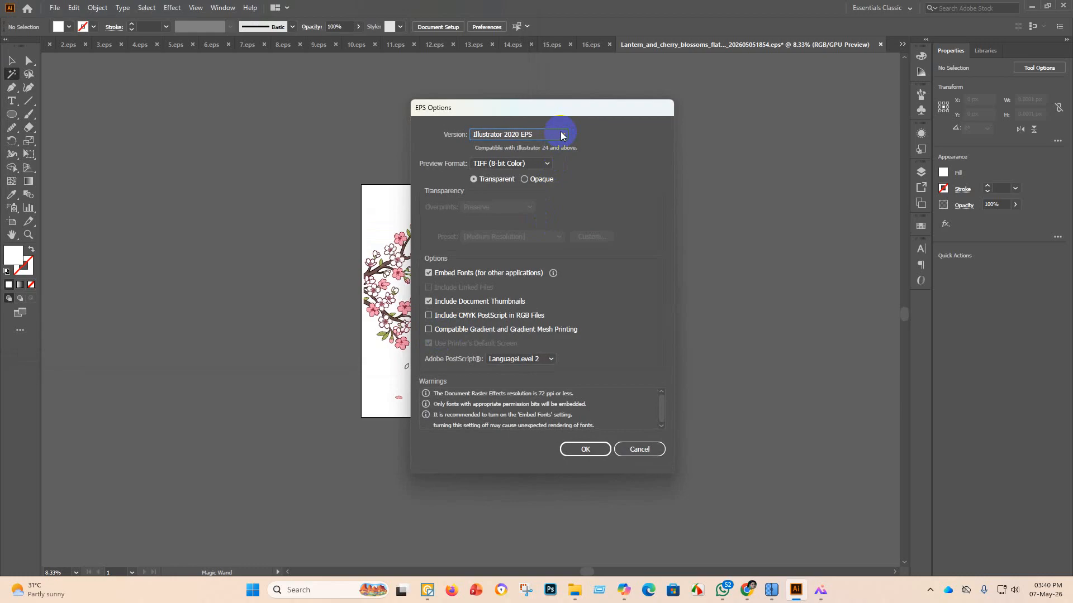
left_click(562, 135)
left_click(497, 266)
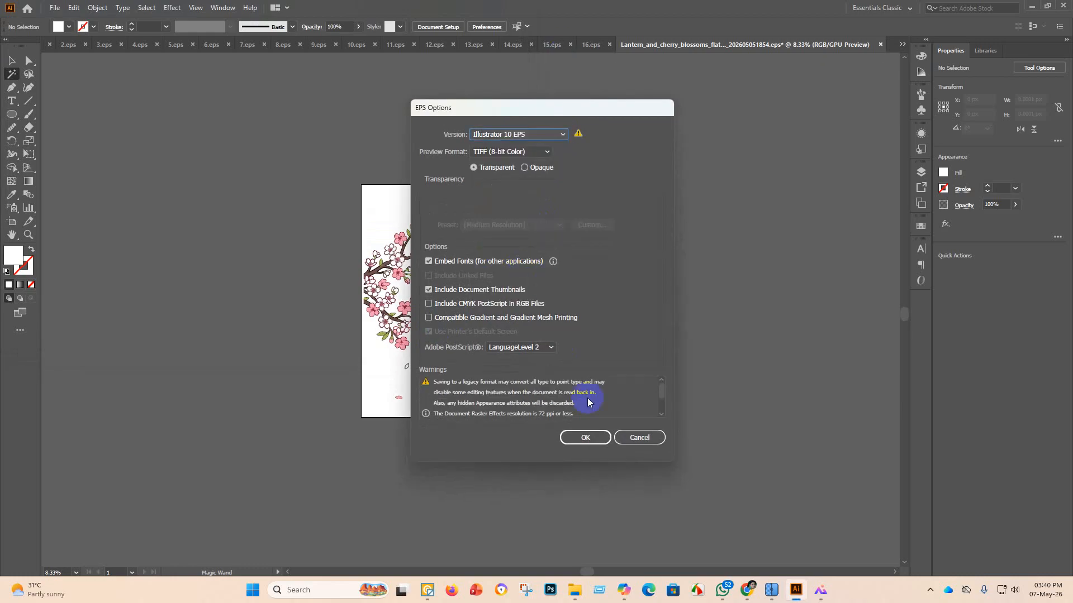
left_click(590, 437)
left_click(591, 309)
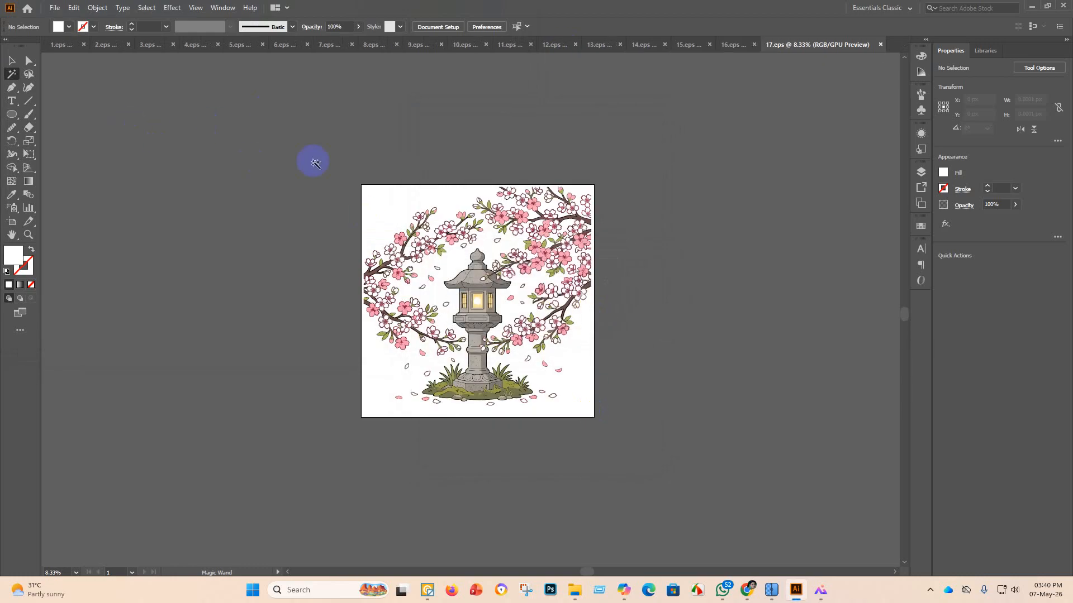
Switch to File Explorer and move the Lantern_and_cherry_blossoms EPS and its matching image into the finish folder.
left_click(573, 593)
left_click(568, 532)
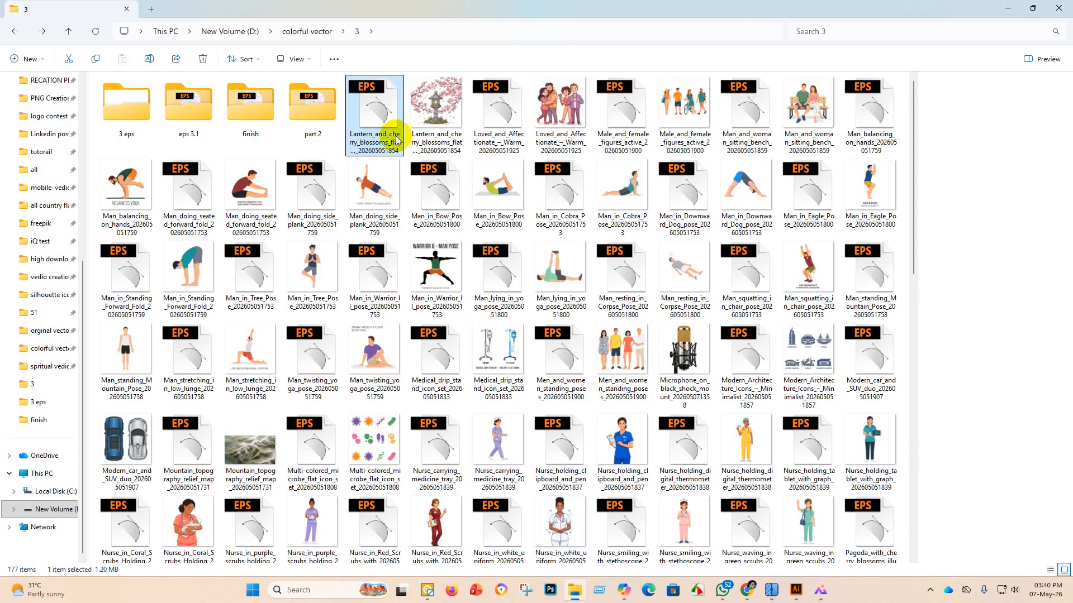
left_click_drag(374, 114, 276, 112)
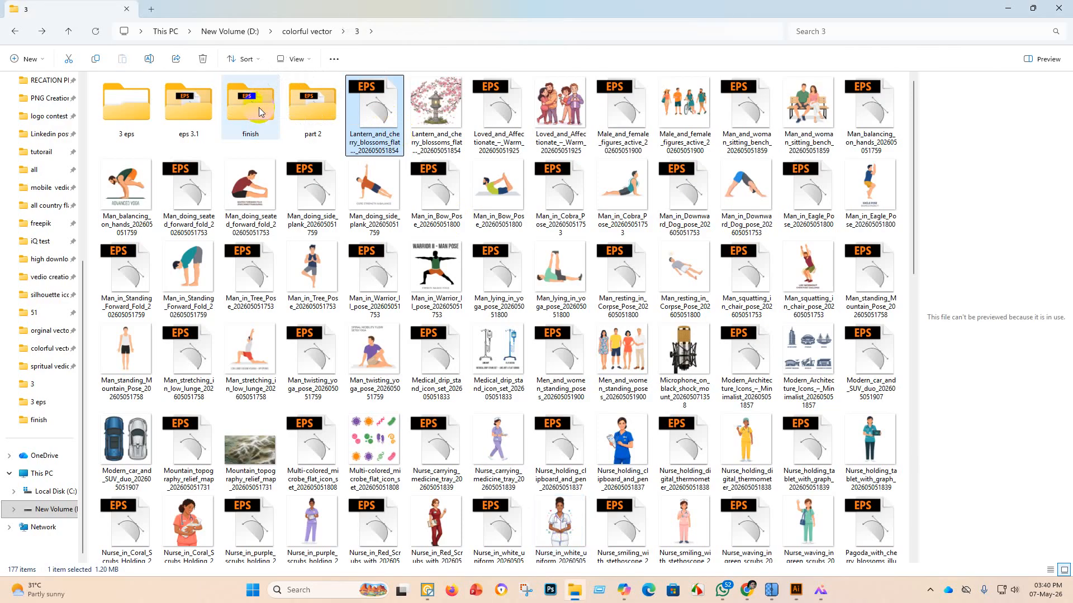
left_click_drag(383, 108, 283, 123)
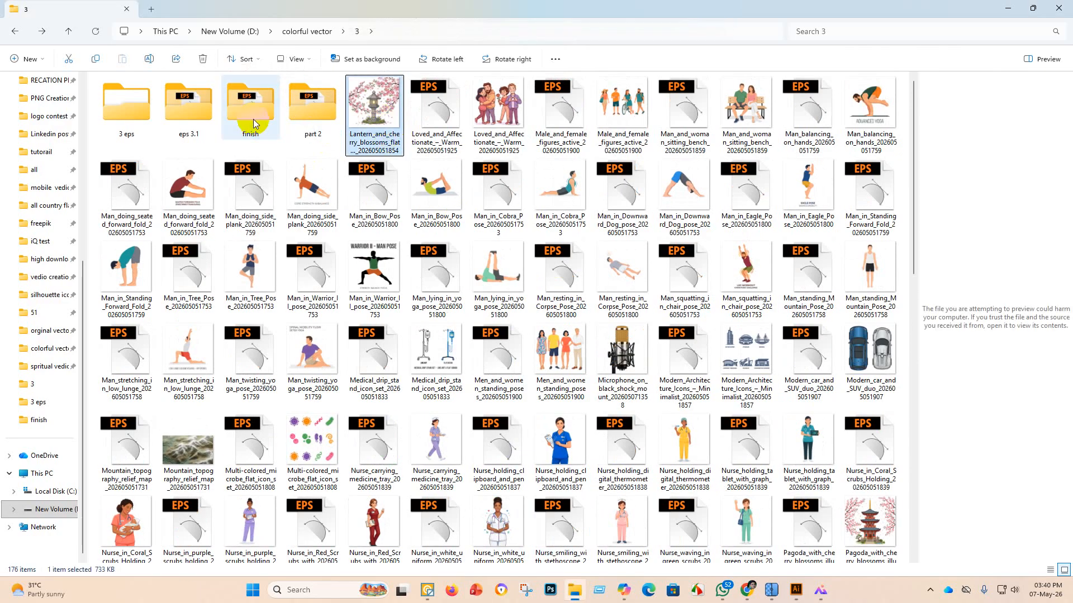
Open the Loved_and_Affectionate EPS file from folder 3 in Illustrator.
right_click(384, 122)
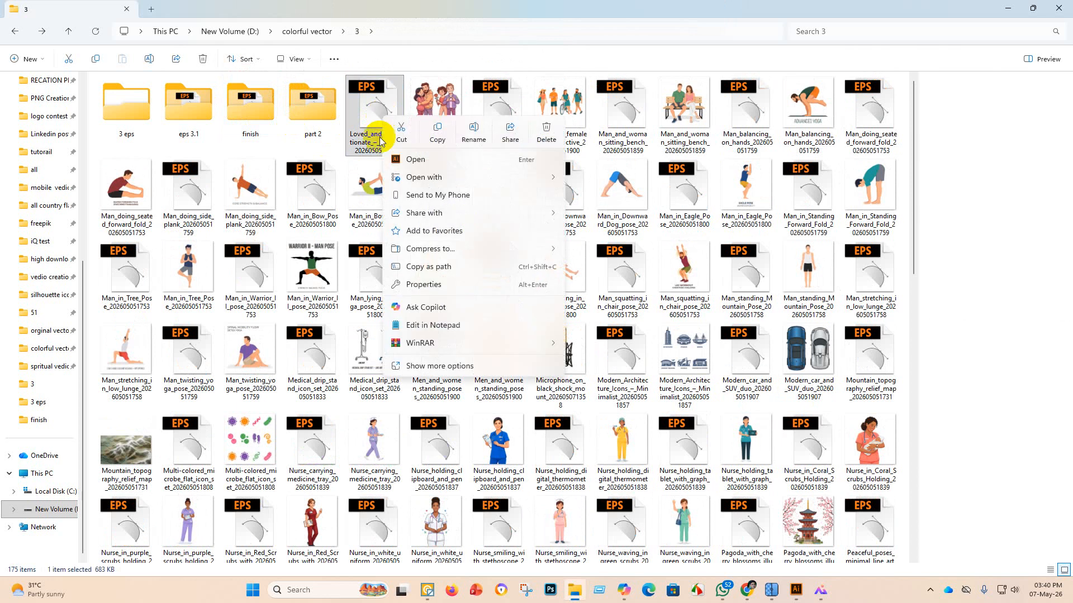
mouse_move(514, 183)
left_click(623, 180)
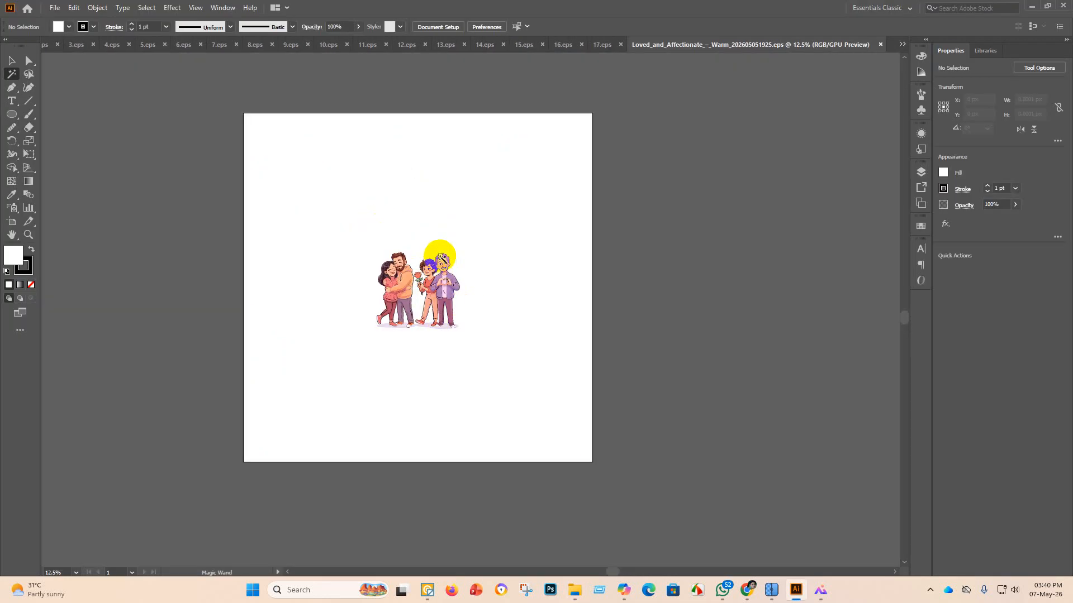
Select the couples illustration and scale it up proportionally to about 3891 px wide and high.
left_click(11, 60)
left_click(395, 272)
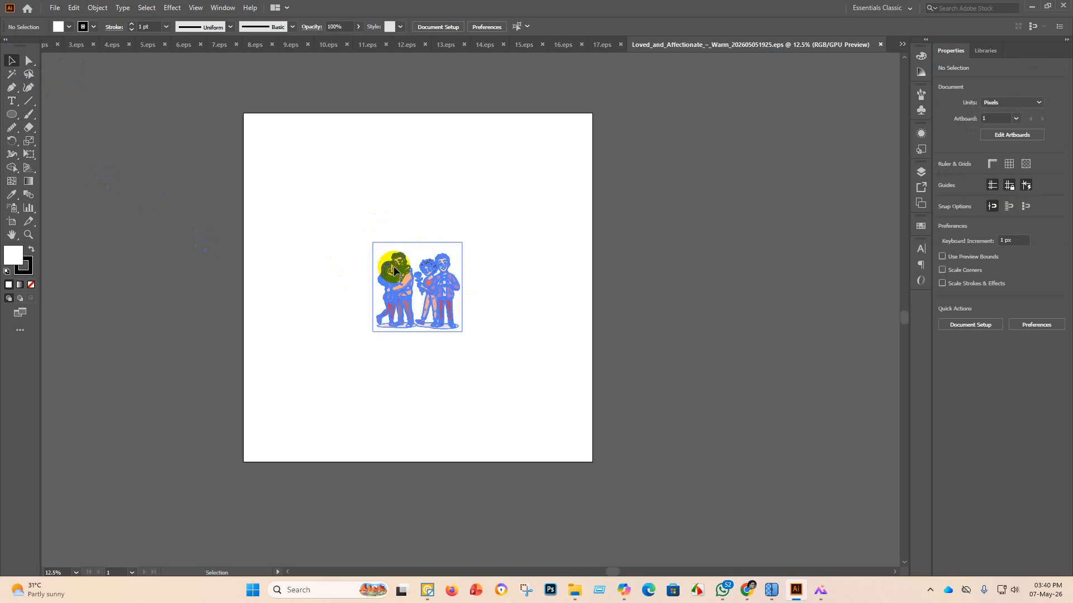
left_click(395, 272)
left_click_drag(420, 243, 498, 178)
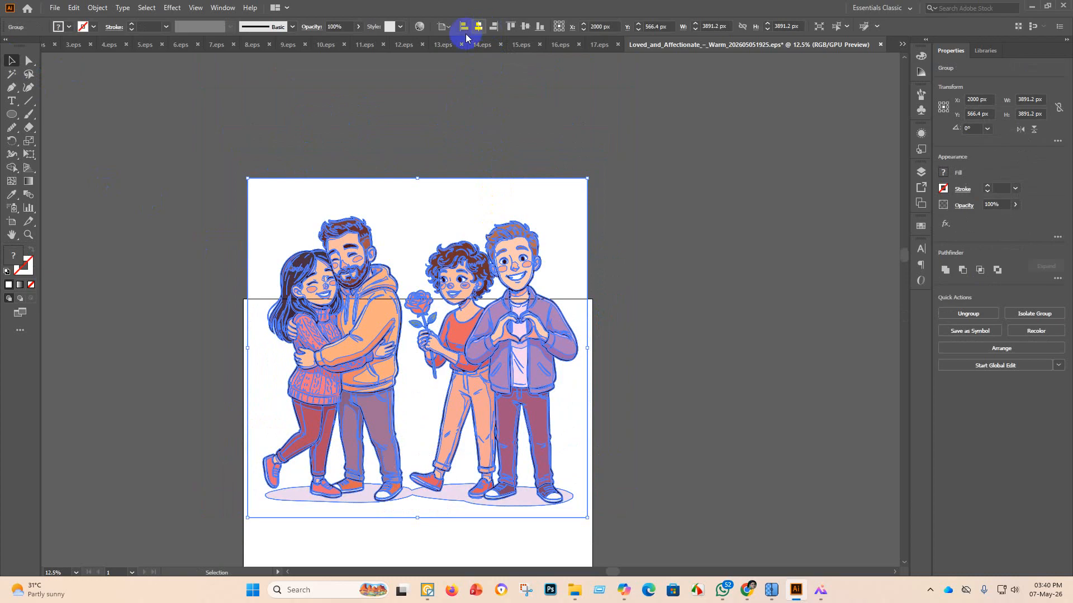
Select the illustration's white background by colour with the Magic Wand and delete it.
left_click(16, 77)
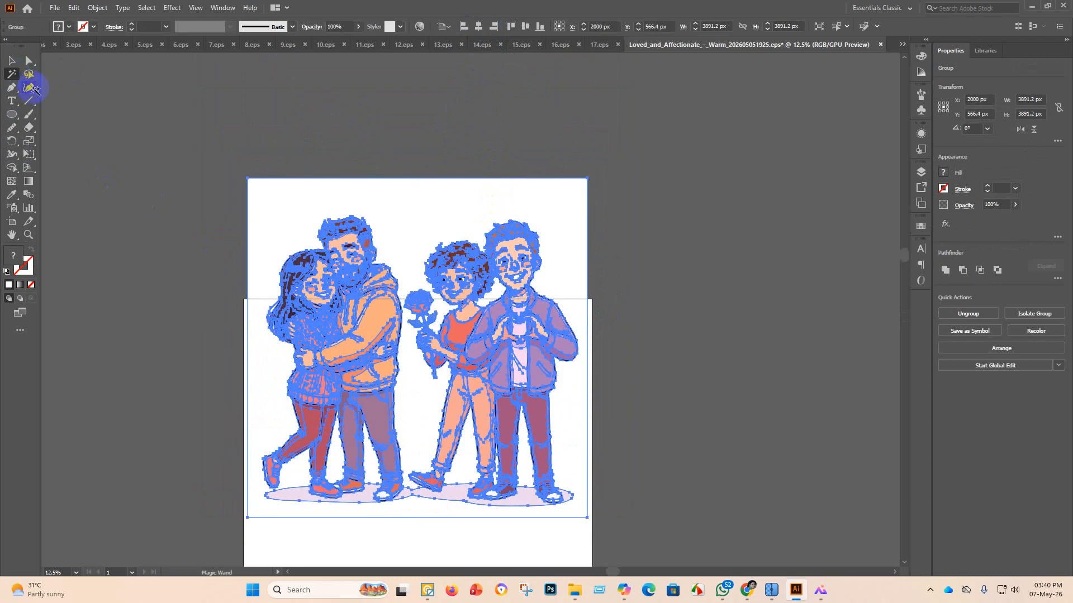
left_click(418, 207)
key("Delete")
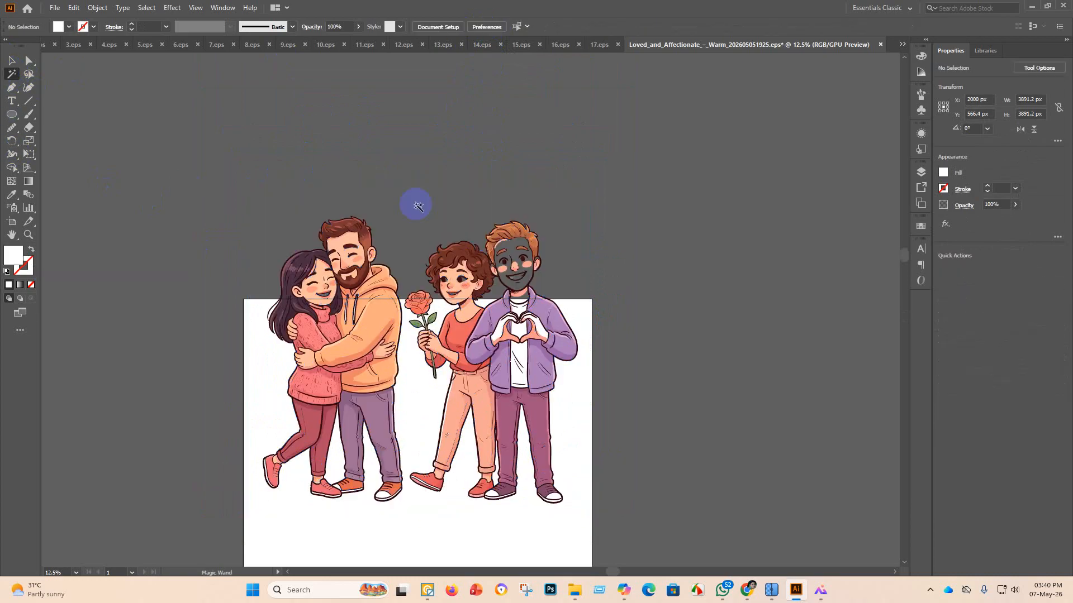
Move the couples illustration completely off the artboard onto the empty canvas above it and deselect it.
left_click(17, 62)
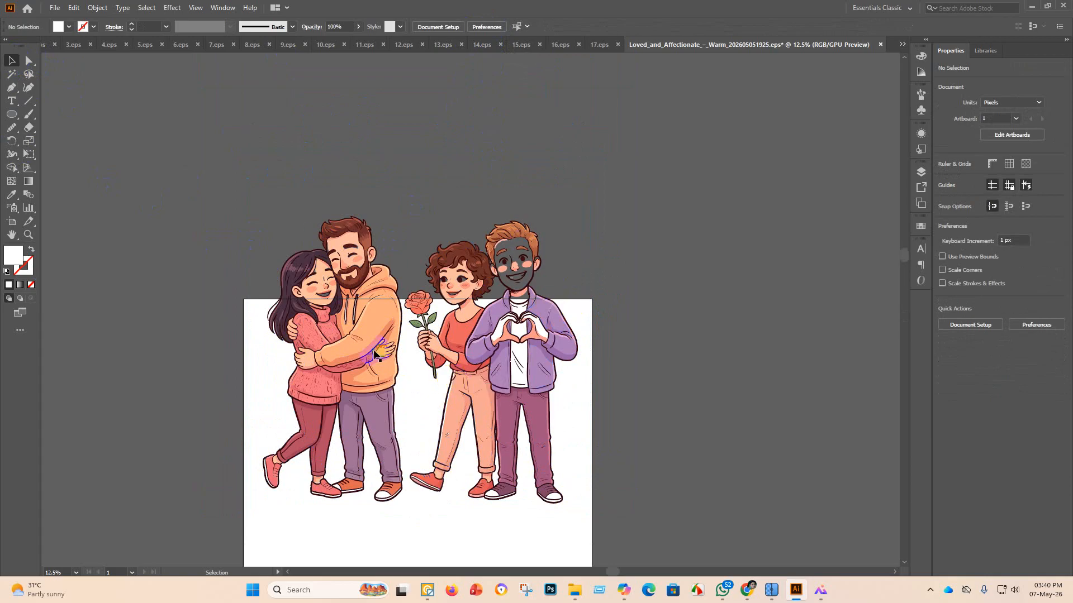
left_click_drag(446, 444, 438, 307)
scroll(436, 303, "up", 3)
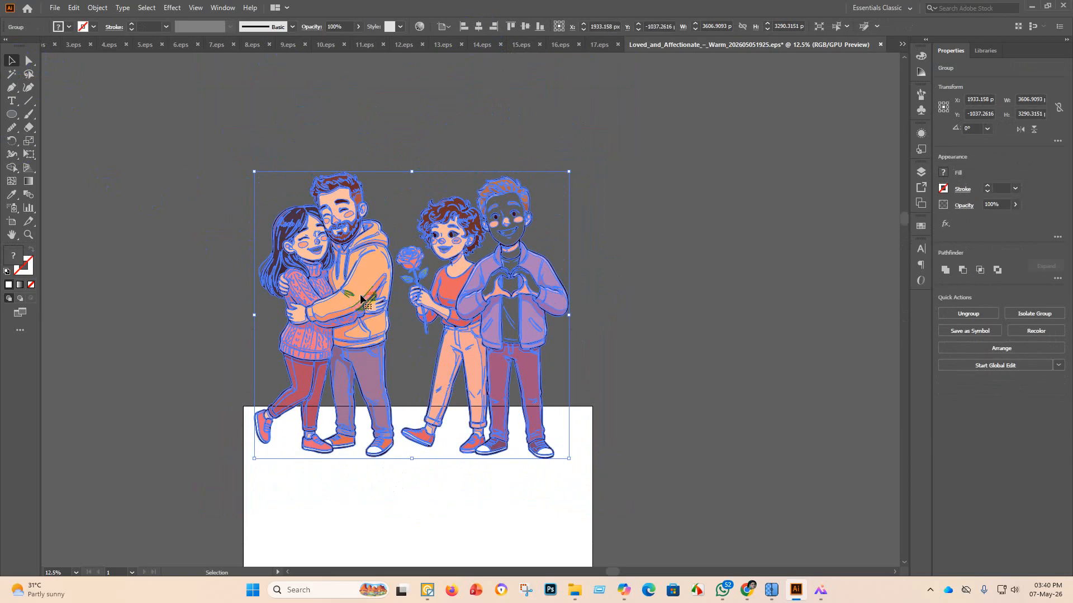
left_click_drag(348, 290, 345, 210)
left_click(720, 298)
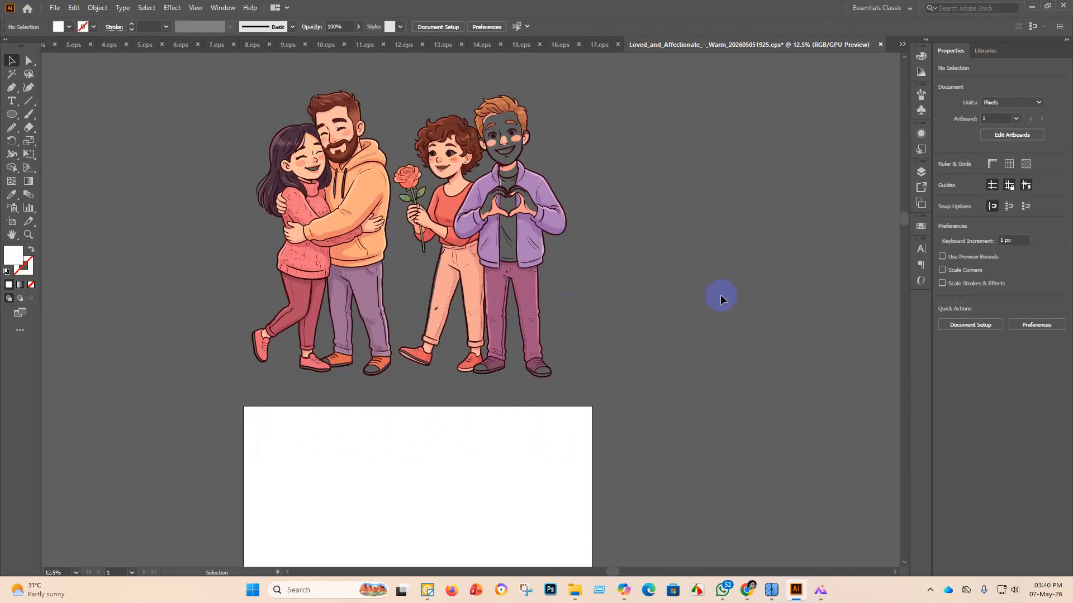
left_click_drag(796, 382, 105, 114)
left_click(12, 168)
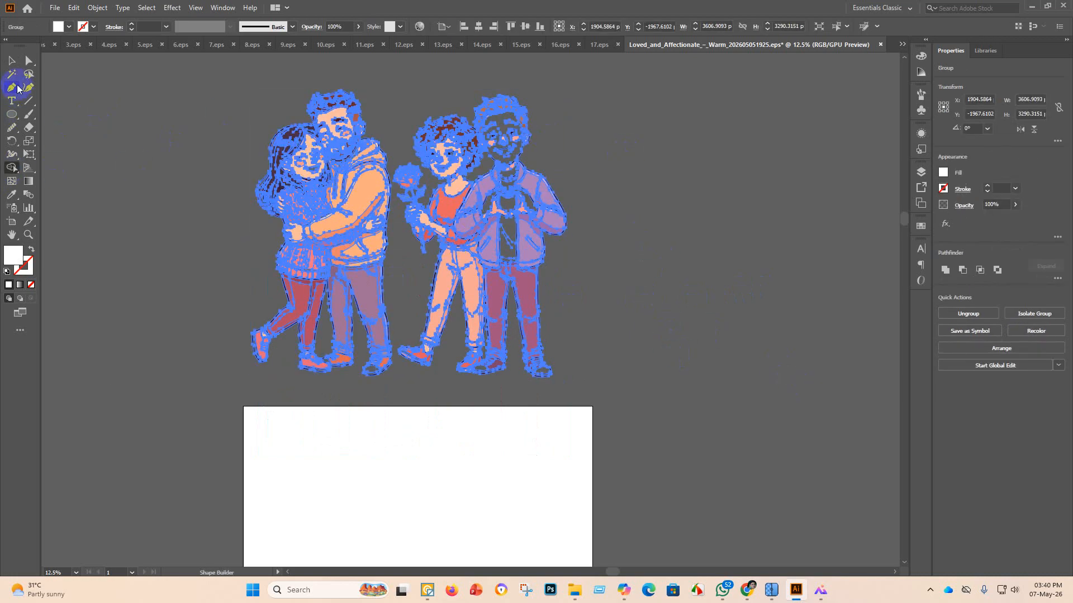
left_click(12, 60)
left_click(47, 92)
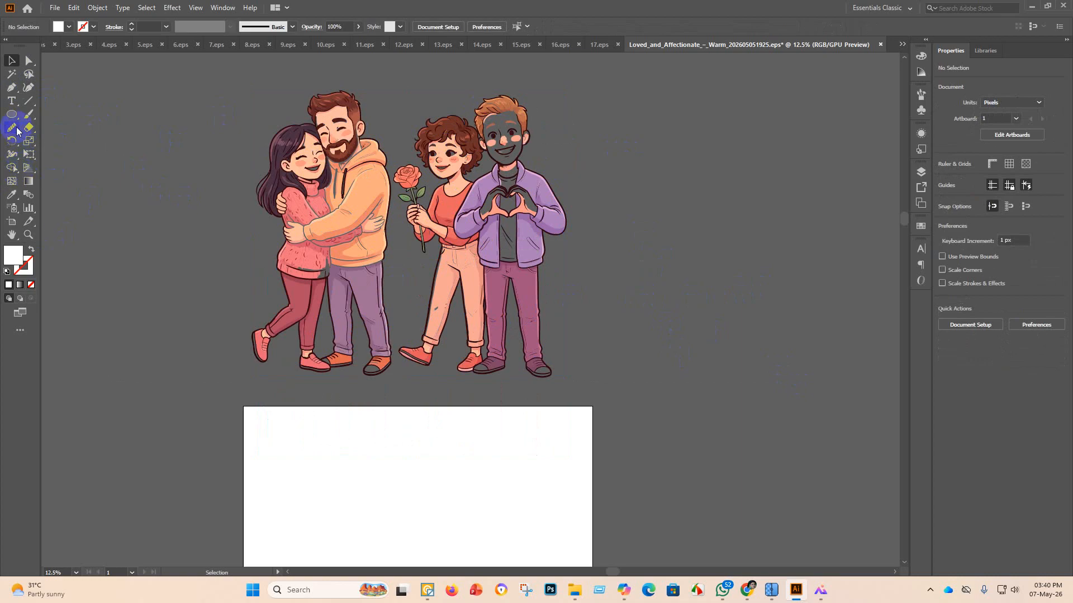
Sample the curly-haired woman's peach skin colour and fill the empty face and lower shirt of the man in the purple jacket with Shape Builder.
left_click(11, 194)
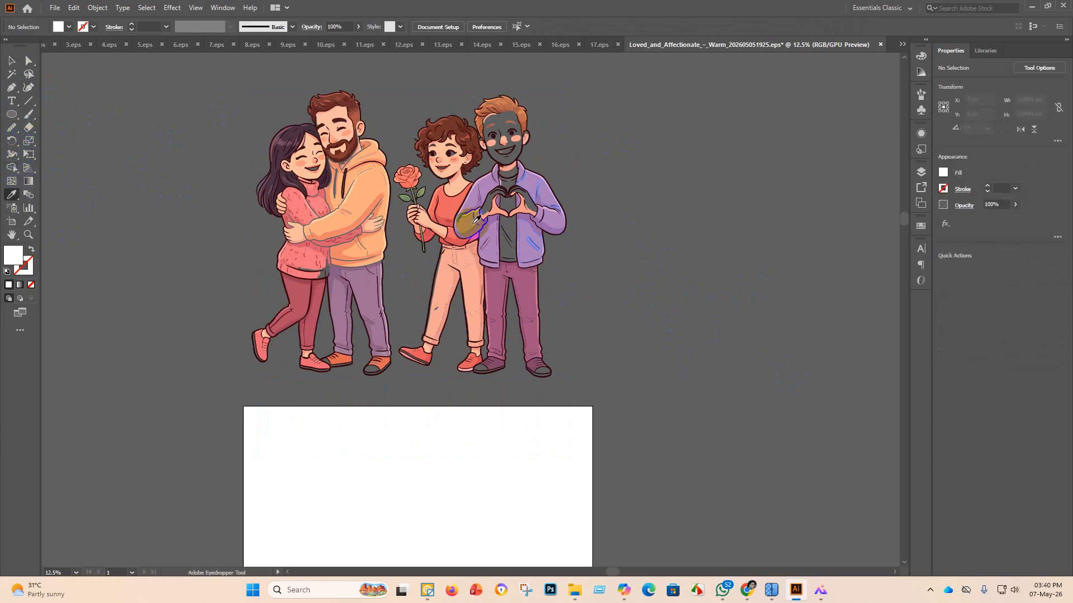
left_click(455, 189)
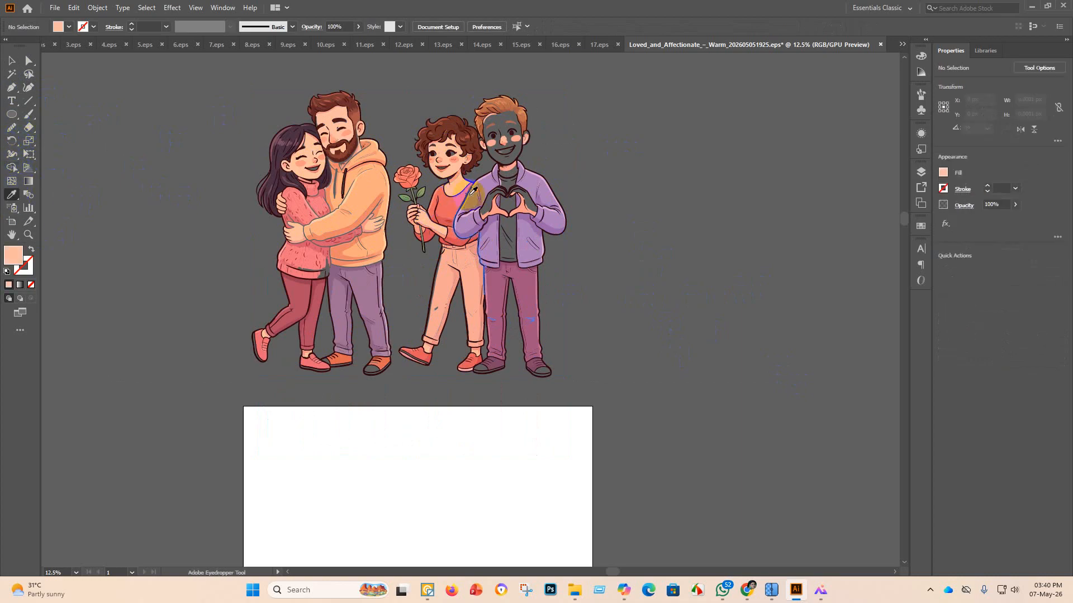
left_click(10, 61)
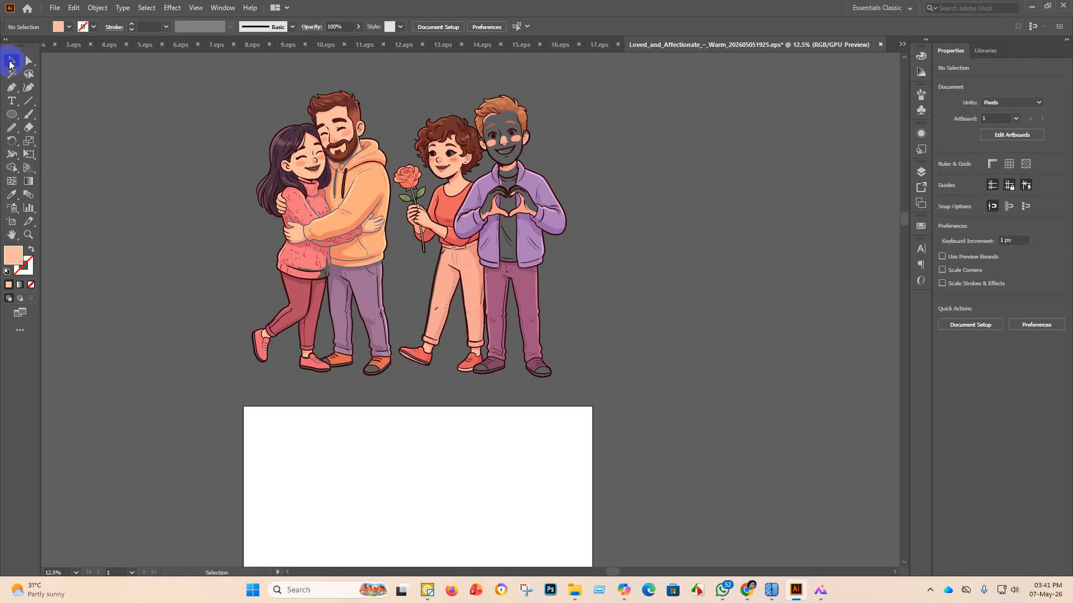
left_click(352, 250)
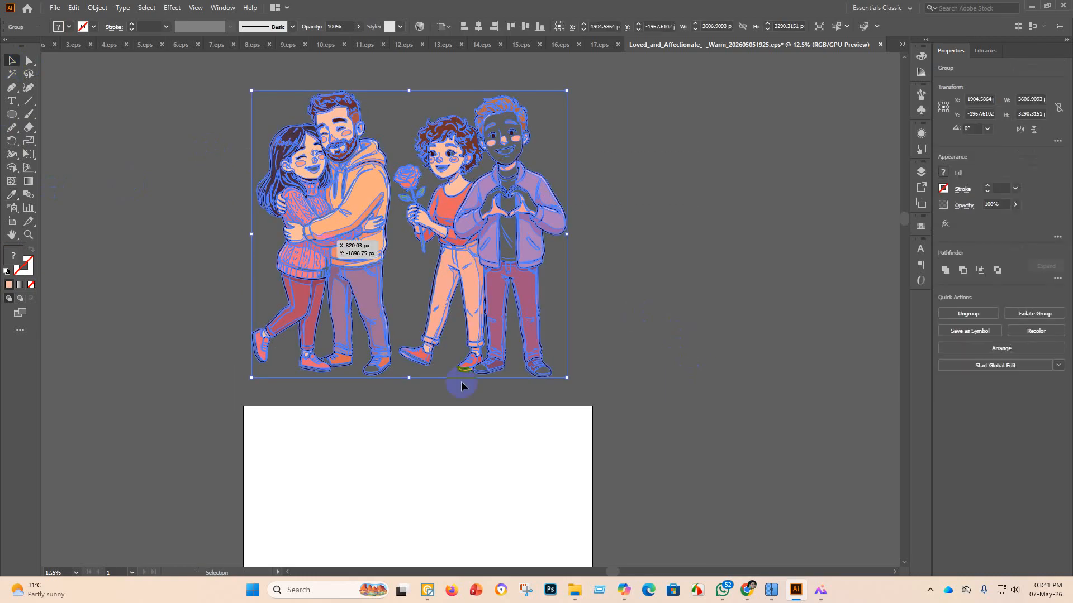
left_click(11, 168)
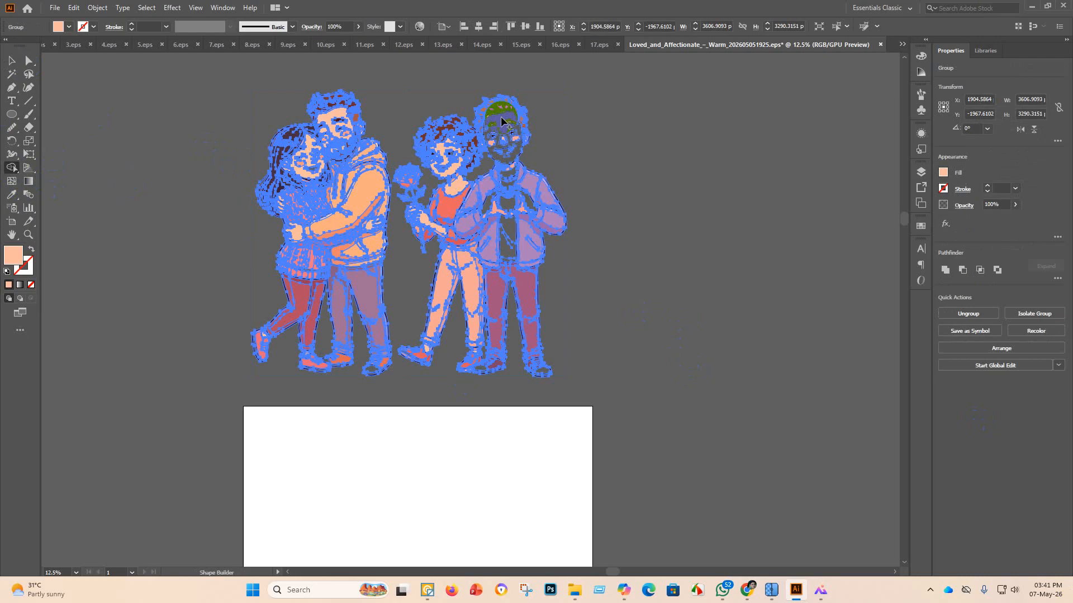
left_click_drag(501, 121, 499, 186)
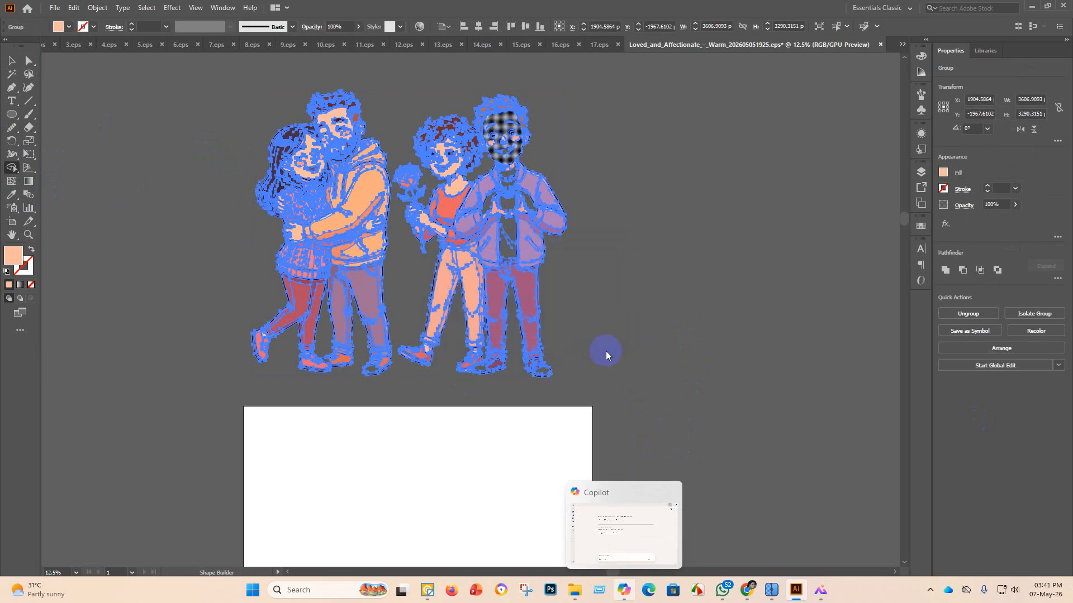
left_click(509, 209)
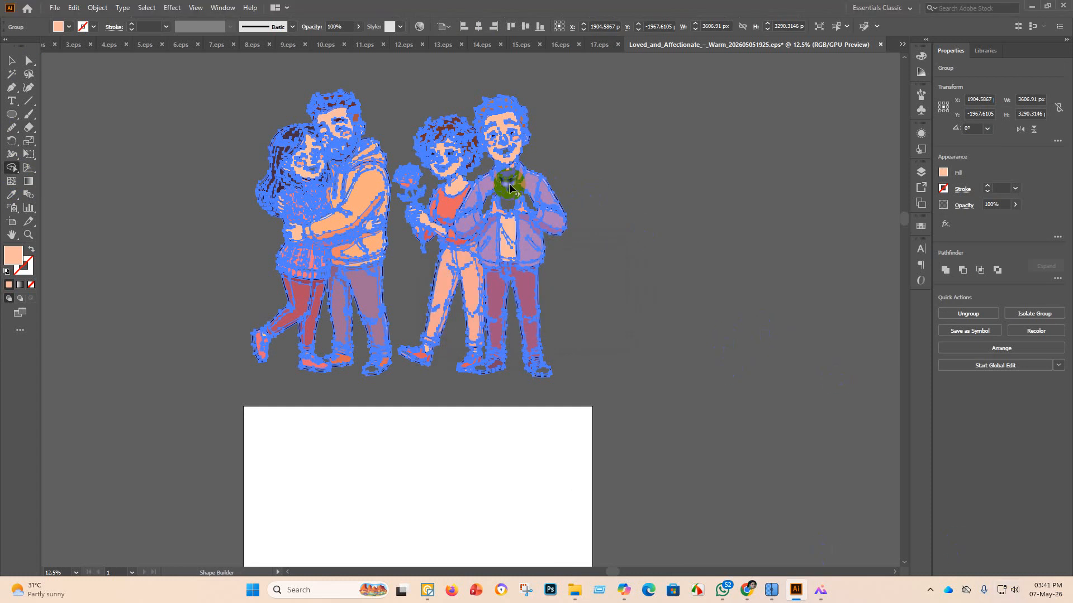
Fill the empty areas of both heart-forming hands of the man in the purple jacket with the peach colour using Shape Builder.
scroll(484, 204, "up", 4)
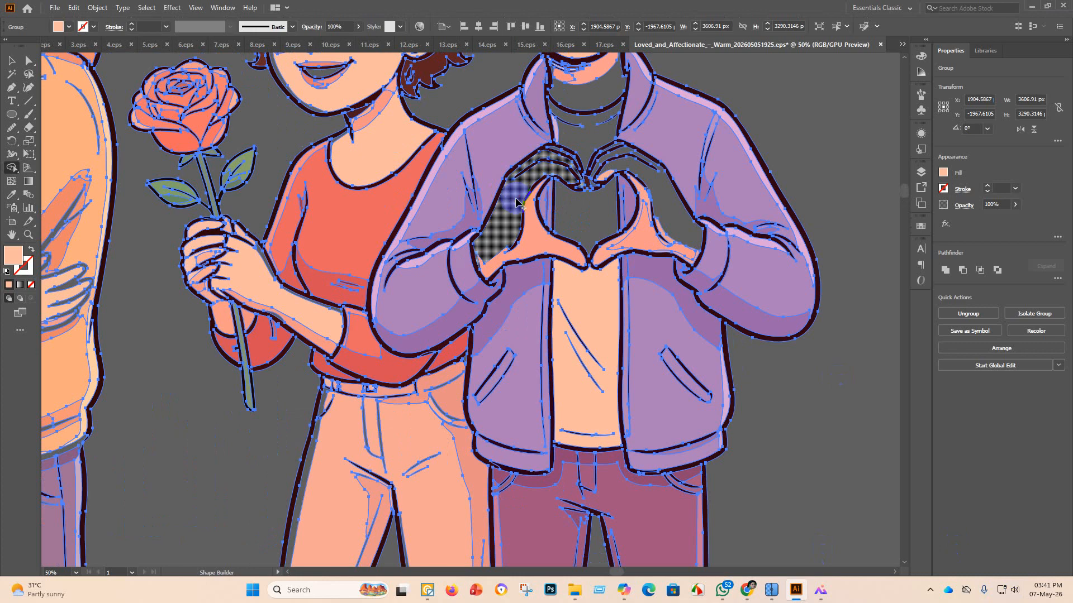
left_click(519, 202)
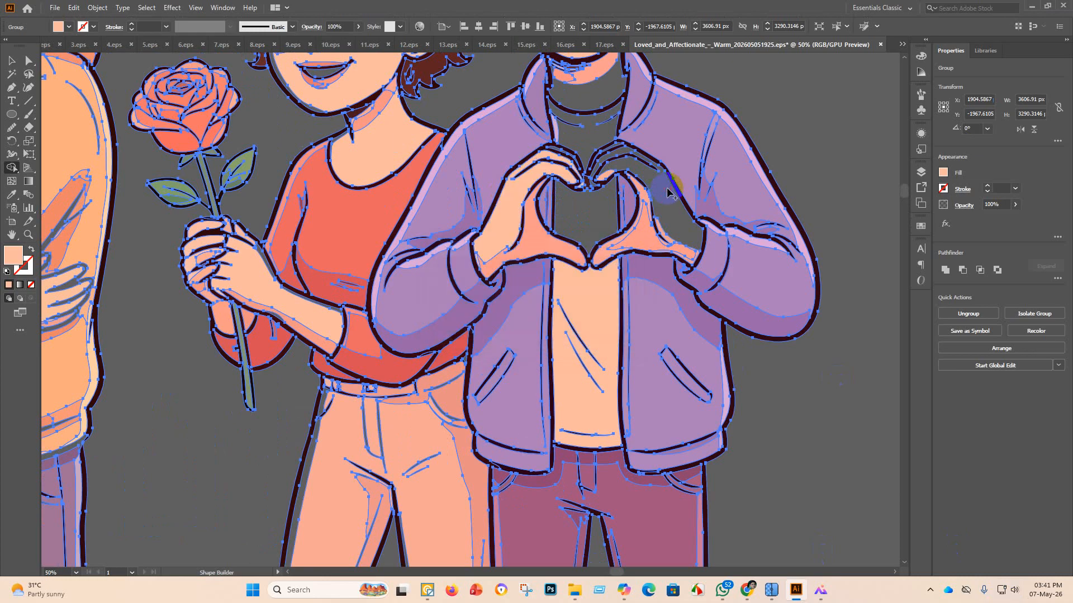
left_click(668, 192)
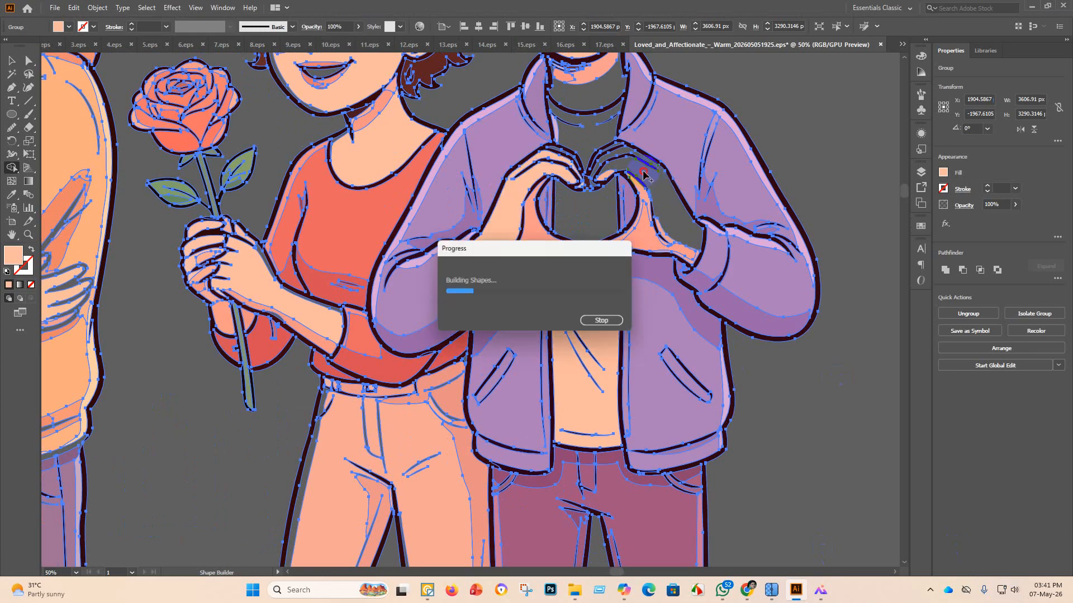
Try to fill the heart-shaped gap between the man's hands with the peach colour using Shape Builder, stopping the shape building.
left_click(586, 215)
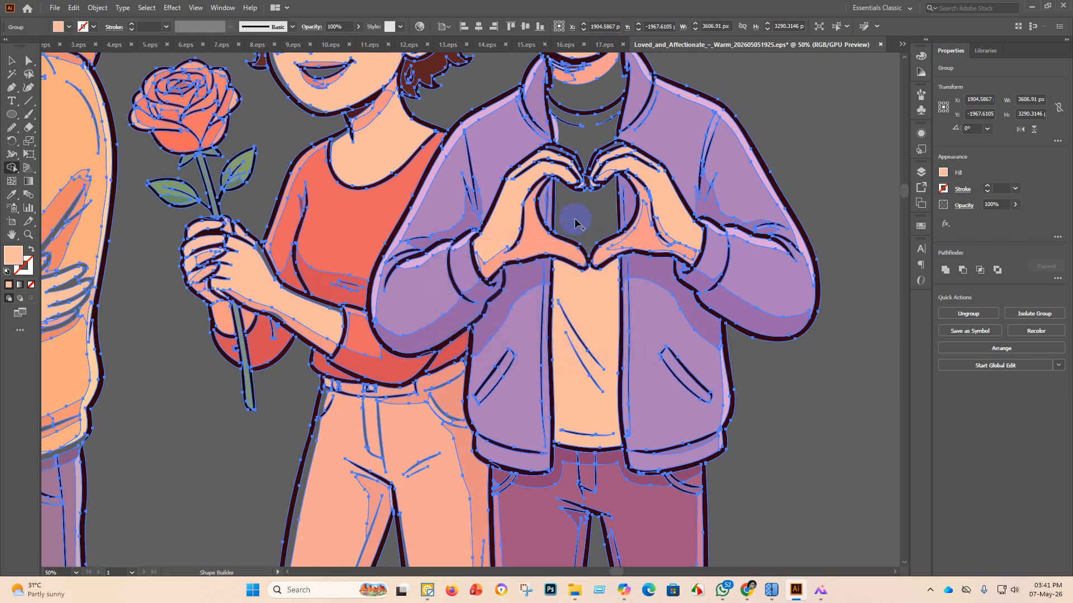
left_click(580, 226)
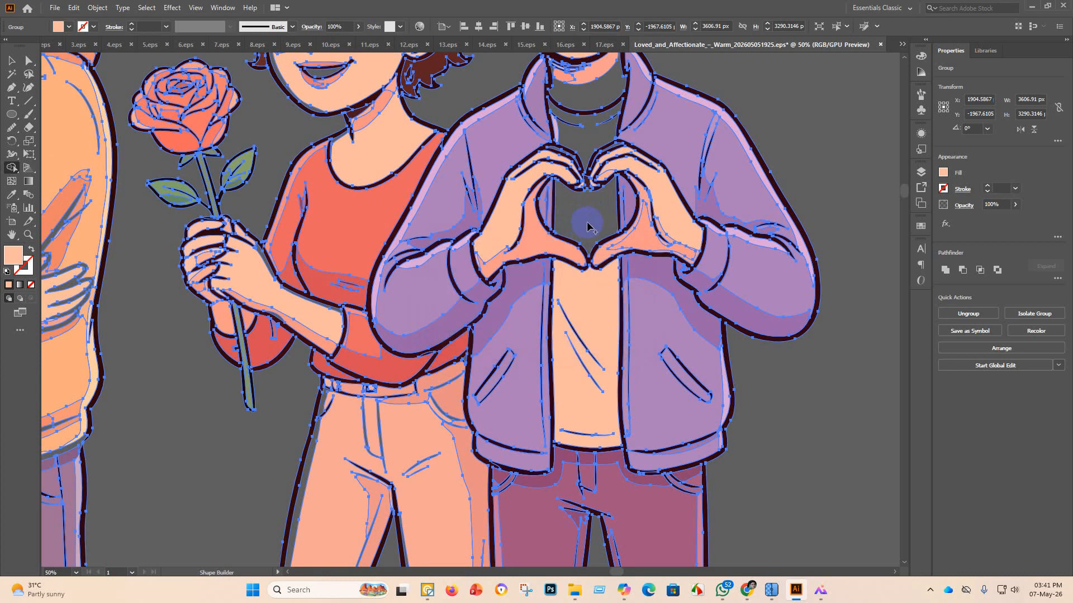
left_click(592, 223)
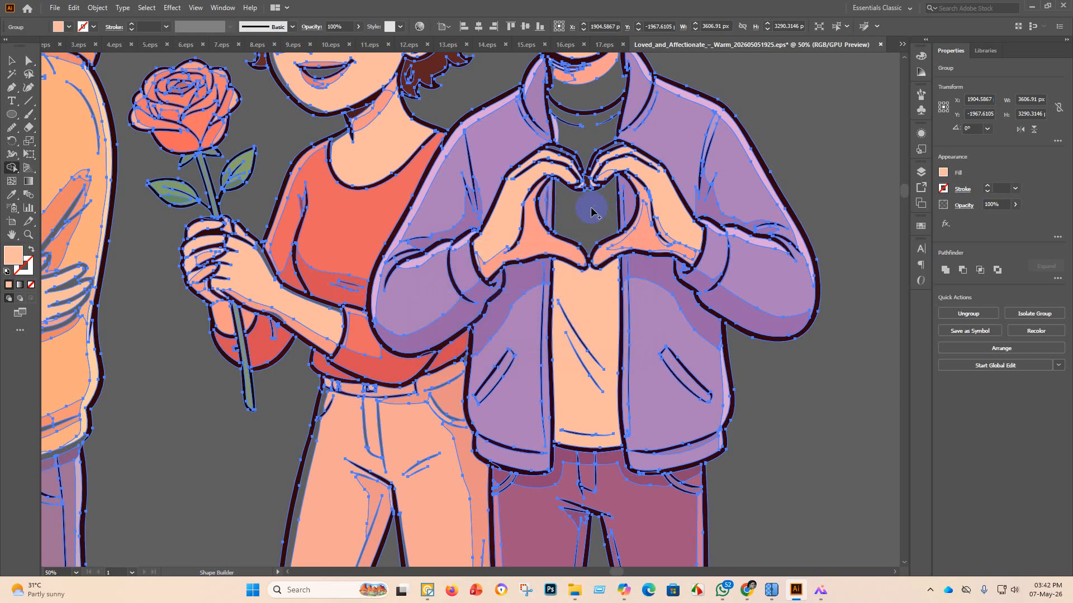
left_click(592, 218)
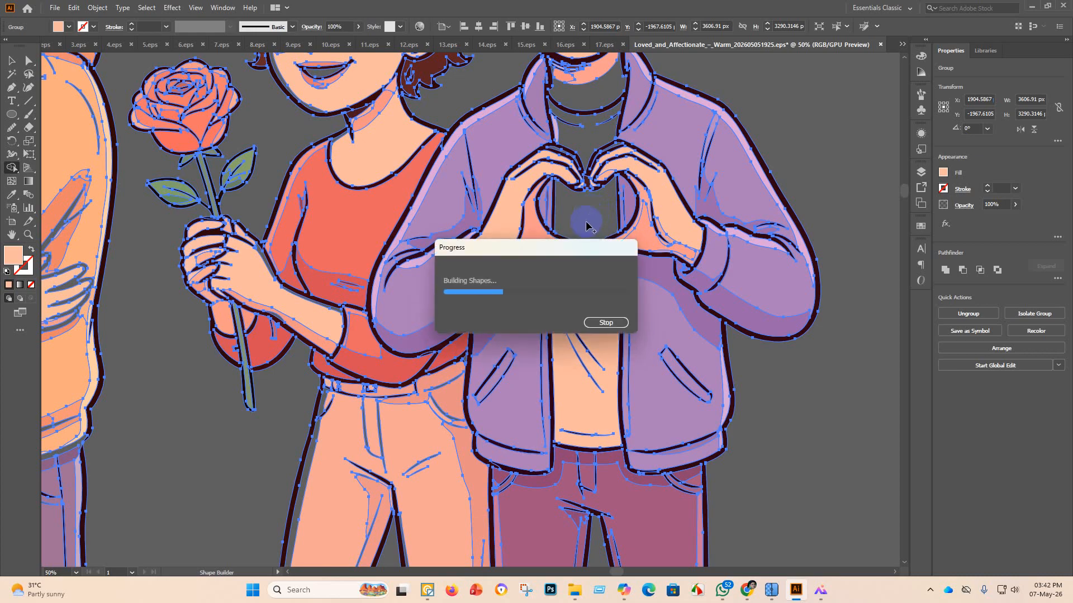
left_click(606, 322)
scroll(590, 330, "up", 5)
scroll(588, 330, "down", 6)
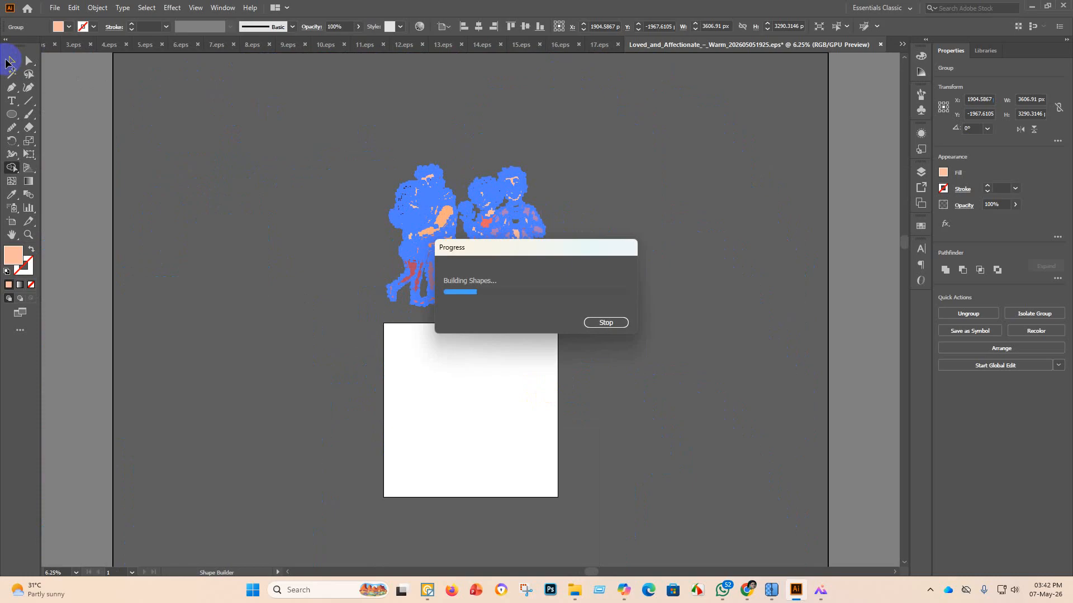
left_click(611, 324)
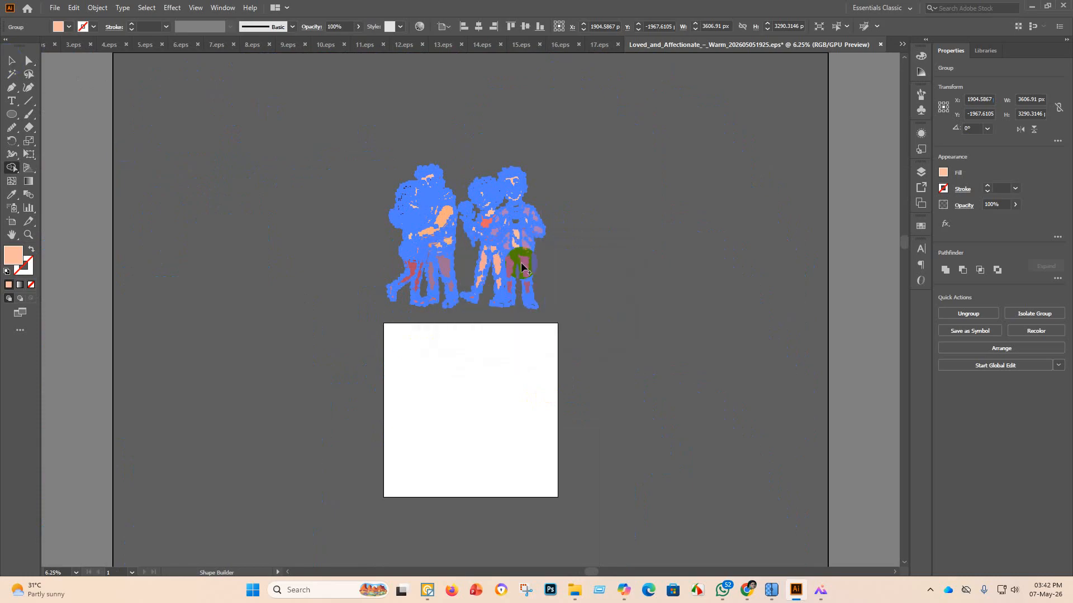
Fill the neck, upper shirt and heart-shaped hand gap of the man in the purple jacket with the peach colour using Shape Builder.
scroll(503, 207, "up", 4)
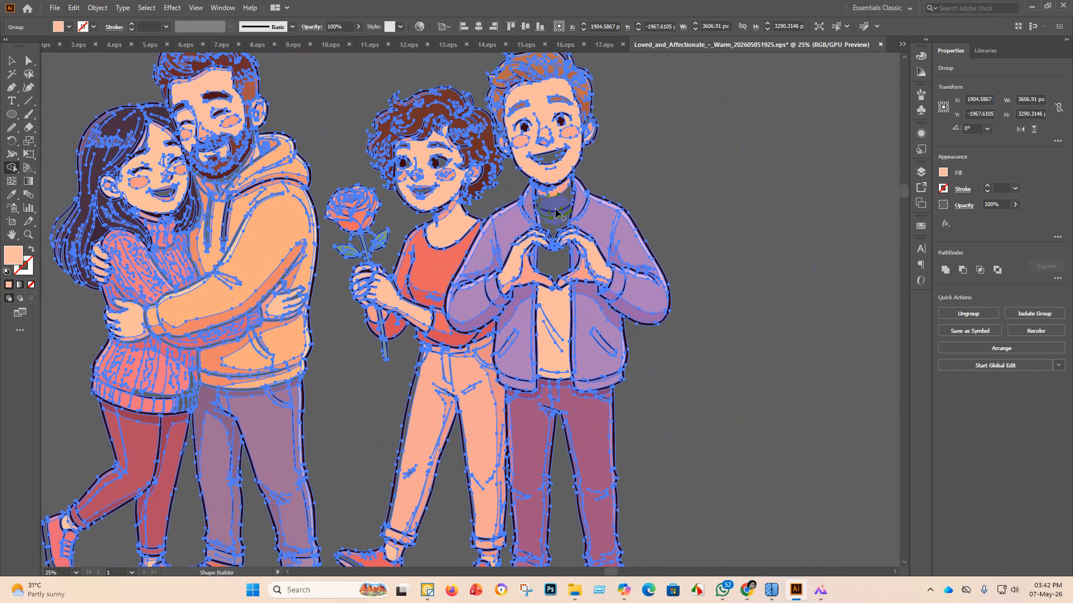
left_click(555, 208)
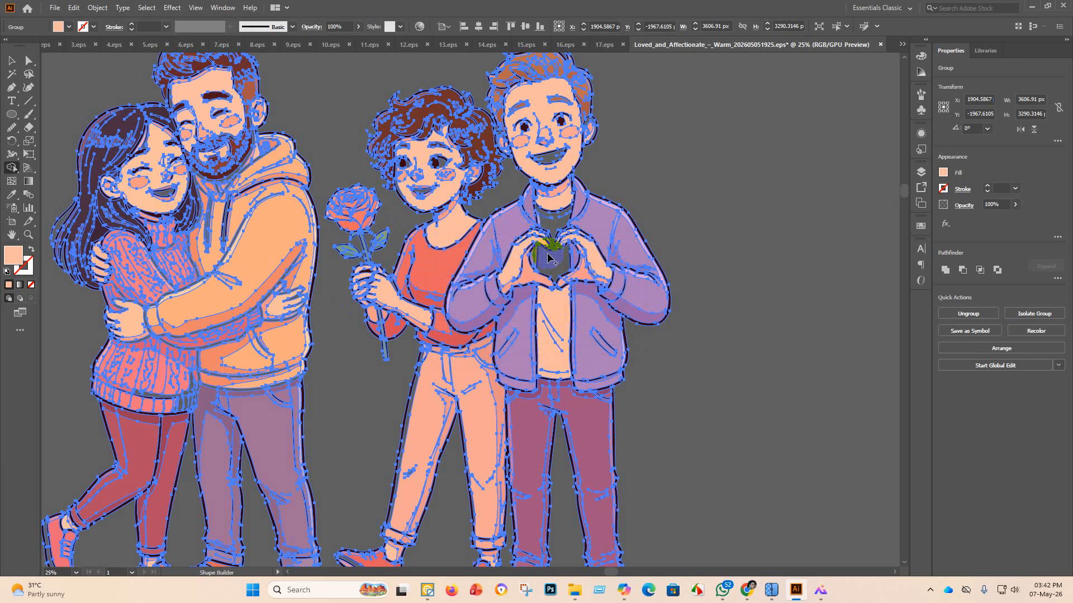
left_click(552, 263)
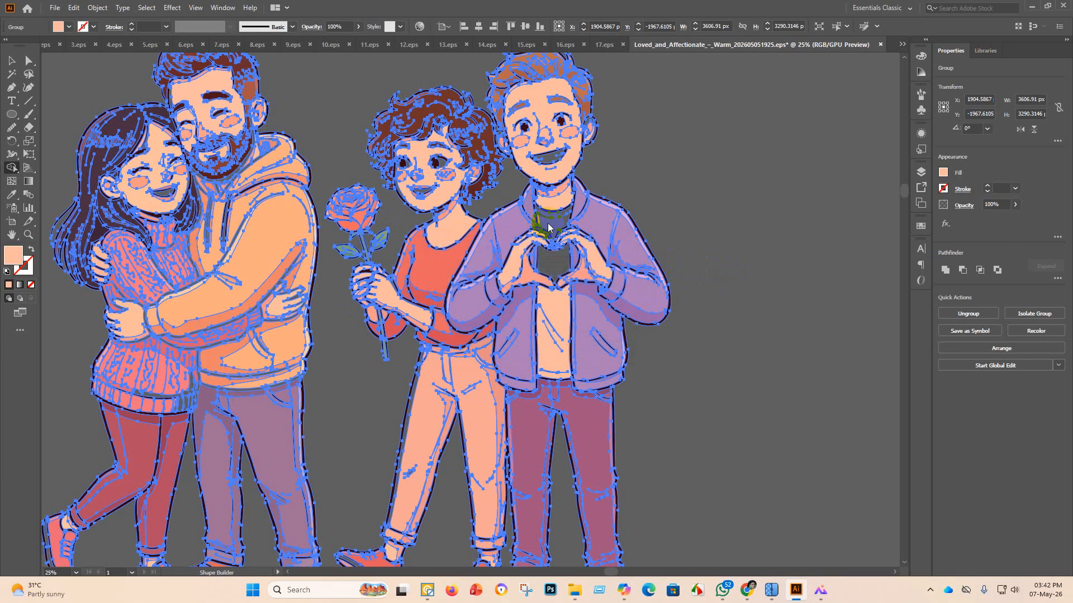
left_click(548, 223)
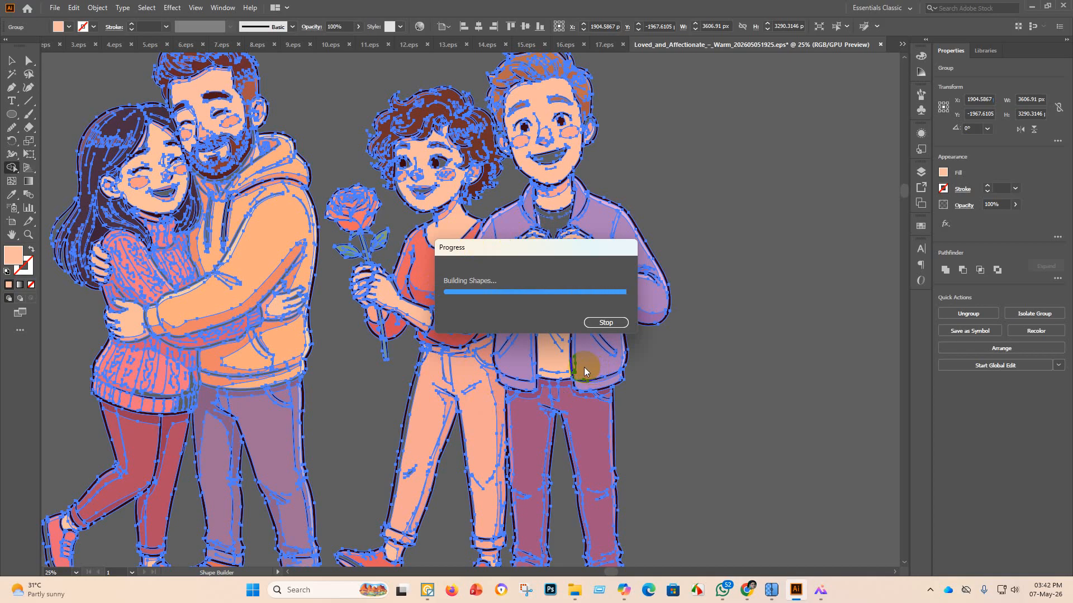
left_click(551, 161)
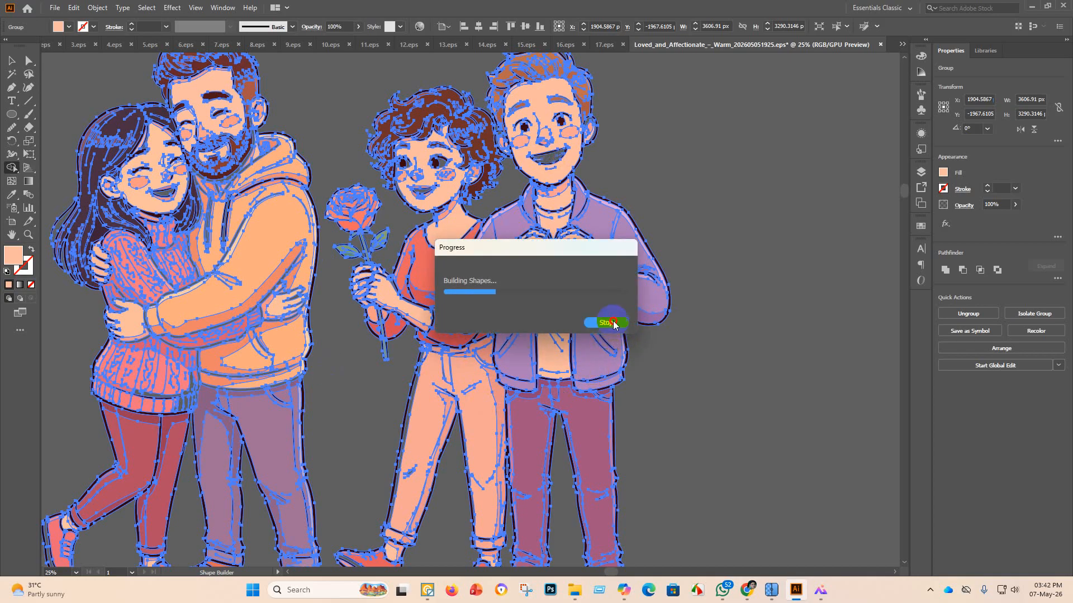
left_click(613, 323)
Reselect the whole couples illustration for Shape Builder and set the fill colour to white, FFFFFF.
key("ctrl+minus")
key("ctrl+minus")
key("ctrl+minus")
left_click(11, 61)
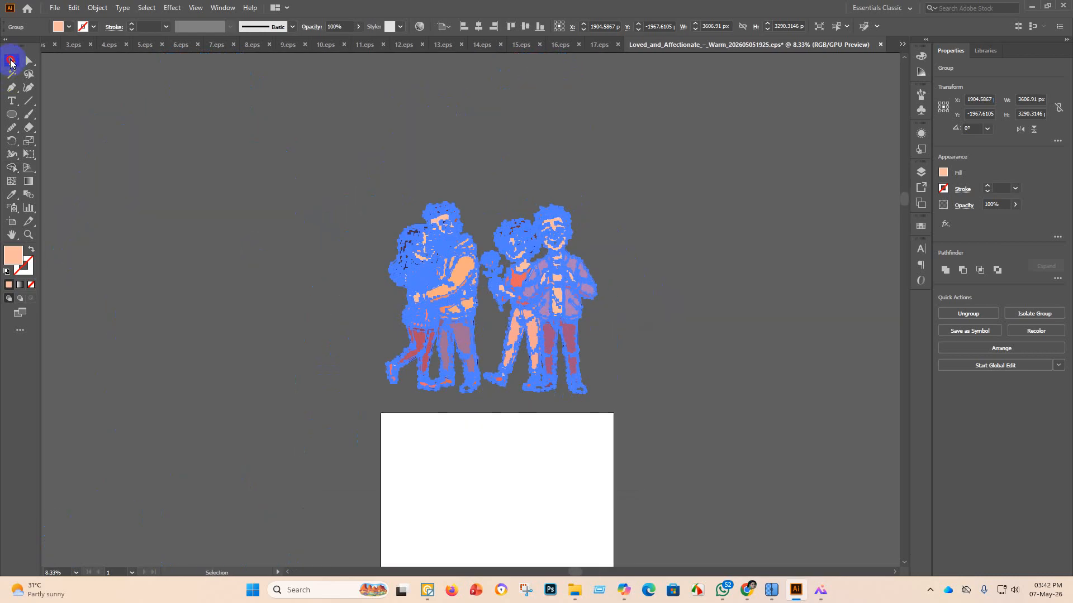
left_click(673, 328)
left_click_drag(694, 385, 246, 179)
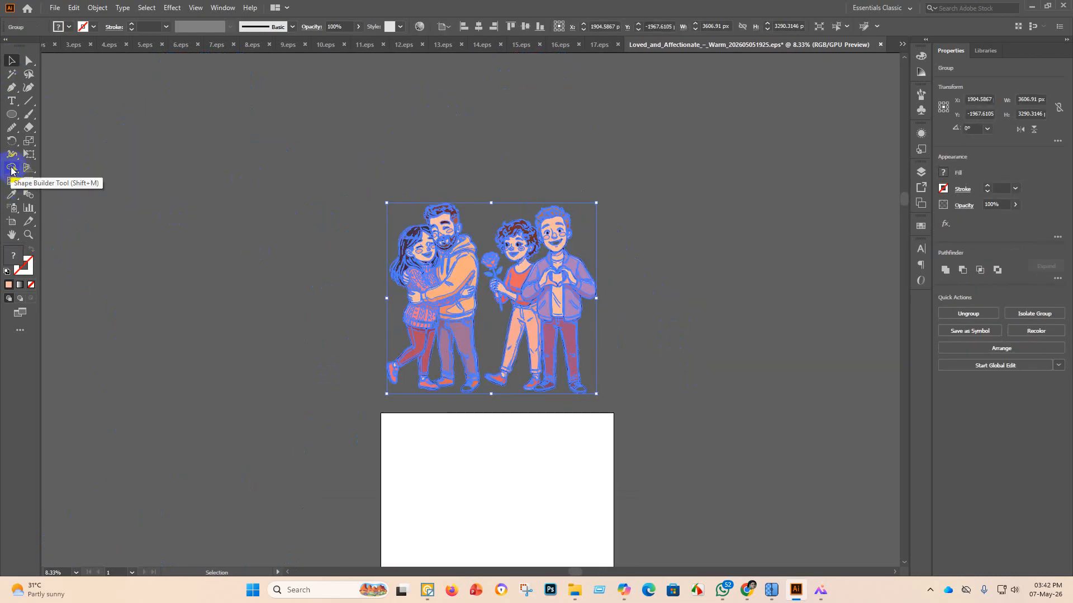
left_click(12, 169)
double_click(15, 255)
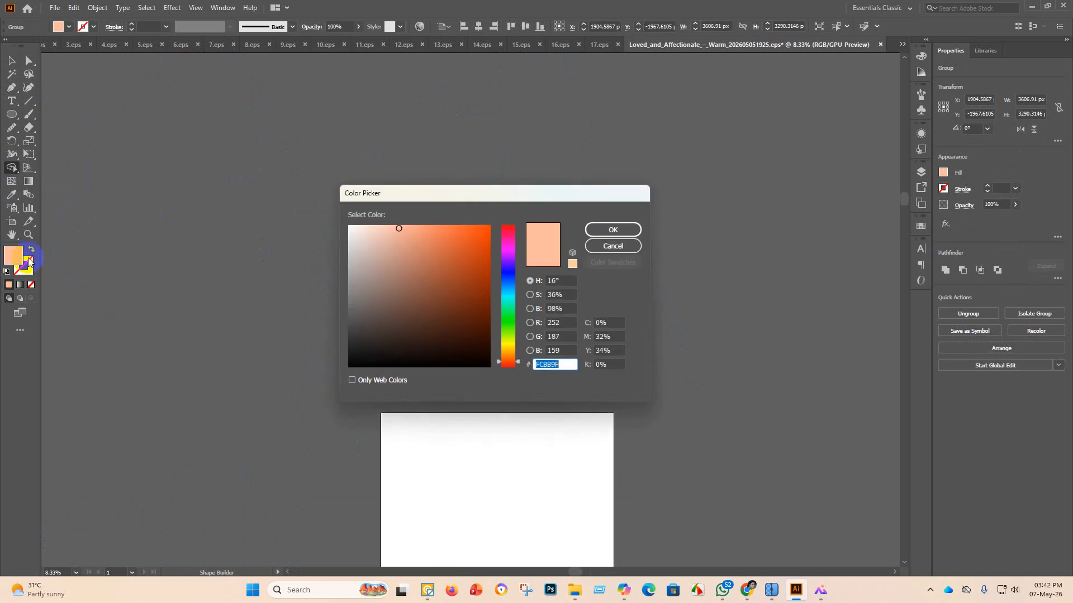
left_click_drag(366, 249, 330, 218)
left_click(619, 232)
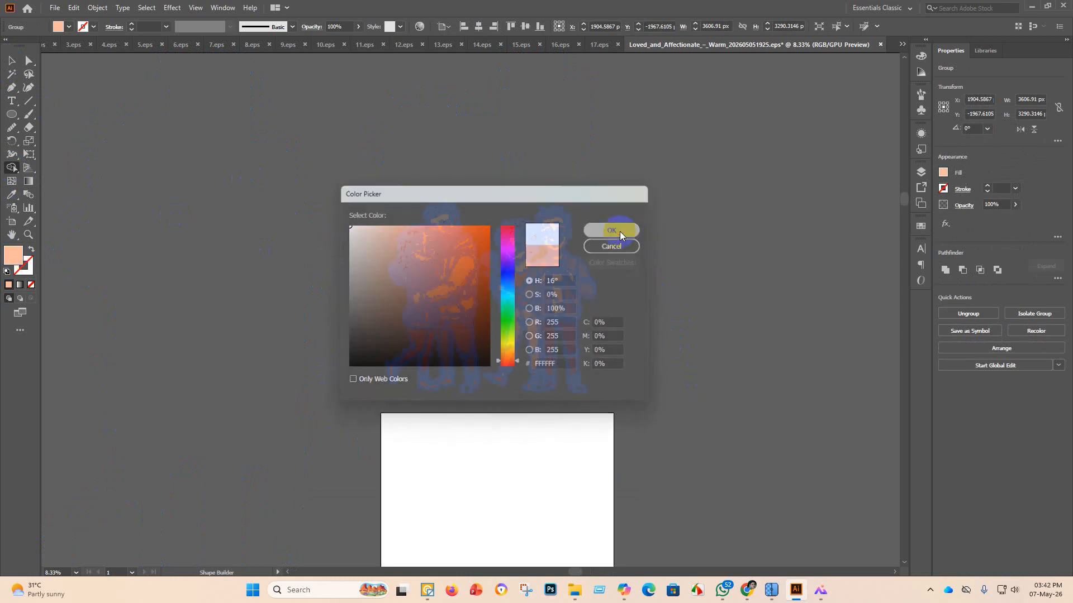
Fill the empty teeth of the man in the purple jacket, the curly-haired woman and the long-haired woman with white using Shape Builder.
scroll(551, 233, "up", 4)
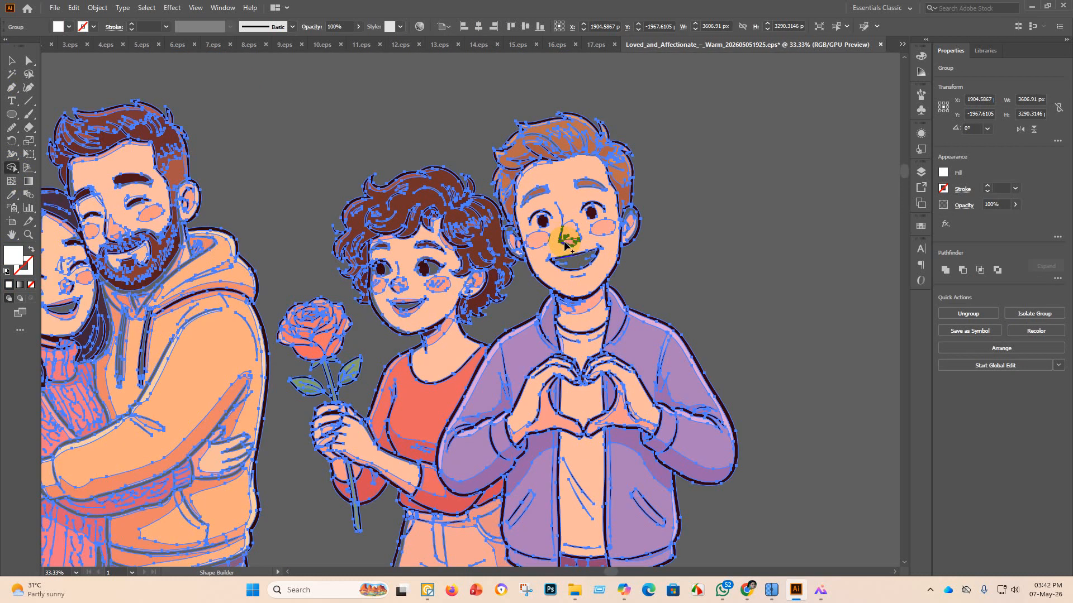
left_click(580, 270)
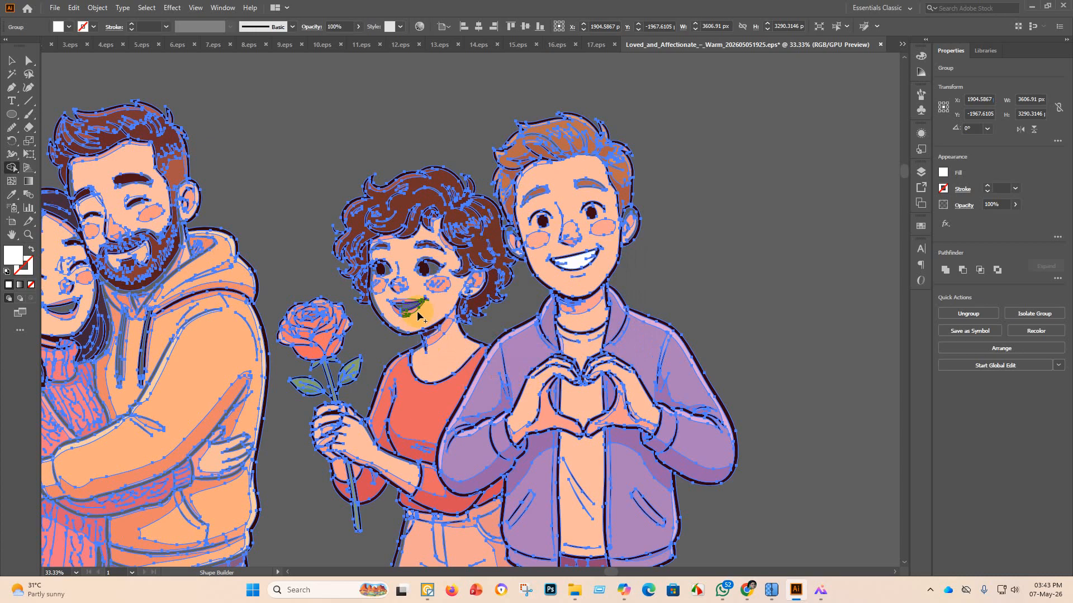
left_click(406, 308)
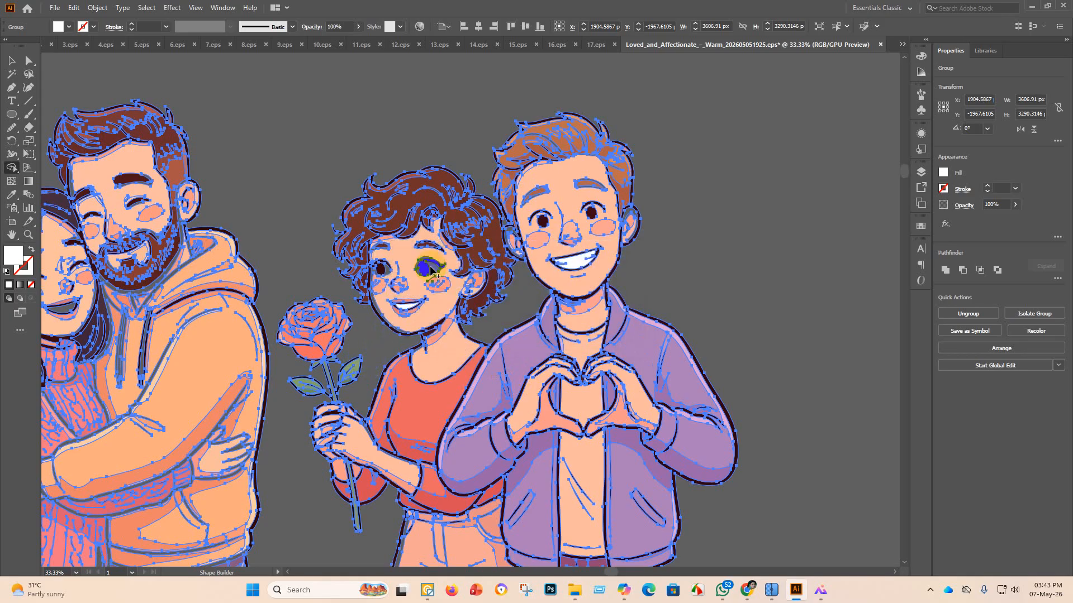
scroll(235, 263, "down", 1)
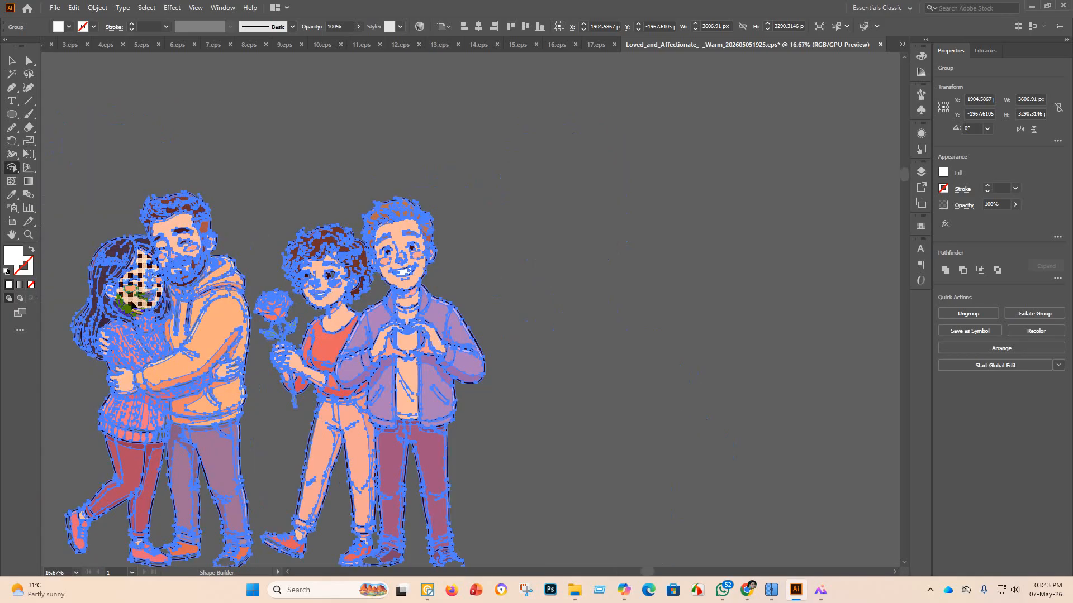
scroll(151, 282, "up", 3)
left_click_drag(151, 282, 202, 287)
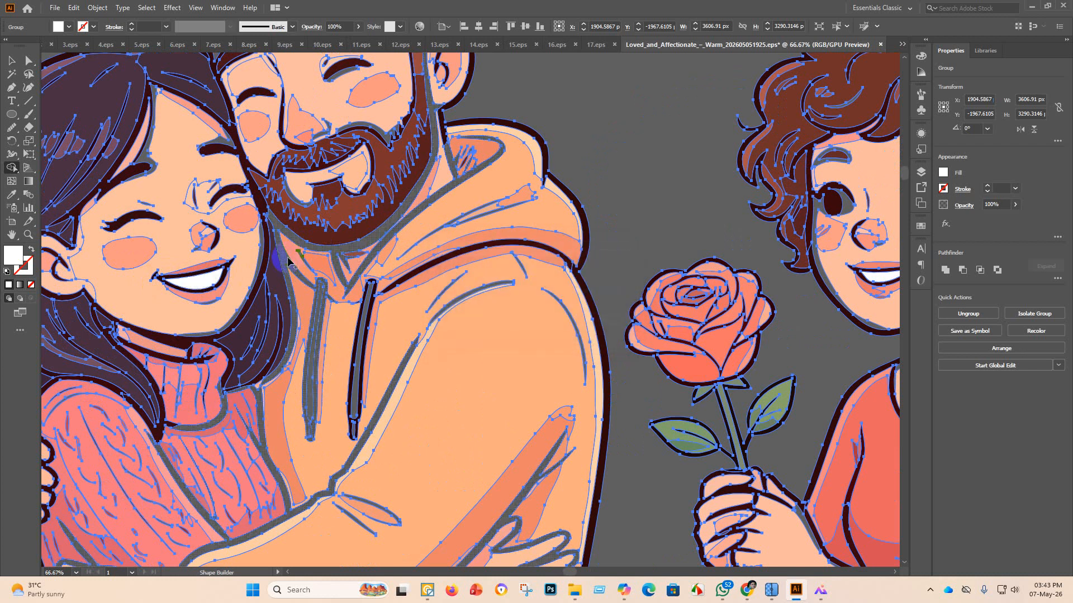
Fill the empty outline area around the hugging couple's hoodie and arms with white using Shape Builder, and deselect the illustration.
left_click(315, 248)
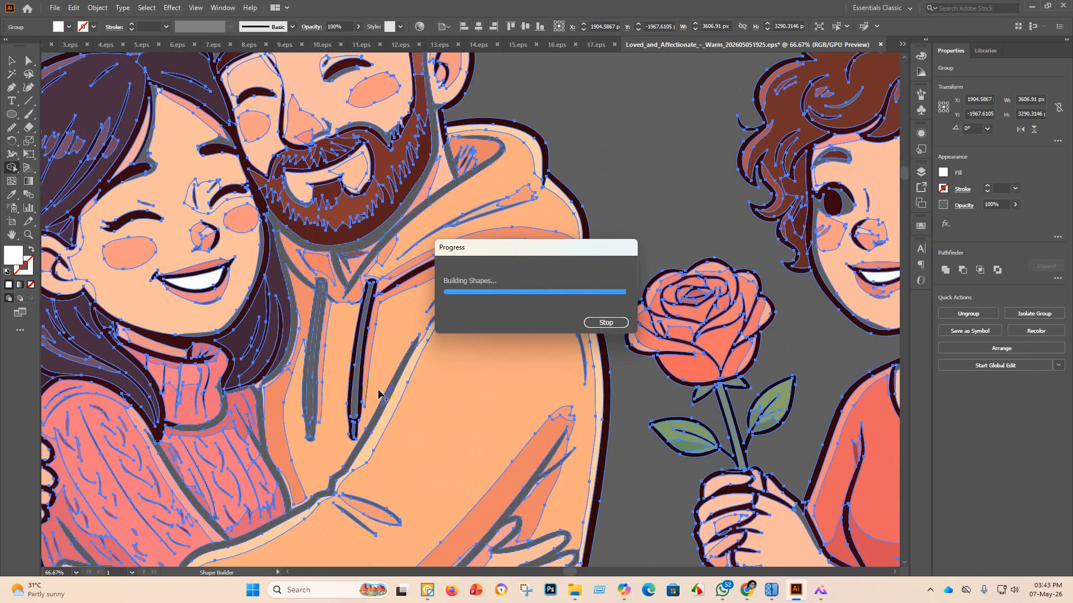
scroll(362, 358, "down", 4)
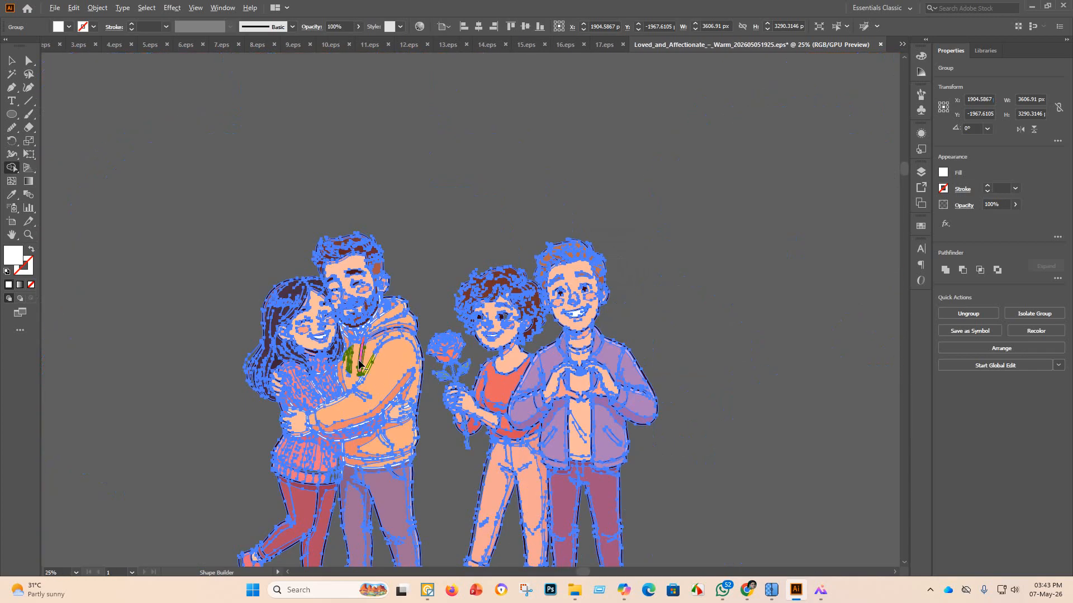
left_click(11, 60)
left_click(144, 215)
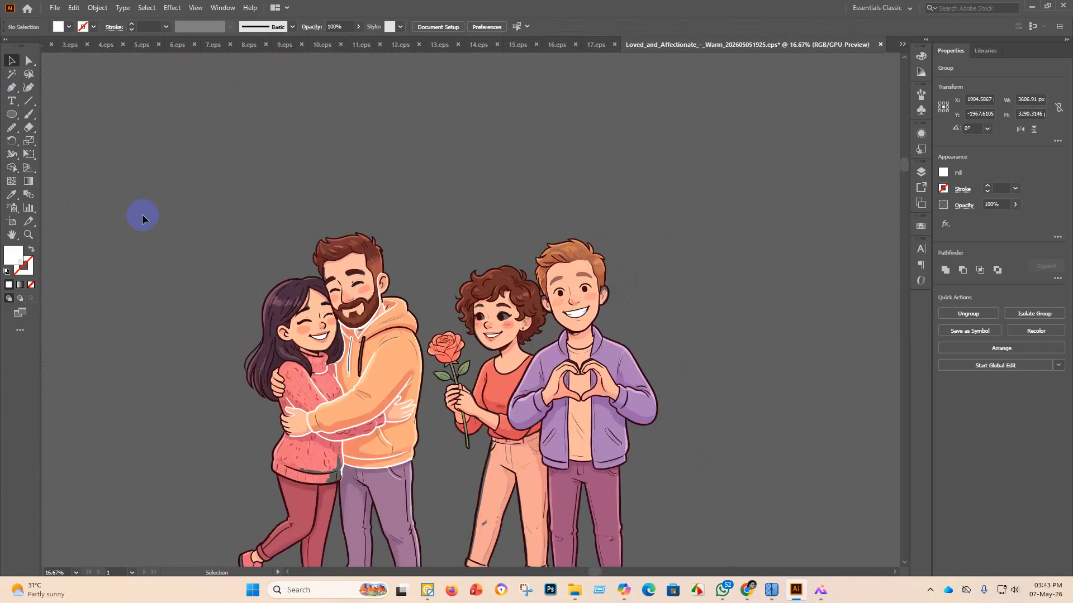
Reselect the illustration and fill the toe caps and soles of both shoes of the man in the purple jacket with white using Shape Builder.
scroll(261, 474, "down", 2)
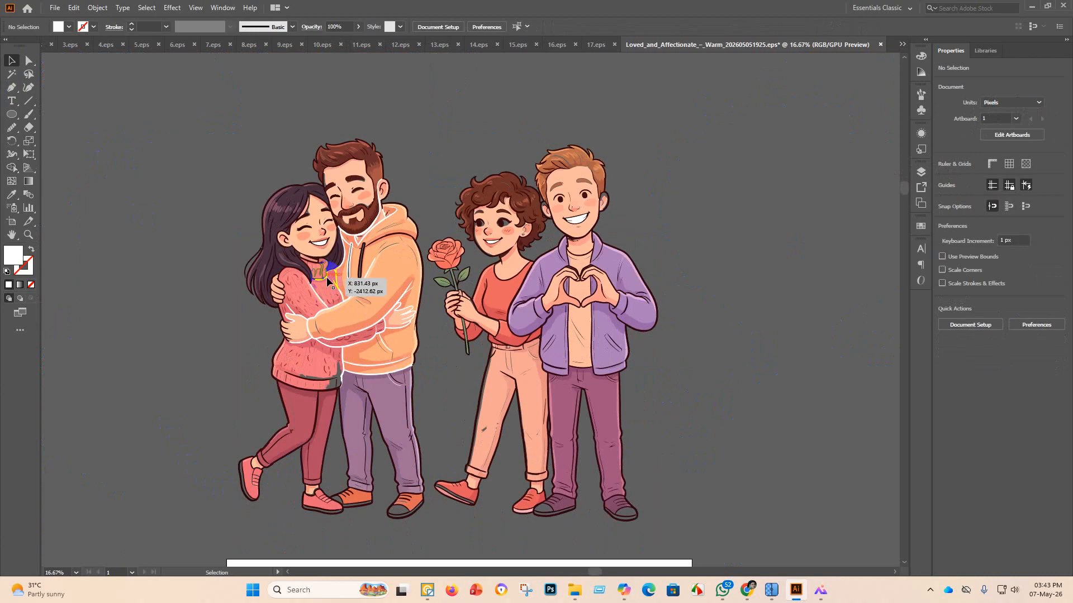
scroll(326, 276, "up", 3)
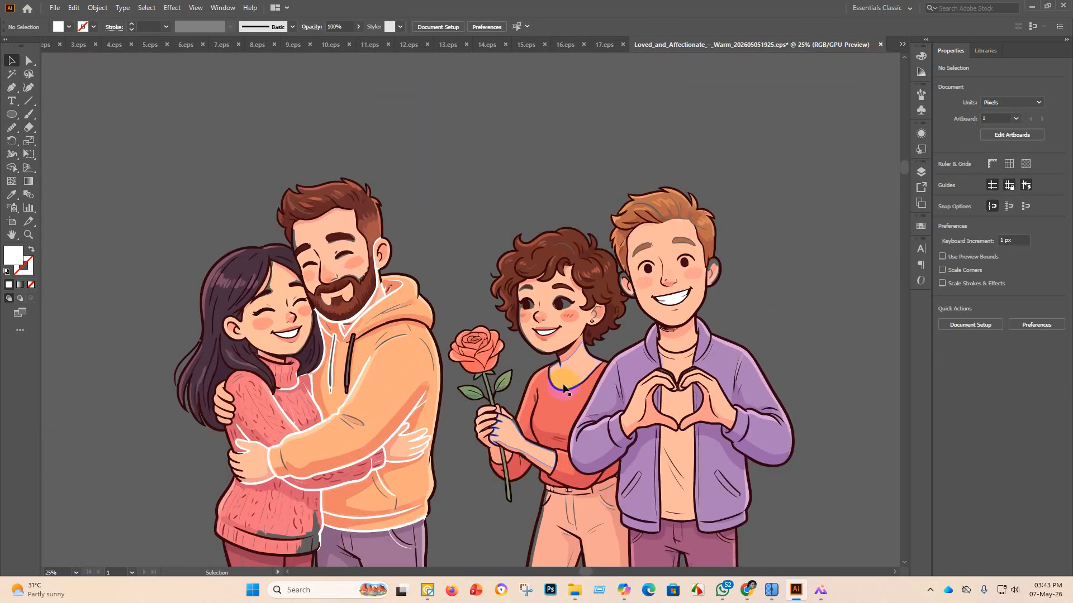
scroll(443, 410, "down", 2)
scroll(438, 408, "down", 2)
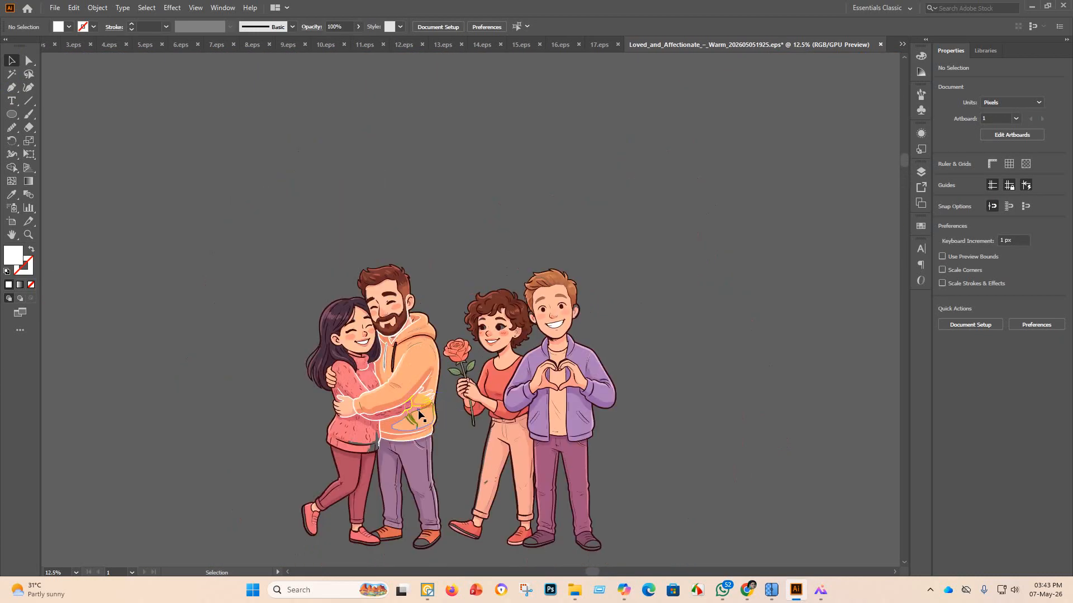
scroll(414, 430, "down", 1)
scroll(473, 503, "down", 2)
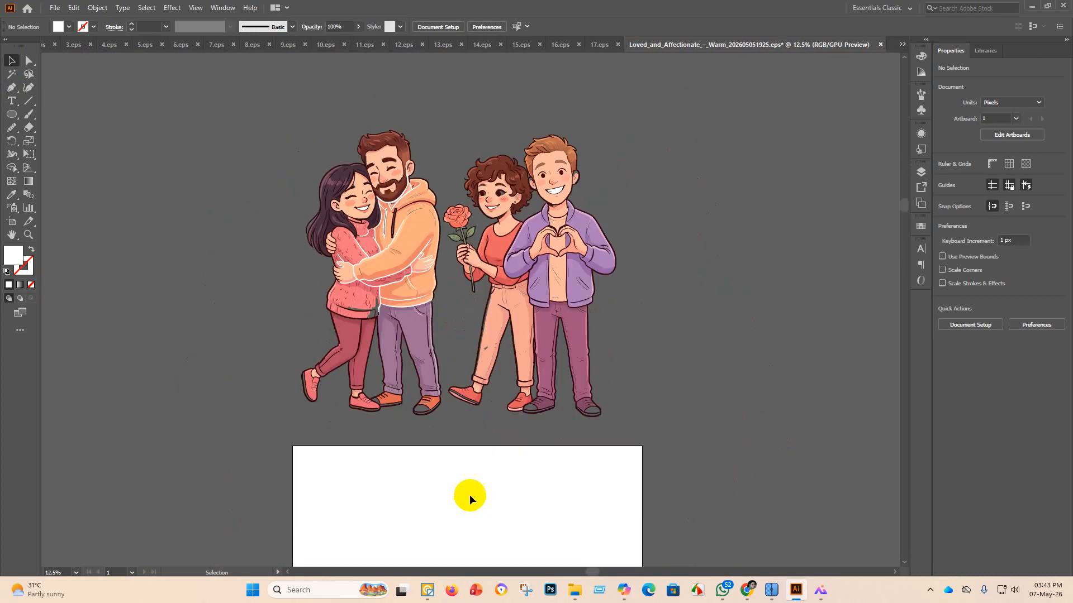
left_click_drag(661, 435, 223, 246)
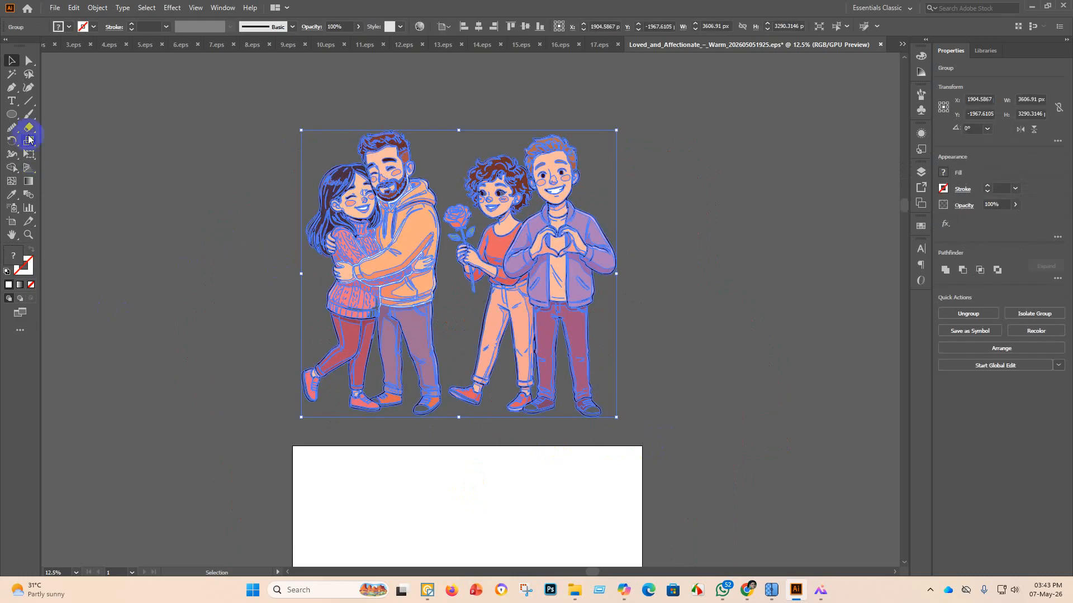
left_click(15, 170)
scroll(578, 430, "up", 3)
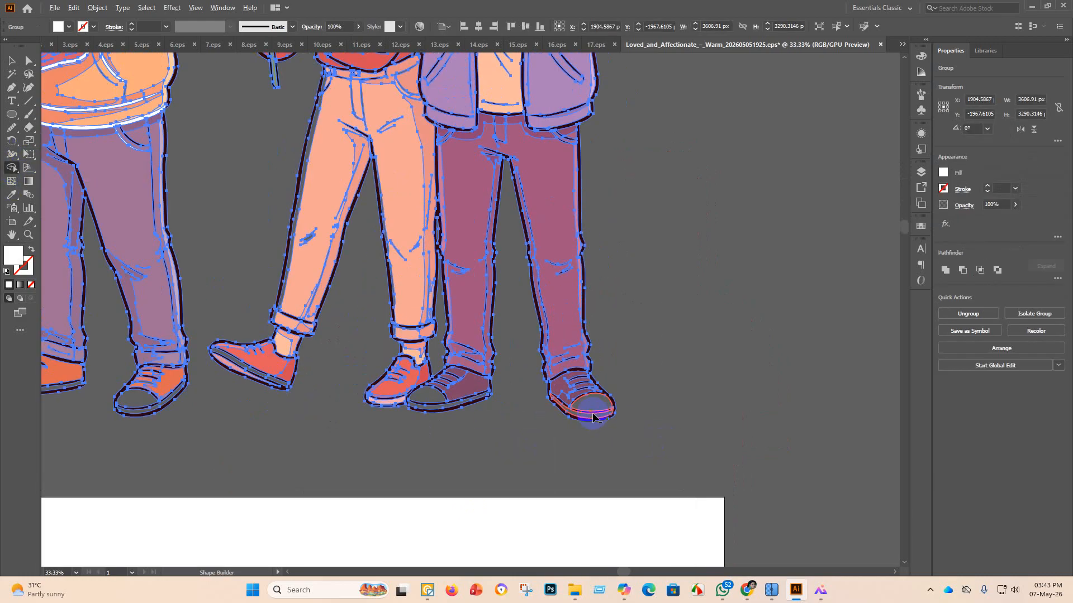
left_click(425, 398)
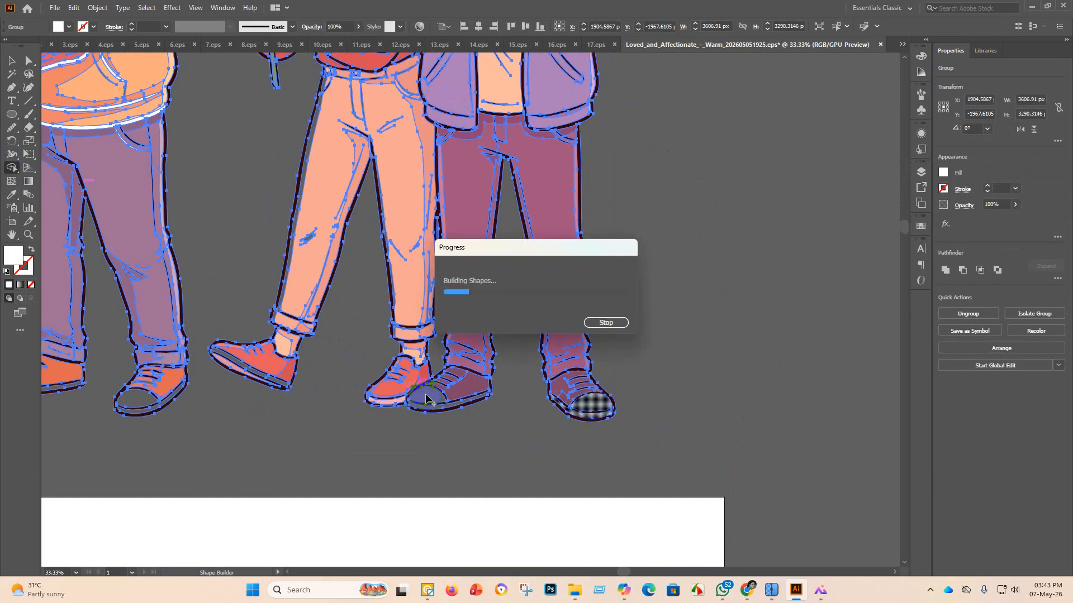
left_click(494, 427)
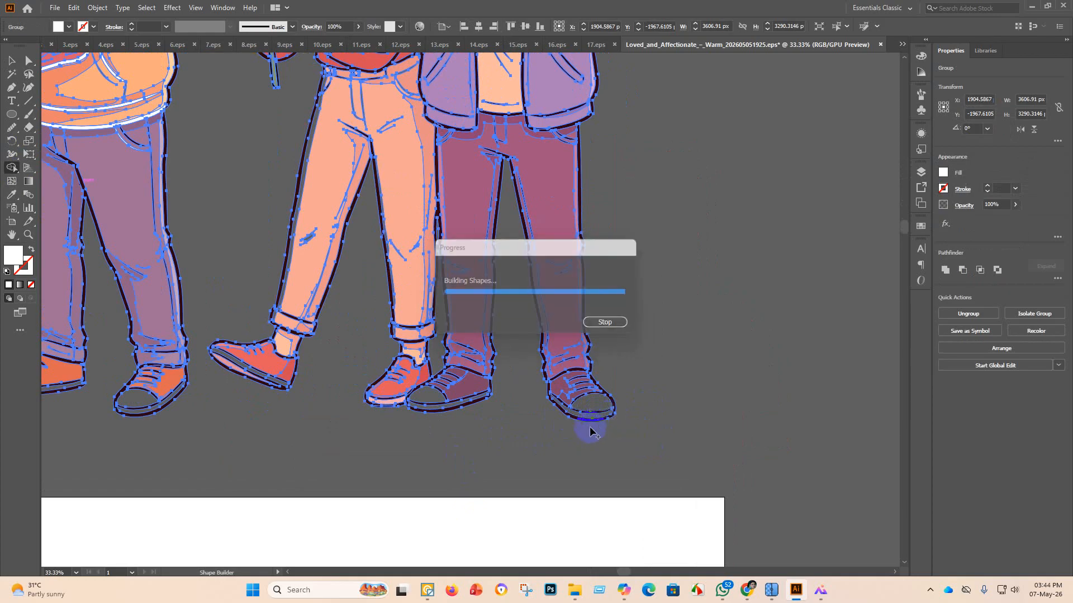
left_click(606, 414)
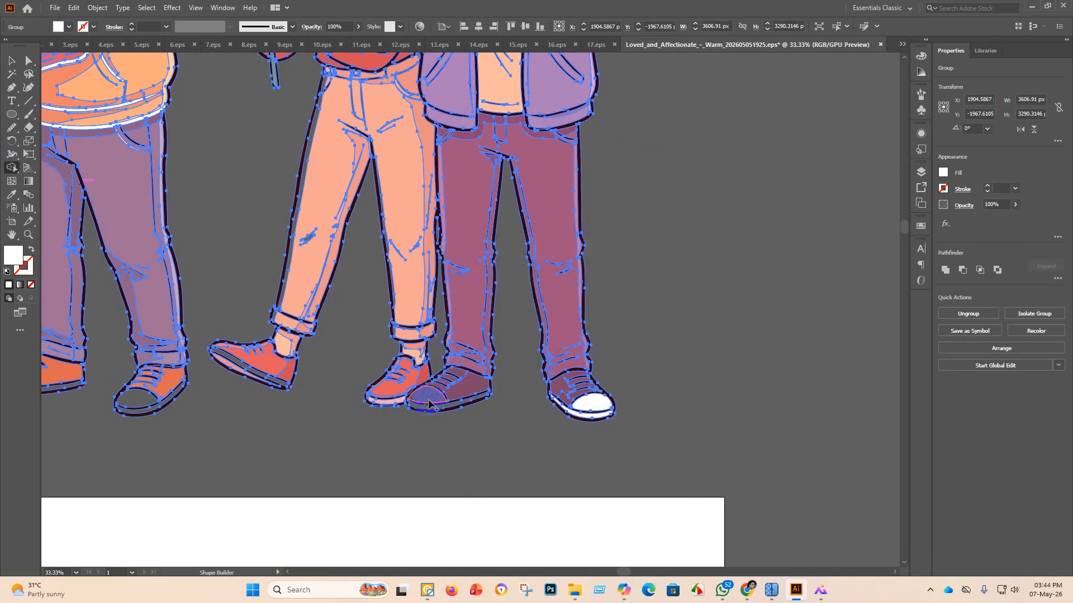
left_click(429, 404)
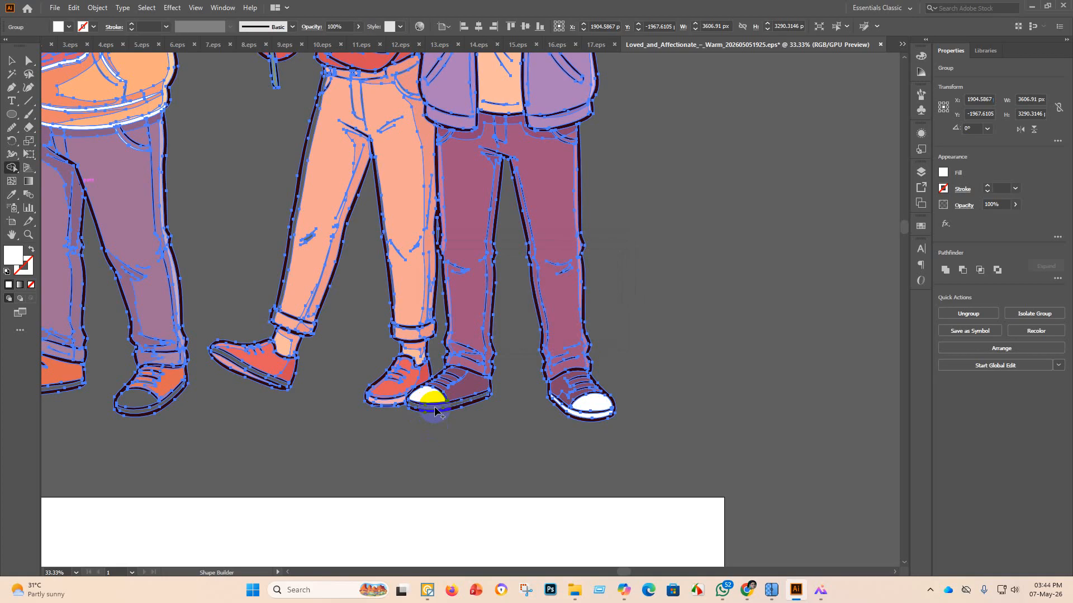
left_click(434, 407)
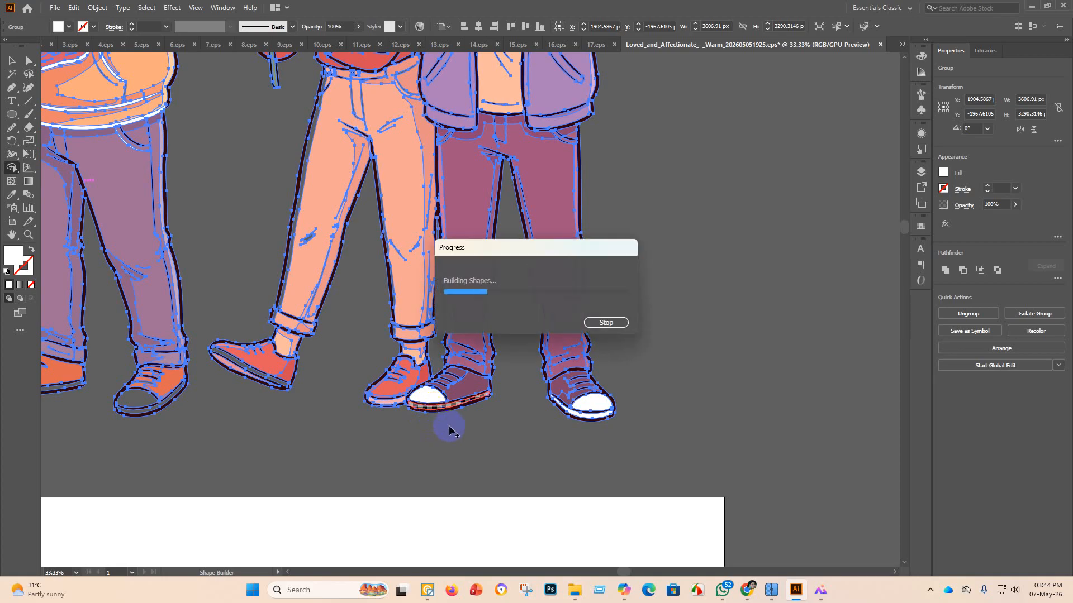
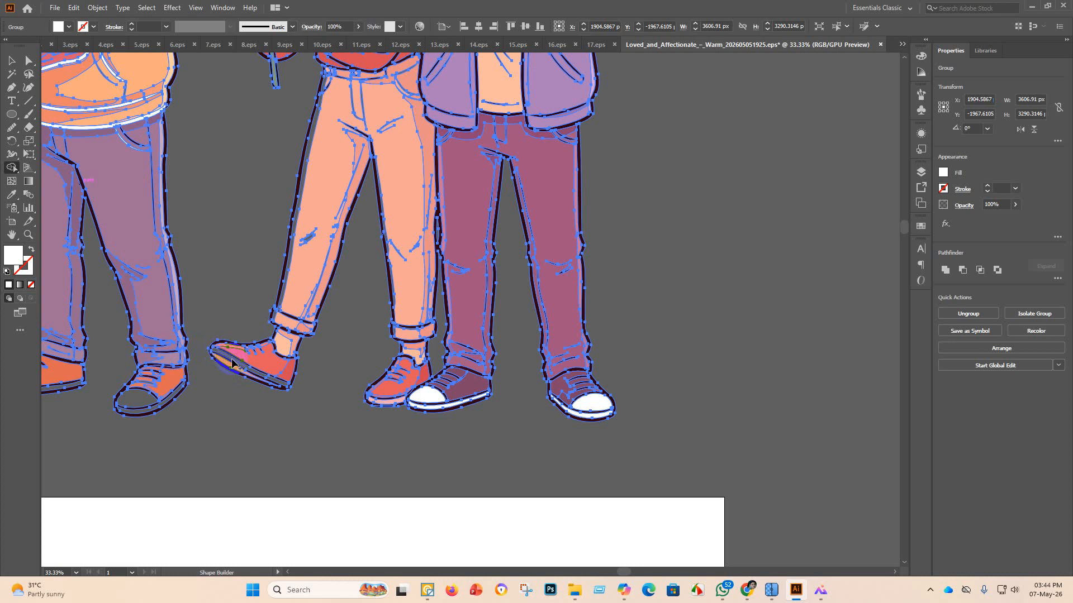
Fill the empty sole stripe of the curly-haired woman's raised red shoe with white using Shape Builder.
scroll(231, 358, "up", 4)
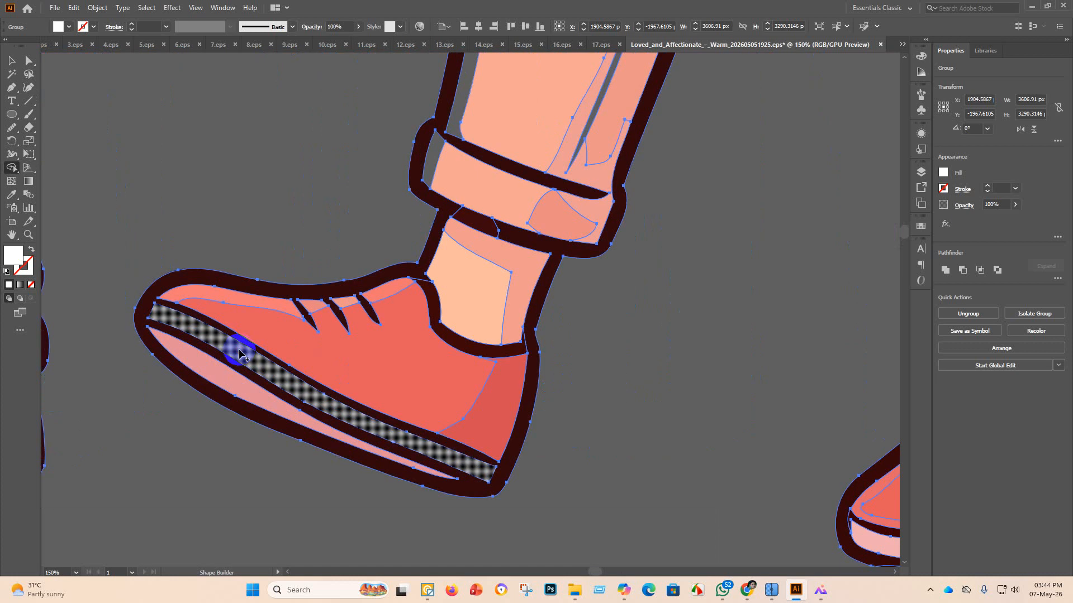
left_click(239, 353)
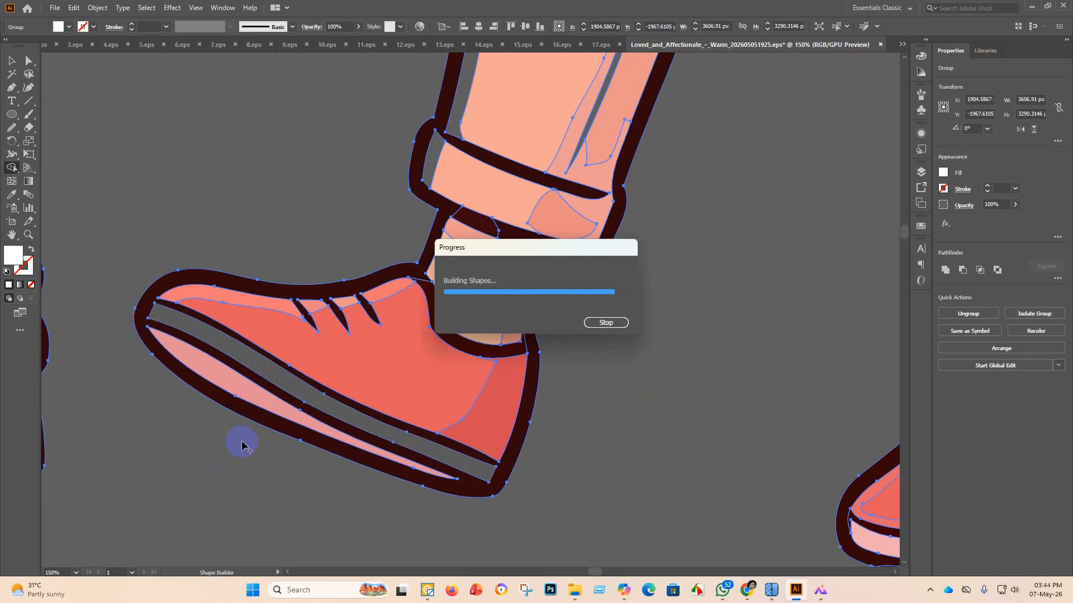
scroll(241, 445, "down", 6)
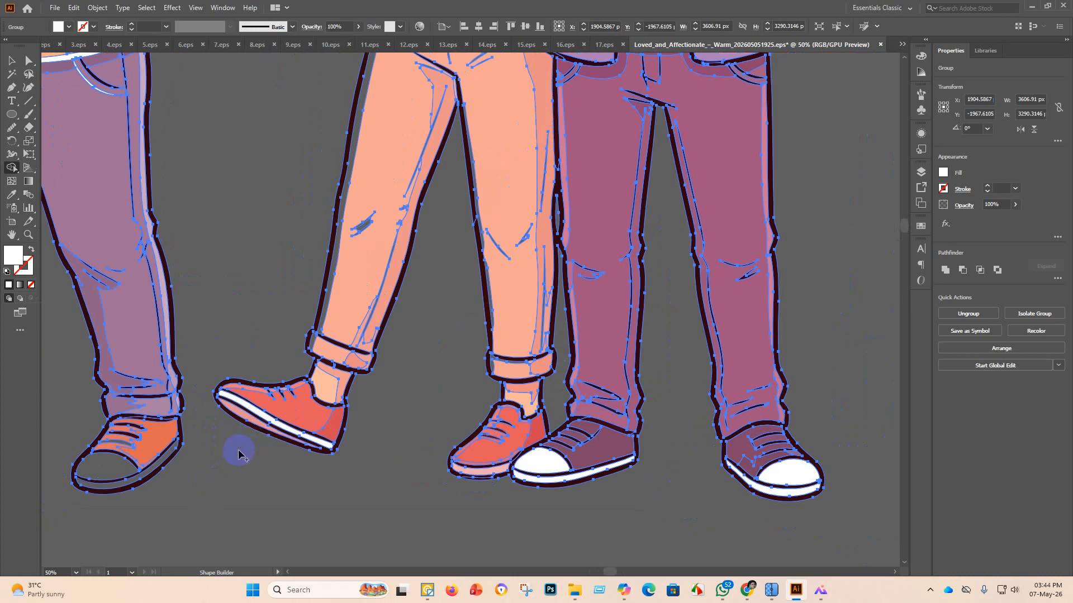
Fill the sole of the long-haired woman's standing pink shoe and the toe cap of the bearded man's front orange shoe with white.
scroll(91, 477, "up", 3)
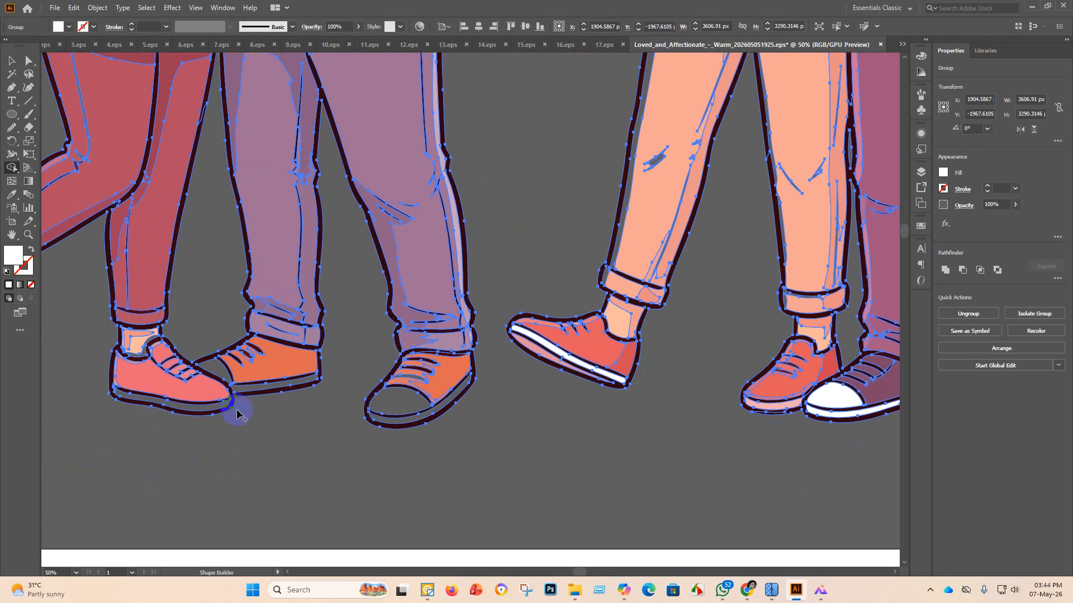
left_click(211, 412)
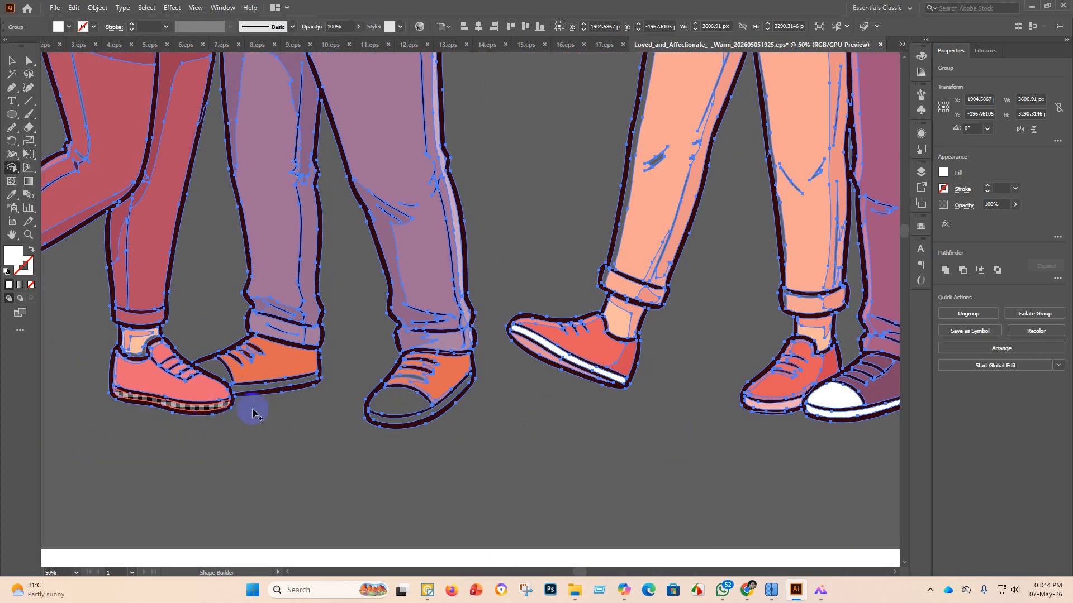
left_click(408, 412)
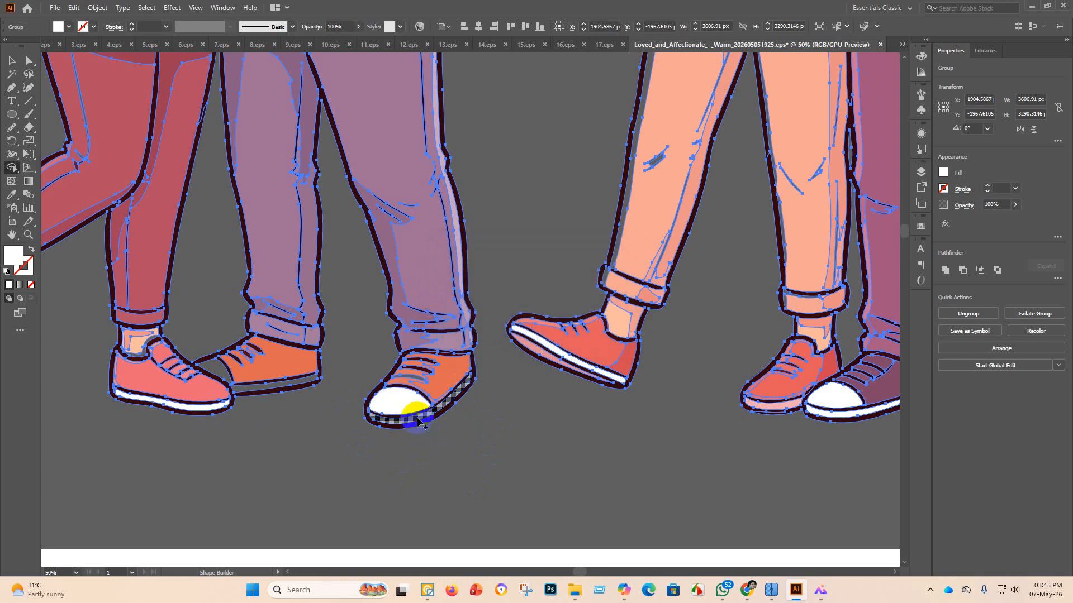
Fill the front sole of the bearded man's orange shoes and the rear shoe's toe cap and sole with white using Shape Builder.
left_click_drag(419, 423, 394, 427)
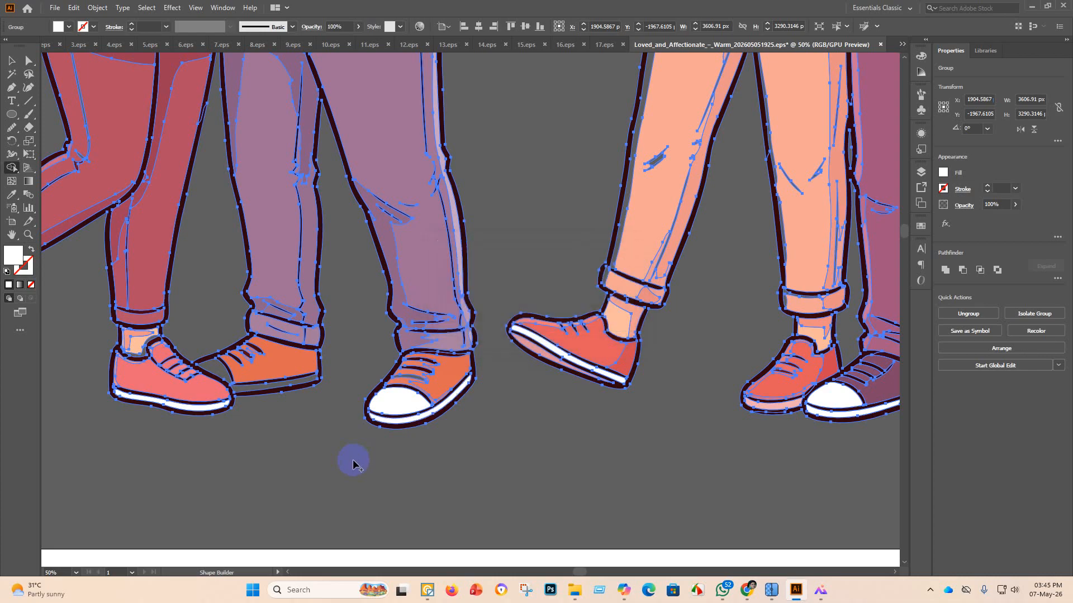
left_click_drag(221, 381, 258, 389)
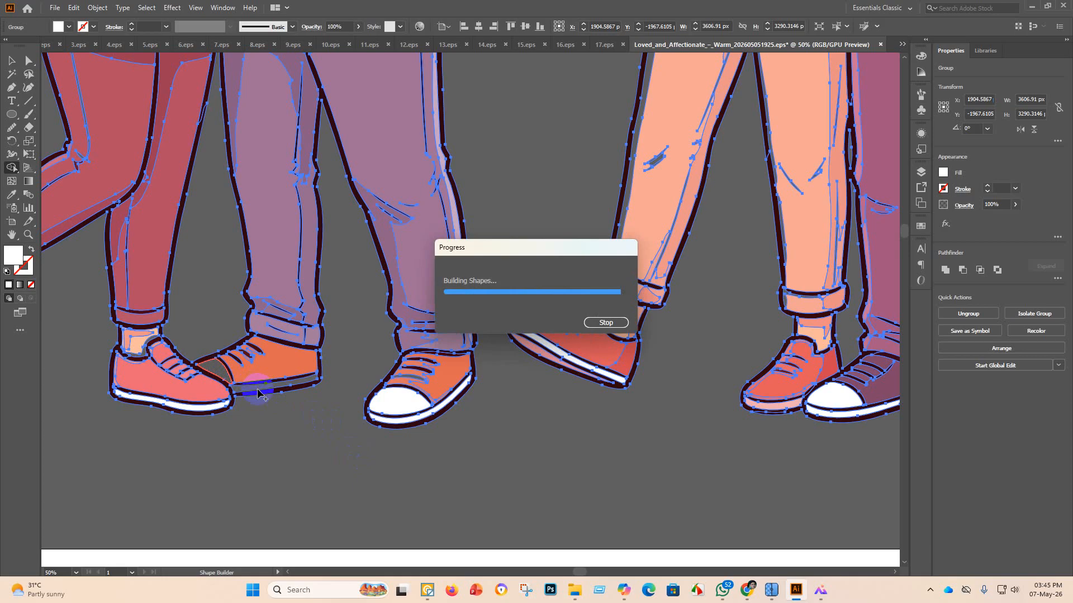
left_click_drag(255, 389, 258, 391)
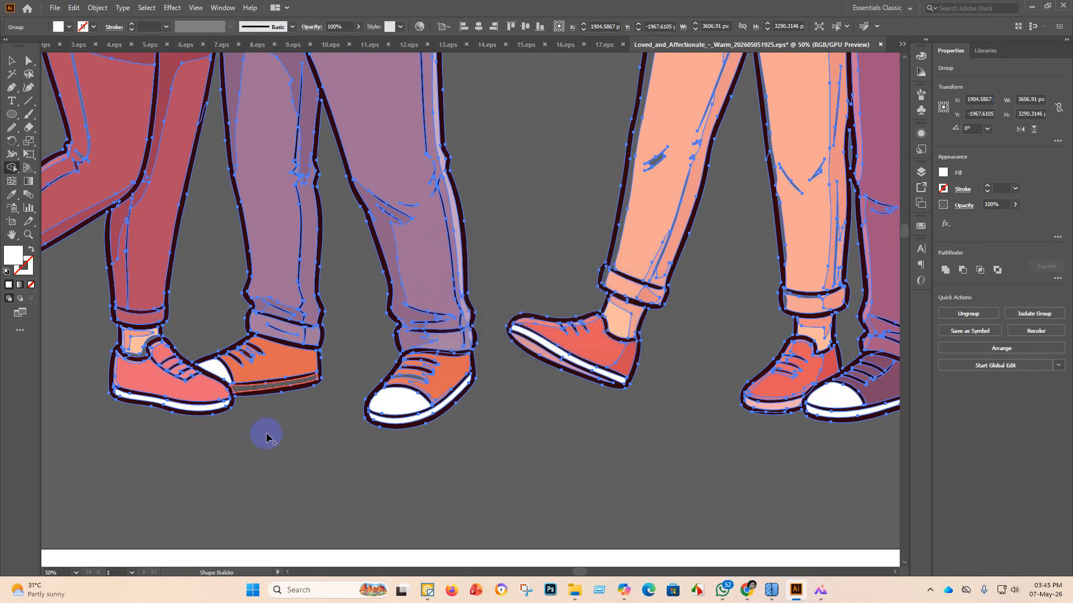
Fill the empty sole of the long-haired woman's raised pink shoe with white using Shape Builder, and deselect the illustration.
scroll(266, 432, "down", 4)
scroll(173, 408, "up", 5)
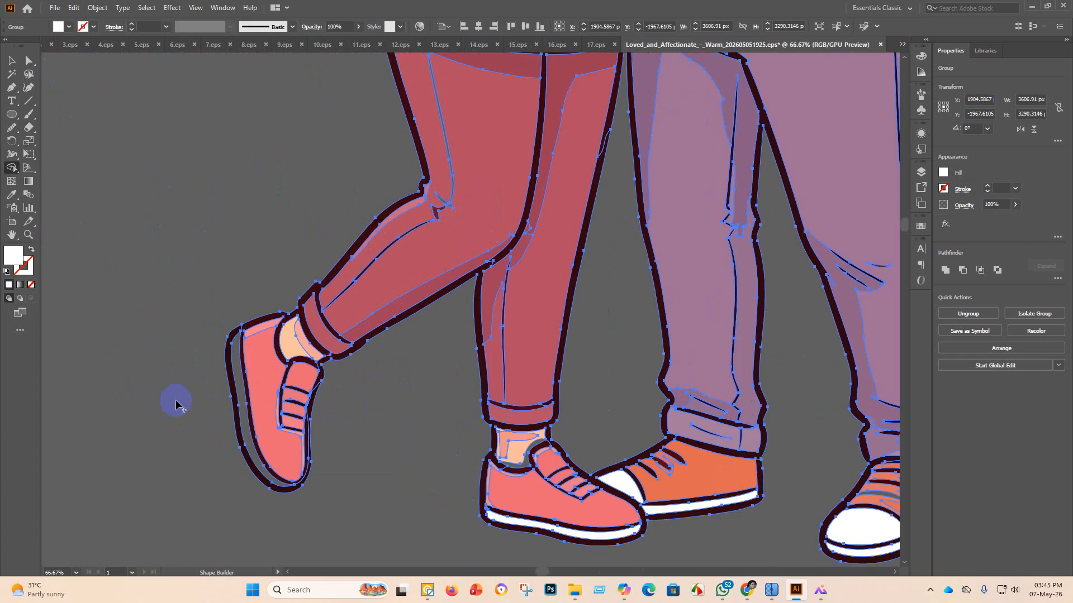
mouse_move(240, 389)
left_mouse_down()
mouse_move(235, 438)
mouse_move(183, 456)
left_mouse_up()
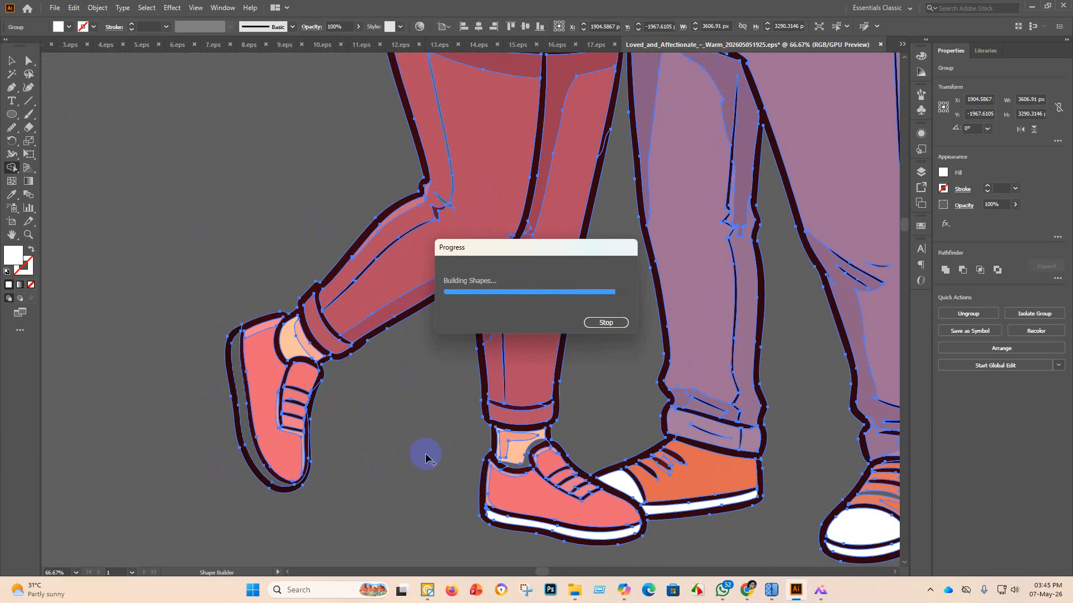
scroll(374, 442, "down", 5)
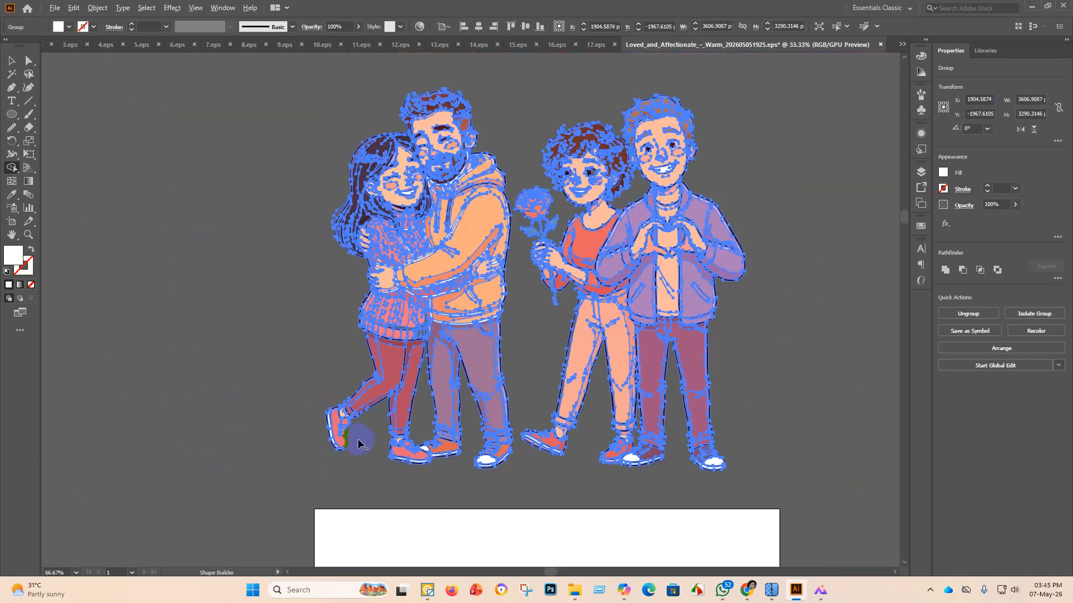
left_click(11, 60)
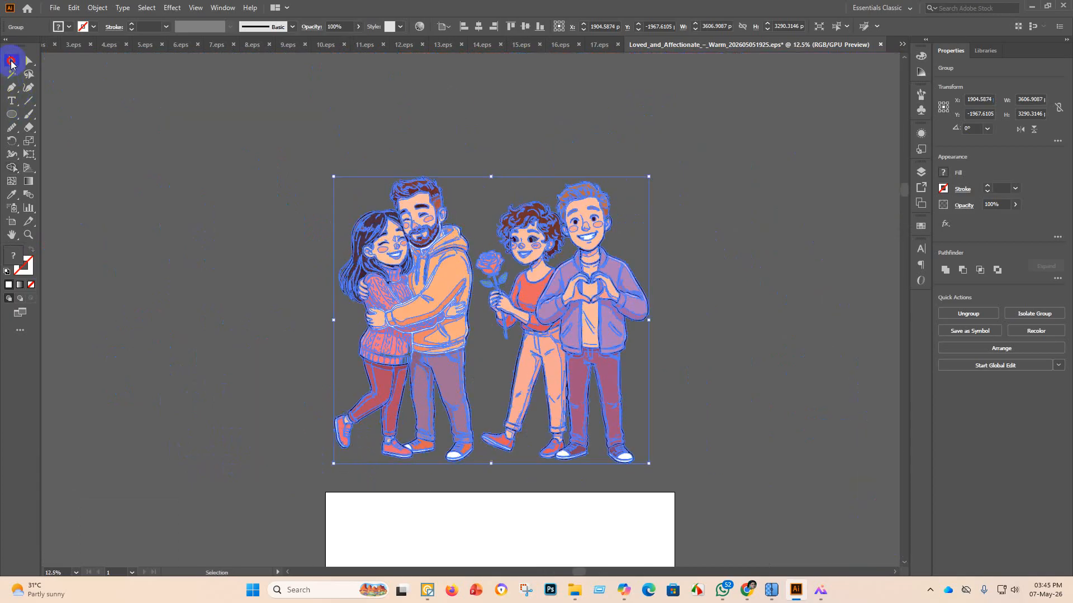
left_click(218, 217)
scroll(646, 324, "down", 1)
scroll(487, 356, "down", 2)
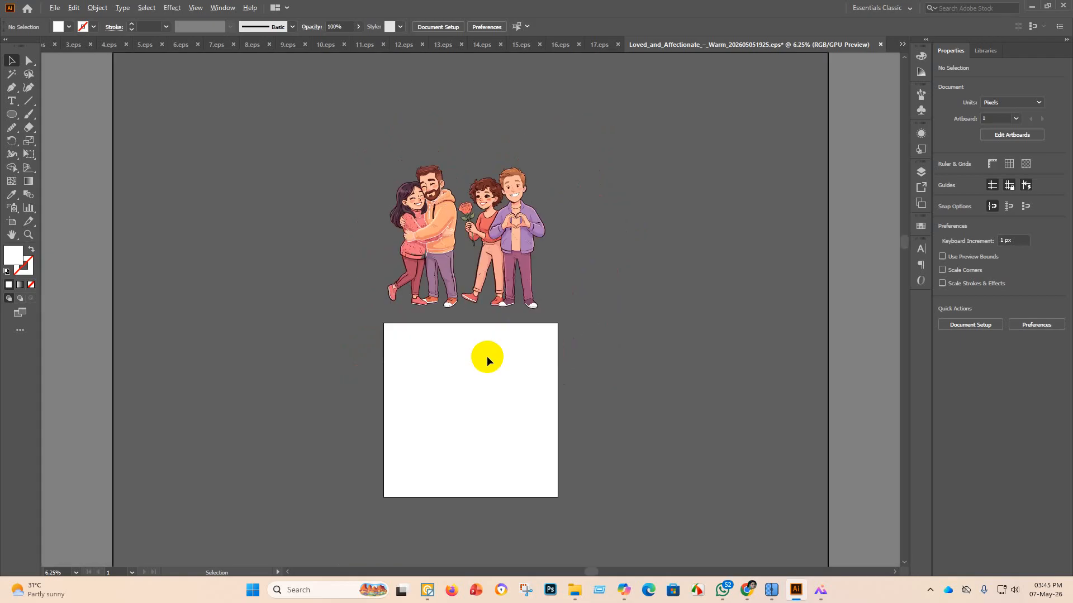
Center the two-couple illustration horizontally and vertically on the artboard, and deselect it.
left_click_drag(631, 329, 263, 172)
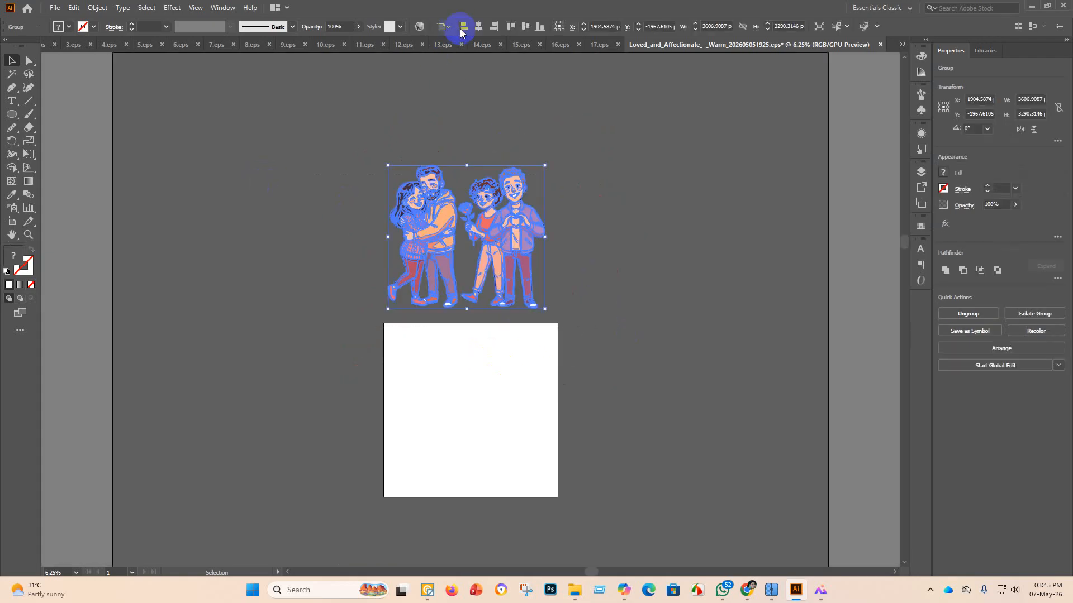
left_click(478, 28)
left_click(522, 28)
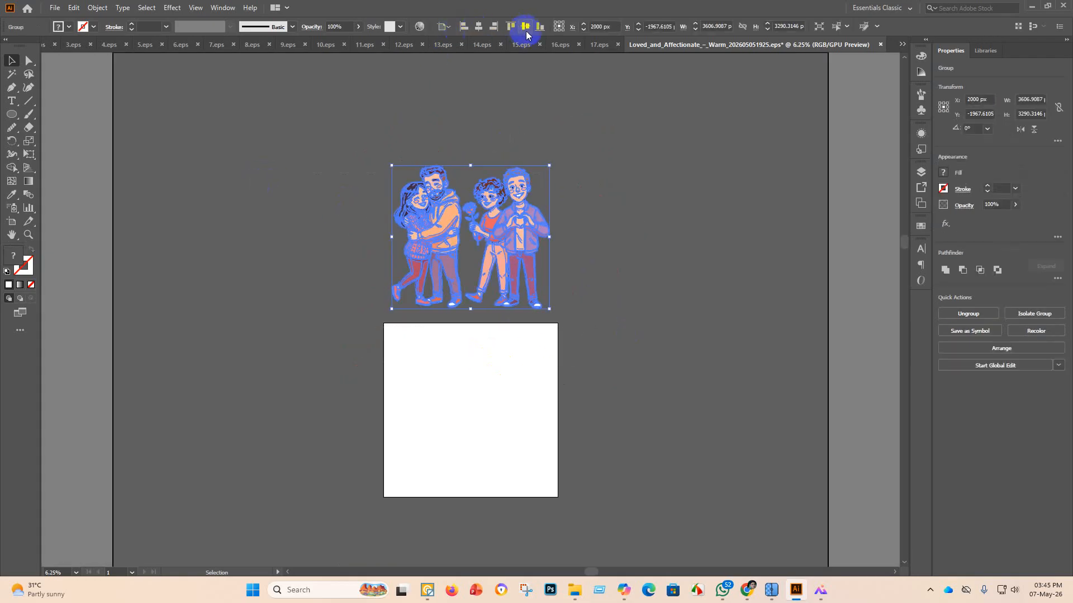
left_click(593, 301)
key("ctrl+minus")
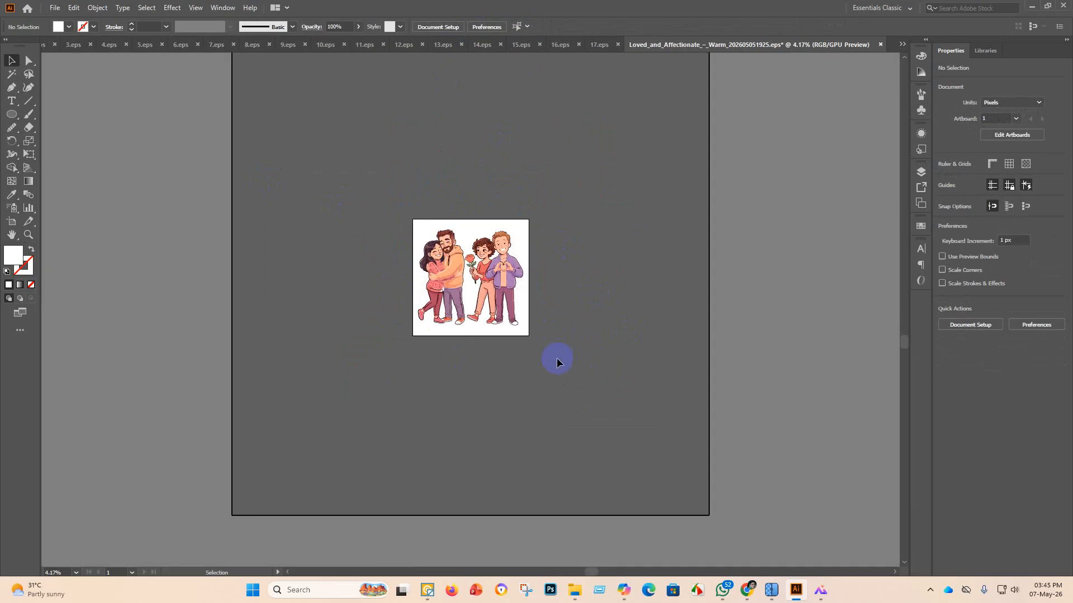
key("ctrl+plus")
key("ctrl+plus")
key("ctrl+plus")
key("ctrl+plus")
key("ctrl+plus")
scroll(431, 402, "down", 3)
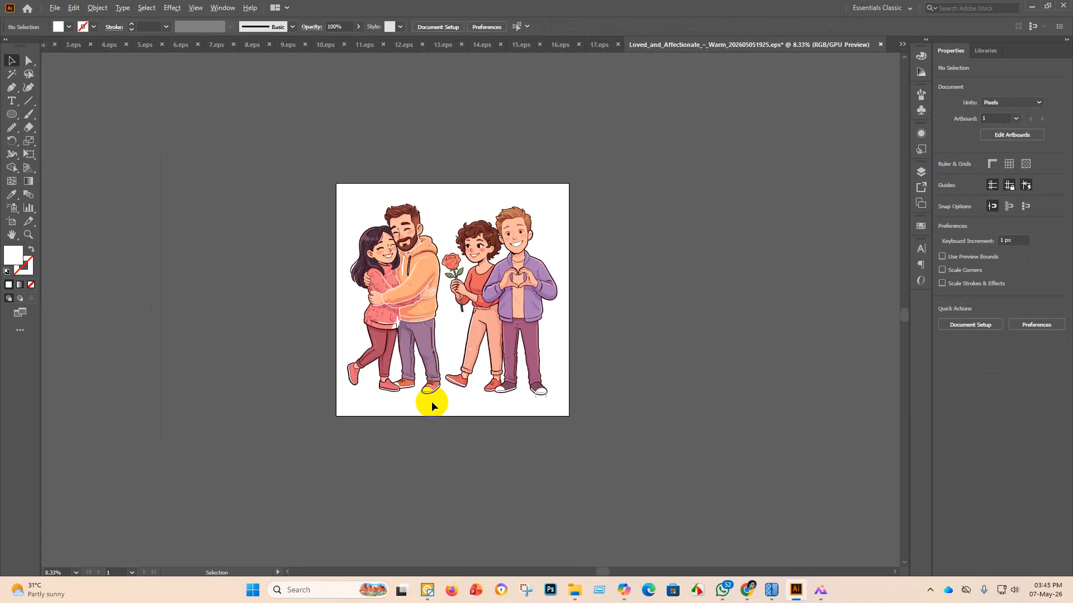
Set up saving a copy in the eps 3.1 folder as Illustrator EPS with the file name 18.
left_click(54, 9)
left_click(89, 114)
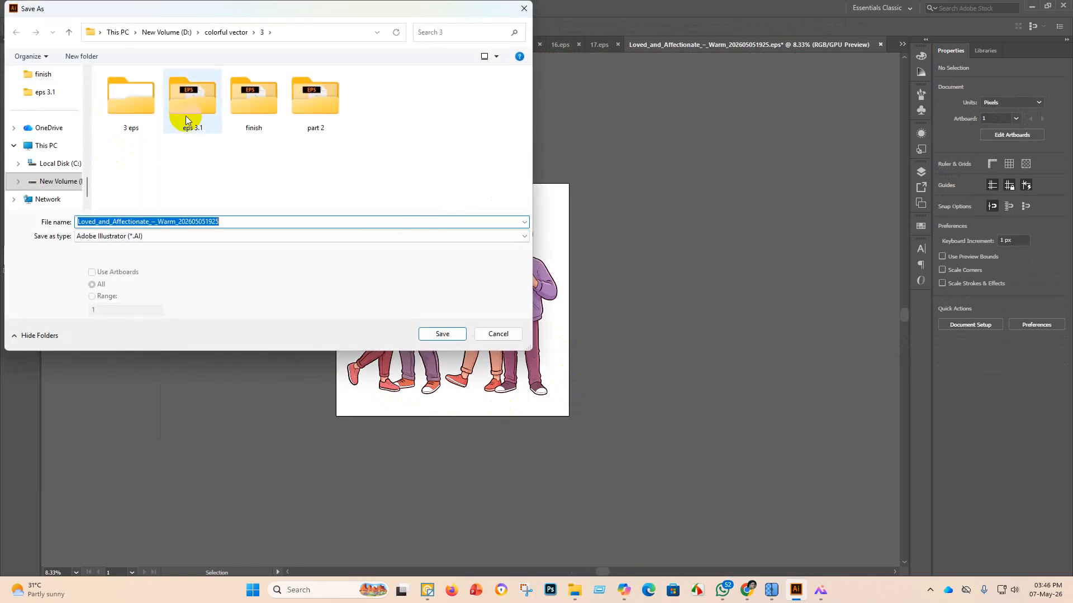
double_click(186, 92)
left_click(150, 236)
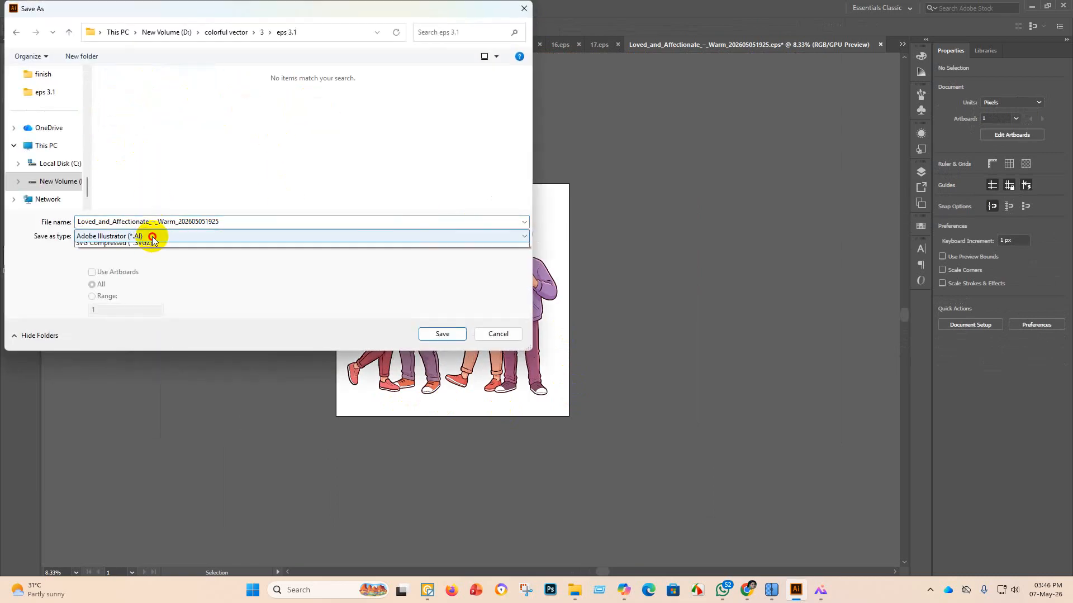
left_click(143, 263)
scroll(260, 192, "down", 1)
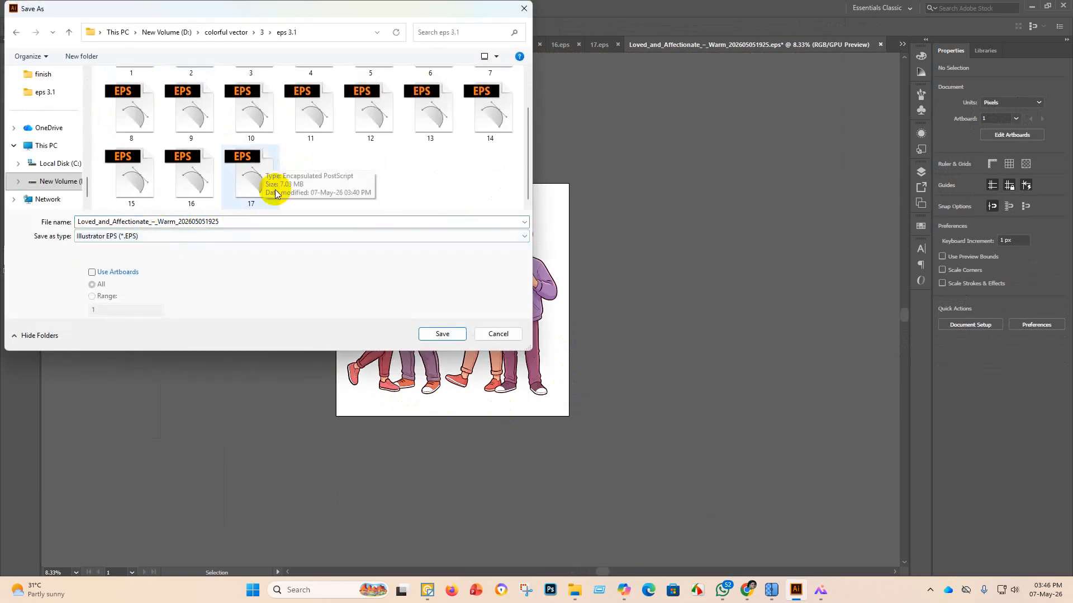
double_click(229, 220)
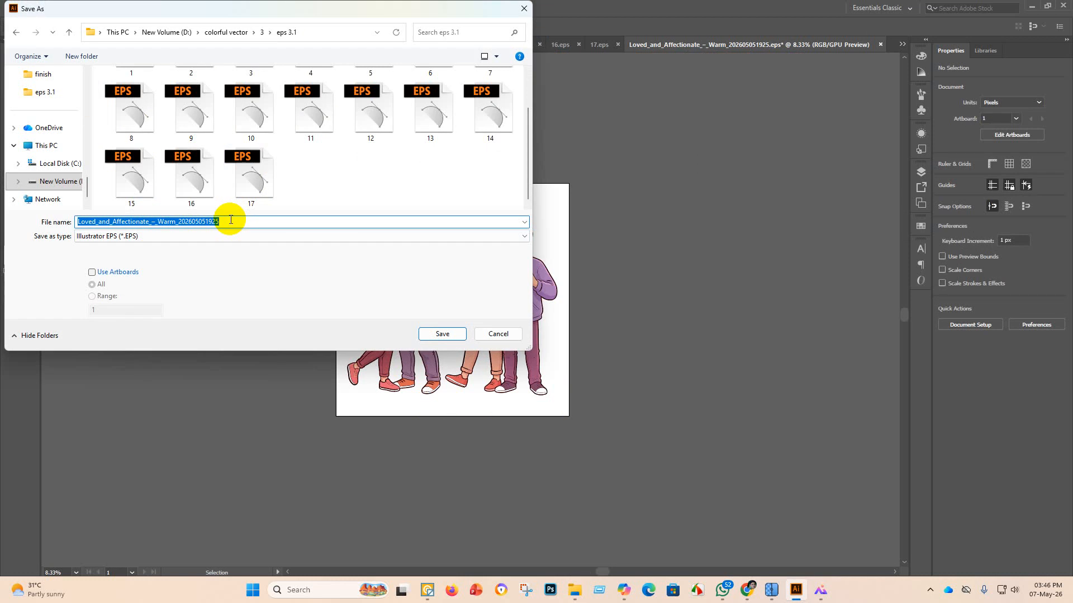
key("BackSpace")
type("18")
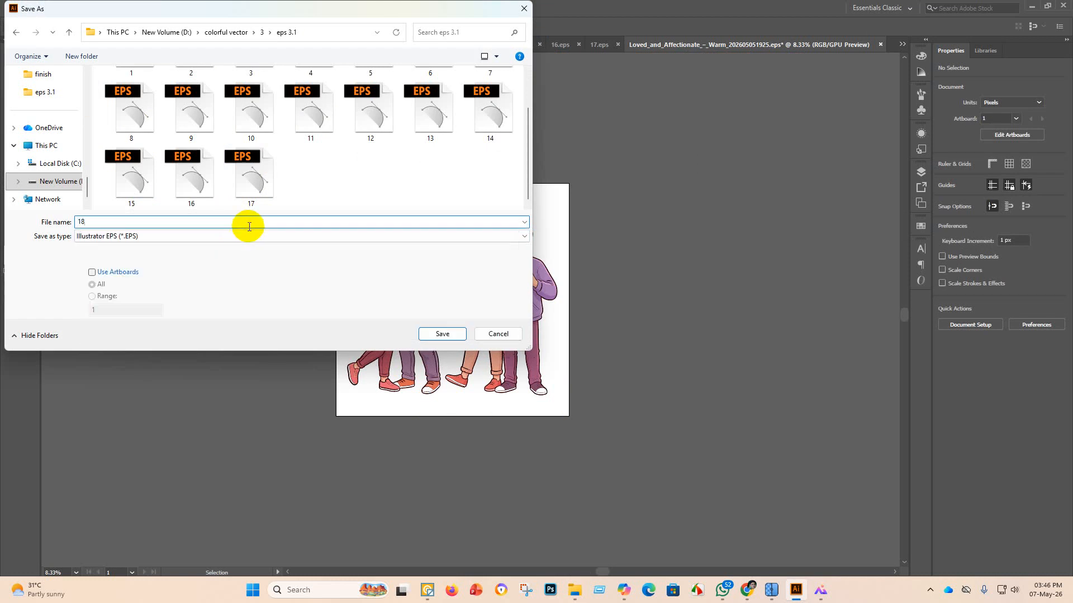
Save the file with the Illustrator 10 EPS version and accept the legacy format.
left_click(431, 333)
left_click(559, 134)
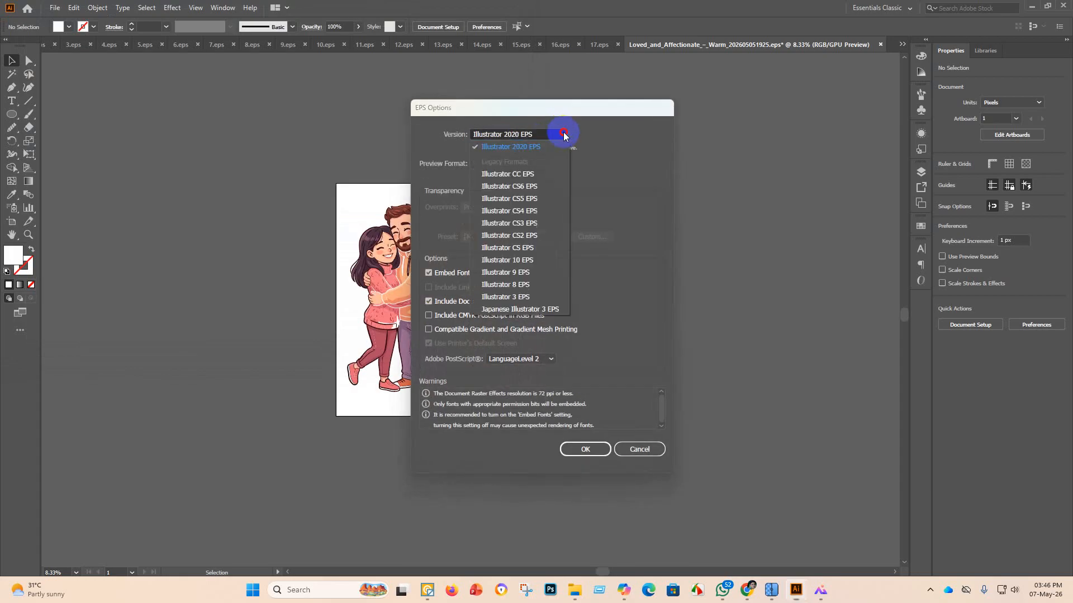
left_click(523, 263)
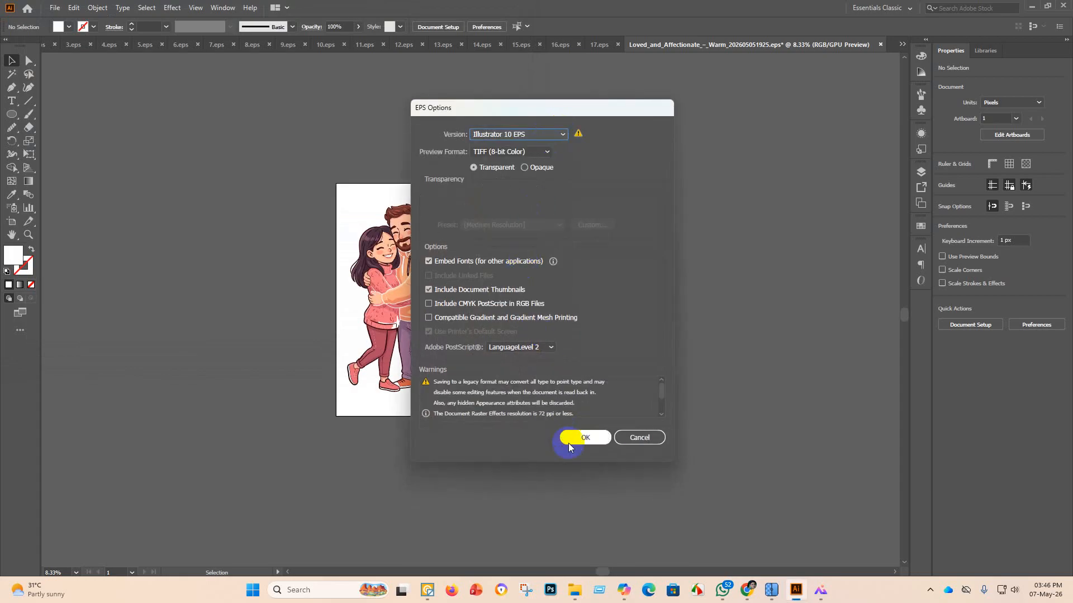
left_click(584, 439)
left_click(591, 313)
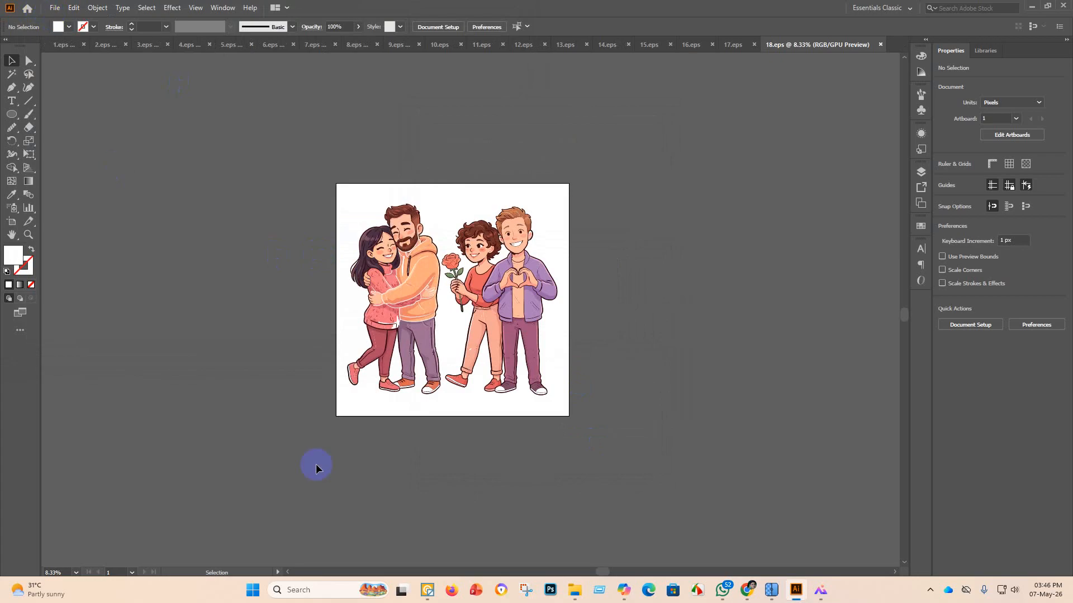
Switch to File Explorer and move the Loved_and_Affectionate EPS source file and its preview image into the finish folder.
left_click(576, 592)
left_click(575, 522)
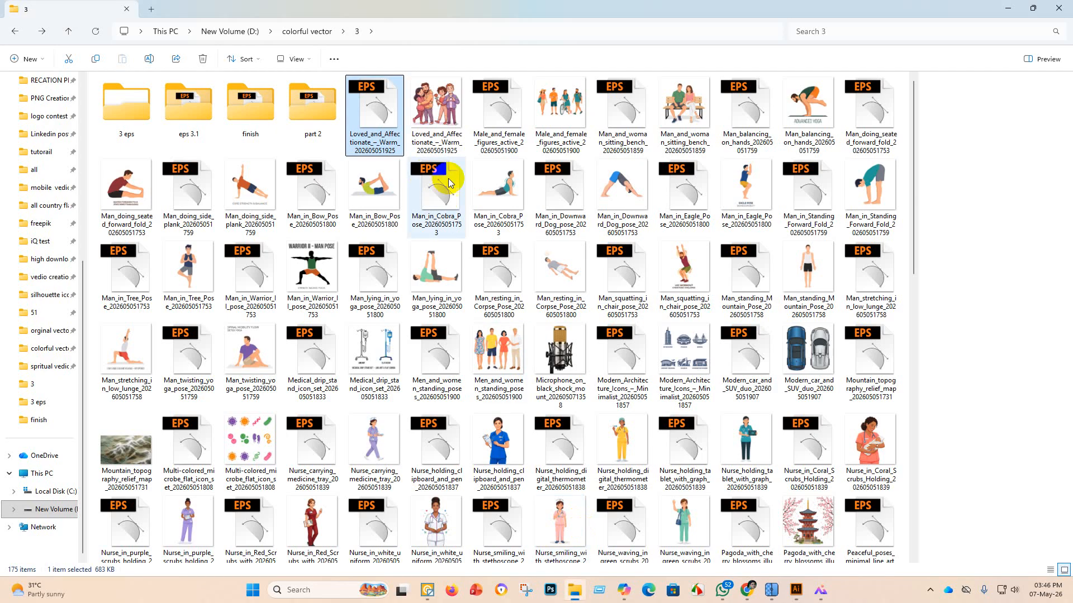
left_click_drag(390, 110, 275, 109)
left_click(354, 120)
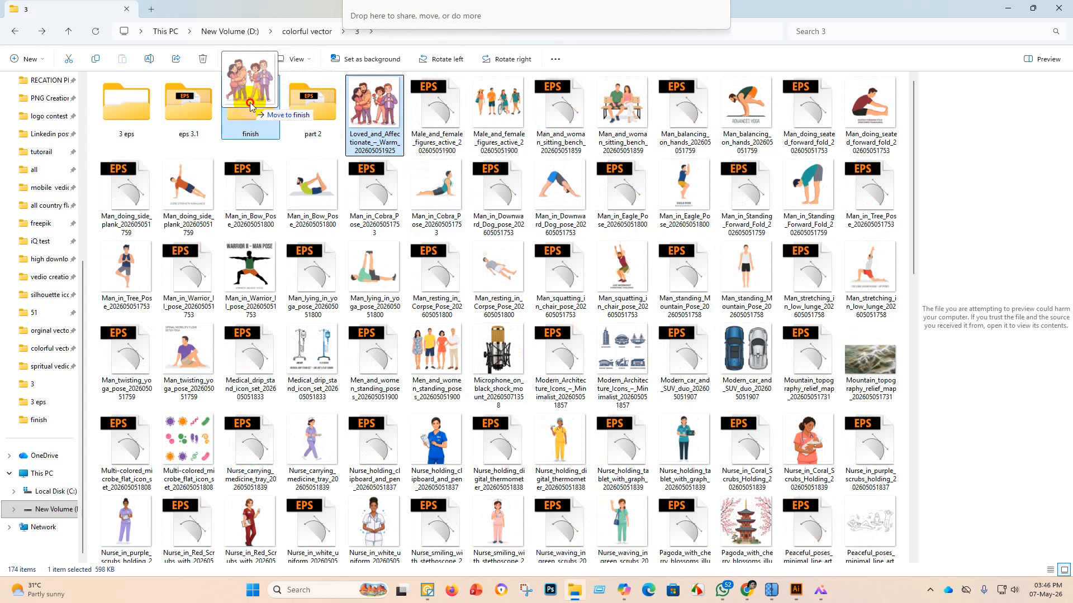
left_click_drag(254, 112, 256, 118)
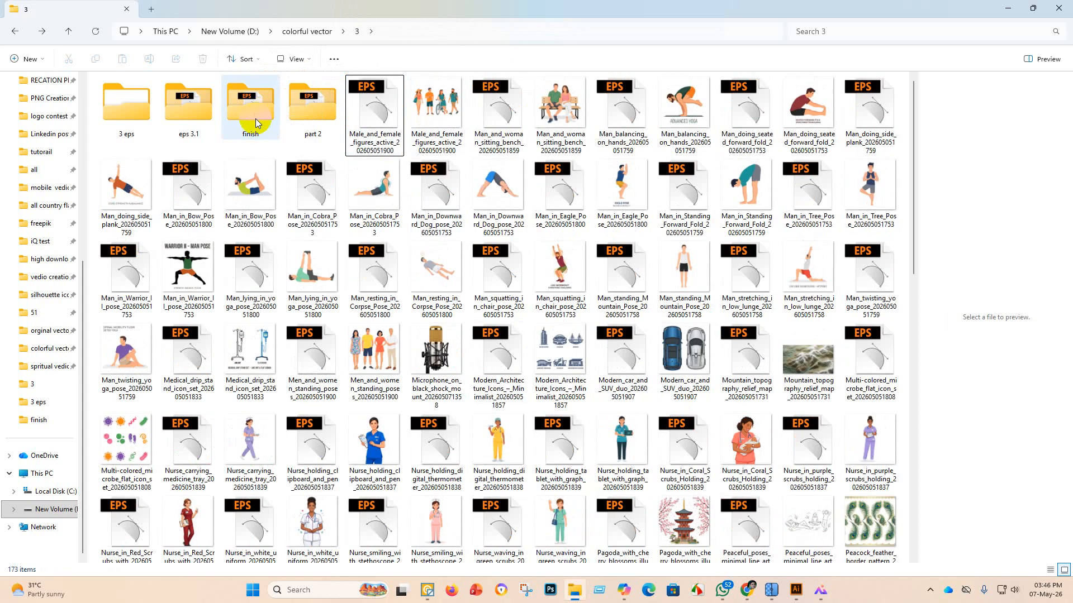
right_click(384, 114)
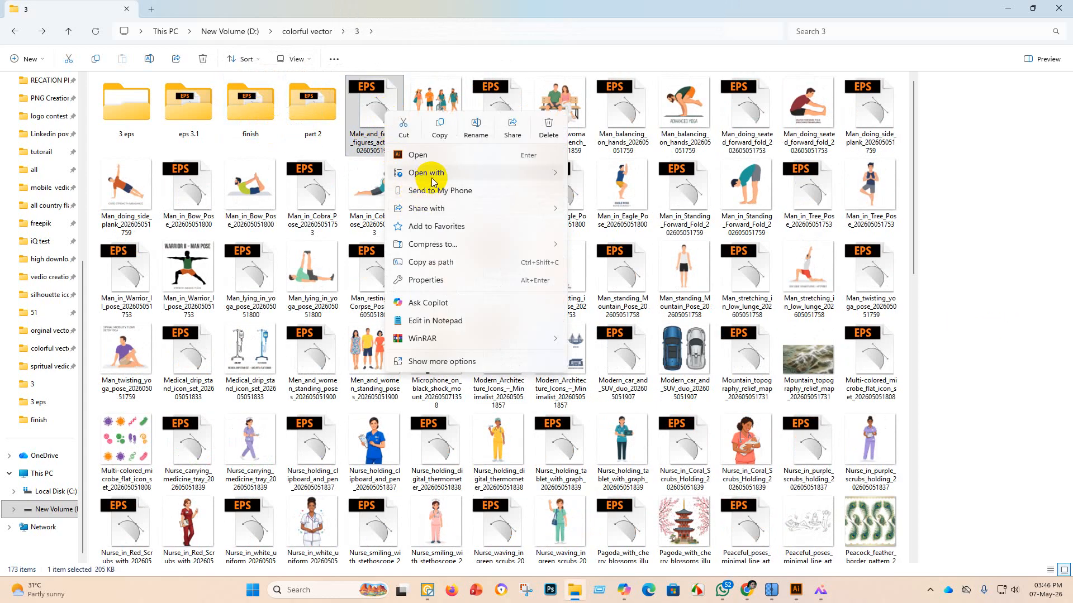
mouse_move(503, 174)
left_click(611, 181)
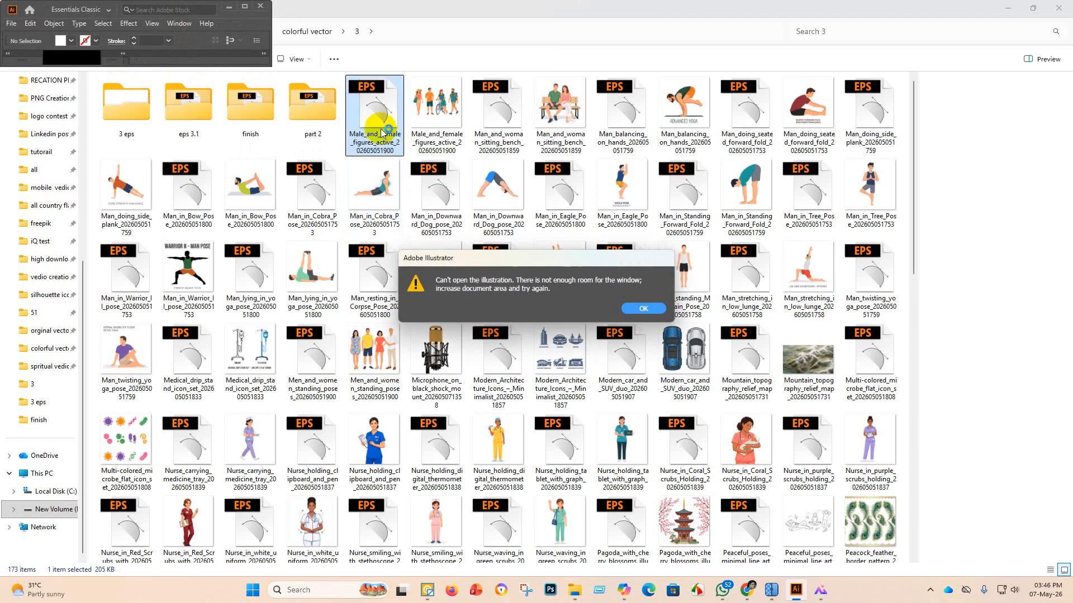
left_click(643, 308)
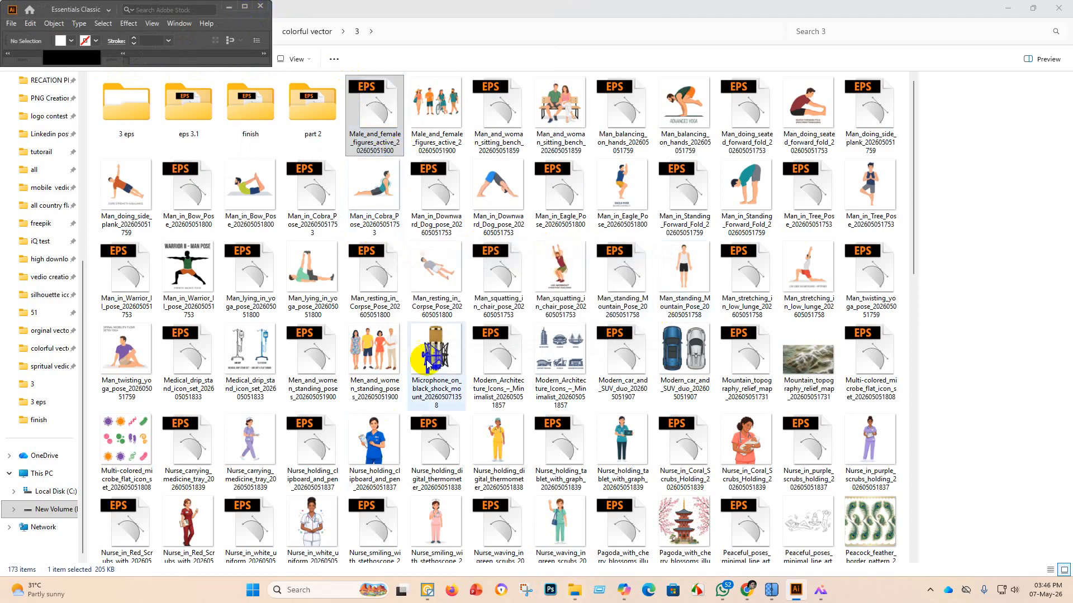
left_click(244, 9)
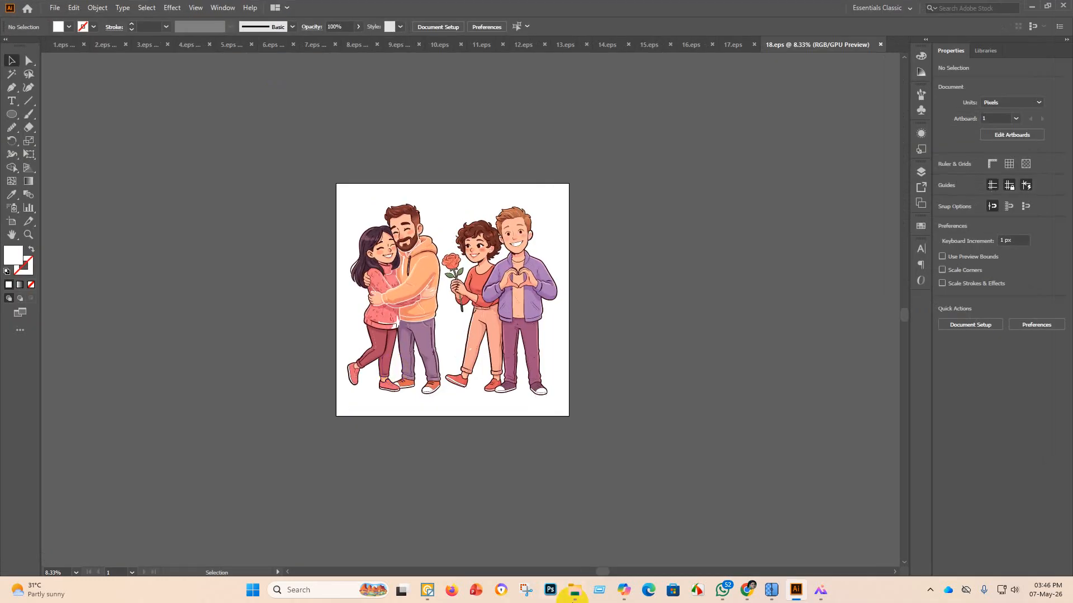
mouse_move(574, 590)
left_click(571, 552)
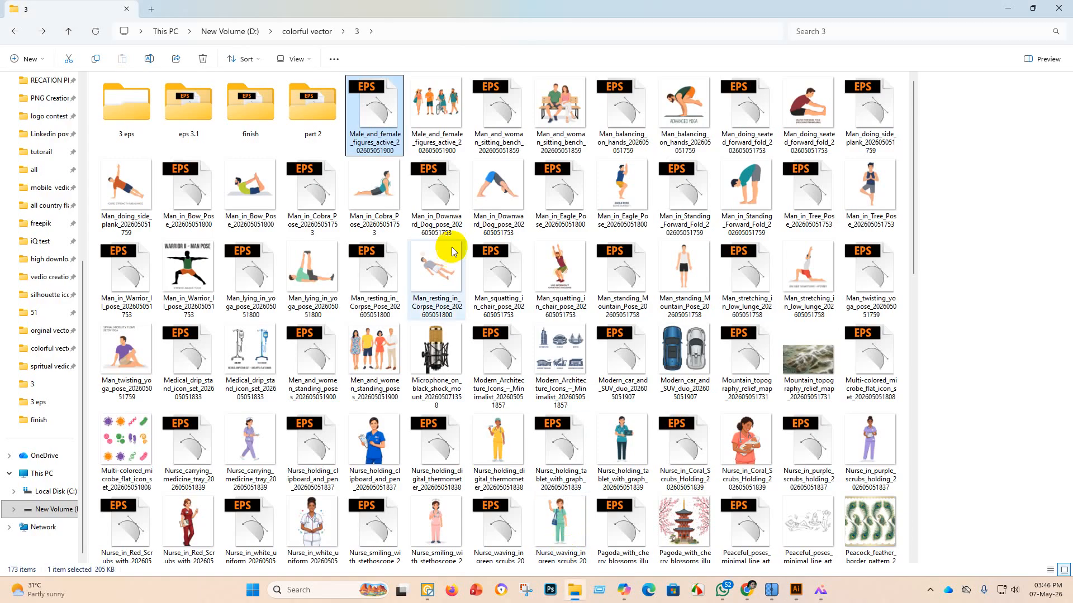
left_click(369, 105)
right_click(369, 105)
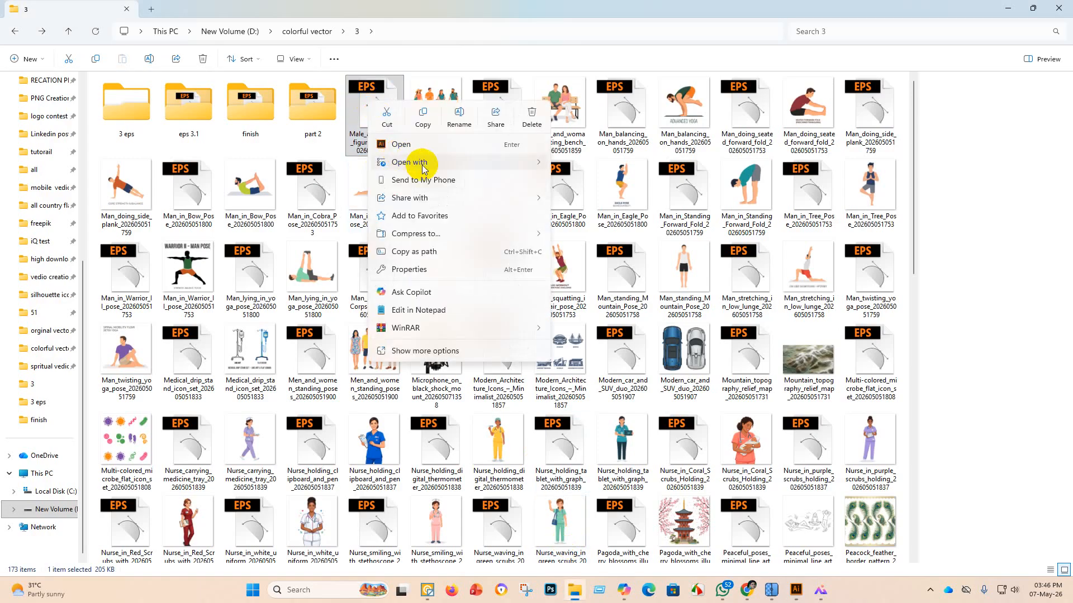
mouse_move(416, 161)
left_click(597, 172)
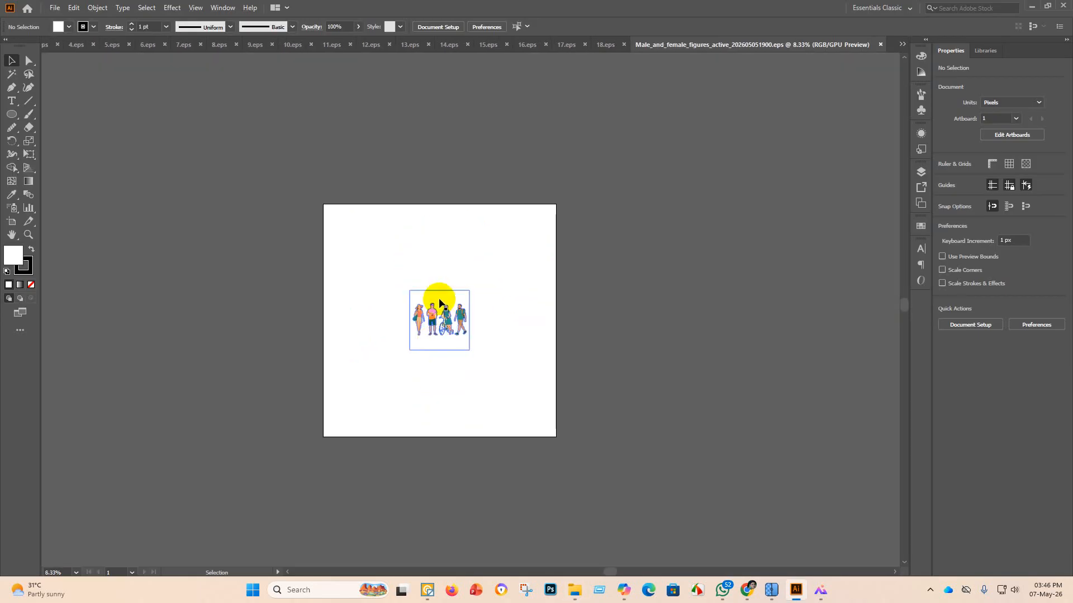
Enlarge the four-figure illustration proportionally to about 3885 px square and move it above the artboard.
left_click(439, 304)
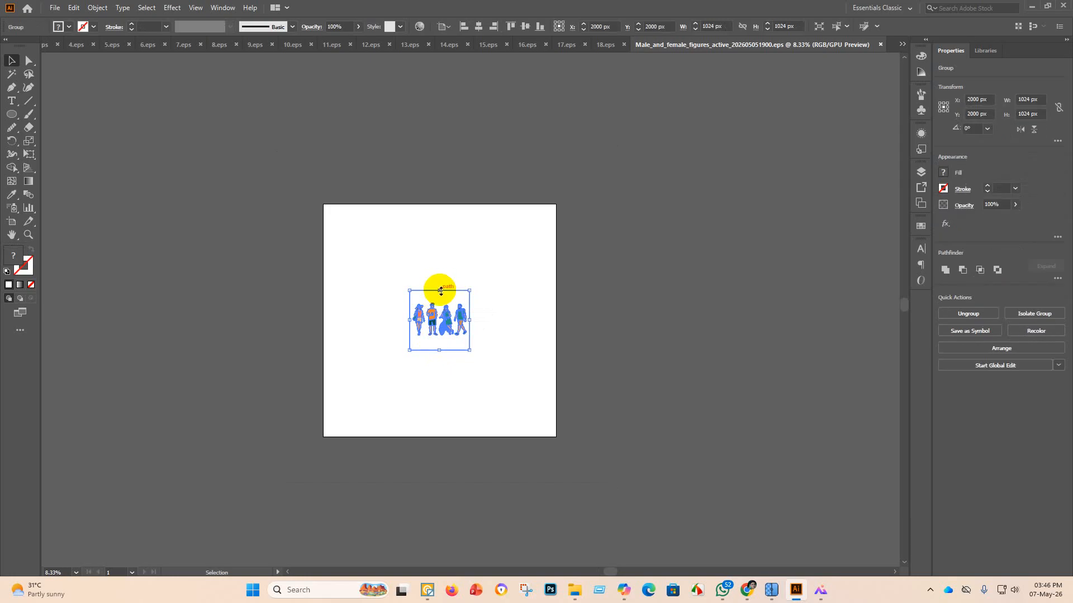
left_click_drag(440, 290, 483, 125)
scroll(495, 296, "up", 3)
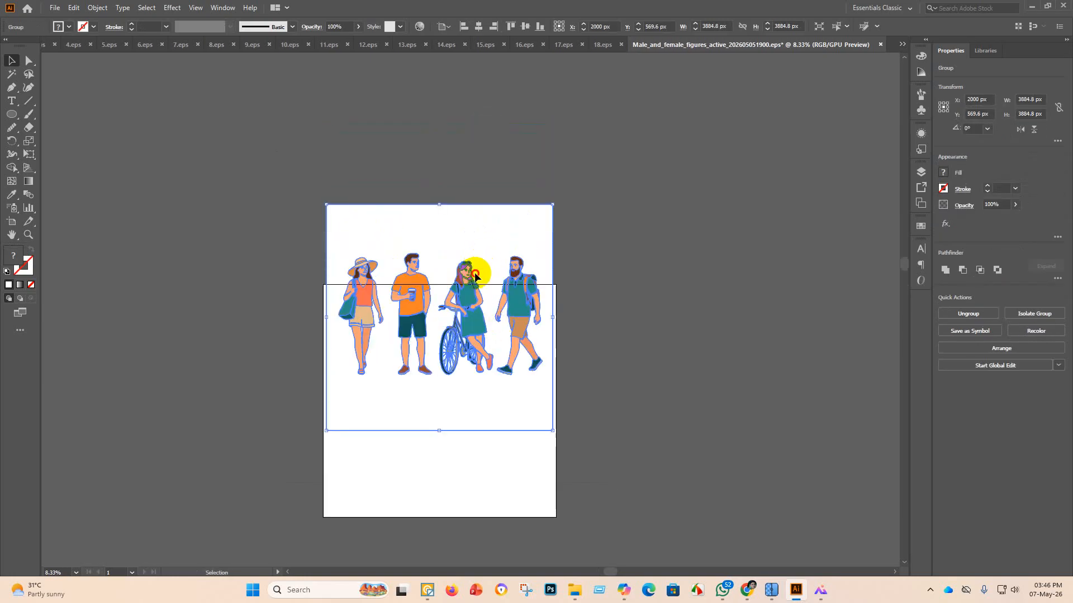
left_click_drag(472, 273, 480, 142)
scroll(474, 251, "up", 3)
left_click_drag(472, 258, 474, 193)
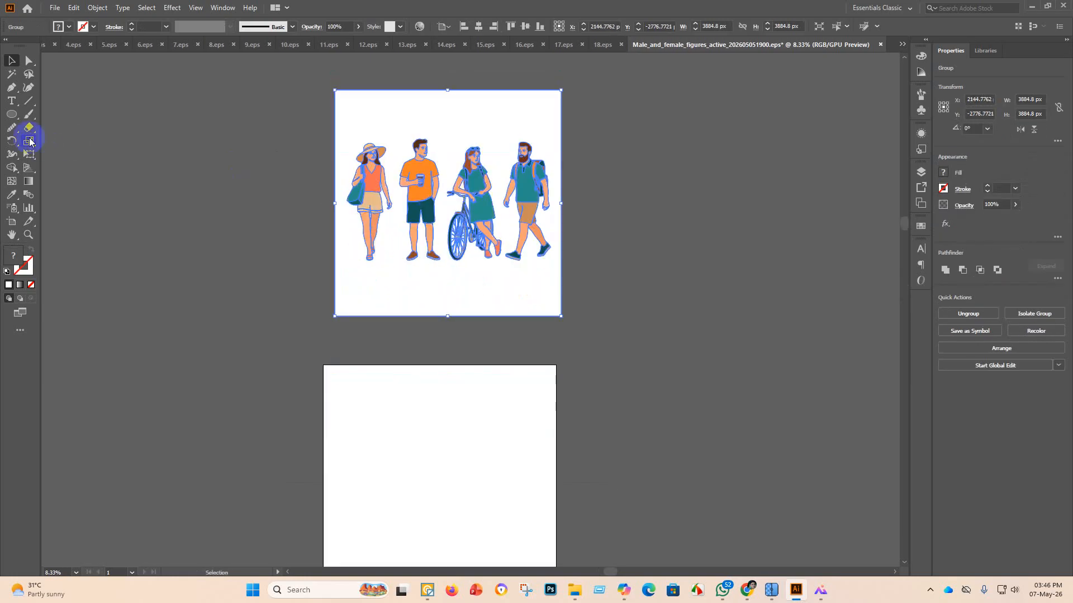
Select all white areas of the four-figure illustration with the Magic Wand and delete them.
left_click(11, 74)
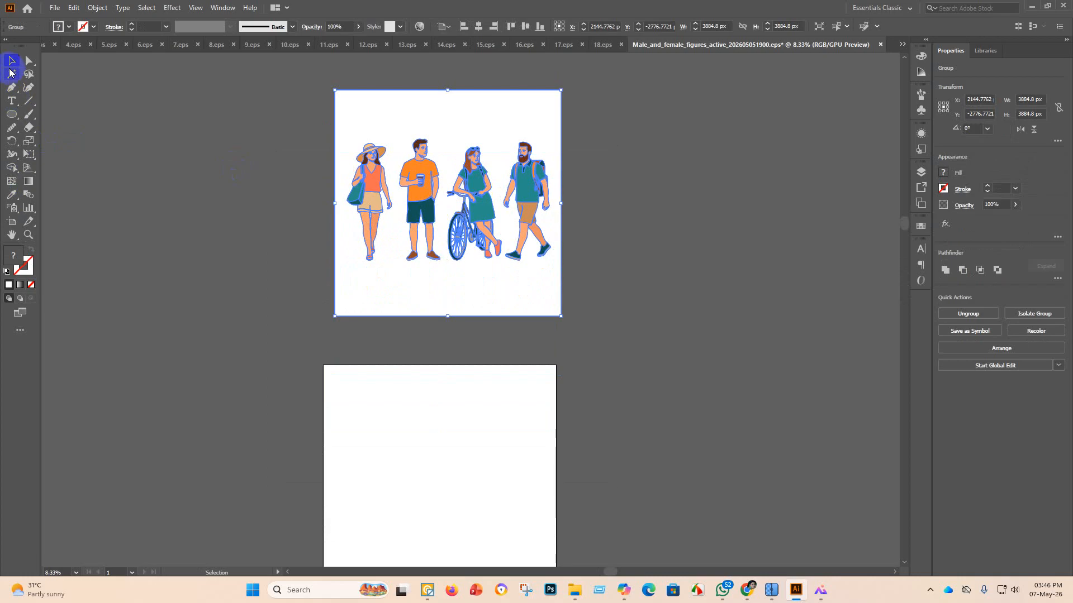
left_click(414, 110)
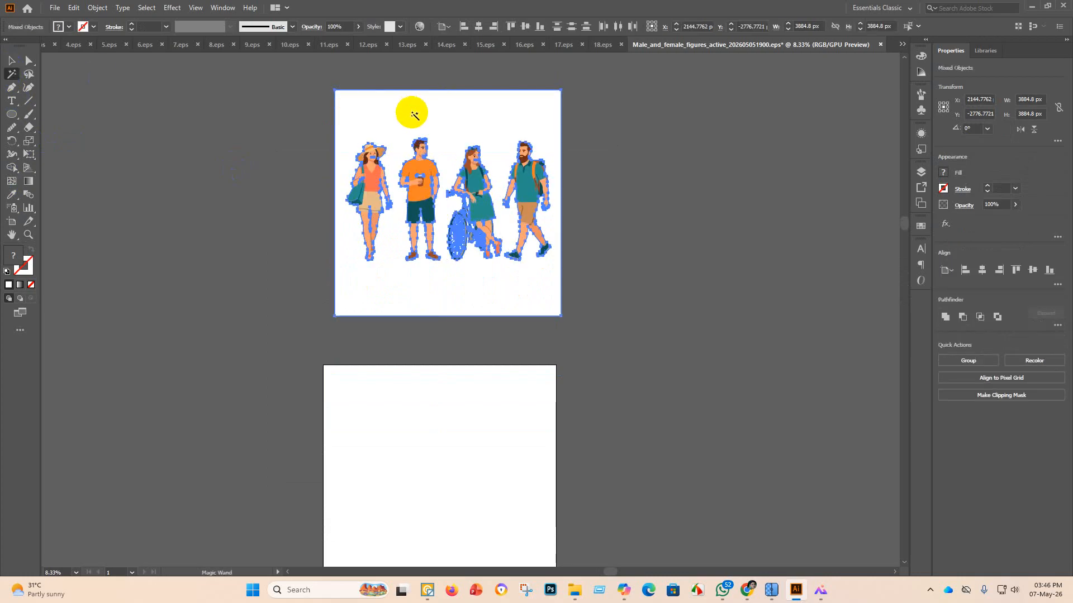
key("Delete")
Examine the four figures and the bicycle up close for gaps left by the removed white areas.
scroll(412, 110, "up", 5)
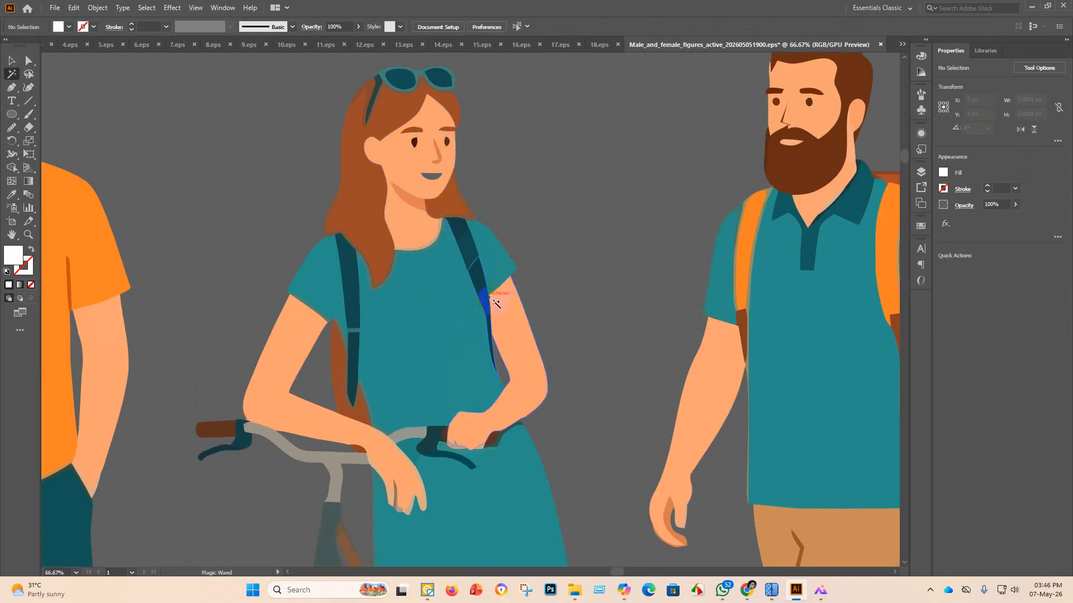
scroll(496, 304, "down", 4)
scroll(551, 300, "up", 5)
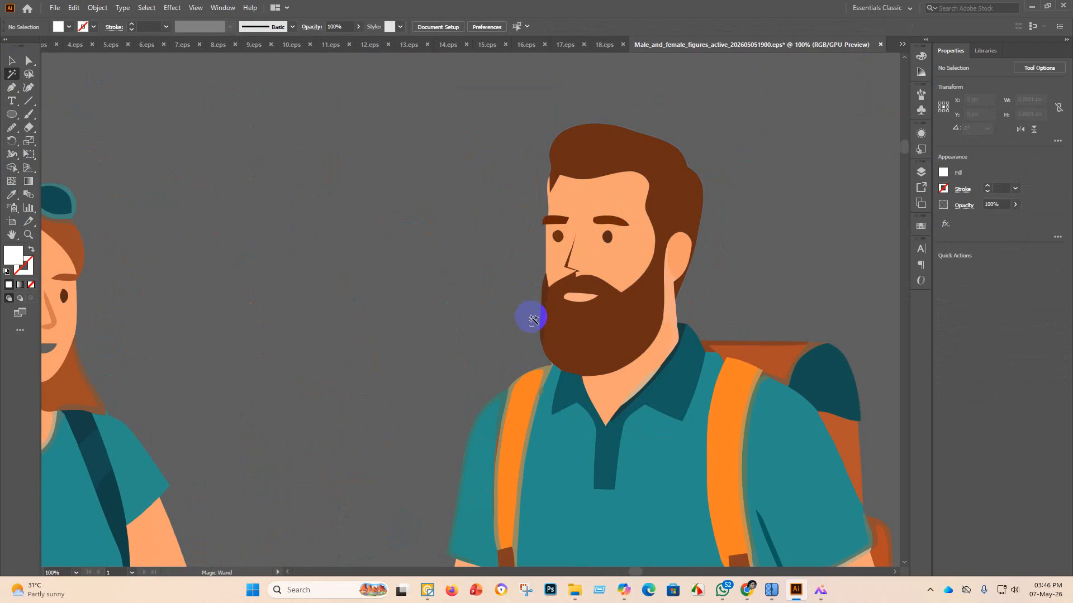
scroll(532, 319, "down", 5)
scroll(352, 385, "up", 5)
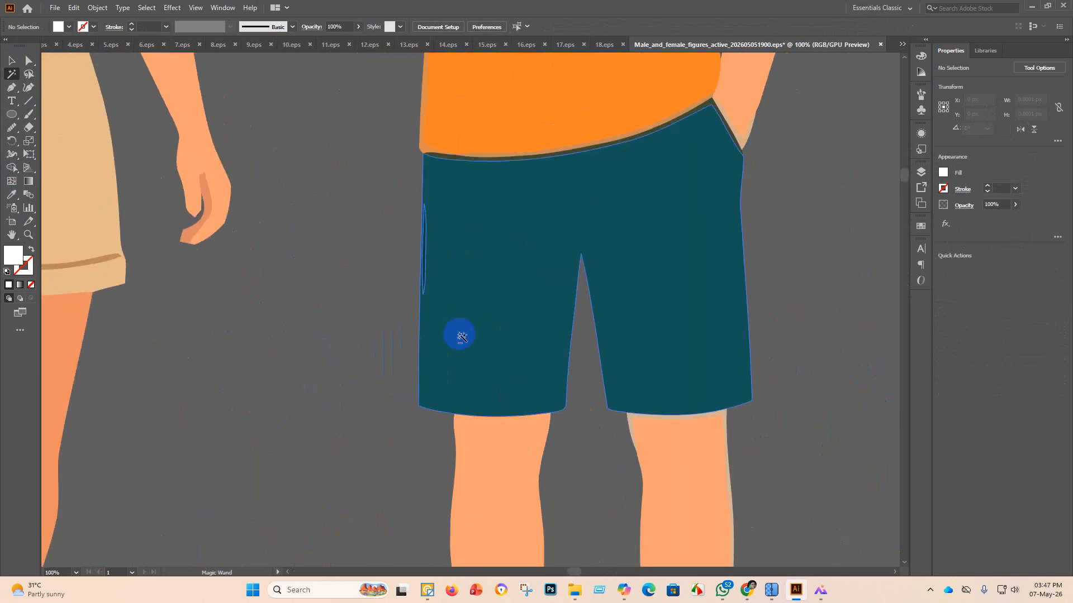
scroll(383, 364, "down", 4)
scroll(316, 333, "up", 4)
scroll(411, 313, "down", 4)
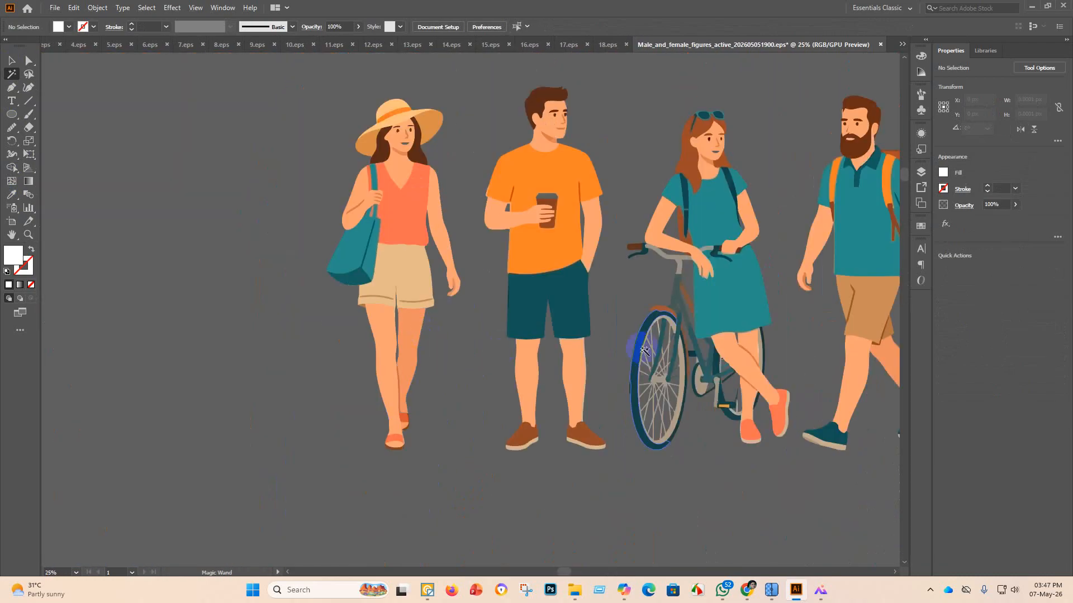
scroll(637, 341, "up", 2)
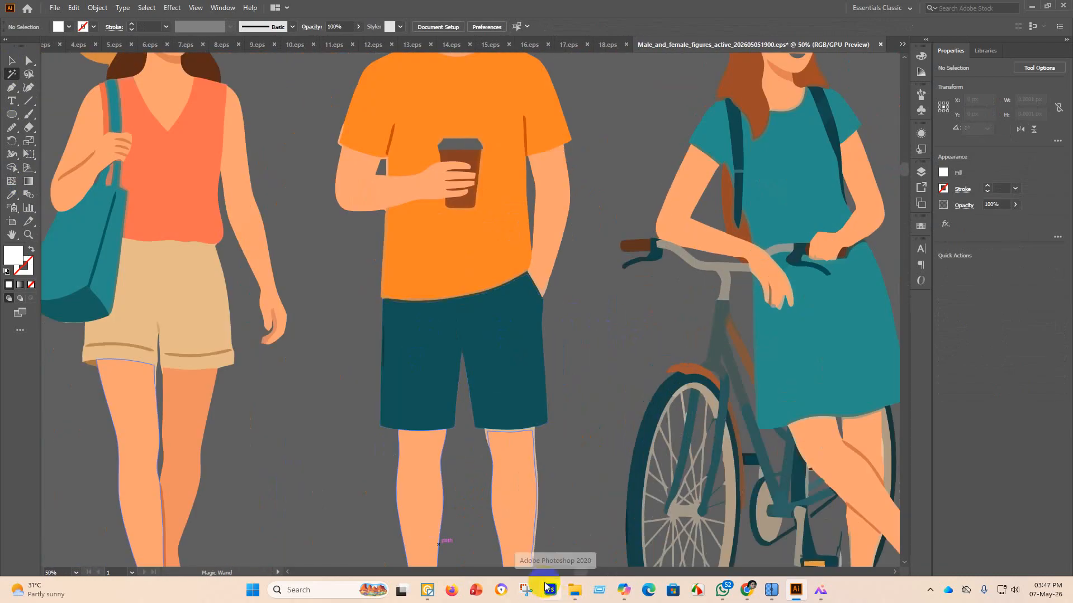
scroll(491, 484, "down", 4)
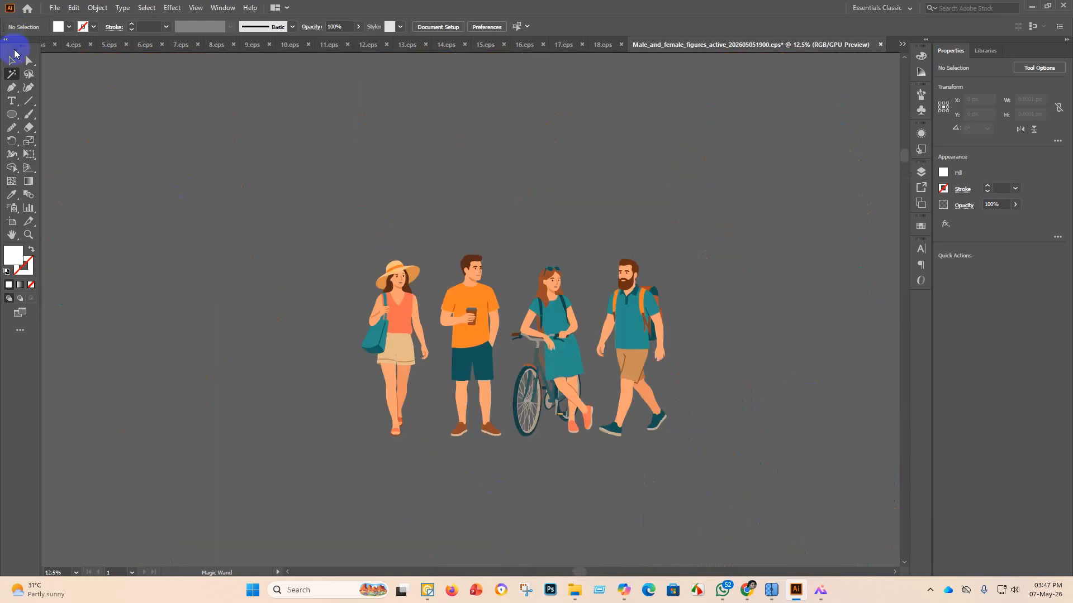
Center the four-figure group horizontally and vertically on the artboard.
left_click(13, 59)
scroll(481, 190, "down", 4)
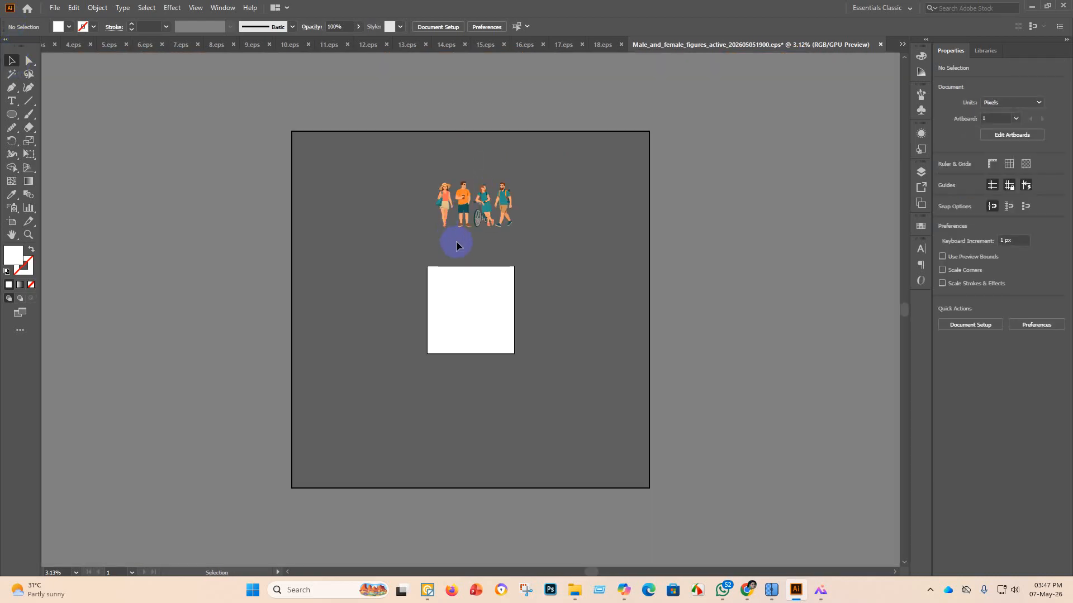
left_click(488, 201)
left_click(478, 26)
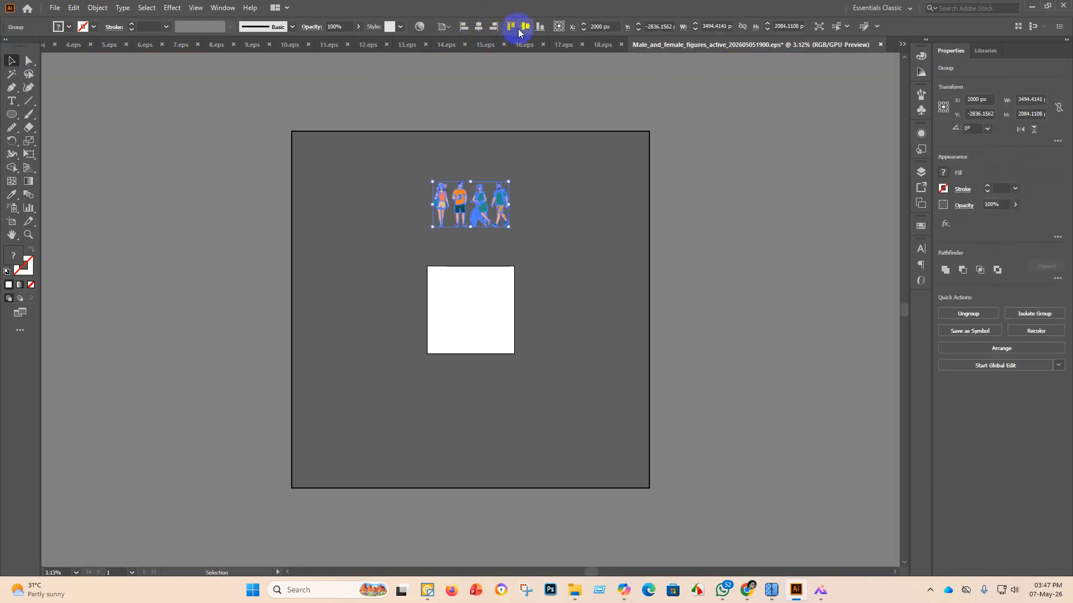
left_click(525, 26)
left_click(557, 269)
Enlarge the four-figure group proportionally from its center to about 3861 px wide and 2303 px high.
scroll(486, 317, "up", 4)
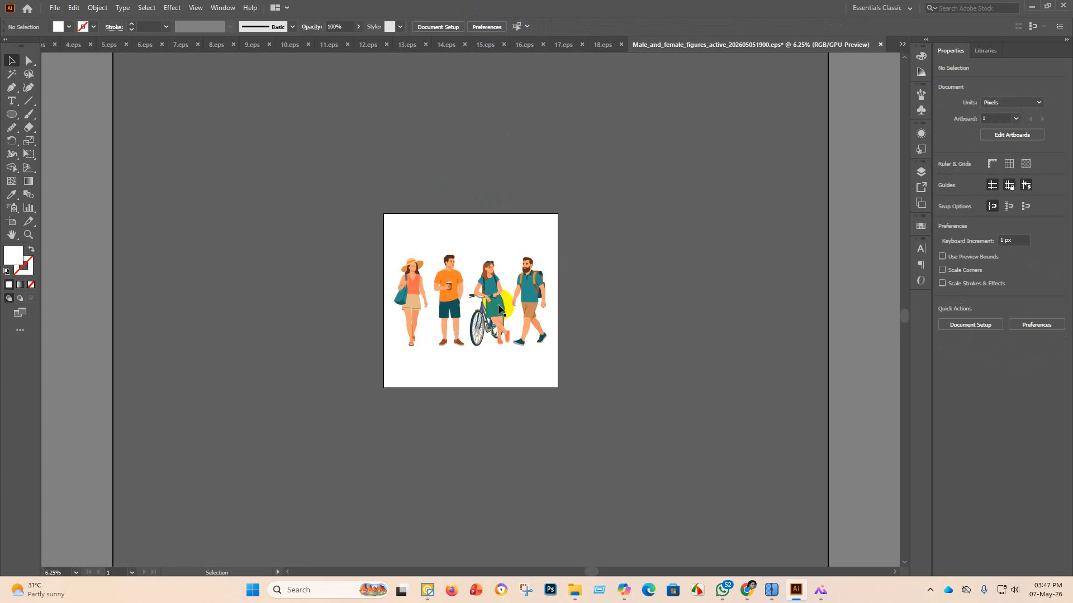
left_click(467, 213)
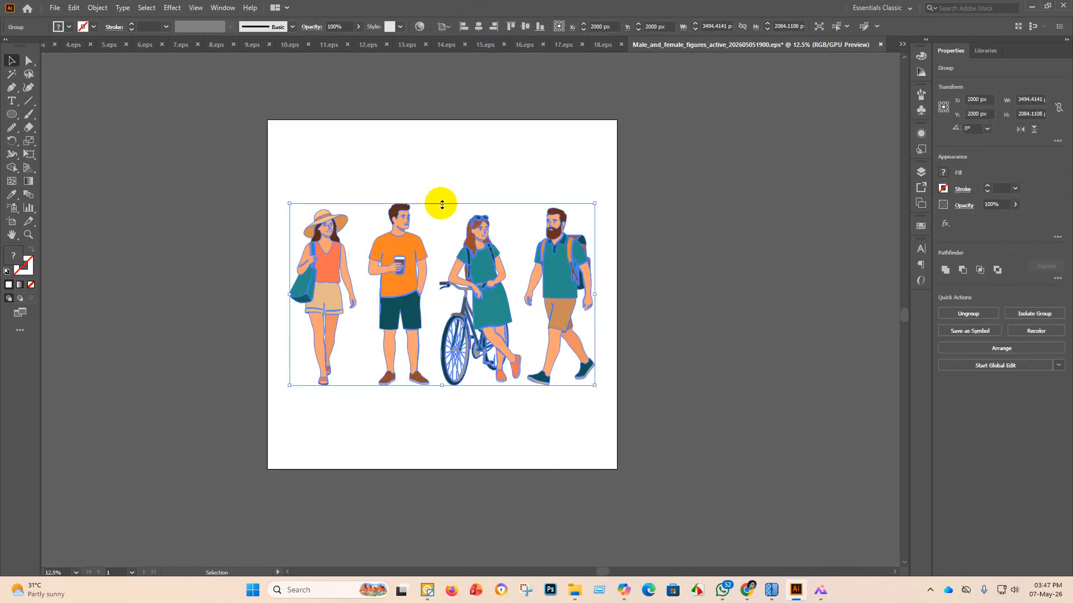
left_click_drag(442, 204, 375, 64)
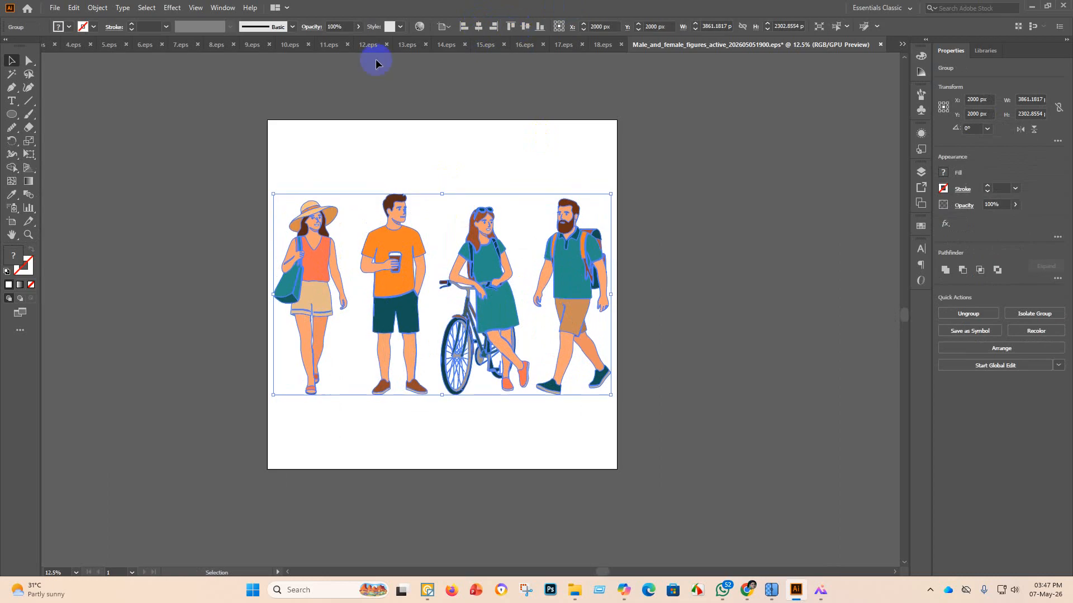
Save the four-figure document as an Illustrator EPS file named 19 in the eps 3.1 folder.
left_click(53, 8)
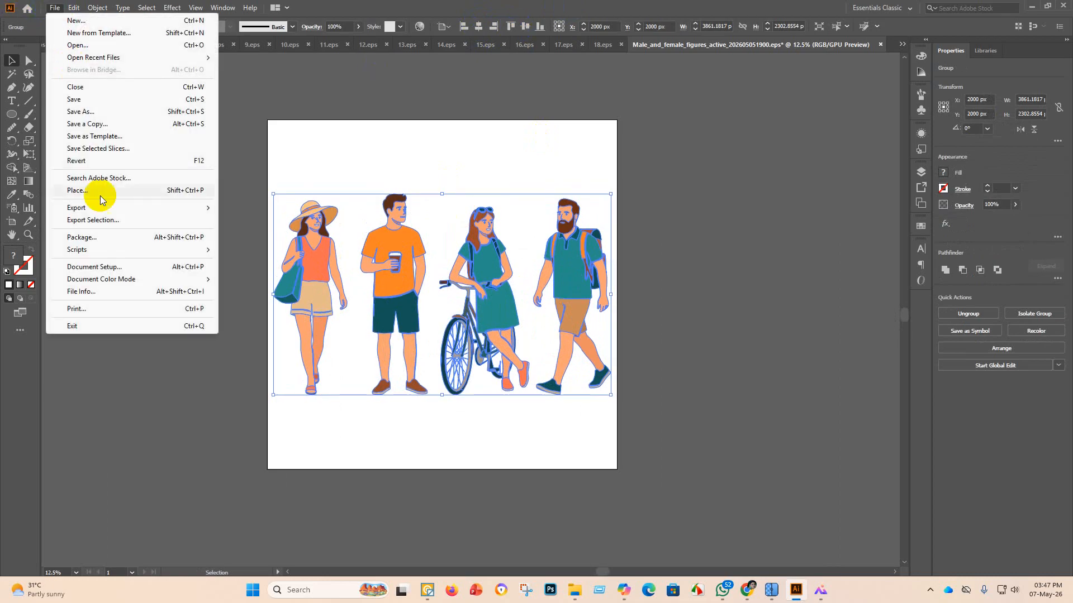
left_click(99, 96)
left_click(188, 118)
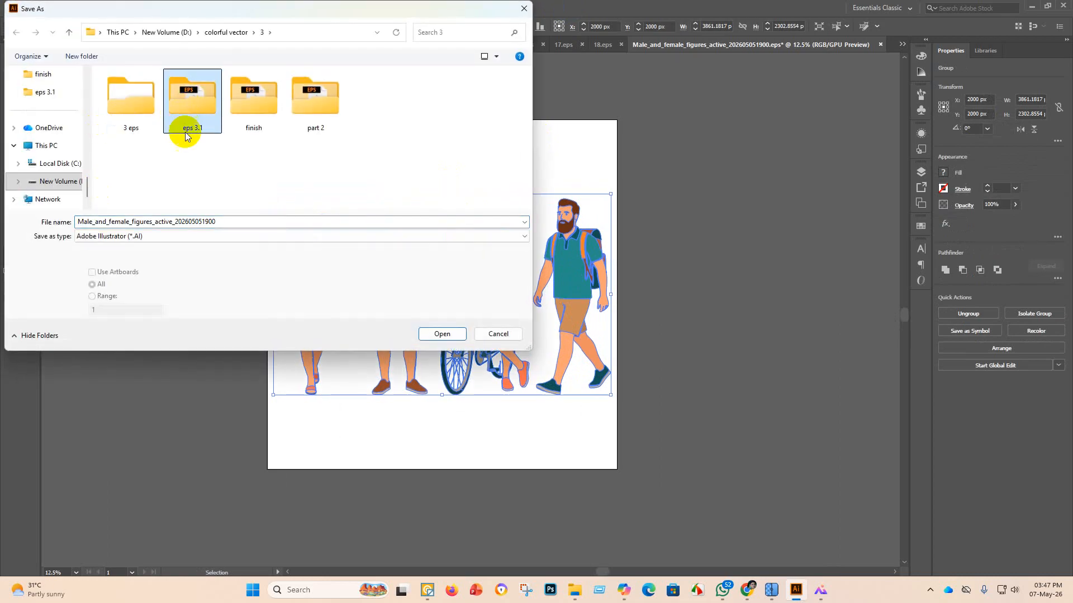
double_click(189, 106)
left_click(225, 220)
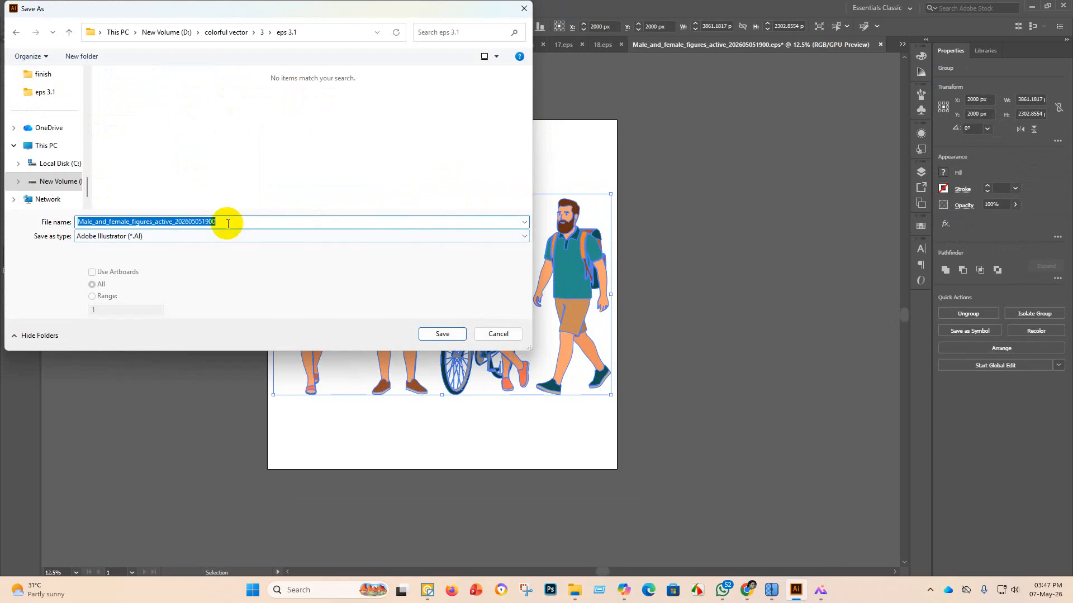
left_click(159, 237)
left_click(119, 265)
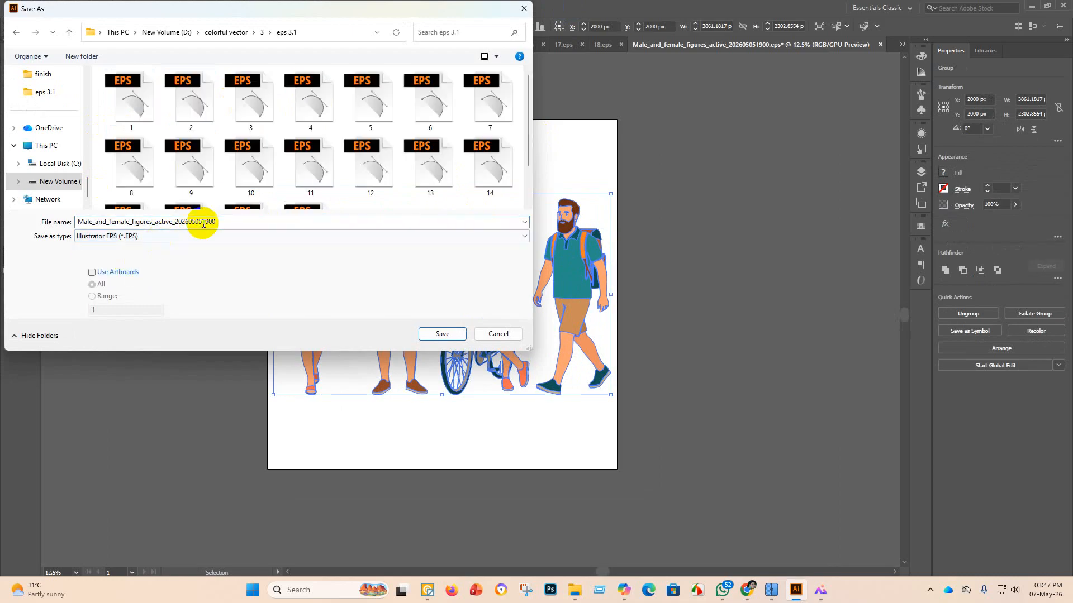
double_click(230, 225)
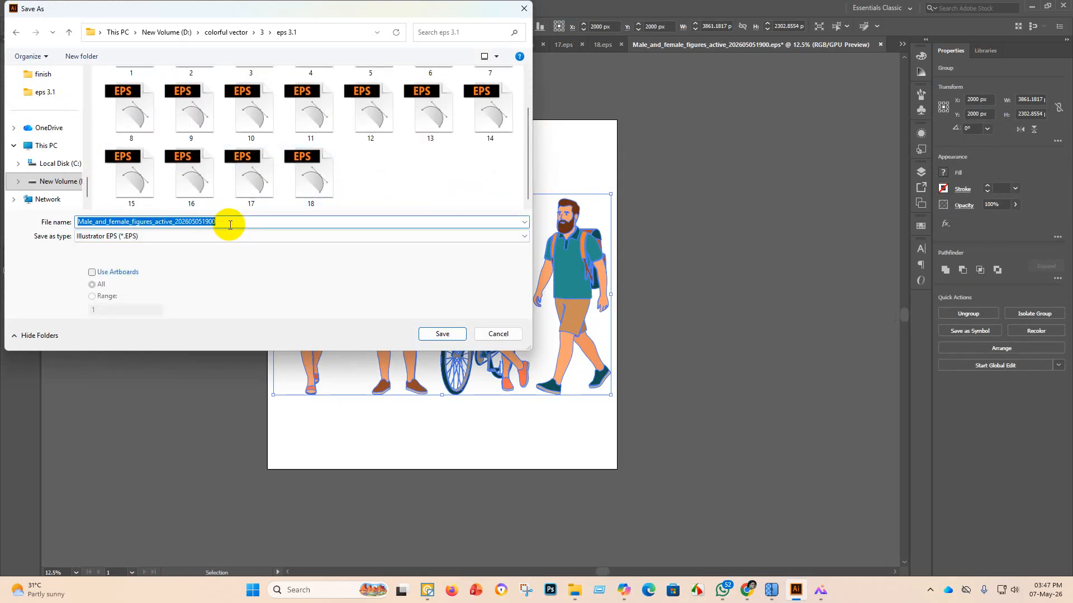
key("BackSpace")
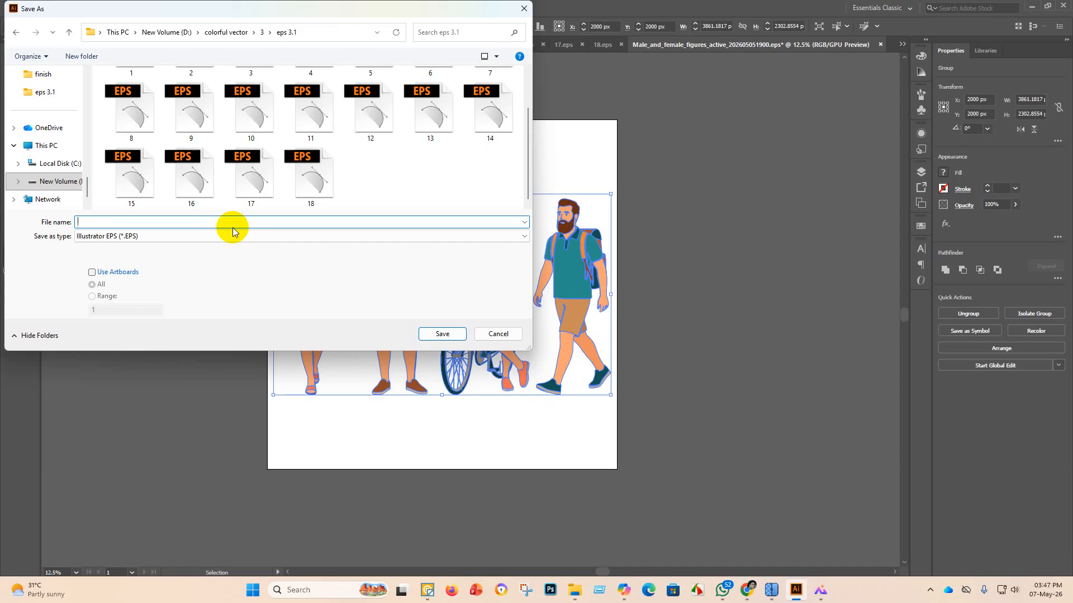
type("19")
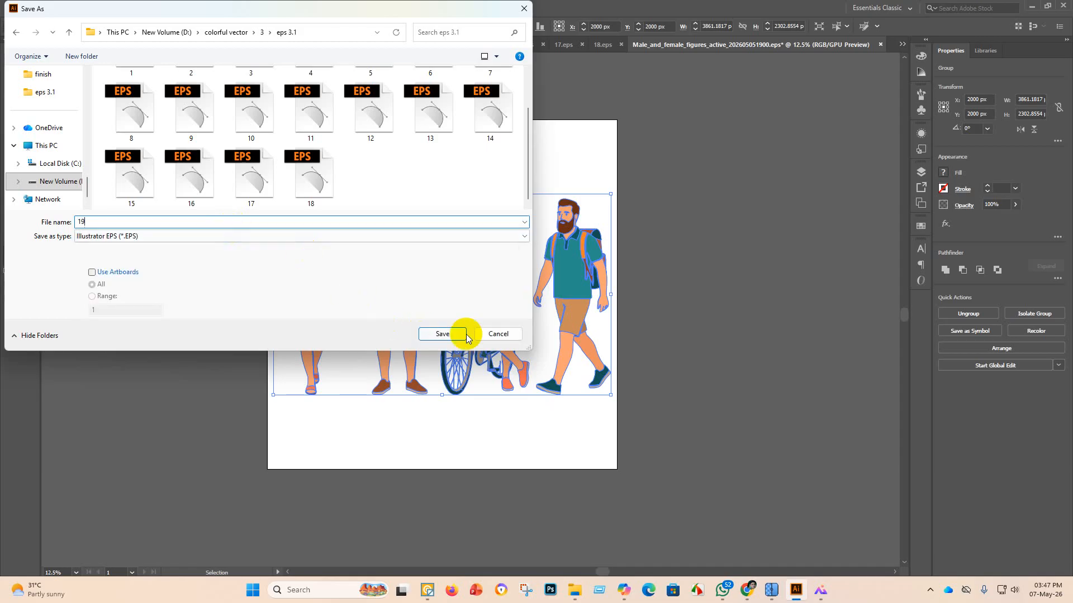
left_click(444, 334)
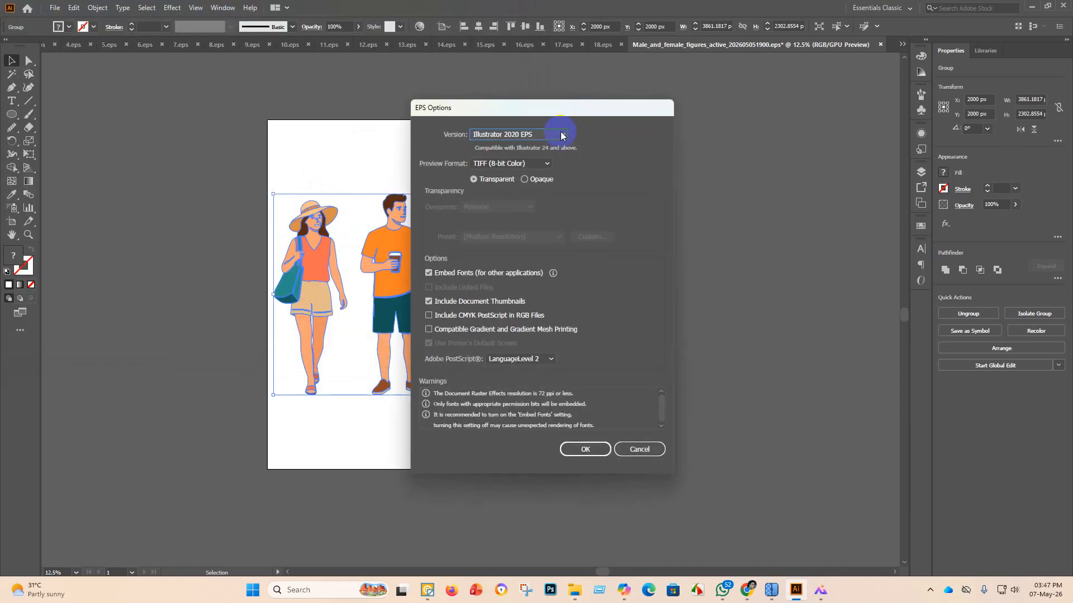
Set the EPS version to Illustrator 10 EPS and complete the save.
left_click(562, 134)
left_click(522, 279)
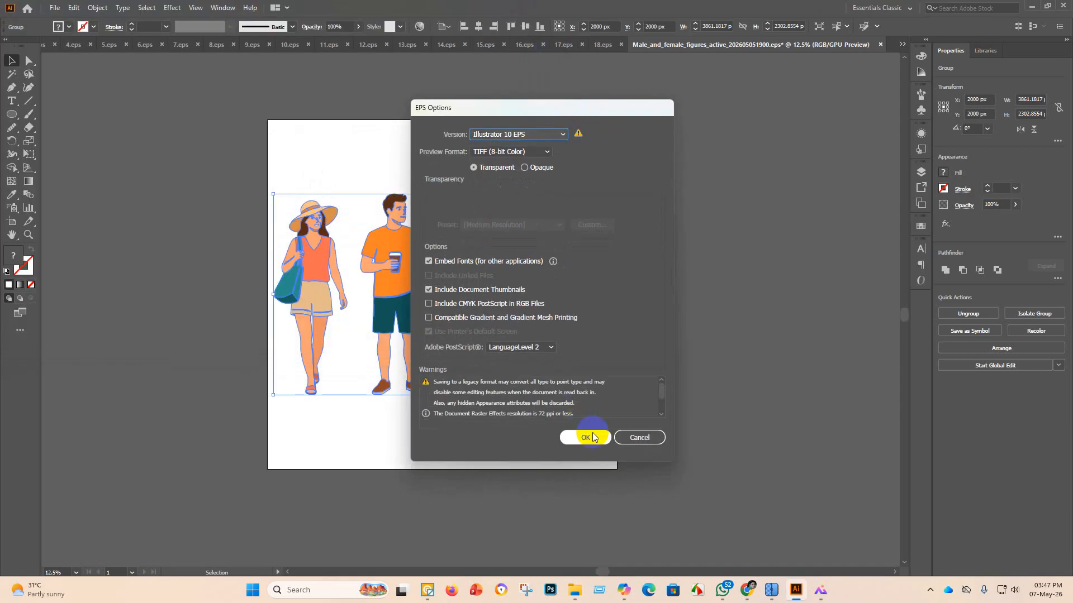
left_click(593, 437)
left_click(588, 311)
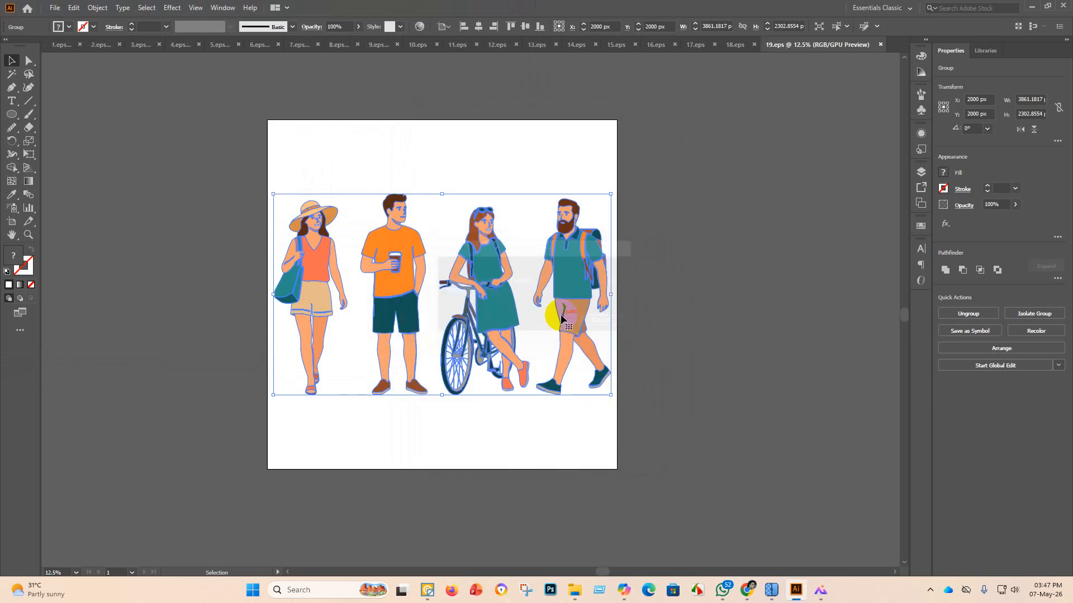
Switch to File Explorer and move the Male_and_female_figures_active EPS source file and its preview image into the finish folder.
left_click(482, 595)
mouse_move(576, 594)
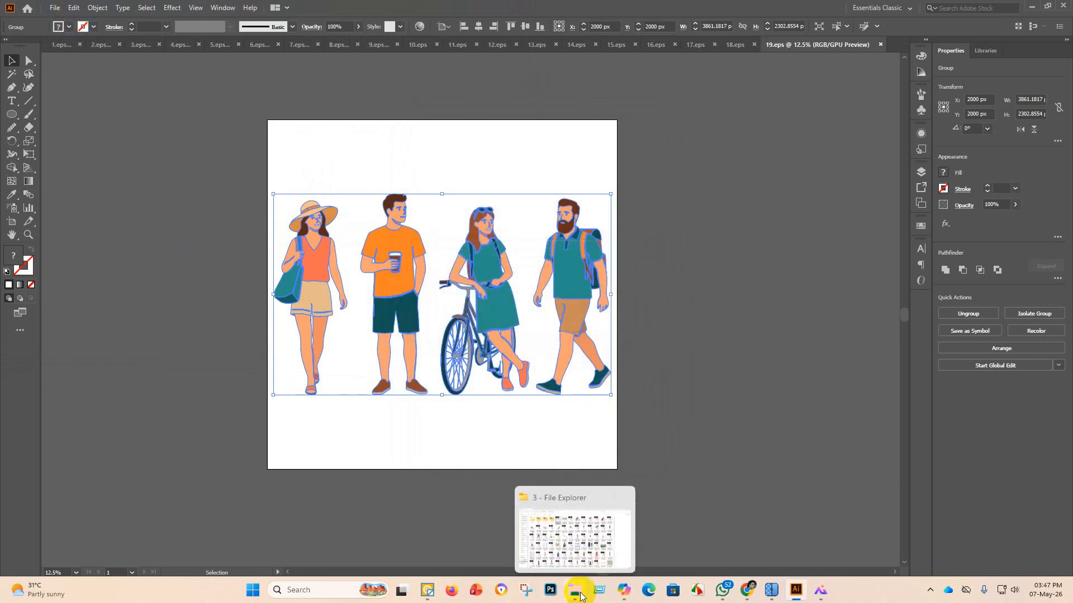
left_click(561, 543)
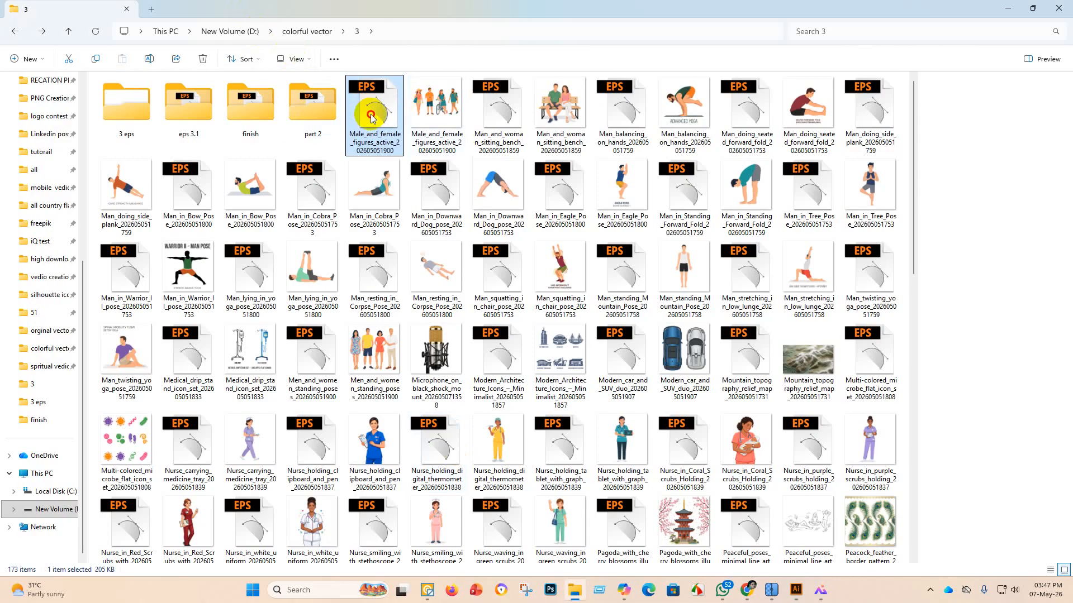
left_click_drag(372, 116, 268, 115)
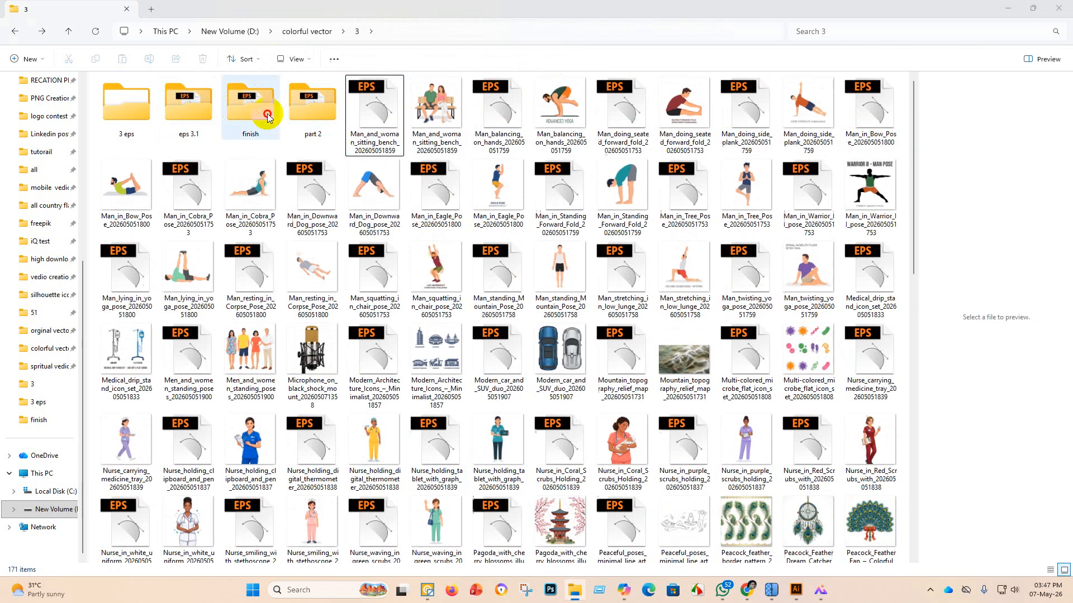
right_click(381, 104)
mouse_move(462, 169)
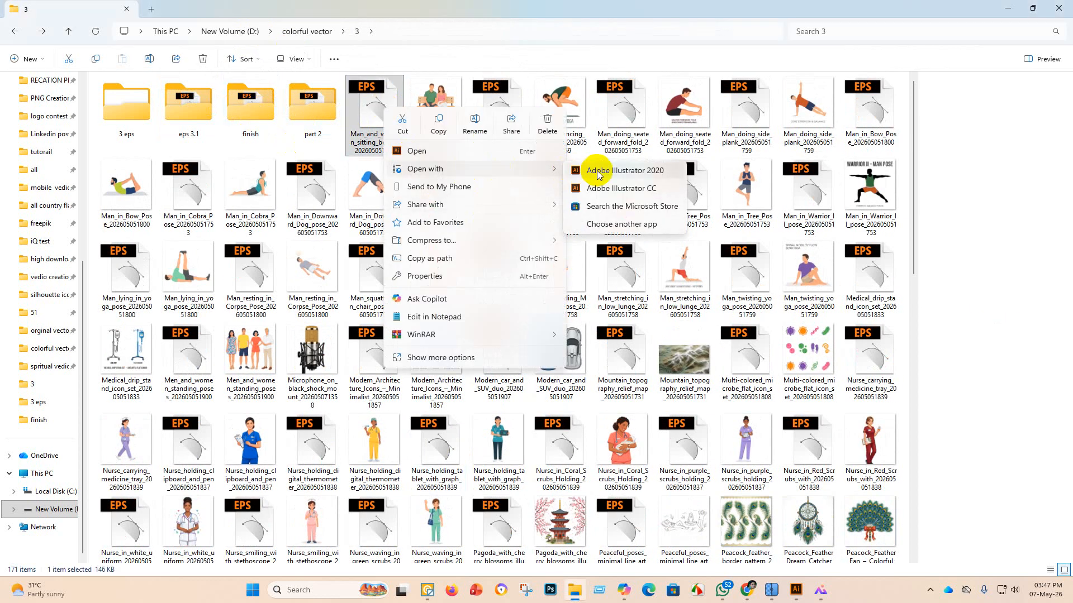
left_click(595, 167)
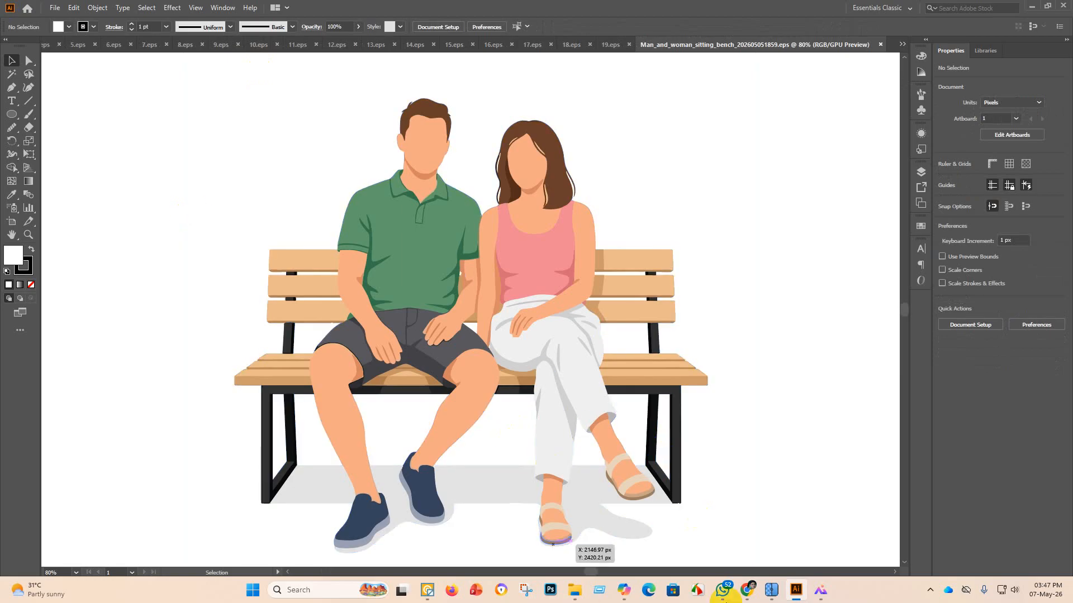
Enlarge the couple-on-bench illustration proportionally to about 2813 px square and move it above the artboard.
scroll(546, 349, "down", 4)
scroll(558, 391, "up", 3)
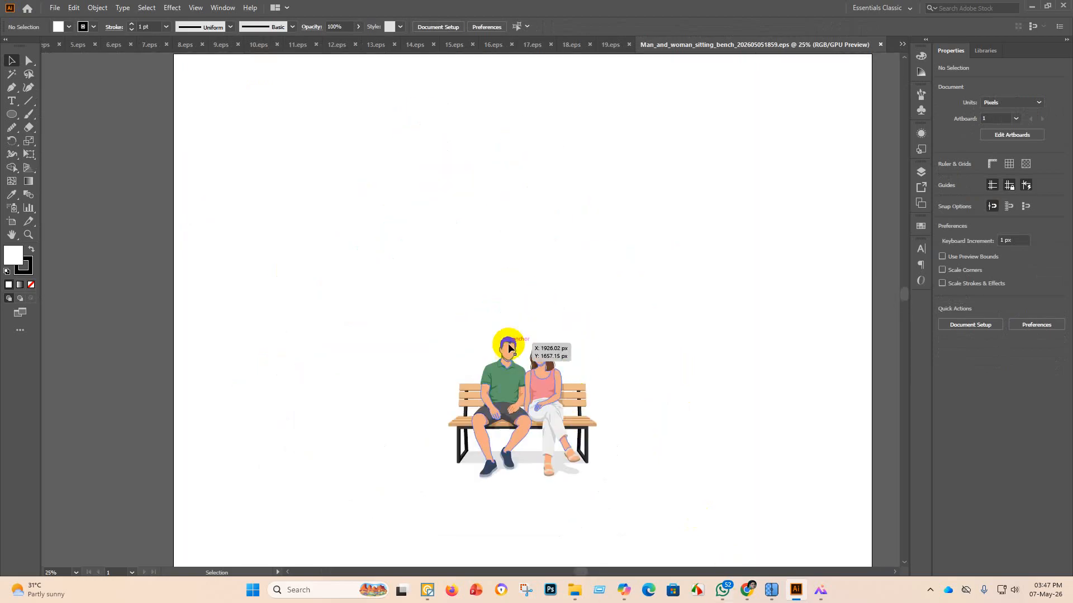
left_click(509, 343)
left_click_drag(526, 314, 558, 61)
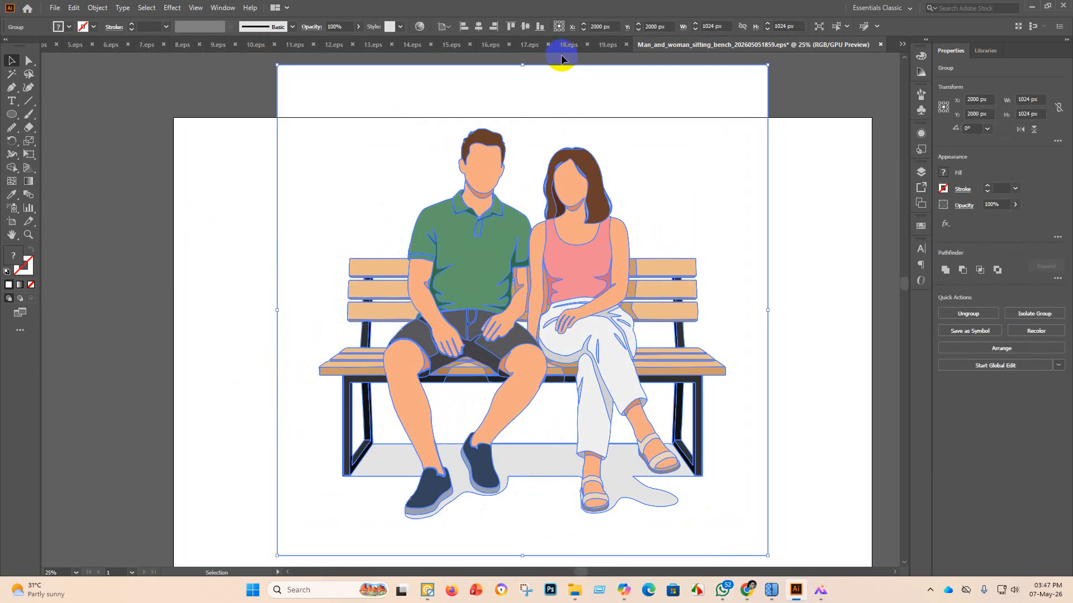
scroll(556, 445, "down", 3)
left_click_drag(555, 444, 533, 296)
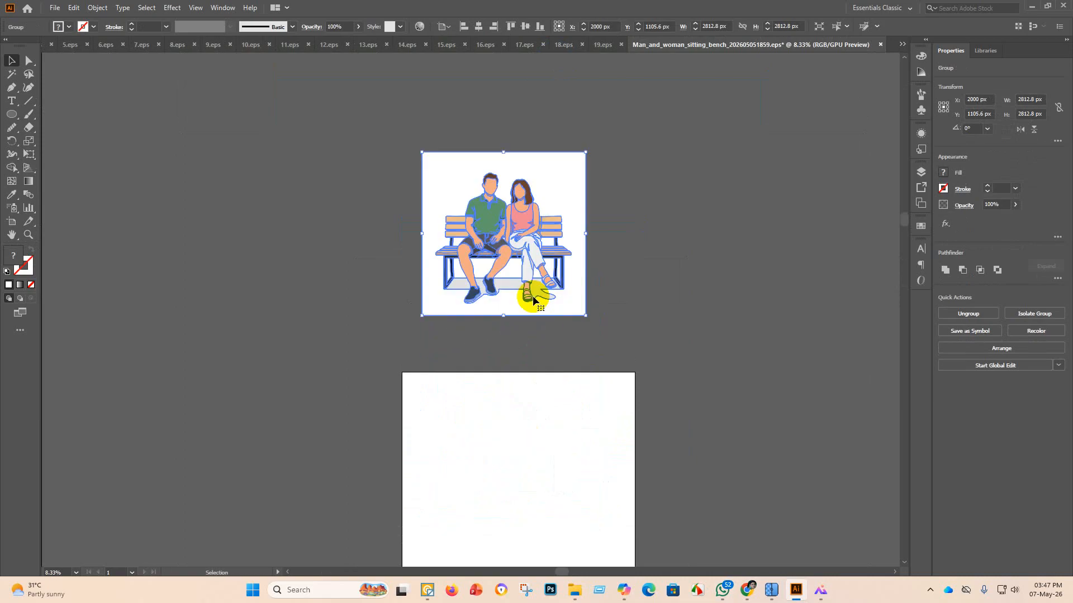
left_click(682, 307)
Ungroup the couple-on-bench illustration and deselect it.
left_click(509, 255)
right_click(513, 235)
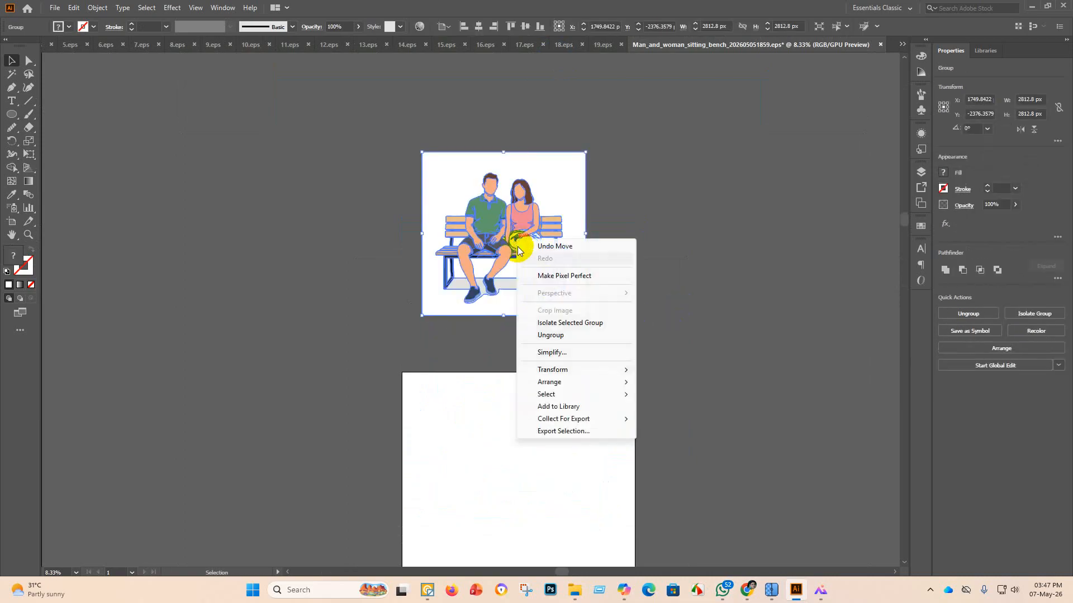
left_click(575, 336)
left_click(625, 308)
Select the whole couple-on-bench illustration and set the Shape Builder fill colour to lime CFF91C.
scroll(605, 289, "up", 3)
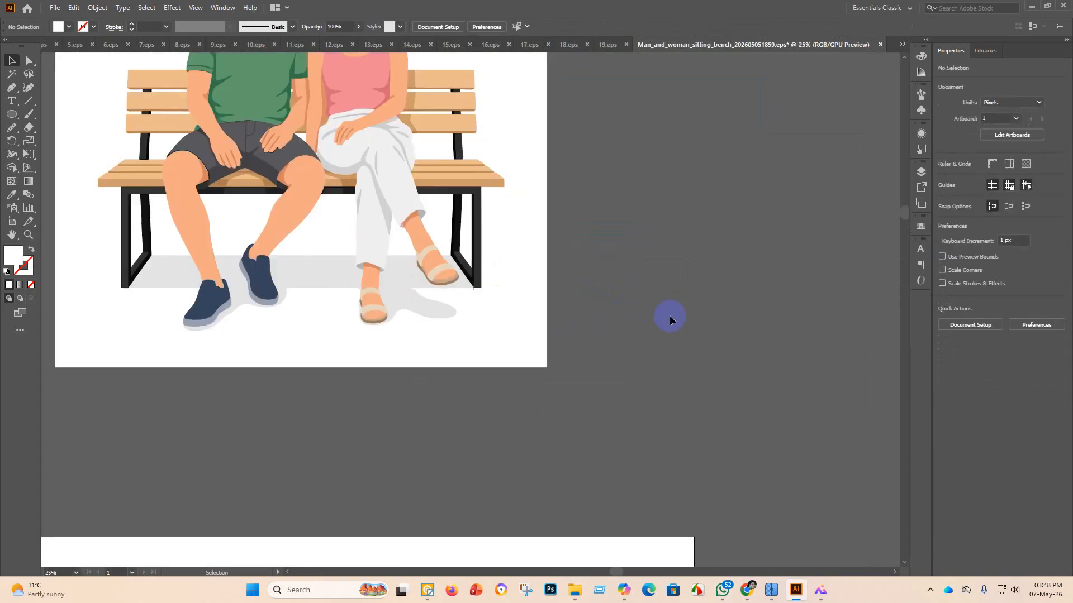
left_click_drag(747, 363, 217, 145)
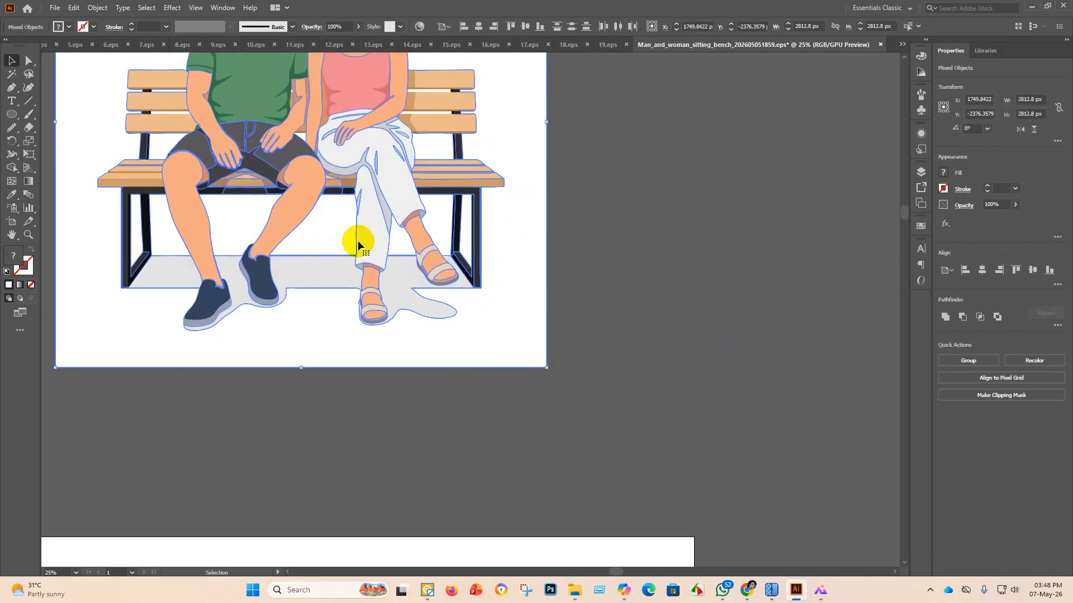
left_click(12, 168)
double_click(15, 257)
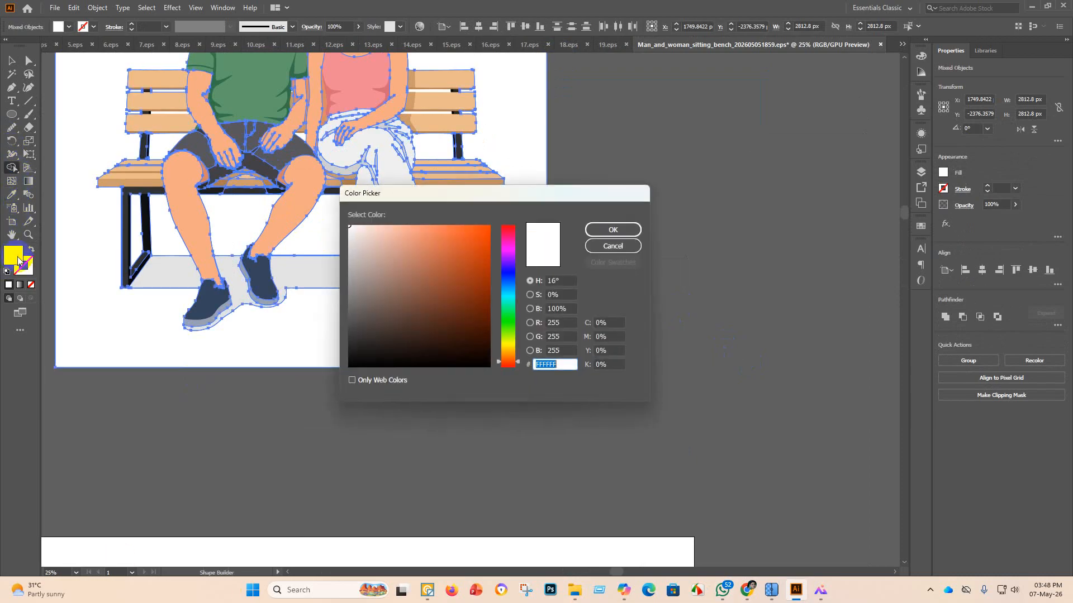
mouse_move(363, 333)
left_mouse_down()
mouse_move(476, 254)
mouse_move(481, 231)
mouse_move(445, 225)
left_mouse_up()
left_click(515, 254)
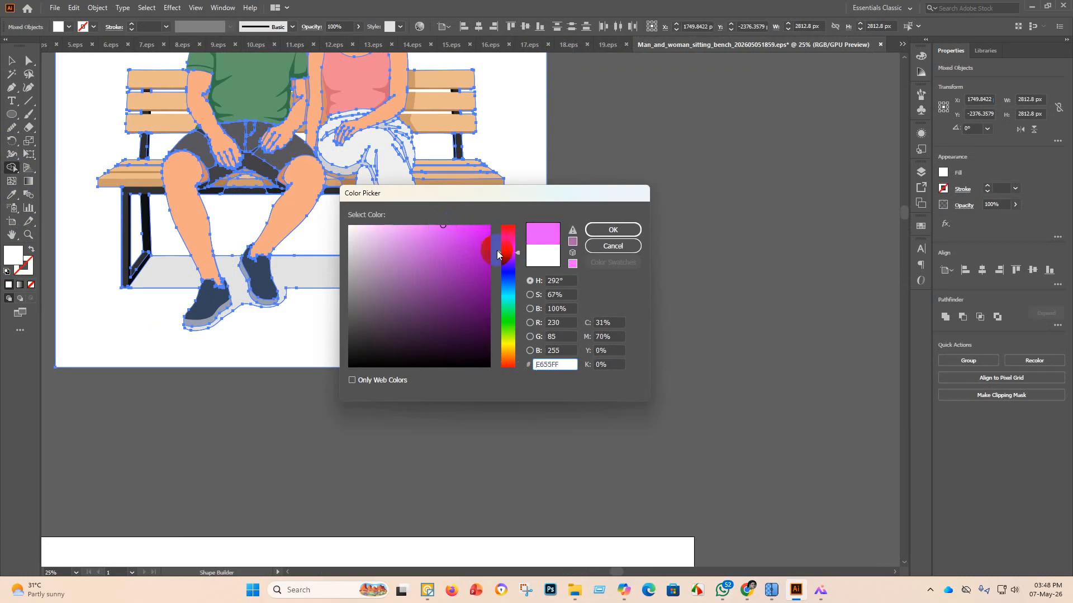
left_click_drag(518, 254, 518, 234)
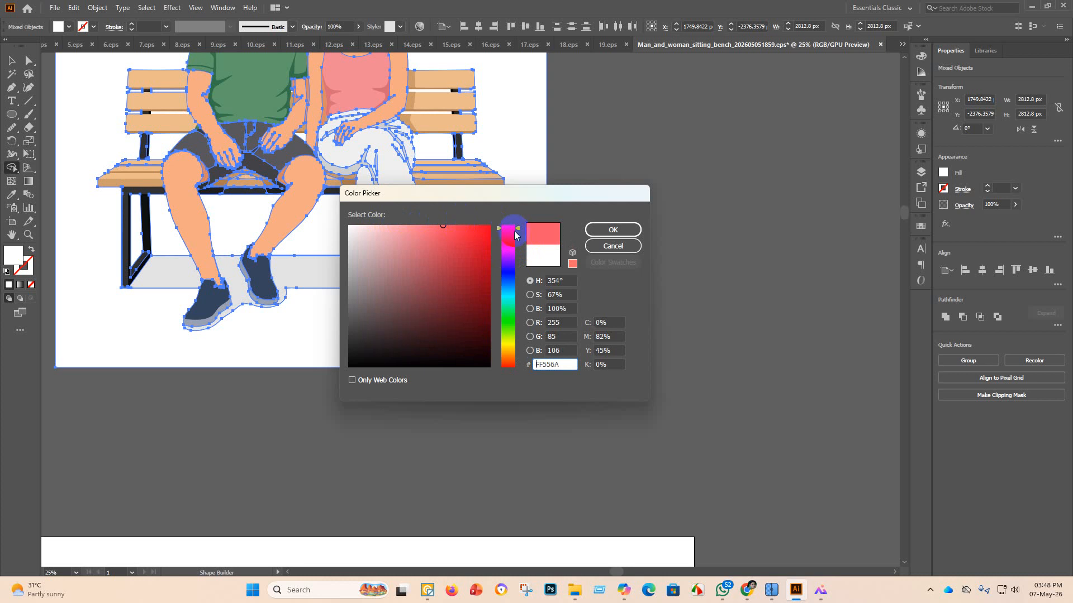
left_click_drag(515, 235, 521, 356)
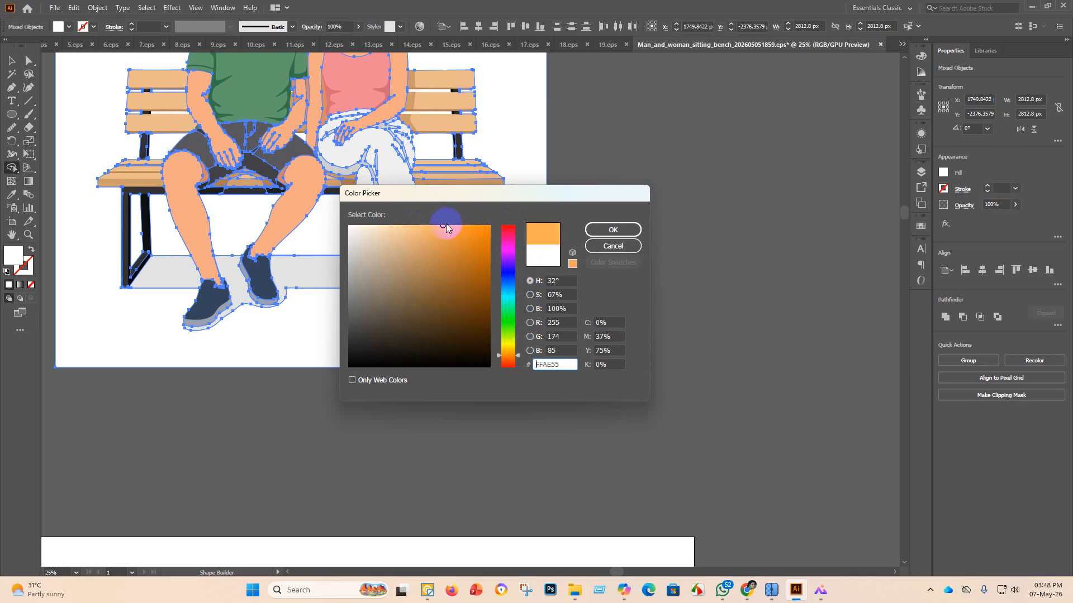
left_click_drag(445, 225, 476, 227)
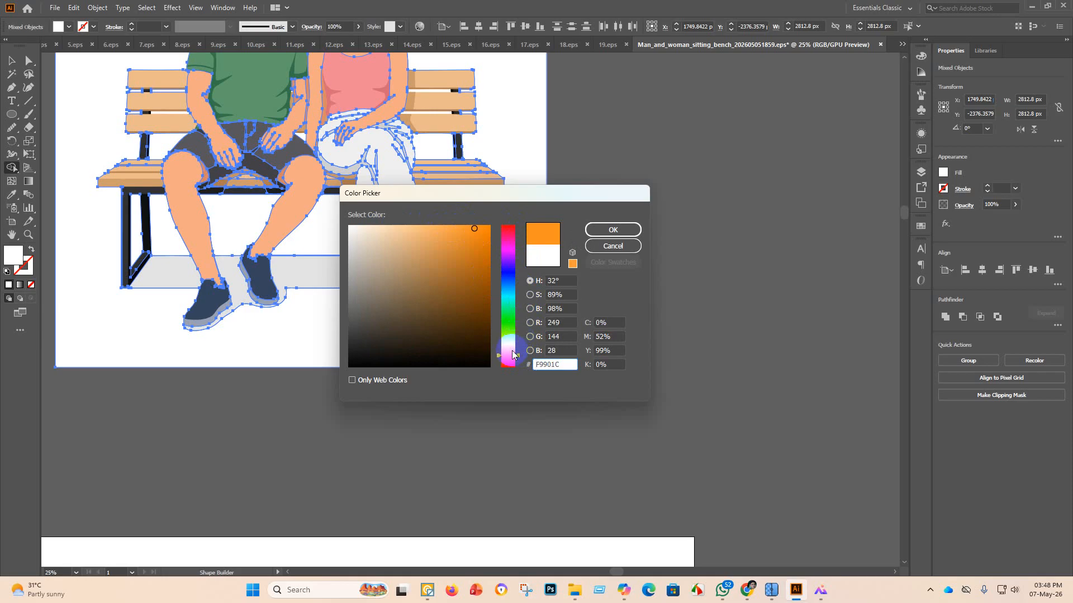
left_click_drag(518, 361, 521, 338)
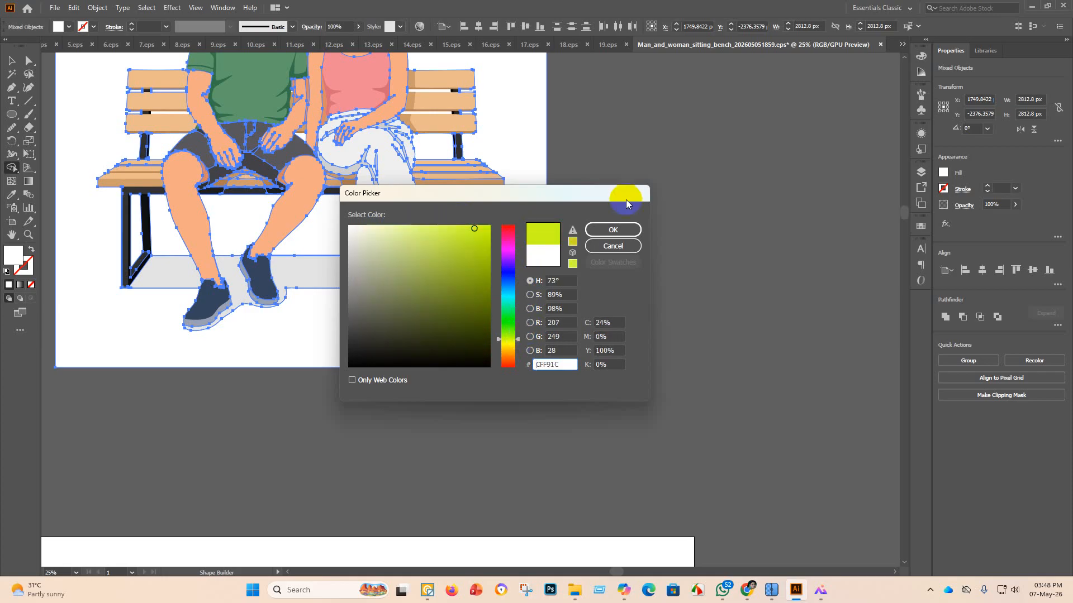
left_click(617, 234)
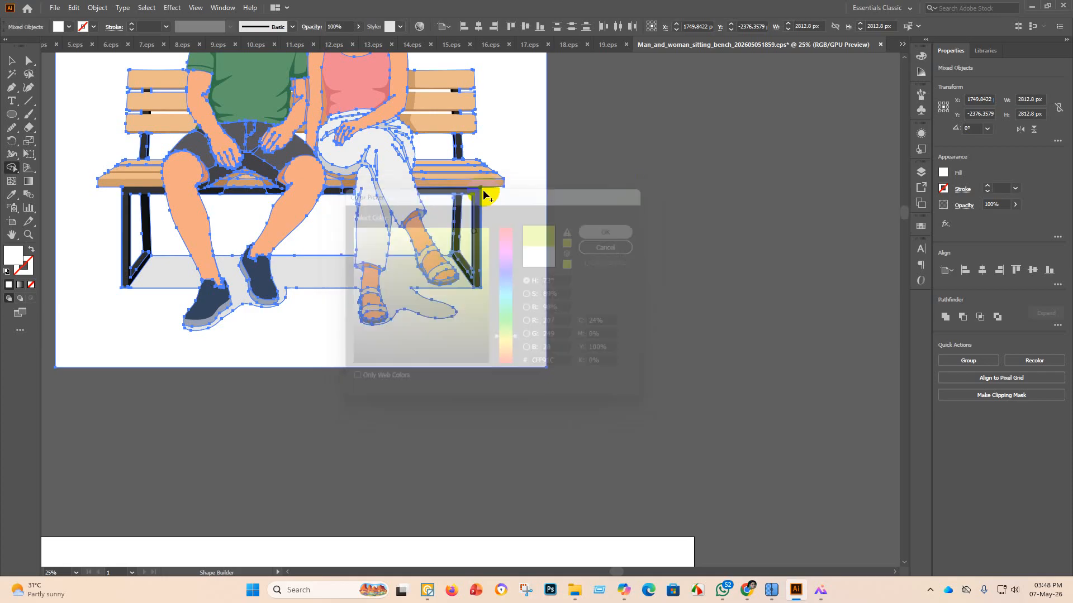
Recolour the main areas of the woman's white trousers and the grey ground shadow under the bench lime with Shape Builder.
left_click(388, 175)
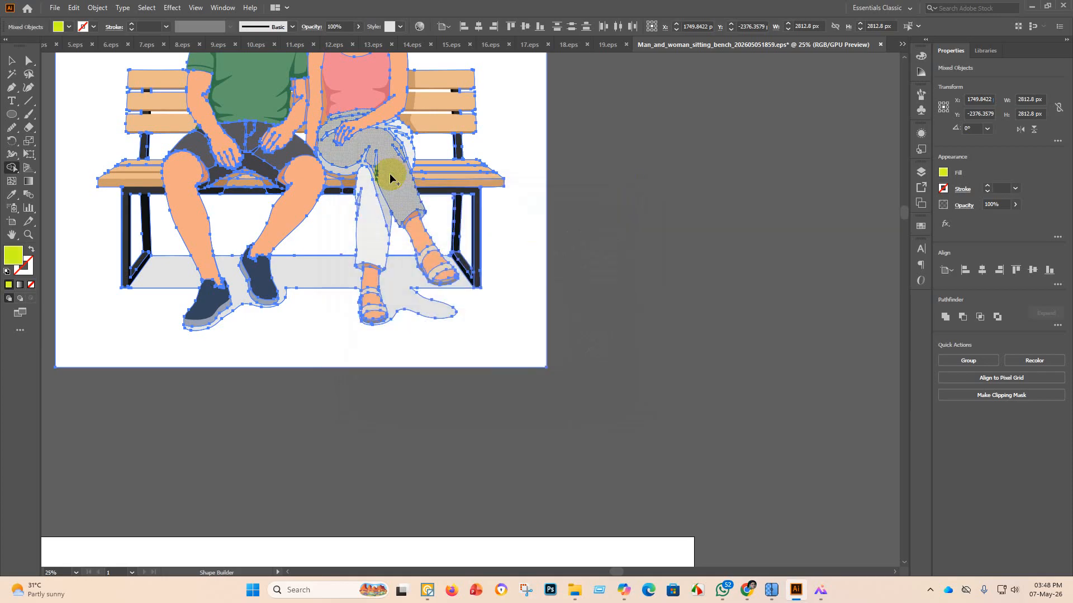
left_click(373, 243)
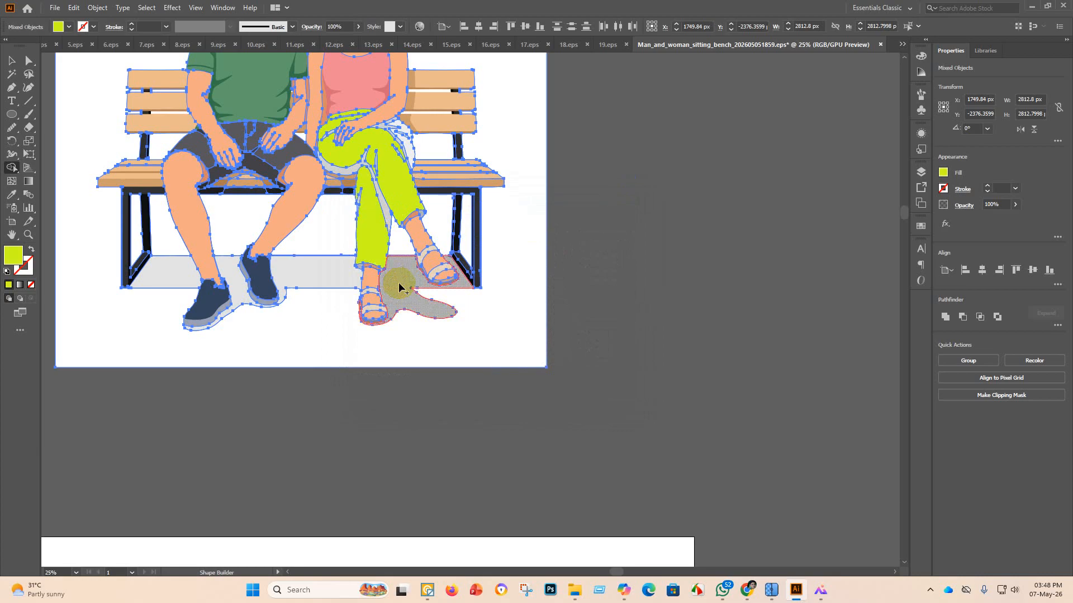
left_click(400, 287)
left_click(291, 276)
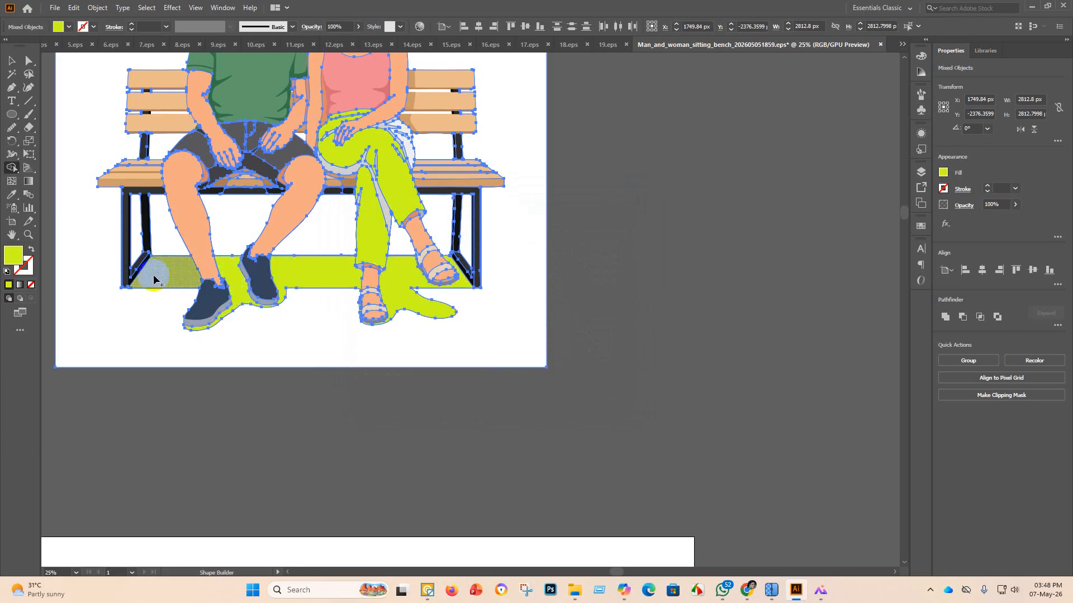
left_click(155, 279)
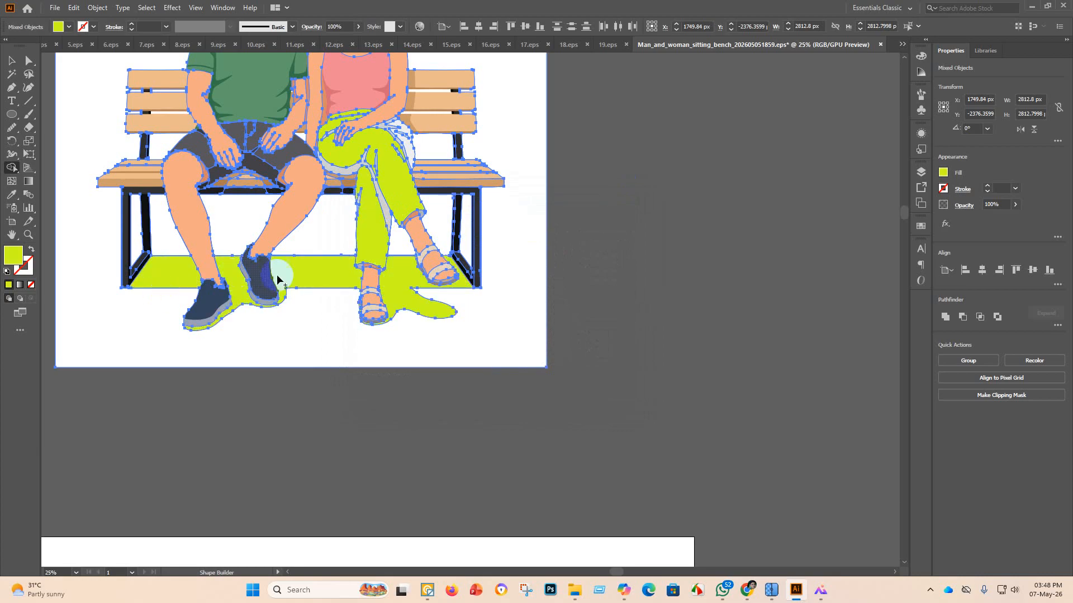
left_click(386, 211)
left_click(409, 149)
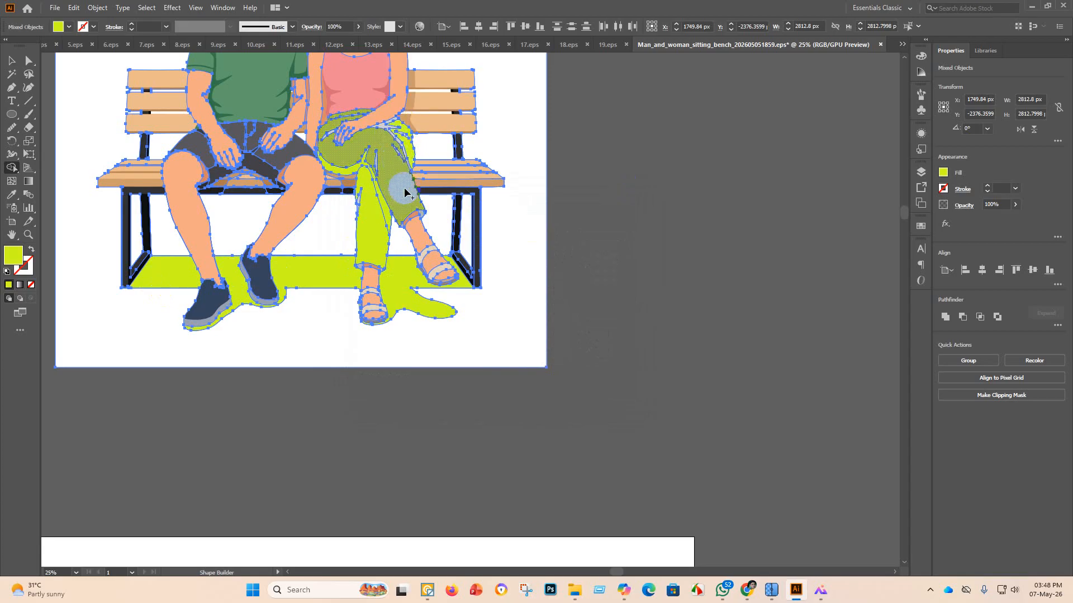
Fill the remaining grey creases around the waist, thigh and knee of the woman's trousers with the lime colour and deselect the artwork.
scroll(389, 133, "up", 4)
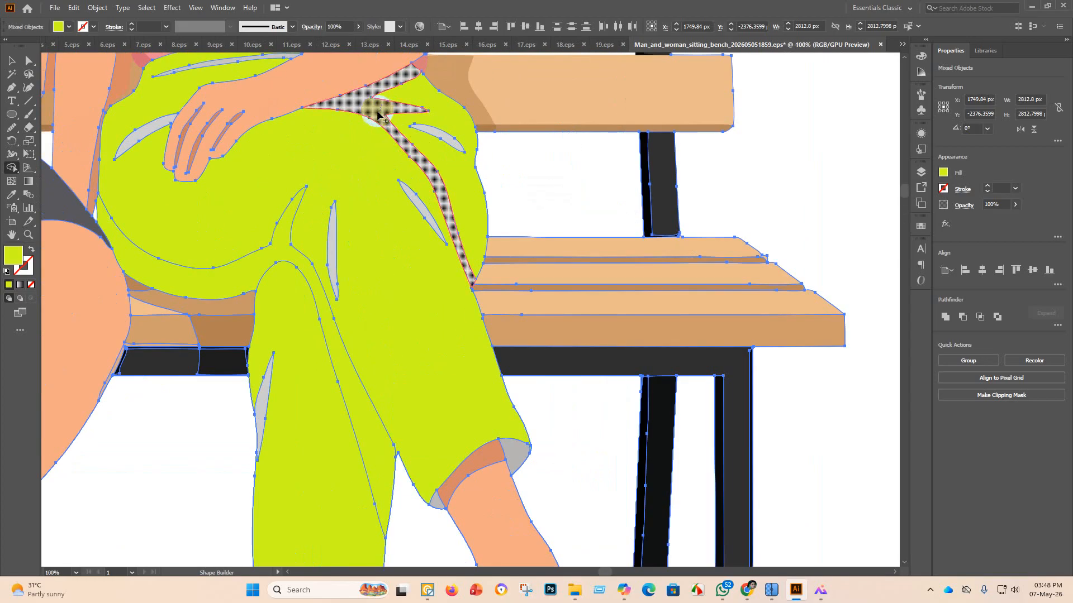
left_click(378, 115)
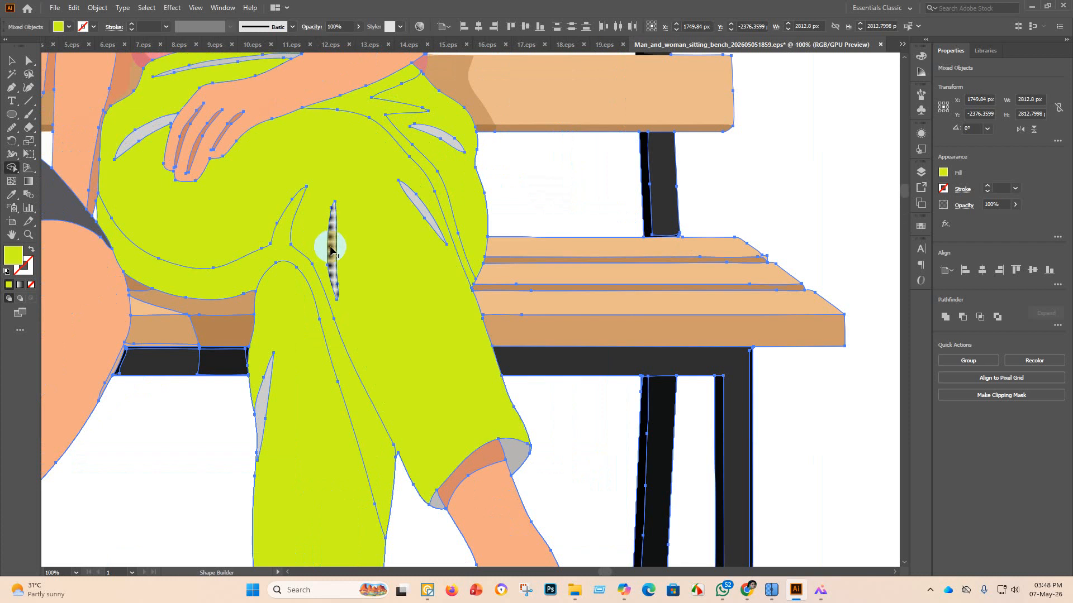
left_click(331, 250)
scroll(390, 136, "down", 5)
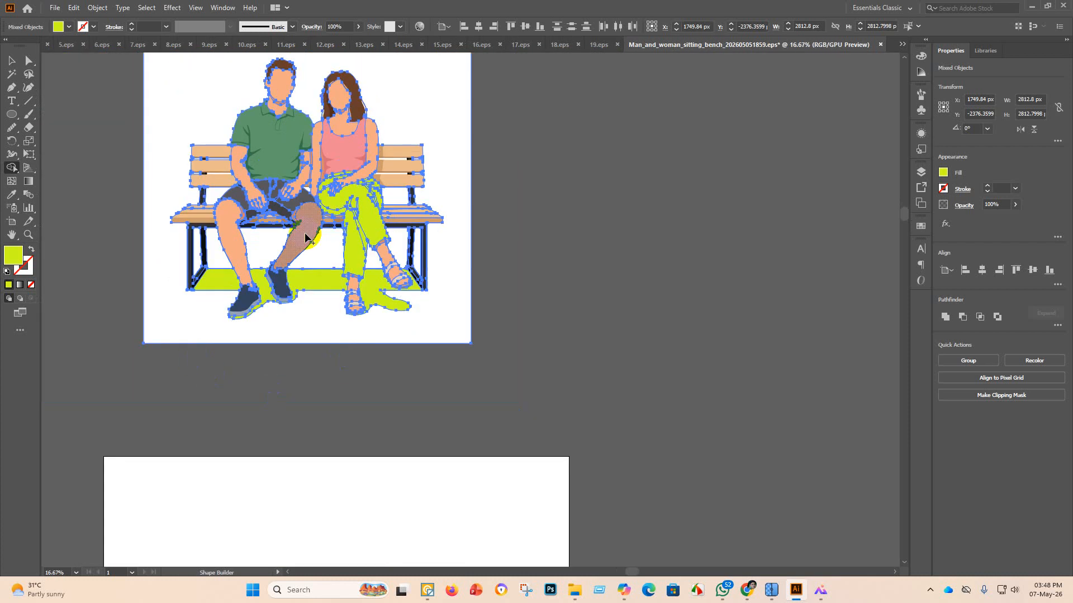
scroll(306, 237, "up", 5)
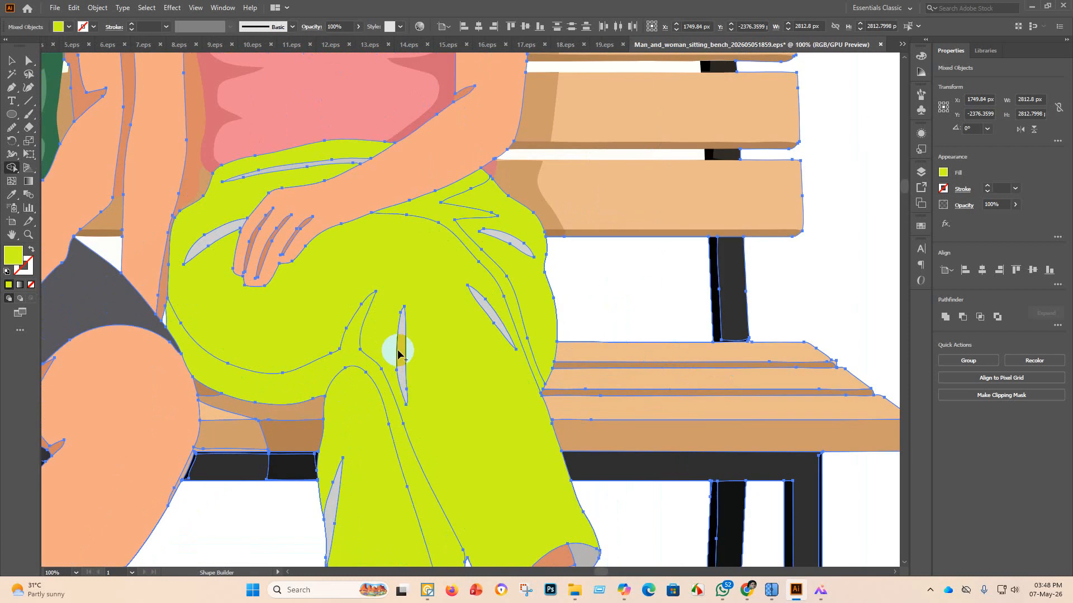
left_click(400, 350)
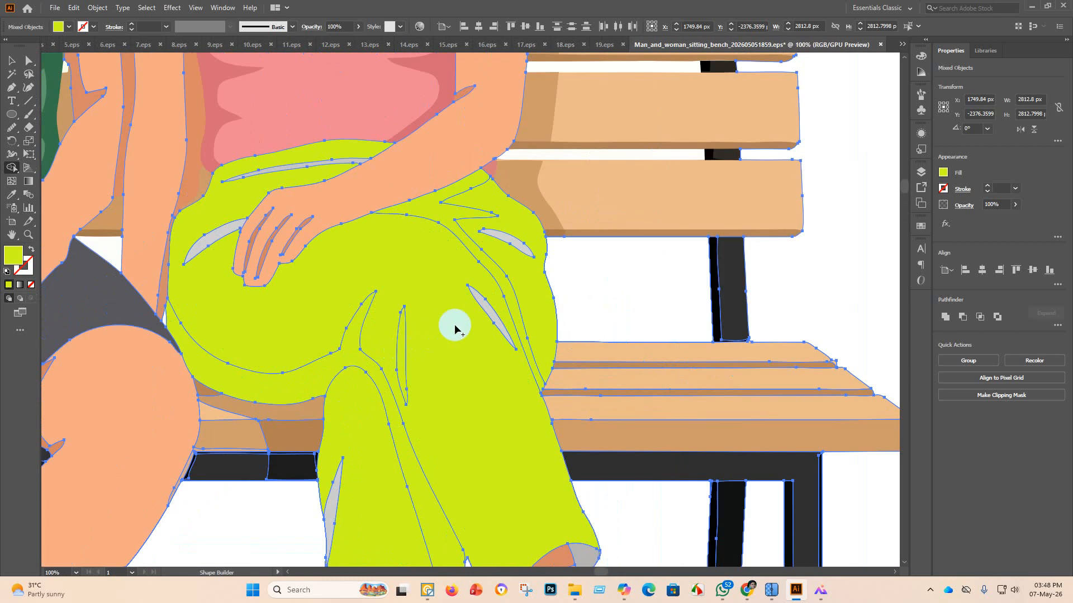
left_click(491, 314)
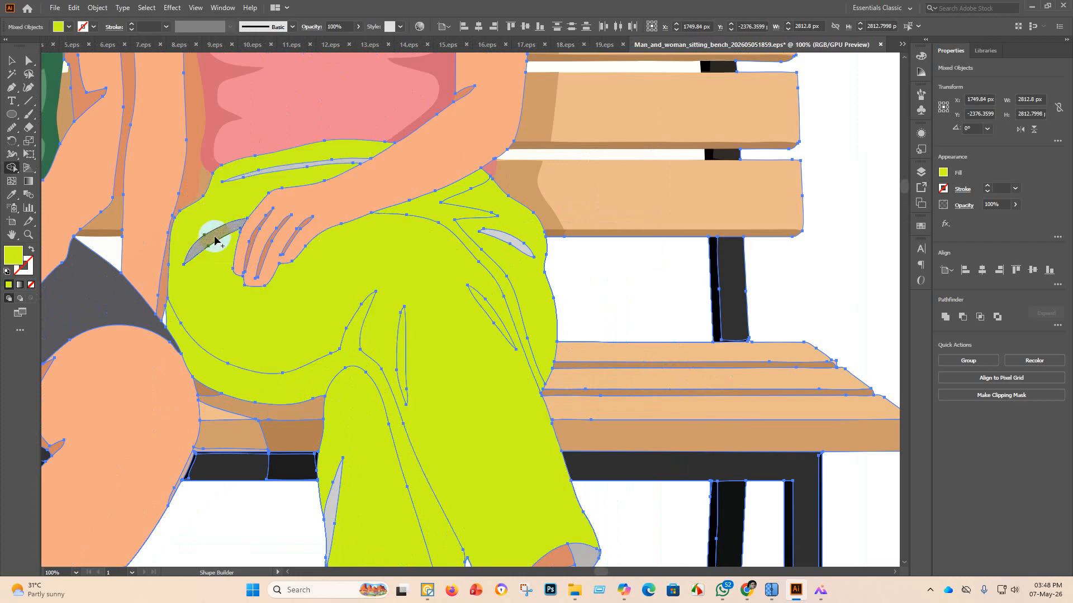
left_click(214, 239)
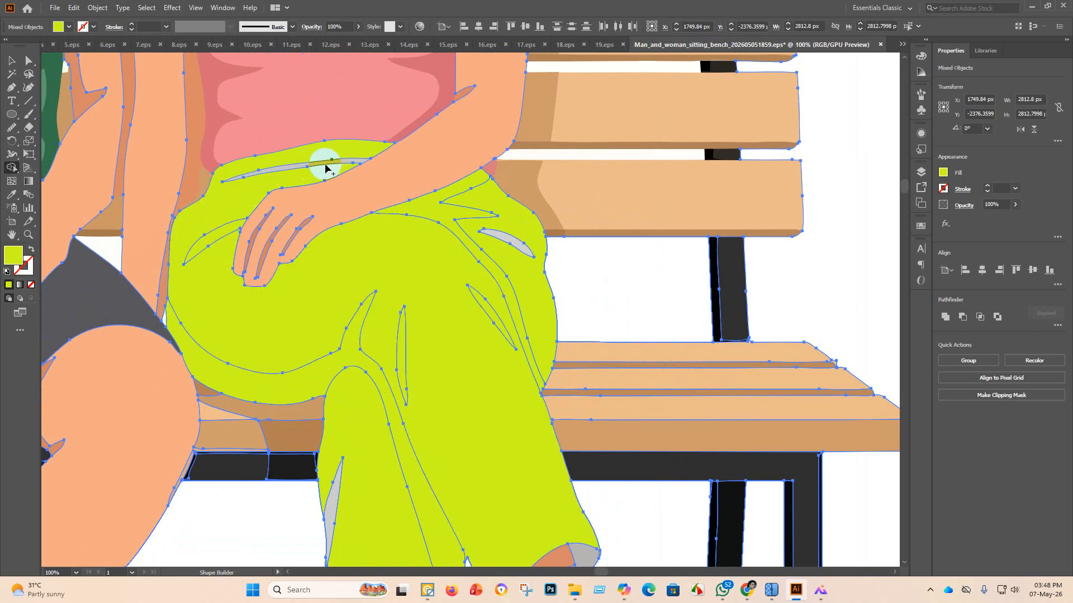
left_click(328, 163)
scroll(365, 341, "down", 5)
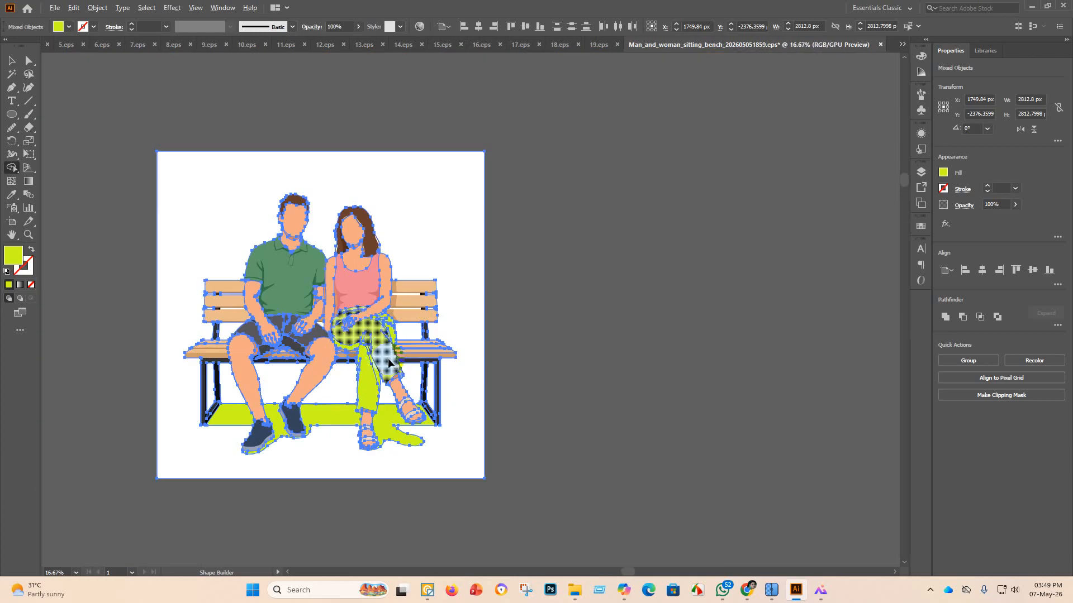
left_click(11, 61)
left_click(153, 96)
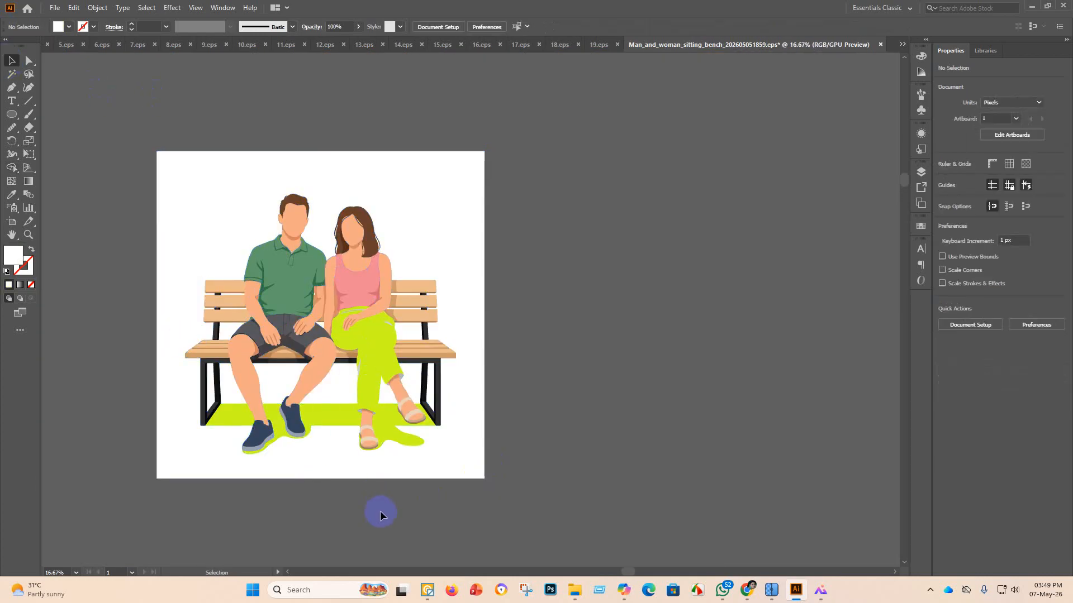
key("ctrl+a")
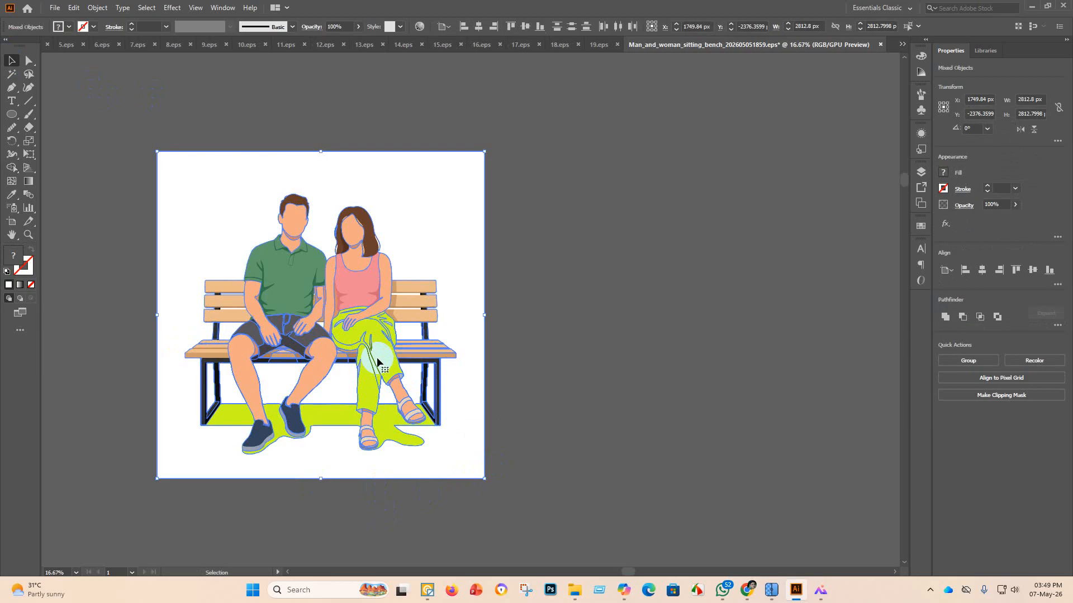
scroll(371, 335, "up", 4)
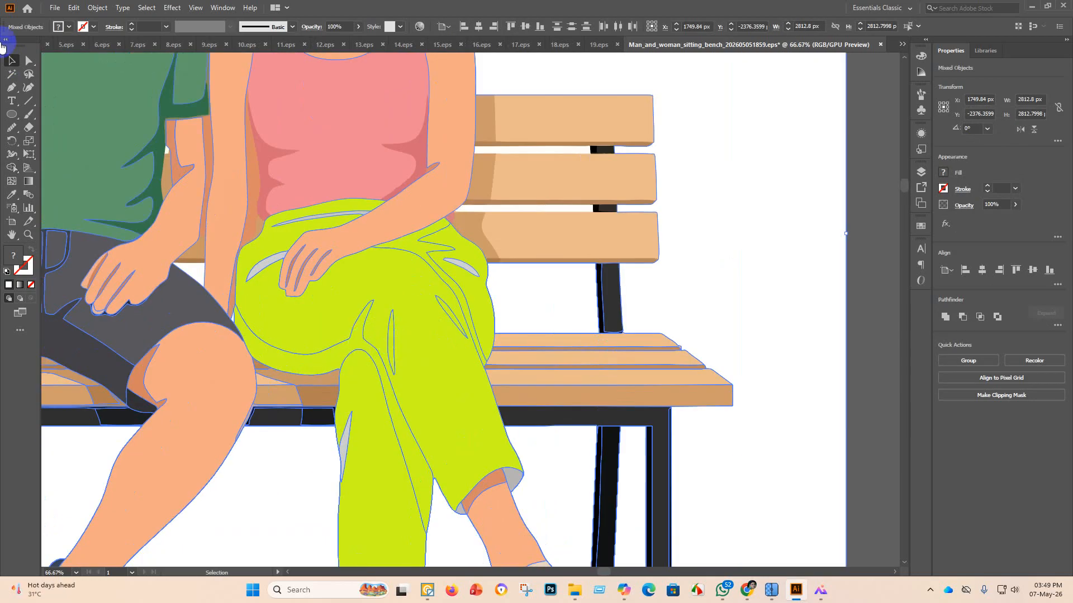
scroll(371, 347, "down", 4)
left_click(568, 363)
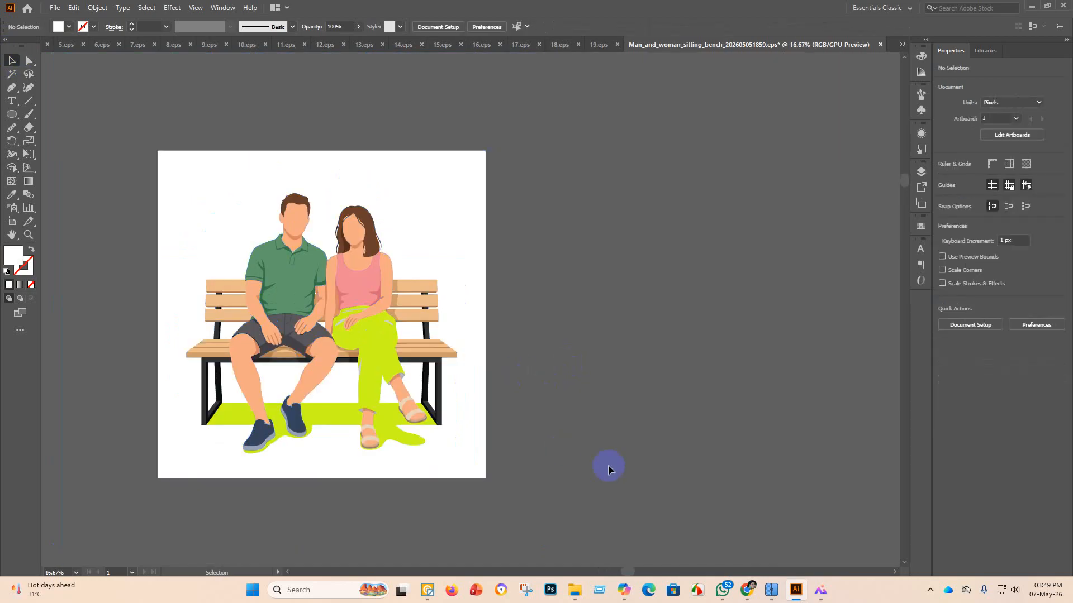
key("ctrl+a")
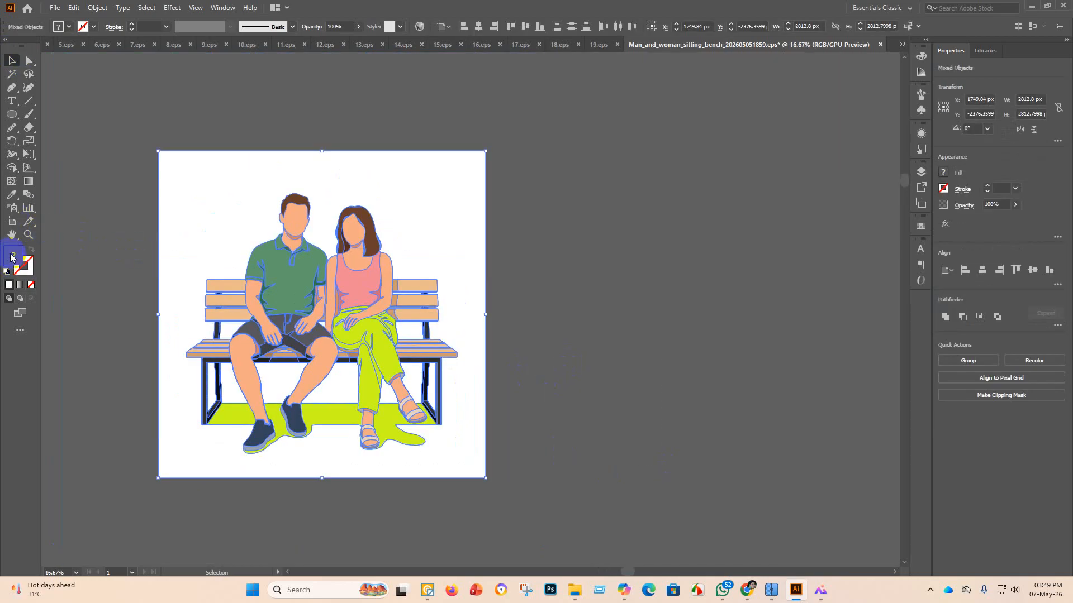
double_click(11, 257)
left_click(450, 263)
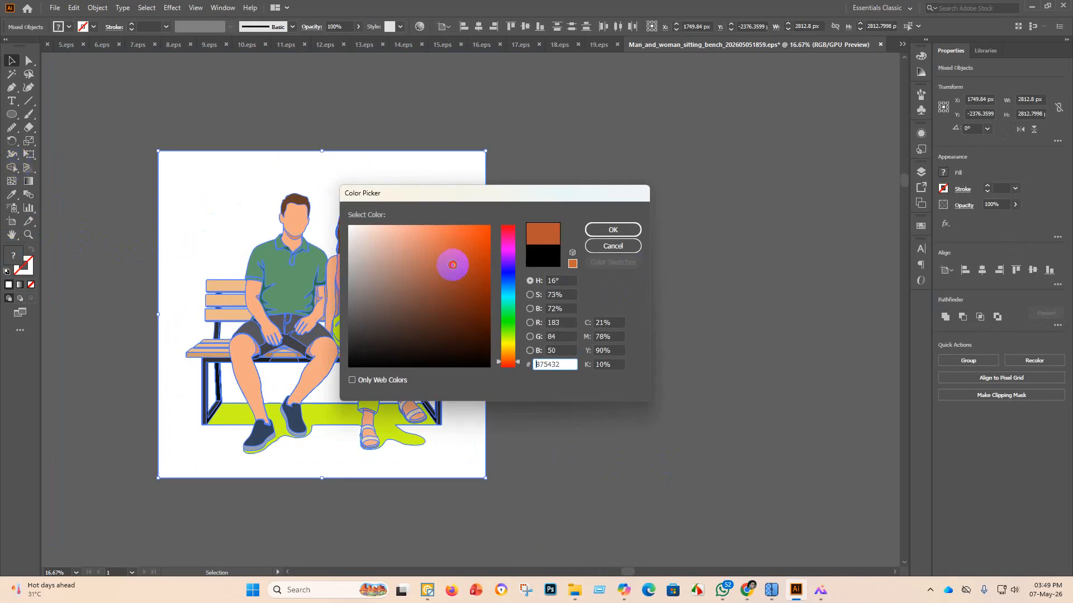
left_click(452, 225)
left_click(613, 230)
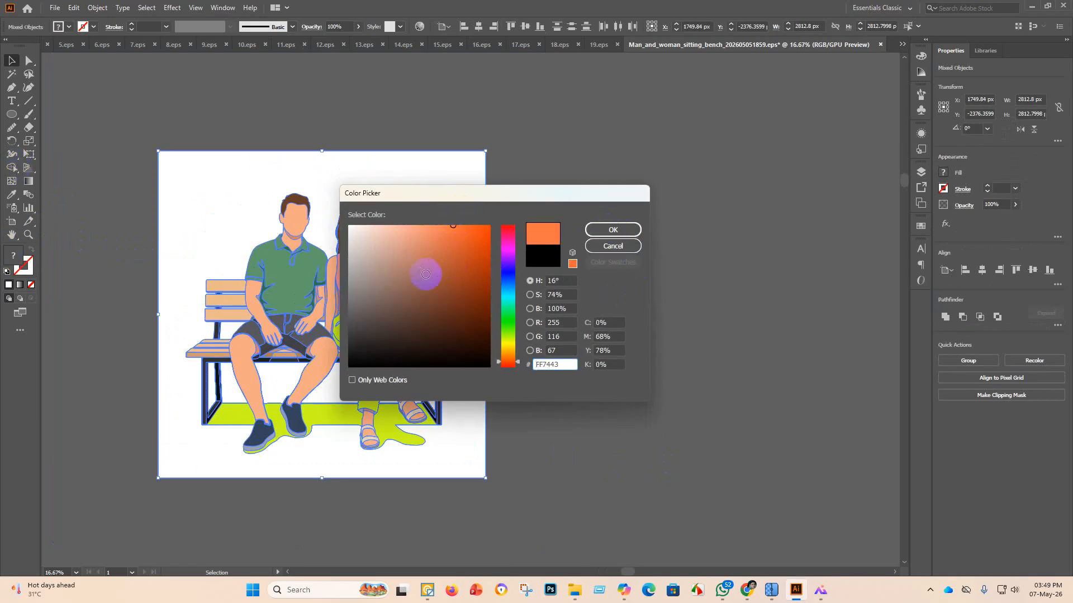
left_click(509, 321)
left_click_drag(516, 321, 512, 330)
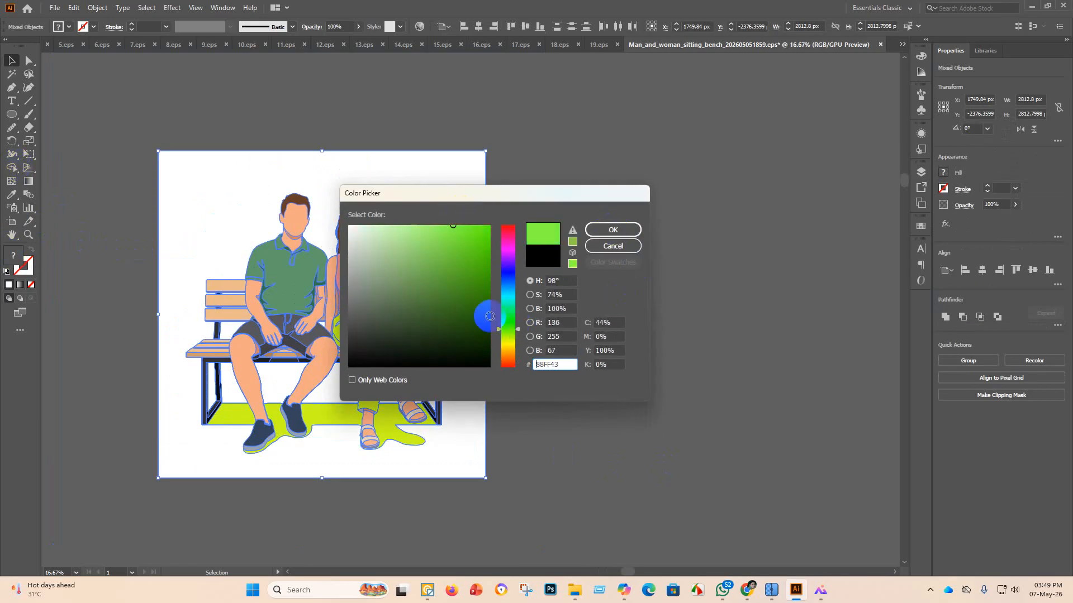
left_click(482, 331)
left_click(612, 230)
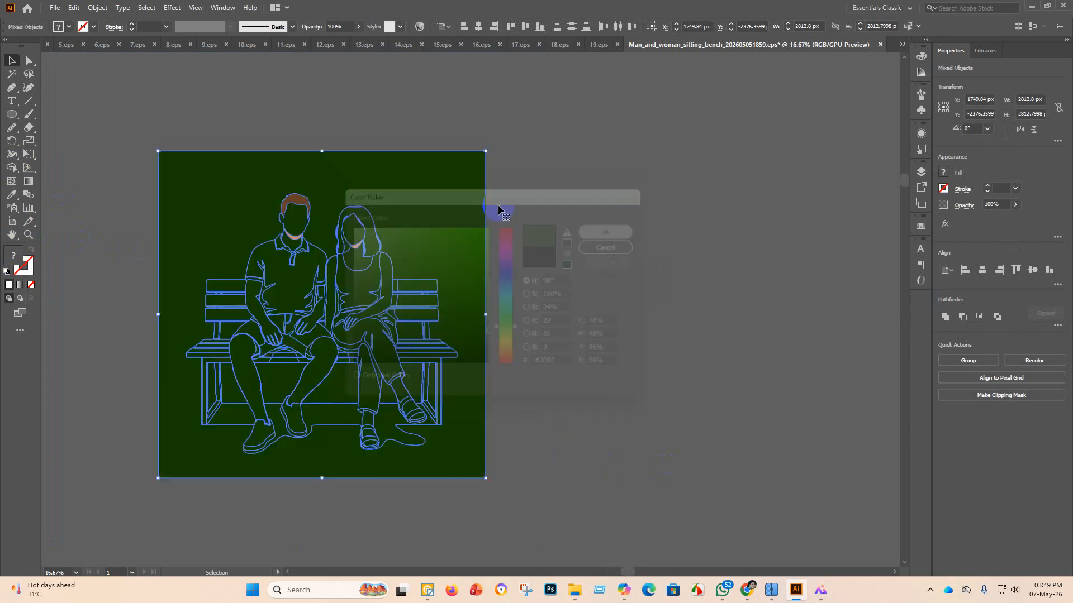
key("ctrl+z")
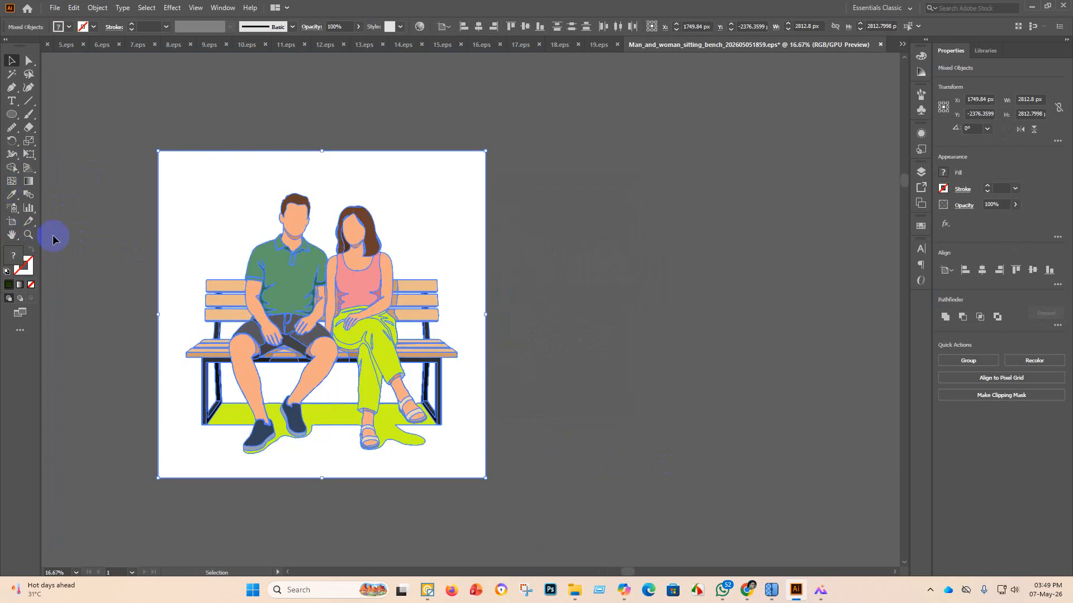
left_click(144, 103)
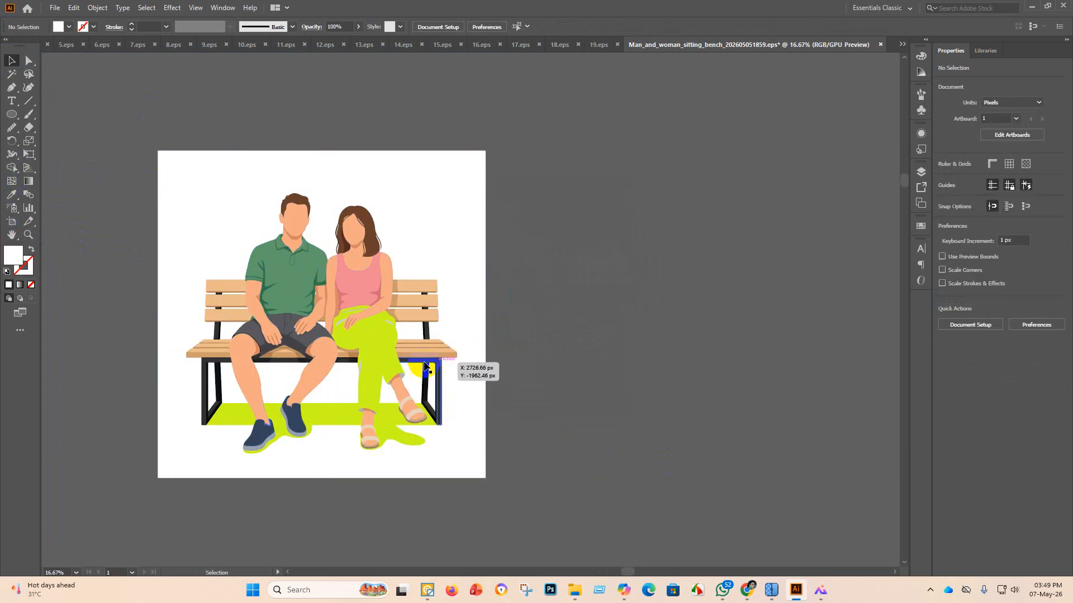
Select the whole couple-on-bench illustration and set the Shape Builder fill colour to dark green 3E6600.
key("ctrl+a")
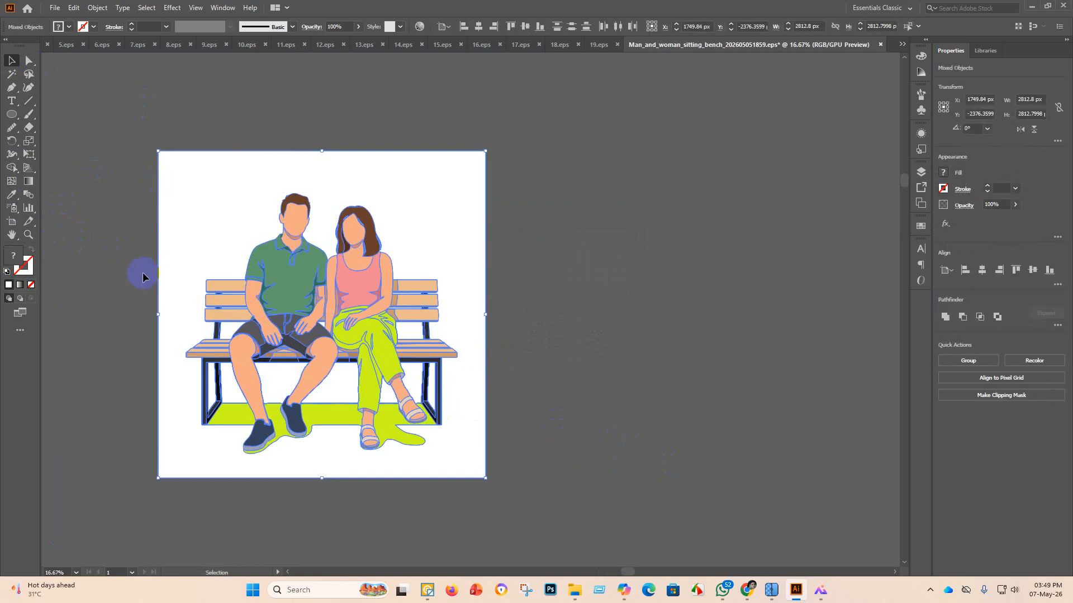
left_click(12, 168)
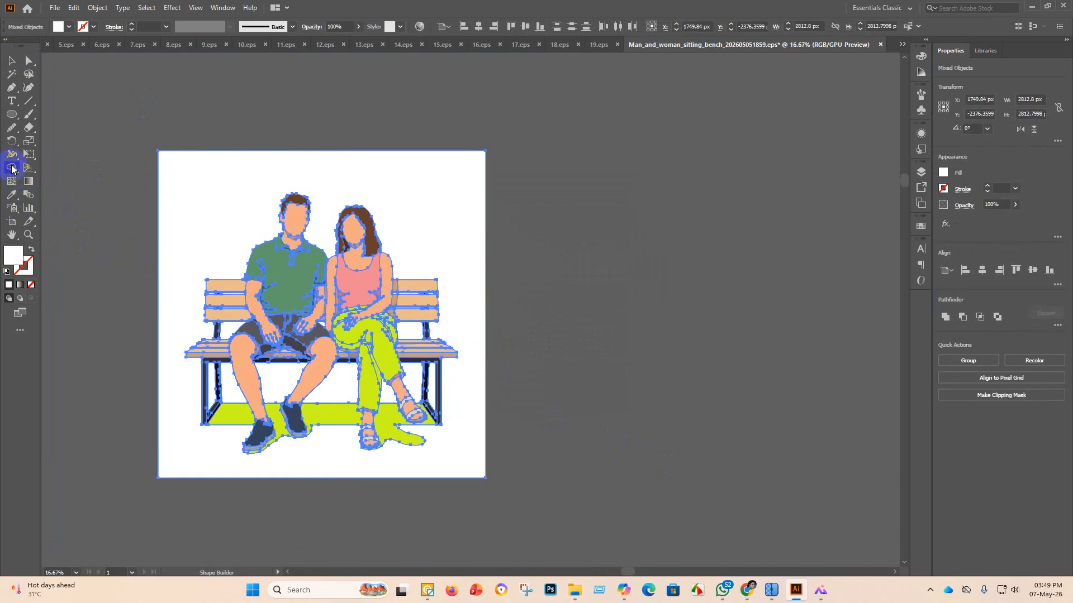
double_click(17, 255)
left_click(507, 335)
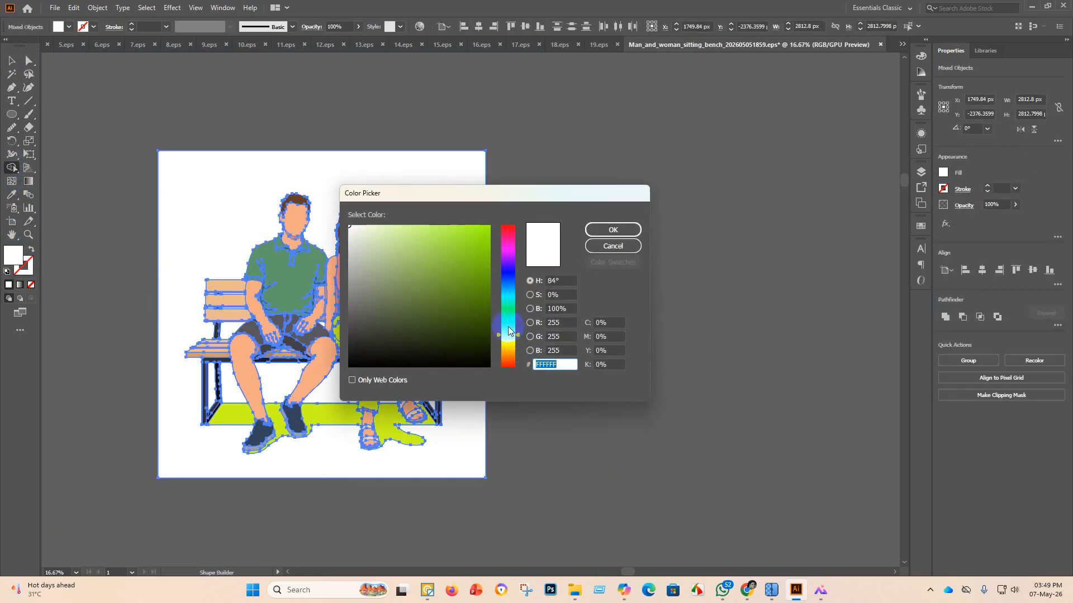
left_click_drag(476, 283, 489, 313)
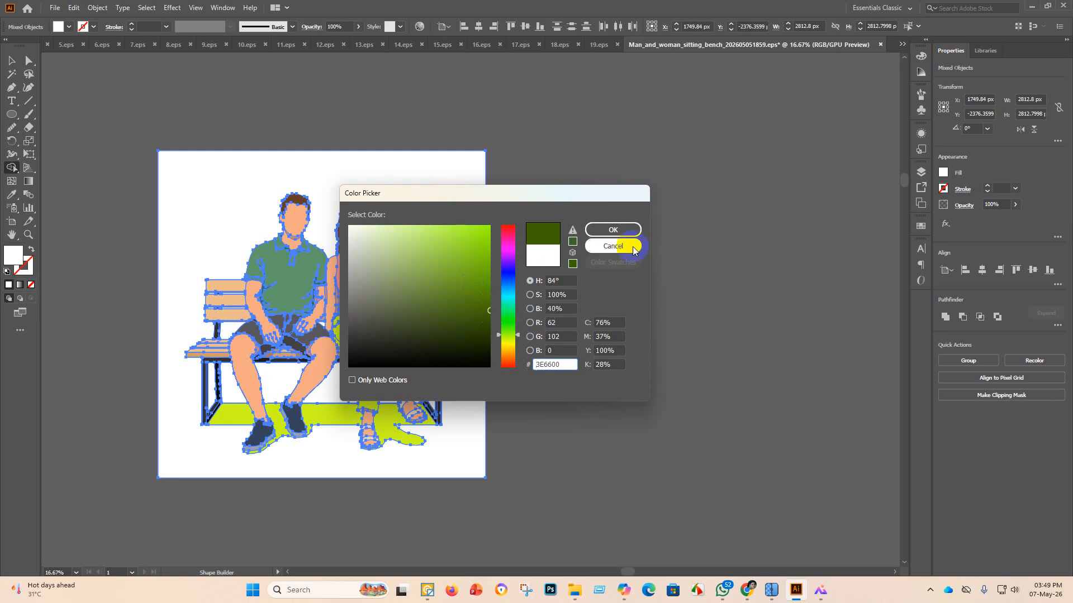
left_click(613, 230)
Fill the fold creases at the thigh, hip and under the hand on the woman's lime trousers with the dark green.
scroll(367, 337, "up", 2)
scroll(367, 338, "up", 1)
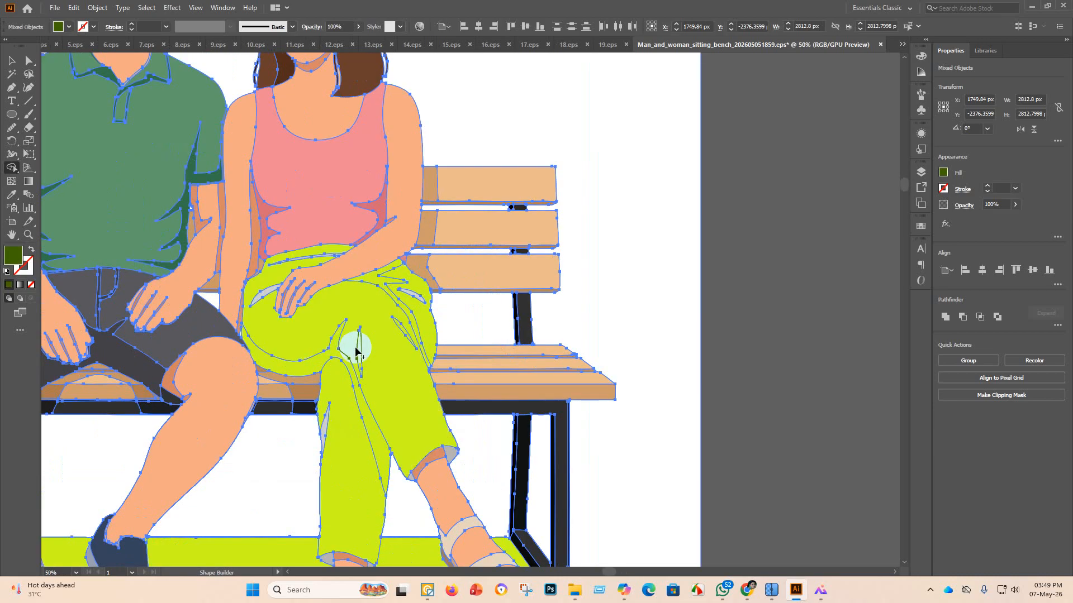
left_click(359, 347)
left_click(406, 334)
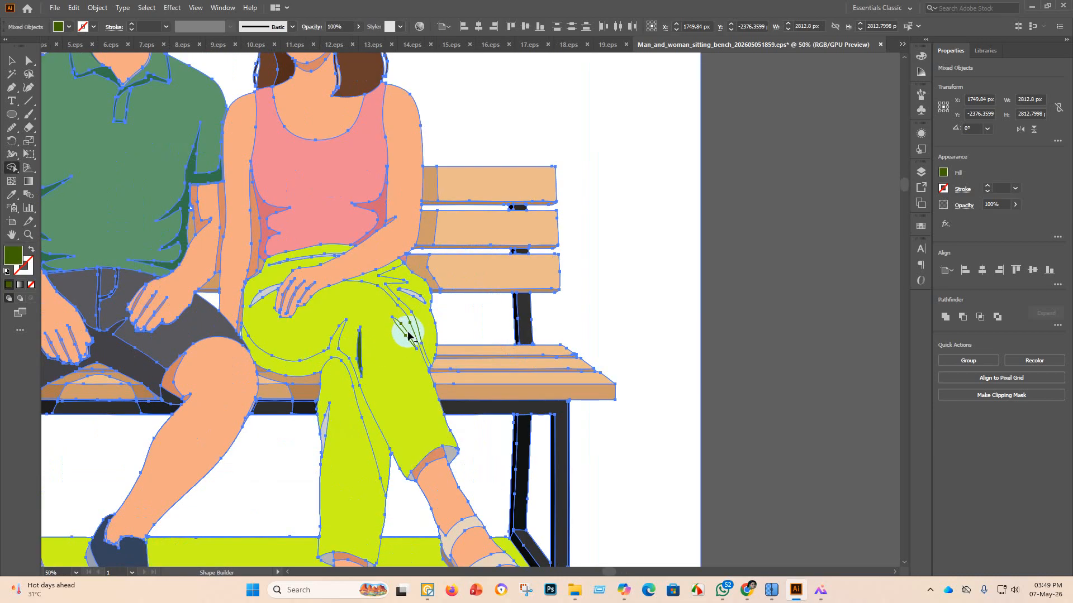
left_click(418, 294)
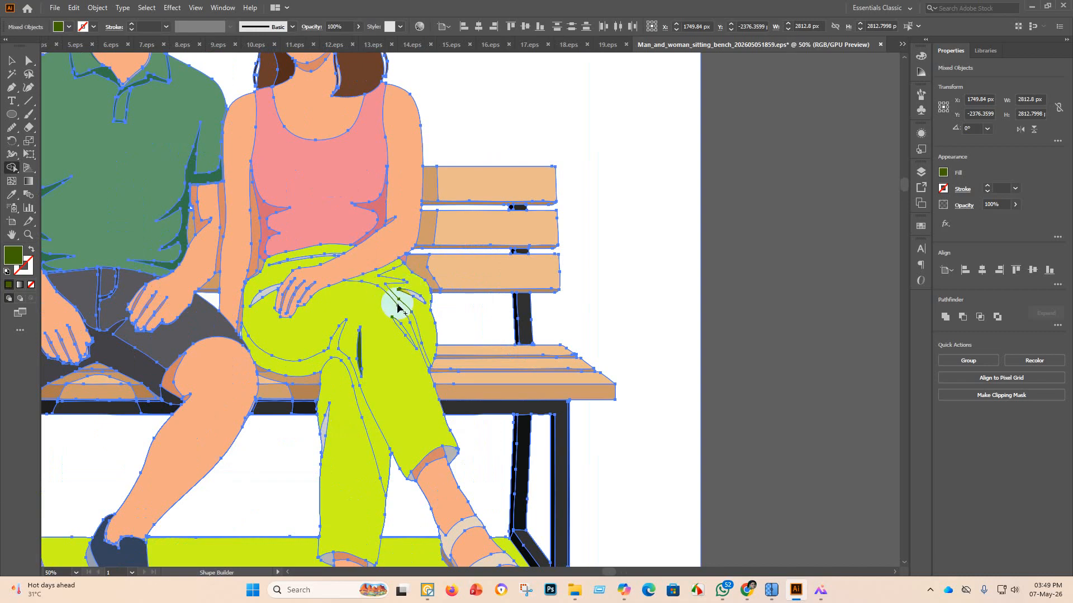
left_click(263, 295)
mouse_move(294, 288)
left_mouse_down()
mouse_move(355, 383)
mouse_move(370, 375)
mouse_move(355, 476)
mouse_move(417, 330)
mouse_move(400, 282)
left_mouse_up()
scroll(403, 281, "up", 2)
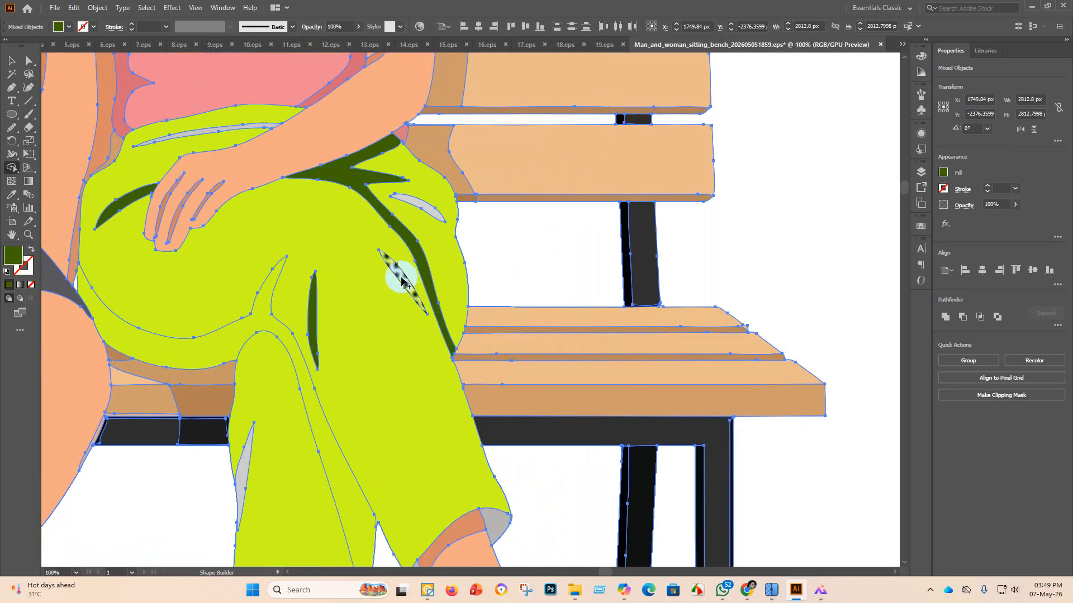
left_click(404, 290)
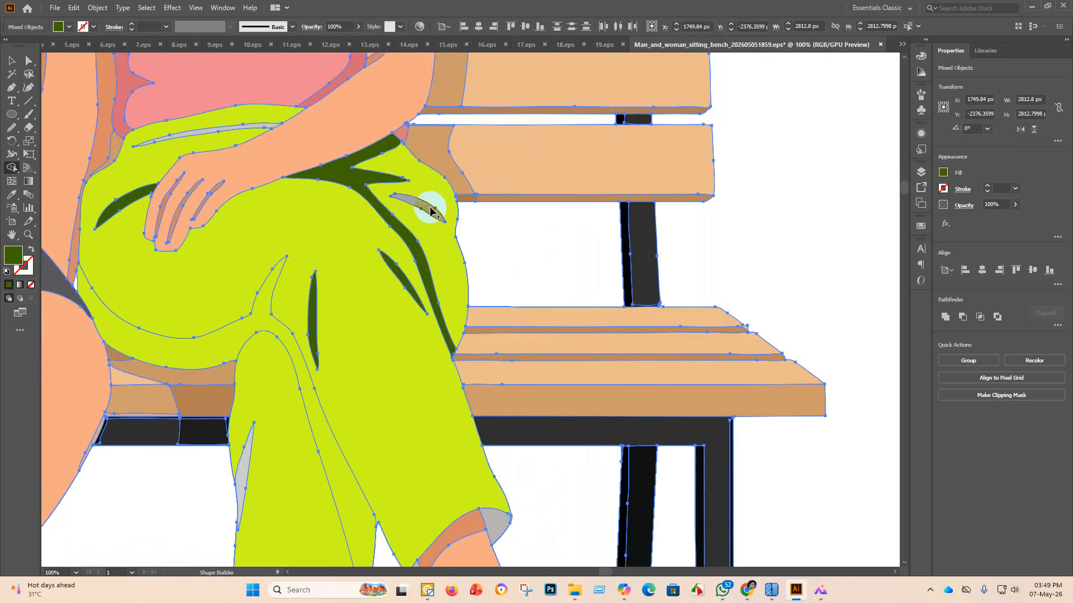
left_click(428, 213)
Recolour all parts of the lime ground shadow under the bench dark green with Shape Builder and deselect the artwork.
scroll(428, 213, "down", 4)
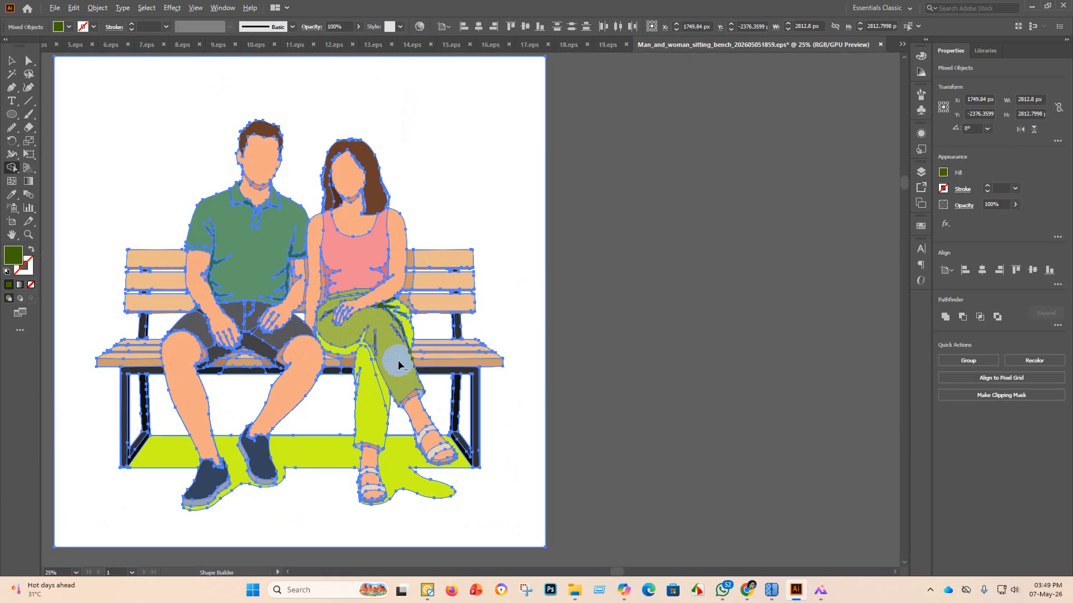
mouse_move(349, 453)
left_mouse_down()
mouse_move(302, 452)
mouse_move(342, 416)
left_mouse_up()
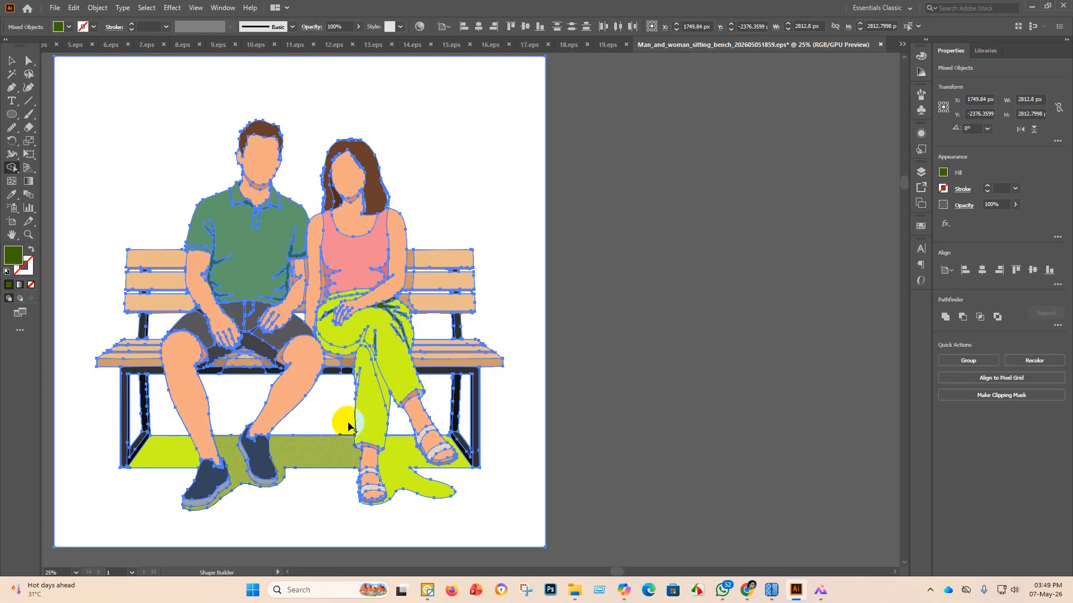
left_click(406, 461)
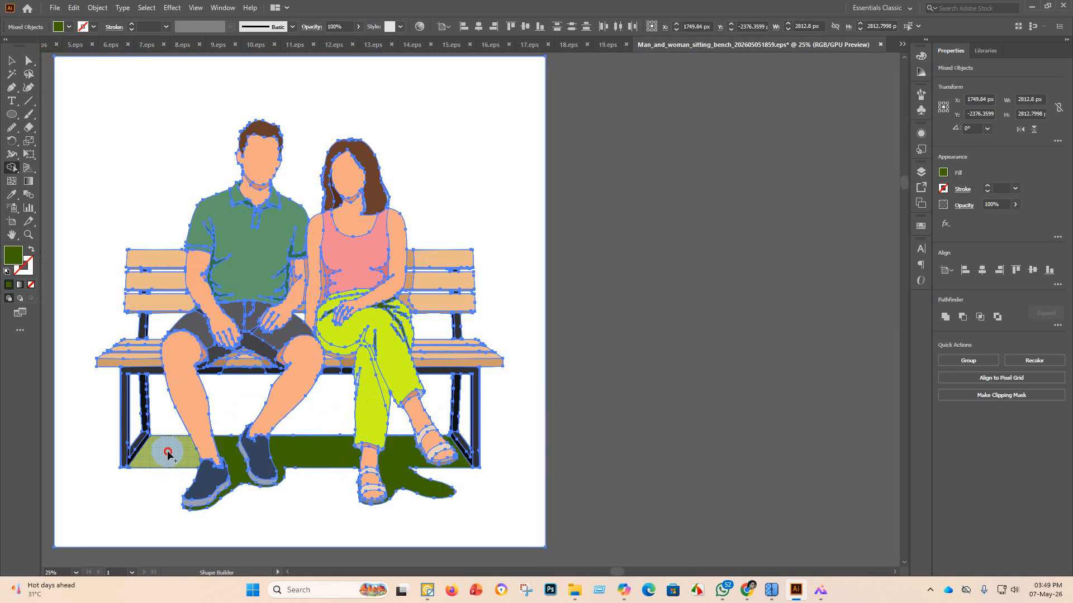
left_click(152, 459)
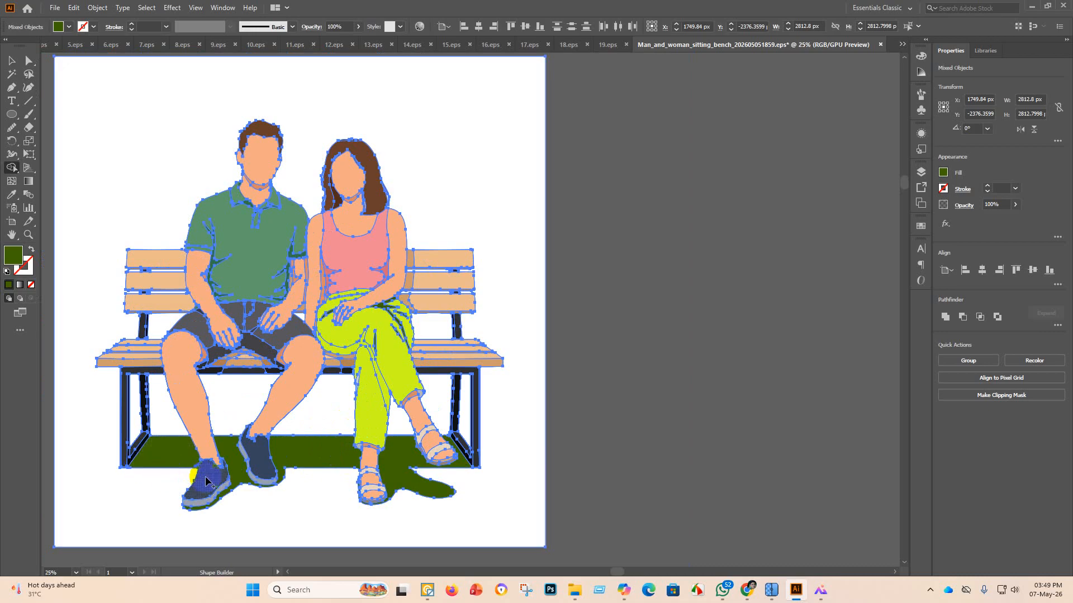
key("ctrl+minus")
key("ctrl+minus")
key("ctrl+minus")
left_click(12, 60)
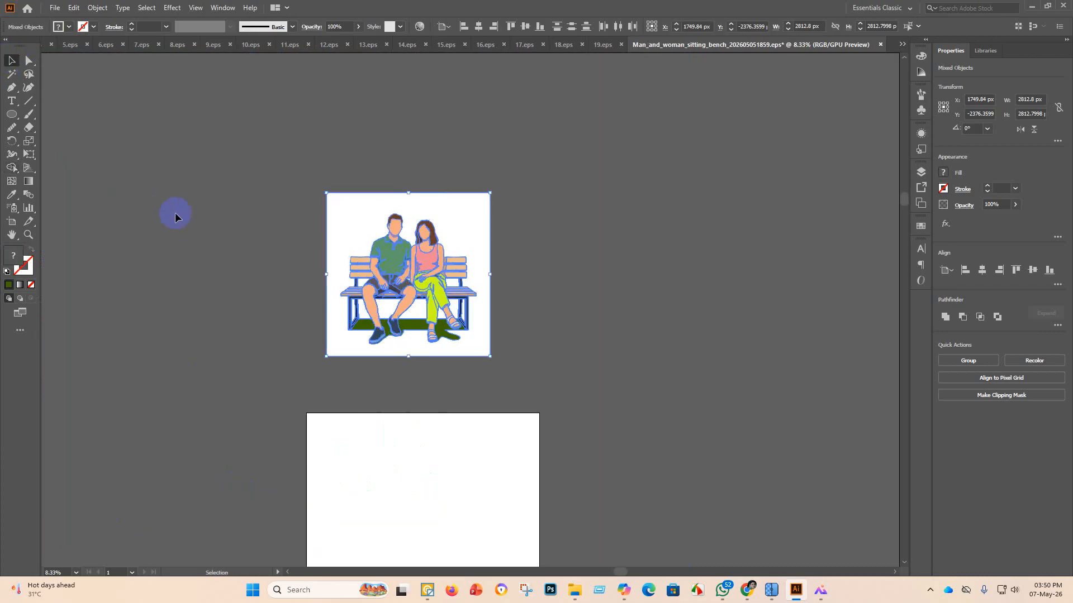
left_click(353, 448)
scroll(467, 283, "up", 3)
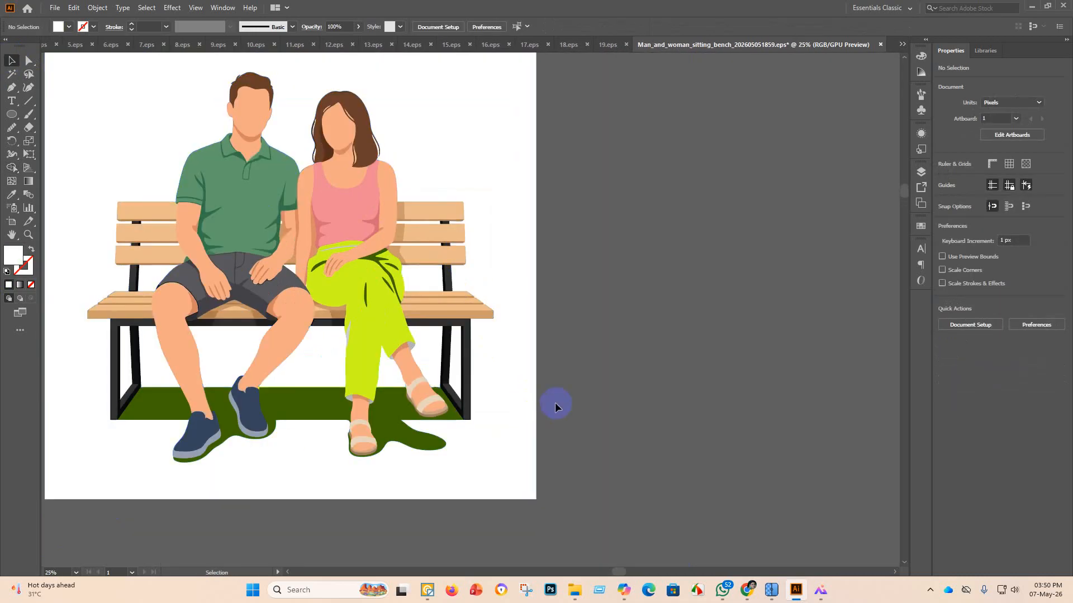
scroll(544, 411, "down", 1)
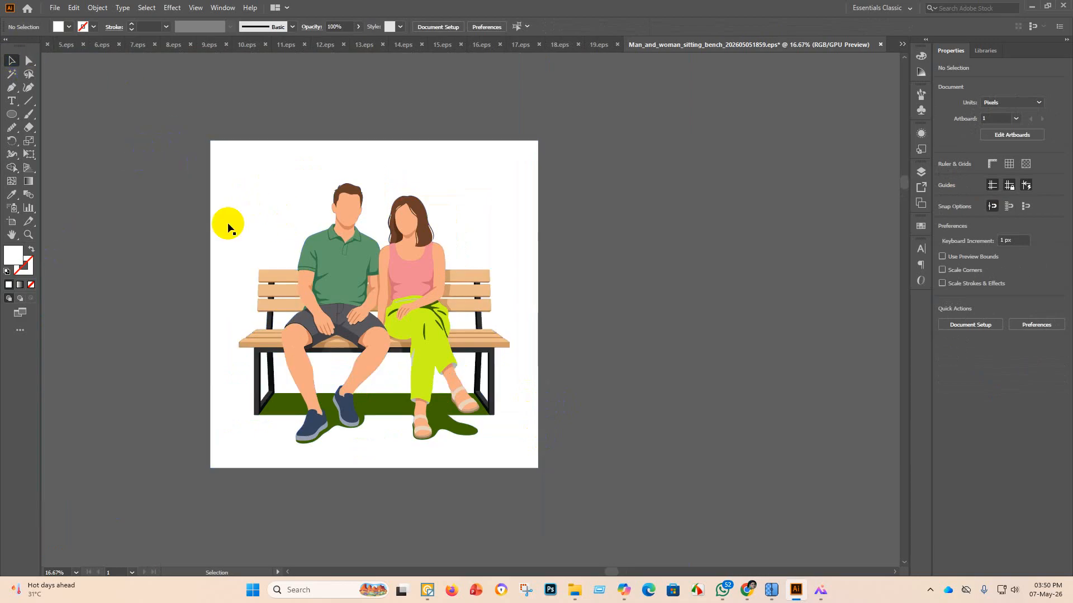
Select the white background and all matching white shapes with the Magic Wand, delete them and deselect.
left_click(302, 178)
left_click(12, 75)
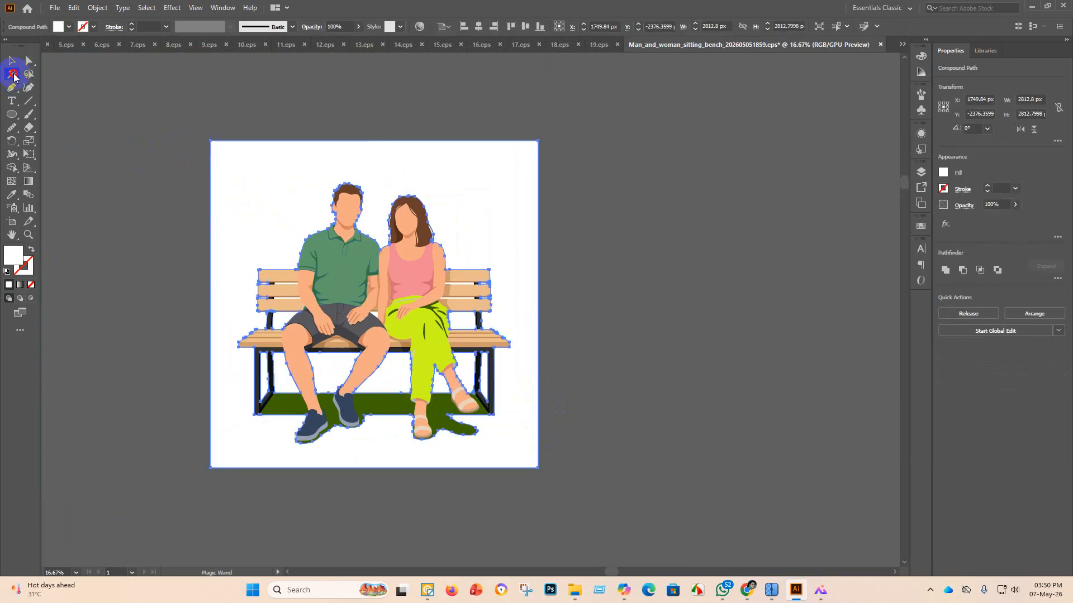
left_click(274, 171)
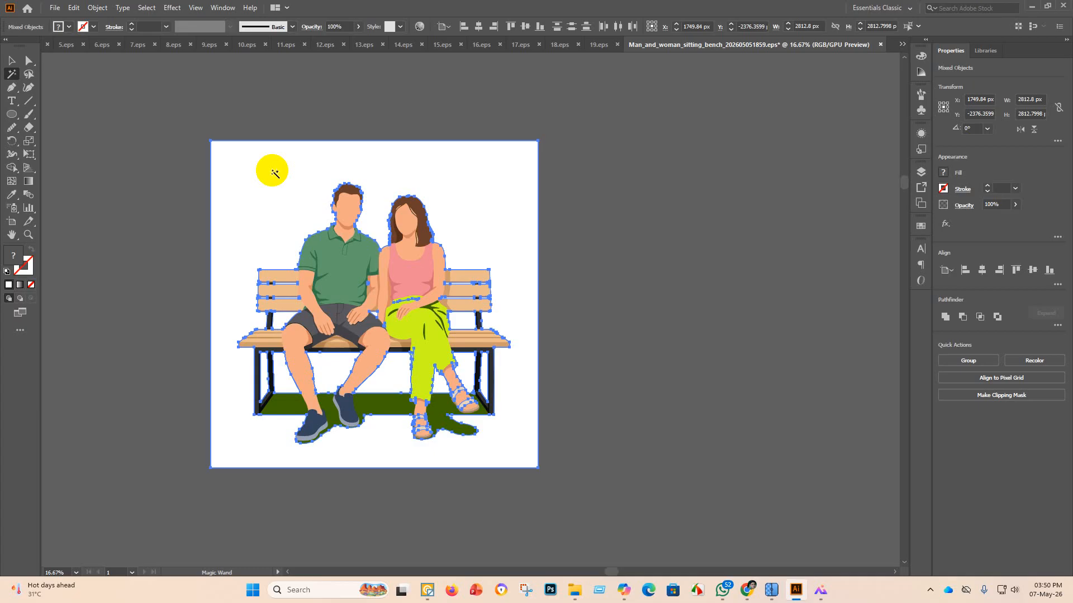
key("Delete")
key("ctrl+0")
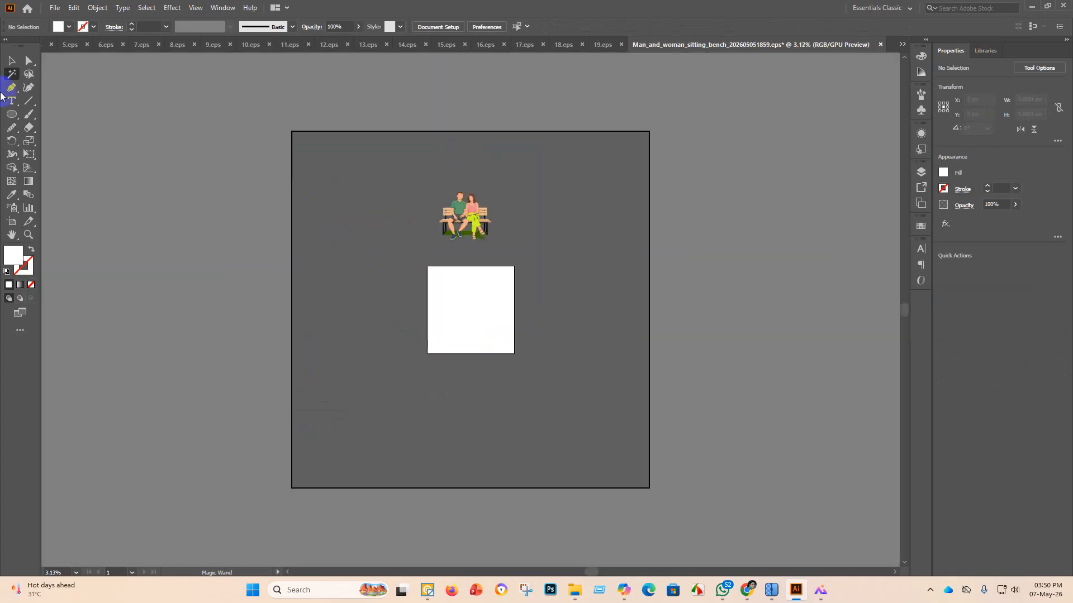
left_click(11, 62)
left_click(327, 246)
Group the whole couple-on-bench artwork and centre it horizontally and vertically on the artboard.
scroll(482, 257, "up", 4)
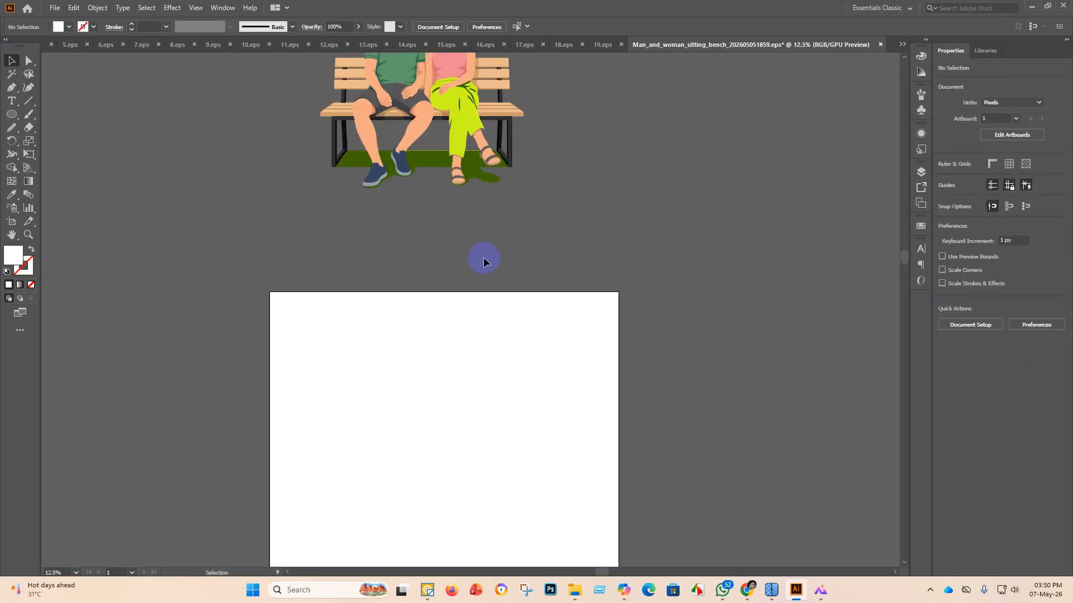
scroll(506, 240, "up", 6)
left_click_drag(186, 162, 335, 218)
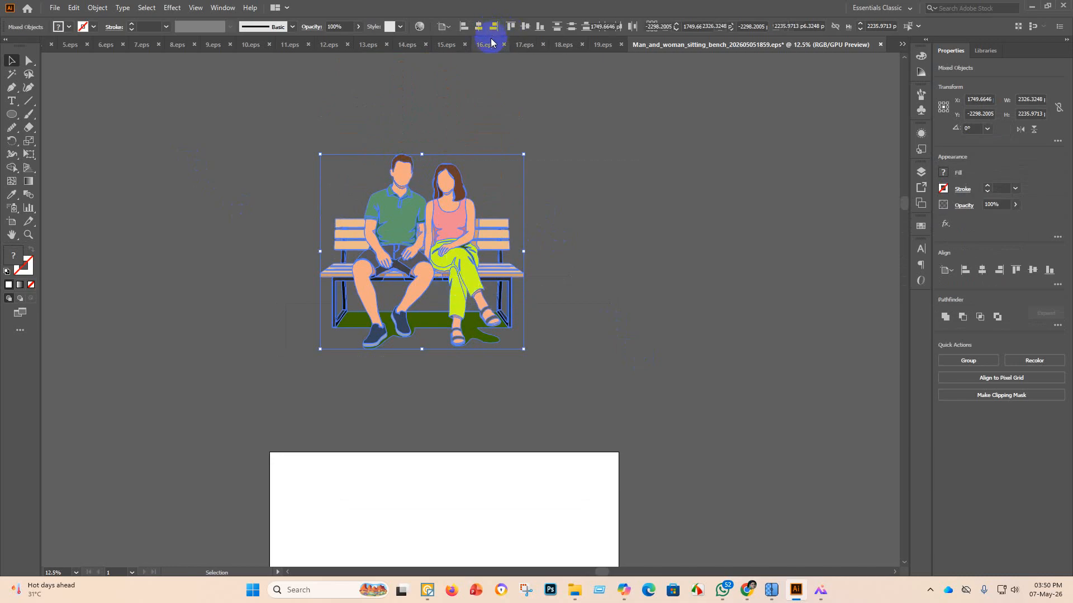
key("ctrl+g")
left_click(478, 27)
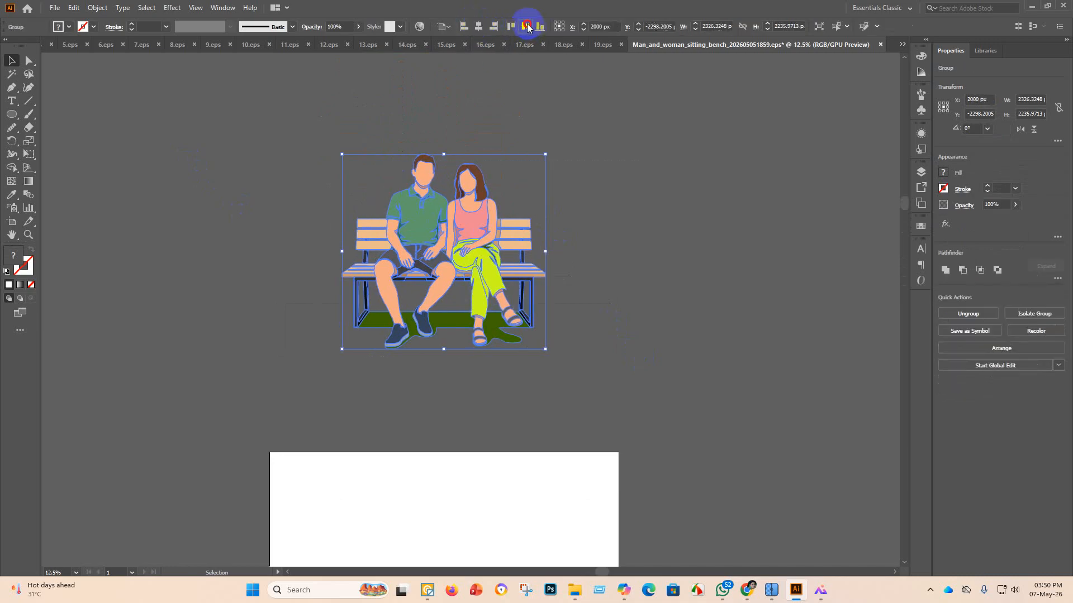
left_click(525, 26)
scroll(487, 309, "down", 5)
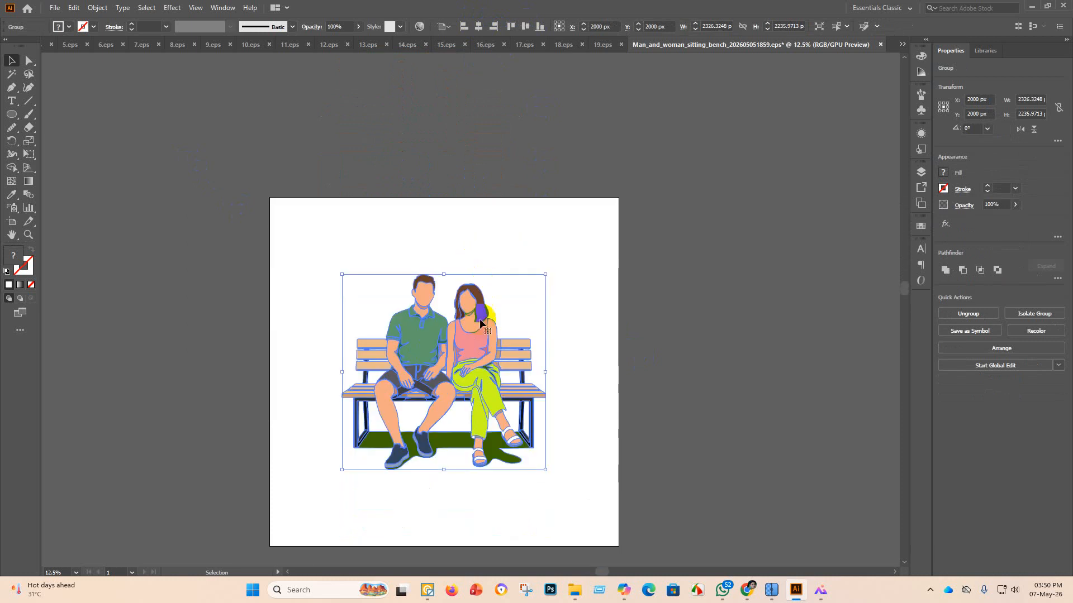
Enlarge the group proportionally to about 3920 px wide, centre it vertically on the artboard and deselect it.
left_click_drag(443, 275, 480, 161)
left_click_drag(483, 143, 483, 141)
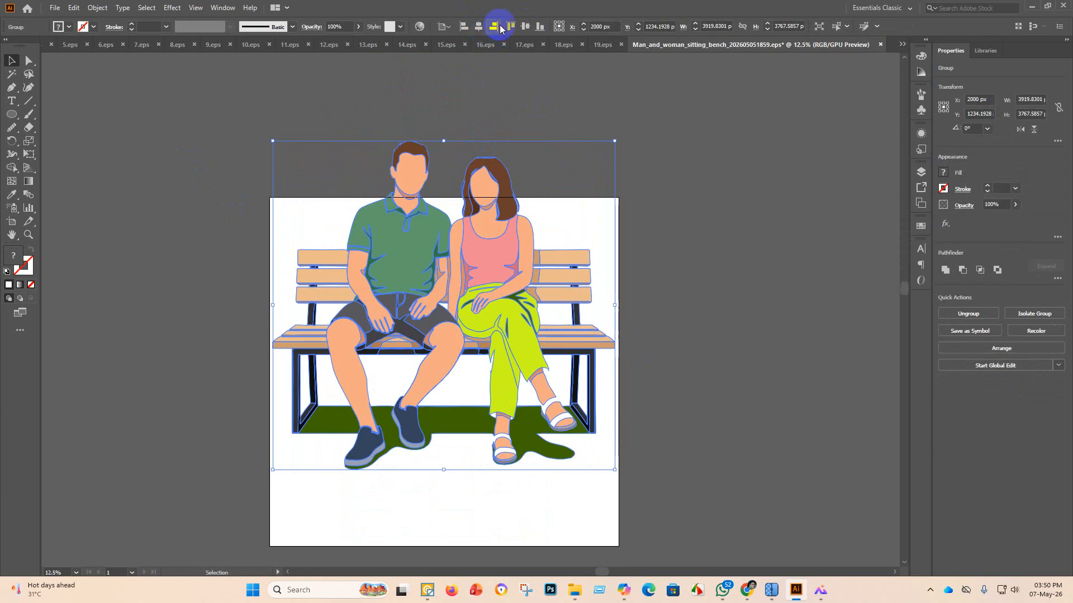
left_click(523, 28)
left_click(686, 274)
scroll(667, 291, "down", 2)
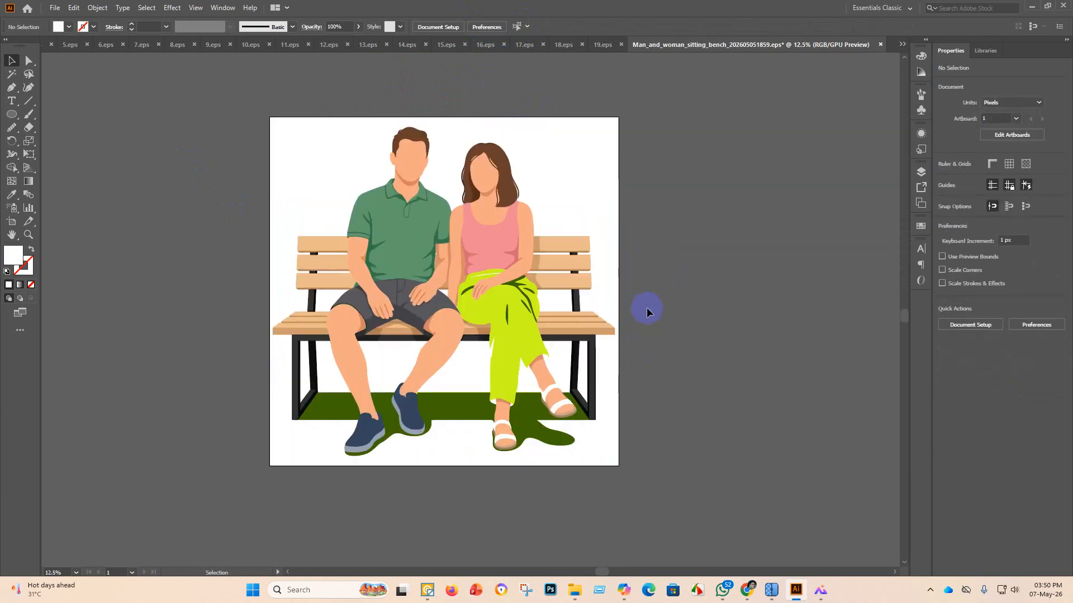
scroll(648, 307, "down", 2)
scroll(645, 332, "up", 1)
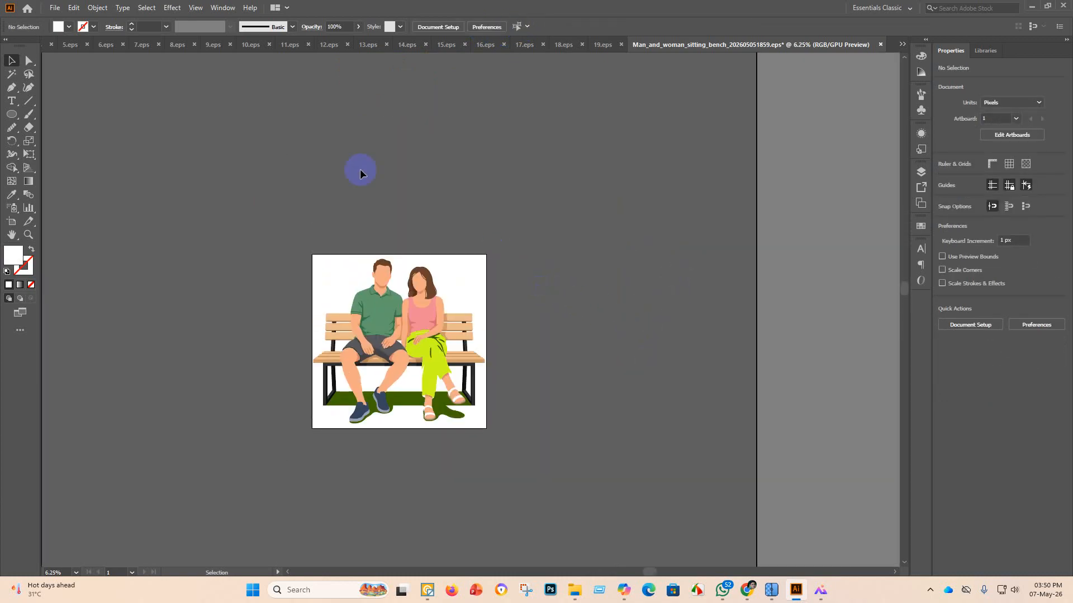
Save the illustration as an Illustrator EPS named 20 in the eps 3.1 folder, using the Illustrator 10 EPS version.
left_click(54, 11)
left_click(81, 121)
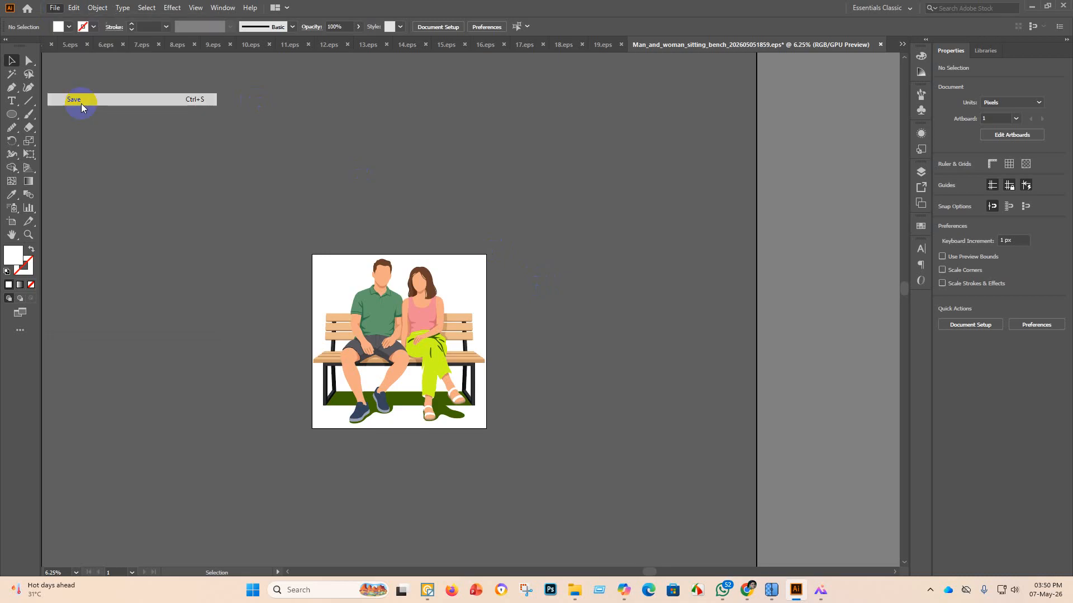
double_click(199, 101)
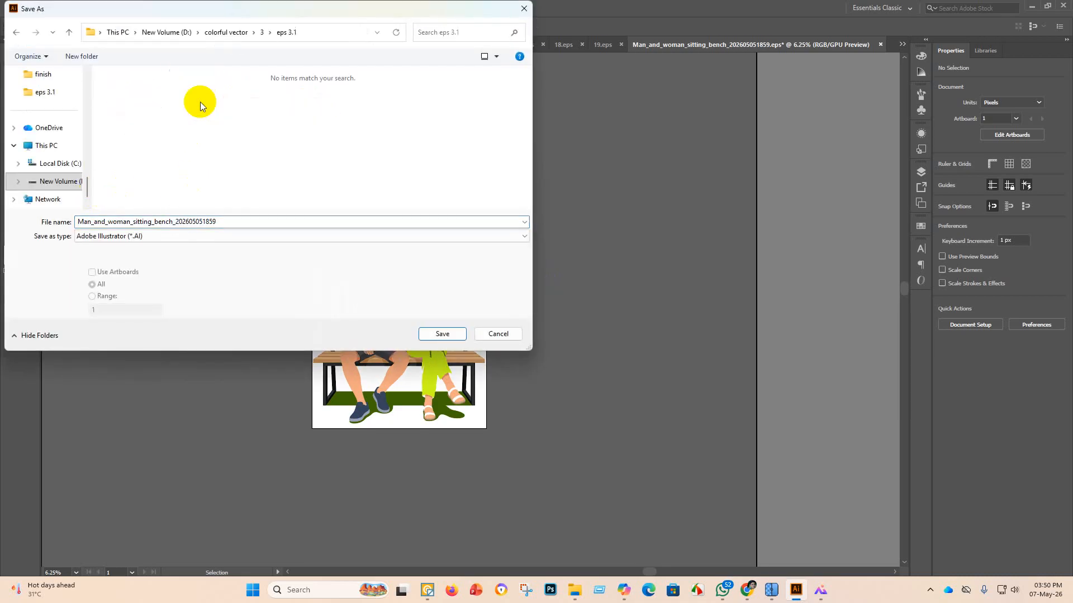
left_click(228, 237)
left_click(142, 263)
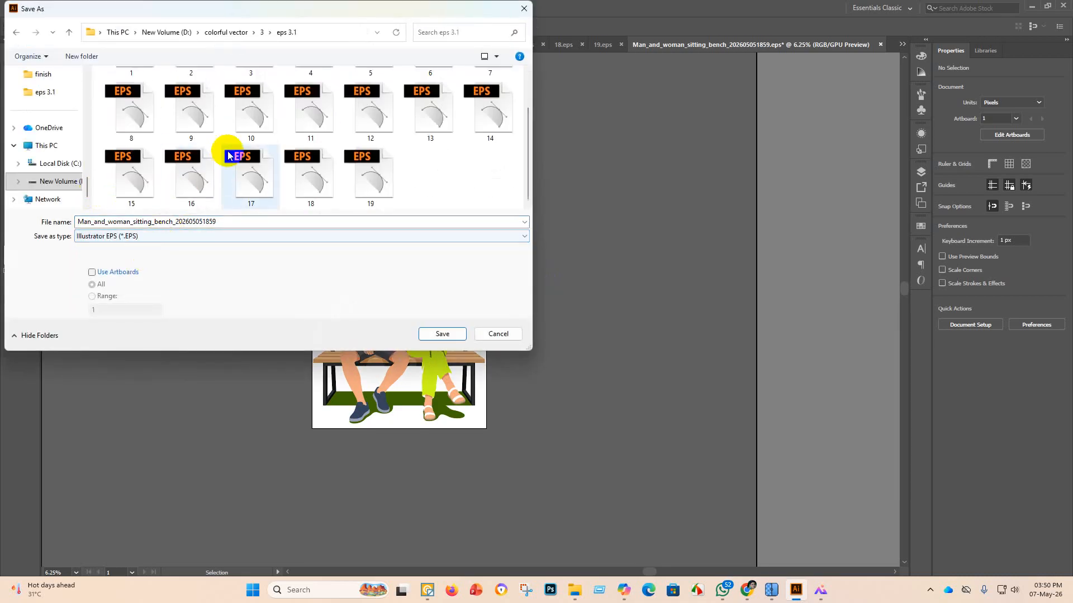
double_click(229, 224)
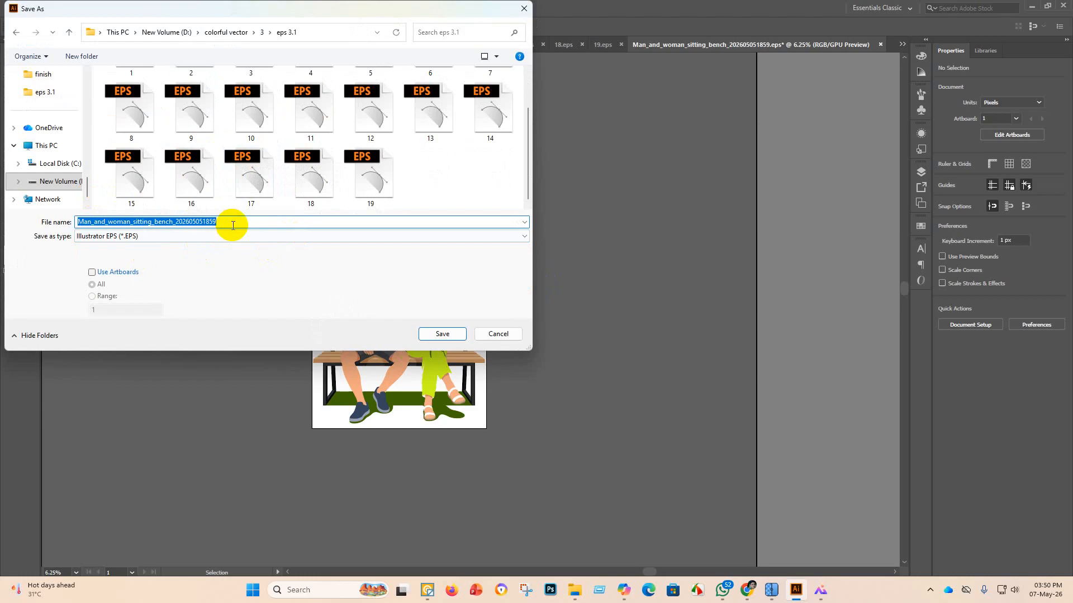
key("BackSpace")
type("20")
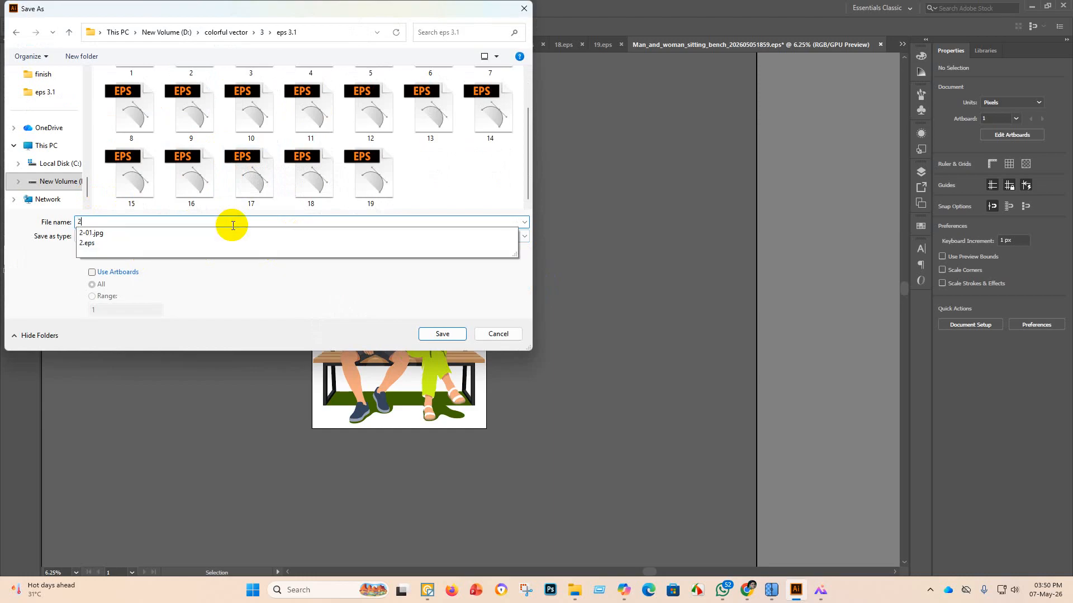
left_click(442, 333)
left_click(562, 135)
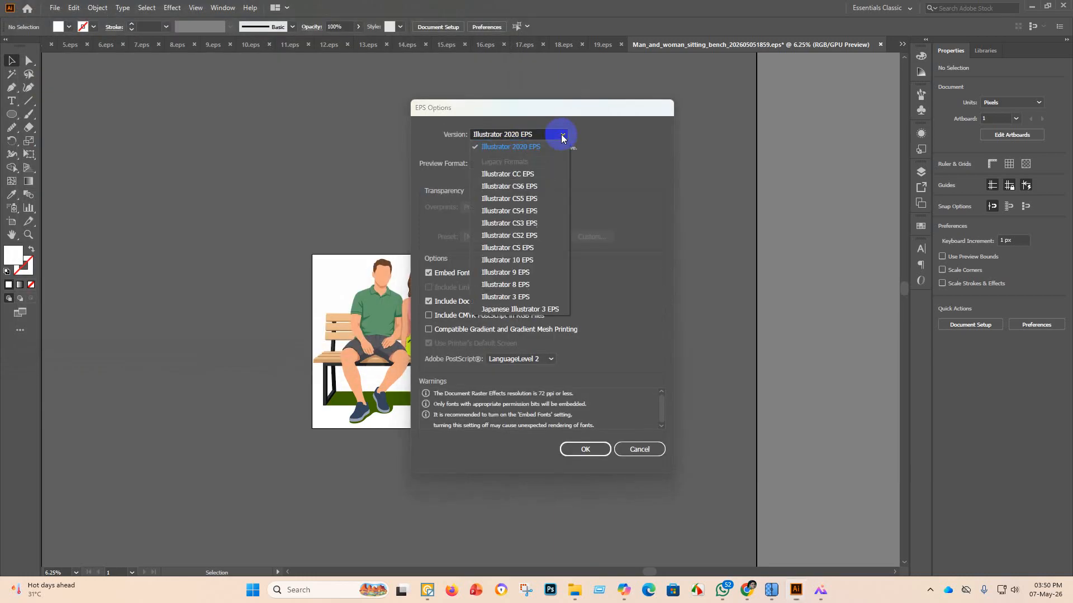
left_click(531, 261)
left_click(586, 447)
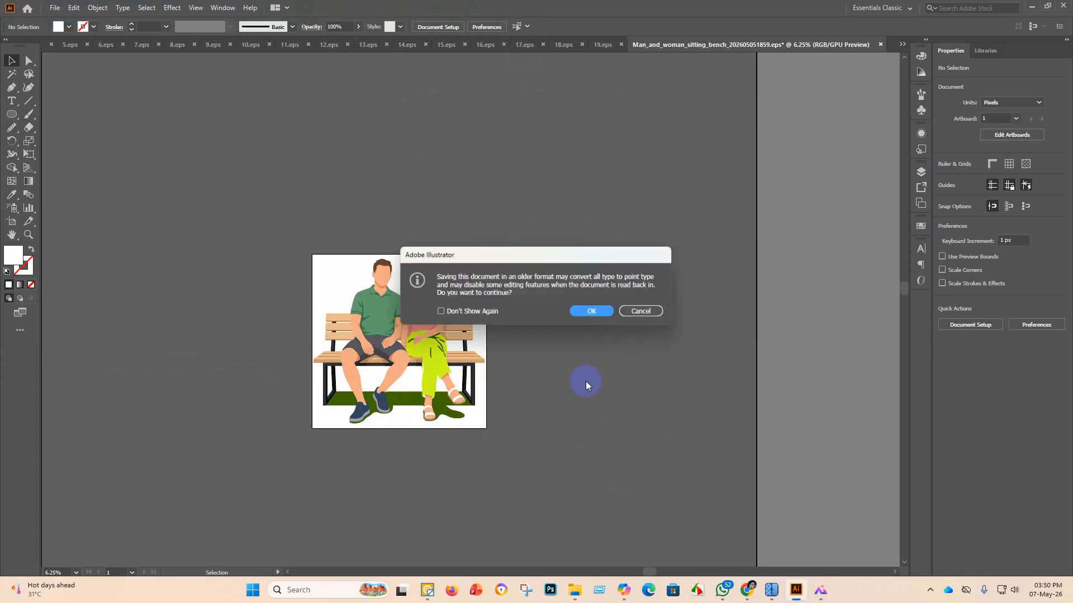
left_click(591, 311)
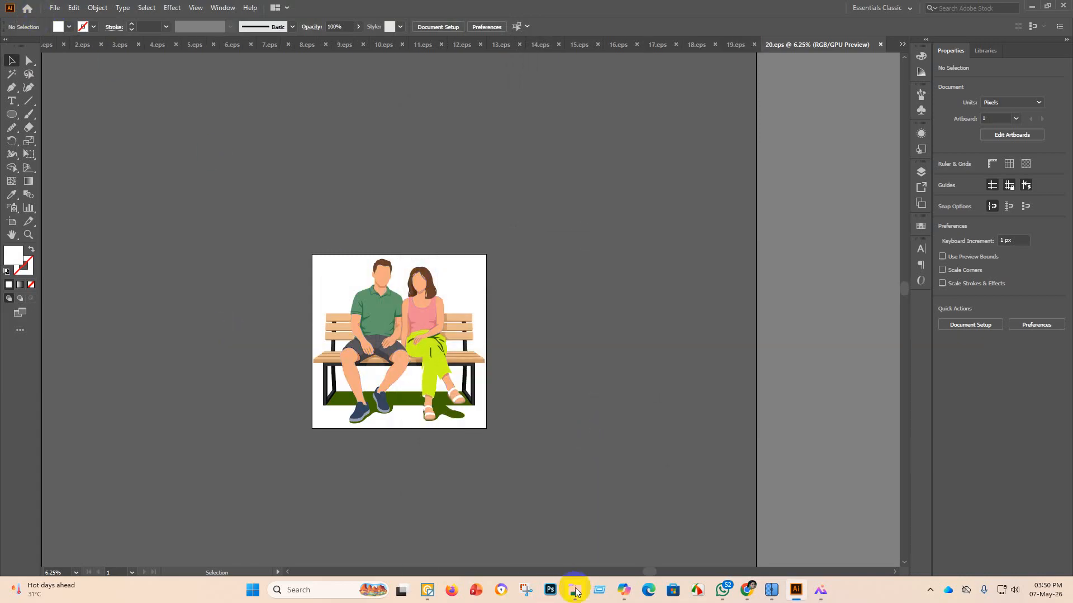
Switch to File Explorer, move the couple-on-bench EPS and its preview image into the finish folder, and select the Man_balancing_on_hands EPS.
mouse_move(576, 591)
left_click(574, 539)
left_click_drag(391, 117, 260, 121)
left_click_drag(388, 115, 261, 117)
left_click(383, 109)
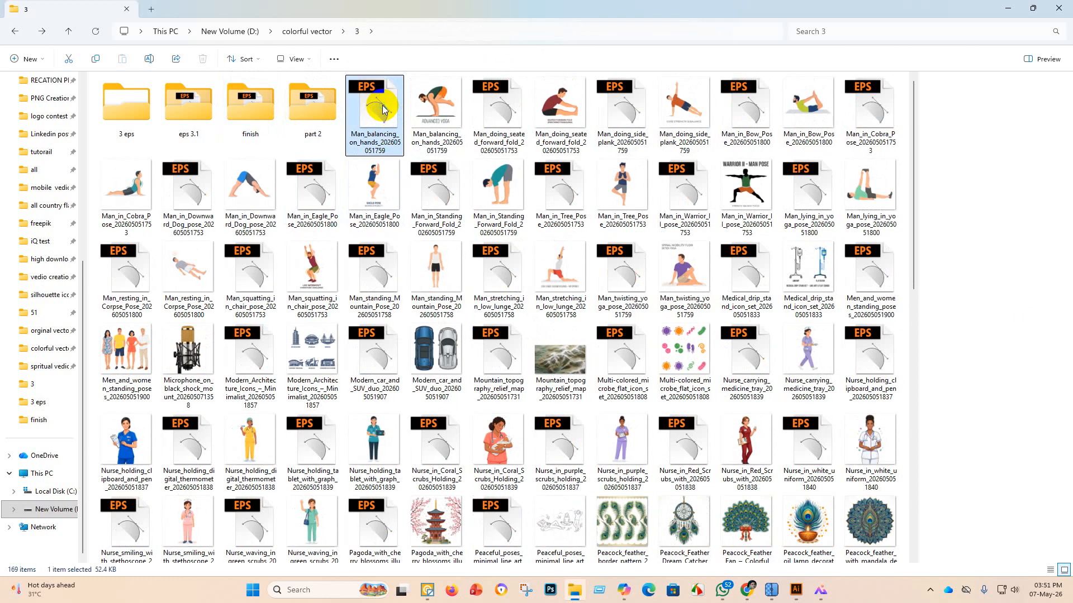
Open the selected Man_balancing_on_hands EPS file in Illustrator.
right_click(382, 109)
mouse_move(553, 167)
left_click(608, 178)
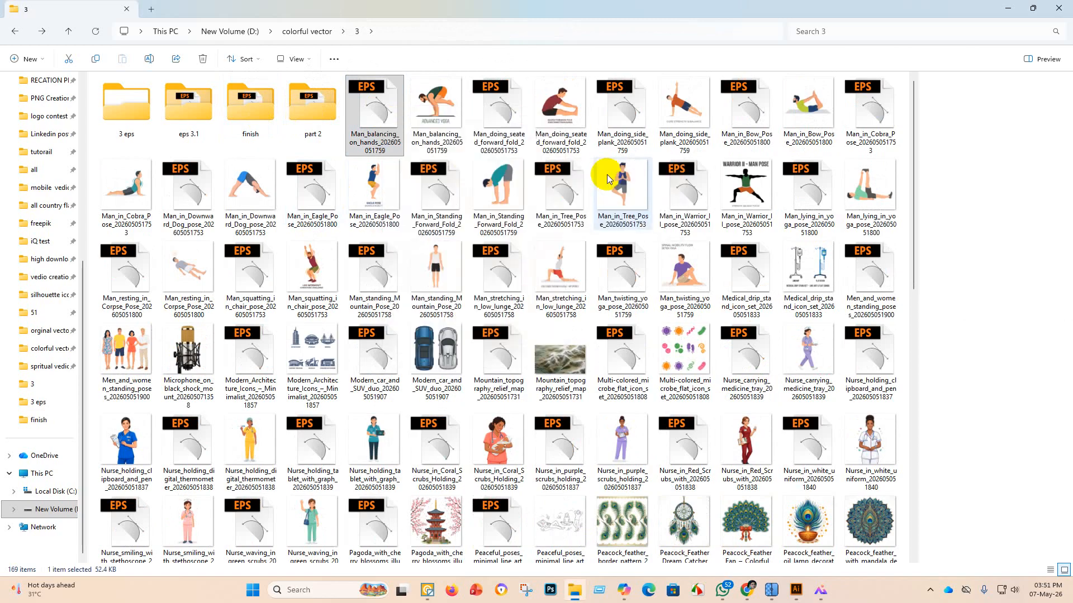
scroll(381, 288, "down", 5)
Enlarge the hand-balancing yoga artwork proportionally to about 3918 px wide and centre it vertically on the artboard.
left_click(376, 253)
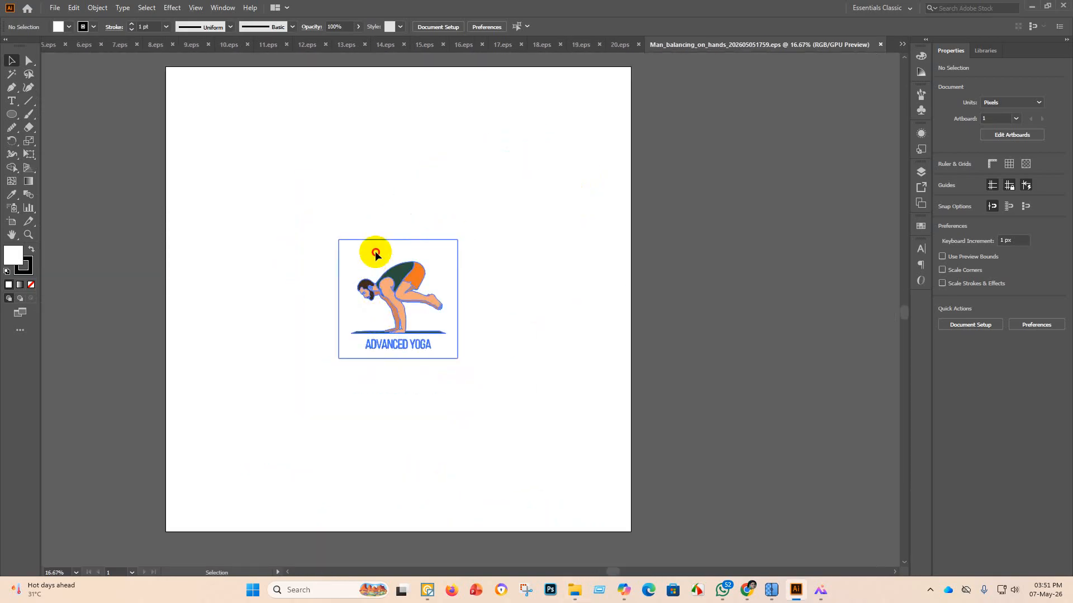
left_click_drag(397, 241, 497, 317)
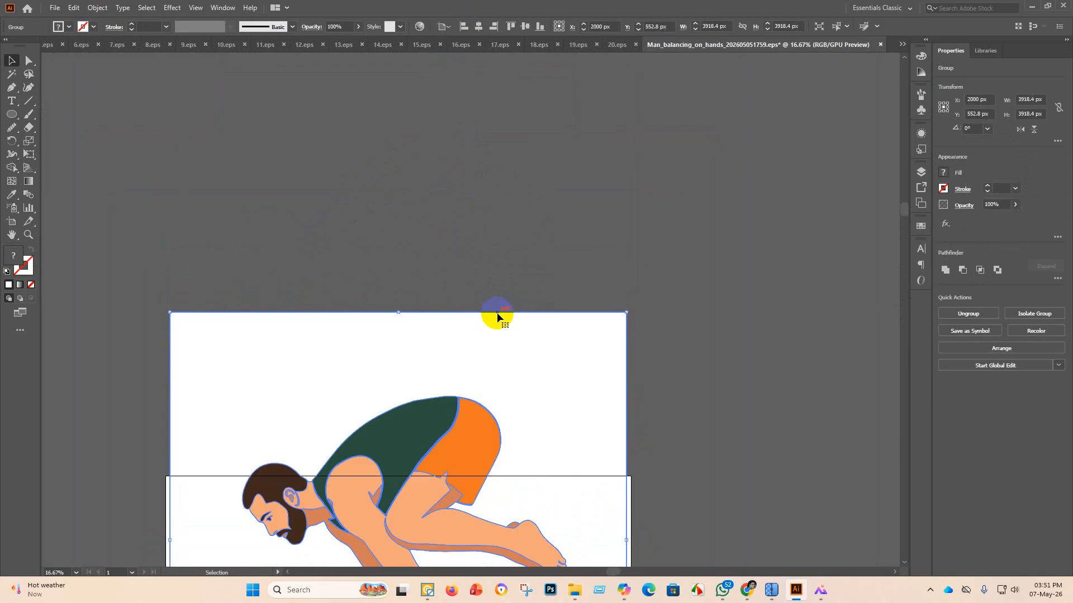
left_click(525, 26)
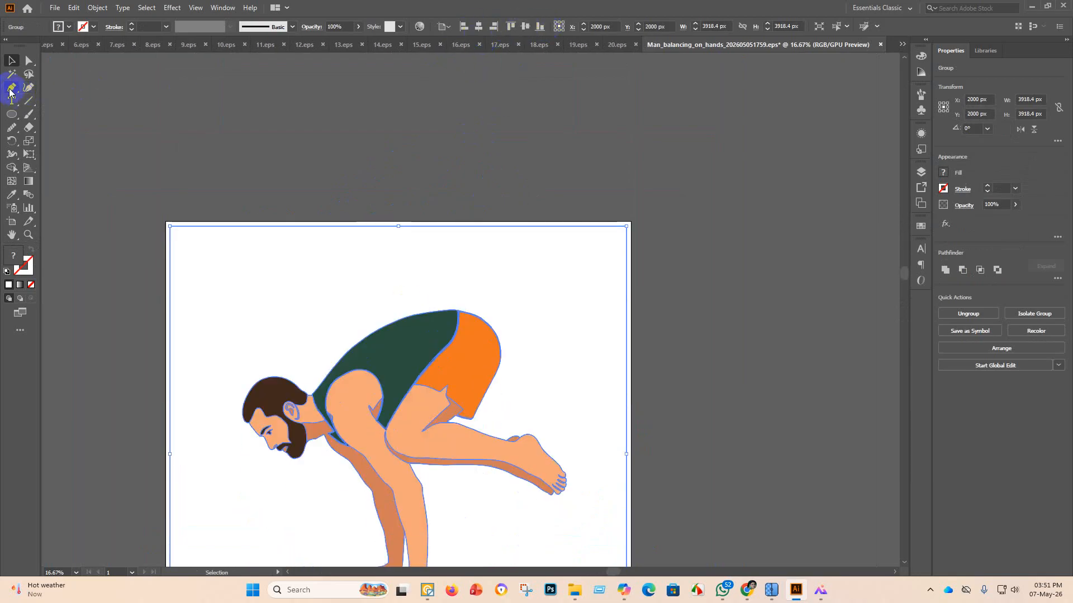
Select the white background around the hand-balancing man with the Magic Wand, delete it, and check the mat and lettering up close.
left_click(11, 74)
left_click(237, 289)
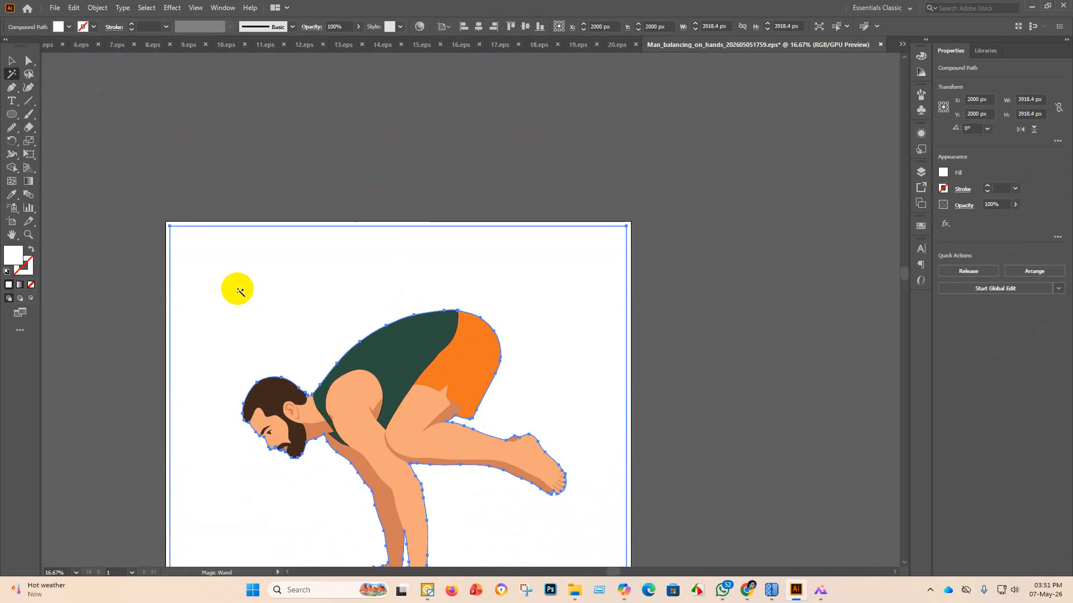
key("Delete")
scroll(368, 453, "down", 5)
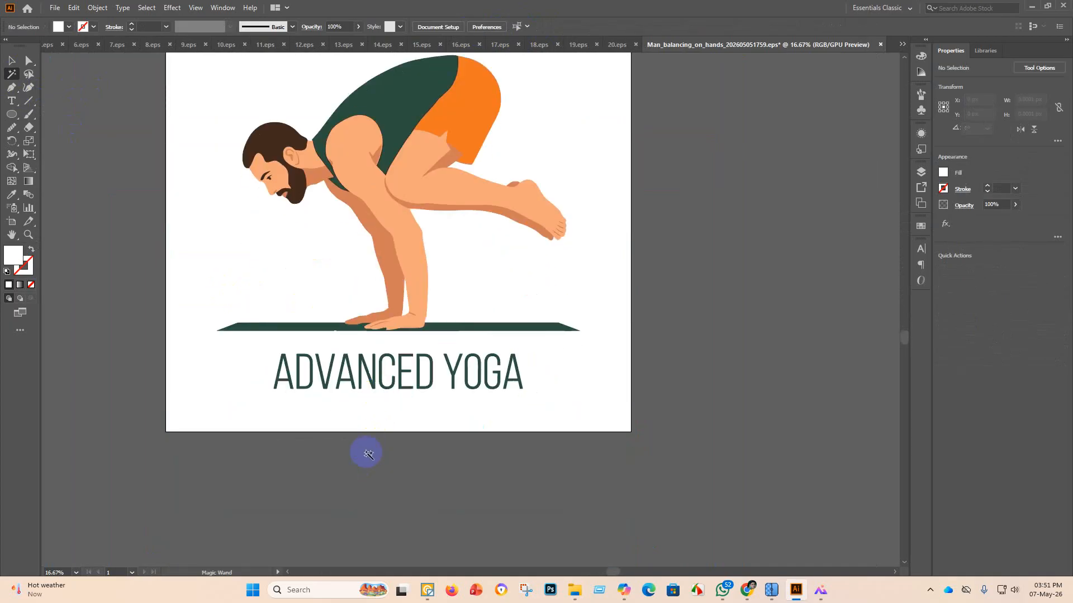
scroll(217, 319, "up", 1)
scroll(344, 378, "up", 5)
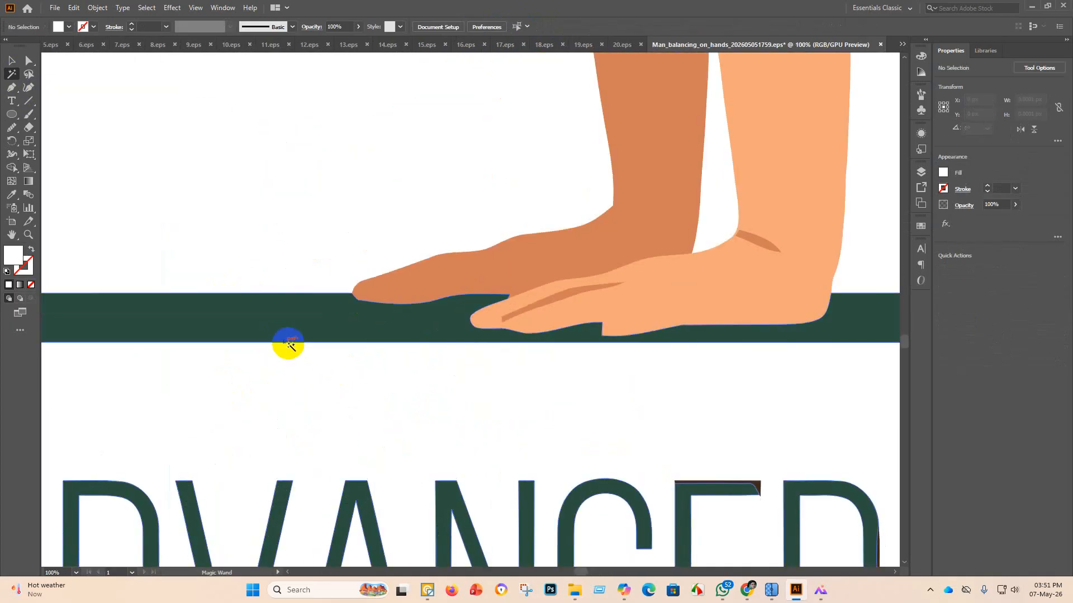
scroll(288, 343, "down", 4)
left_click(11, 59)
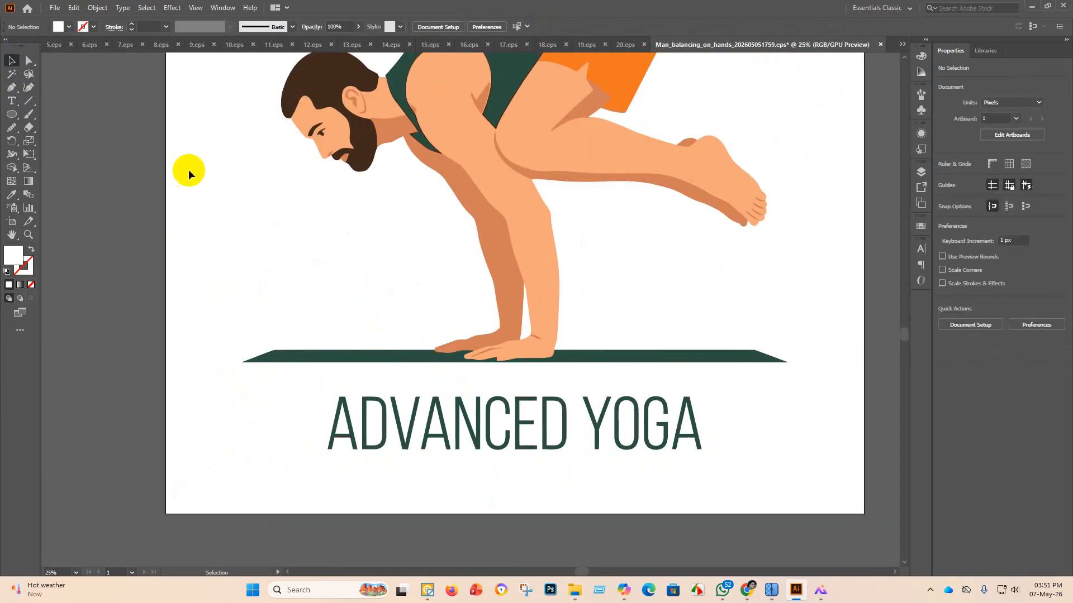
scroll(188, 175, "up", 3)
Save the hand-balancing illustration as an Illustrator EPS named 21 in the eps 3.1 folder, using the Illustrator 10 EPS version.
left_click(54, 7)
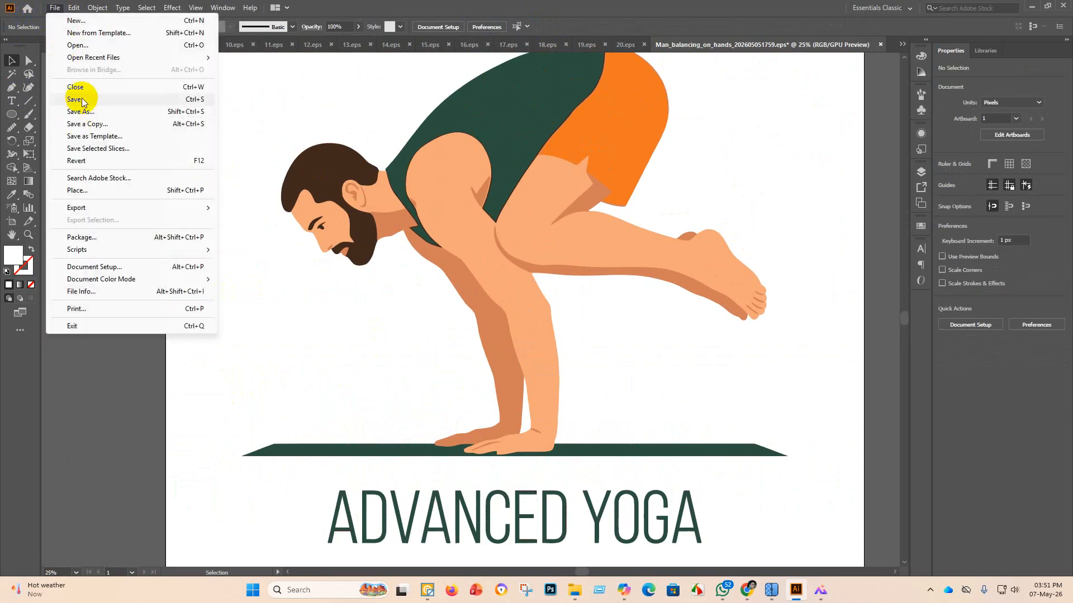
left_click(78, 99)
double_click(194, 105)
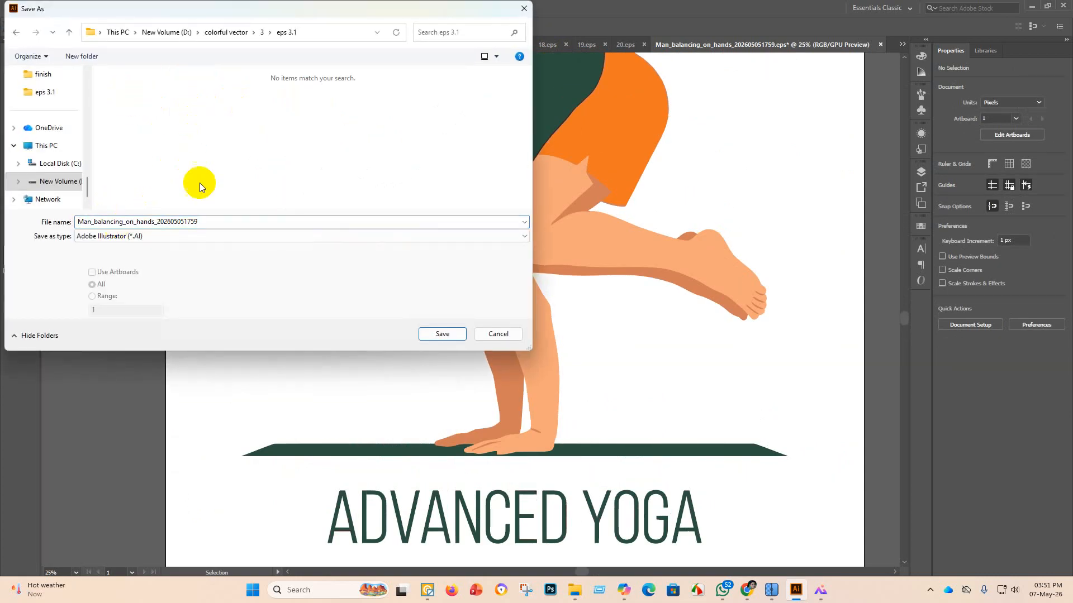
left_click(149, 239)
left_click(145, 259)
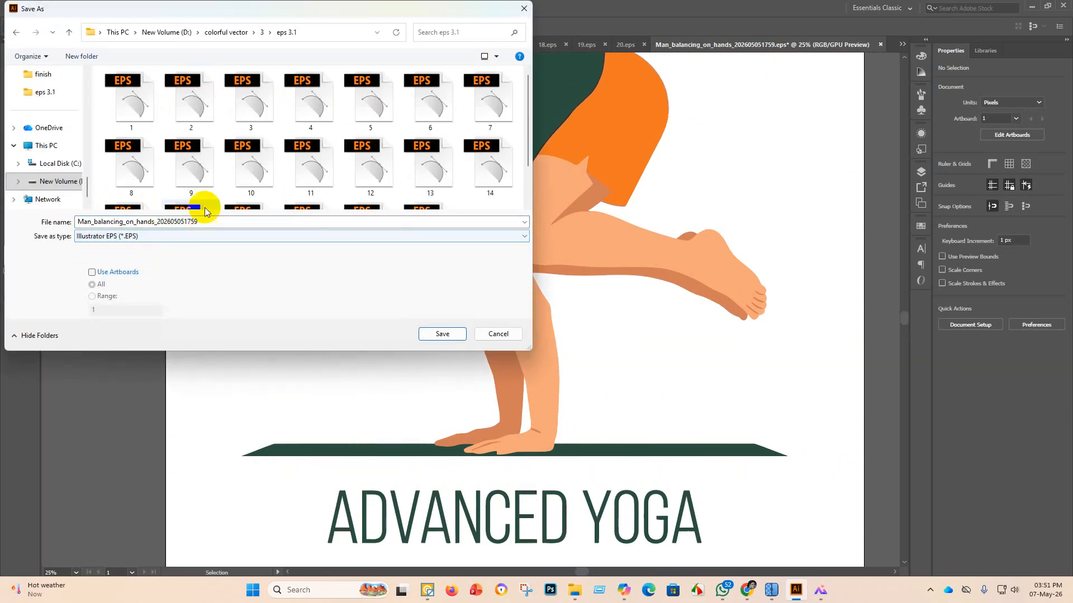
scroll(229, 140, "down", 2)
left_click(206, 222)
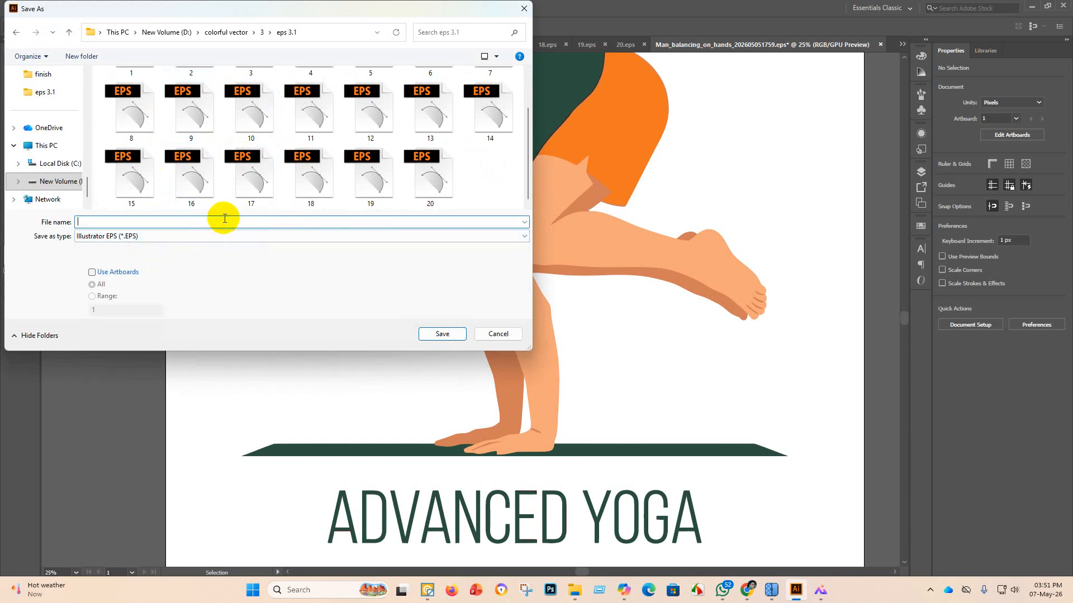
type("21")
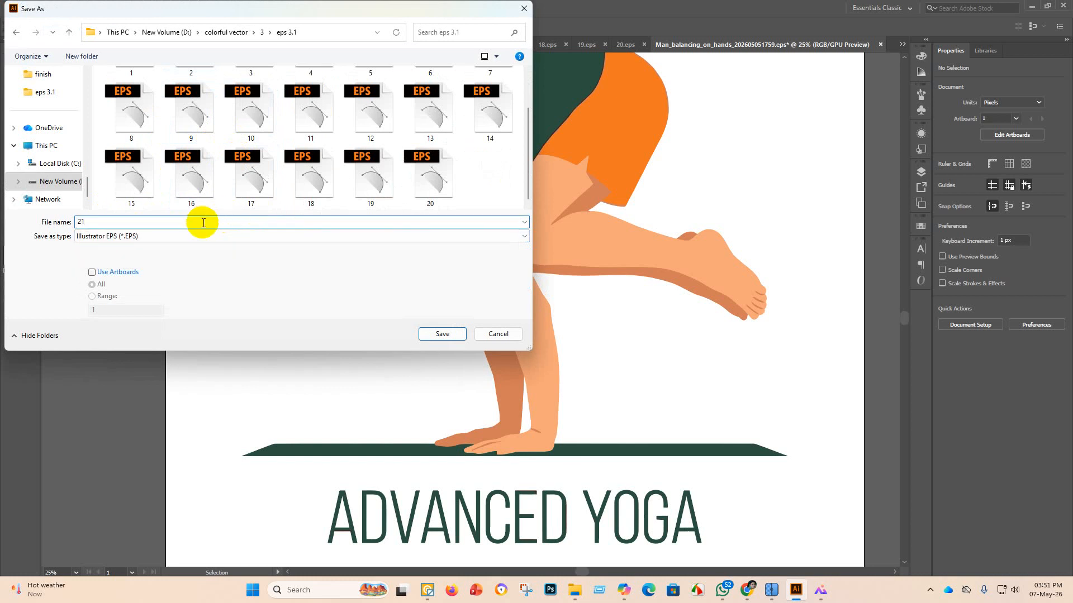
left_click(442, 333)
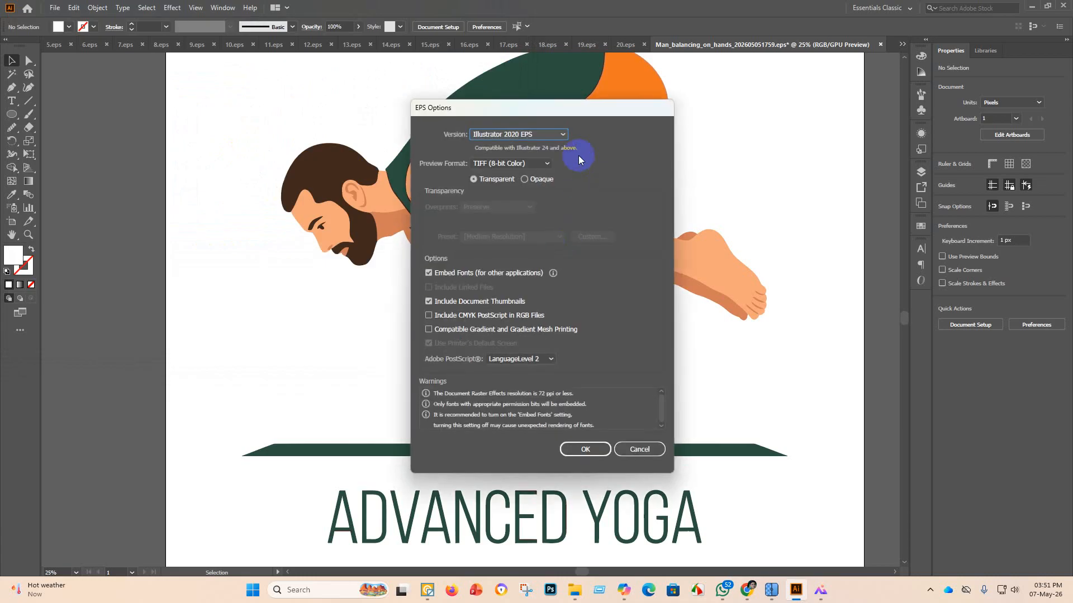
left_click(562, 135)
left_click(531, 262)
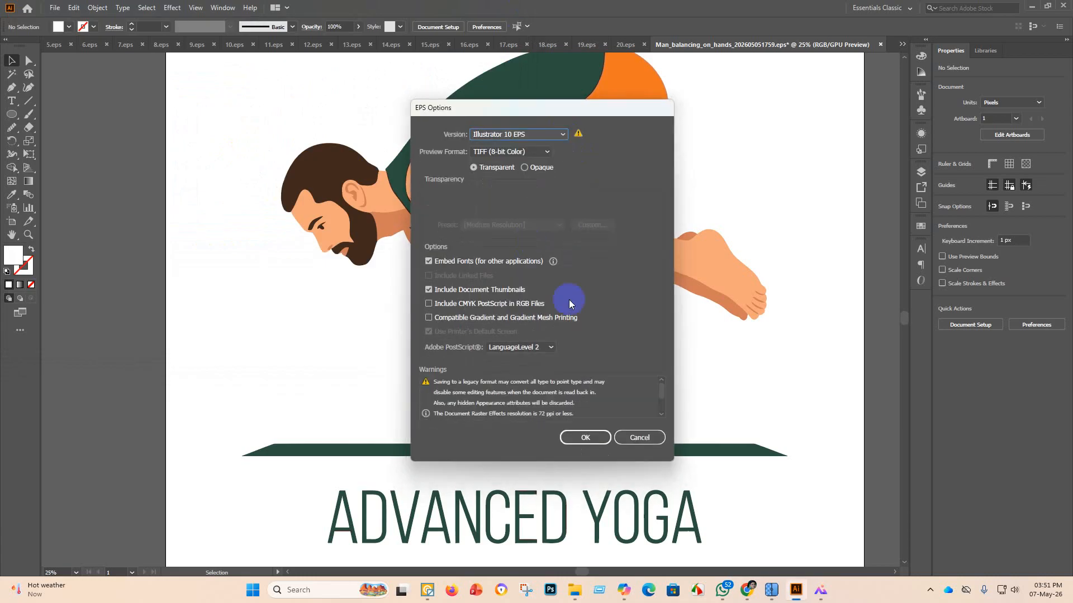
left_click(586, 439)
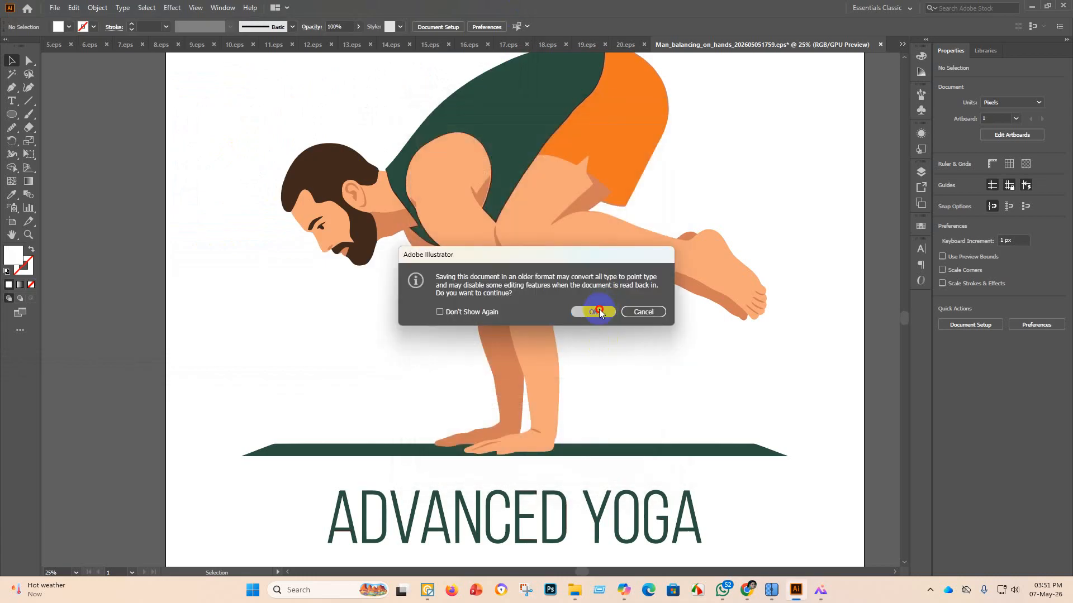
left_click(595, 311)
Switch to File Explorer and move the Man_balancing_on_hands EPS and its preview image into the finish folder.
key("ctrl+minus")
key("ctrl+minus")
key("ctrl+minus")
key("ctrl+minus")
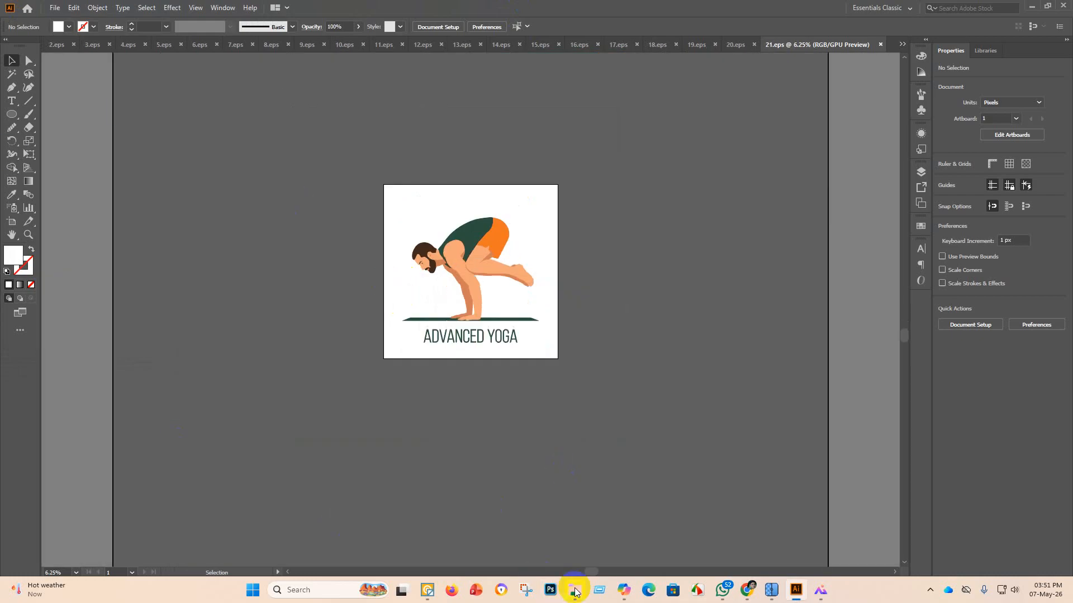
mouse_move(575, 592)
left_click(565, 539)
left_click_drag(371, 107, 288, 114)
left_click_drag(377, 108, 263, 113)
Open the Man_doing_seated_forward_fold EPS file with Adobe Illustrator 2020.
right_click(383, 99)
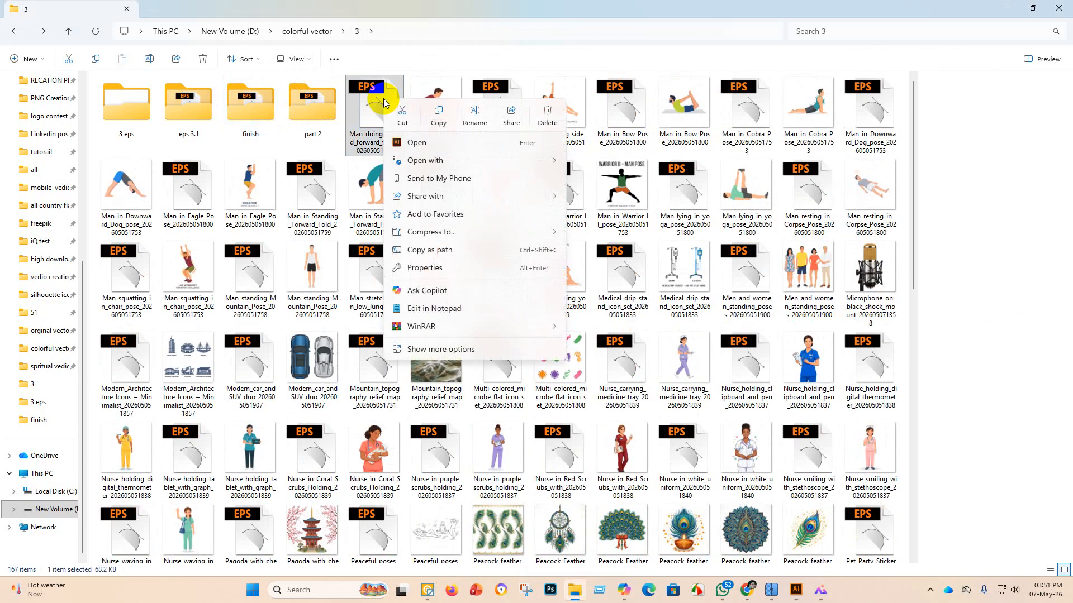
mouse_move(414, 162)
left_click(638, 166)
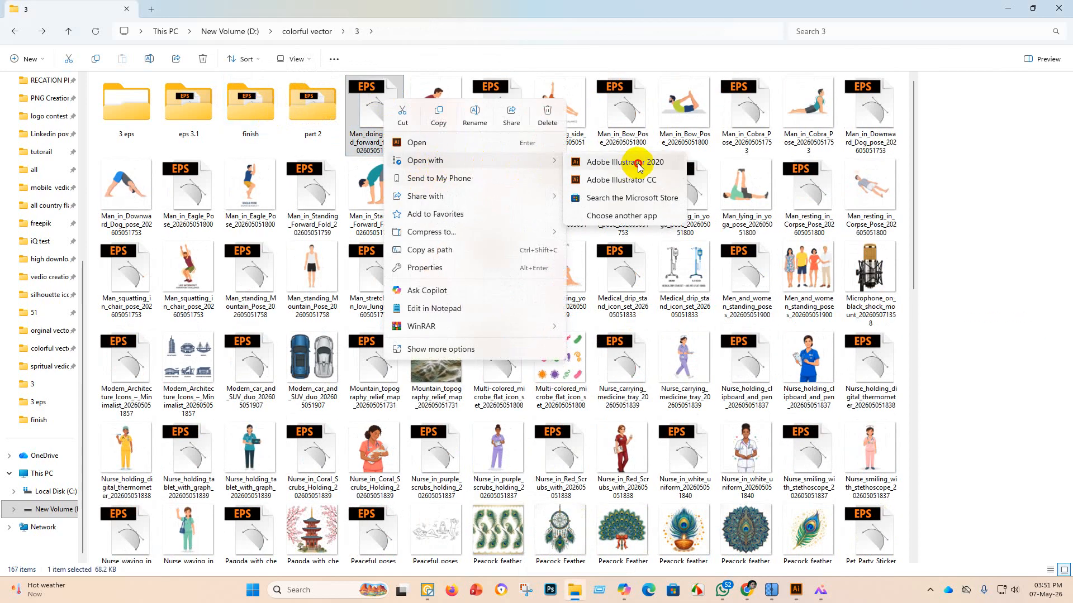
scroll(454, 285, "down", 9)
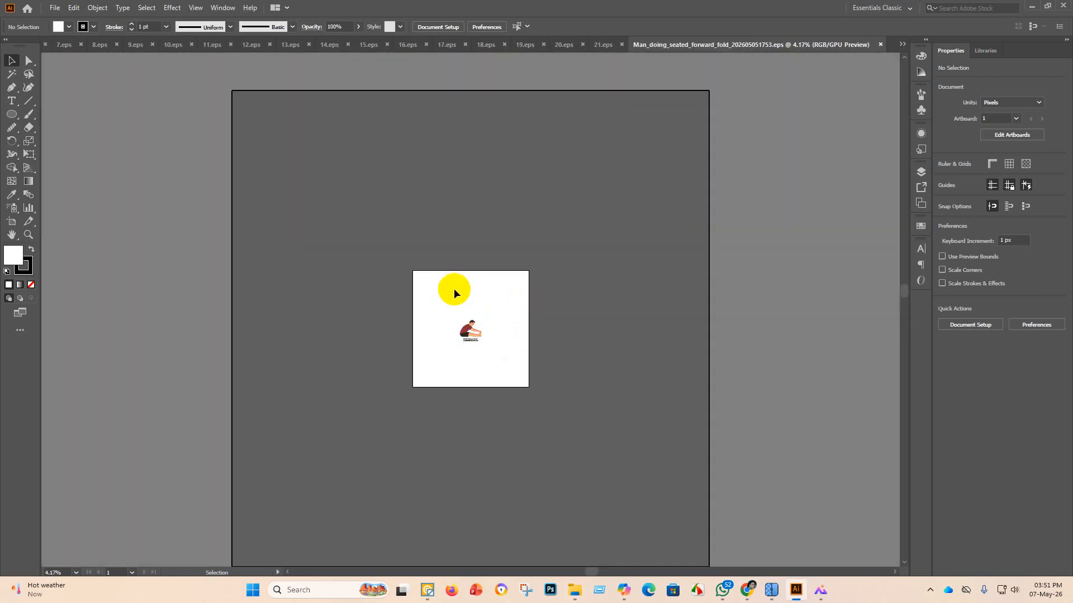
Enlarge the seated forward fold artwork proportionally to about 3745 px wide and centre it vertically on the artboard.
left_click(479, 328)
left_click_drag(470, 320, 504, 213)
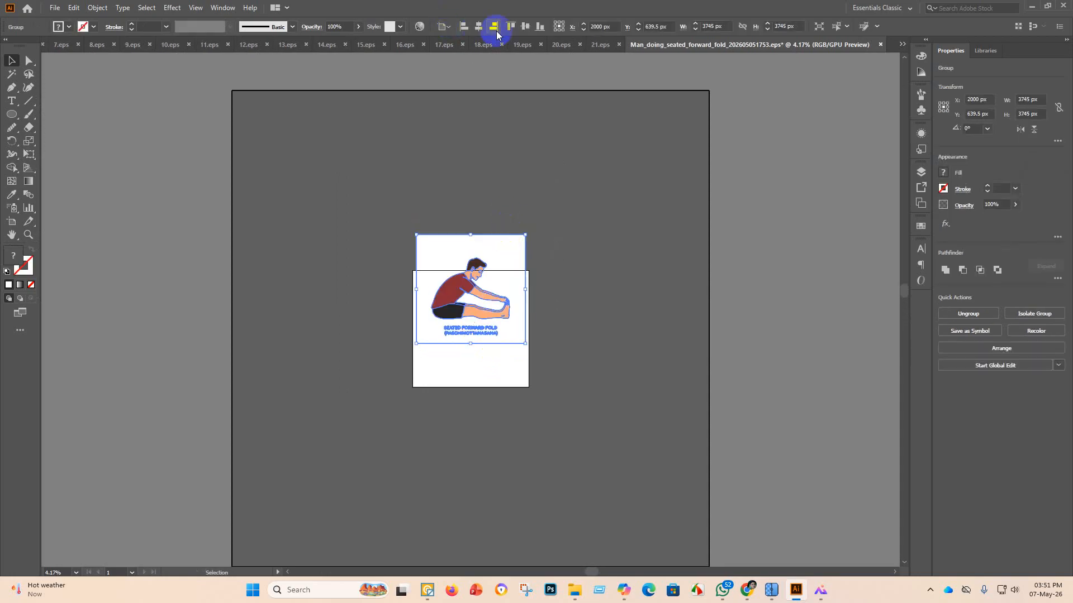
left_click(525, 27)
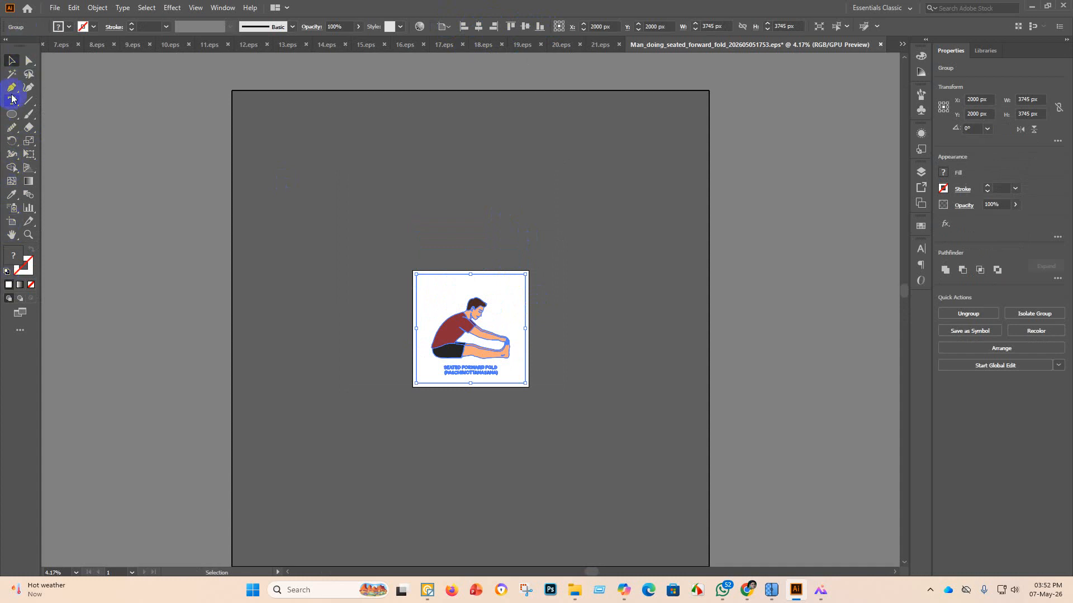
Remove the white background around the seated man using the Magic Wand and check the remaining artwork.
left_click(12, 73)
left_click(471, 286)
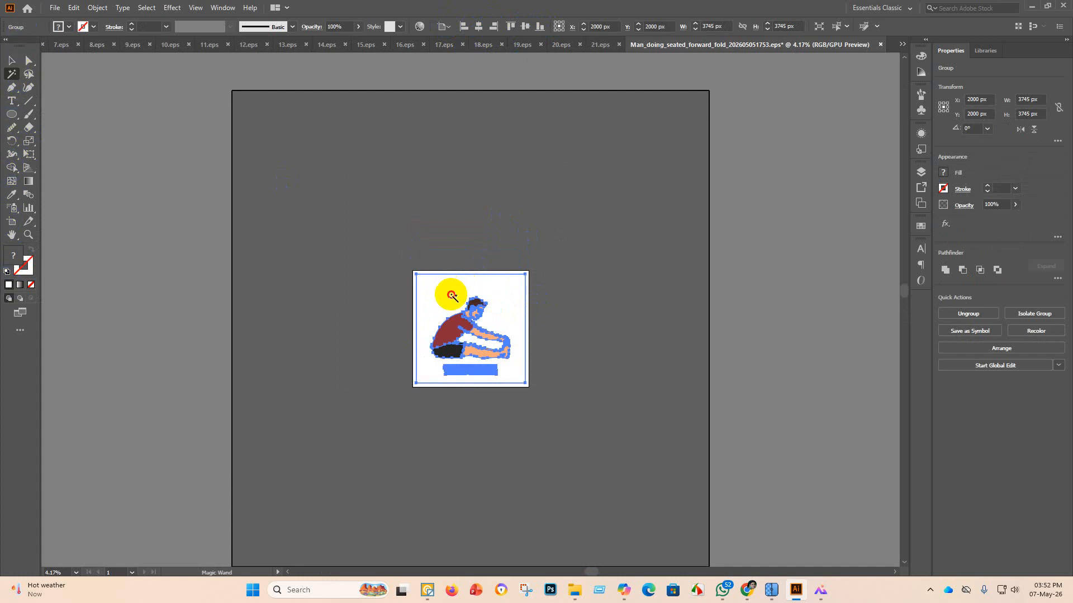
key("ctrl+shift+a")
scroll(458, 373, "up", 4)
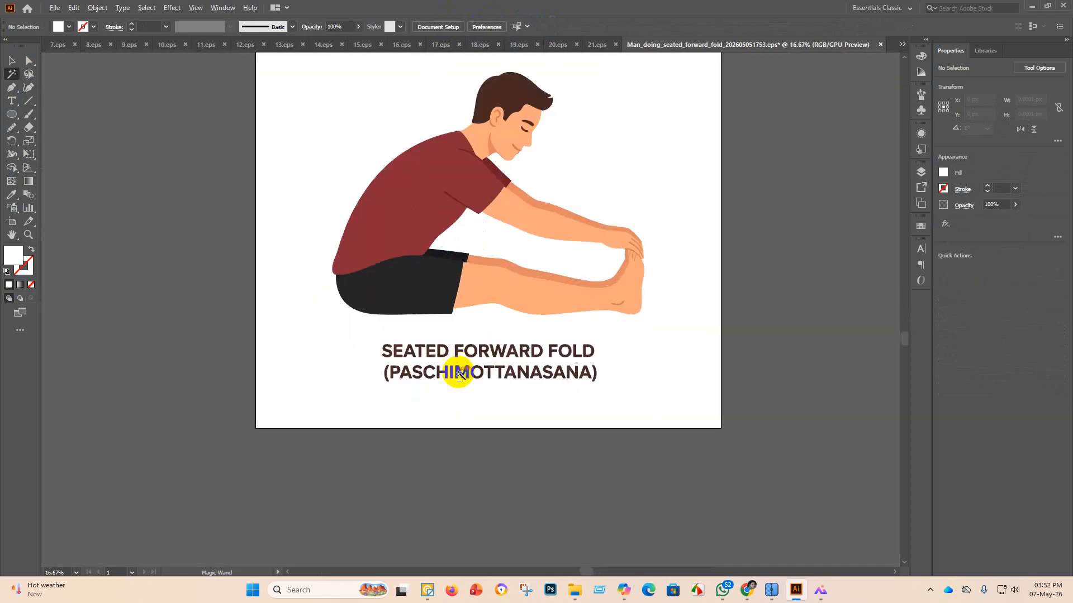
scroll(458, 373, "up", 5)
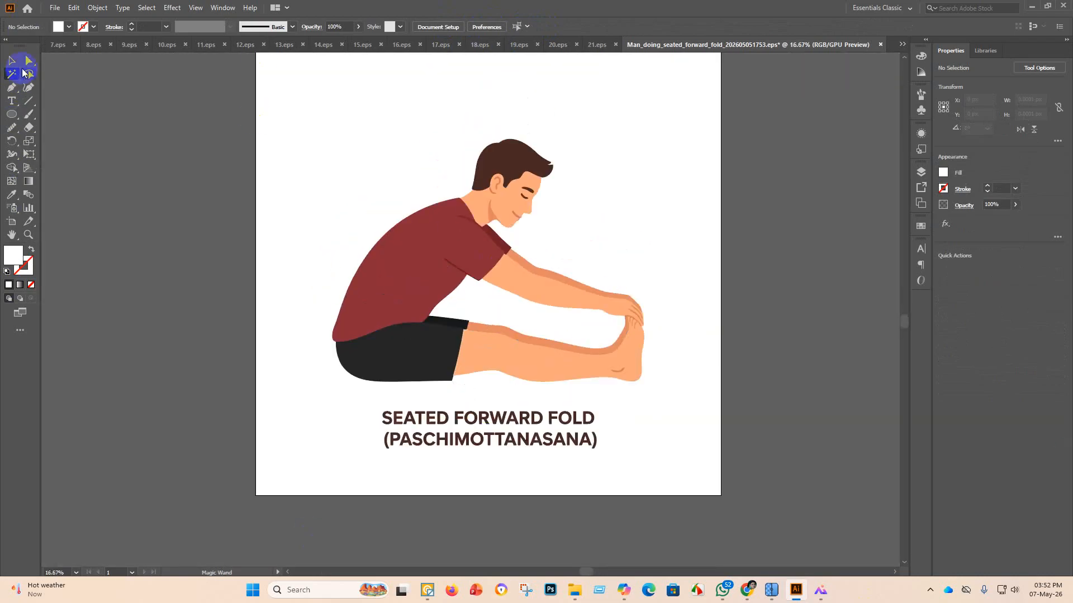
left_click(12, 61)
scroll(483, 349, "up", 3)
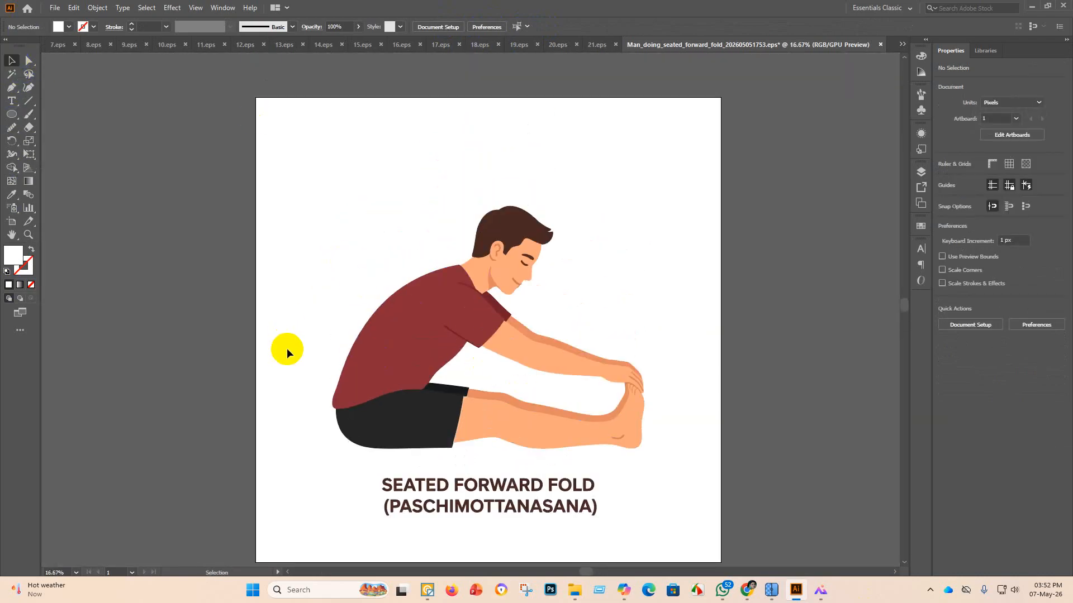
scroll(335, 352, "down", 2)
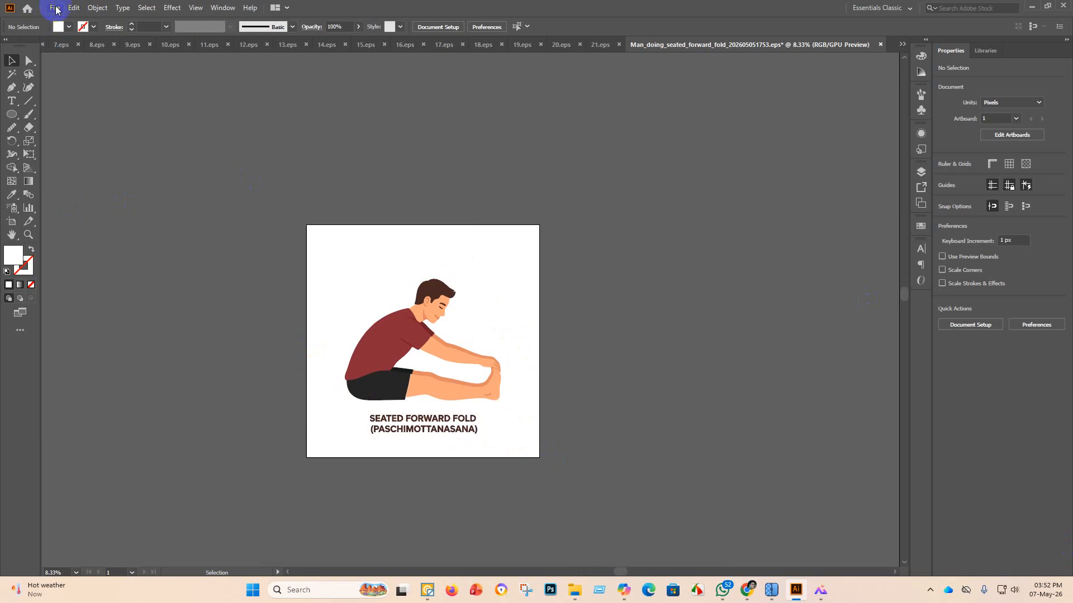
Save the seated forward fold illustration as an Illustrator EPS named 22 in the eps 3.1 folder, using the Illustrator 10 EPS version.
left_click(54, 7)
left_click(88, 102)
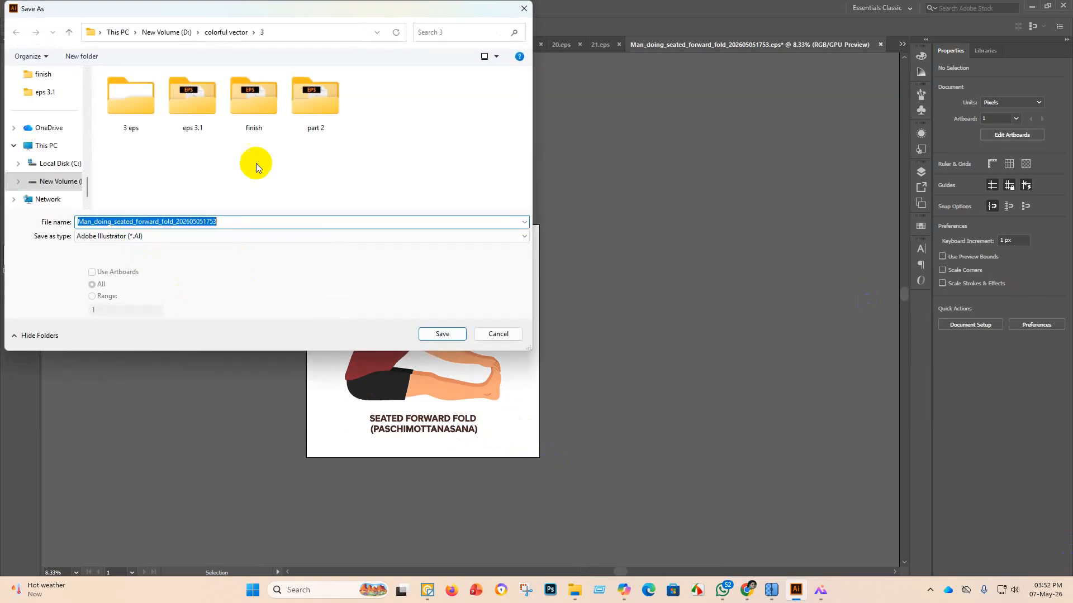
double_click(195, 96)
left_click(159, 237)
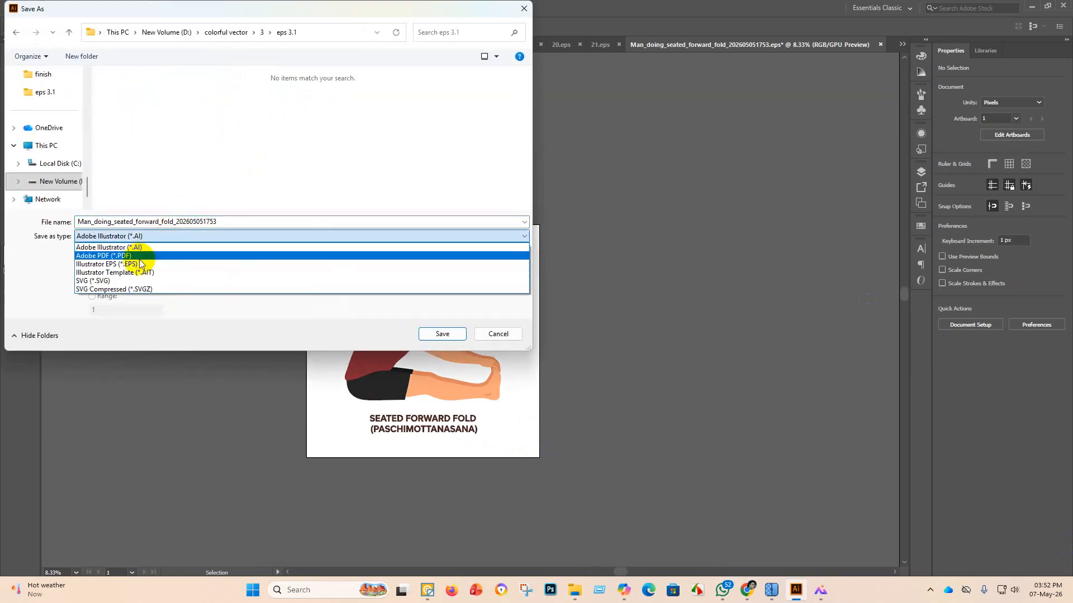
left_click(134, 258)
double_click(240, 222)
scroll(347, 192, "down", 1)
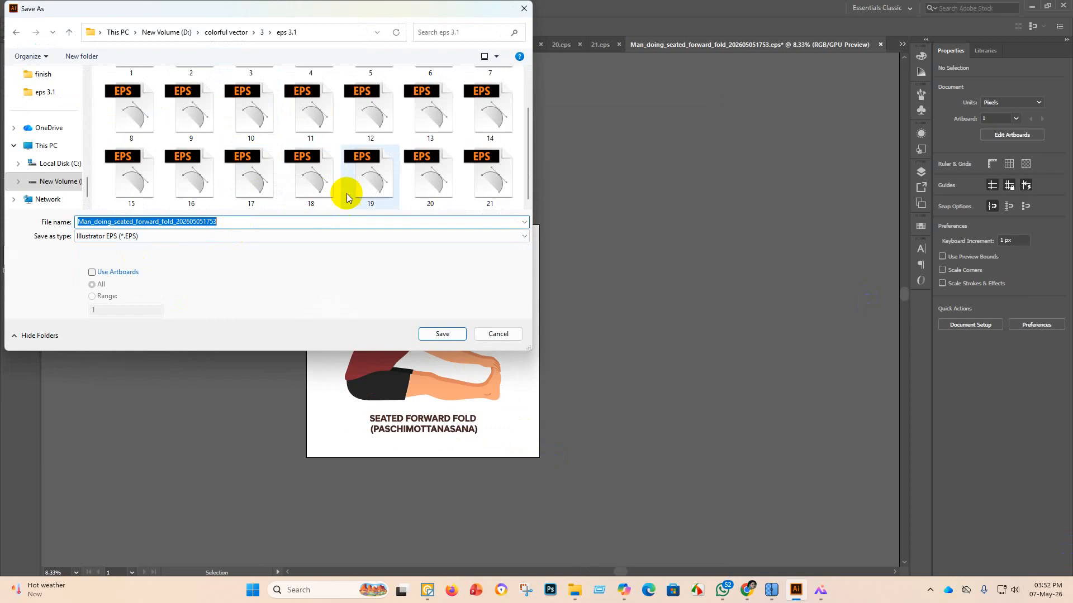
key("BackSpace")
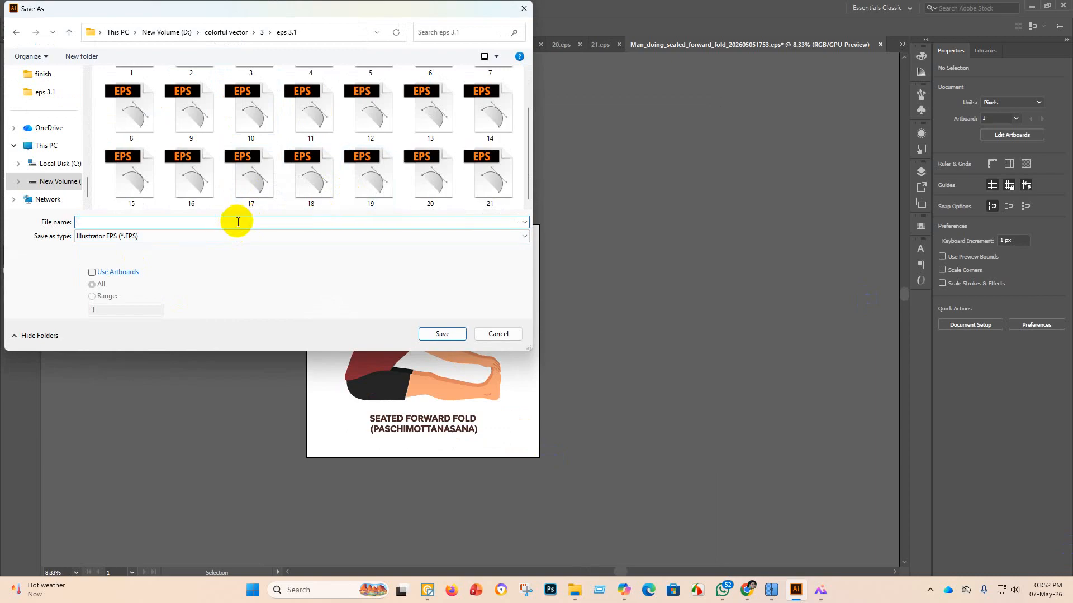
type("22")
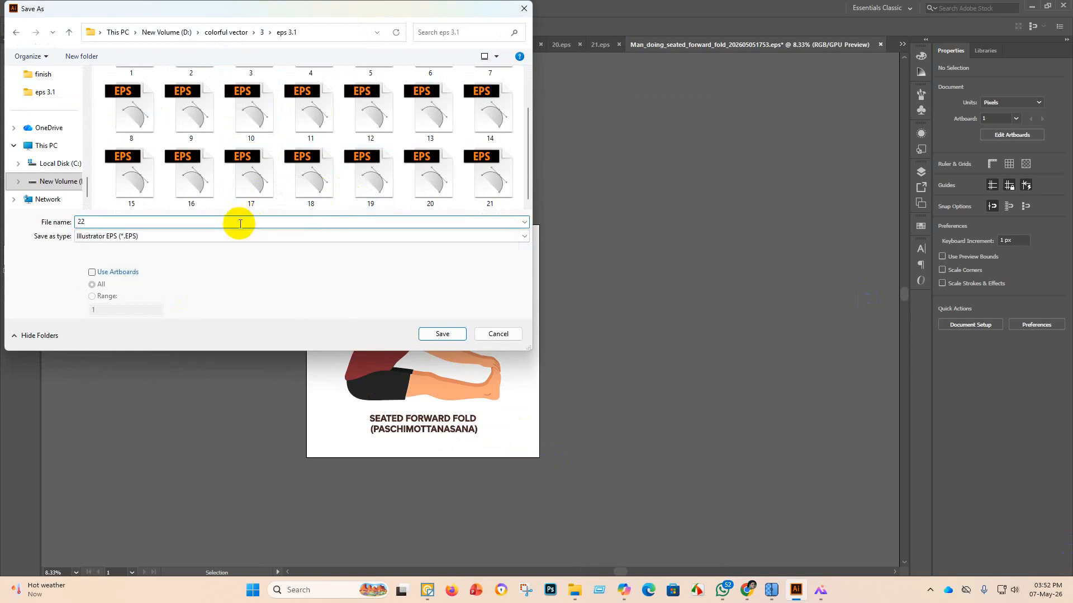
left_click(442, 334)
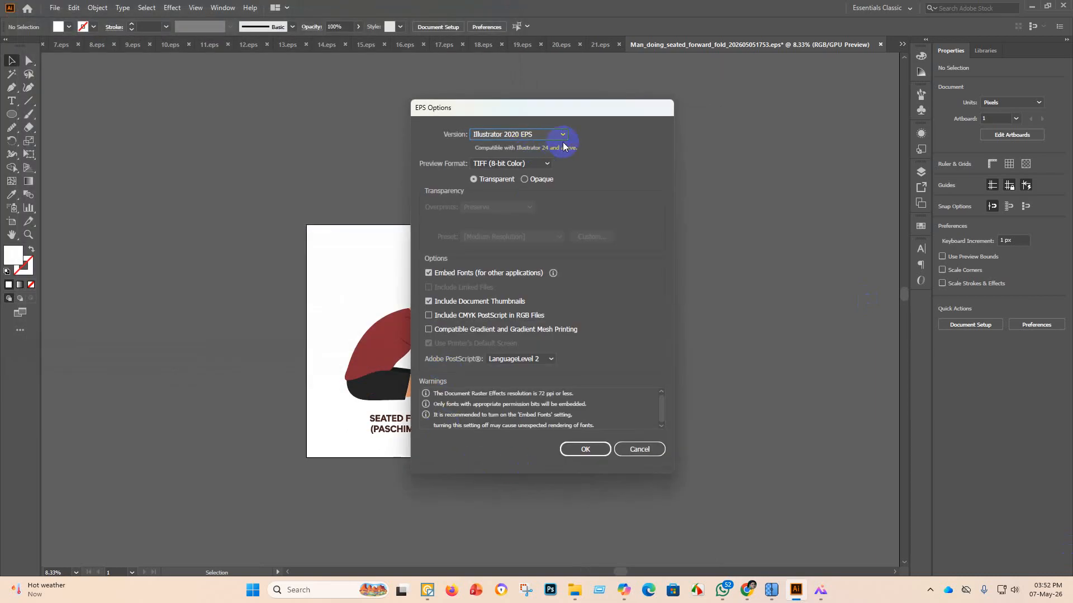
left_click(561, 137)
left_click(534, 260)
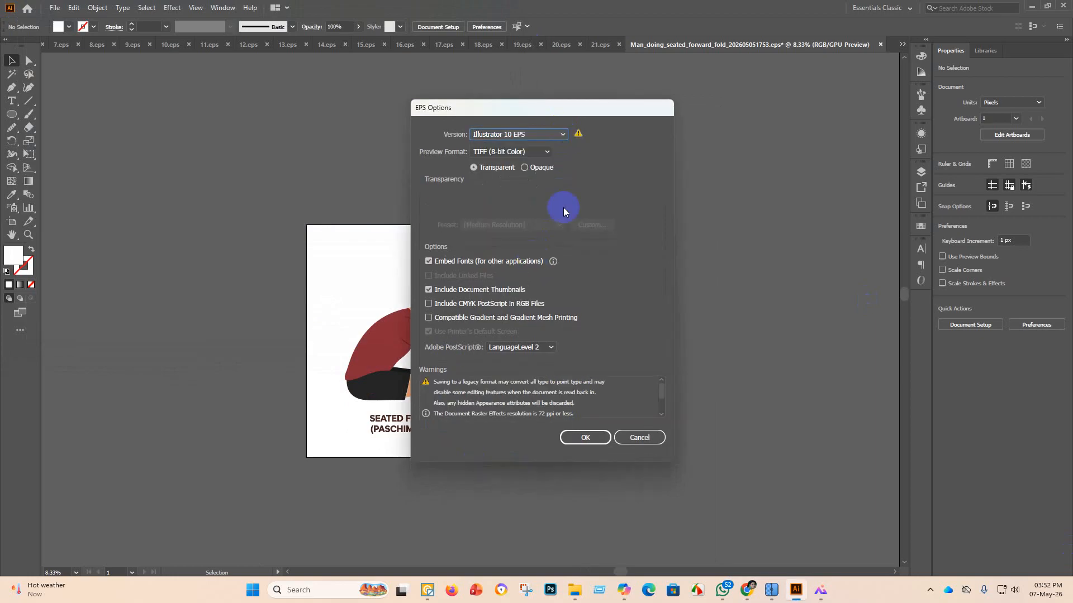
left_click(595, 437)
left_click(598, 310)
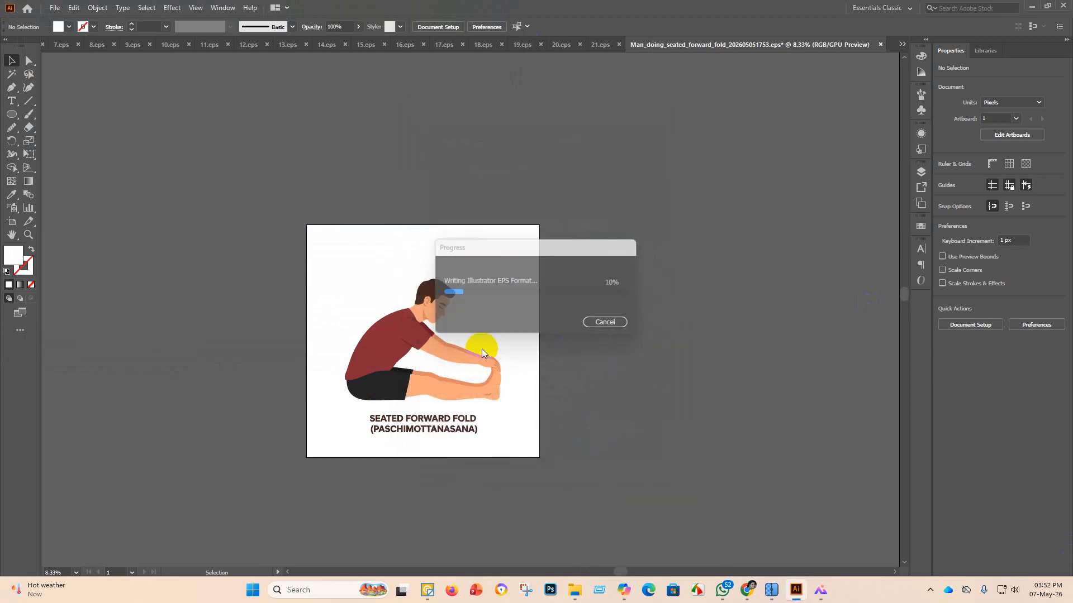
Move the Man_doing_seated_forward_fold EPS file and its matching picture from folder 3 into the finish folder.
left_click(572, 594)
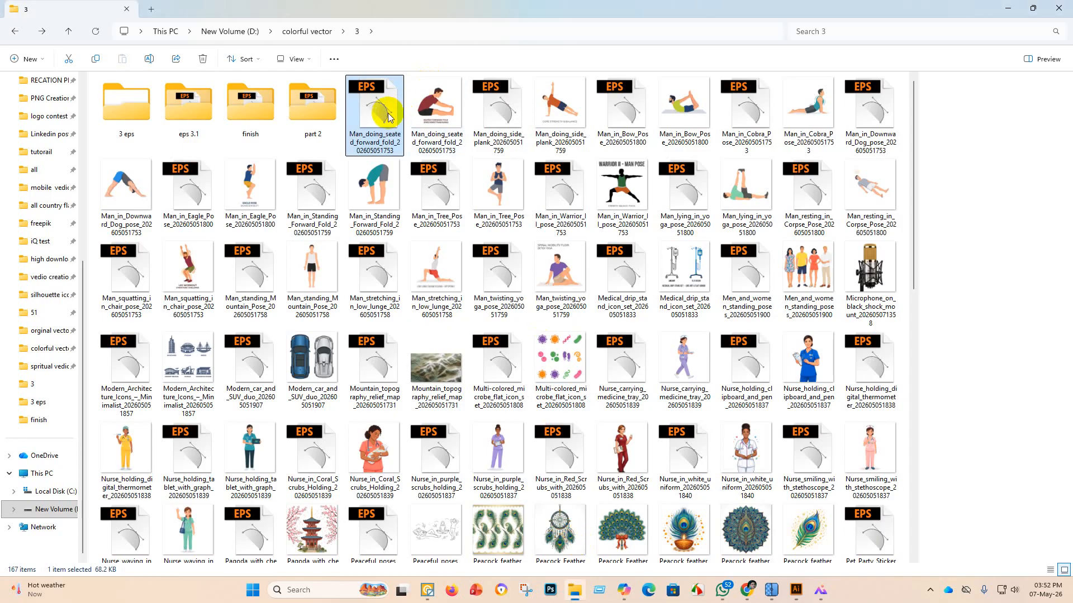
left_click_drag(389, 117, 263, 112)
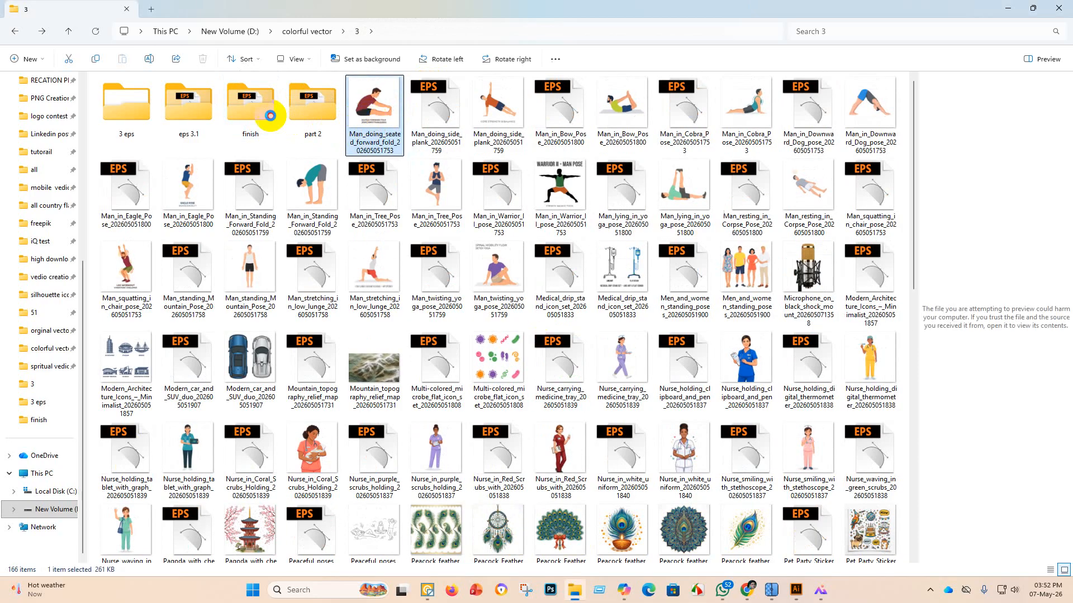
left_click_drag(374, 111, 277, 115)
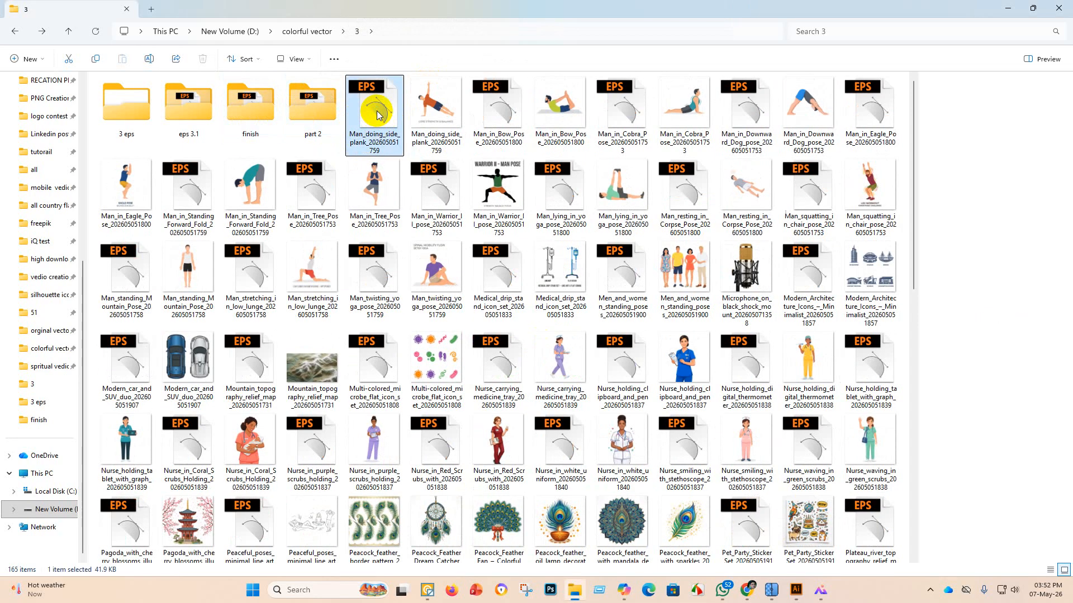
Open the Man_doing_side_plank EPS file with Adobe Illustrator 2020.
right_click(377, 115)
mouse_move(441, 173)
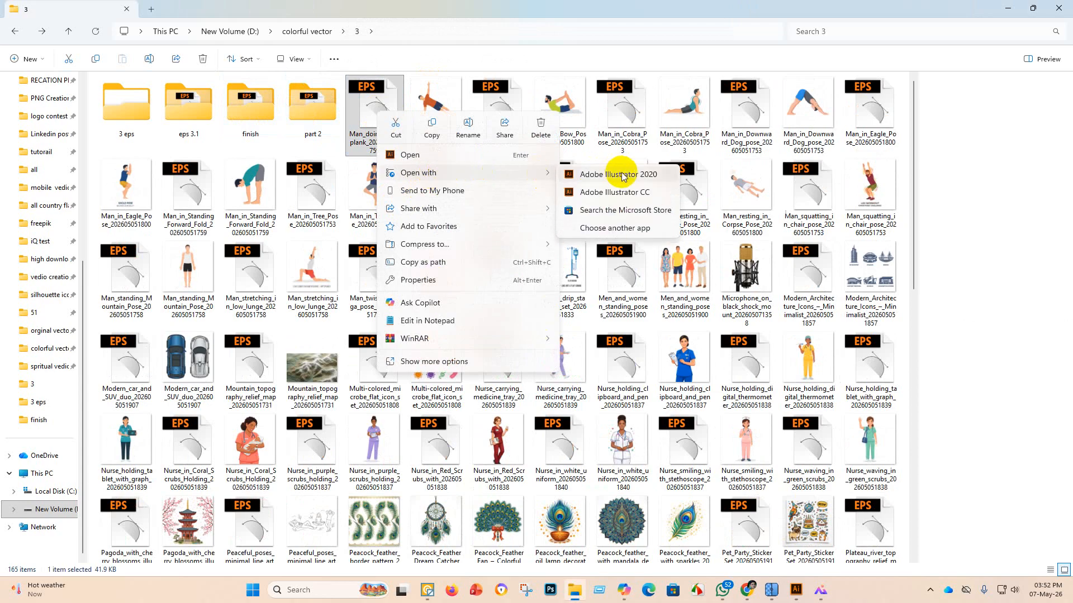
left_click(622, 175)
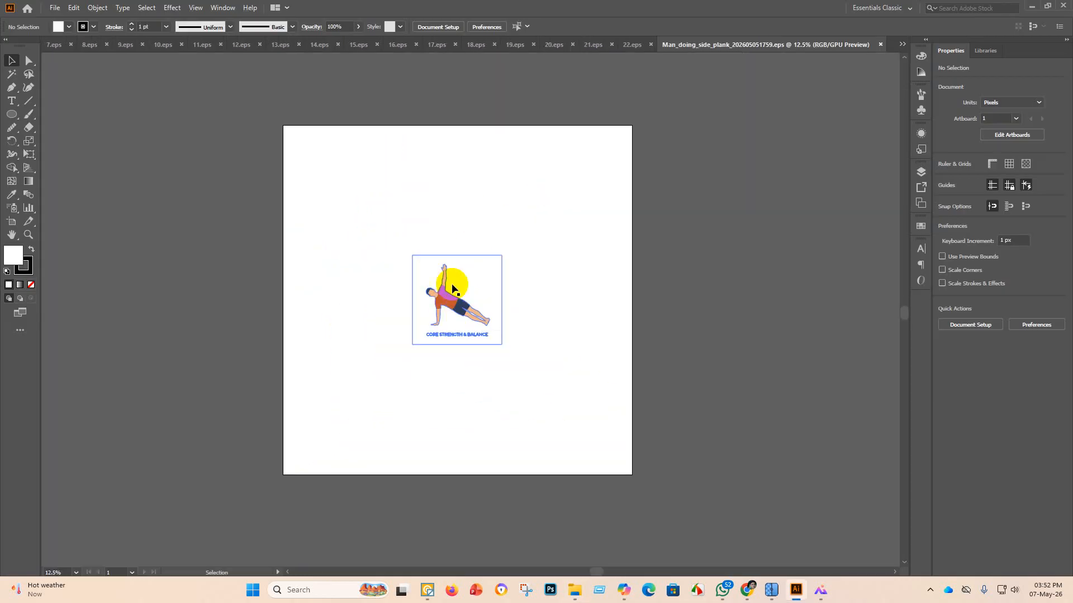
Enlarge the side plank artwork proportionally to about 3853 px wide and delete its white background using the Magic Wand.
left_click(453, 286)
left_click_drag(457, 255, 588, 326)
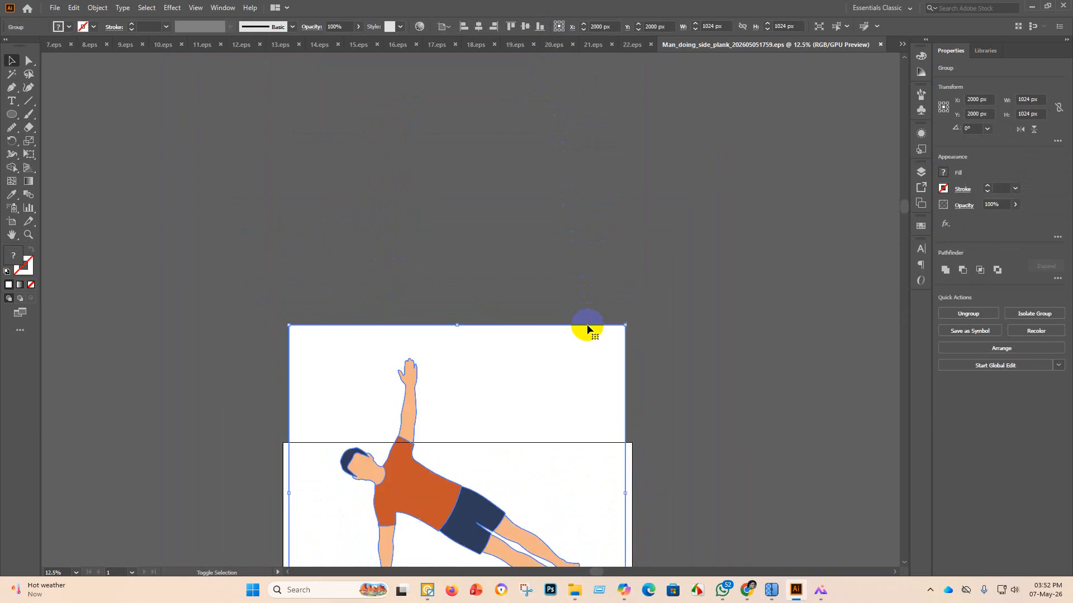
left_click(12, 73)
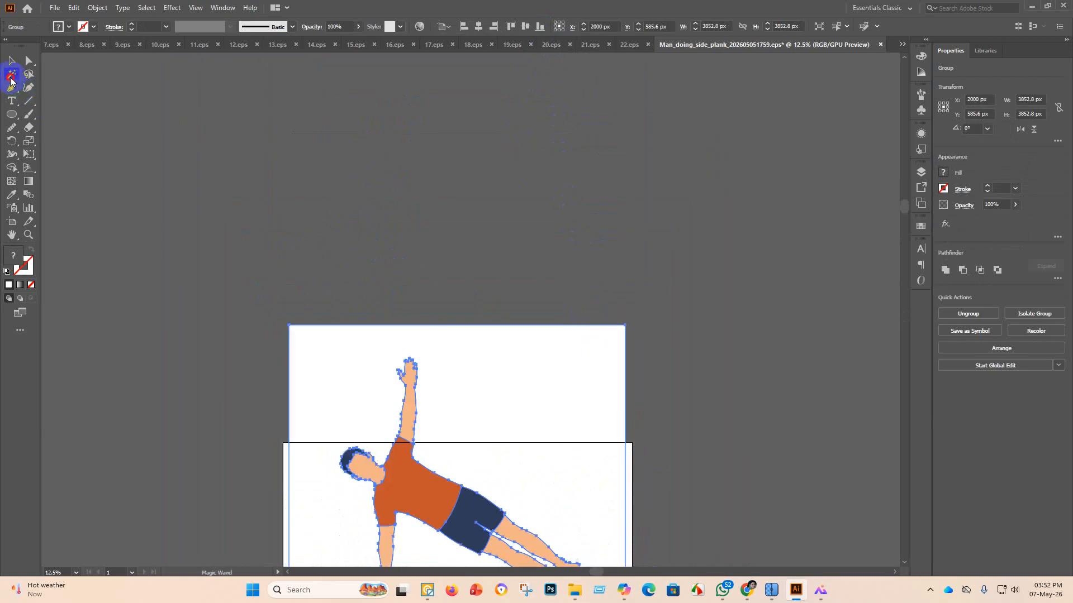
left_click(522, 377)
key("Delete")
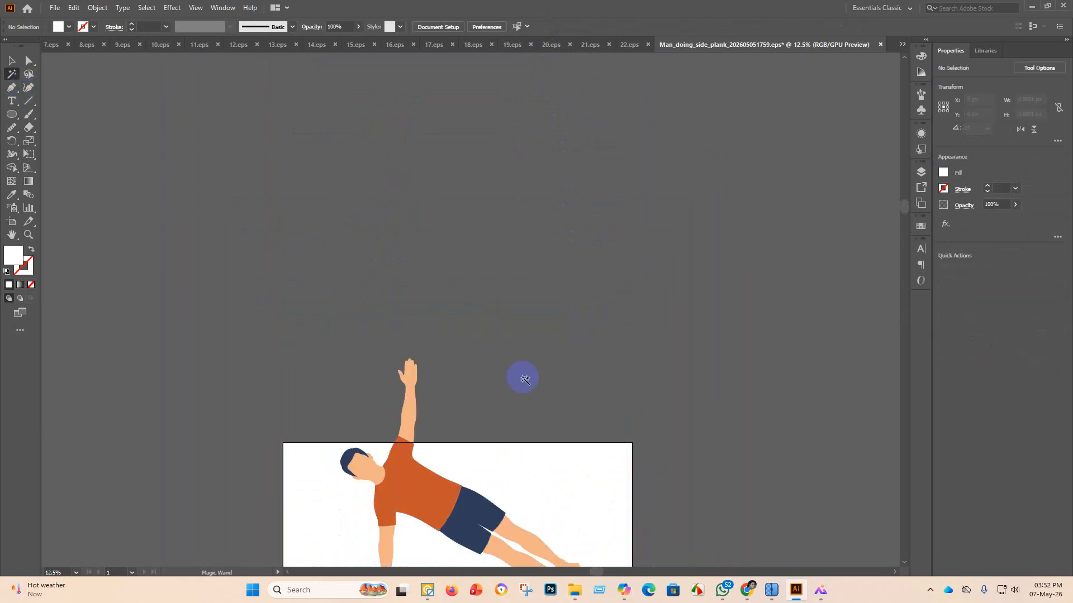
scroll(557, 364, "down", 5)
Centre the side plank artwork on the artboard, enlarging it proportionally to about 3135 px wide.
left_click(12, 60)
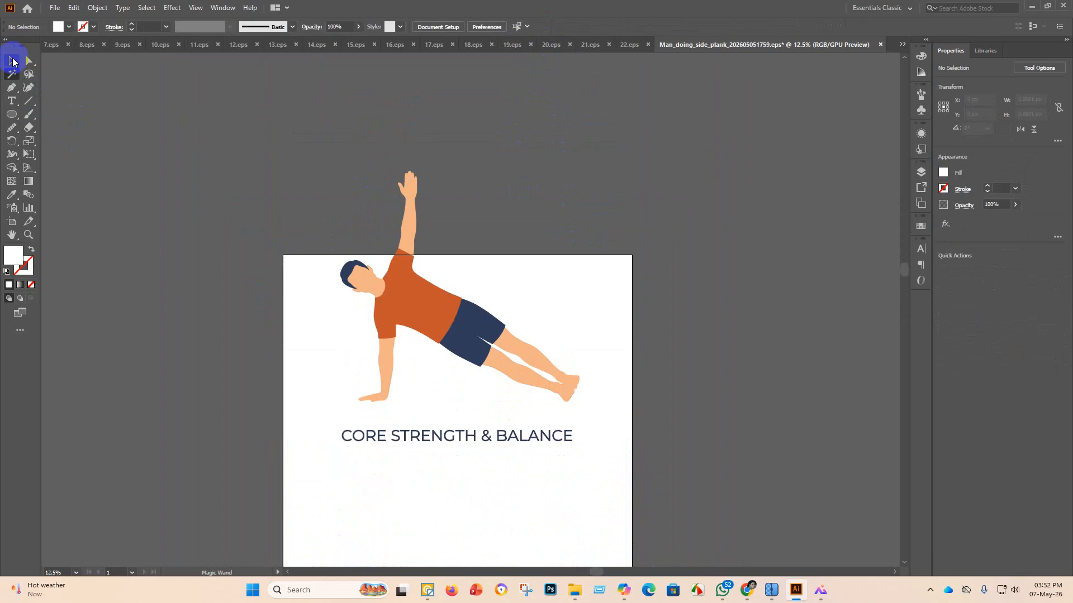
left_click(406, 334)
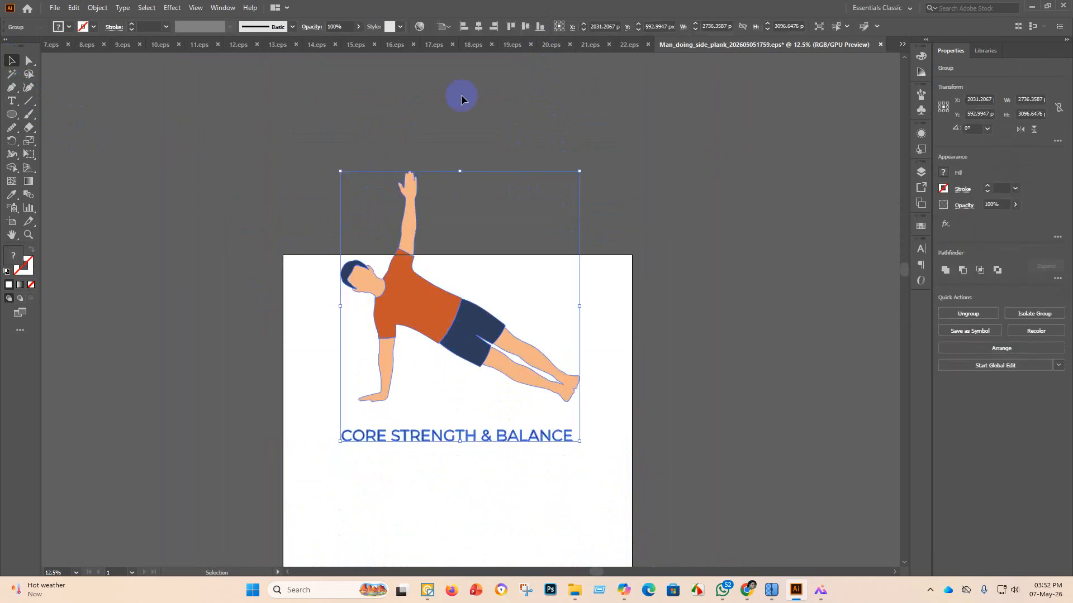
left_click(478, 26)
left_click(527, 27)
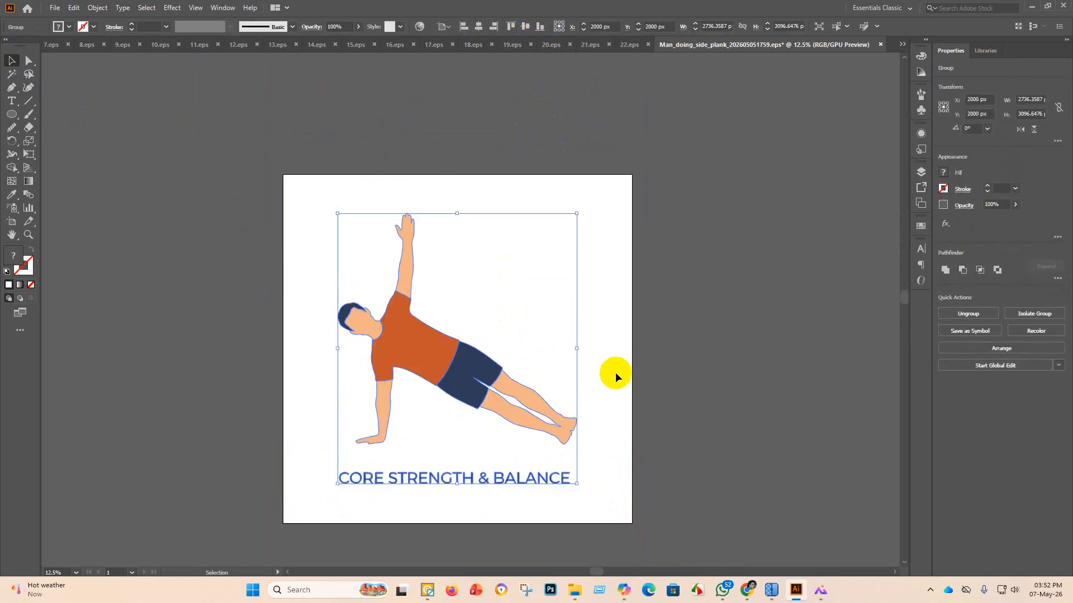
left_click_drag(458, 213, 457, 174)
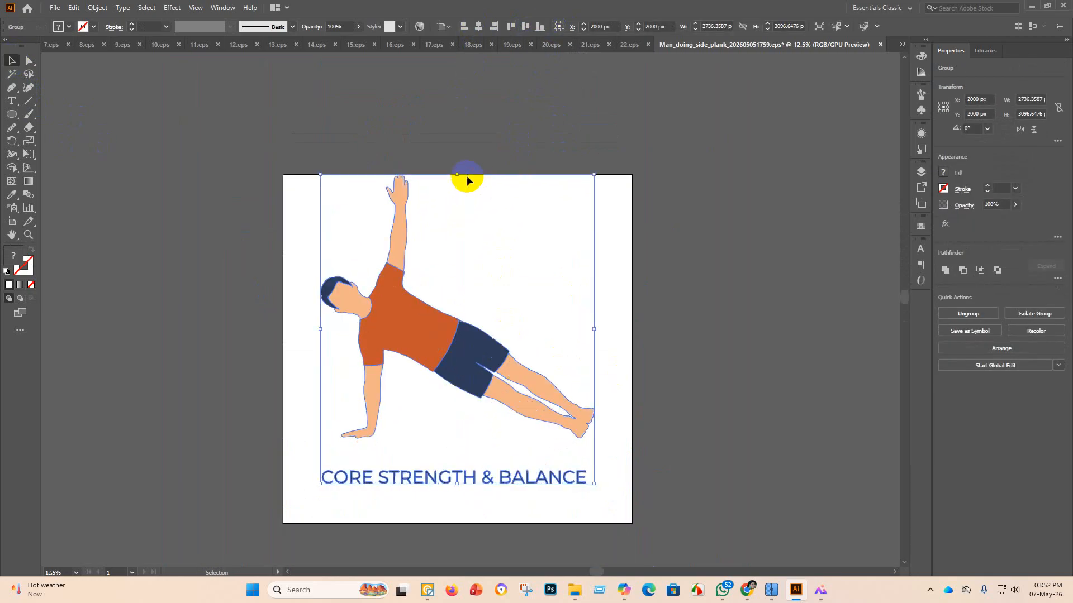
left_click(526, 27)
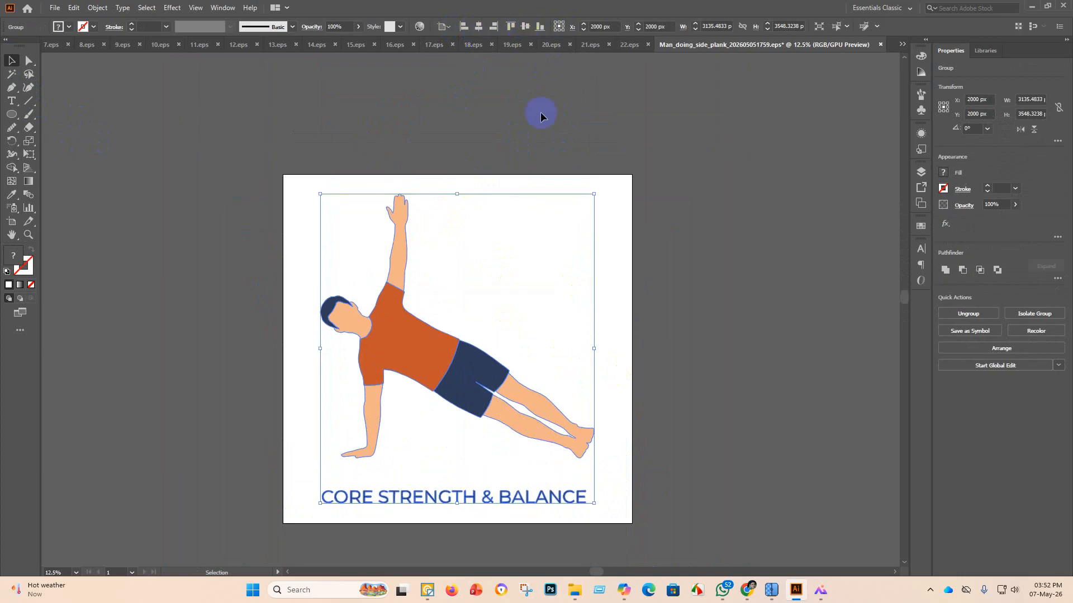
left_click(659, 255)
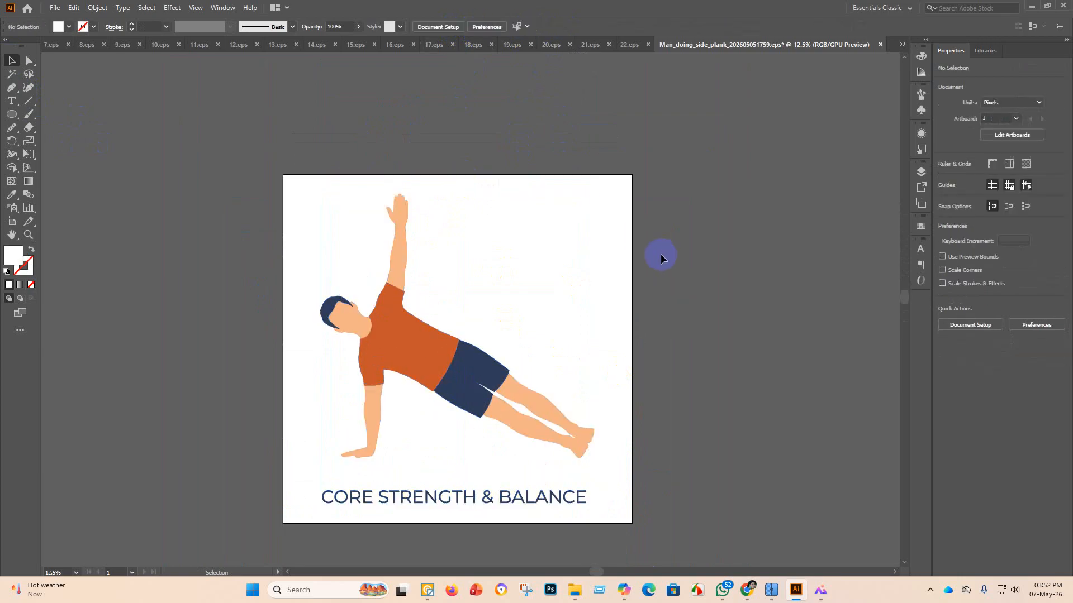
Save the side plank illustration as an Illustrator EPS named 23 in the eps 3.1 folder, using the Illustrator 10 EPS version.
left_click(54, 8)
left_click(78, 94)
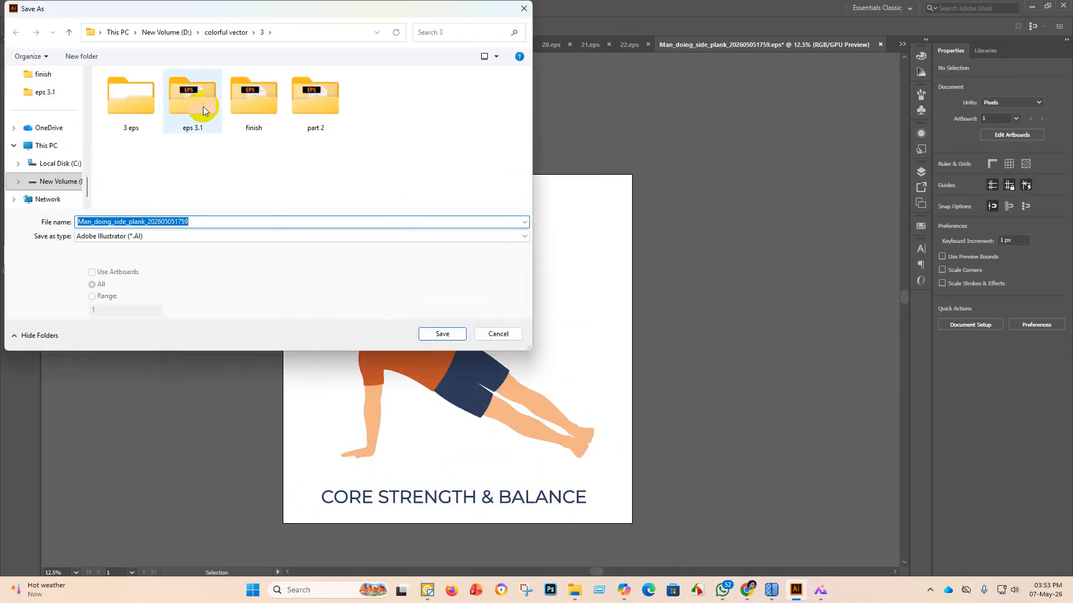
double_click(201, 104)
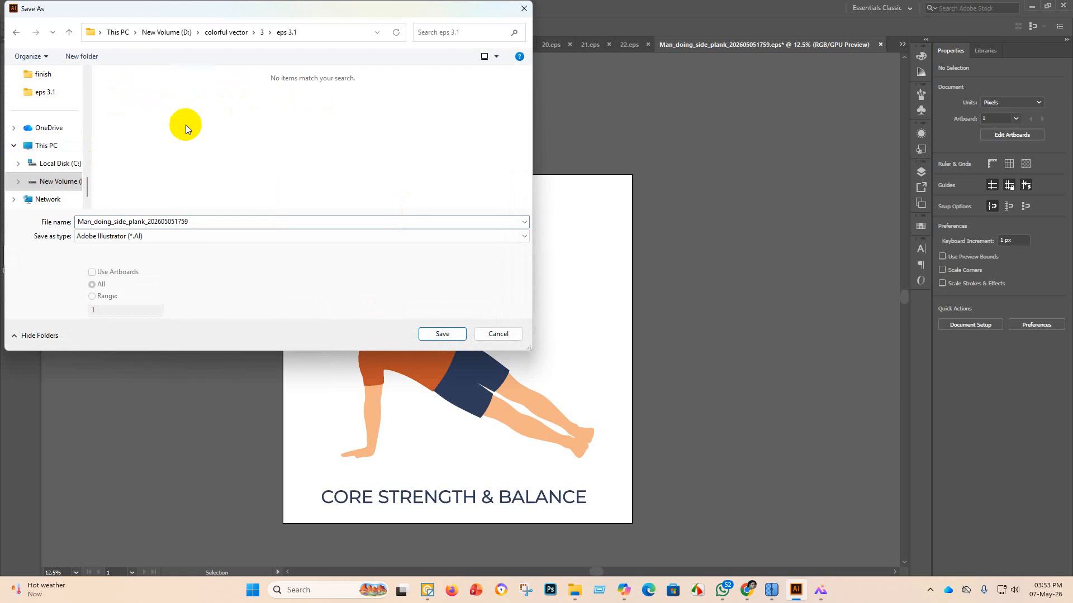
left_click(155, 236)
left_click(140, 257)
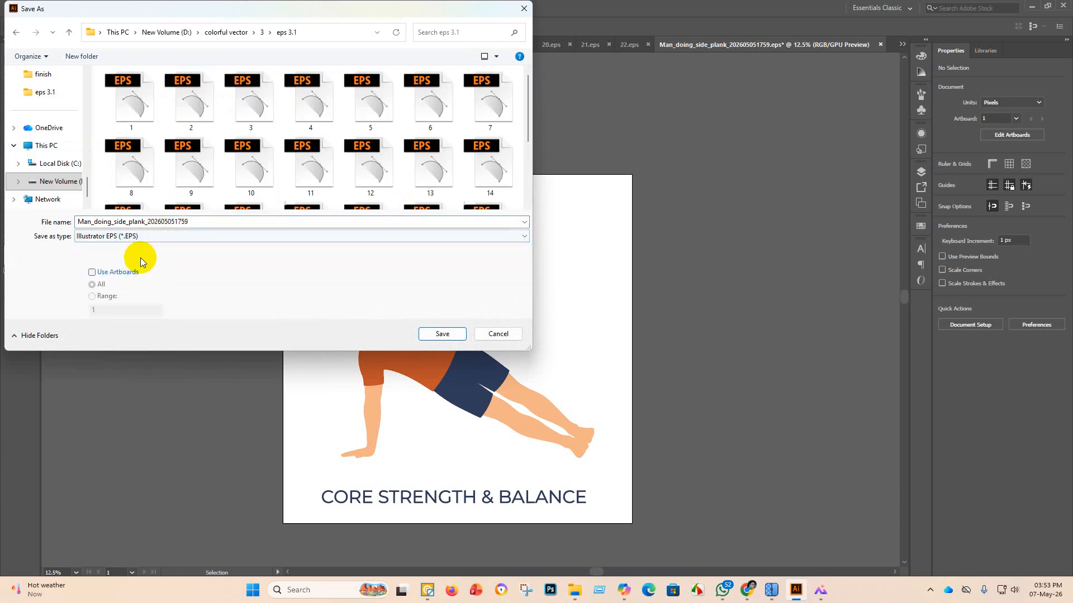
scroll(223, 190, "down", 3)
double_click(206, 219)
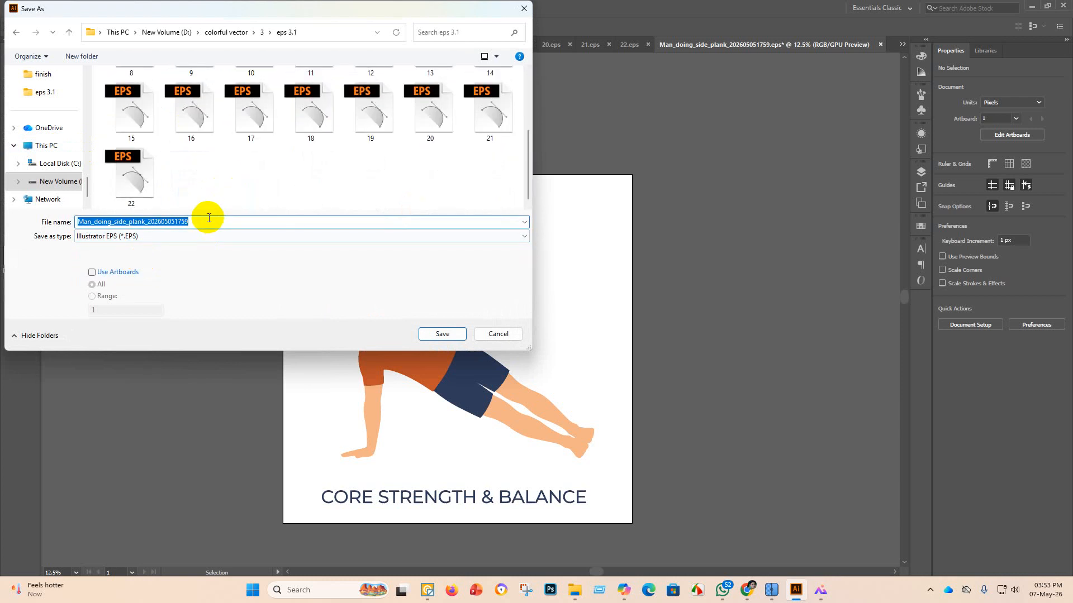
type("23")
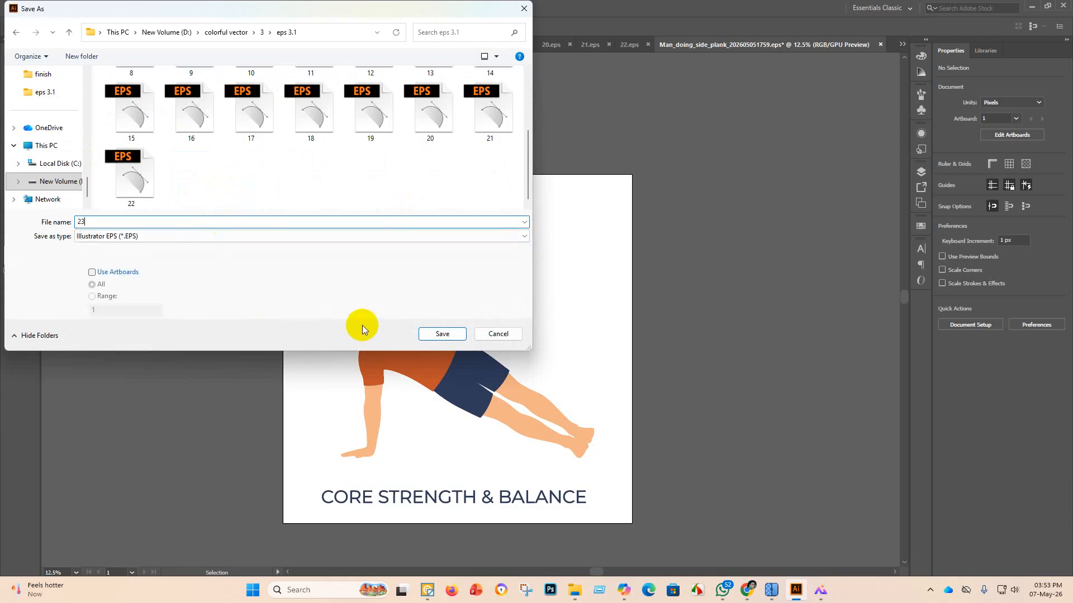
left_click(442, 334)
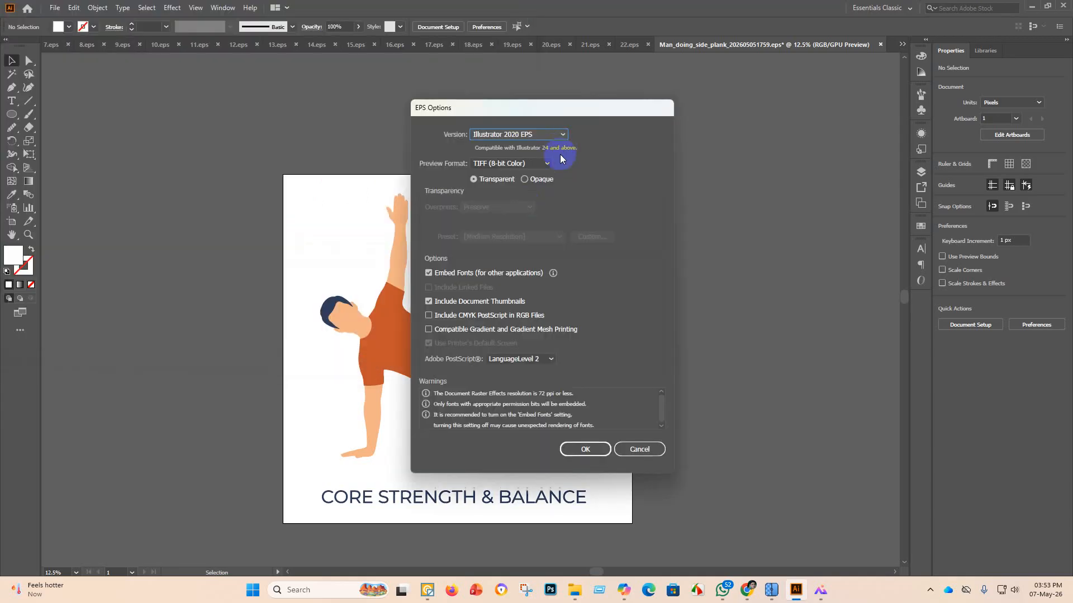
left_click(562, 134)
left_click(522, 260)
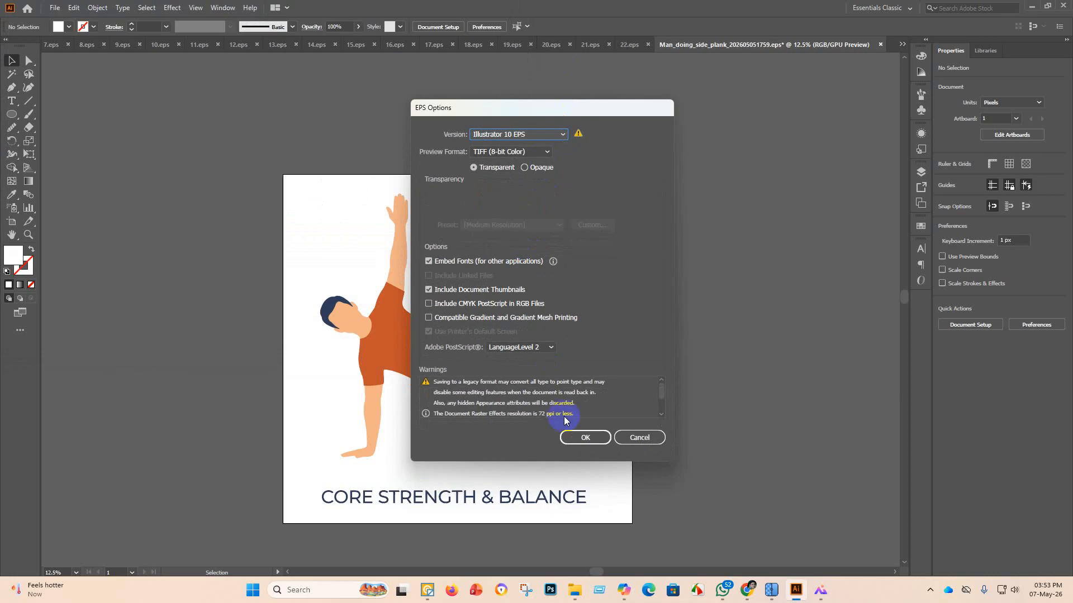
left_click(590, 438)
left_click(591, 312)
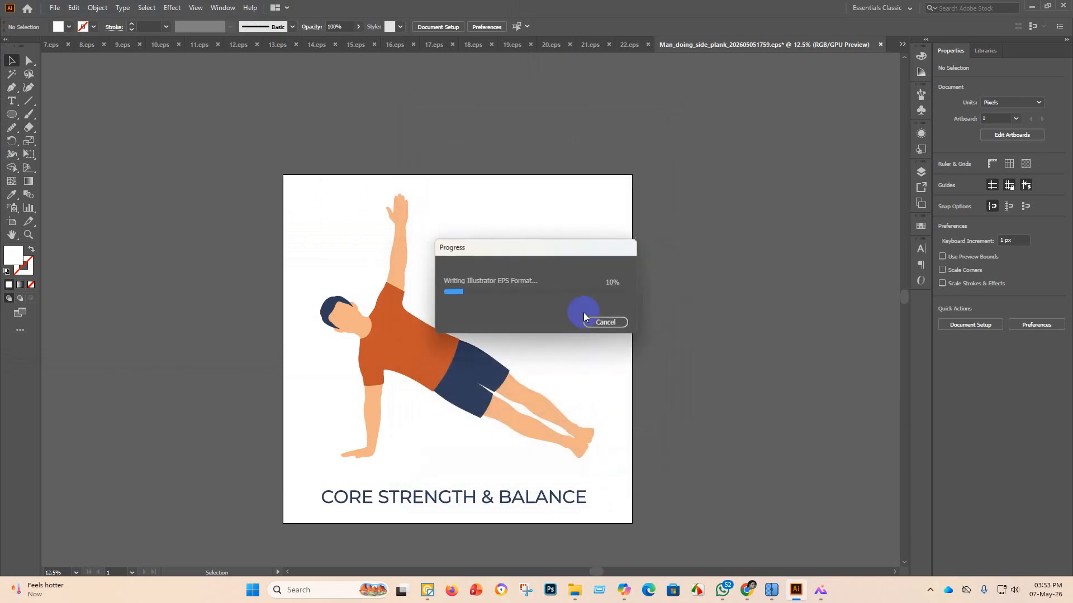
Move the Man_doing_side_plank EPS file and its matching picture from folder 3 into the finish folder.
left_click(575, 596)
left_click(366, 134)
left_click_drag(376, 116, 250, 106)
left_click_drag(358, 137, 277, 113)
Open the Man_in_Bow_Pose EPS file with Adobe Illustrator 2020.
left_click(379, 121)
right_click(377, 118)
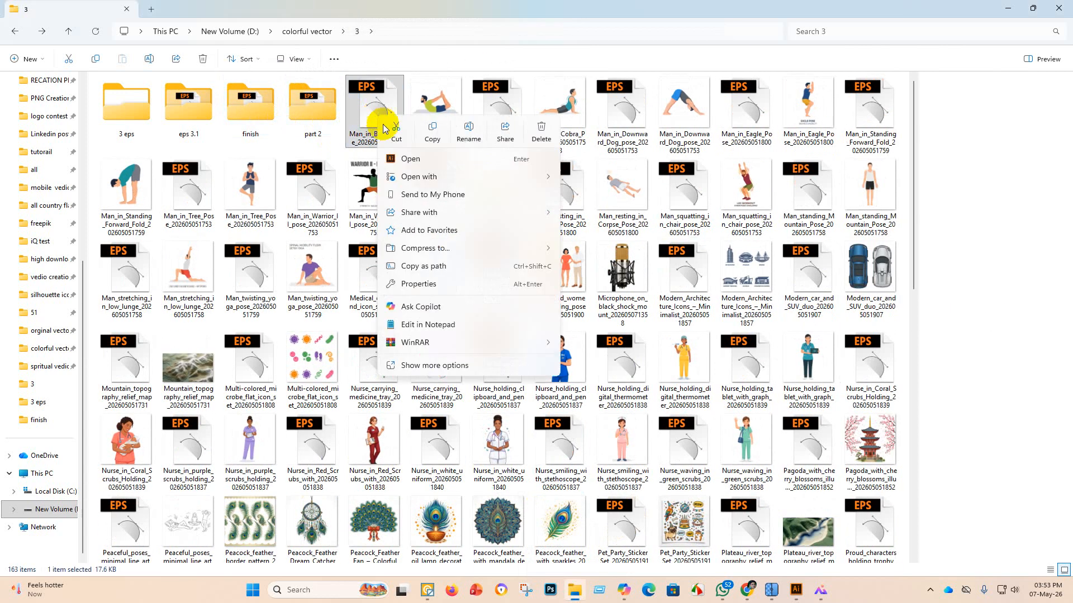
mouse_move(455, 183)
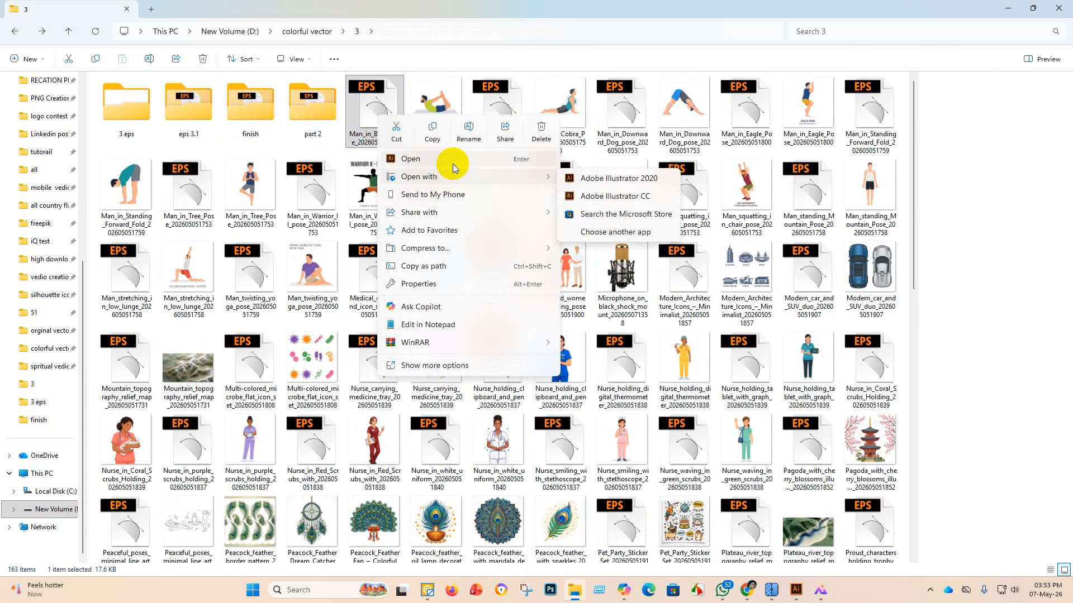
left_click(592, 178)
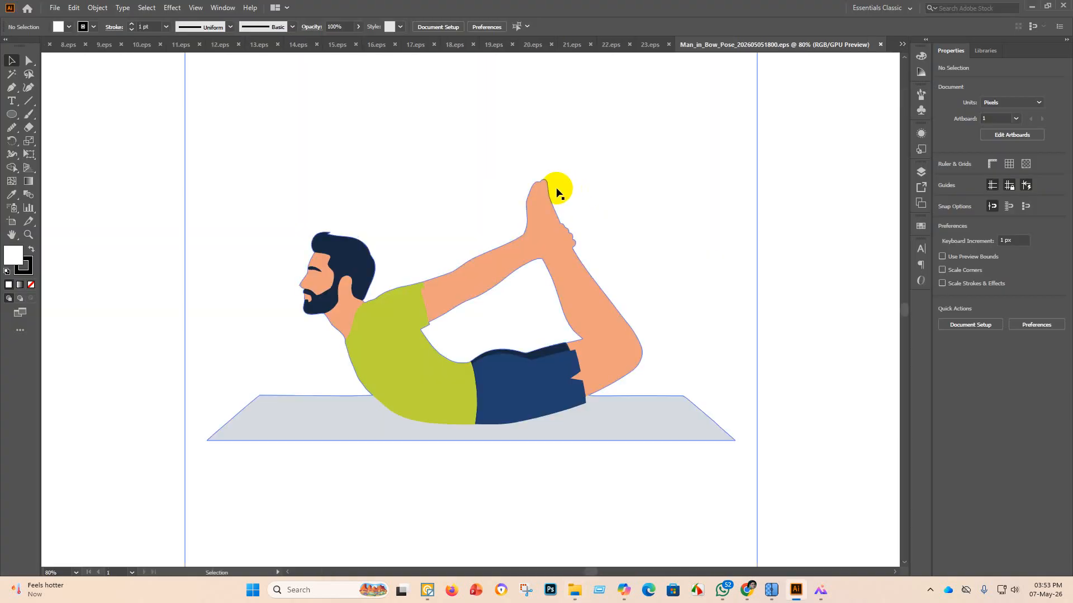
Enlarge the bow pose artwork proportionally to about 3936 px wide.
scroll(496, 223, "down", 6)
left_click(513, 215)
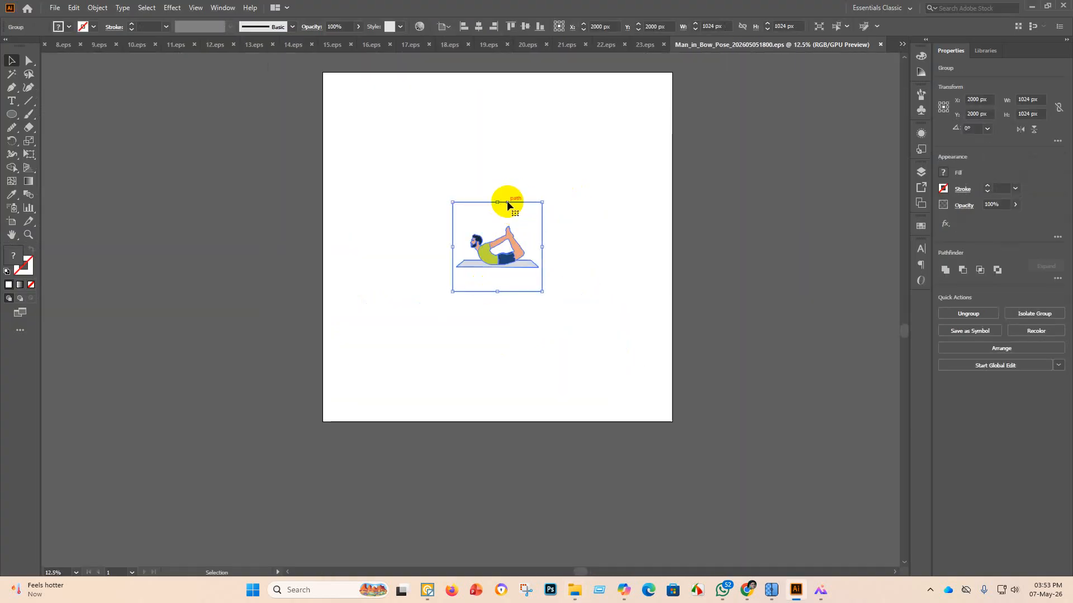
left_click_drag(506, 203, 548, 287)
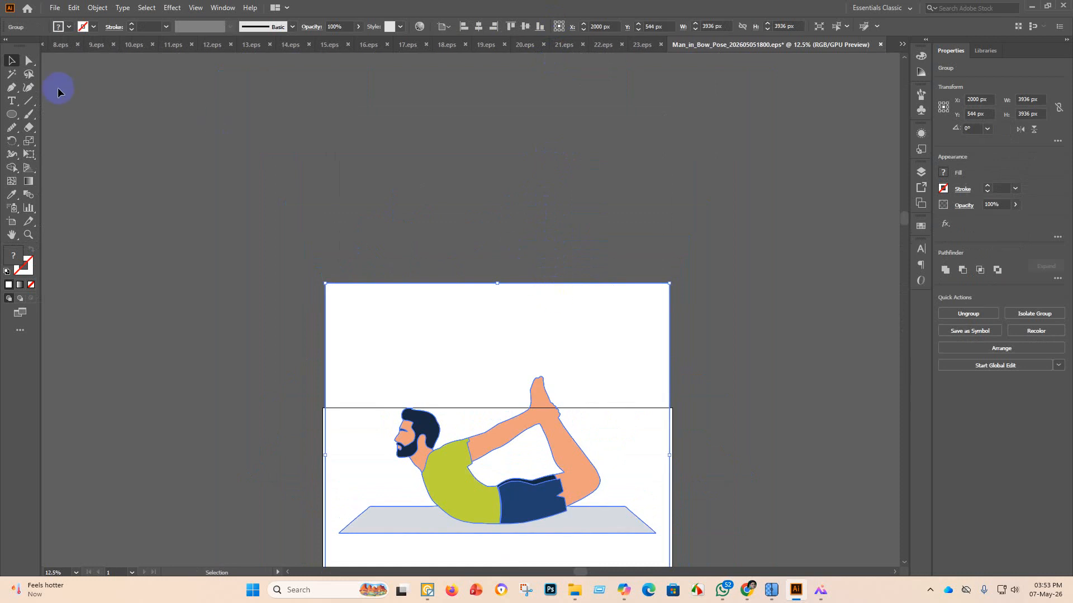
Try to delete the white background around the bow pose using the Magic Wand, and undo the deletion.
left_click(12, 74)
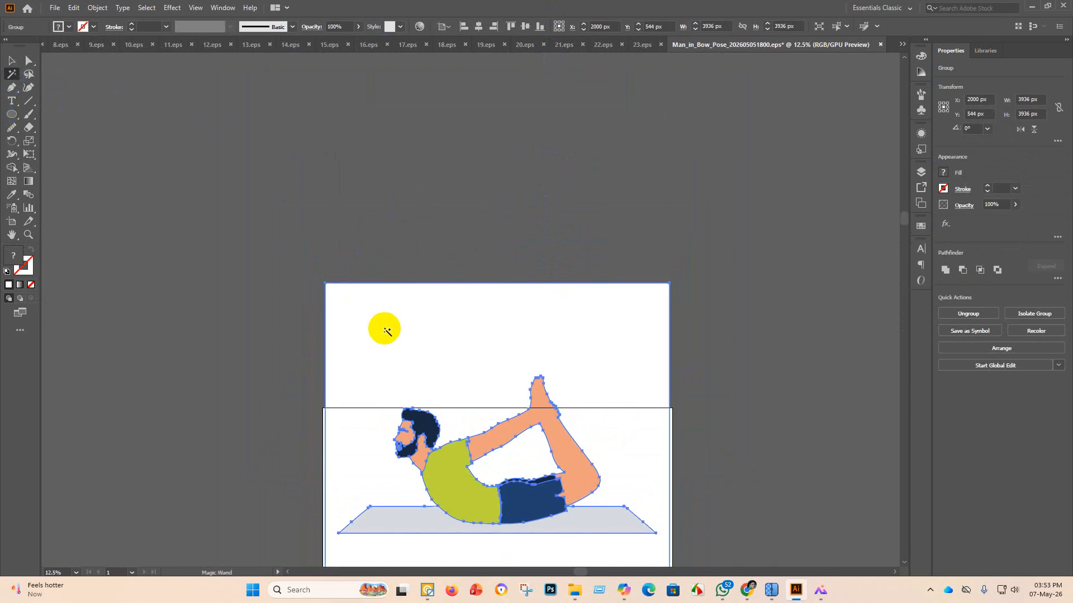
left_click(393, 330)
key("Delete")
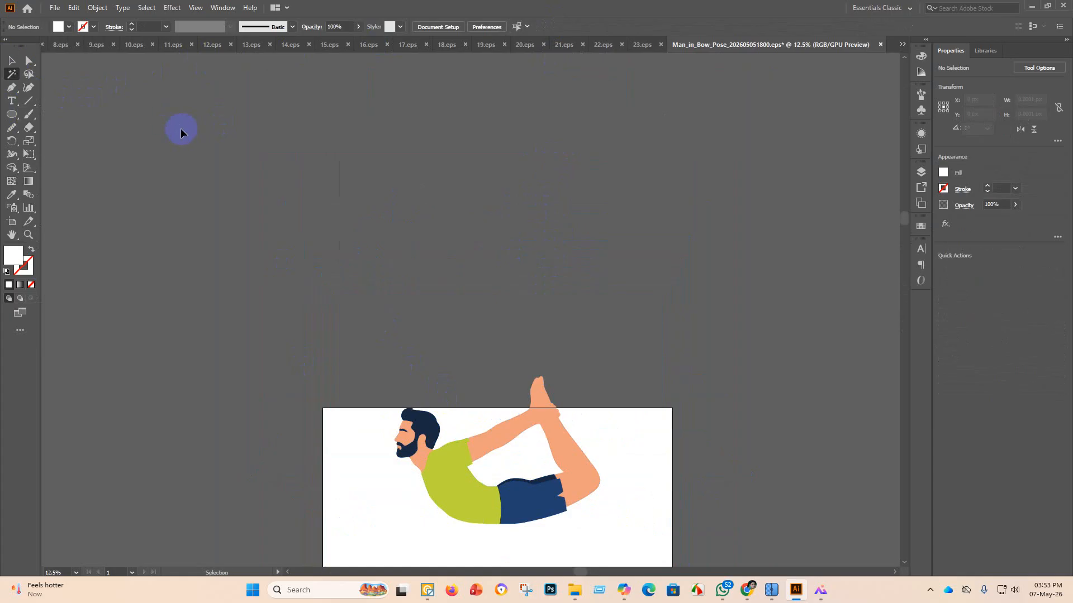
key("ctrl+z")
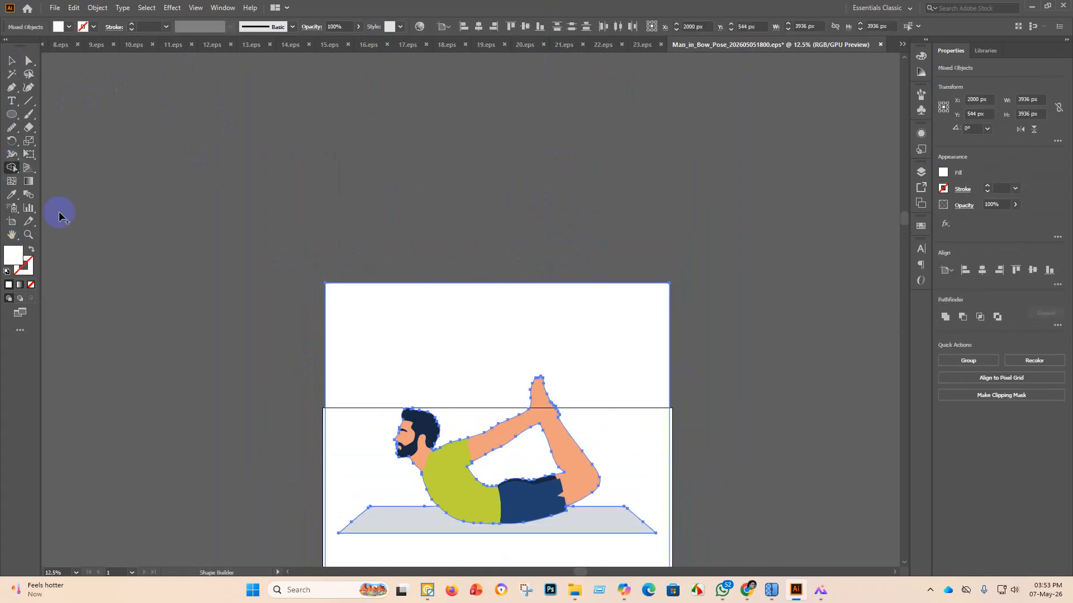
Select the whole bow pose artwork and, with the Shape Builder tool active, set the fill colour to orange FF855A.
left_click(10, 61)
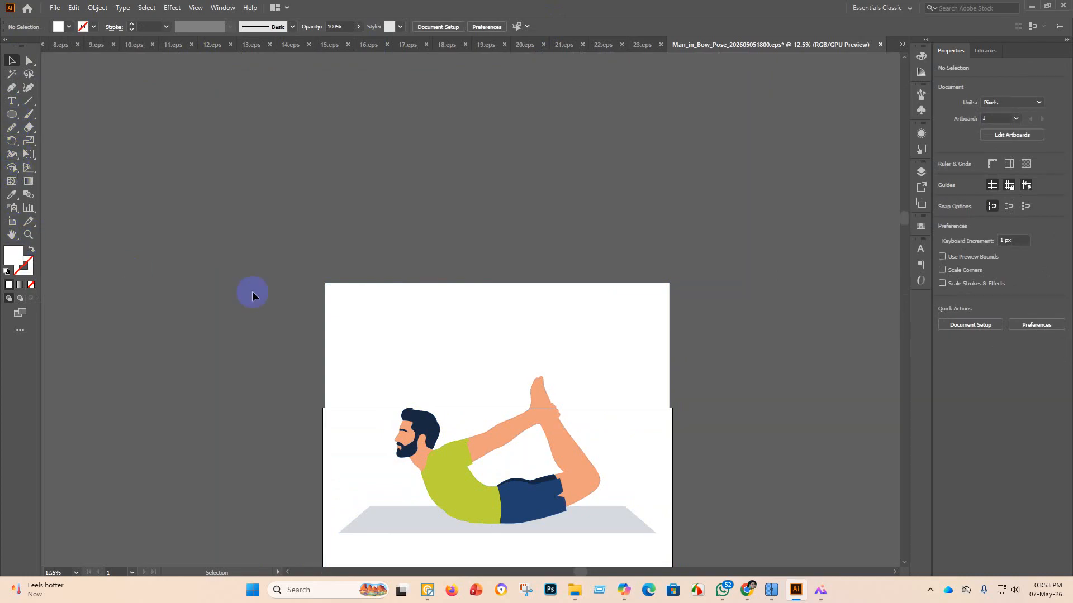
left_click_drag(252, 306, 600, 581)
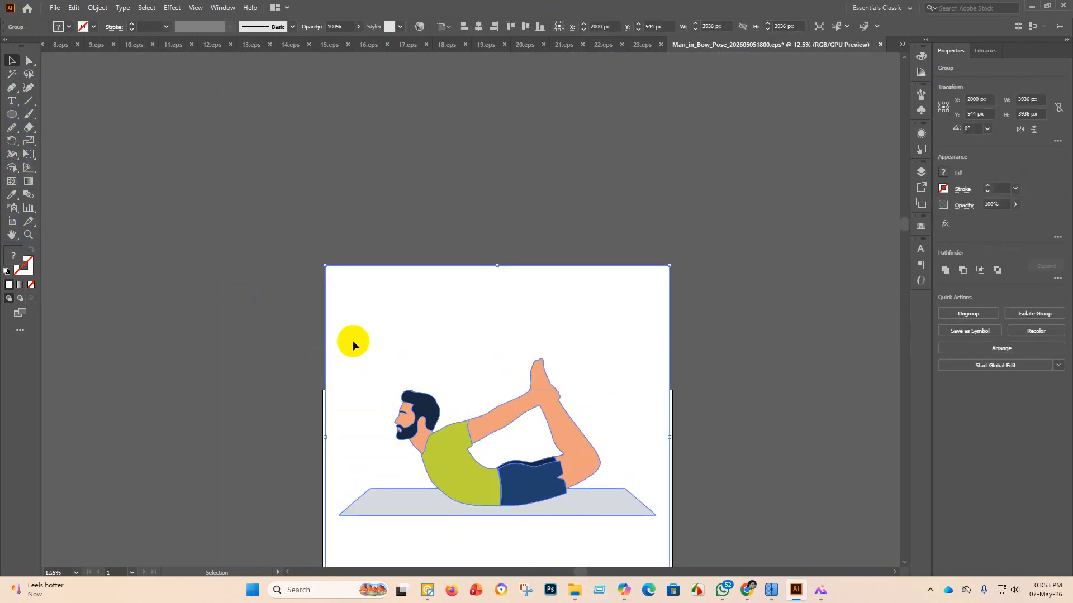
left_click(11, 168)
double_click(12, 257)
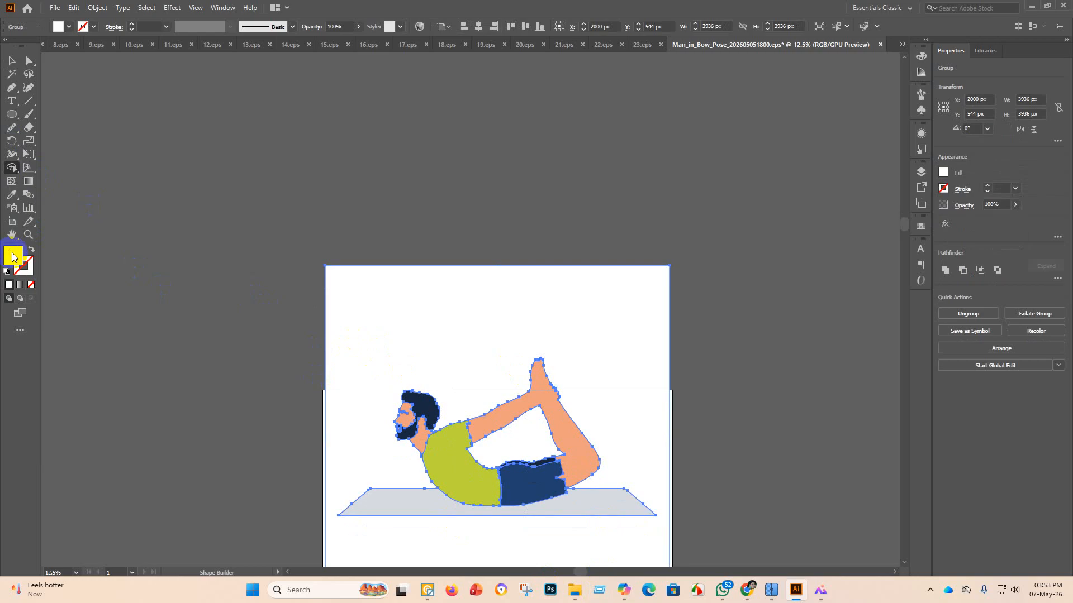
mouse_move(433, 298)
left_mouse_down()
mouse_move(450, 247)
mouse_move(443, 220)
mouse_move(458, 229)
mouse_move(441, 222)
left_mouse_up()
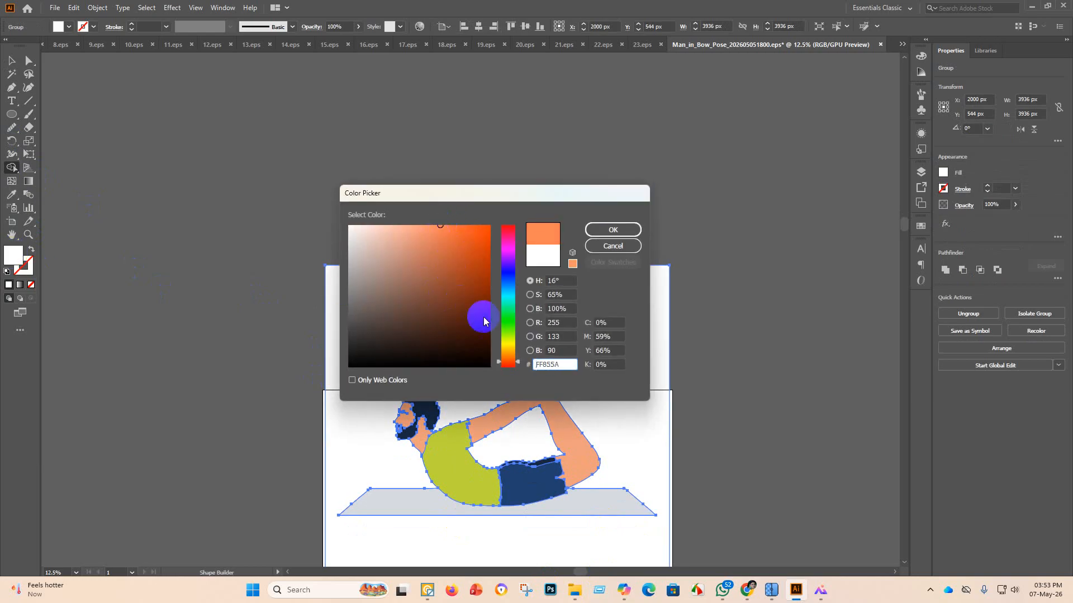
left_click(614, 230)
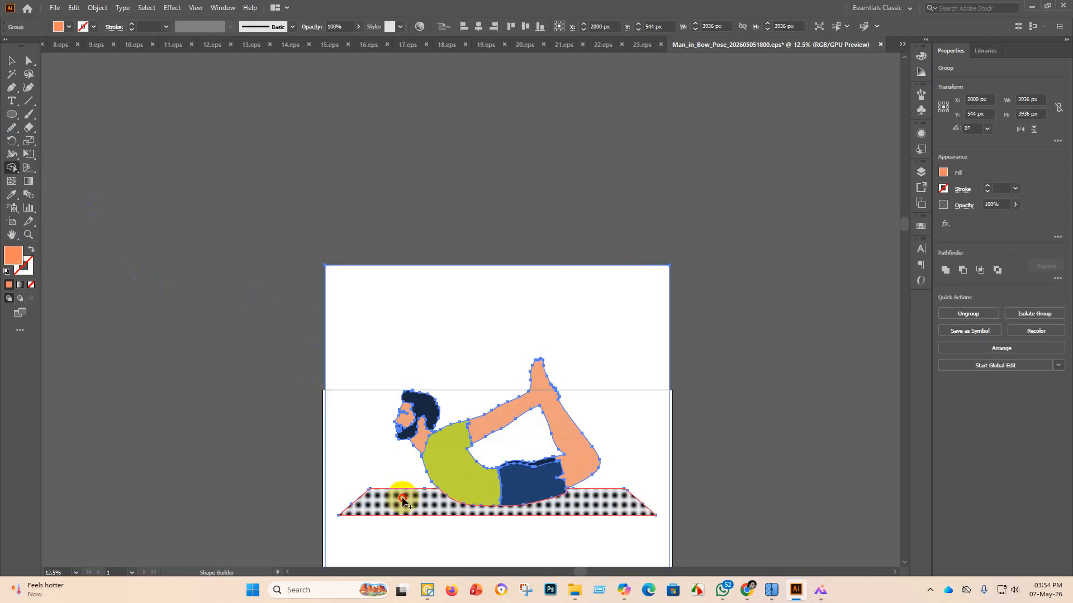
Fill the yoga mat under the man with the orange colour using the Shape Builder, and deselect the artwork.
left_click(402, 499)
left_click(8, 62)
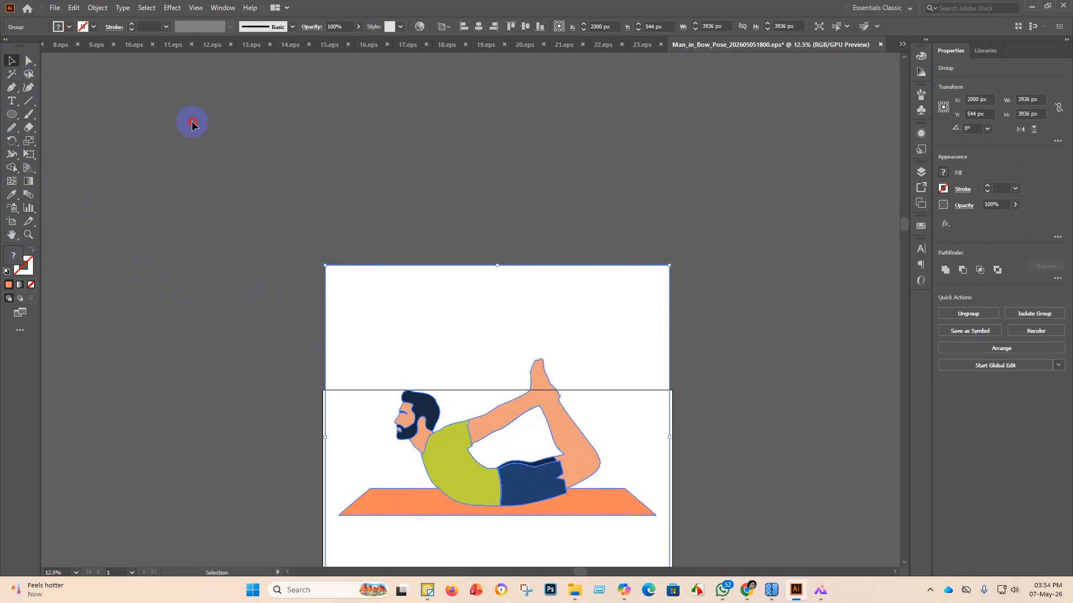
left_click(192, 119)
Select the white background around the bow pose with the Magic Wand and delete it.
left_click(378, 414)
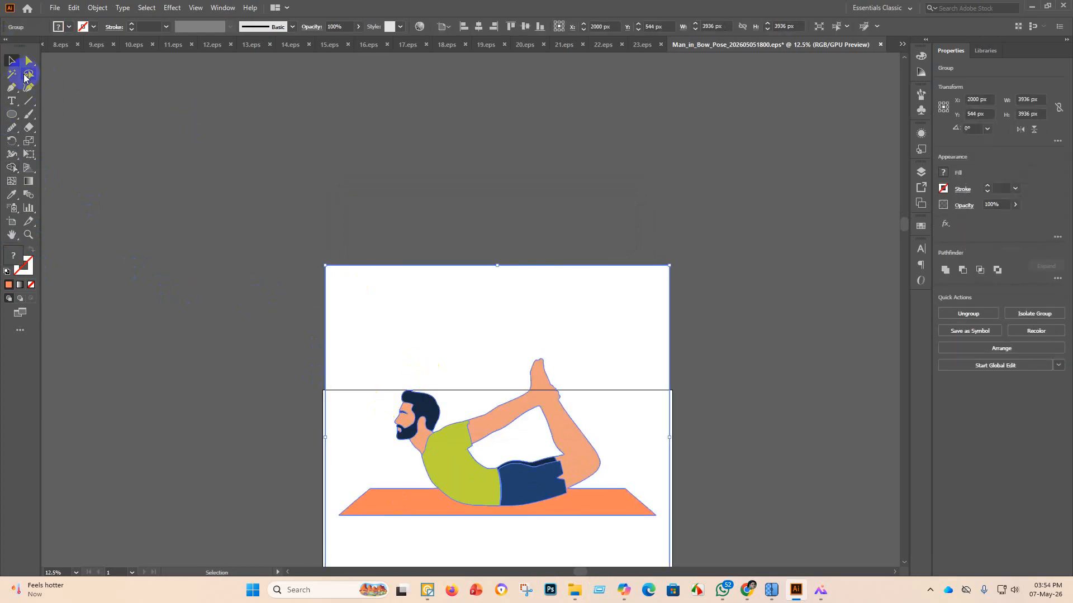
left_click(13, 74)
left_click(370, 413)
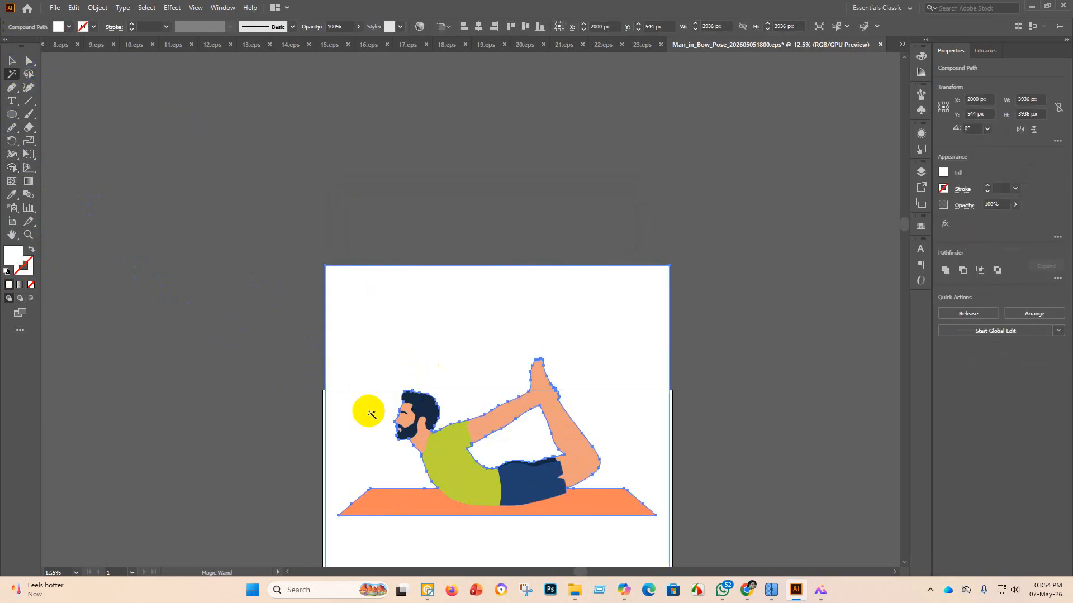
key("Delete")
Centre the bow pose artwork horizontally and vertically on the artboard.
left_click(12, 61)
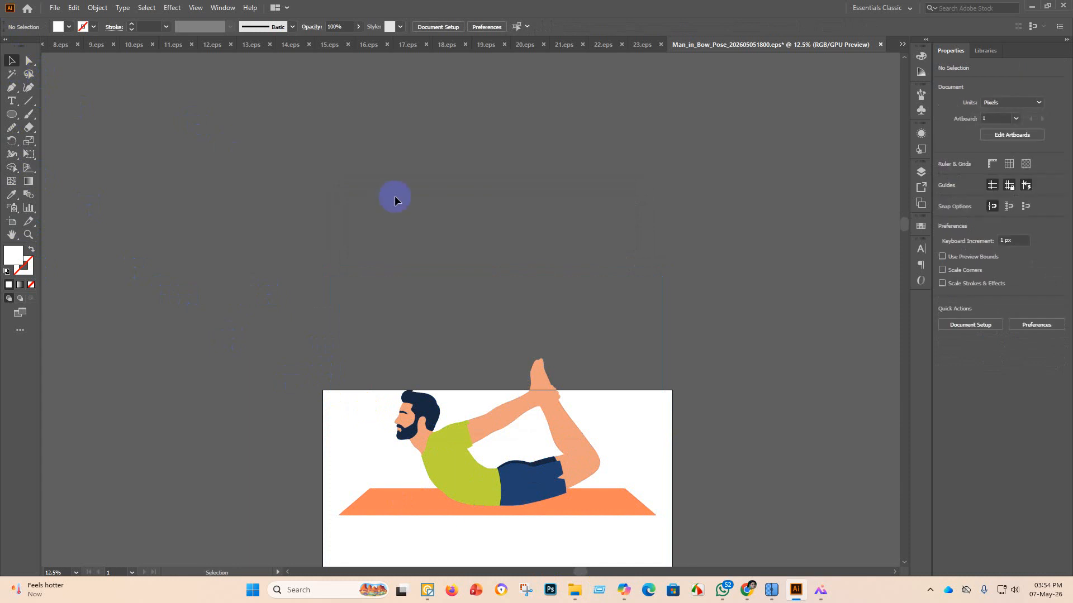
left_click(487, 484)
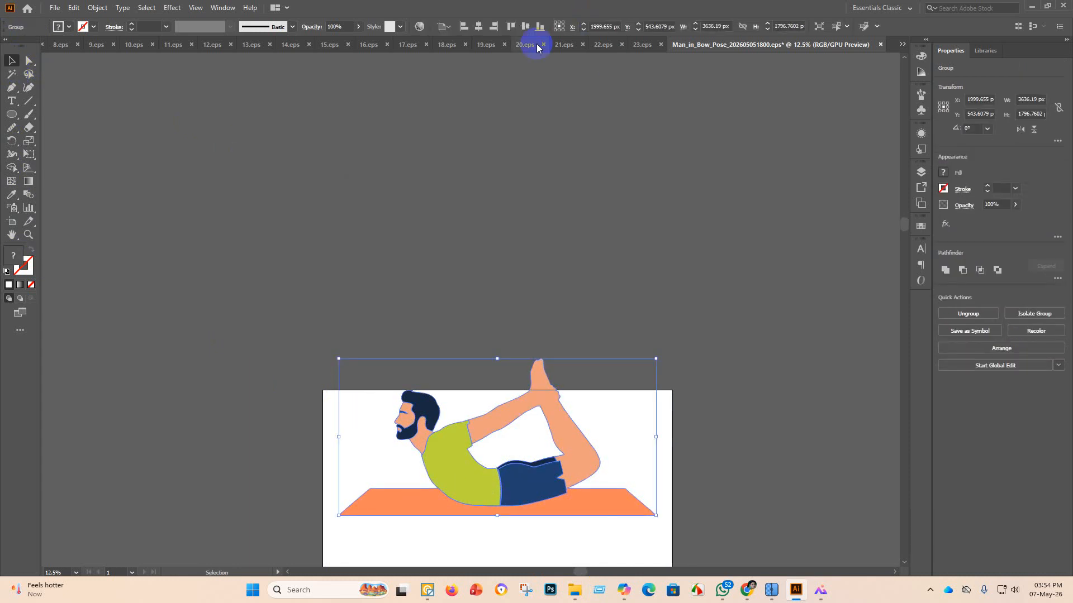
left_click(475, 27)
left_click(524, 26)
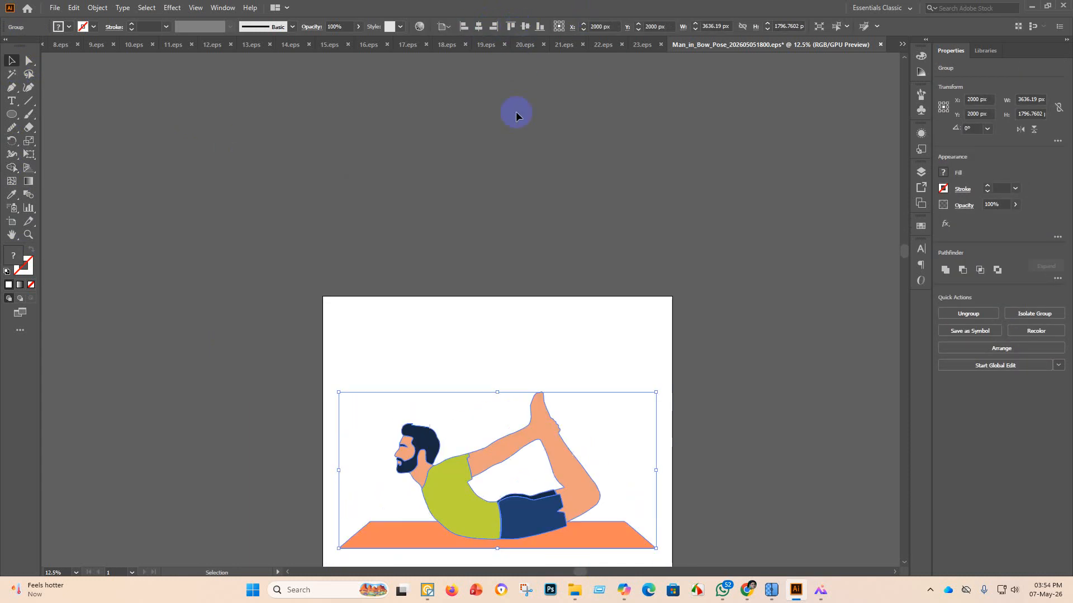
left_click(713, 279)
scroll(262, 230, "down", 2)
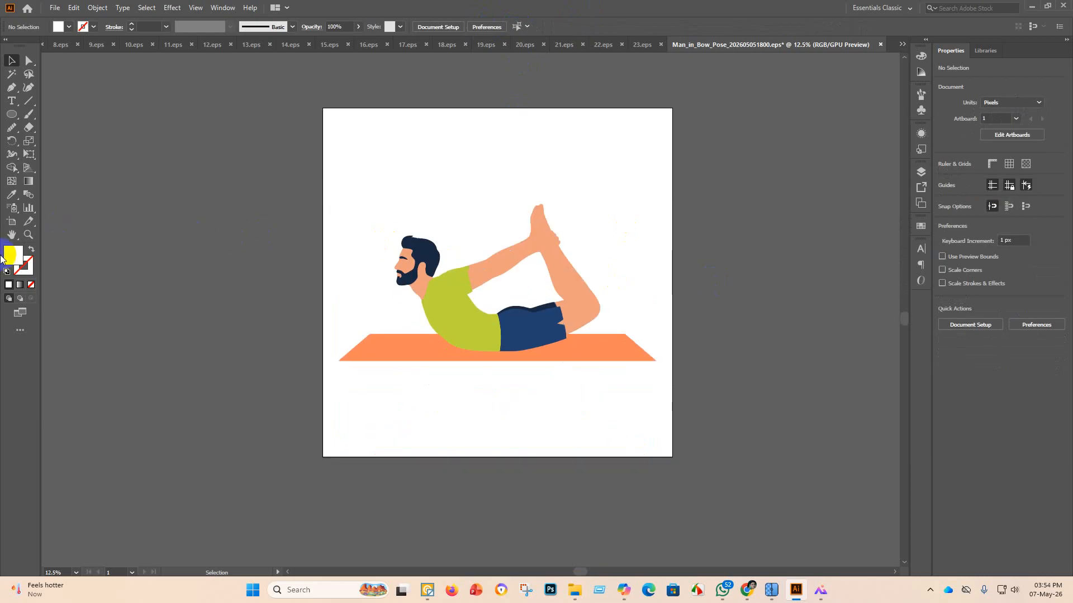
Set the artboard height to 2000 px and align the bow pose artwork to its vertical centre.
left_click(6, 221)
left_click(462, 27)
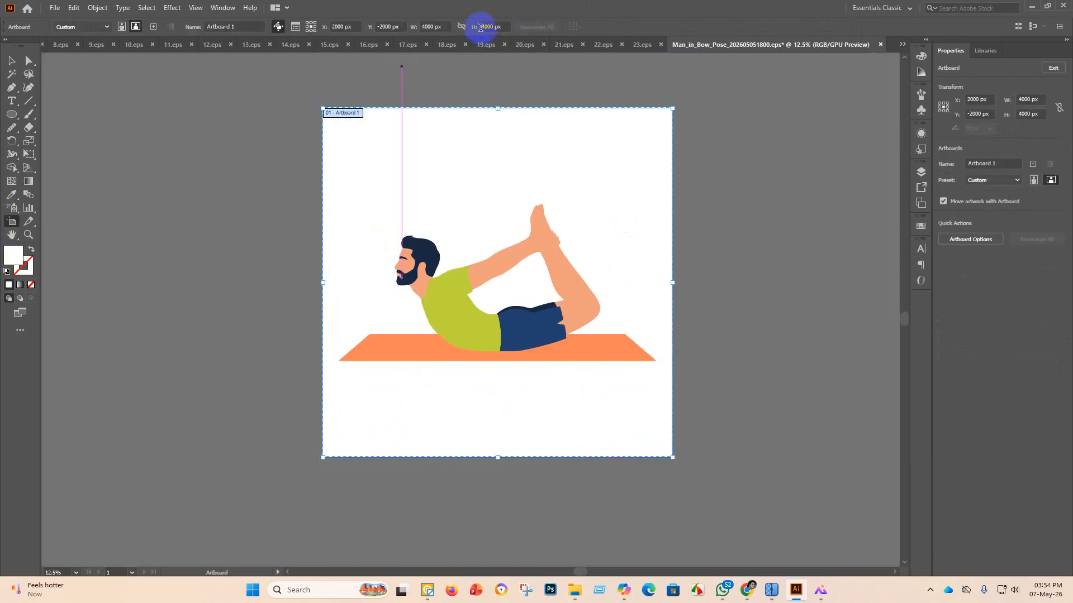
left_click(485, 27)
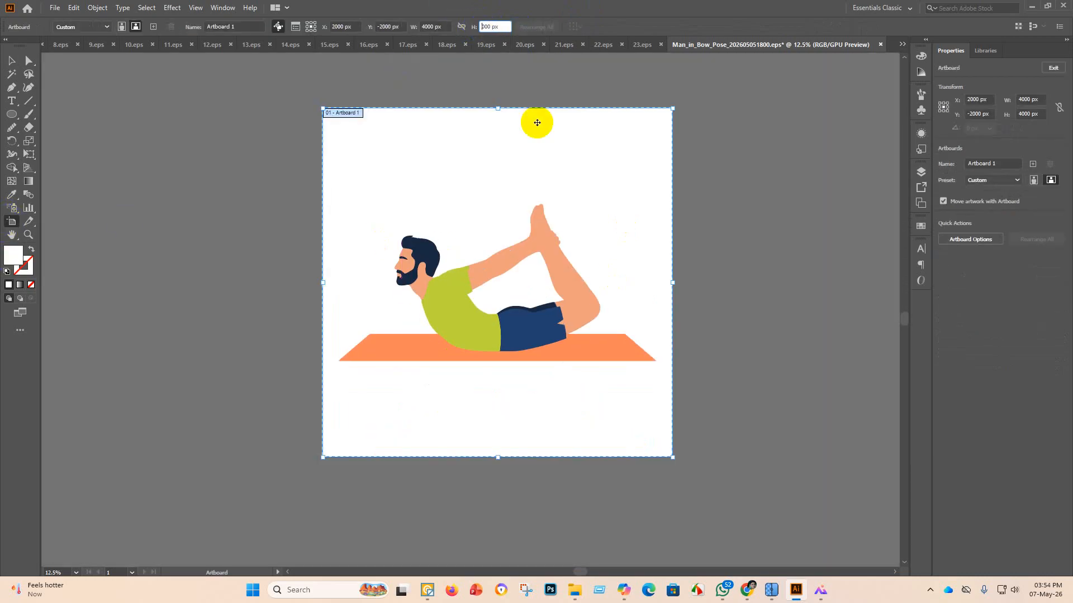
type("2")
key("Return")
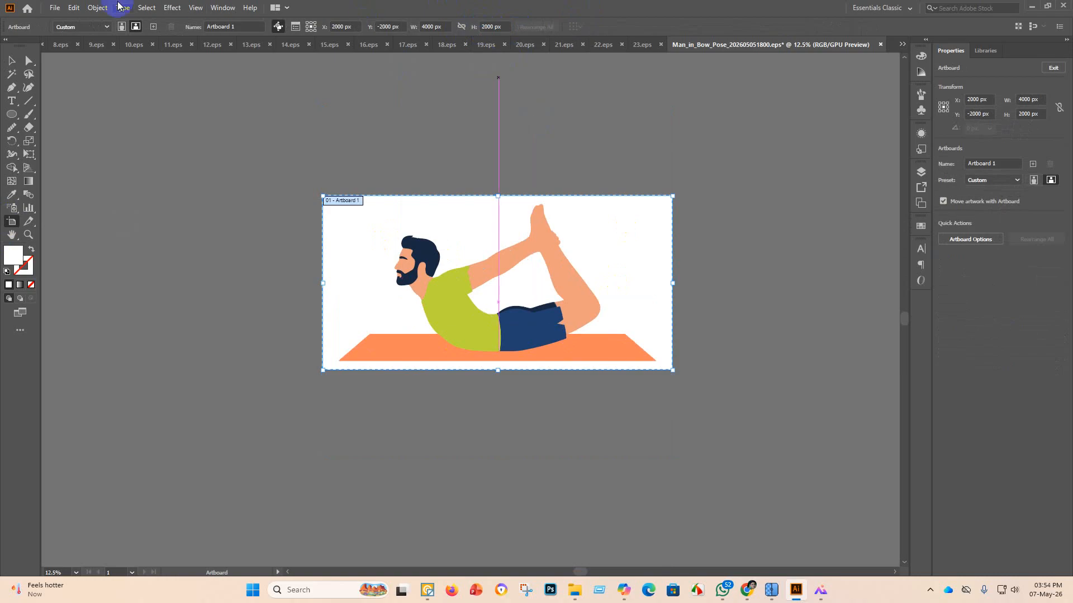
left_click(12, 61)
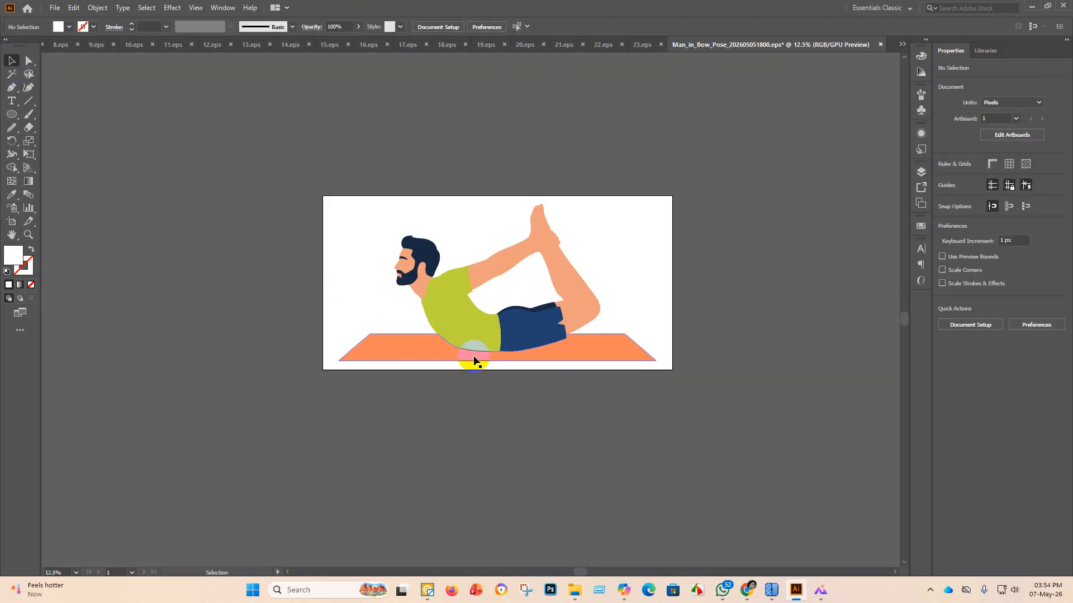
left_click(471, 276)
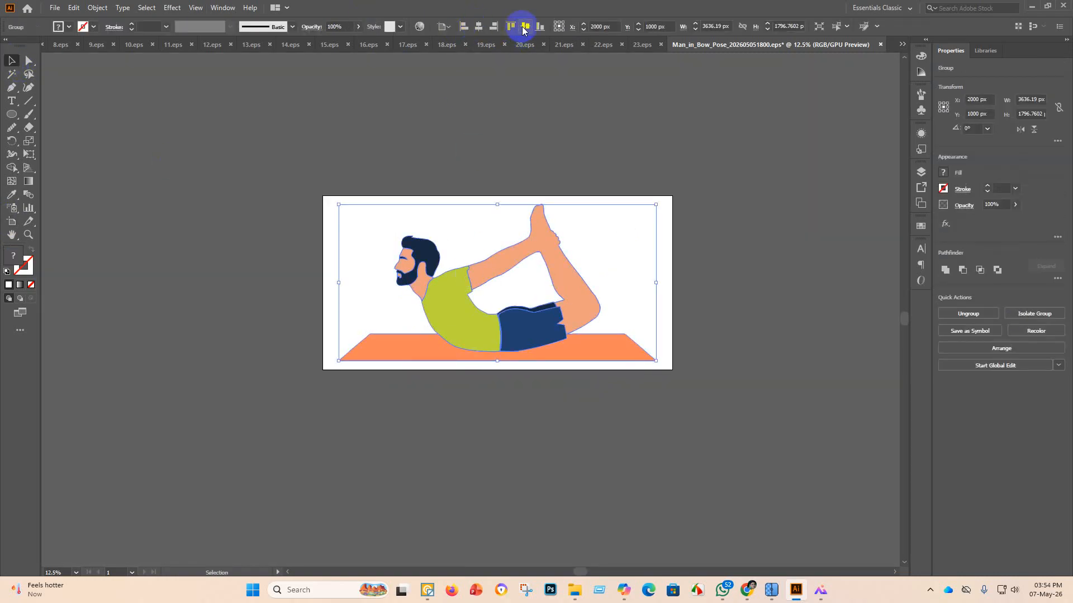
left_click(598, 165)
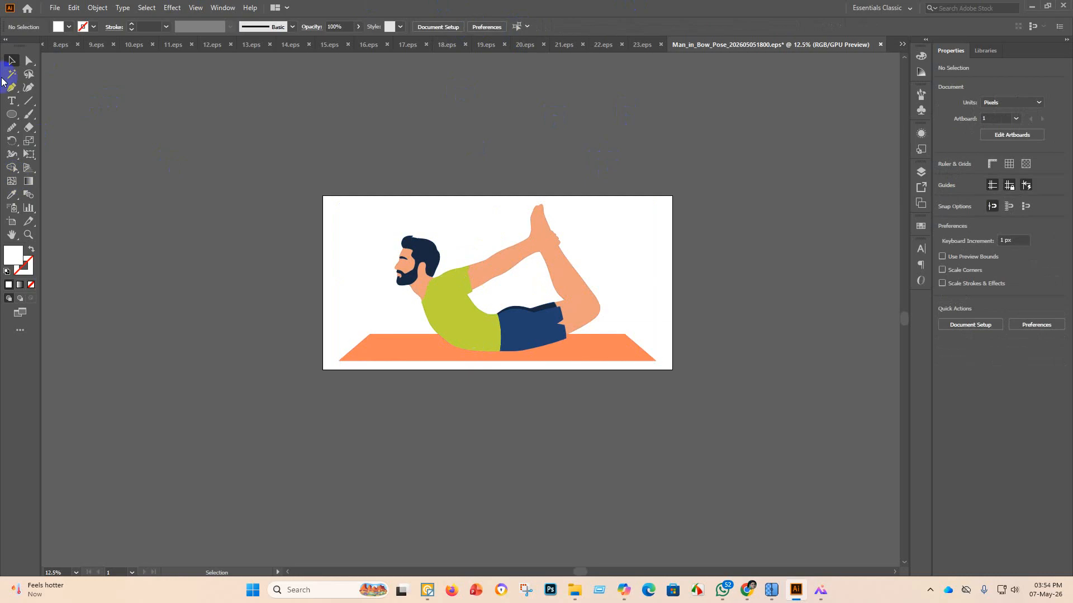
Save the document as an Illustrator EPS file named 24 in the eps 3.1 folder.
left_click(61, 10)
left_click(80, 106)
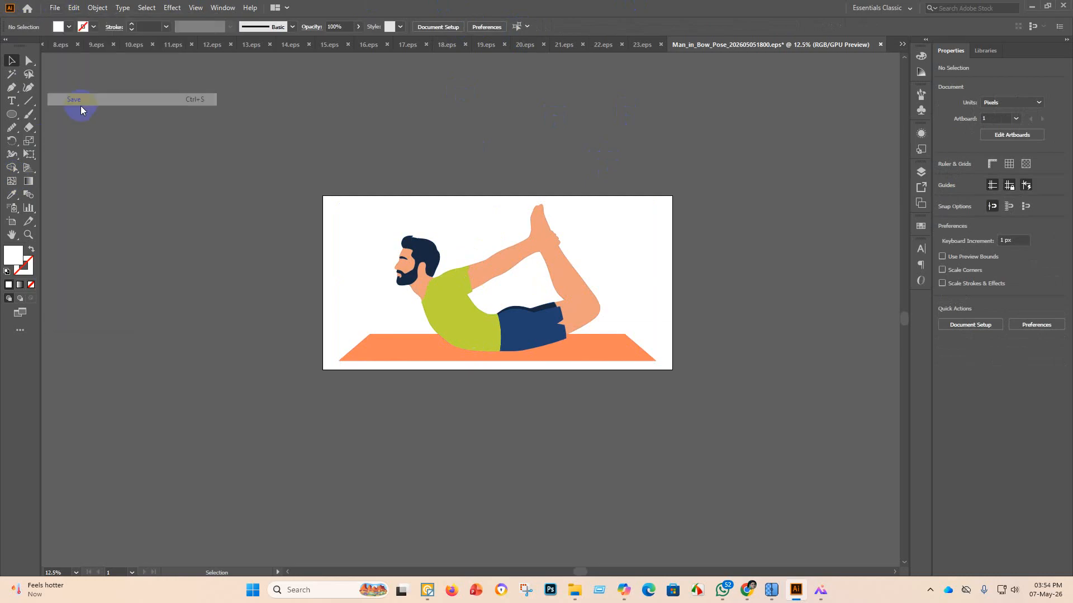
double_click(192, 99)
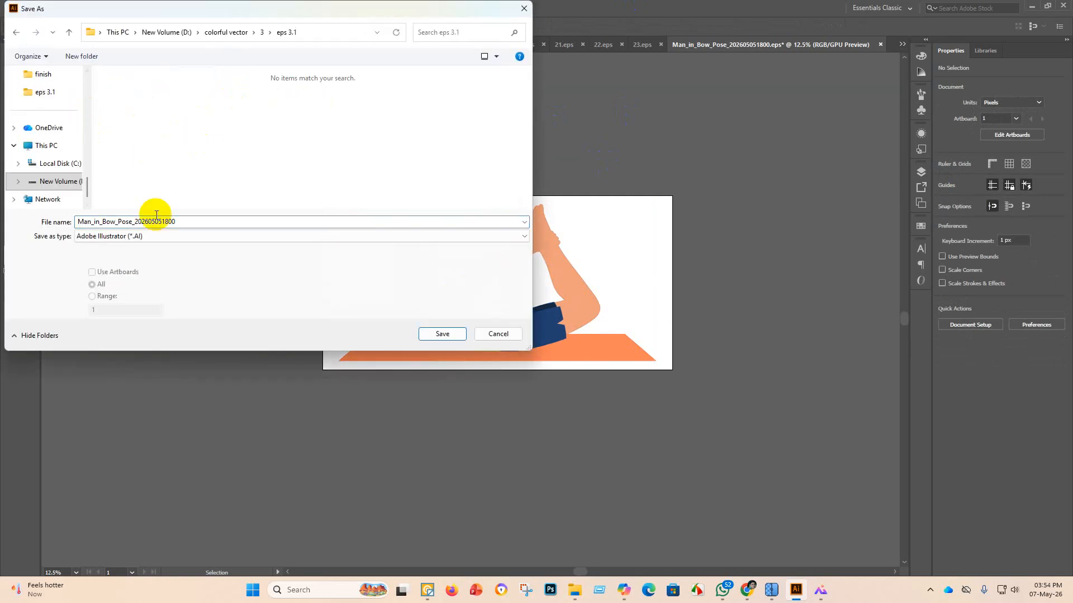
left_click(170, 242)
left_click(150, 256)
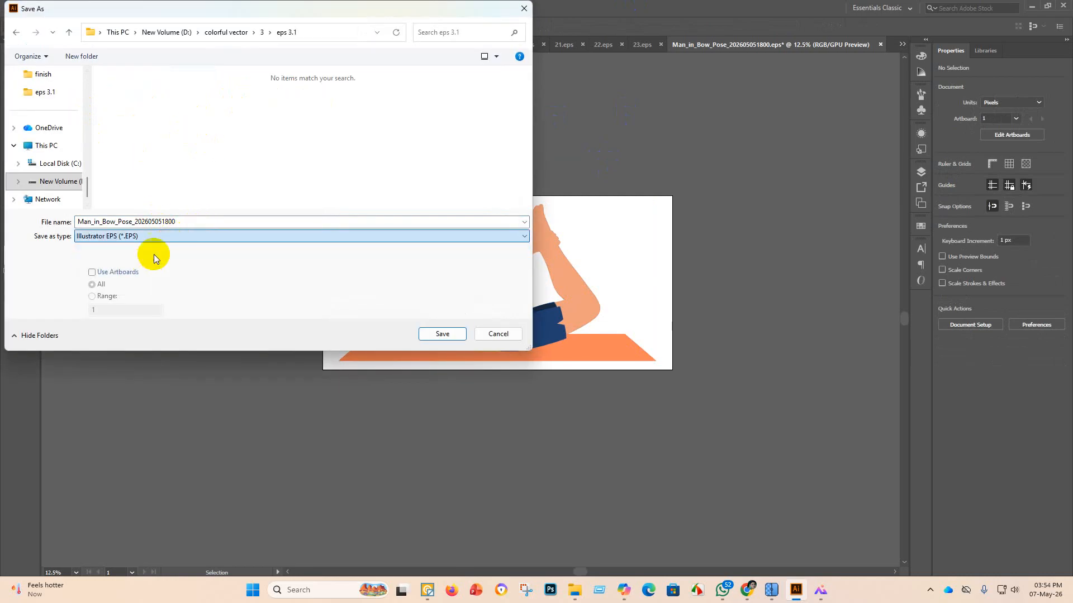
left_click(188, 223)
key("BackSpace")
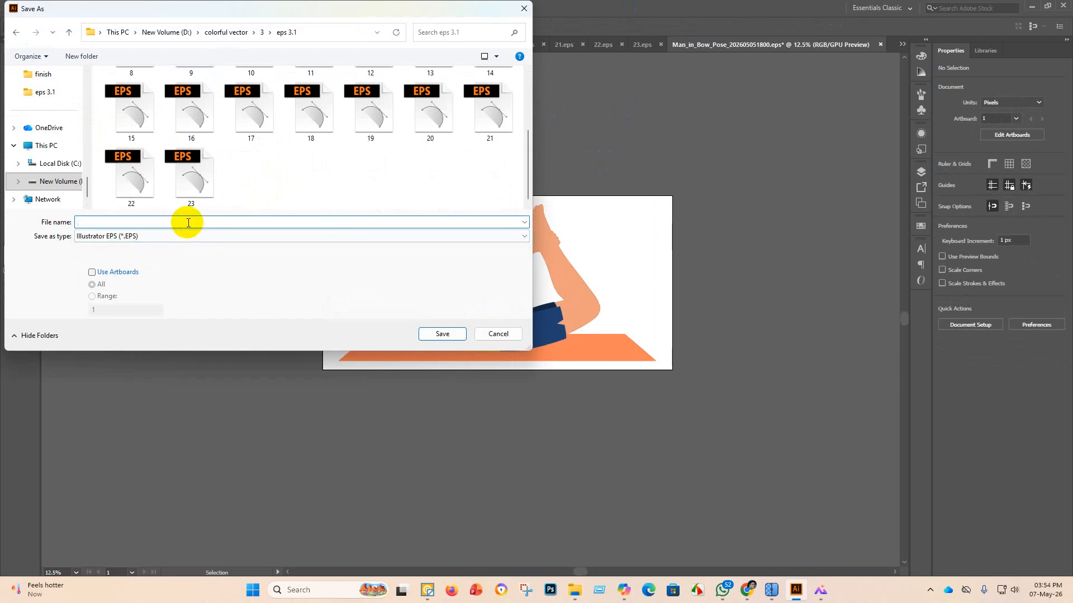
type("24")
left_click(439, 333)
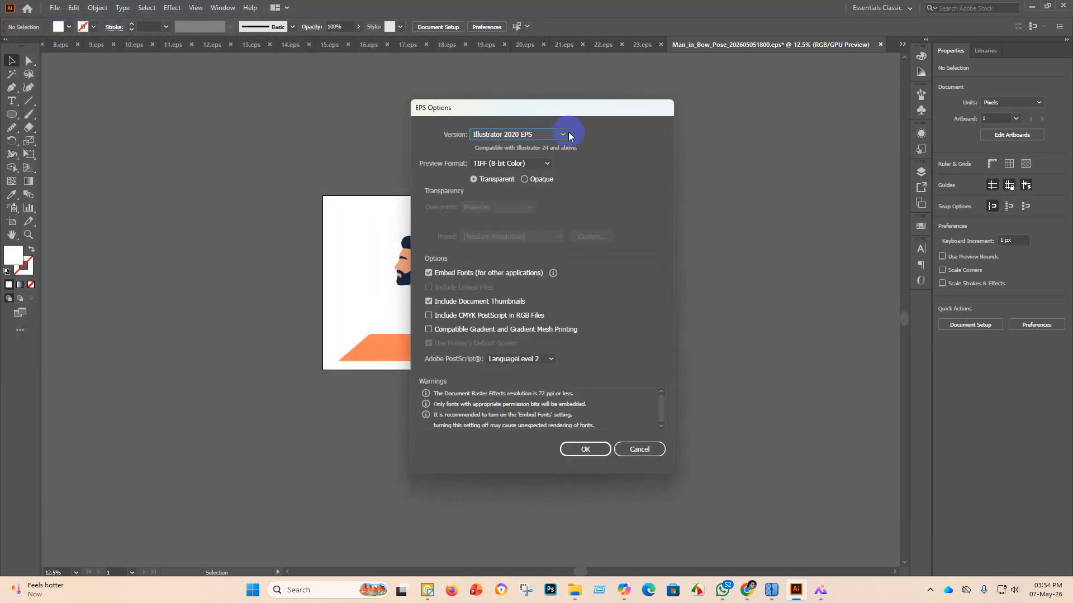
Set the EPS version to Illustrator 10 EPS and complete the save, accepting the legacy format.
left_click(564, 134)
left_click(530, 258)
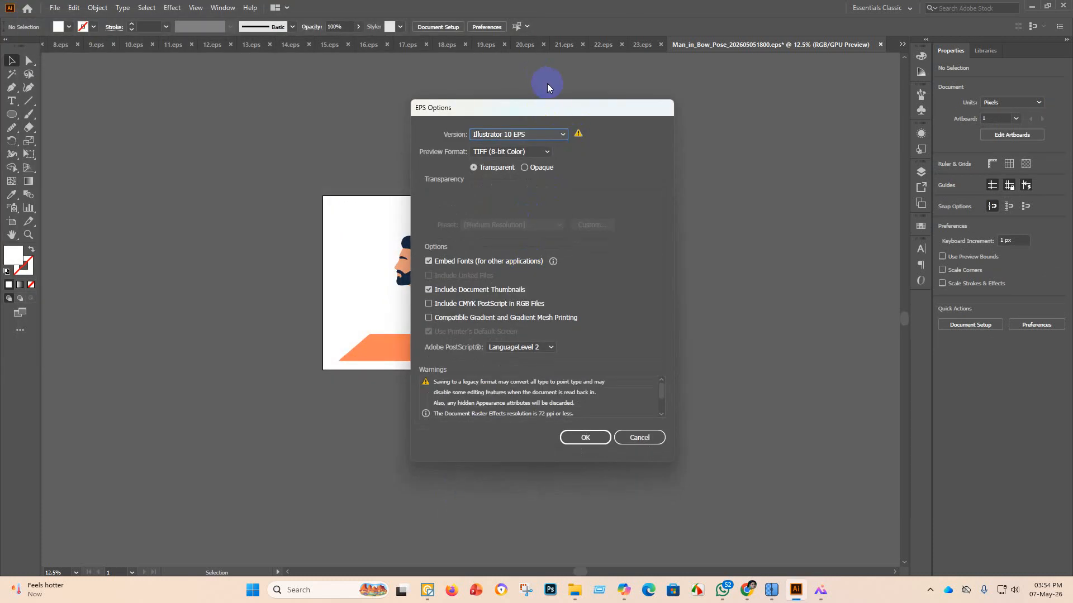
left_click(585, 438)
left_click(586, 311)
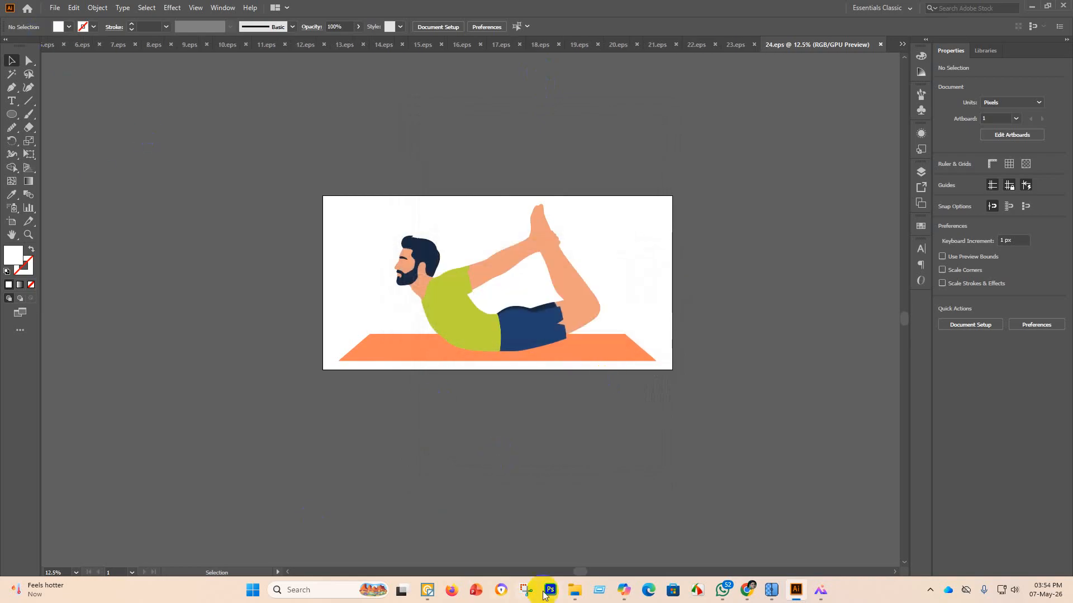
Switch to File Explorer and move the Man_in_Bow_Pose EPS file into the finish folder.
left_click(578, 561)
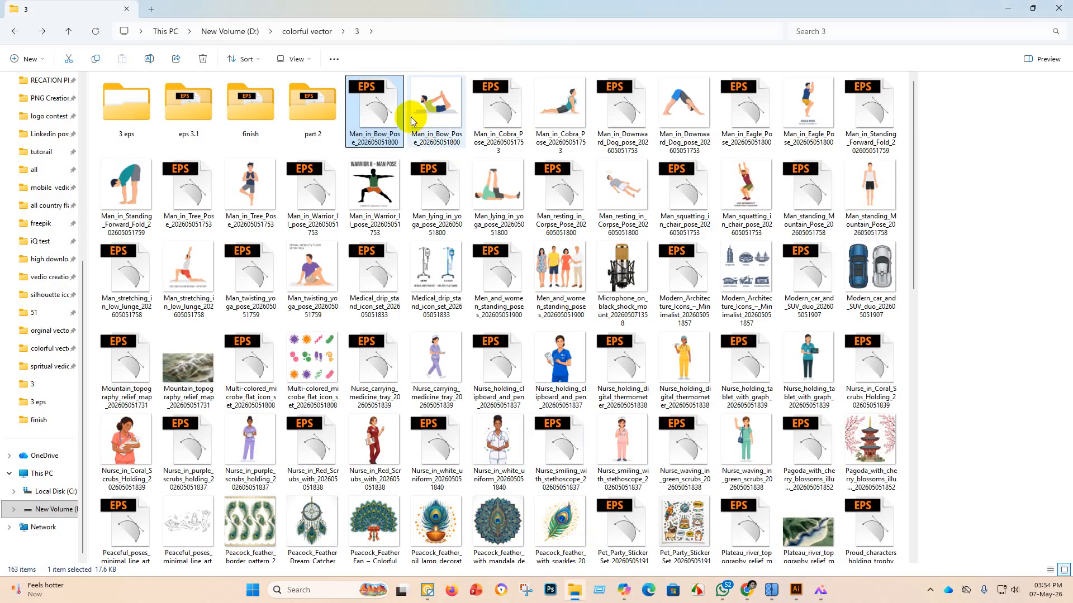
left_click(385, 111)
left_click_drag(384, 112, 259, 109)
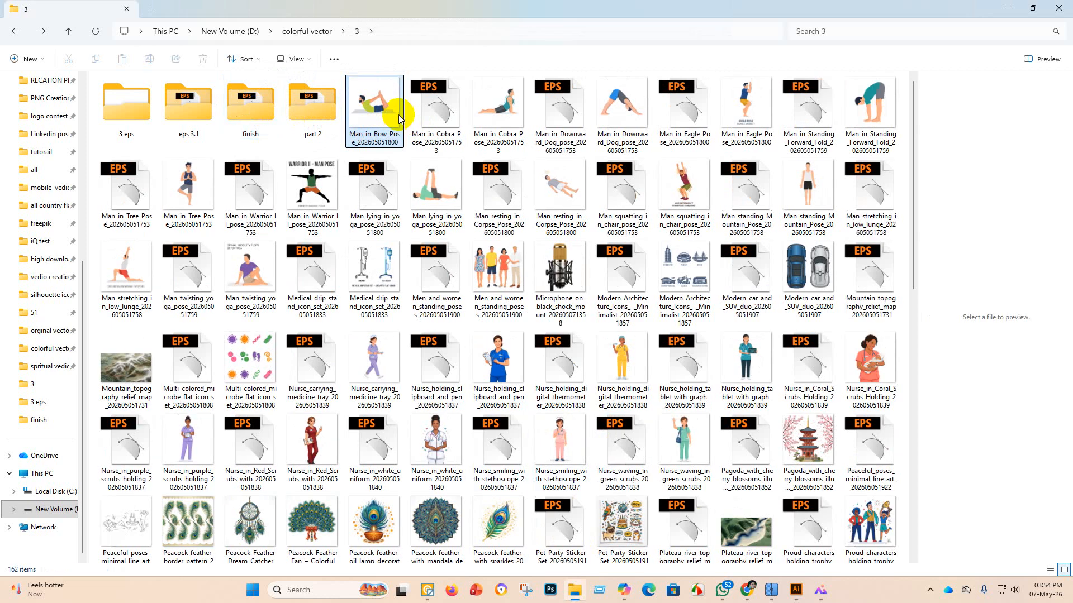
Preview the Man_in_Bow_Pose JPEG, close the viewer and move the image into the finish folder.
left_click(389, 114)
double_click(389, 114)
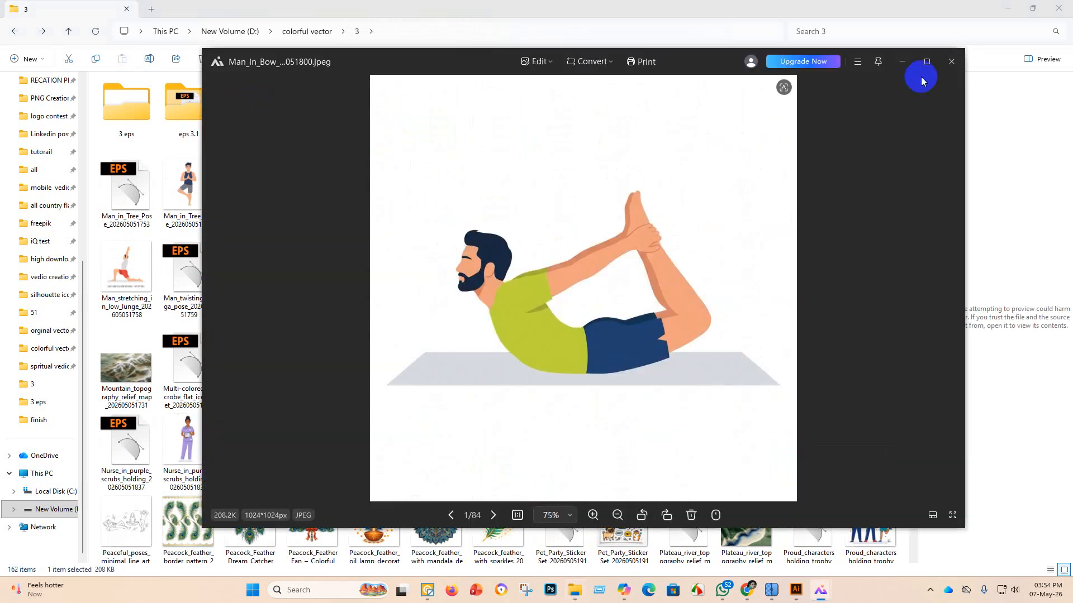
left_click(943, 64)
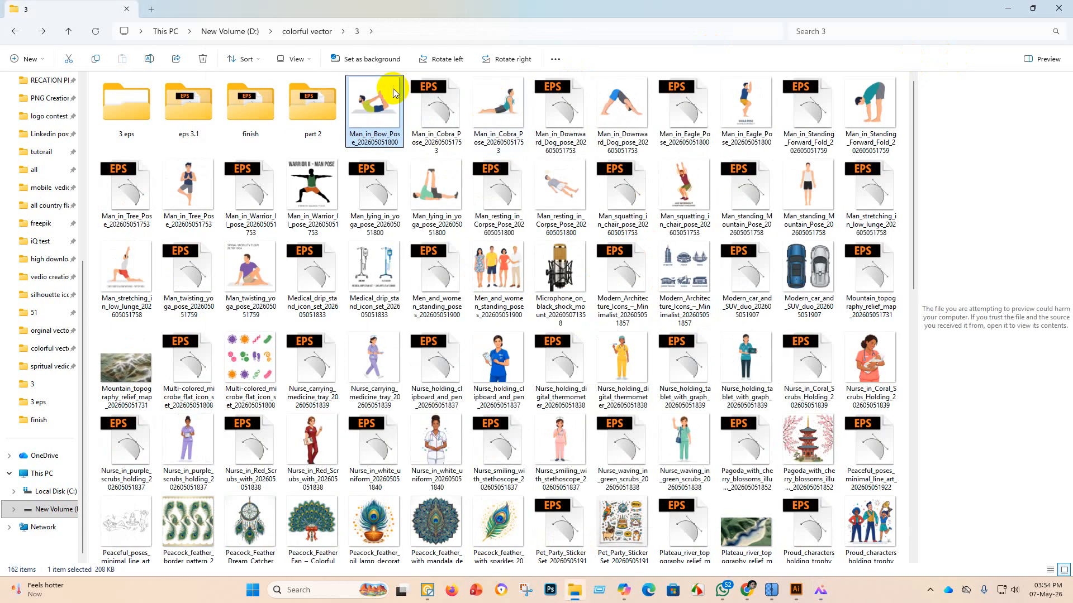
left_click_drag(384, 92, 253, 114)
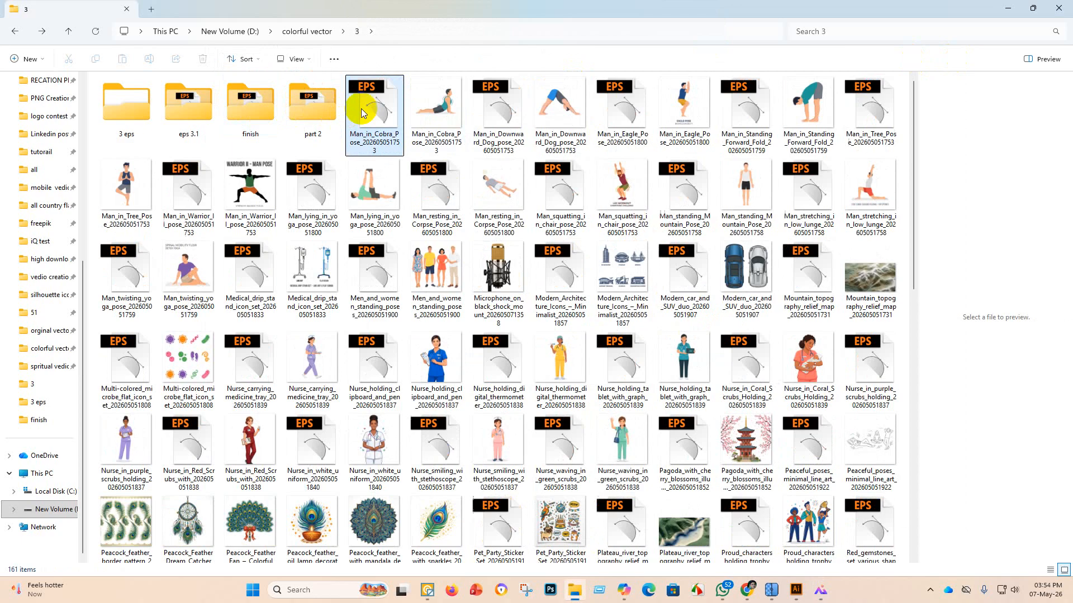
Open the Man_in_Cobra_Pose EPS file with Adobe Illustrator 2020.
left_click(377, 112)
right_click(377, 111)
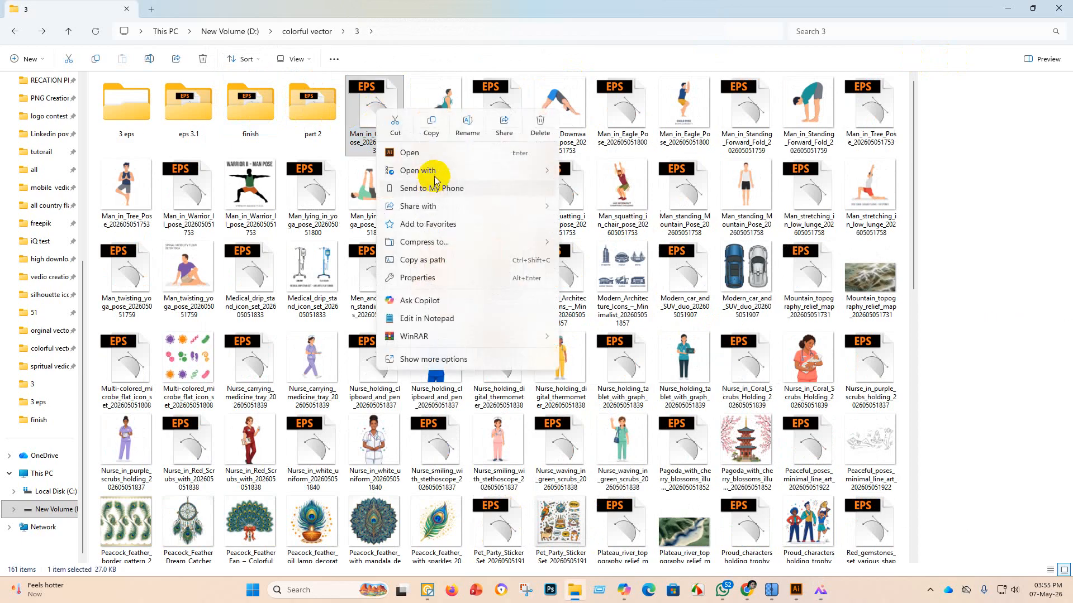
mouse_move(480, 175)
left_click(594, 170)
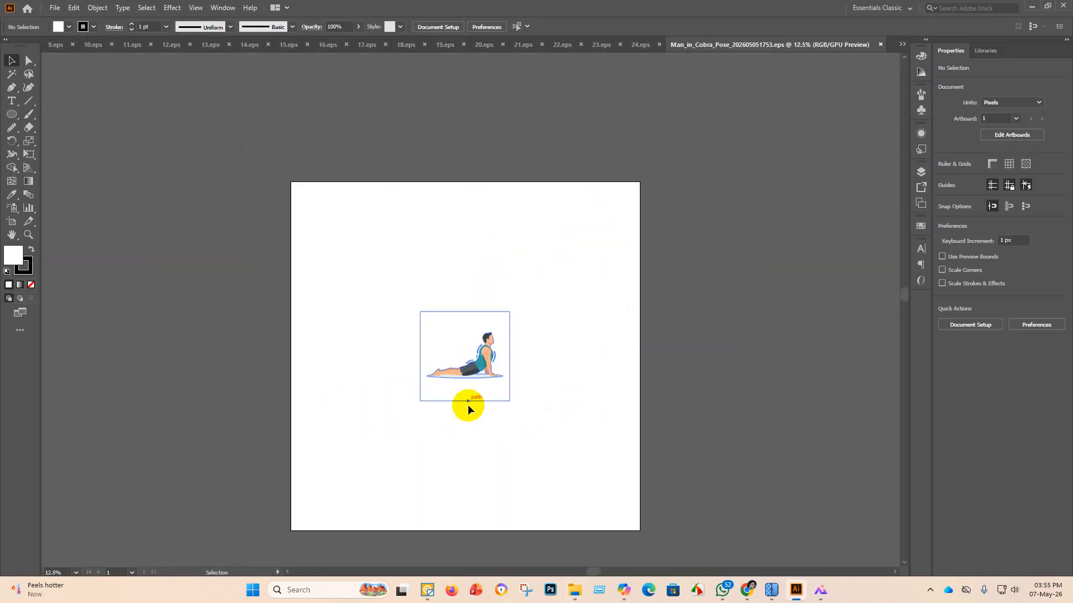
Enlarge the cobra pose artwork proportionally to about 3904 px wide and centre it vertically on the artboard.
left_click(469, 338)
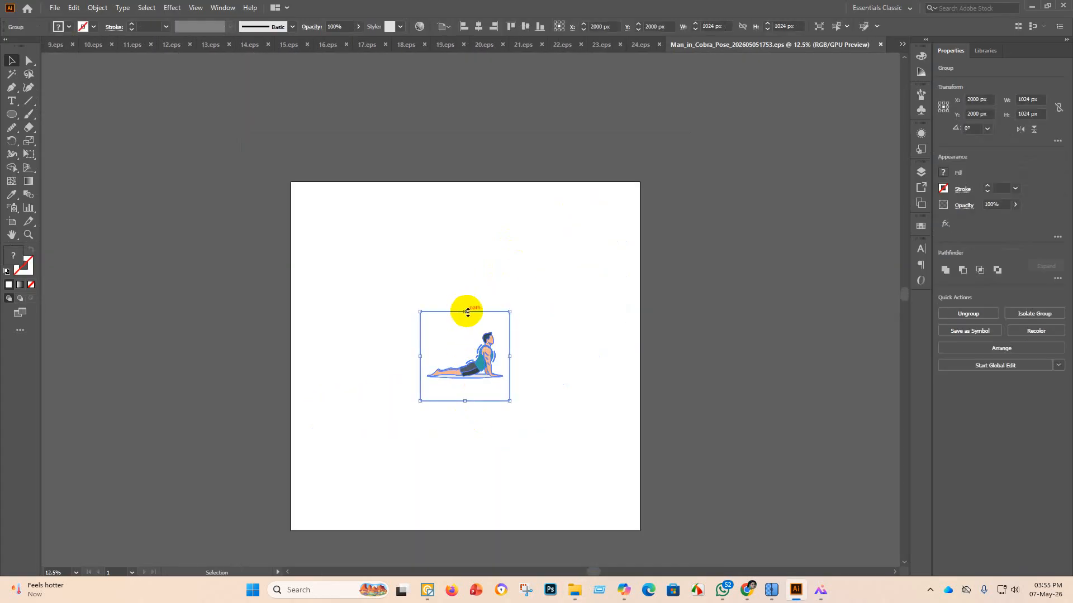
left_click_drag(464, 311, 556, 227)
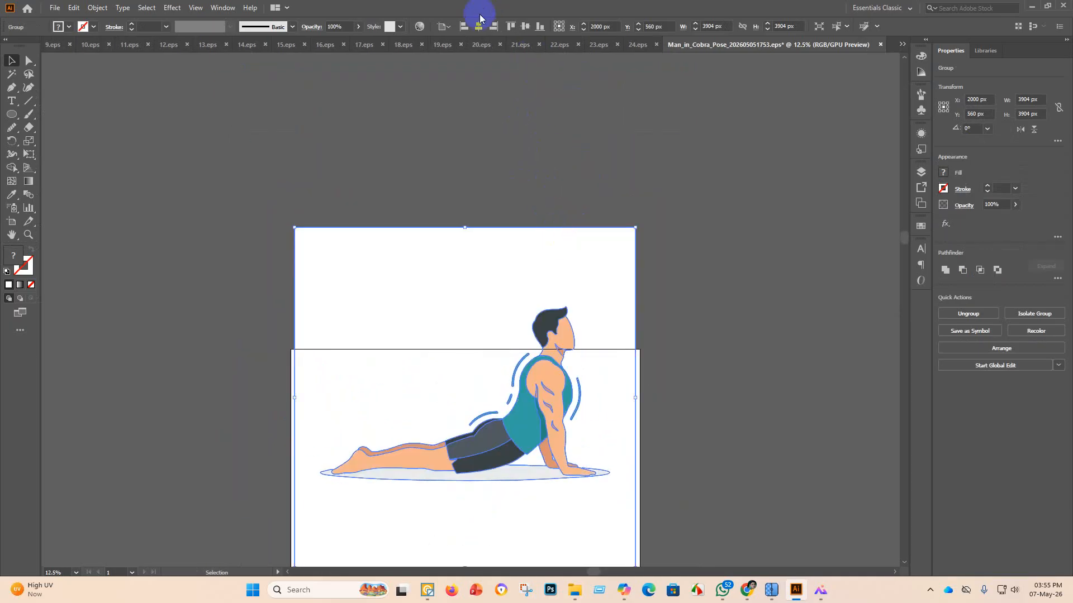
left_click(525, 26)
scroll(481, 340, "down", 3)
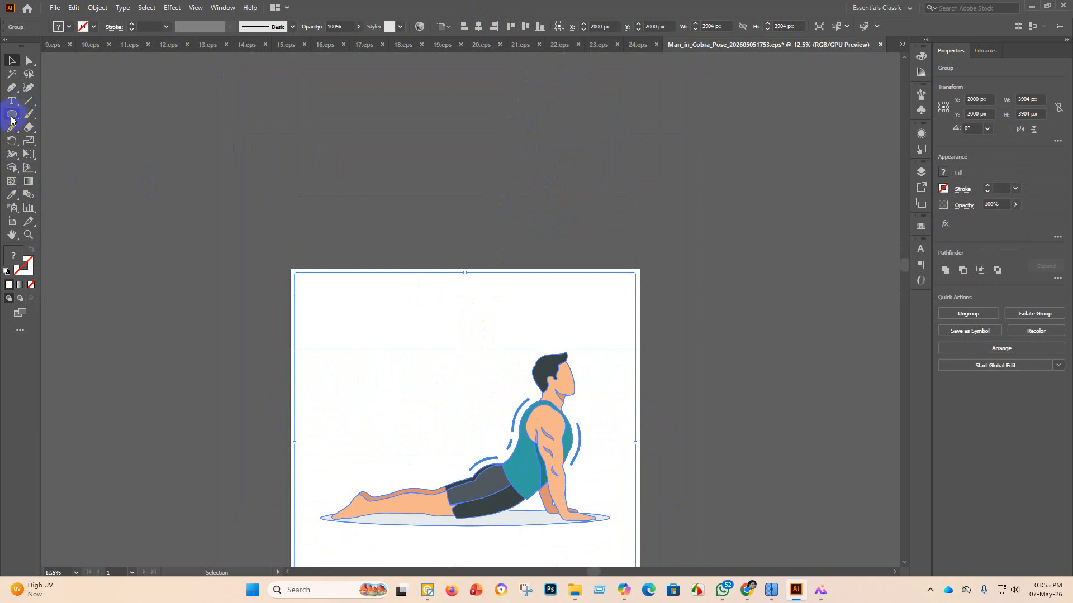
Try to delete the white background around the cobra pose with the Magic Wand, and undo the deletion.
left_click(11, 74)
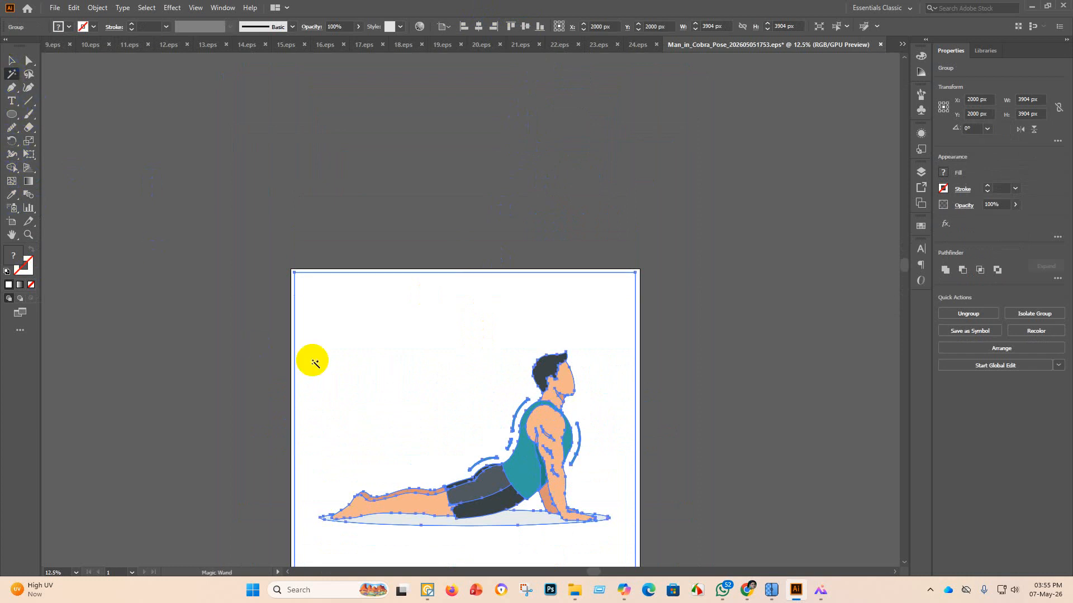
left_click(356, 355)
key("ctrl+shift+a")
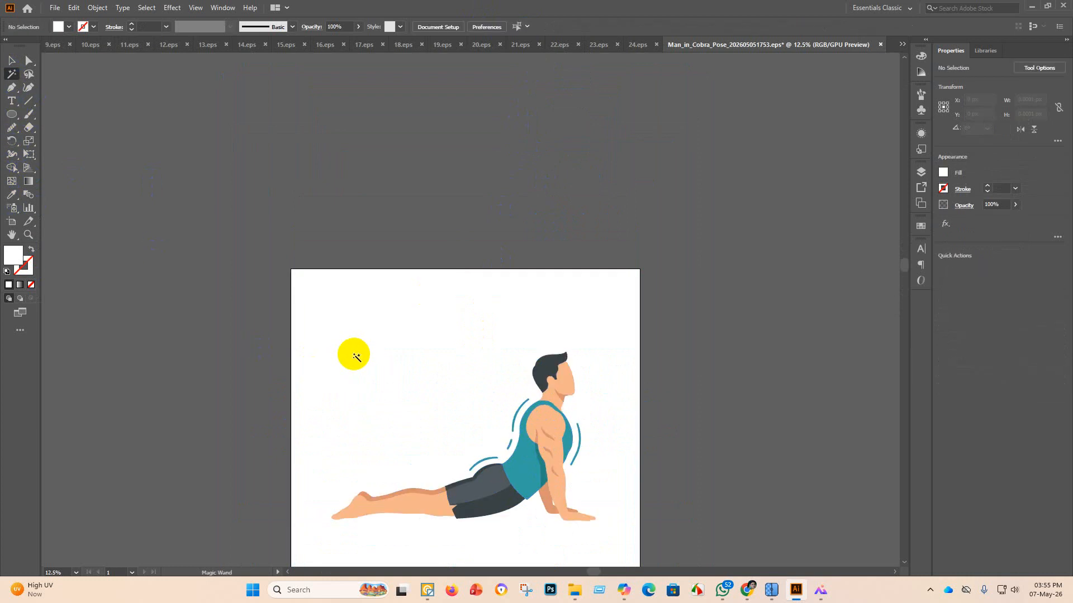
left_click(394, 444)
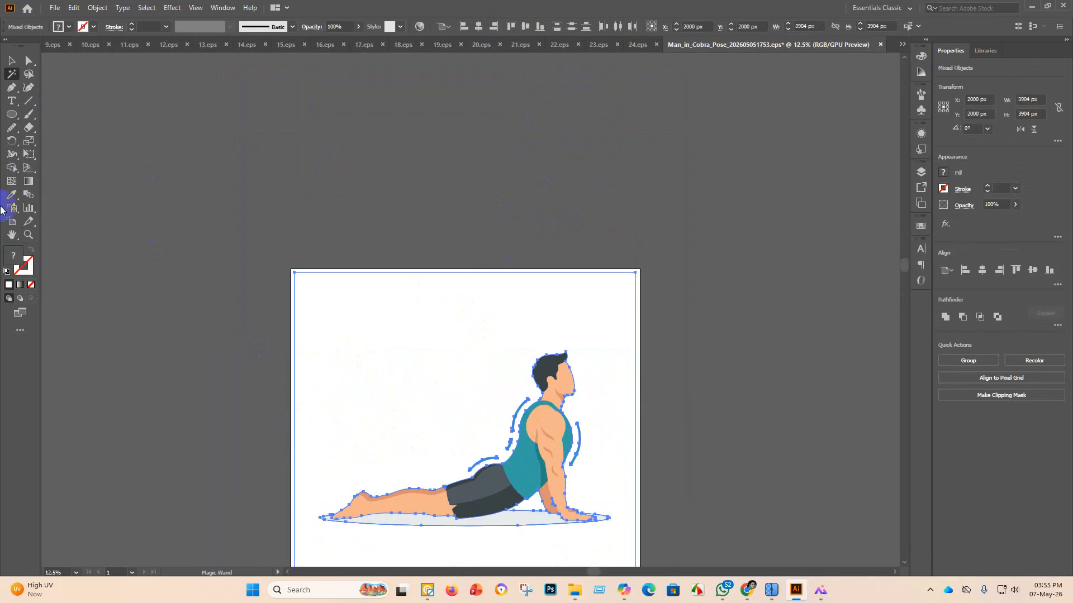
left_click(12, 60)
left_click(282, 227)
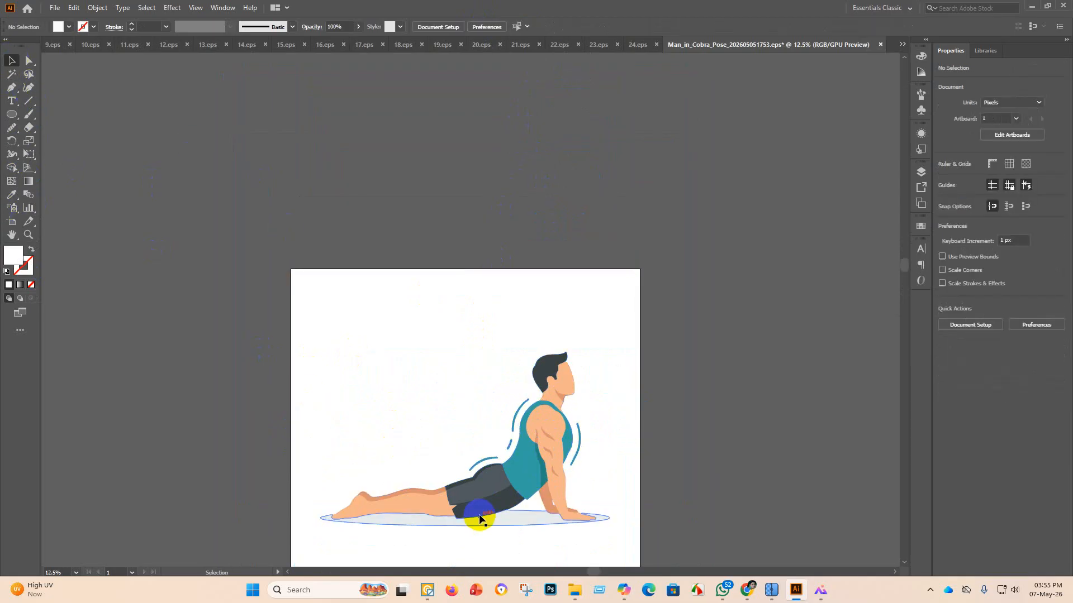
Recolour the light grey mat under the cobra pose dark brown (#381103) with the Shape Builder, then deselect the artwork.
scroll(640, 509, "down", 3)
left_click(639, 510)
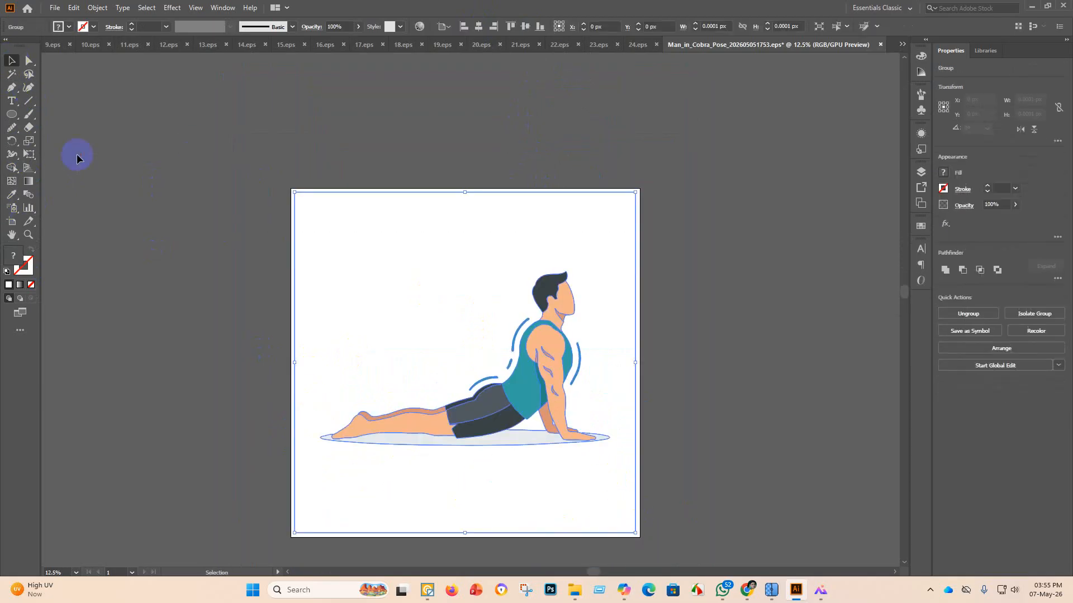
left_click(11, 167)
double_click(13, 256)
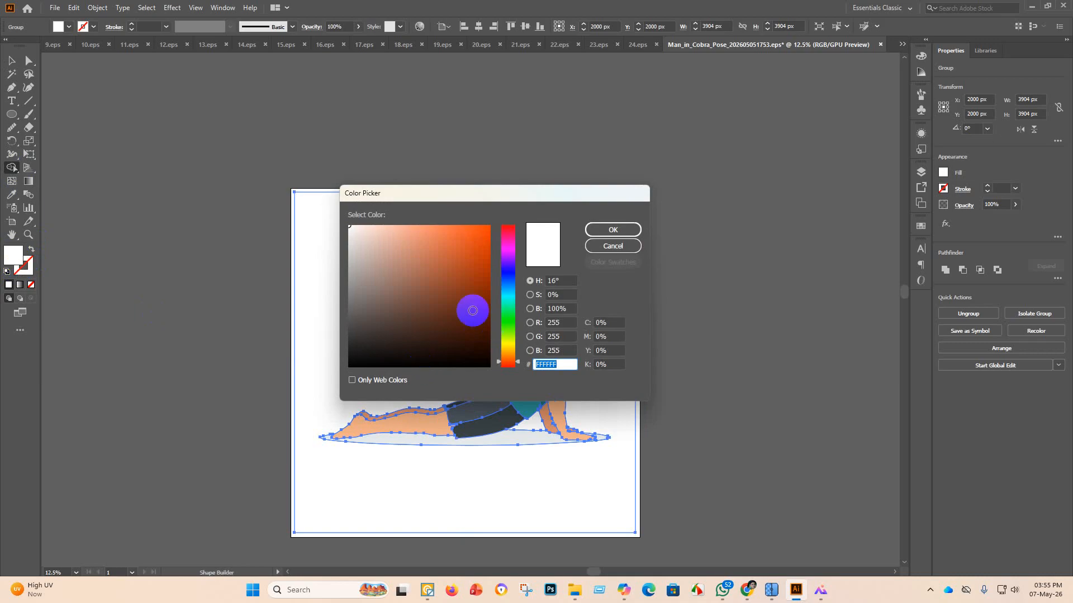
left_click_drag(472, 310, 484, 335)
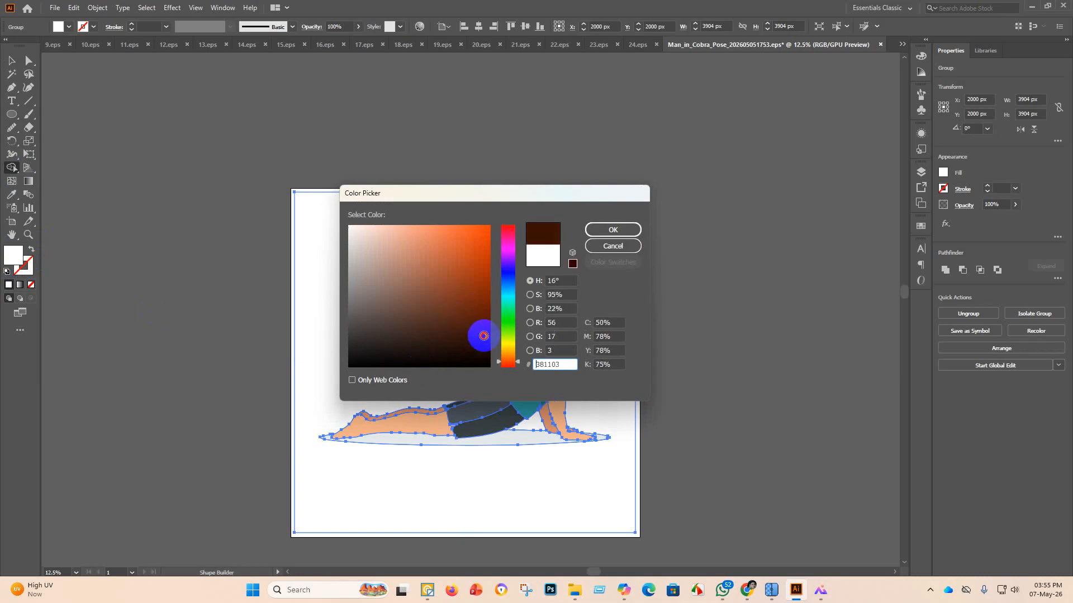
left_click(617, 229)
left_click(521, 440)
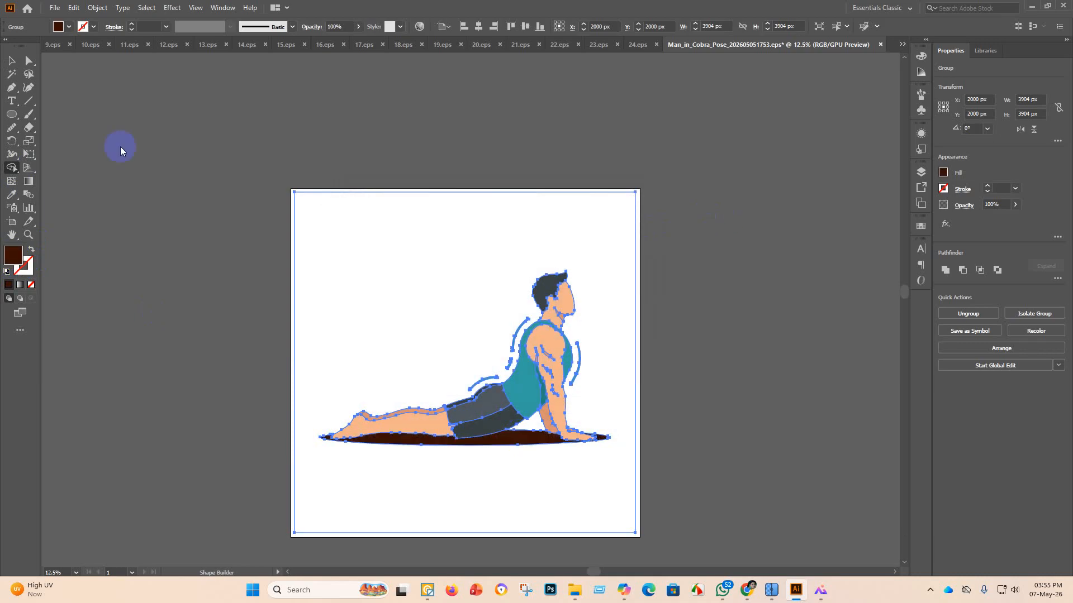
left_click(11, 61)
left_click(223, 363)
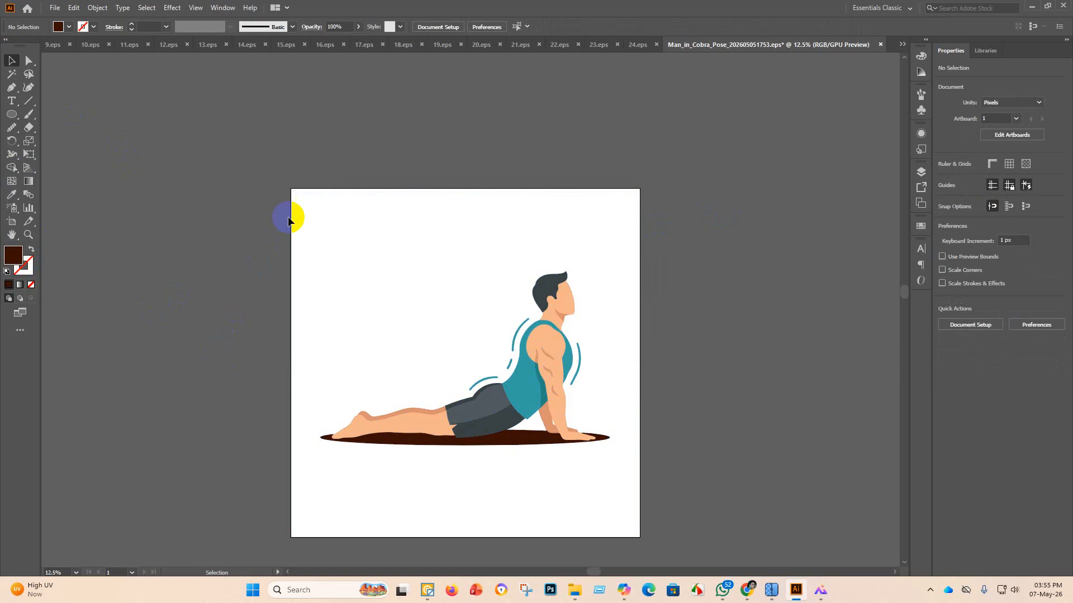
Delete the white background around the cobra pose using the Magic Wand.
left_click_drag(254, 149, 611, 517)
left_click(6, 61)
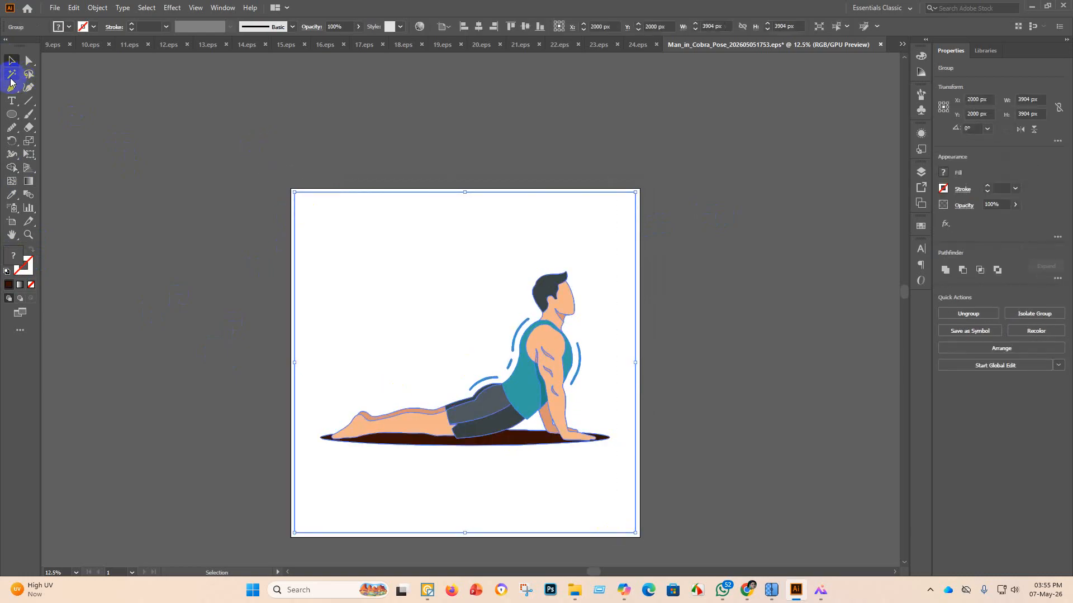
left_click(11, 75)
left_click(390, 275)
key("Delete")
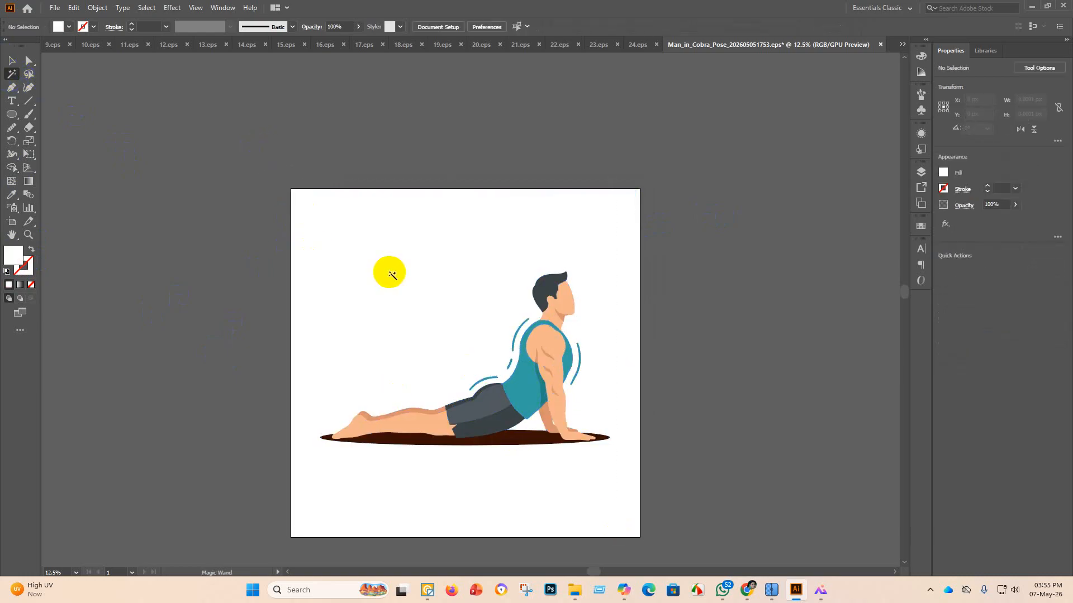
left_click(222, 266)
left_click(11, 61)
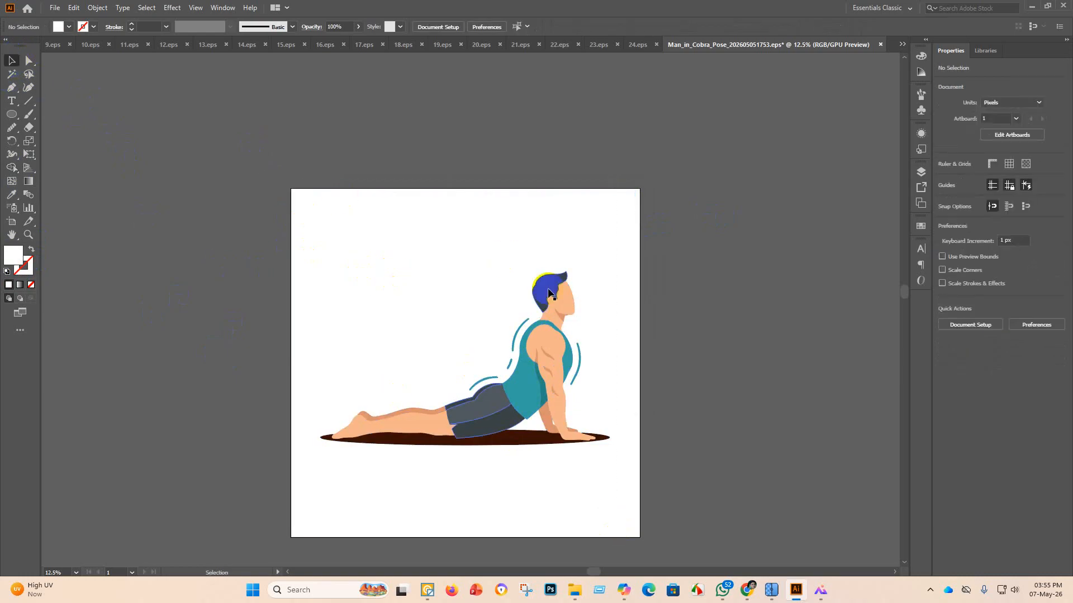
Enlarge the cobra pose figure and mat proportionally to about 3794 px wide.
left_click(506, 411)
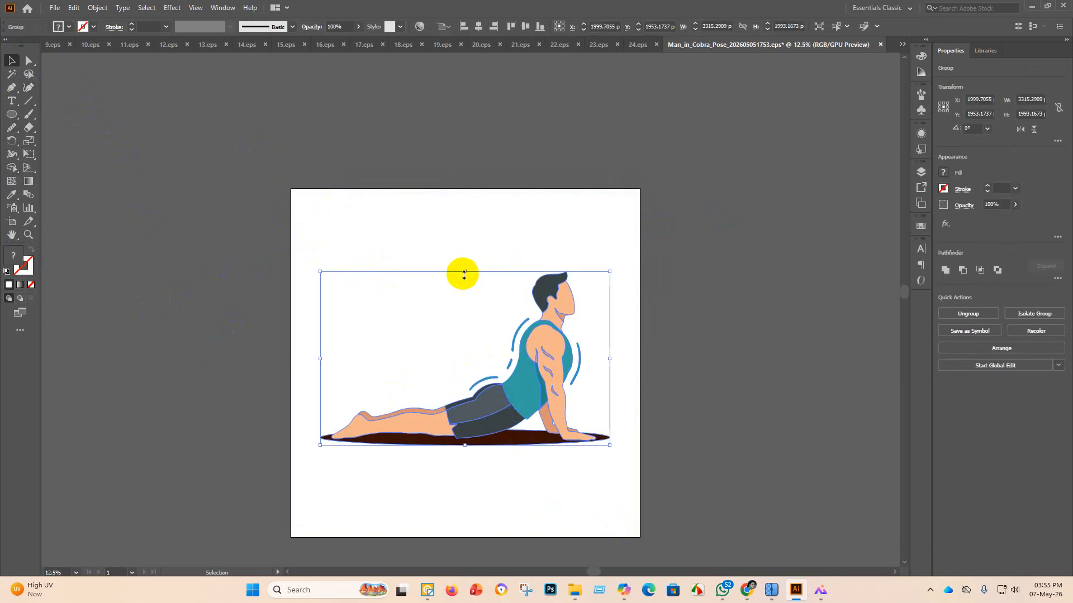
left_click_drag(463, 274, 477, 246)
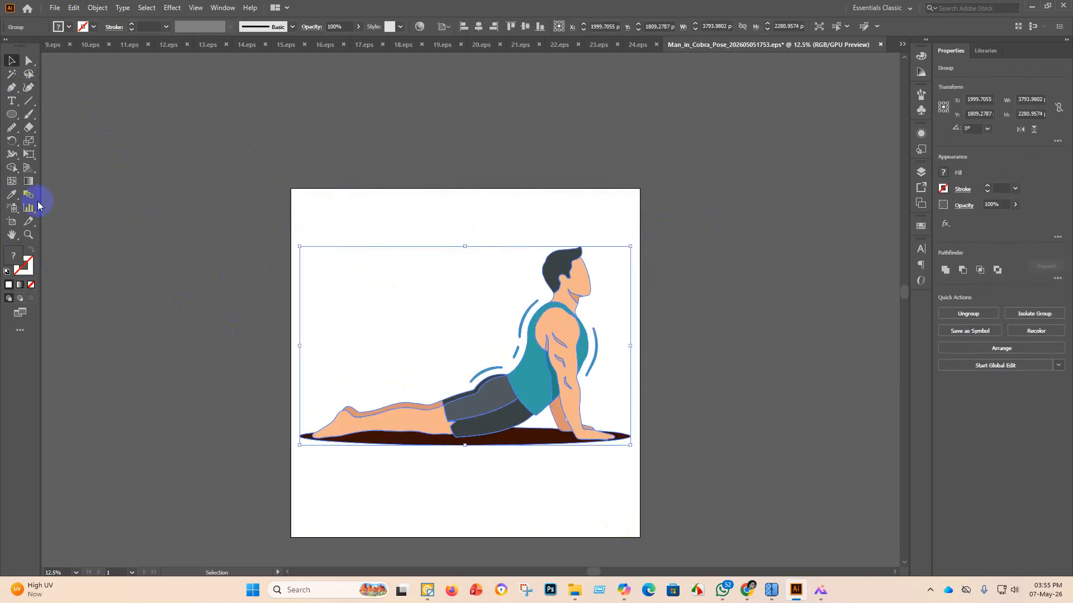
Try an artboard height of 4200 px and undo the resize.
left_click(10, 223)
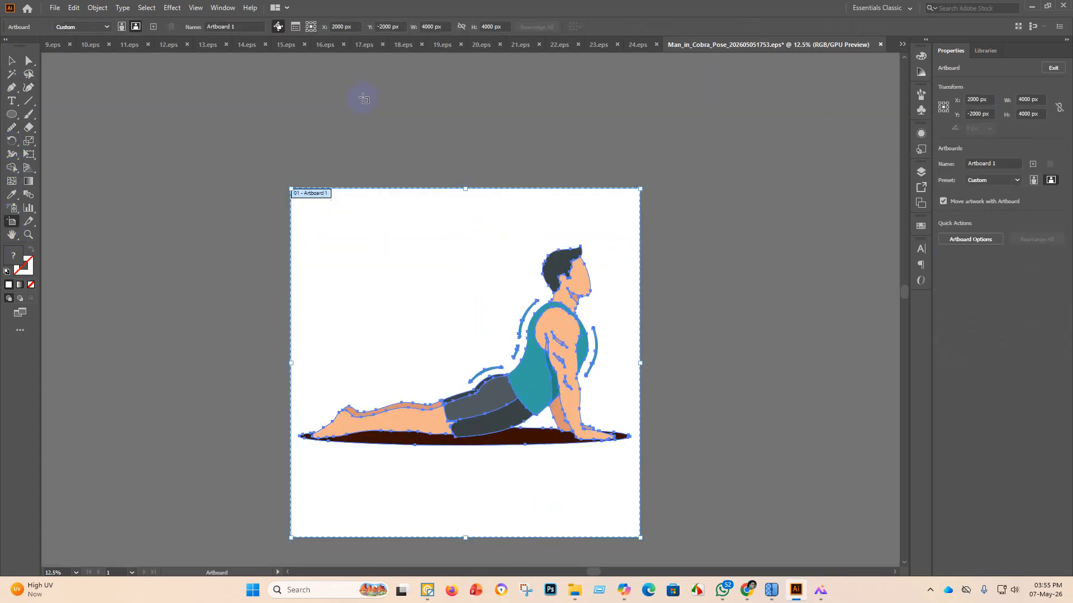
left_click(485, 27)
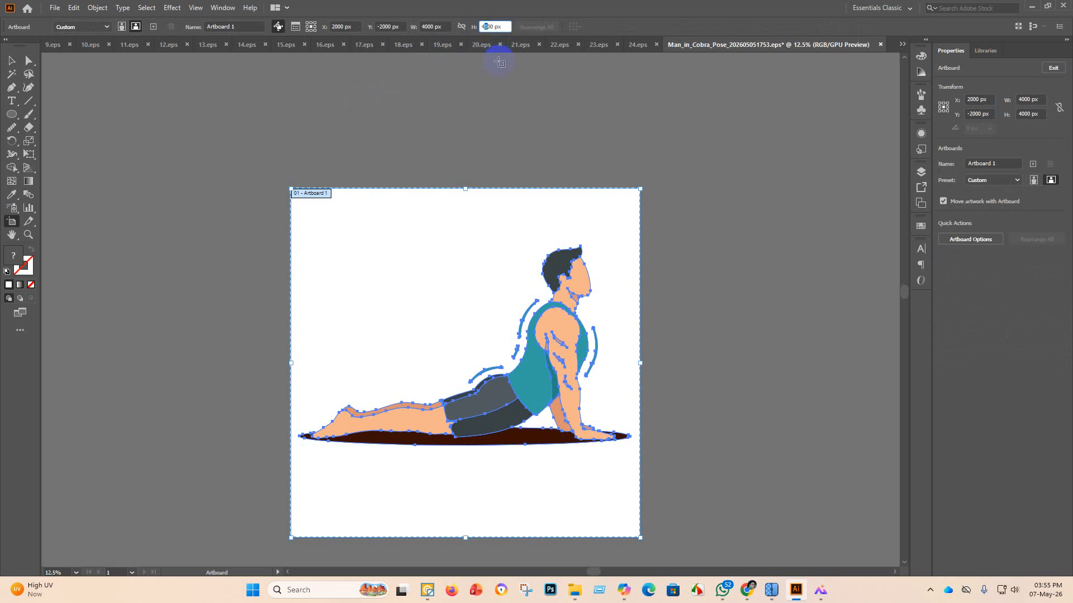
type("2")
key("Return")
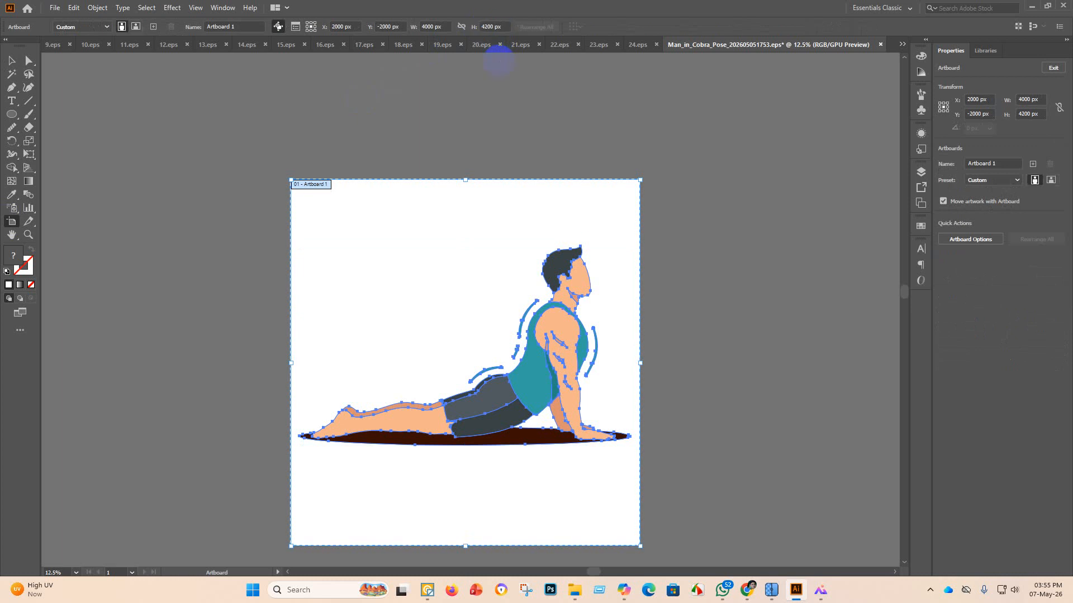
left_click(12, 60)
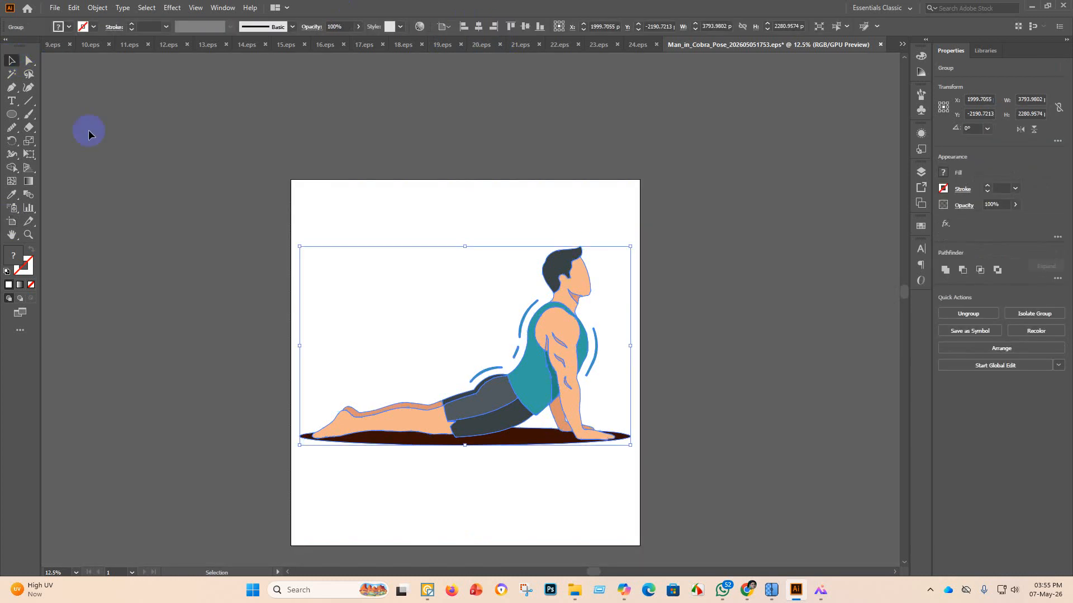
left_click(205, 251)
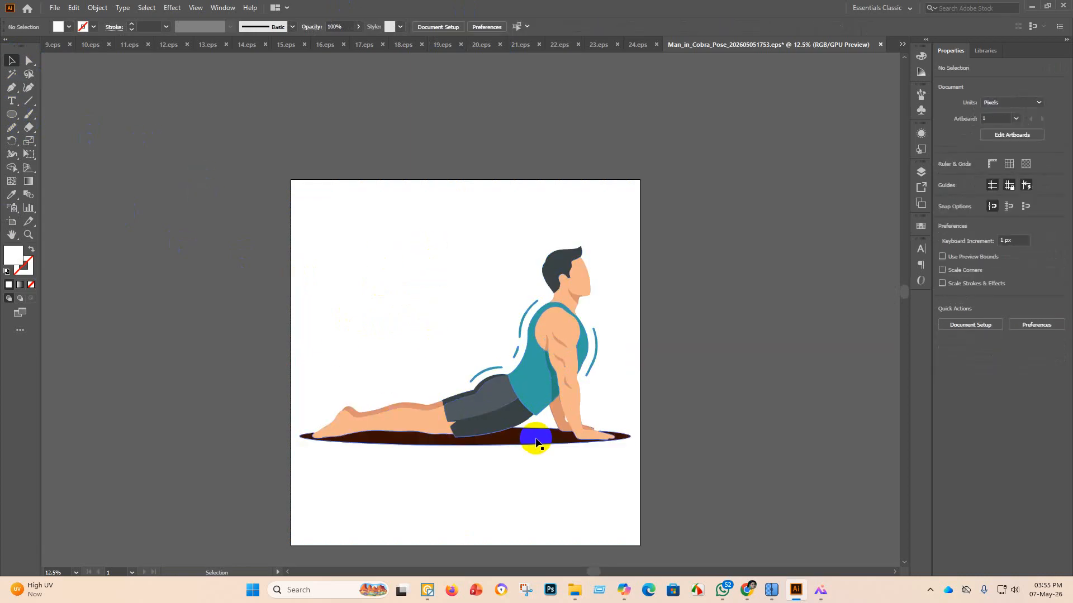
left_click_drag(713, 503, 75, 157)
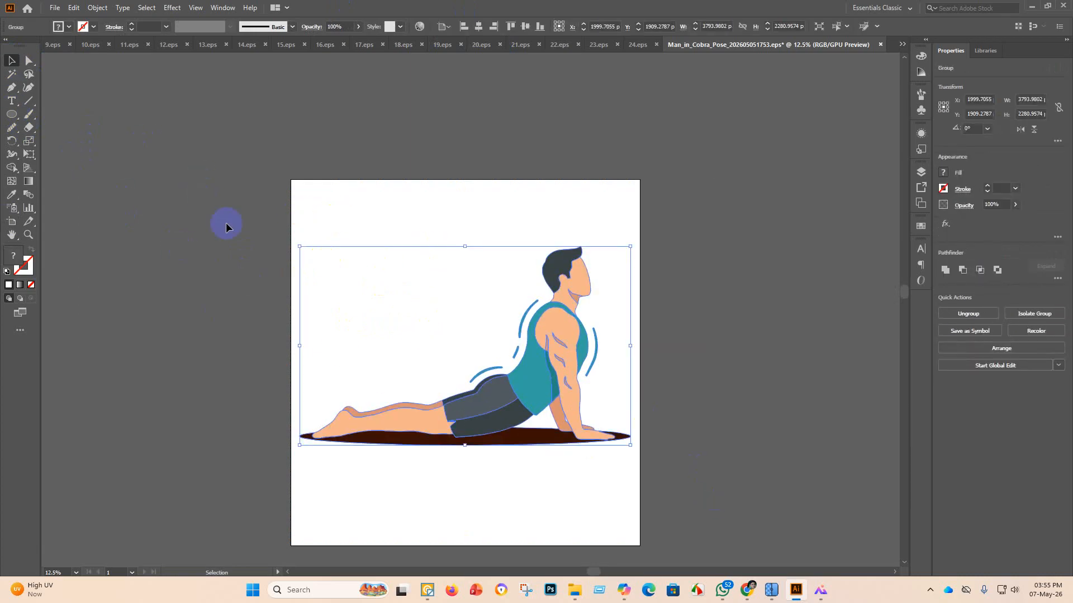
key("ctrl+z")
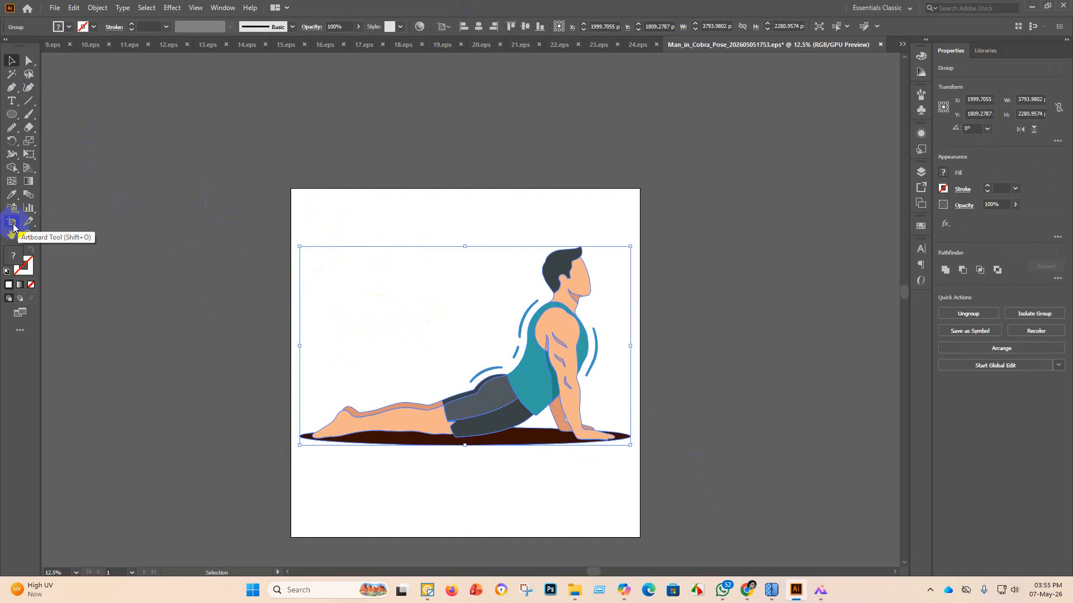
Set the artboard height to 2000 px, keeping its width of 4000 px.
left_click(11, 222)
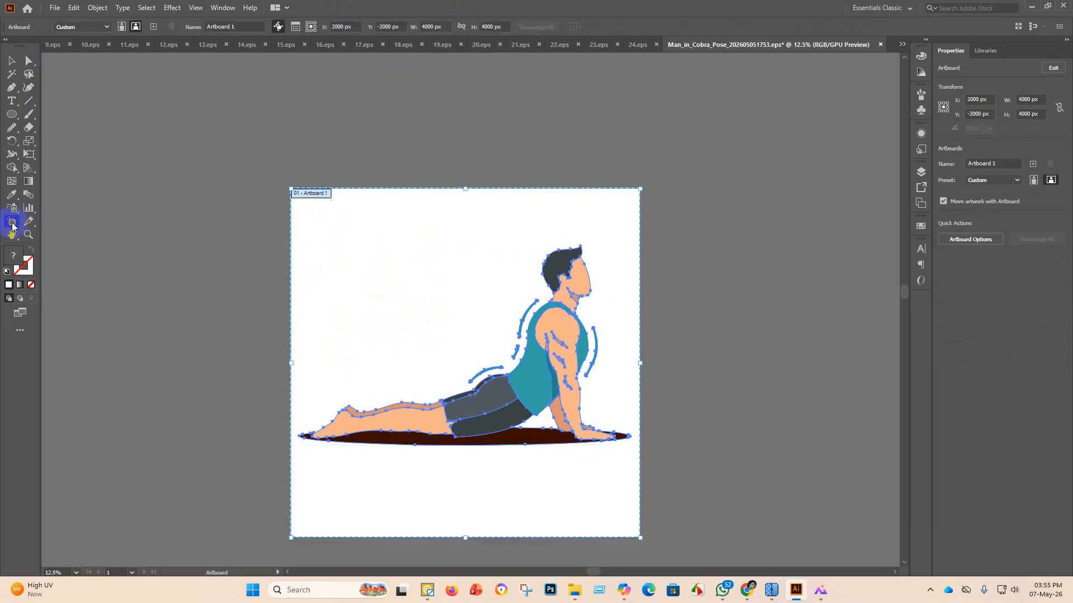
left_click(484, 27)
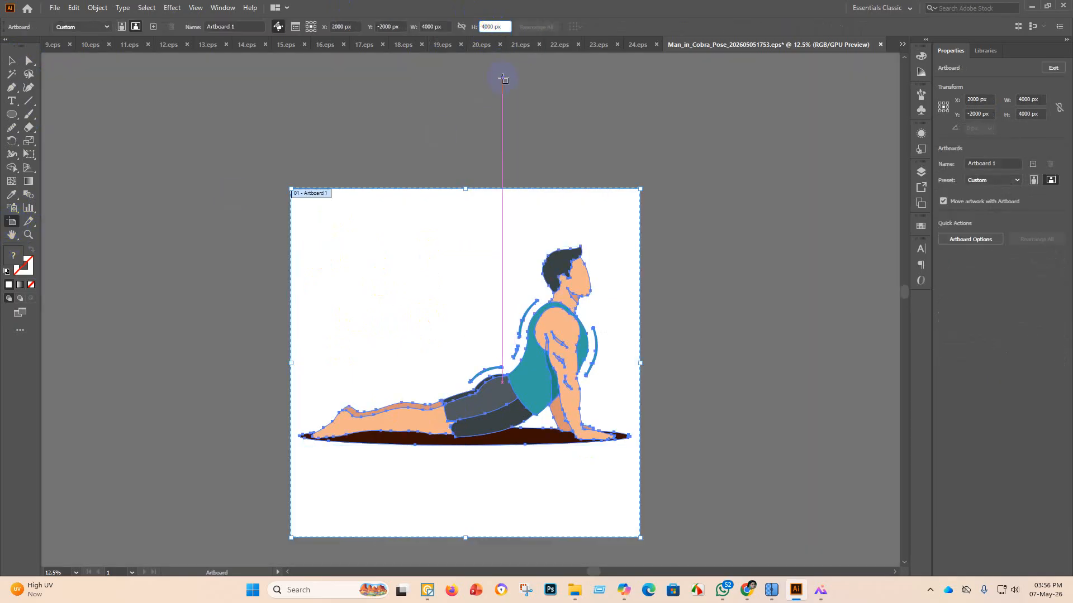
type("2")
key("Return")
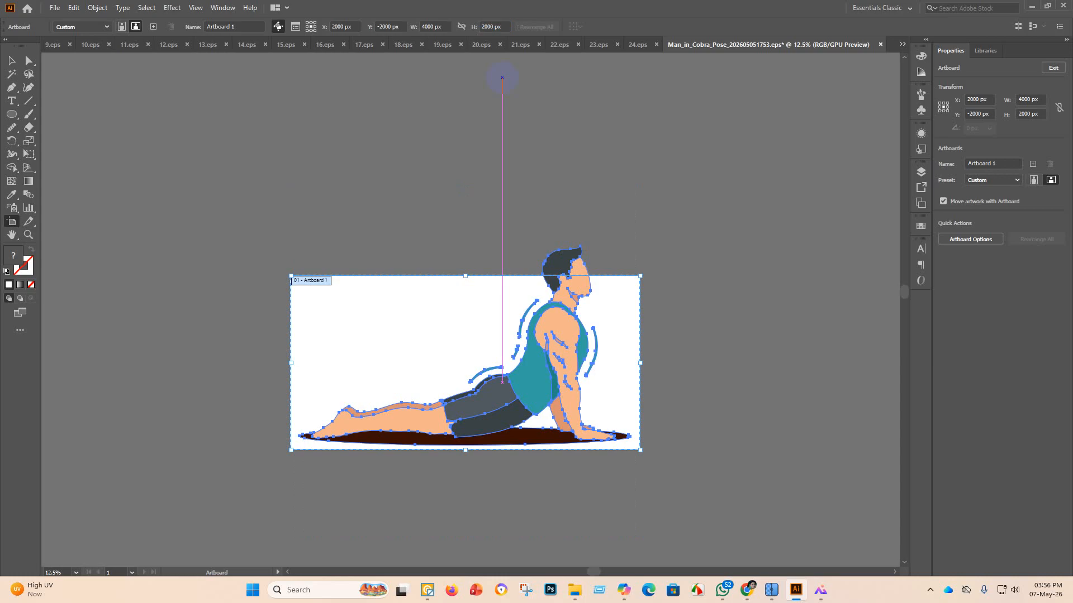
left_click(10, 63)
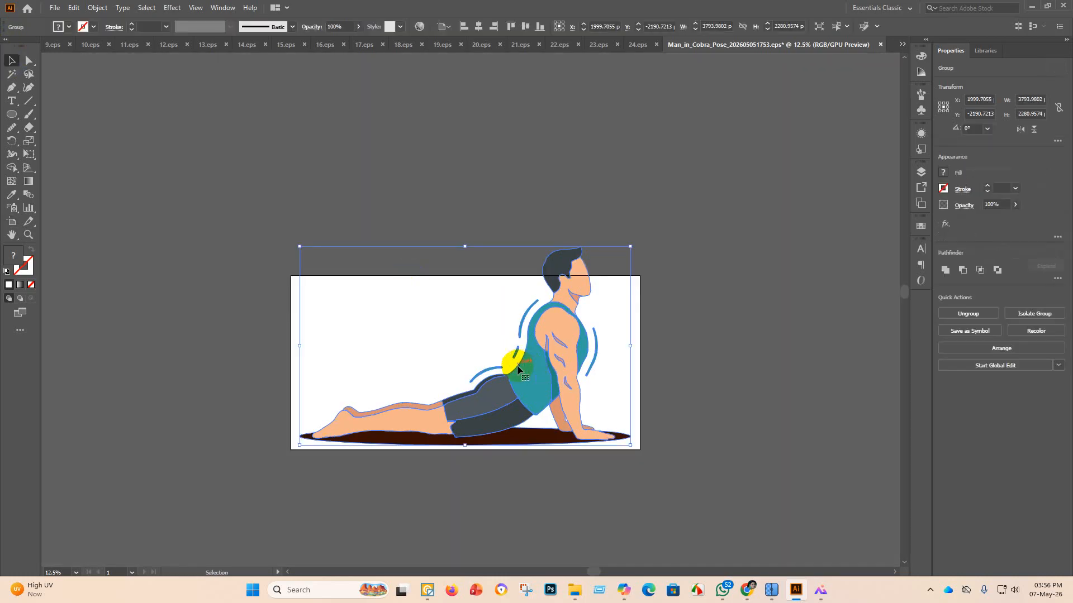
left_click(457, 286)
Scale the cobra pose artwork down proportionally to about 3155 px wide and centre it horizontally and vertically on the artboard.
left_click(556, 340)
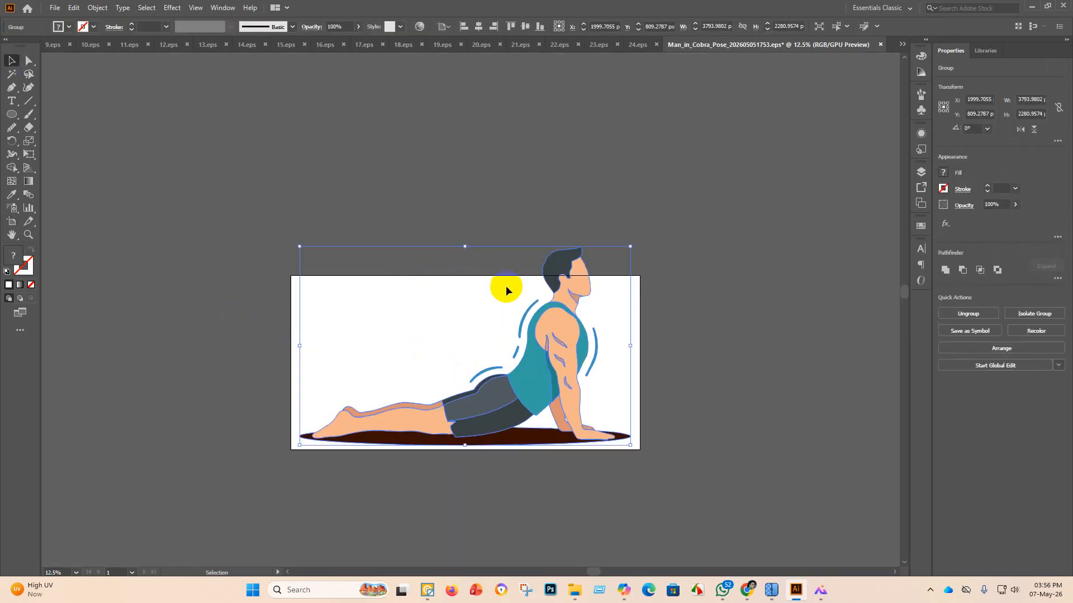
left_click_drag(468, 247, 470, 281)
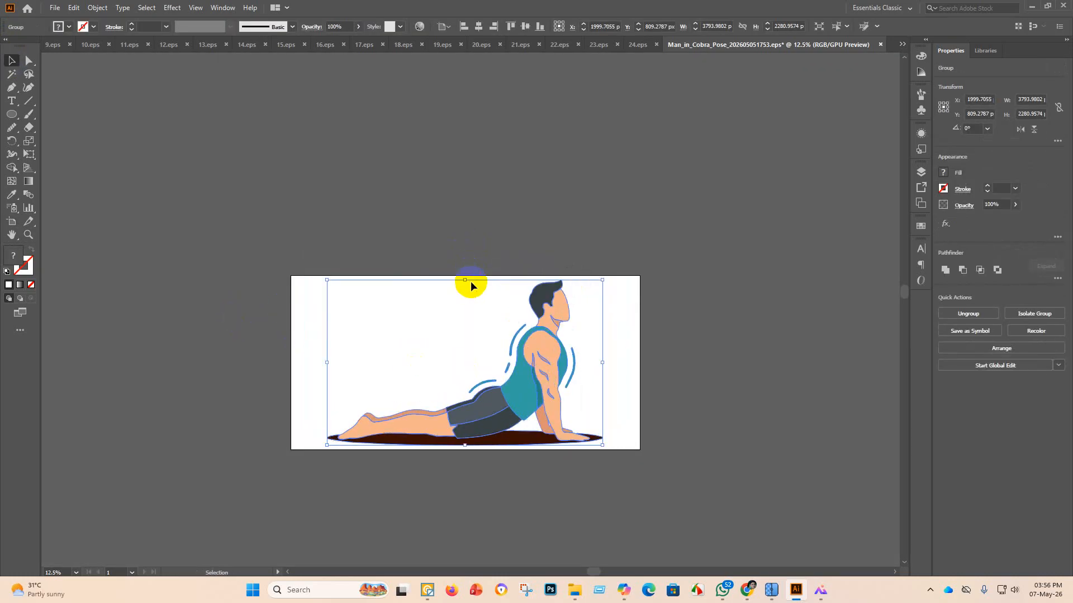
left_click(478, 26)
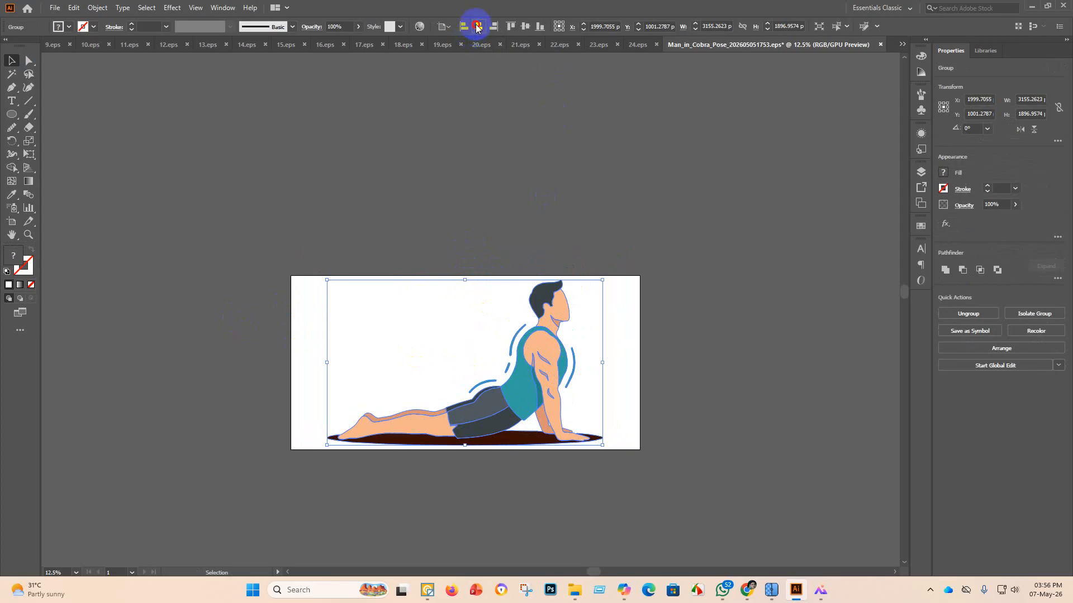
left_click(526, 26)
left_click(719, 255)
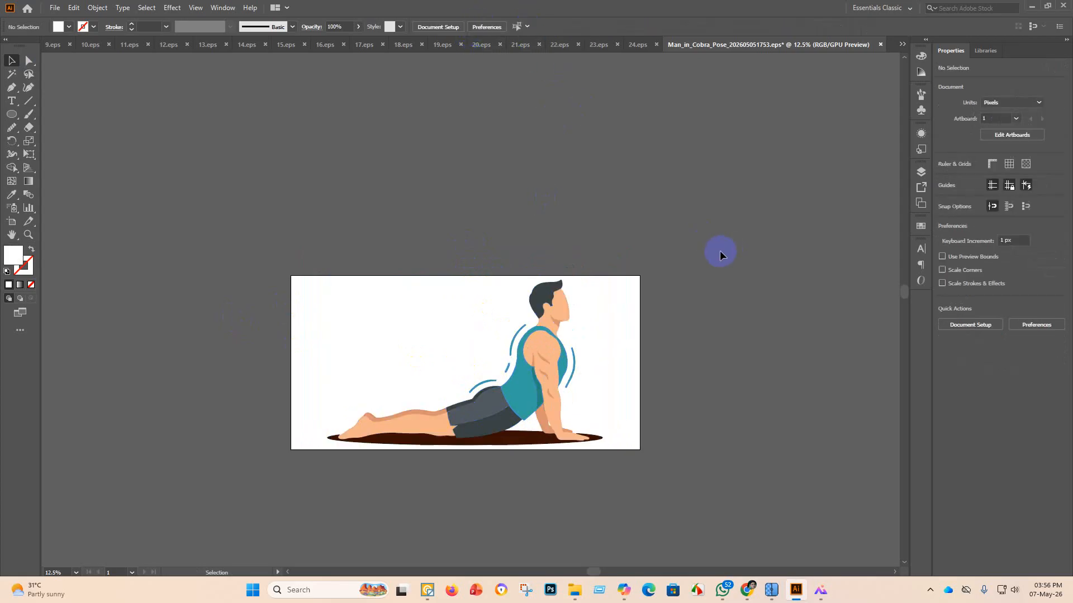
Save the document in the eps 3.1 folder as an Illustrator EPS file named 25.
left_click(56, 8)
left_click(101, 98)
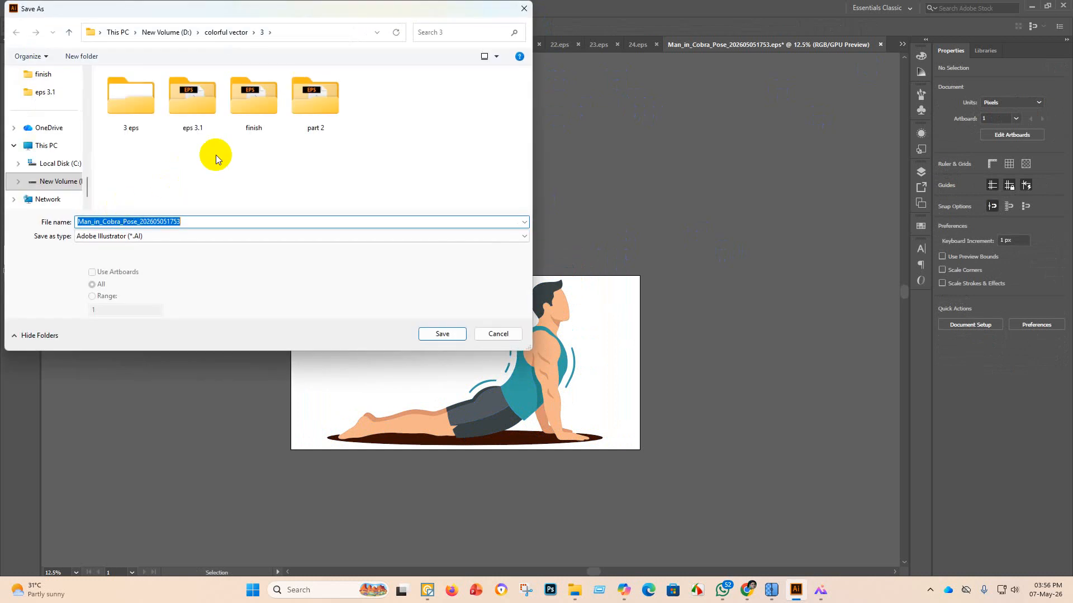
double_click(178, 106)
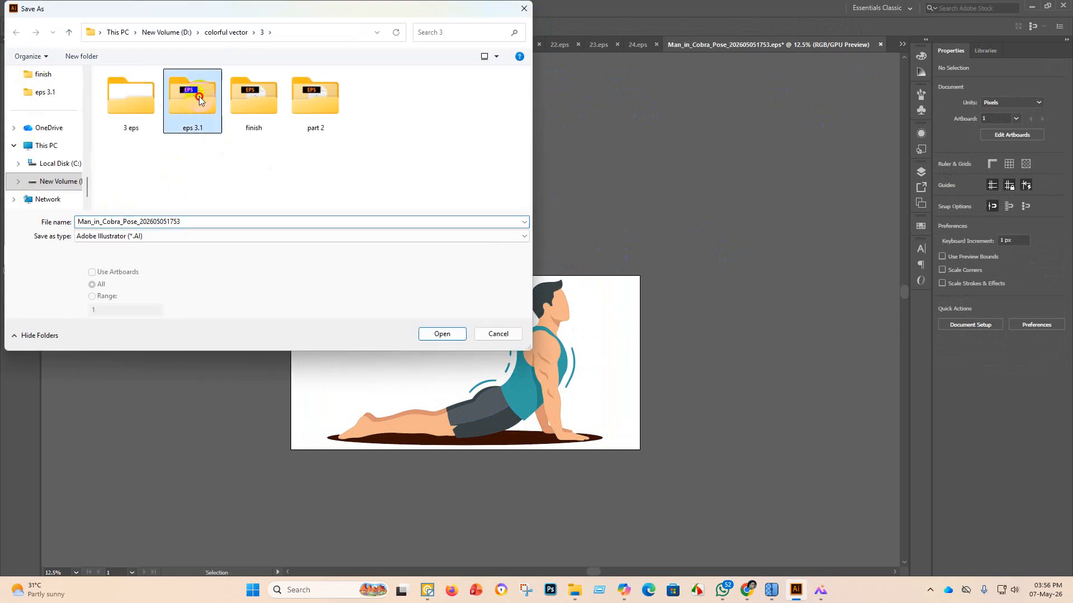
left_click(160, 239)
left_click(144, 260)
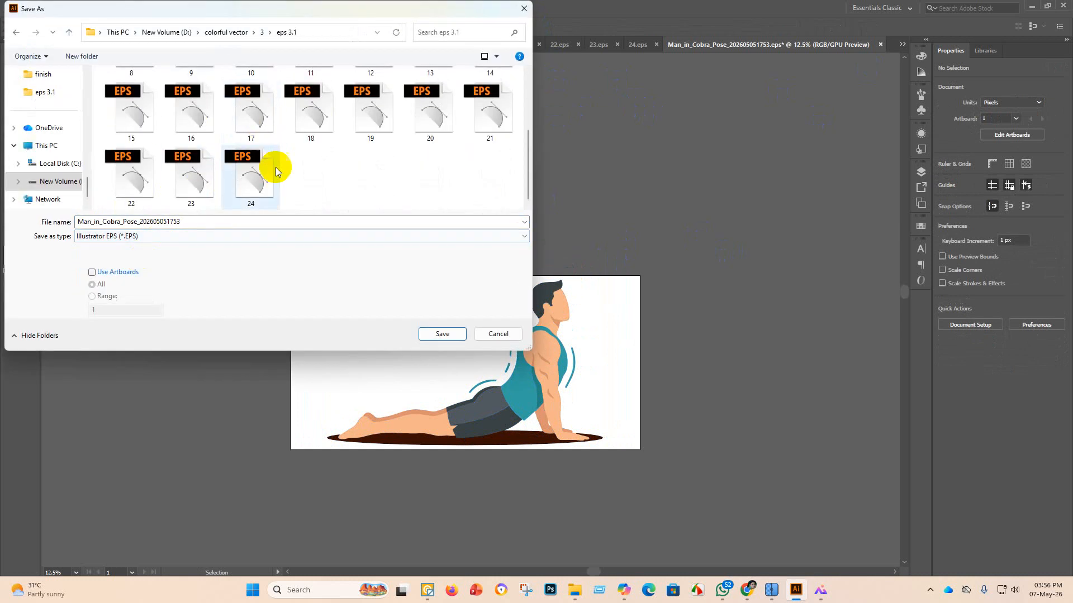
double_click(181, 222)
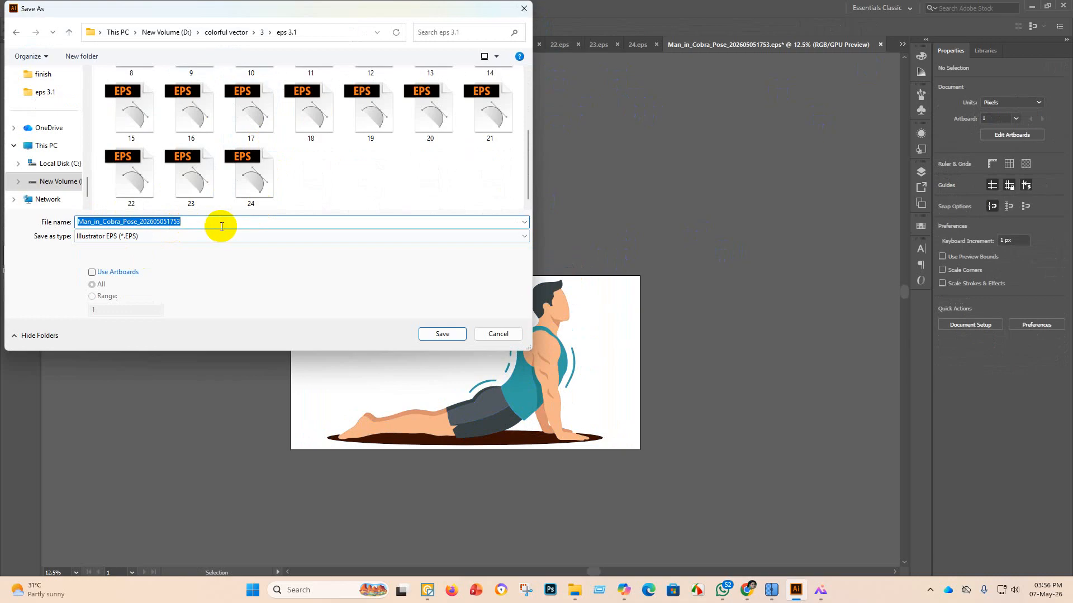
key("BackSpace")
type("25")
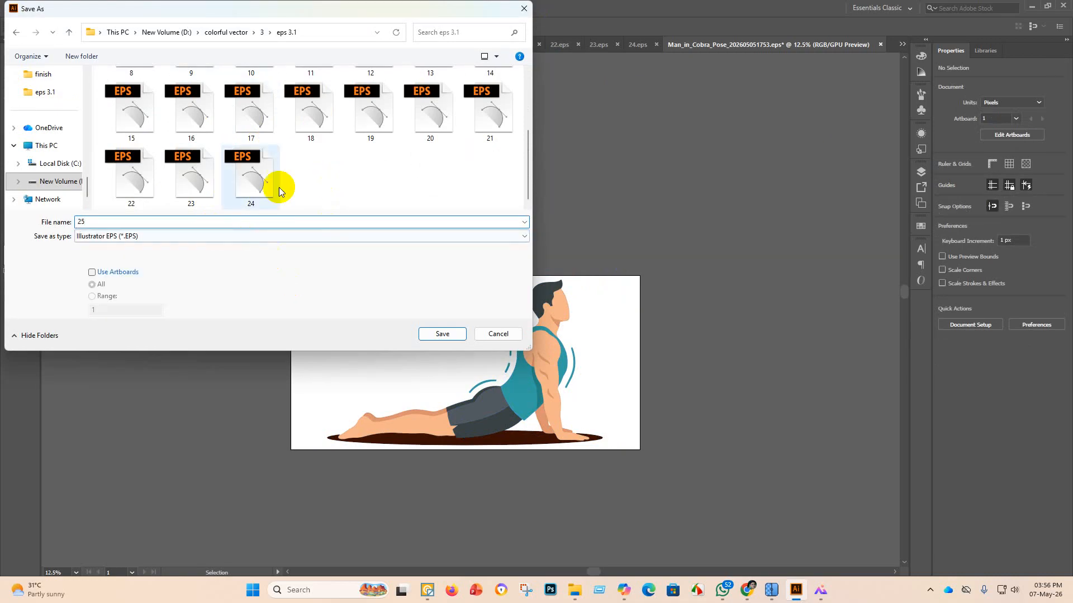
left_click(441, 334)
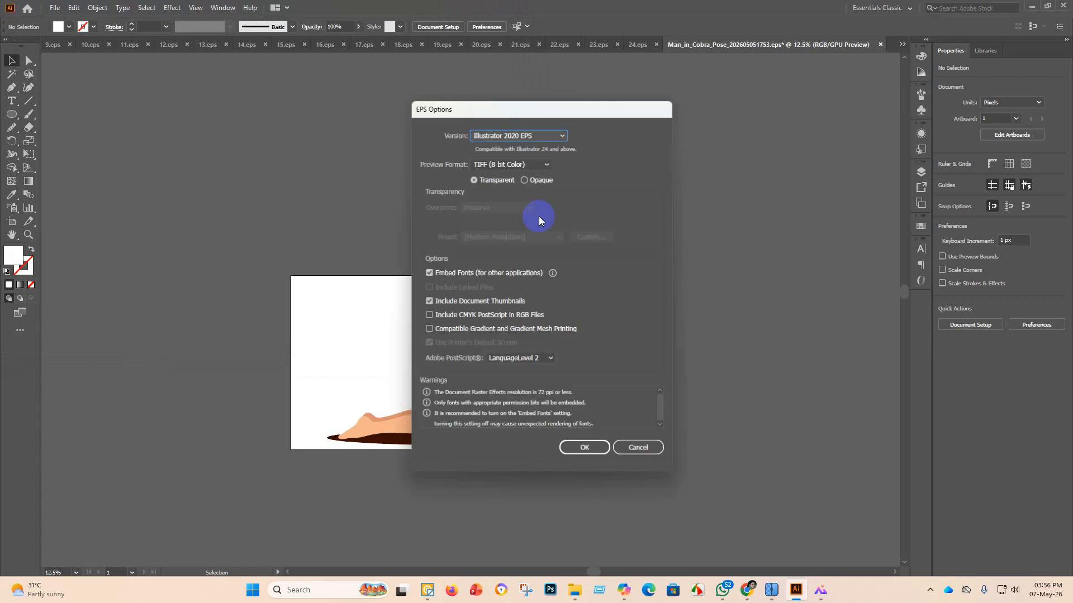
Set the EPS version to Illustrator 10 EPS and complete the save in the older format.
left_click(563, 135)
left_click(531, 262)
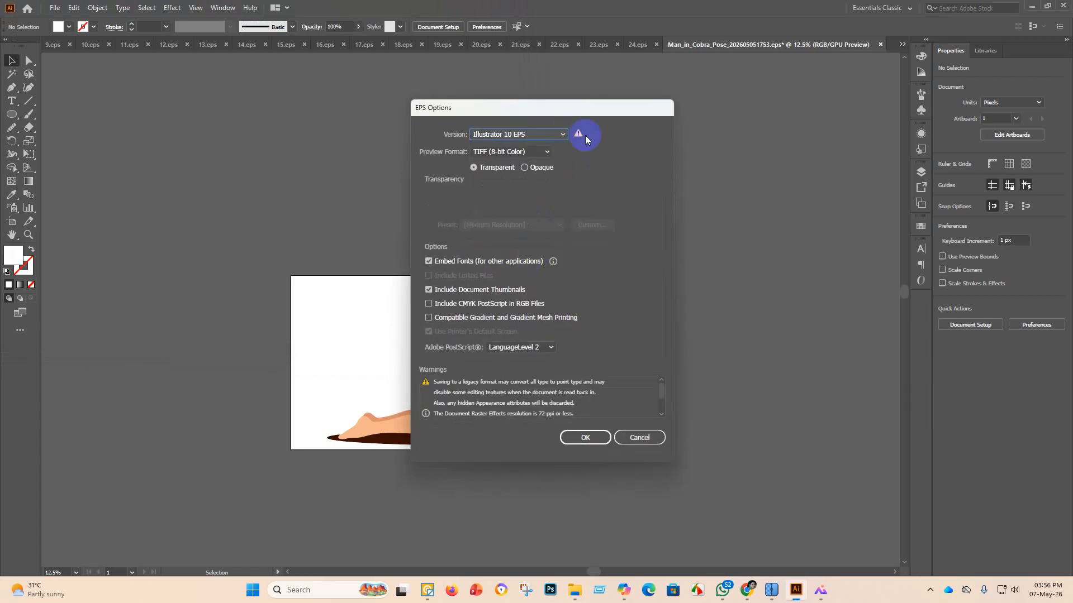
left_click(589, 437)
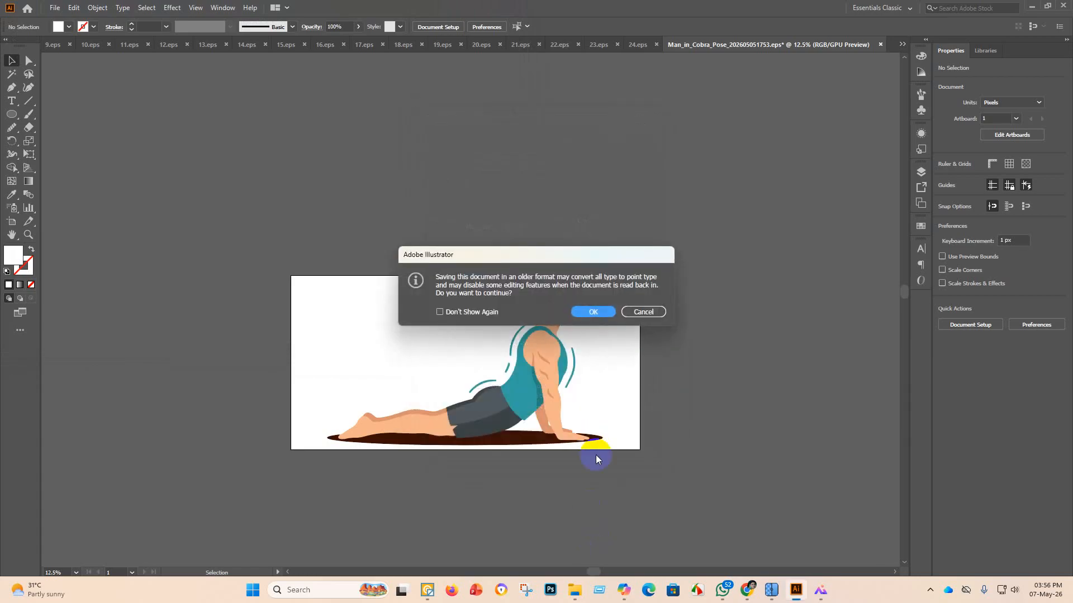
left_click(594, 312)
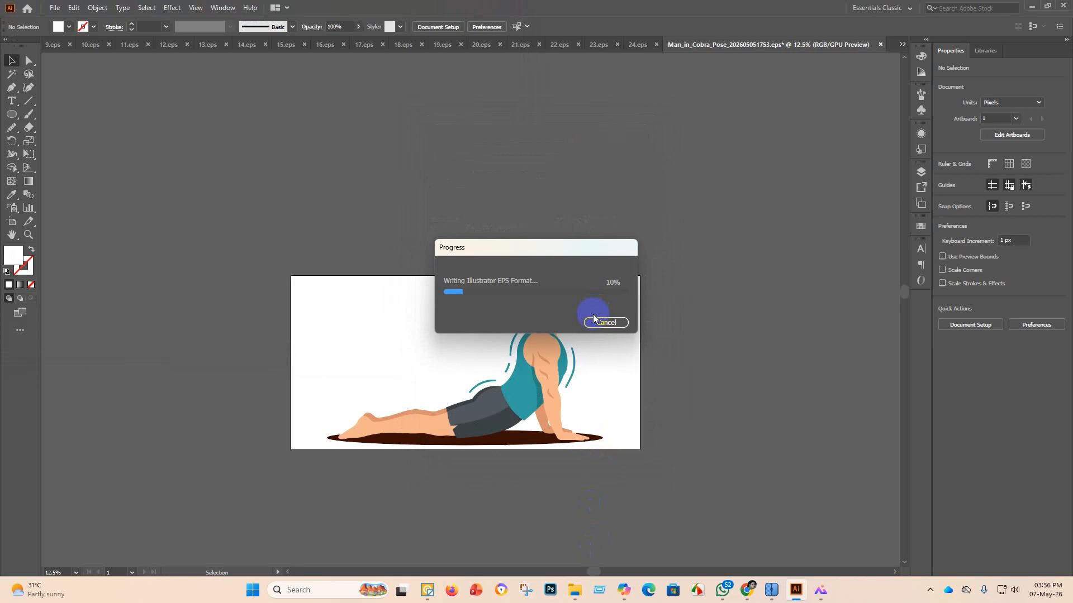
Switch to File Explorer and move the two Man_in_Cobra_Pose source files, EPS and preview image, into the finish folder.
left_click(574, 590)
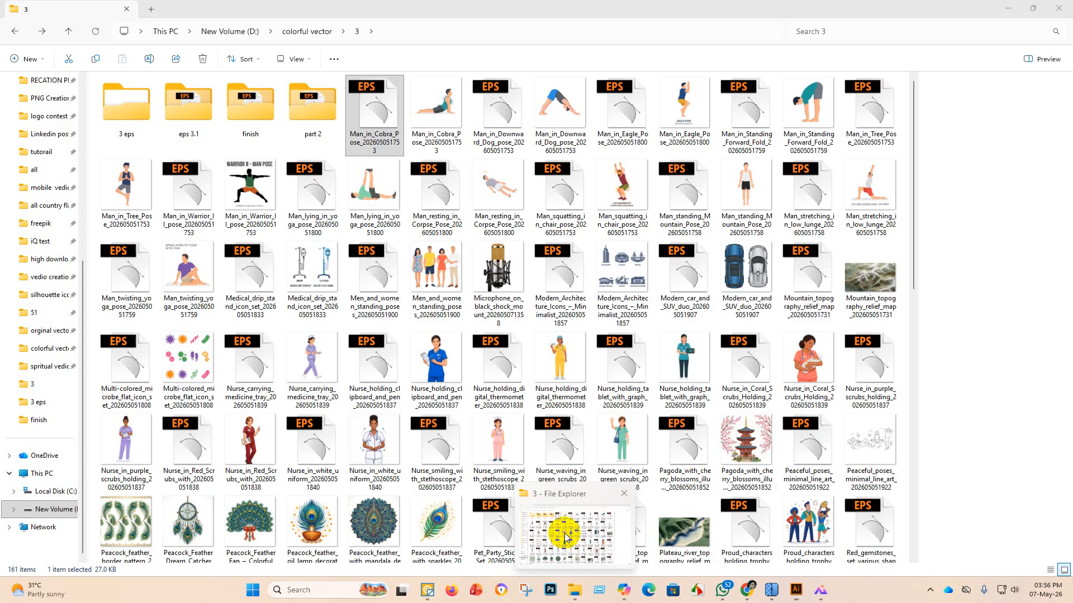
left_click_drag(378, 108, 272, 112)
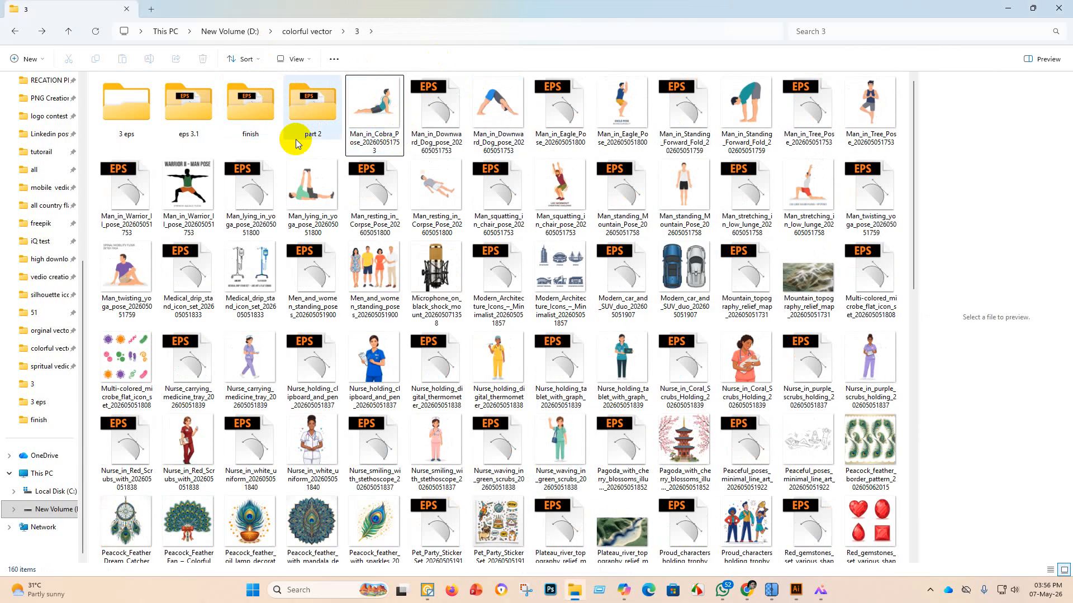
left_click_drag(385, 114, 271, 113)
Open the Man_in_Downward_Dog_pose EPS file from folder 3 in Illustrator.
right_click(373, 112)
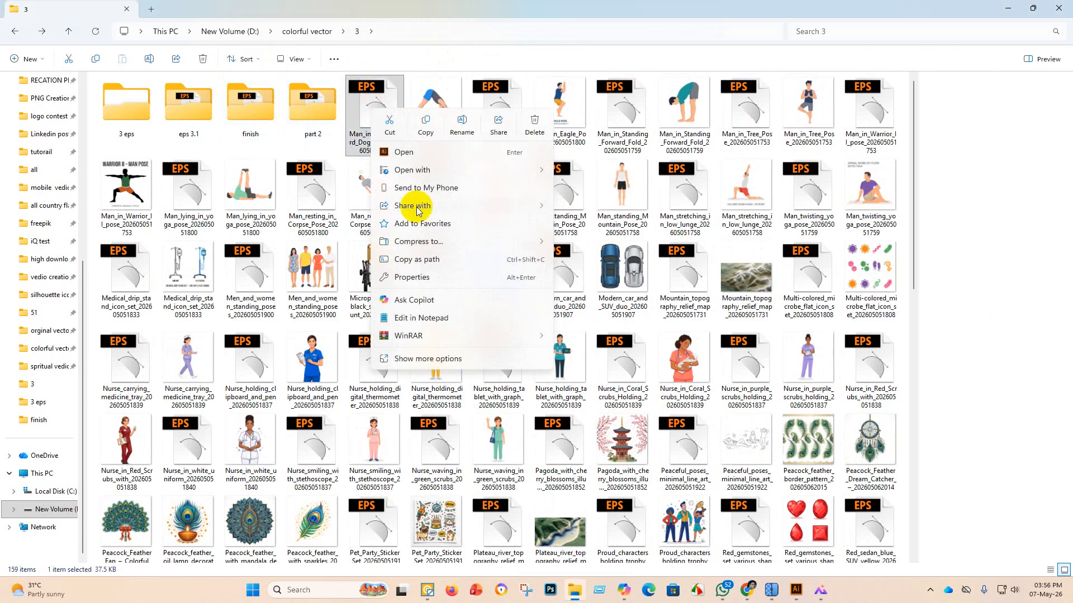
mouse_move(425, 170)
left_click(581, 180)
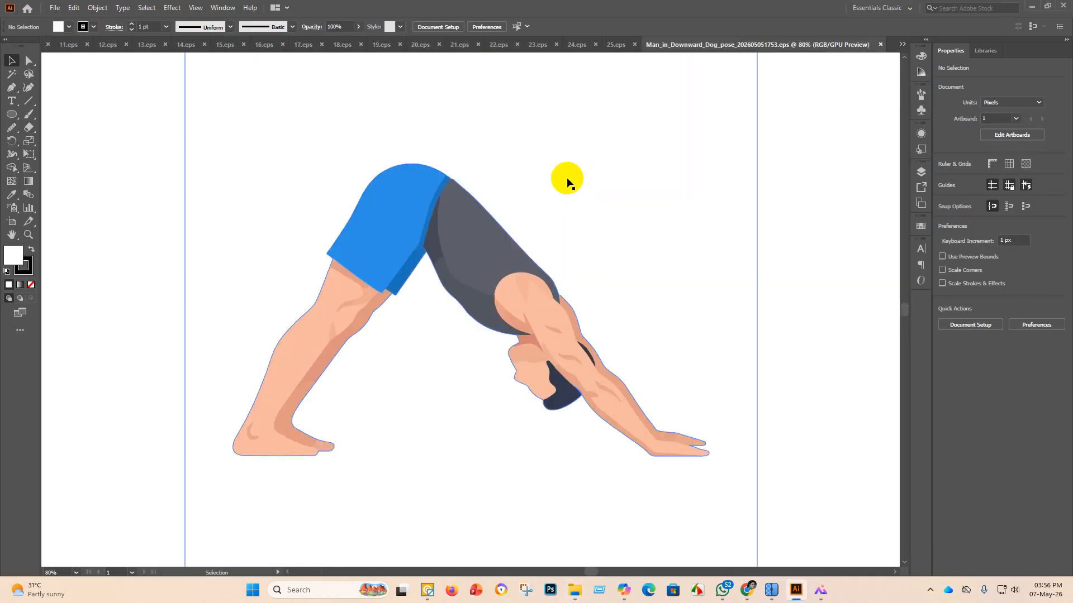
Enlarge the downward dog artwork group proportionally to about 3803 px wide.
scroll(503, 217, "down", 5)
scroll(500, 231, "down", 3)
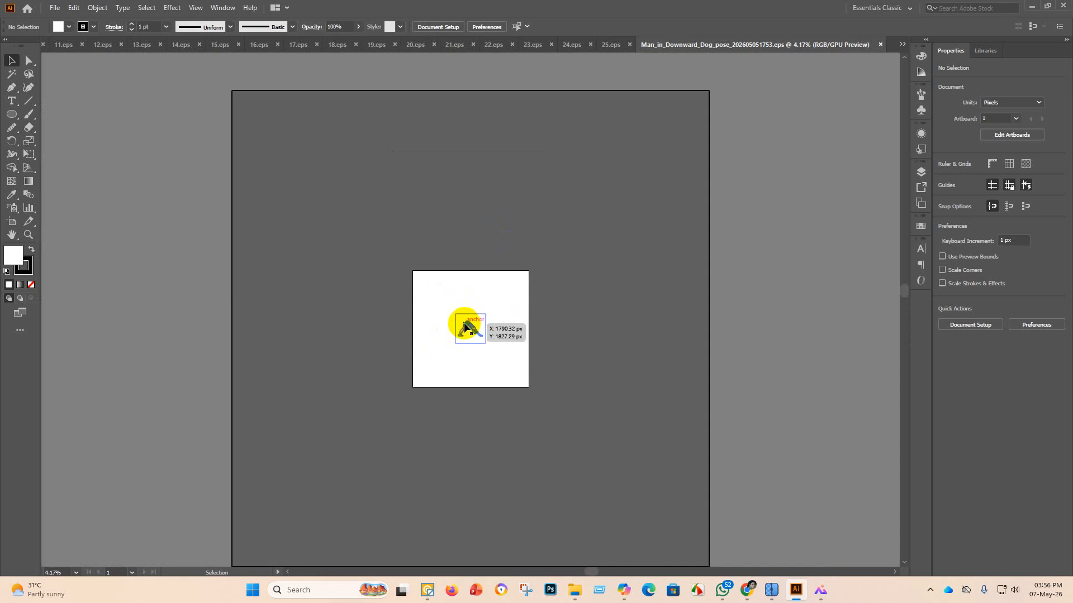
left_click(463, 327)
left_click_drag(470, 320, 489, 232)
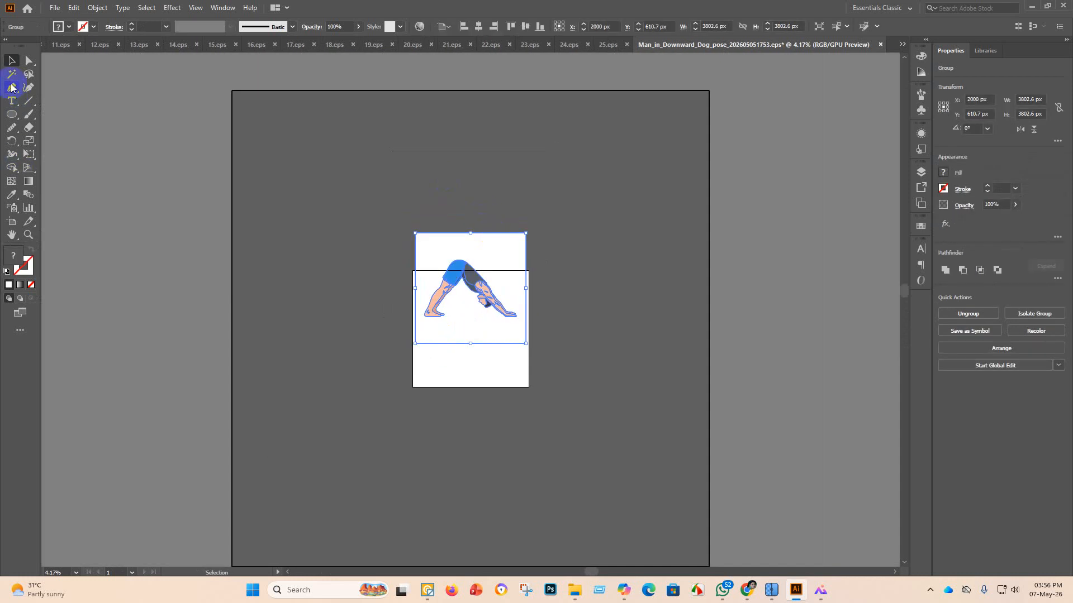
Select the white background around the downward dog figure with the Magic Wand tool and delete it.
left_click(12, 75)
left_click(491, 252)
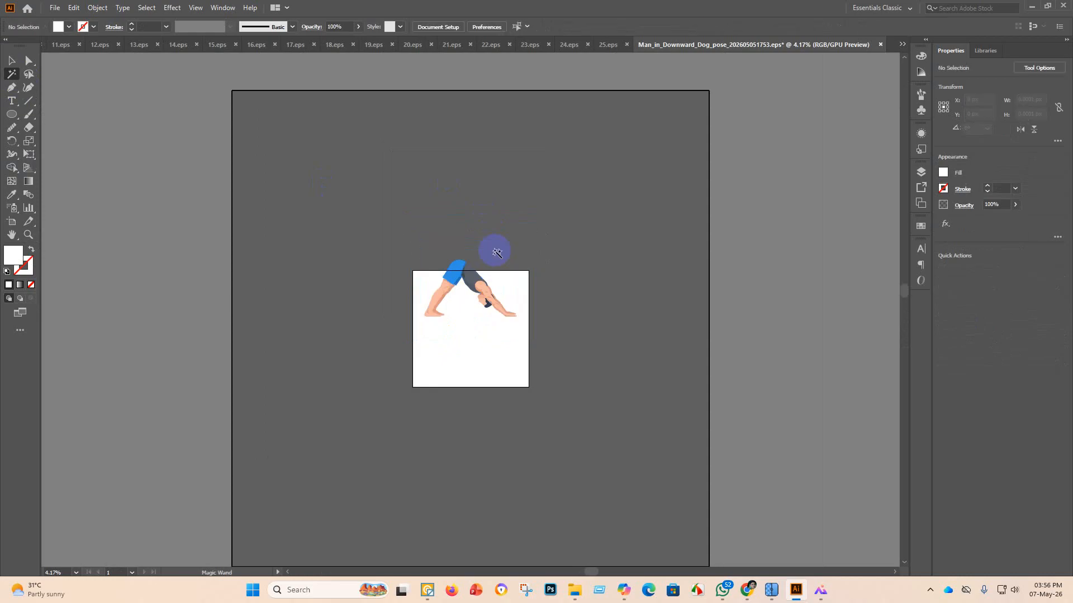
left_click(12, 62)
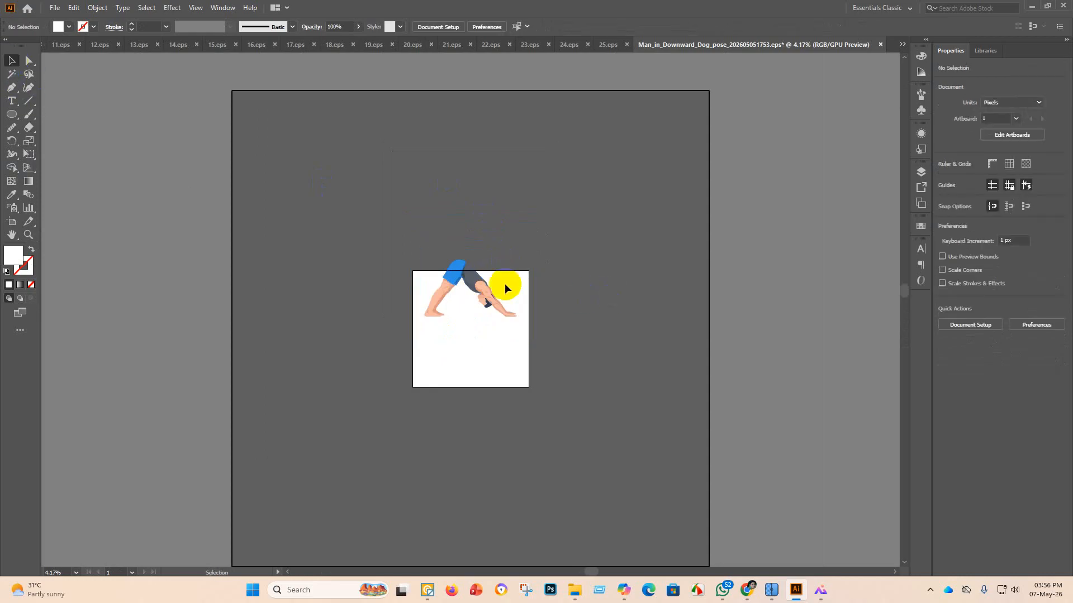
Scale the downward dog figure up proportionally to about 3879 px wide and centre it horizontally and vertically on the artboard.
left_click(481, 288)
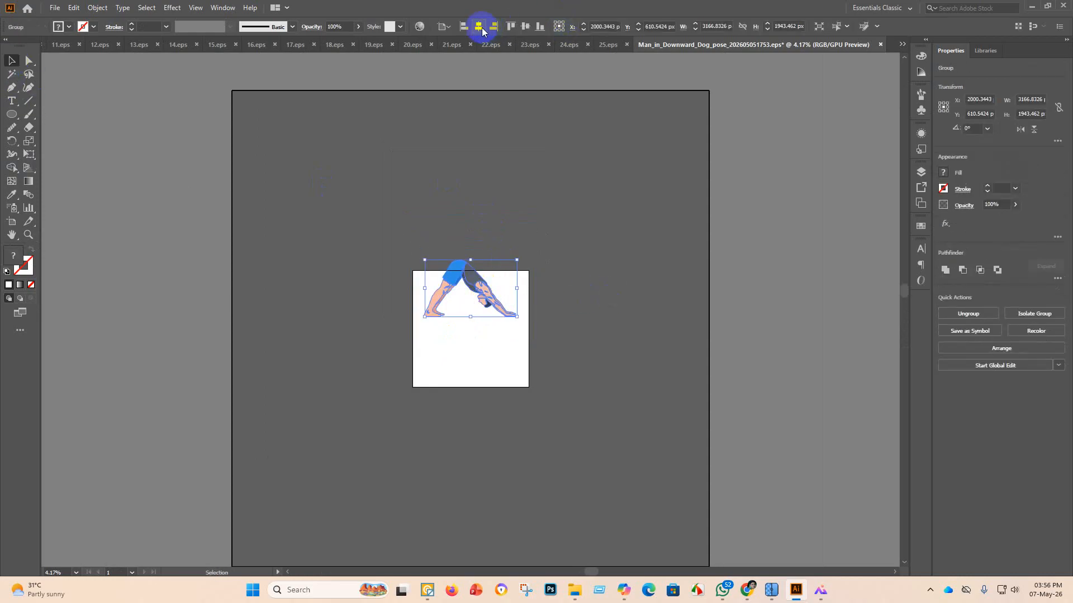
left_click(525, 27)
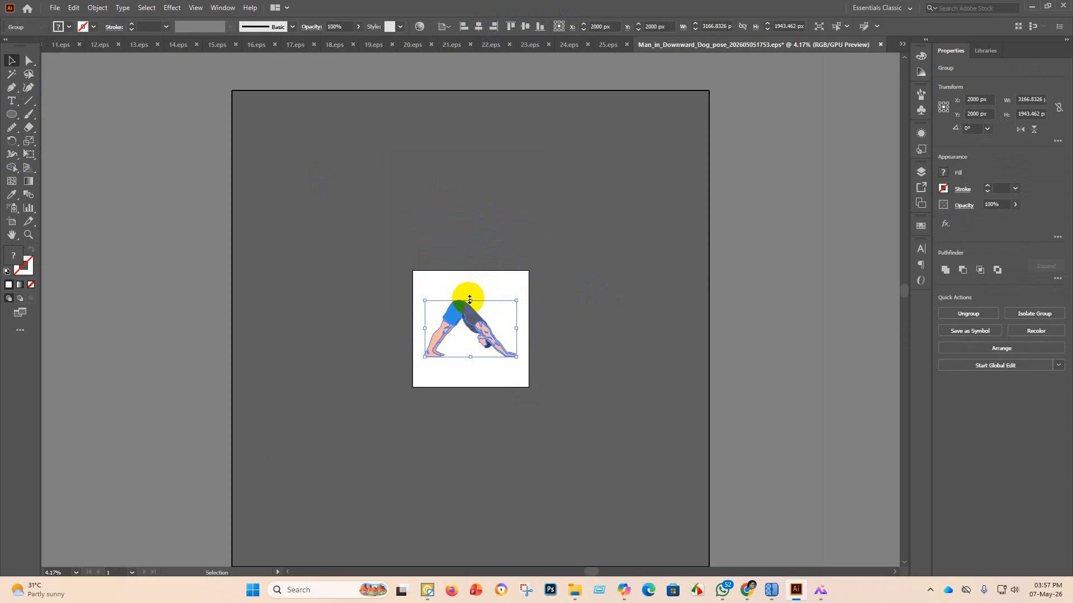
left_click_drag(470, 300, 470, 287)
left_click(566, 326)
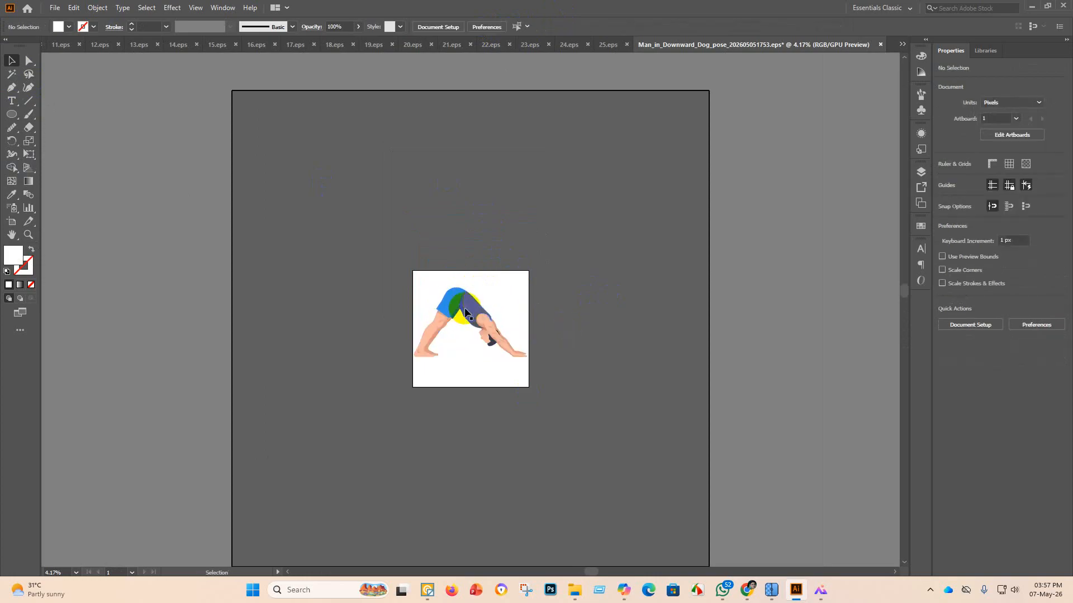
left_click(464, 312)
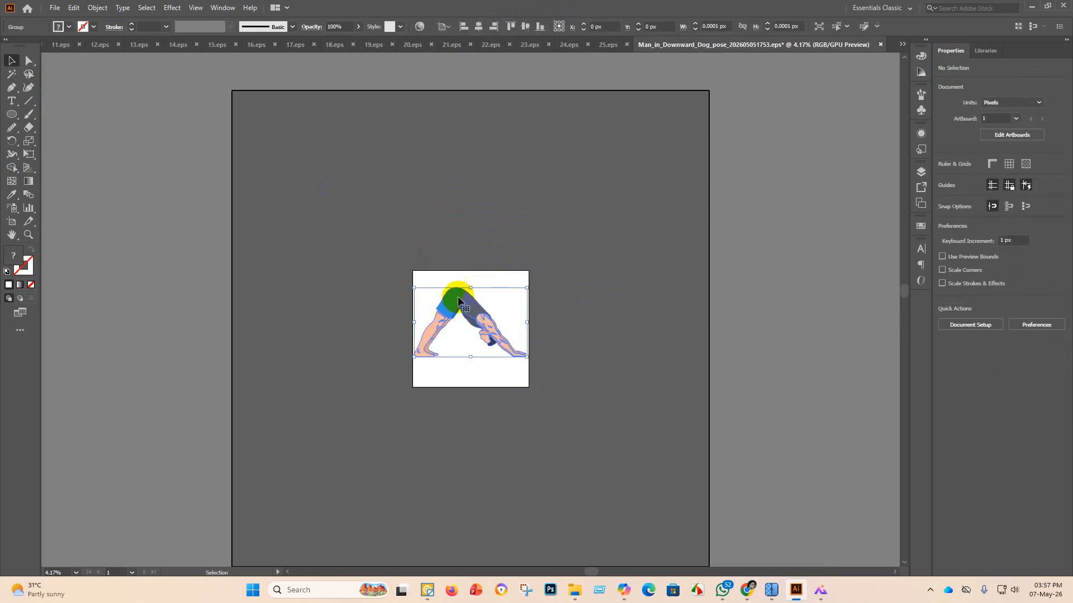
left_click(525, 29)
left_click(620, 223)
scroll(483, 294, "up", 2)
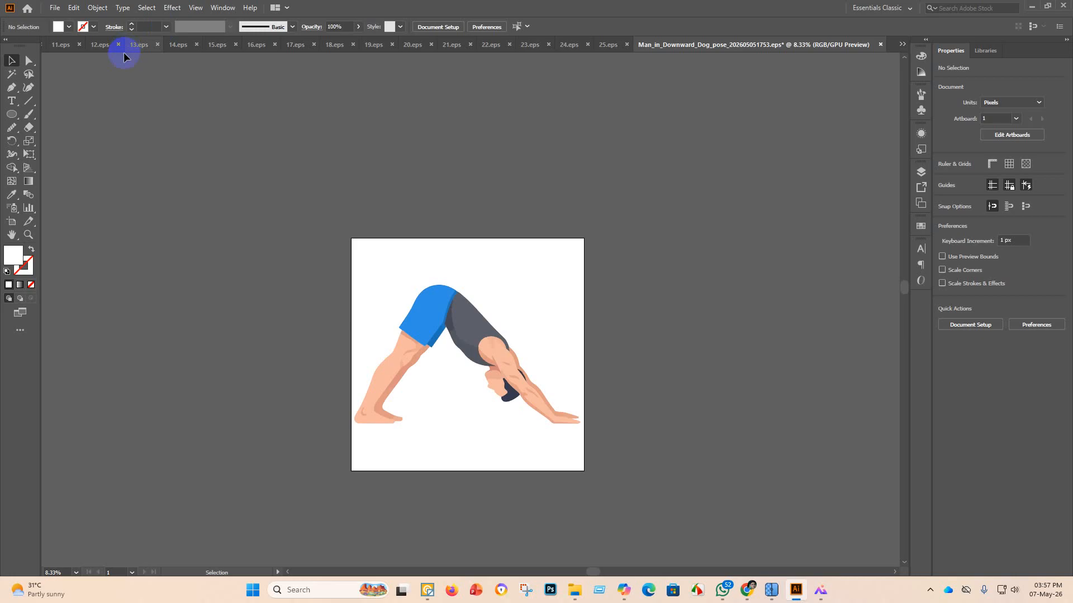
Save the downward dog document in the eps 3.1 folder as an Illustrator EPS file named 26.
left_click(54, 9)
left_click(76, 111)
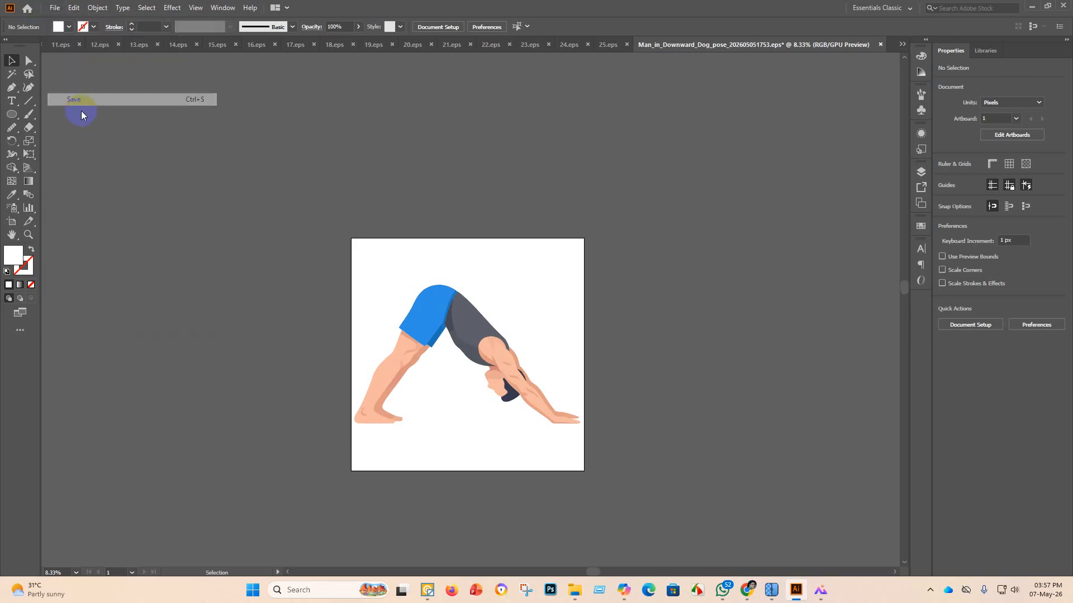
left_click(199, 92)
double_click(198, 91)
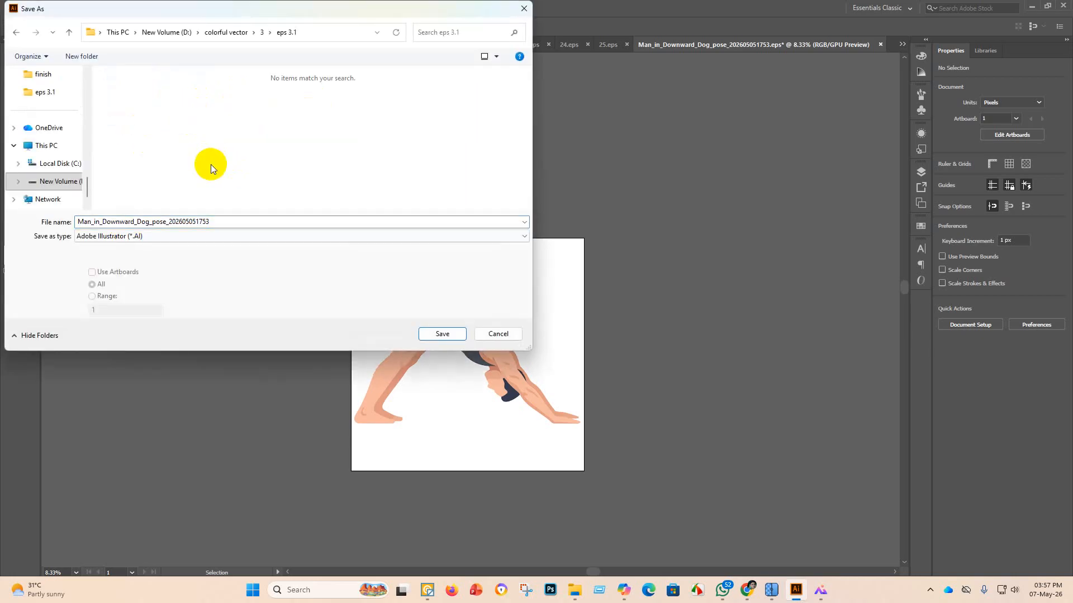
left_click(167, 236)
left_click(145, 264)
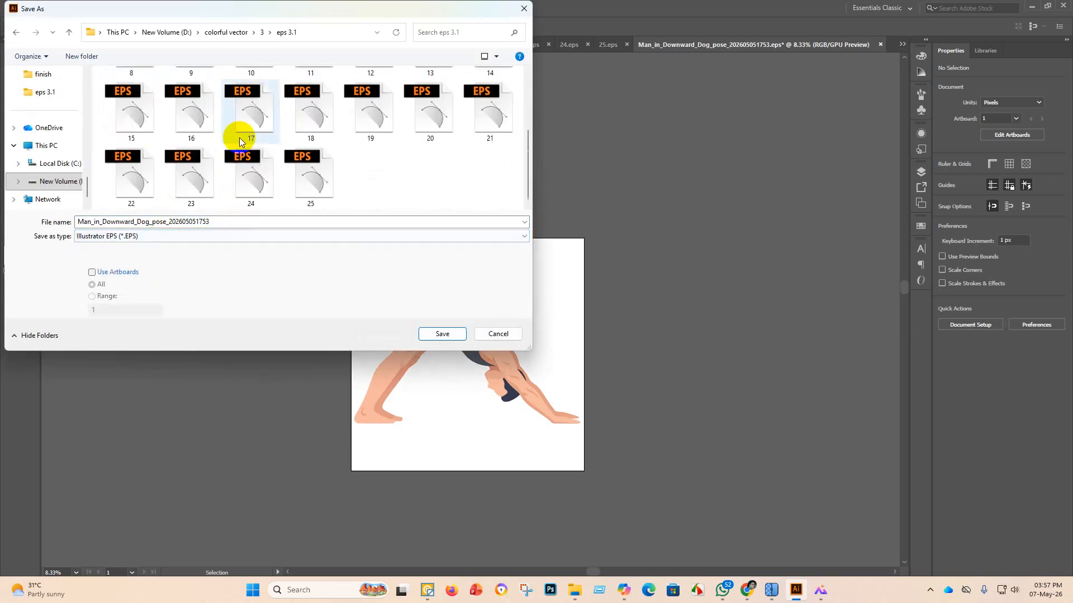
double_click(226, 221)
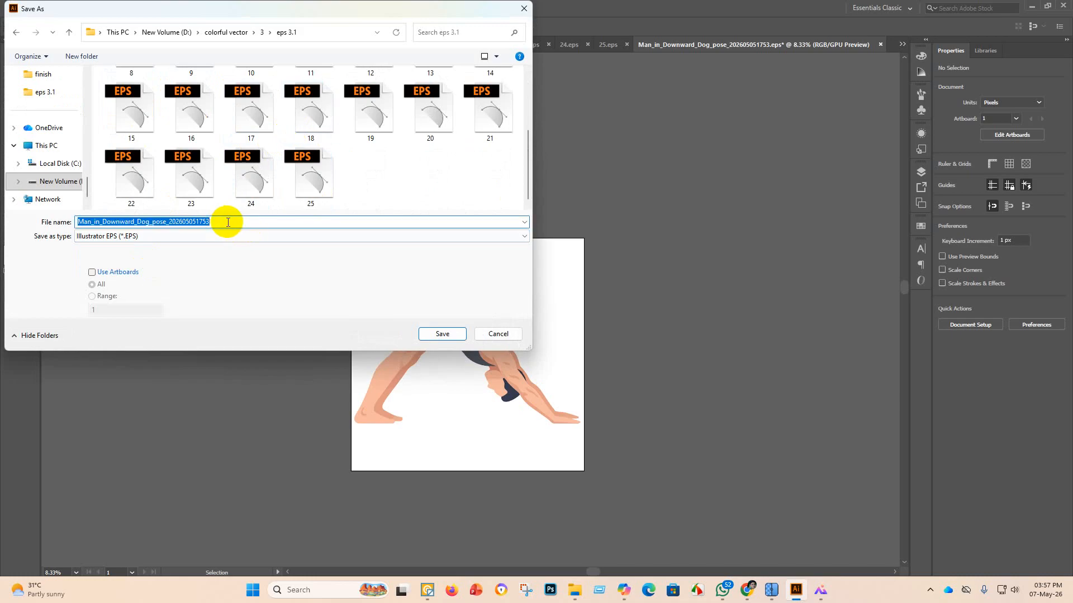
key("BackSpace")
type("26")
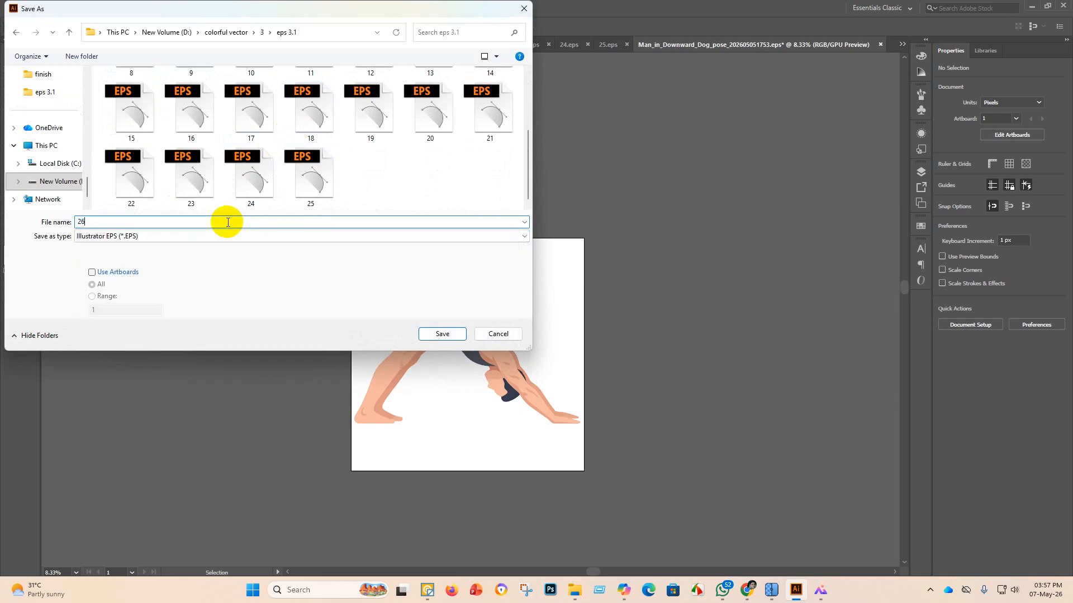
left_click(441, 334)
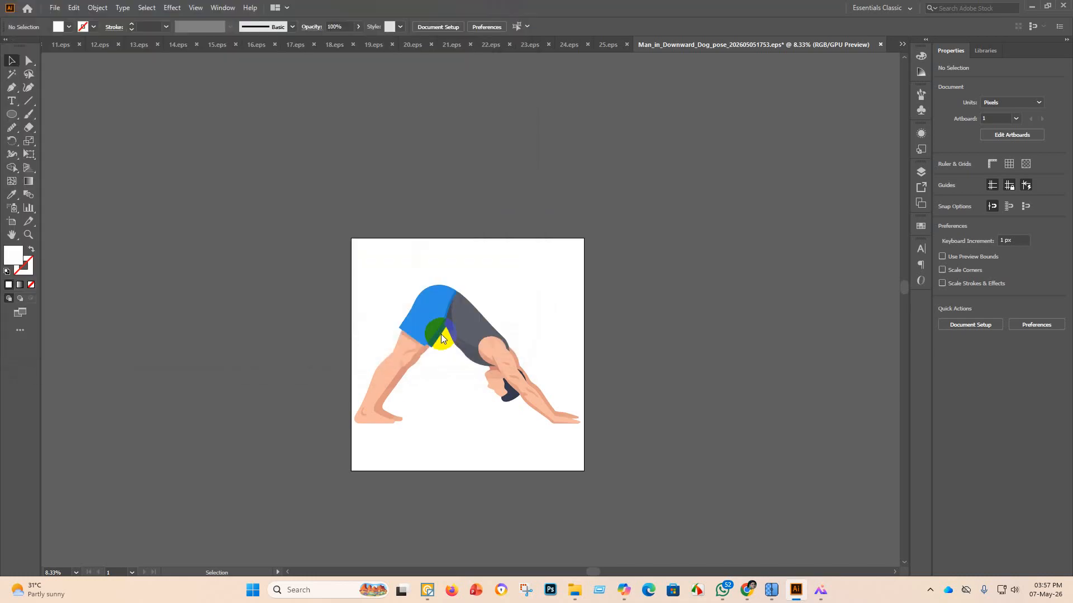
Set the EPS version of file 26 to Illustrator 10 EPS and complete the save in the older format.
left_click(561, 136)
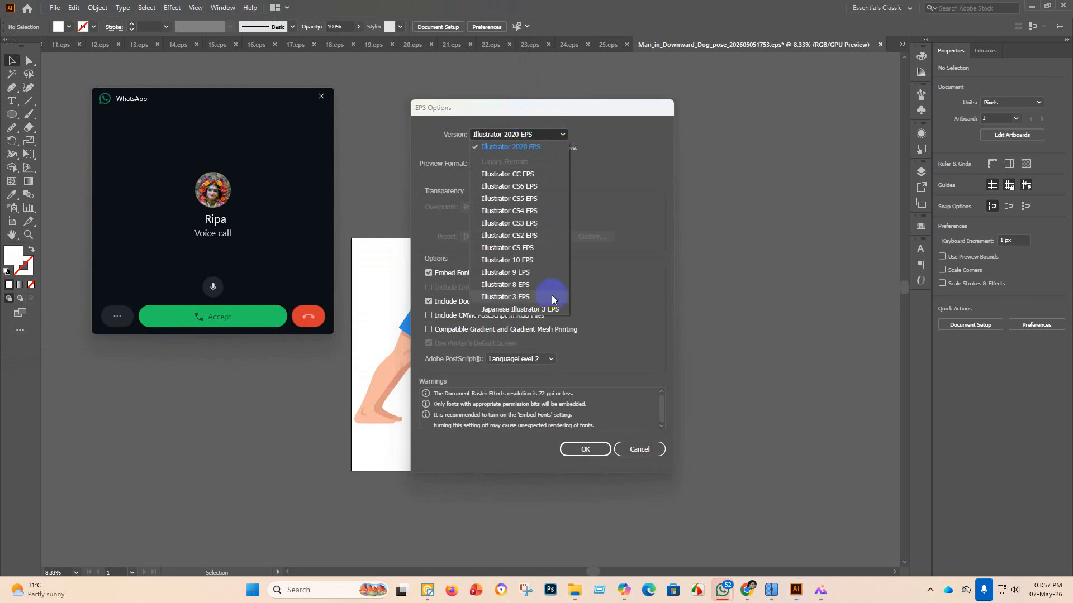
left_click(523, 260)
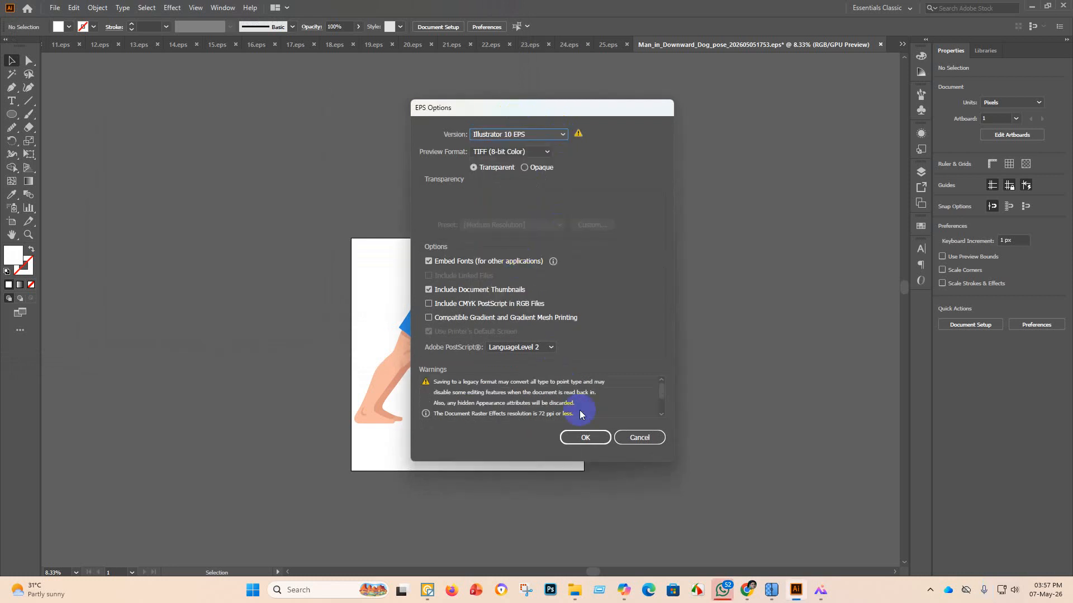
left_click(585, 437)
left_click(590, 312)
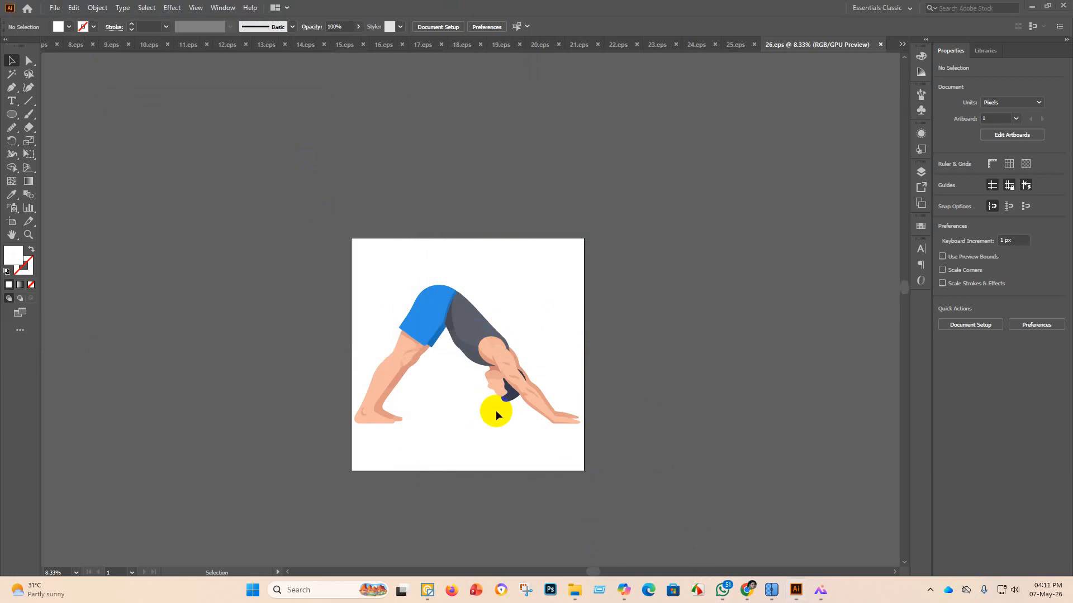
left_click(456, 337)
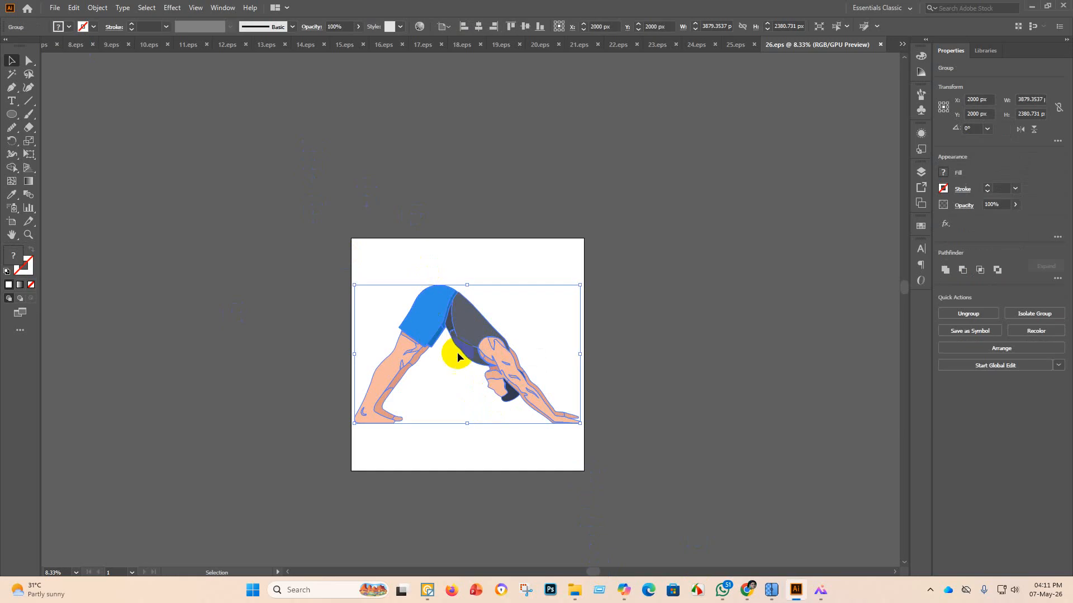
left_click(55, 7)
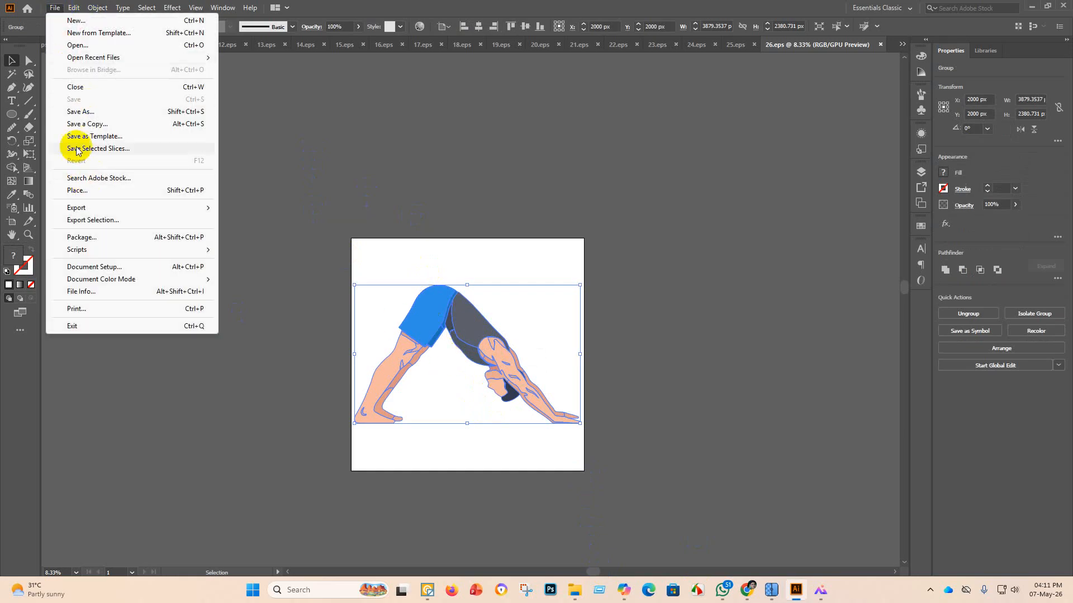
mouse_move(86, 206)
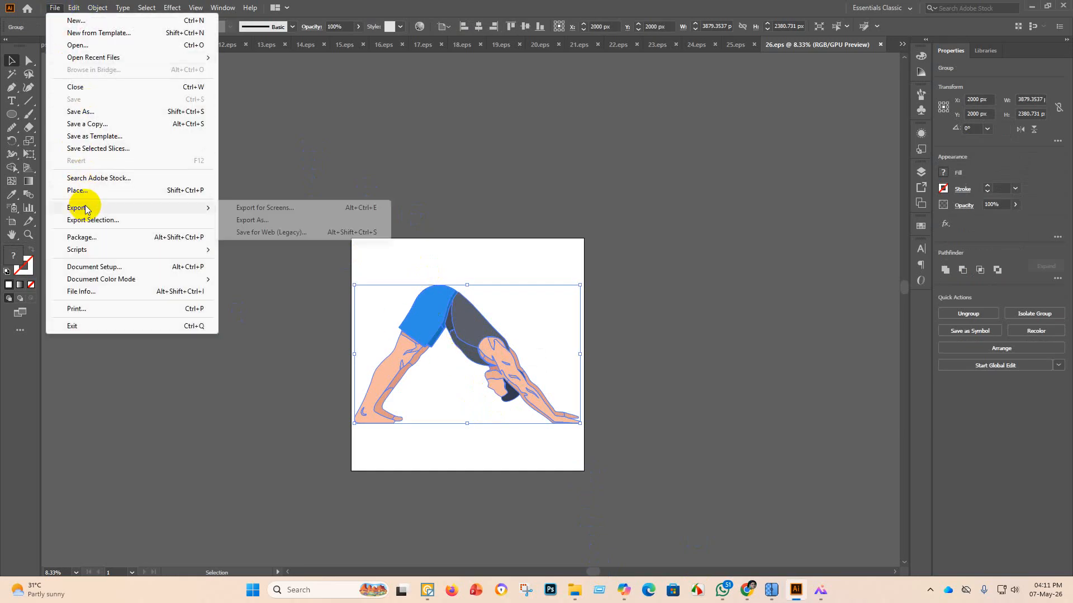
left_click(252, 221)
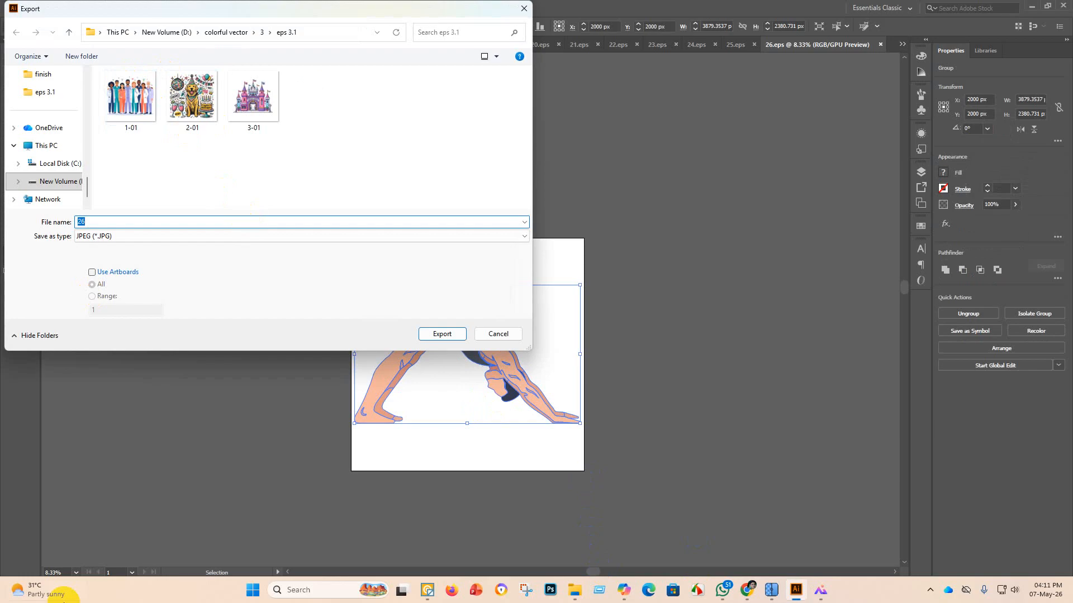
left_click(511, 335)
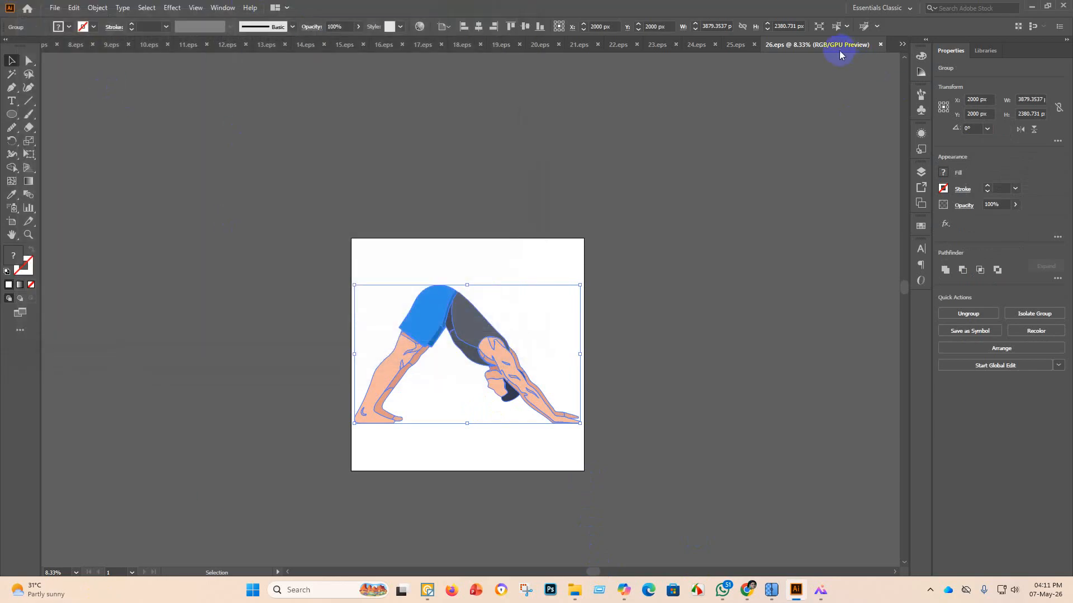
left_click(54, 8)
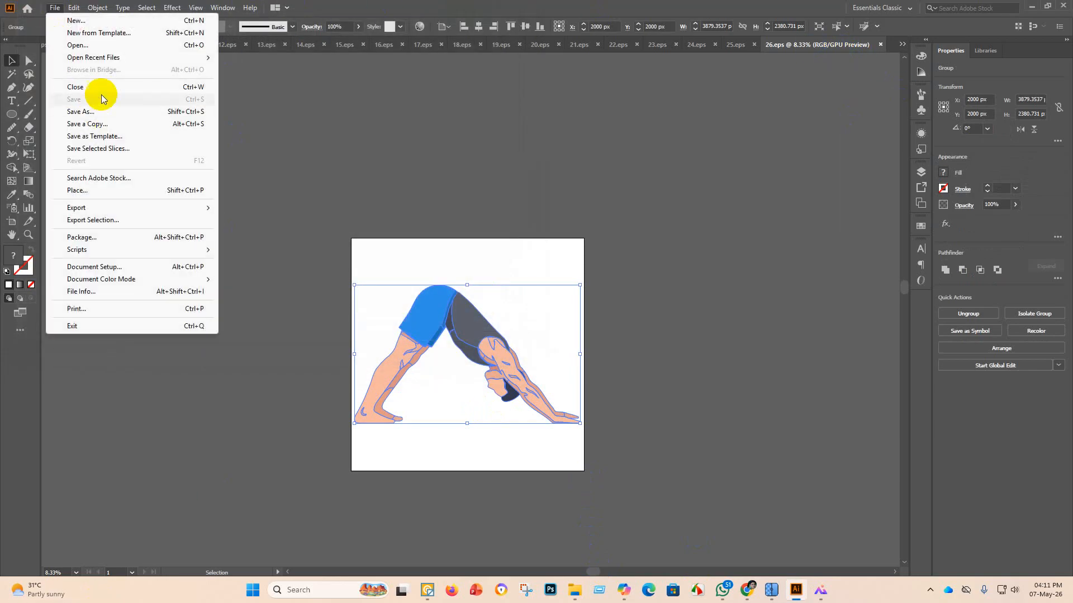
left_click(352, 208)
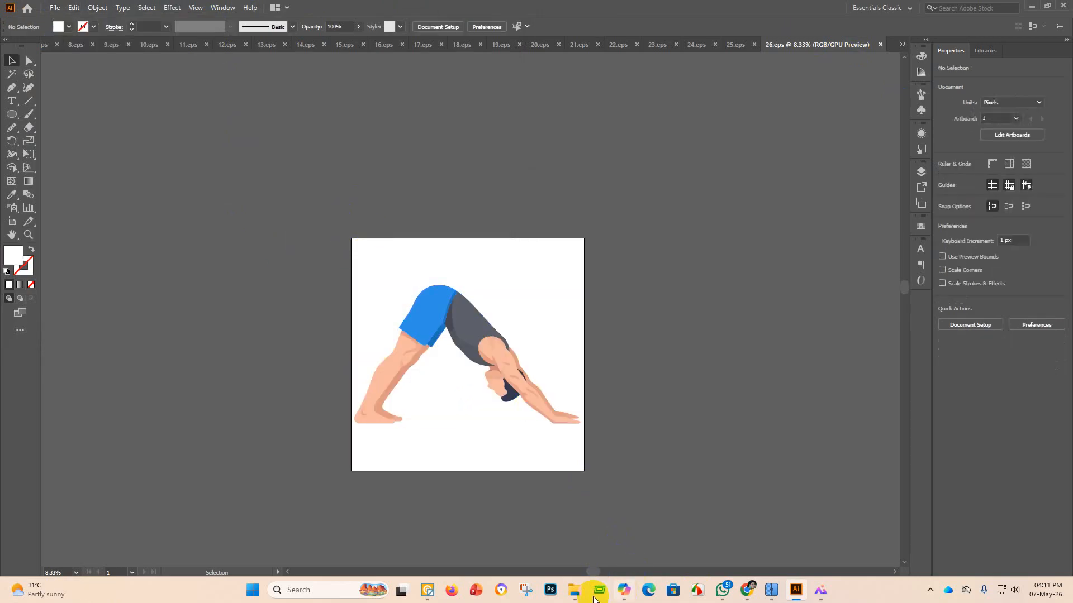
Switch to File Explorer and move the Man_in_Downward_Dog_pose EPS and its preview image into the finish folder.
left_click(566, 553)
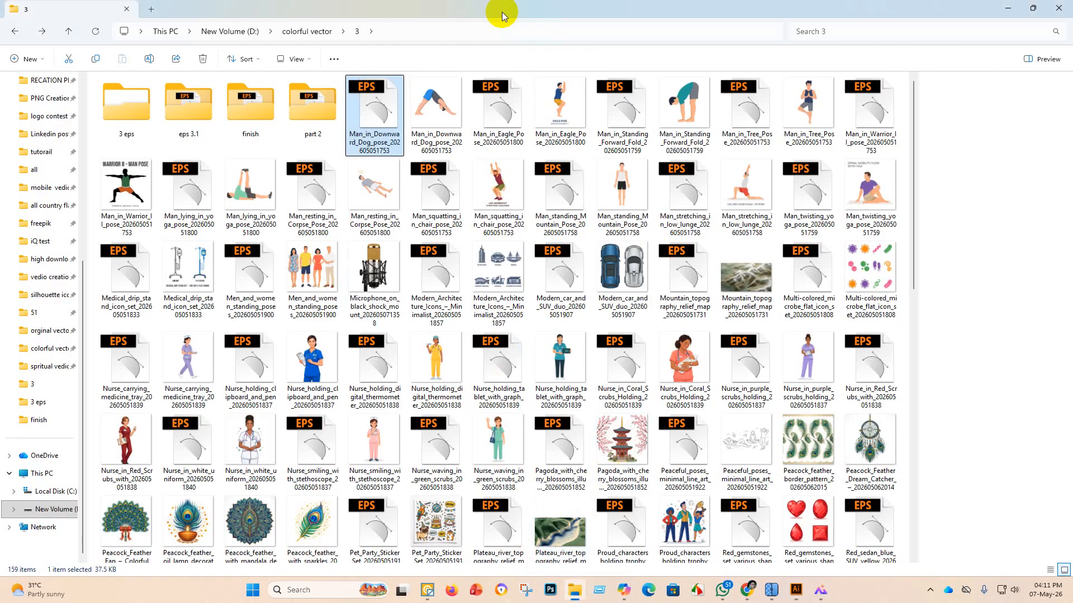
left_click(388, 98)
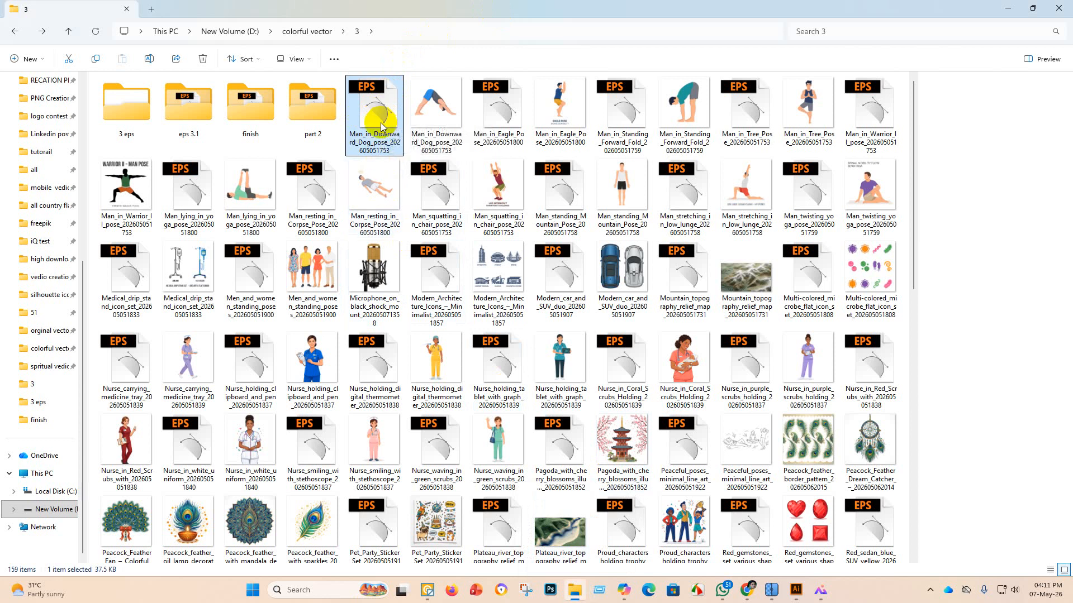
left_click_drag(381, 121, 300, 109)
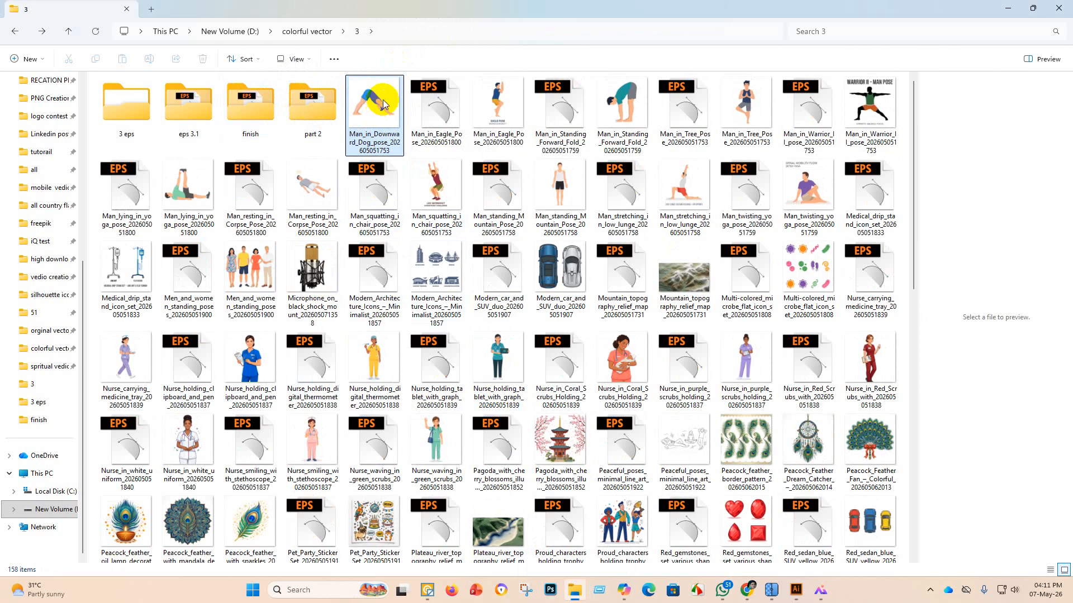
left_click_drag(380, 104, 254, 118)
Open the Man_in_Eagle_Pose EPS file from folder 3 in Illustrator.
left_click(375, 108)
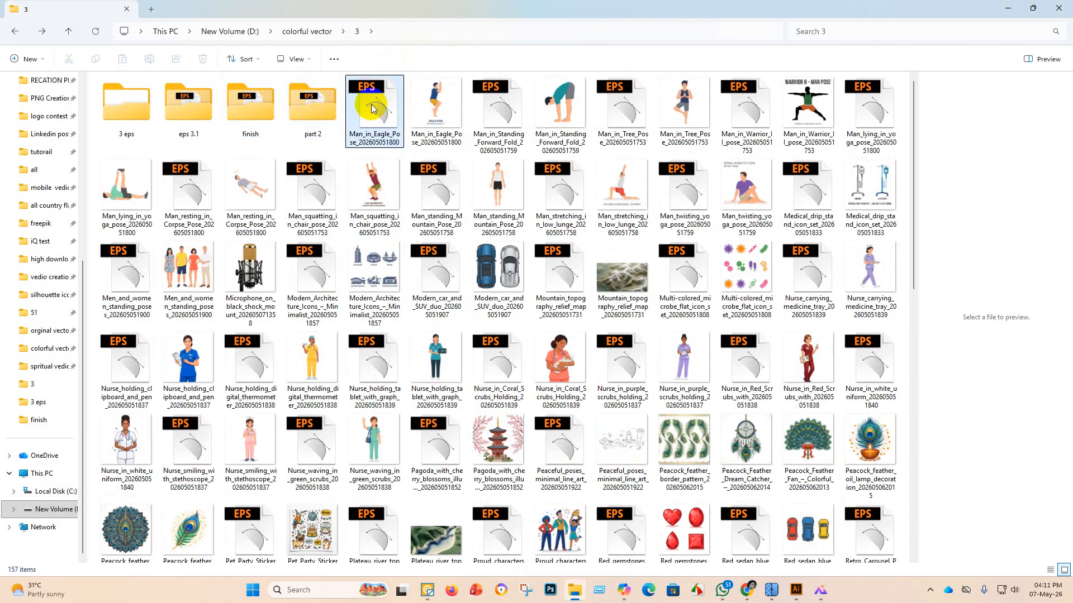
right_click(375, 108)
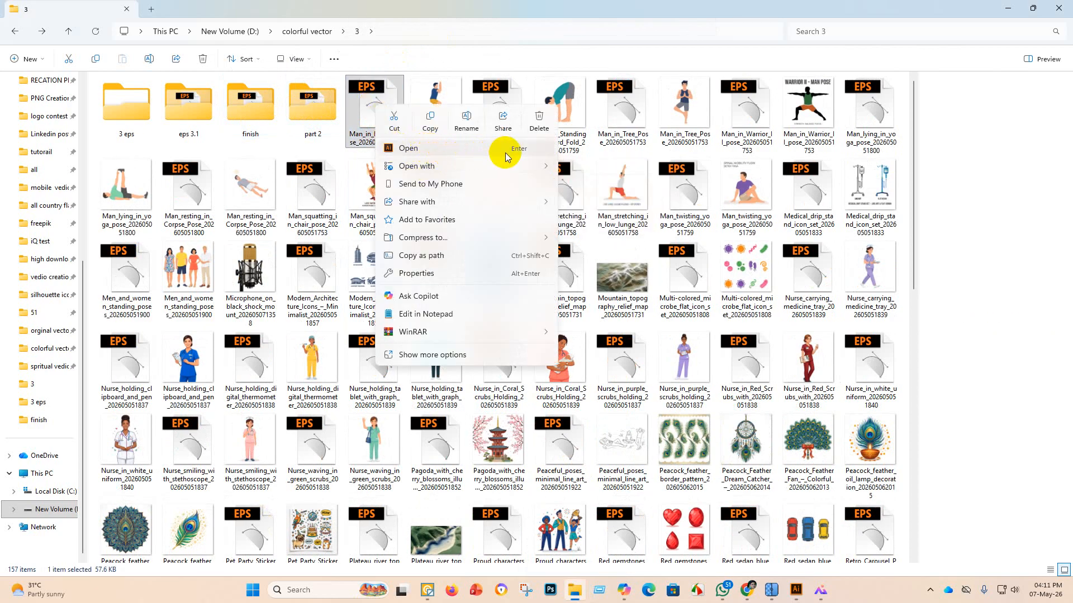
mouse_move(527, 177)
left_click(576, 167)
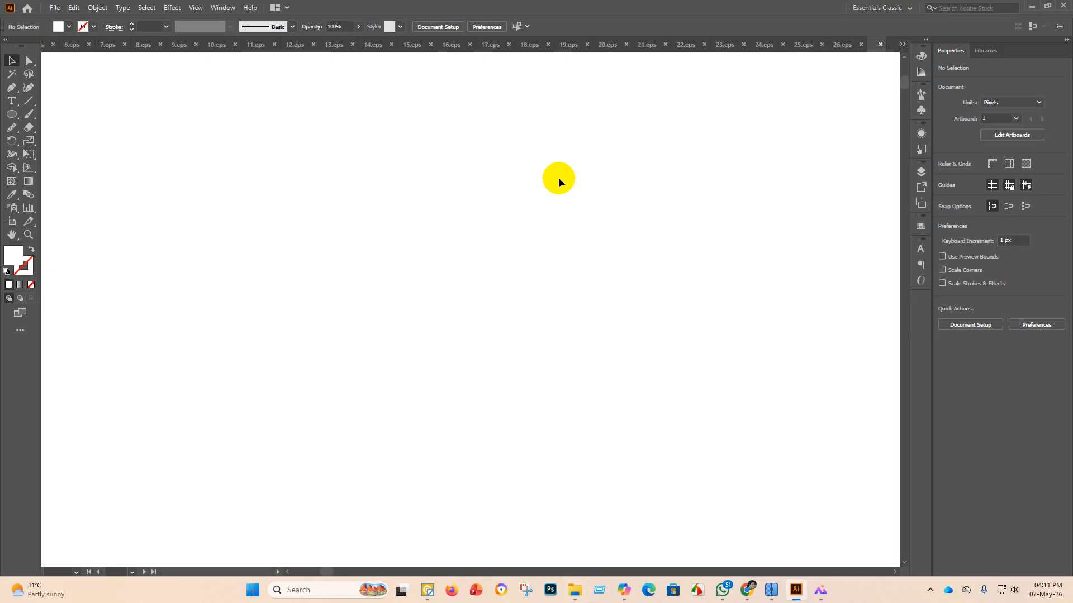
Enlarge the eagle pose artwork proportionally to about 3894 px square and centre it vertically on the artboard.
scroll(499, 255, "down", 7)
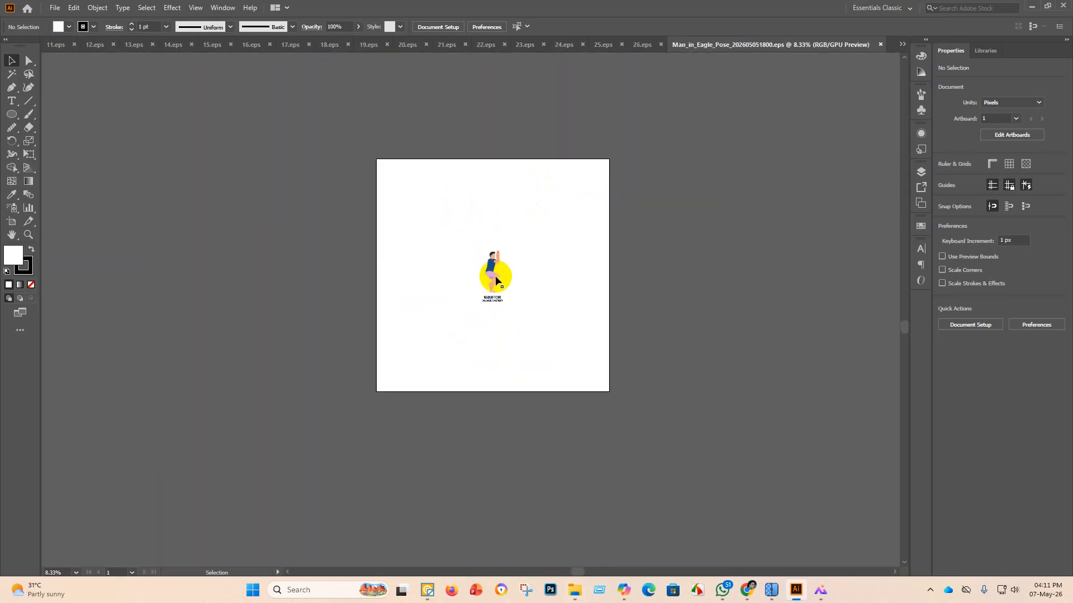
left_click(499, 255)
left_click_drag(492, 245, 536, 79)
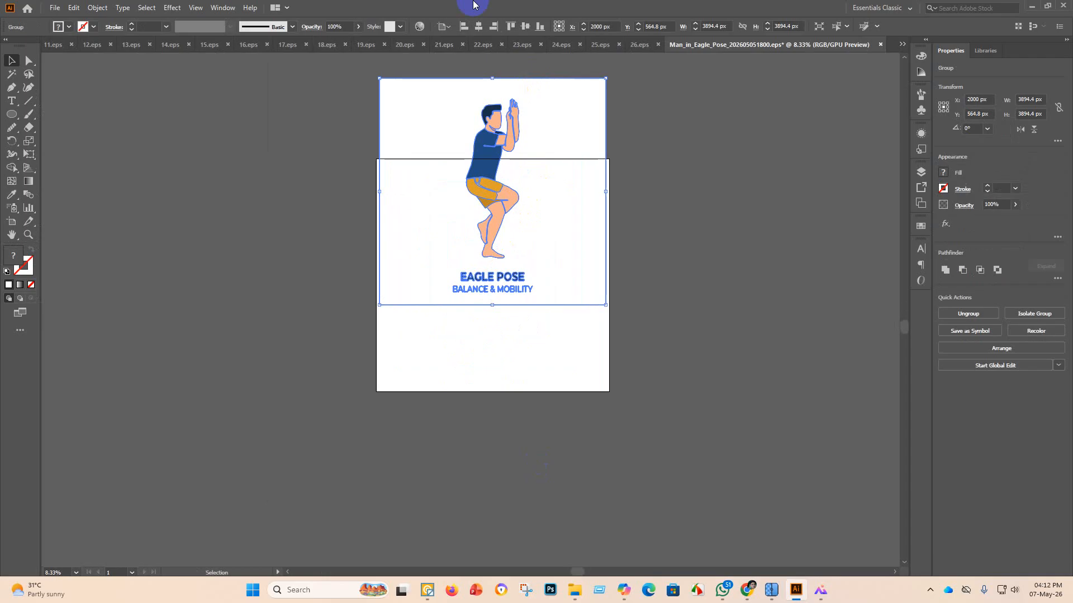
left_click(525, 27)
left_click(584, 221)
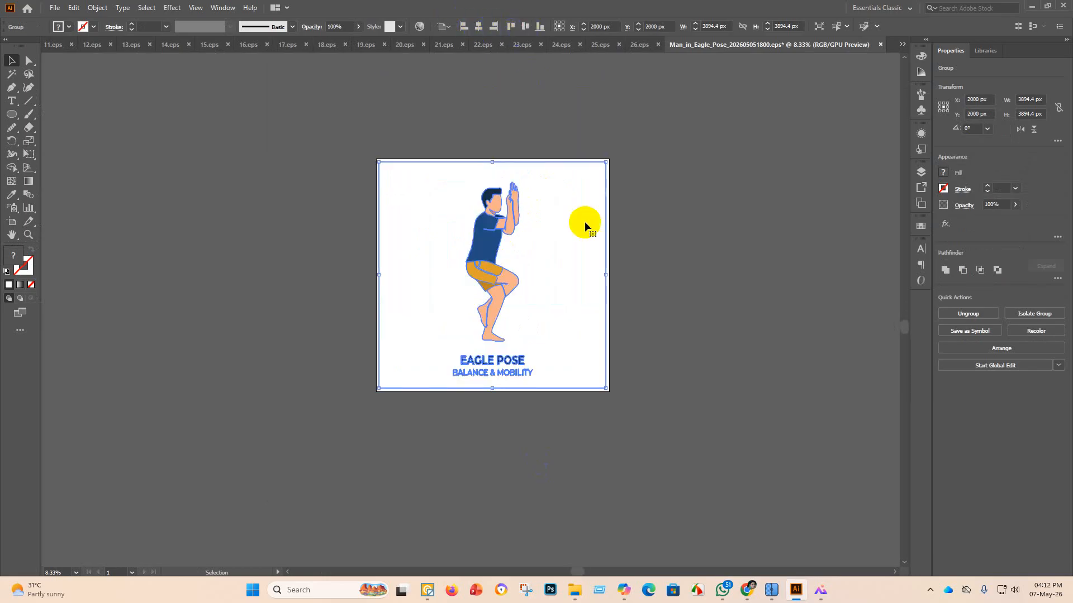
Select the white background of the eagle pose artwork with the Magic Wand and delete it.
left_click(562, 223)
left_click(531, 212)
left_click(11, 74)
left_click(418, 246)
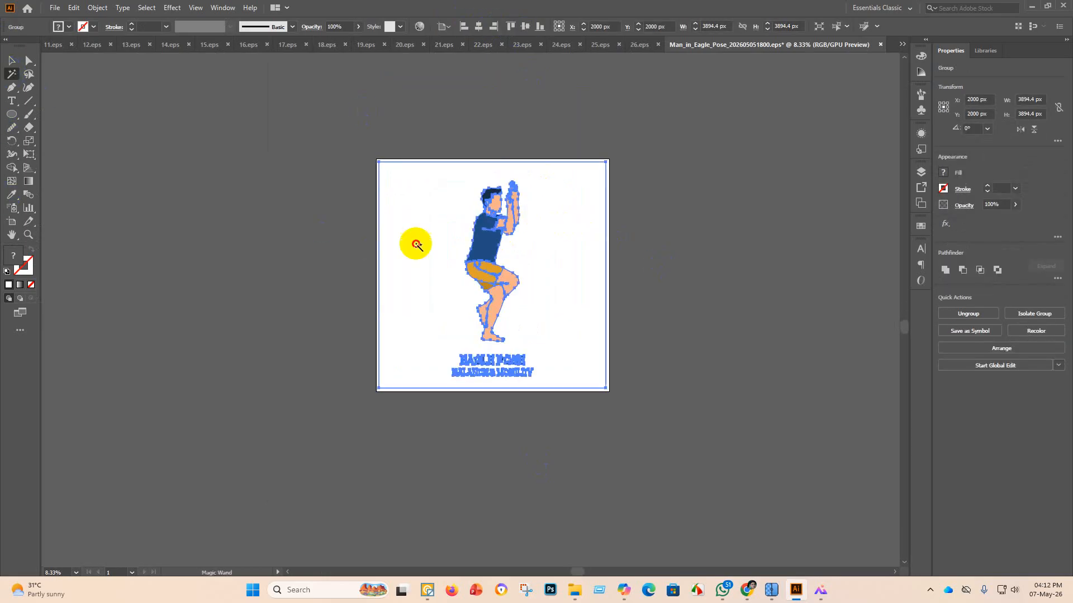
key("Delete")
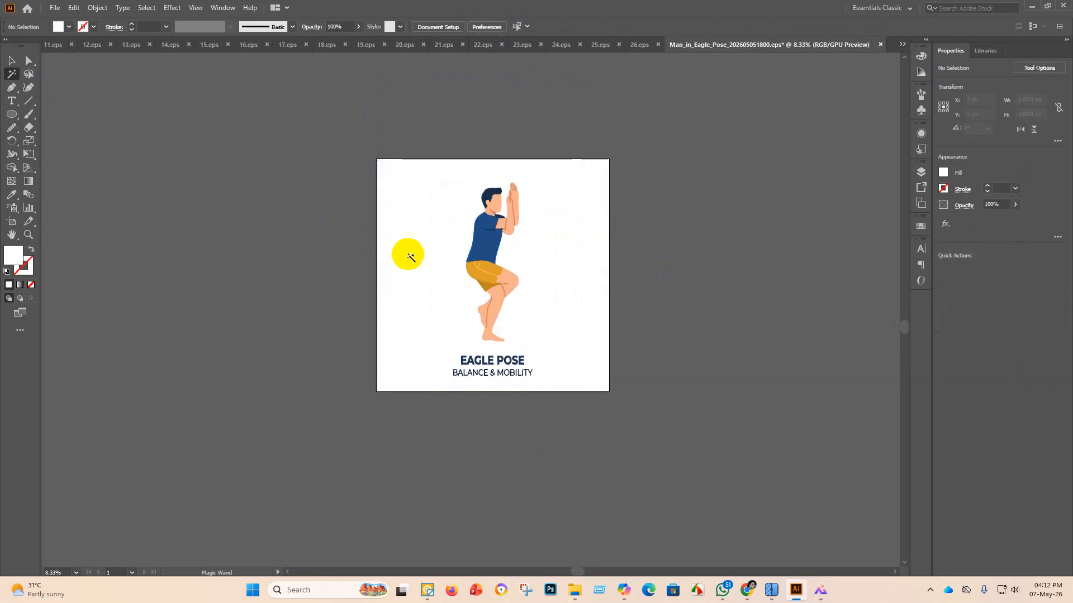
Enlarge the eagle pose figure and caption proportionally to about 1478 by 3612 px and centre them horizontally and vertically on the artboard.
left_click(11, 61)
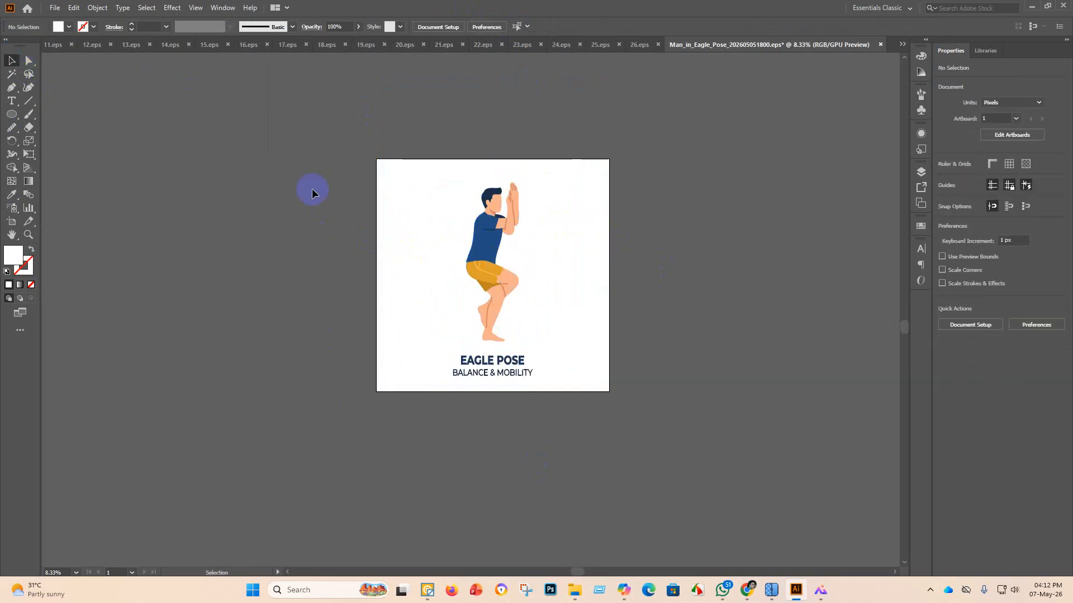
left_click(478, 244)
left_click(494, 183)
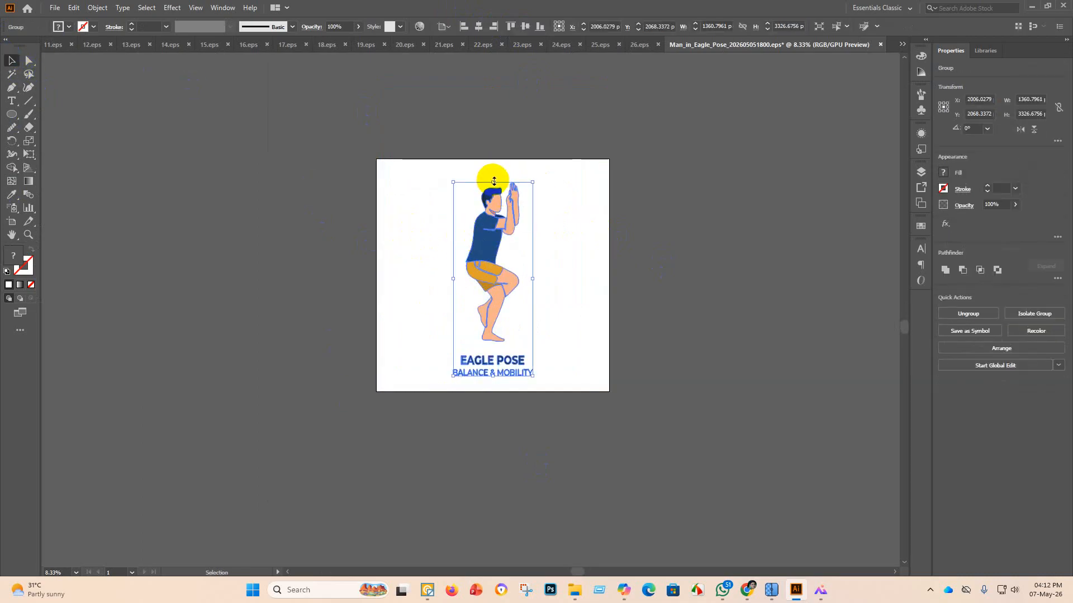
left_click_drag(494, 182, 494, 167)
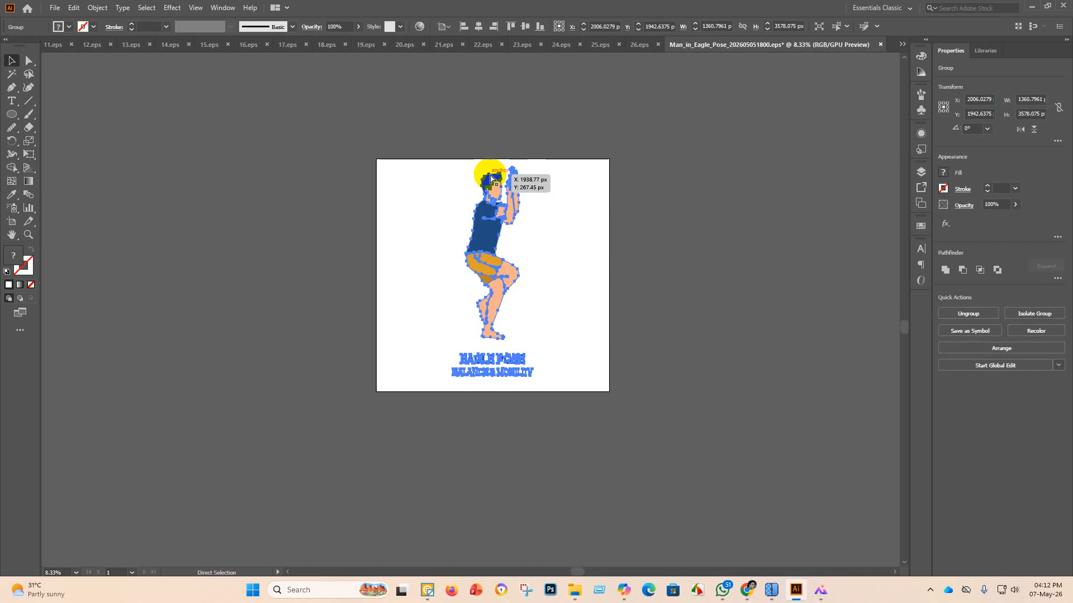
key("ctrl+z")
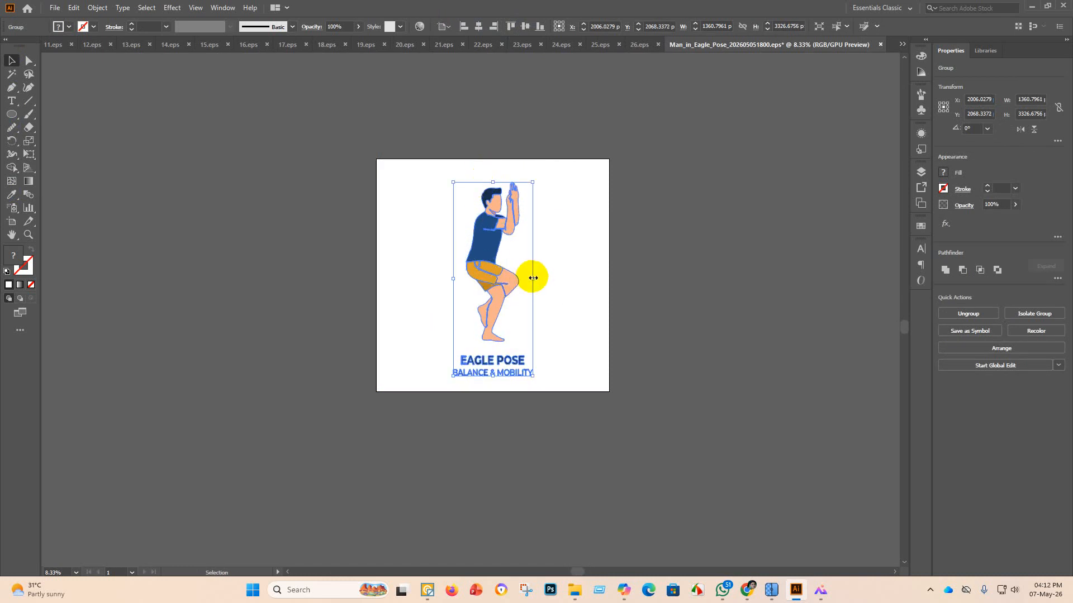
left_click_drag(533, 278, 536, 275)
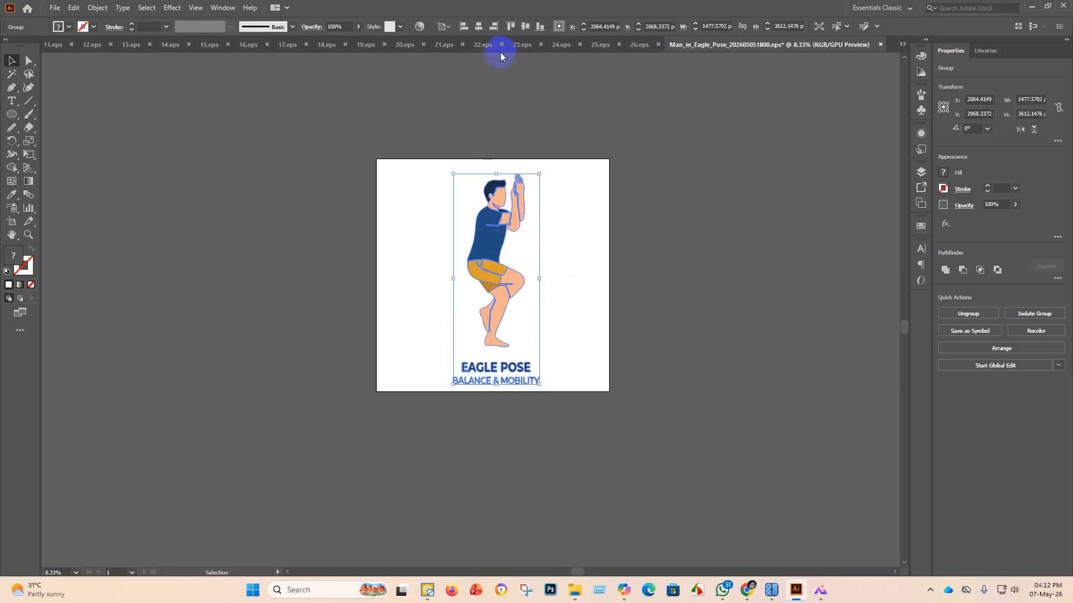
left_click(478, 26)
left_click(525, 26)
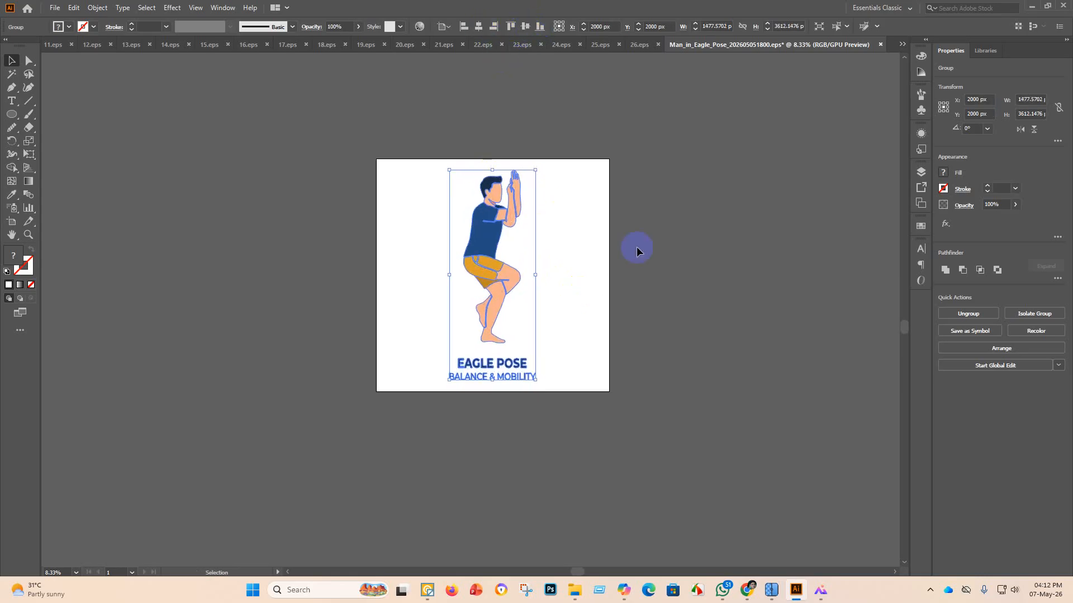
left_click(664, 275)
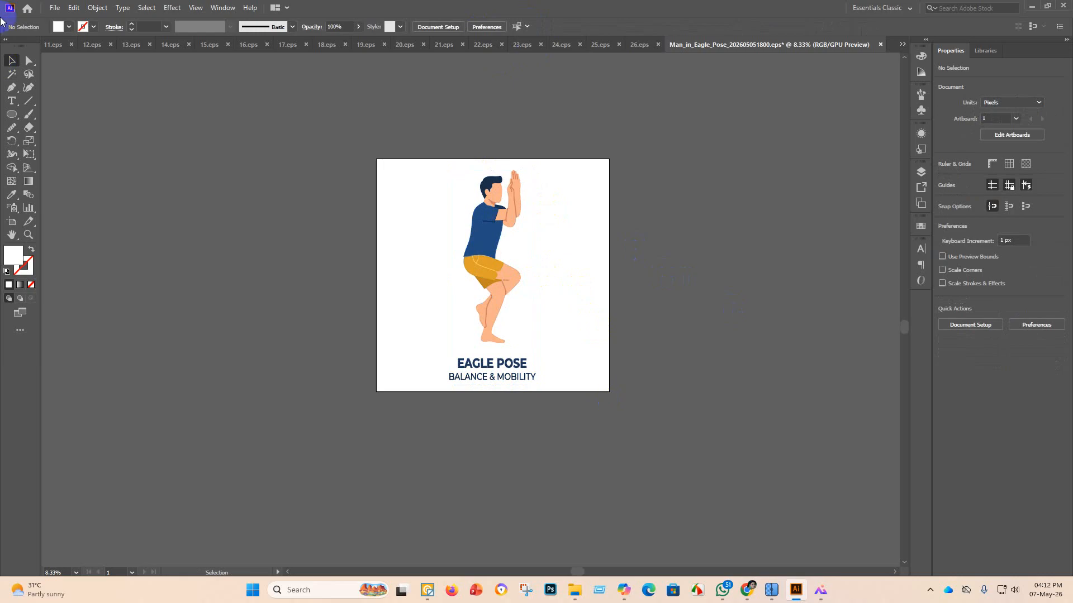
Save the eagle pose document in the eps 3.1 folder as an Illustrator EPS file named 27.
left_click(54, 8)
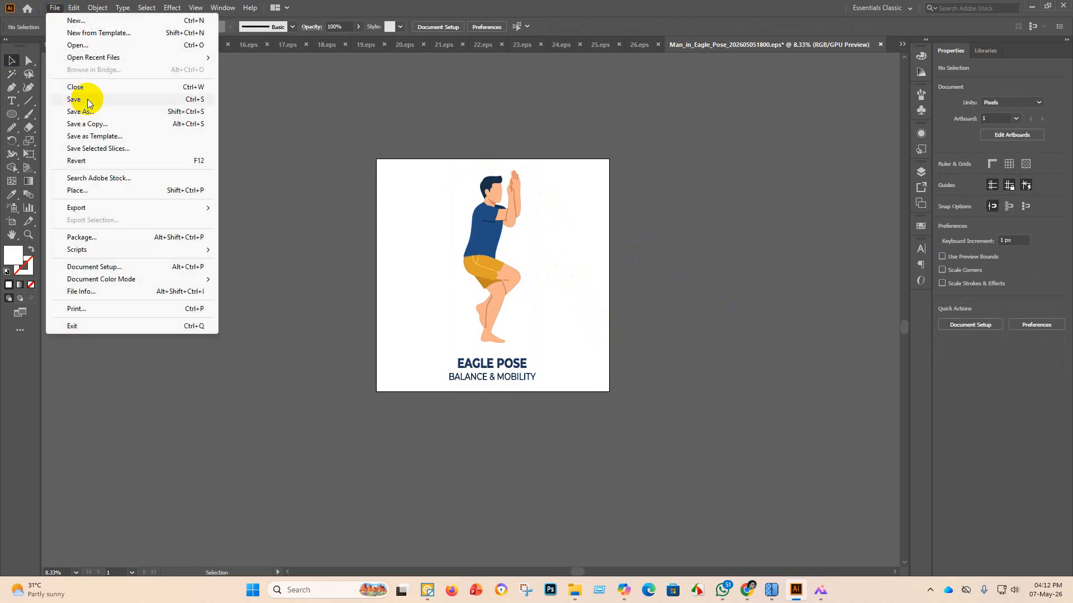
left_click(85, 101)
left_click(144, 236)
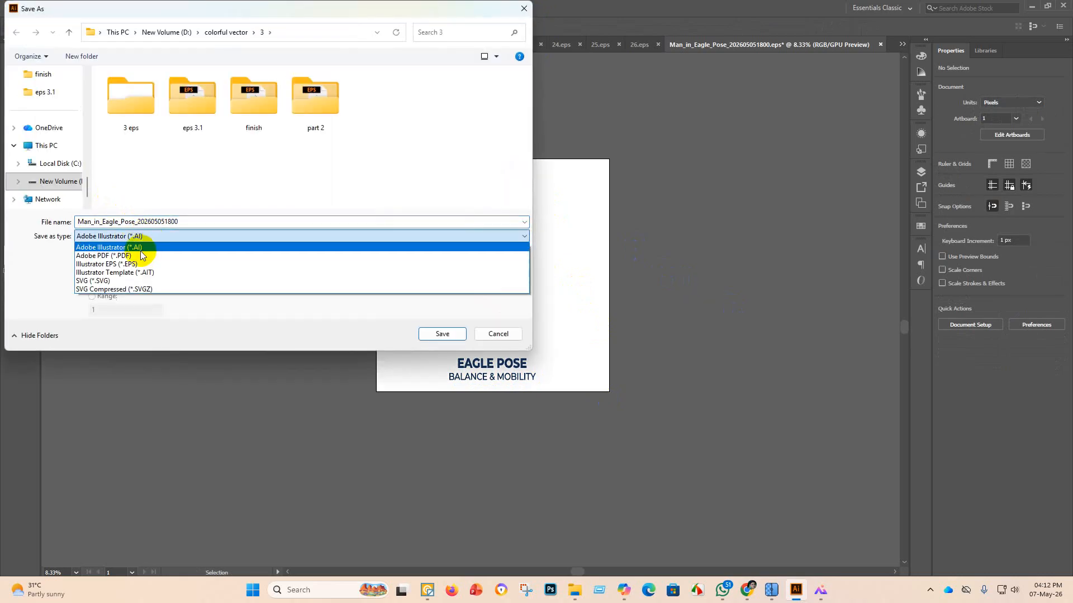
left_click(131, 261)
double_click(181, 96)
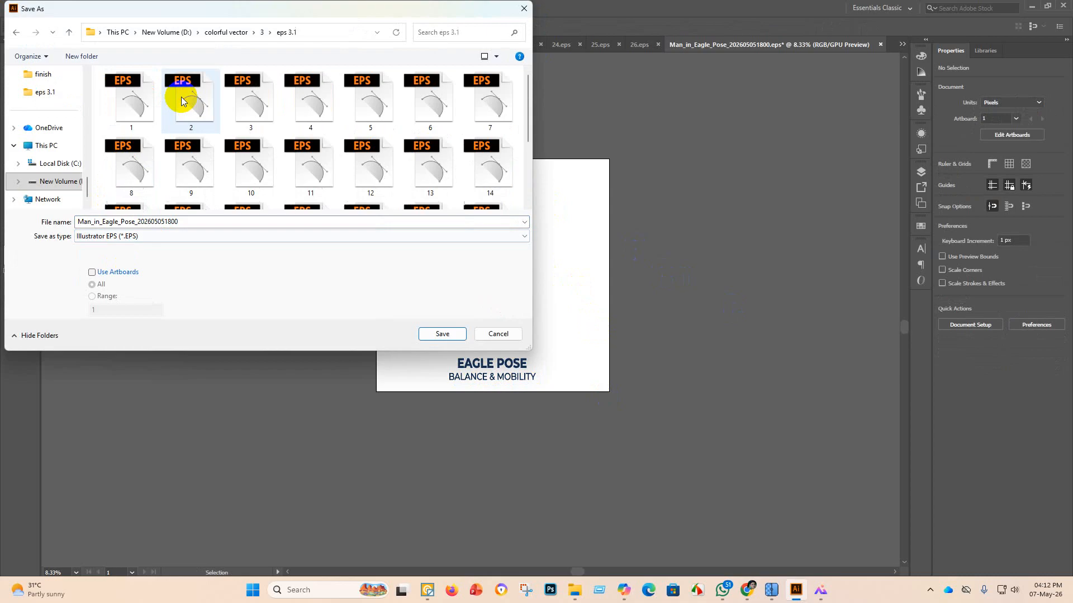
scroll(216, 184, "down", 3)
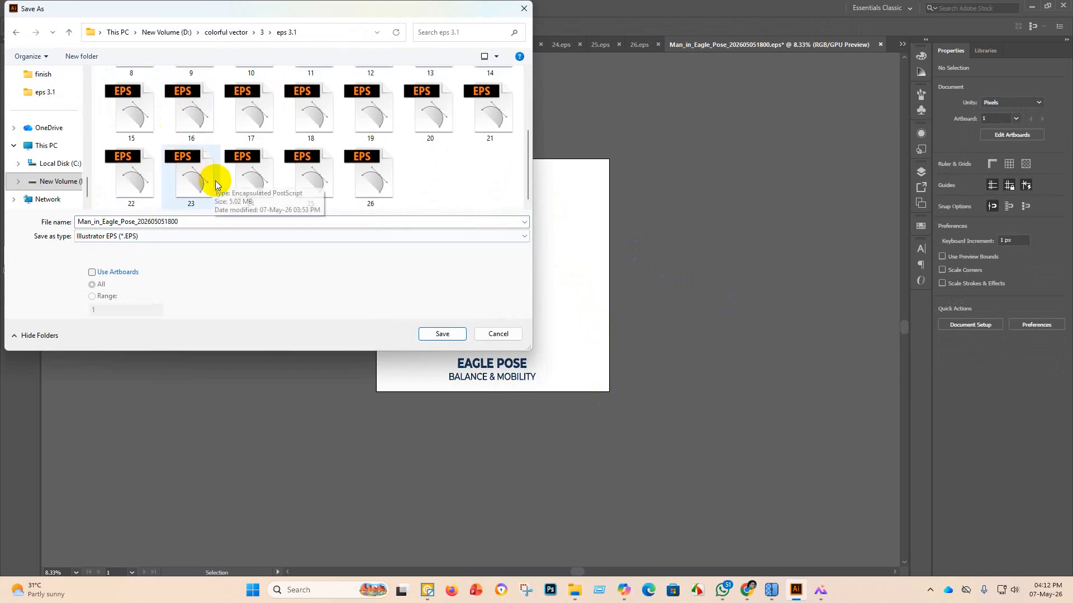
double_click(192, 222)
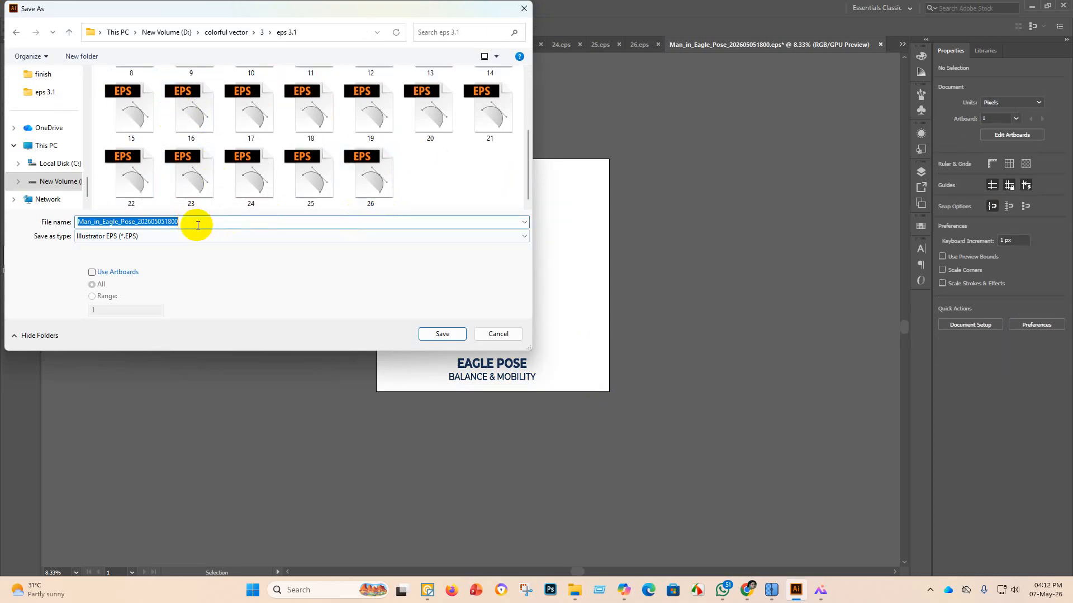
key("BackSpace")
type("27")
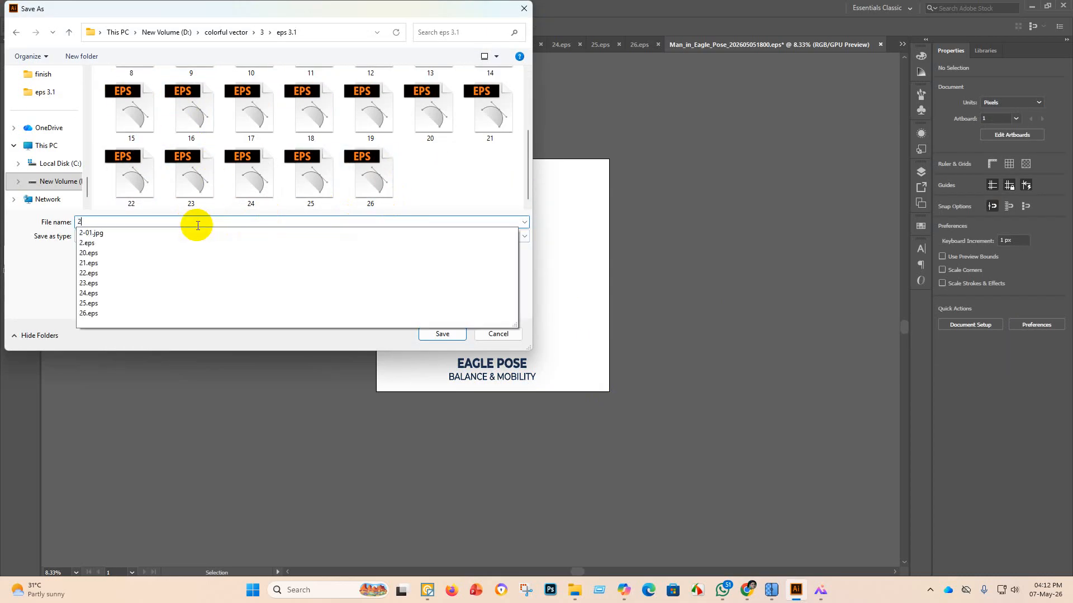
left_click(440, 334)
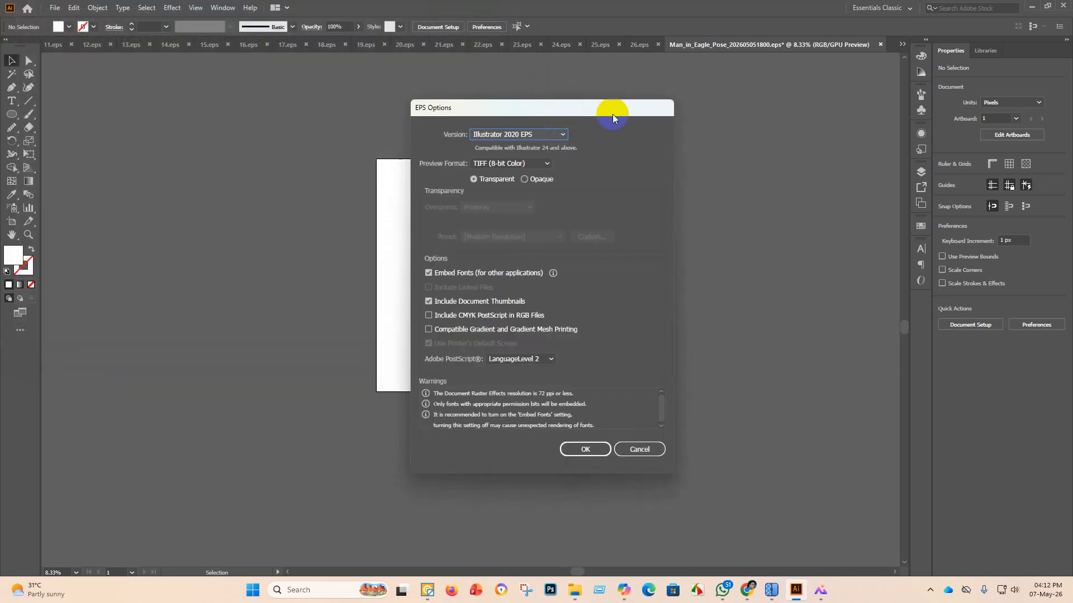
Set the EPS version of file 27 to Illustrator 10 EPS and complete the save in the older format.
left_click(561, 135)
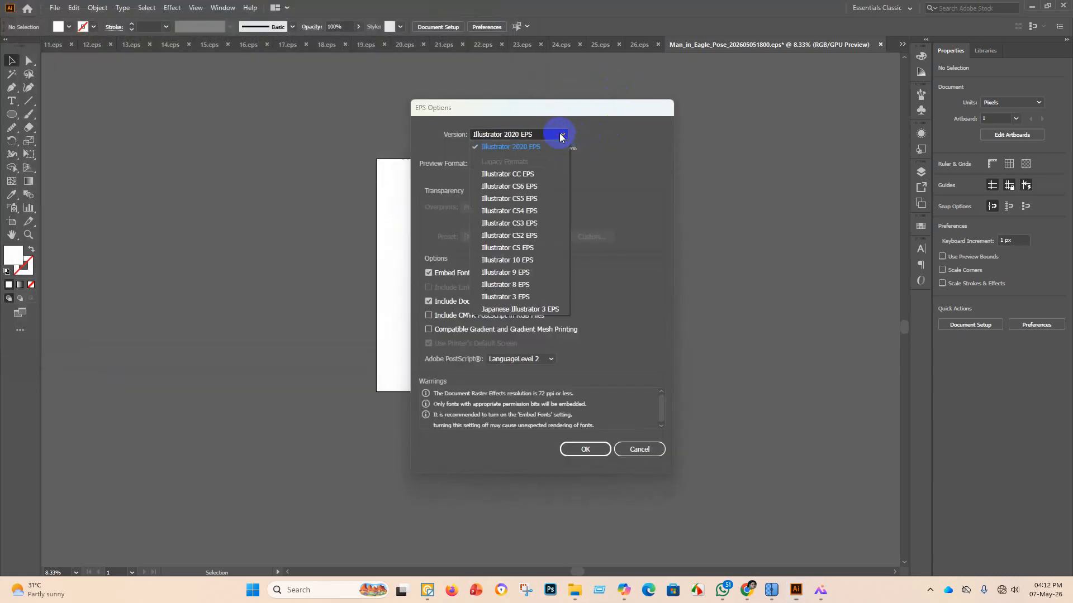
left_click(521, 260)
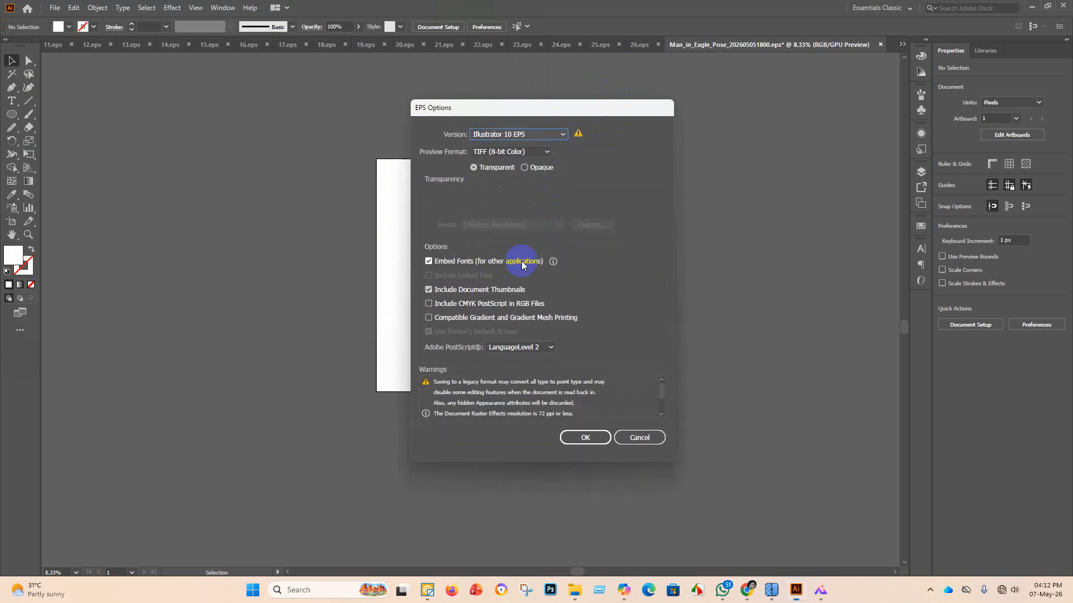
left_click(586, 439)
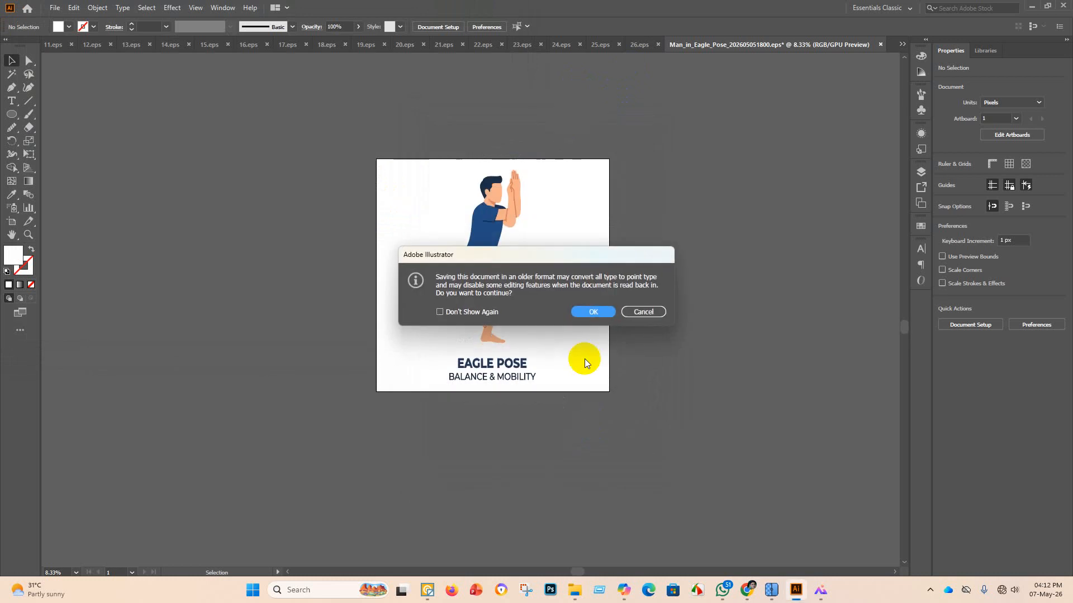
left_click(588, 310)
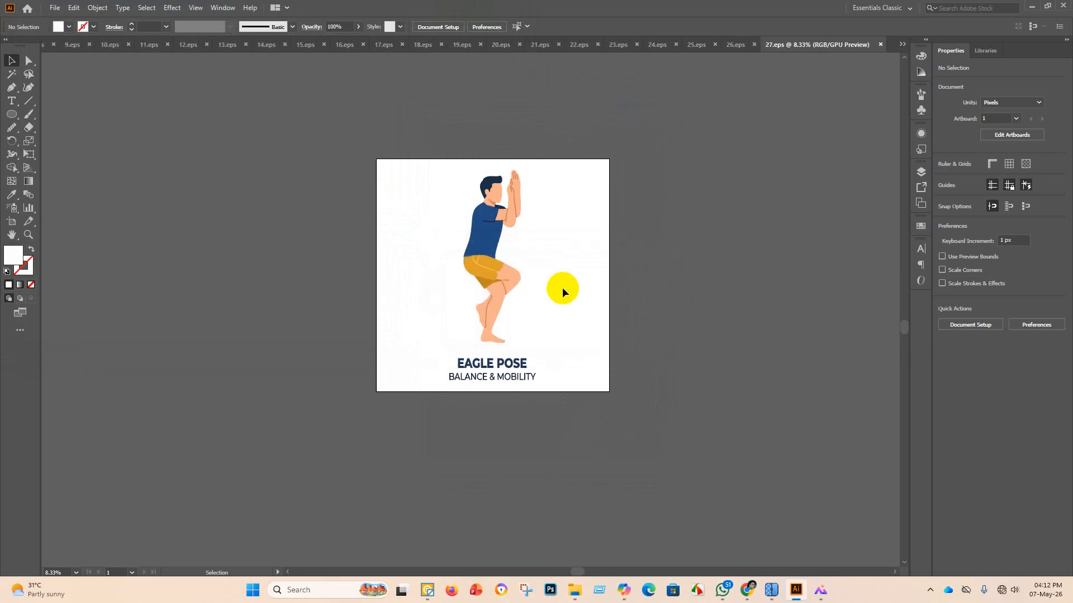